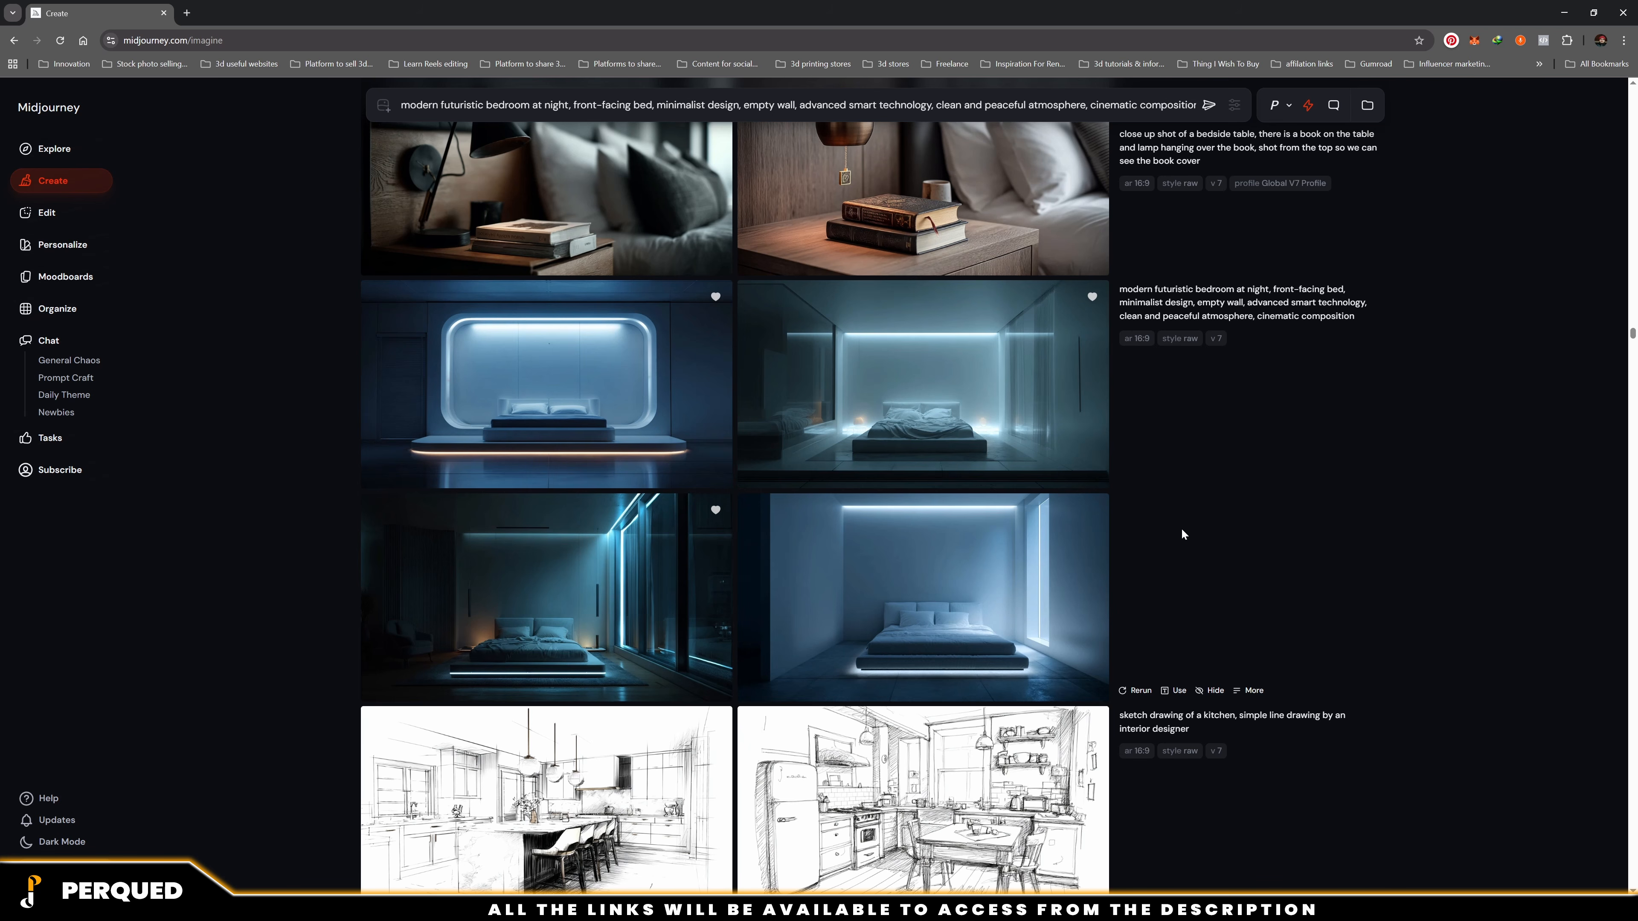
Examine the four generated images of the modern futuristic bedroom at night in large view
click(603, 388)
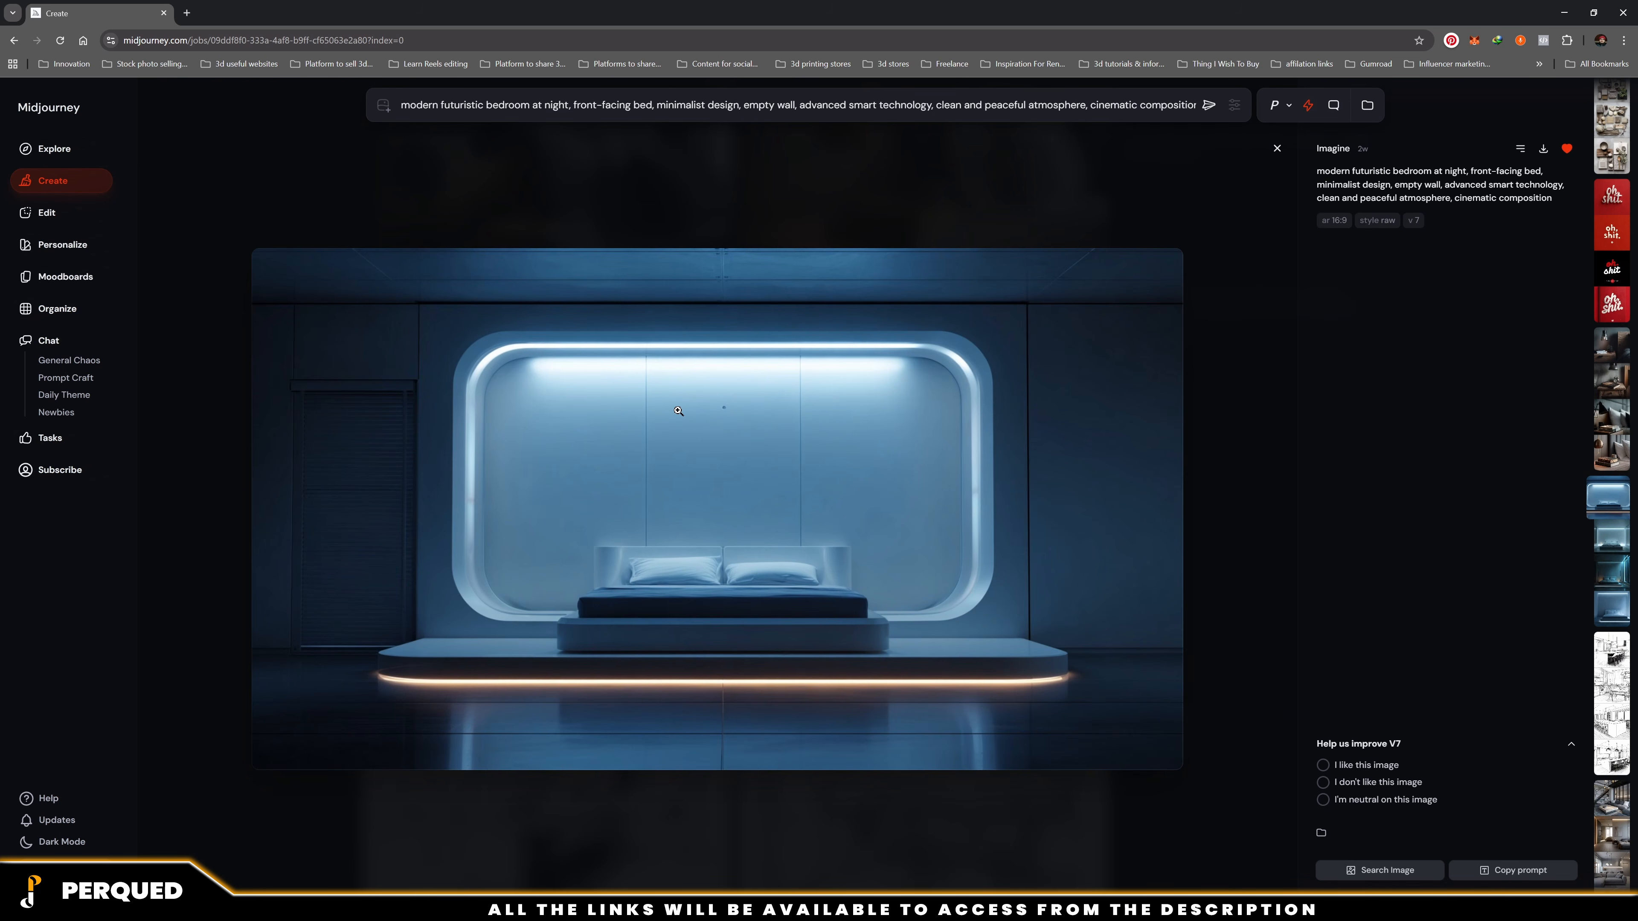
key(Right)
key(Right)
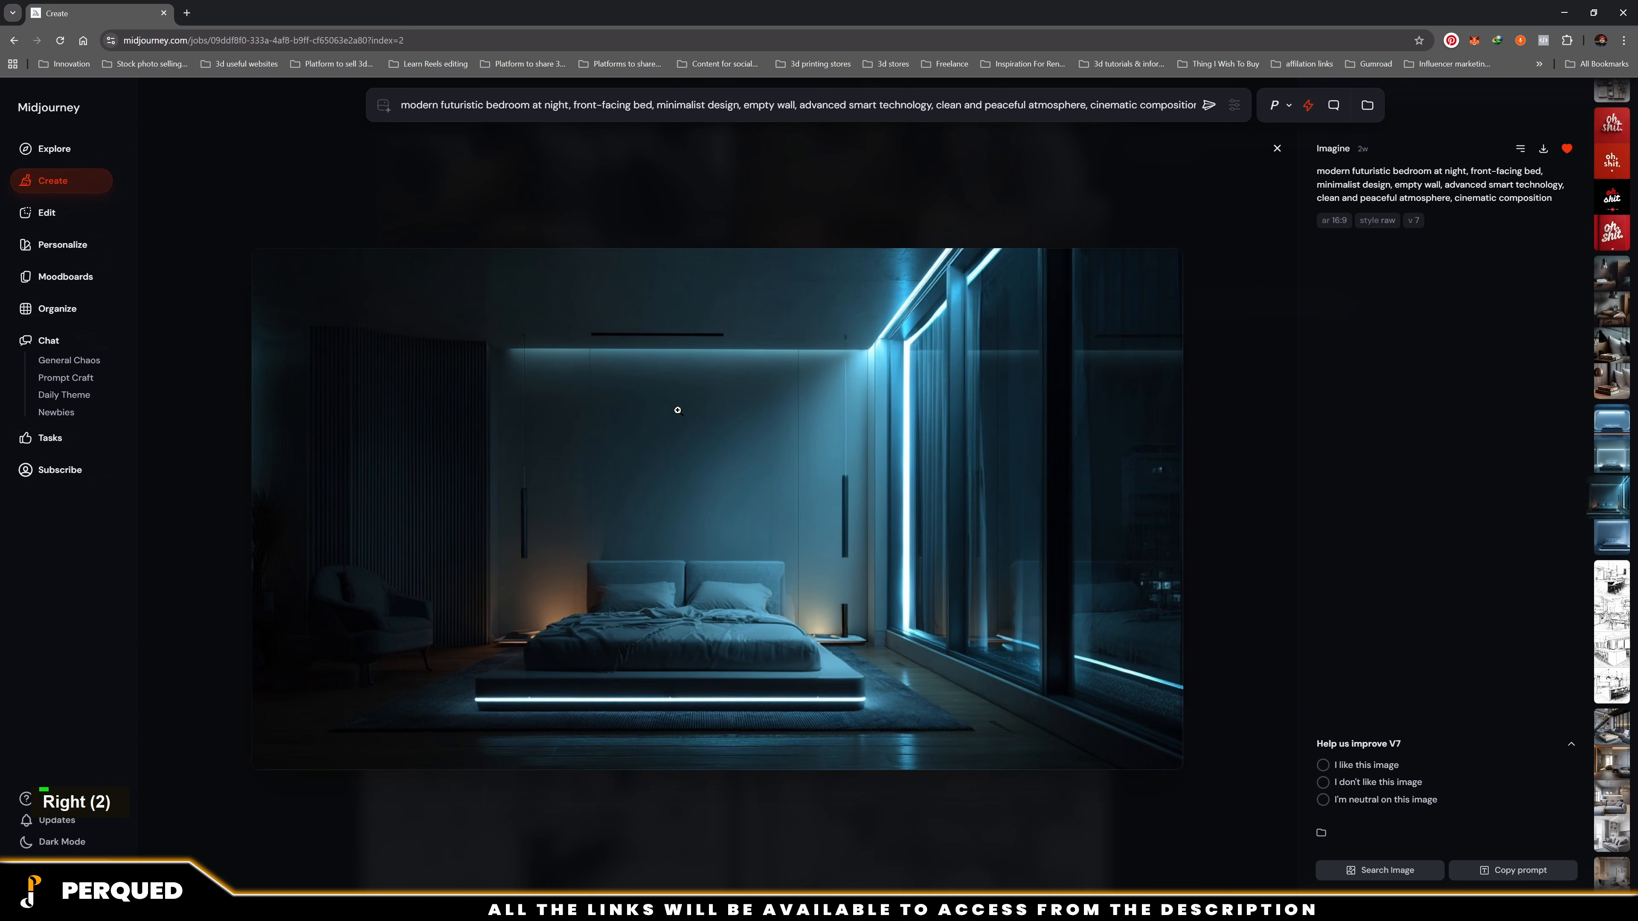
key(Right)
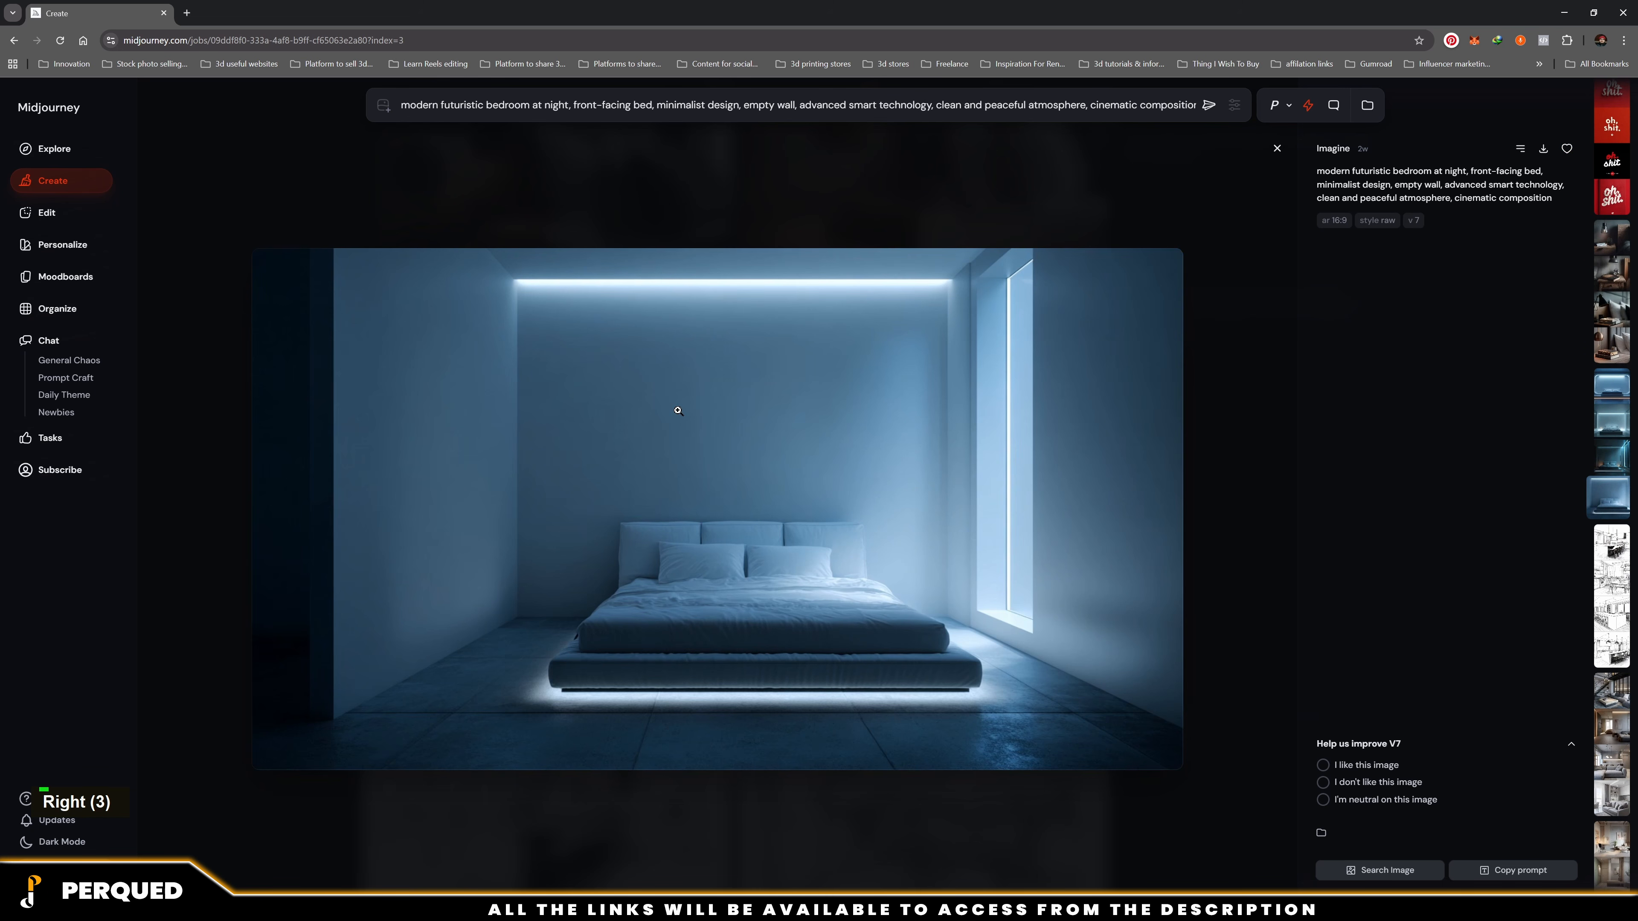
key(Left)
key(Left)
key(Escape)
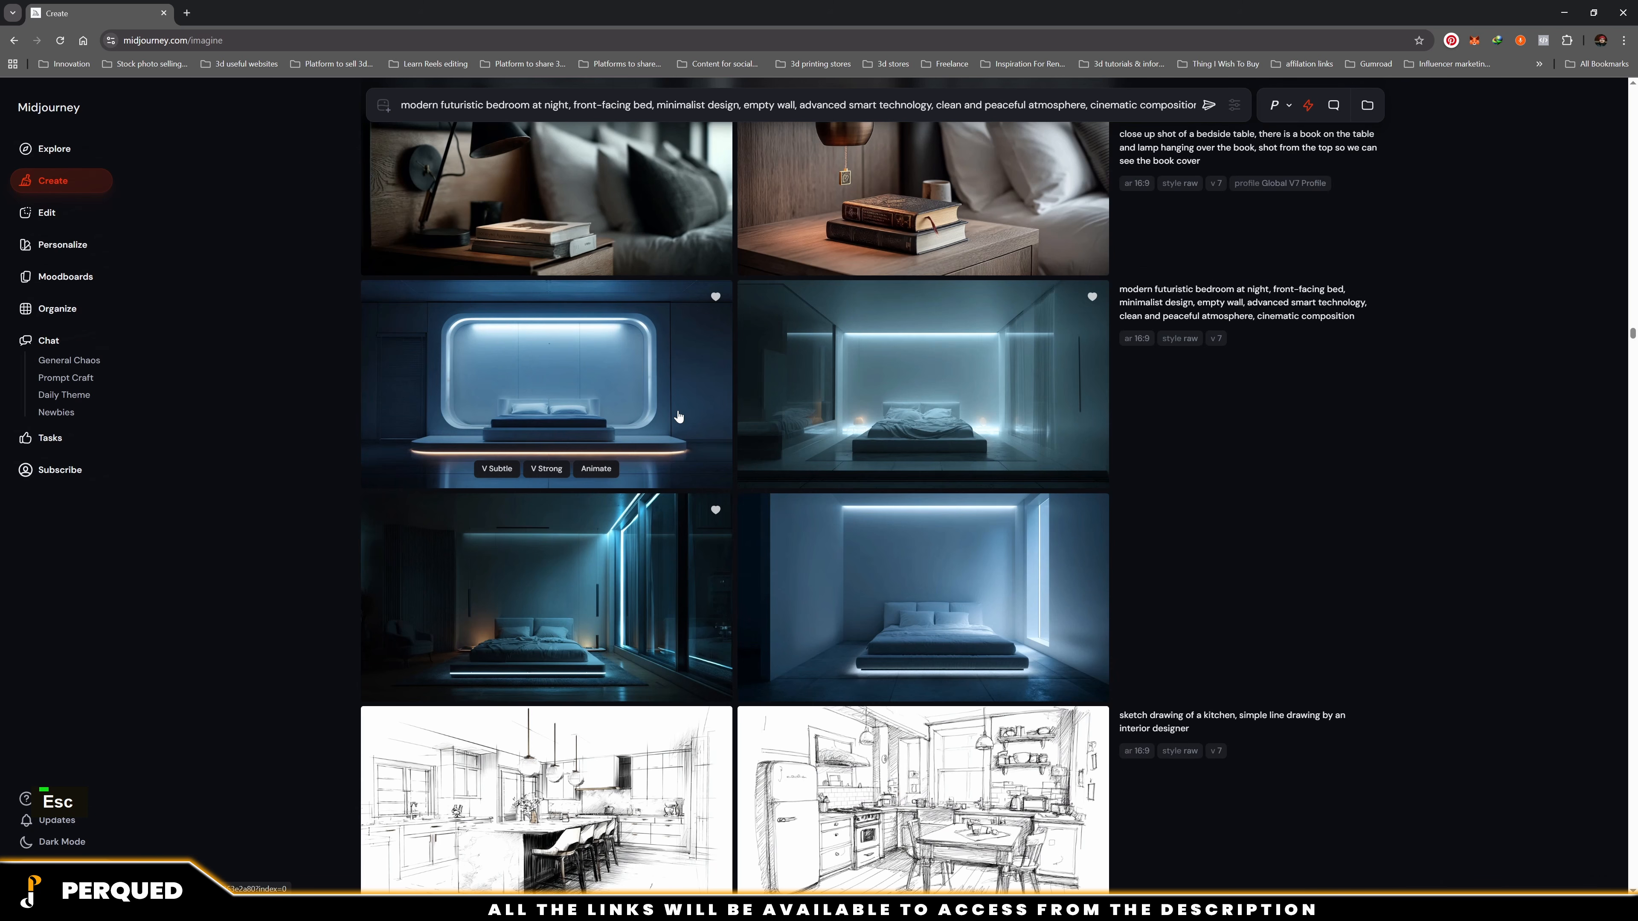
click(706, 535)
key(Escape)
click(606, 429)
key(Escape)
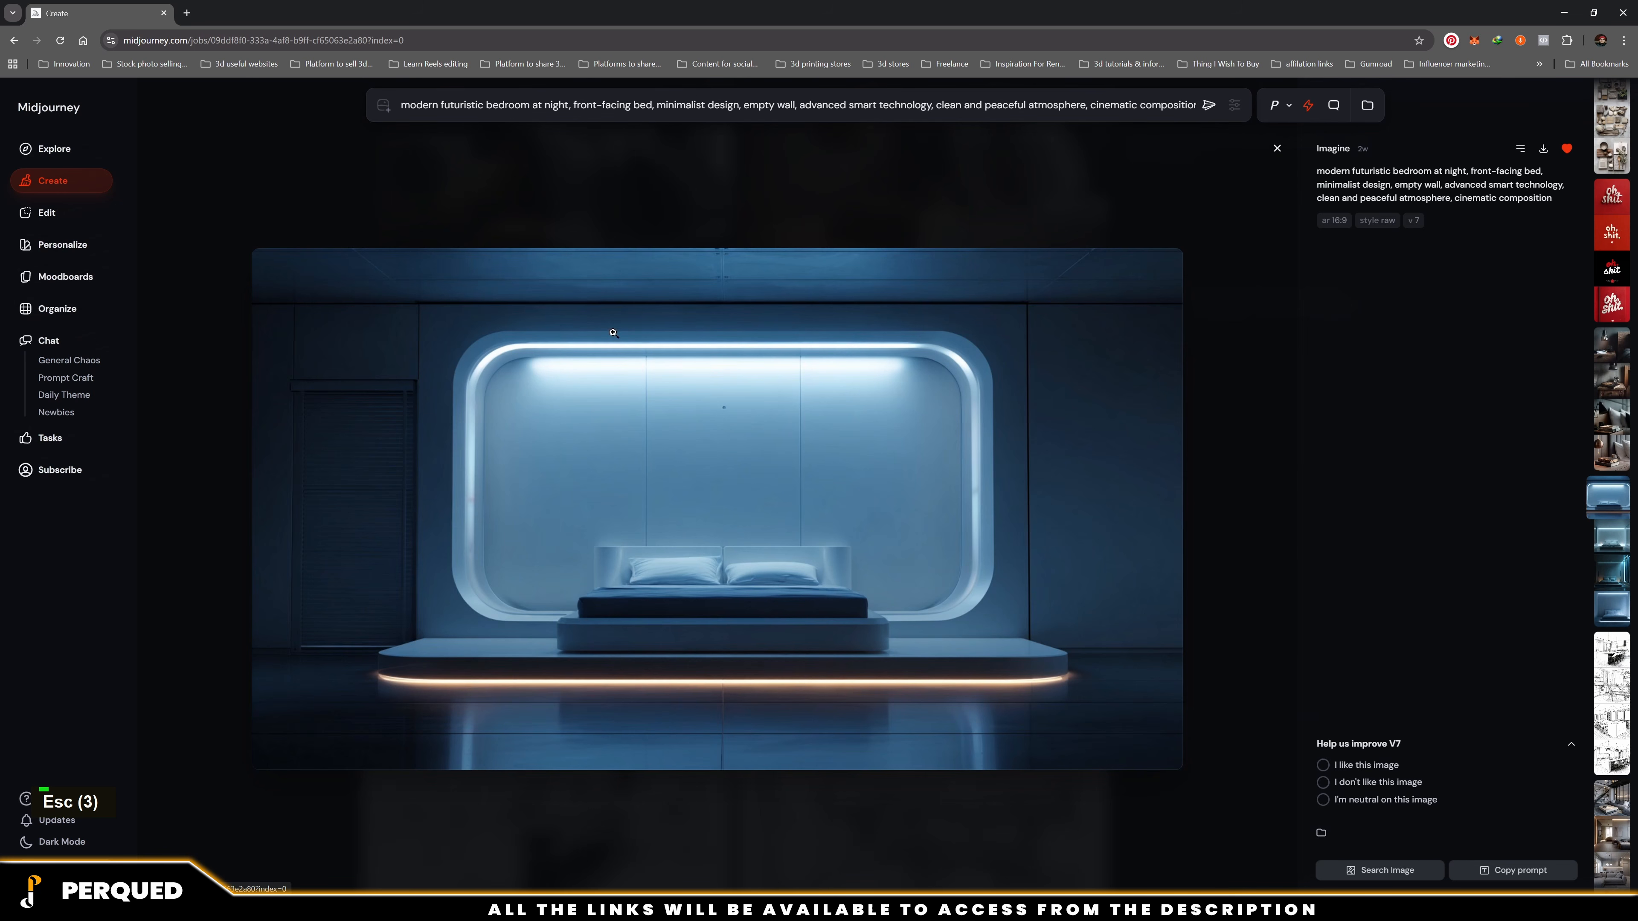
Download the bedroom image with the rounded glowing wall frame and the one with the tall side windows
click(629, 375)
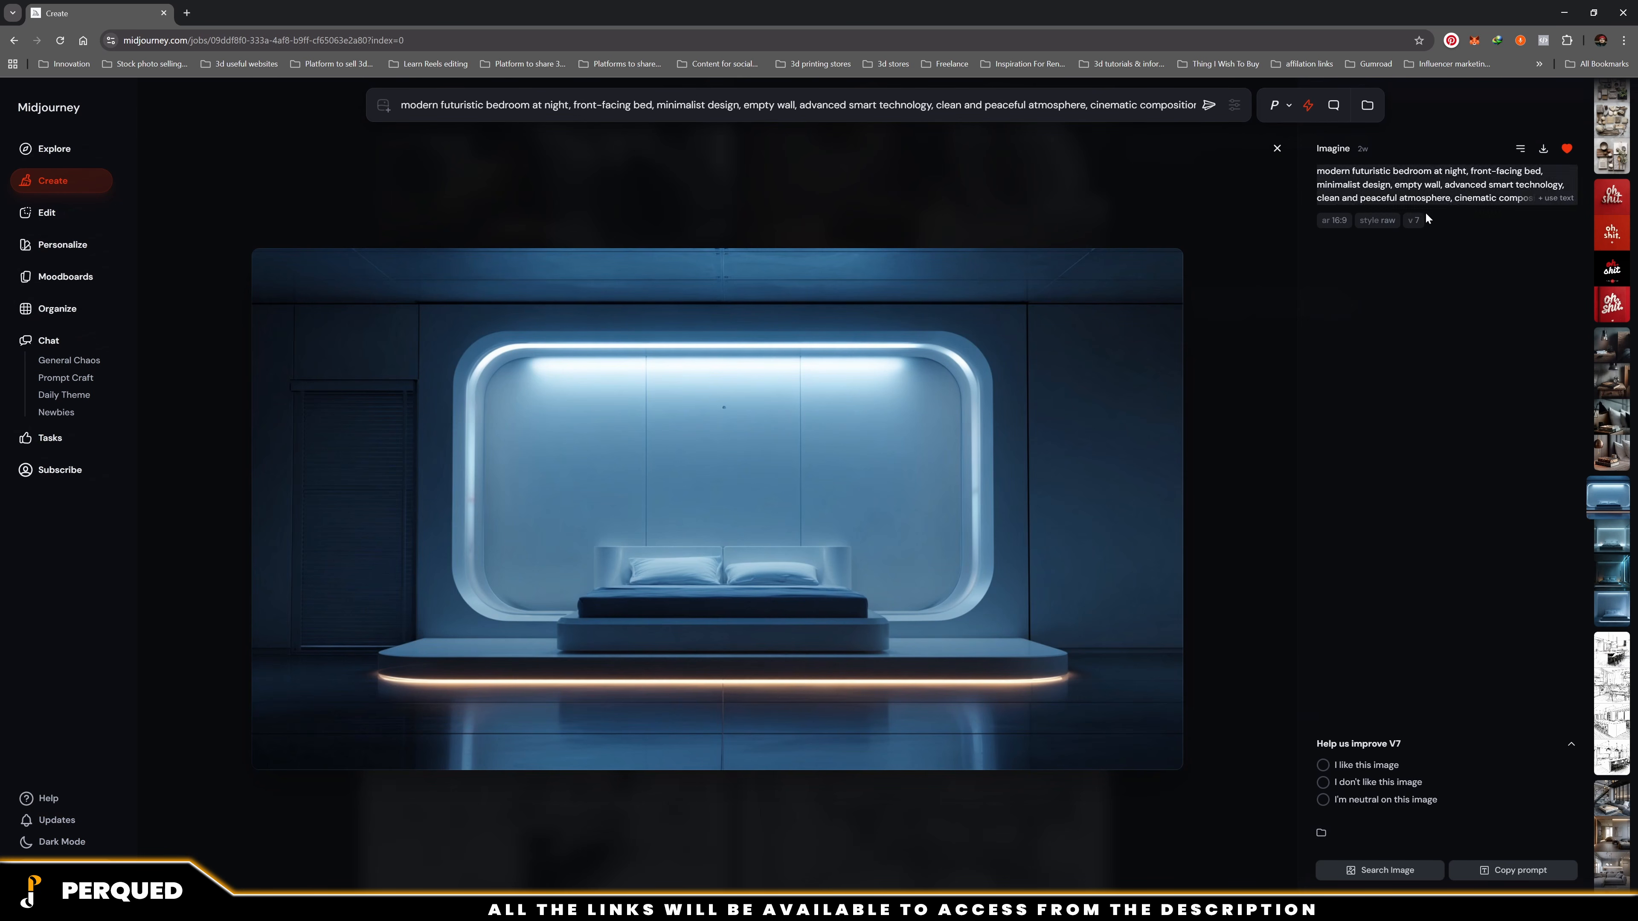
key(Escape)
click(551, 550)
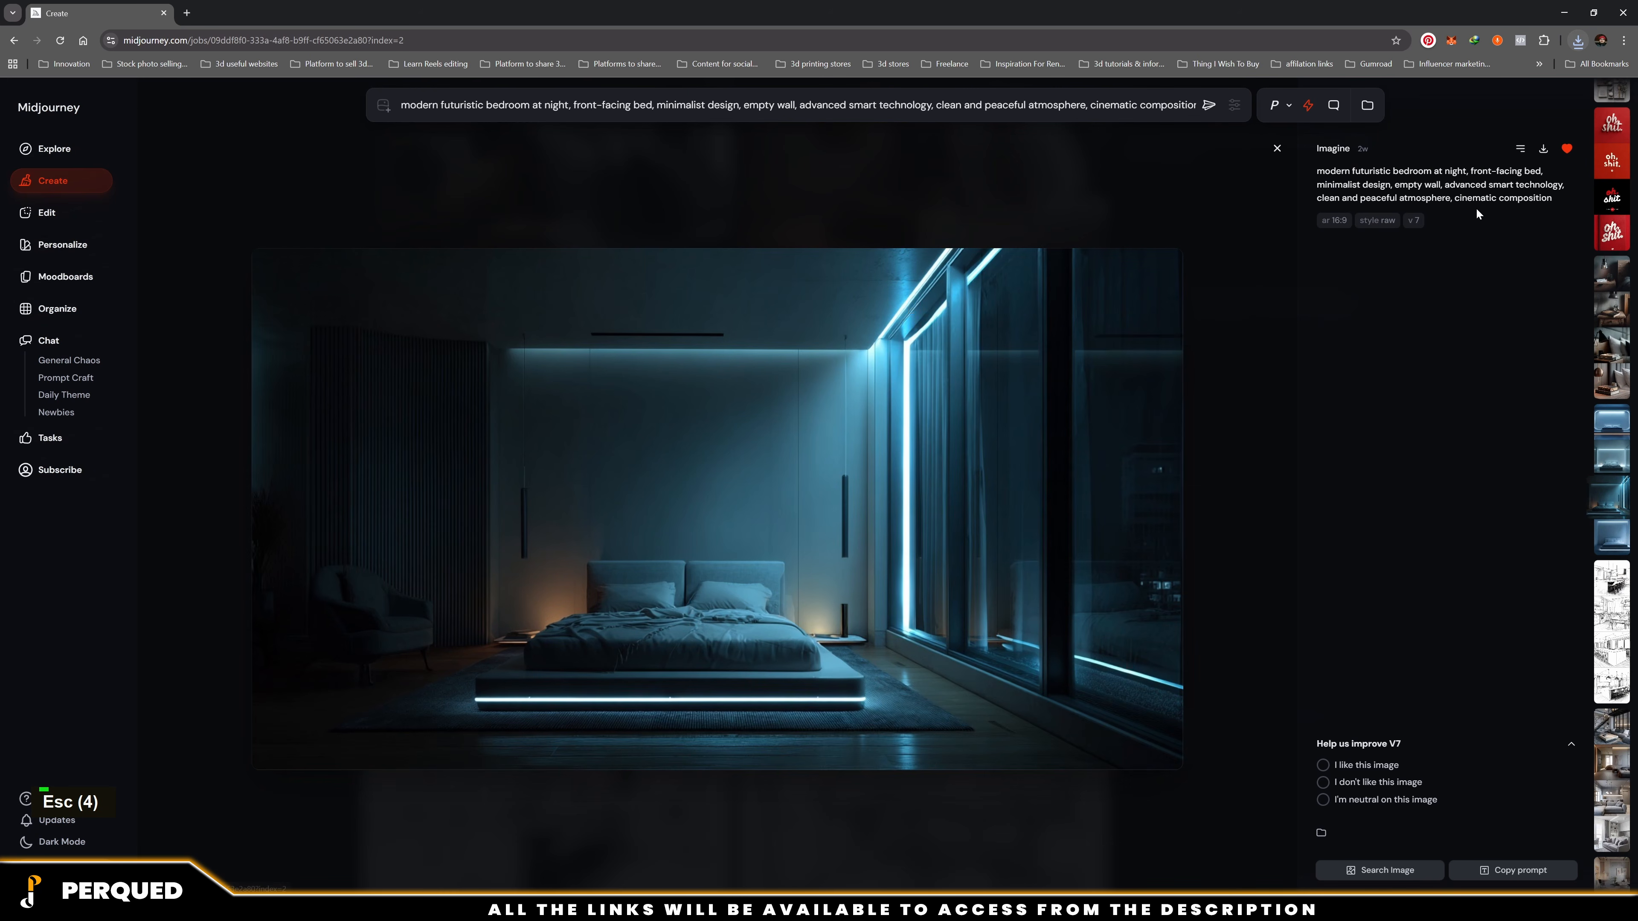
key(Escape)
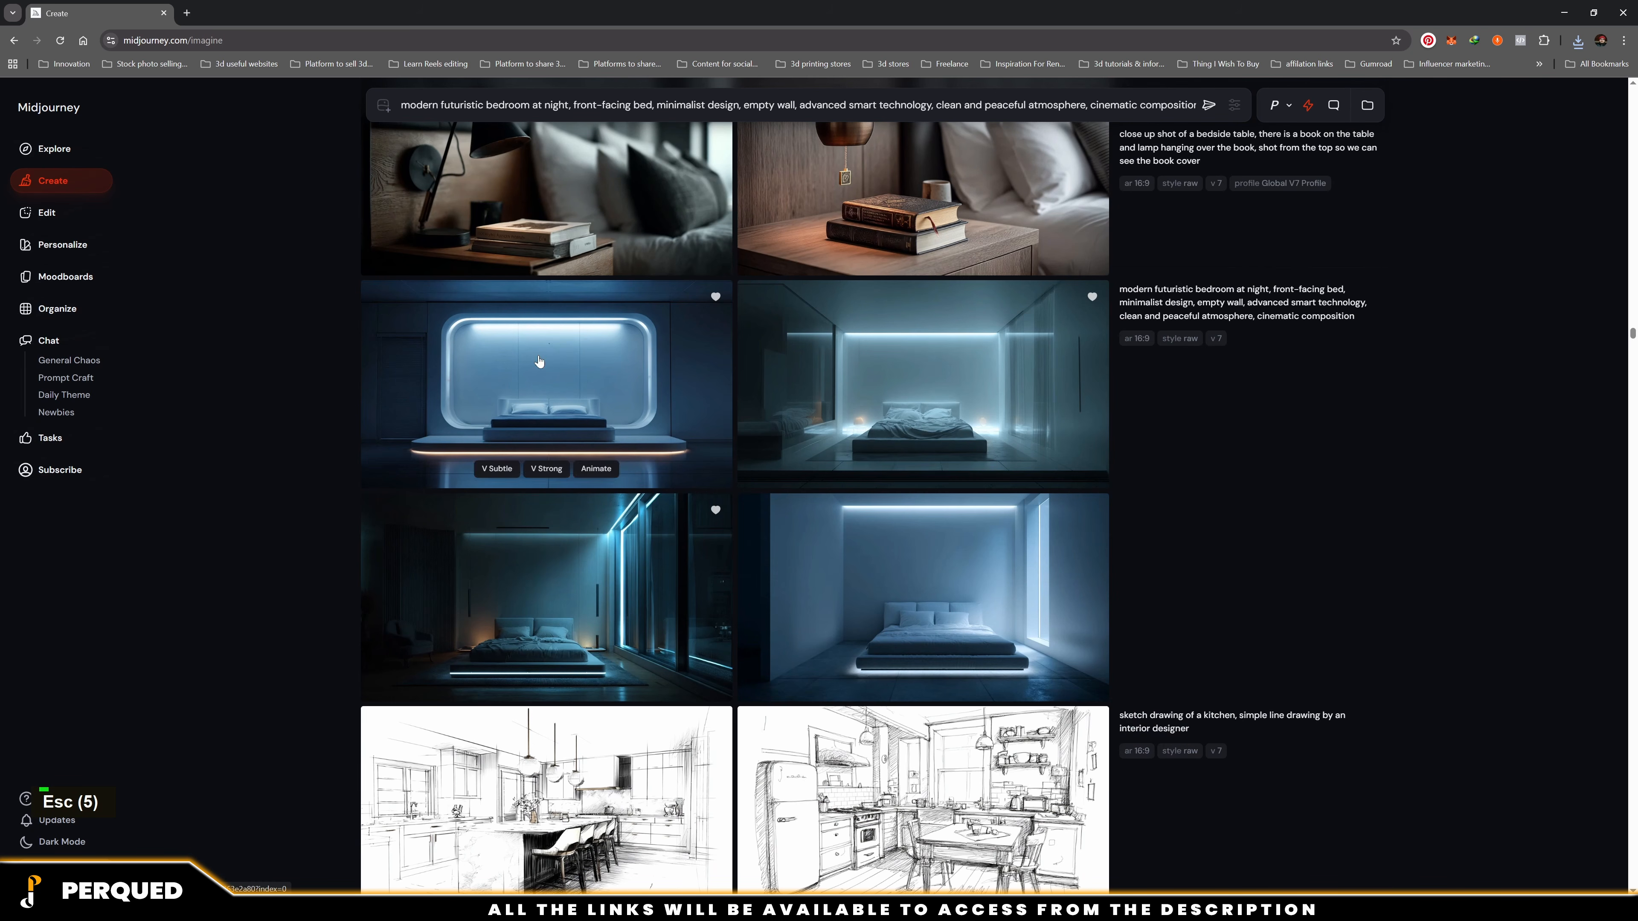
Look through the Midjourney For 3D Artists course page, including its trailer section and lesson breakdown
key(shift)
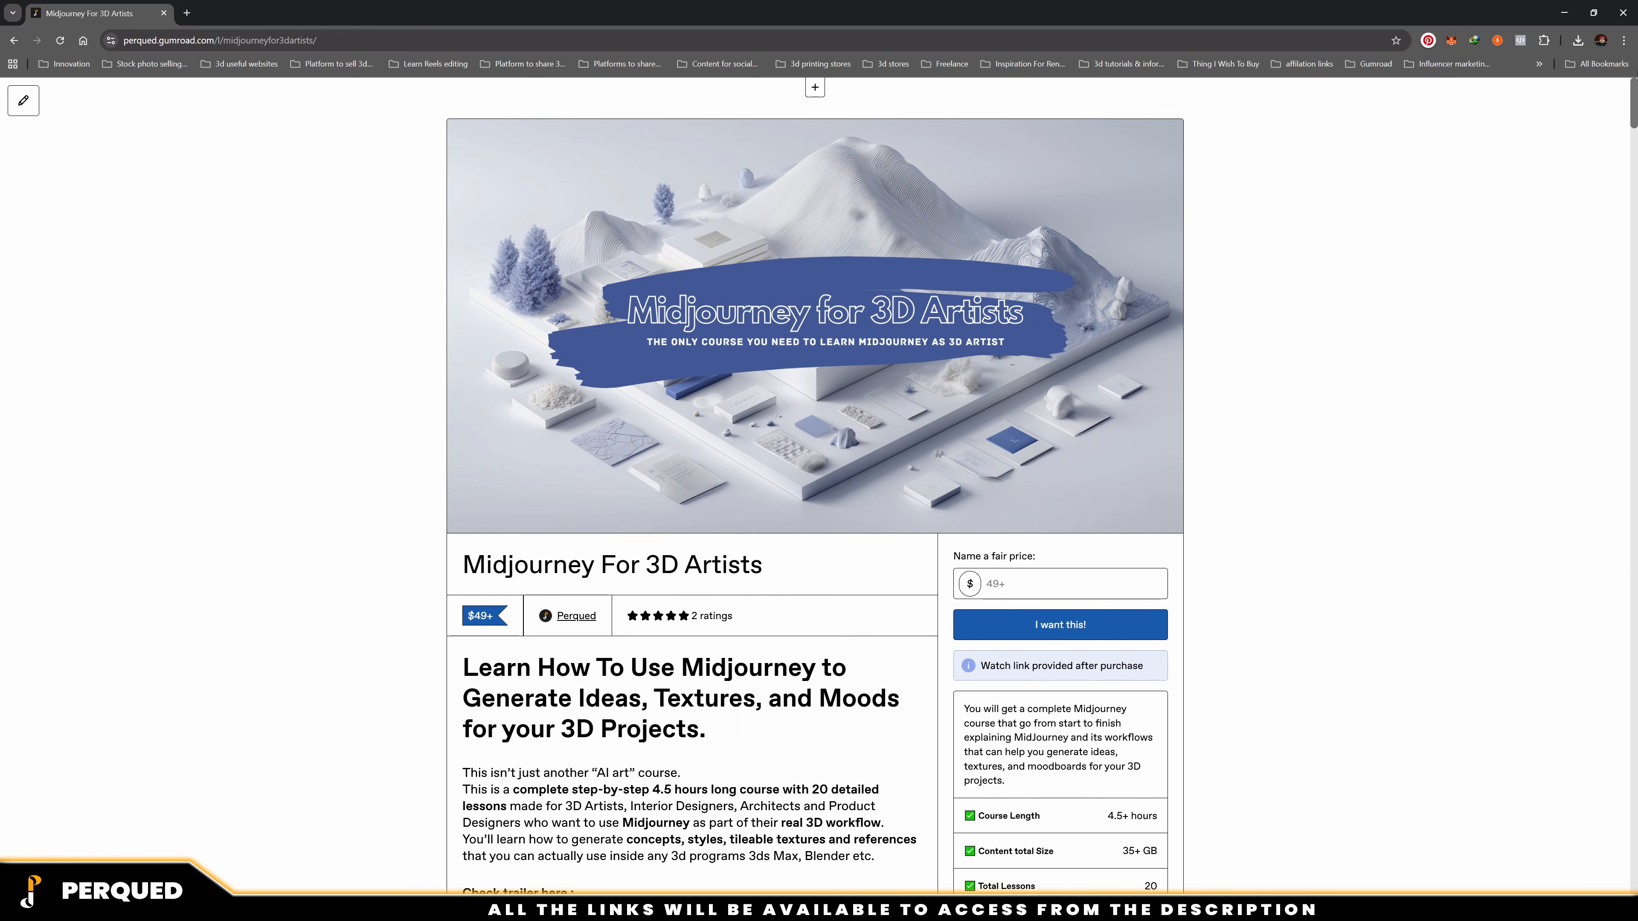
scroll(1280, 468, down, 6)
scroll(1280, 469, down, 7)
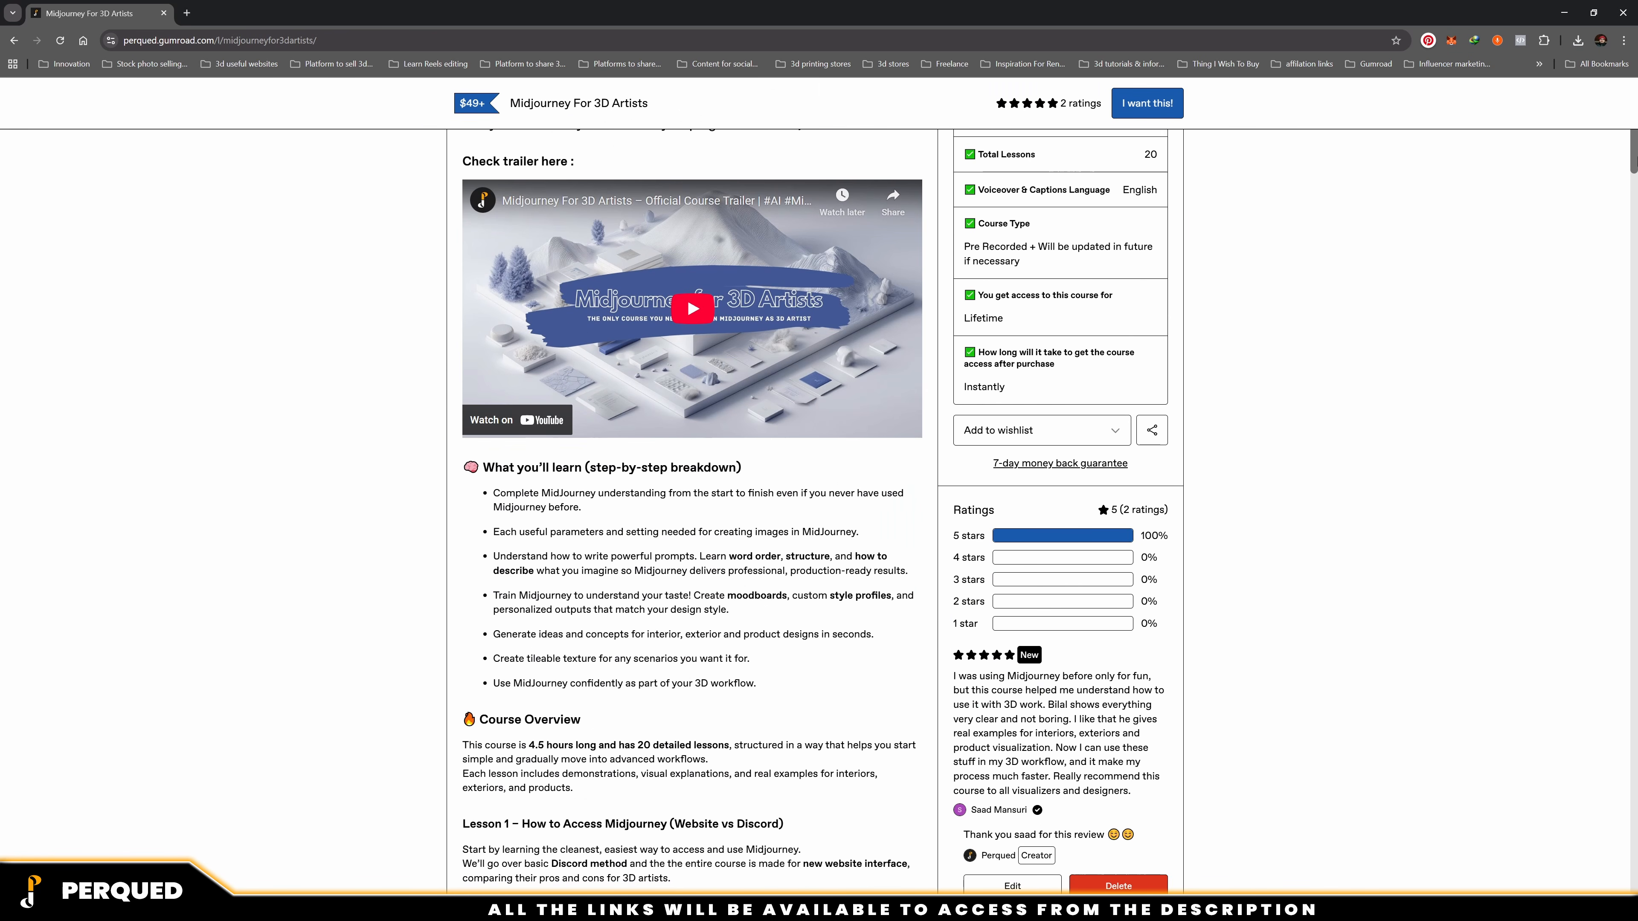
scroll(1280, 468, down, 20)
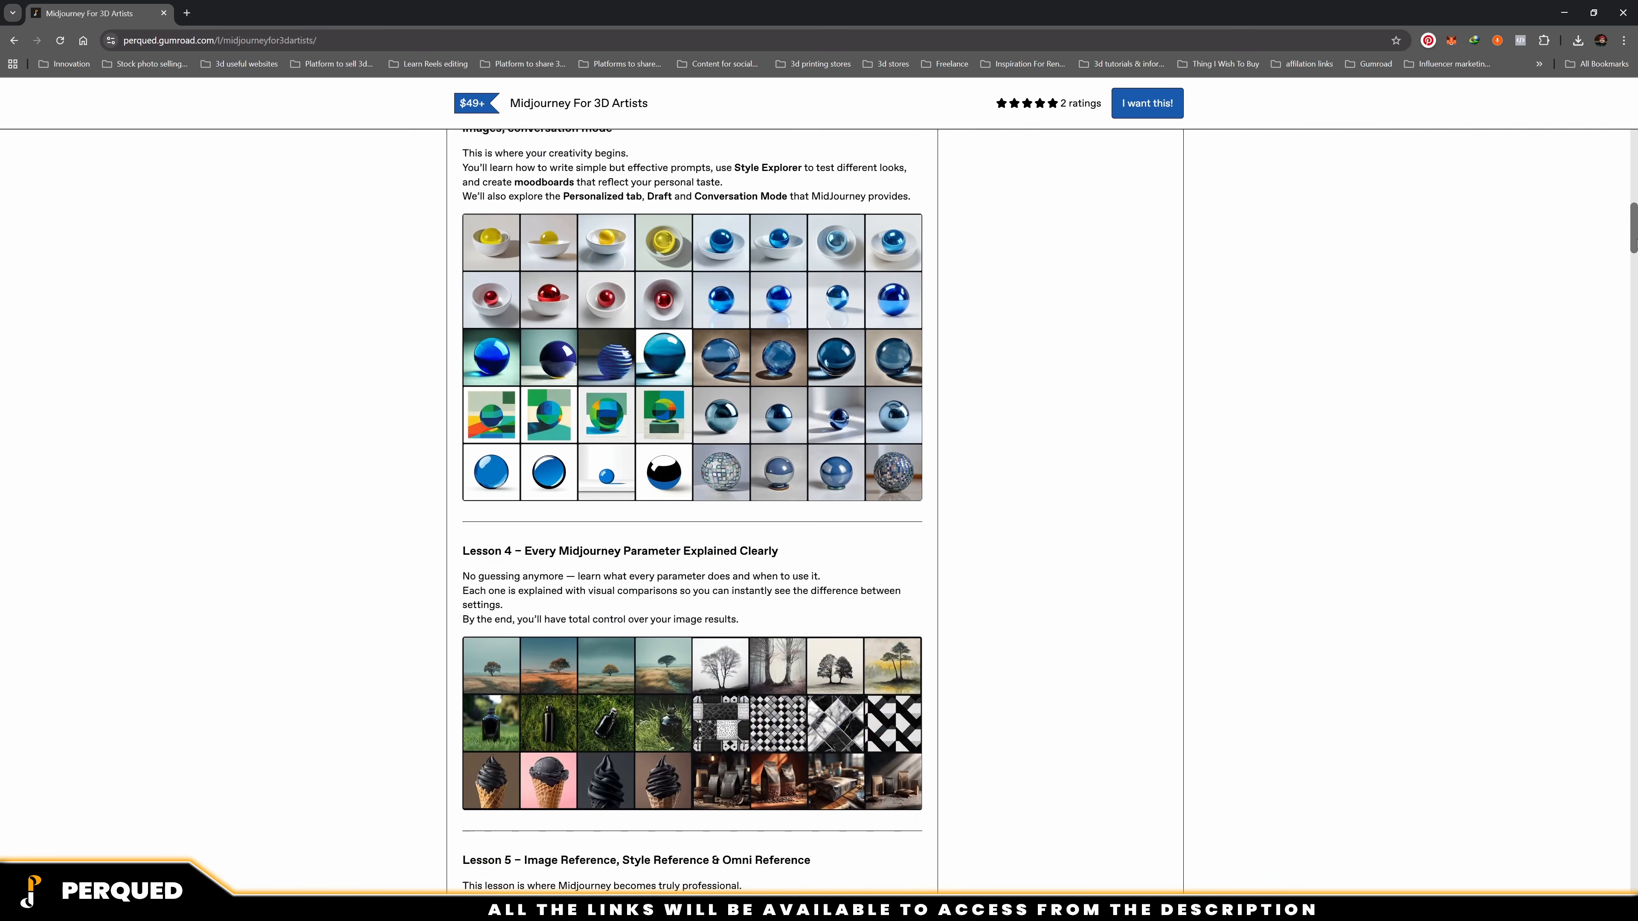
drag(1629, 300, 1612, 116)
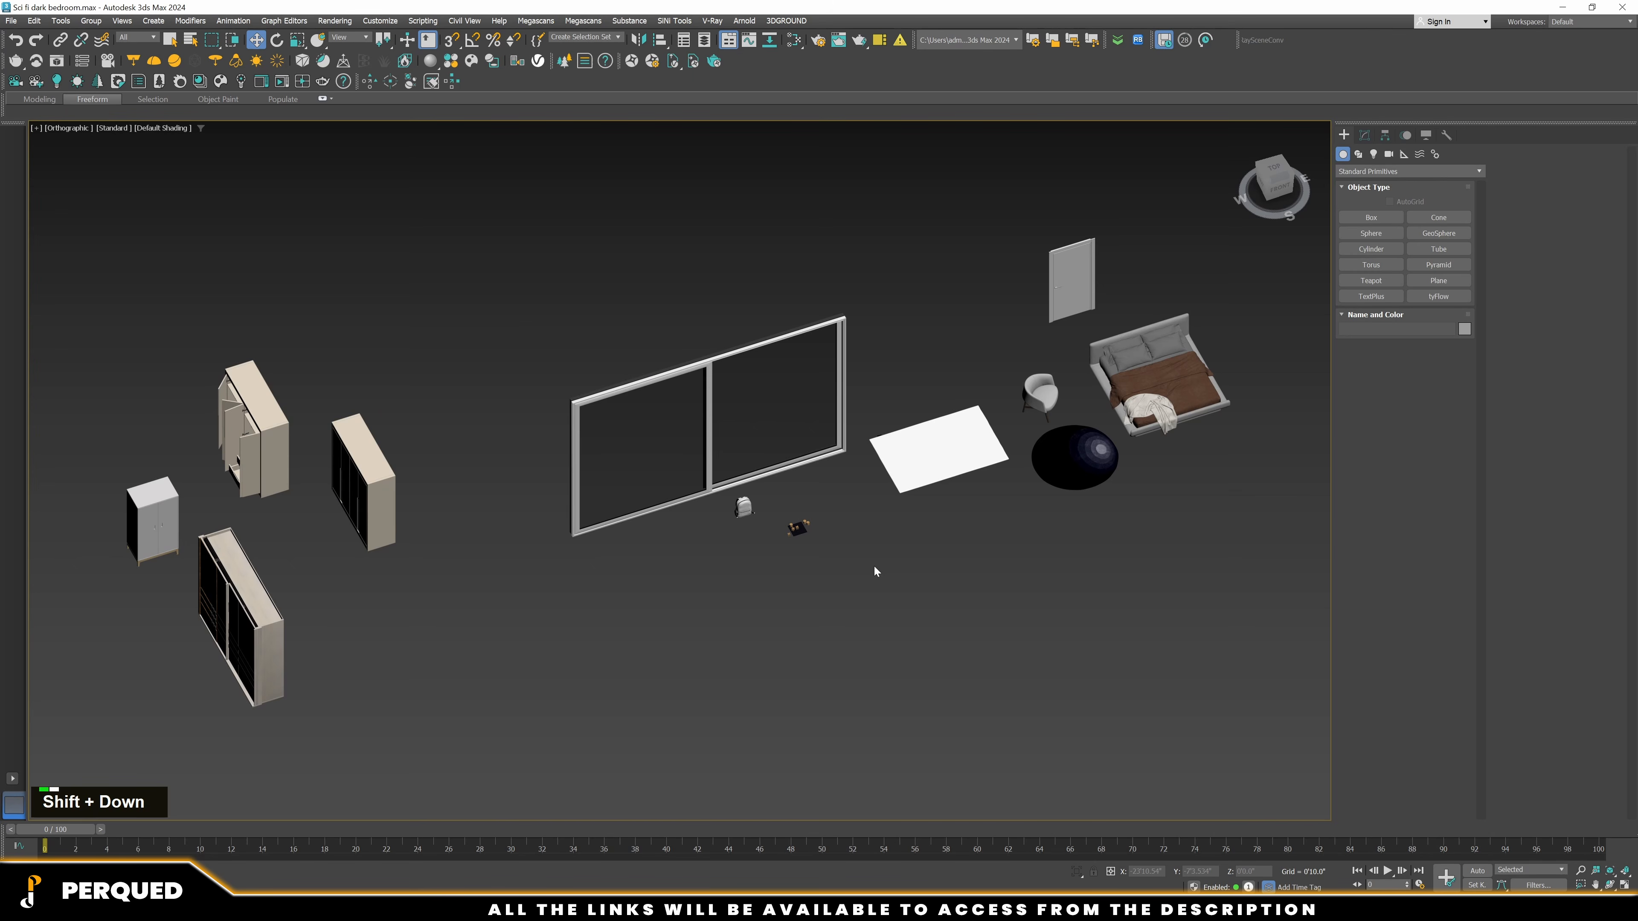
Switch to 3ds Max and inspect the furniture models: wardrobes, window, backpack, white panel, chair, round rug, door and bed
scroll(730, 603, down, 3)
alt+middle_drag(729, 603, 749, 601)
scroll(607, 463, up, 5)
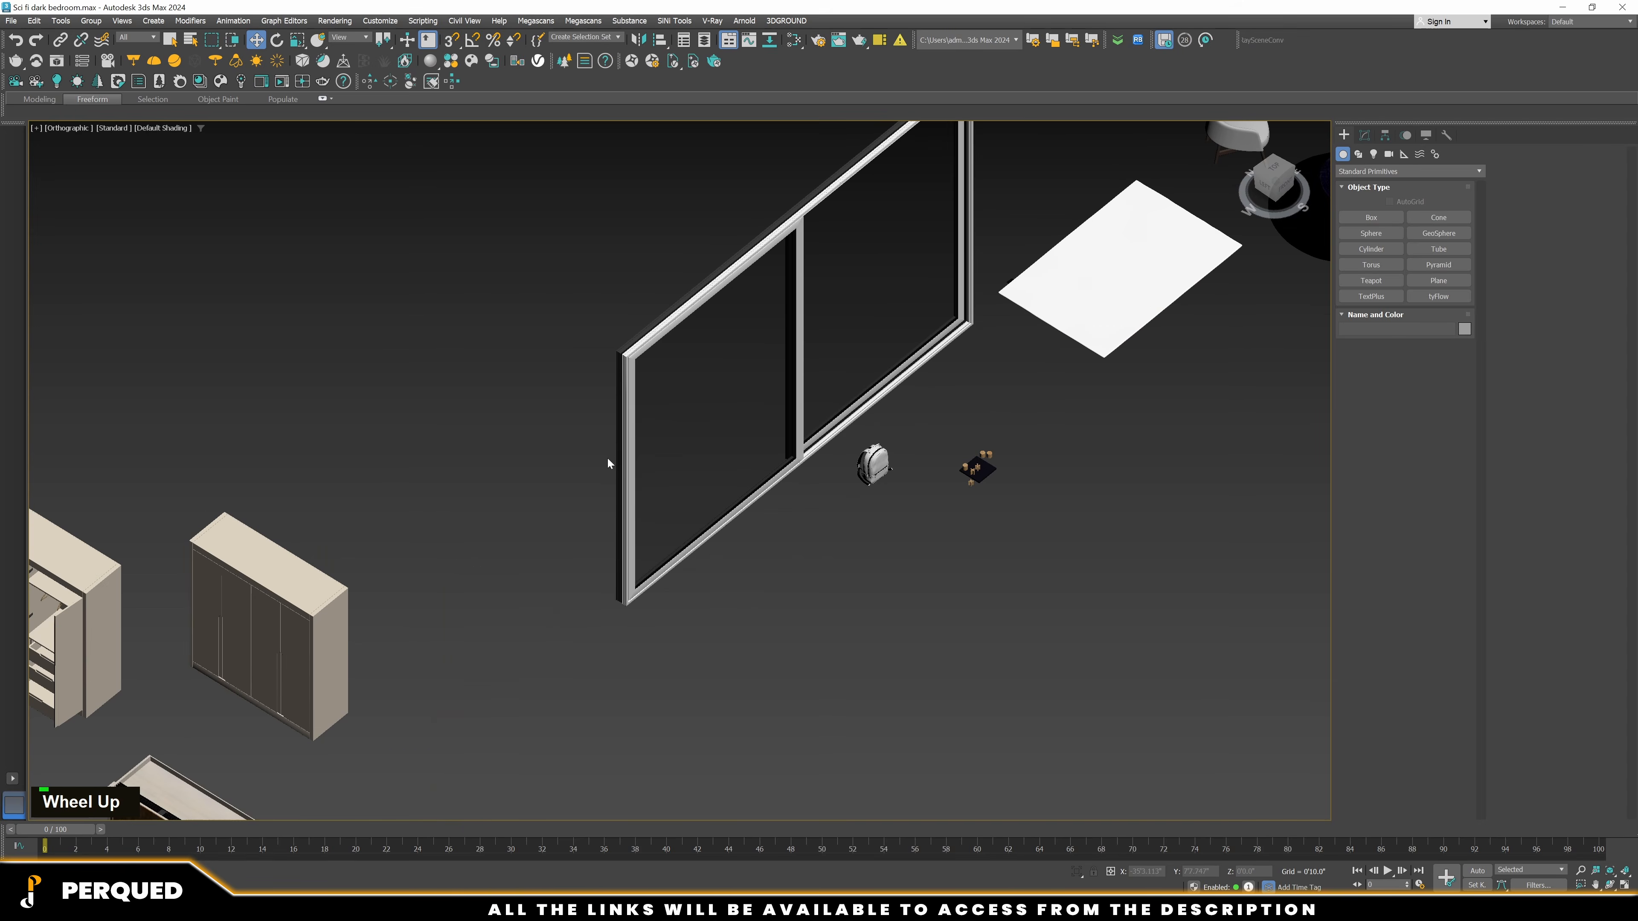
scroll(607, 463, down, 3)
alt+middle_drag(607, 463, 626, 559)
scroll(771, 574, down, 3)
alt+middle_drag(771, 574, 734, 623)
scroll(678, 602, up, 5)
middle_drag(917, 575, 475, 662)
scroll(475, 662, down, 2)
alt+middle_drag(822, 609, 847, 588)
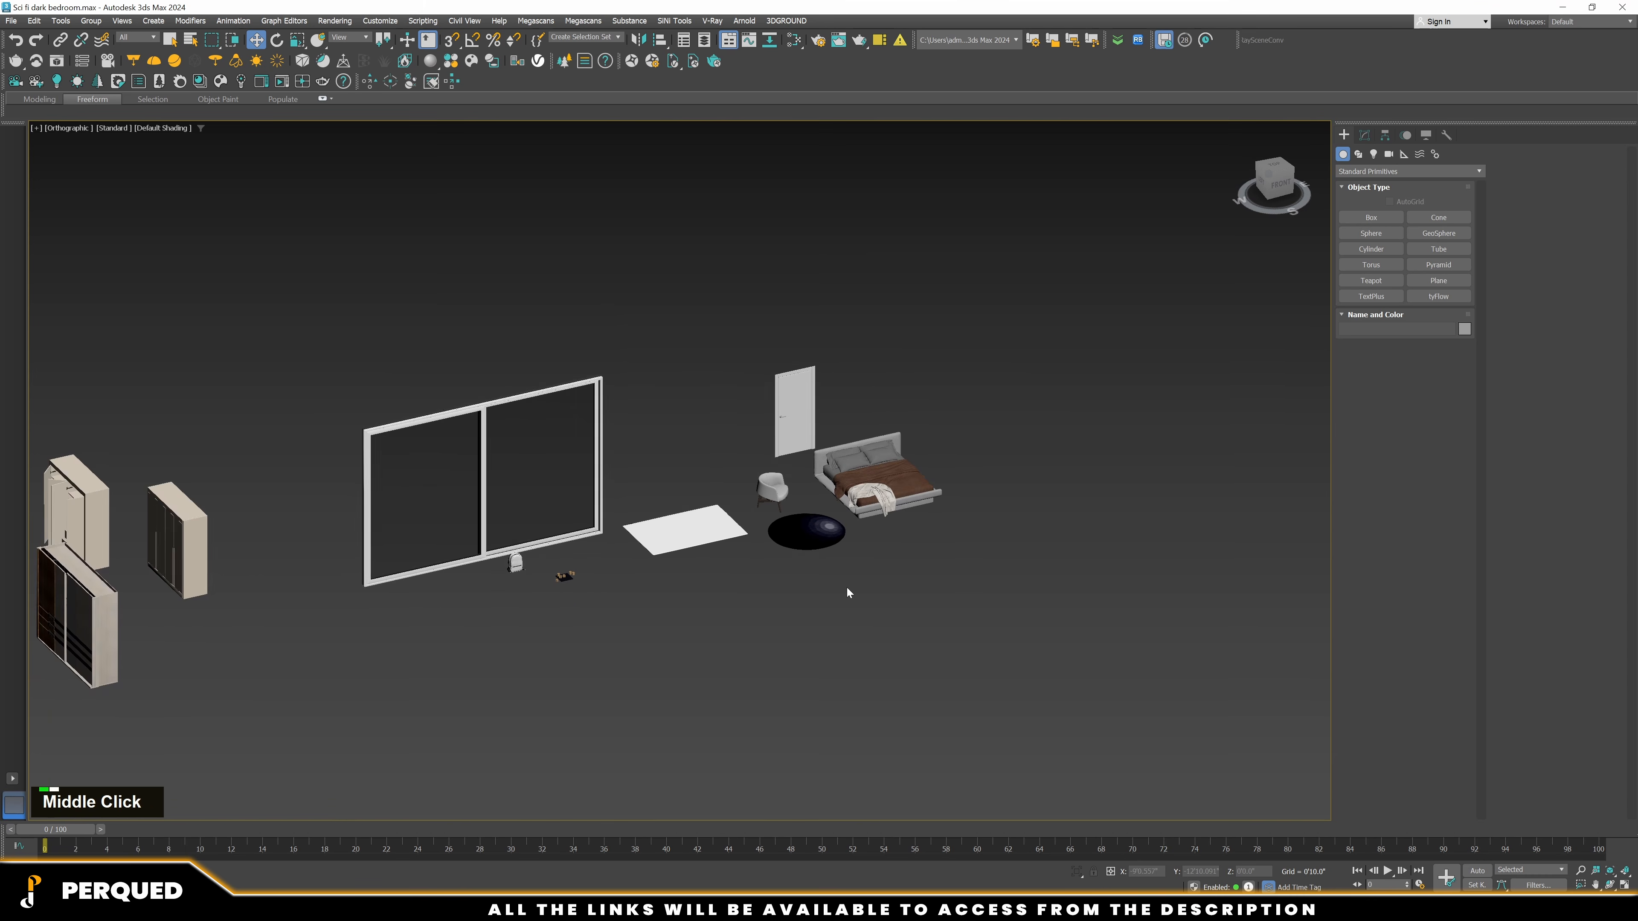
scroll(847, 592, up, 5)
scroll(703, 548, down, 4)
scroll(457, 593, up, 4)
scroll(261, 592, down, 1)
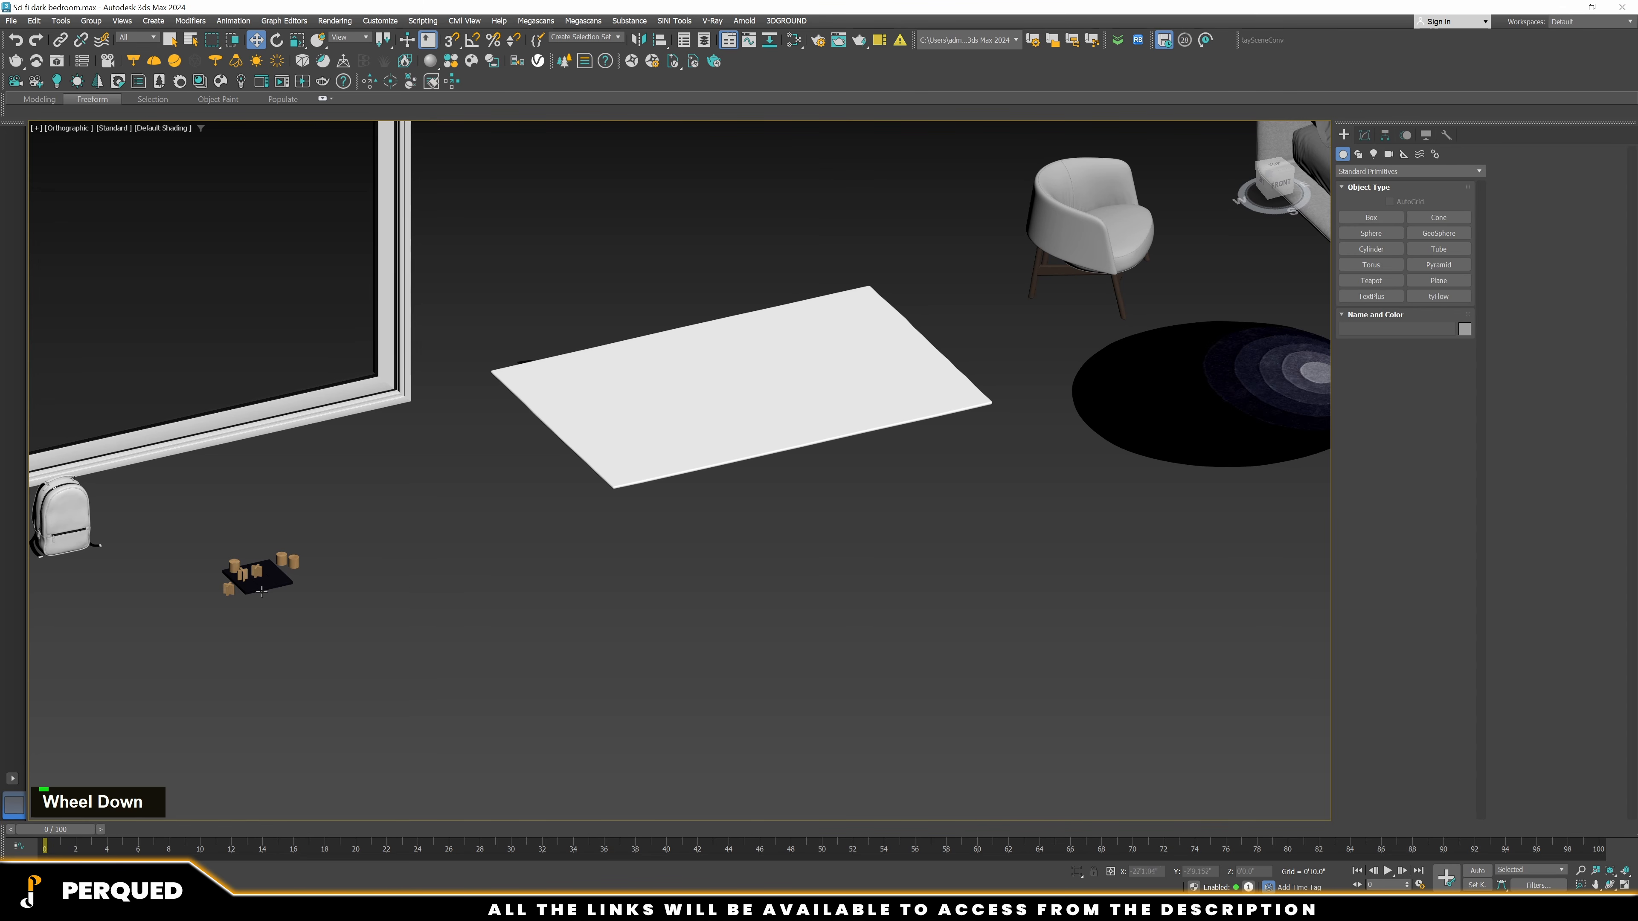
scroll(261, 592, down, 3)
Switch to the reference board and maximize it with both bedroom images in view
click(702, 909)
scroll(1023, 607, down, 5)
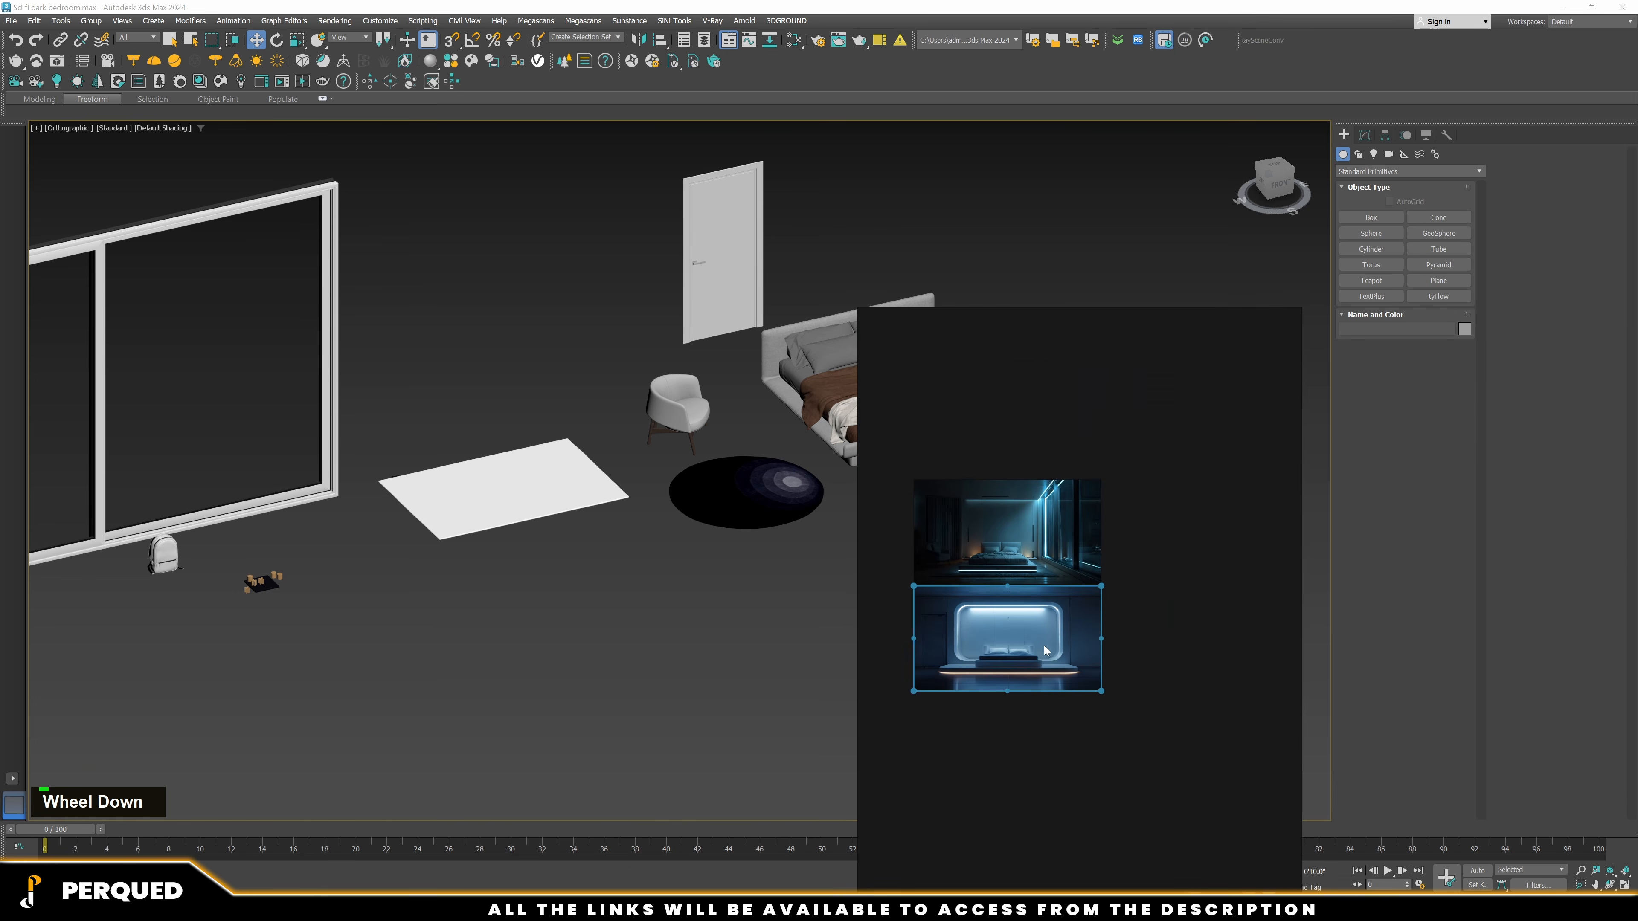
scroll(1019, 574, up, 5)
scroll(1104, 597, down, 4)
click(1198, 562)
click(1051, 690)
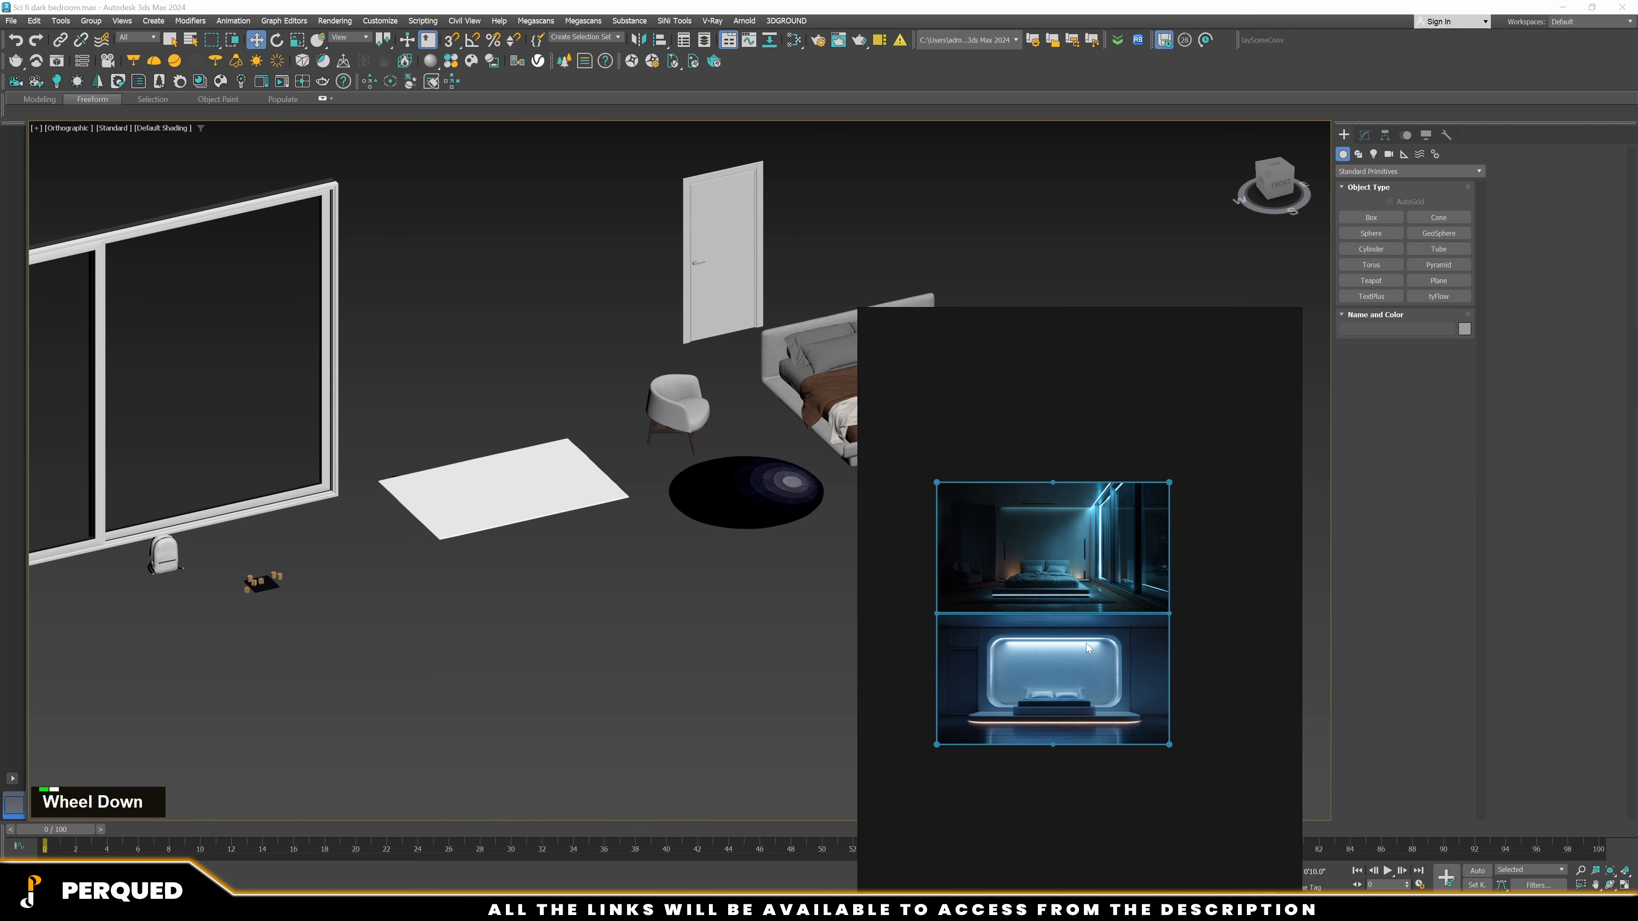
key(ctrl+f)
Examine the lighting, bed platform and windows in the two reference images, and restore and minimize the board
scroll(1152, 428, down, 2)
scroll(875, 552, up, 3)
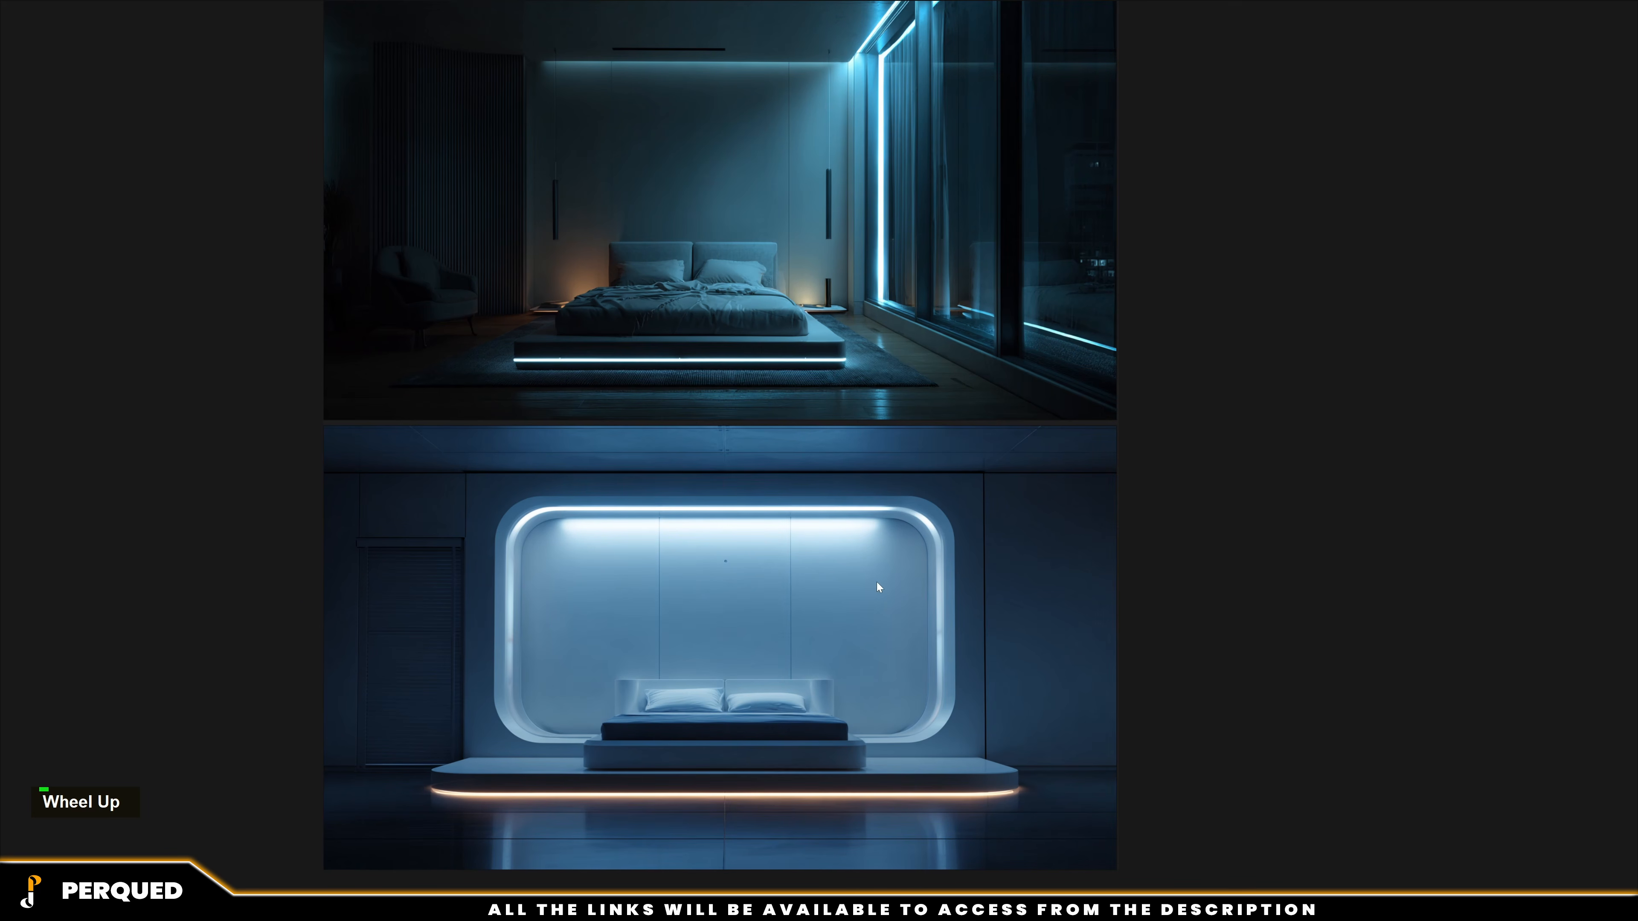
scroll(759, 596, down, 2)
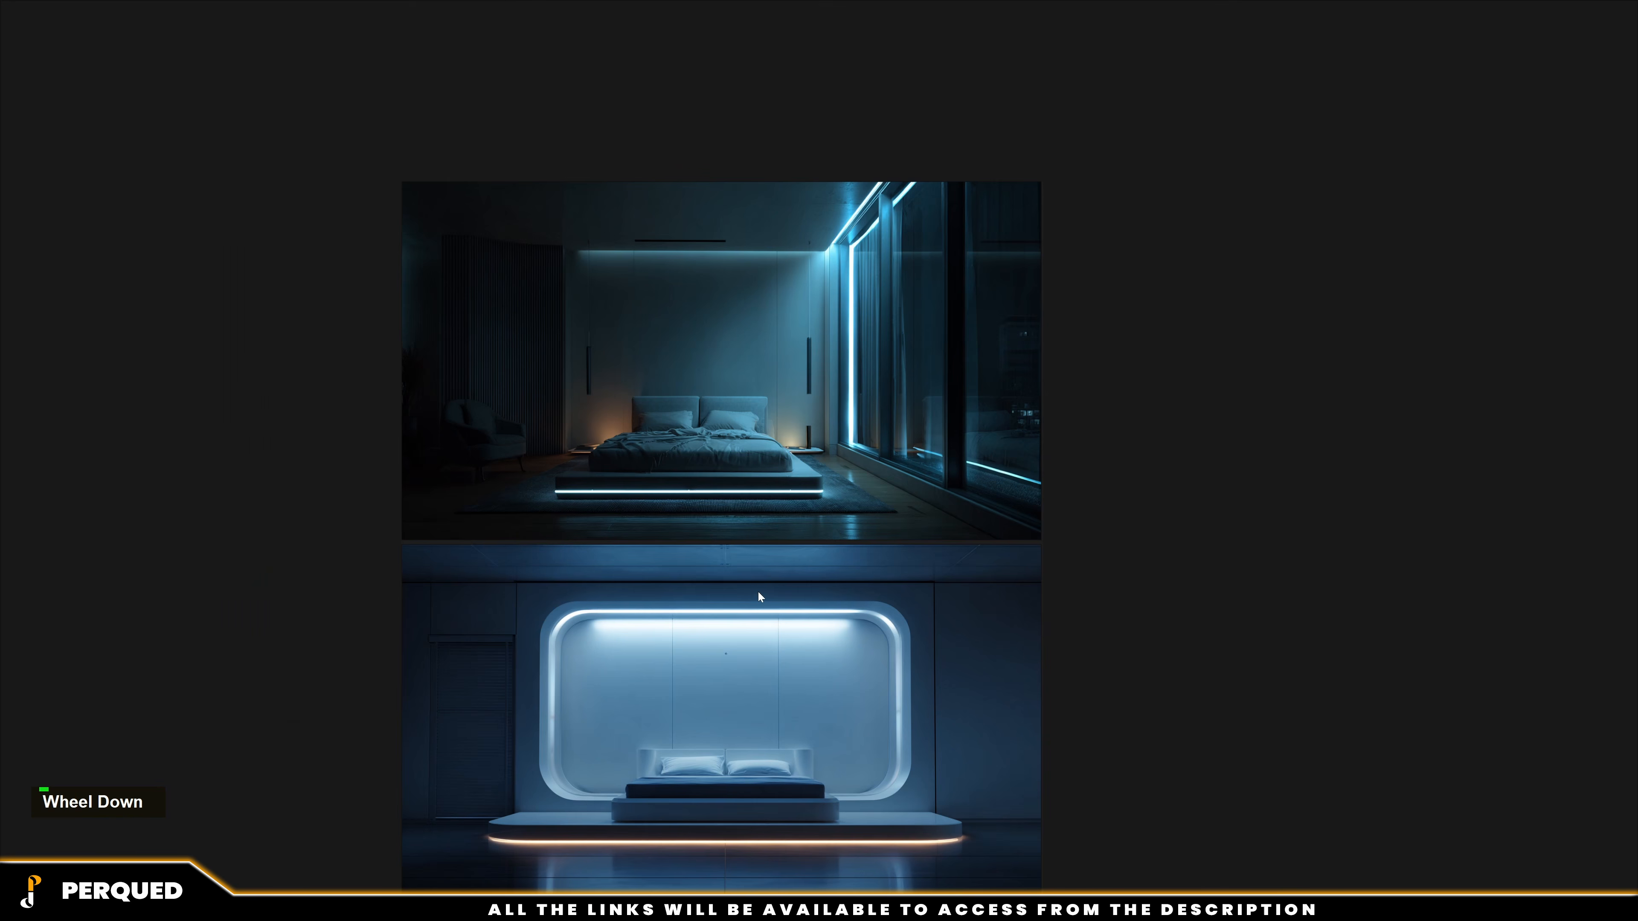
scroll(649, 424, up, 1)
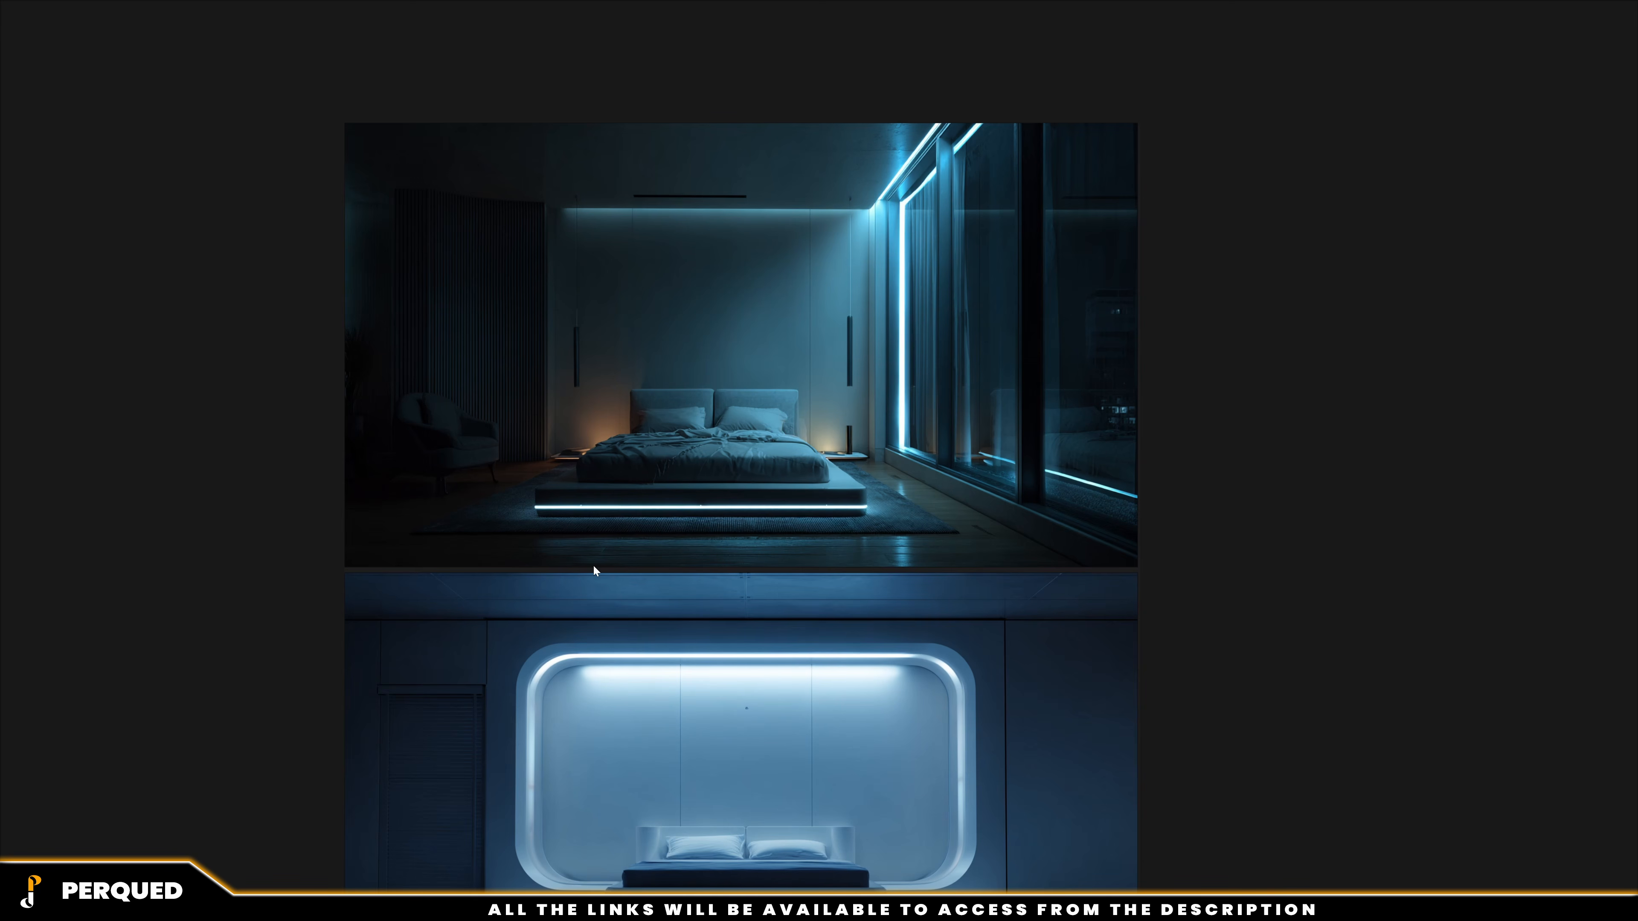
scroll(783, 461, down, 2)
key(ctrl+f)
right_drag(787, 445, 803, 424)
key(ctrl)
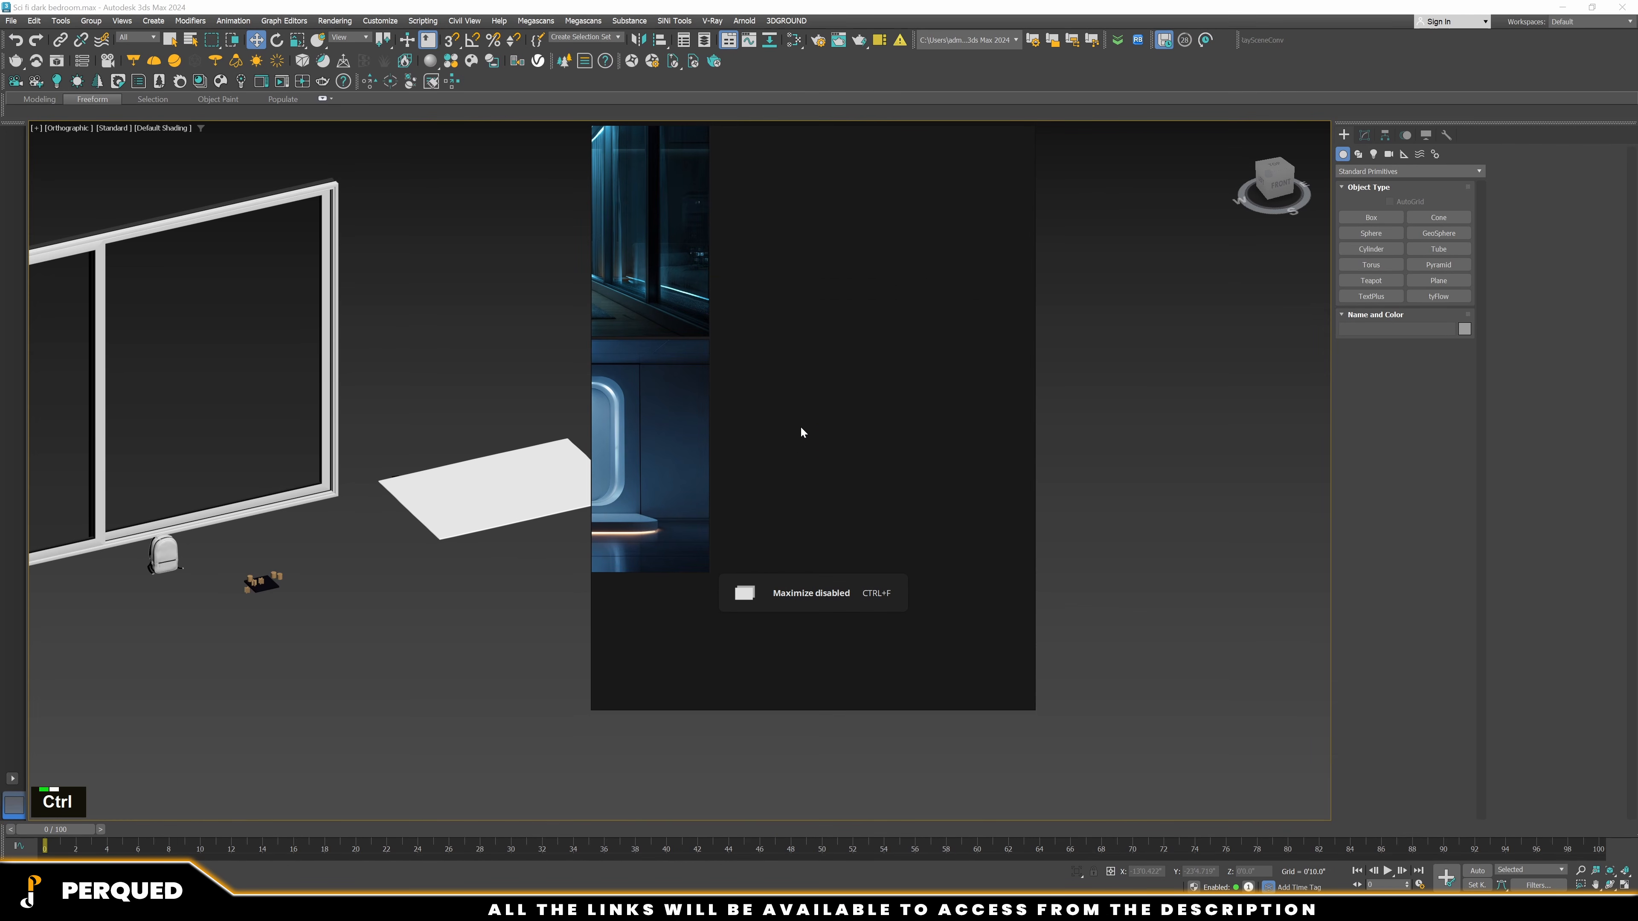
key(ctrl+m)
Move all the models together away from the scene's centre, with the home grid shown
scroll(775, 602, down, 3)
click(878, 507)
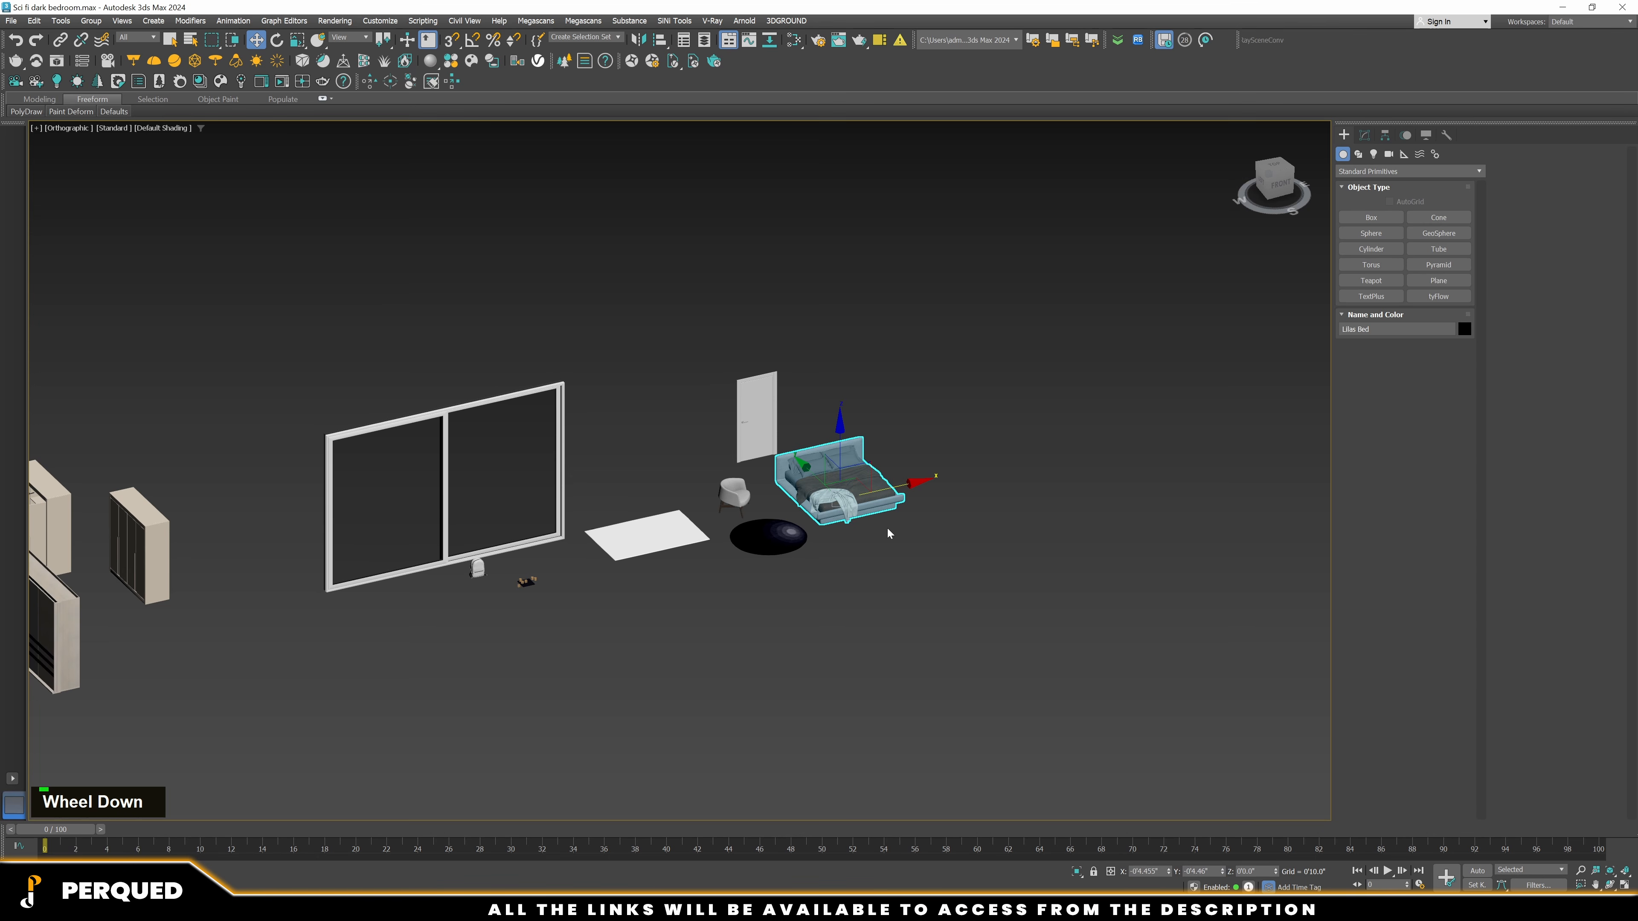
alt+middle_drag(887, 533, 876, 562)
scroll(874, 564, down, 3)
key(ctrl+a)
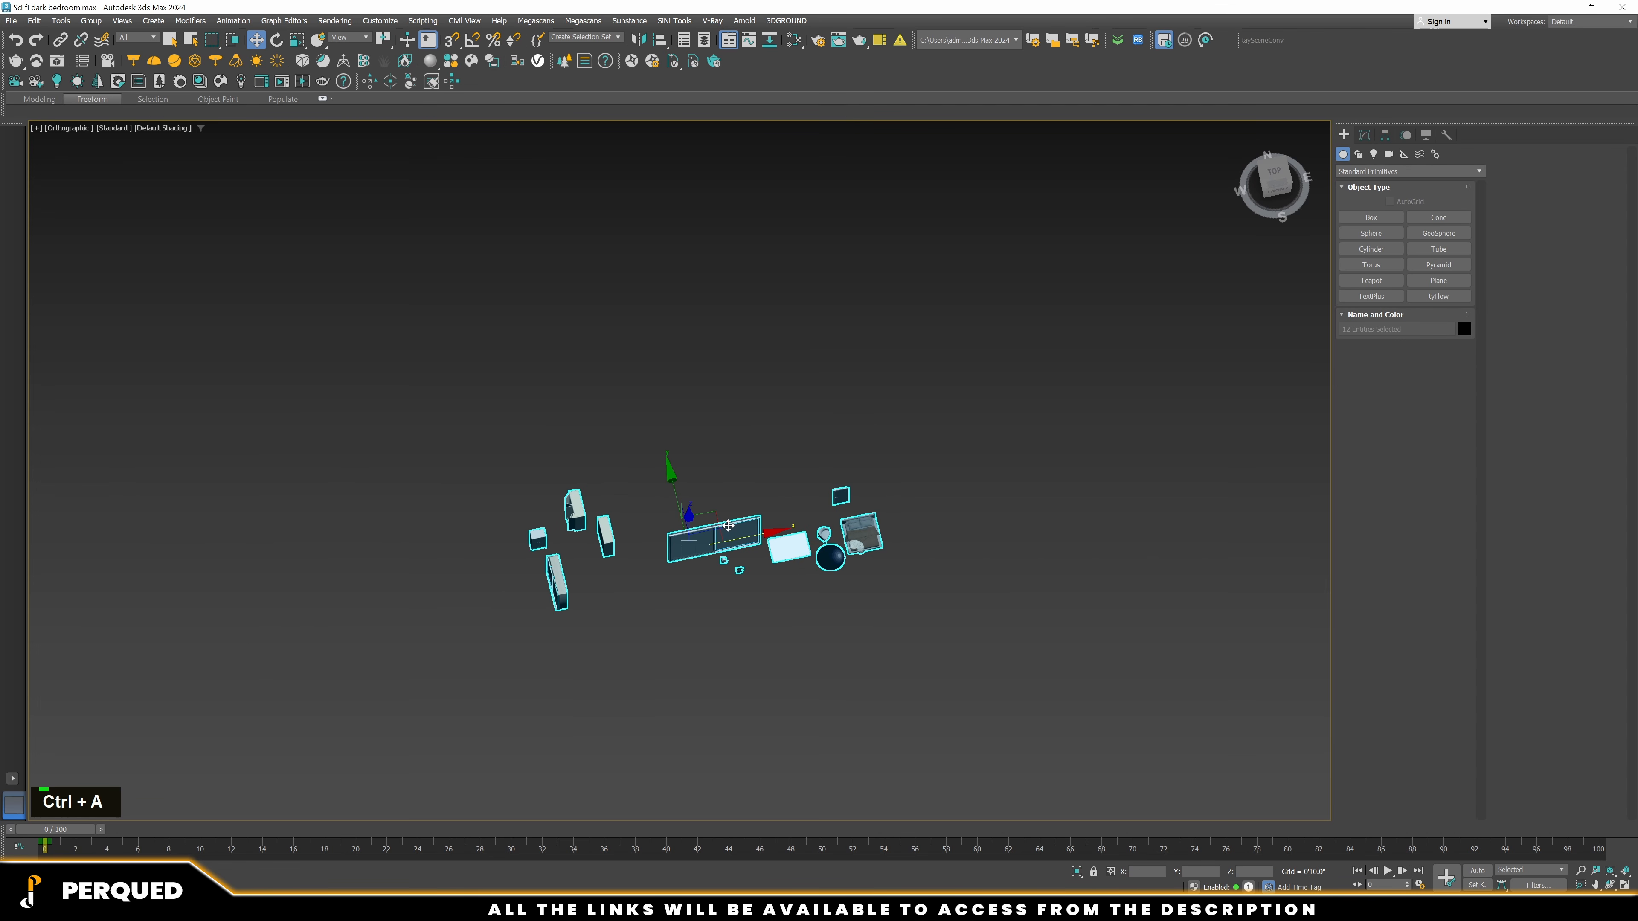
key(g)
drag(716, 521, 472, 567)
click(762, 636)
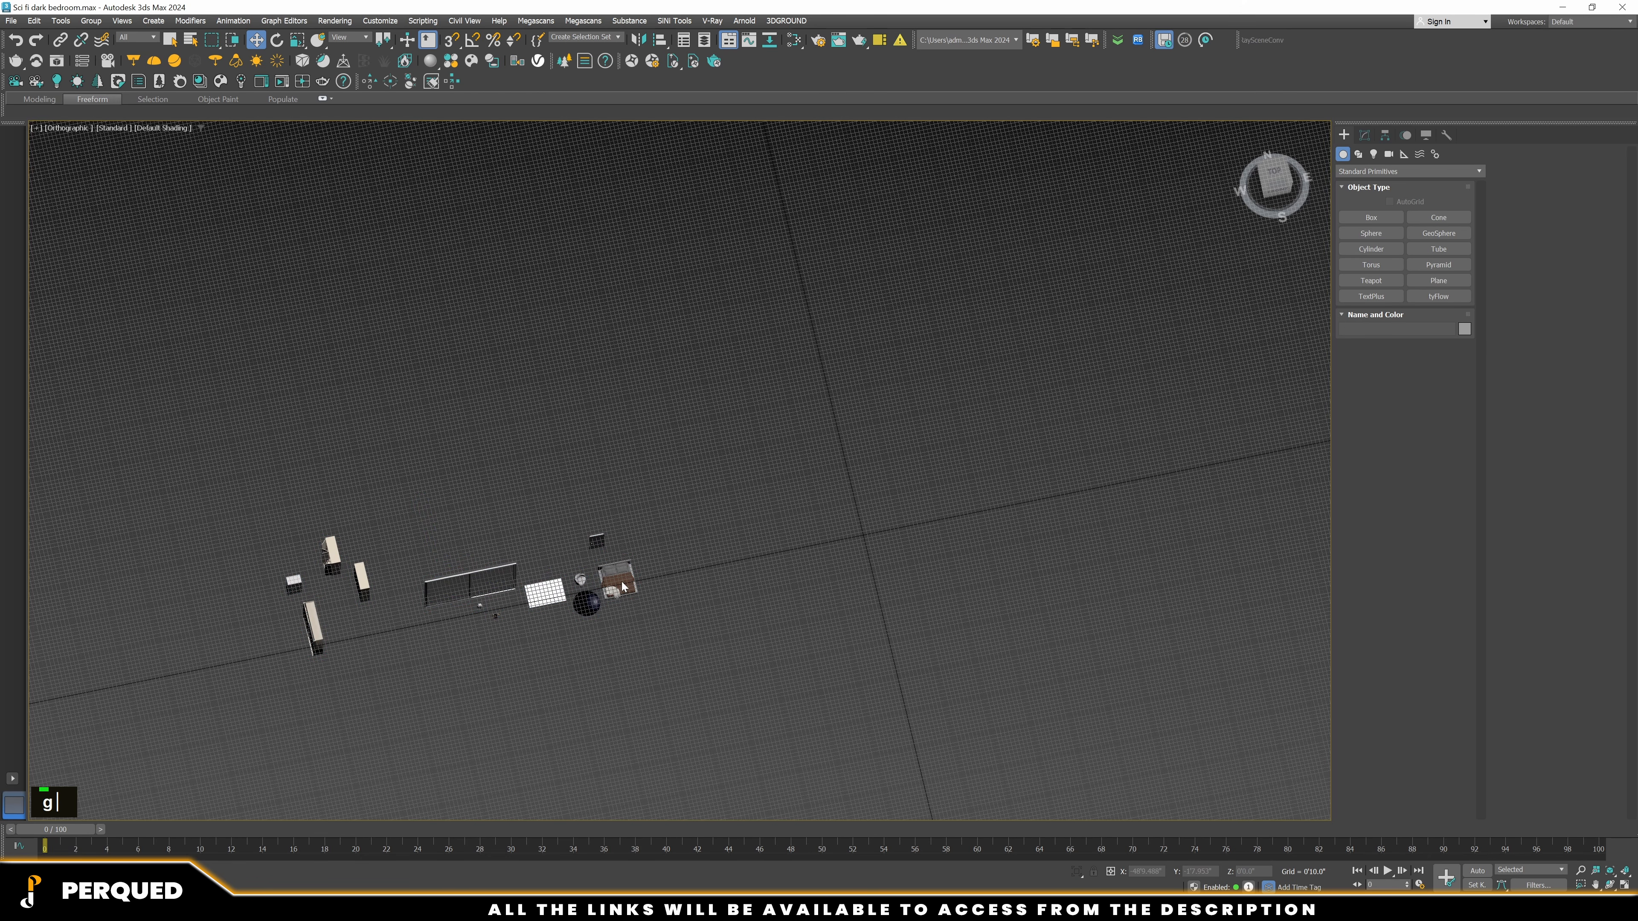
Position the bed at the world origin in the top view by zeroing its X and Y coordinates
click(620, 581)
key(f)
key(z)
key(t)
scroll(516, 553, up, 2)
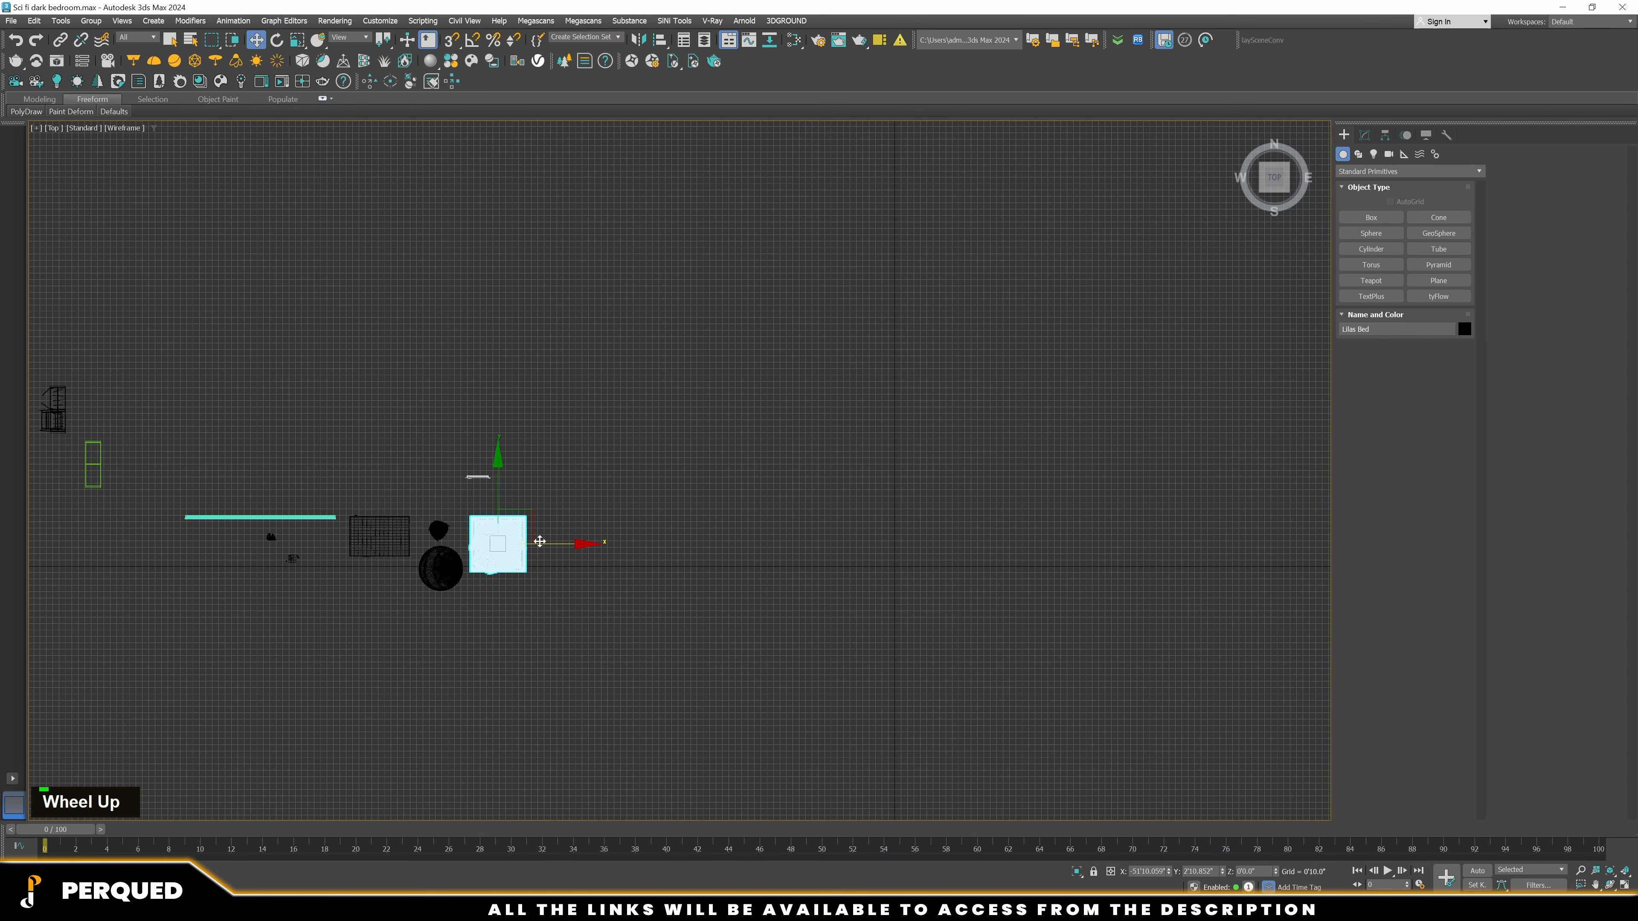
middle_drag(539, 541, 932, 541)
scroll(916, 543, up, 4)
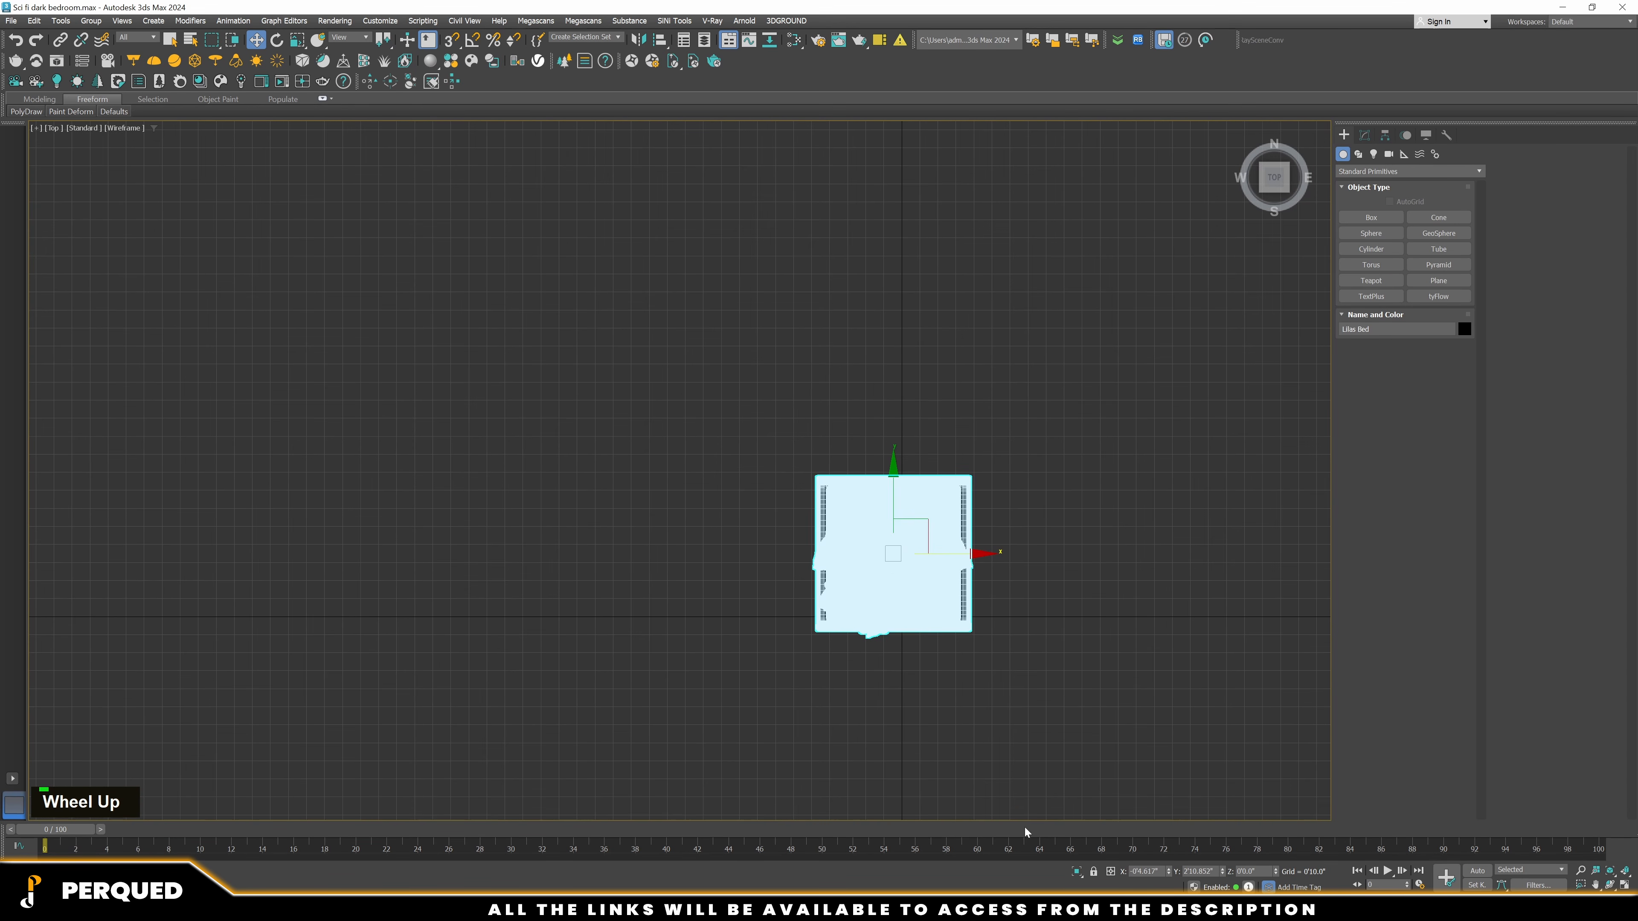
right_click(1169, 870)
right_click(1228, 872)
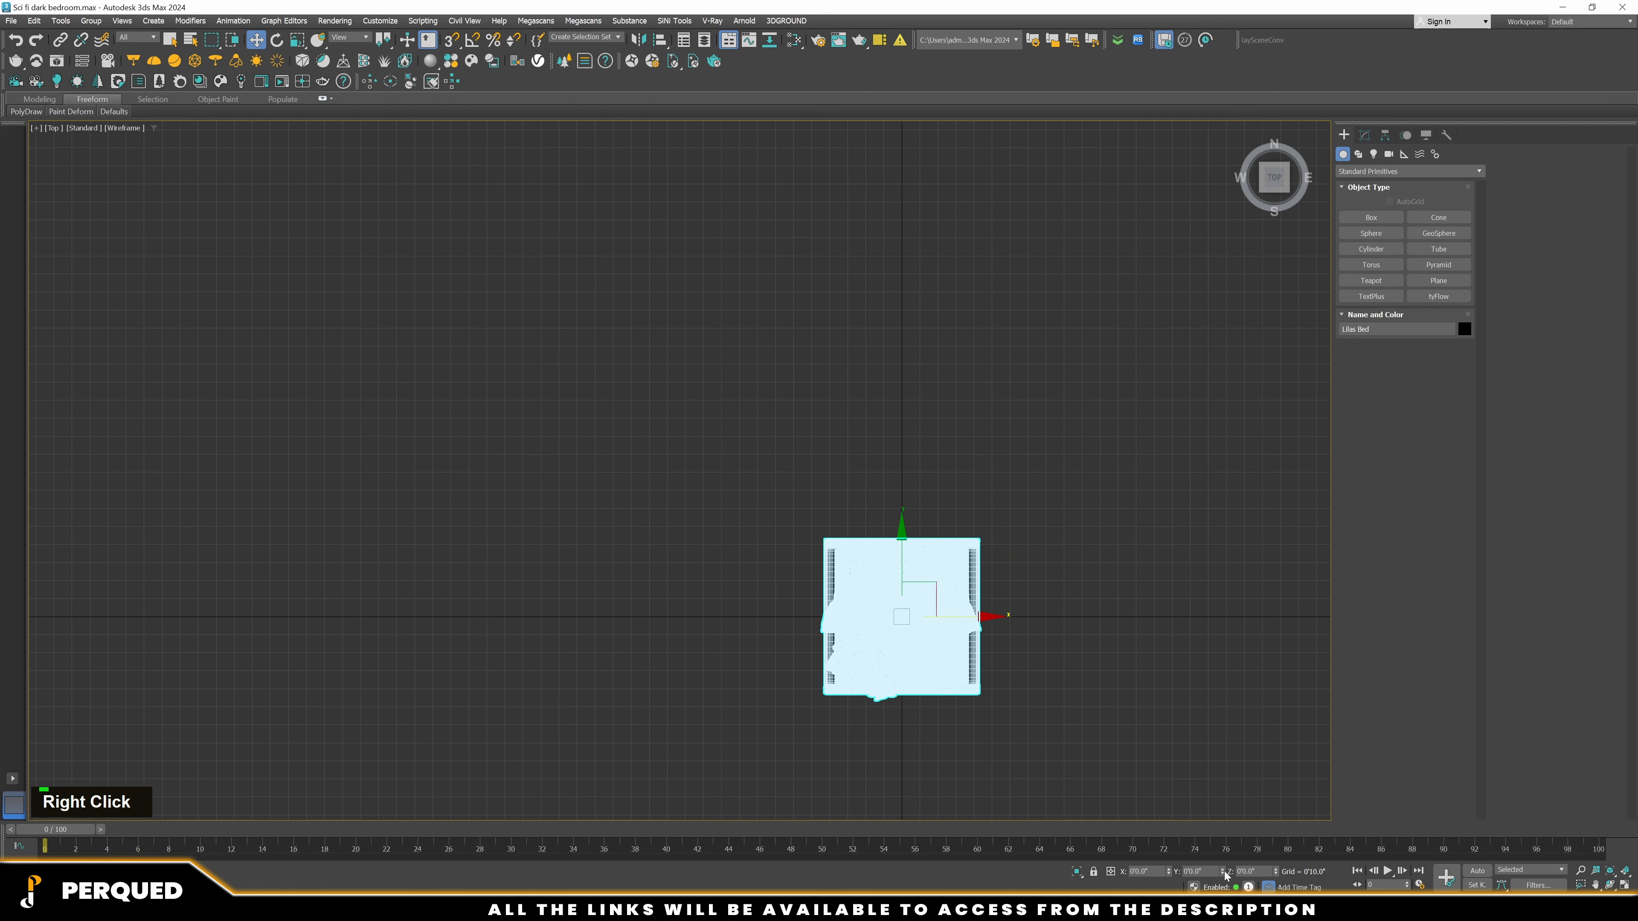
Check the bed's placement on the grid from the front, top and orthographic views
key(f)
key(z)
scroll(1058, 743, down, 4)
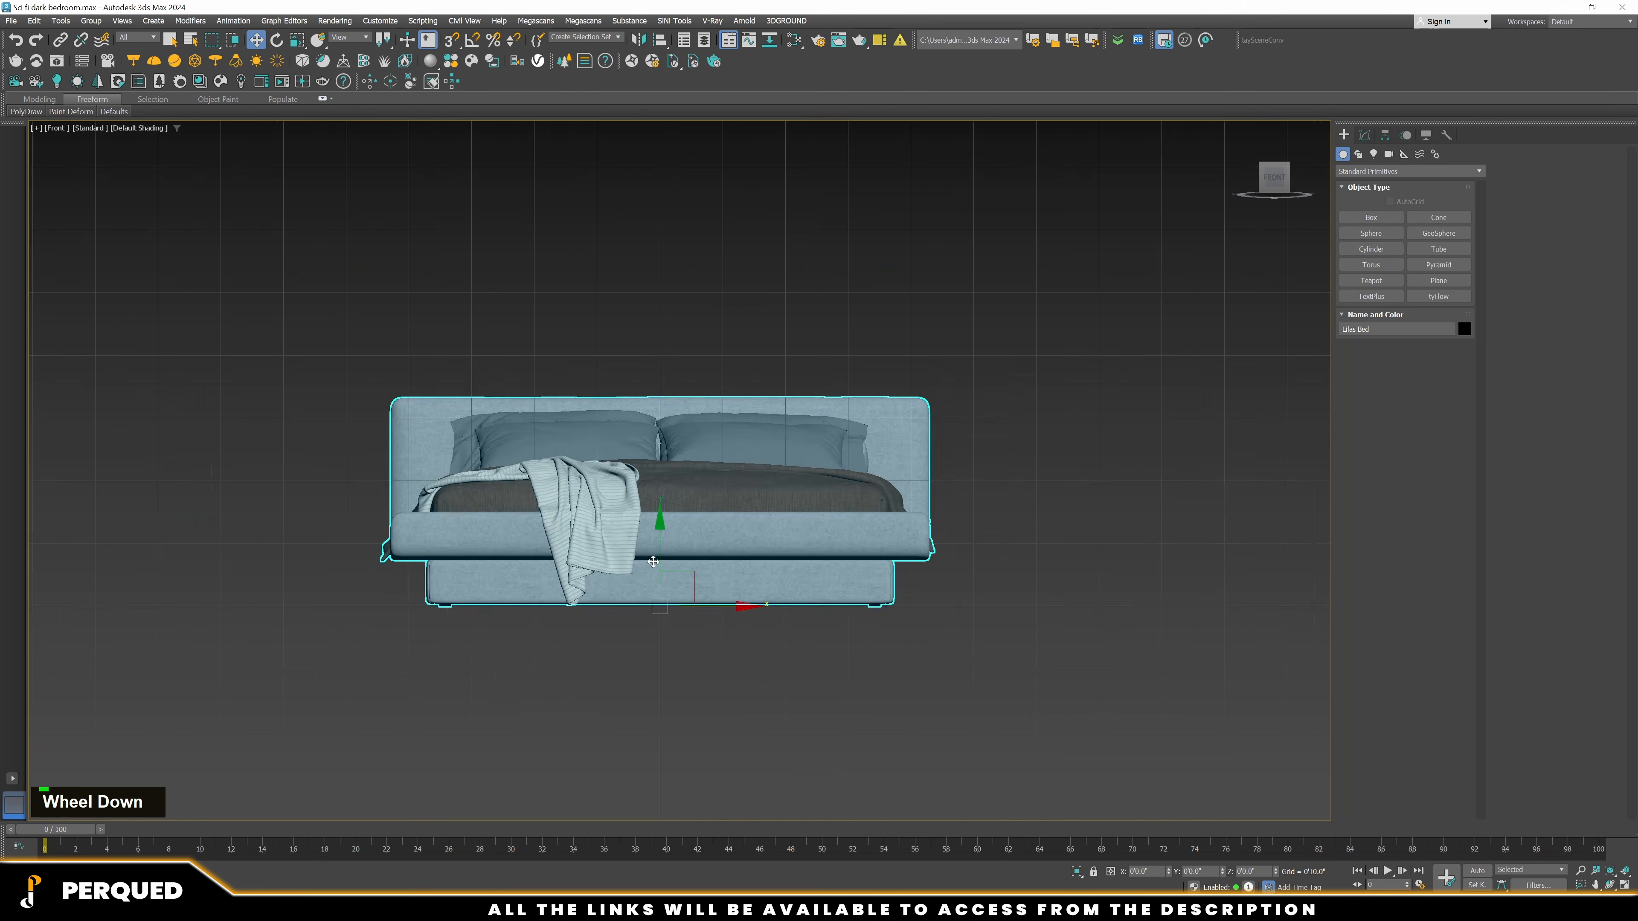
alt+middle_drag(1058, 743, 961, 630)
key(t)
key(z)
scroll(706, 619, down, 2)
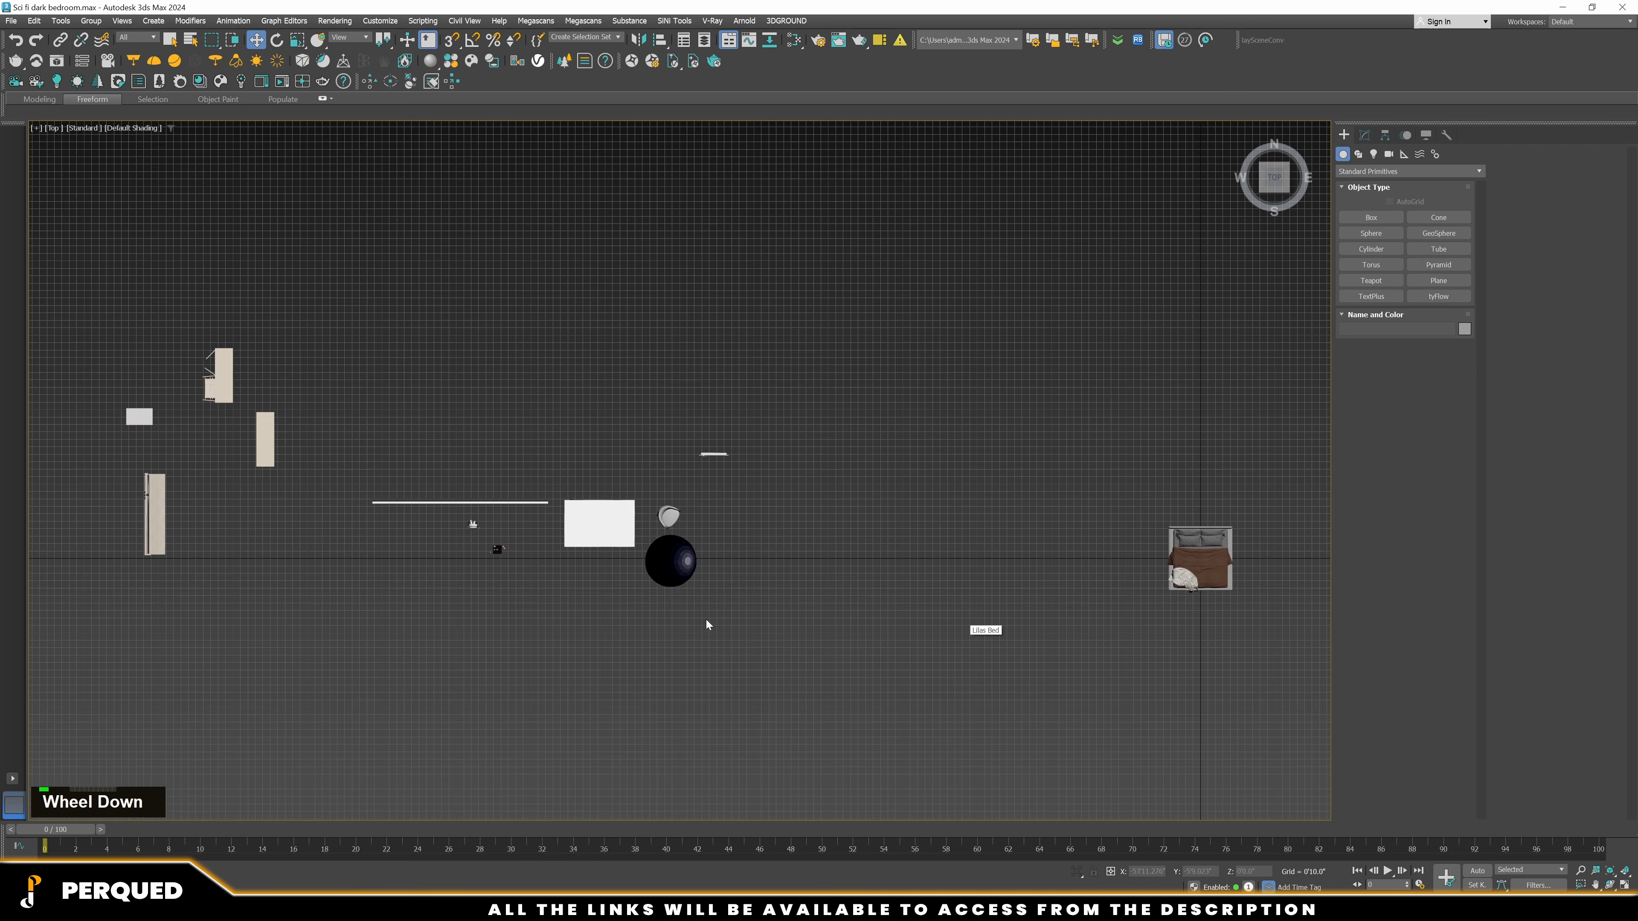
scroll(1044, 576, up, 4)
drag(1181, 565, 1083, 672)
alt+middle_drag(1084, 672, 1047, 588)
click(1090, 580)
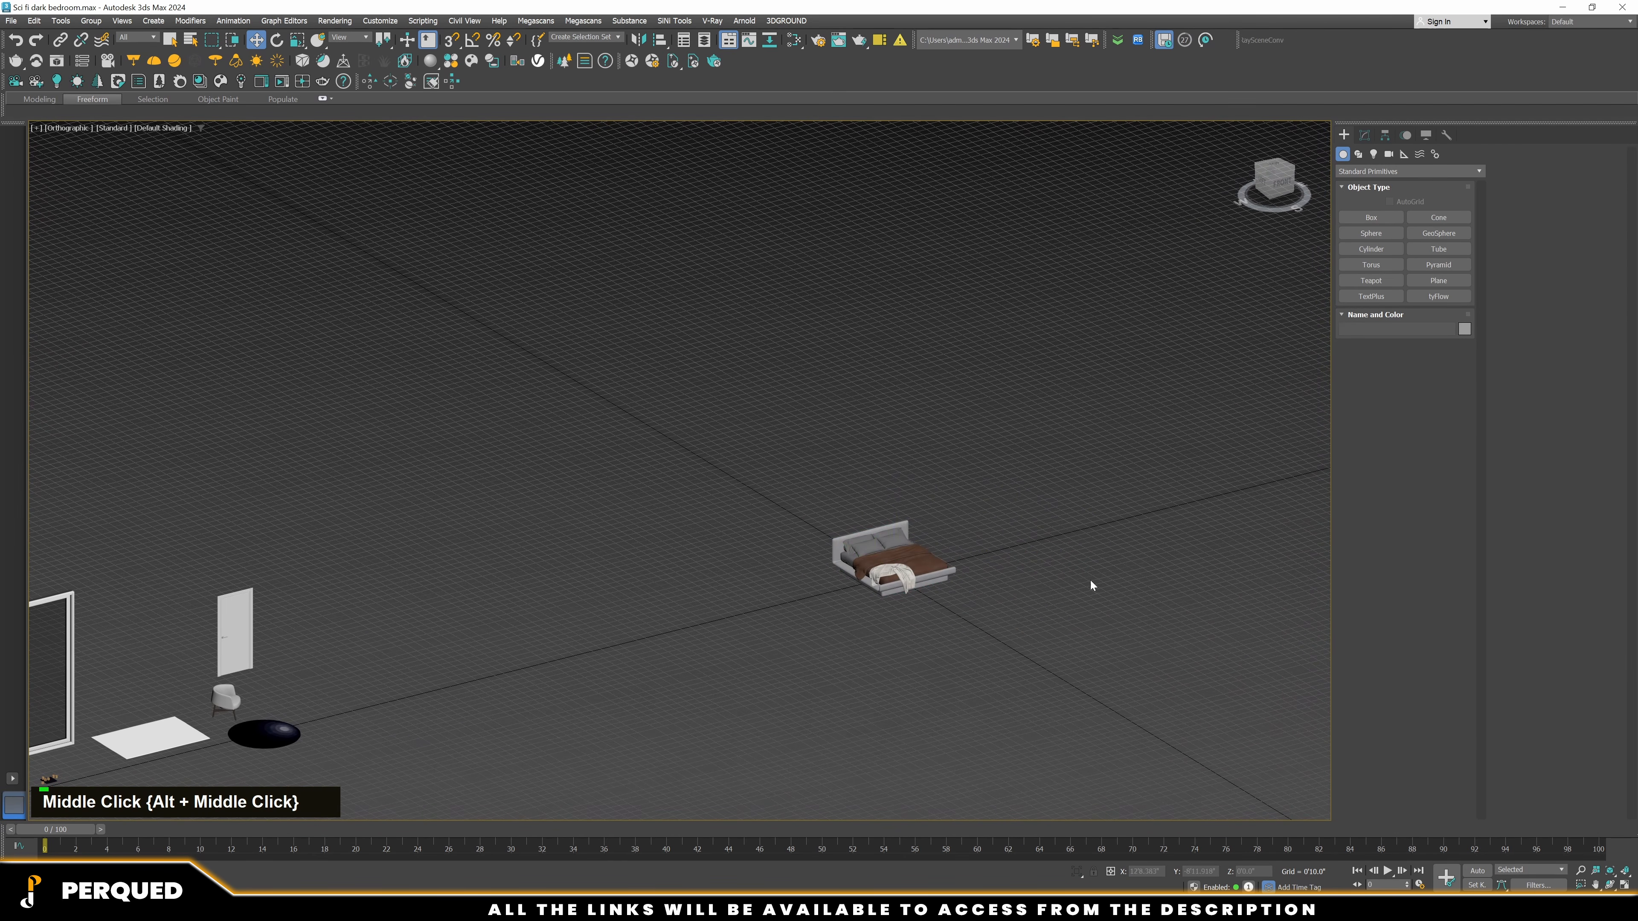
Isolate the bed so that the other models are hidden
click(941, 557)
key(alt+q)
scroll(976, 672, down, 2)
Bring back the reference board and focus it on the image with the rounded glowing wall frame
click(976, 672)
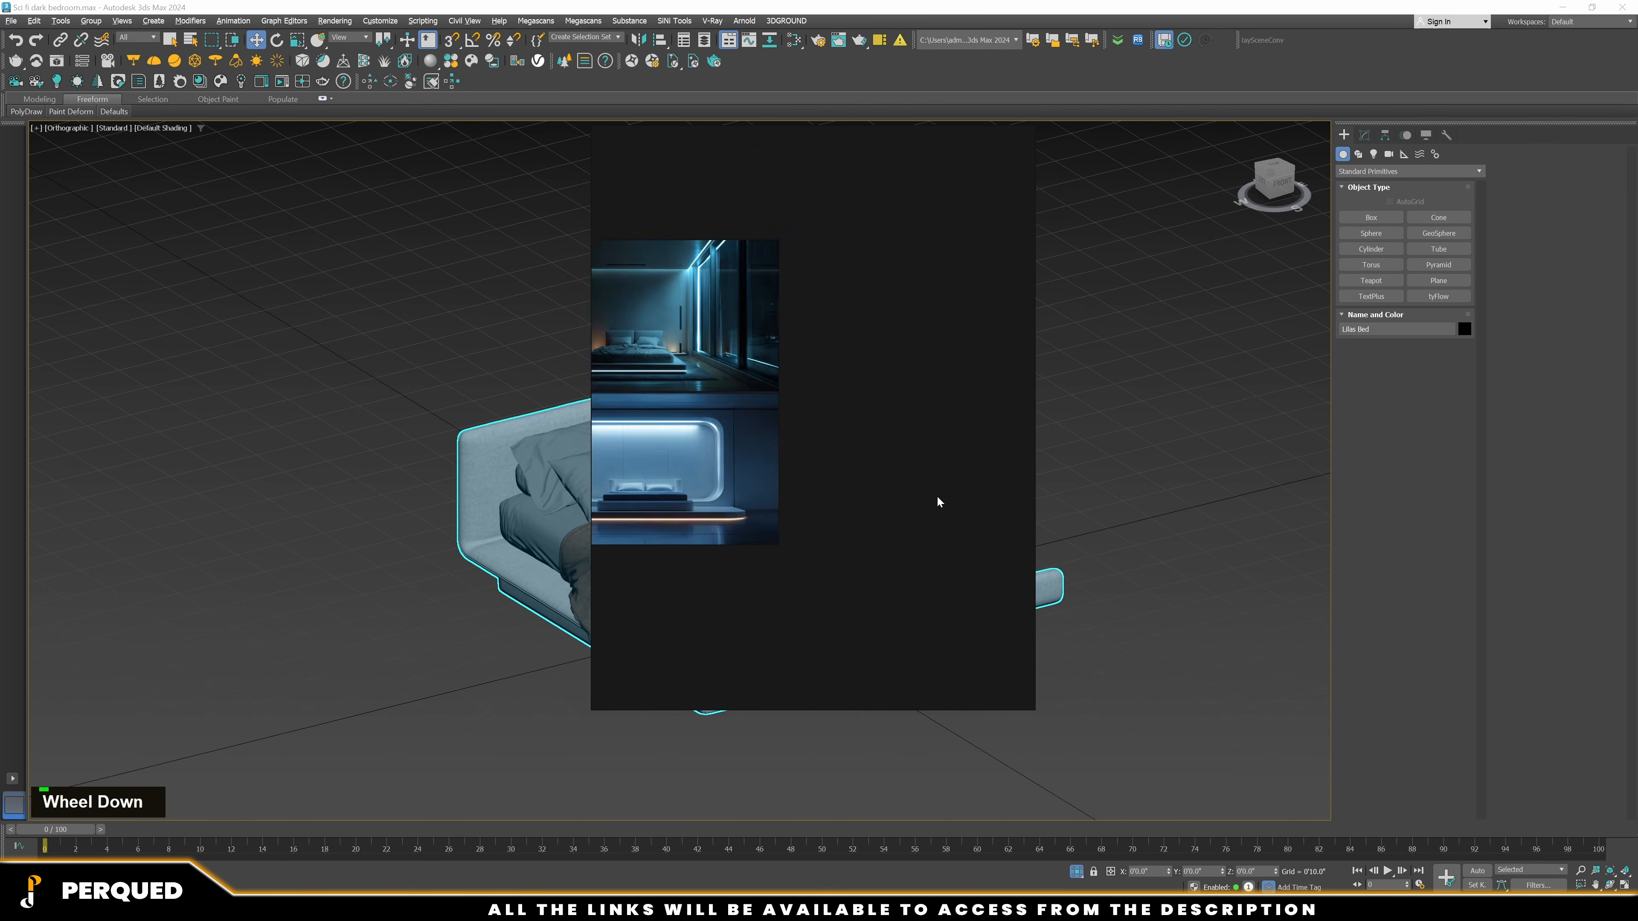
scroll(773, 513, down, 3)
double_click(773, 513)
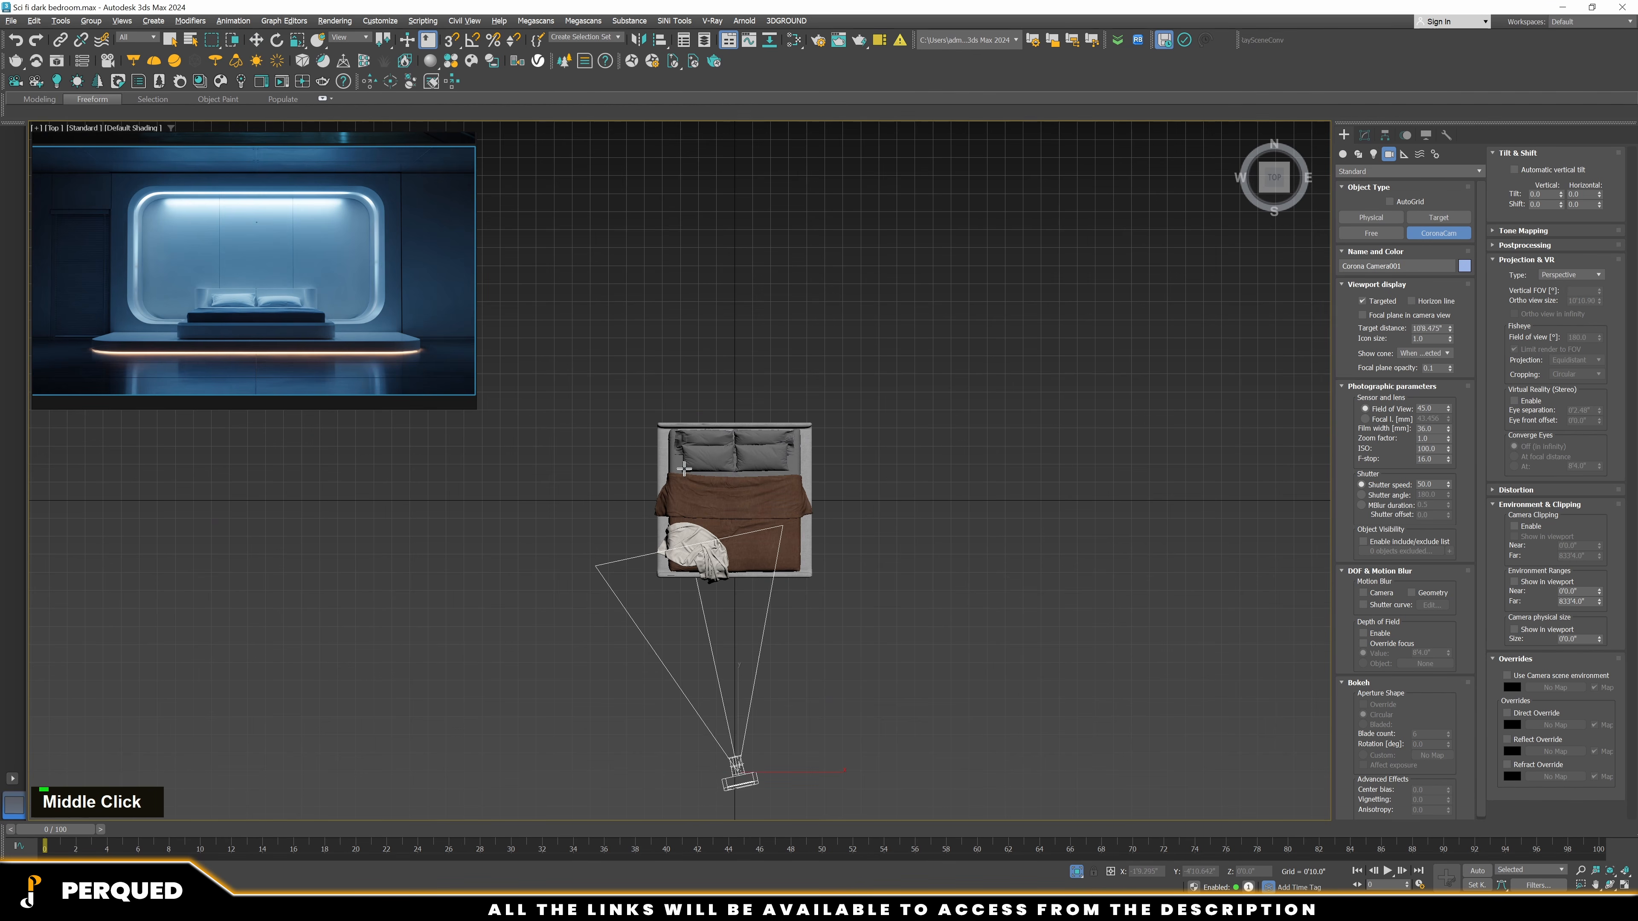
Place the Corona camera's target beyond the headboard and align the camera center to the target center on X only
drag(684, 469, 710, 333)
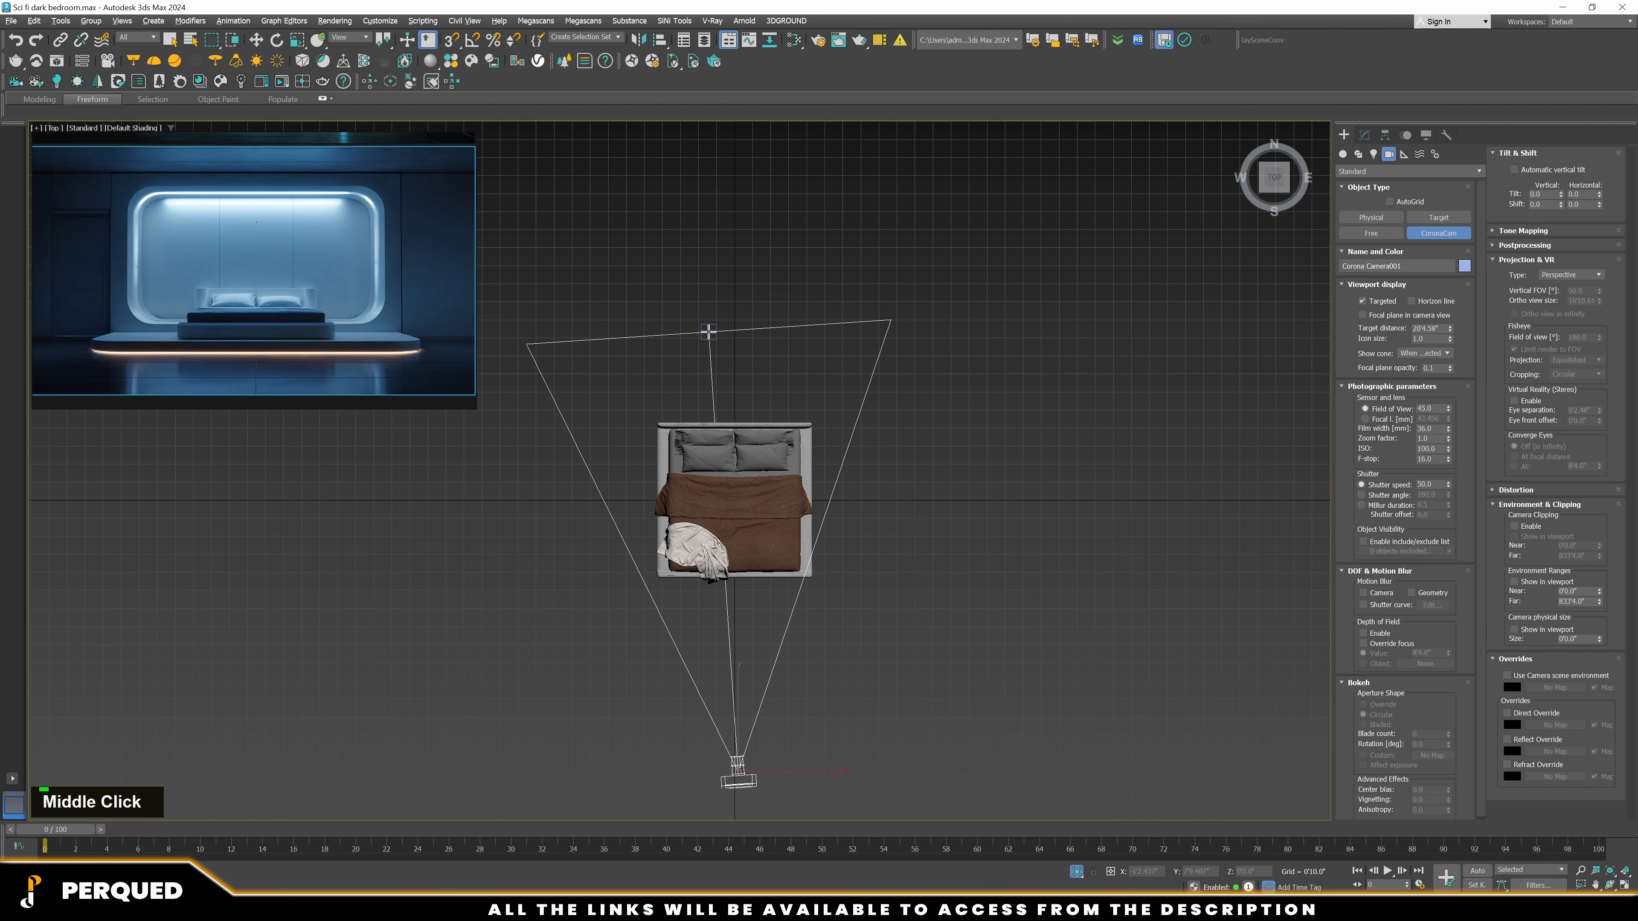
key(alt+a)
click(711, 333)
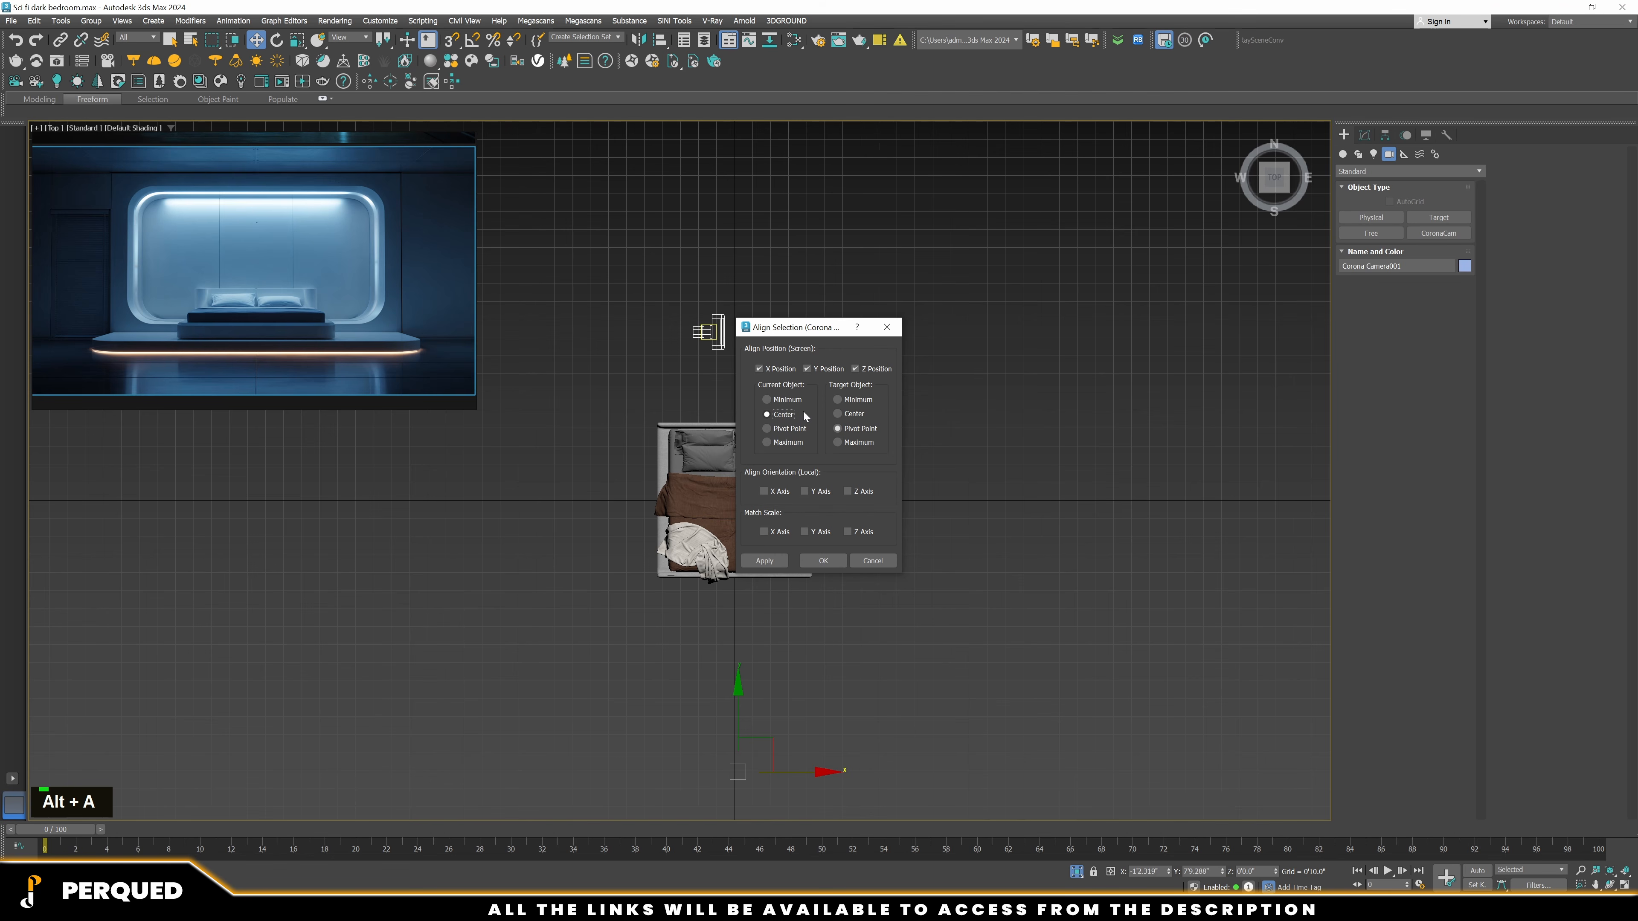
click(853, 414)
click(864, 370)
click(828, 369)
click(791, 369)
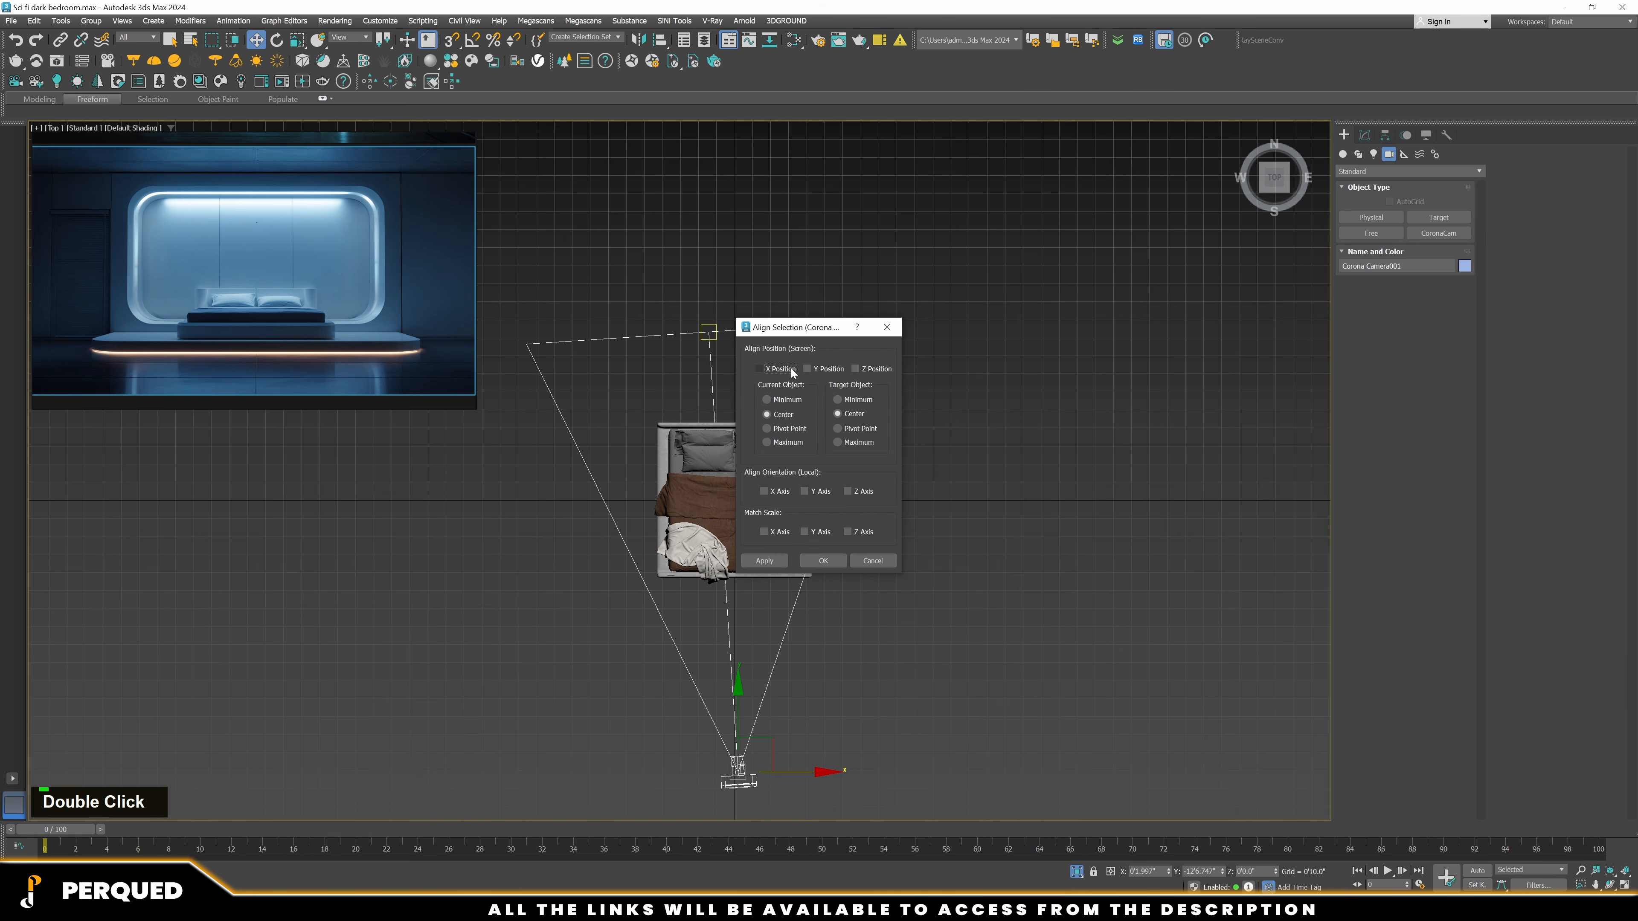
click(823, 560)
Move the camera and its target together along X so they line up with the bed's centerline
ctrl+click(709, 331)
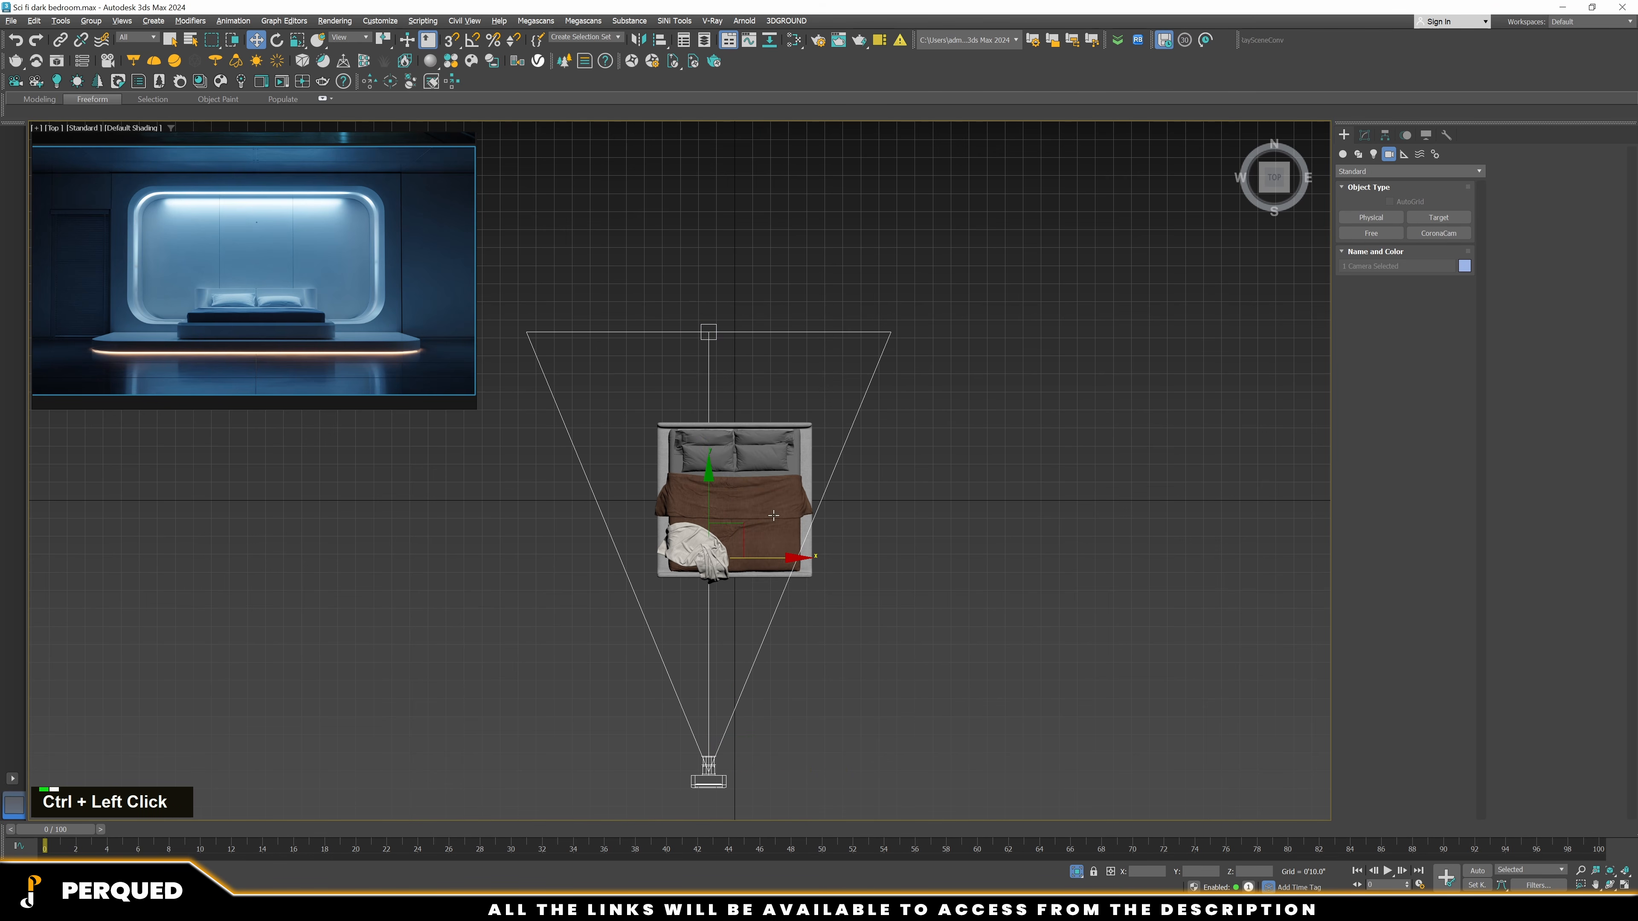
drag(772, 558, 797, 558)
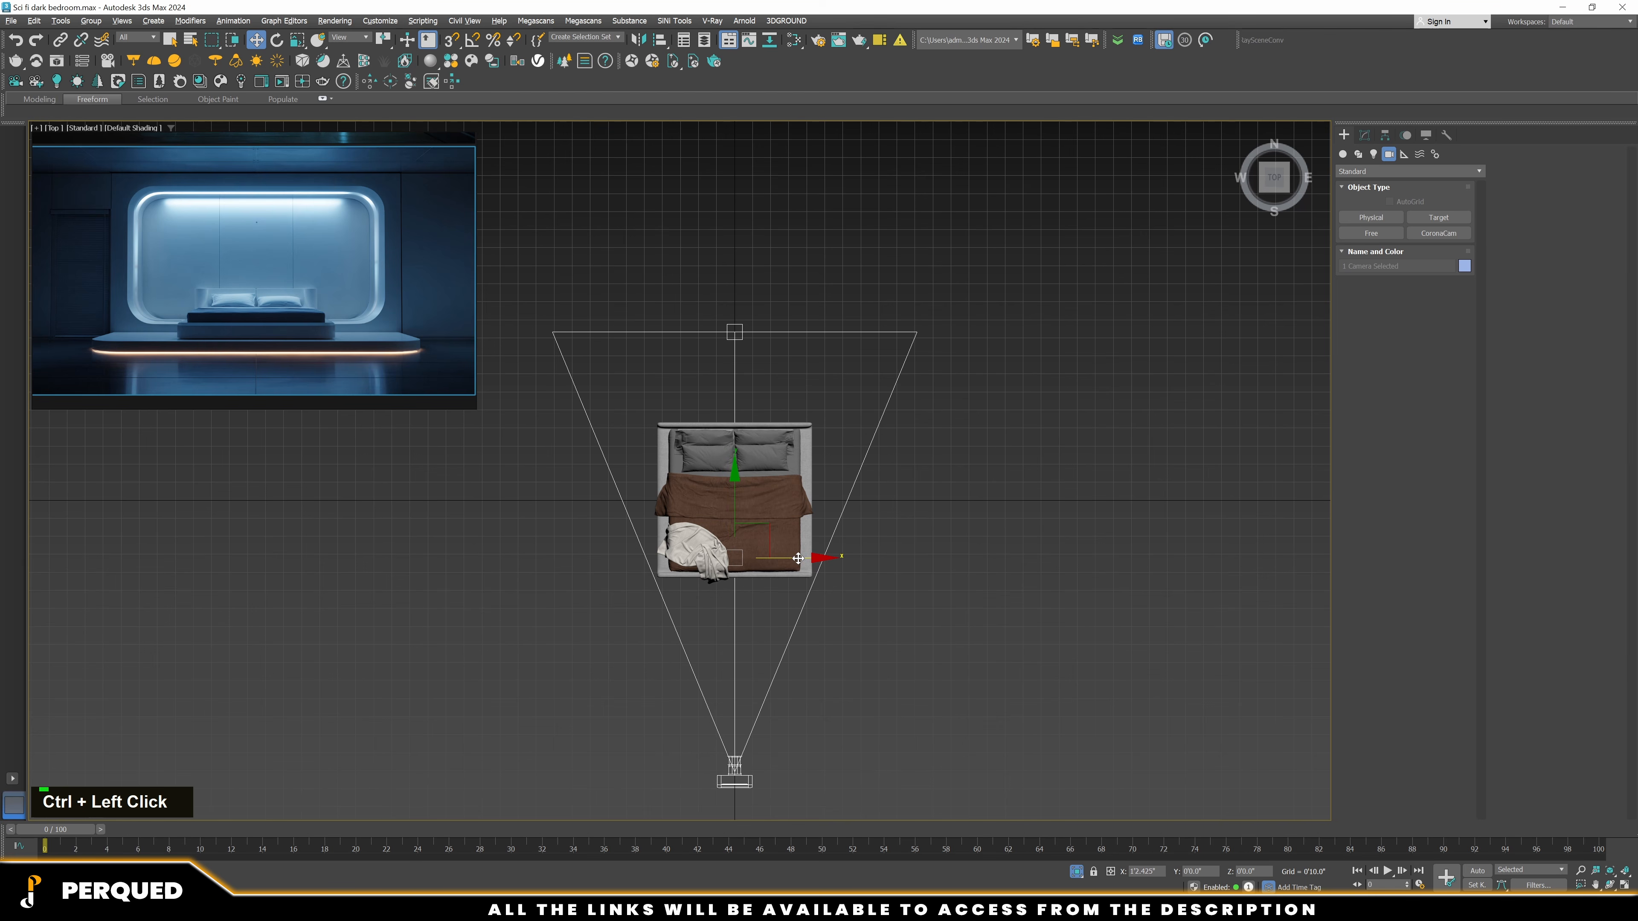
click(211, 734)
Set up two side-by-side viewports with a shaded Corona camera view in one, and raise the camera above the bed
click(12, 779)
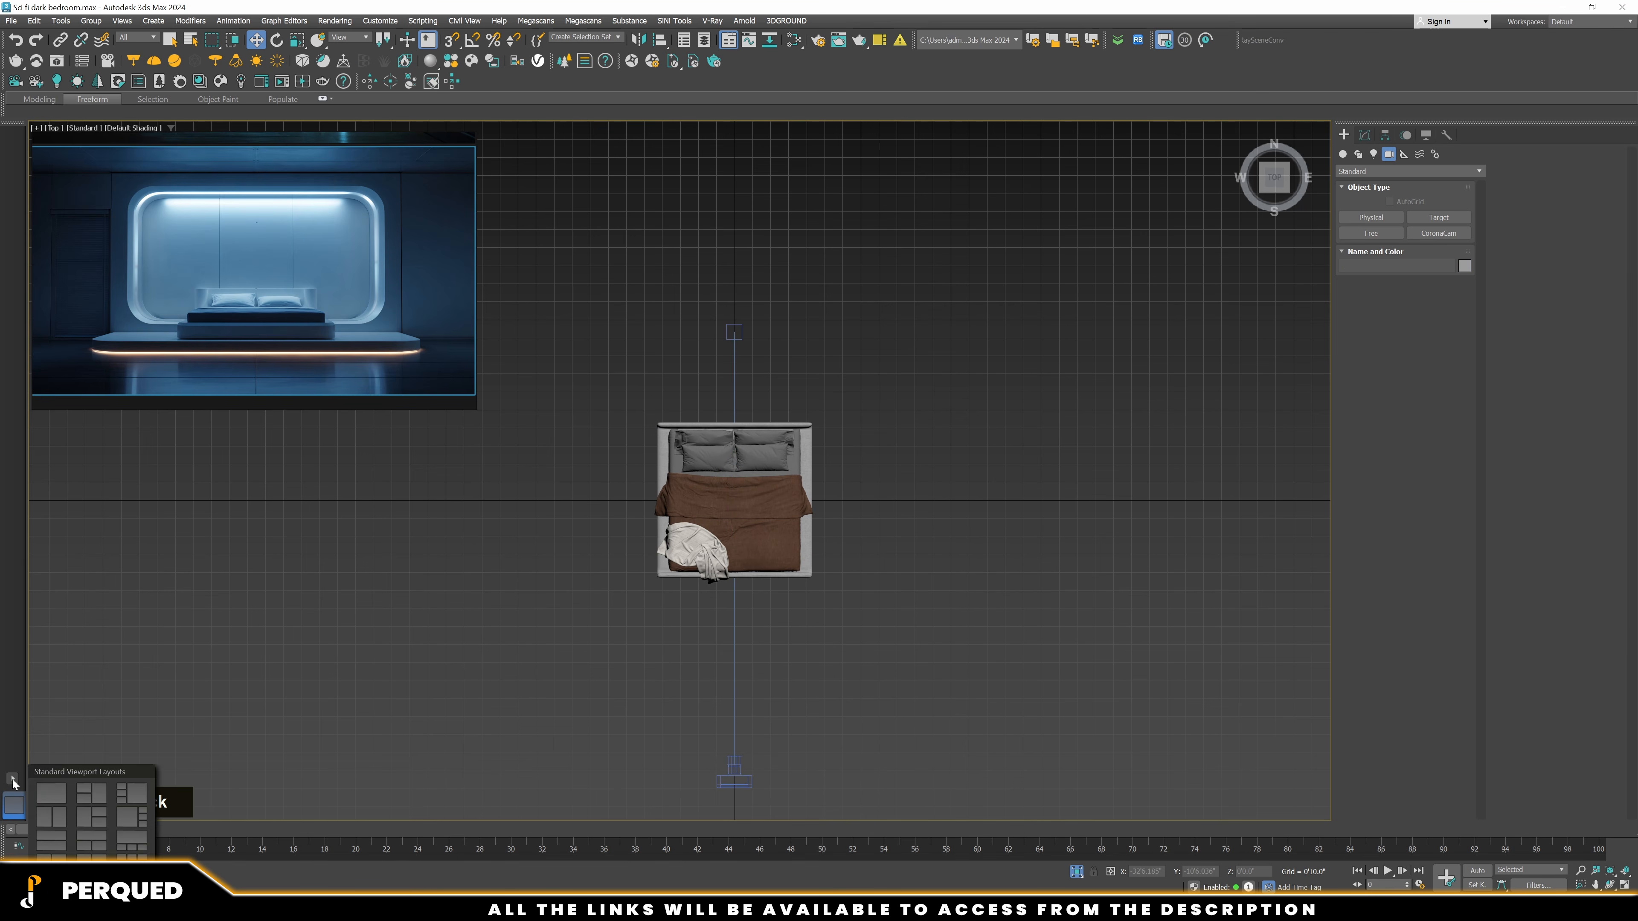
click(42, 817)
key(c)
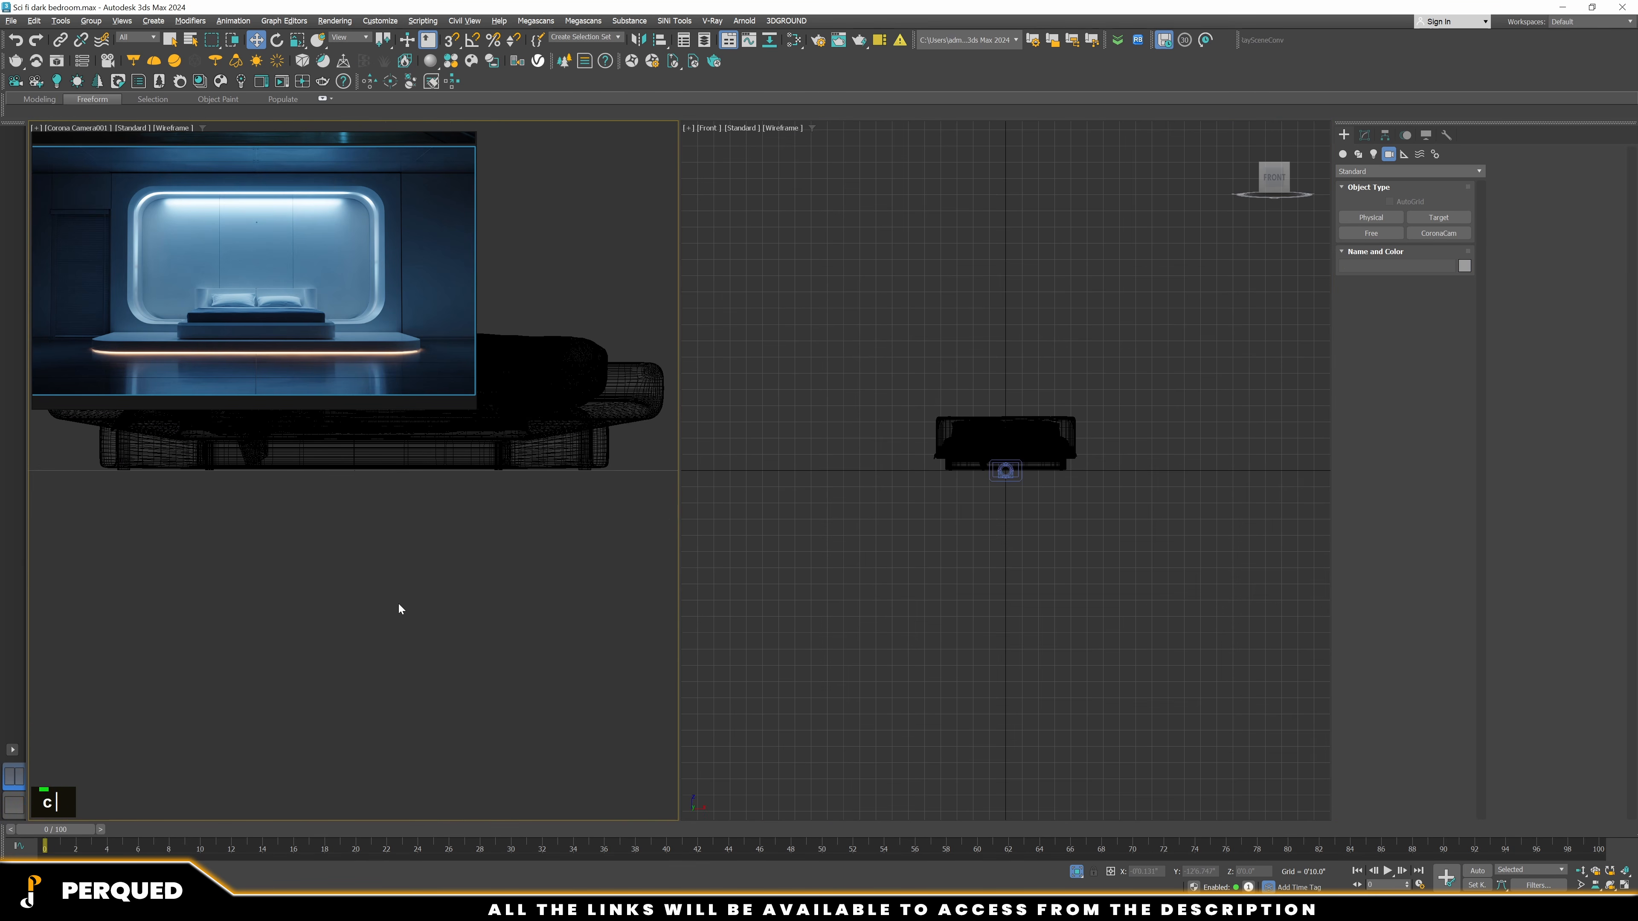
key(F3)
middle_drag(447, 485, 446, 622)
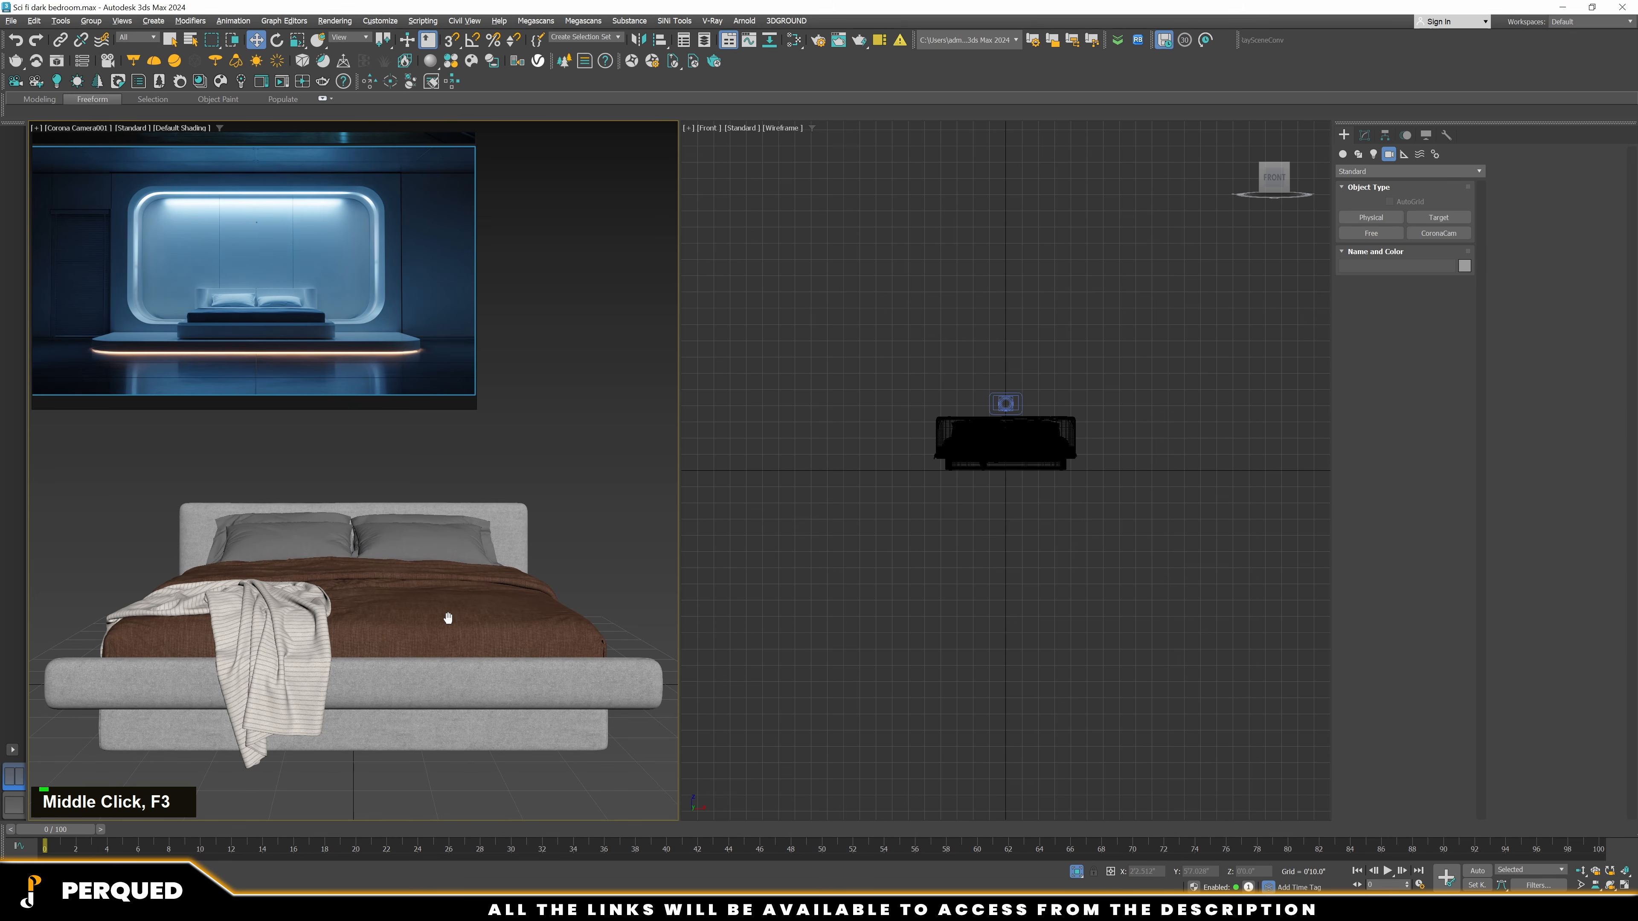
Show the top view in the second viewport and move the camera farther back from the foot of the bed
right_click(871, 608)
key(t)
key(z)
scroll(906, 504, down, 3)
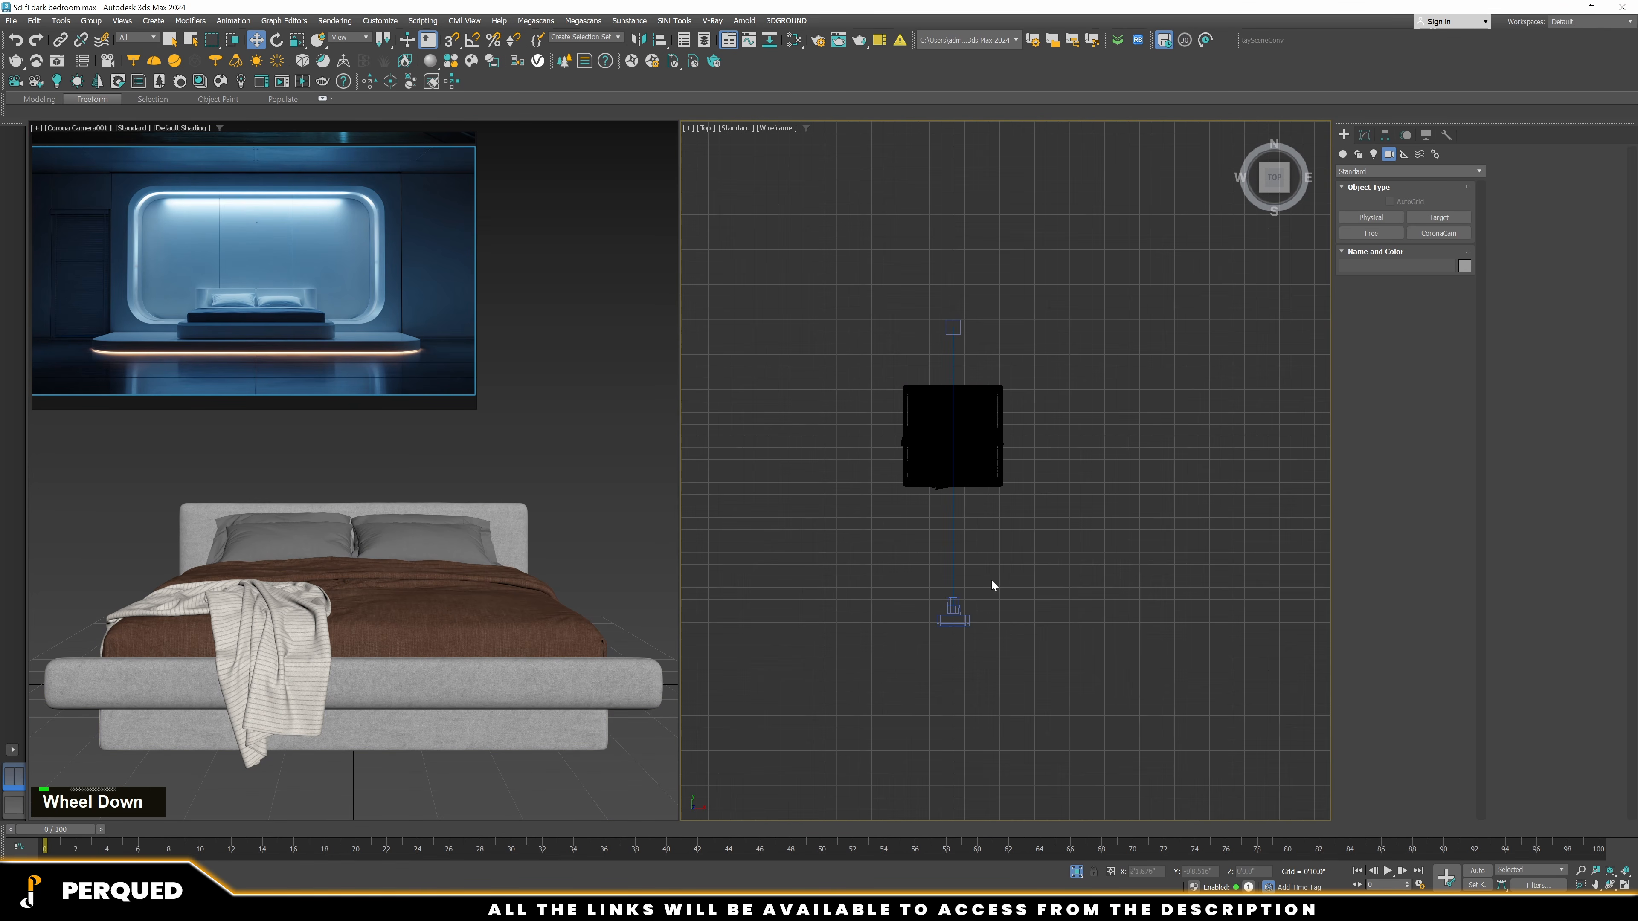
drag(990, 580, 910, 661)
key(t)
key(z)
drag(955, 573, 965, 614)
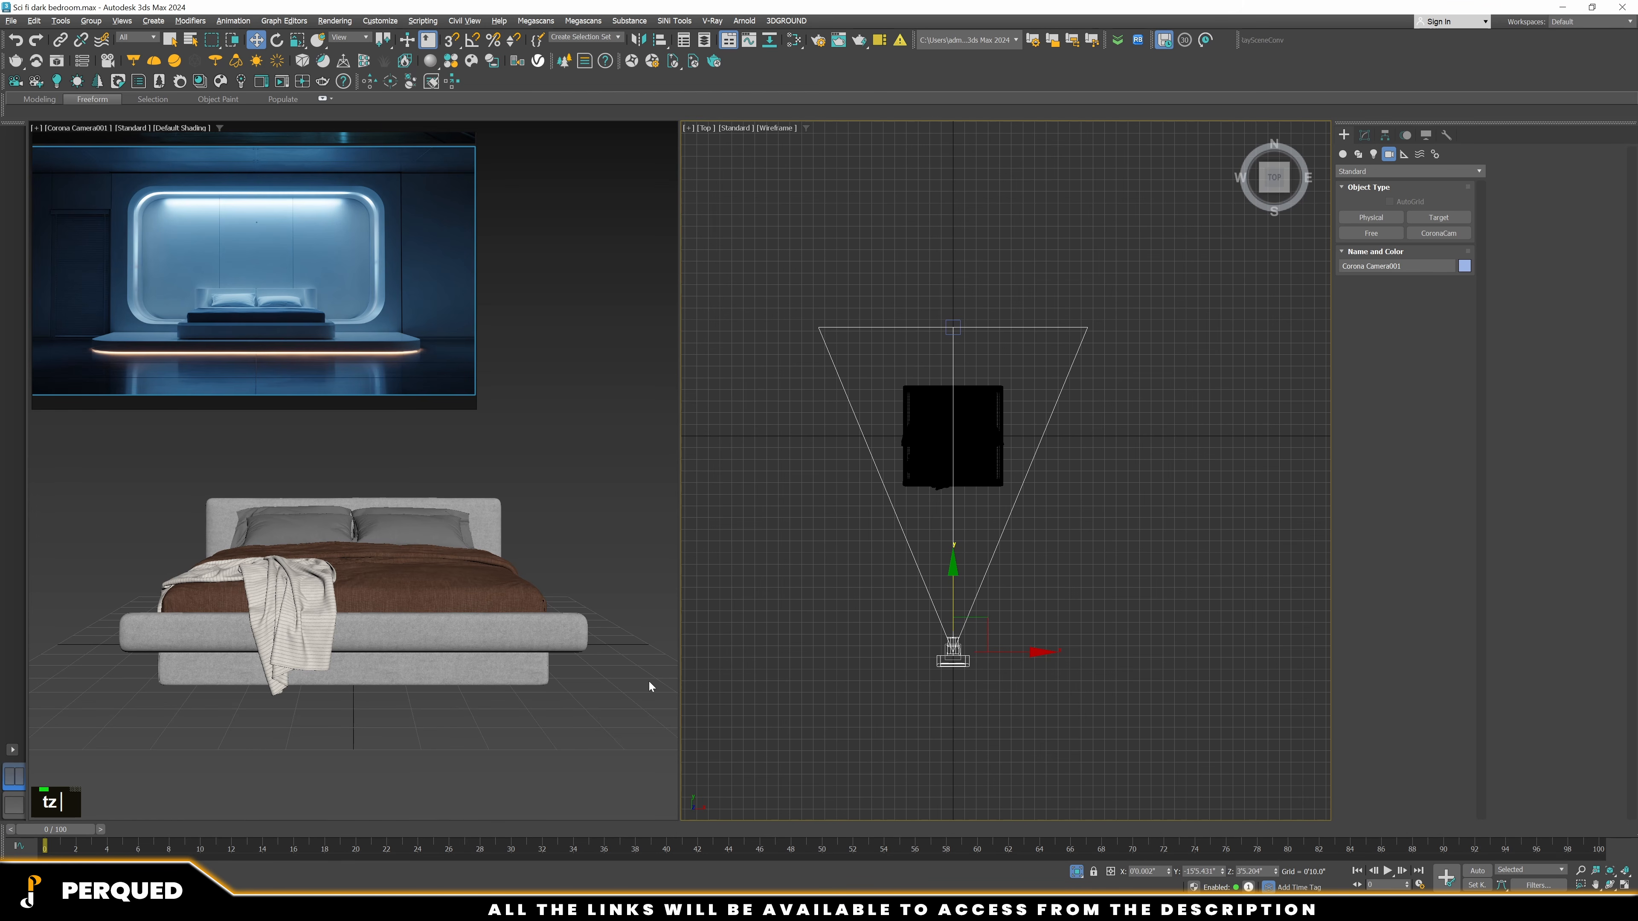
middle_click(606, 677)
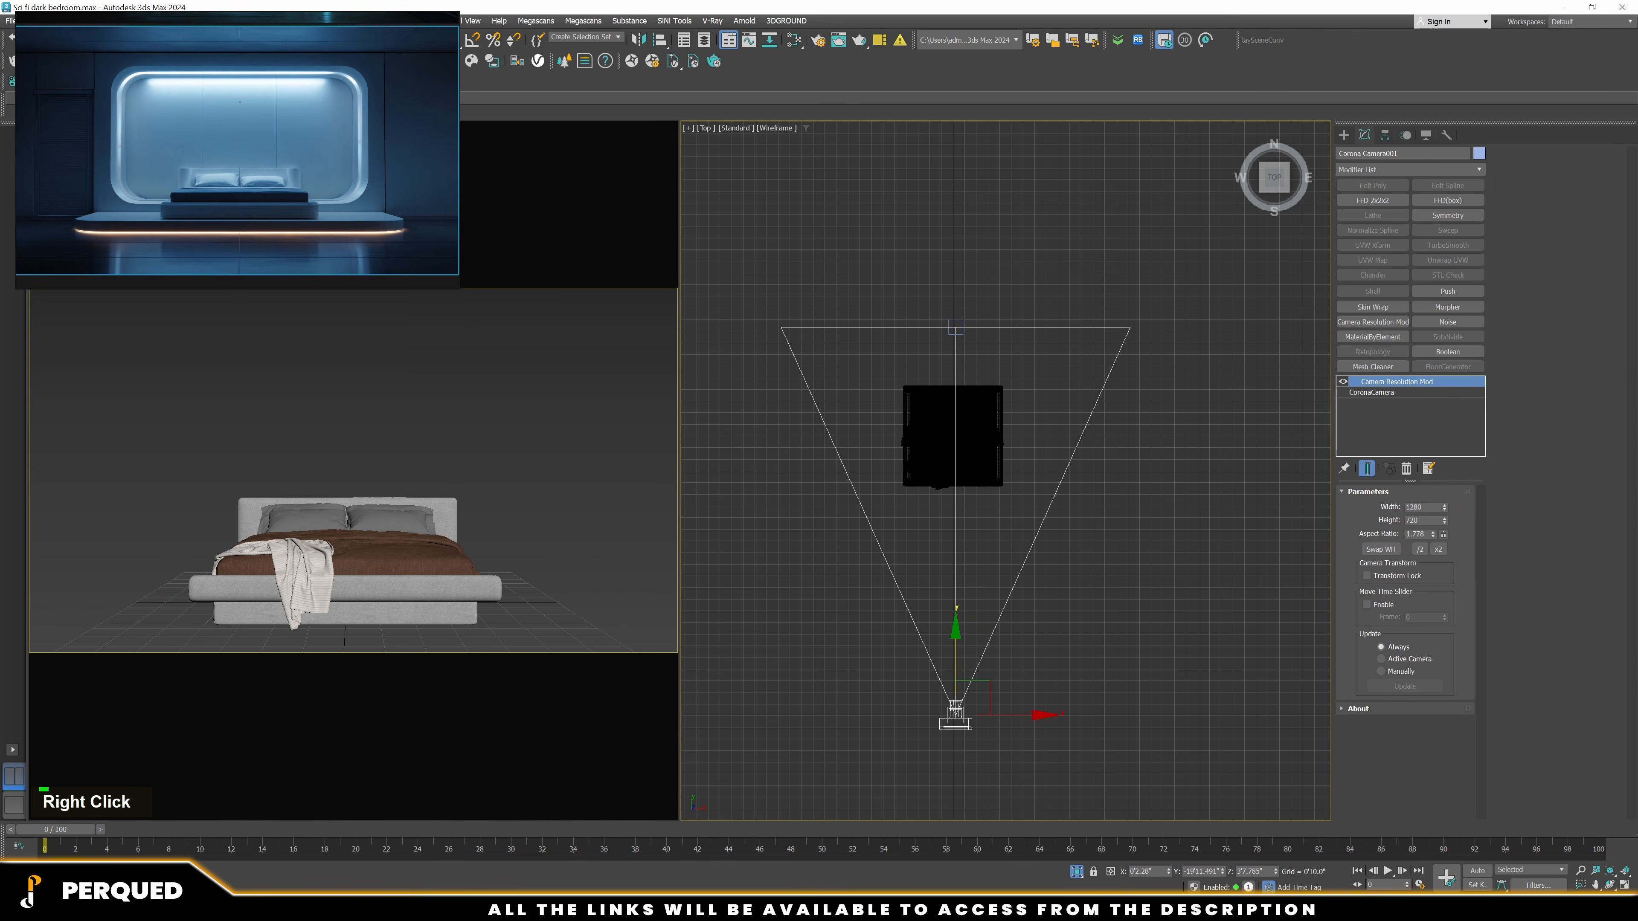
Set the Camera Resolution Mod to a width of 1920 and a height of 1080
double_click(1416, 533)
drag(1426, 507, 1328, 508)
text(1920)
key(Tab)
text(100)
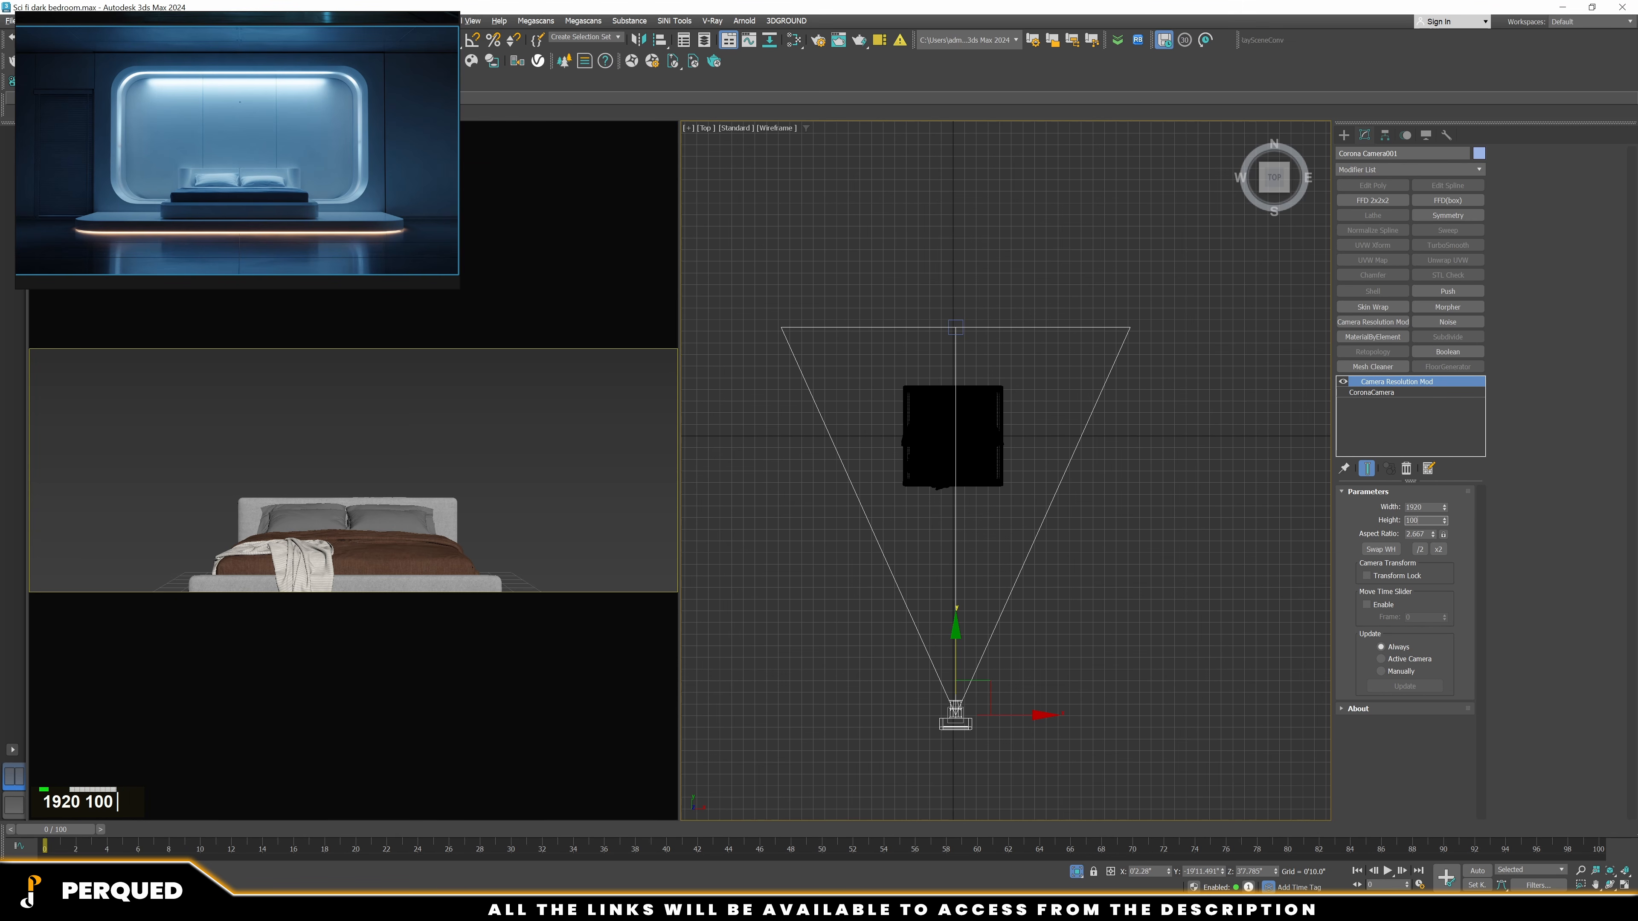
key(Tab)
text(10)
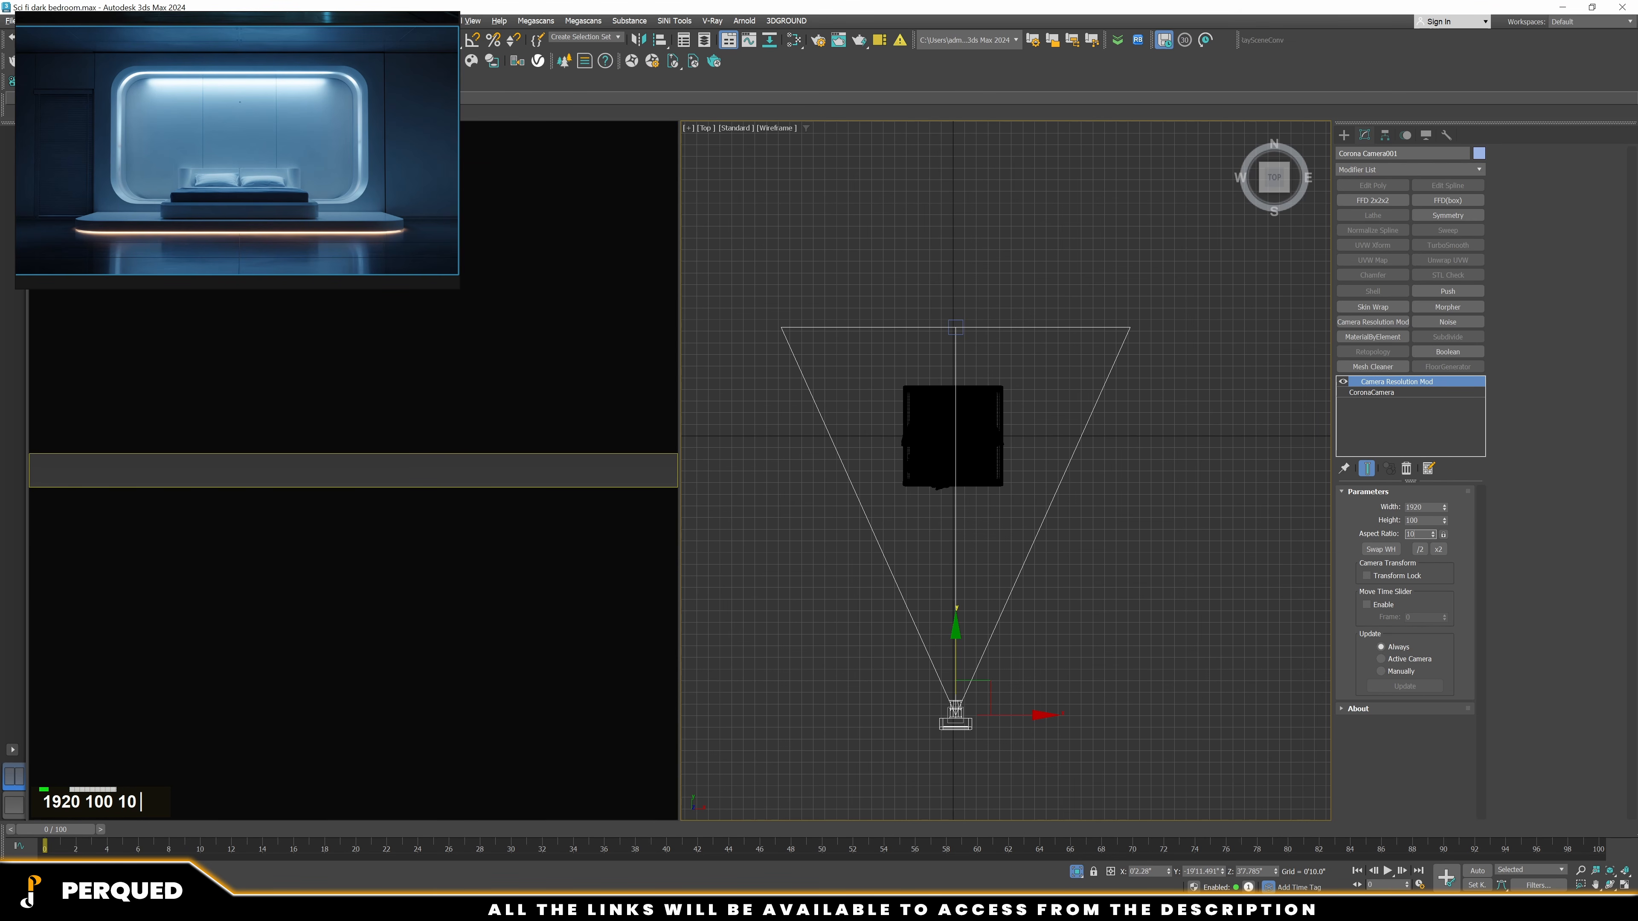
key(Tab)
text(1080)
key(Return)
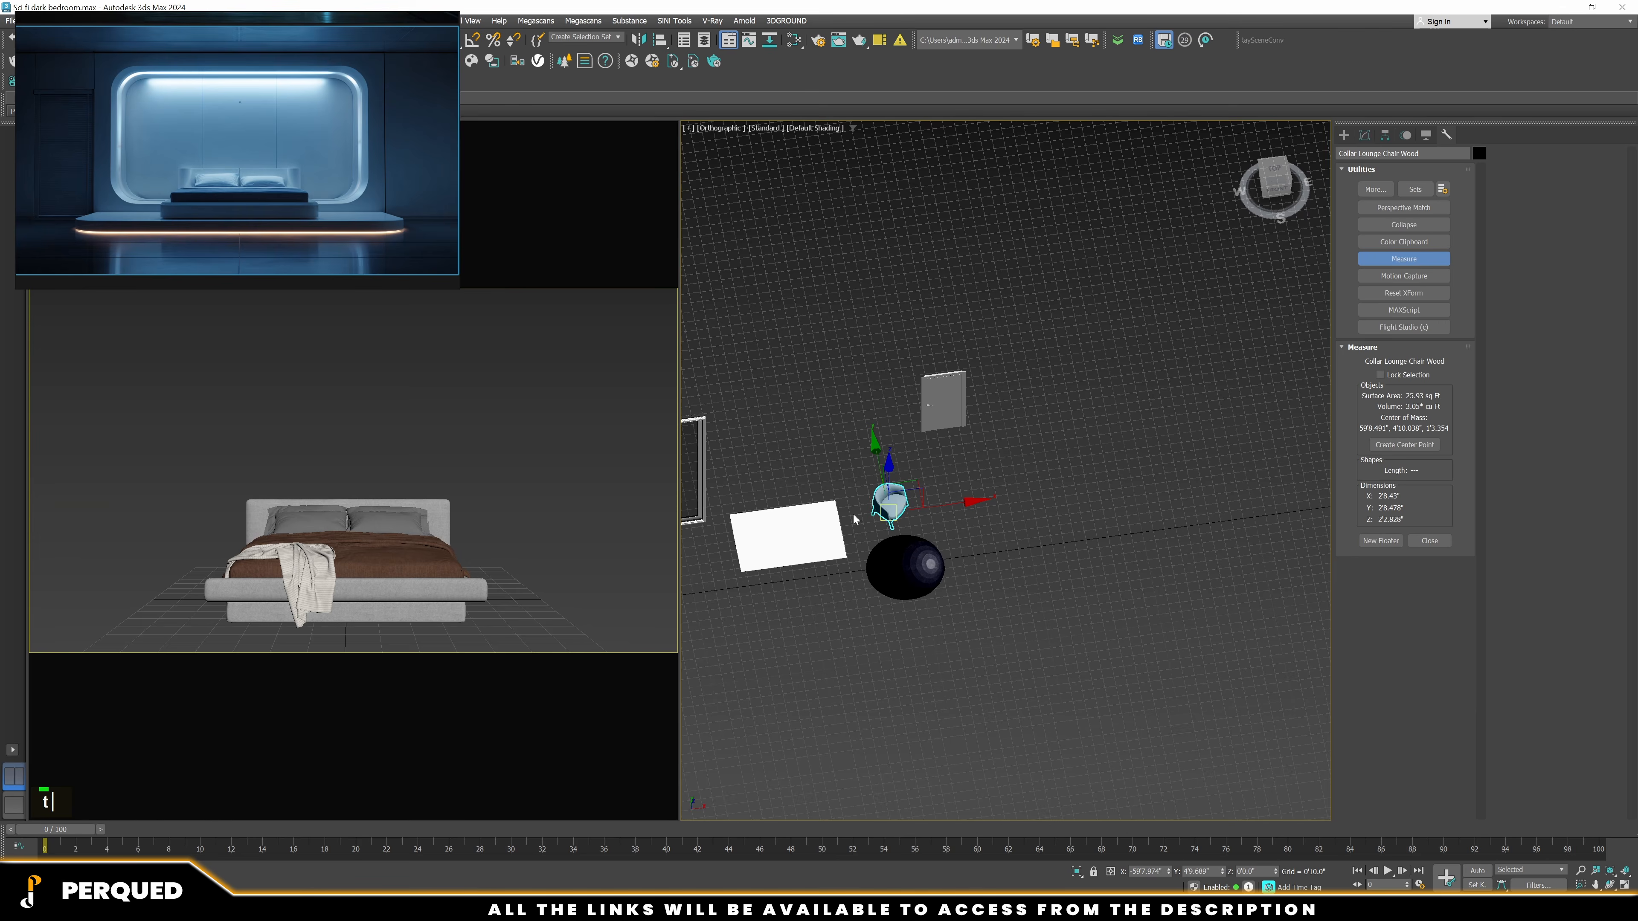
Move the lounge chair in the top view so it stands beside the bed
scroll(829, 534, down, 2)
scroll(829, 534, up, 3)
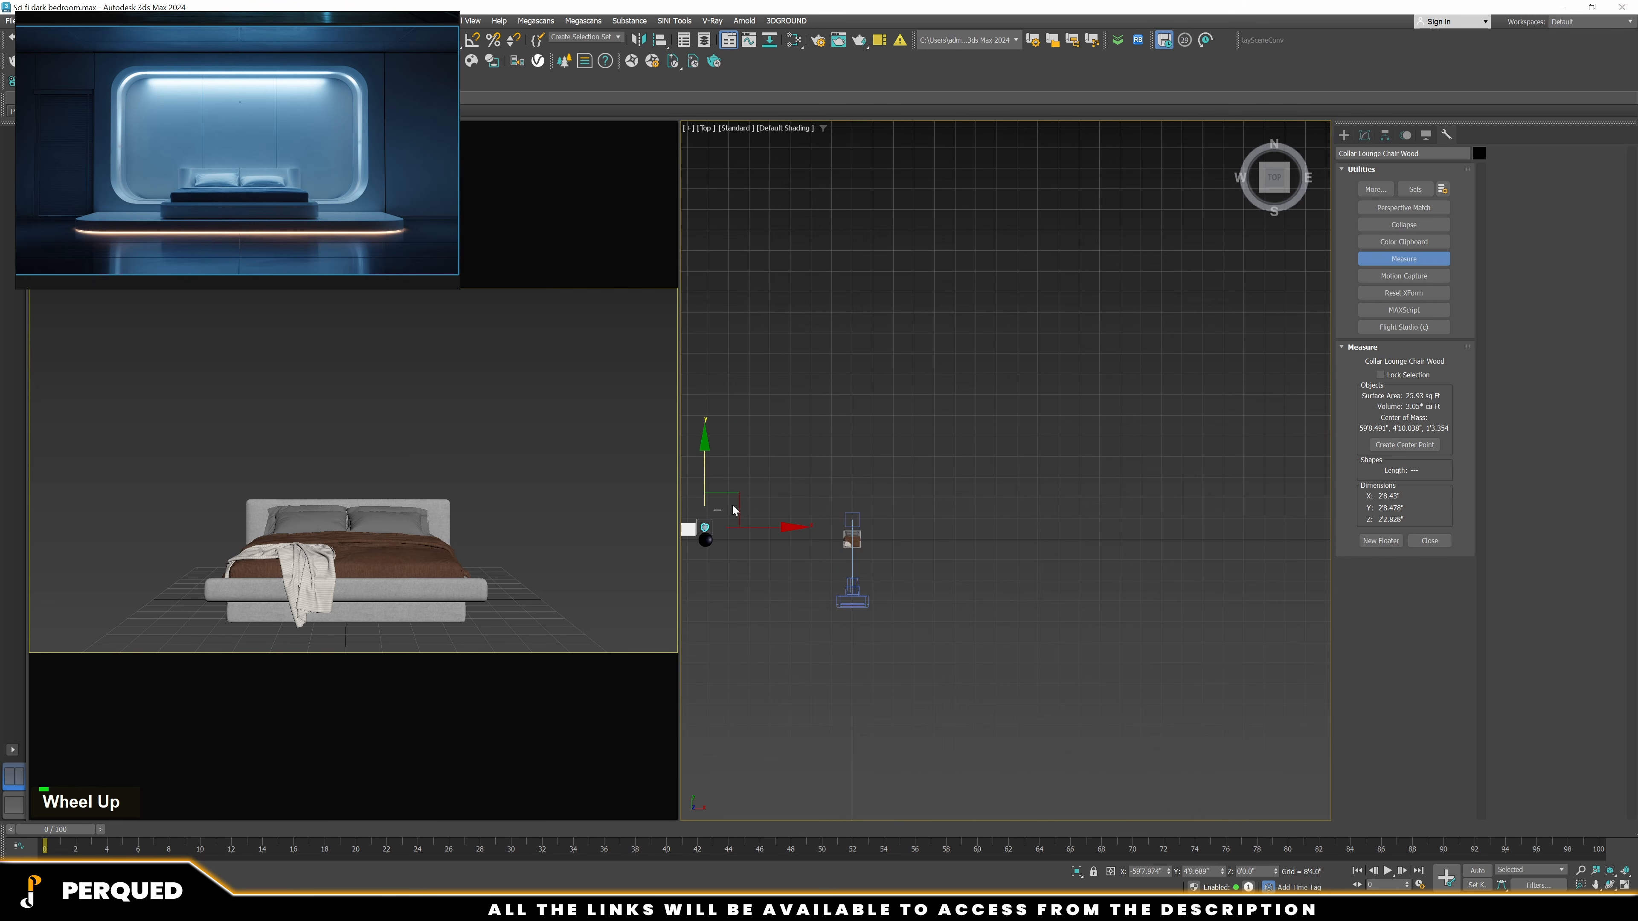
click(858, 494)
drag(858, 494, 867, 502)
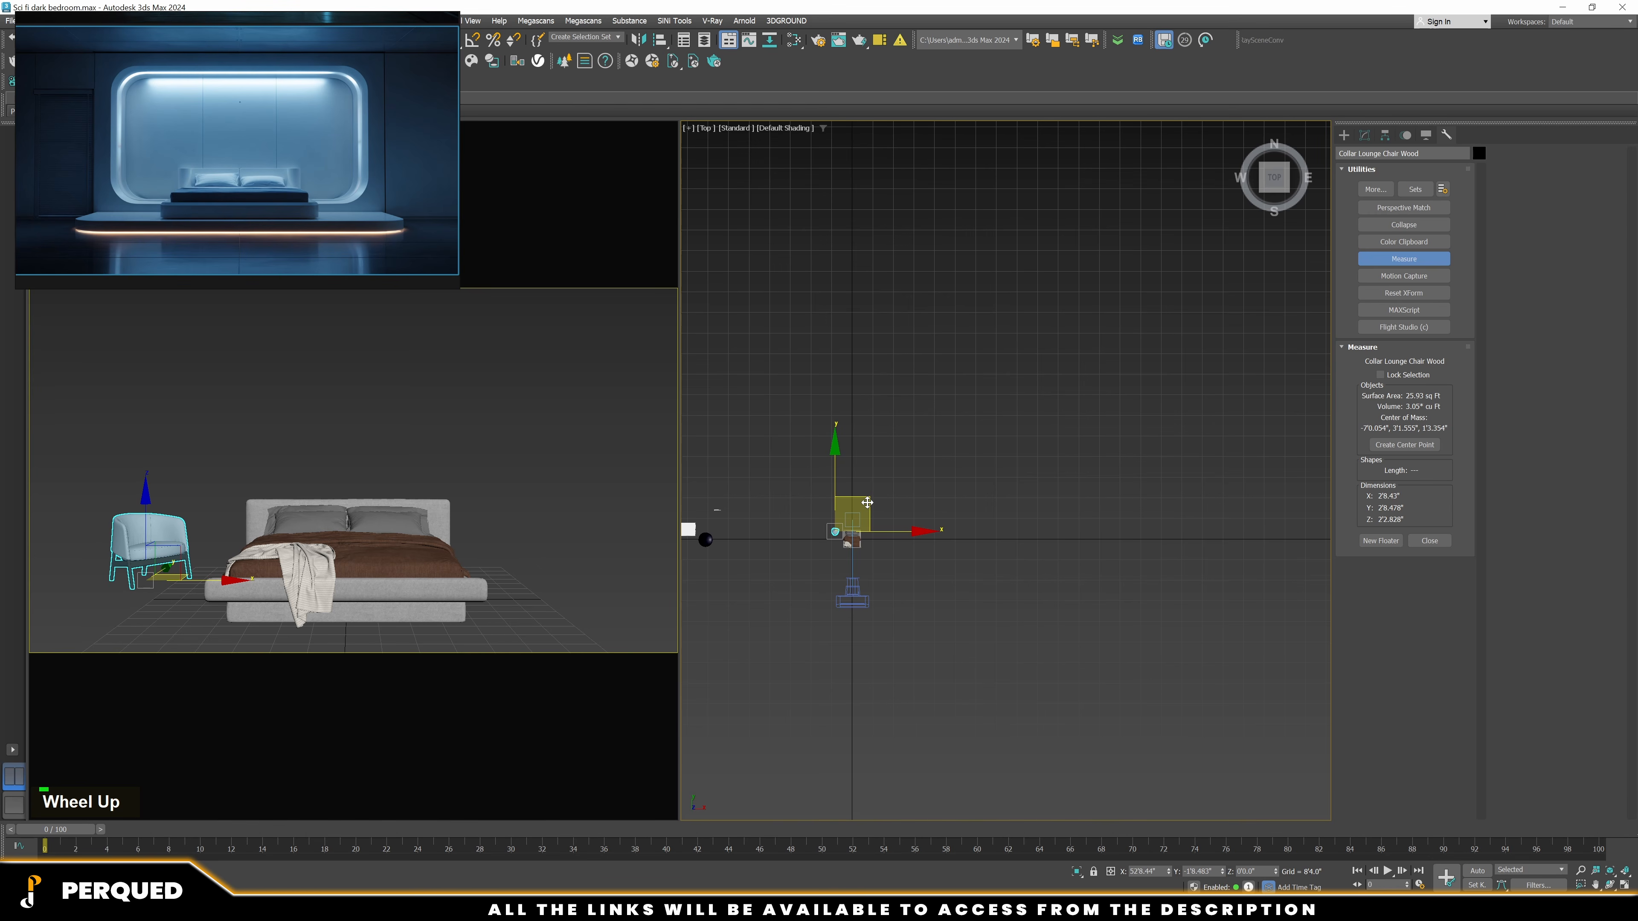
Bring the rectangular gradient rug closer to the bed and place the round Luna rug centered under the bed's foot end
scroll(846, 526, up, 5)
drag(1043, 578, 982, 583)
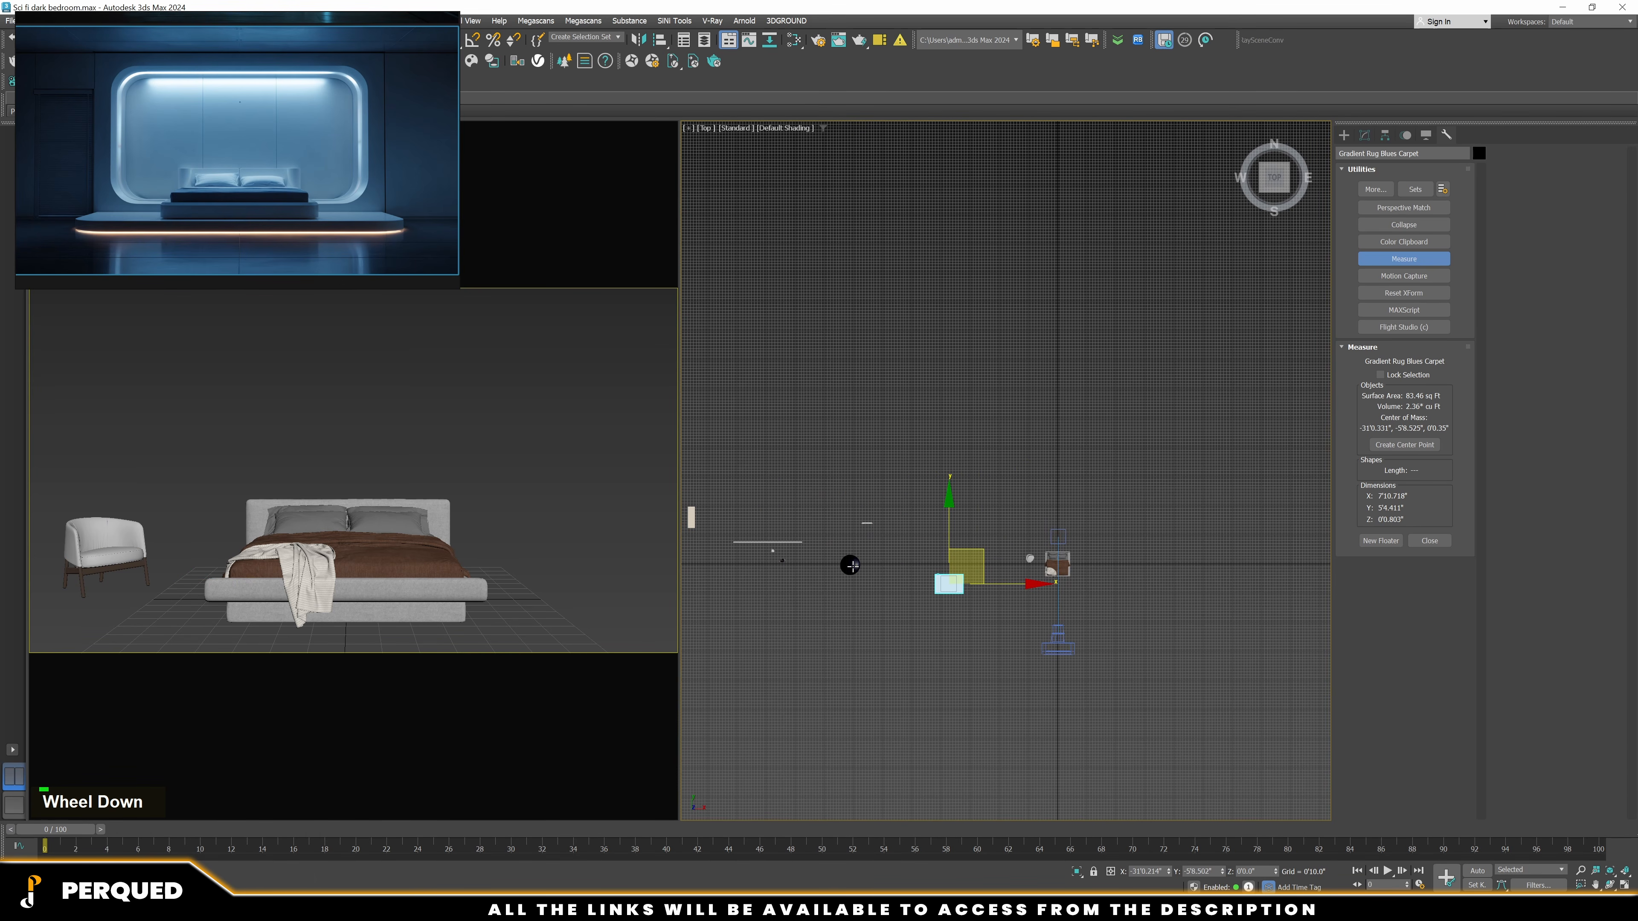
drag(850, 565, 1061, 569)
scroll(1061, 577, up, 5)
scroll(1061, 576, up, 2)
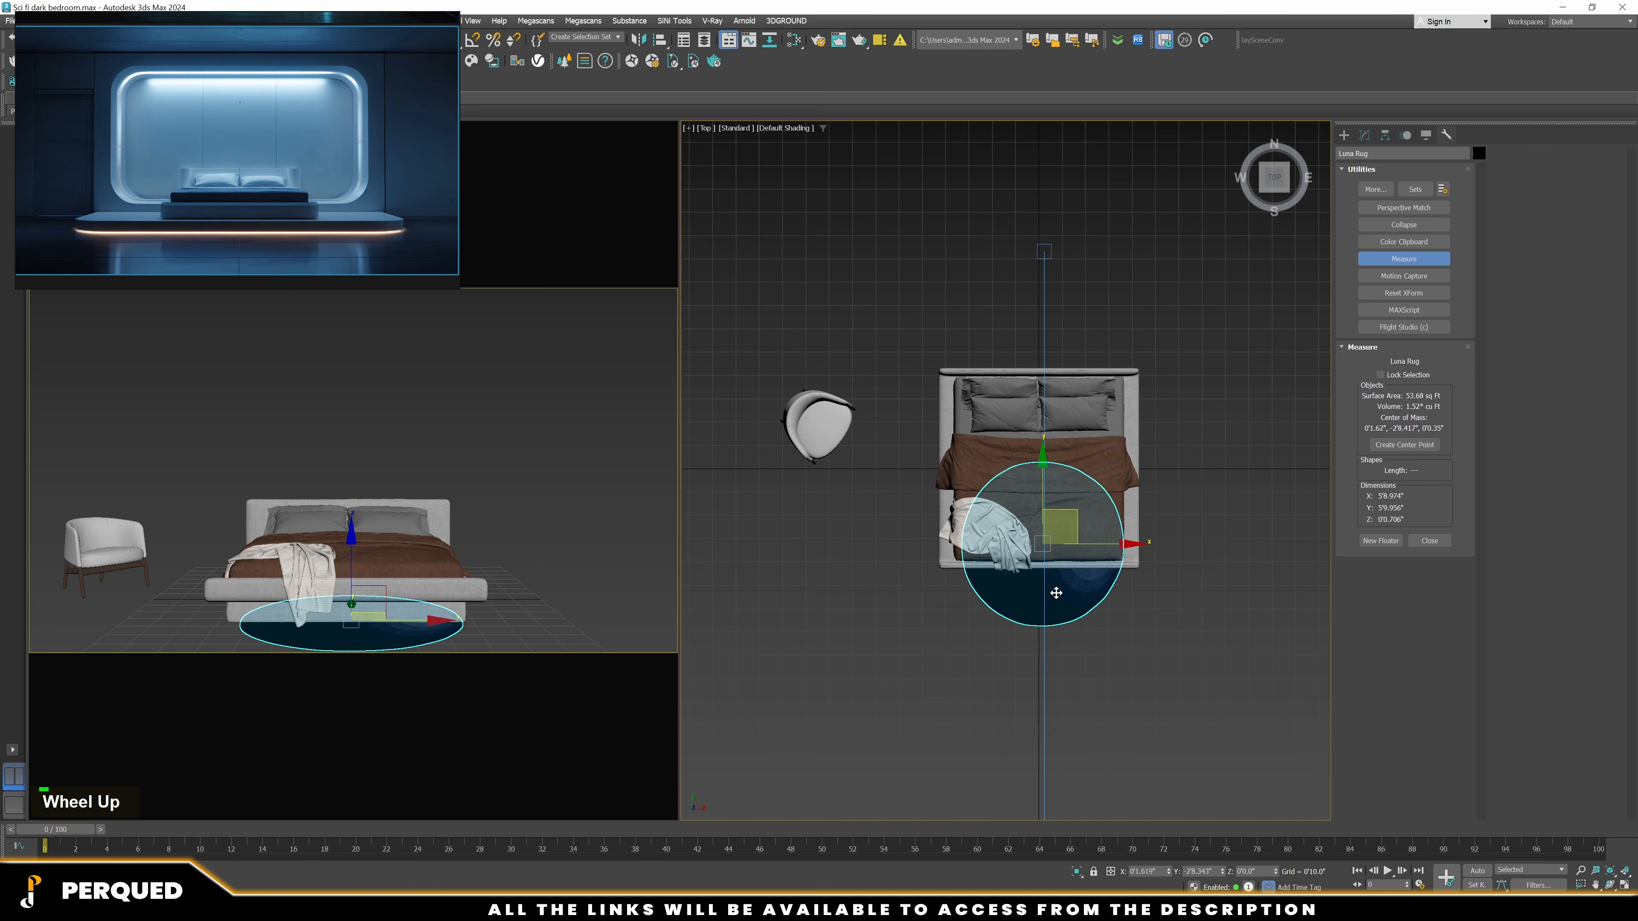
middle_drag(1060, 576, 1085, 535)
scroll(1086, 534, up, 3)
Enlarge the round Luna rug evenly in X and Y until it extends past both sides of the bed
key(r)
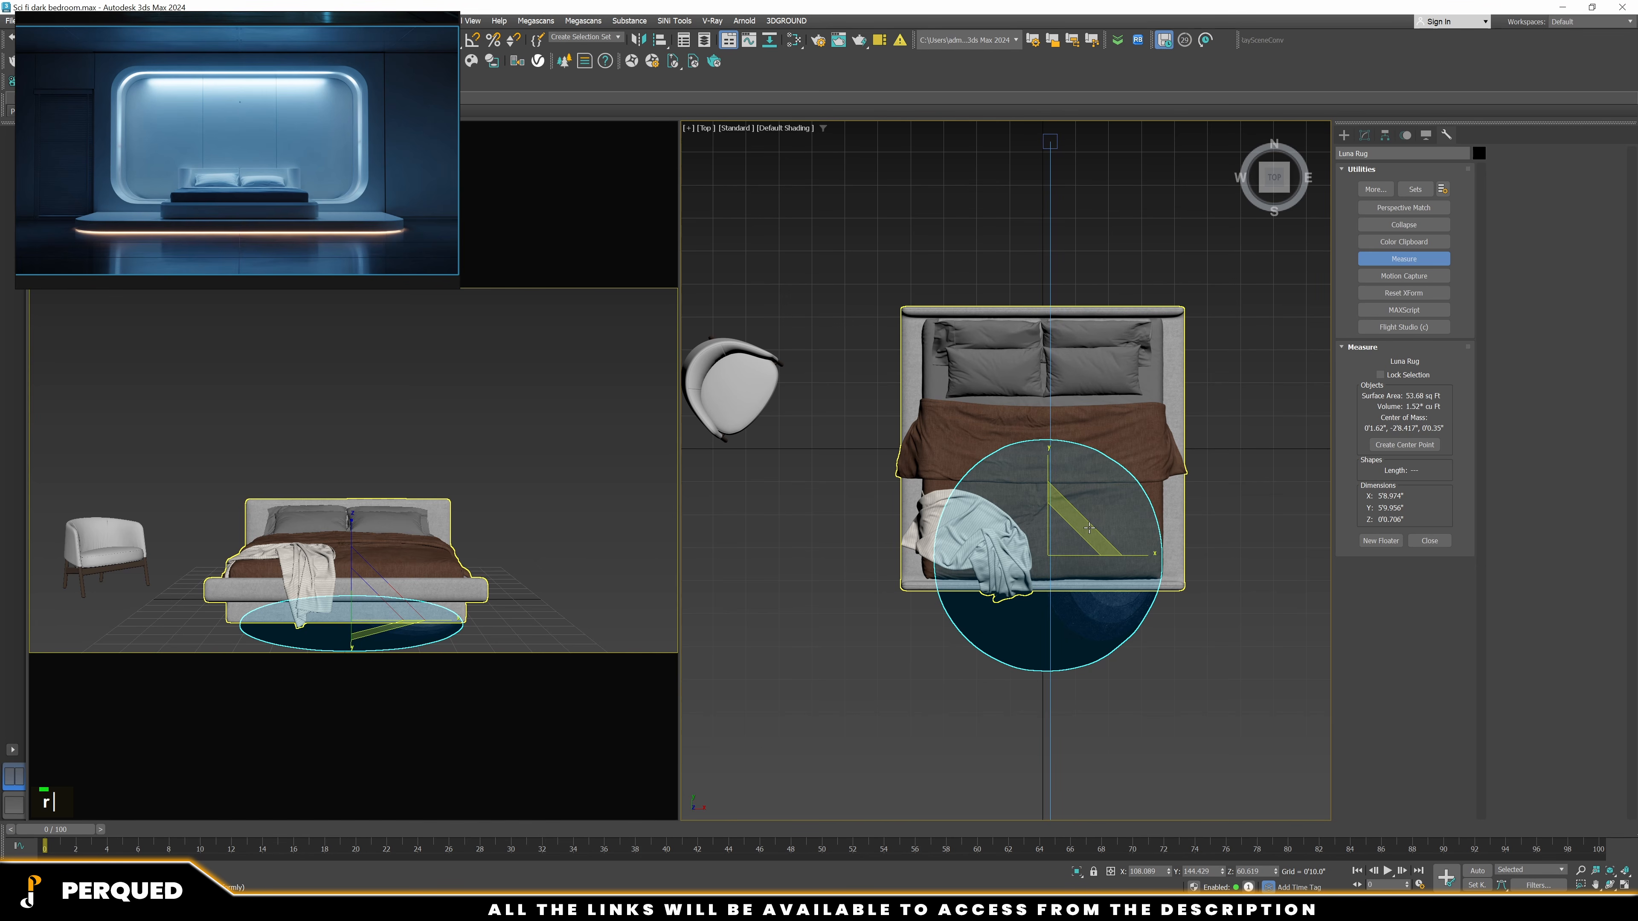
drag(1089, 528, 1124, 514)
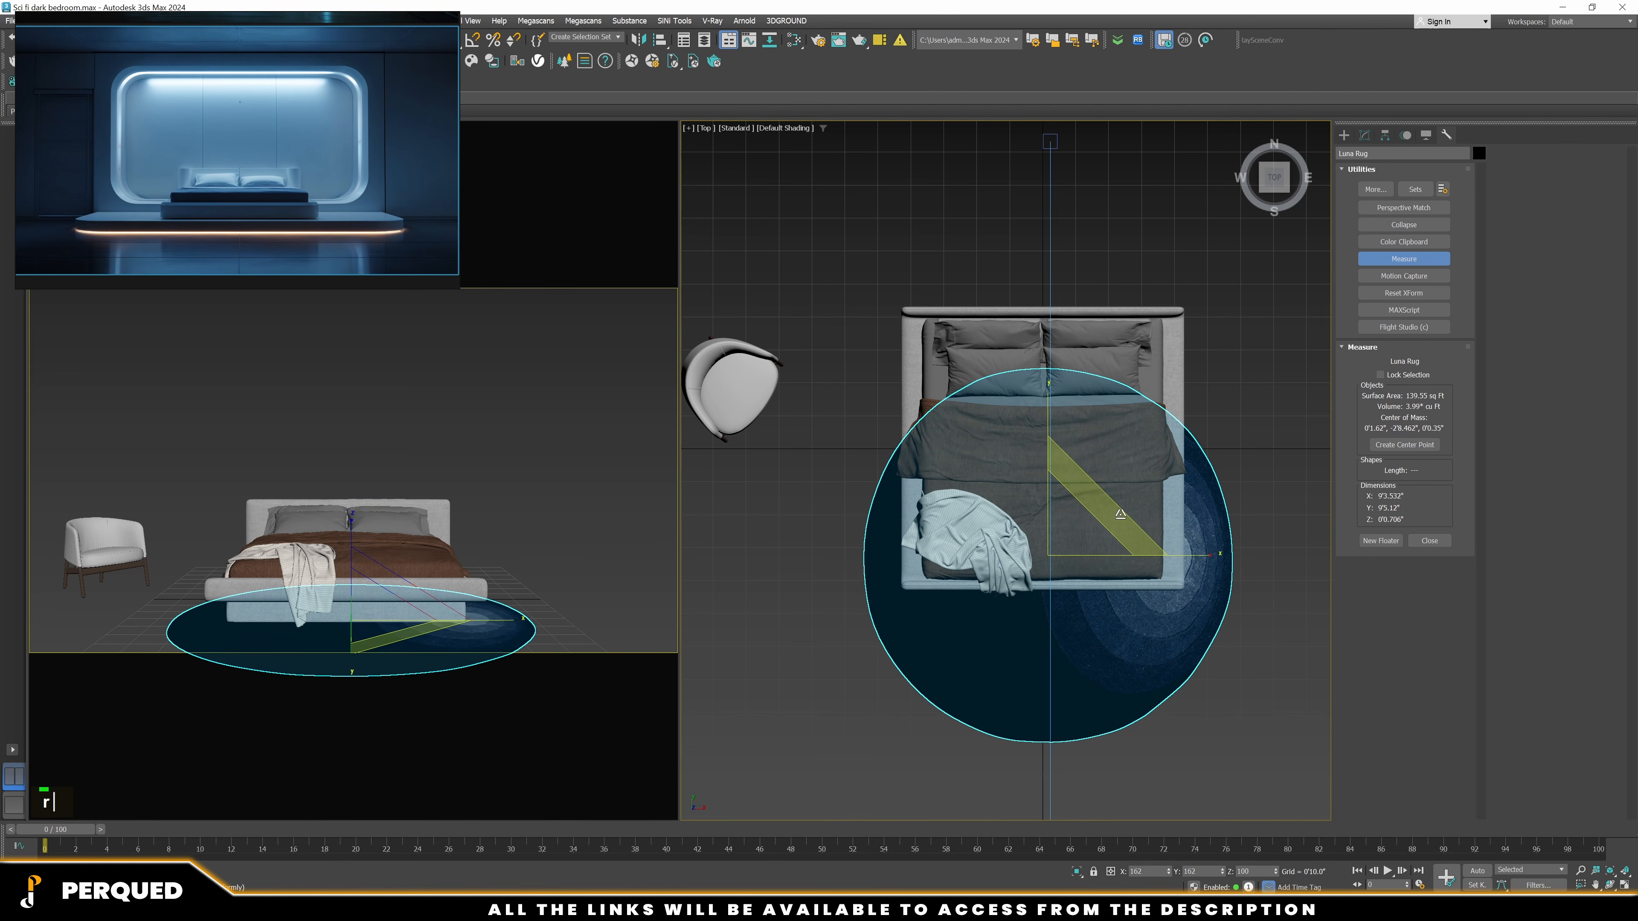
key(e)
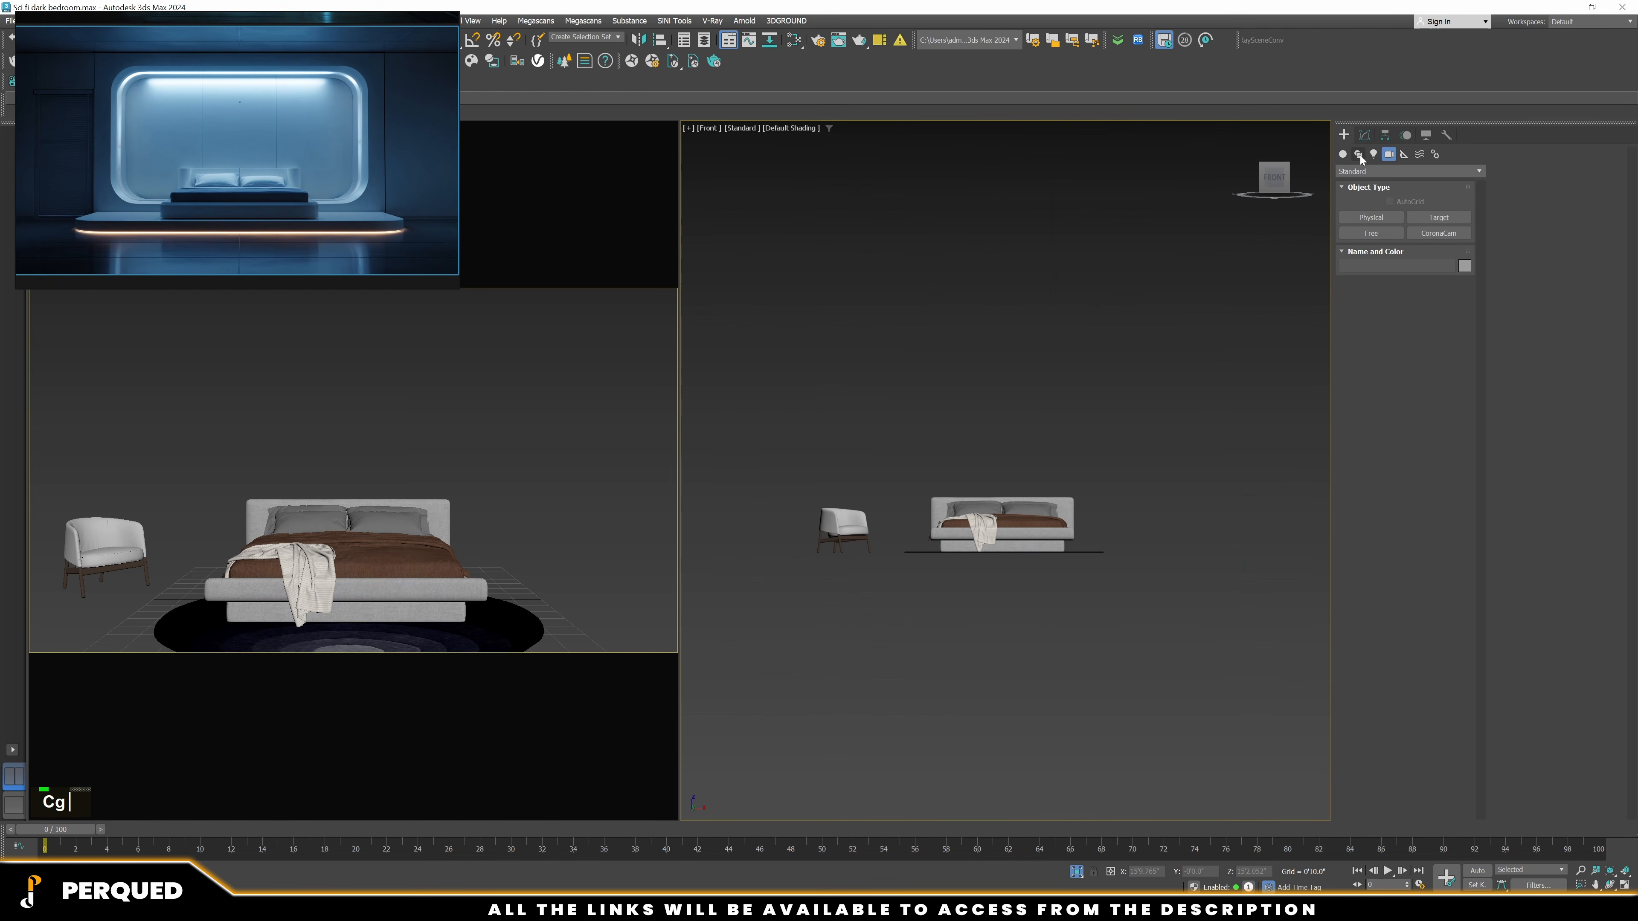
Draw a rectangle spline around the bed in the front view and size it to 11'0" wide and 6'0" long
scroll(918, 550, up, 2)
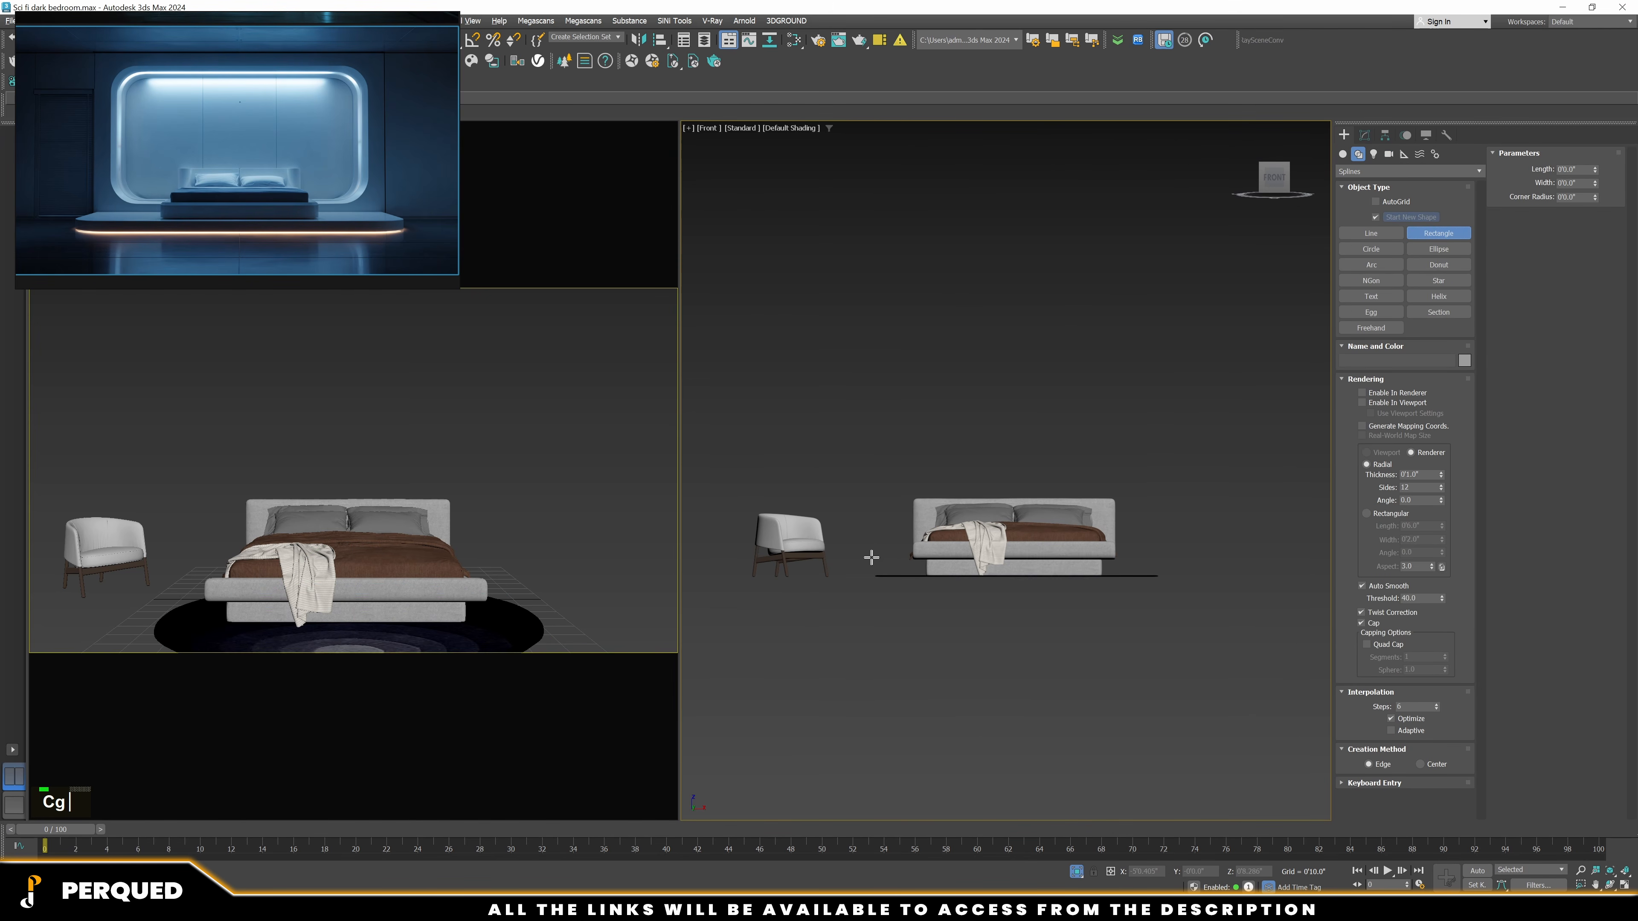
drag(871, 556, 1160, 386)
click(1365, 135)
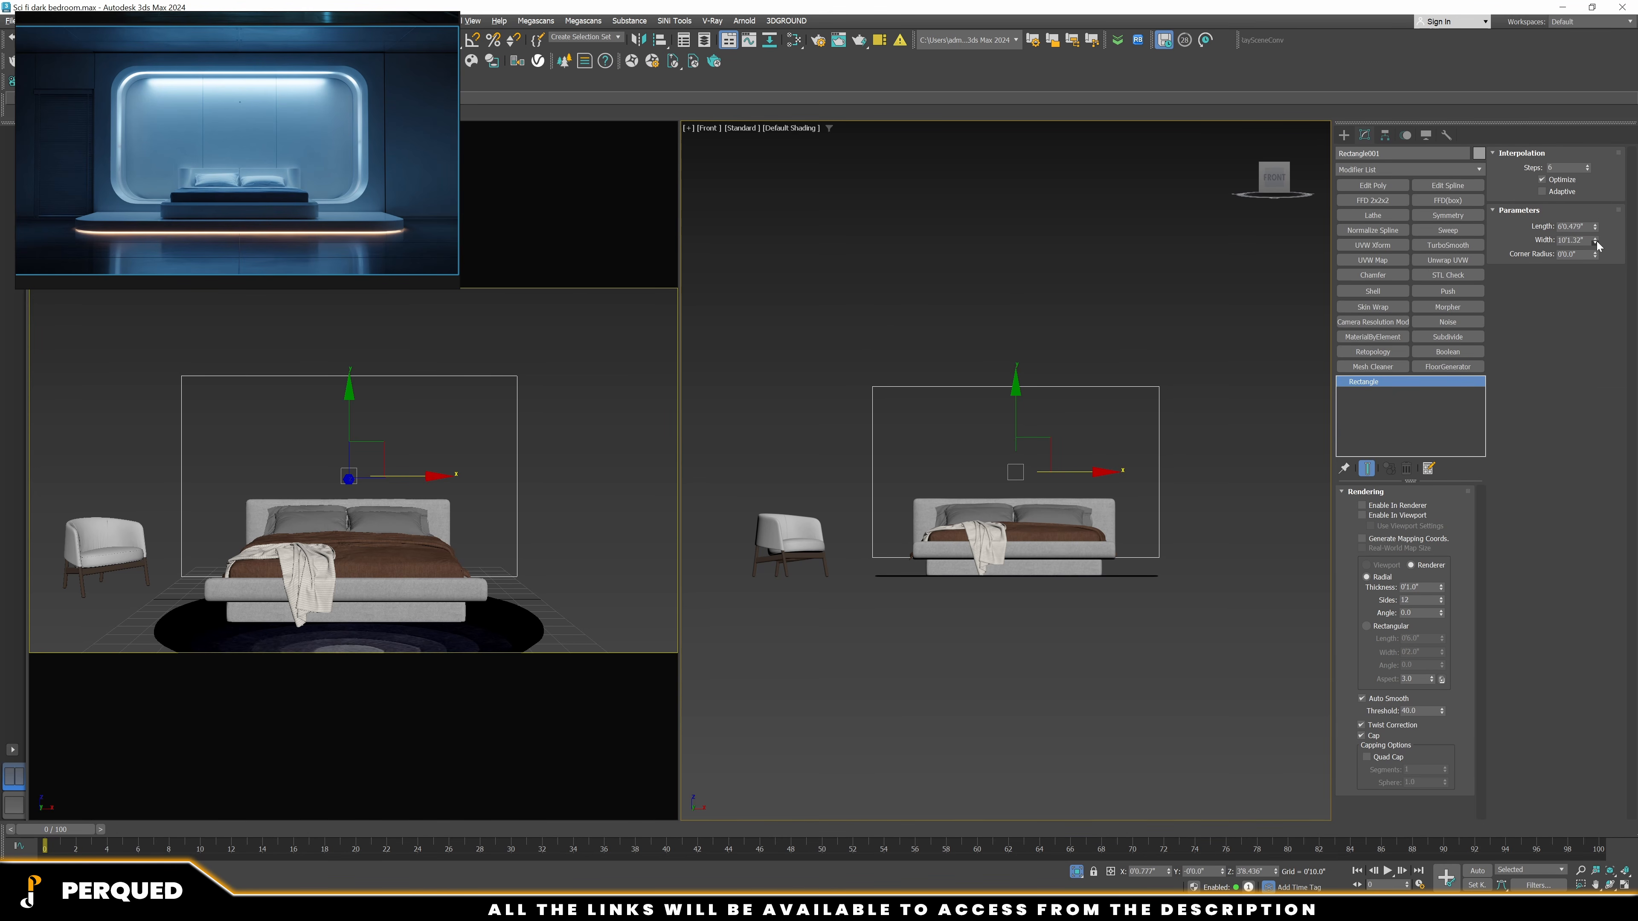
drag(1596, 241, 1596, 212)
double_click(1574, 240)
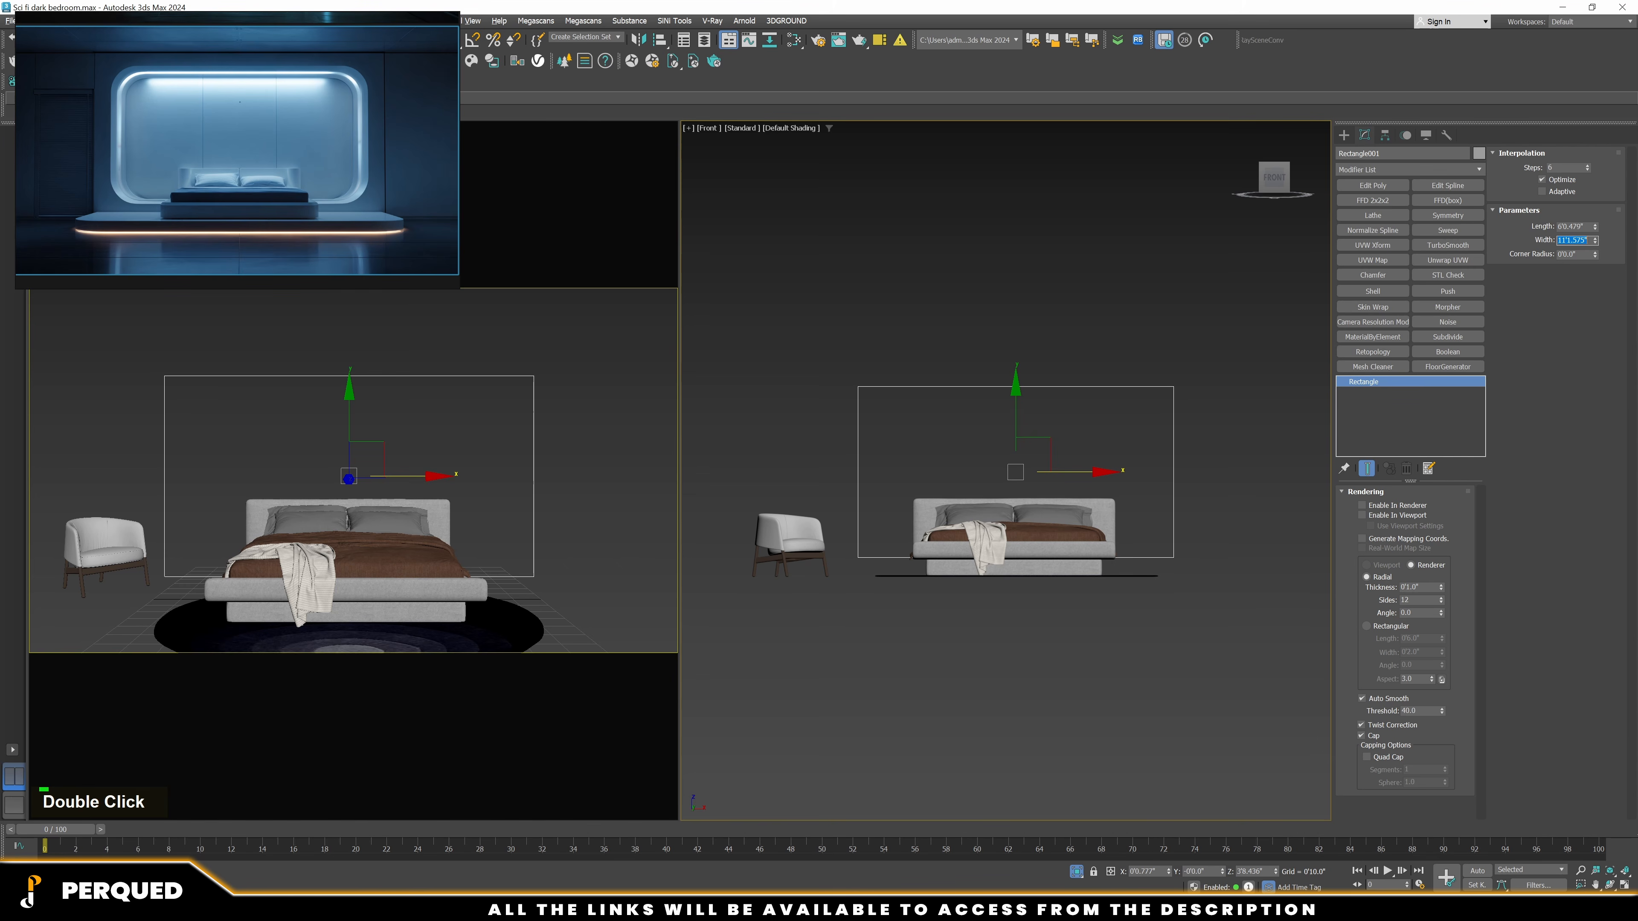
text(10)
key(Return)
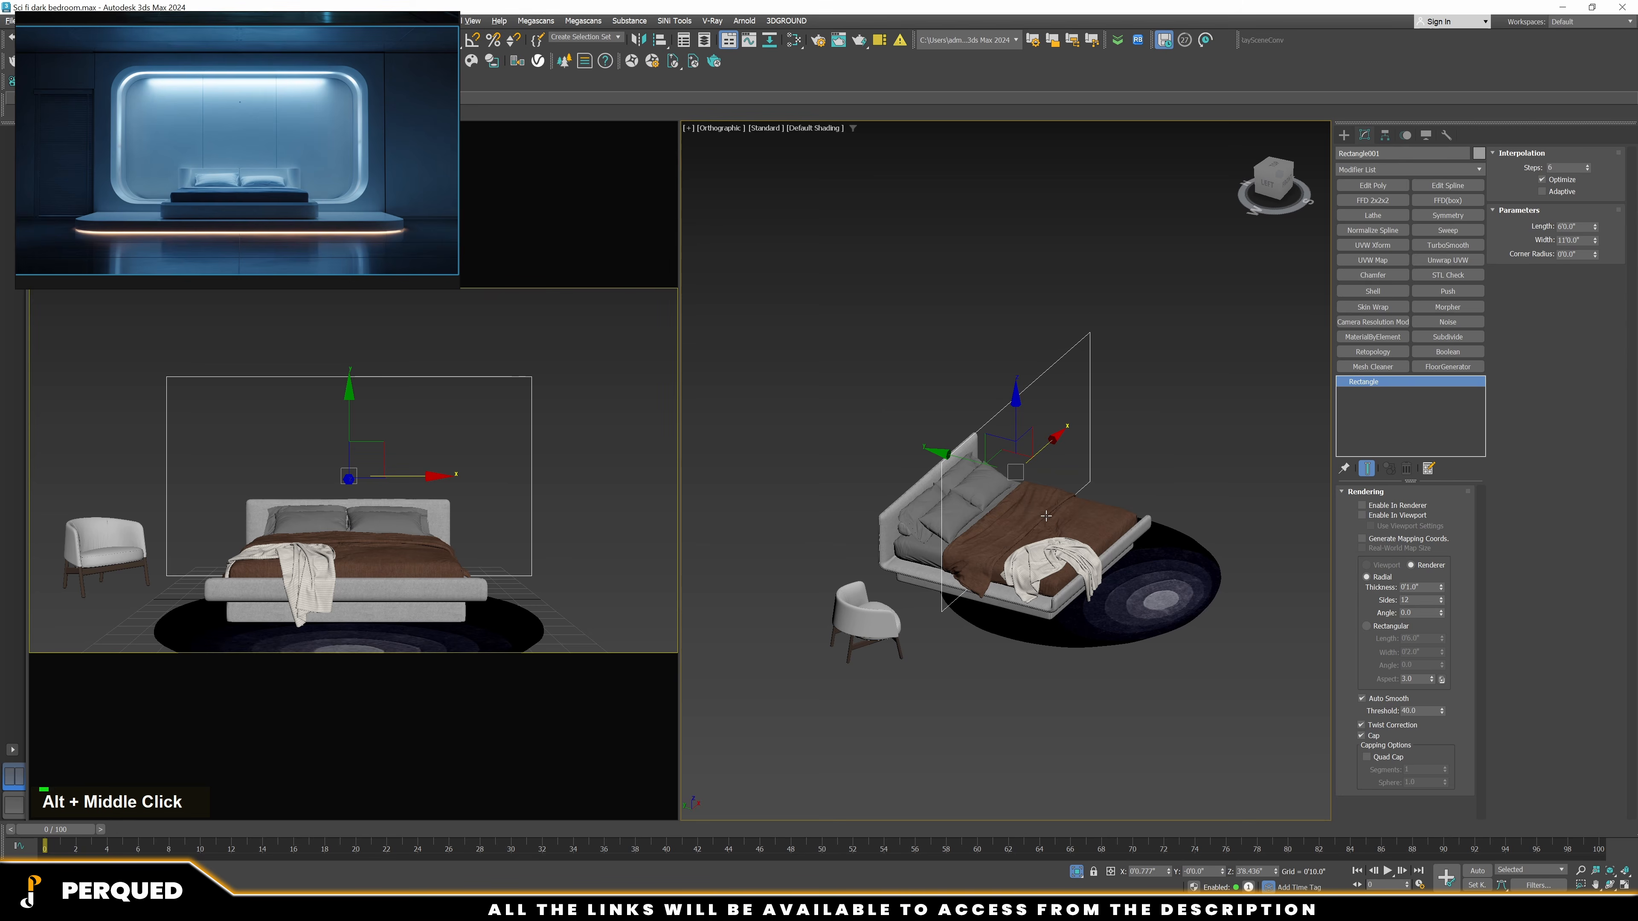
Move the rectangle back behind the bed's headboard and convert it to an Editable Spline
scroll(1067, 524, up, 3)
drag(964, 453, 844, 417)
right_click(1383, 414)
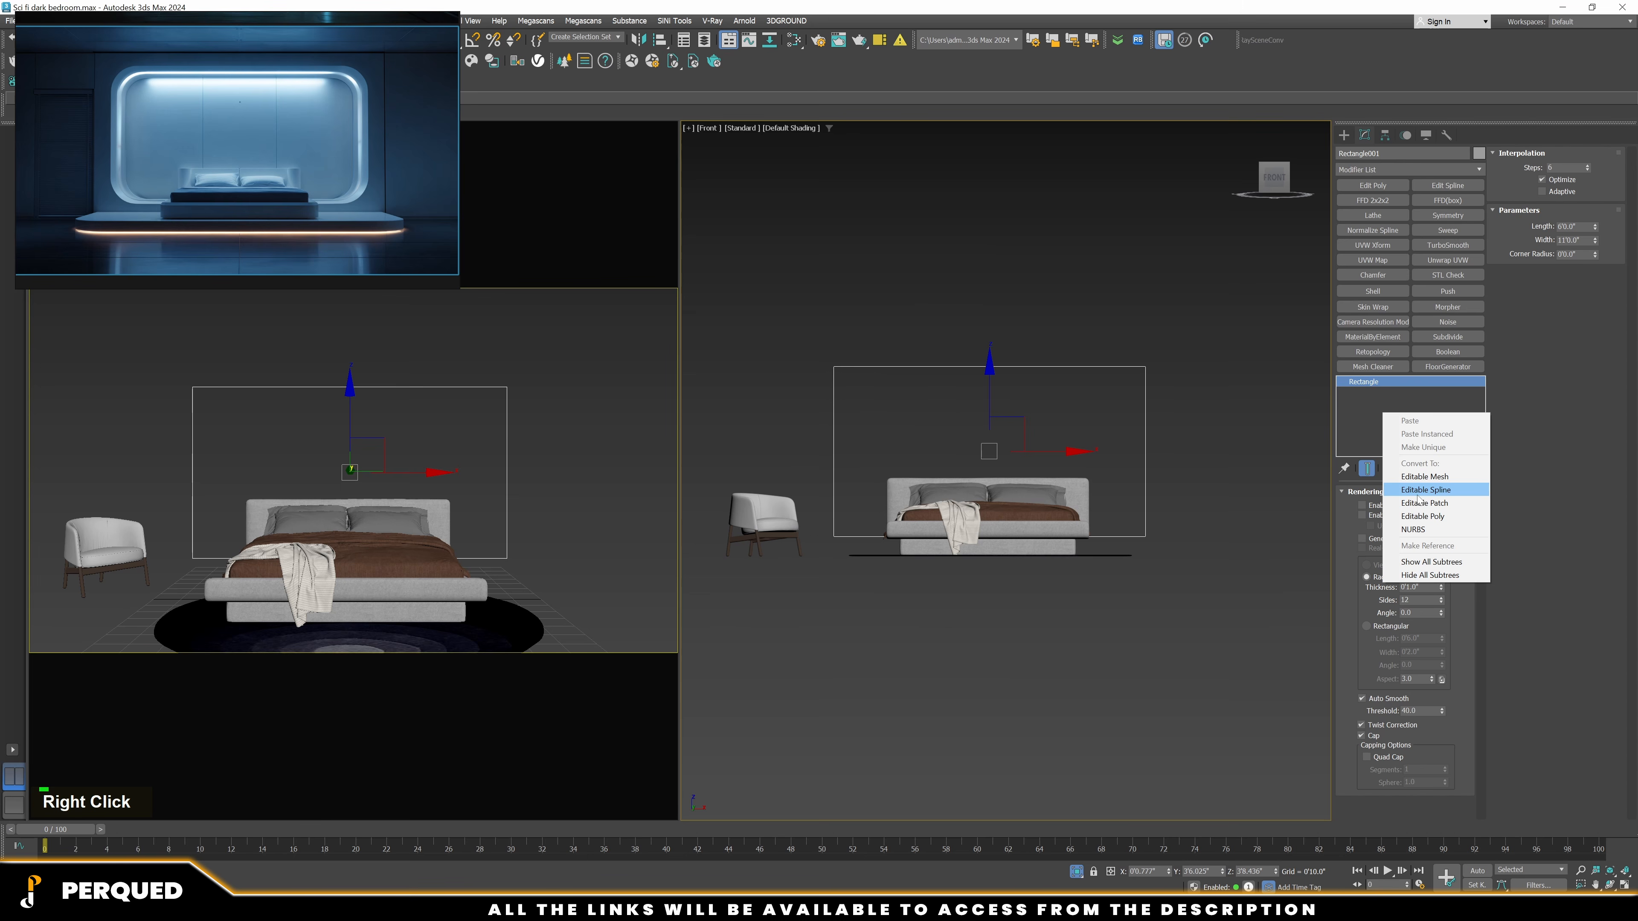
click(1418, 490)
Copy the rectangle's spline by scaling it outward into a larger concentric rectangle within the same shape
key(3)
drag(1208, 439, 1115, 475)
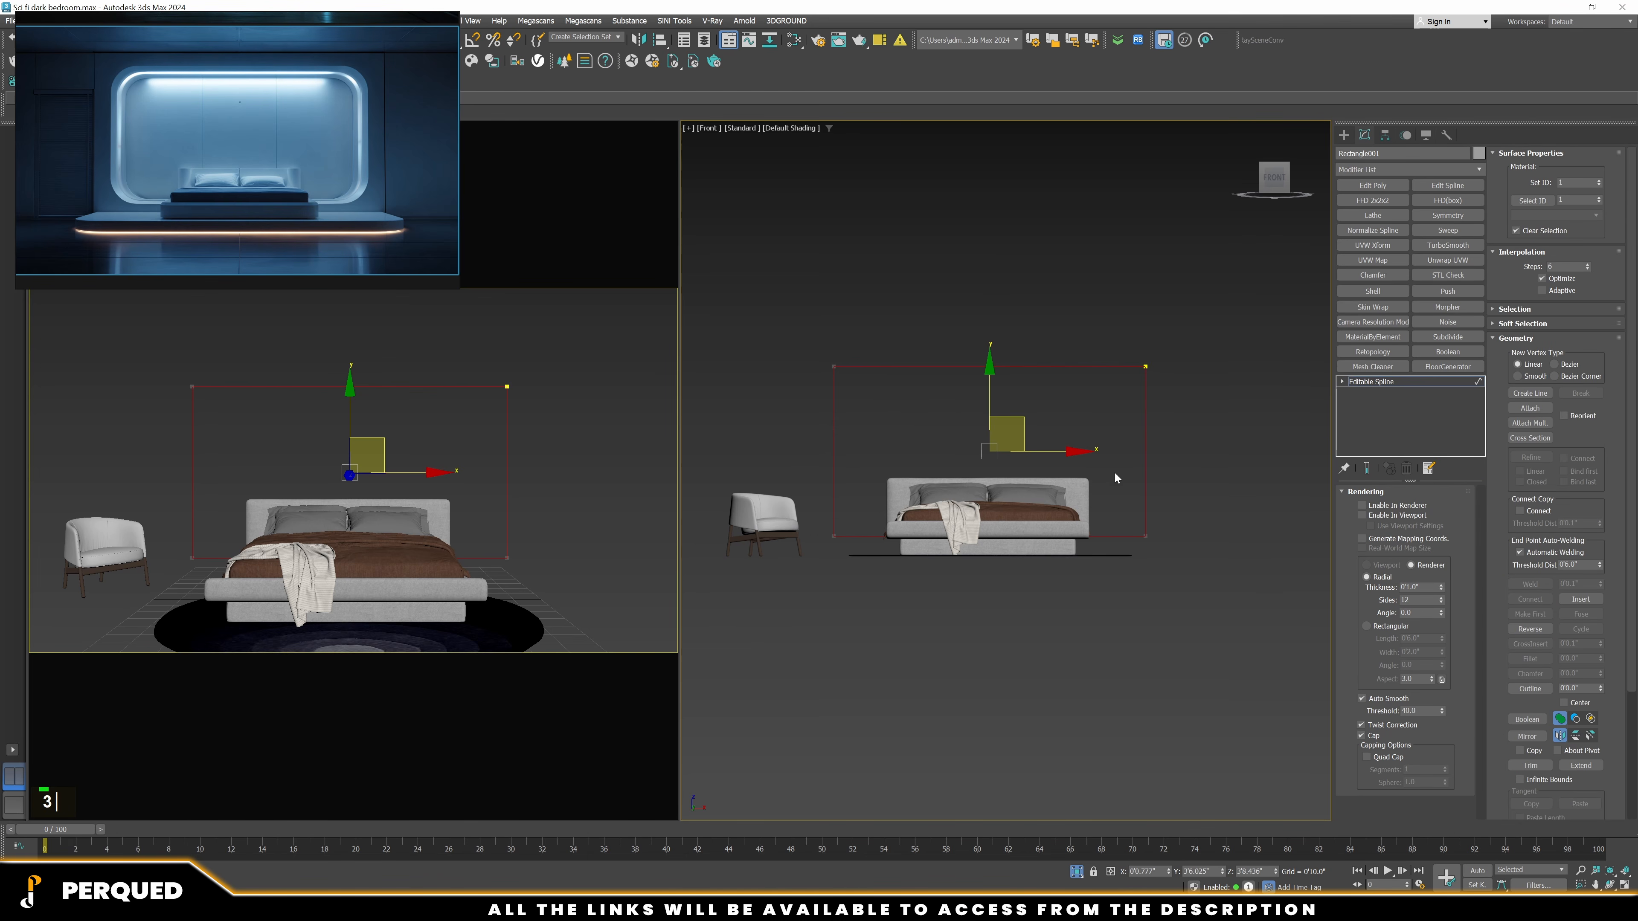
key(r)
shift+drag(1032, 423, 1036, 416)
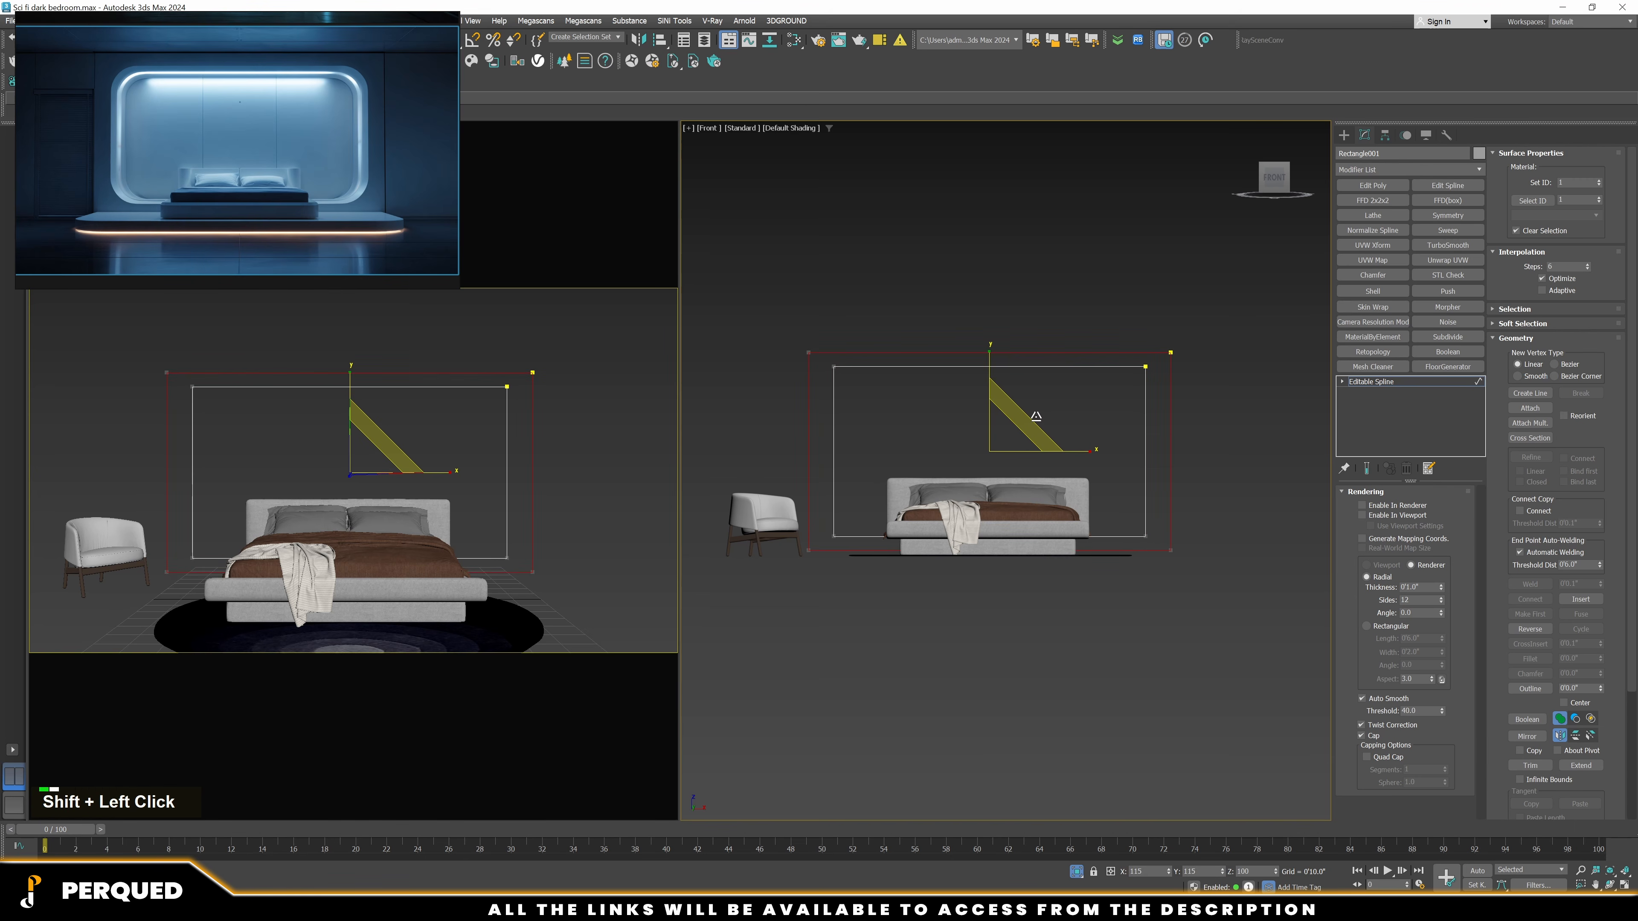
Move the outer rectangle's bottom segment to floor level at Z 0
key(2)
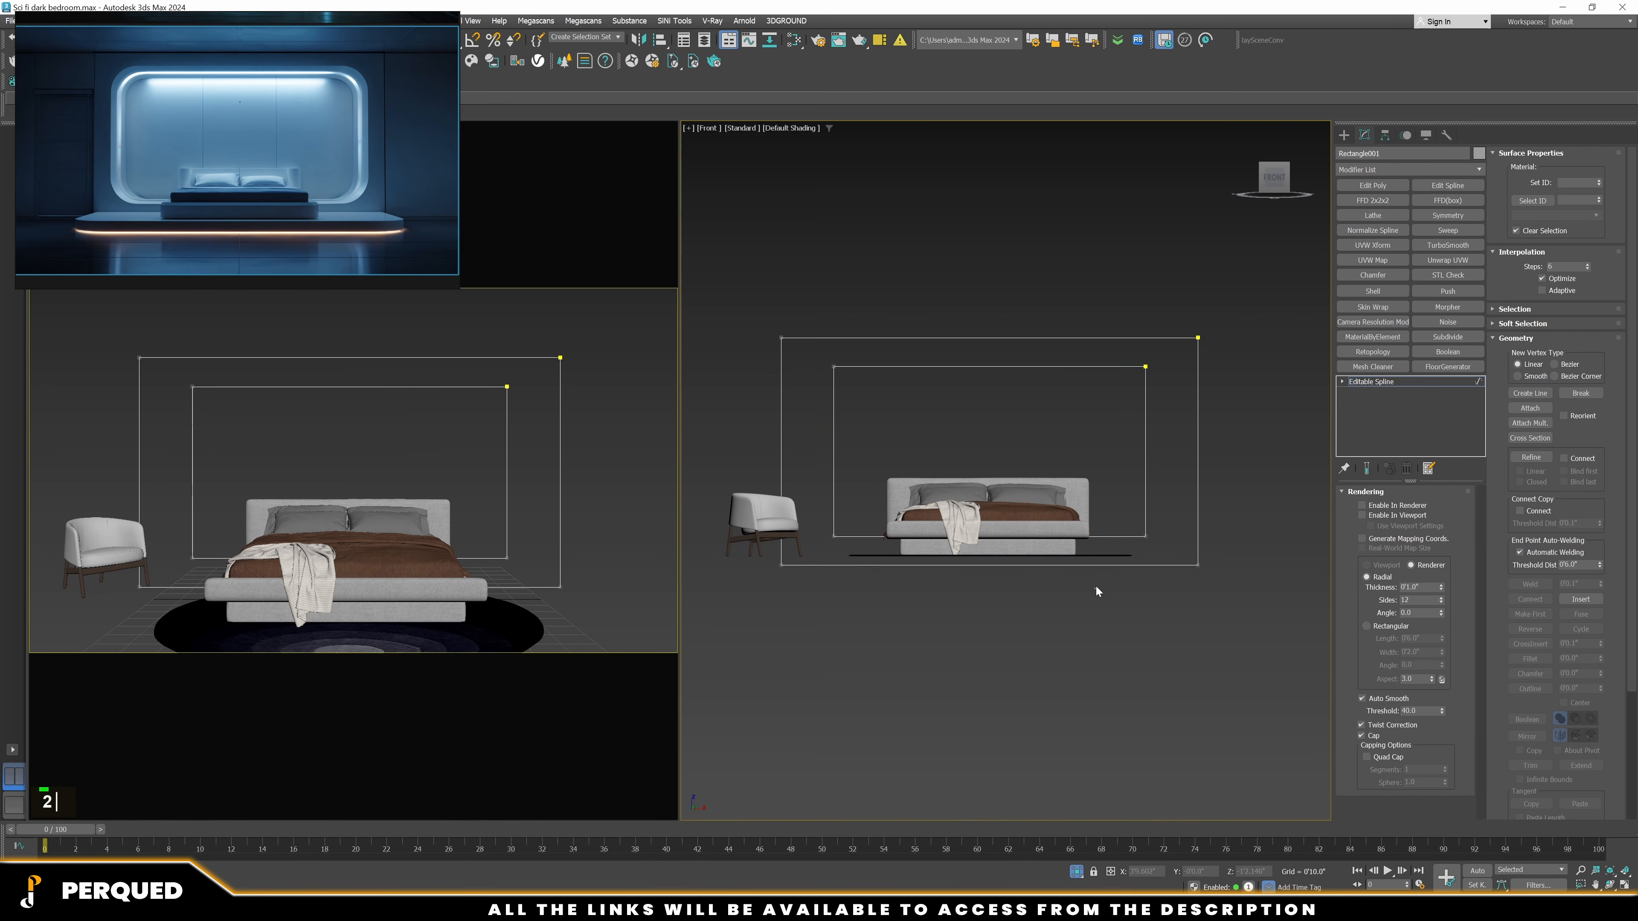
click(1090, 566)
alt+middle_drag(1161, 831, 1155, 778)
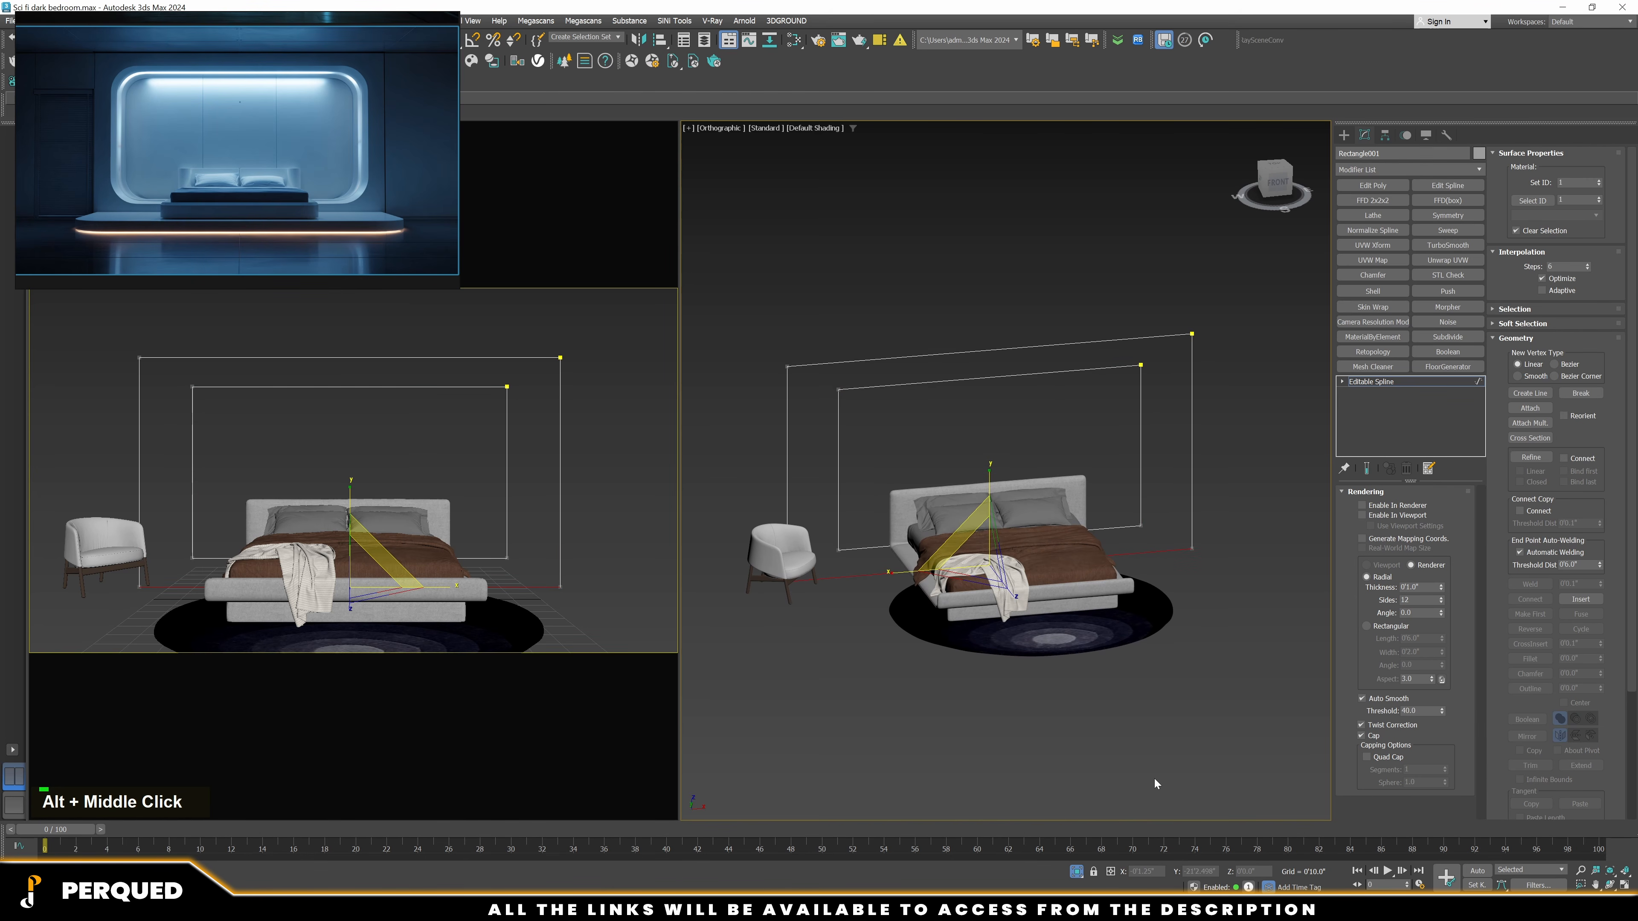
key(2)
key(2)
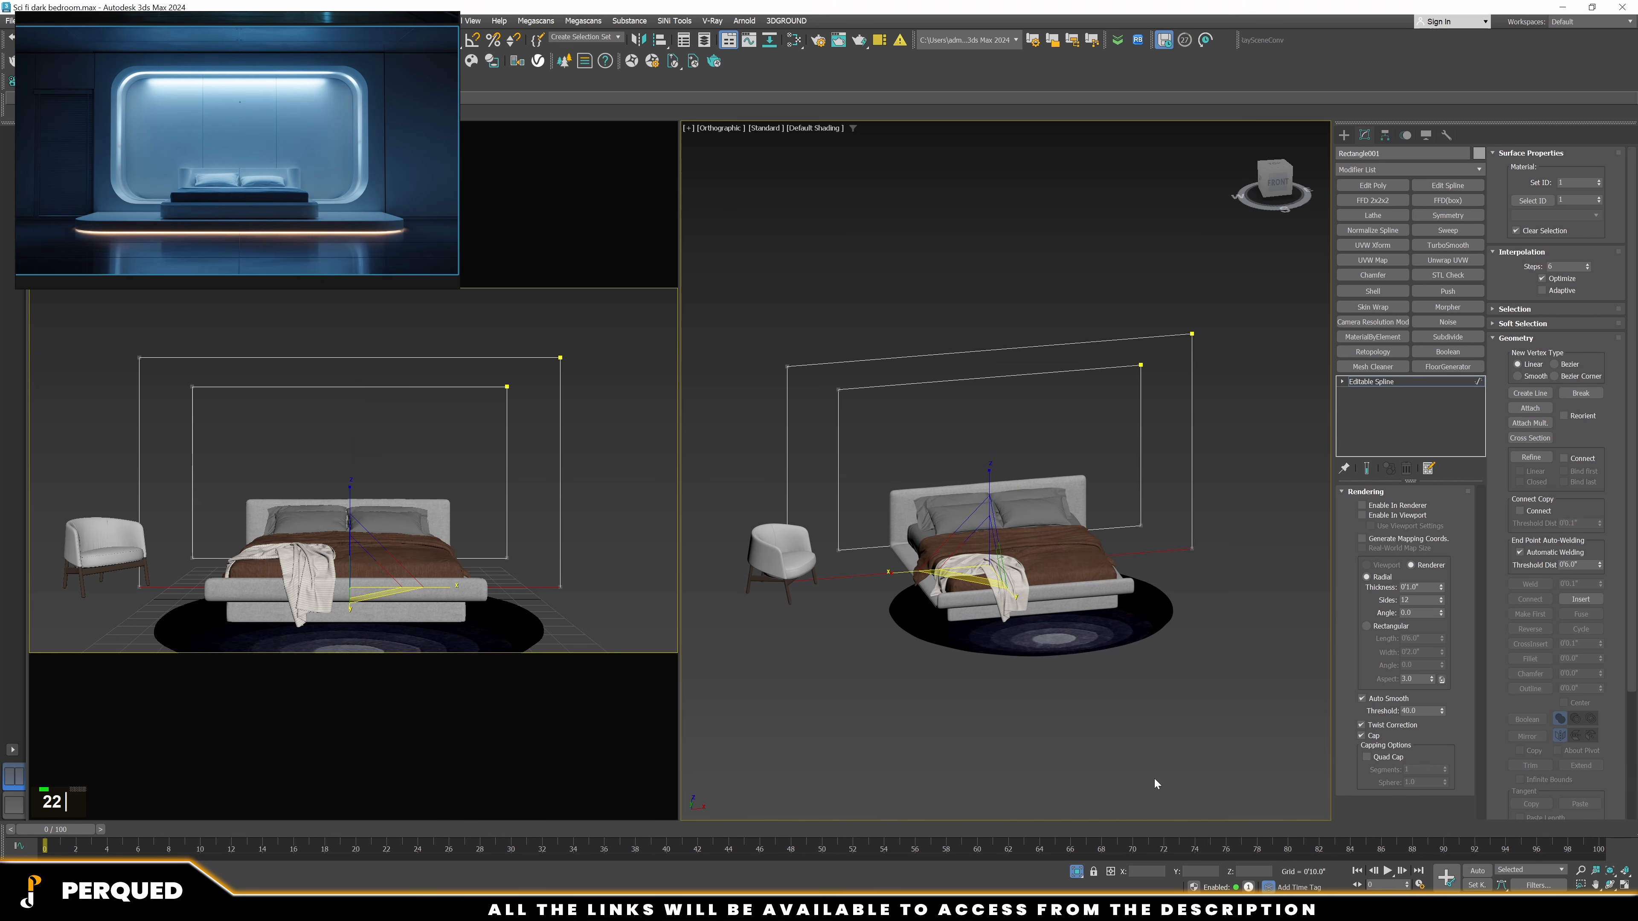
key(w)
right_click(1177, 655)
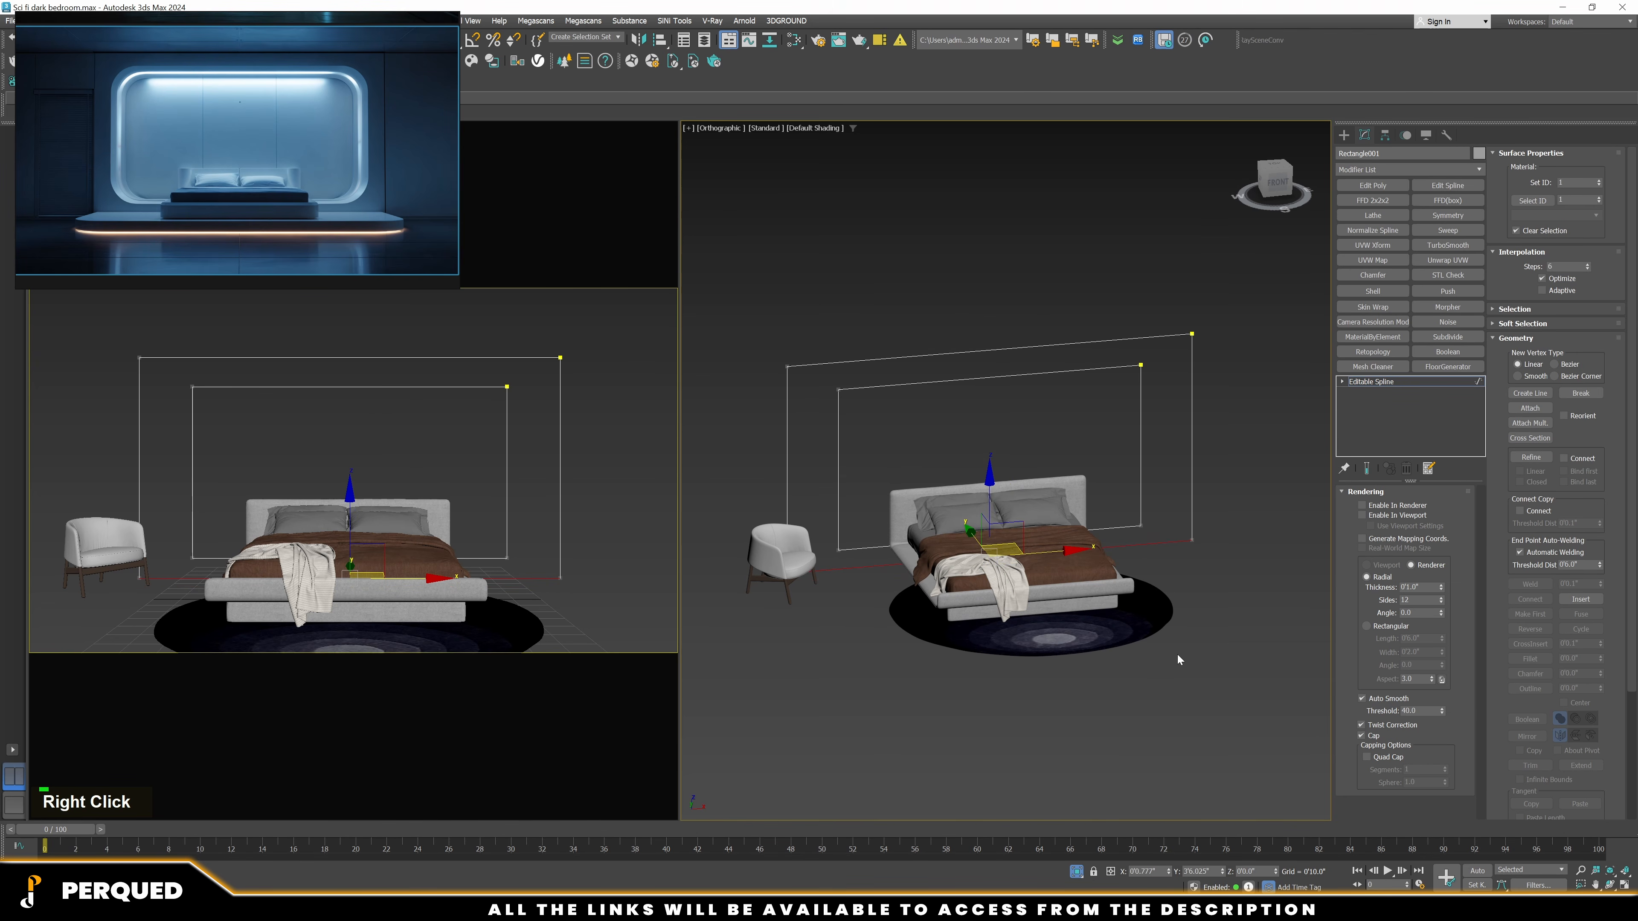
alt+middle_drag(1178, 654, 1205, 626)
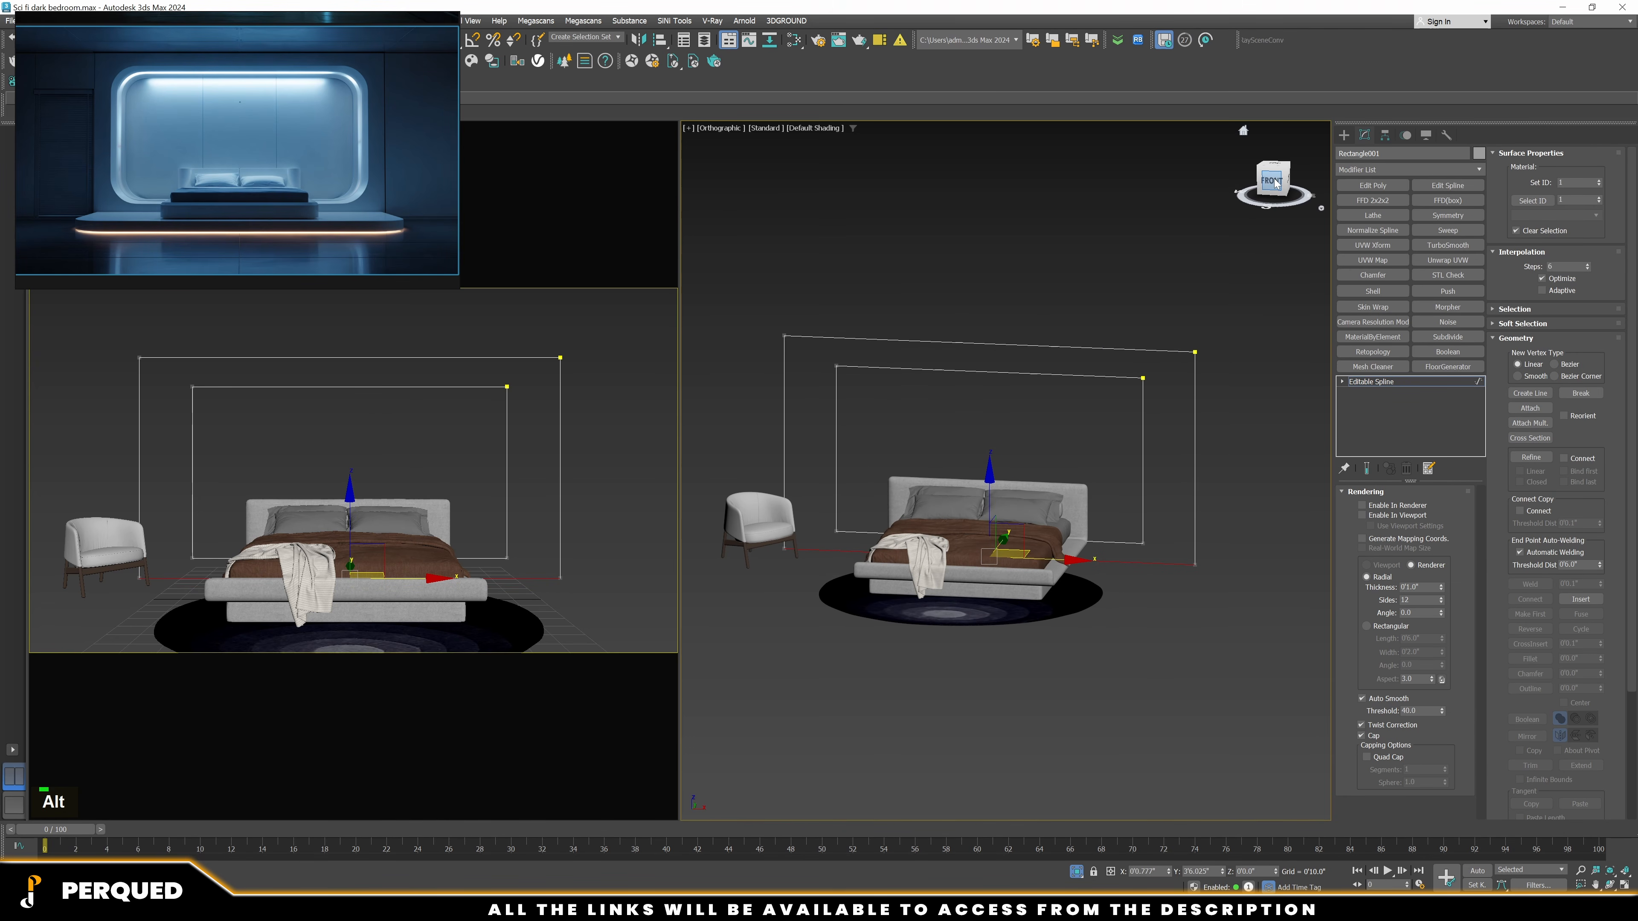
Raise the top edges of both concentric rectangles and lower the inner rectangle's bottom corners slightly
alt+middle_drag(1250, 311, 1182, 506)
scroll(1182, 507, down, 2)
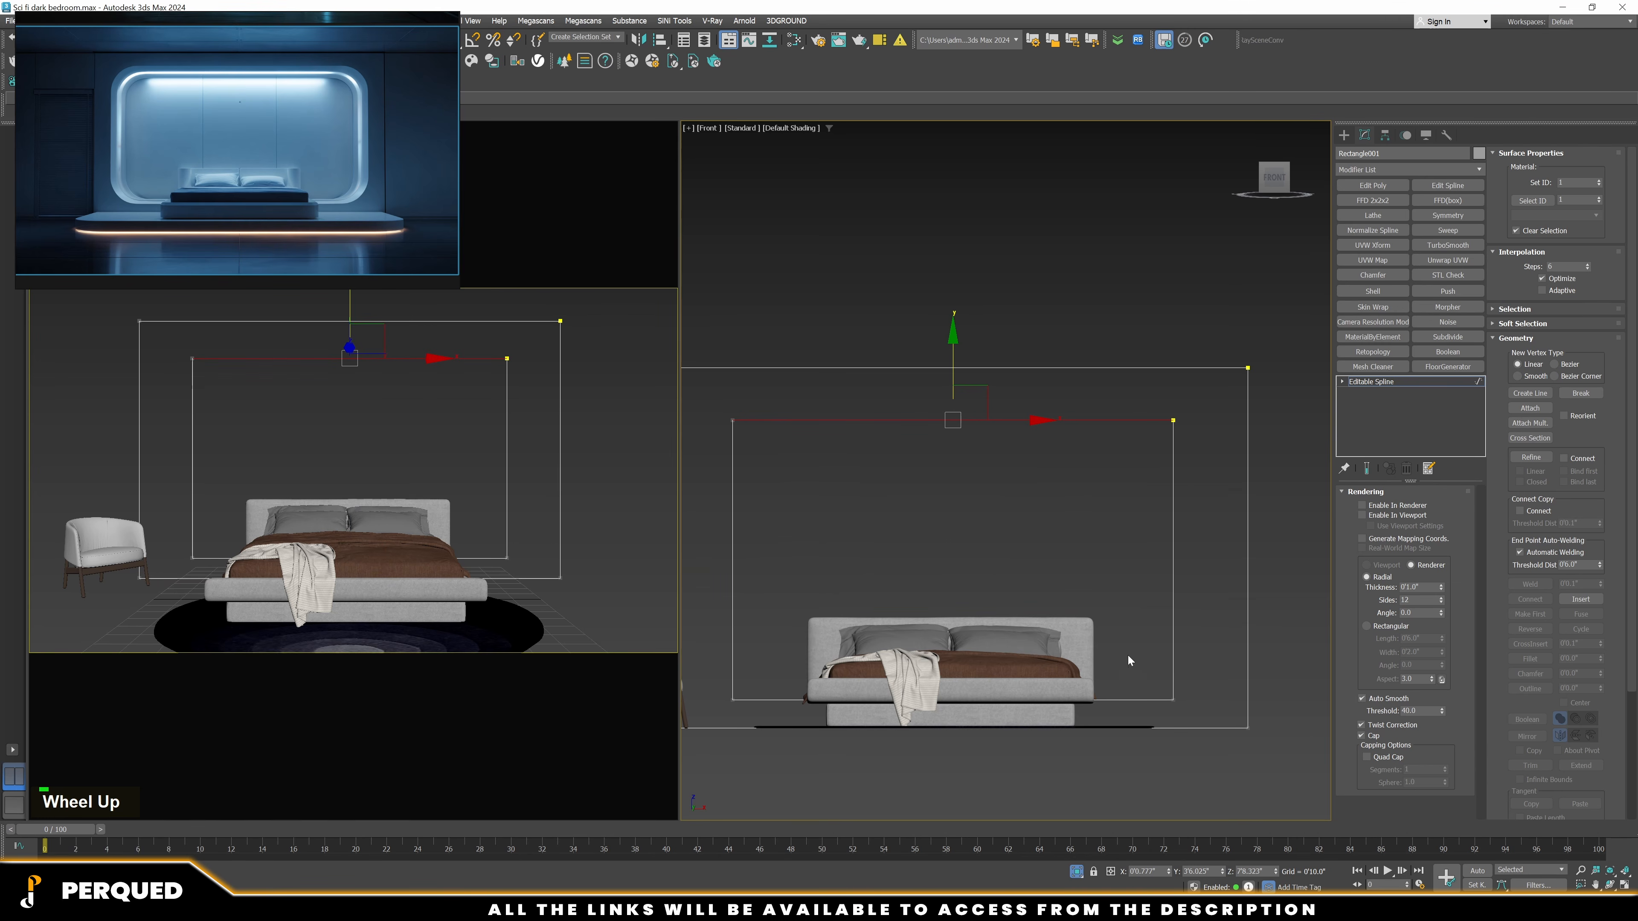
scroll(1100, 697, up, 5)
scroll(1168, 674, down, 5)
key(1)
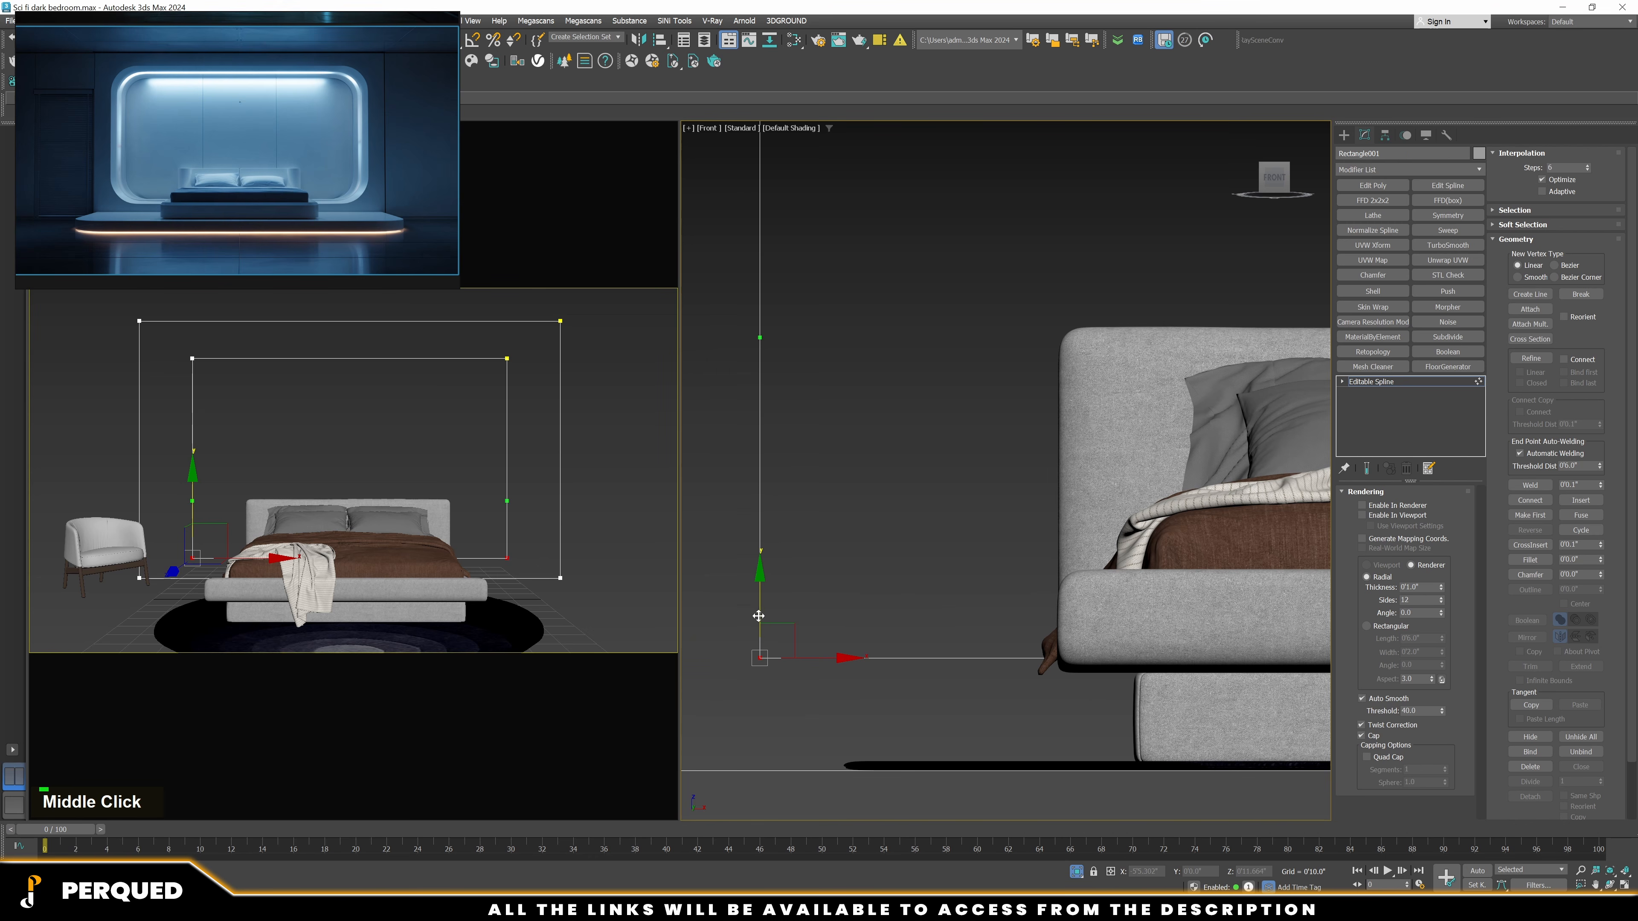
drag(760, 617, 761, 631)
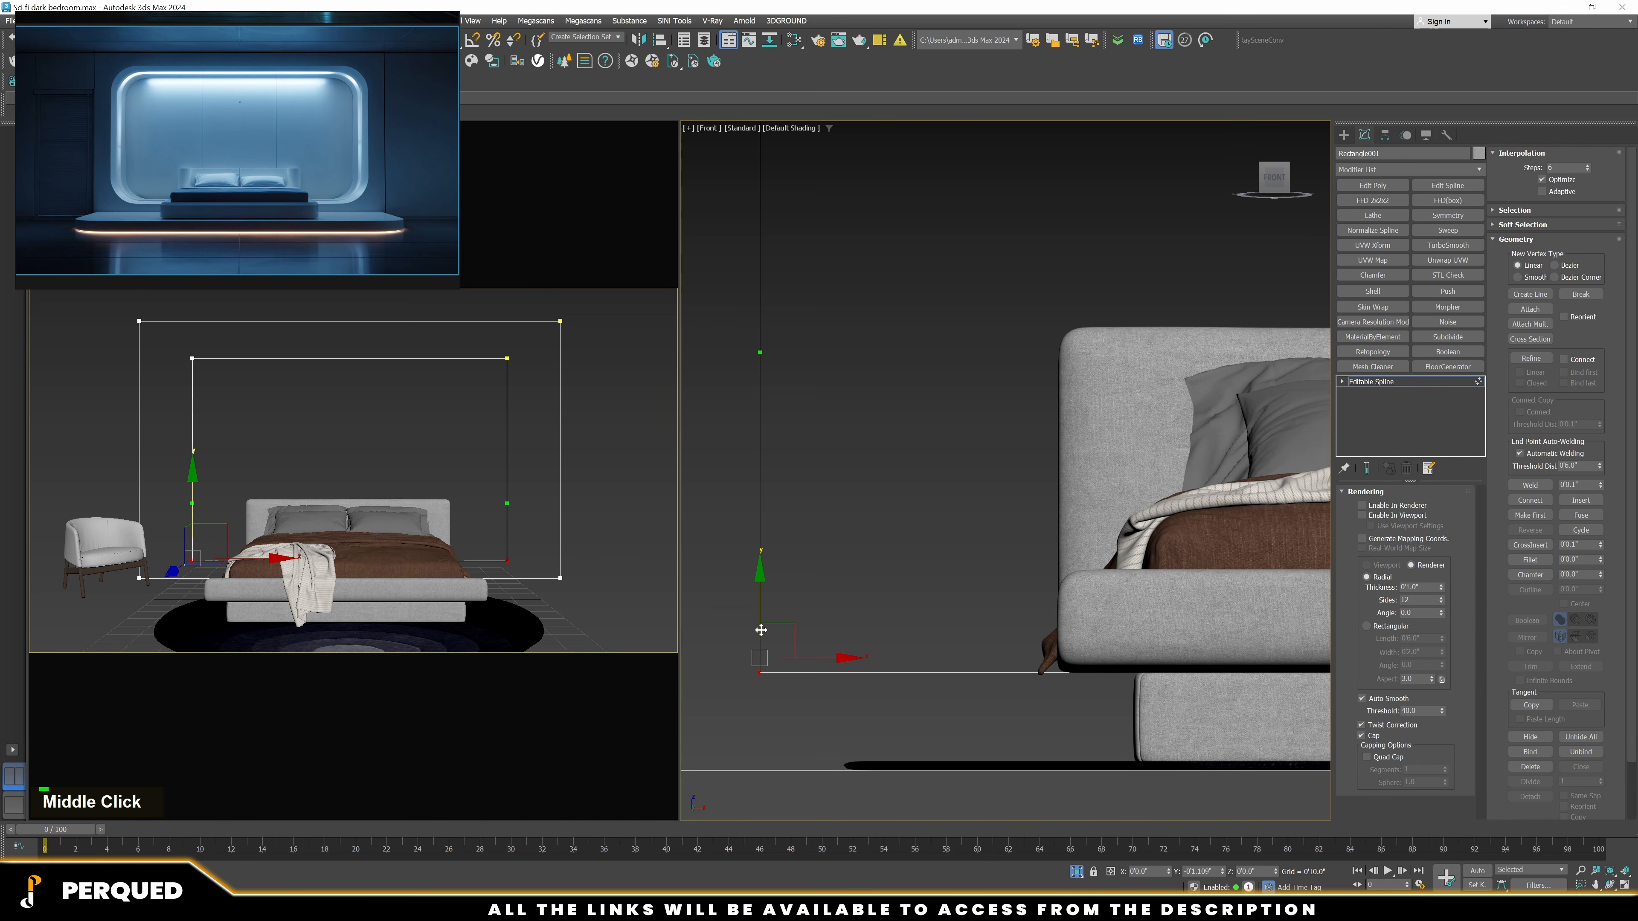
scroll(896, 553, down, 5)
alt+middle_drag(927, 578, 921, 590)
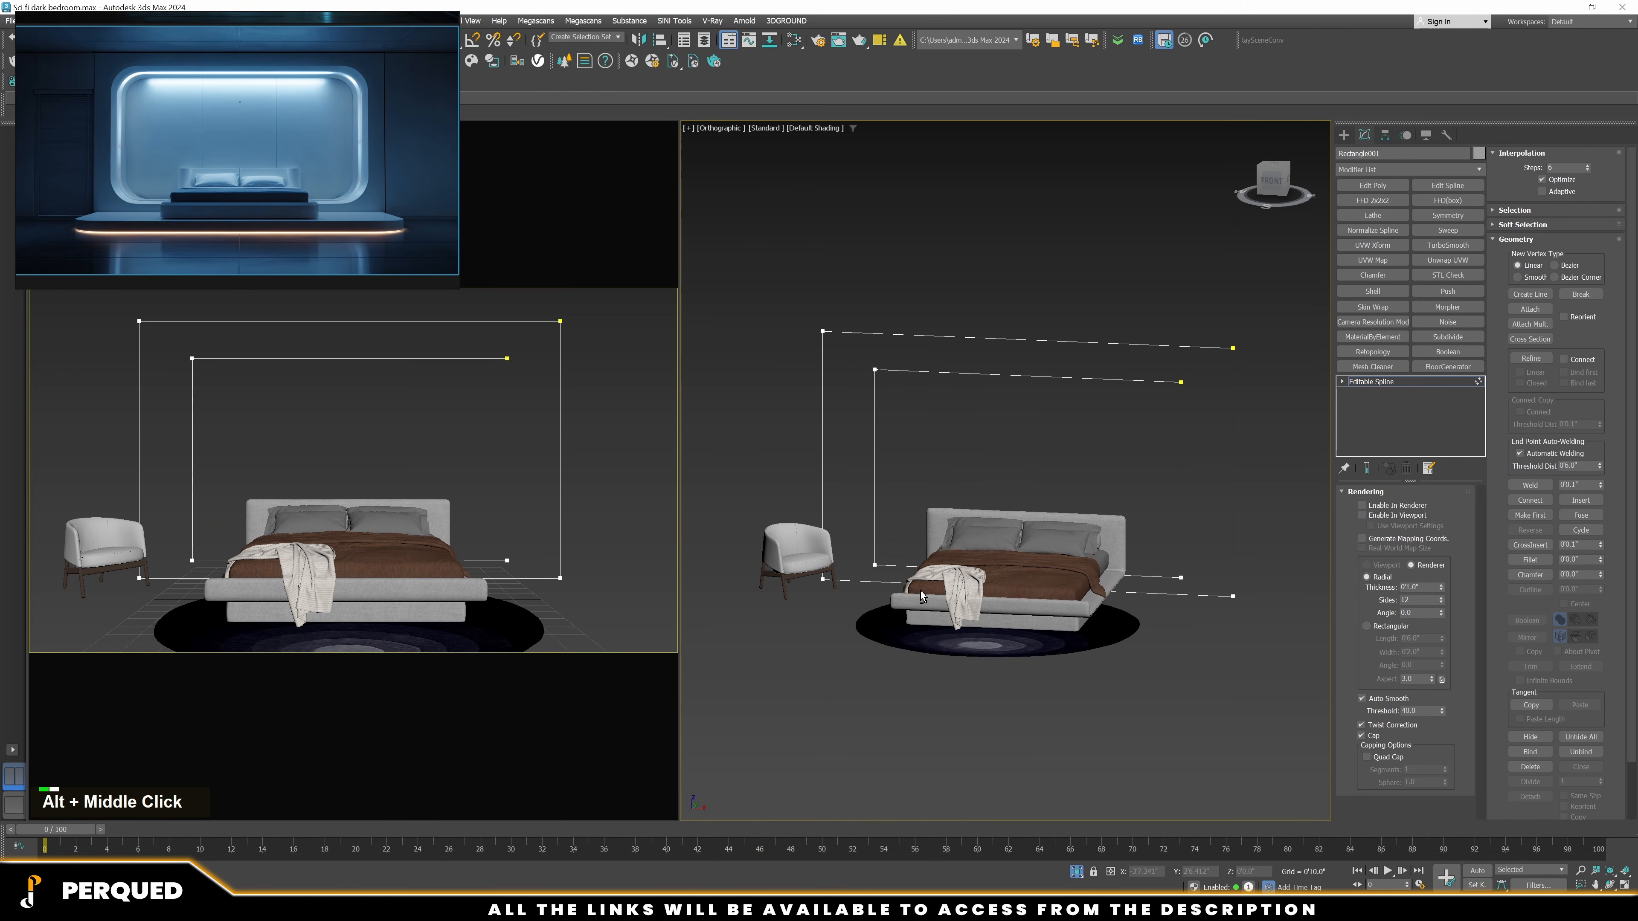
Select all vertices of the rectangle spline and convert them to the Corner type
key(1)
key(1)
drag(858, 307, 1164, 640)
key(ctrl+a)
right_click(1056, 479)
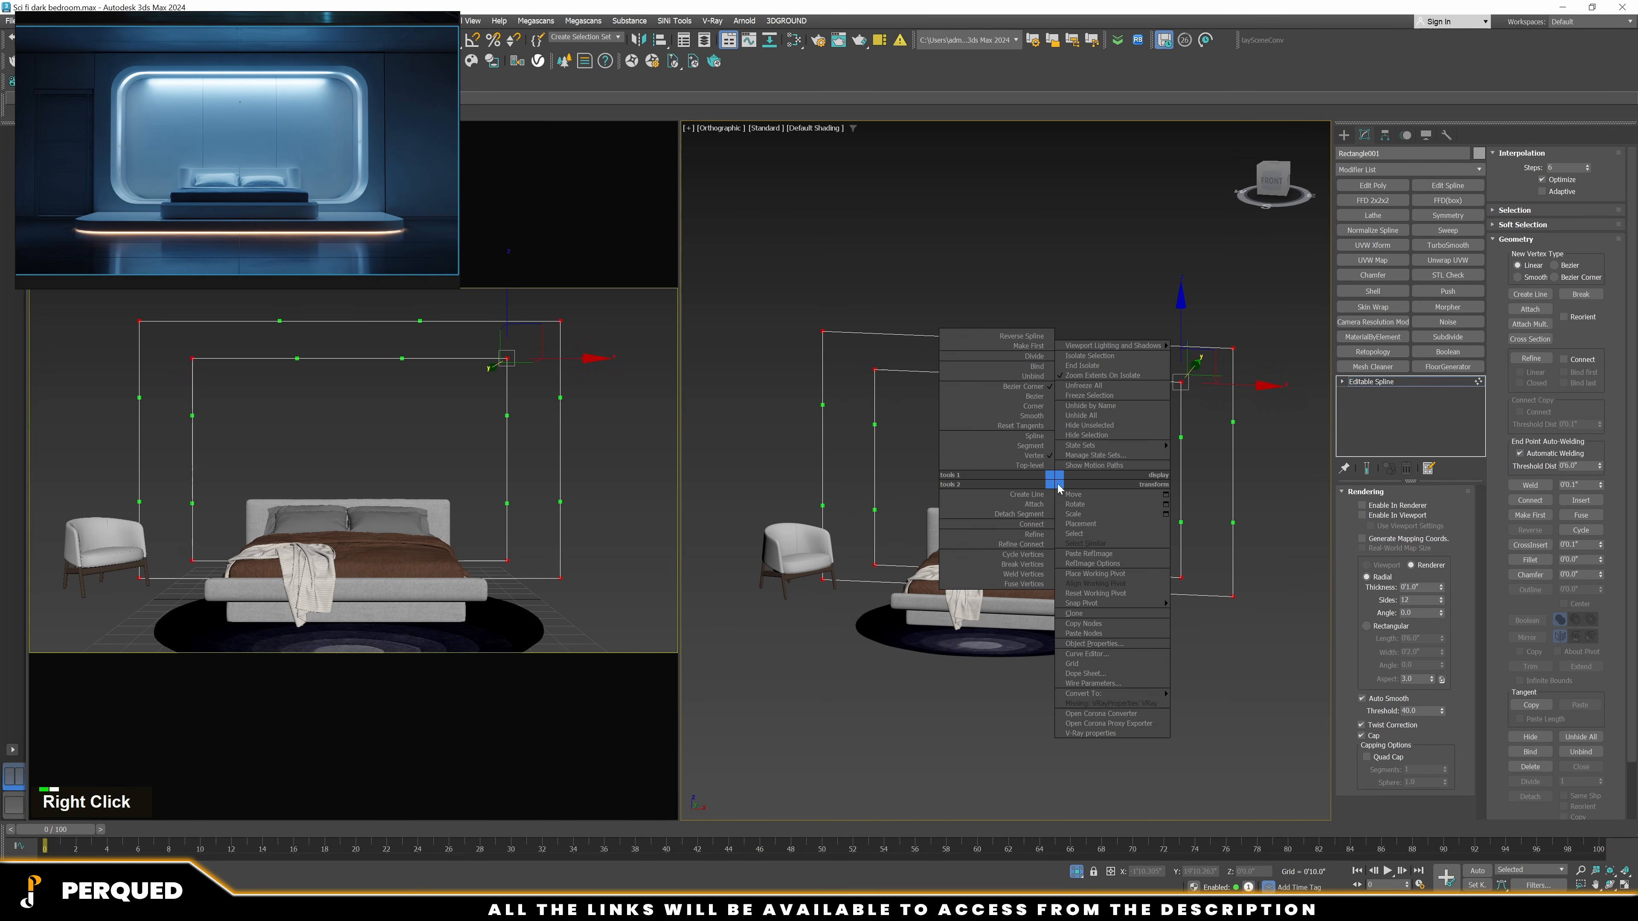
click(1020, 407)
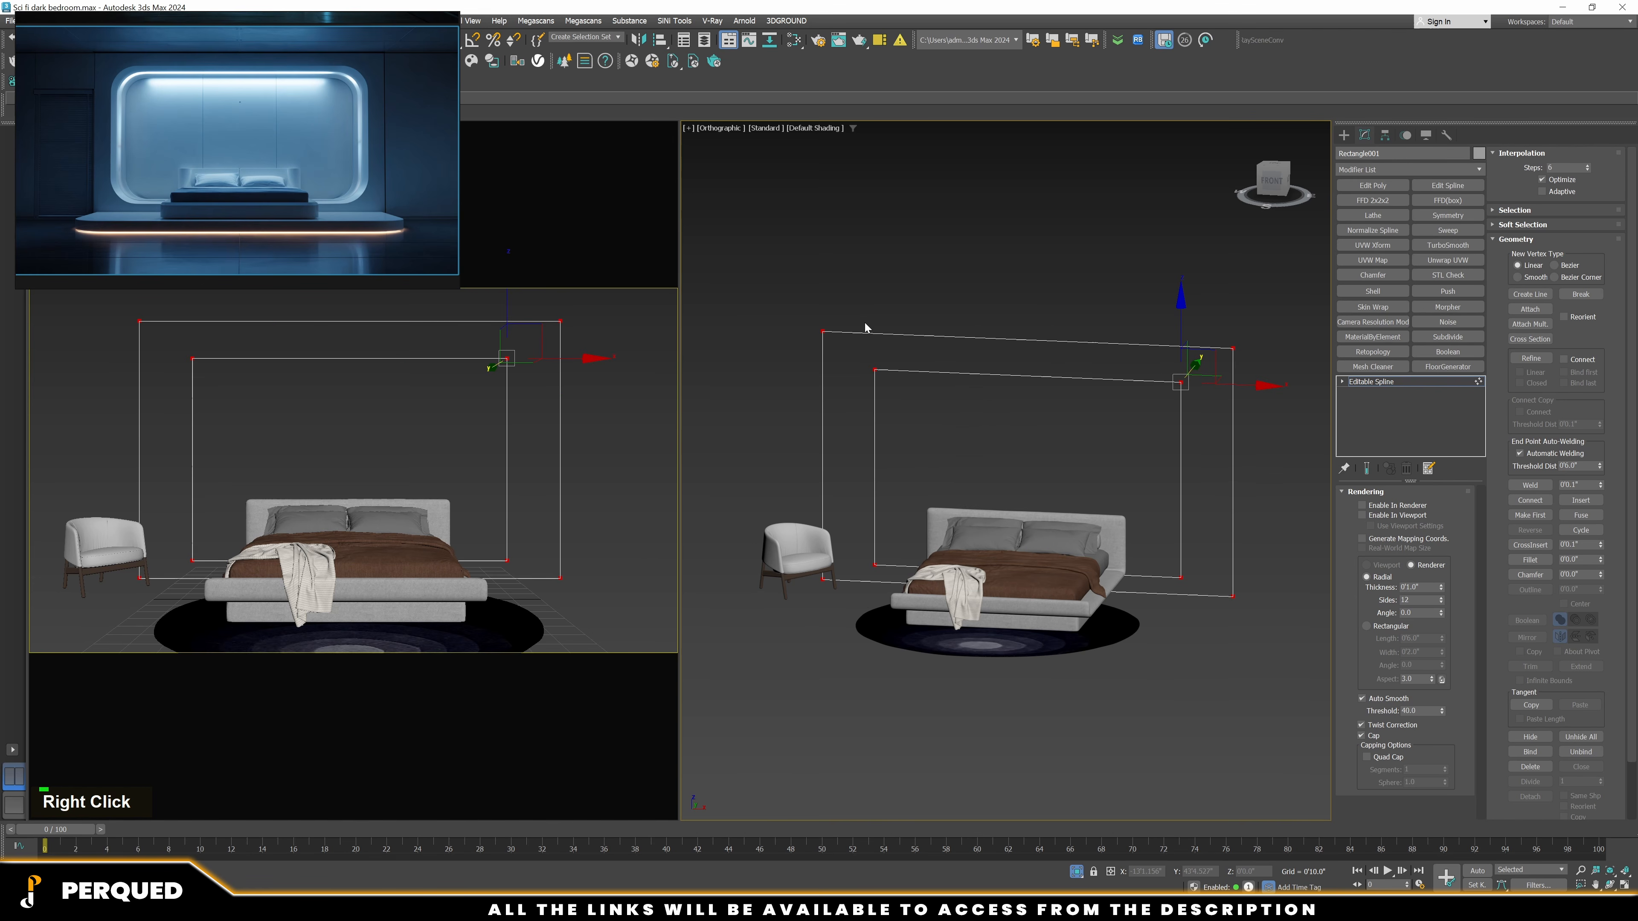
Fillet the inner rectangle's four corners by about 1'2" in the front view
click(1280, 195)
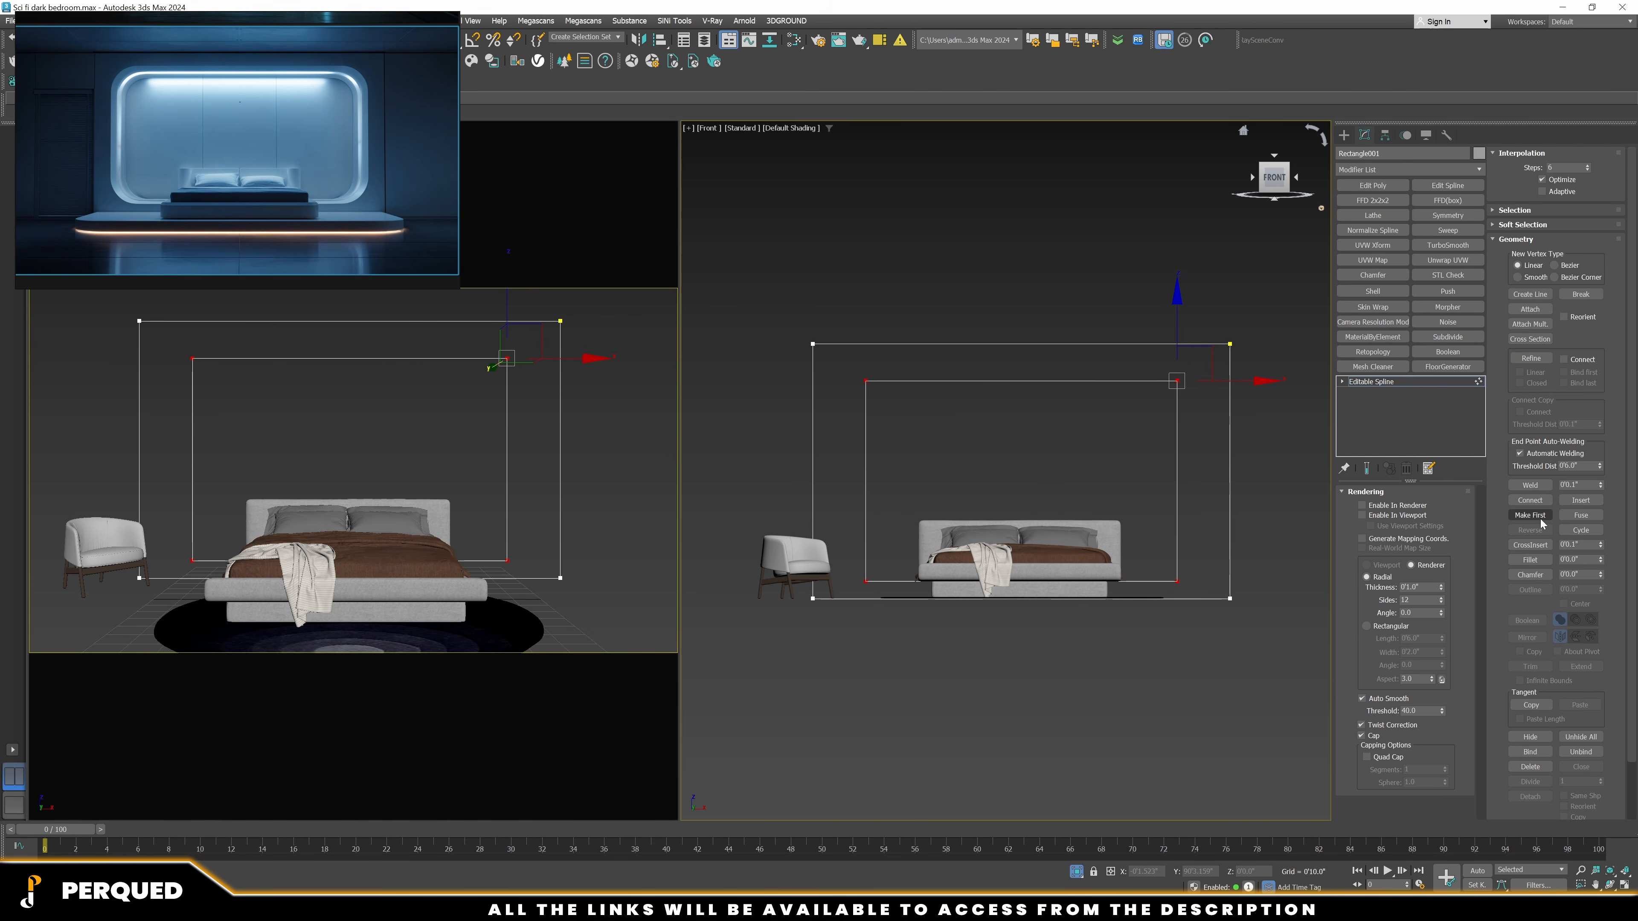
click(1532, 559)
scroll(1153, 587, up, 3)
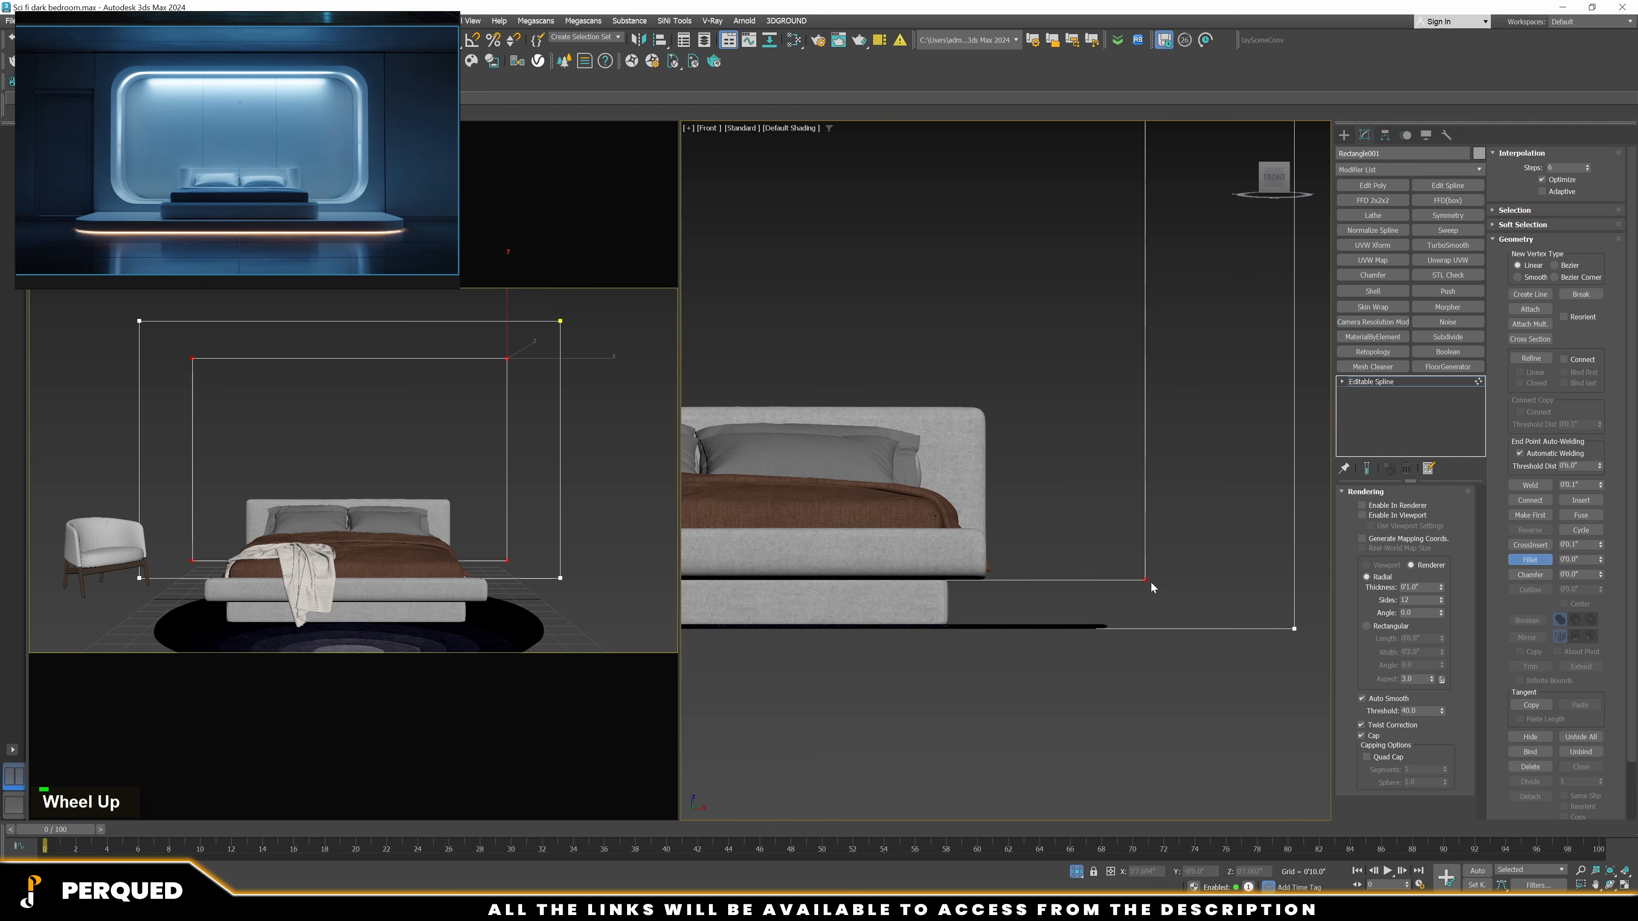
drag(1156, 543, 1158, 478)
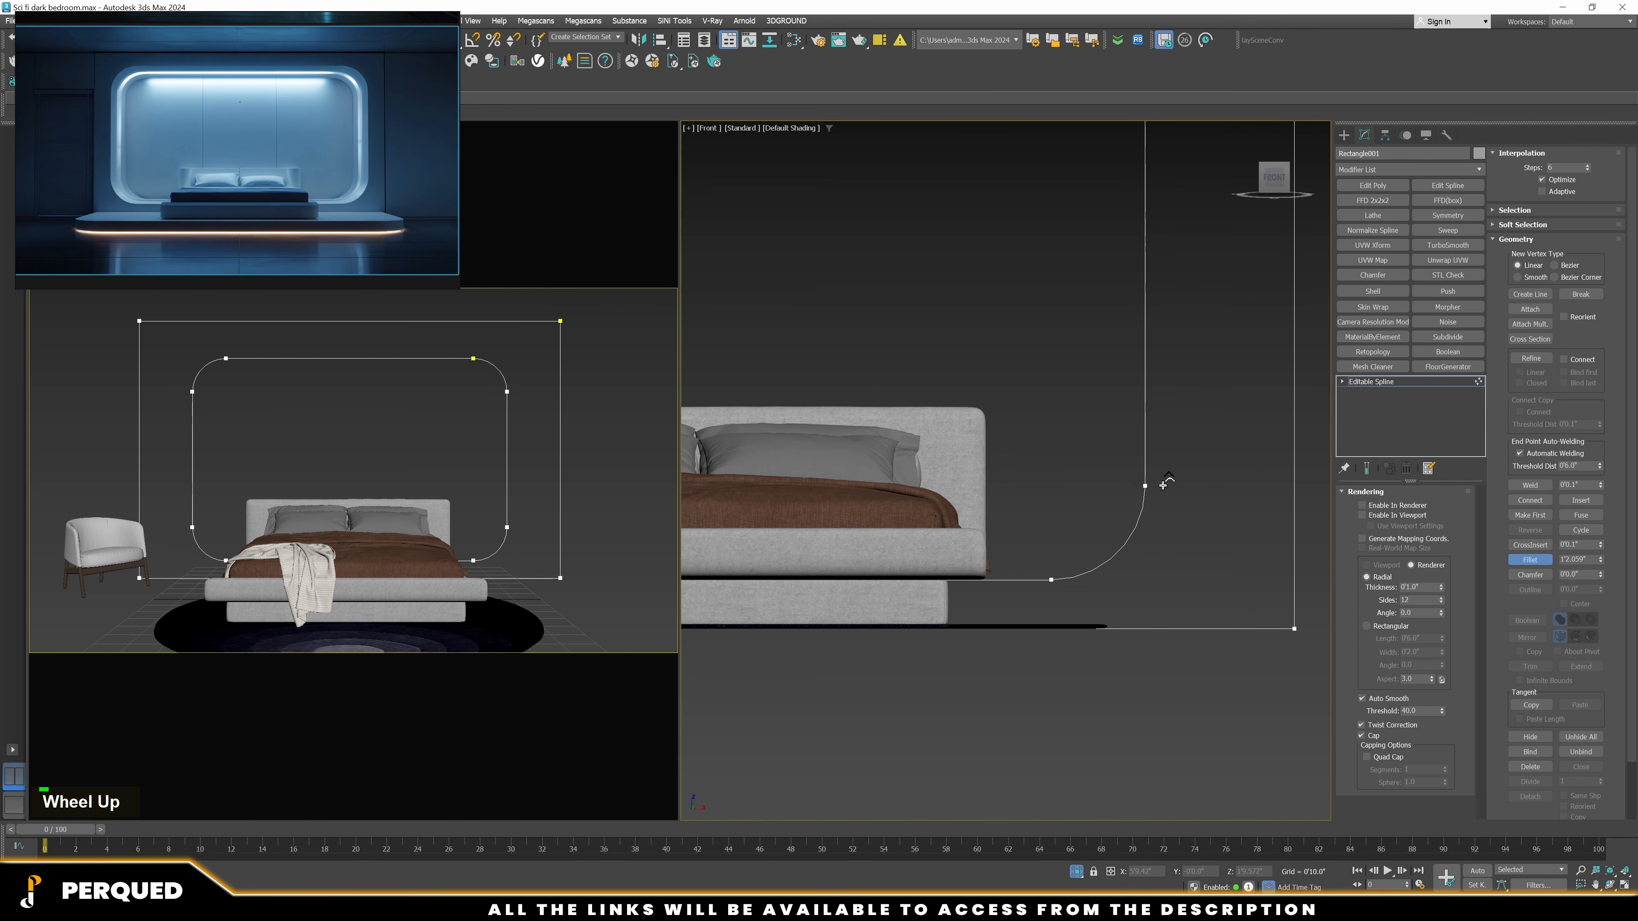
Move the left-side vertices of both the inner and outer rectangles outward to widen the frame
scroll(1162, 505, down, 5)
key(1)
key(1)
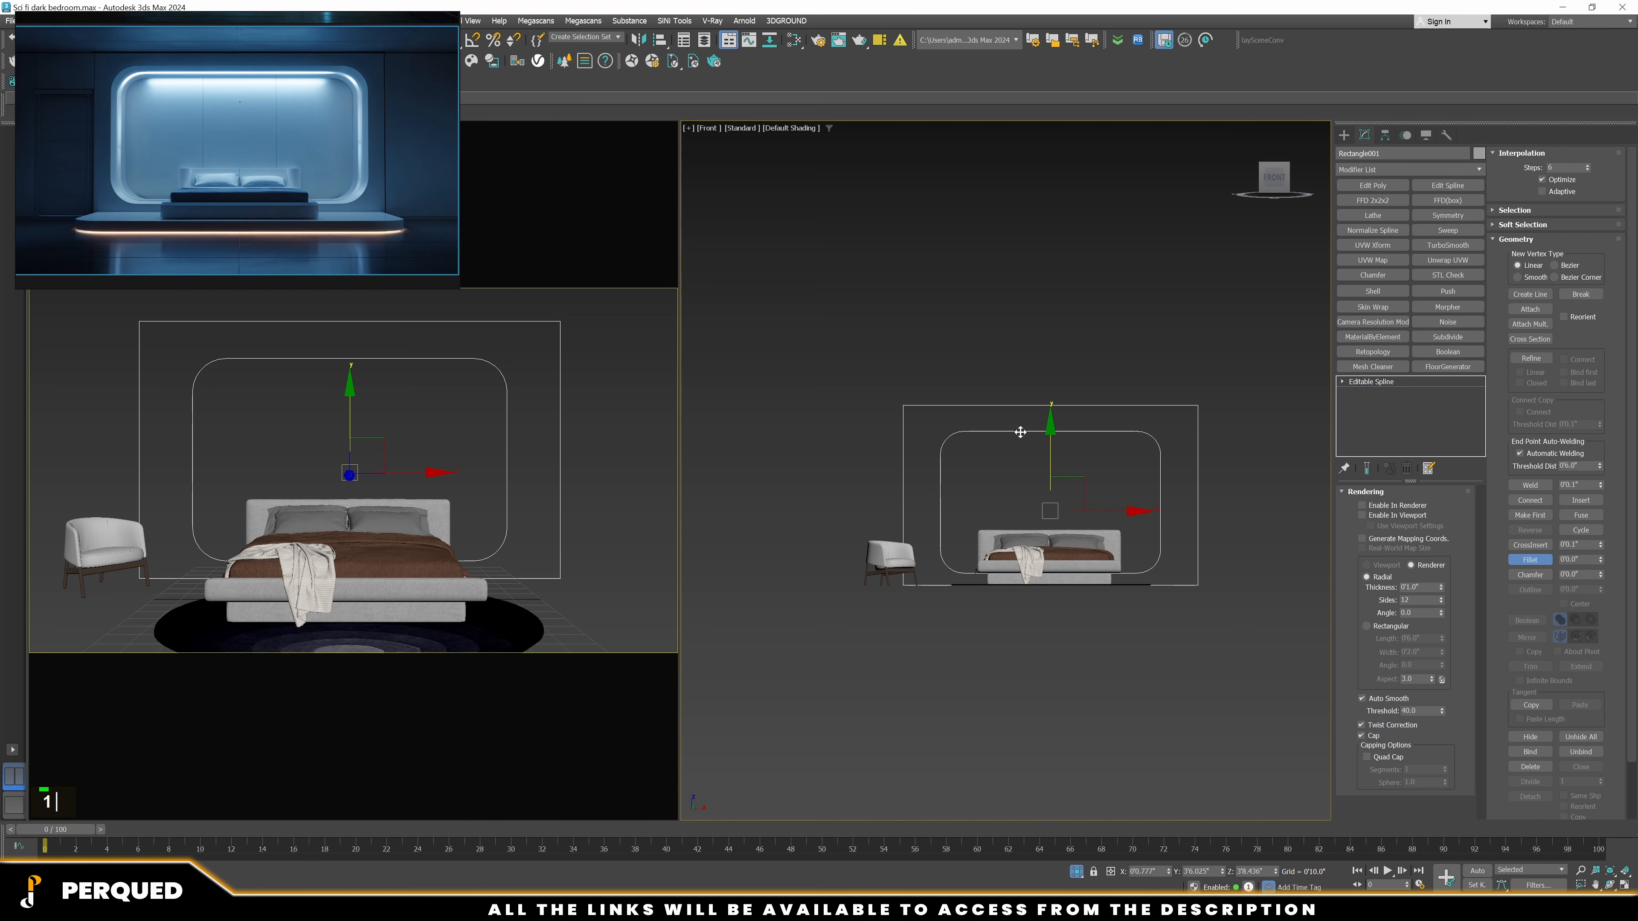
drag(772, 681, 771, 677)
scroll(1017, 429, up, 3)
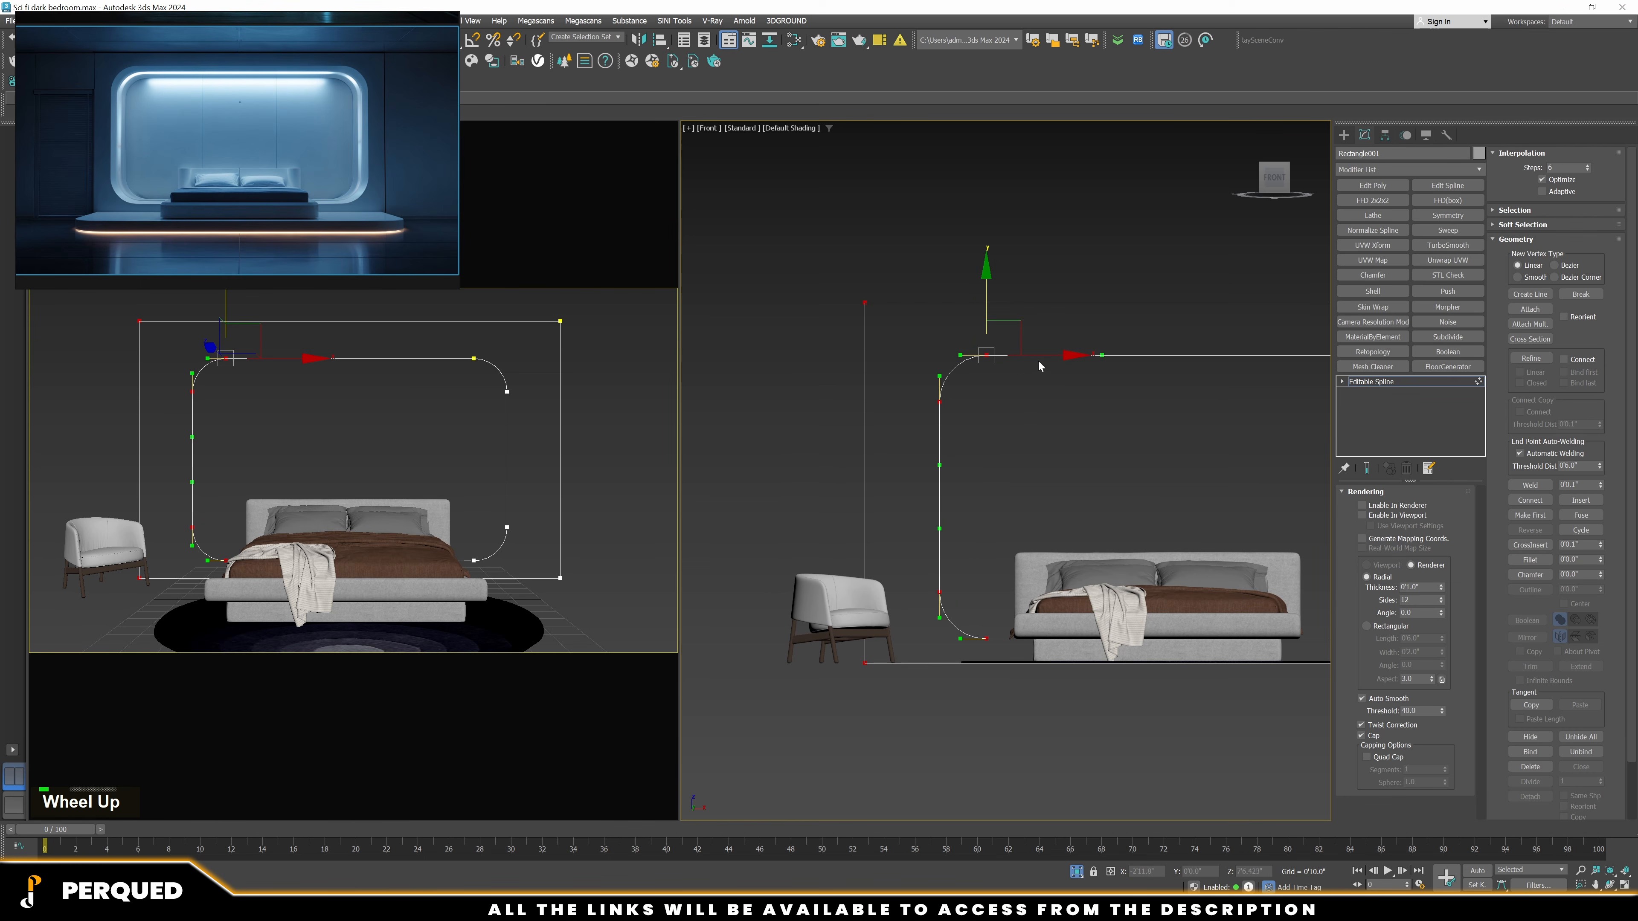
drag(1038, 356, 990, 356)
click(1025, 428)
Move the right-side vertices of both rectangles slightly outward
scroll(1132, 465, down, 3)
middle_drag(1132, 465, 934, 517)
drag(970, 356, 1164, 700)
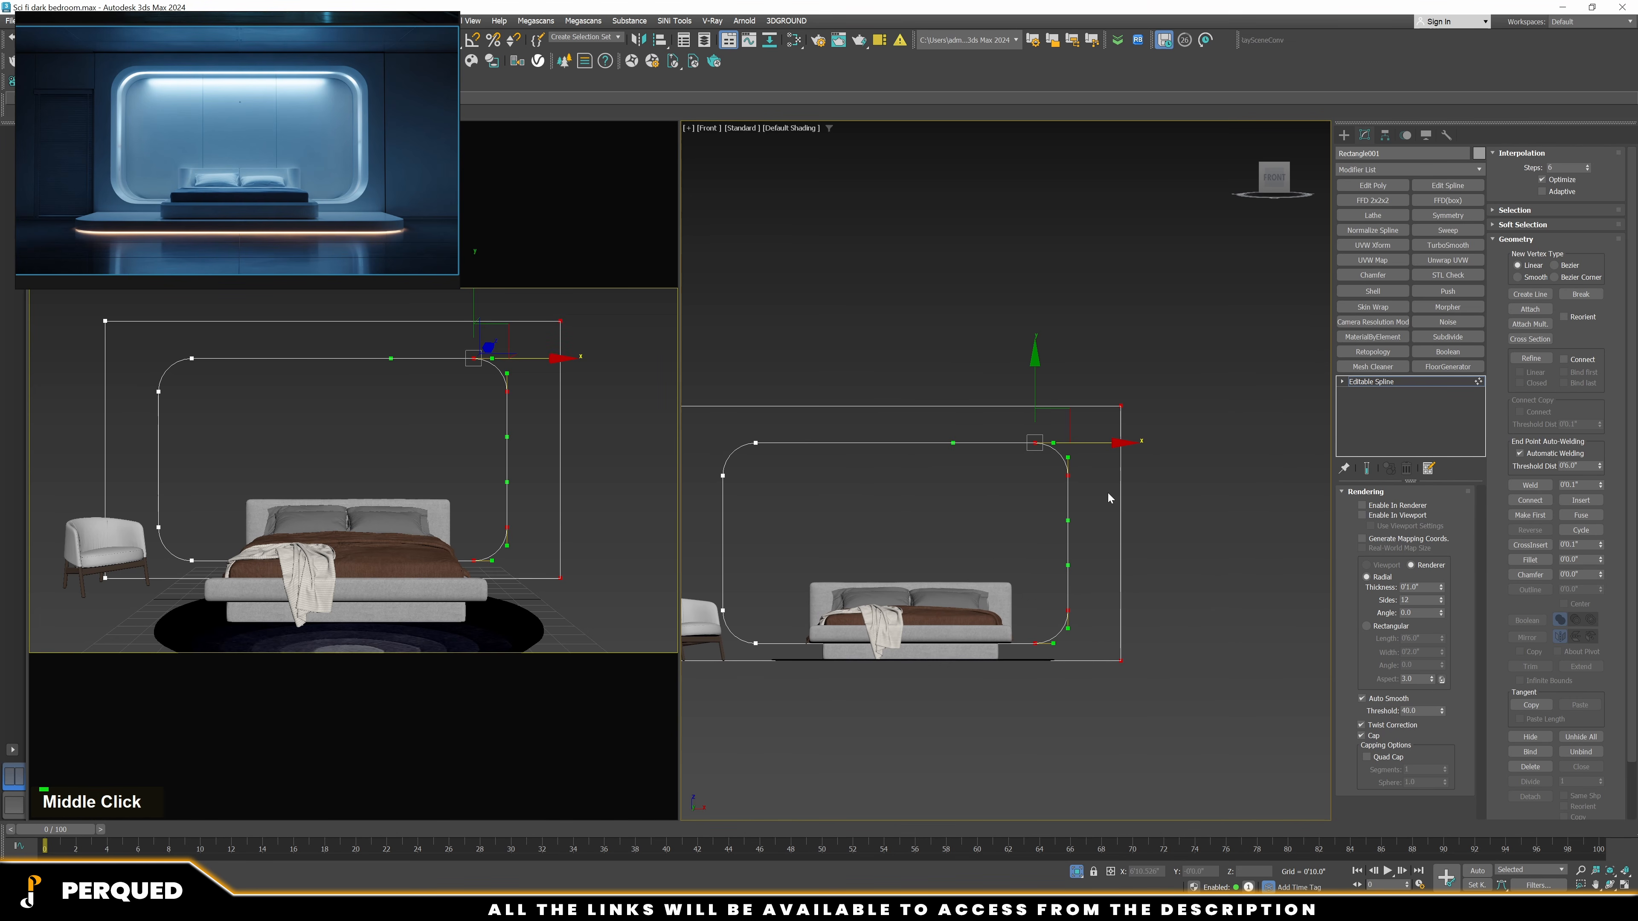
drag(1101, 443, 1119, 443)
click(1142, 513)
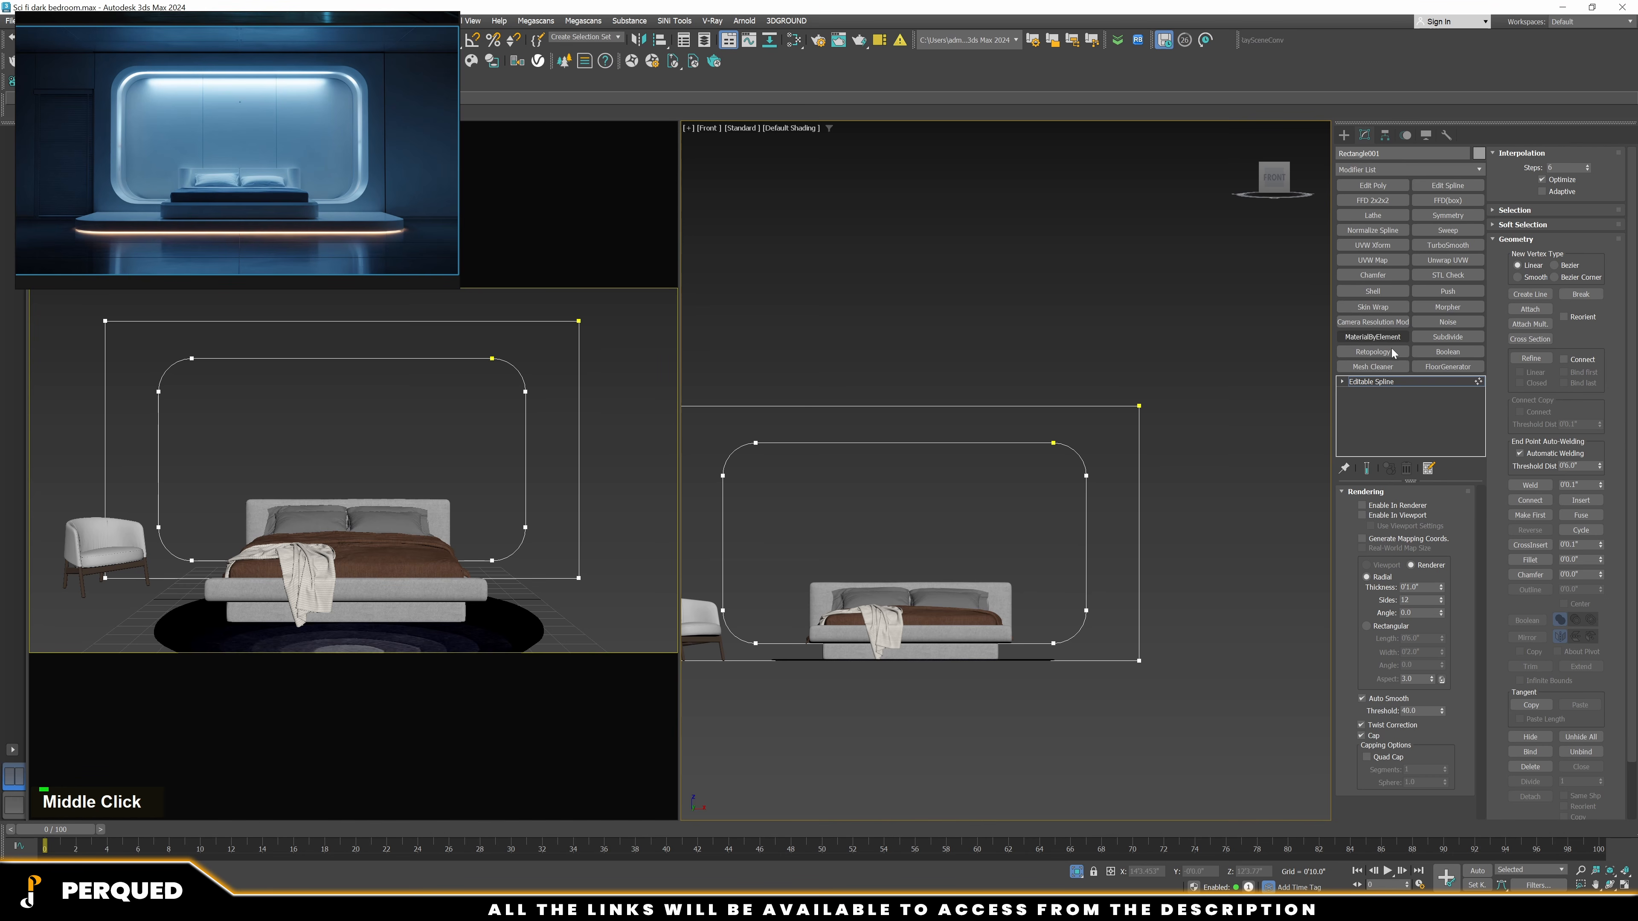
Add a Shell modifier to the frame spline with an outer amount of 1'0"
click(1395, 381)
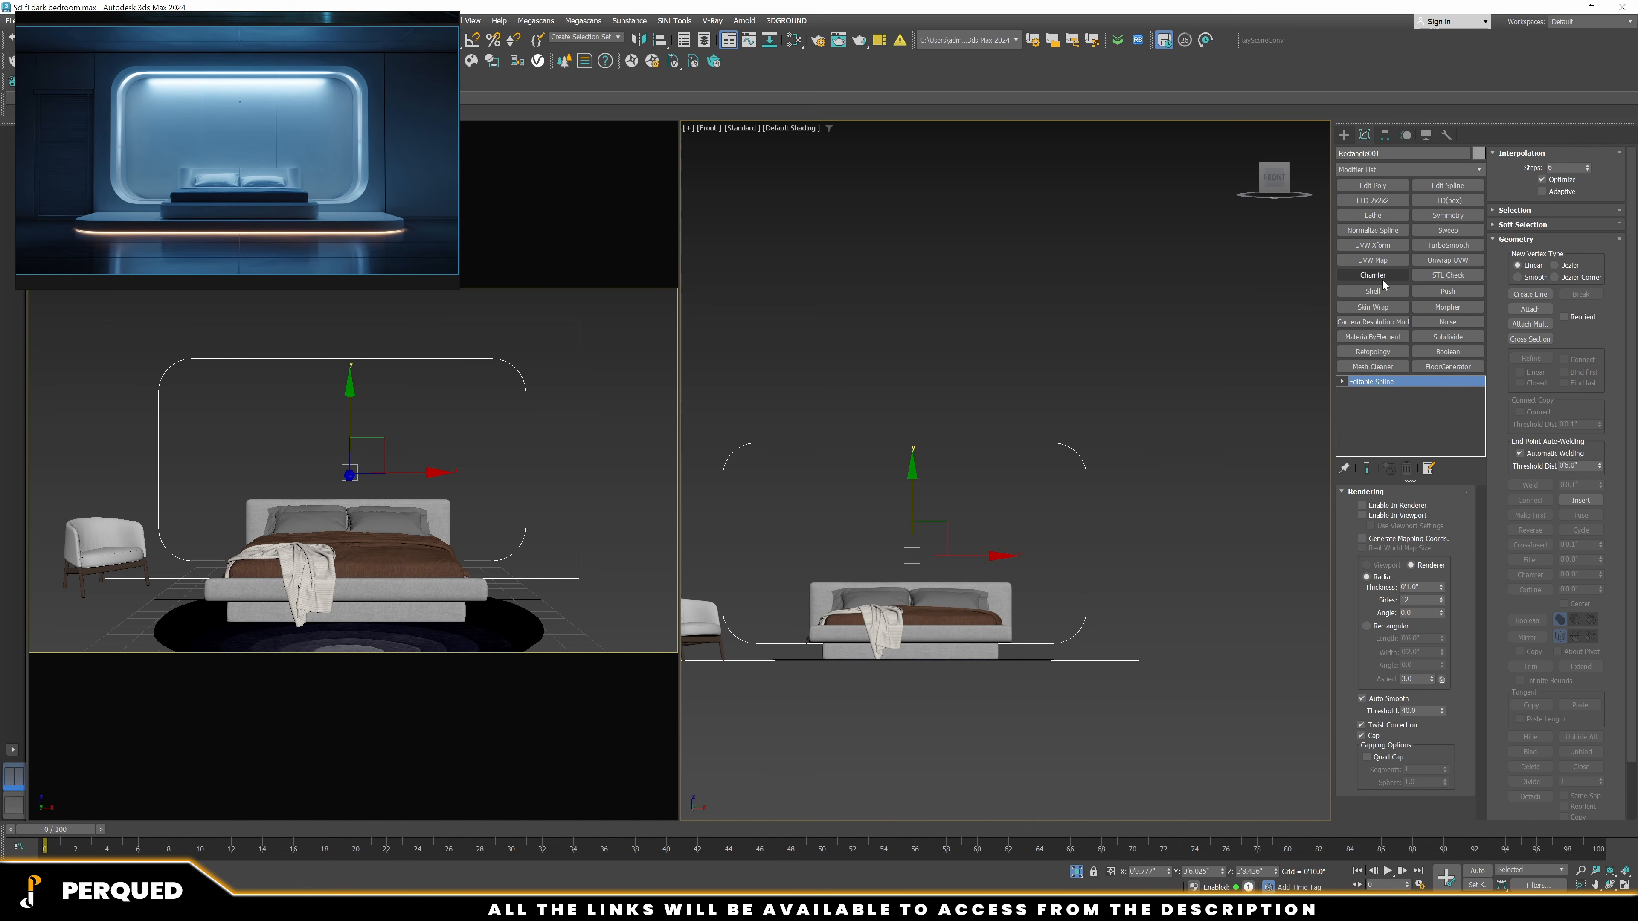
click(1374, 291)
scroll(1197, 531, down, 3)
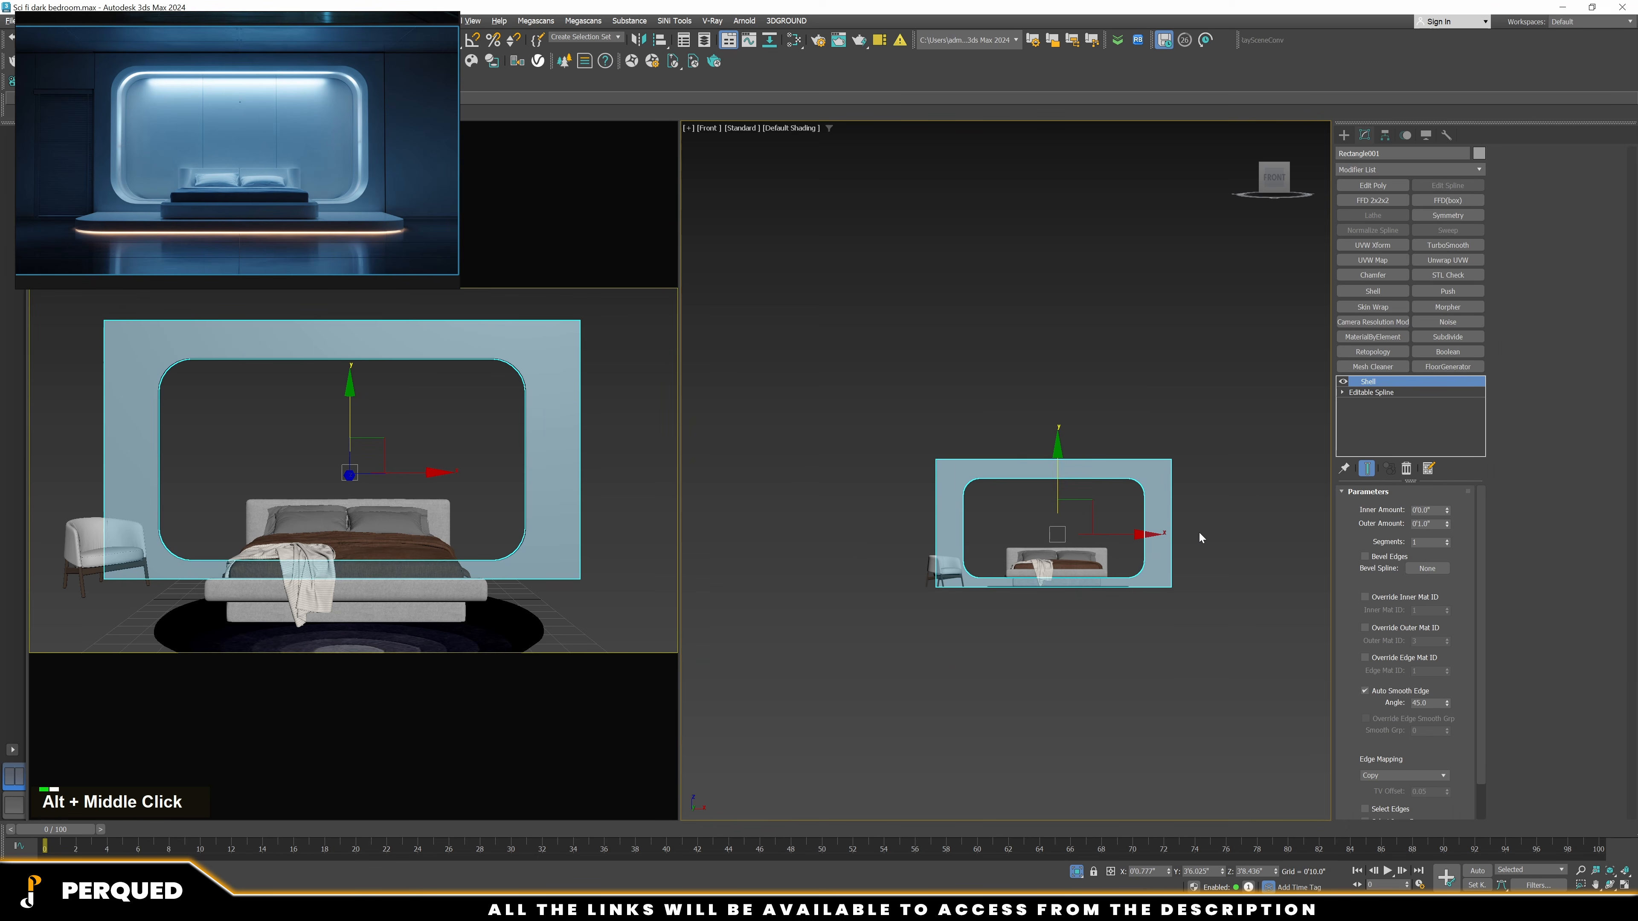
alt+middle_drag(1198, 532, 1198, 583)
key(t)
key(z)
key(F3)
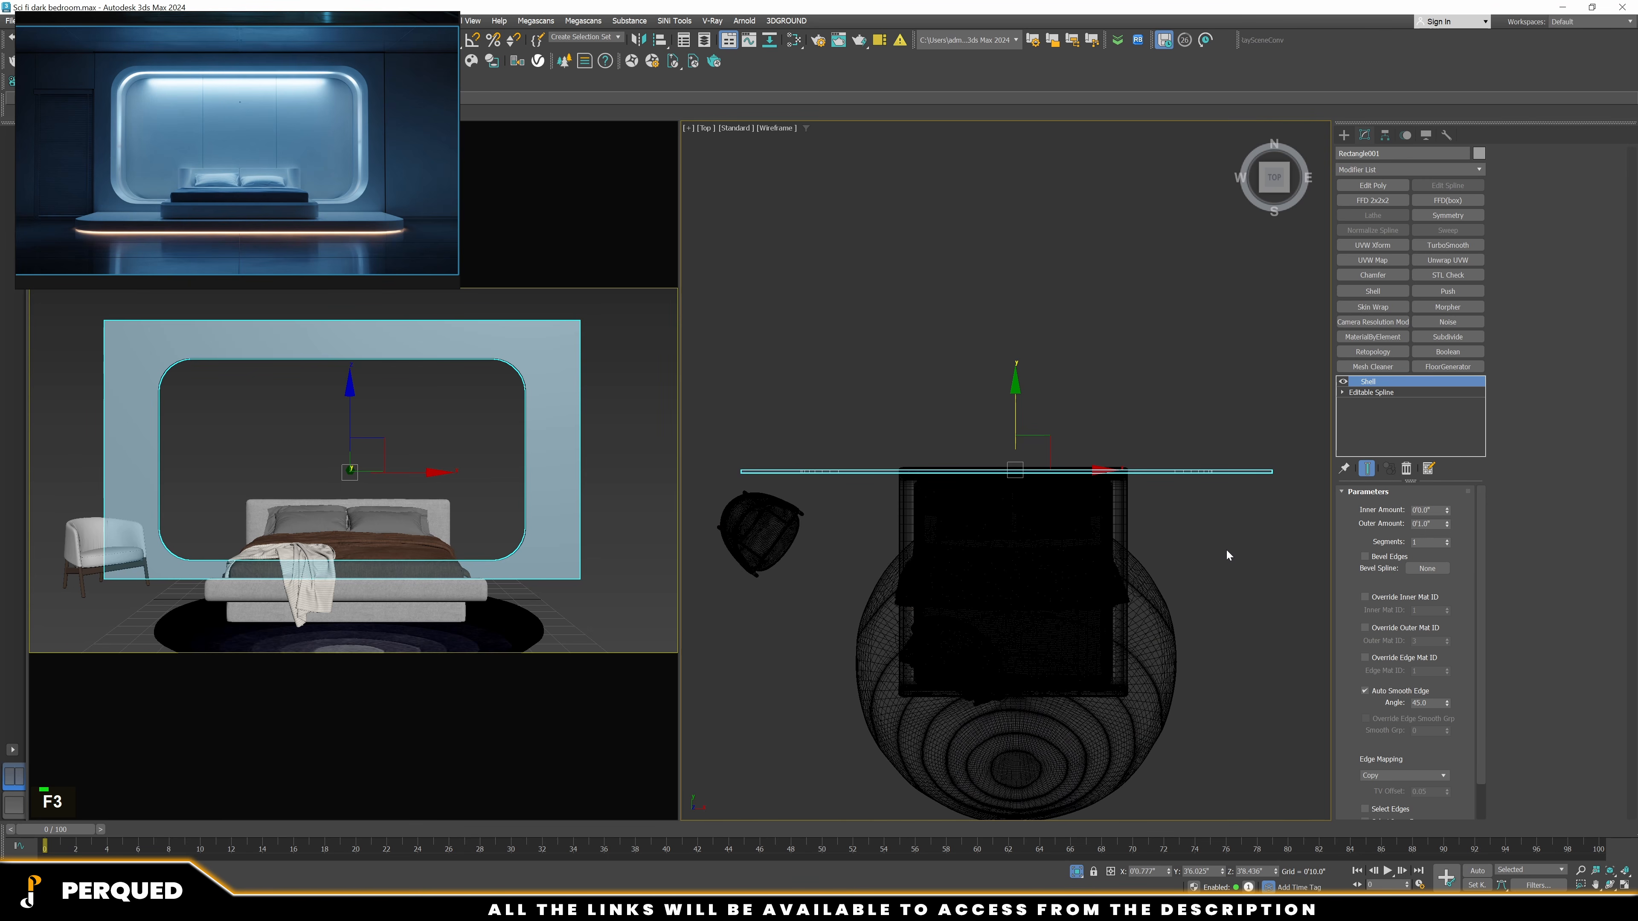
key(Return)
Enable adaptive interpolation on the frame's spline and move the frame back behind the bed's headboard
click(1372, 392)
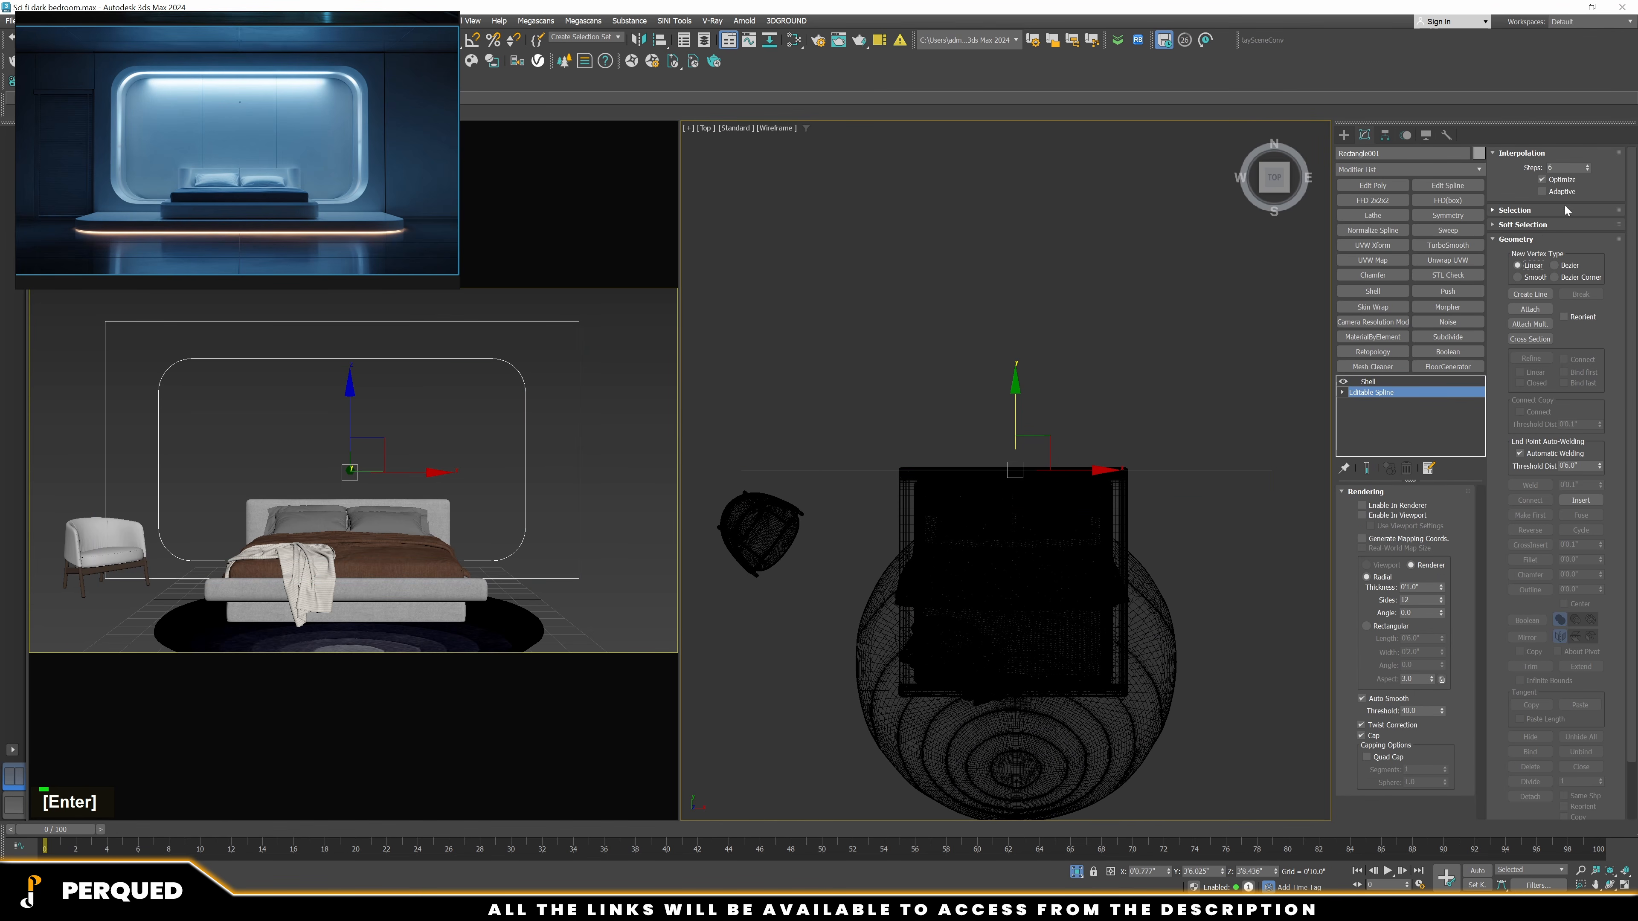
scroll(992, 513, up, 5)
key(ctrl+z)
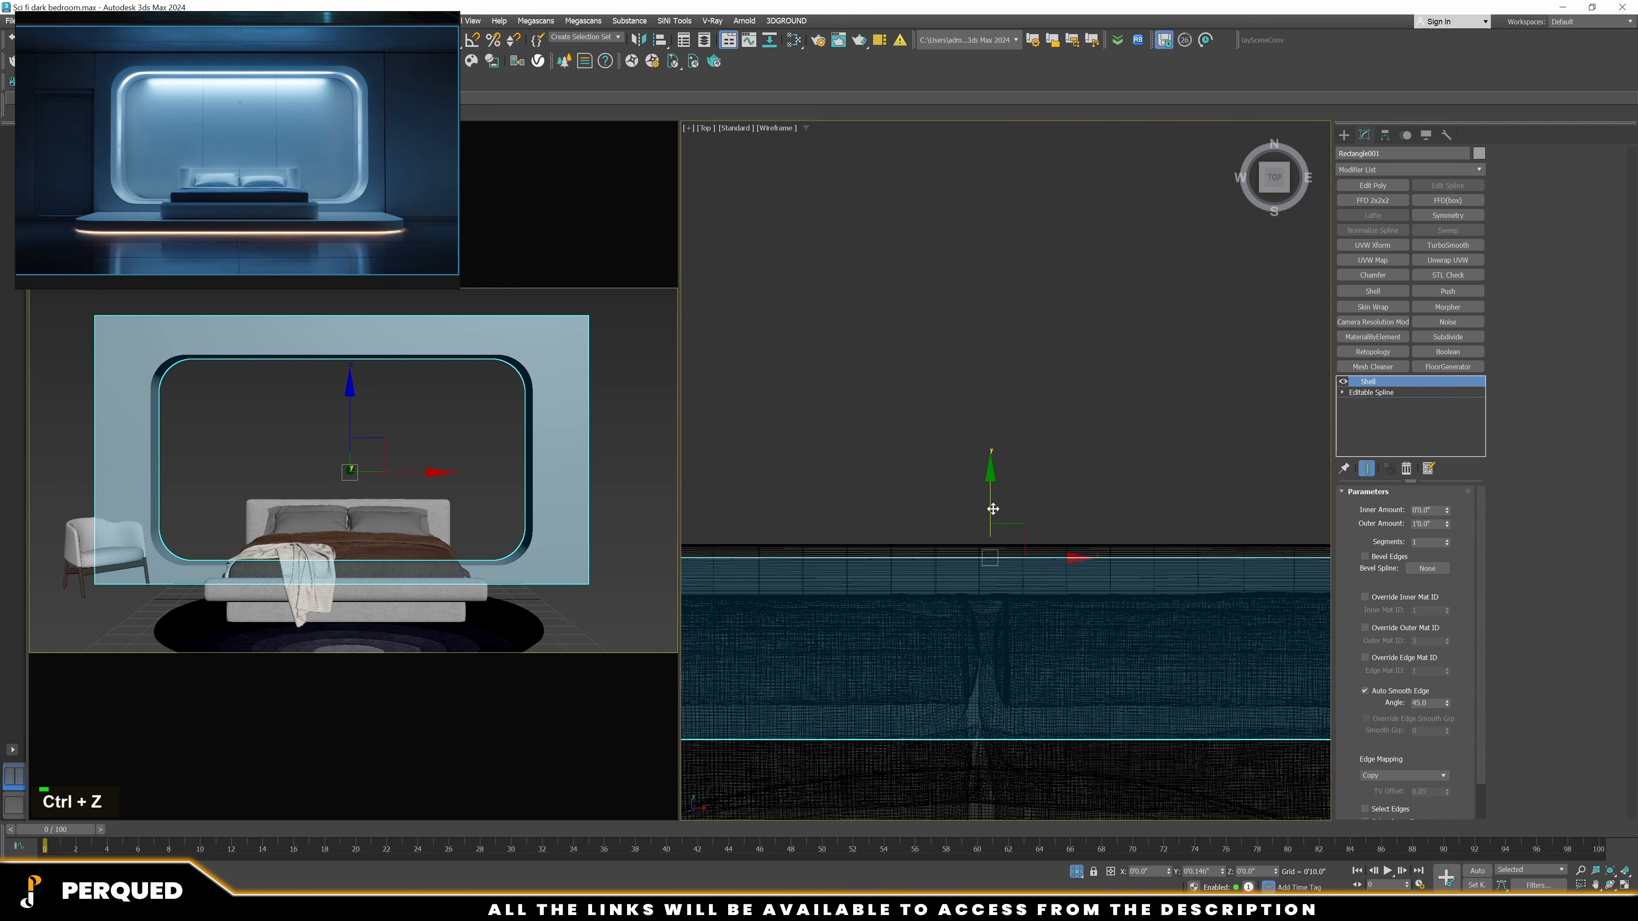
drag(996, 499, 998, 497)
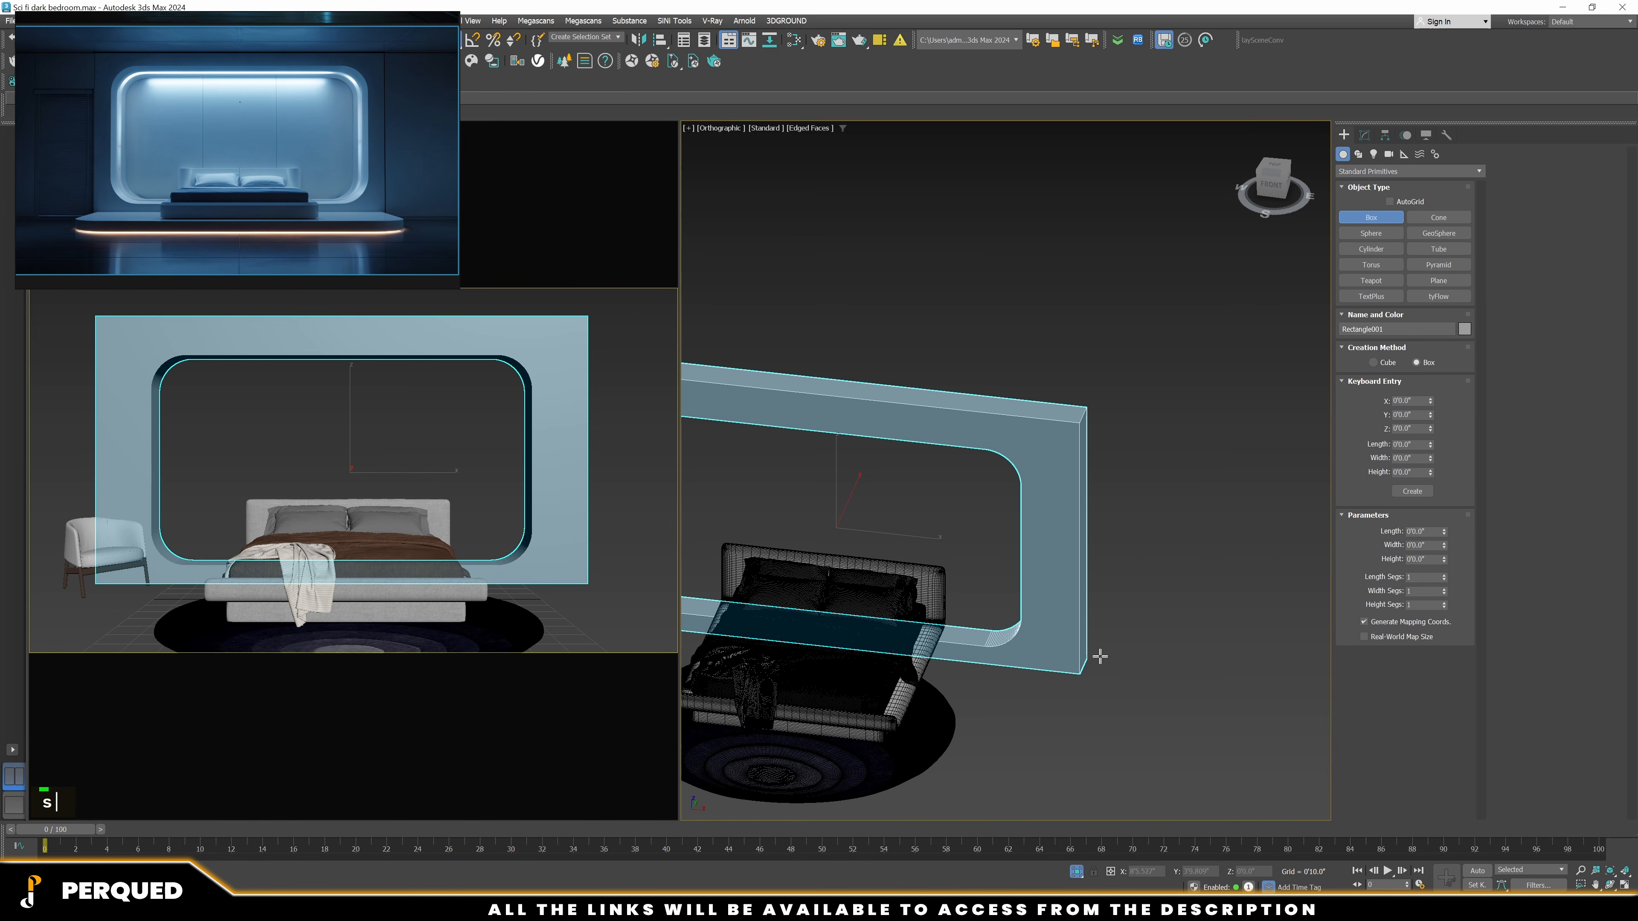
middle_drag(1109, 671, 1092, 659)
click(1365, 135)
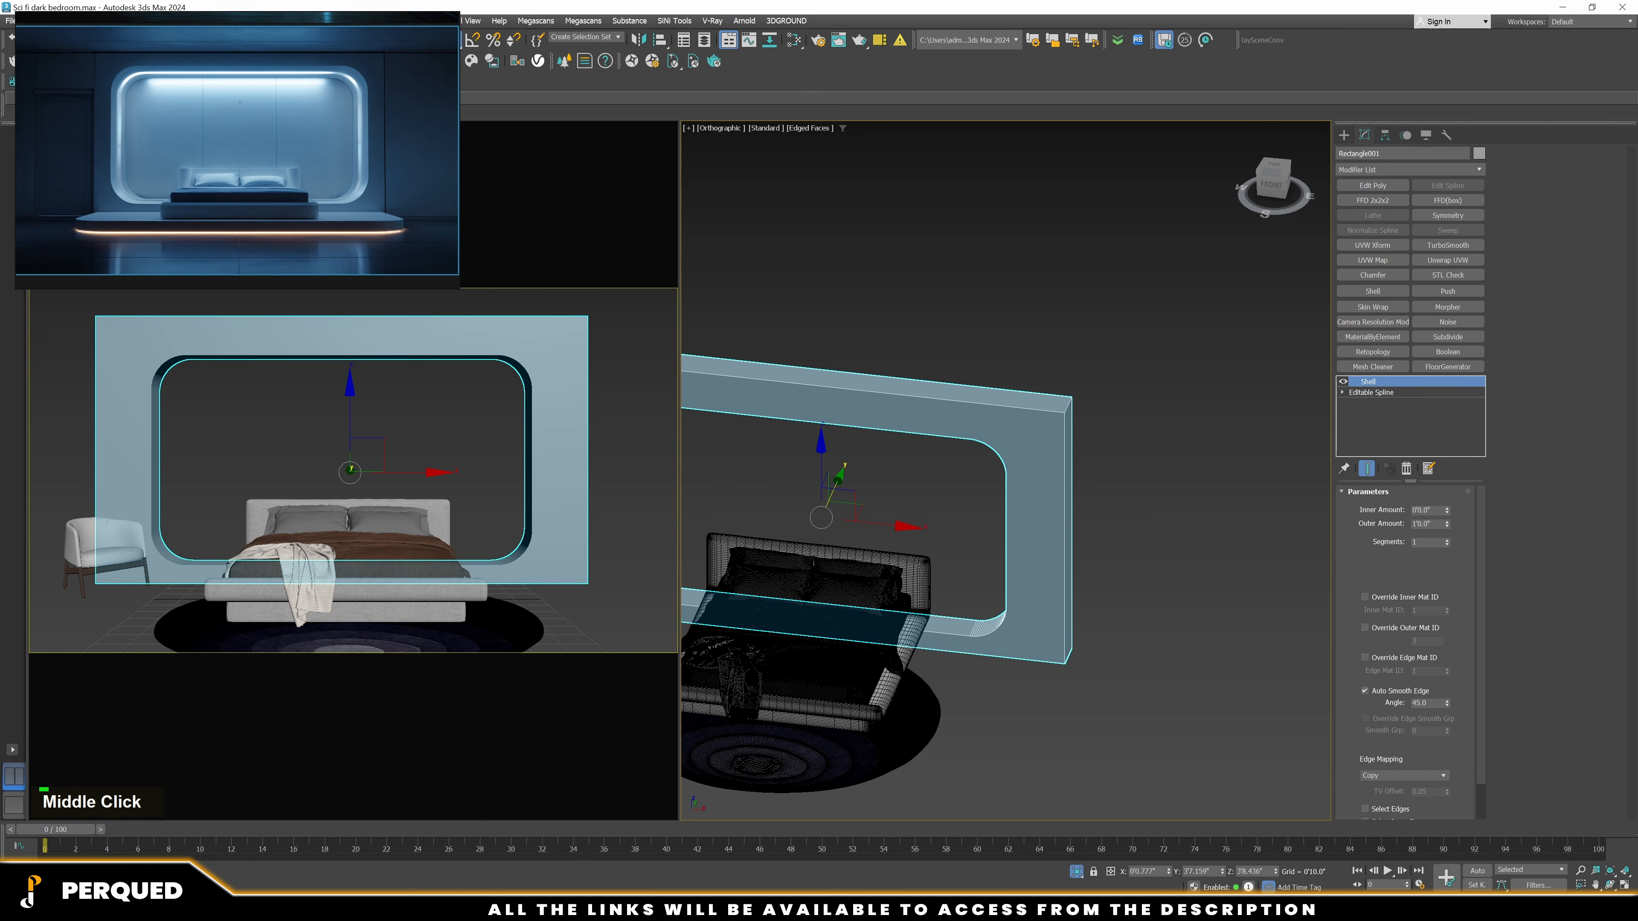
Raise the top vertices of the frame's rounded opening by about 8 inches, with the shelled result displayed
scroll(1049, 453, down, 4)
click(1266, 195)
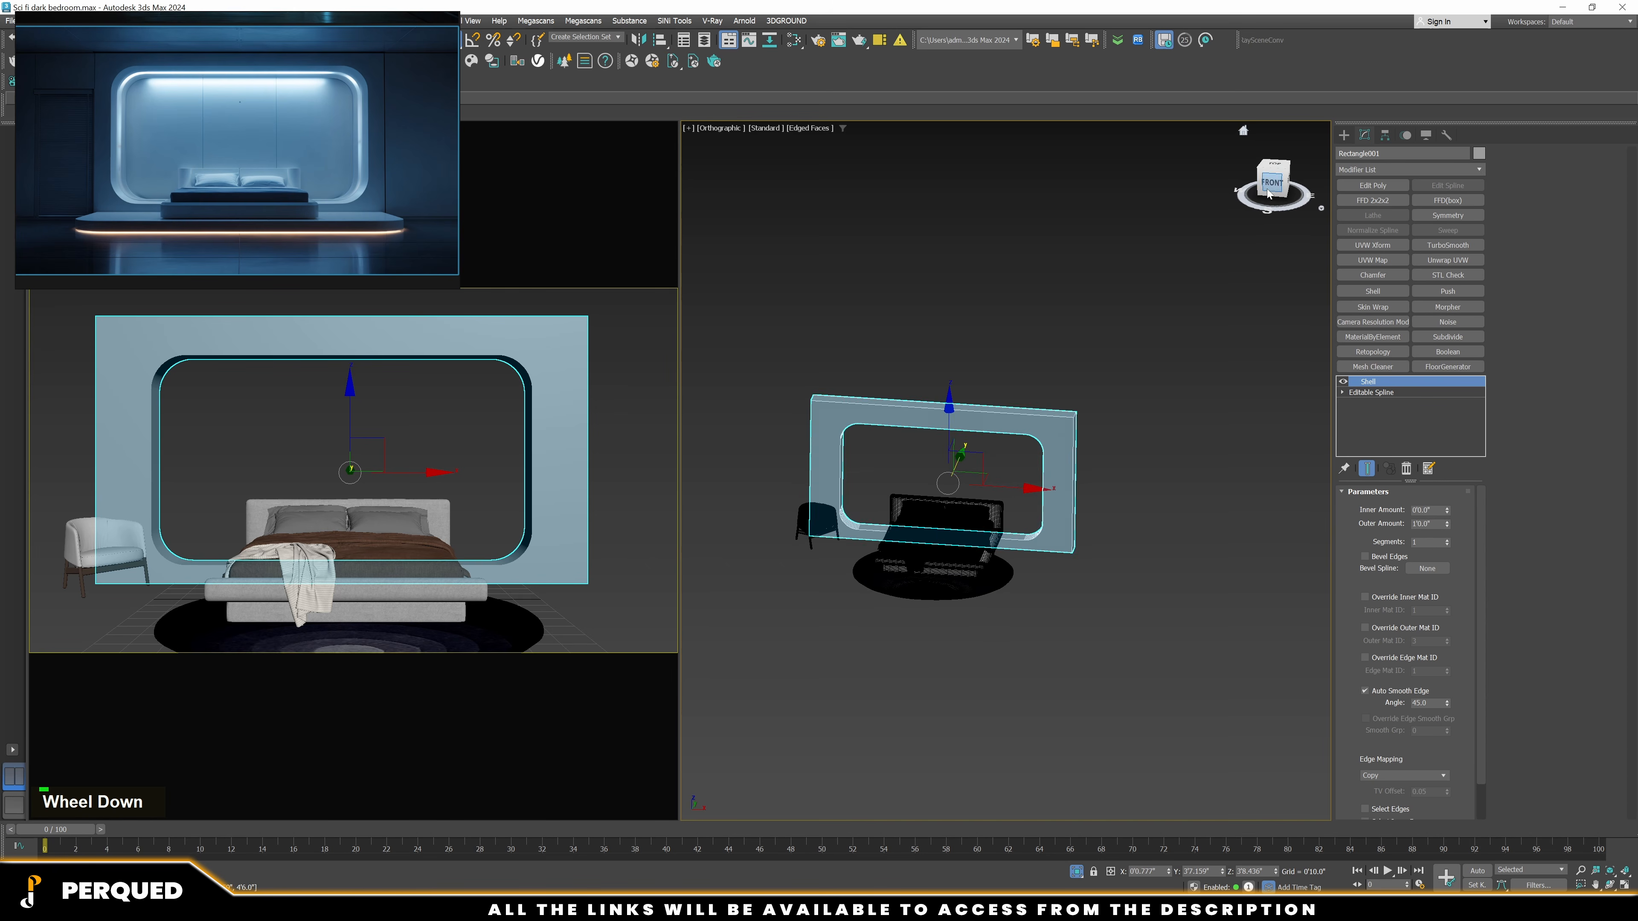
scroll(1153, 373, up, 5)
click(1373, 392)
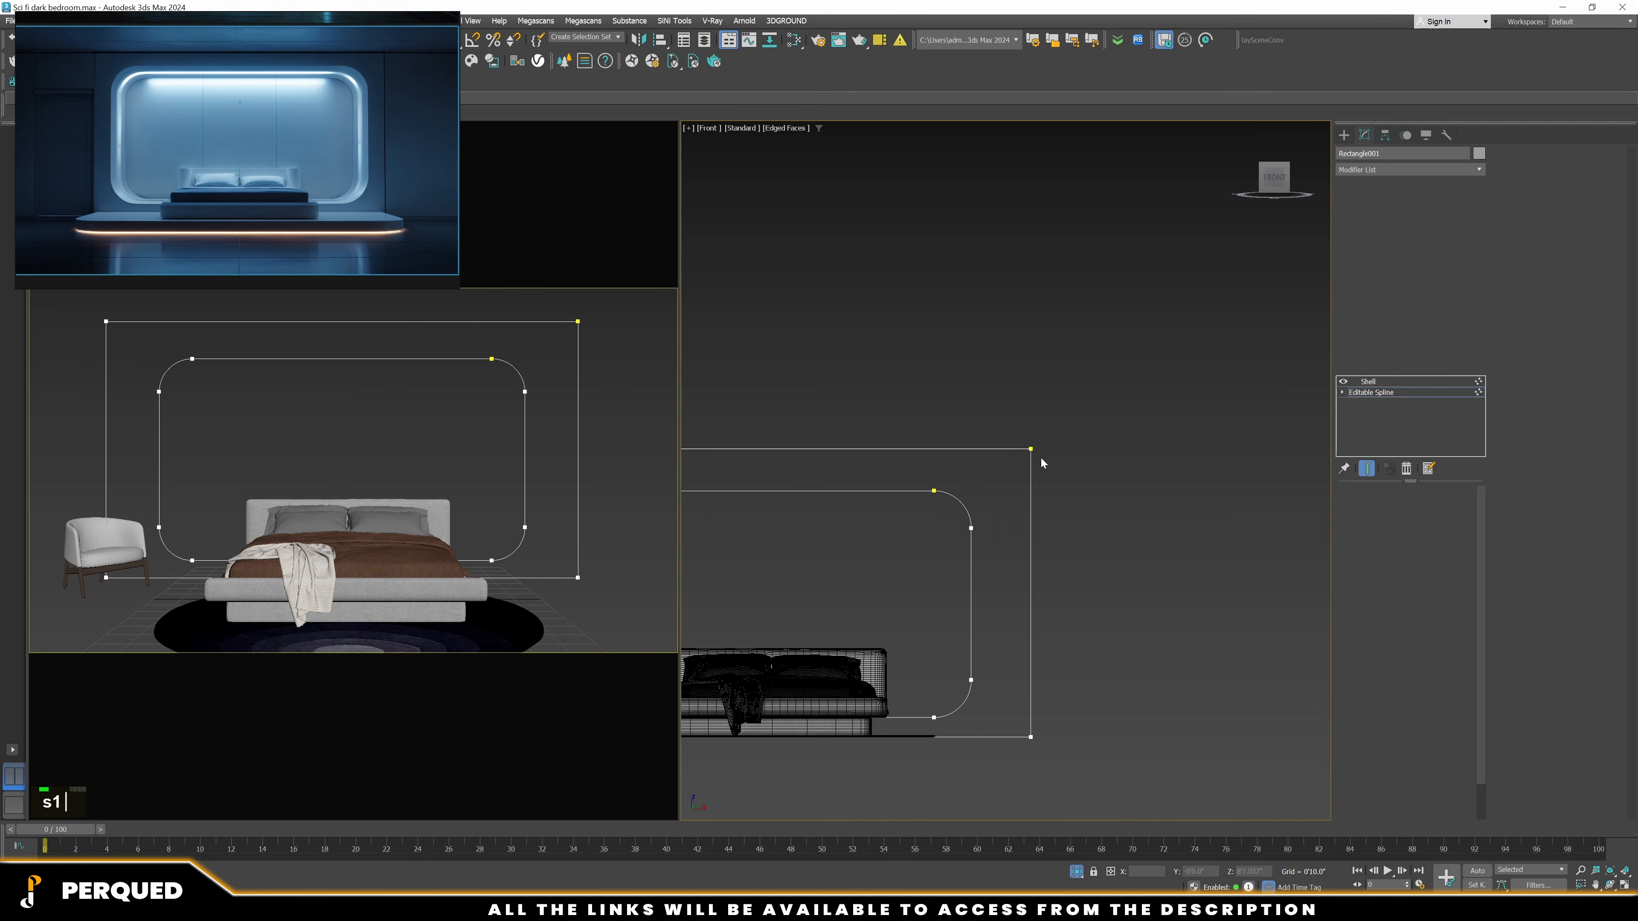
middle_drag(1082, 630, 1205, 623)
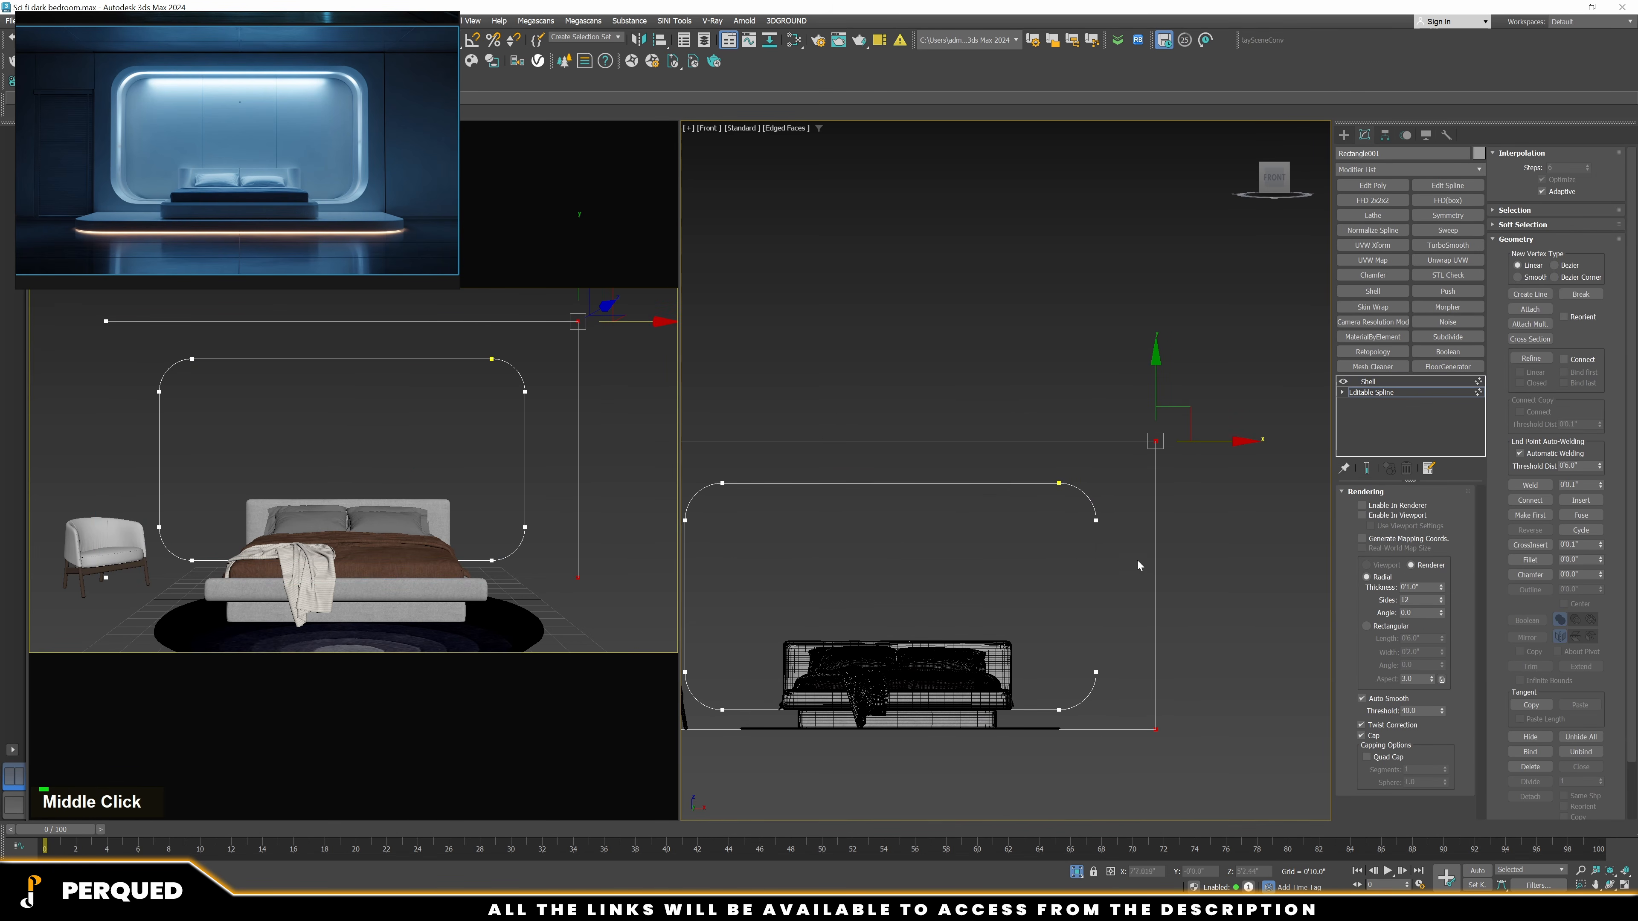
drag(723, 485, 676, 467)
scroll(1069, 468, up, 3)
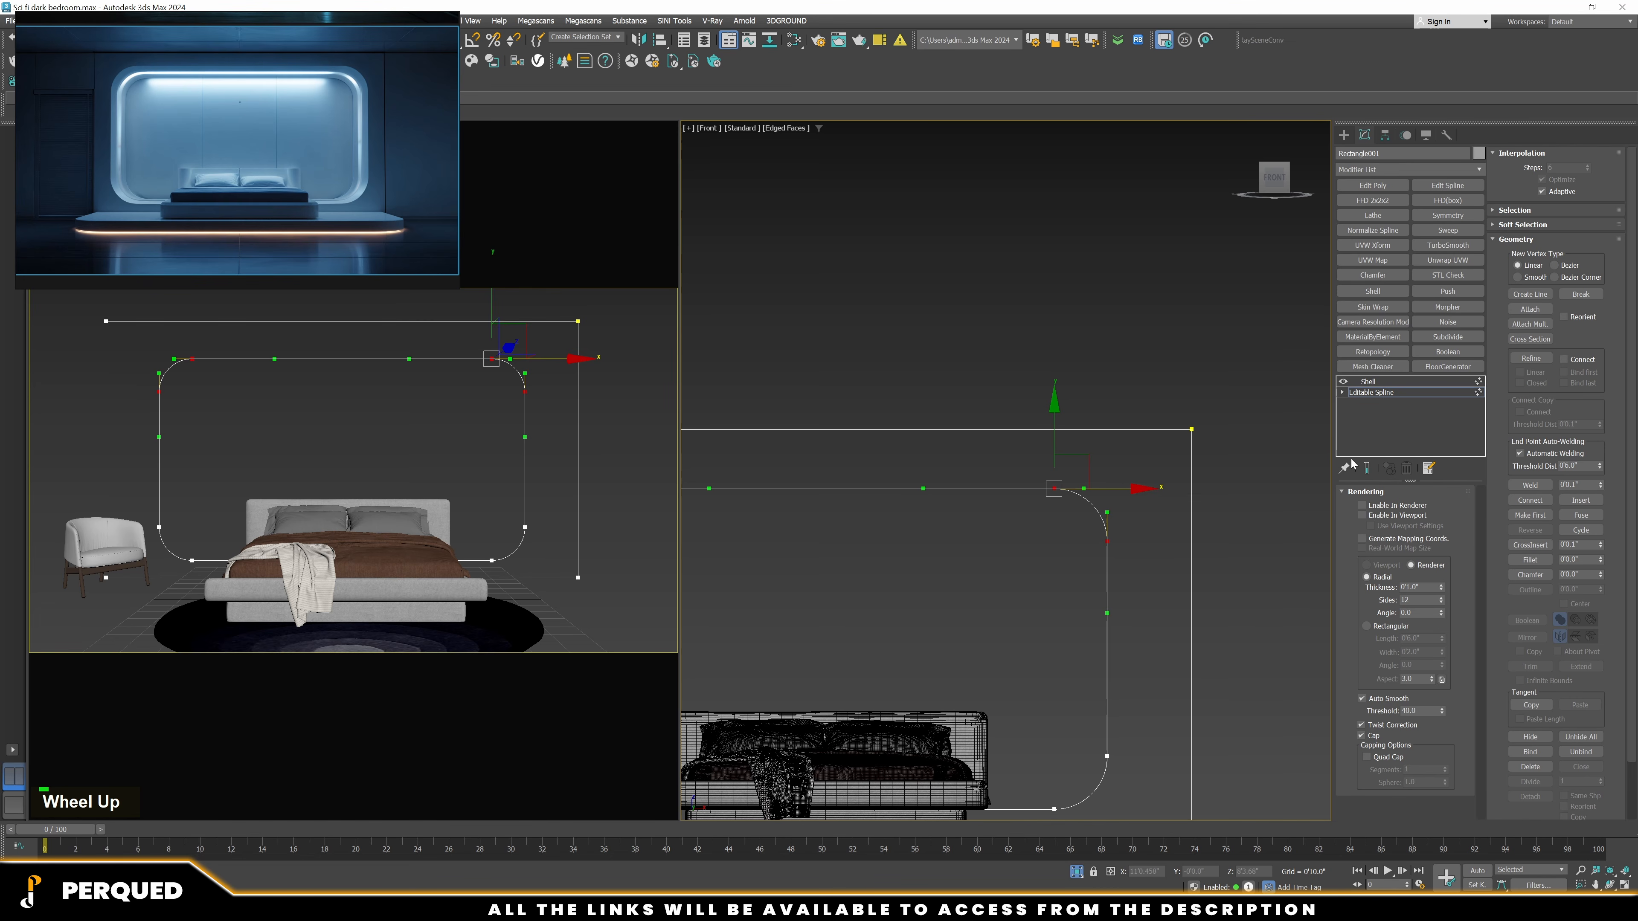
click(1368, 468)
middle_drag(1071, 432, 1080, 403)
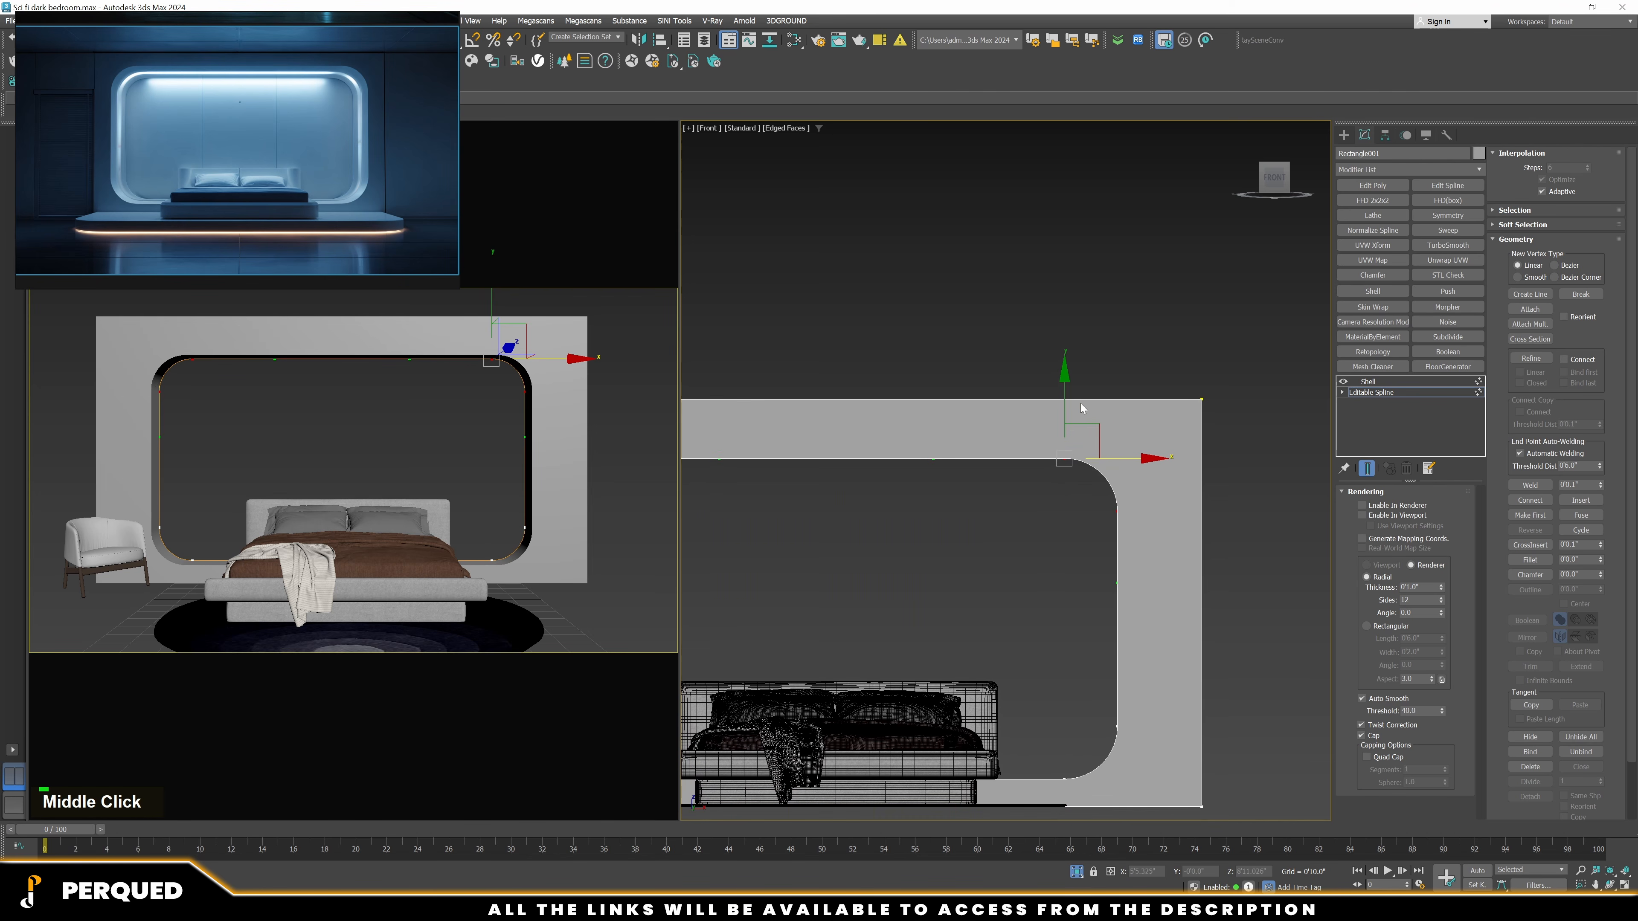
drag(1063, 411, 1078, 383)
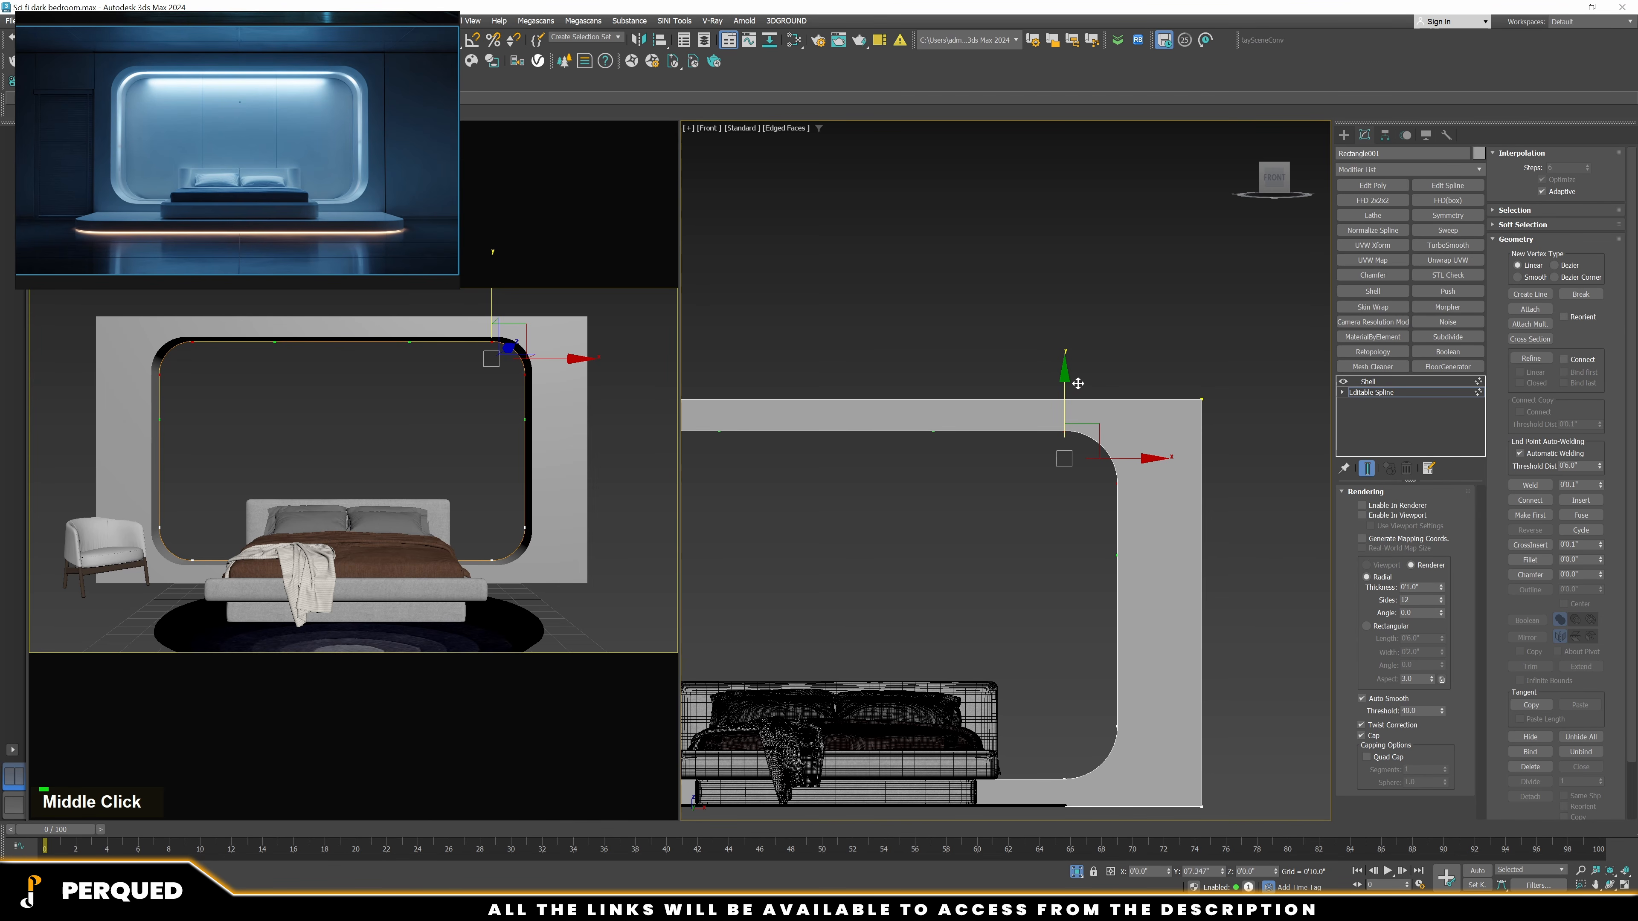
drag(1078, 383, 1082, 379)
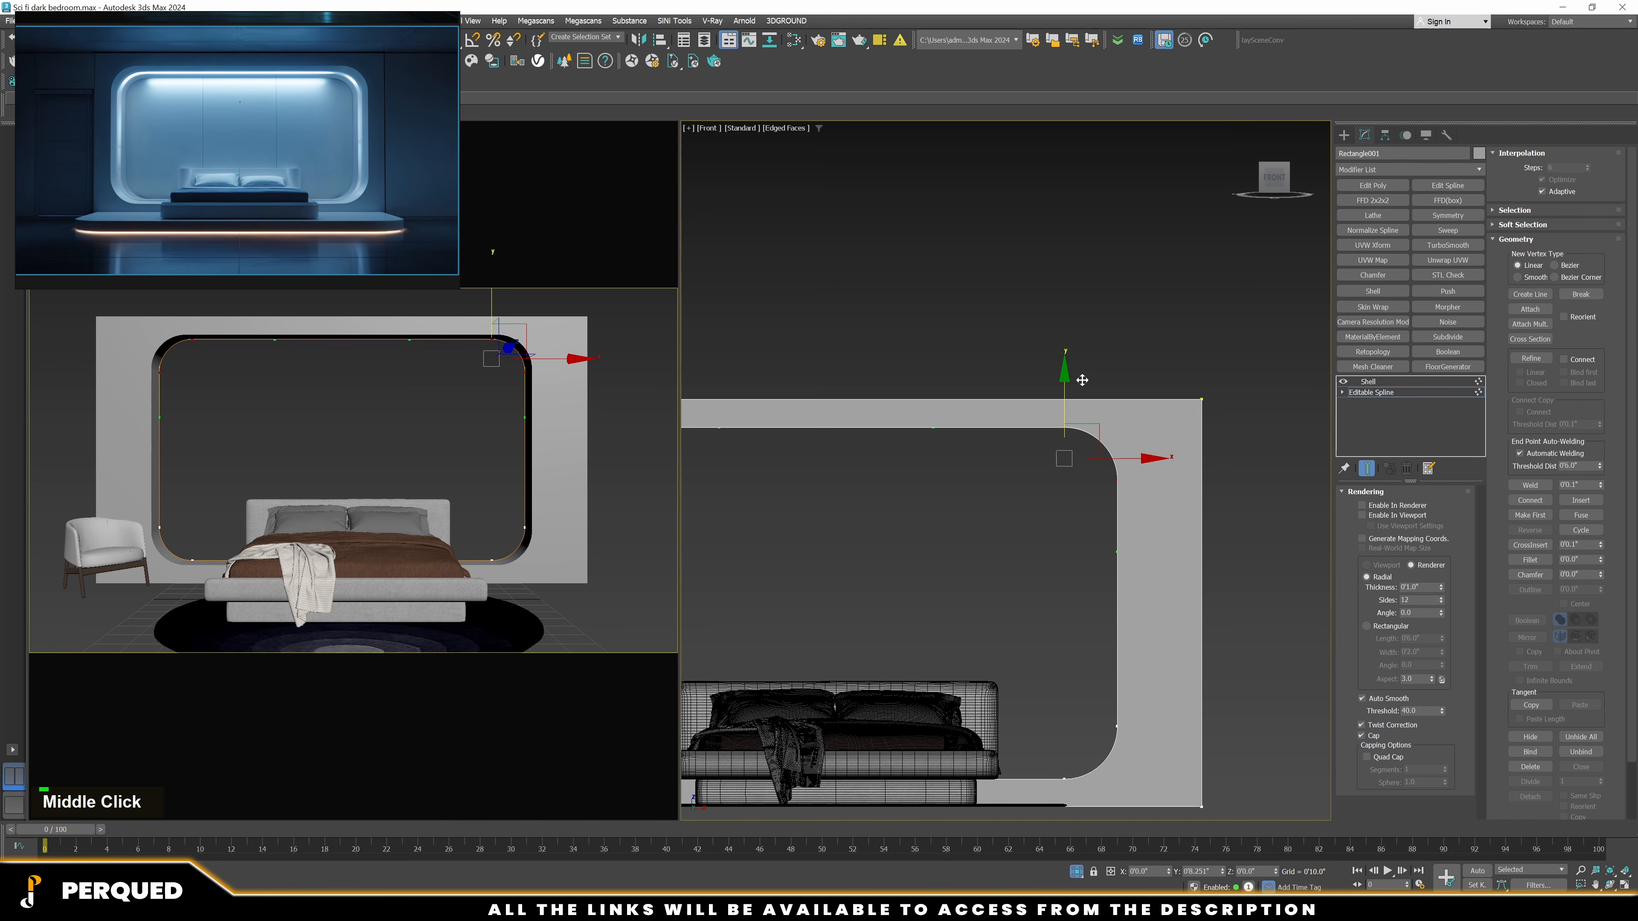
click(1109, 370)
Move the outer rectangle's right-side vertices inward to narrow that side of the frame
scroll(1109, 375, down, 3)
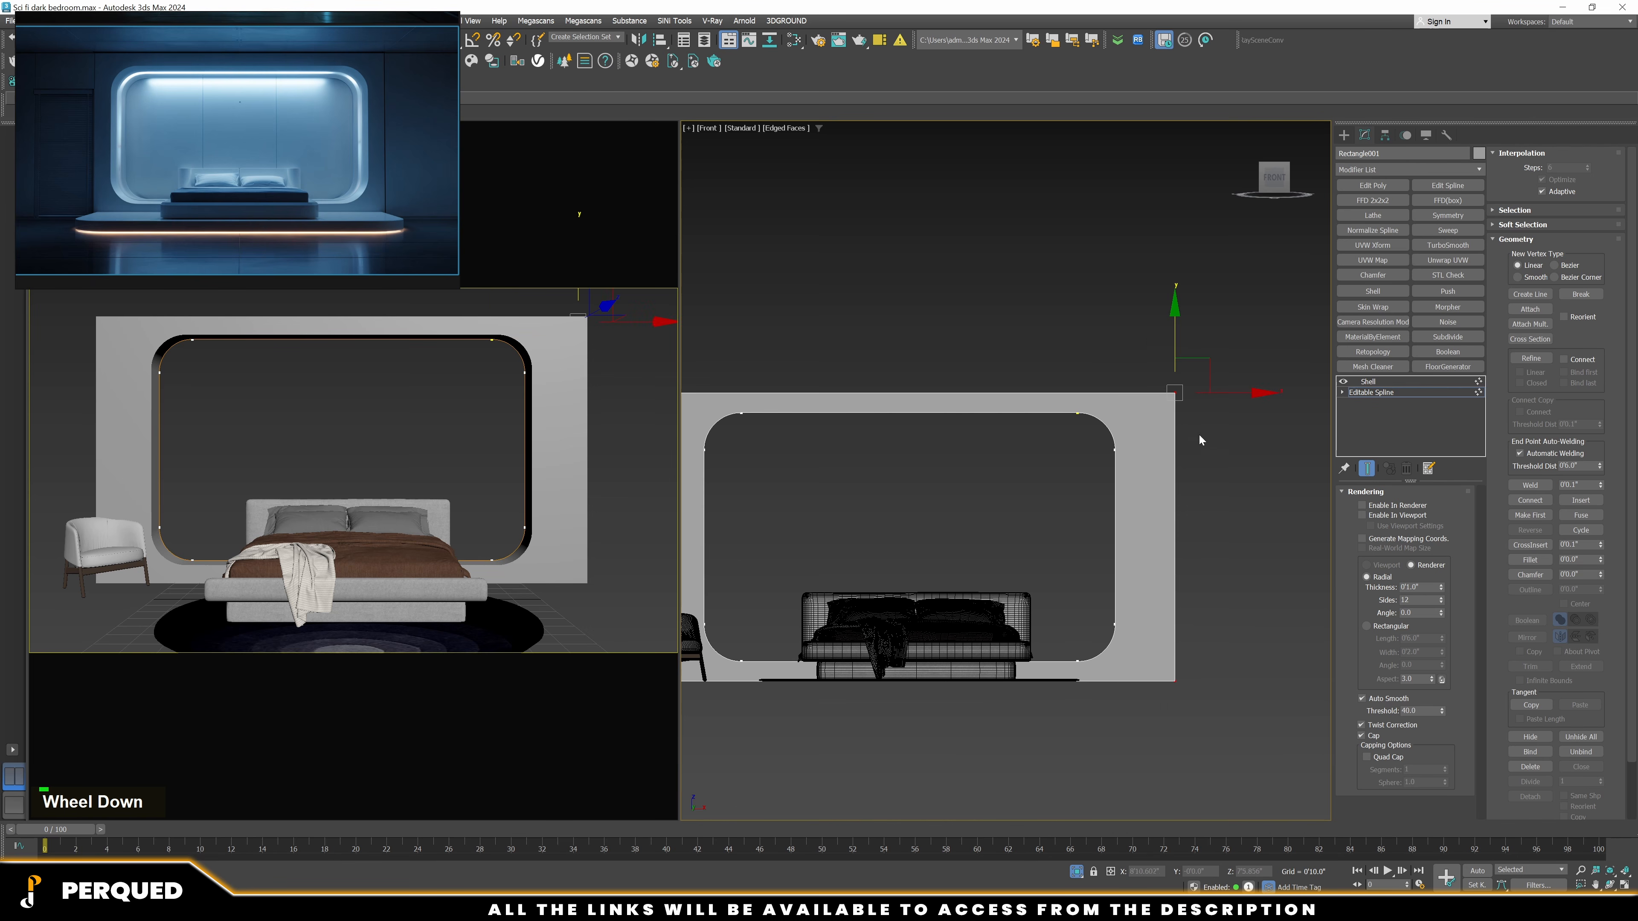
scroll(1198, 417, up, 2)
drag(1228, 383, 1176, 383)
click(1198, 474)
Move the outer rectangle's left-side vertices inward by about 1'1" and leave vertex editing
scroll(1197, 478, down, 4)
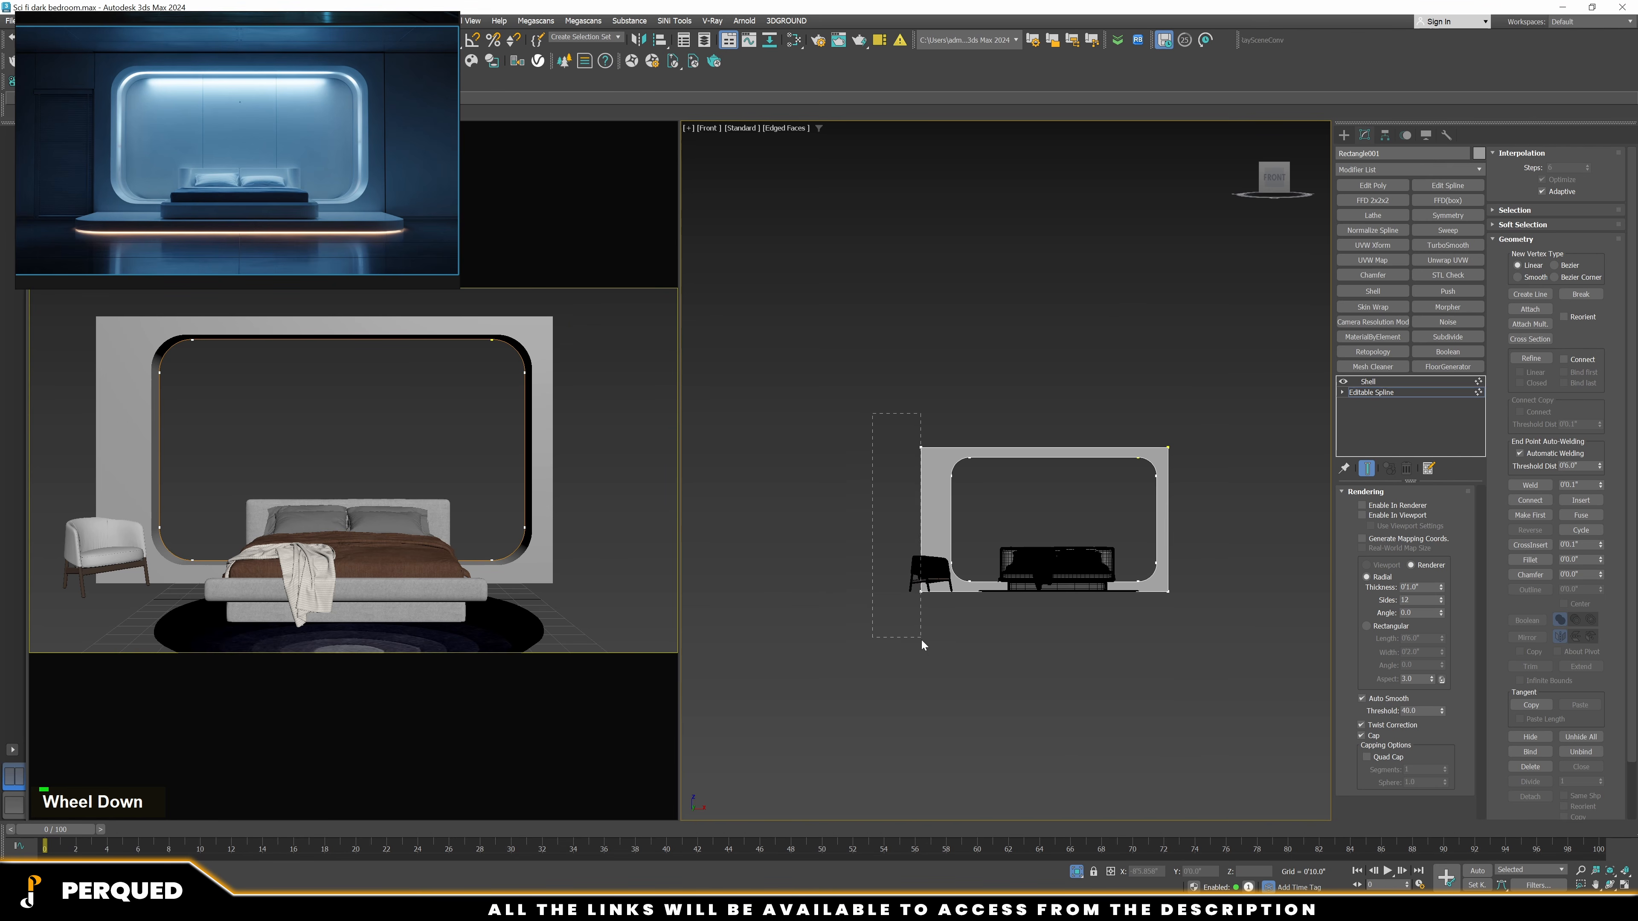
drag(922, 640, 921, 640)
scroll(941, 484, up, 5)
drag(909, 334, 980, 333)
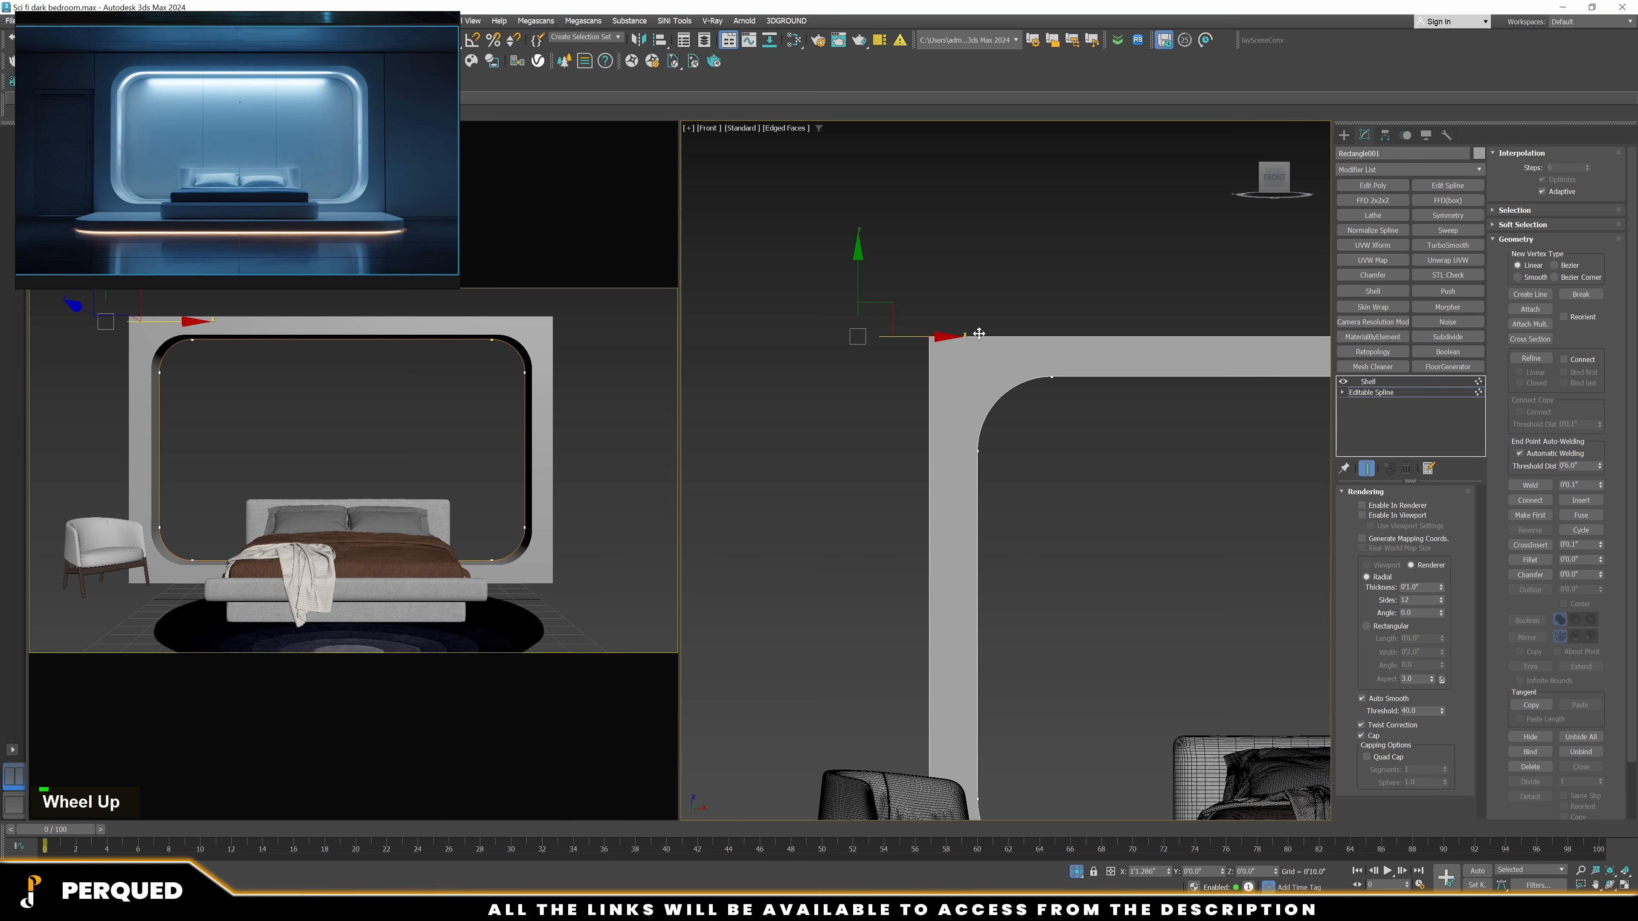
click(874, 405)
scroll(833, 459, down, 5)
alt+middle_drag(833, 459, 871, 574)
click(1366, 393)
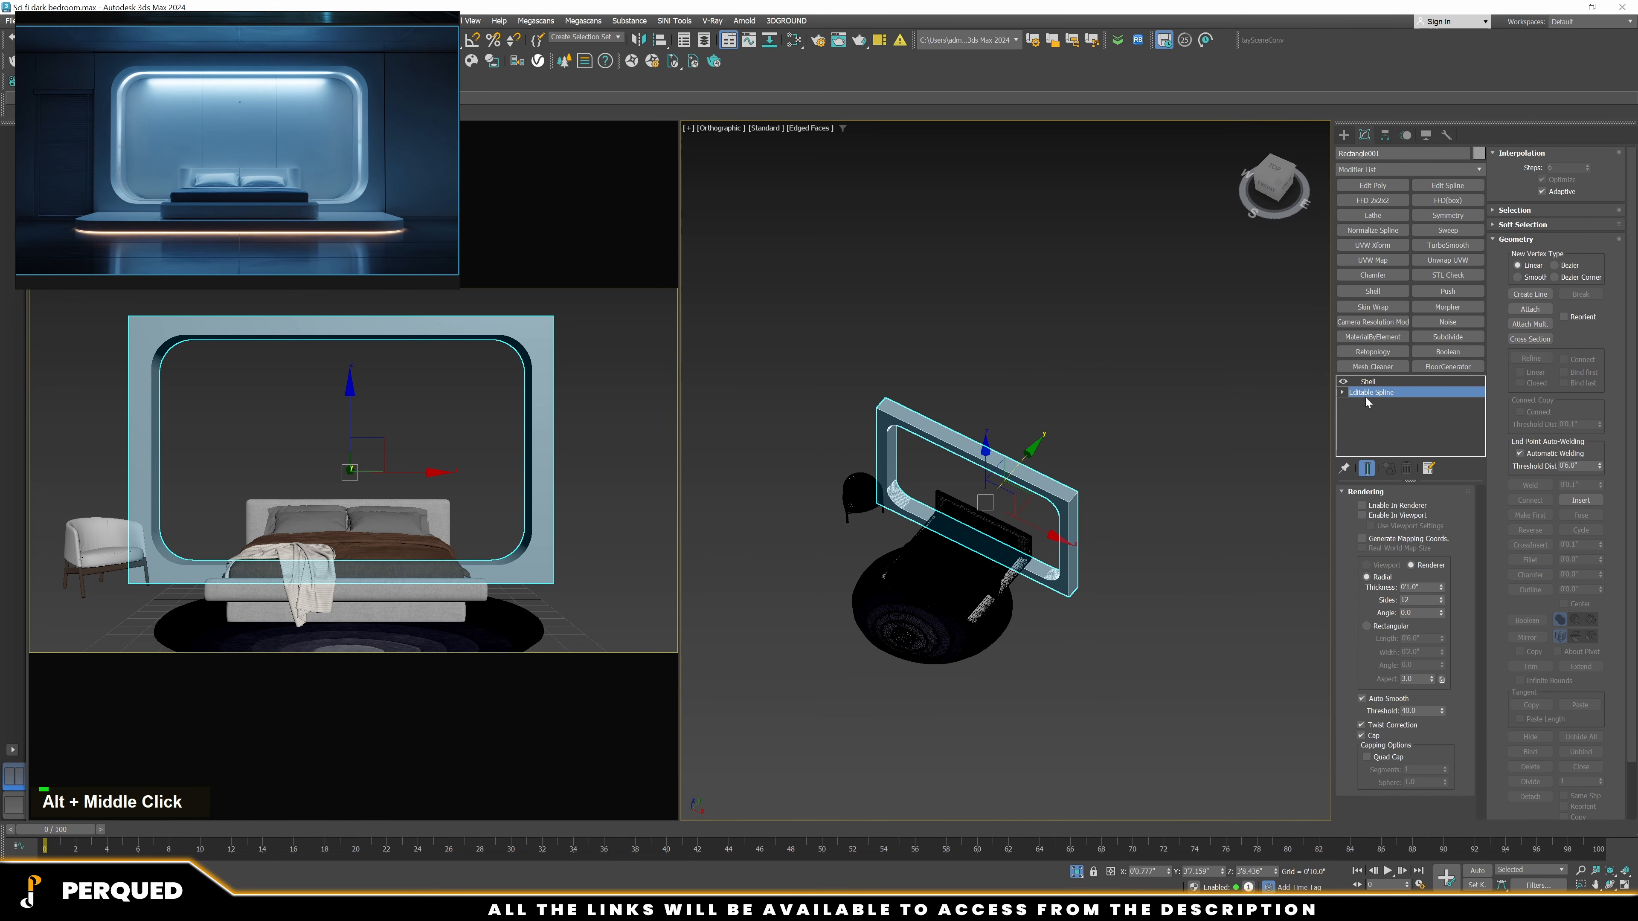
Draw a box beside the frame's right side, about 1'3" long, 2'9" wide and 7'0" high
click(1344, 136)
click(1371, 218)
scroll(1084, 582, up, 4)
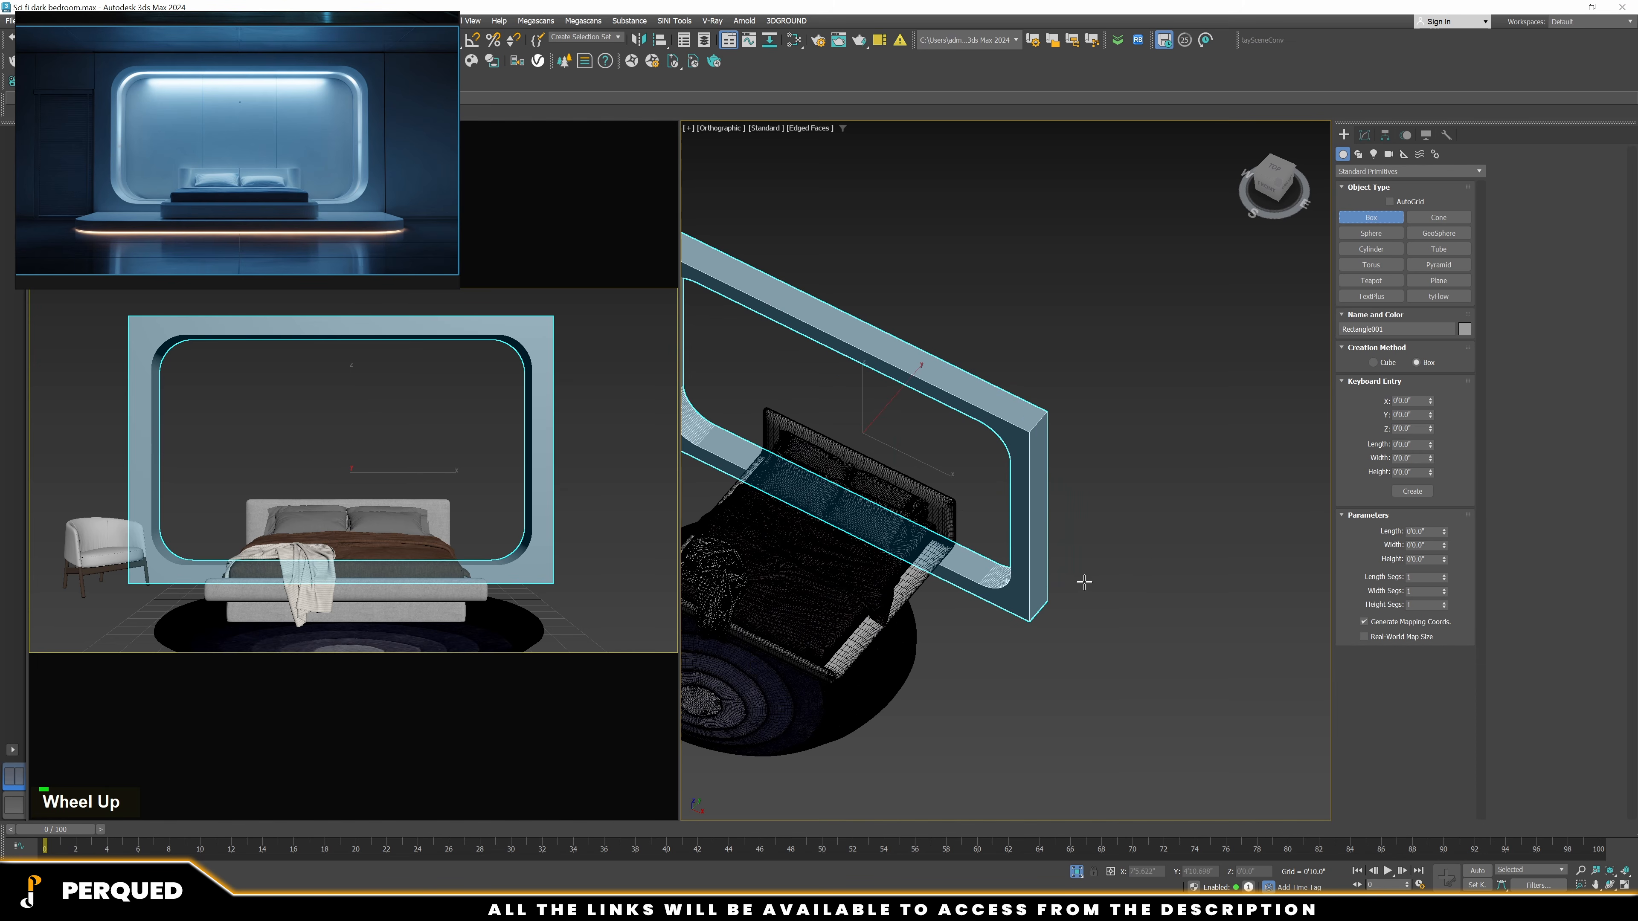
middle_click(1058, 606)
drag(1057, 607, 1098, 663)
key(s)
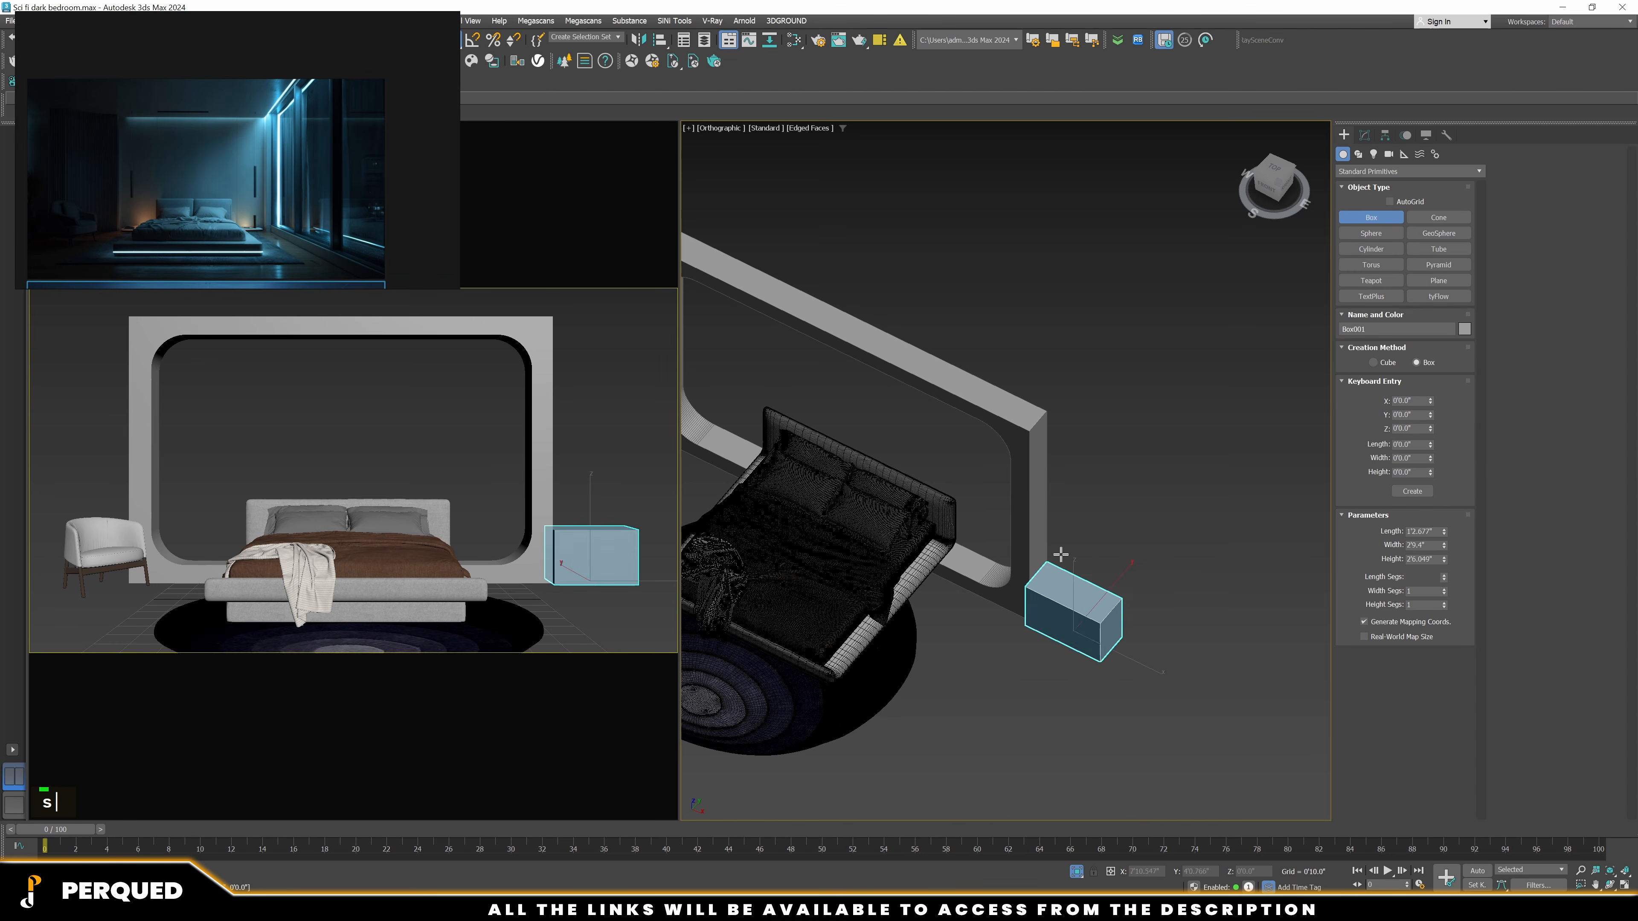
key(s)
key(s)
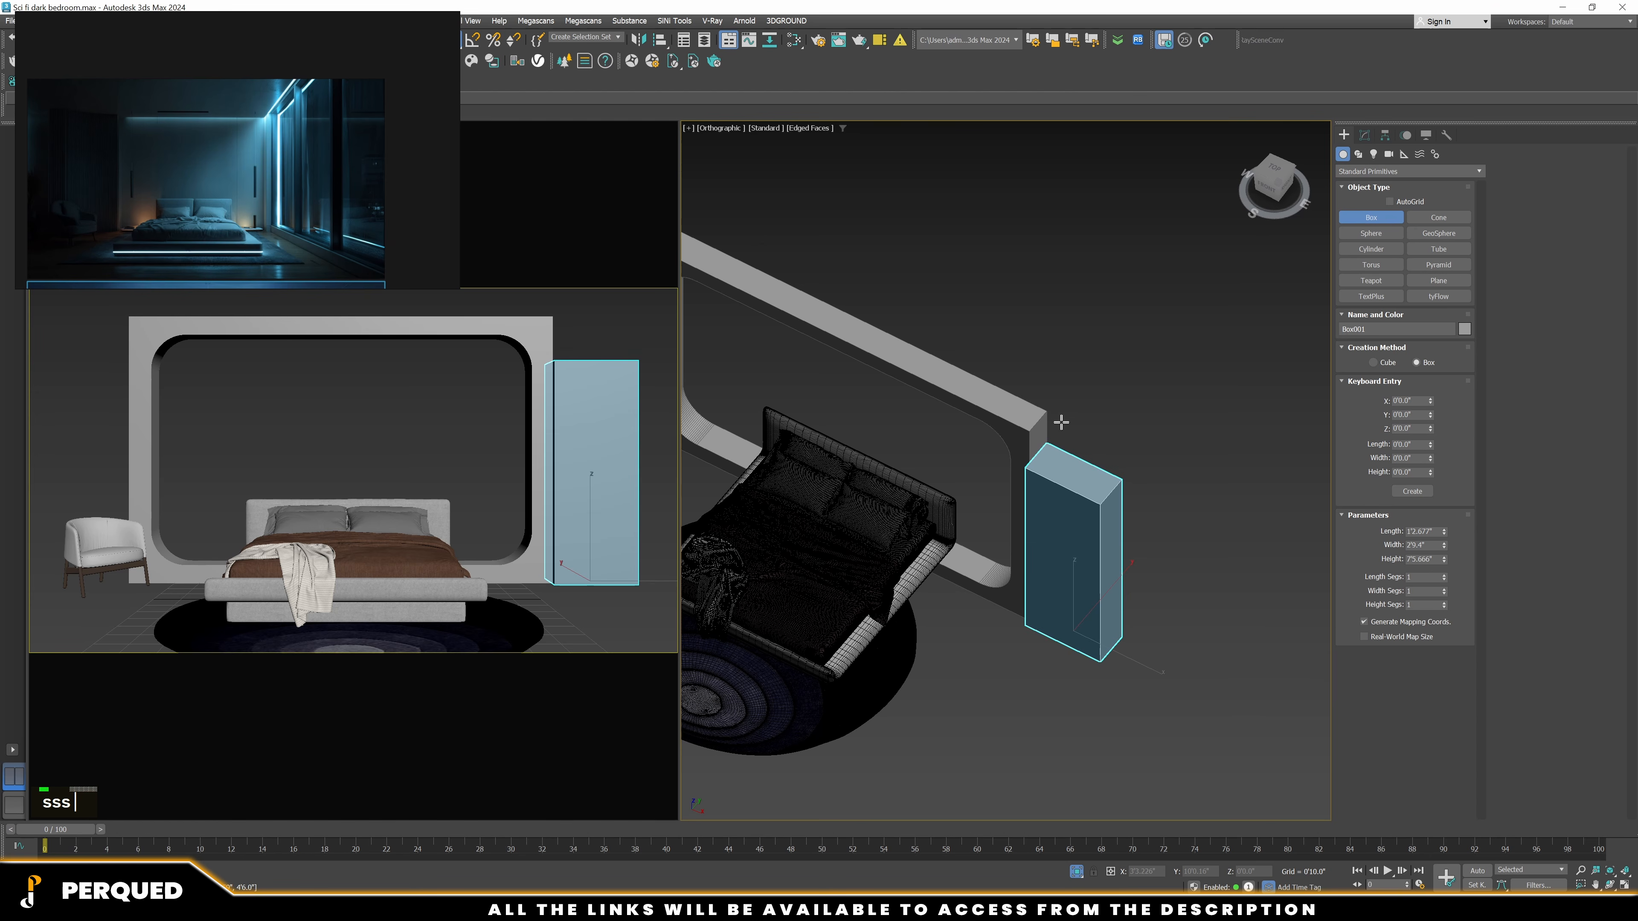
middle_drag(1060, 425, 1059, 450)
key(s)
click(1050, 438)
click(1366, 136)
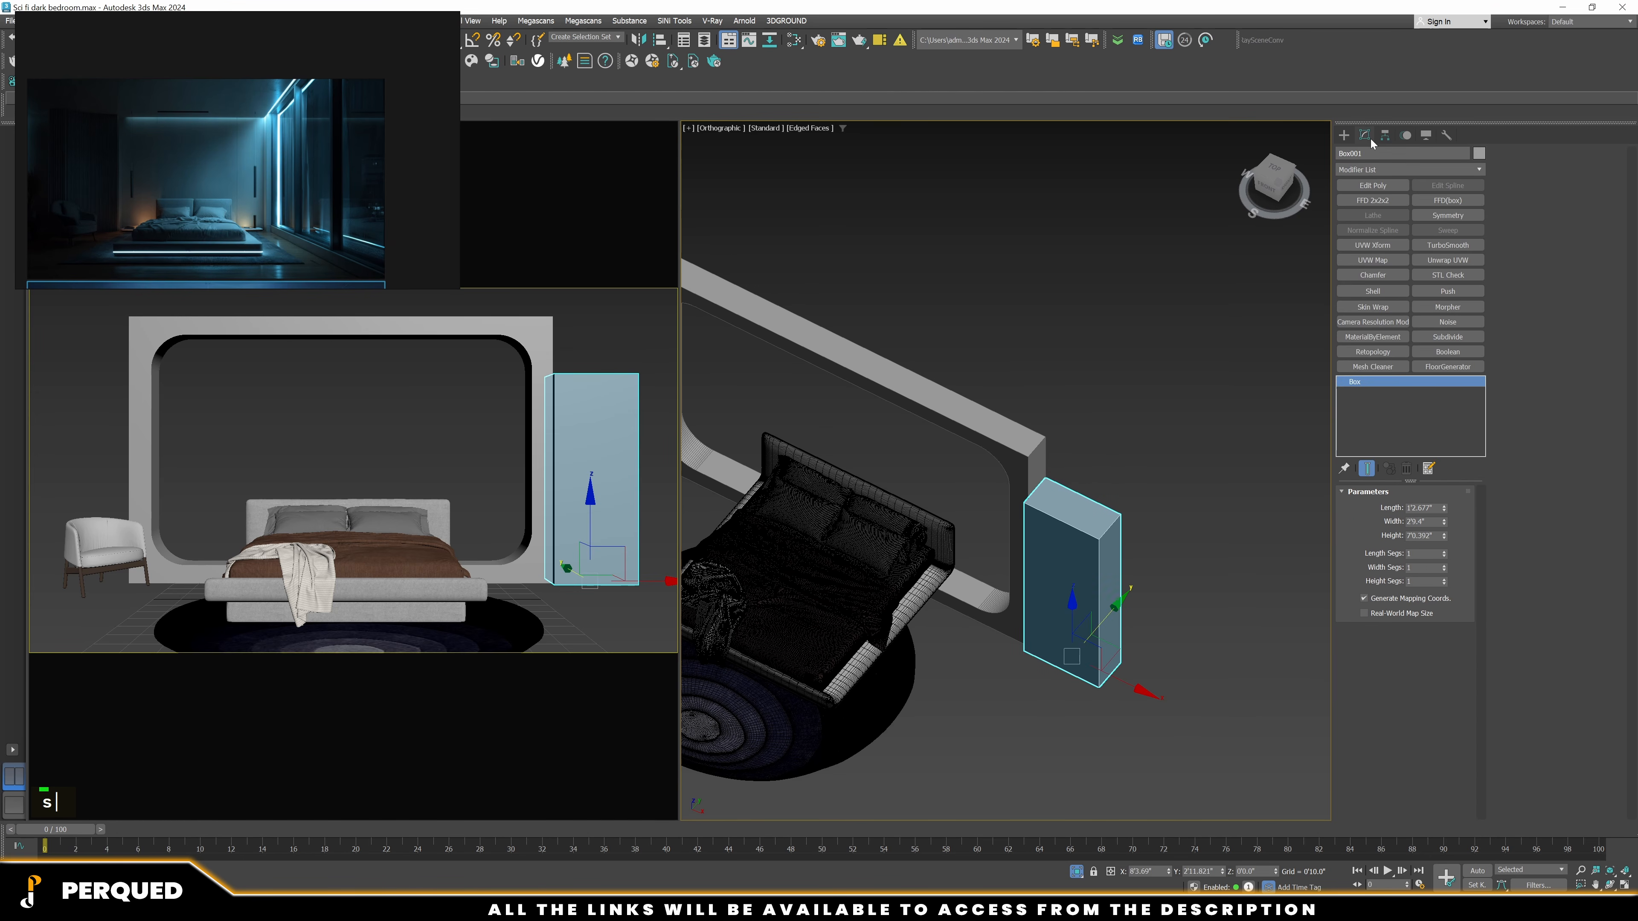
Make the side box editable, raise its top to the frame's height and copy it to the frame's left end
click(1378, 186)
scroll(1215, 607, up, 1)
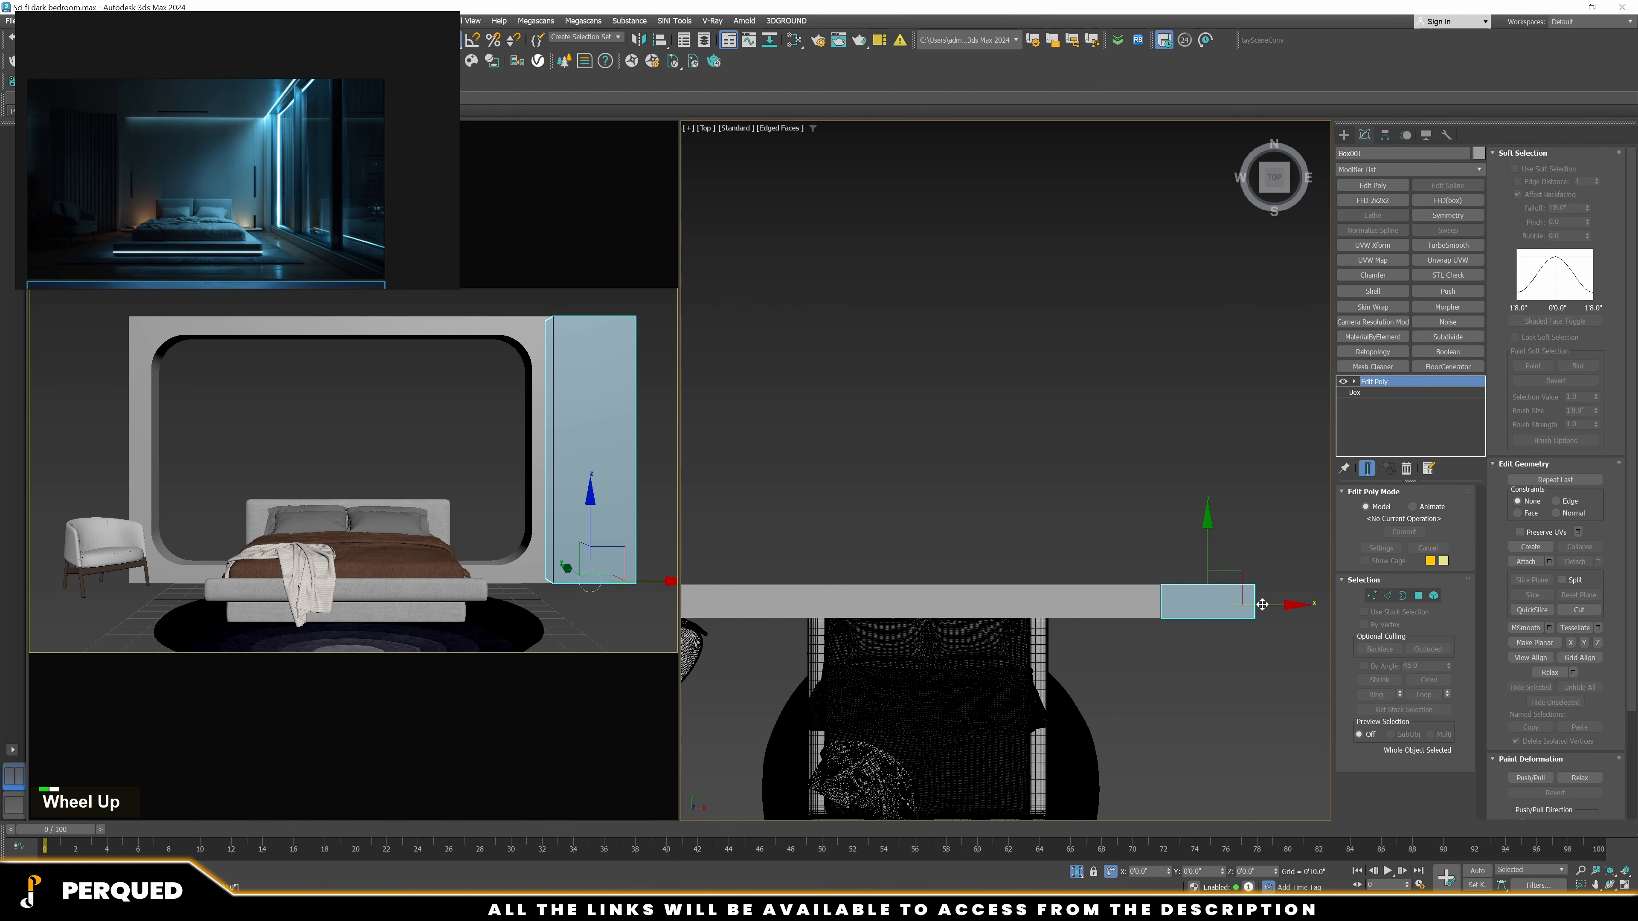
shift+drag(1262, 605, 787, 604)
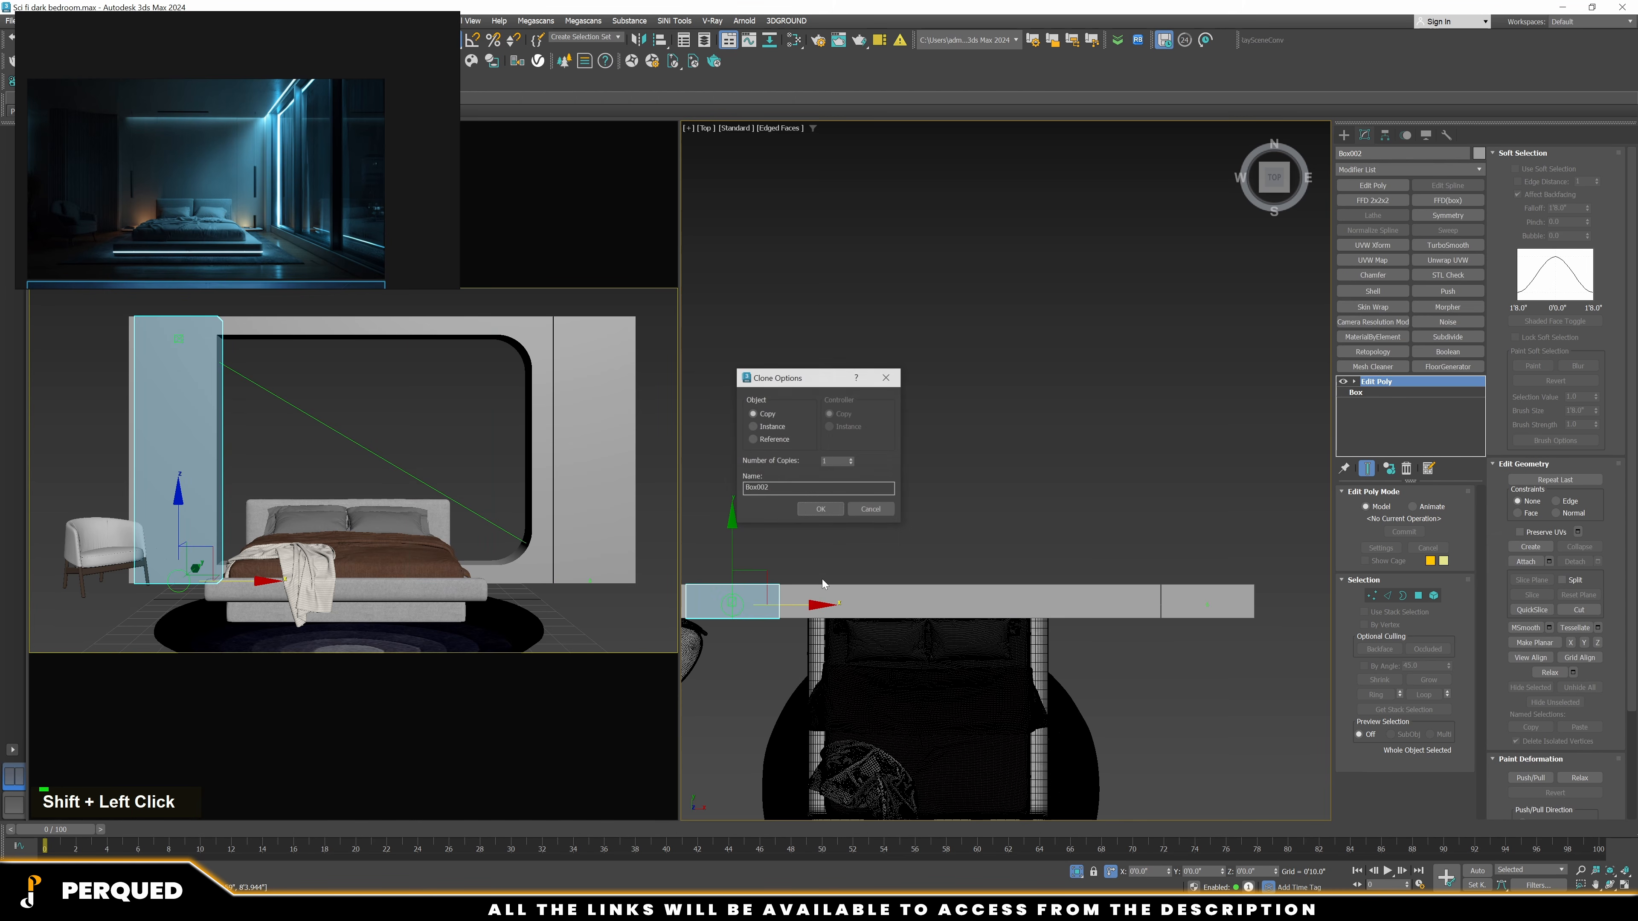
click(816, 509)
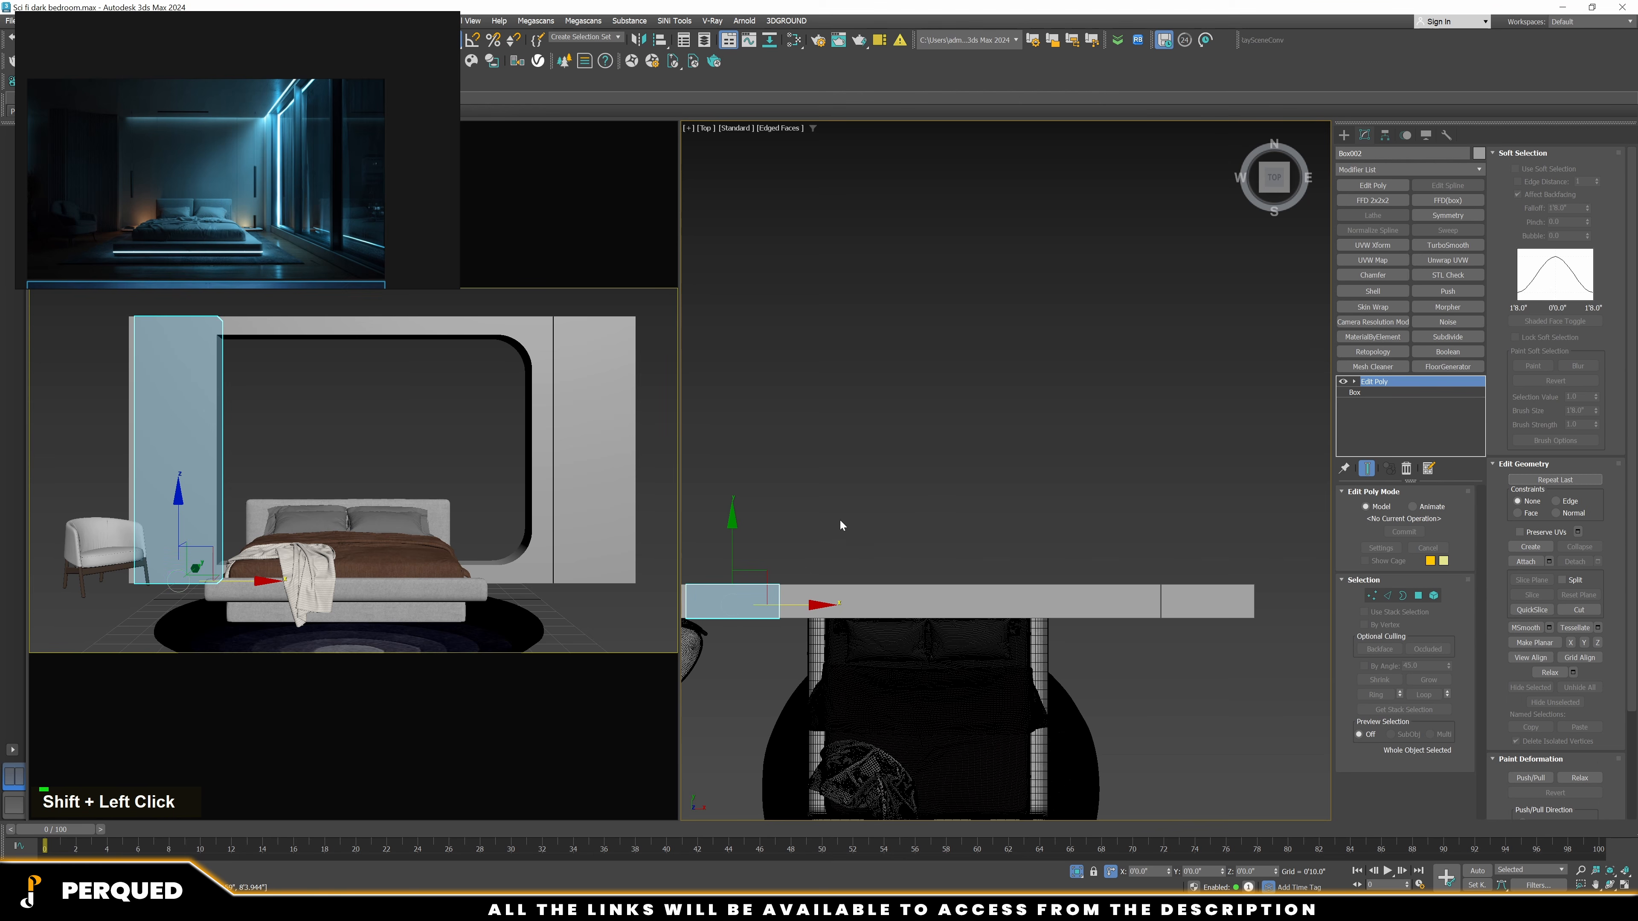
Snap the copied wall box outward so its inner edge meets the frame's left outer edge
middle_drag(928, 510, 1119, 501)
scroll(945, 590, up, 2)
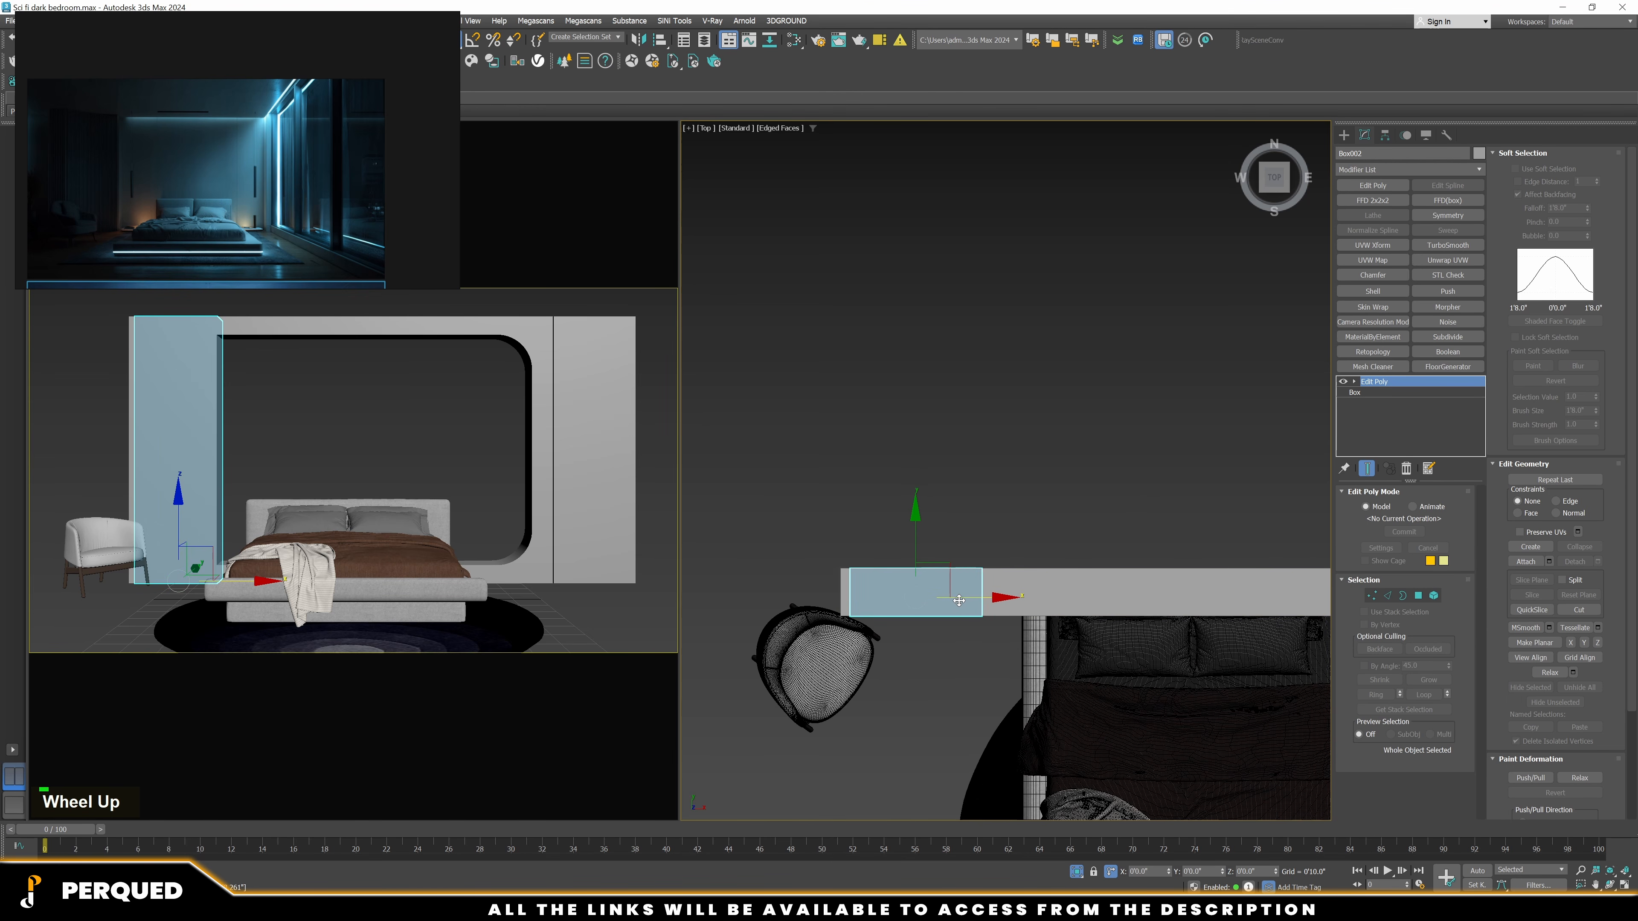
drag(959, 600, 850, 560)
scroll(813, 576, up, 3)
key(s)
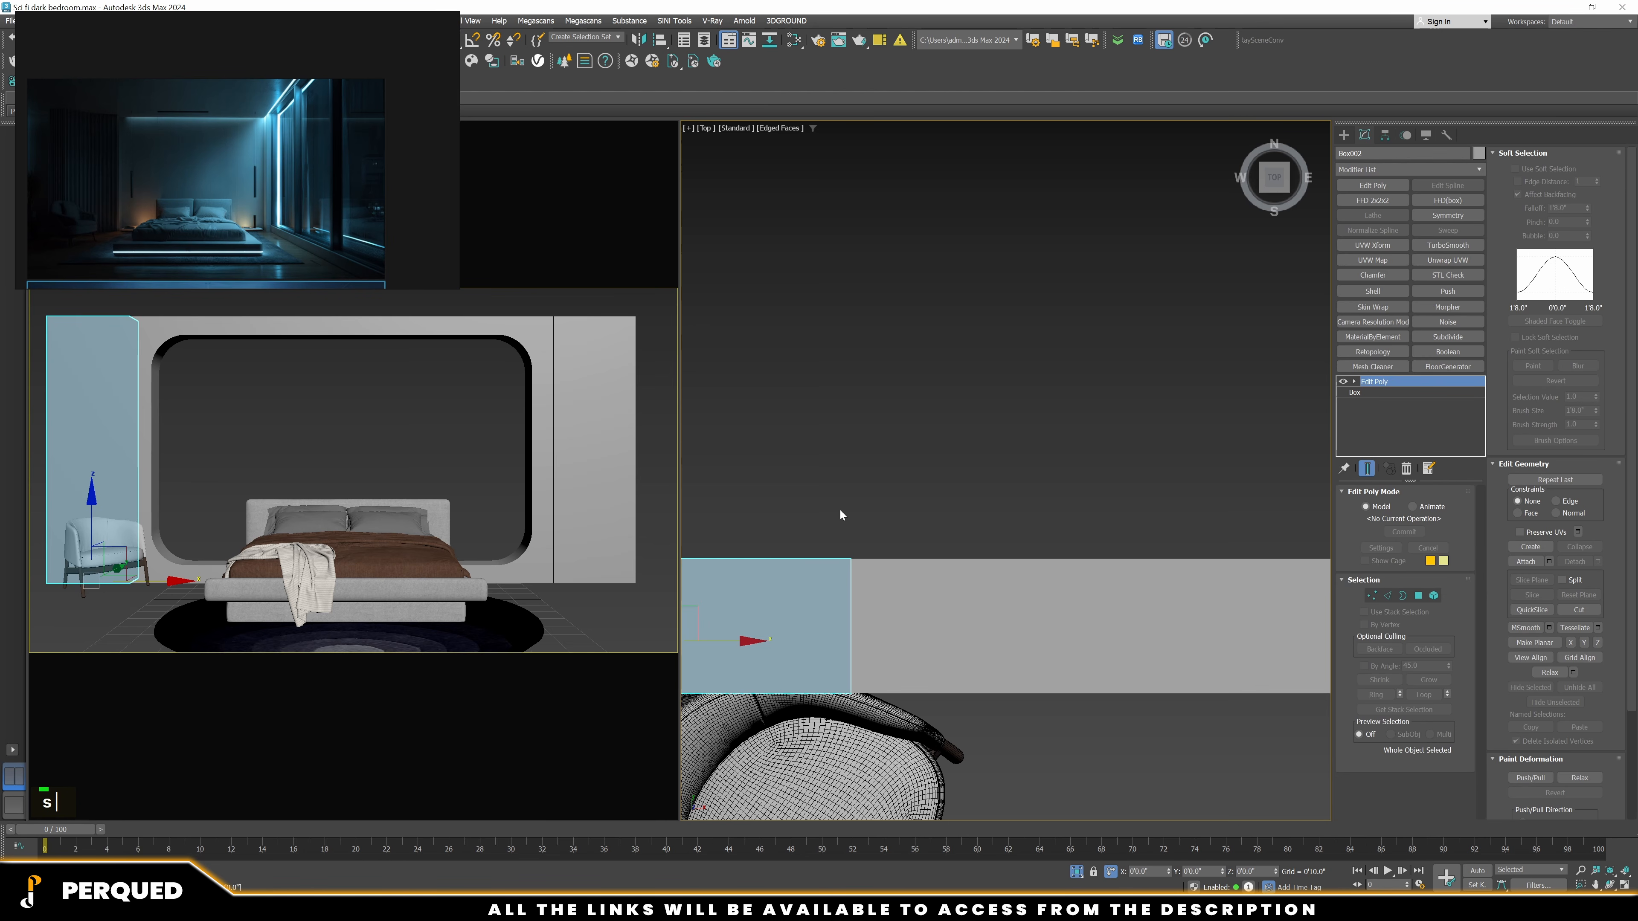
click(840, 509)
click(826, 570)
scroll(819, 564, down, 4)
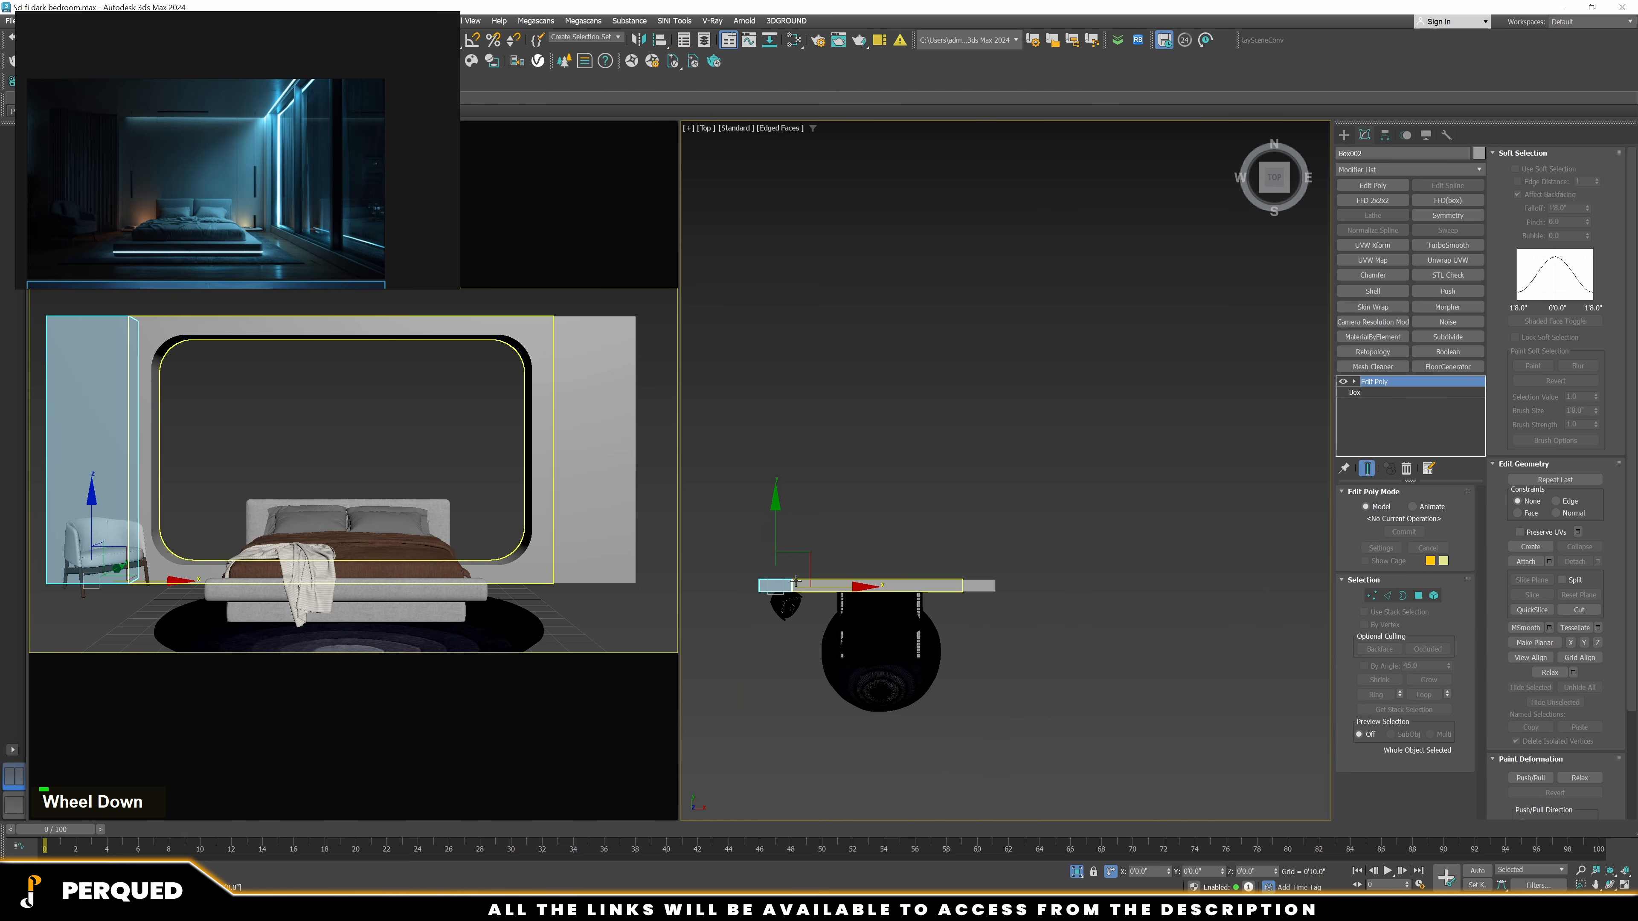
scroll(816, 561, up, 2)
scroll(813, 559, down, 2)
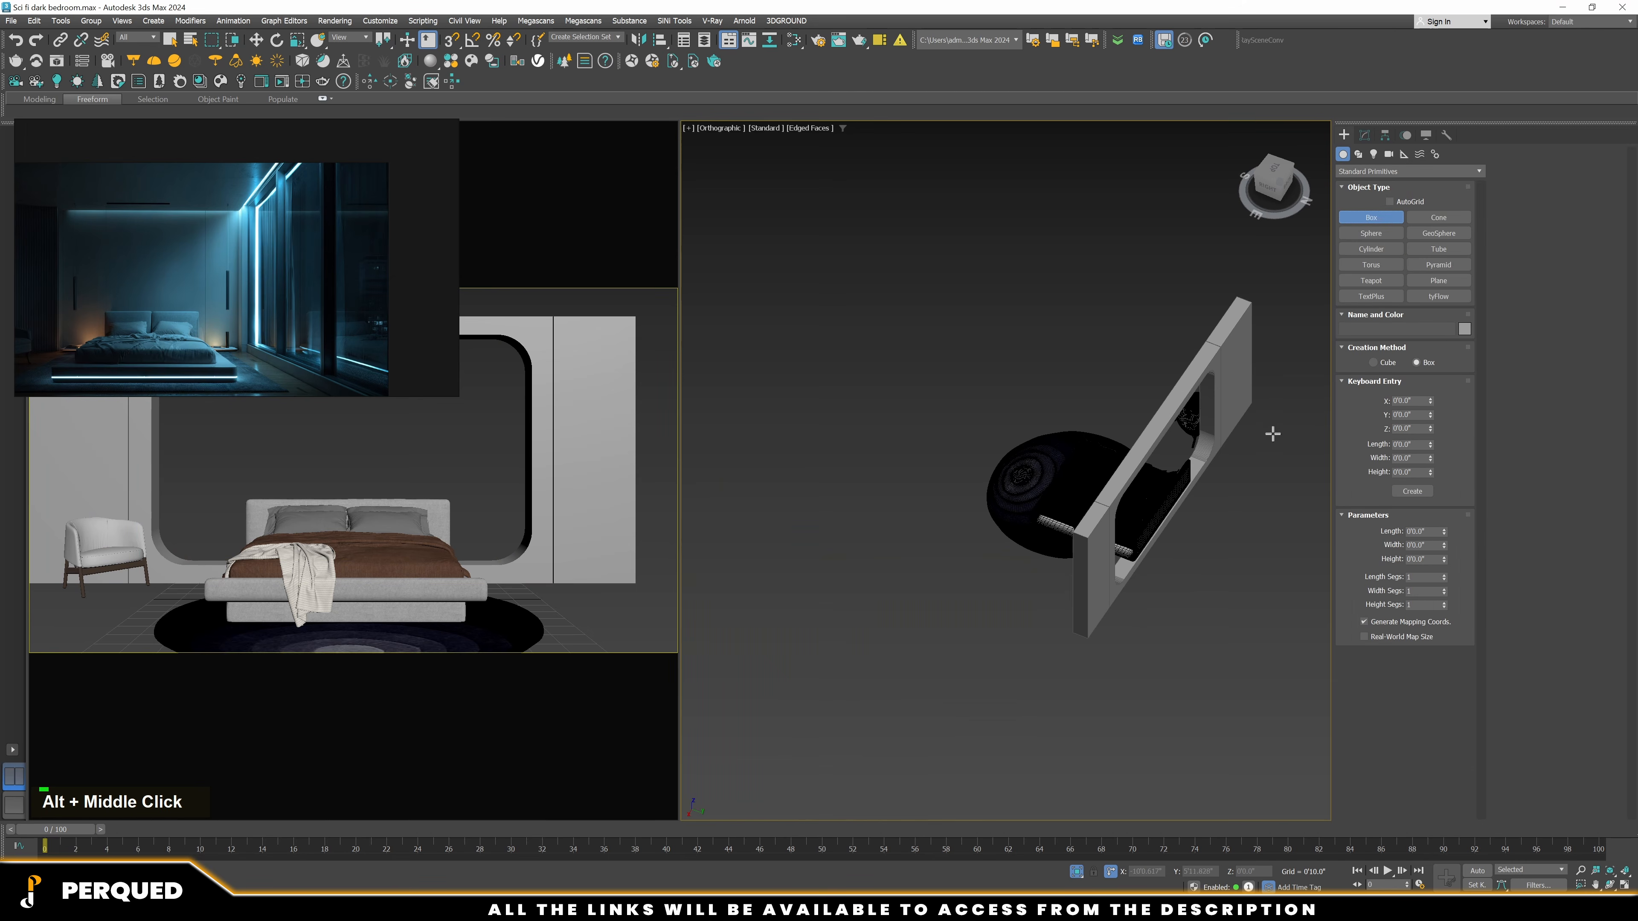
Draw a tall backing wall box about 11" thick behind the frame, spanning the frame and both side boxes
key(s)
alt+middle_drag(1272, 428, 1261, 396)
mouse_move(1247, 414)
mouse_down()
mouse_move(1167, 481)
mouse_move(1122, 670)
mouse_move(1020, 759)
mouse_up()
scroll(1148, 574, down, 2)
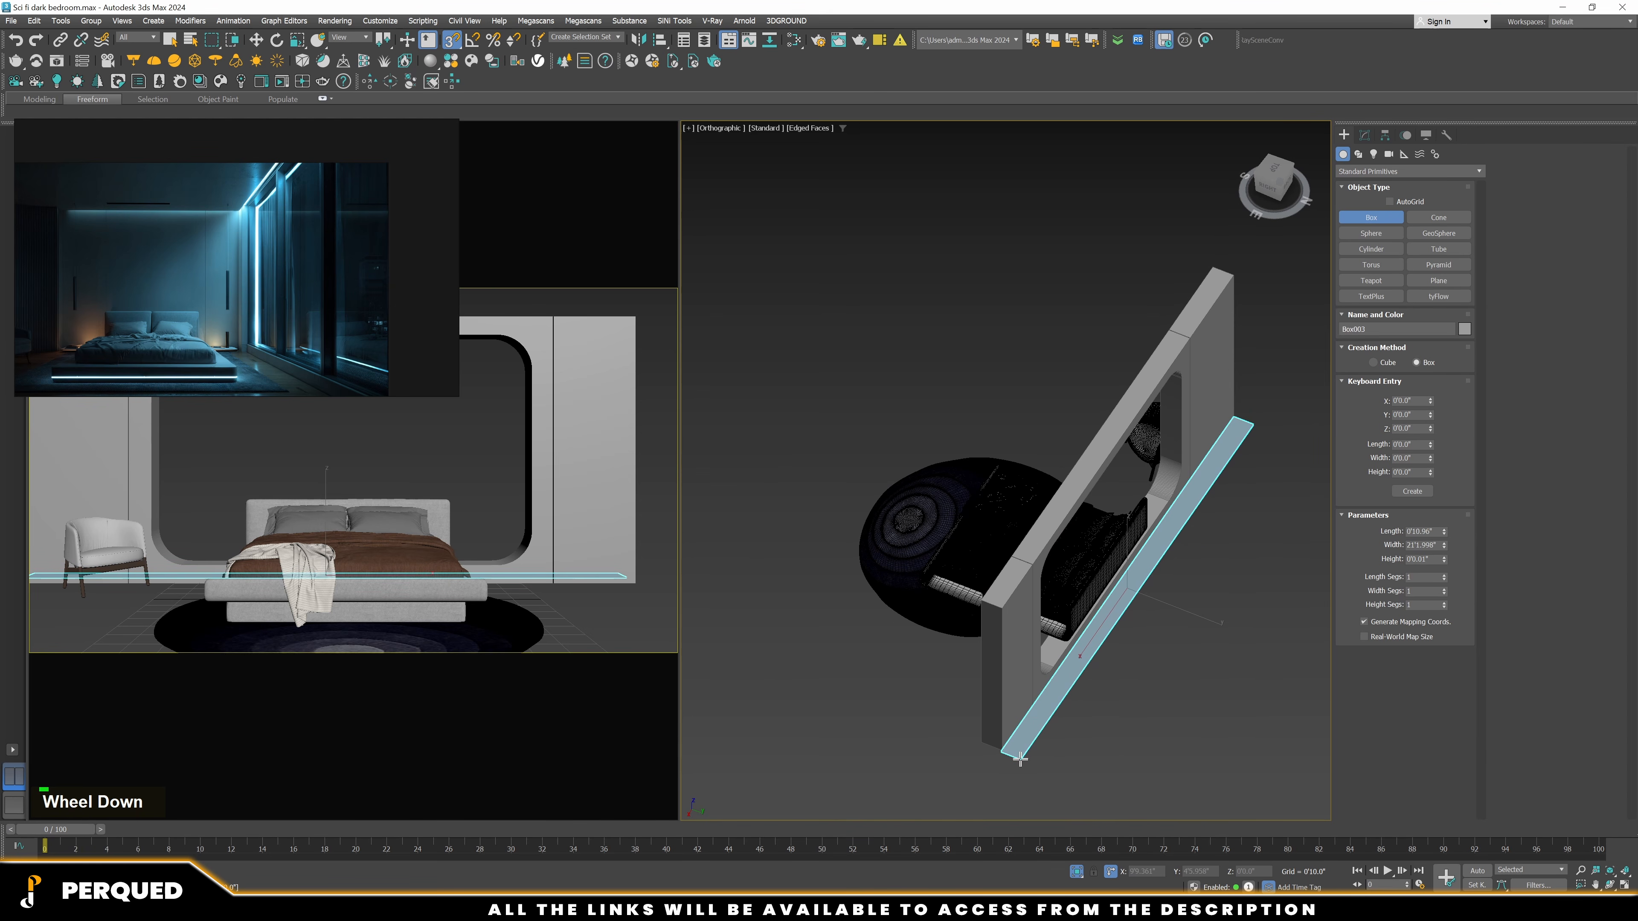
click(1225, 264)
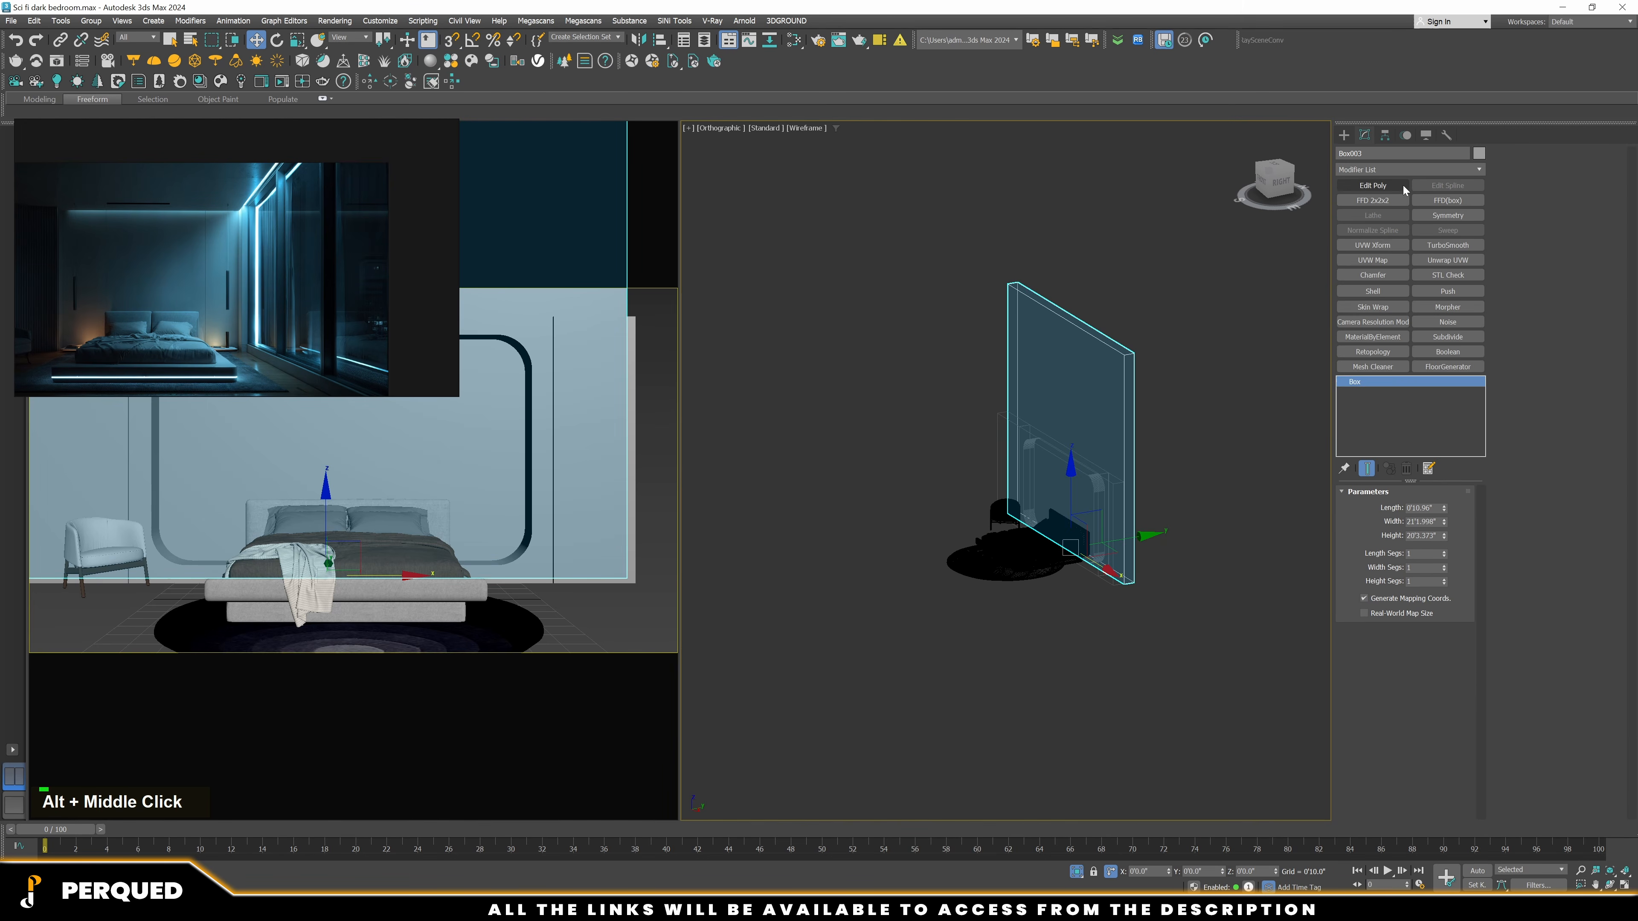
Add an Edit Poly modifier to the backing wall and lower its four top vertices to reduce its height
click(1404, 186)
key(1)
drag(963, 240, 1181, 394)
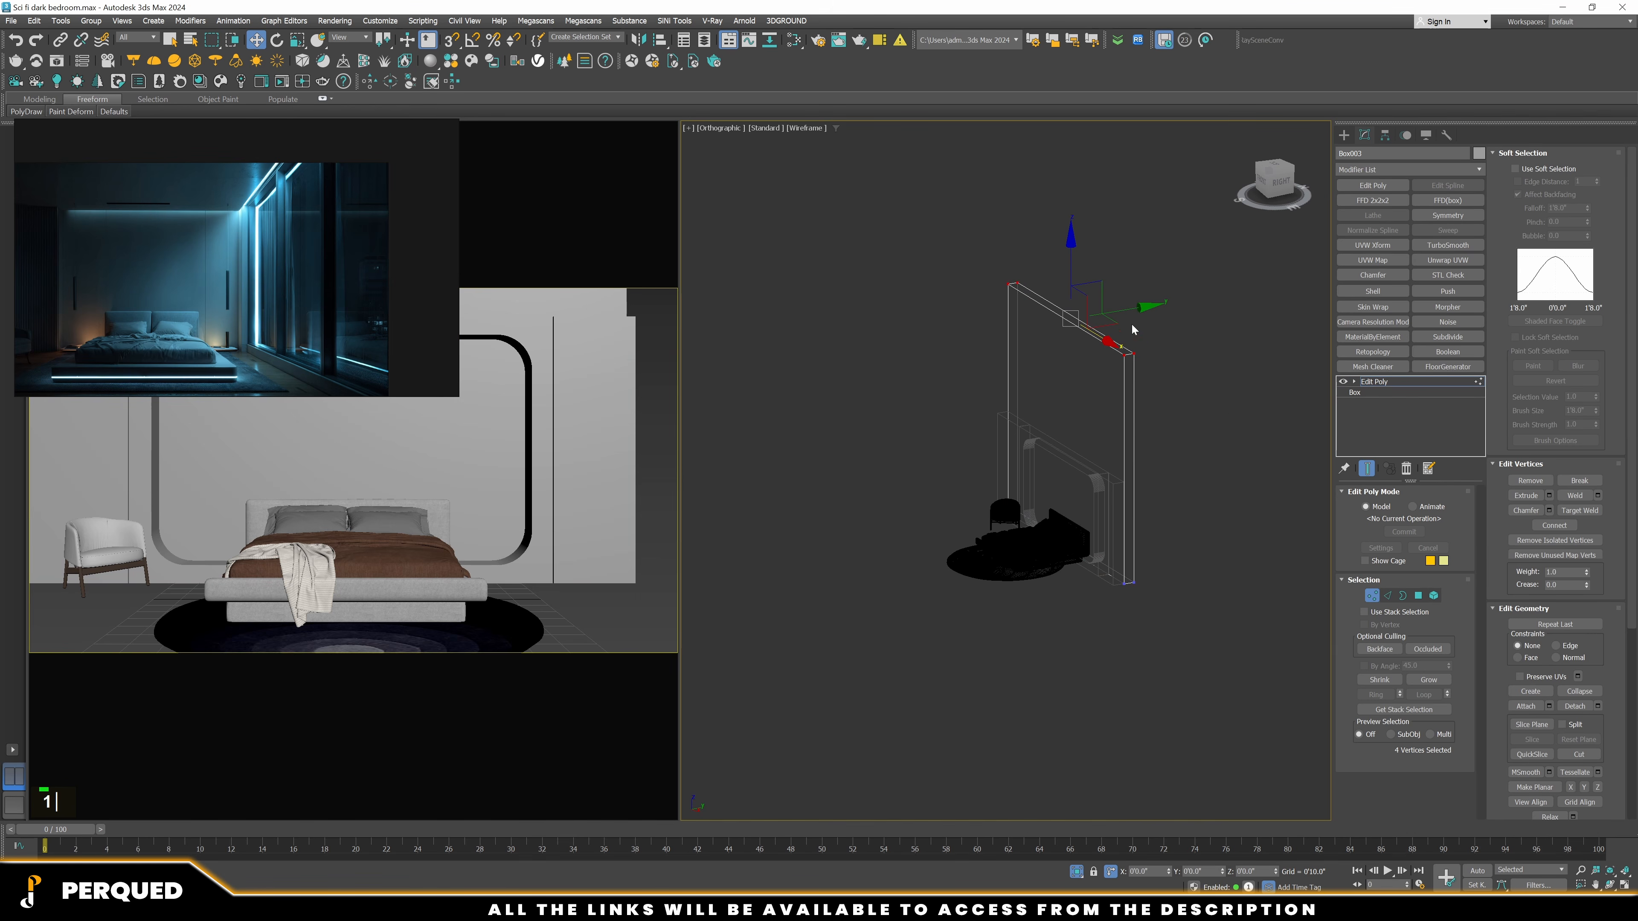
drag(1069, 258, 1068, 303)
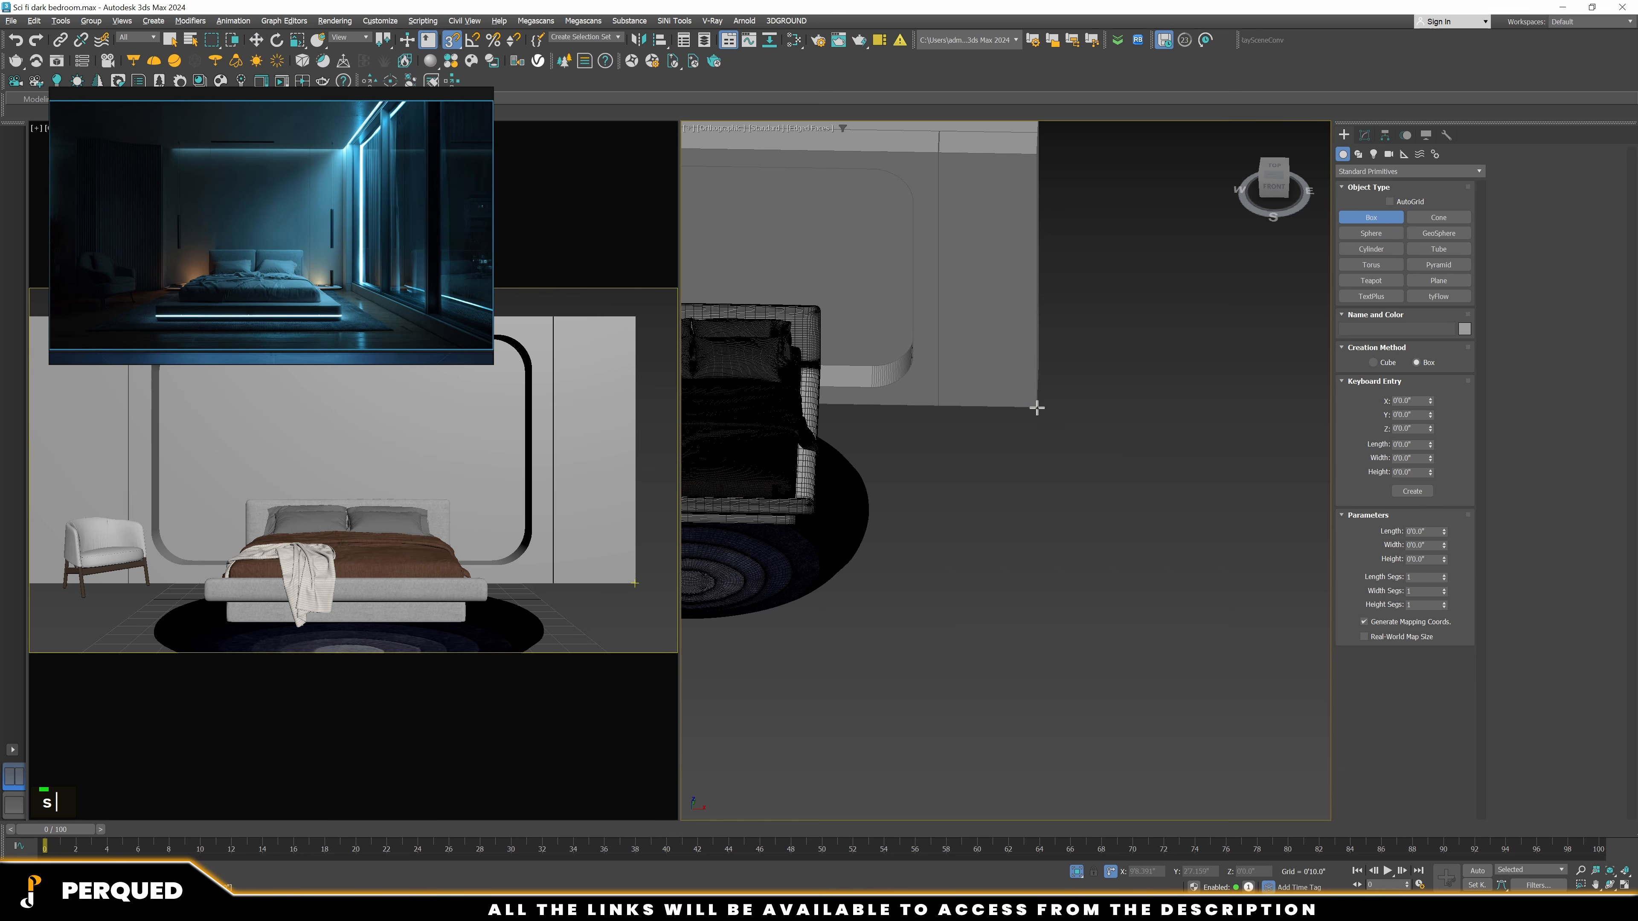
Draw a low sill box about 17' long and 6" high, running forward from the right side wall's corner
mouse_move(1034, 403)
mouse_down()
mouse_move(984, 578)
mouse_move(975, 798)
mouse_move(982, 781)
mouse_up()
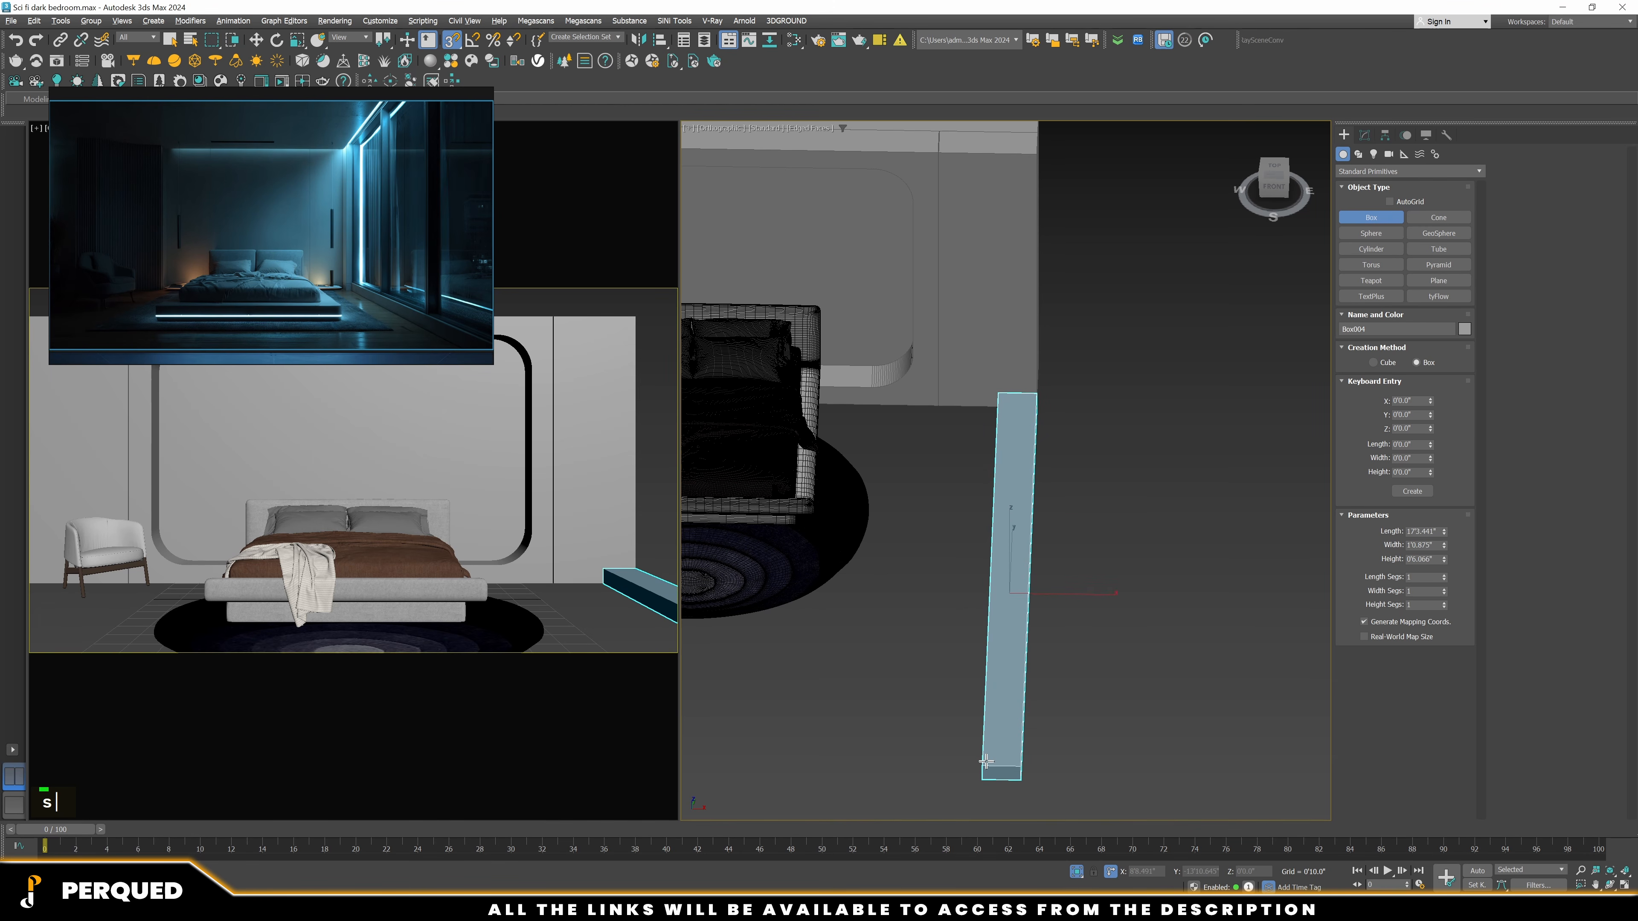
scroll(375, 255, up, 2)
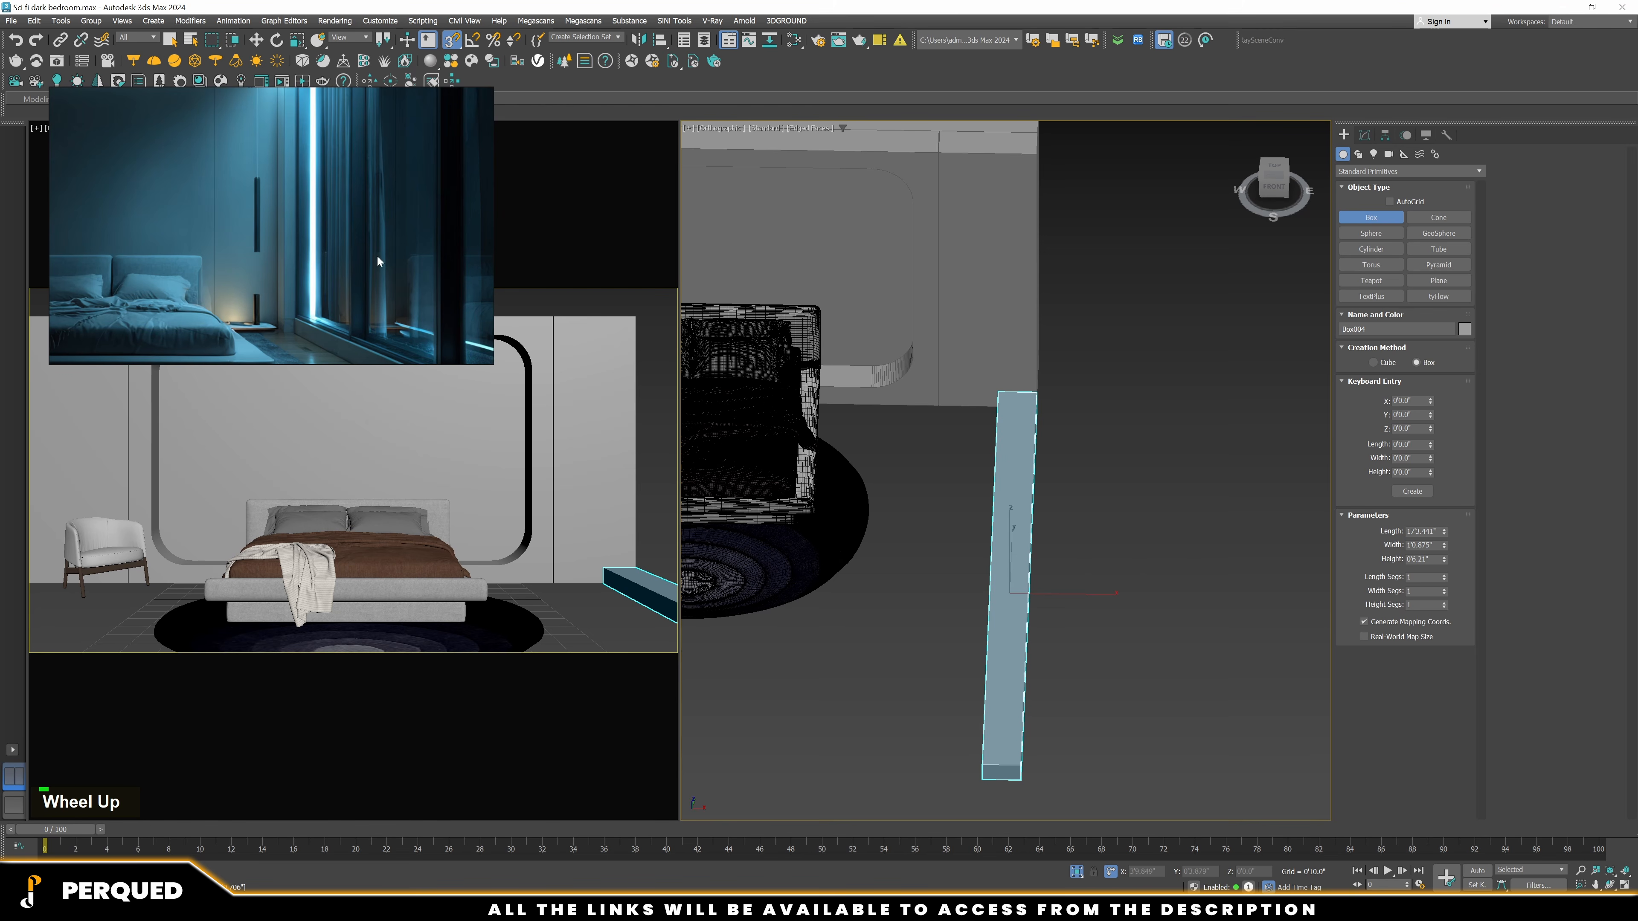
scroll(360, 292, down, 2)
scroll(305, 275, up, 3)
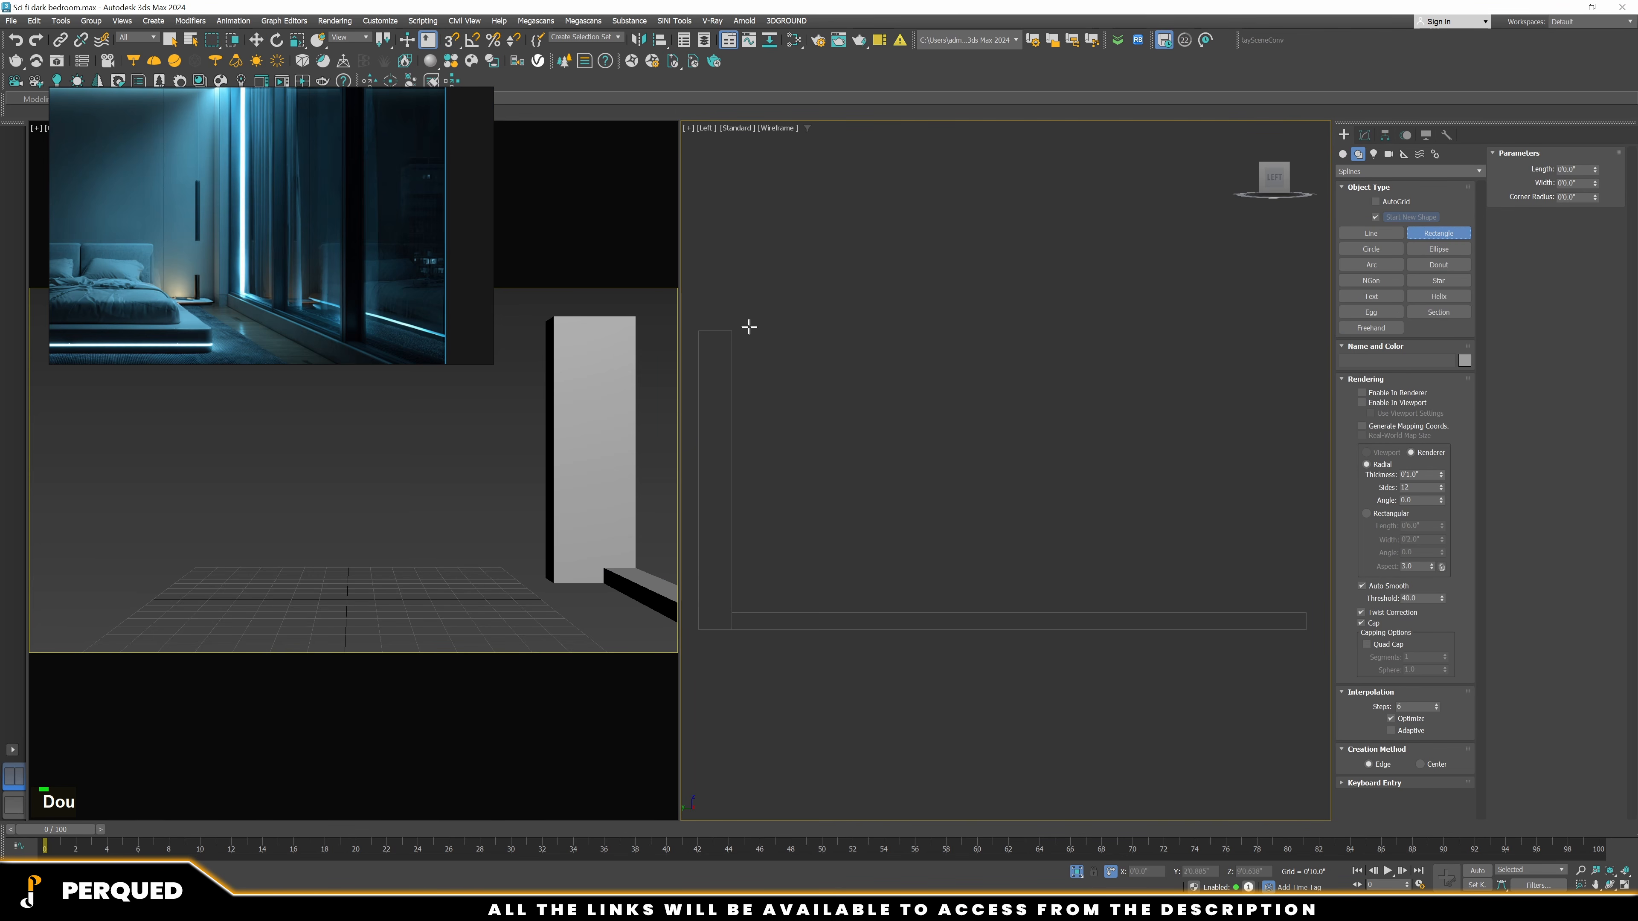
Draw a rectangle about 8'6" high and 8'8" wide in the left view, between the side wall and the sill
middle_drag(752, 339, 768, 314)
drag(770, 318, 1056, 601)
key(s)
key(1)
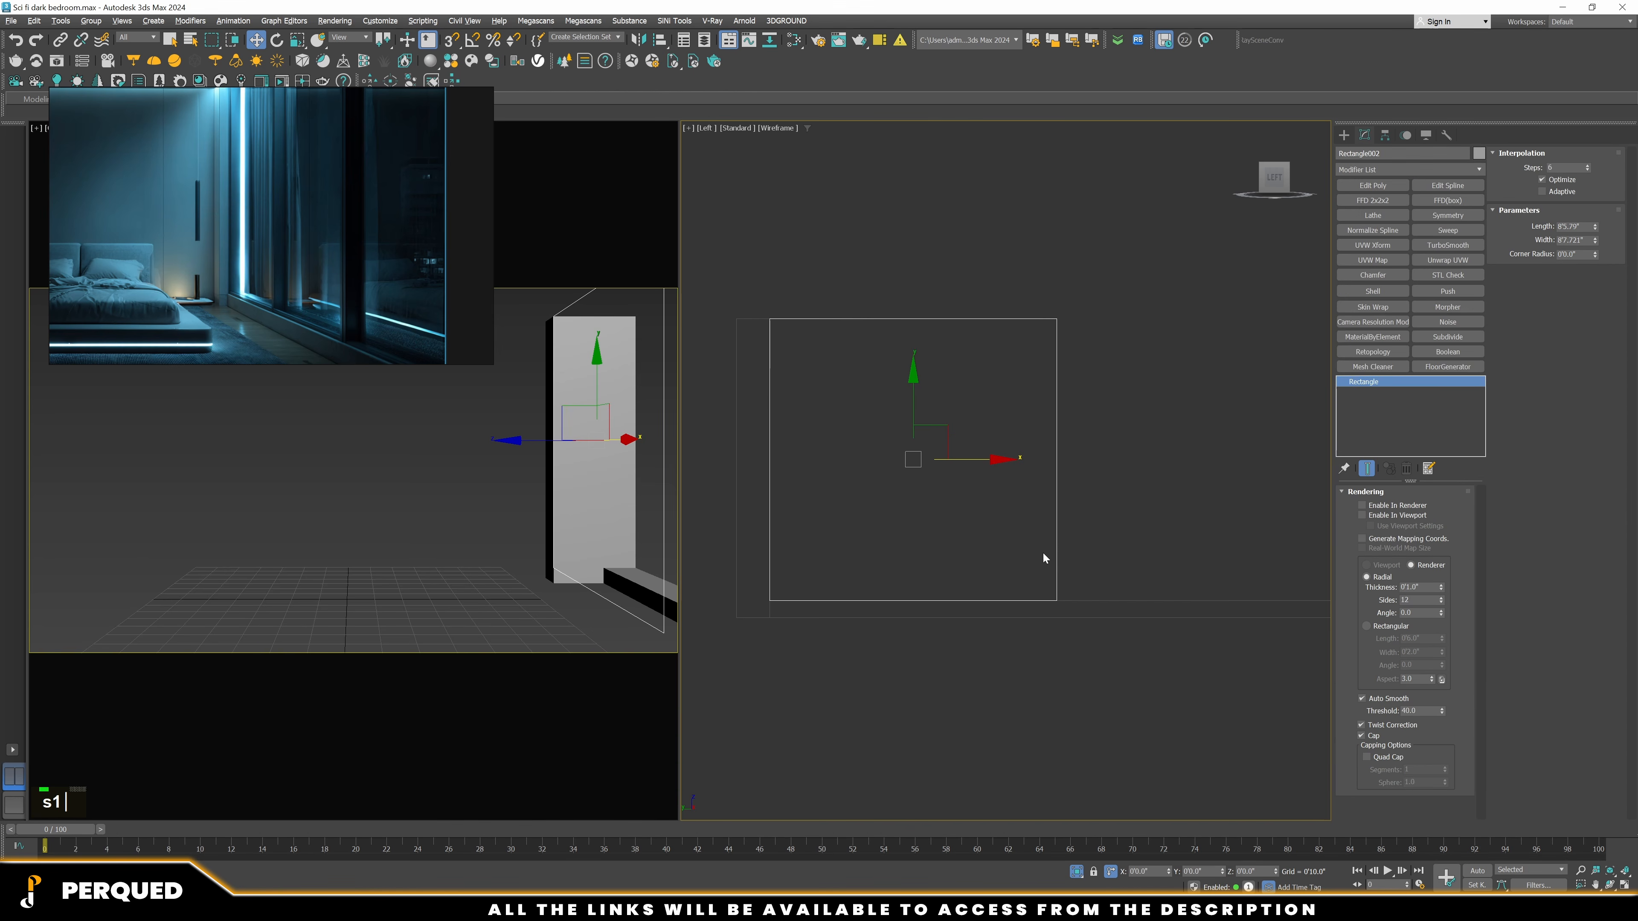
Add an Edit Spline modifier and move the rectangle's two far vertices toward the wall to form a narrow window panel
click(1452, 188)
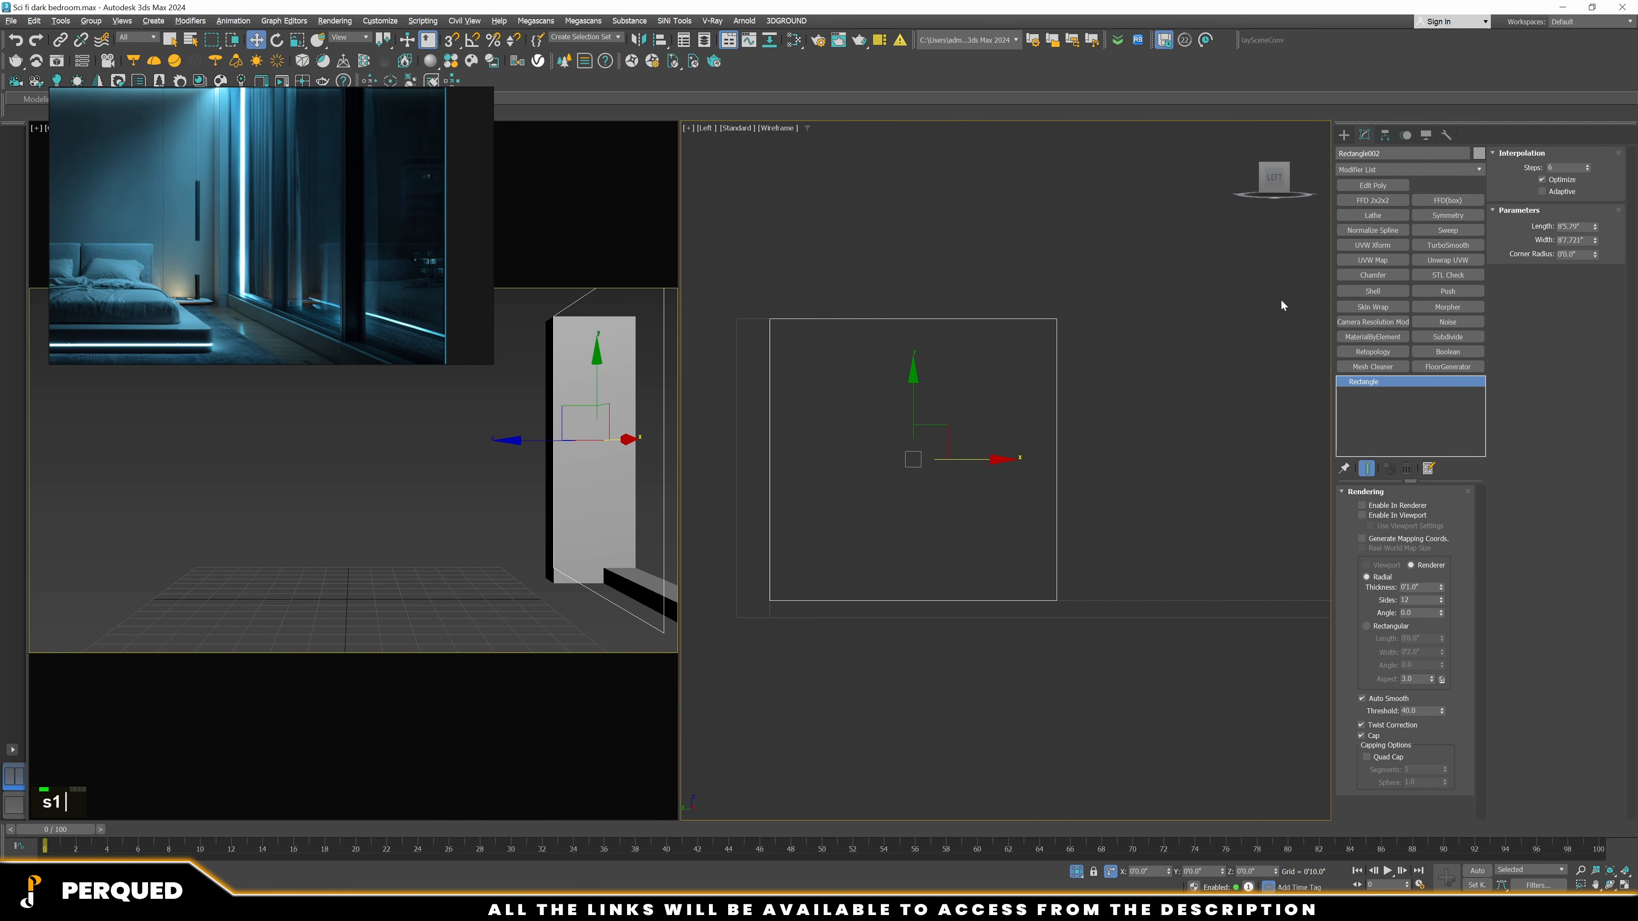
key(1)
drag(995, 270, 1168, 663)
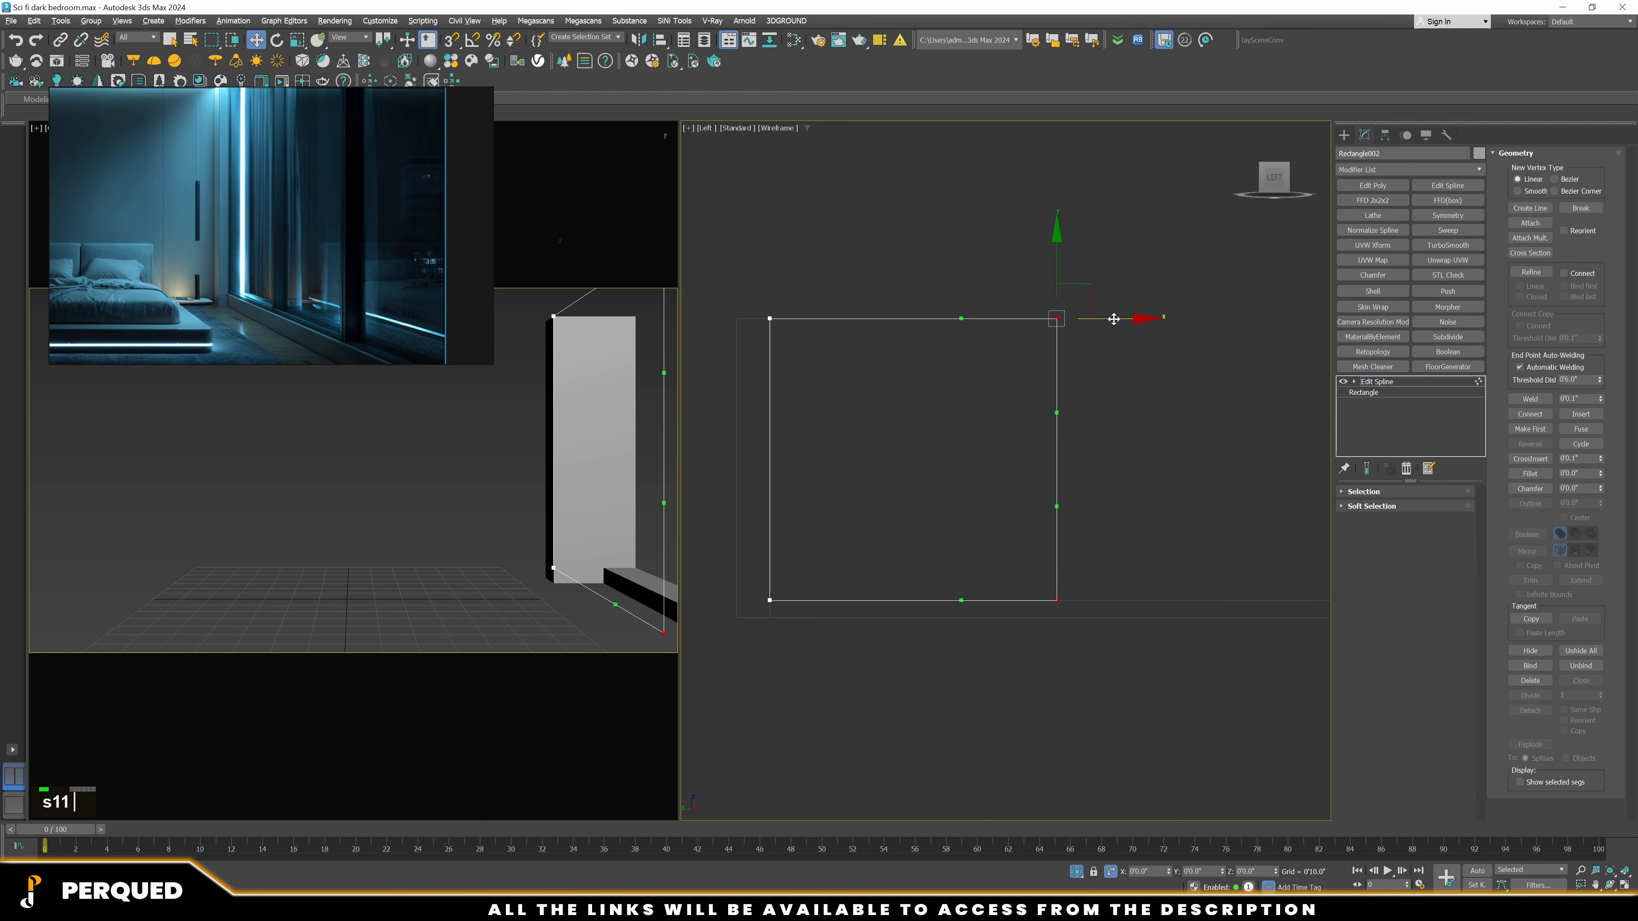
drag(1114, 318, 979, 322)
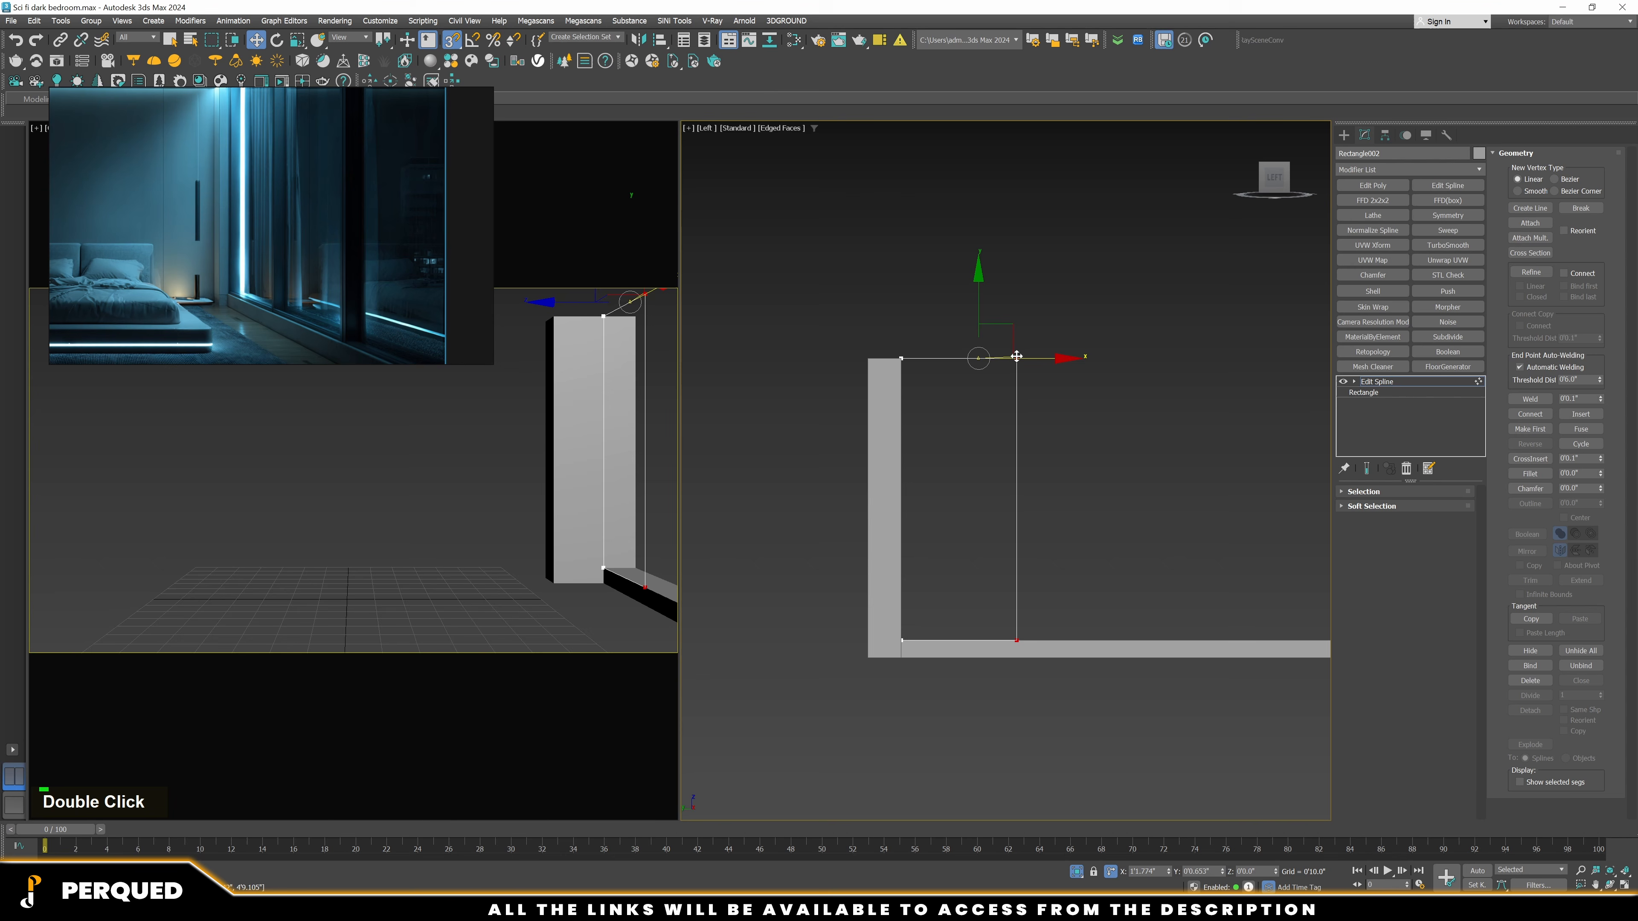
drag(1014, 355, 1003, 350)
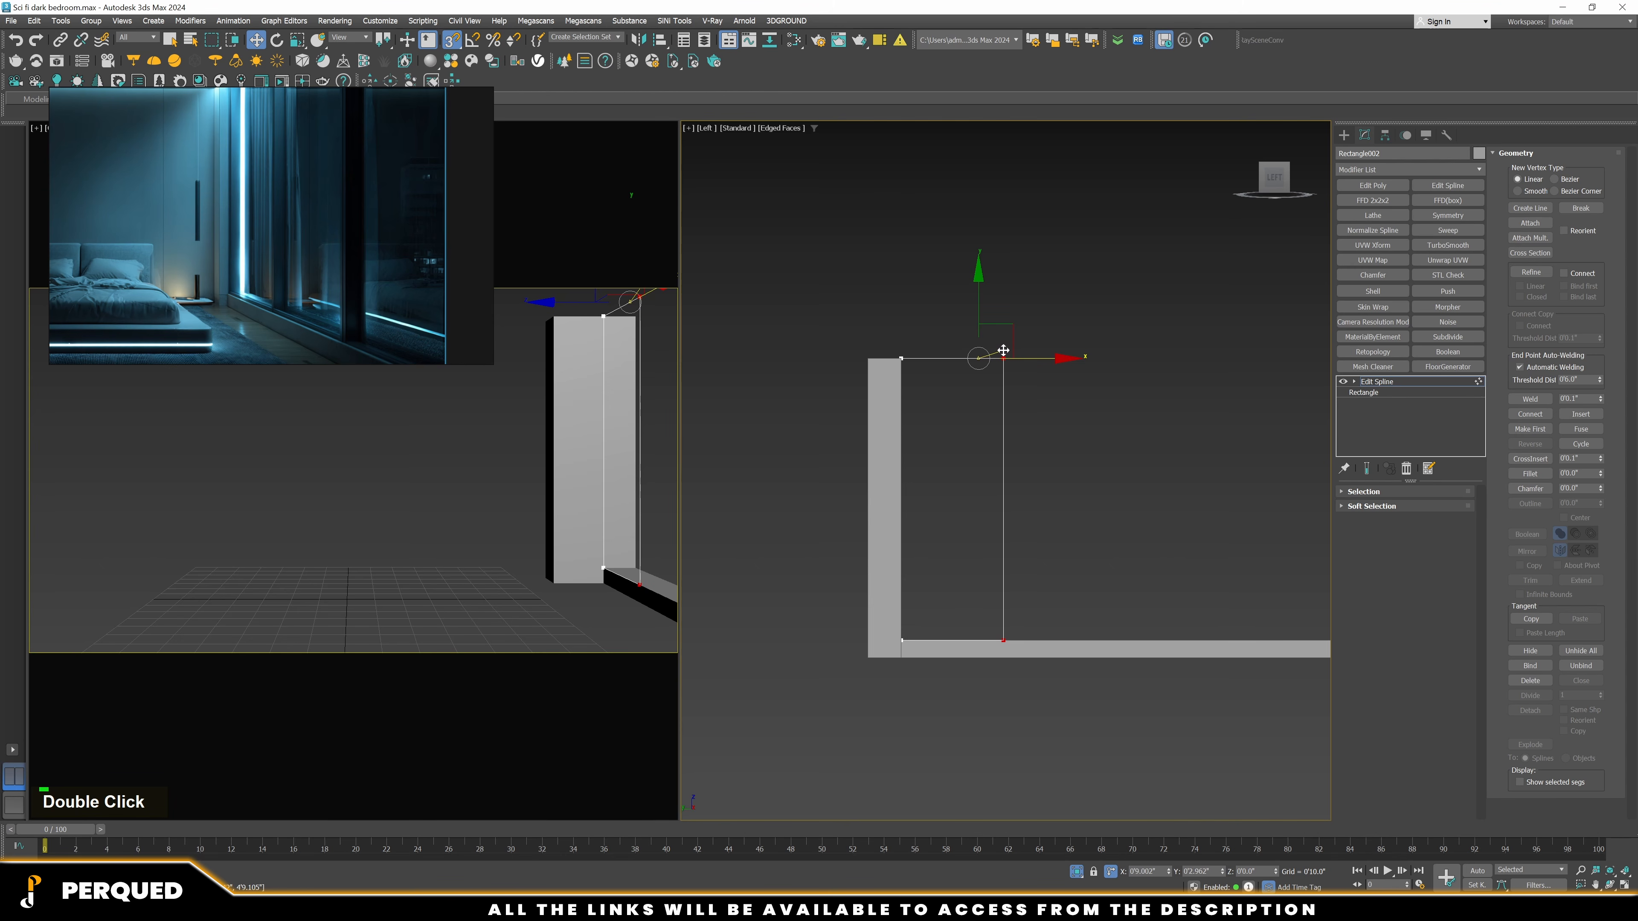
click(1060, 502)
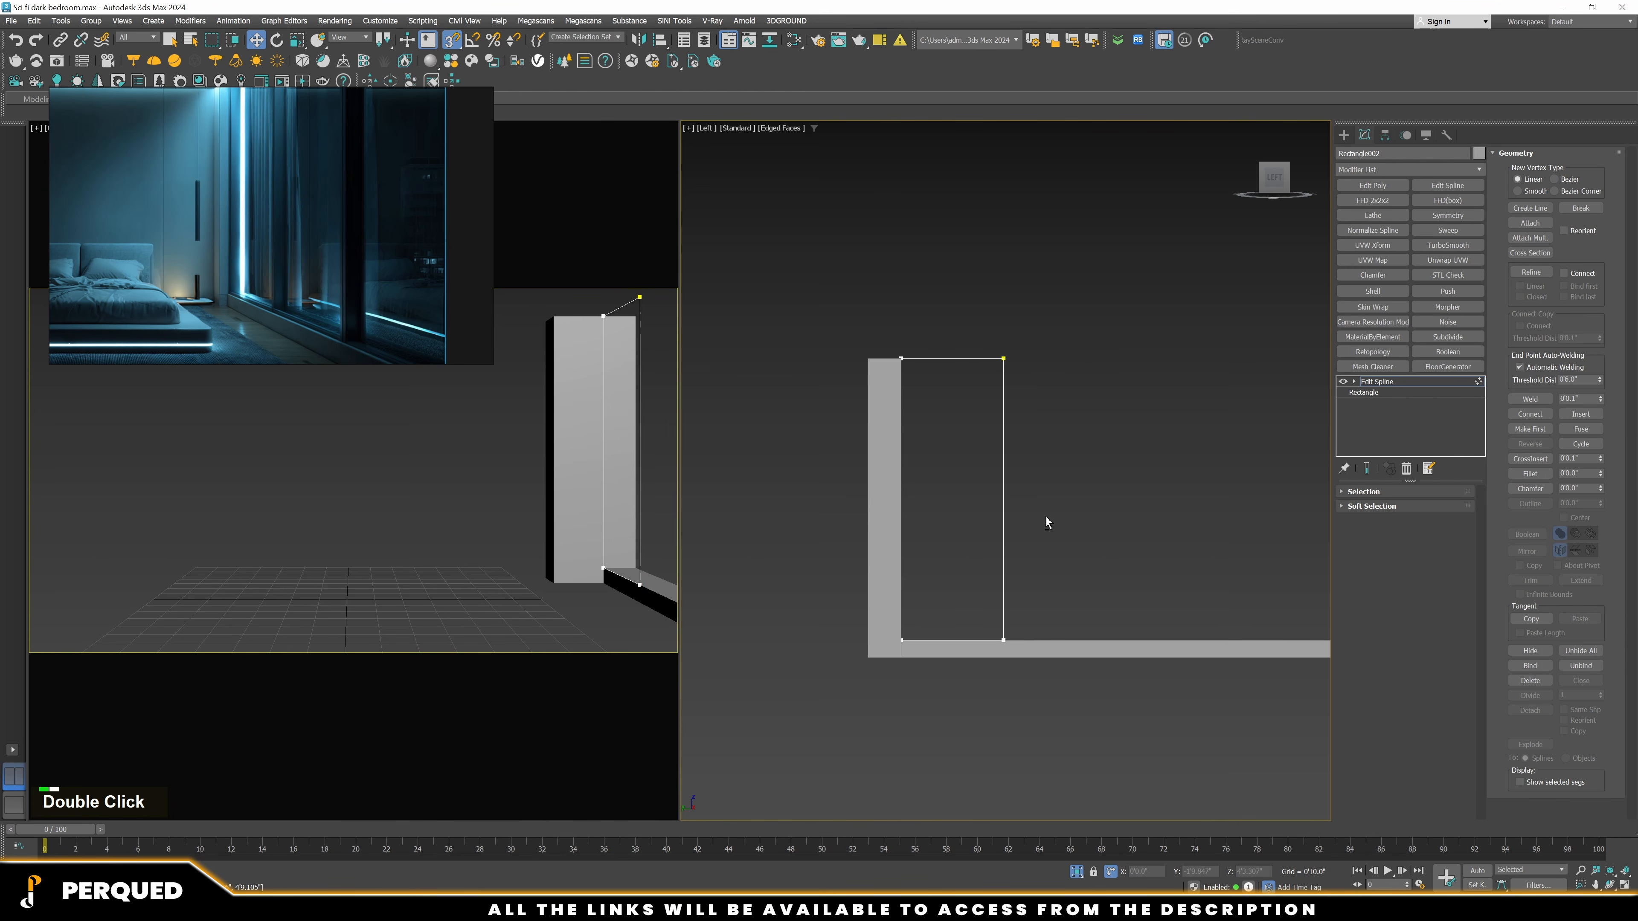
Outline the narrow rectangle's spline inward to form a thin window frame profile and leave spline editing
alt+middle_drag(1046, 519, 1234, 411)
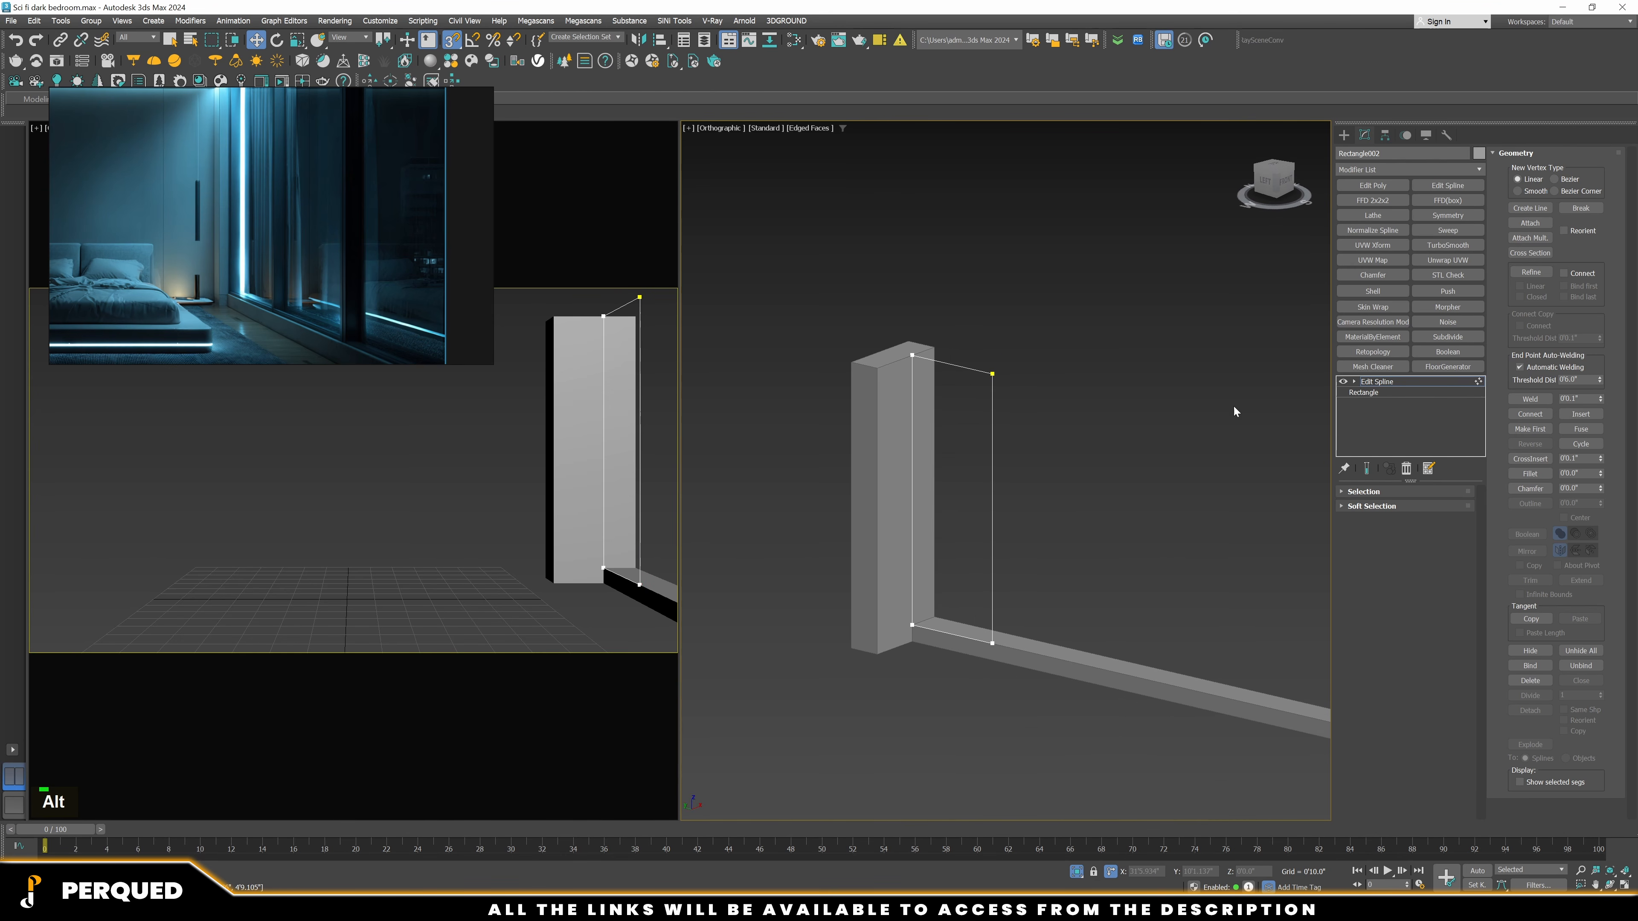
click(1374, 382)
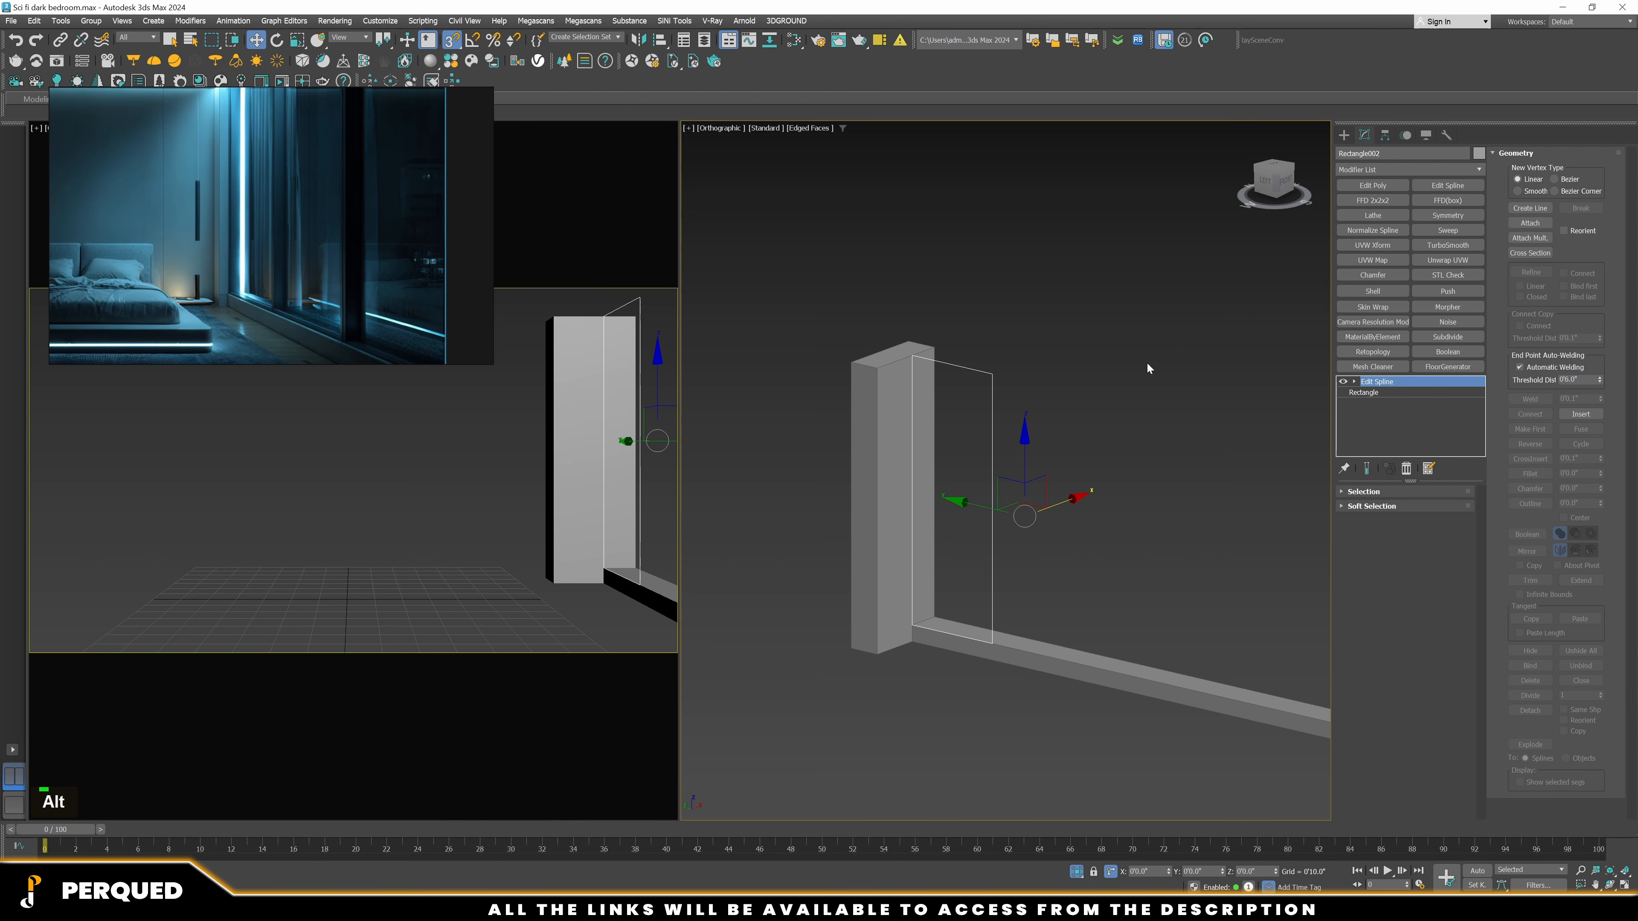
key(3)
click(992, 452)
drag(1582, 504, 1488, 508)
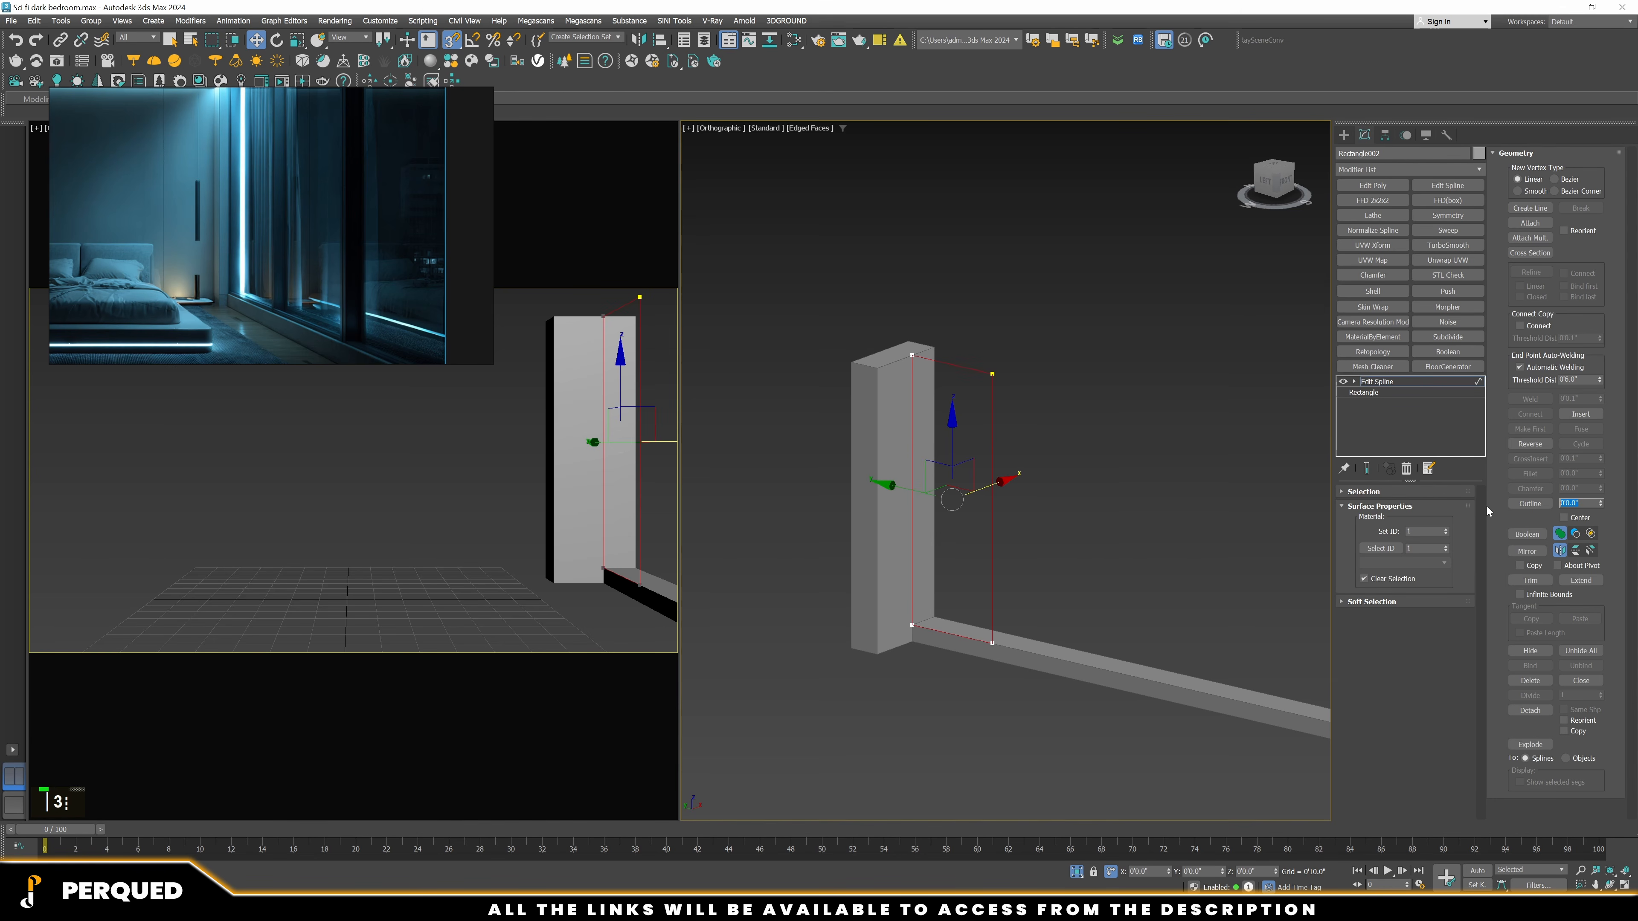
key(shift+Return)
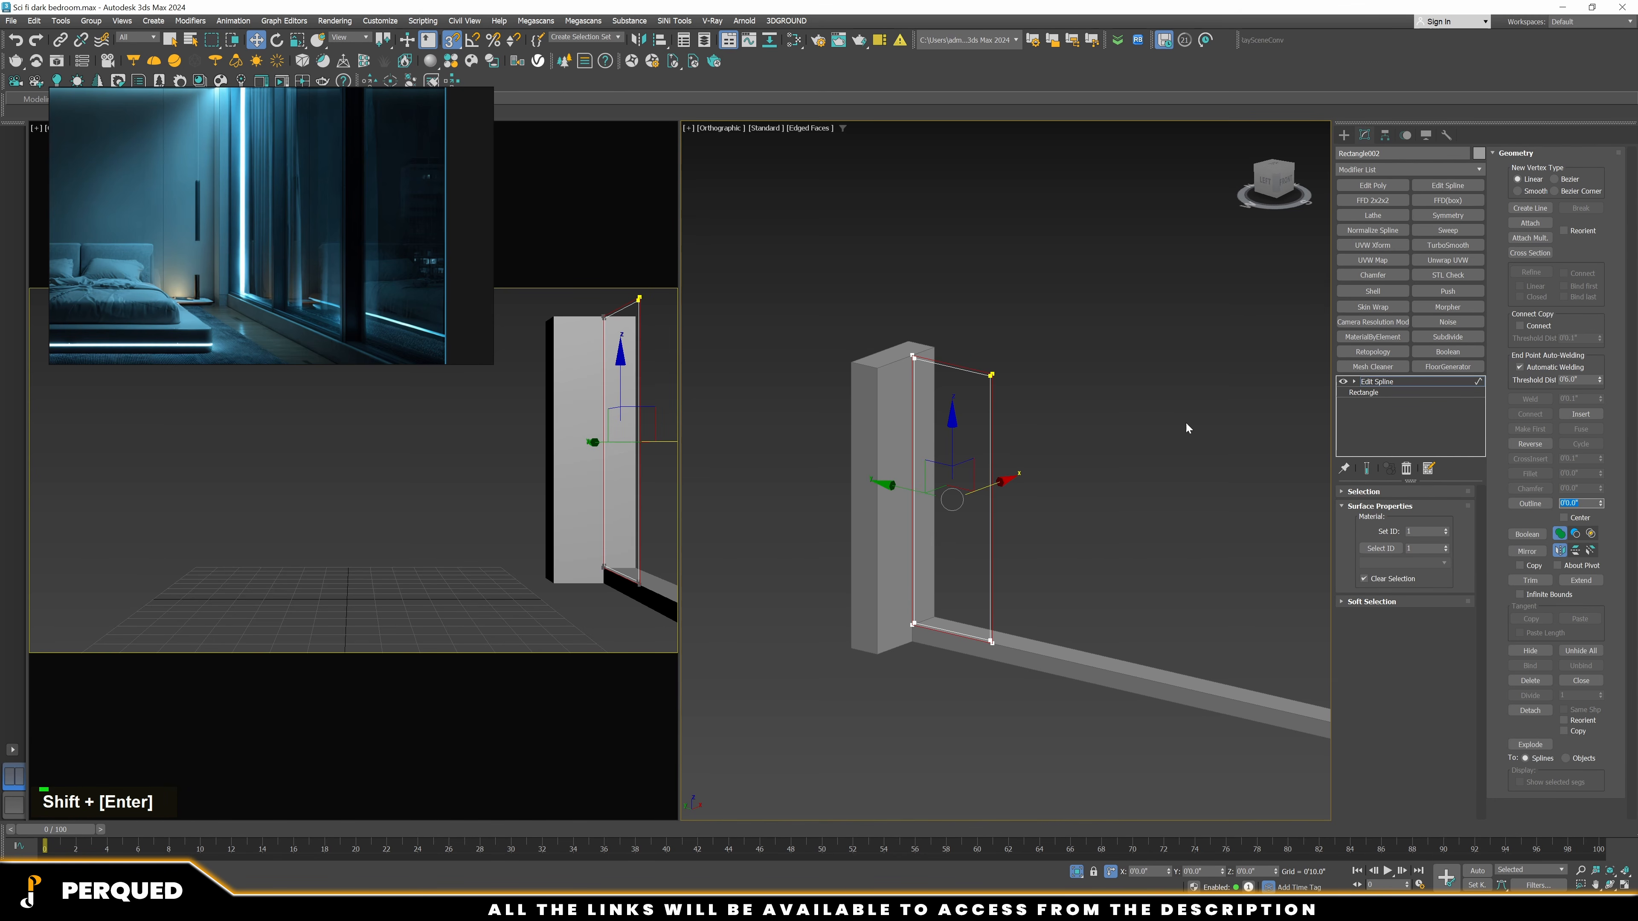
scroll(1057, 639, up, 6)
scroll(1056, 640, down, 1)
scroll(1060, 637, up, 1)
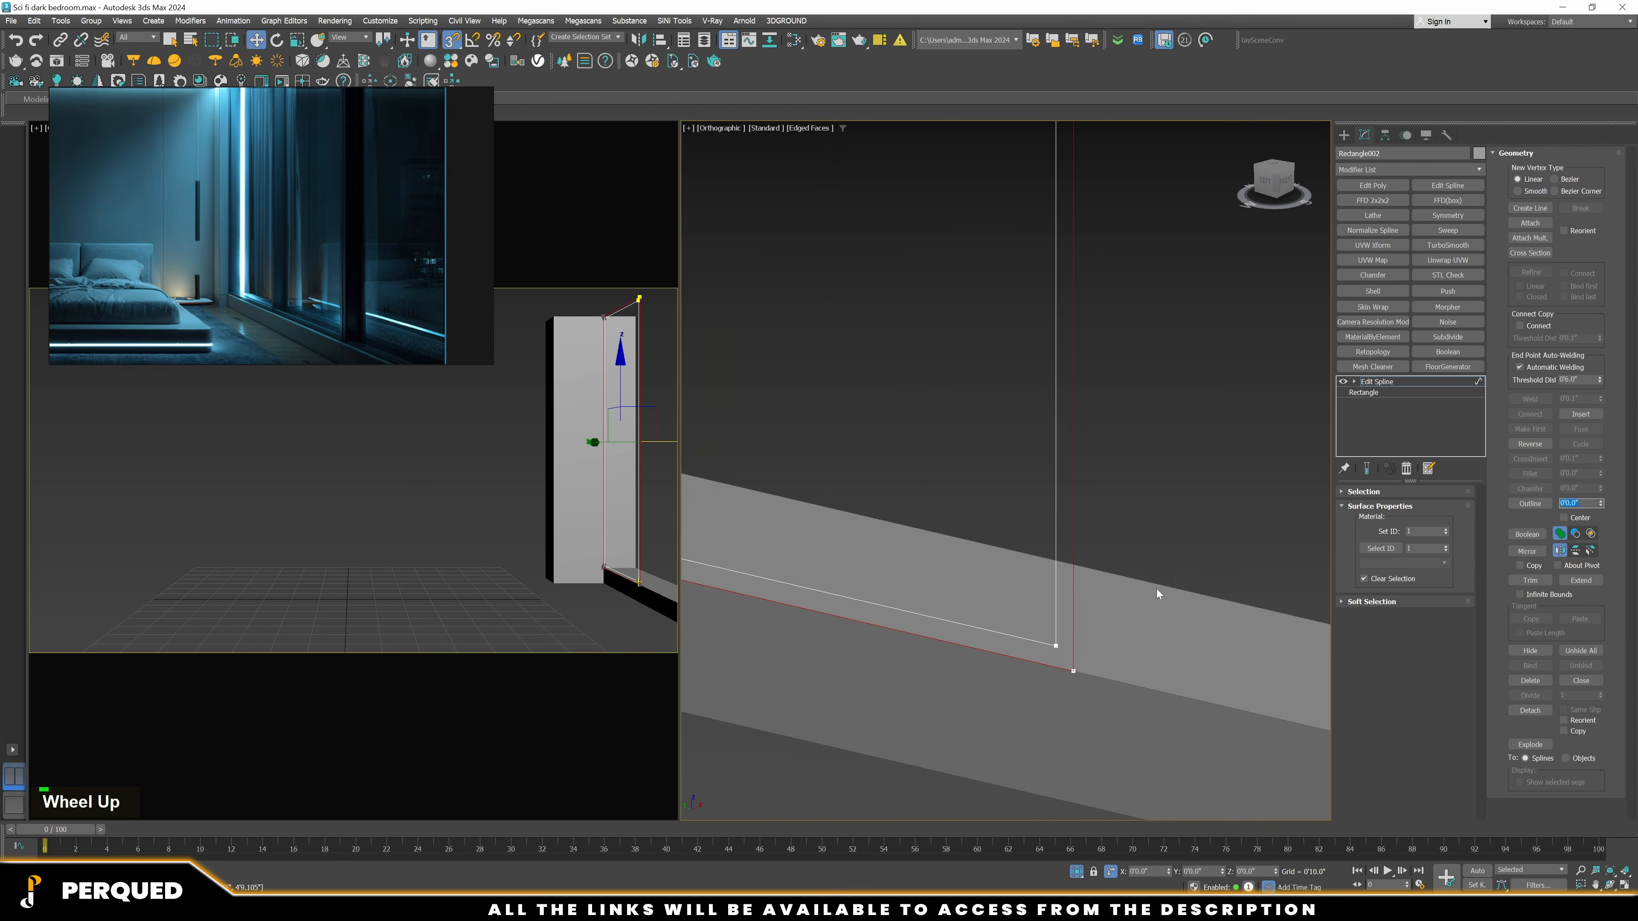
click(1380, 381)
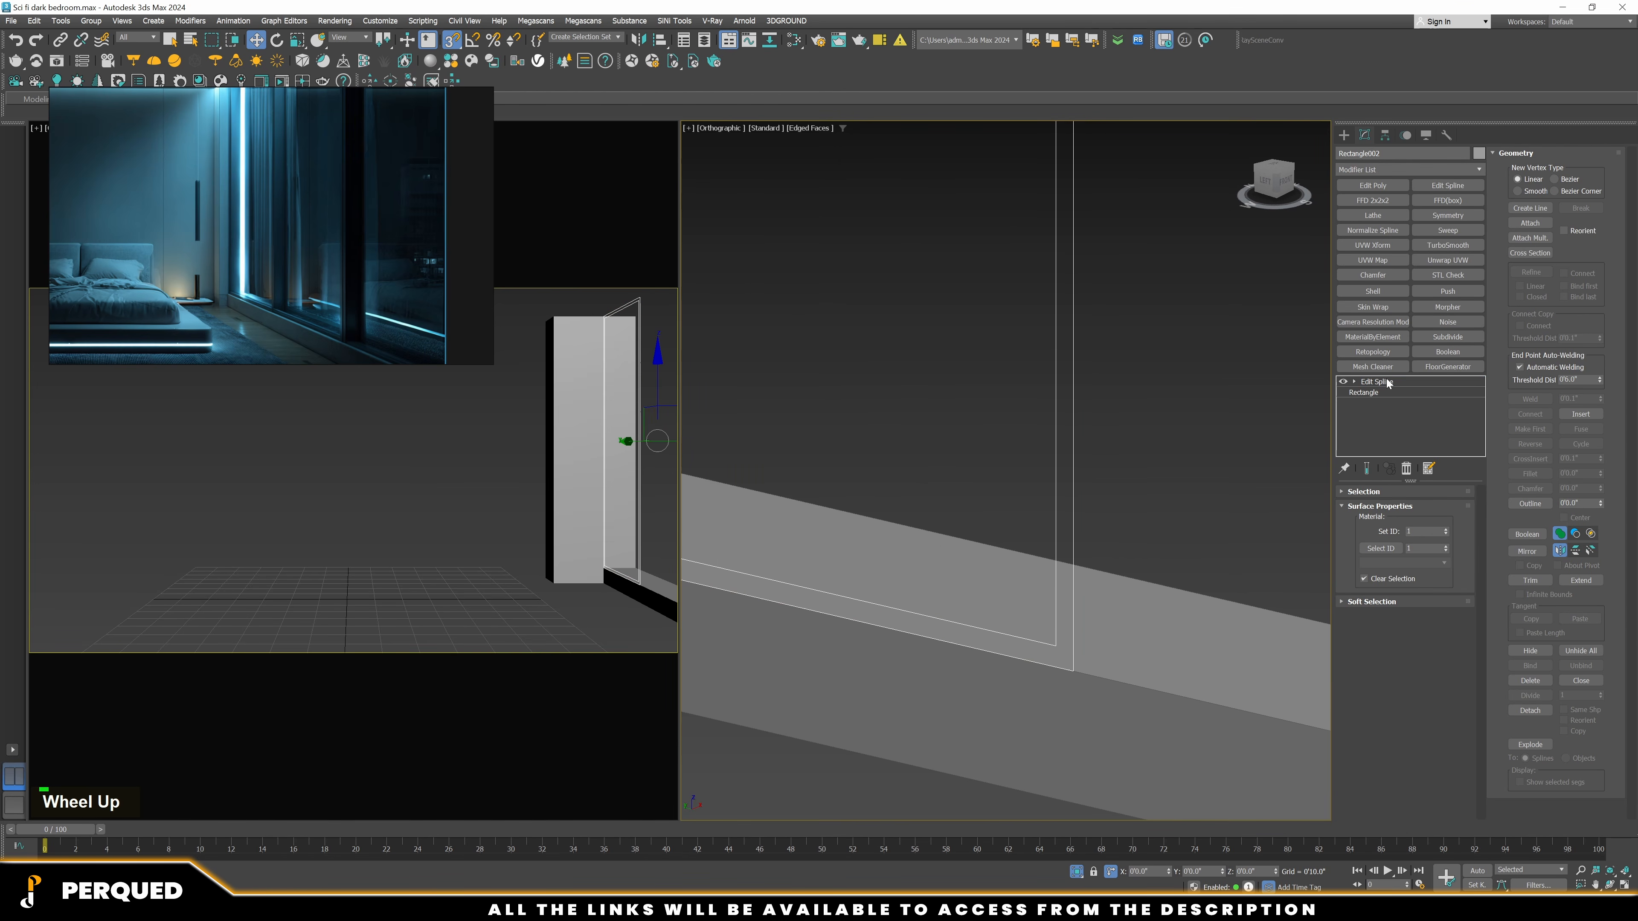
Give the window frame profile depth with a Shell modifier set to a 6" inner amount
click(1373, 291)
right_click(1295, 521)
text(")
key(Return)
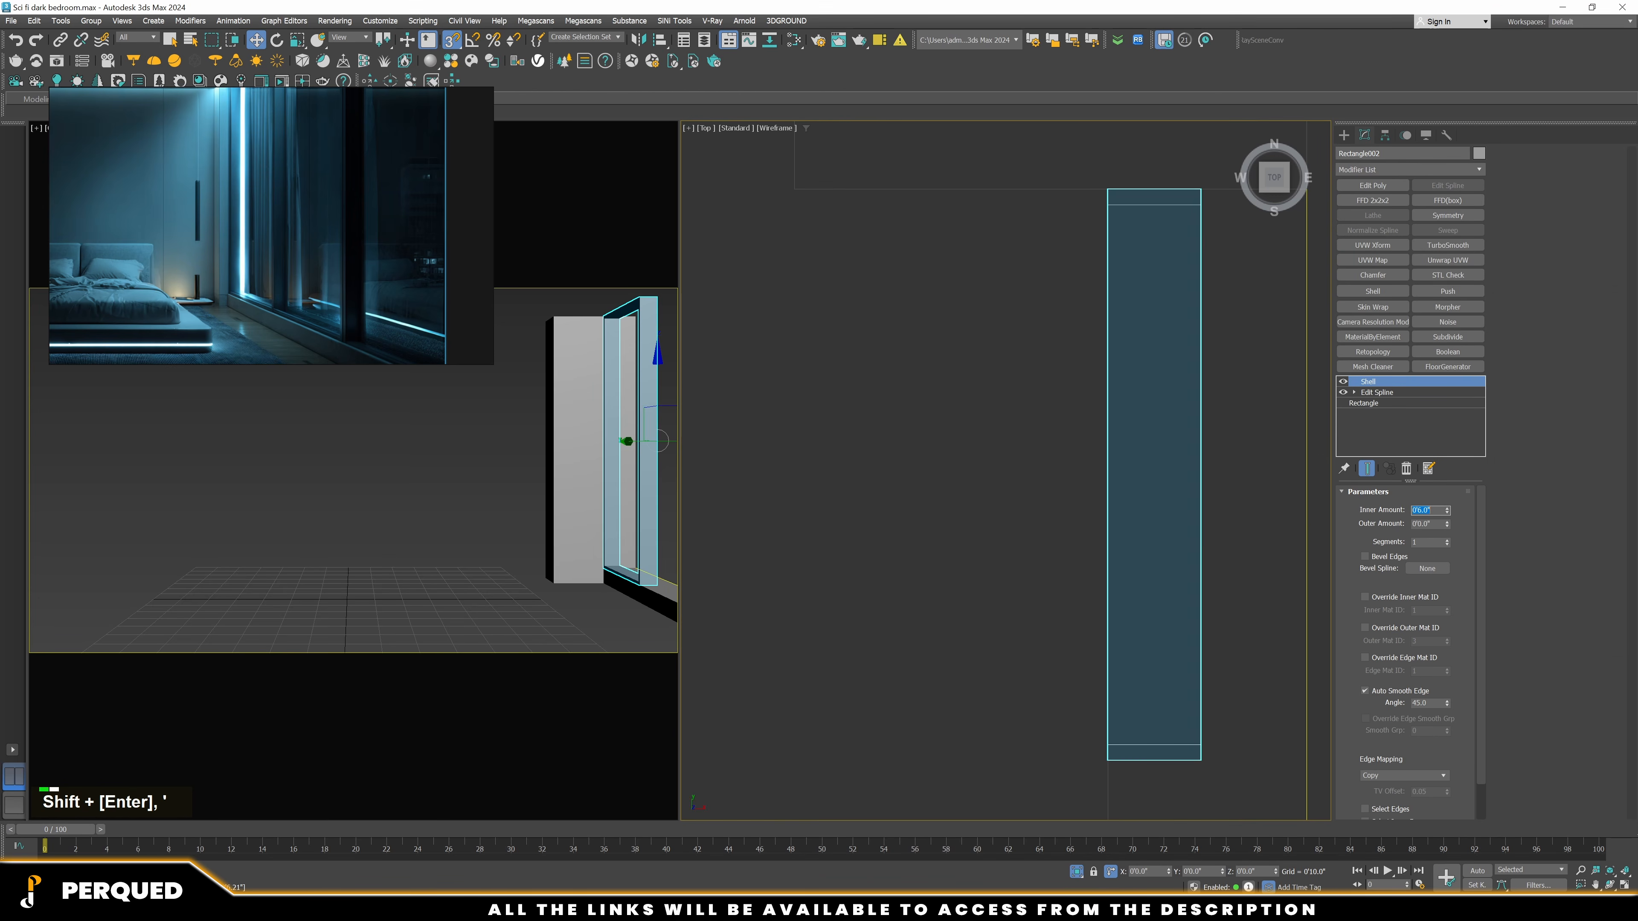
click(959, 502)
Copy the window frame forward along the sill and move the copy up to the first frame's end
scroll(1100, 420, down, 3)
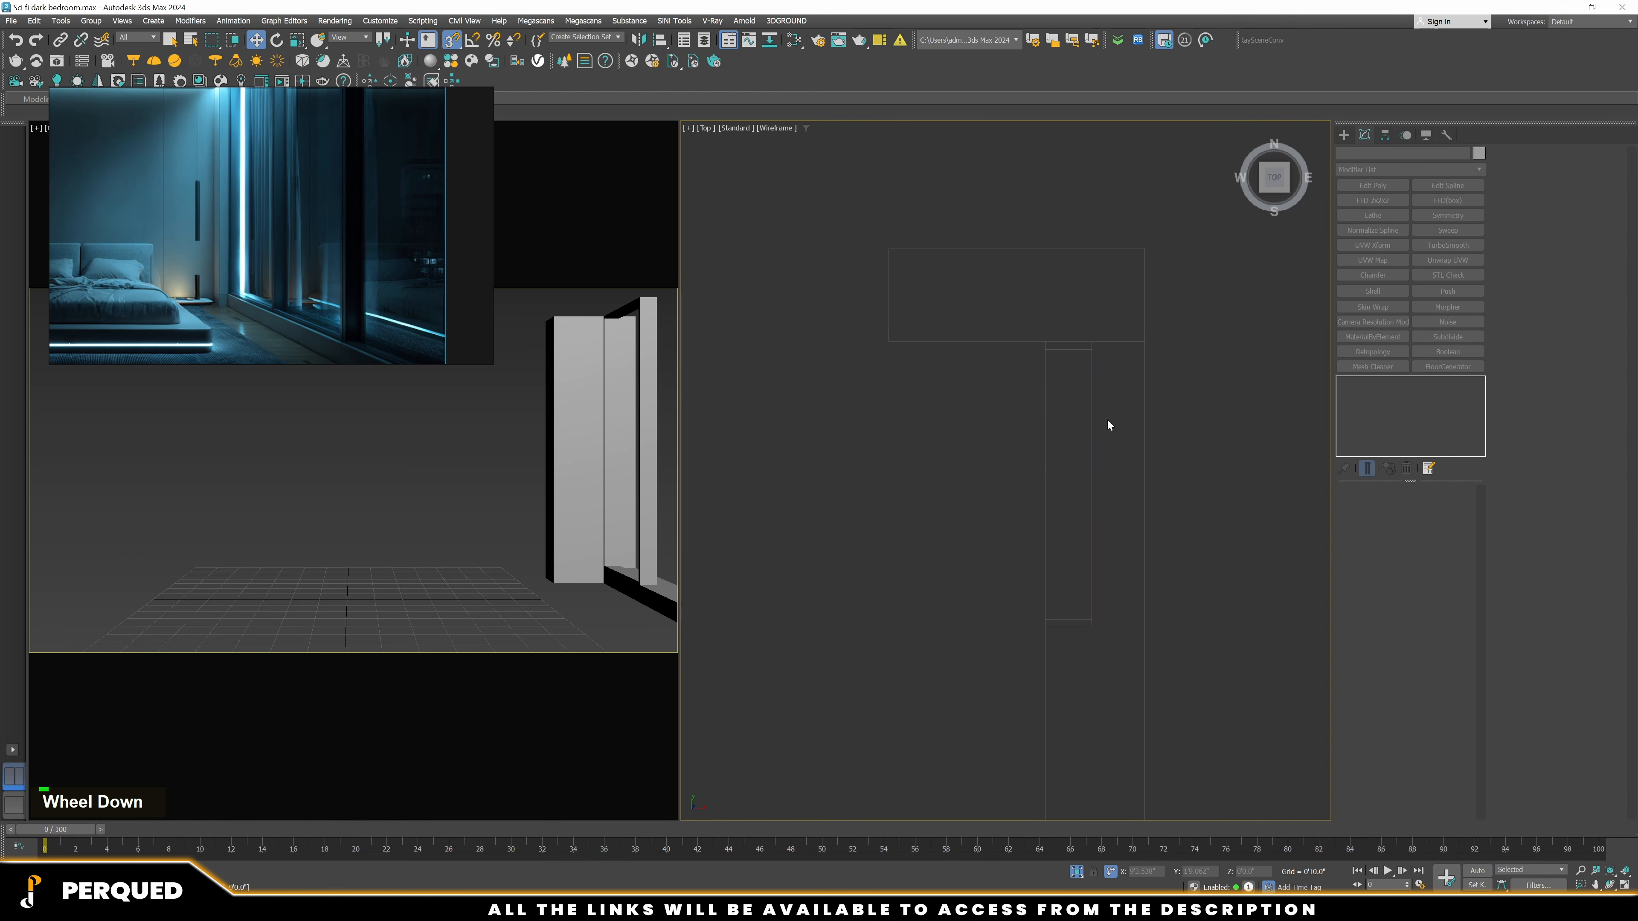
click(1069, 446)
scroll(1020, 502, down, 5)
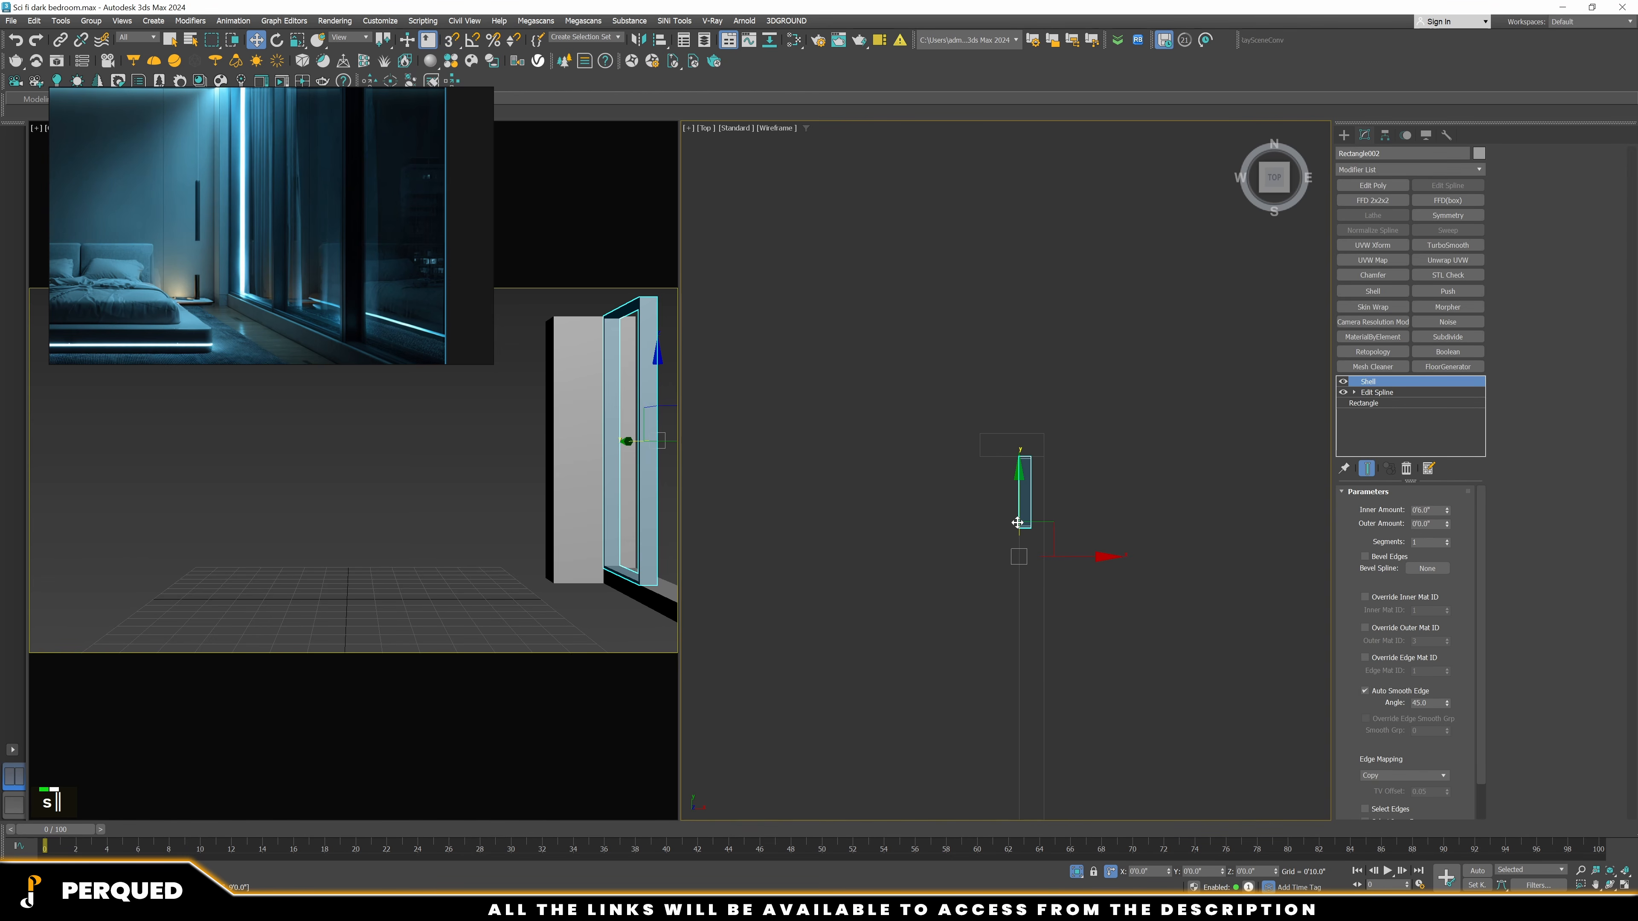
shift+drag(1016, 522, 990, 588)
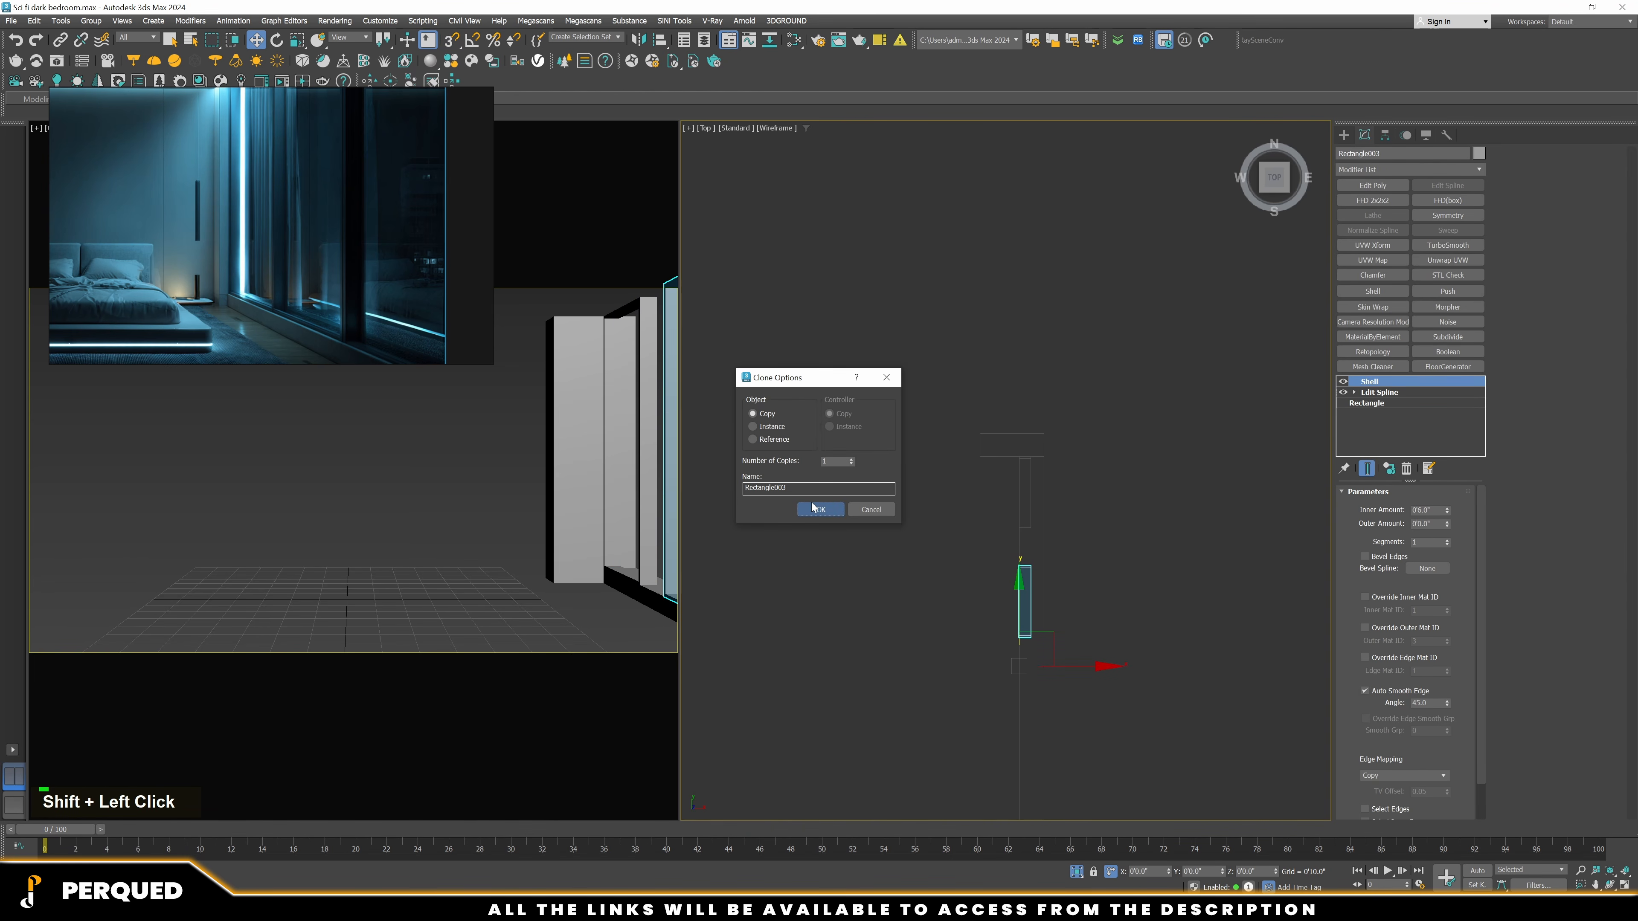
click(814, 509)
scroll(1045, 587, up, 5)
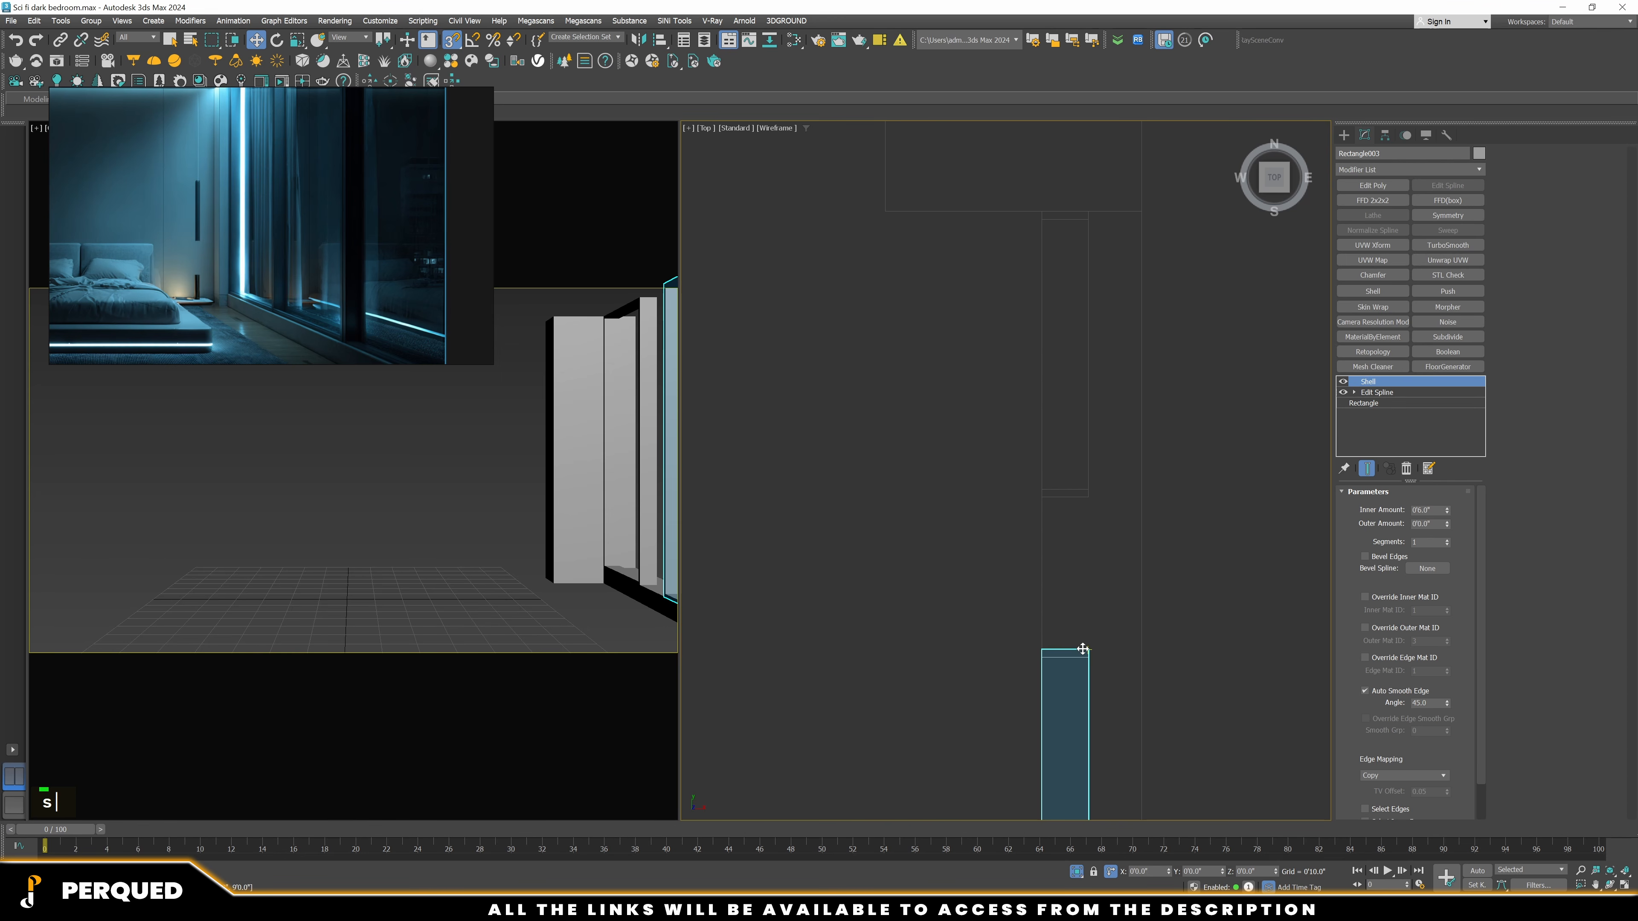
drag(1082, 649, 1112, 501)
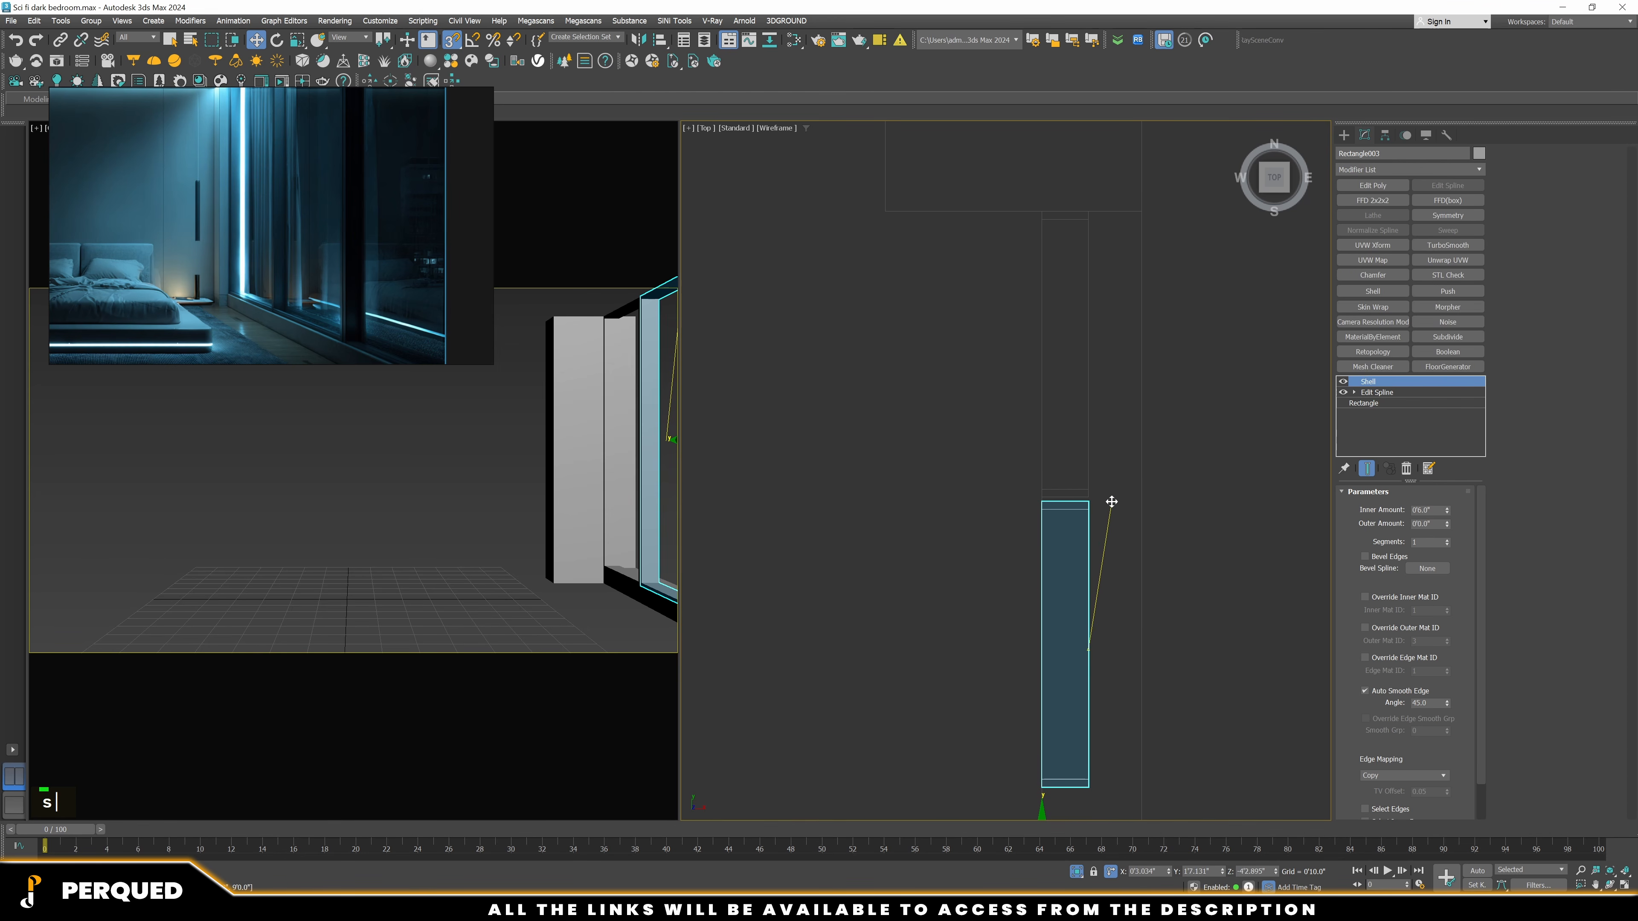
click(1109, 492)
Copy the two side window frames forward along the sill and snap the copies against the originals' end
scroll(1101, 513, up, 4)
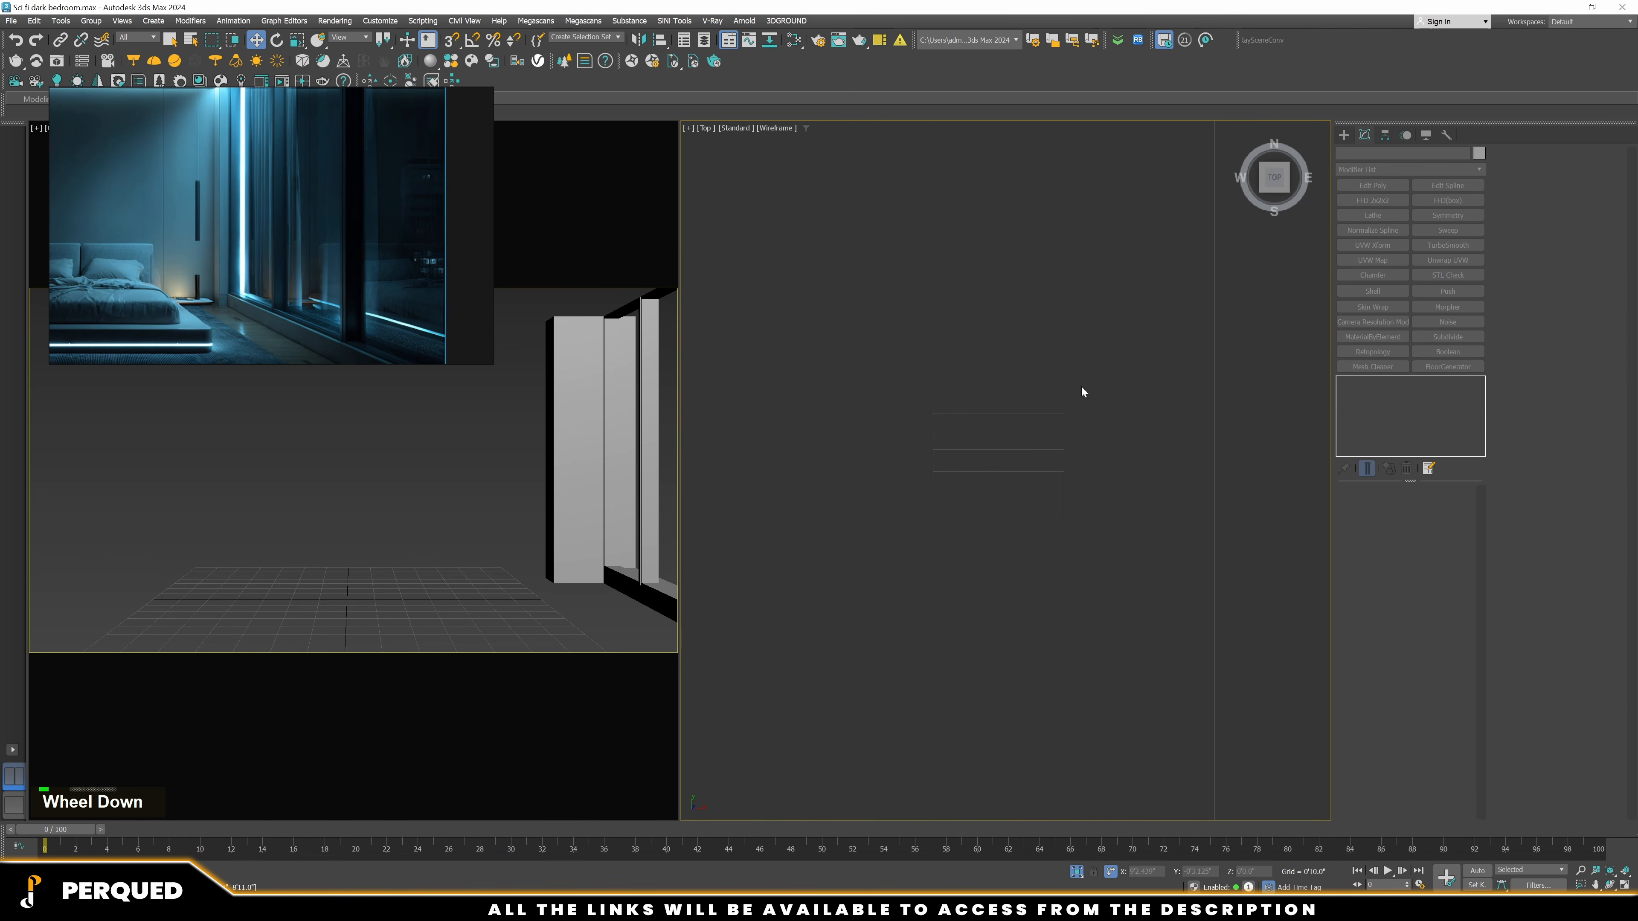
drag(1082, 387, 1019, 471)
scroll(990, 385, down, 8)
shift+drag(989, 345, 1000, 631)
click(814, 508)
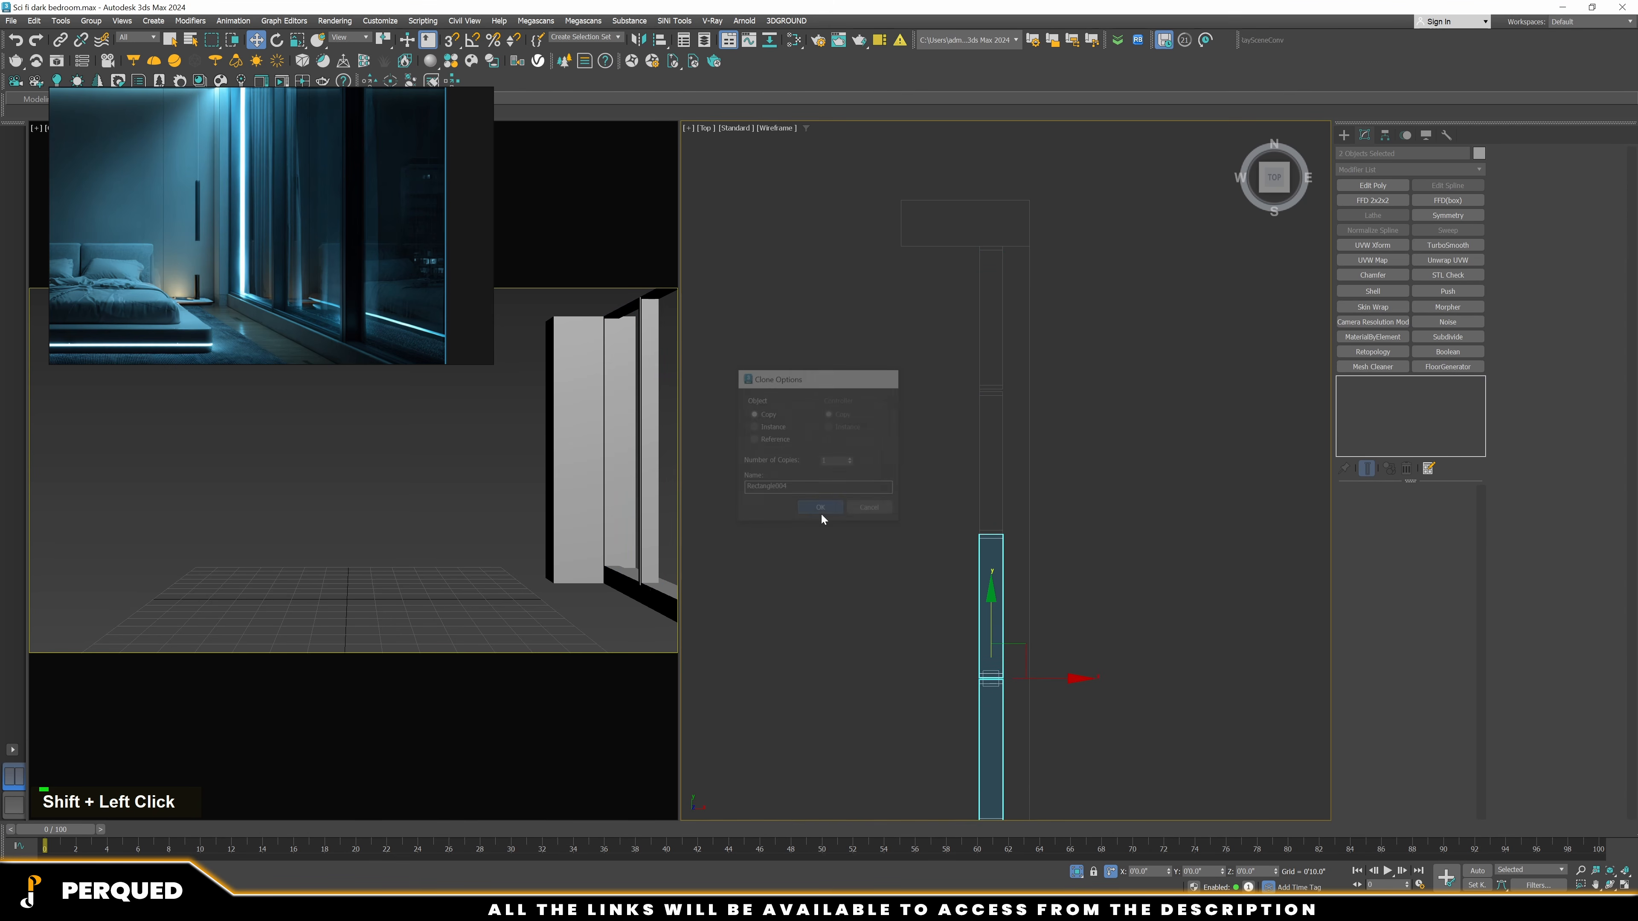
scroll(993, 545, up, 5)
key(s)
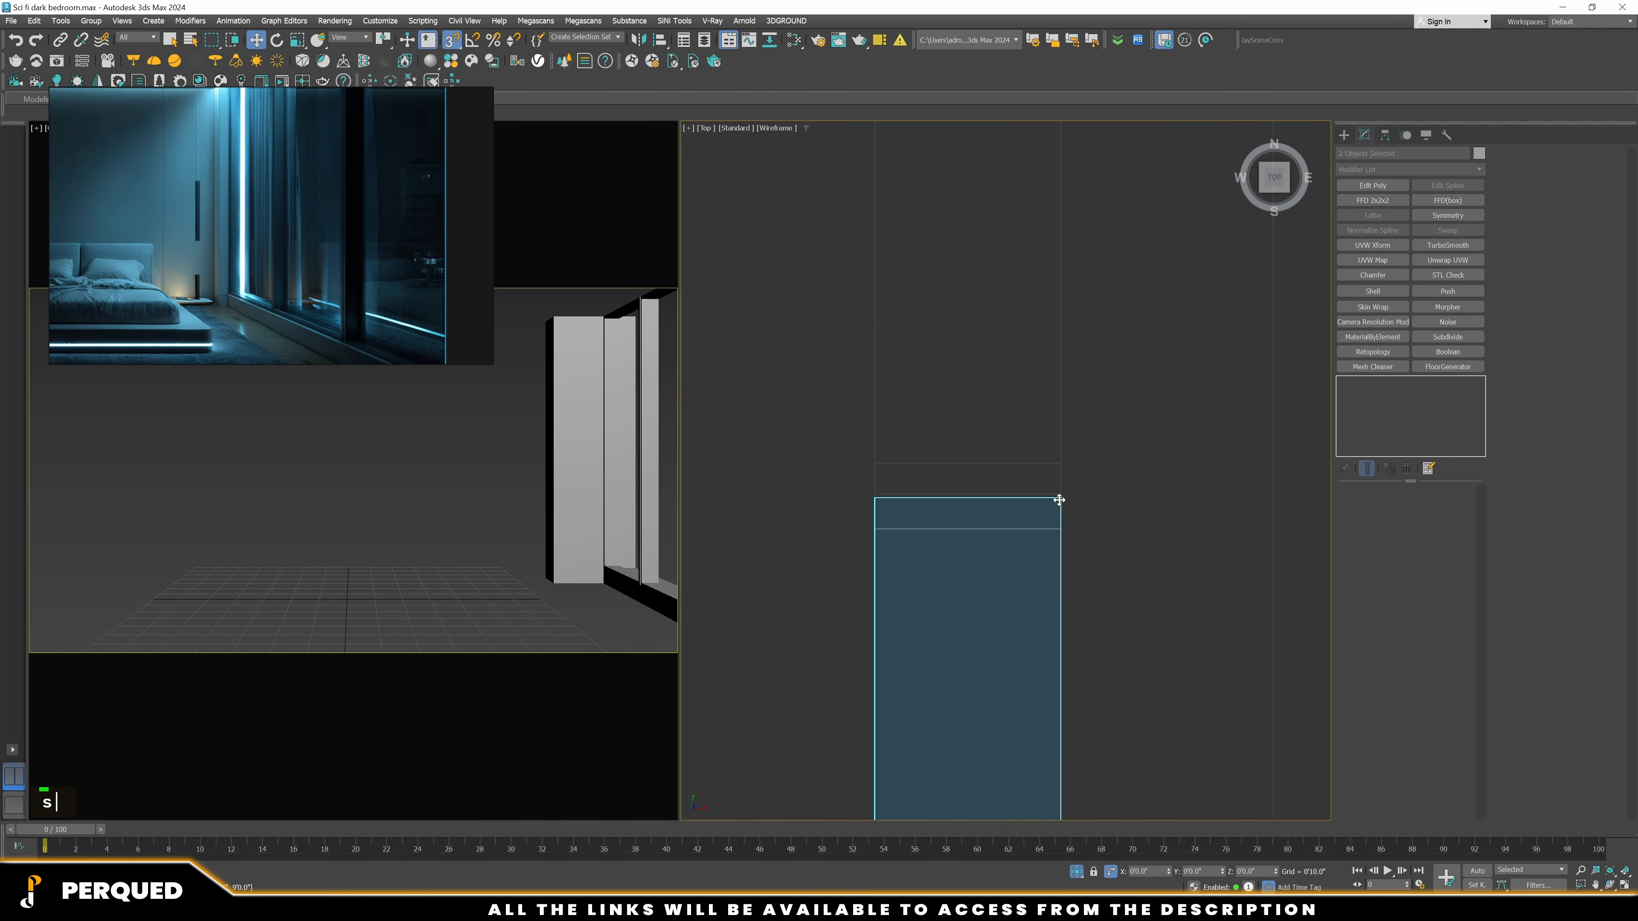
mouse_move(1059, 500)
mouse_down()
mouse_move(1071, 552)
mouse_move(1087, 501)
mouse_up()
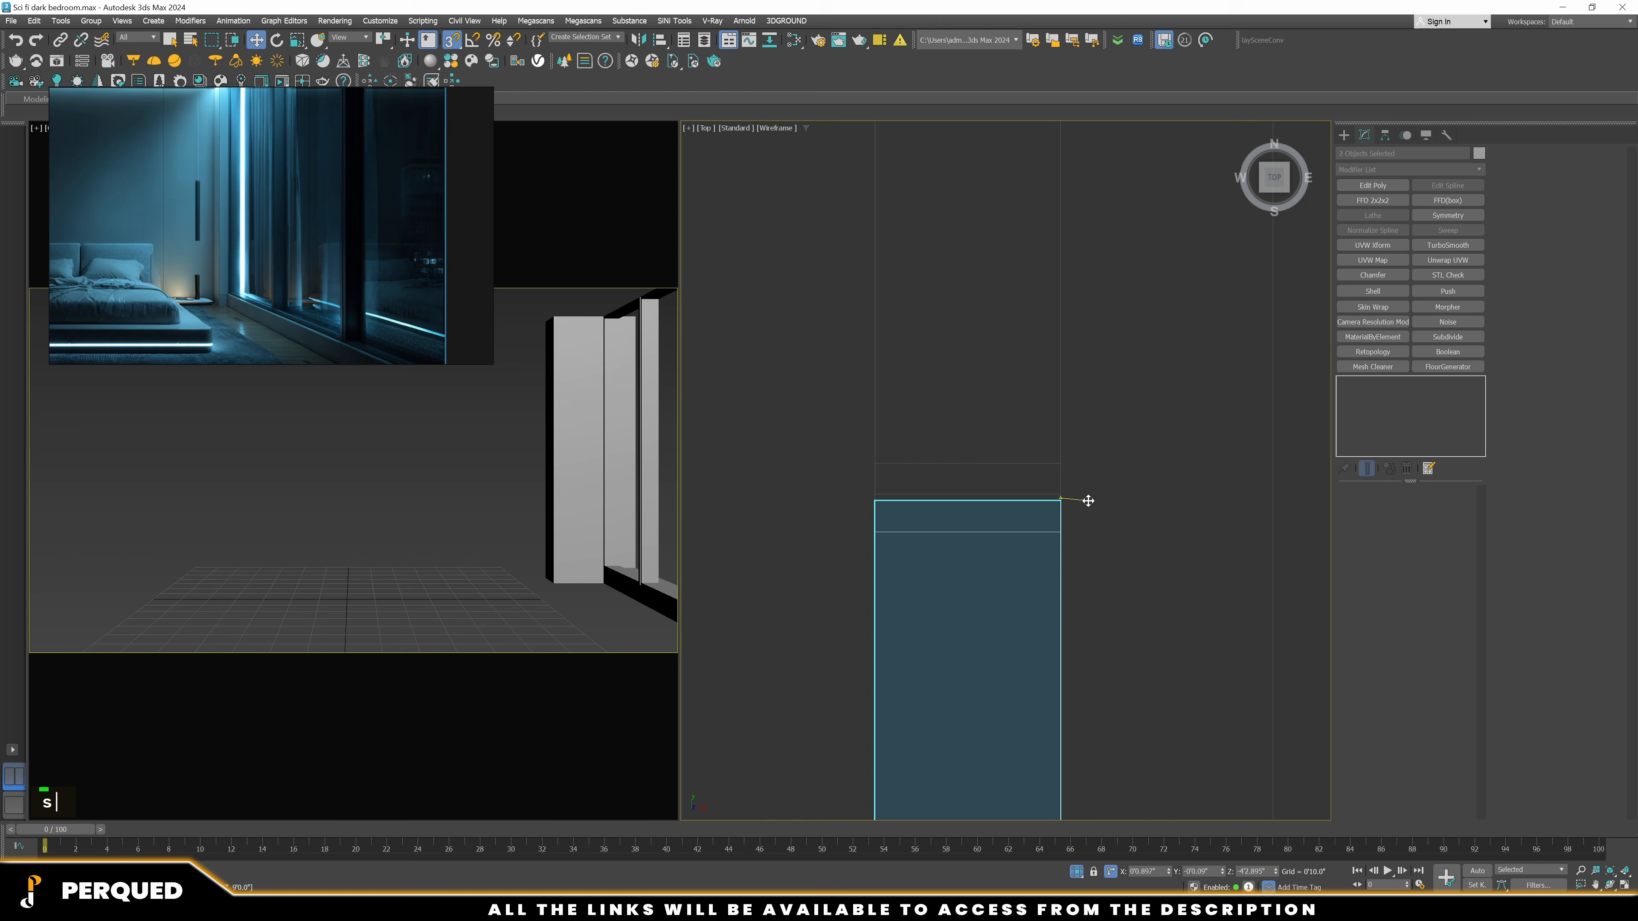
click(1116, 518)
Switch to a shaded orbit view and end isolation so the whole bedroom scene is shown
scroll(1020, 509, down, 6)
alt+middle_drag(997, 529, 959, 571)
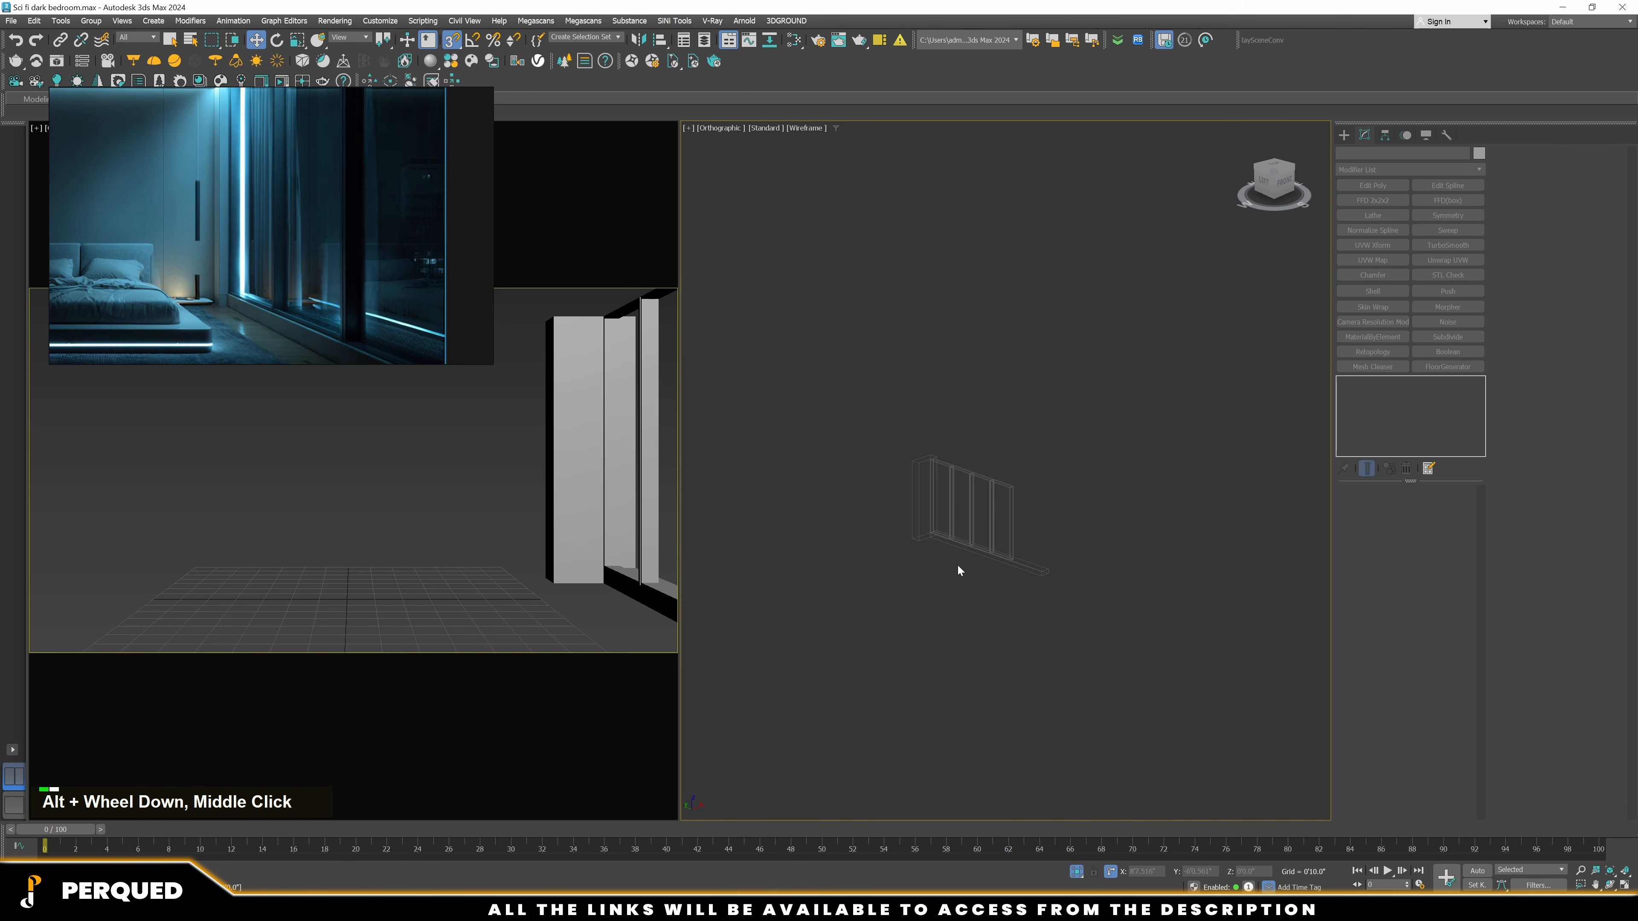
scroll(959, 570, up, 5)
key(F3)
scroll(989, 567, down, 6)
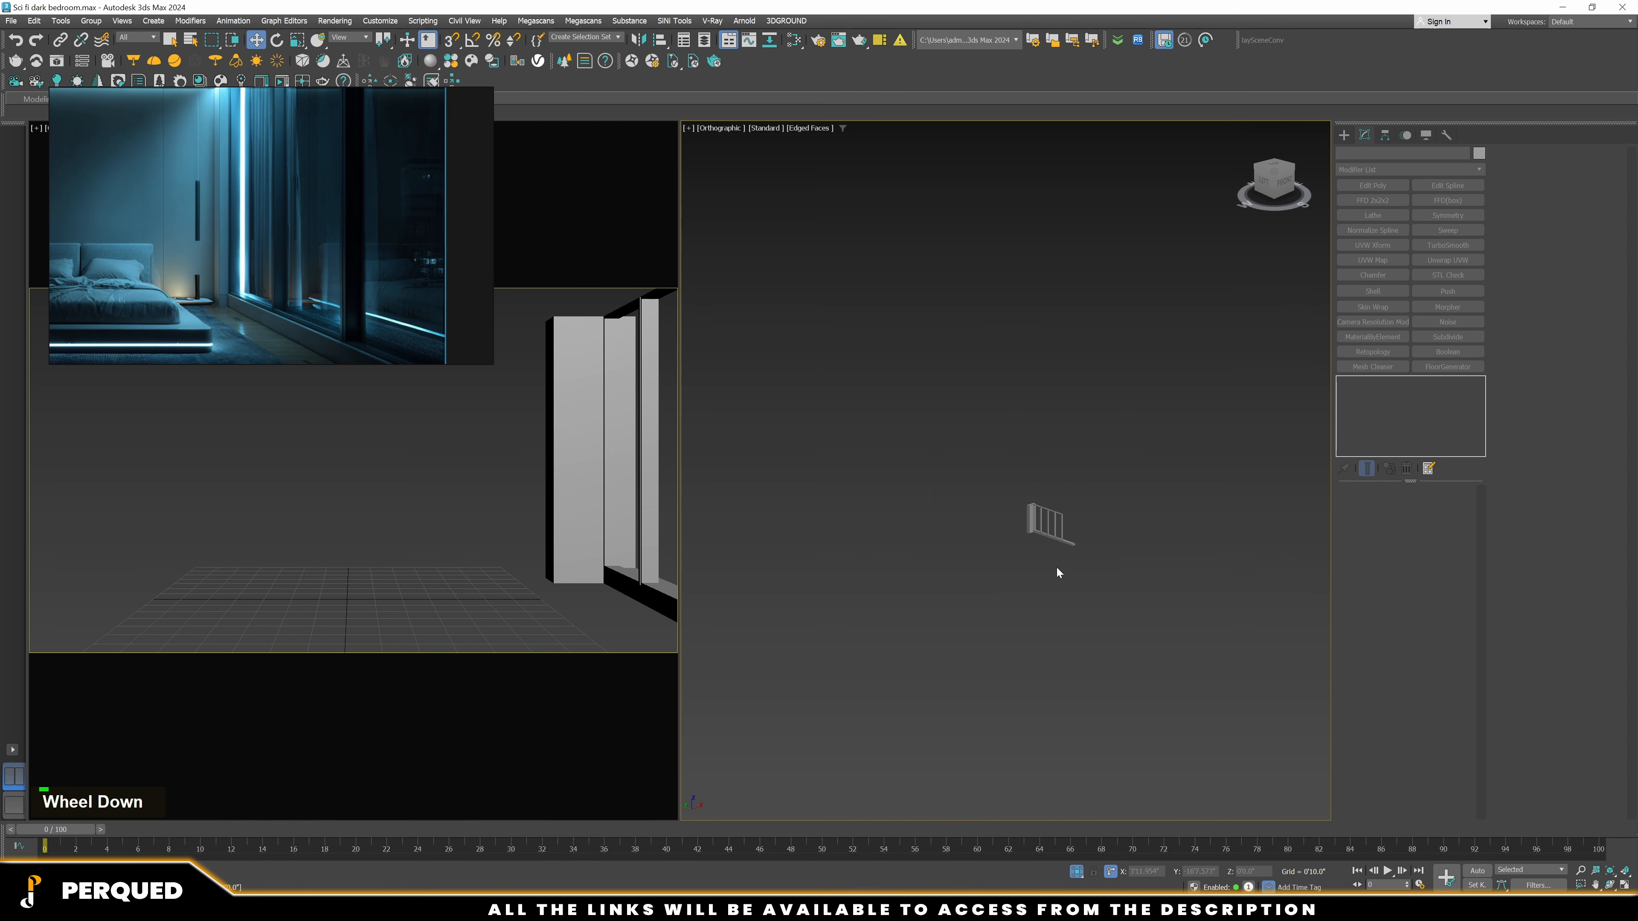
click(1076, 872)
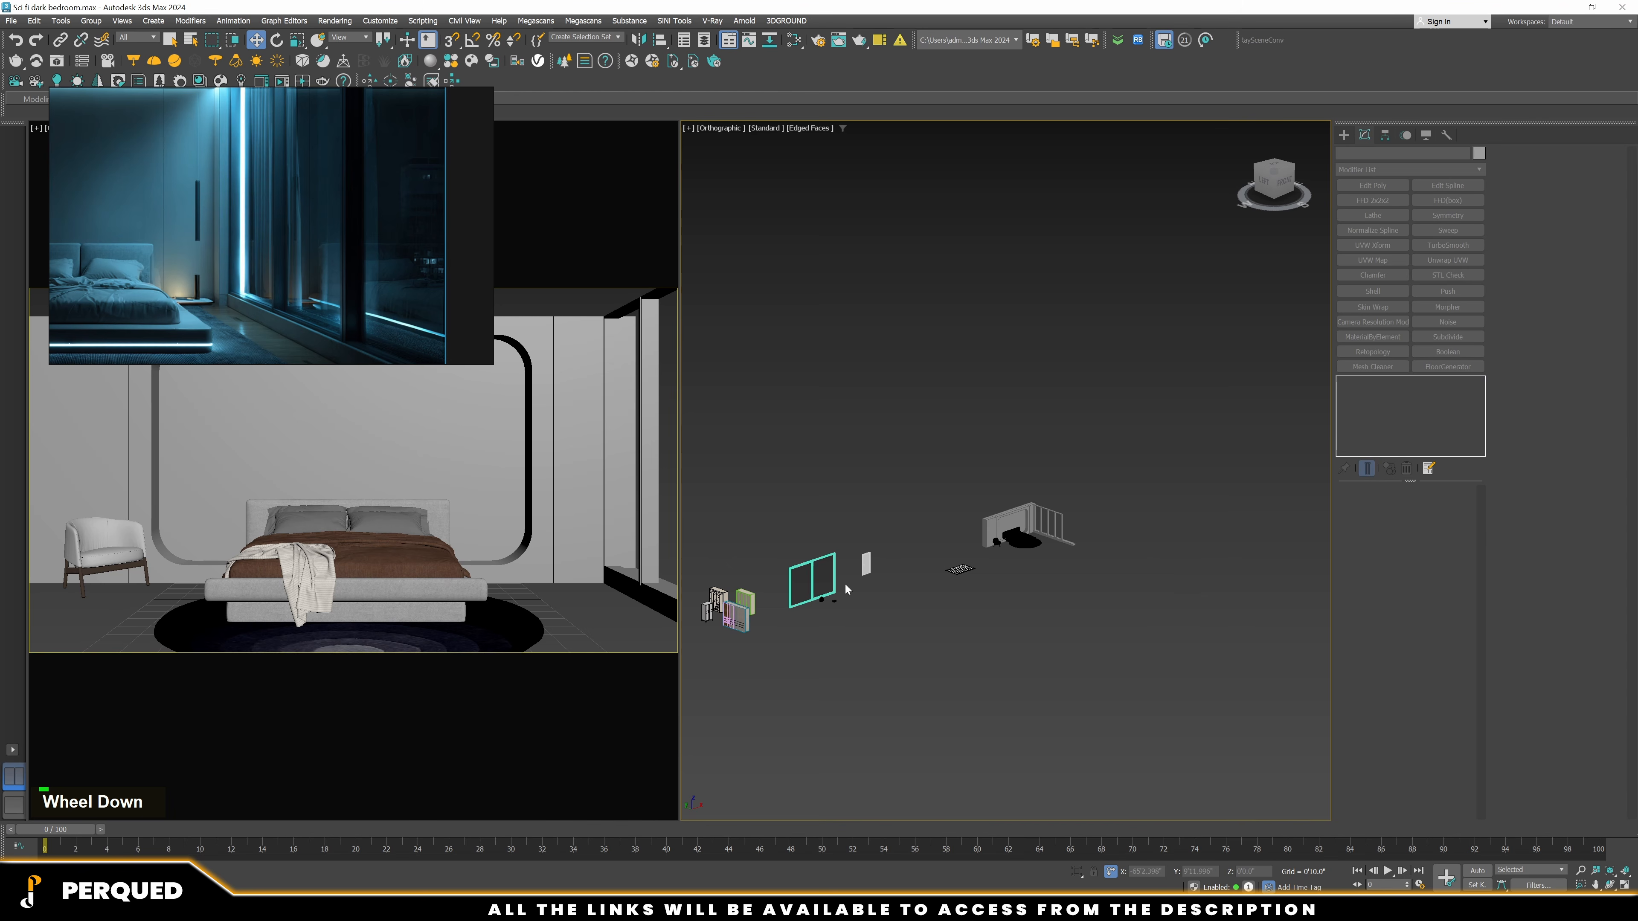
Select the two-pane window group standing outside the room and move it over beside the side wall
scroll(846, 584, up, 4)
click(824, 570)
key(t)
scroll(850, 492, down, 6)
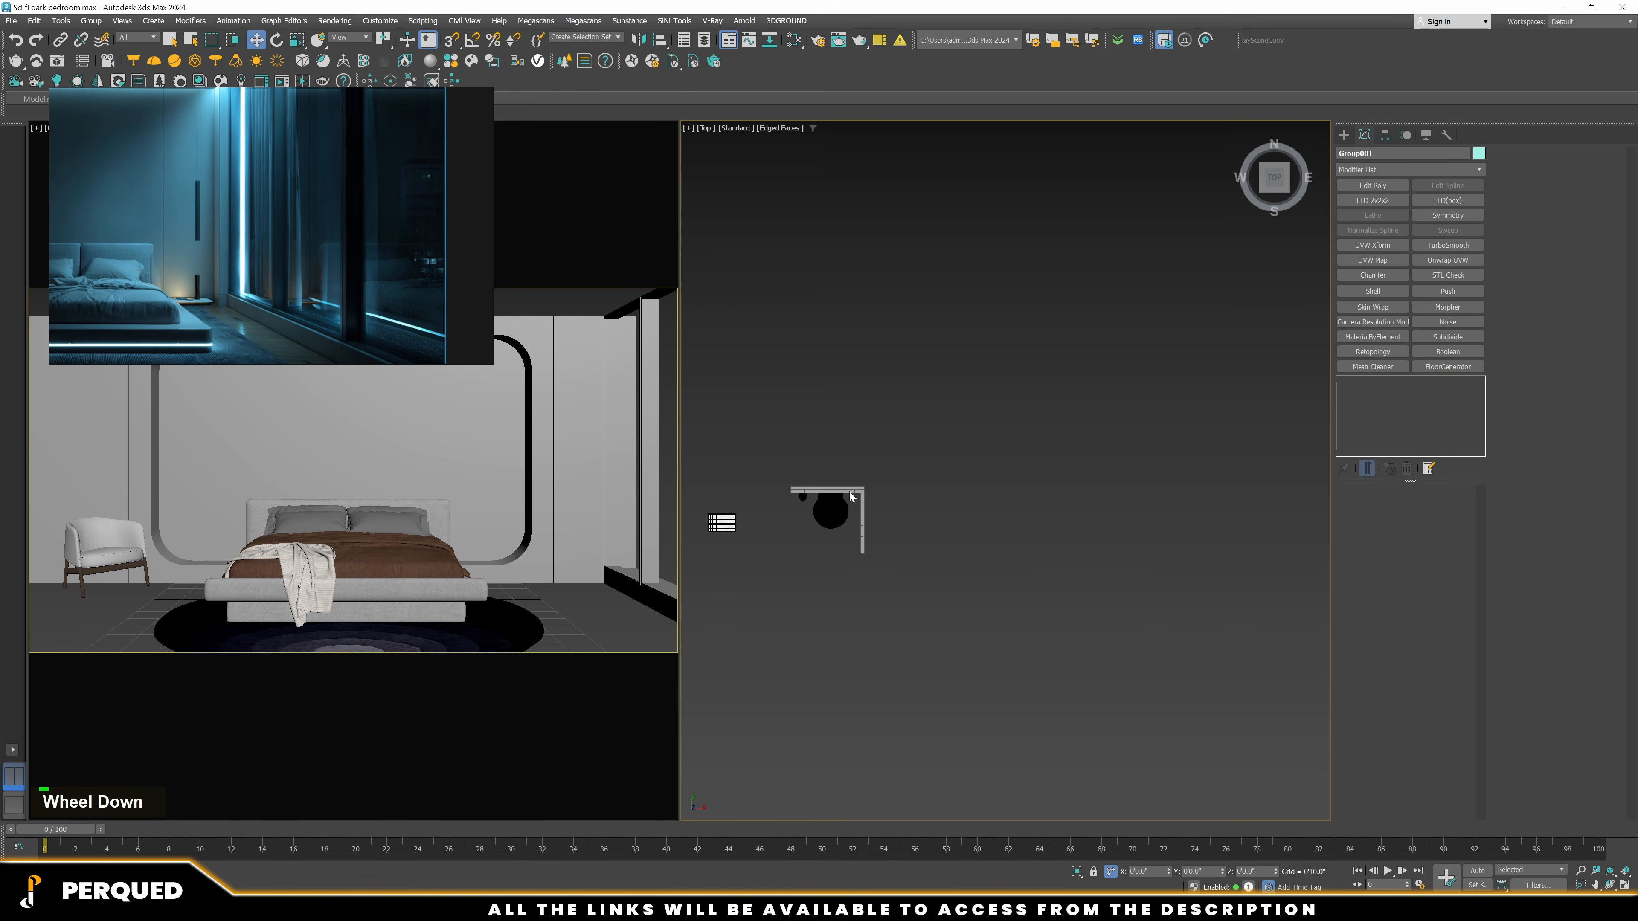
scroll(850, 492, down, 3)
middle_drag(838, 494, 903, 537)
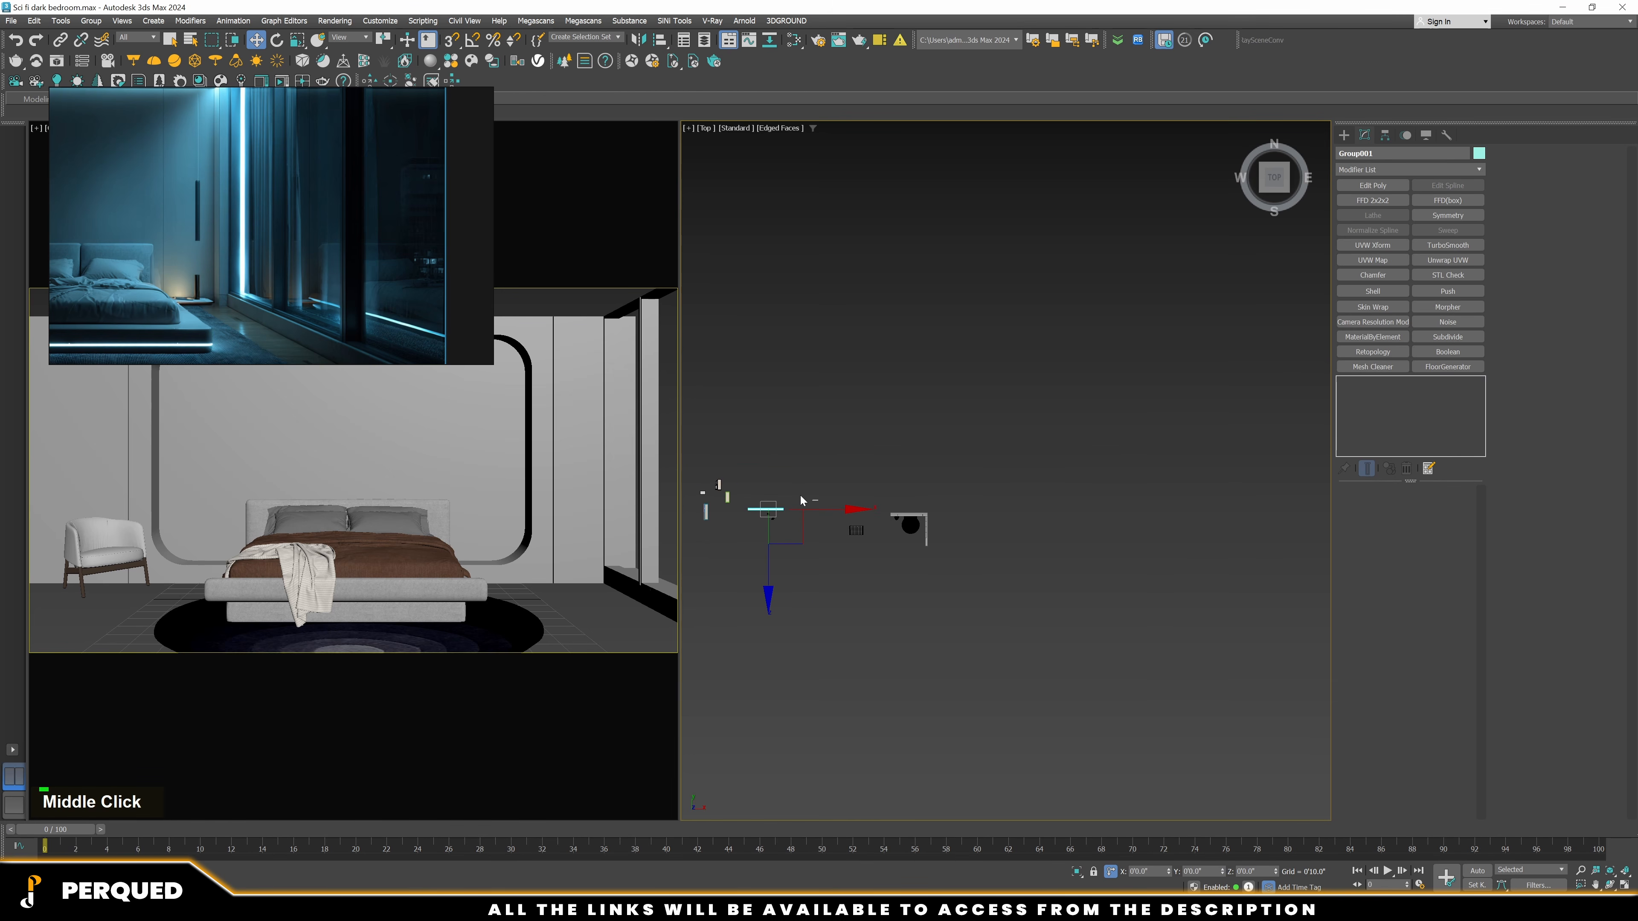
alt+middle_drag(800, 495, 807, 481)
drag(802, 482, 958, 482)
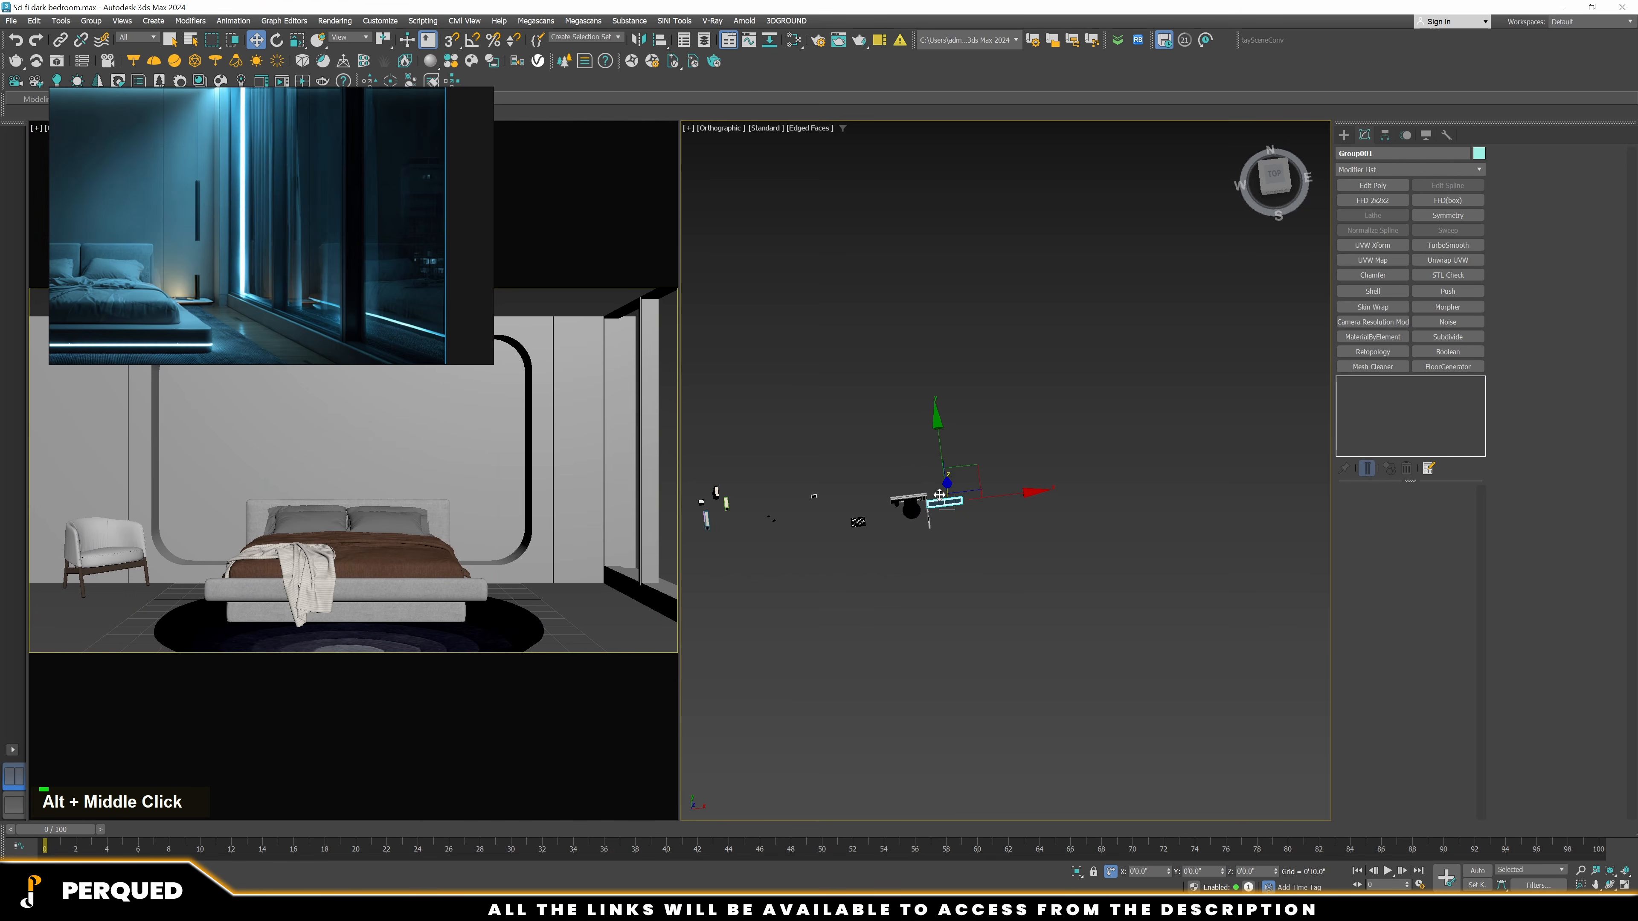
Rotate the window group in the top view so it runs parallel to the side wall
key(t)
scroll(937, 498, down, 3)
key(F3)
middle_drag(948, 527, 955, 512)
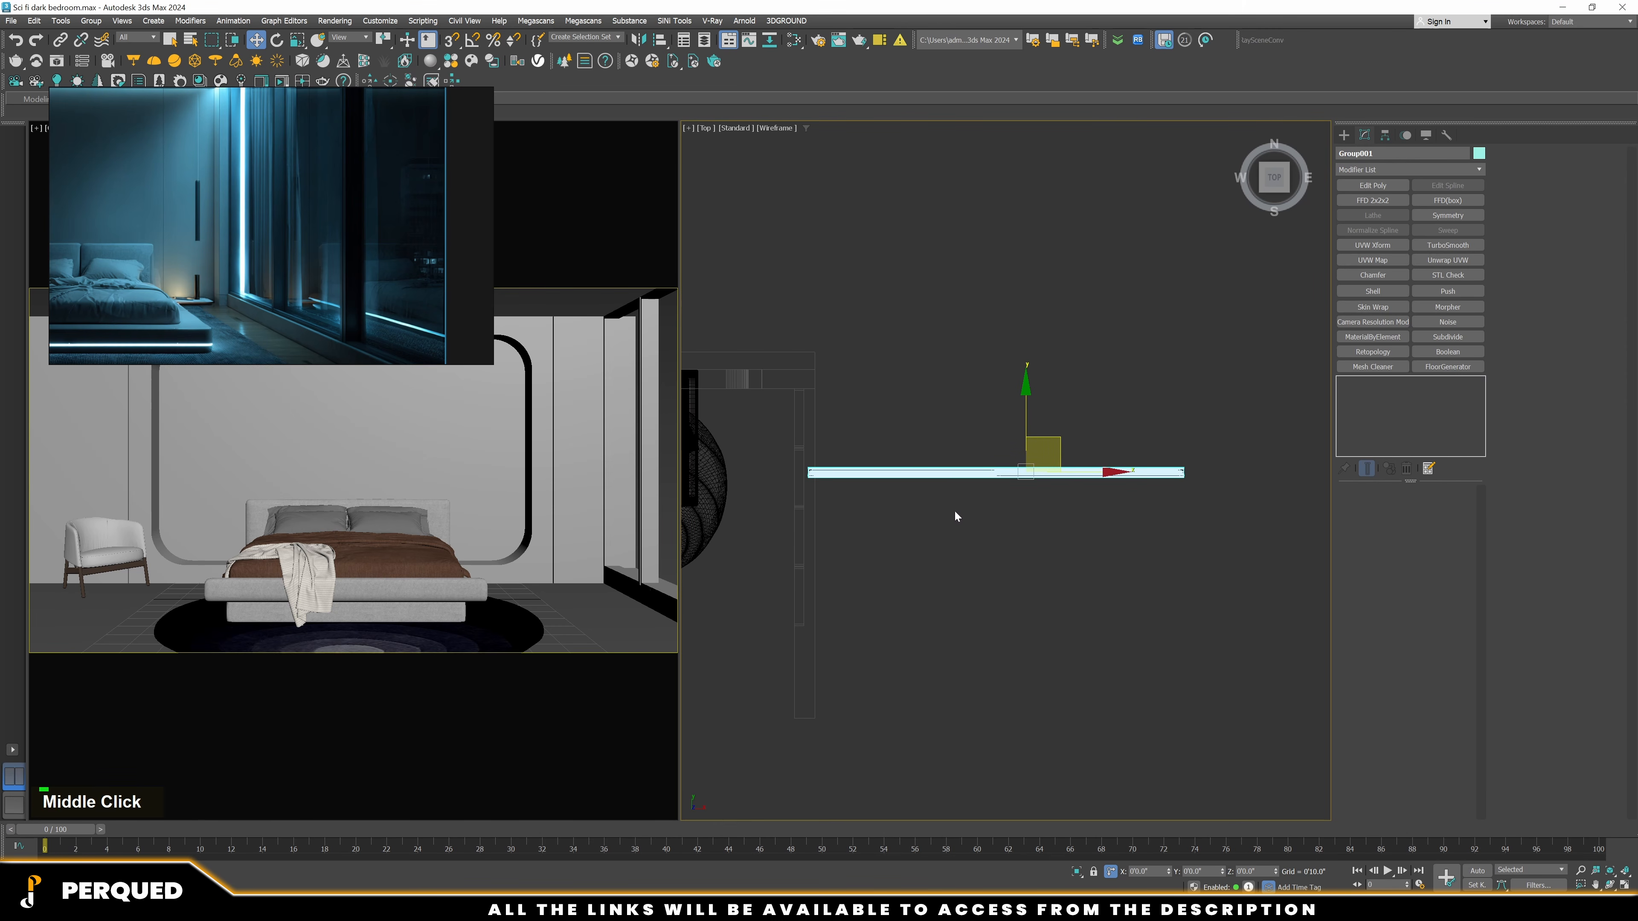
key(e)
drag(1100, 500, 1123, 445)
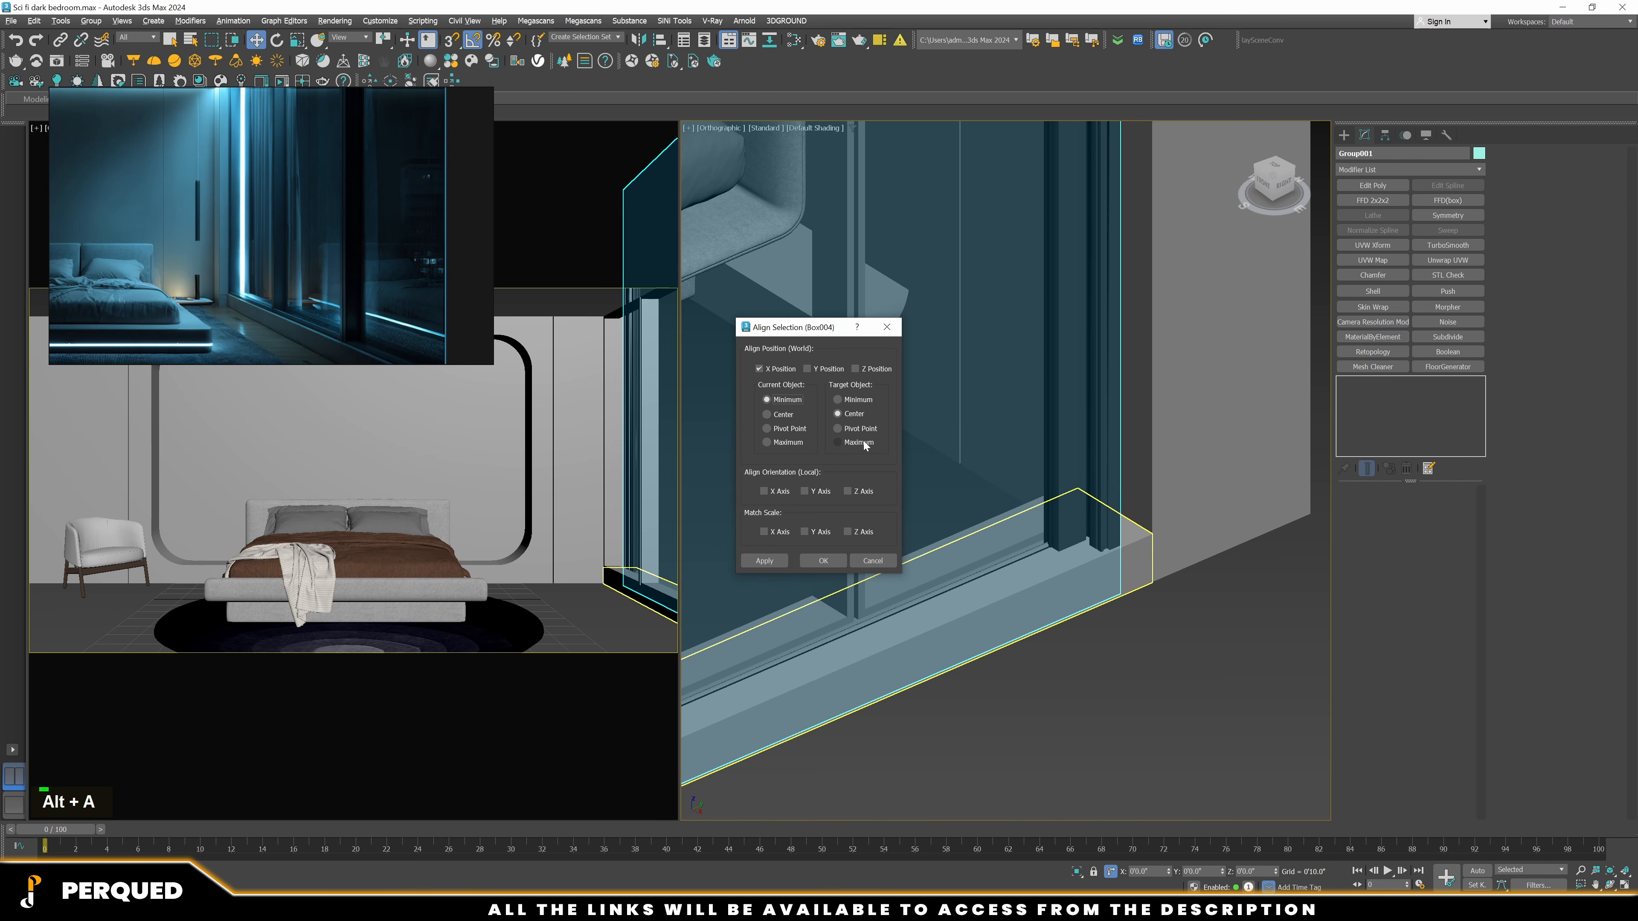
Align the window group to the sill box in Z position, current object Minimum to target object Maximum
click(861, 444)
click(796, 372)
click(875, 371)
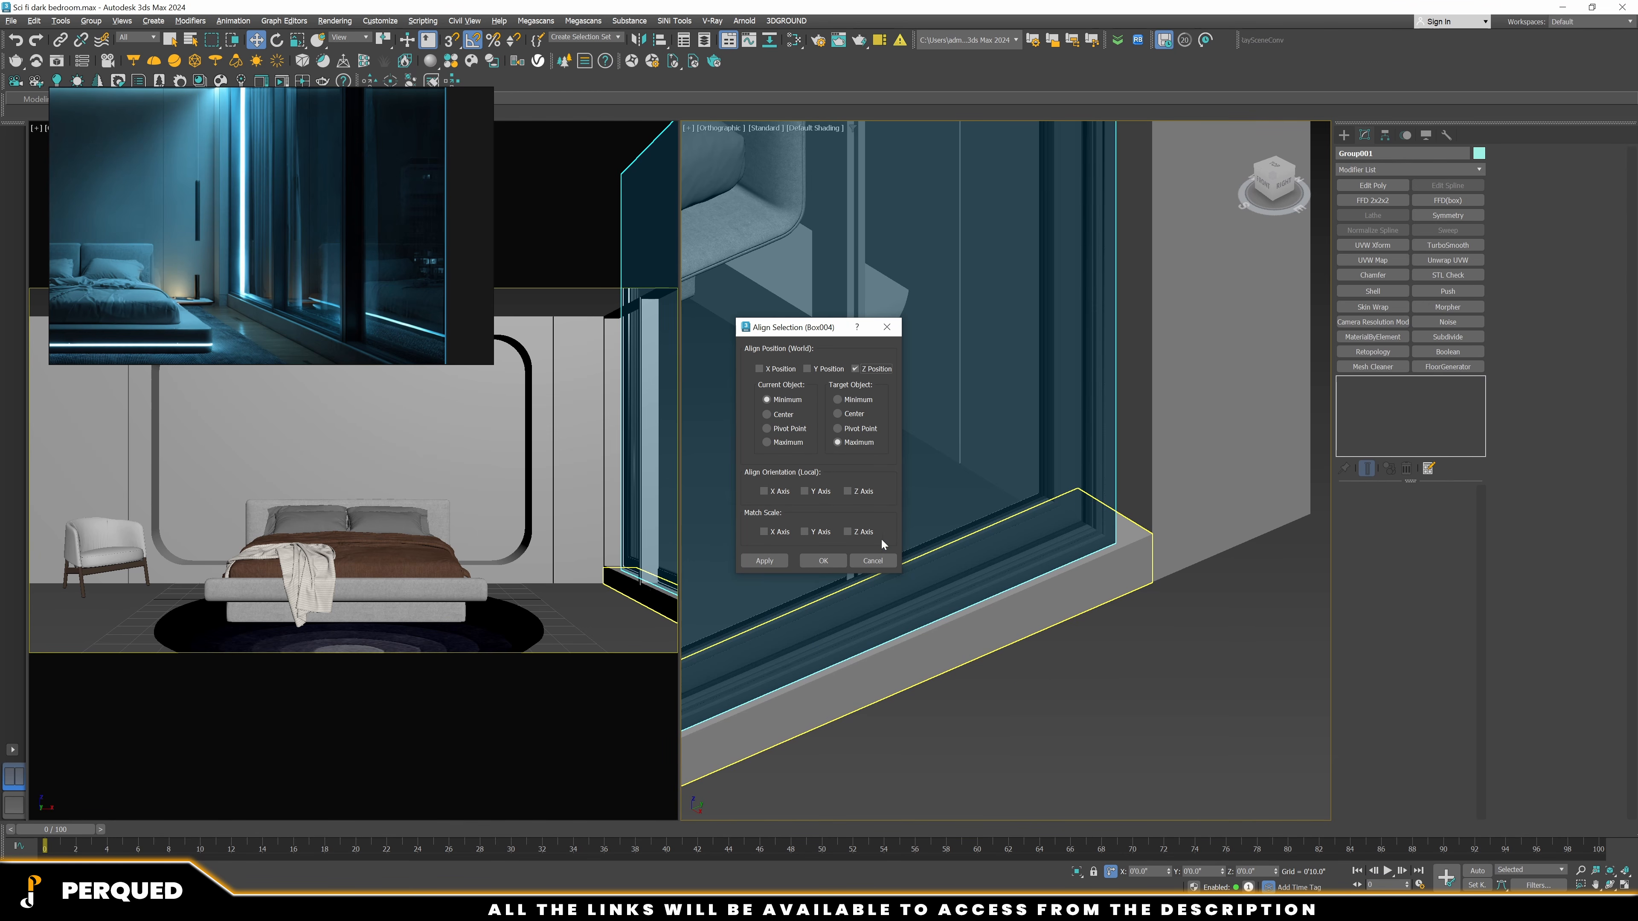
click(824, 561)
Move the window group along the sill in the top view and snap its end against the bed wall
key(t)
middle_drag(1042, 300, 970, 368)
key(F3)
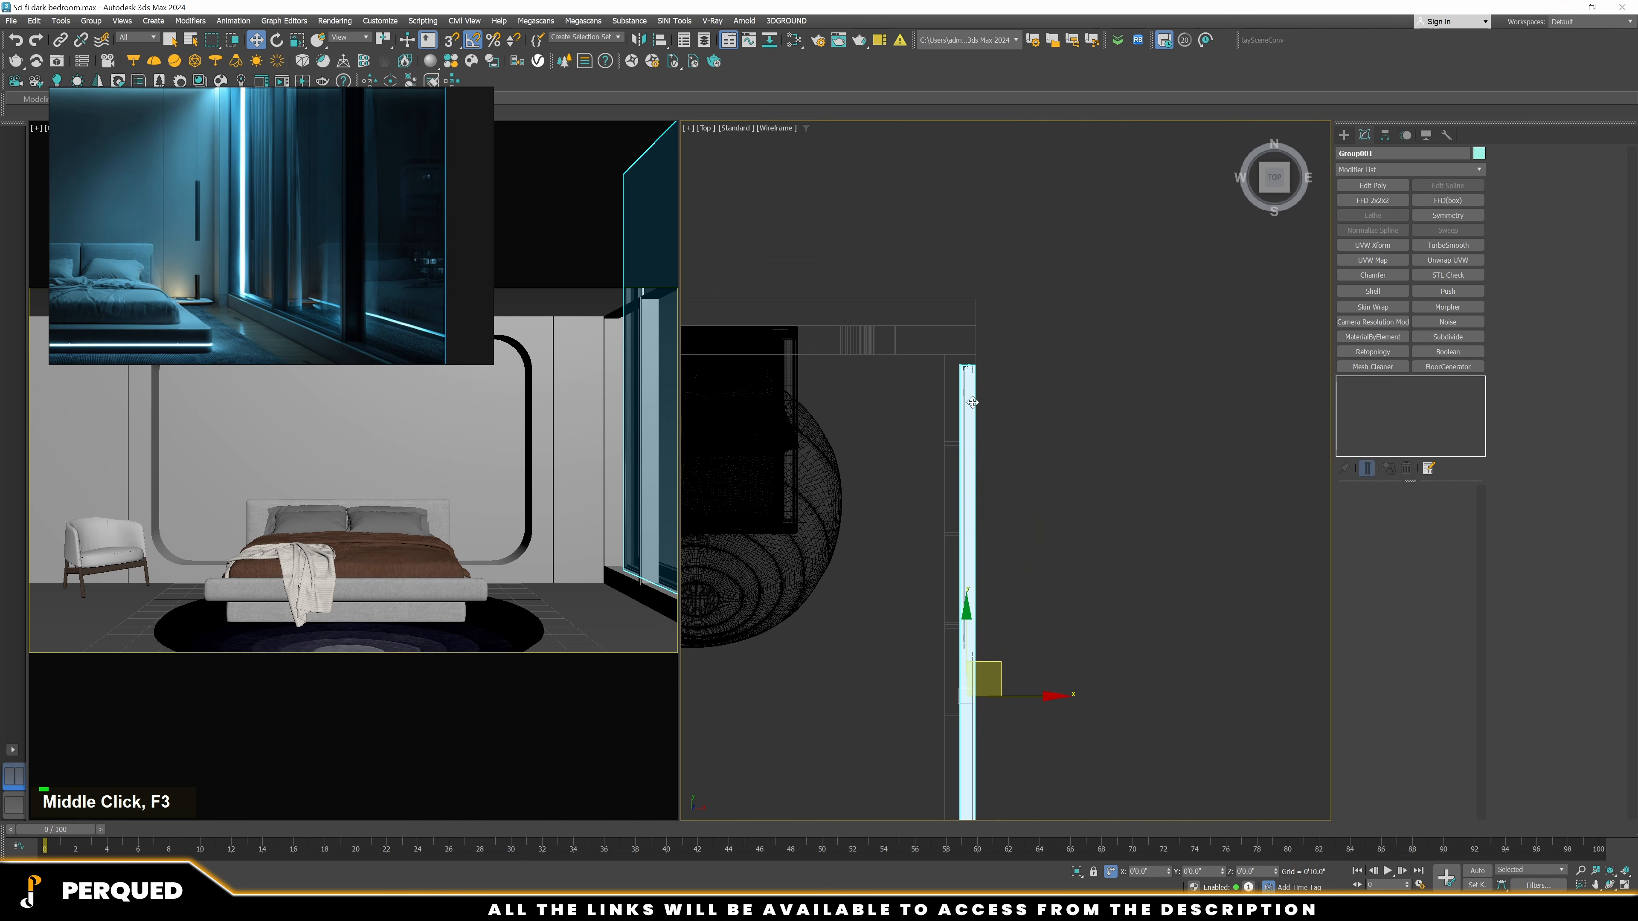
scroll(970, 368, up, 3)
scroll(970, 367, up, 1)
scroll(994, 544, down, 5)
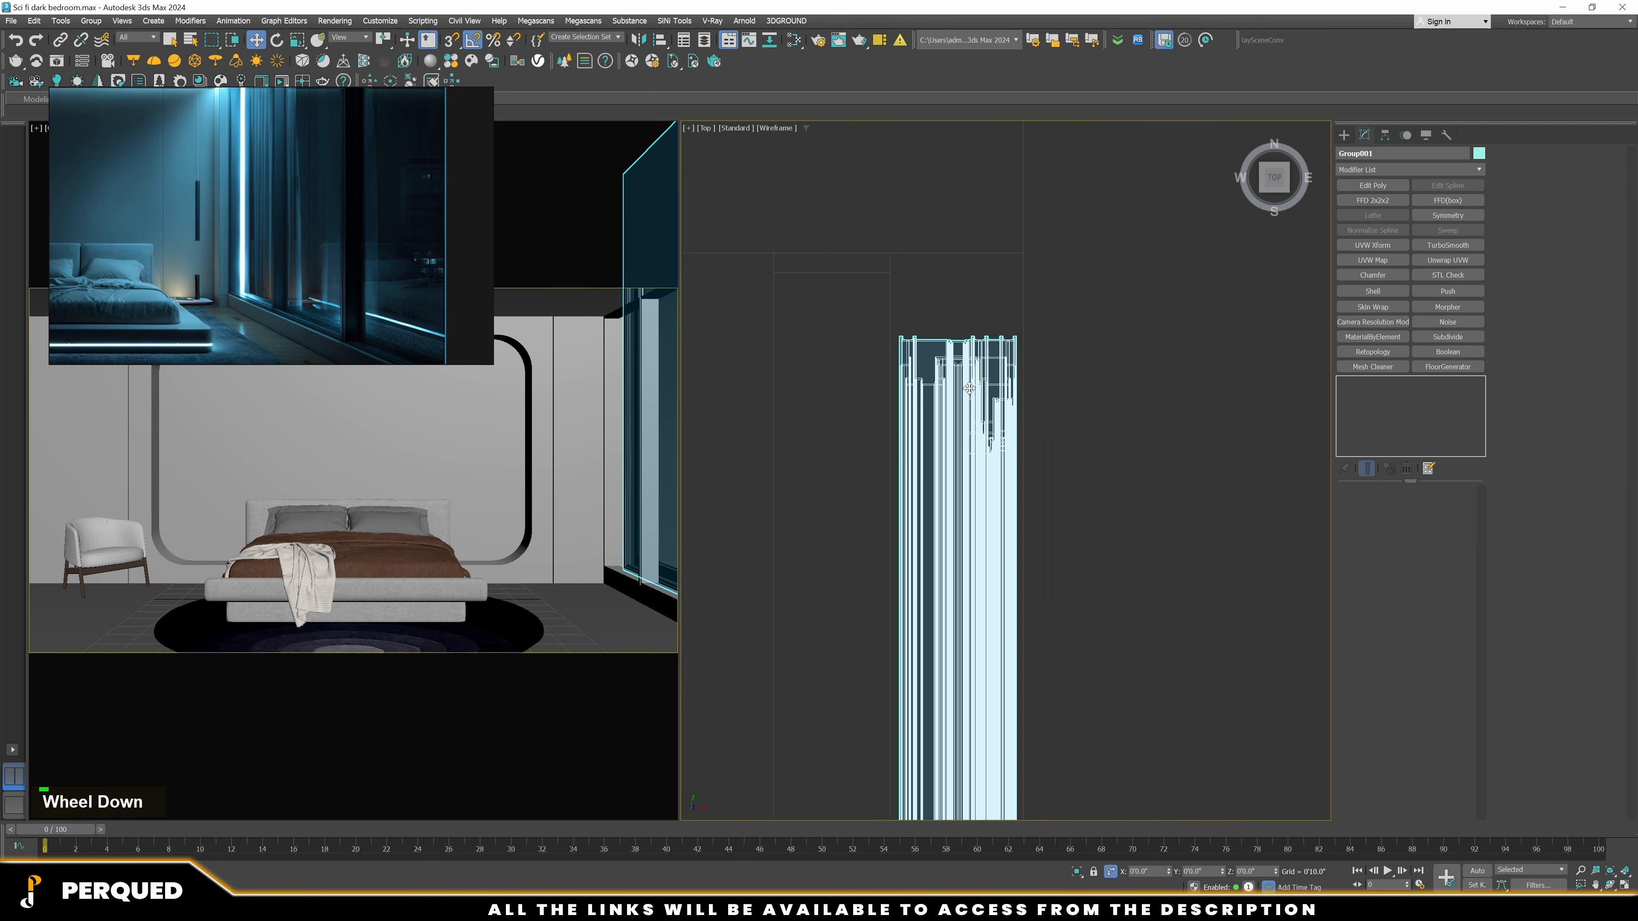
scroll(977, 520, down, 2)
drag(976, 639, 976, 633)
scroll(983, 476, up, 10)
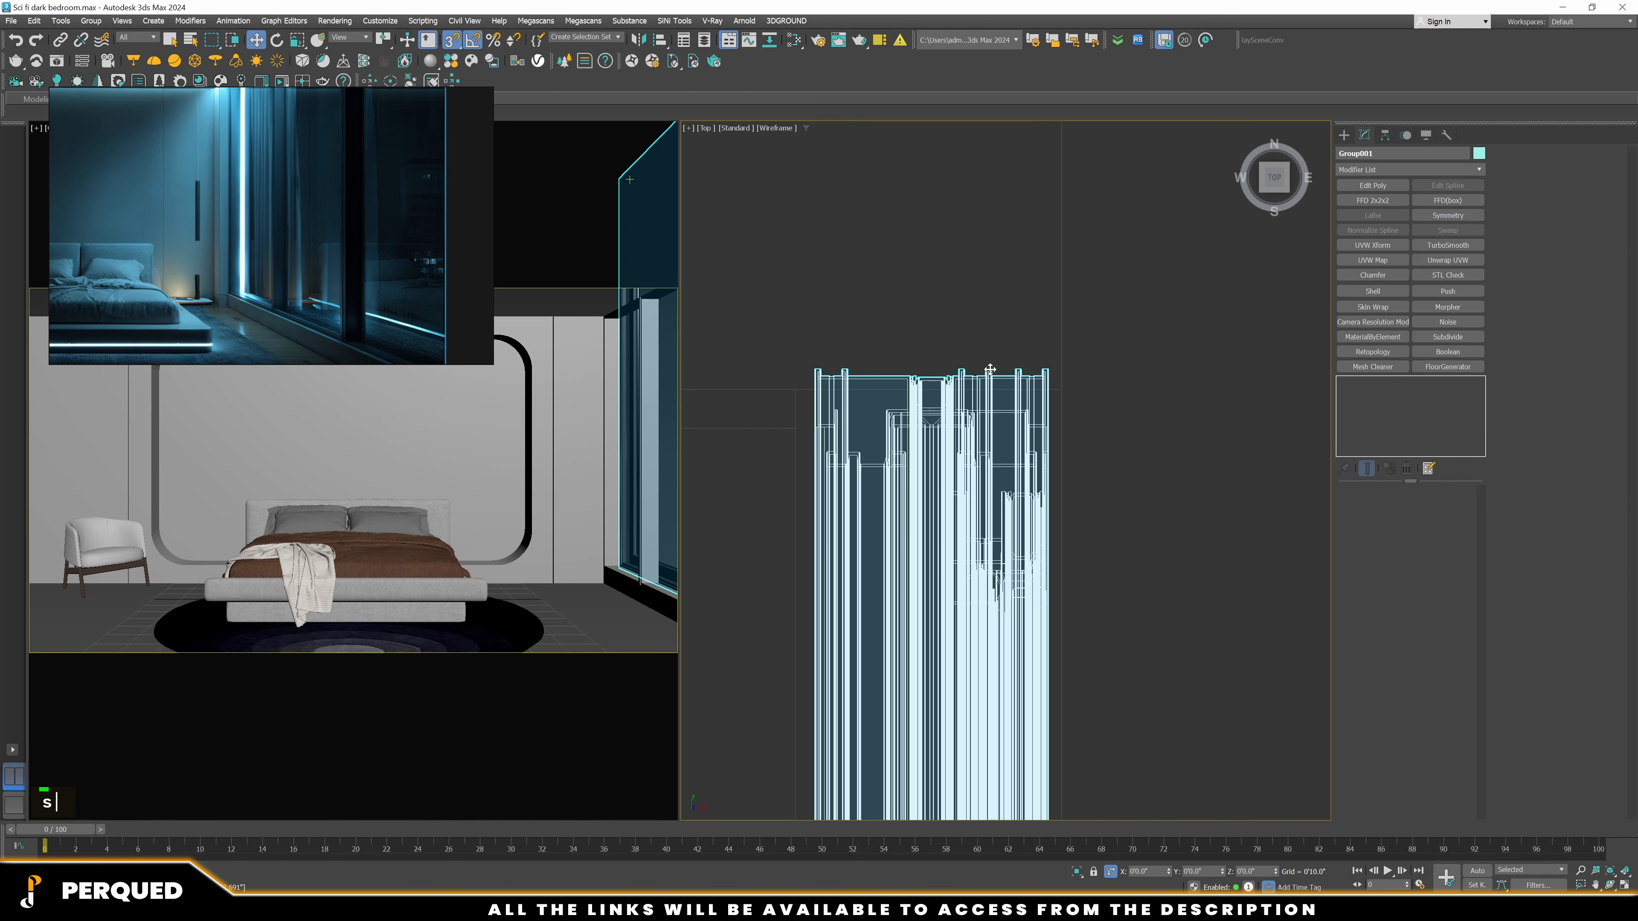
mouse_move(990, 369)
mouse_down()
mouse_move(947, 506)
mouse_move(976, 390)
mouse_up()
key(s)
click(1133, 427)
Add an Edit Poly modifier to the window group and lower its top vertices to the side frames' height
scroll(950, 357, down, 2)
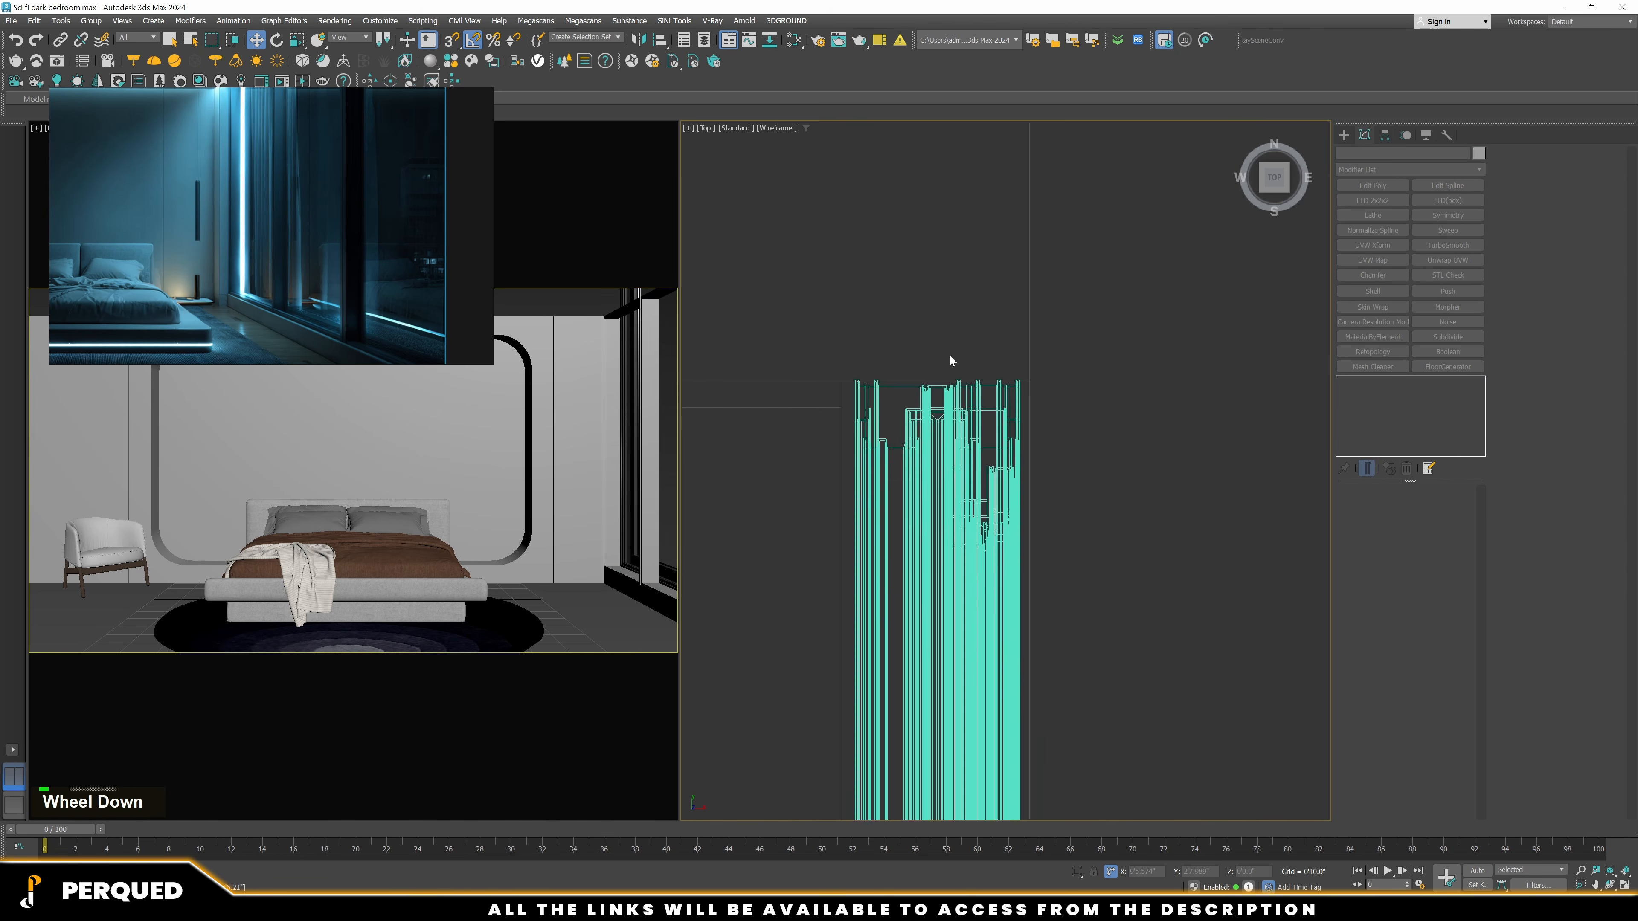
scroll(950, 356, down, 5)
key(F3)
scroll(951, 357, down, 5)
alt+middle_drag(1014, 490, 970, 432)
scroll(970, 436, up, 4)
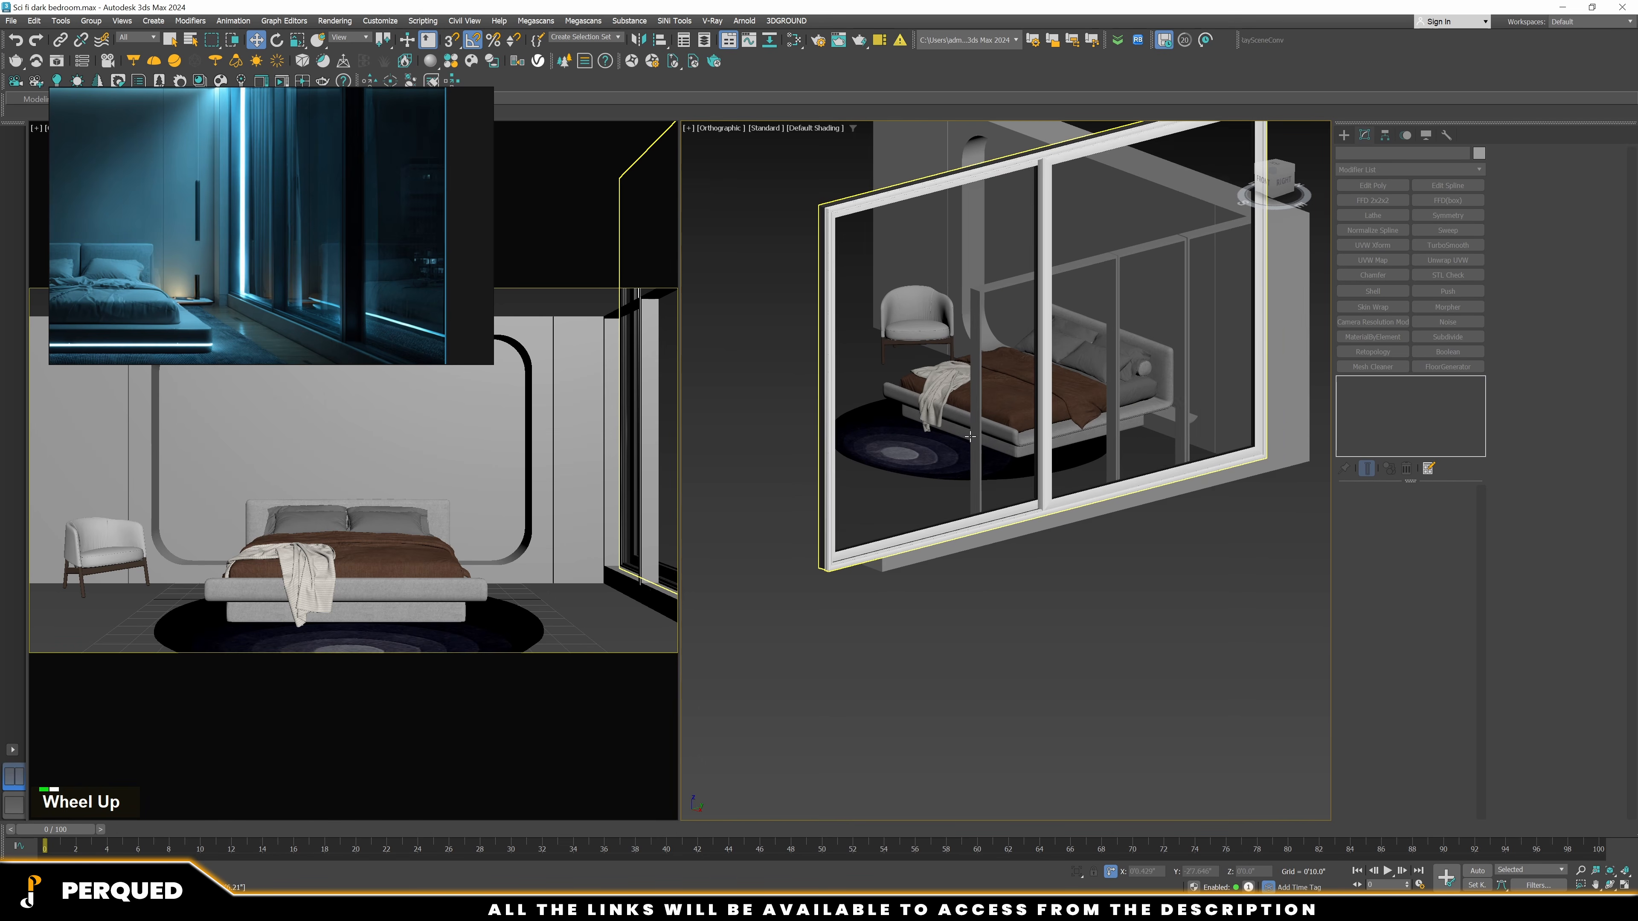
drag(813, 255, 1298, 425)
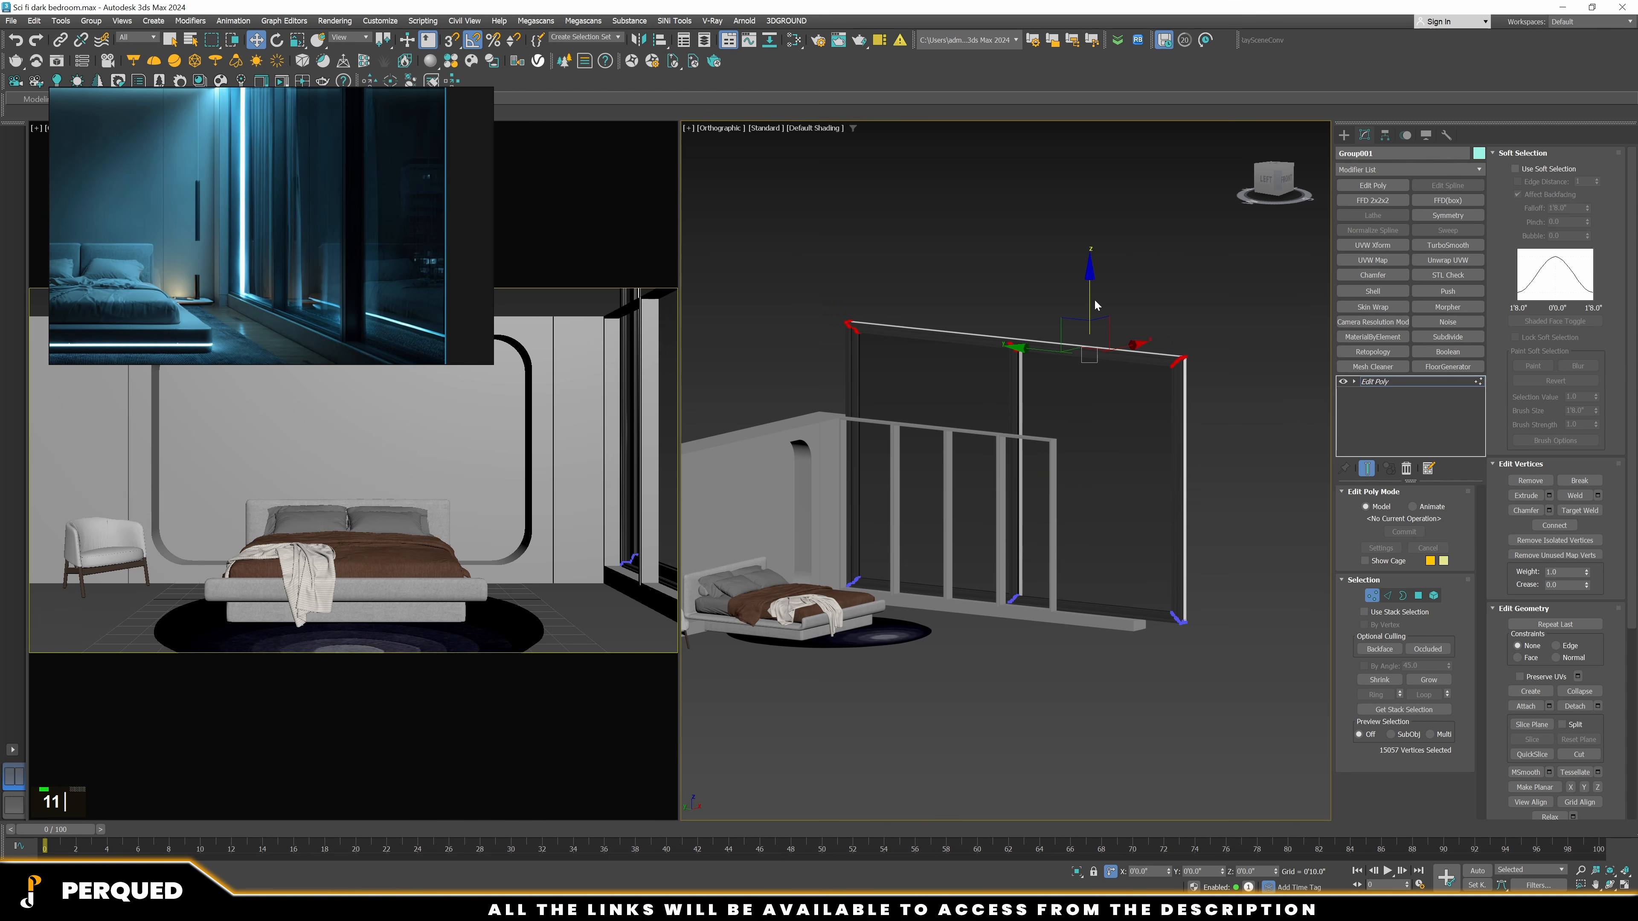
alt+middle_drag(980, 395, 1108, 490)
scroll(924, 293, up, 4)
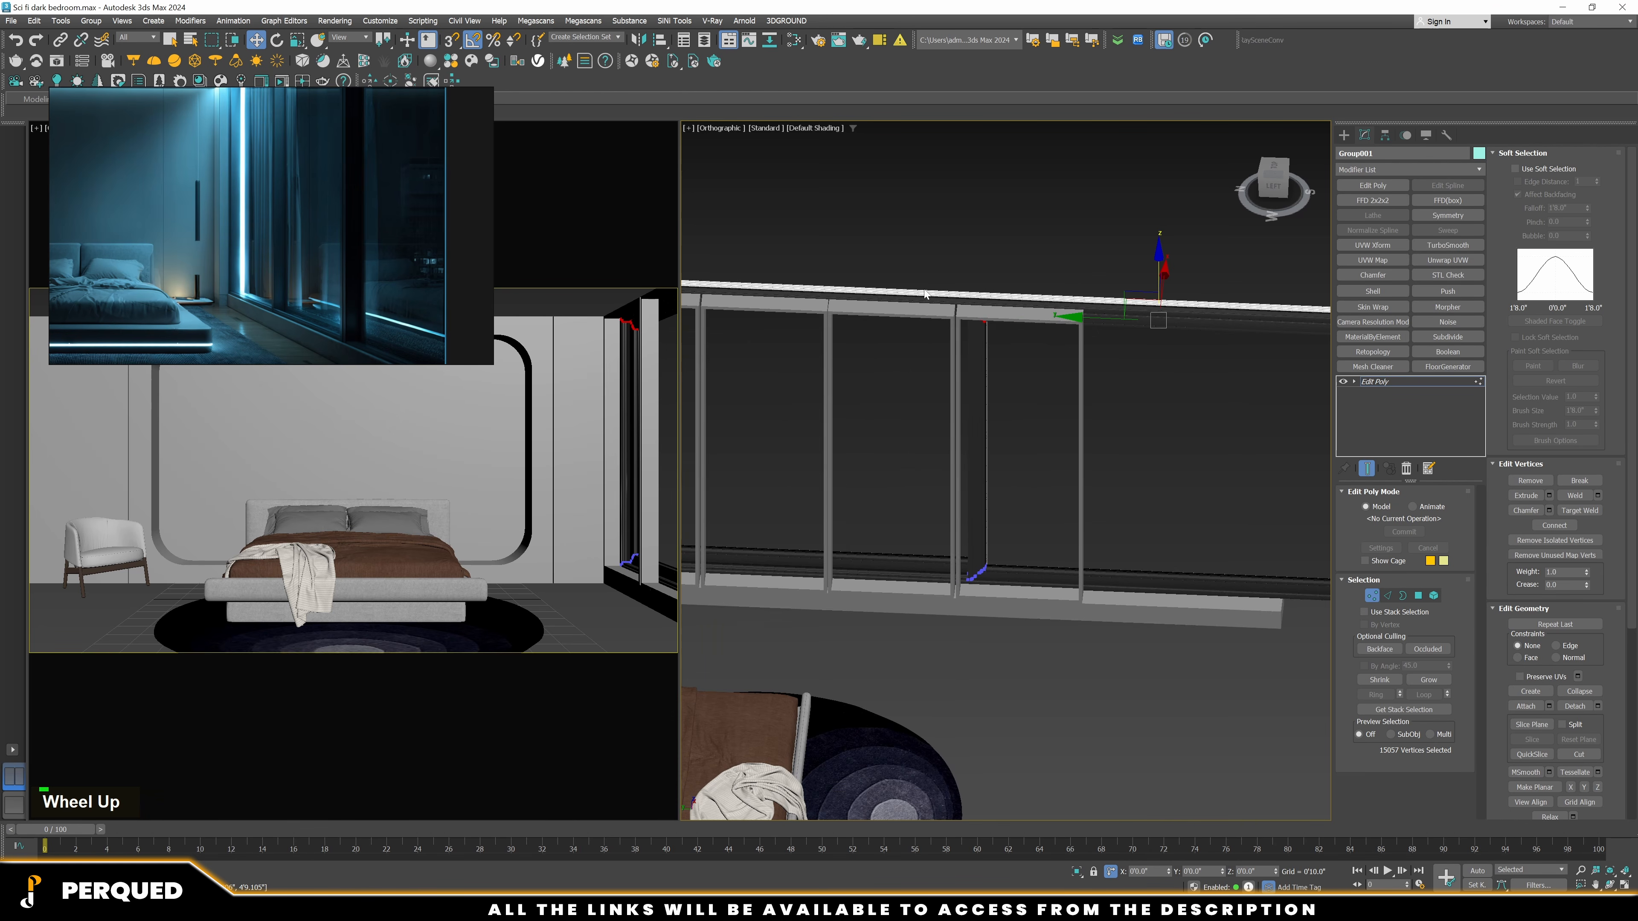
Select the window's far end vertices and snap them back to the end of the sill
drag(903, 265, 1064, 635)
scroll(965, 468, down, 3)
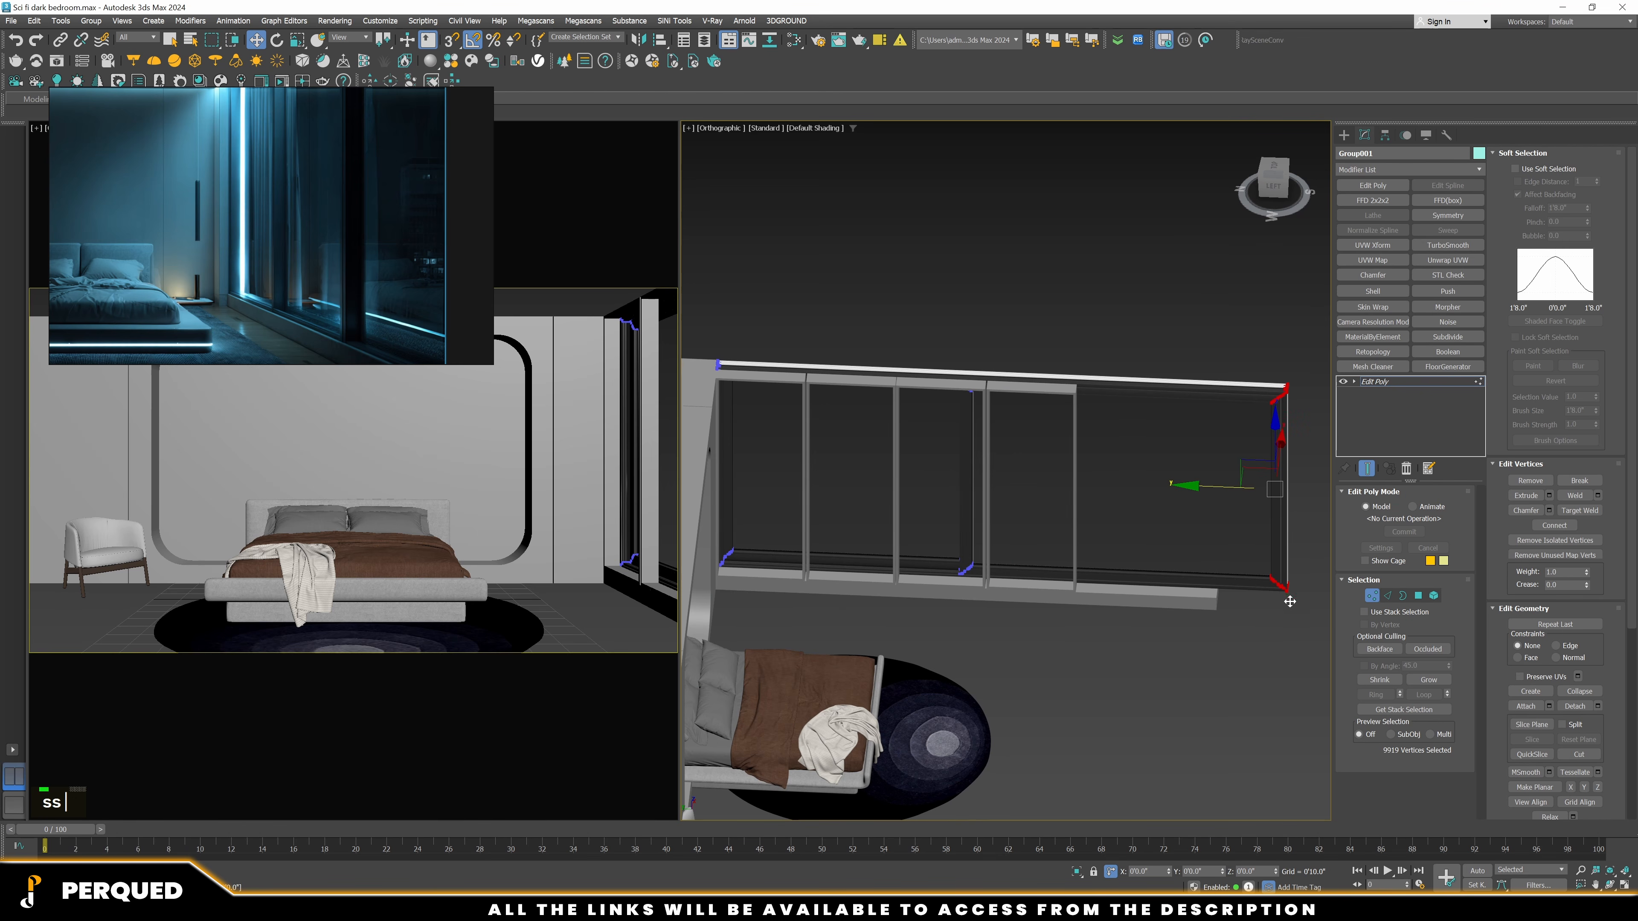
drag(1290, 598, 1217, 615)
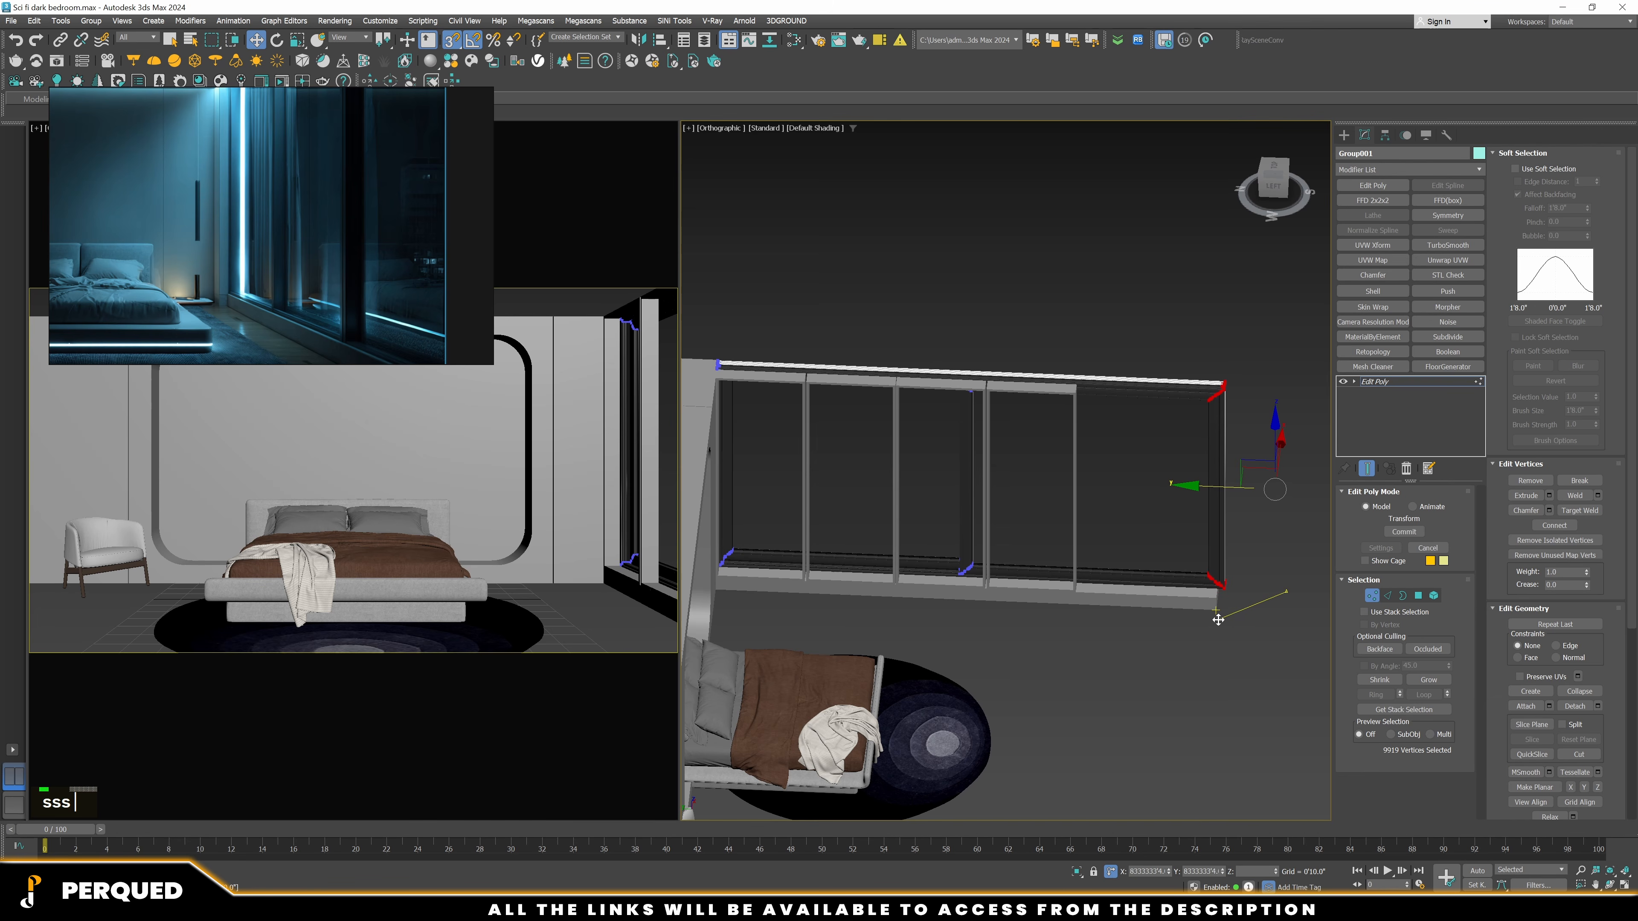
Delete the three copied side frames, keeping only the frame nearest the bed wall
scroll(1218, 614, up, 2)
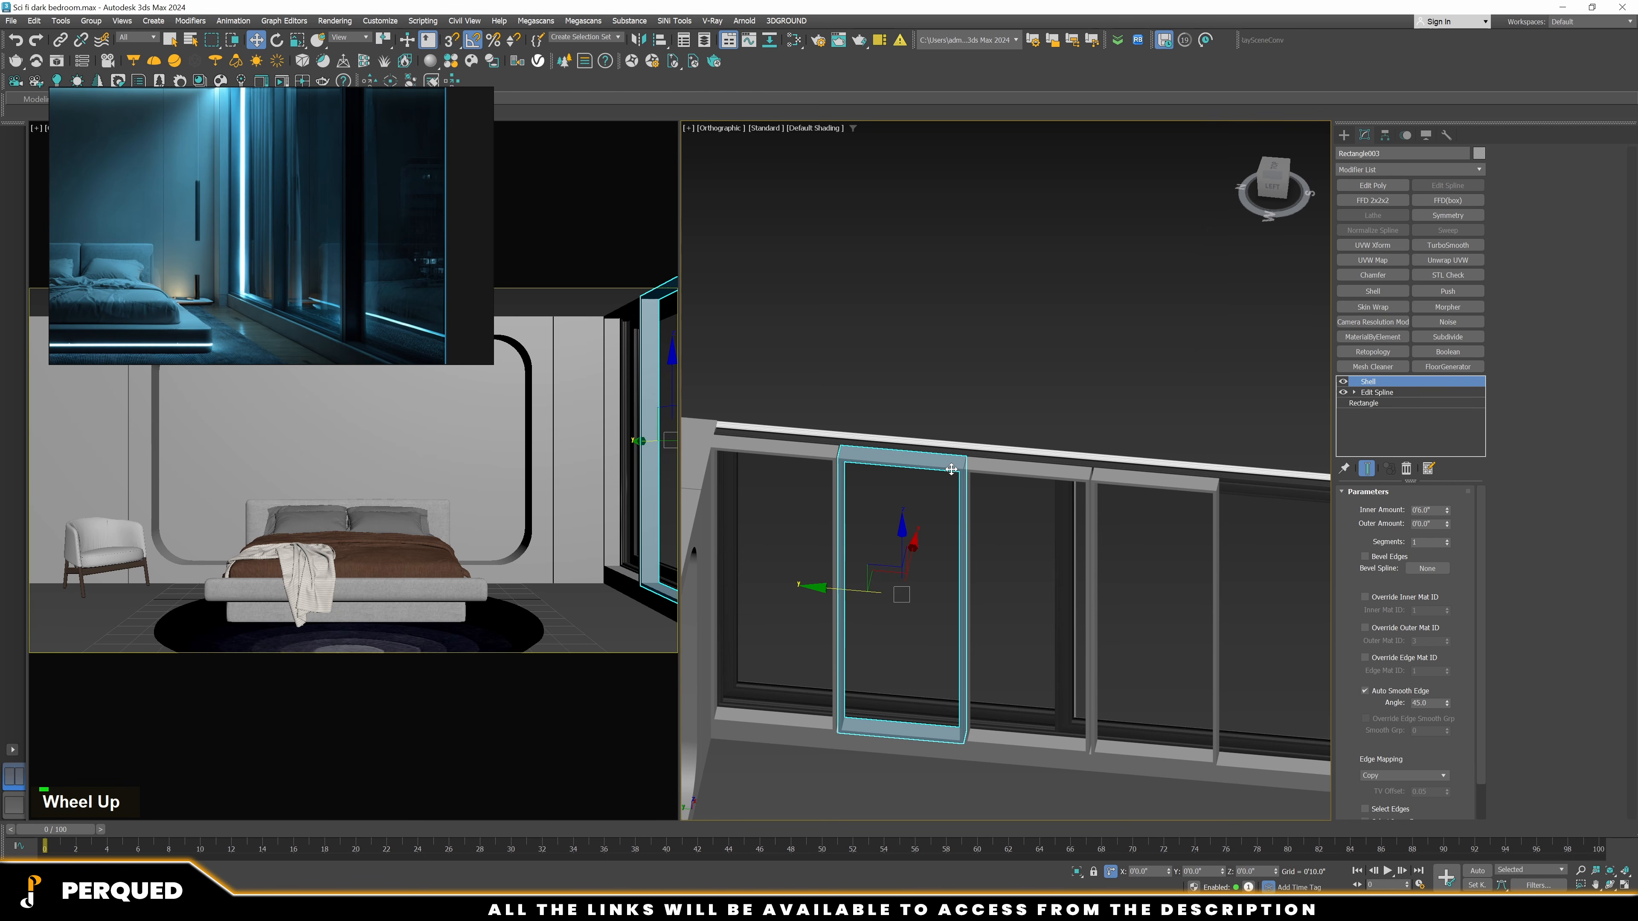
key(Delete)
click(1019, 470)
key(Delete)
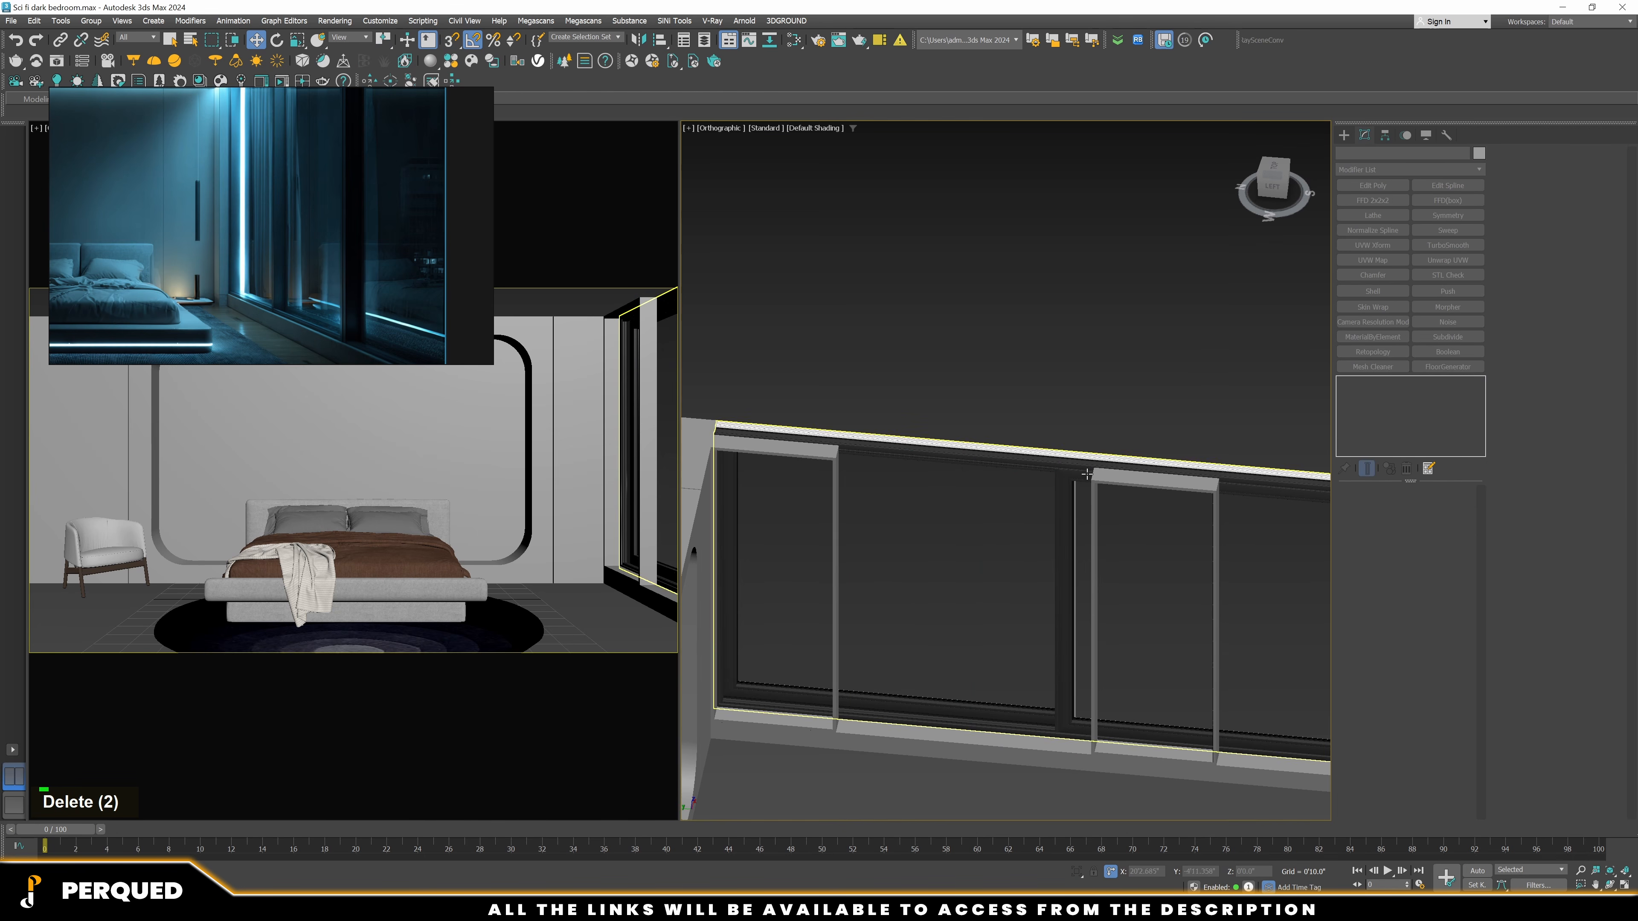
click(1107, 476)
key(Delete)
Add an Array modifier to the remaining frame with an X count of 5 and a slight X spacing
click(809, 450)
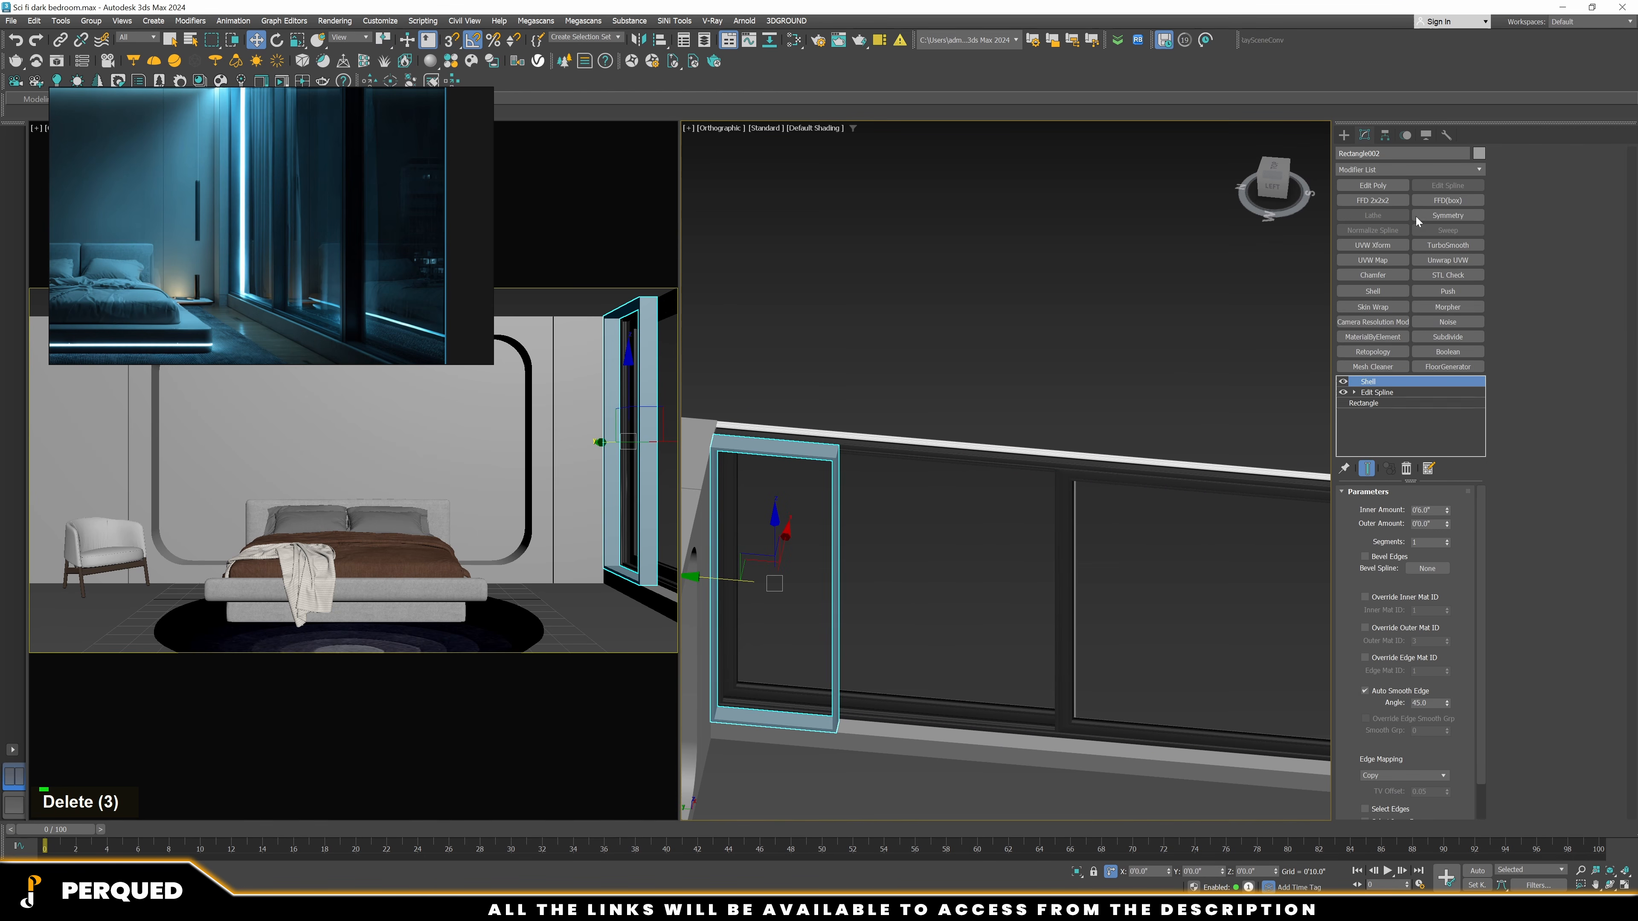
click(1389, 167)
text(ar)
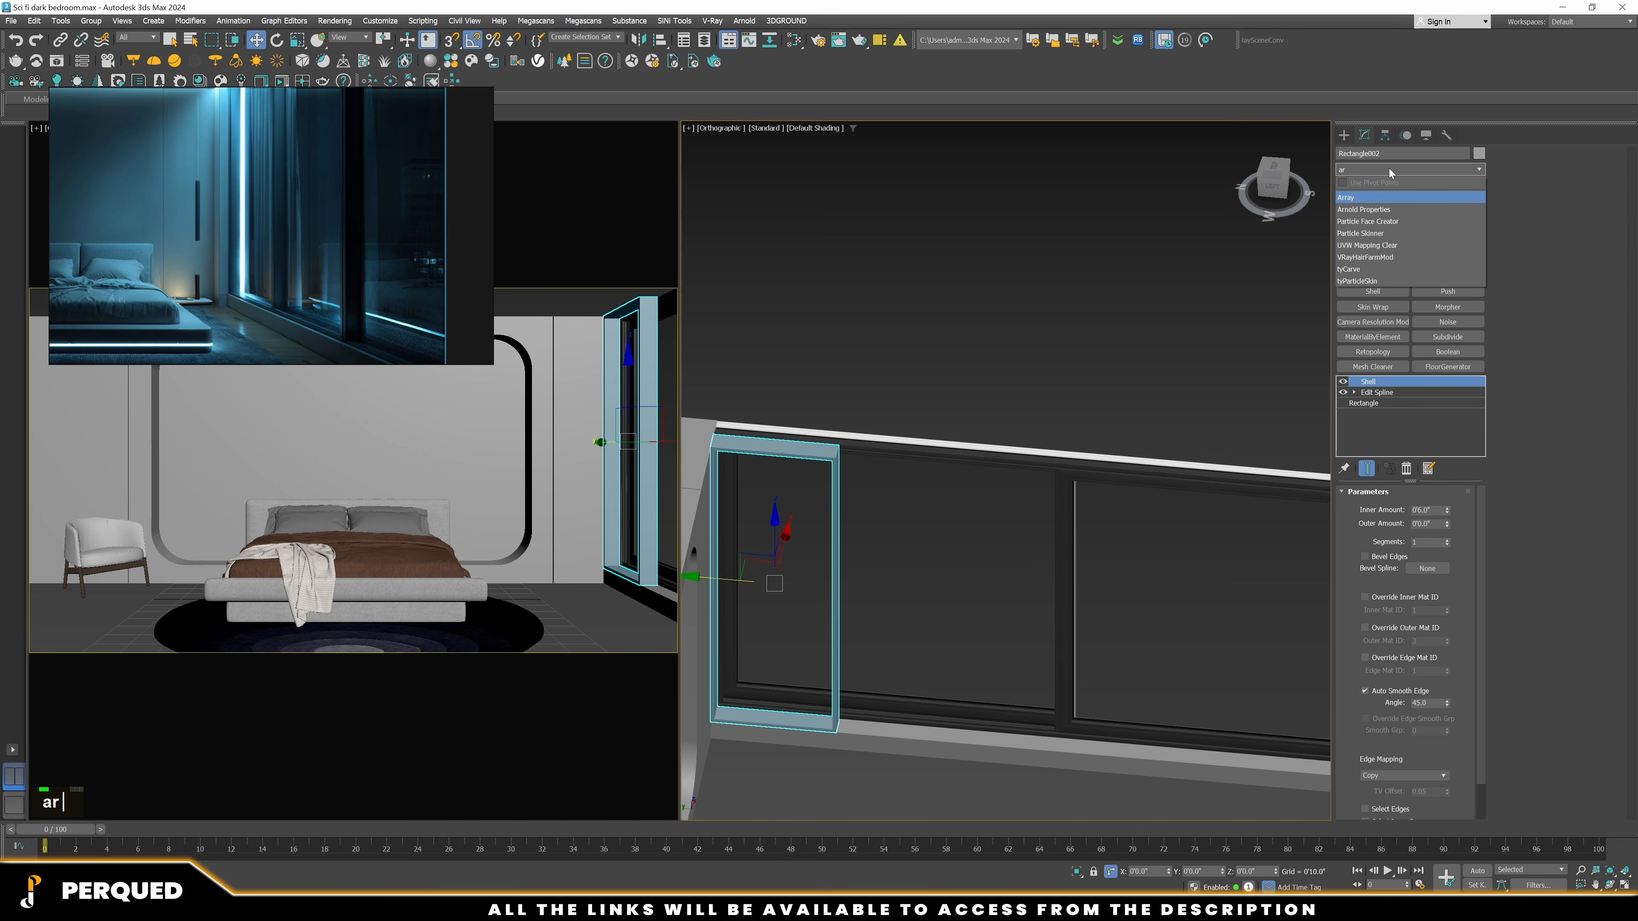
key(Return)
scroll(993, 487, down, 3)
alt+middle_drag(993, 487, 1032, 556)
scroll(1004, 490, up, 5)
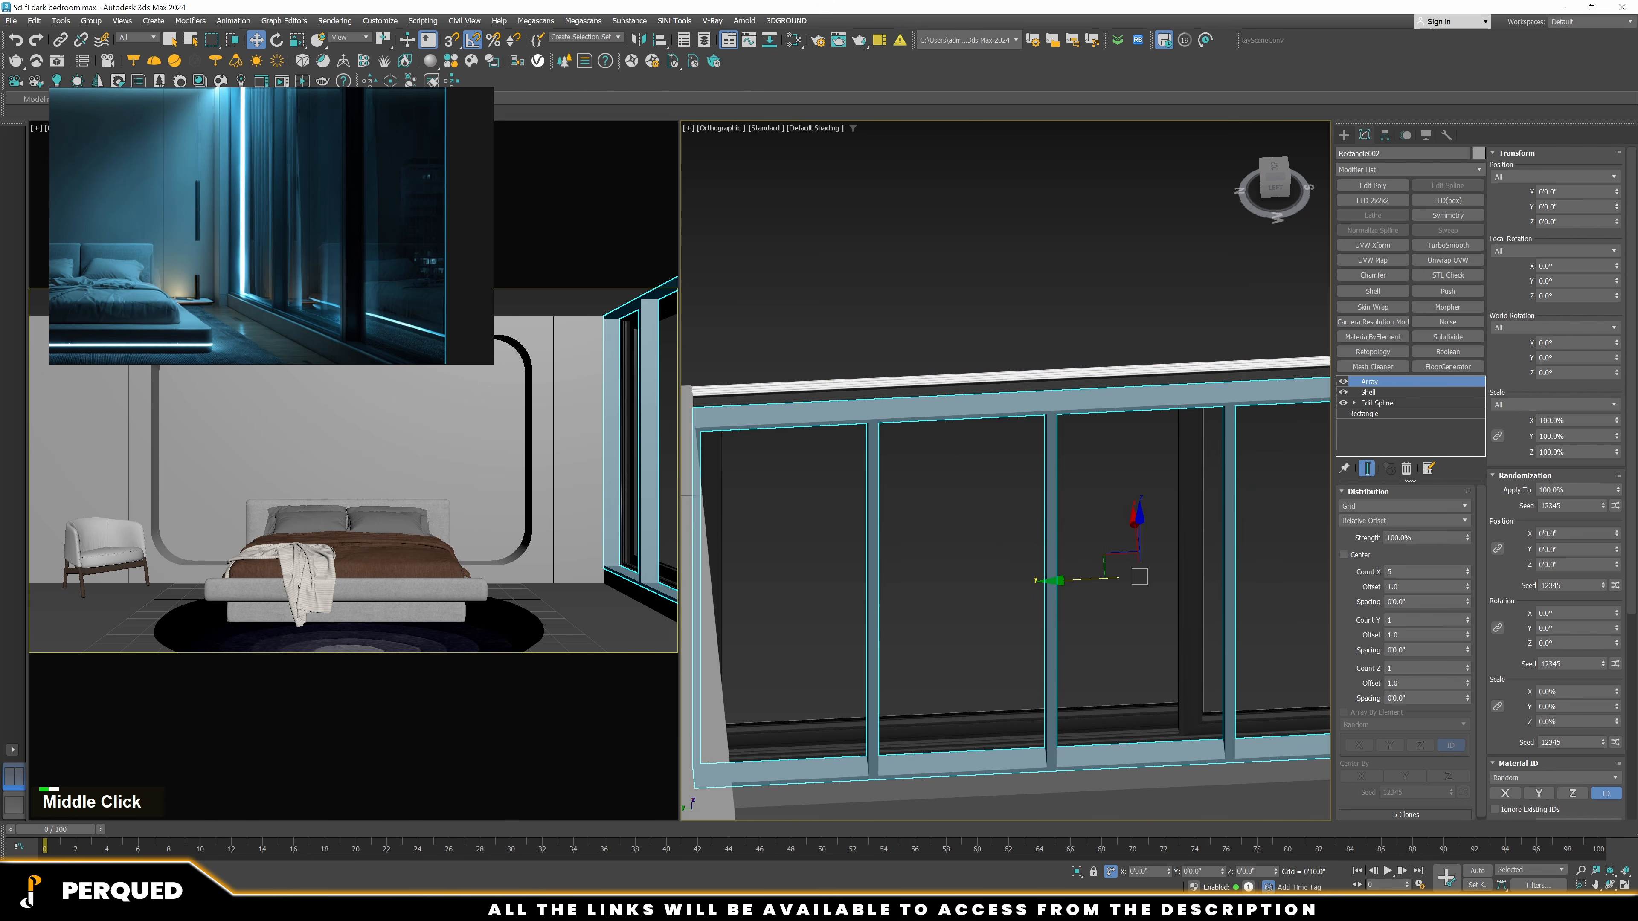
alt+drag(1468, 603, 1471, 580)
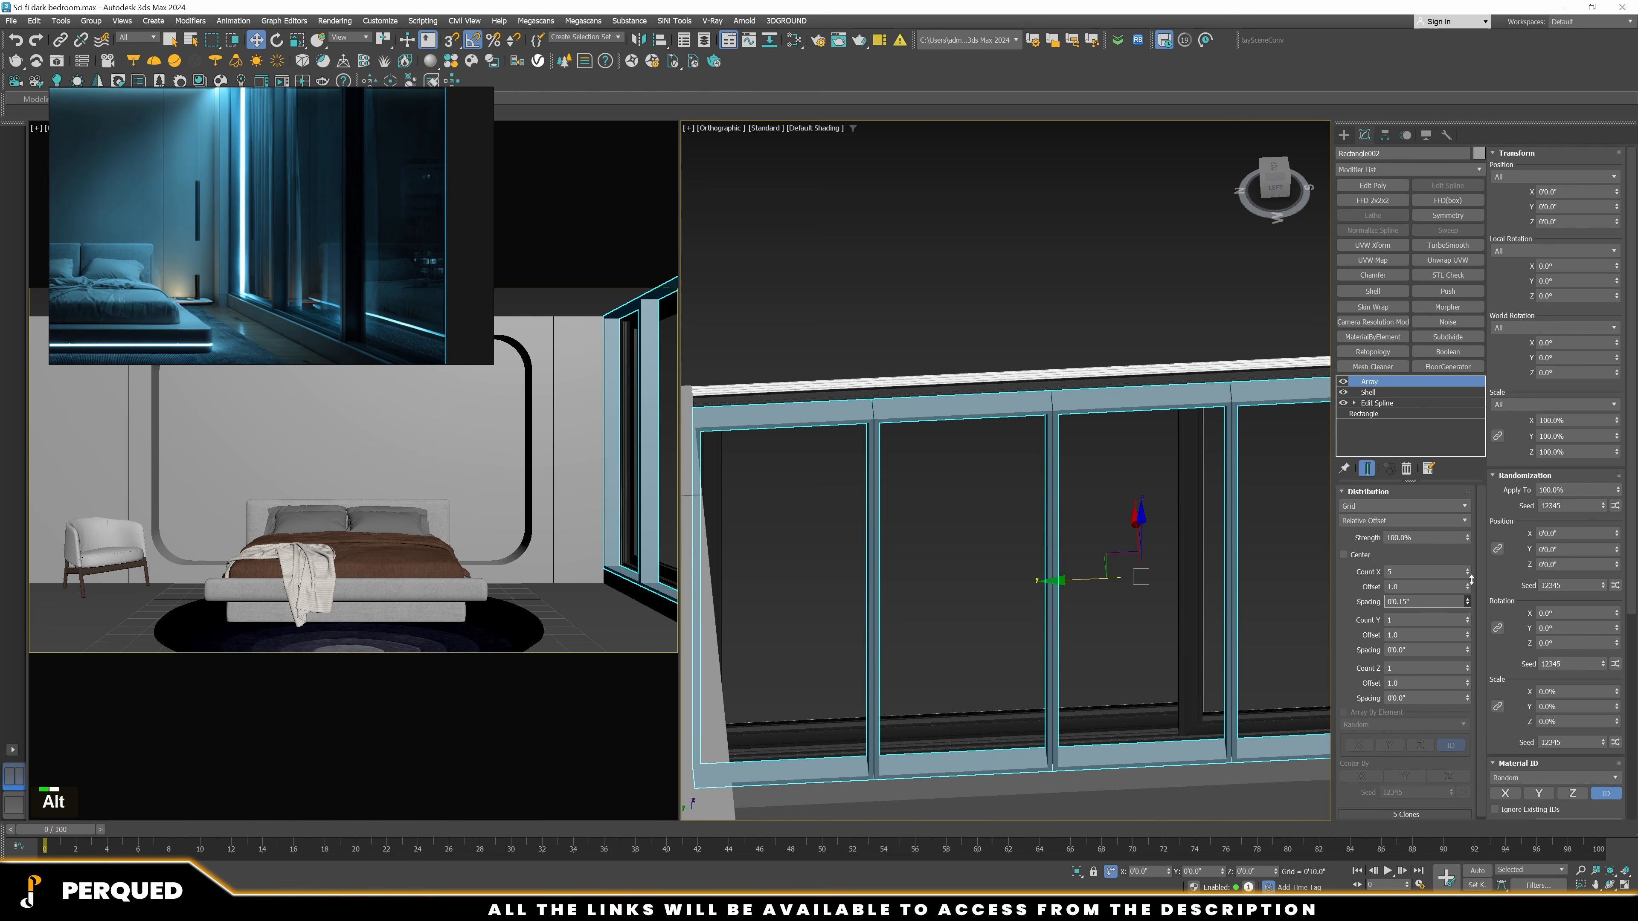
Widen the arrayed frame by moving its Edit Spline side vertices until the row spans the full window length
click(1414, 401)
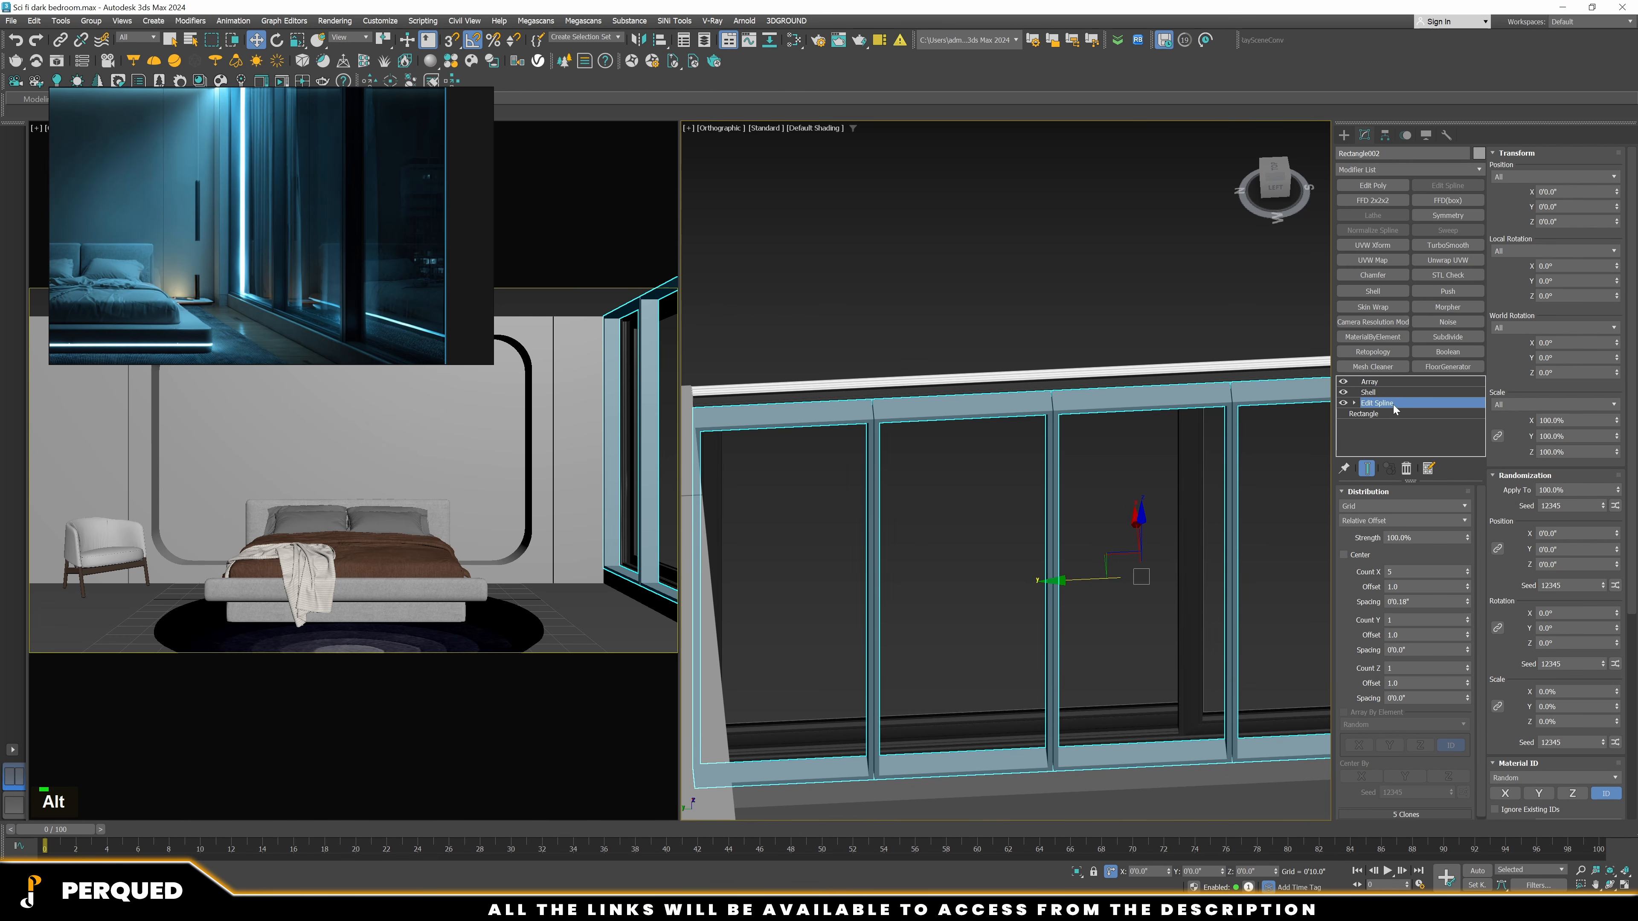
key(1)
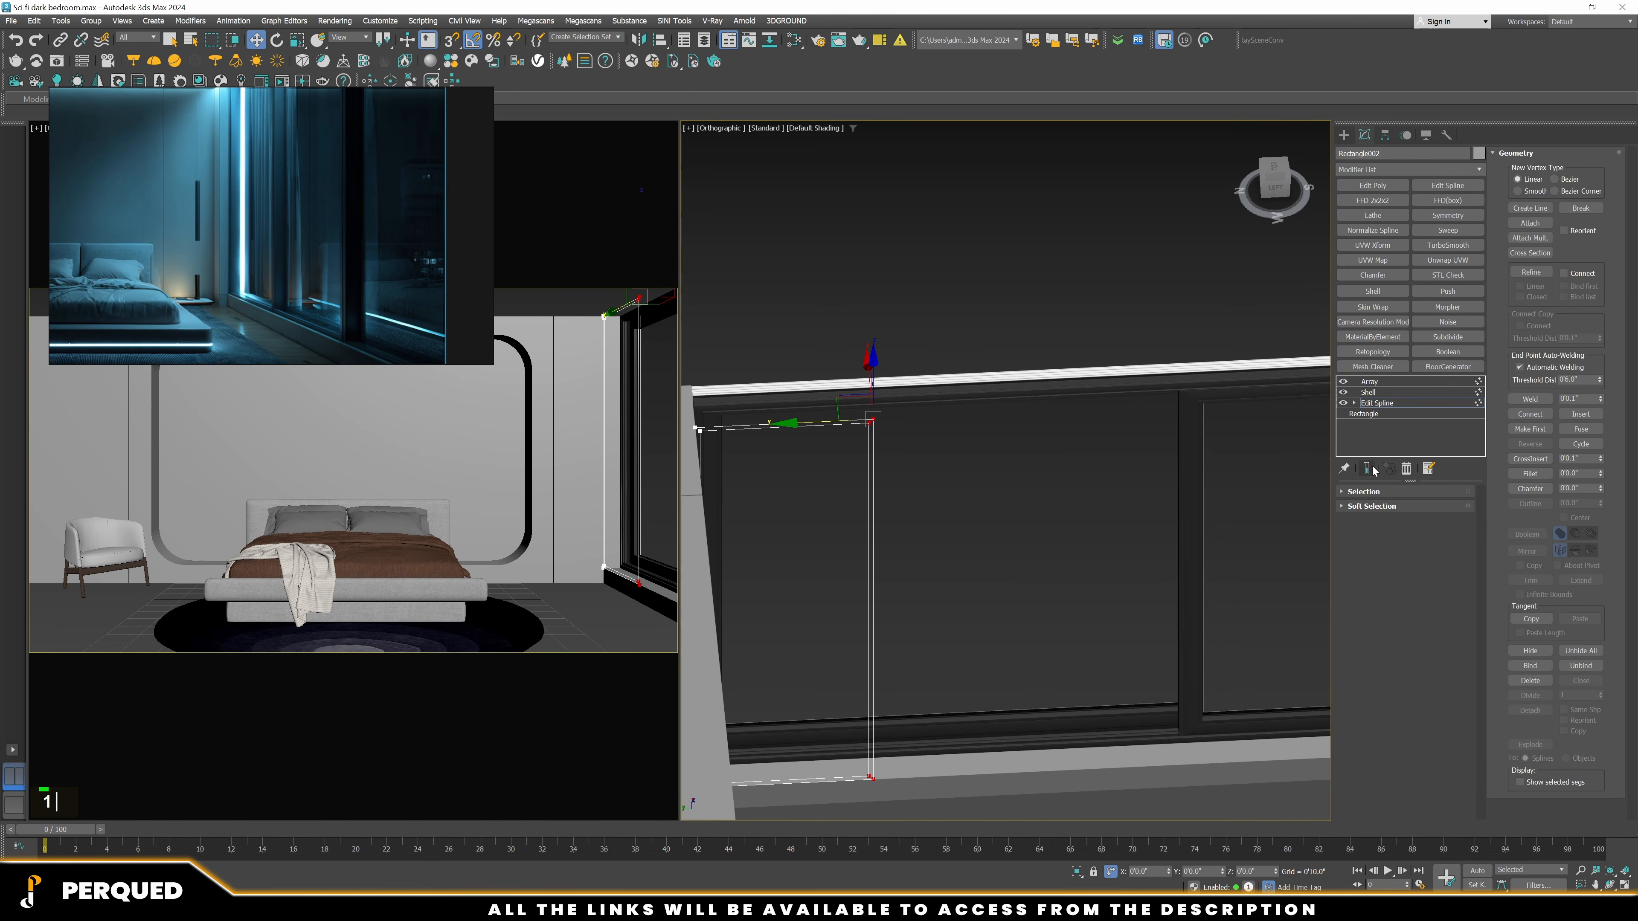
click(1366, 468)
scroll(950, 549, down, 3)
alt+middle_drag(950, 548, 928, 559)
scroll(908, 487, up, 2)
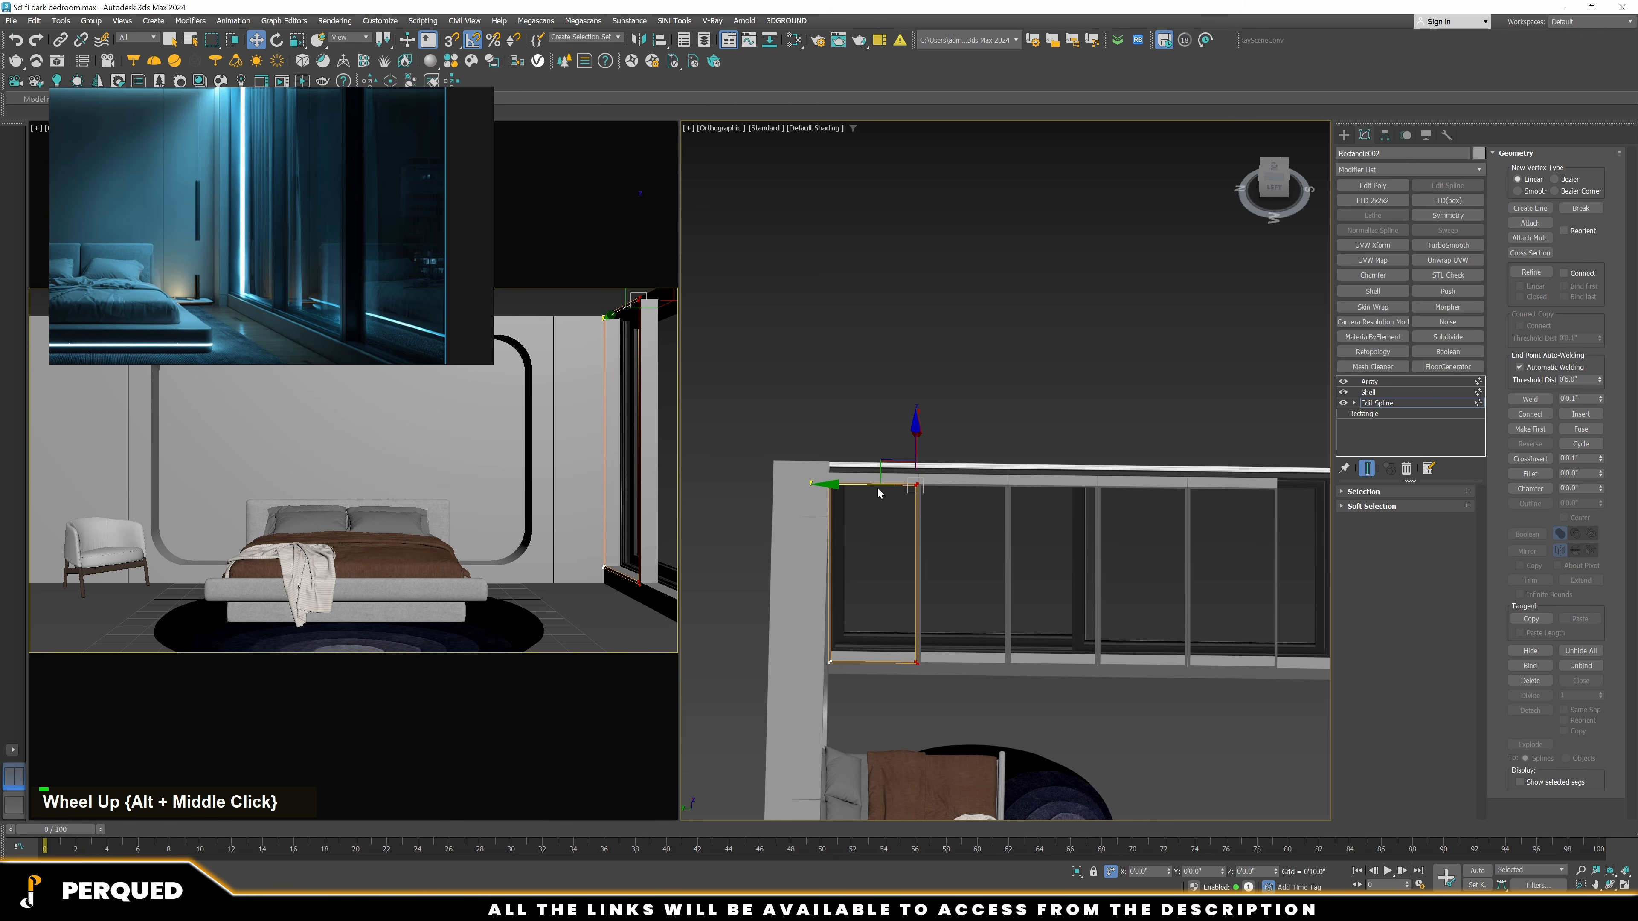
middle_drag(878, 493, 841, 487)
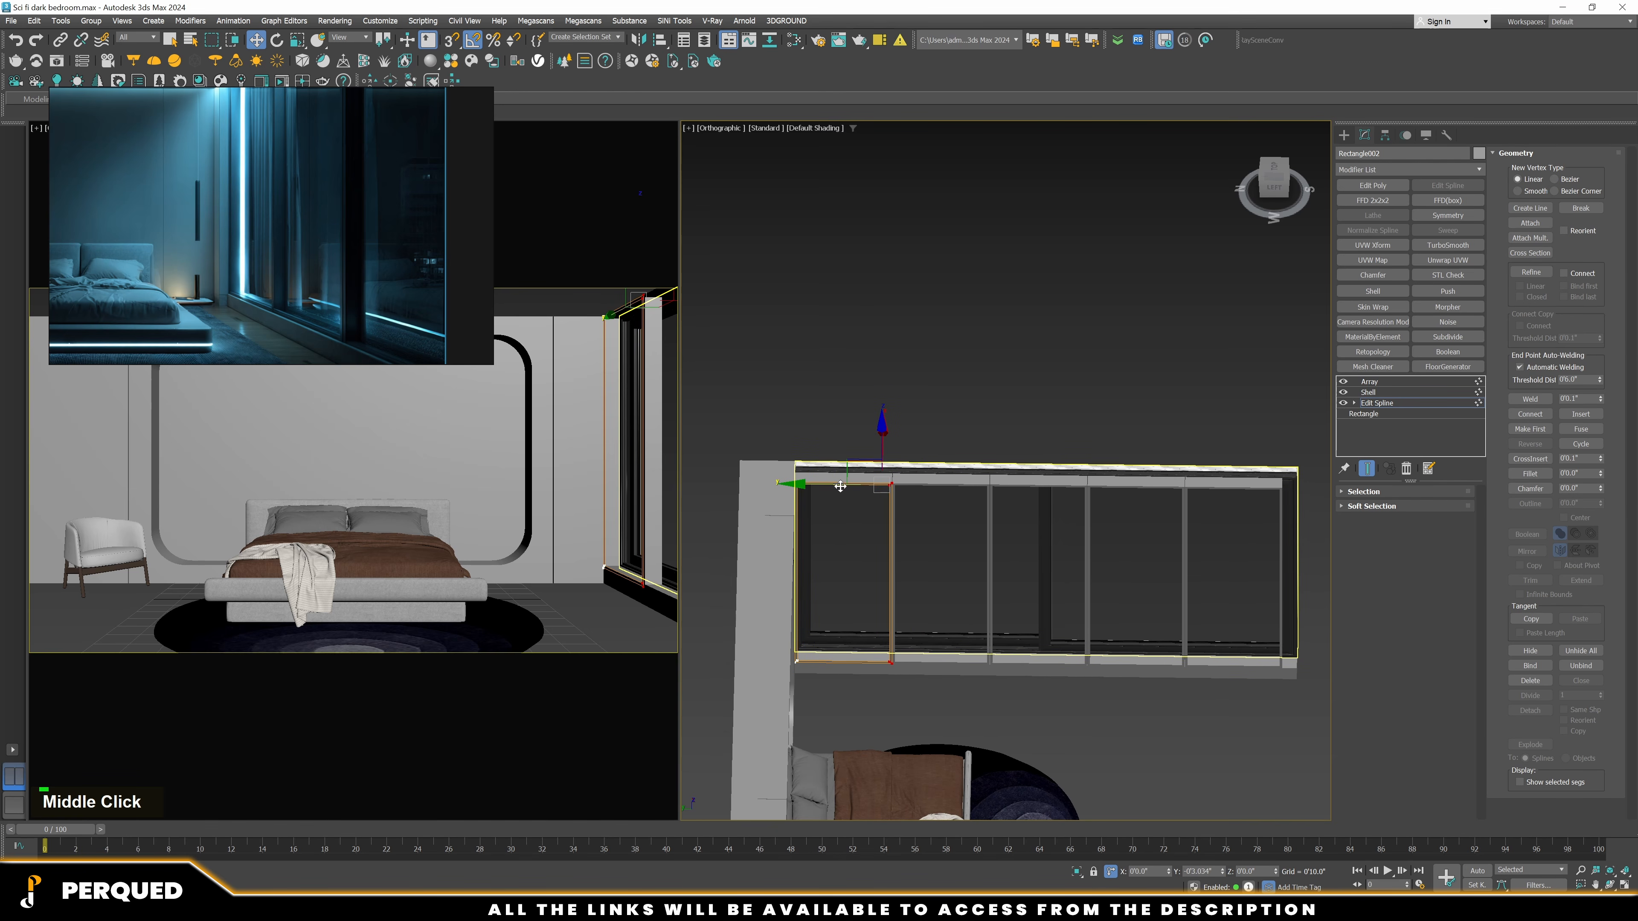
drag(841, 487, 842, 483)
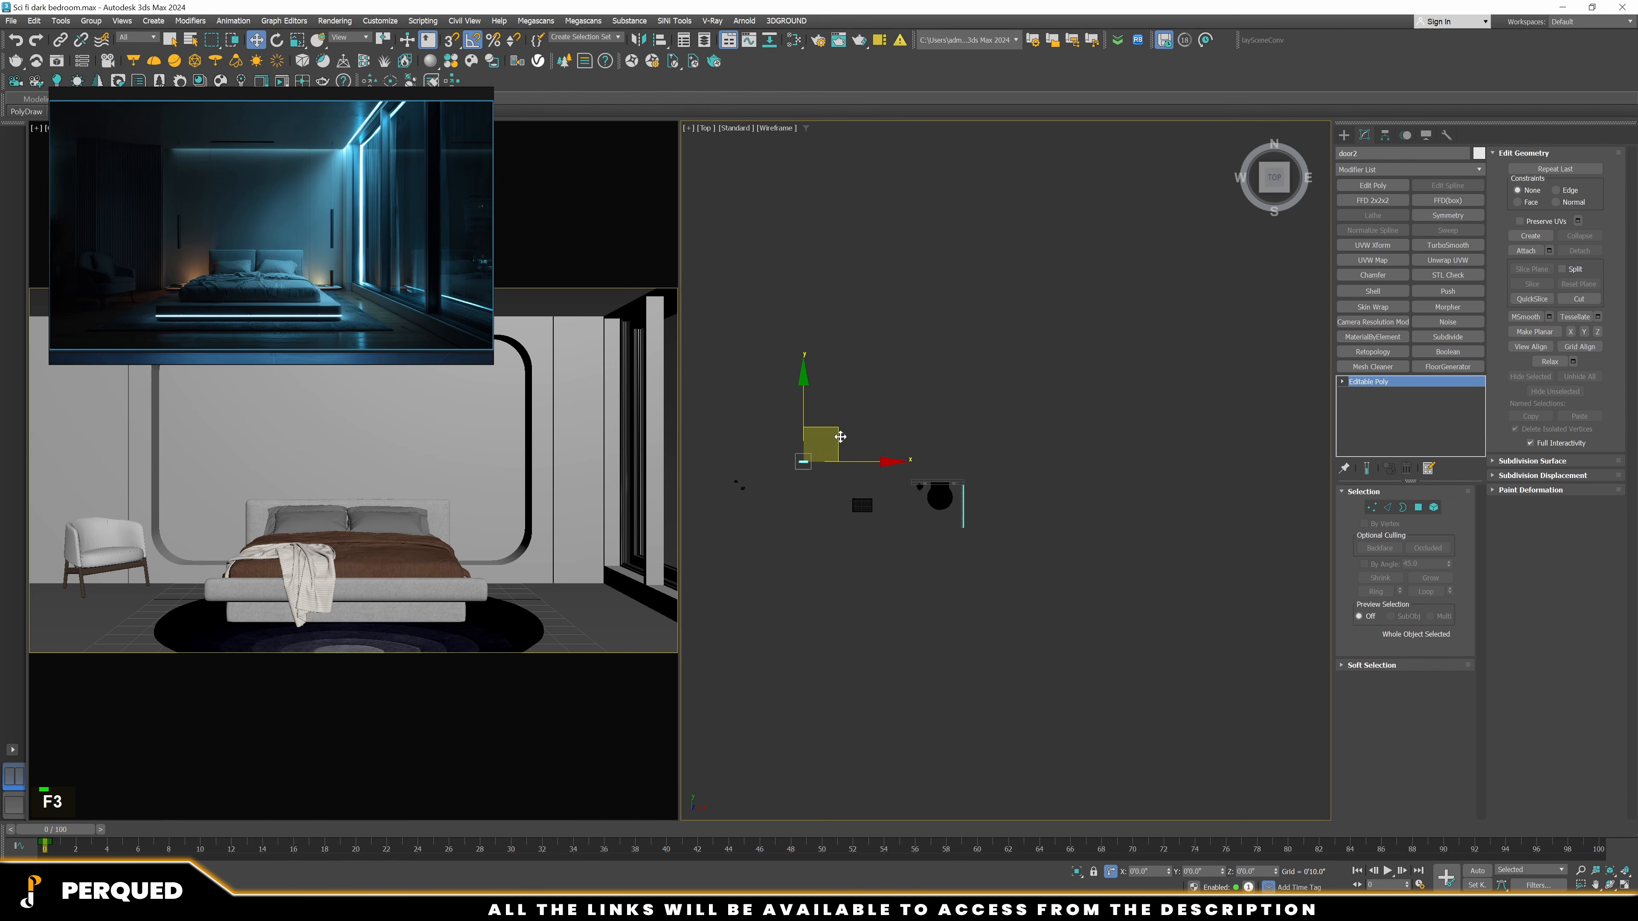
Move the door from outside the room to the bed wall, behind the armchair
drag(826, 442, 941, 461)
scroll(924, 479, up, 5)
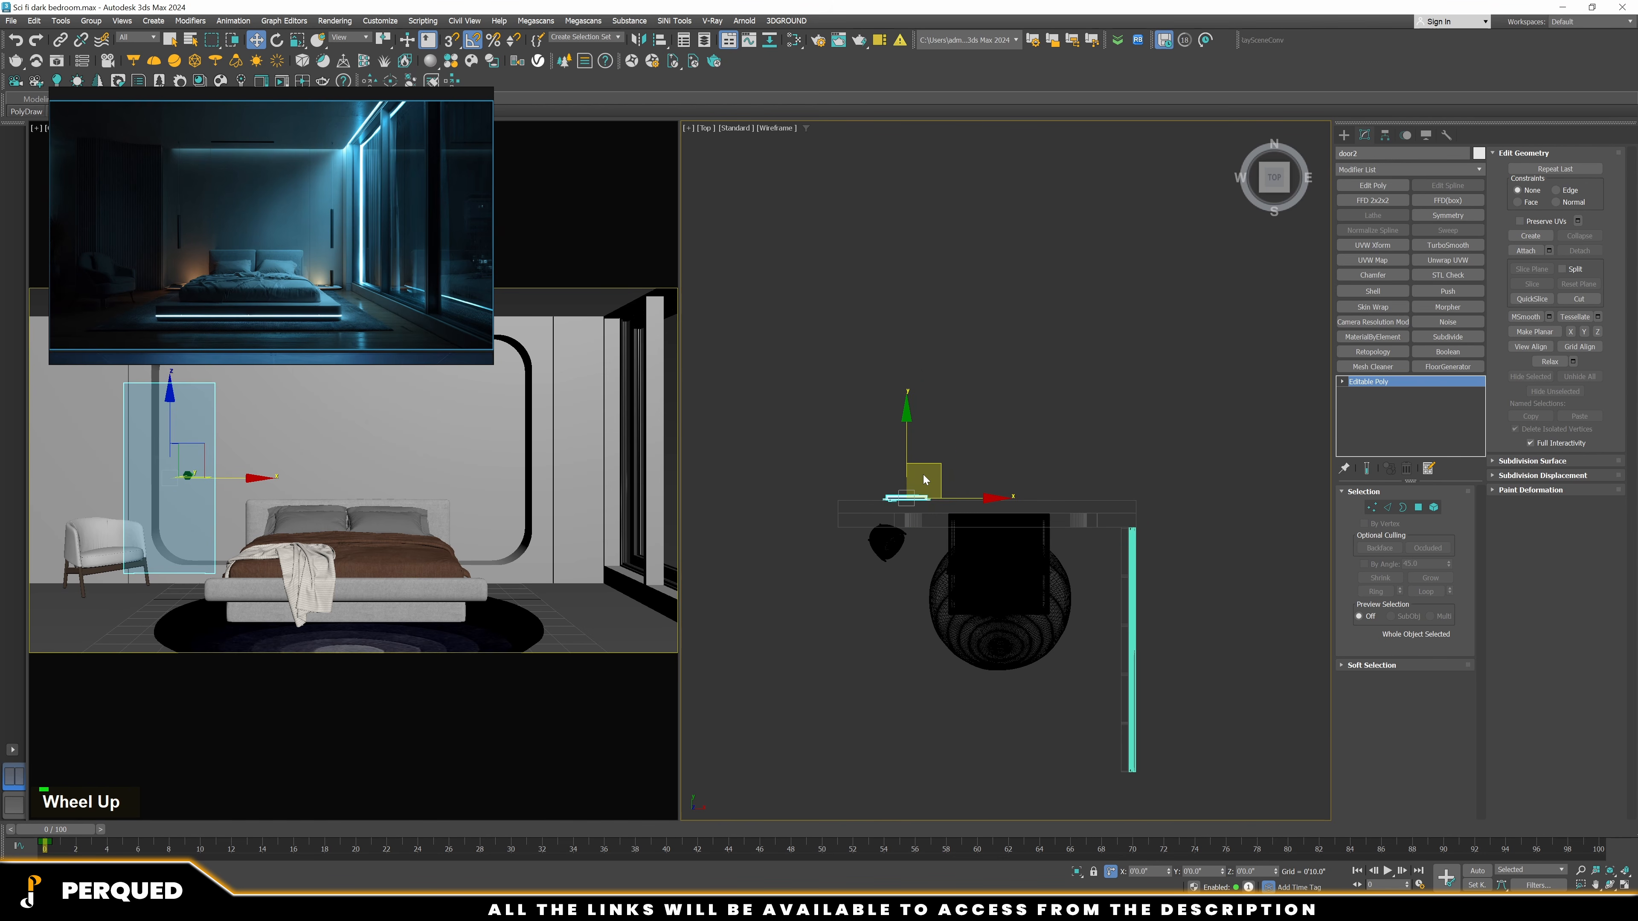
scroll(906, 488, up, 5)
scroll(1096, 452, down, 2)
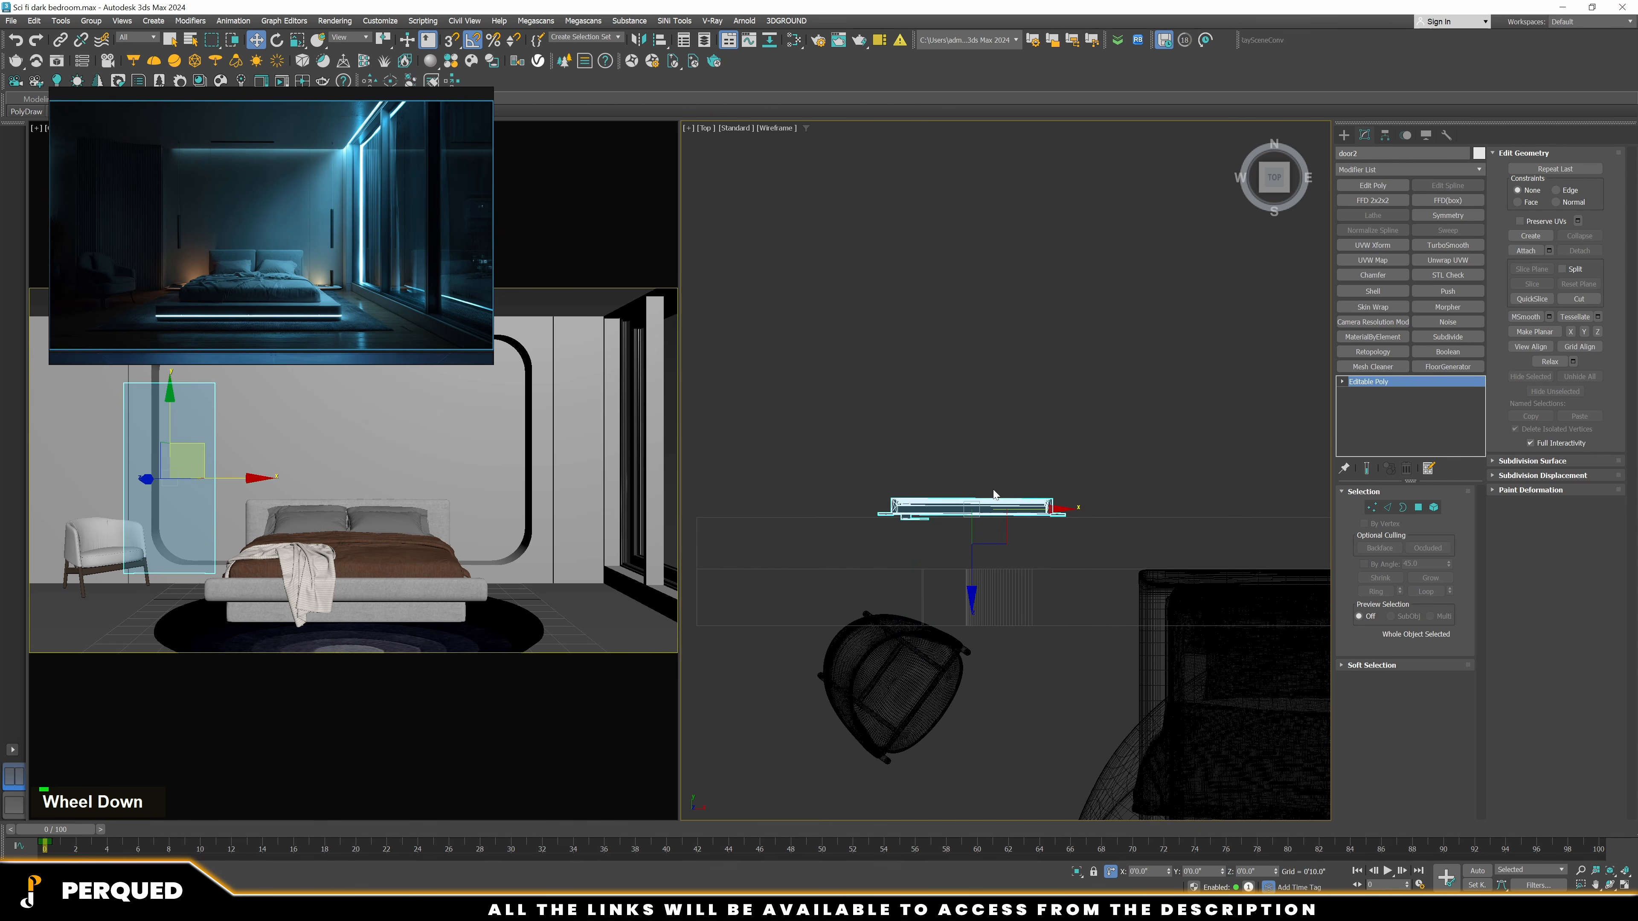
middle_drag(993, 495, 1131, 458)
drag(1128, 456, 1003, 549)
Snap the bed-side corner of the door frame in line with the edge of the recessed bed wall section
scroll(1082, 574, up, 3)
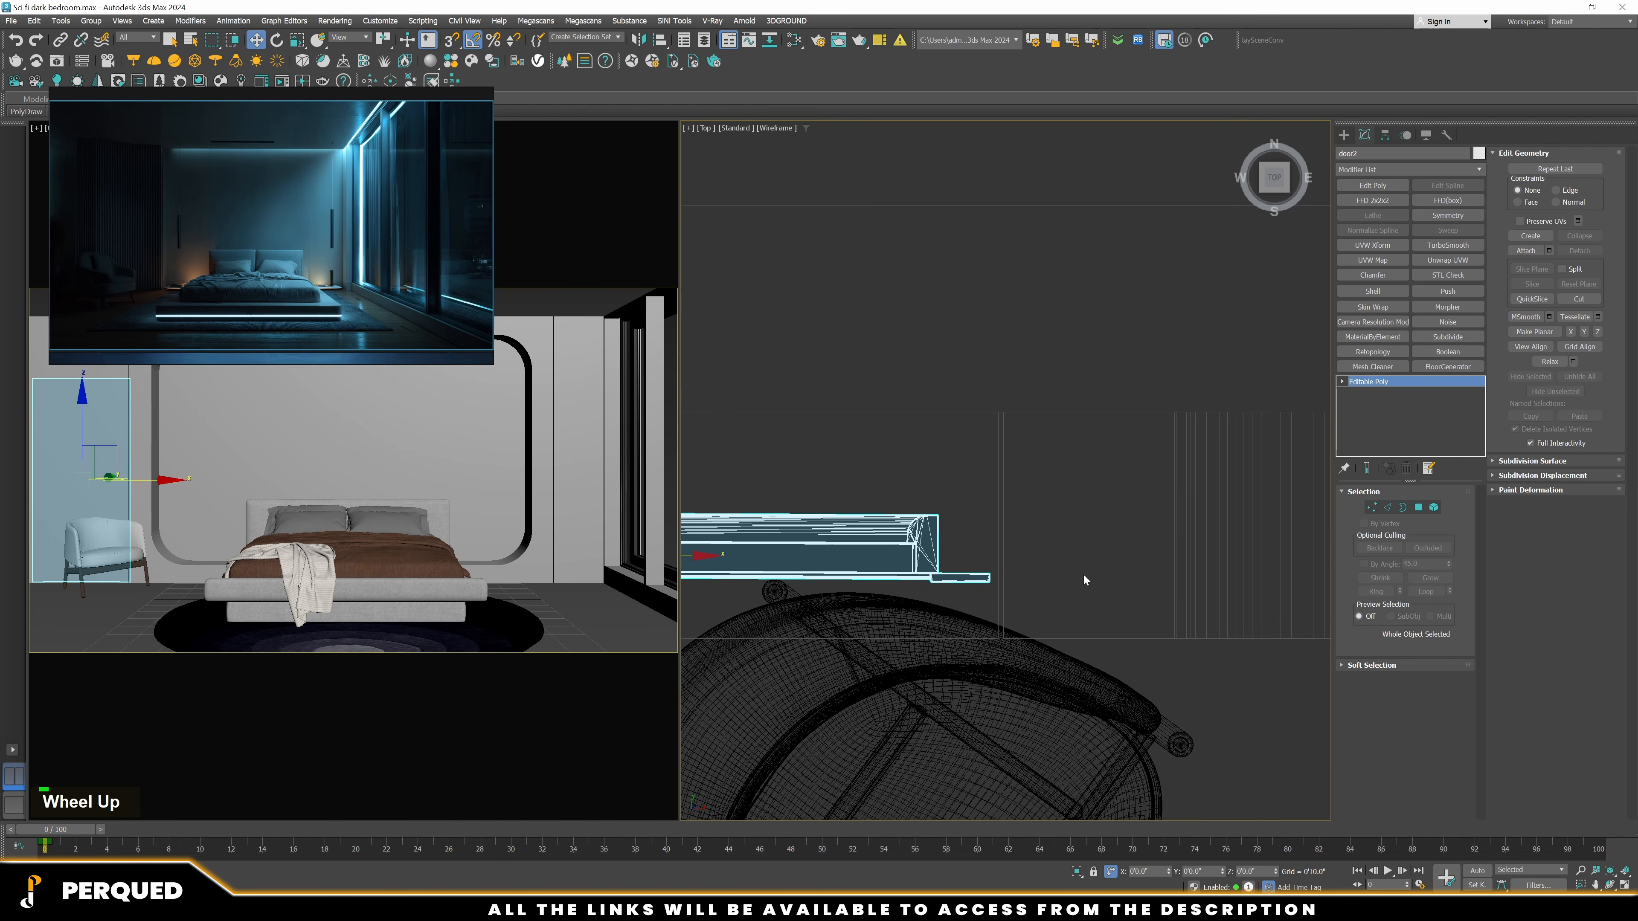
middle_drag(1084, 576, 1120, 497)
scroll(1120, 497, up, 2)
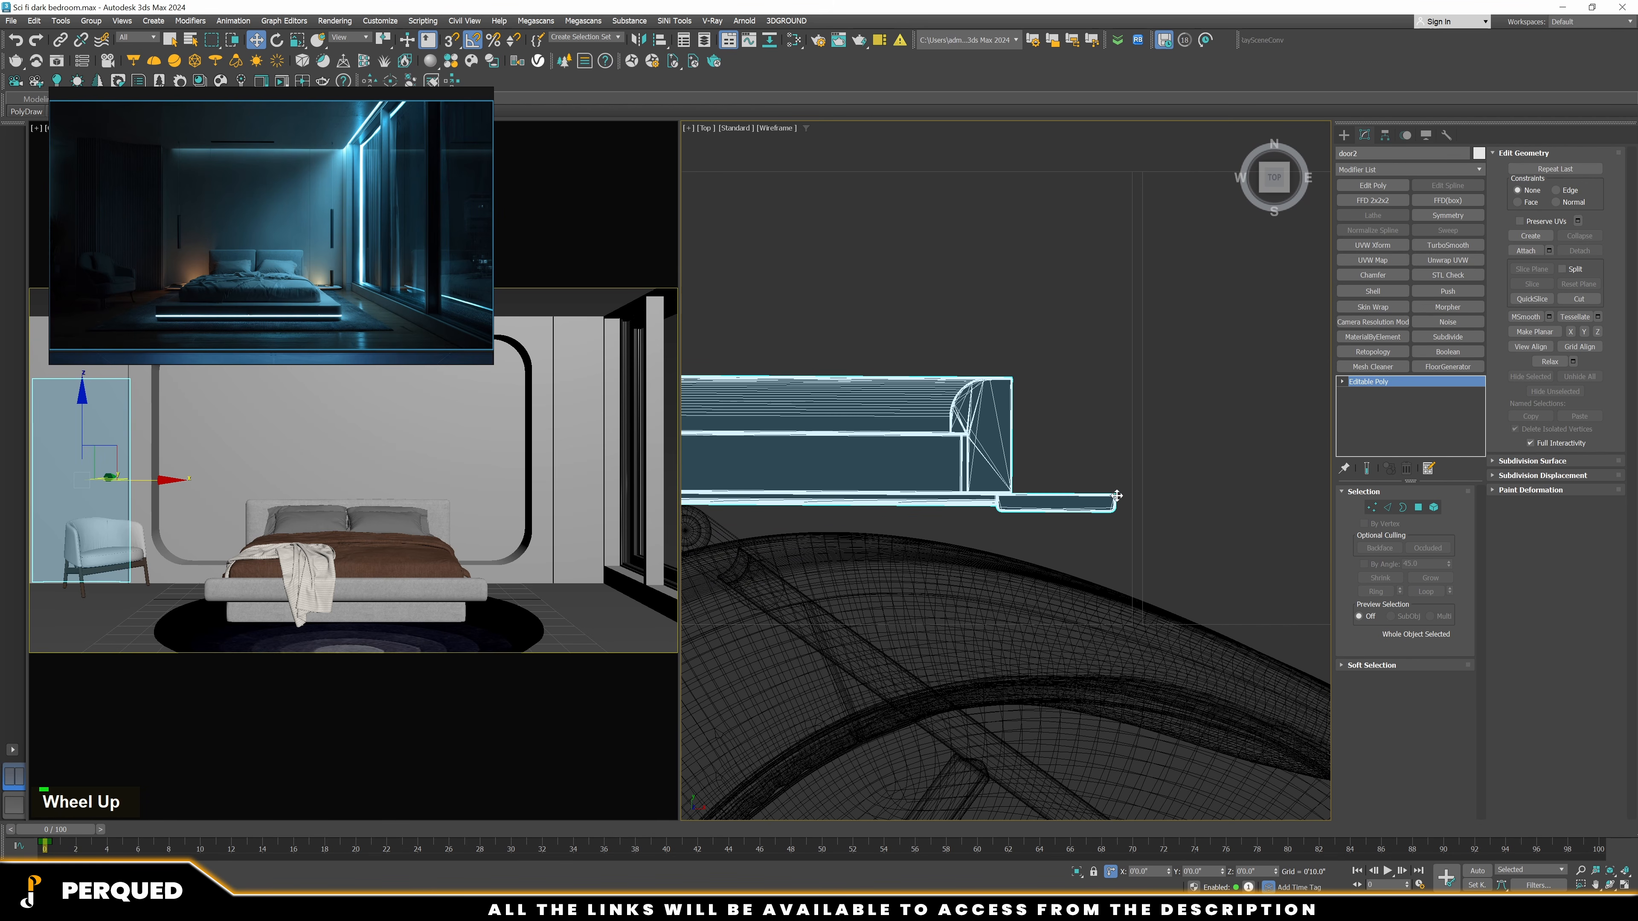
drag(1114, 495, 1131, 424)
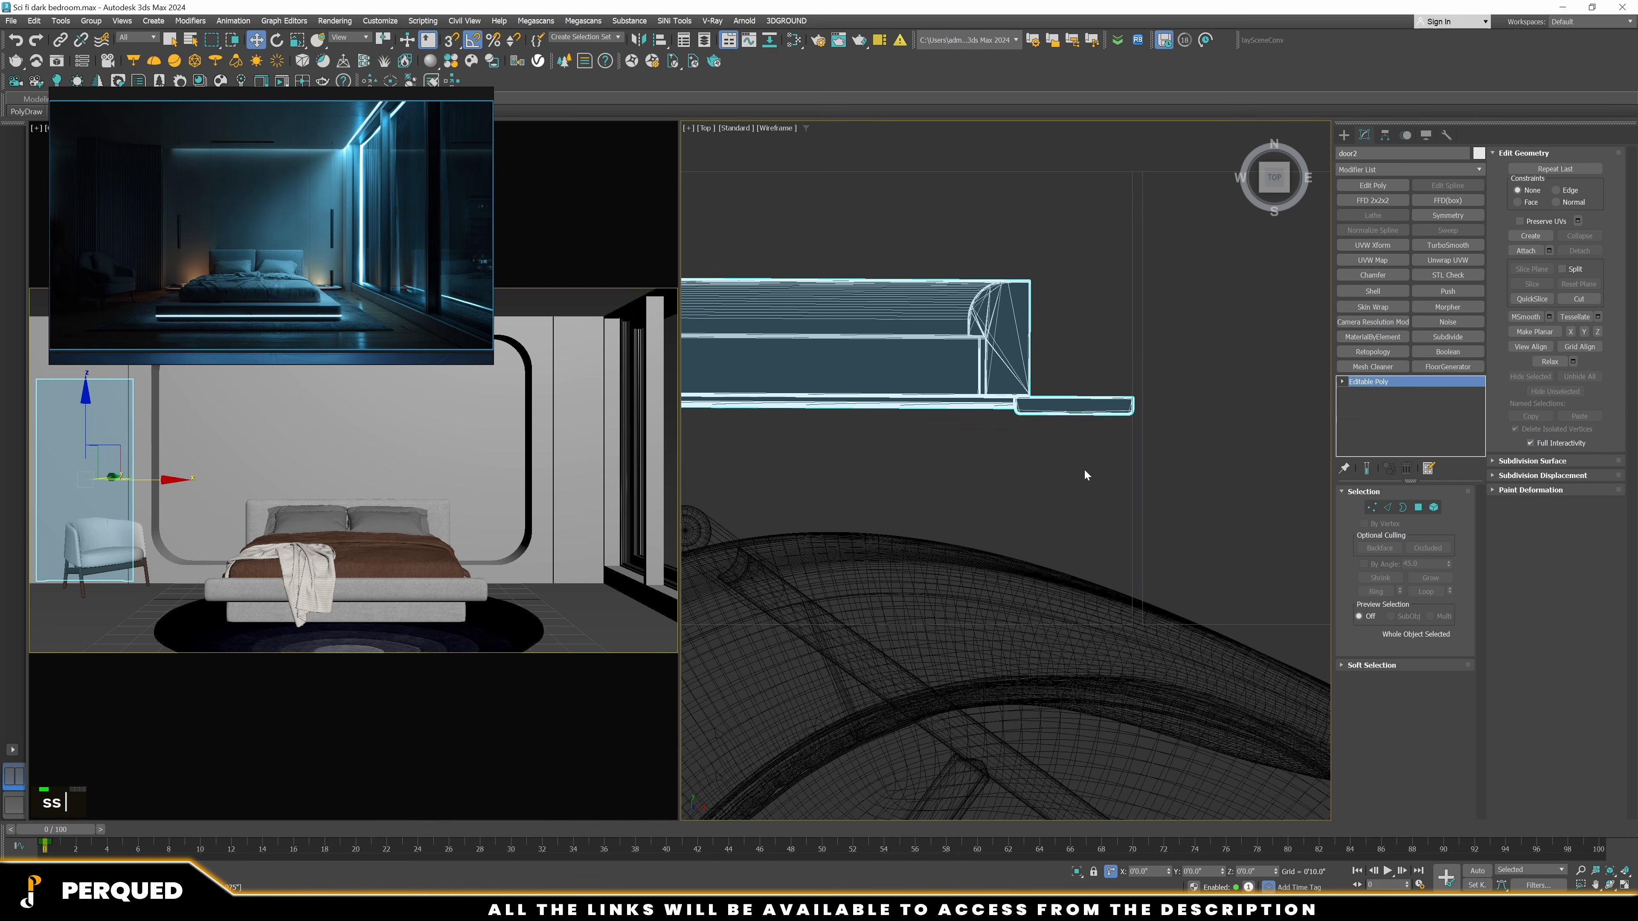
Raise the top vertices of the door frame to the full height of the wall
scroll(1077, 461, down, 5)
alt+middle_drag(1077, 461, 1064, 414)
key(f)
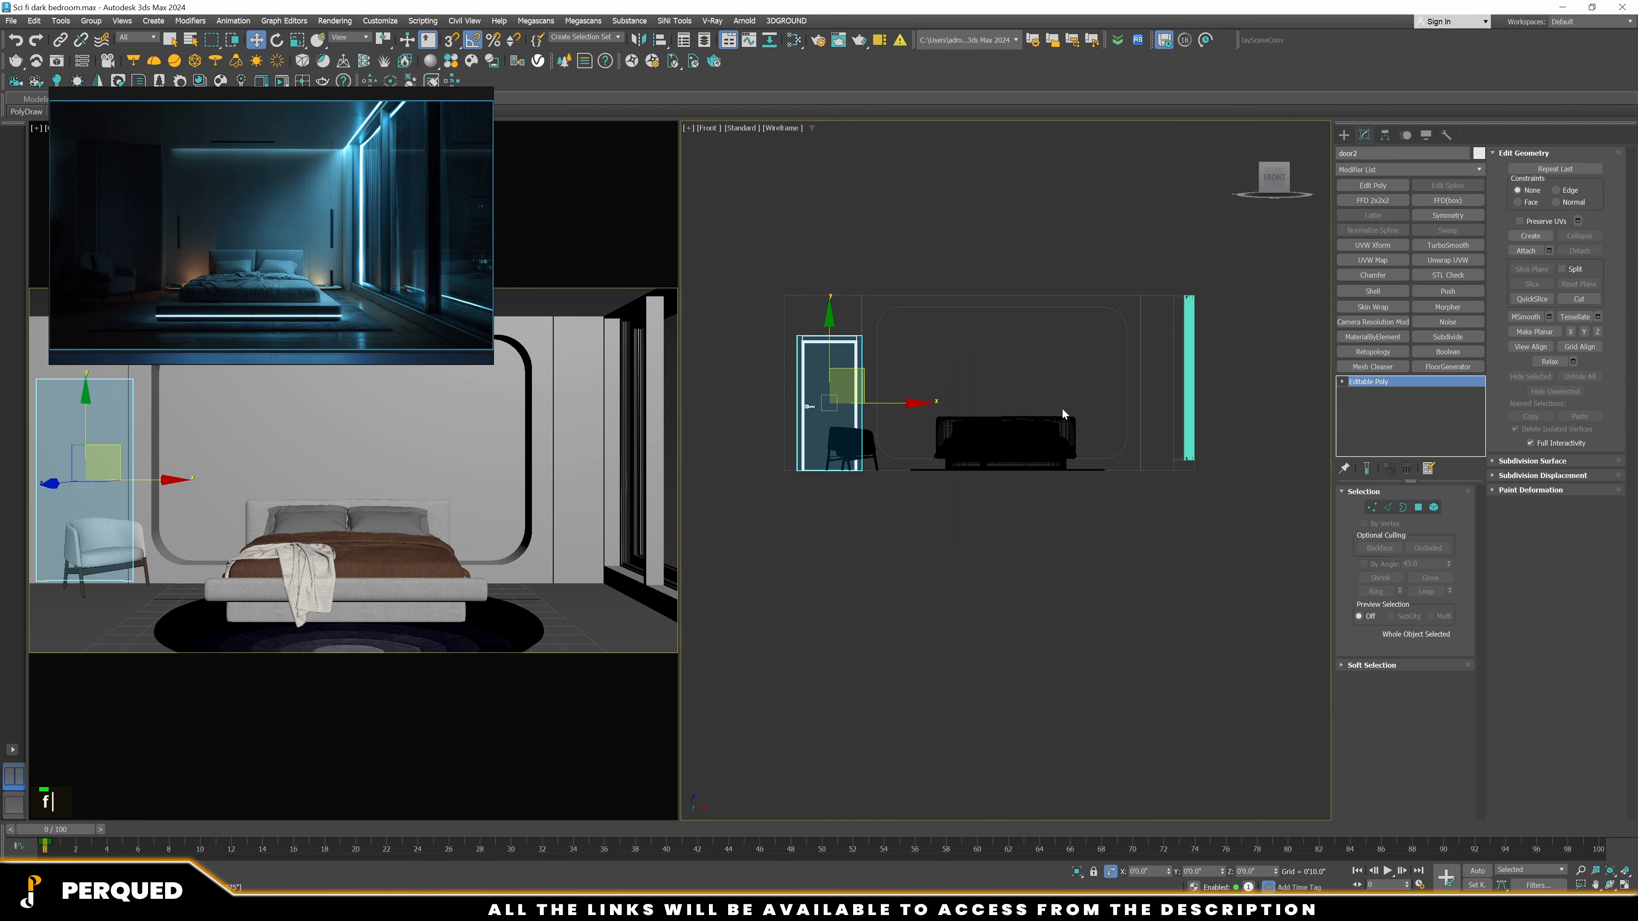
key(z)
key(1)
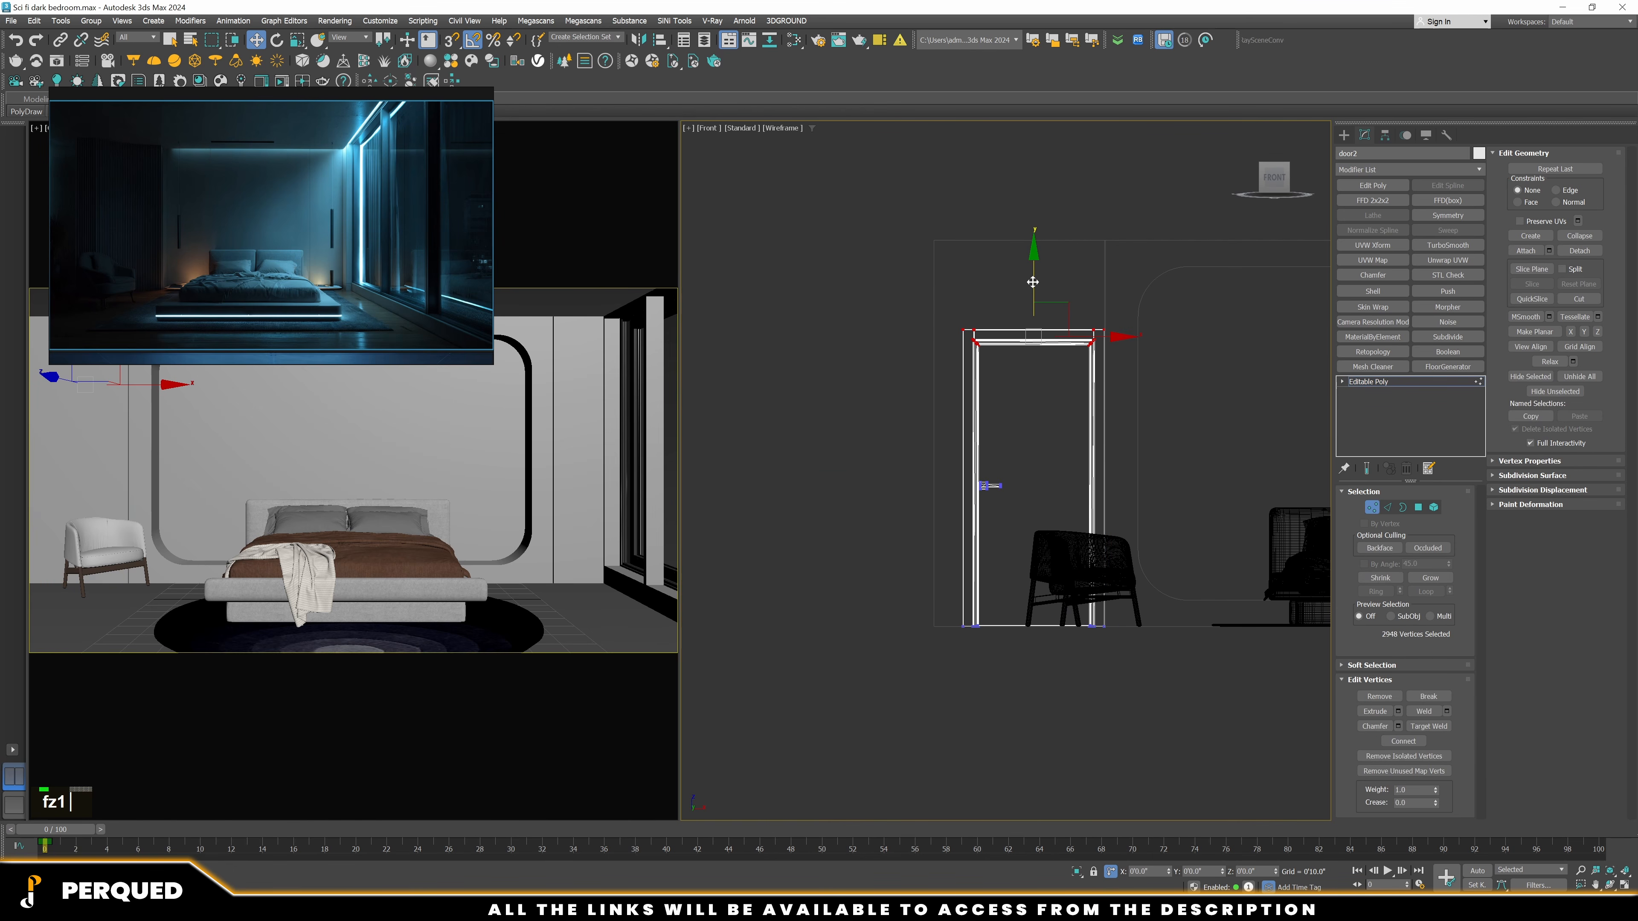
drag(1032, 282, 1035, 200)
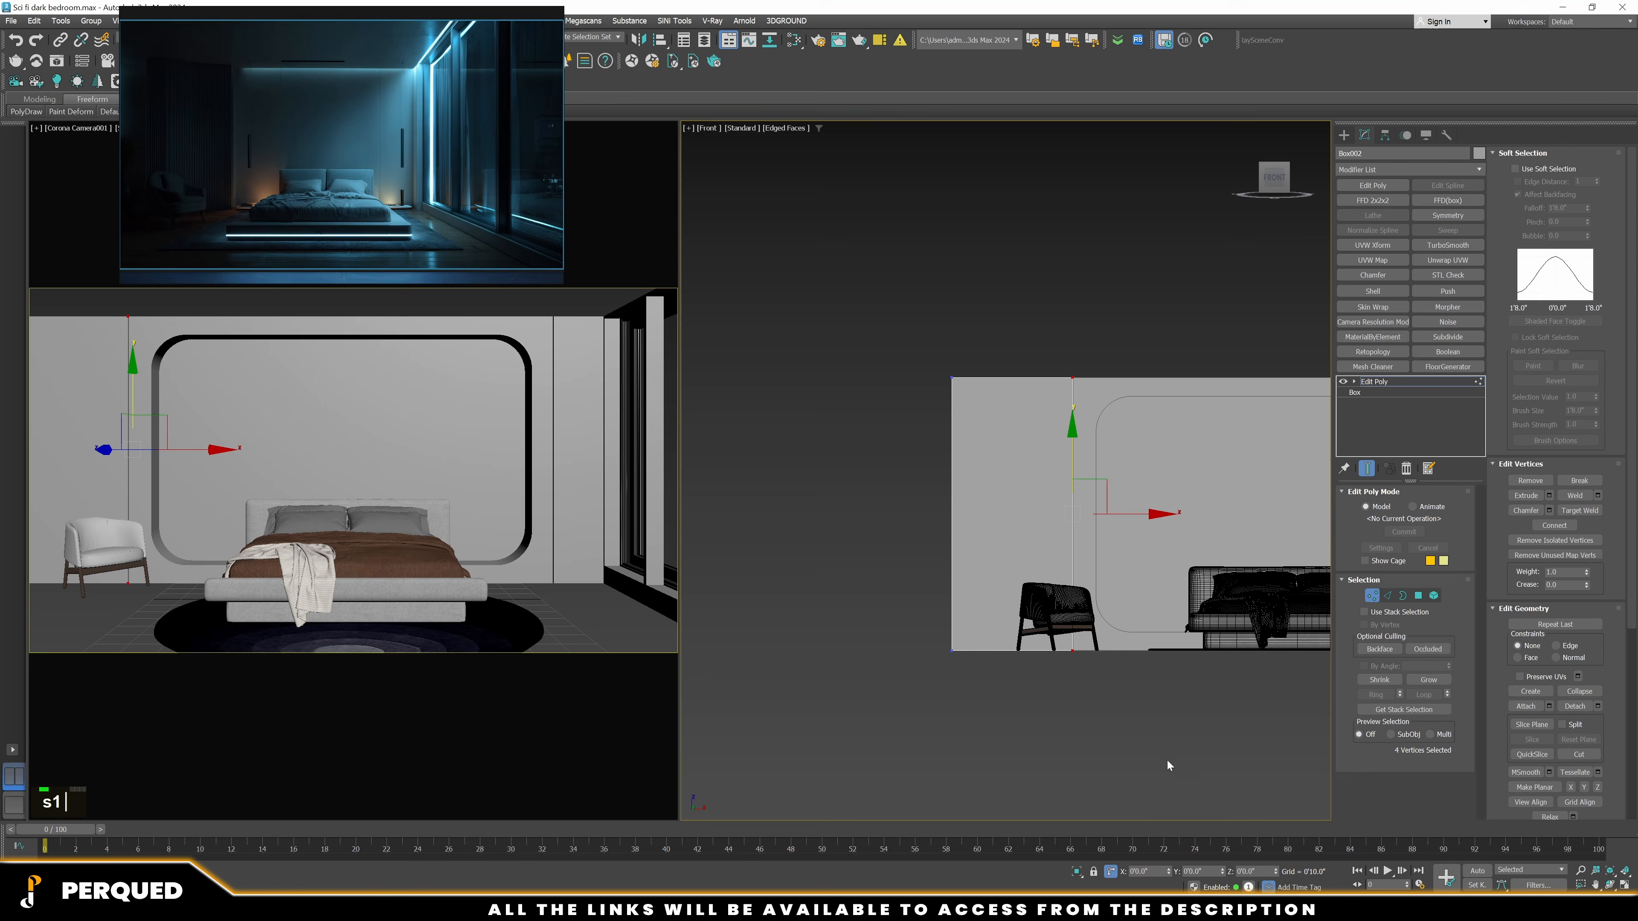
Snap the wall box's four seam vertices to the handle-side outer edge of the door frame, opening the wall for the door
key(F3)
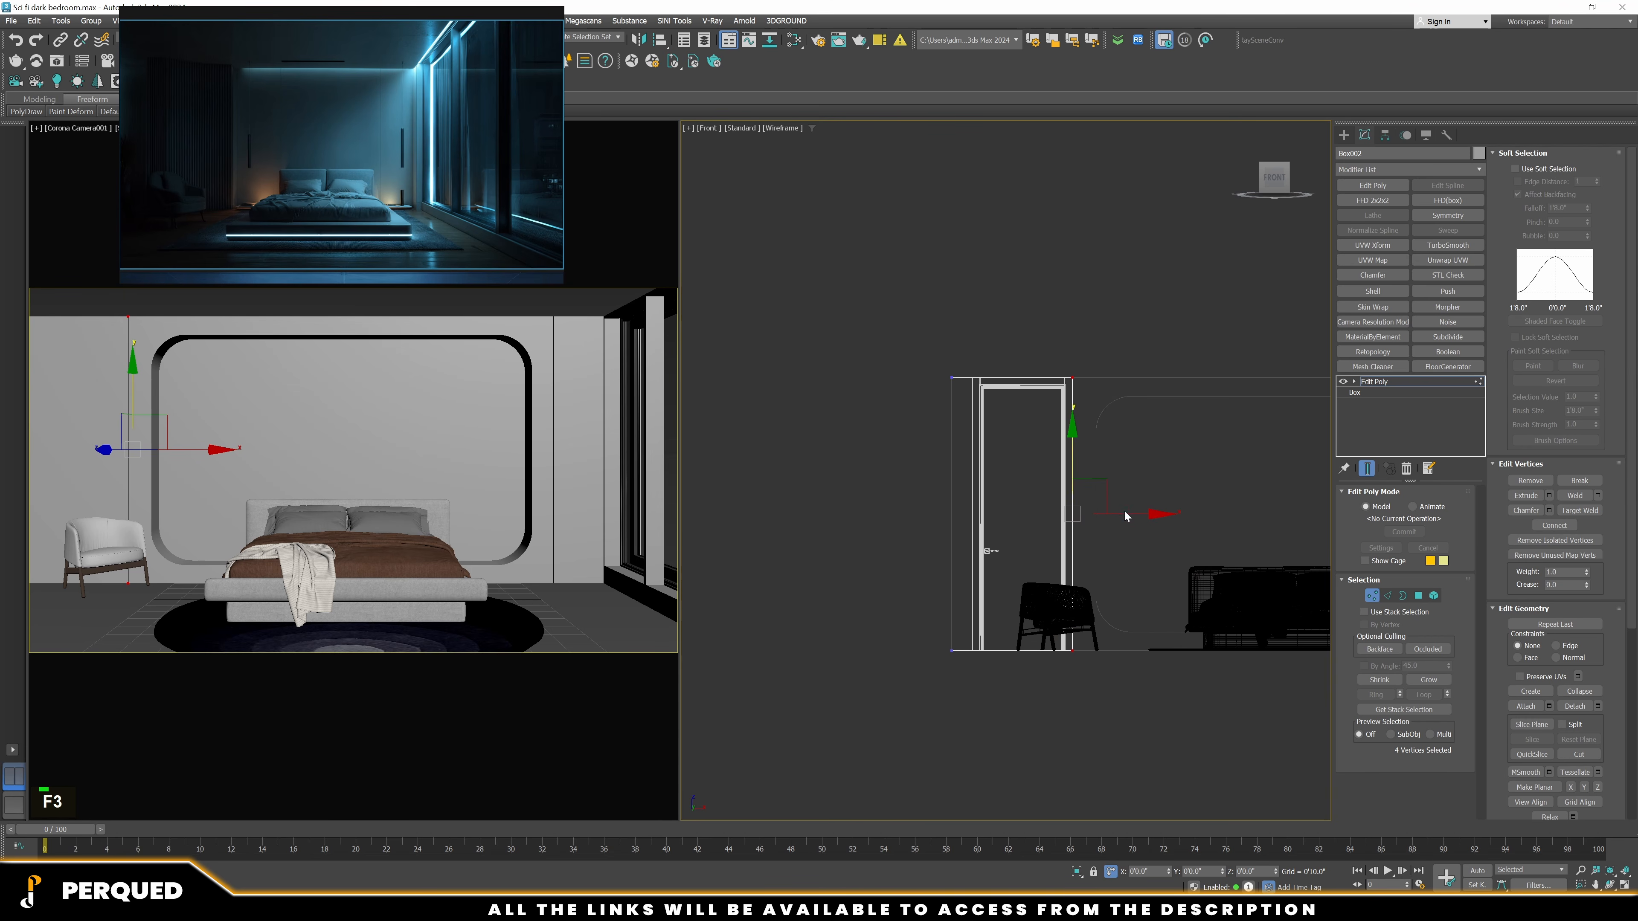
drag(1125, 513, 972, 378)
key(s)
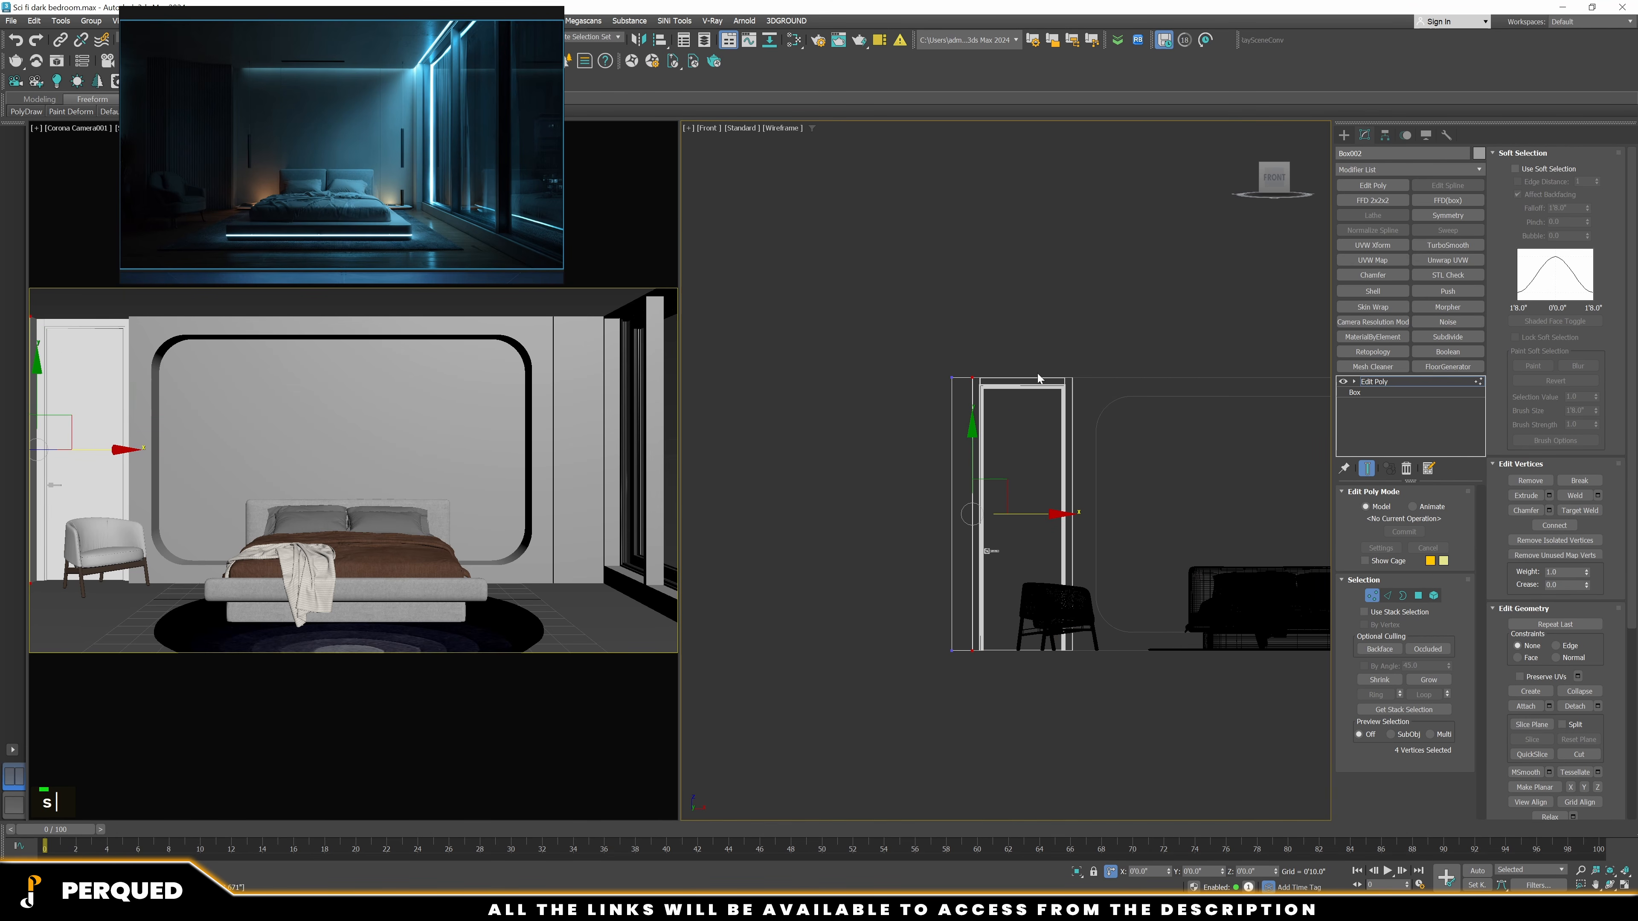
click(1438, 388)
click(1145, 337)
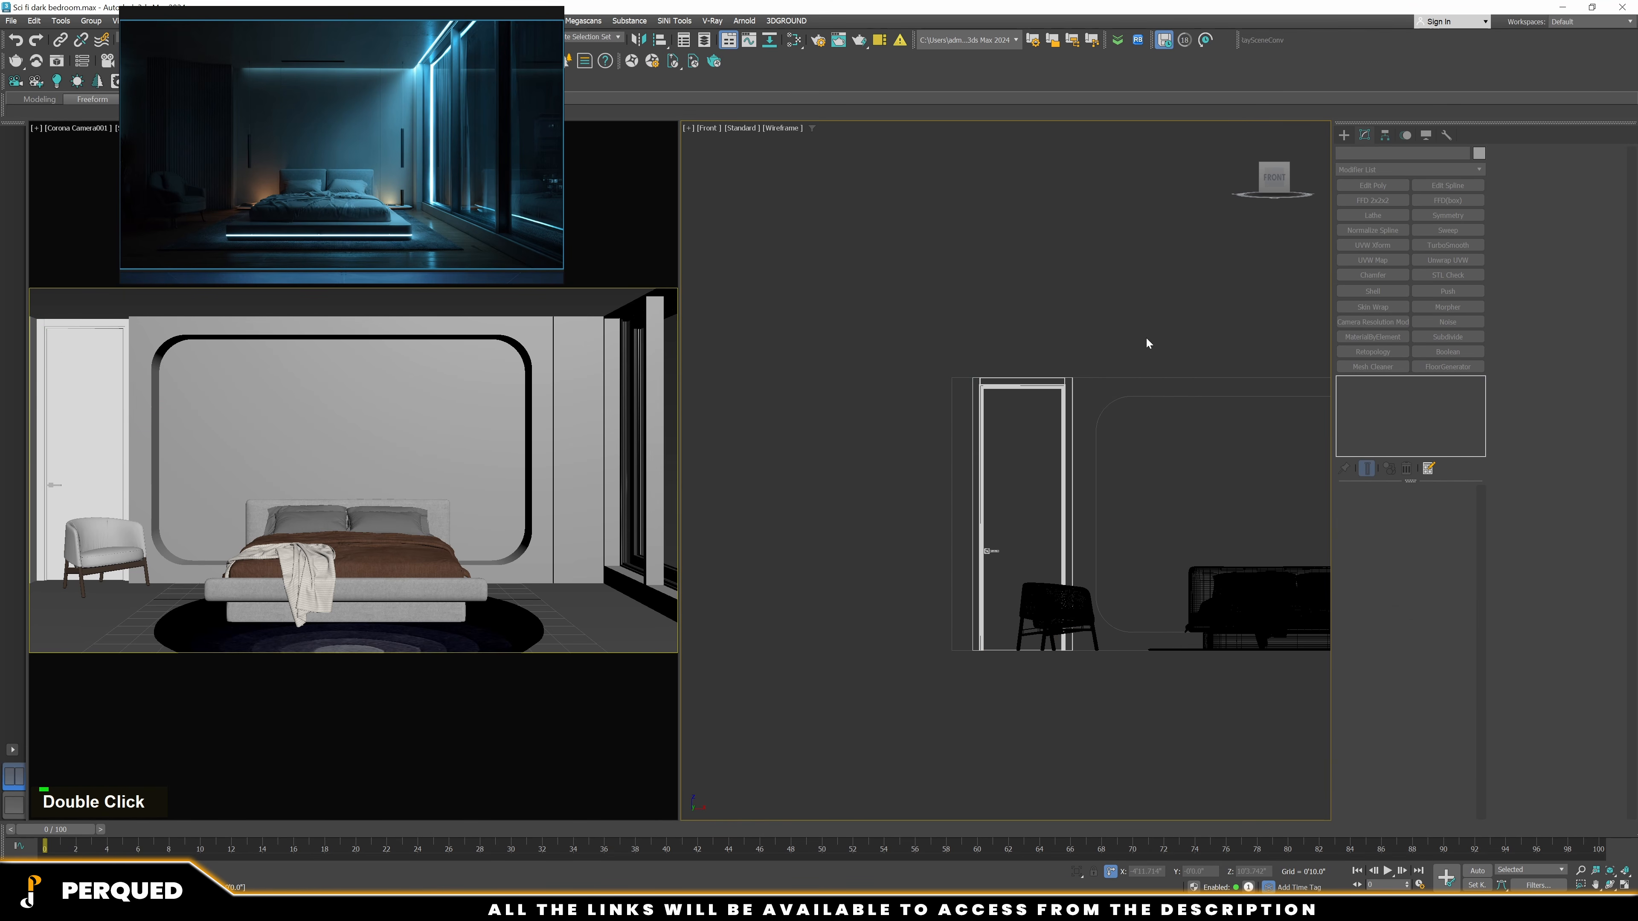
Delete the horizontal top casing element from the door frame
scroll(998, 382, up, 5)
key(t)
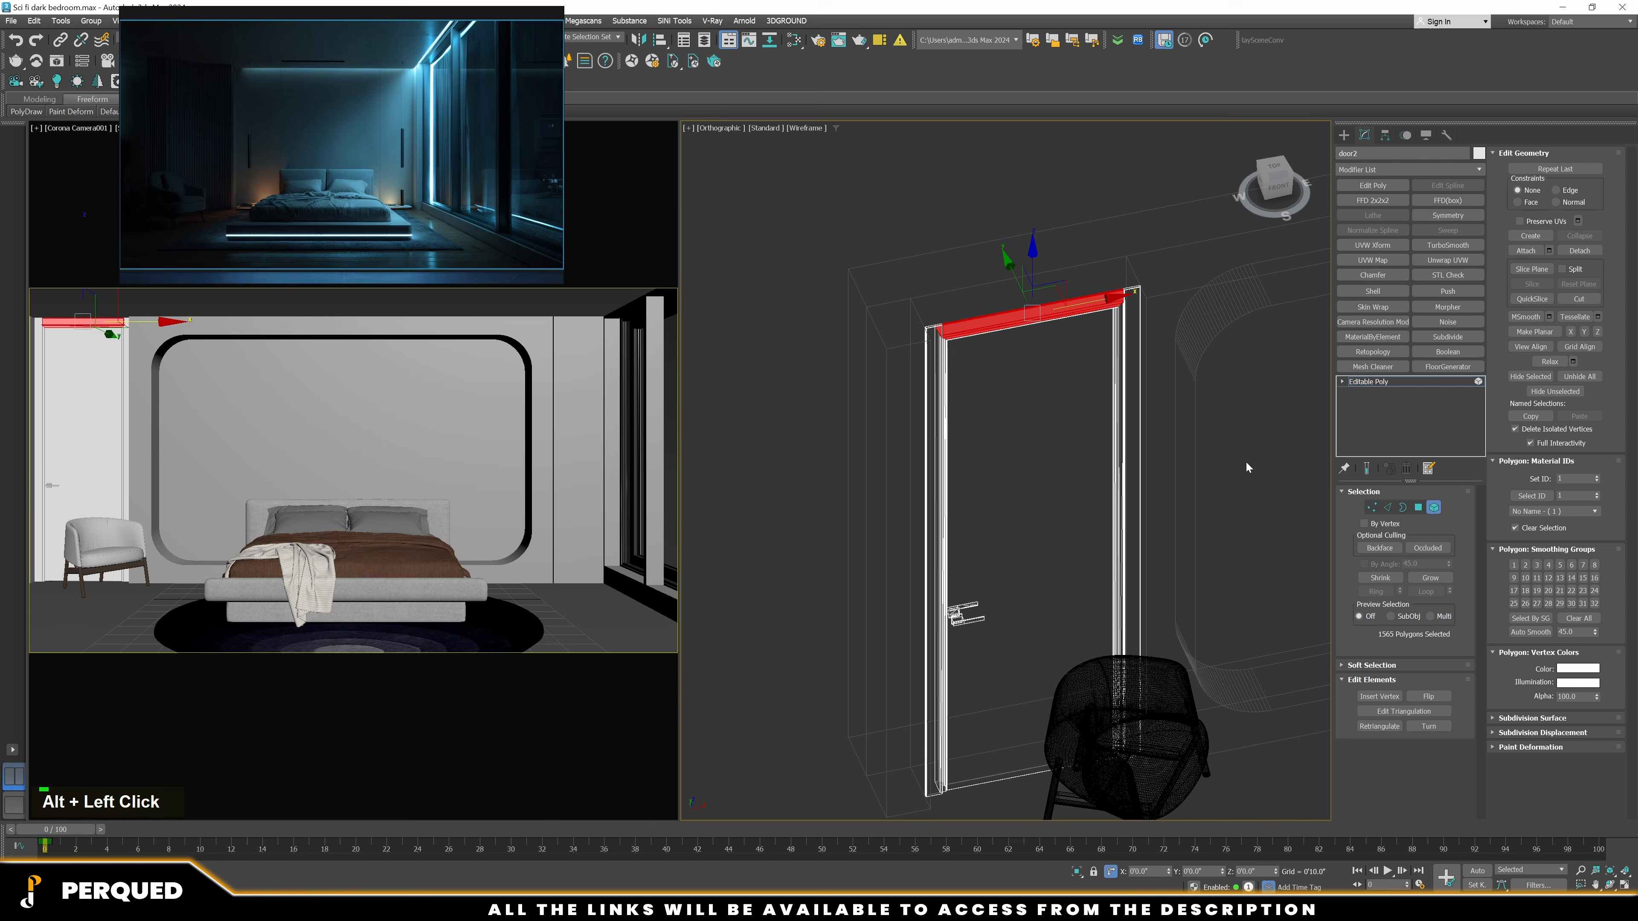
key(Delete)
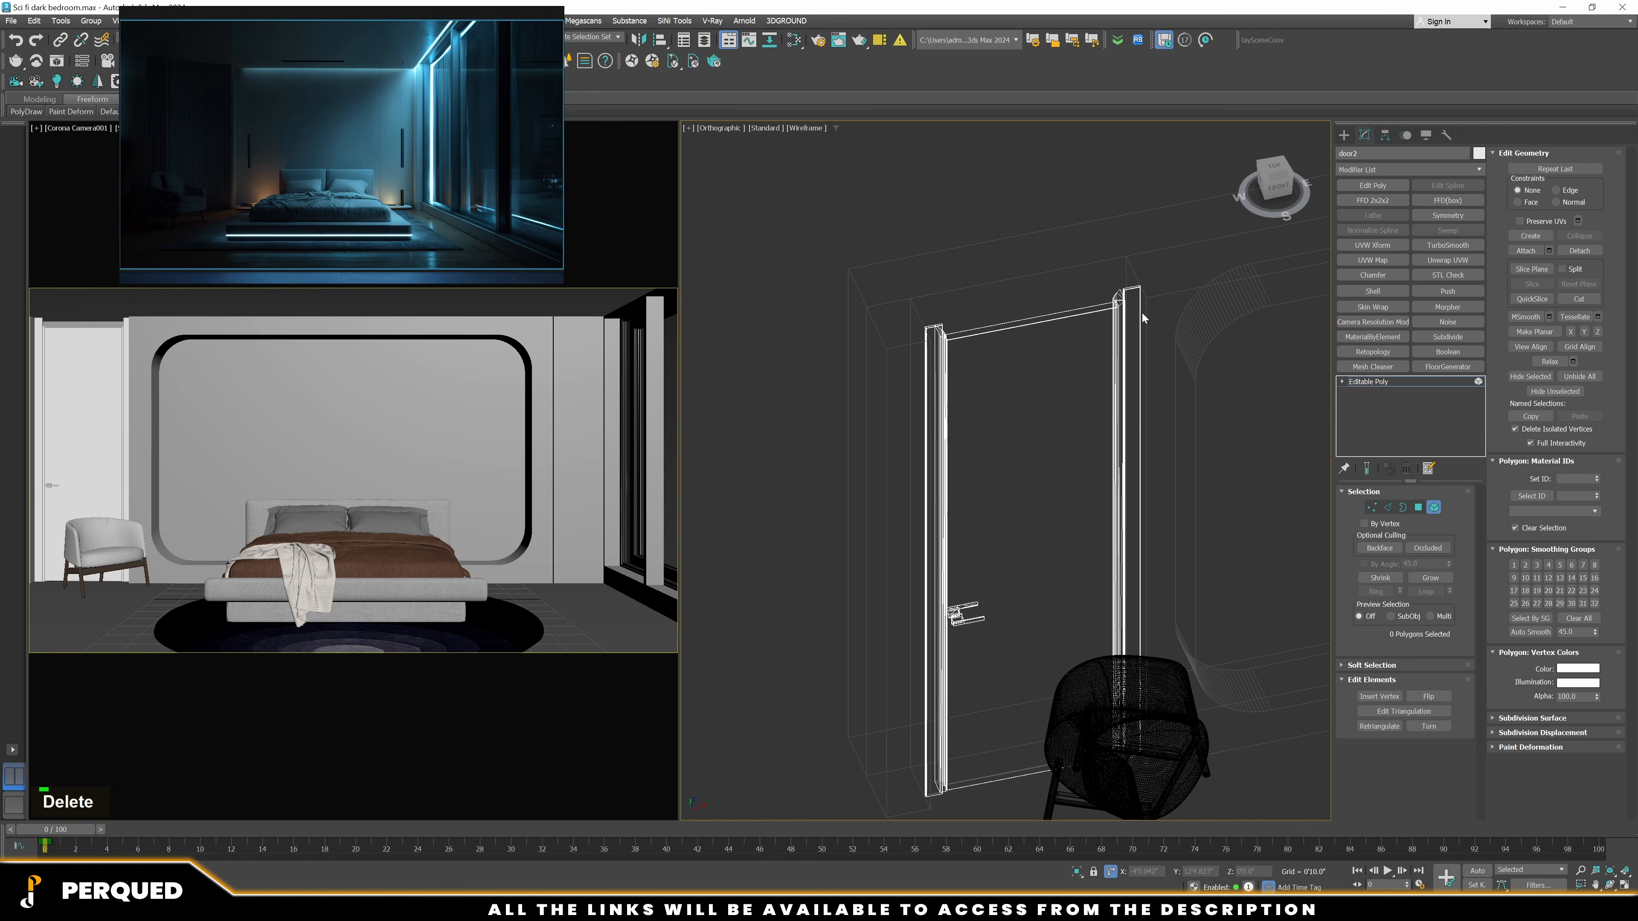
scroll(1141, 311, up, 5)
key(F3)
scroll(1102, 317, down, 6)
key(ctrl+z)
alt+middle_drag(1102, 326, 1129, 355)
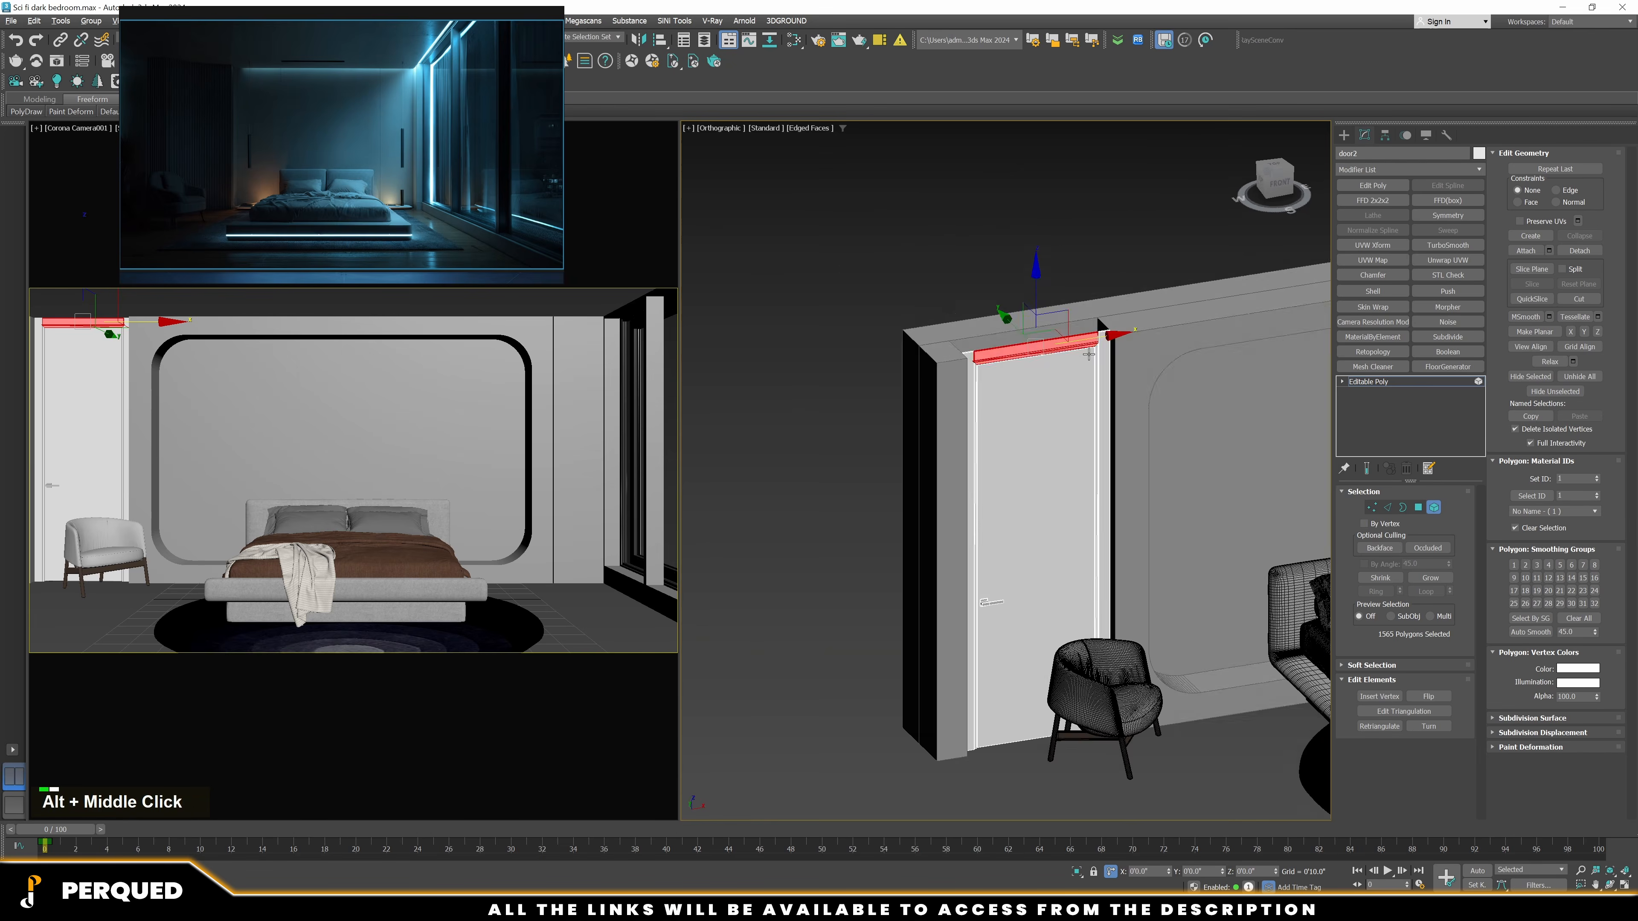
Thicken both side casings of the door by moving their front vertices toward the room
key(1)
key(t)
key(F3)
scroll(1079, 471, up, 6)
drag(1085, 469, 991, 467)
key(ctrl+z)
key(ctrl+z)
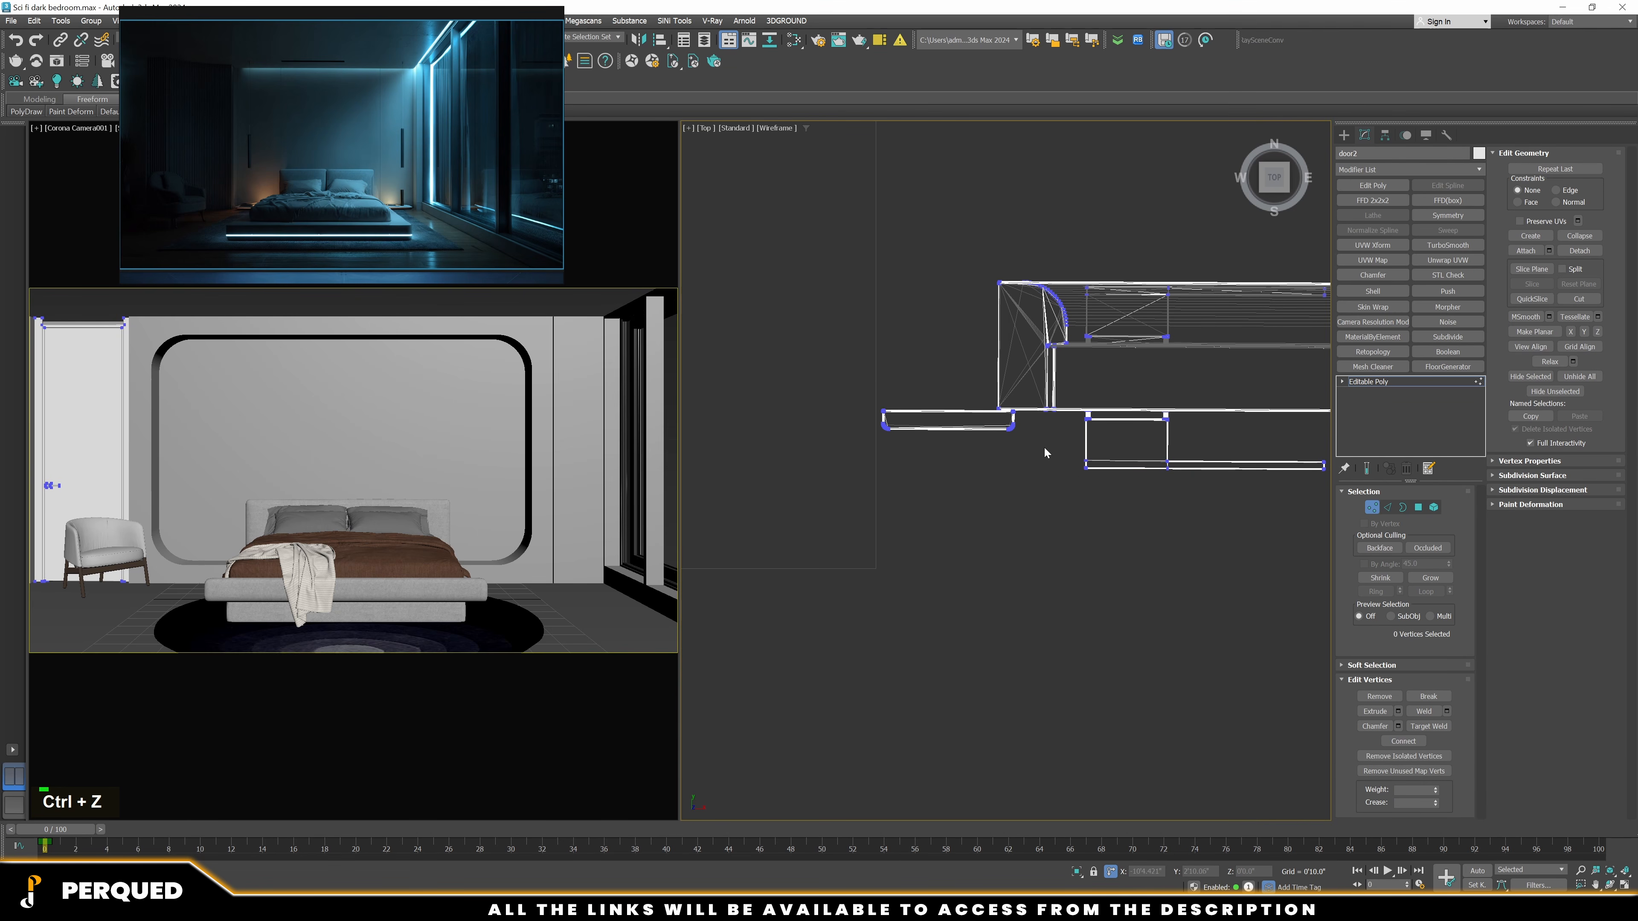
drag(857, 423, 857, 424)
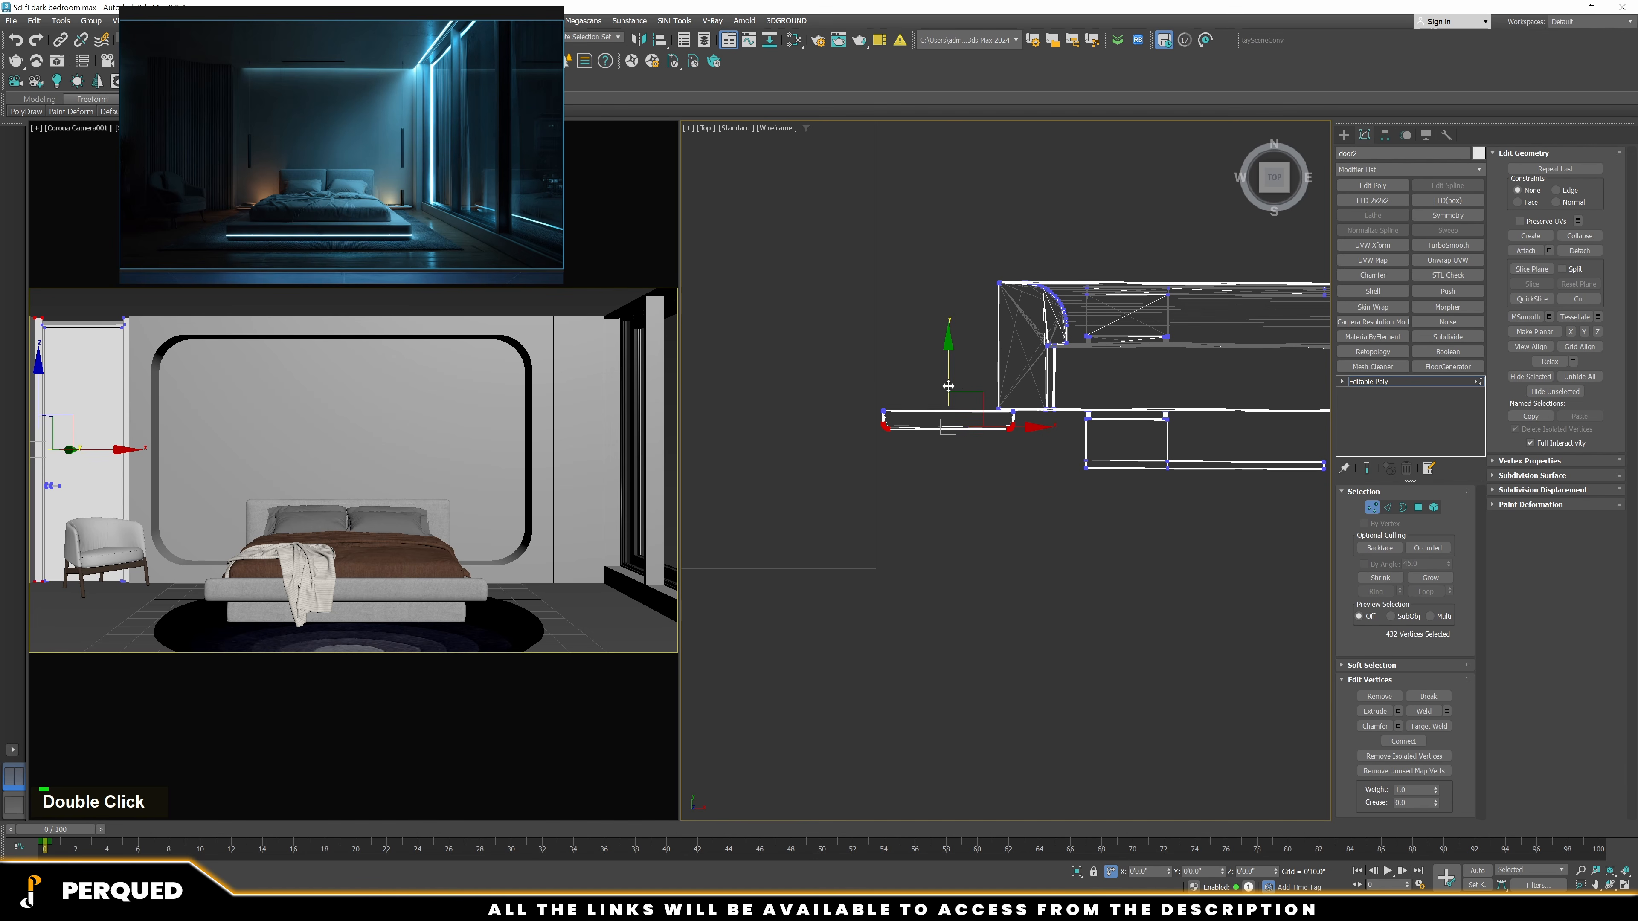
scroll(812, 439, down, 7)
scroll(1212, 442, up, 8)
middle_drag(1258, 445, 1034, 434)
ctrl+drag(1228, 477, 1182, 470)
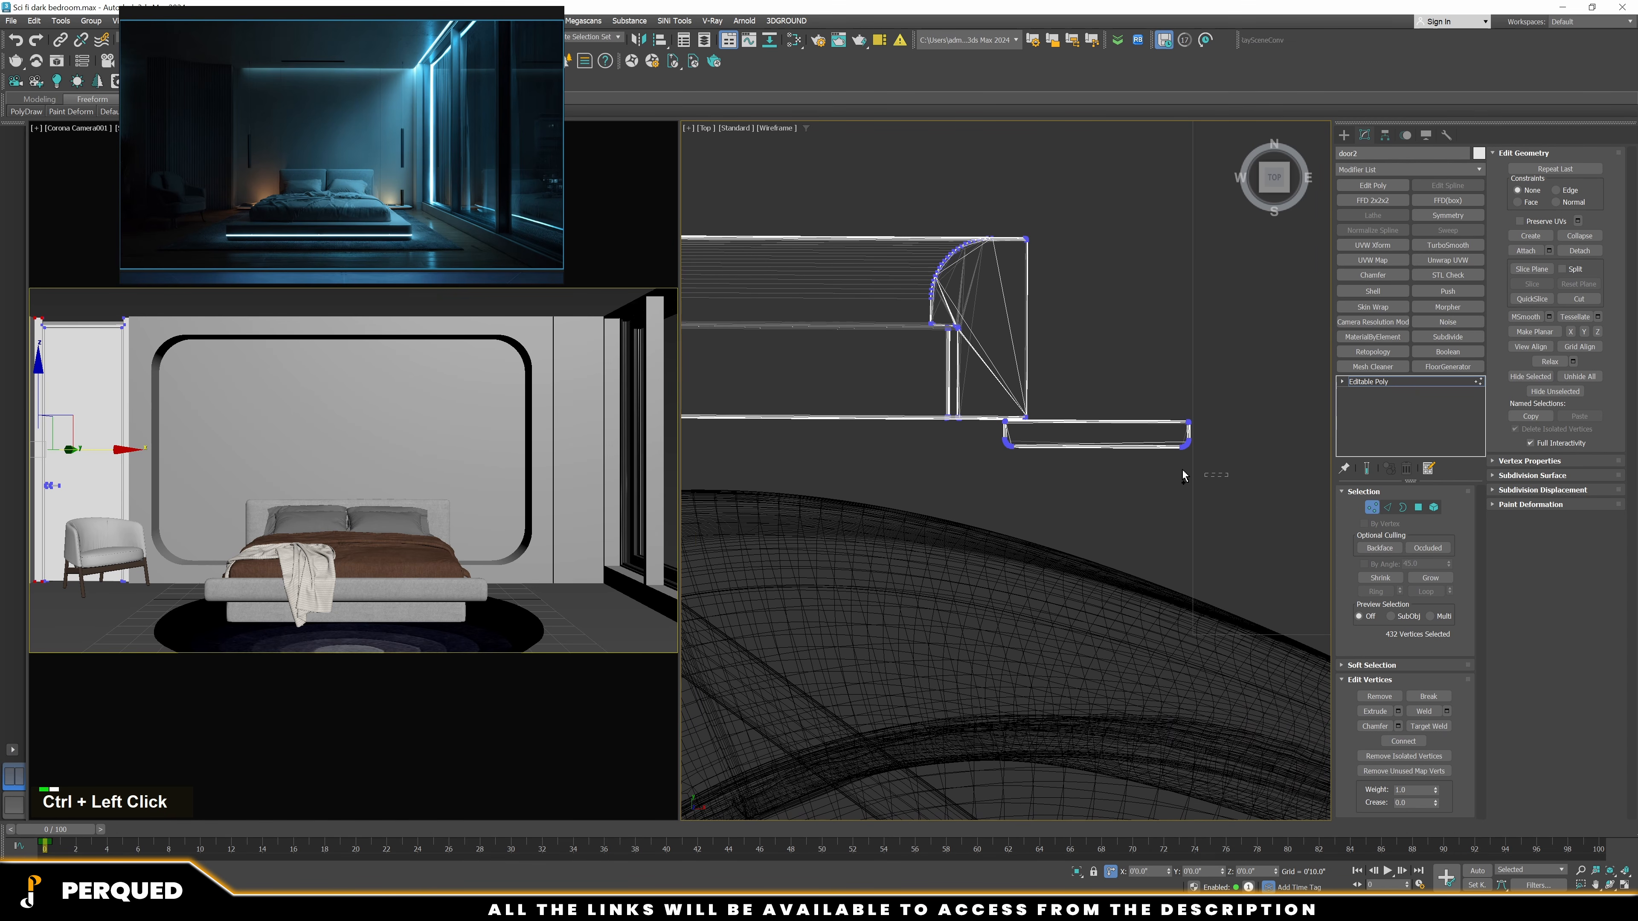
ctrl+drag(990, 440, 1042, 430)
scroll(1042, 407, down, 5)
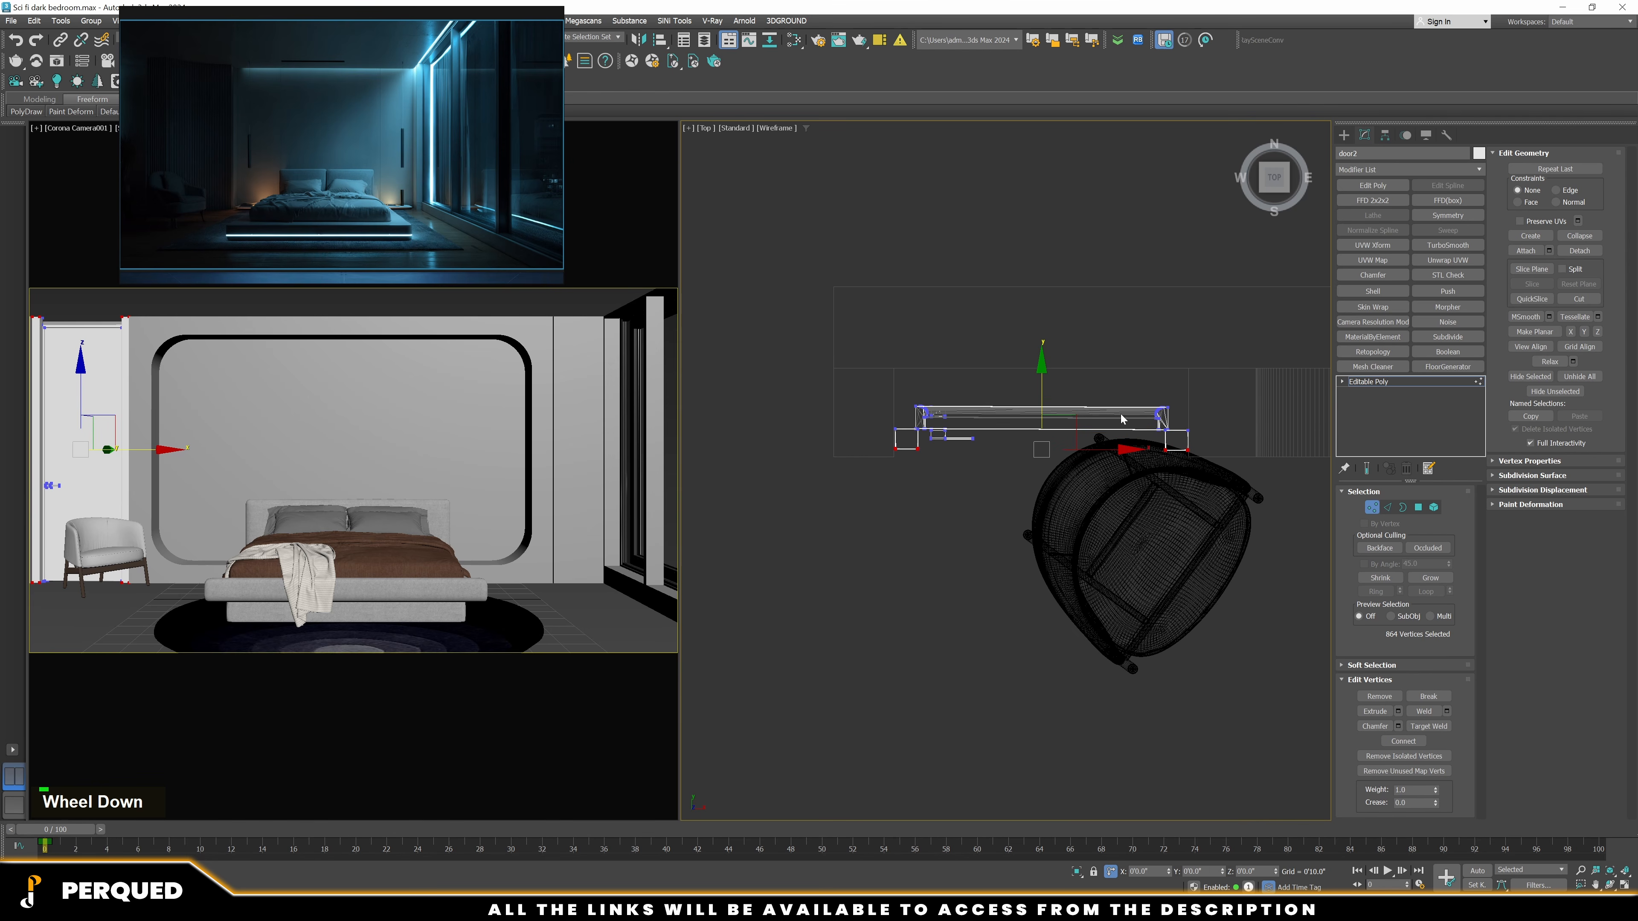
Move the whole door back and snap the casing's front corner to the corner of the wall opening
click(1372, 383)
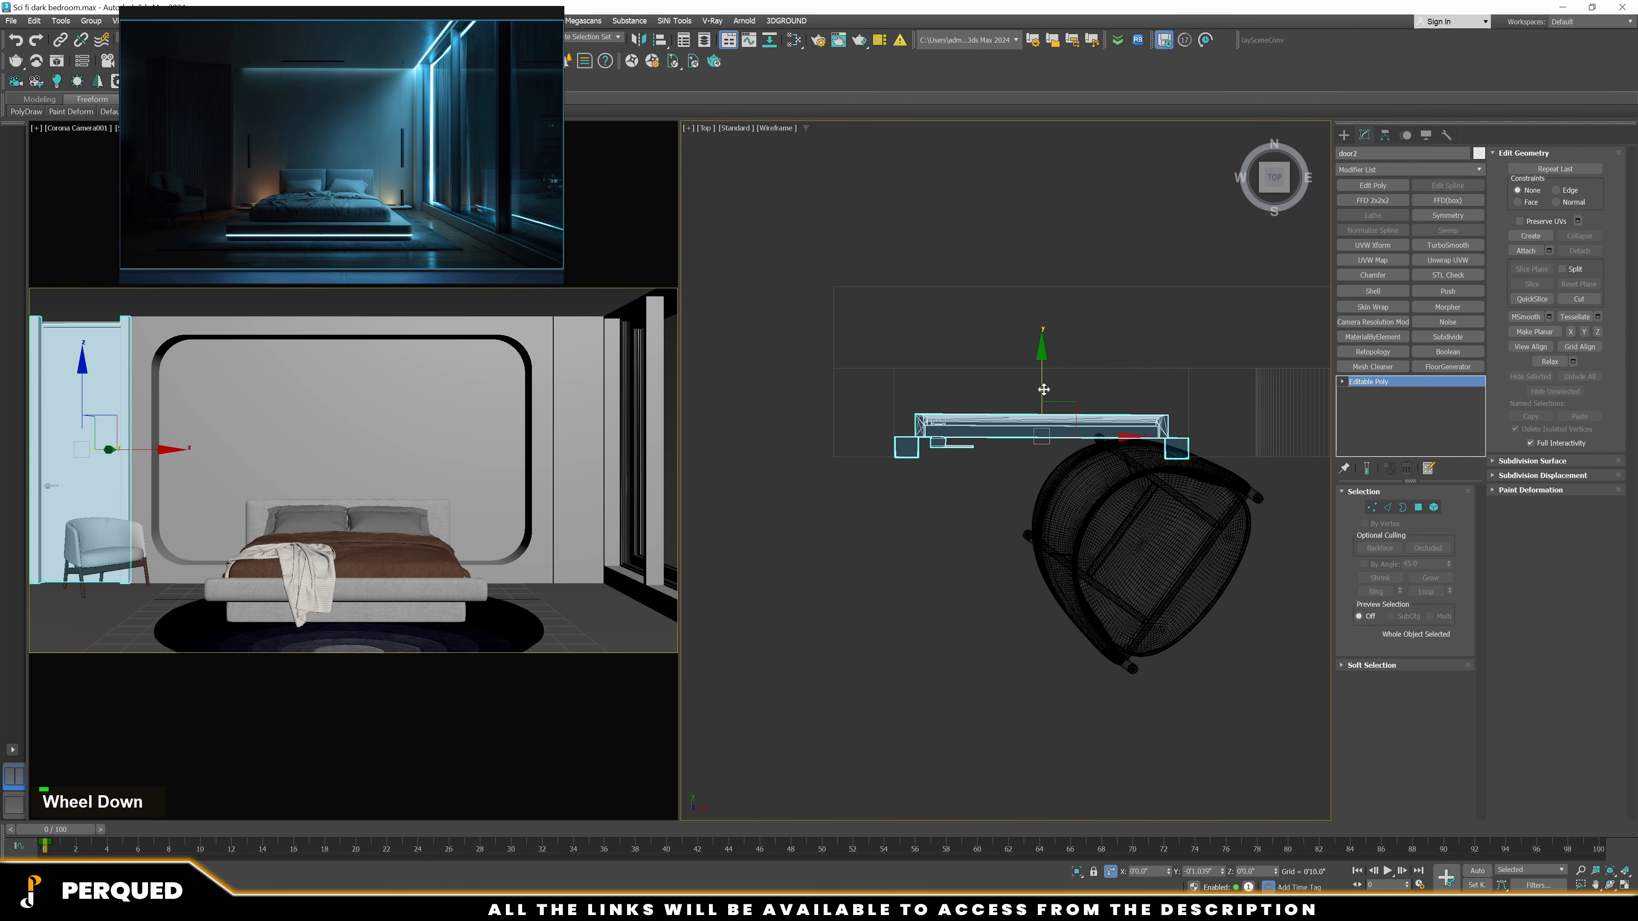
scroll(890, 452, up, 8)
key(s)
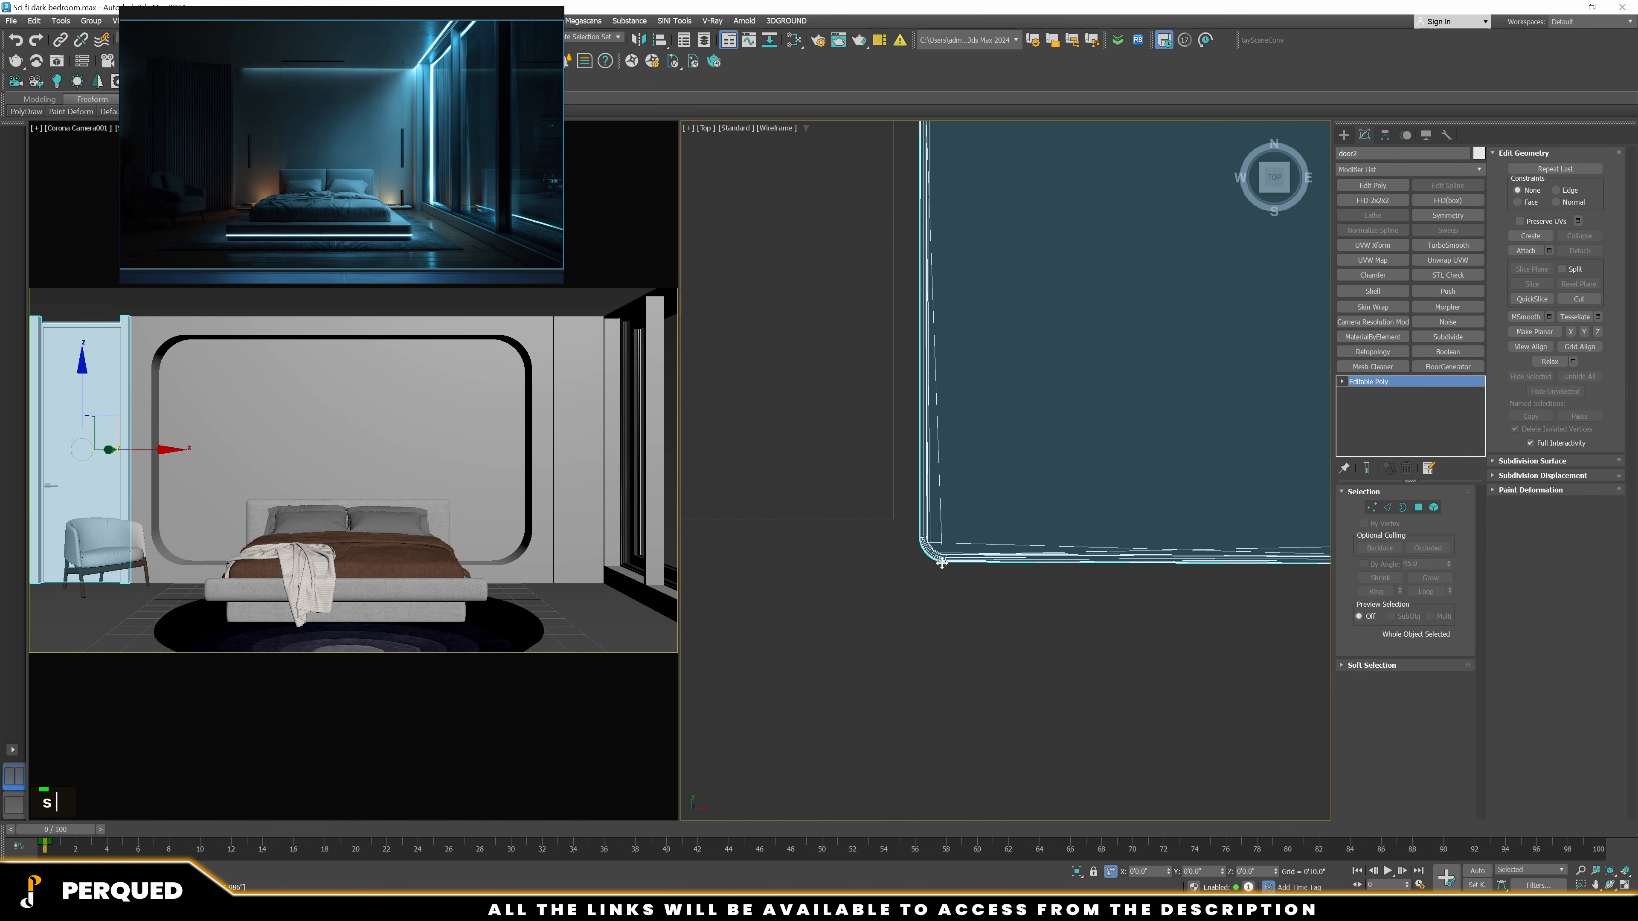
drag(942, 563, 886, 519)
scroll(971, 569, down, 6)
Select the handle-side casing's outer vertices and align them with the edge of the wall opening
key(1)
drag(990, 584, 919, 361)
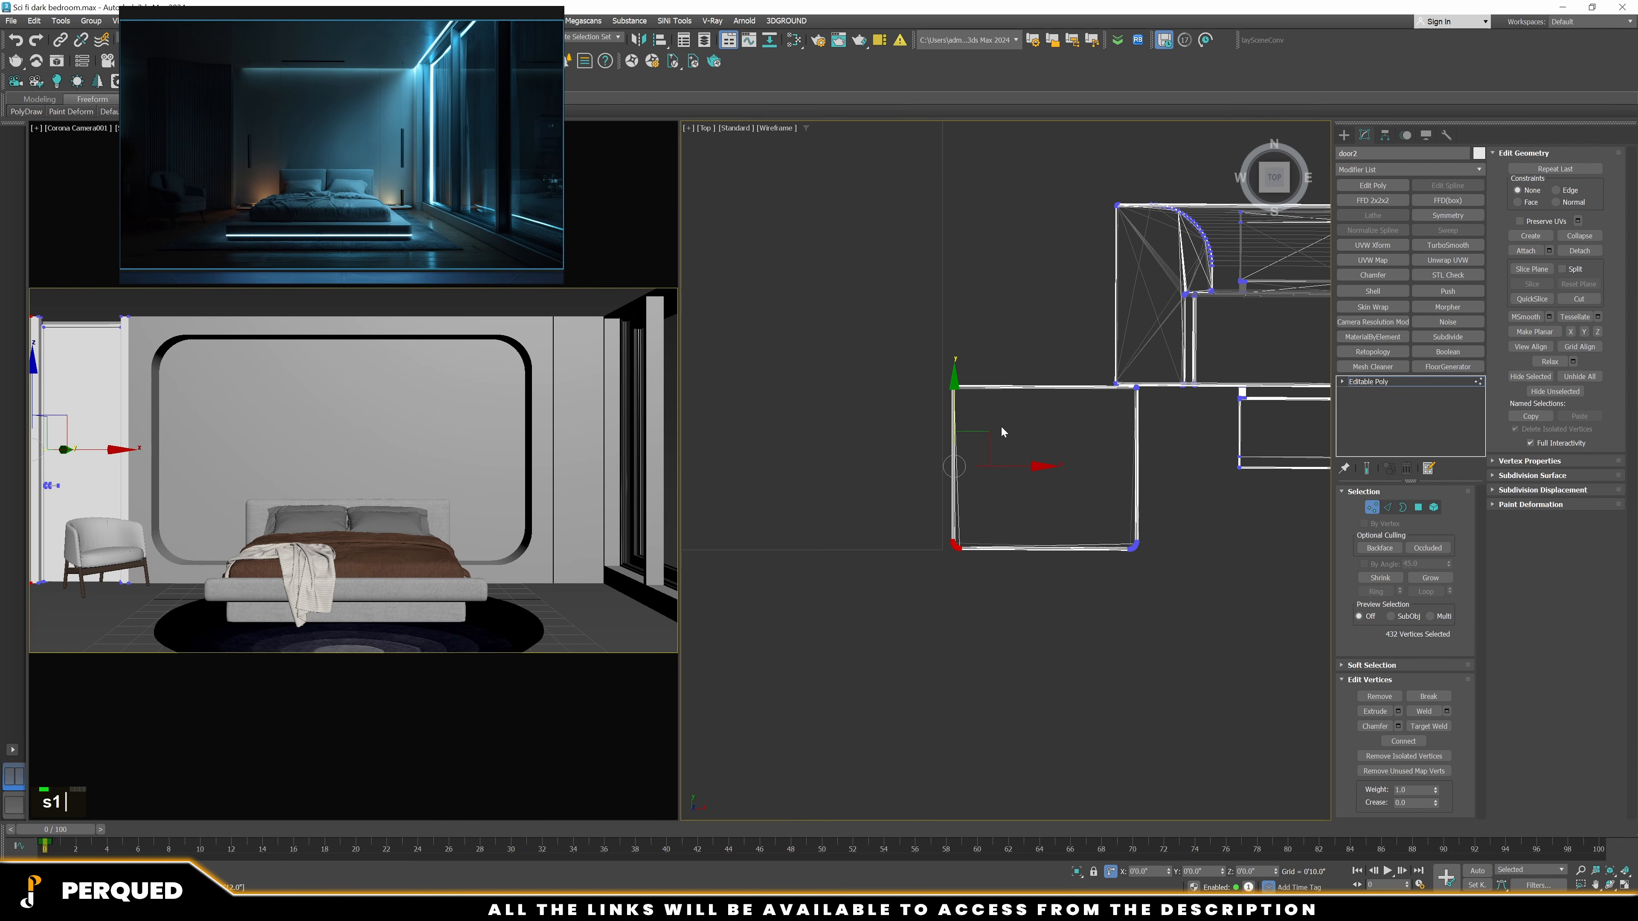
scroll(1000, 428, up, 4)
mouse_move(913, 507)
mouse_down()
mouse_move(960, 506)
mouse_move(948, 494)
mouse_up()
key(s)
scroll(804, 516, down, 3)
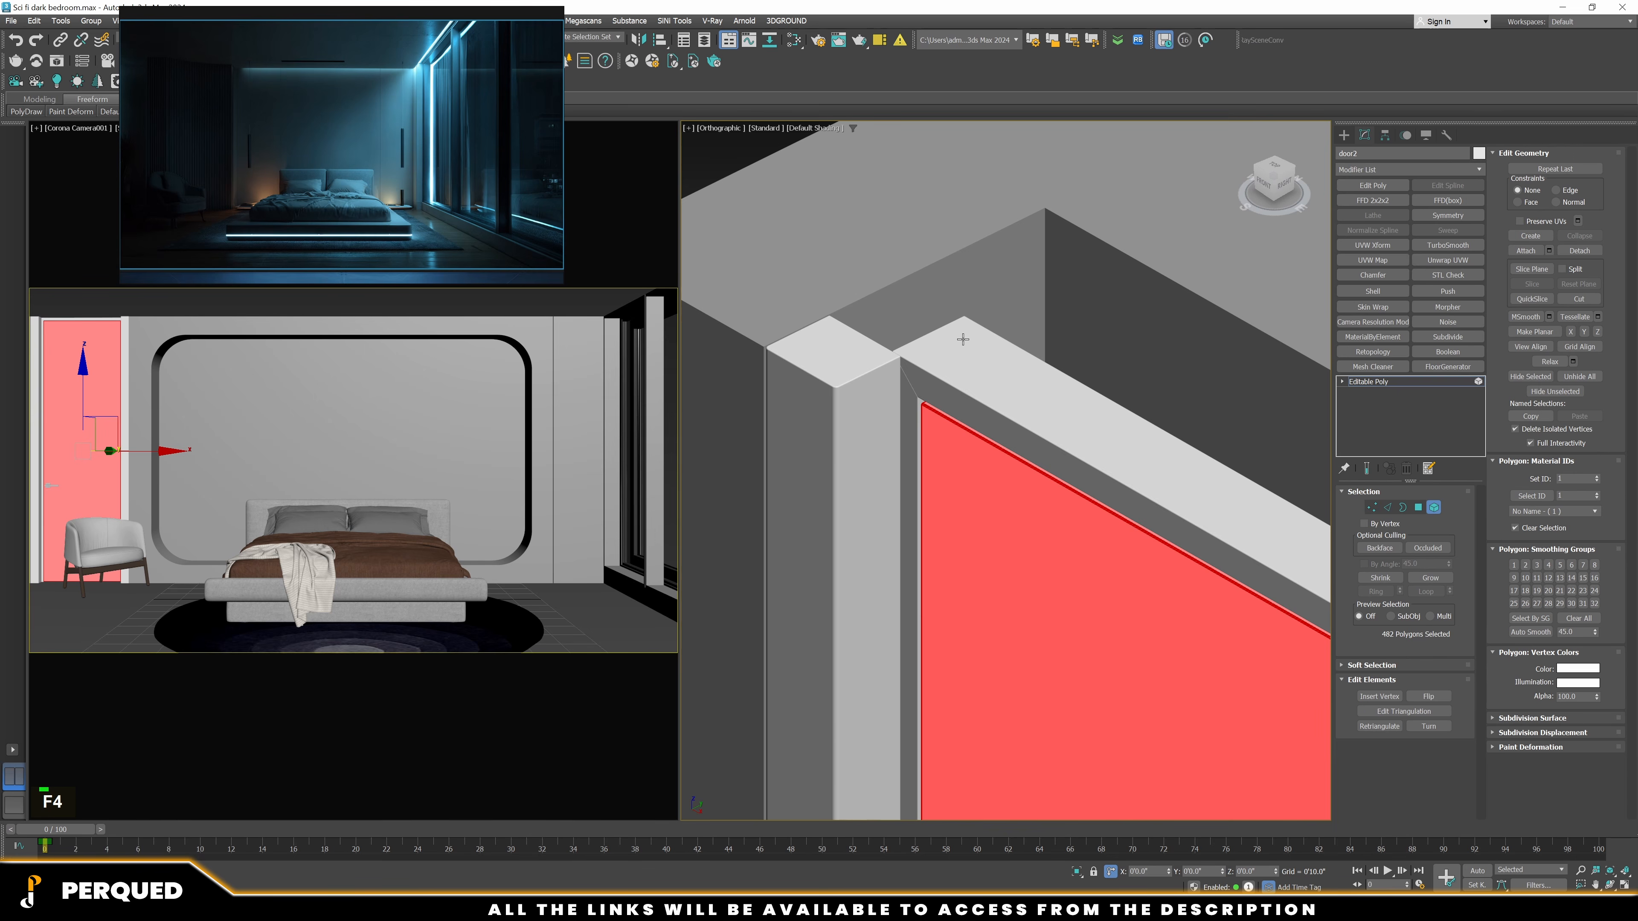
Delete the inner top frame and the remaining inner jamb elements, keeping only the door panel and side casings
click(963, 339)
key(F4)
scroll(963, 339, down, 2)
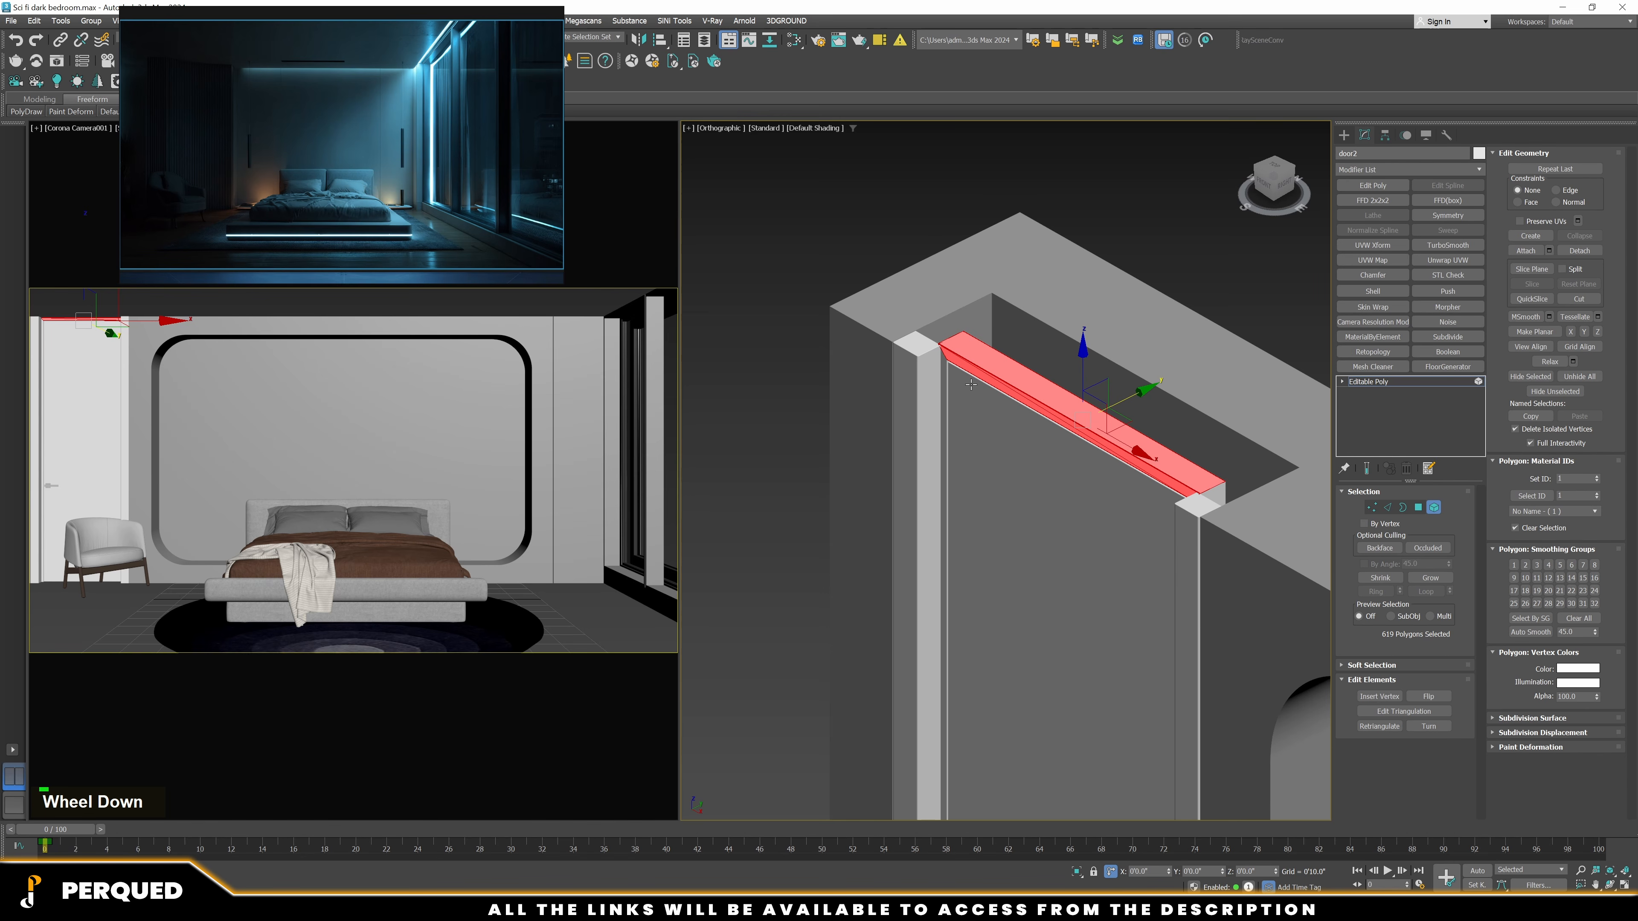
key(Delete)
key(Delete)
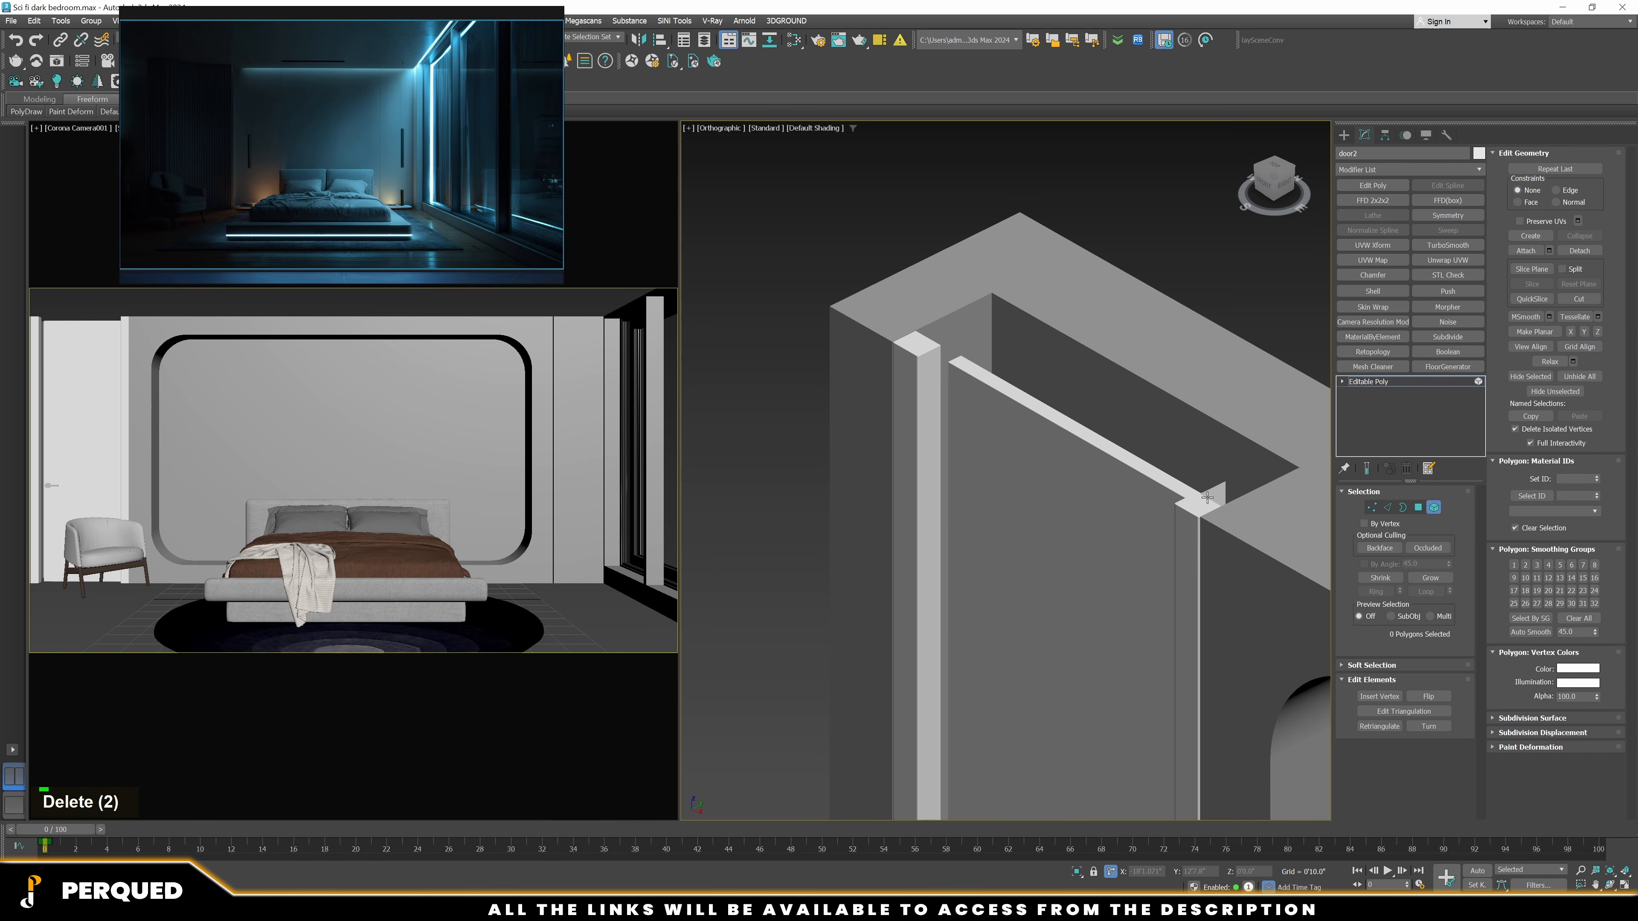
click(1196, 507)
scroll(1212, 498, up, 3)
click(1216, 497)
key(Delete)
scroll(1080, 406, down, 2)
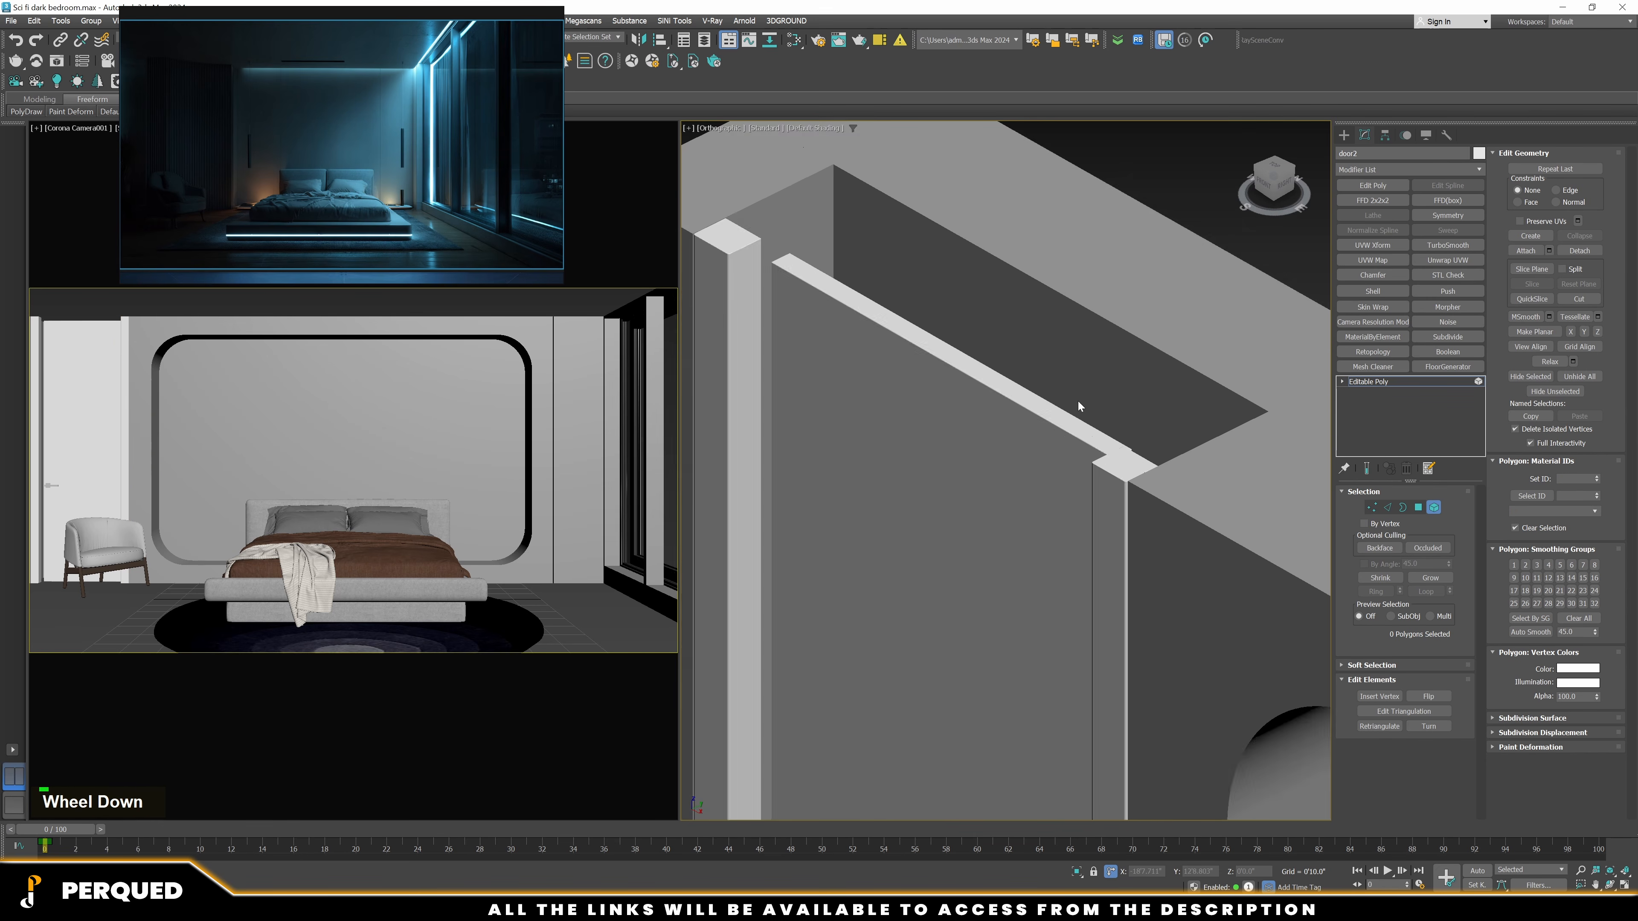
Extend the door panel's handle-side end vertices to the adjacent side casing
scroll(1080, 406, down, 3)
scroll(958, 479, up, 3)
scroll(953, 481, down, 3)
scroll(949, 491, up, 3)
alt+middle_drag(949, 494, 982, 493)
scroll(922, 596, up, 3)
scroll(923, 602, down, 2)
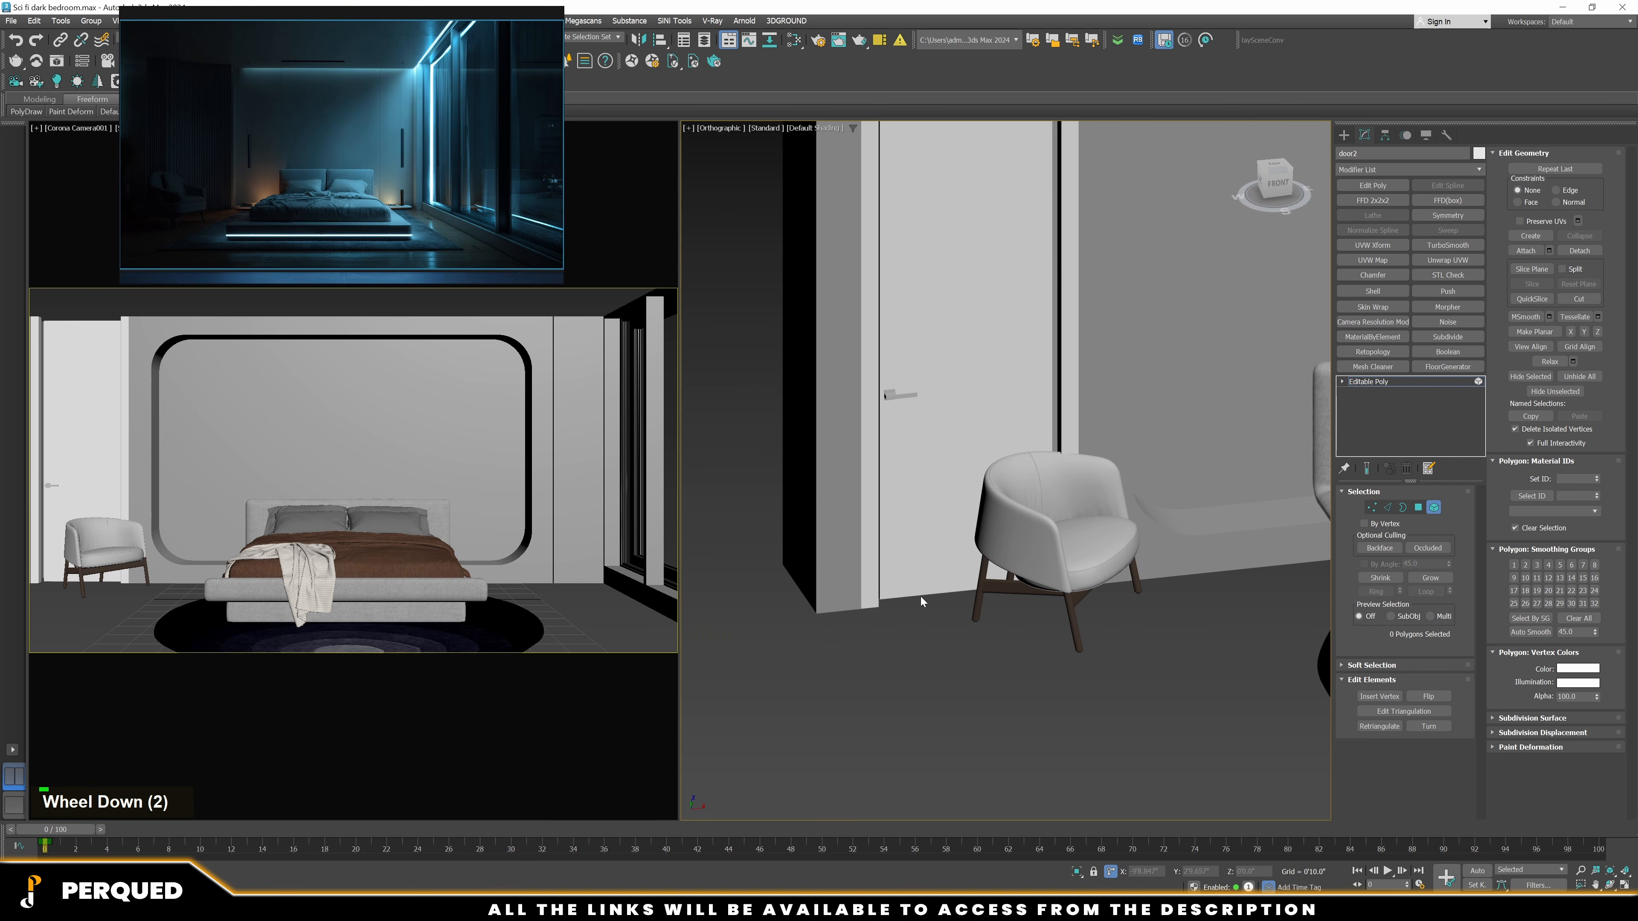
click(921, 602)
key(t)
key(z)
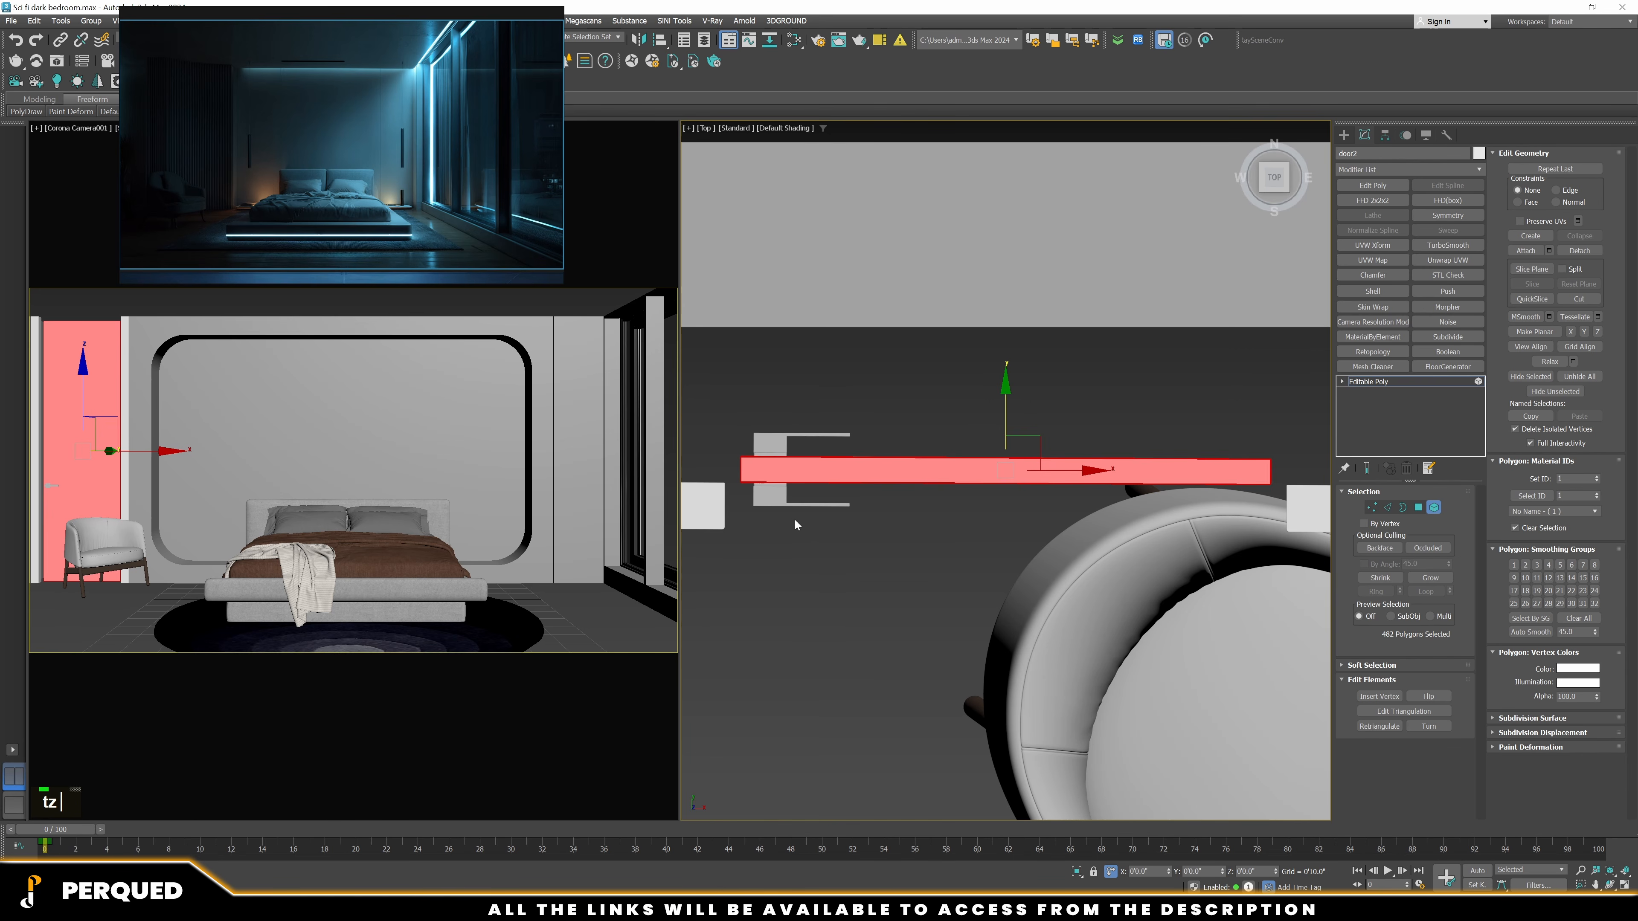
key(1)
scroll(780, 510, up, 1)
drag(733, 438, 770, 506)
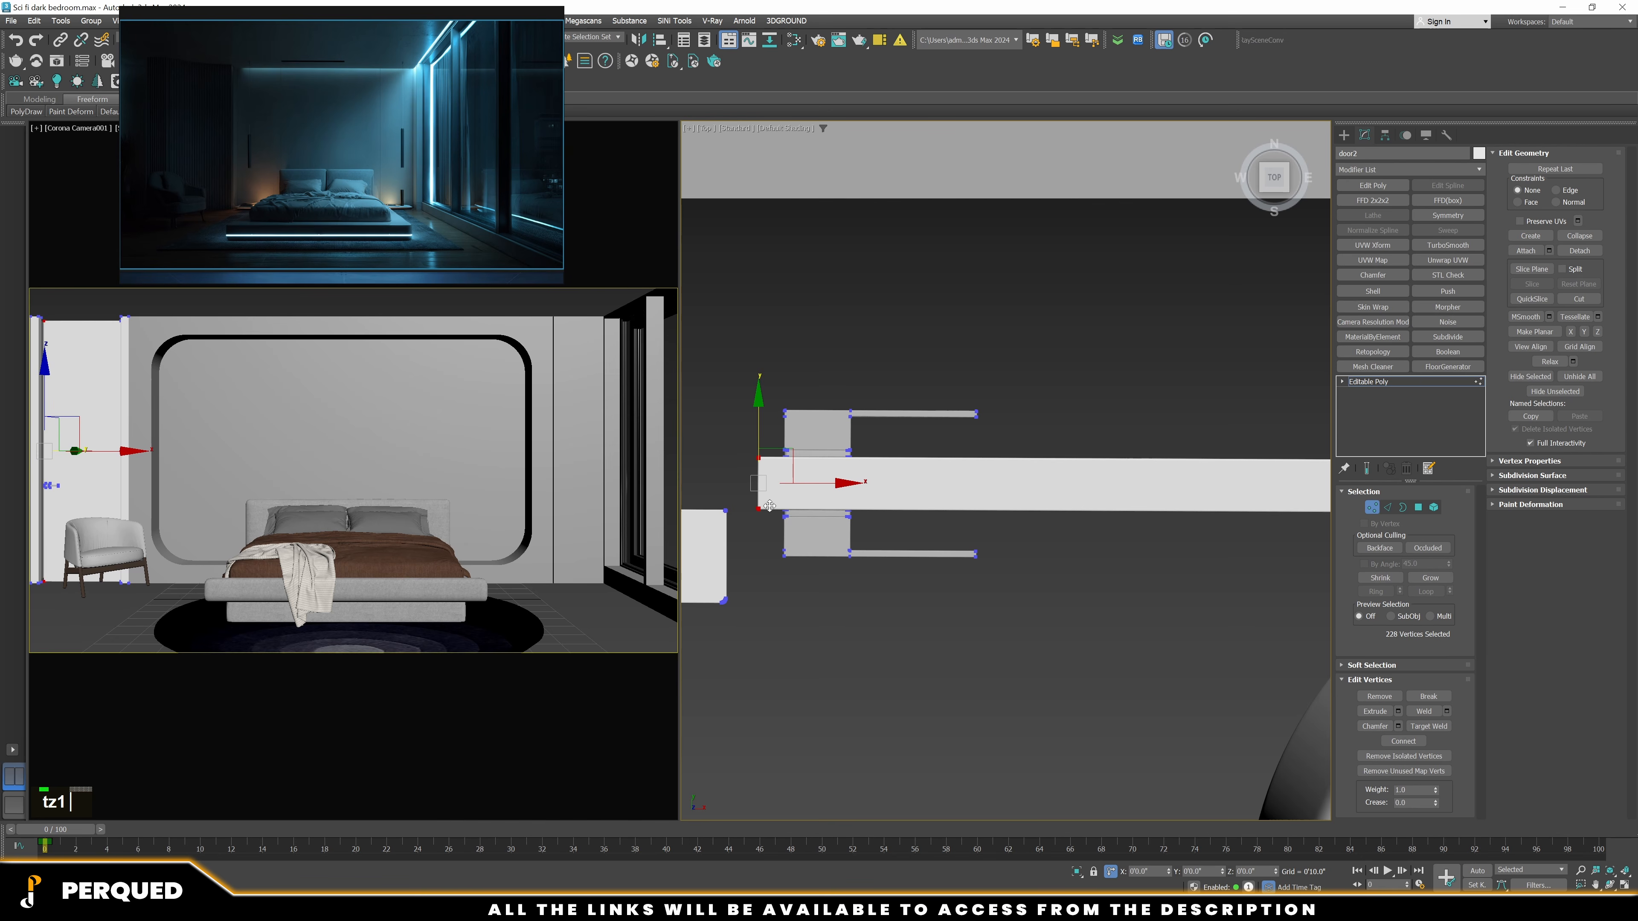
scroll(774, 494, down, 3)
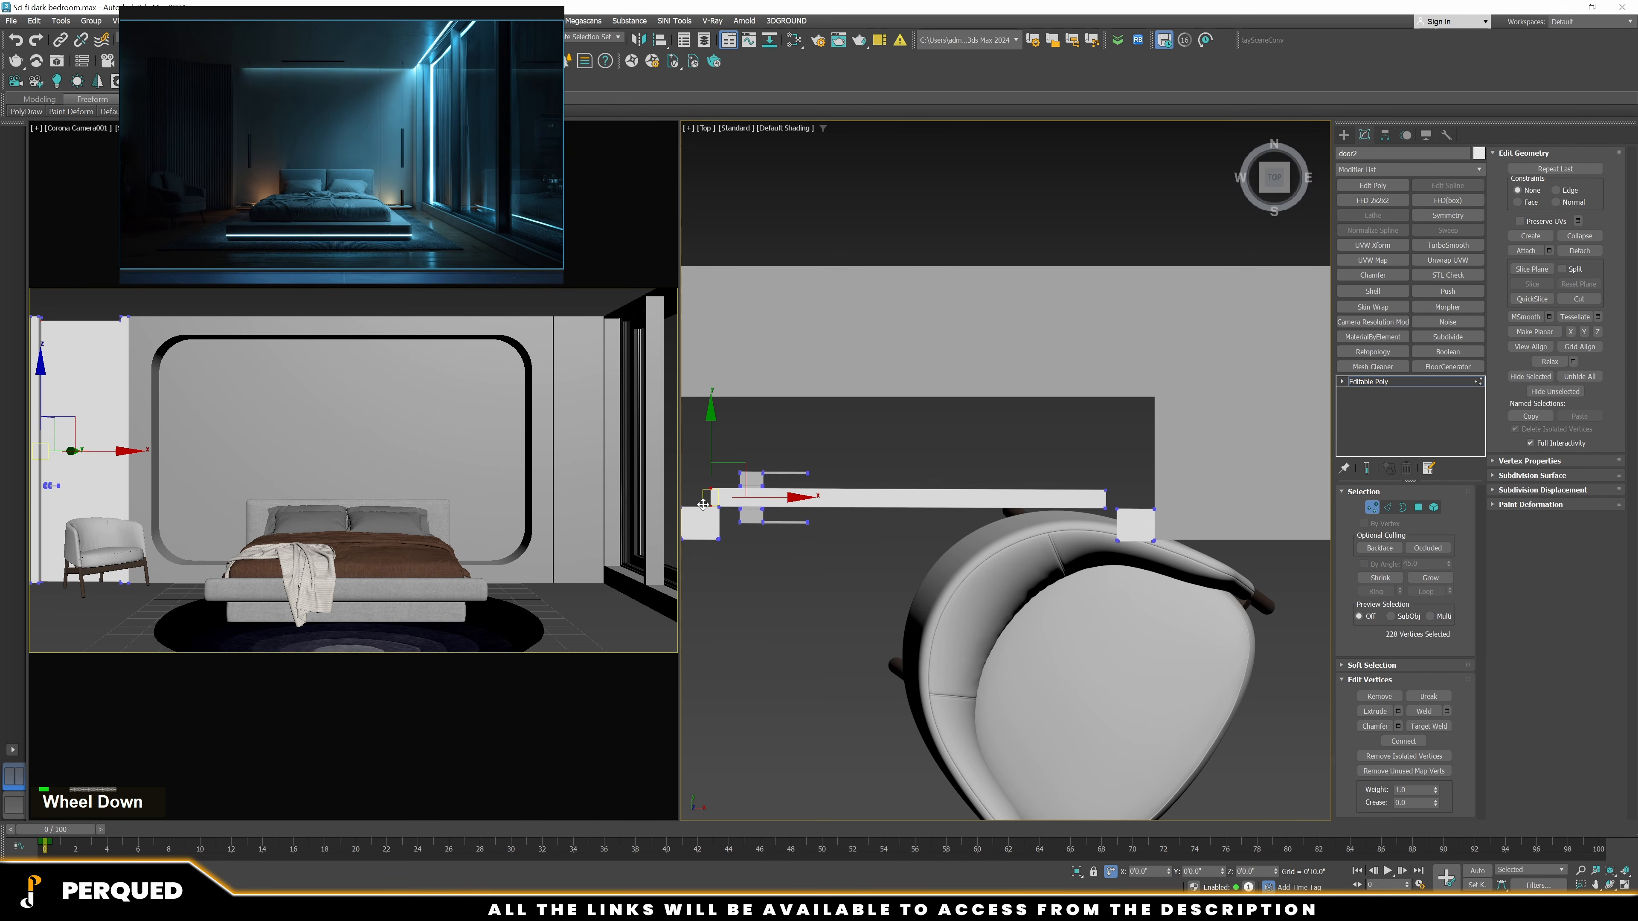
Extend the door panel's opposite end vertices toward the bed-side casing
key(F3)
scroll(720, 503, down, 2)
scroll(951, 495, up, 3)
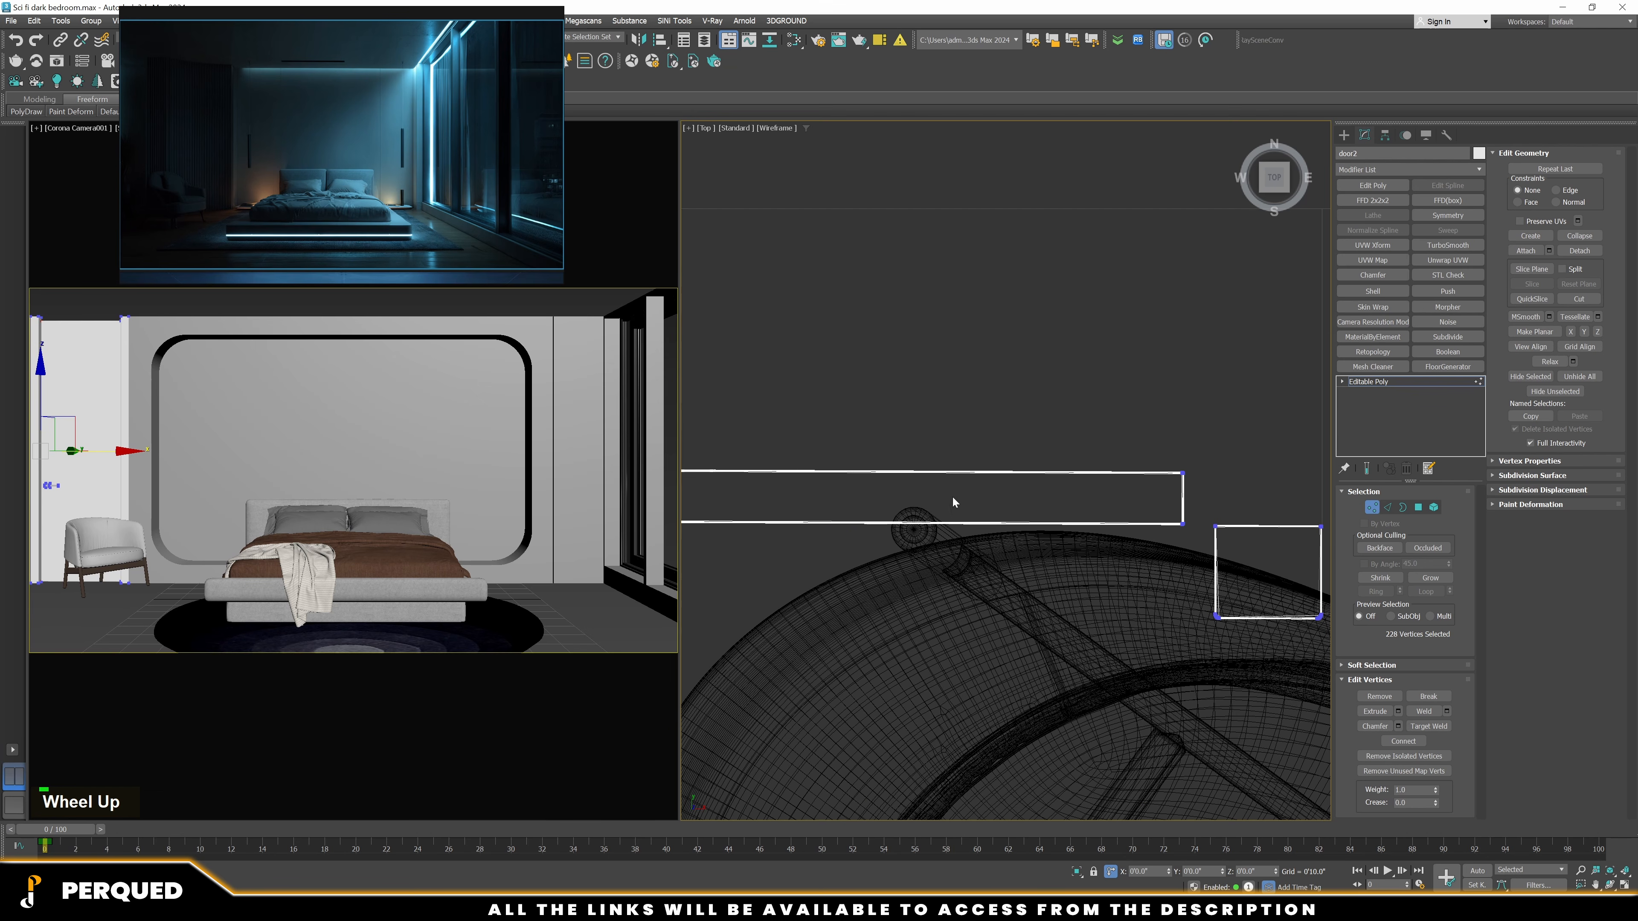
drag(1134, 503, 1190, 542)
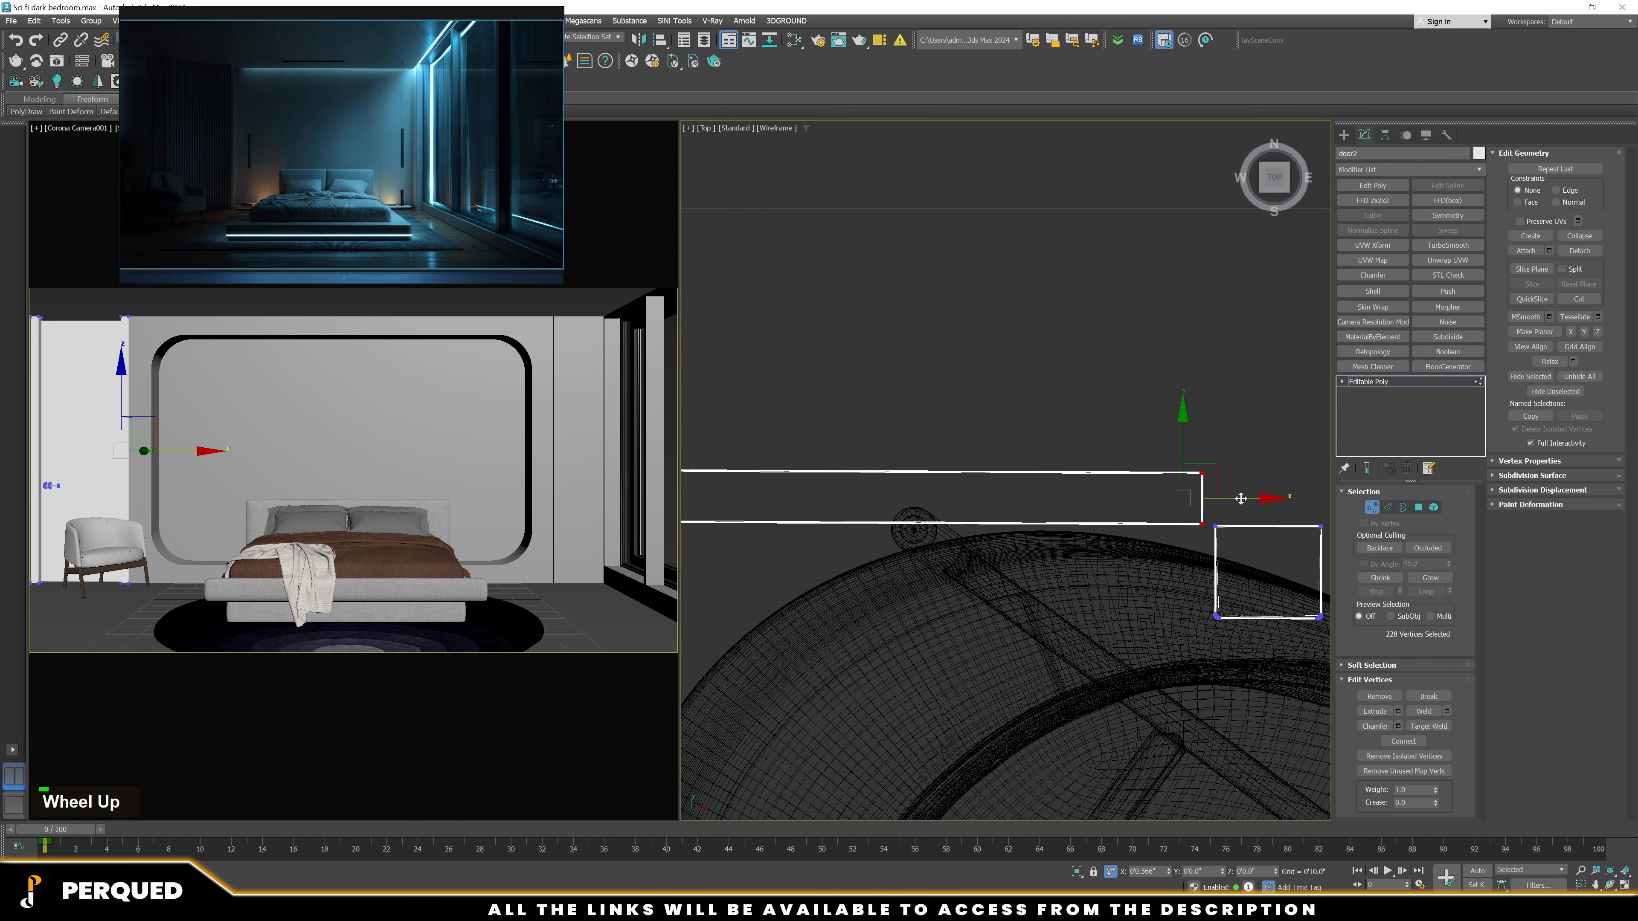
Select the door panel's top vertices and raise them to the top of the side casings
key(f)
scroll(1188, 512, down, 3)
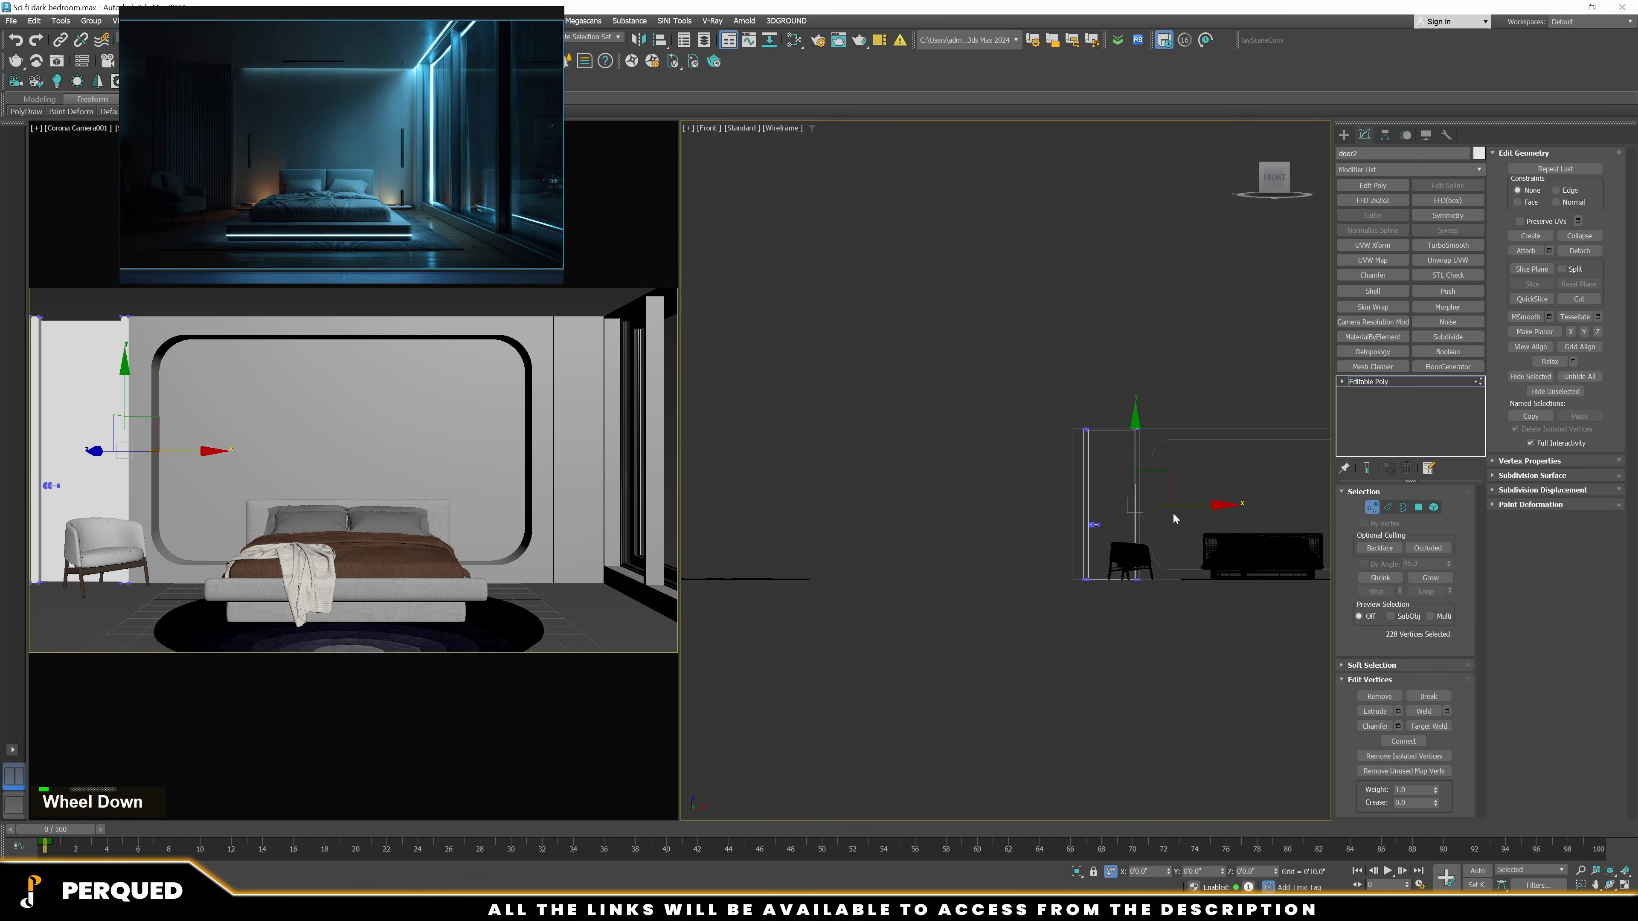
scroll(1159, 445, up, 3)
scroll(1176, 410, up, 3)
drag(1216, 418, 1176, 410)
drag(788, 386, 788, 385)
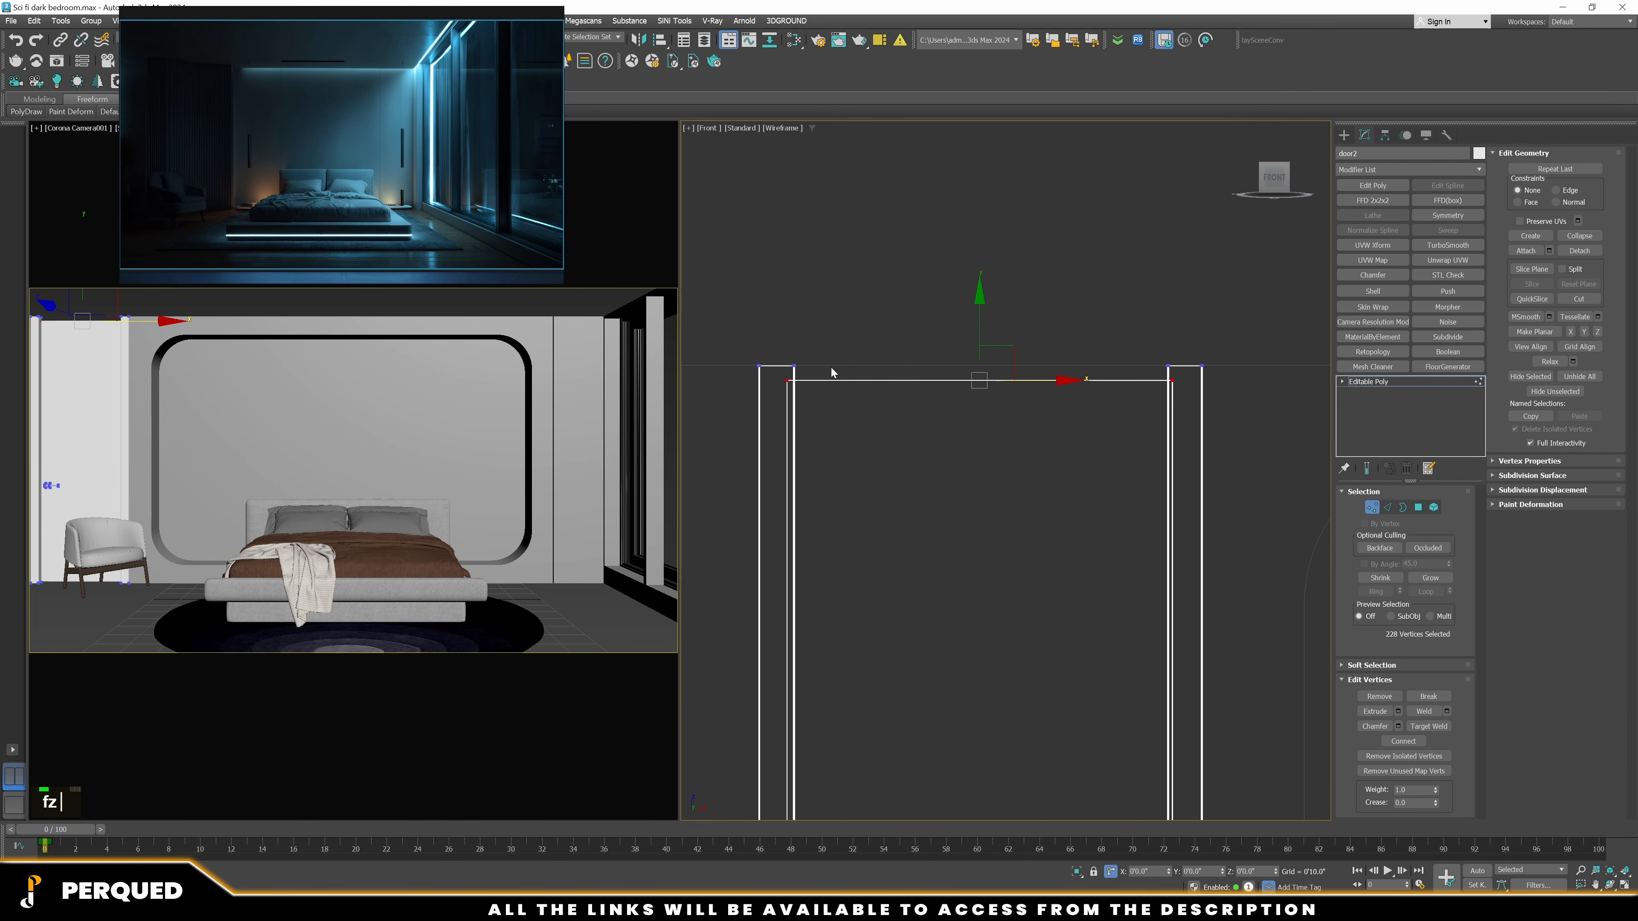
scroll(1177, 365, up, 3)
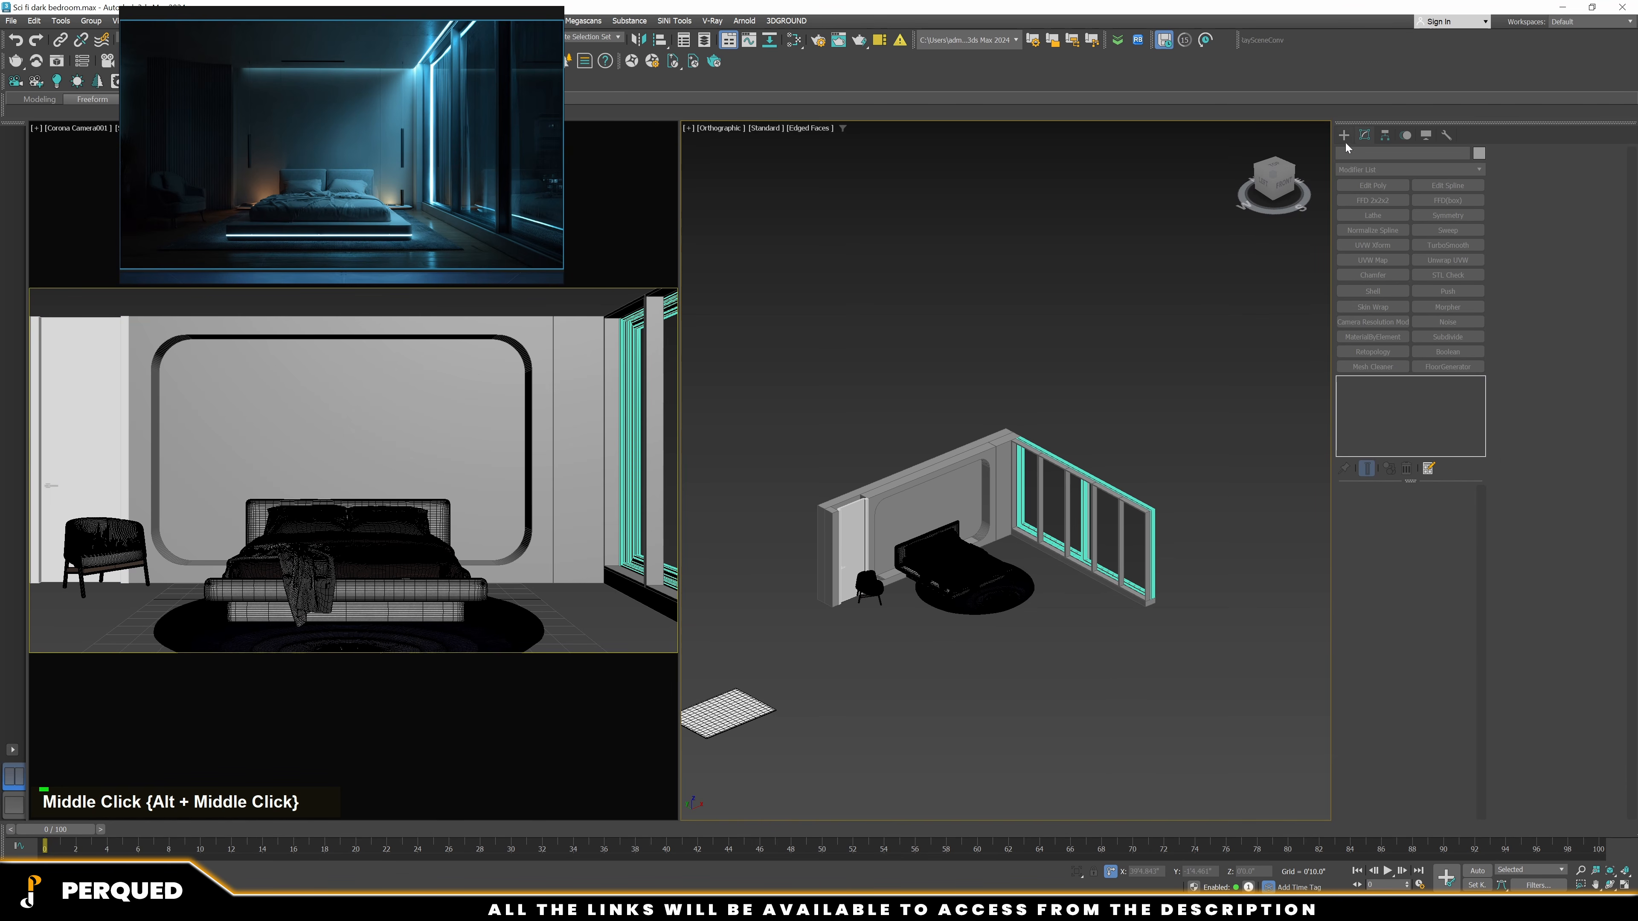
Create a floor slab box about 21' wide, 19' long and 6" thick, spanning from the window wall's end to the outer door-side corner
click(1345, 136)
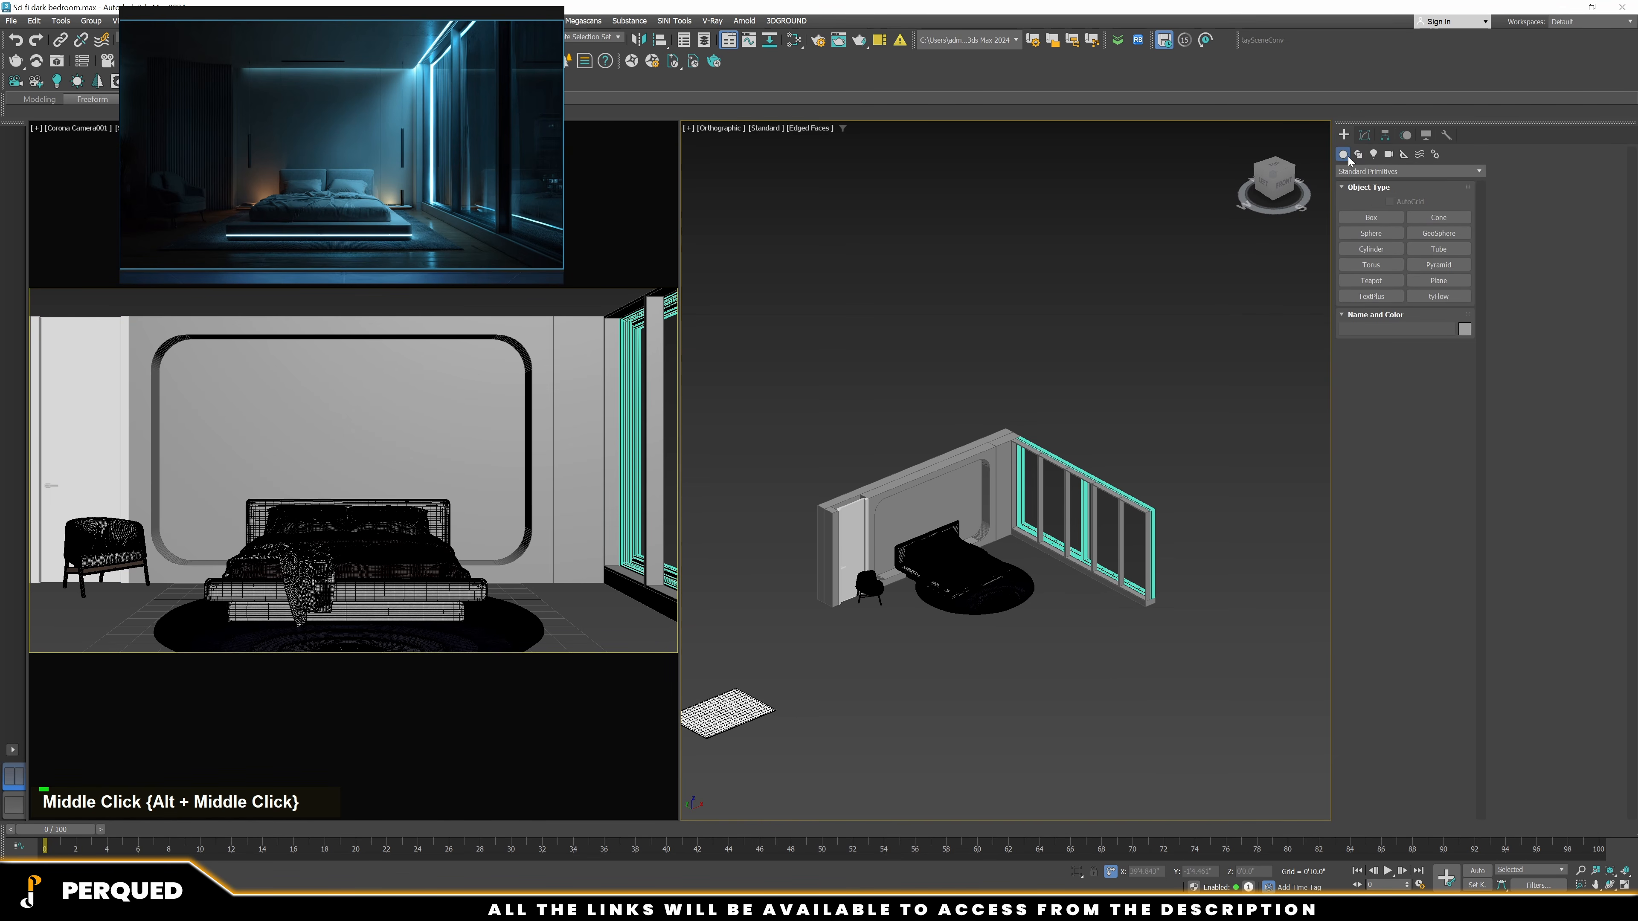
click(1372, 218)
key(F3)
scroll(1160, 610, up, 5)
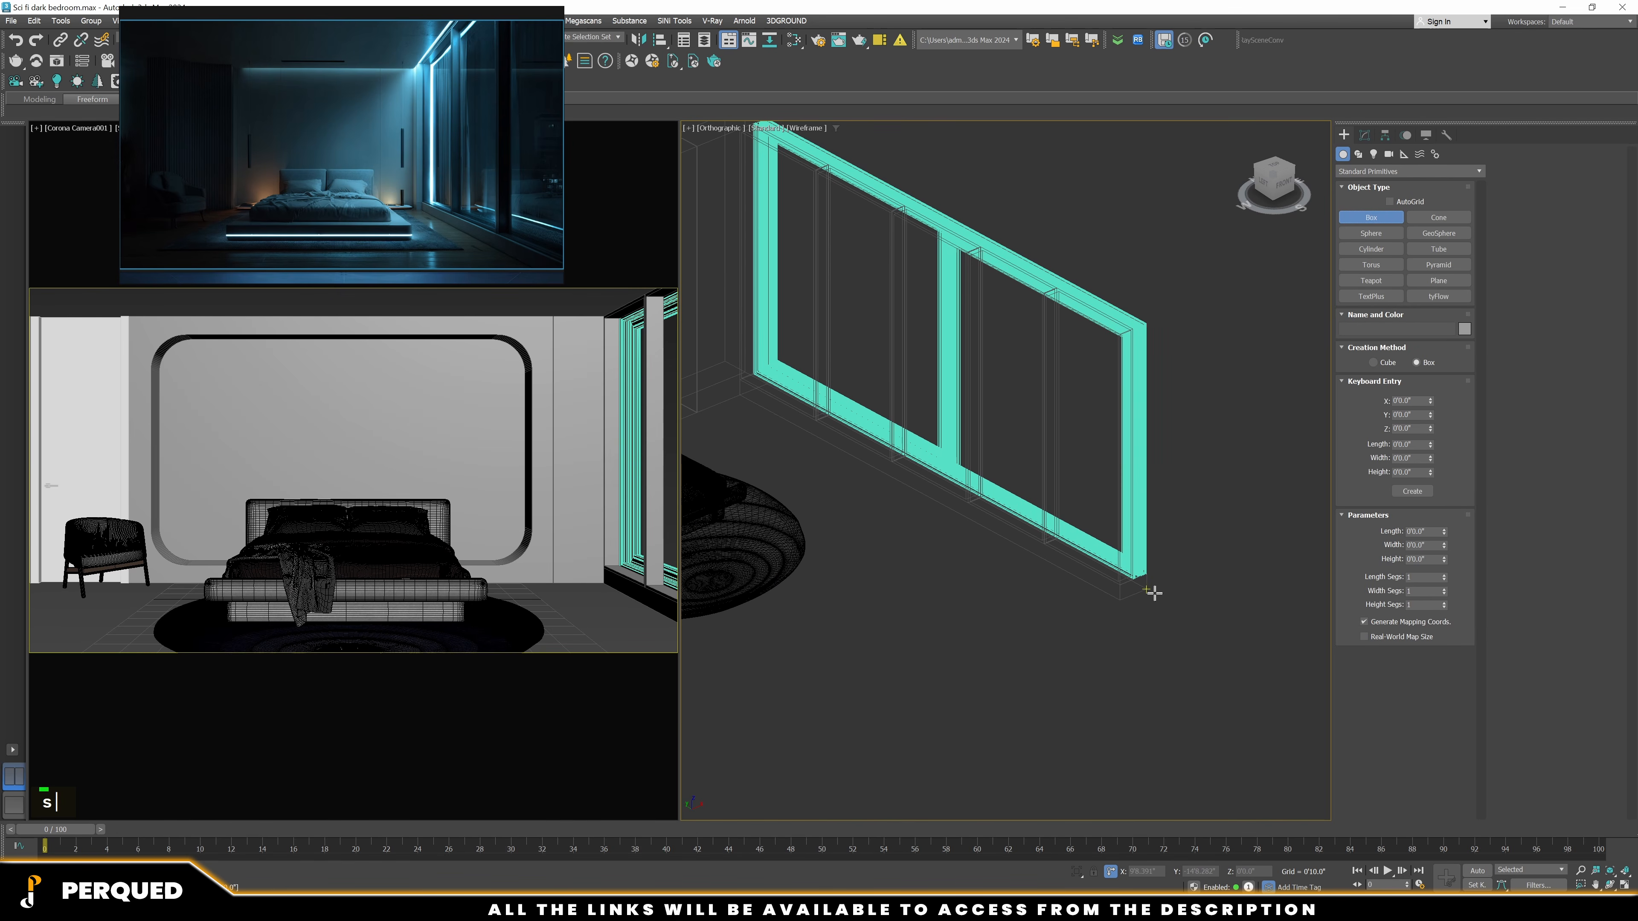
drag(1153, 593, 856, 579)
scroll(1231, 625, down, 5)
scroll(858, 635, up, 5)
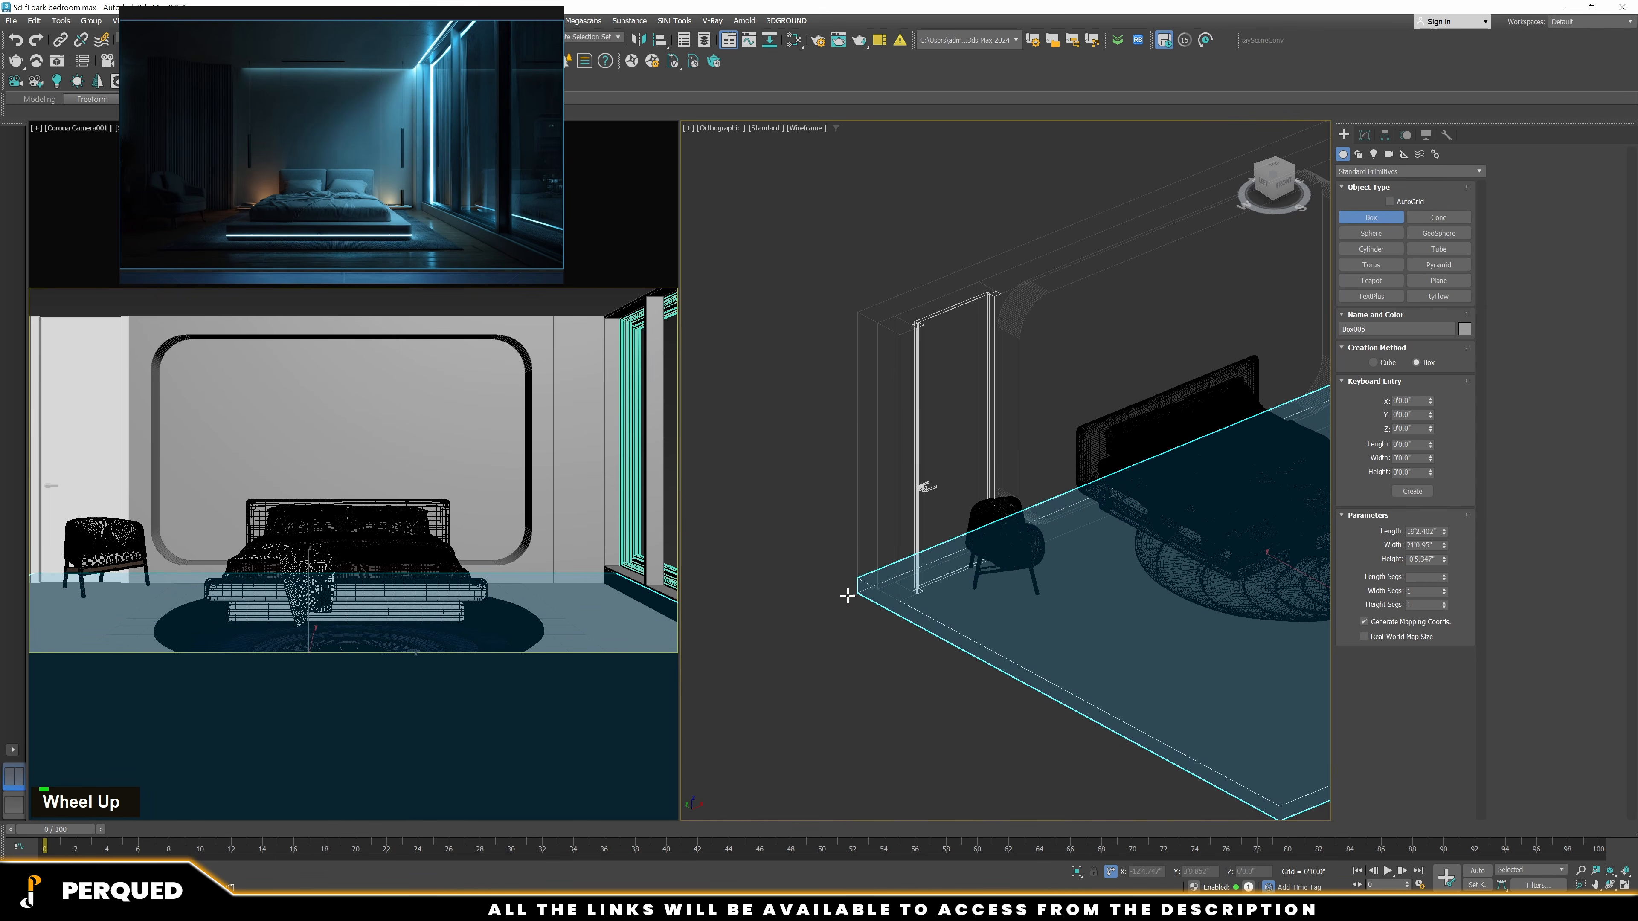
scroll(852, 600, down, 3)
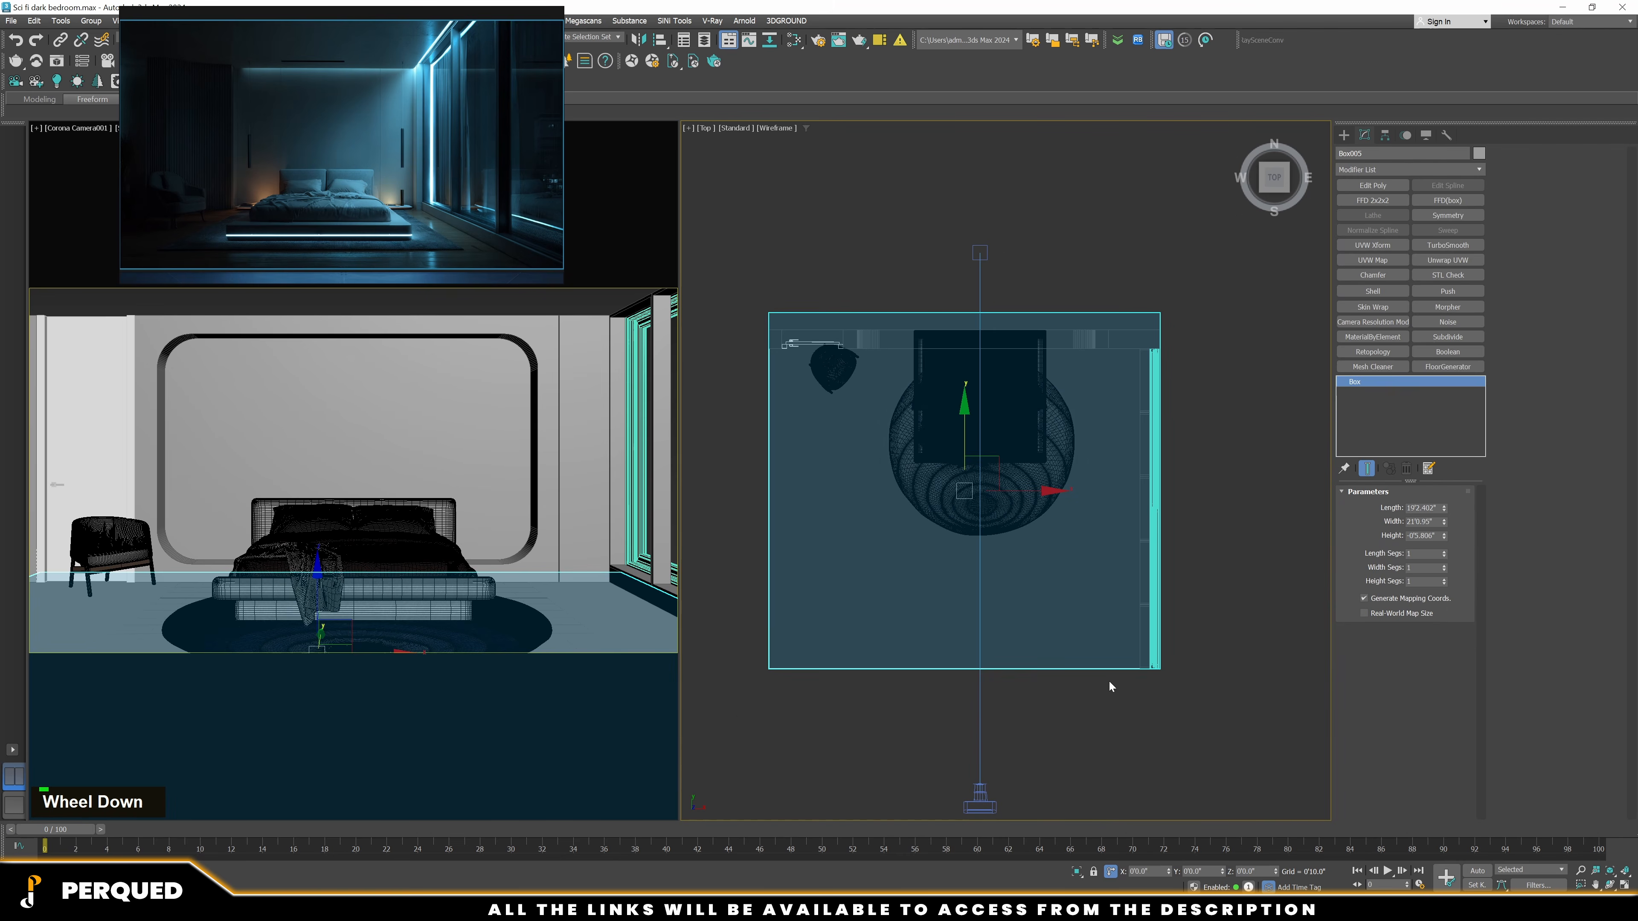
Select the room camera and reduce its focal length to about 38 mm to widen the view
click(1107, 681)
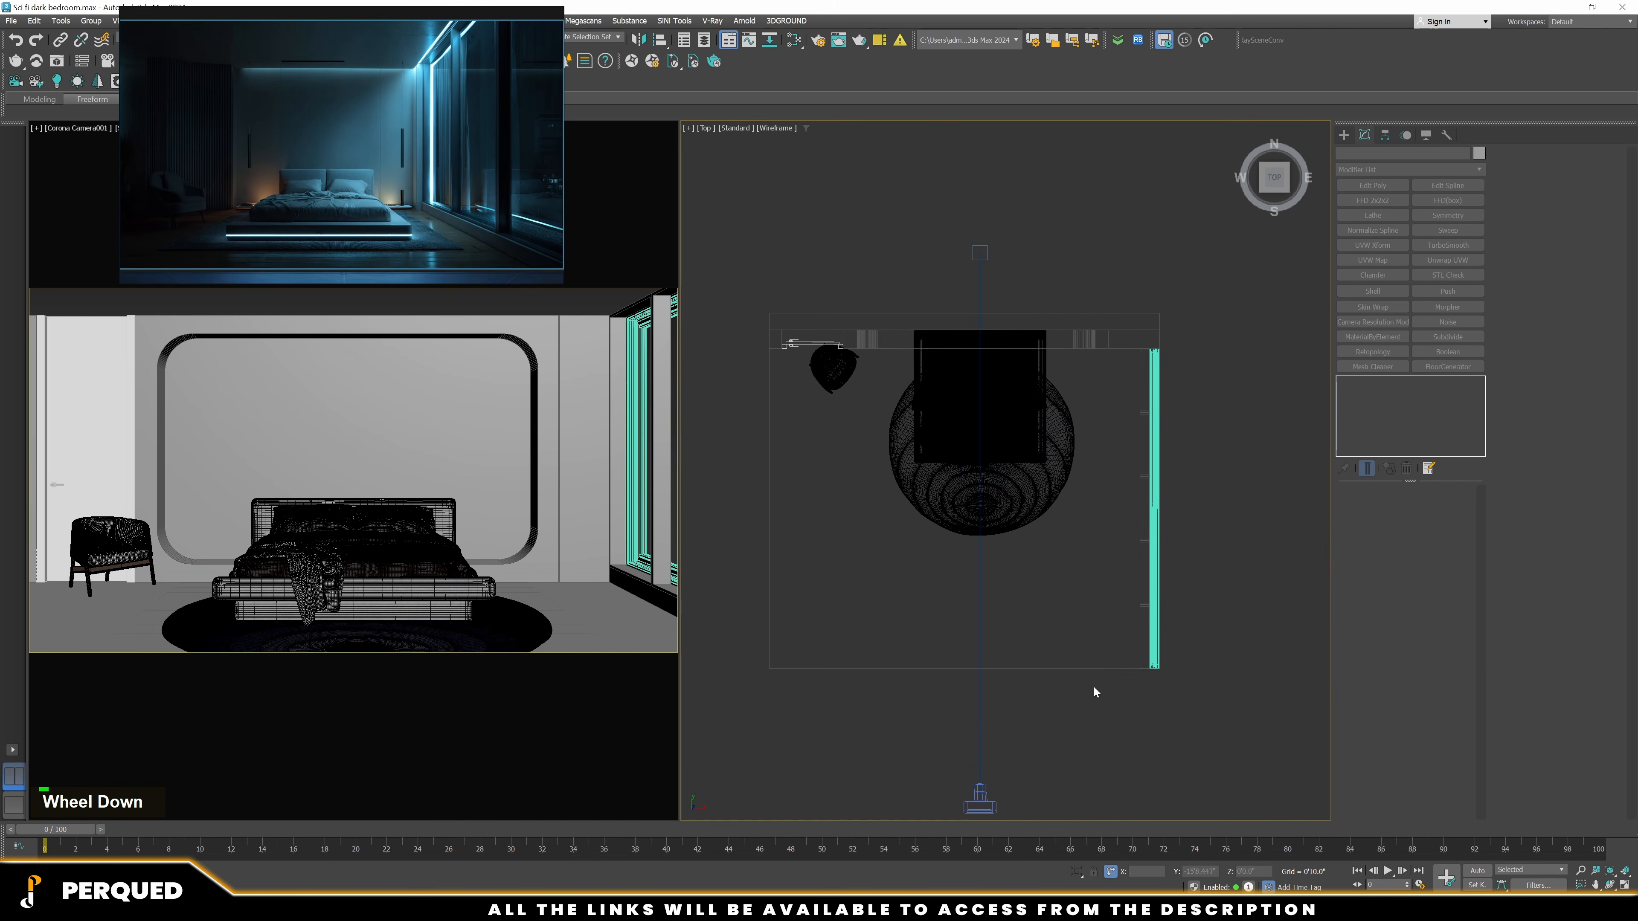
drag(982, 752, 975, 755)
click(1371, 392)
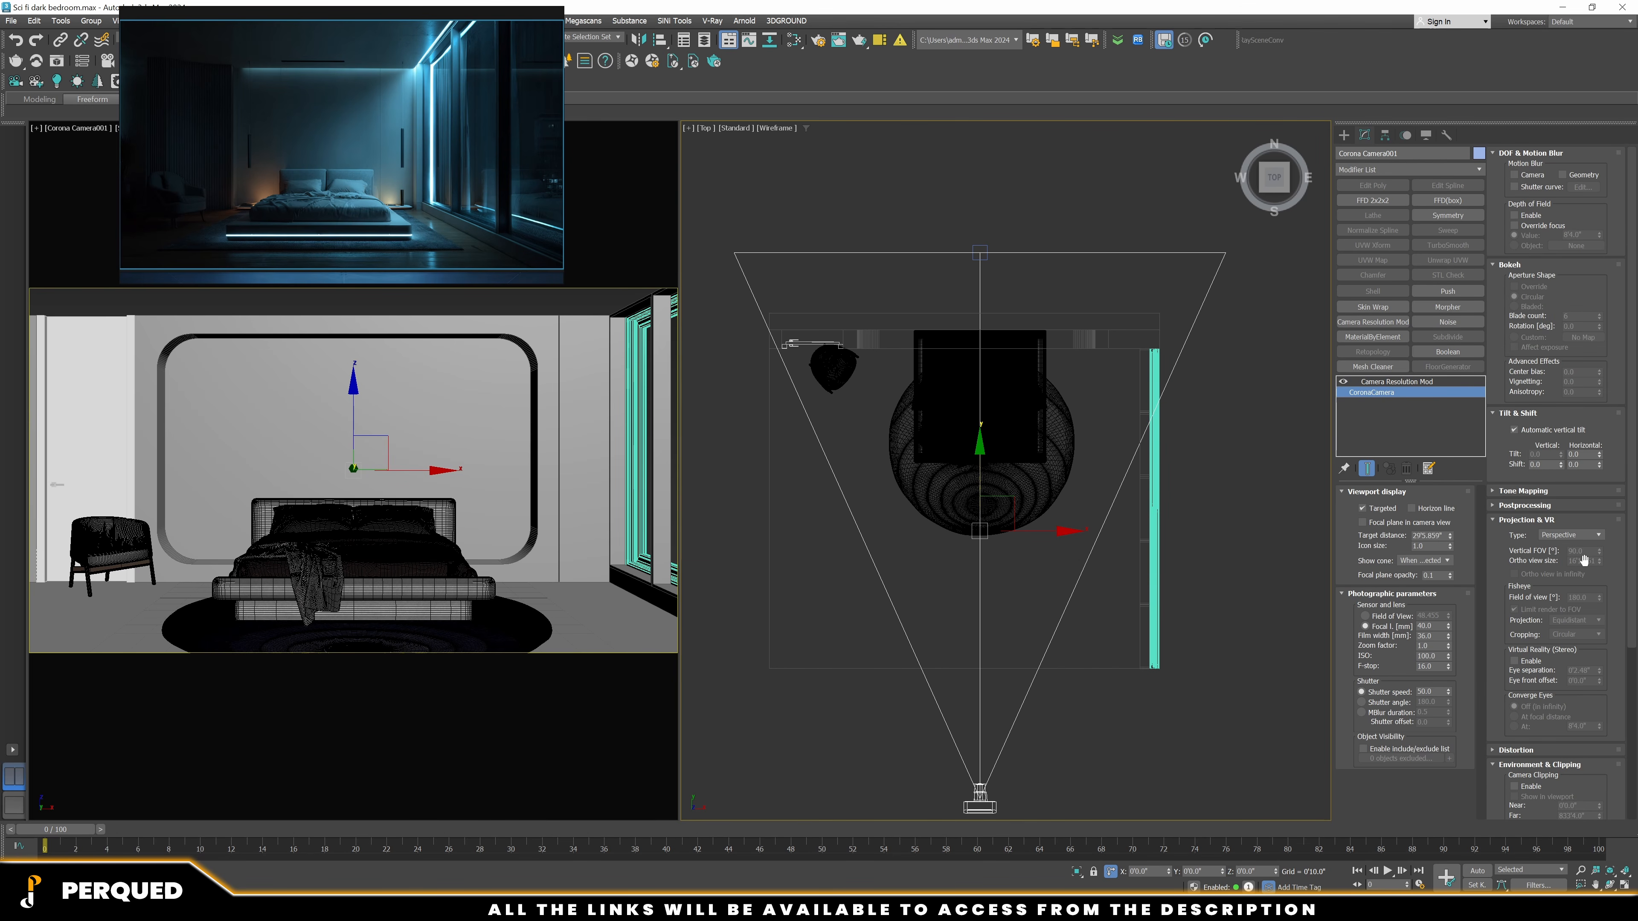
alt+drag(1448, 631, 1440, 595)
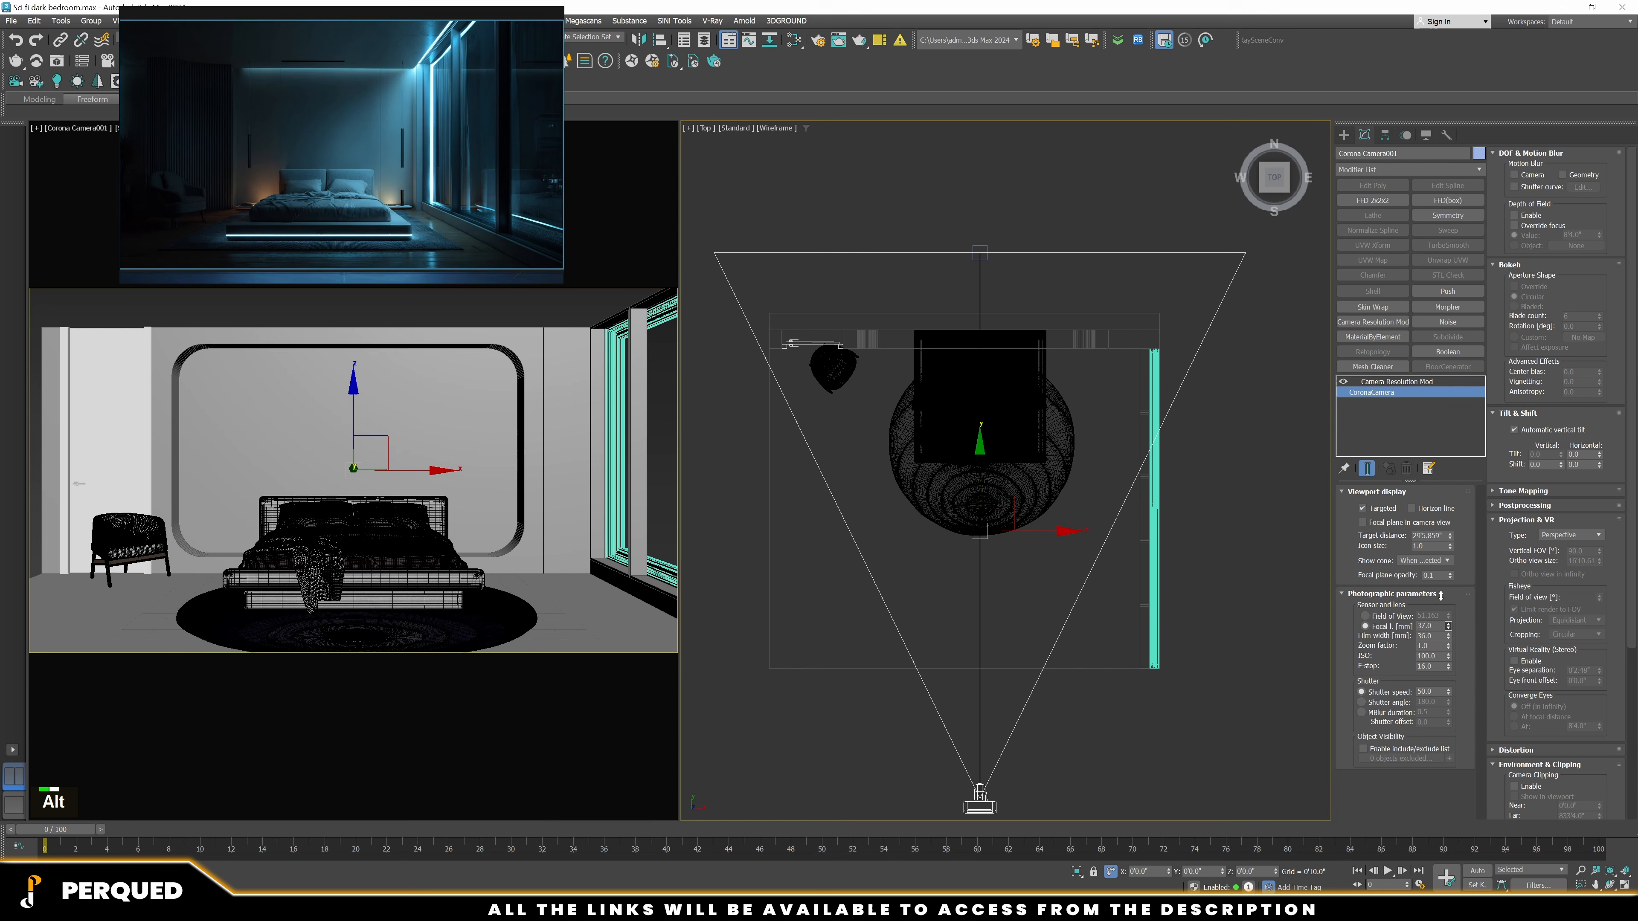
click(1254, 662)
Move the outer end vertices of the wall block beside the door outward by about 8 inches
scroll(790, 345, up, 5)
click(802, 378)
key(1)
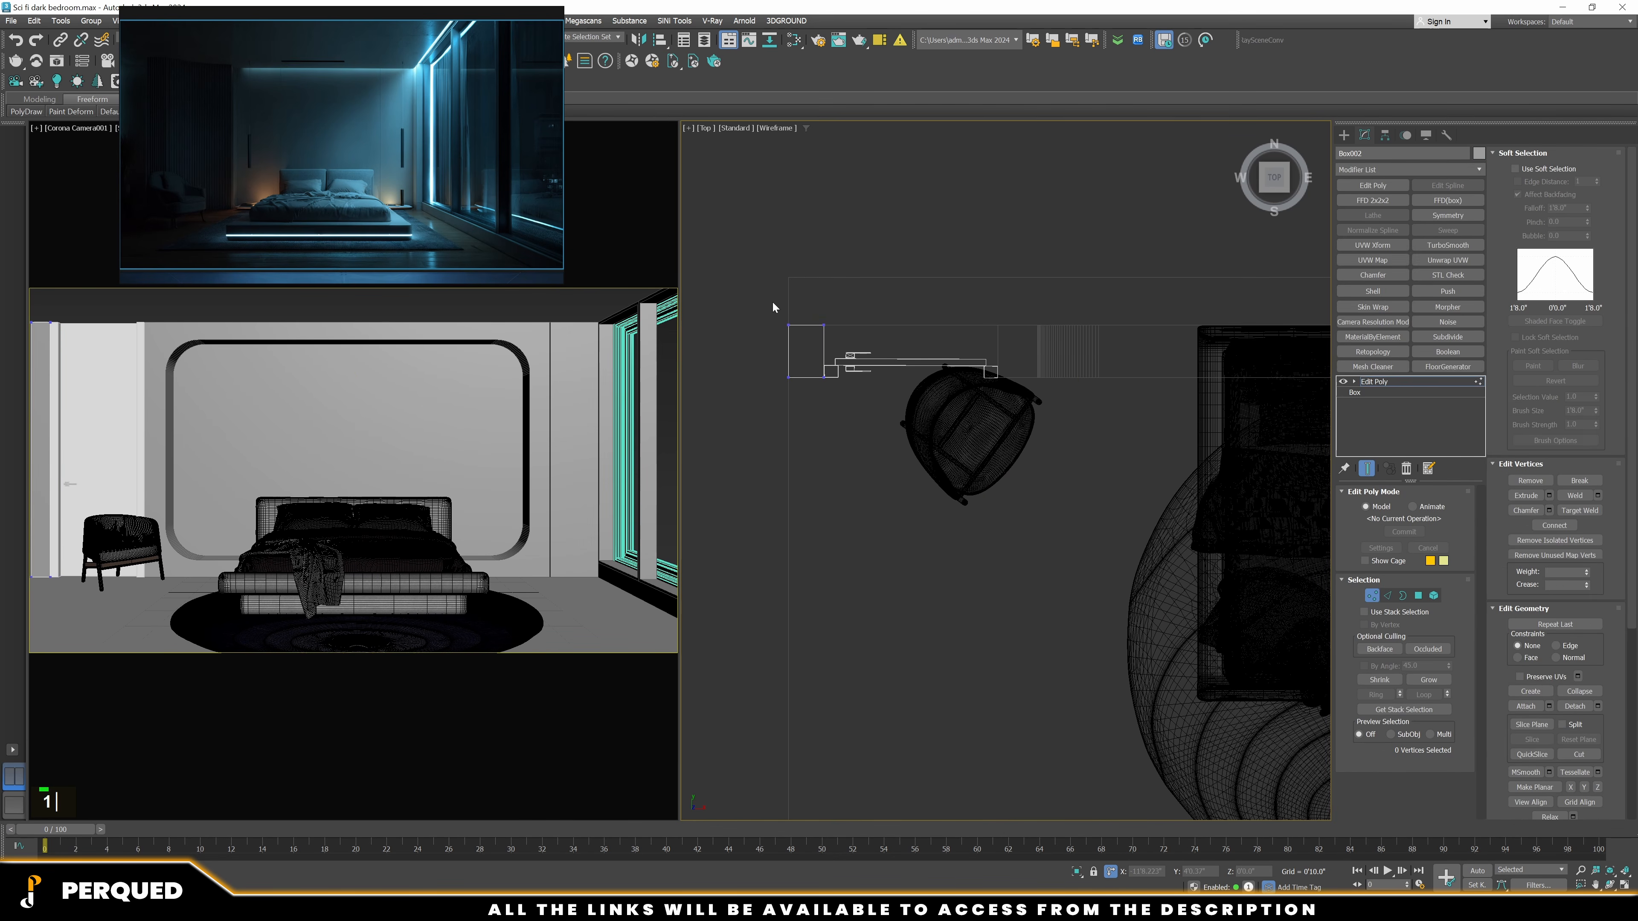
drag(718, 481, 718, 480)
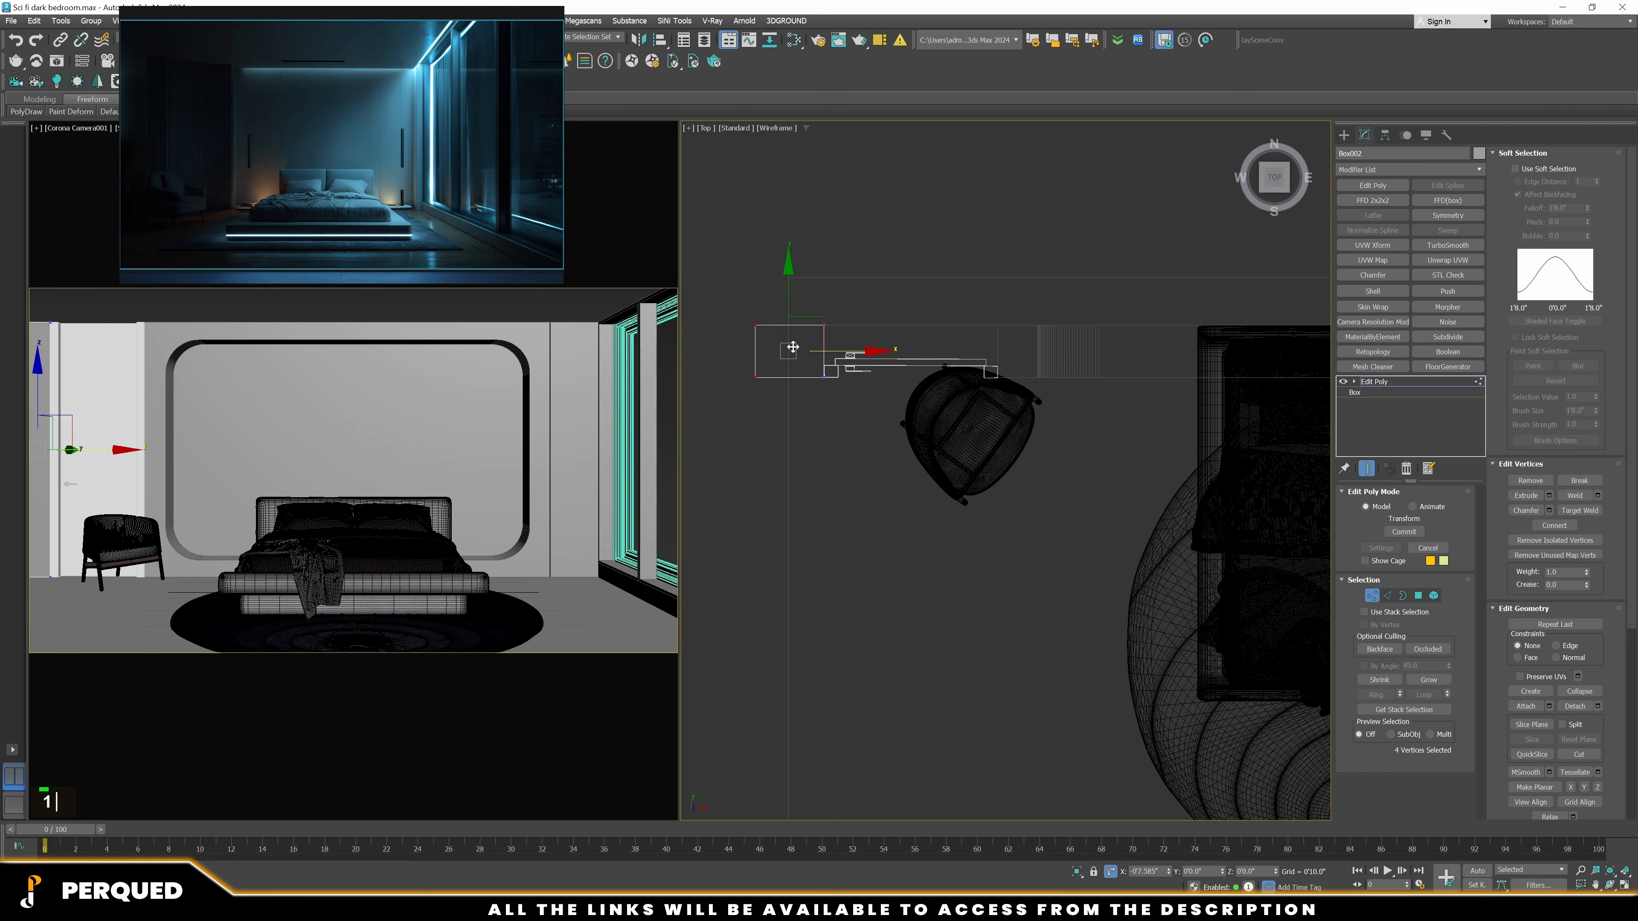
drag(792, 347, 793, 347)
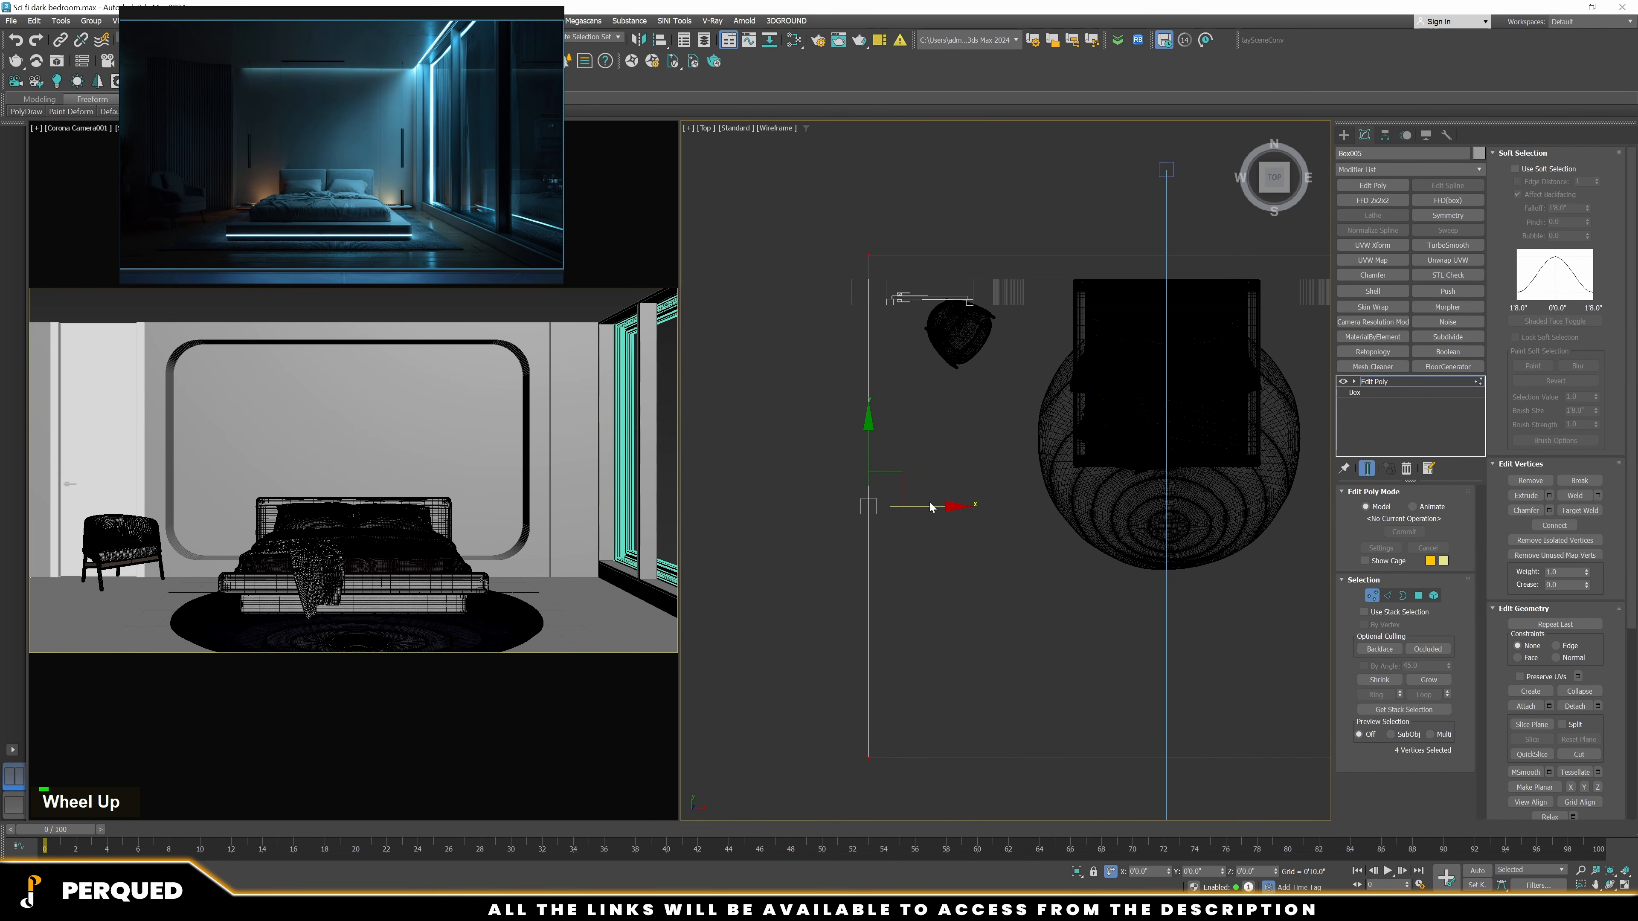
Extend the floor slab's door-side edge vertices to the outer end of the widened wall block
drag(920, 508, 851, 308)
key(s)
scroll(1006, 471, down, 2)
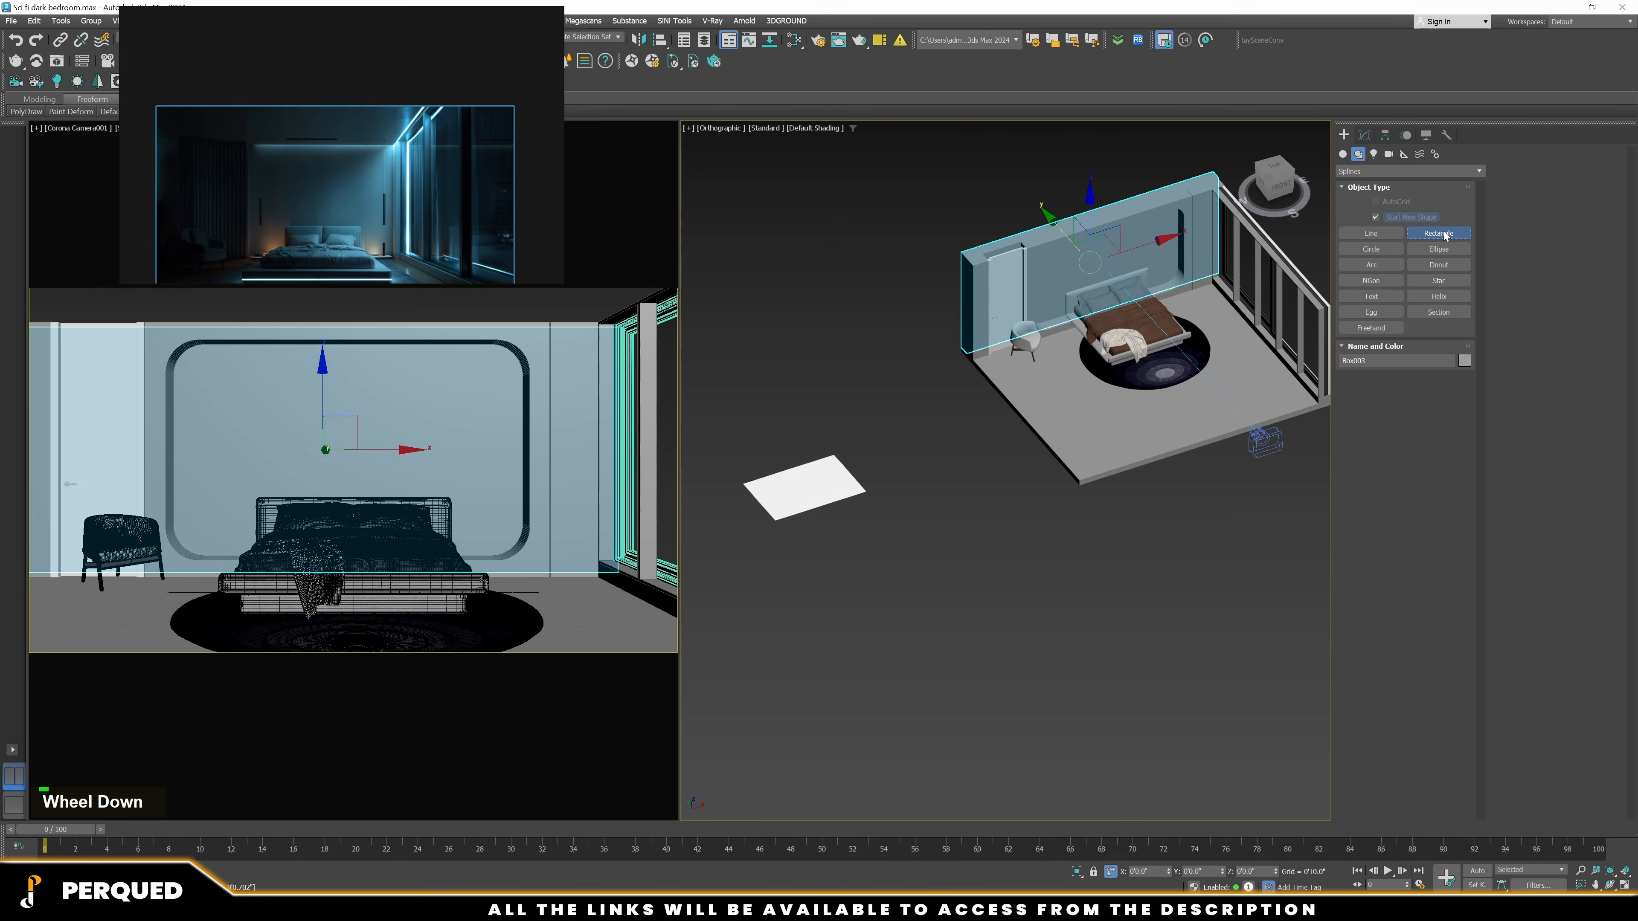
Draw a rectangle spline around the floor slab, snapped from the window-side front corner to the opposite back corner
scroll(1006, 471, up, 3)
middle_drag(1299, 376, 1129, 460)
key(s)
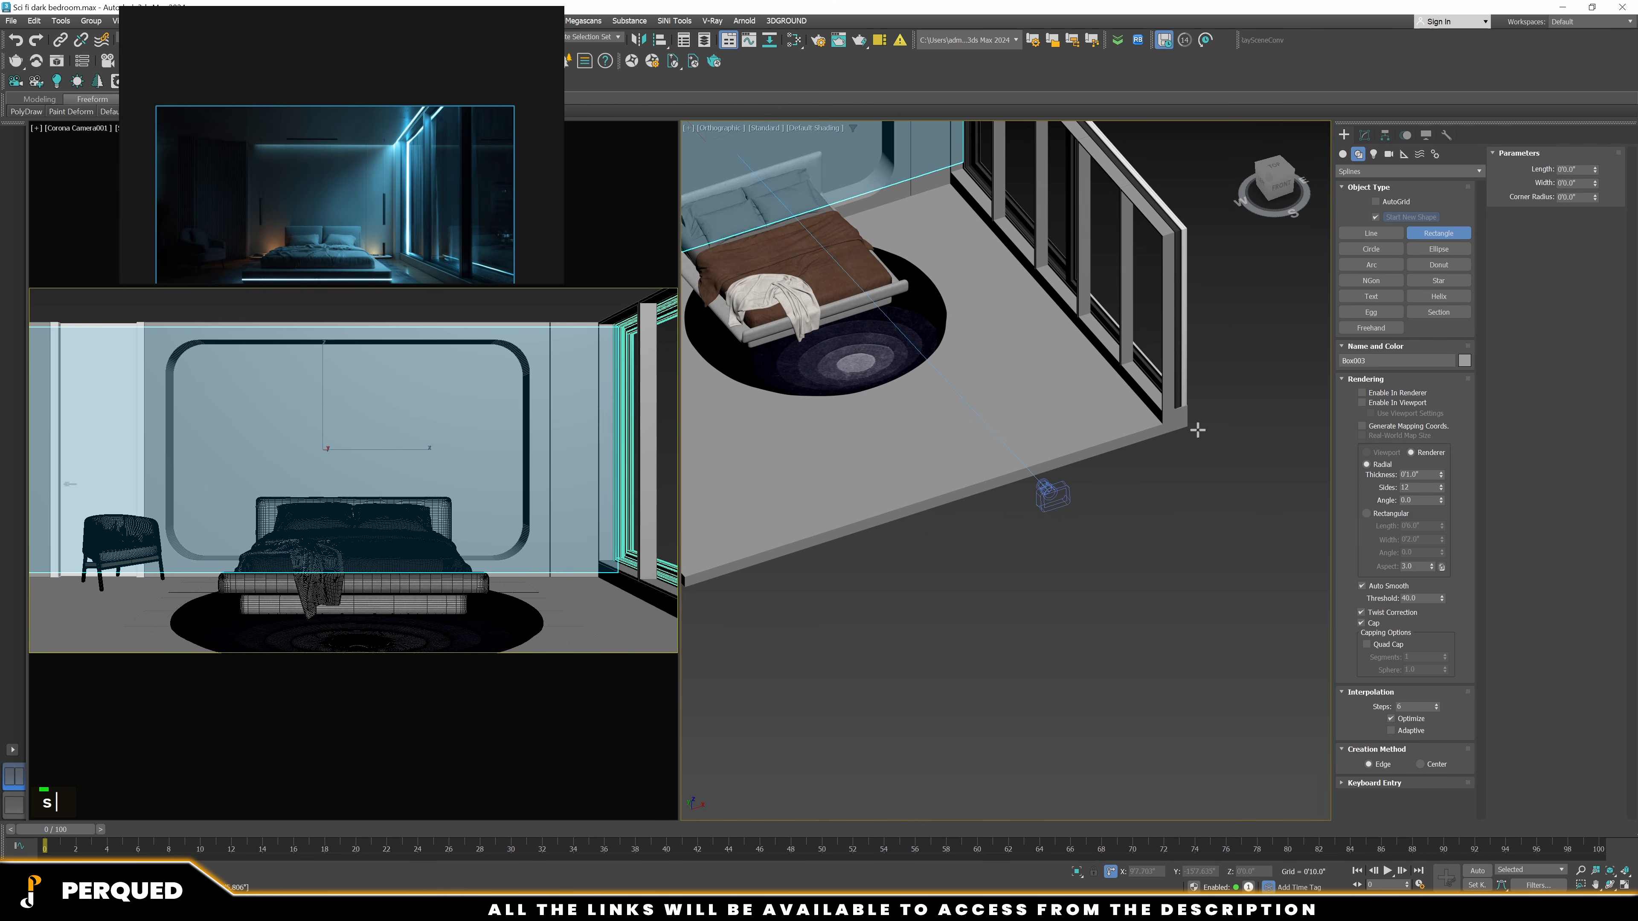
drag(1193, 435, 1212, 555)
scroll(1180, 558, down, 4)
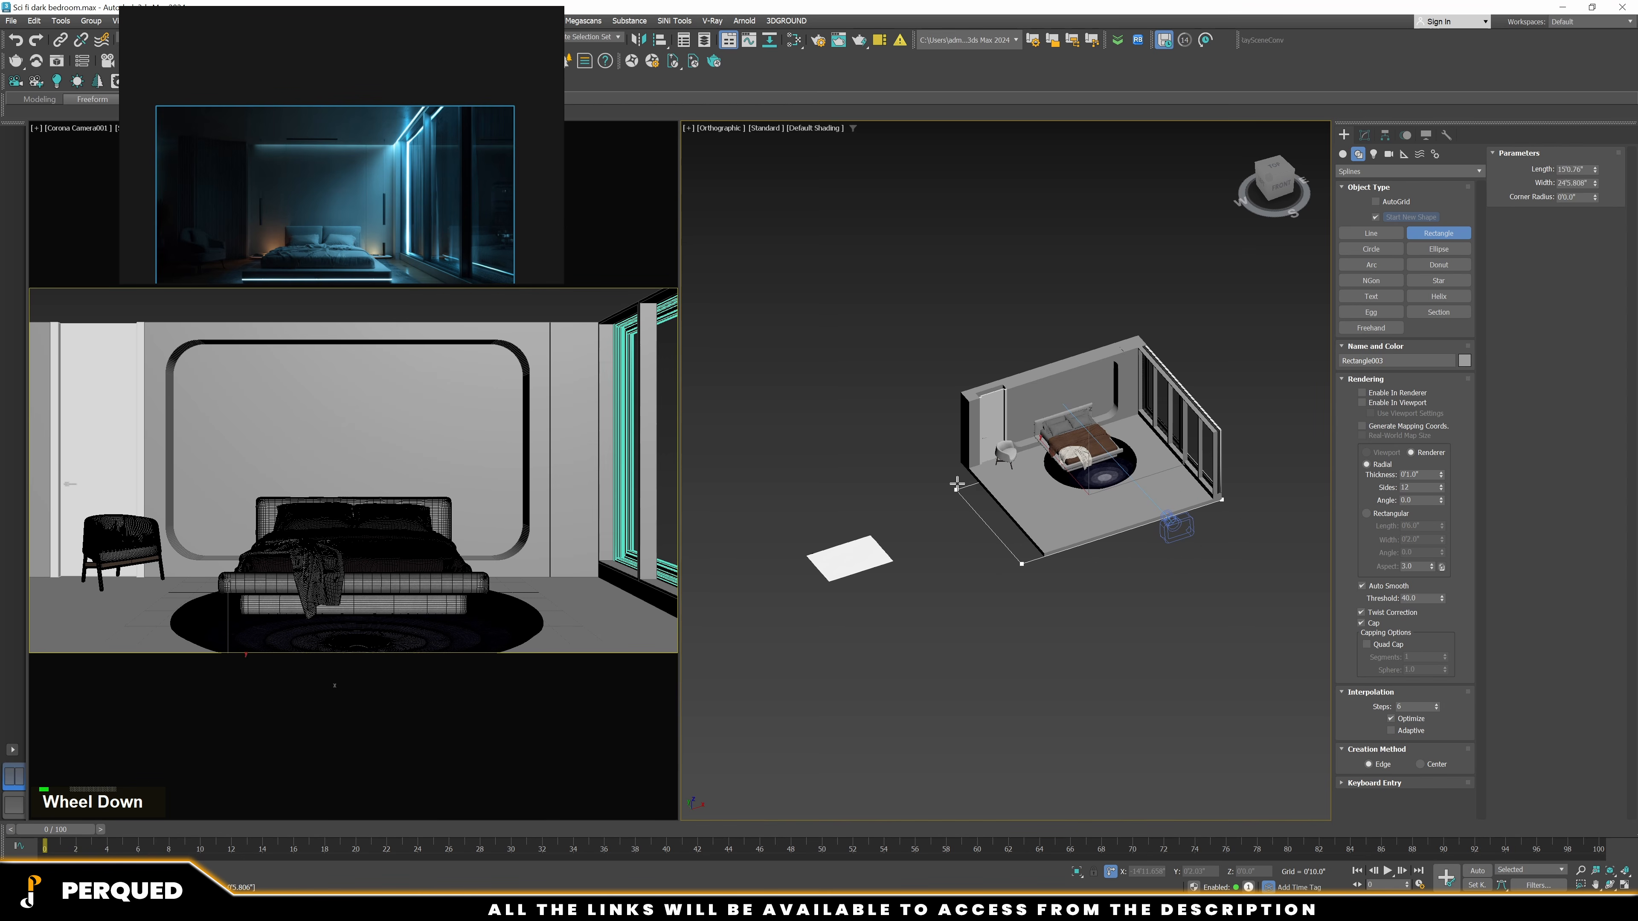
scroll(957, 484, up, 4)
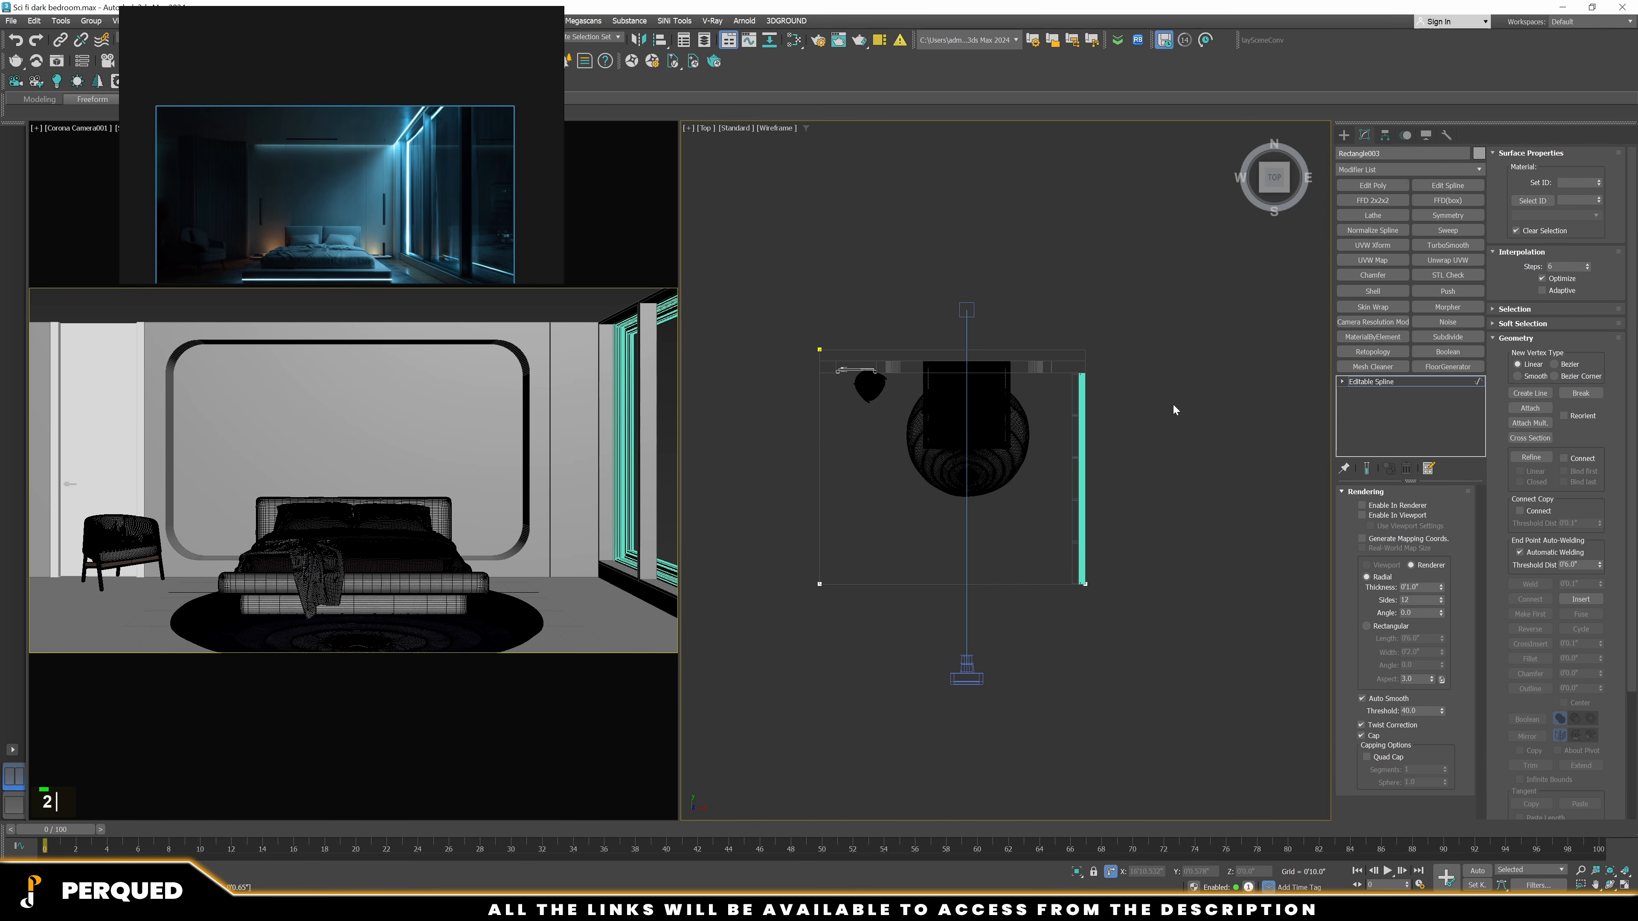
Outline the spline along the door side and camera side outward to give the missing walls a thickness
scroll(958, 533, up, 2)
scroll(1520, 626, down, 3)
key(3)
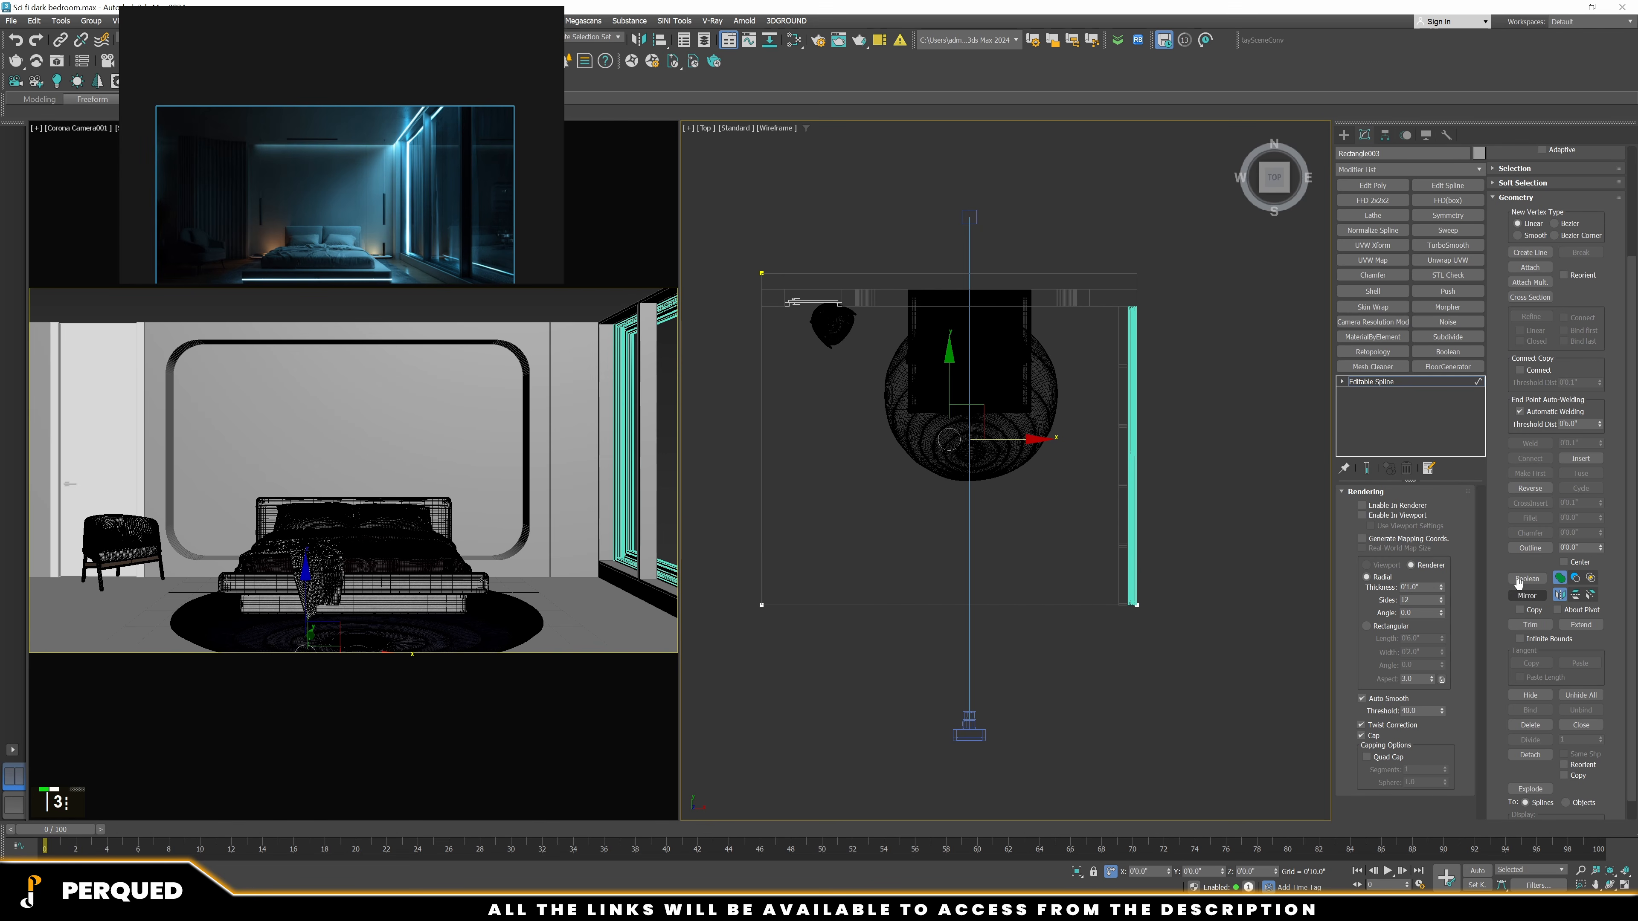
click(1522, 548)
scroll(773, 628, up, 2)
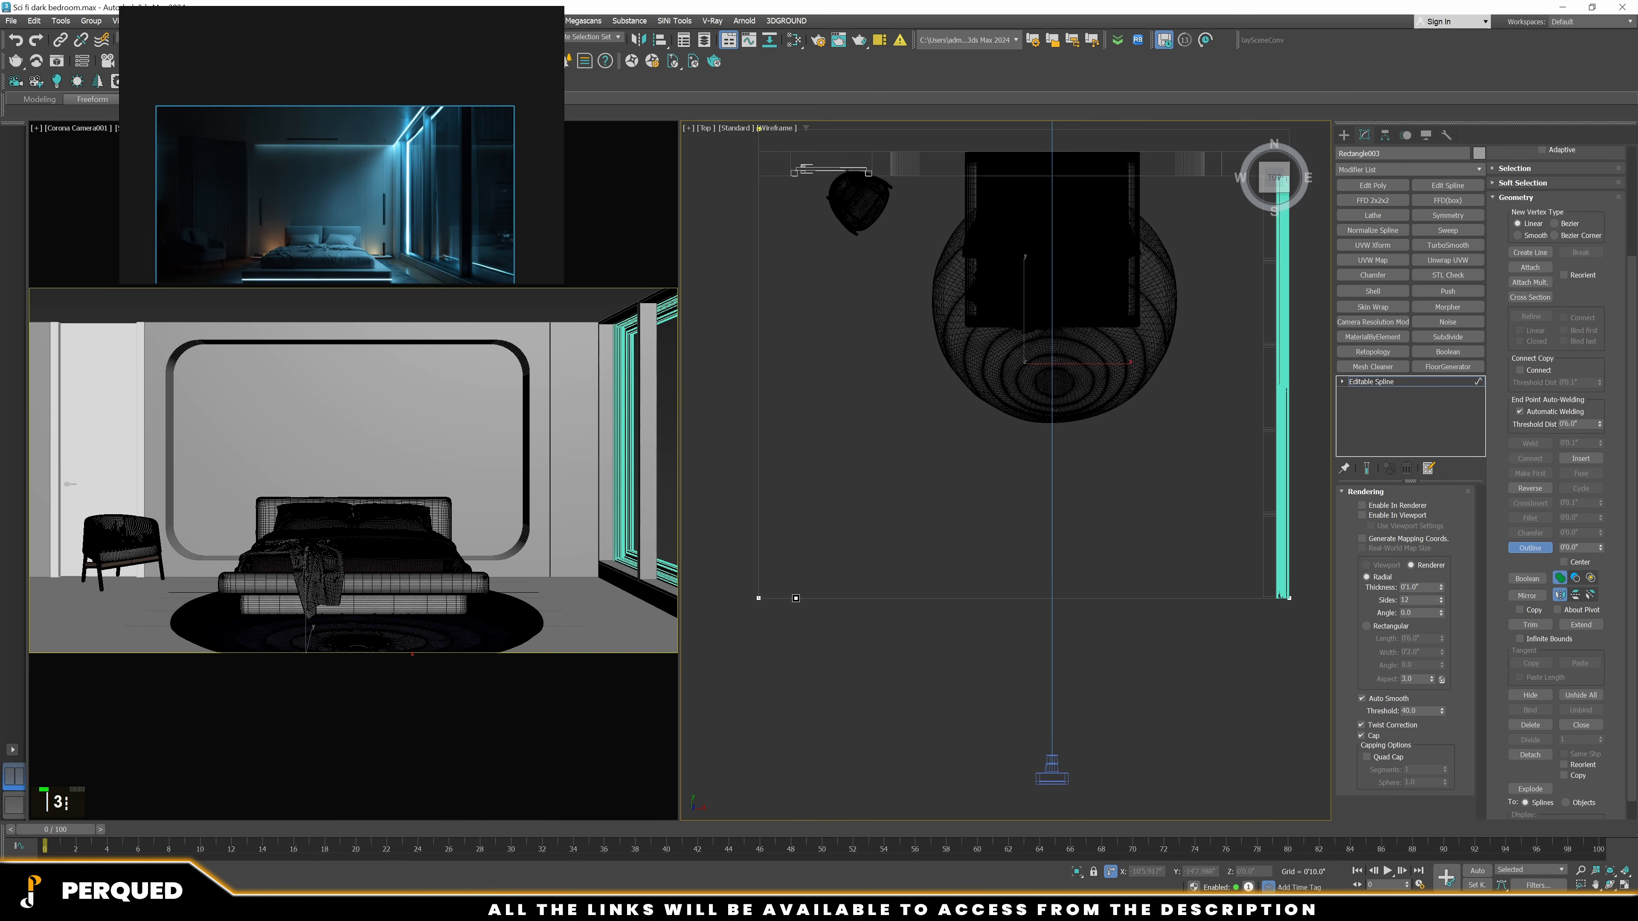
drag(796, 598, 802, 584)
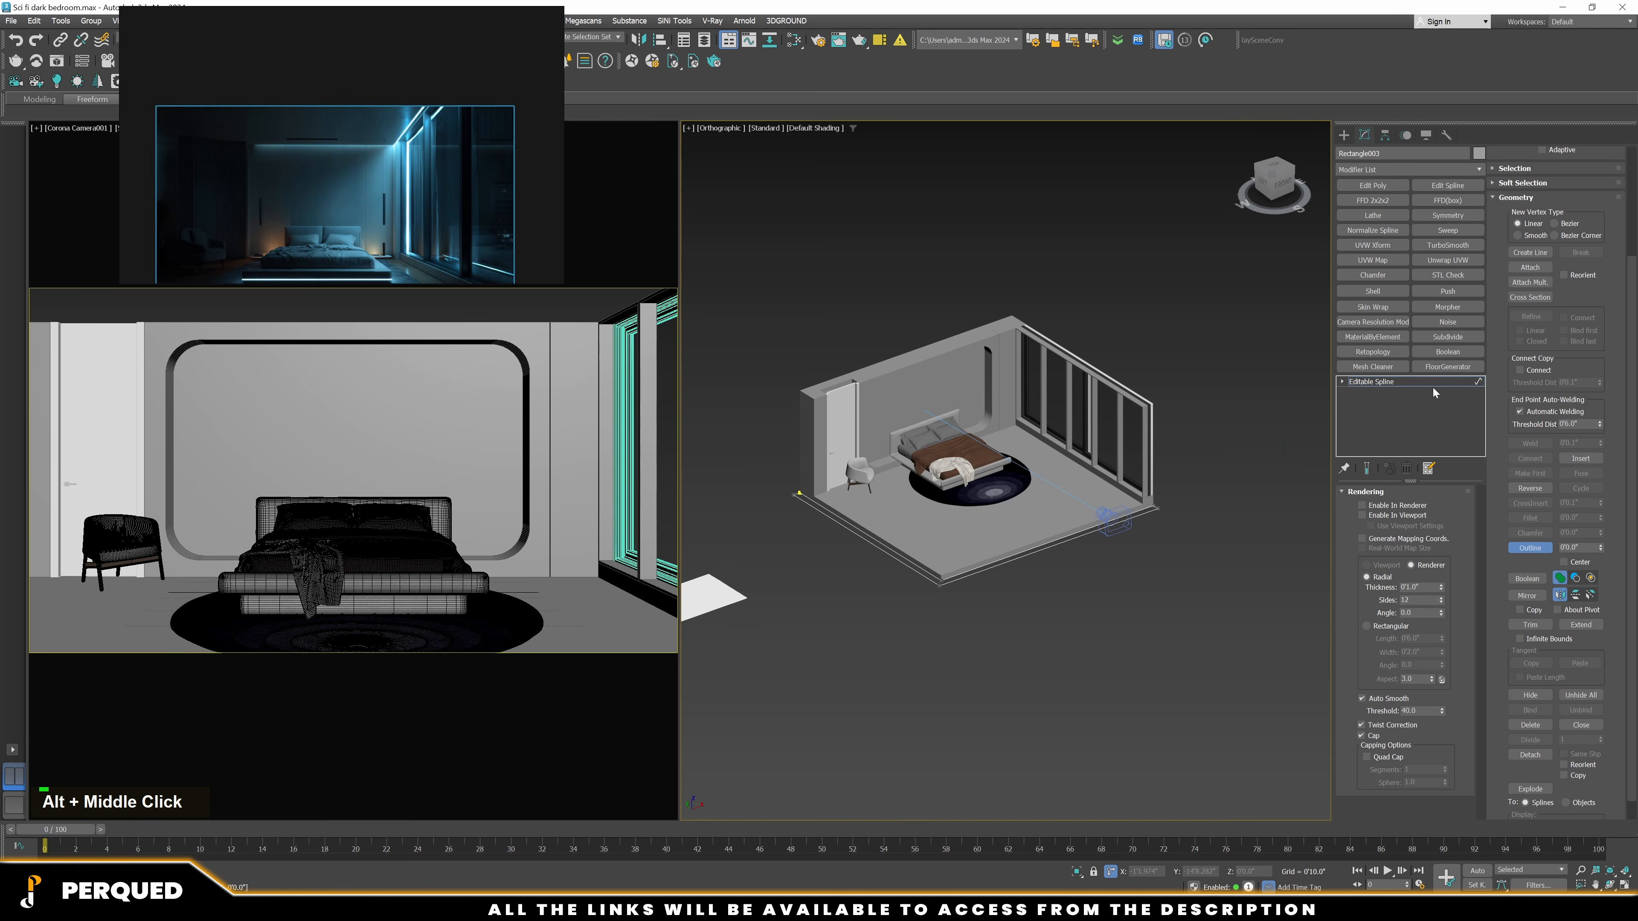
scroll(794, 494, up, 5)
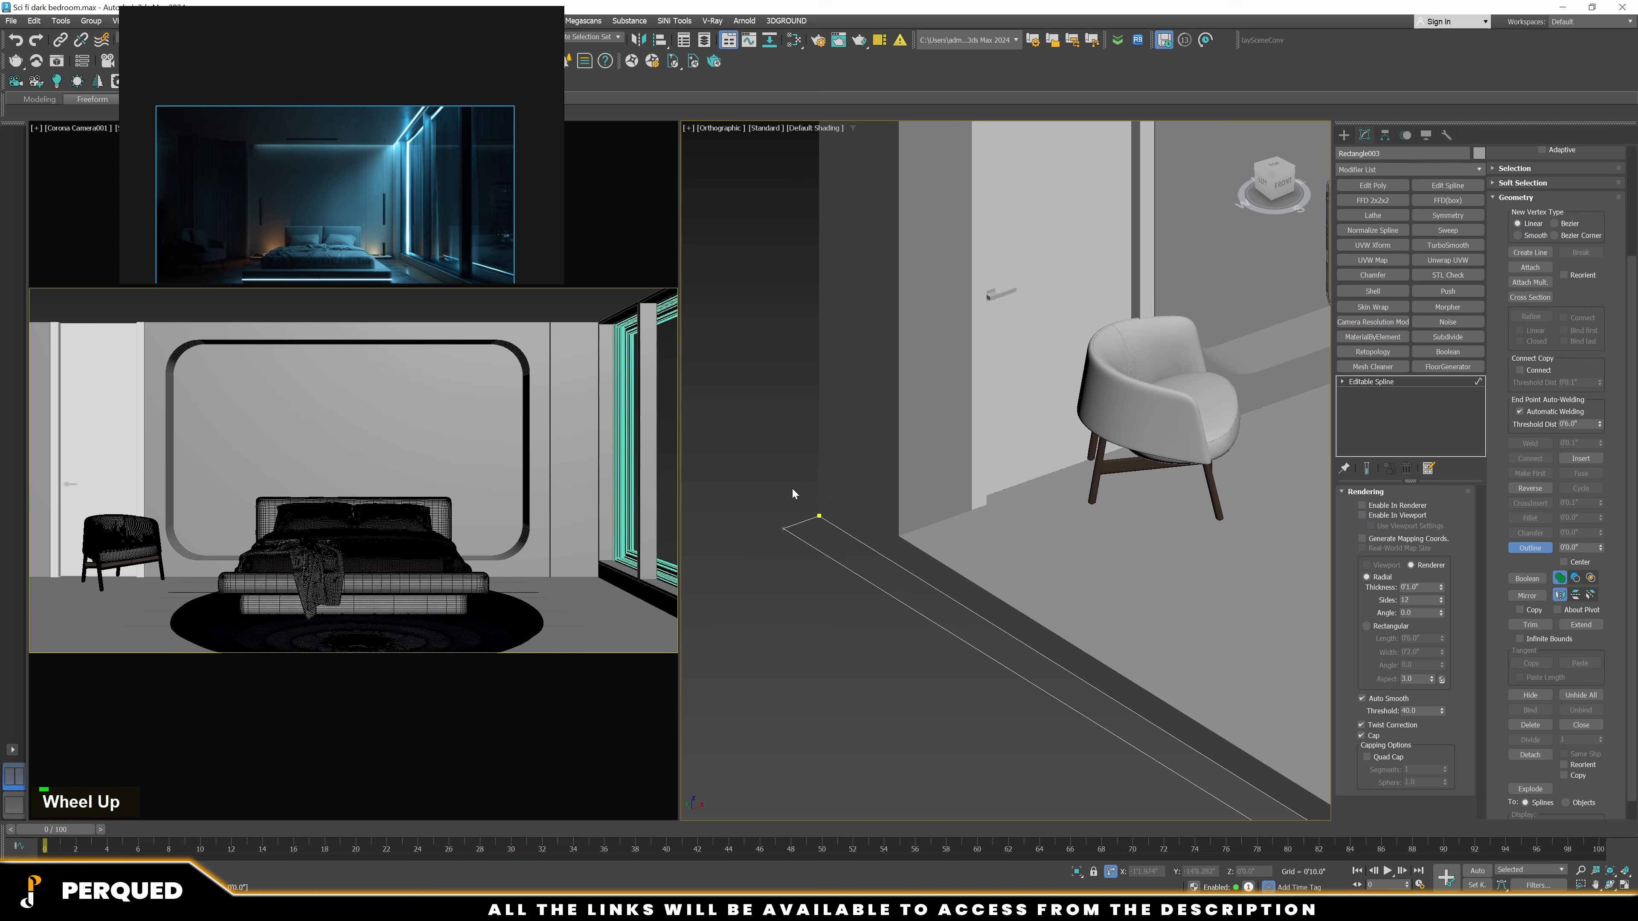
click(1377, 381)
Apply a Shell modifier to the wall outline with a 0 inner amount and a 10' outer amount
click(1455, 293)
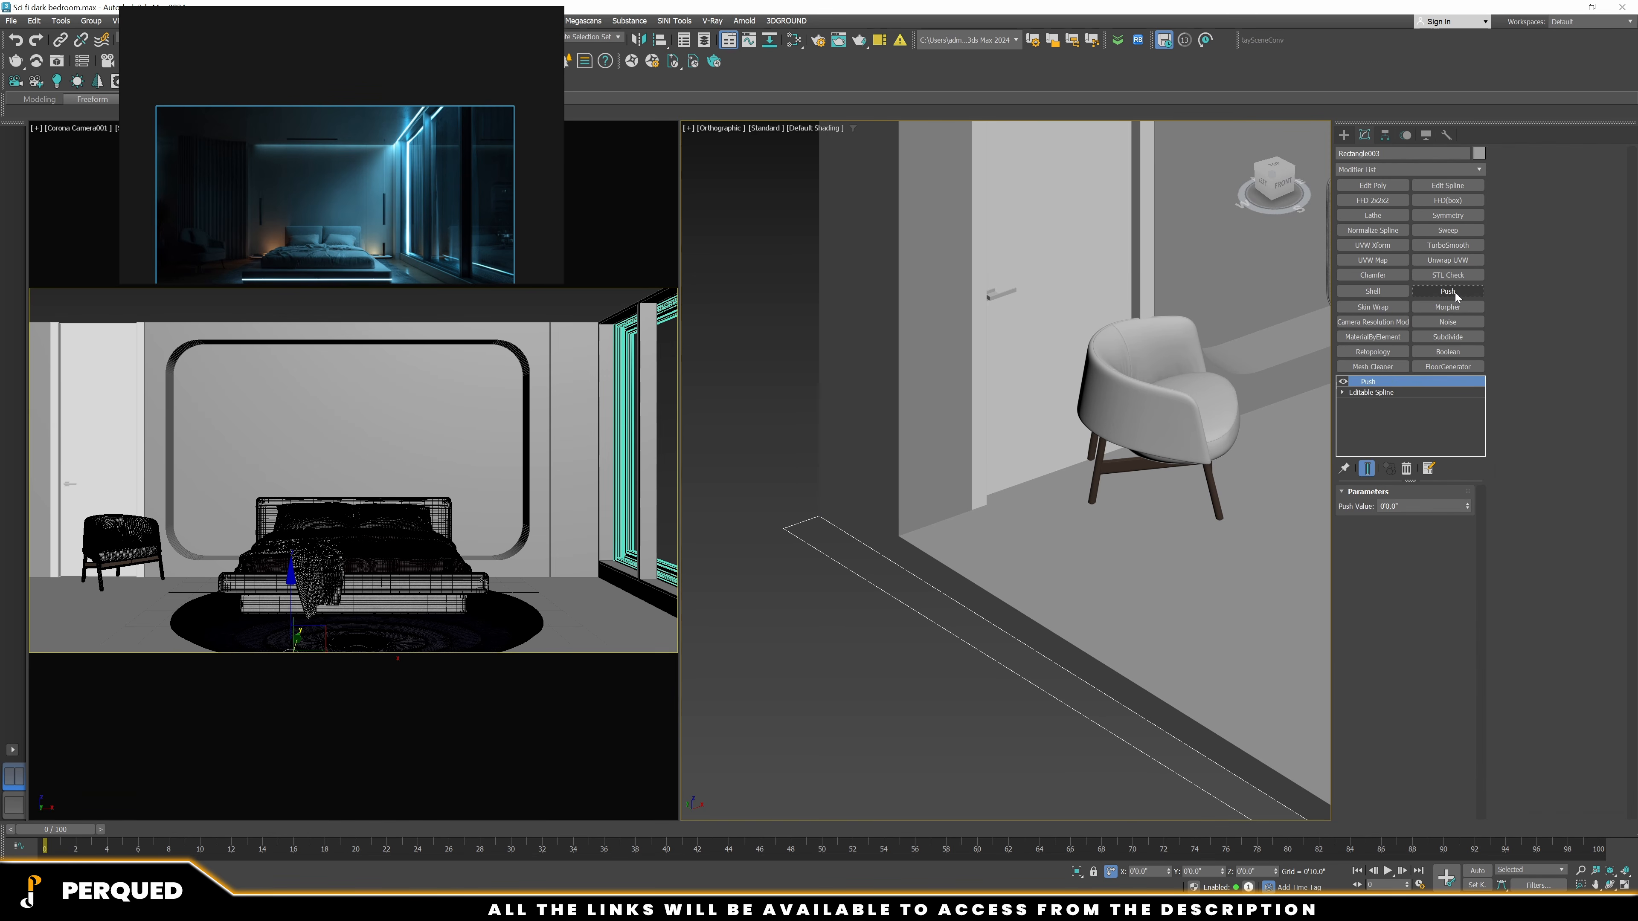
click(1406, 469)
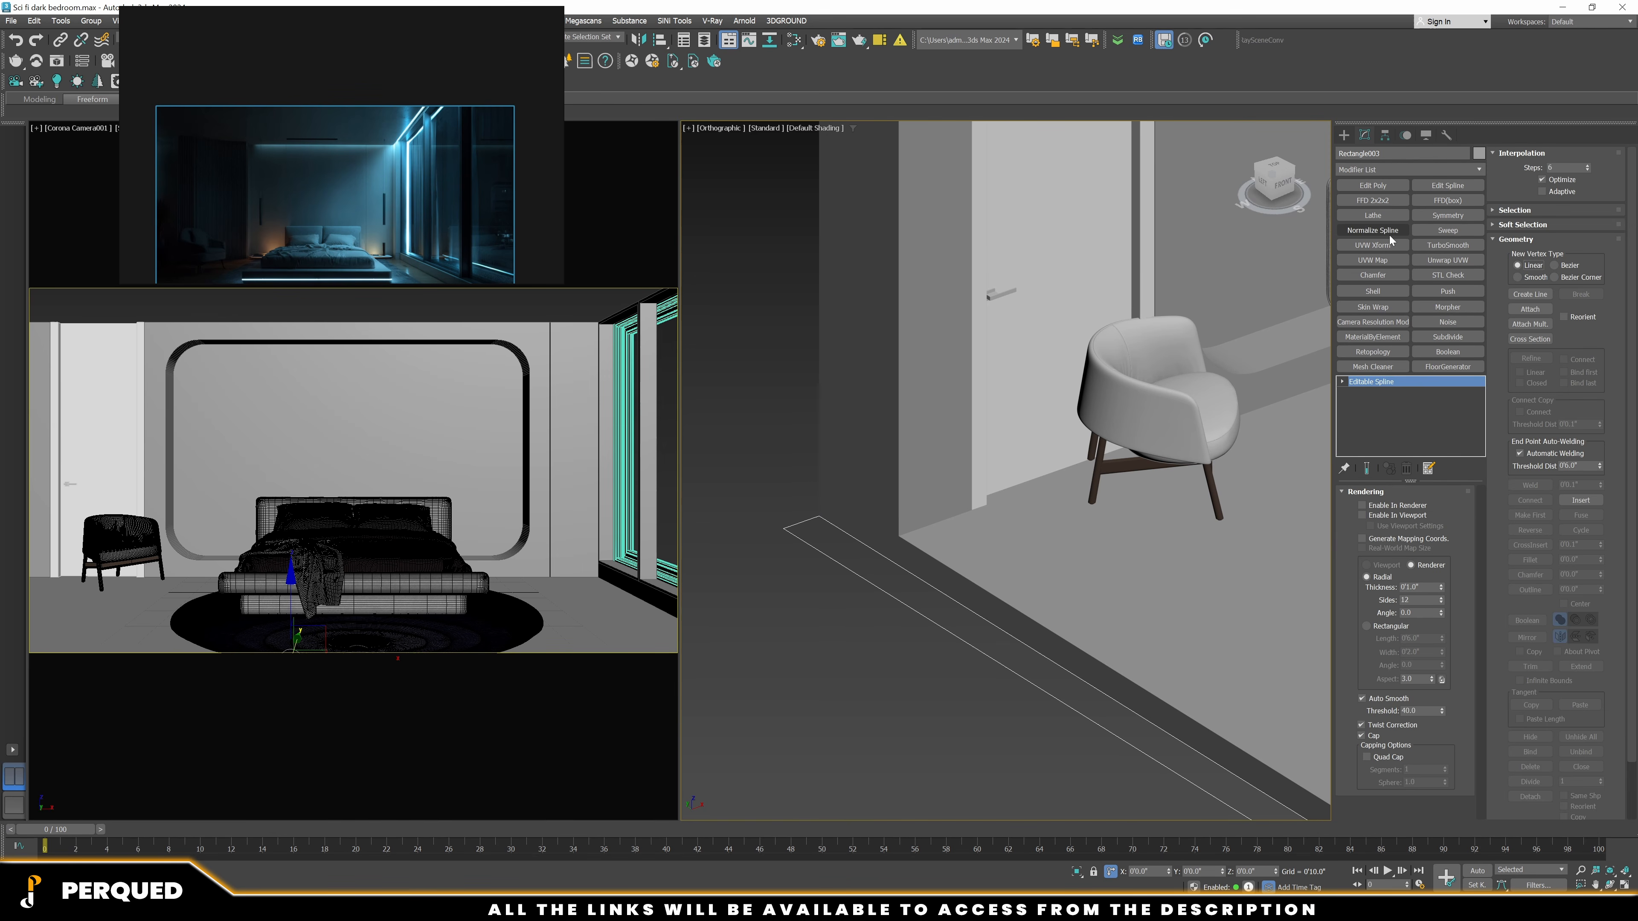
click(1379, 288)
scroll(1097, 419, down, 3)
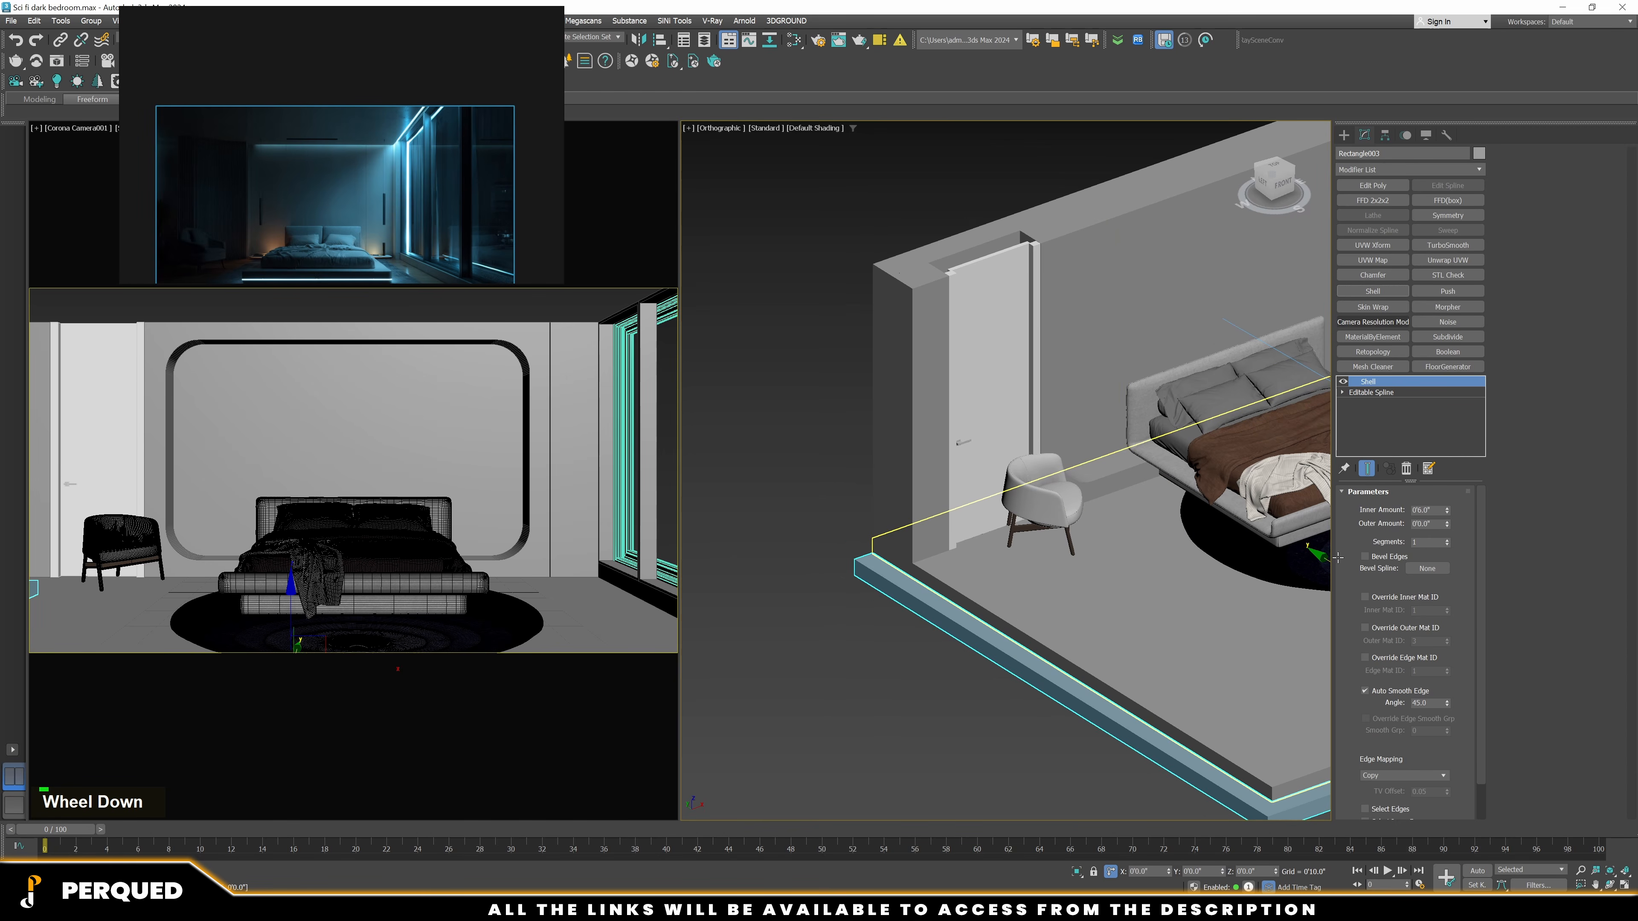
right_click(1448, 511)
double_click(1426, 524)
text(10')
key(Return)
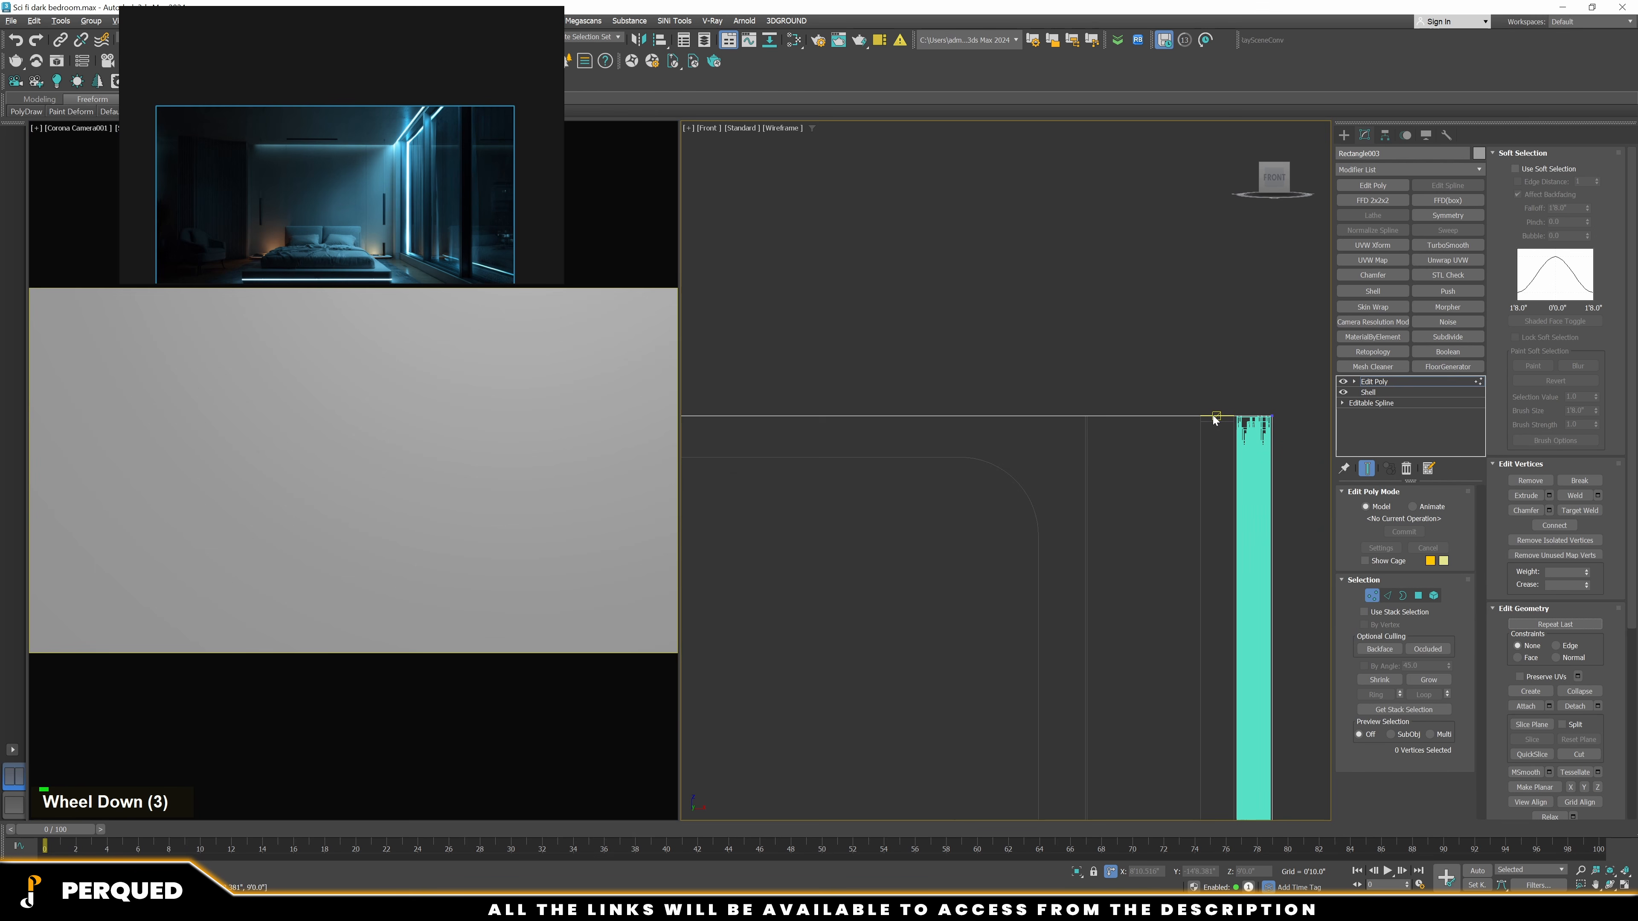
Adjust the new walls' top vertices in the front view to match the height of the existing walls
scroll(1005, 471, down, 3)
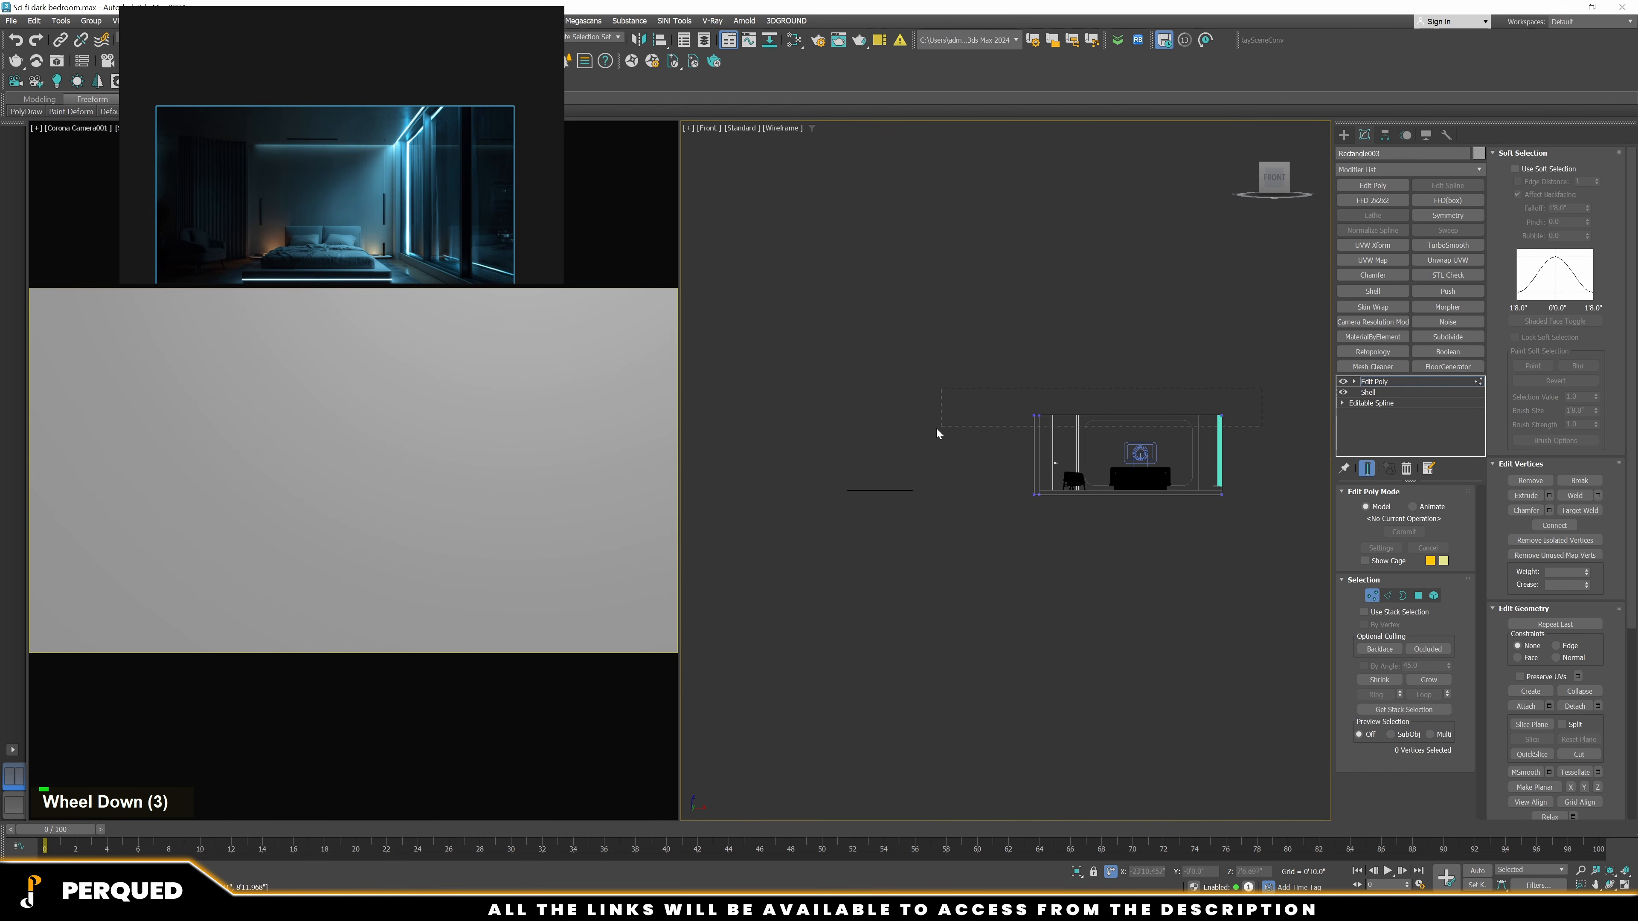
scroll(1089, 413, up, 3)
scroll(1088, 413, up, 2)
mouse_move(1060, 432)
mouse_down()
mouse_move(1056, 406)
mouse_move(1007, 437)
mouse_move(988, 427)
mouse_up()
key(F3)
alt+middle_drag(988, 427, 1163, 458)
click(1163, 457)
key(s)
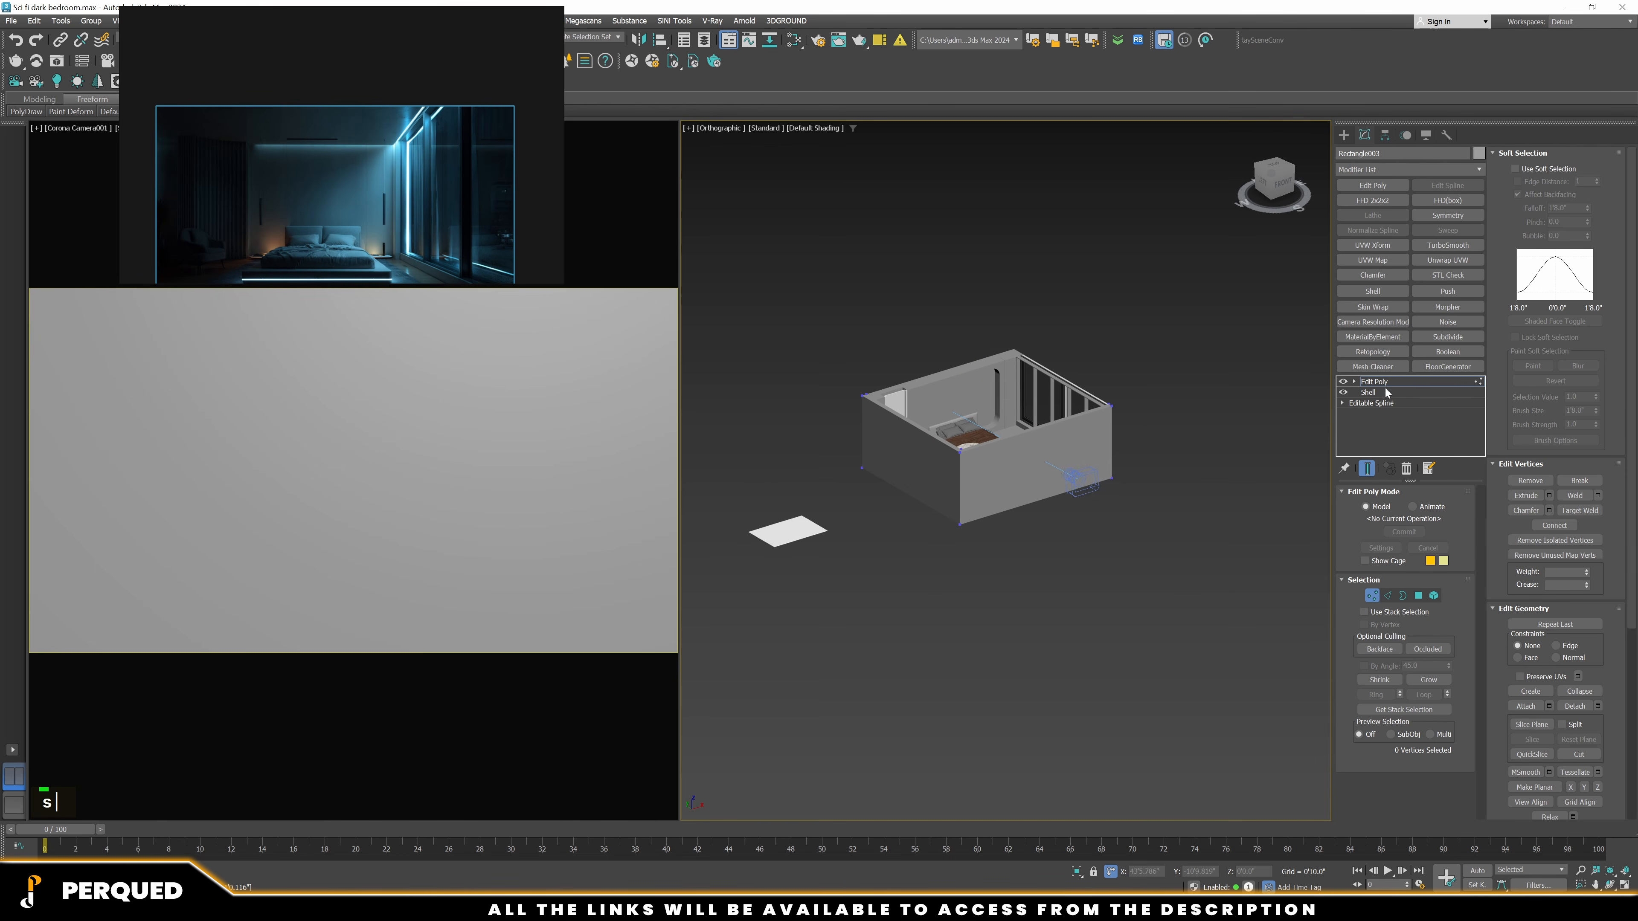
click(1386, 383)
click(1284, 406)
Duplicate the floor slab upward above the walls as an independent copy for the ceiling
middle_drag(1112, 359, 1159, 372)
click(1345, 136)
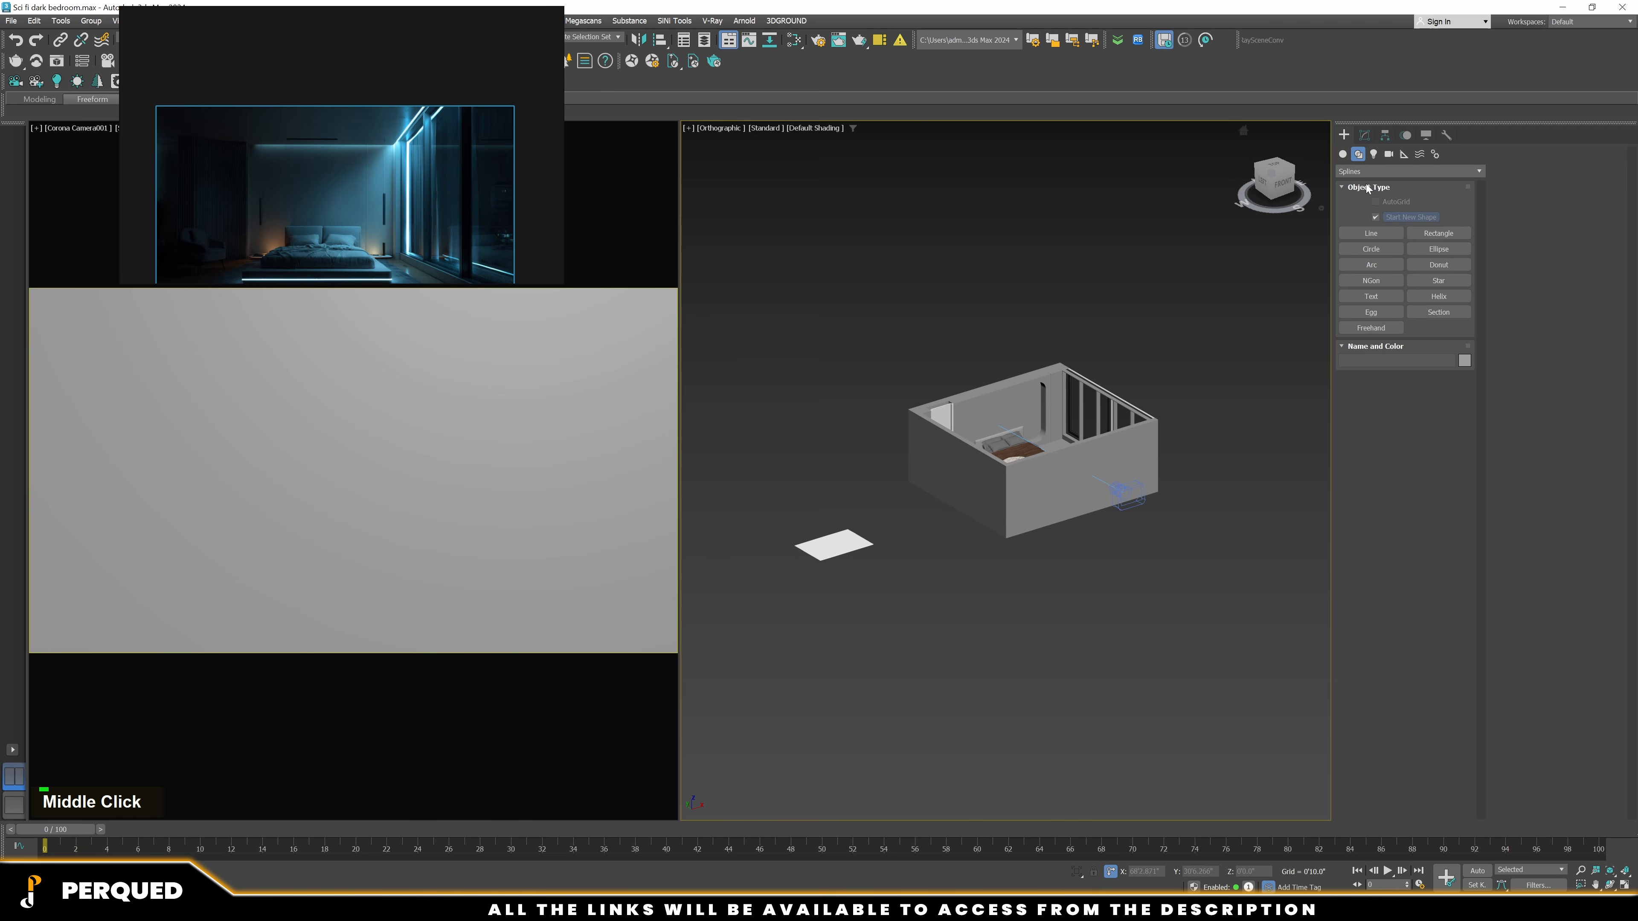
key(F3)
scroll(990, 593, up, 5)
click(991, 564)
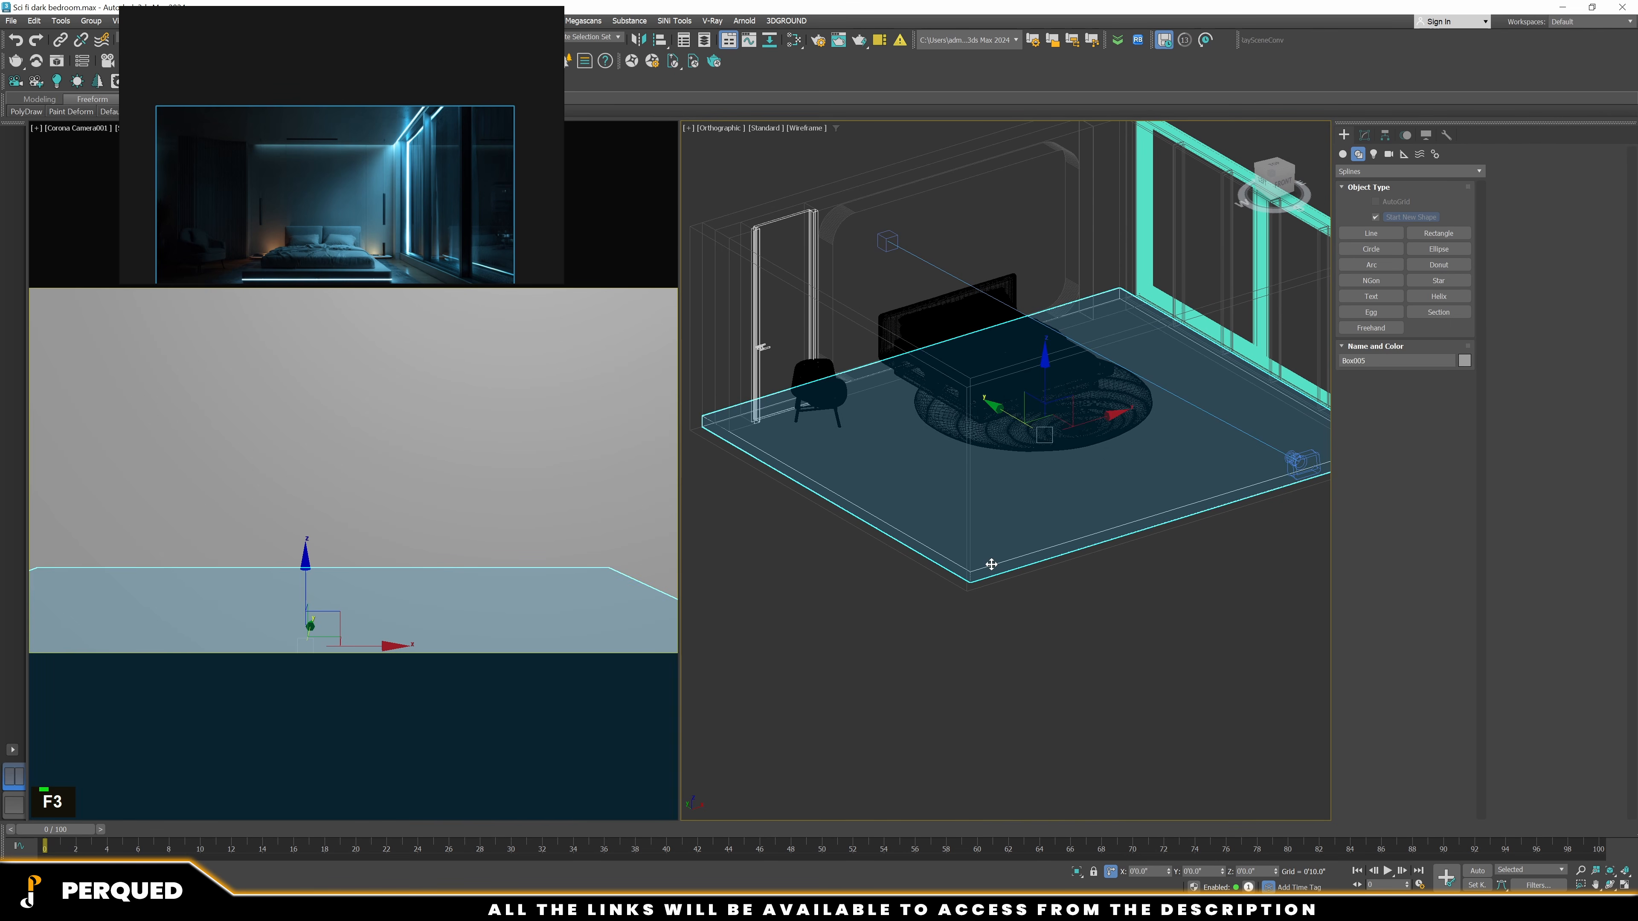
scroll(991, 564, down, 4)
shift+drag(987, 555, 983, 359)
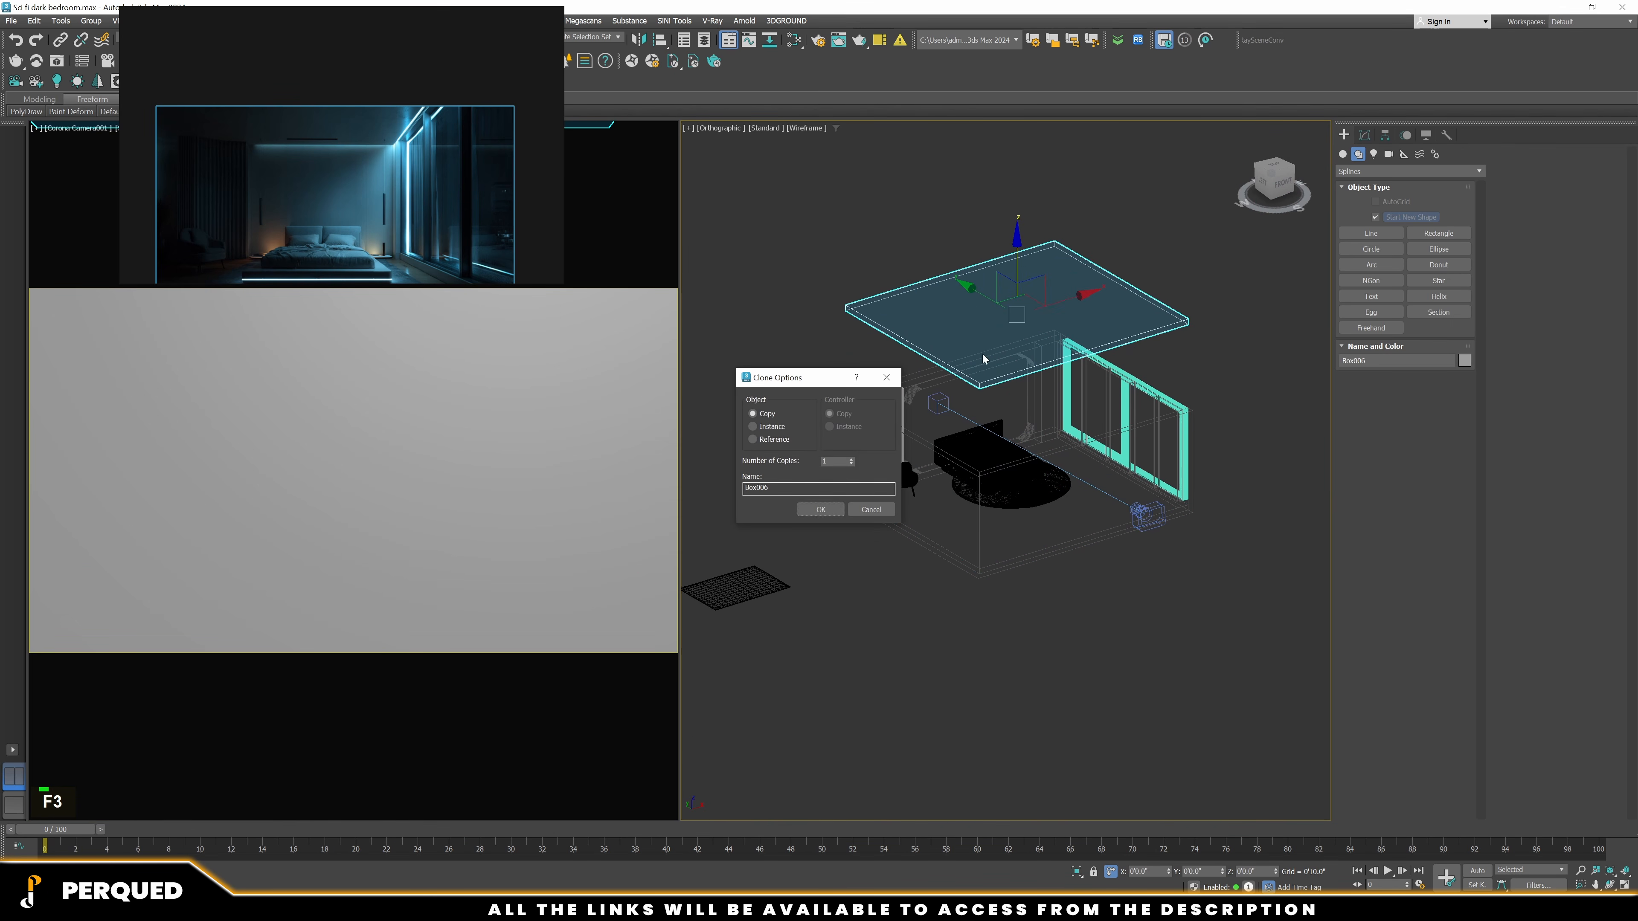
click(820, 508)
Align the ceiling slab vertically to the walls so it rests on their top edge
key(F3)
scroll(963, 536, up, 3)
key(alt+a)
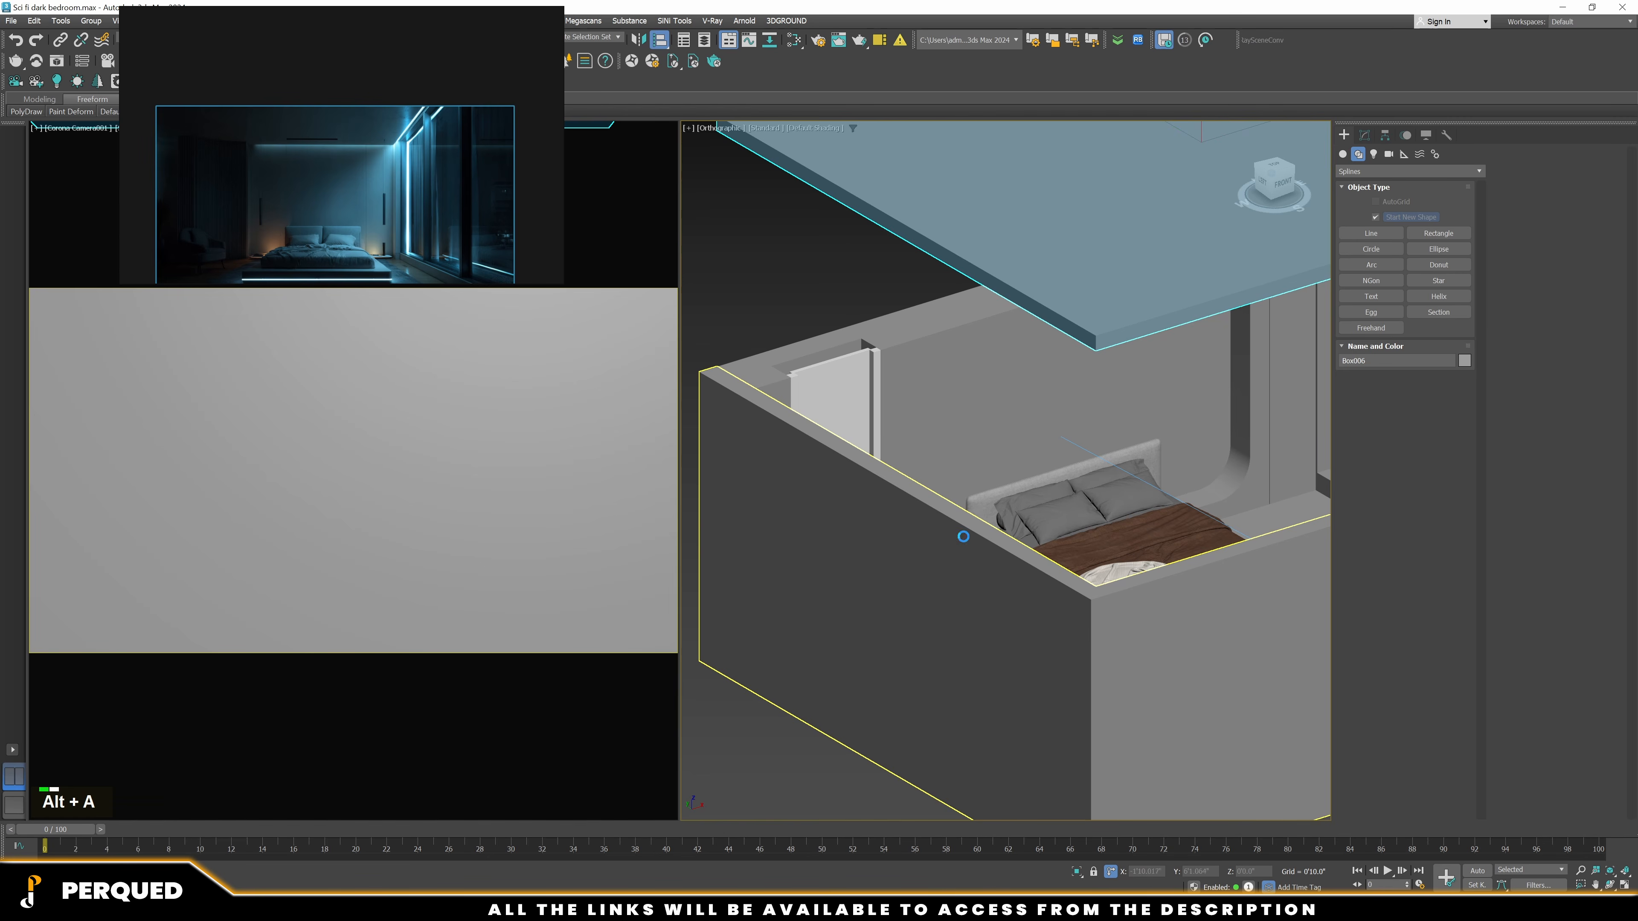
click(963, 536)
click(825, 560)
scroll(679, 703, down, 3)
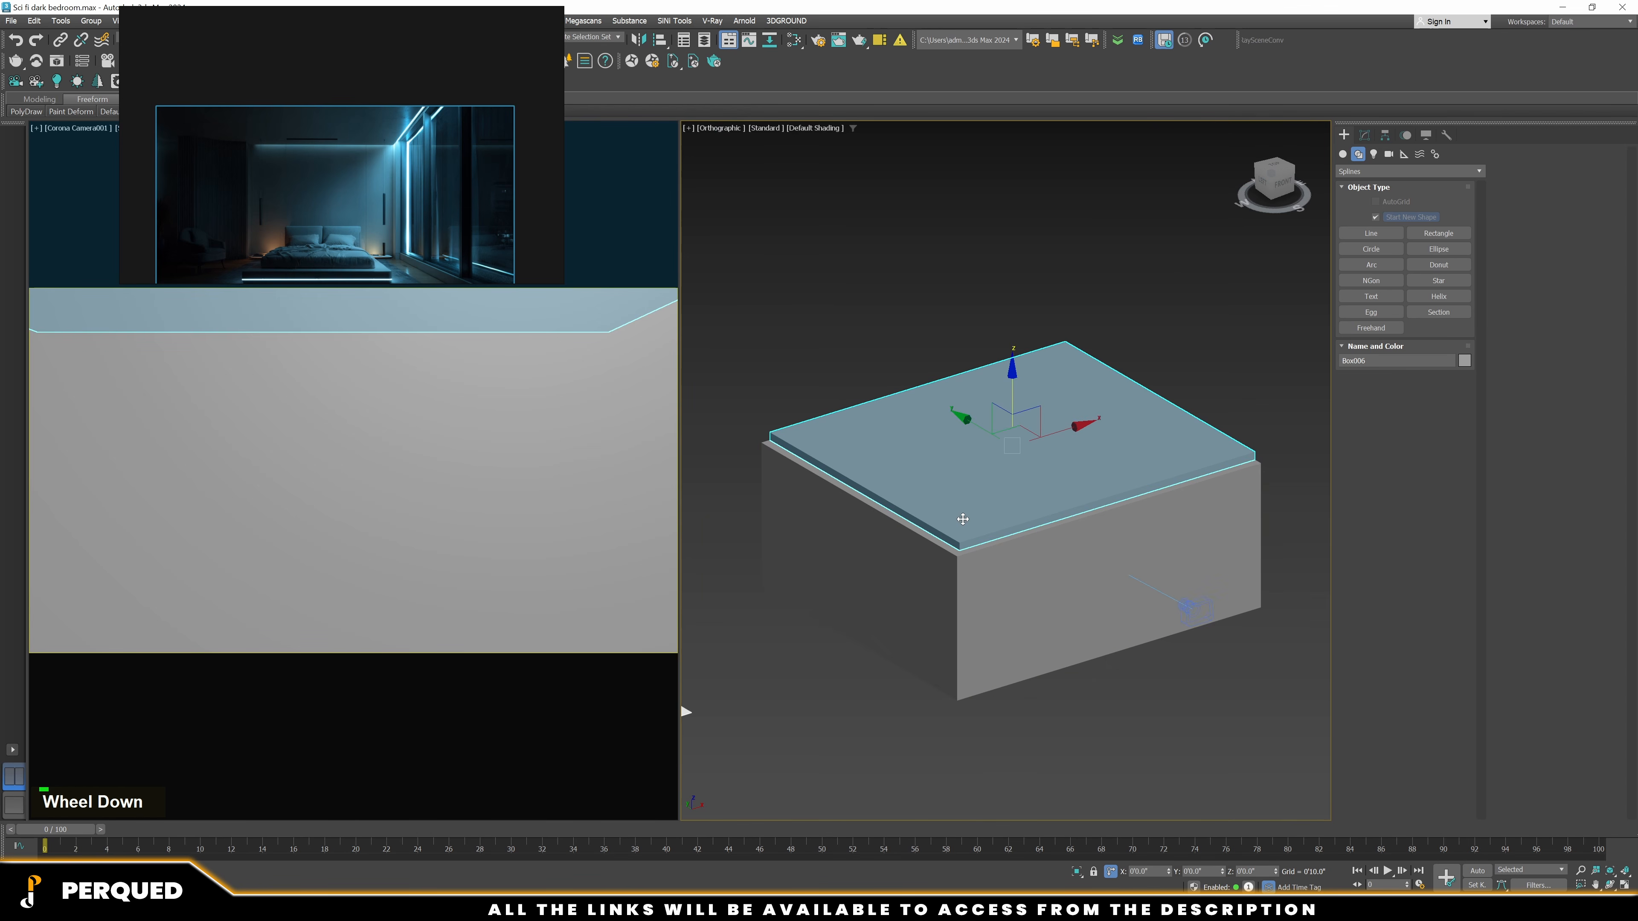
Select the room camera in the top view and enable its camera clipping
key(t)
key(z)
key(F3)
middle_drag(1152, 706, 1064, 493)
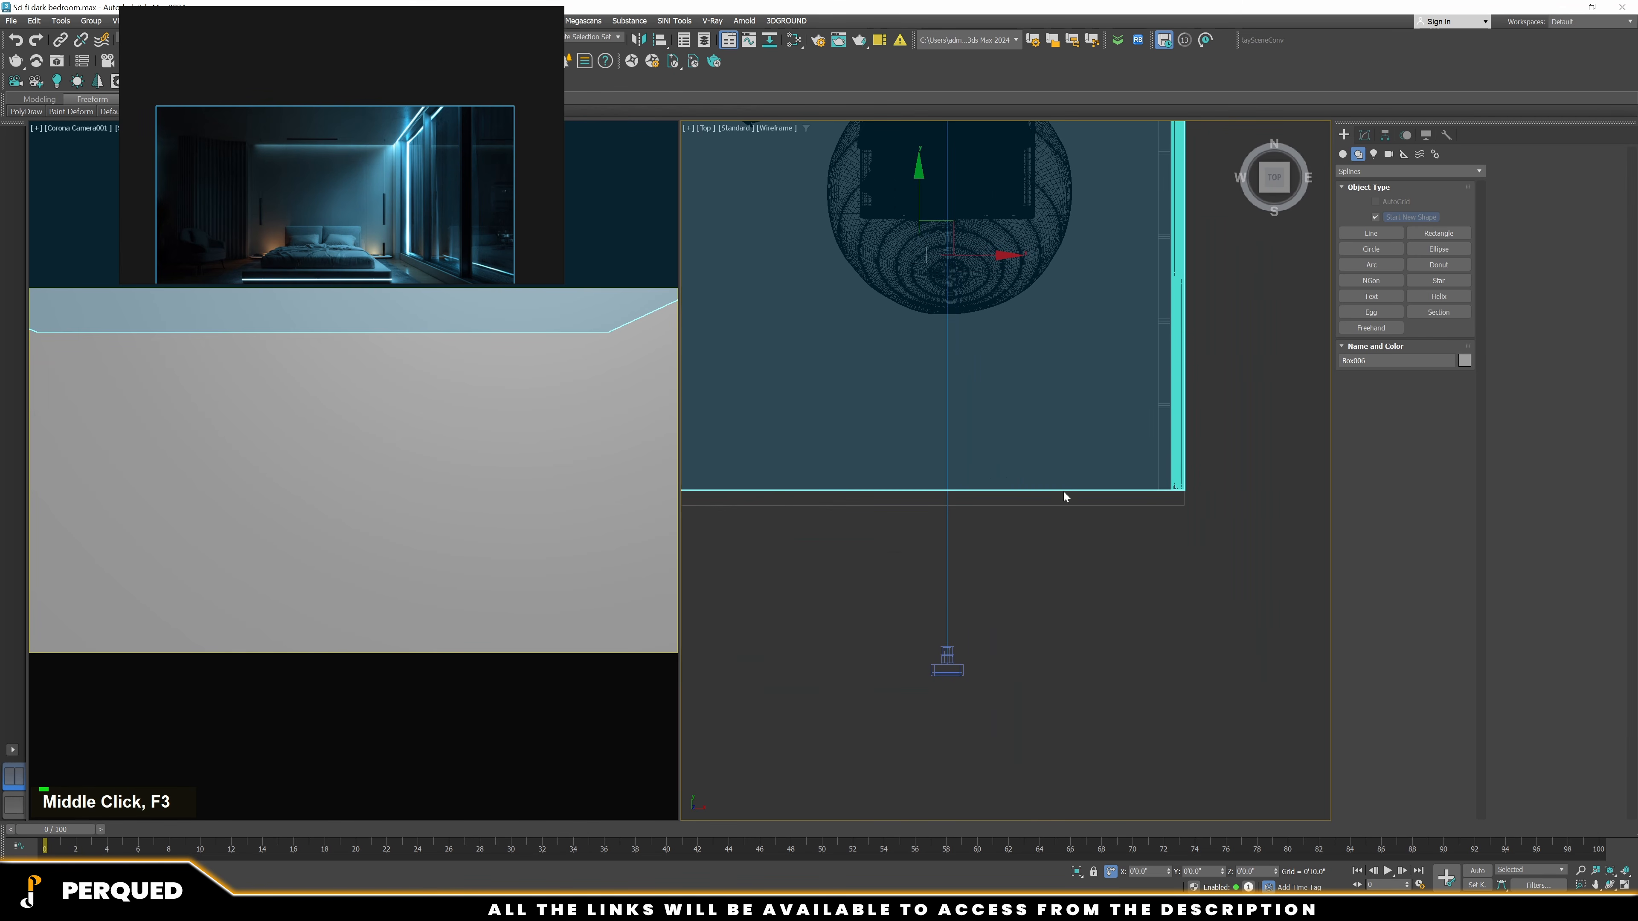
click(946, 659)
click(1365, 135)
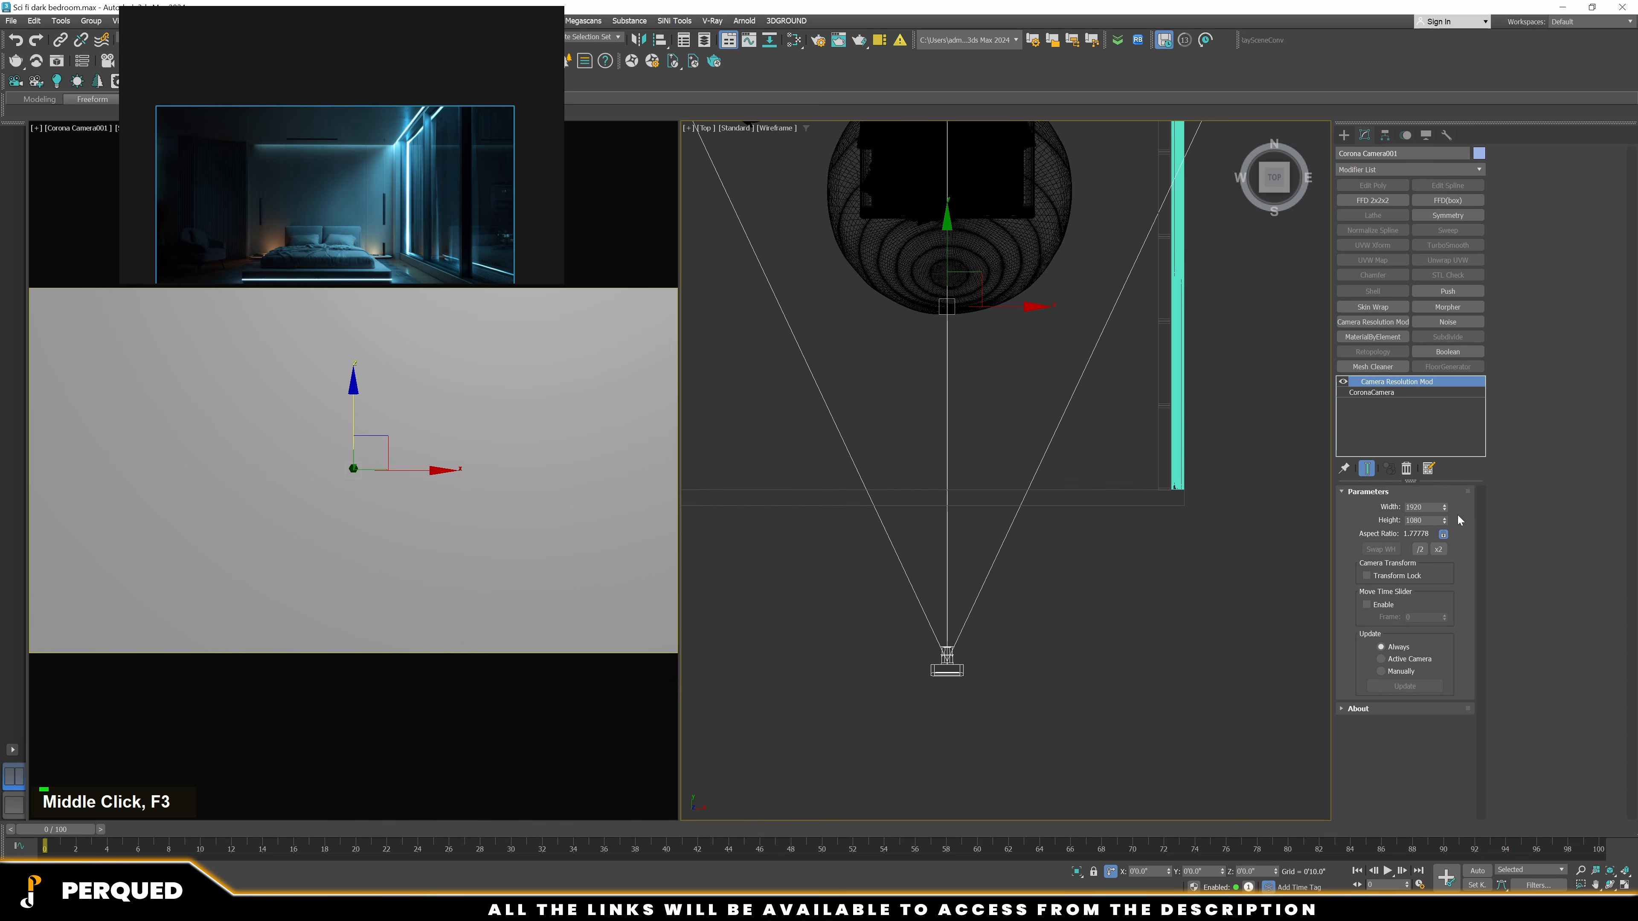
click(1419, 393)
scroll(1627, 689, down, 2)
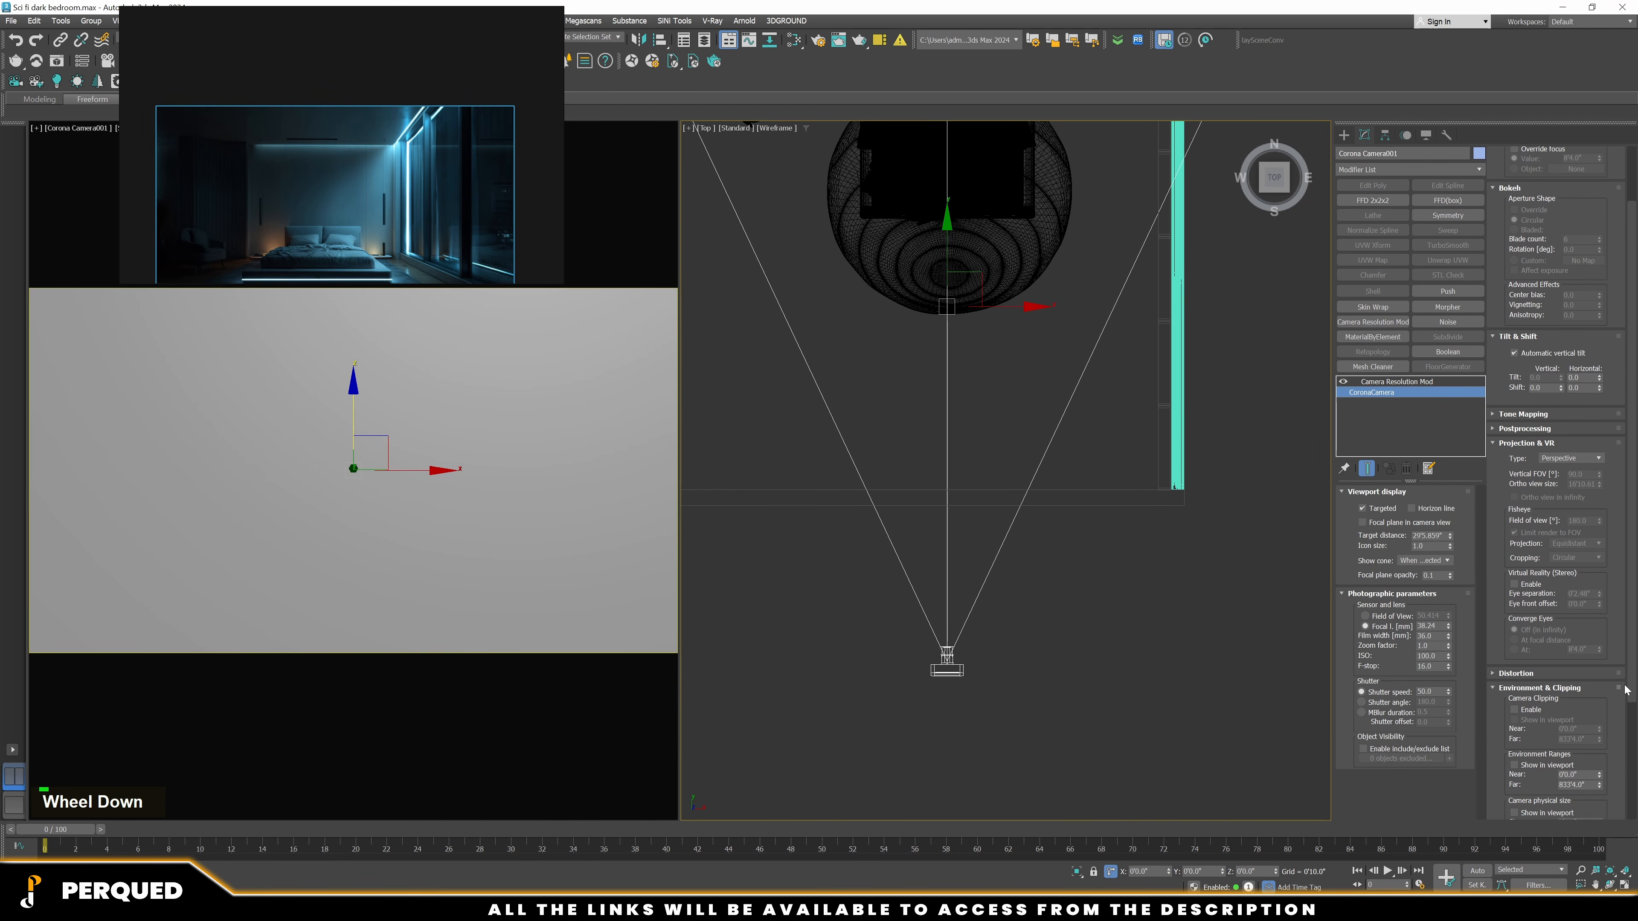
scroll(1626, 689, down, 3)
click(1531, 547)
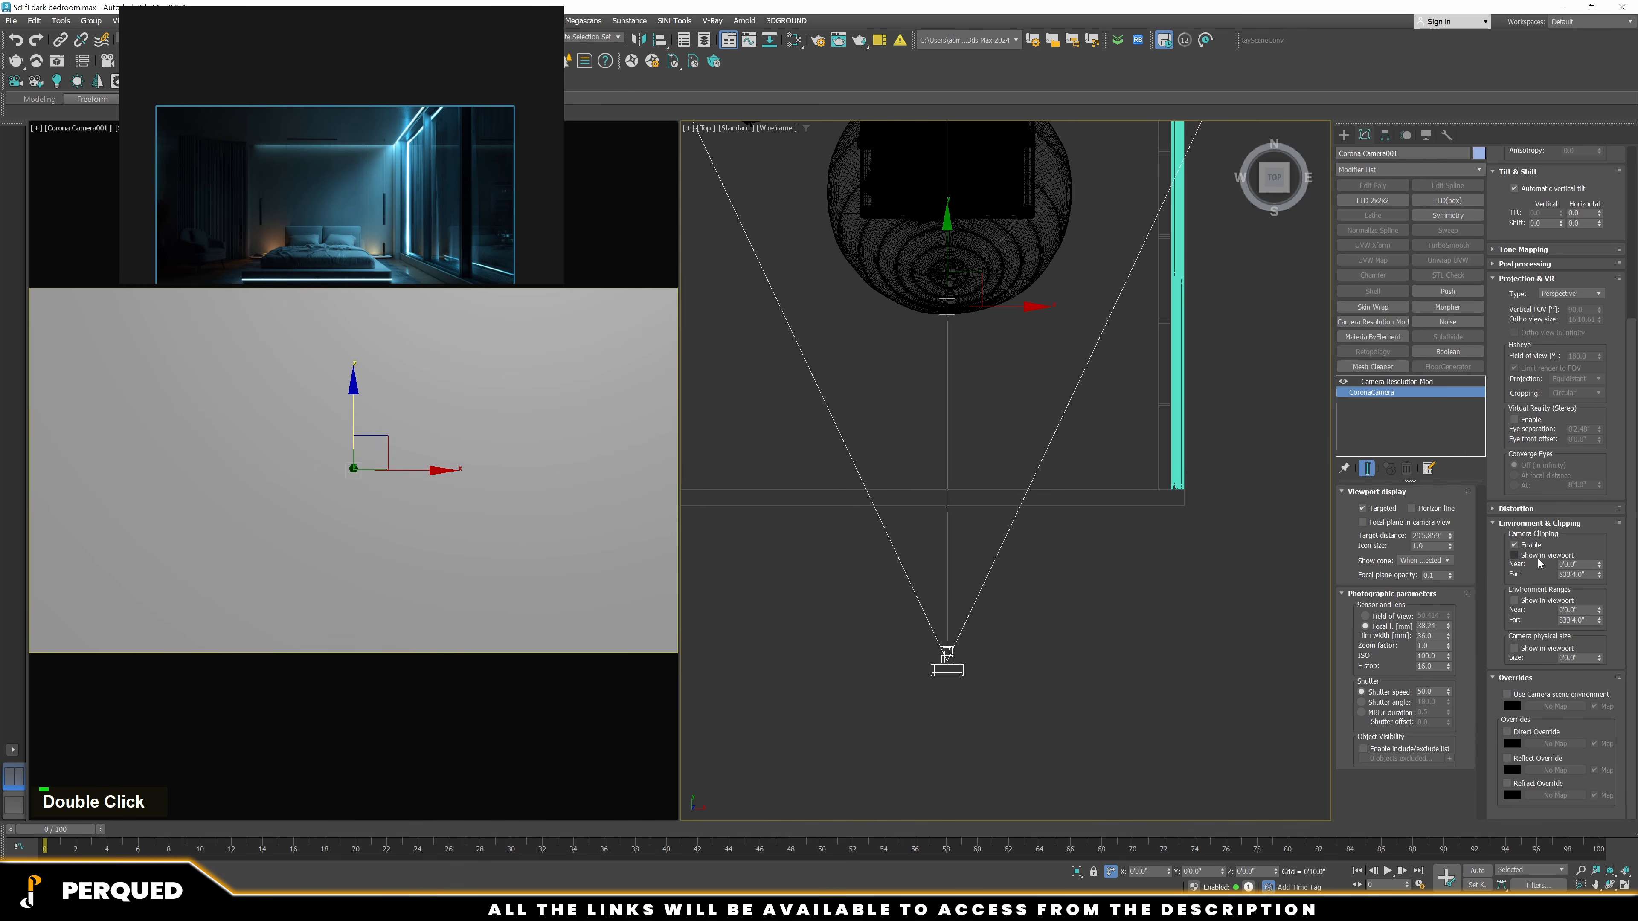
Raise the camera's near clipping distance in one-foot increments from 5' to 8' to cut past the front wall
text(5)
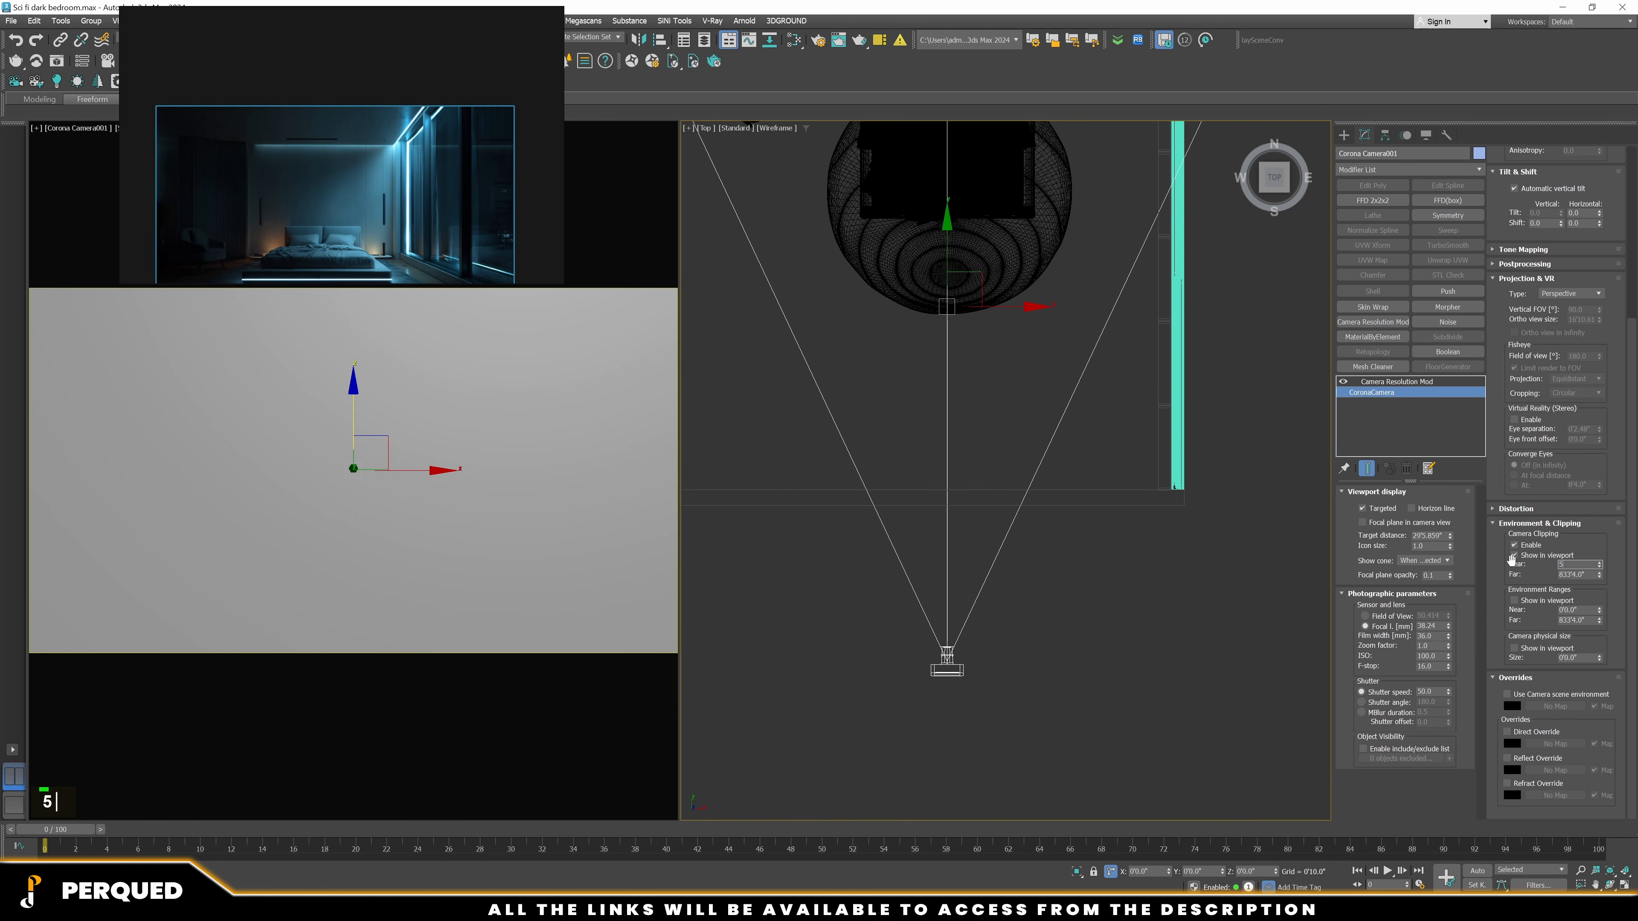
key(Return)
text(6)
key(Return)
text(7')
key(Return)
text(8)
key(Return)
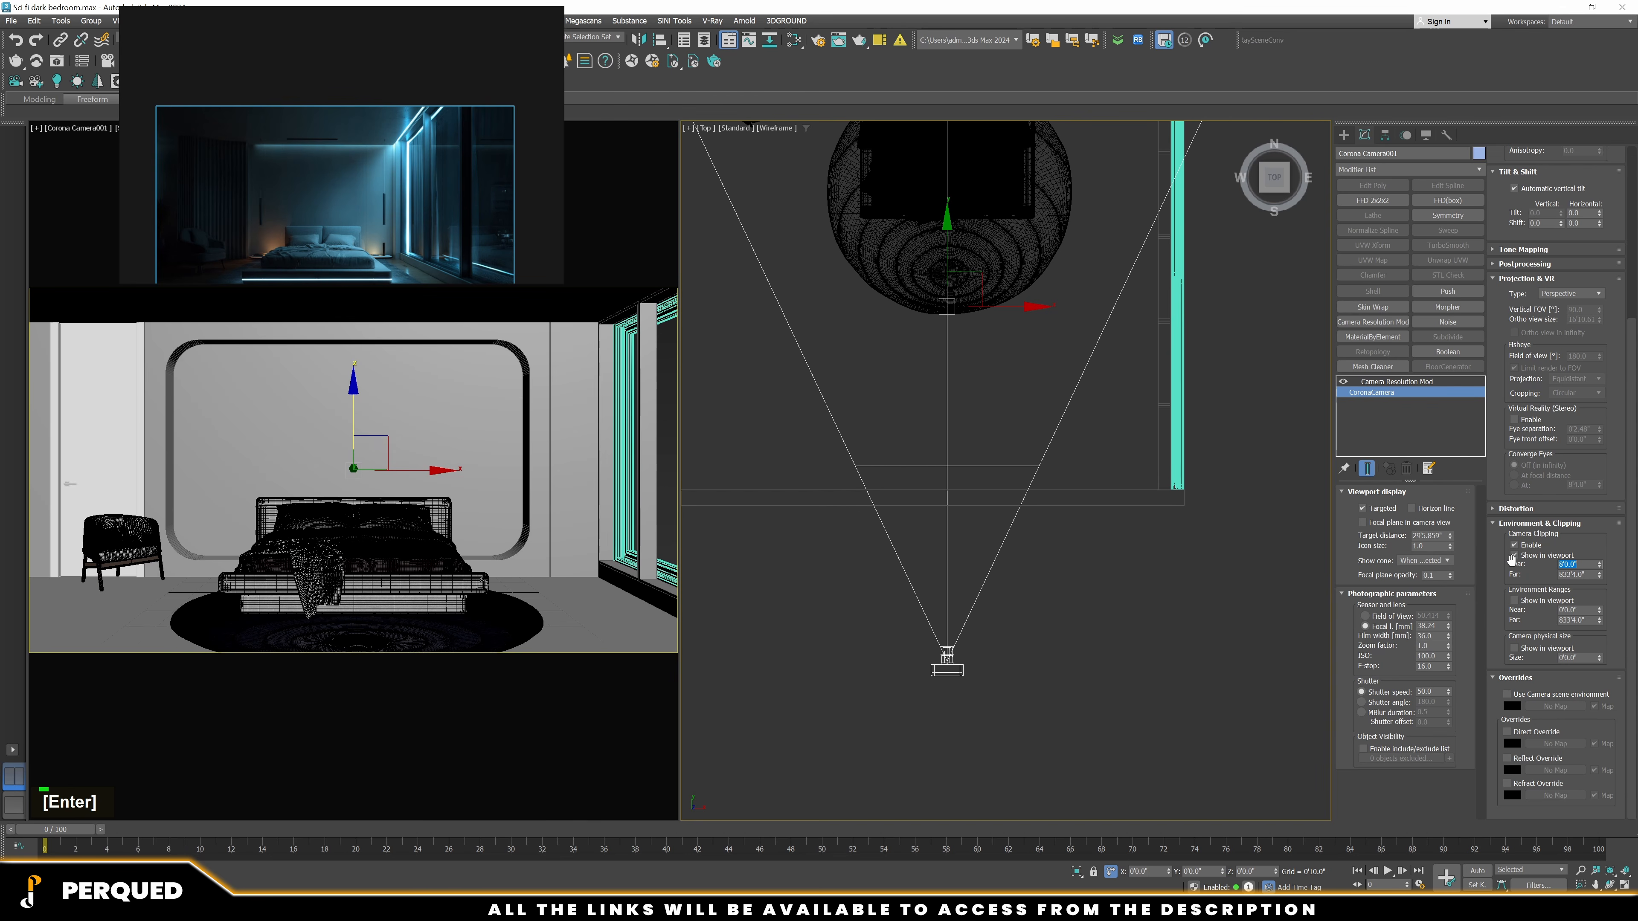
Extend the ceiling slab toward the camera by moving its front-edge vertices outward over the front wall in the top view
scroll(1006, 413, up, 2)
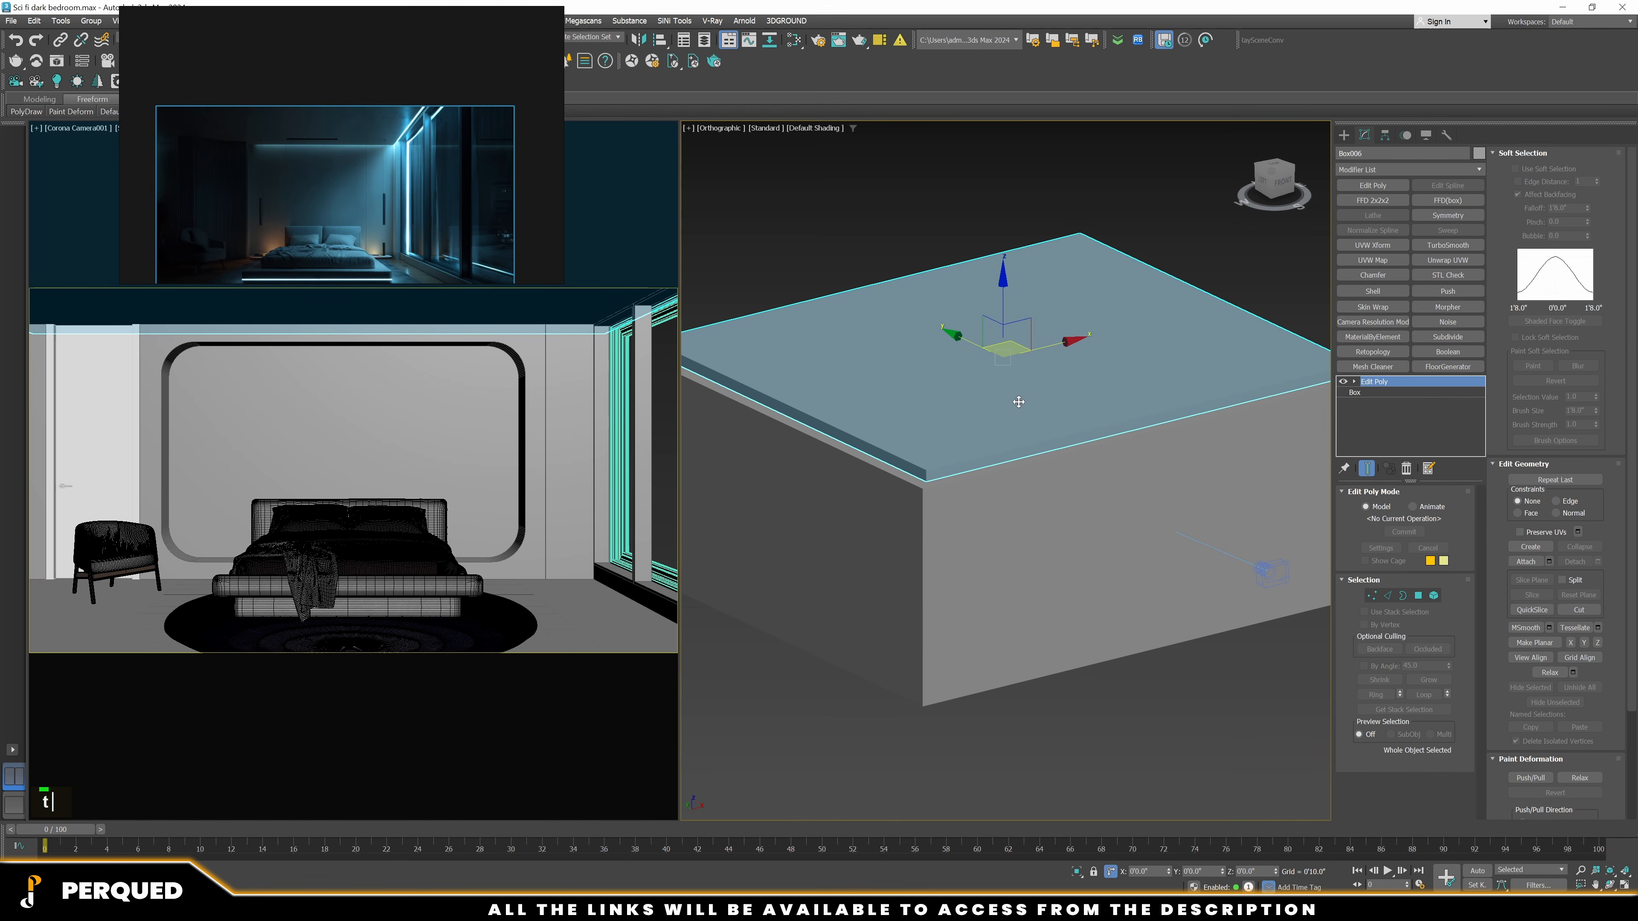
key(t)
key(F3)
key(F3)
drag(1221, 495, 781, 588)
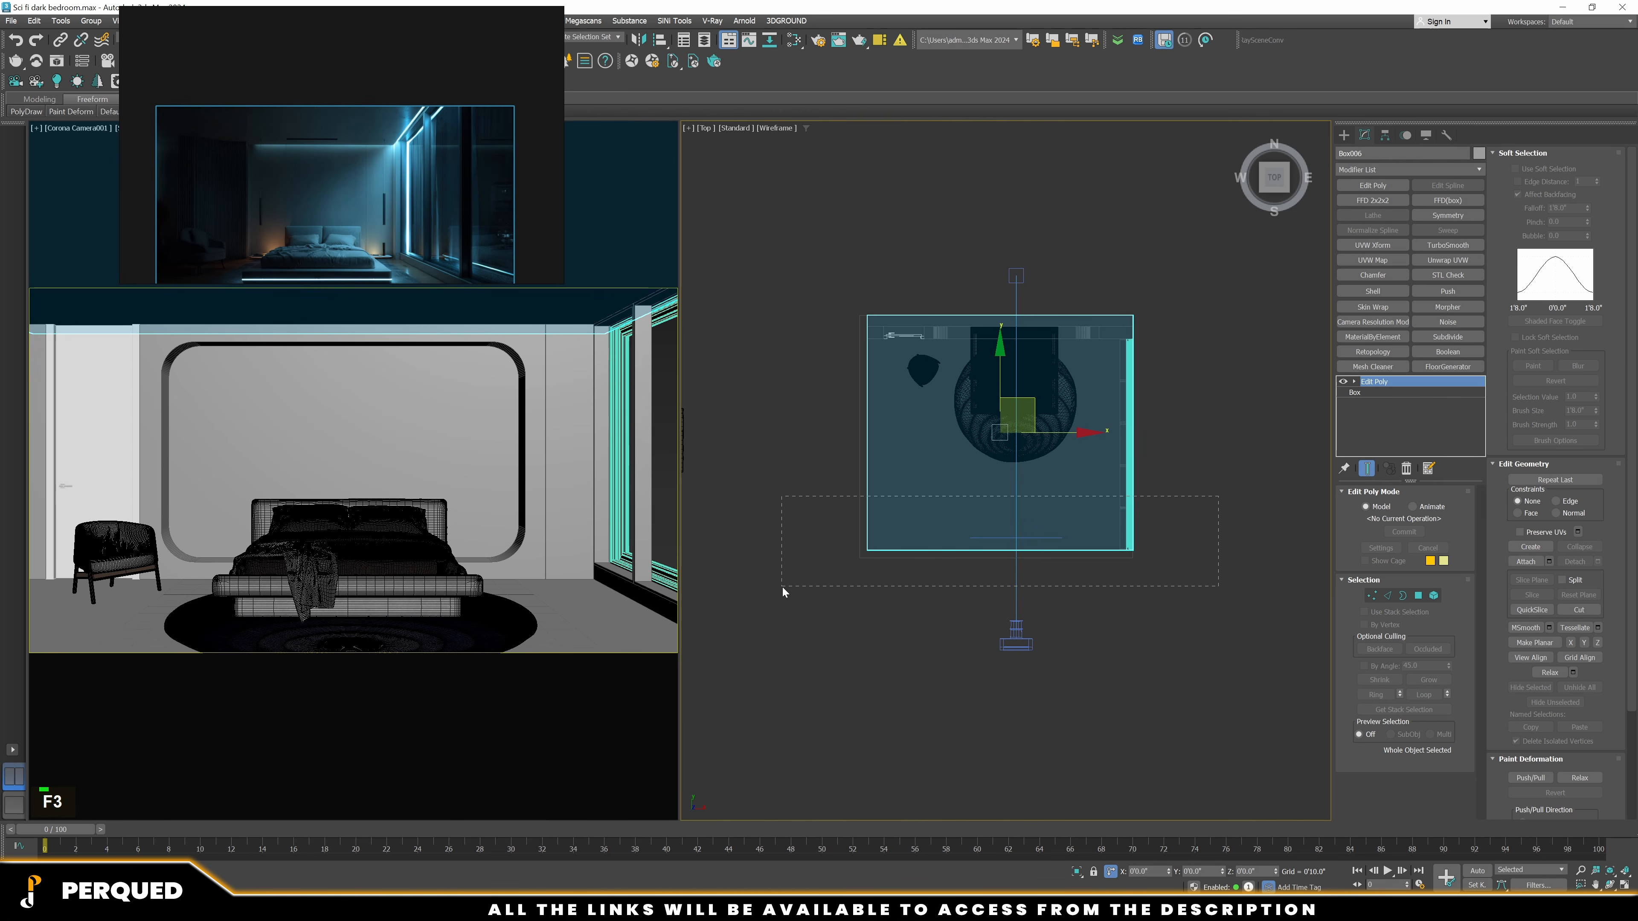
key(1)
drag(782, 510, 1295, 588)
scroll(1010, 515, up, 2)
drag(1009, 515, 1009, 542)
scroll(850, 631, down, 2)
double_click(786, 350)
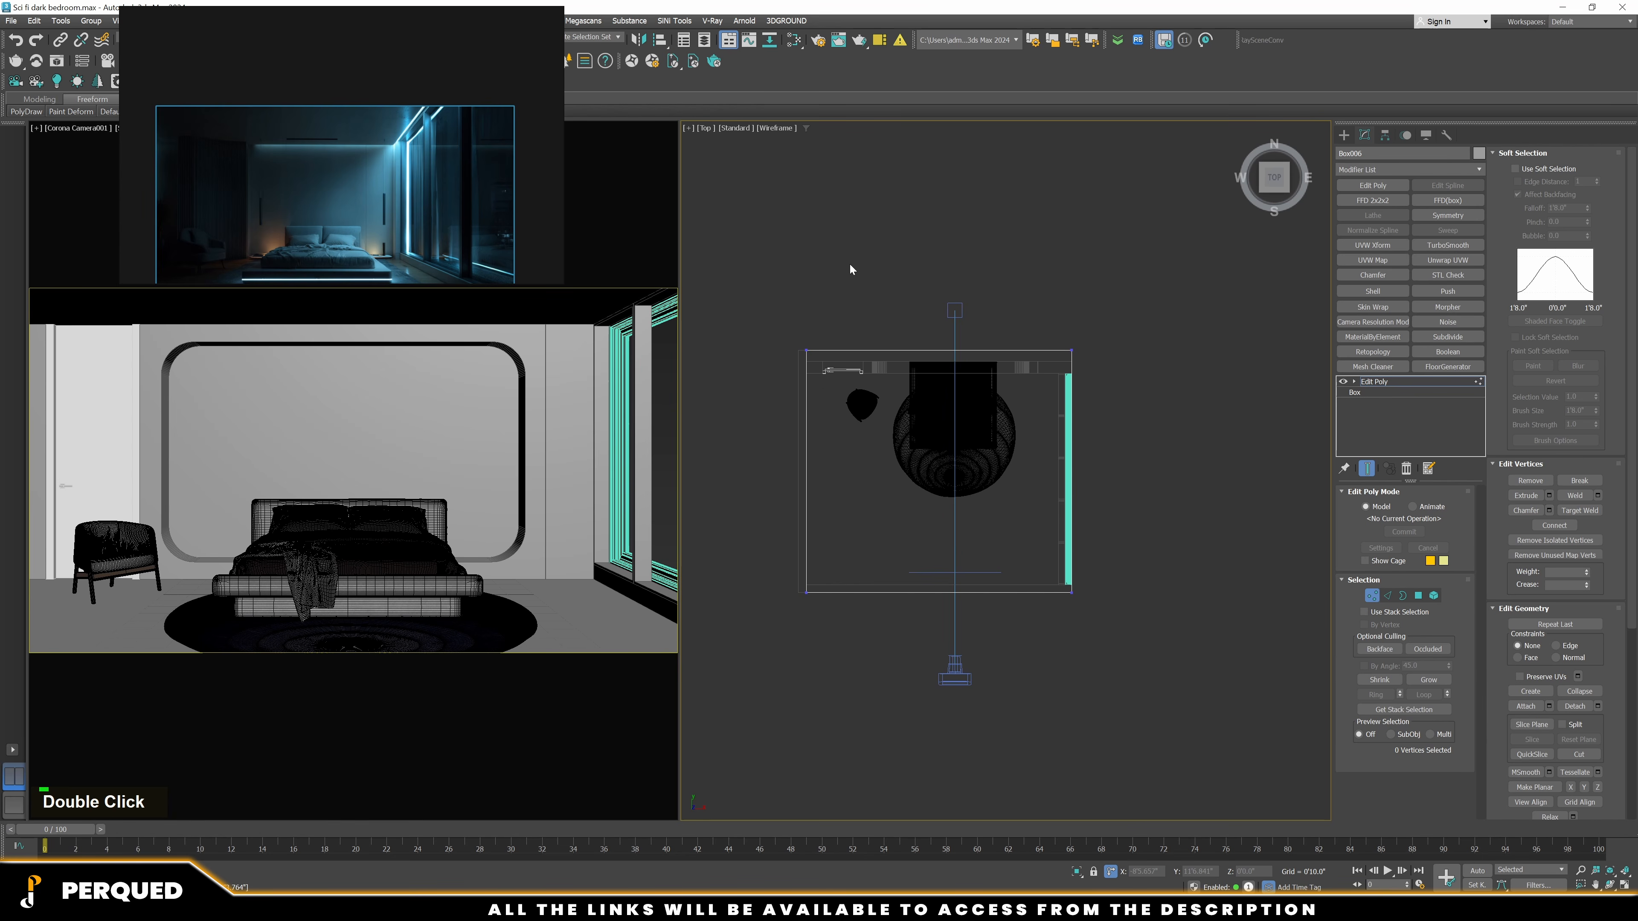
Snap the ceiling slab's door-side vertices to the room's outer wall corner and leave vertex editing
drag(850, 263, 774, 633)
scroll(812, 442, up, 2)
drag(835, 500, 786, 261)
key(s)
key(s)
click(795, 249)
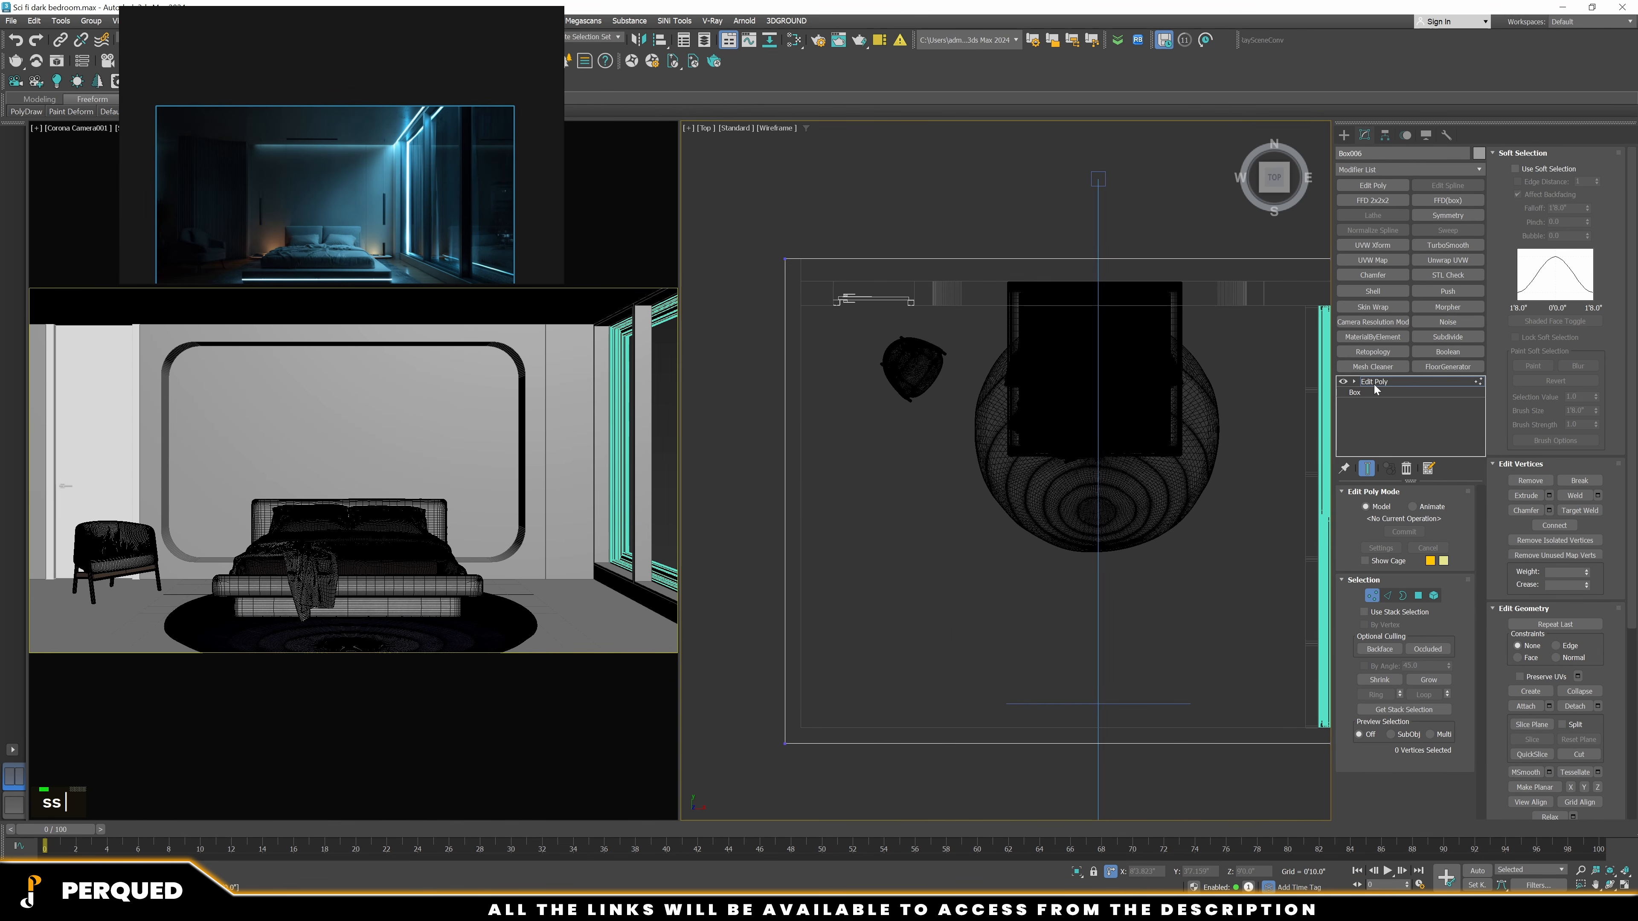
click(1375, 384)
Move the lounge chair toward the side wall near the door so it sits at the edge of the camera view
scroll(949, 461, up, 4)
click(886, 374)
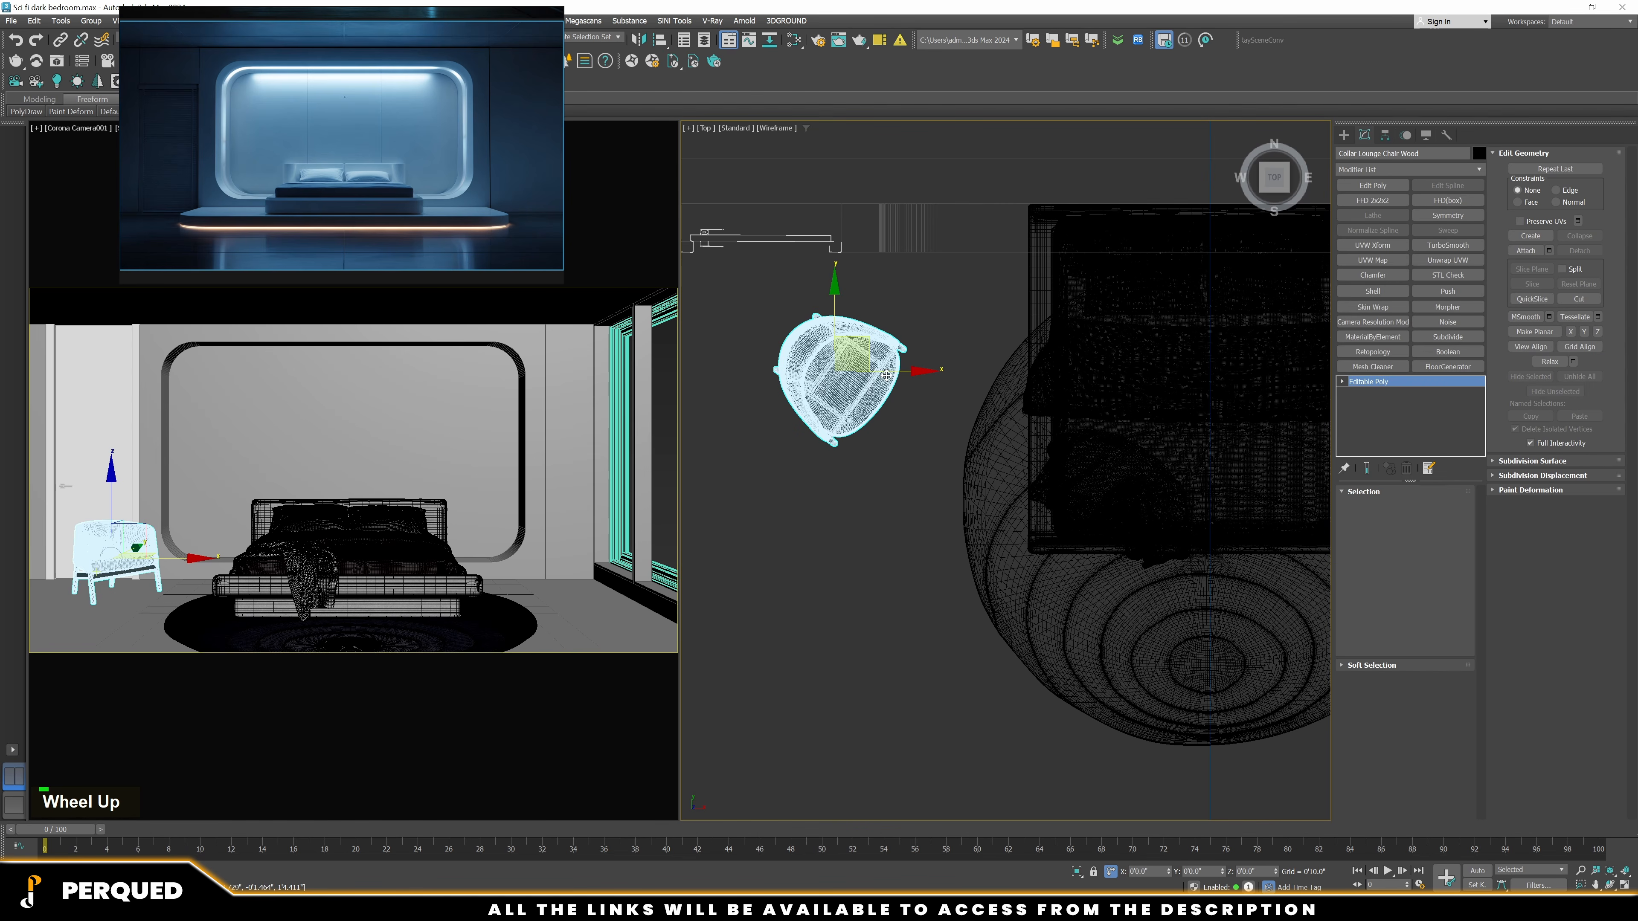
drag(886, 374, 696, 391)
middle_drag(788, 426, 960, 493)
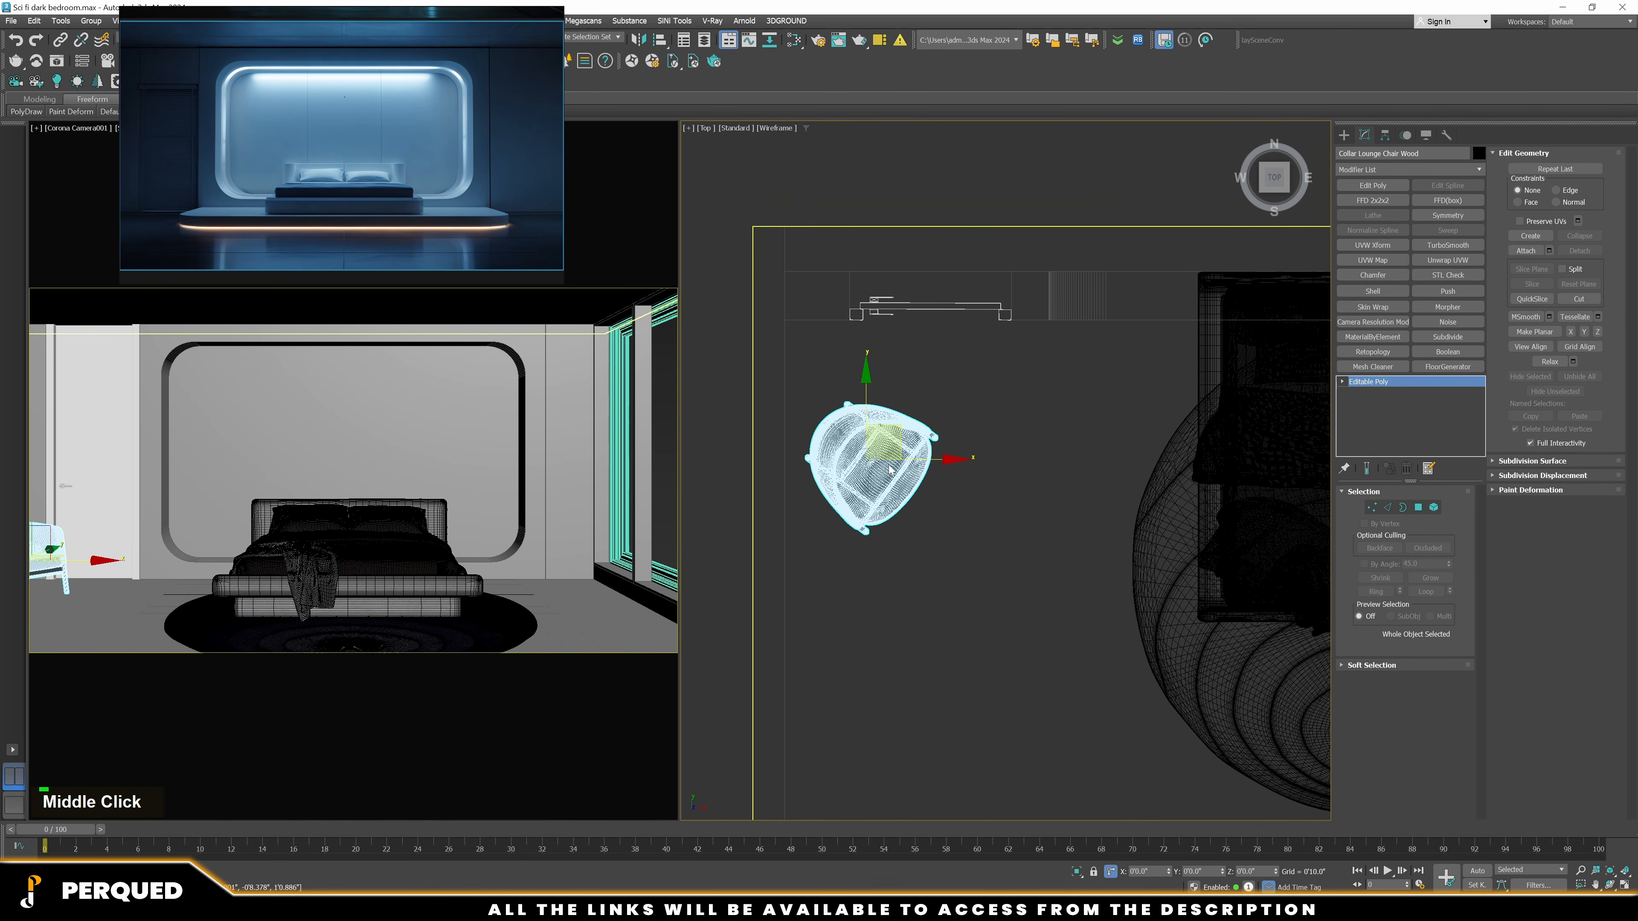
drag(889, 431, 879, 434)
click(947, 494)
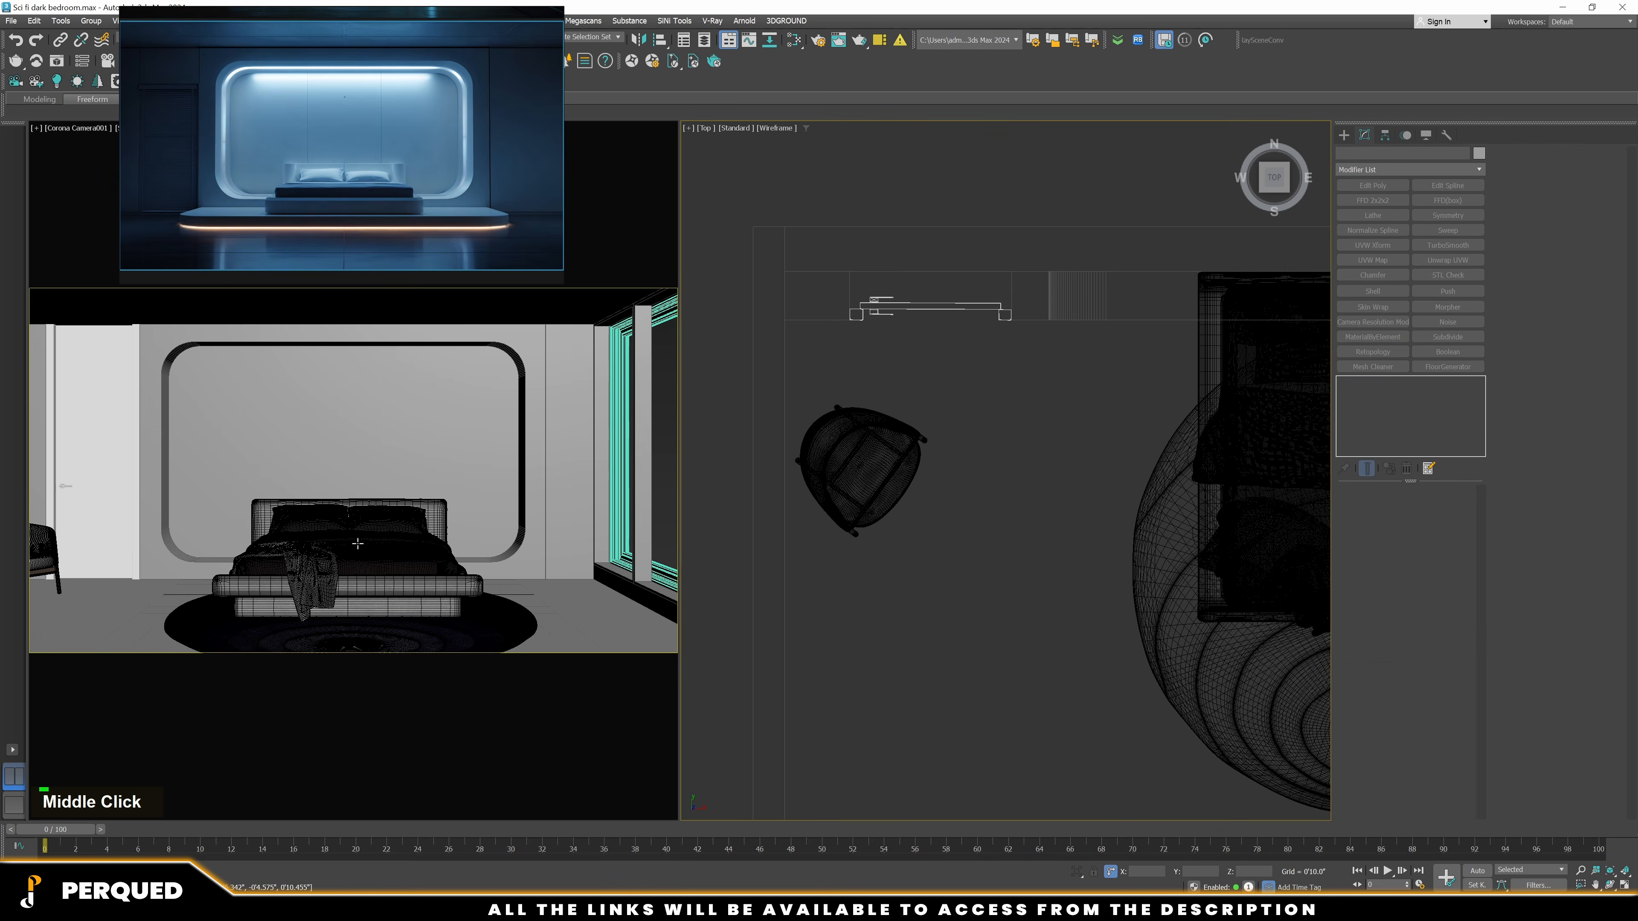
Adjust the room camera's height slightly along its vertical axis and deselect it
key(s)
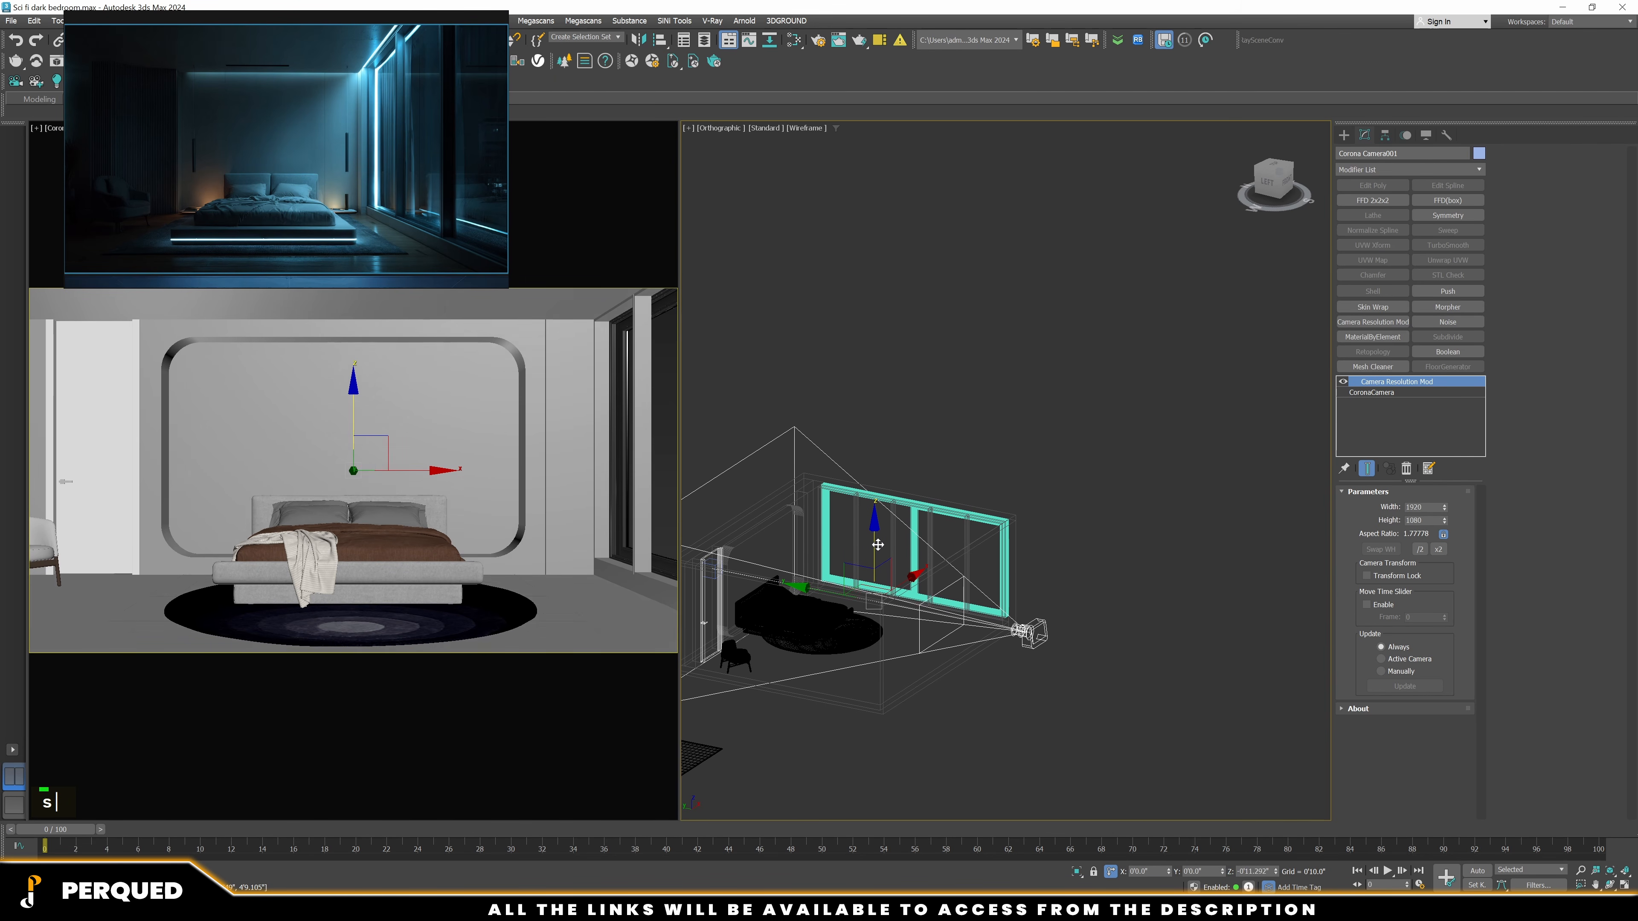
drag(878, 545, 883, 547)
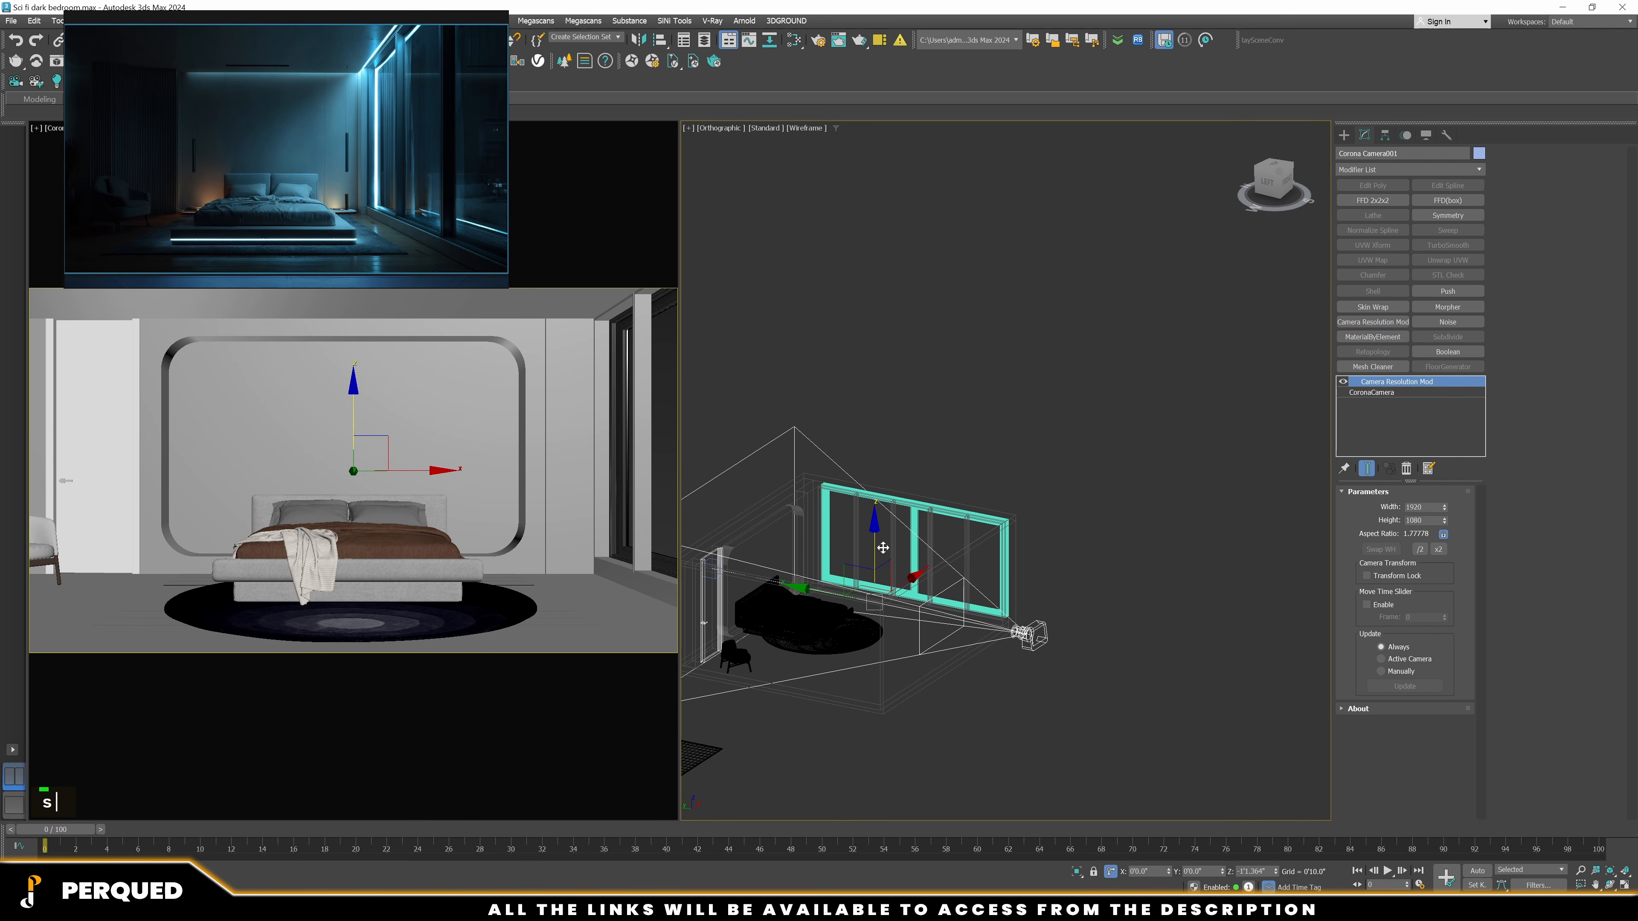
click(1060, 725)
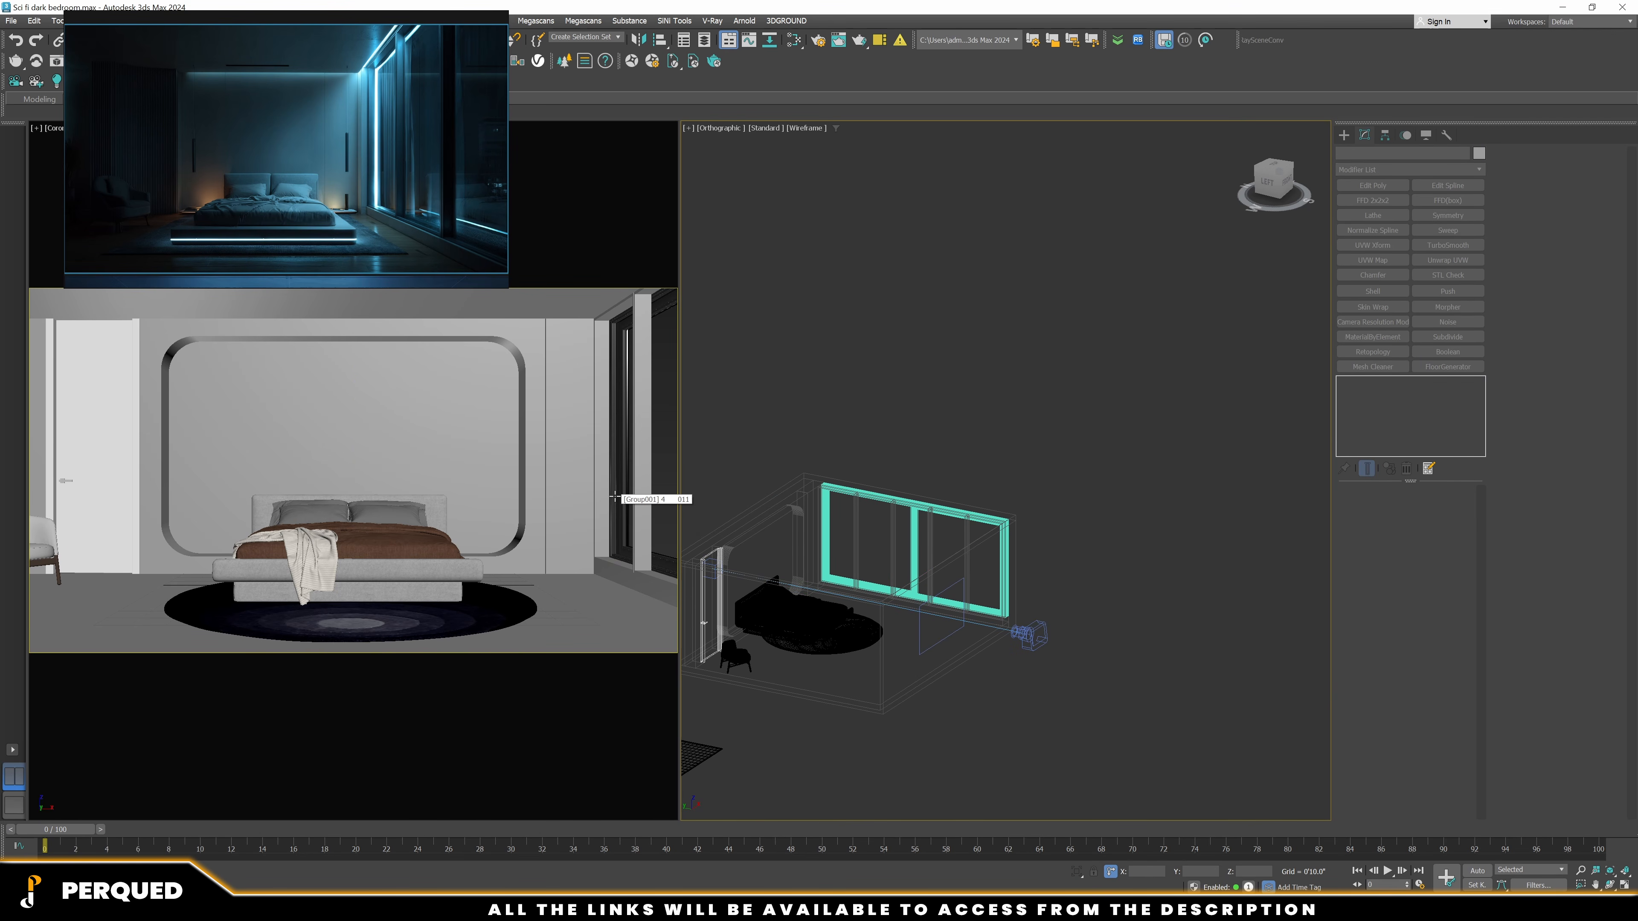
click(665, 559)
click(1027, 661)
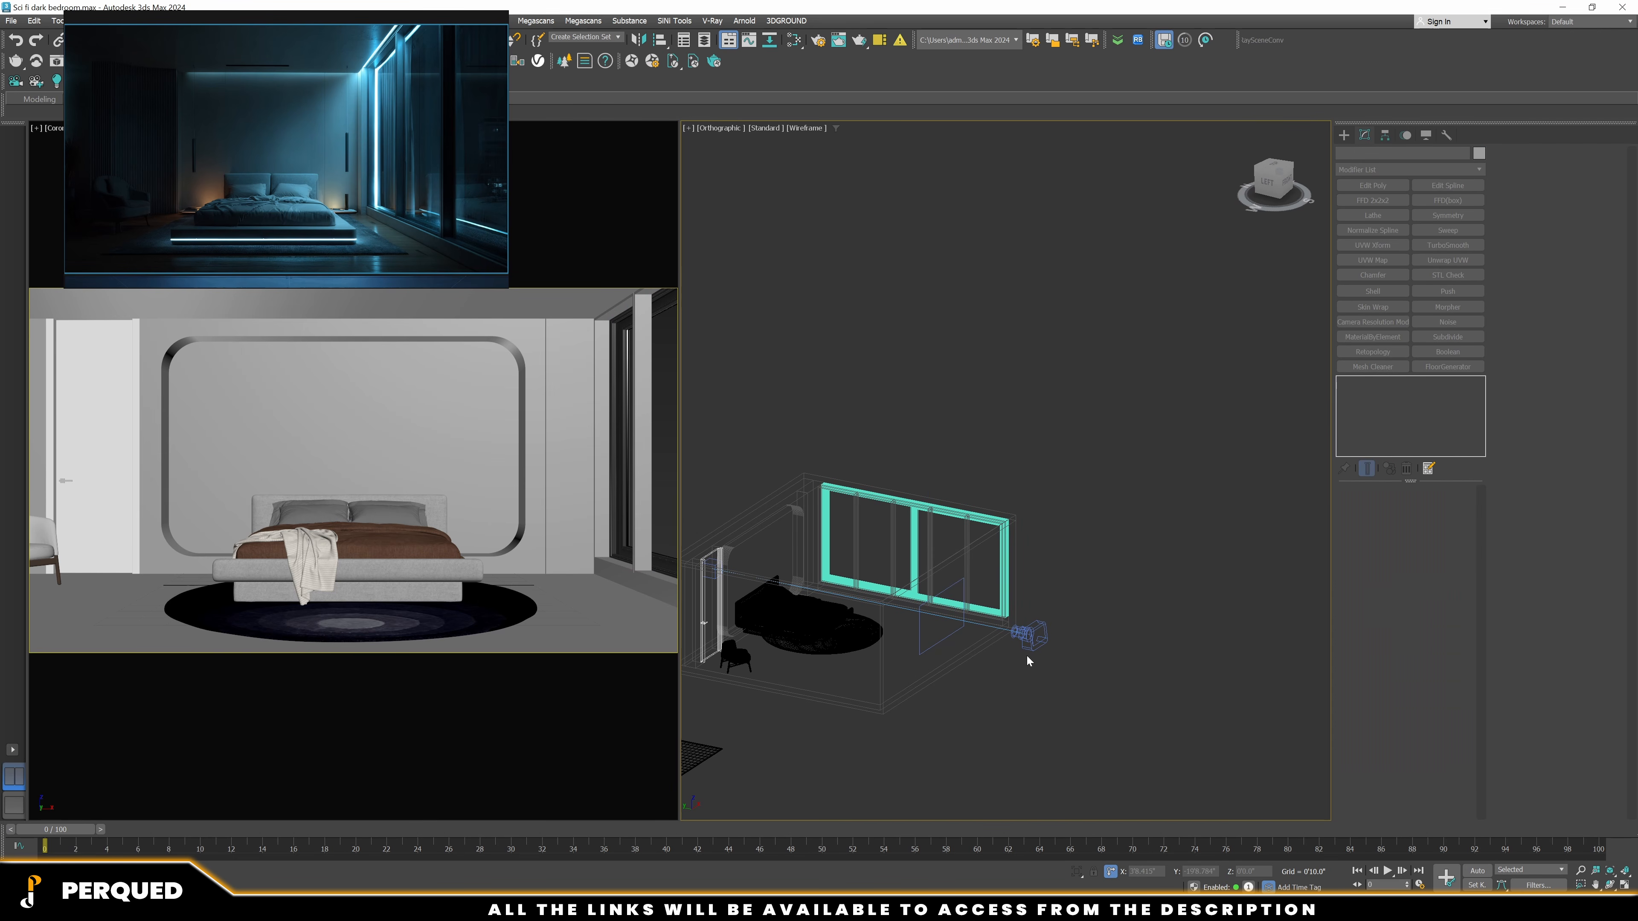
Move the tic-tac-toe game set into the rounded wall recess beside the bed
key(F3)
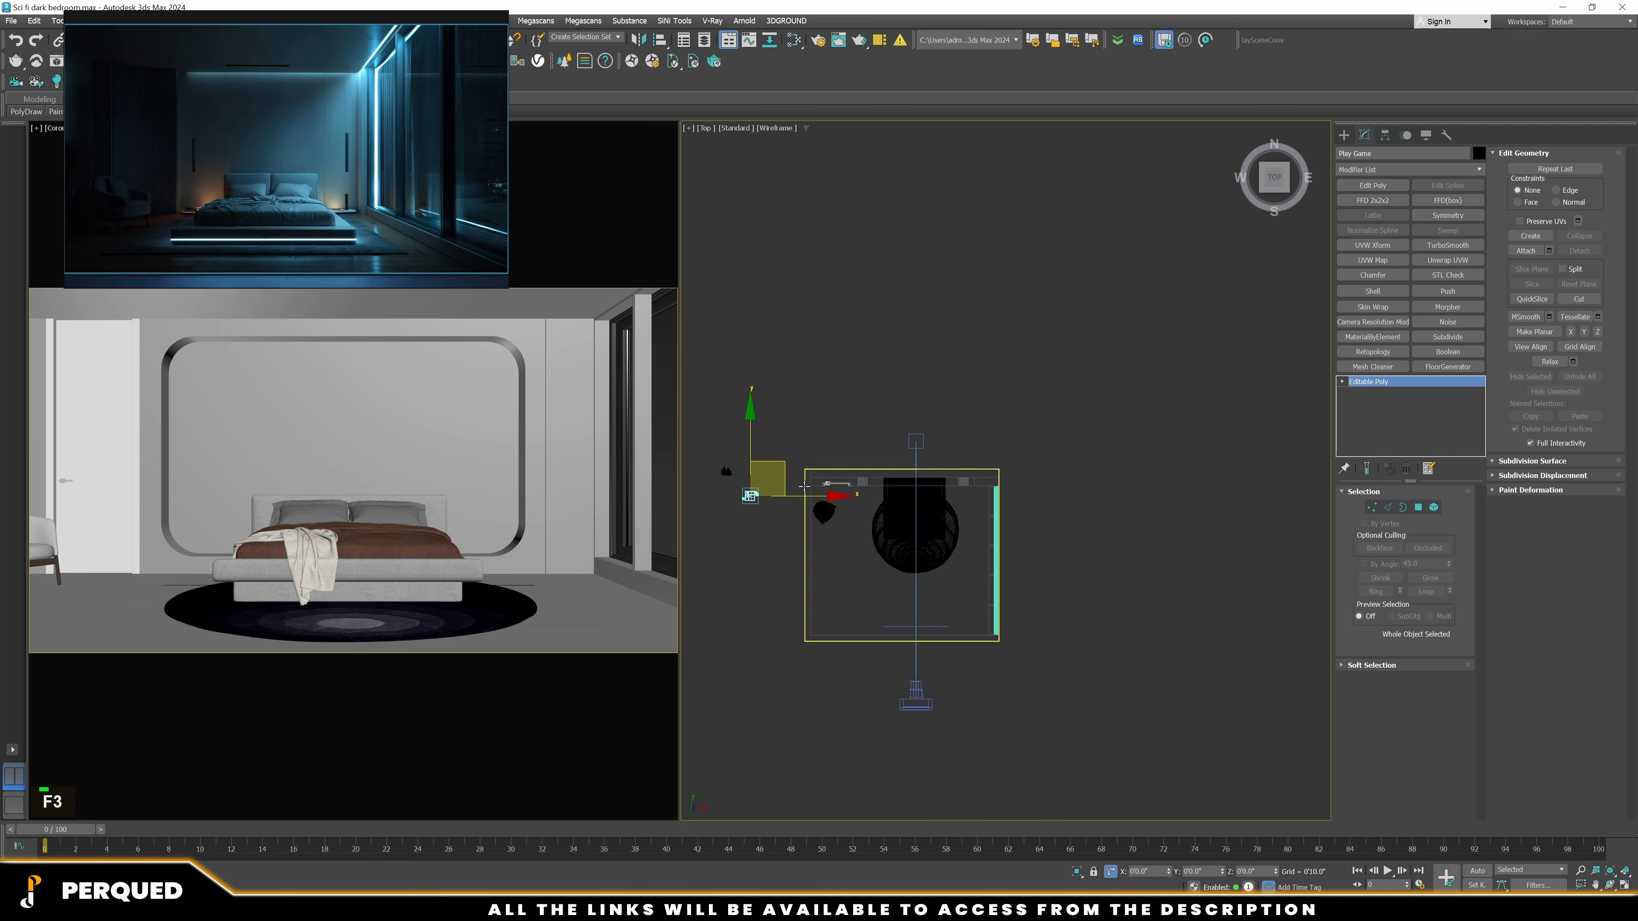
drag(781, 474, 904, 456)
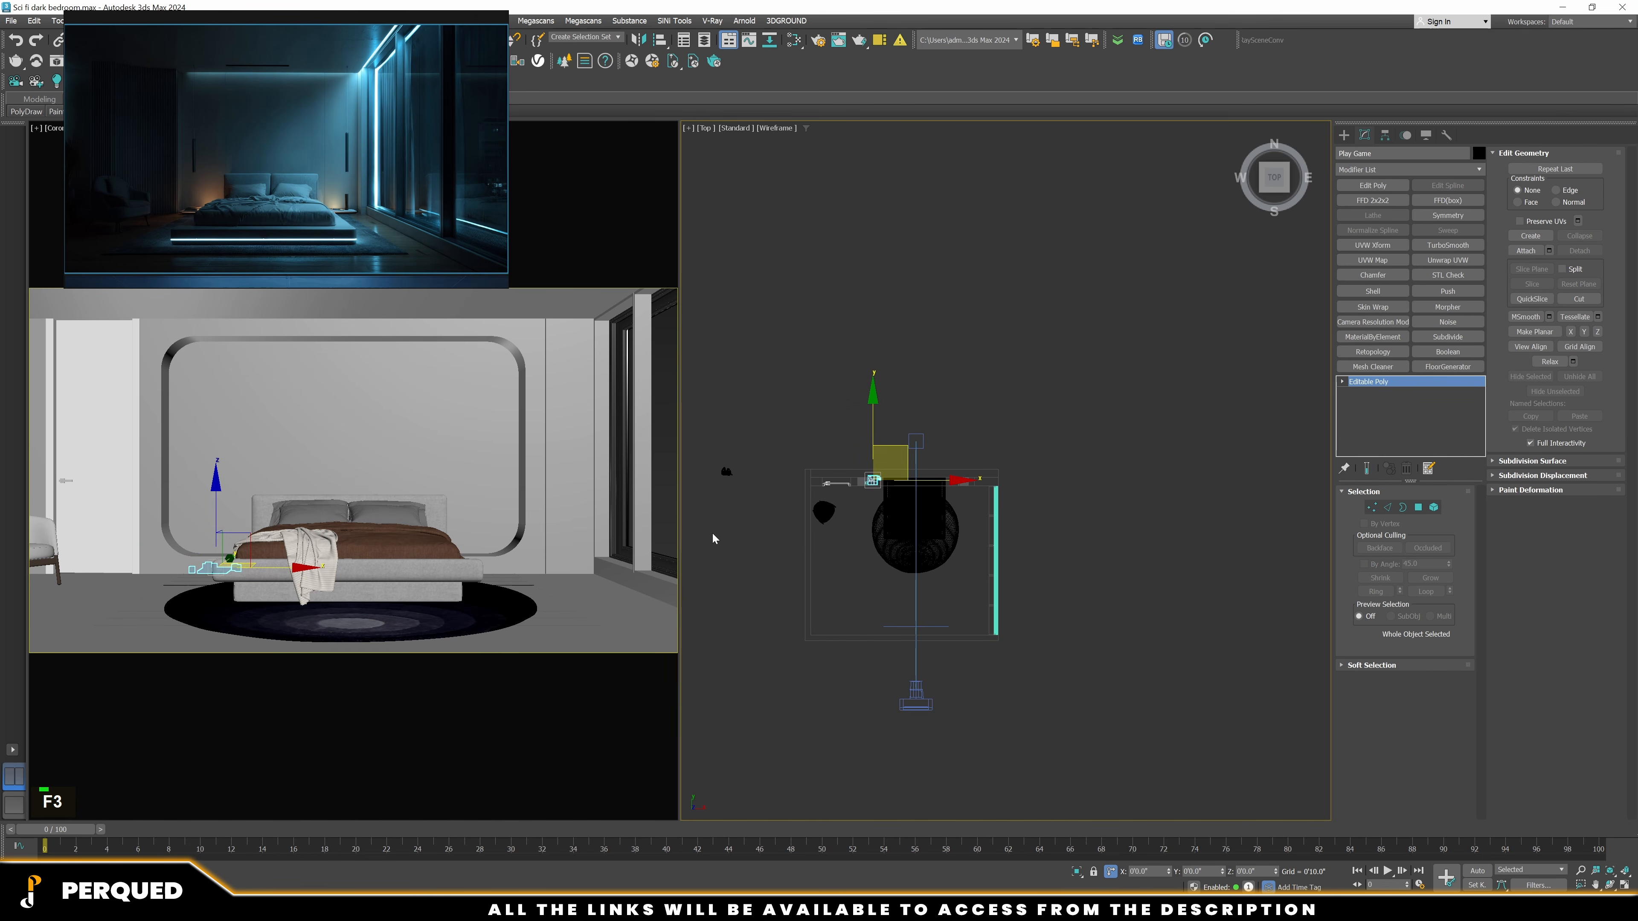
scroll(794, 535, up, 7)
middle_drag(991, 465, 817, 587)
alt+middle_drag(816, 587, 834, 544)
Isolate the game set with the recess frame and fine-tune the set's position on the frame's lower ledge
scroll(834, 544, up, 5)
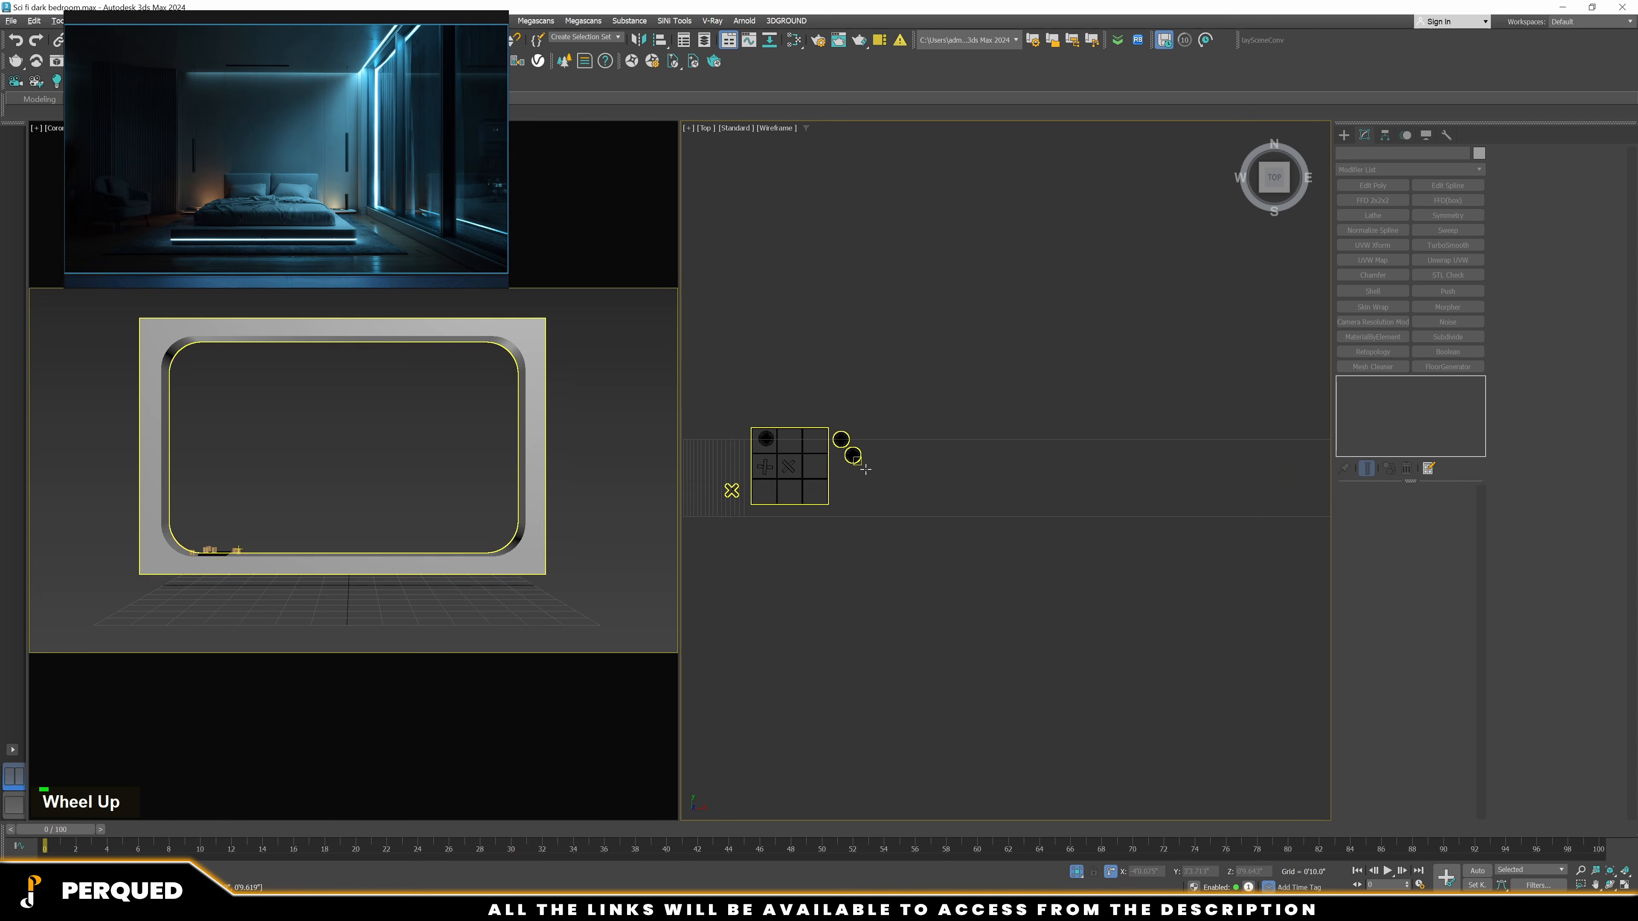
scroll(838, 477, up, 2)
middle_drag(823, 505, 864, 600)
key(s)
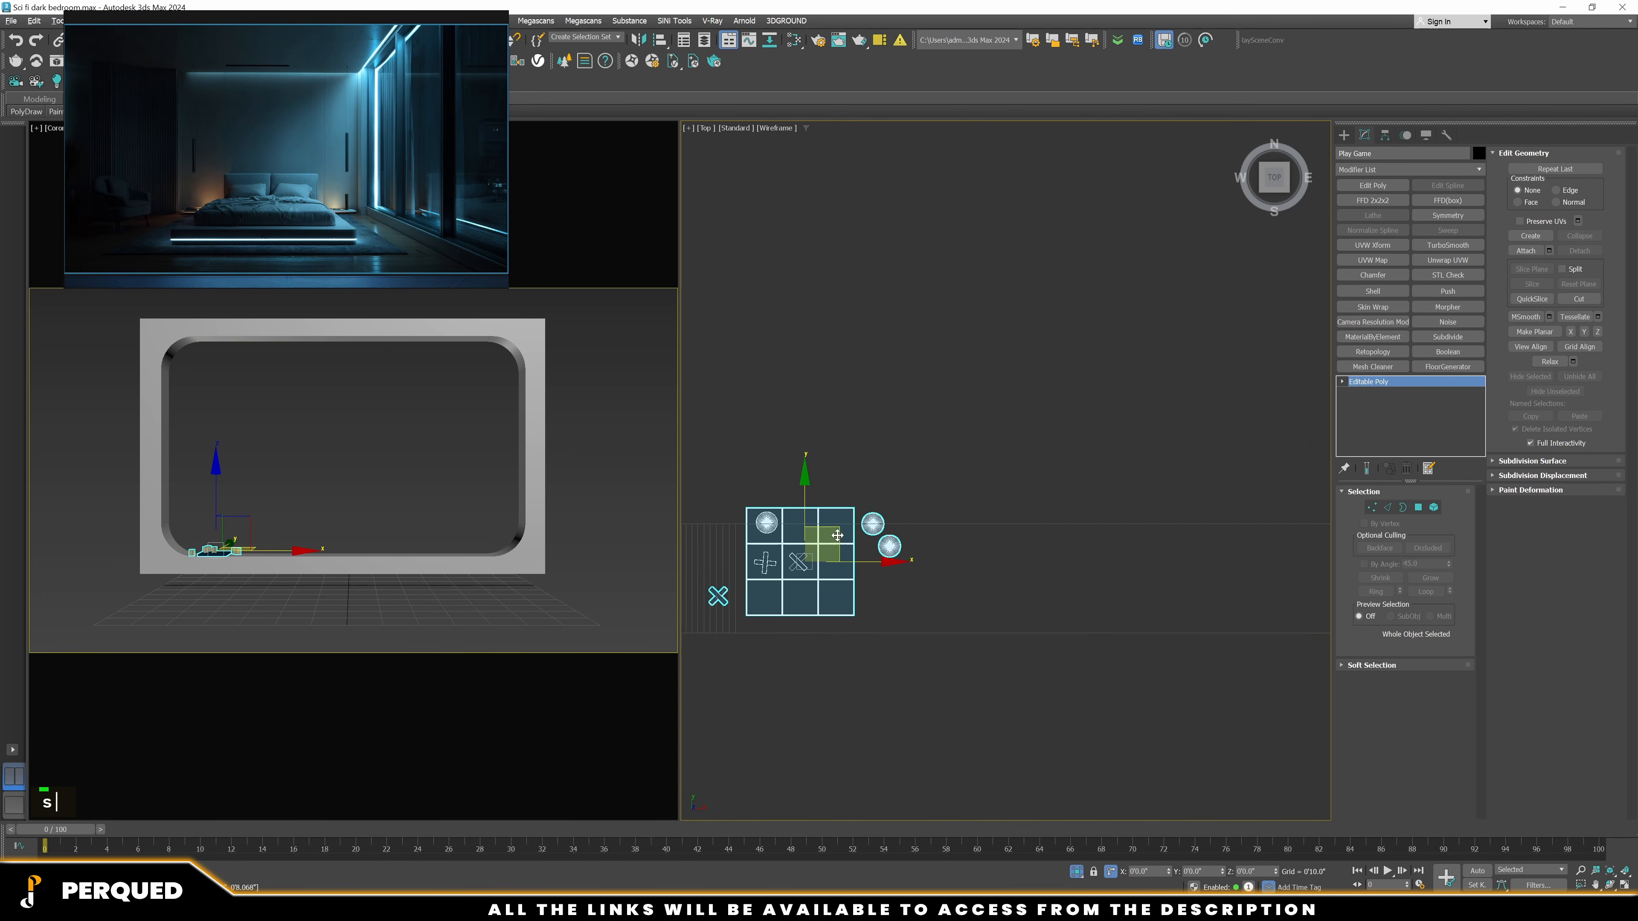
drag(833, 553, 851, 575)
key(alt+q)
mouse_move(855, 574)
alt+middle_down()
mouse_move(871, 468)
mouse_move(894, 484)
alt+middle_up()
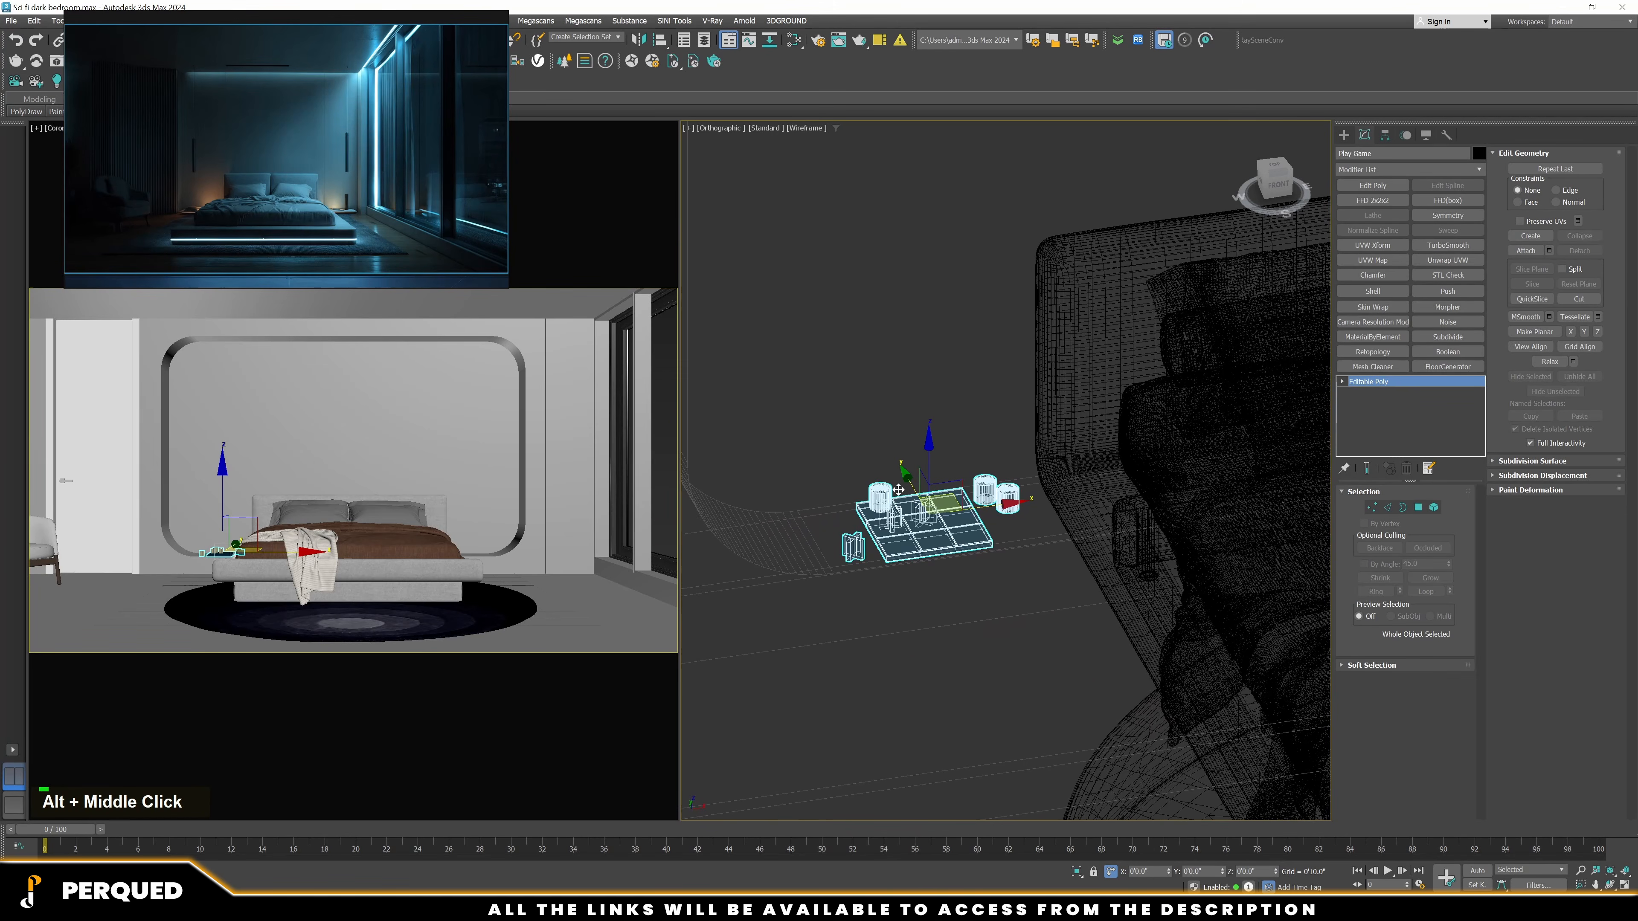
Move the black leather backpack into the back corner of the room beside the window
scroll(896, 526, down, 4)
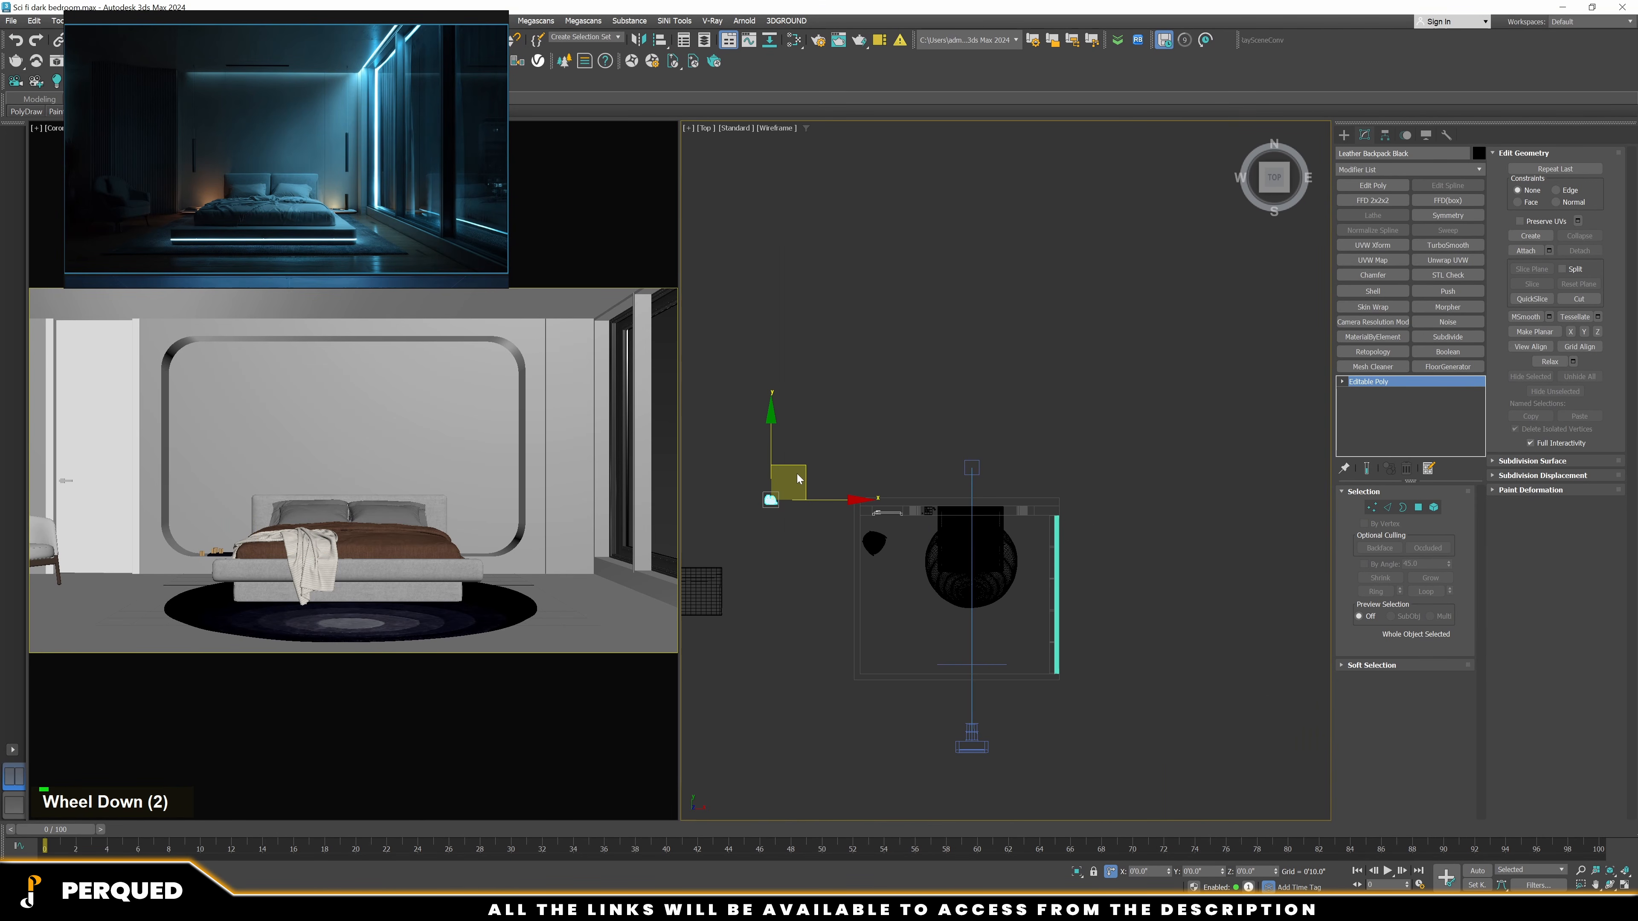
drag(798, 478, 1064, 498)
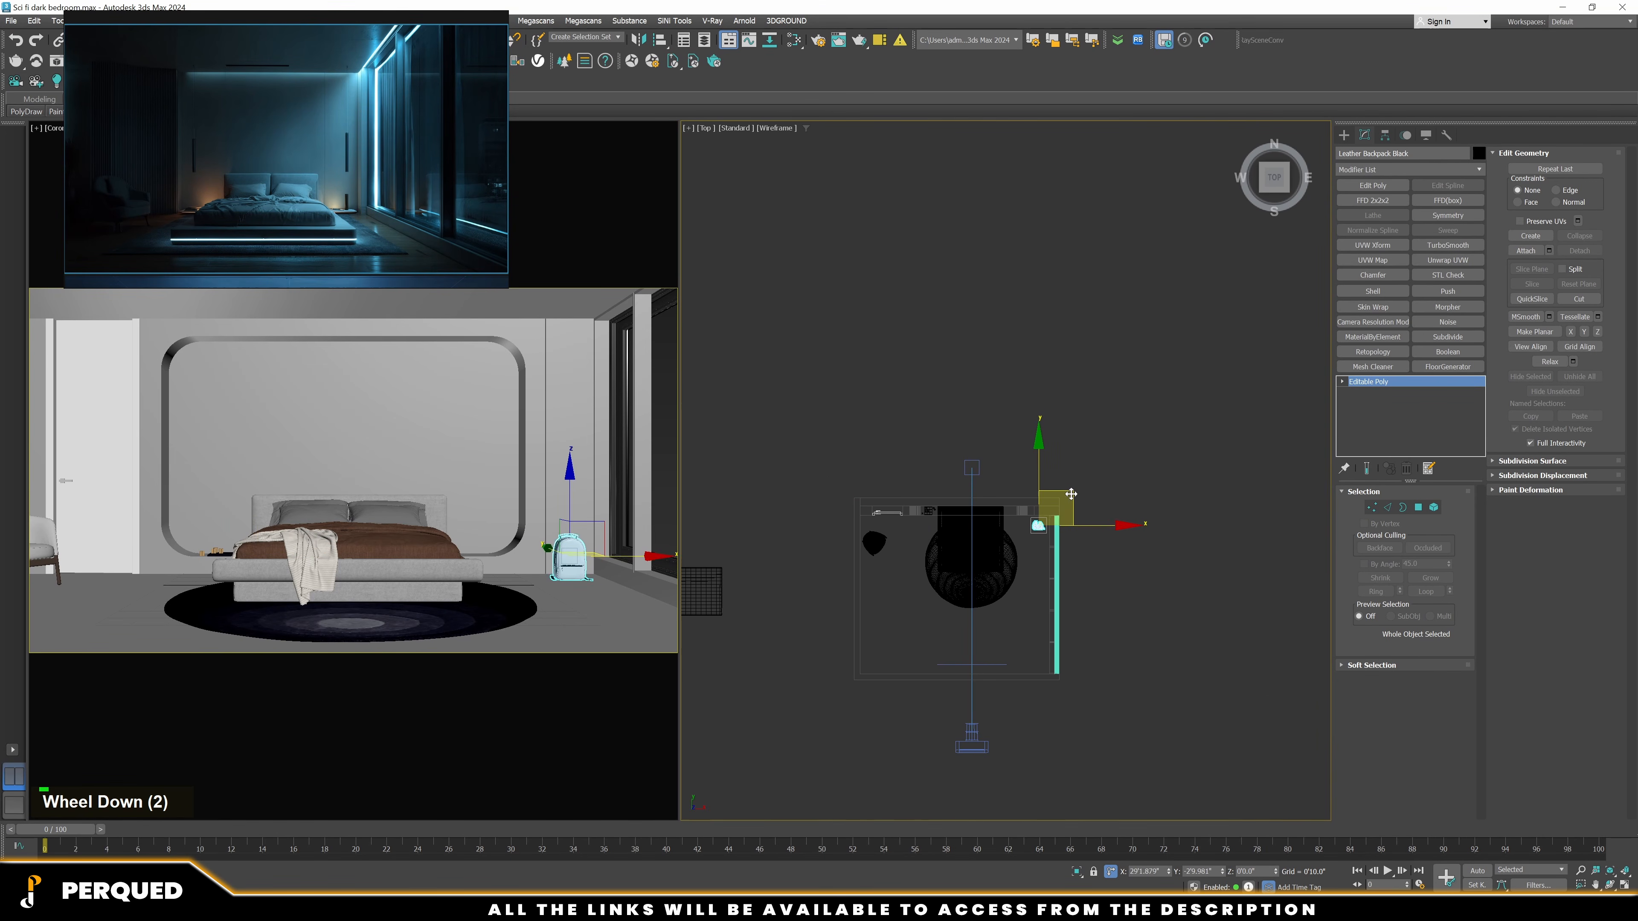
scroll(1053, 519, up, 3)
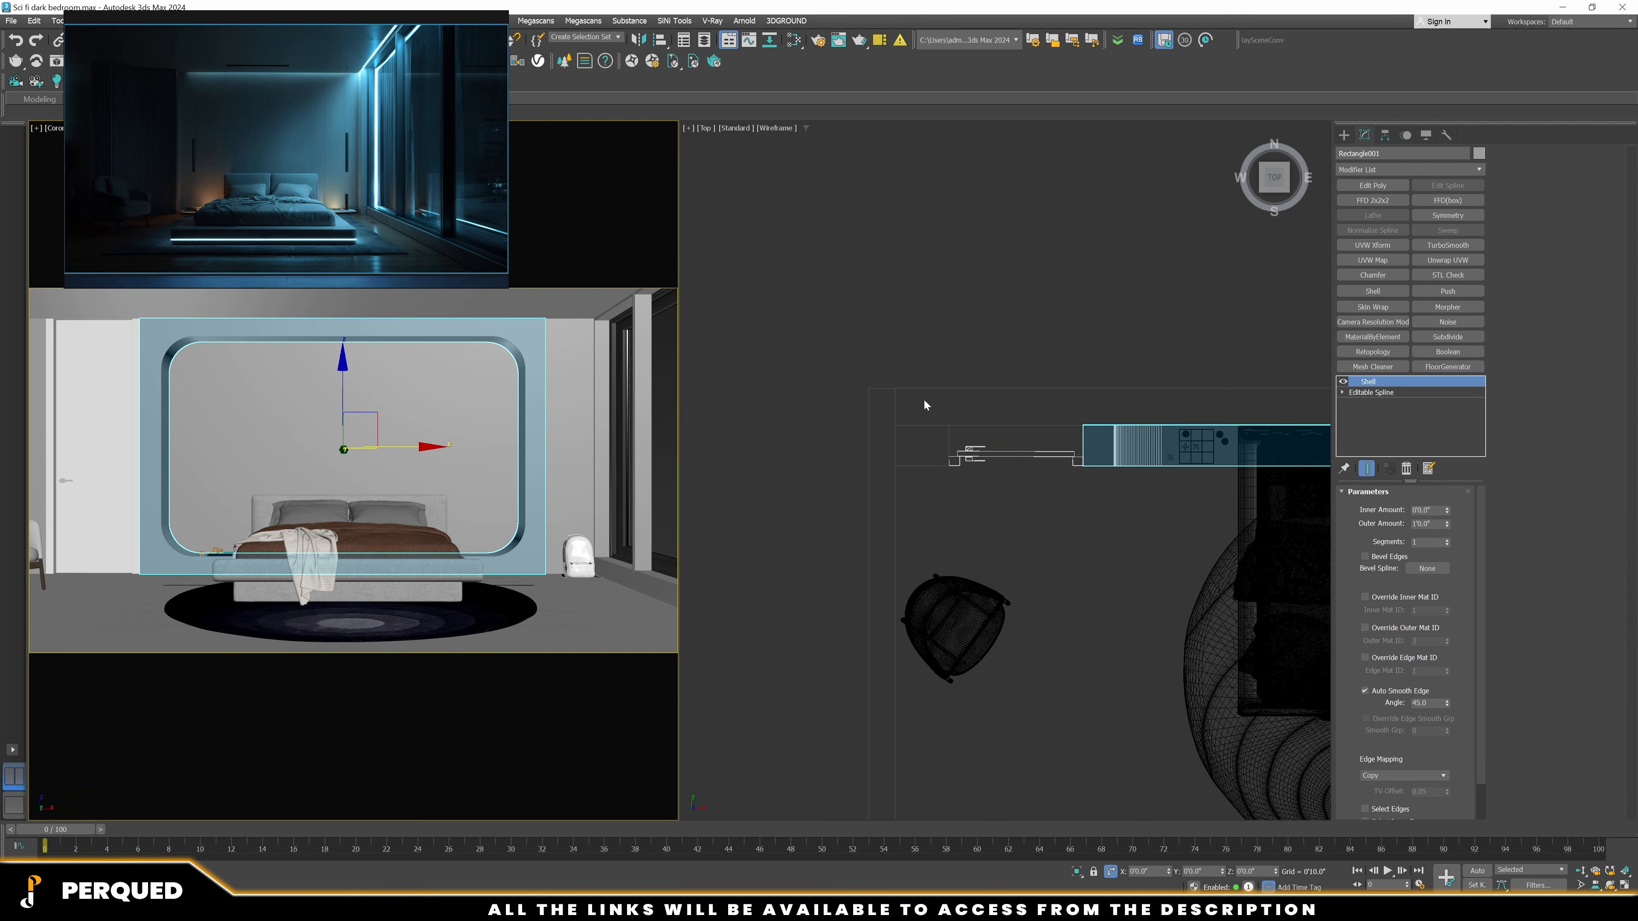
Clone the rounded wall recess frame as an independent copy and isolate the copy in shaded view
key(ctrl+v)
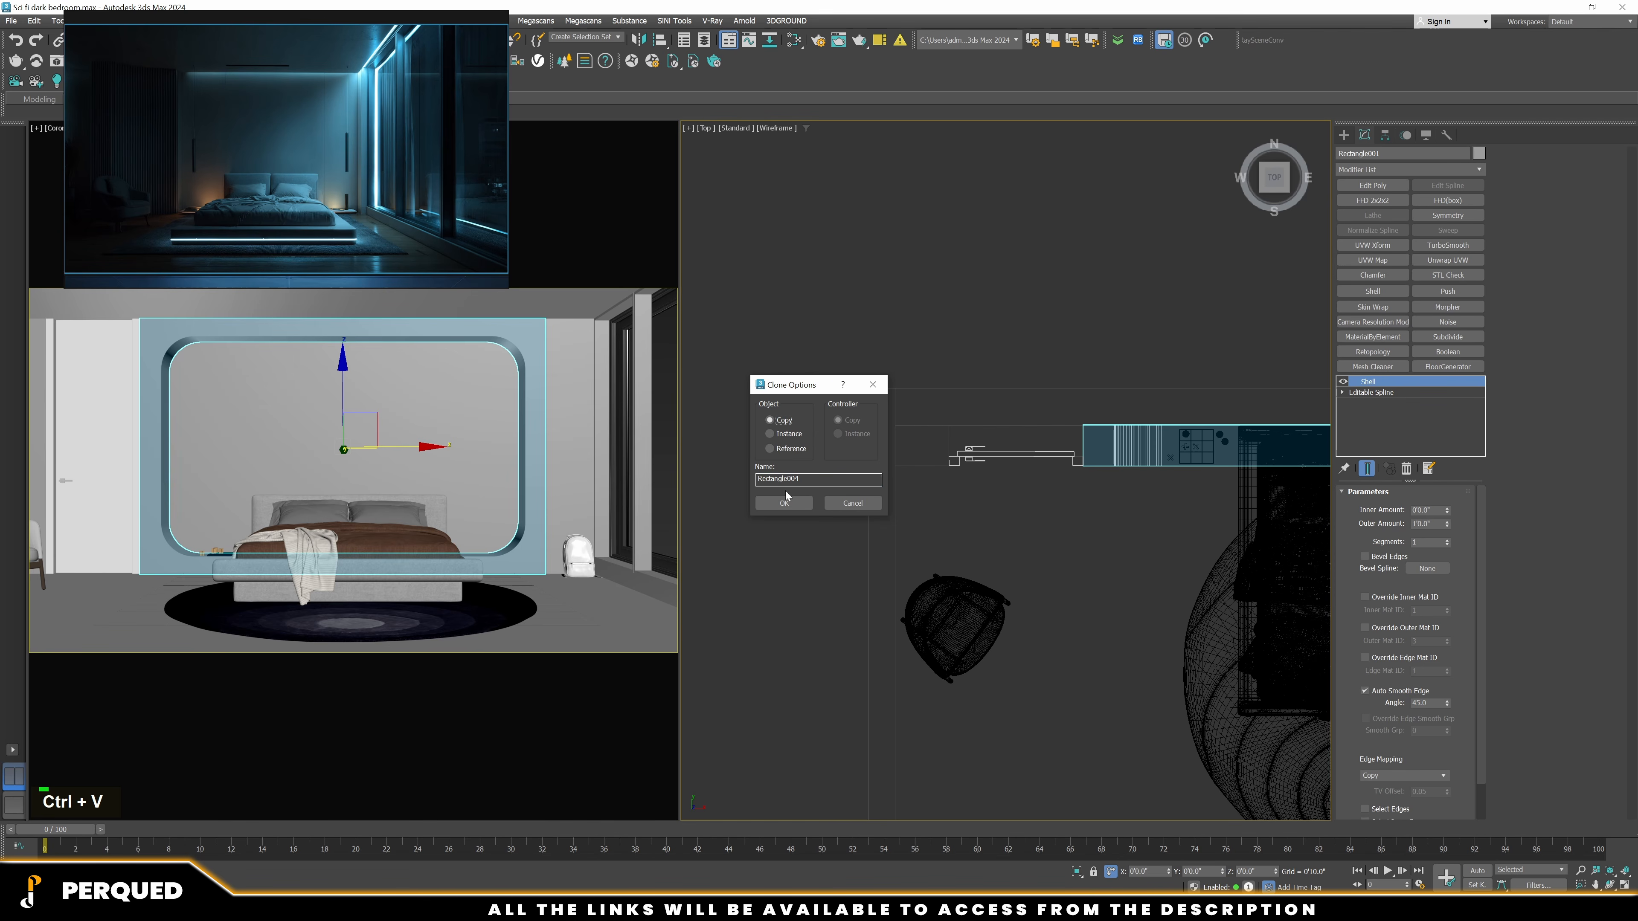
double_click(785, 500)
key(alt+q)
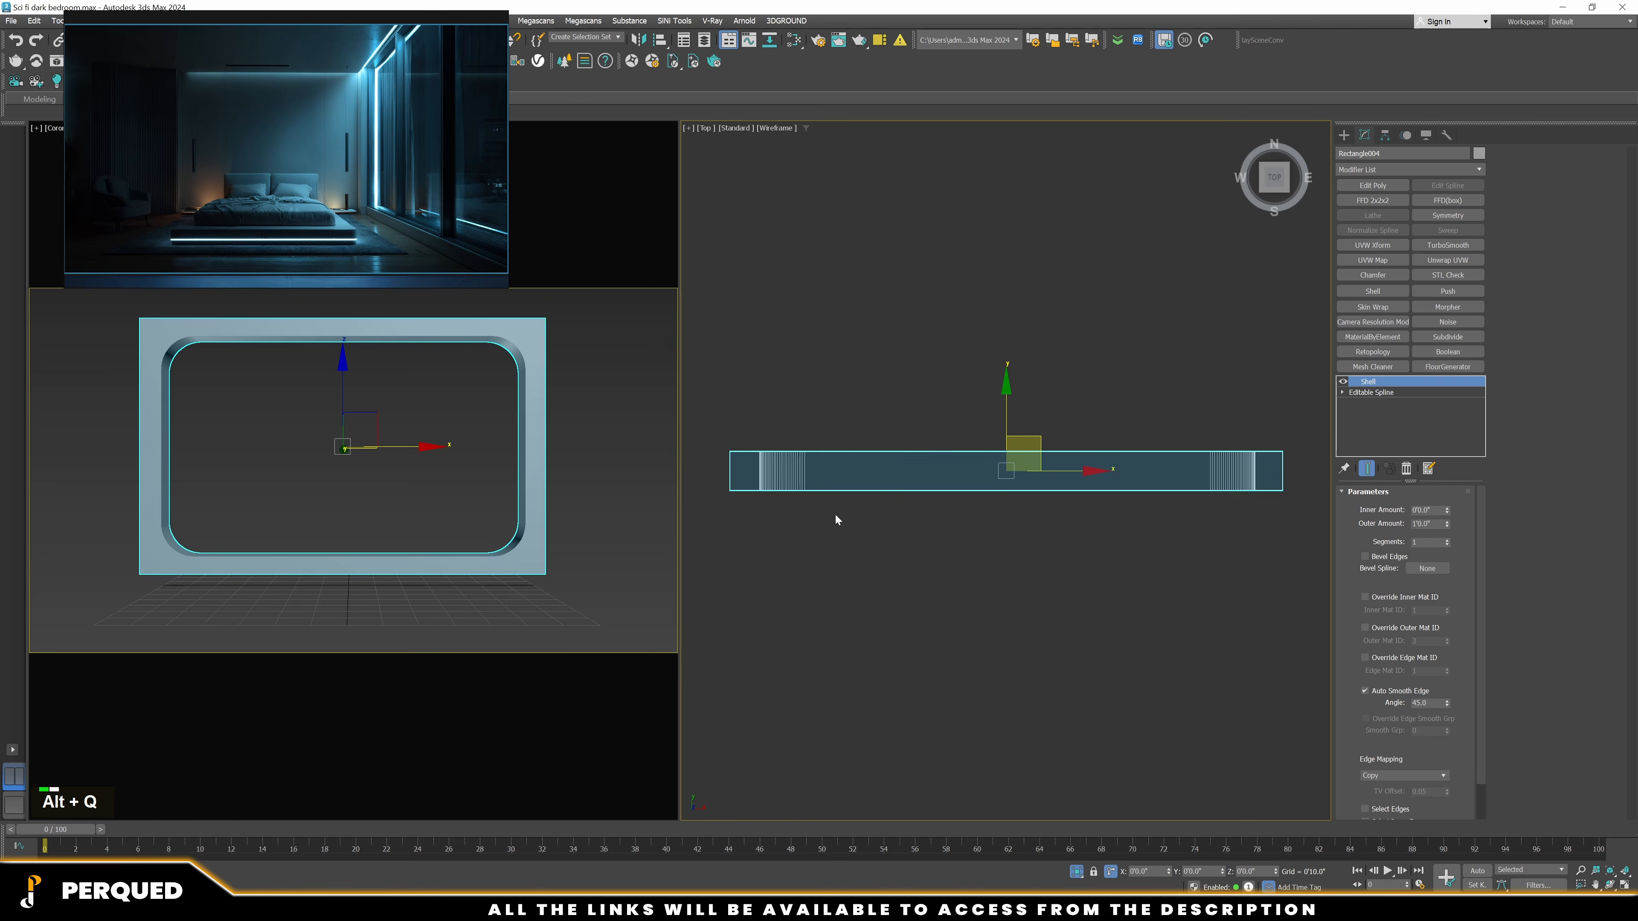
alt+middle_drag(836, 516, 836, 465)
key(F3)
Delete the outer rectangle spline from the copied frame and replace its Shell modifier with FloorGenerator
click(1386, 392)
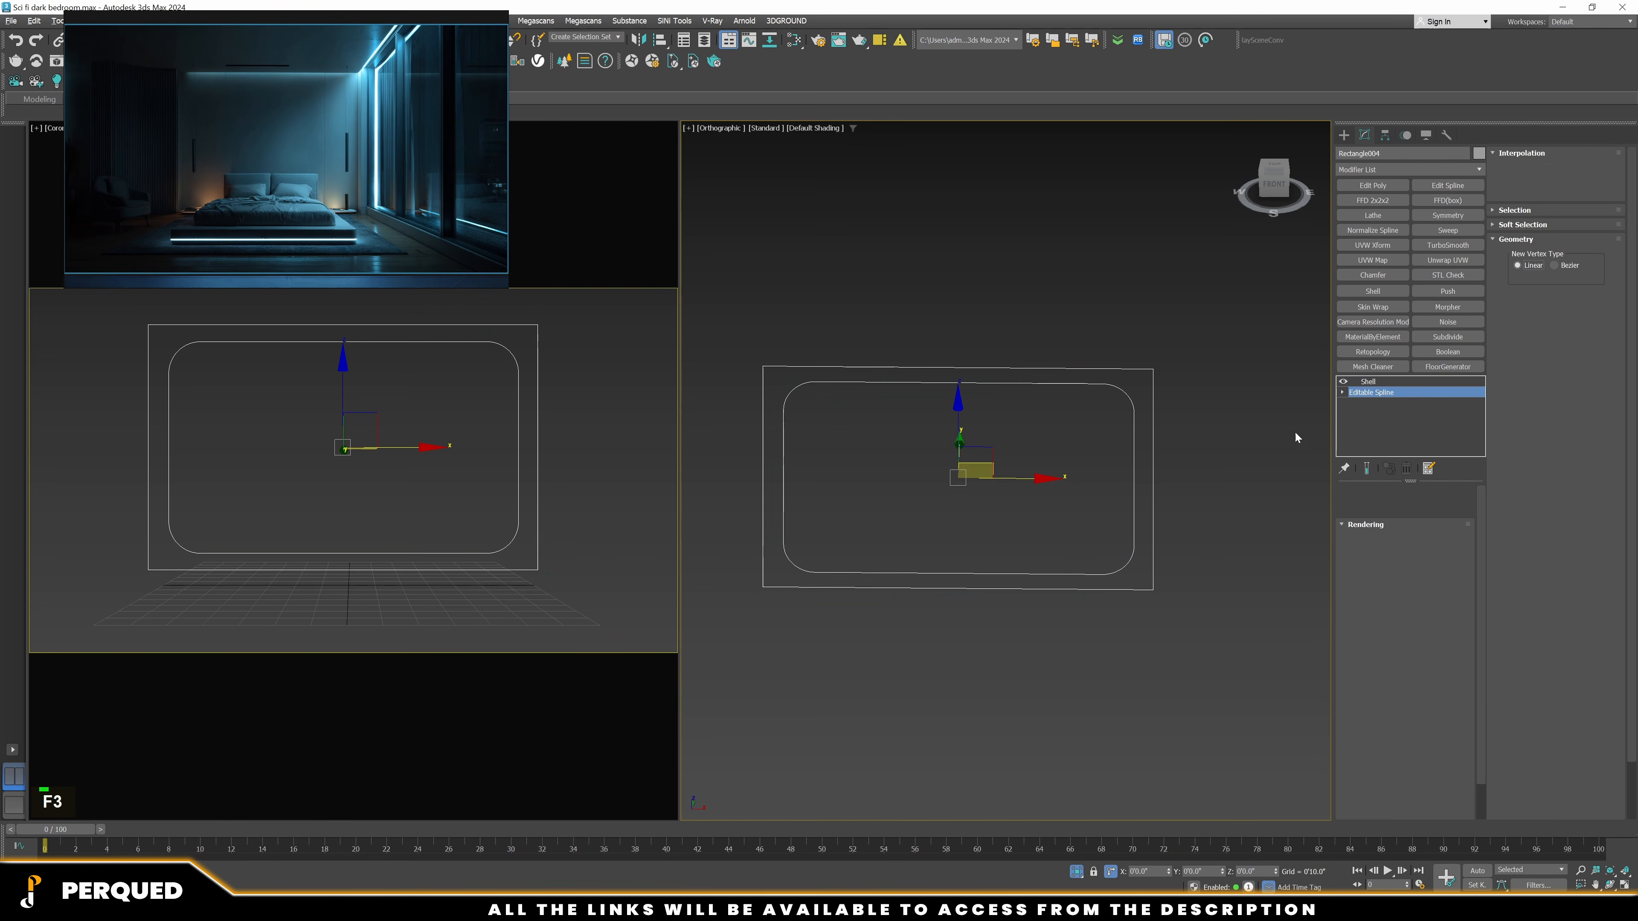
key(3)
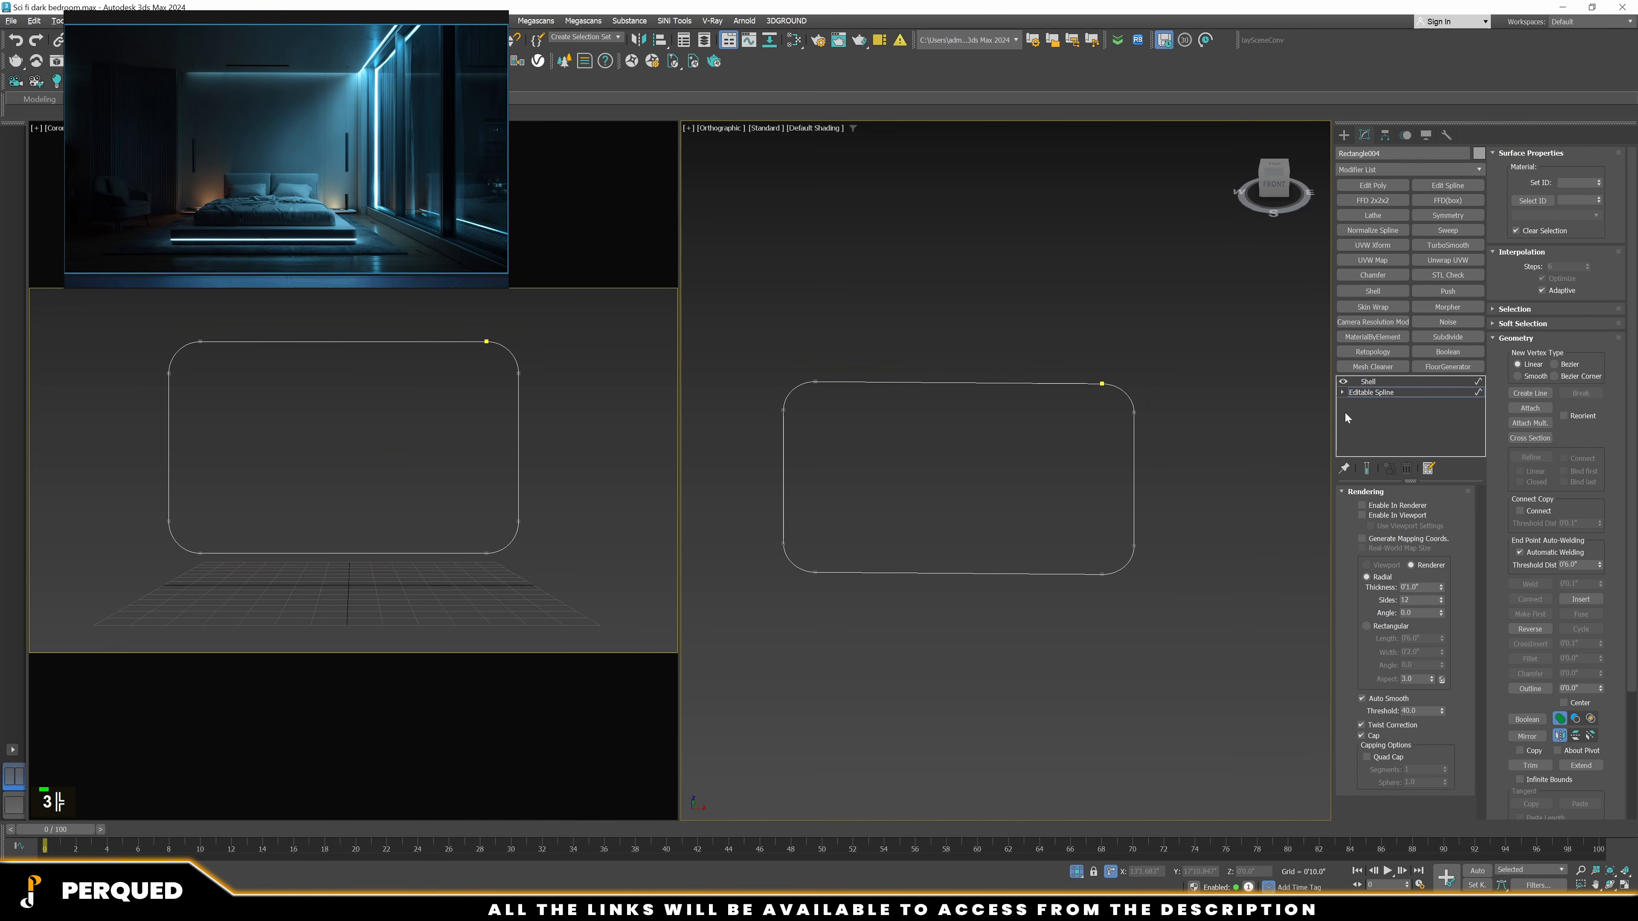
double_click(1368, 381)
click(1077, 871)
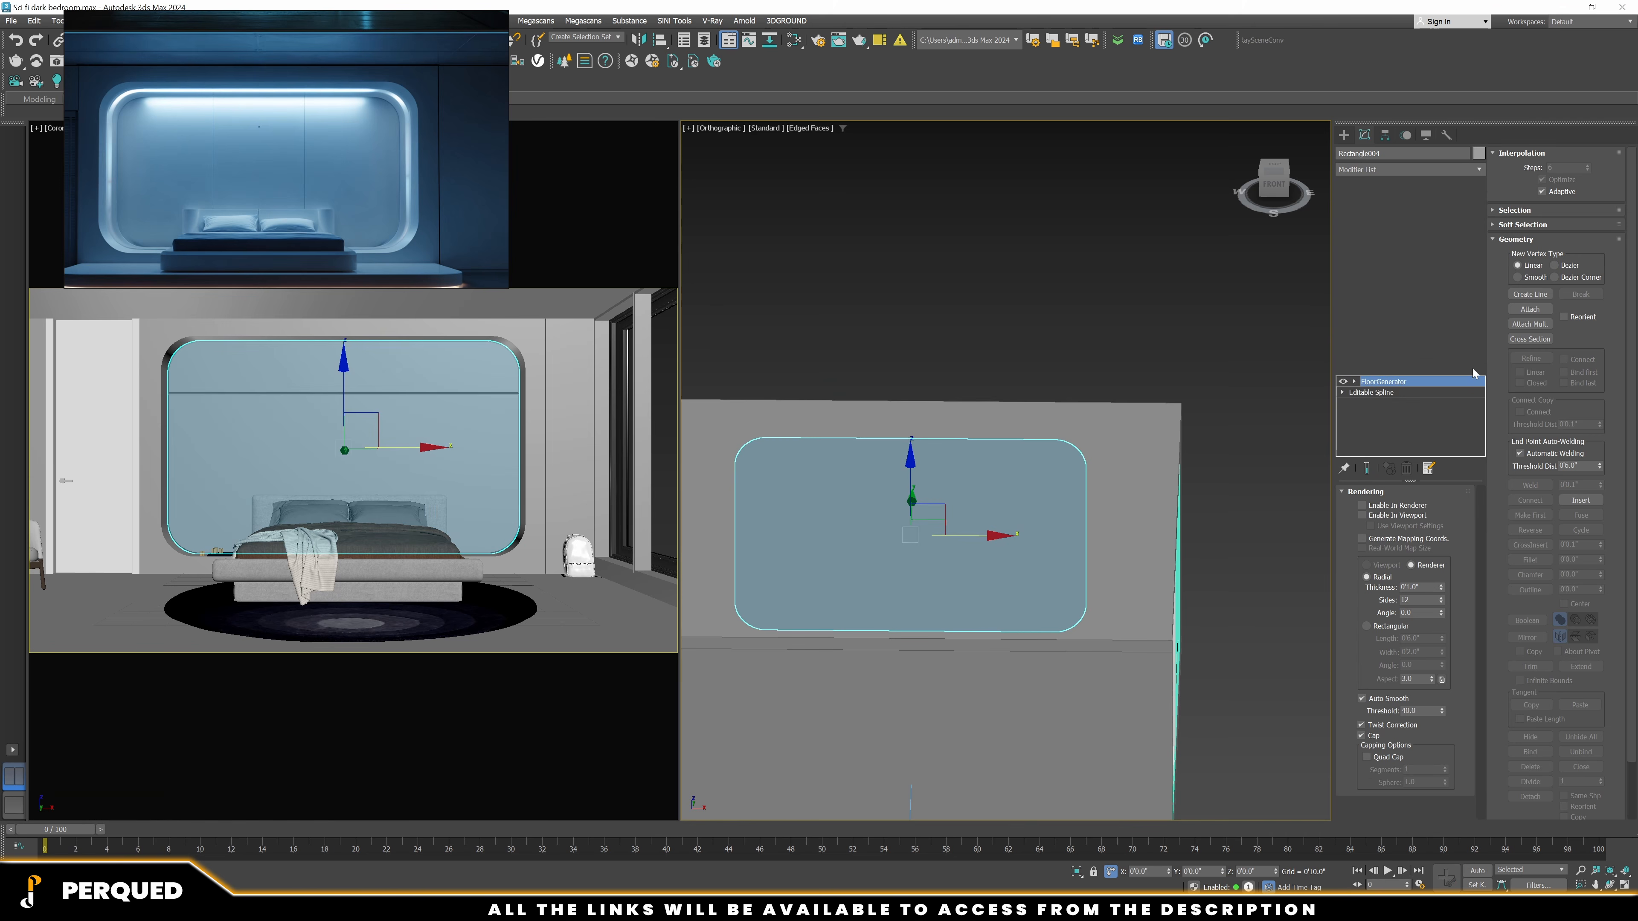
Set the FloorGenerator boards' maximum length to 5' and widen and offset them into three full-height panels across the recess
key(F3)
middle_drag(1190, 472, 1200, 463)
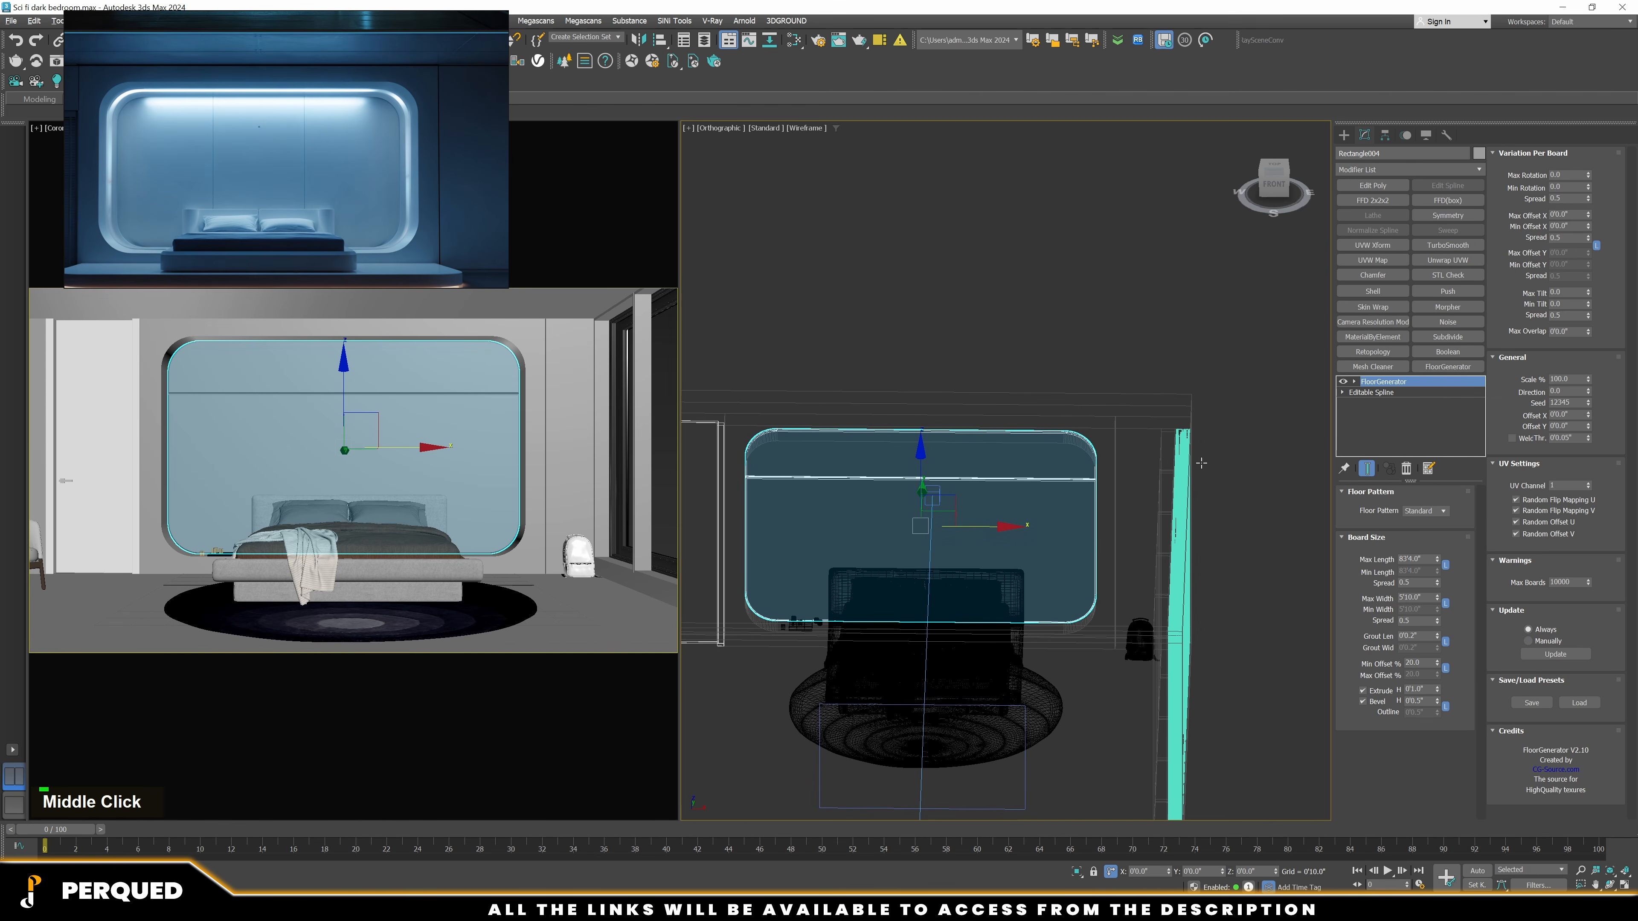
drag(1438, 559, 1437, 594)
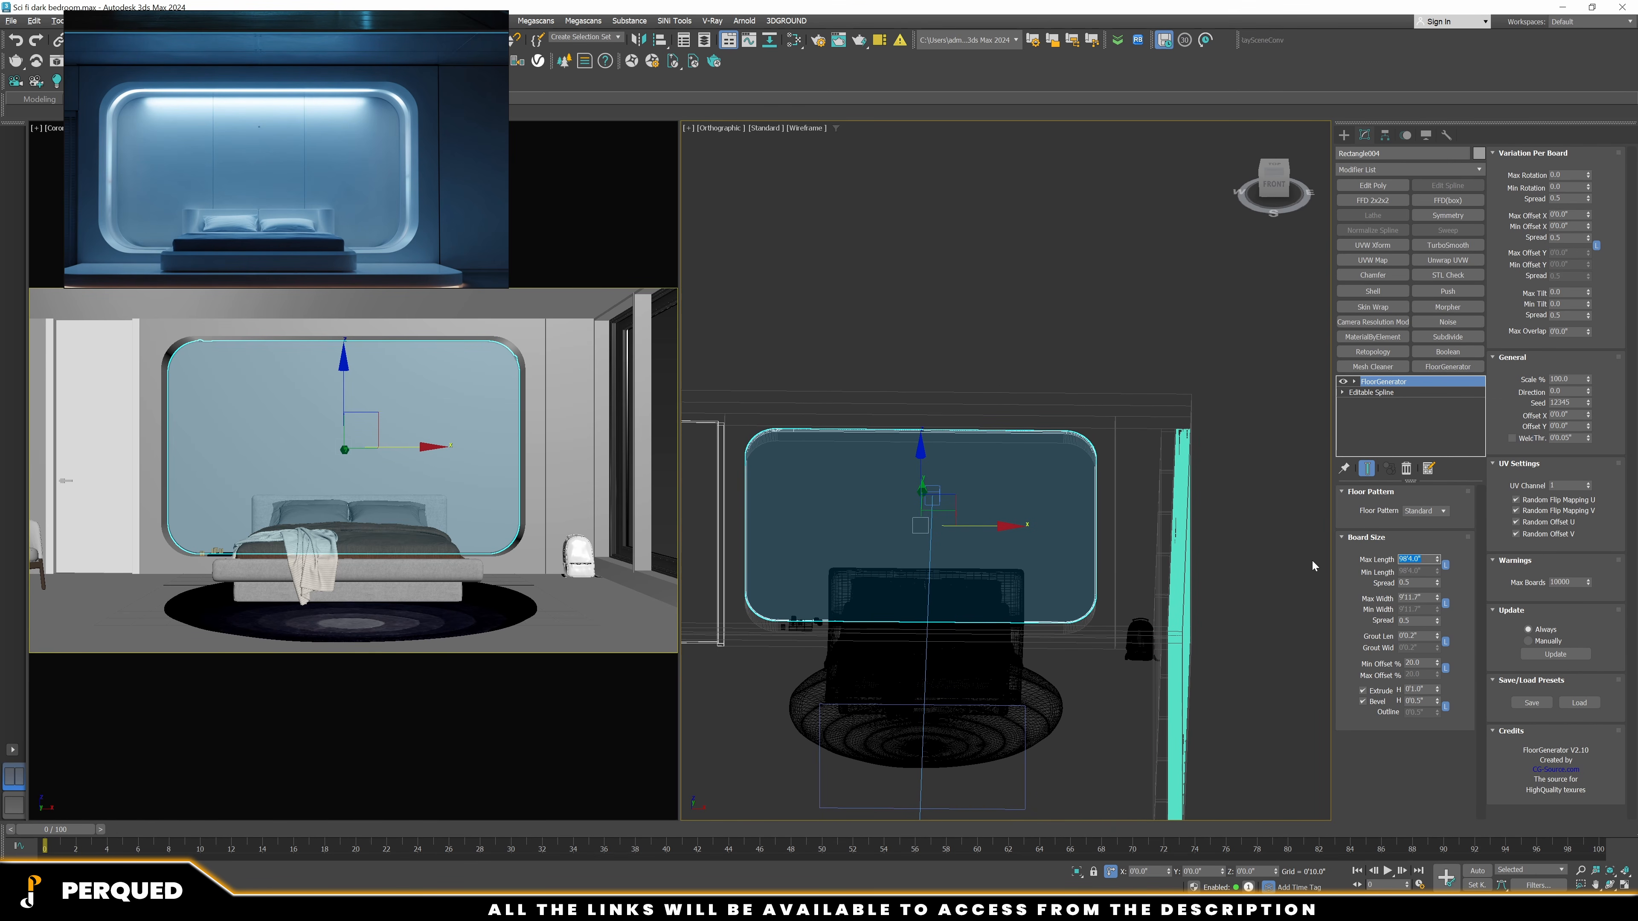
text(5')
Set the bevel height of the recess wall panels to 2 mm
text(2)
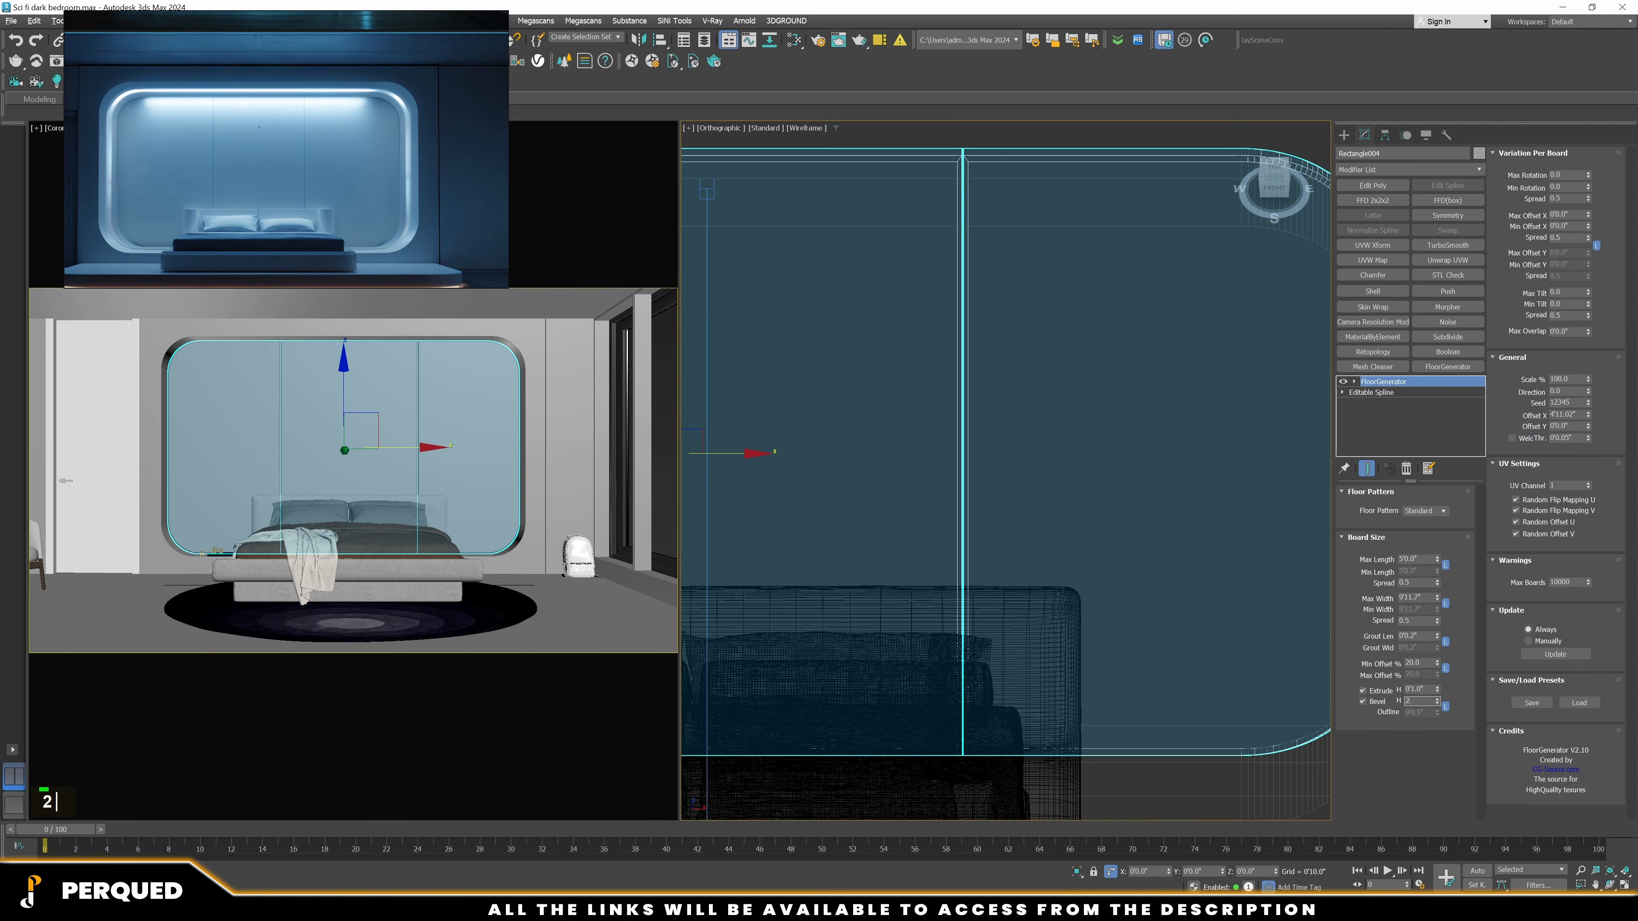
text(mm)
key(Return)
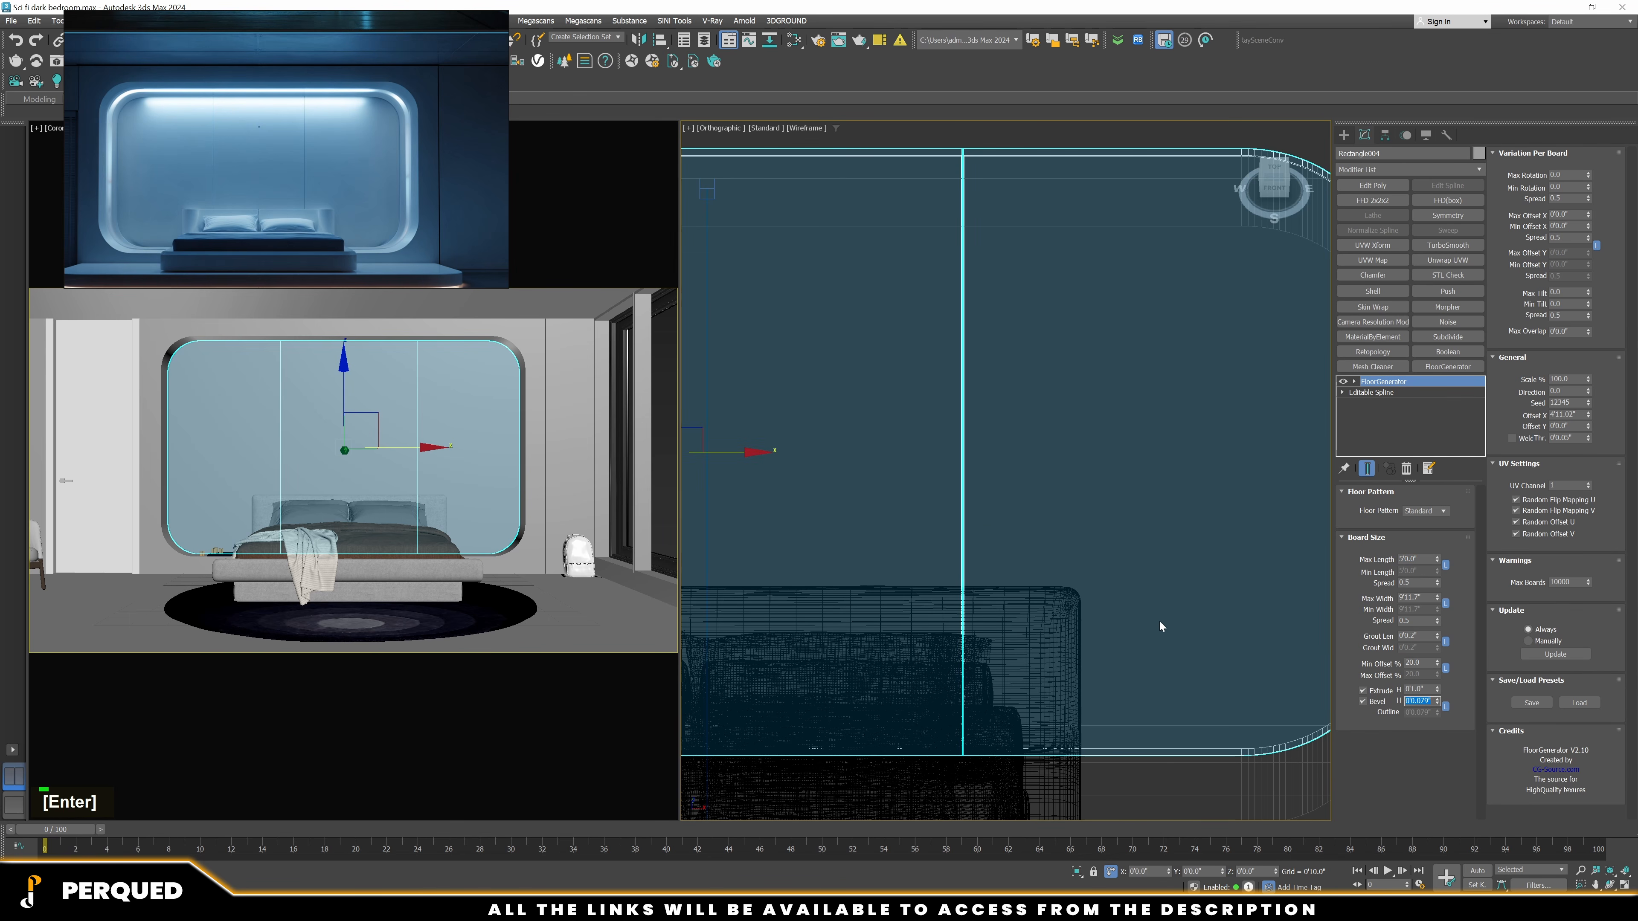
Try a 10 mm grout length between the recess wall panels and settle on 5 mm
click(1418, 636)
text(10mm)
key(Return)
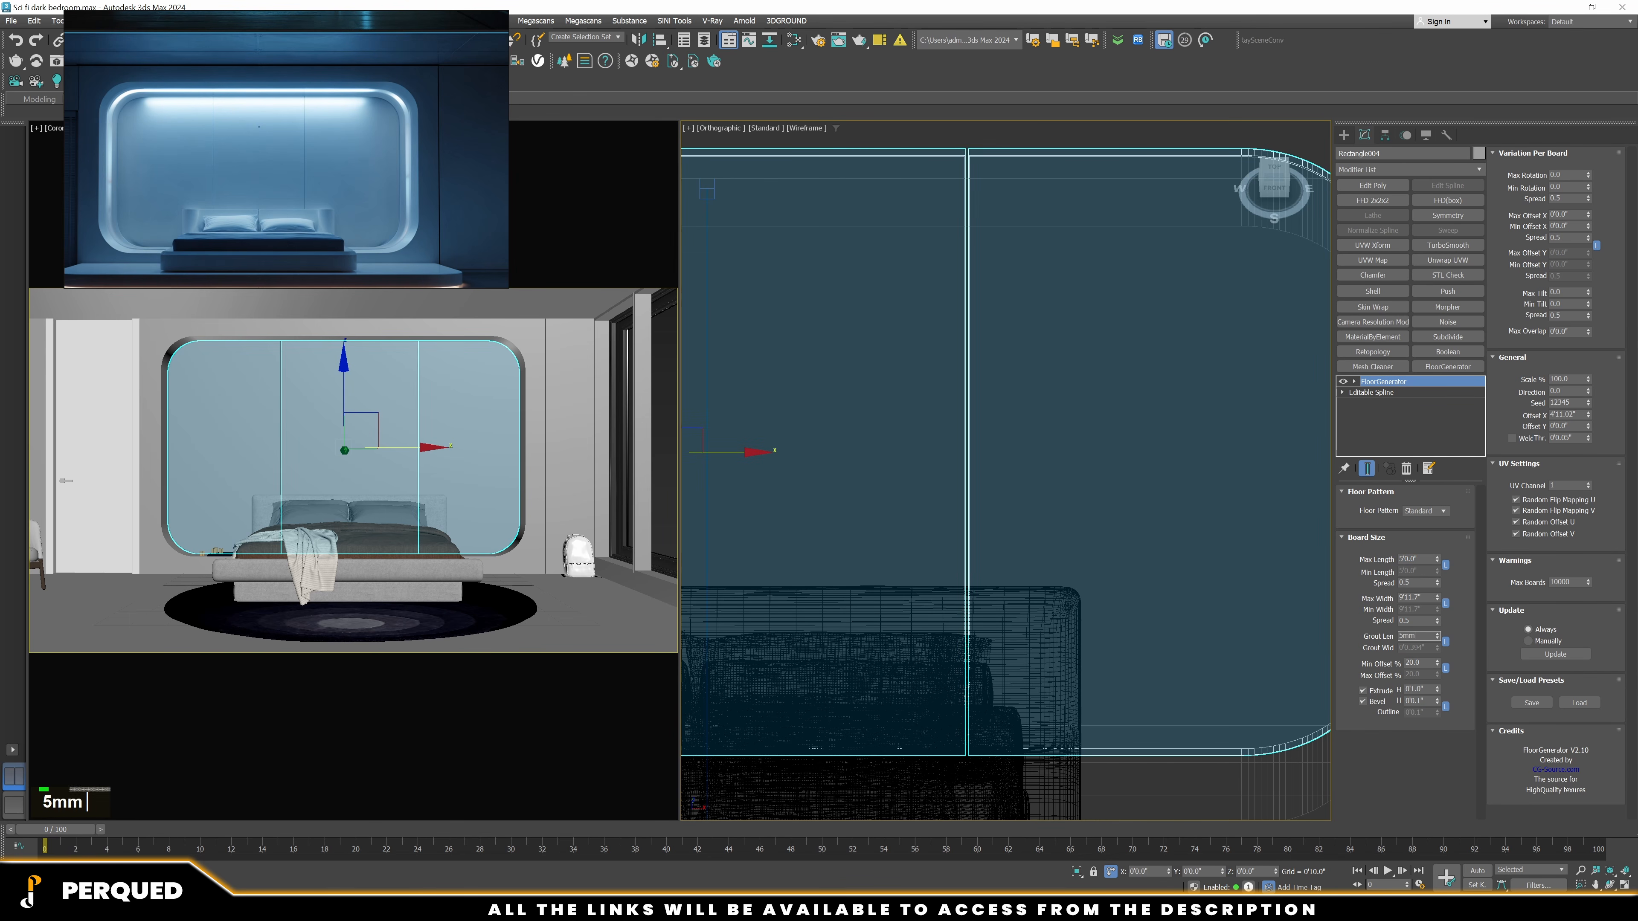
key(Return)
scroll(1007, 348, down, 2)
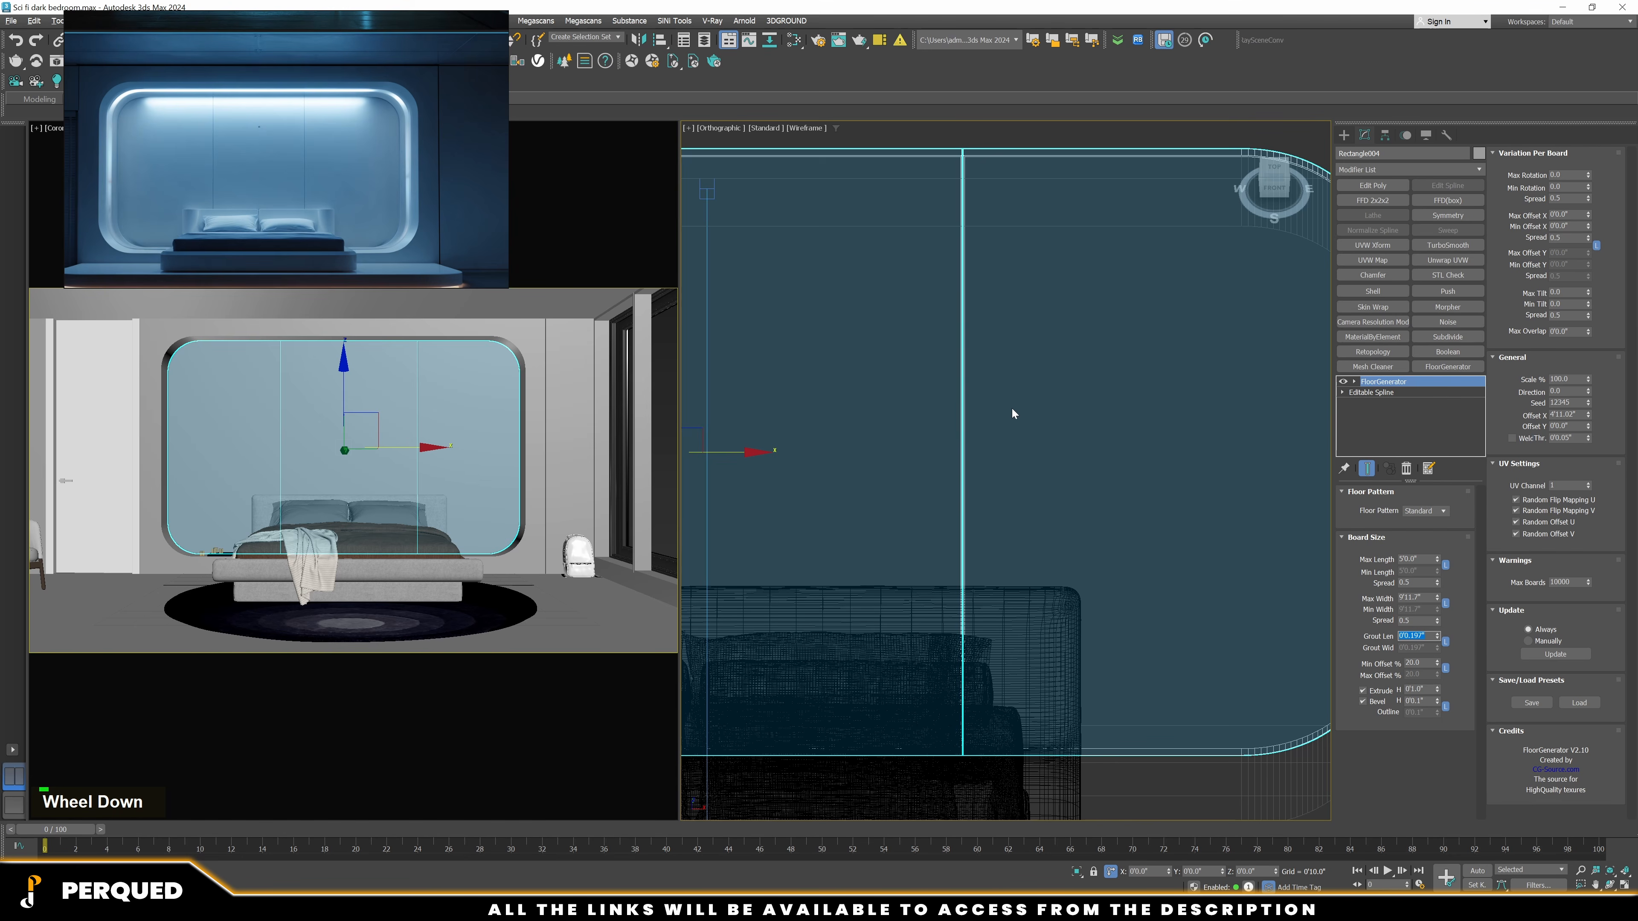
Set the extrusion height of the recess wall panels to 0.5 inches and deselect them
key(t)
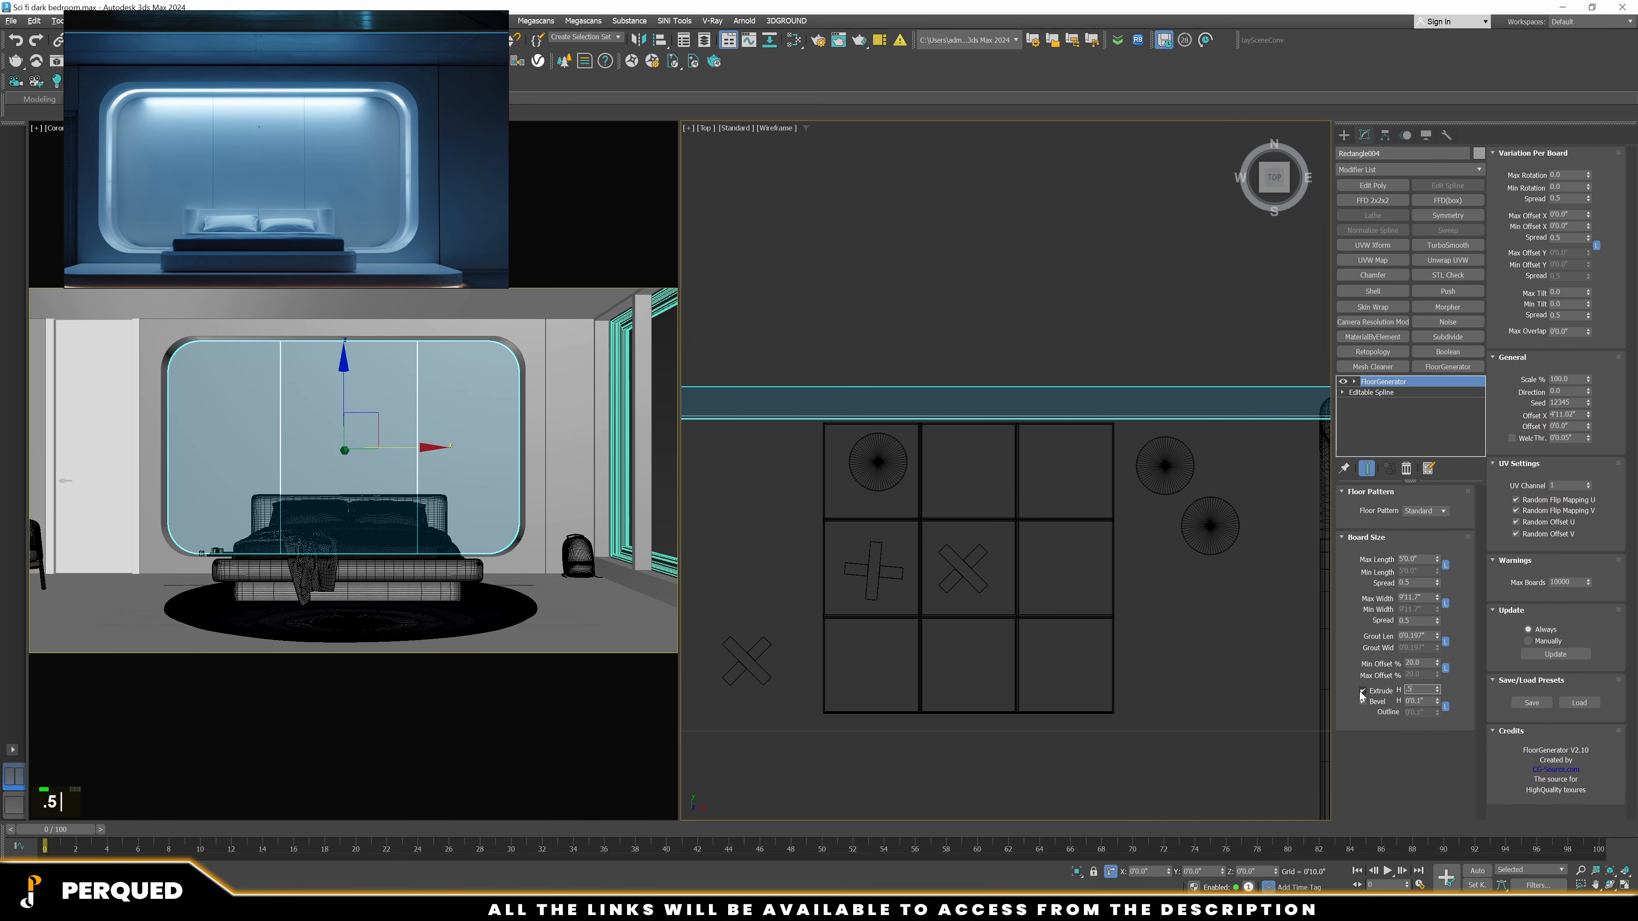
text(.5)
key(shift+Return)
scroll(1096, 684, down, 2)
alt+middle_drag(1045, 607, 956, 676)
scroll(974, 701, down, 2)
key(F3)
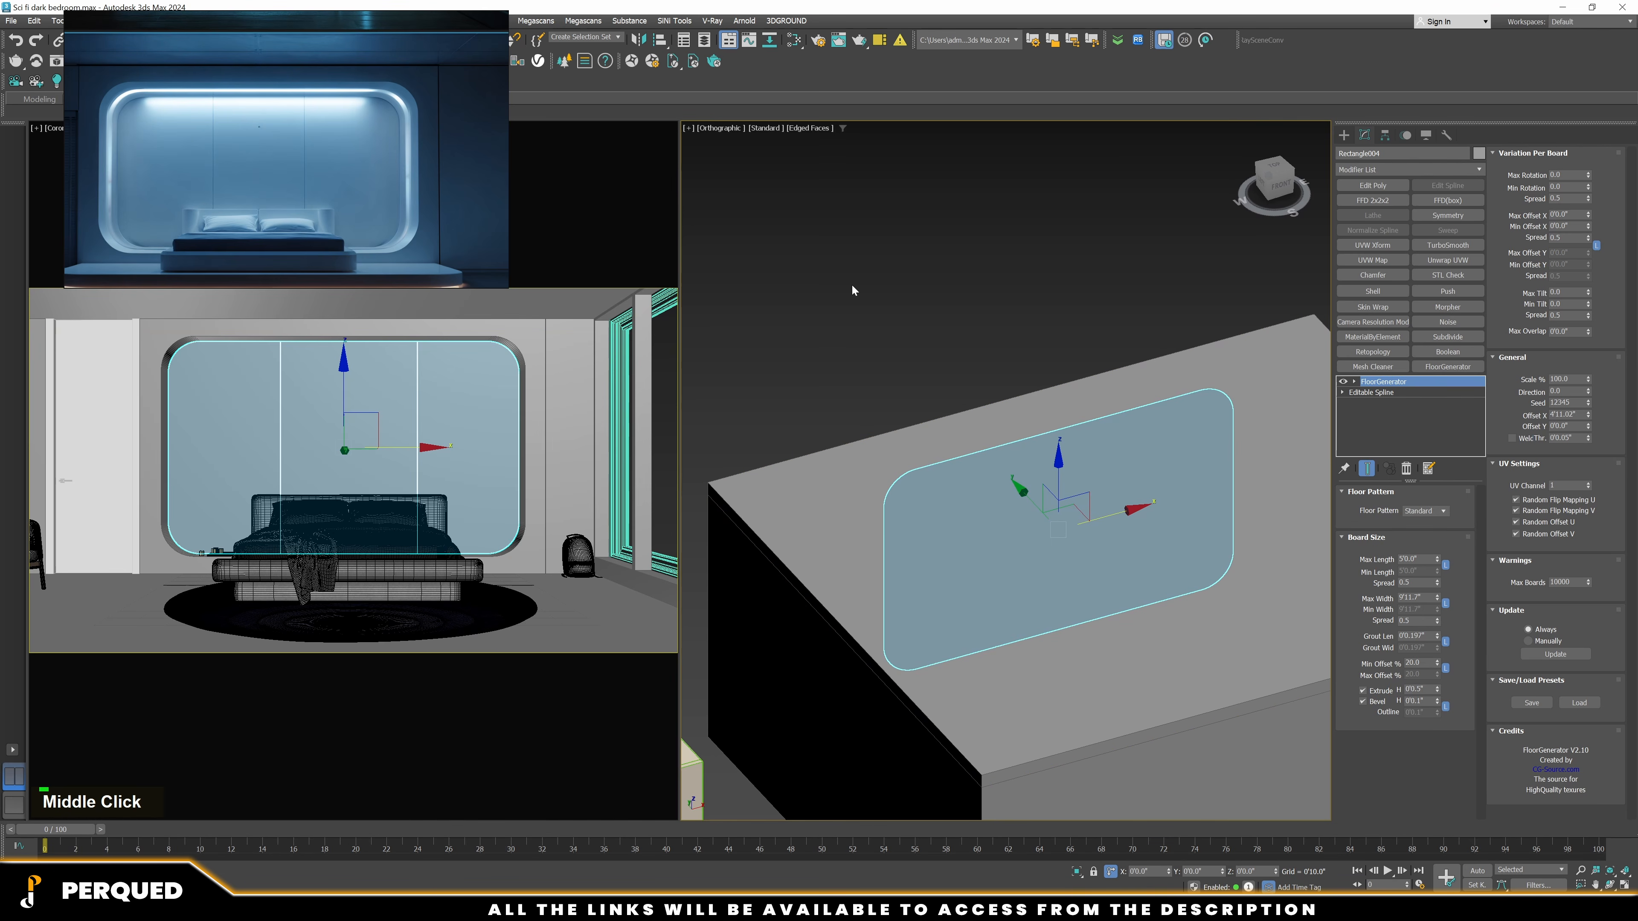
click(851, 284)
Isolate the window frame and open its Edit Poly level below the Array for sub-object editing
click(636, 193)
key(F4)
key(F4)
key(F4)
click(645, 561)
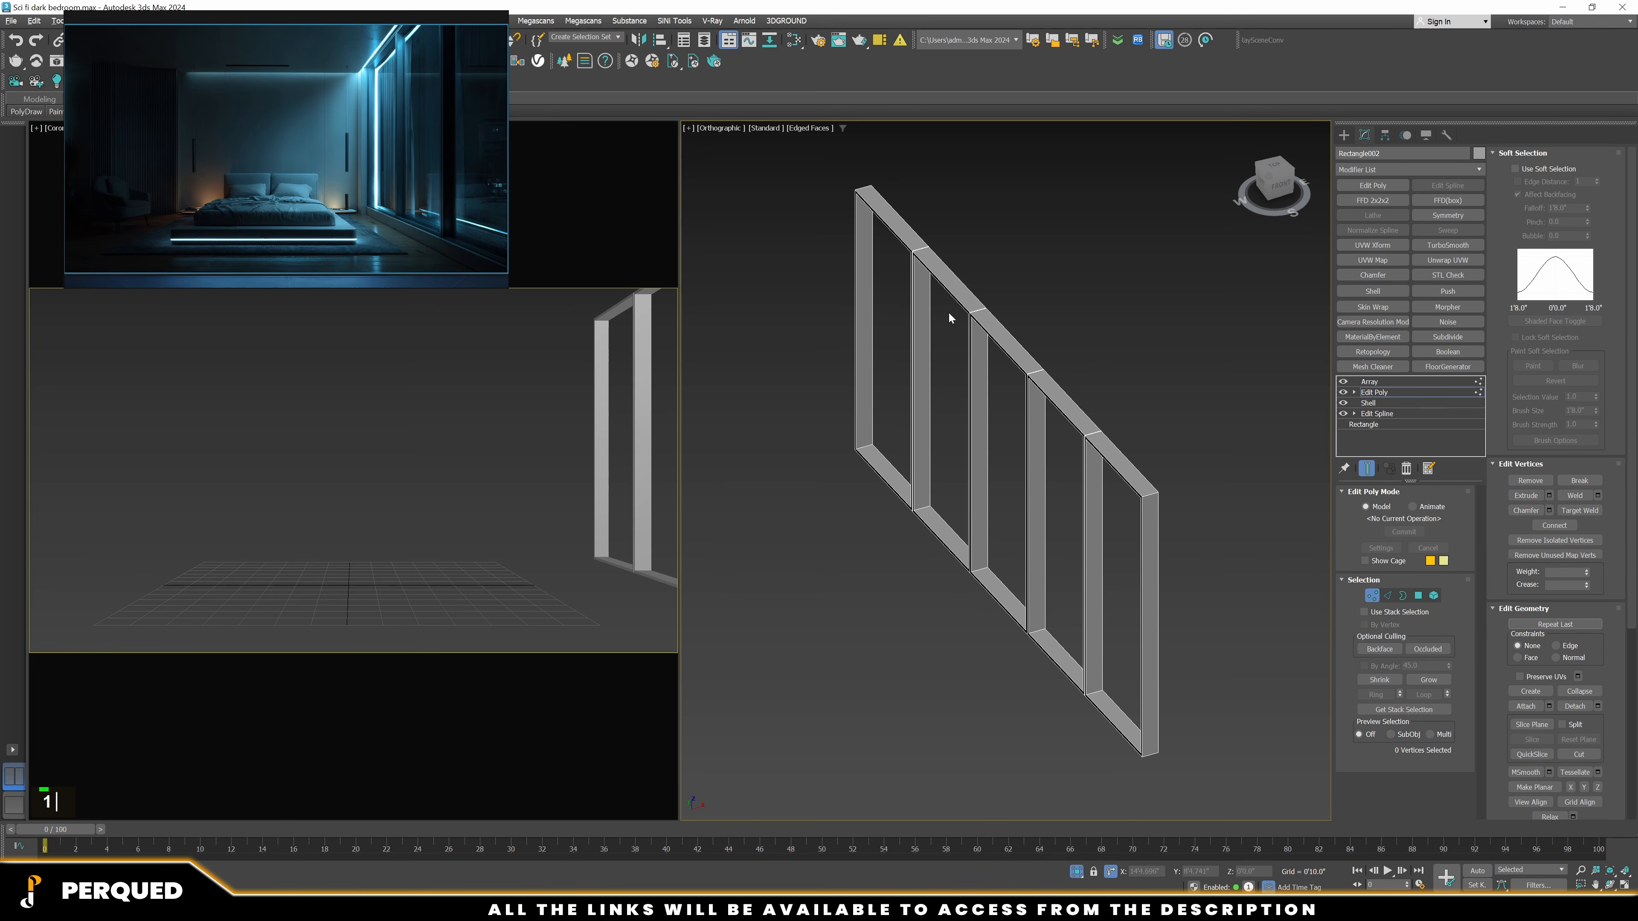
Connect the depth edges of the base window frame with one loop slid toward its outer face
key(t)
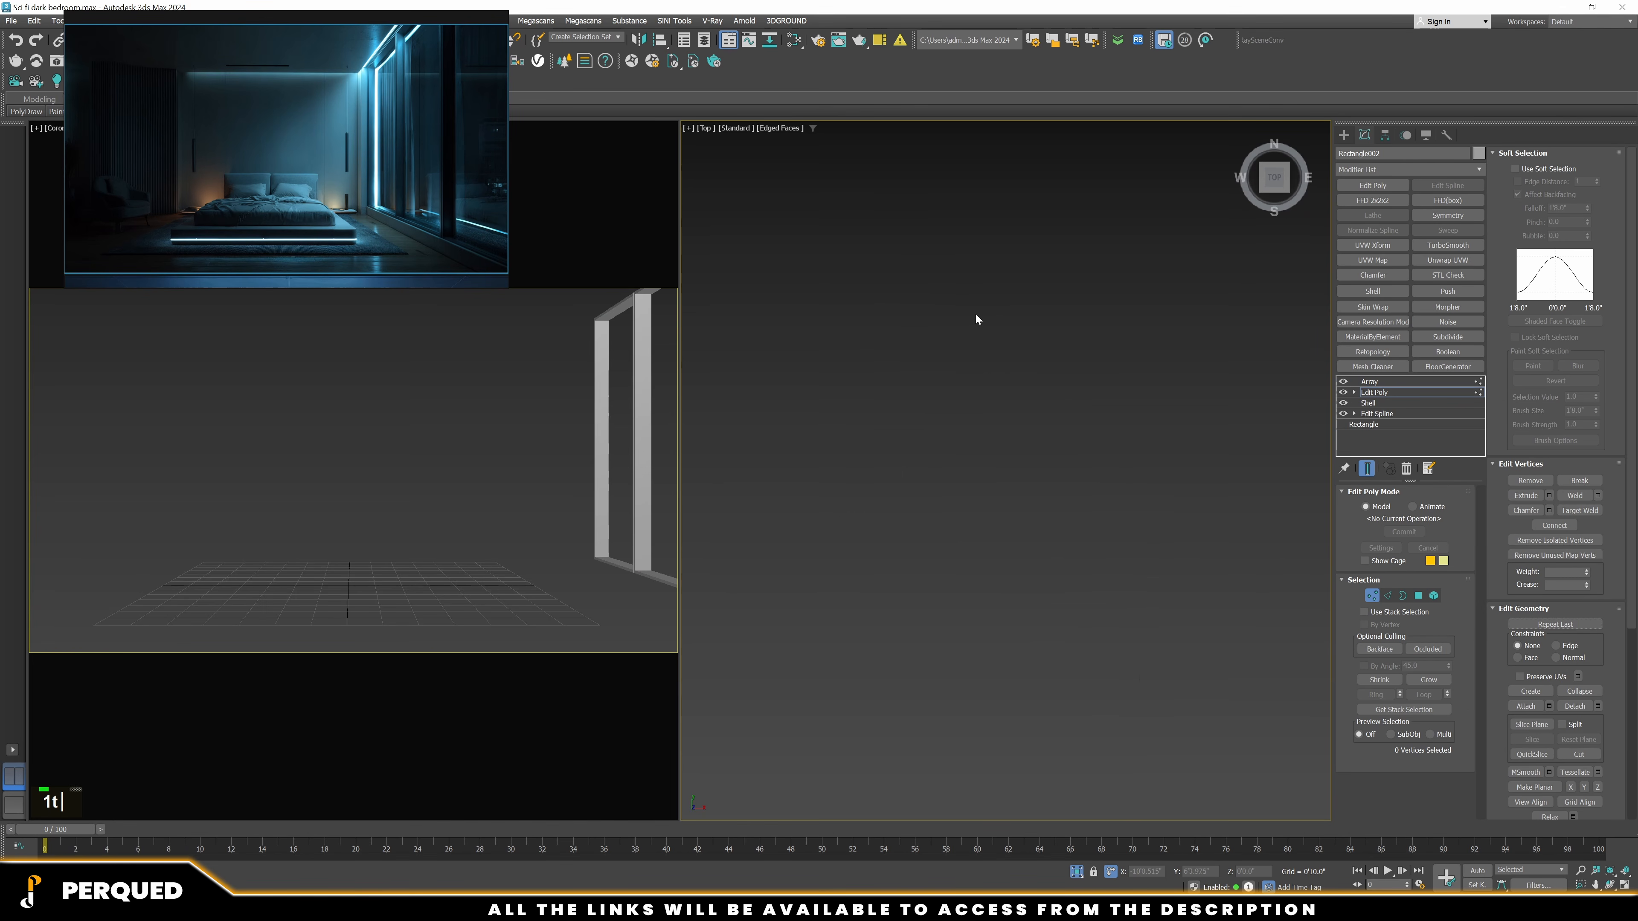
key(F3)
middle_drag(990, 288, 992, 293)
key(2)
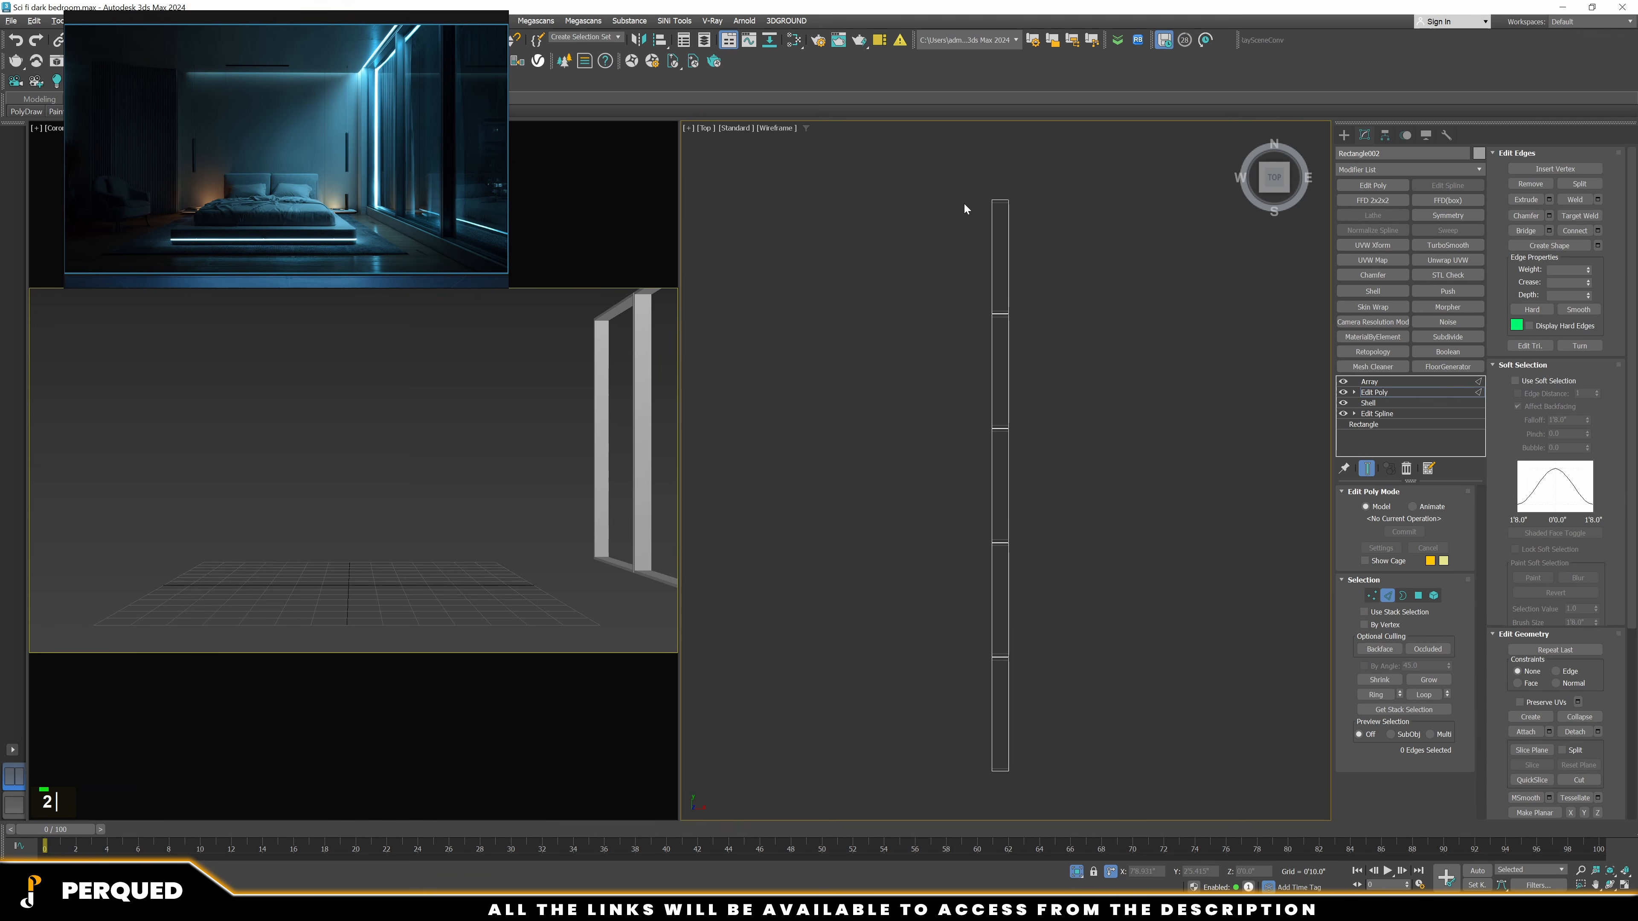
drag(1000, 331, 1005, 341)
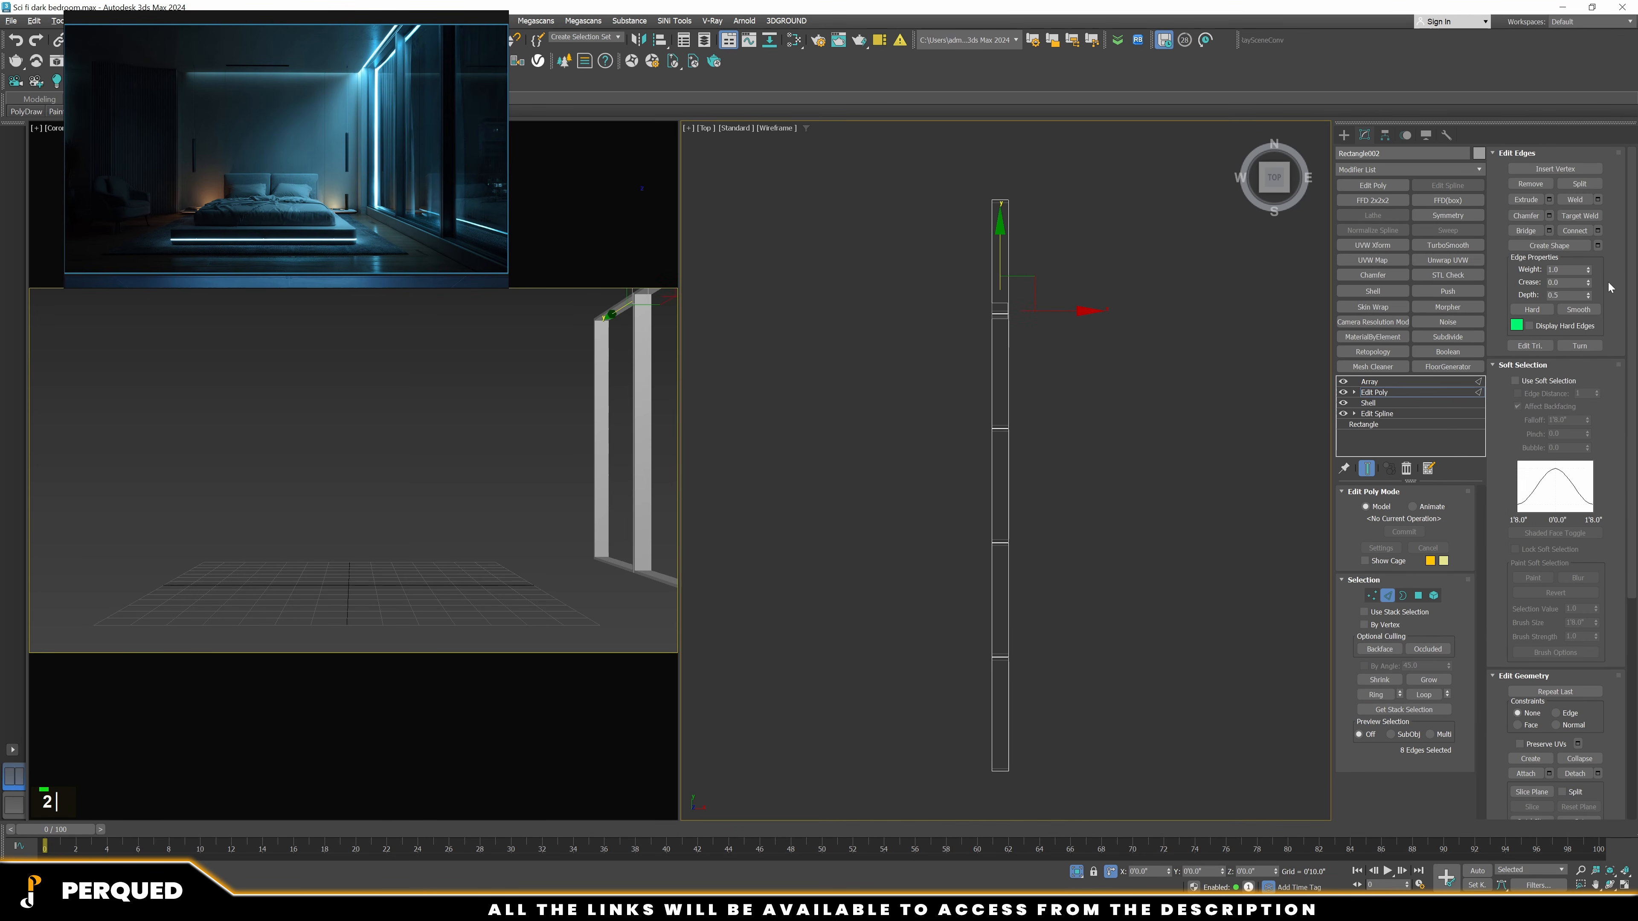
click(1598, 230)
scroll(1023, 290, up, 5)
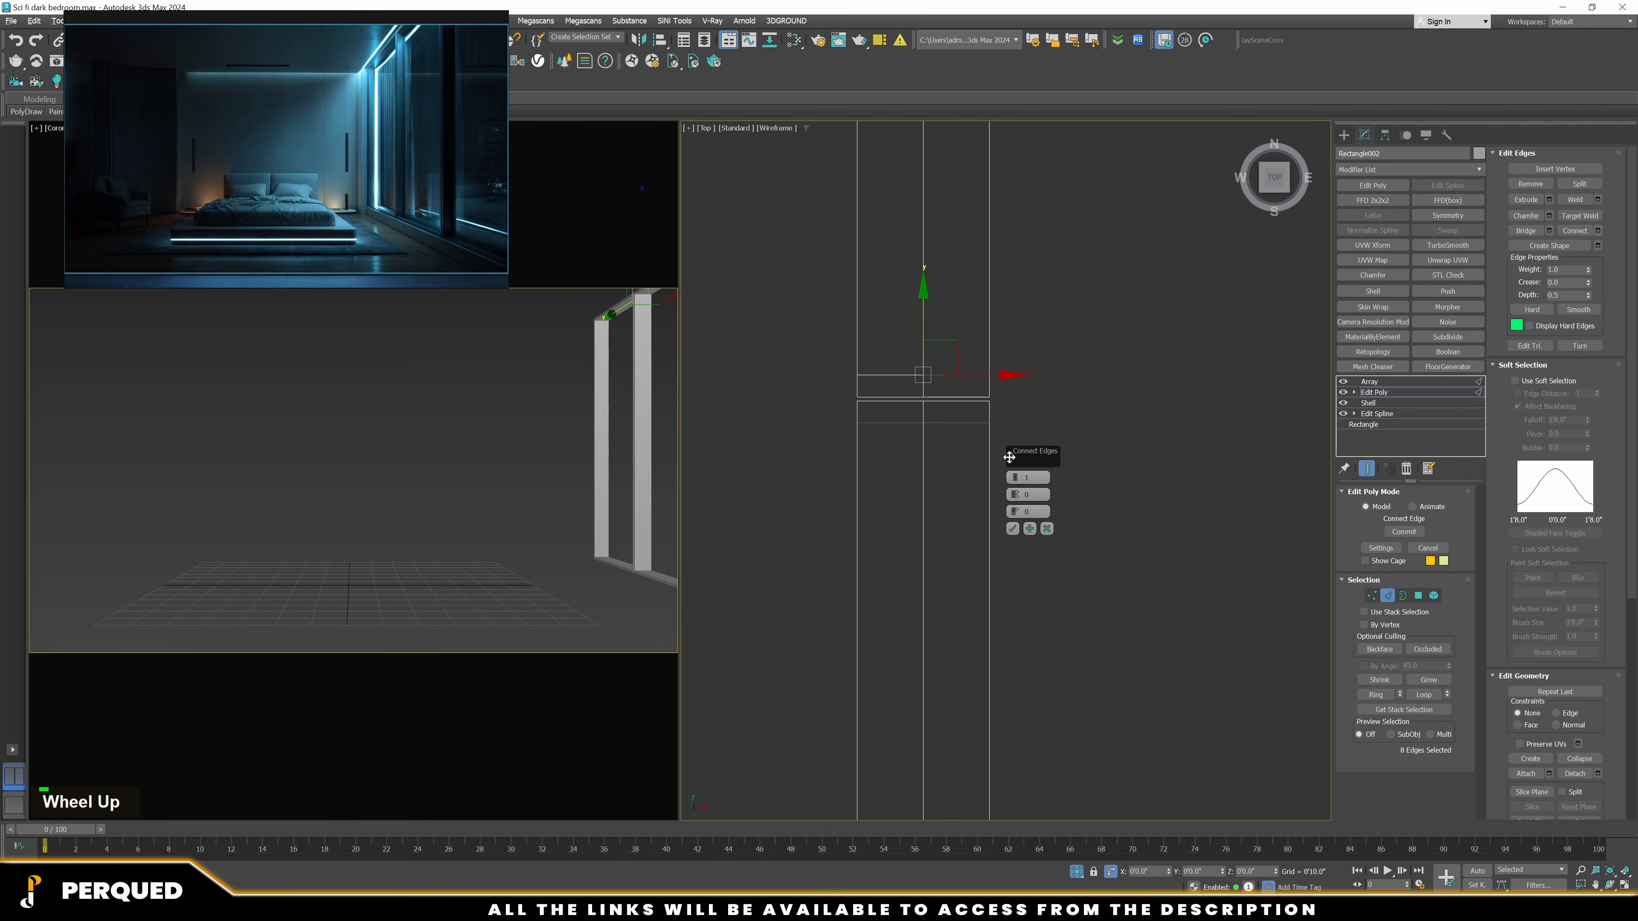
right_click(1023, 505)
drag(1015, 511, 1026, 405)
click(1012, 528)
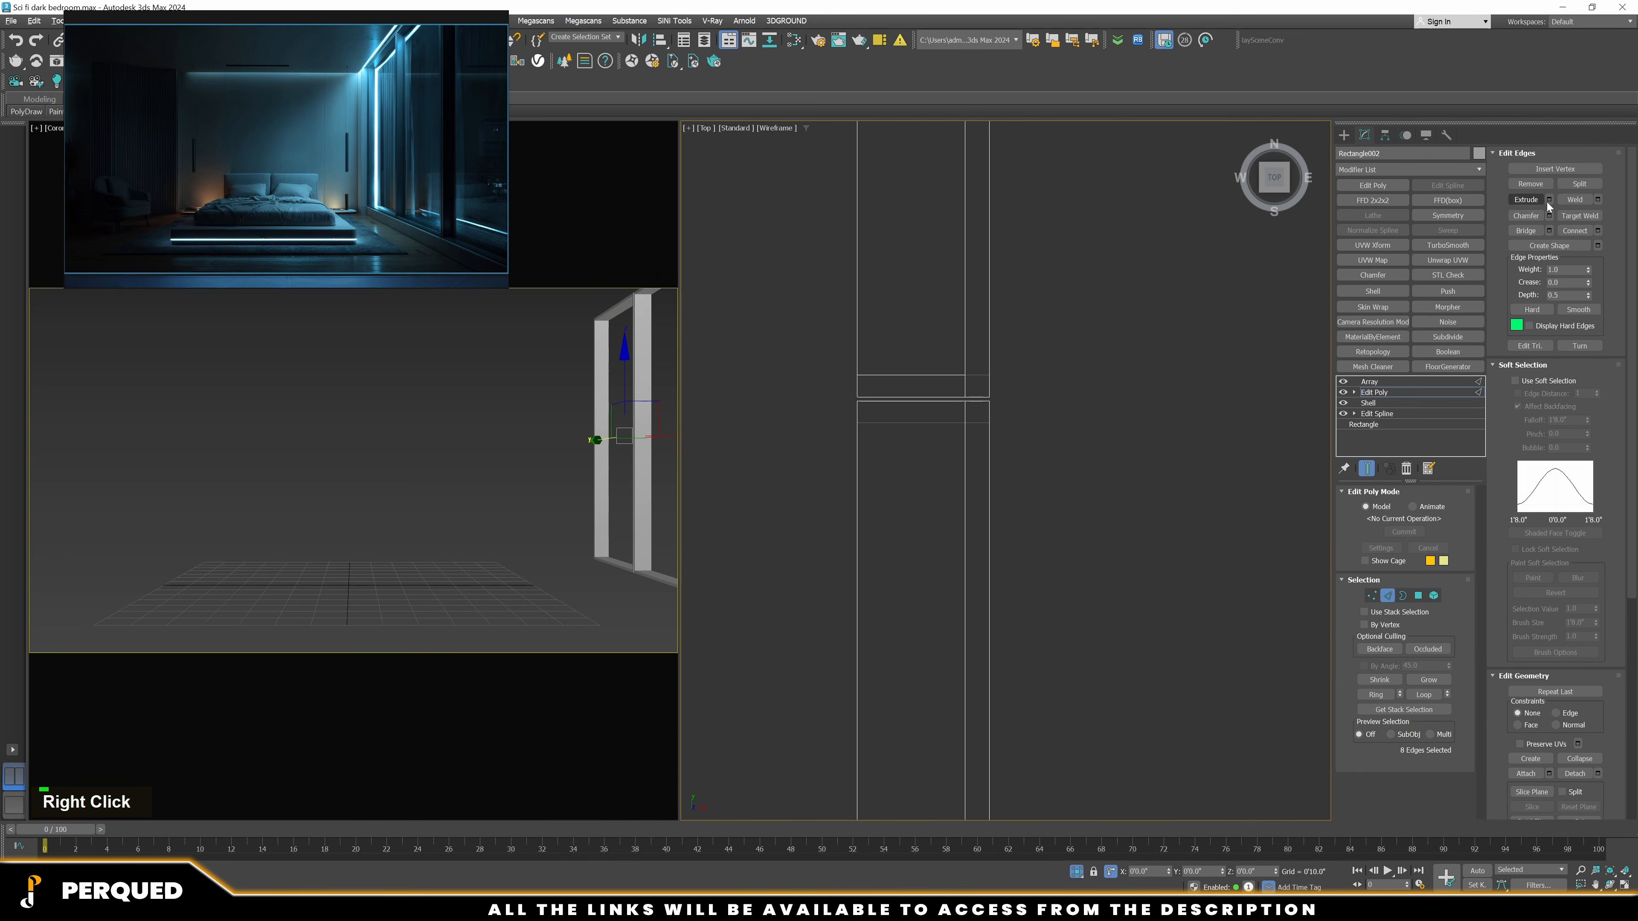
Separate the base window frame along the new loop and move the outer element outward, clear of the inner one
key(F3)
scroll(994, 430, down, 5)
alt+middle_drag(995, 431, 1025, 525)
key(5)
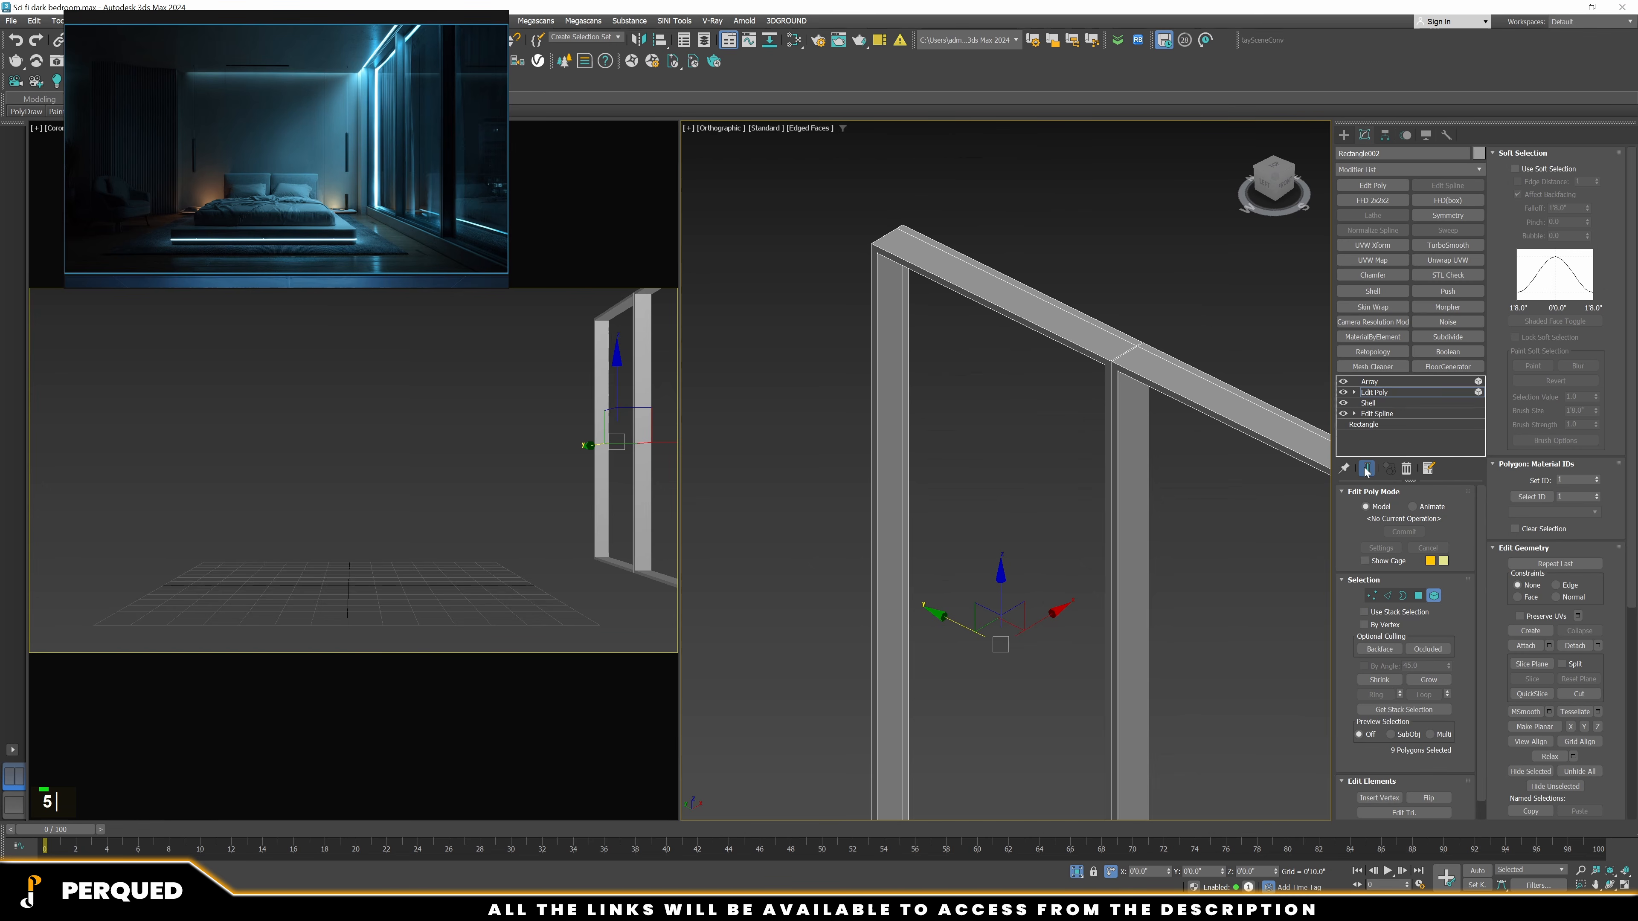
click(1366, 468)
click(1082, 315)
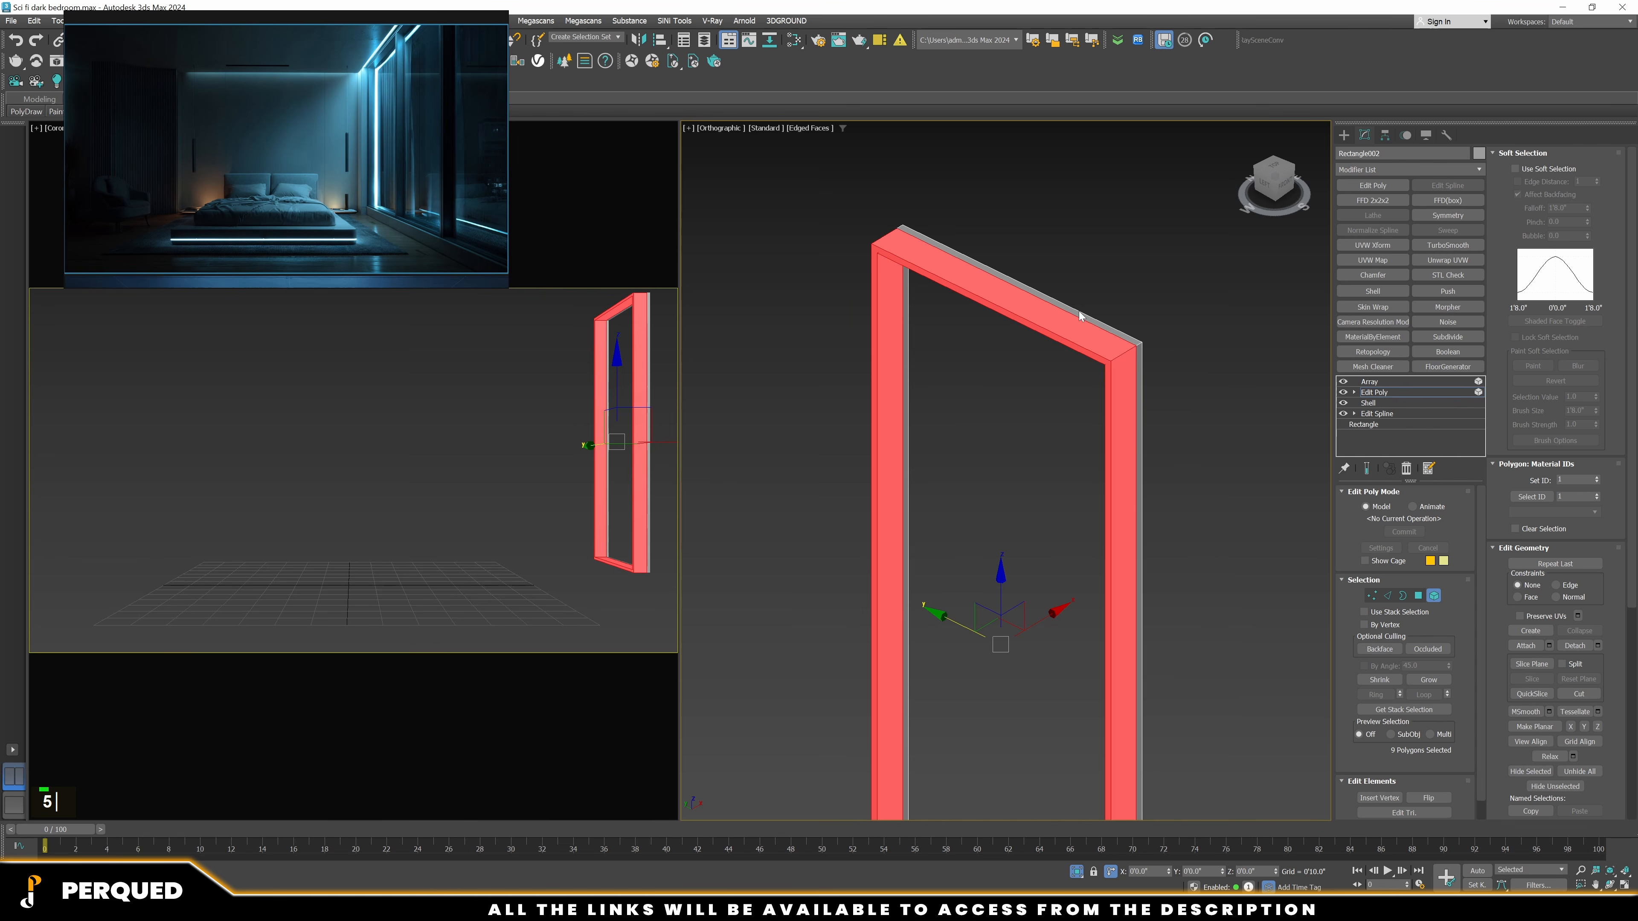
click(1095, 322)
scroll(1095, 319, down, 3)
scroll(1090, 373, up, 5)
key(F3)
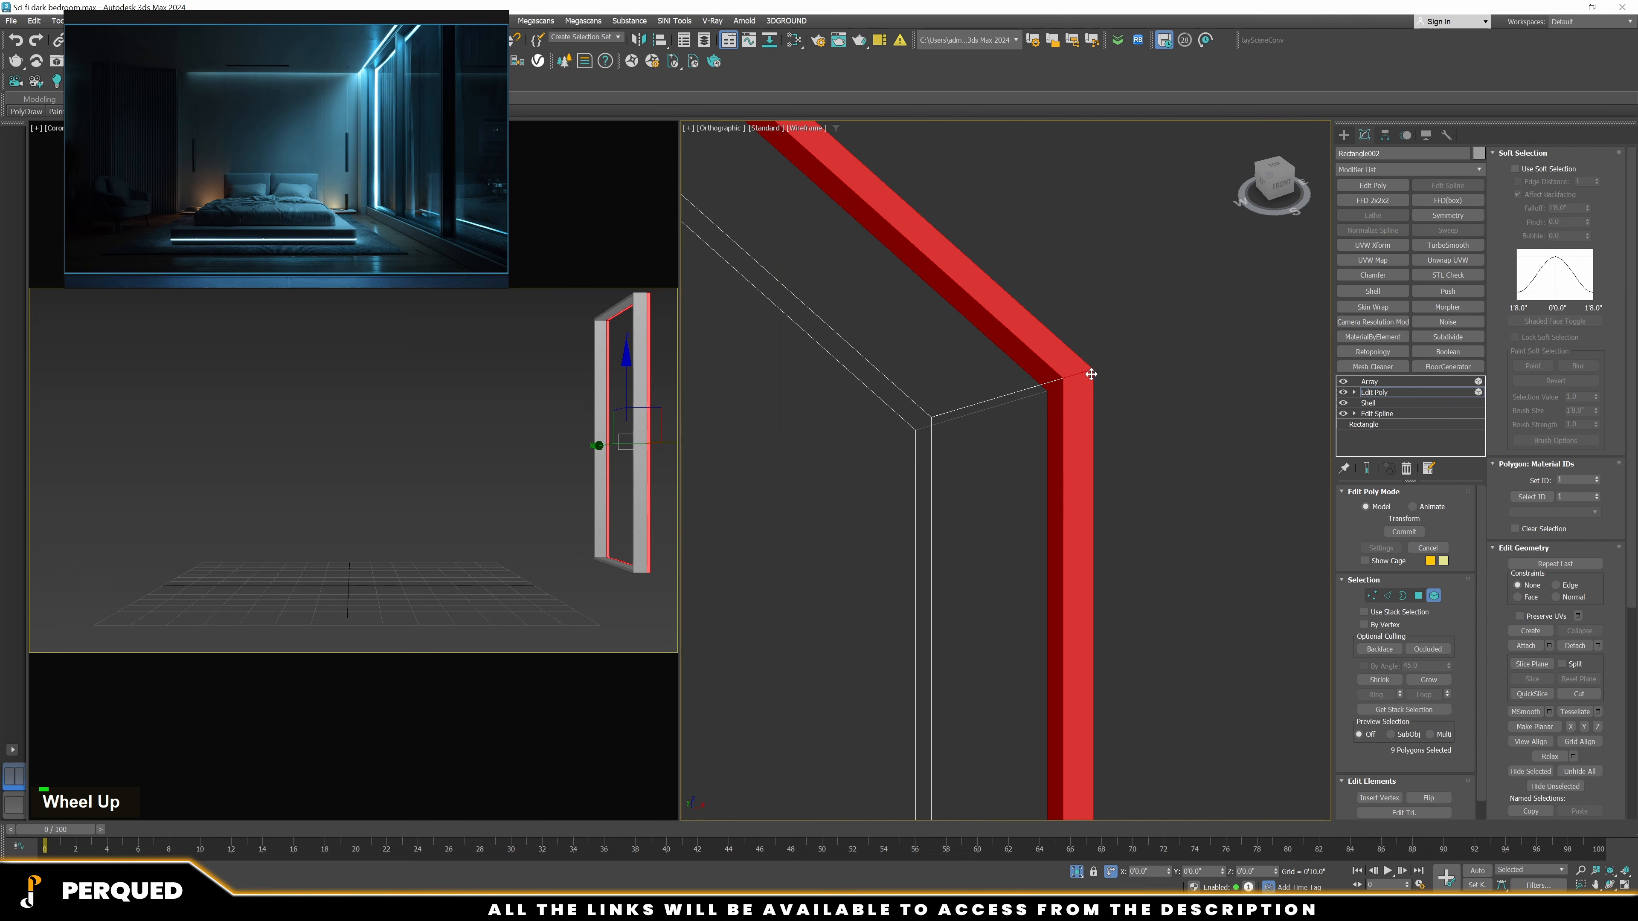
middle_drag(1085, 379, 1133, 355)
key(F3)
Bridge the open borders of both window frame elements to close their facing sides
key(1)
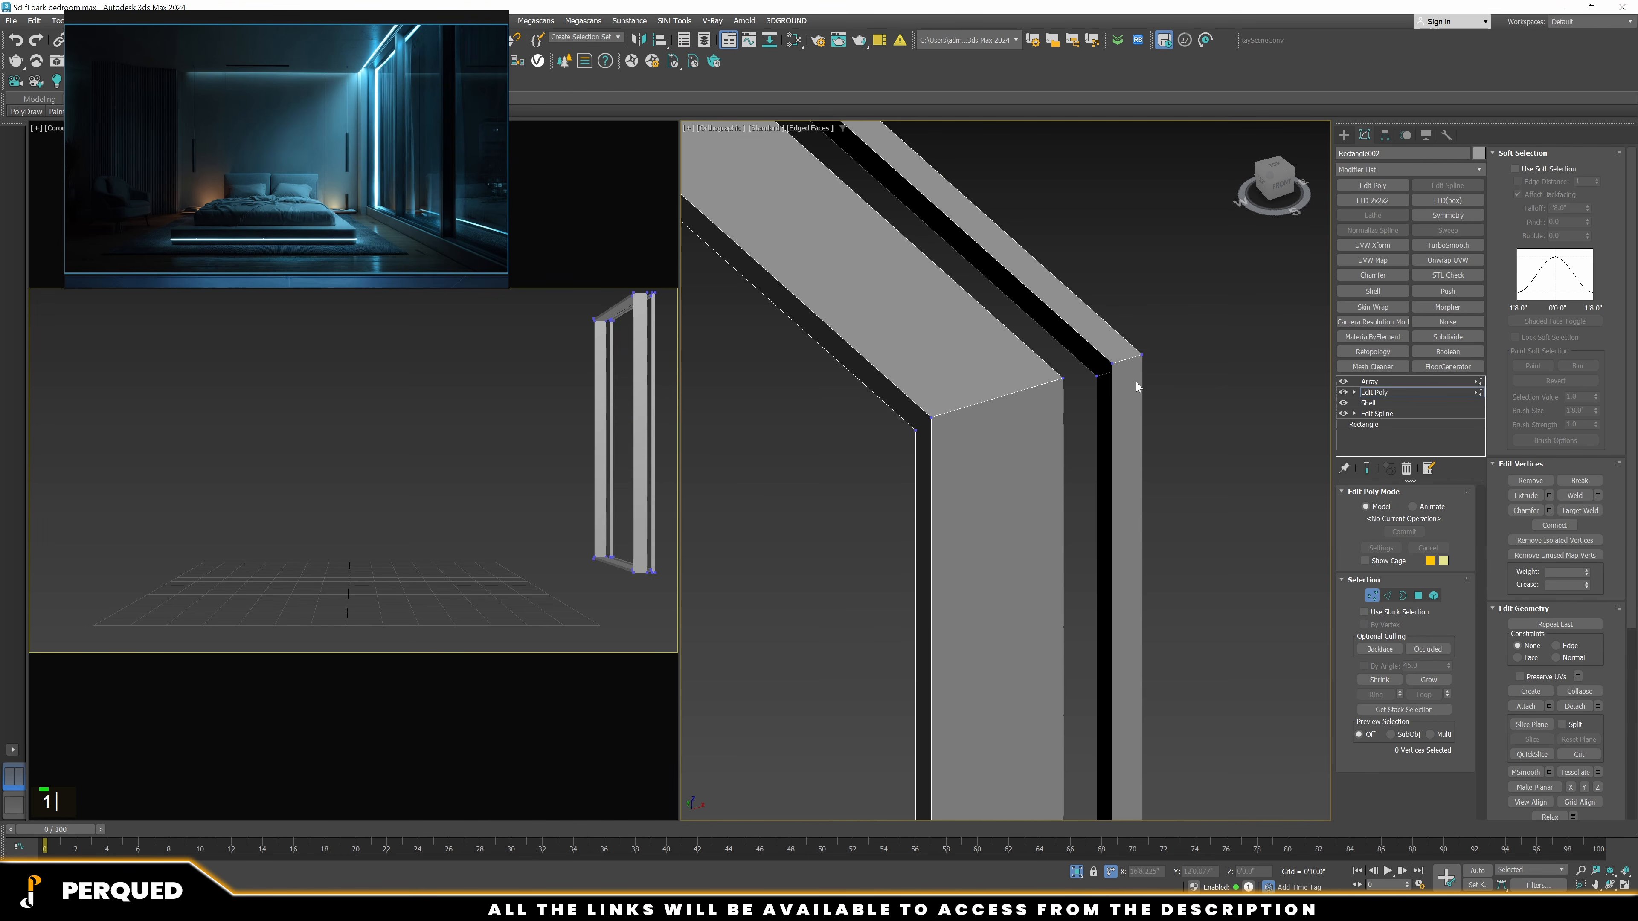
key(3)
click(1112, 404)
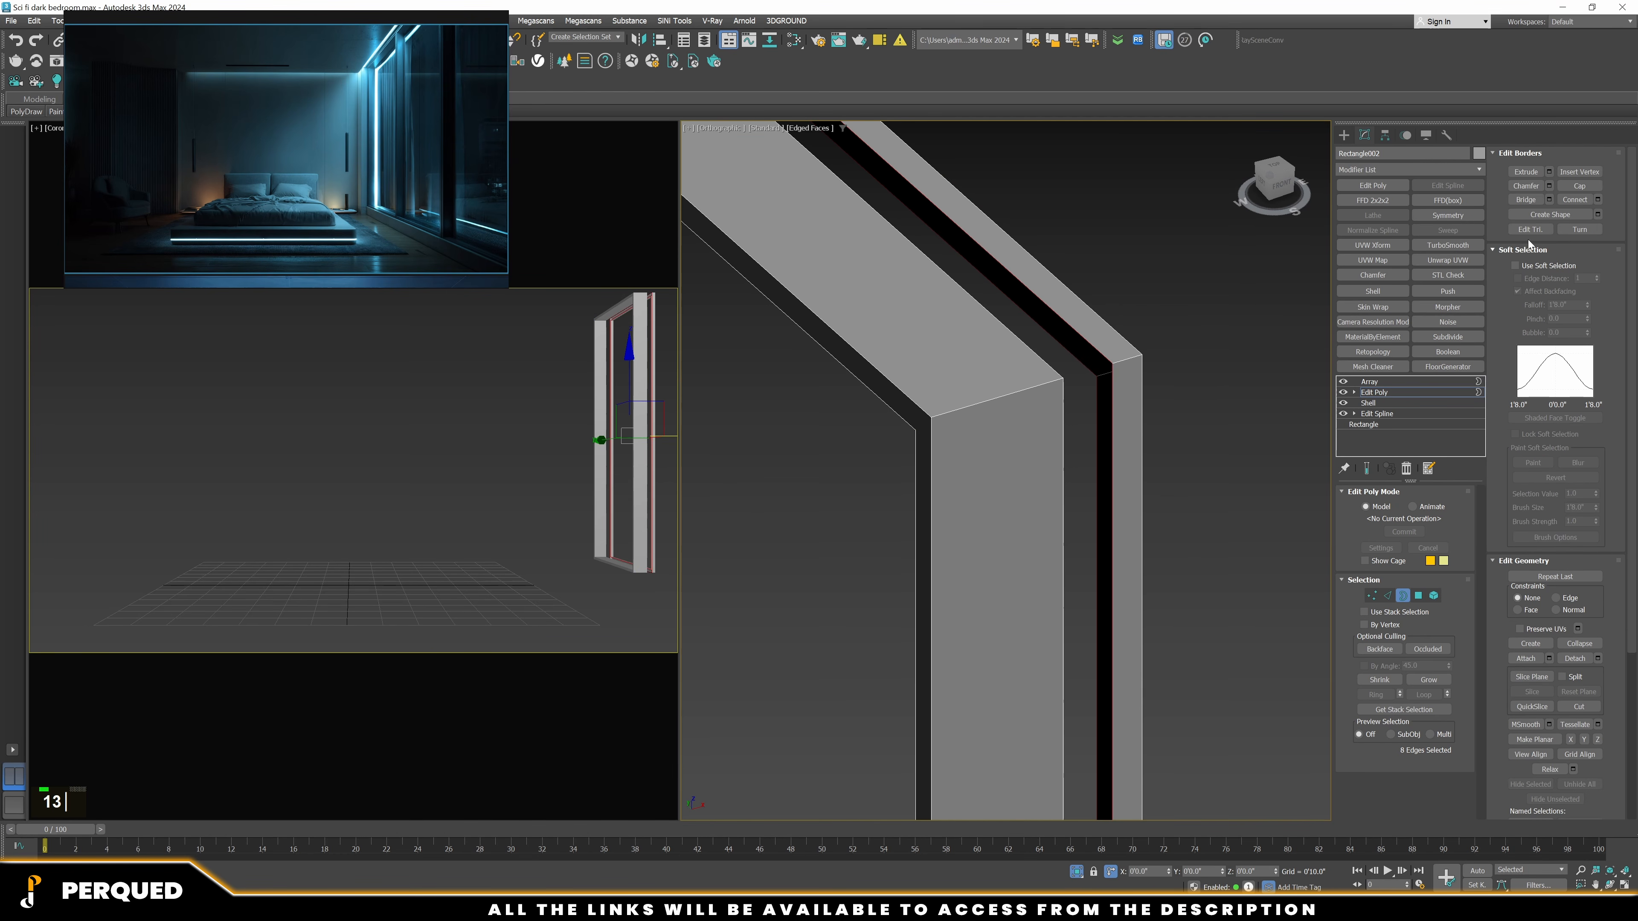
click(1530, 199)
key(F3)
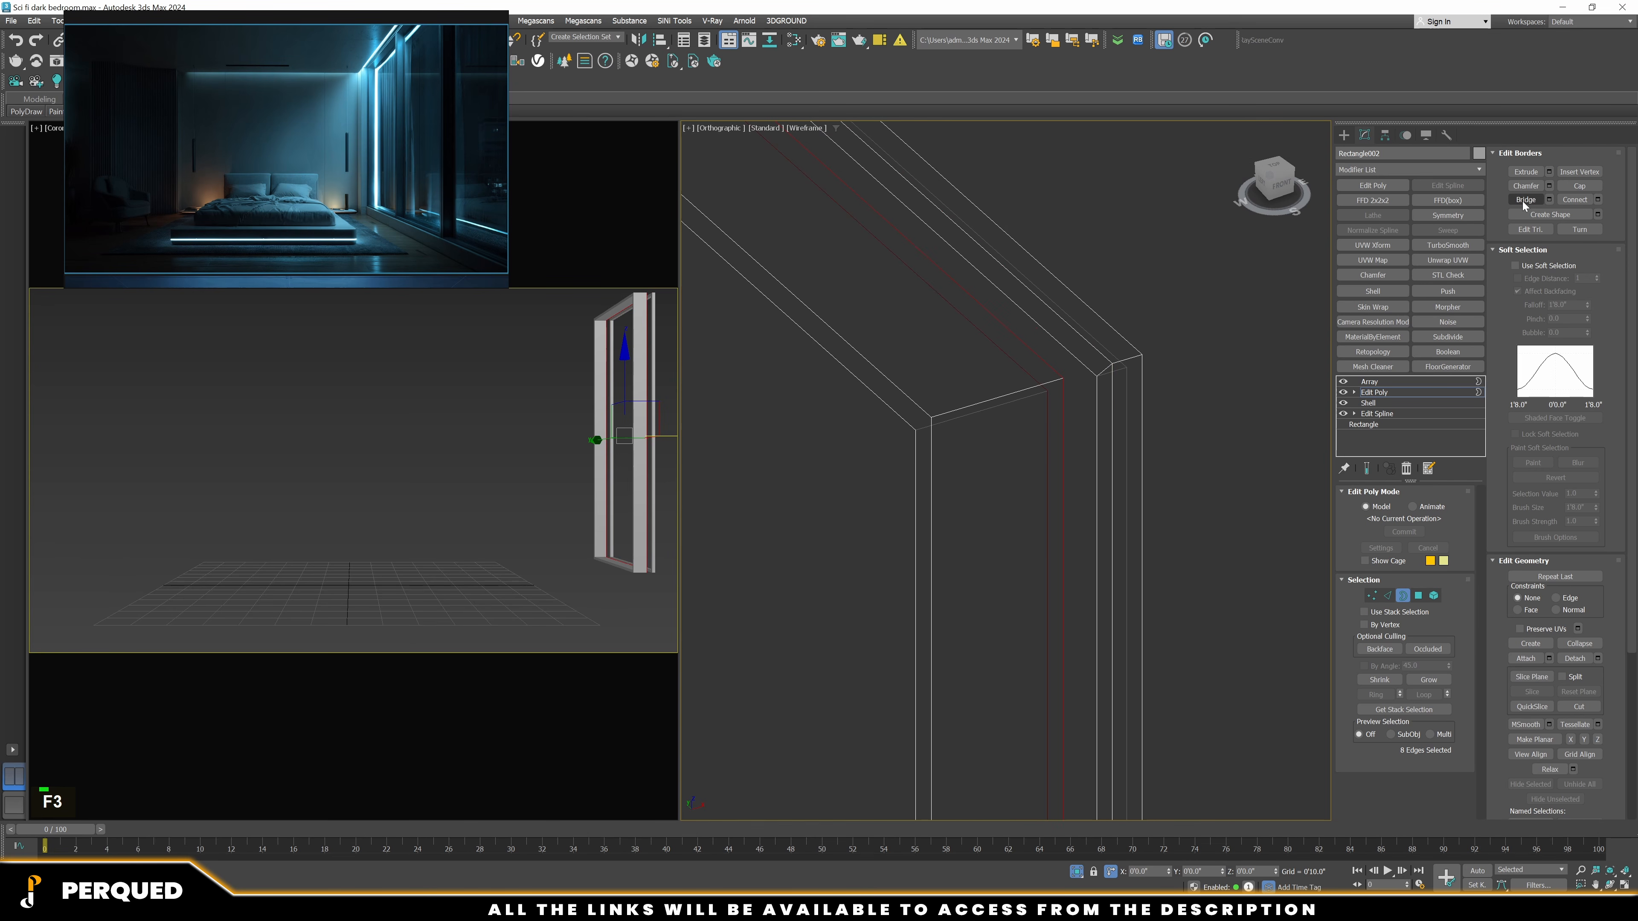
key(F3)
click(1134, 377)
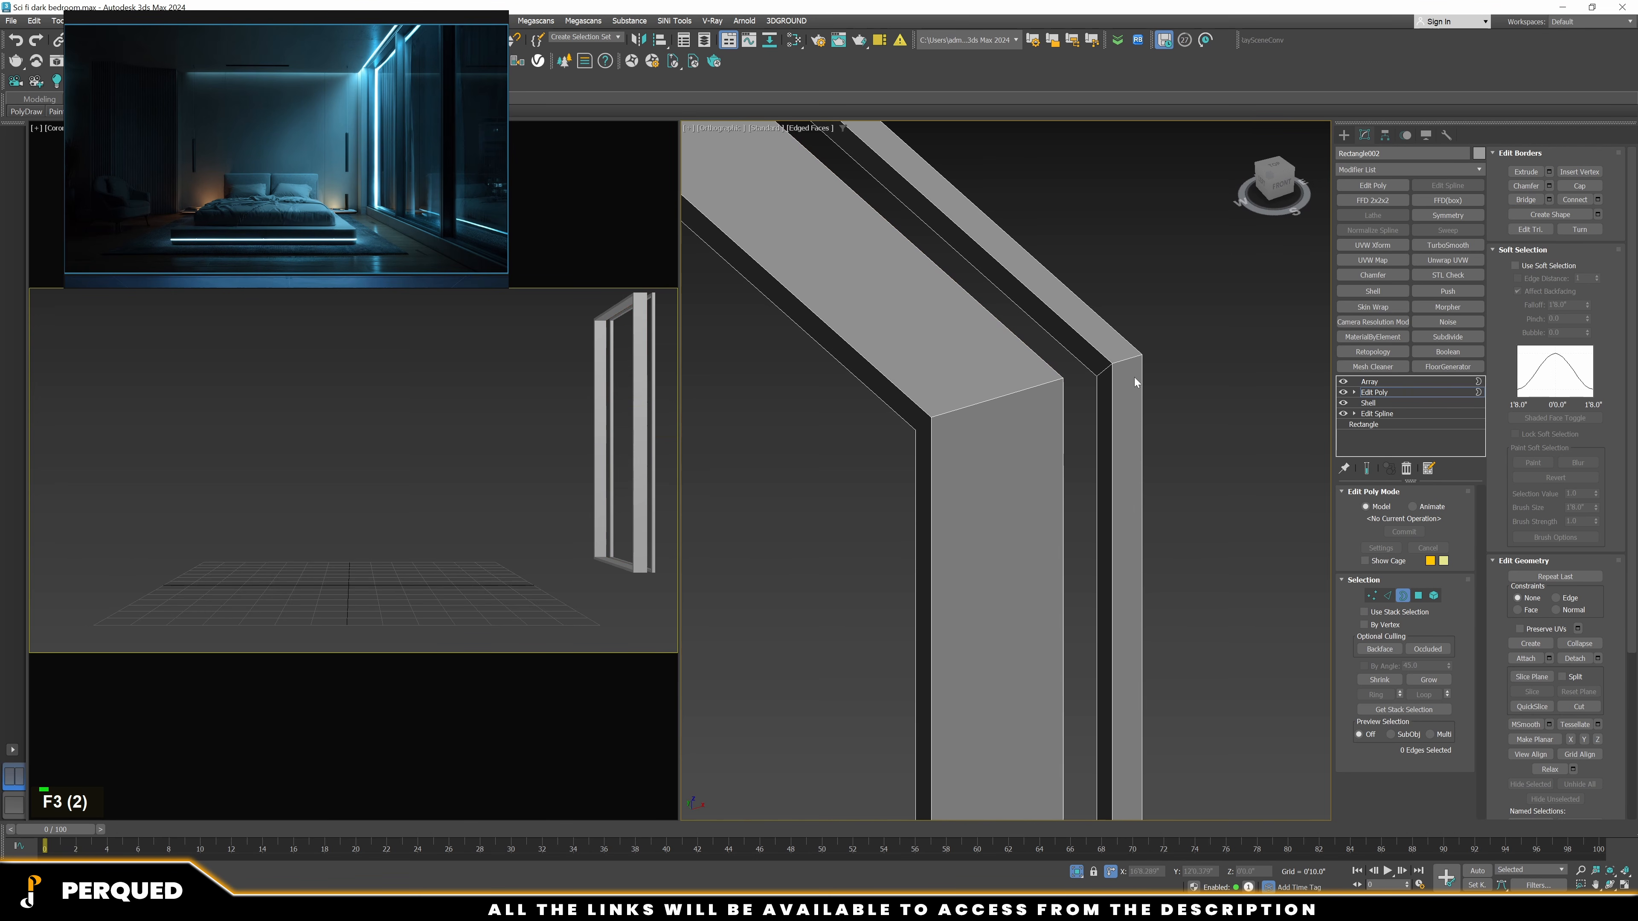
Move the outer window frame element back so it sits flush against the inner element
key(5)
click(1133, 379)
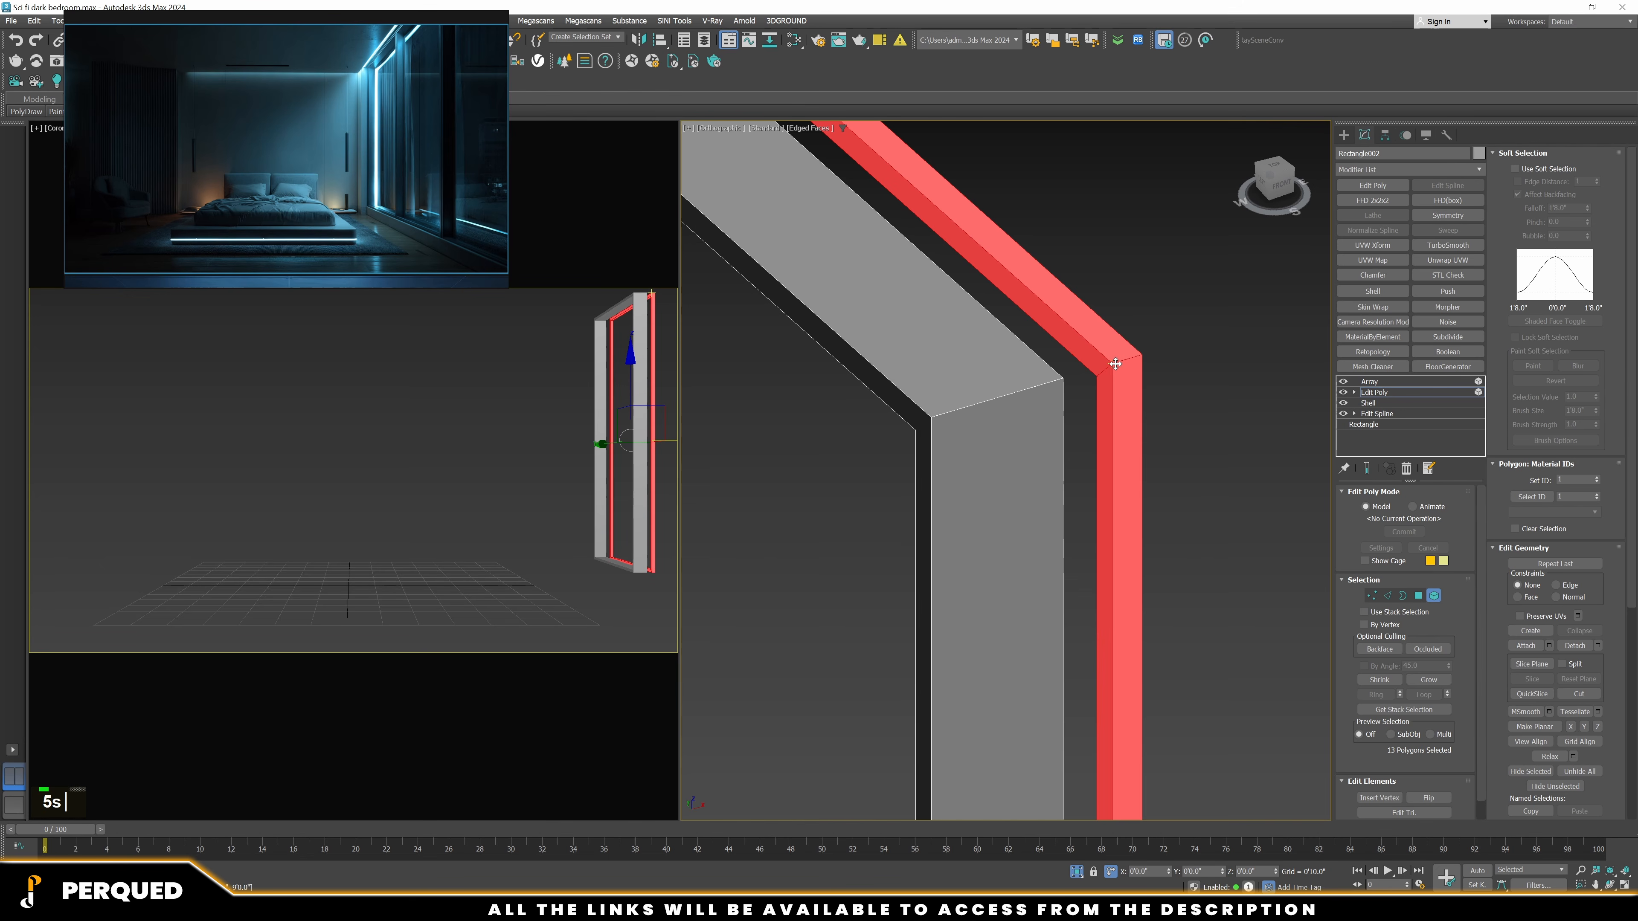
drag(1114, 363, 1071, 377)
click(1188, 393)
scroll(1096, 450, down, 3)
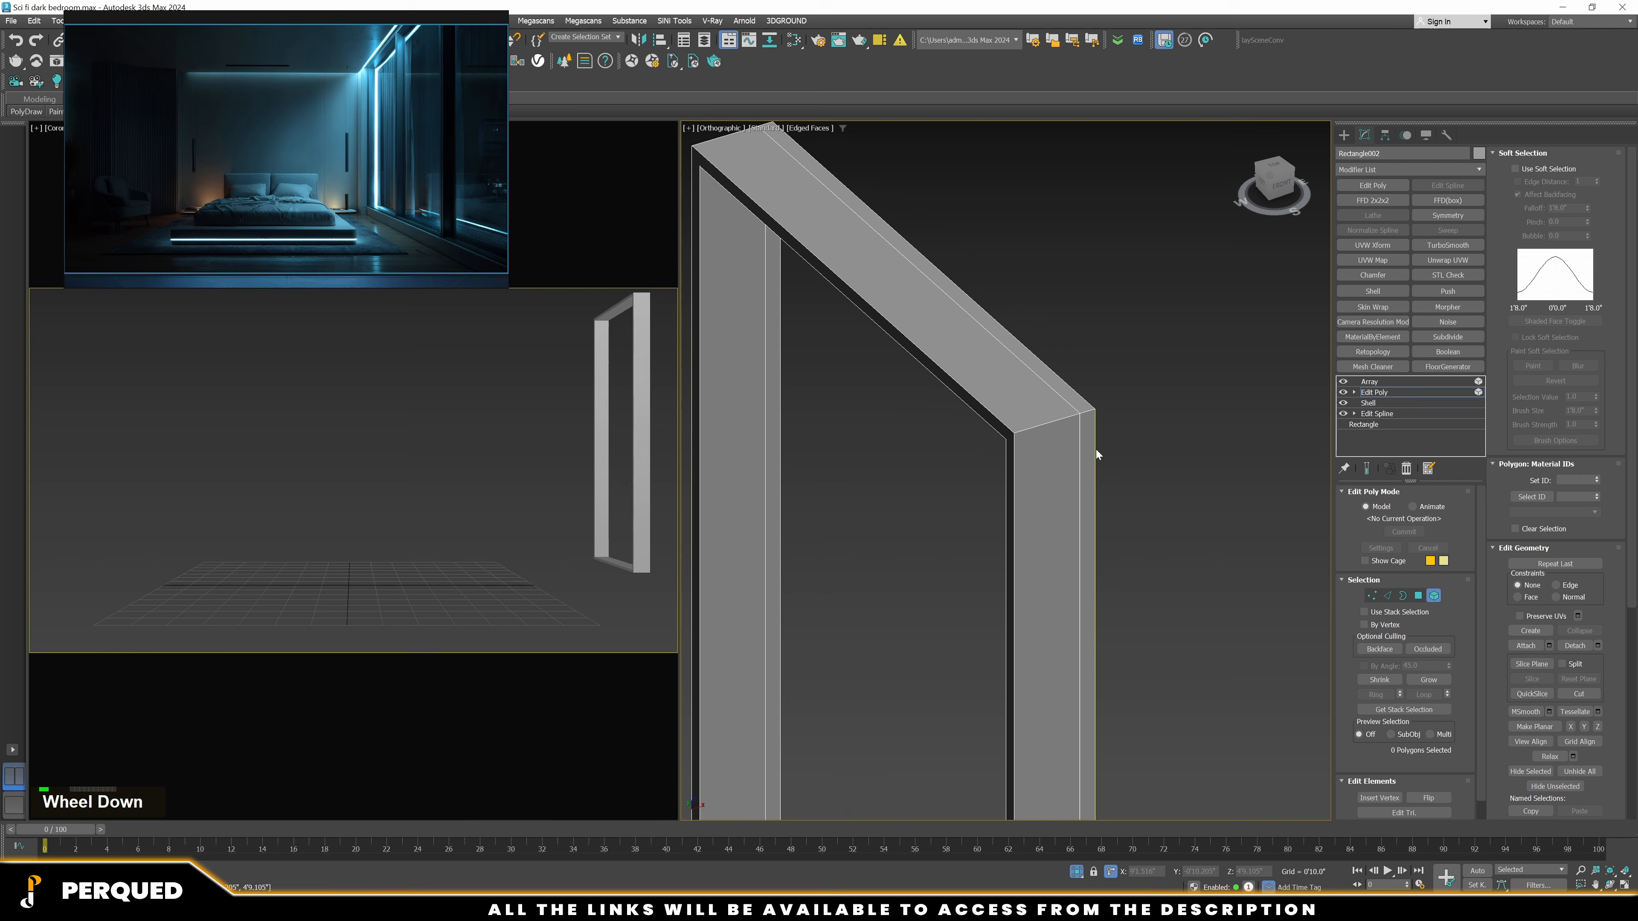
Return the window frame to its Array level, deselect it and exit isolation
scroll(1096, 450, down, 3)
click(1421, 393)
click(1399, 386)
click(1188, 395)
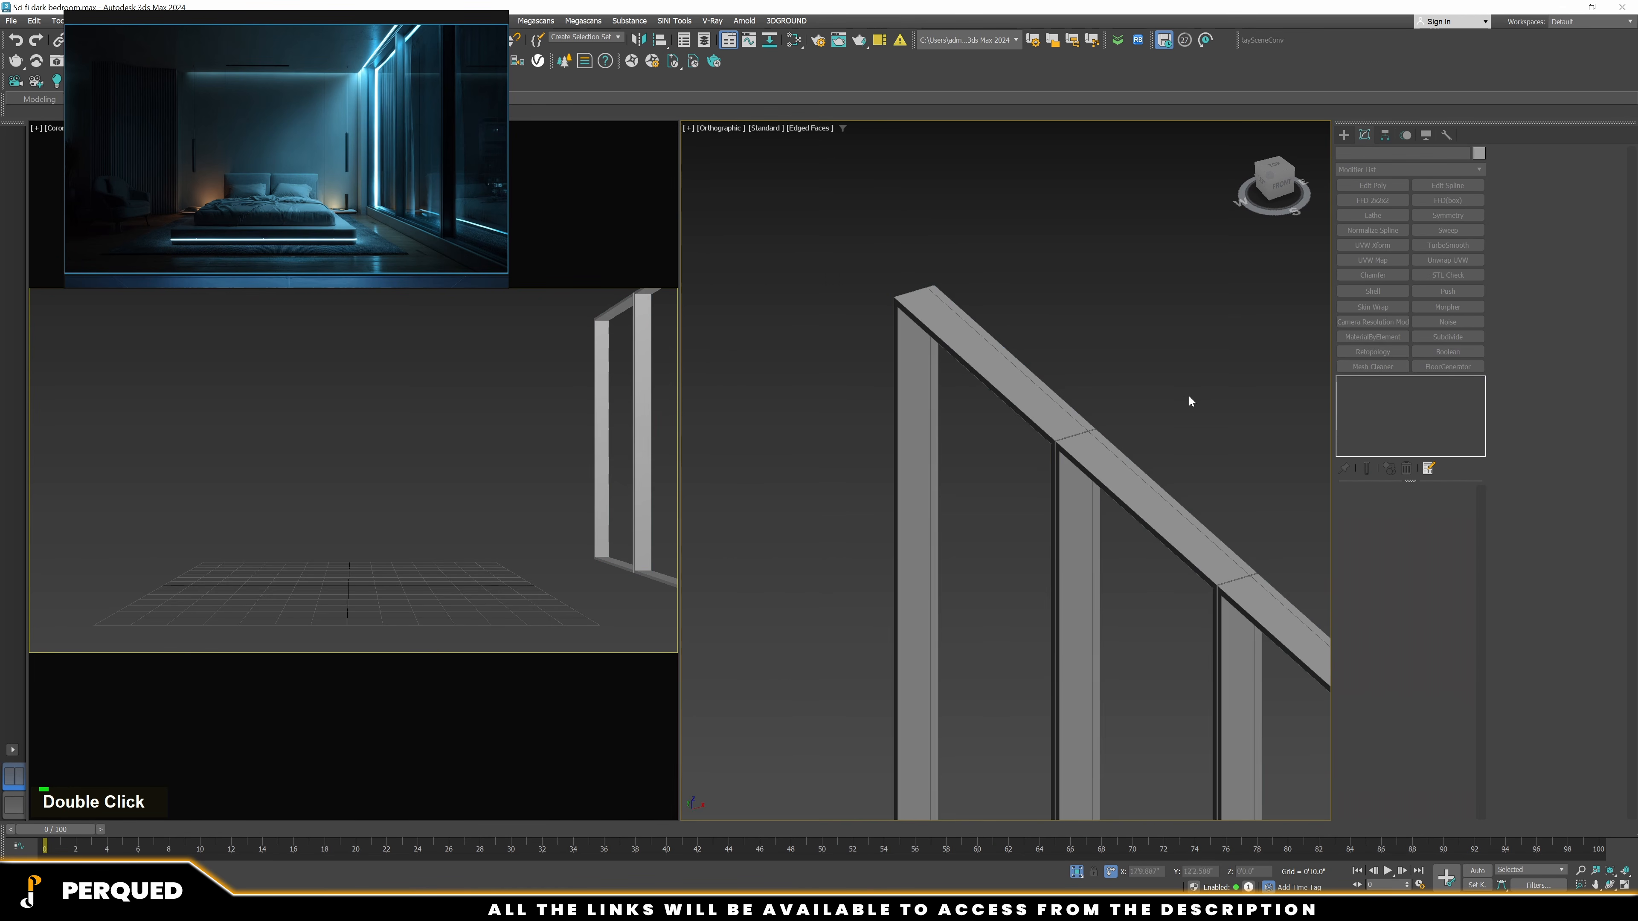
click(1006, 379)
click(1107, 343)
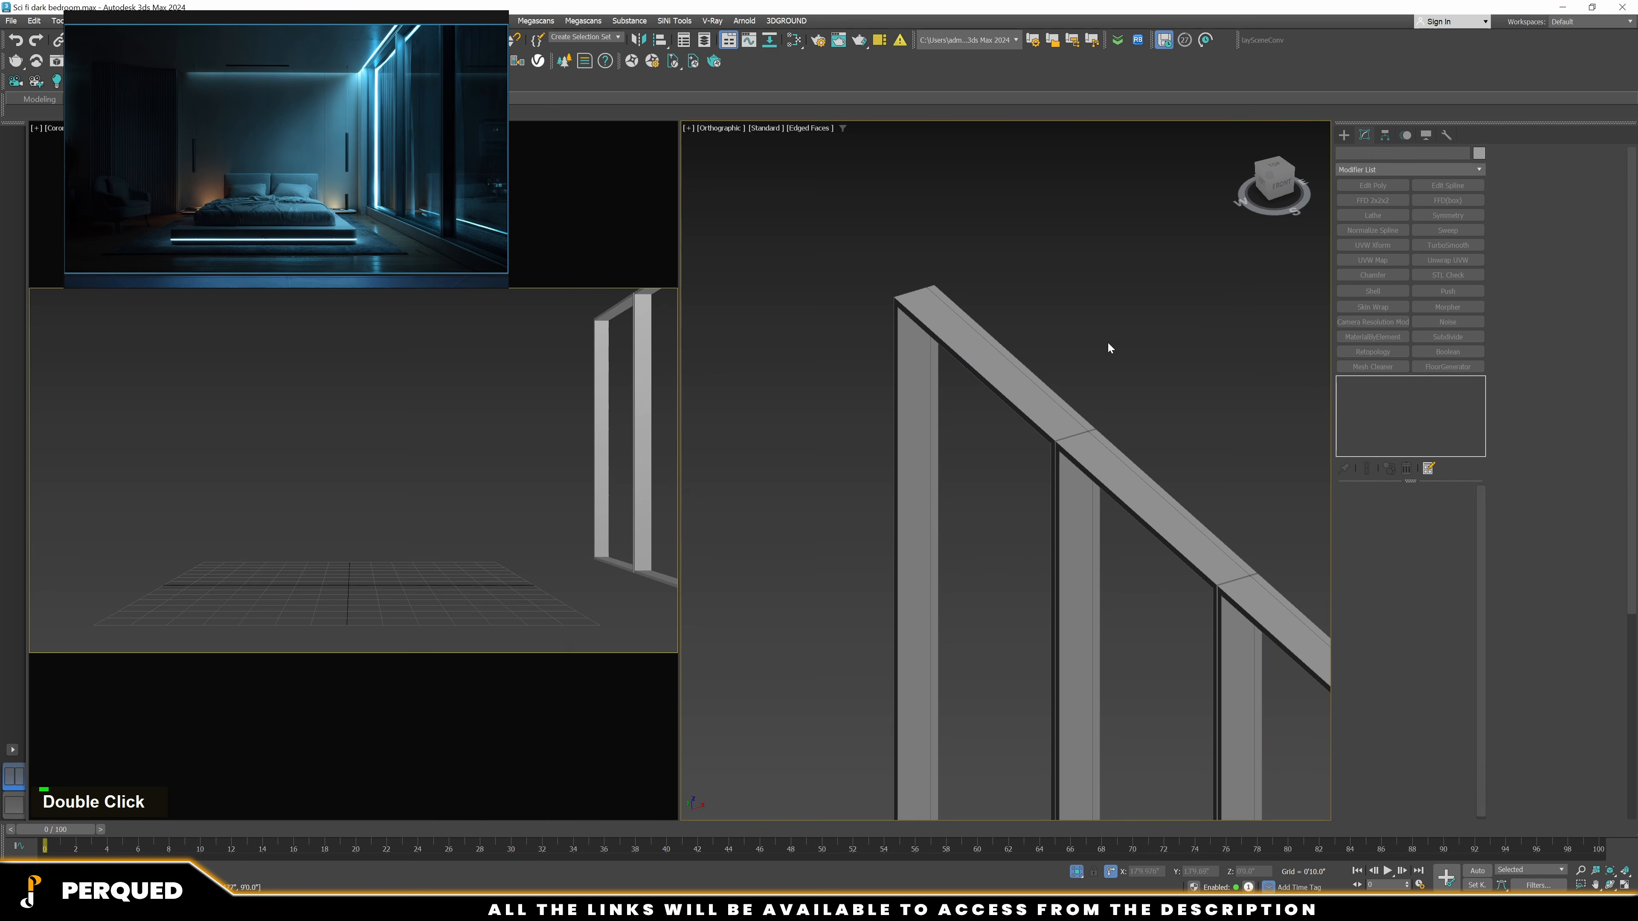
click(1076, 872)
Isolate the rounded recess surround, divide its Shell depth with a middle segment and add an Edit Poly modifier
click(488, 397)
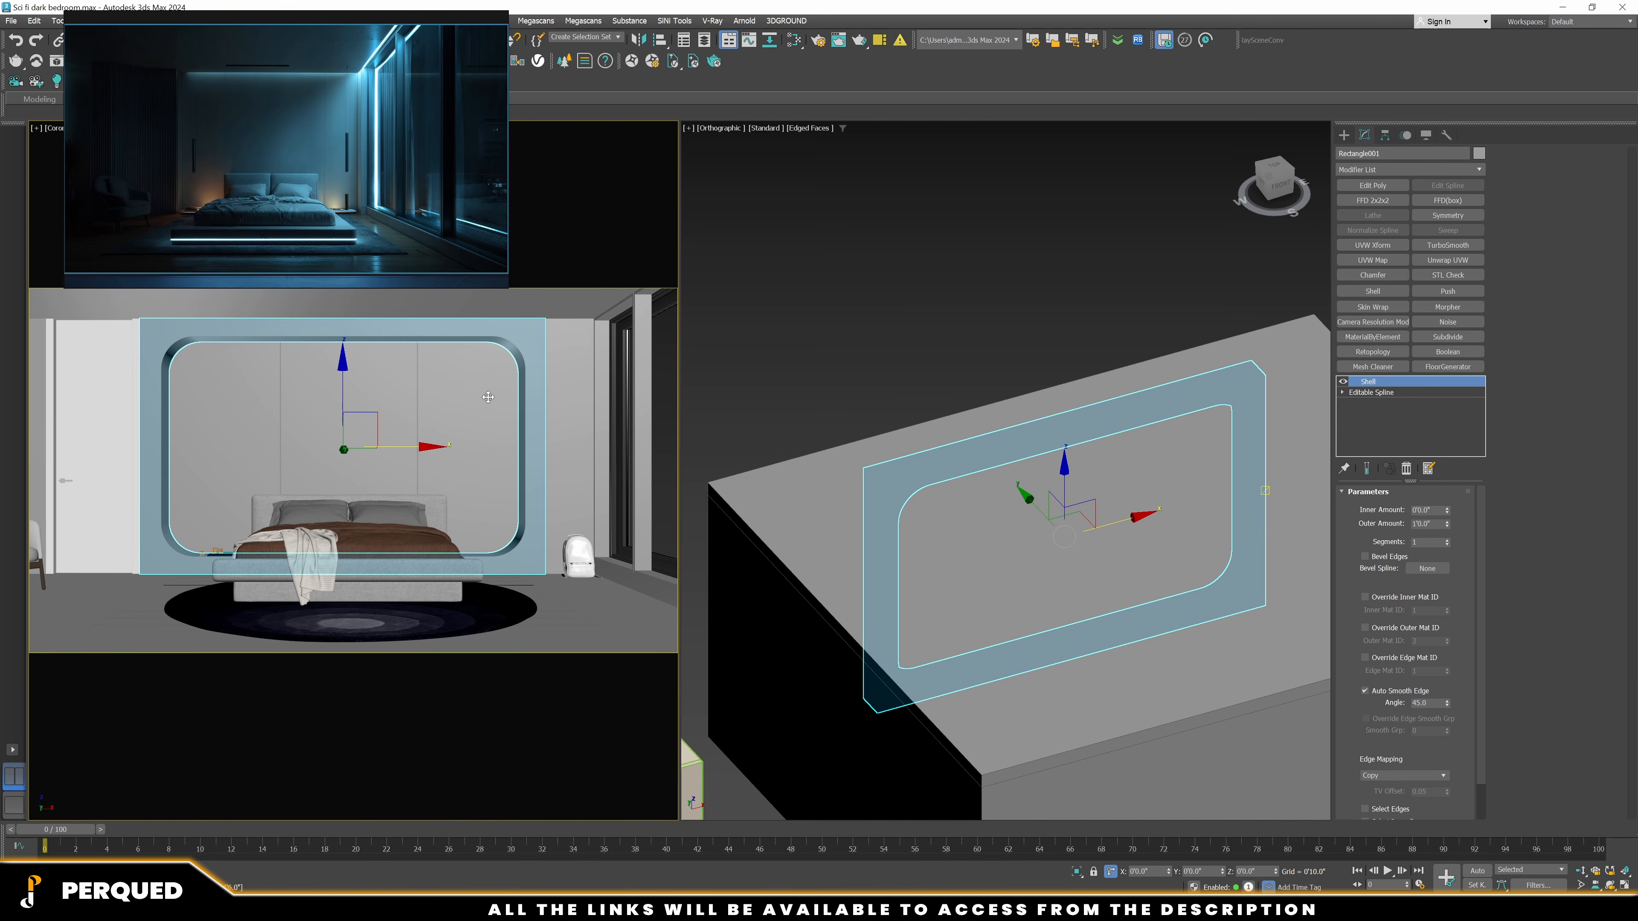
key(alt+q)
key(t)
key(F3)
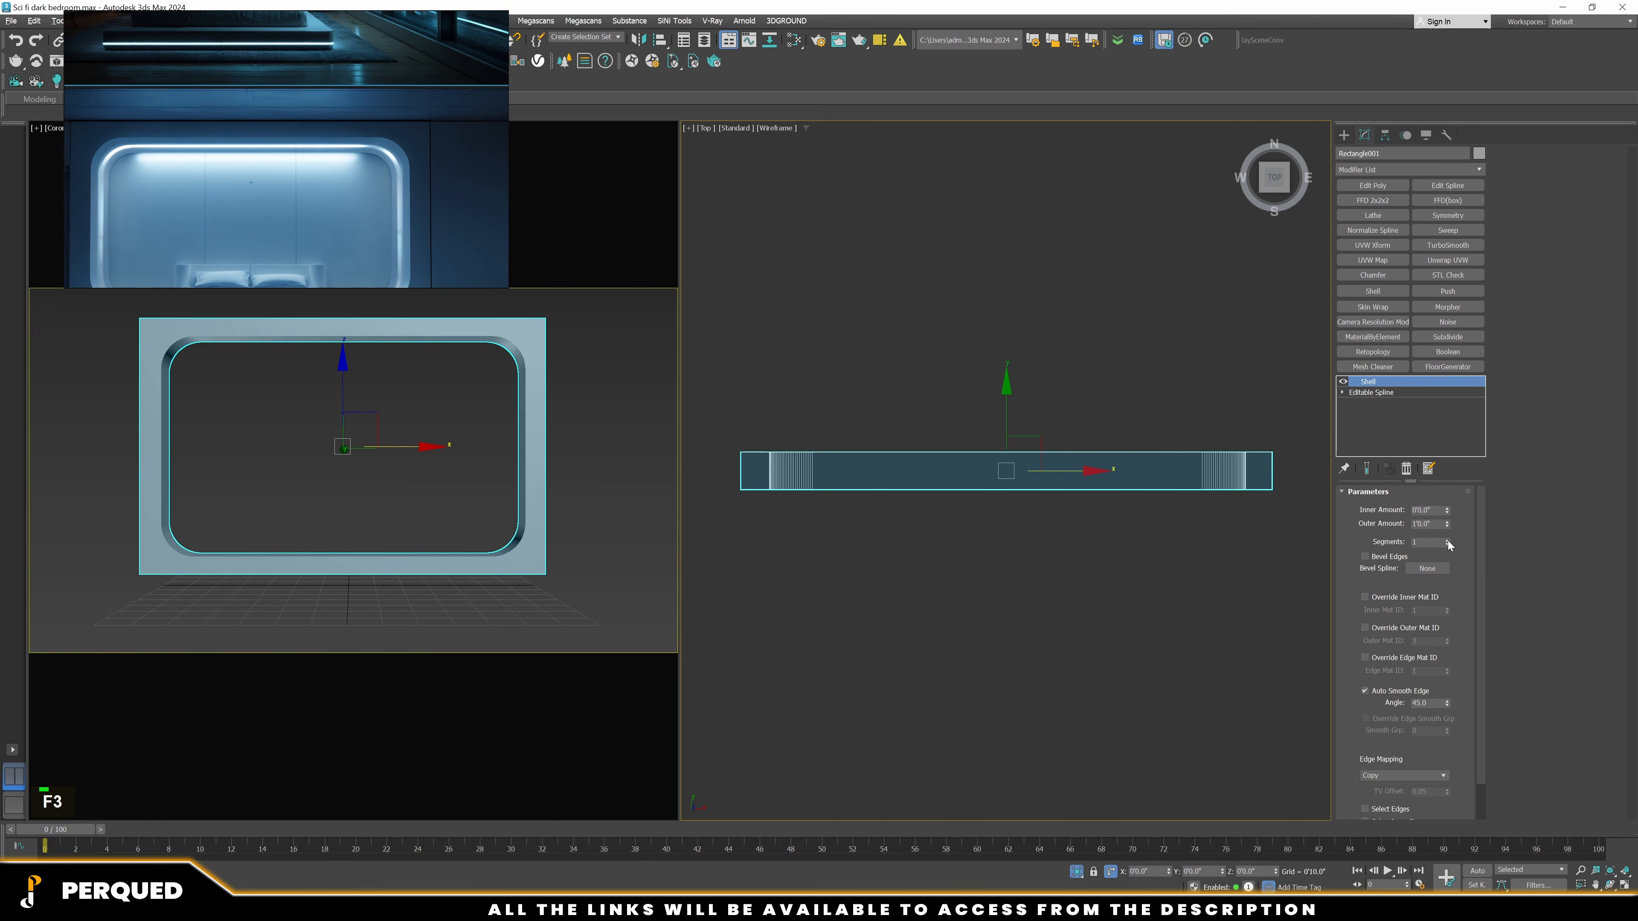
click(1373, 185)
key(1)
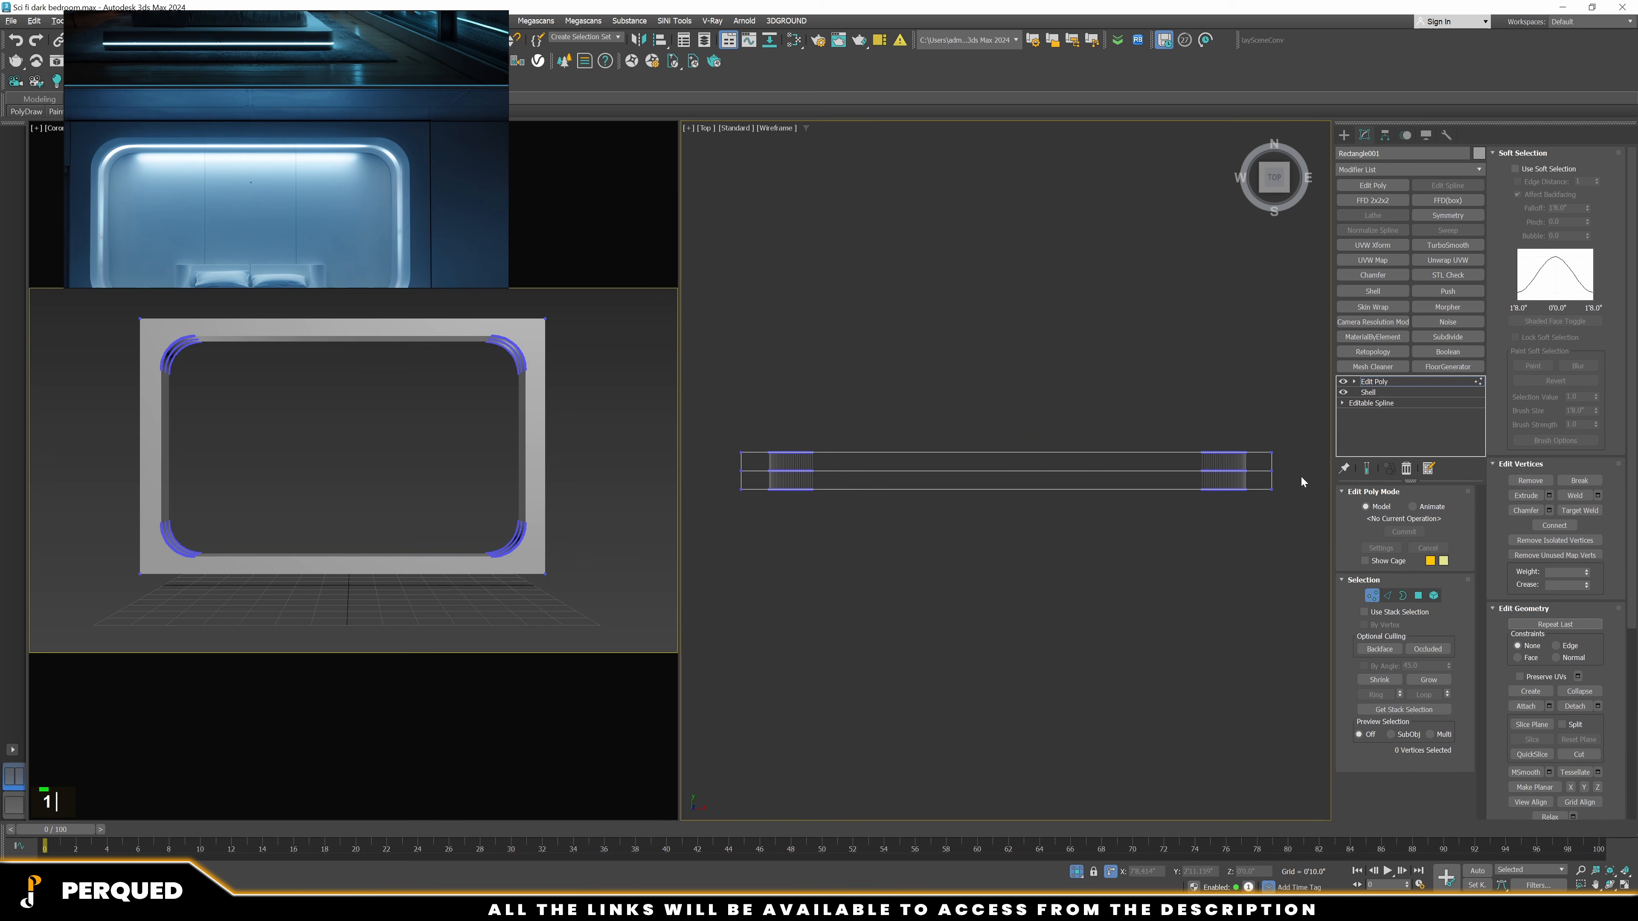
Move the middle row of vertices in the recess surround close to its back face
drag(692, 470, 694, 470)
scroll(989, 446, up, 3)
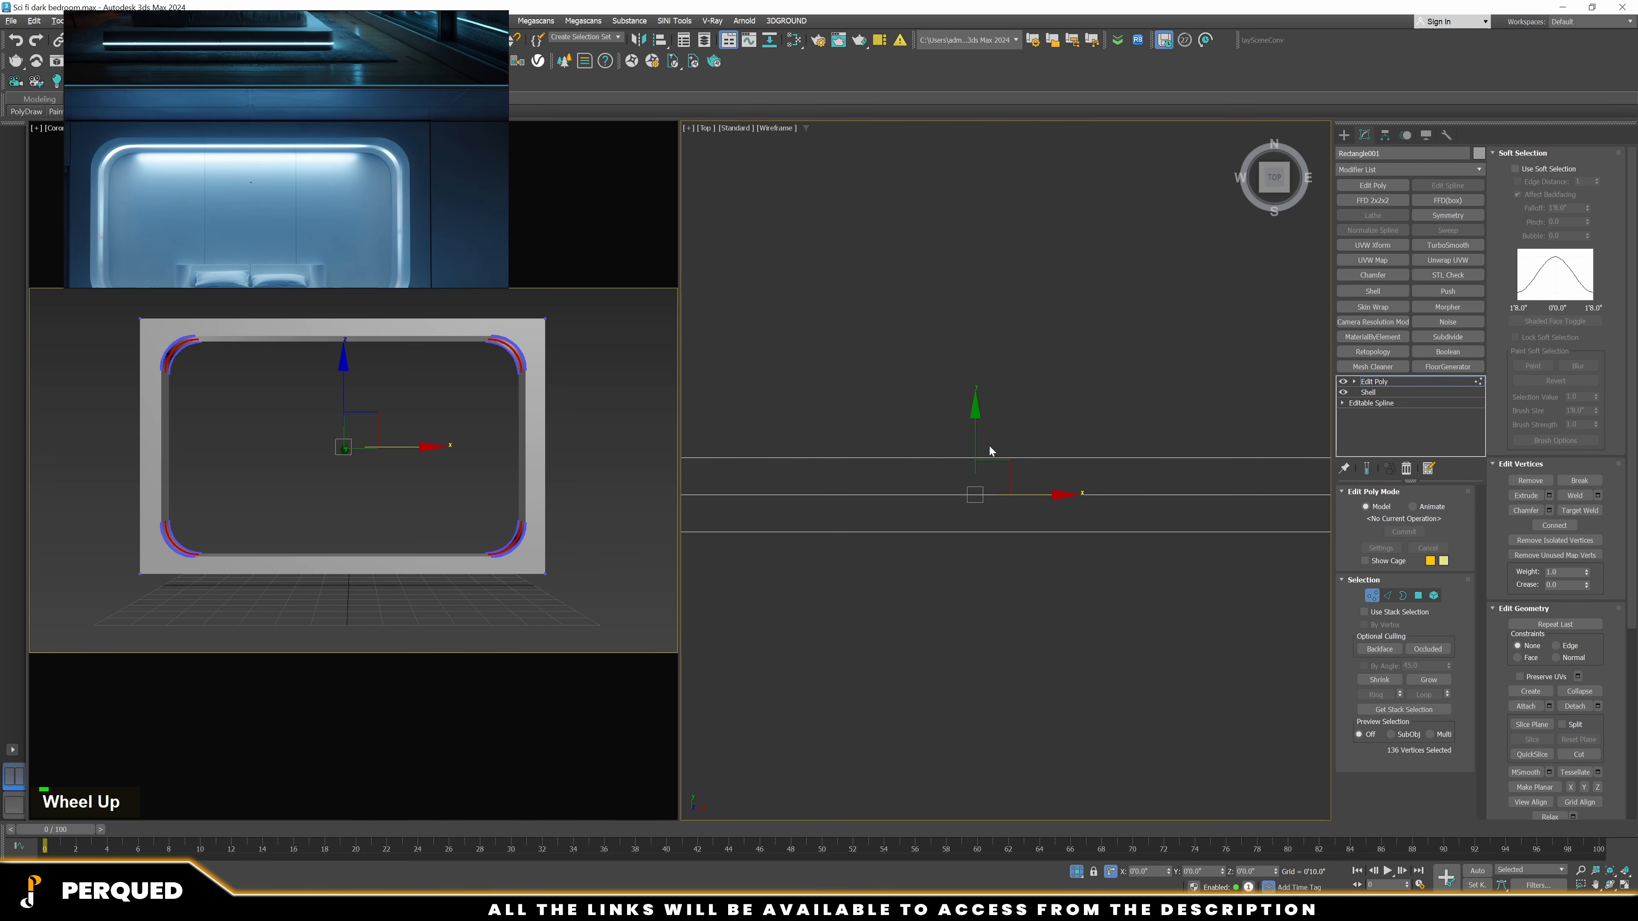
drag(977, 443, 993, 415)
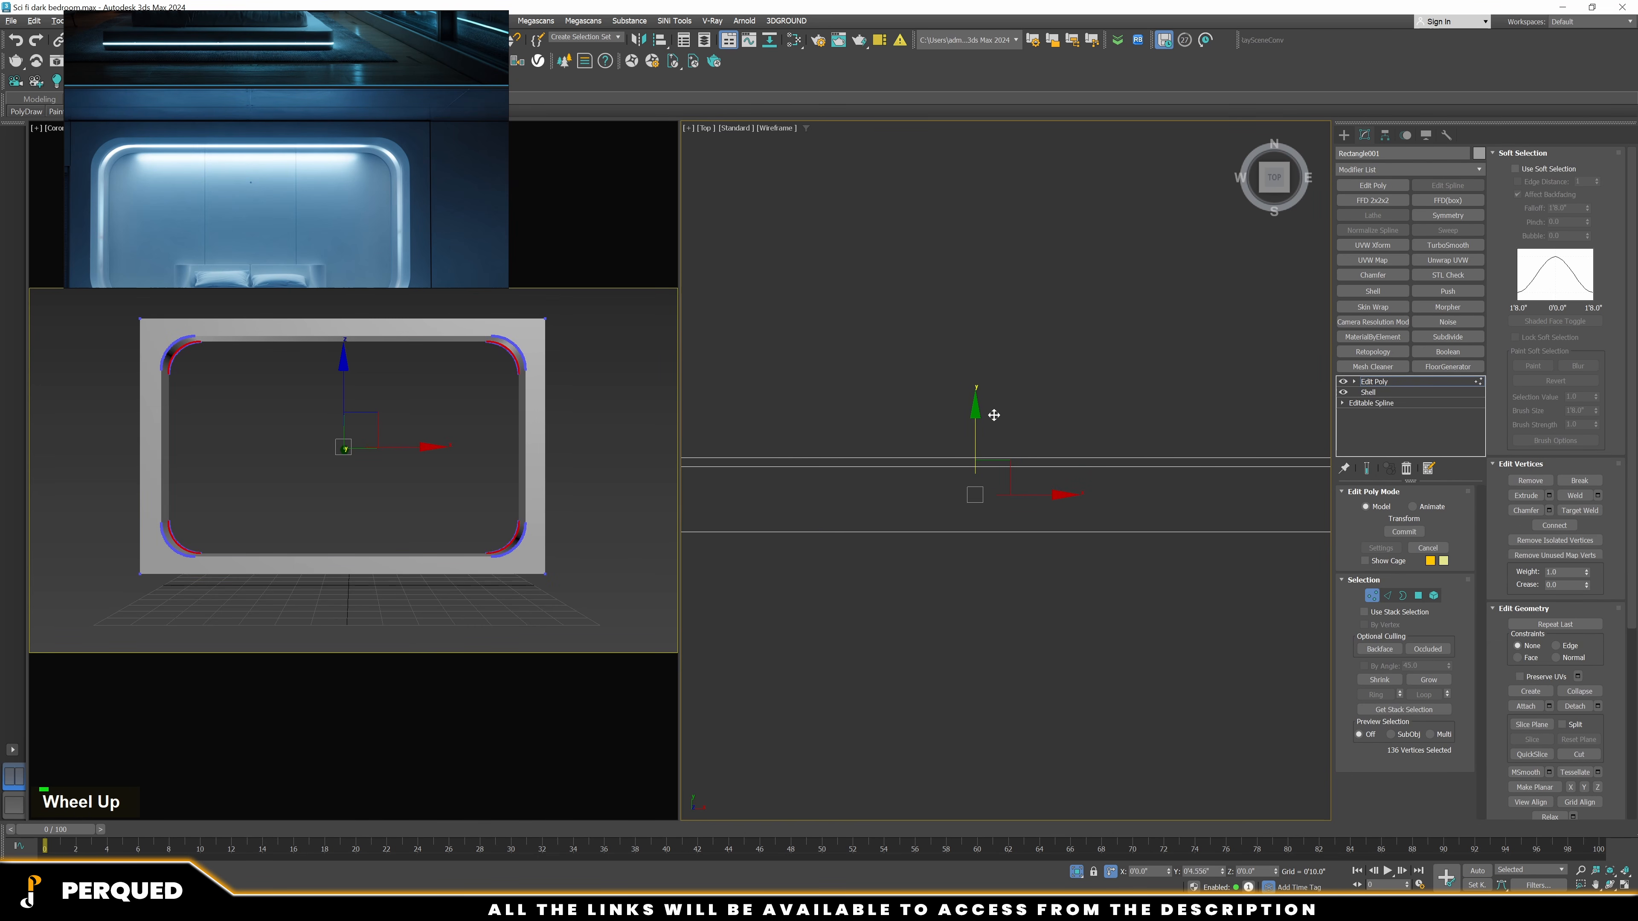
Connect the recess surround's front depth edges with another loop and move it toward the back loop, leaving a narrow strip
scroll(989, 414, down, 3)
key(alt+1)
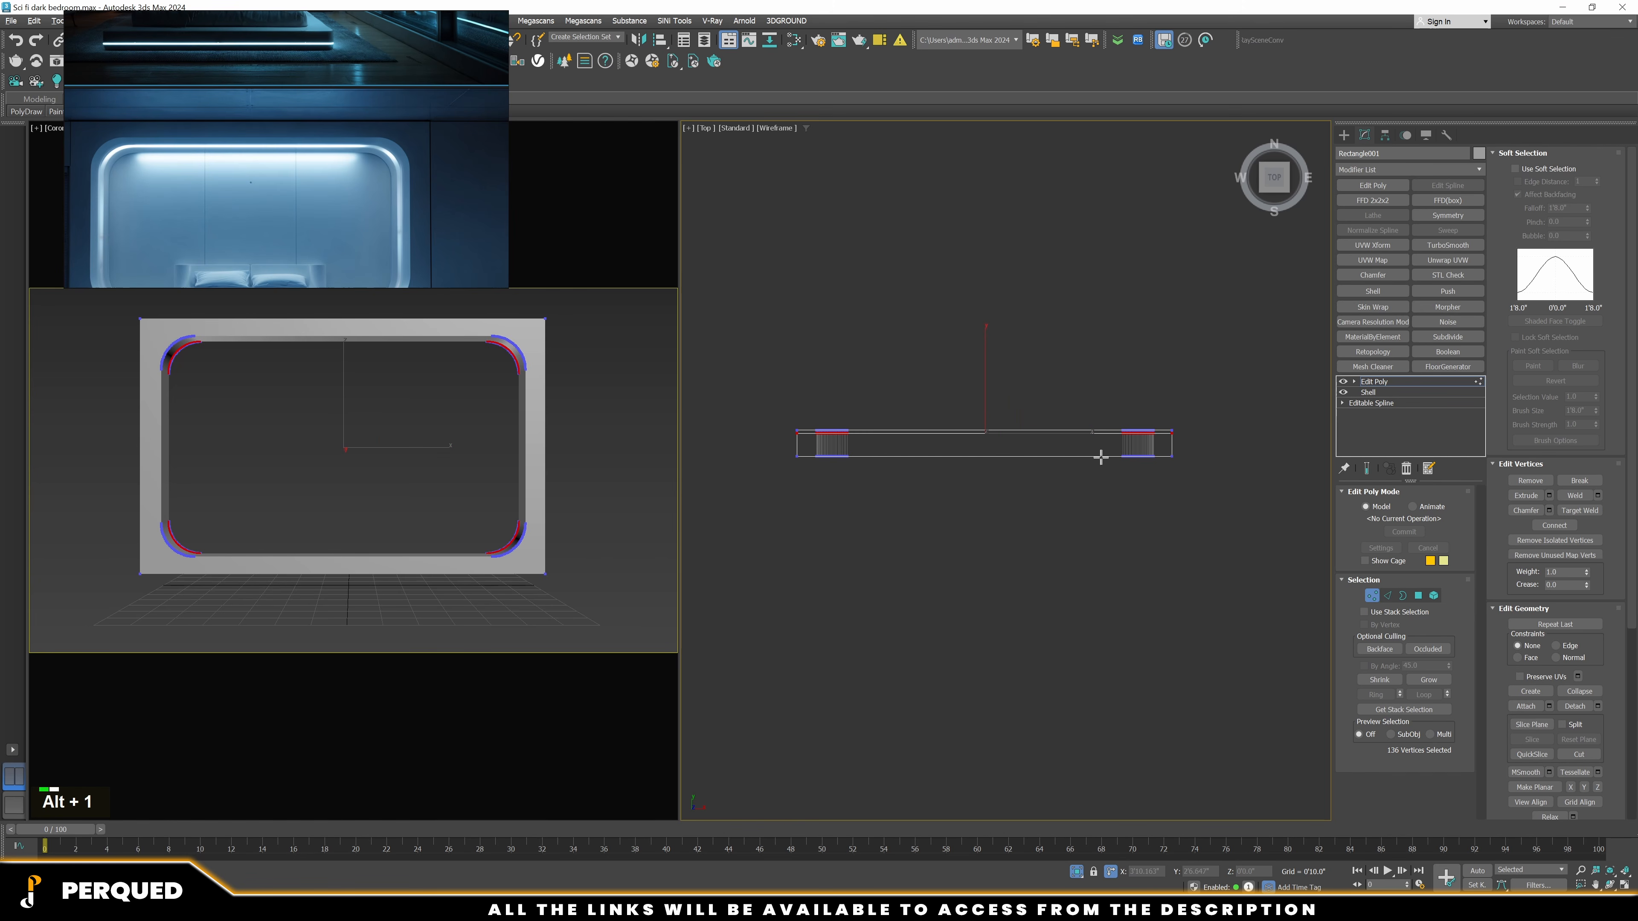
key(1)
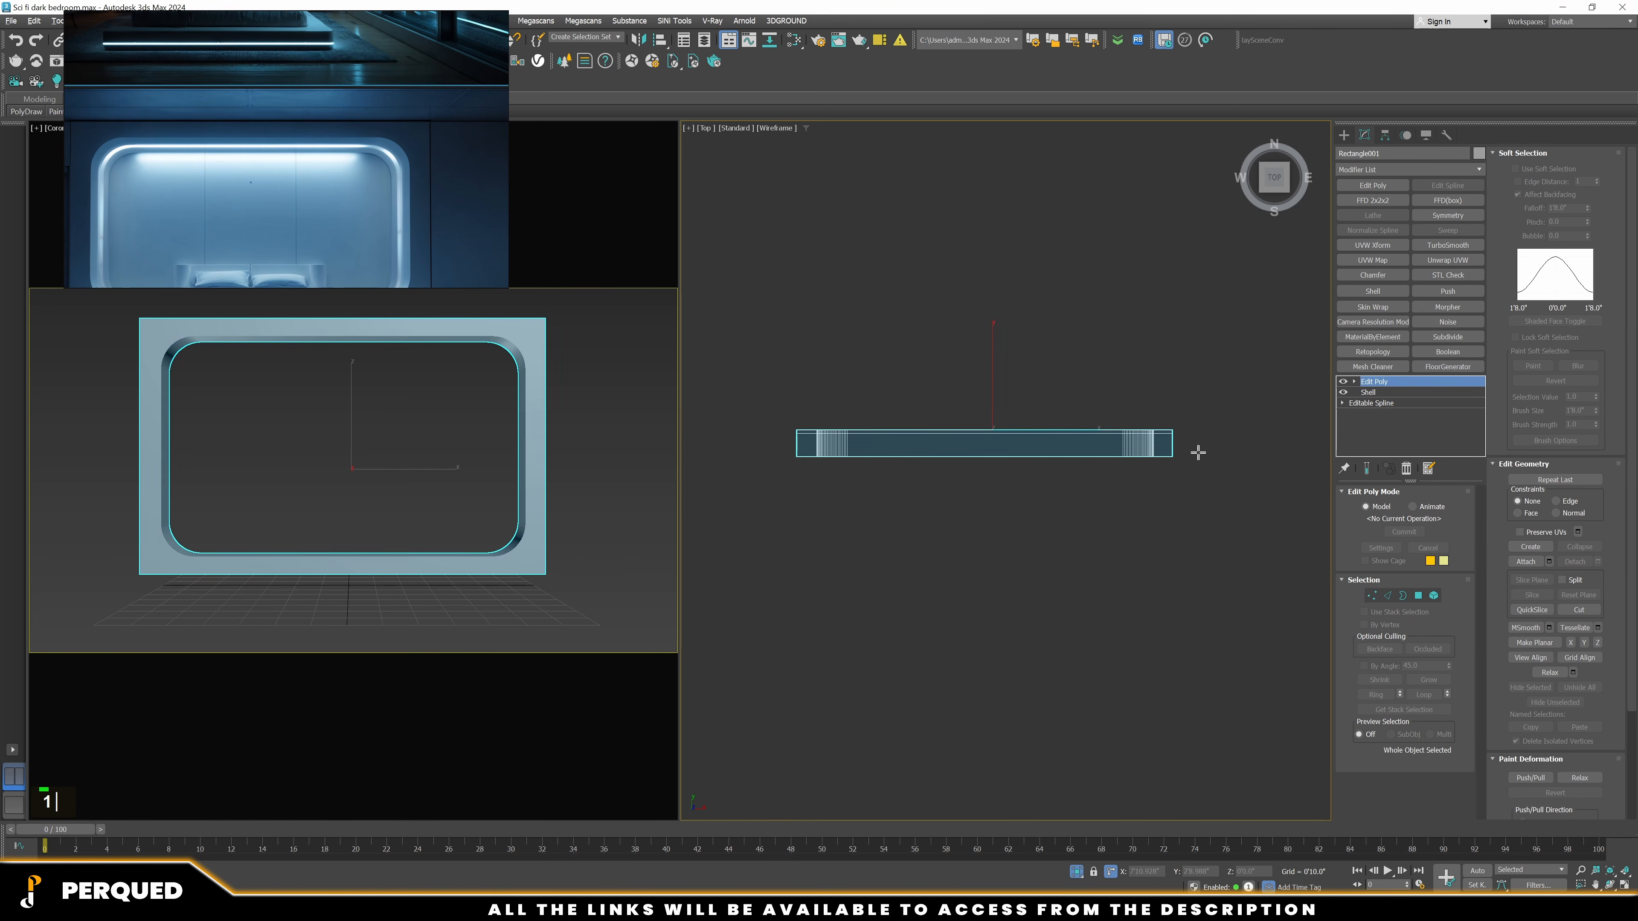
key(2)
key(q)
key(ctrl+a)
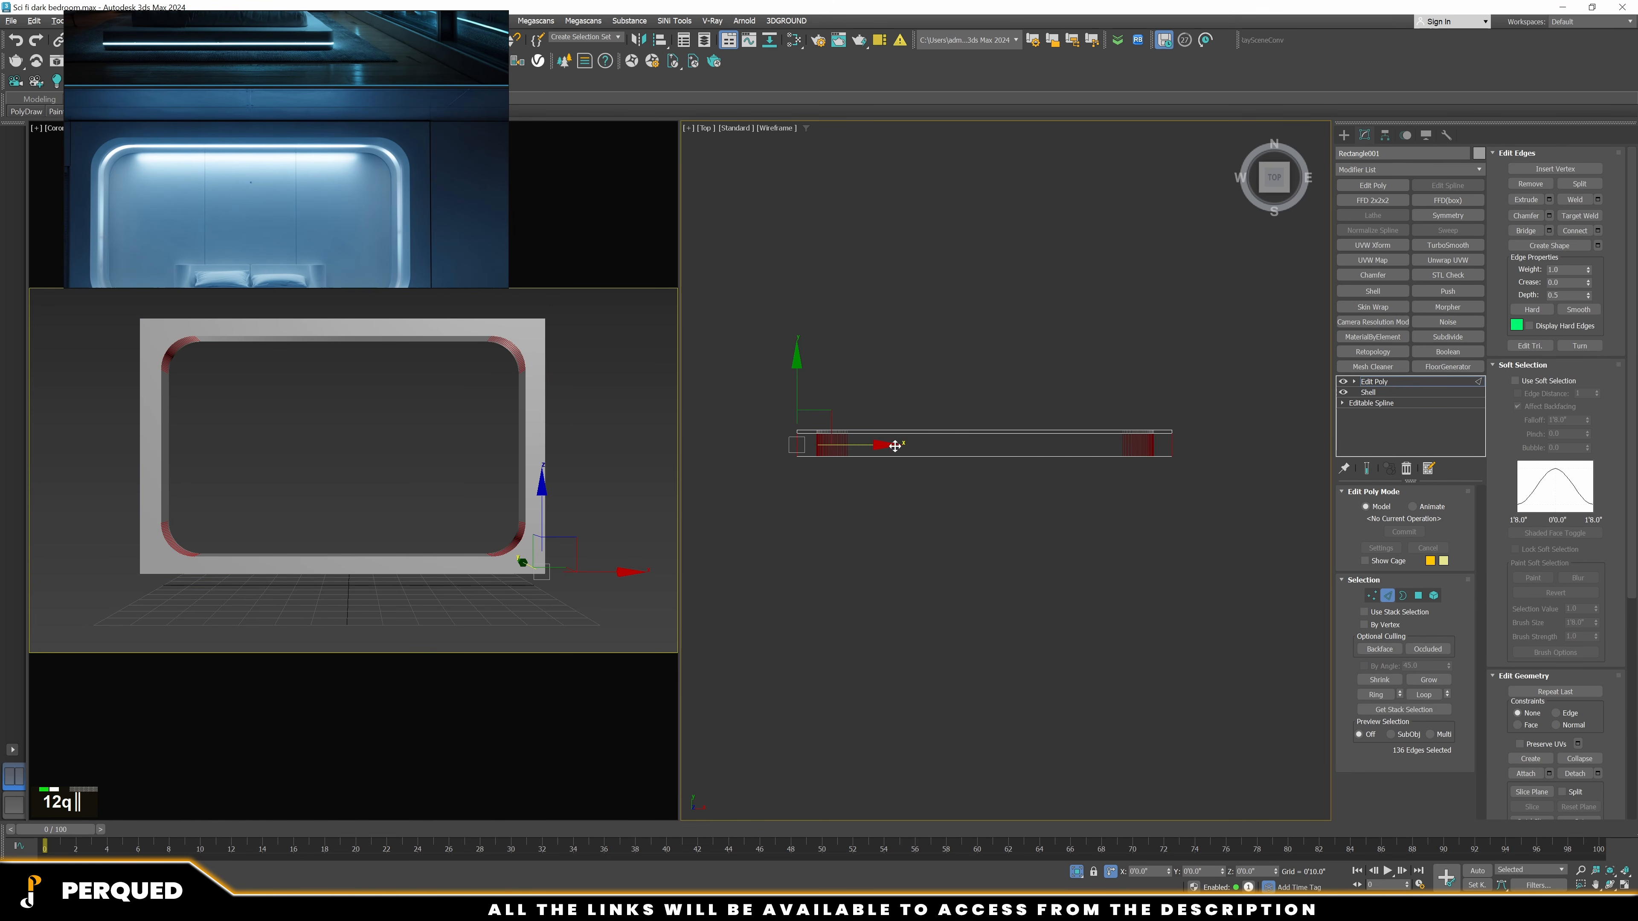
key(ctrl+shift+e)
scroll(911, 430, up, 3)
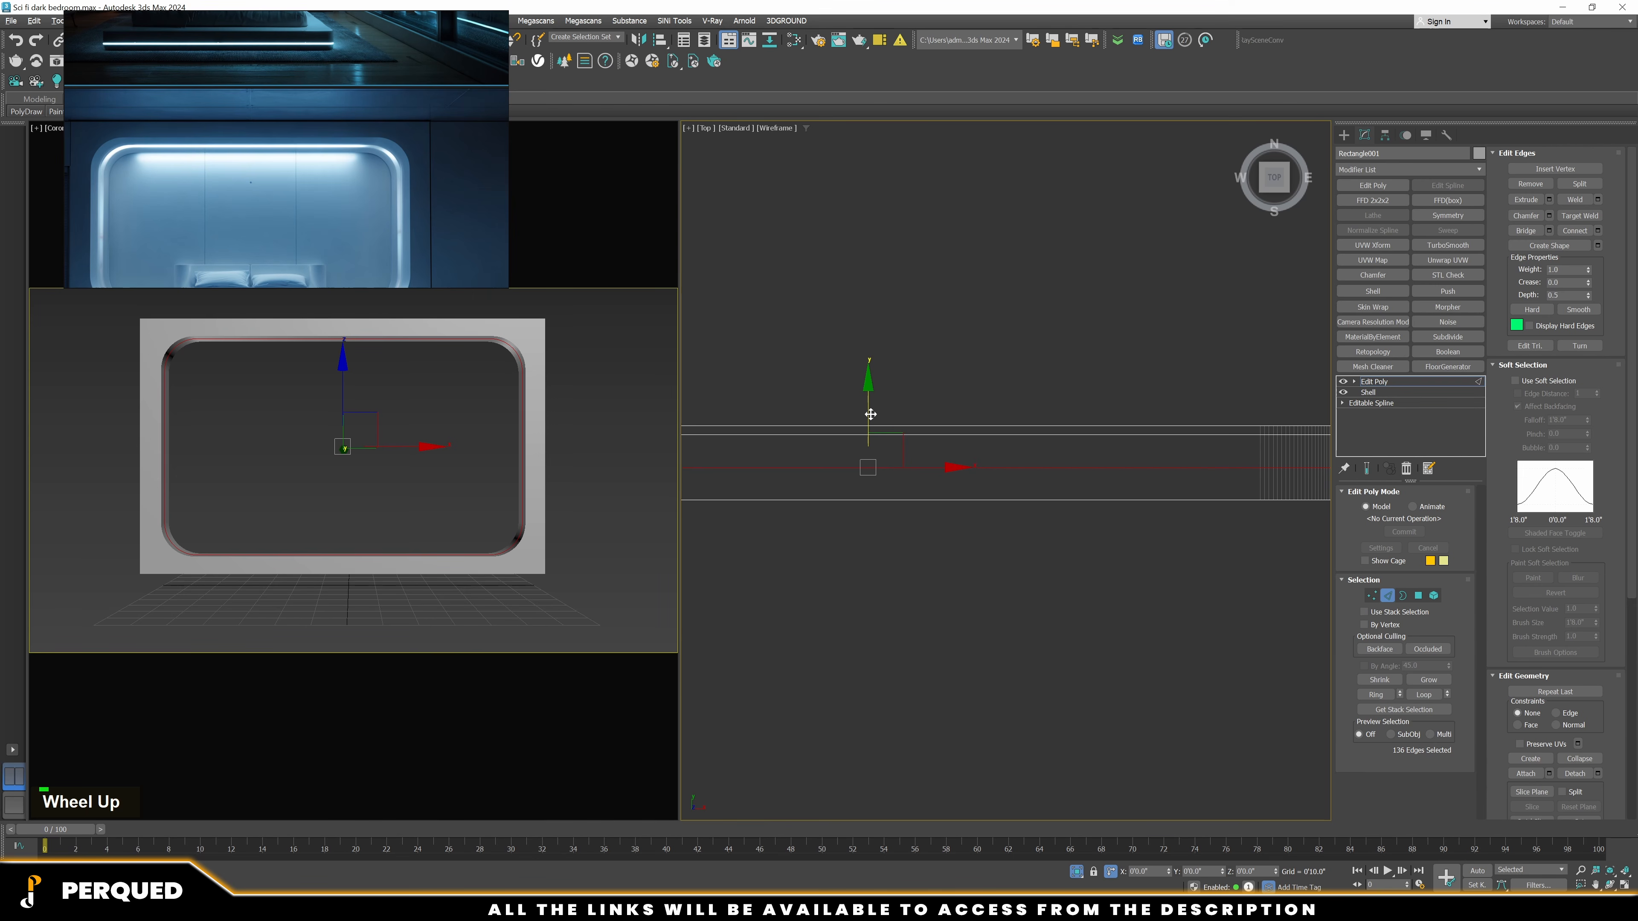
drag(871, 414, 881, 391)
Select the narrow polygon strip running around the inside of the recess surround and detach it as a separate object
alt+middle_drag(880, 390, 939, 413)
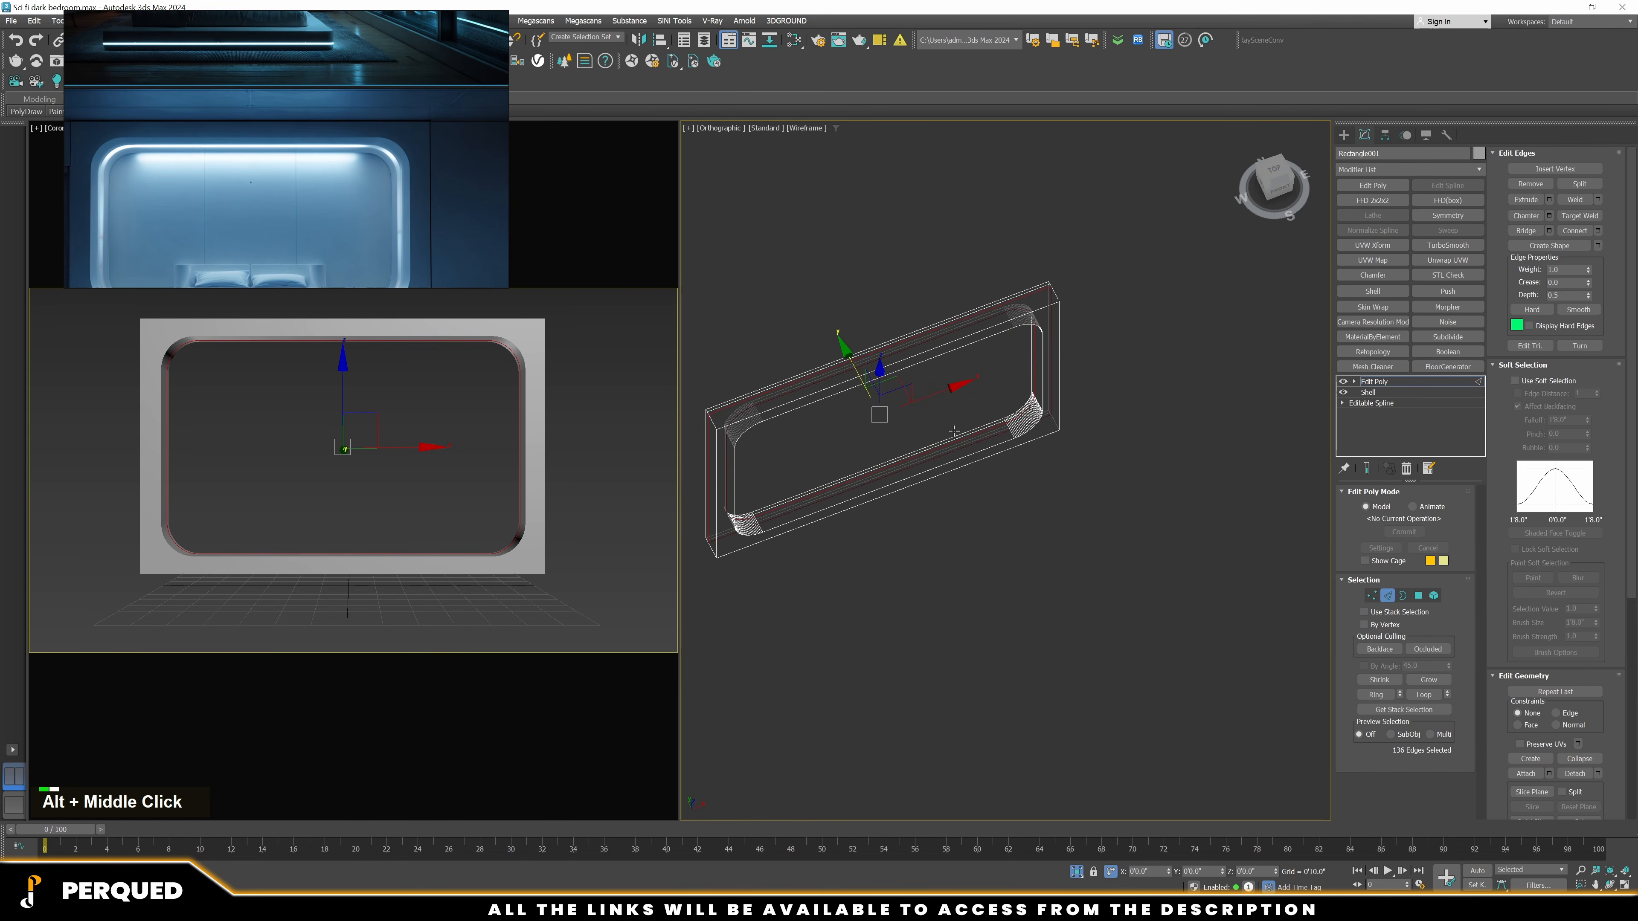
scroll(939, 413, up, 3)
key(4)
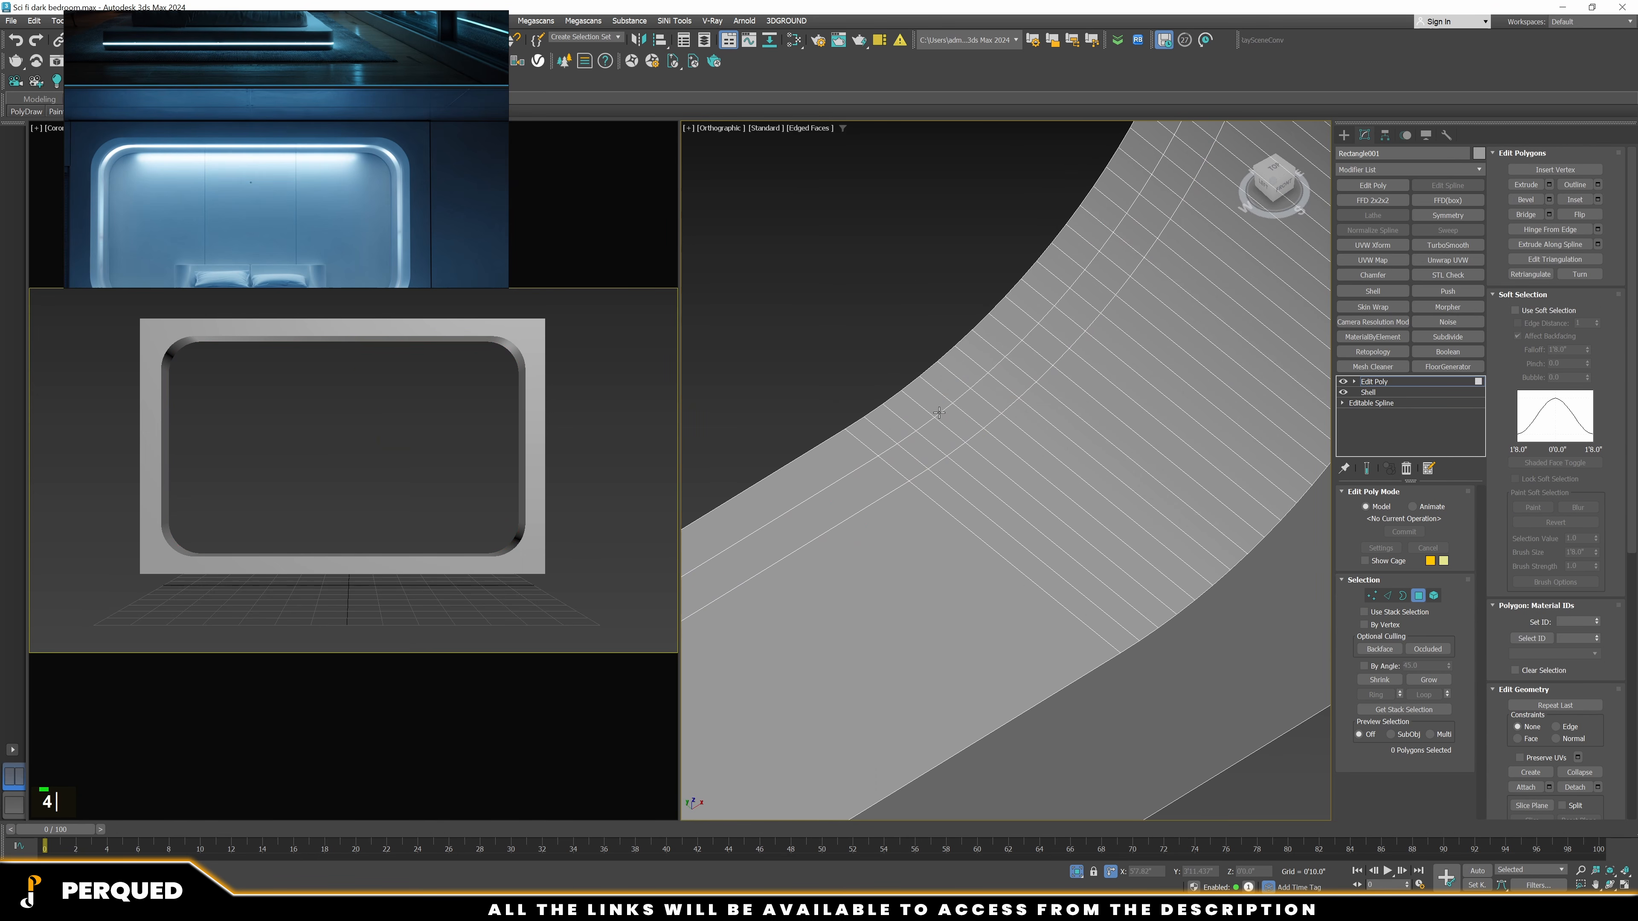
click(928, 432)
ctrl+click(931, 442)
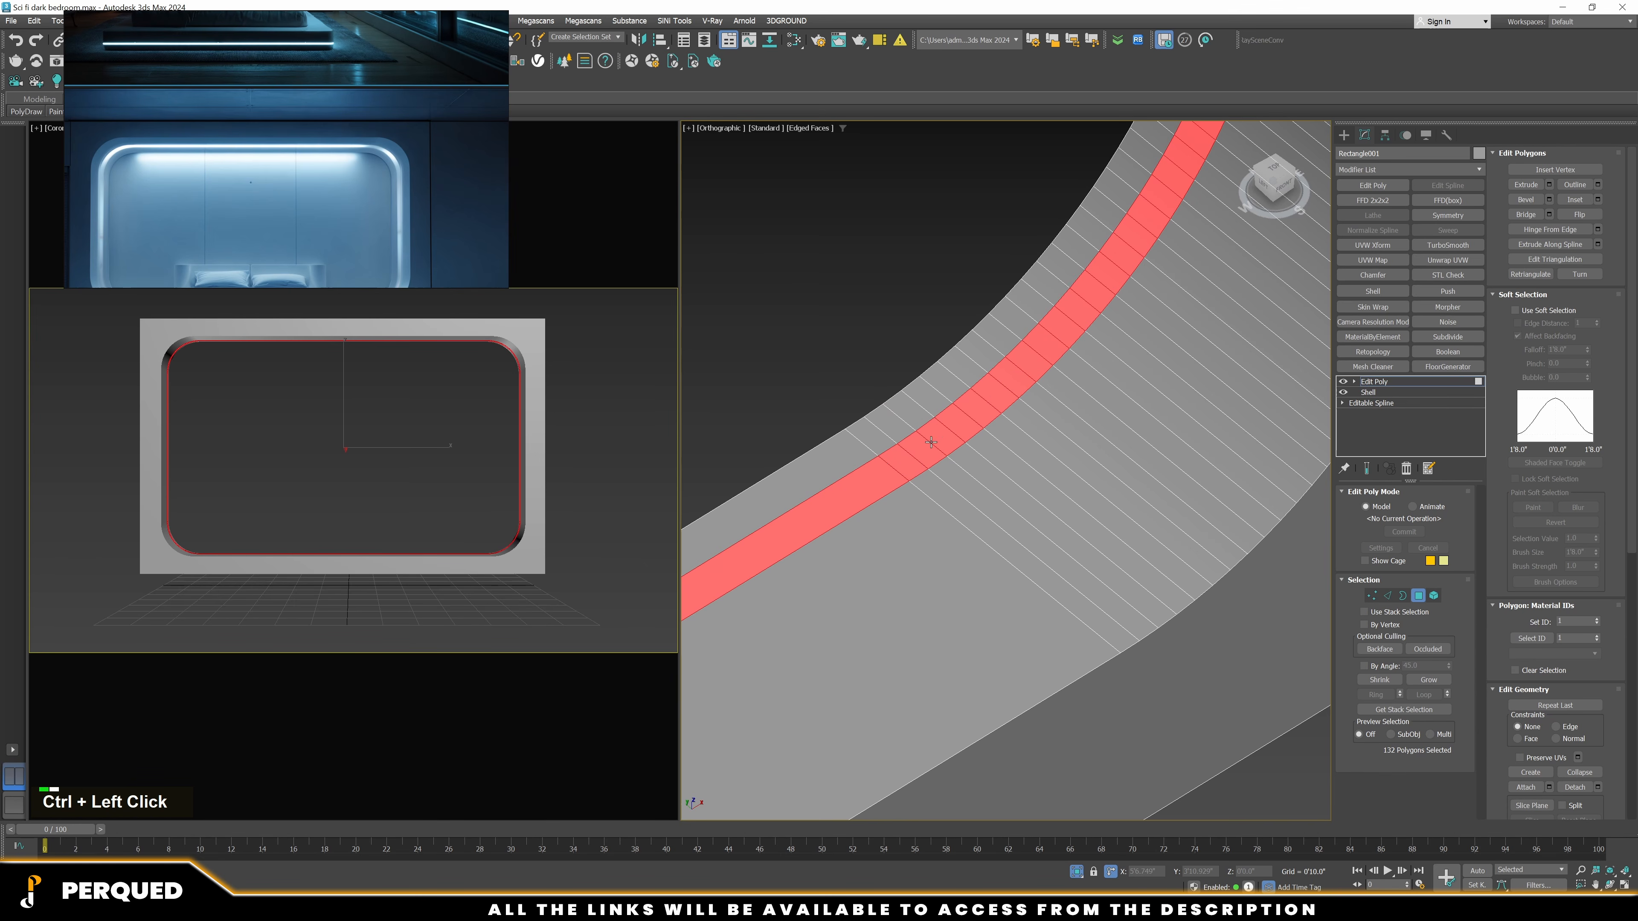
scroll(1620, 760, down, 1)
double_click(1599, 773)
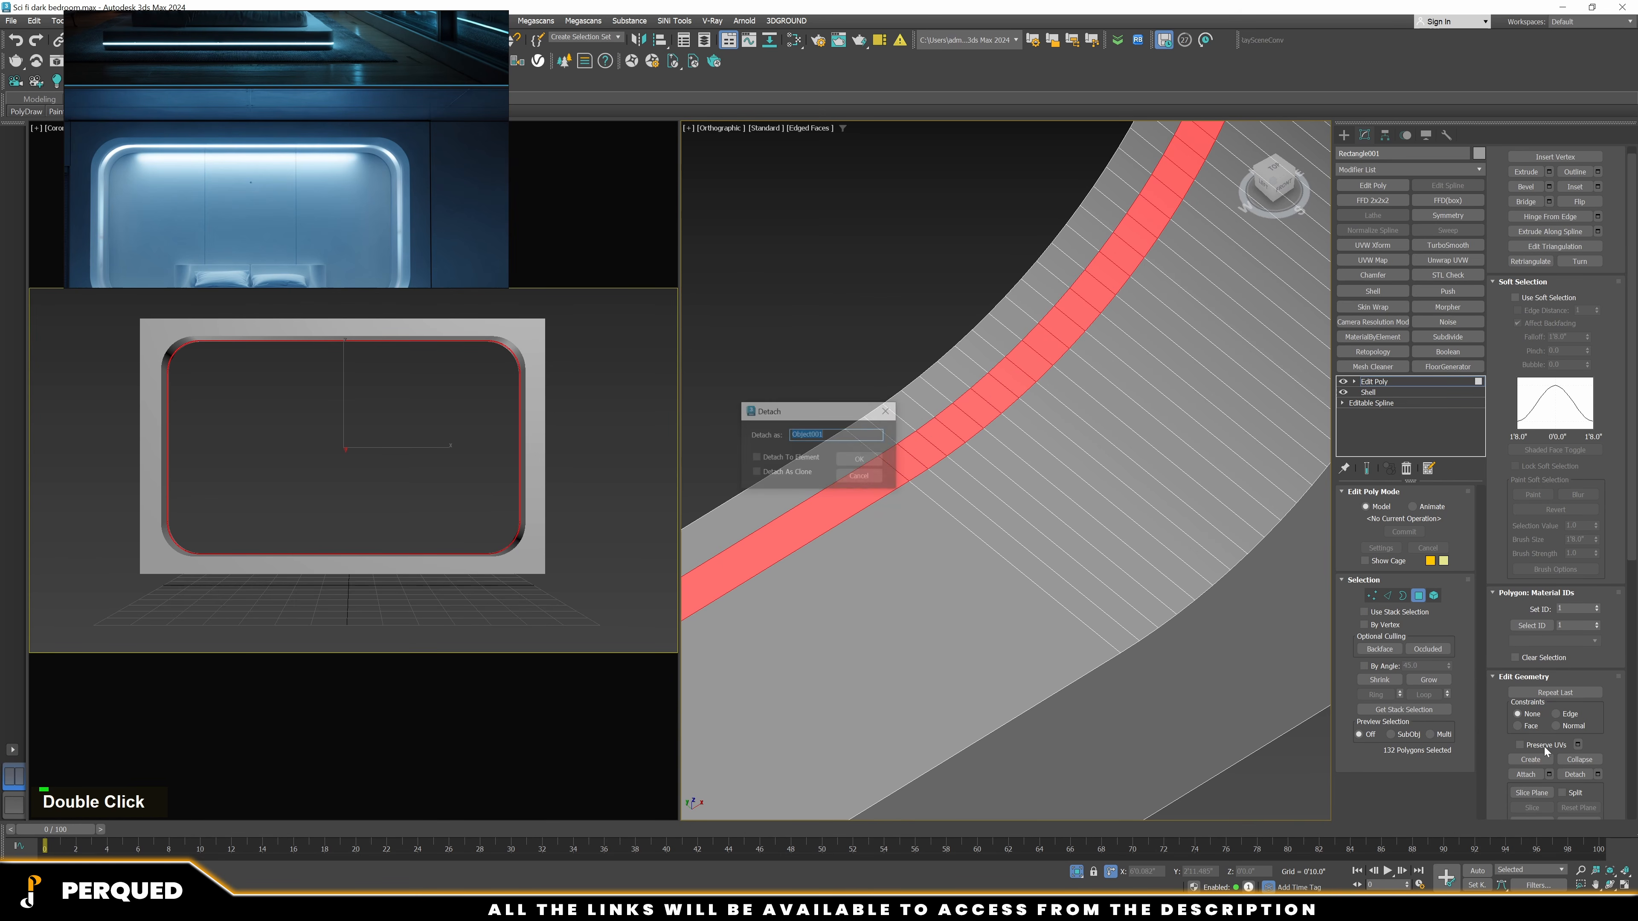
click(857, 458)
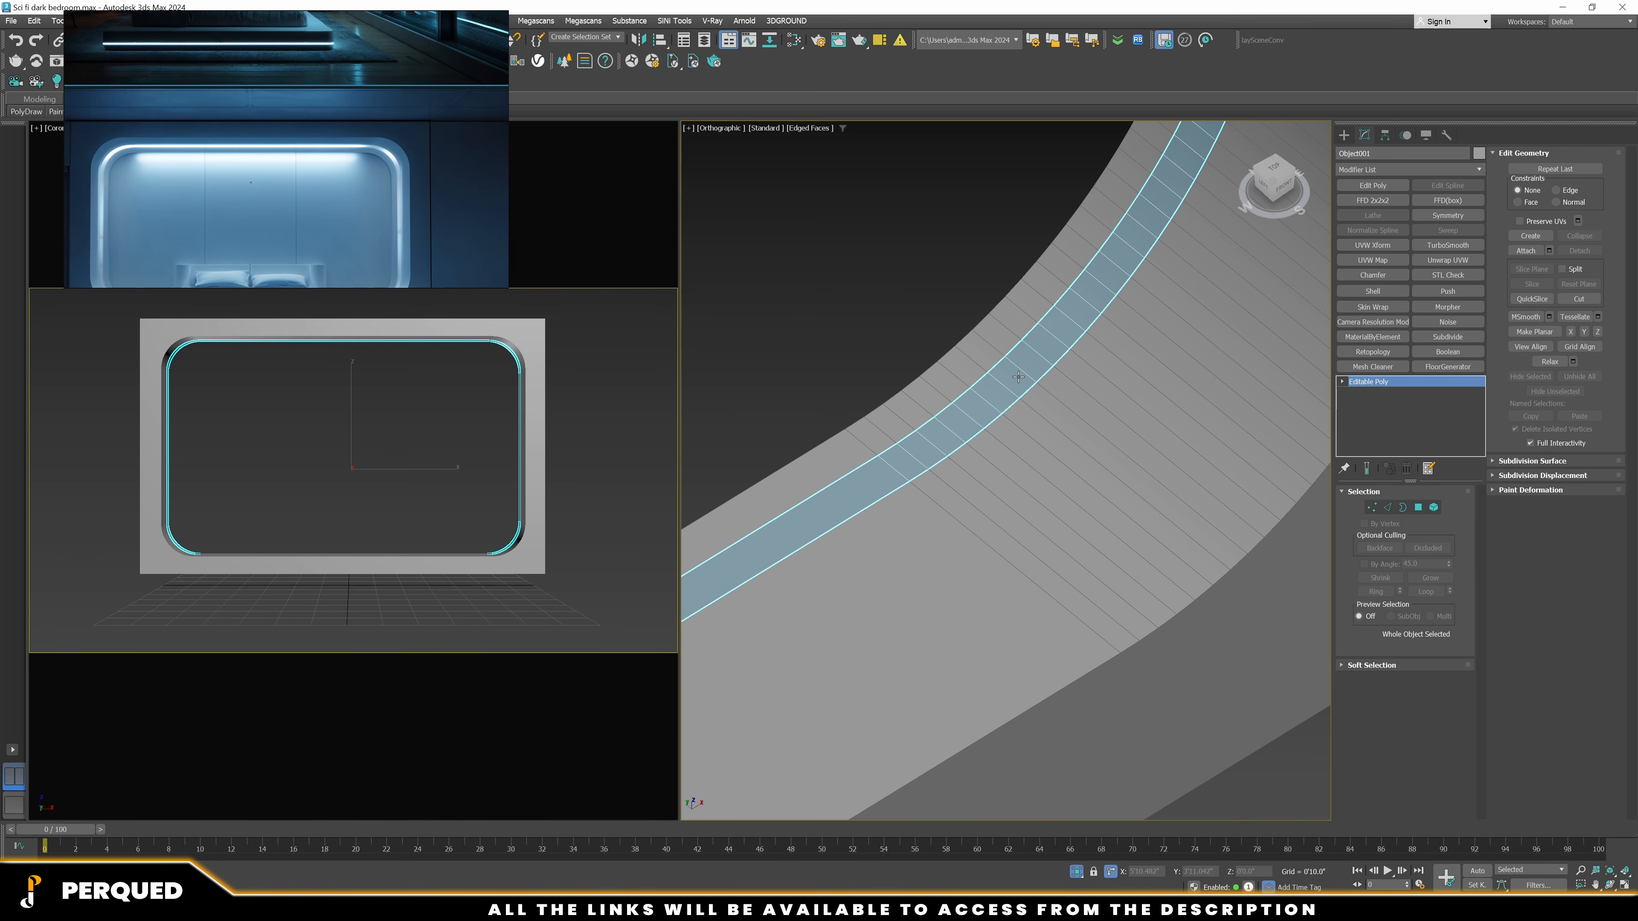
Apply a Shell modifier to the detached recess strip to give it thickness
scroll(1018, 376, down, 4)
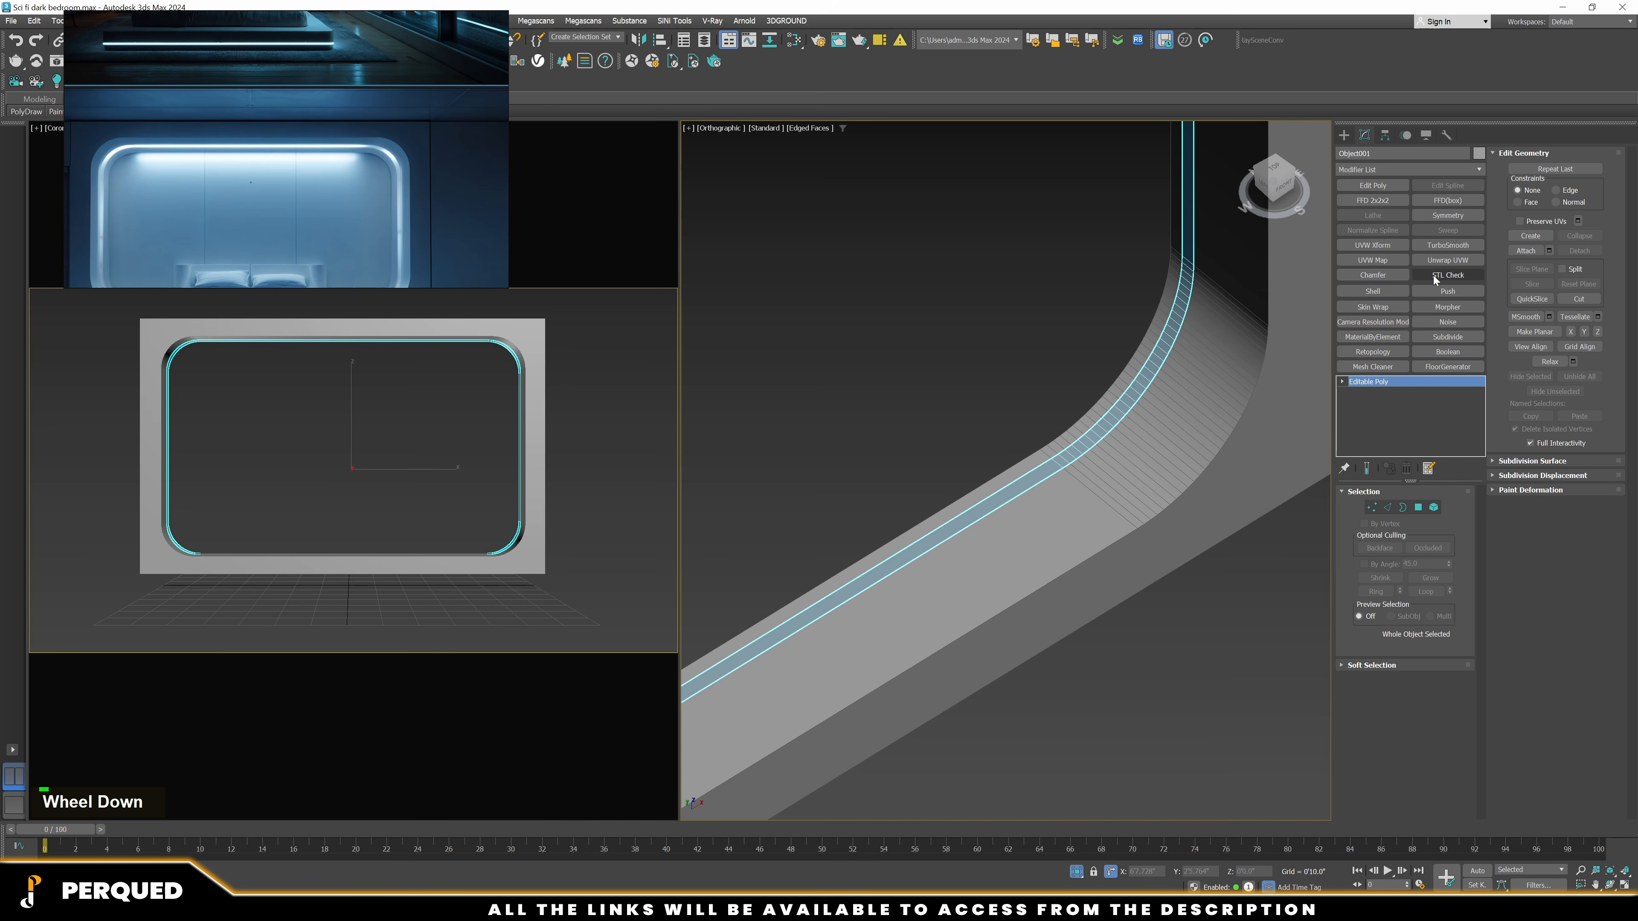
click(1373, 291)
key(Return)
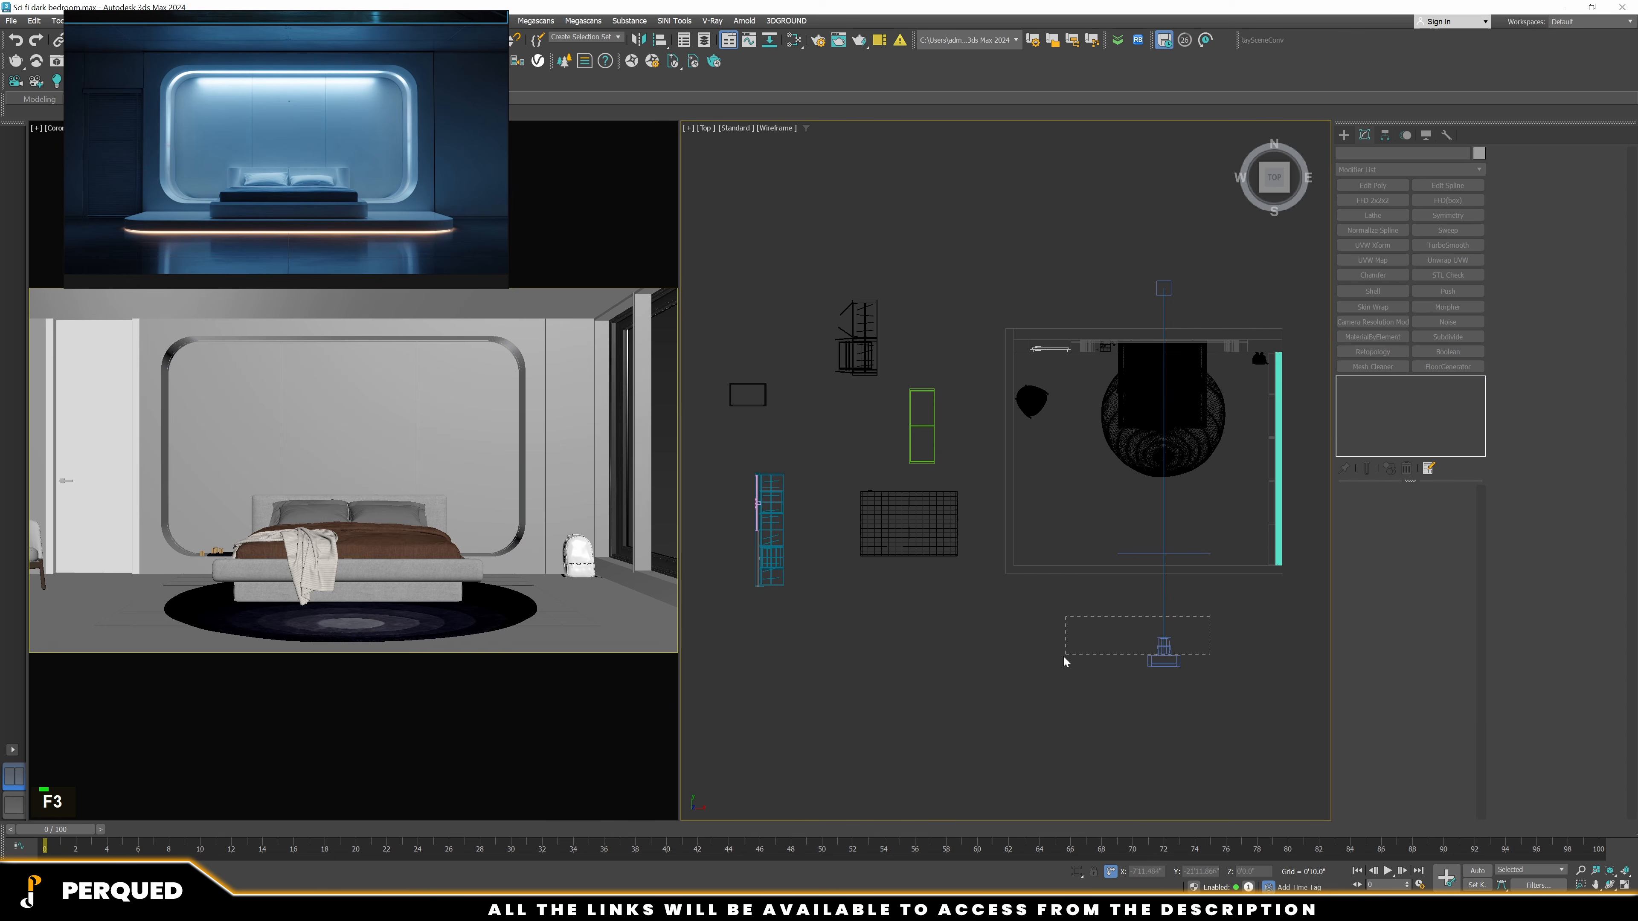
Clone the Corona camera in place as an independent copy
click(1075, 657)
key(ctrl+v)
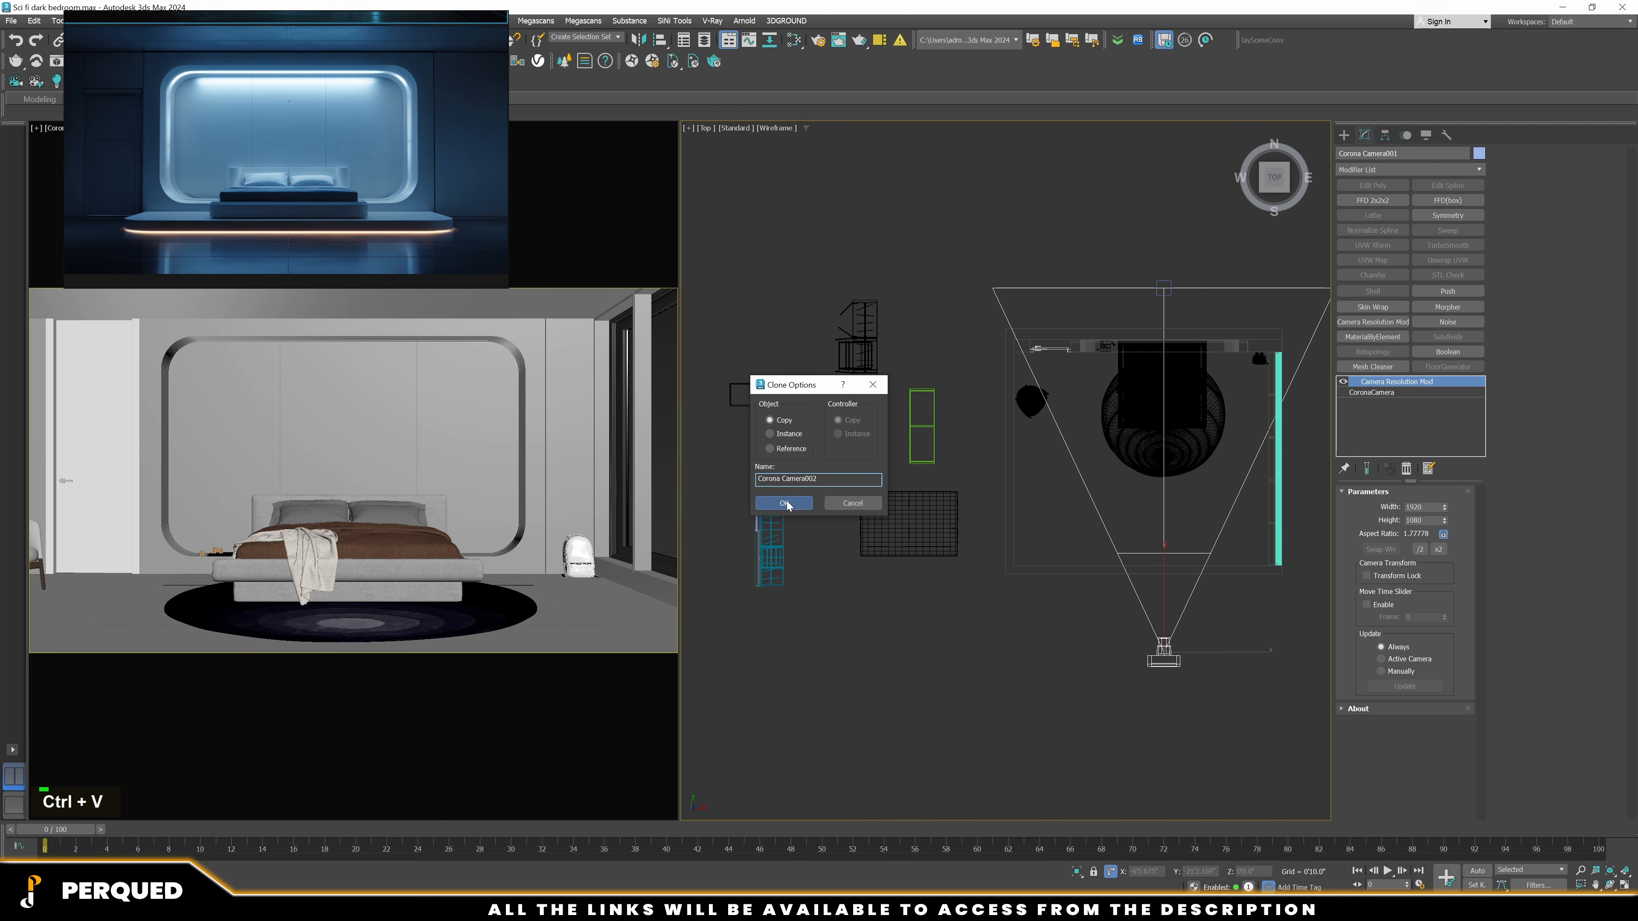
click(784, 504)
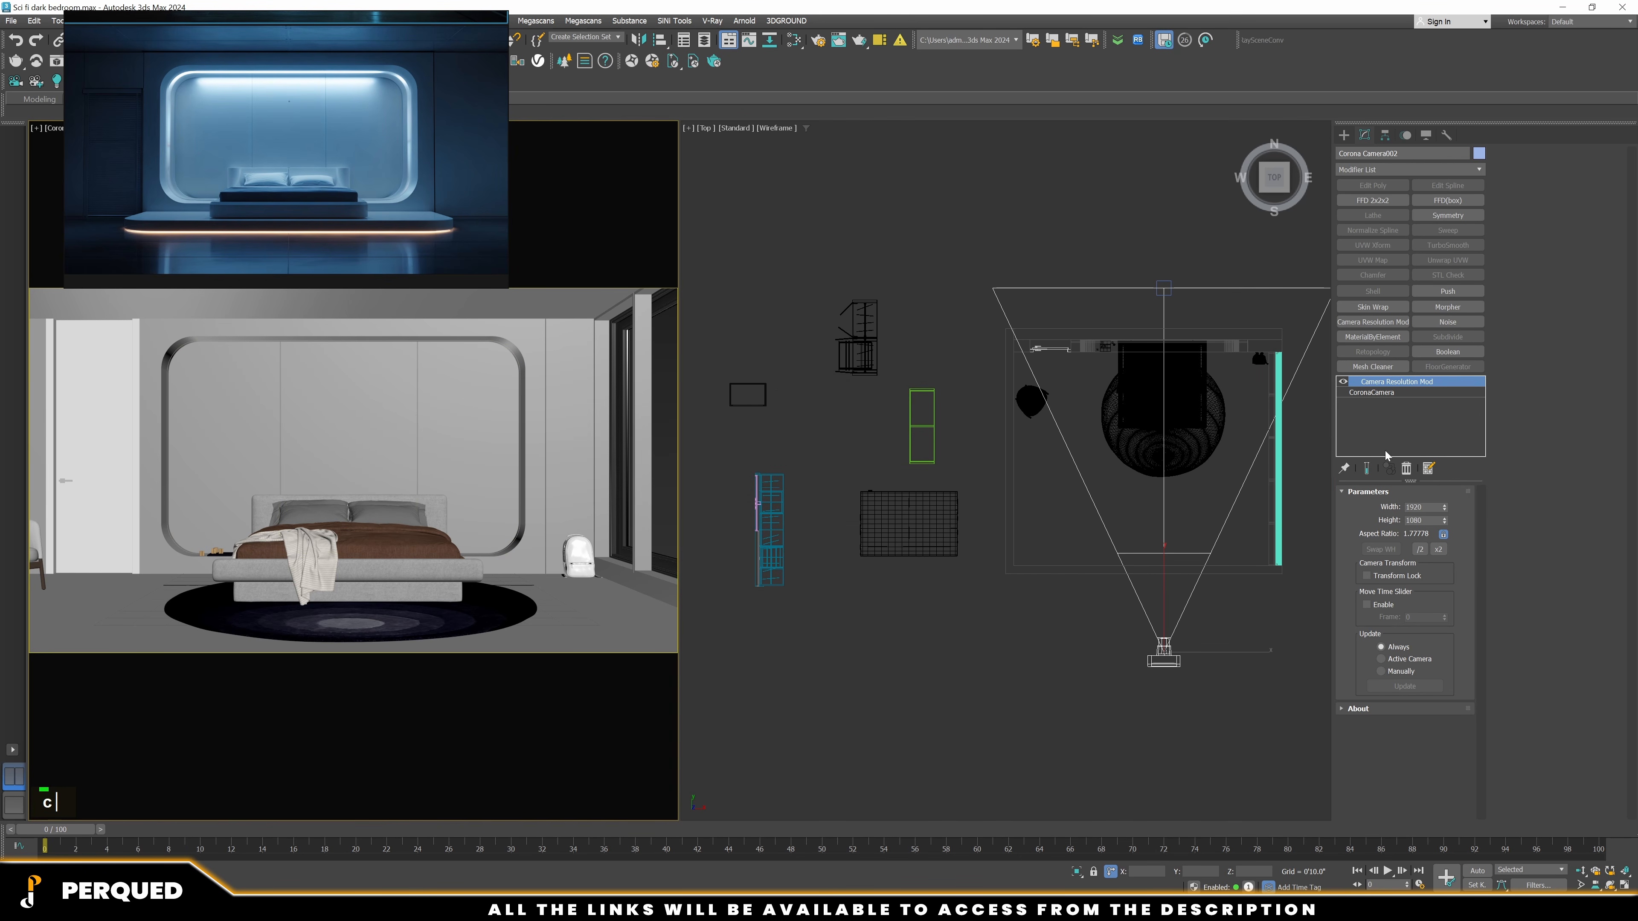
Set the copied camera's resolution aspect ratio to 0.8 and look through that camera
double_click(1442, 534)
text(0.8)
key(Return)
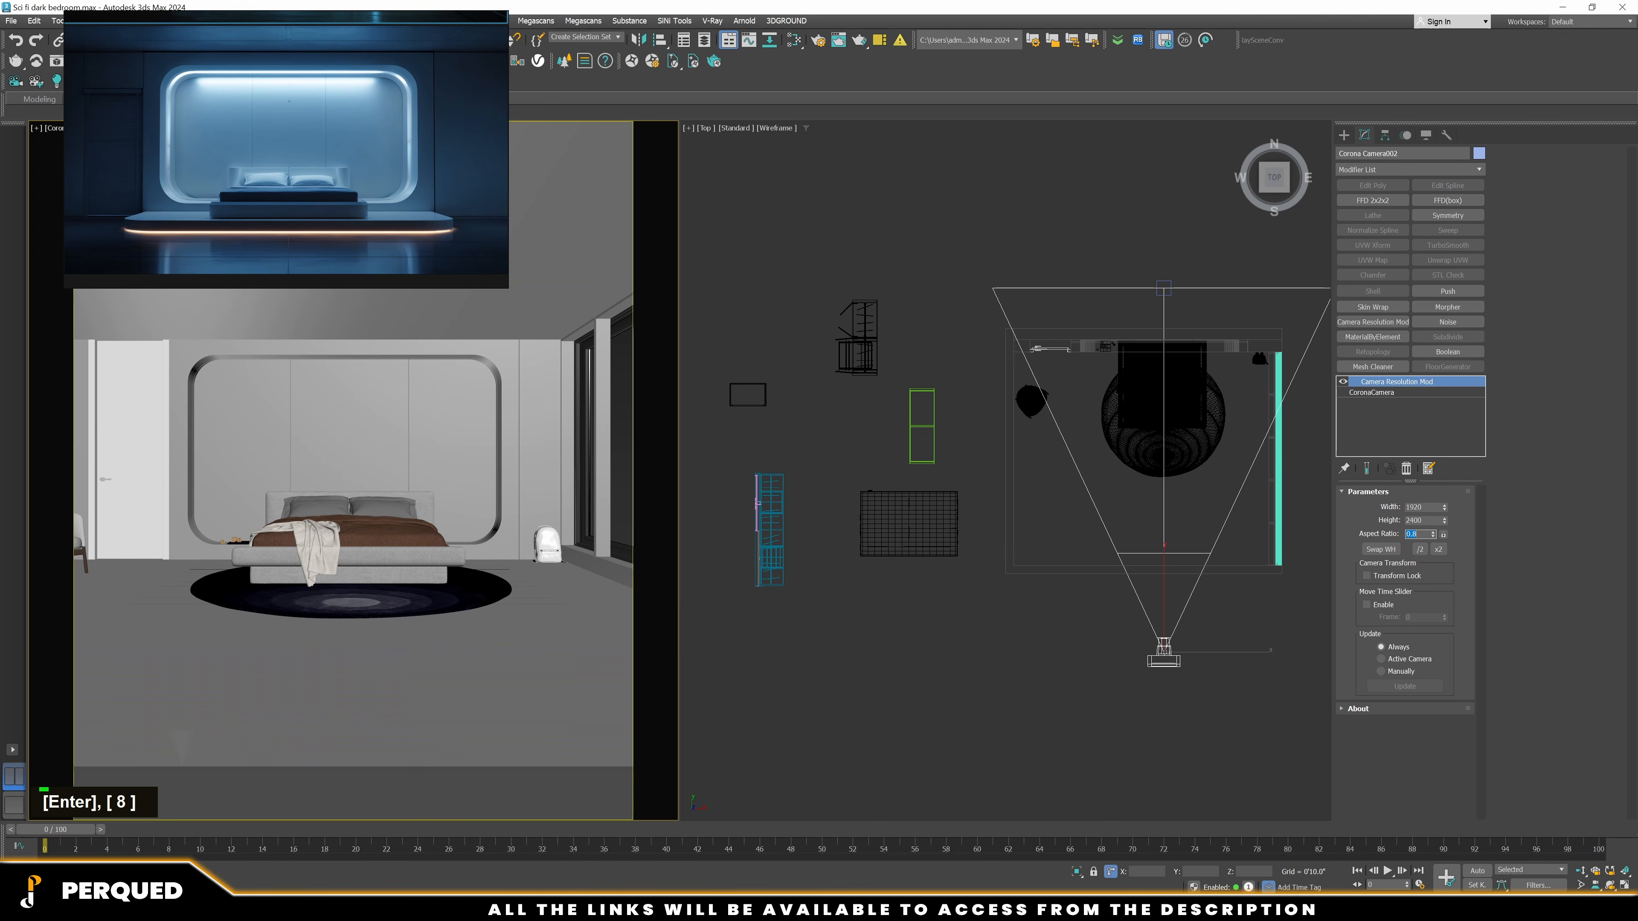
key(c)
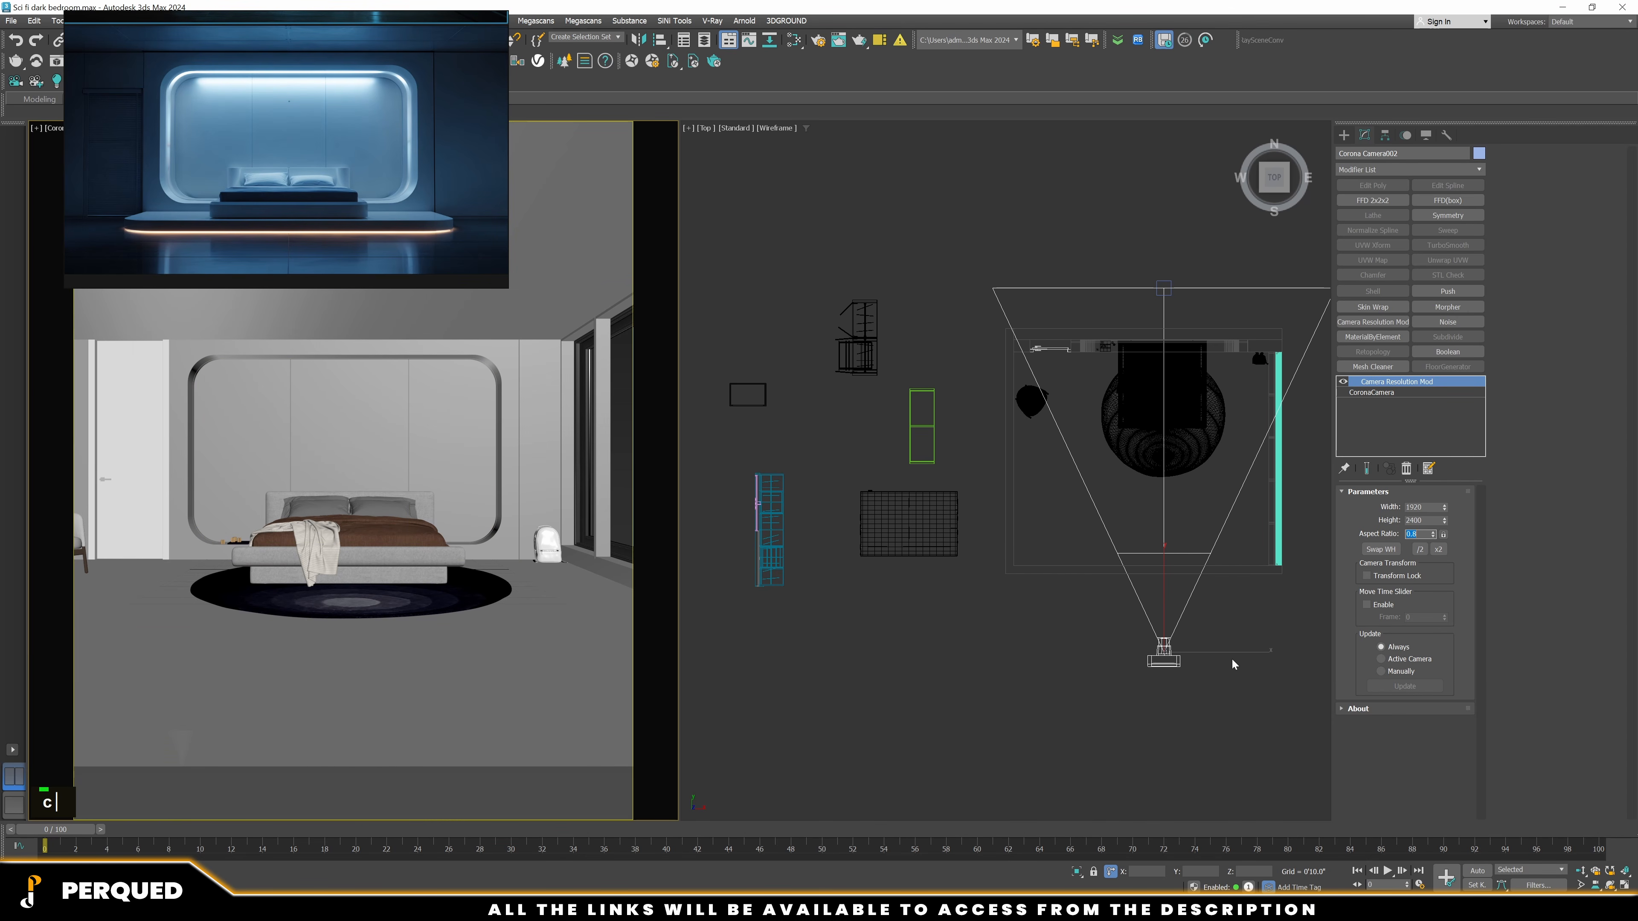
Reframe the copied camera on the bed and recess by shifting it along the room's depth and setting its focal length to about 49.7 mm
middle_drag(1188, 629, 1201, 647)
key(w)
drag(1177, 519, 1189, 417)
alt+middle_drag(493, 629, 574, 656)
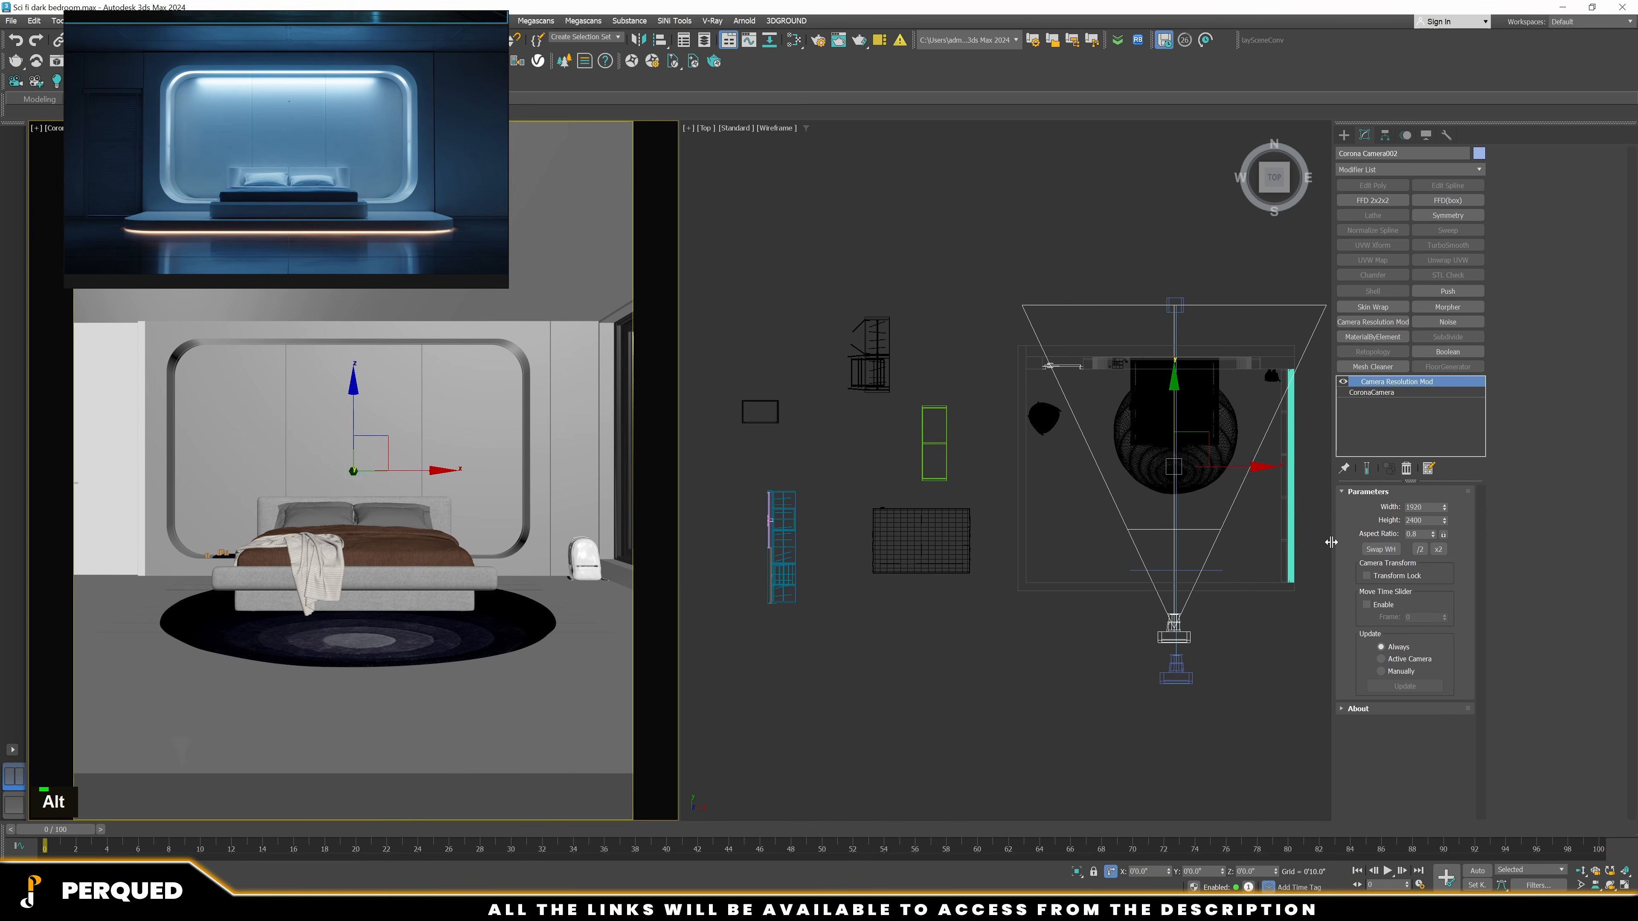
click(1372, 393)
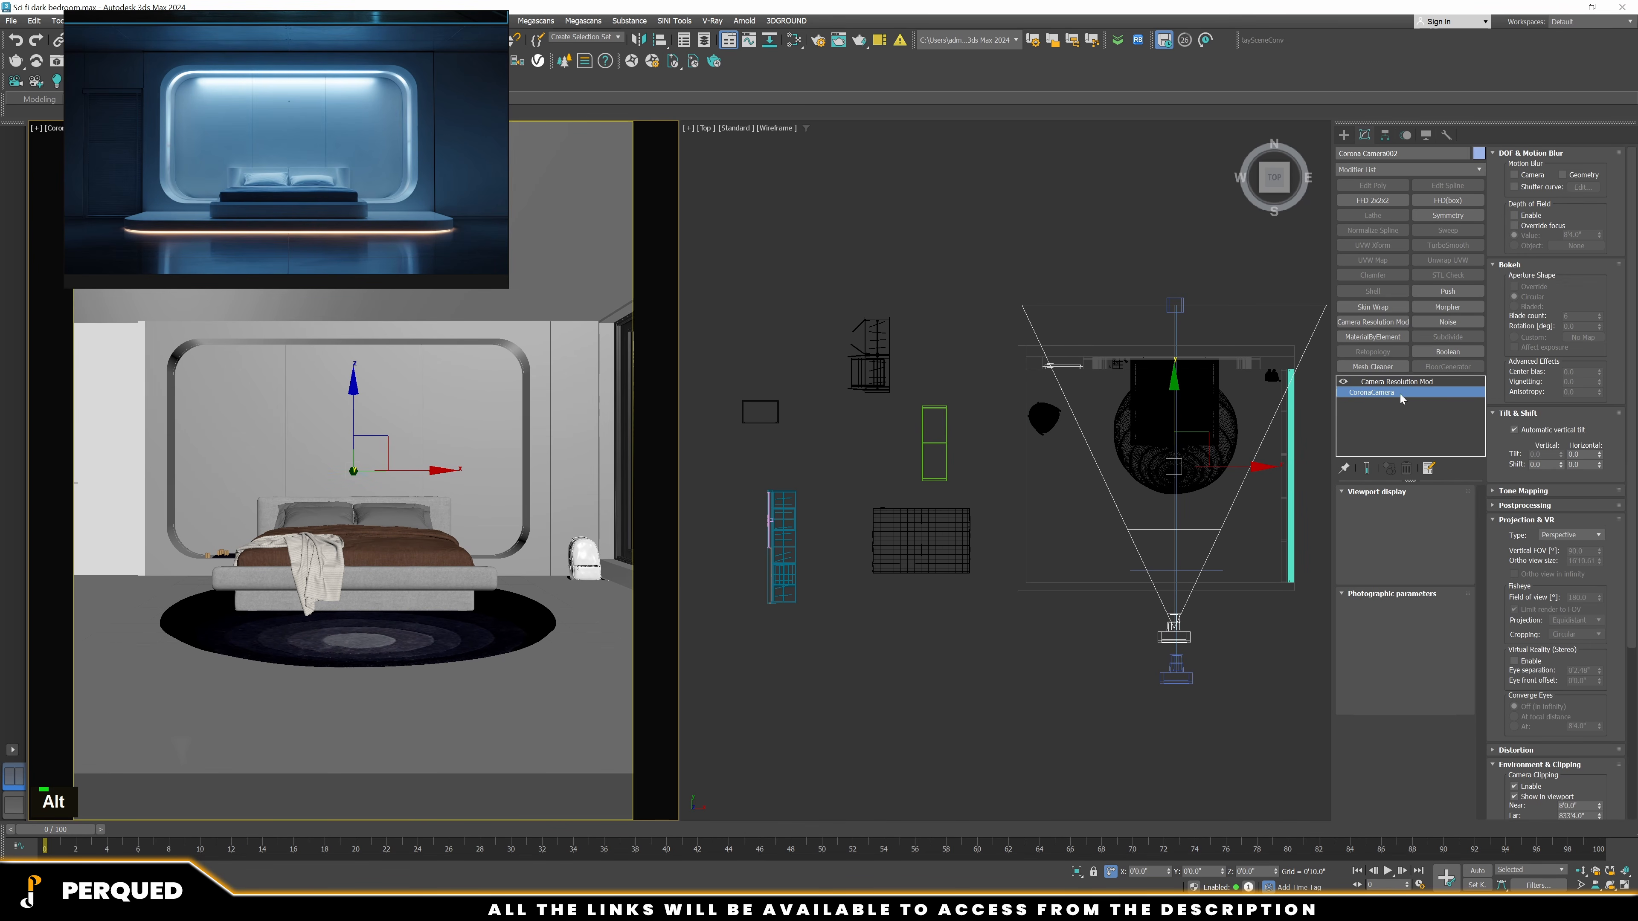
drag(1449, 626, 1448, 613)
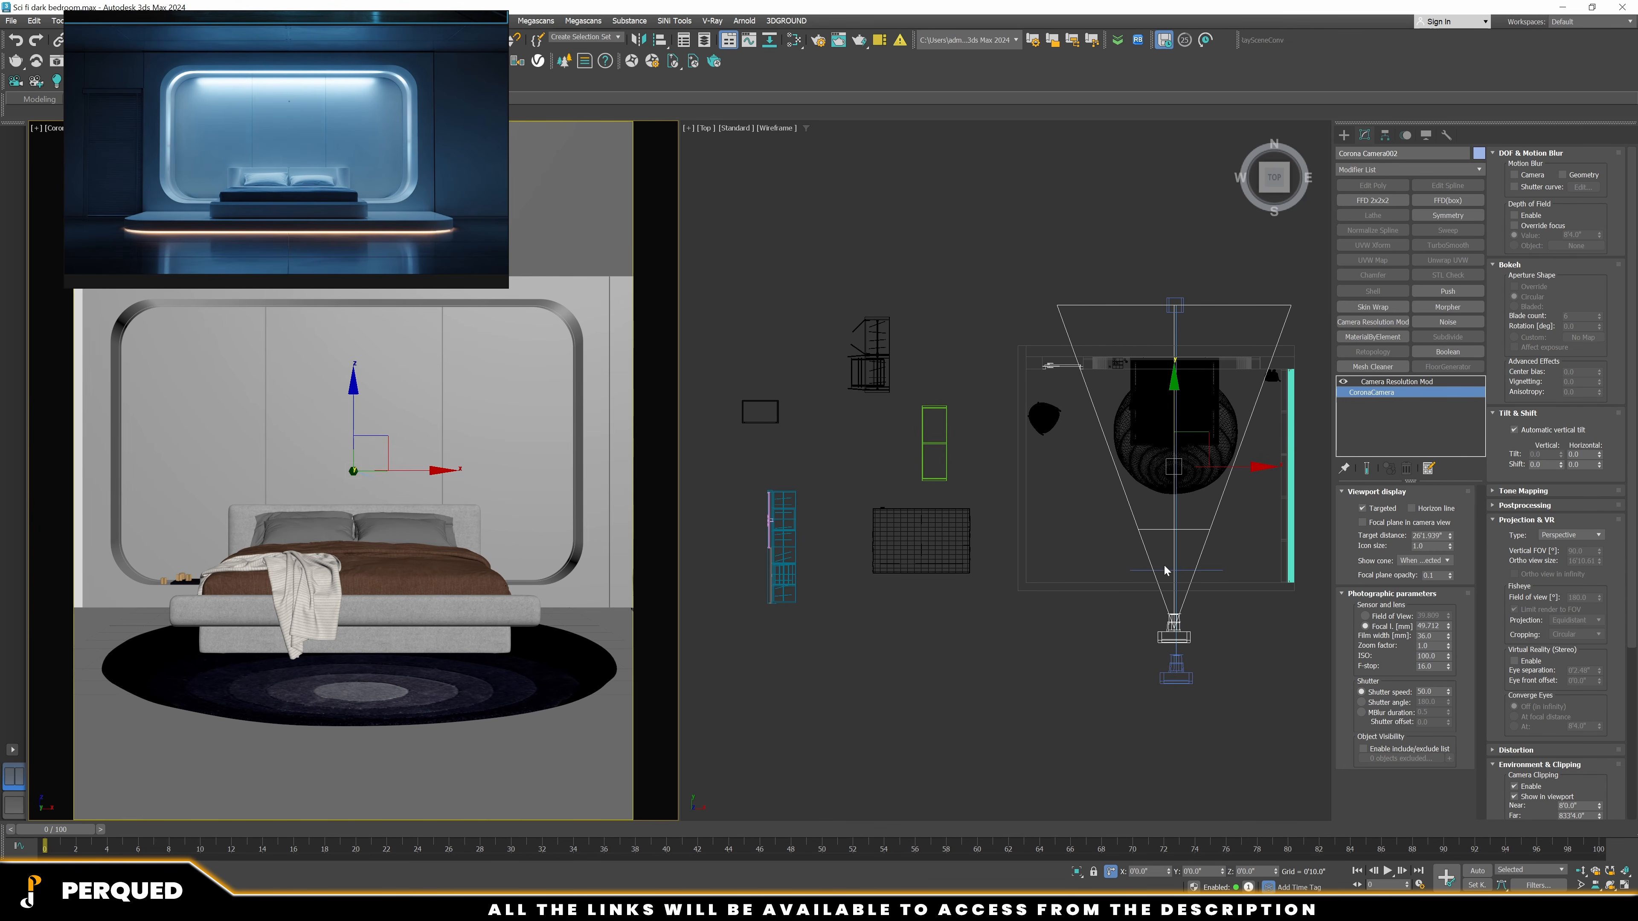
drag(1175, 434, 1180, 473)
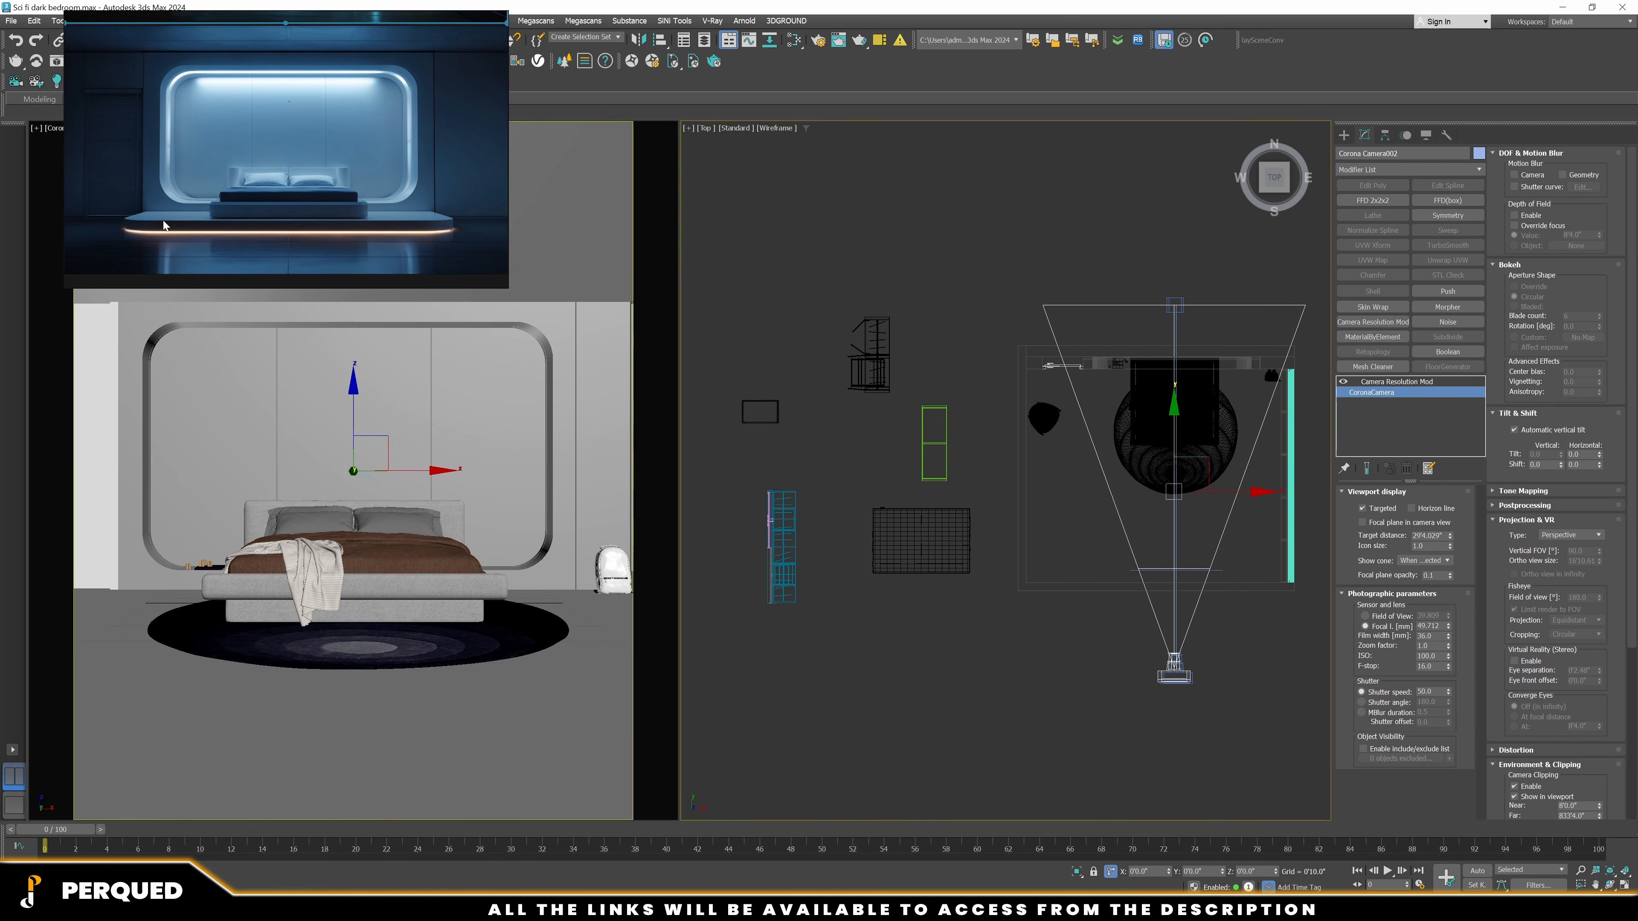
Move the floating reference image clear of the camera view and return the plan viewport to the top view
right_drag(163, 225, 669, 155)
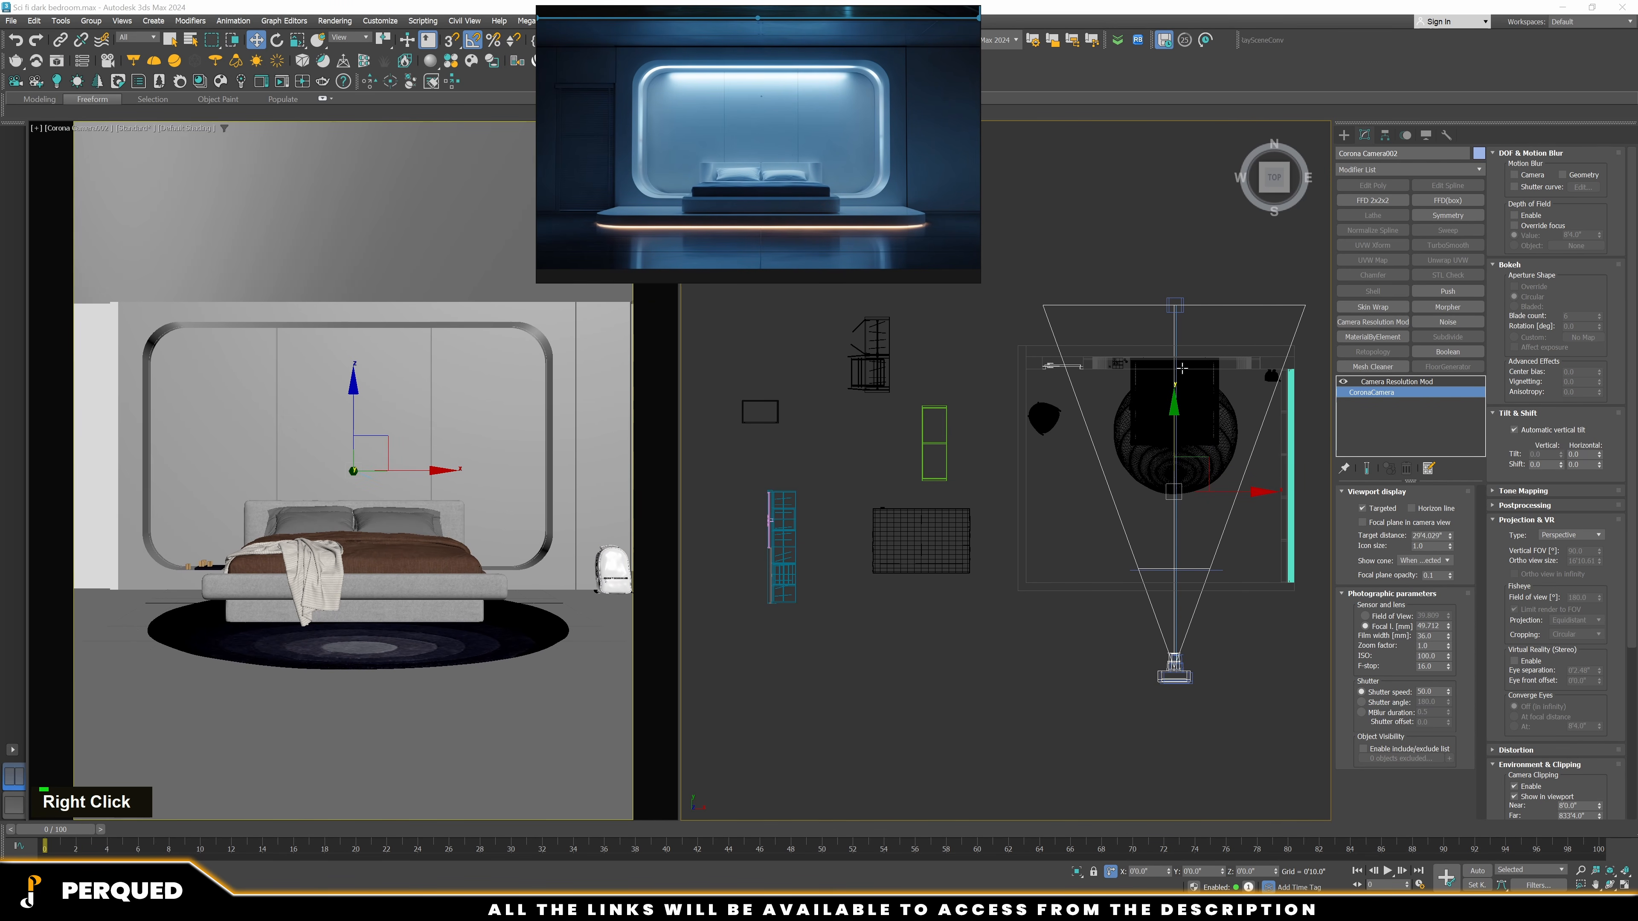
alt+middle_drag(1282, 379, 1137, 311)
right_click(1136, 310)
click(1087, 295)
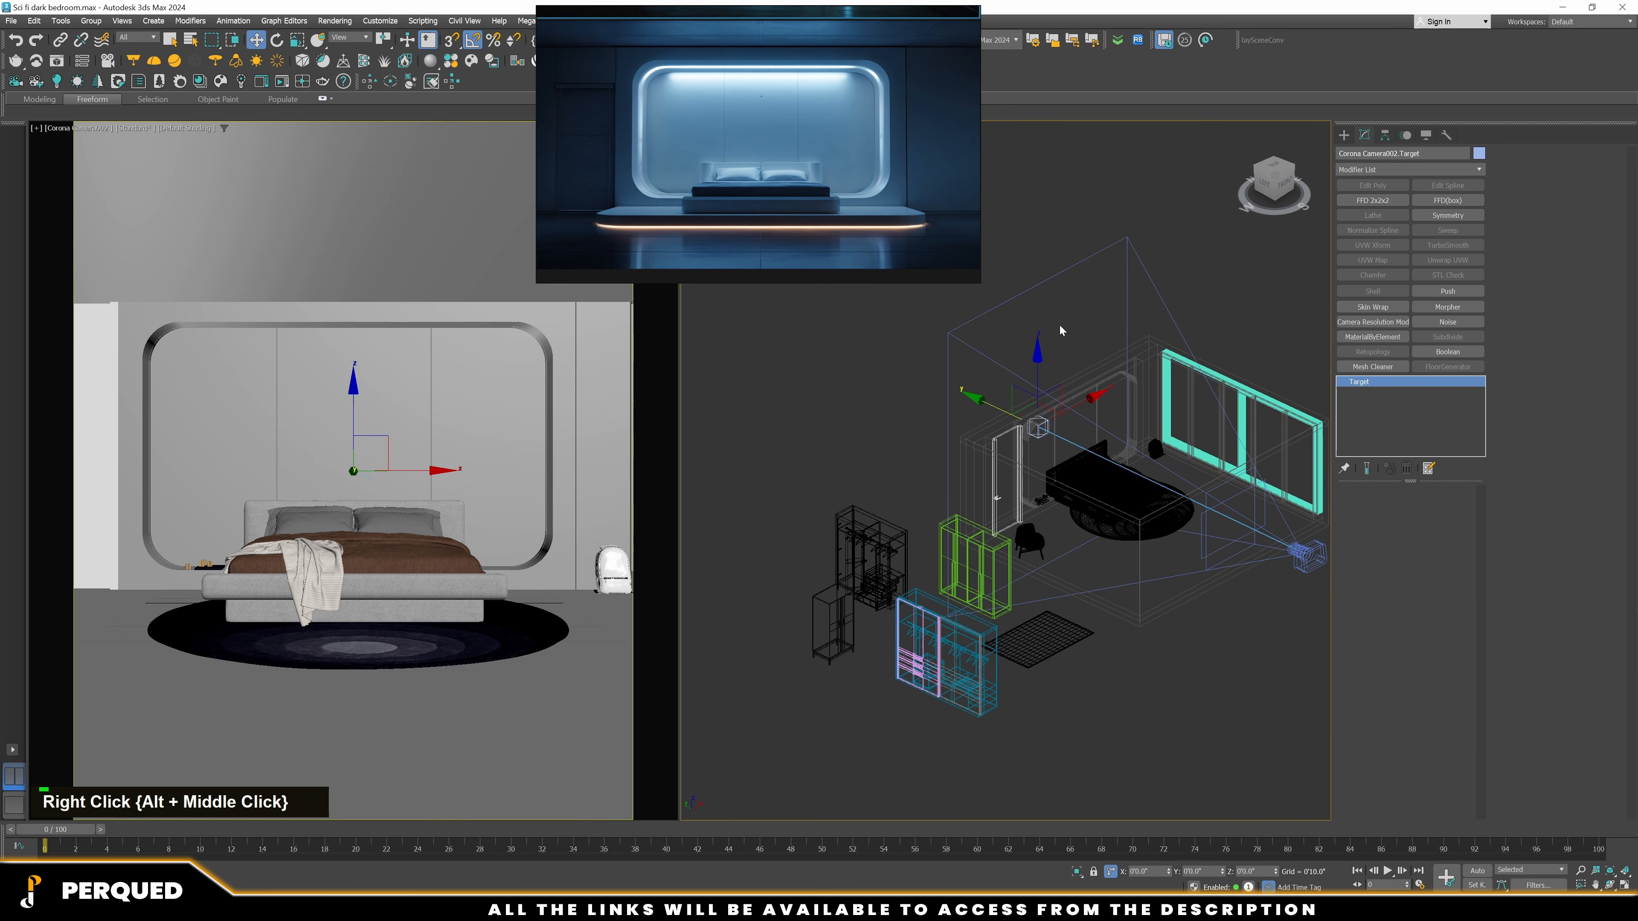
key(t)
scroll(1135, 571, down, 3)
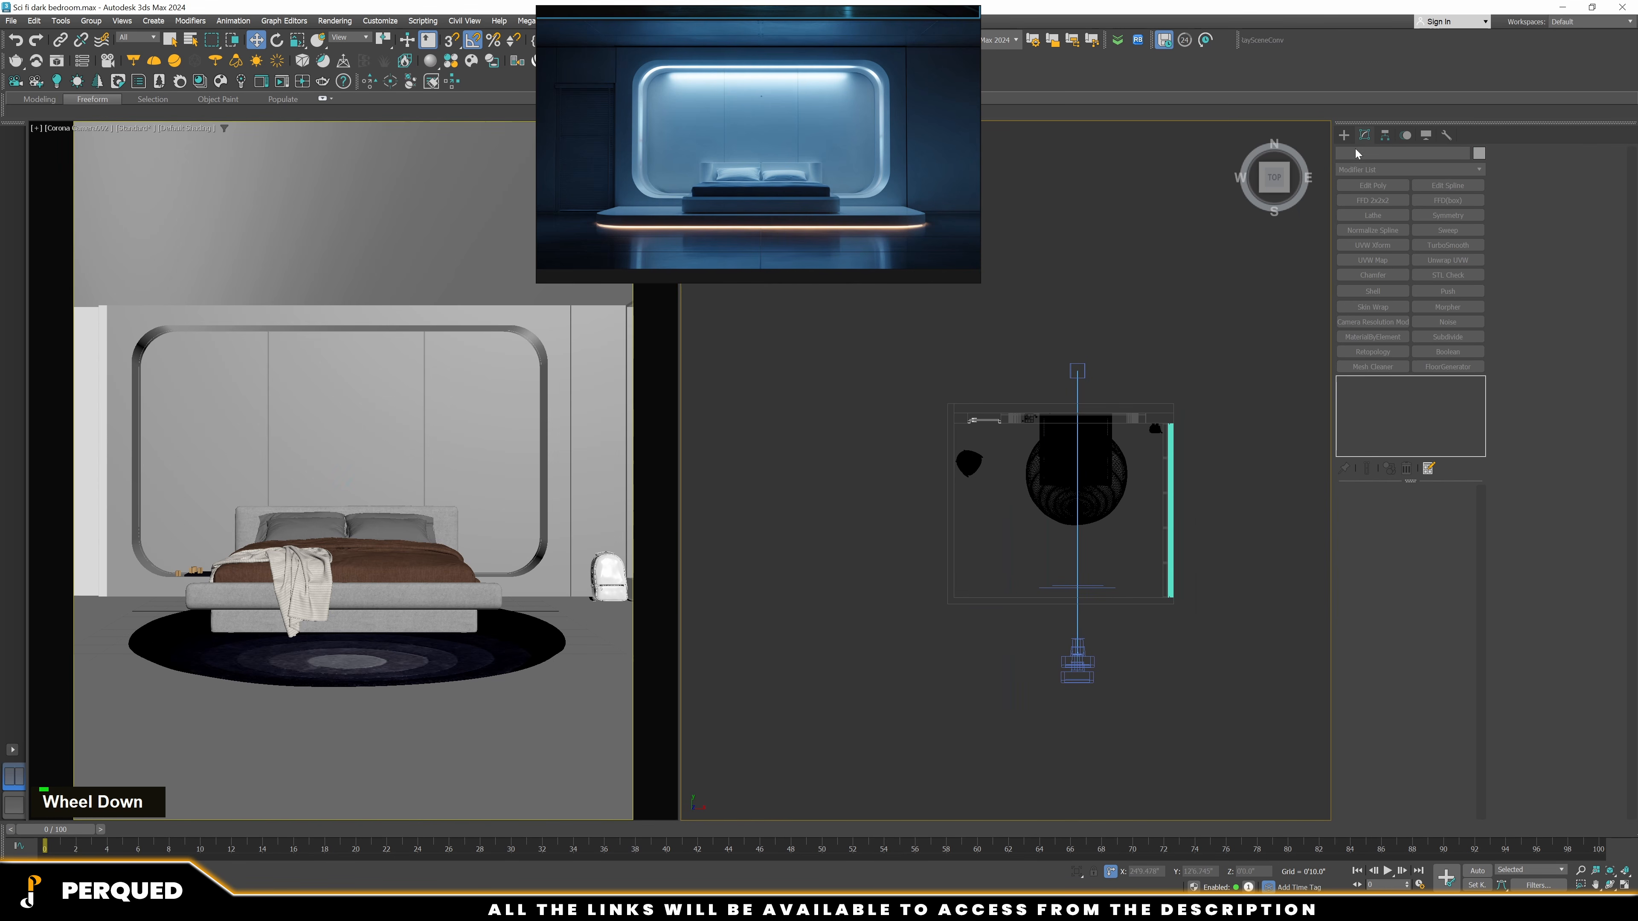
Create a targeted Corona camera from the room's west side aimed diagonally across the bed toward the window, and look through it
click(1344, 135)
click(1388, 153)
click(1439, 231)
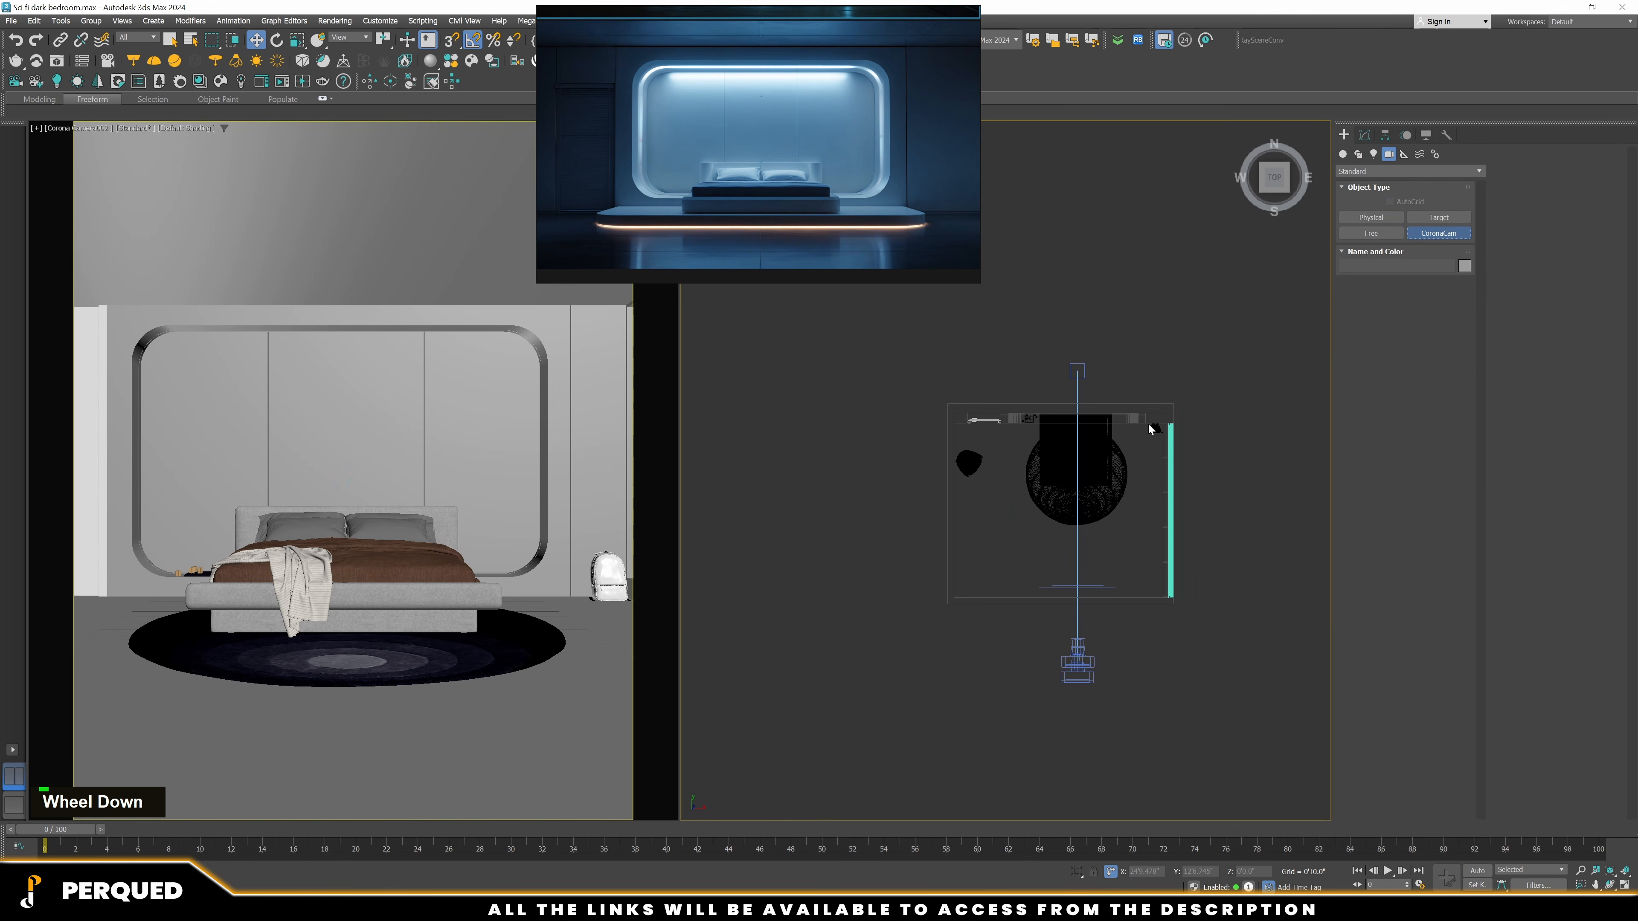
drag(939, 547, 1242, 367)
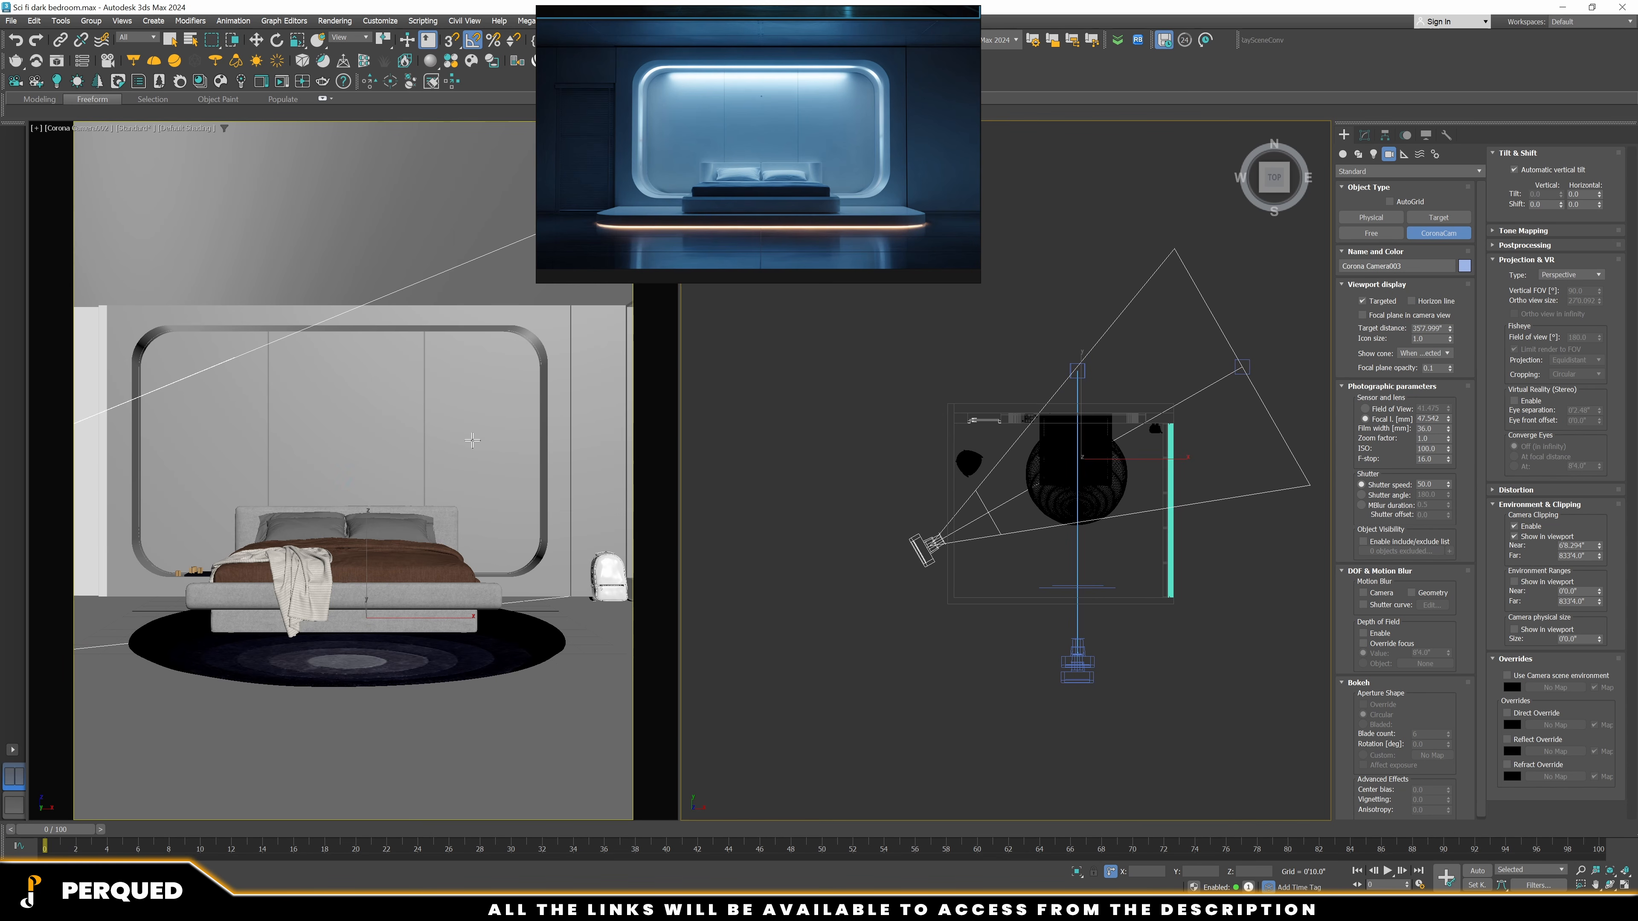
key(c)
middle_drag(449, 423, 474, 496)
Reposition the diagonal camera and its target so the view frames the bed, the wall recess and part of the window
click(1239, 373)
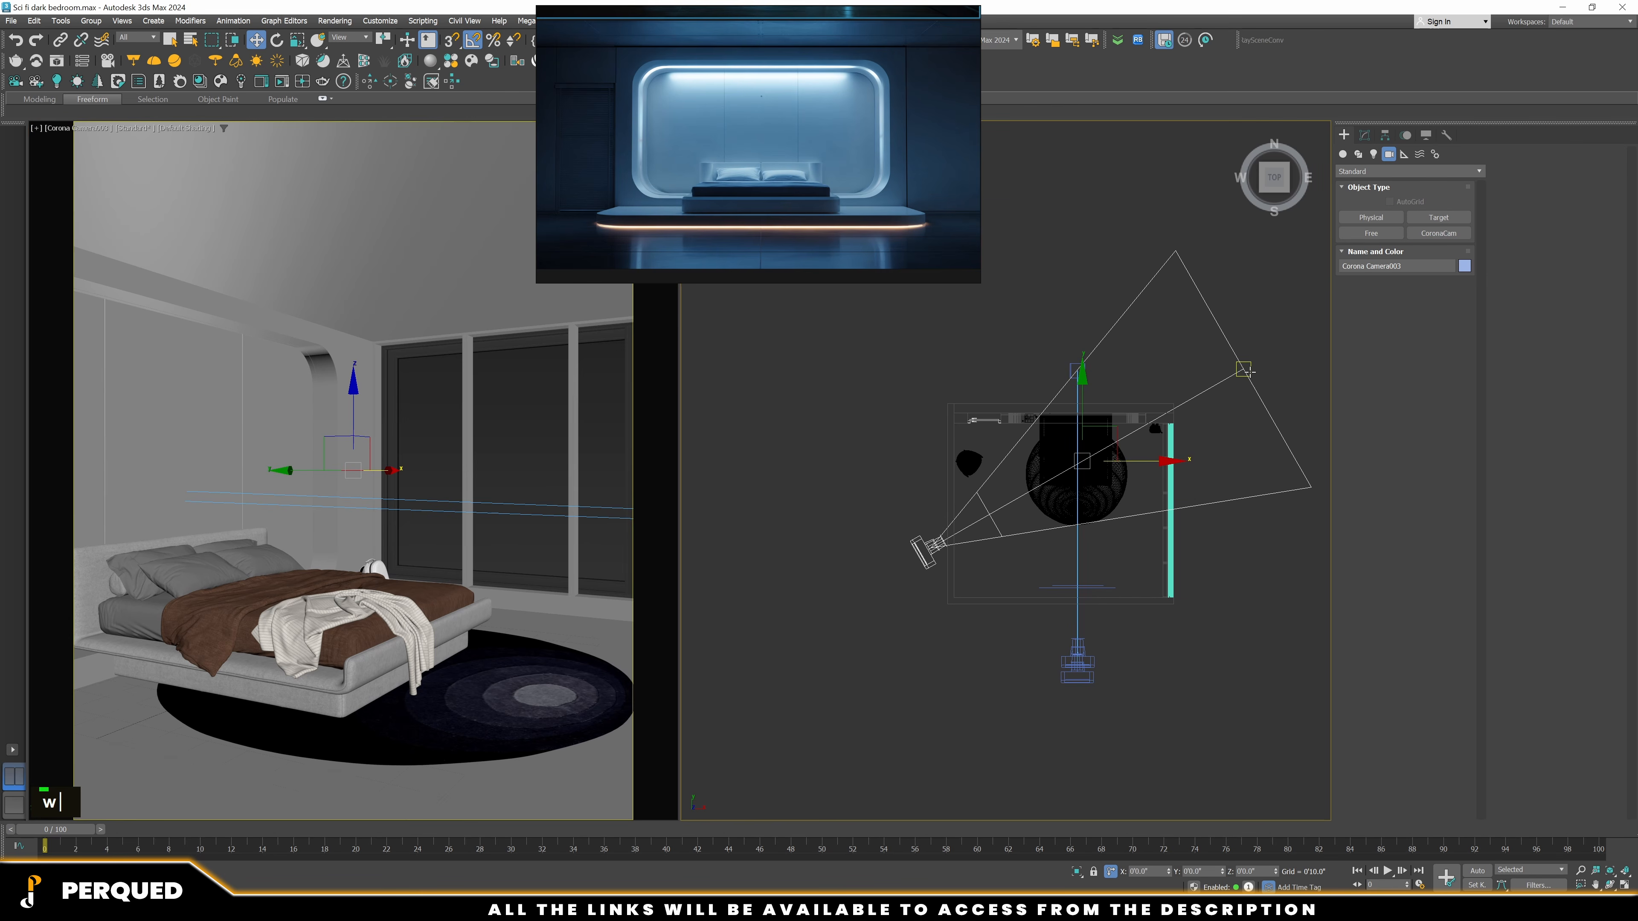
key(w)
drag(1253, 350, 1235, 298)
click(926, 556)
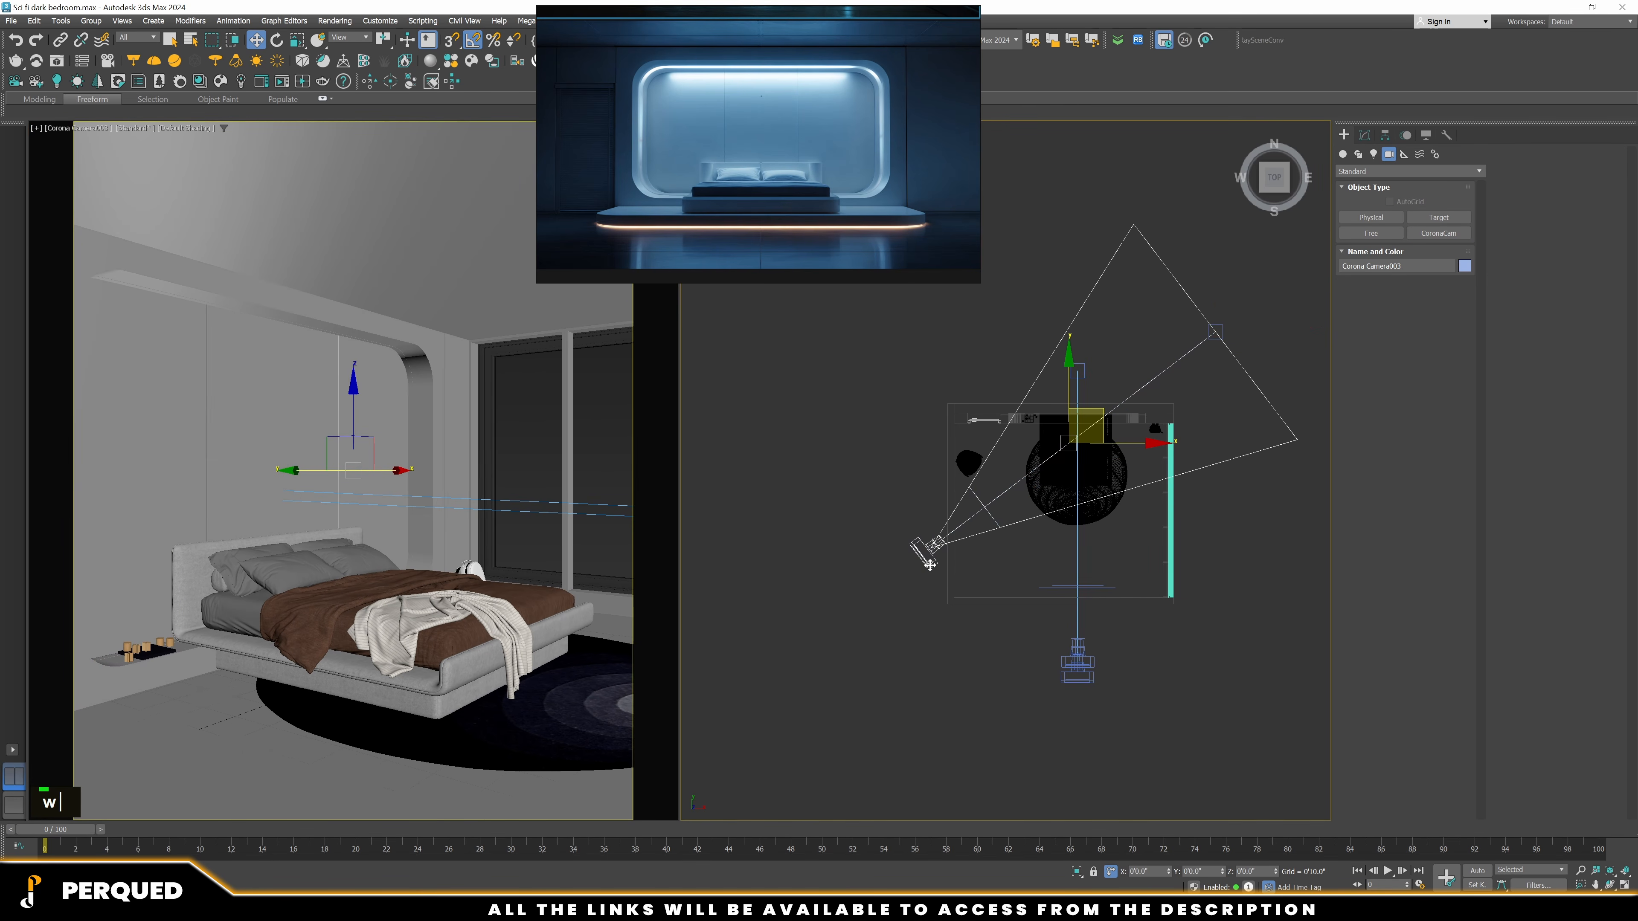
drag(1069, 450, 1108, 464)
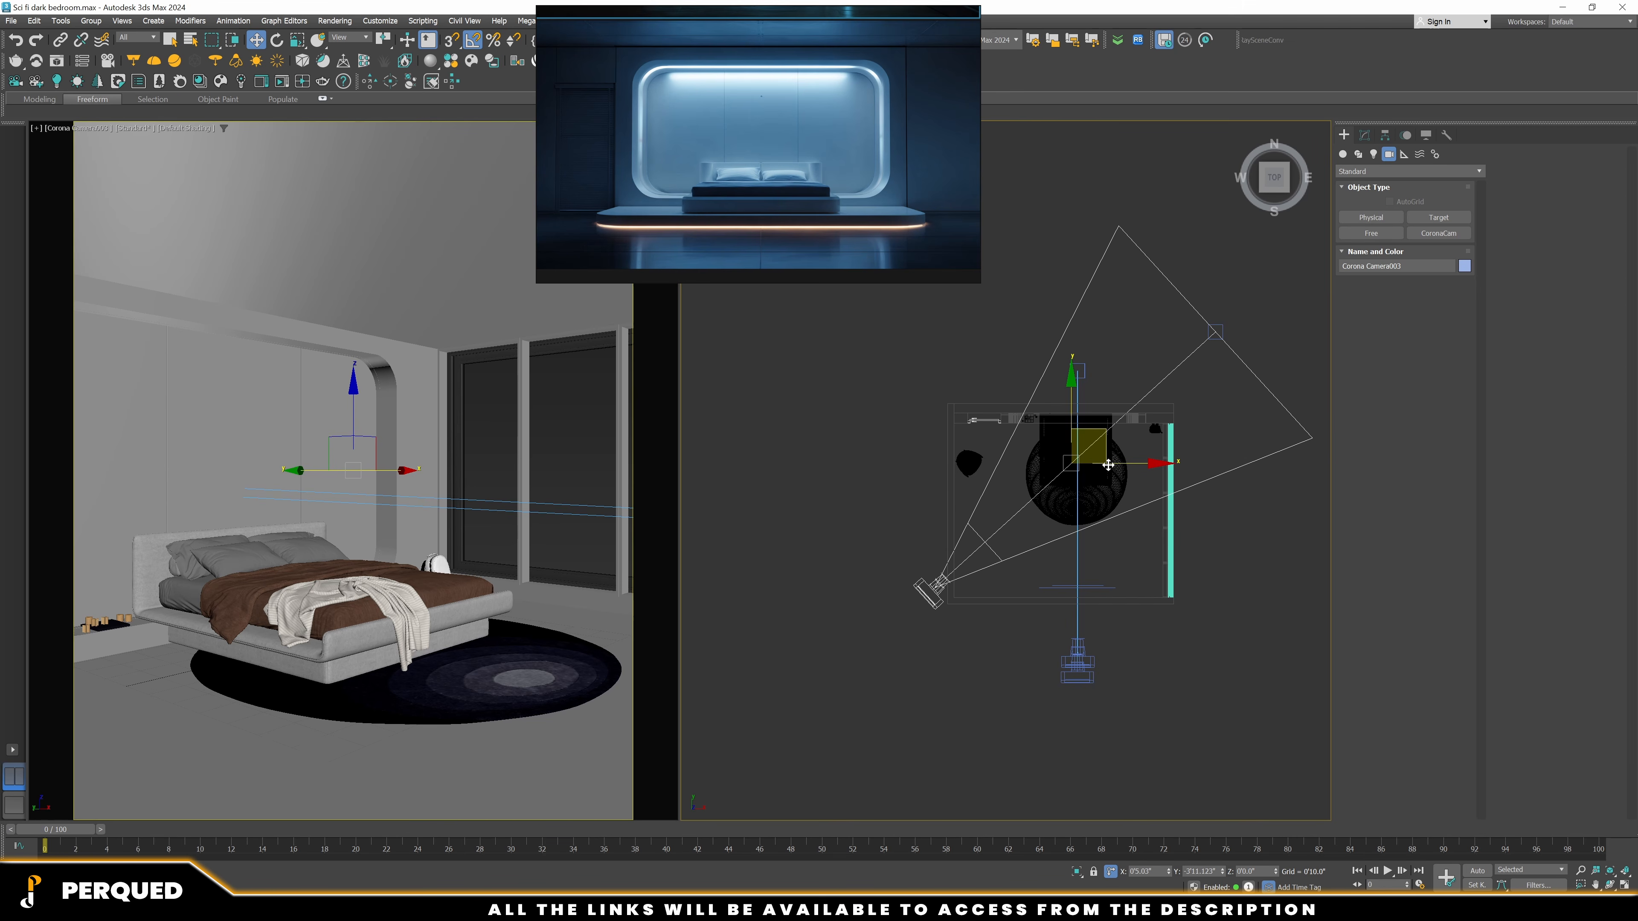
double_click(1215, 331)
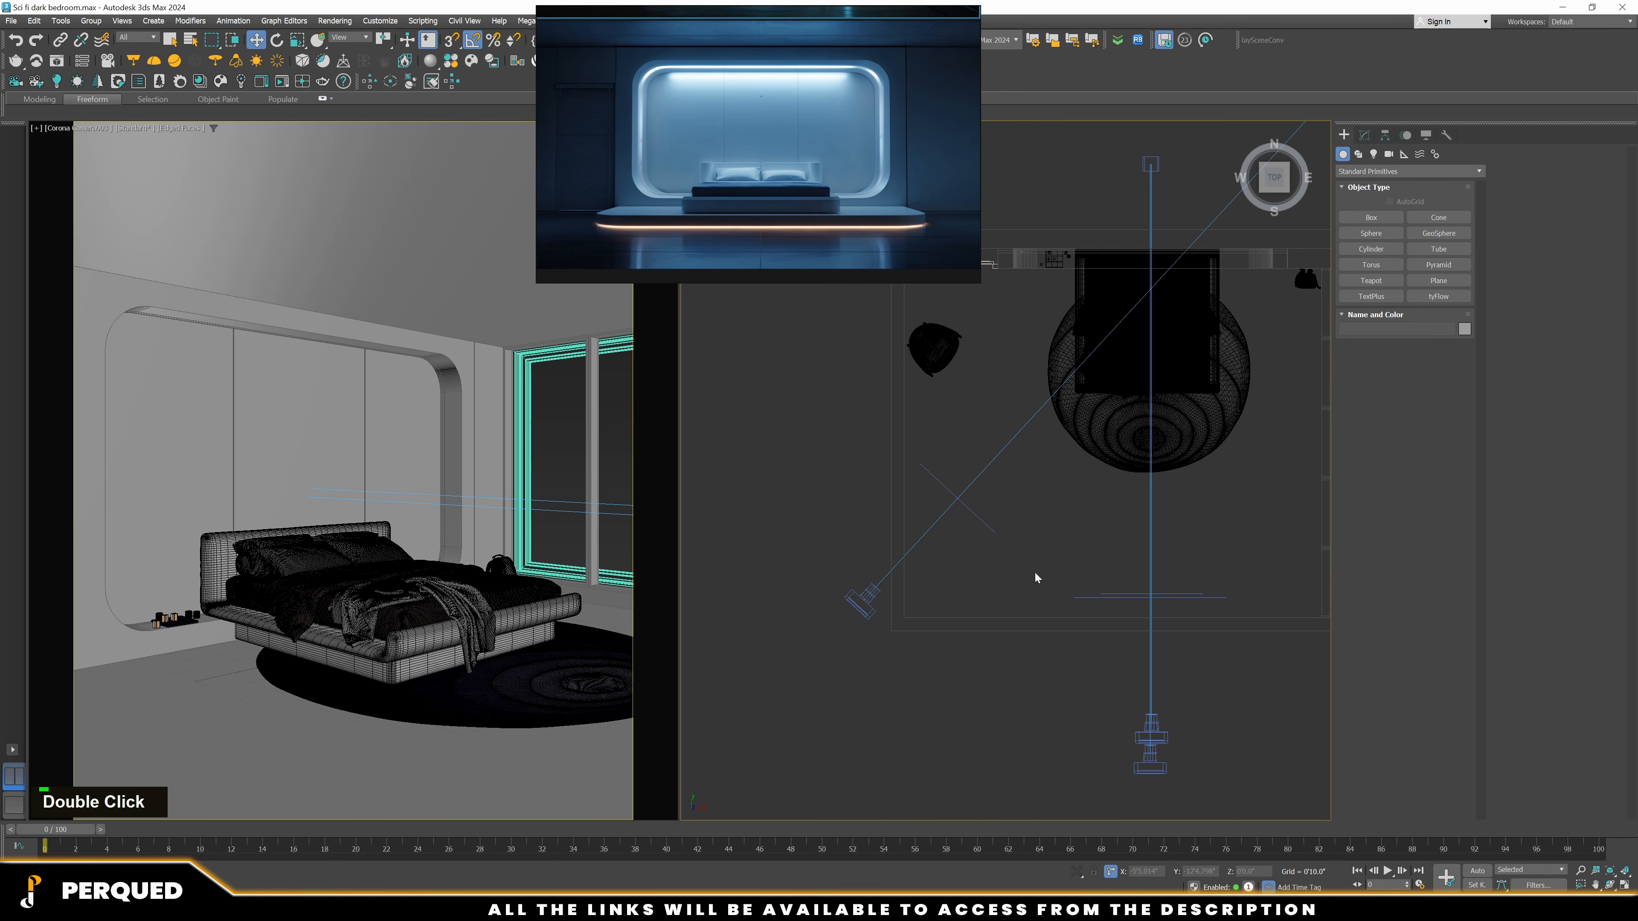
Create a narrow box about 12 ft tall as a partition near the south wall, in front of the diagonal camera
click(1370, 218)
alt+middle_drag(1077, 509, 1105, 522)
drag(1040, 621, 1009, 529)
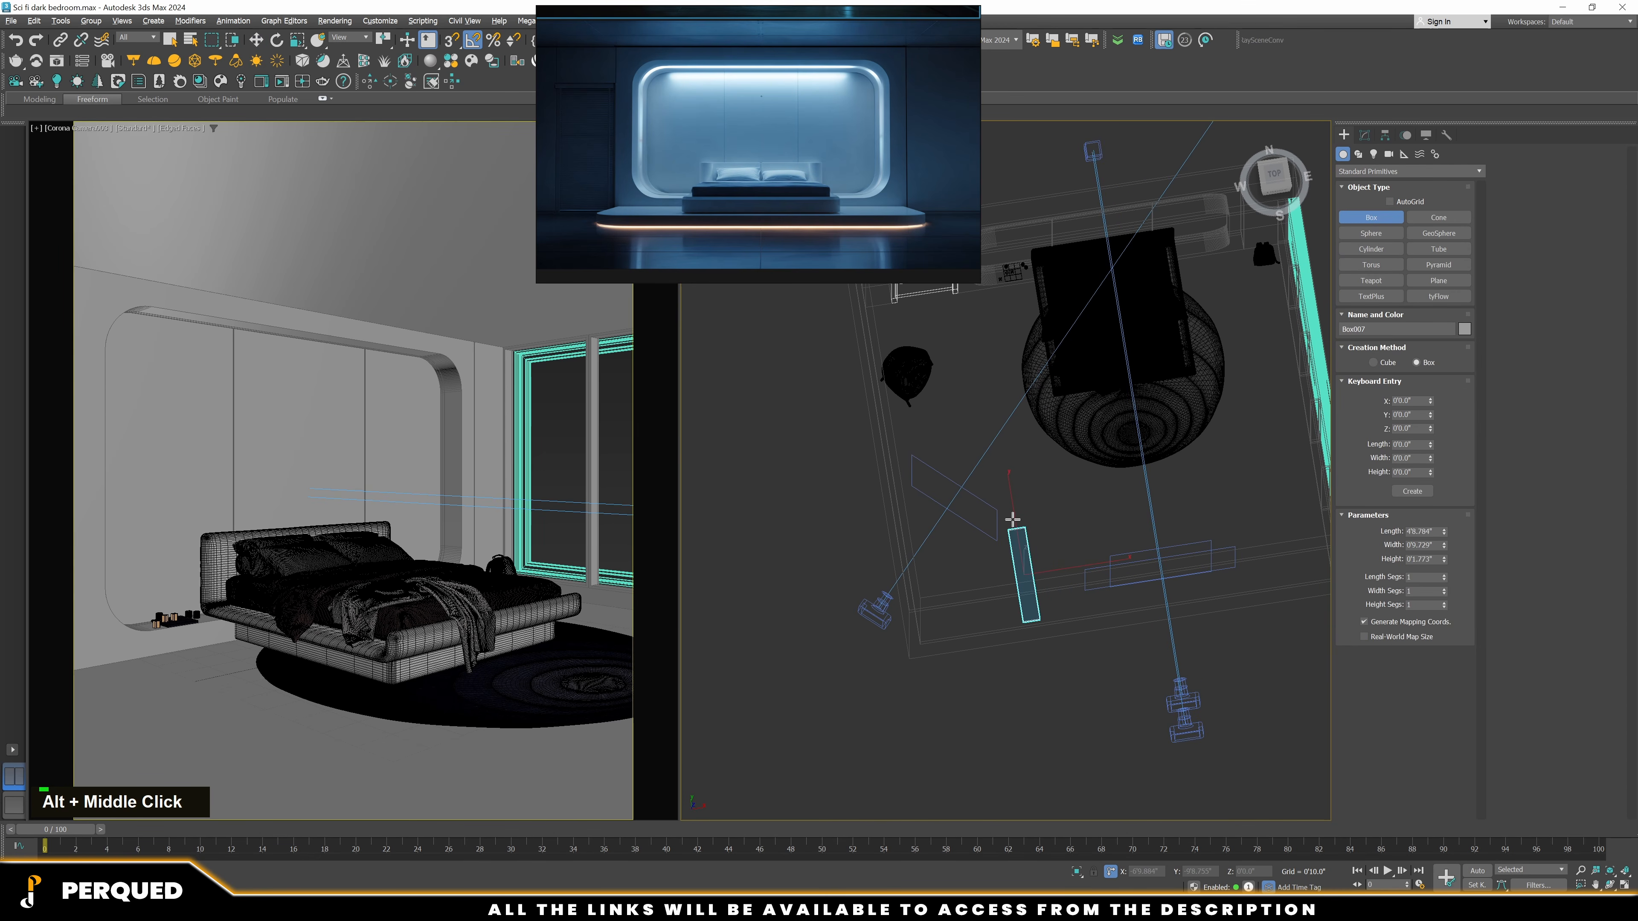
click(1017, 478)
key(t)
key(z)
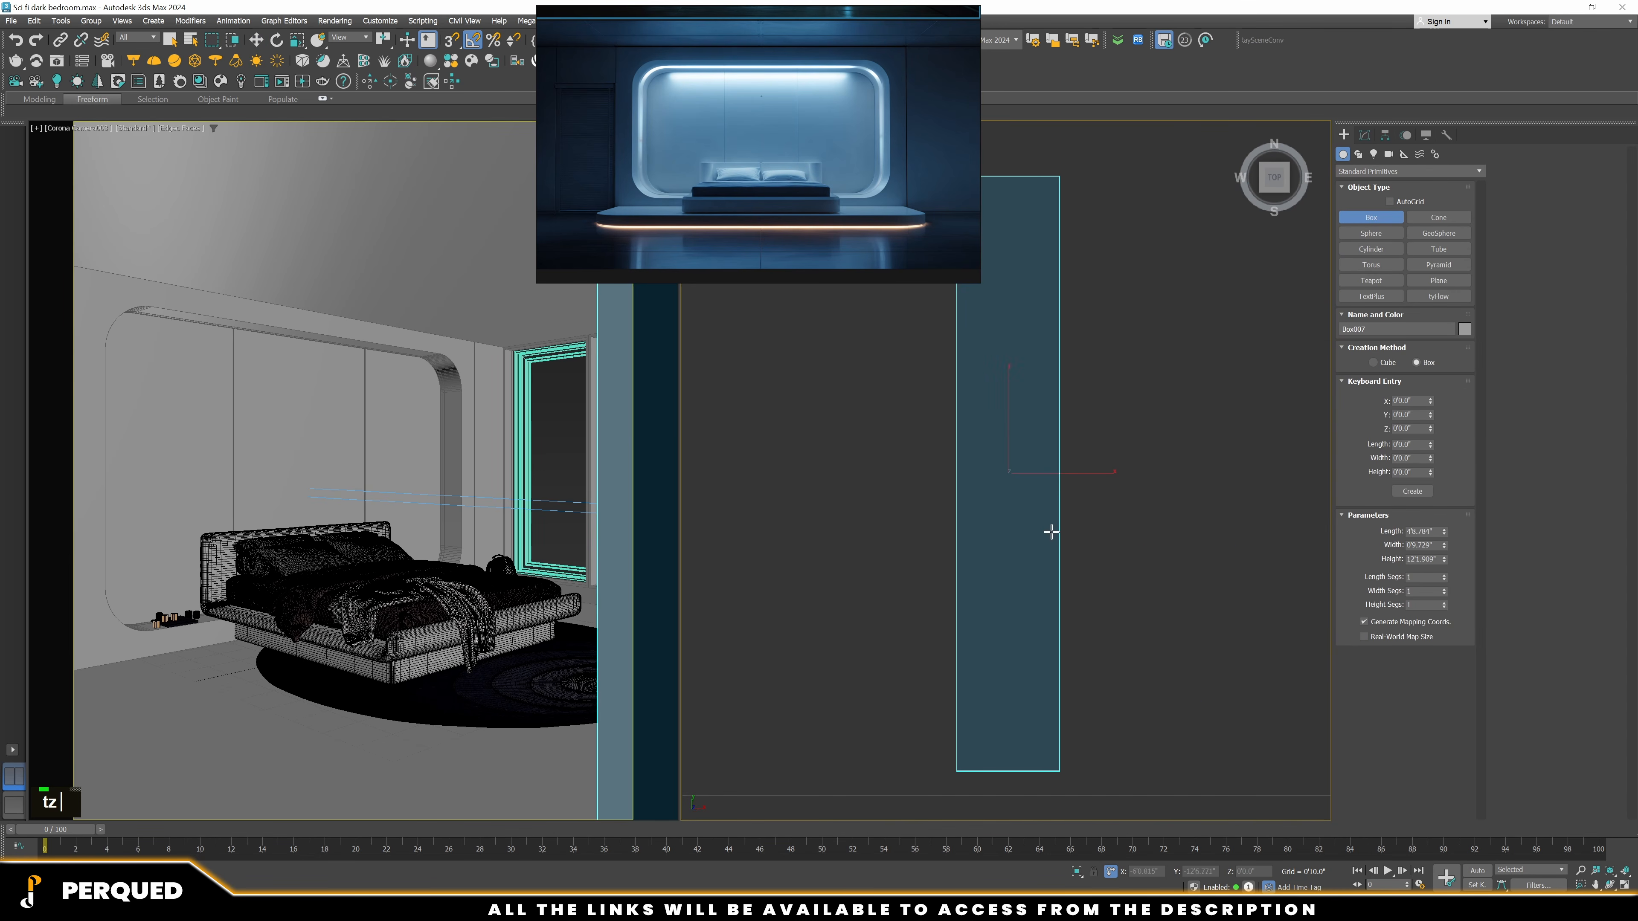
Add an Edit Poly modifier to the partition box and move the box westward into the diagonal camera's view
key(1)
scroll(1054, 555, down, 3)
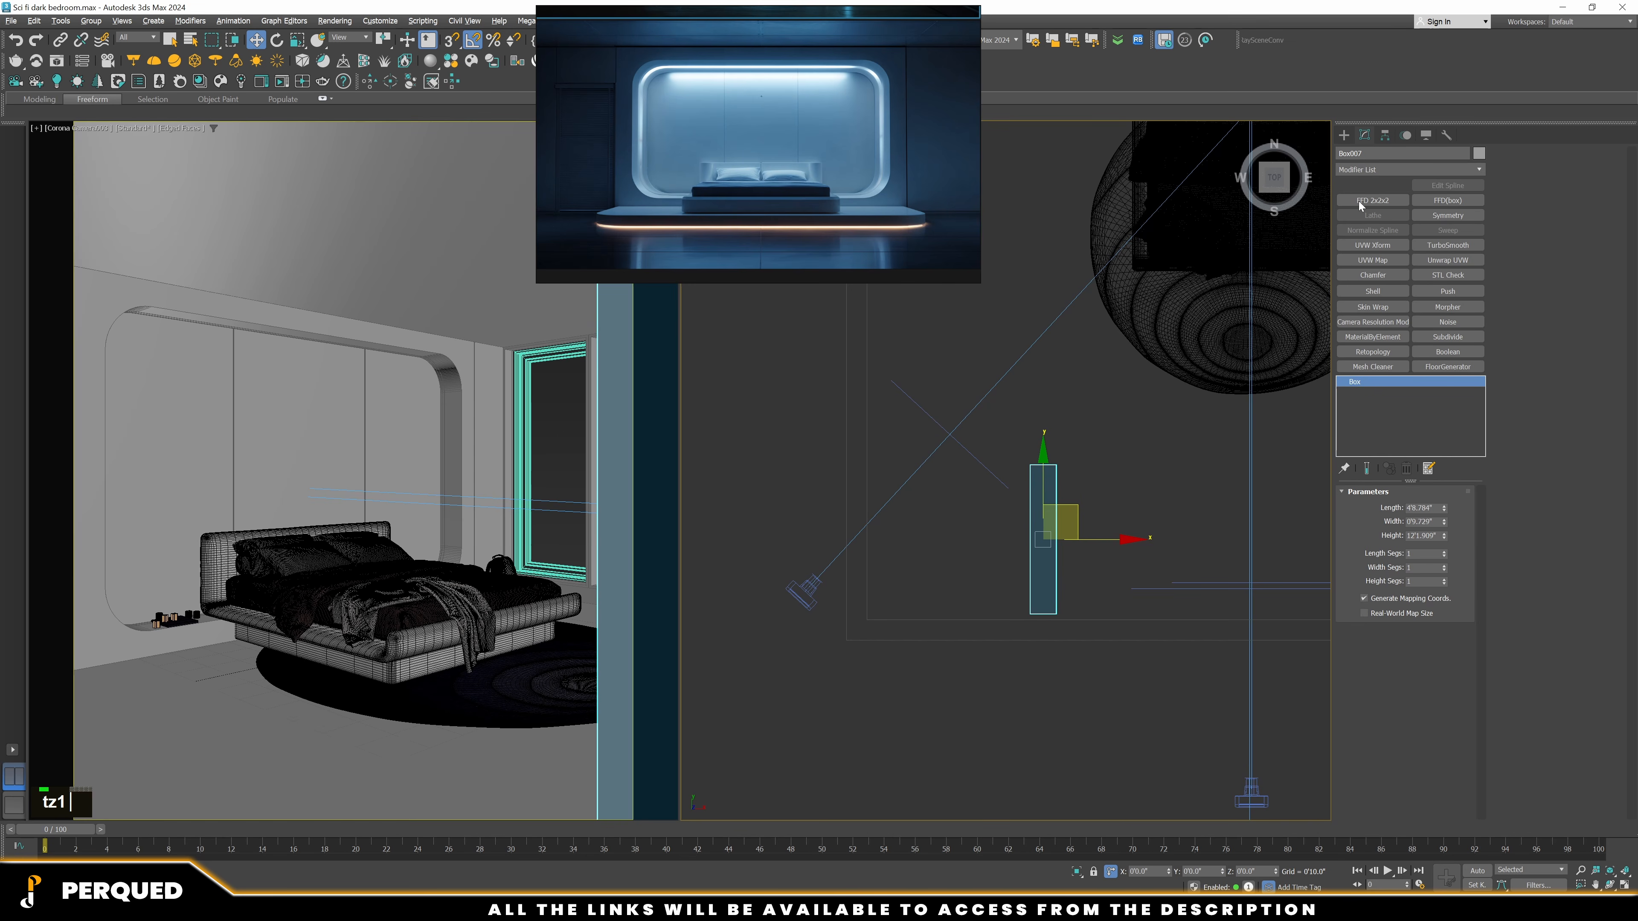
click(1360, 188)
key(1)
drag(1092, 447, 1062, 433)
click(1389, 381)
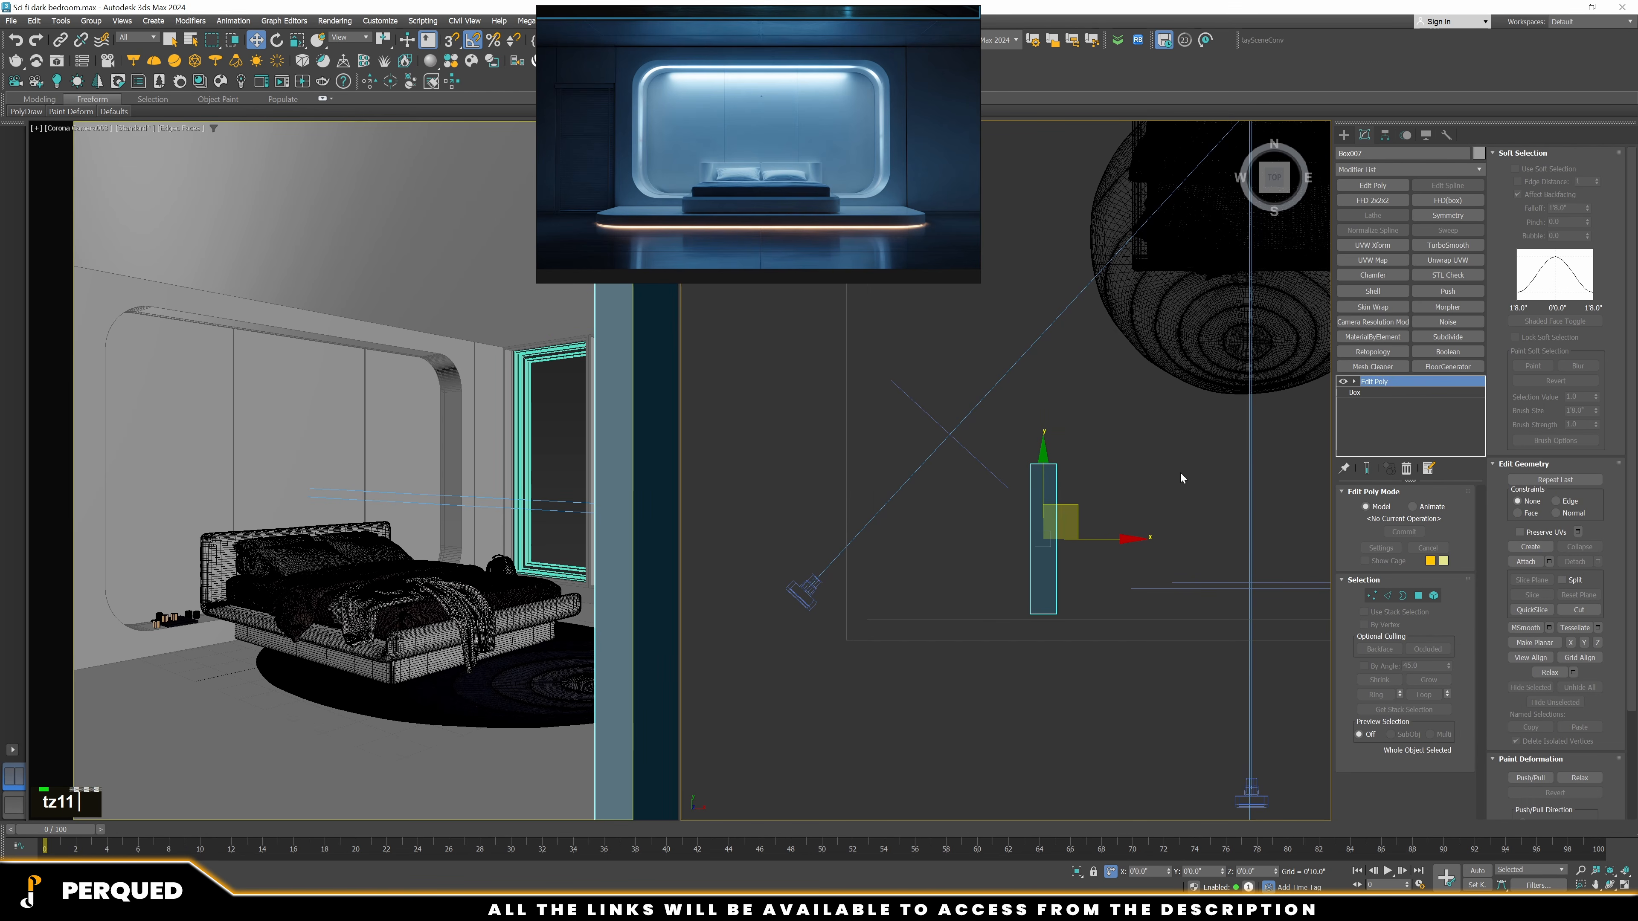
drag(1093, 540, 1064, 540)
drag(1064, 539, 1055, 540)
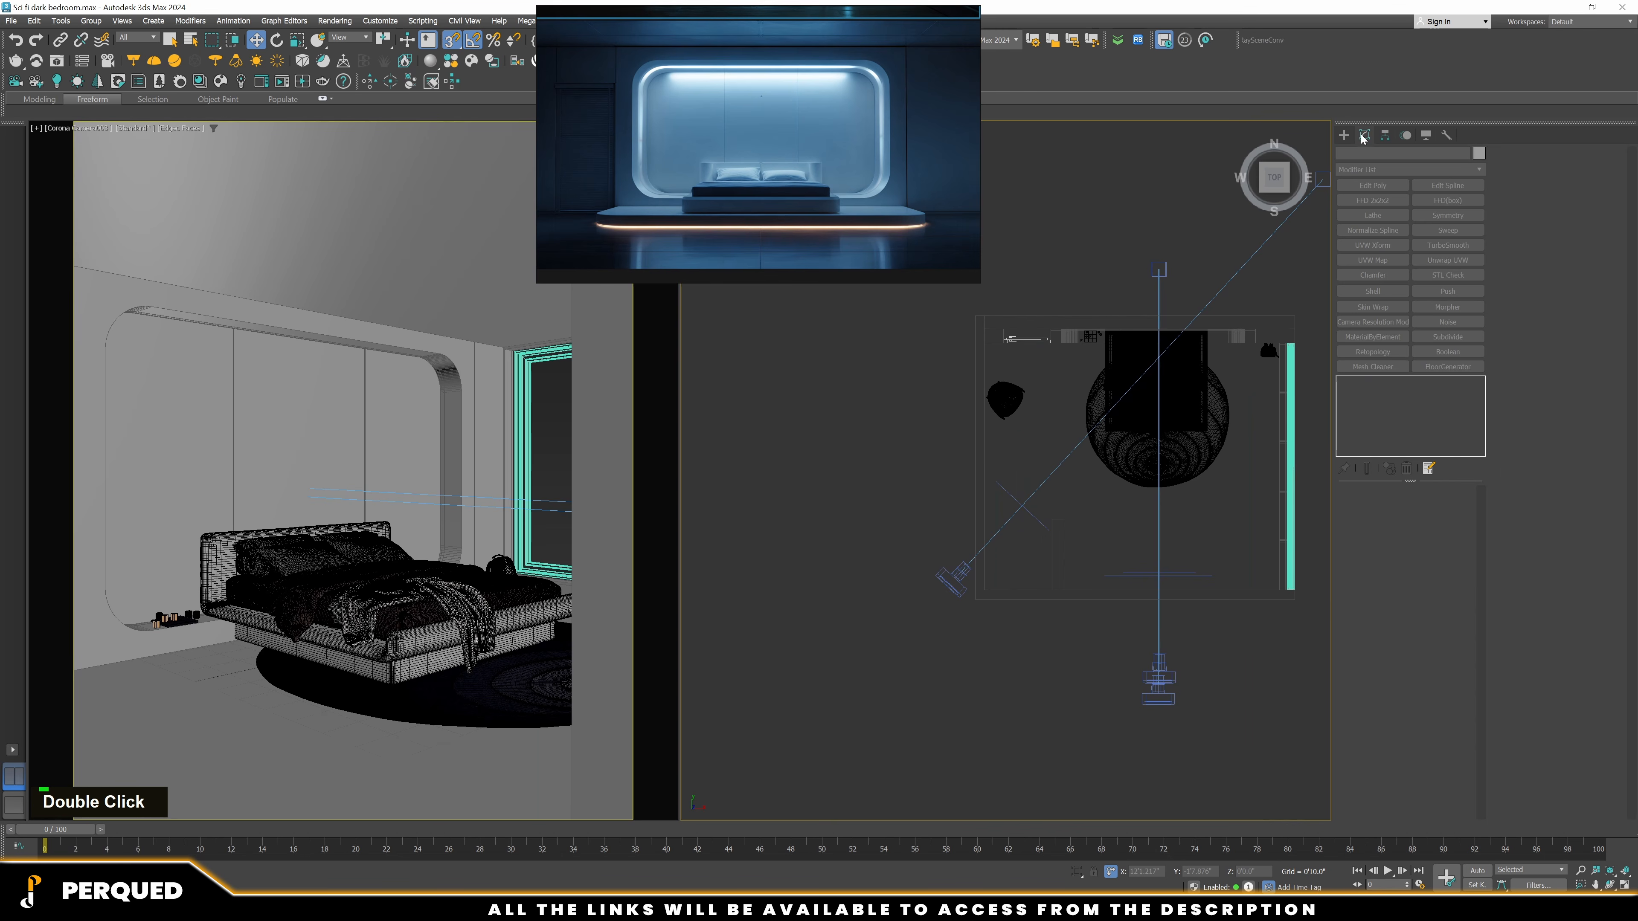
Create a targeted Corona camera beside the bed, aimed at the headboard, and tilt its view down over the bed and bedside tray
click(1344, 135)
click(1388, 155)
click(1438, 235)
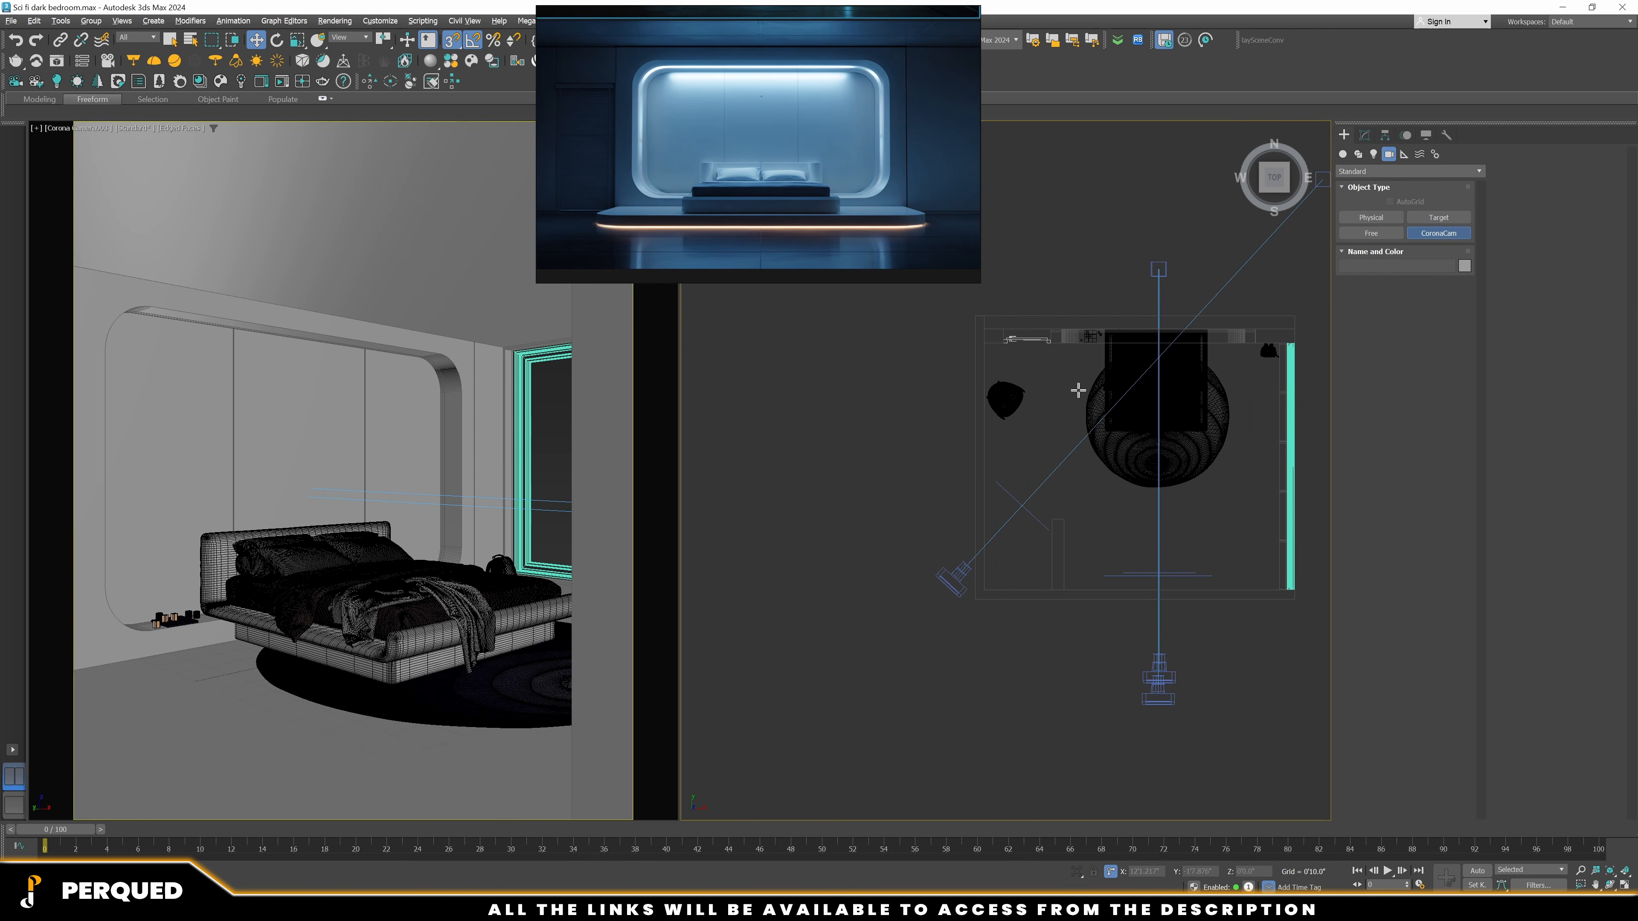
drag(1039, 425, 1151, 287)
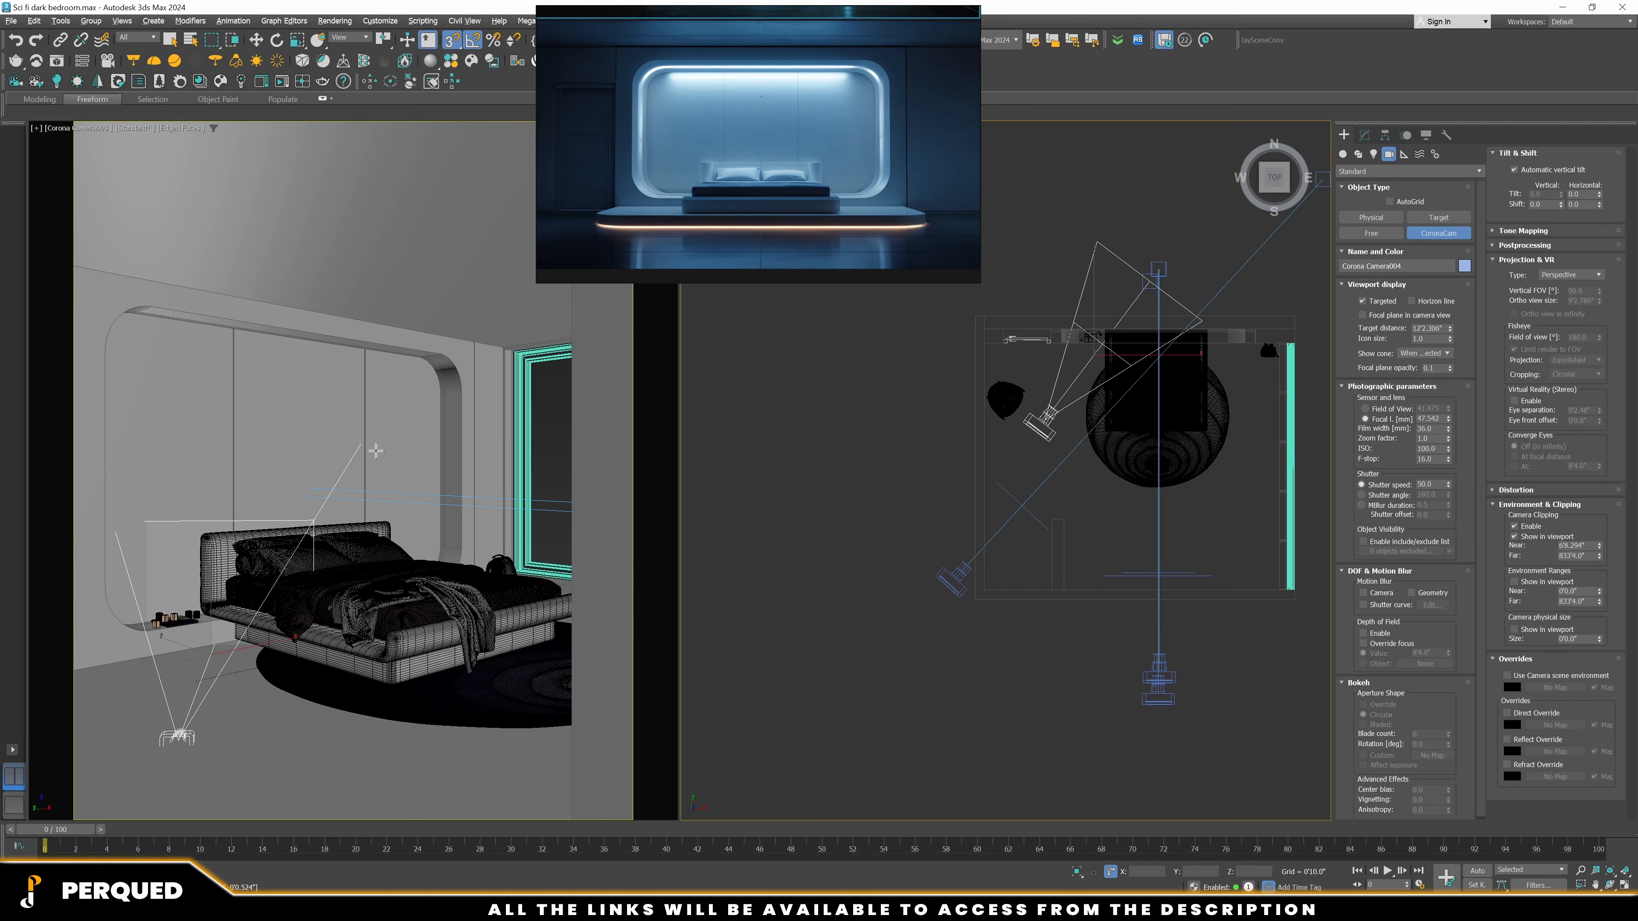
key(c)
middle_drag(407, 408, 364, 671)
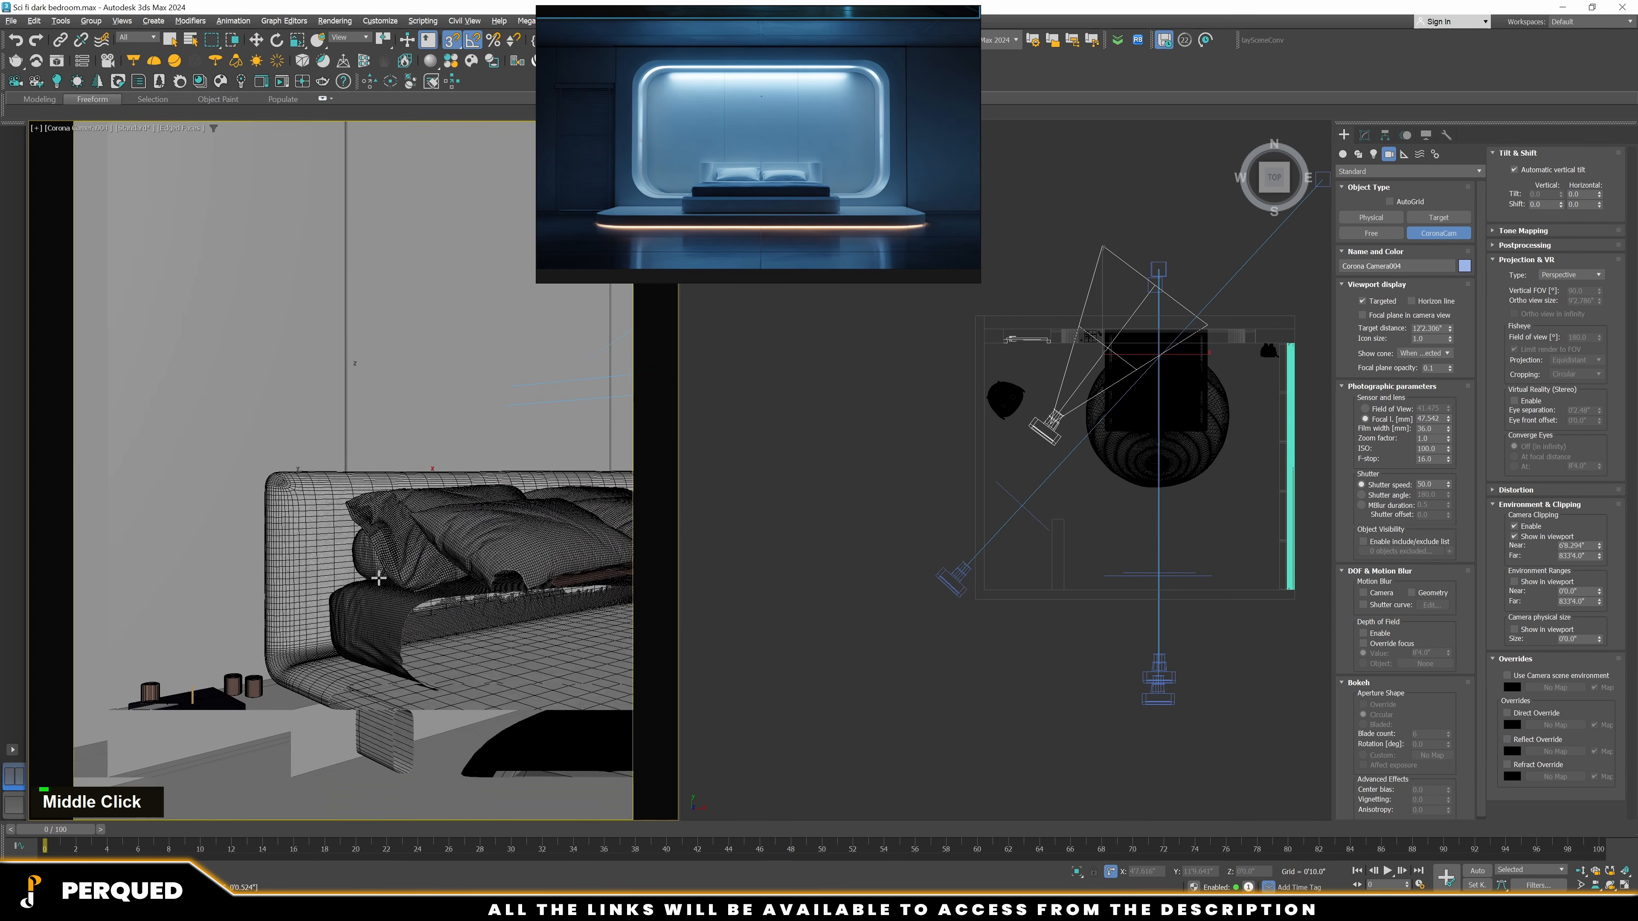
click(1365, 135)
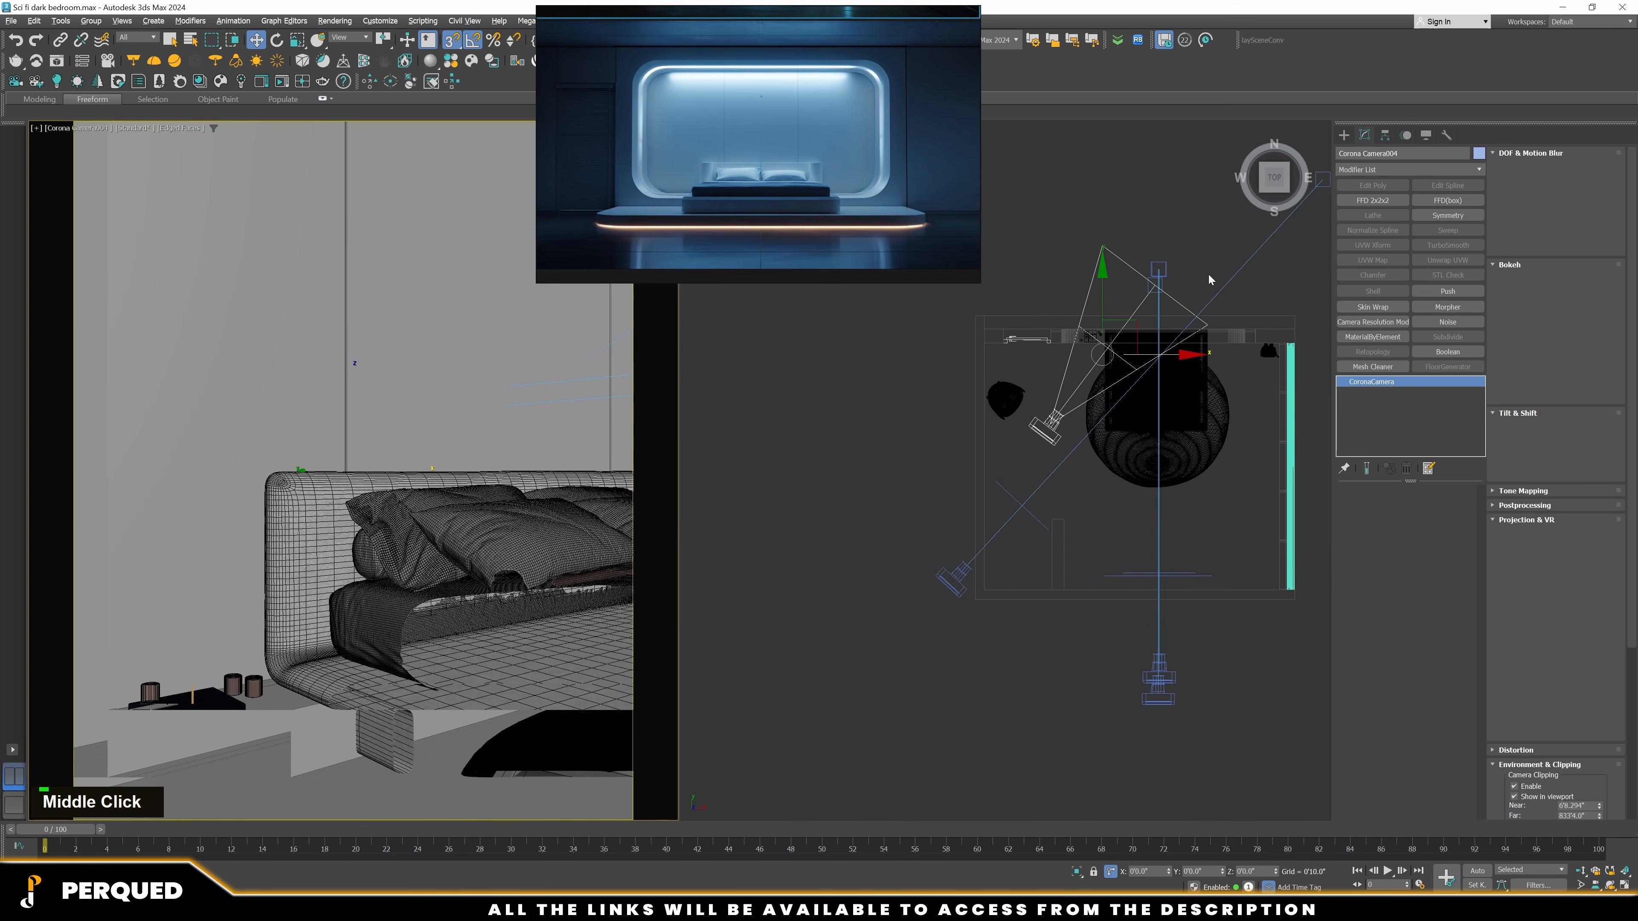
click(1153, 293)
alt+middle_drag(1130, 379, 1121, 366)
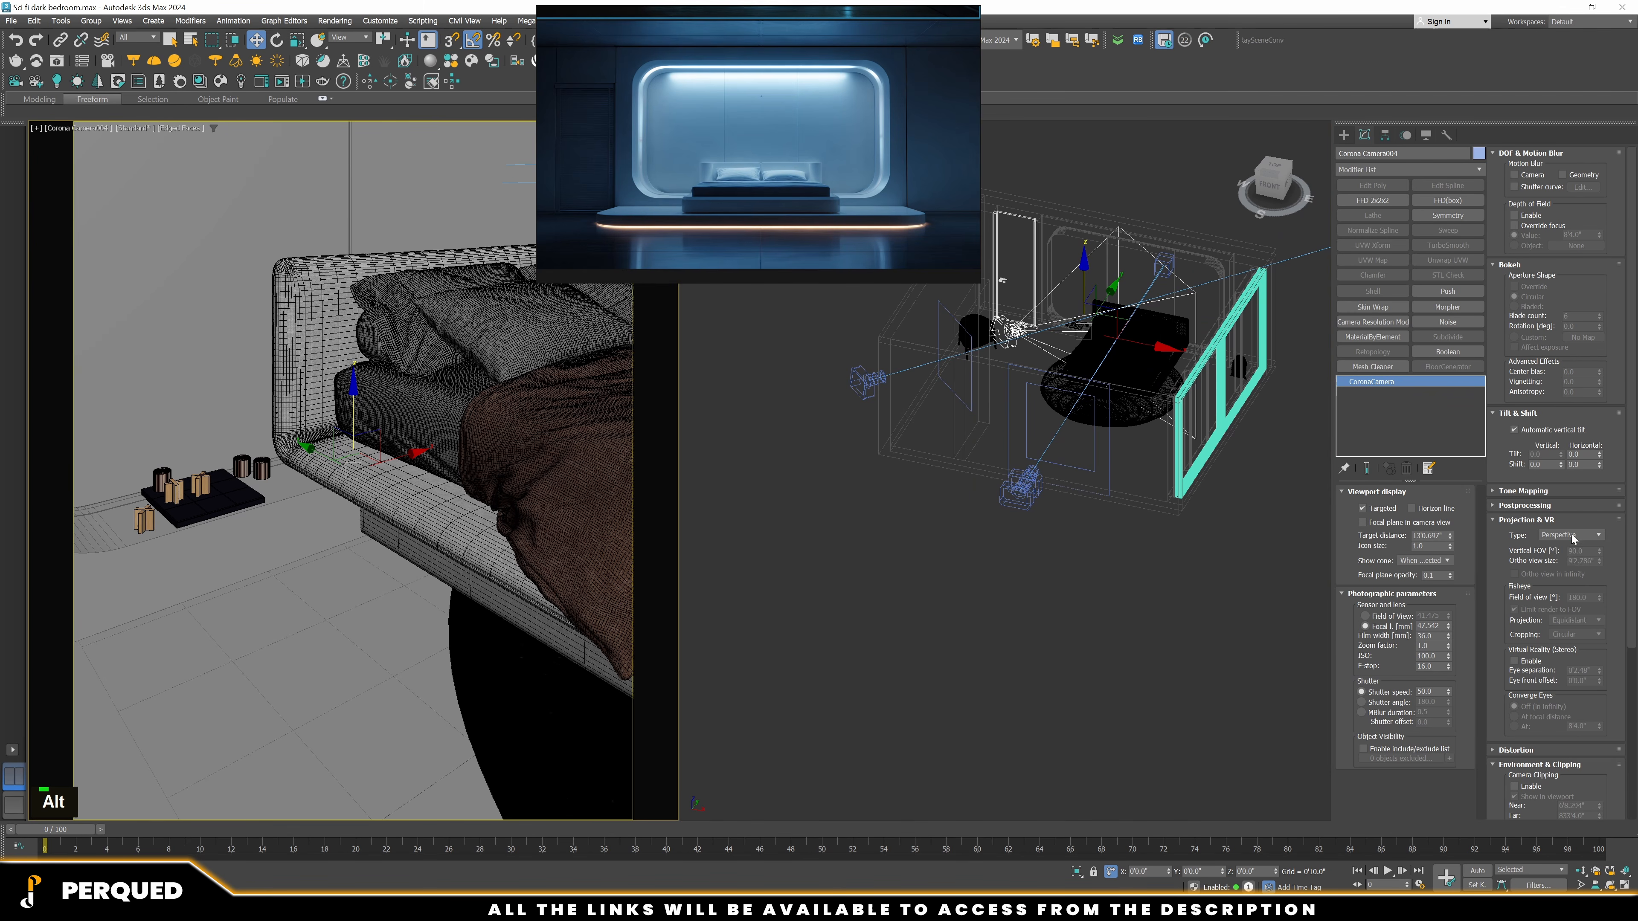
Switch the bedside camera's projection to Orthographic and enable camera clipping with a near distance of 0
click(1573, 536)
click(1570, 546)
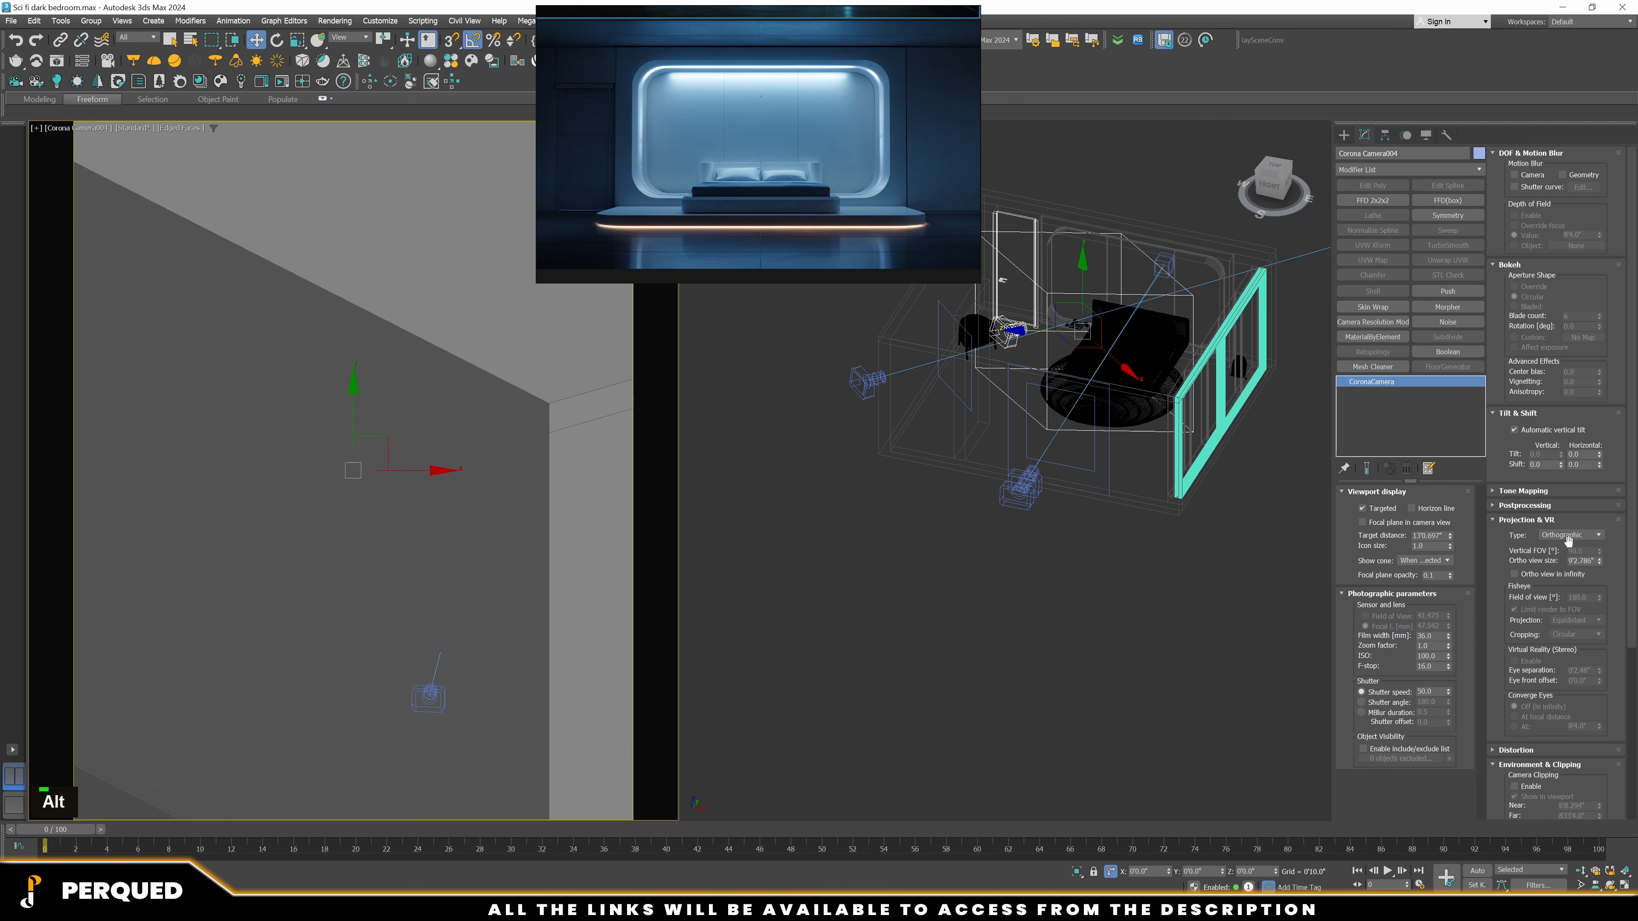
scroll(1545, 771, down, 1)
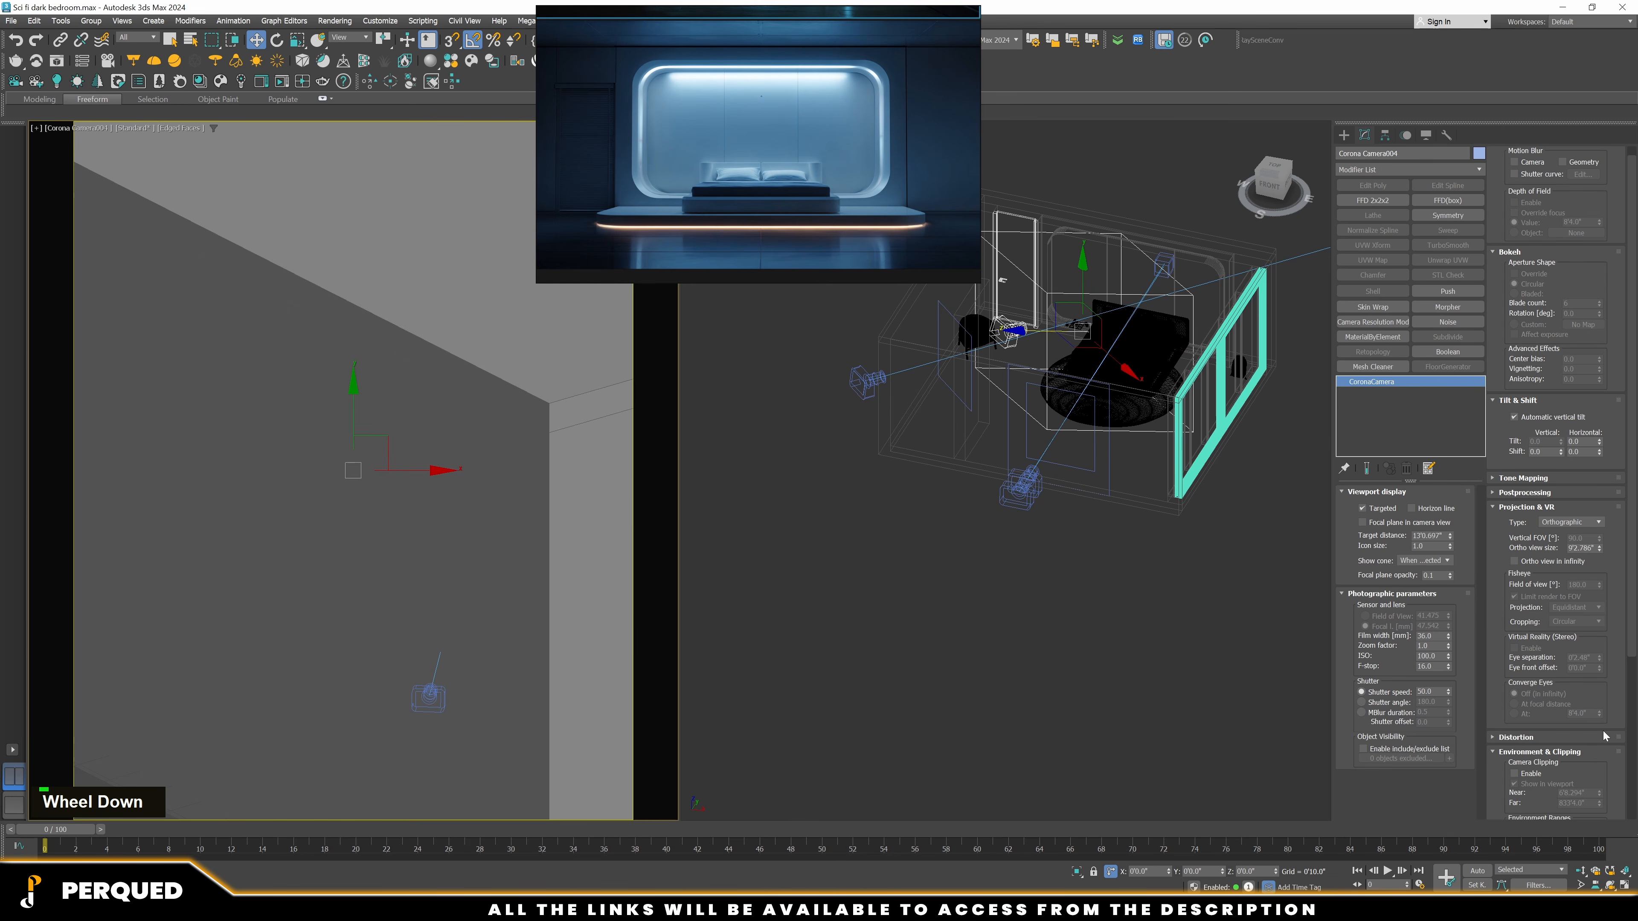
double_click(1536, 778)
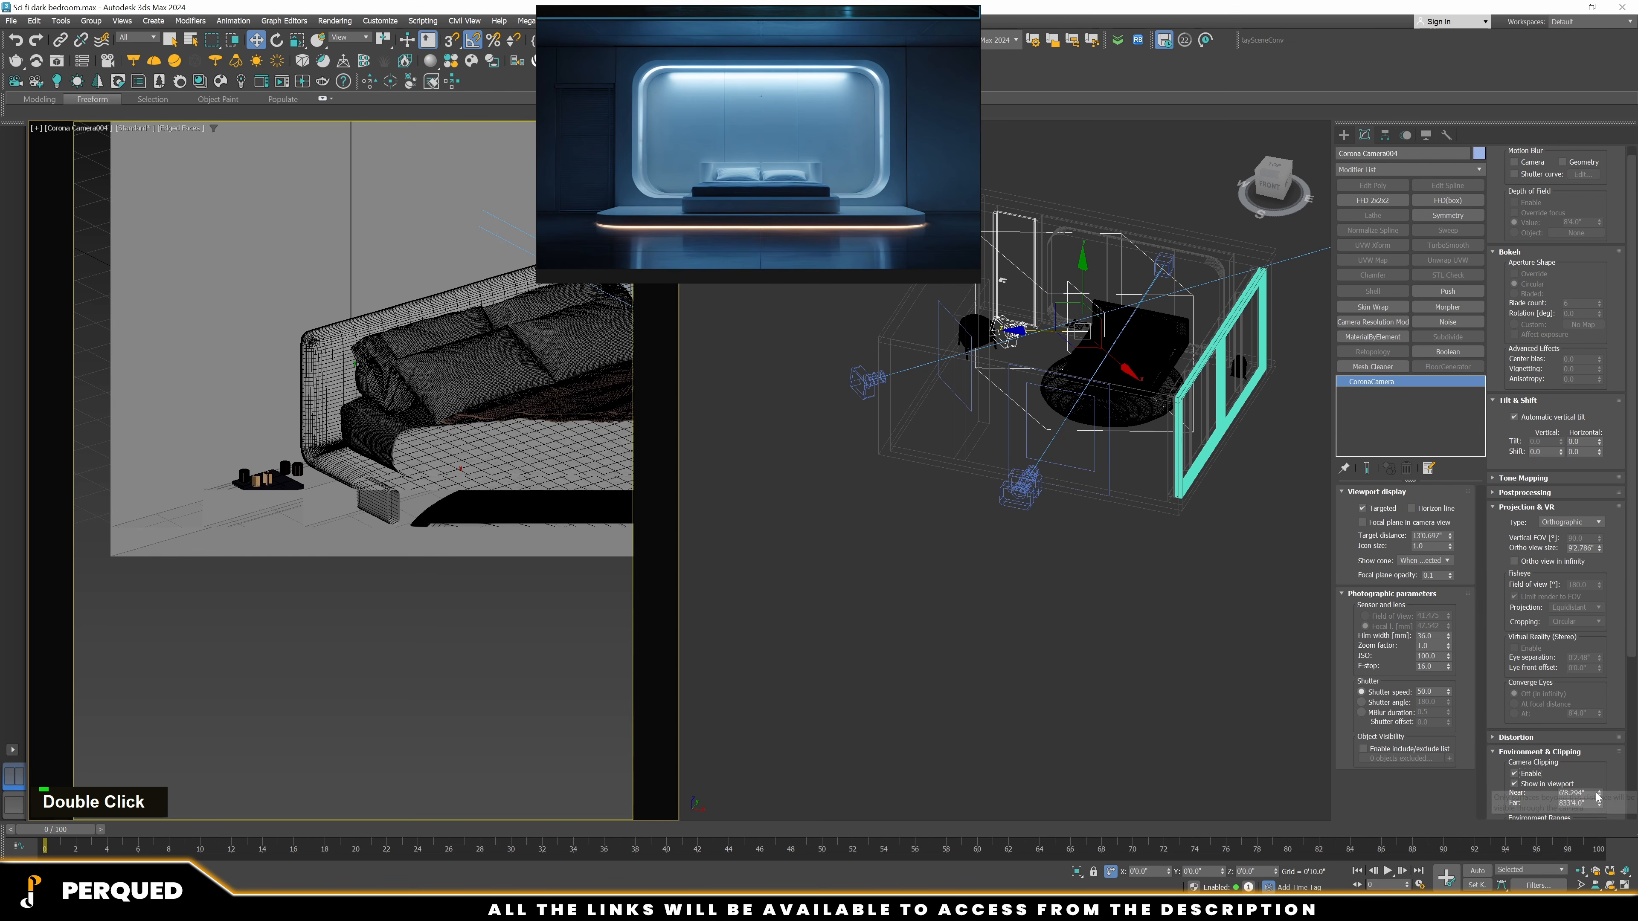
mouse_move(1599, 794)
mouse_down()
mouse_move(1599, 815)
mouse_move(1596, 791)
mouse_up()
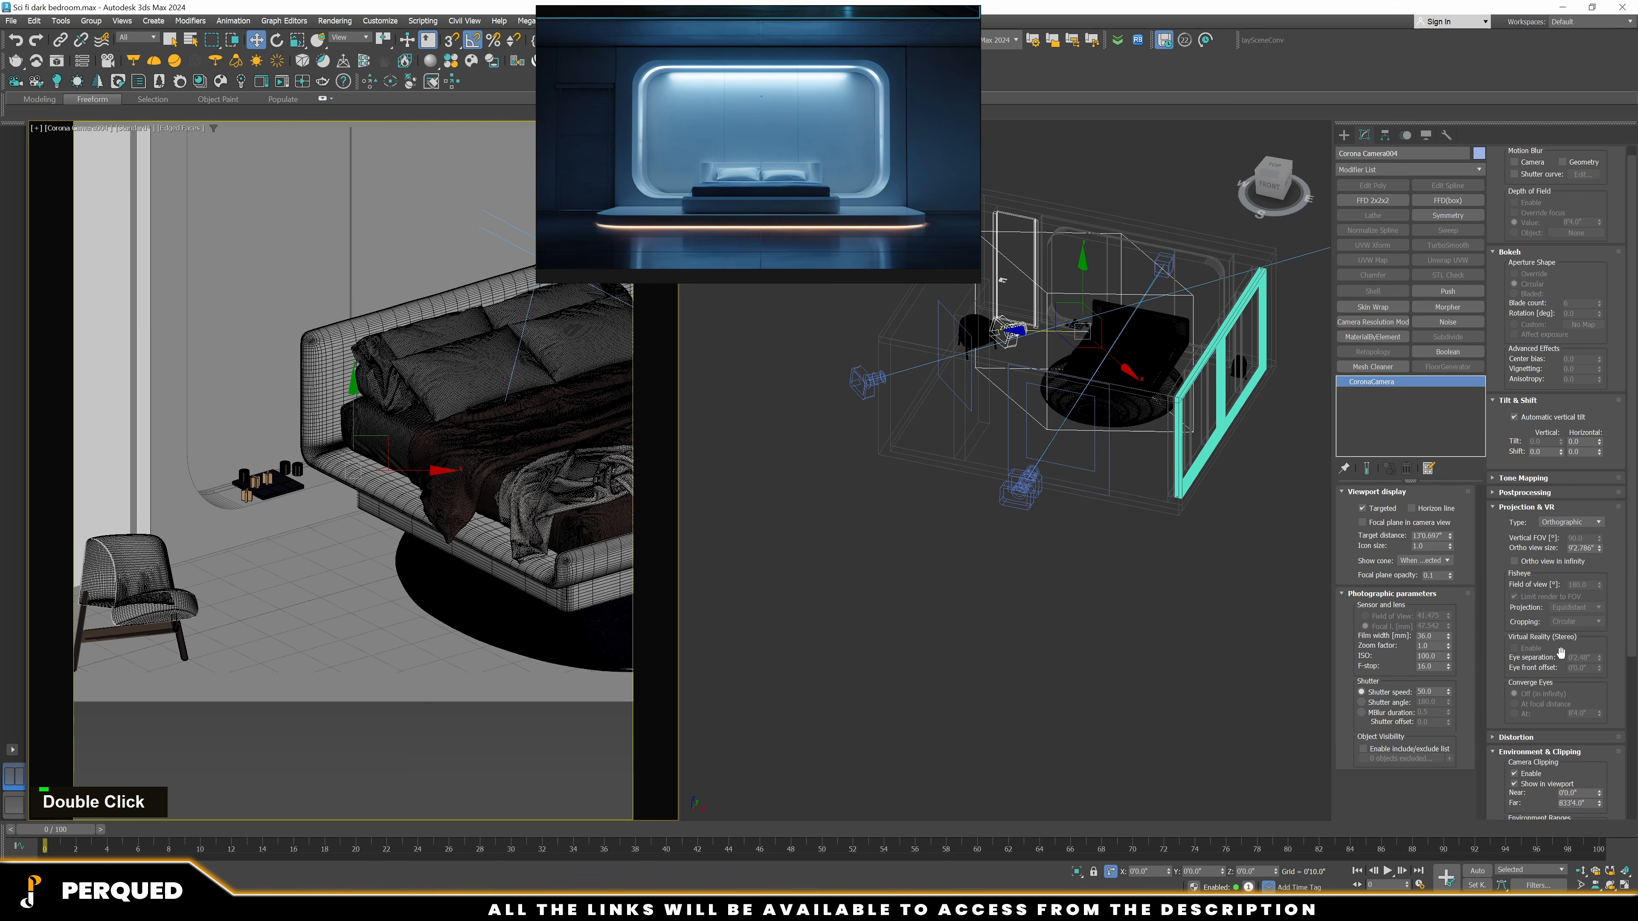
Adjust the bedside camera's orthographic view size and angle to frame the headboard, pillows and bedside tray closely
drag(1596, 550, 1603, 573)
middle_drag(445, 581, 418, 643)
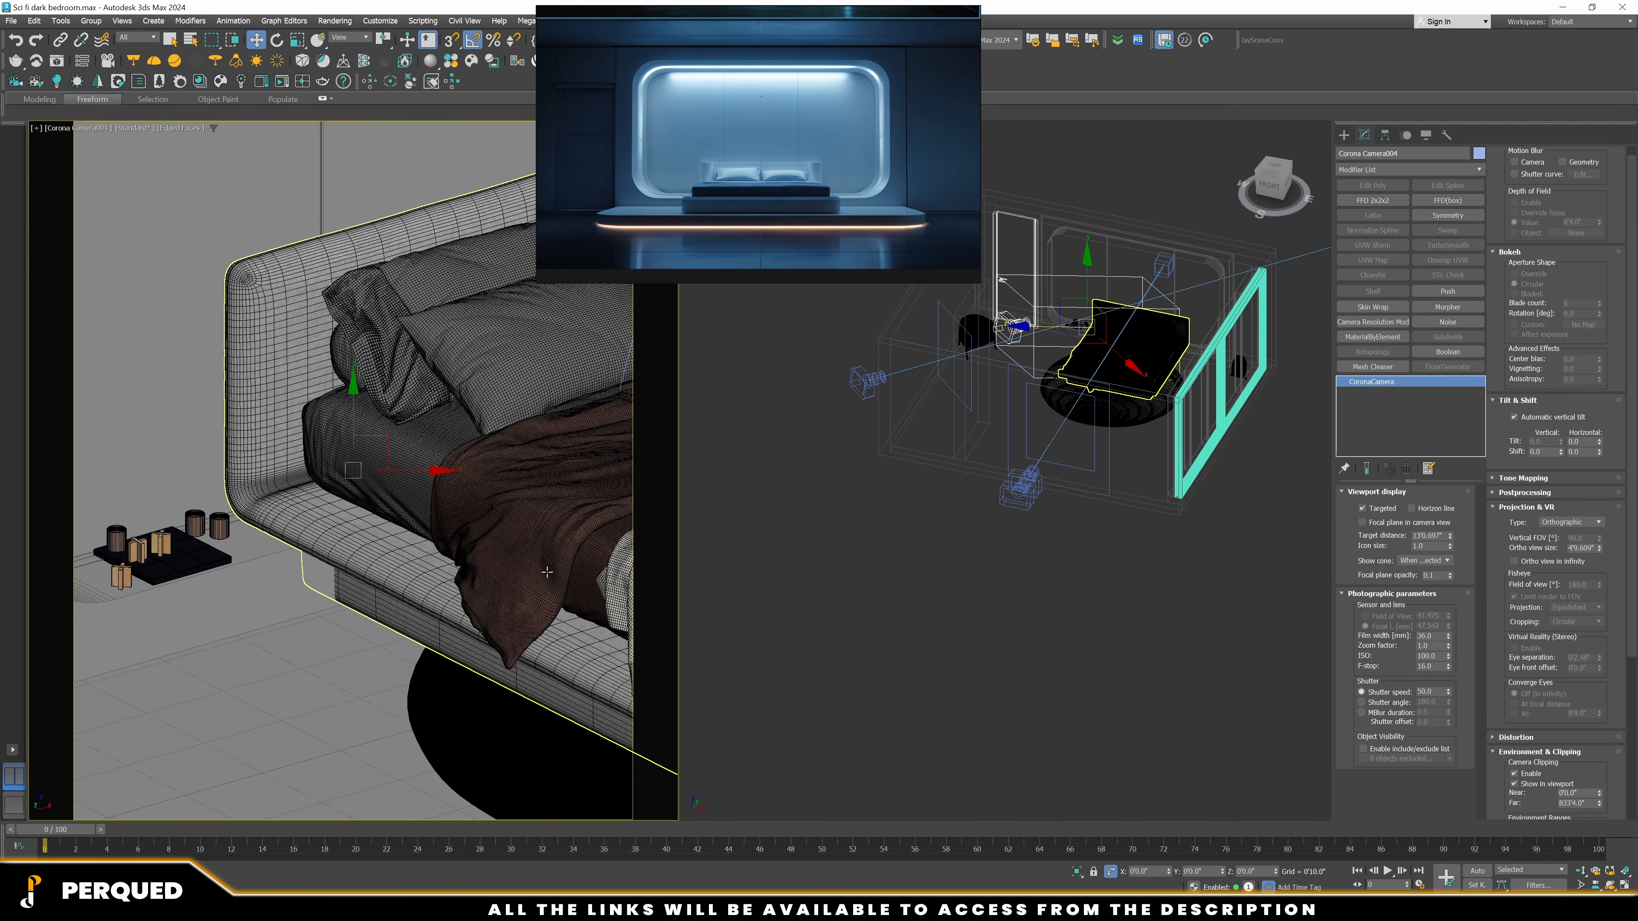
mouse_move(547, 572)
middle_down()
mouse_move(574, 568)
mouse_move(517, 566)
mouse_move(543, 568)
middle_up()
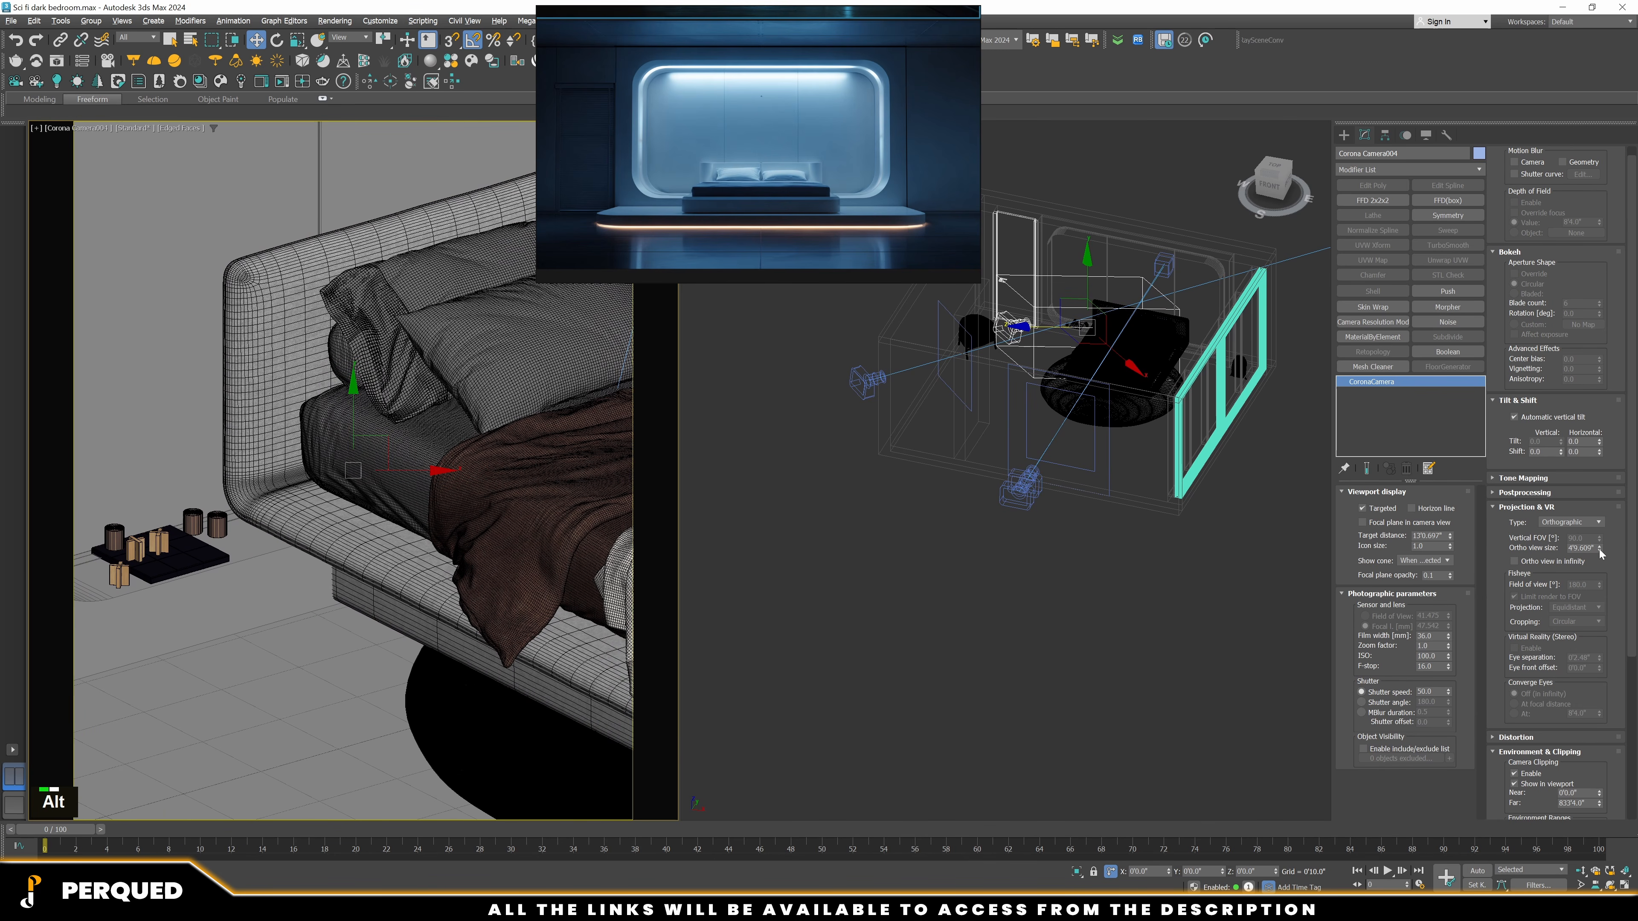
mouse_move(1600, 554)
alt+mouse_down()
mouse_move(1576, 519)
mouse_move(1577, 537)
alt+mouse_up()
alt+middle_drag(519, 665, 355, 694)
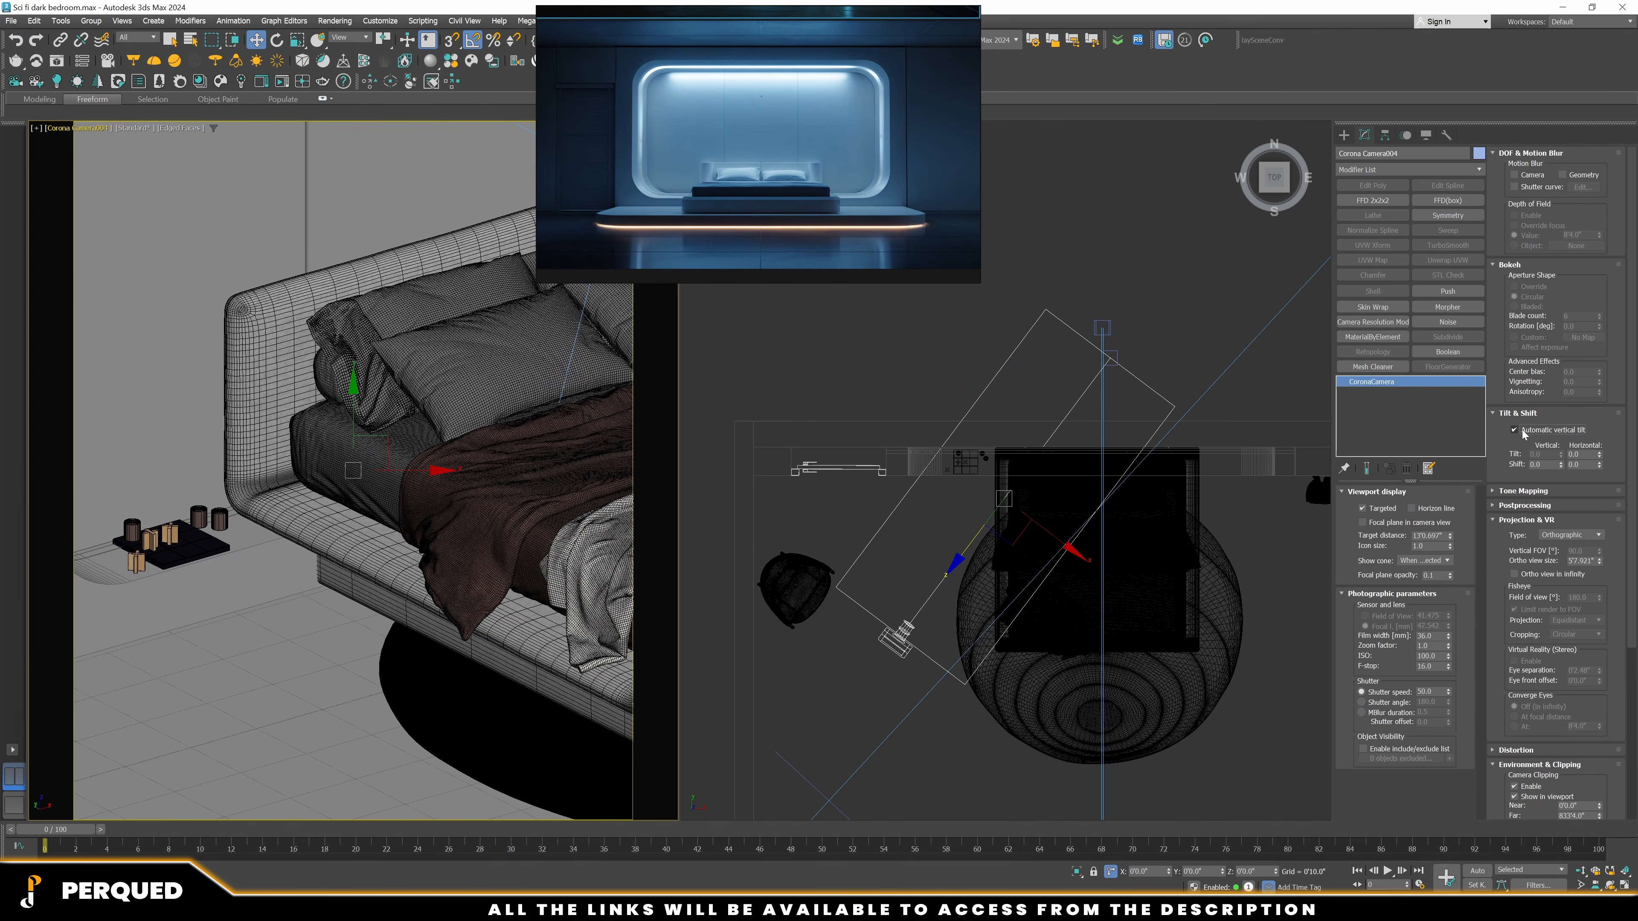
Toggle automatic vertical tilt on the bedside camera to compare its effect, and deselect the camera
click(1523, 432)
click(1523, 432)
click(1523, 432)
click(1262, 693)
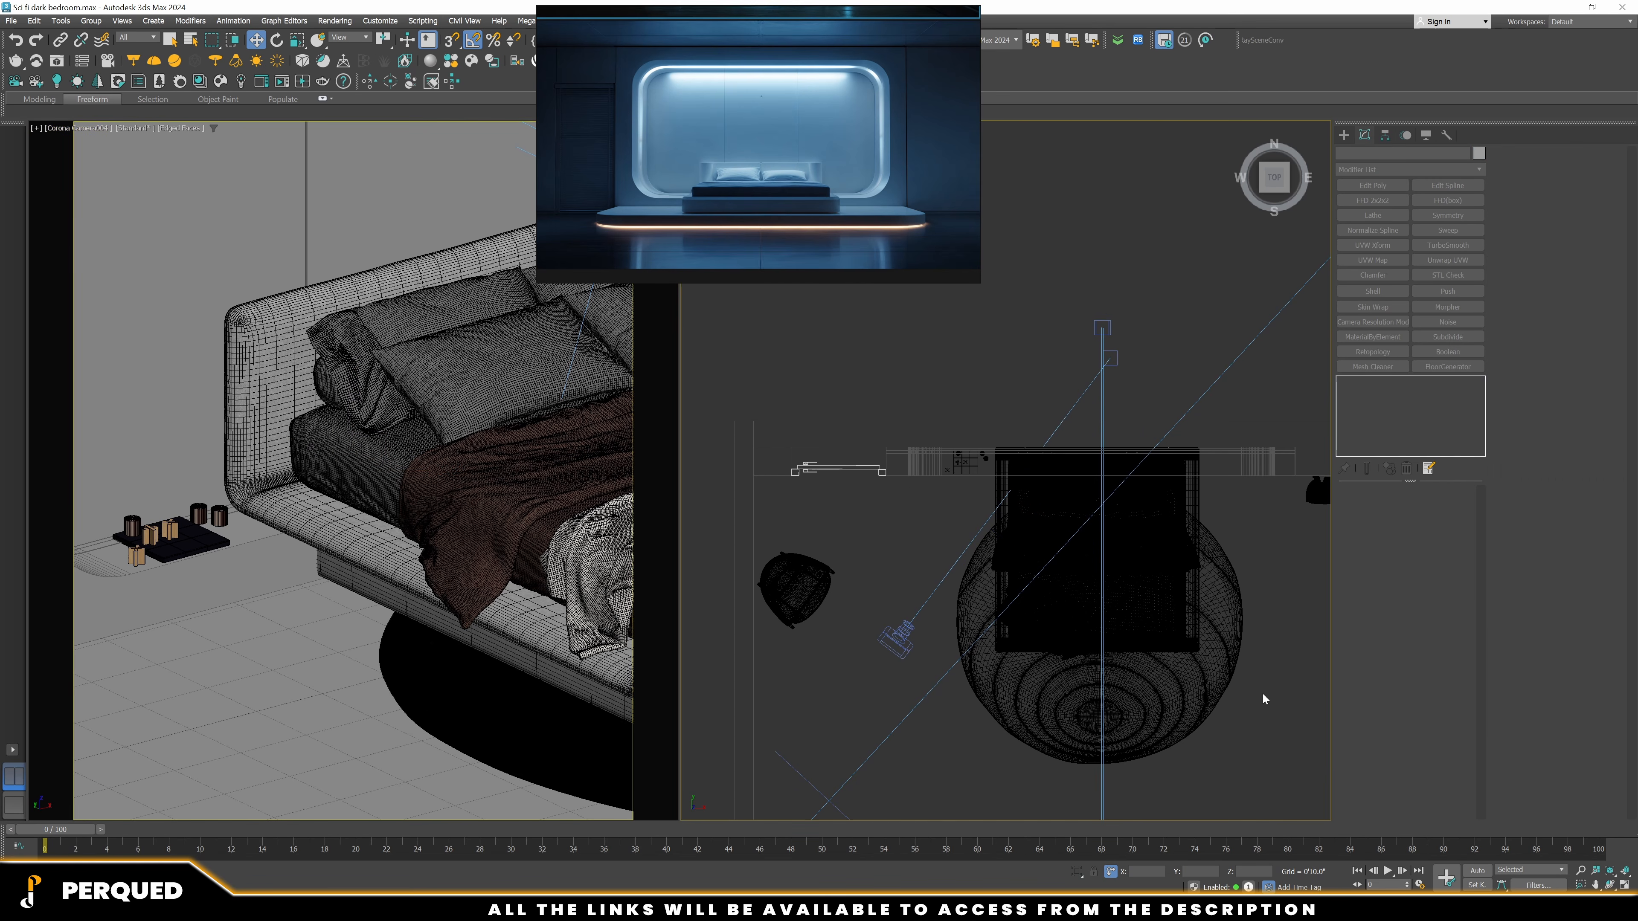
Switch the camera viewport from the bedside close-up to Corona Camera001
key(F4)
click(364, 423)
key(F4)
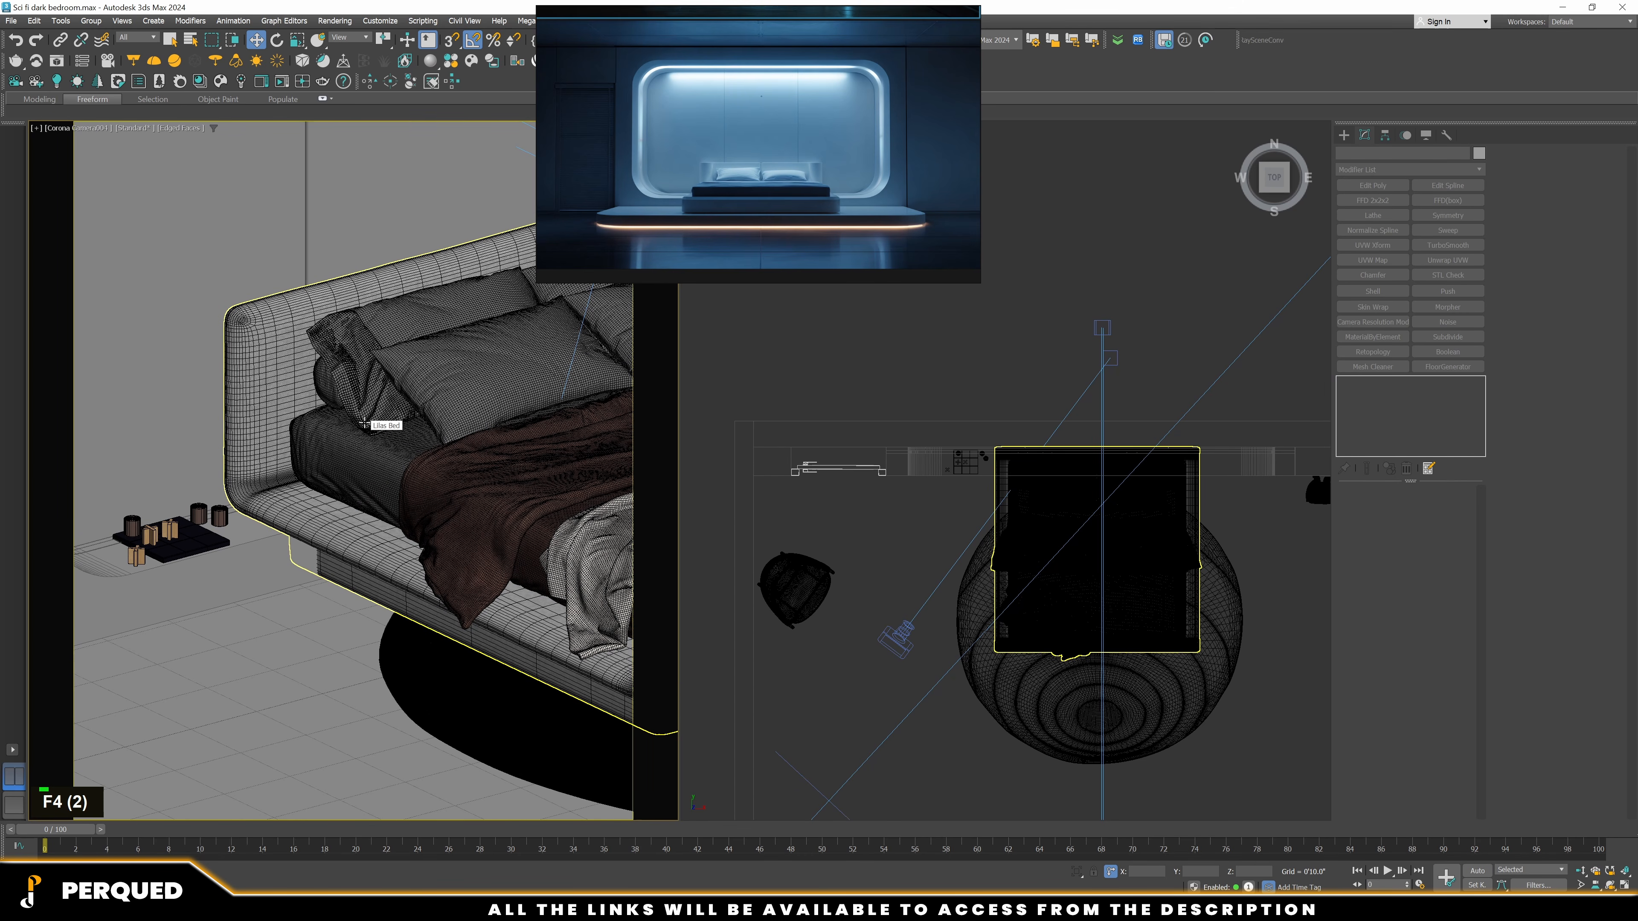
key(c)
double_click(790, 358)
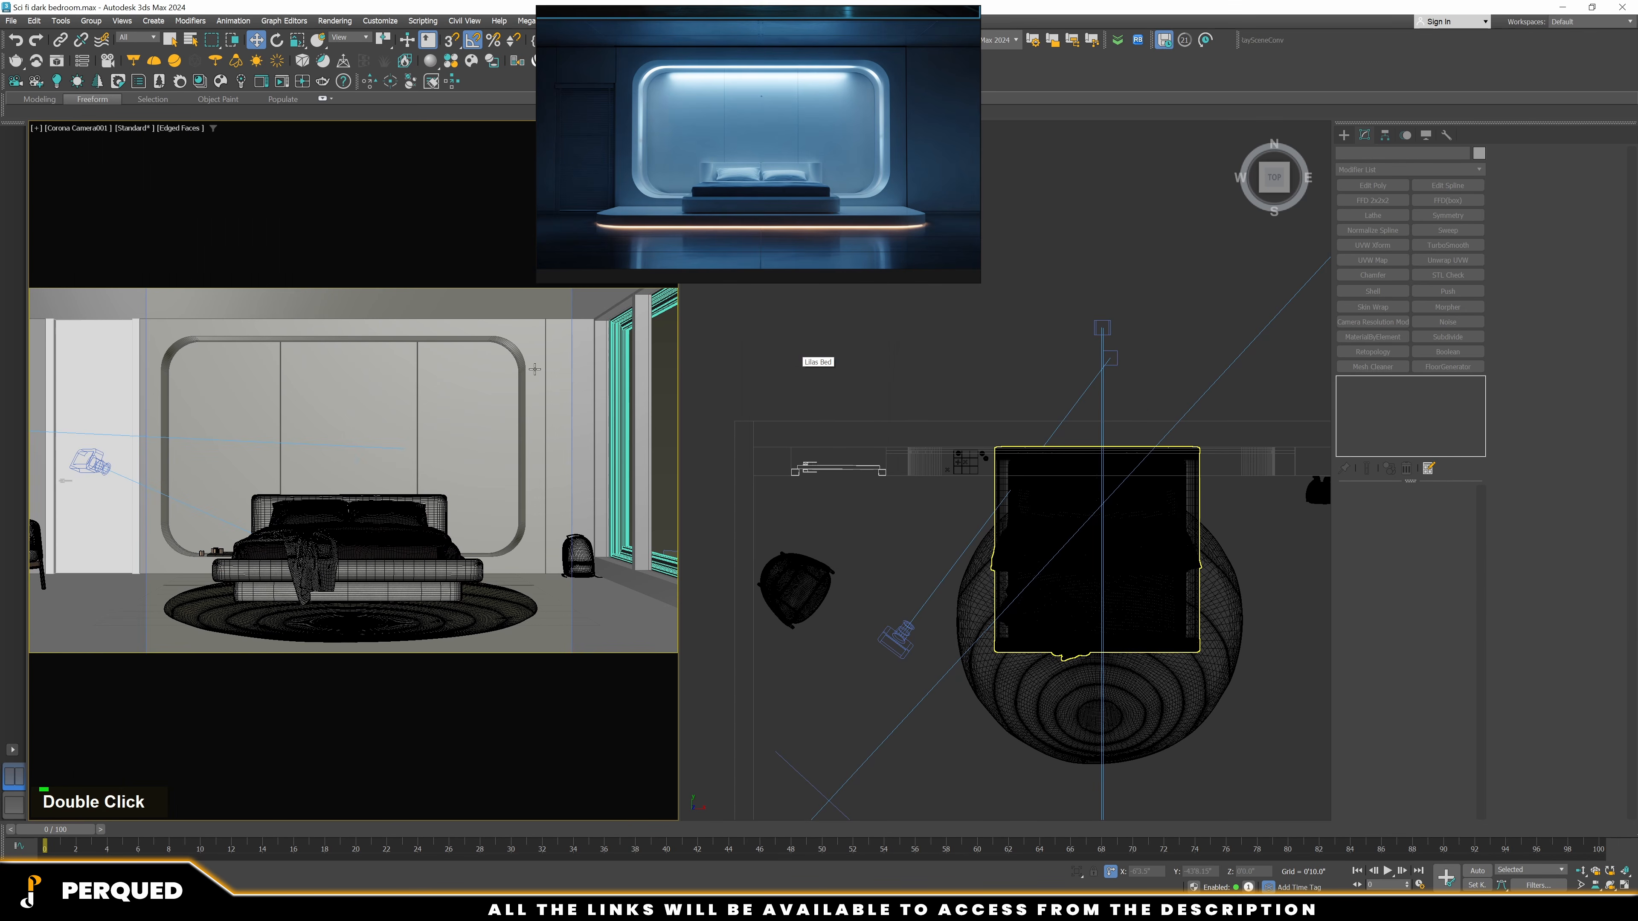
Compare the bedroom compositions from Corona Camera002, Corona Camera003 and Corona Camera004 in the viewports
key(c)
double_click(806, 366)
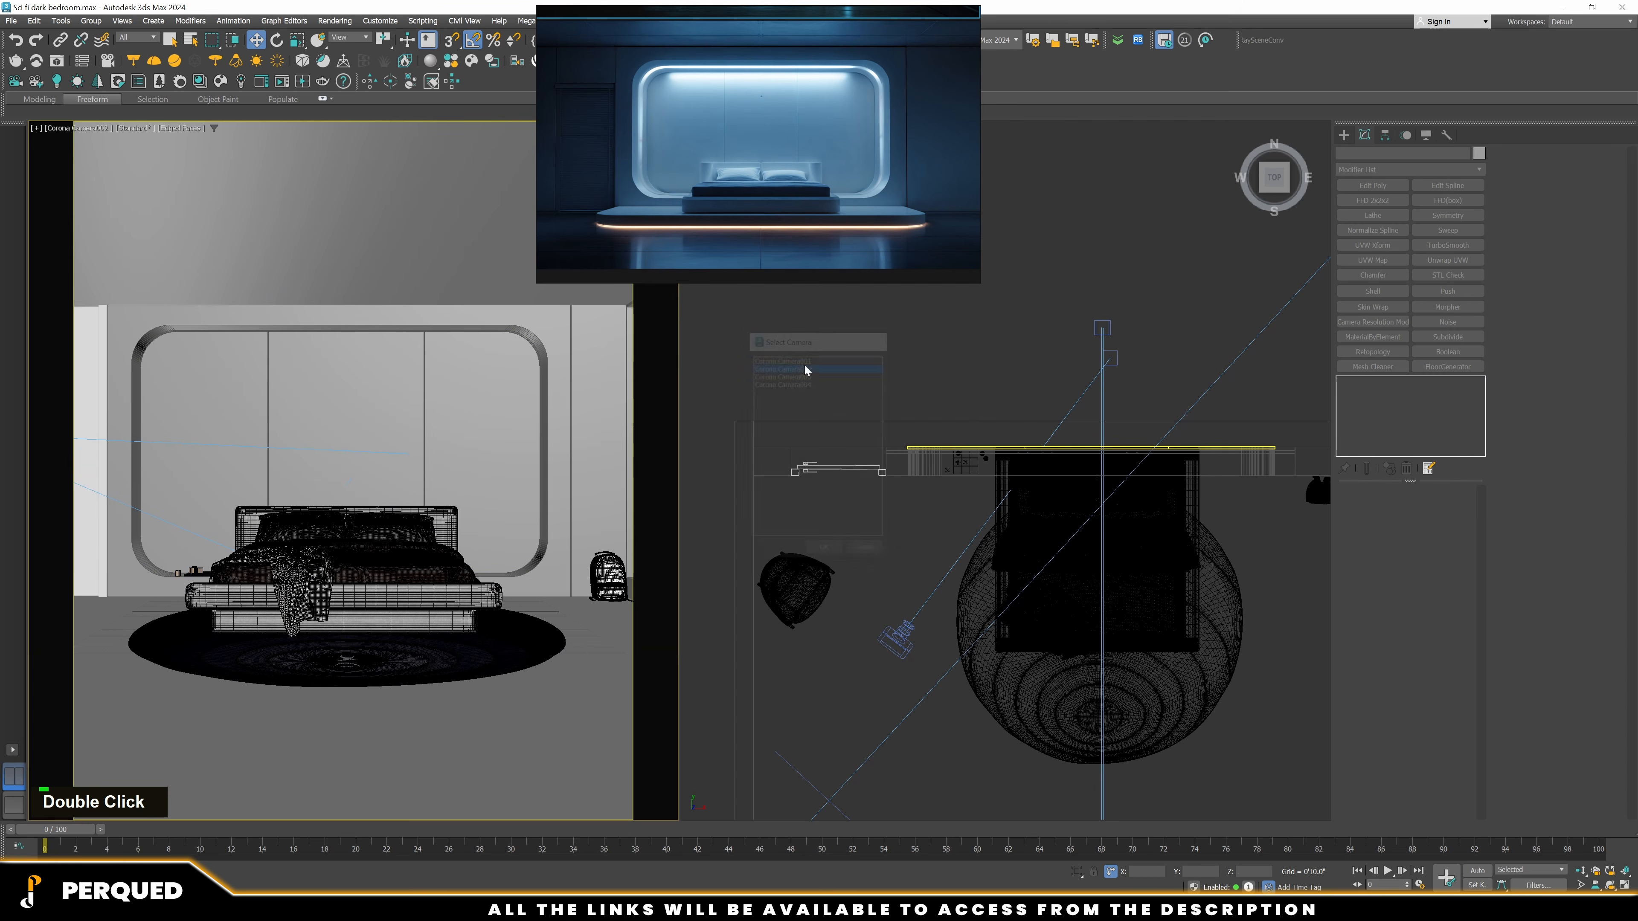
key(c)
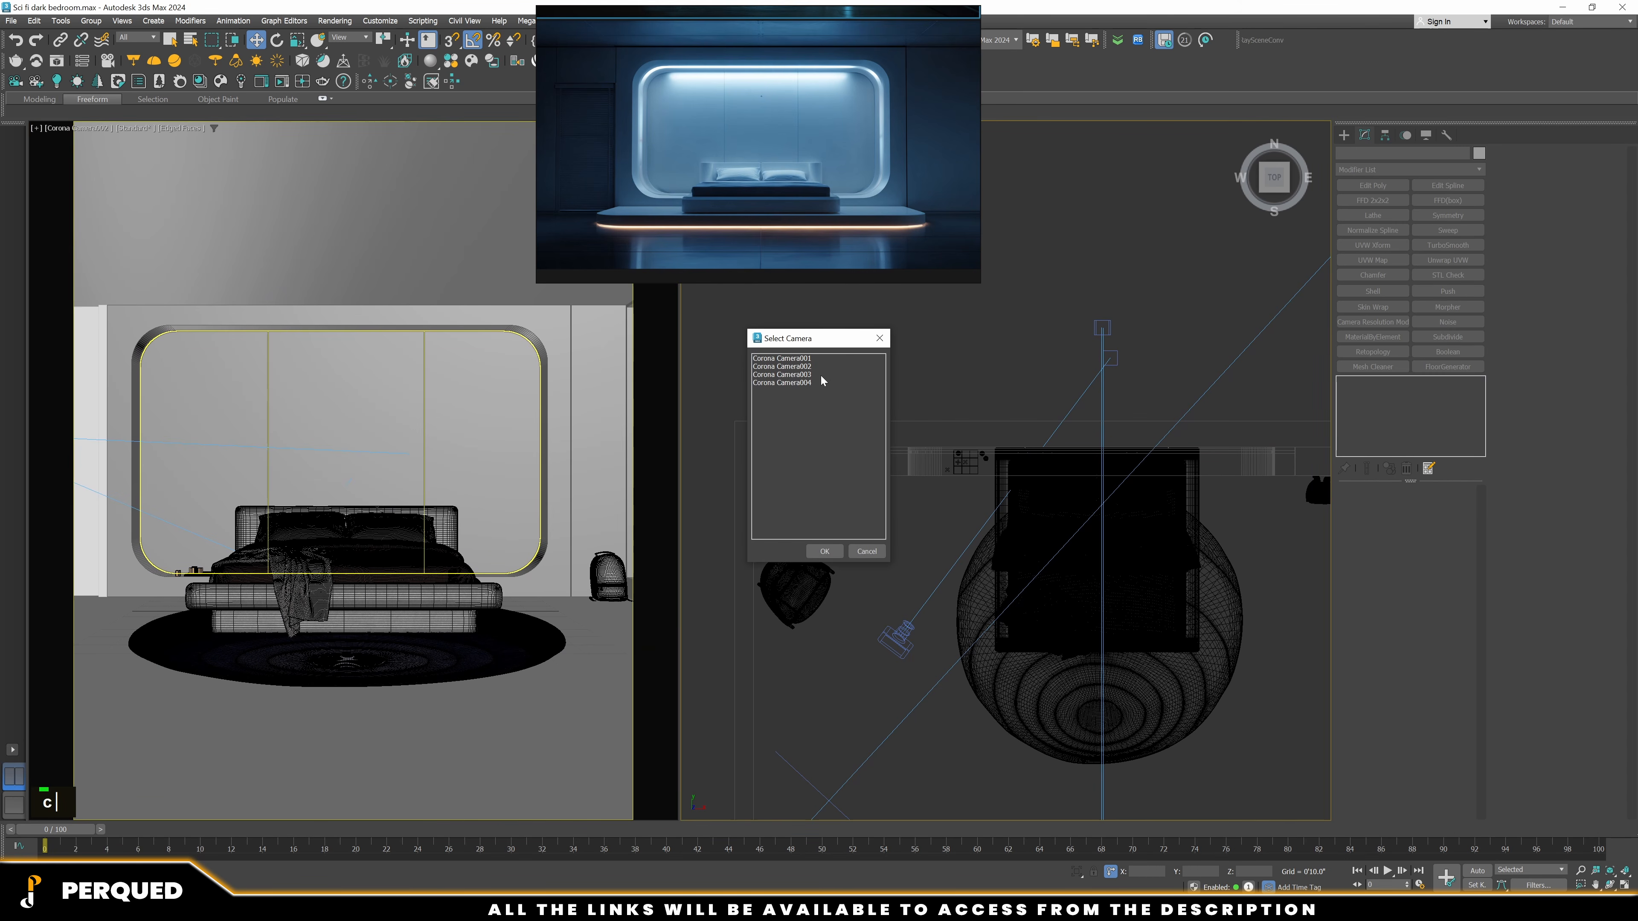
double_click(817, 376)
key(c)
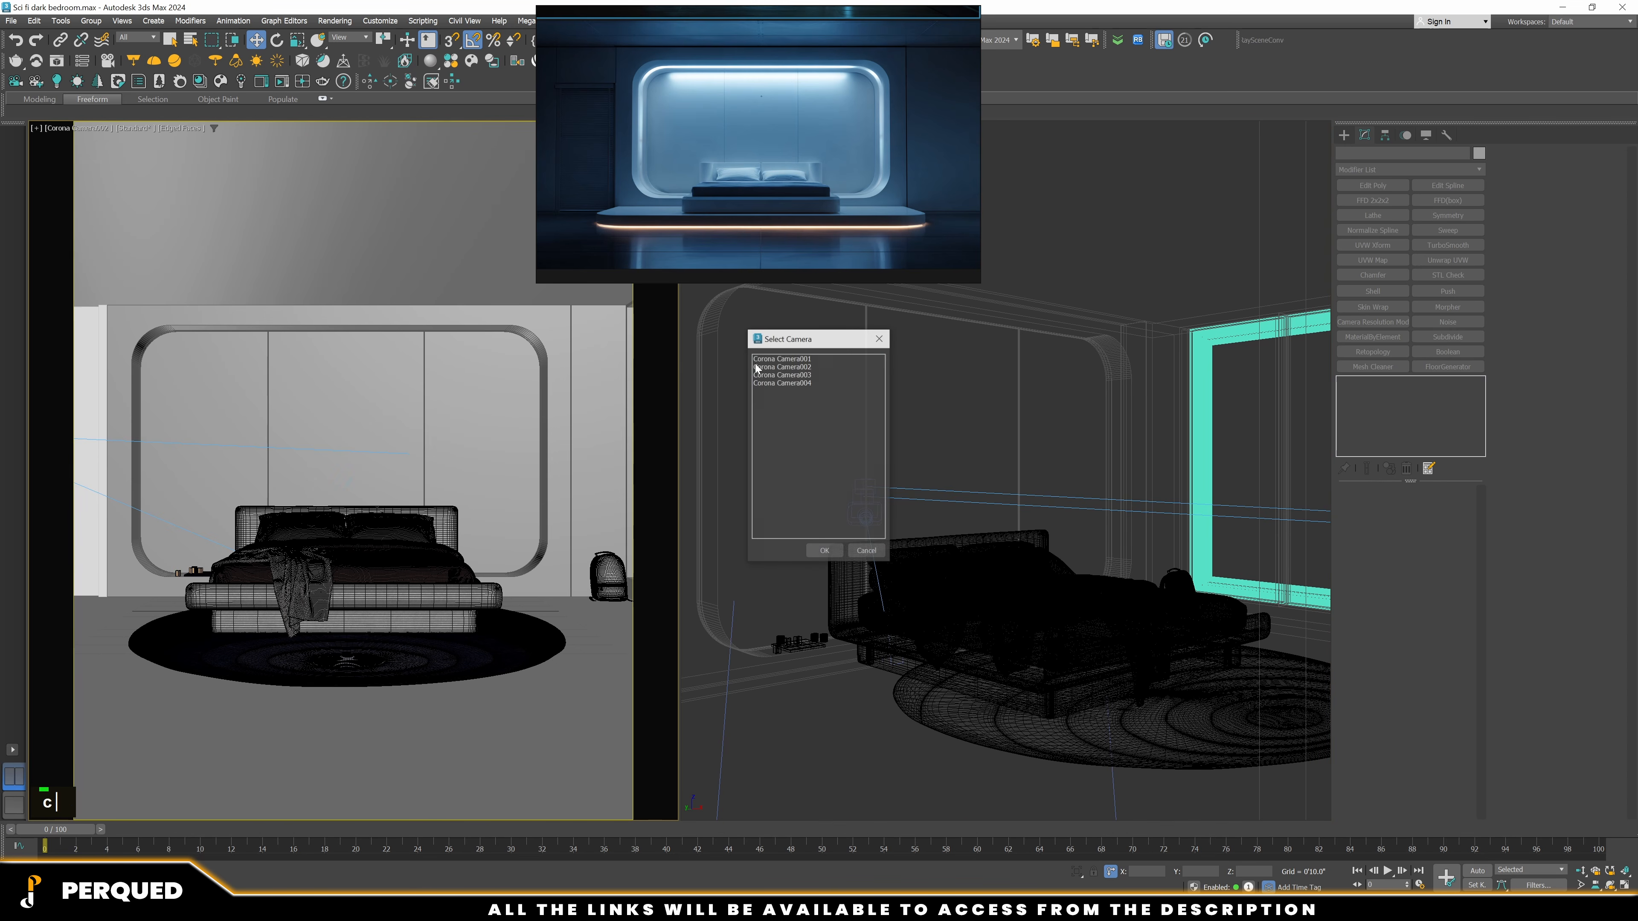
double_click(797, 375)
key(c)
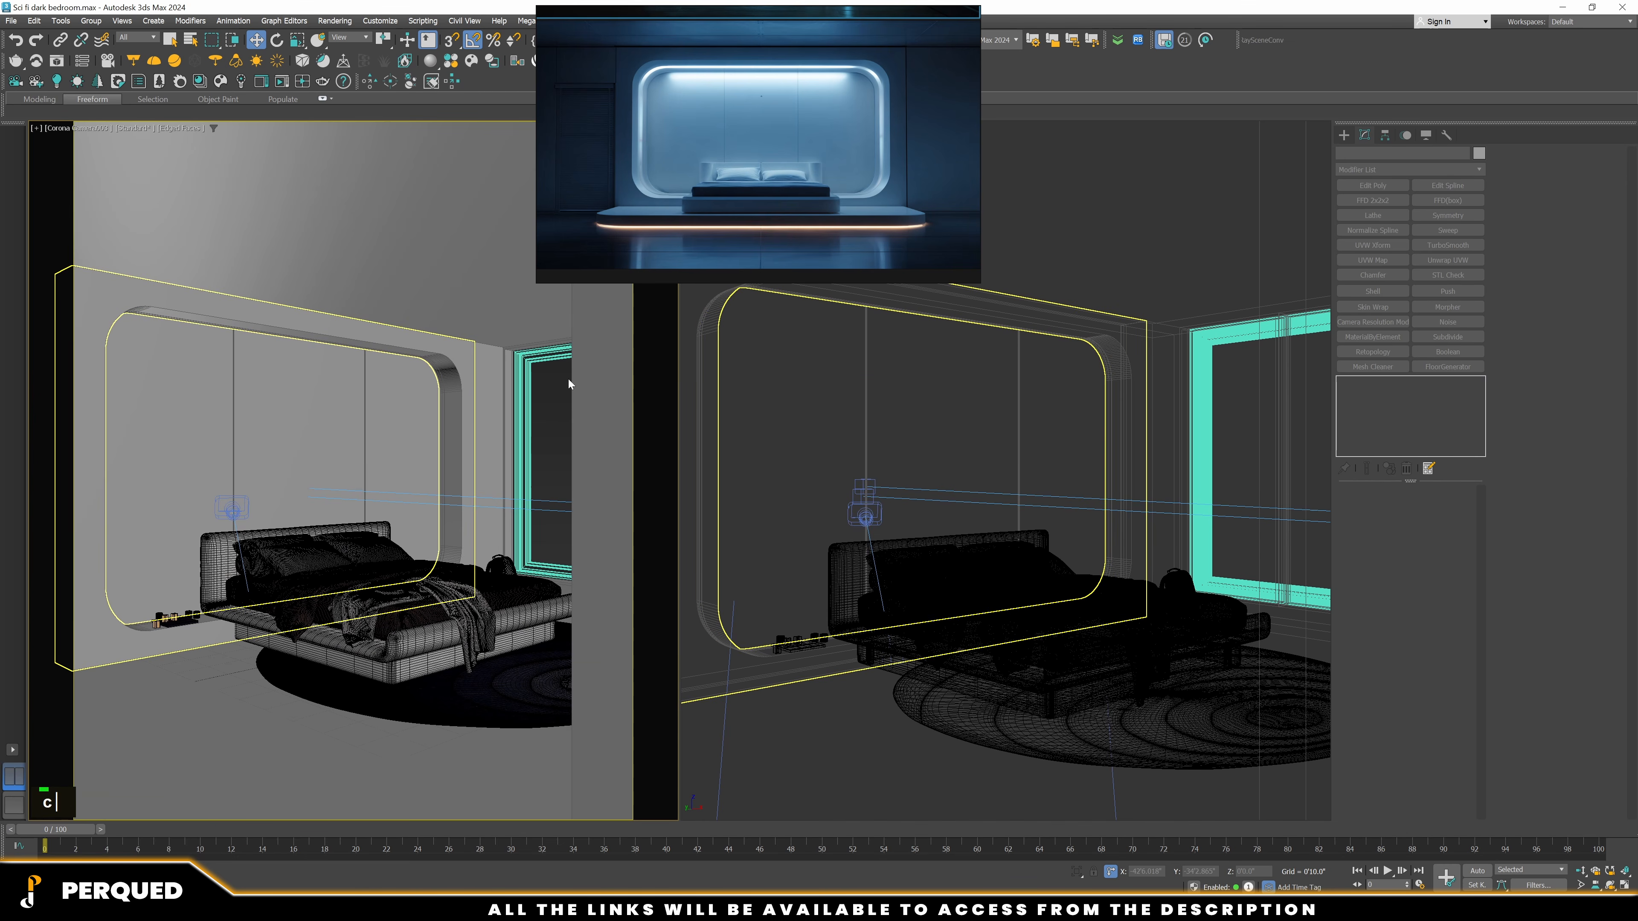
double_click(792, 385)
key(c)
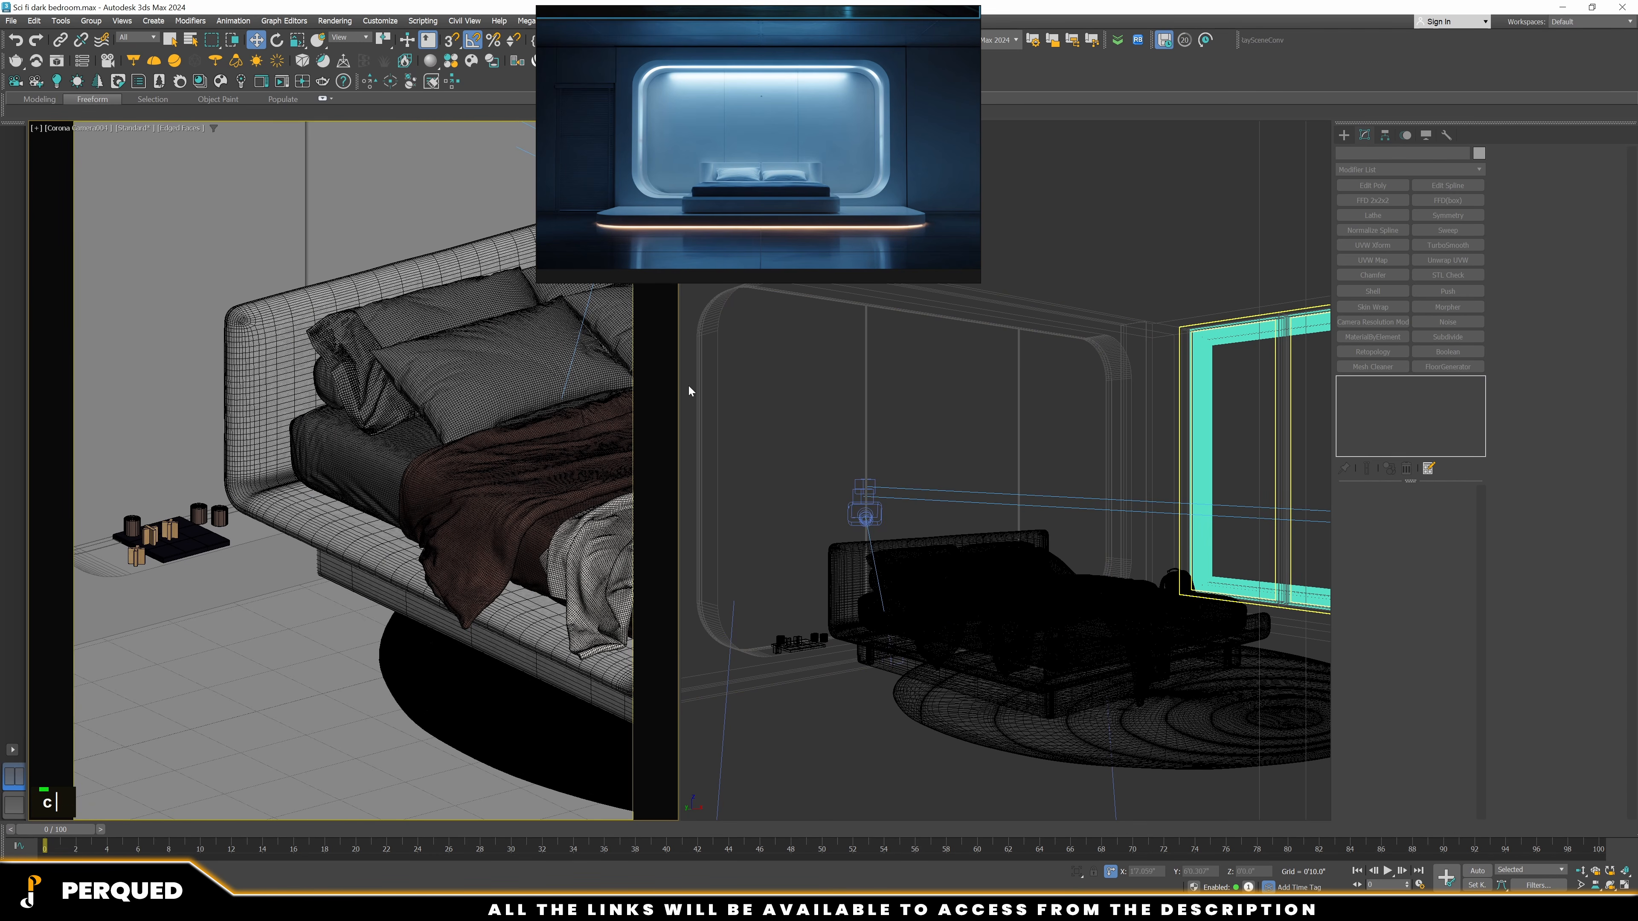
double_click(820, 378)
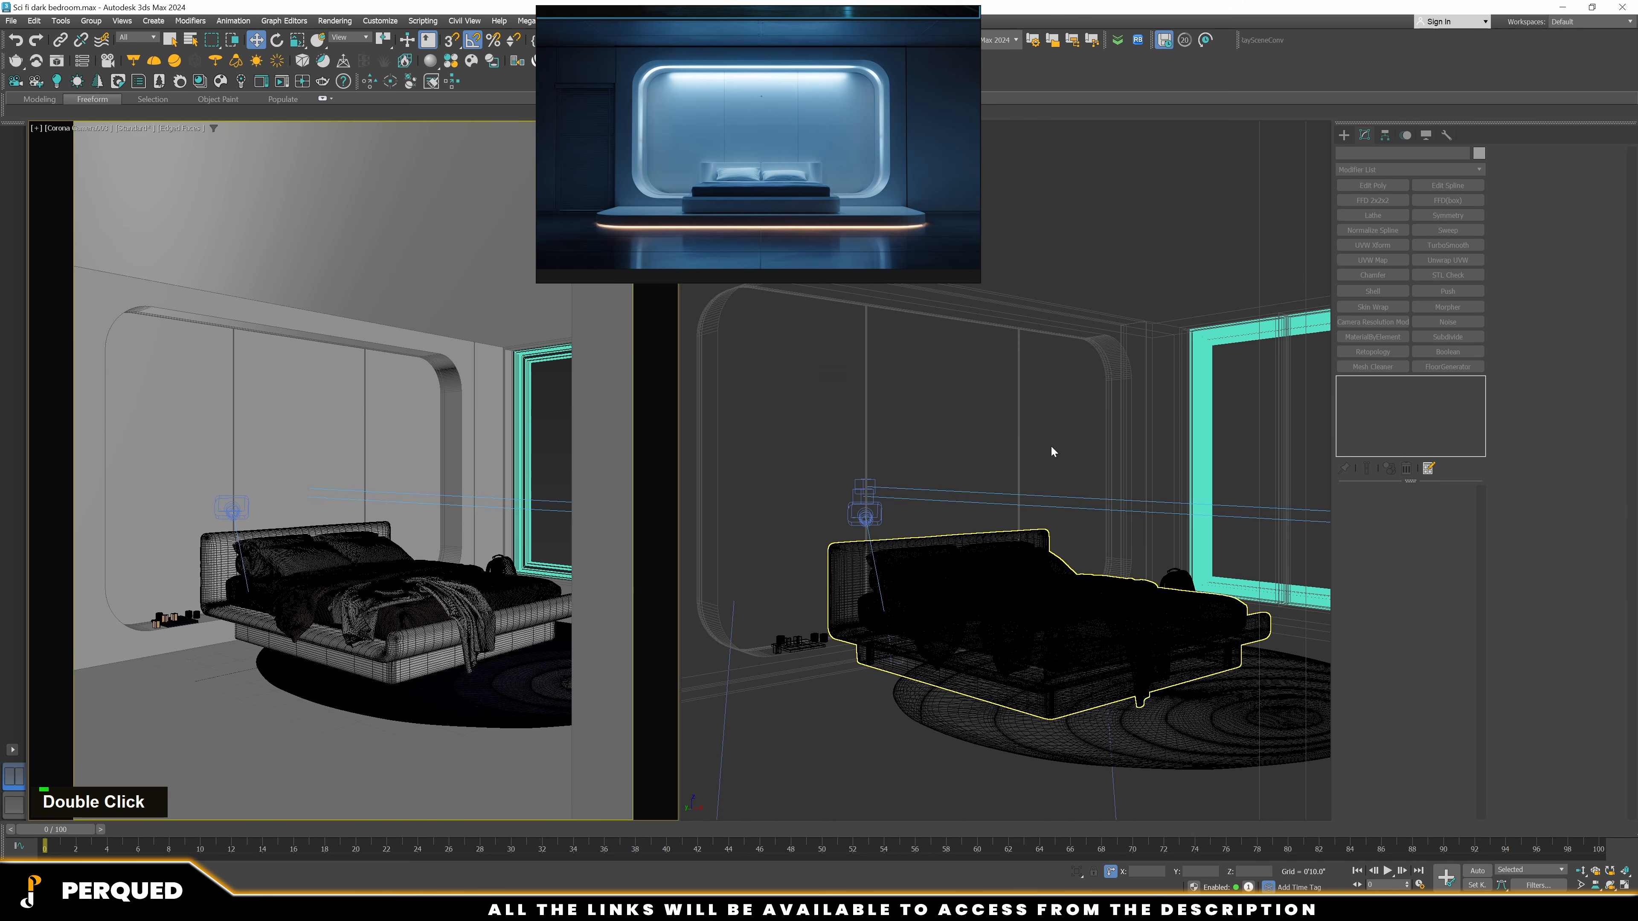
Return the wireframe viewport to a Top view framing the whole scene, and save the scene file
key(t)
key(z)
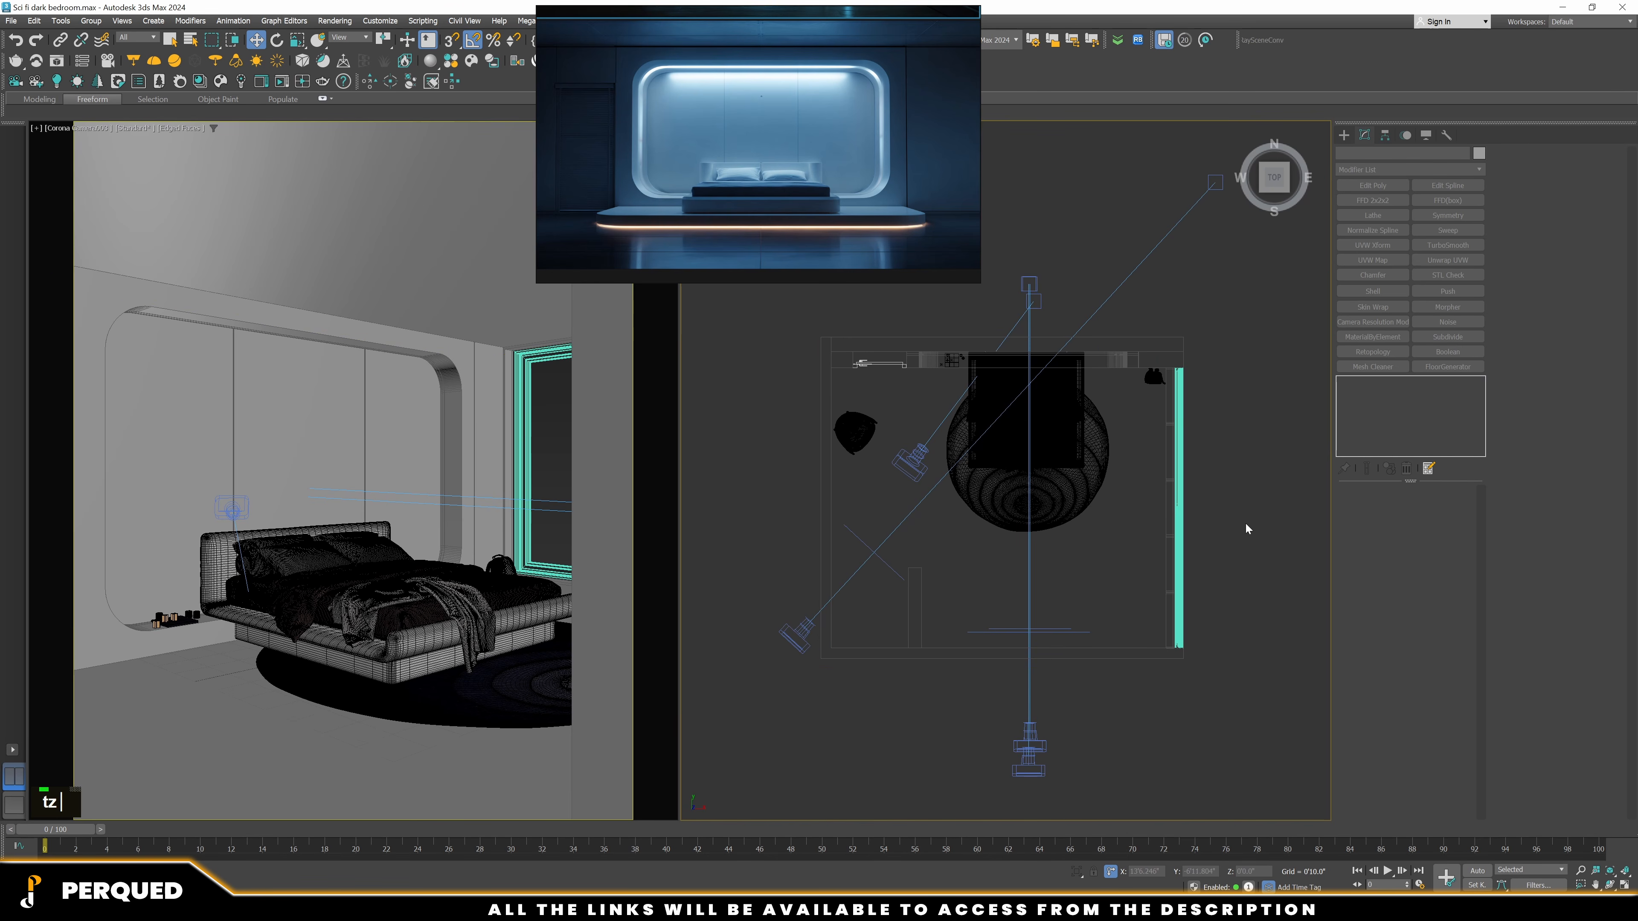
key(ctrl+s)
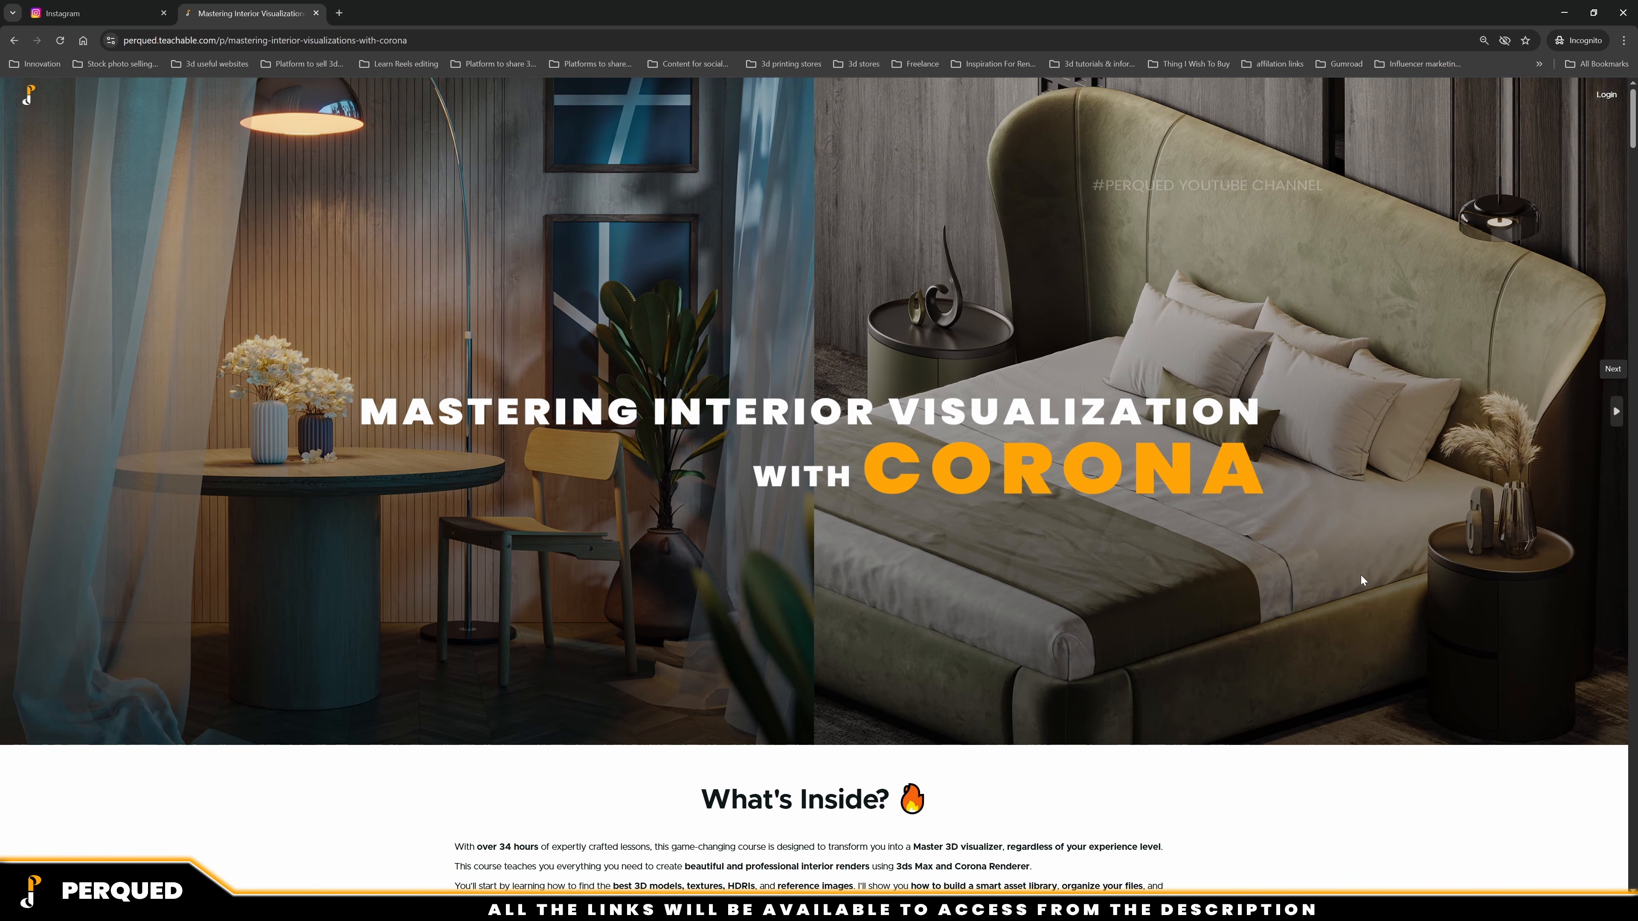
In the browser, review the Mastering Interior Visualization with Corona course page, including its sample renders and module curriculum
scroll(1360, 575, down, 8)
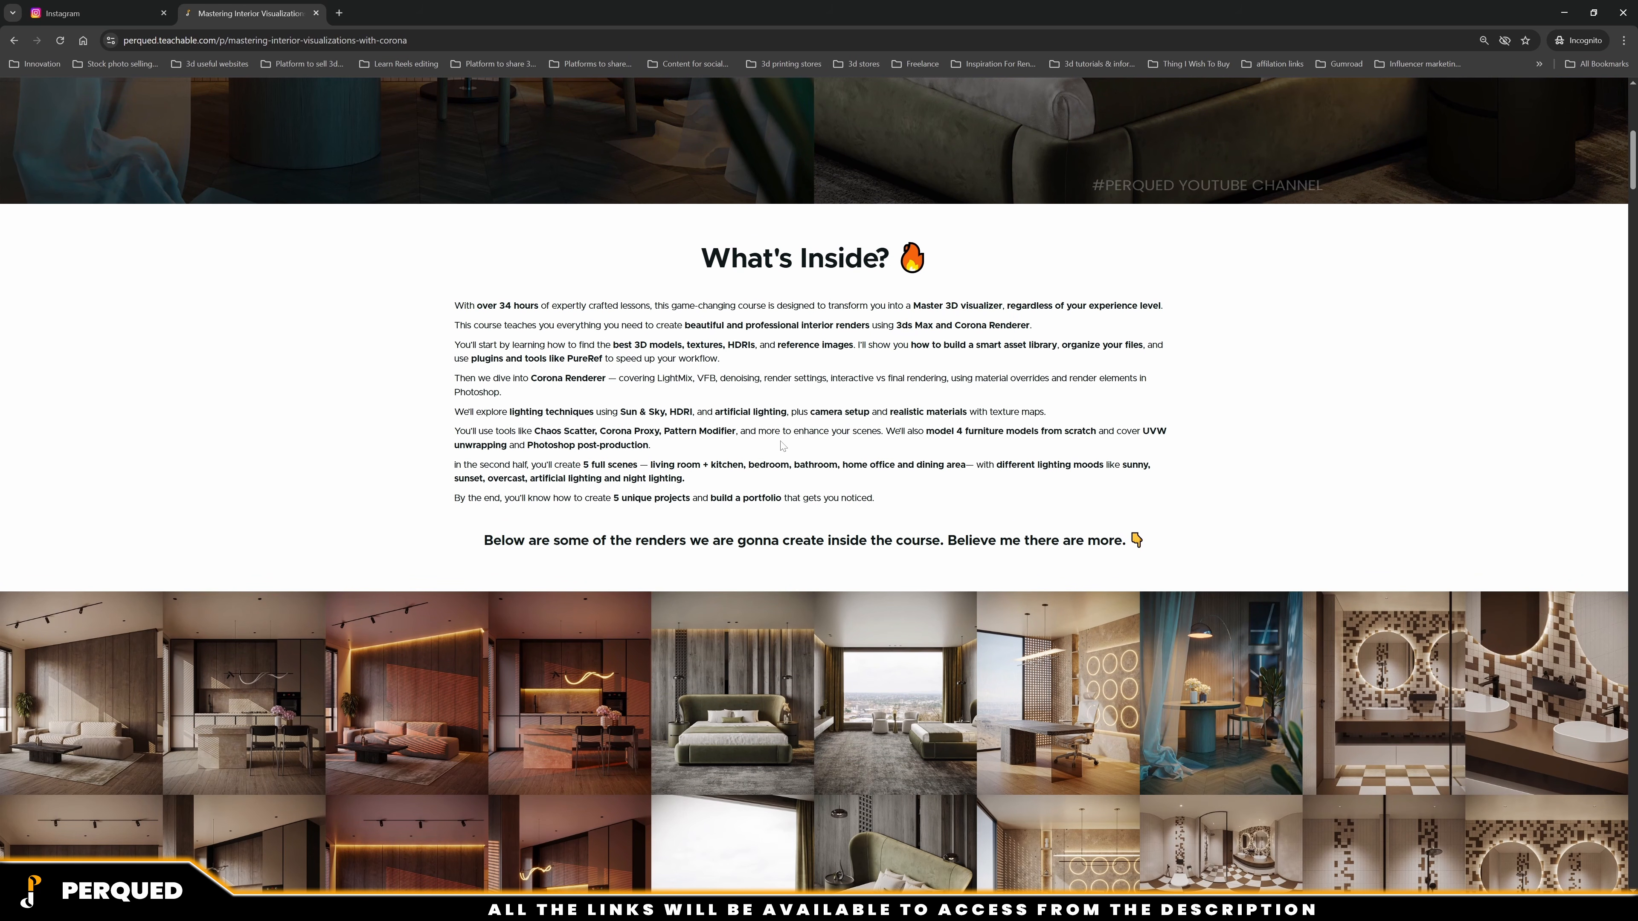
scroll(781, 445, down, 8)
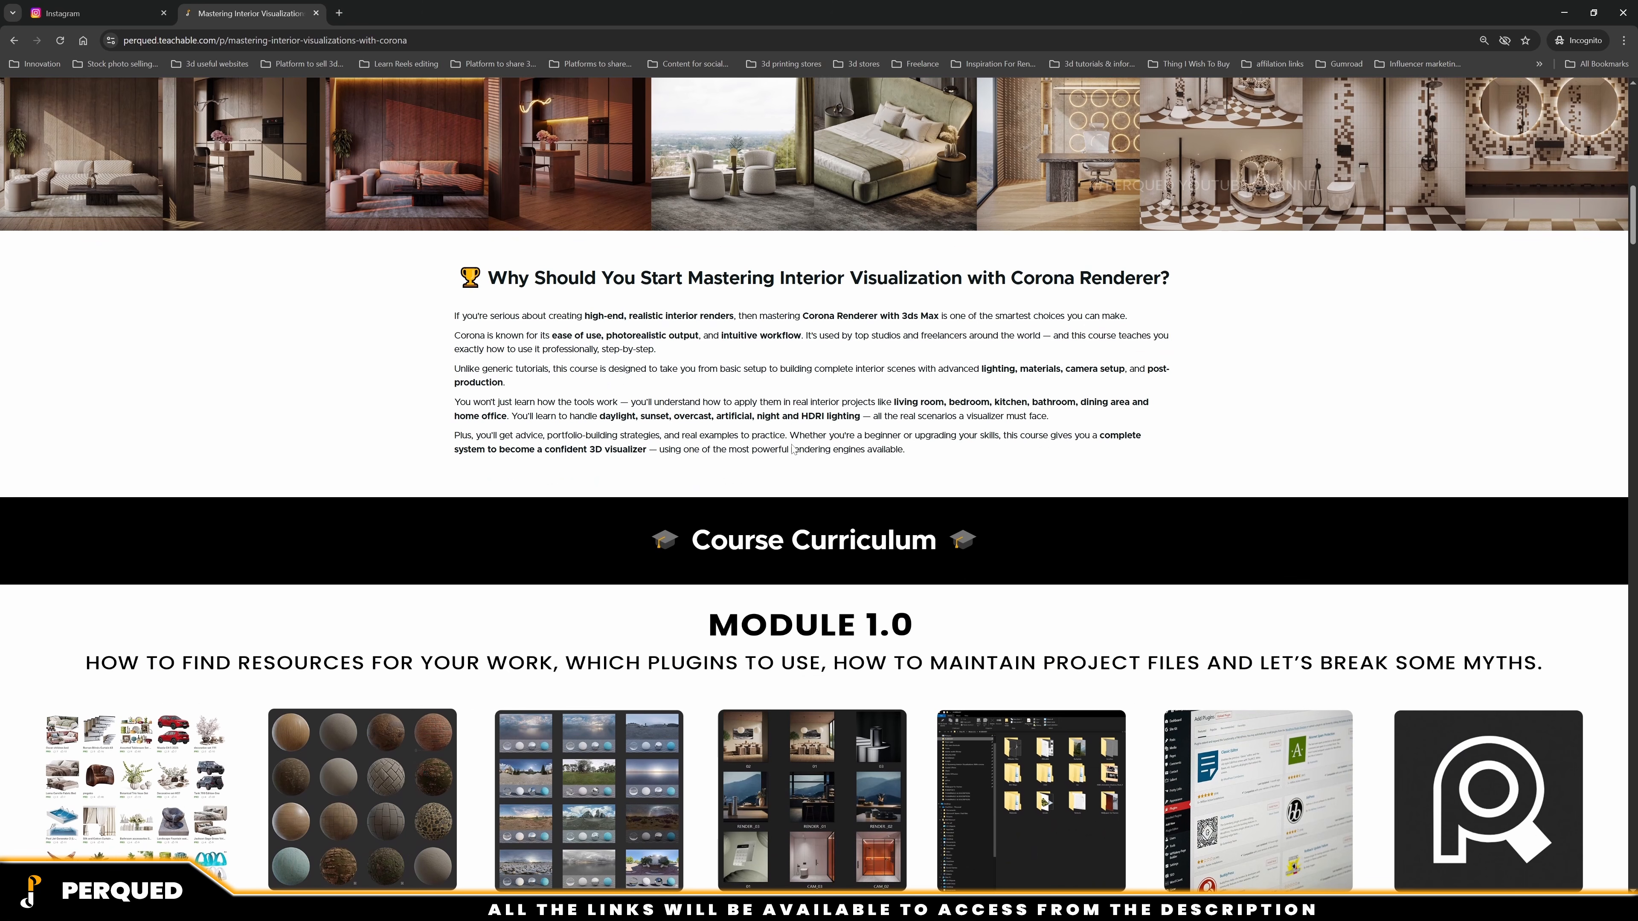
scroll(793, 449, down, 4)
scroll(773, 446, up, 6)
scroll(707, 422, down, 9)
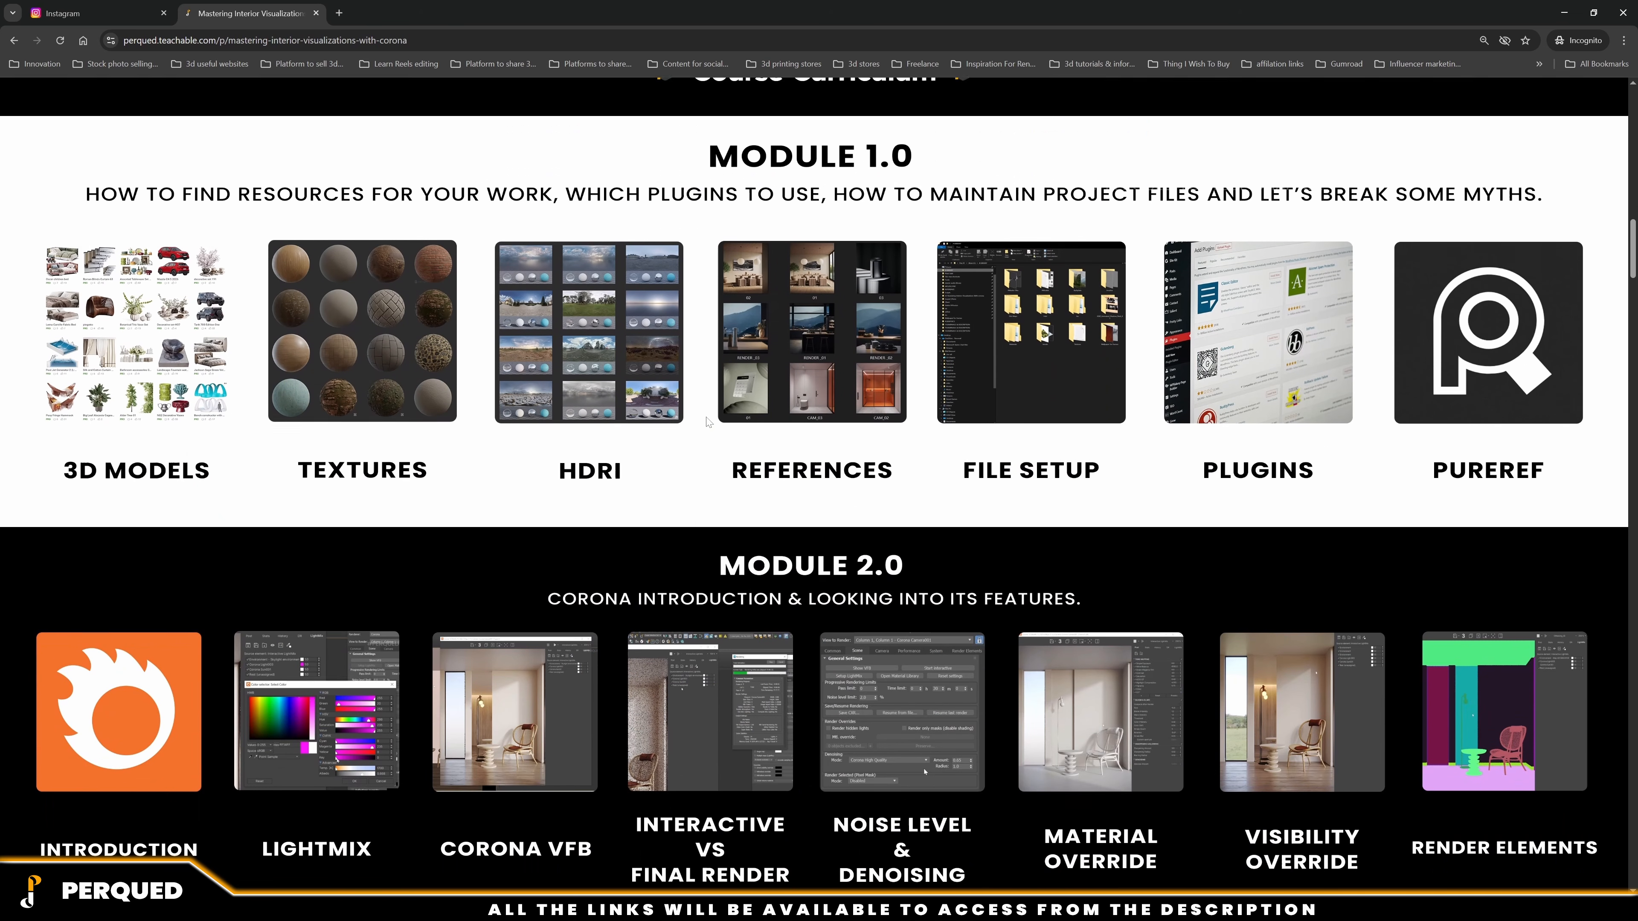
scroll(761, 470, down, 12)
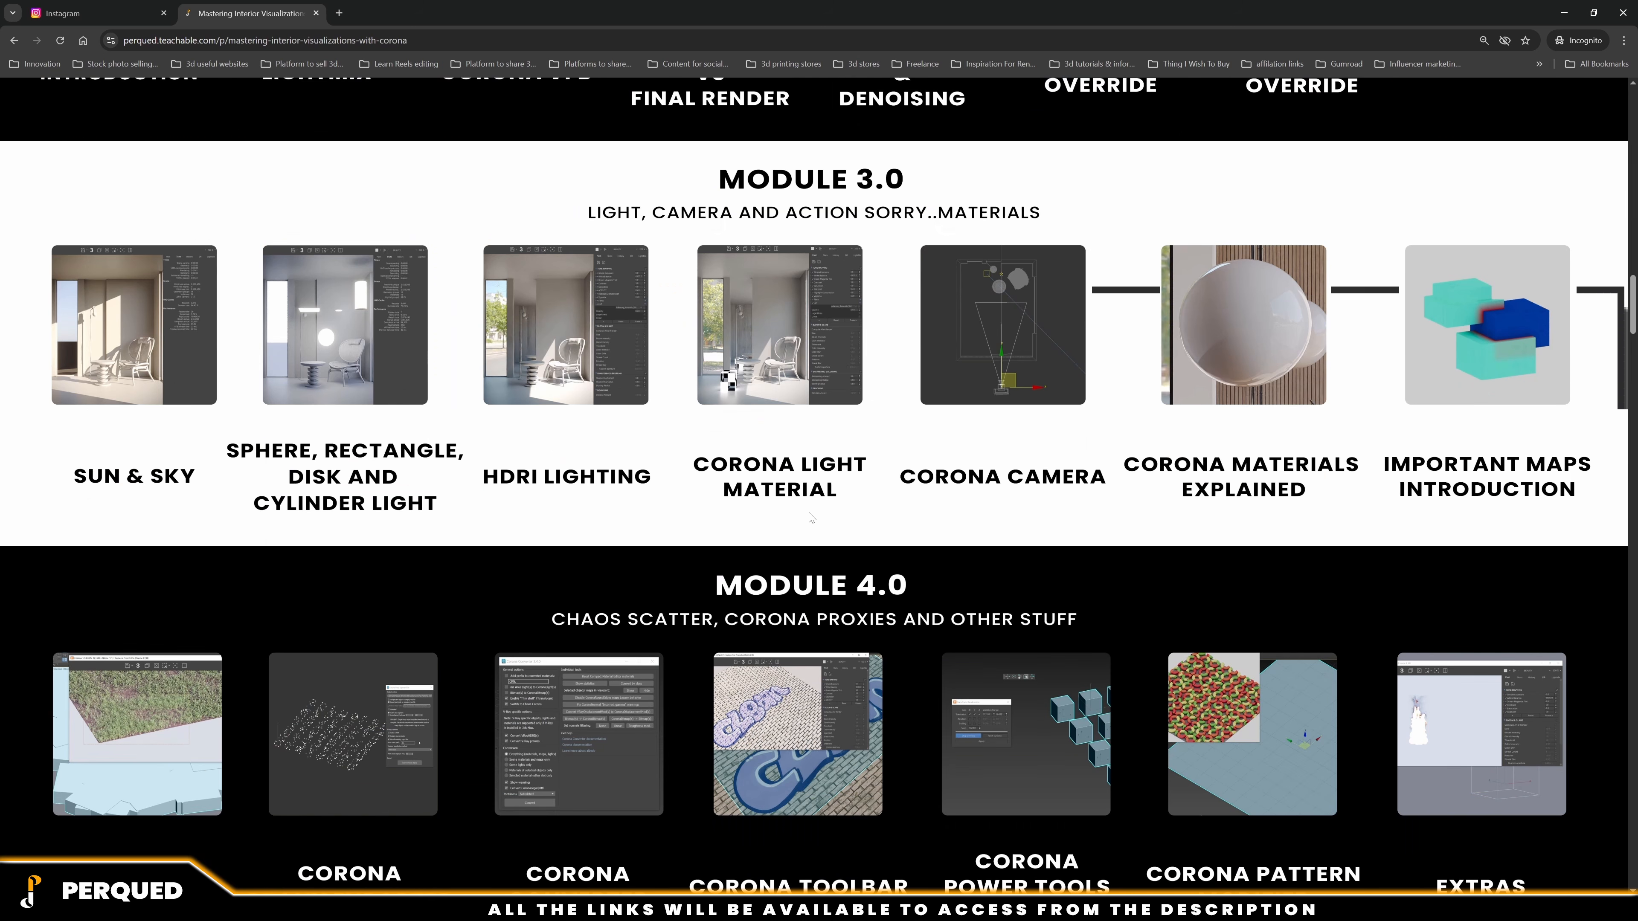
scroll(810, 517, down, 14)
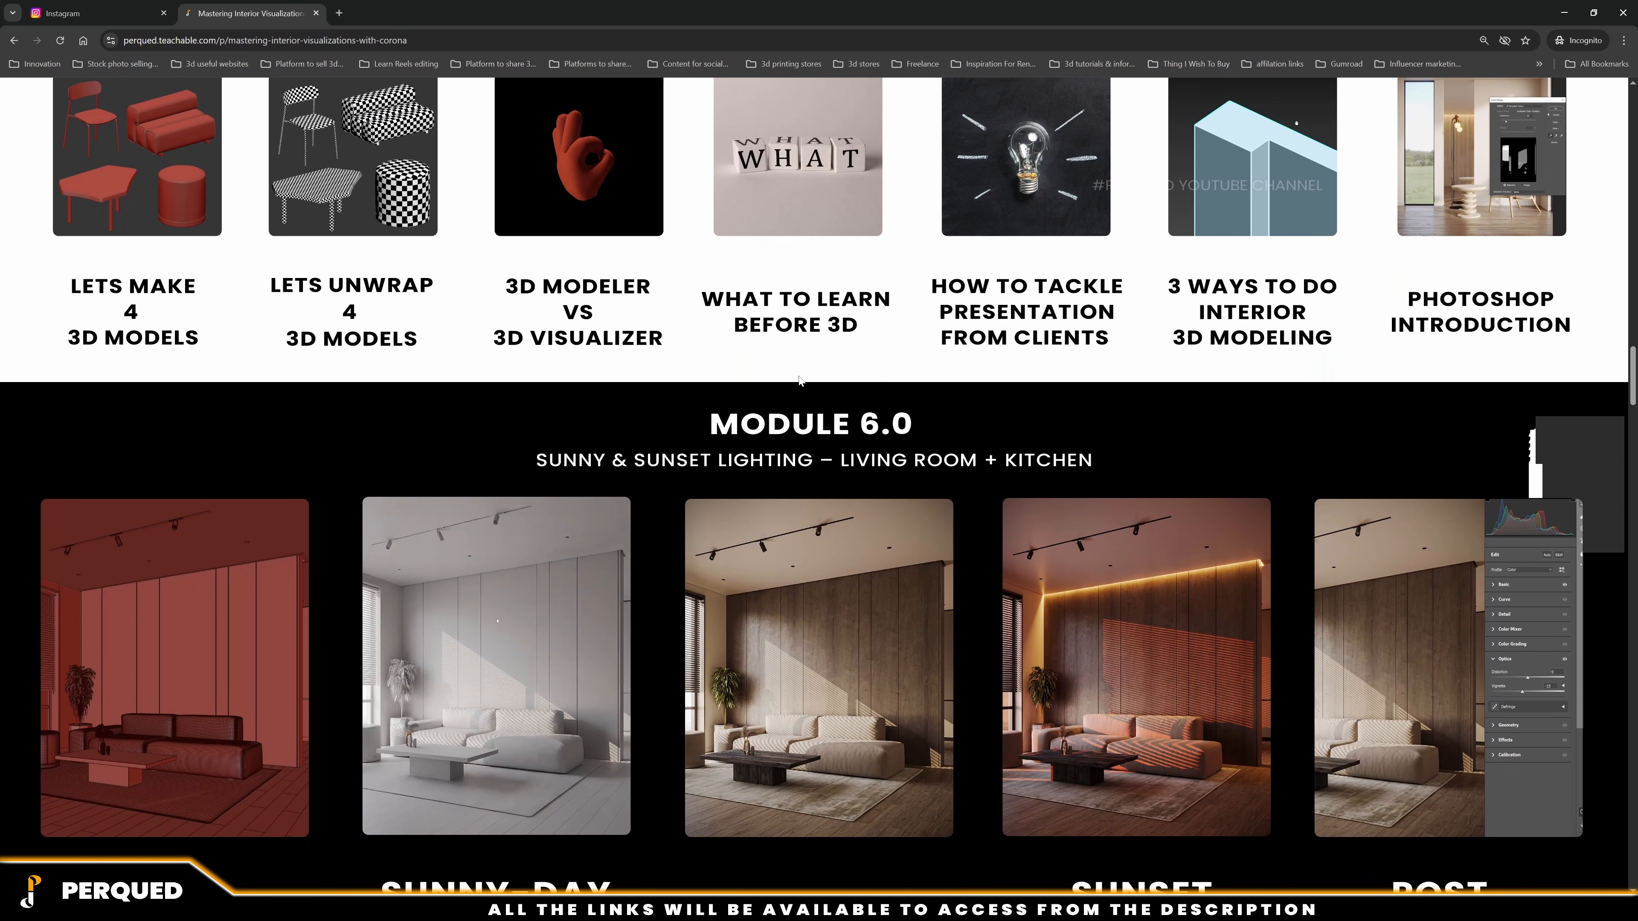
scroll(821, 381, down, 2)
scroll(590, 616, up, 7)
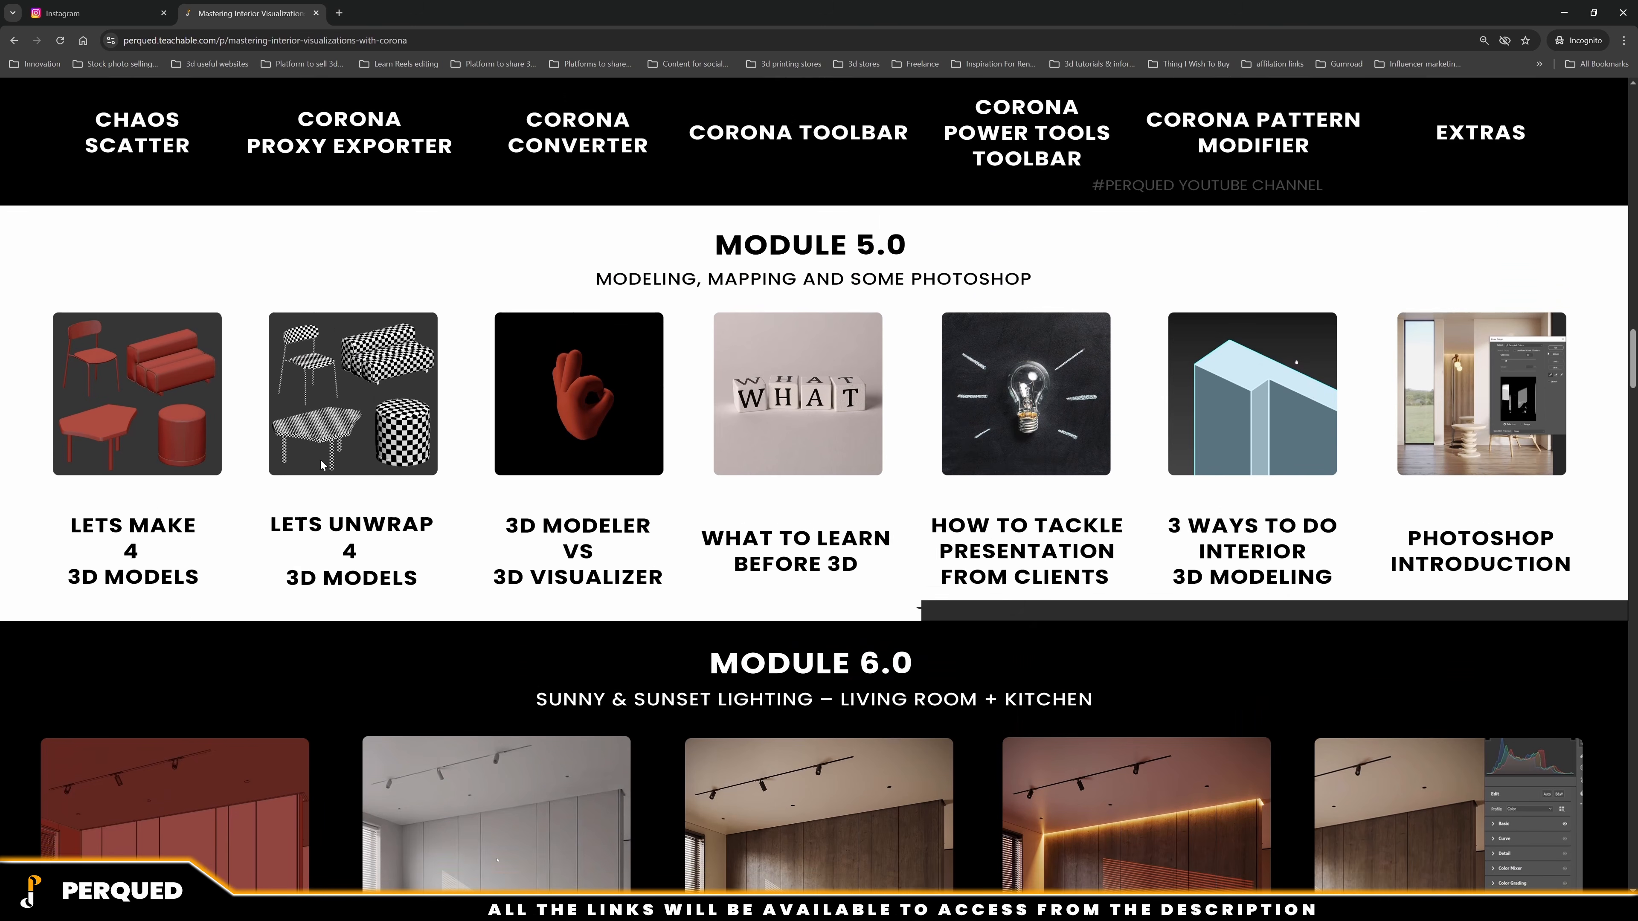
scroll(651, 366, down, 8)
scroll(973, 454, down, 20)
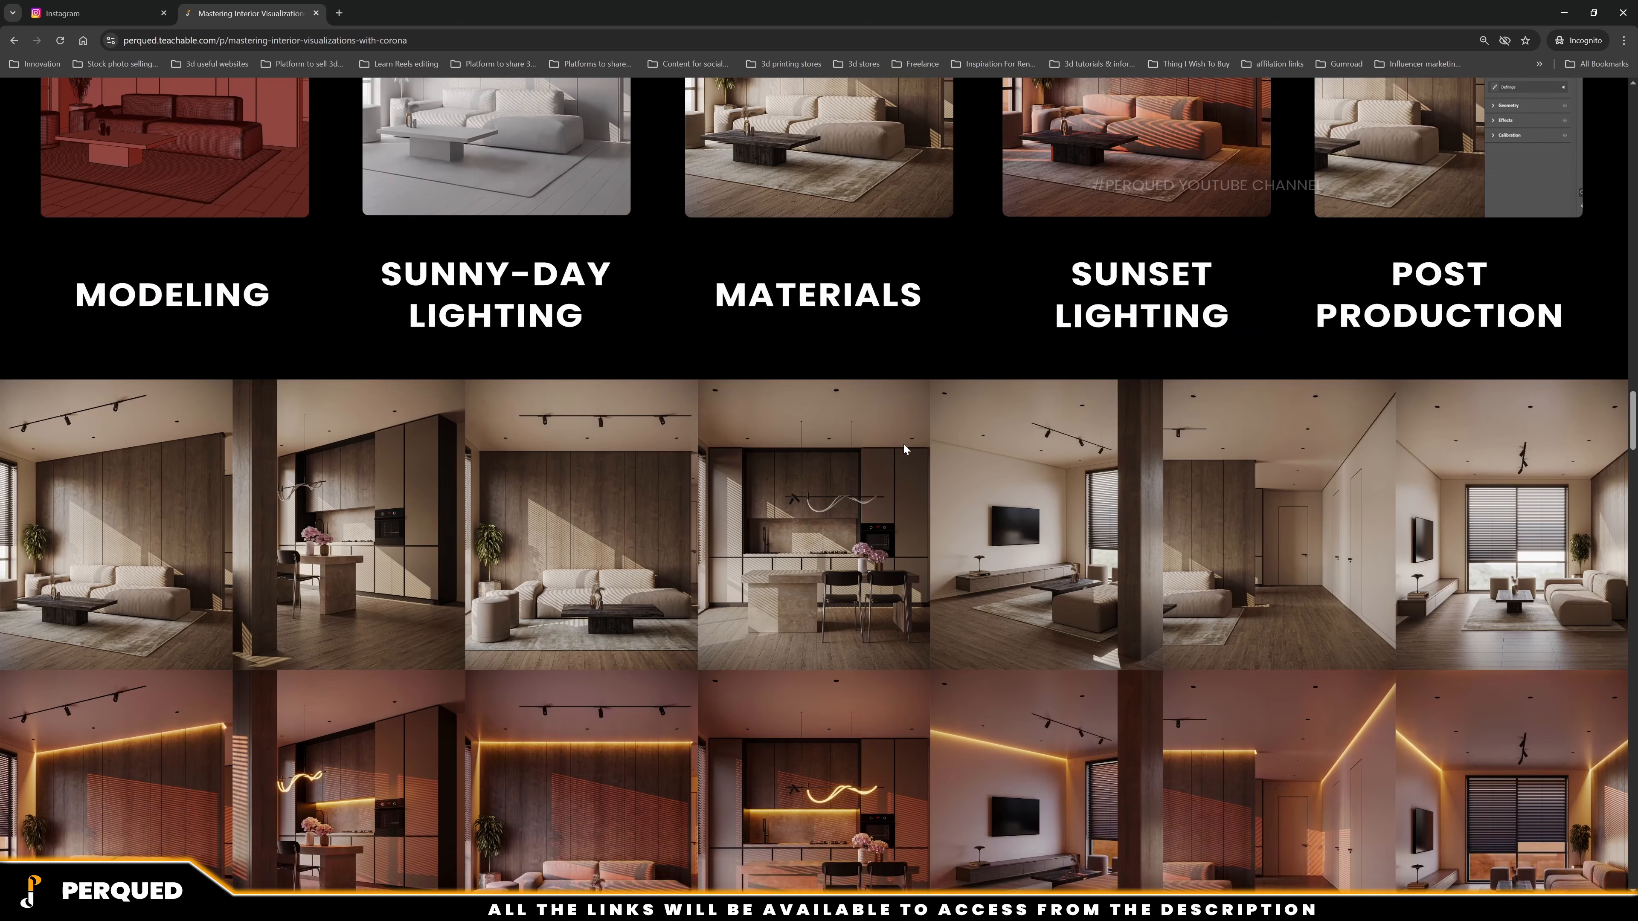
scroll(883, 473, down, 20)
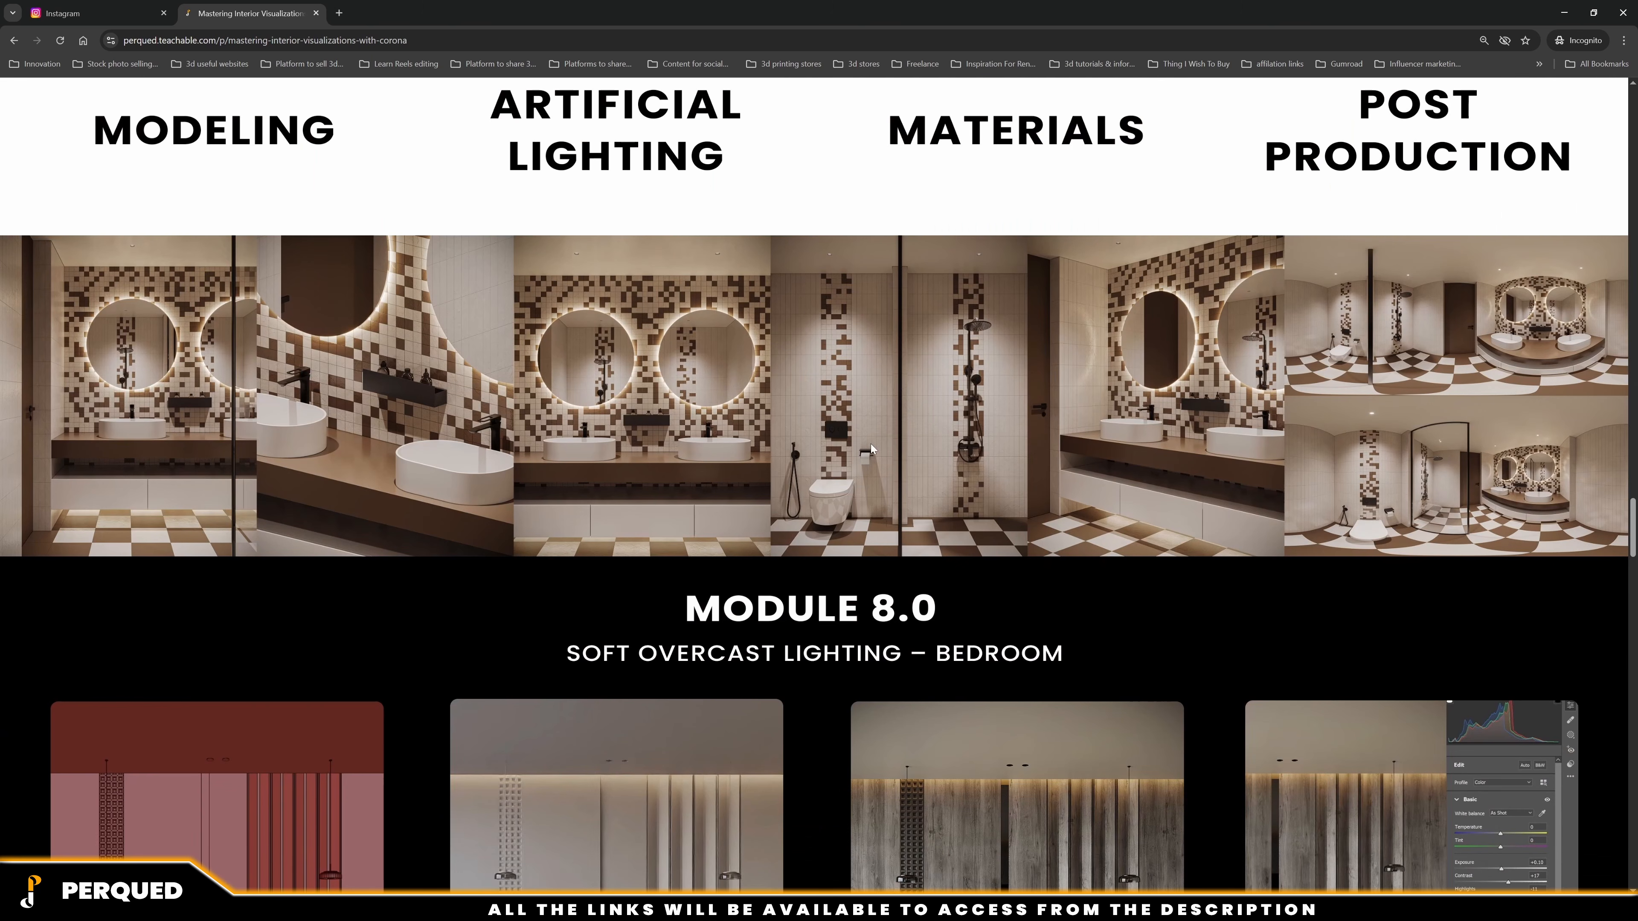
scroll(741, 503, down, 19)
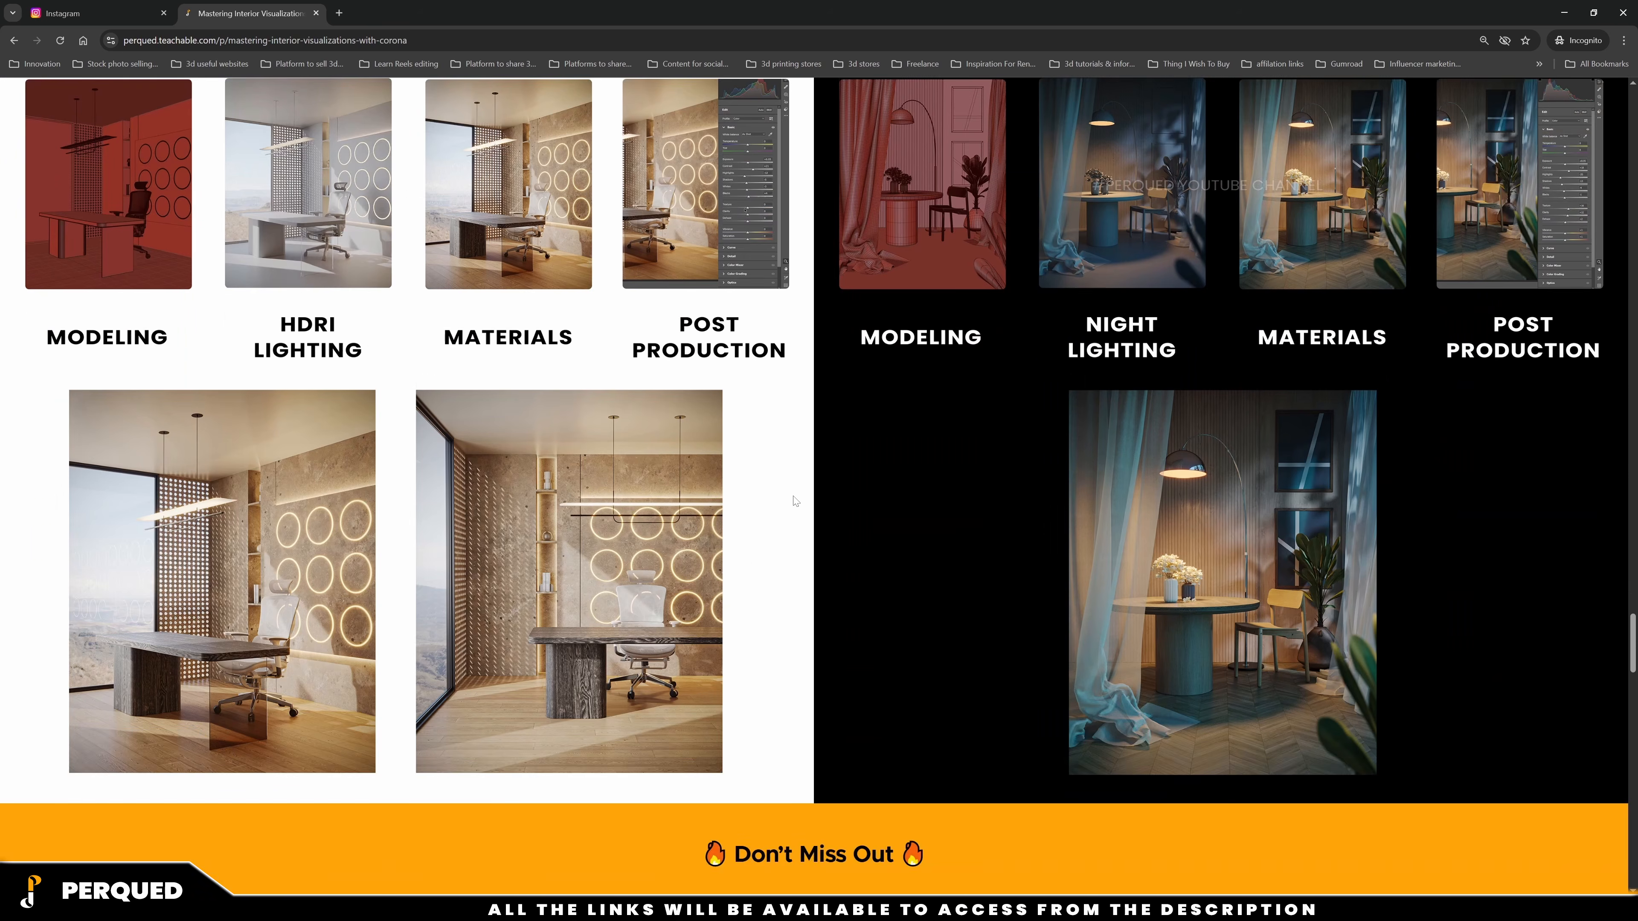
scroll(795, 500, up, 8)
scroll(825, 481, up, 15)
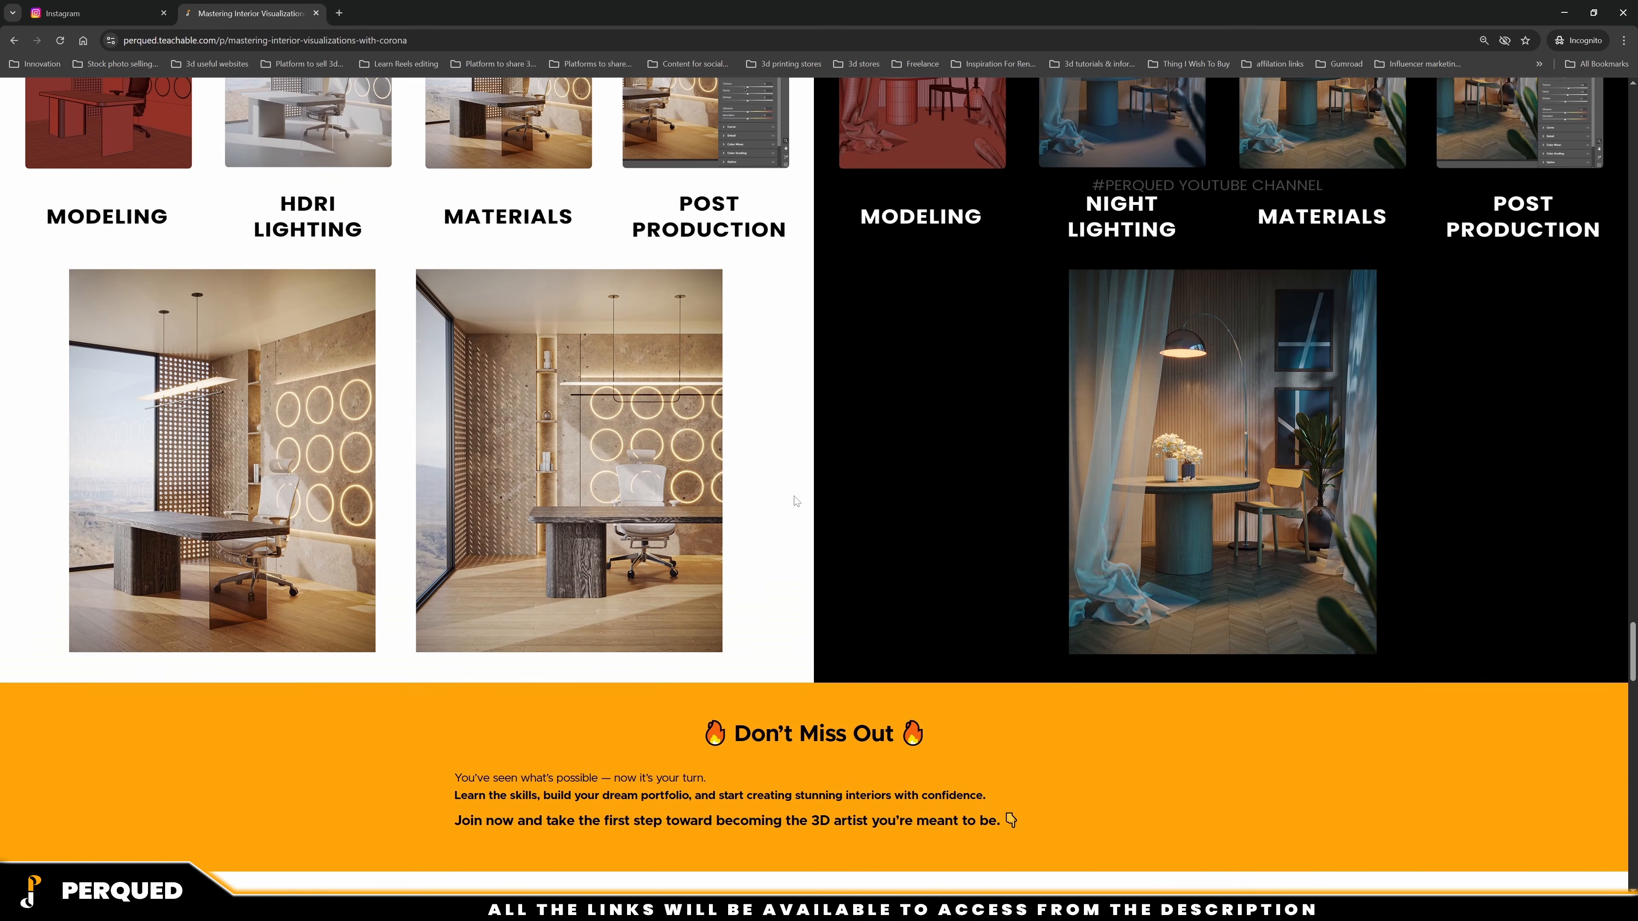
scroll(1128, 424, up, 20)
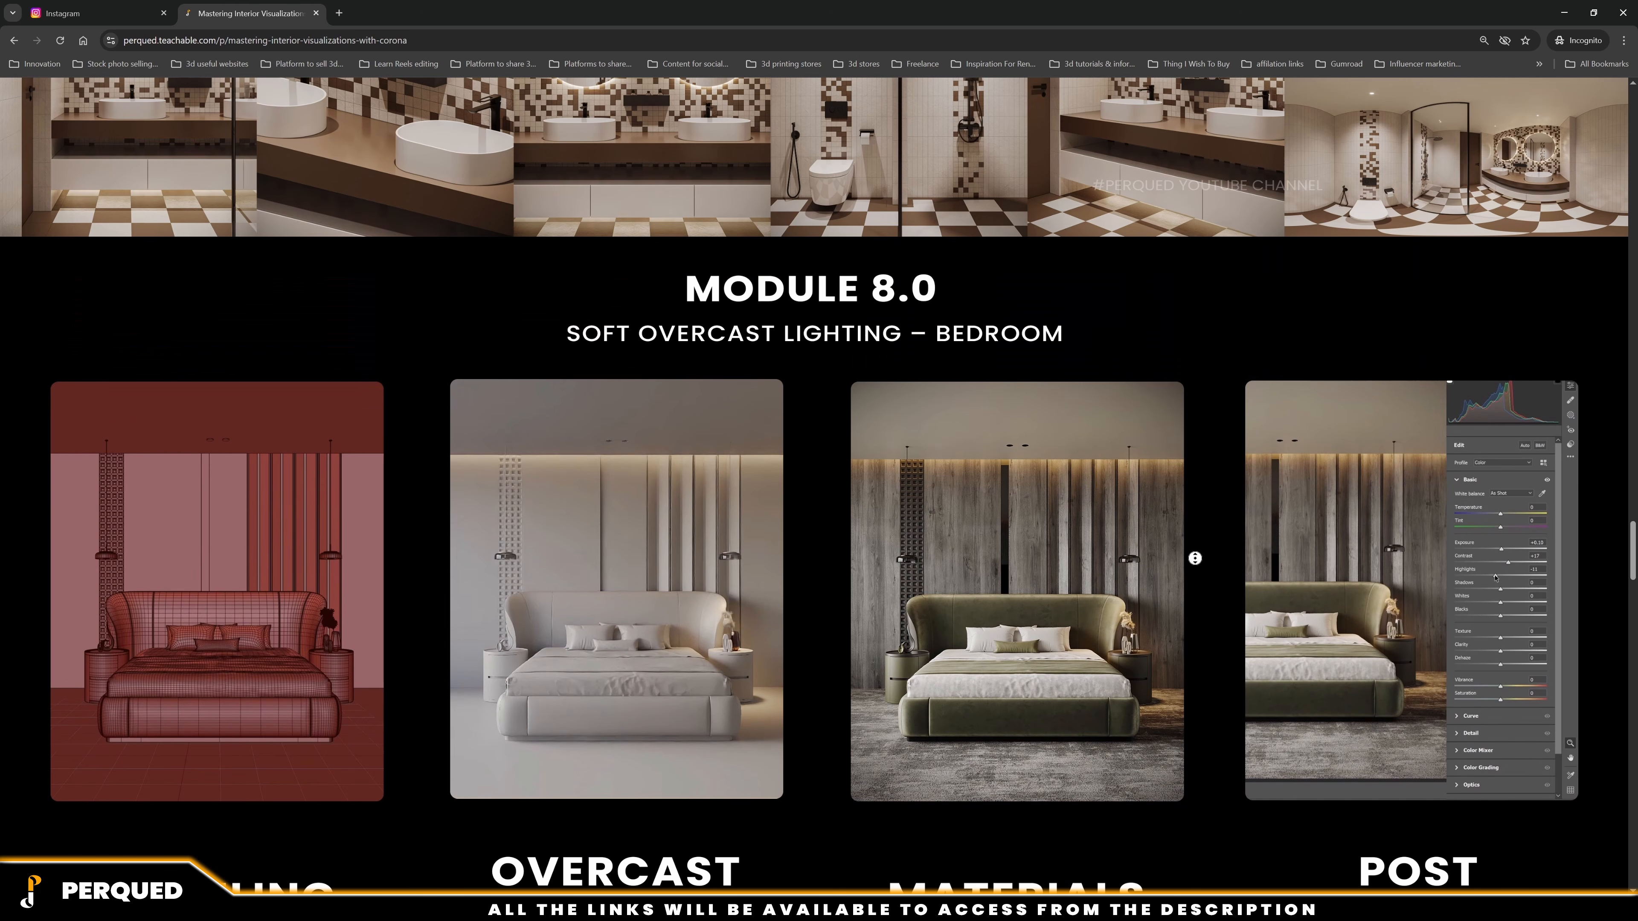
scroll(1184, 277, down, 8)
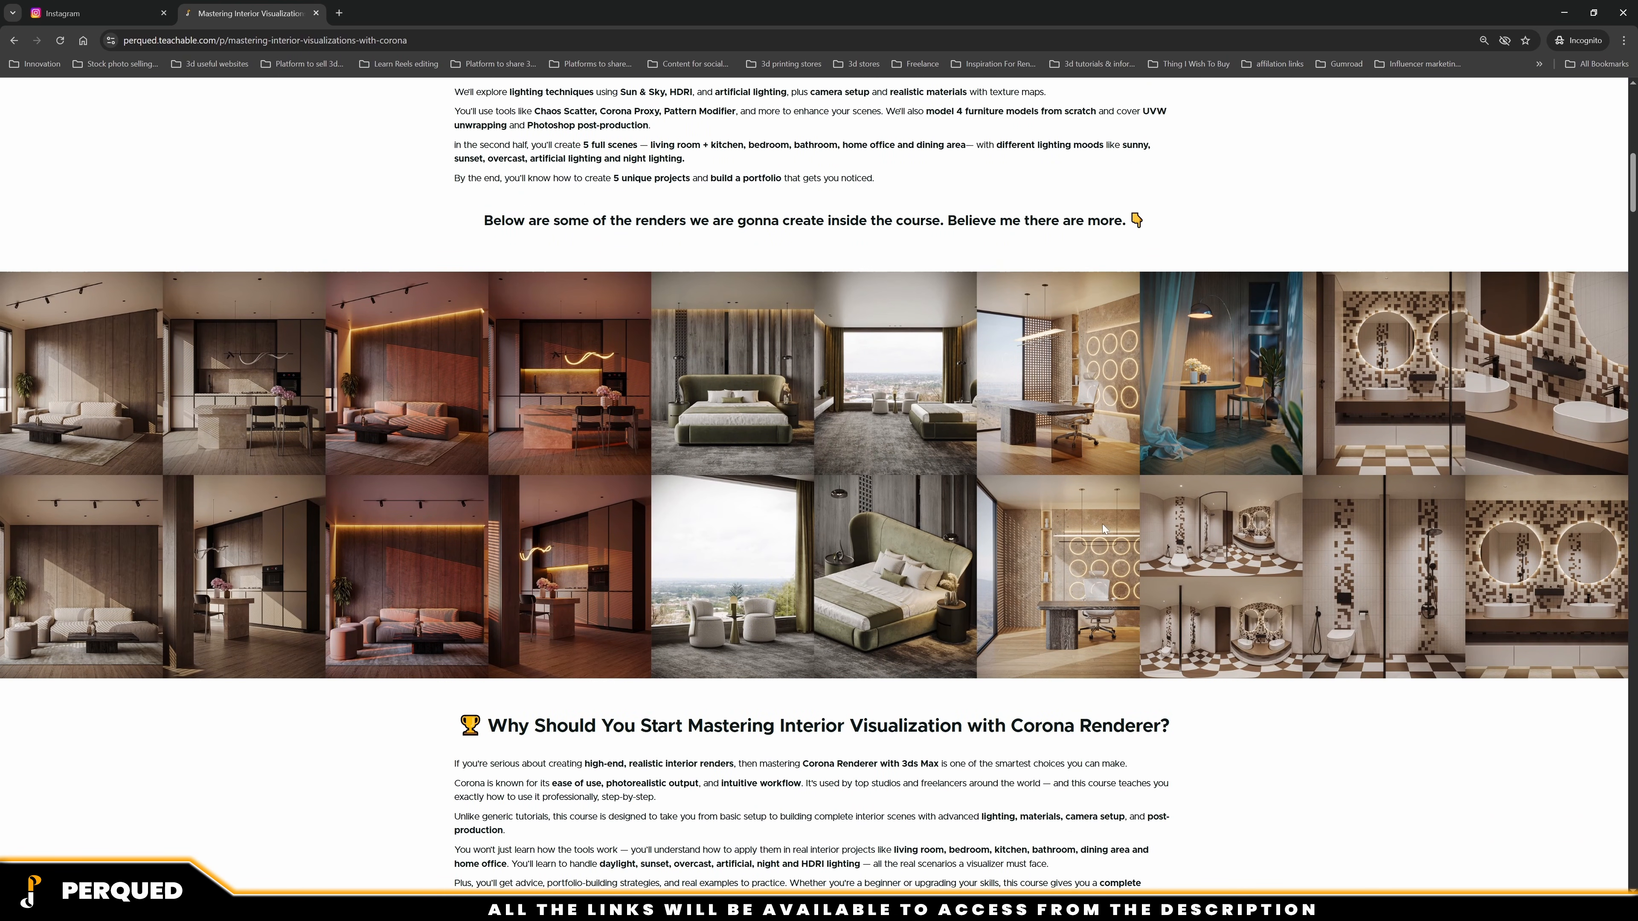
scroll(1082, 559, up, 8)
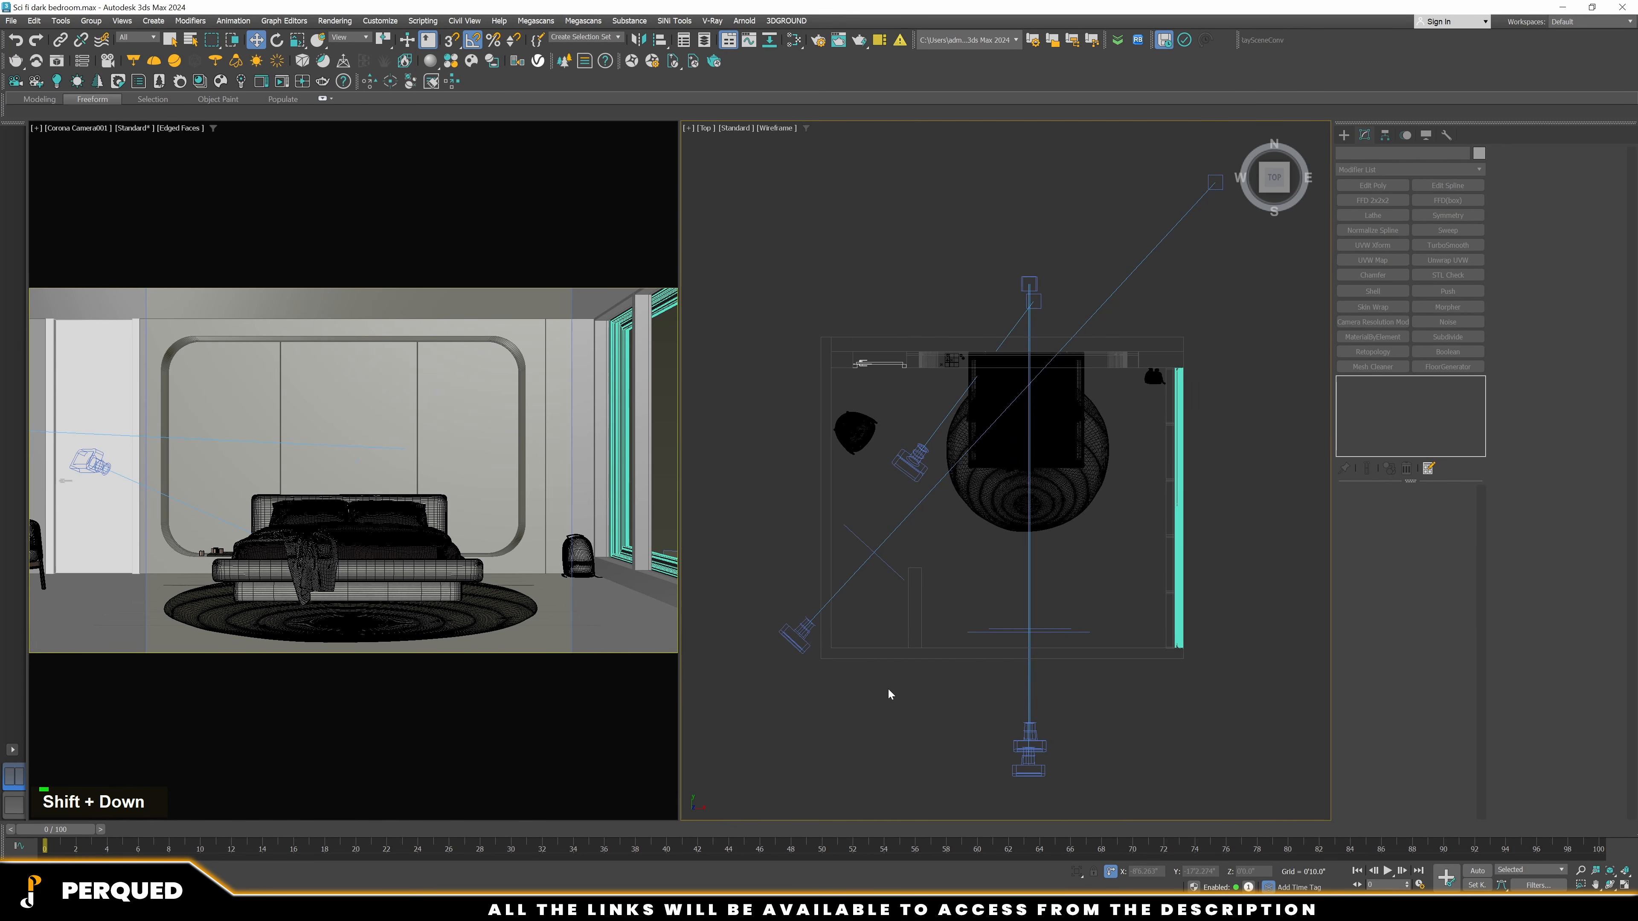
Enable the Corona material override in the render setup and assign a new CoronaLegacyMtl to it
key(F10)
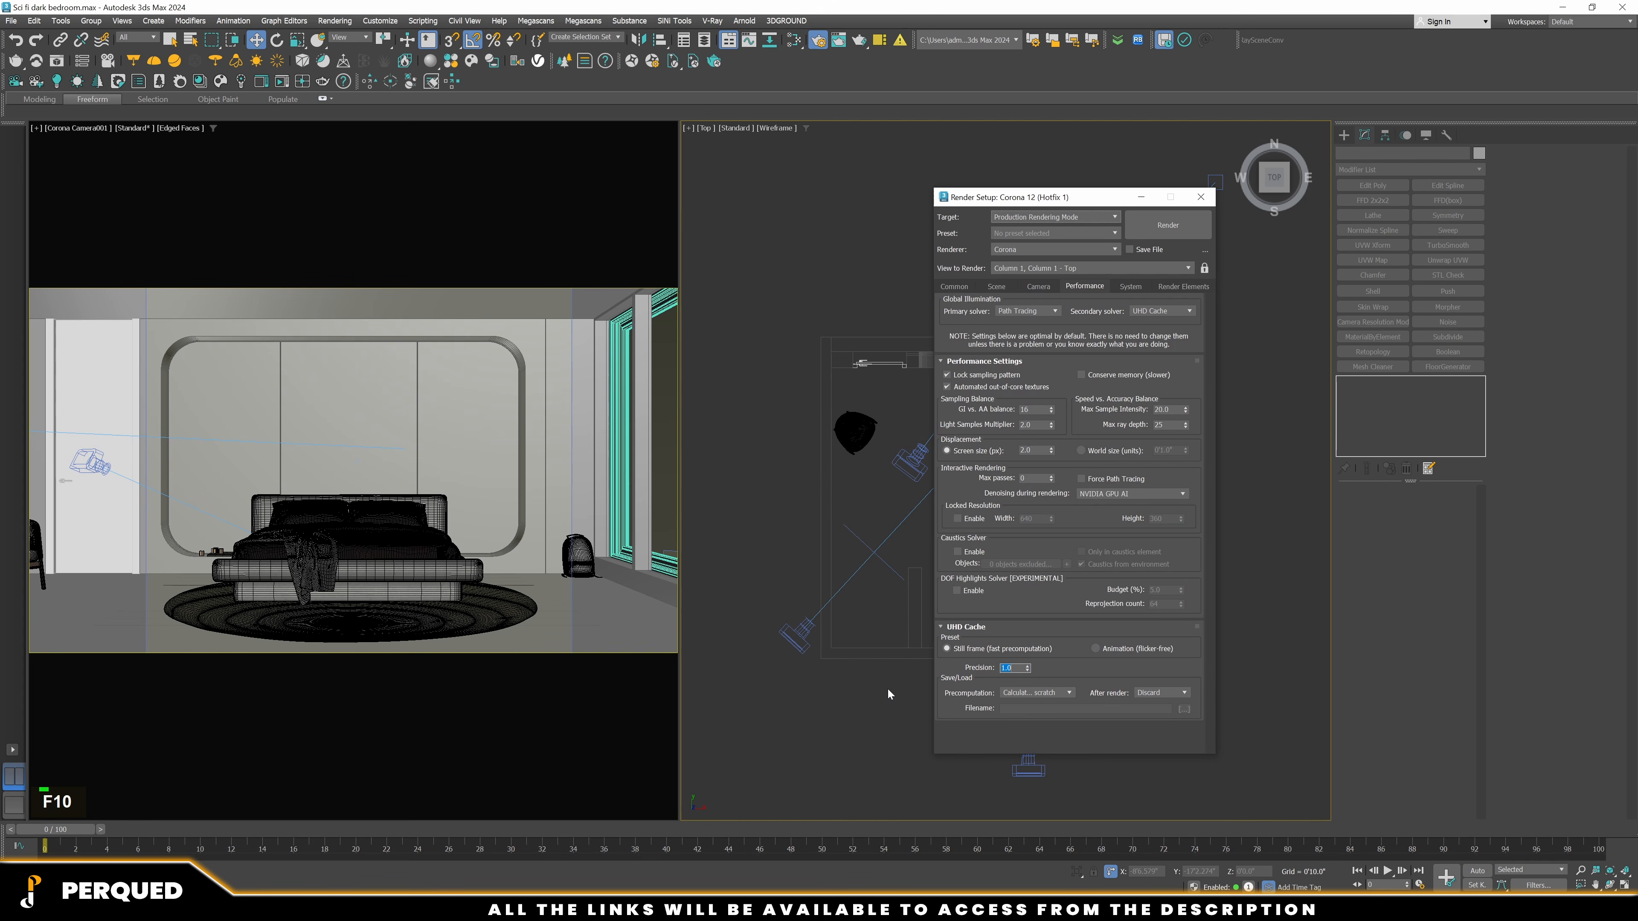
click(997, 286)
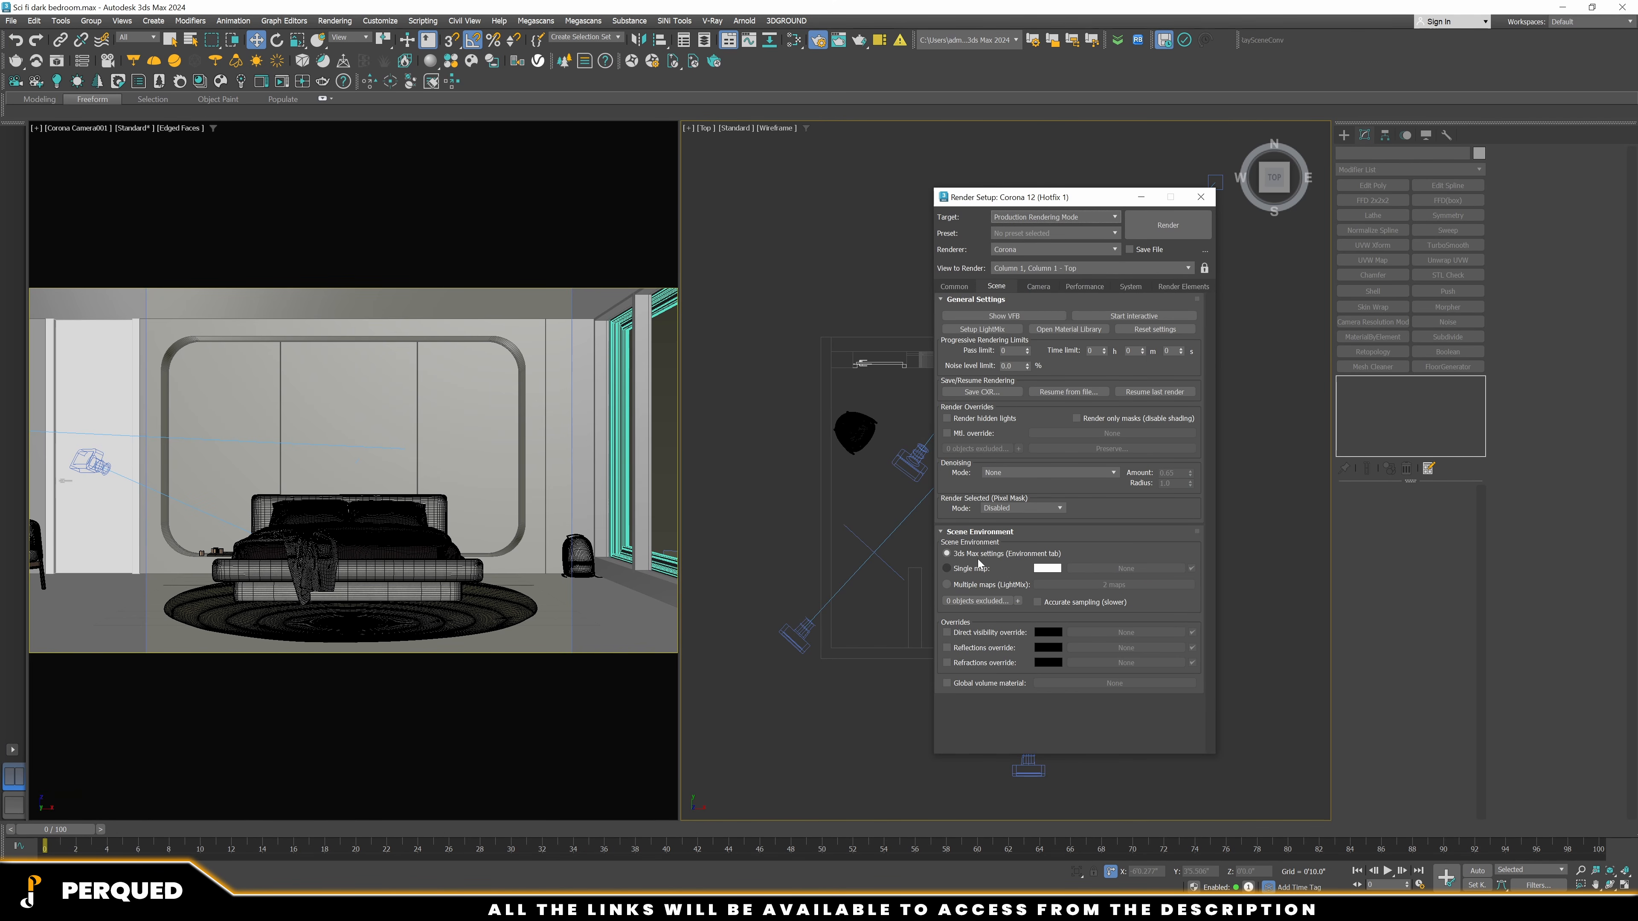
click(962, 434)
click(1081, 435)
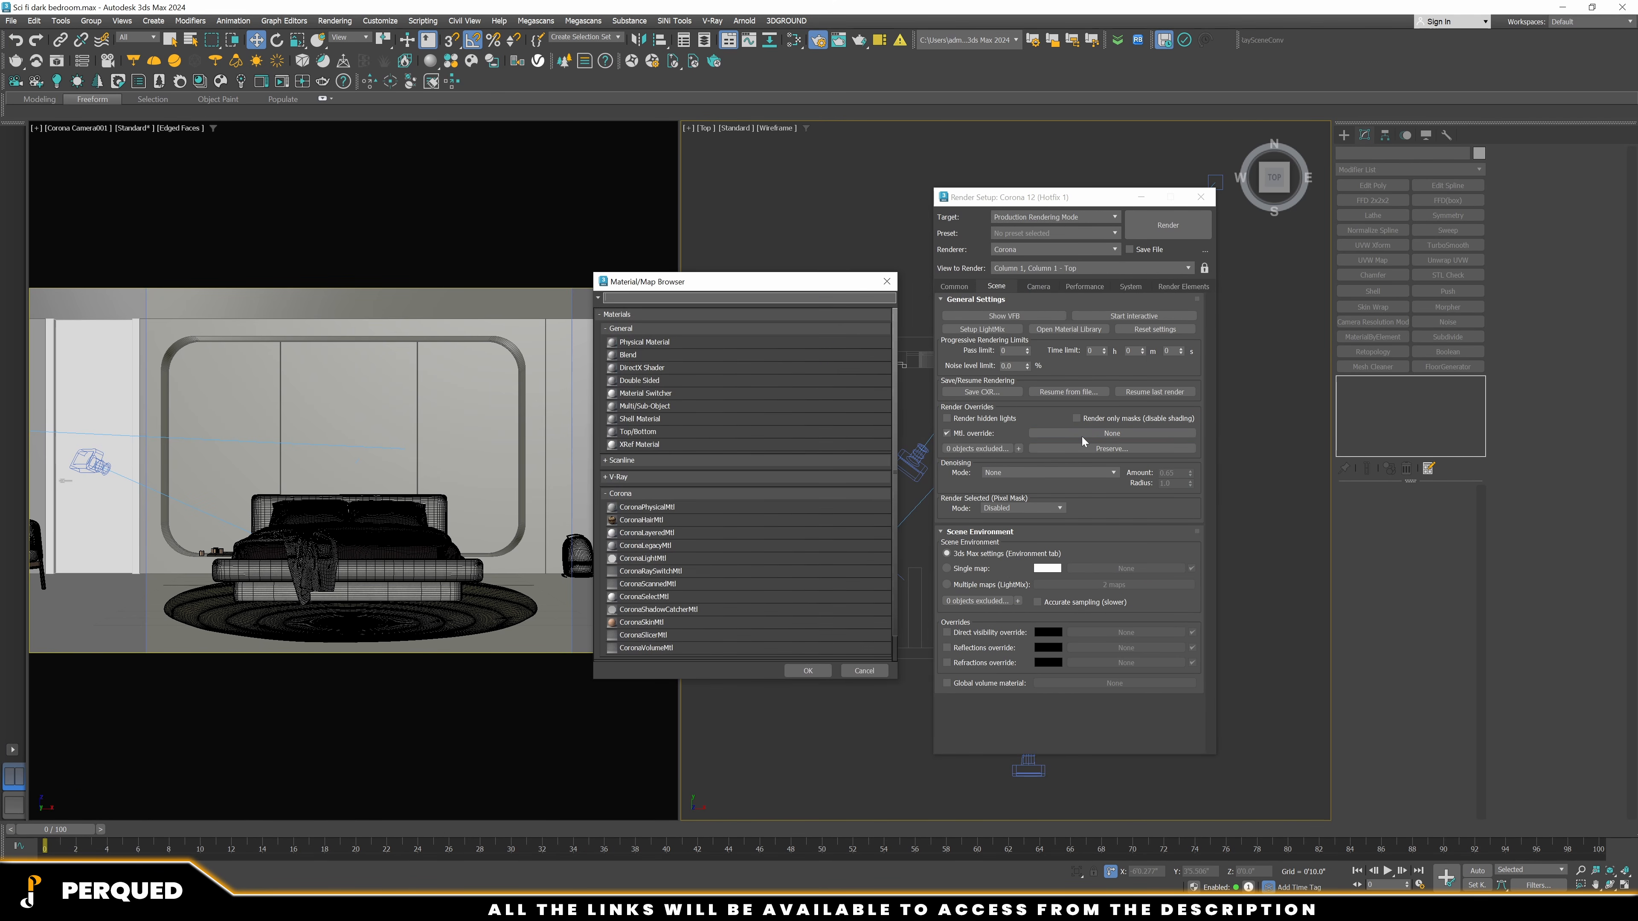
text(coro)
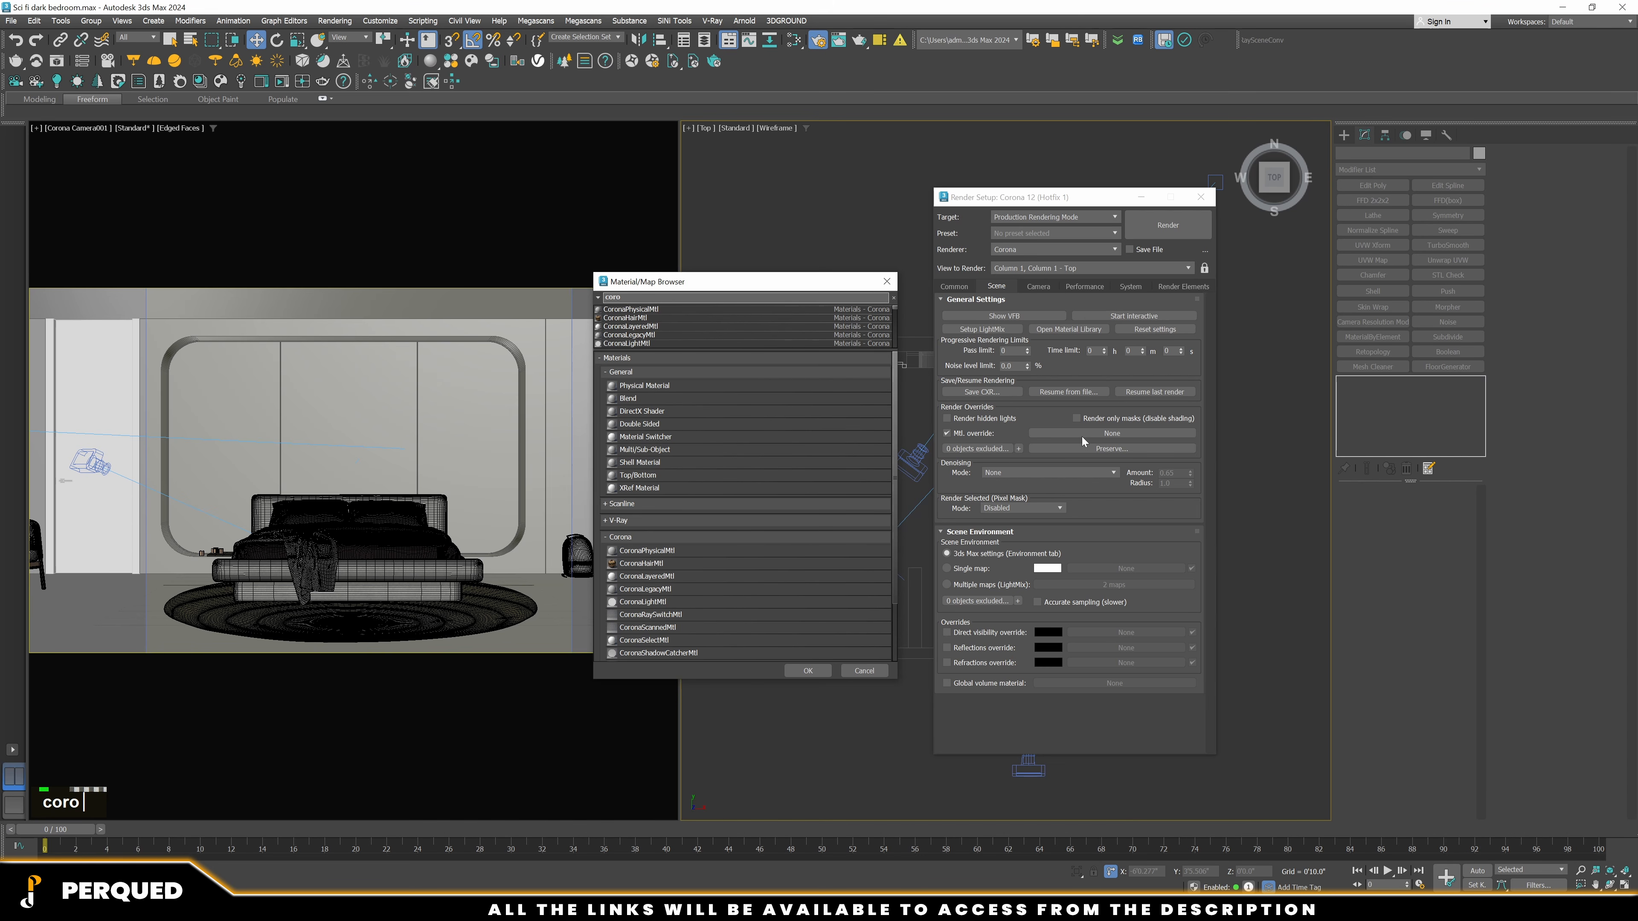
key(Down)
key(Down)
key(Down)
key(Return)
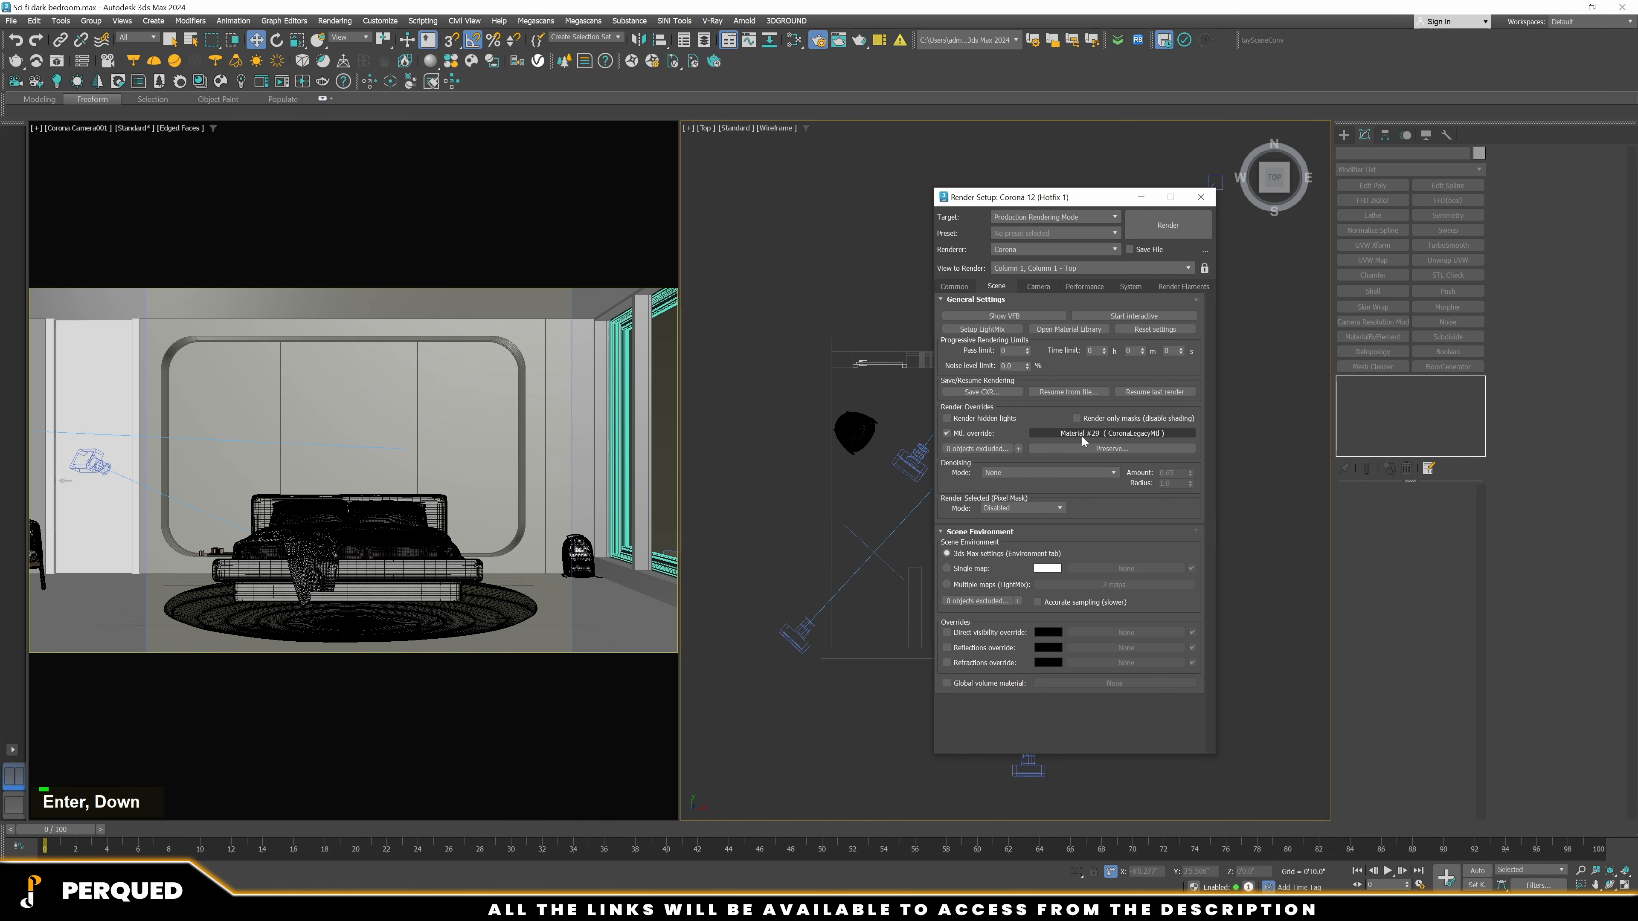
Place the override material as an instance in the Slate Material Editor and open its parameters
key(m)
drag(1175, 76, 528, 149)
drag(1065, 433, 474, 506)
click(511, 484)
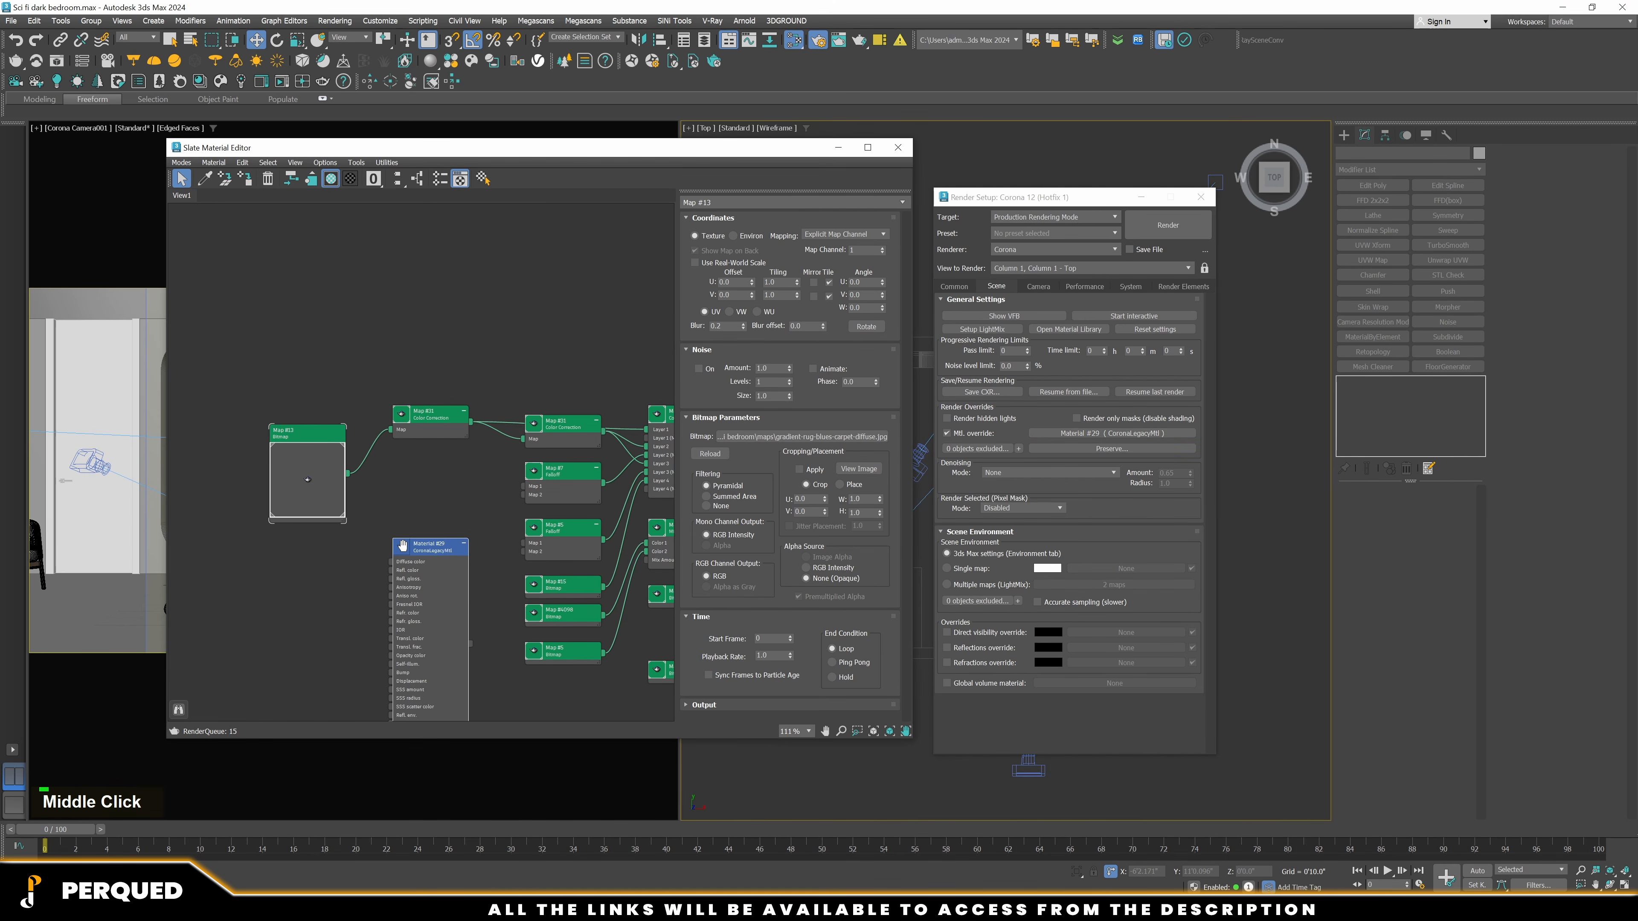
middle_drag(509, 516, 544, 399)
double_click(462, 446)
Set the override material's reflection level to 1 and its reflection glossiness to 0.6
double_click(753, 297)
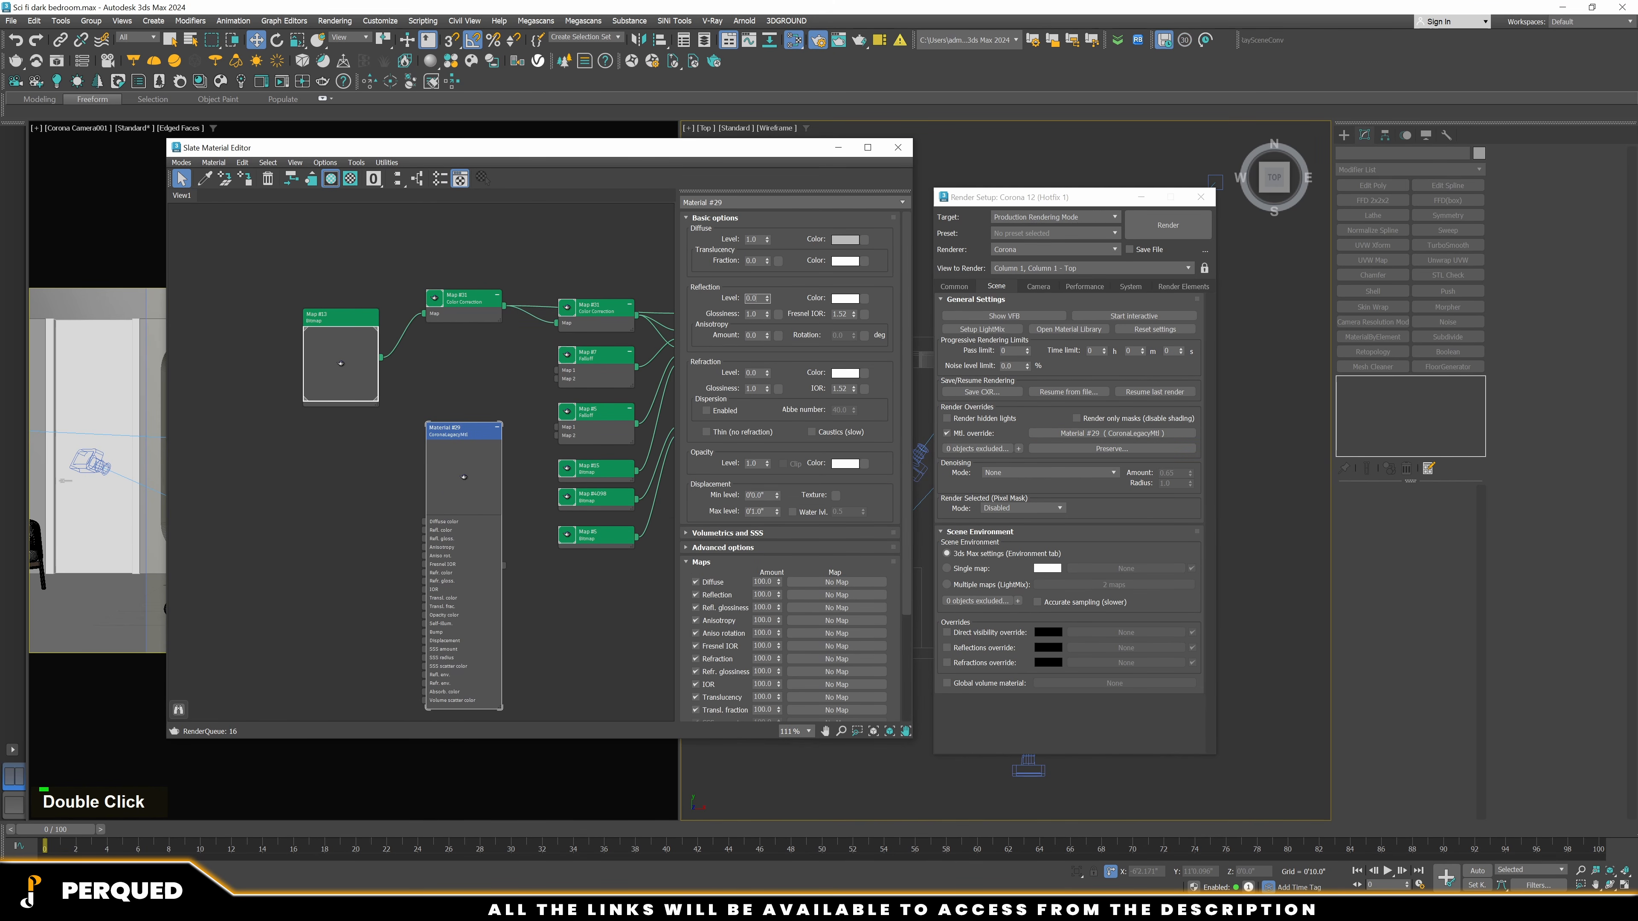
text(1)
key(Return)
key(Tab)
text(.6)
key(Return)
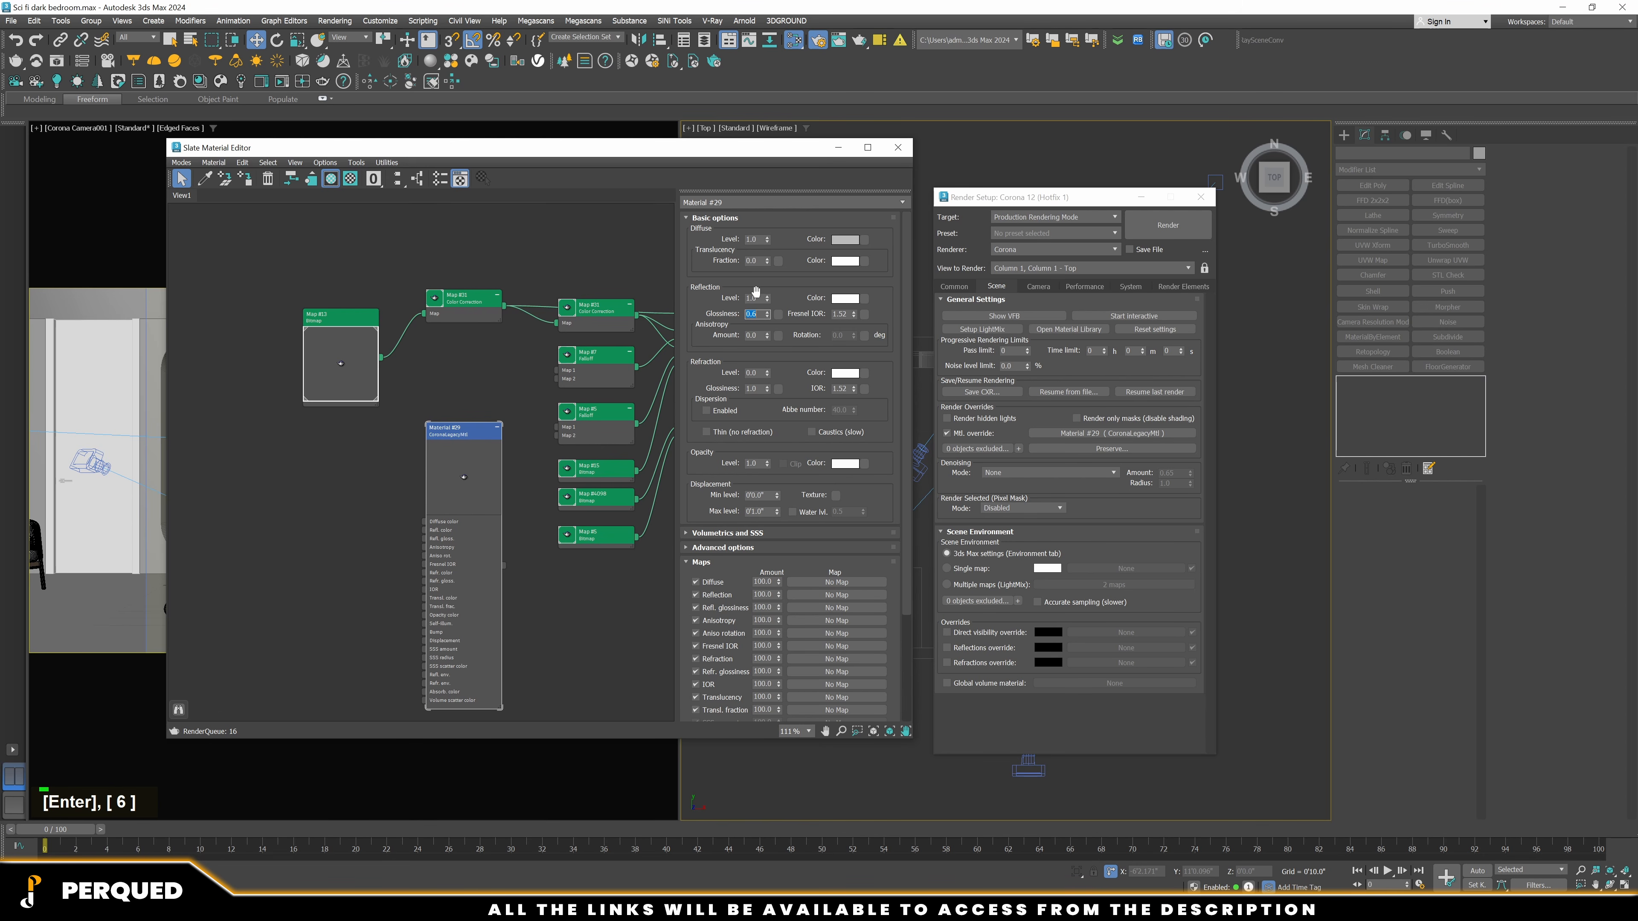
right_click(475, 462)
click(377, 514)
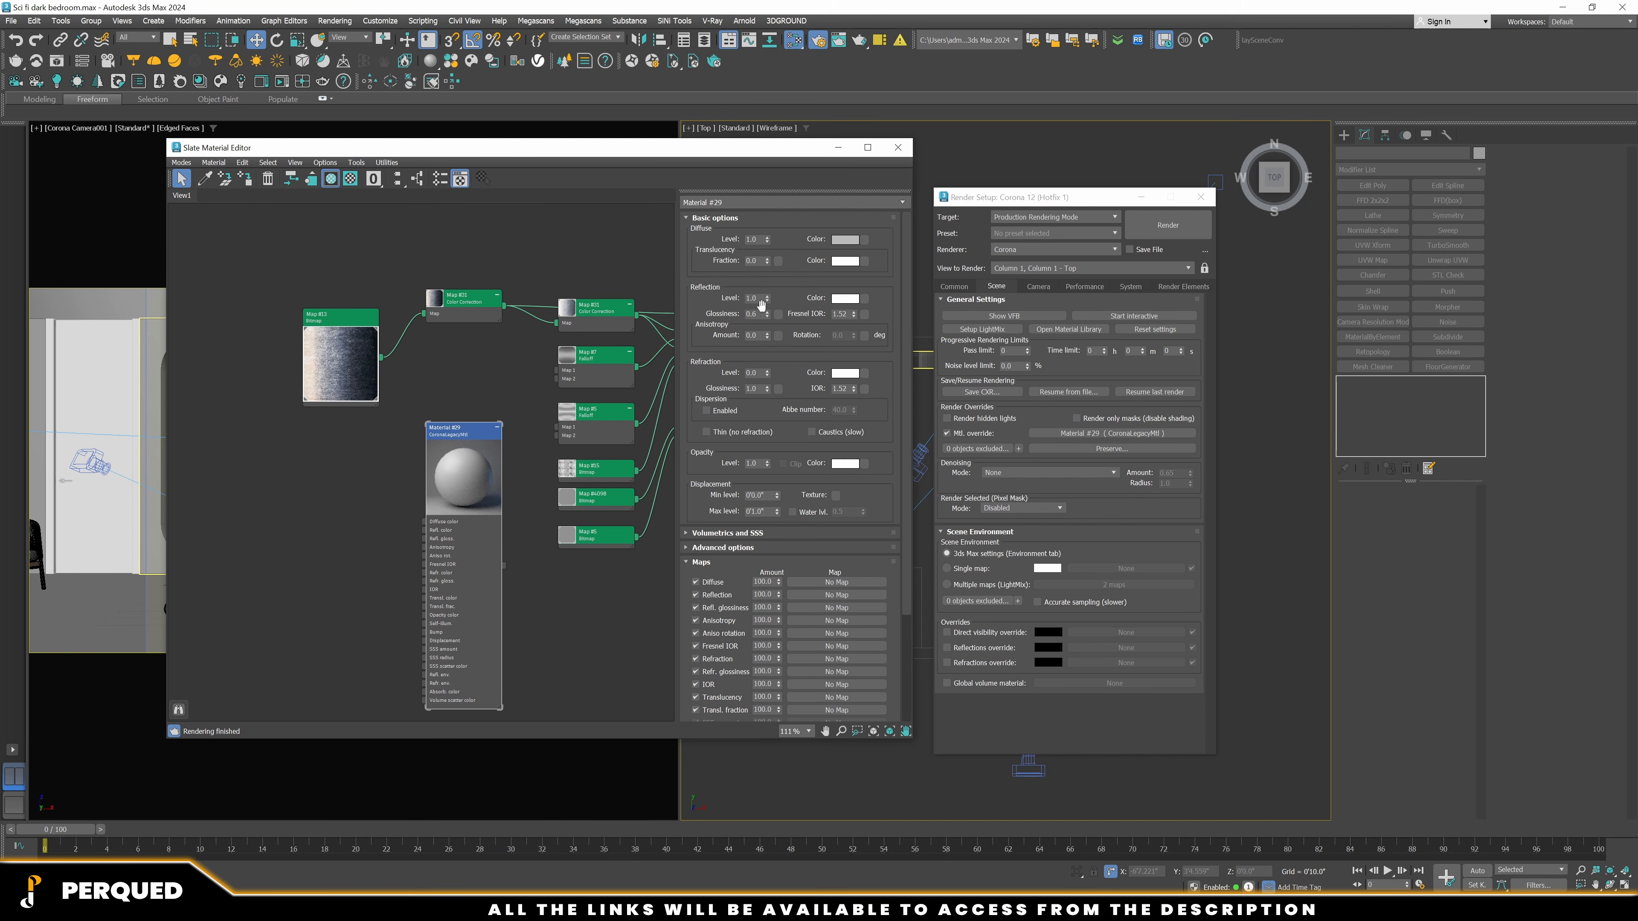
Change the override material's reflection color to light grey
click(845, 300)
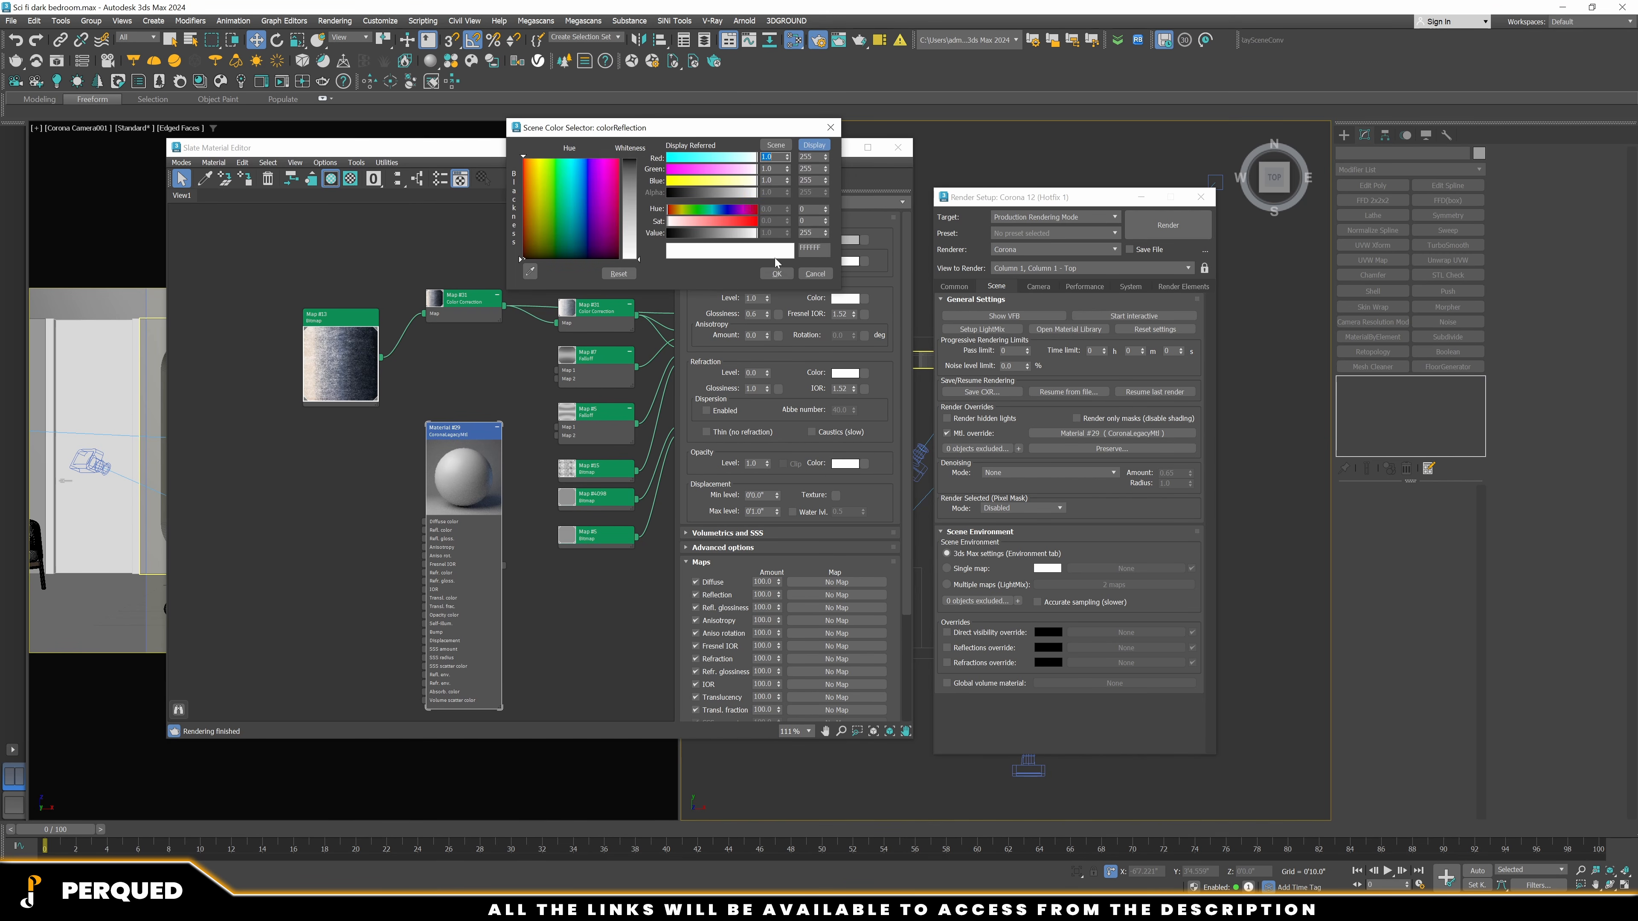
click(744, 235)
click(776, 273)
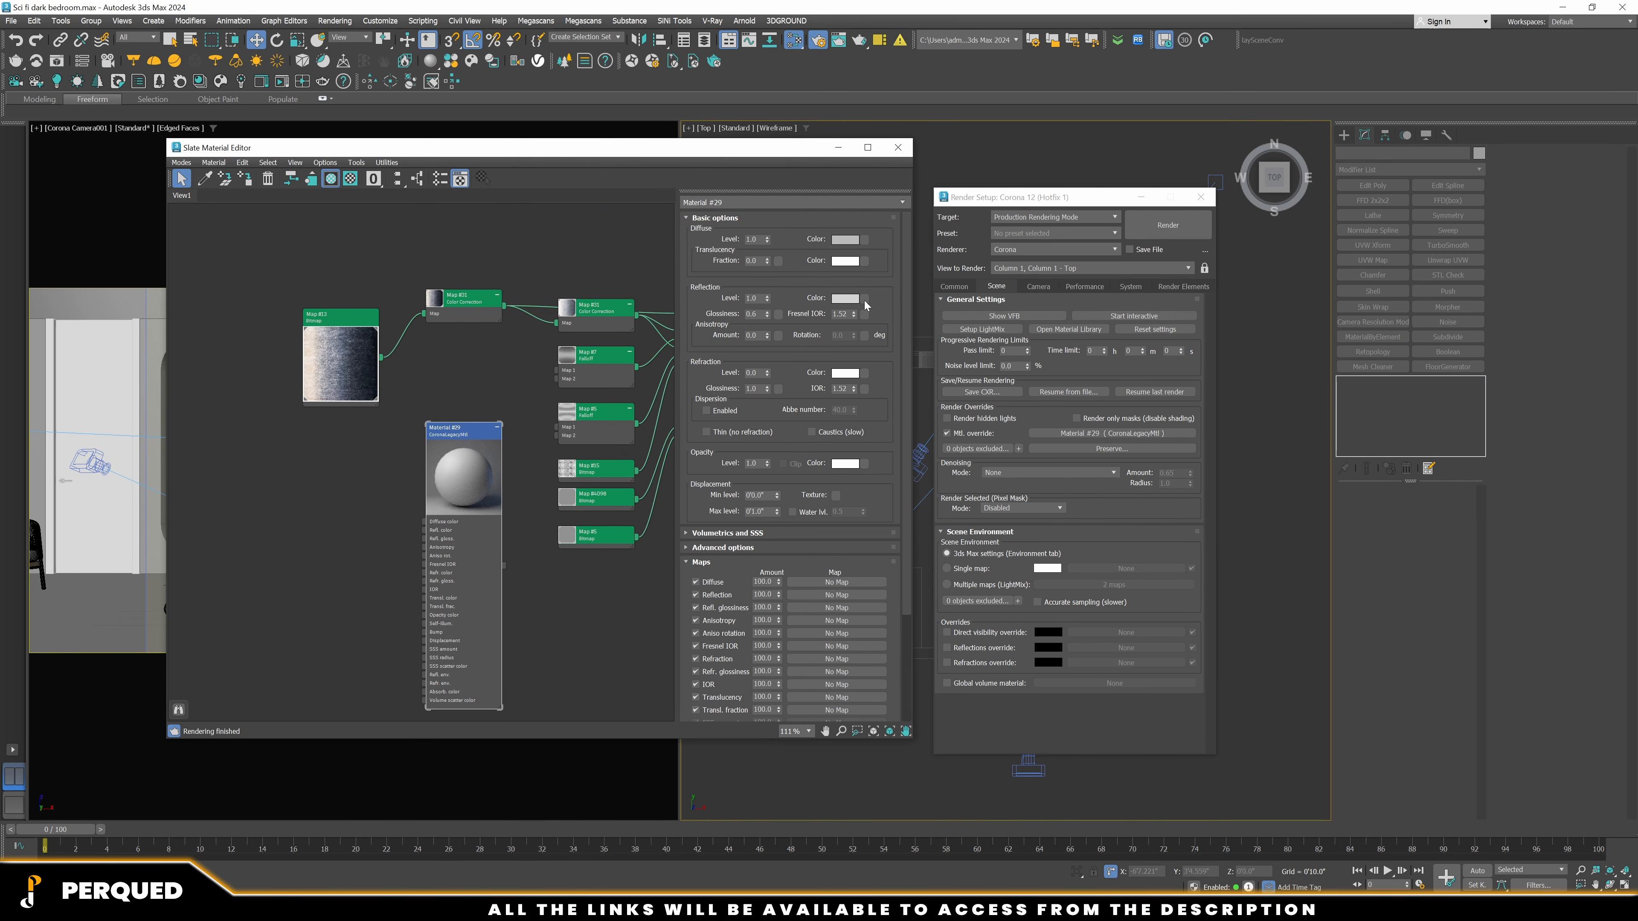
Set the override material's diffuse color to a neutral grey with a value of 166
click(841, 240)
click(717, 176)
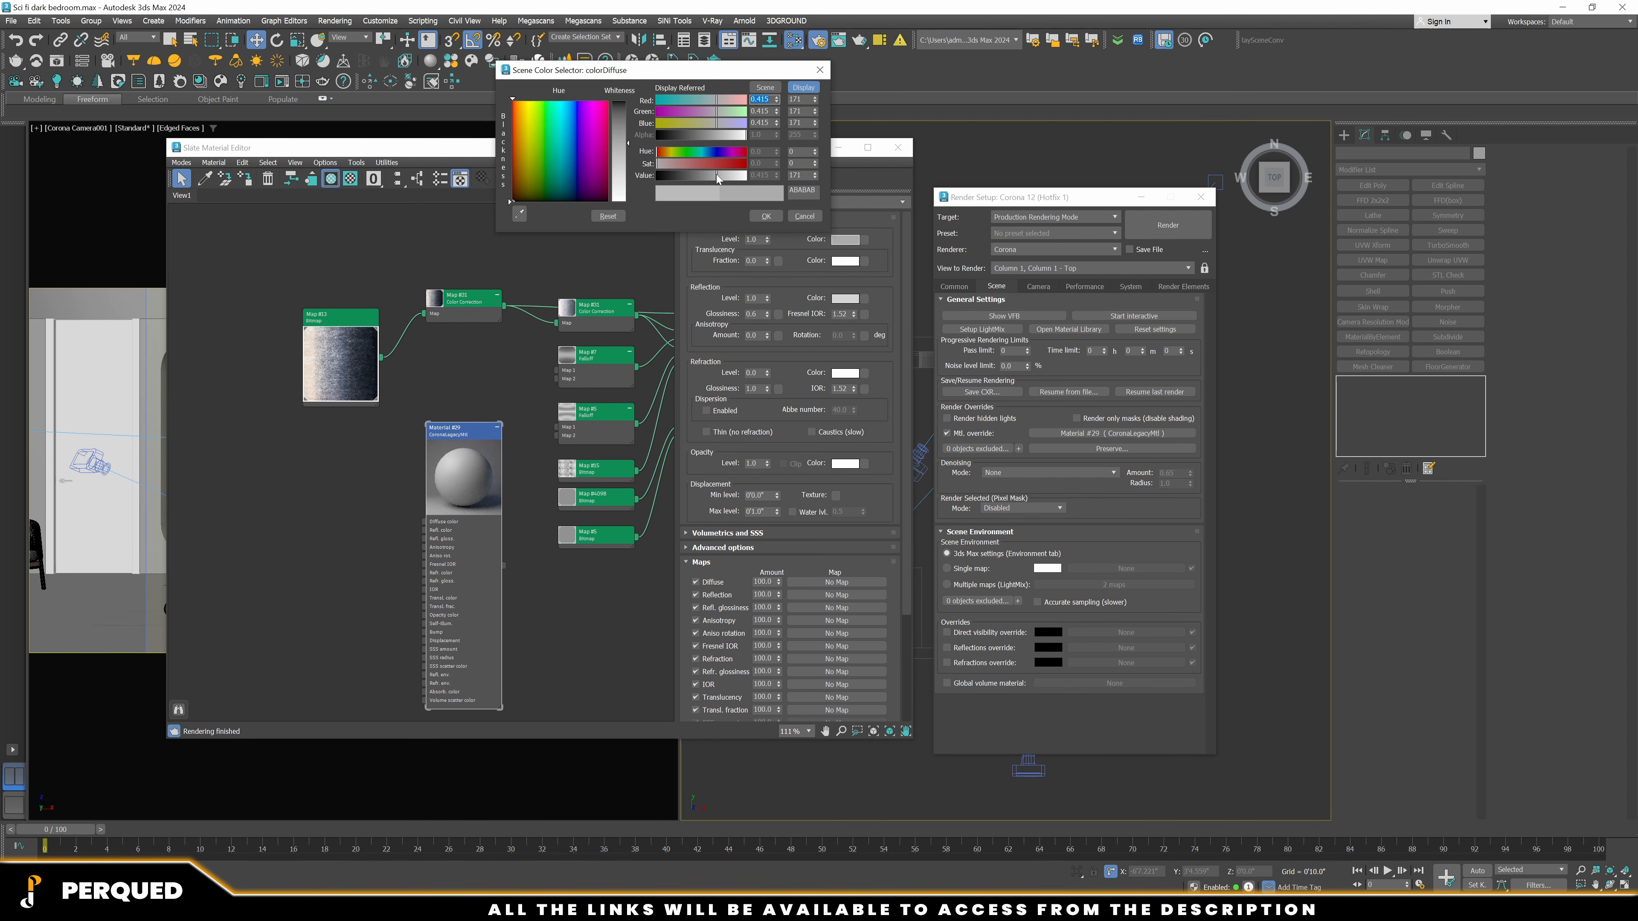
click(711, 175)
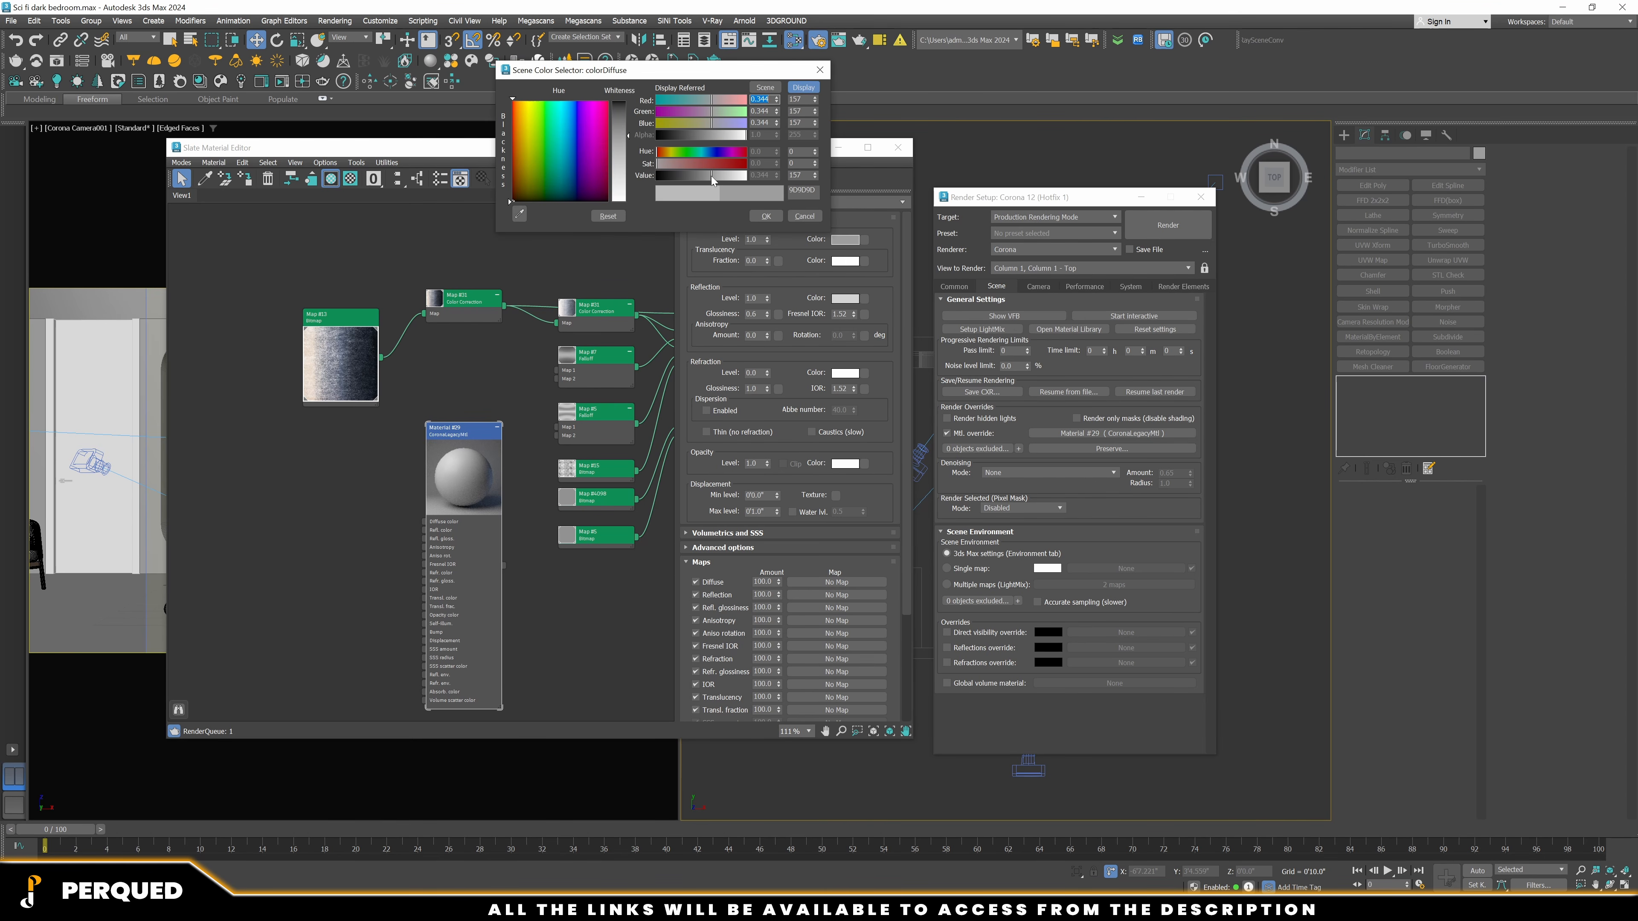
click(717, 177)
click(714, 177)
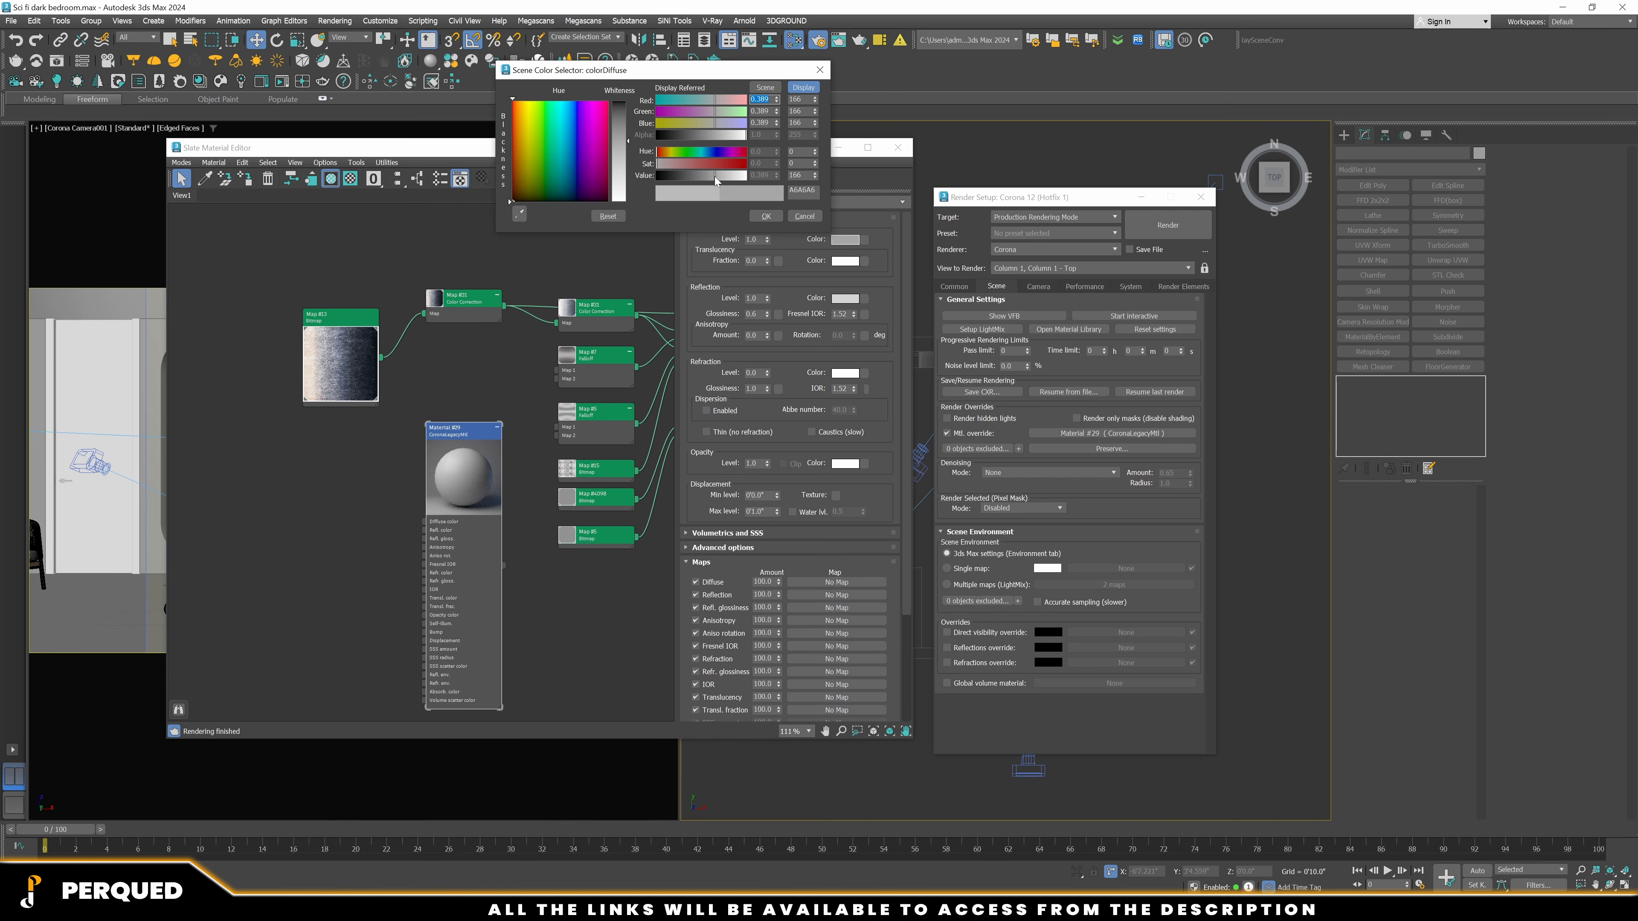
click(761, 216)
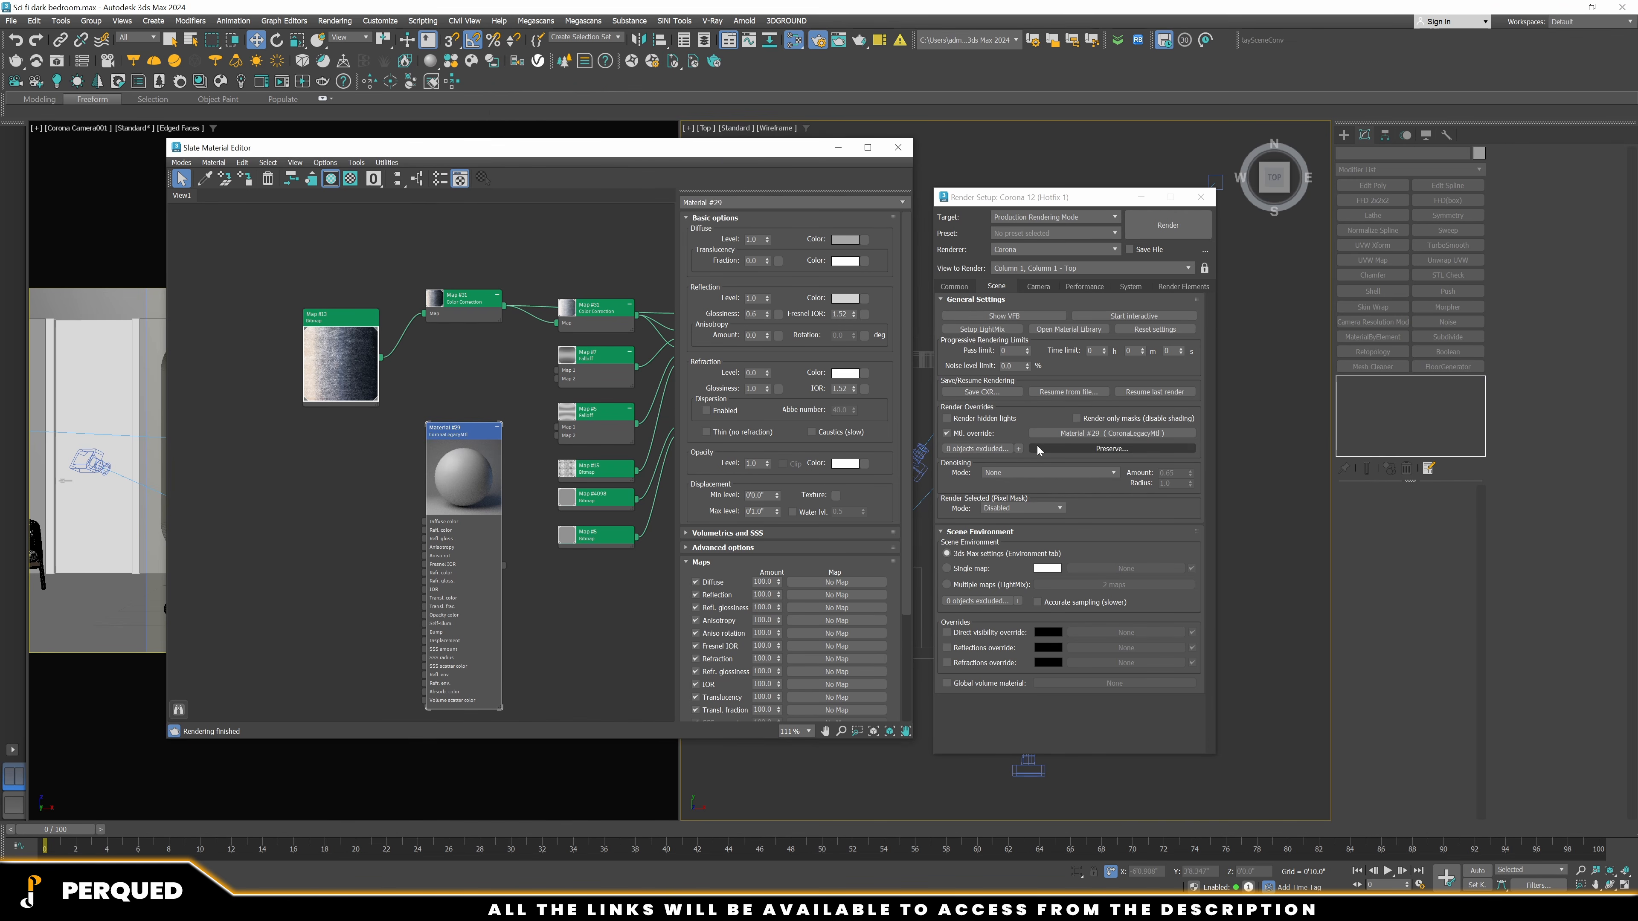
Set the material override to preserve displacement, bump, opacity, and Light, Slicer and glass materials
click(1084, 448)
click(990, 354)
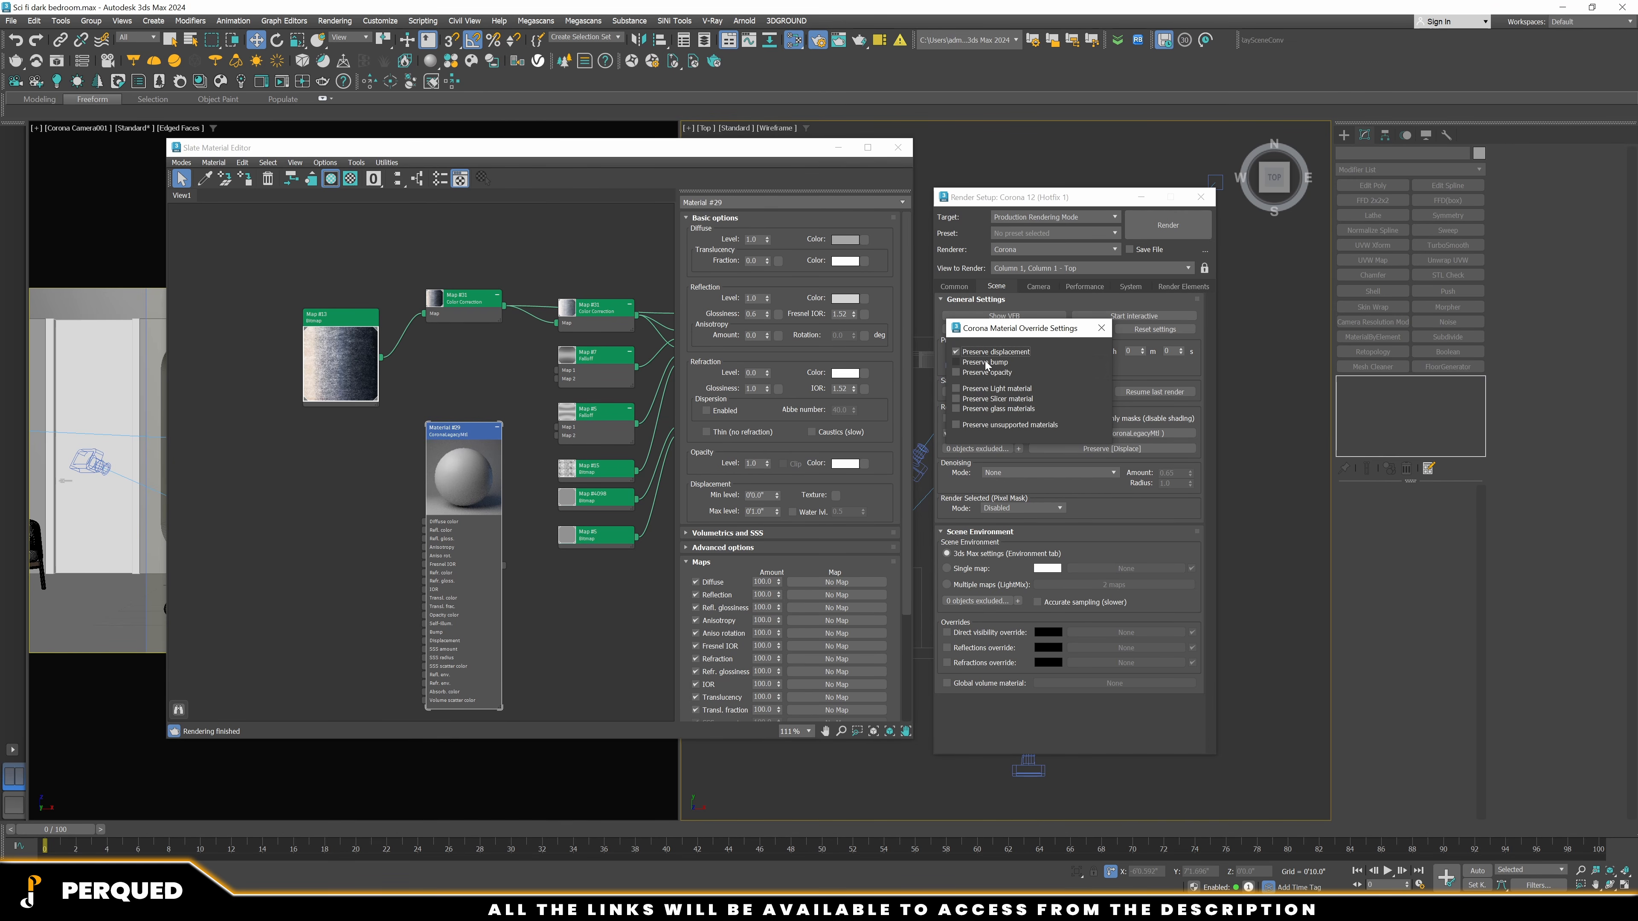
click(984, 363)
click(981, 372)
click(981, 389)
click(984, 399)
click(993, 409)
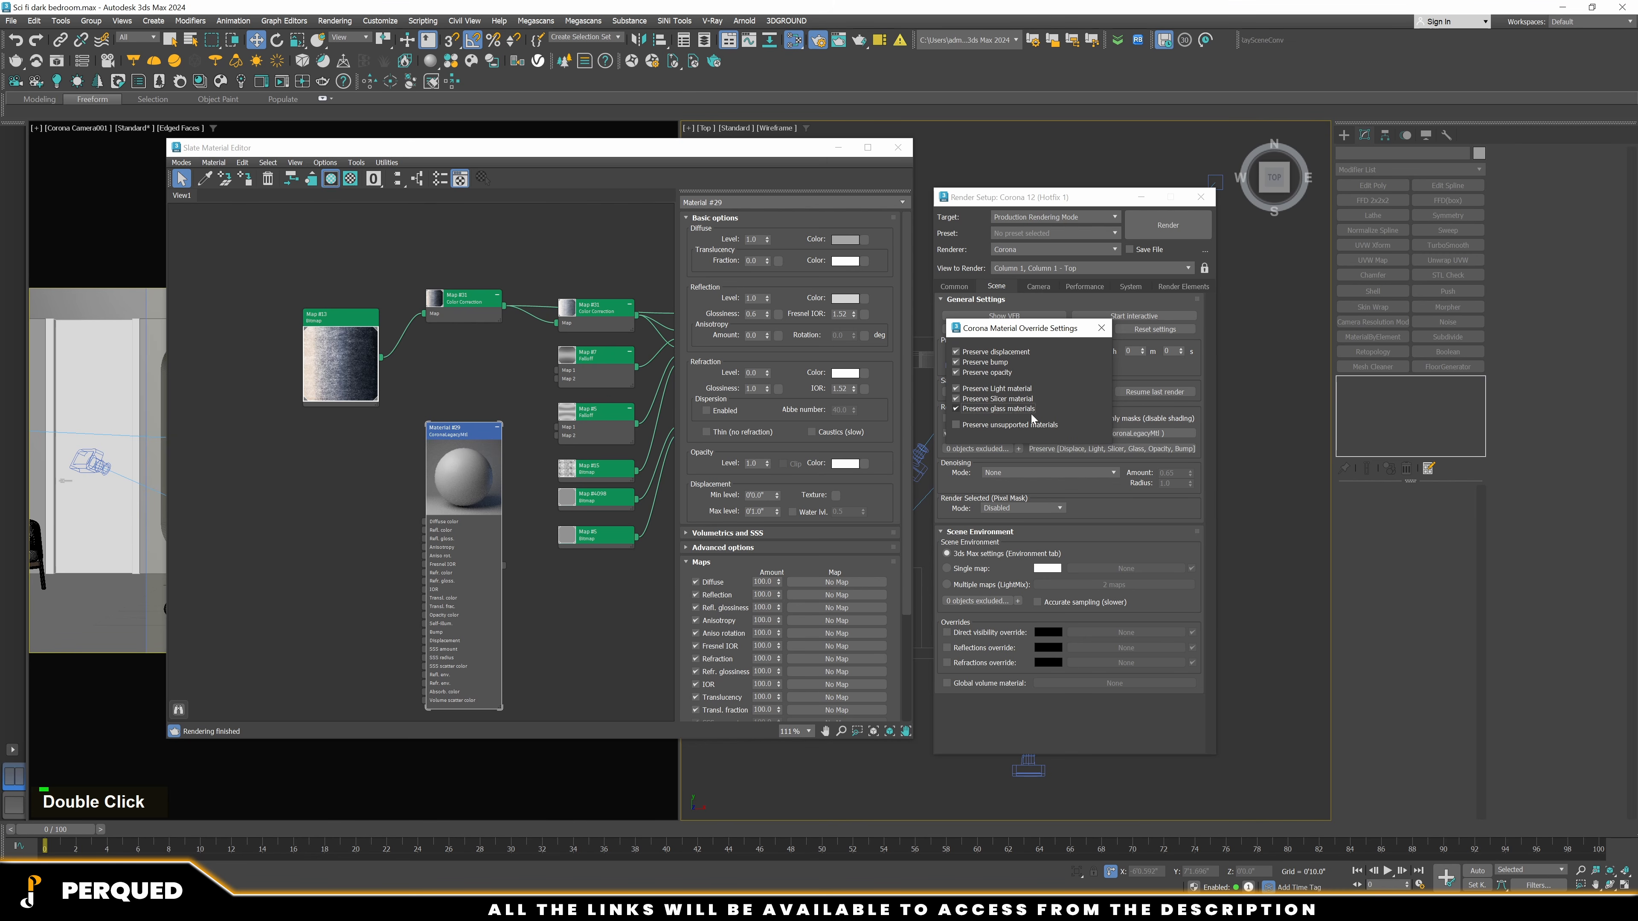
click(1101, 328)
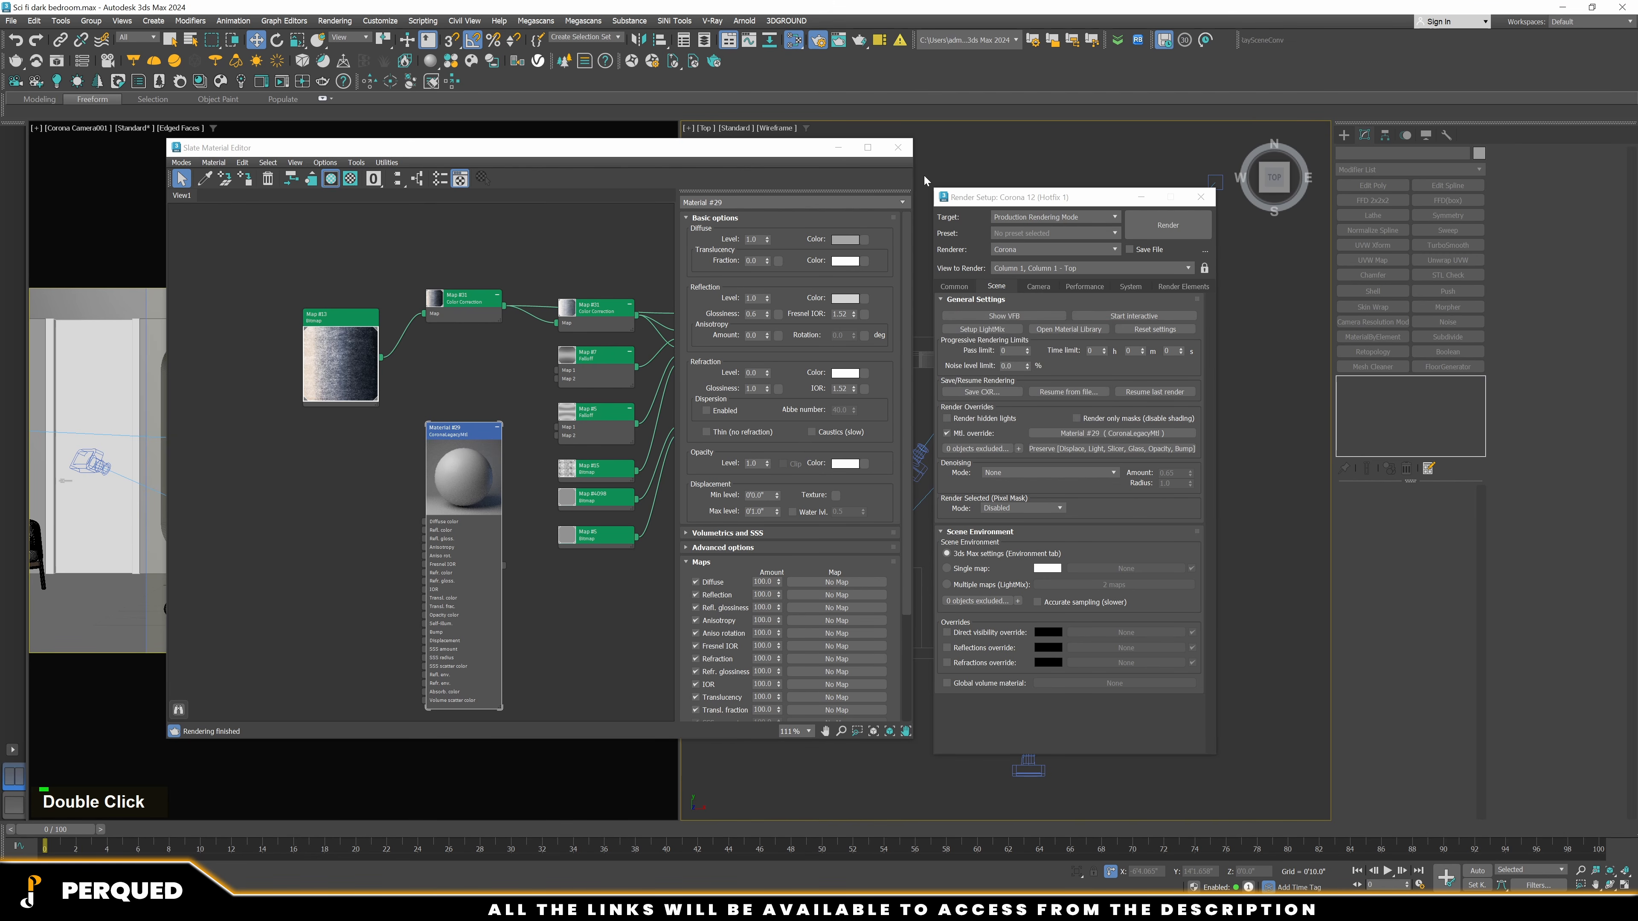
Close the material editor, start a Corona interactive render in the frame buffer, and move that window over the camera view
click(901, 150)
click(987, 318)
click(642, 129)
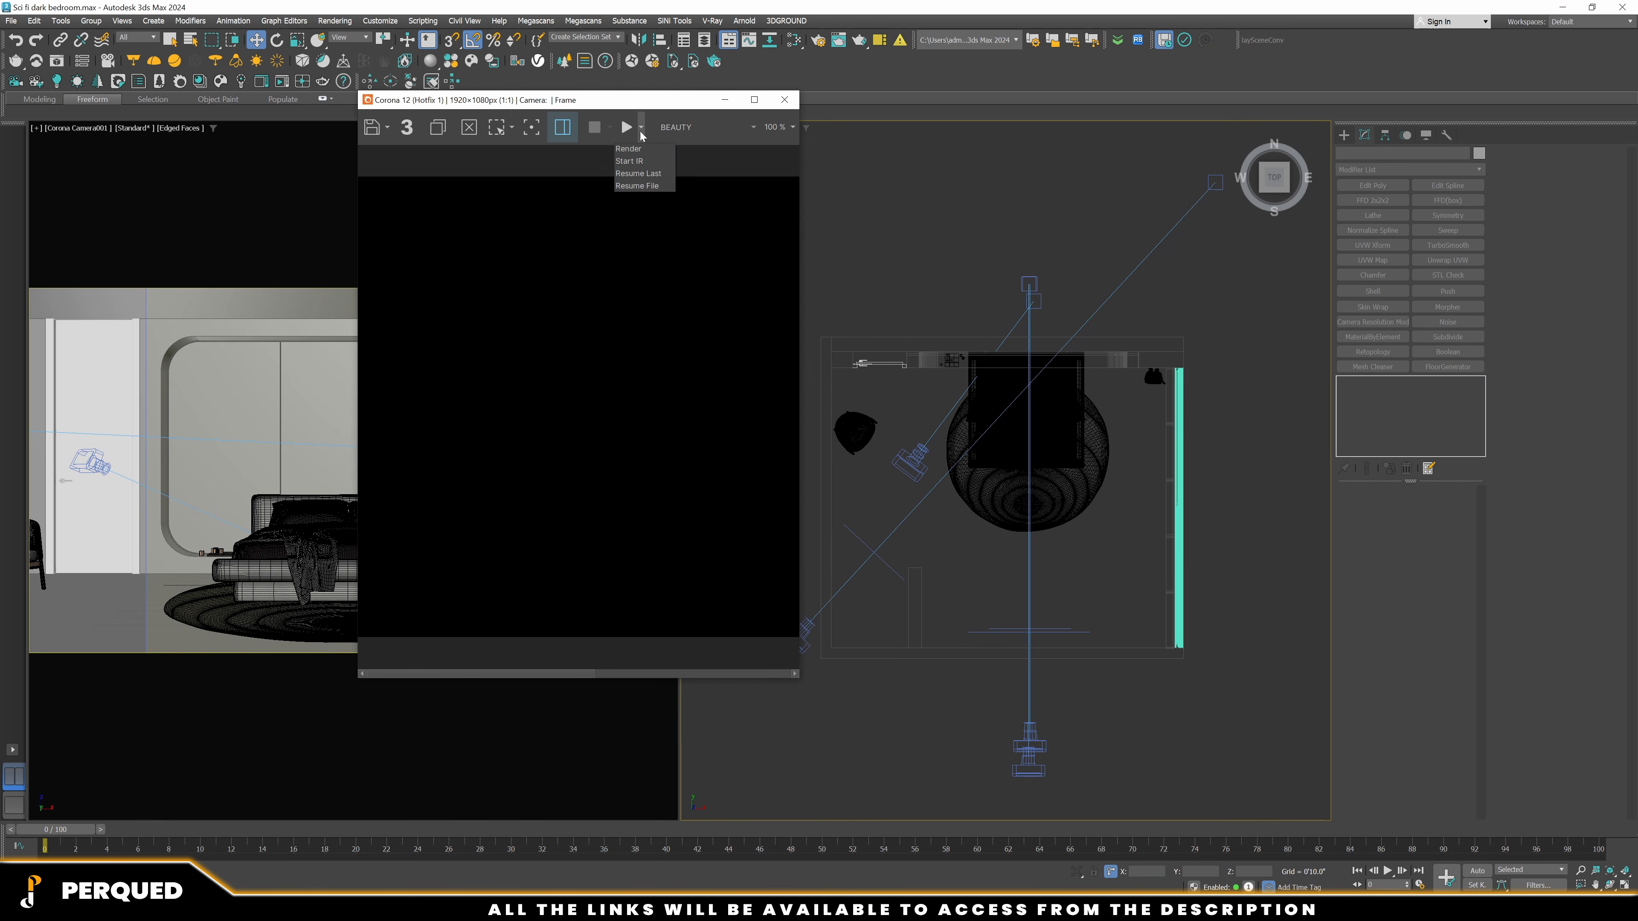
click(642, 160)
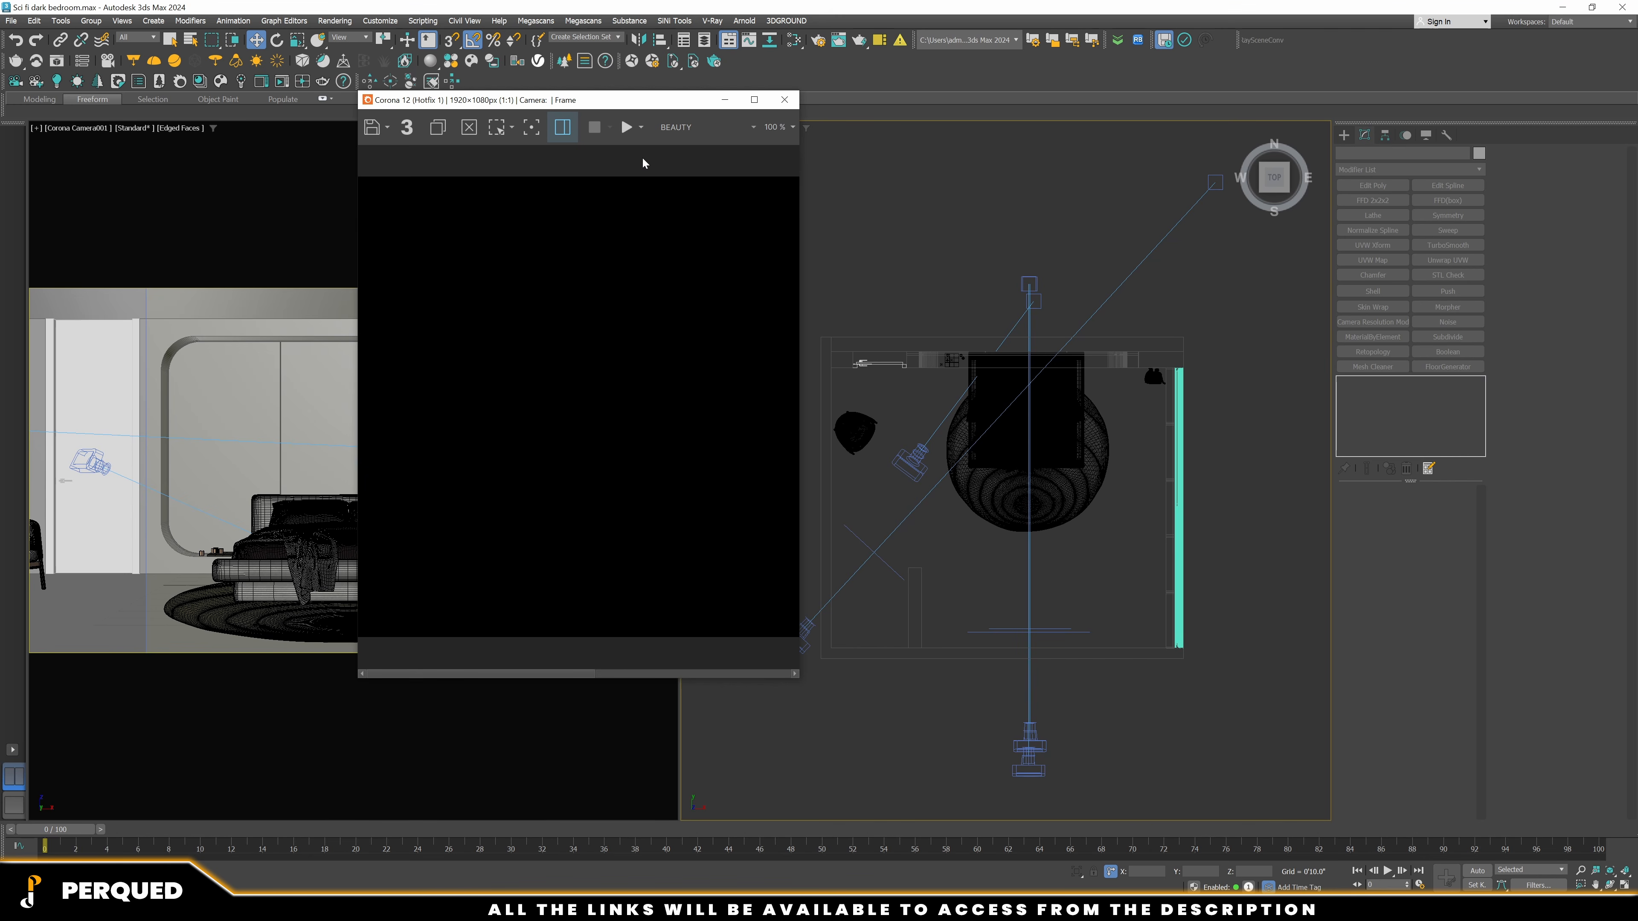
drag(652, 107, 423, 237)
Add an Edit Poly modifier to the arrayed window frame and select only its narrow strip elements beside the curtains
scroll(1168, 466, up, 4)
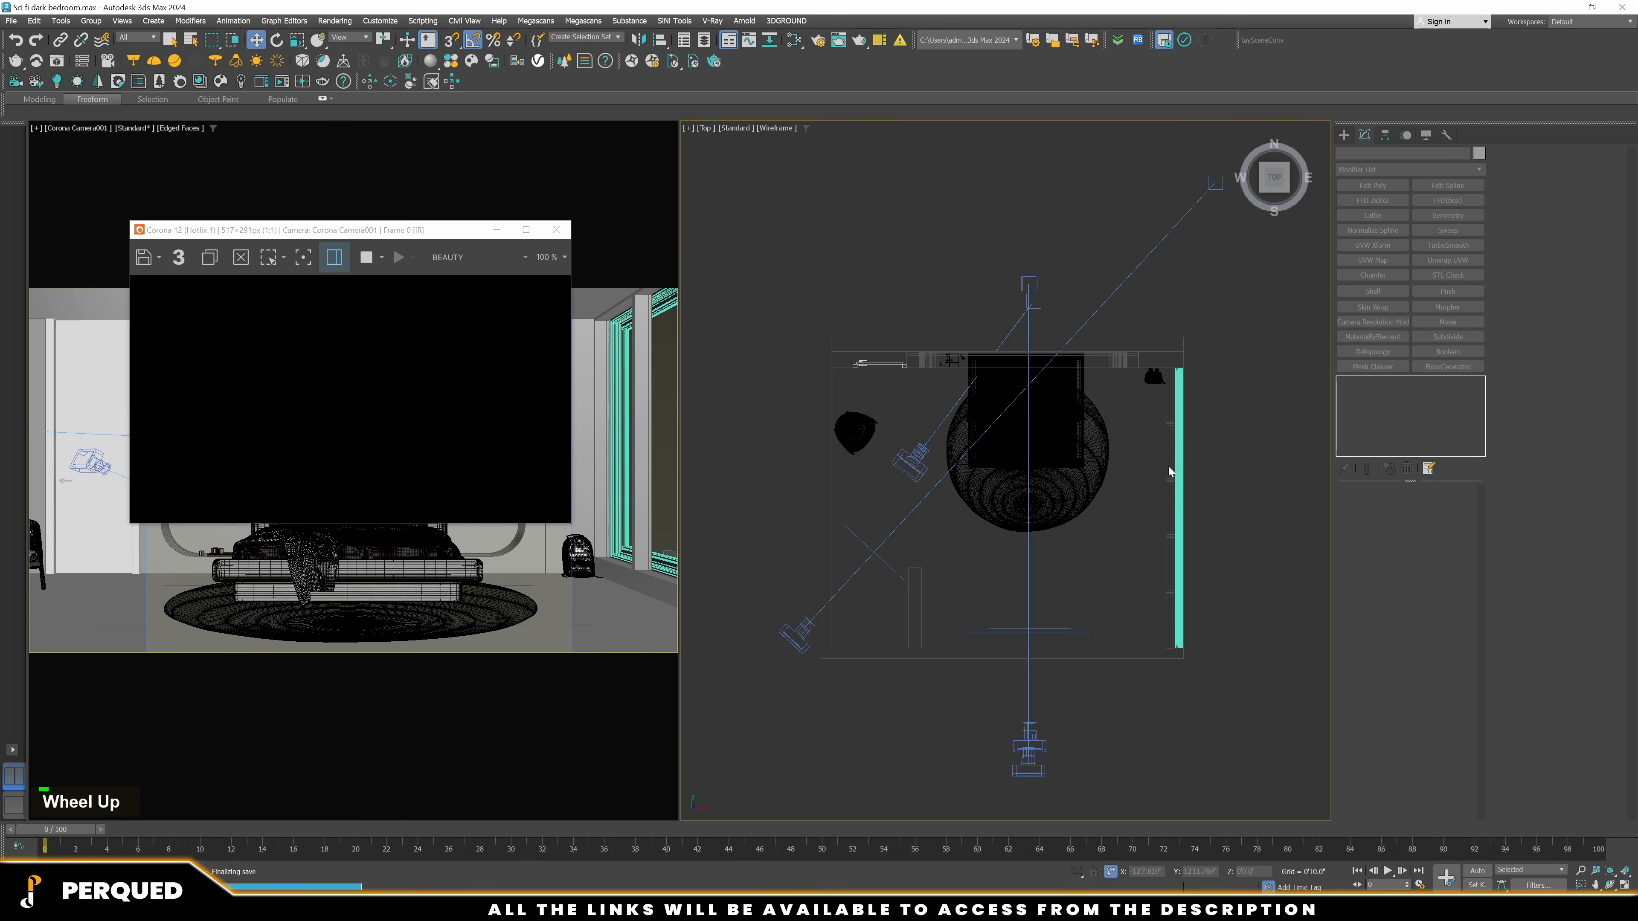
scroll(1173, 383, up, 2)
click(1174, 384)
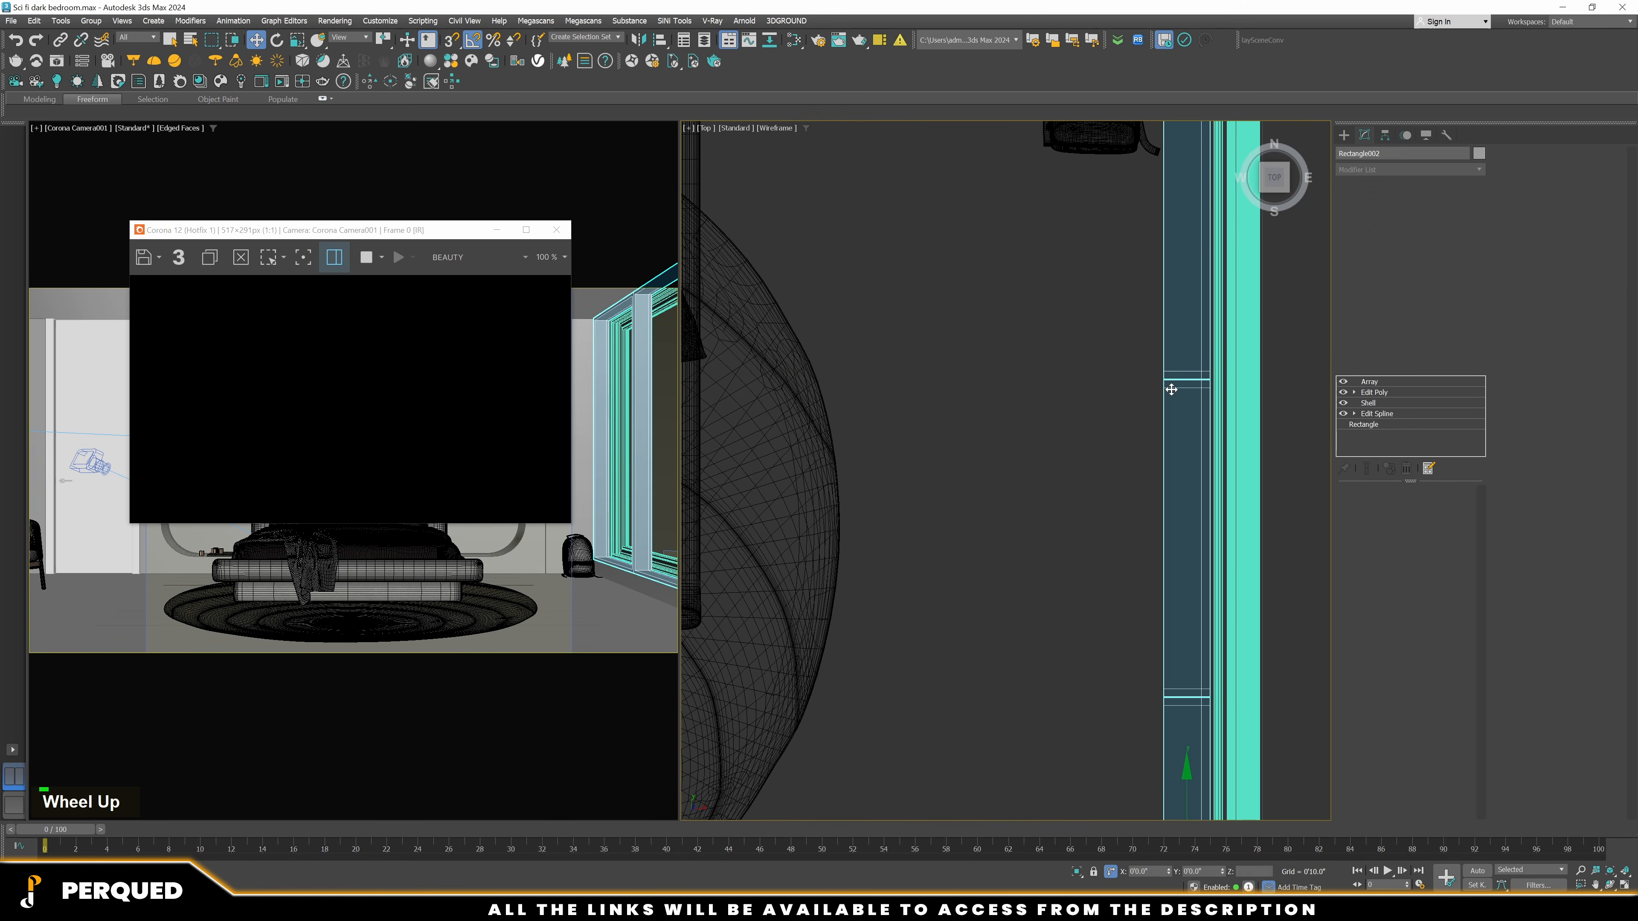
scroll(1171, 391, down, 2)
scroll(1171, 392, up, 2)
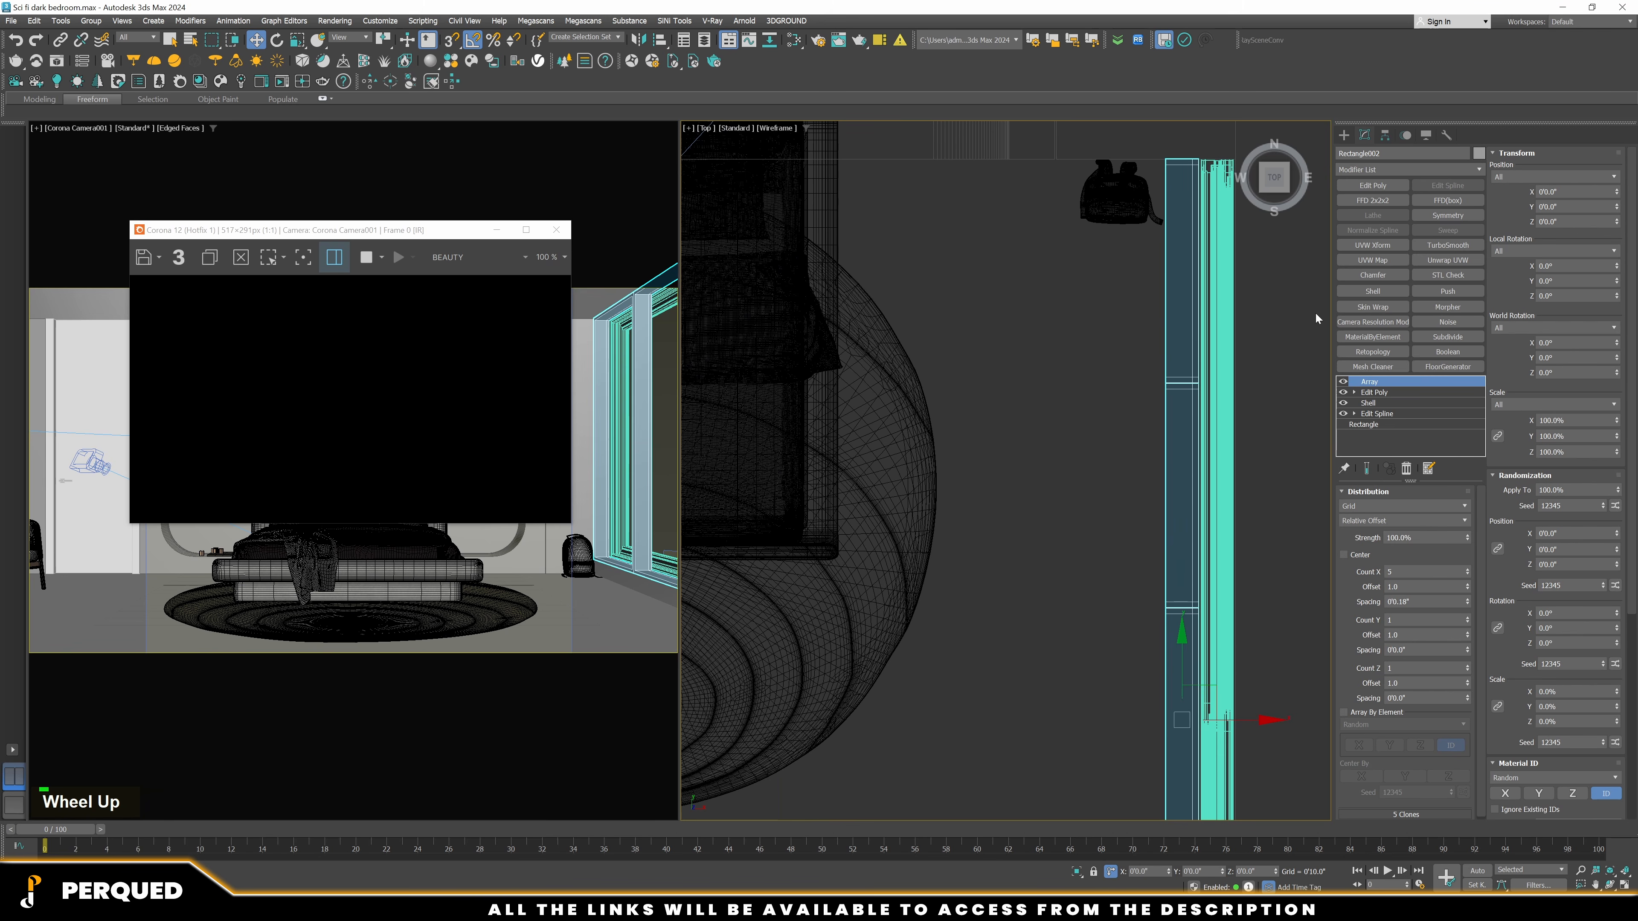
click(1373, 186)
key(5)
key(ctrl+a)
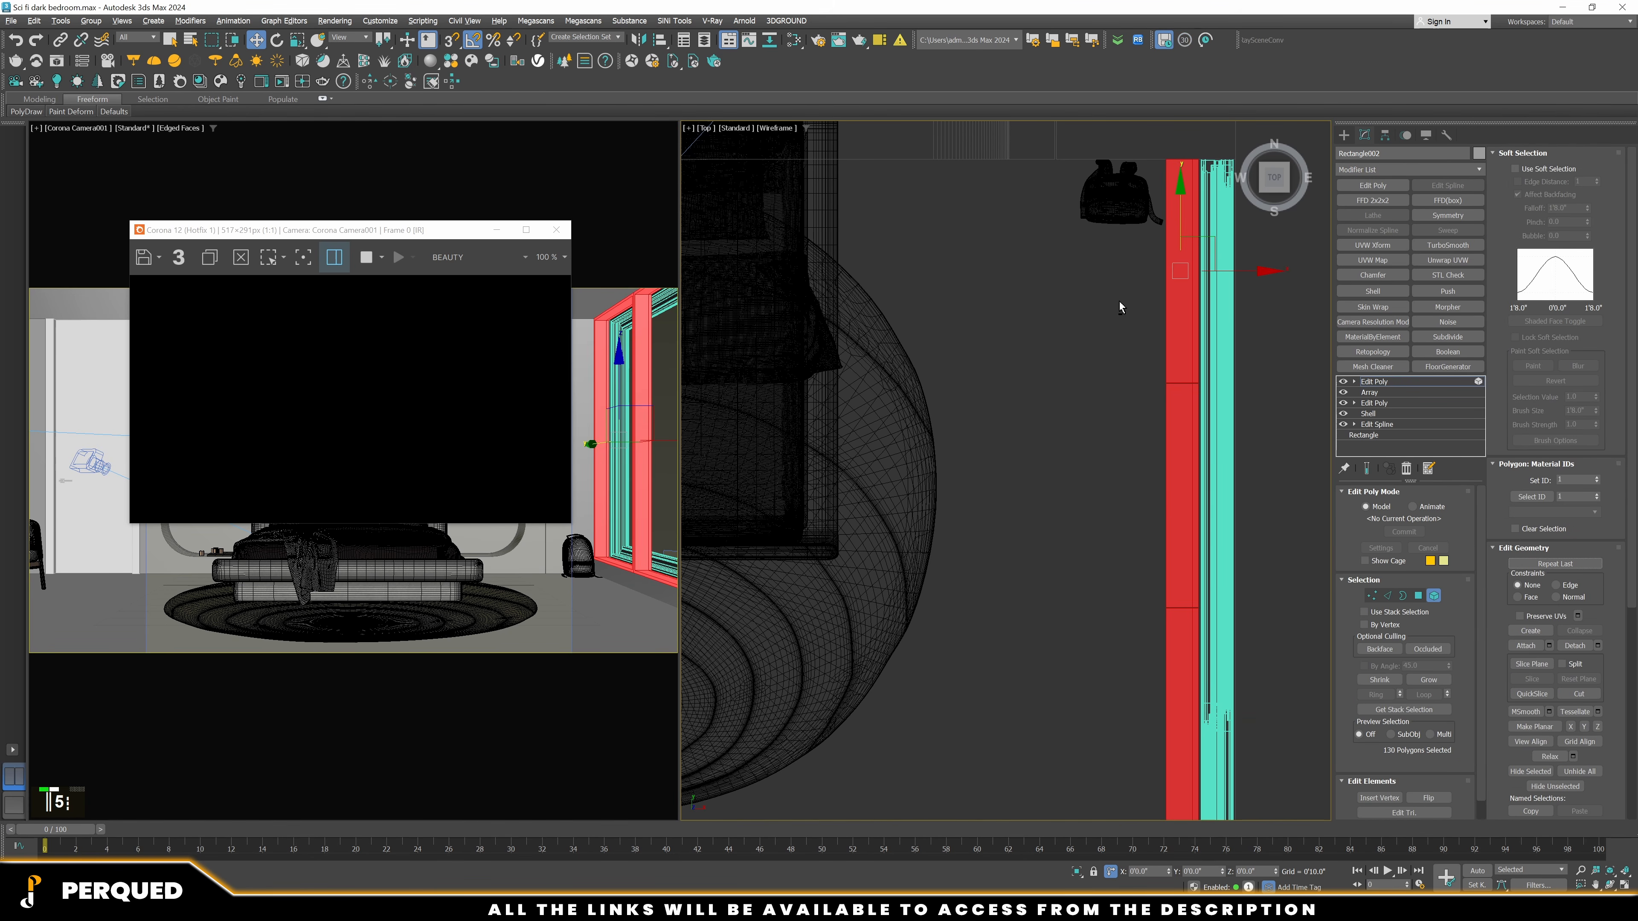
scroll(1097, 297, down, 3)
alt+click(1129, 490)
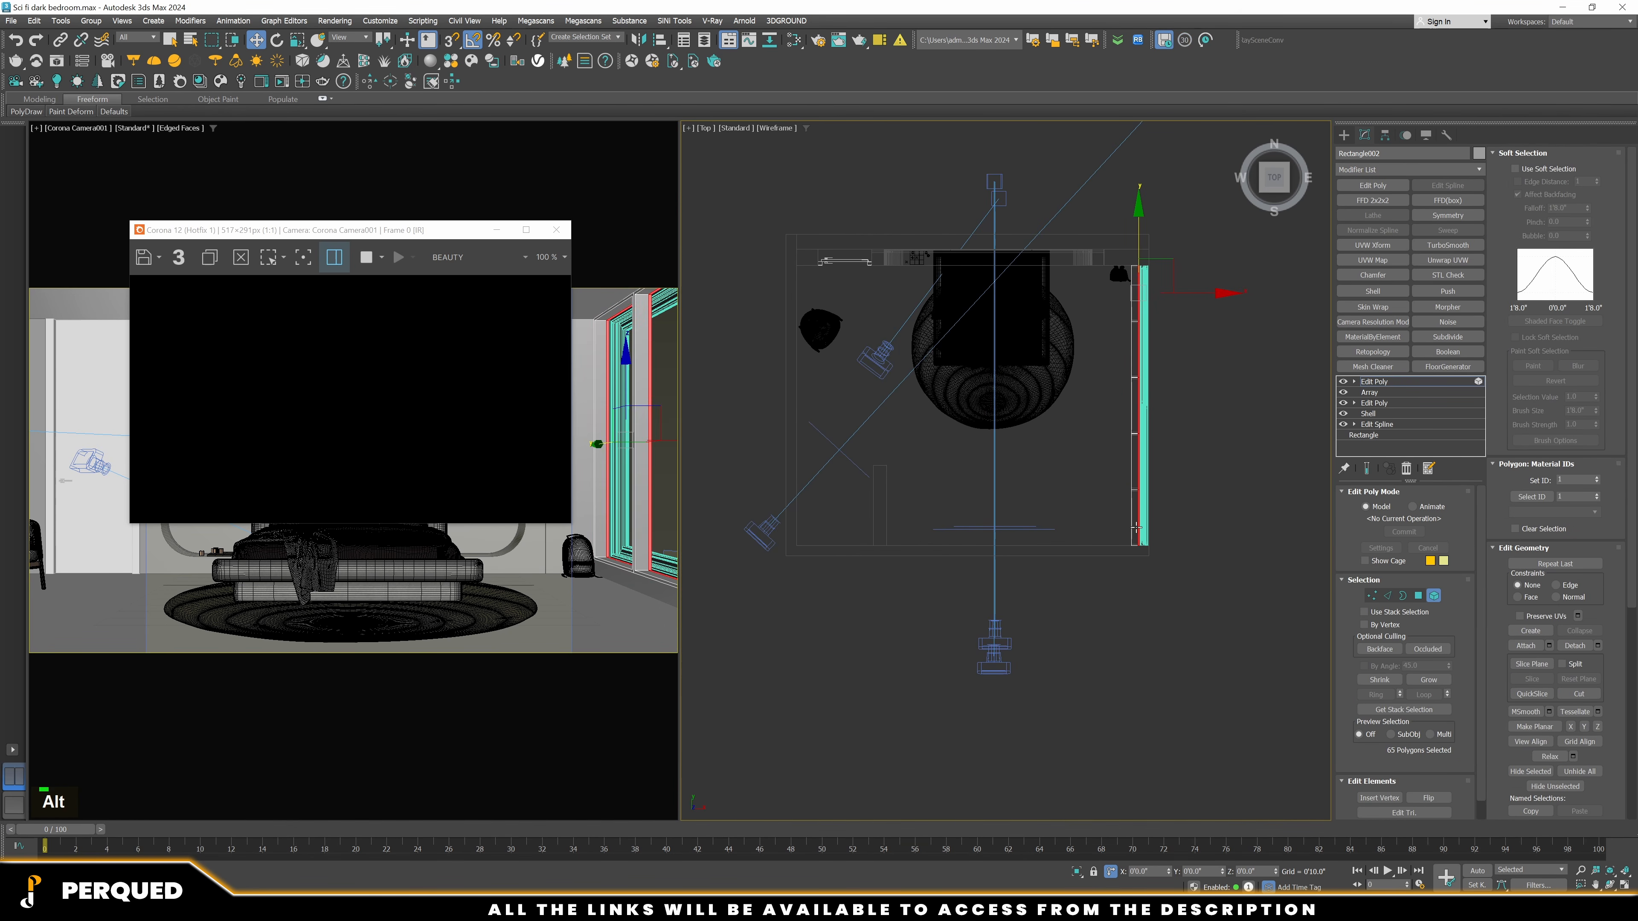
Detach the selected strip elements of the window frame as a cloned object
scroll(1135, 509, up, 4)
scroll(1119, 684, up, 2)
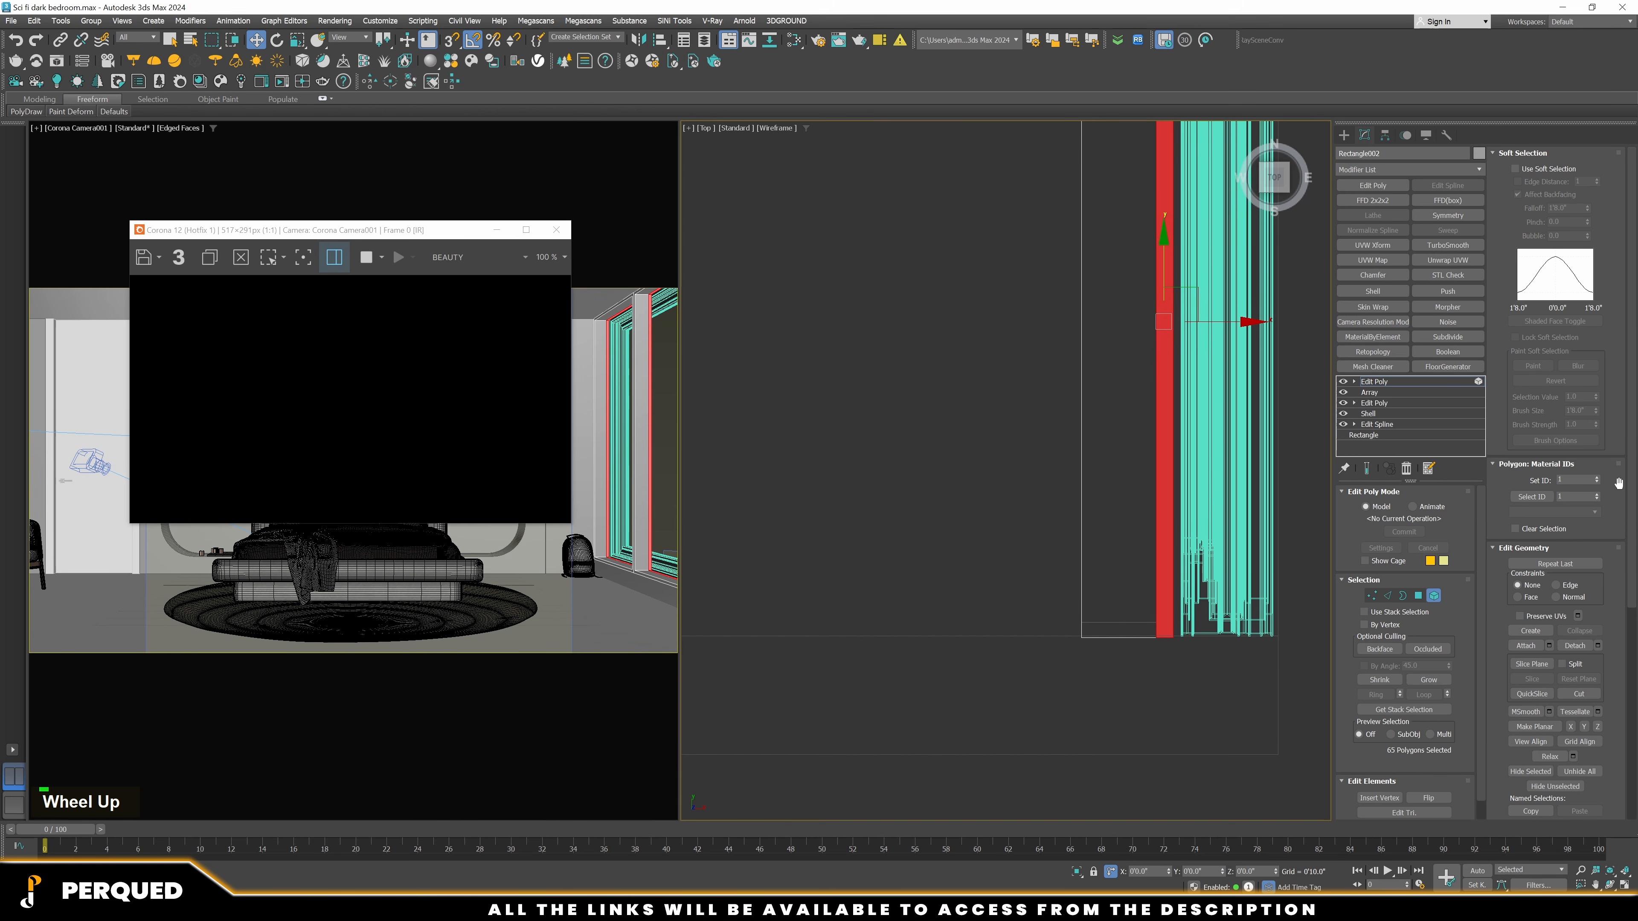
scroll(1600, 610, down, 2)
click(1598, 608)
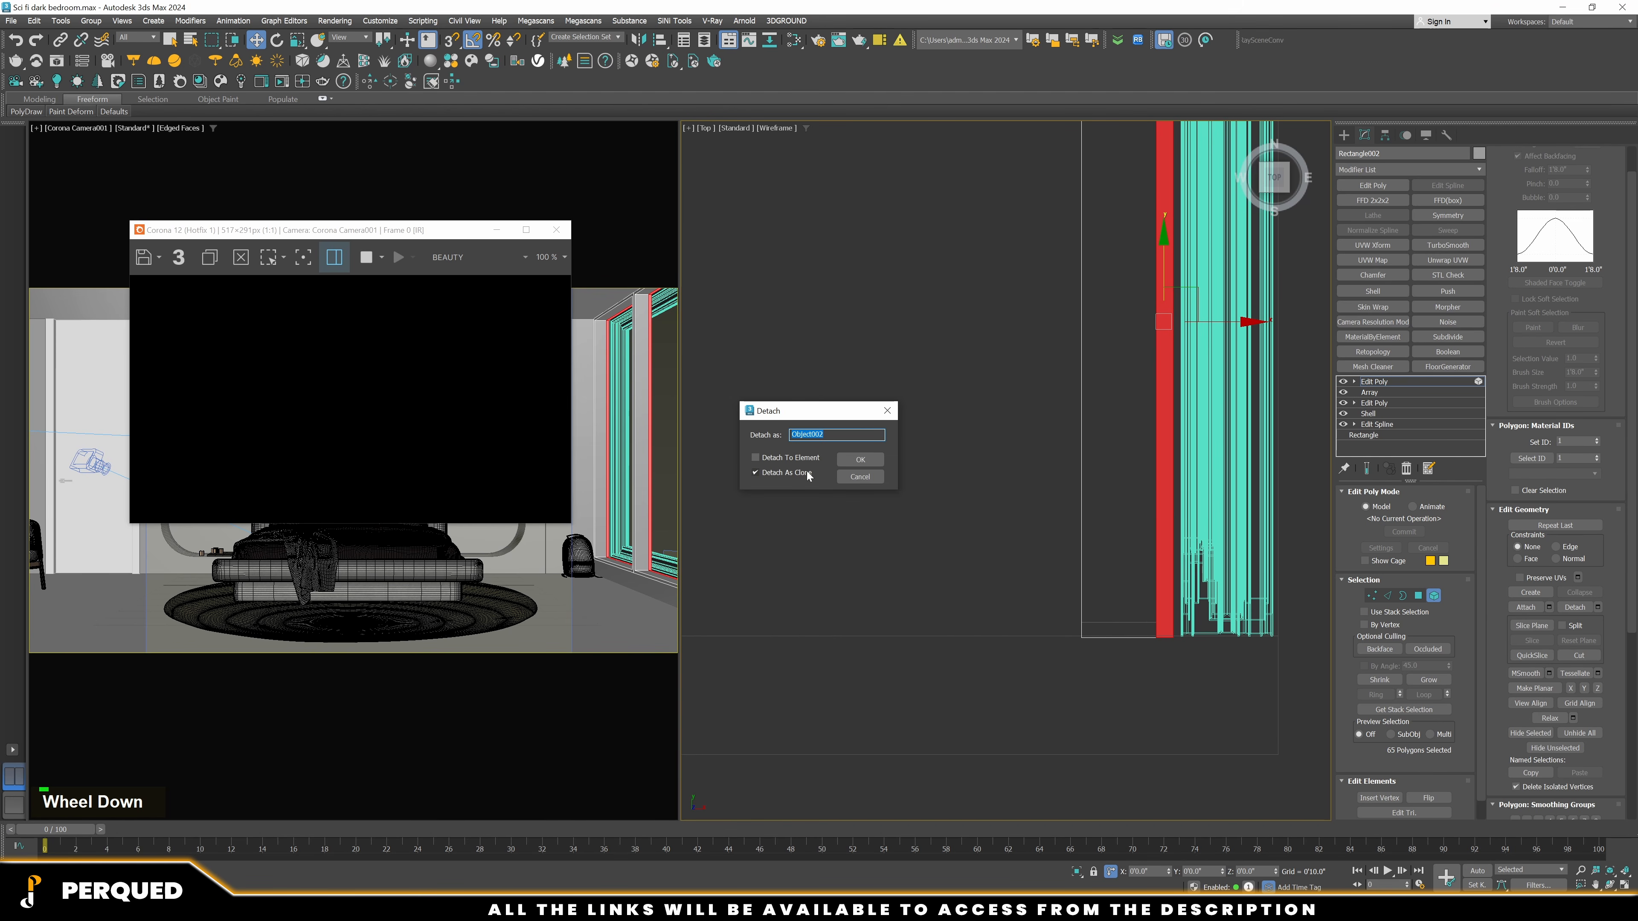
double_click(860, 459)
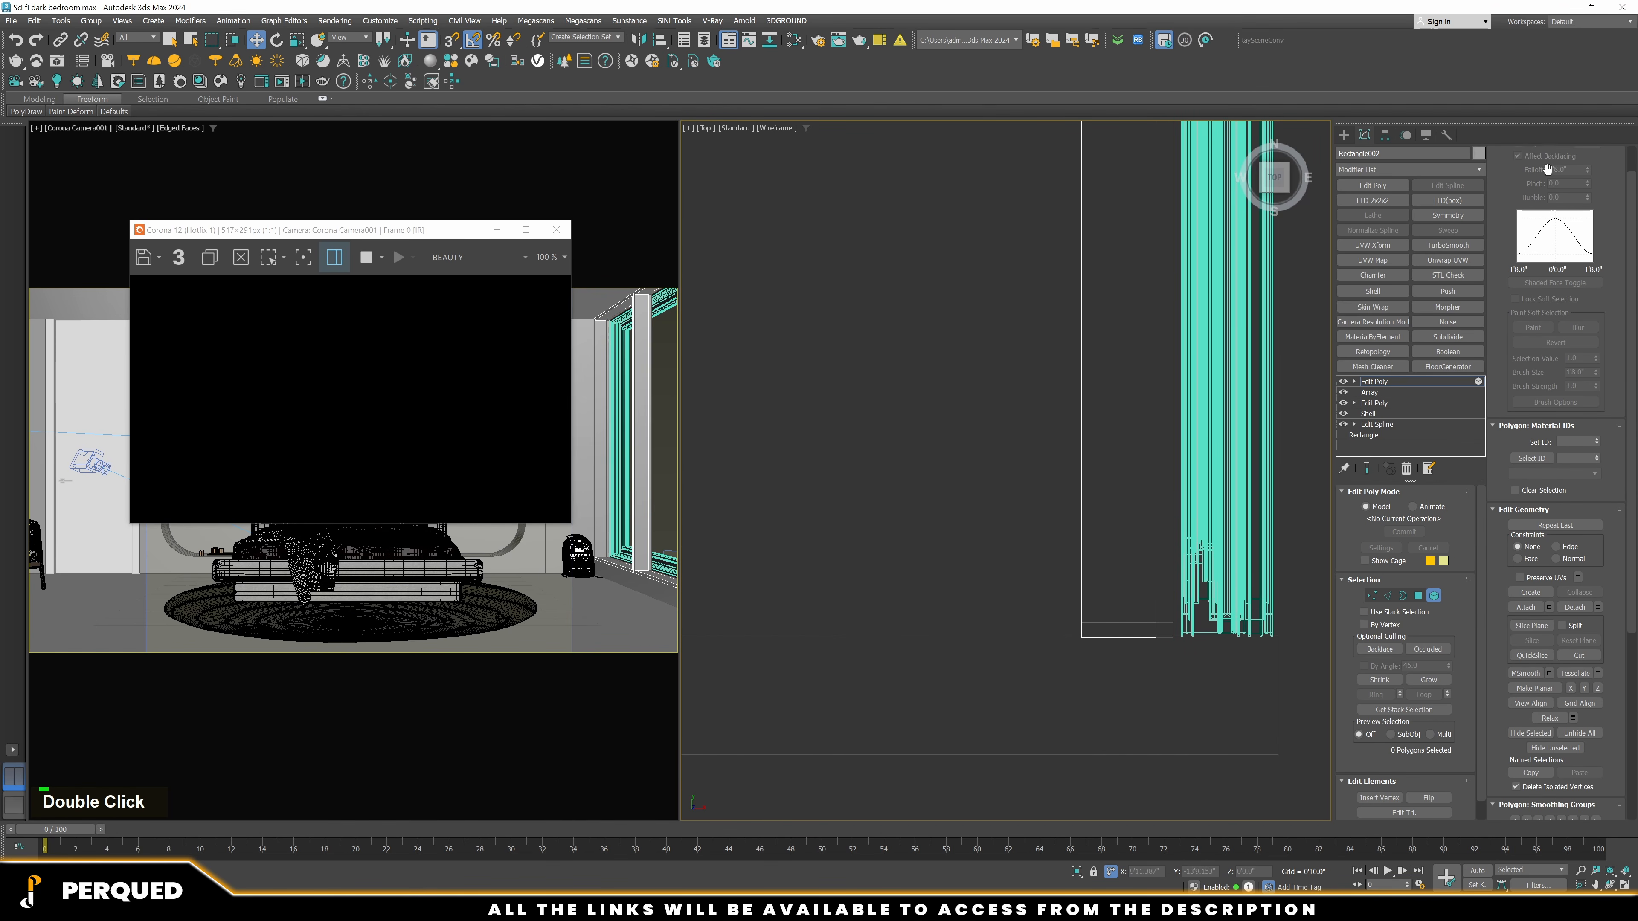
Select the detached strip object and open the Slate Material Editor beside the frame buffer
scroll(1551, 166, up, 2)
click(1553, 152)
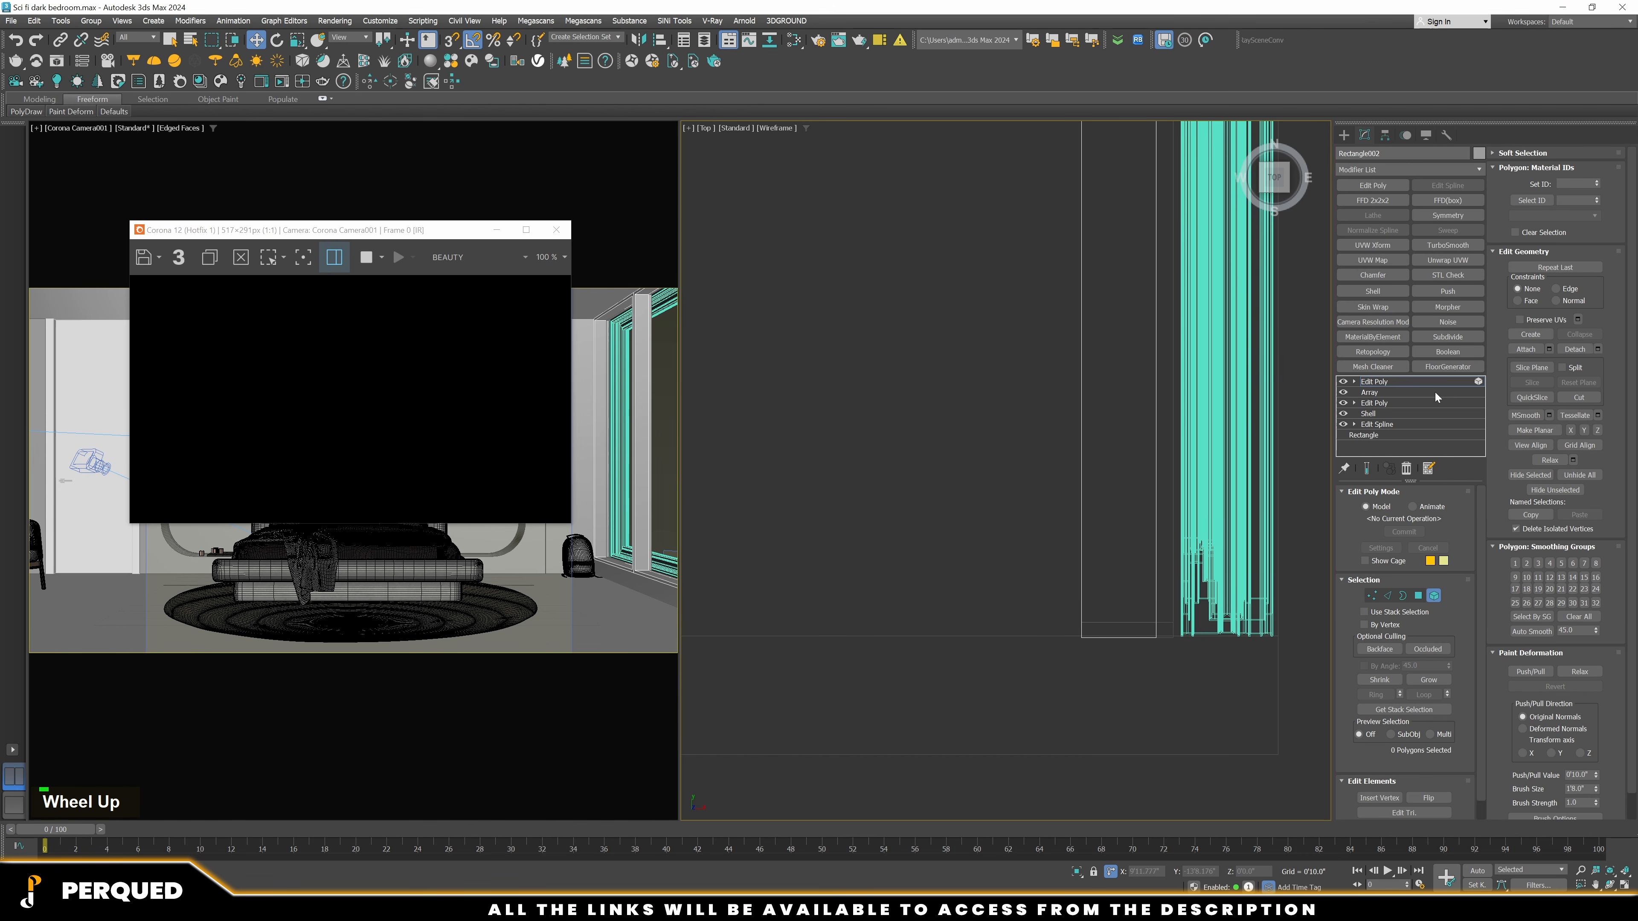
click(1173, 585)
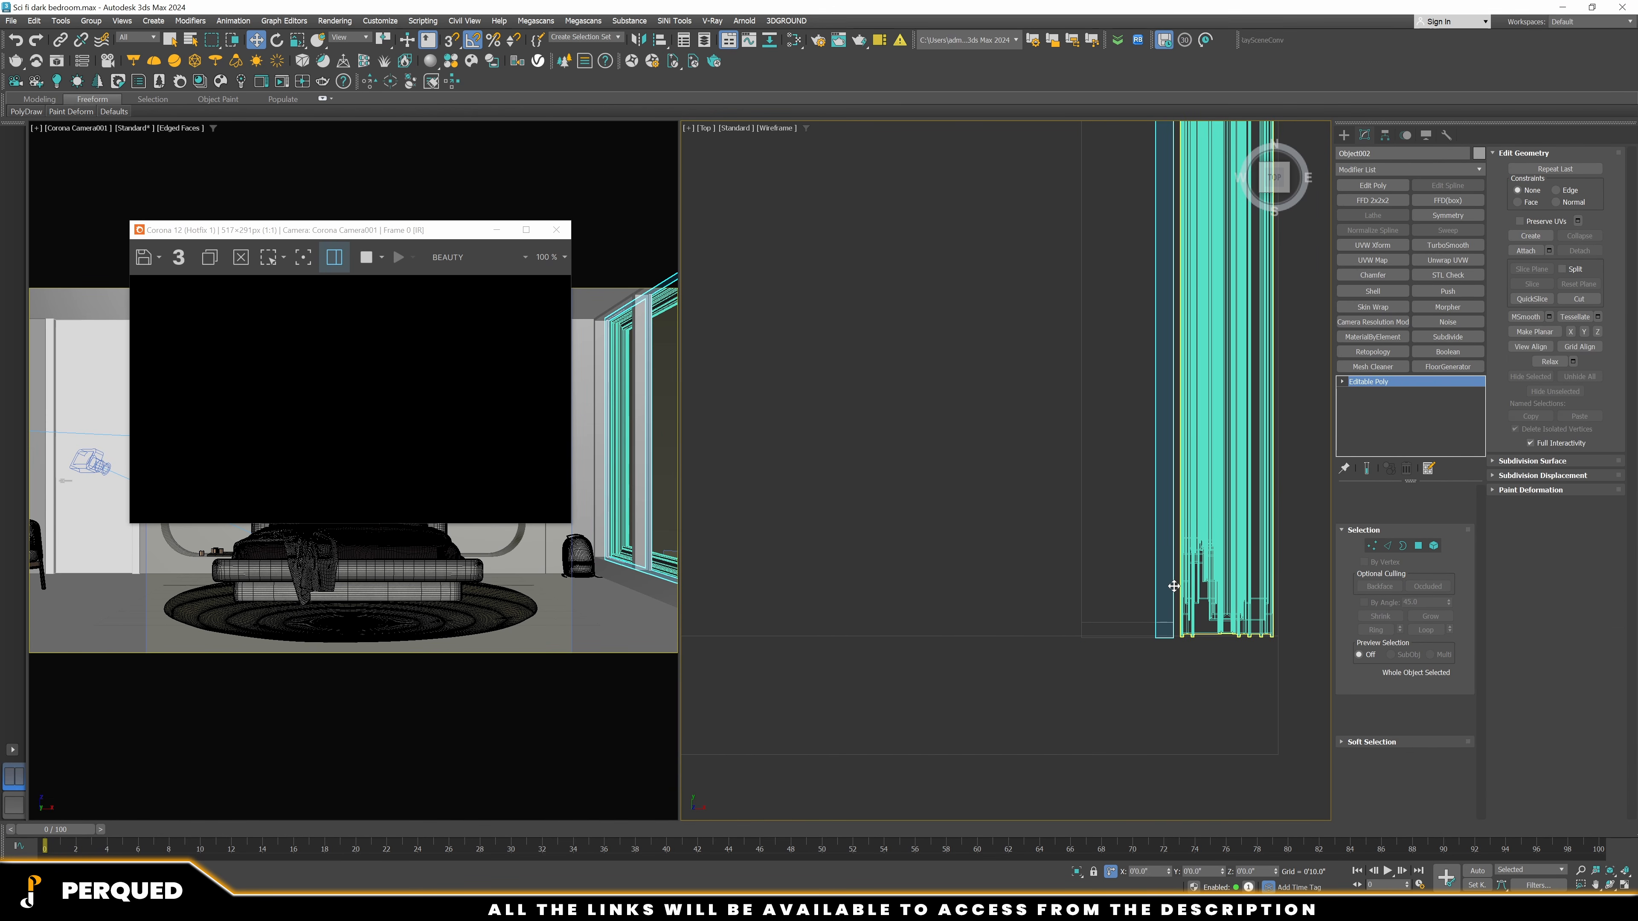
key(m)
drag(634, 151, 1217, 156)
Create a CoronaLightMtl in an empty area of the material graph and set its intensity to 50
middle_drag(822, 504, 881, 468)
right_click(865, 461)
mouse_move(878, 484)
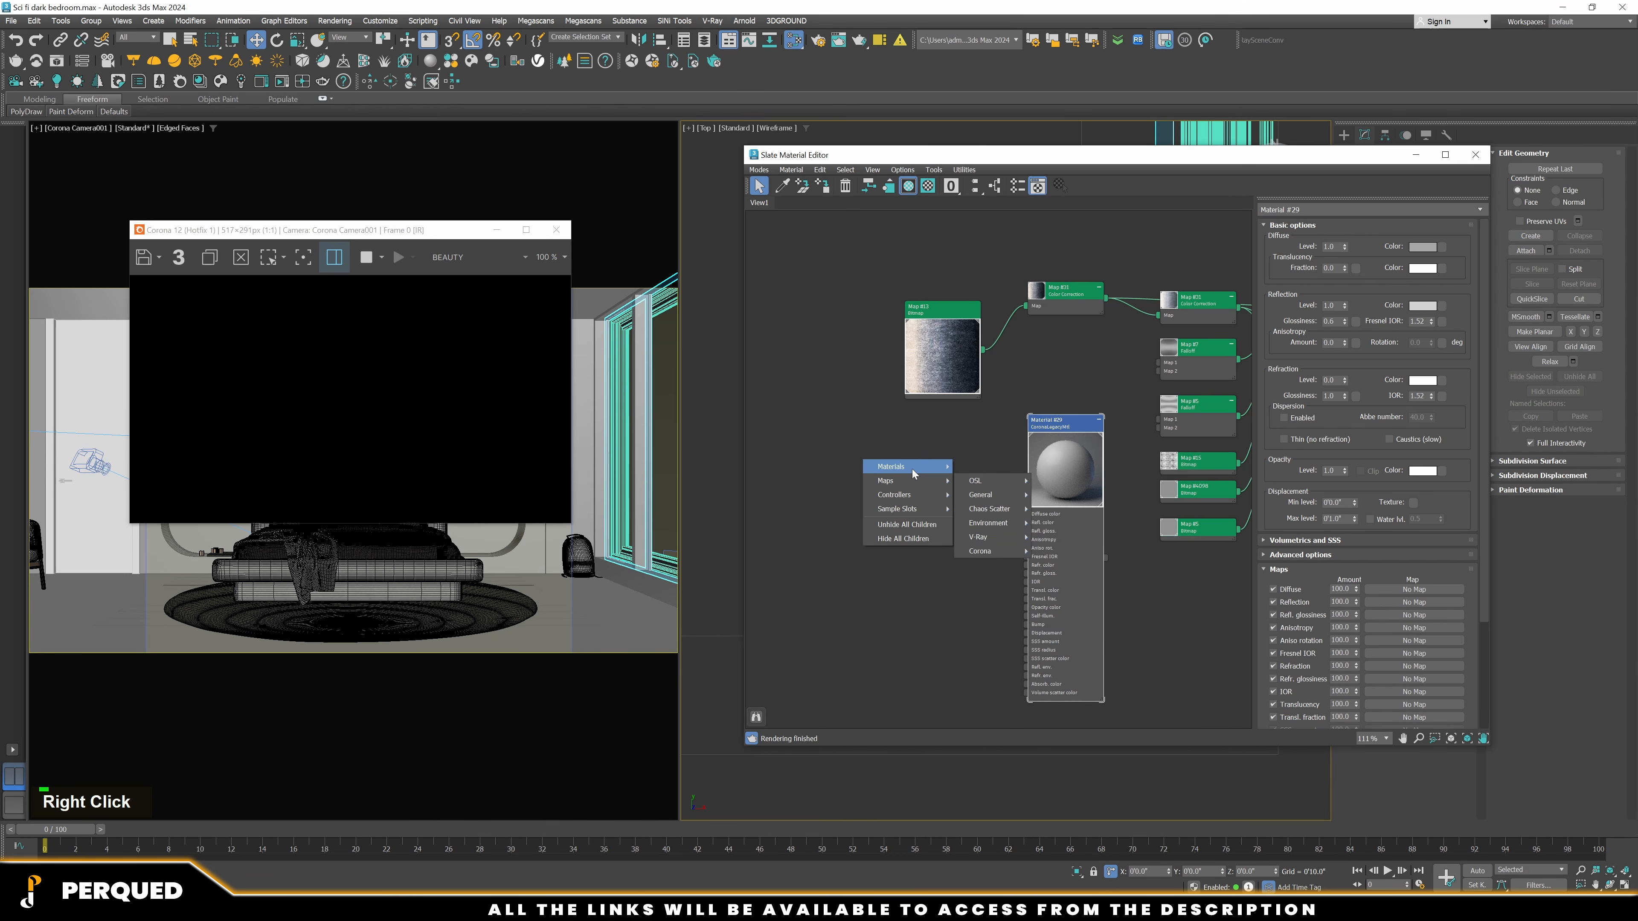
mouse_move(979, 509)
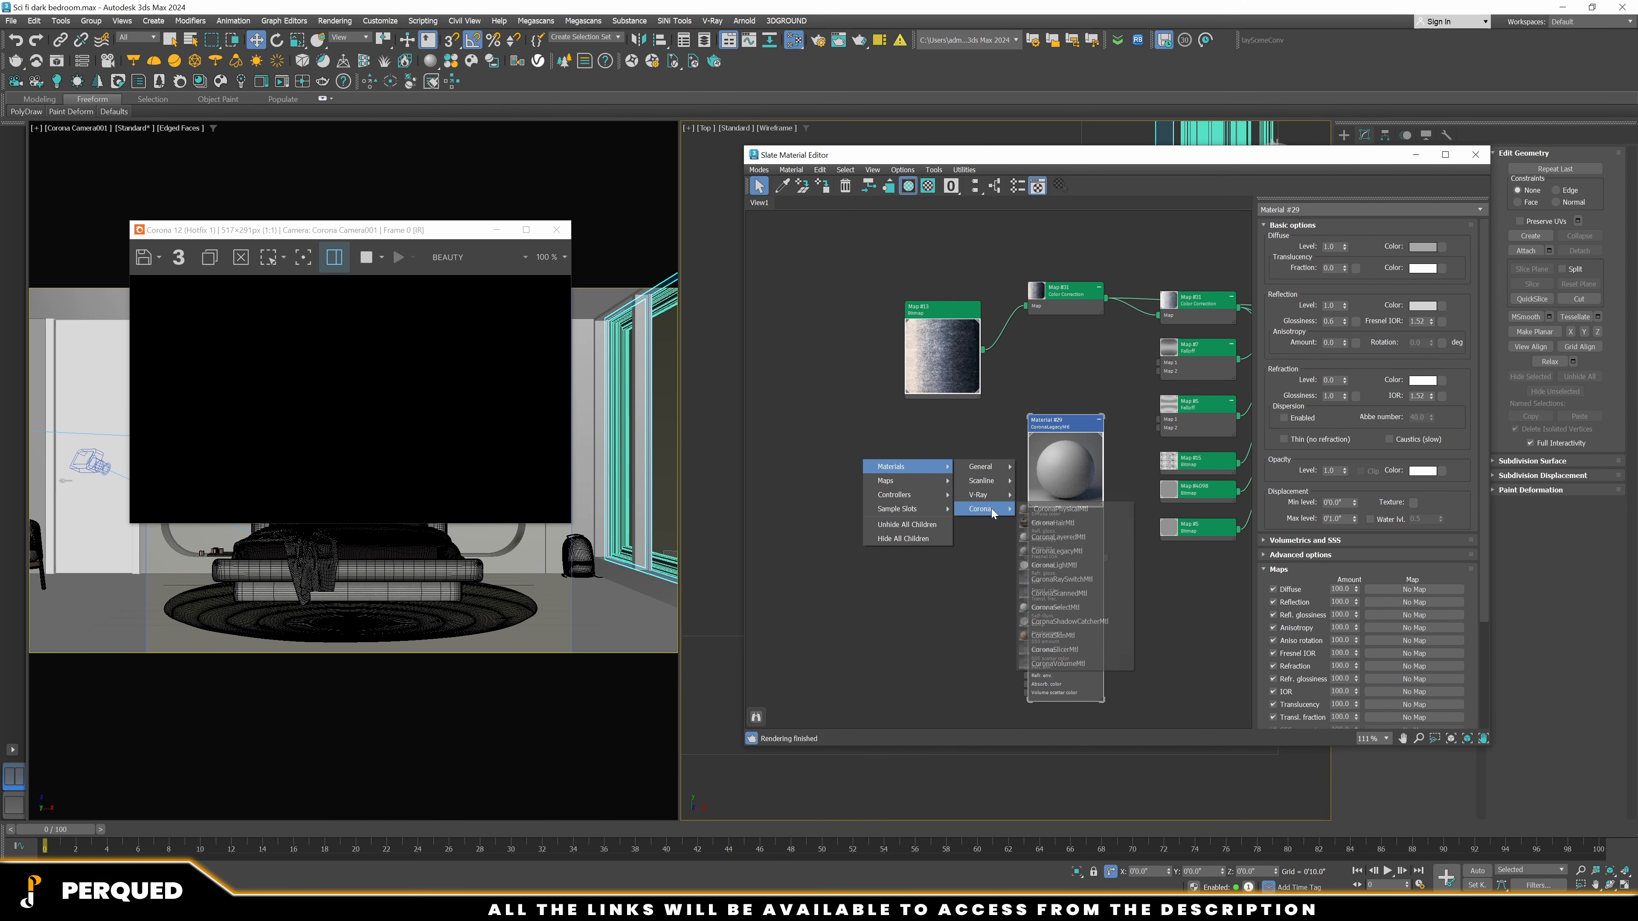
click(1052, 568)
right_click(881, 463)
click(935, 488)
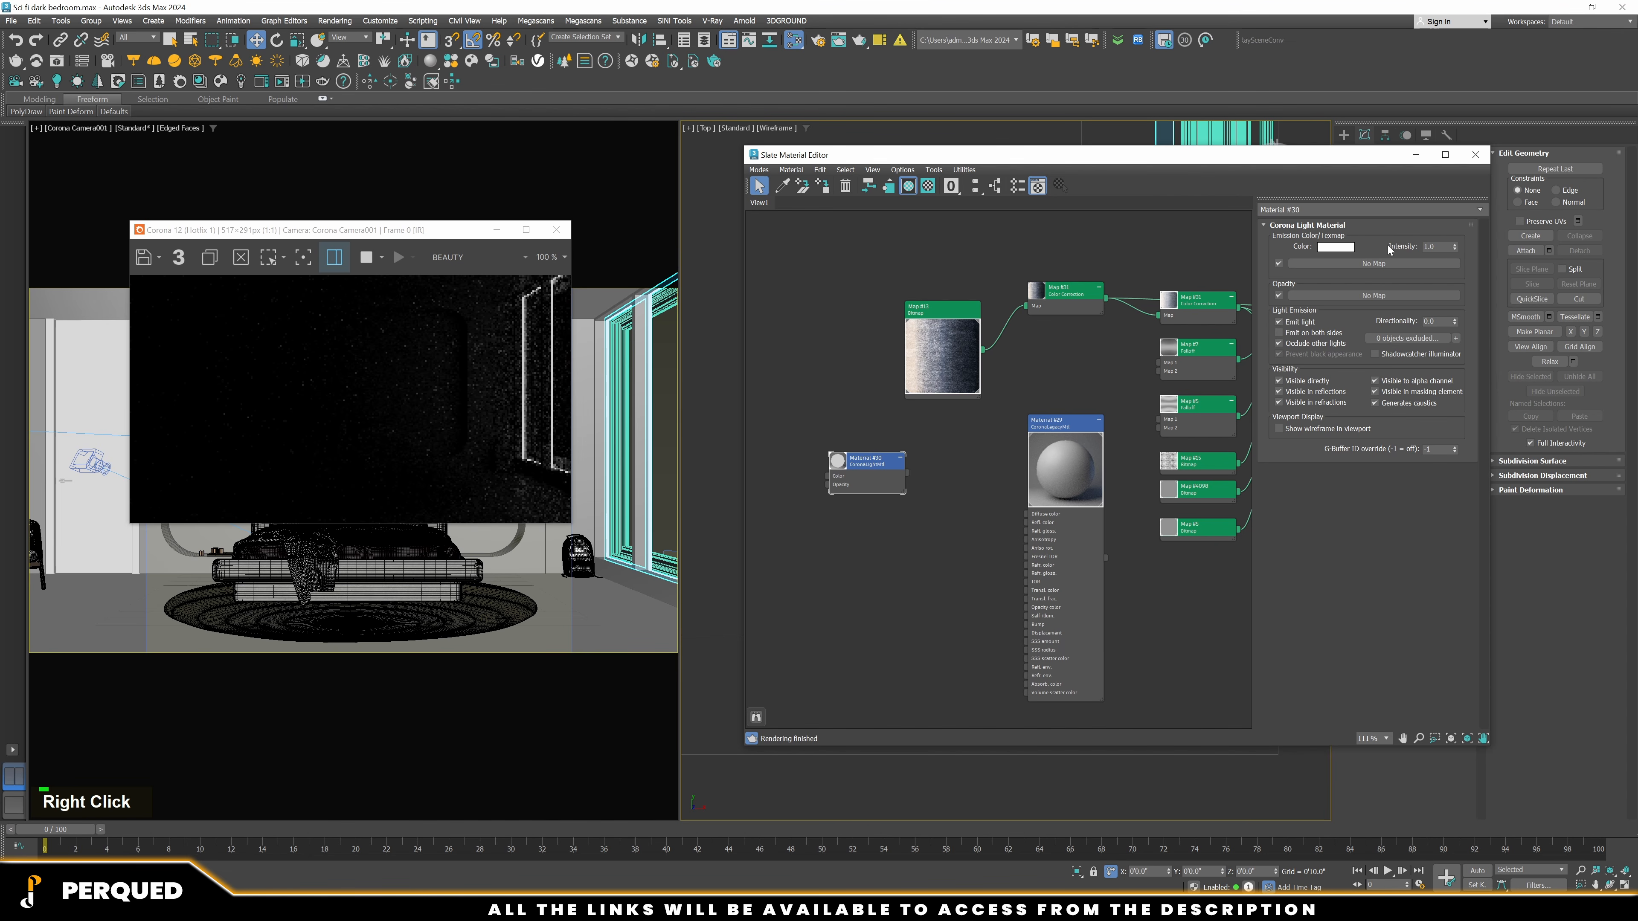
drag(1440, 248, 1389, 250)
text(50)
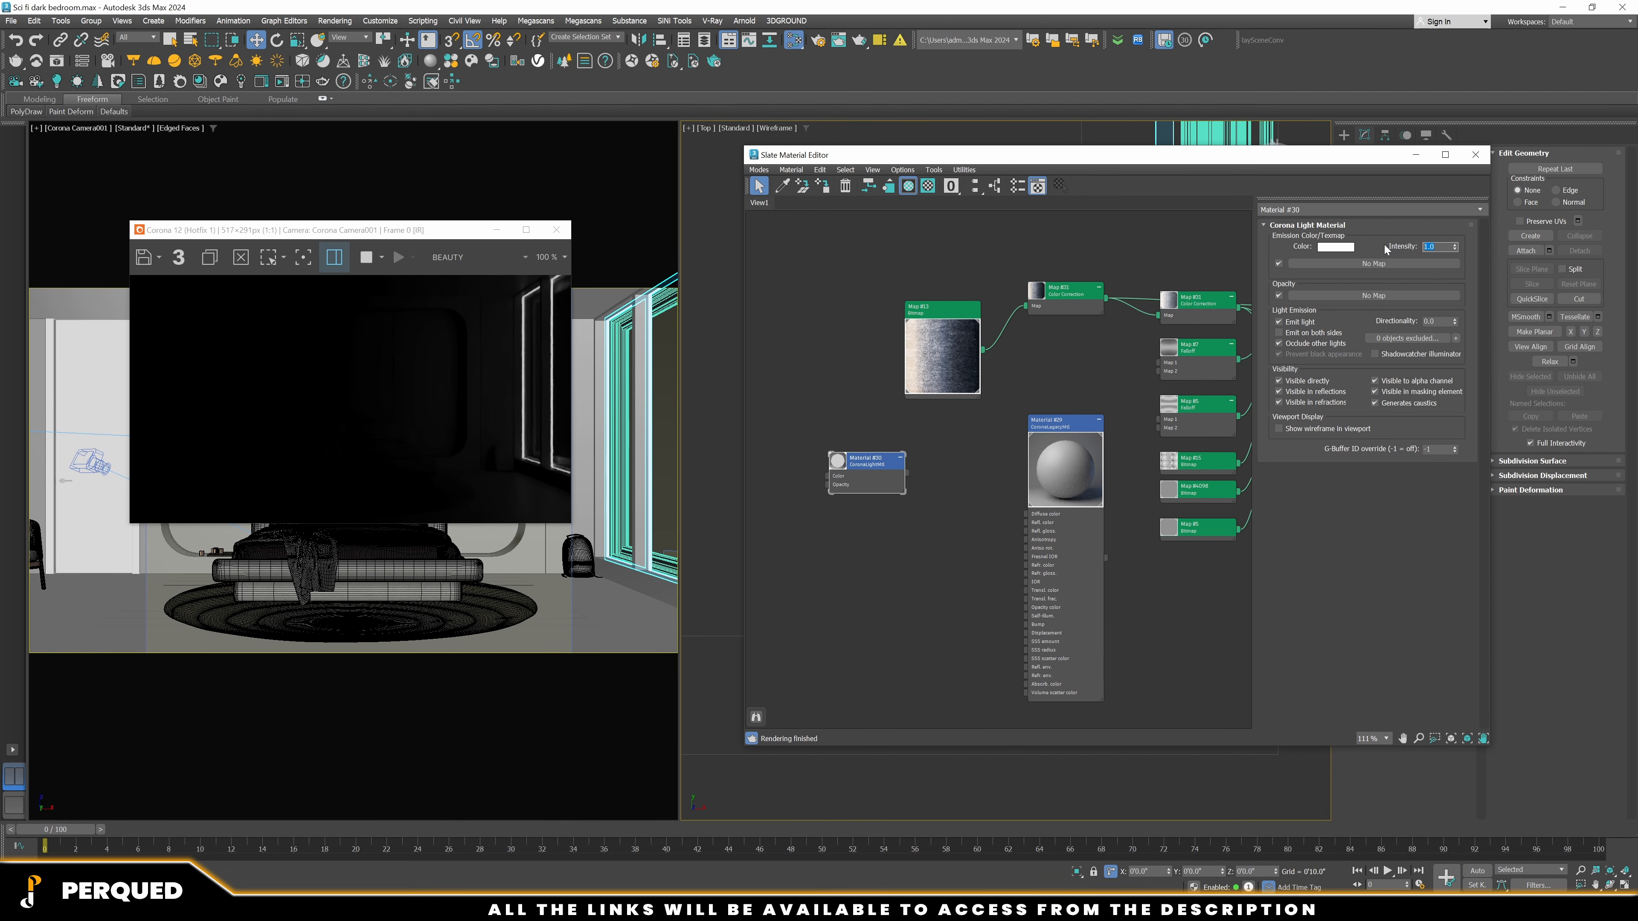
Set the Corona light material's intensity to 20 and arrange the enlarged render window beside the material editor
key(Return)
drag(486, 187, 468, 209)
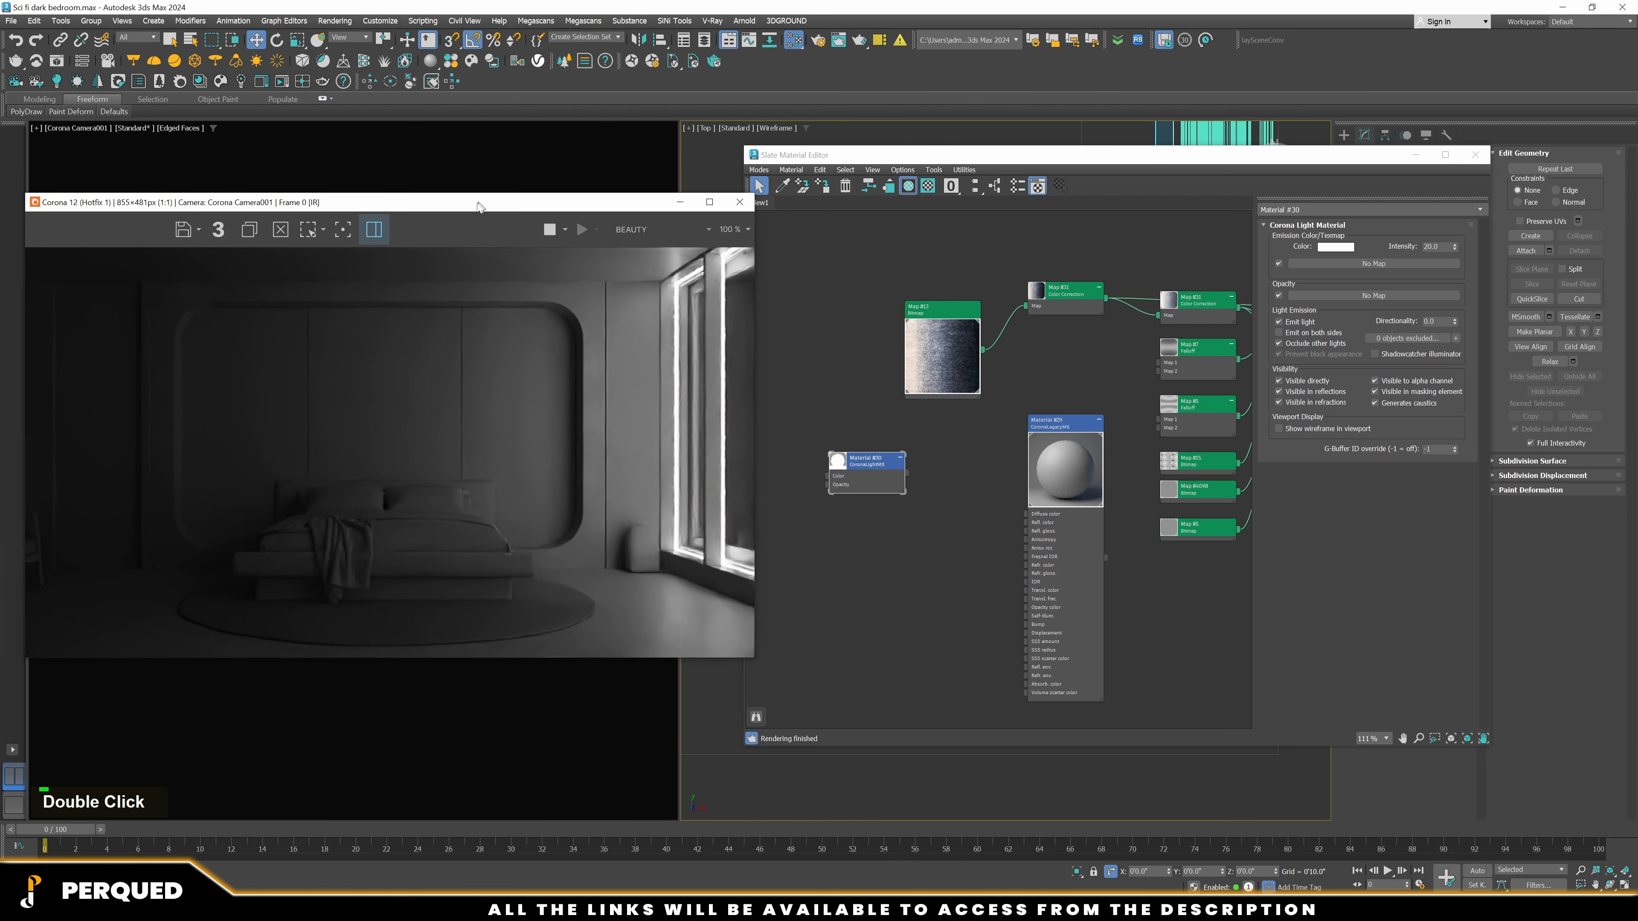
click(961, 458)
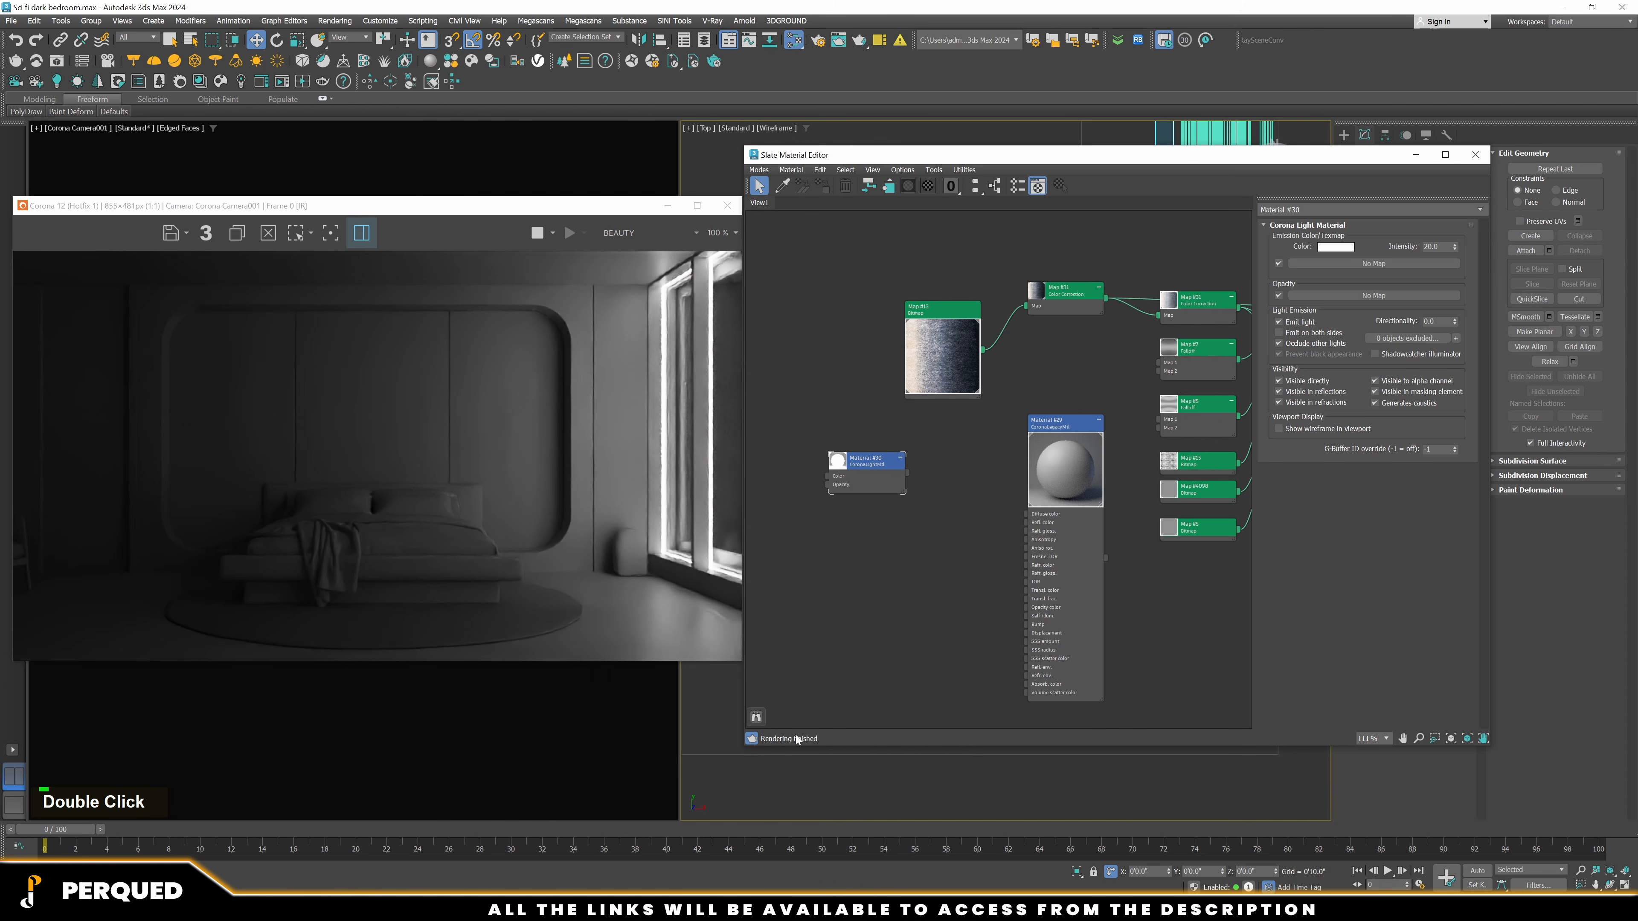
Bring up the reference board and frame the dark bedroom image with blue window lights above the render
click(787, 907)
right_drag(742, 178, 337, 219)
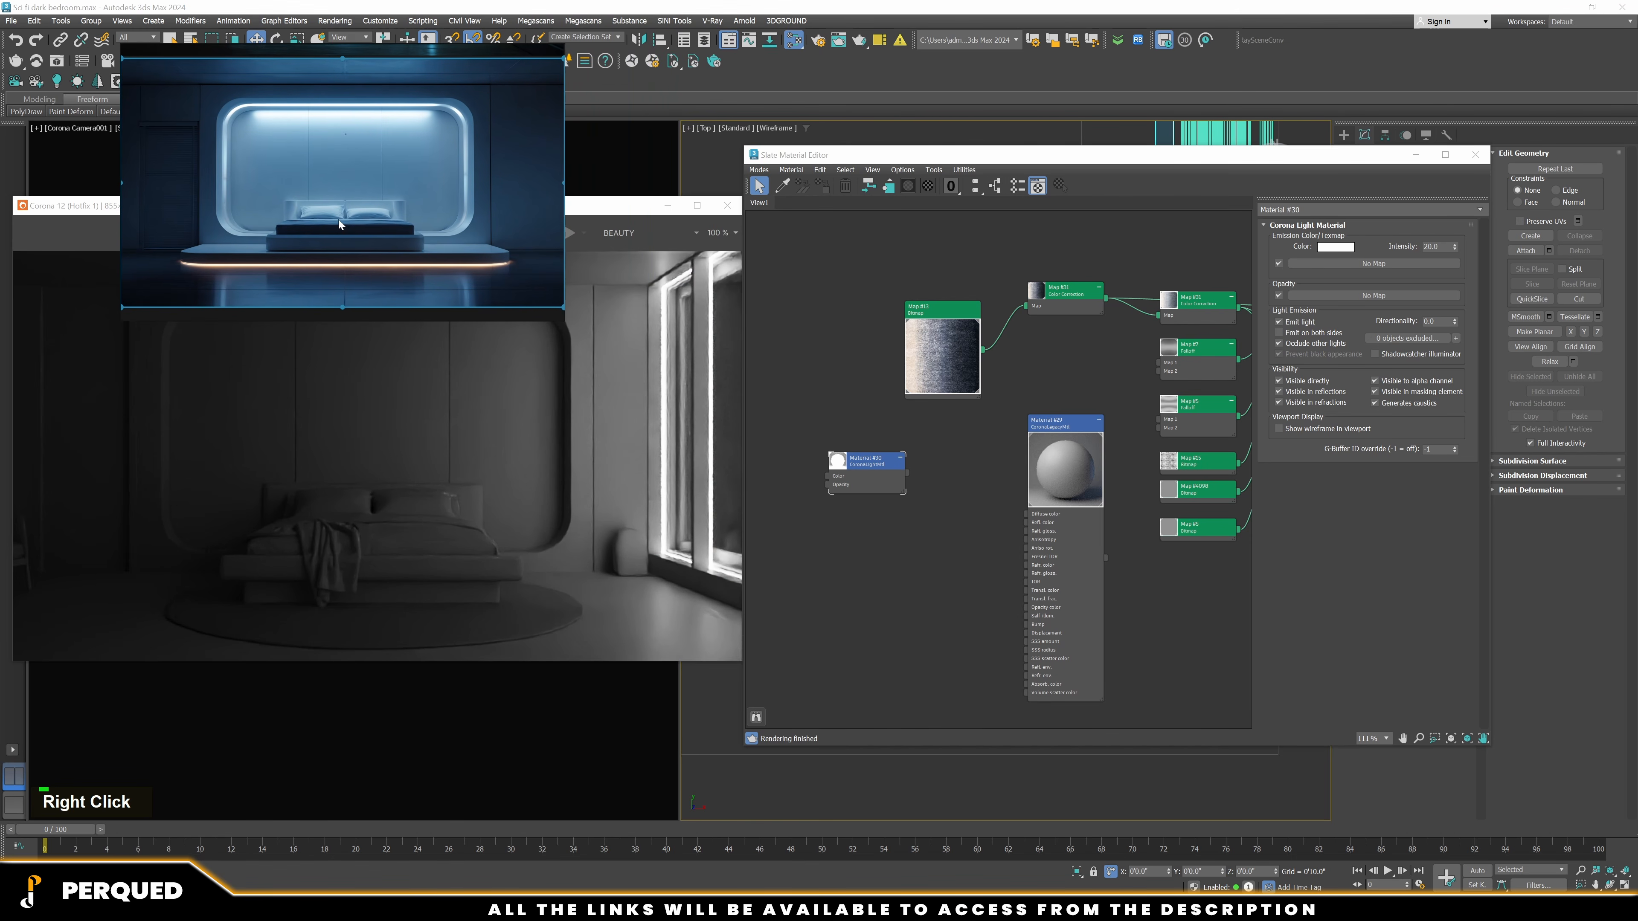
scroll(339, 278, down, 2)
scroll(348, 226, up, 2)
double_click(370, 165)
right_drag(370, 165, 325, 186)
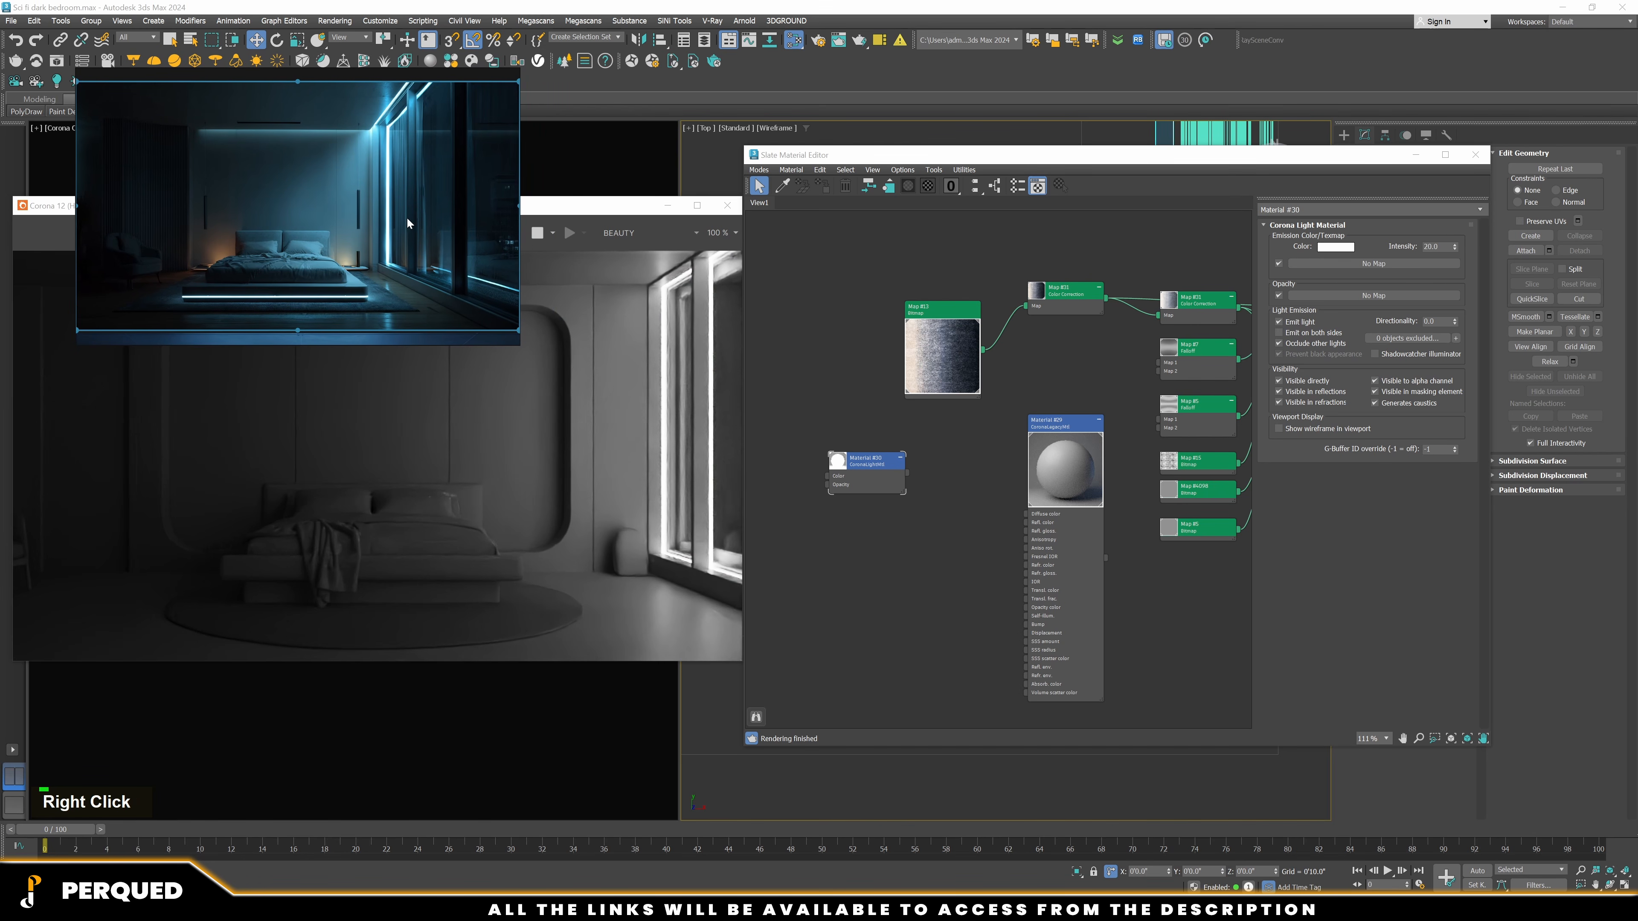
scroll(796, 437, up, 4)
Sample the blue window-light colour from the reference image as the light material's emission colour
double_click(838, 459)
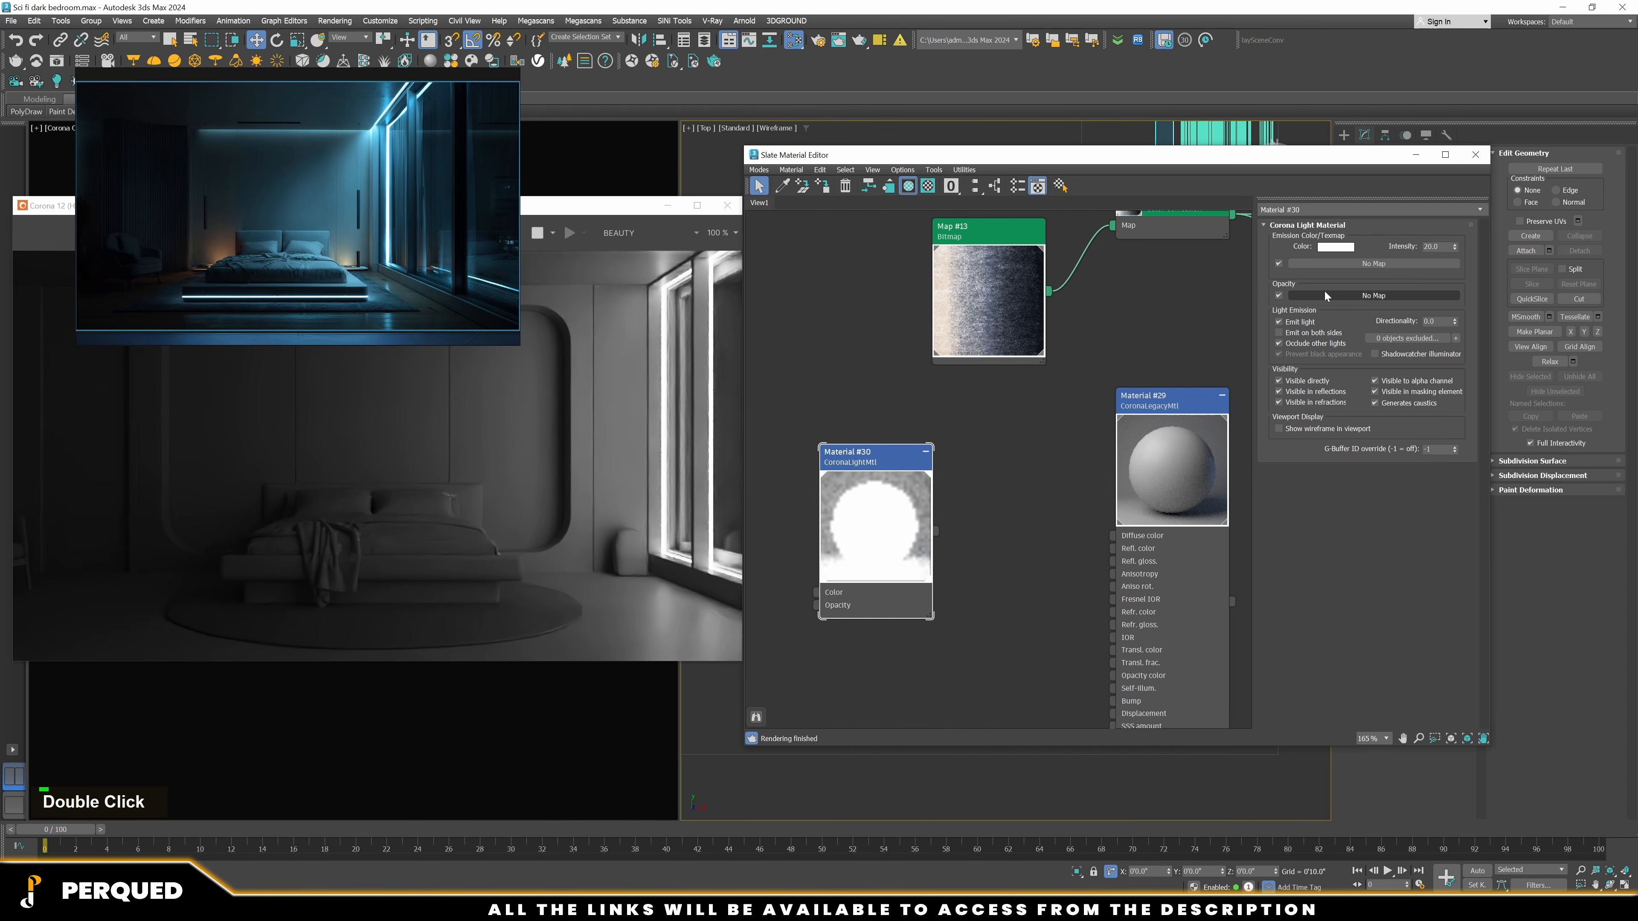
click(1328, 247)
click(1011, 222)
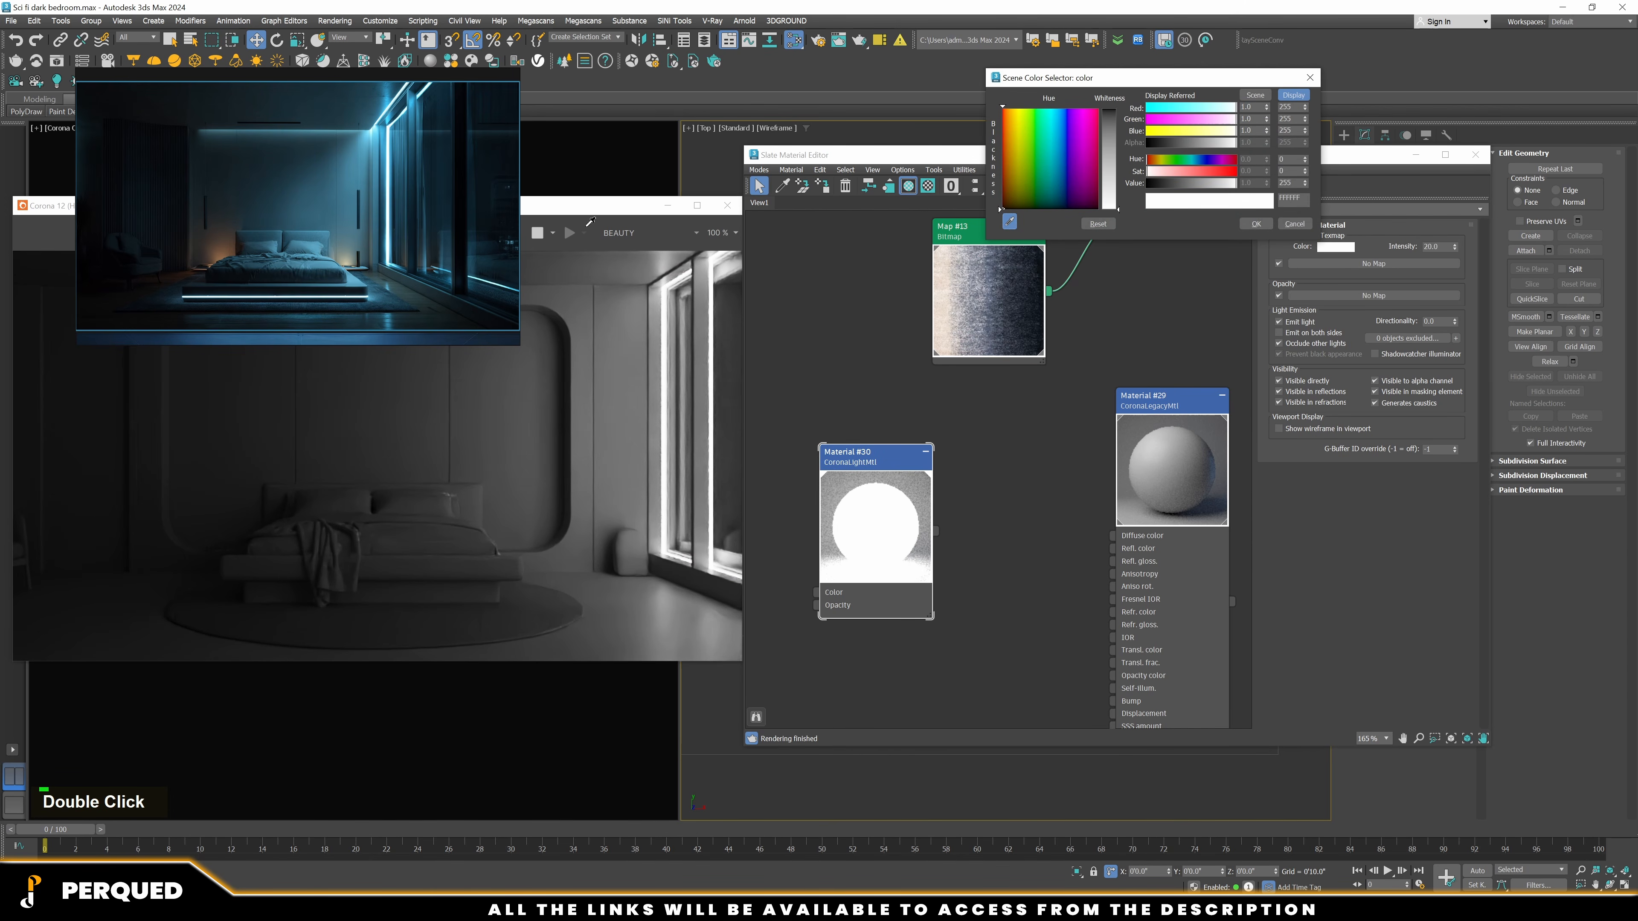
scroll(383, 155, up, 3)
click(382, 152)
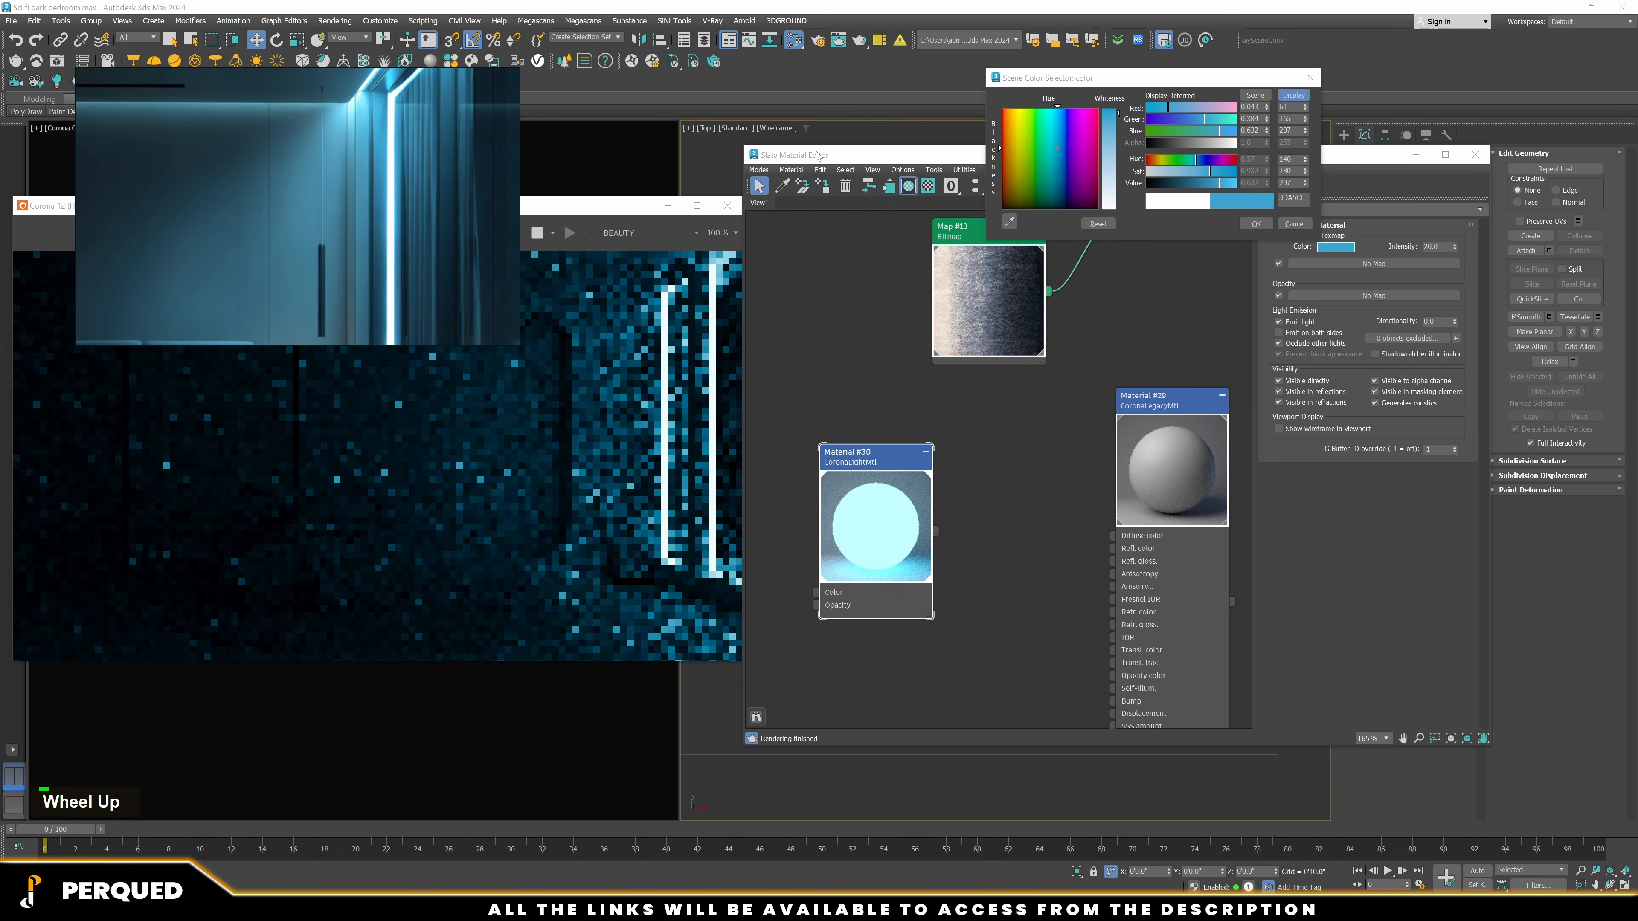
Show the whole bedroom reference image again and place it directly above the render window for comparison
scroll(391, 154, down, 2)
double_click(365, 163)
right_drag(331, 230, 320, 160)
drag(592, 208, 616, 310)
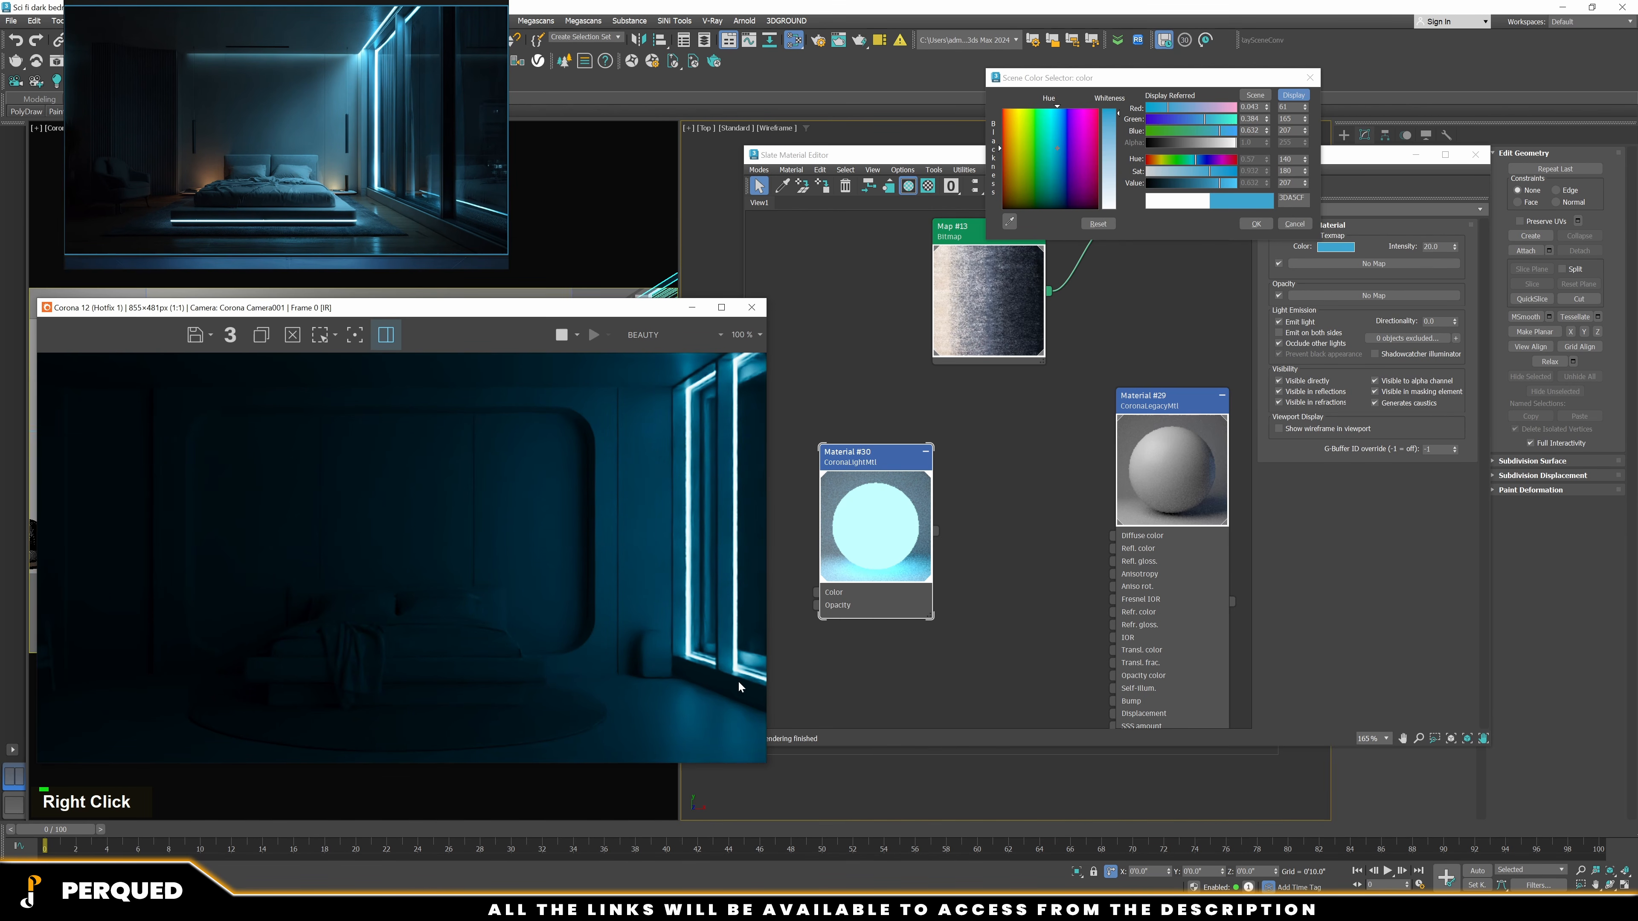
Reduce the light material's emission colour saturation to 122 and accept the colour
scroll(716, 668, up, 2)
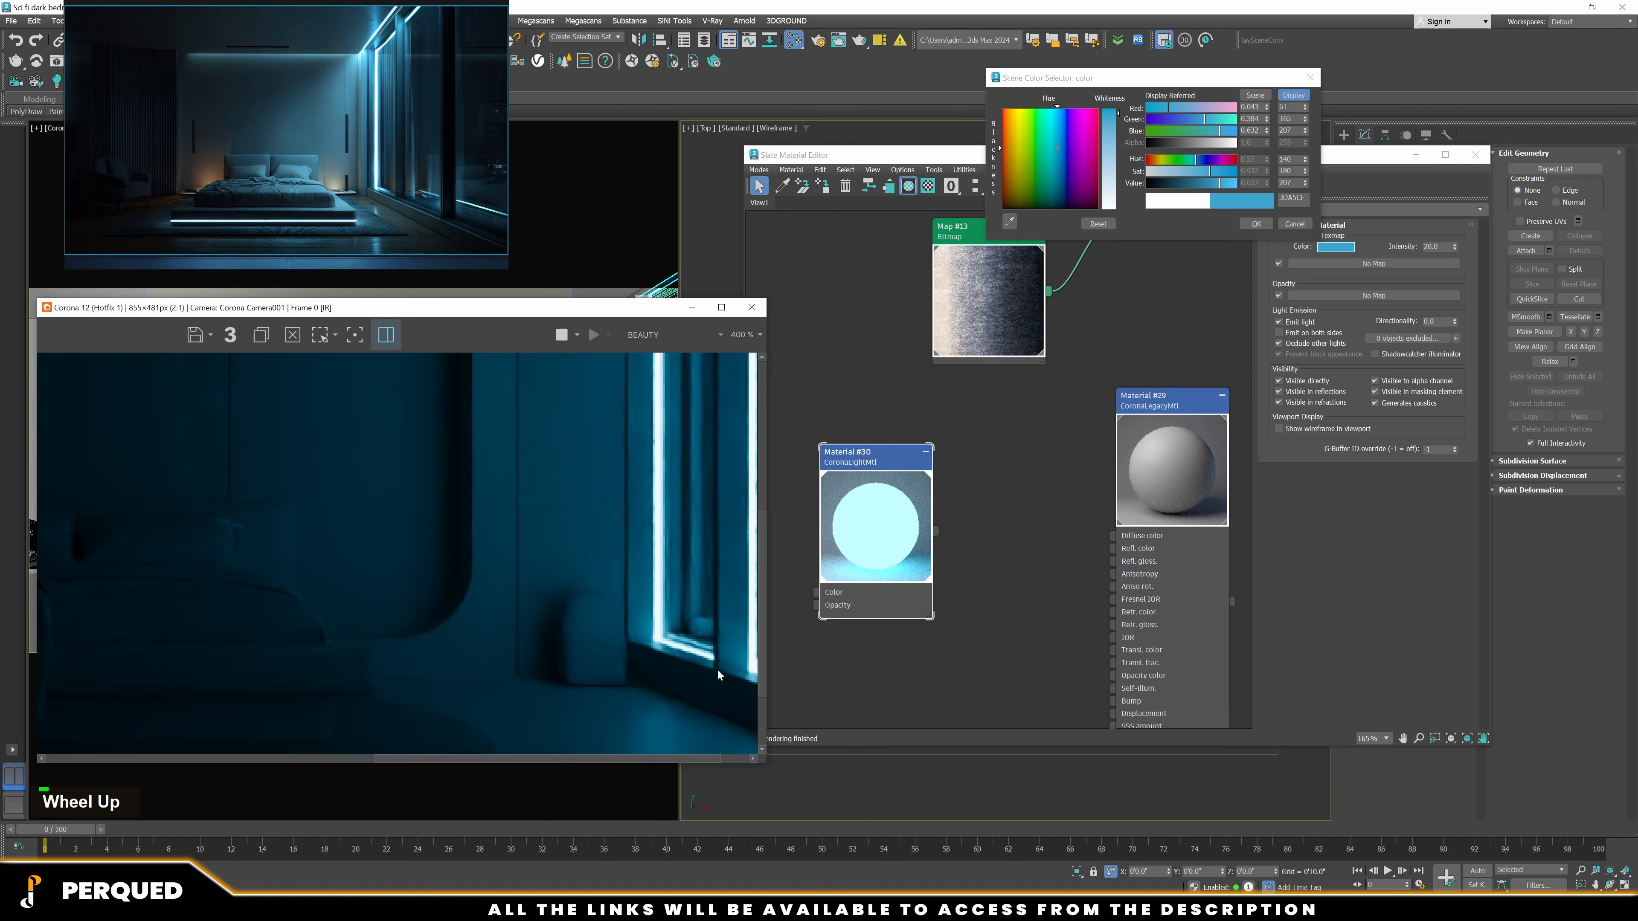
scroll(719, 487, down, 1)
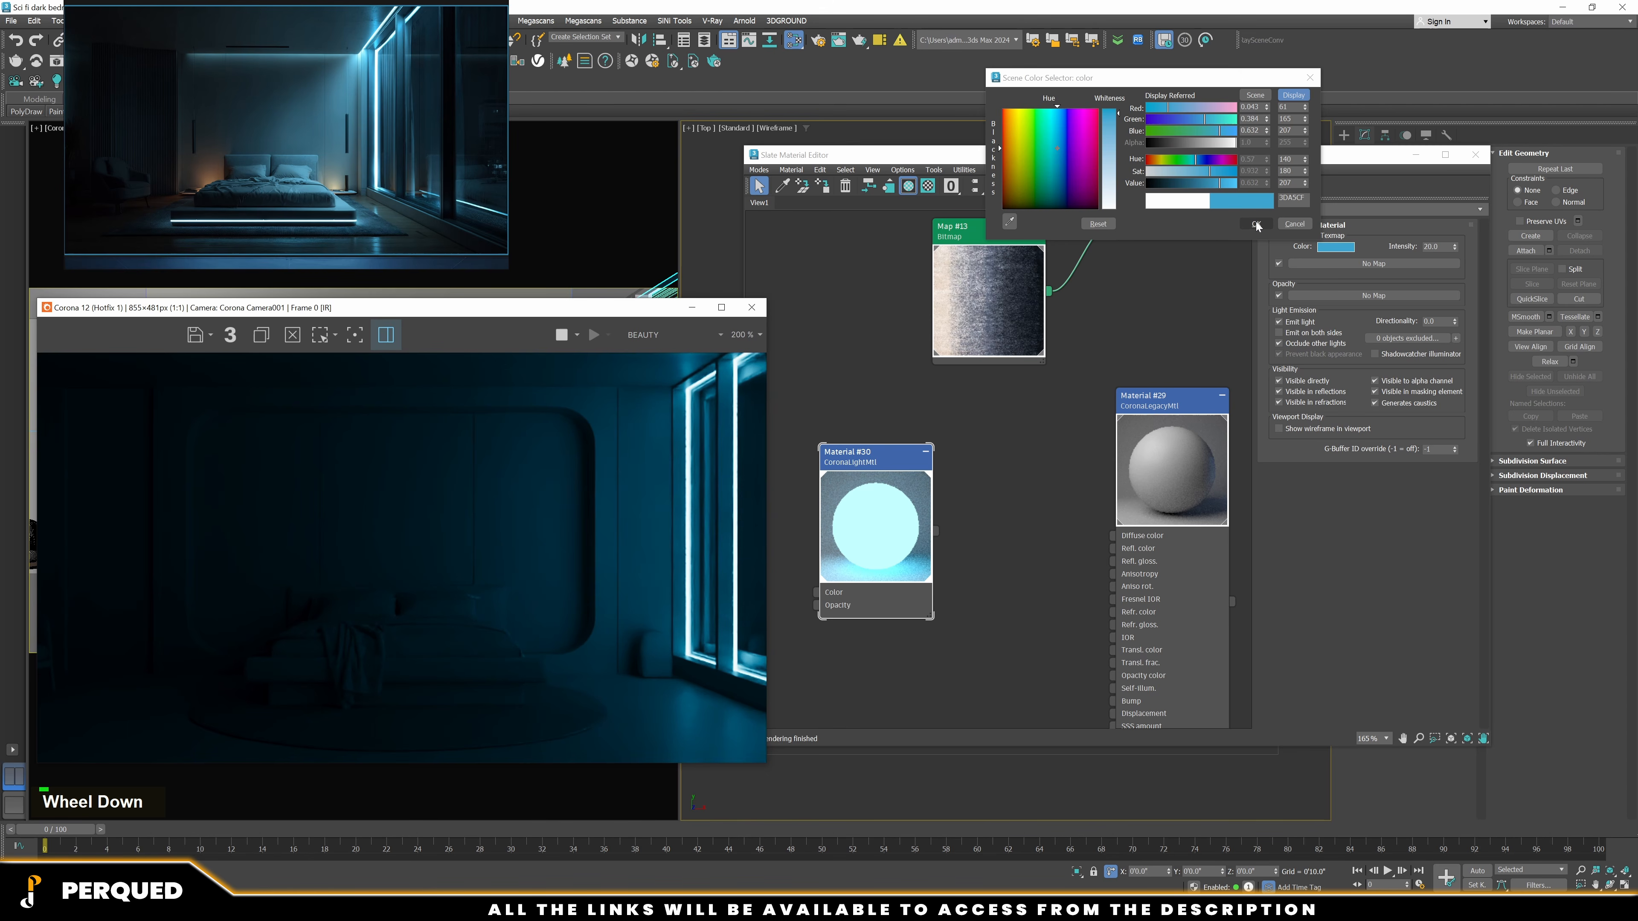
drag(1209, 169, 1189, 172)
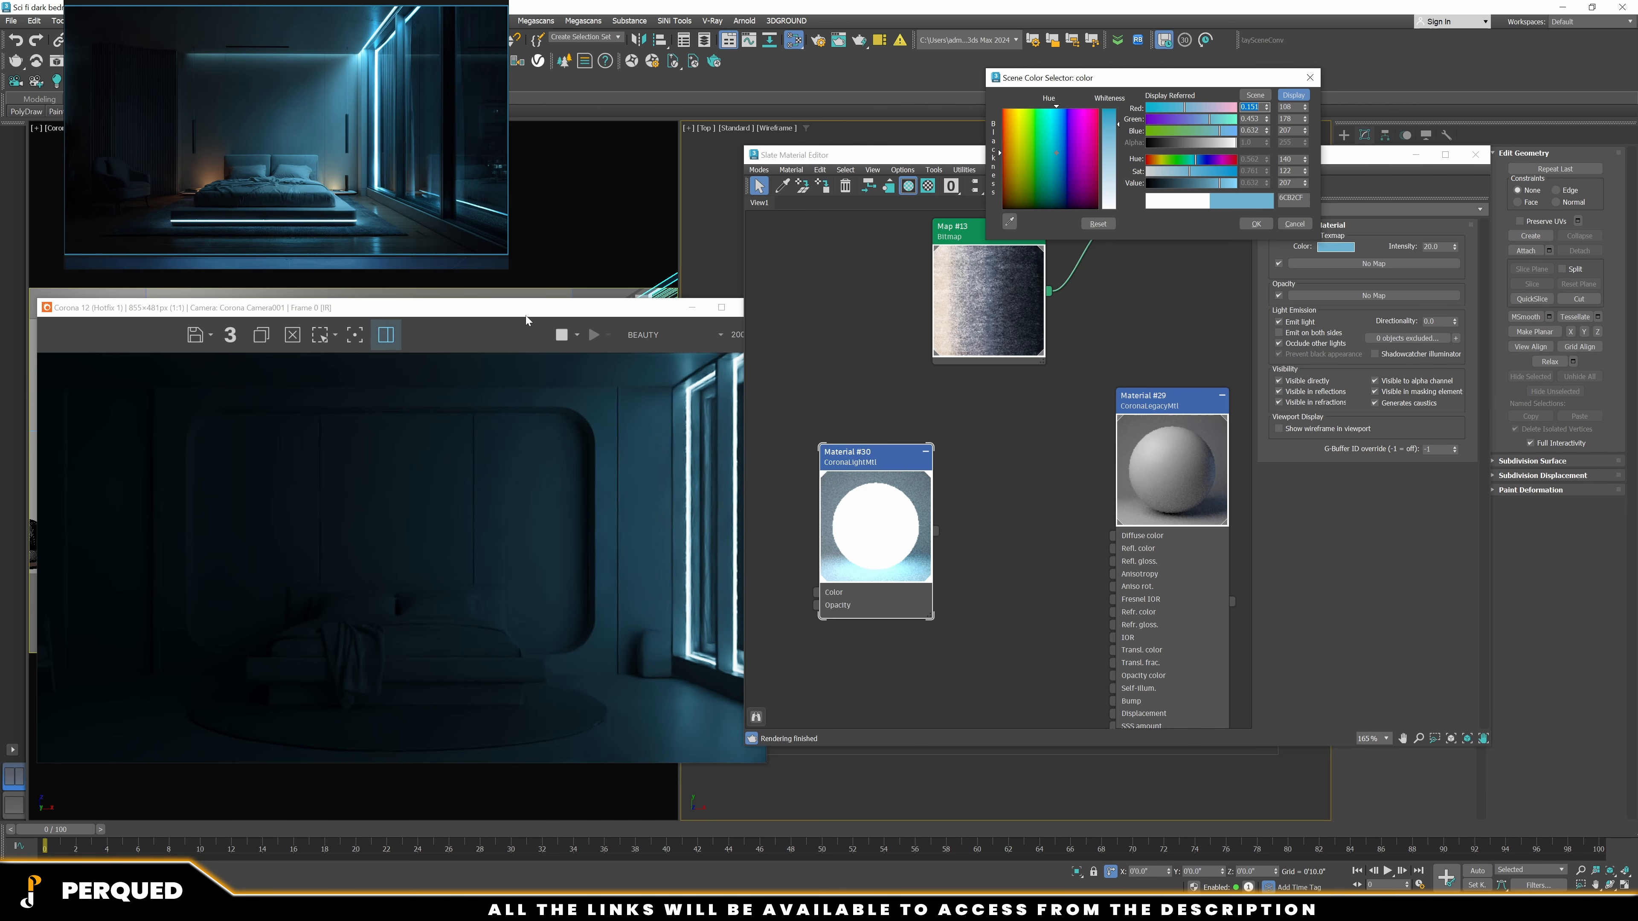
click(1256, 223)
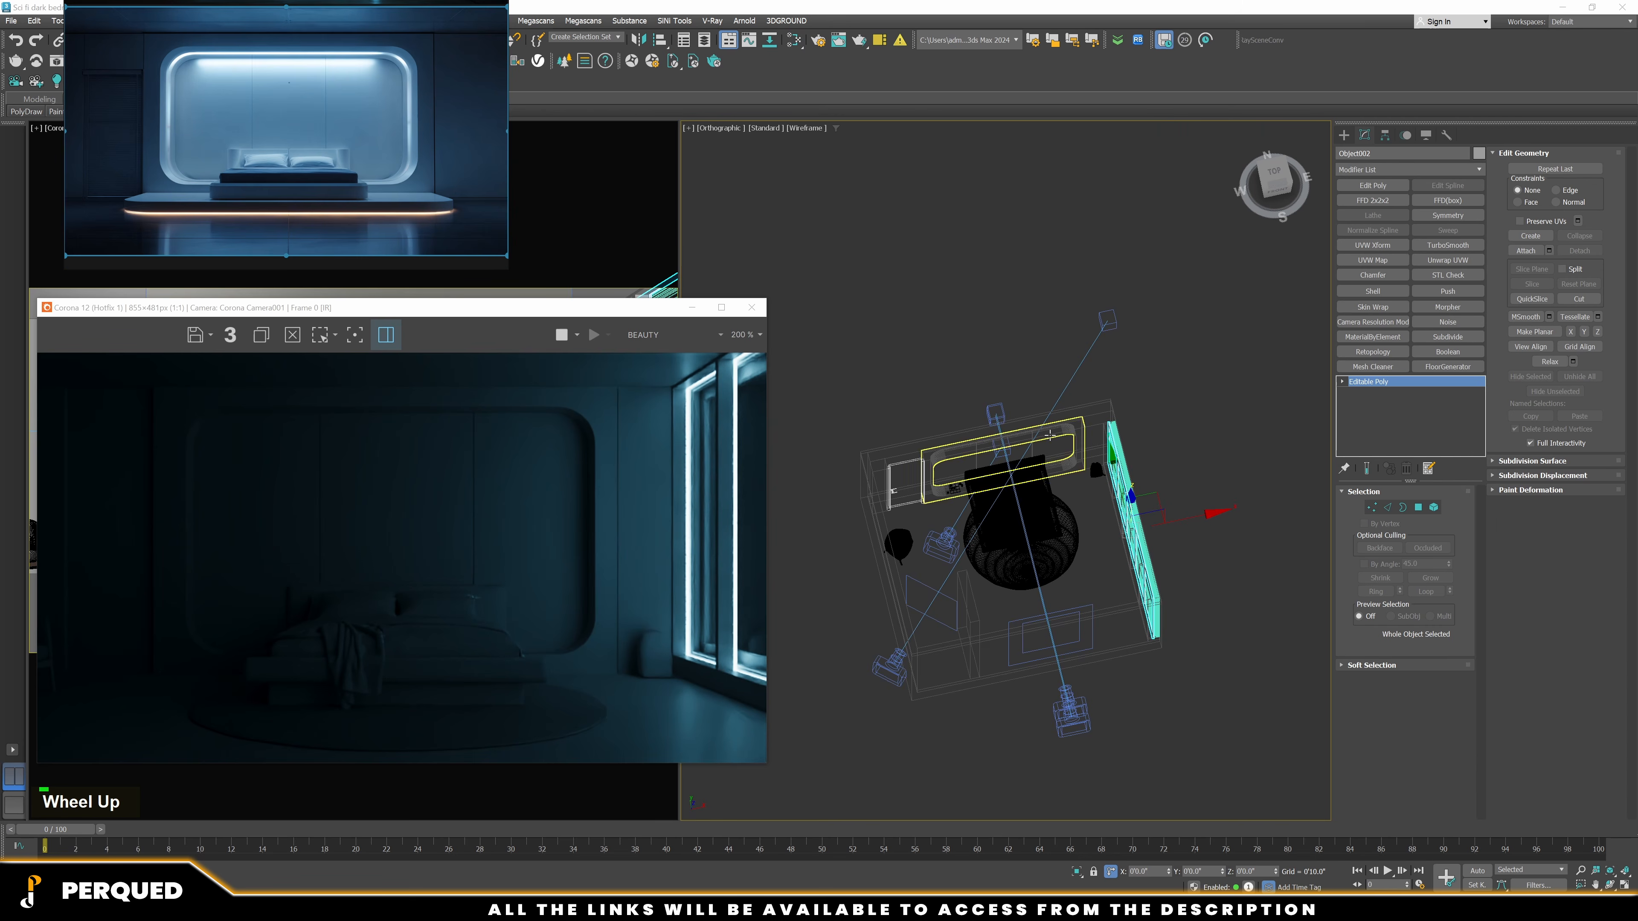
Duplicate the blue Corona light material node in the Slate Material Editor for the niche strip
scroll(1050, 436, up, 10)
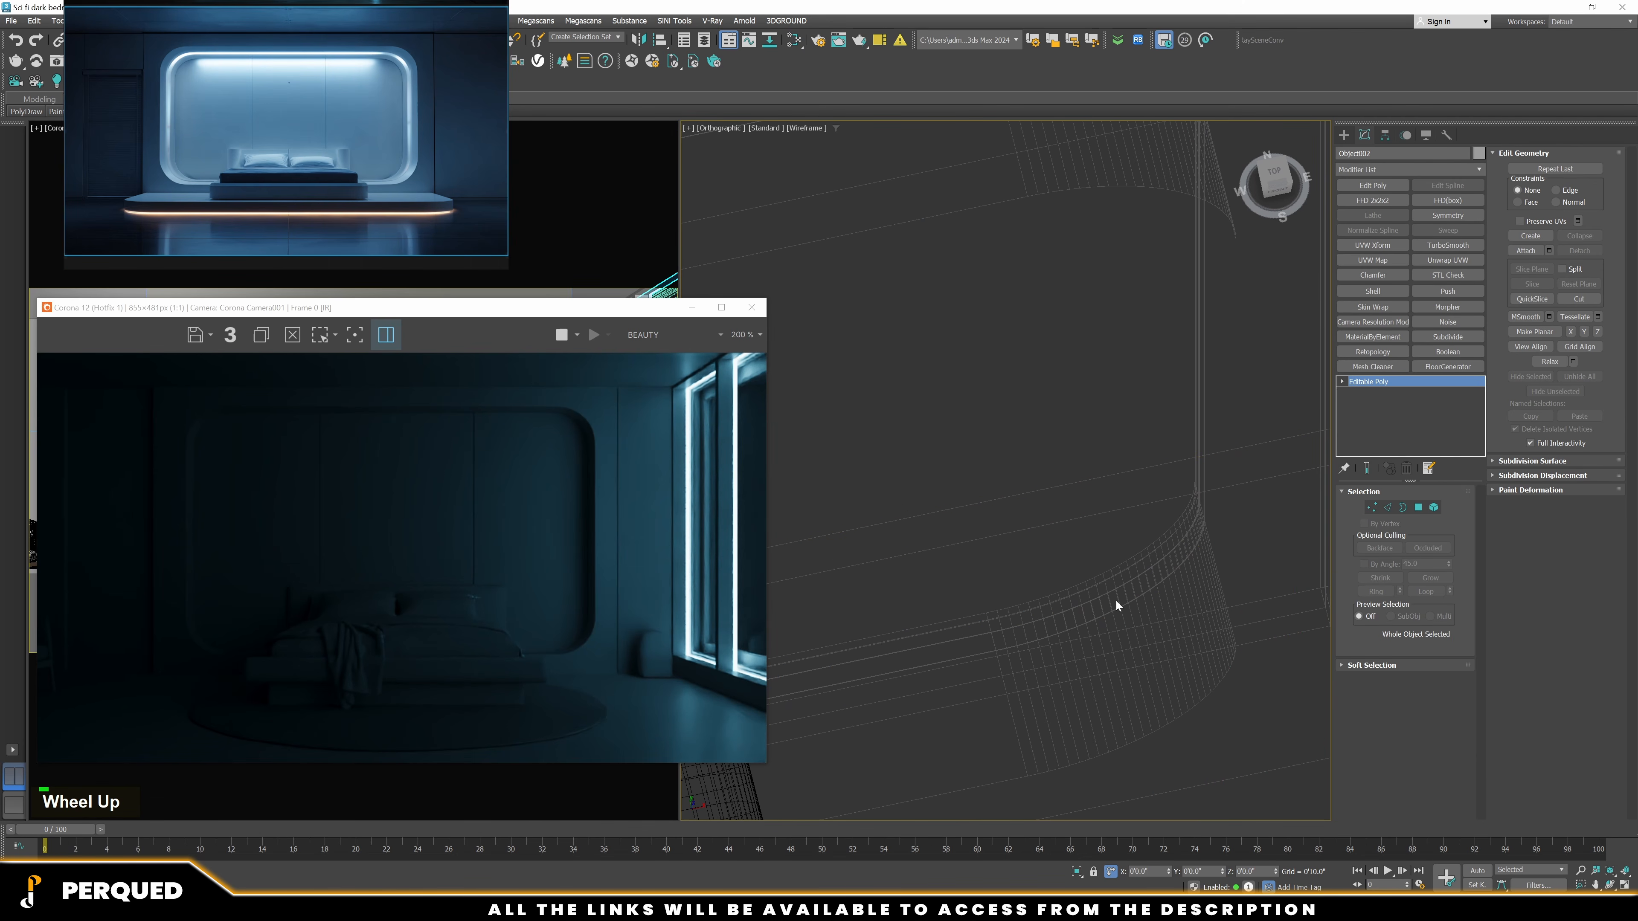
key(m)
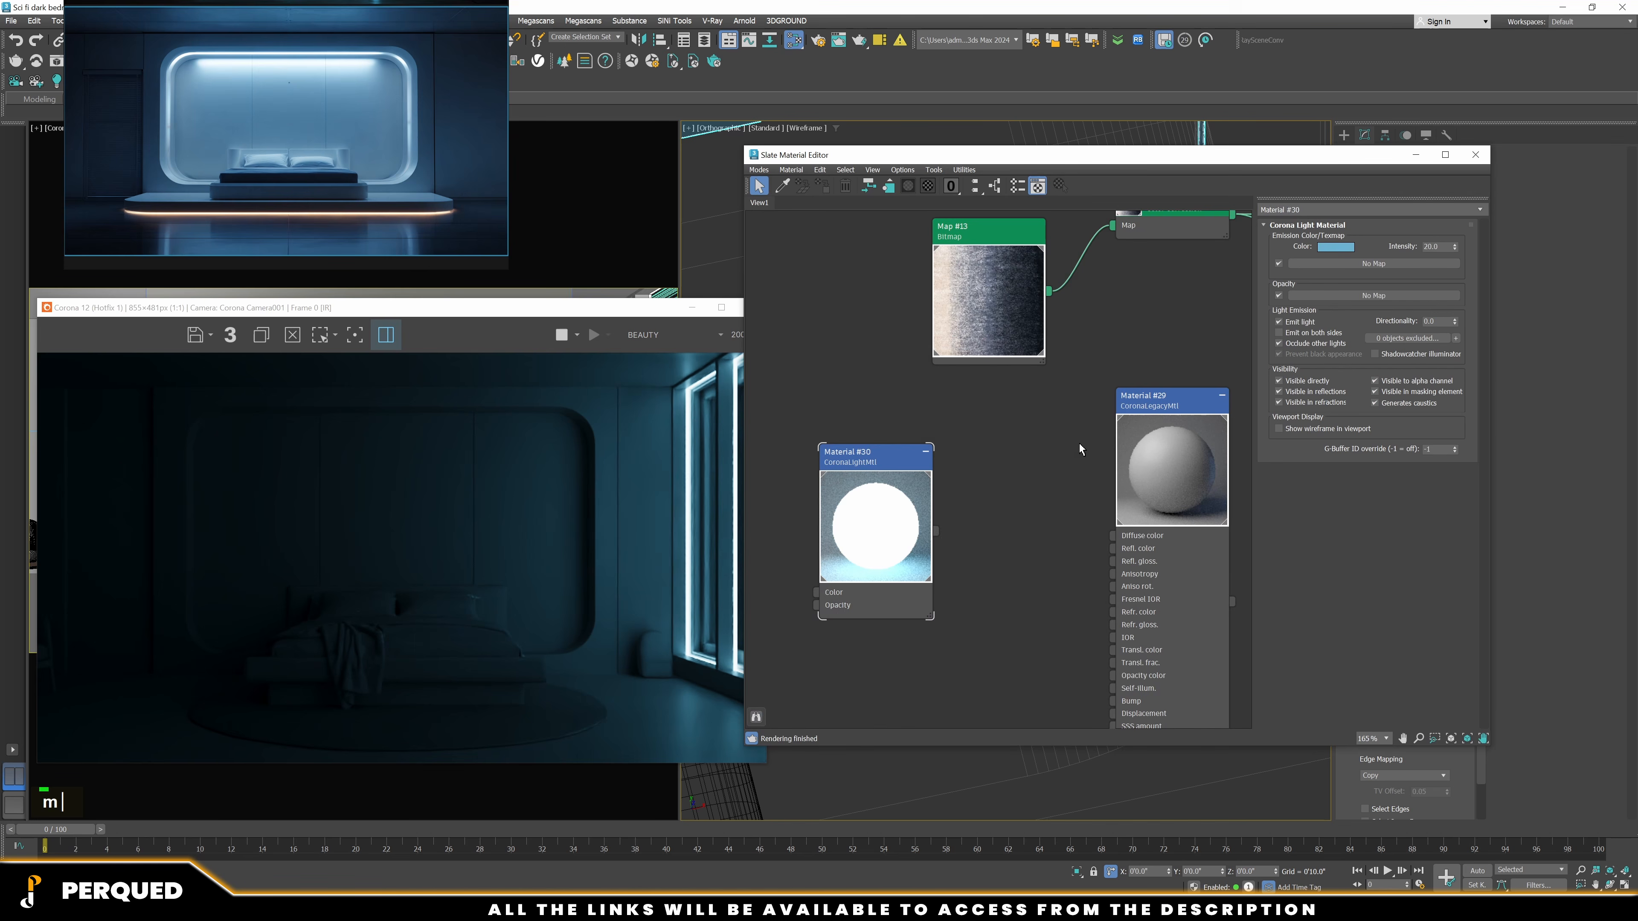
right_click(908, 453)
scroll(906, 369, down, 2)
shift+drag(890, 432, 764, 412)
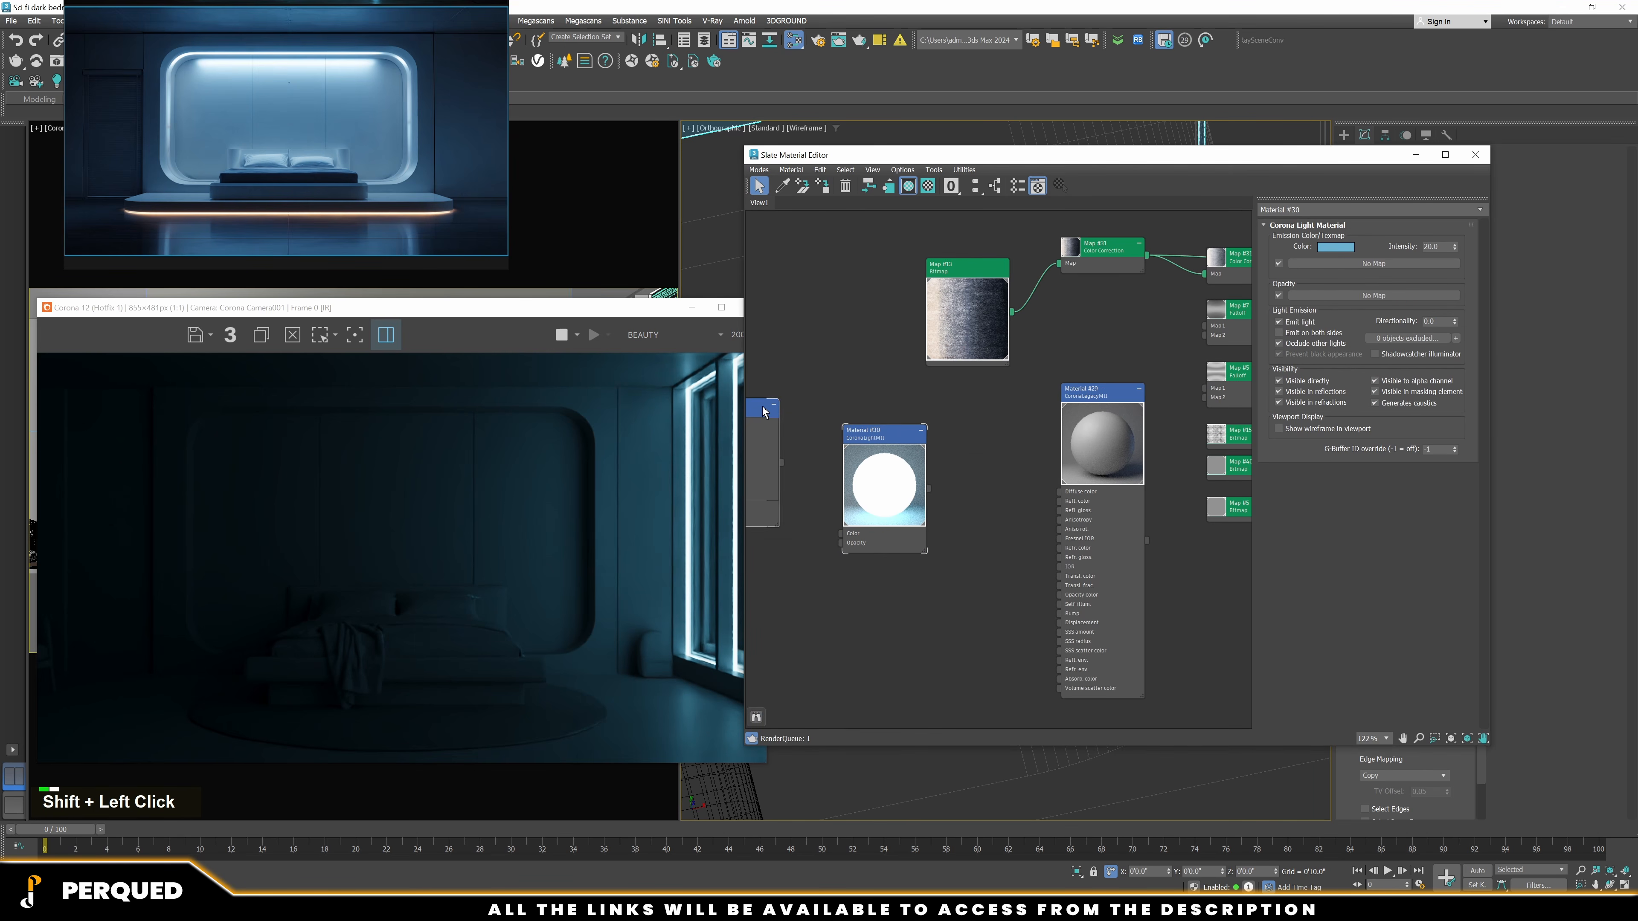
middle_drag(943, 403, 1133, 357)
Assign the duplicated light material to the selected LED strip around the bed niche and reposition its node
right_click(942, 360)
click(961, 380)
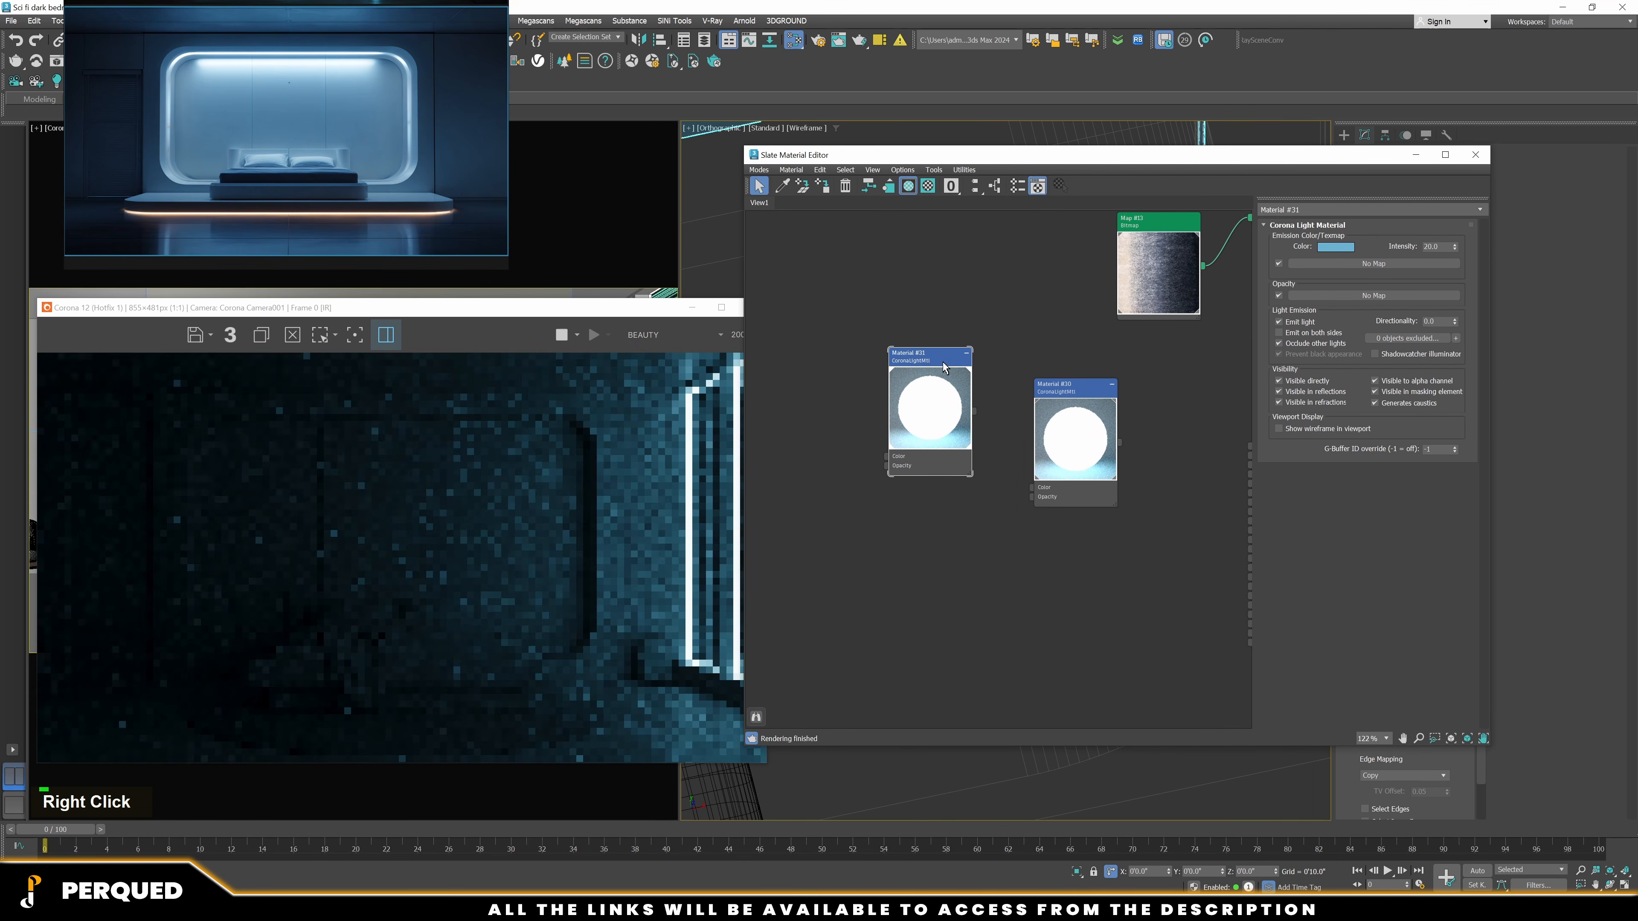
drag(943, 366, 943, 409)
click(876, 301)
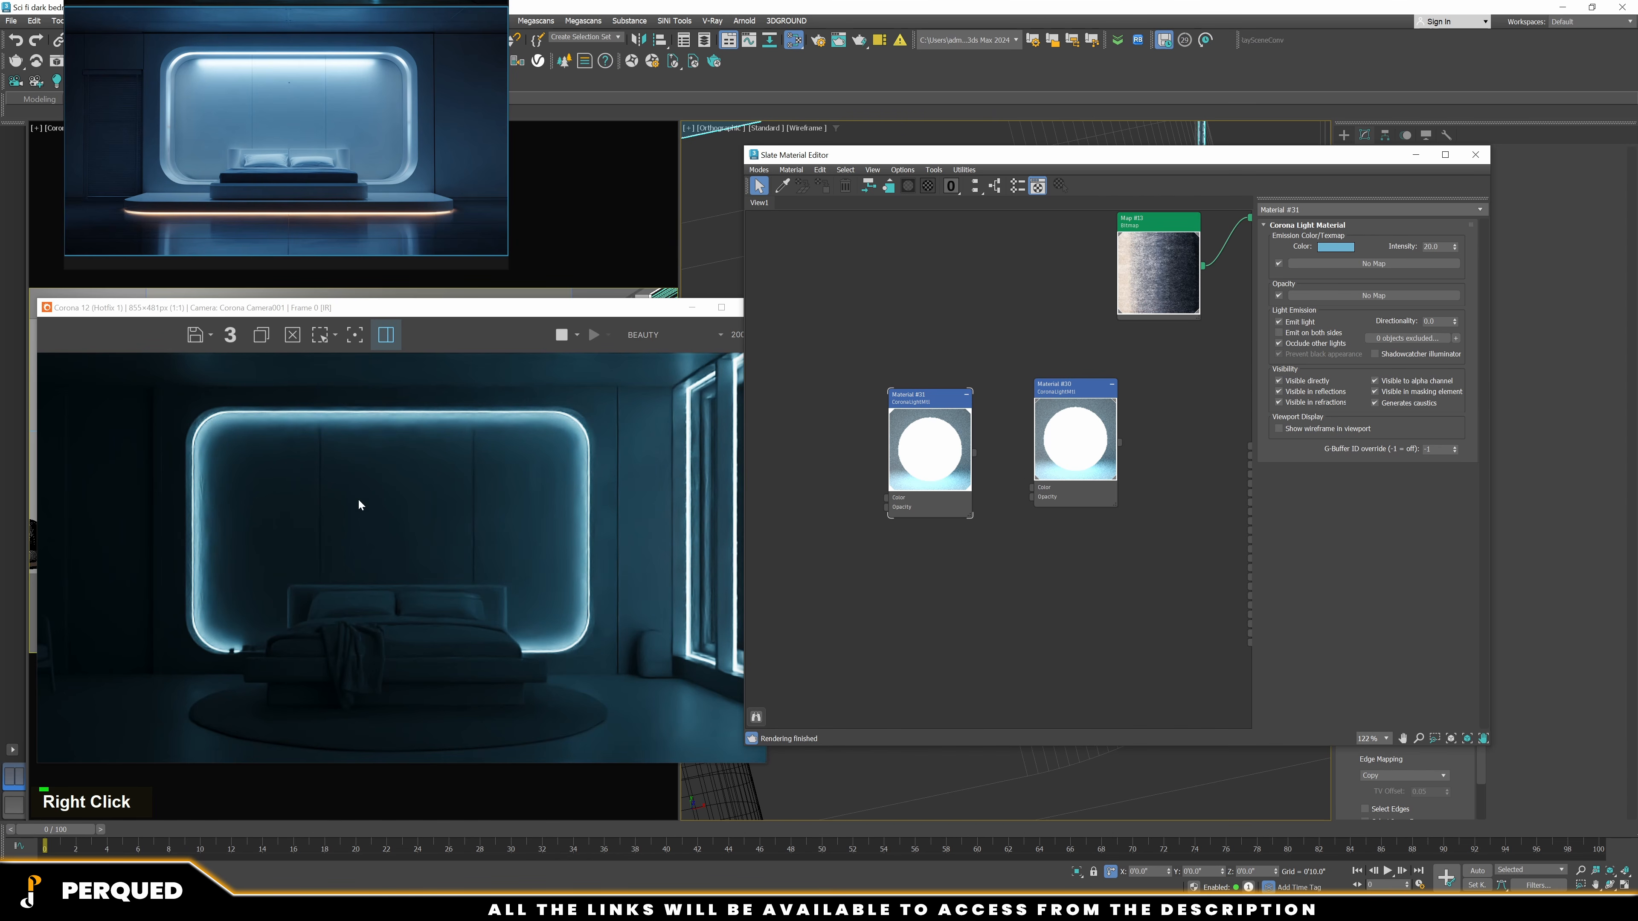
Lower the copied light material's emission colour saturation to 47 and set its intensity to 50
click(1335, 247)
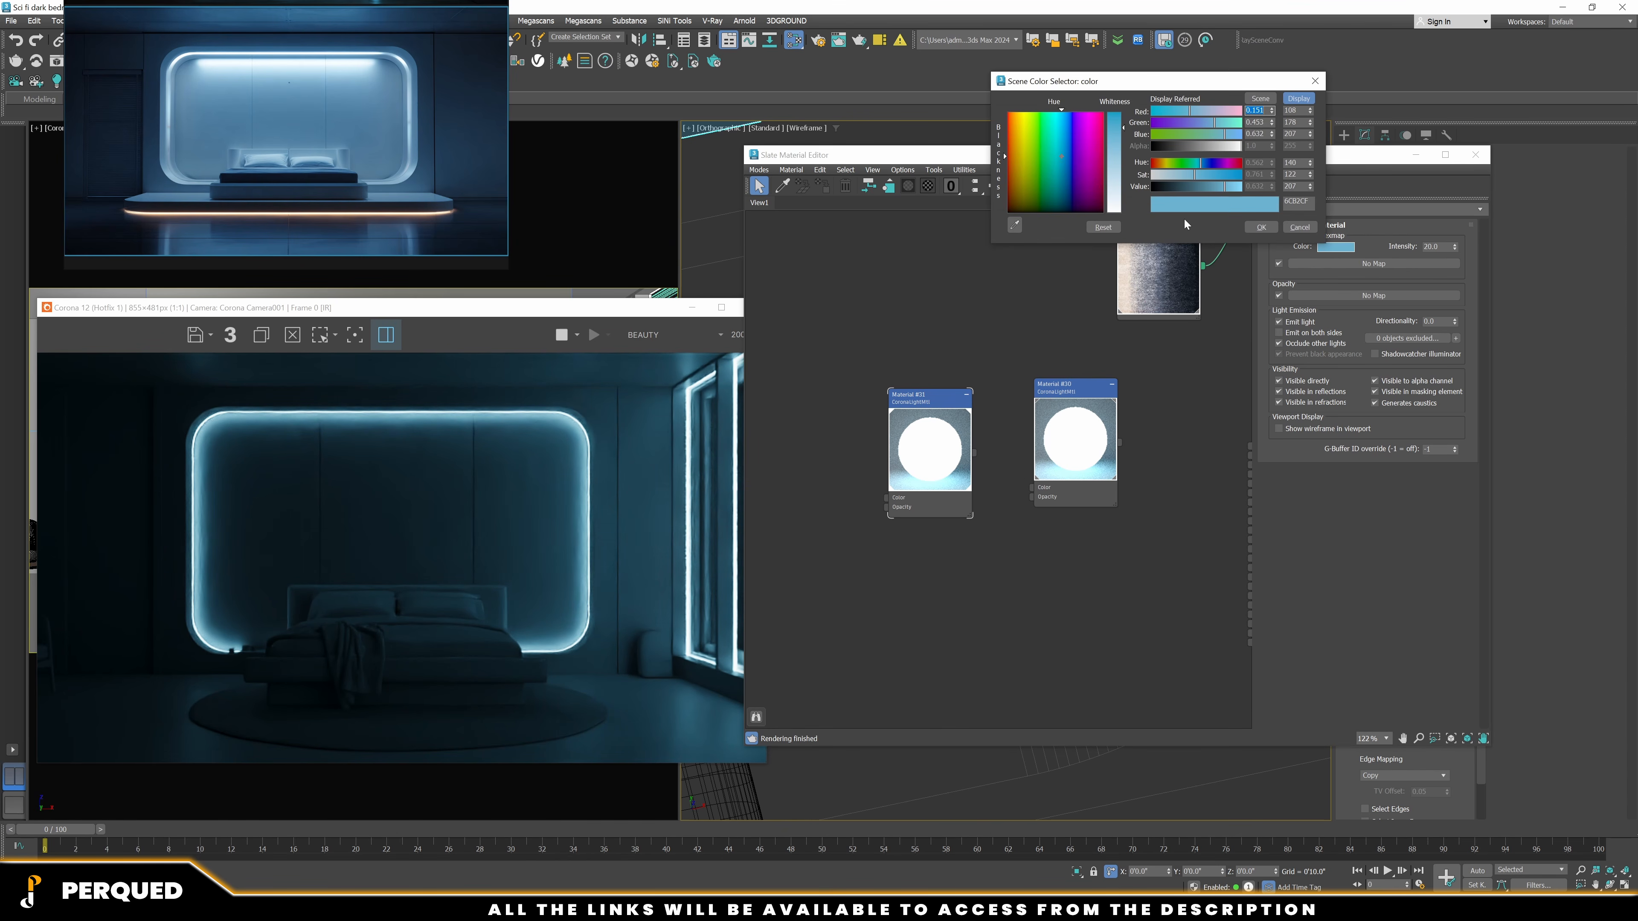
click(1169, 175)
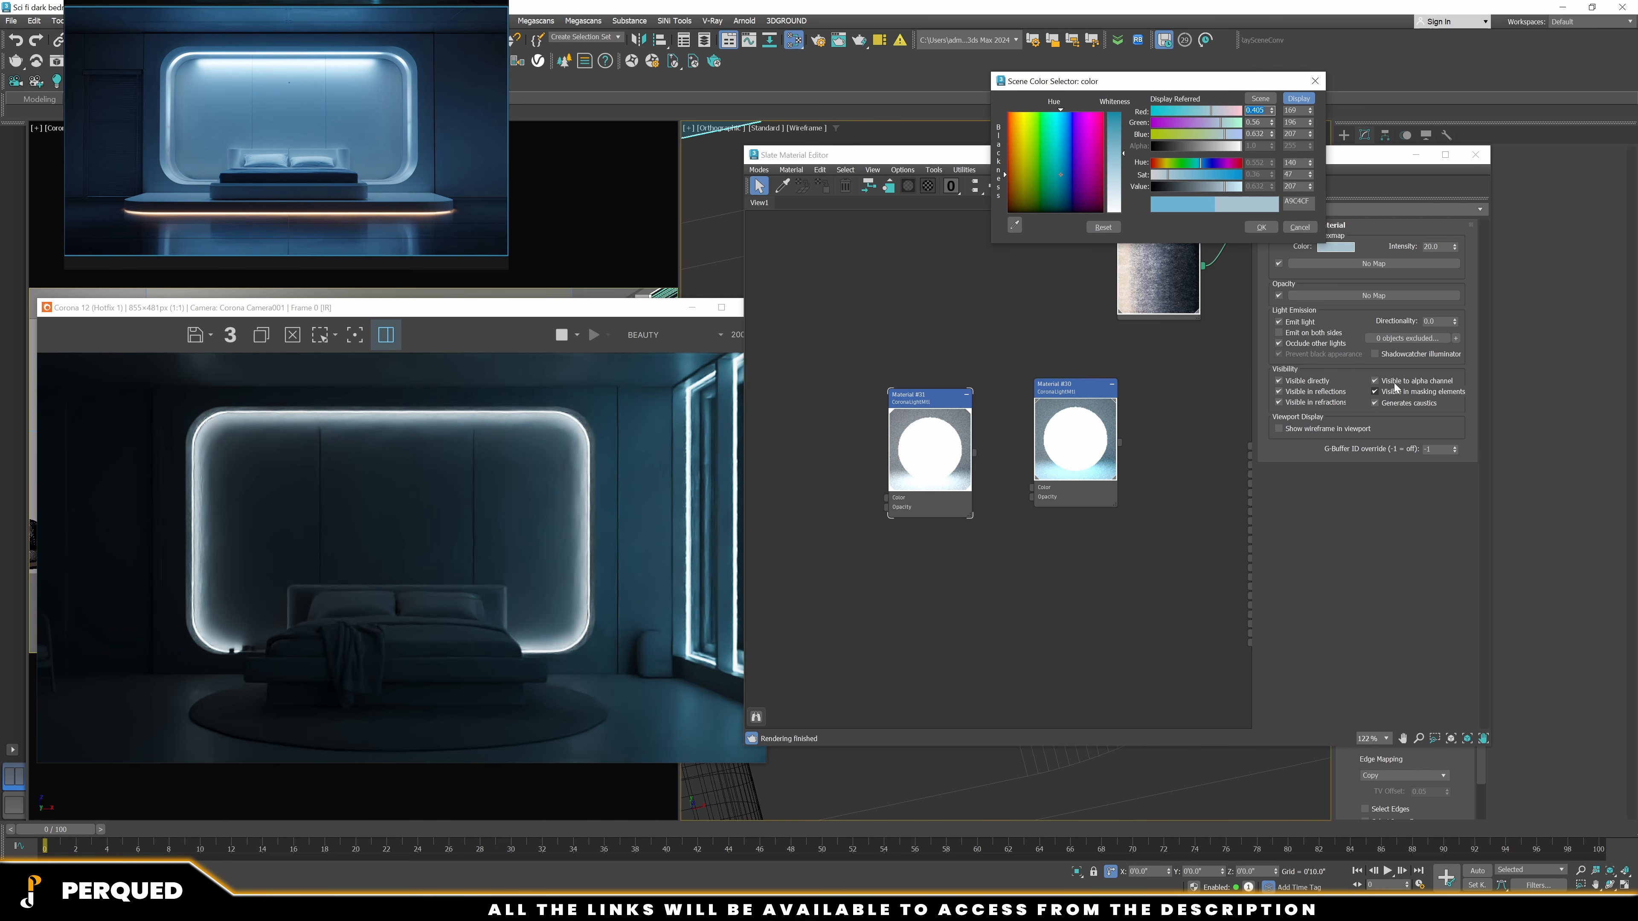
click(1264, 228)
double_click(1435, 247)
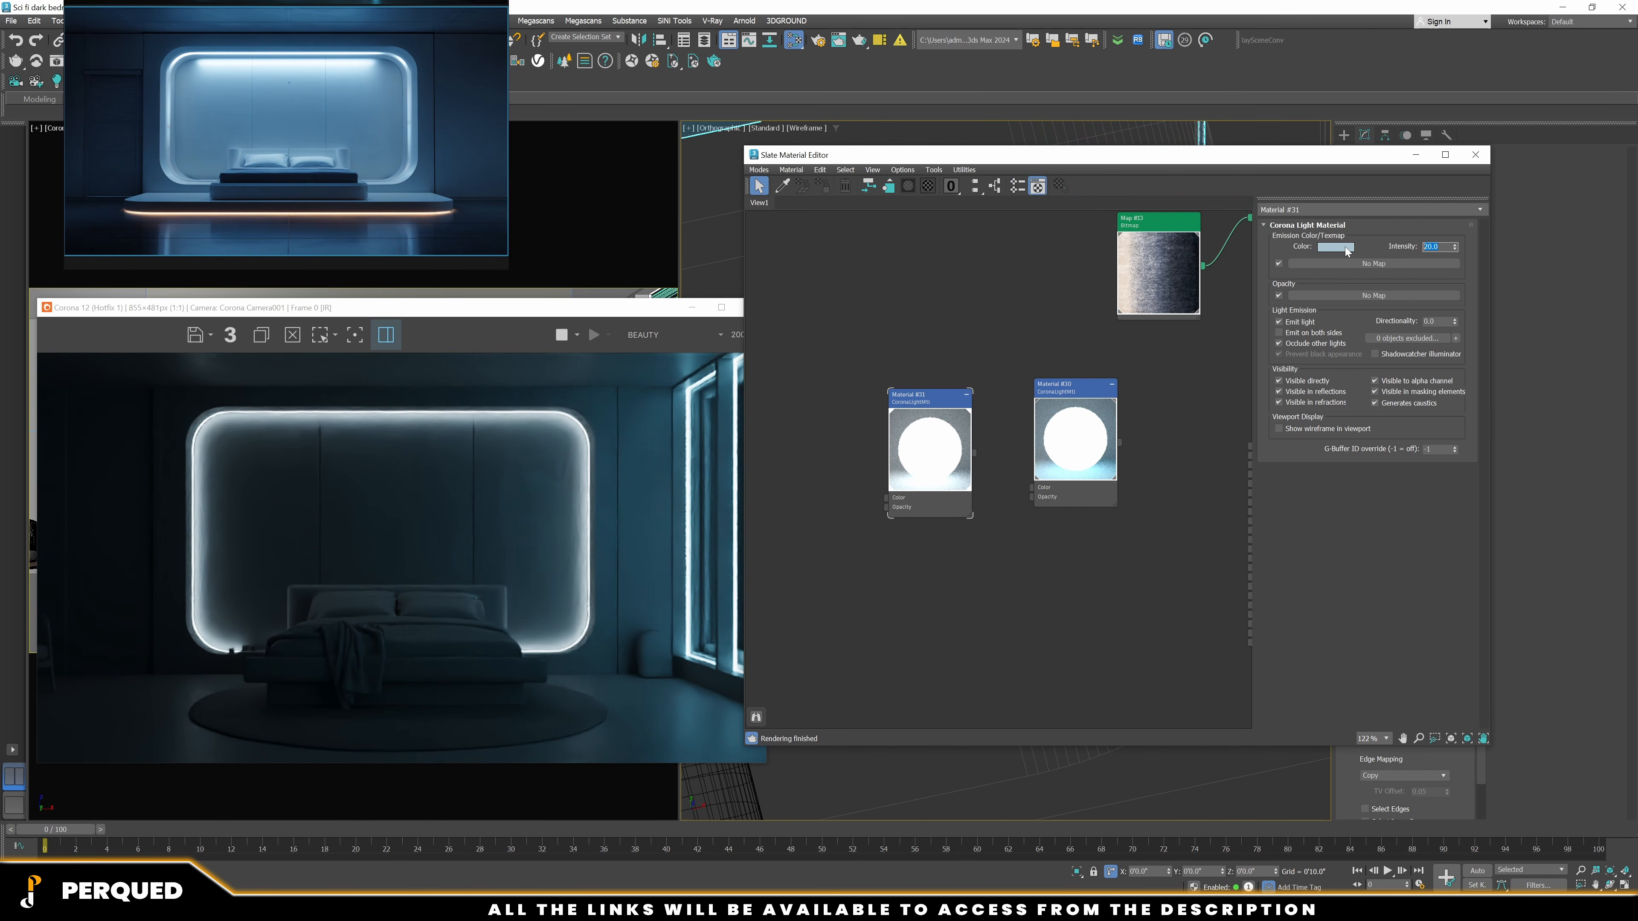
text(50)
key(Return)
Select the wall panels inside the bed niche and exclude them from the render's material override
click(576, 515)
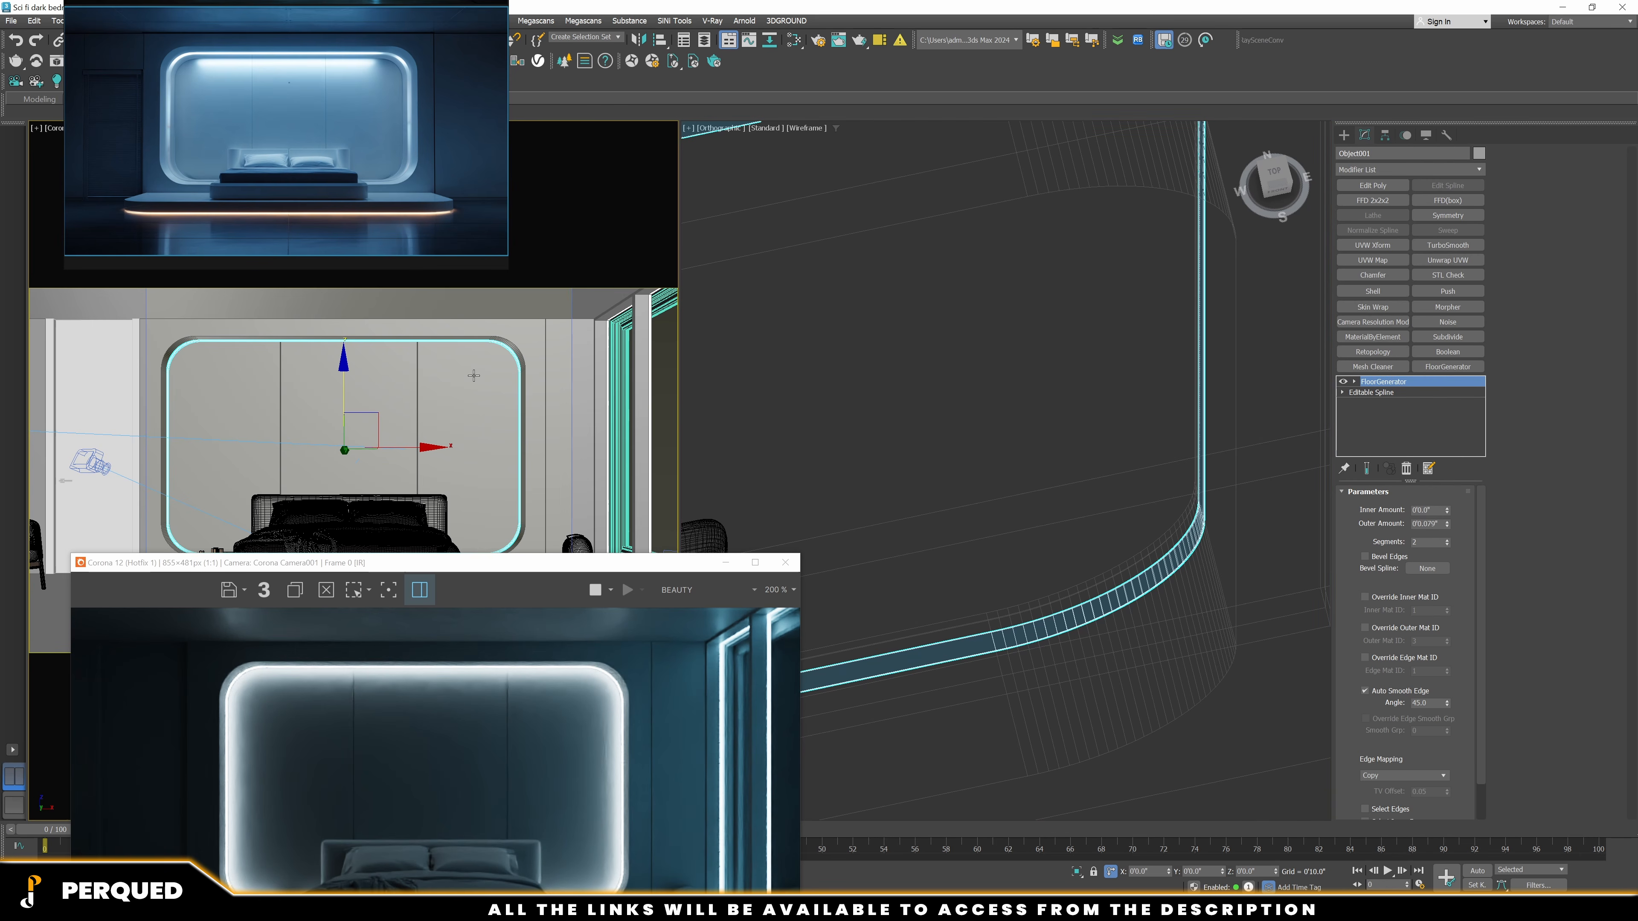
drag(621, 568, 559, 354)
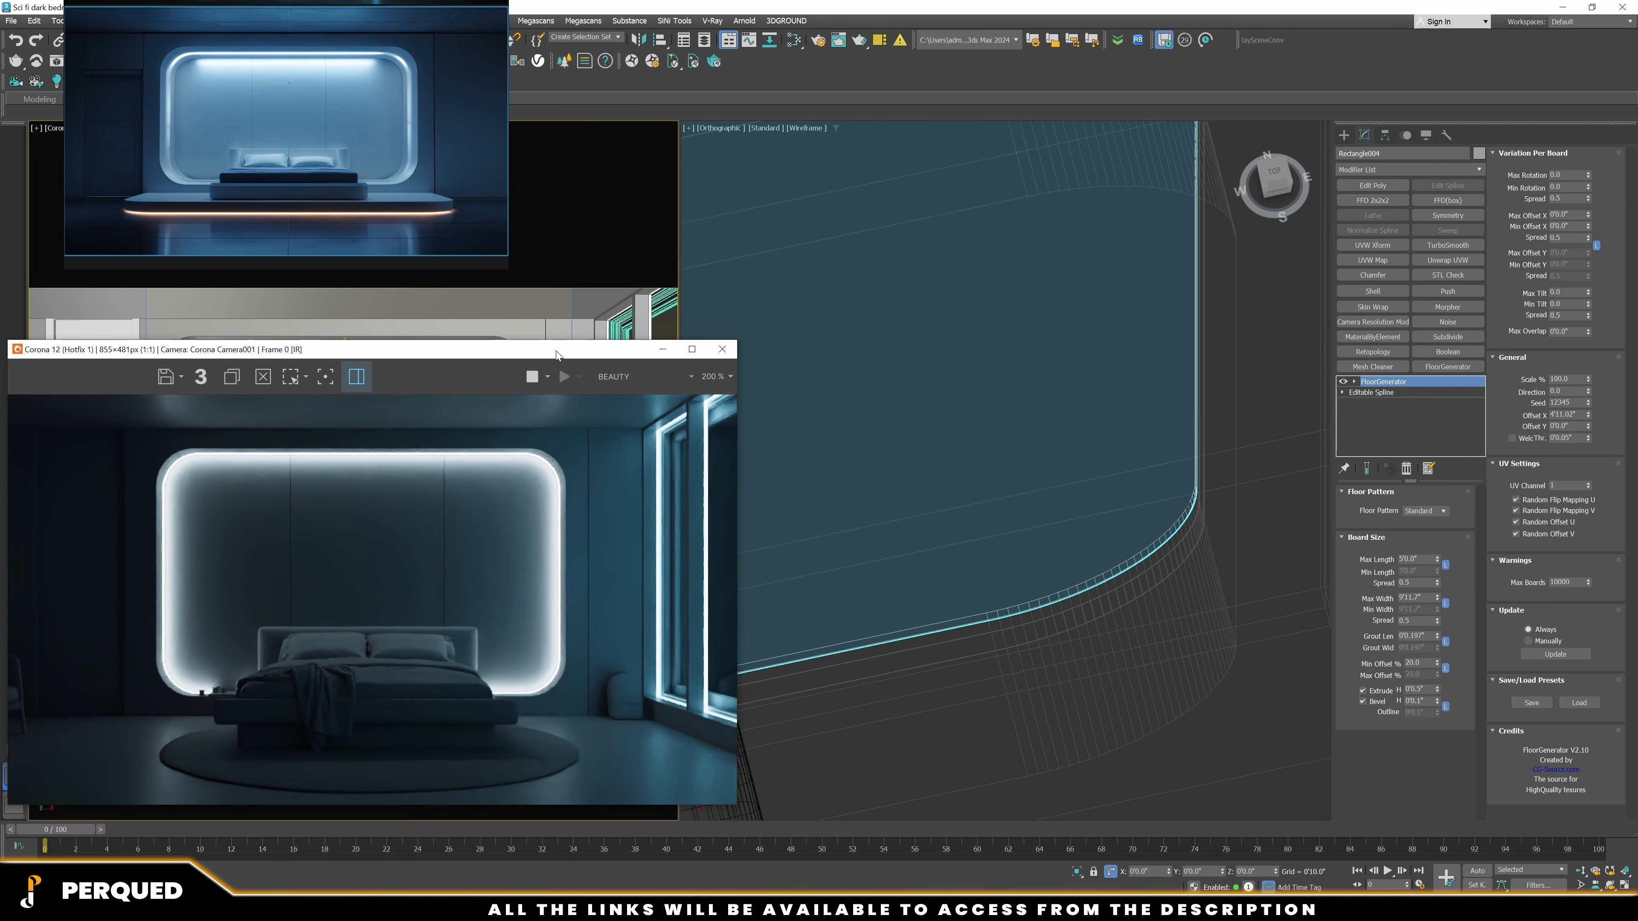
alt+middle_drag(1222, 646, 1201, 627)
key(m)
middle_drag(1008, 576, 1019, 458)
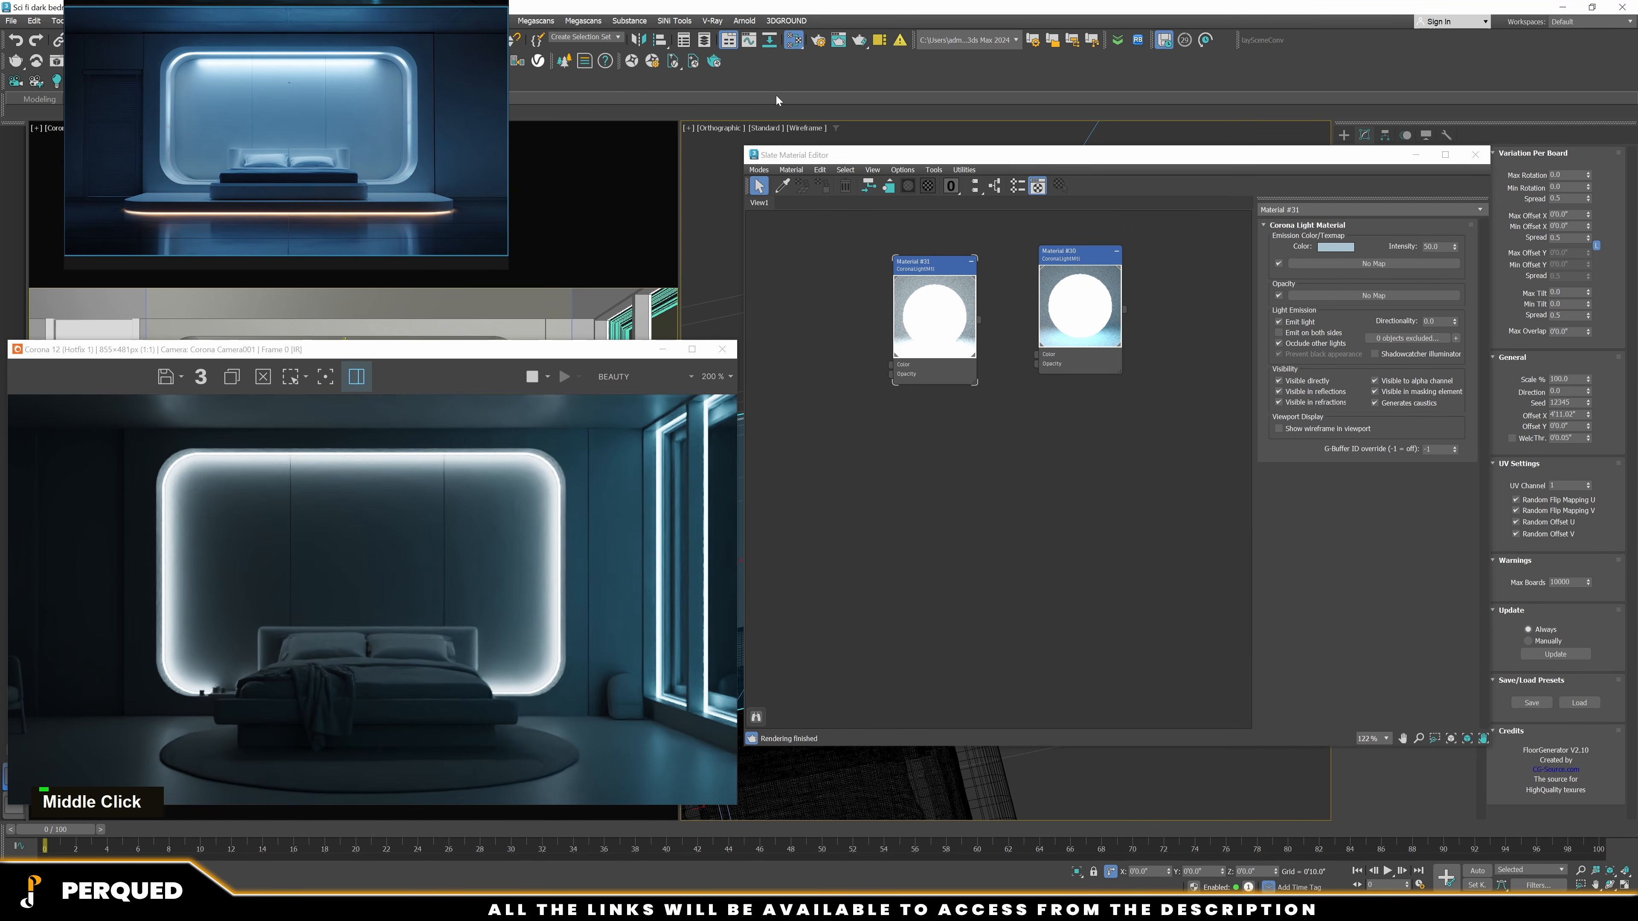
key(F10)
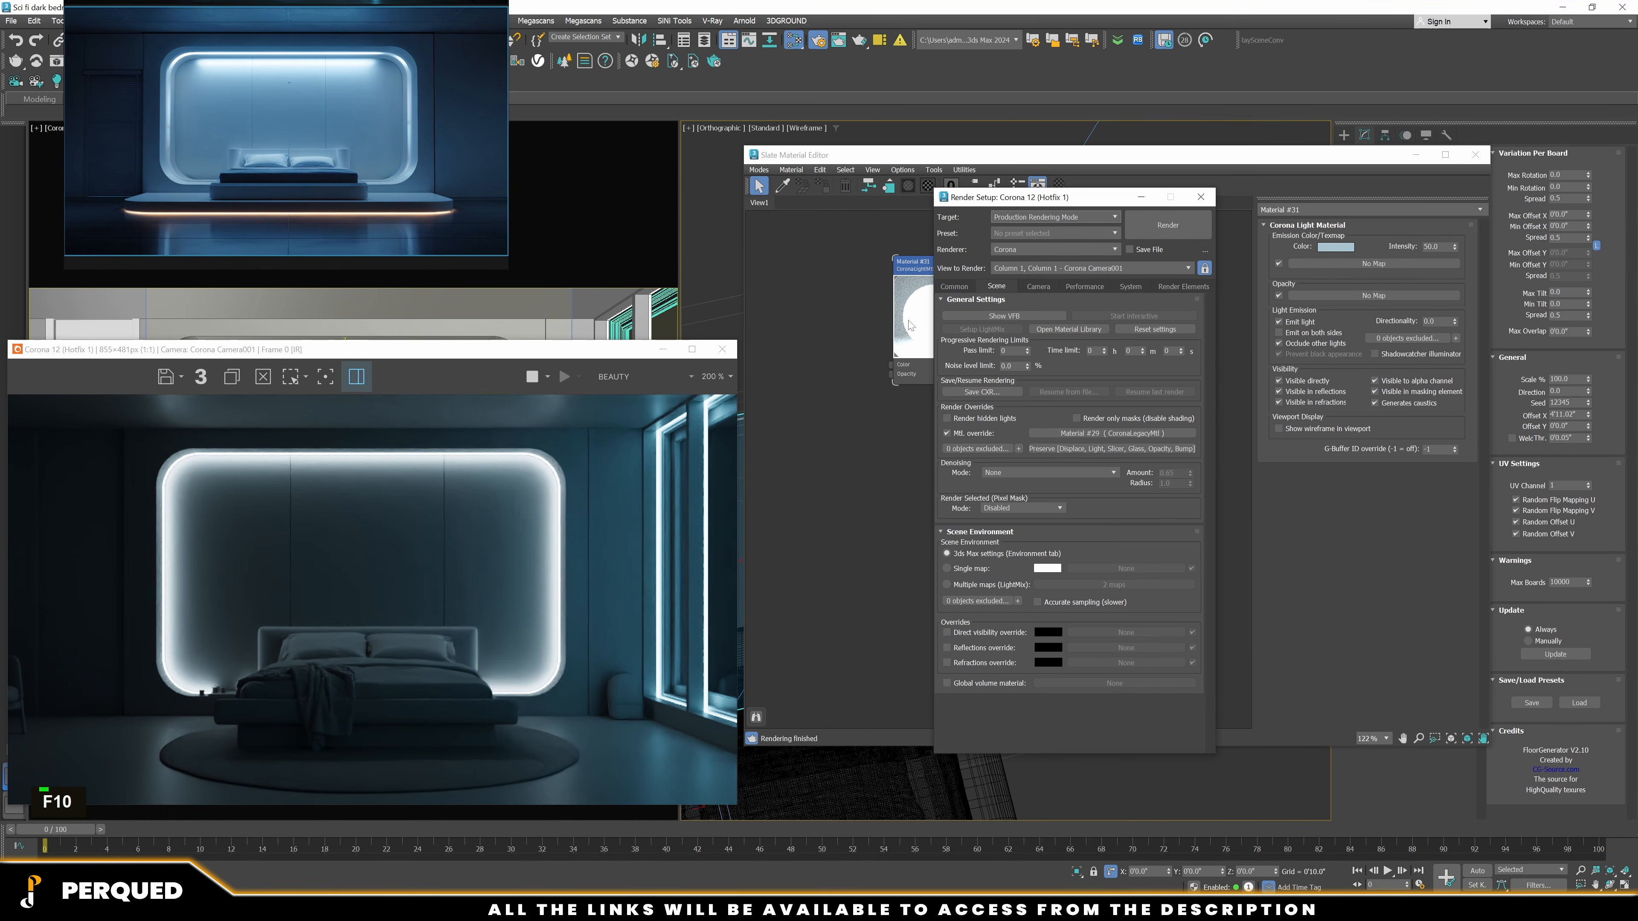
click(1019, 449)
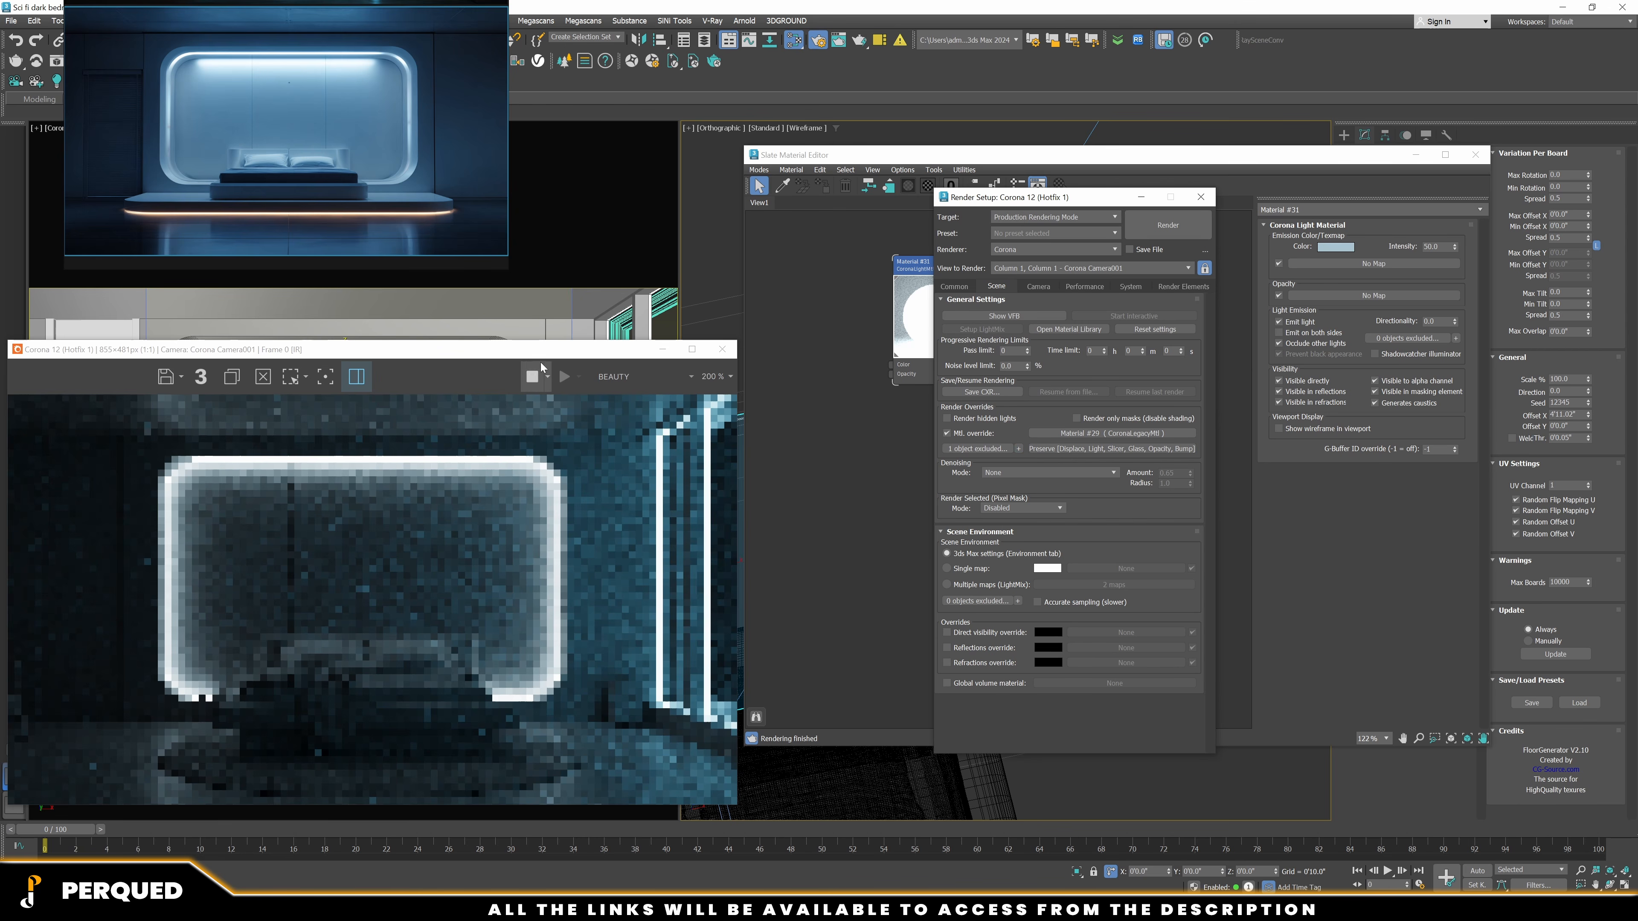
drag(586, 359, 580, 291)
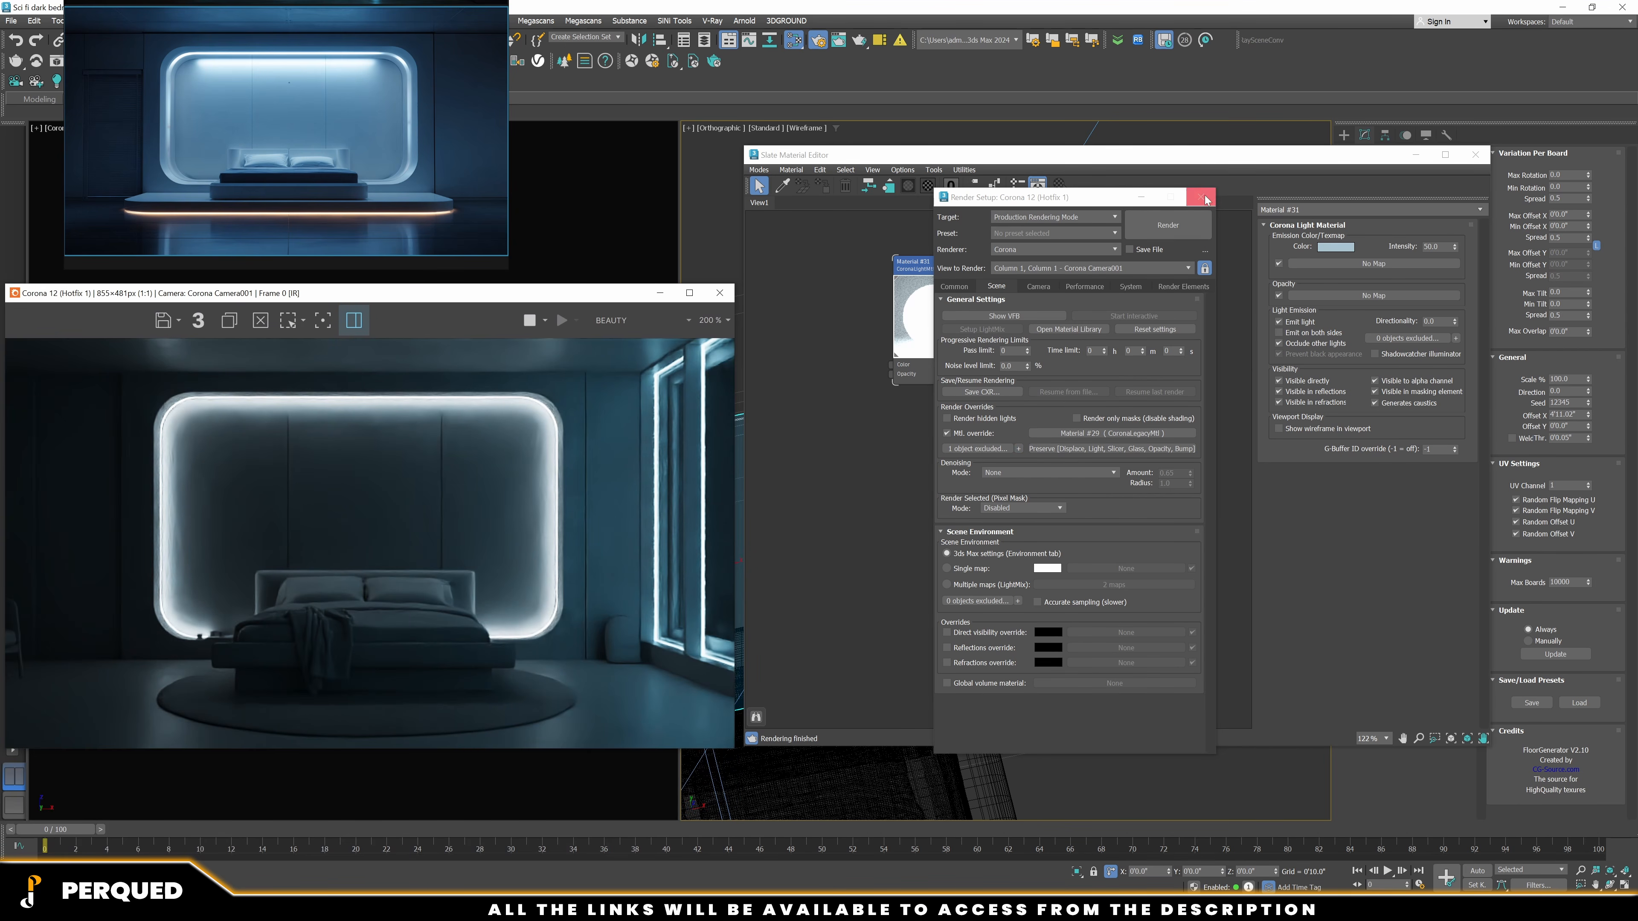
Create a new Corona Legacy material and assign it to the selected wall panels behind the bed
right_click(854, 444)
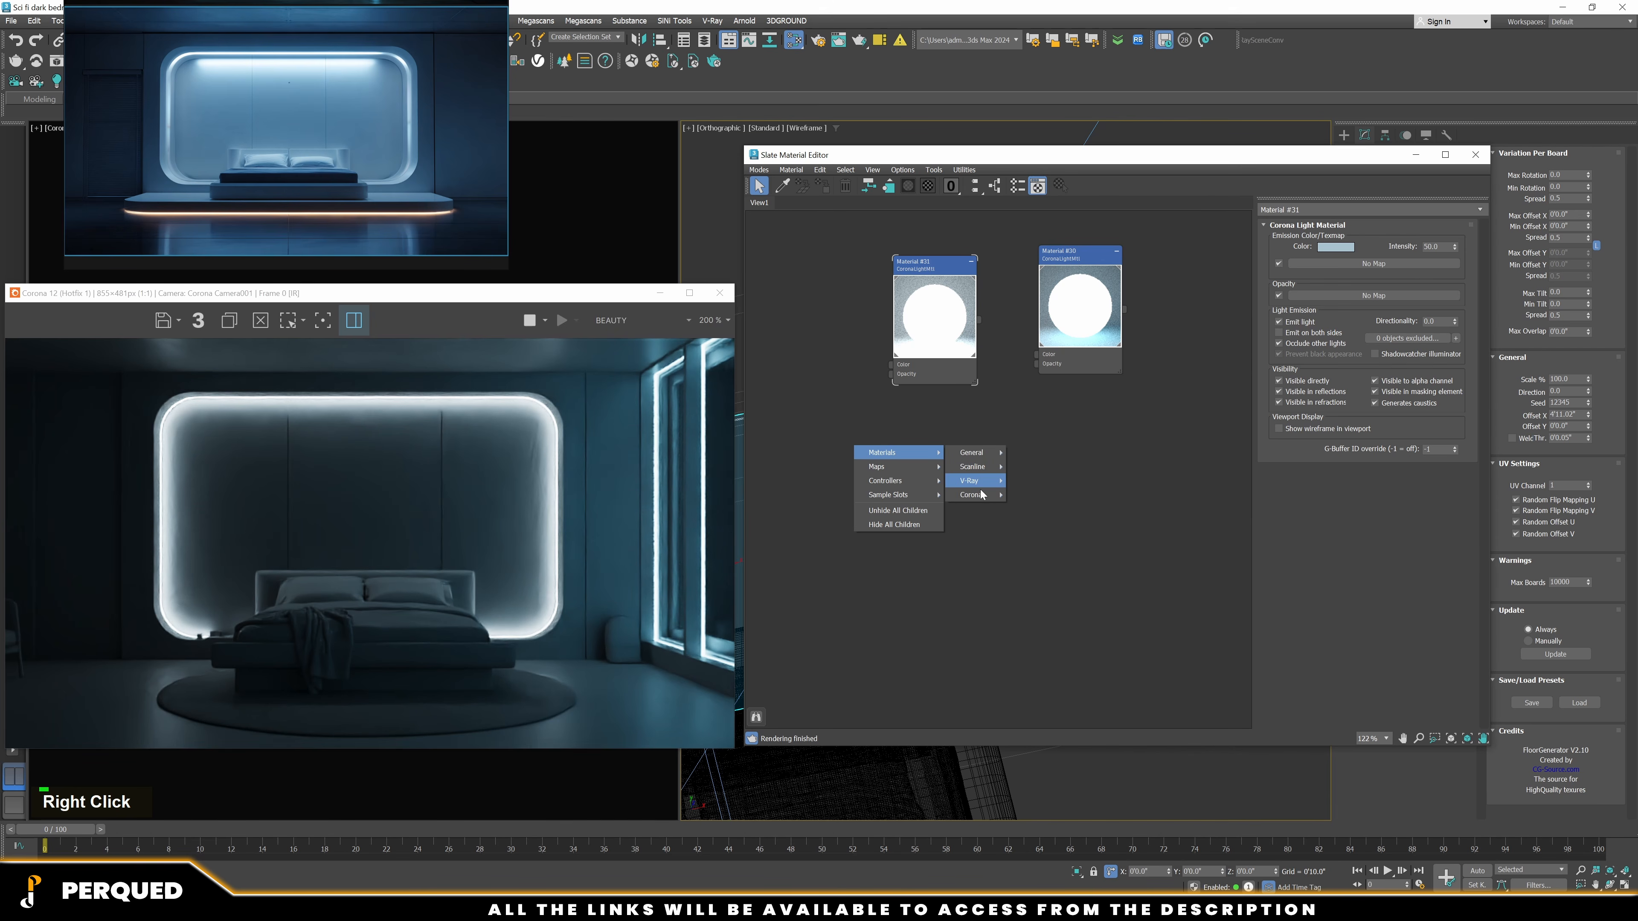
mouse_move(974, 495)
click(1048, 536)
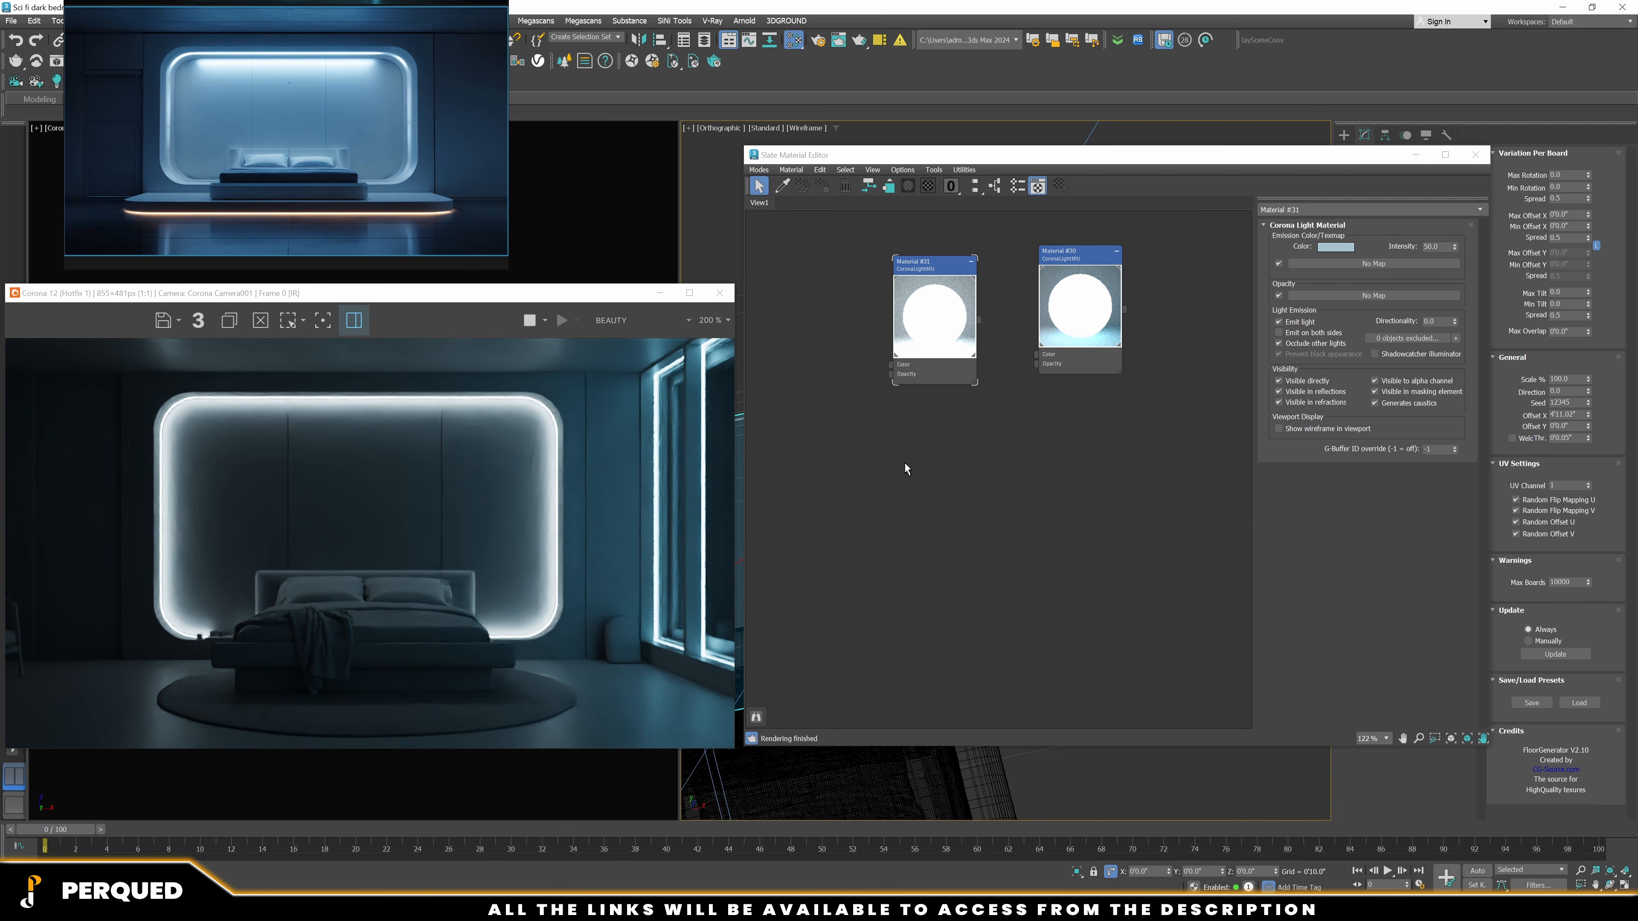
double_click(858, 444)
right_click(856, 448)
click(878, 467)
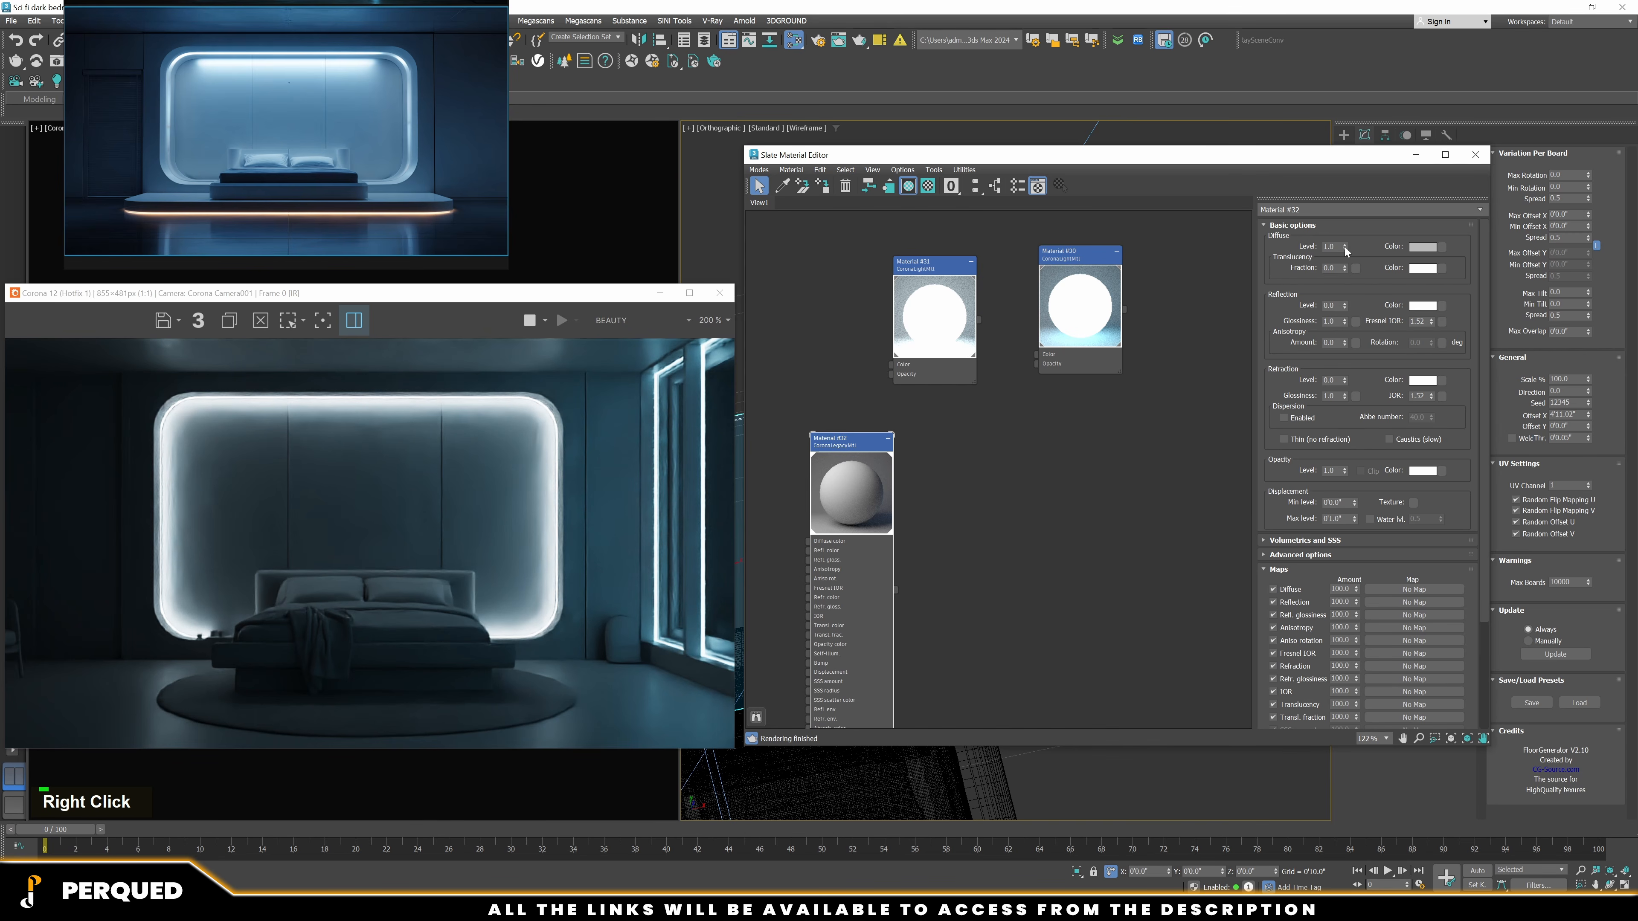
Make the panel material a mirror with diffuse level 0, reflection level 1 and Fresnel IOR 99
drag(1345, 249, 1347, 287)
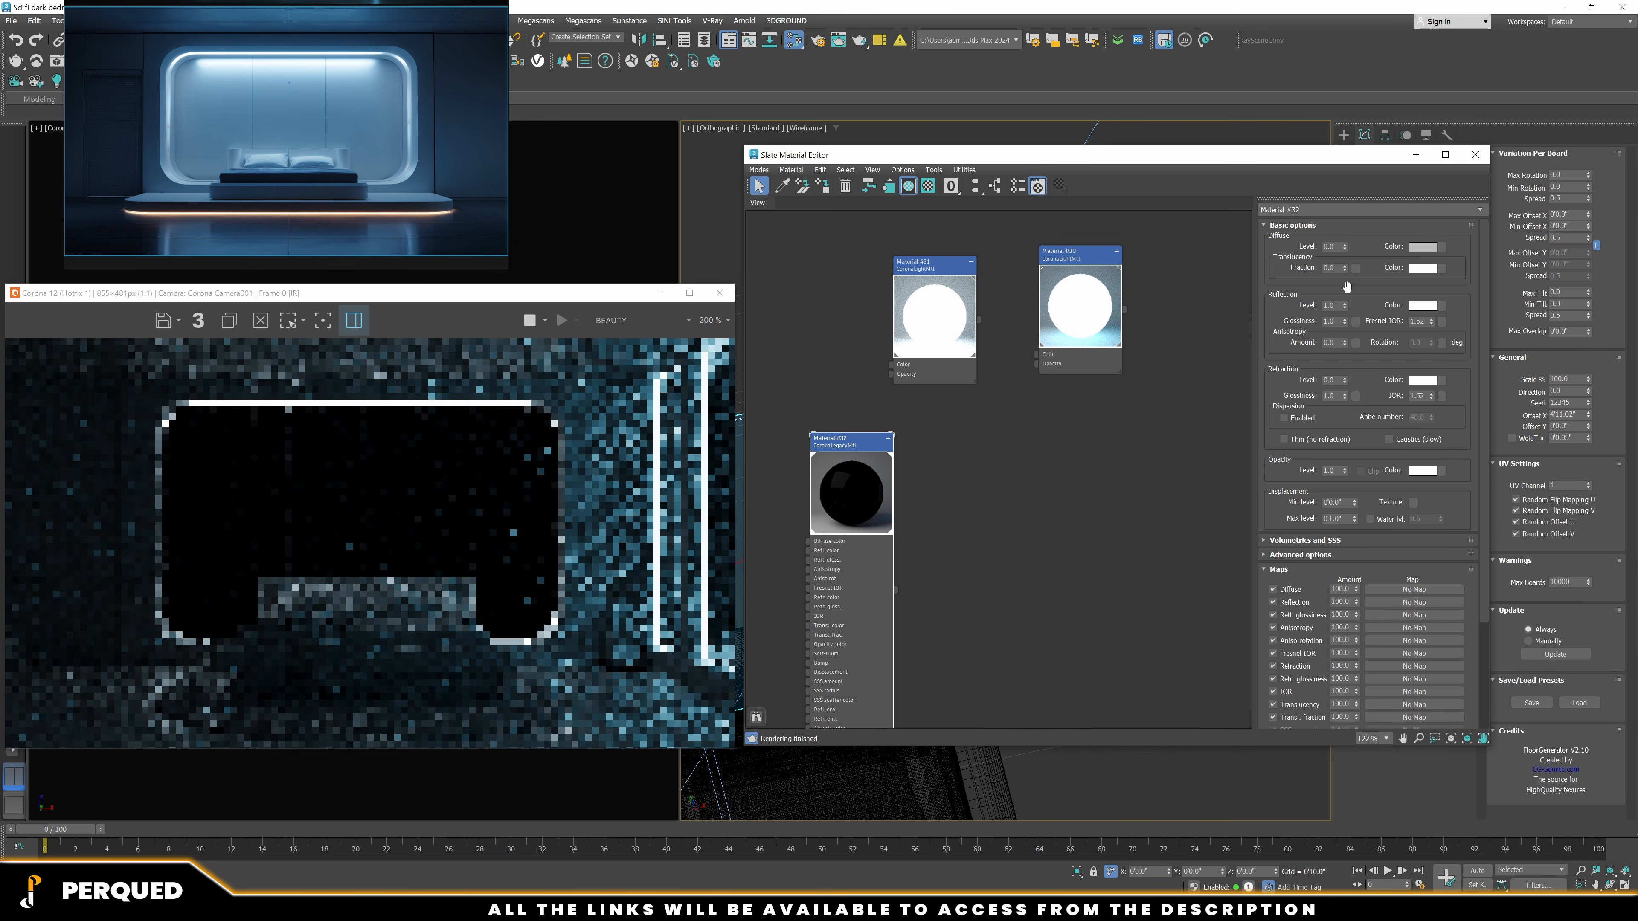
double_click(1419, 321)
text(99)
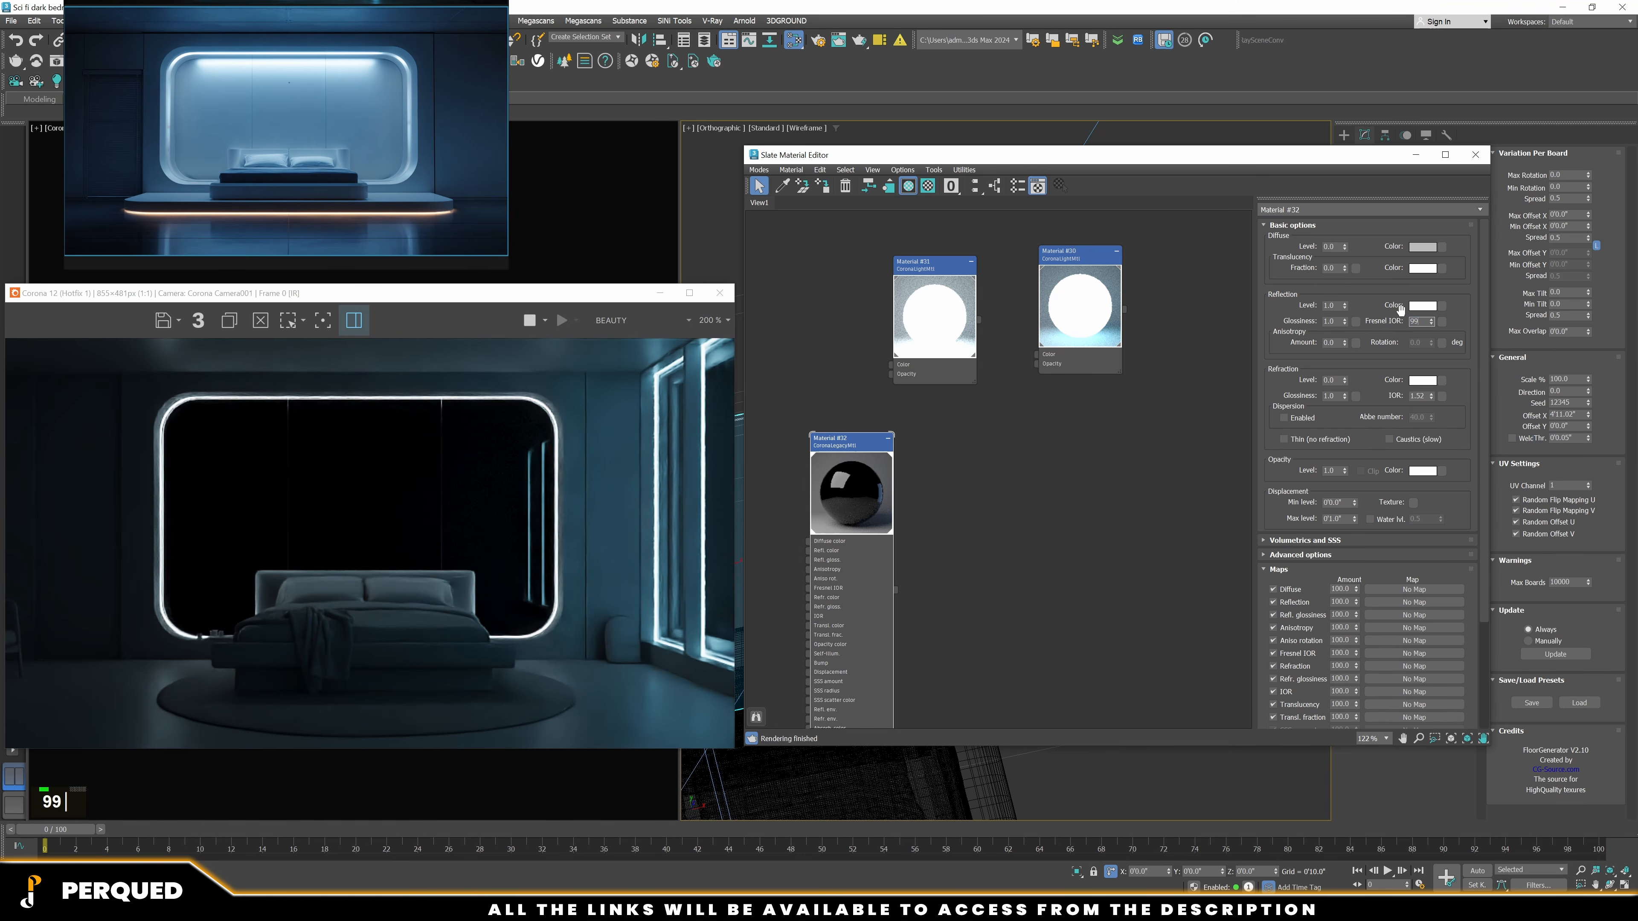
key(Return)
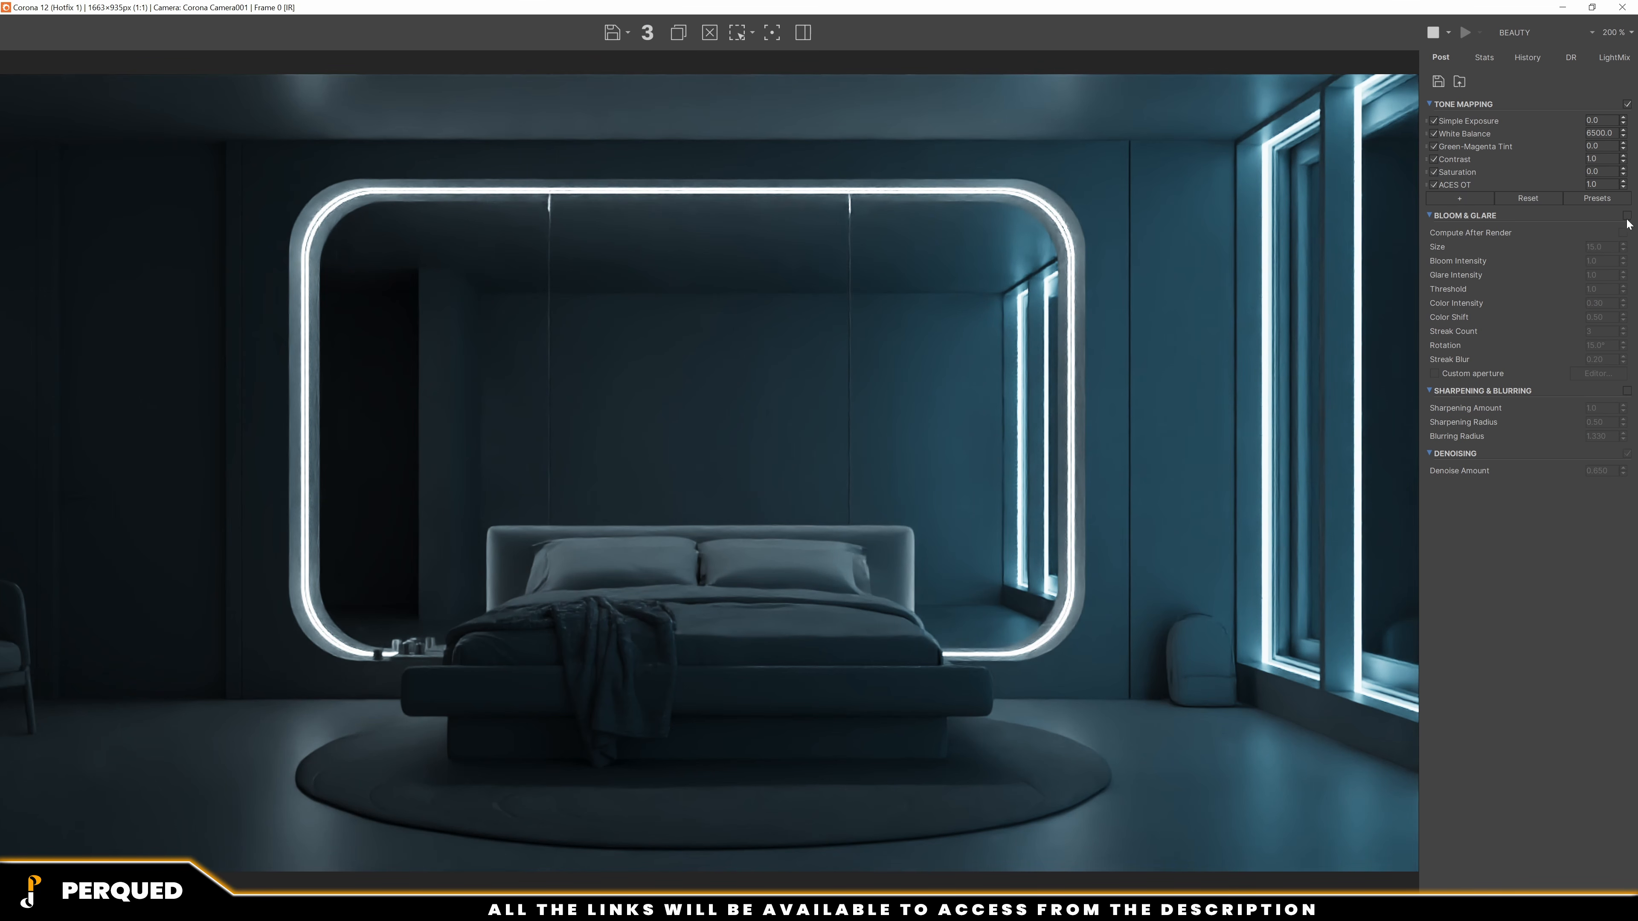
Enable Bloom & Glare and Sharpening & Blurring for the render, and set the sharpening amount to 0.5
click(1478, 217)
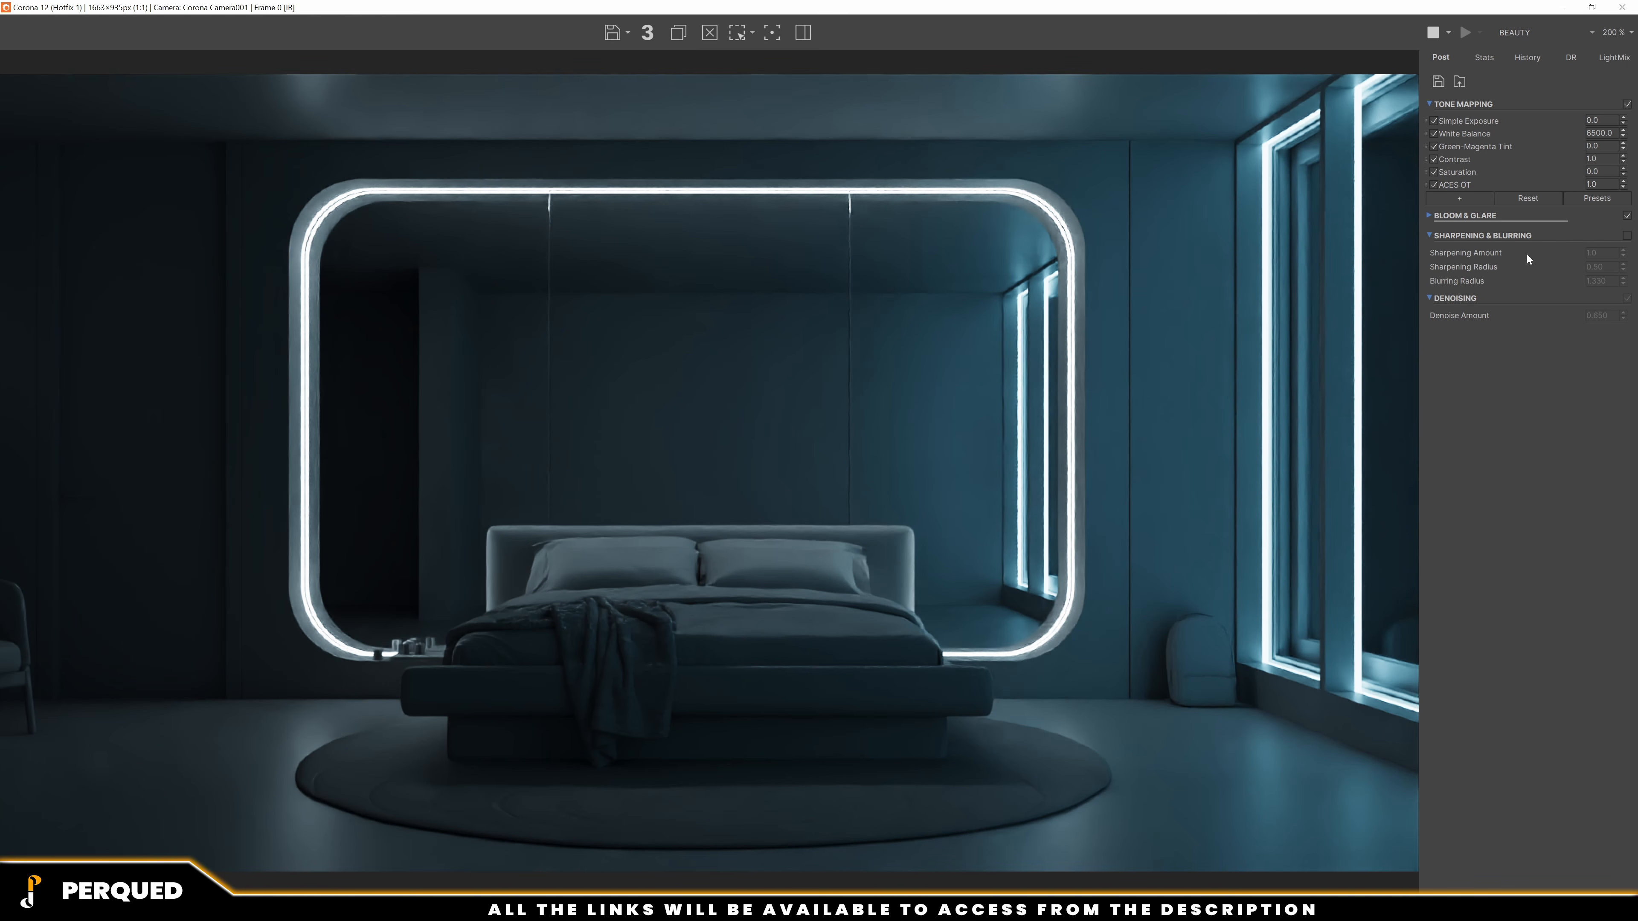
double_click(1529, 236)
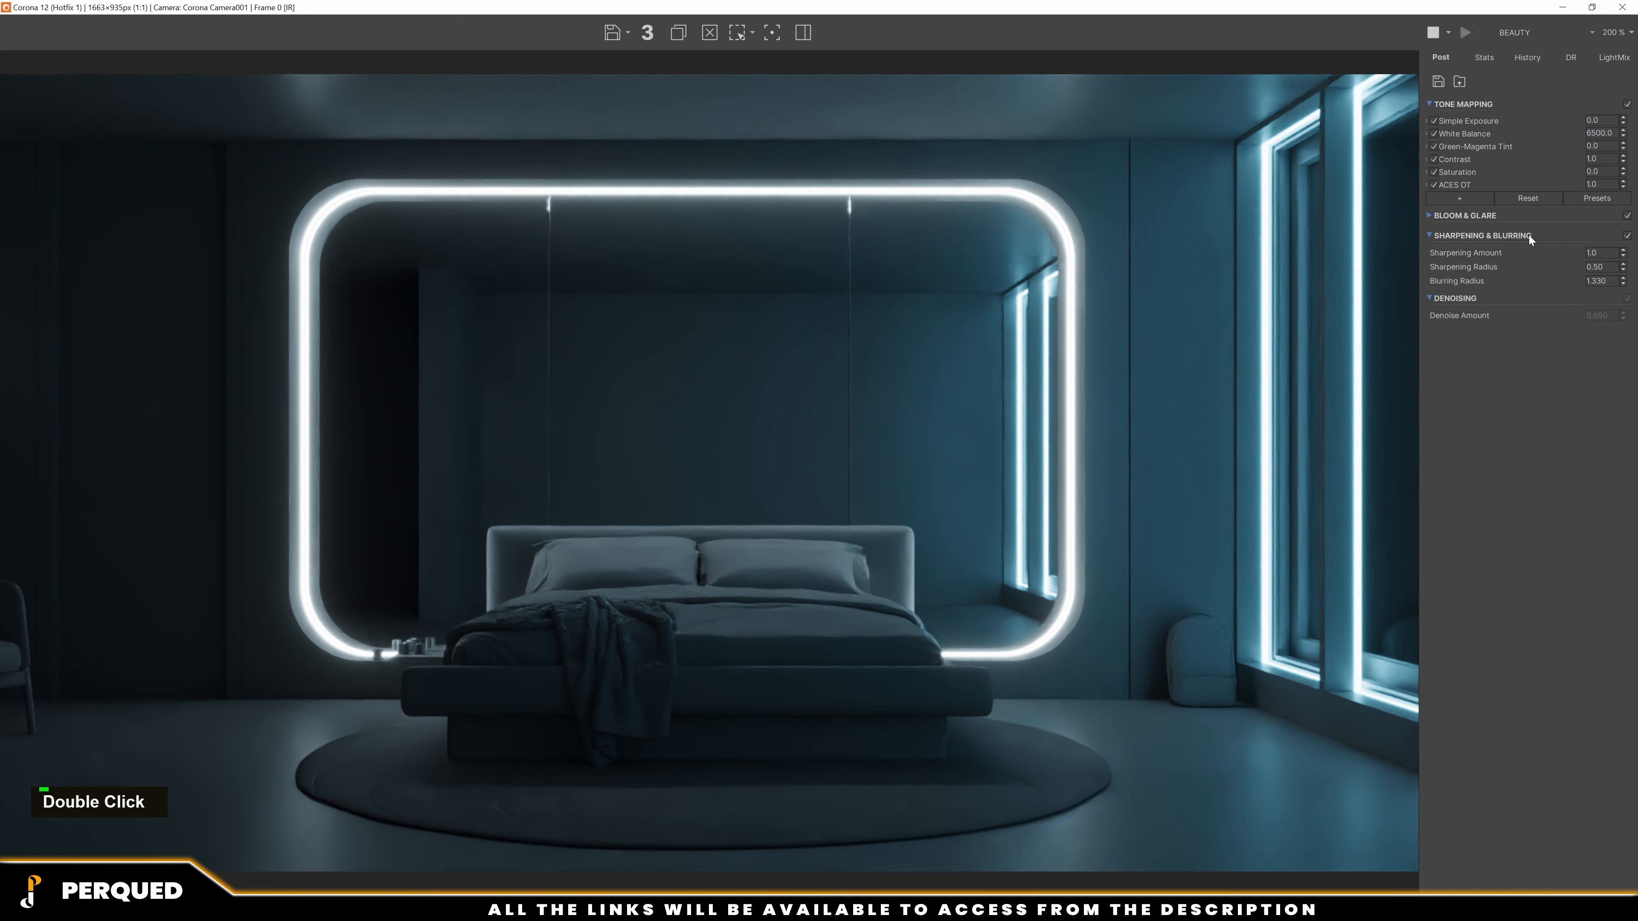
double_click(1599, 253)
text(3)
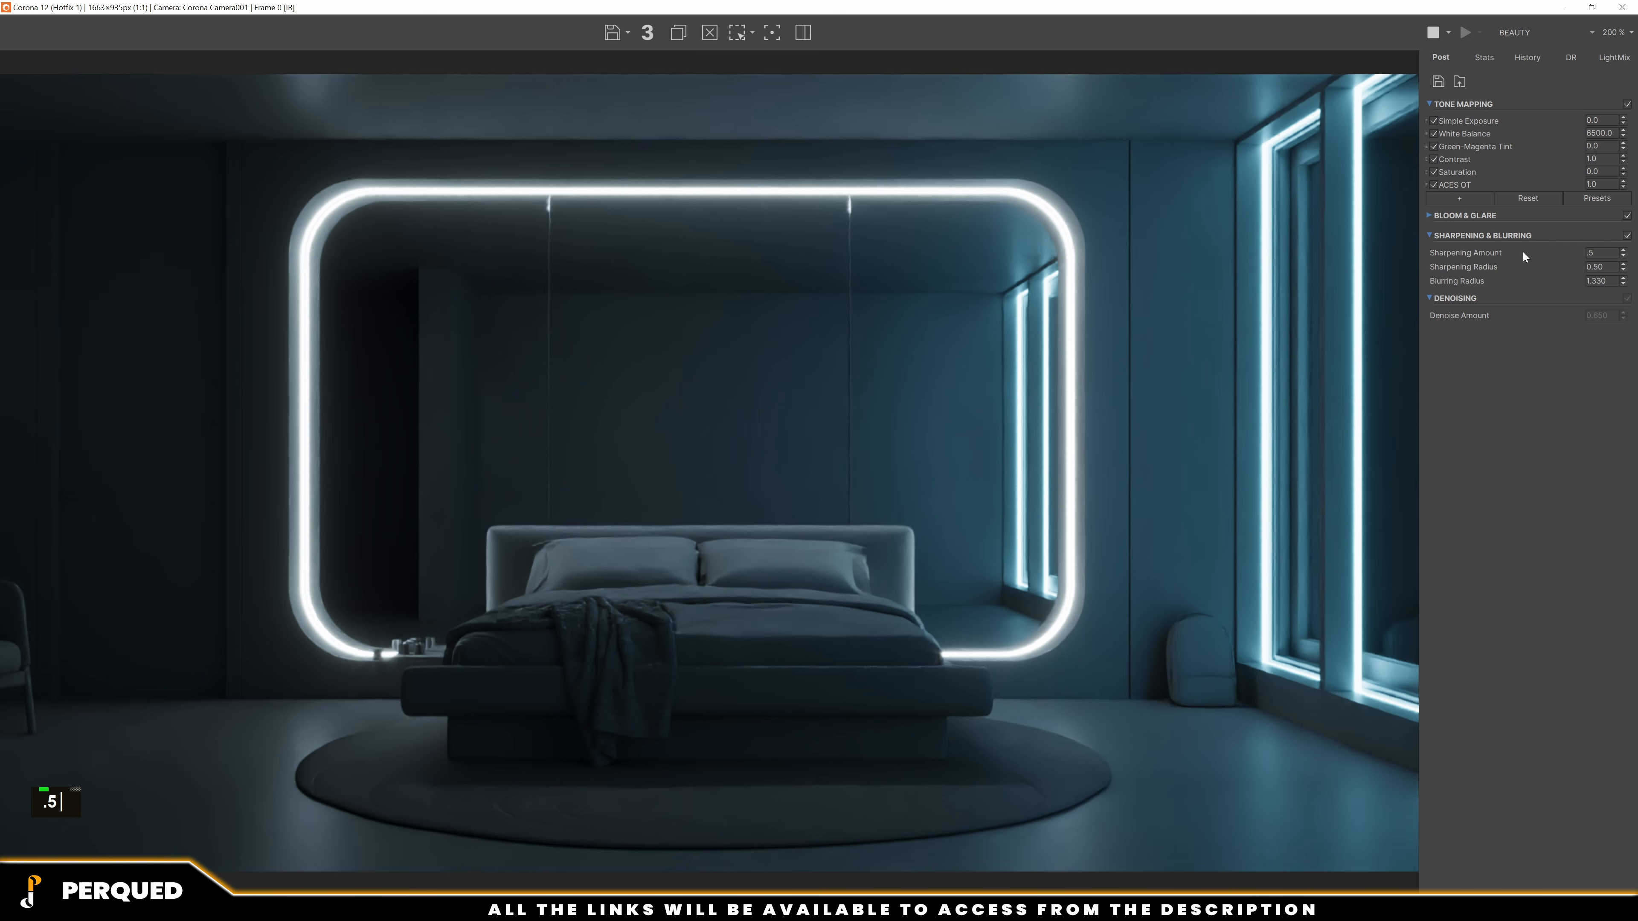
Set the render's sharpening amount to 3.0 and its blurring radius to 0.5
key(Return)
key(Tab)
key(Tab)
text(.5)
key(Return)
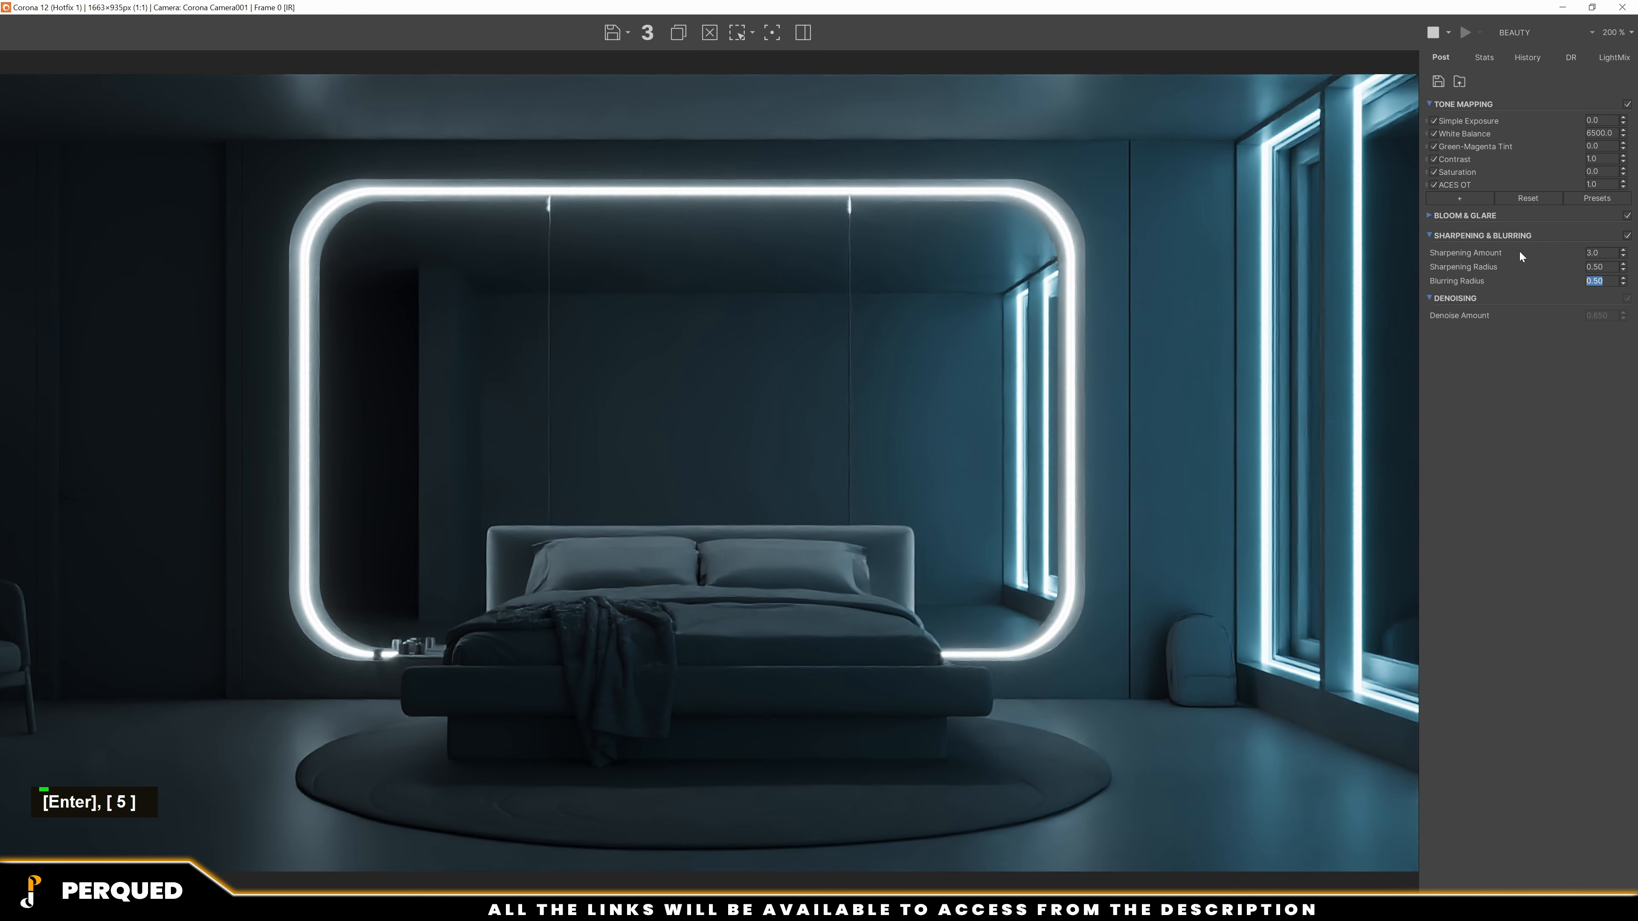
click(1469, 235)
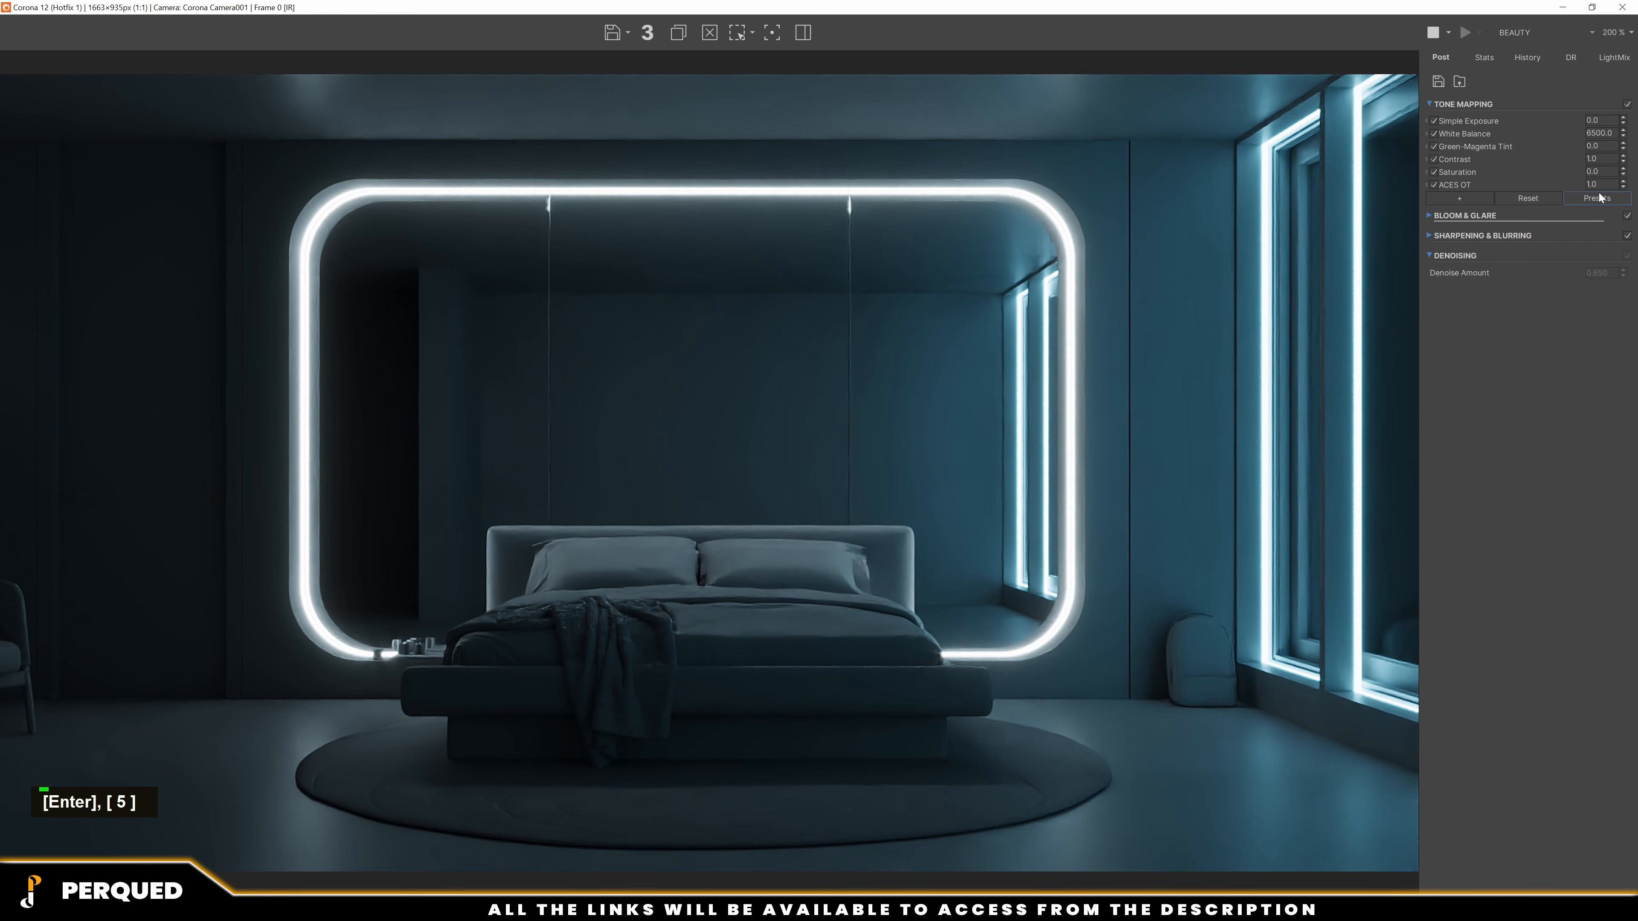
Set the ACES OT tone mapping value to 0.4 and the contrast to 3
text(.5)
key(Return)
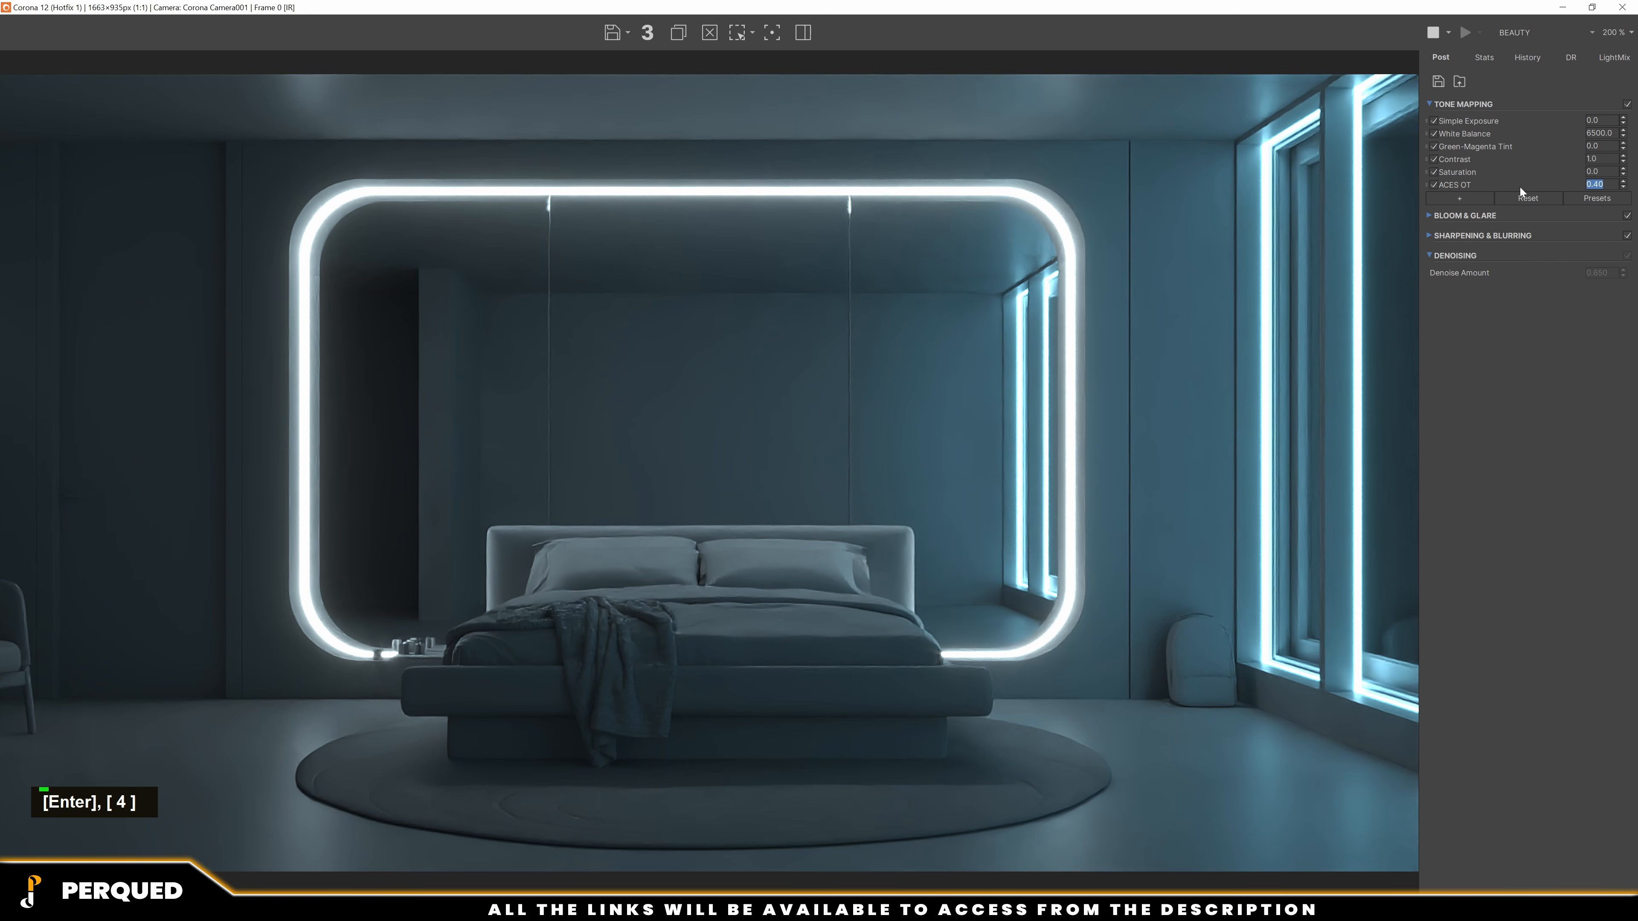
text(.4)
key(Return)
drag(1604, 159, 1516, 156)
text(3)
key(Return)
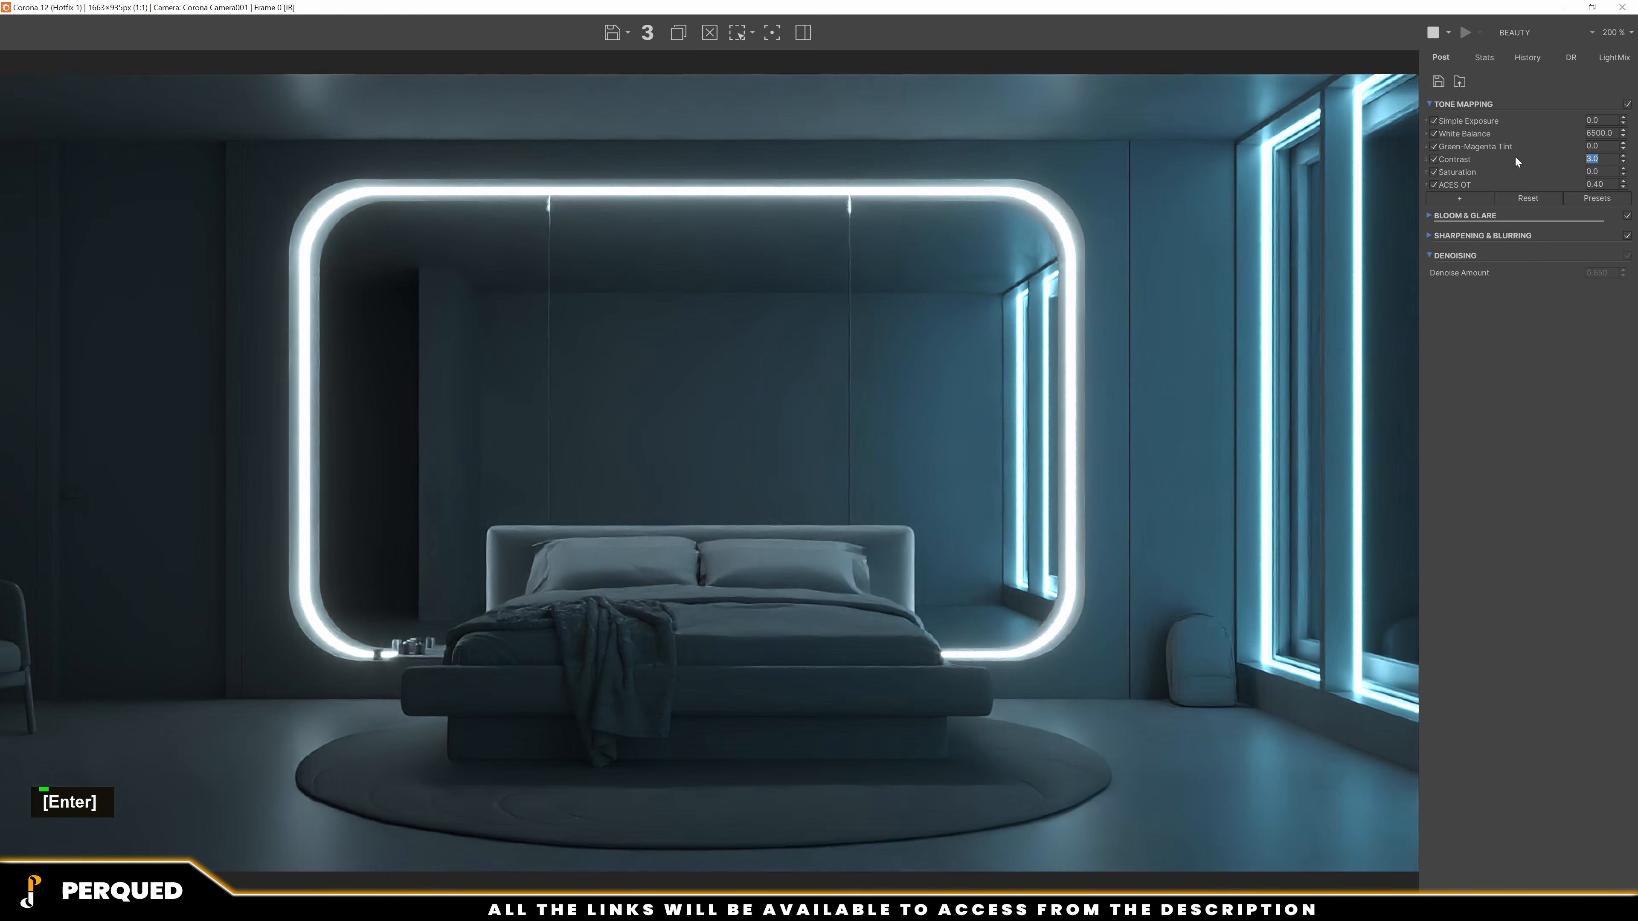
Add Reinhard Highlight Compression to the tone mapping and set it to 2
click(1474, 203)
click(1534, 396)
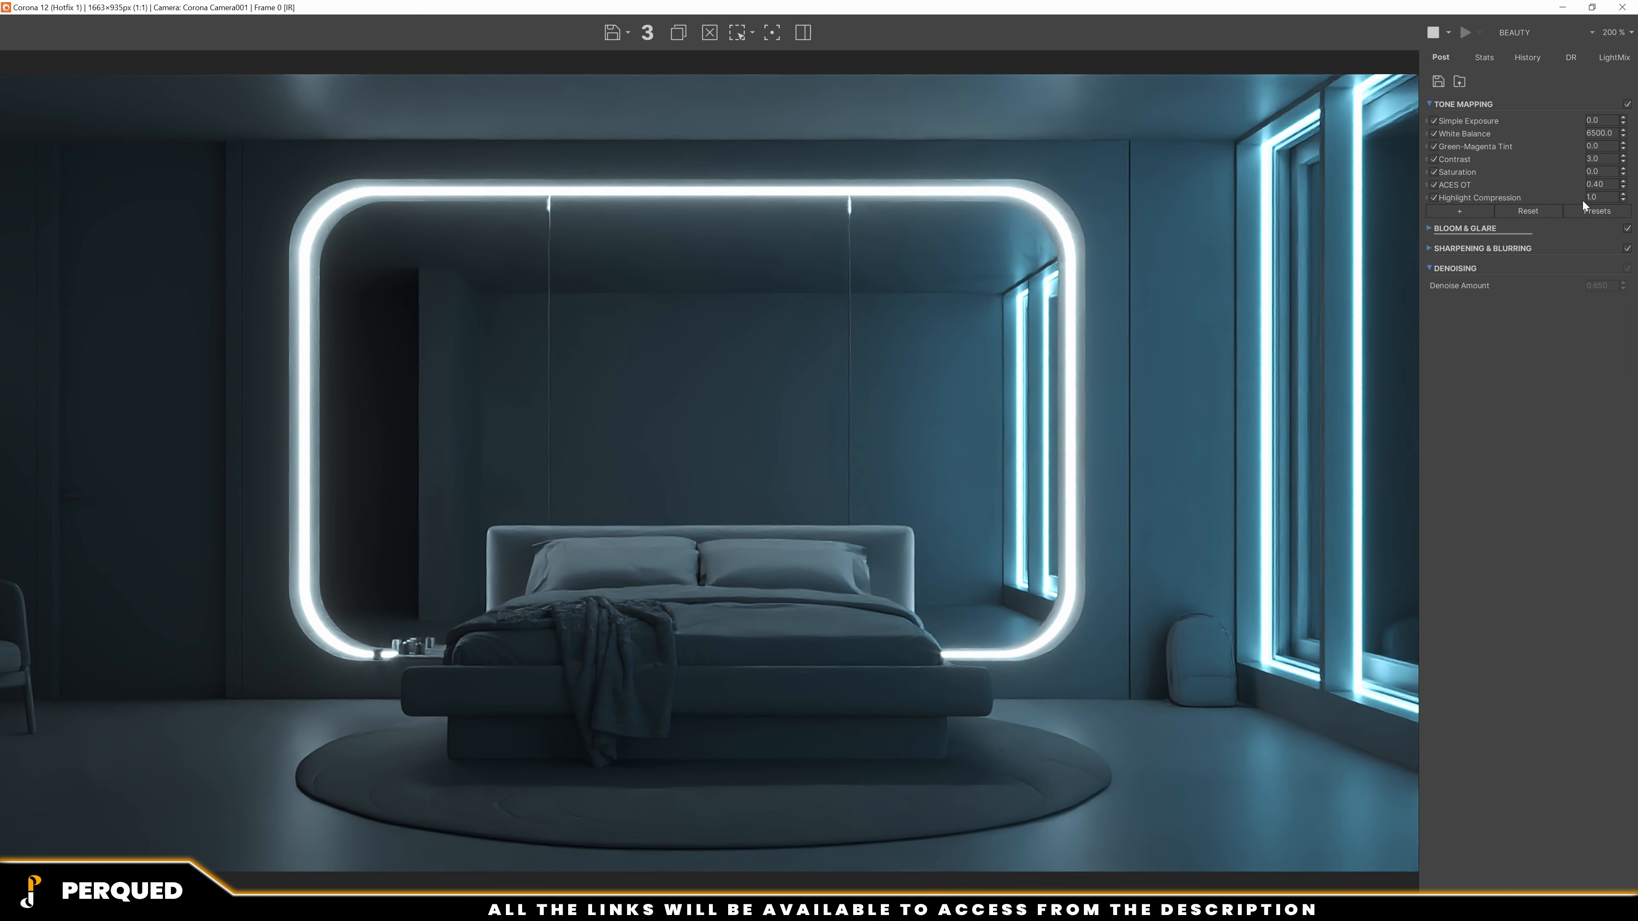
key(Return)
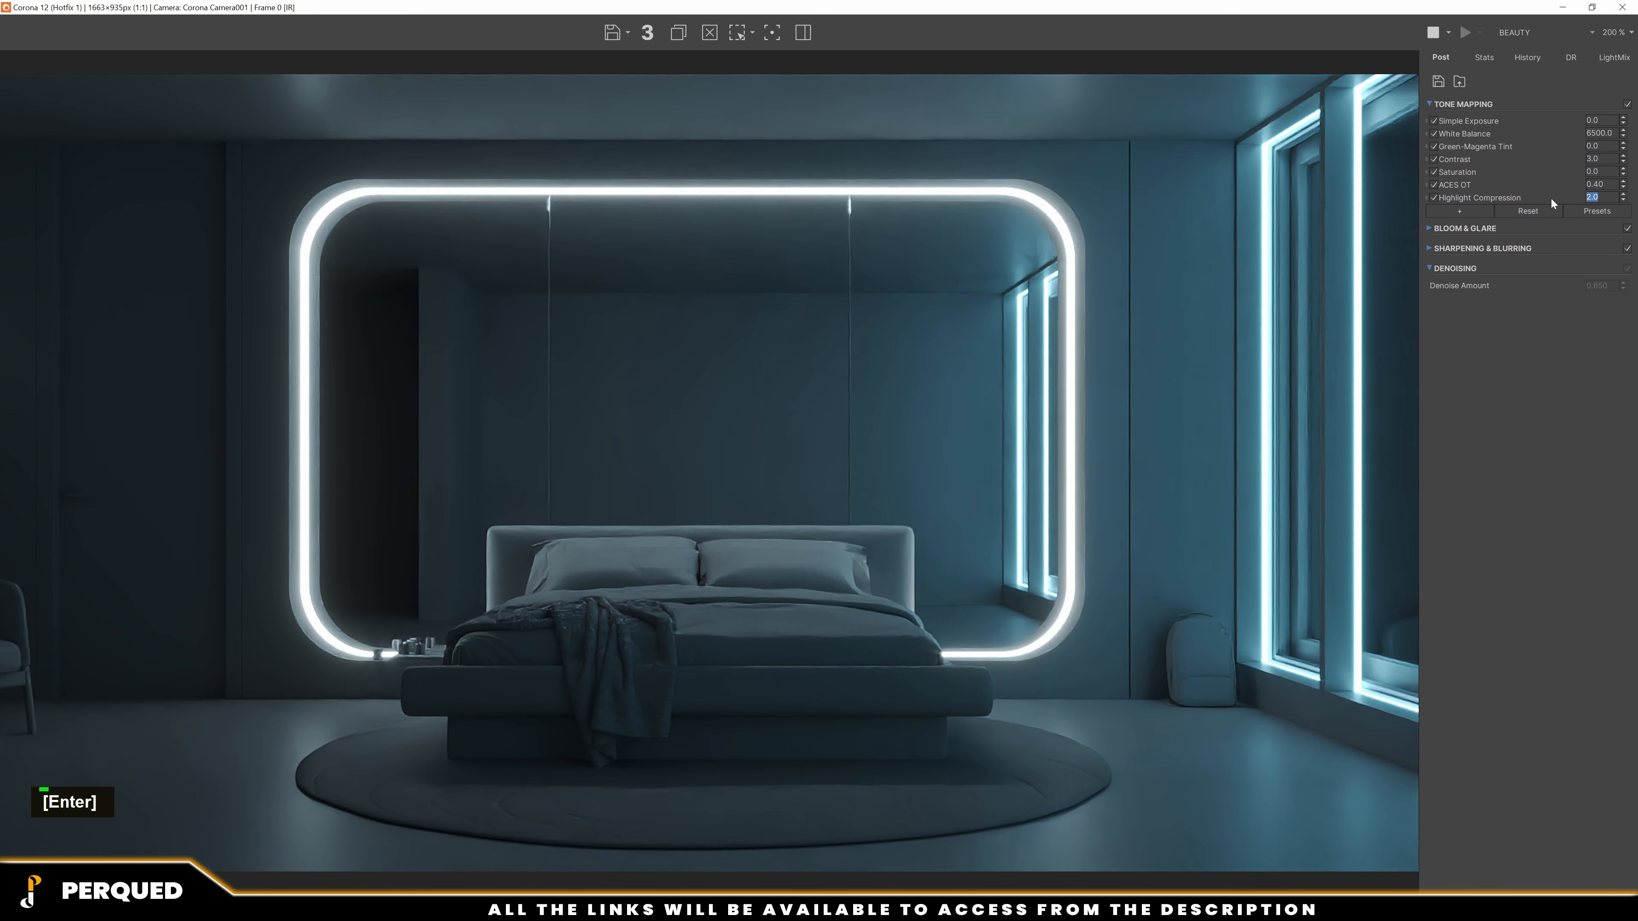
text(30)
key(Return)
text(2)
key(Return)
click(1604, 186)
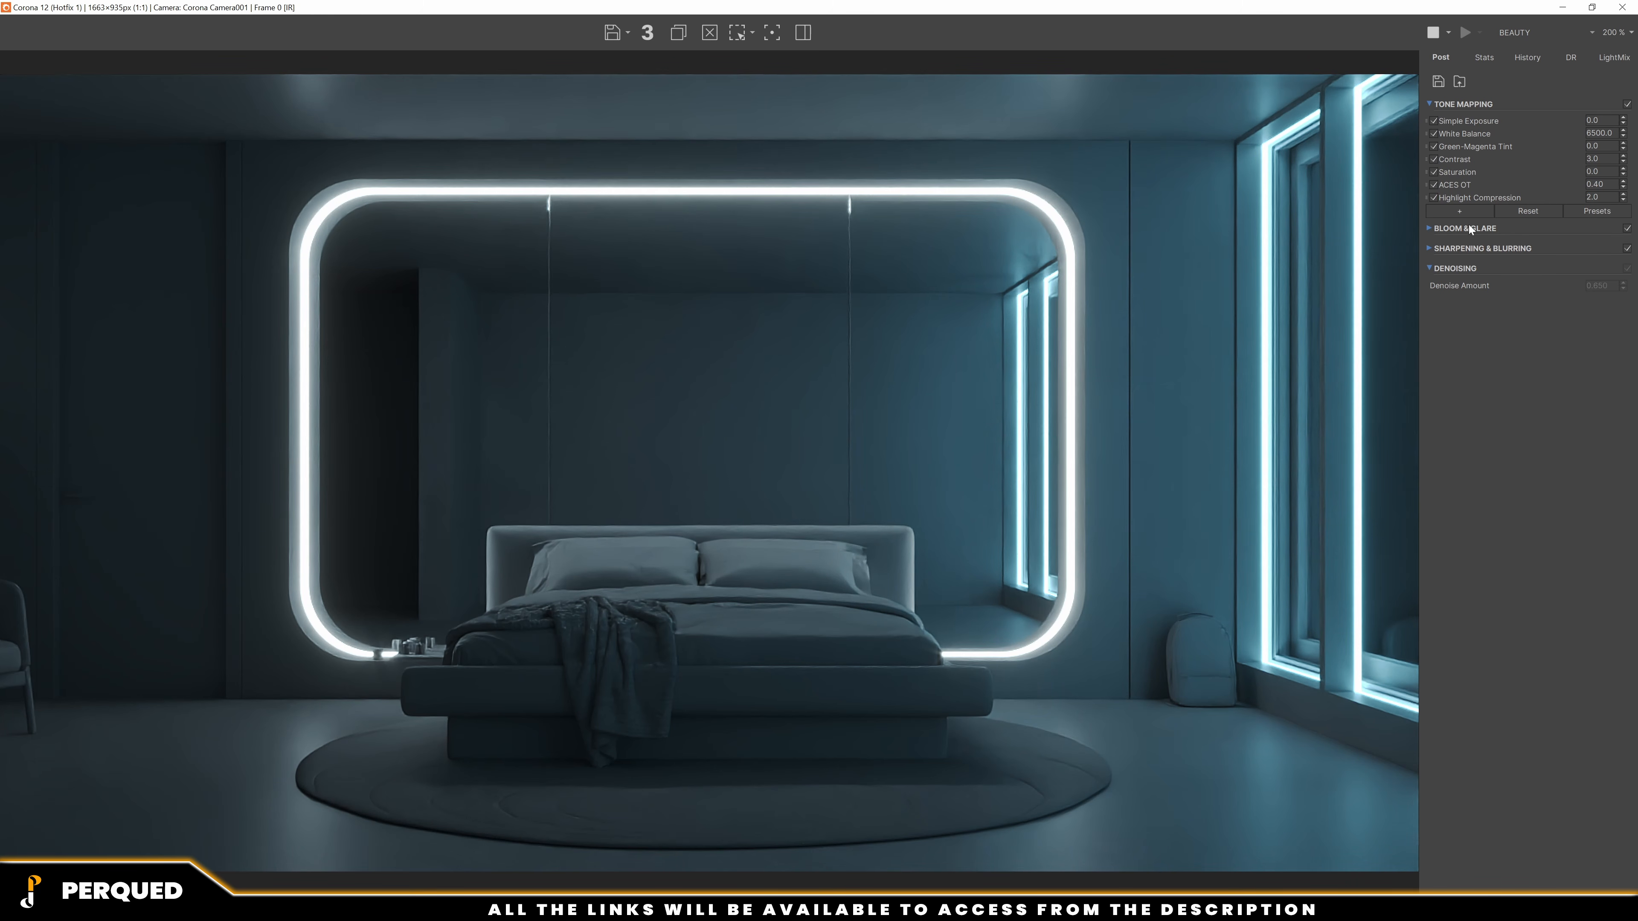
Add Filmic Mapping to the tone mapping and set its Rich Shadows to 0.4
click(1459, 211)
click(1483, 365)
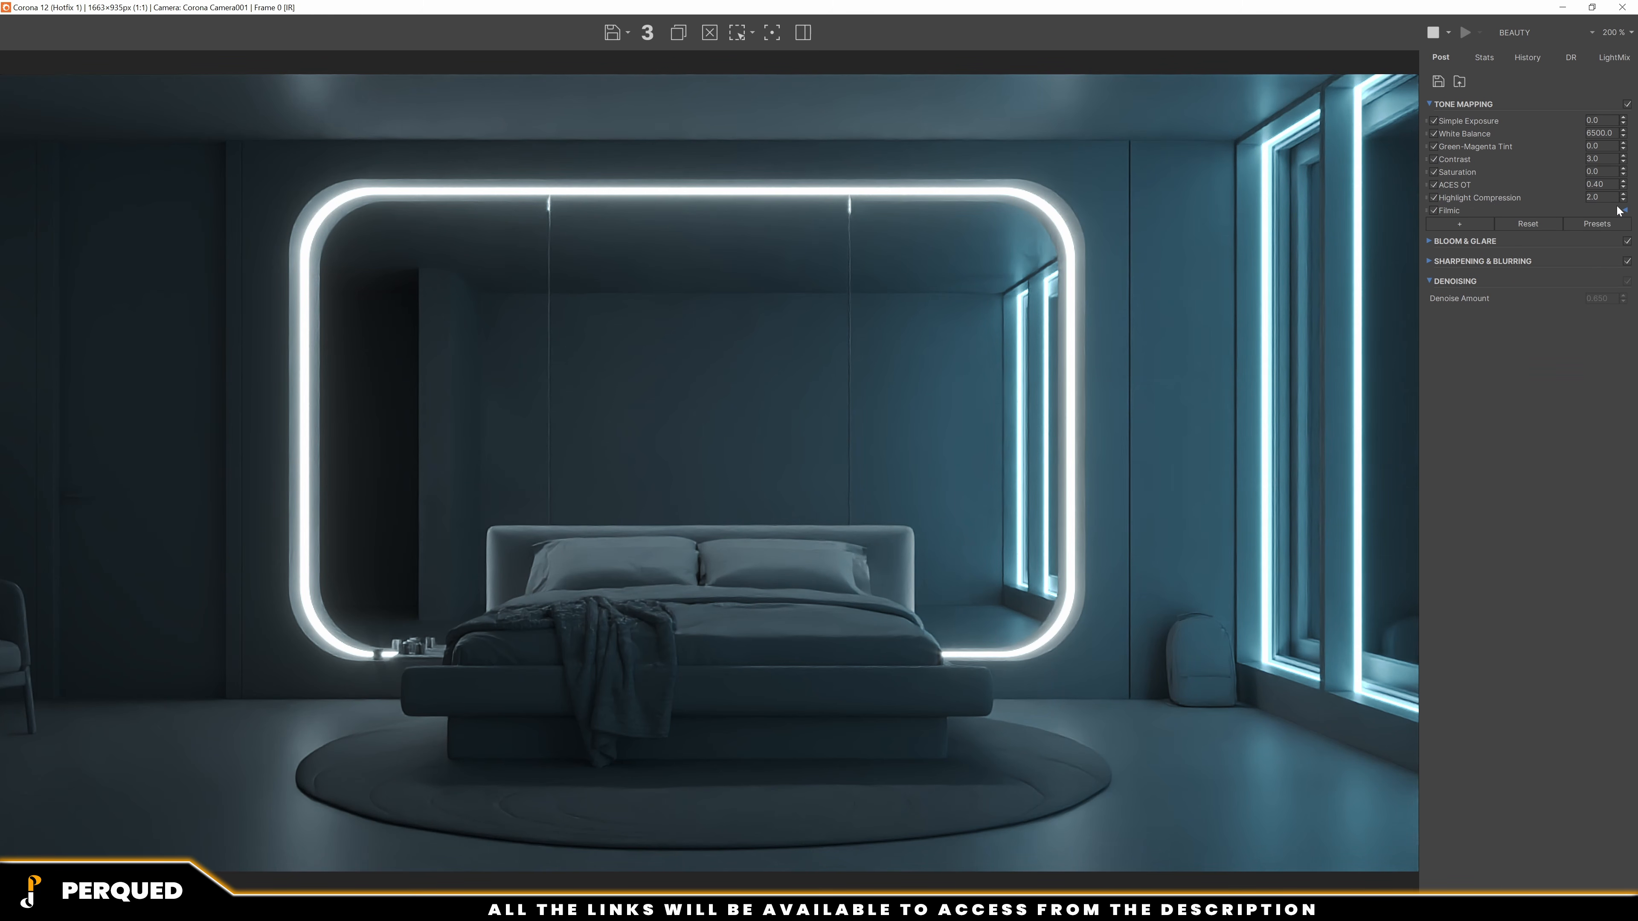
click(1624, 211)
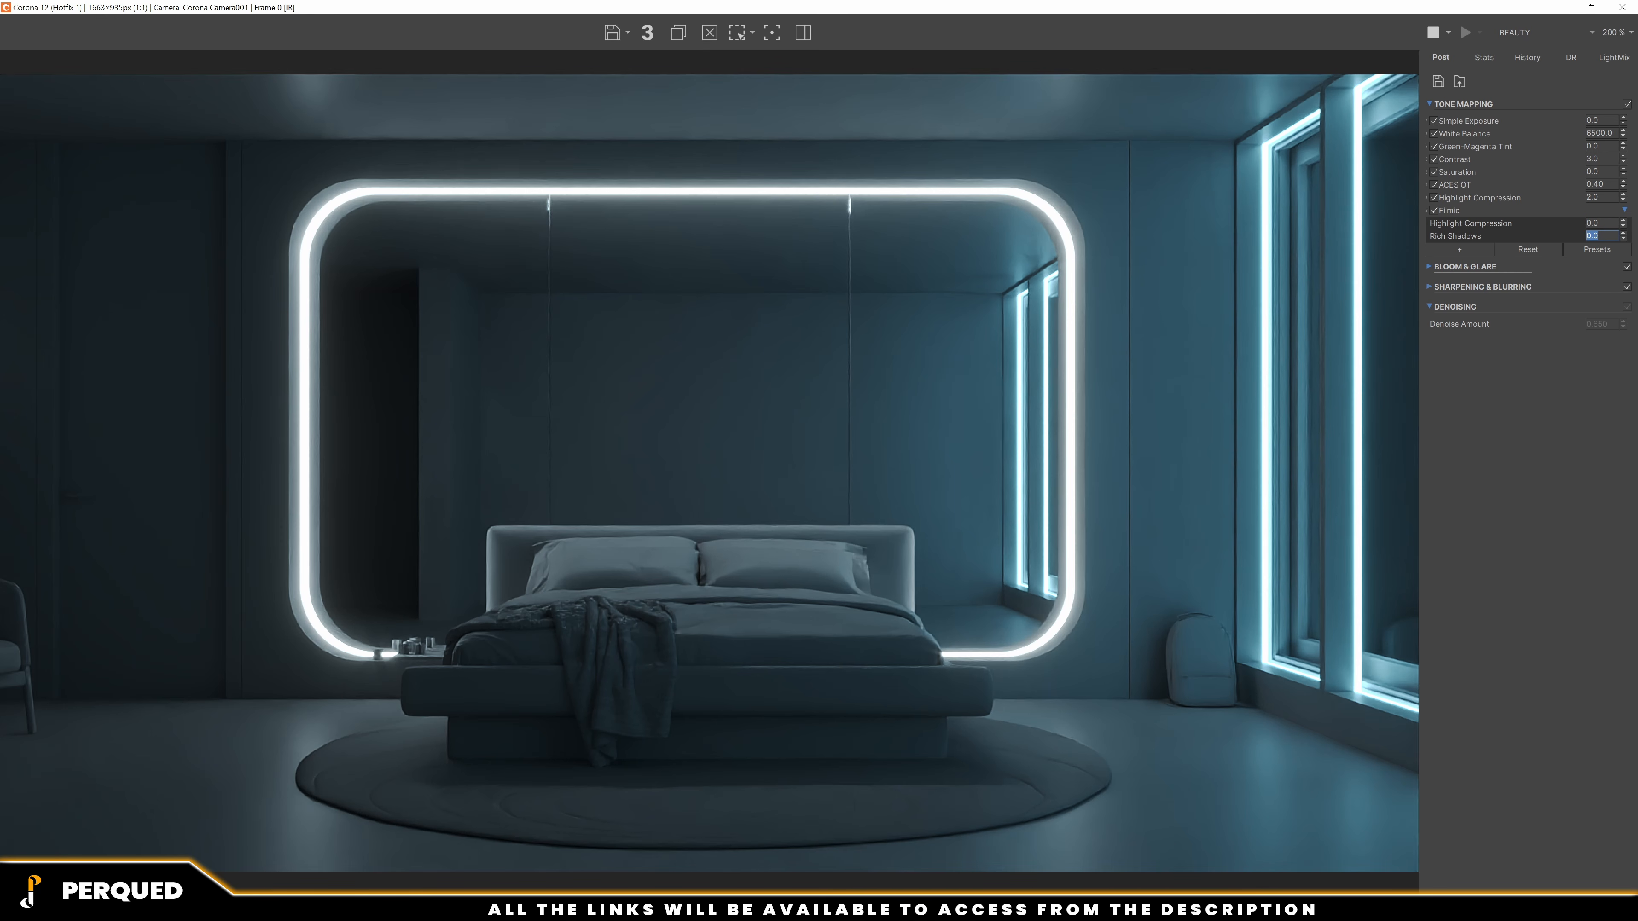
text(.2)
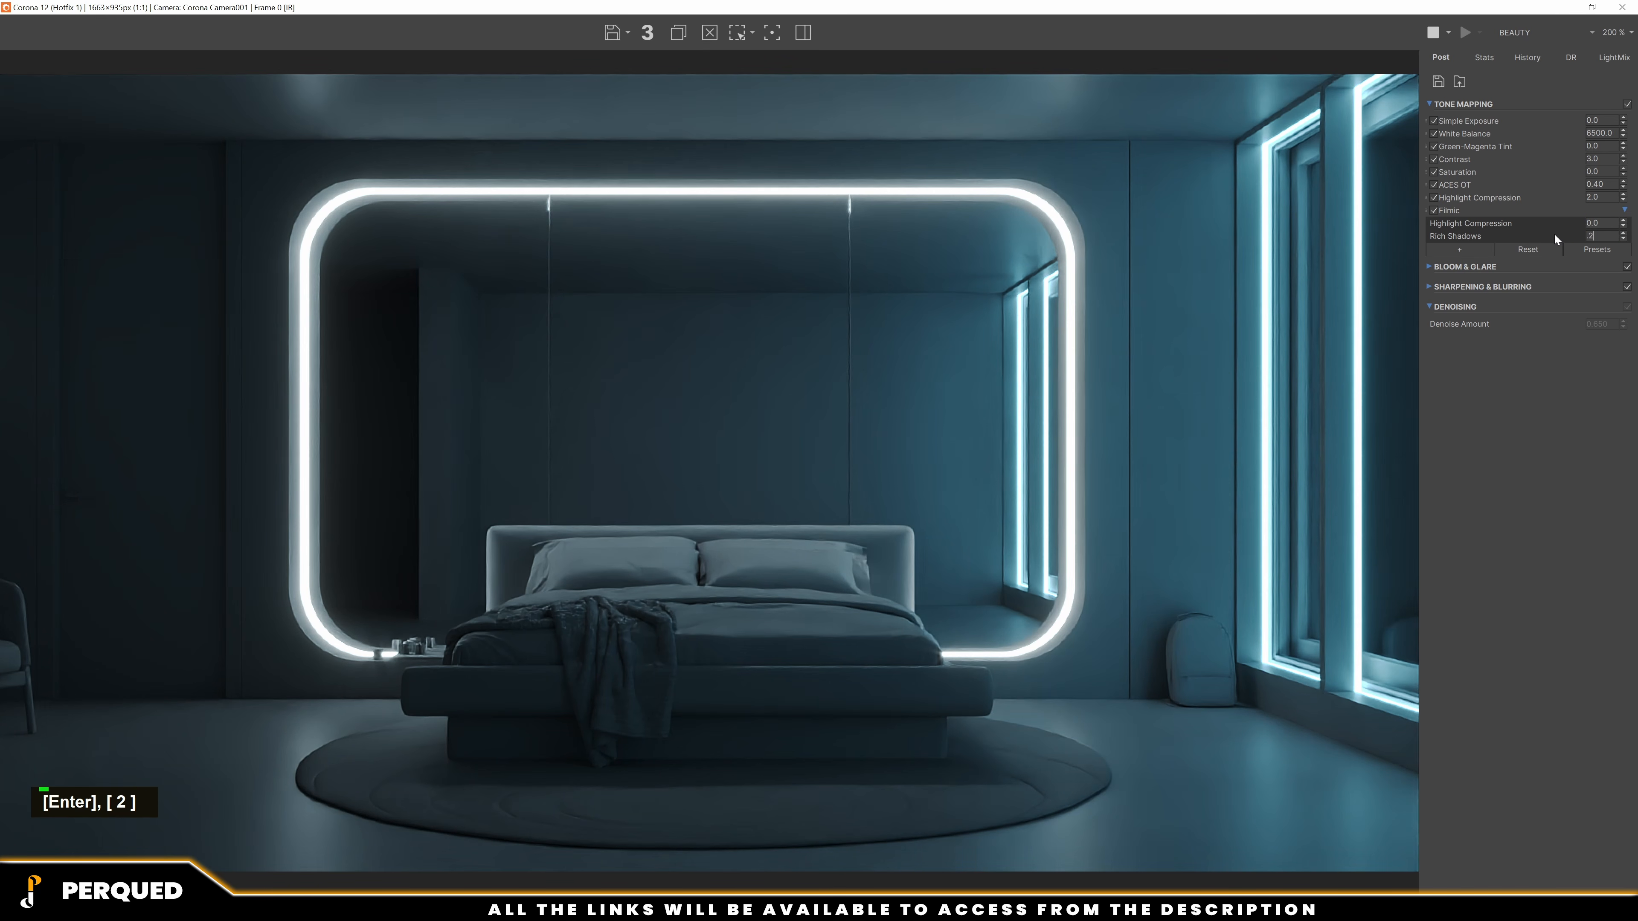
text(.4)
key(Return)
Add a LUT to the tone mapping and set its opacity to 0.4
click(1459, 249)
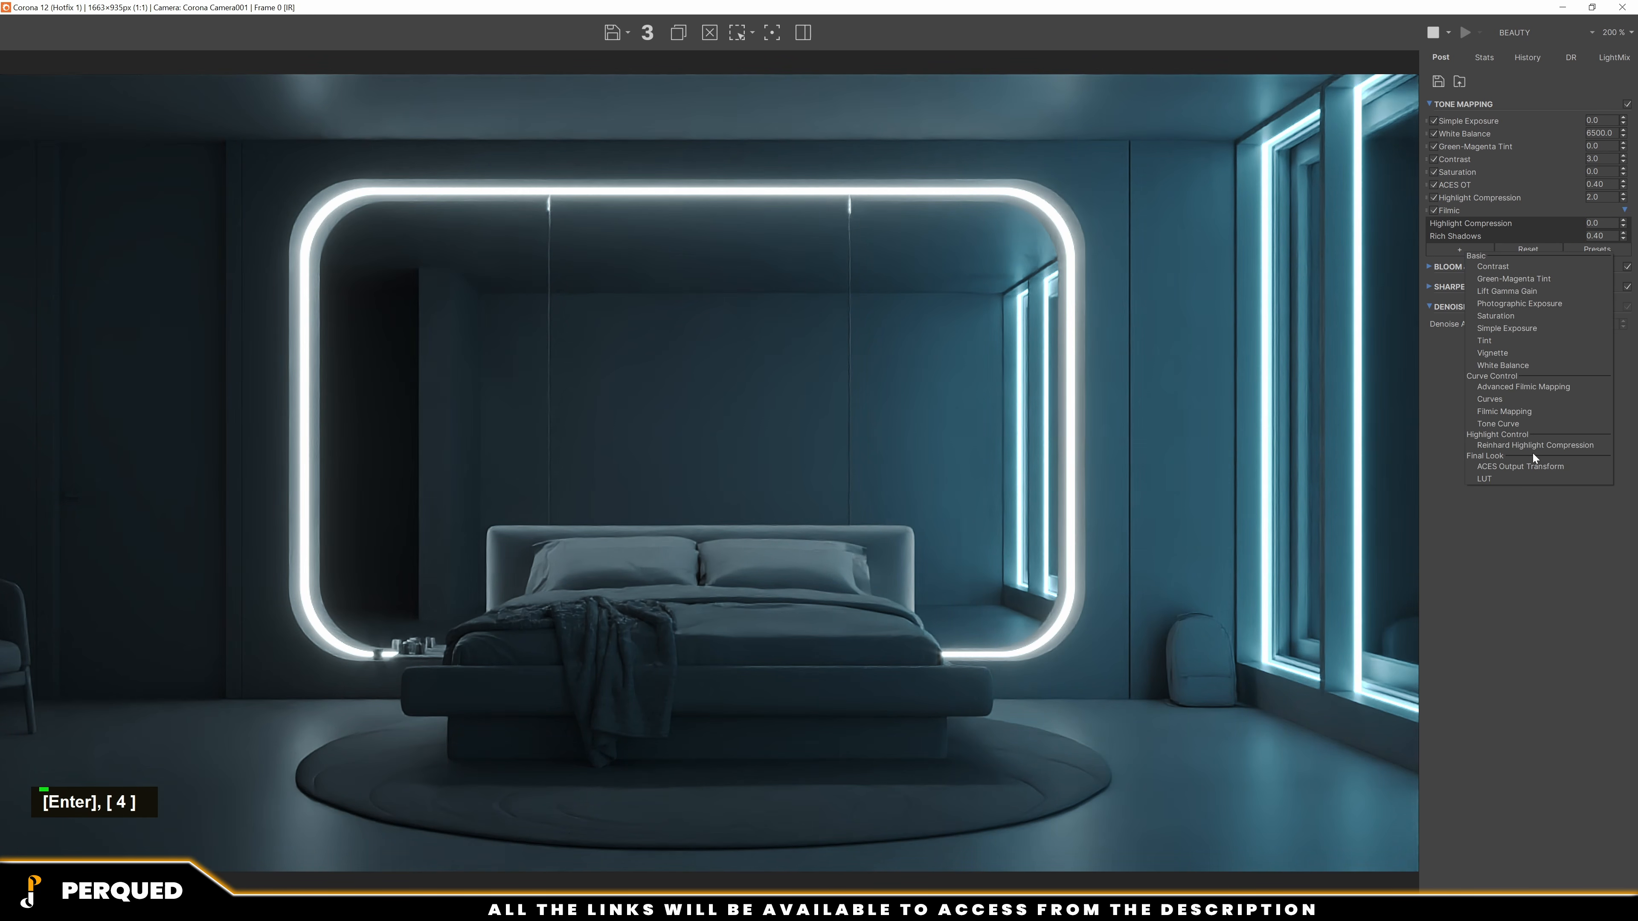
click(1527, 475)
click(1433, 249)
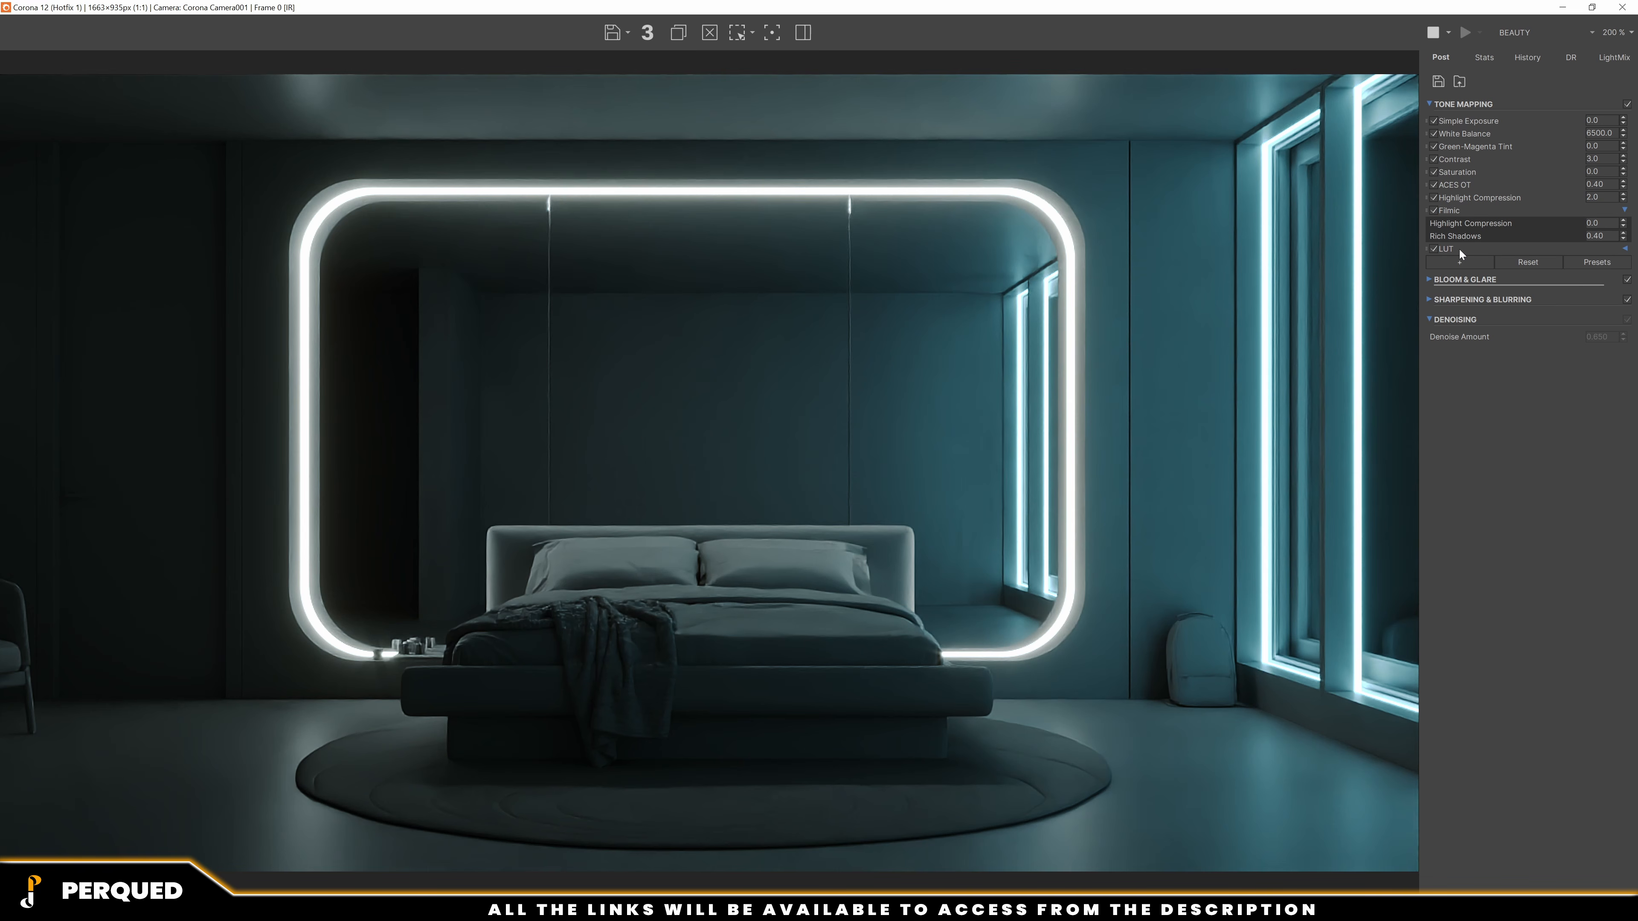
text(.4)
key(Return)
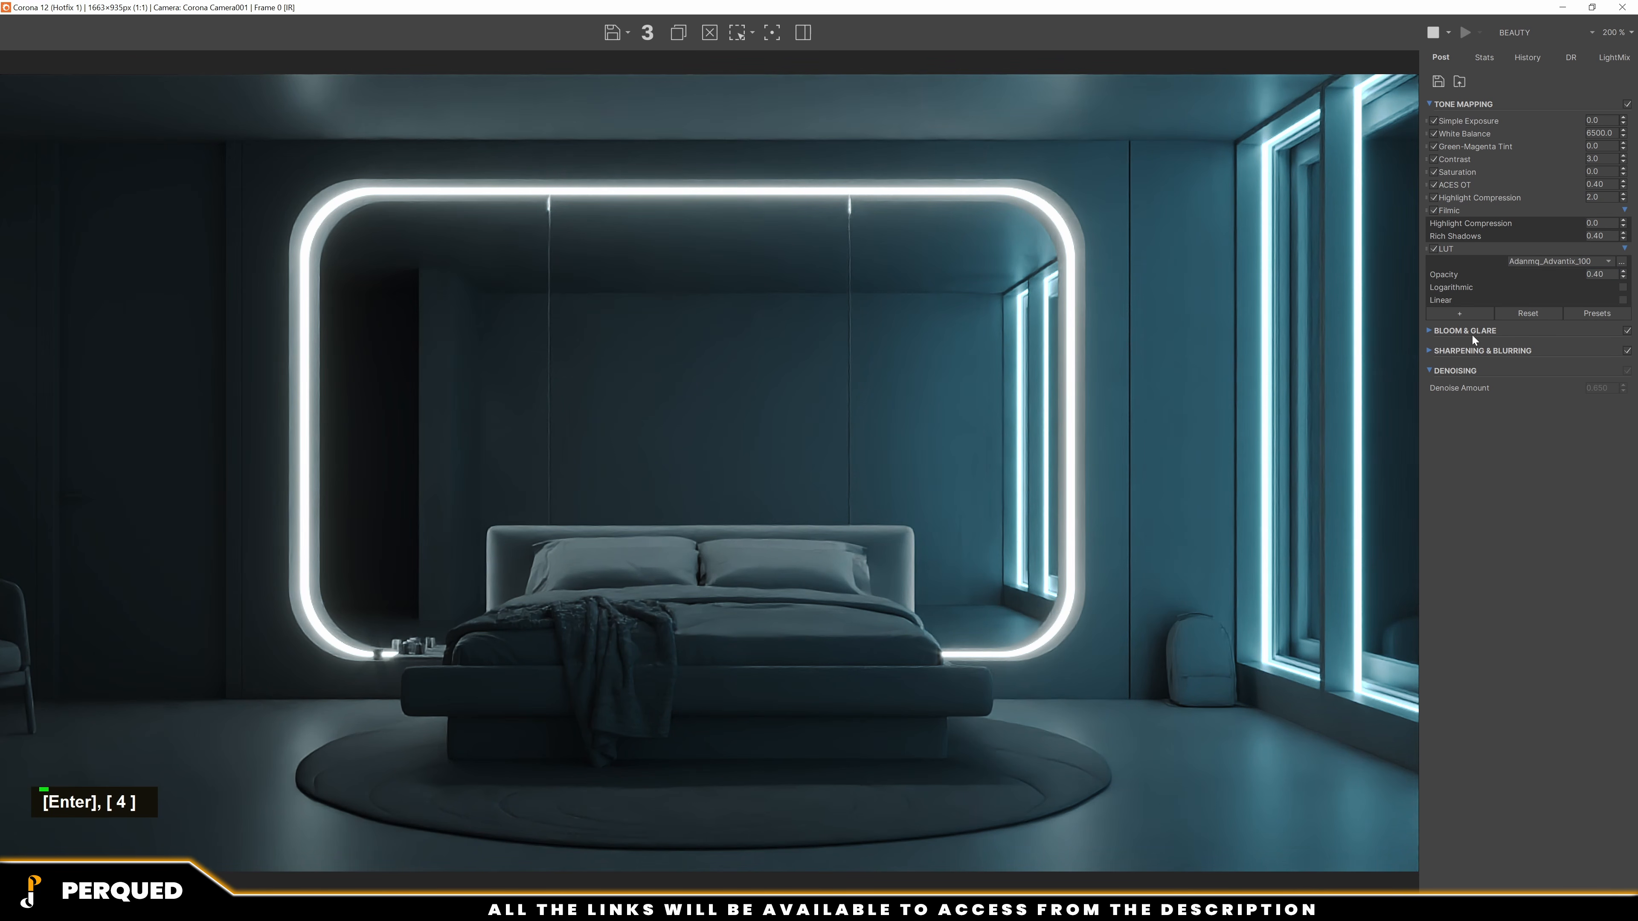
Try out several Adanmq film LUTs on the render and switch the LUT effect off
key(Down)
key(Down)
key(Down)
key(Down)
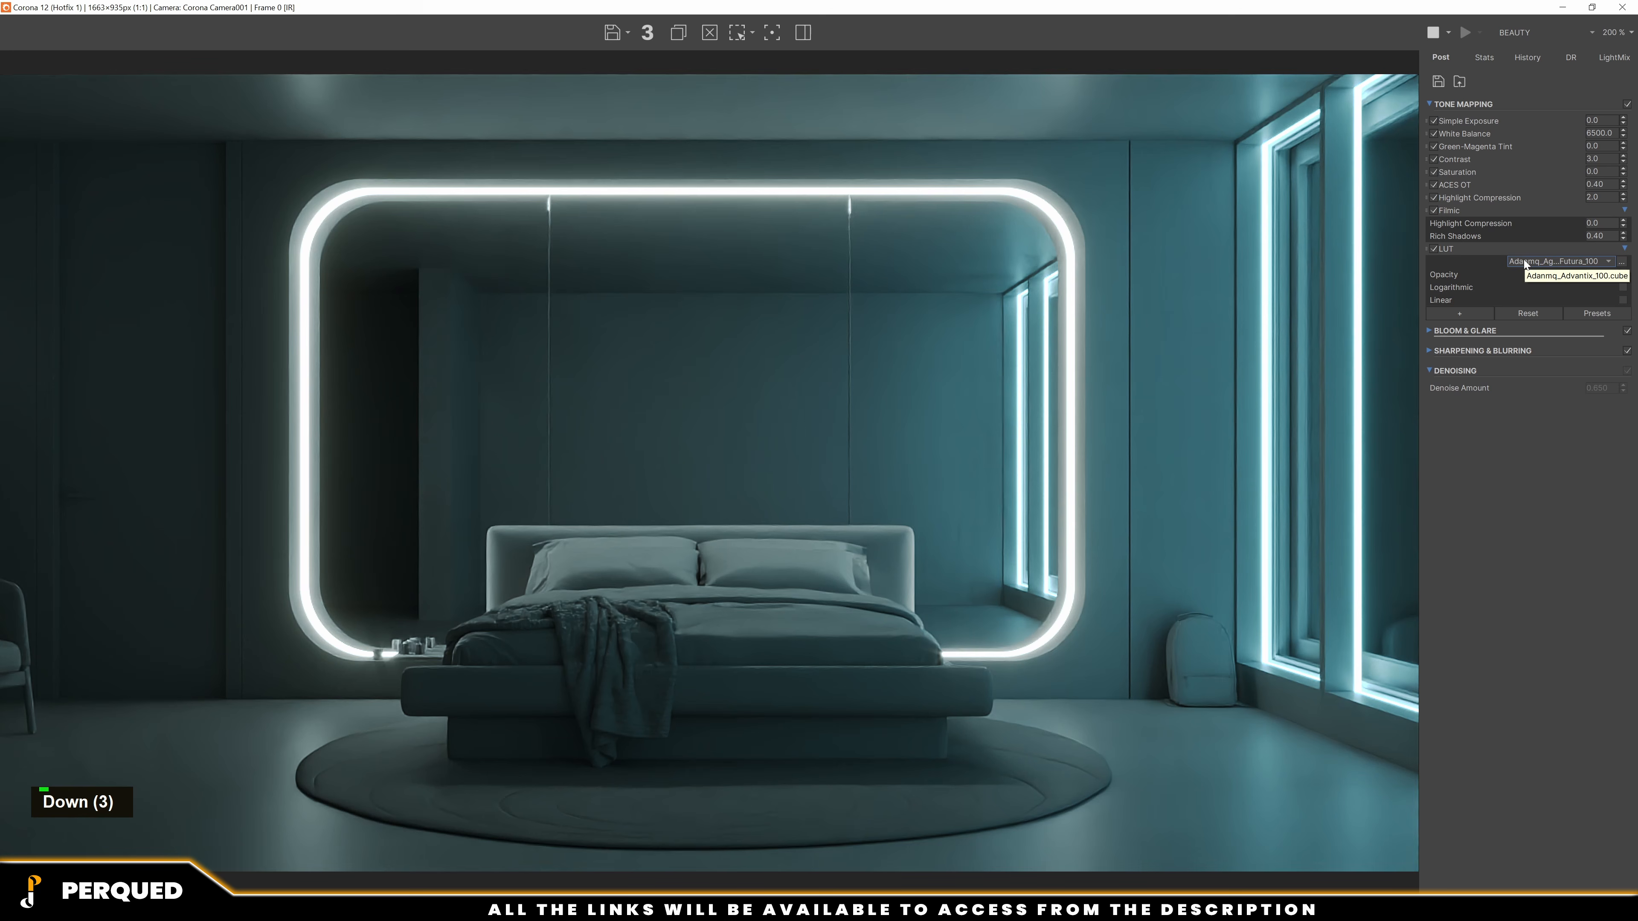
key(Down)
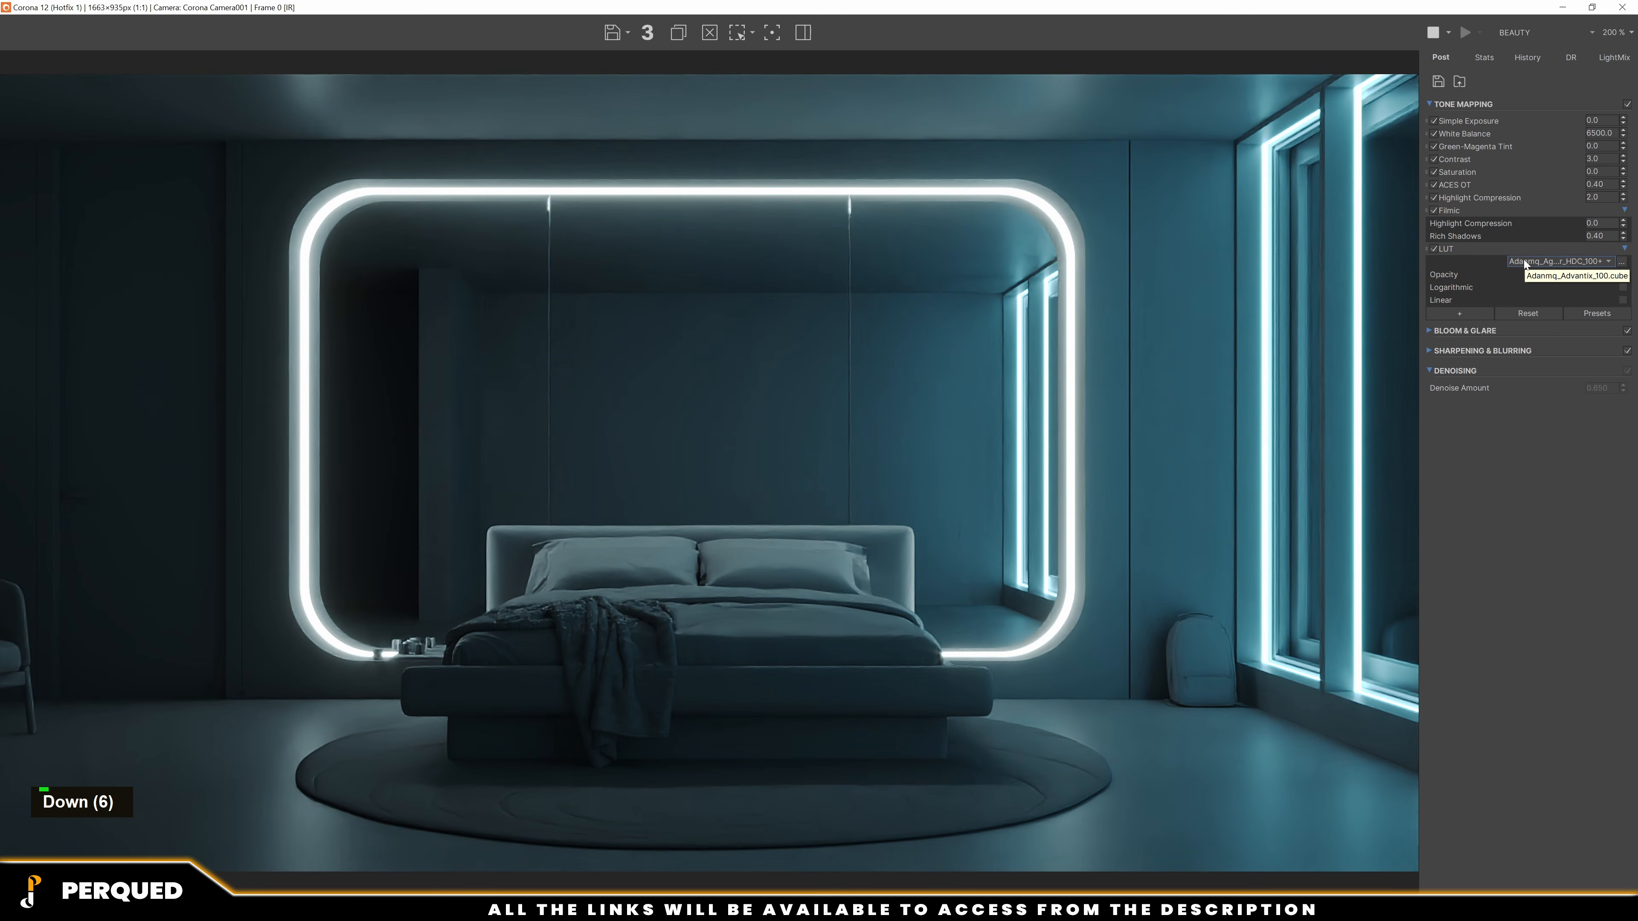
key(Down)
key(Down)
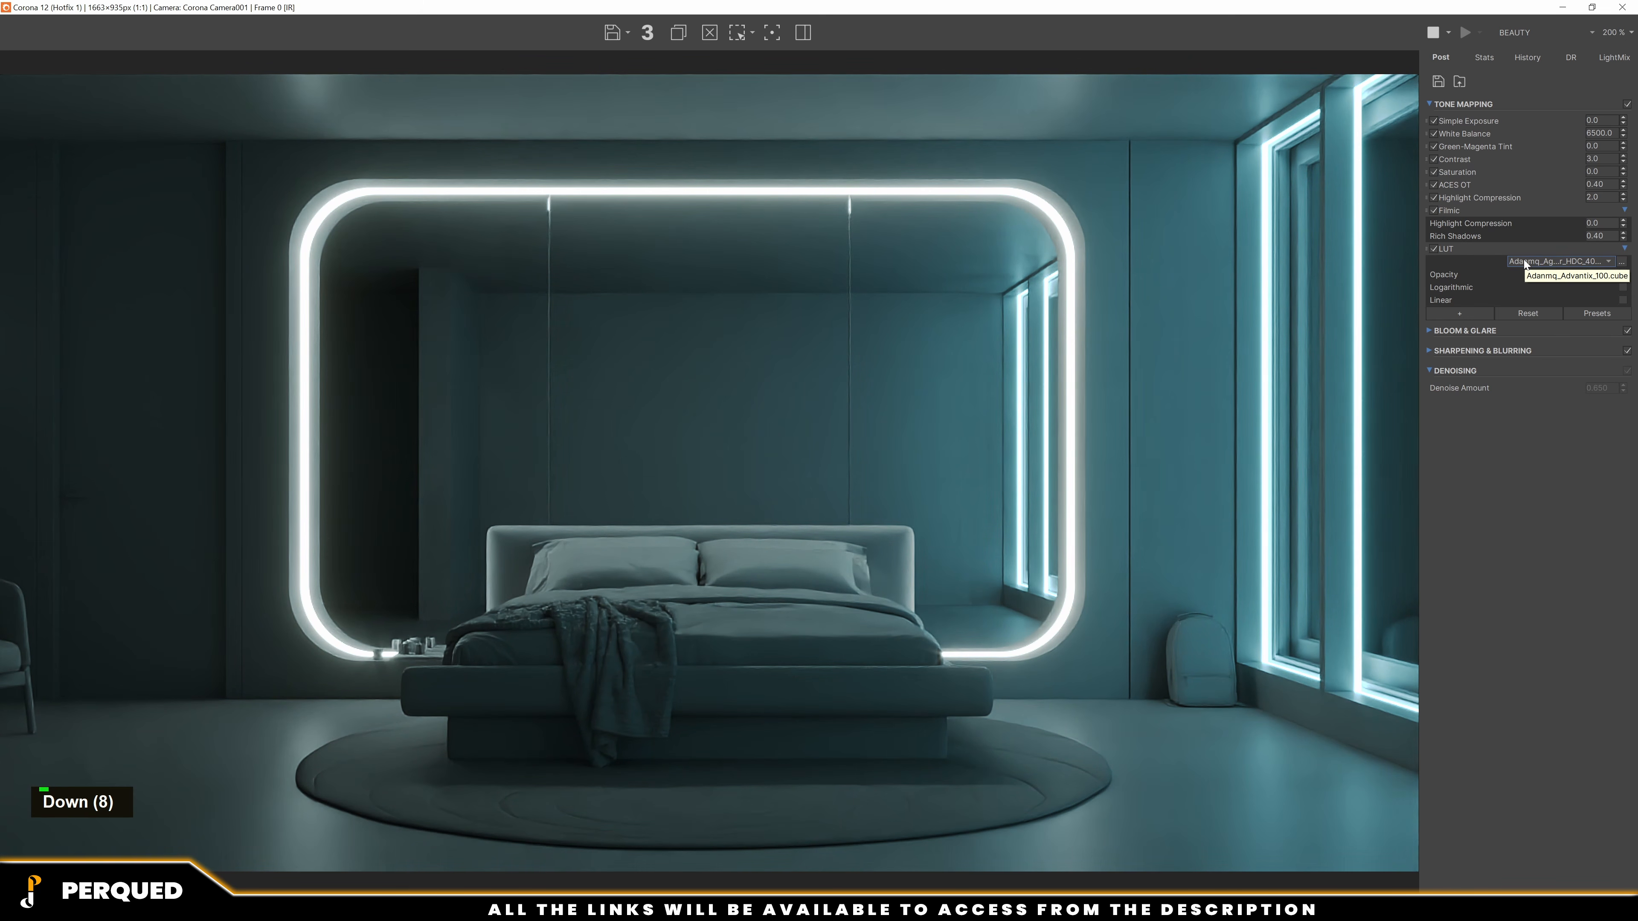
key(Down)
key(Down)
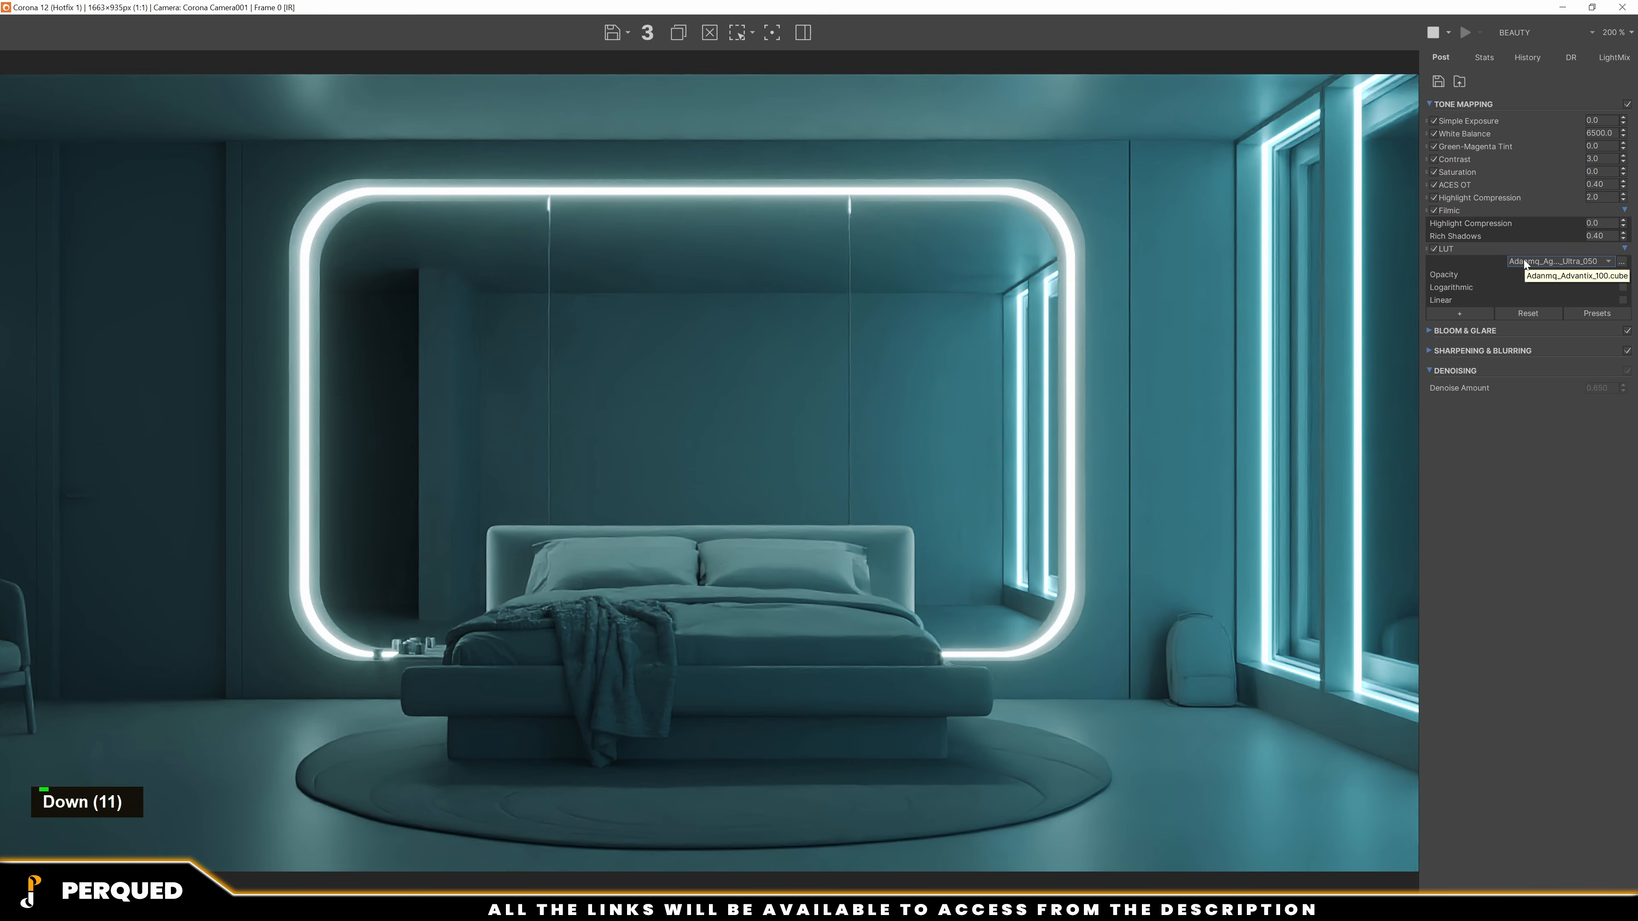
key(Up)
key(Down)
key(Down)
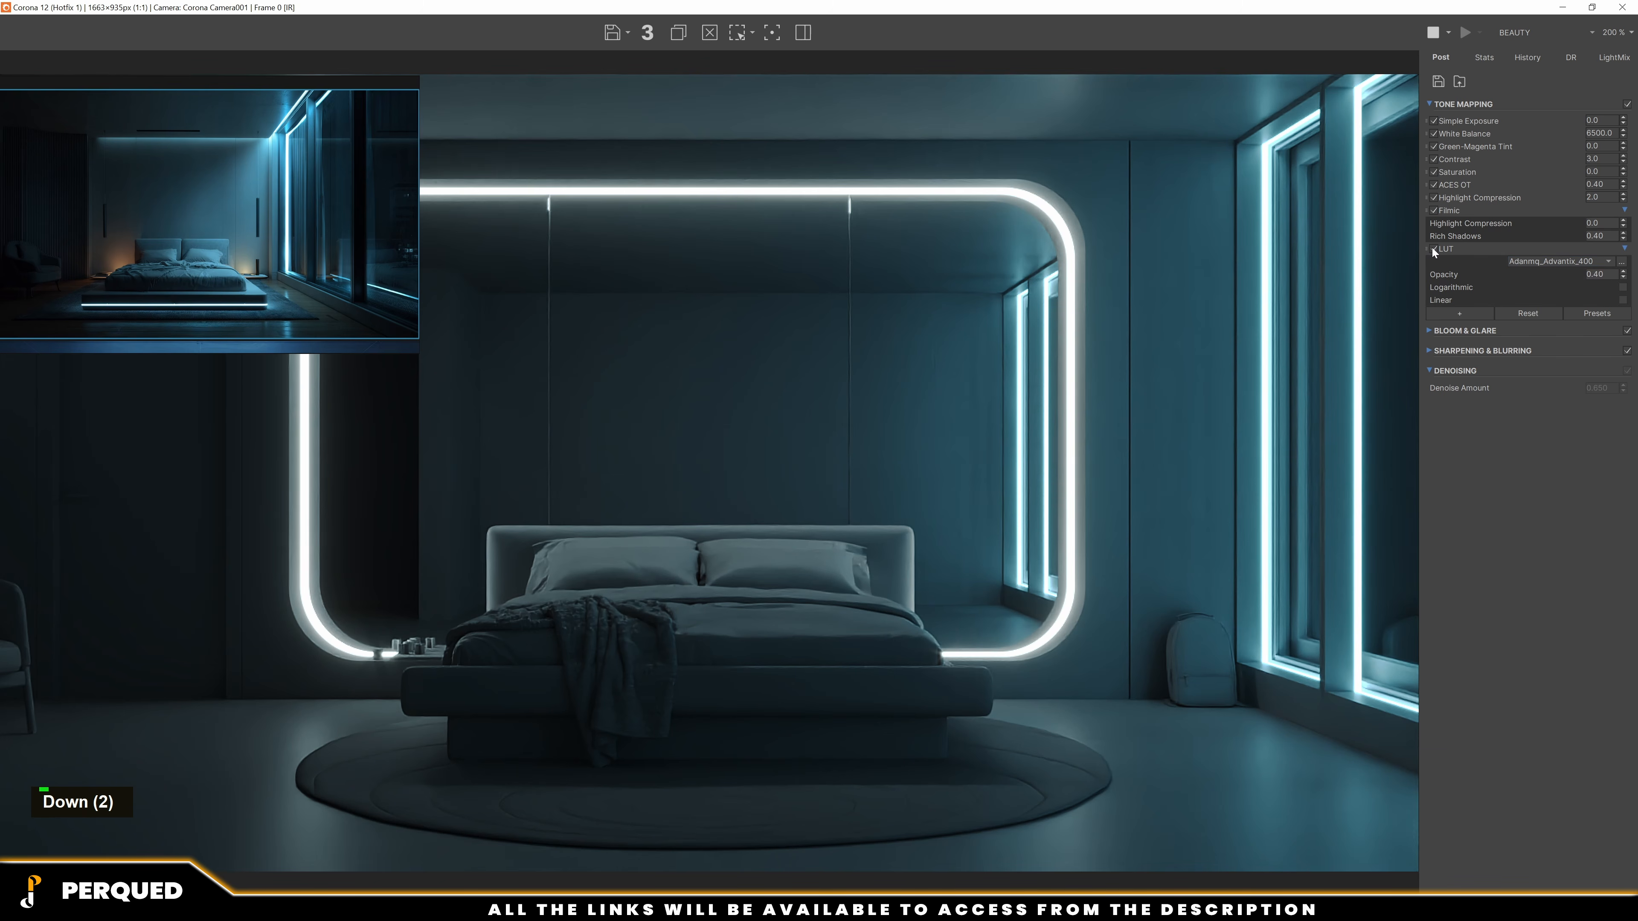
click(1433, 248)
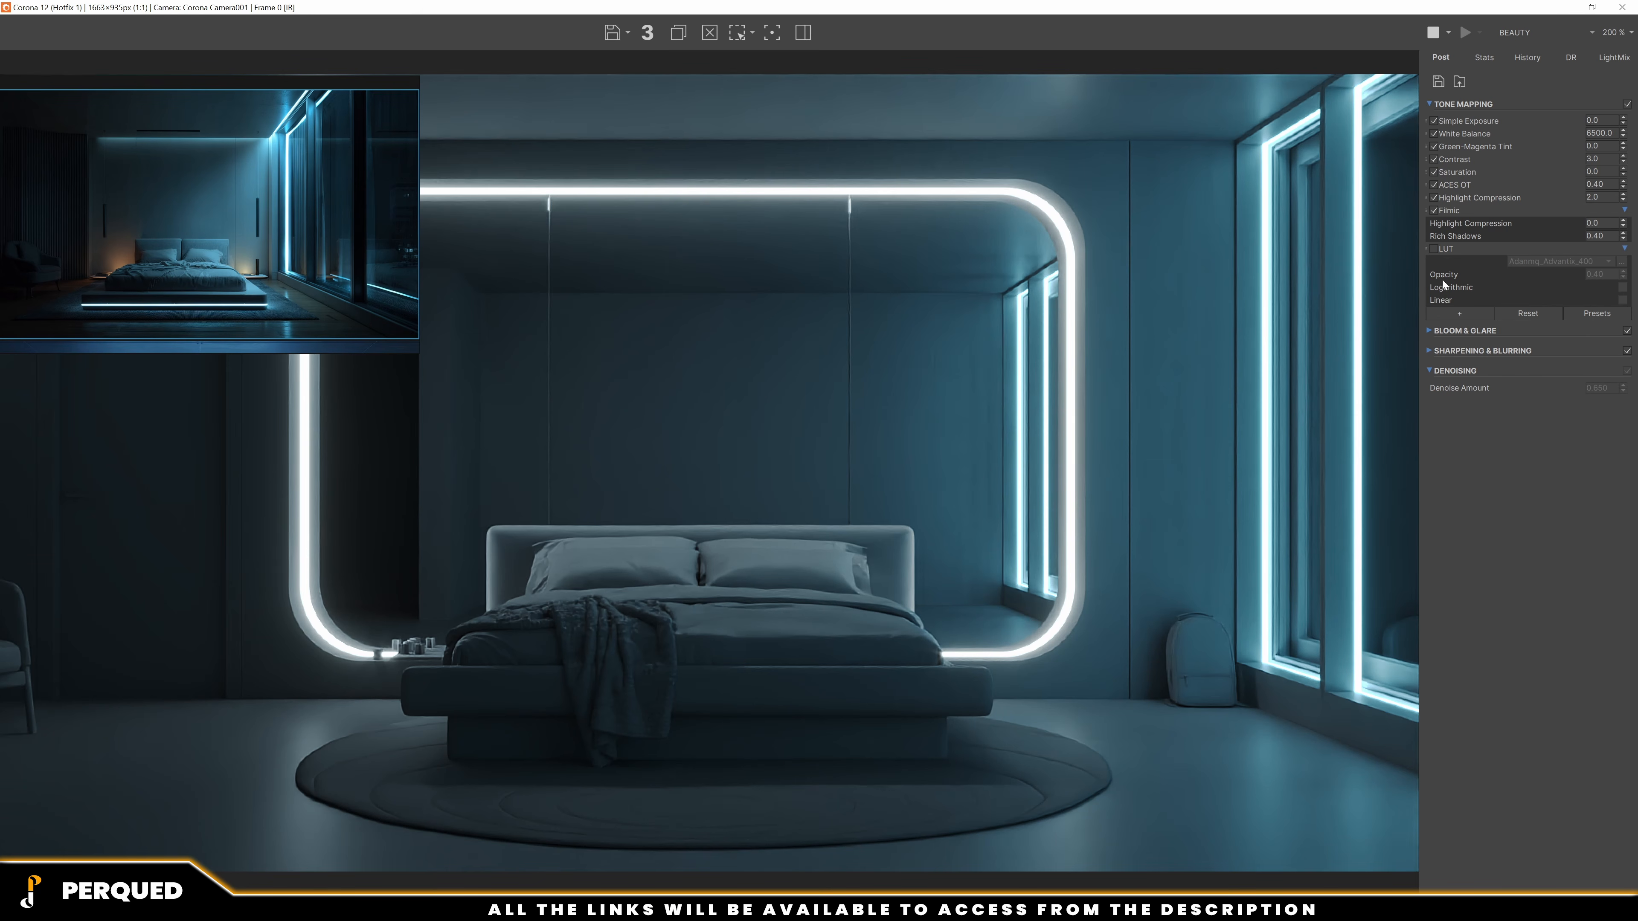
Add a vignette to the tone mapping, place it above the LUT and set it to 0.7
click(1441, 316)
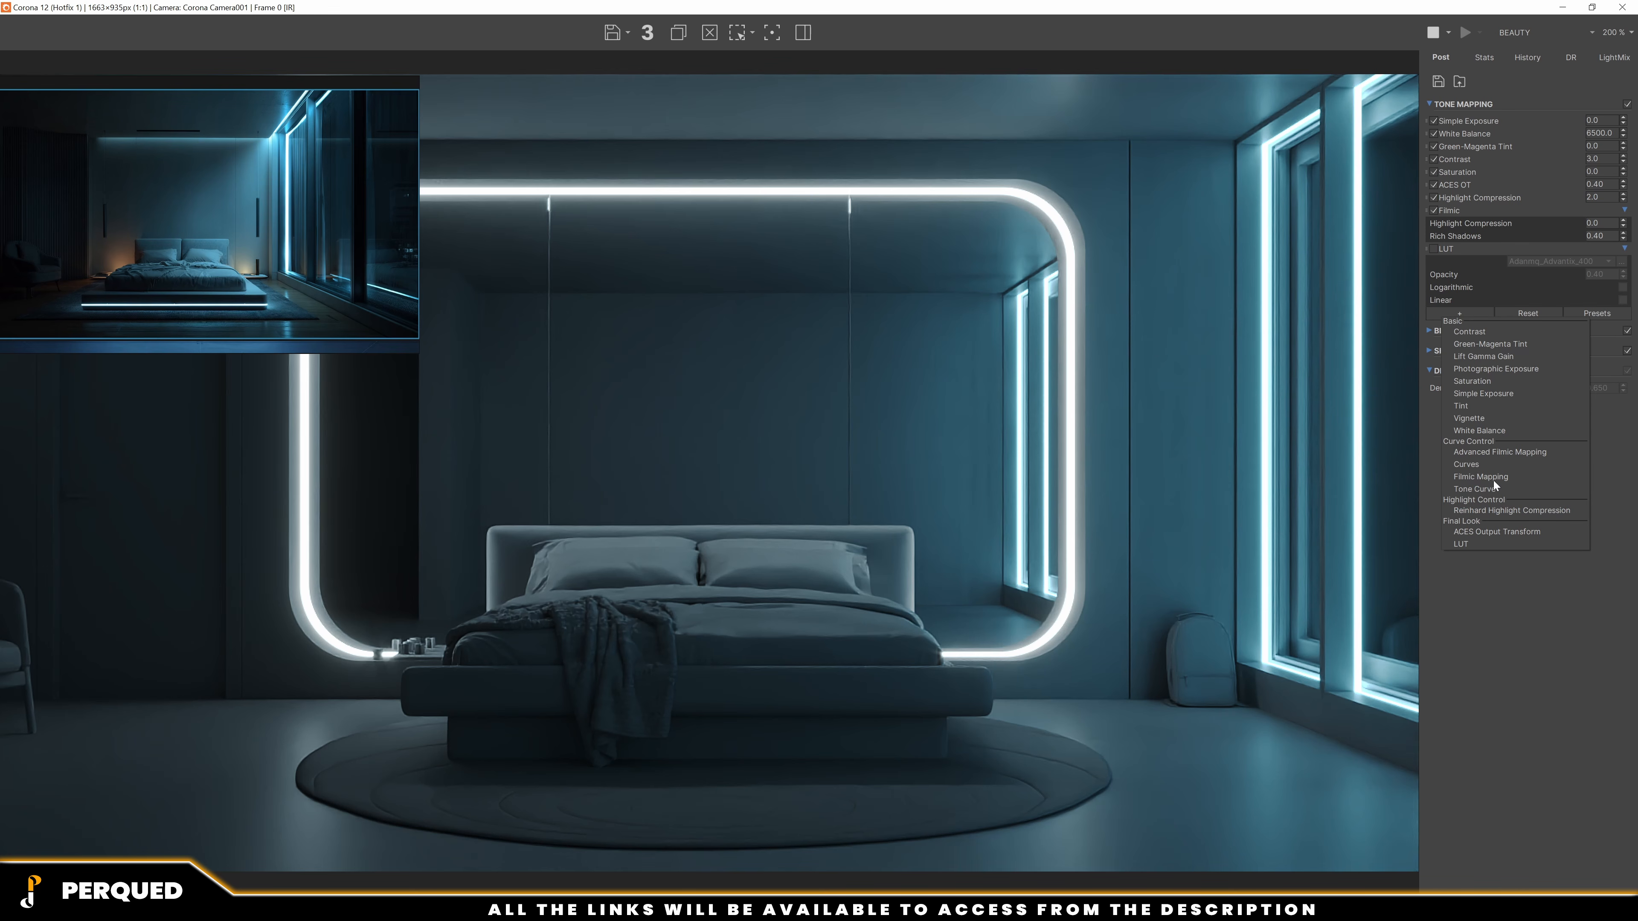
click(1497, 419)
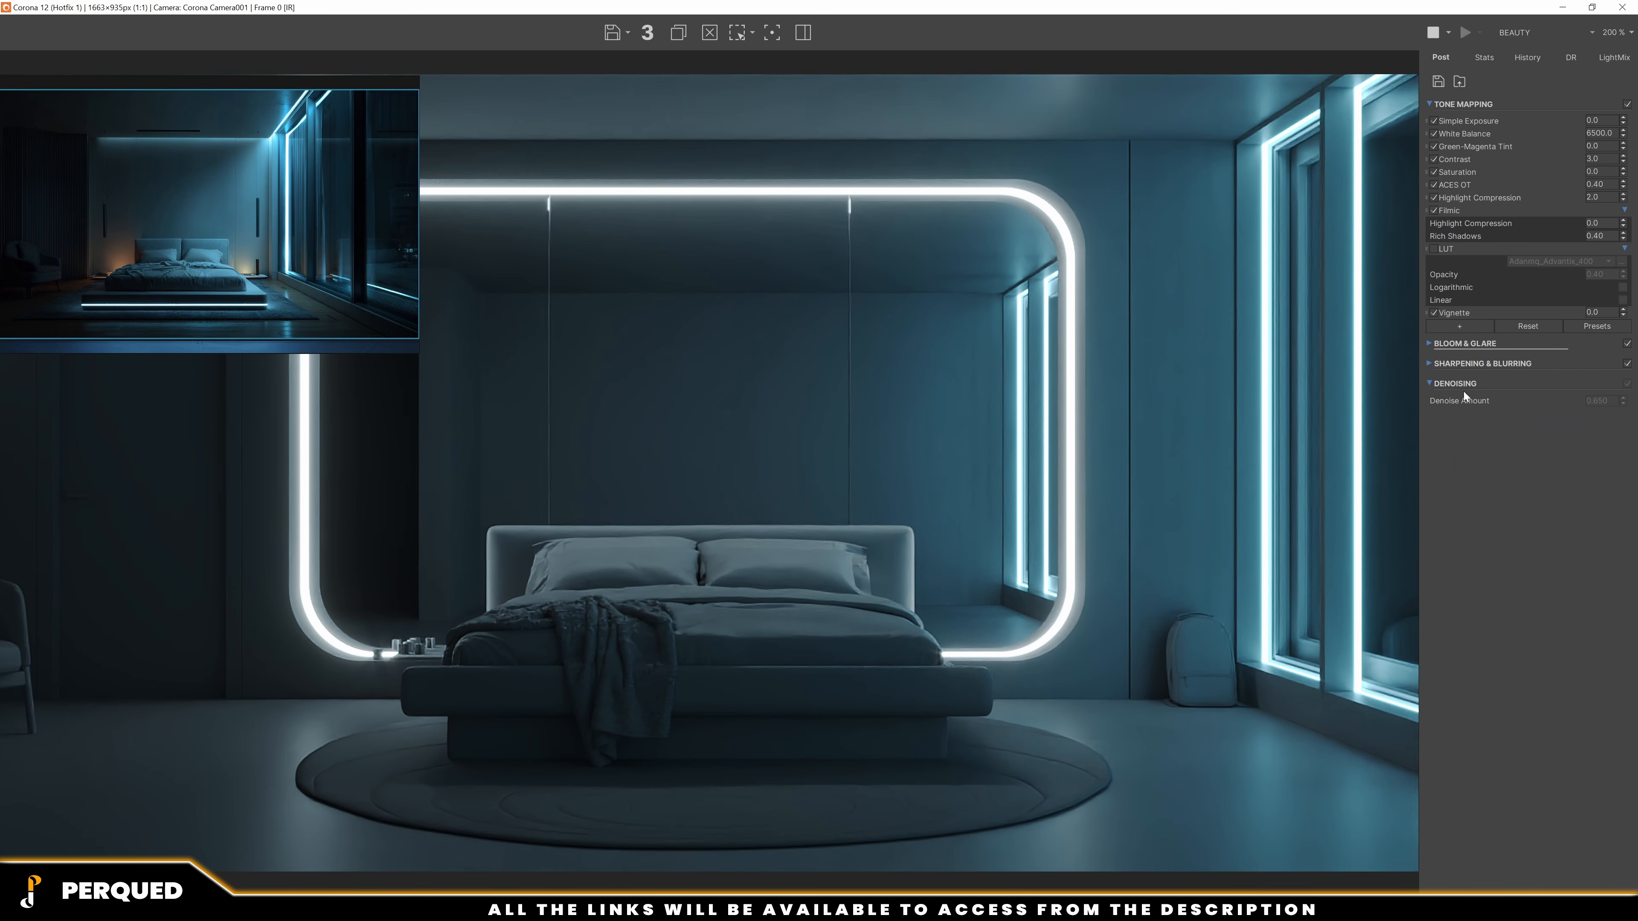
drag(1476, 254, 1605, 290)
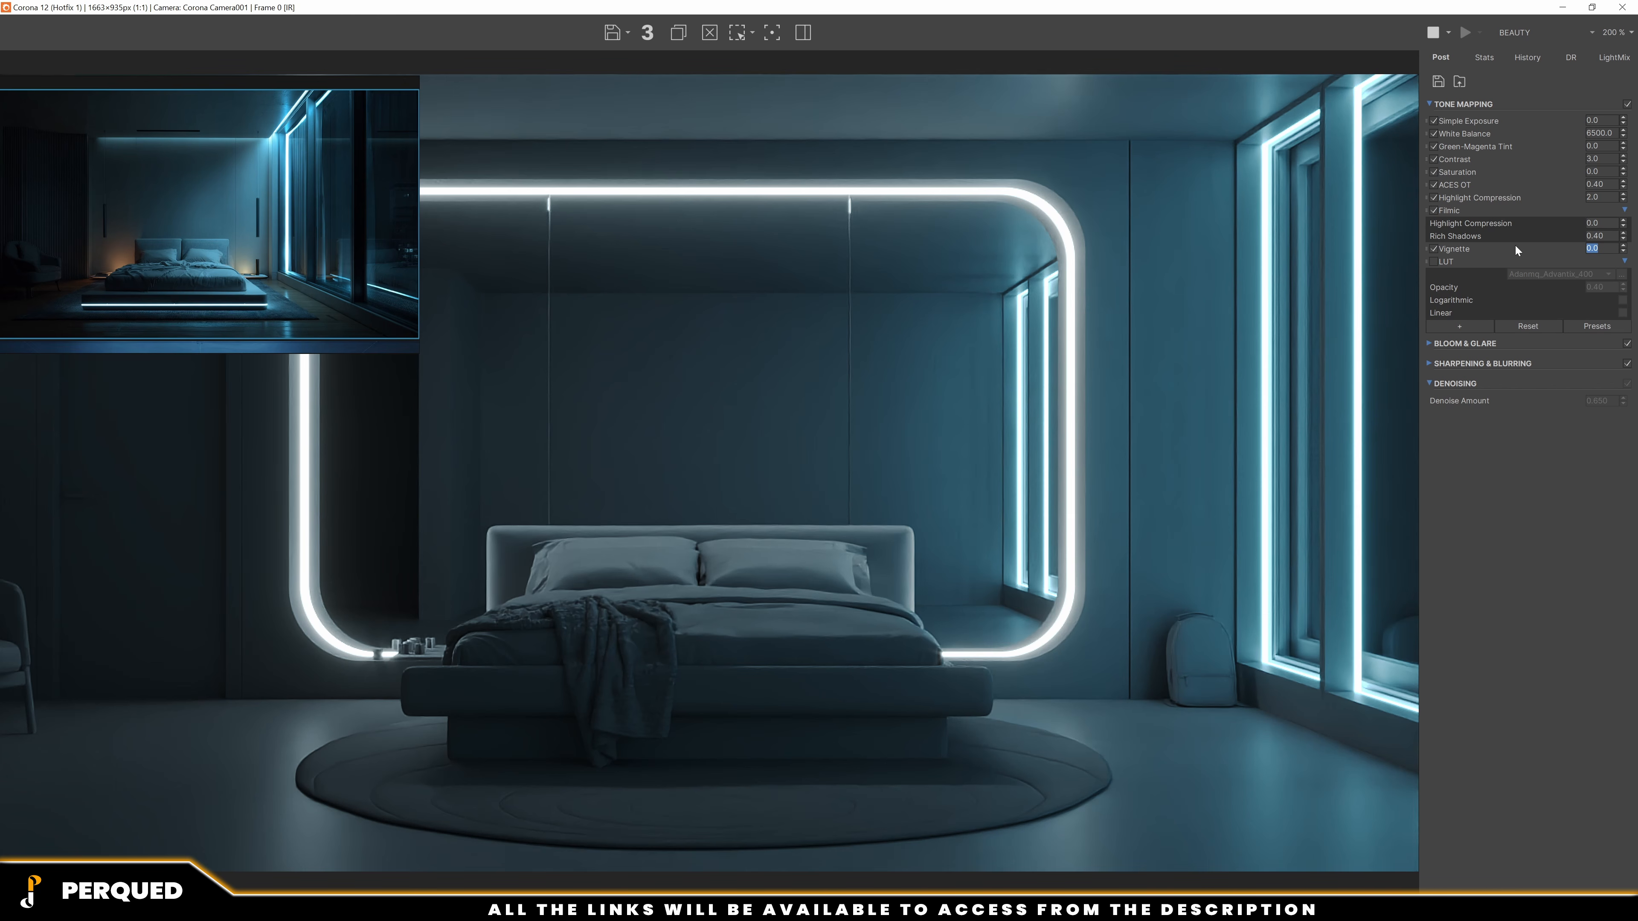
text(.4)
key(Return)
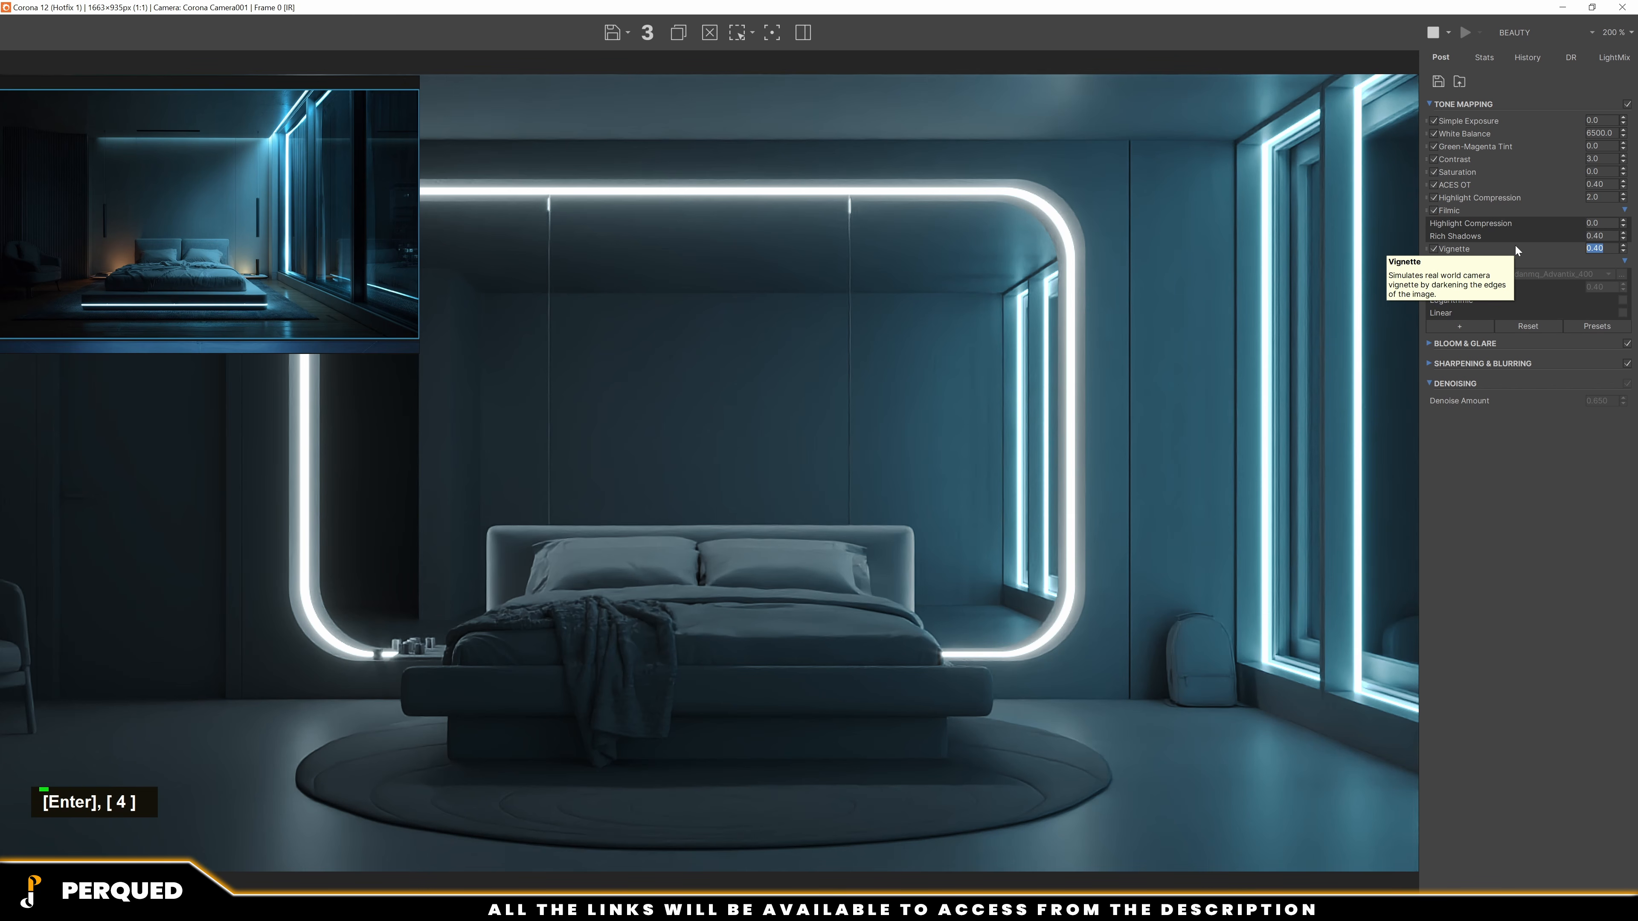
text(.)
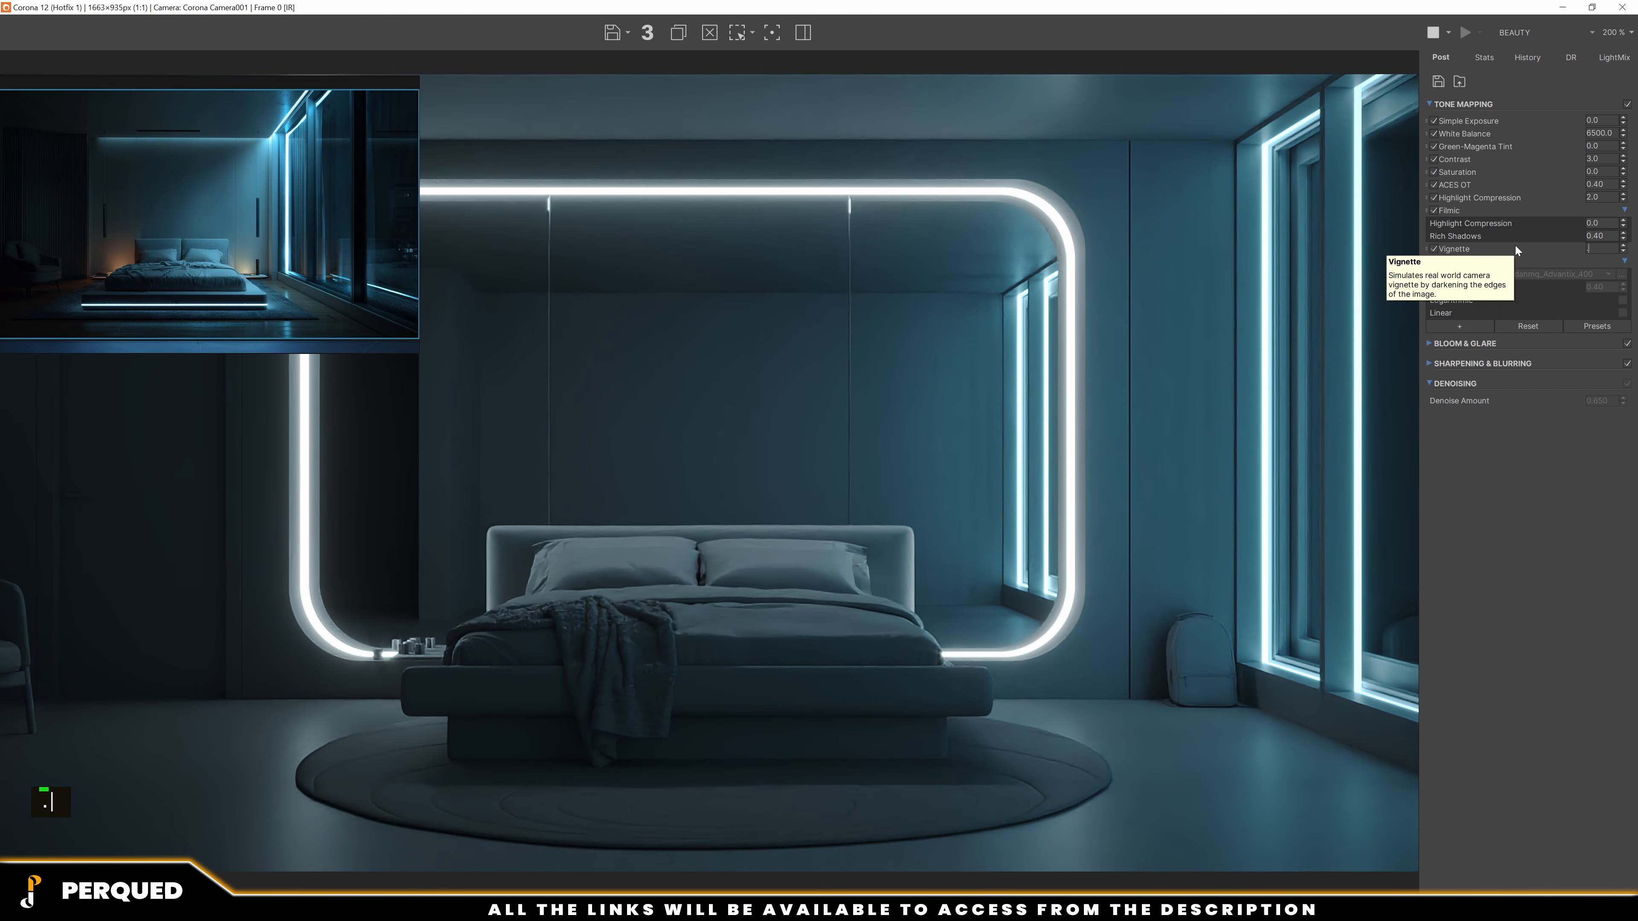
text(7)
key(Return)
click(672, 488)
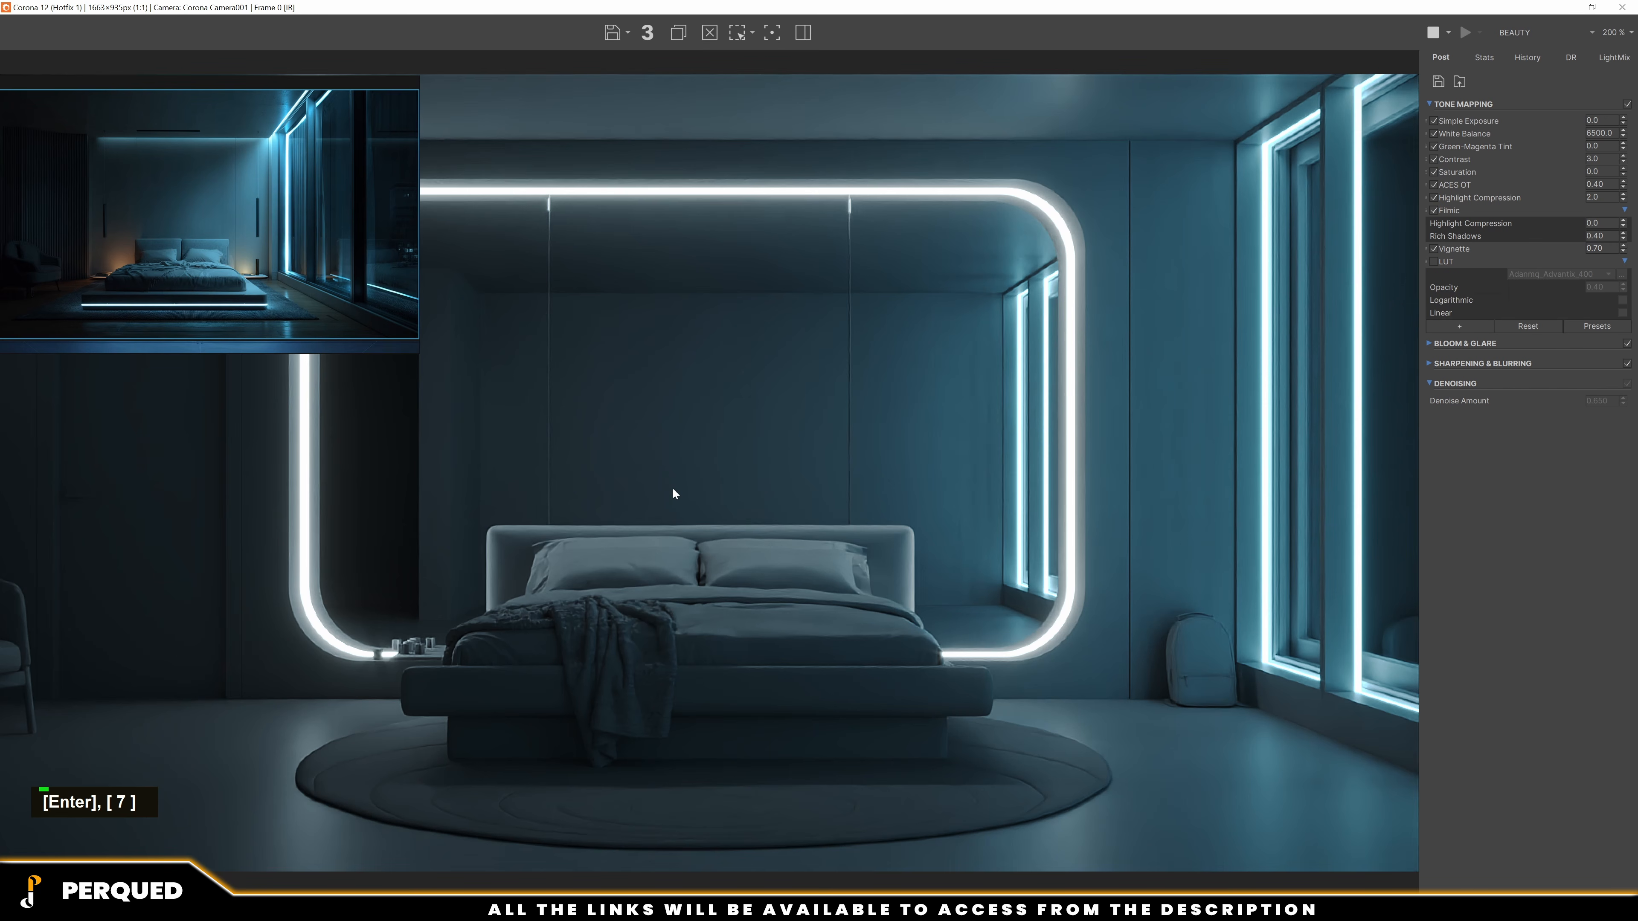
Move the reference image aside, bring back the modelling viewports, and select the bed niche's LED strip in the top view
right_drag(262, 186, 1027, 217)
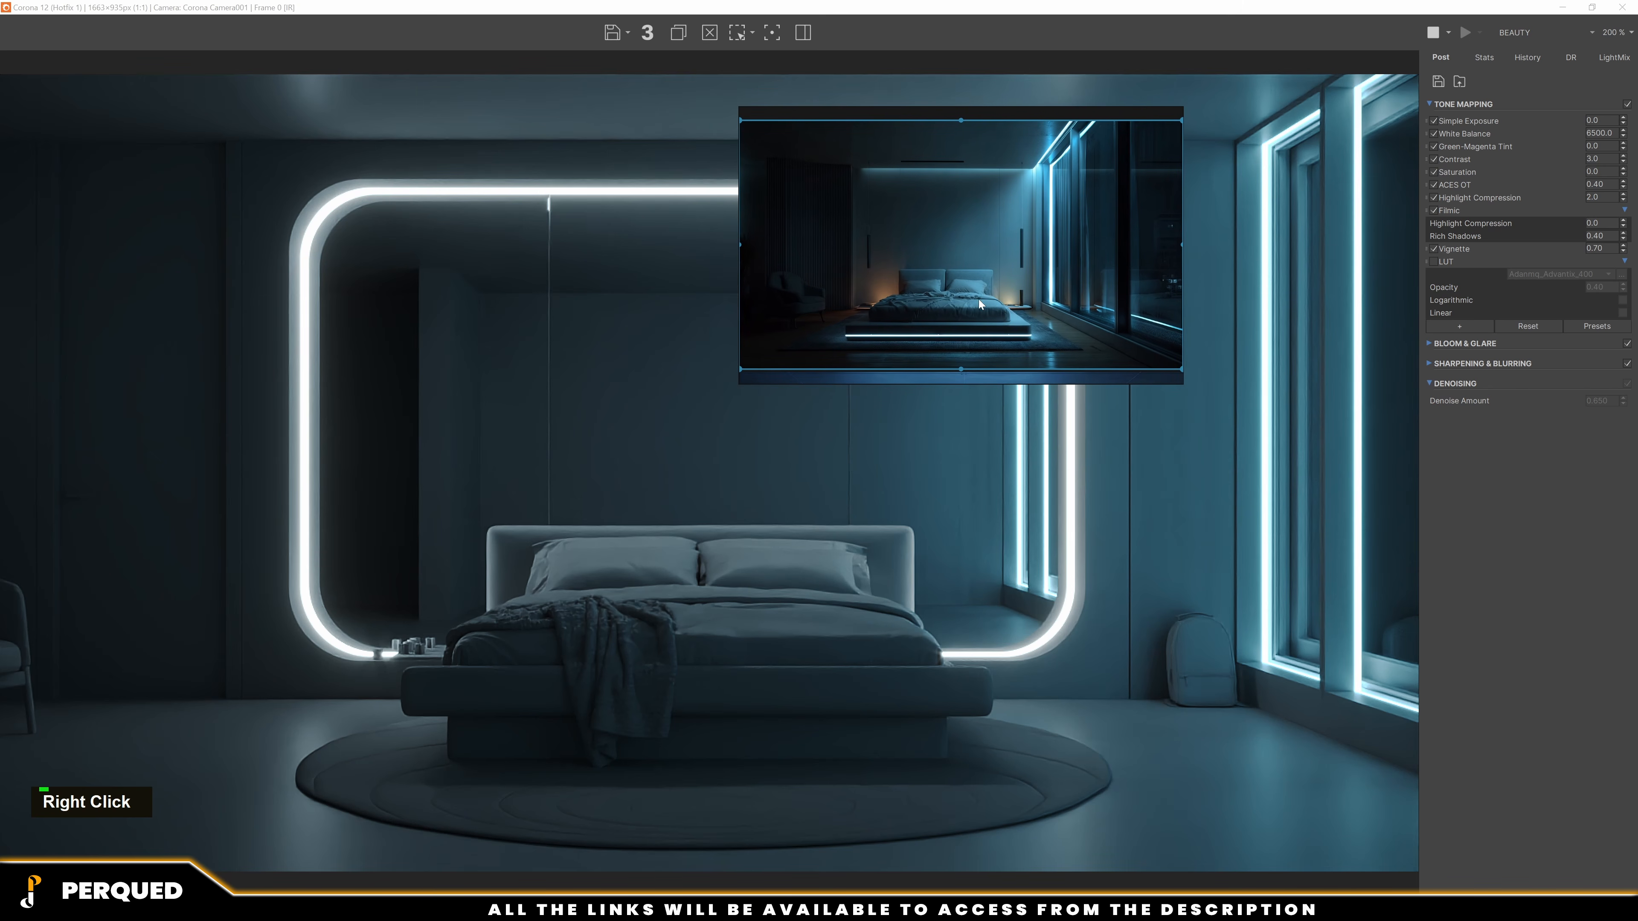
right_drag(956, 284, 1103, 552)
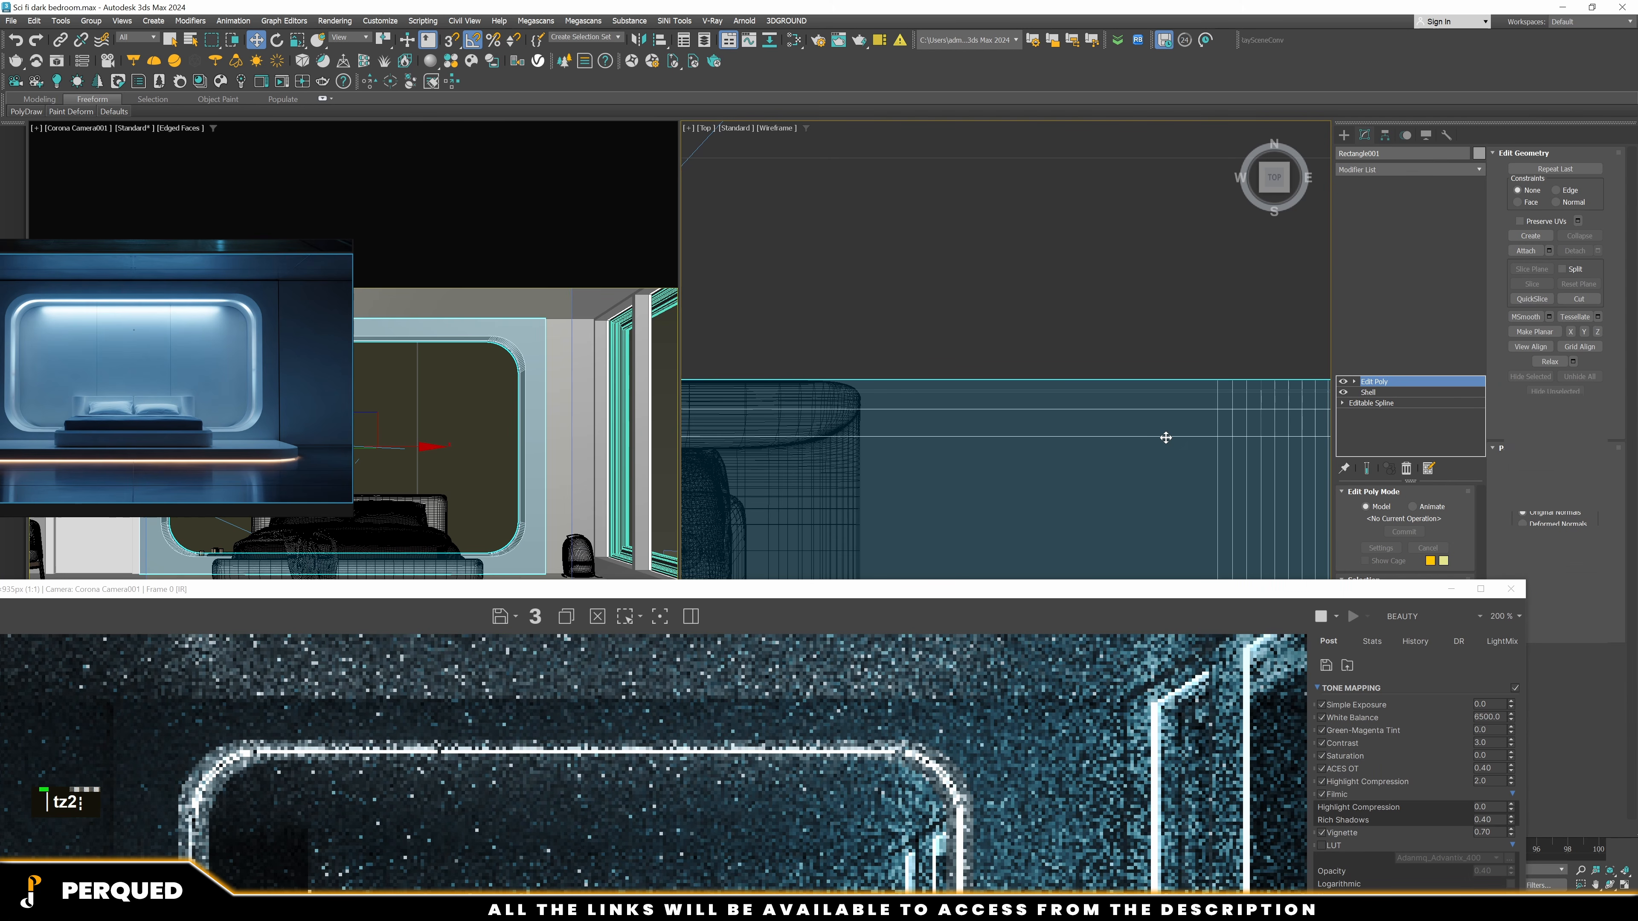
click(1165, 438)
scroll(1007, 439, down, 3)
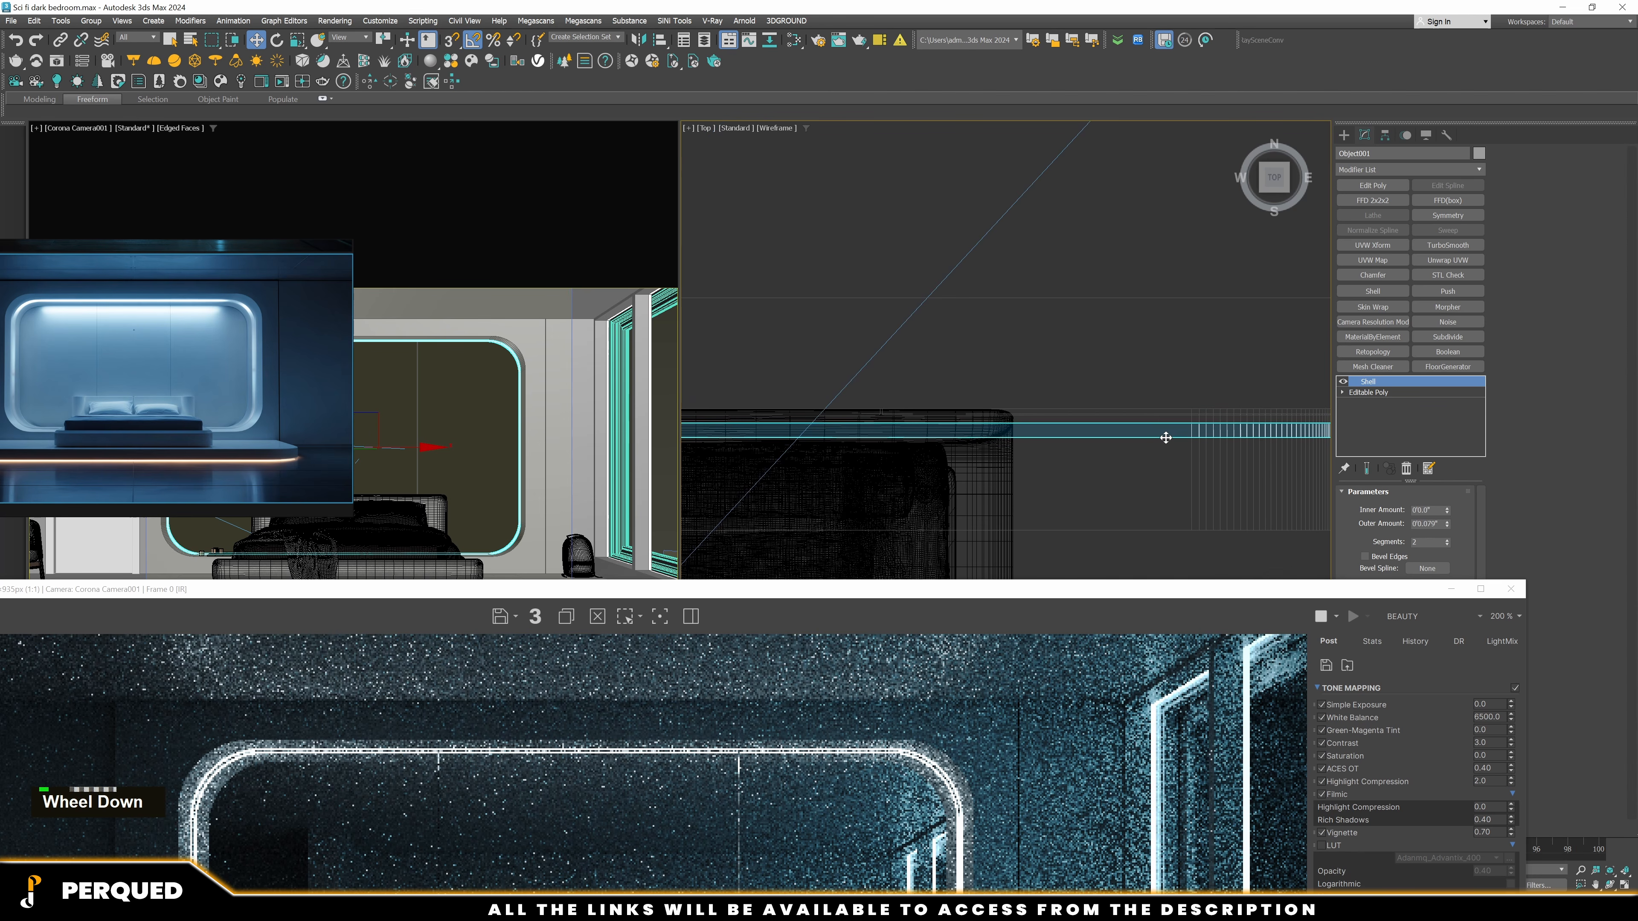
scroll(1007, 438, up, 5)
middle_drag(806, 430, 805, 472)
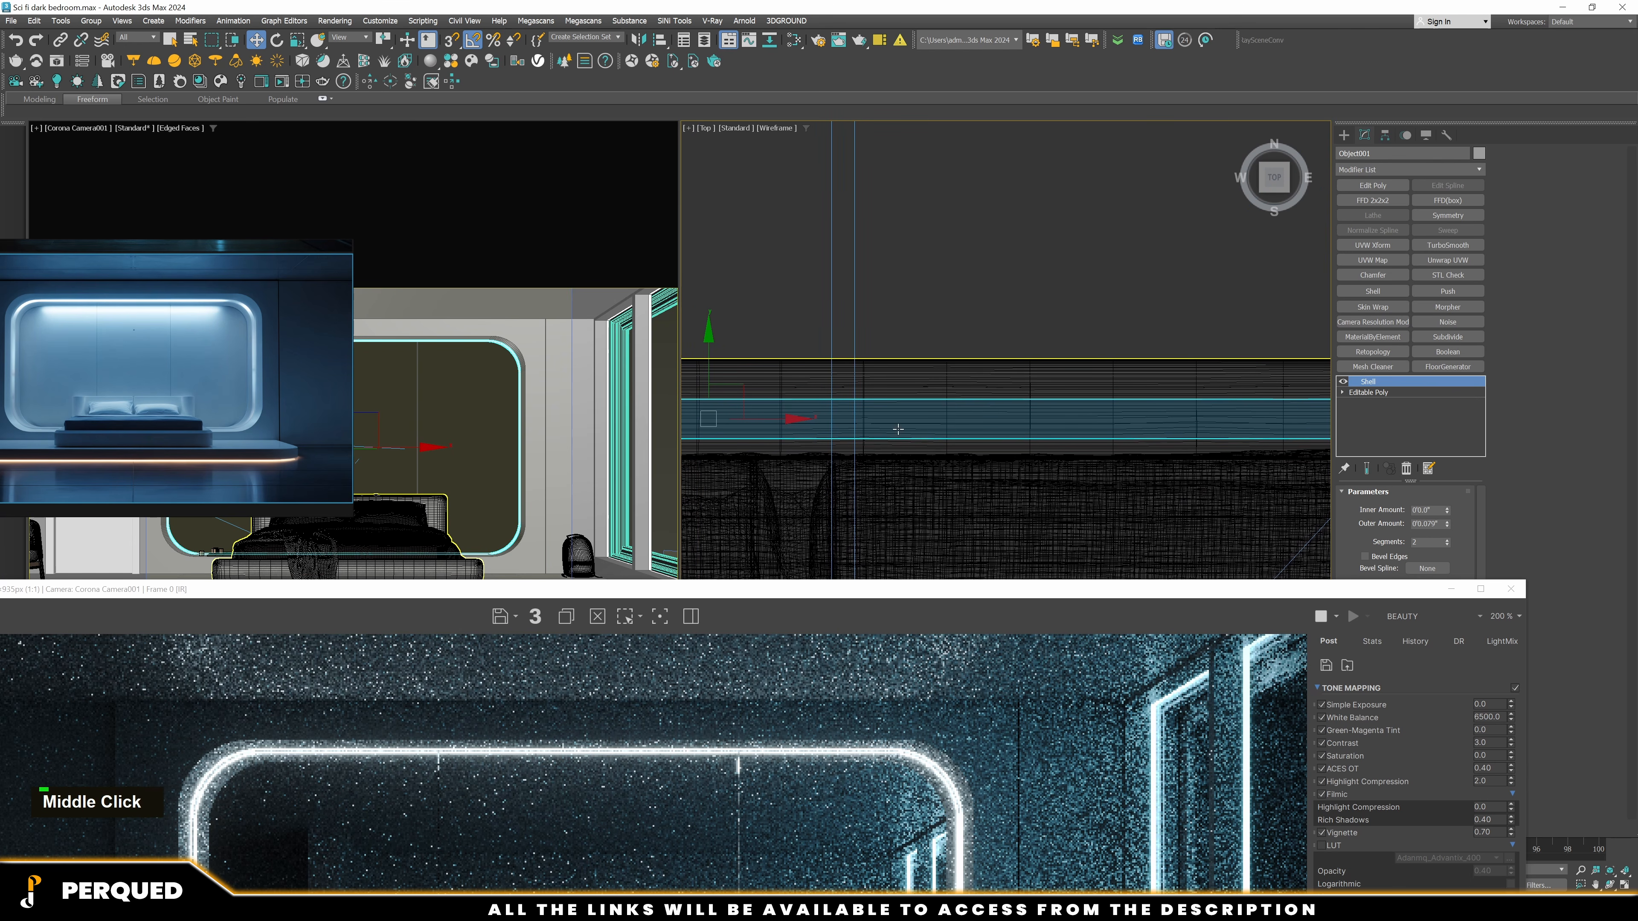
drag(806, 589, 824, 537)
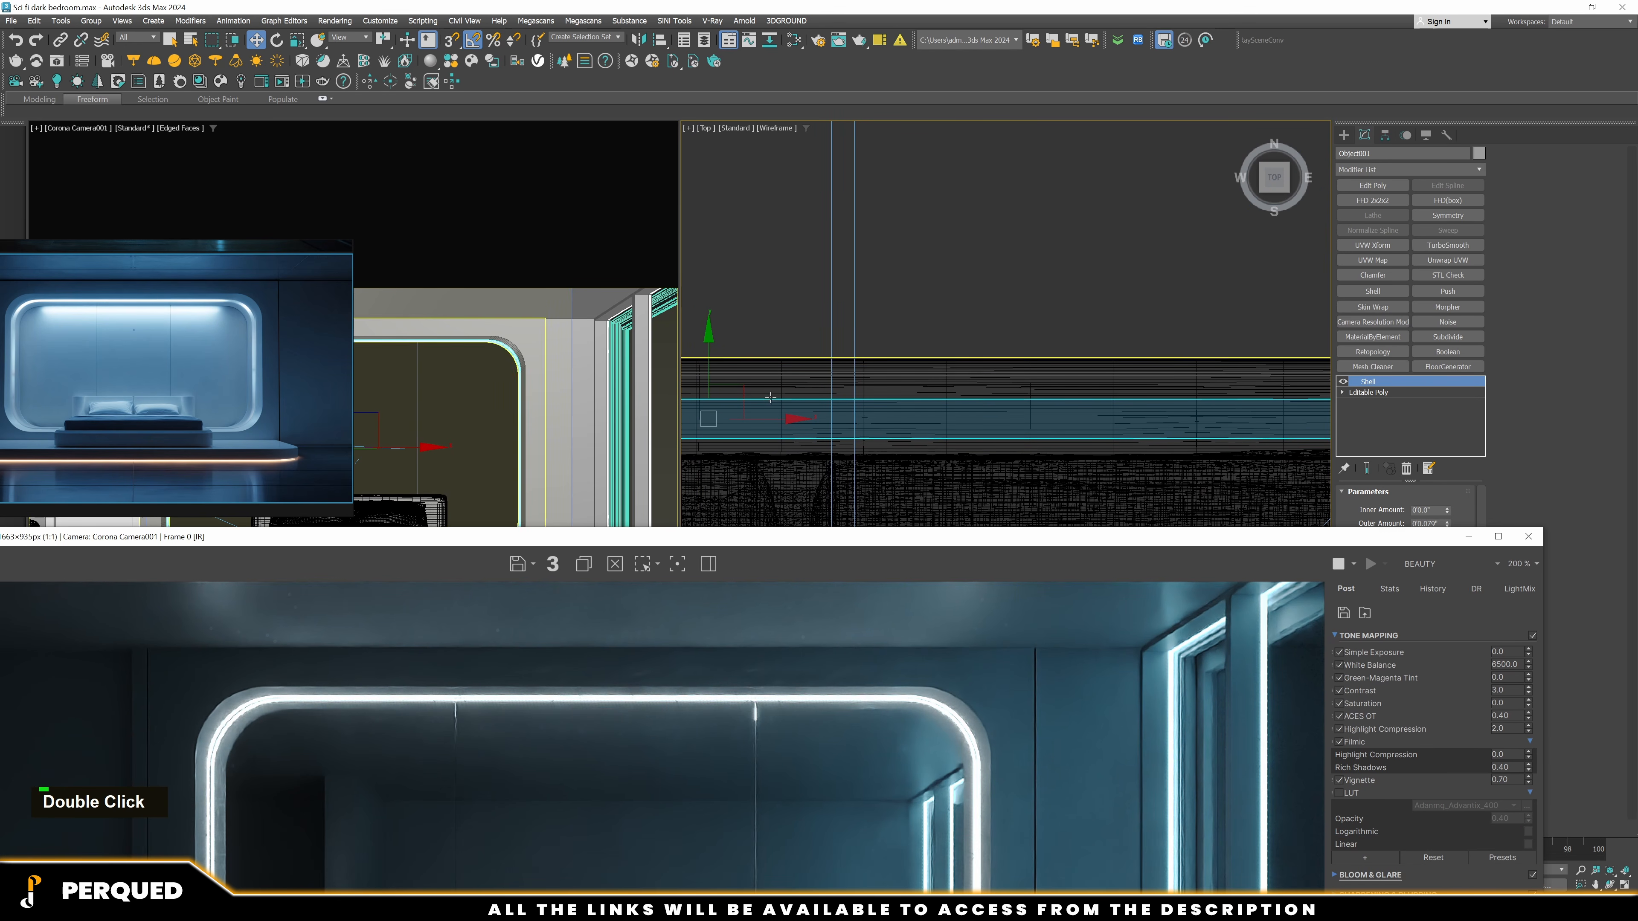
middle_drag(772, 392, 784, 375)
Center the LED strip's pivot on the object and scale the strip's depth down to about a third in the top view
key(r)
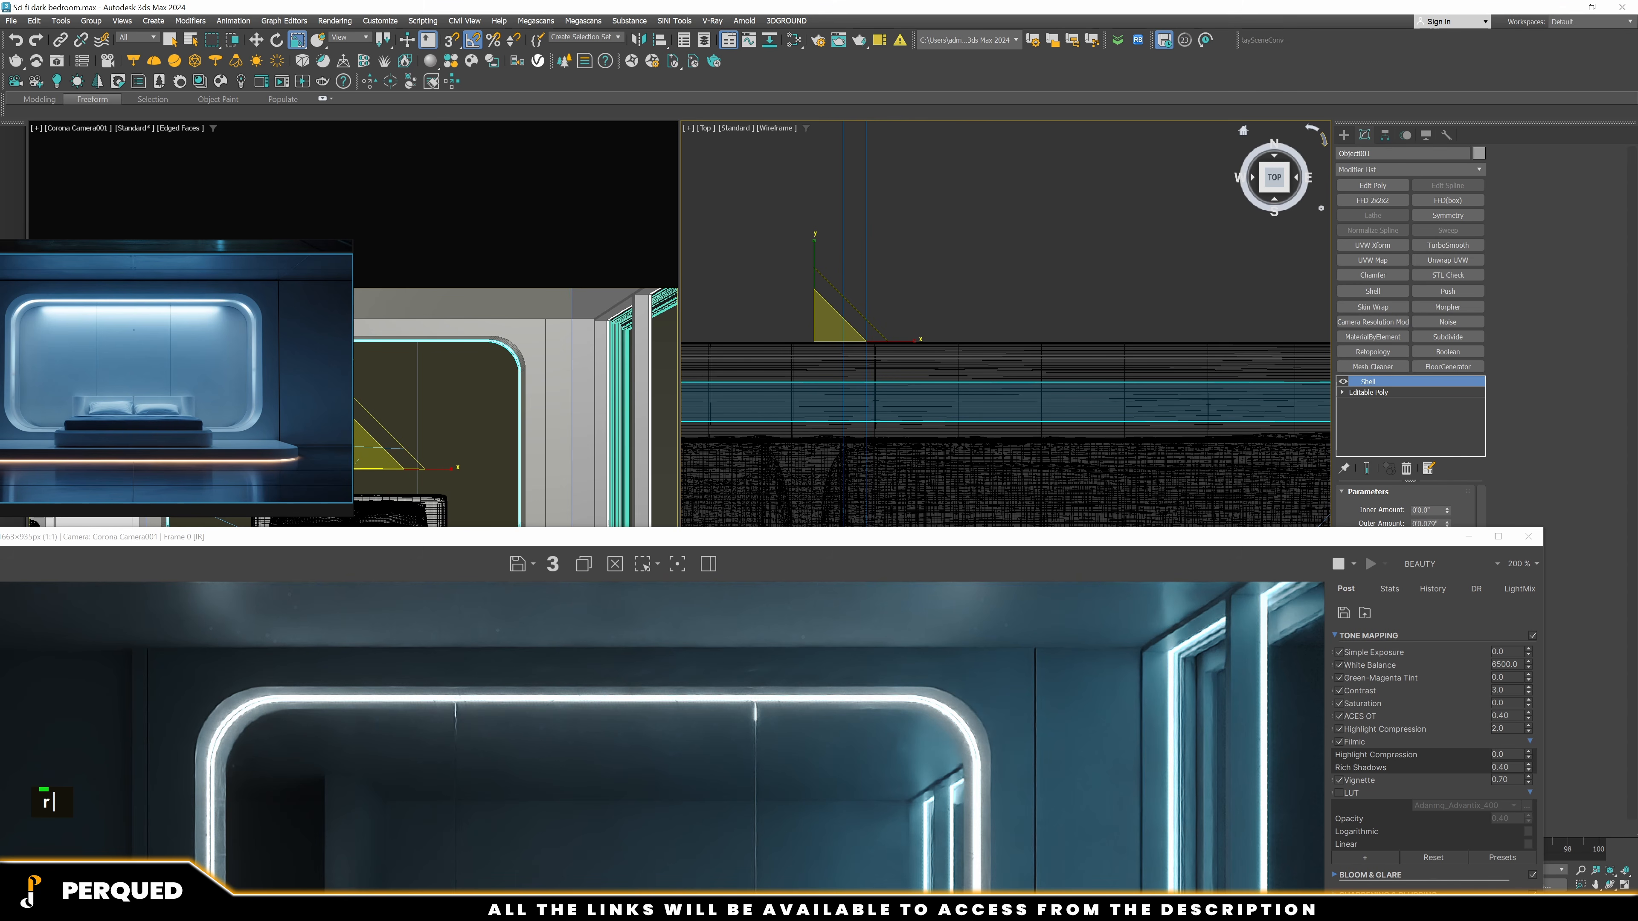
click(1385, 135)
click(1397, 220)
click(1397, 289)
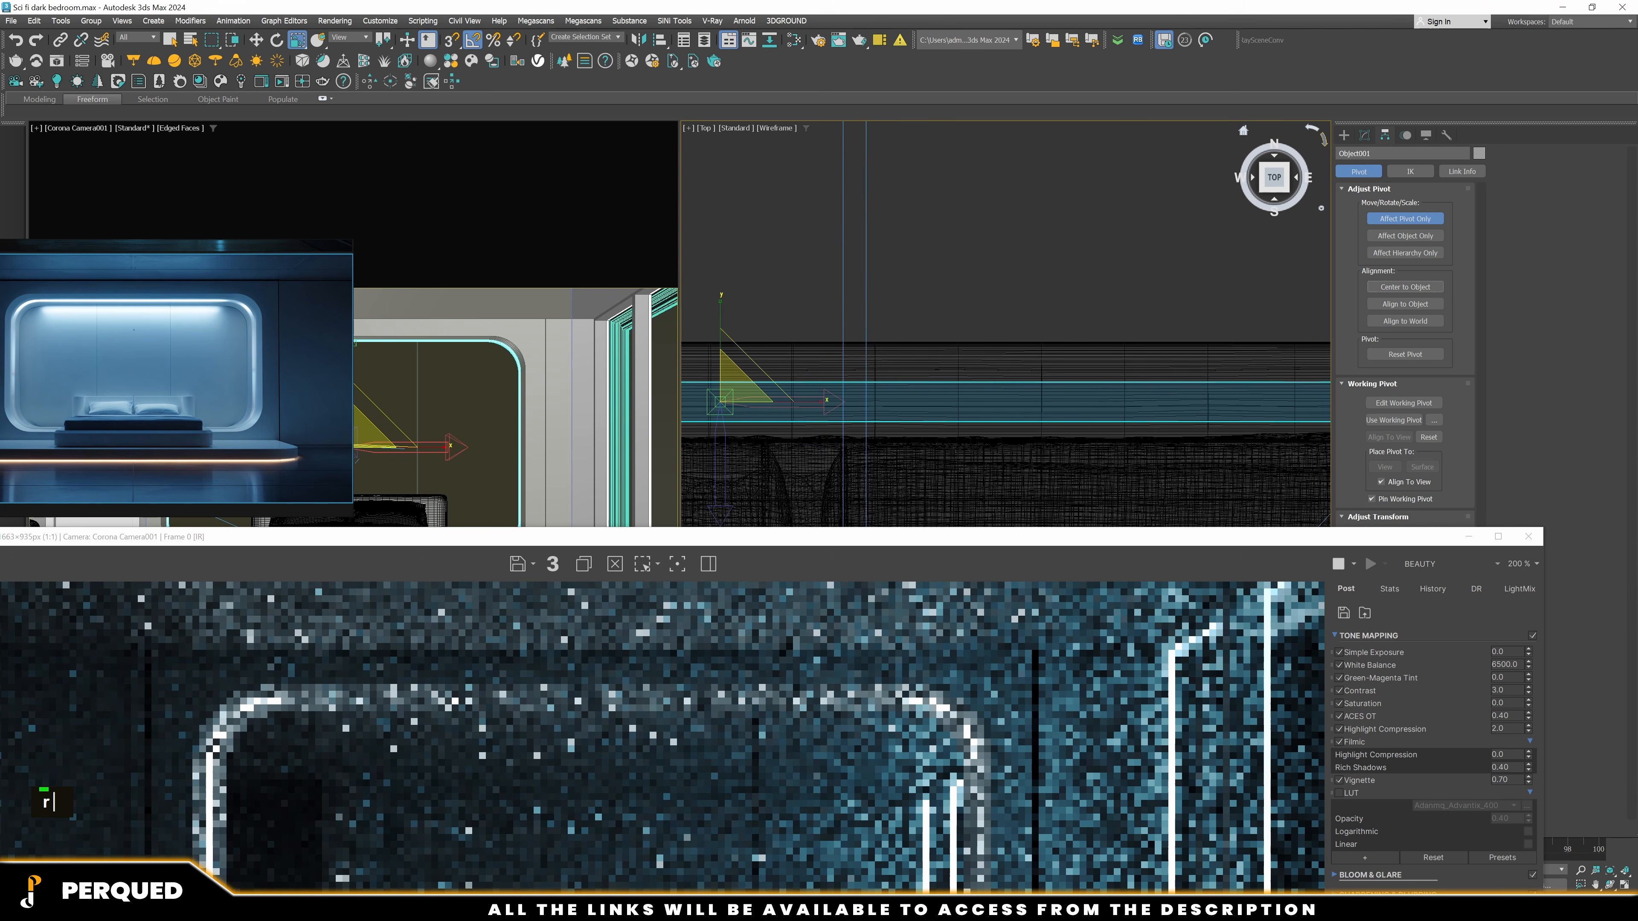
click(1365, 135)
drag(721, 306, 726, 371)
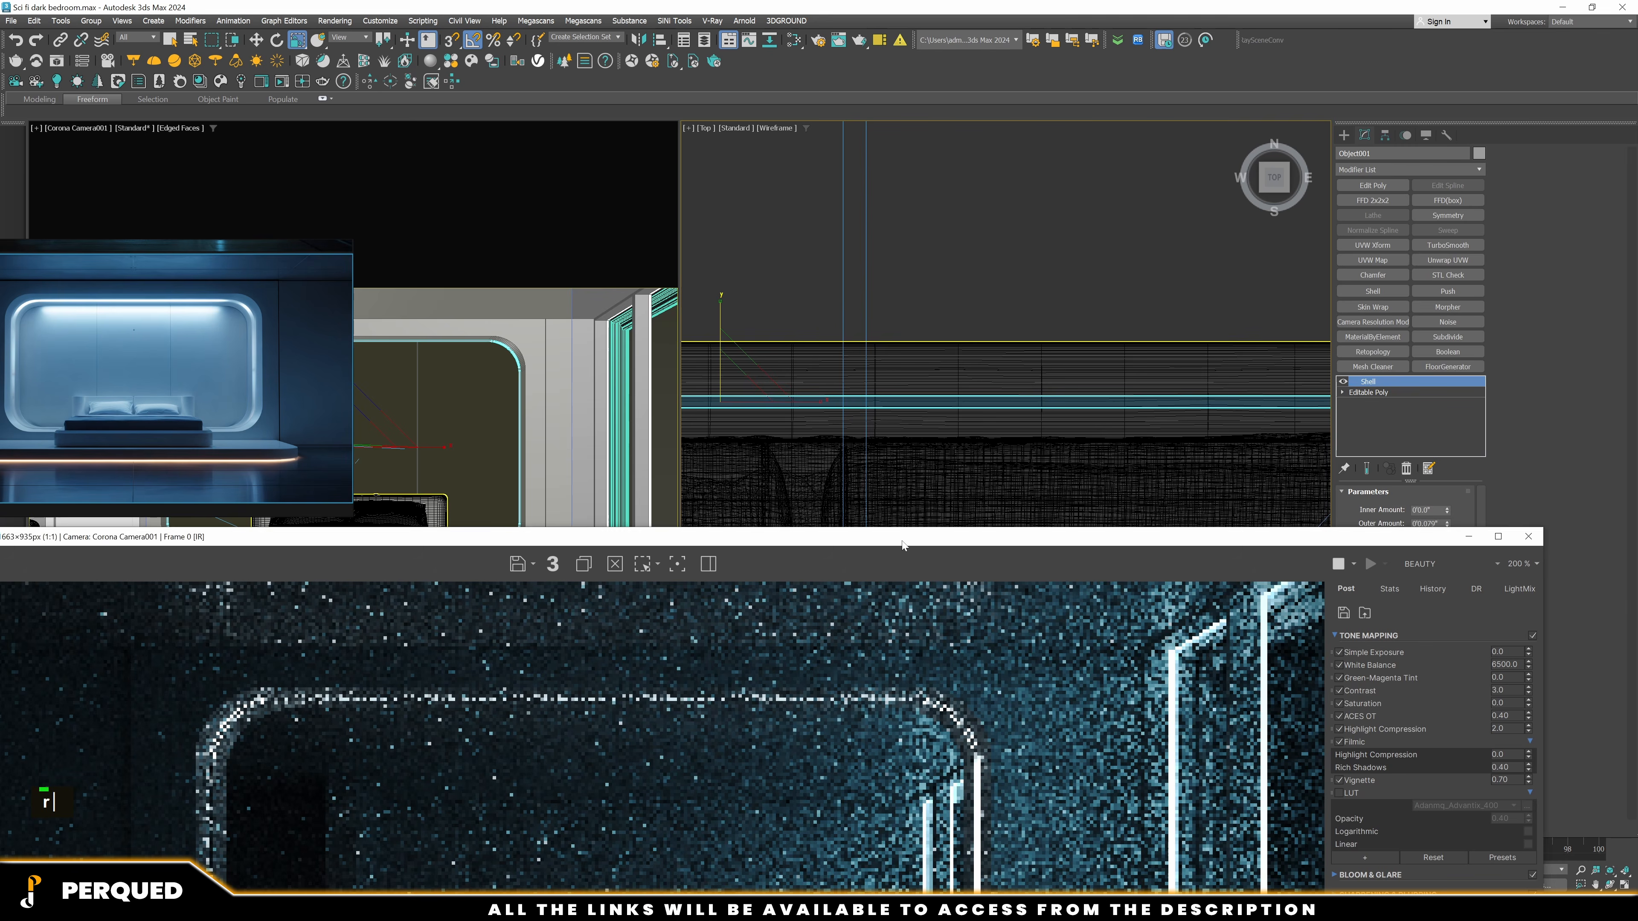
Move the render window aside and lower the partition box's top vertices to the top of the door frame in the front view
drag(905, 544, 925, 205)
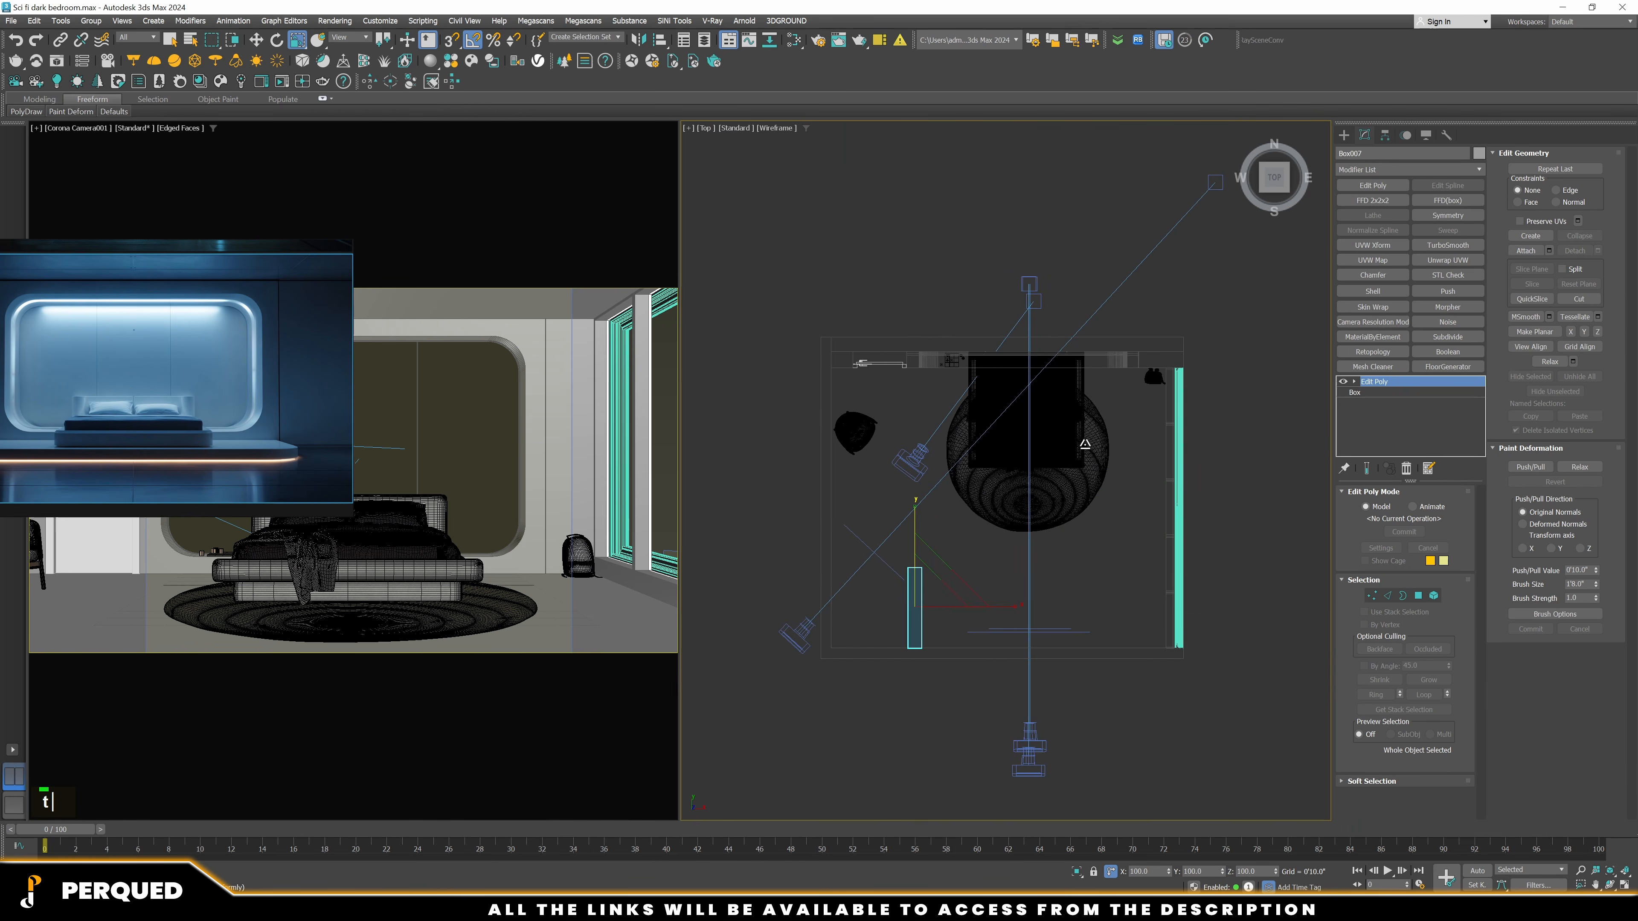
key(1)
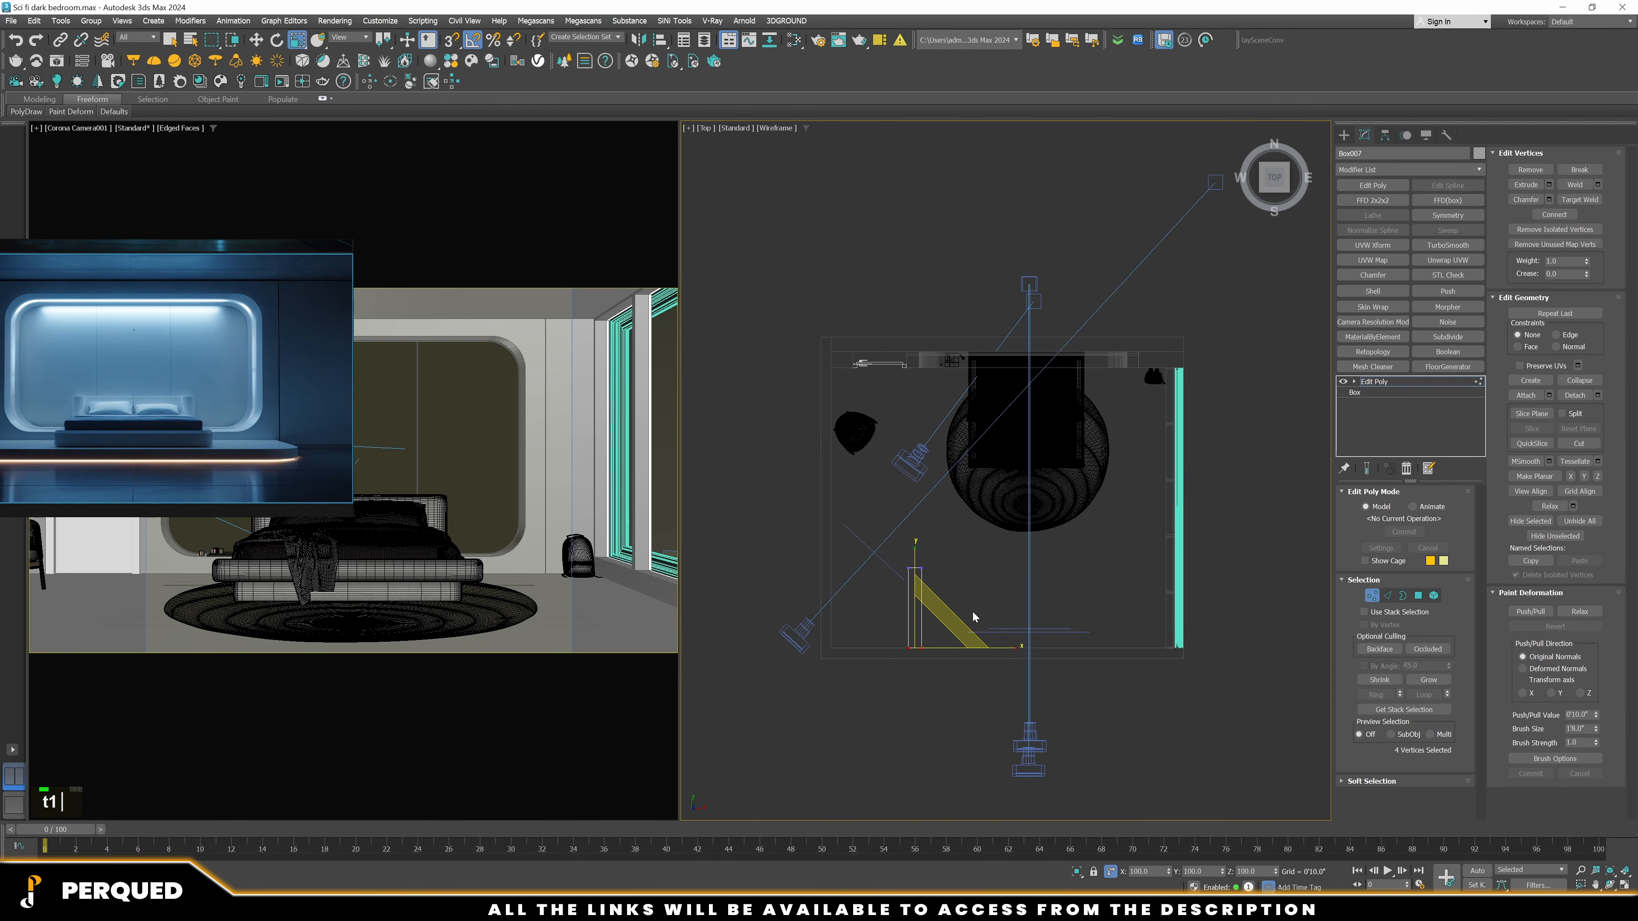
key(f)
scroll(971, 575, down, 4)
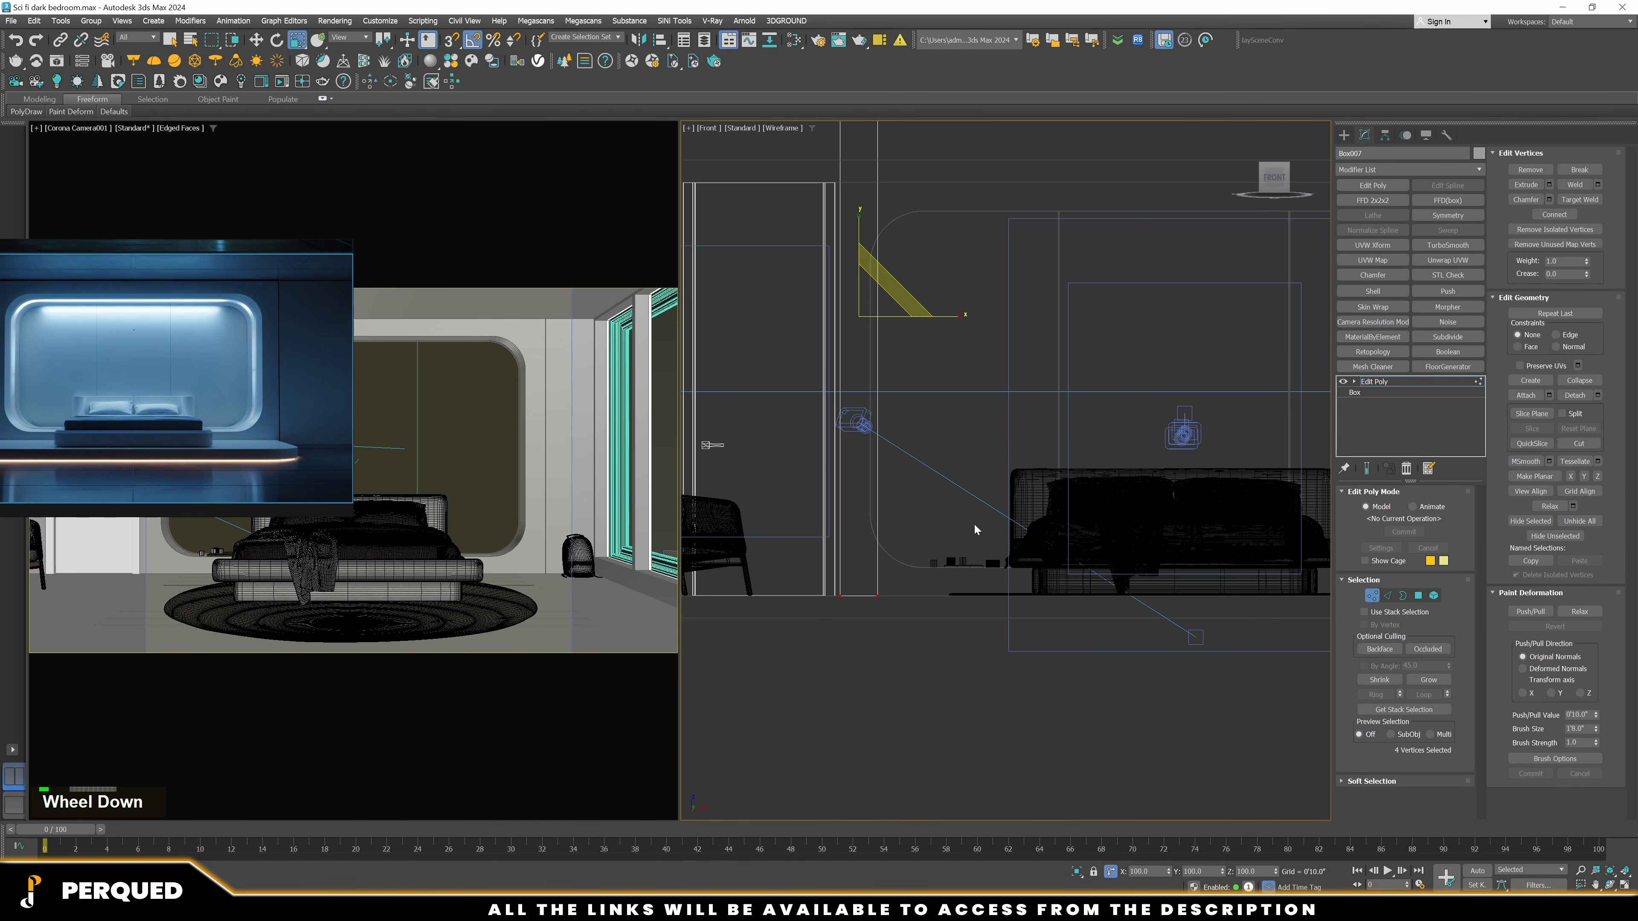
scroll(928, 340, up, 2)
middle_drag(928, 340, 937, 242)
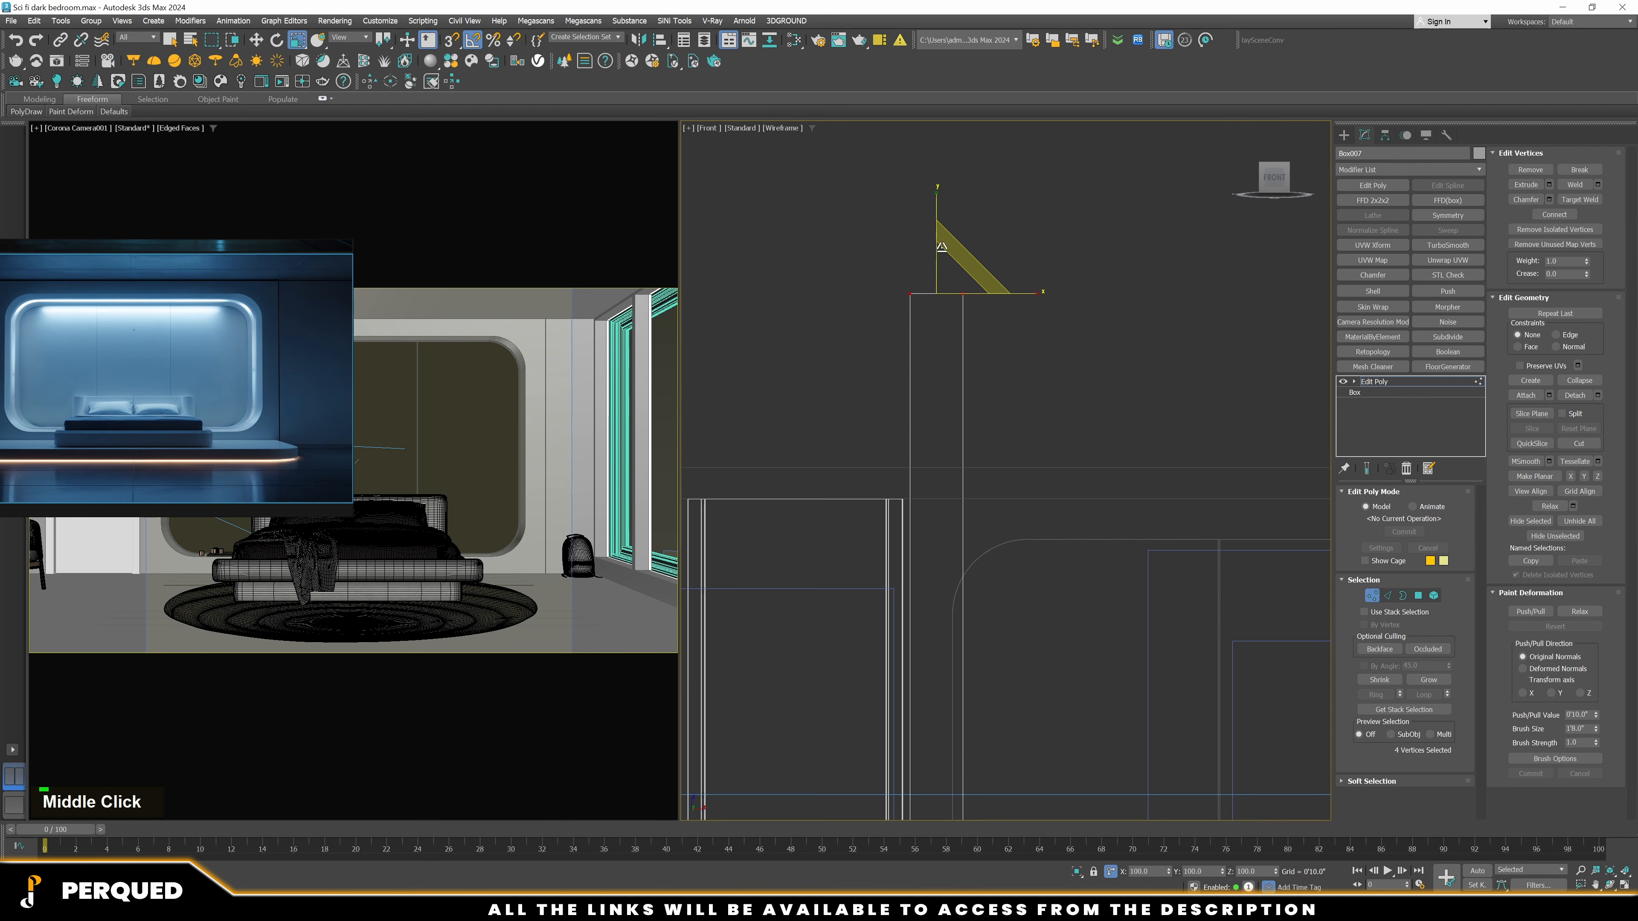
key(w)
drag(937, 242, 982, 498)
key(s)
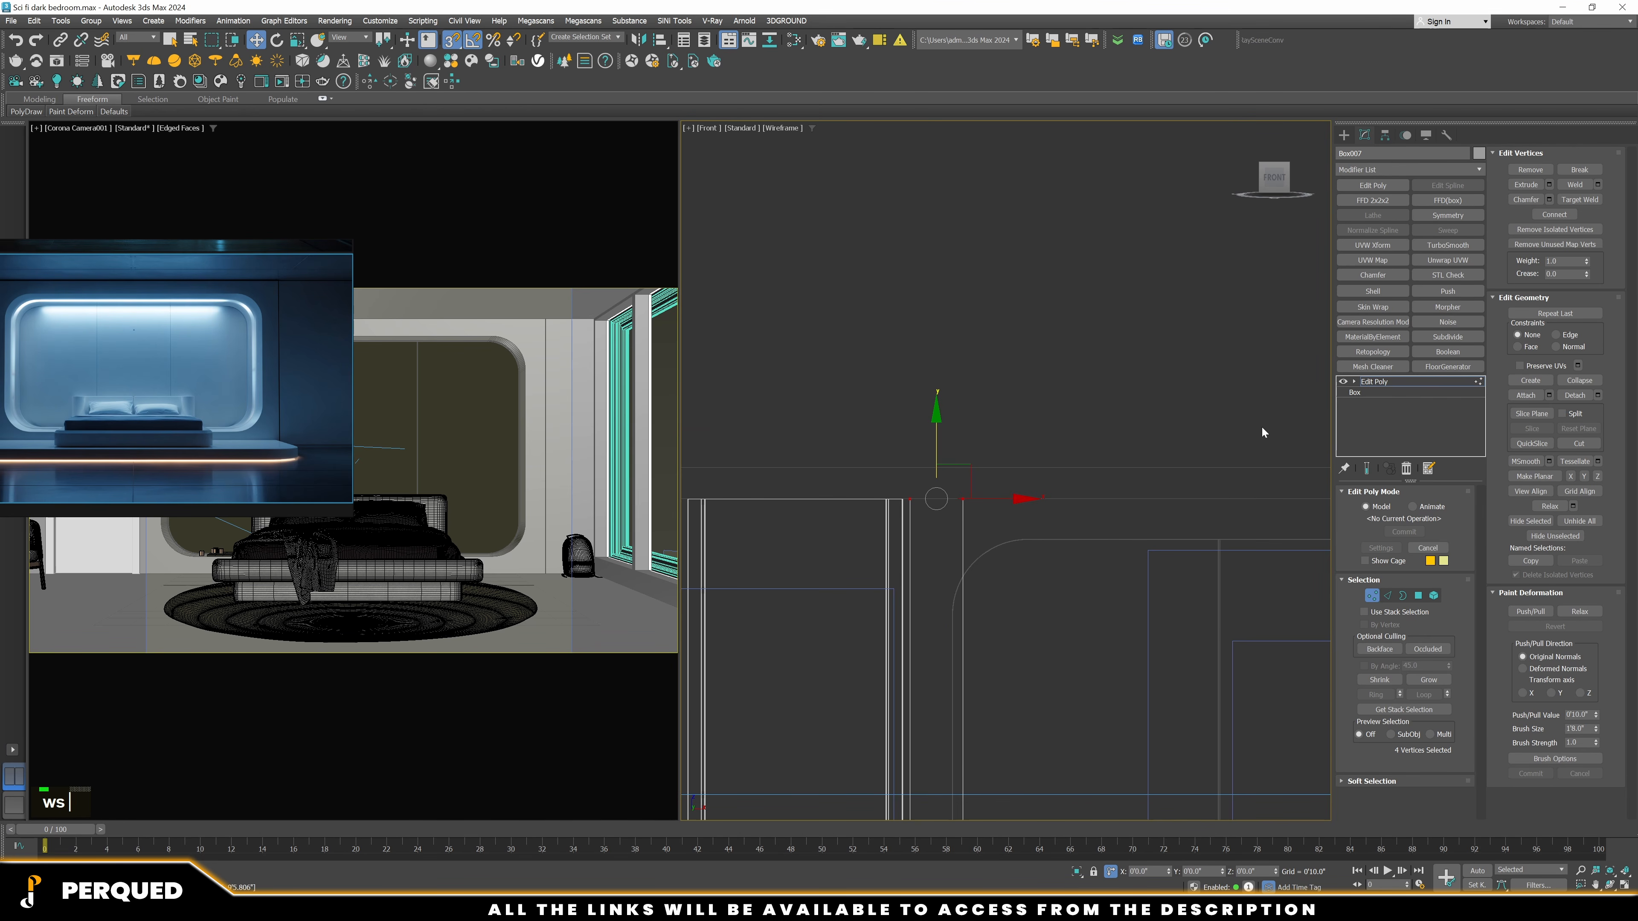
click(1381, 382)
click(1047, 339)
Copy the door to the opposite end of the room beside the partition box, turn it around and nudge it into place
key(t)
scroll(884, 357, up, 3)
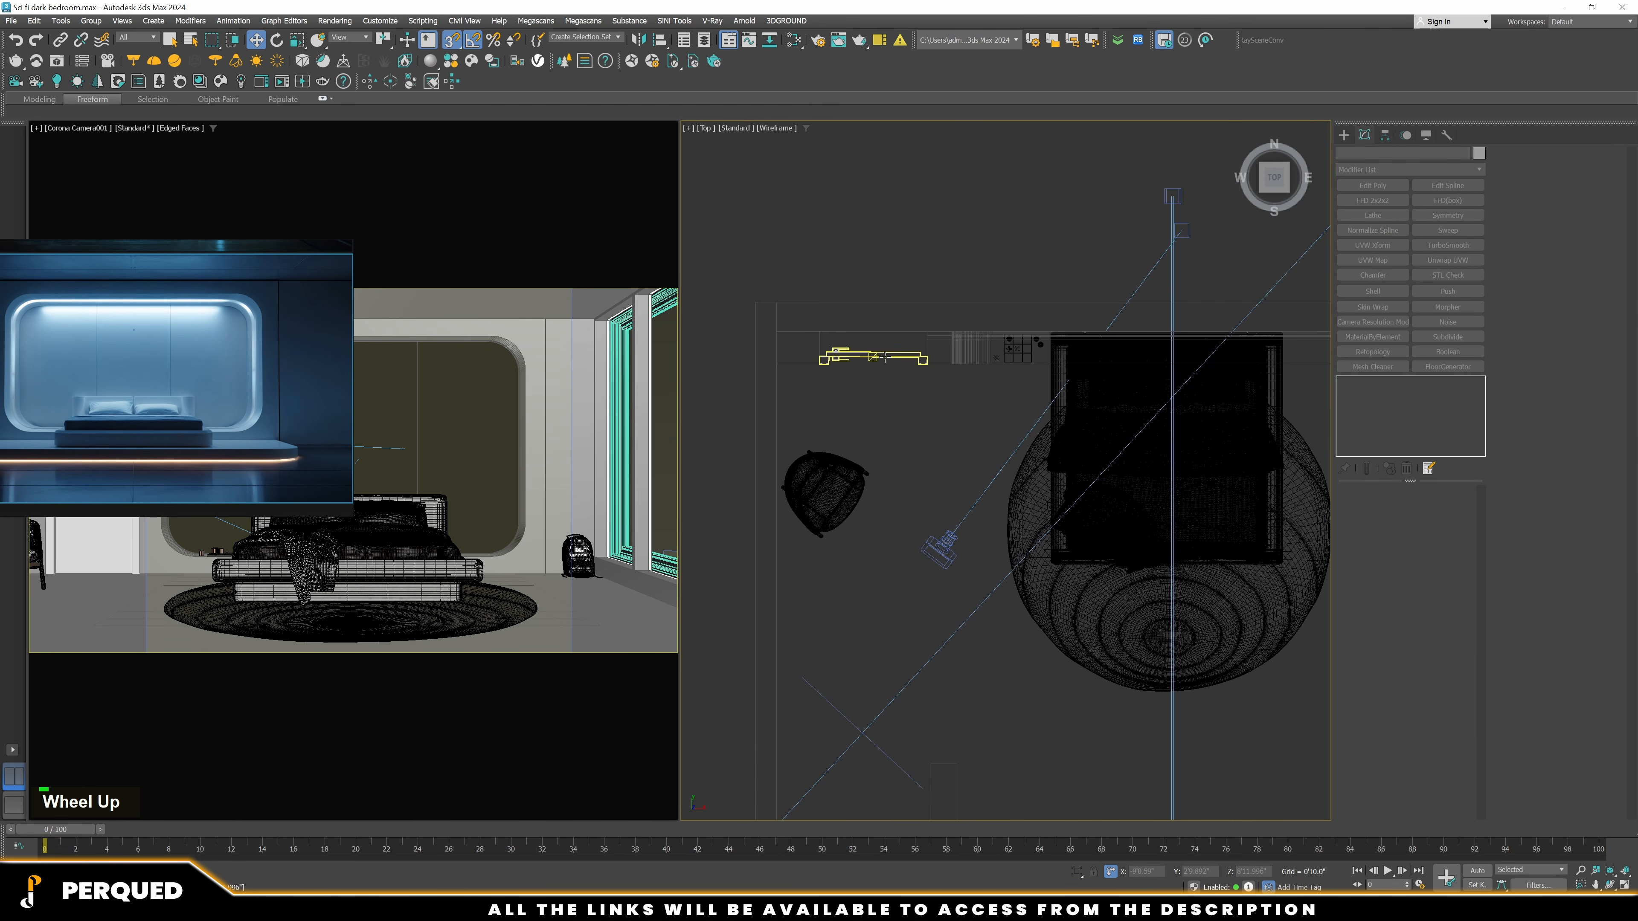
click(884, 355)
scroll(885, 355, down, 3)
mouse_move(902, 306)
shift+mouse_down()
mouse_move(873, 555)
mouse_move(893, 570)
shift+mouse_up()
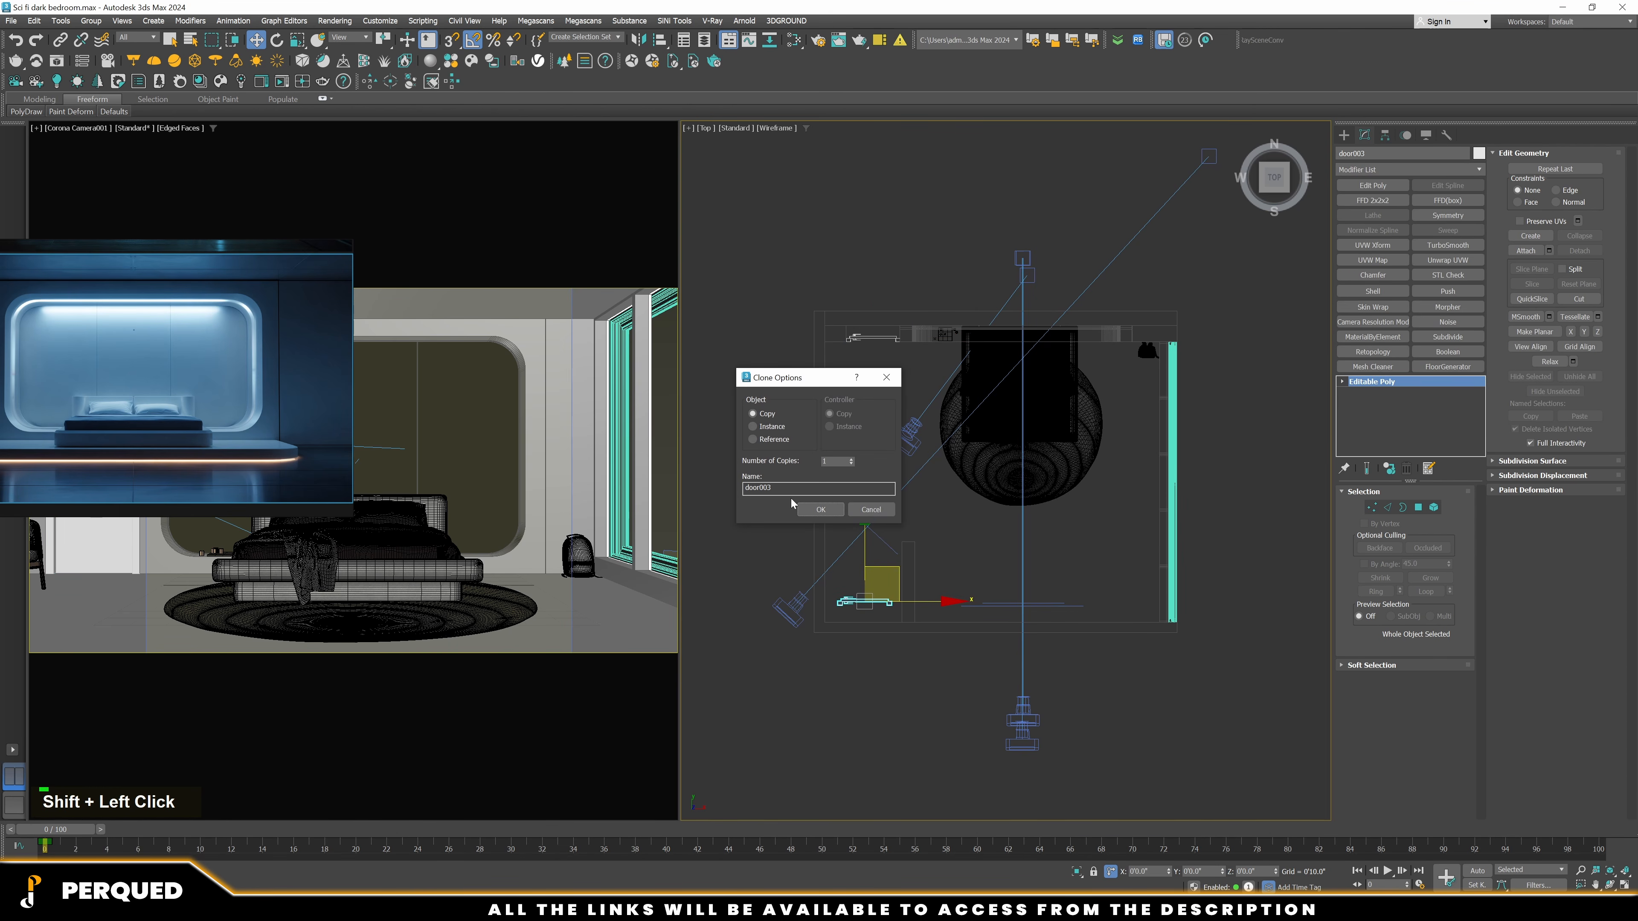
click(820, 510)
scroll(856, 580, up, 3)
key(e)
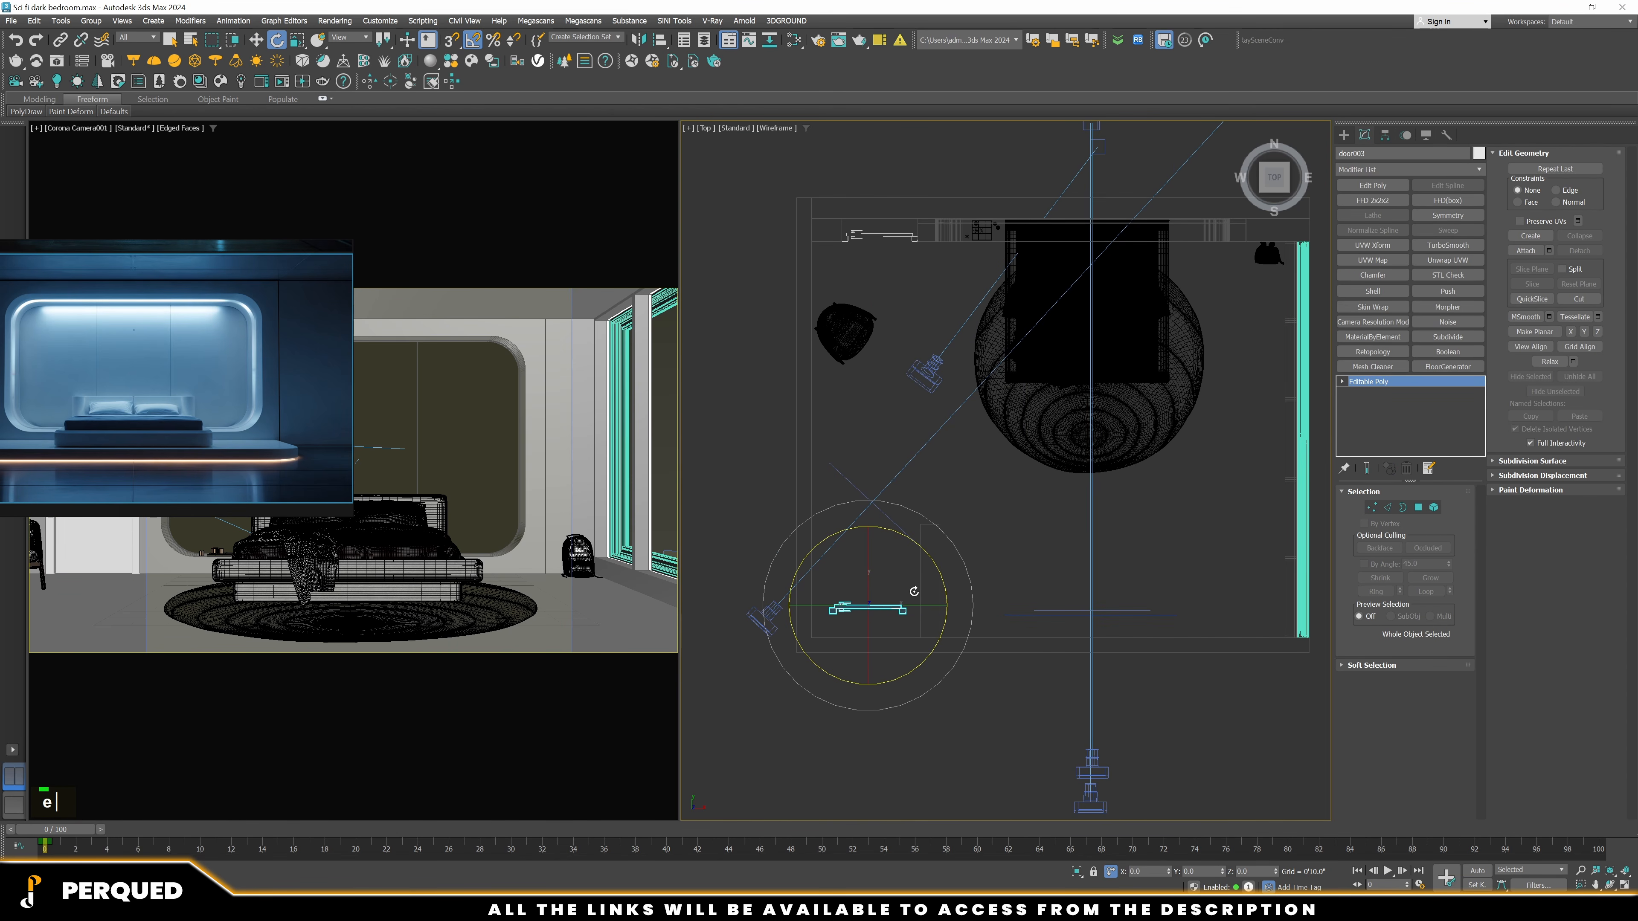
drag(937, 570, 888, 506)
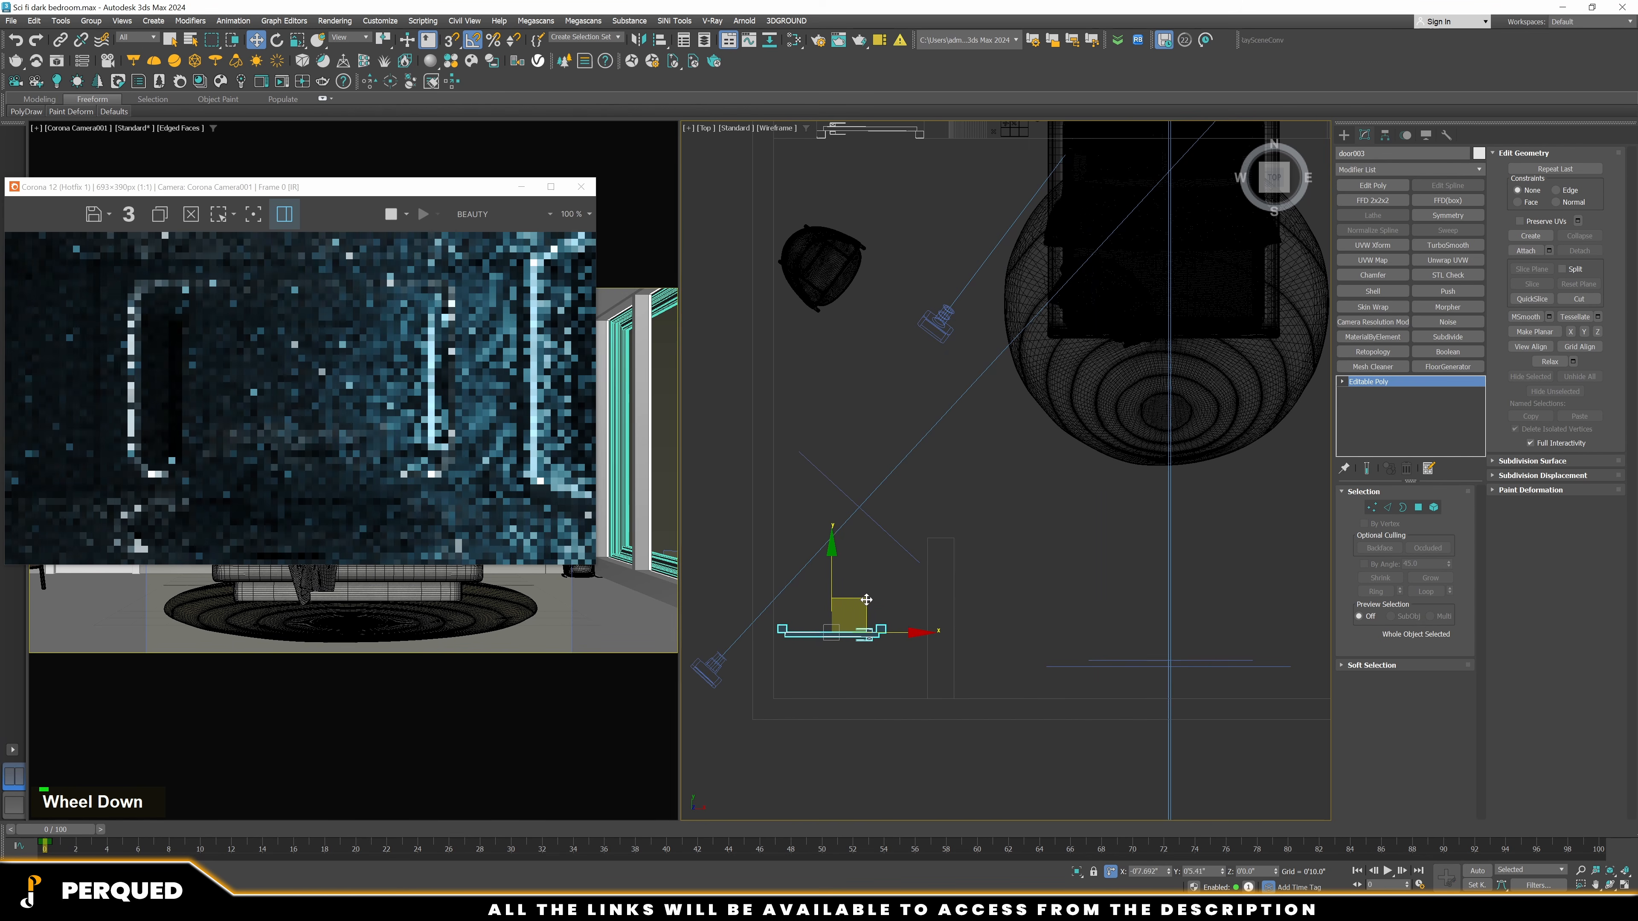
drag(866, 600, 863, 588)
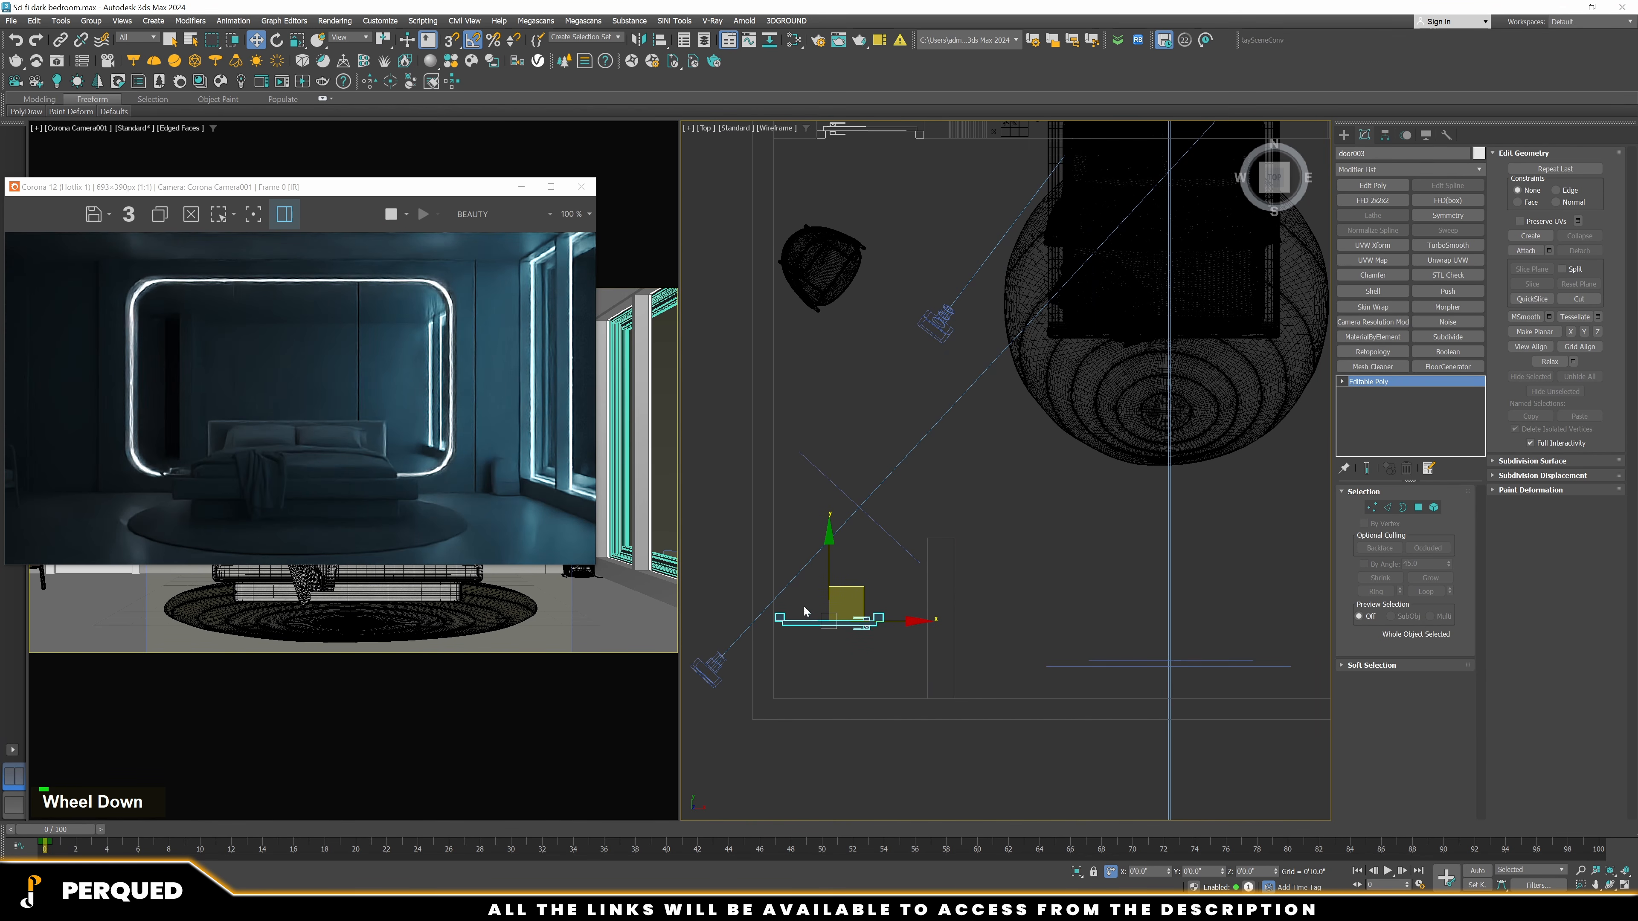
Stretch the copied door's end vertices in the top view so the door spans the gap up to the partition box
key(1)
drag(831, 580, 932, 681)
scroll(901, 657, down, 3)
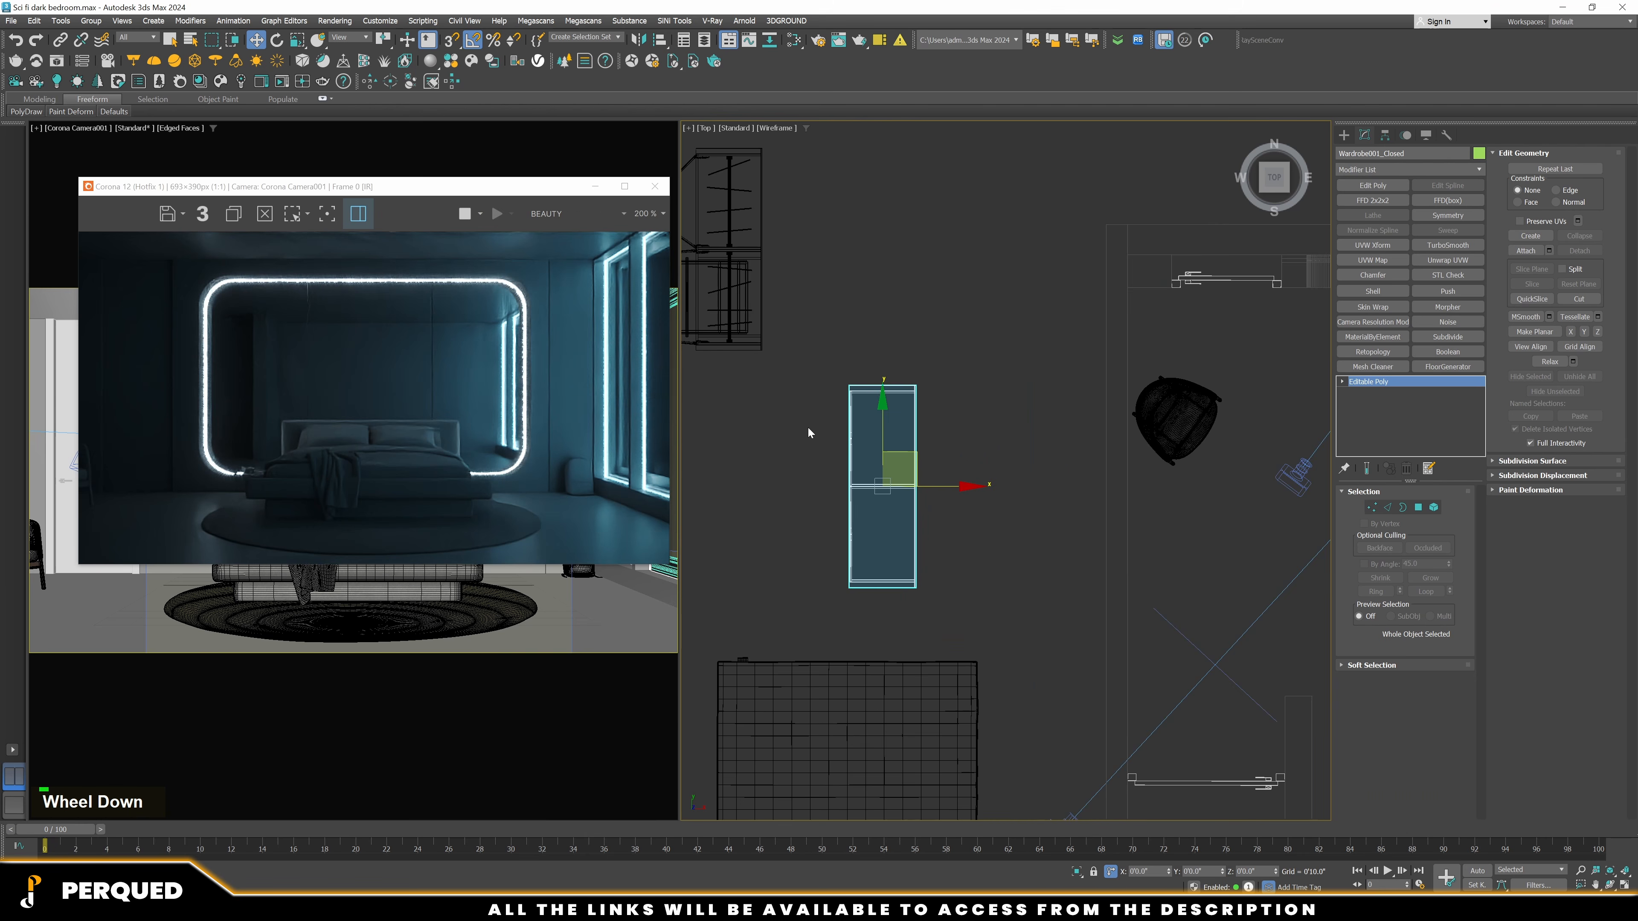
Bring the wardrobe into the room, rotate it along the wall opposite the bed and place a copy beside it
drag(876, 422, 1146, 510)
scroll(1102, 578, up, 3)
key(e)
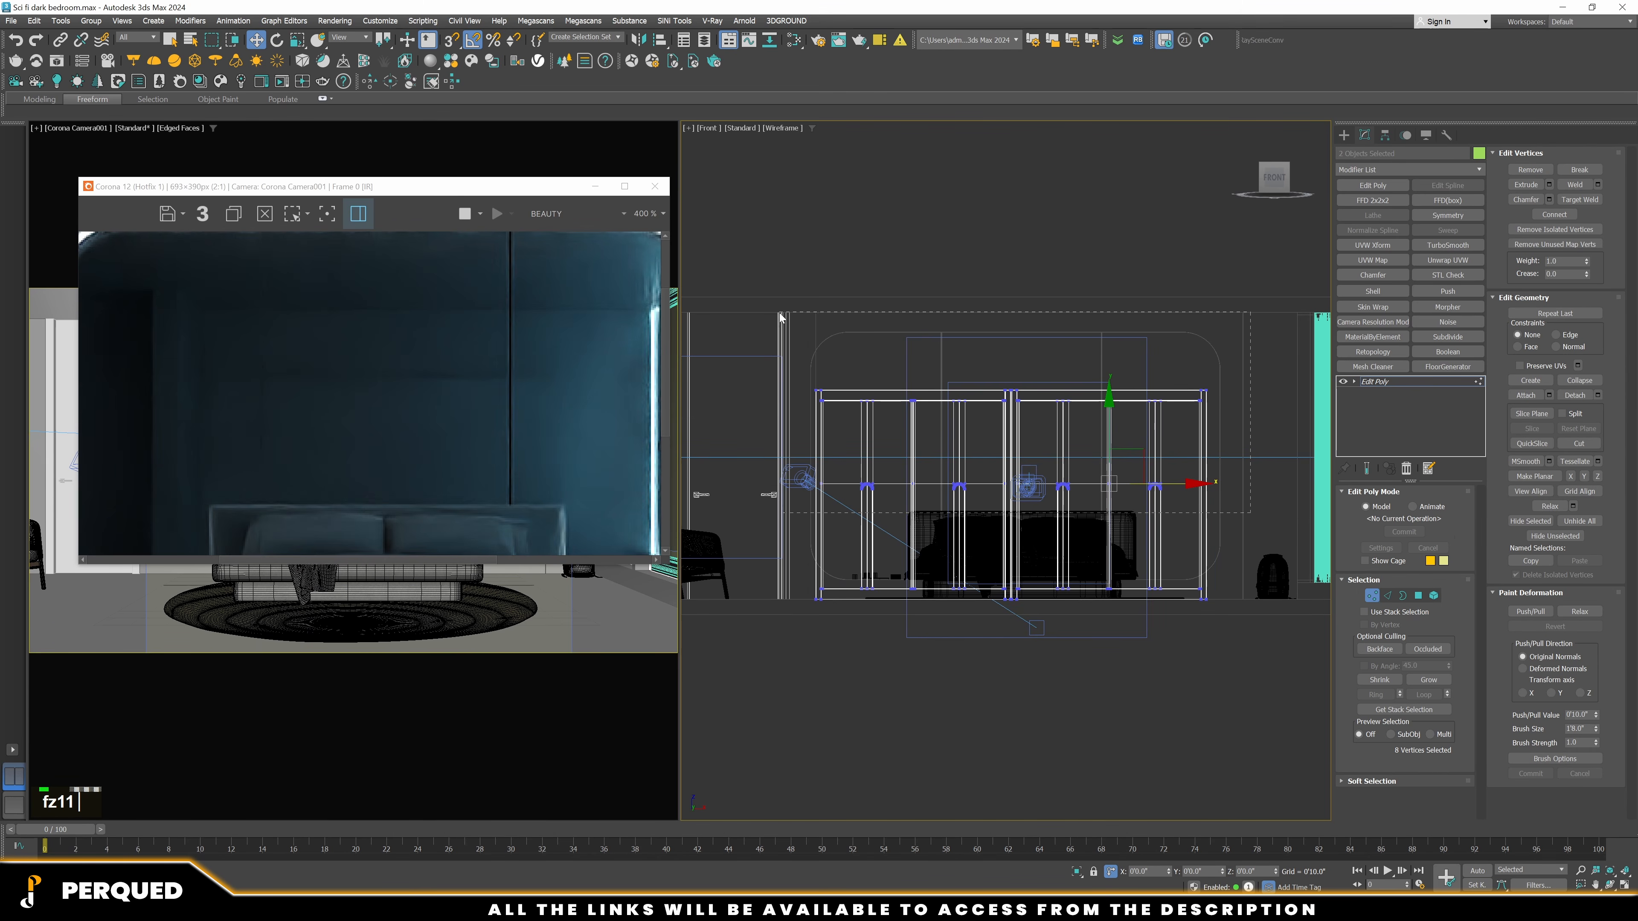
Raise the top vertices of both wardrobes up to ceiling height in the front view
key(1)
drag(1109, 351, 1111, 280)
scroll(1104, 326, up, 8)
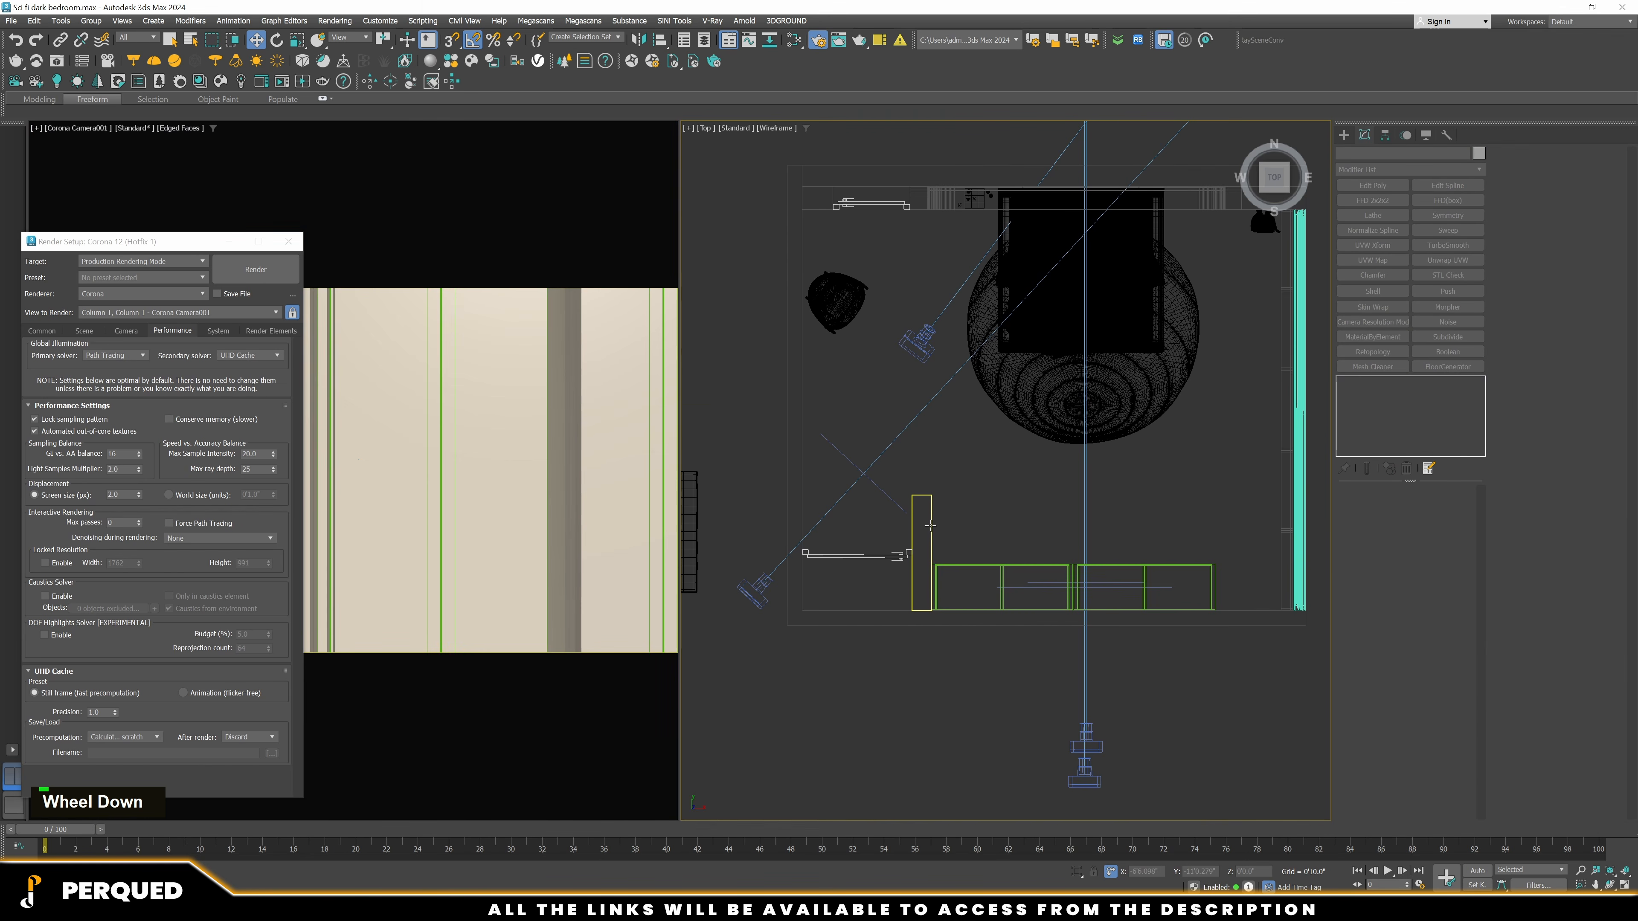
Shorten the partition box by pulling its room-side end vertices back toward the wall in the top view
key(1)
drag(987, 527, 919, 485)
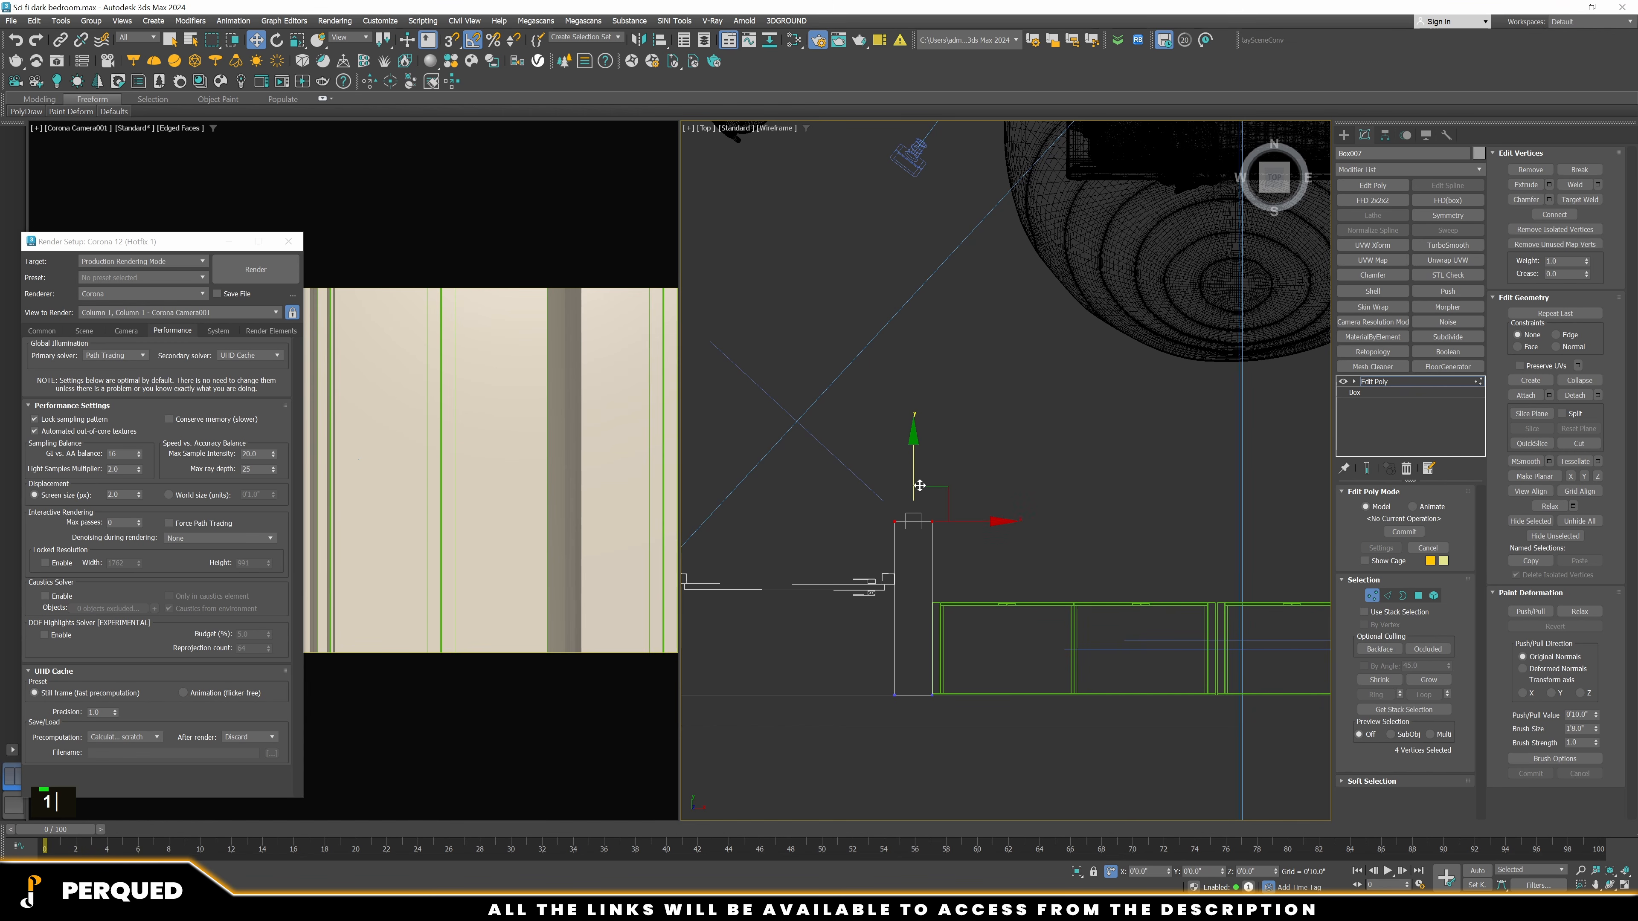
middle_drag(915, 553, 1029, 468)
click(1417, 381)
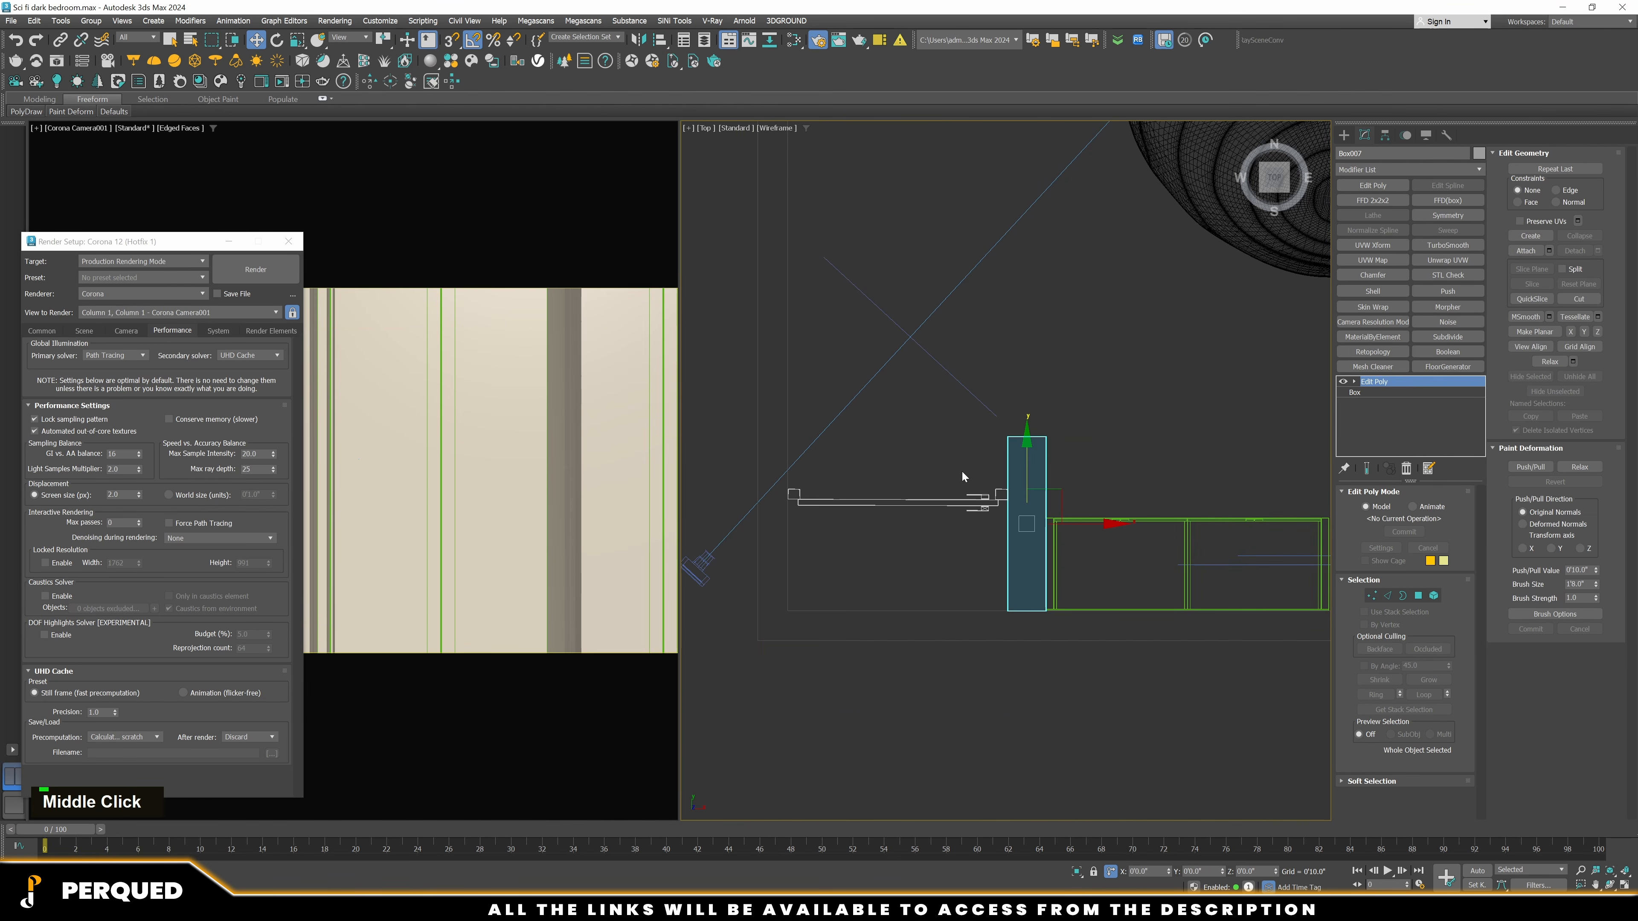
Move the copied door back toward the outer wall so it sits deeper beside the partition box
drag(907, 522, 907, 521)
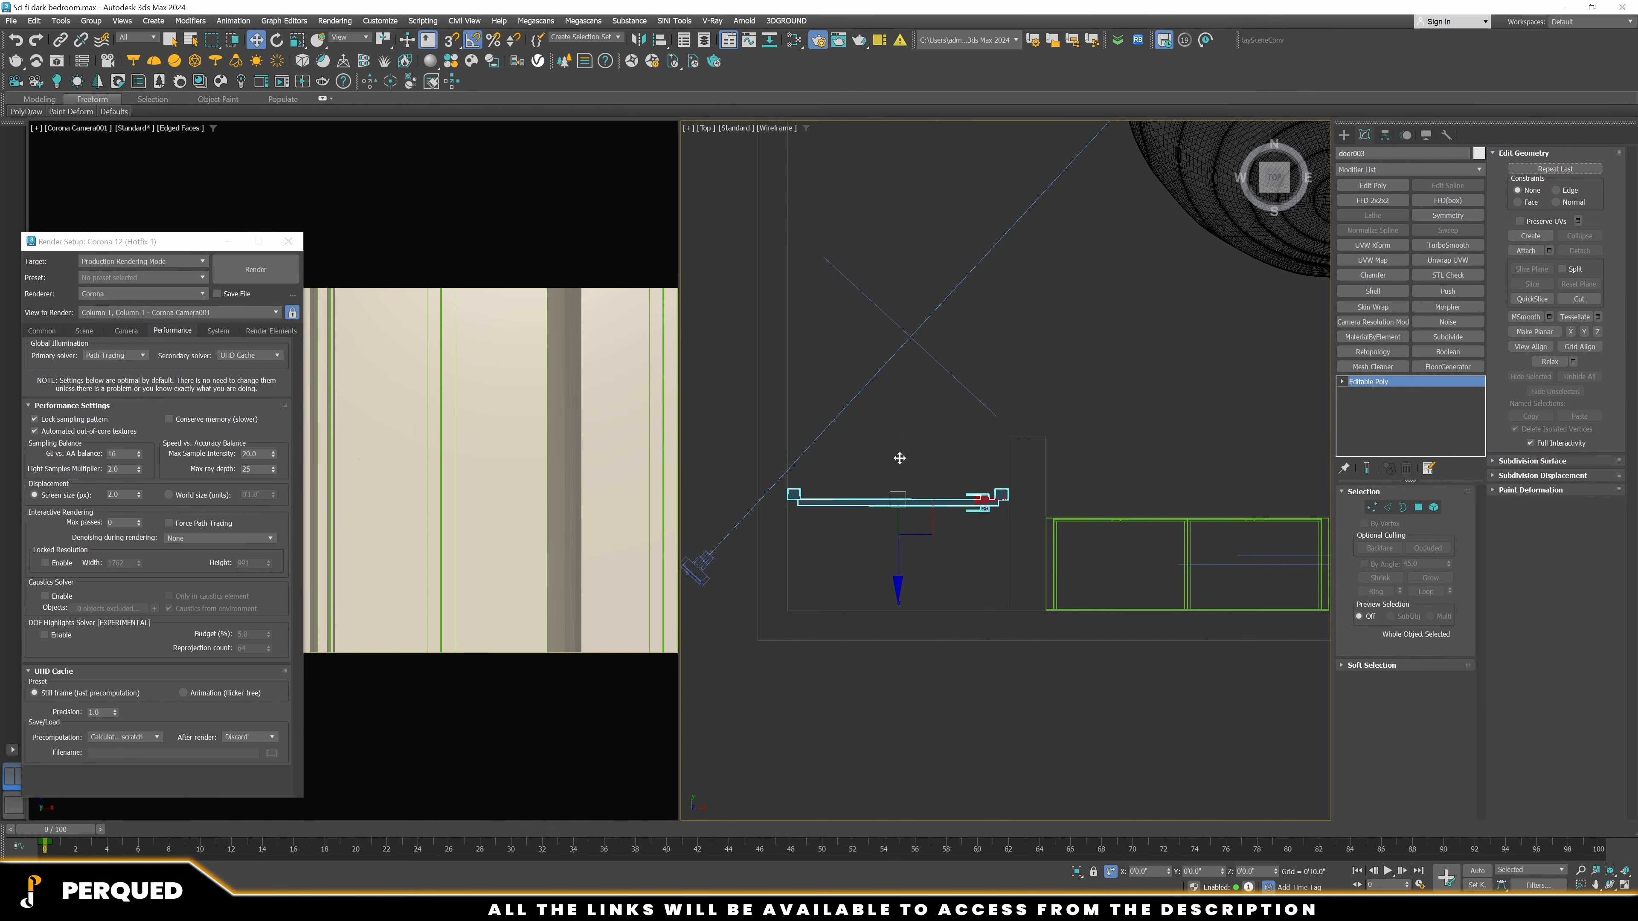
drag(896, 461, 888, 513)
click(1132, 411)
Increase the near clipping distance of Corona Camera001 until it cuts past the wardrobes, and move the render window away
scroll(909, 541, down, 1)
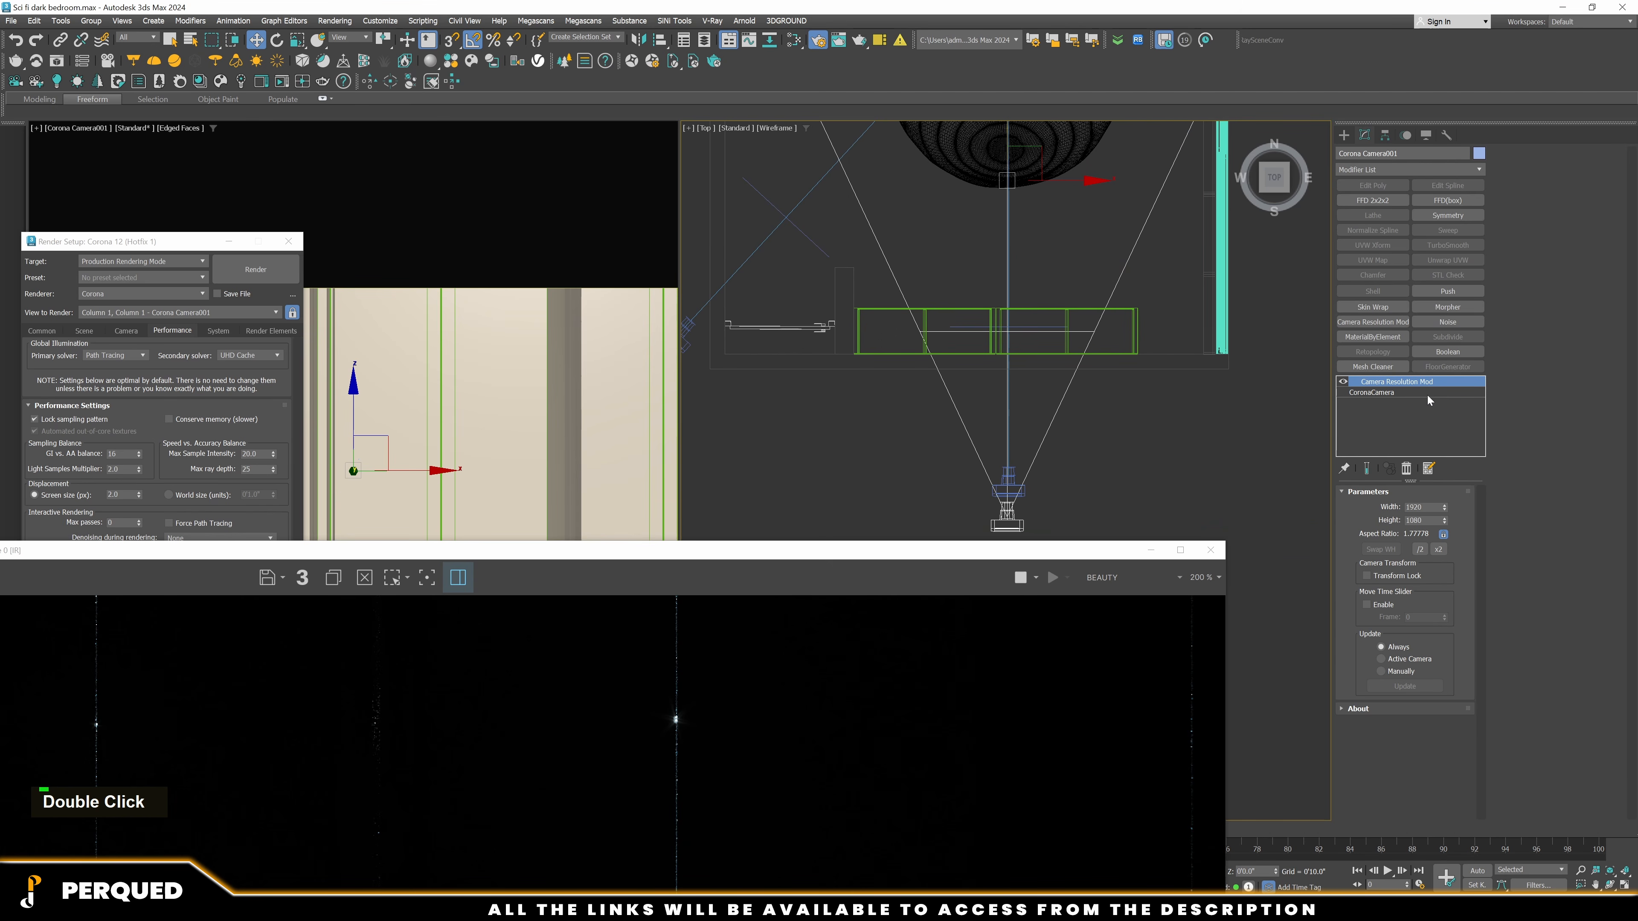
double_click(1427, 394)
scroll(1602, 795, down, 1)
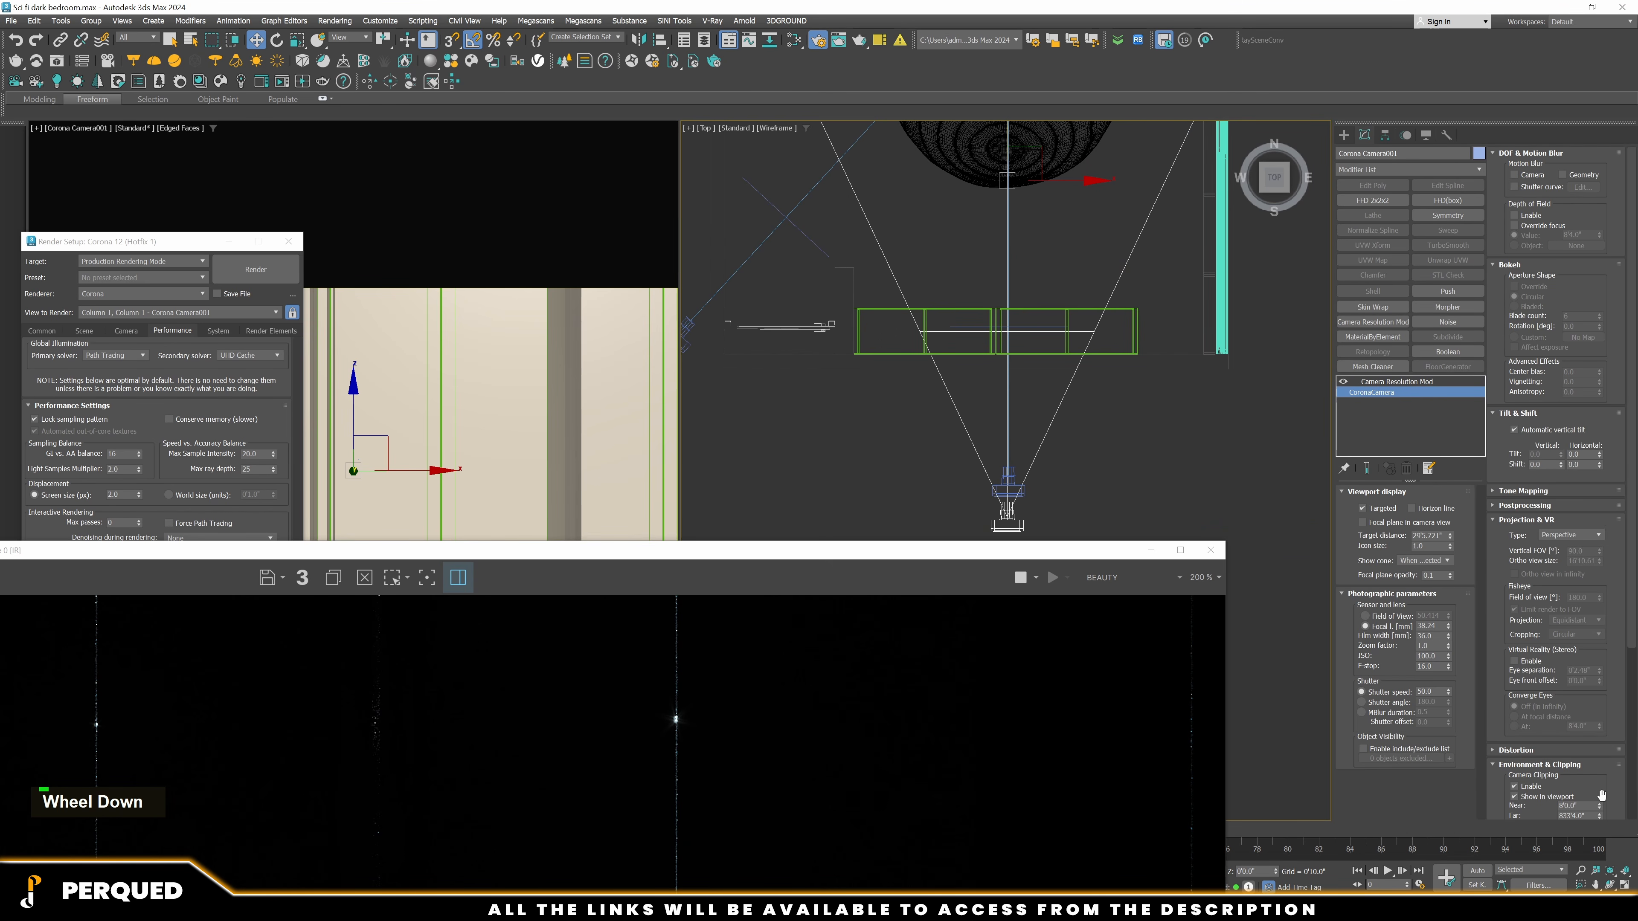
drag(1599, 806, 1596, 800)
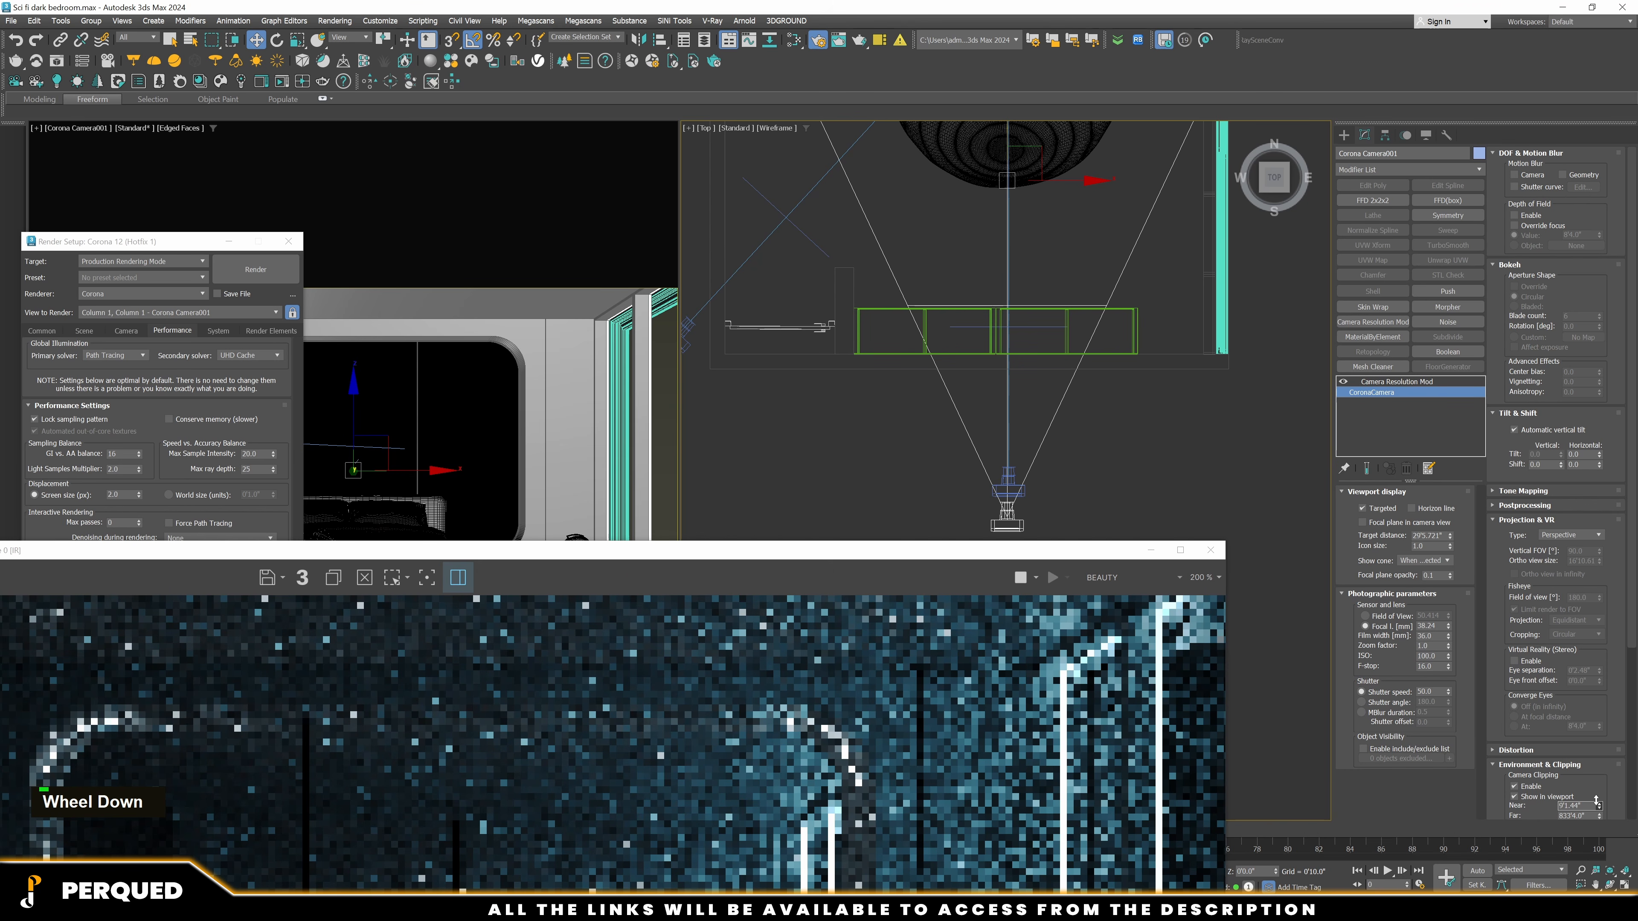
drag(887, 554, 1192, 67)
Set the second wardrobe flush against the first and shift their vertices to widen the wardrobe row in the top view
scroll(842, 589, down, 1)
scroll(842, 590, up, 1)
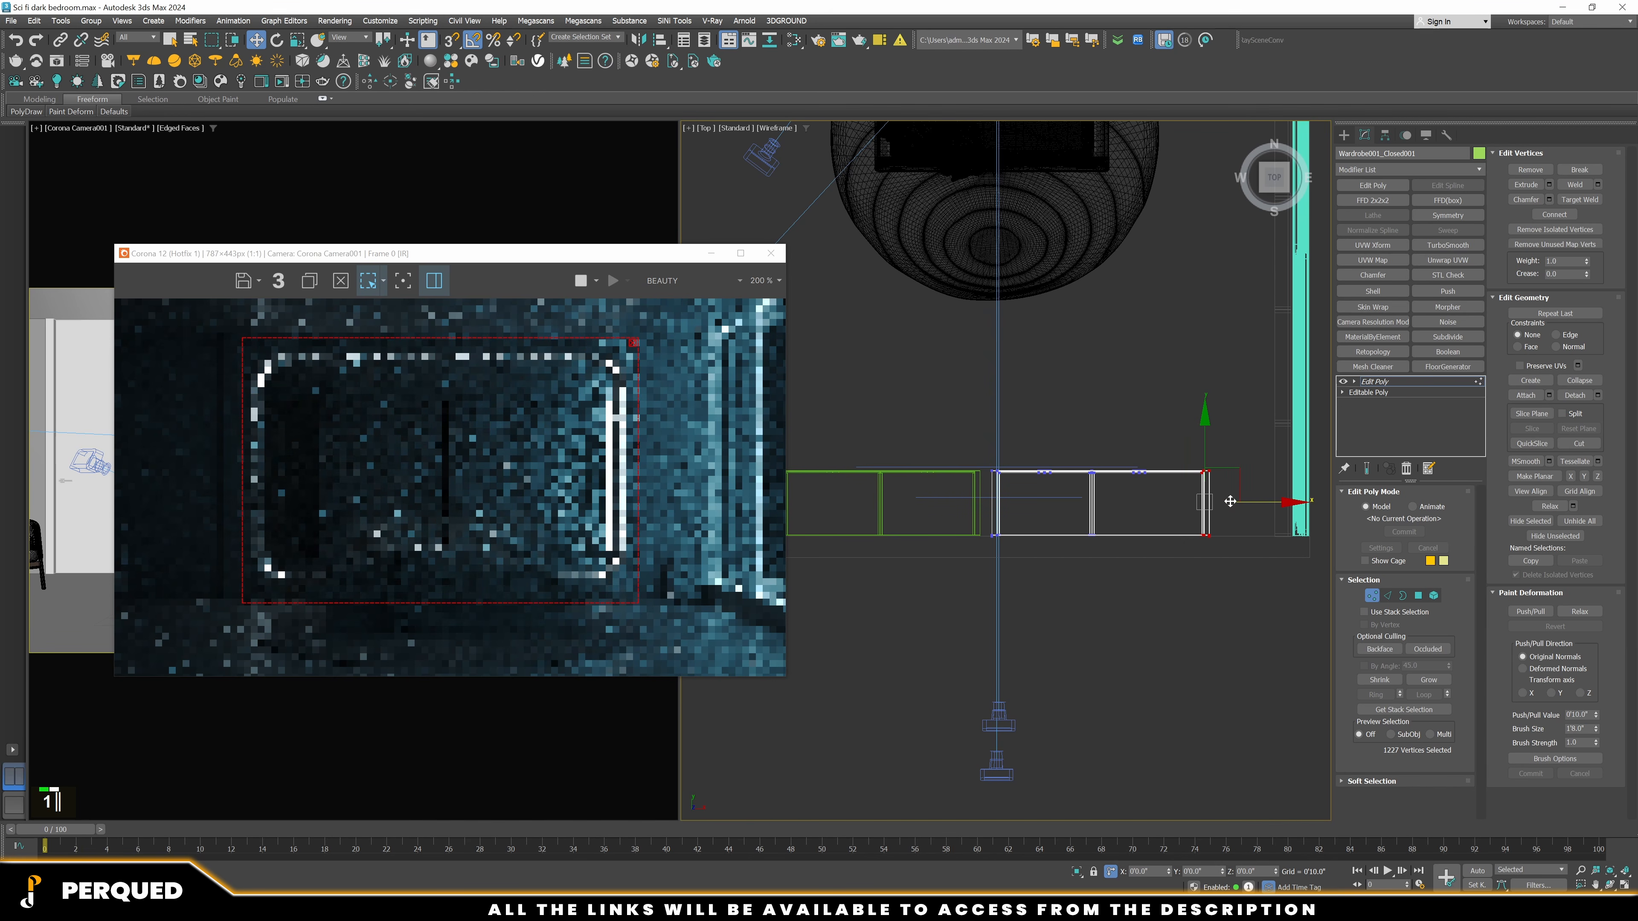
click(1405, 381)
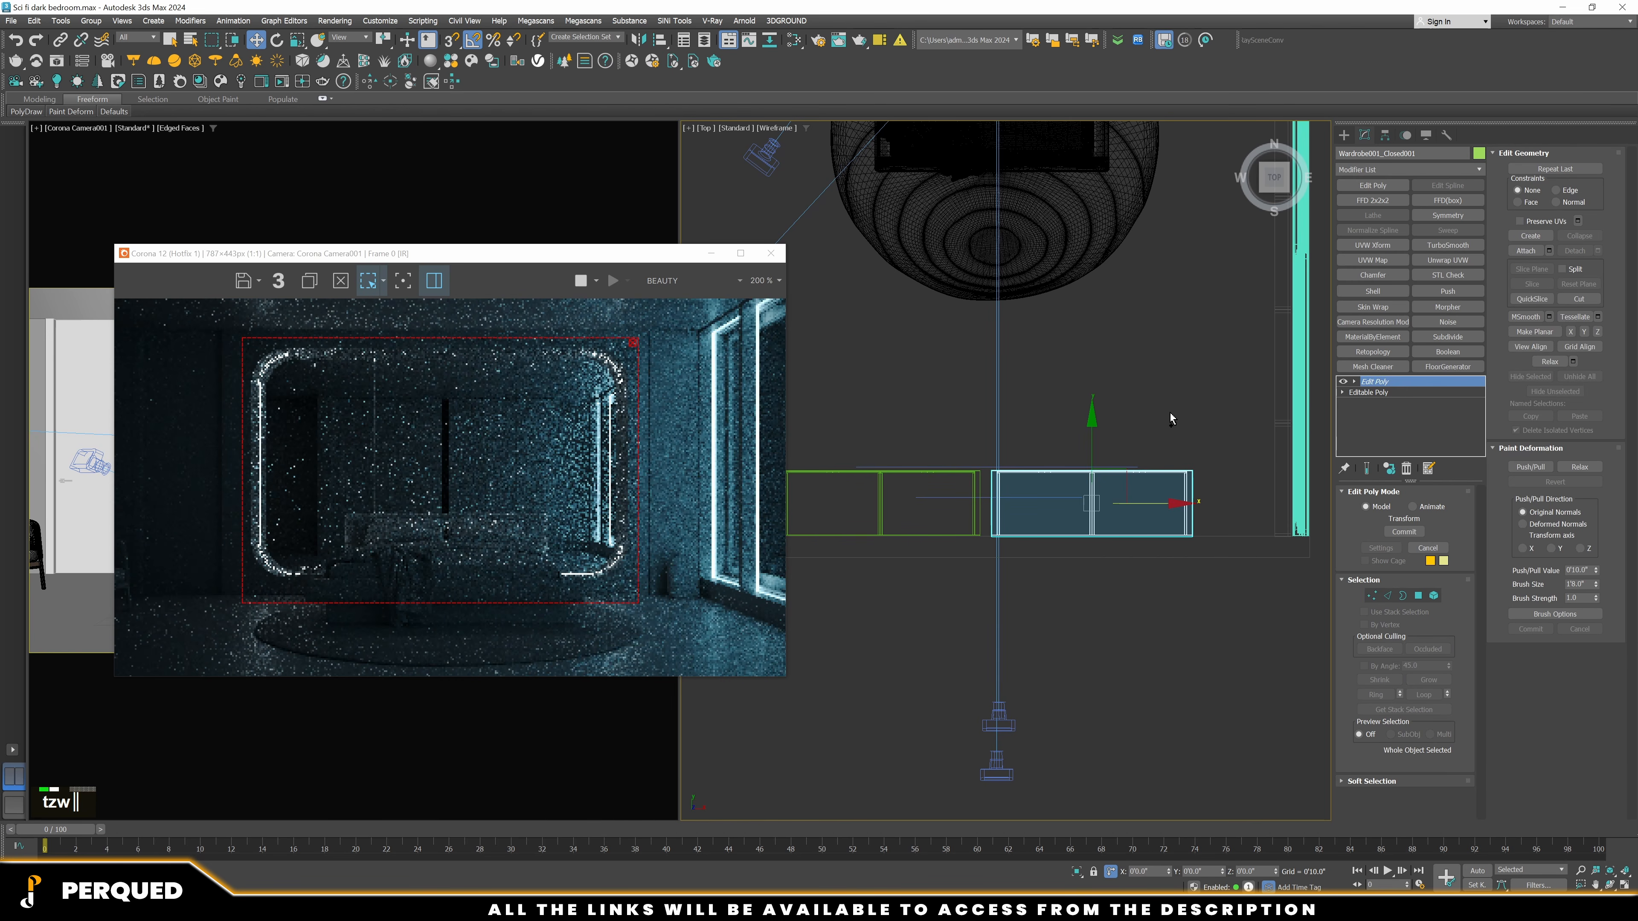
key(ctrl+z)
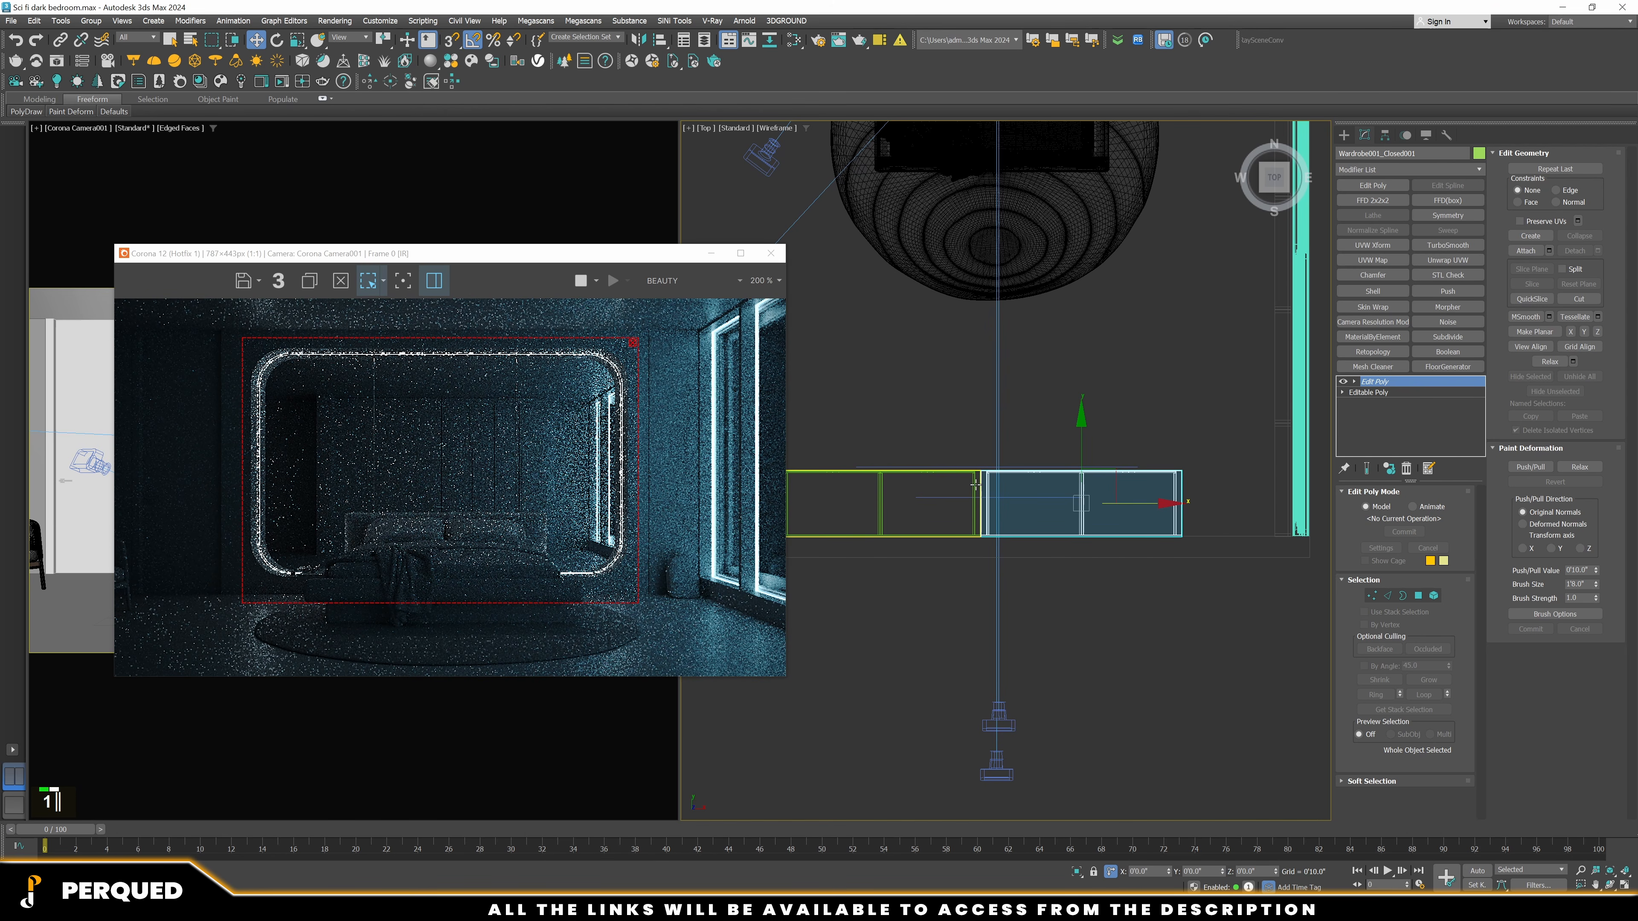
alt+drag(982, 434, 1061, 570)
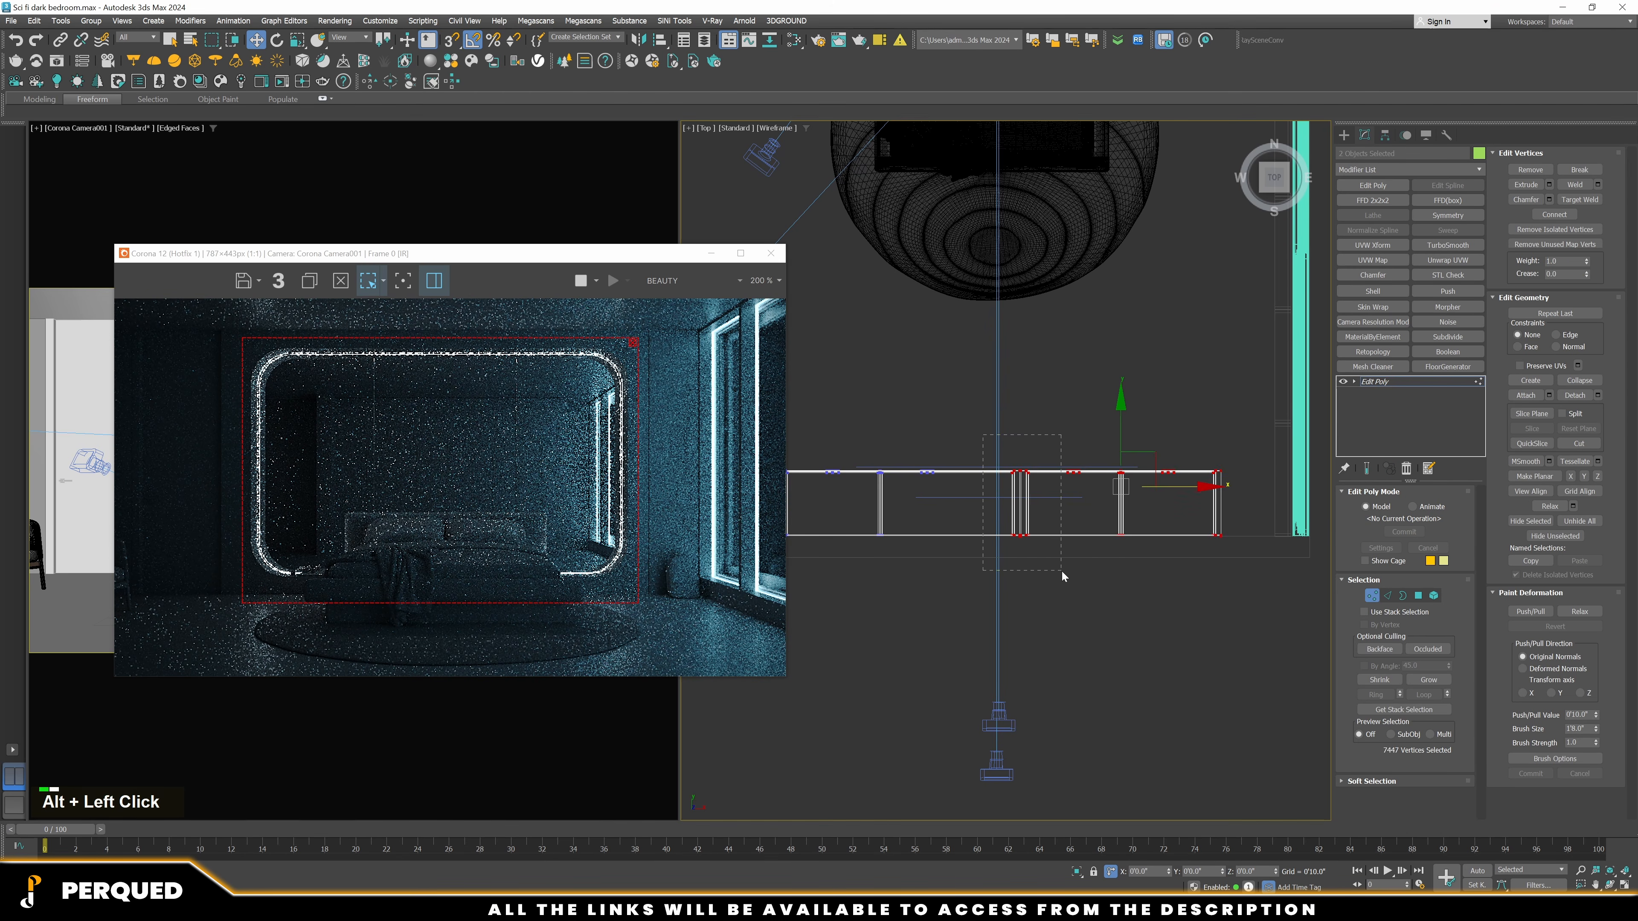
drag(1060, 504, 1045, 503)
drag(1094, 444, 1130, 476)
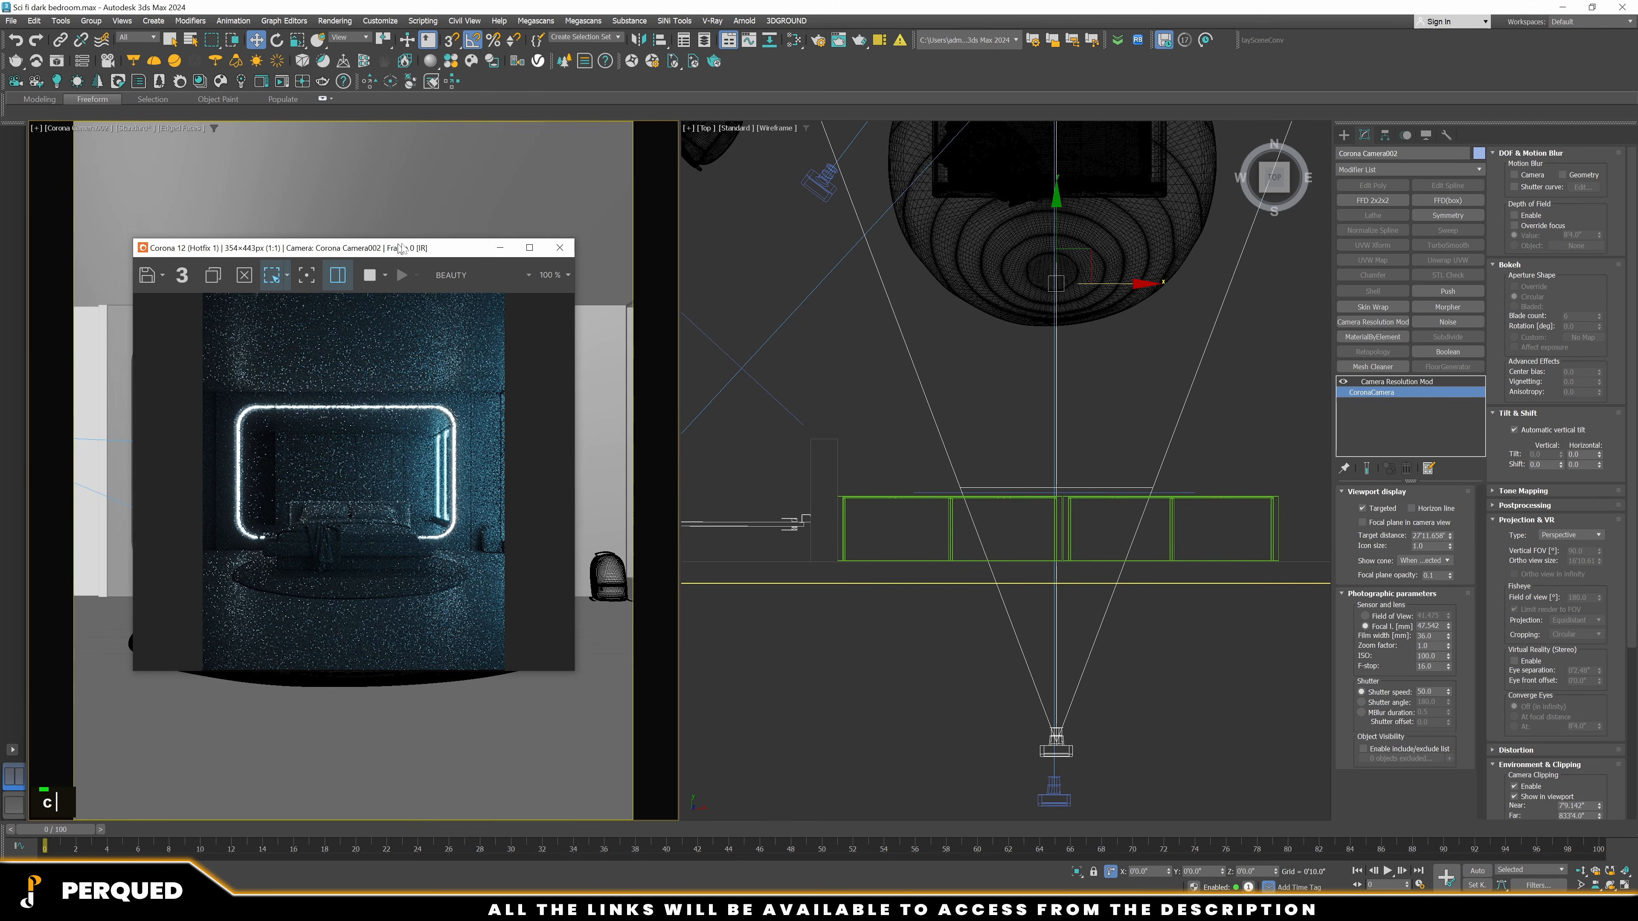
Switch the camera viewport to Corona Camera003, then reposition and enlarge the render window to preview that angle
drag(500, 183, 577, 175)
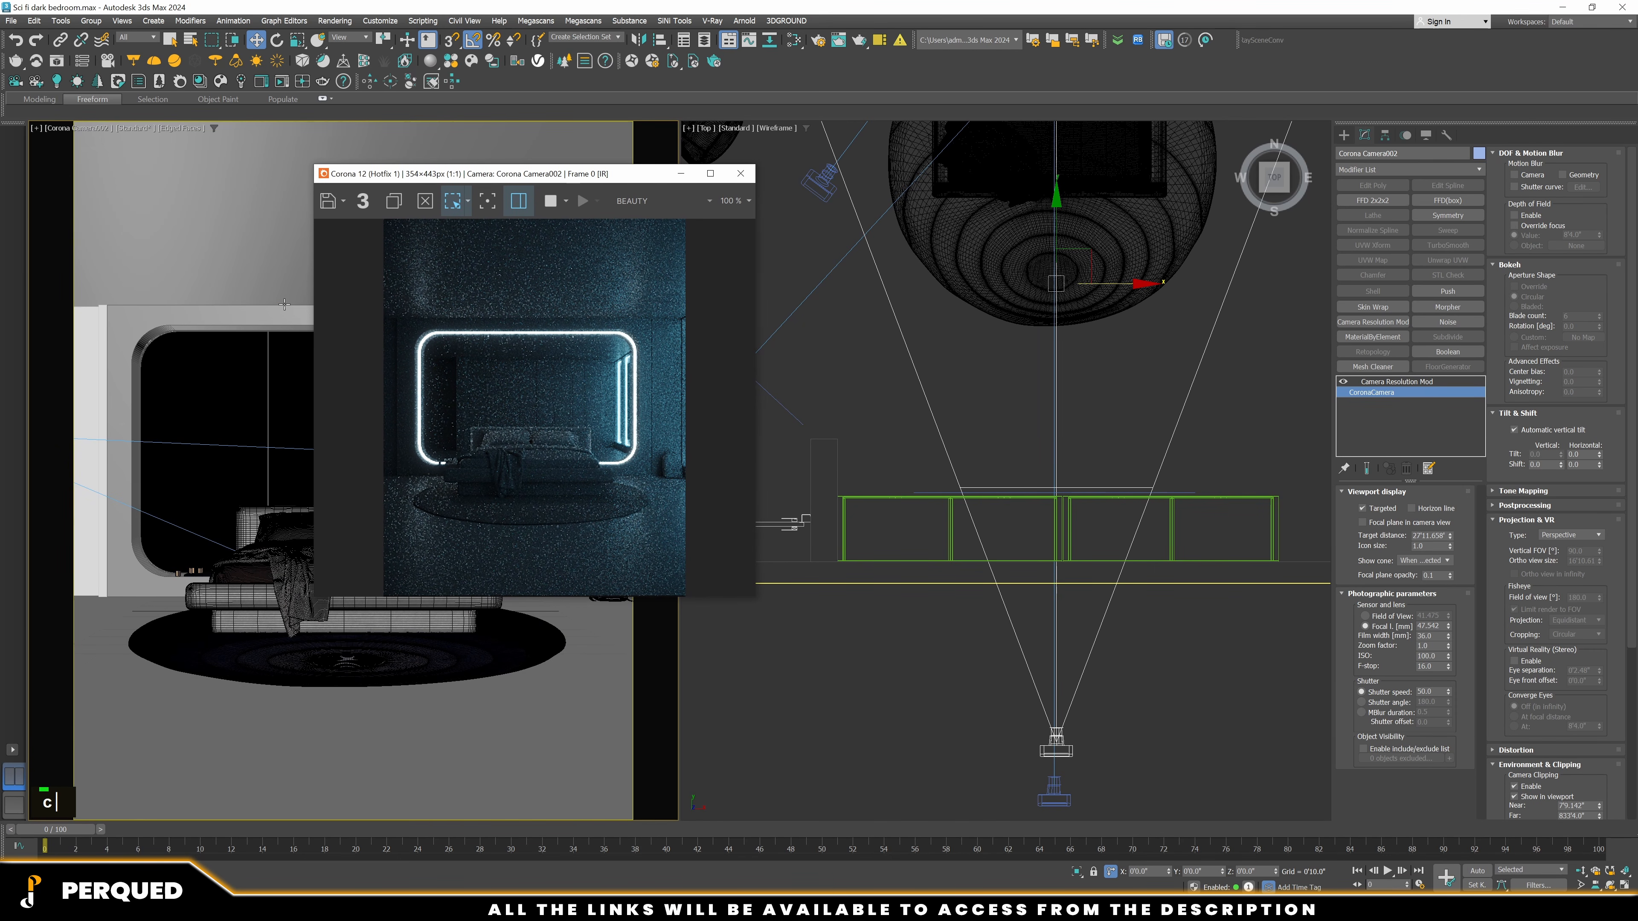
click(259, 317)
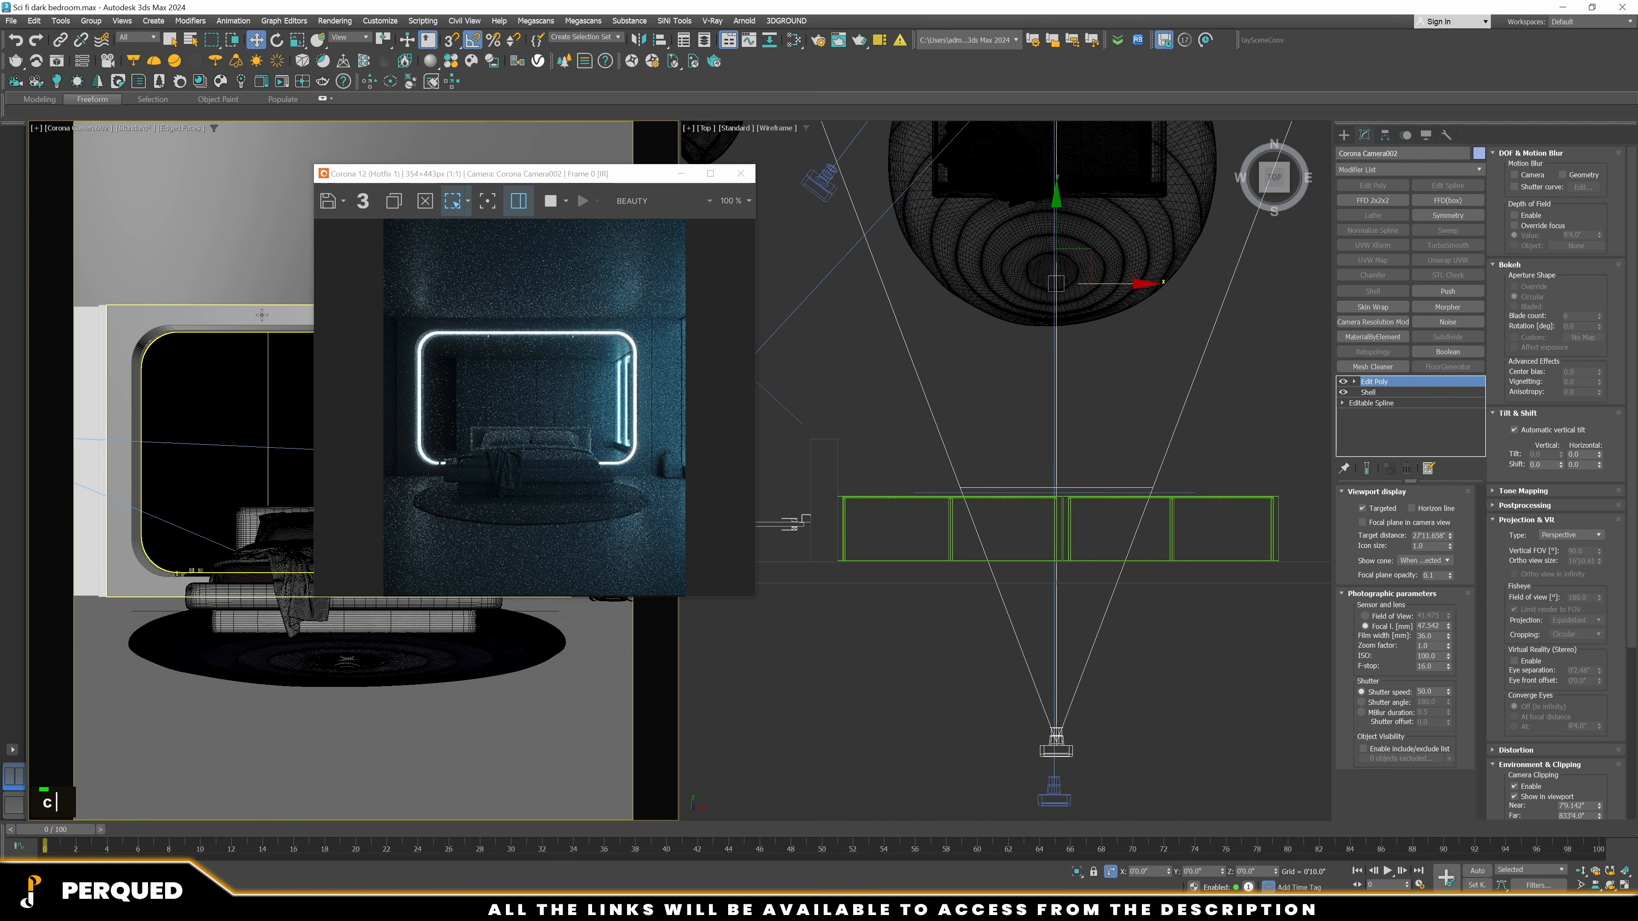
key(c)
click(798, 374)
double_click(798, 374)
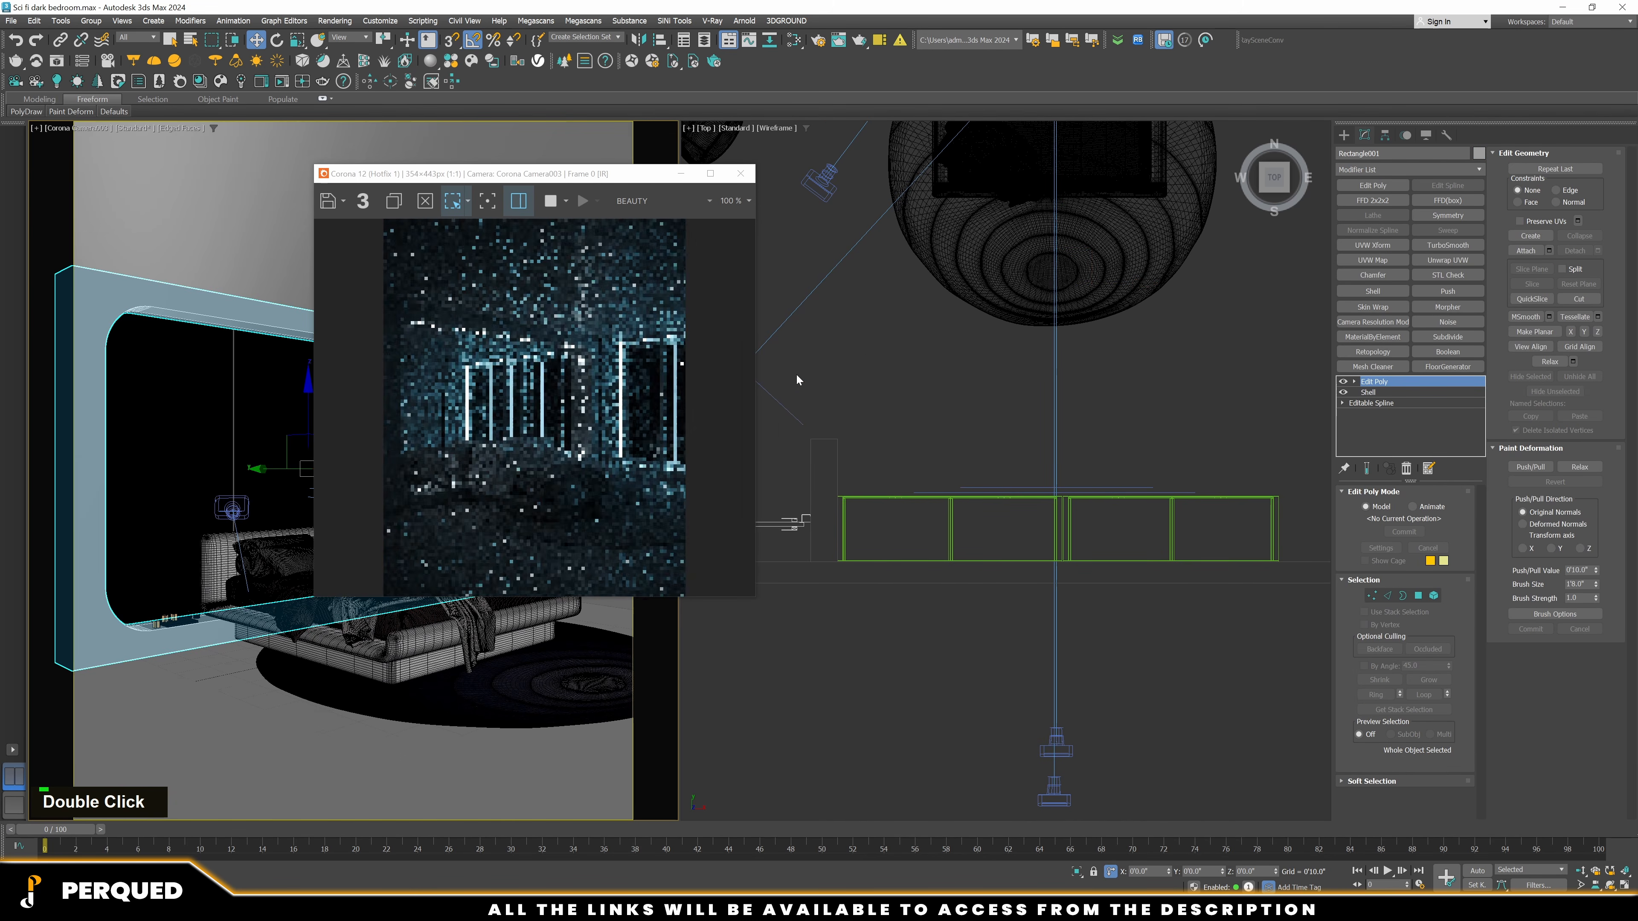
click(855, 372)
scroll(1274, 588, down, 2)
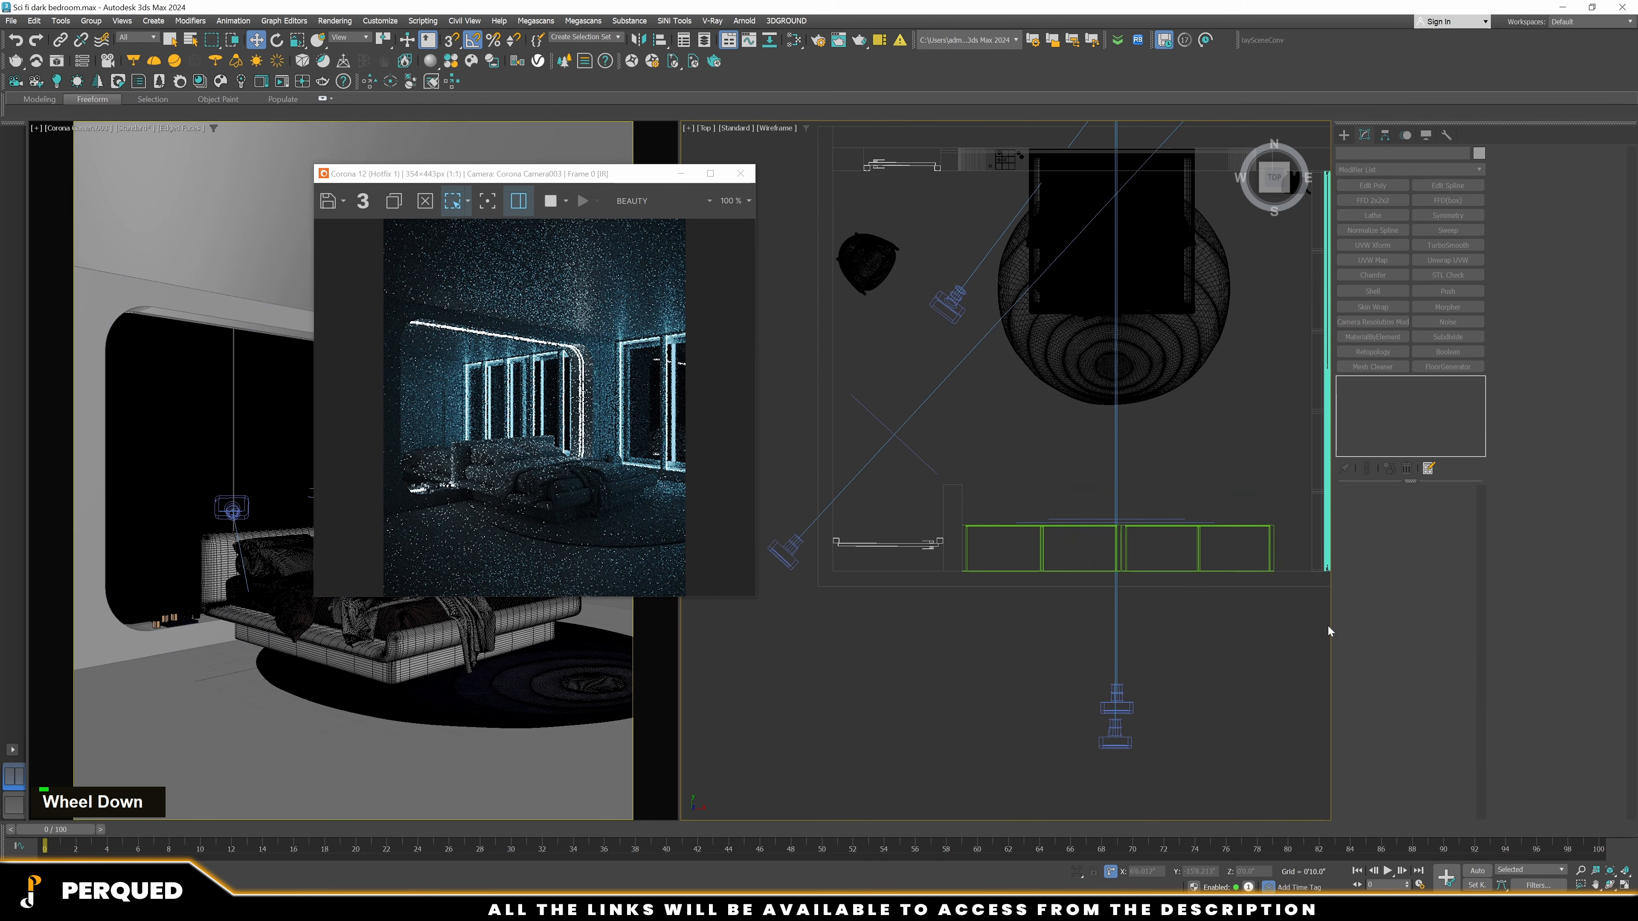
drag(313, 125, 256, 114)
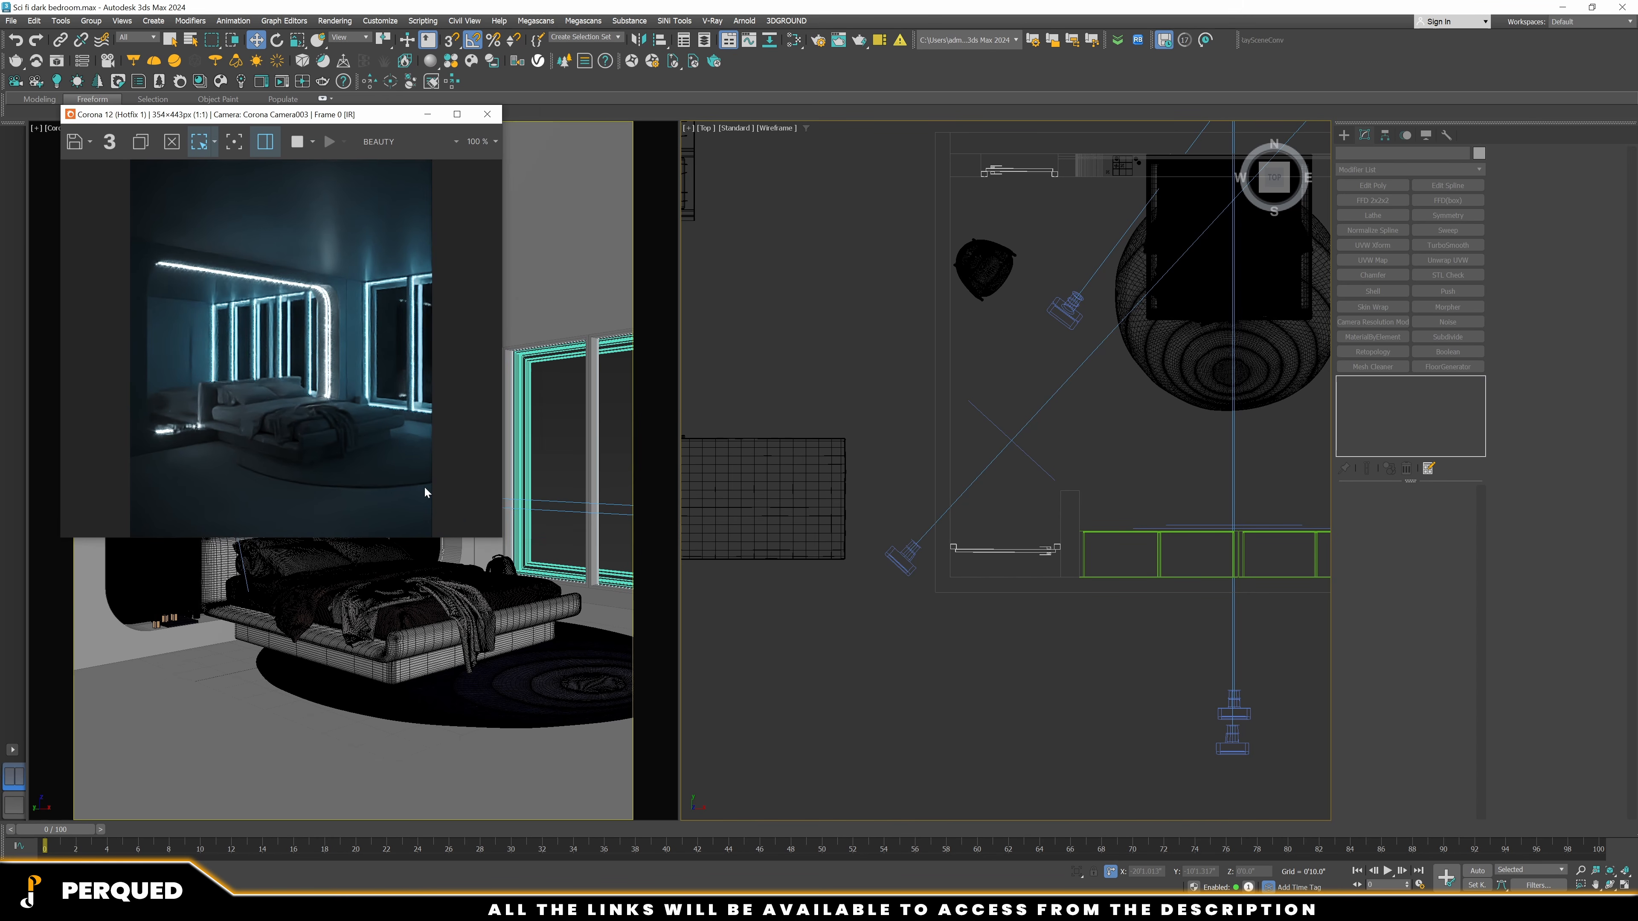
drag(499, 538, 533, 750)
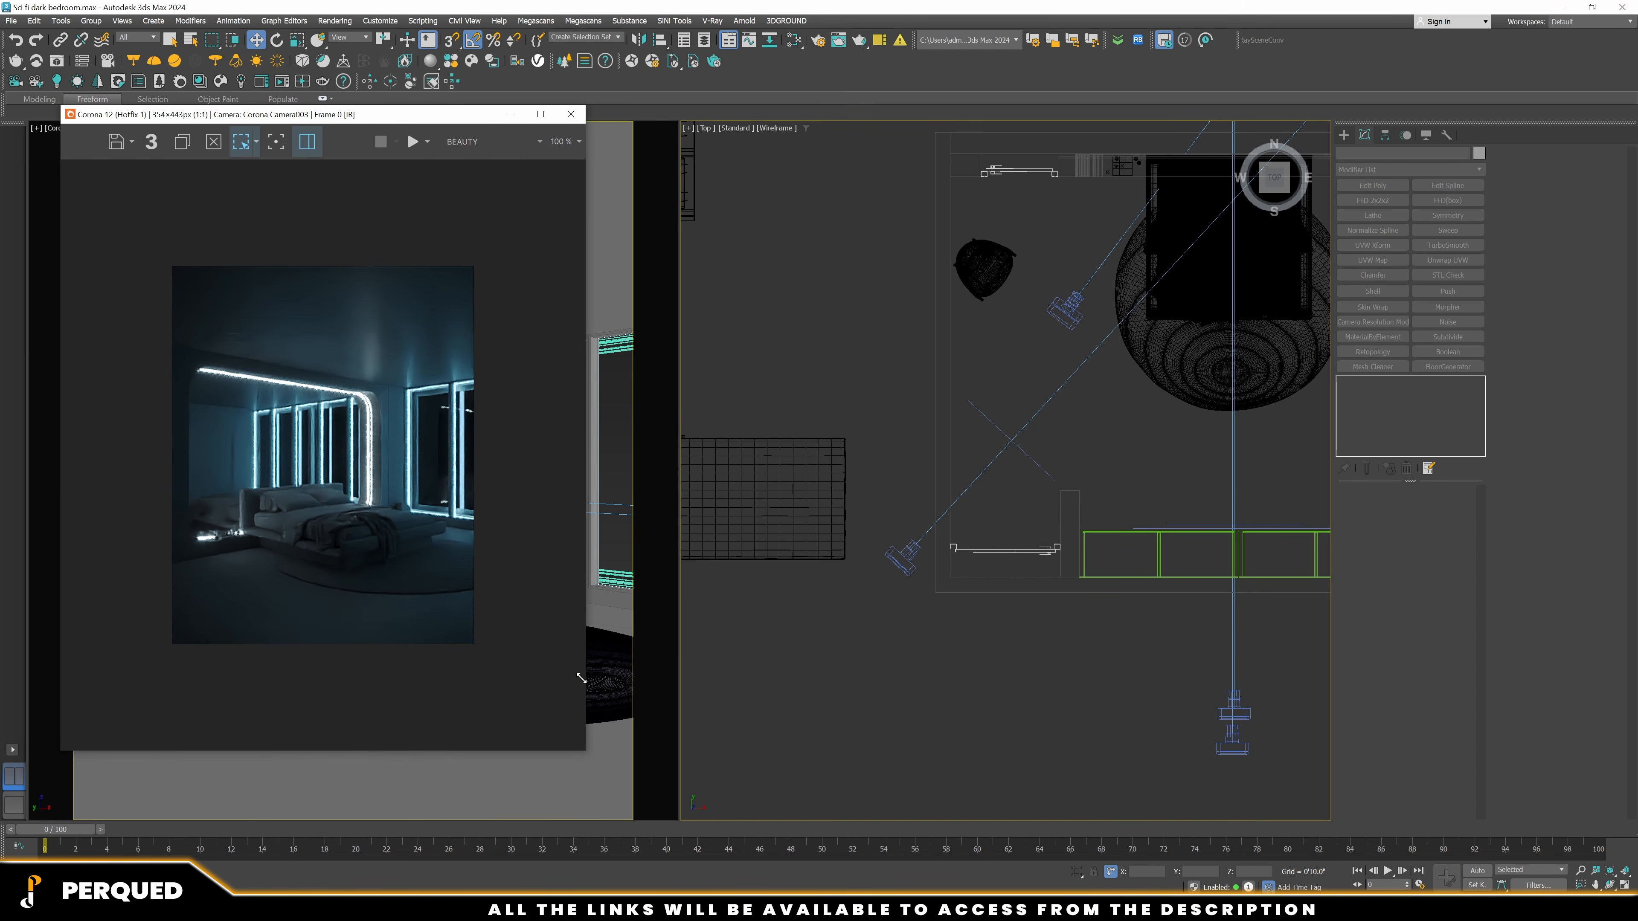
Move Corona Camera003 together with its target slightly farther back in the top view
click(905, 568)
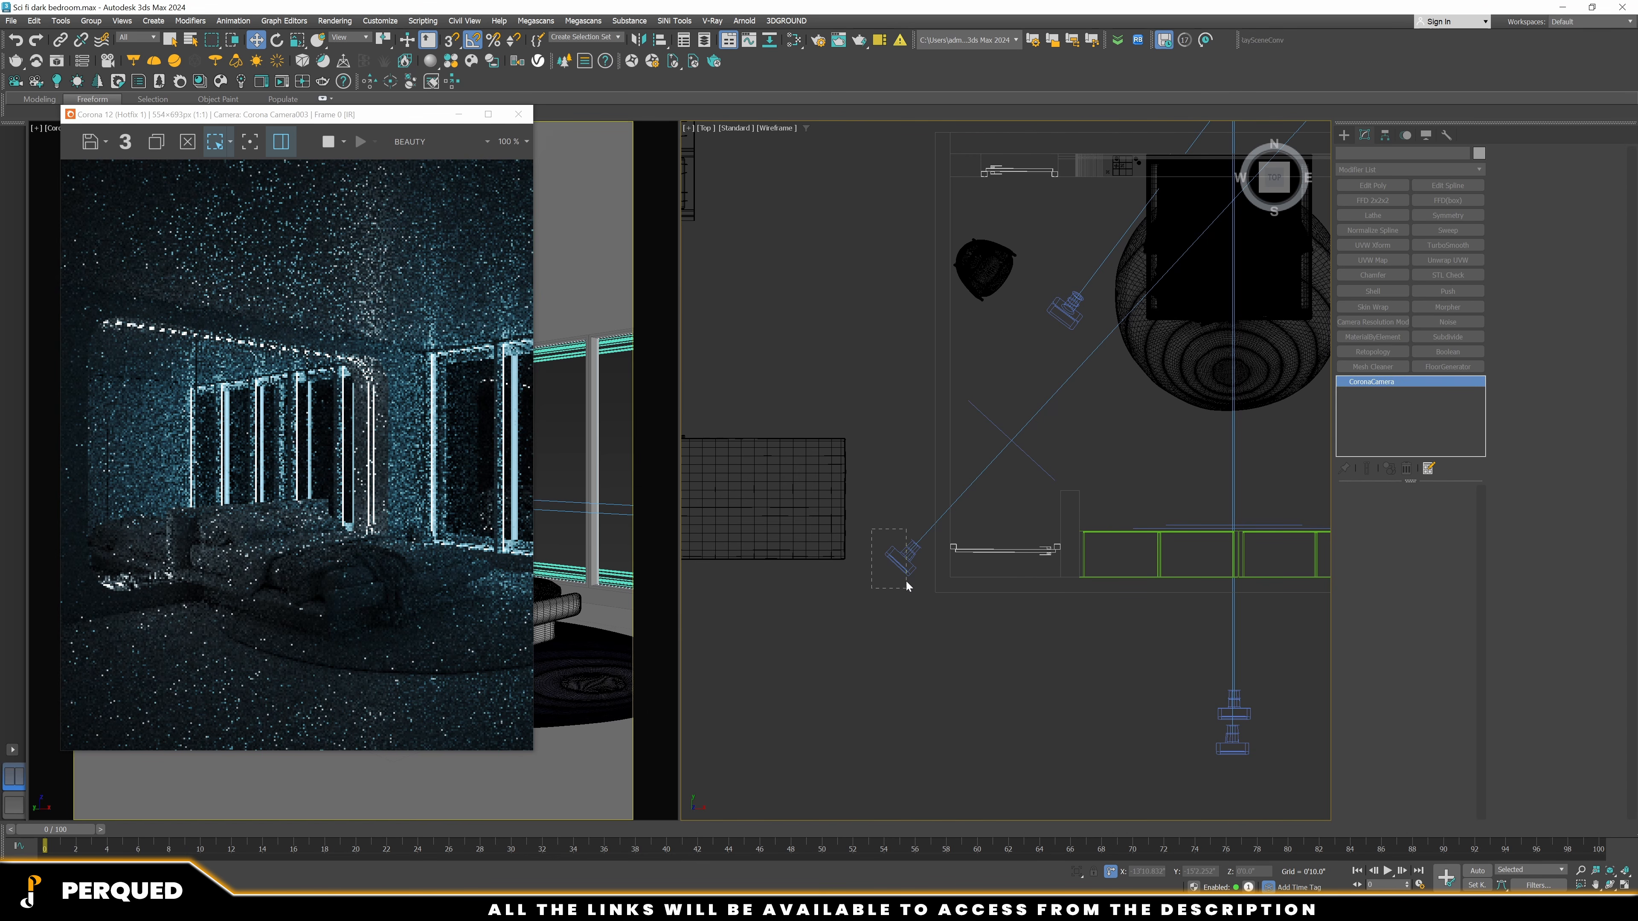
key(ctrl+z)
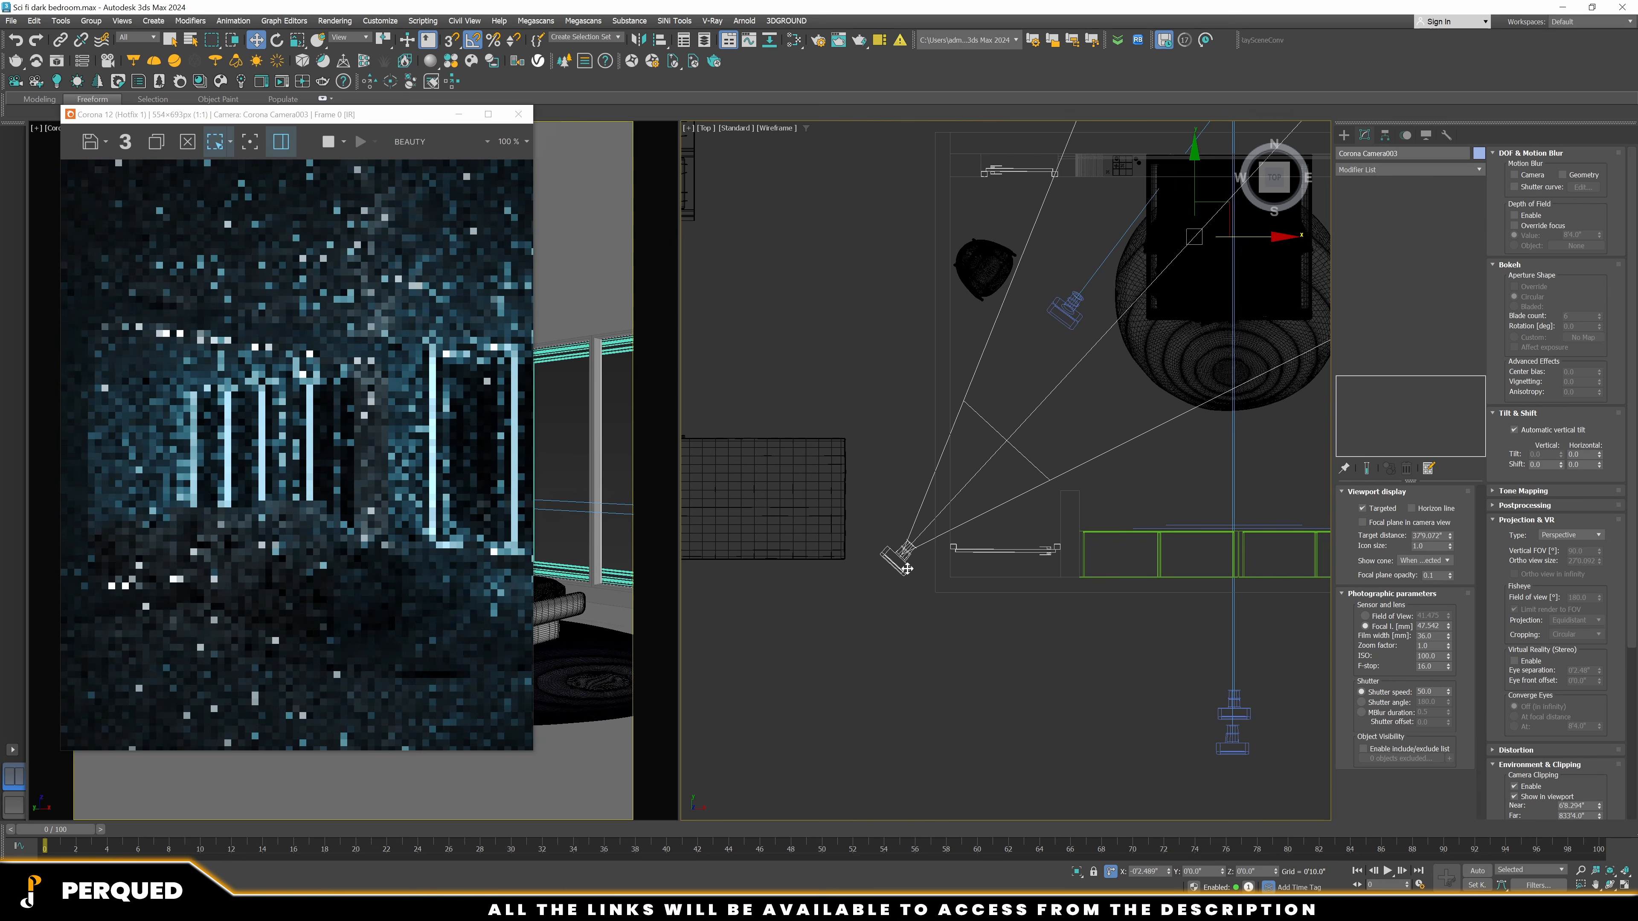
scroll(879, 548, down, 3)
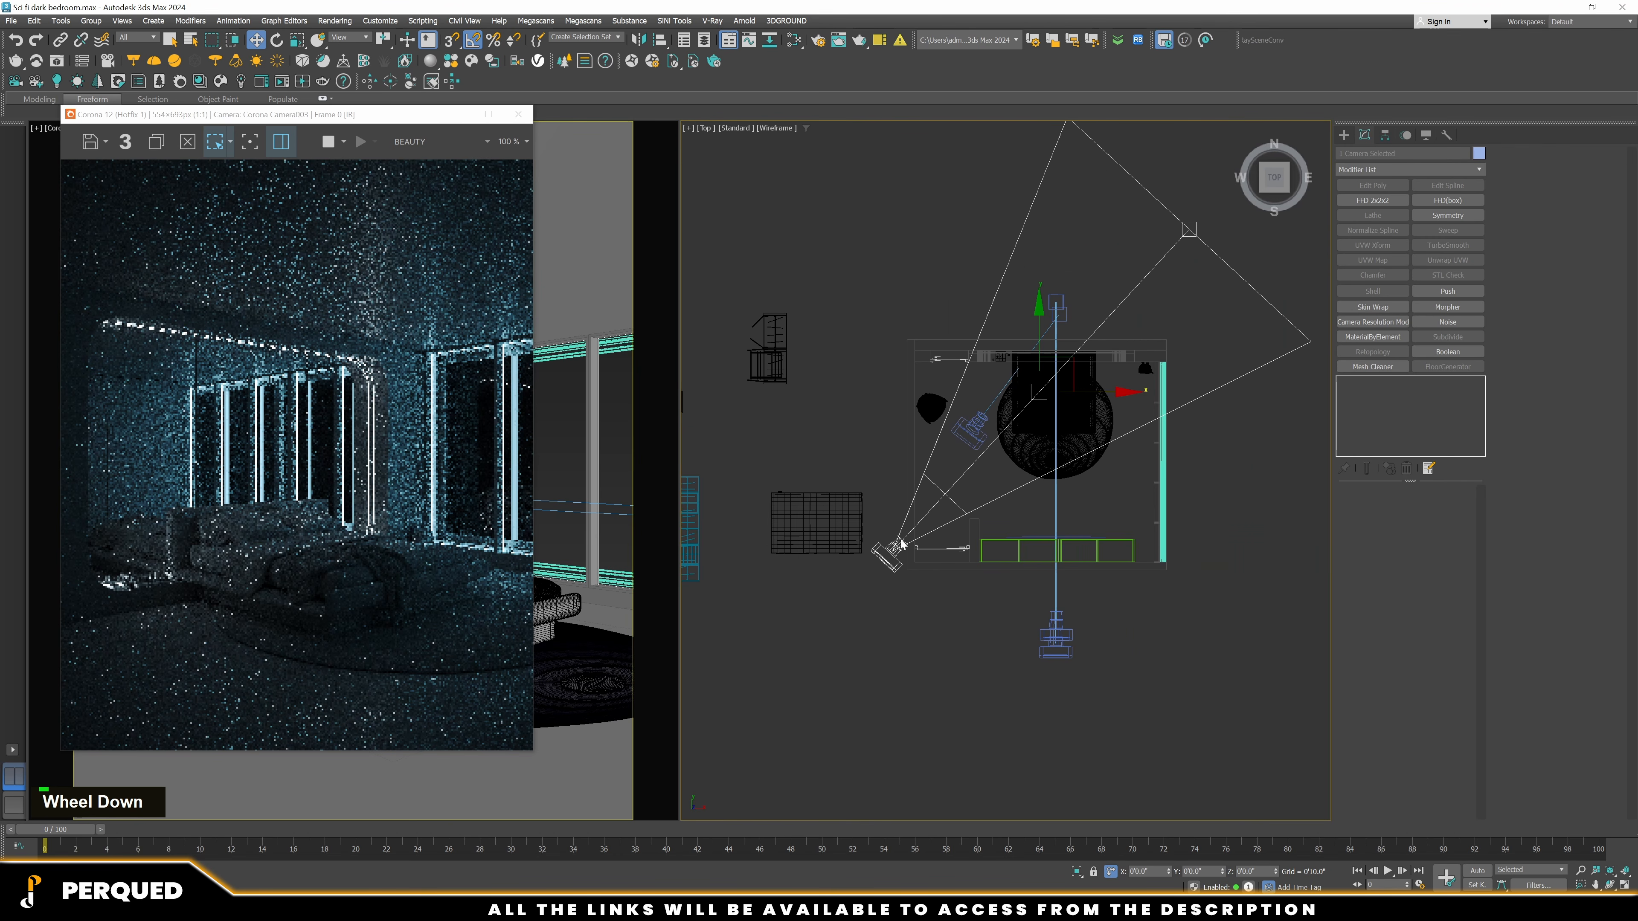
alt+click(1193, 223)
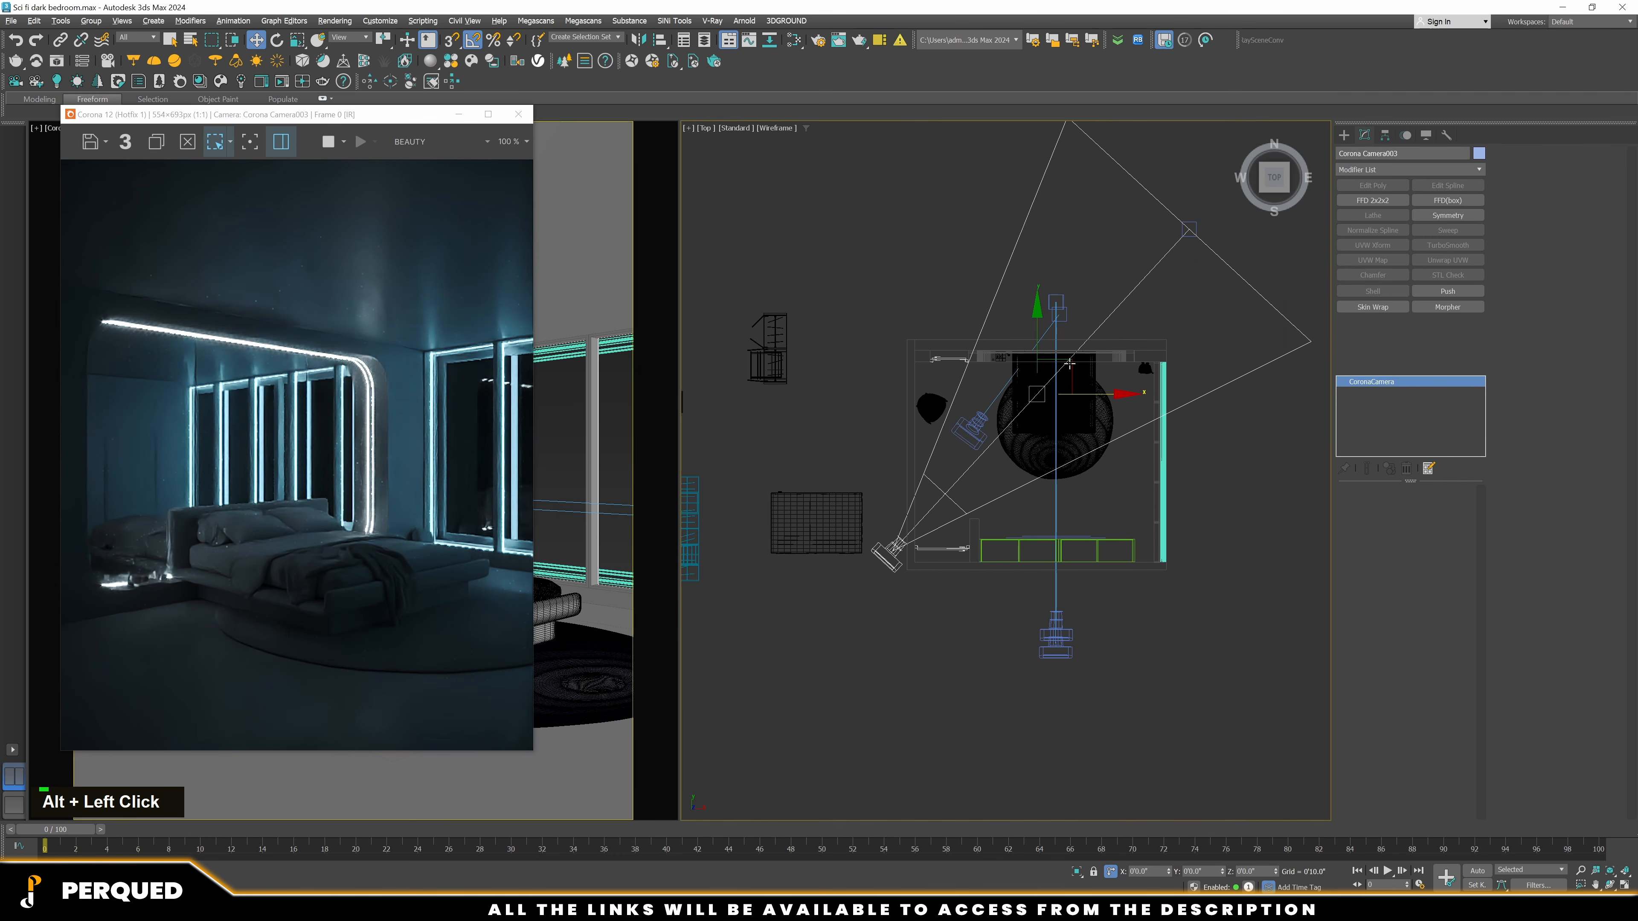
click(1071, 385)
key(ctrl+z)
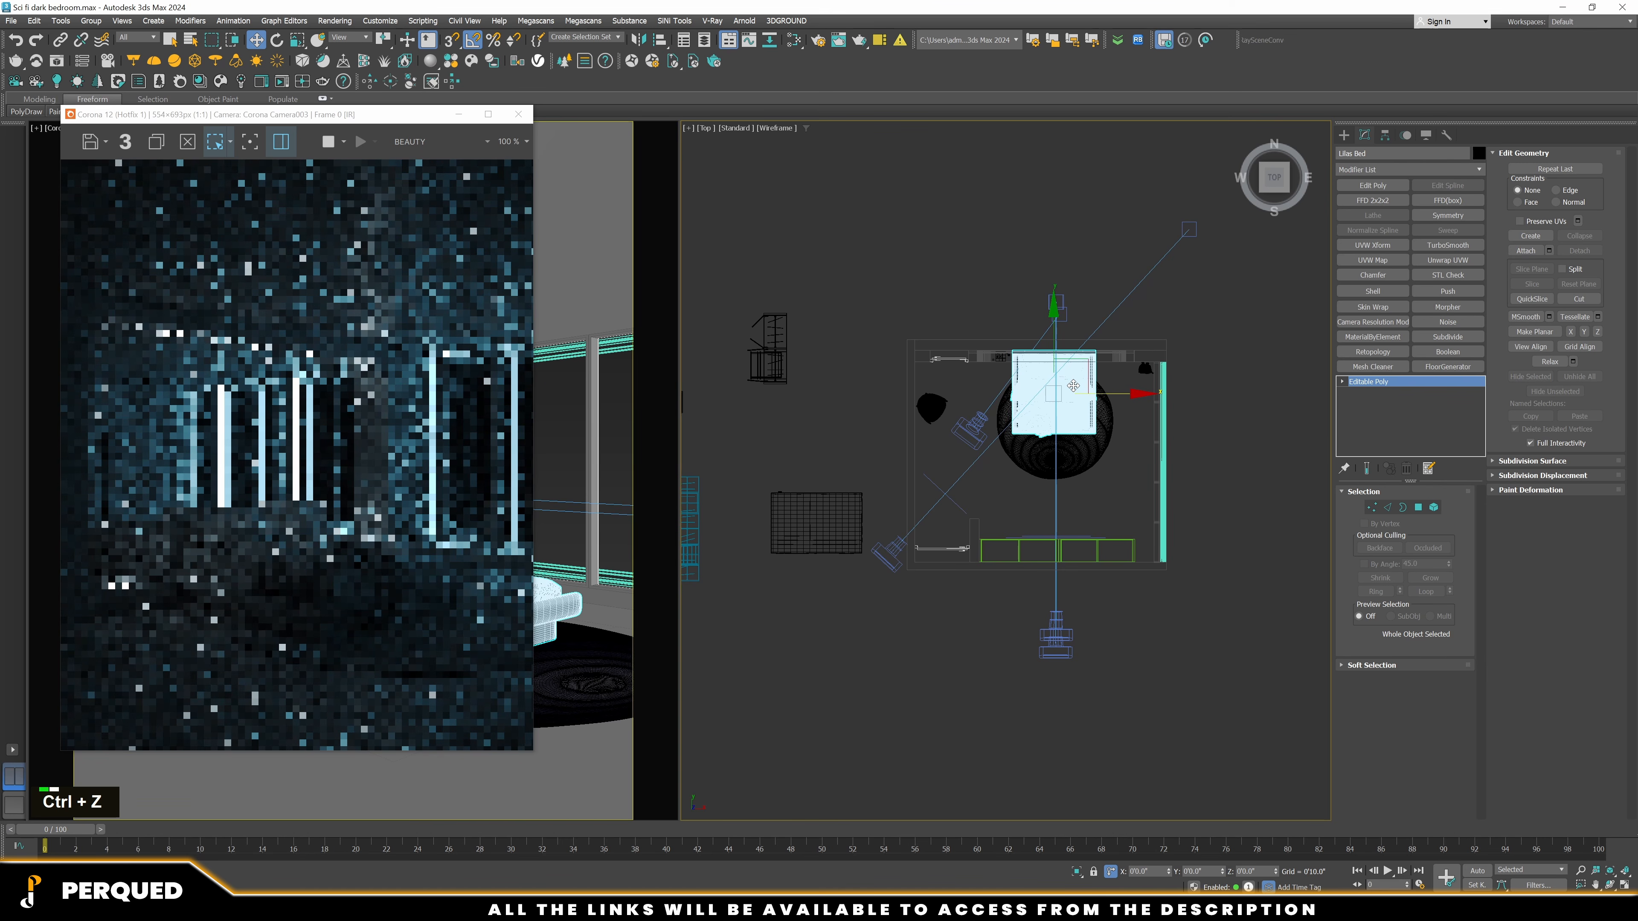
key(ctrl+z)
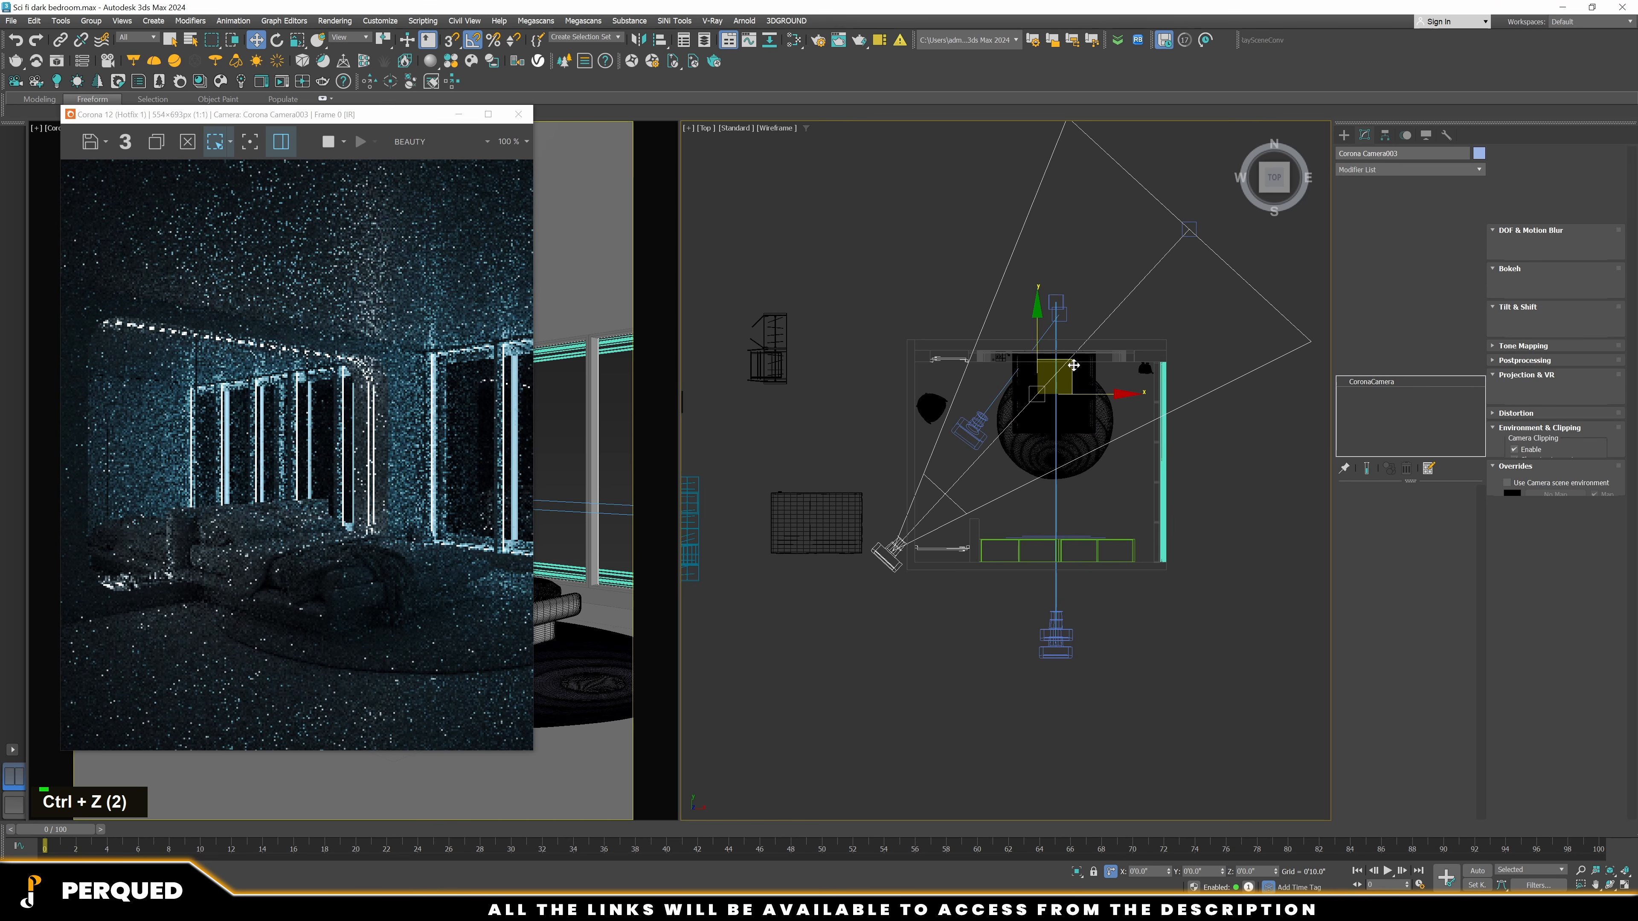
drag(1070, 389, 1067, 387)
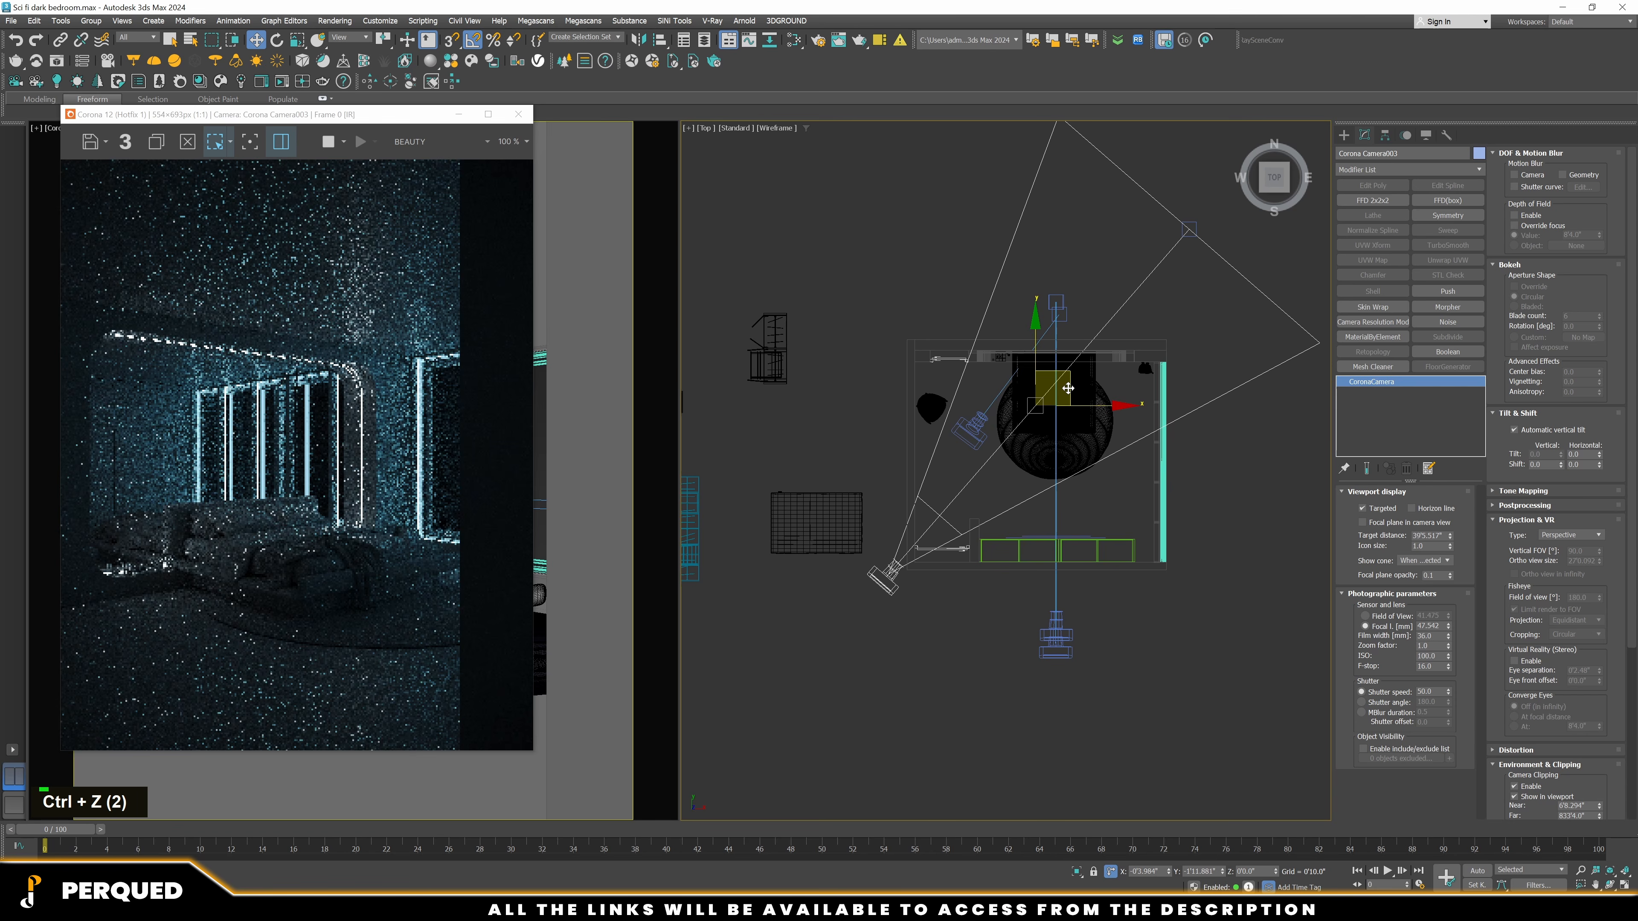
Shorten the partition box beside the door by its end vertices so it lines up with the wardrobe fronts
scroll(1058, 452, up, 5)
click(930, 557)
key(ctrl+z)
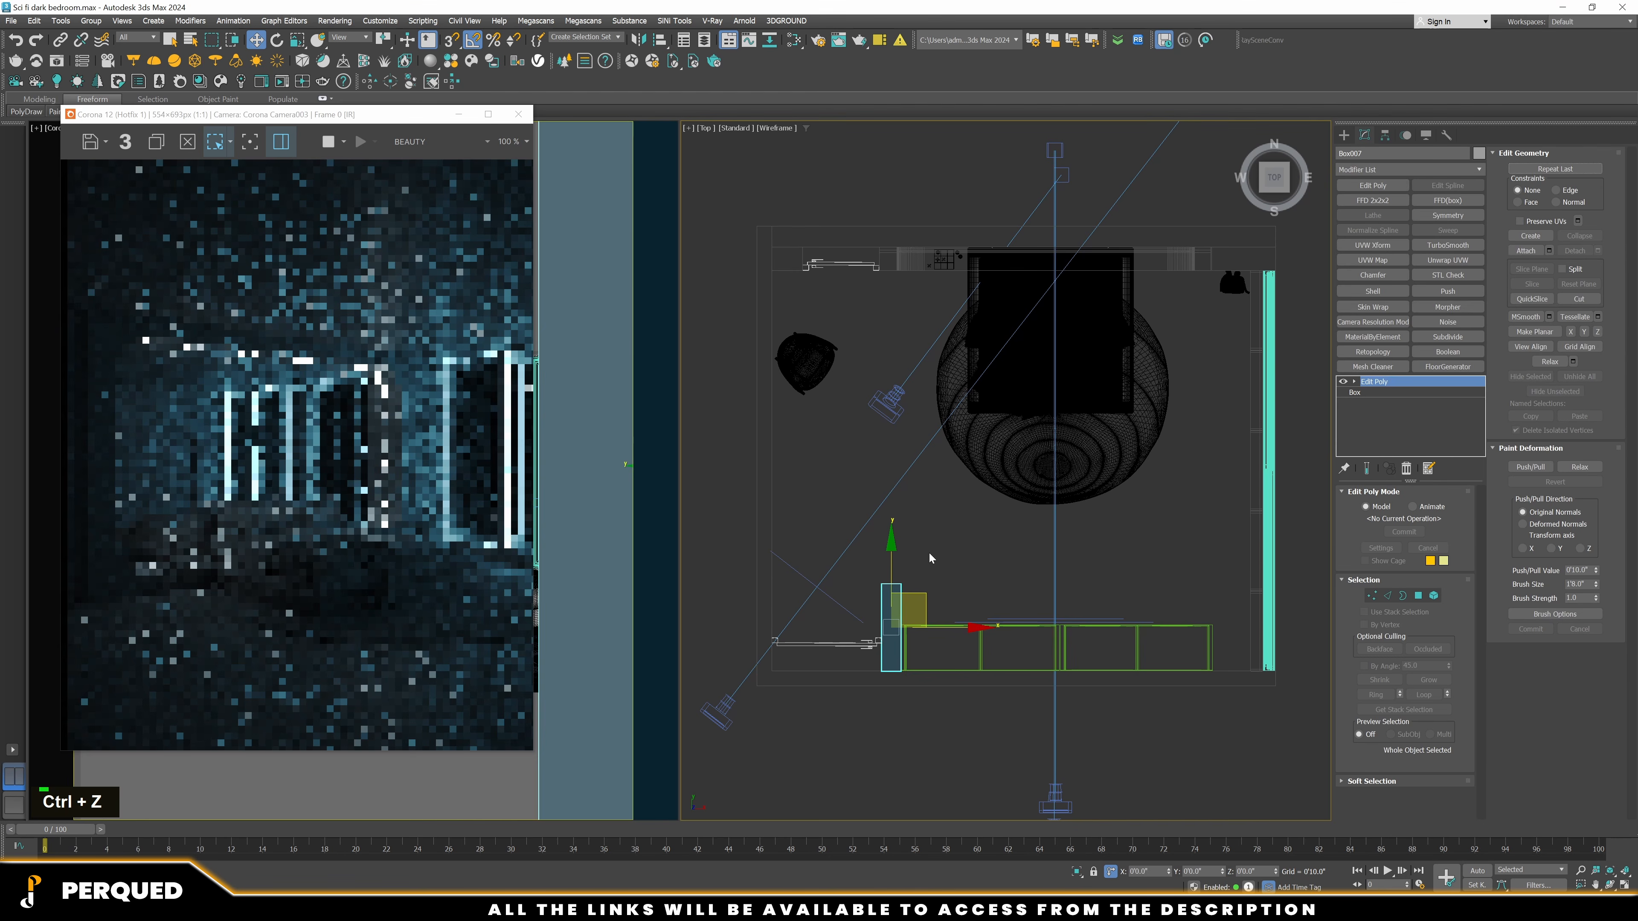
scroll(902, 598, up, 6)
drag(871, 503, 958, 610)
key(s)
key(s)
double_click(1086, 449)
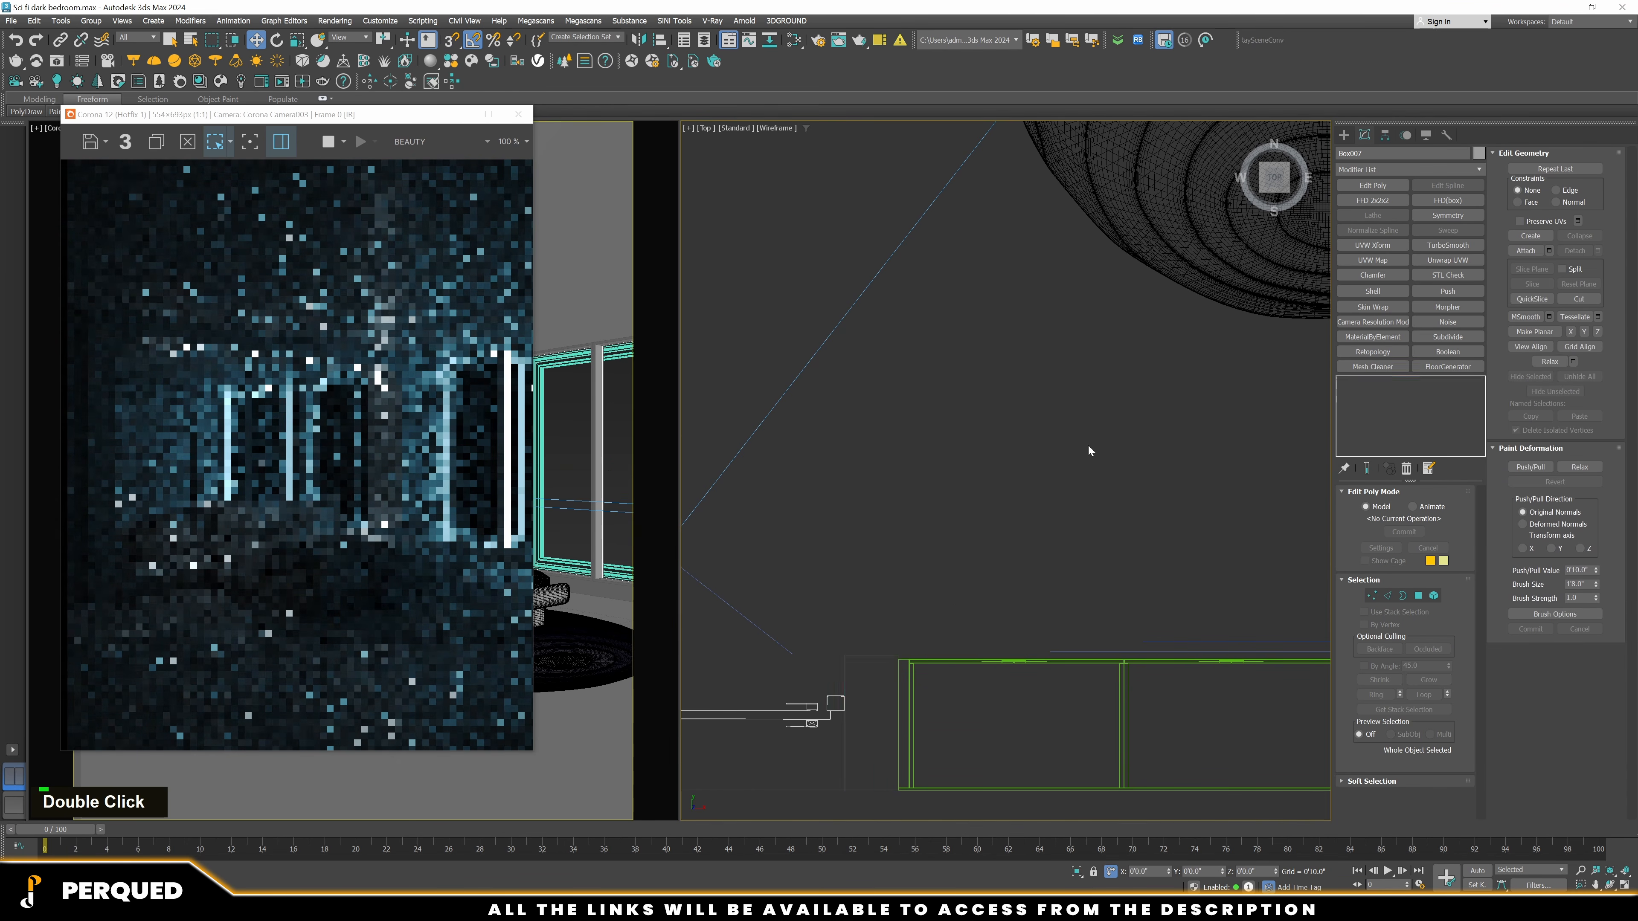
Move the render window off the camera viewport and slightly reframe the Corona Camera003 view of the bed wall
drag(395, 125, 741, 126)
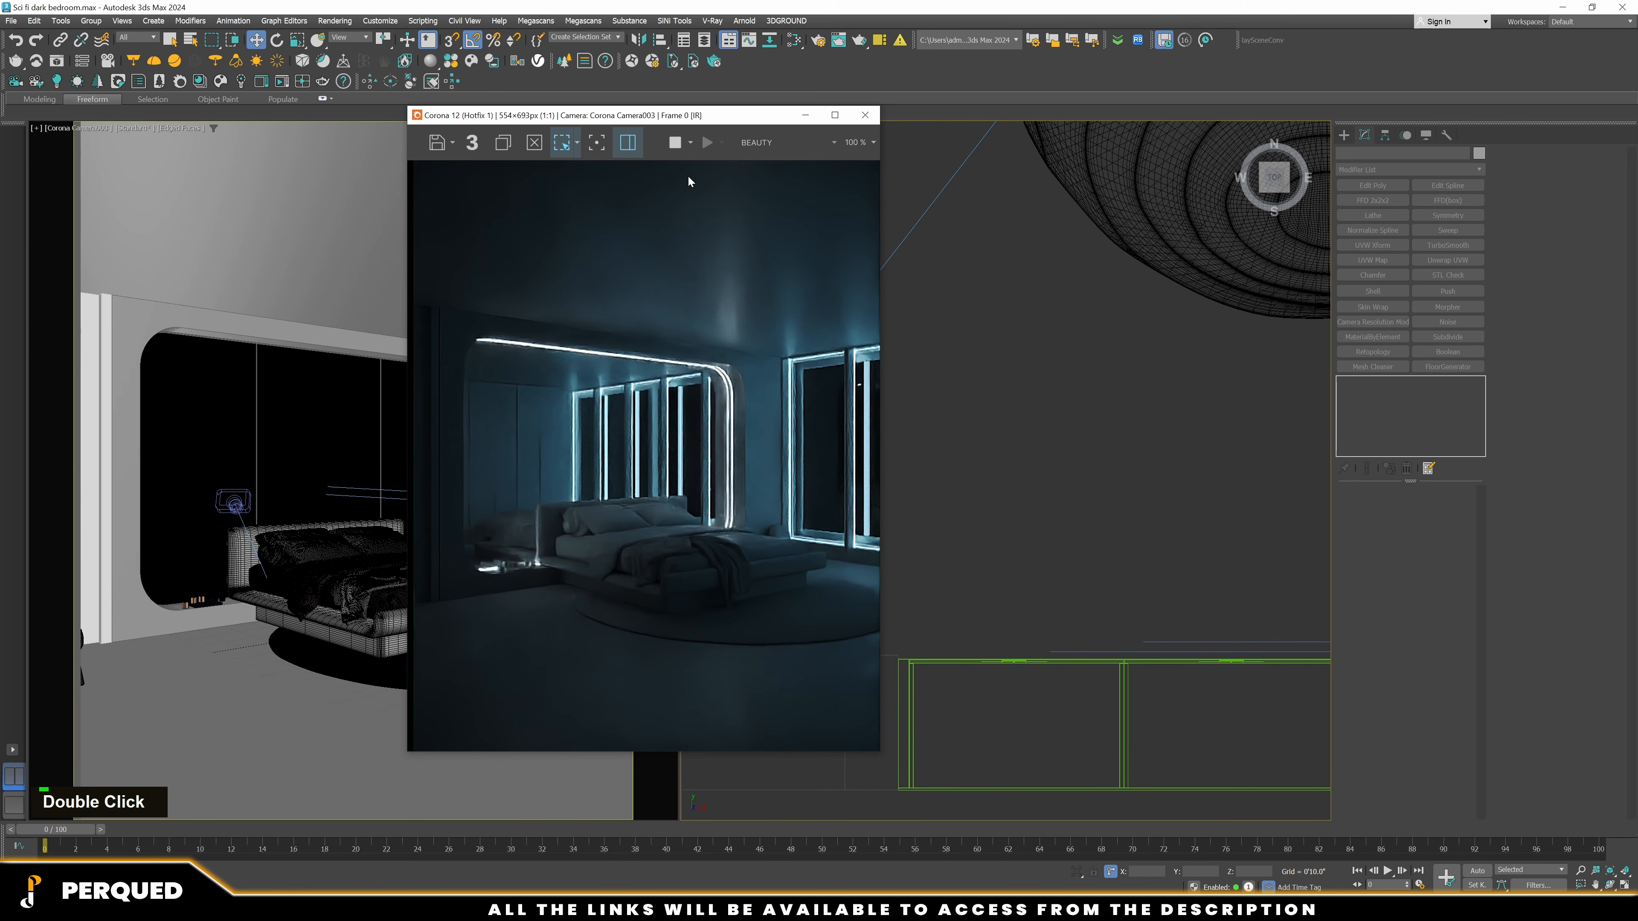
alt+middle_click(267, 476)
alt+middle_drag(267, 476, 251, 476)
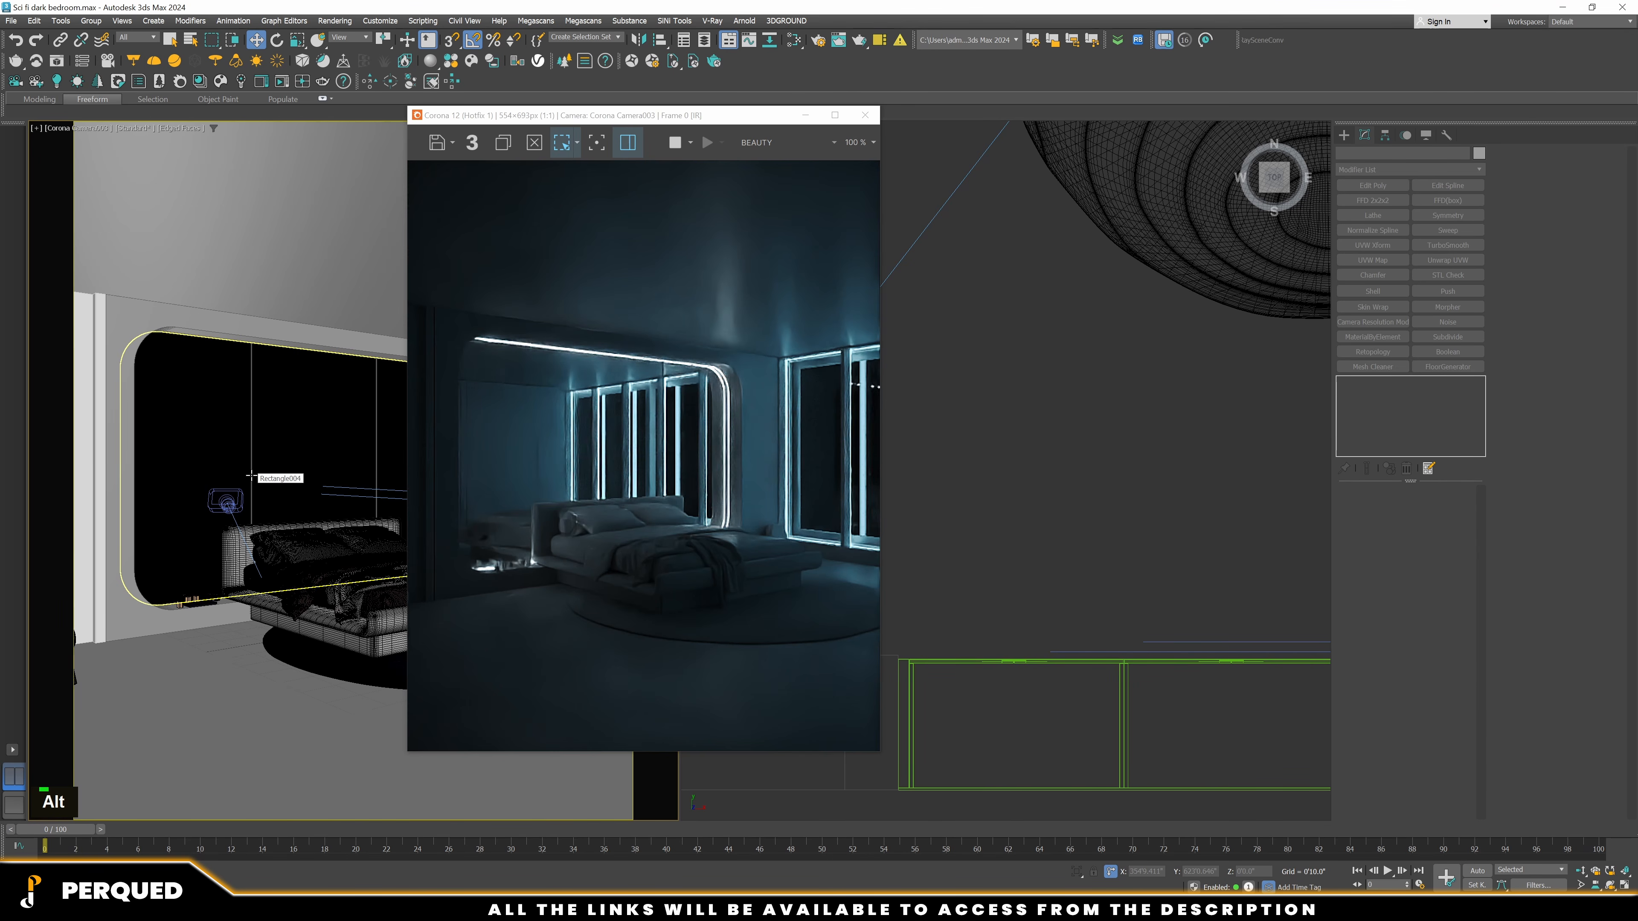
Switch the camera viewport to Corona Camera004 to preview the bedside close-up, and save the scene
key(c)
double_click(807, 380)
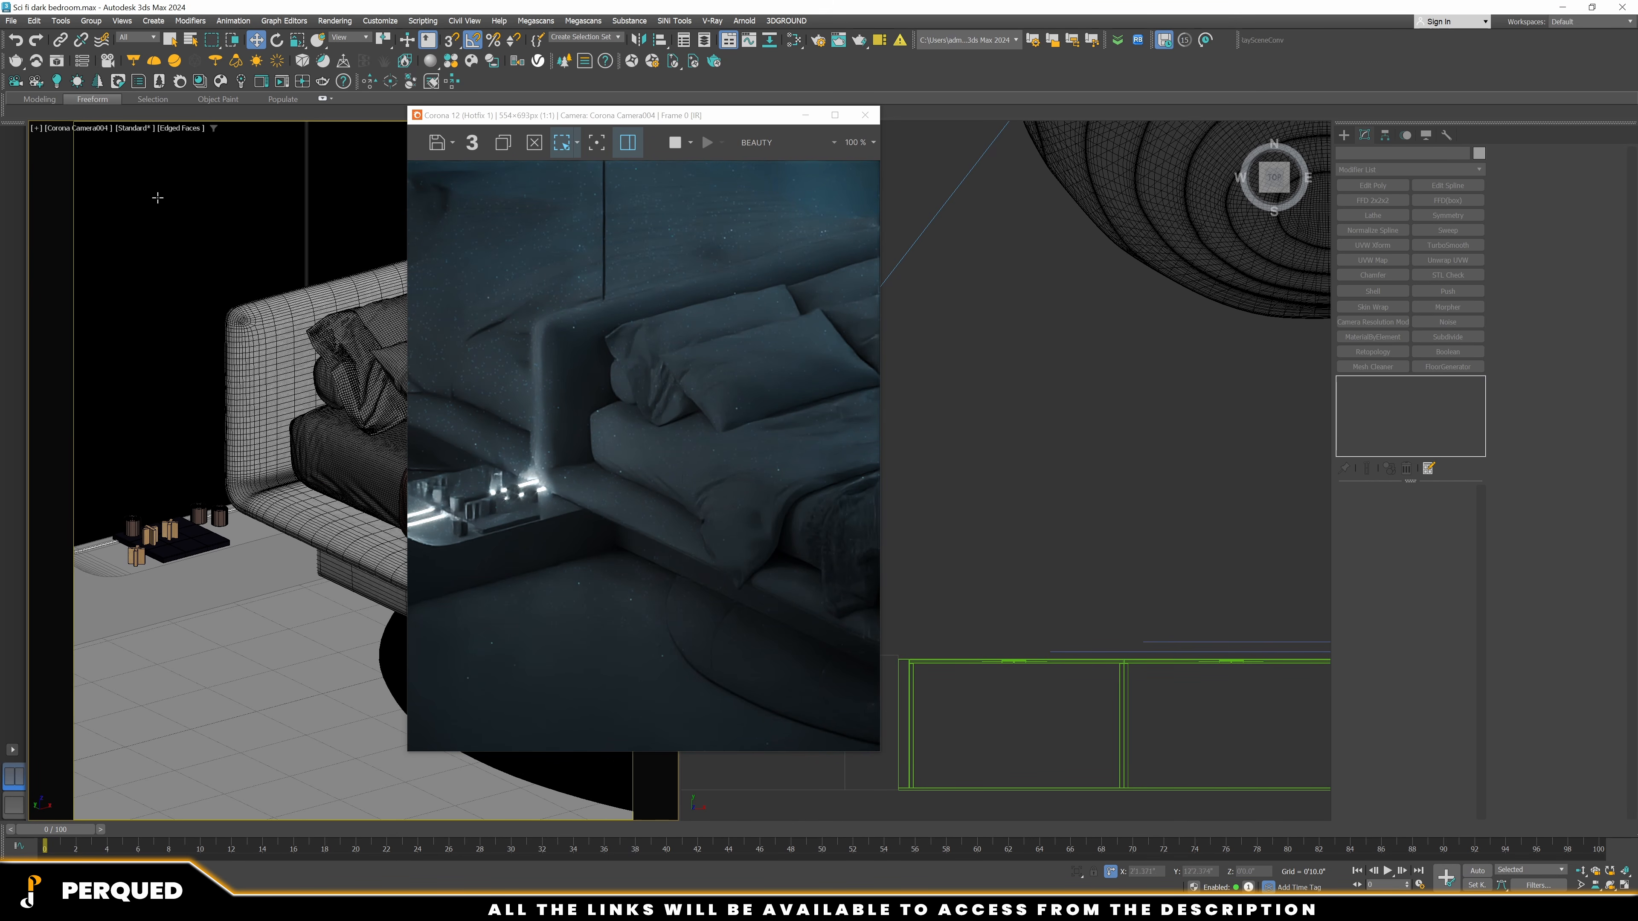
scroll(543, 520, up, 2)
key(ctrl+s)
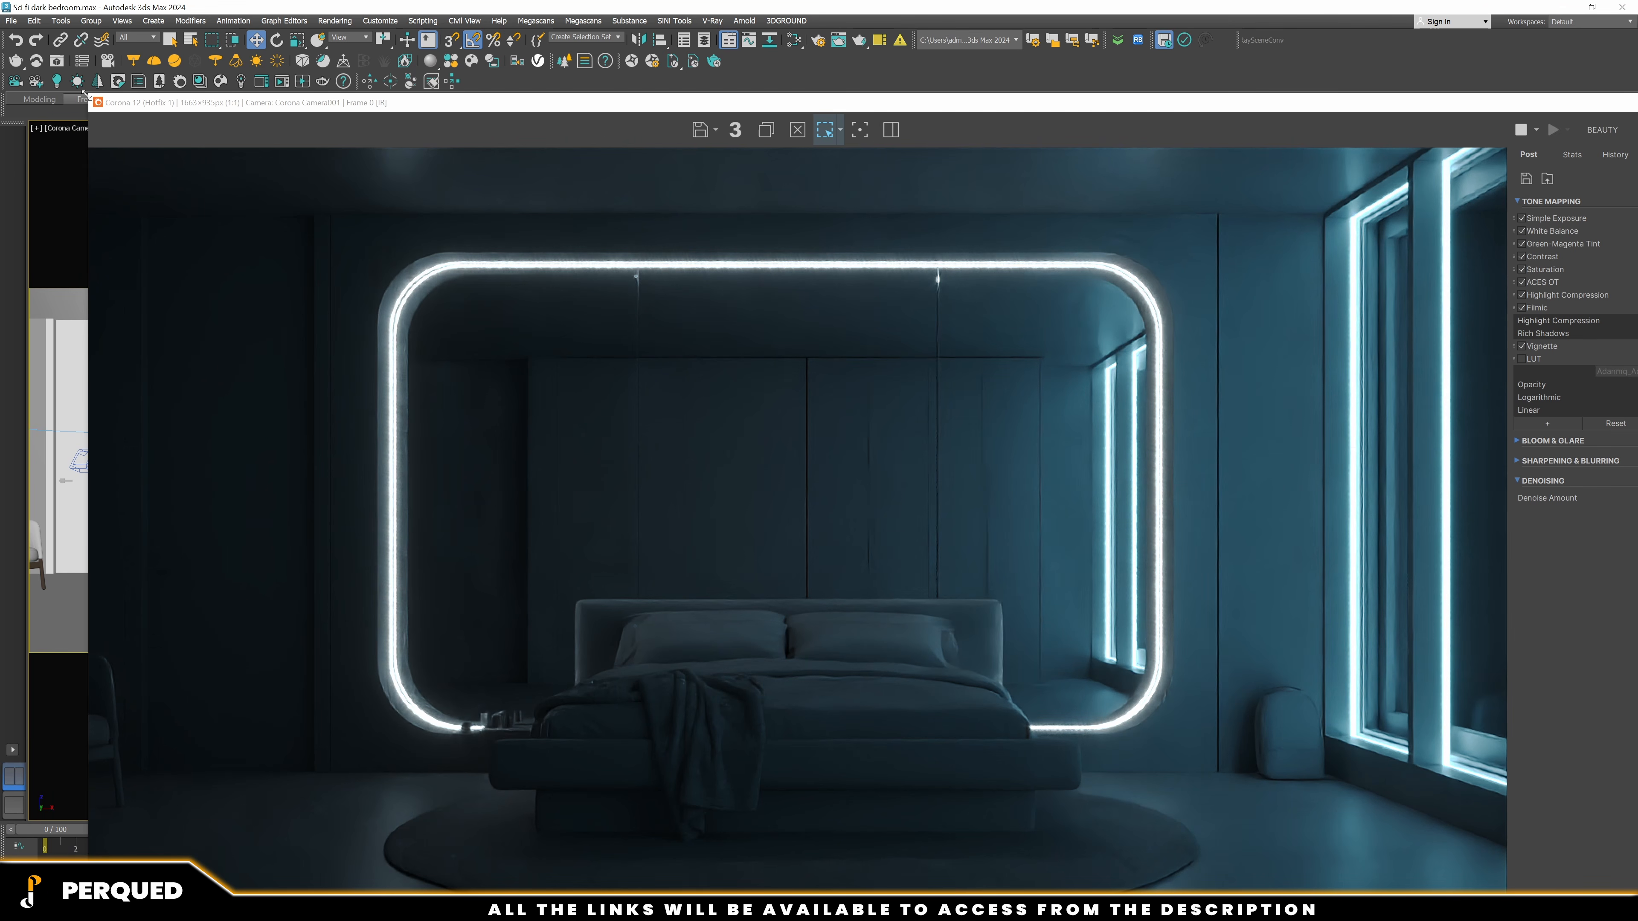
Open the render setup beside the render window and set the scene environment to a single map
drag(91, 102, 83, 191)
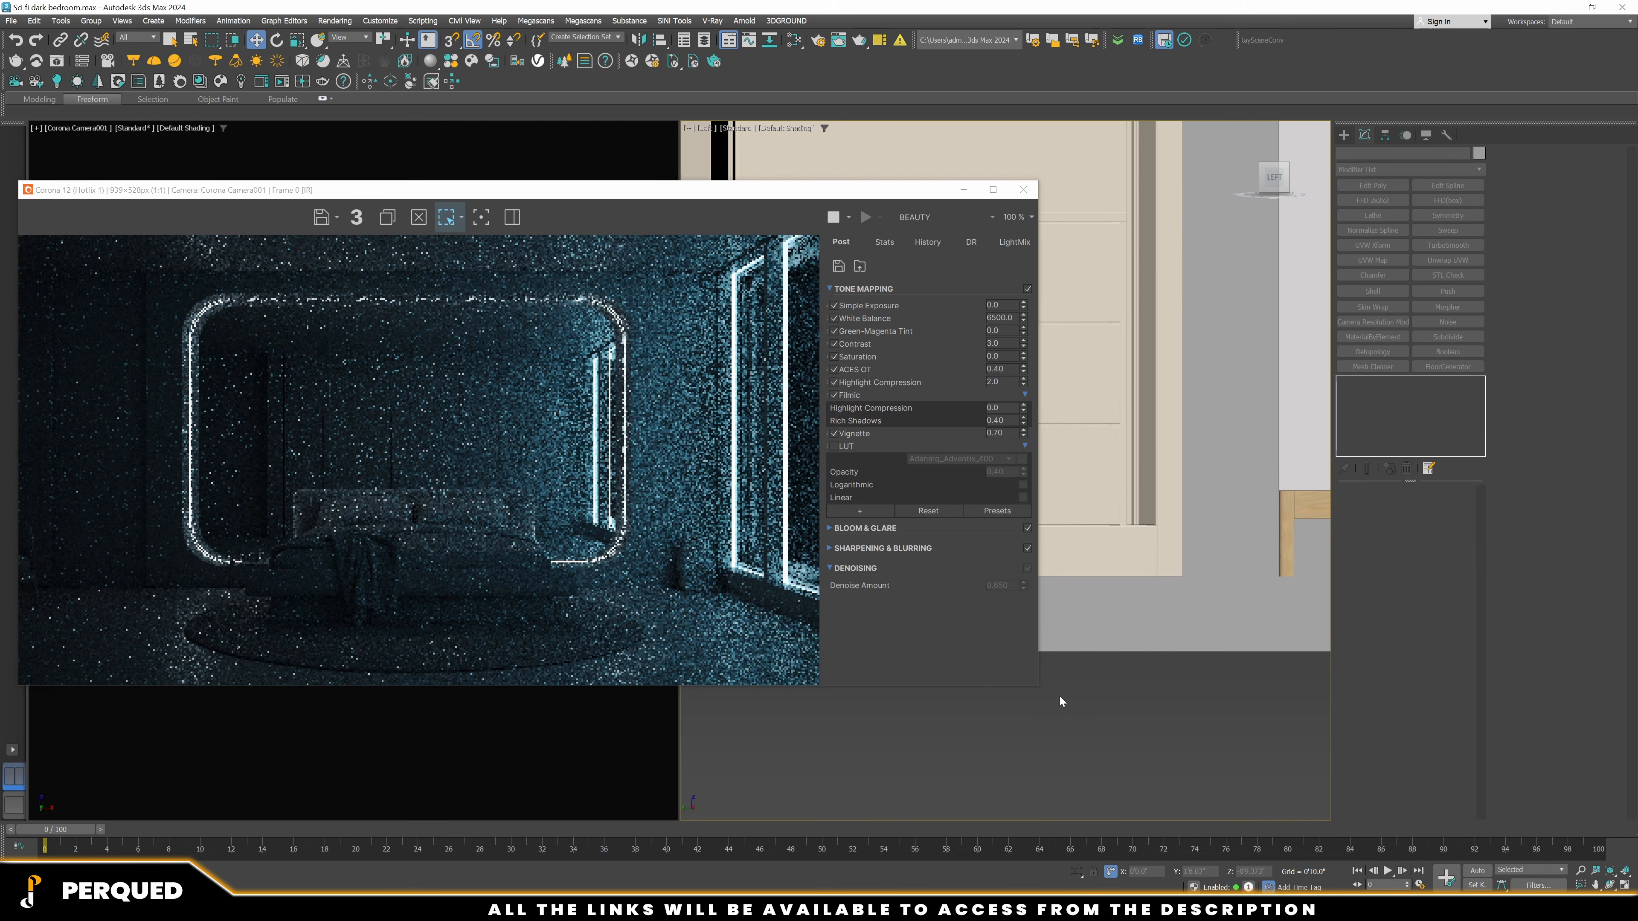
key(F10)
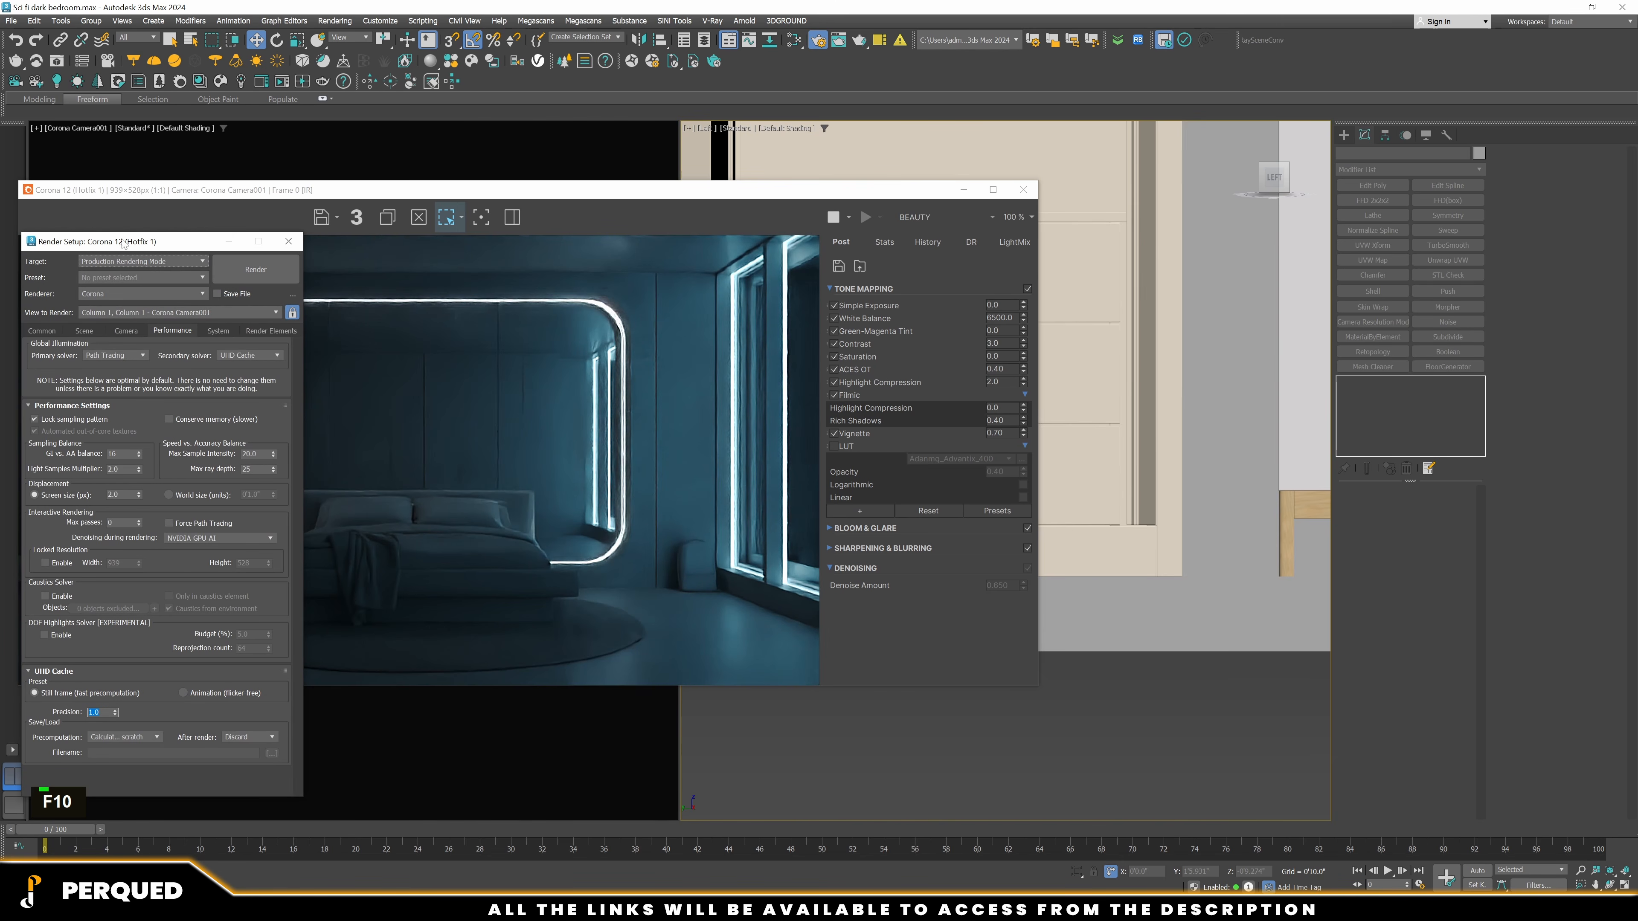
drag(151, 243, 1169, 257)
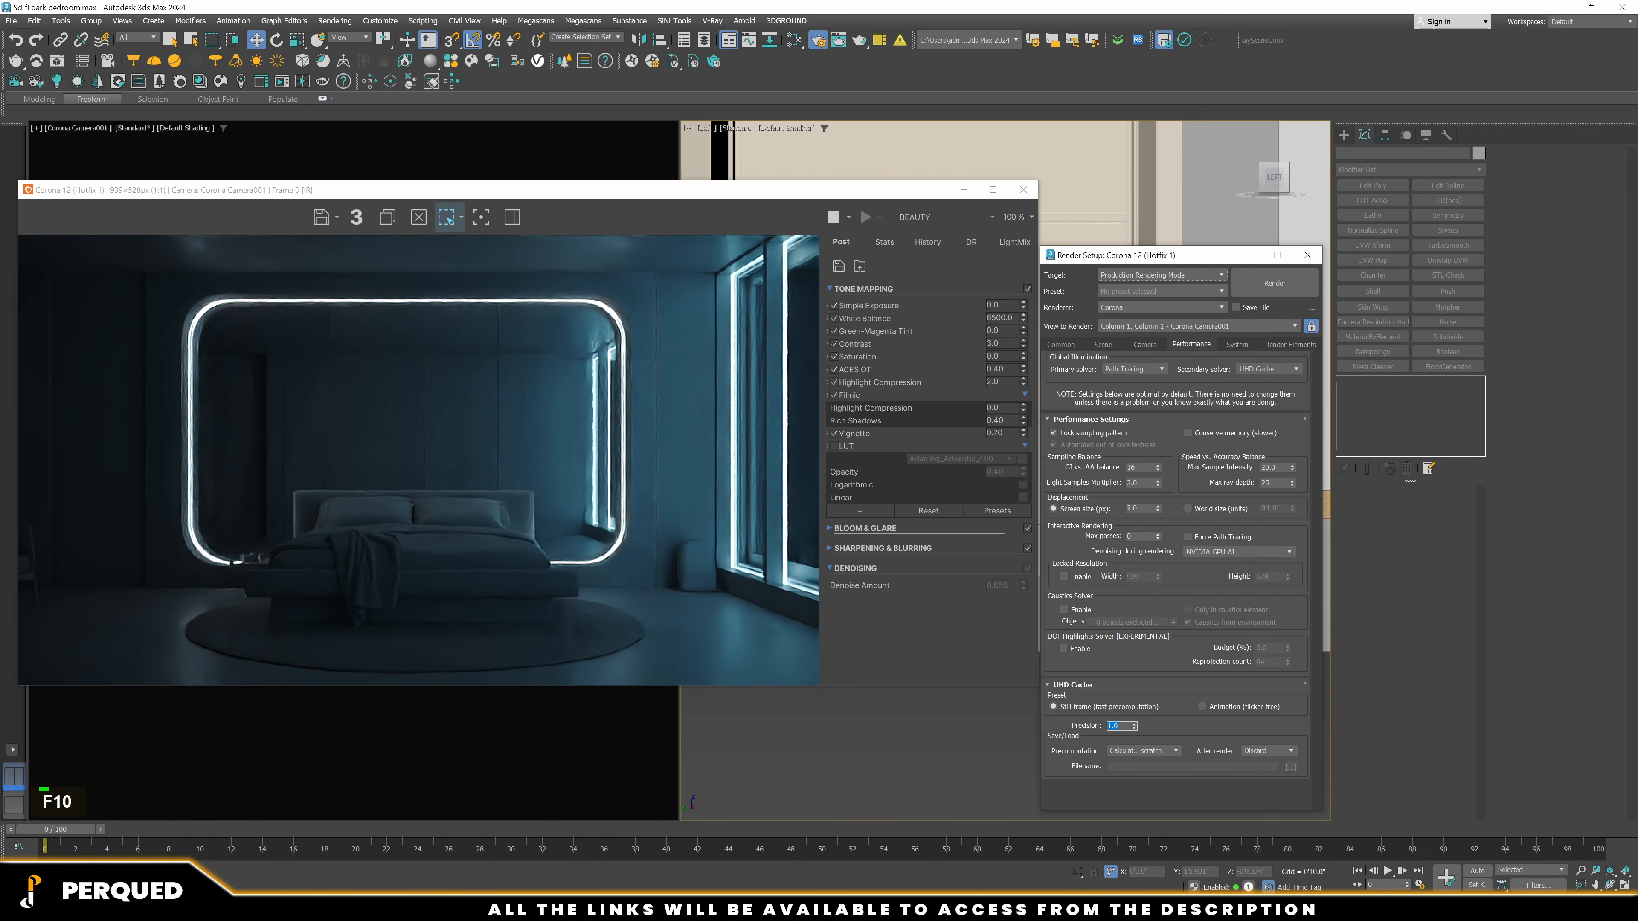
click(1103, 344)
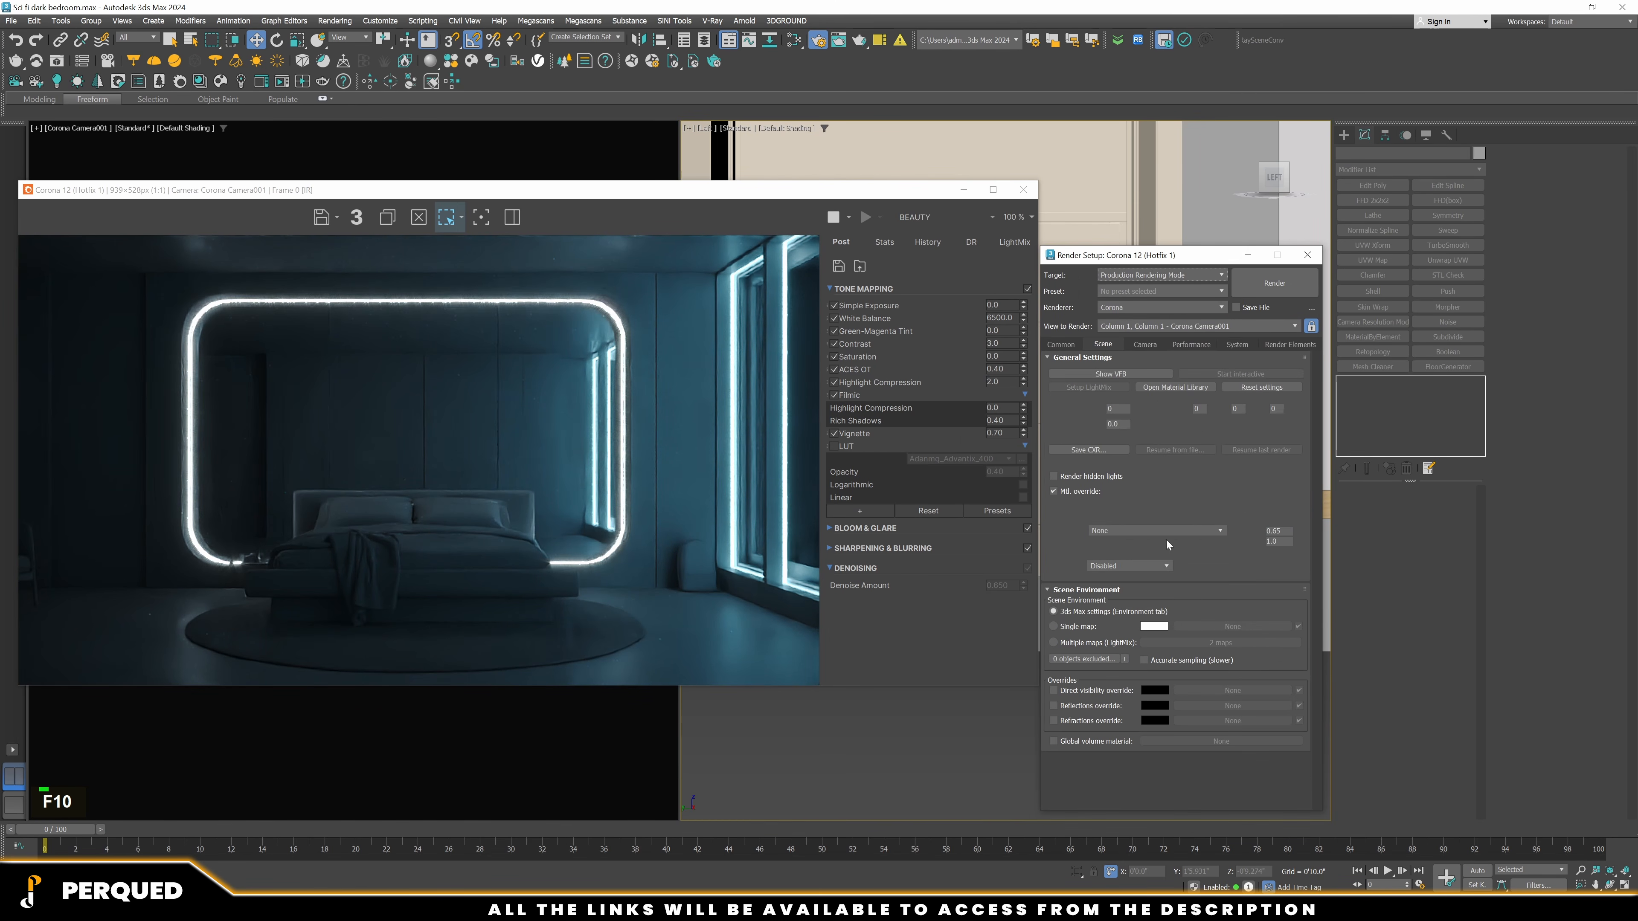
click(1078, 627)
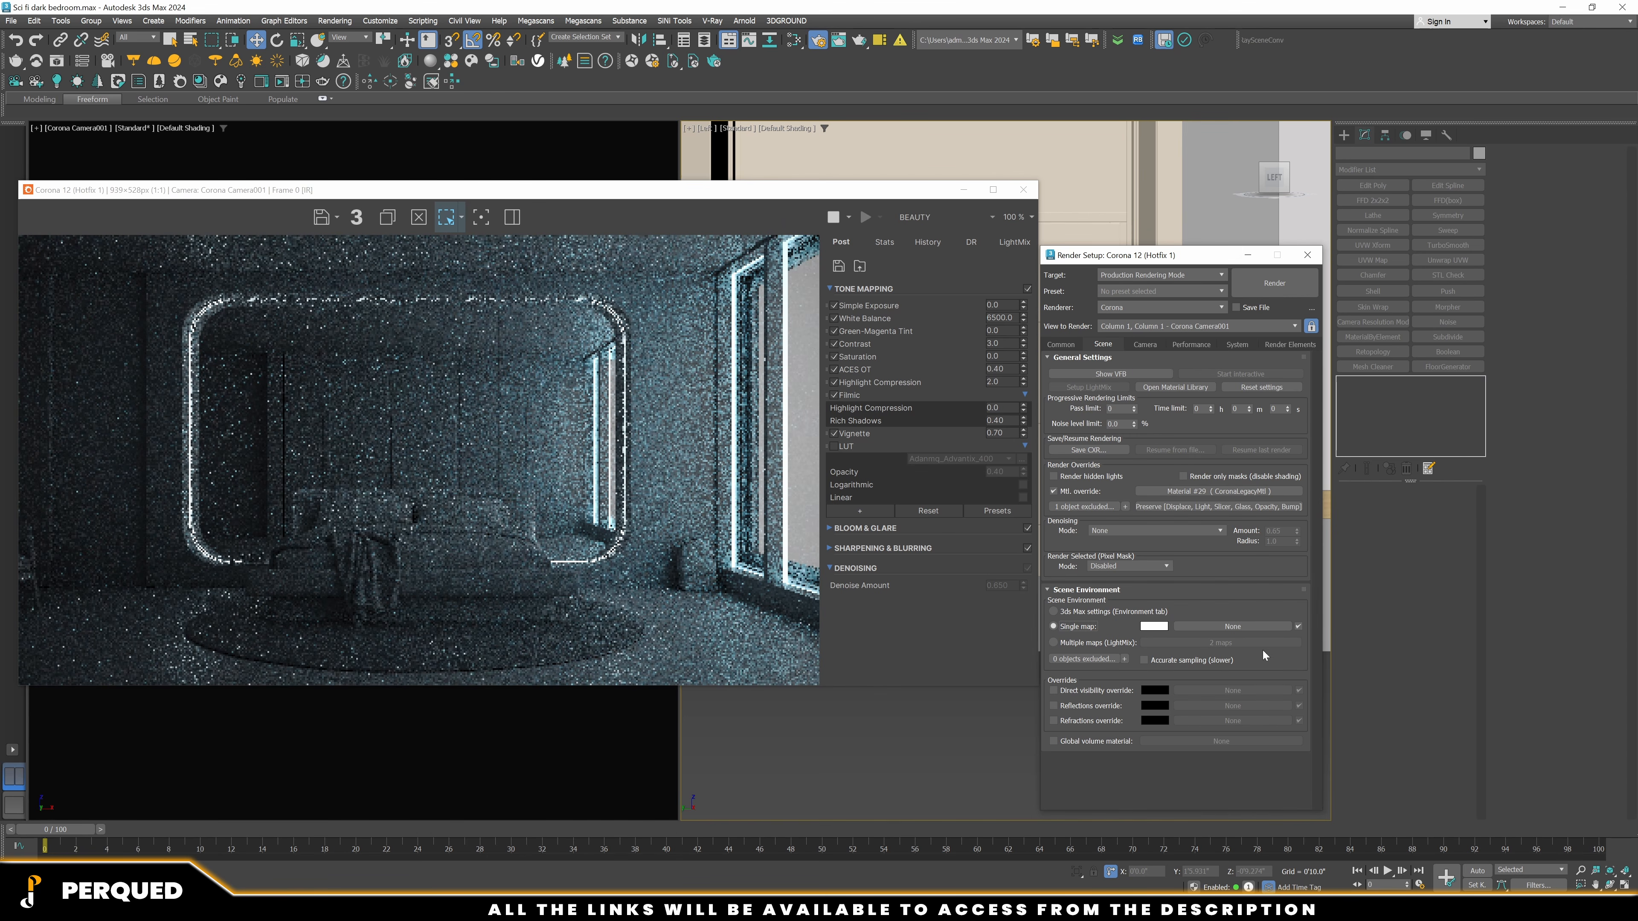
Assign a CoronaSky map to the single-map scene environment
click(1206, 623)
text(co)
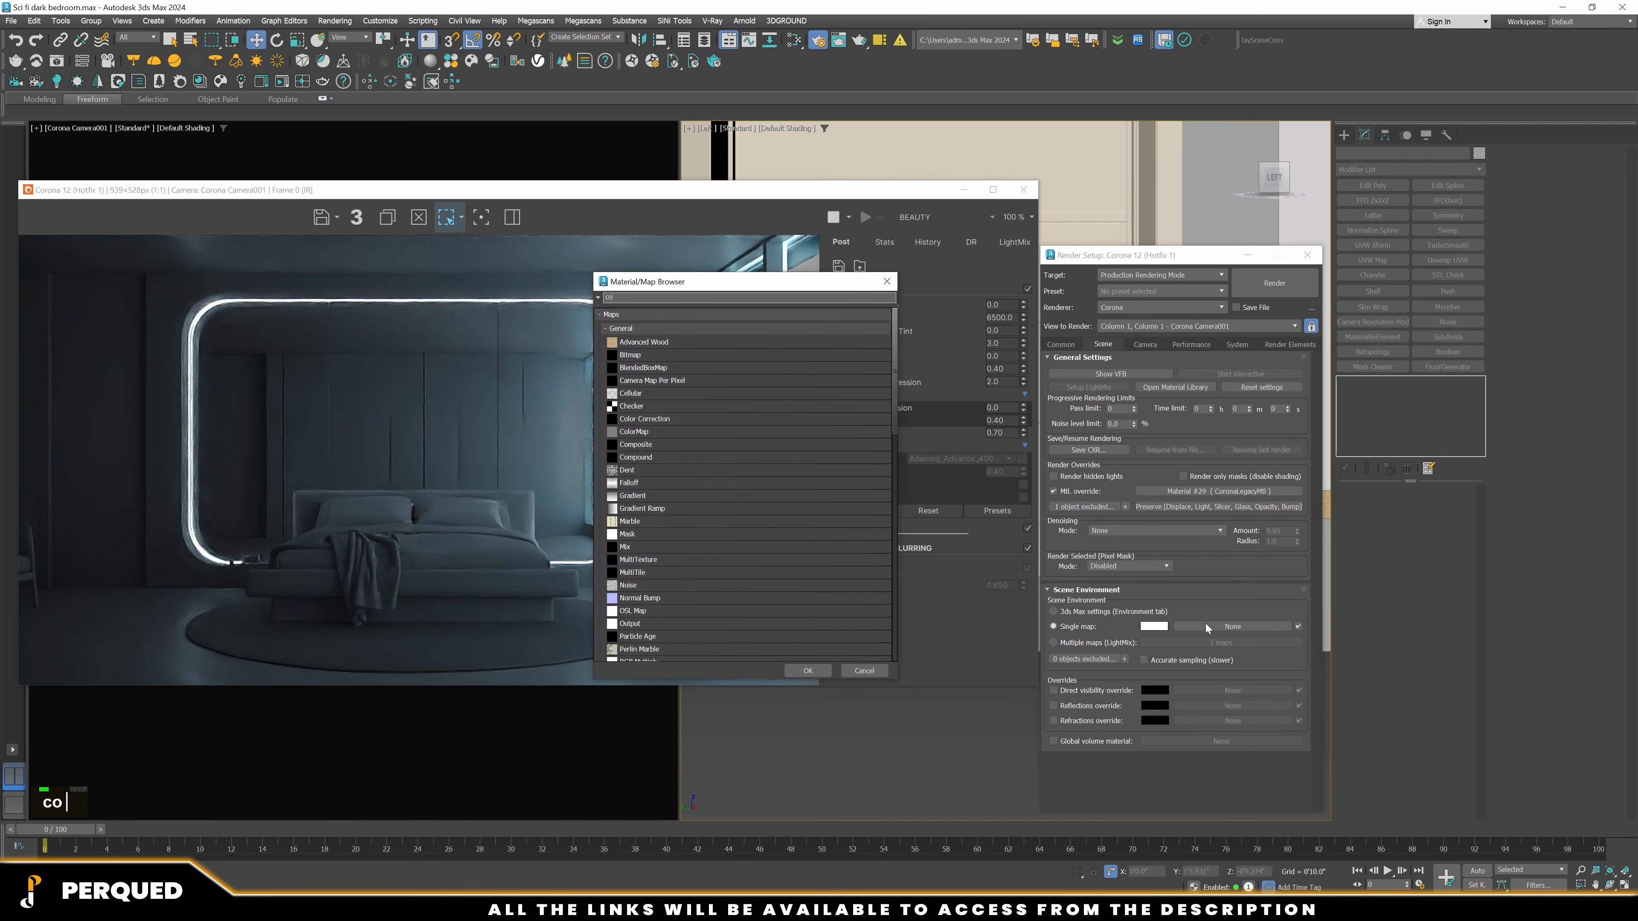
text(ronask)
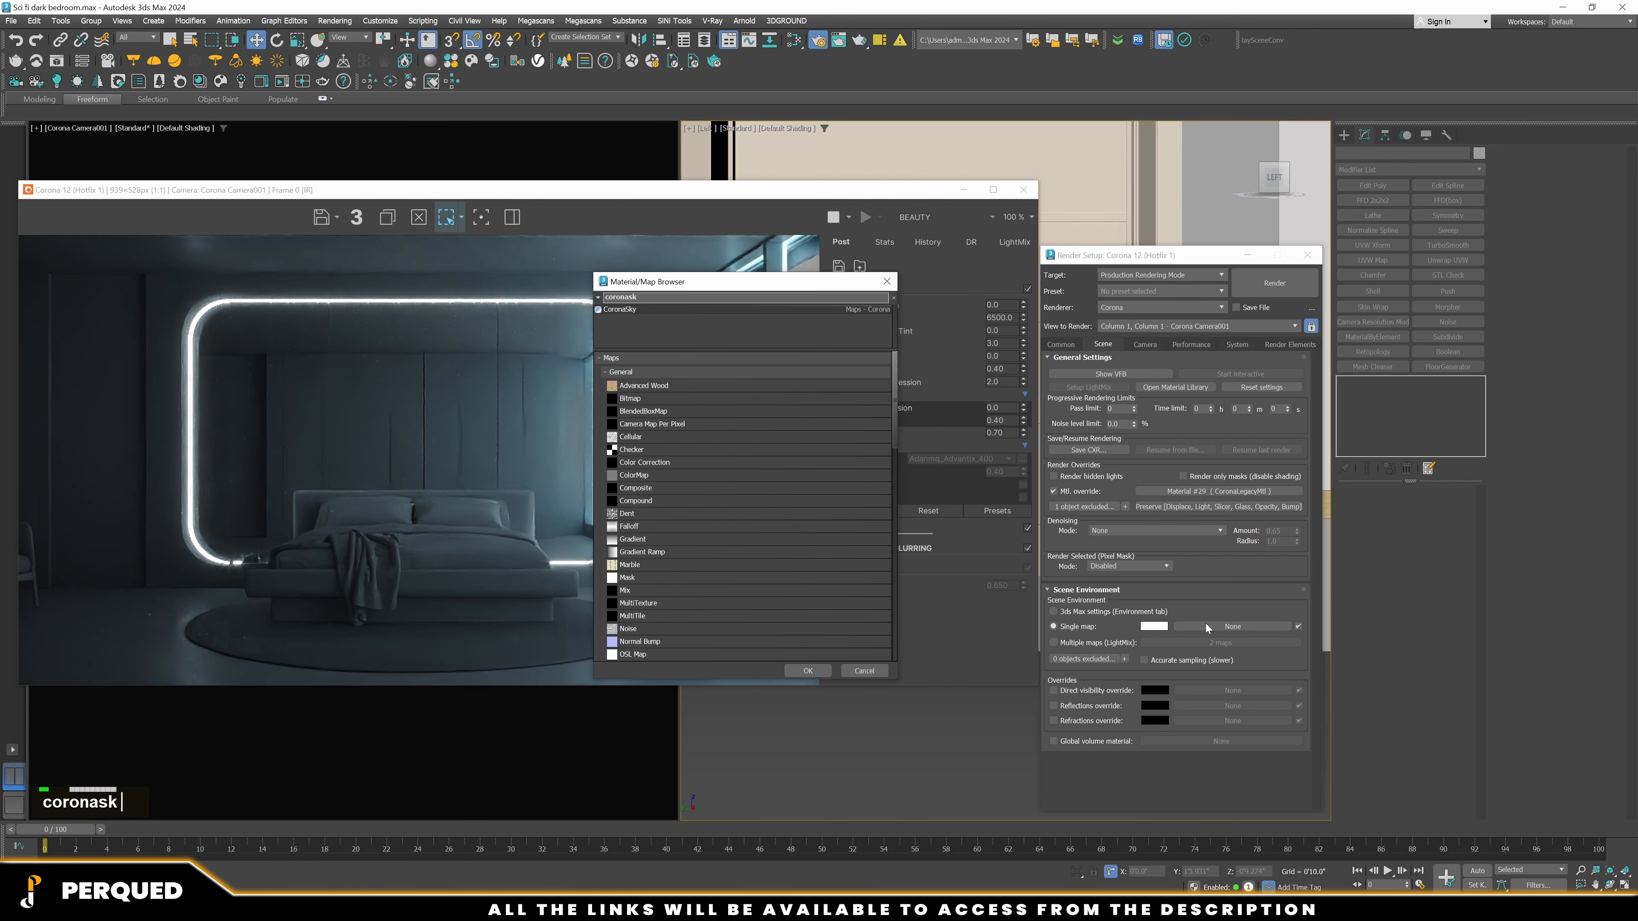
key(Down)
key(Return)
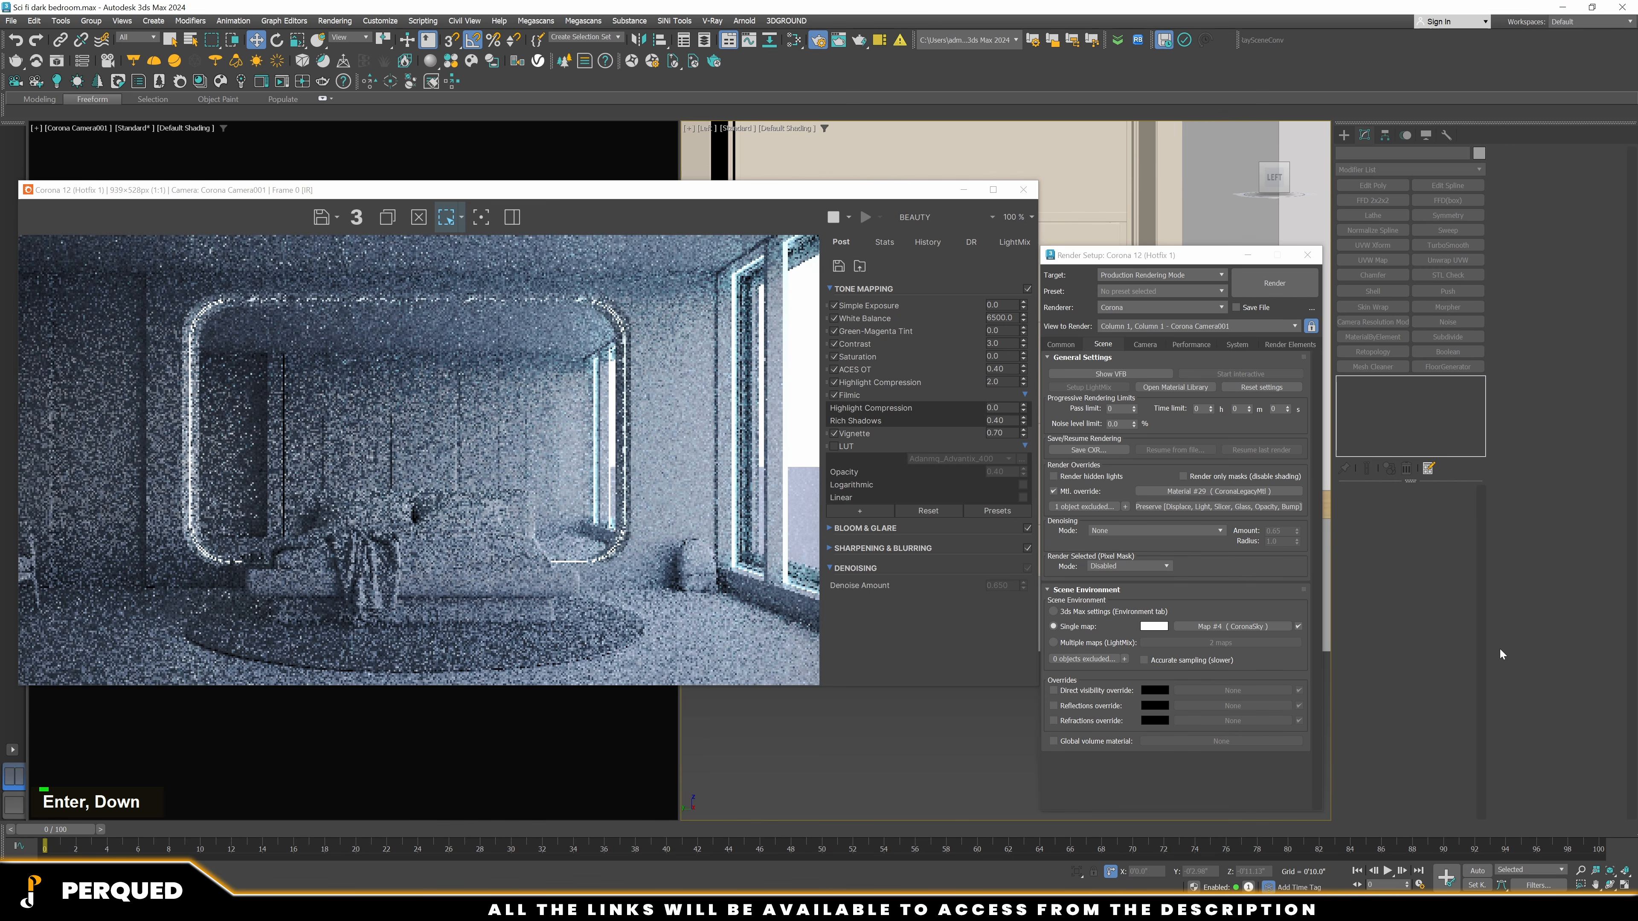
Bring the CoronaSky environment map into the Slate Material Editor as an instance and place its node beside the black material
key(m)
drag(1106, 174, 609, 202)
drag(1219, 623, 619, 500)
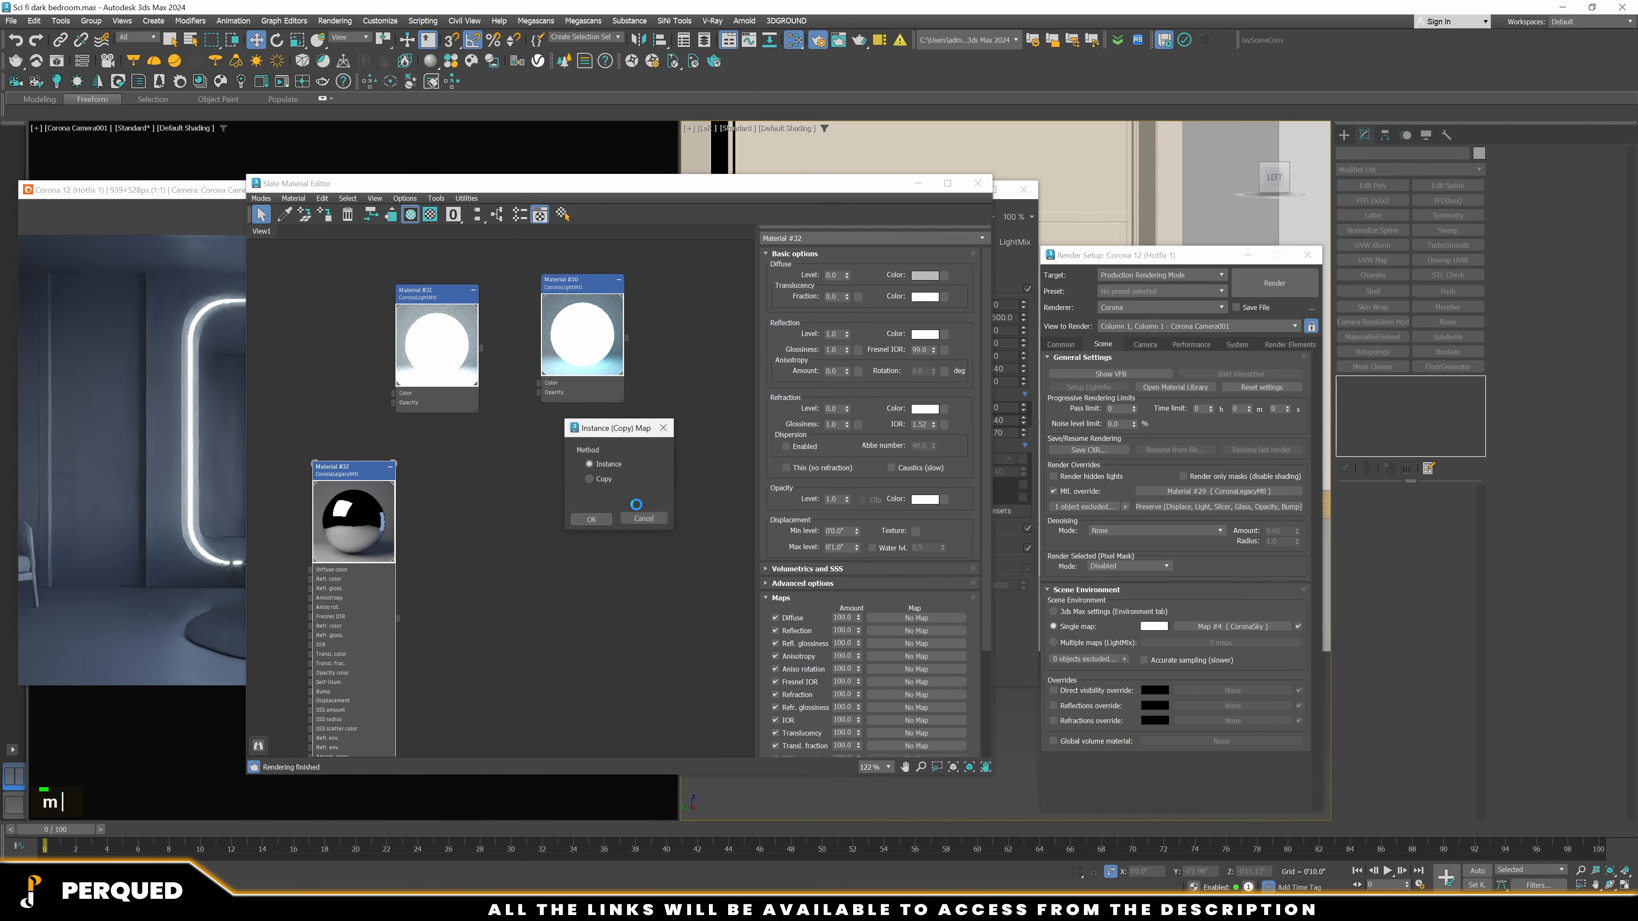
click(590, 523)
drag(748, 188, 1300, 193)
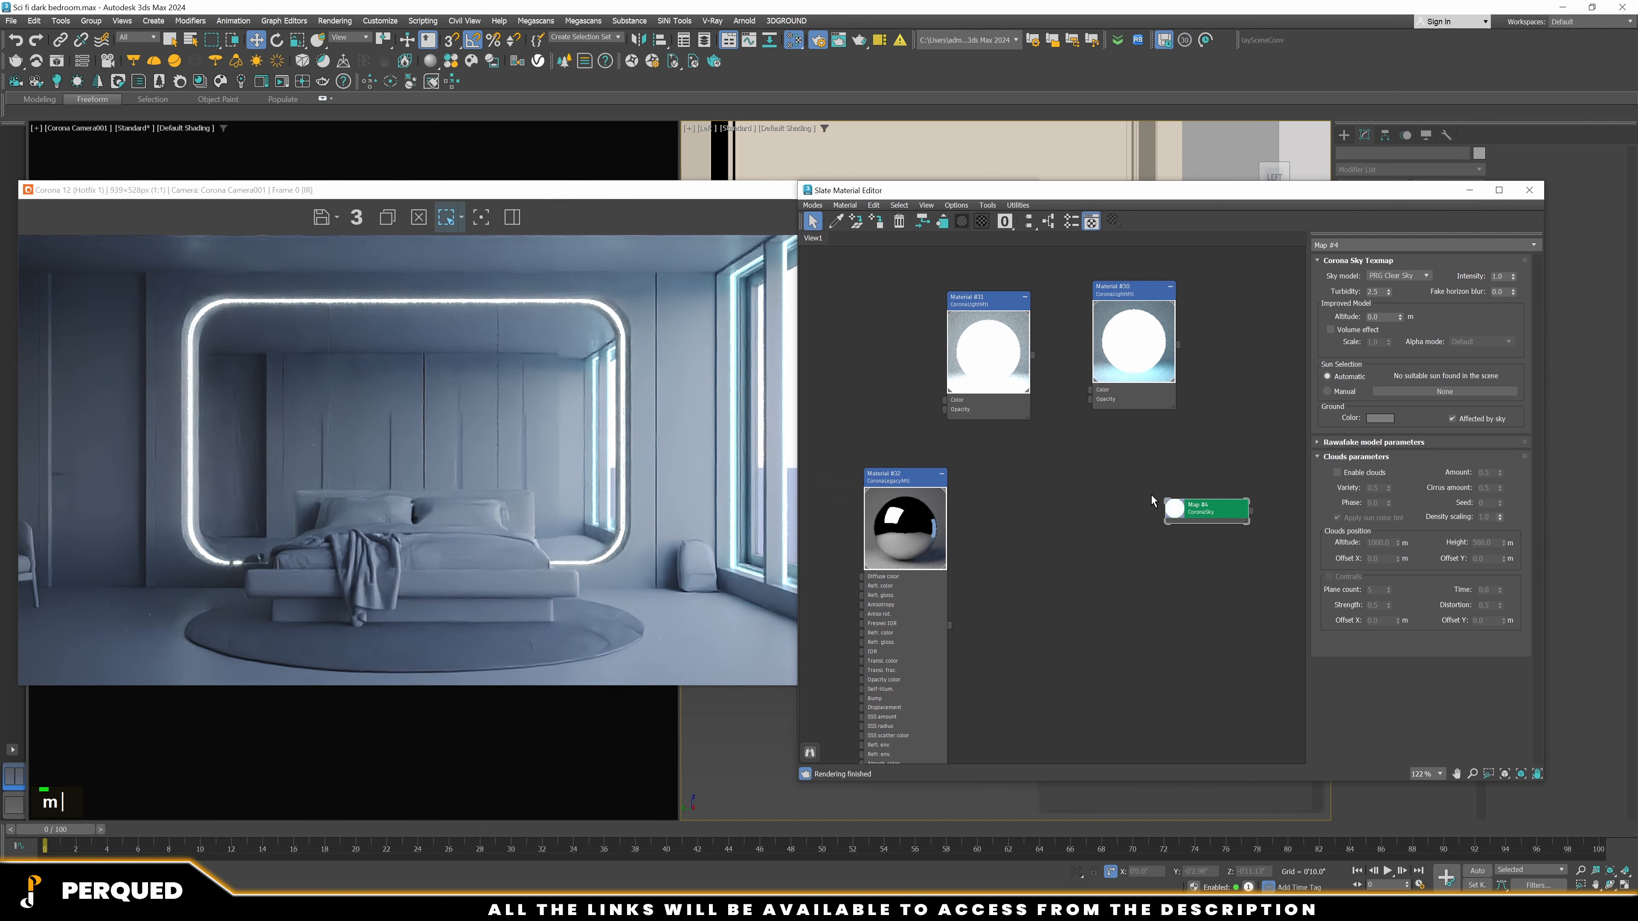
double_click(1176, 515)
drag(1233, 517, 1071, 487)
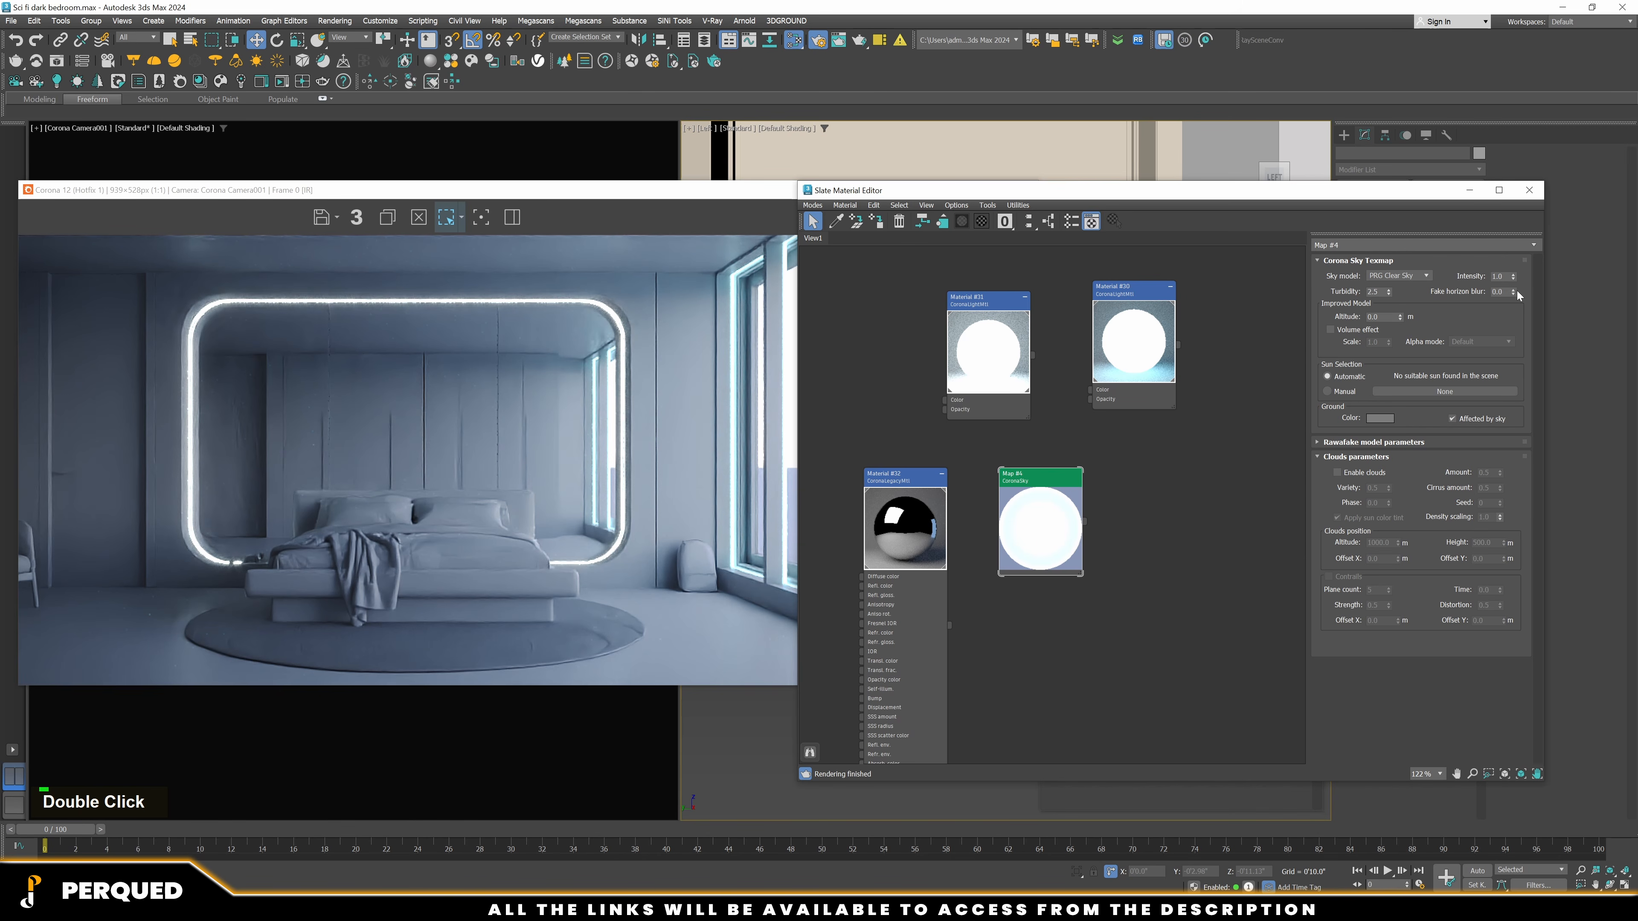
Set the CoronaSky map's fake horizon blur to 0.59 and close the material editor
drag(1514, 293, 1478, 311)
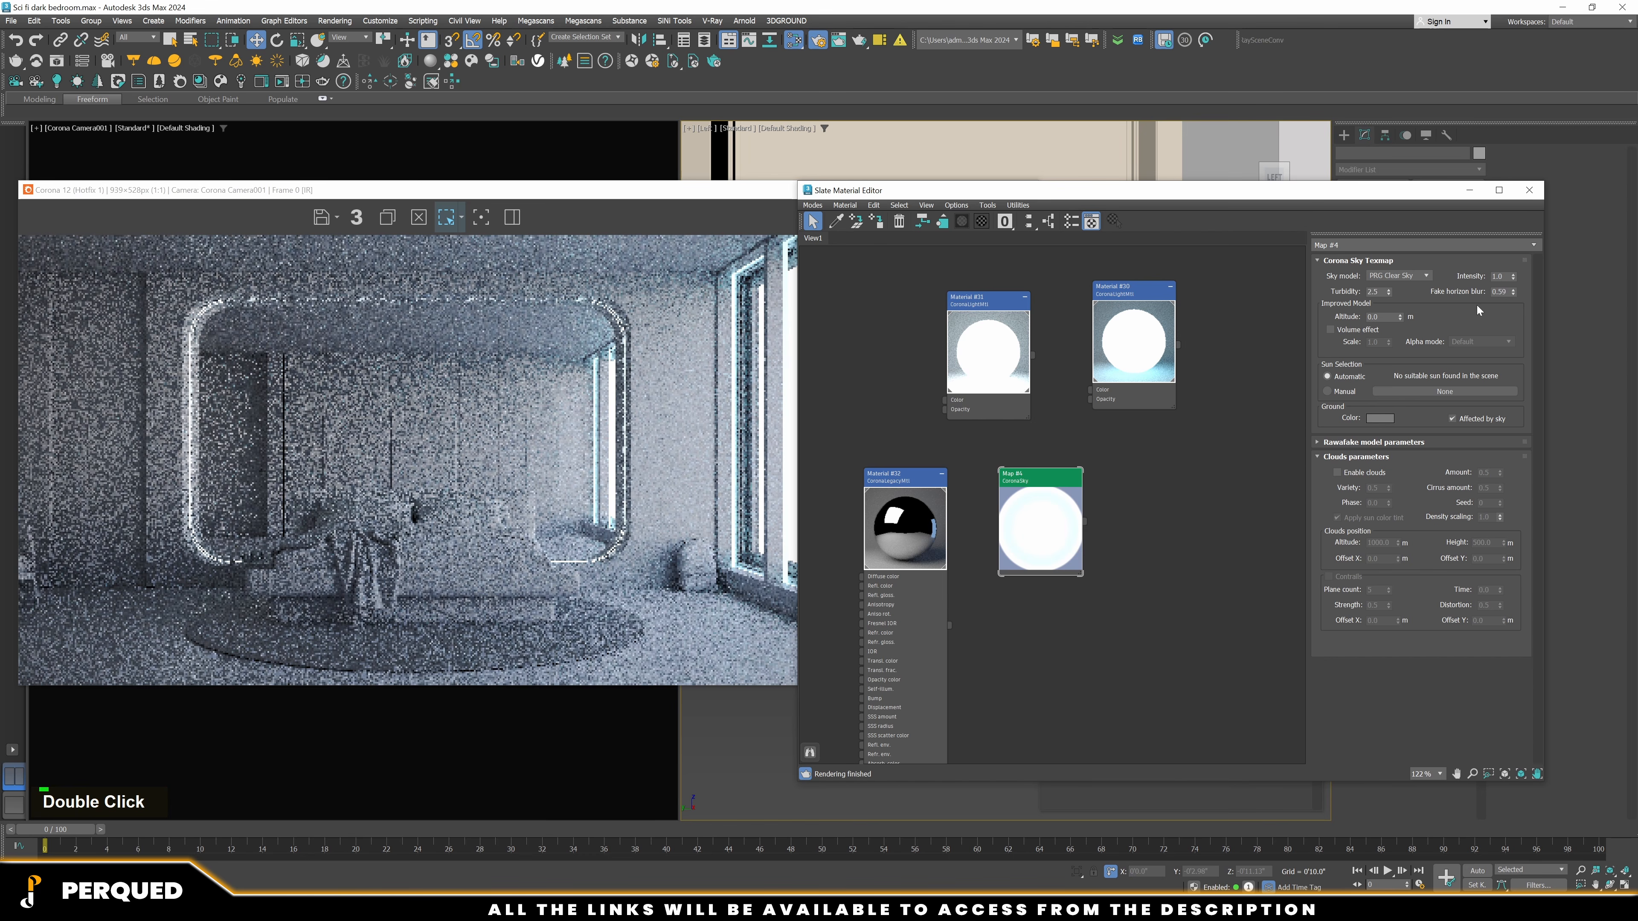
click(445, 458)
drag(586, 192, 648, 175)
click(1529, 190)
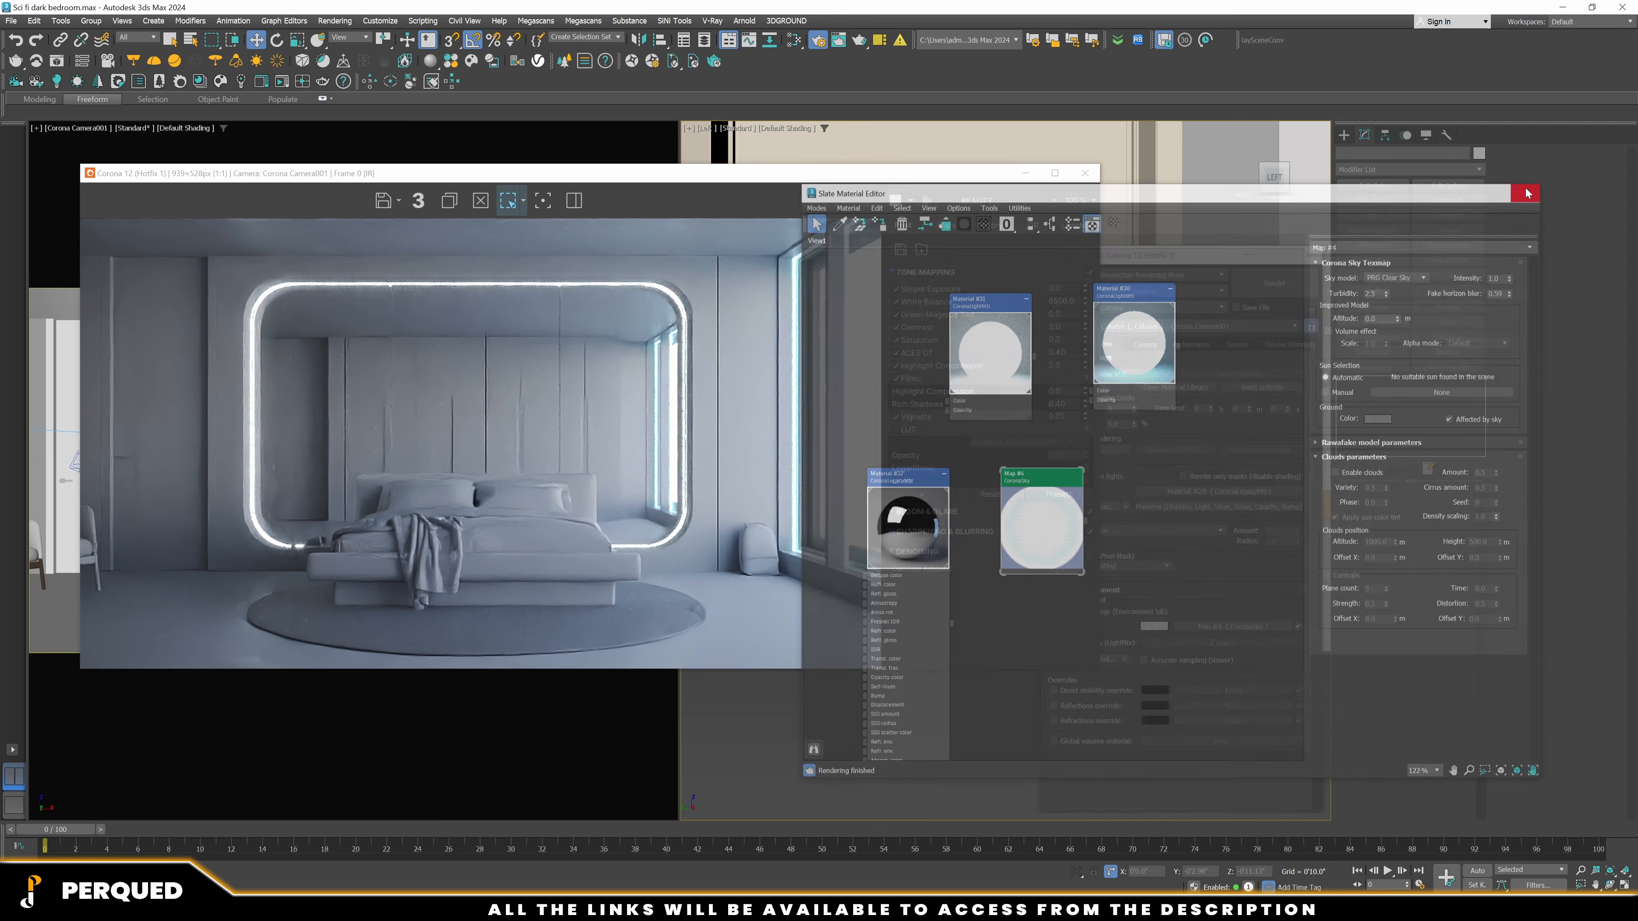
Set up Interactive LightMix with rendering stopped, and restart the interactive render to show its light list in a maximized window
click(895, 200)
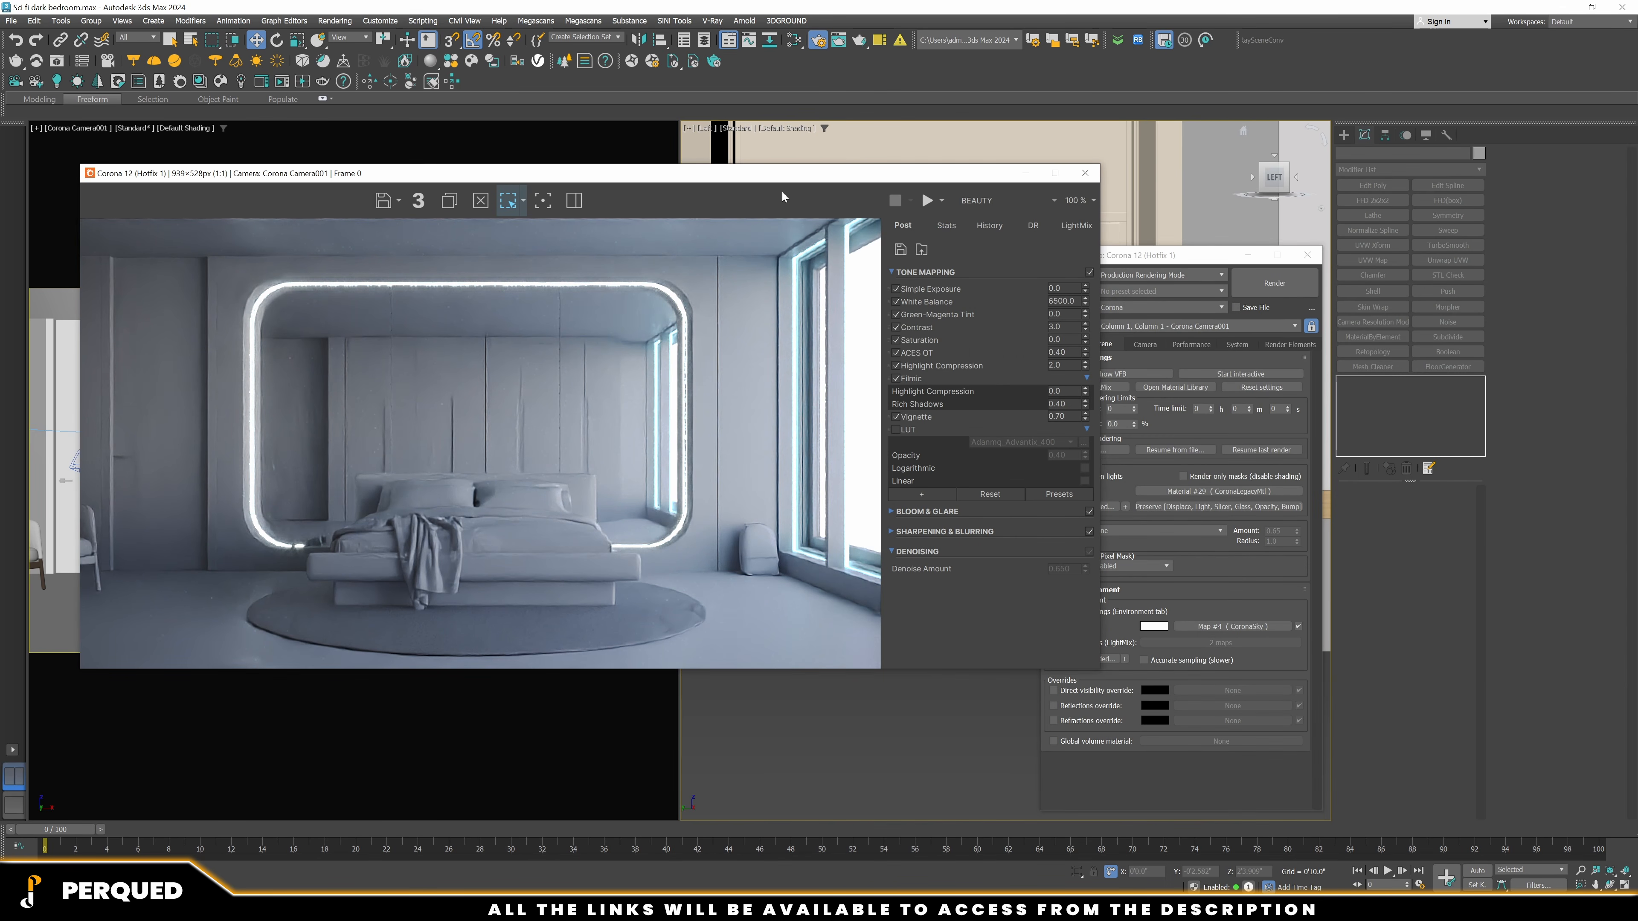
click(241, 85)
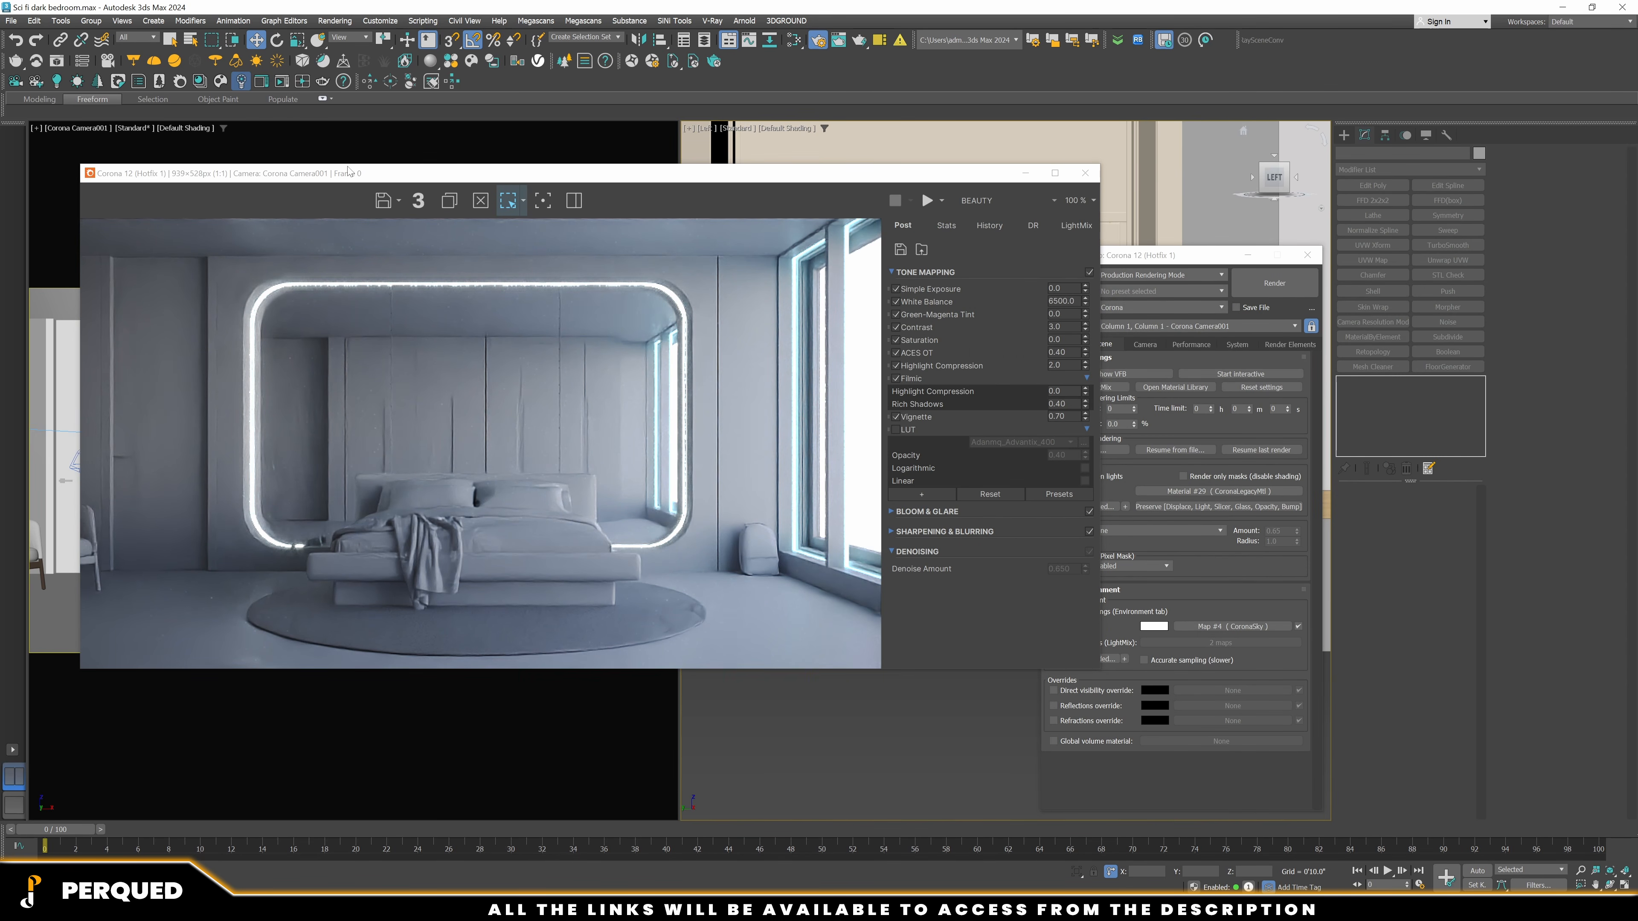
click(327, 218)
click(942, 203)
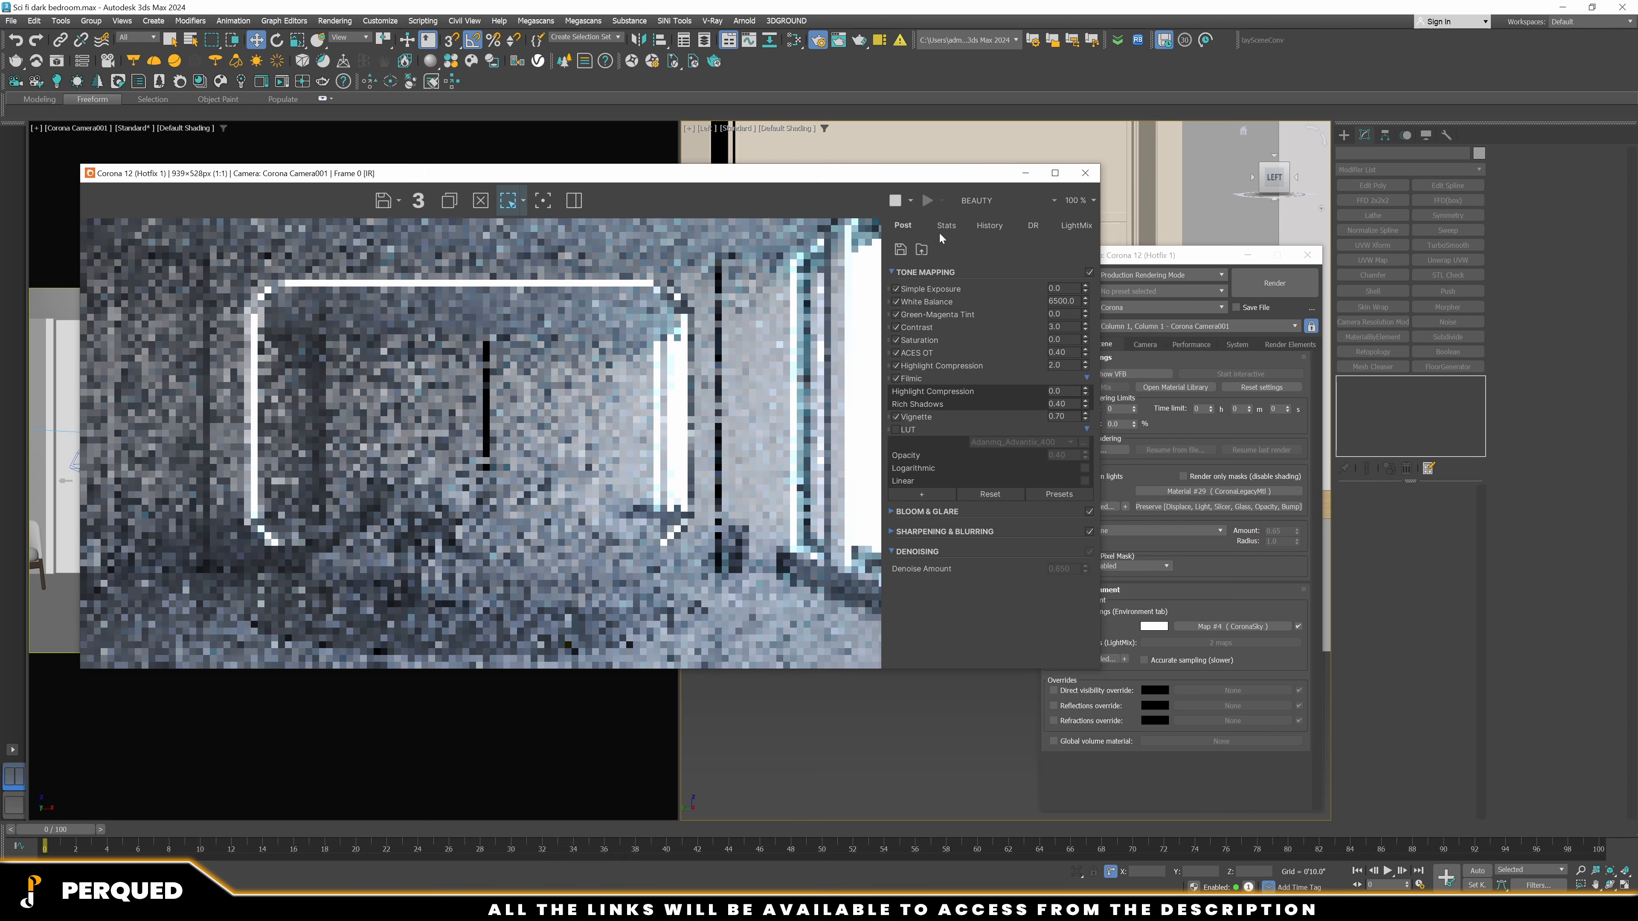
double_click(938, 173)
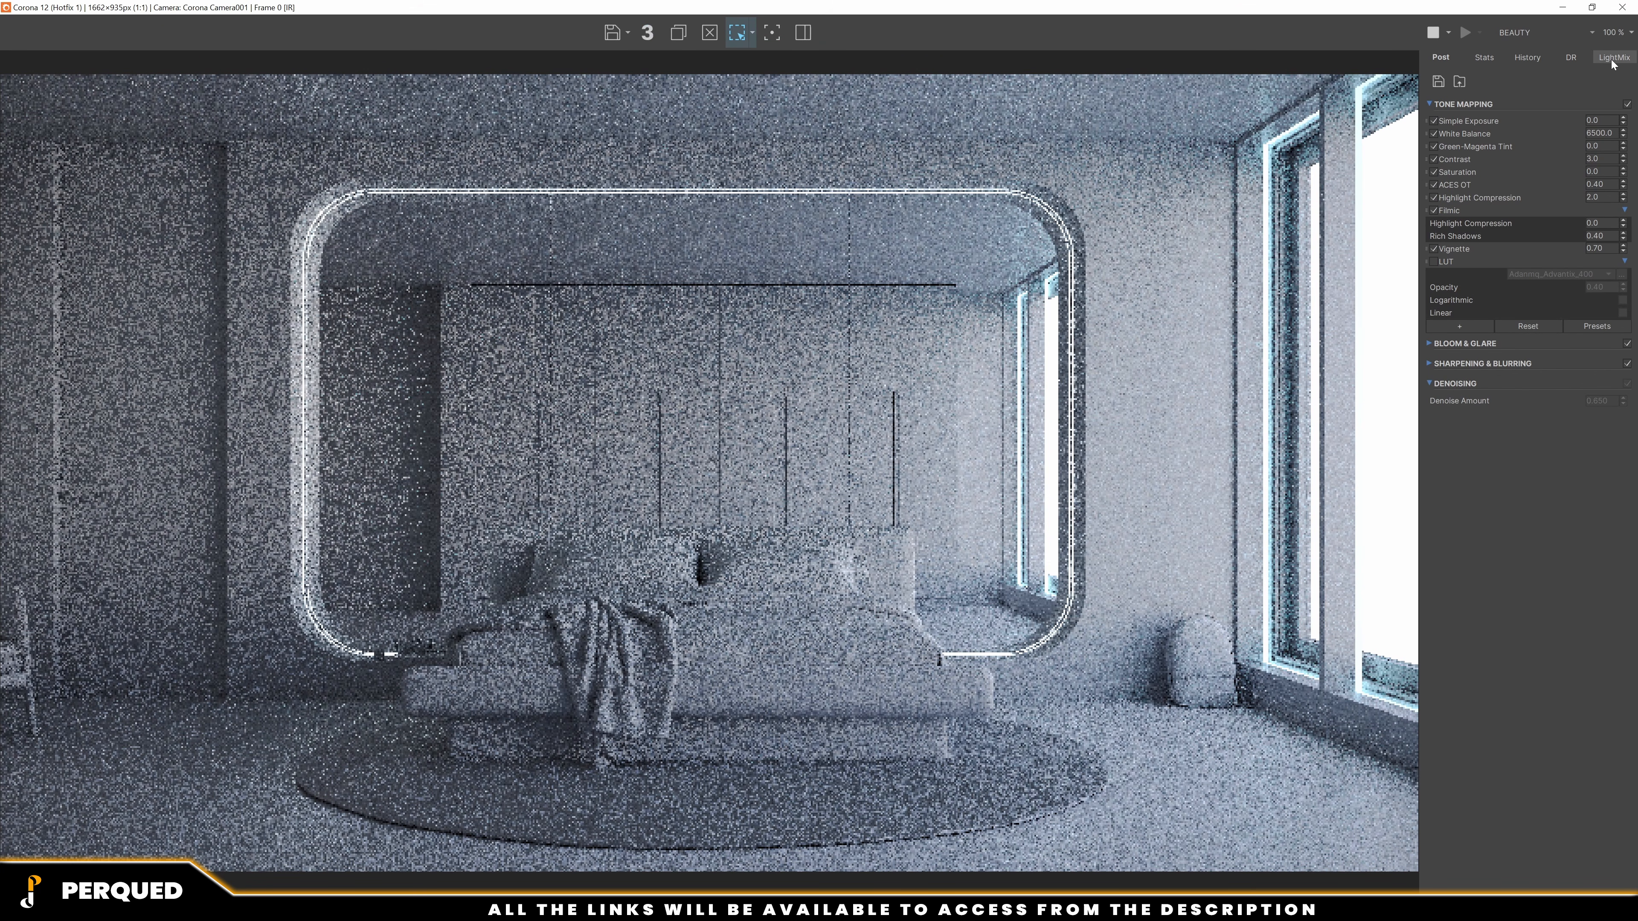
click(1614, 57)
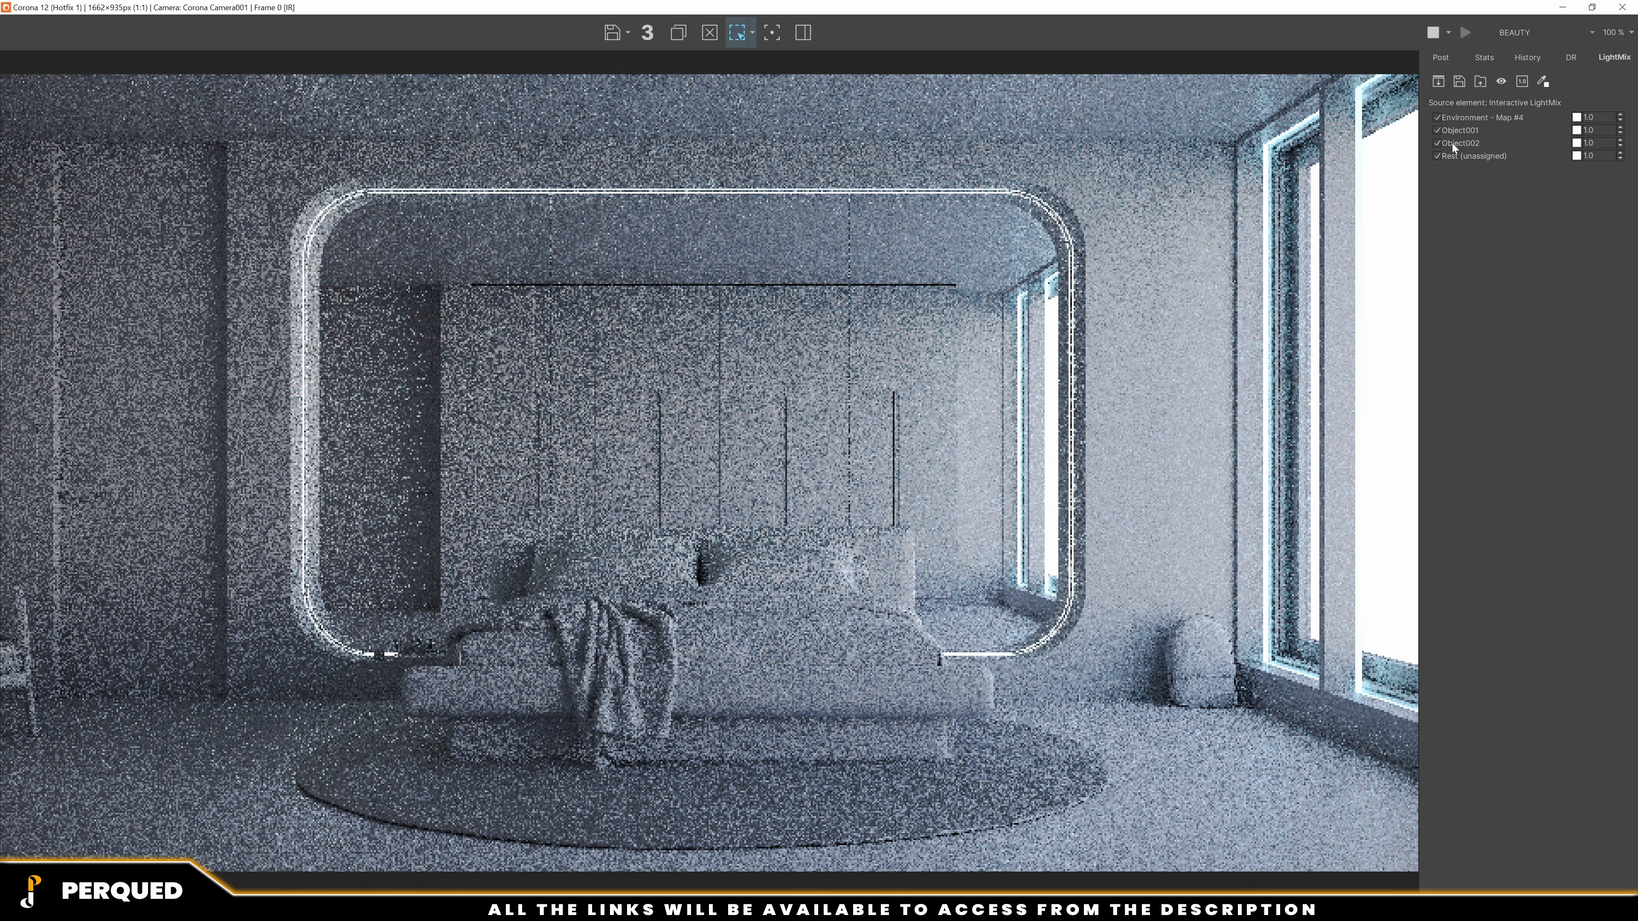
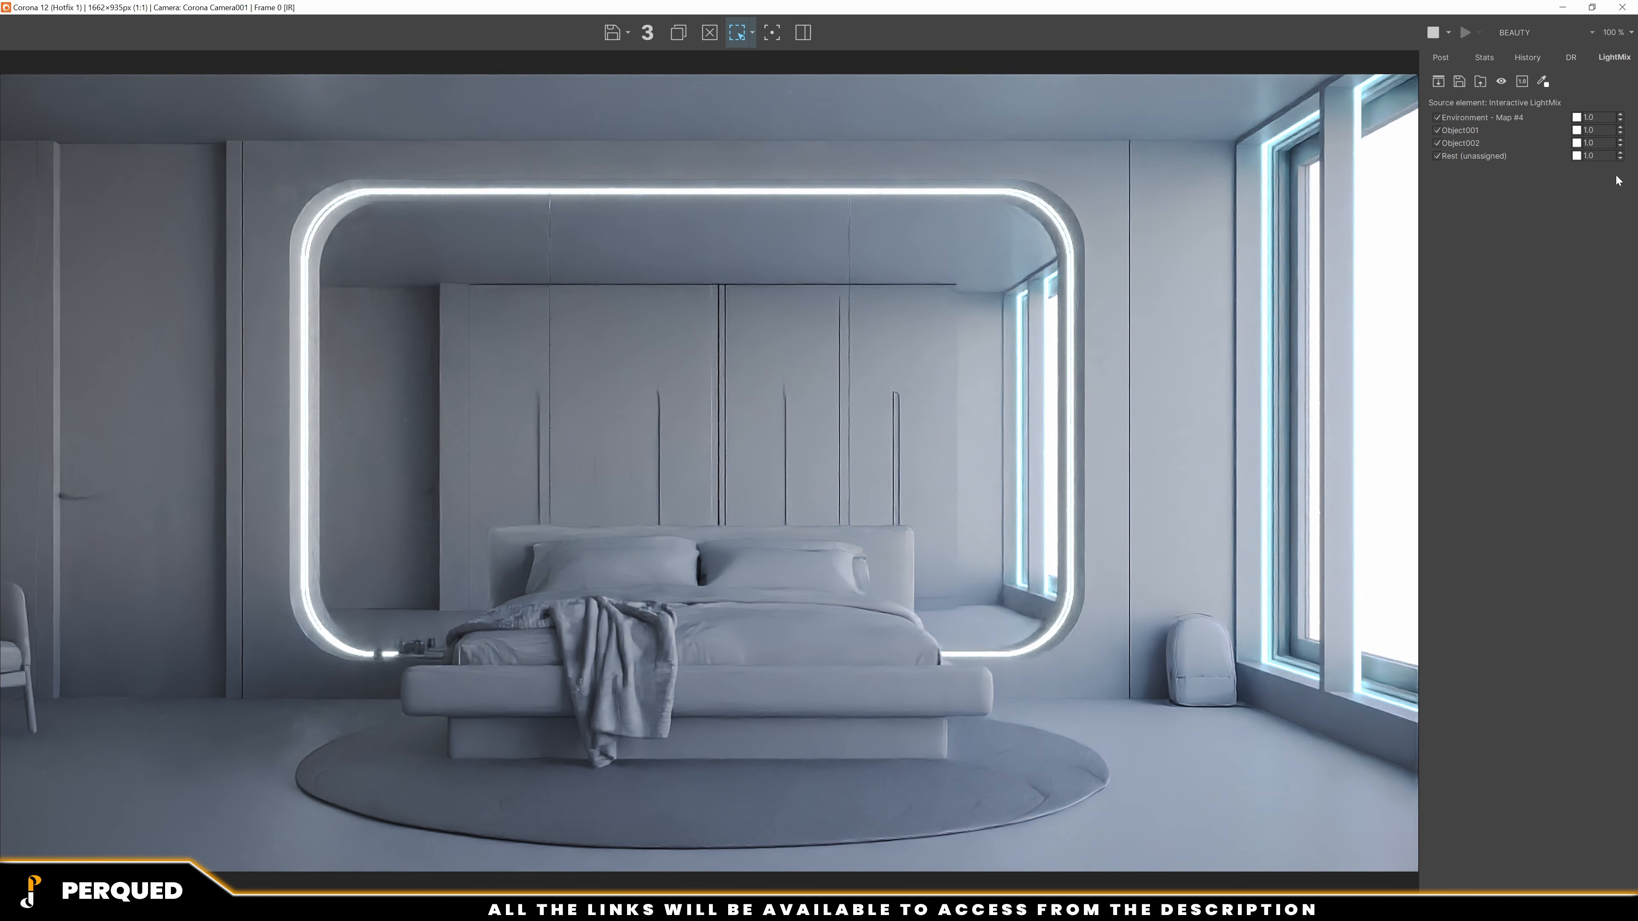
Set the environment light's LightMix intensity to 0.2
drag(1600, 119, 1553, 120)
text(.2)
key(Return)
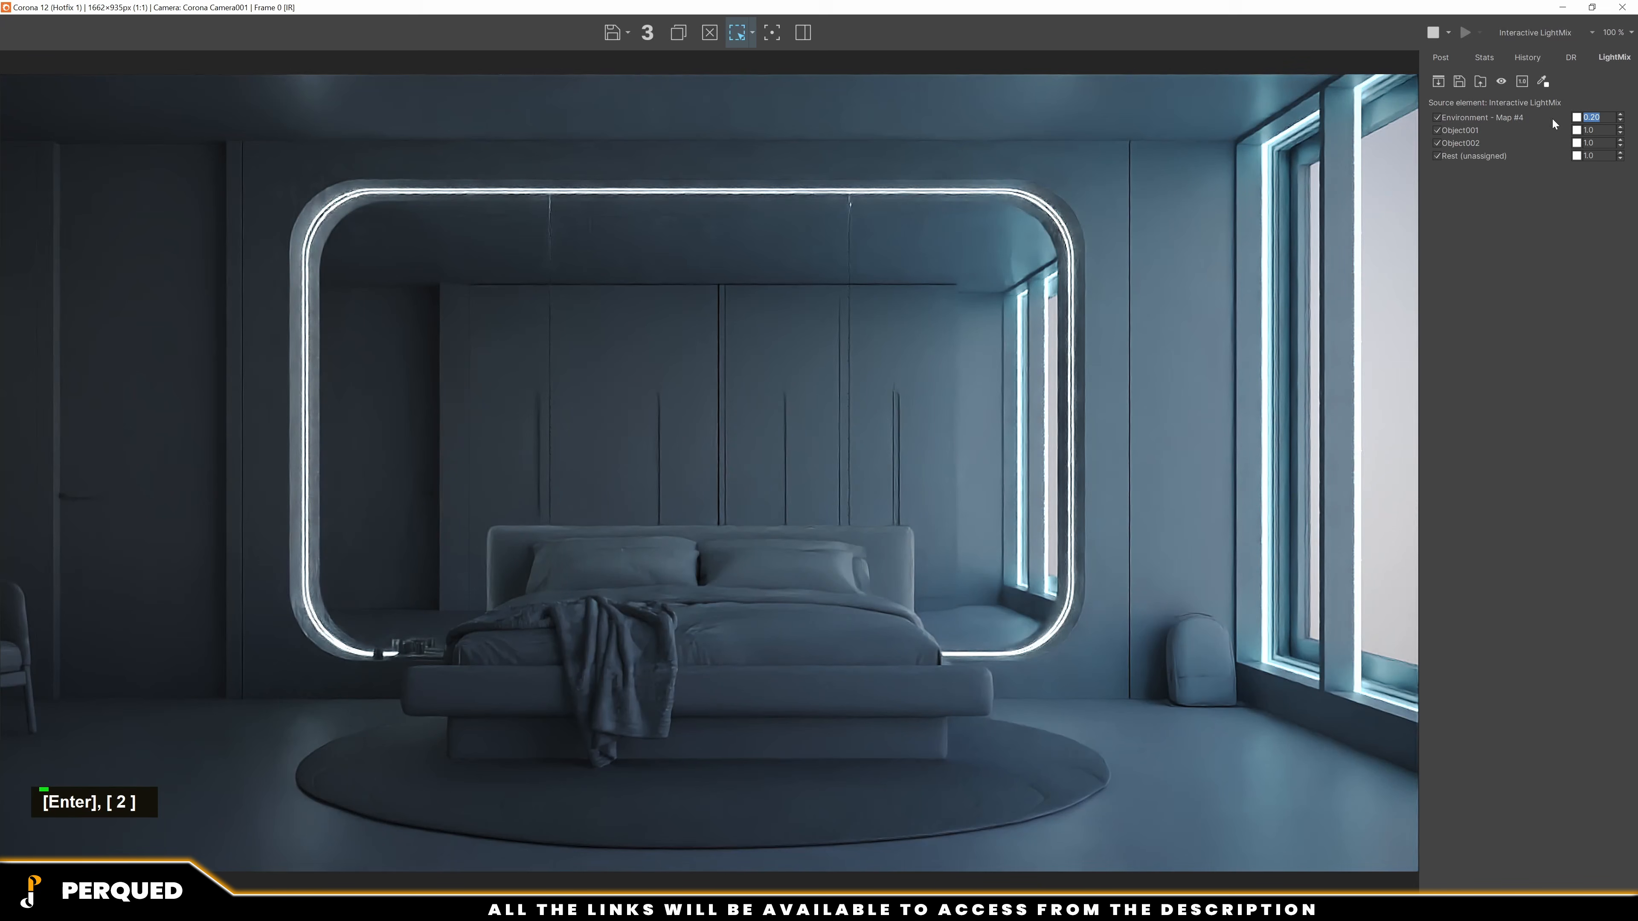
Tint the environment light blue in LightMix with a temperature of about 12385 K and a saturation of 131
click(1577, 118)
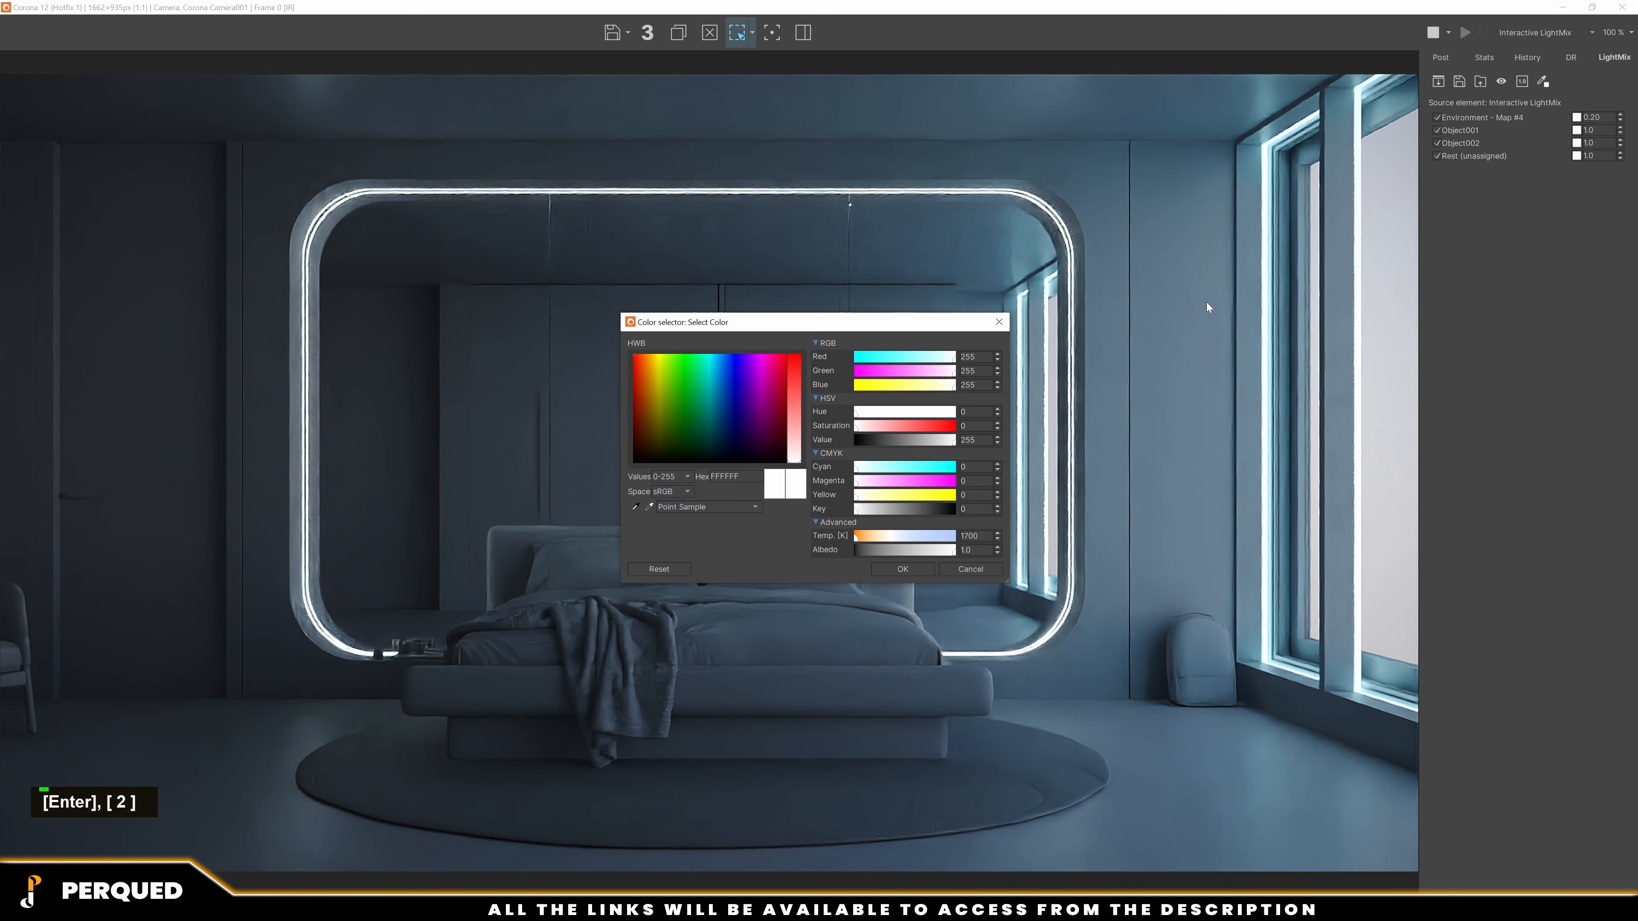
click(936, 537)
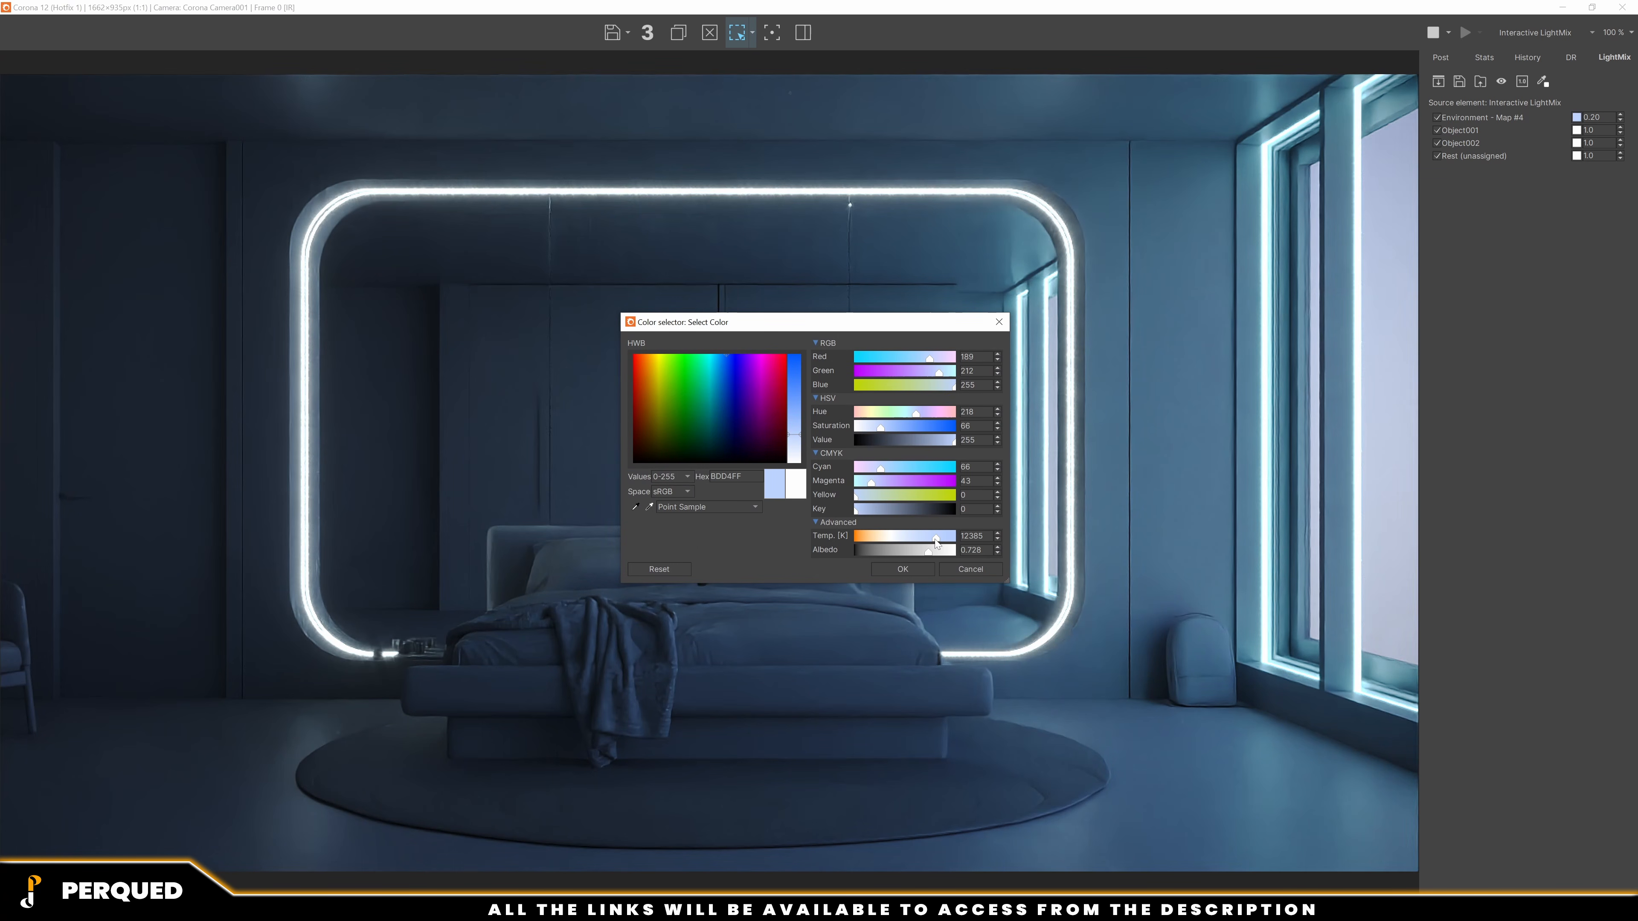
click(931, 427)
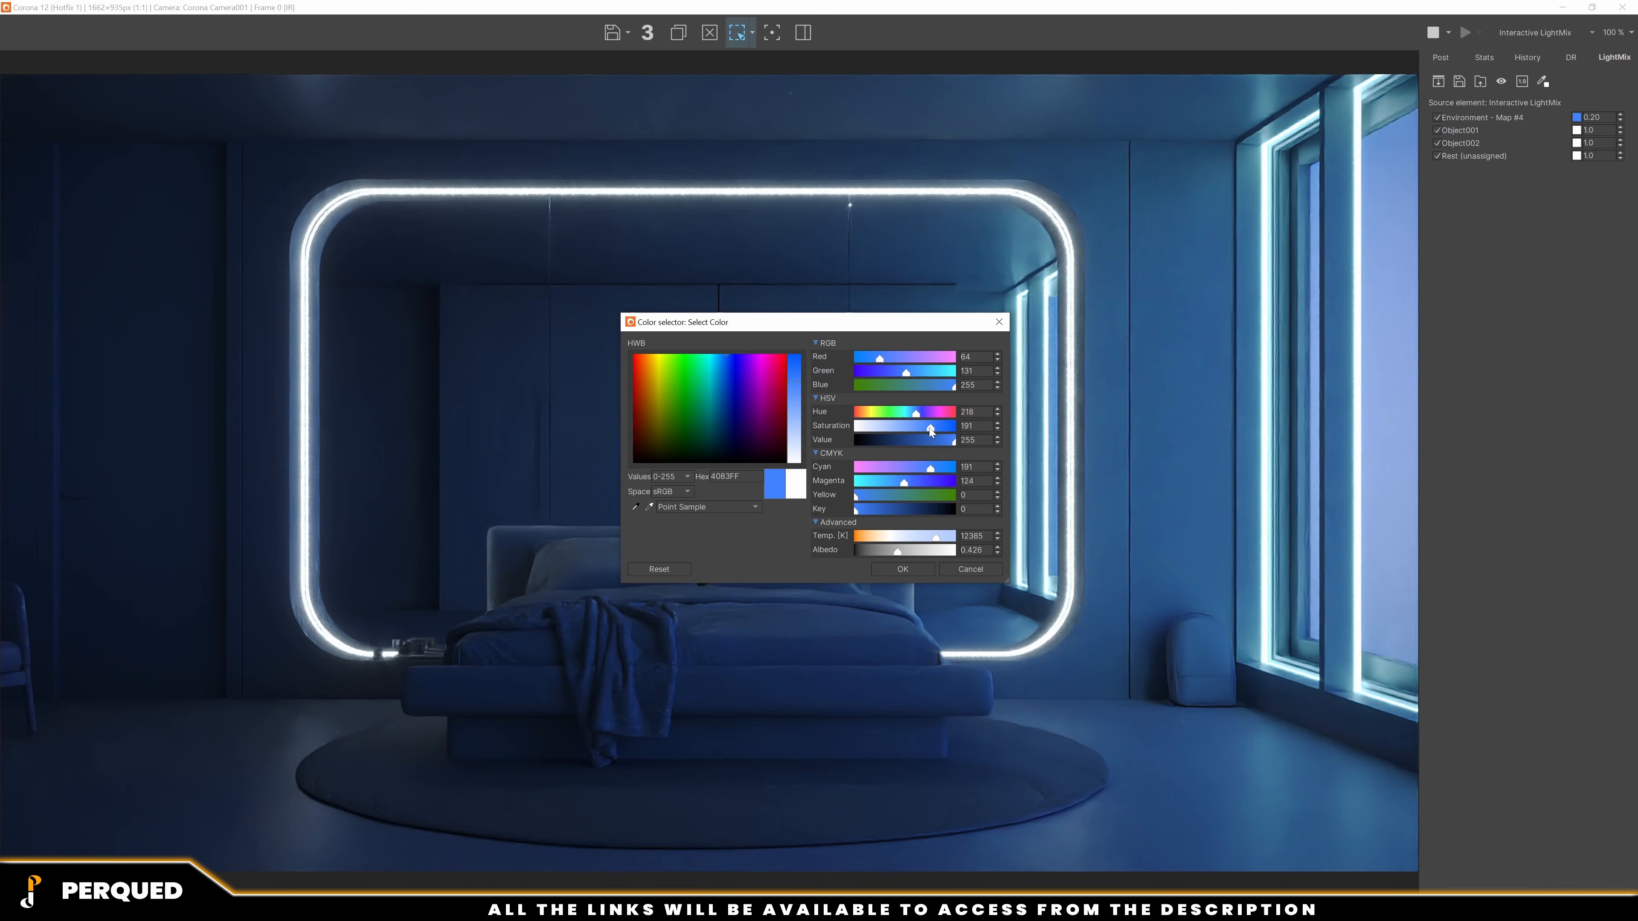
click(907, 428)
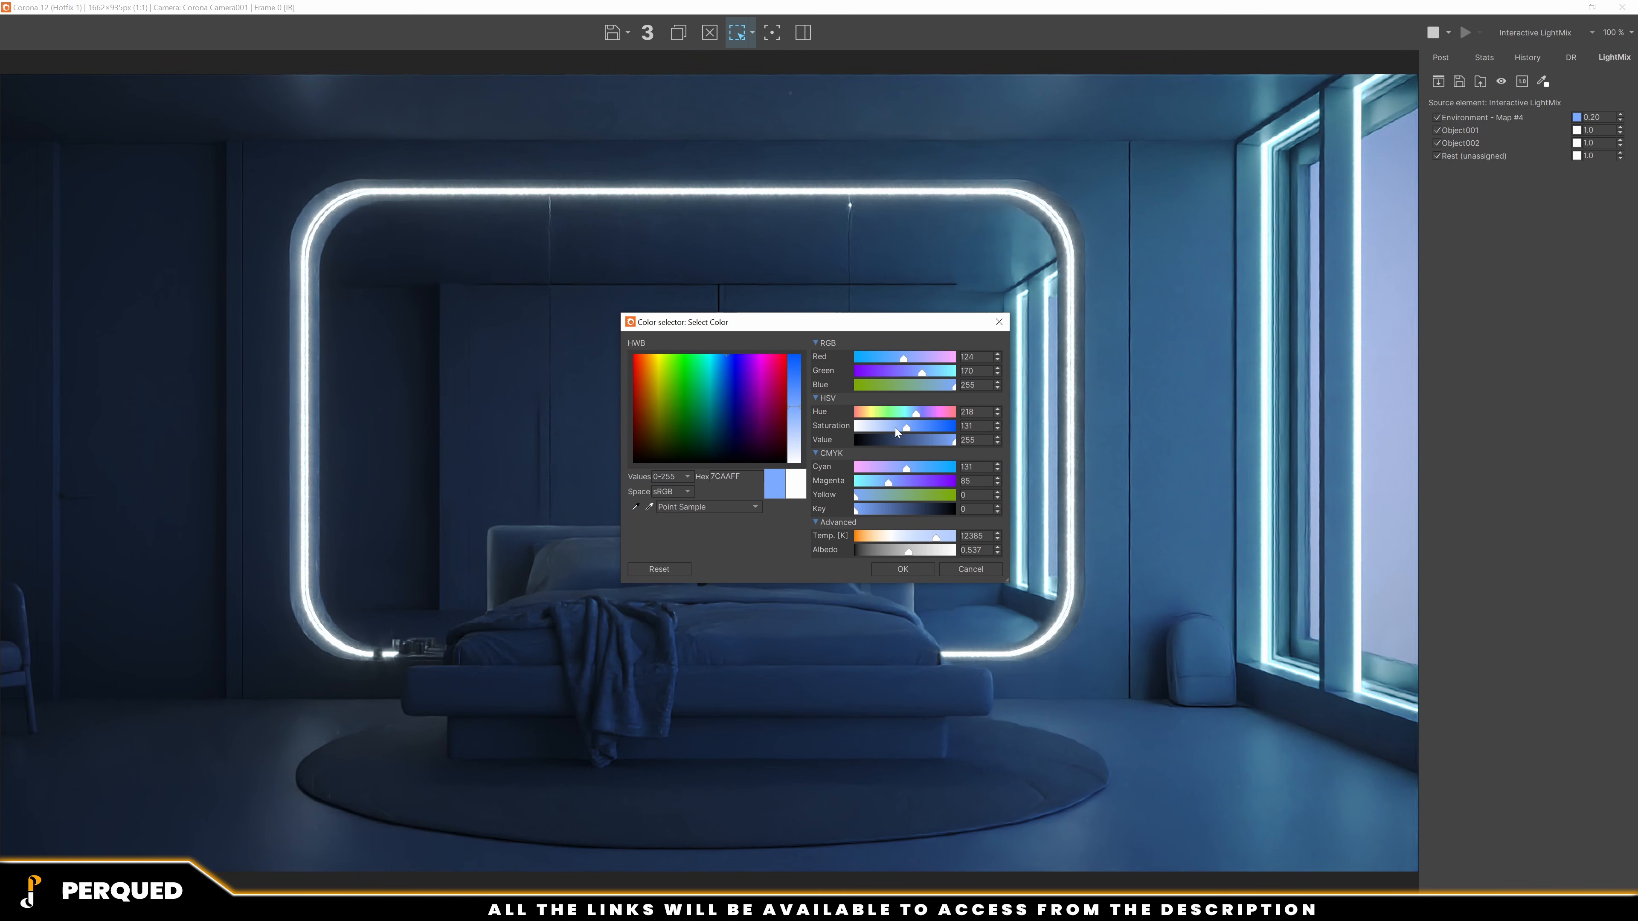
Bring up the reference board over the render, focus it on the bedroom with cyan window lighting, and move the color selector clear of it
click(714, 906)
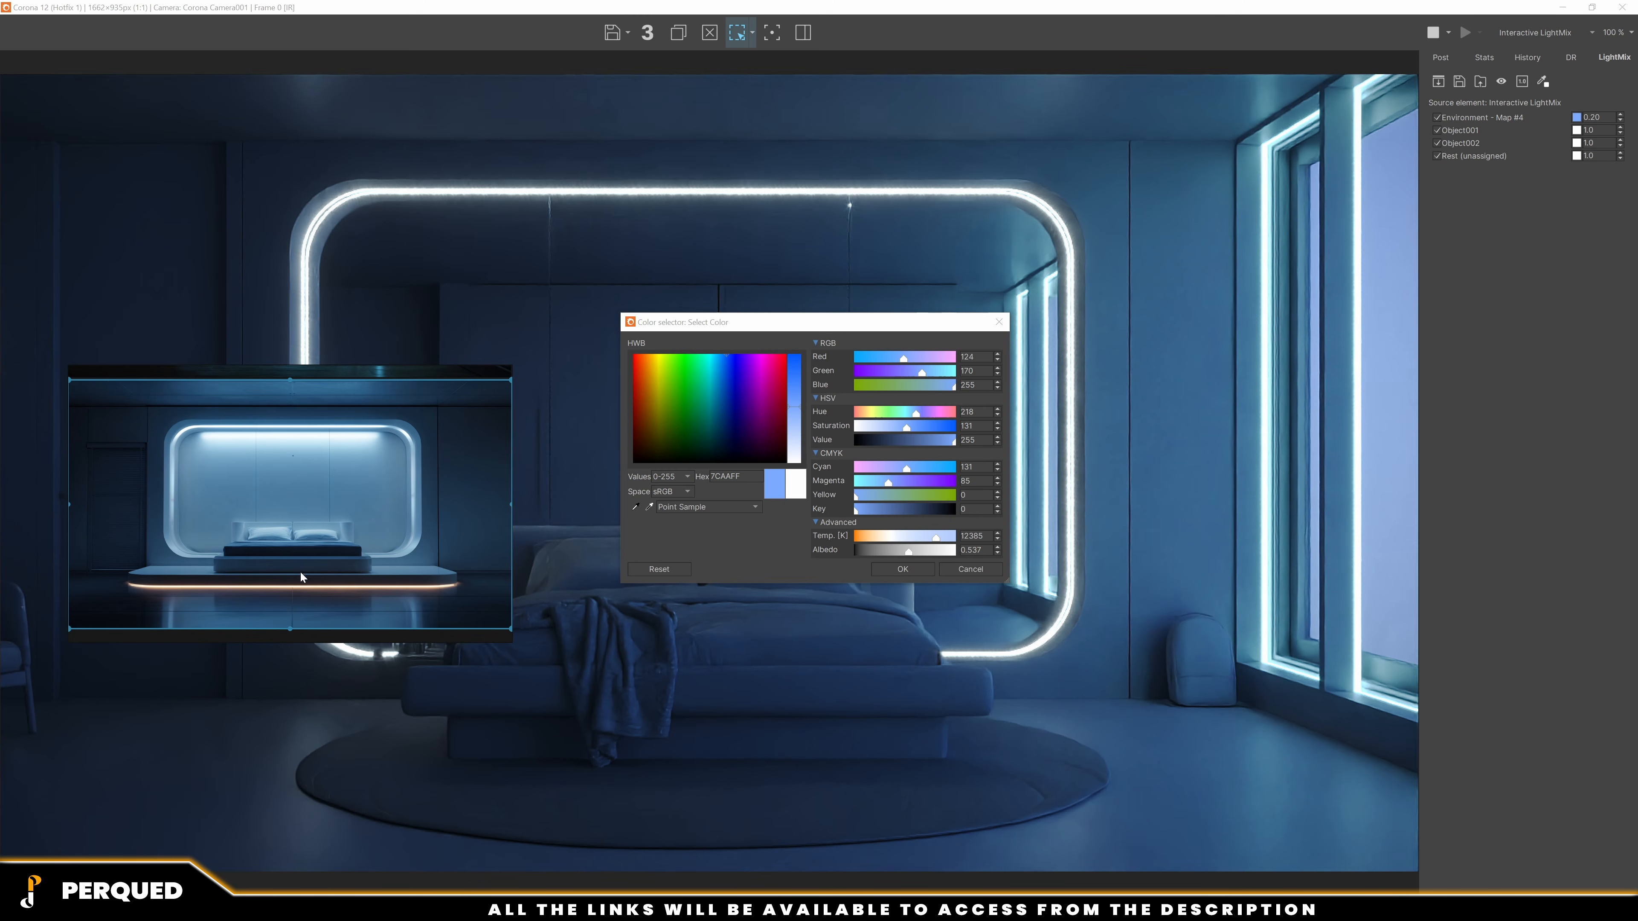
right_drag(301, 576, 301, 192)
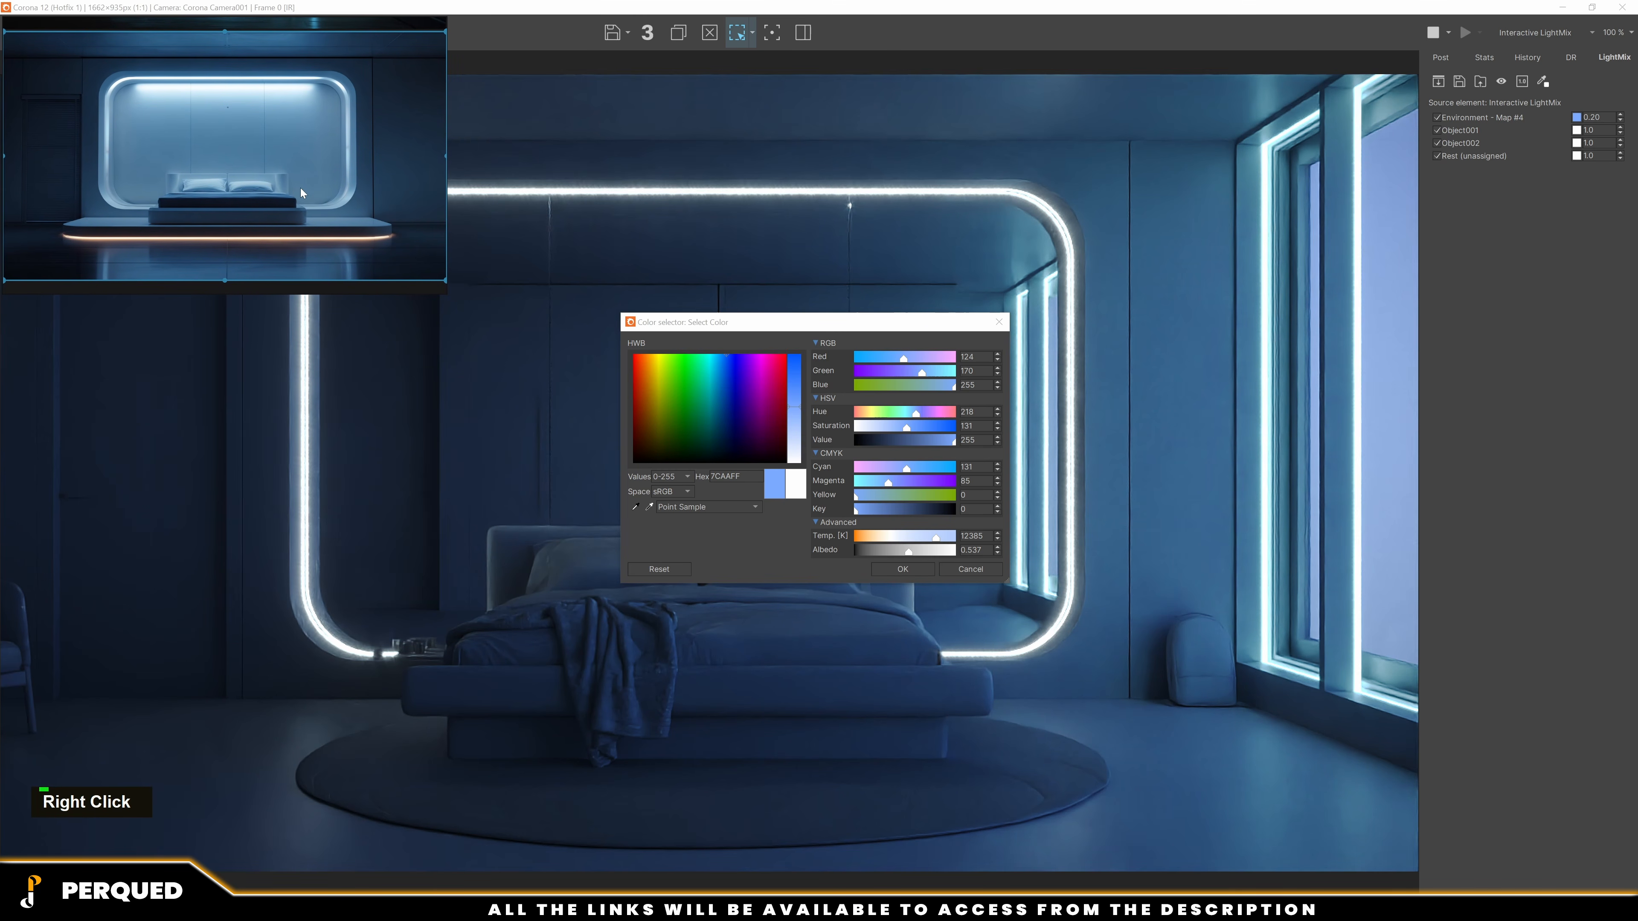
drag(814, 325, 1251, 281)
scroll(227, 247, down, 3)
double_click(268, 115)
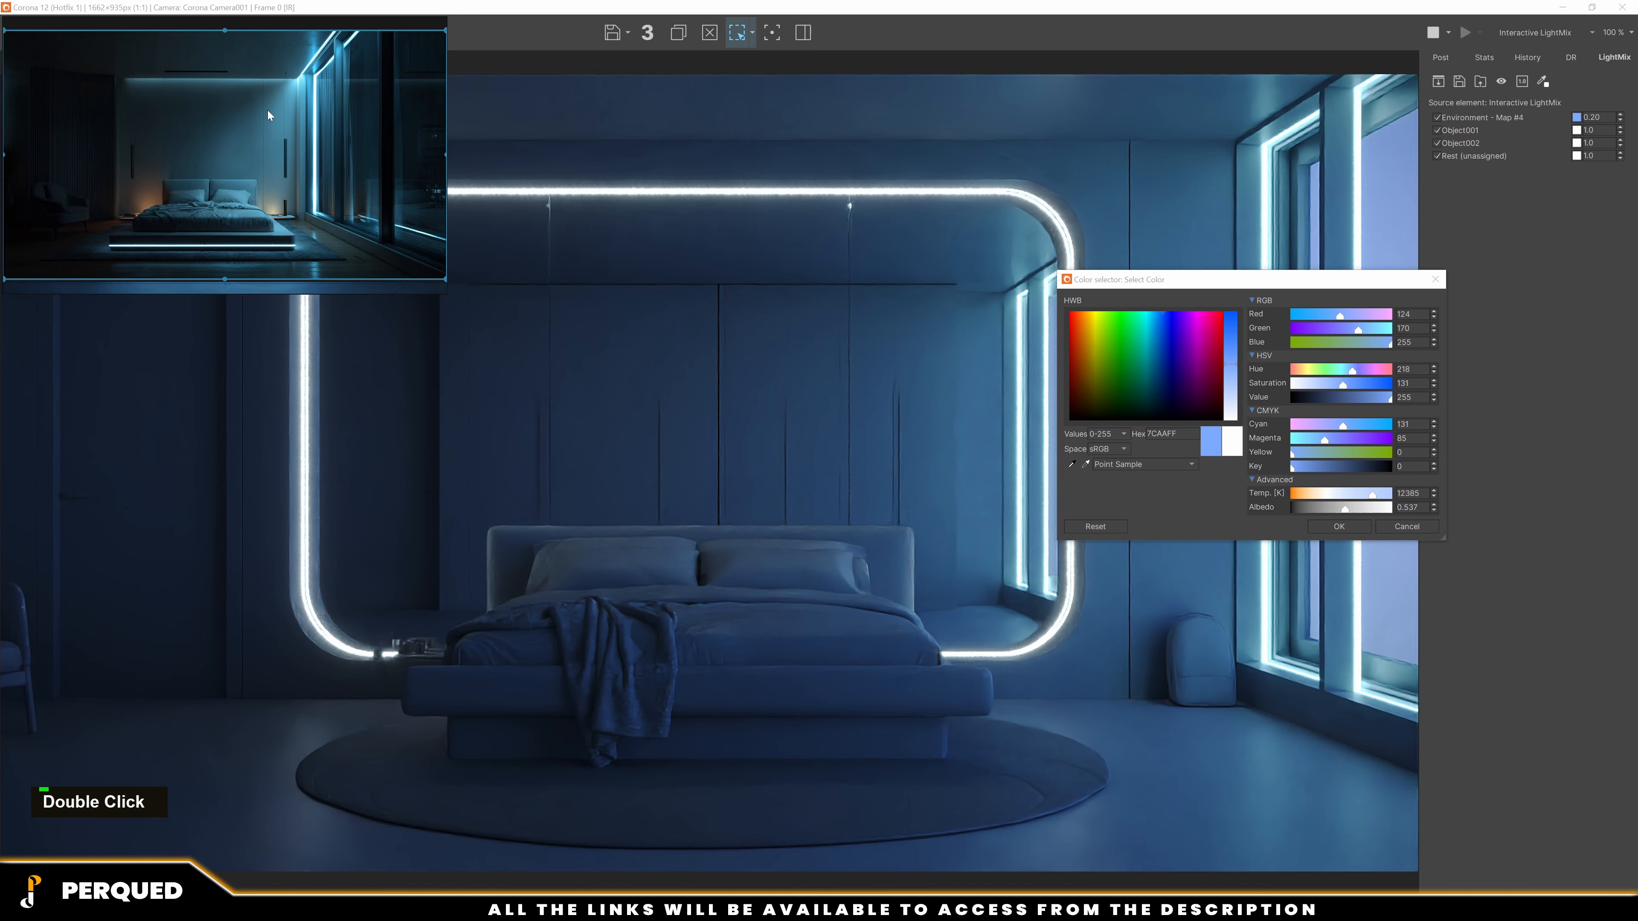
drag(1160, 281, 1048, 184)
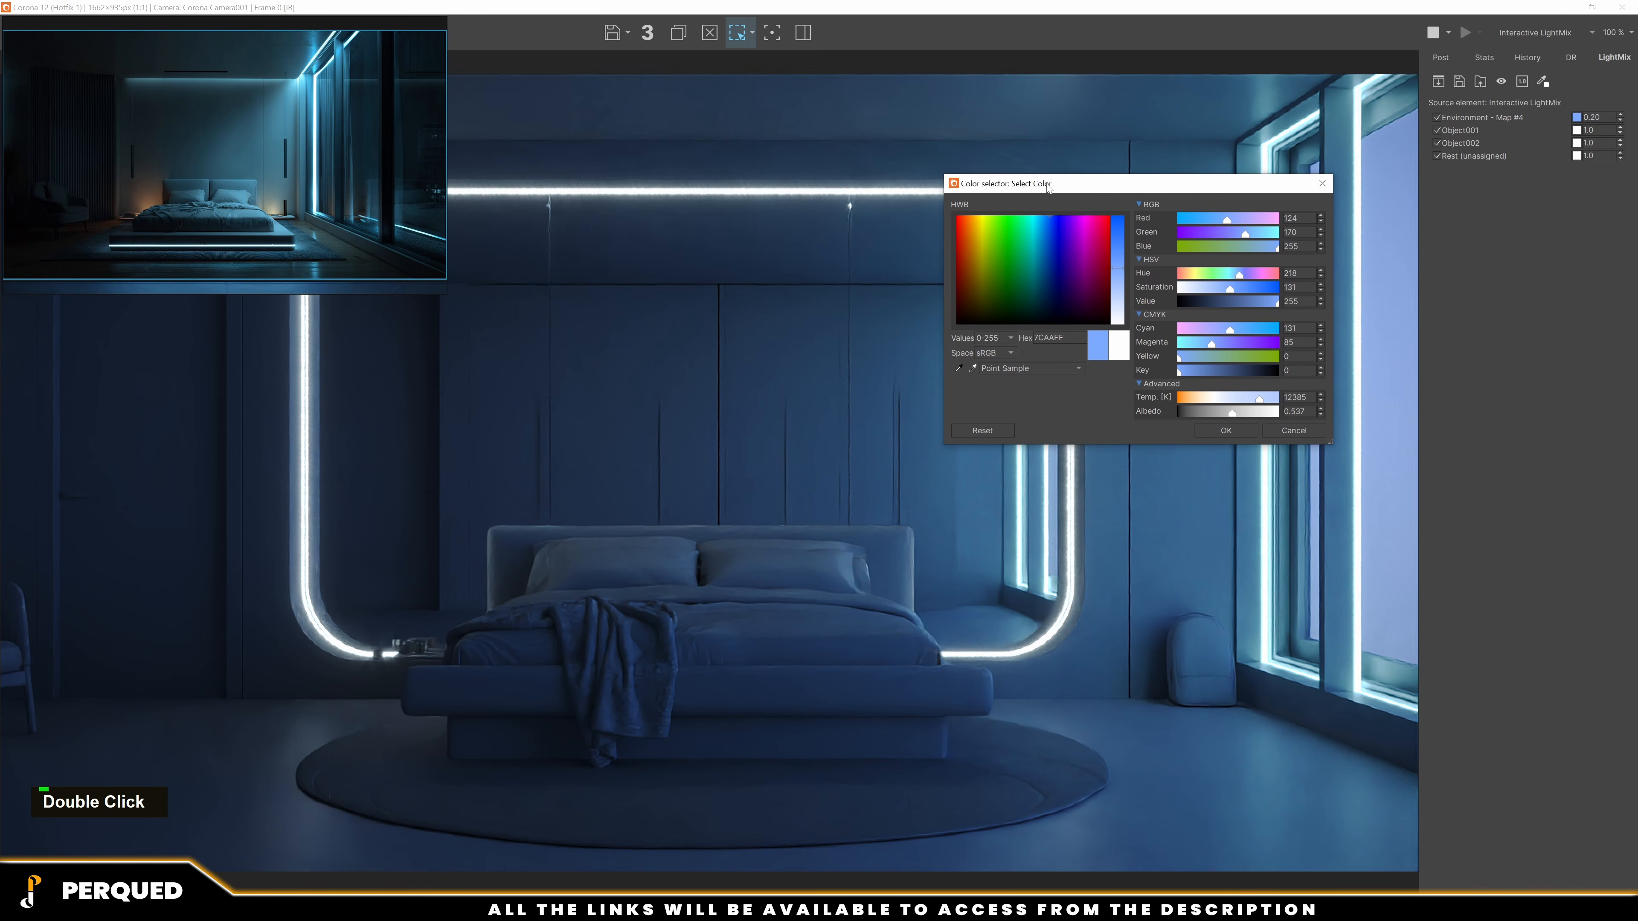
Lower the magenta of the environment light's tint to 60, set its albedo to 0.517, and accept the color
click(1207, 344)
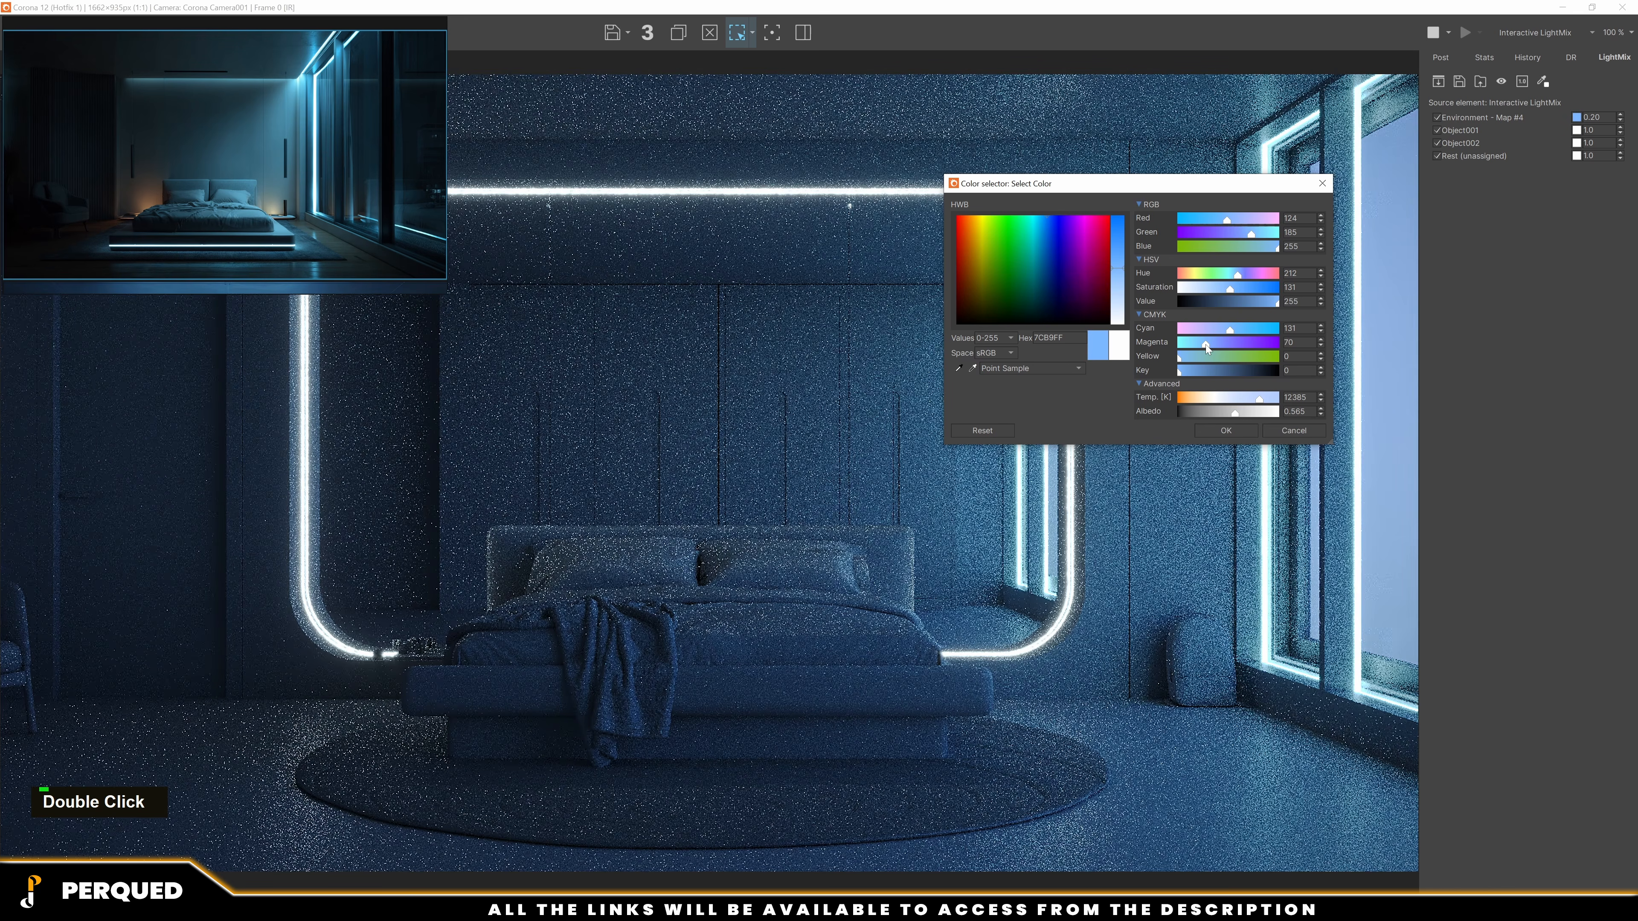
click(1203, 344)
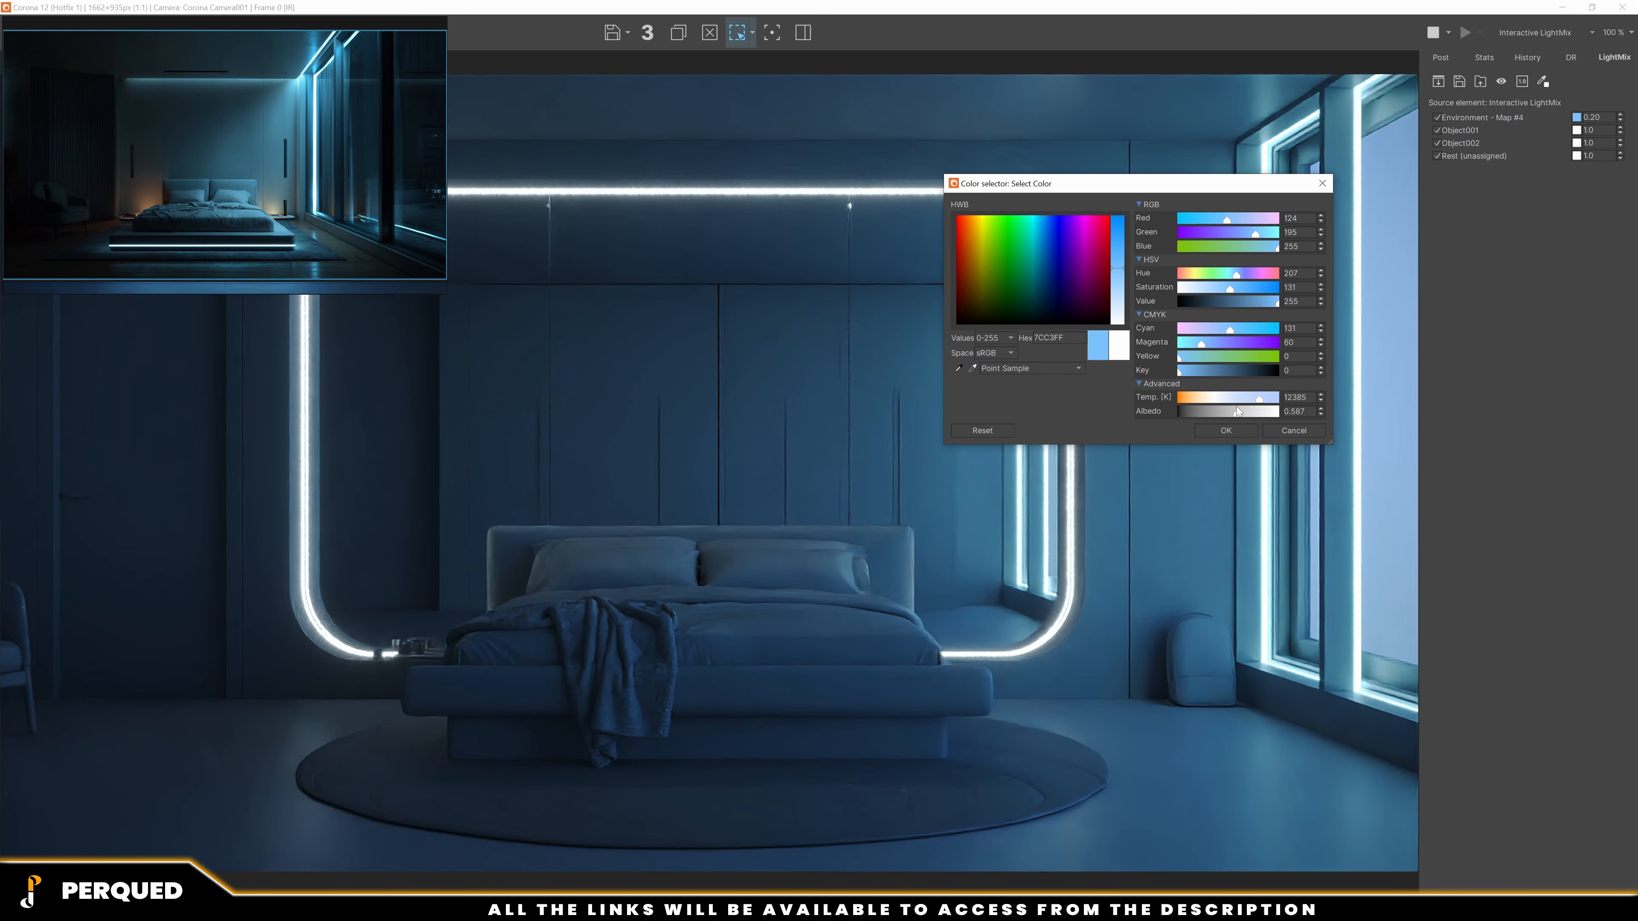
click(1251, 413)
drag(1244, 413, 1230, 414)
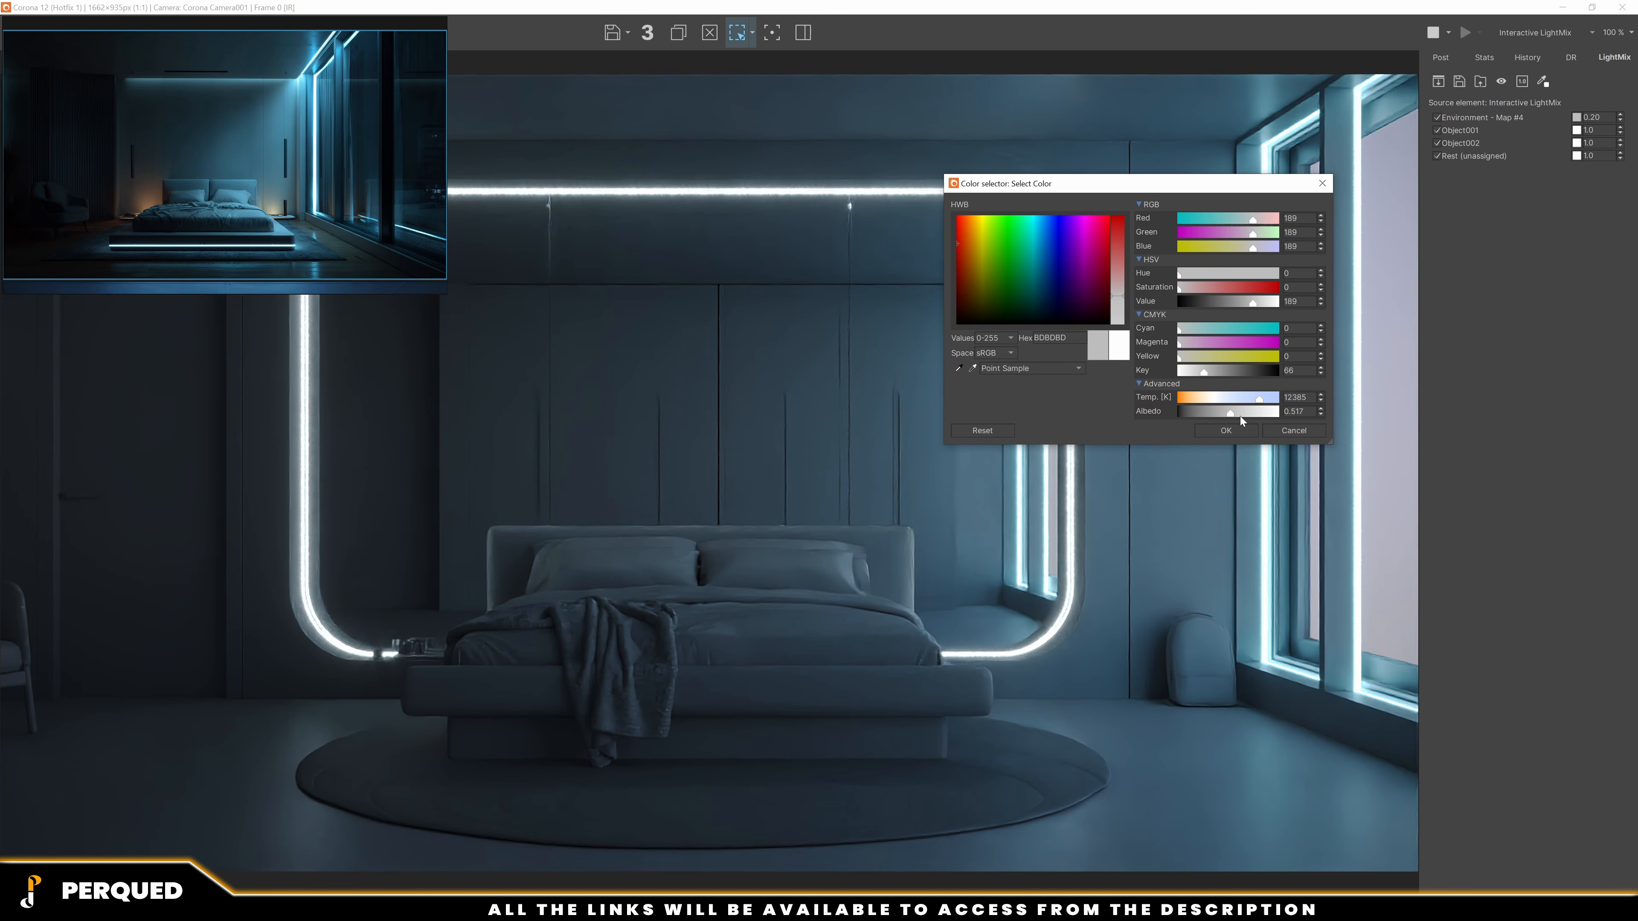
key(Return)
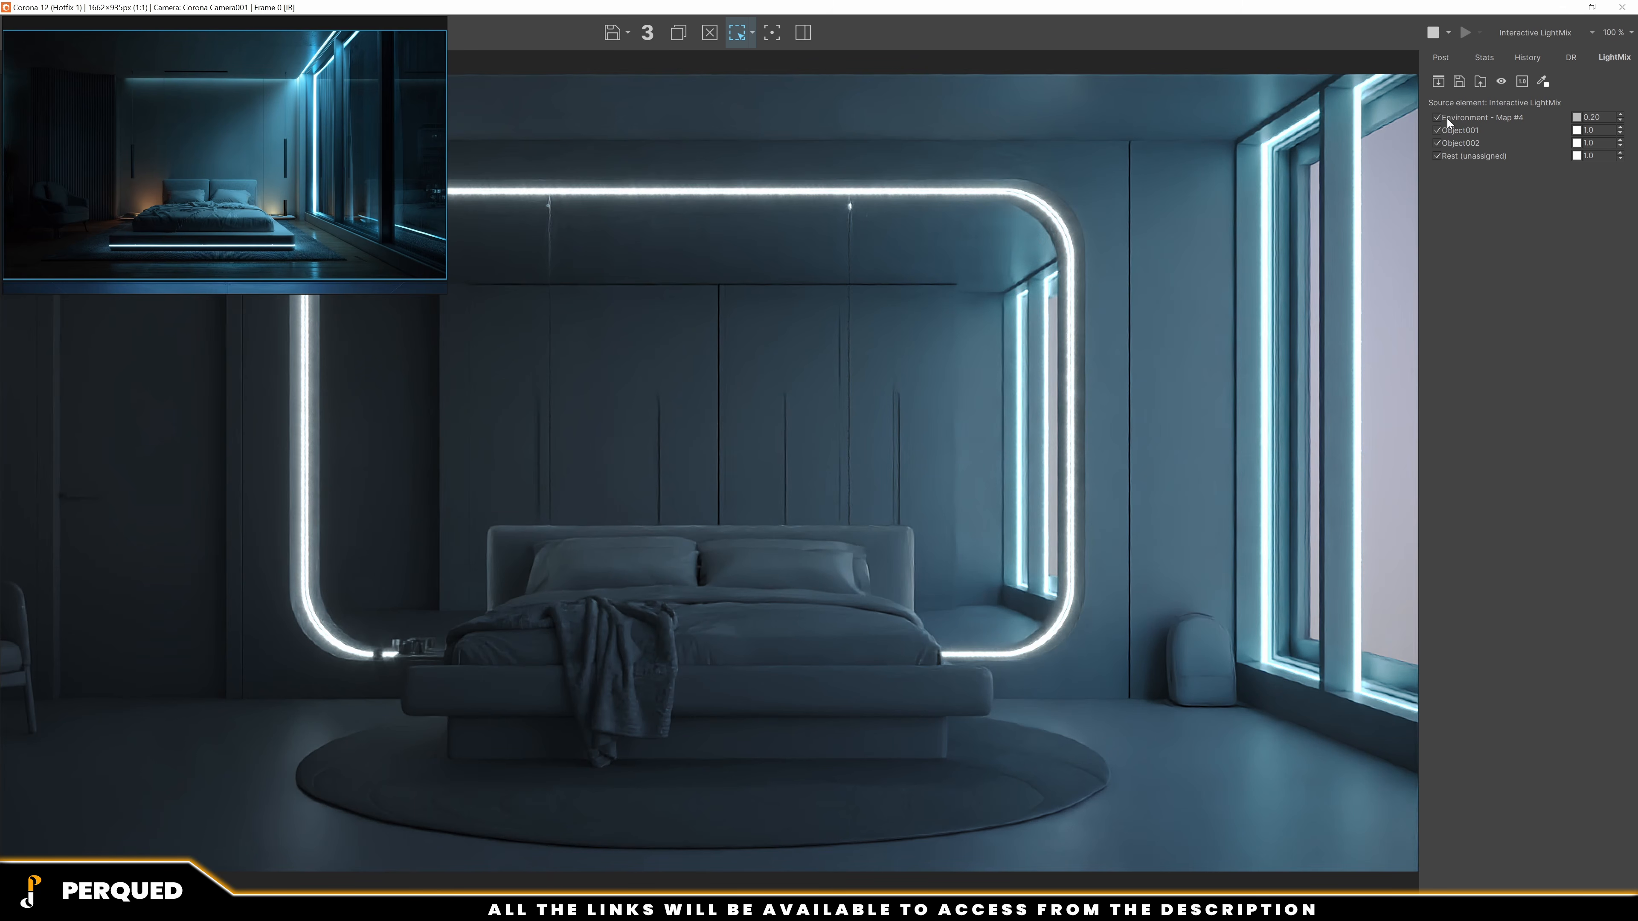
Toggle the environment light off and on in LightMix to compare its contribution to the room
click(1437, 117)
click(1437, 118)
click(1437, 117)
click(1437, 118)
Retint the environment light pale blue with a hue of about 206, fine-tune its saturation against the reference, and accept the color
click(1577, 117)
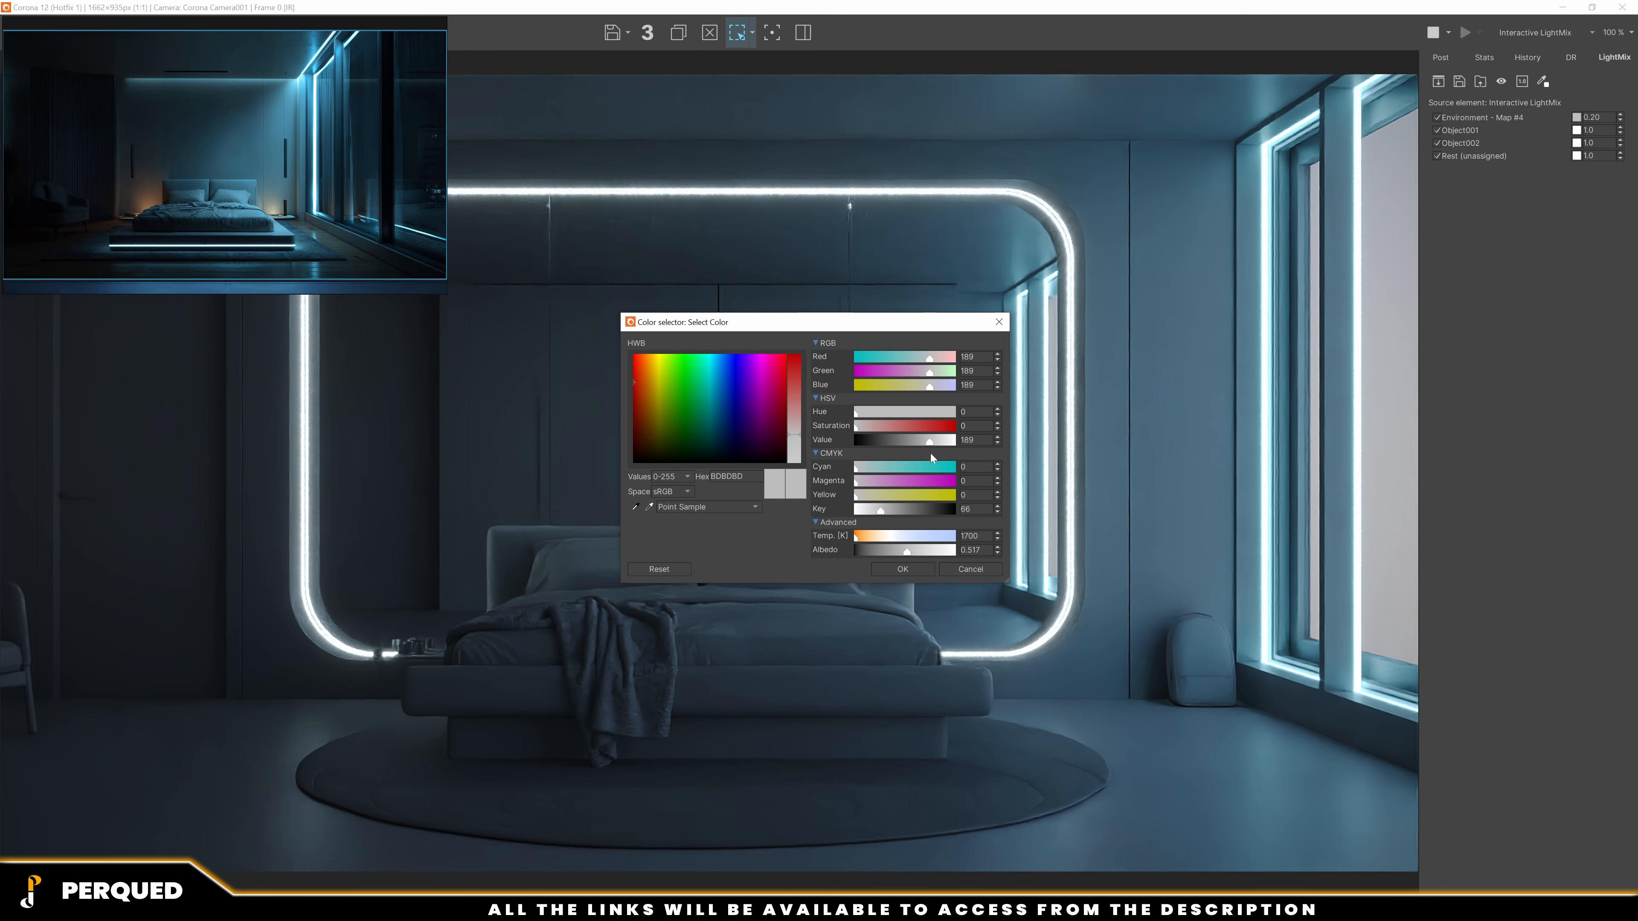
drag(920, 539, 930, 540)
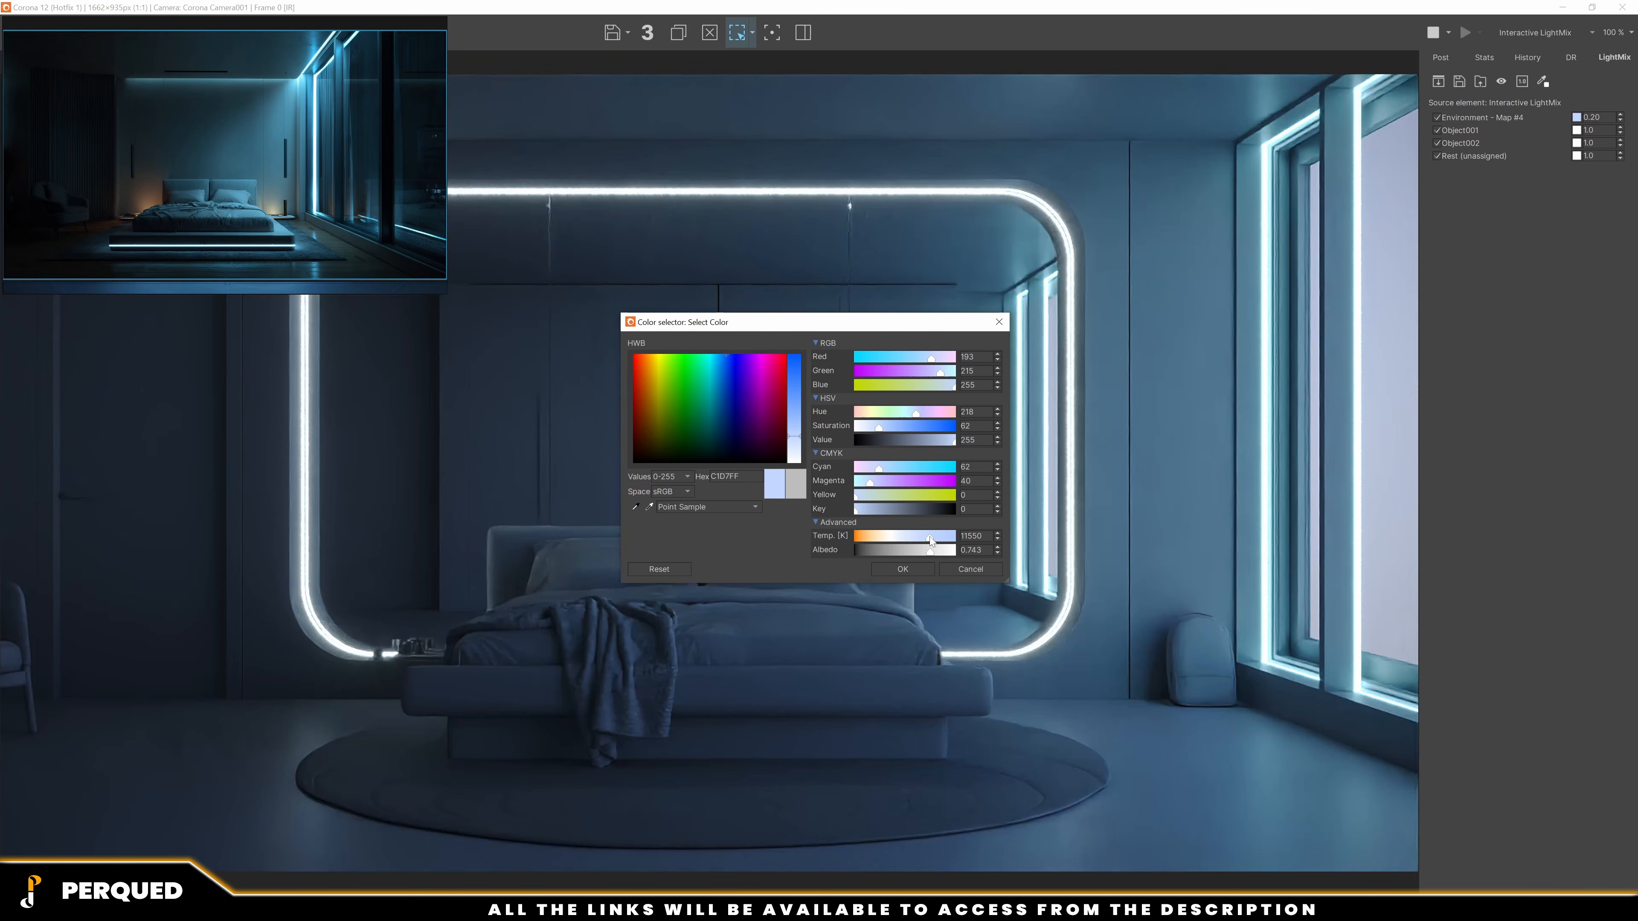
drag(882, 468, 891, 471)
drag(941, 537, 933, 537)
drag(884, 431, 891, 431)
drag(865, 319, 1180, 398)
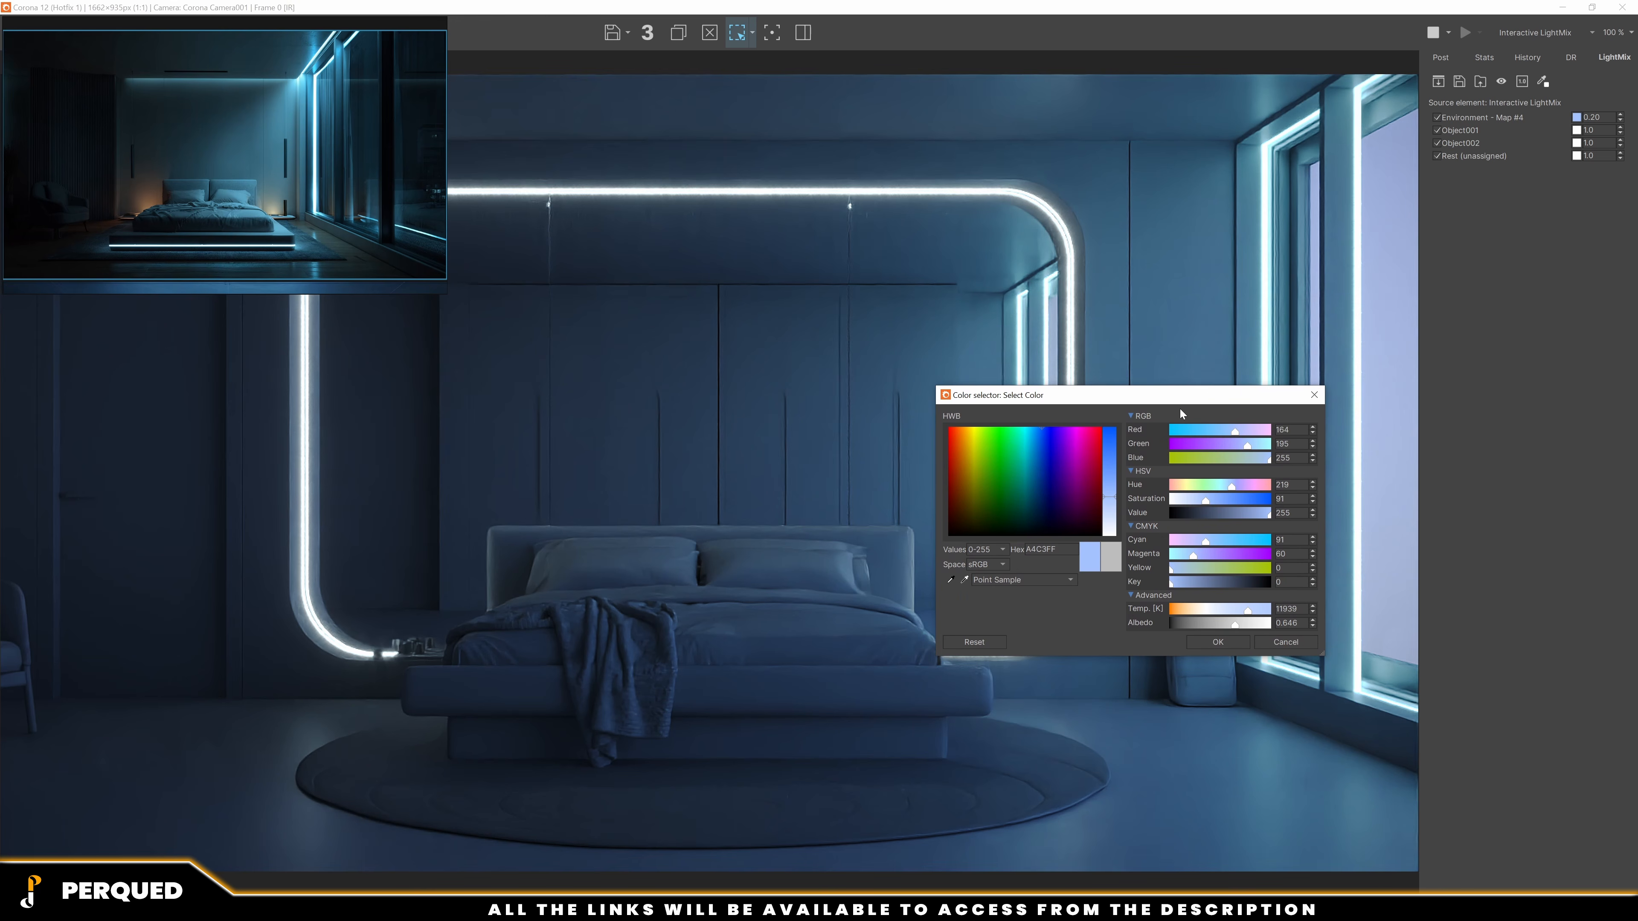
drag(1235, 489, 1226, 486)
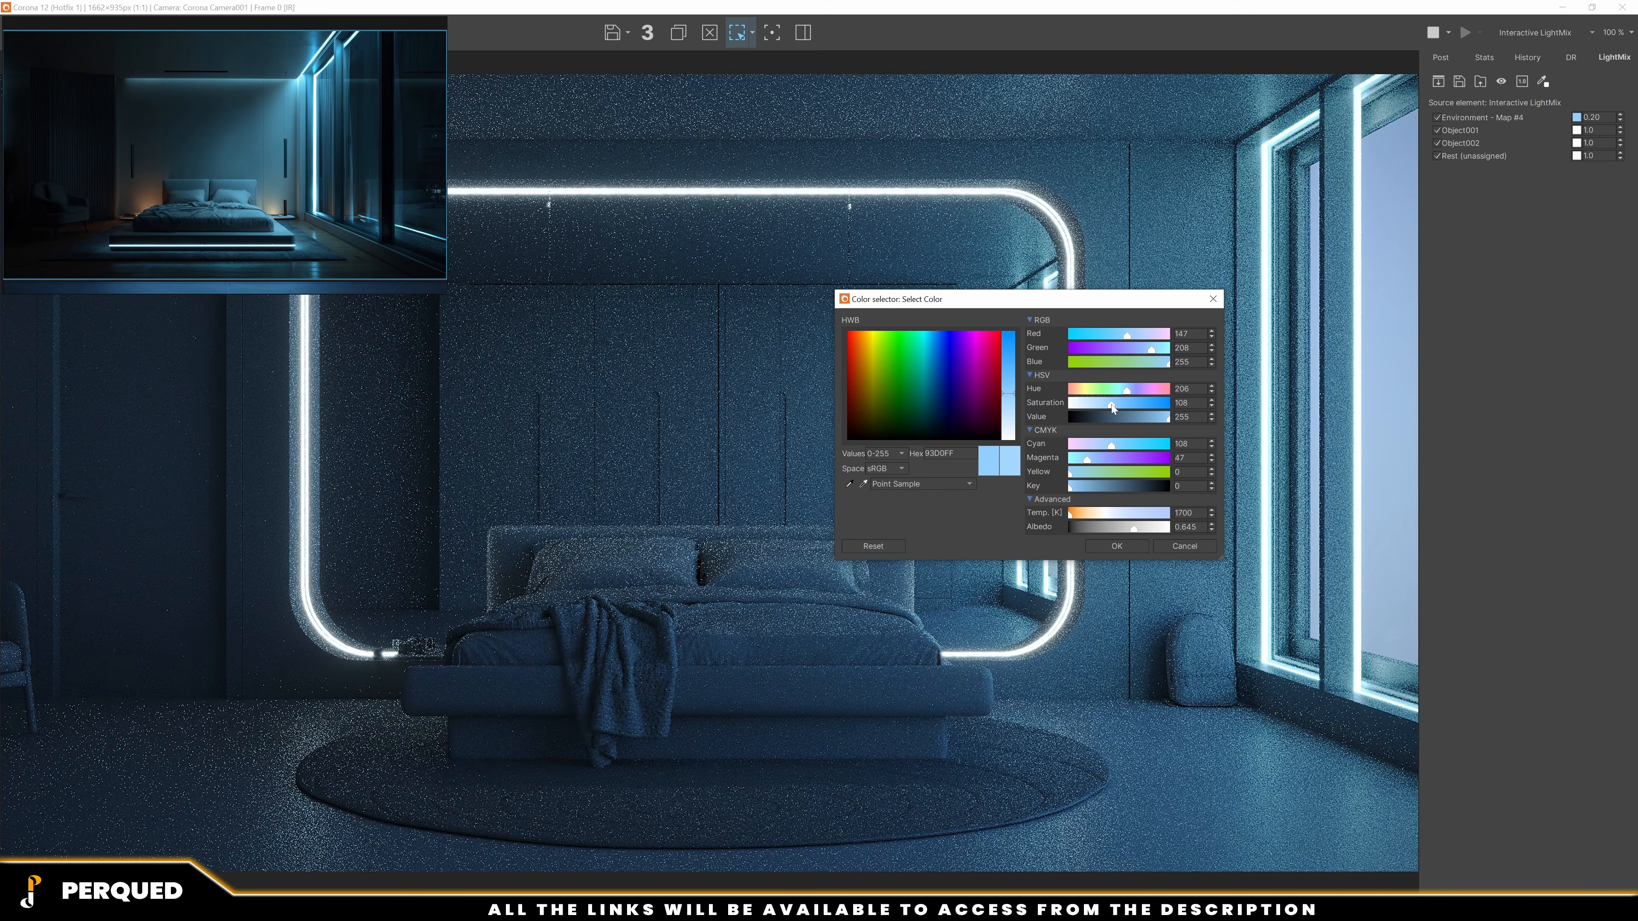
drag(1111, 404, 1117, 403)
click(1118, 546)
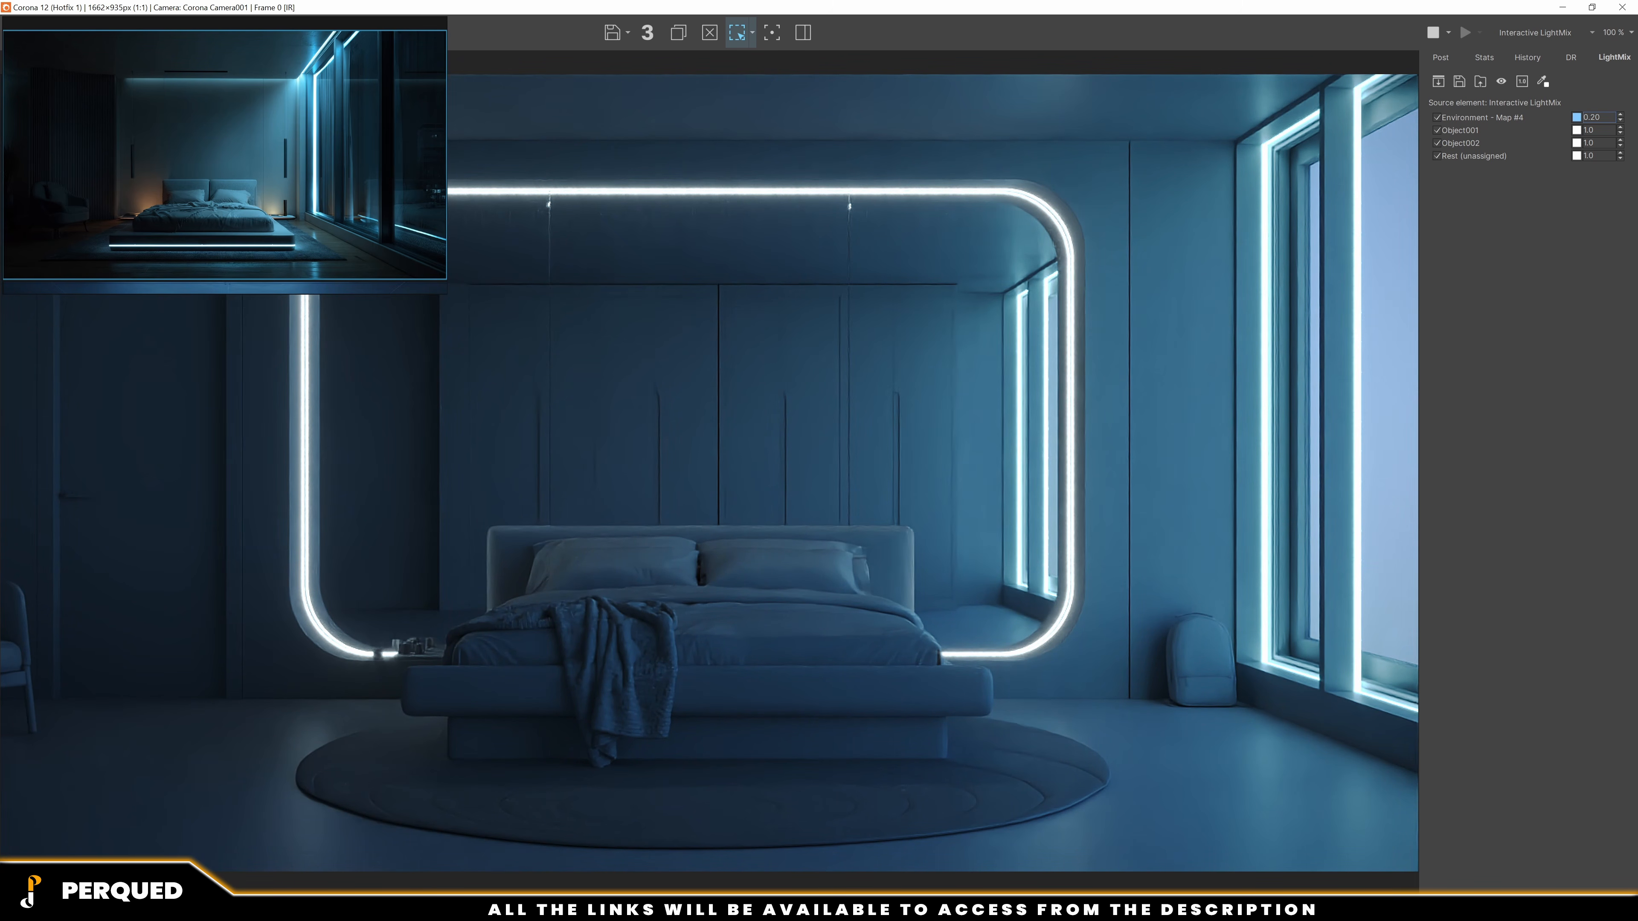
Set the environment light's LightMix intensity to 0.15 and bake the LightMix colors and intensities into the scene lights
text(0.15)
key(Return)
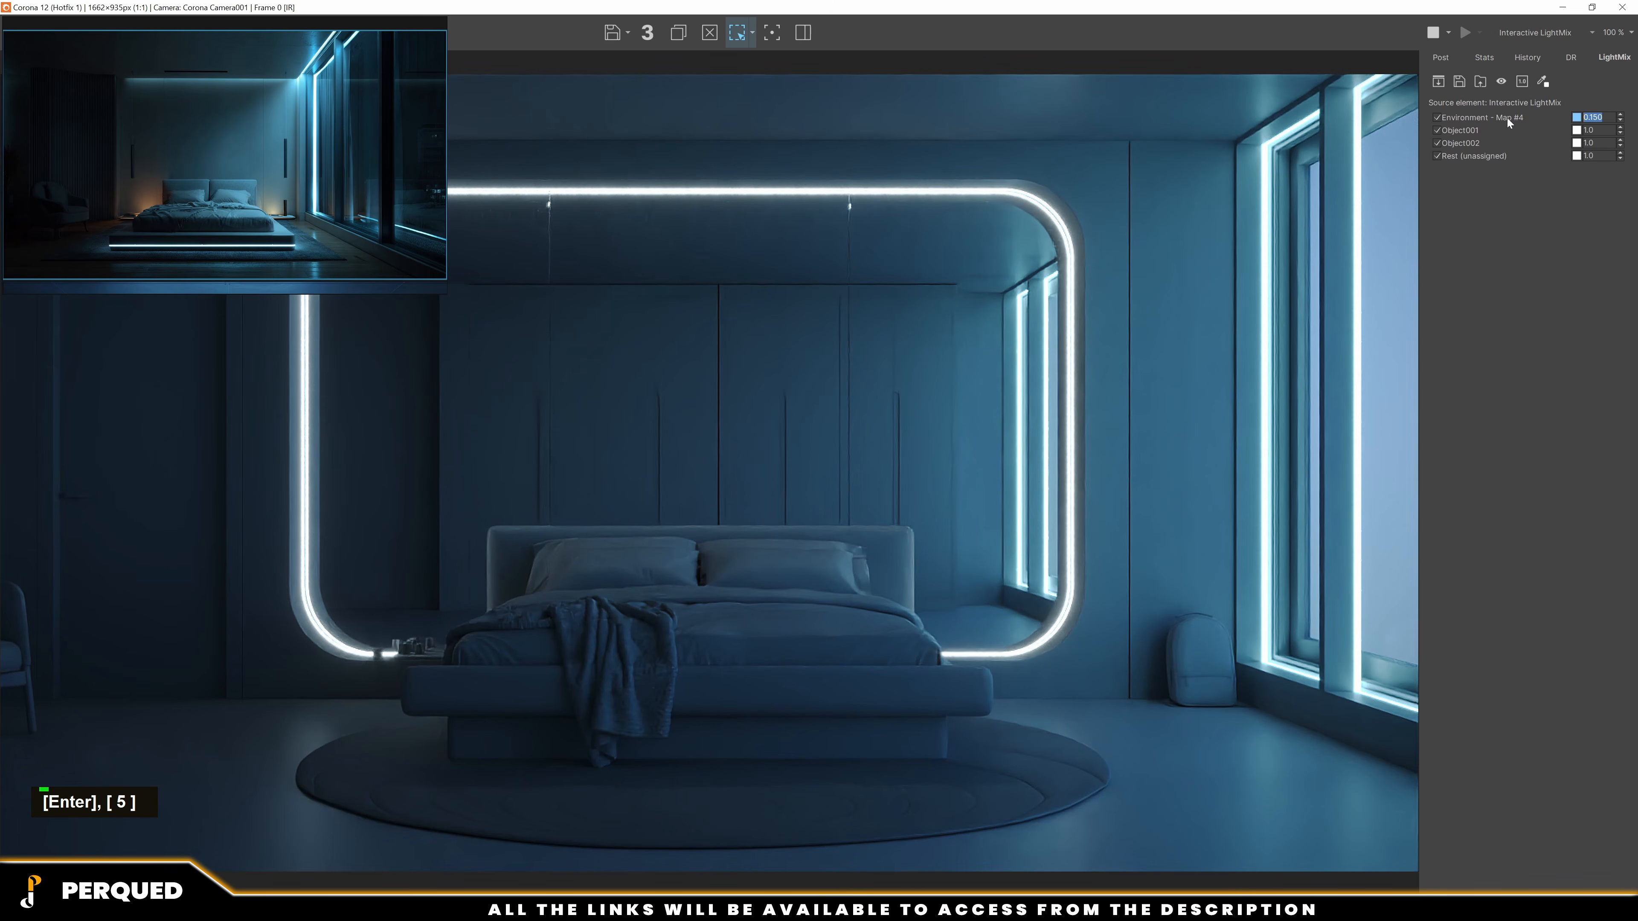
click(1553, 269)
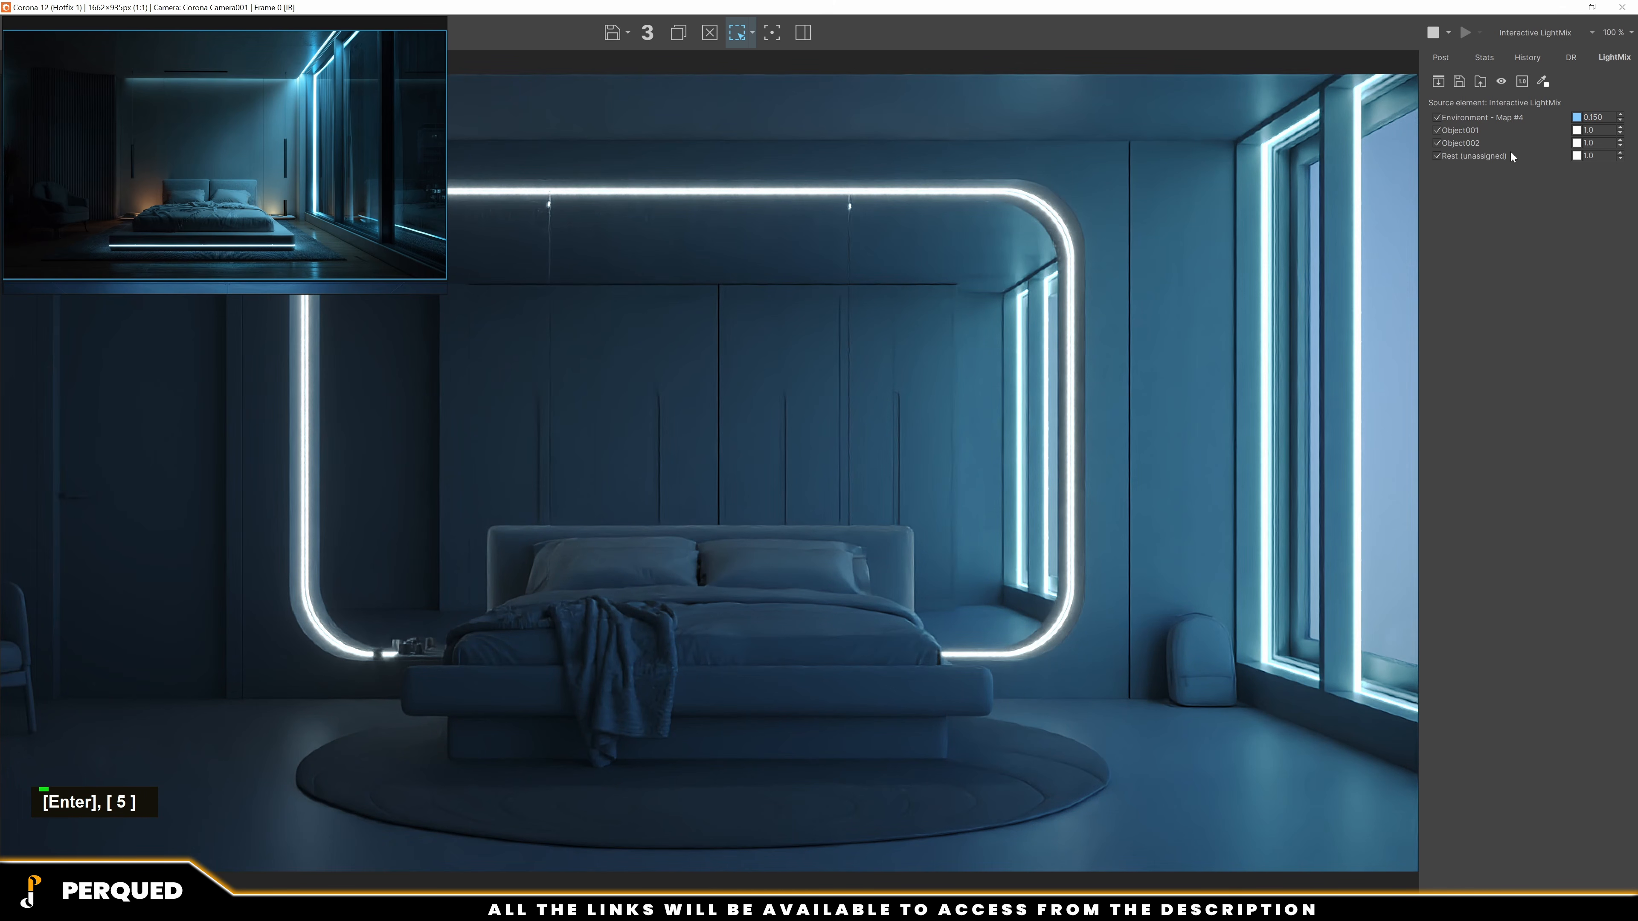
click(1438, 82)
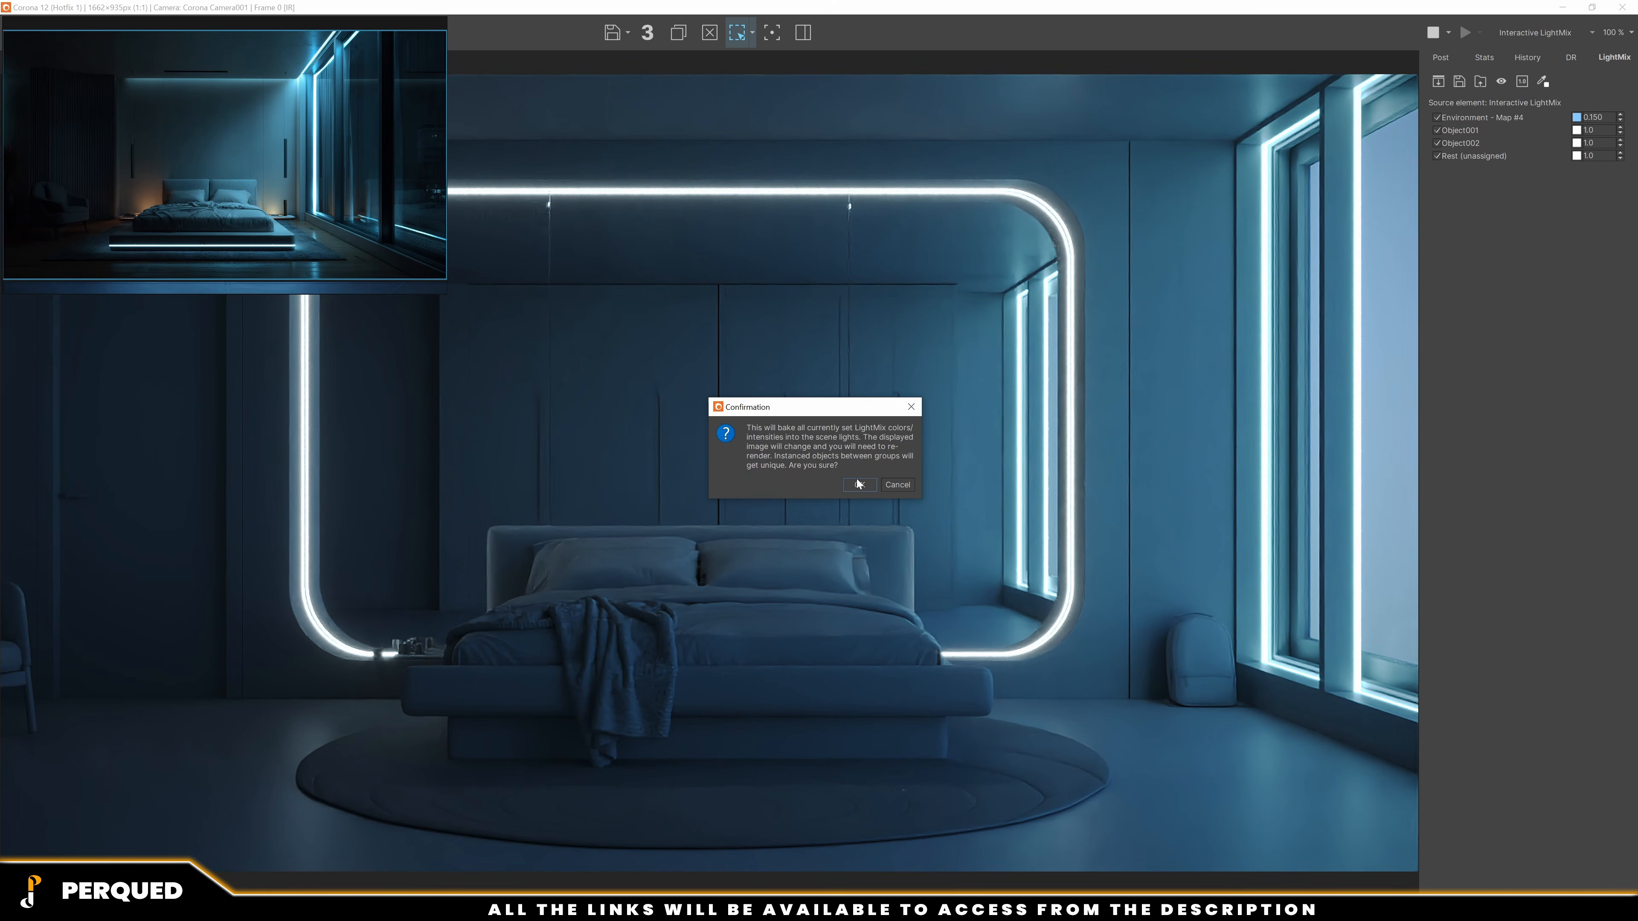
click(858, 485)
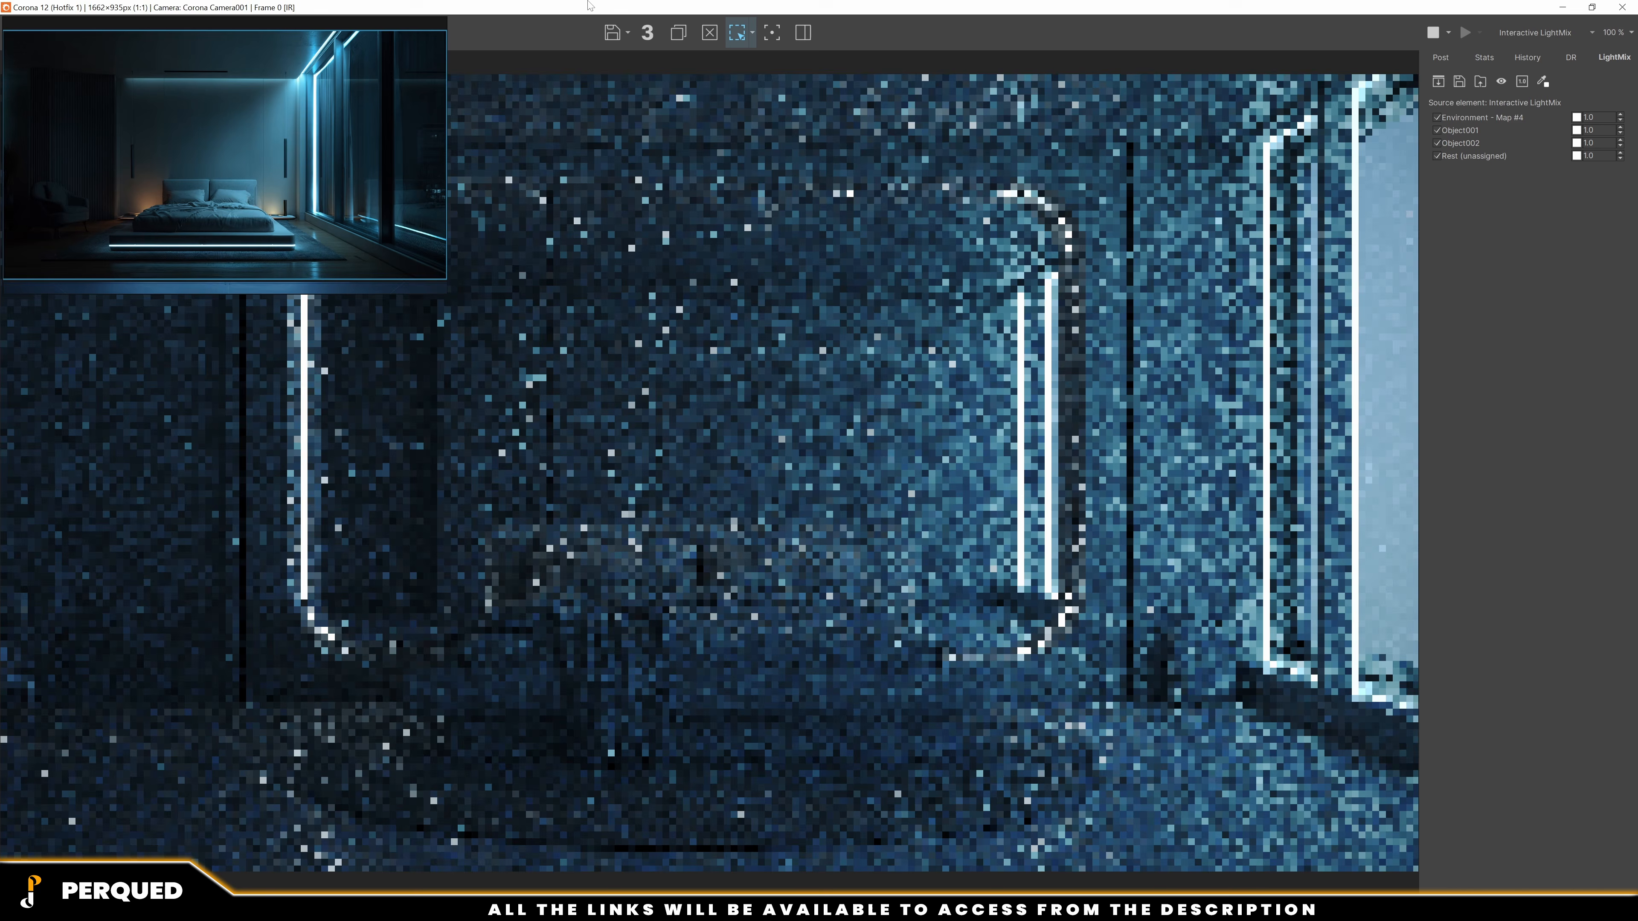
Bring the environment's CoronaColorCorrect map into the Slate Material Editor as an instance, line up the CoronaSky node beside it, and close the editor
drag(587, 4, 749, 172)
scroll(673, 387, down, 1)
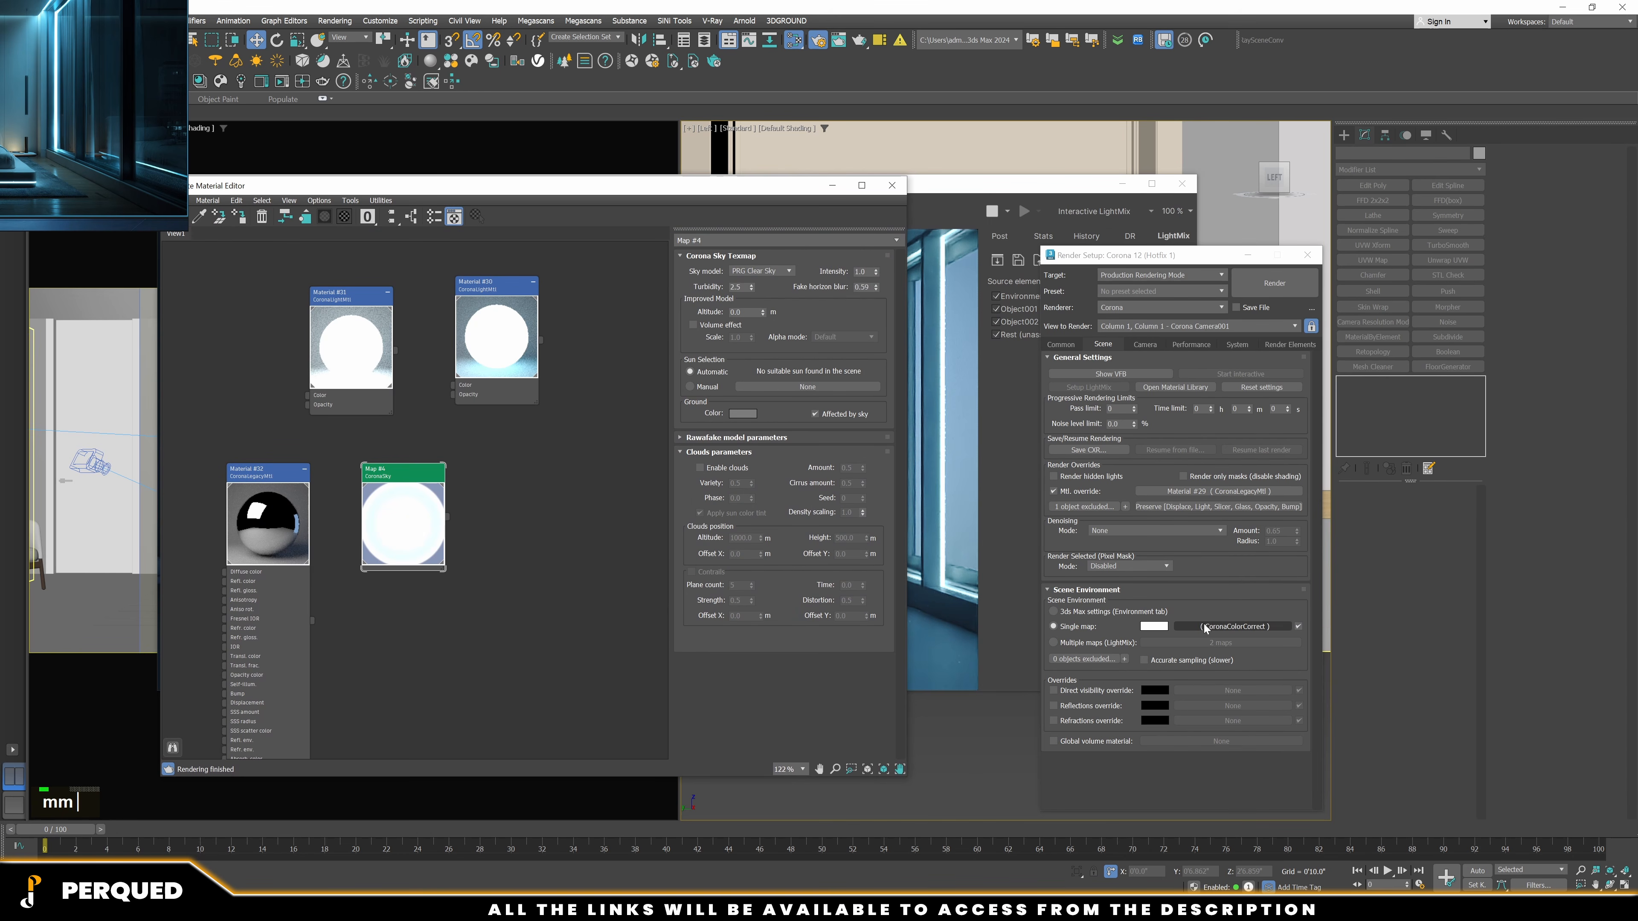
drag(1205, 630, 546, 497)
click(506, 524)
double_click(554, 599)
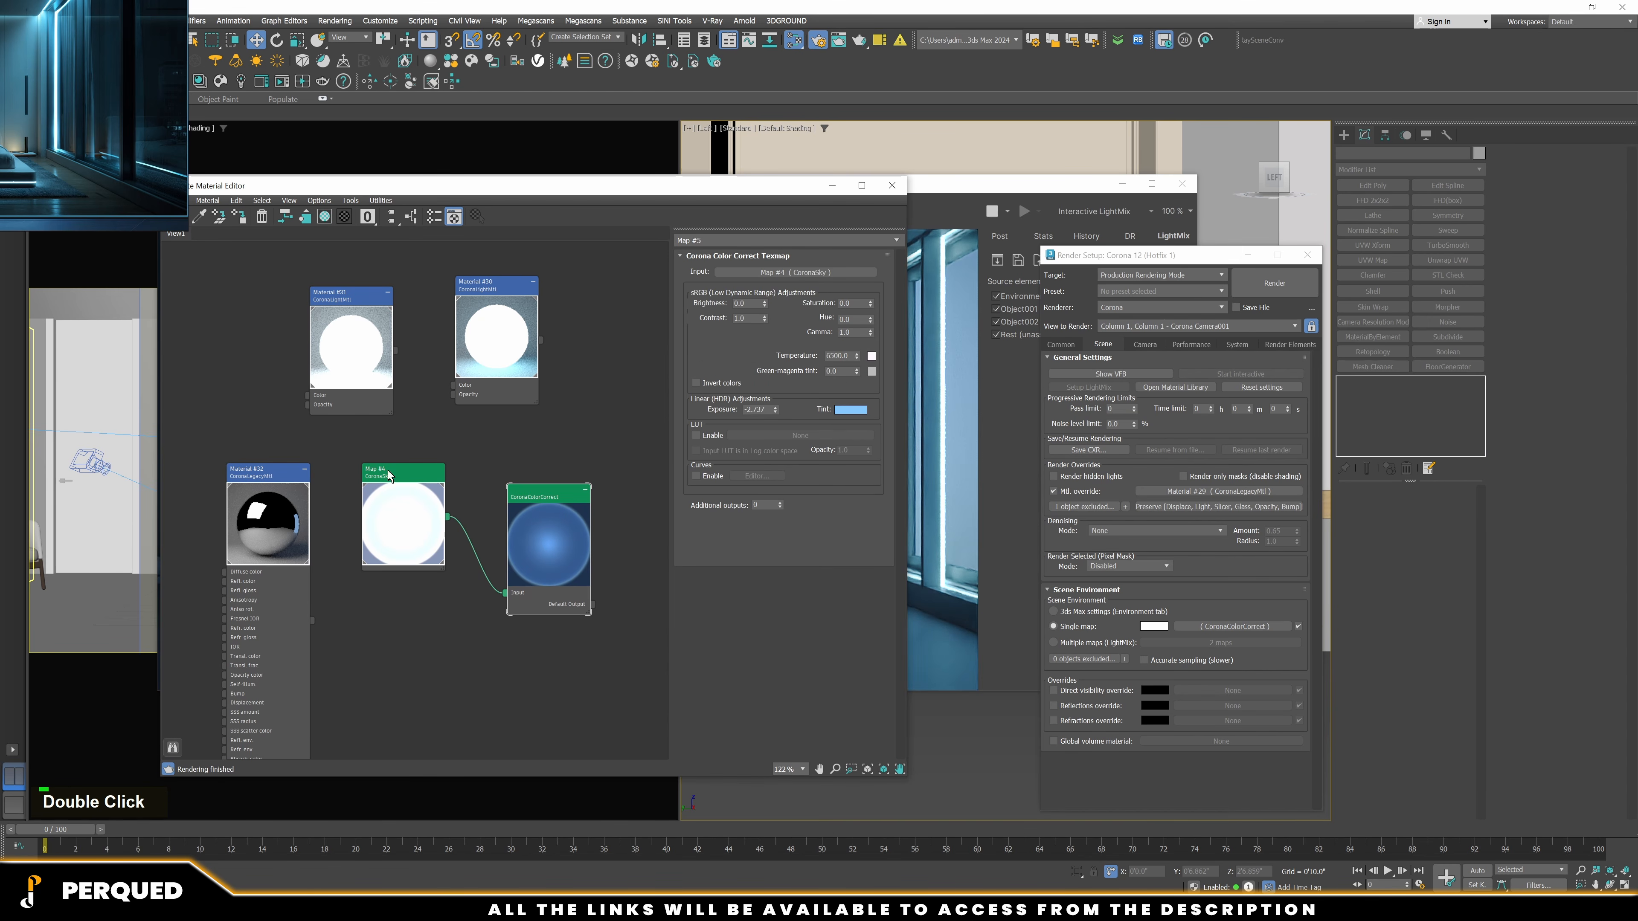
drag(414, 503, 425, 586)
click(892, 185)
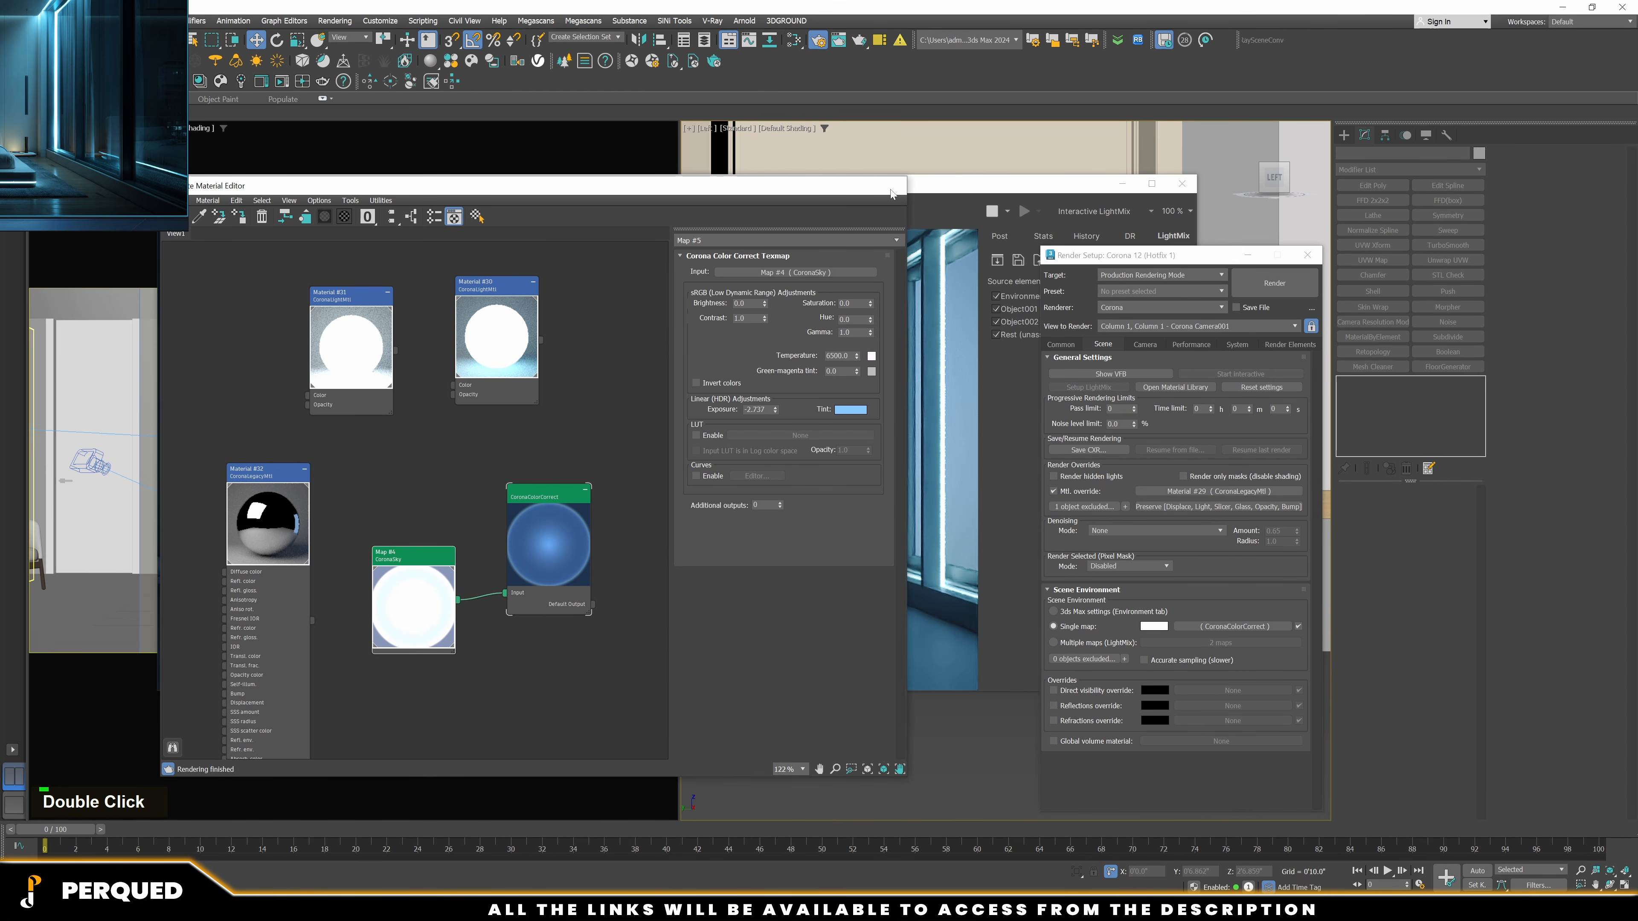
Maximize the render window again and reposition the reference image over it for comparison
drag(793, 184, 895, 150)
right_drag(149, 142, 330, 446)
click(1245, 156)
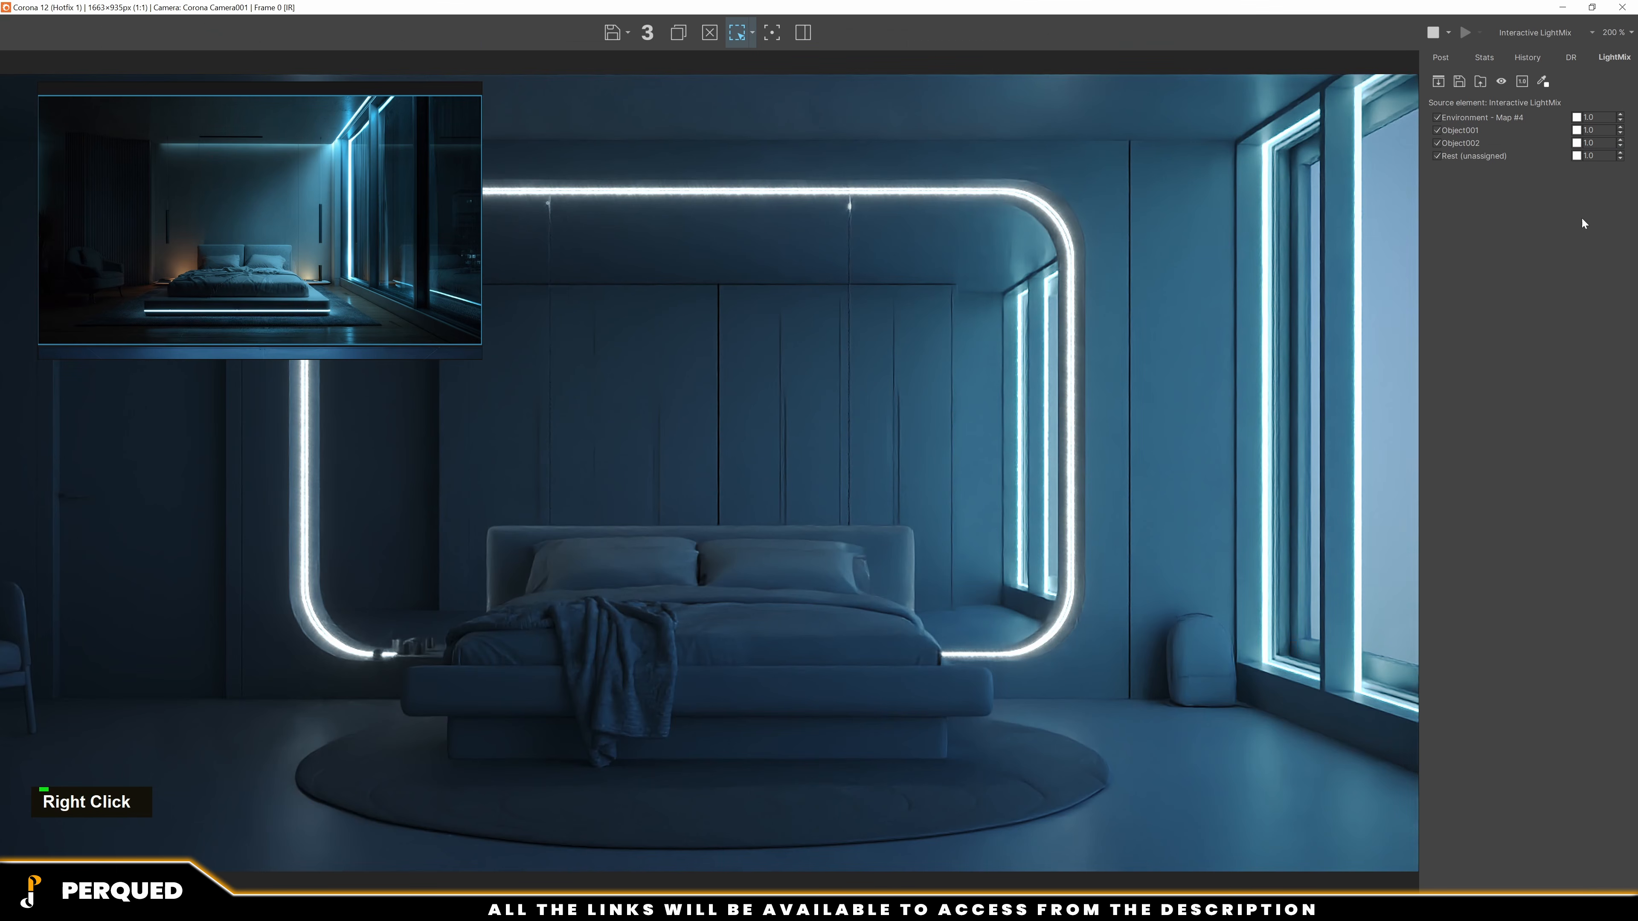
Set the emission color hue of the window LED light material to 135, with the material editor moved clear of the render
key(m)
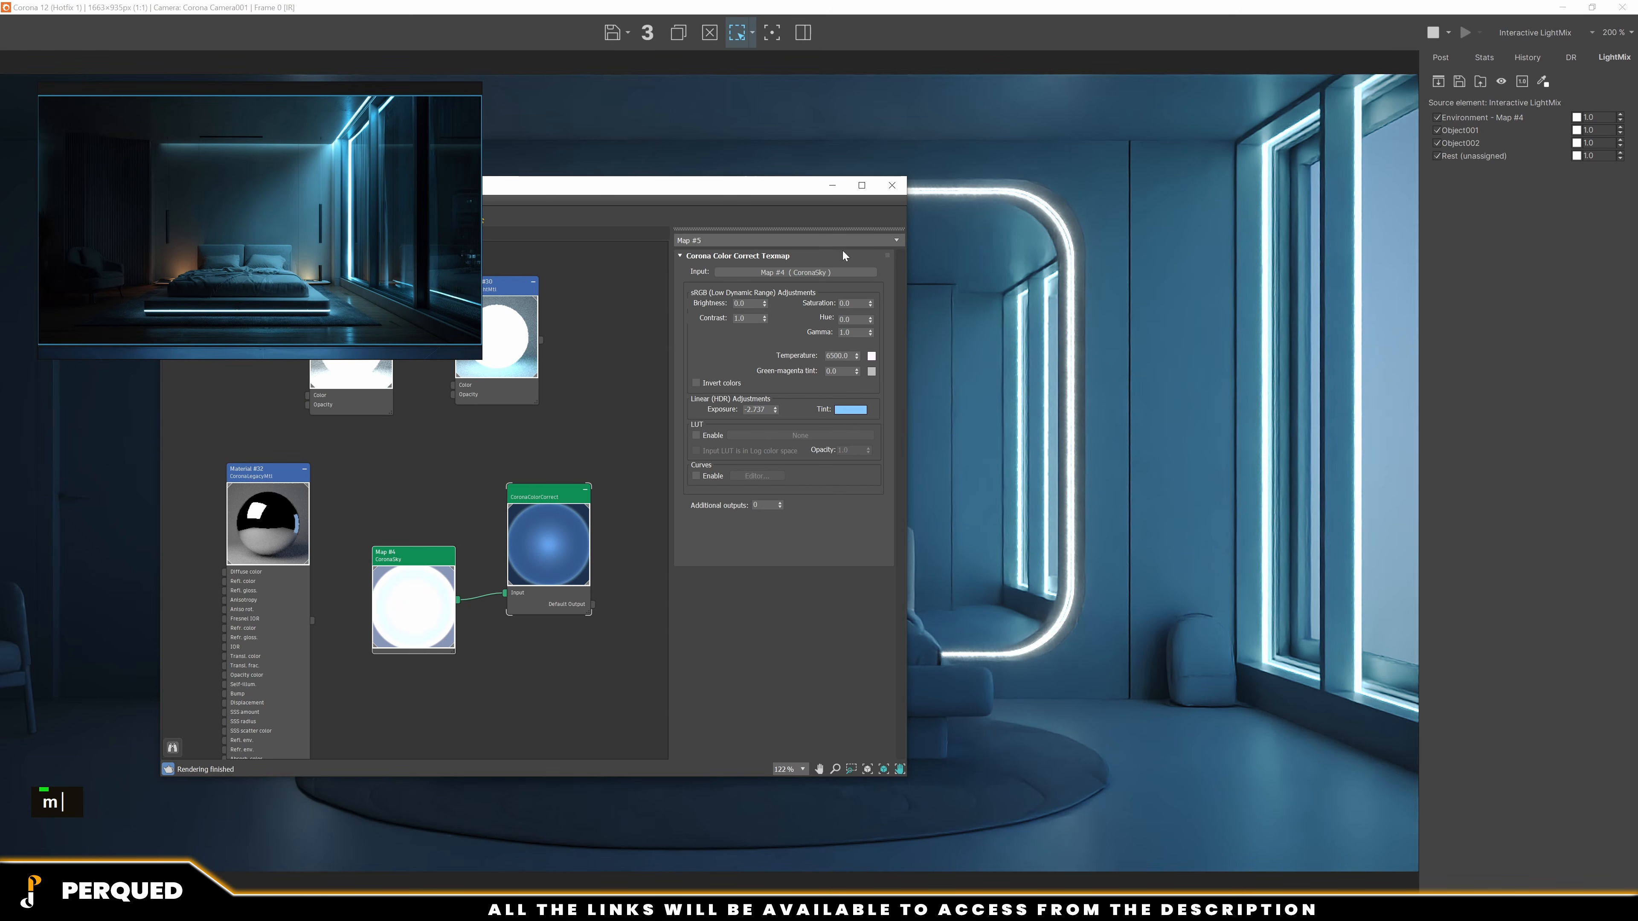
drag(729, 187, 261, 517)
double_click(1072, 514)
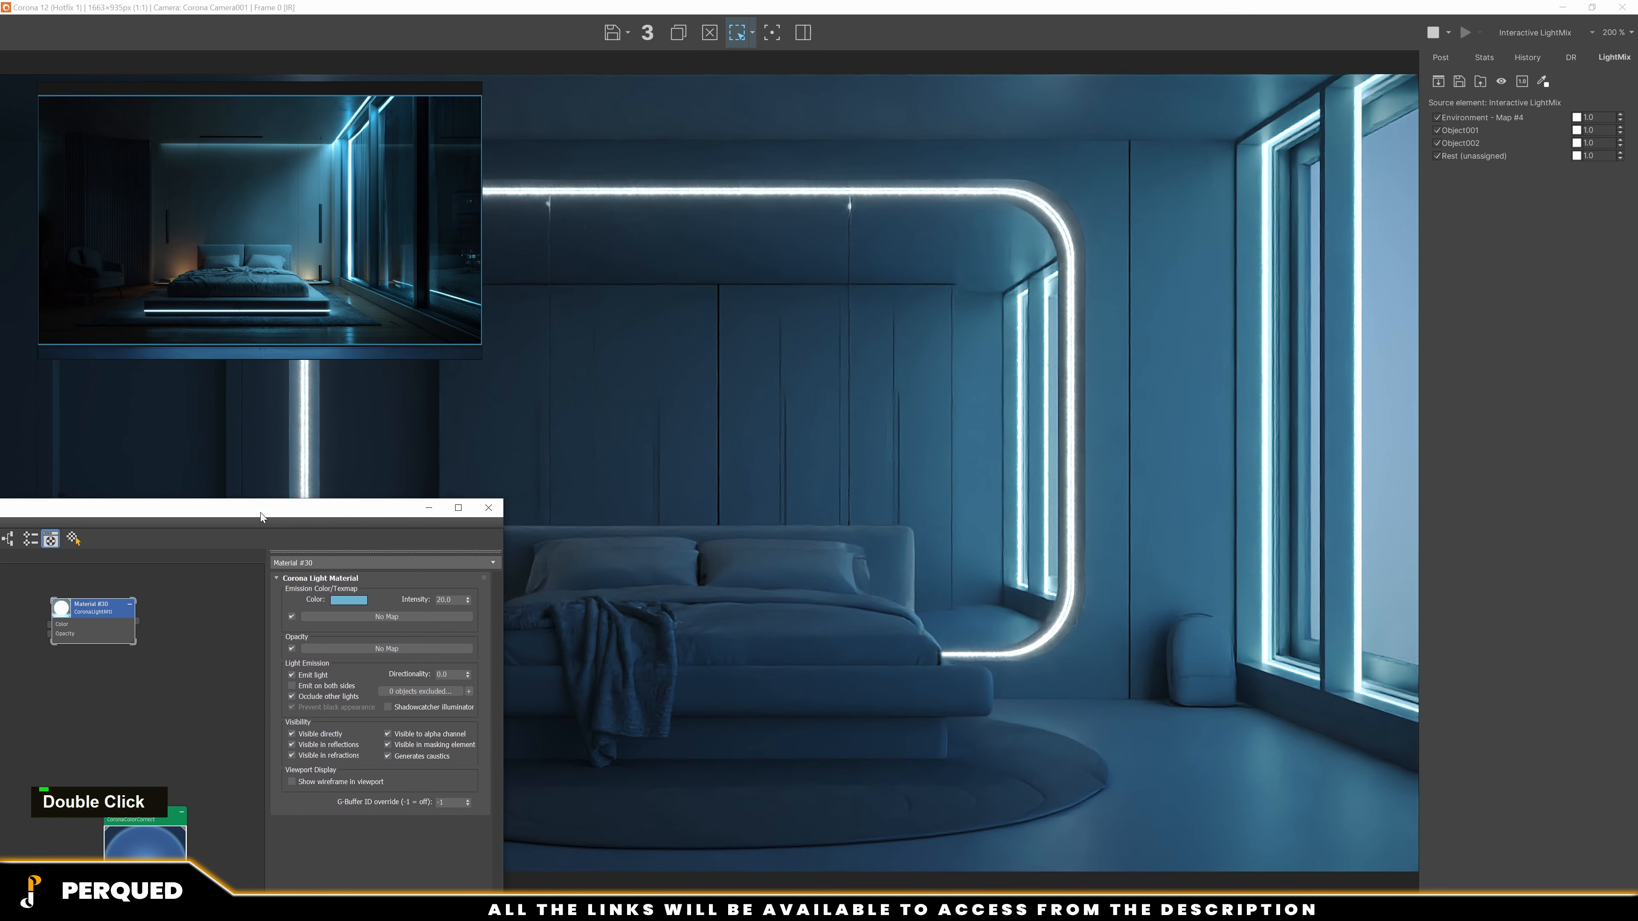
click(354, 601)
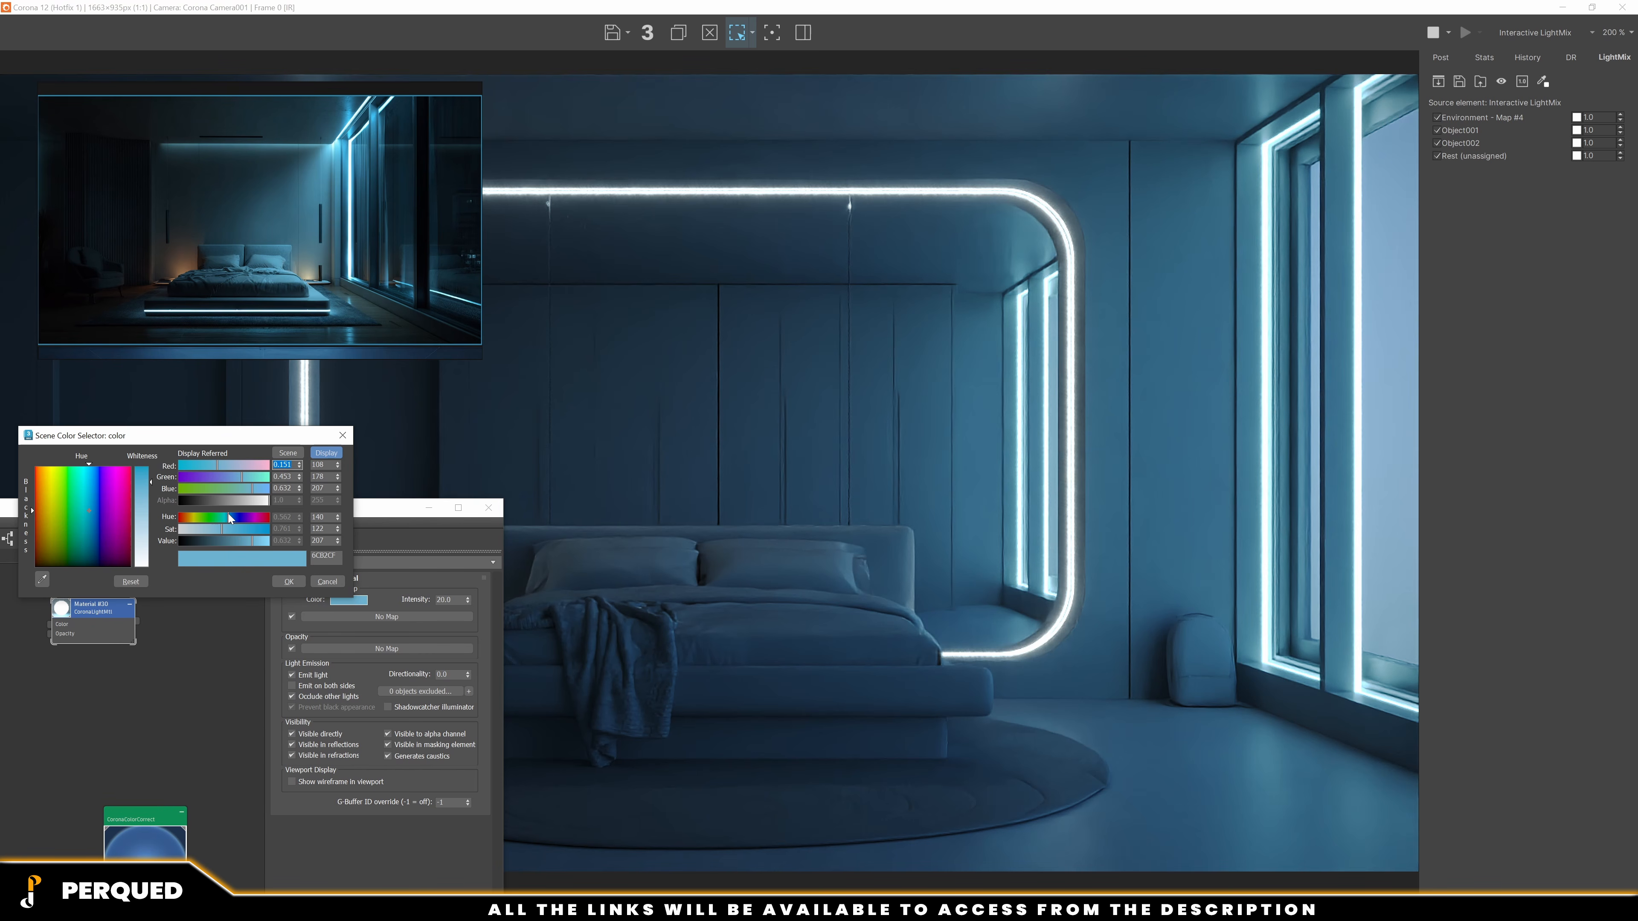
drag(327, 517, 276, 517)
text(130)
key(Return)
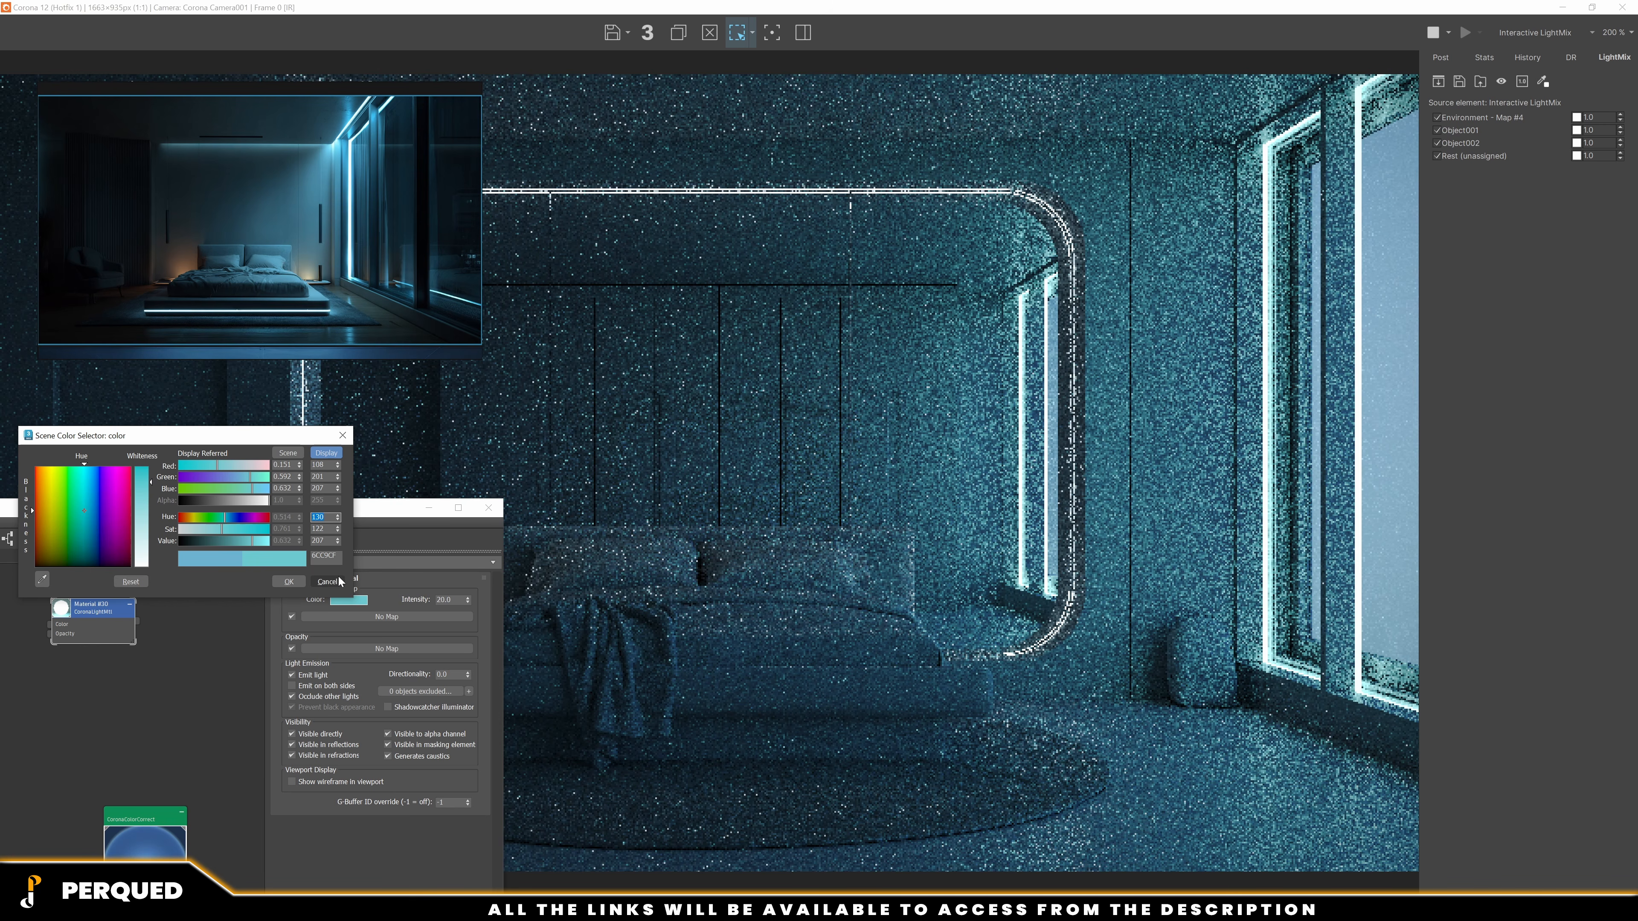
text(135)
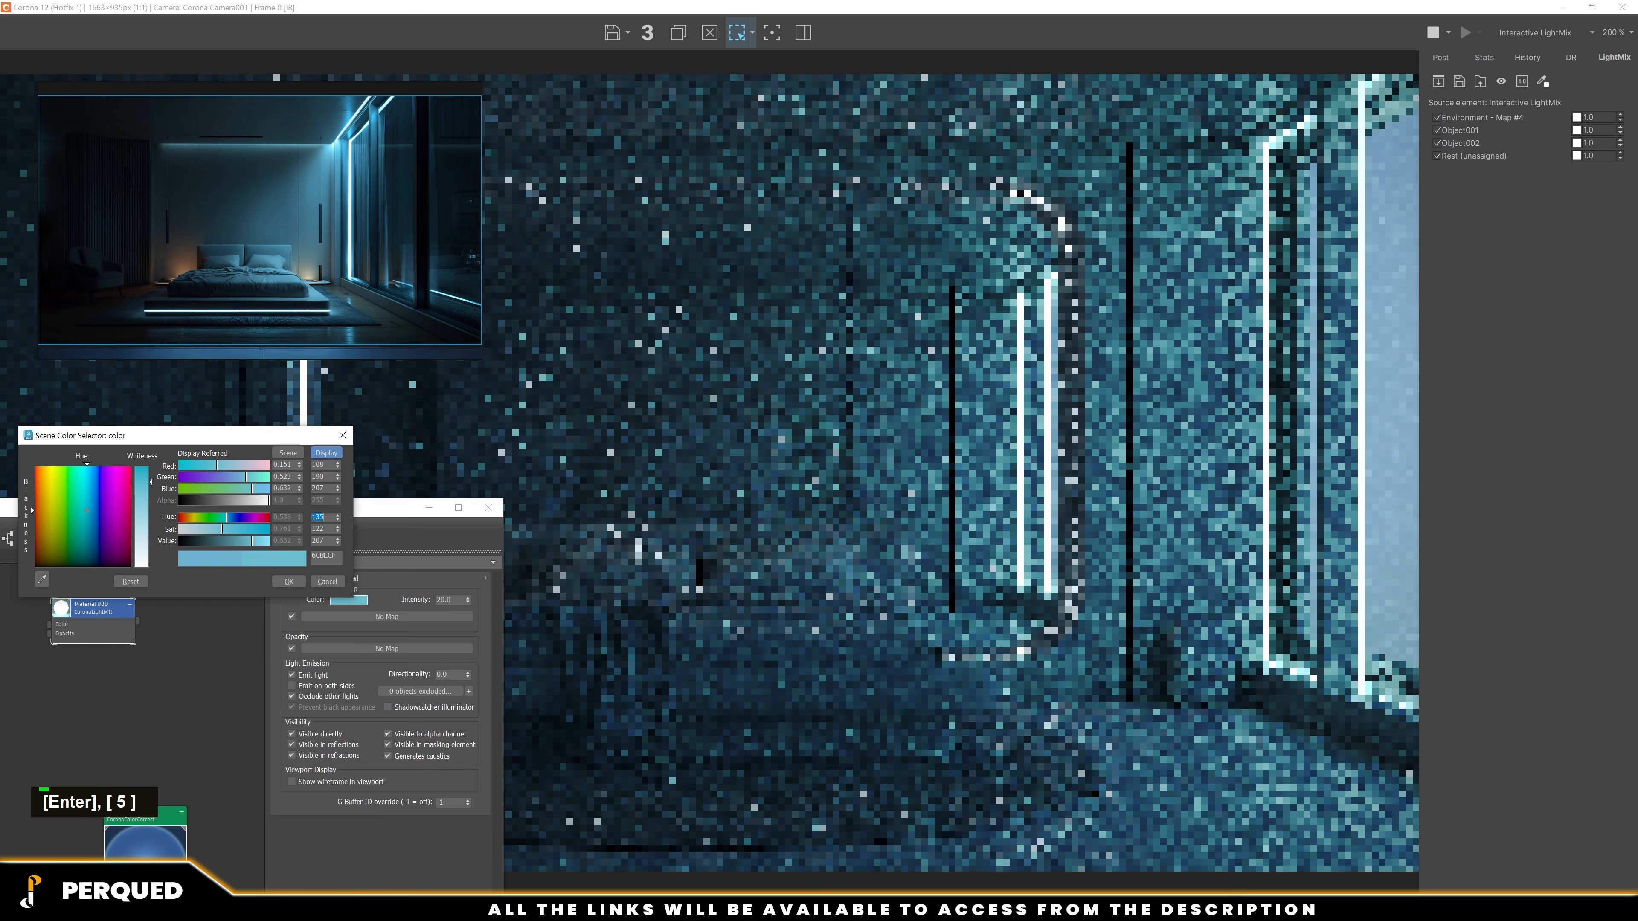
key(Return)
click(296, 583)
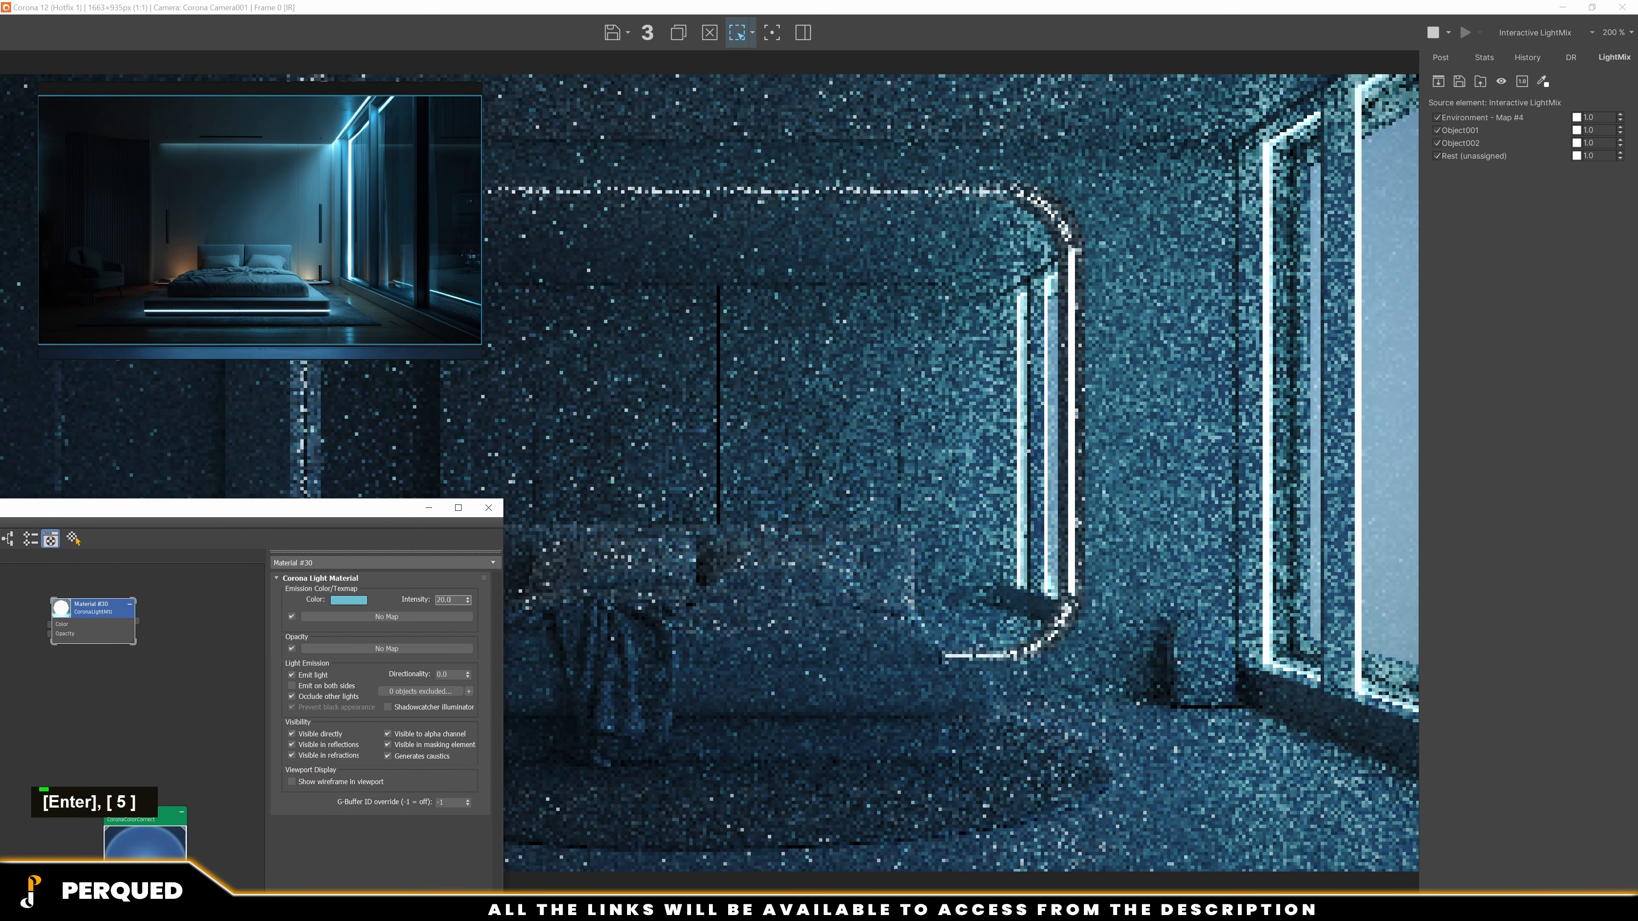
Set the window LED light material's intensity to 15 and close the Slate Material Editor
text(10)
key(Return)
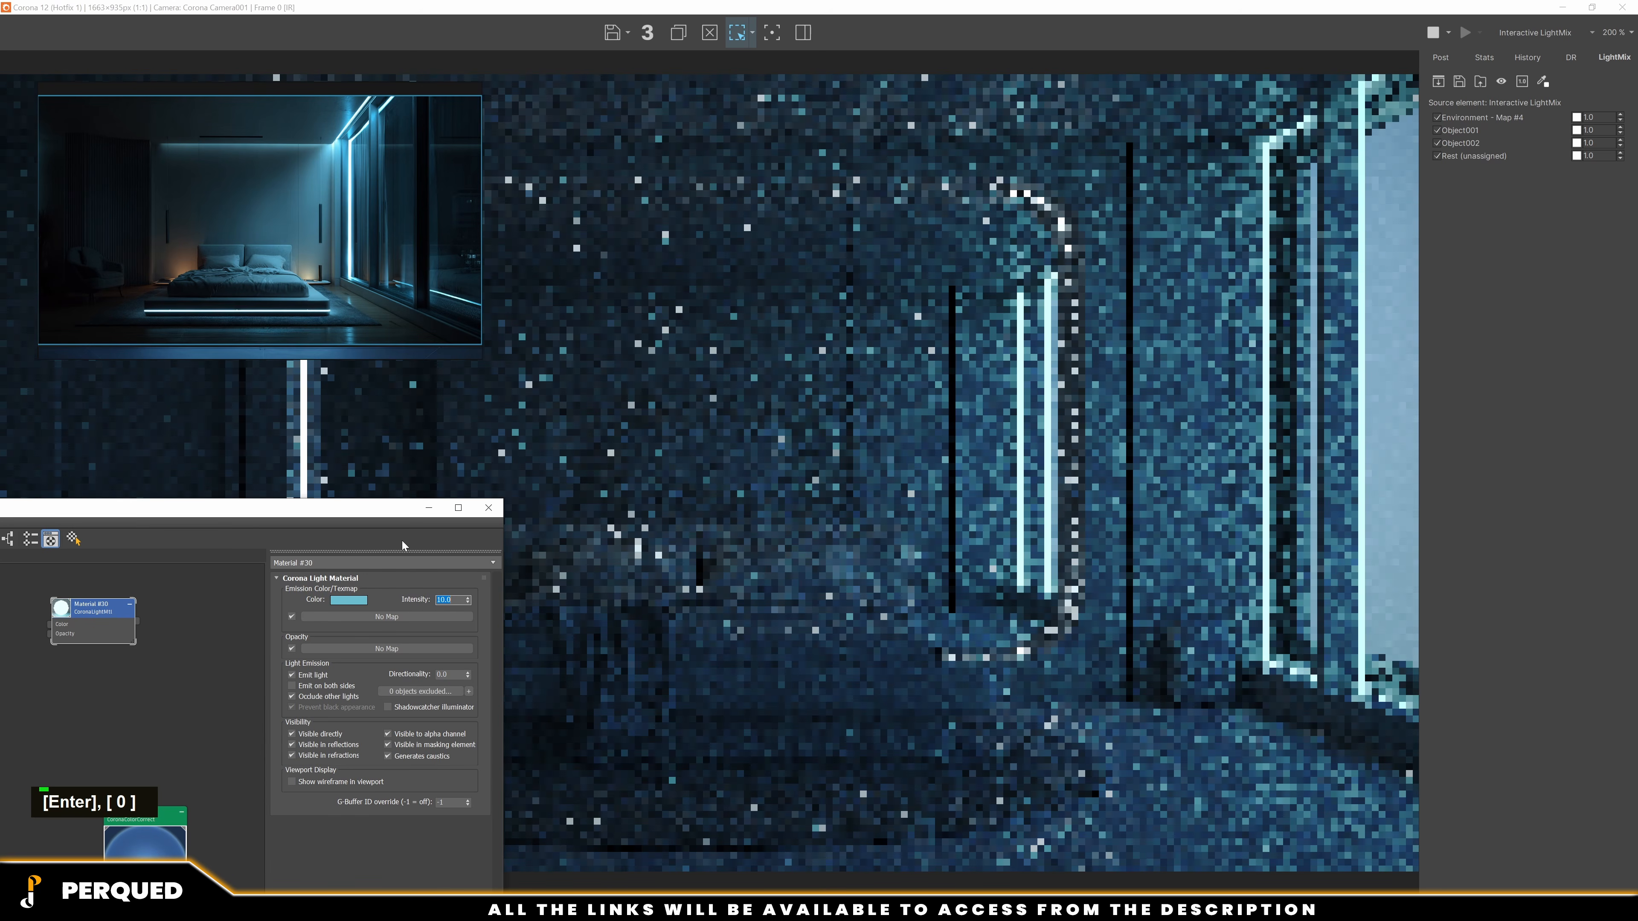
drag(423, 514, 511, 592)
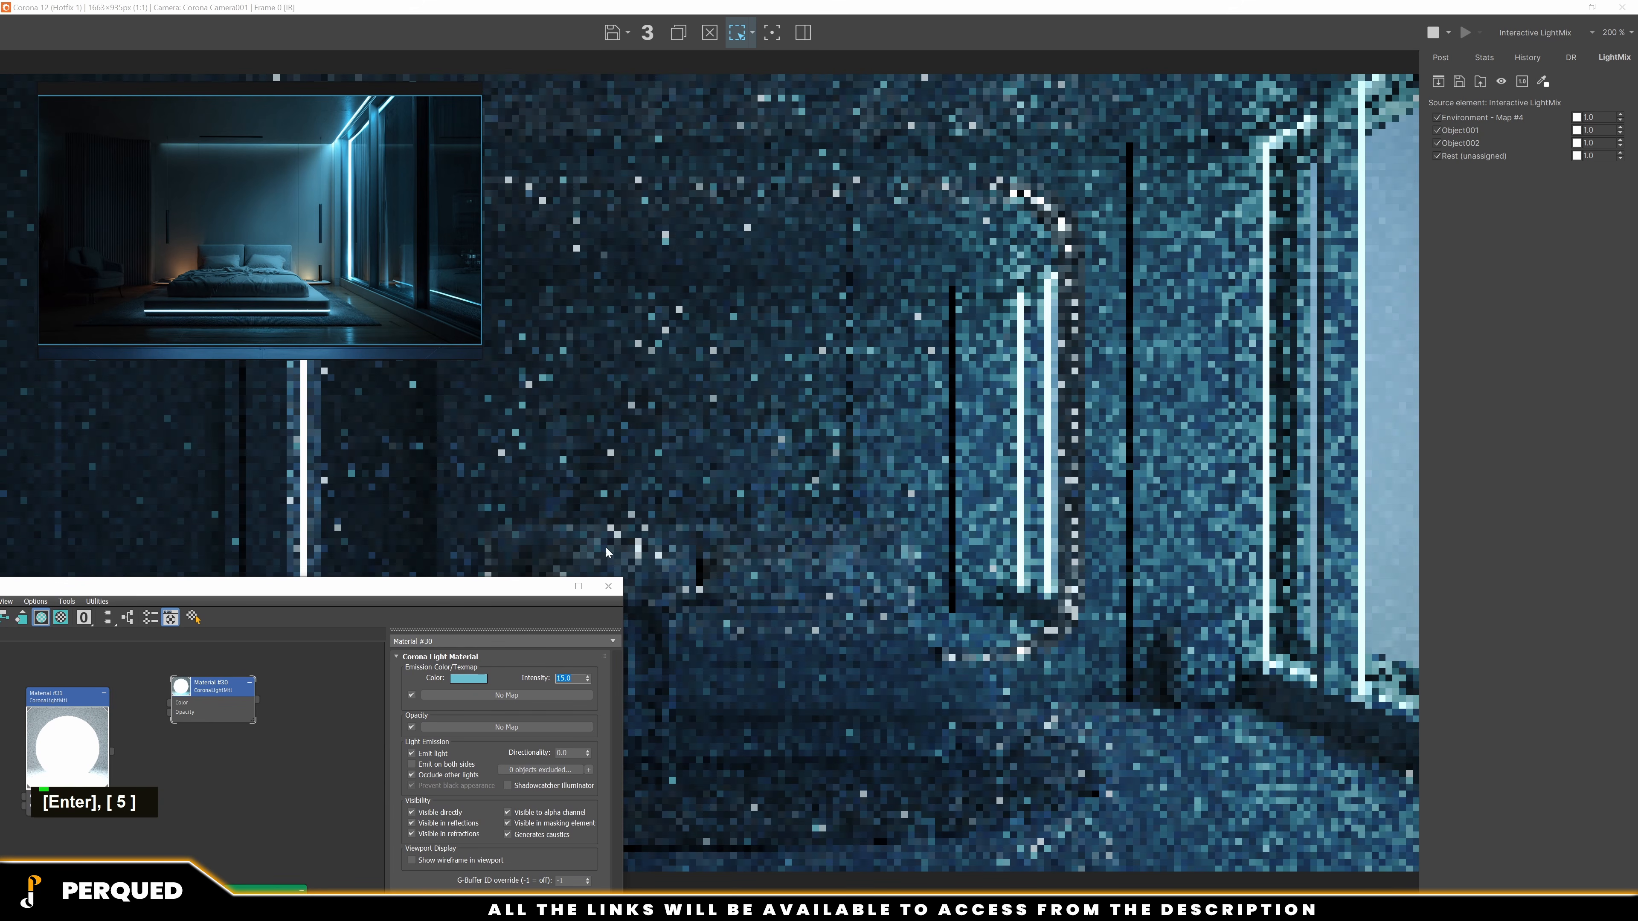
click(608, 586)
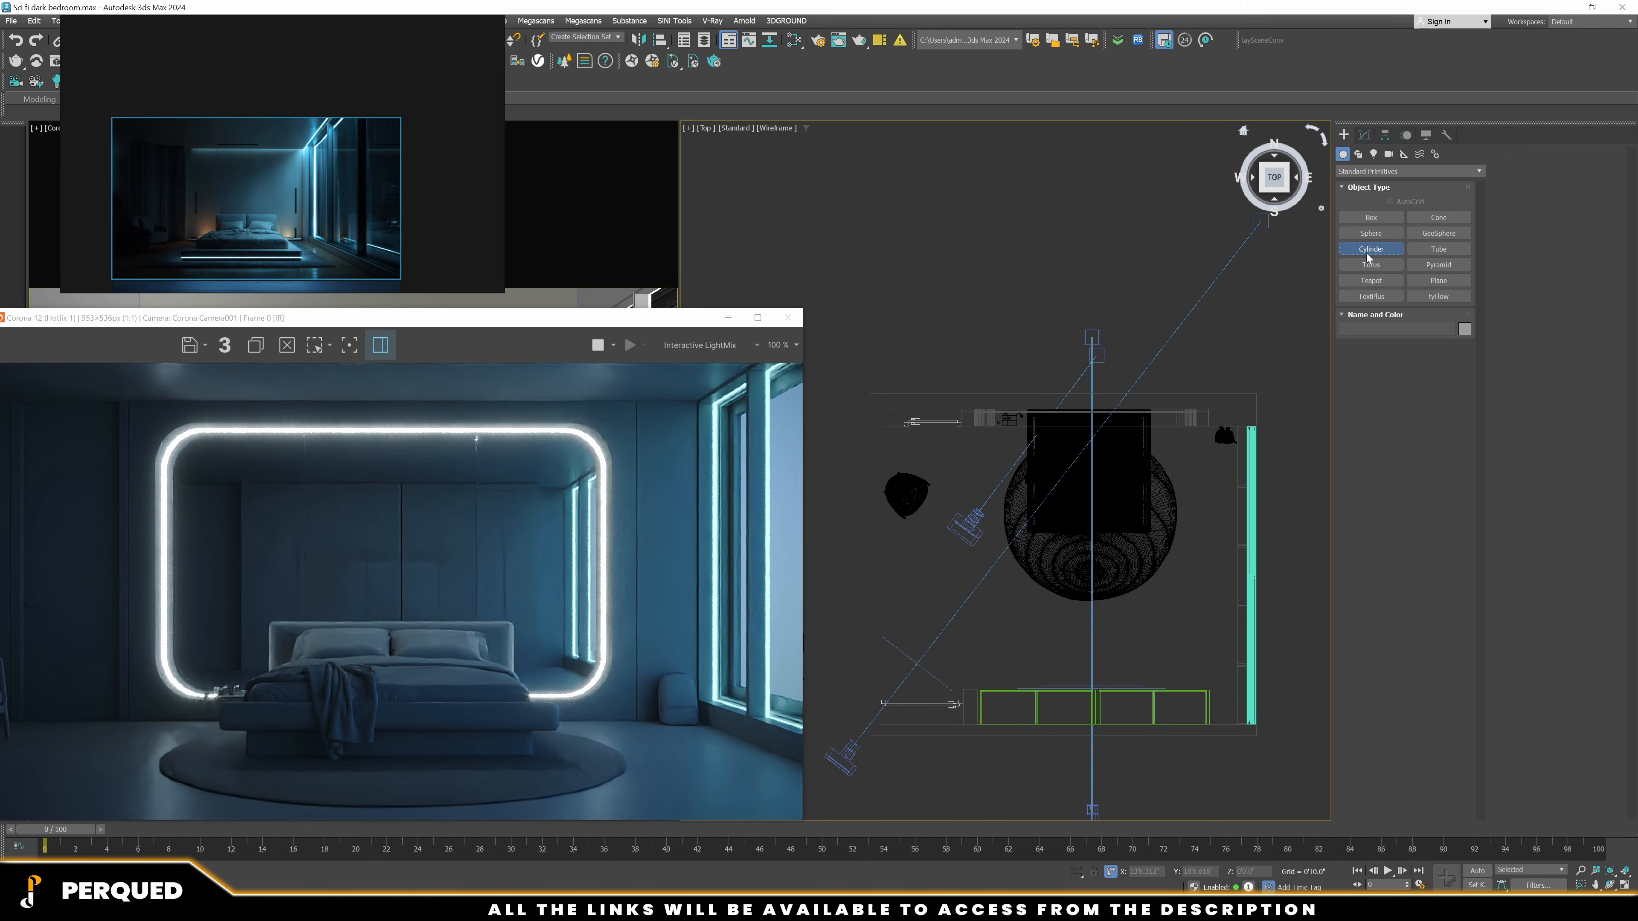
Draw a cylinder beside the head of the bed, about 2.3 in radius and 6.4 in high, and set its sides to 60
click(1371, 249)
scroll(984, 443, up, 4)
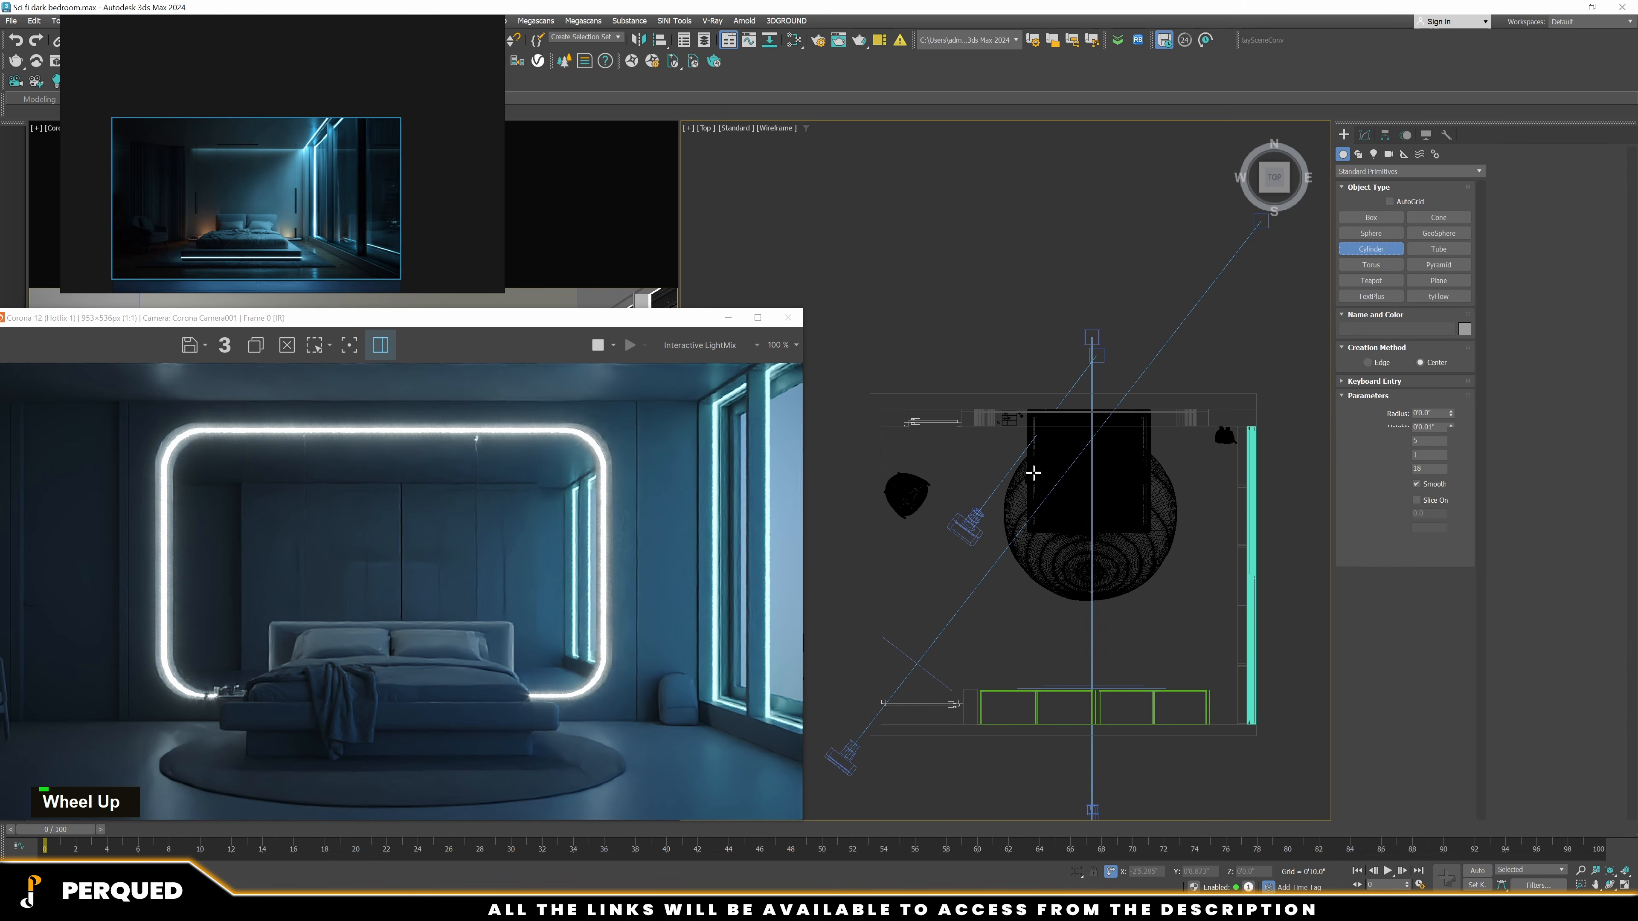
drag(979, 434, 981, 440)
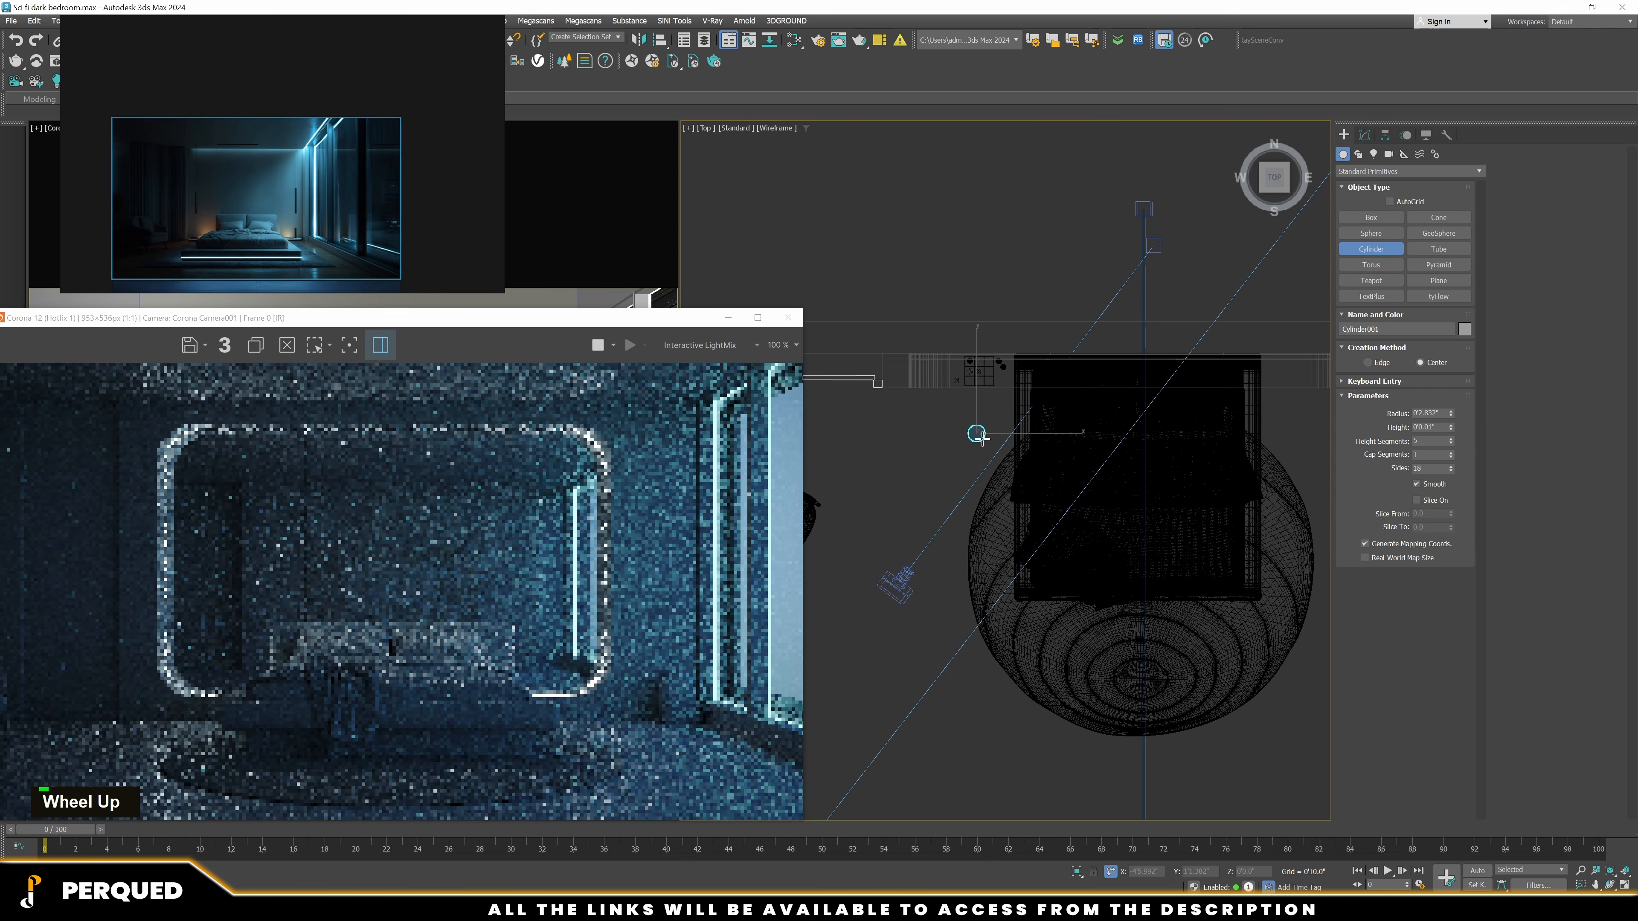
key(f)
key(z)
scroll(984, 537, down, 5)
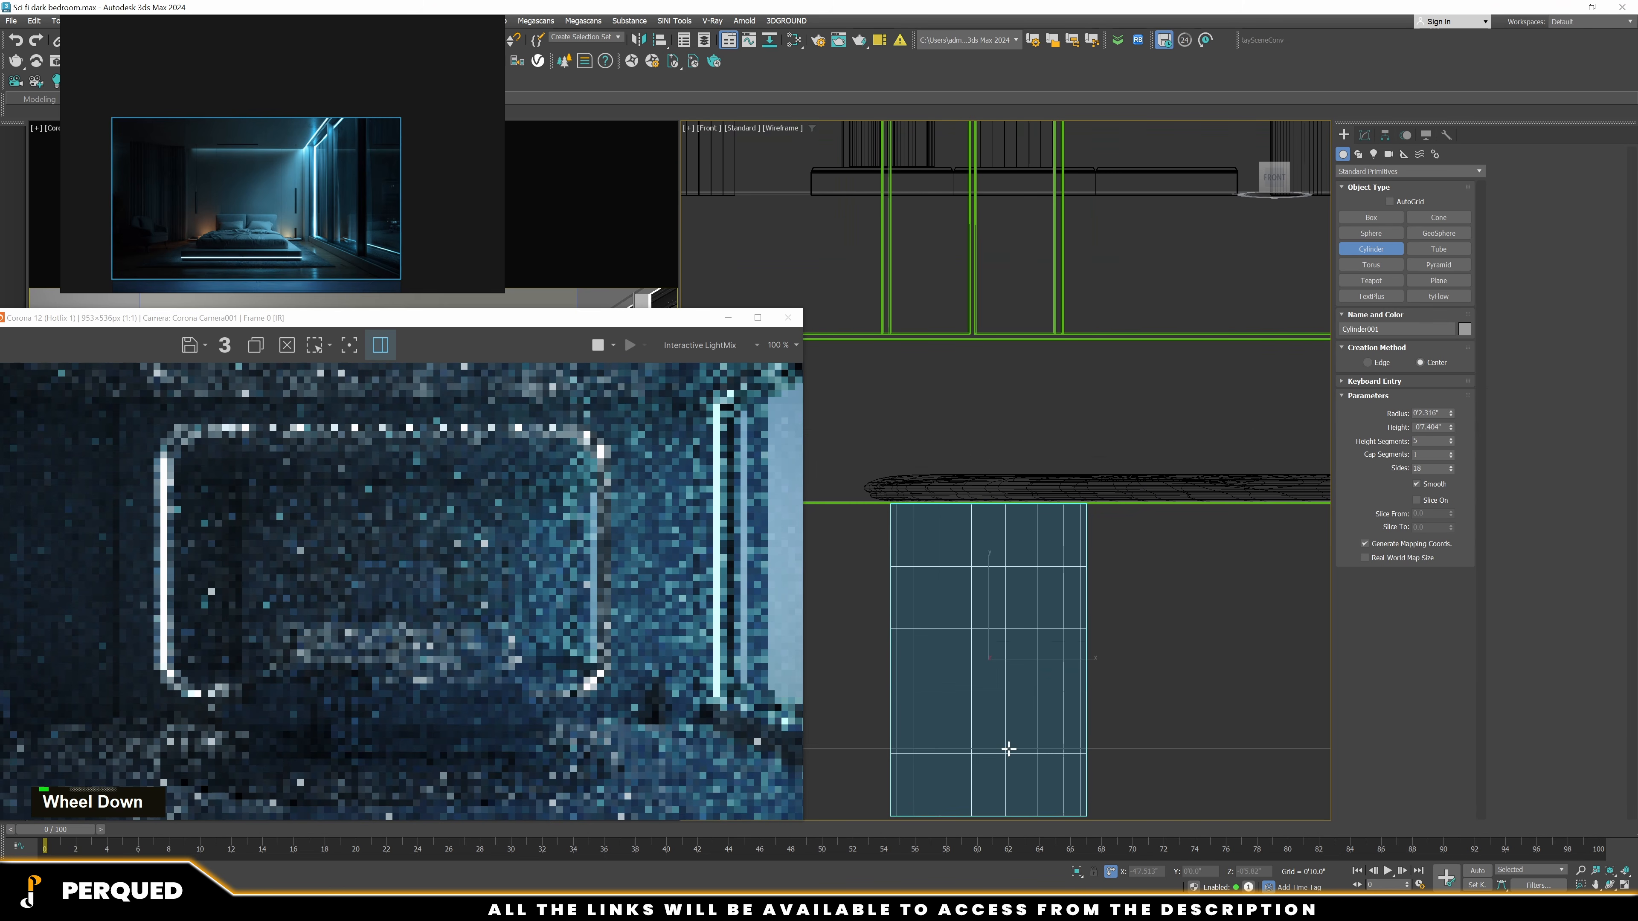
click(1007, 708)
double_click(1430, 467)
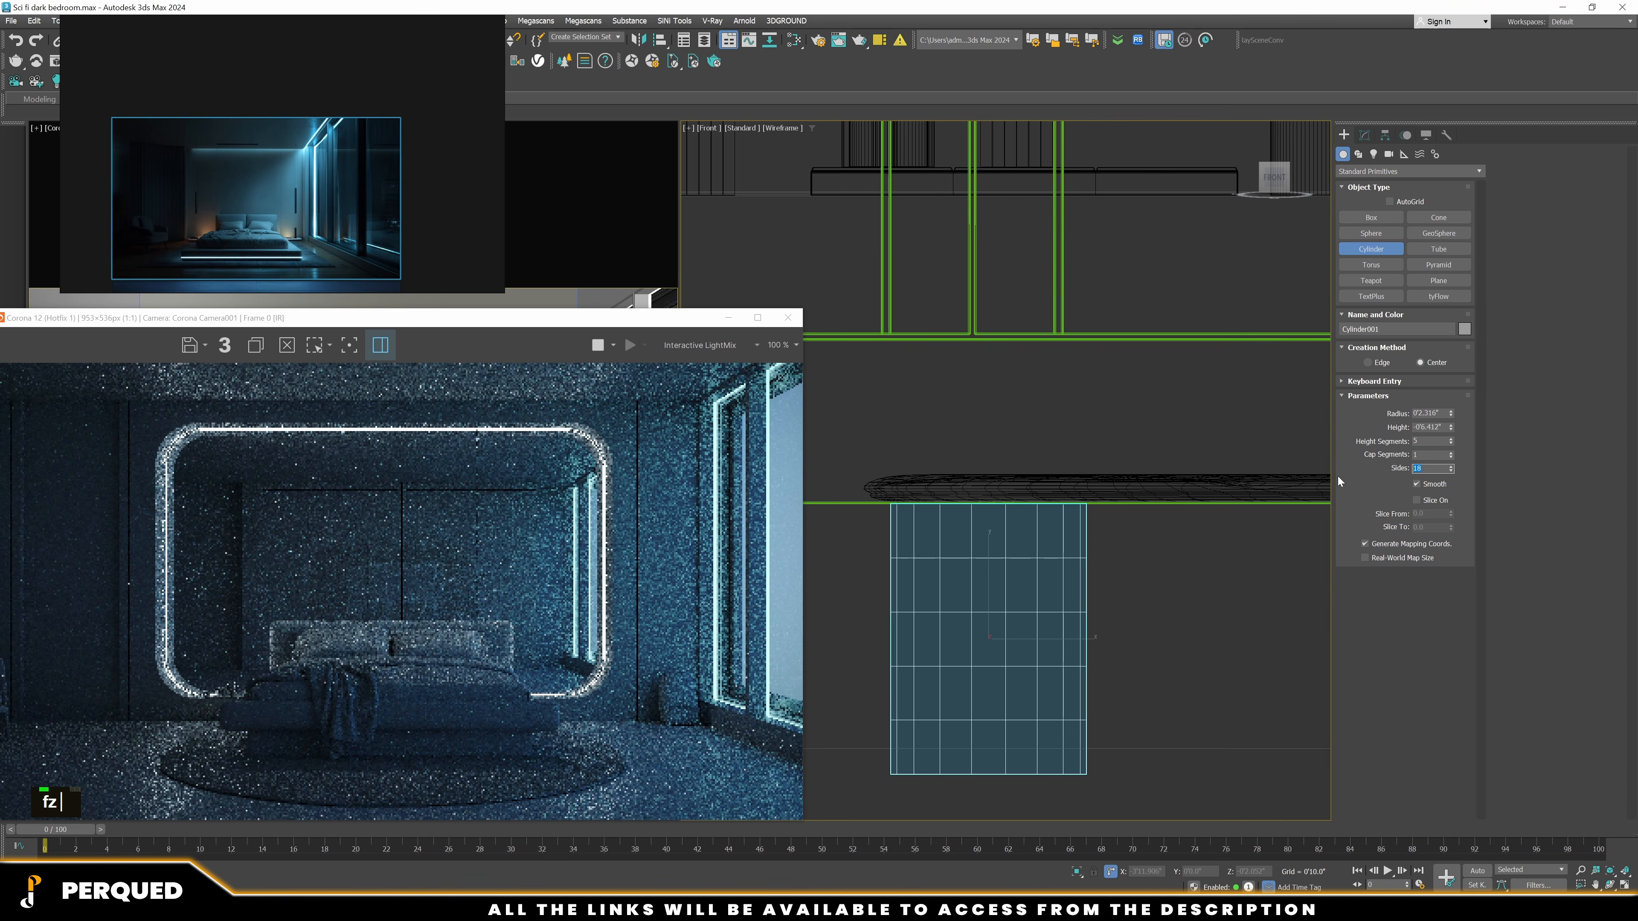
text(60)
key(Return)
Raise the cylinder until it cuts through the ceiling, and check its height against the ceiling in a left view
scroll(1217, 520, down, 6)
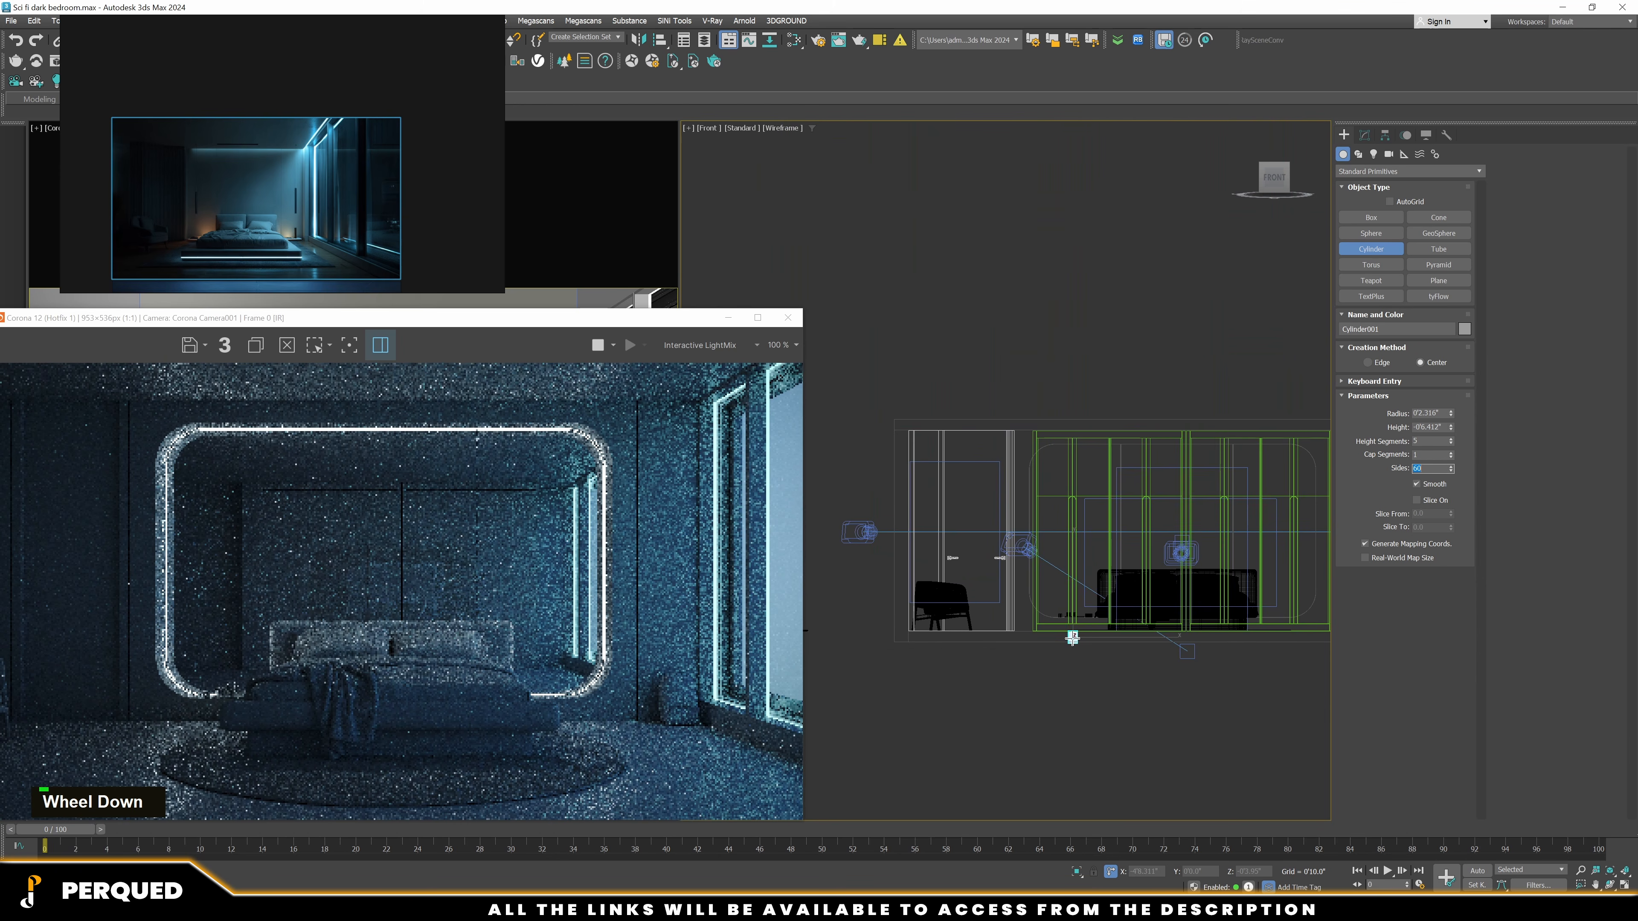
key(w)
middle_drag(1077, 619, 1079, 598)
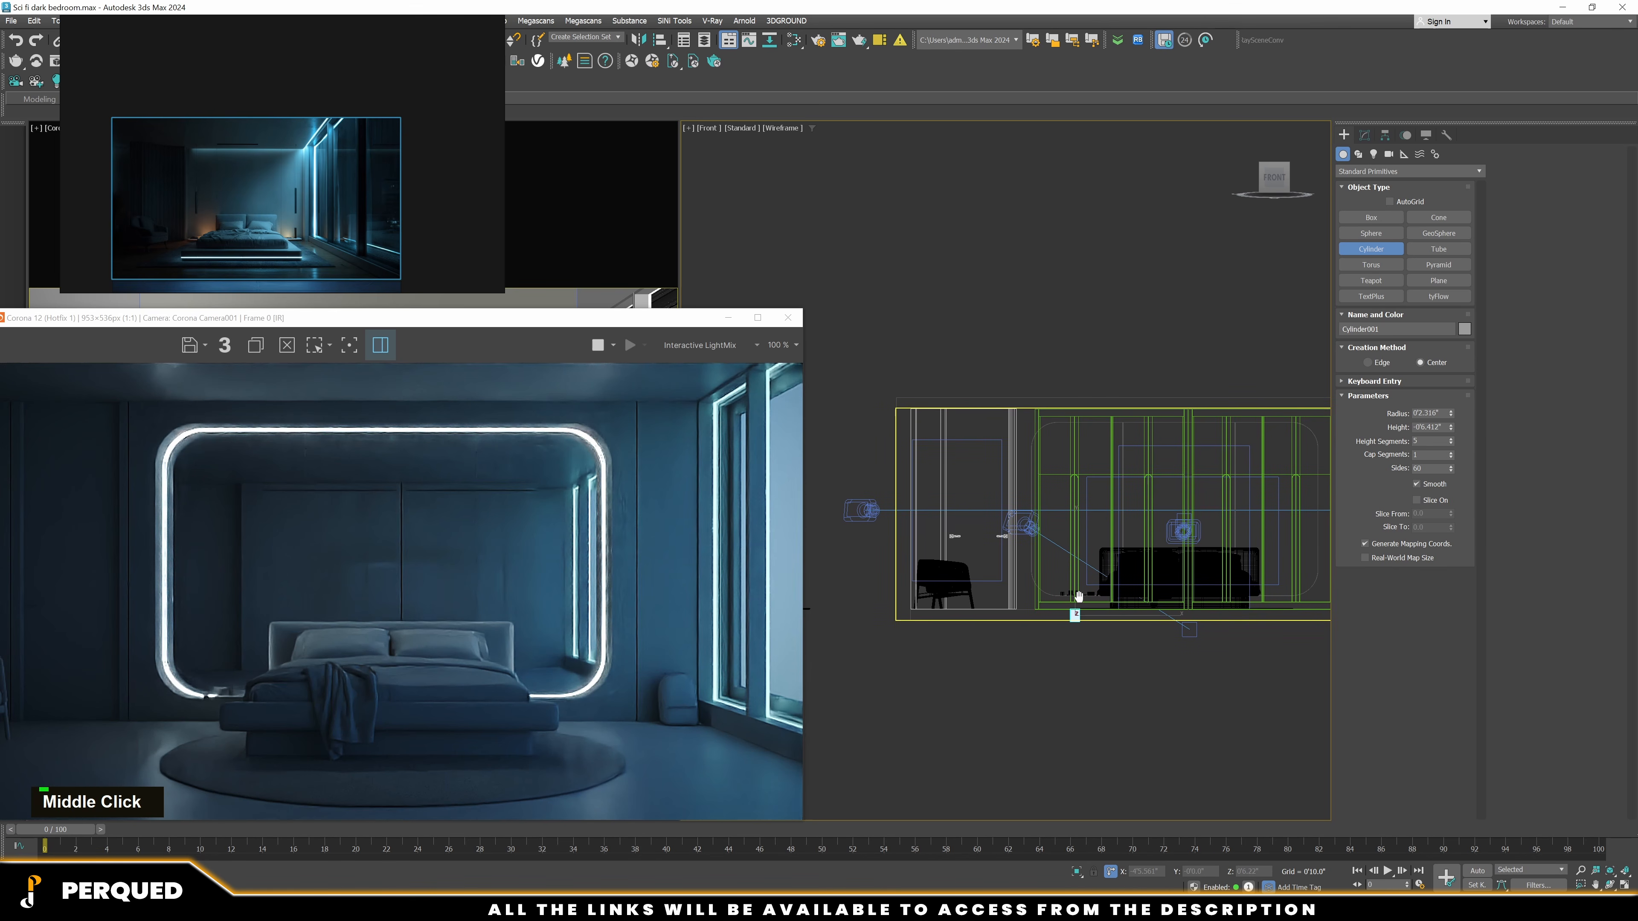
key(w)
drag(1075, 580, 1075, 372)
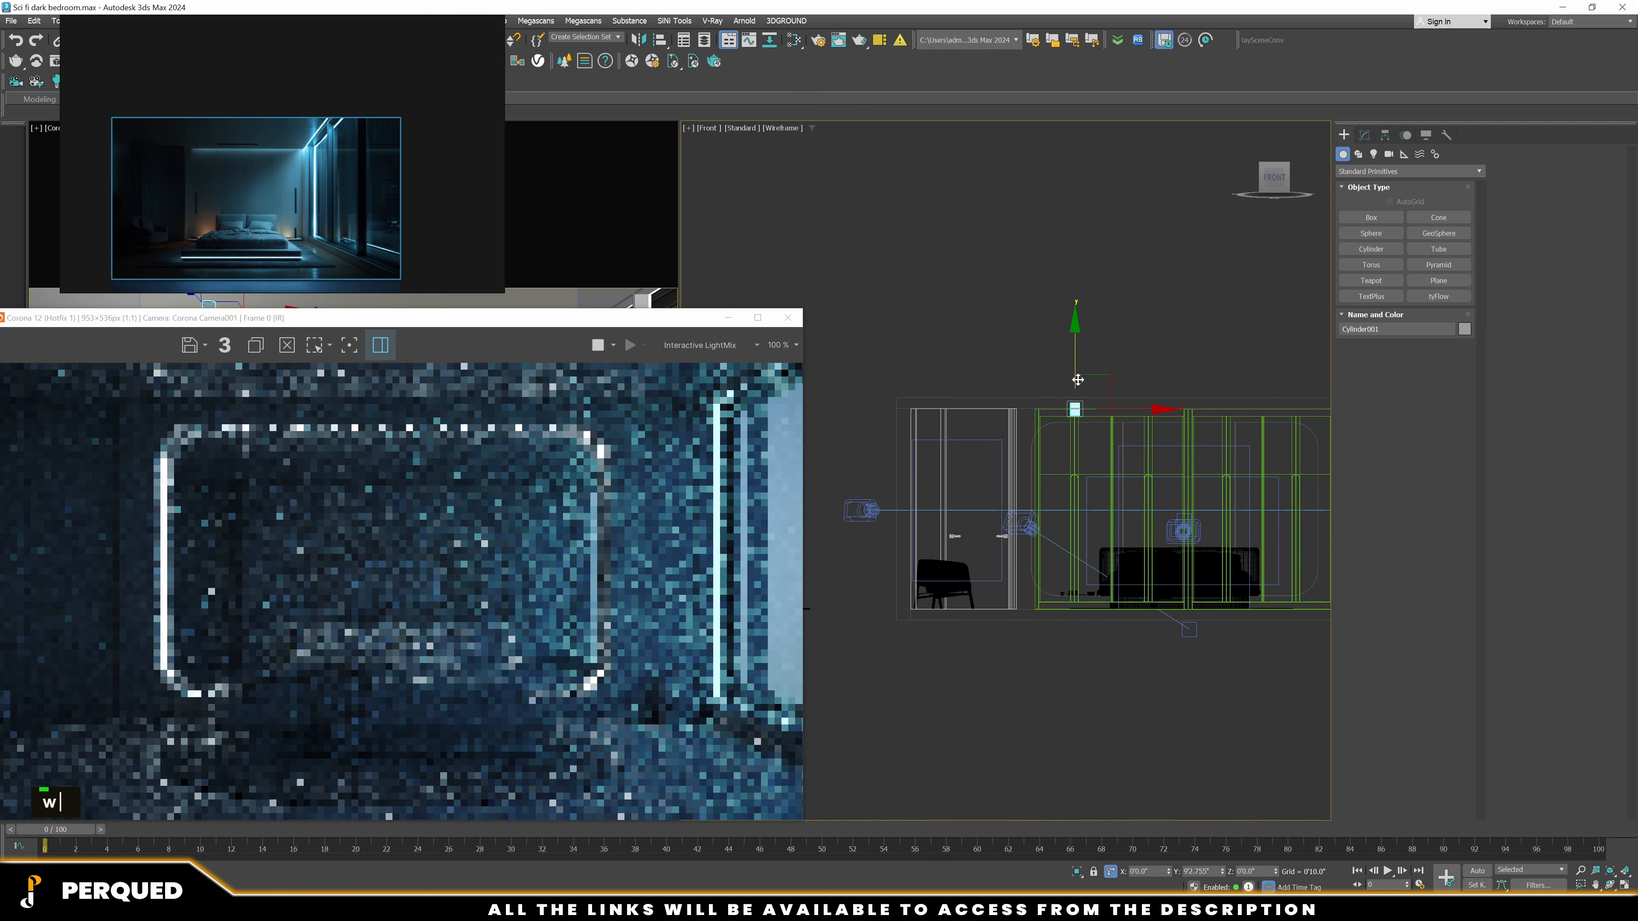
drag(593, 323, 565, 430)
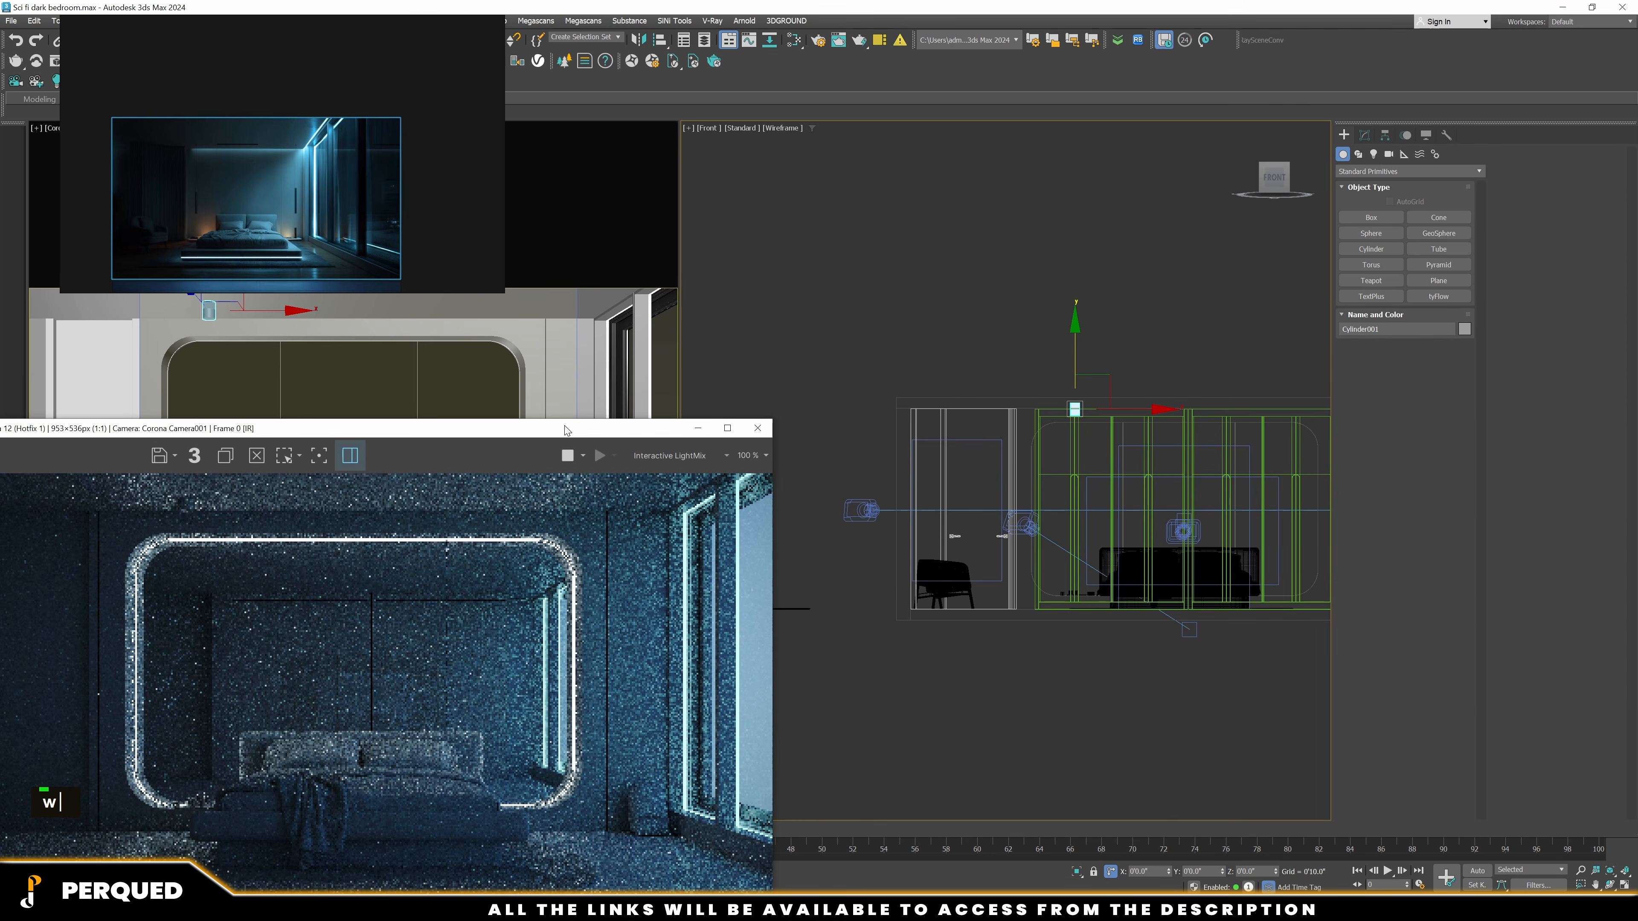
alt+middle_drag(1102, 442, 1267, 201)
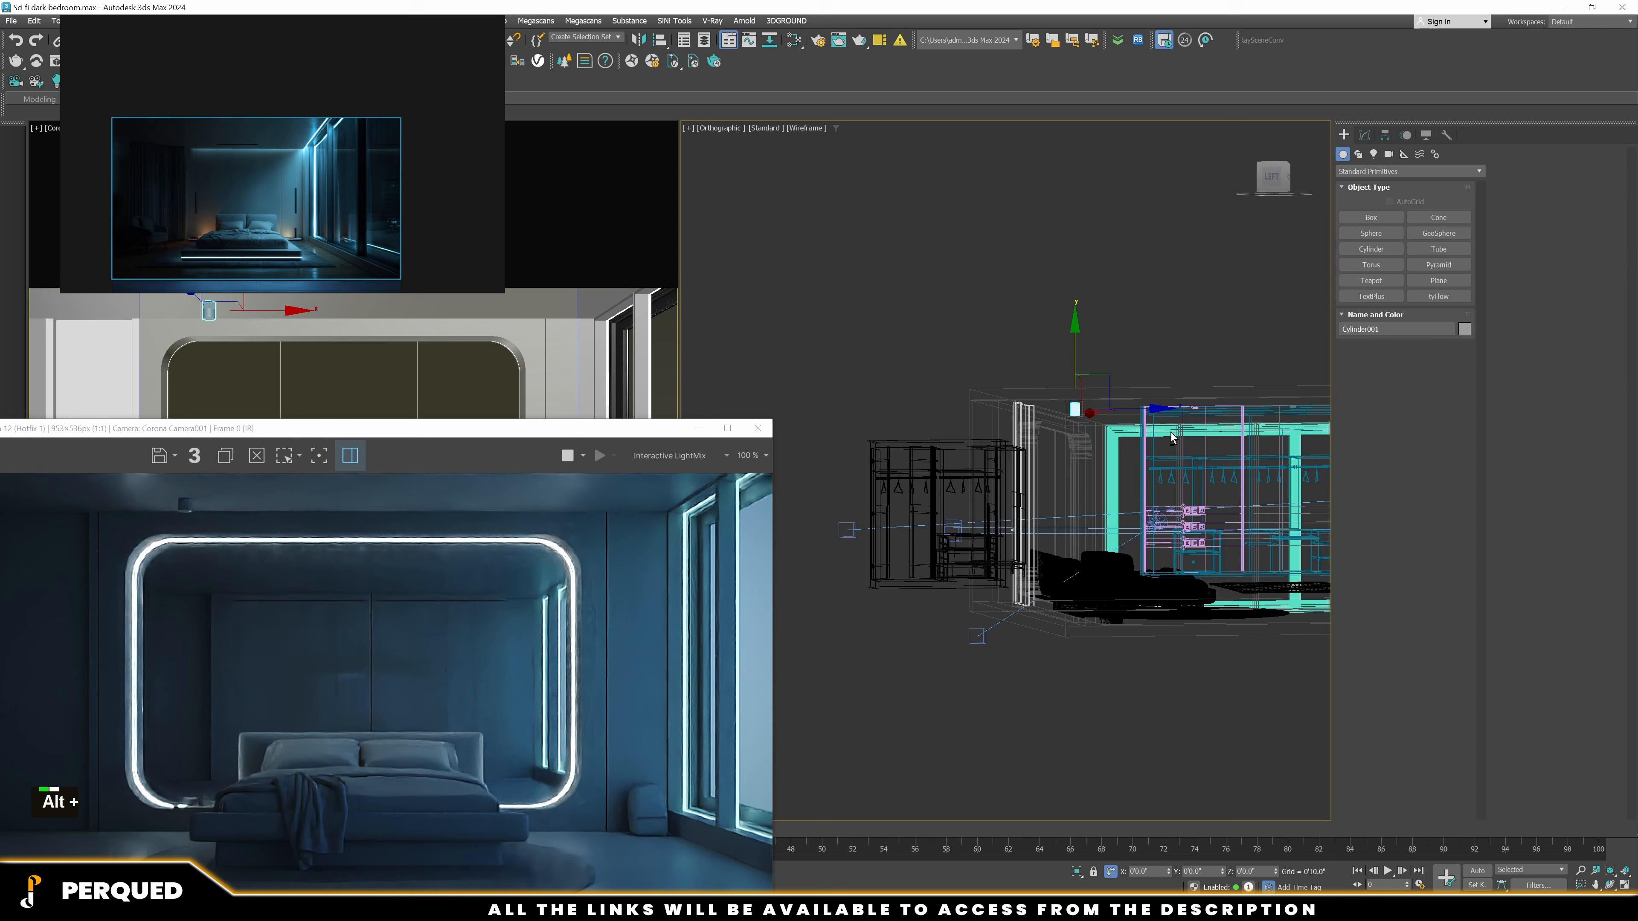
click(1274, 188)
scroll(1064, 400, up, 5)
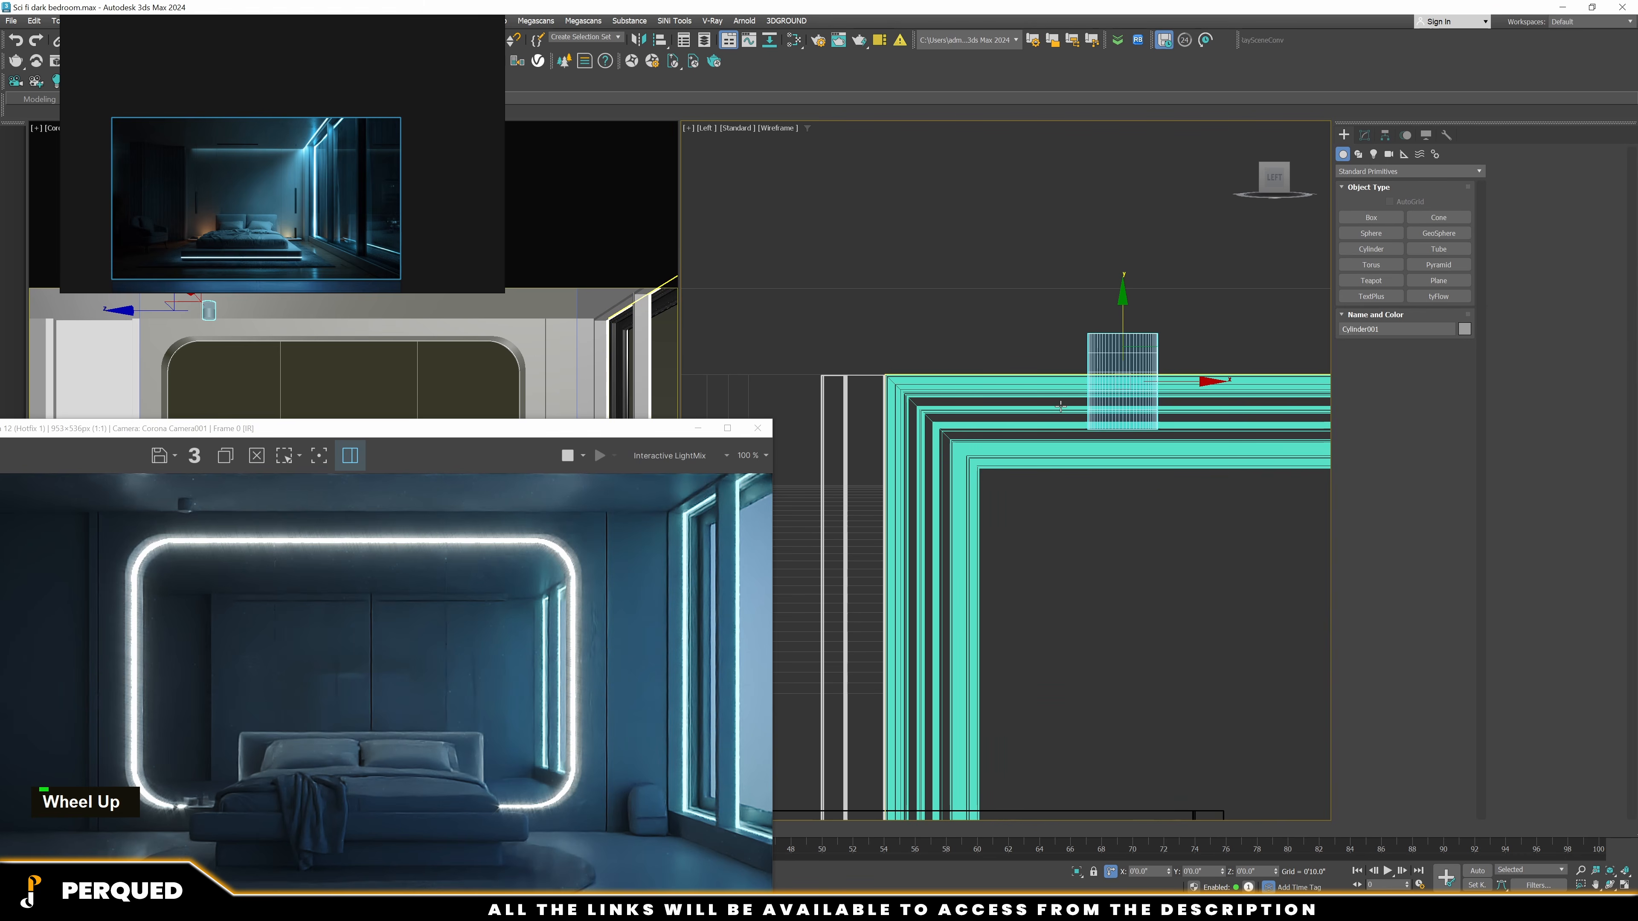
scroll(1039, 420, down, 1)
middle_drag(1039, 420, 1039, 409)
Create a CoronaSlicerMtl in the Slate Material Editor and assign it to the cylinder
key(m)
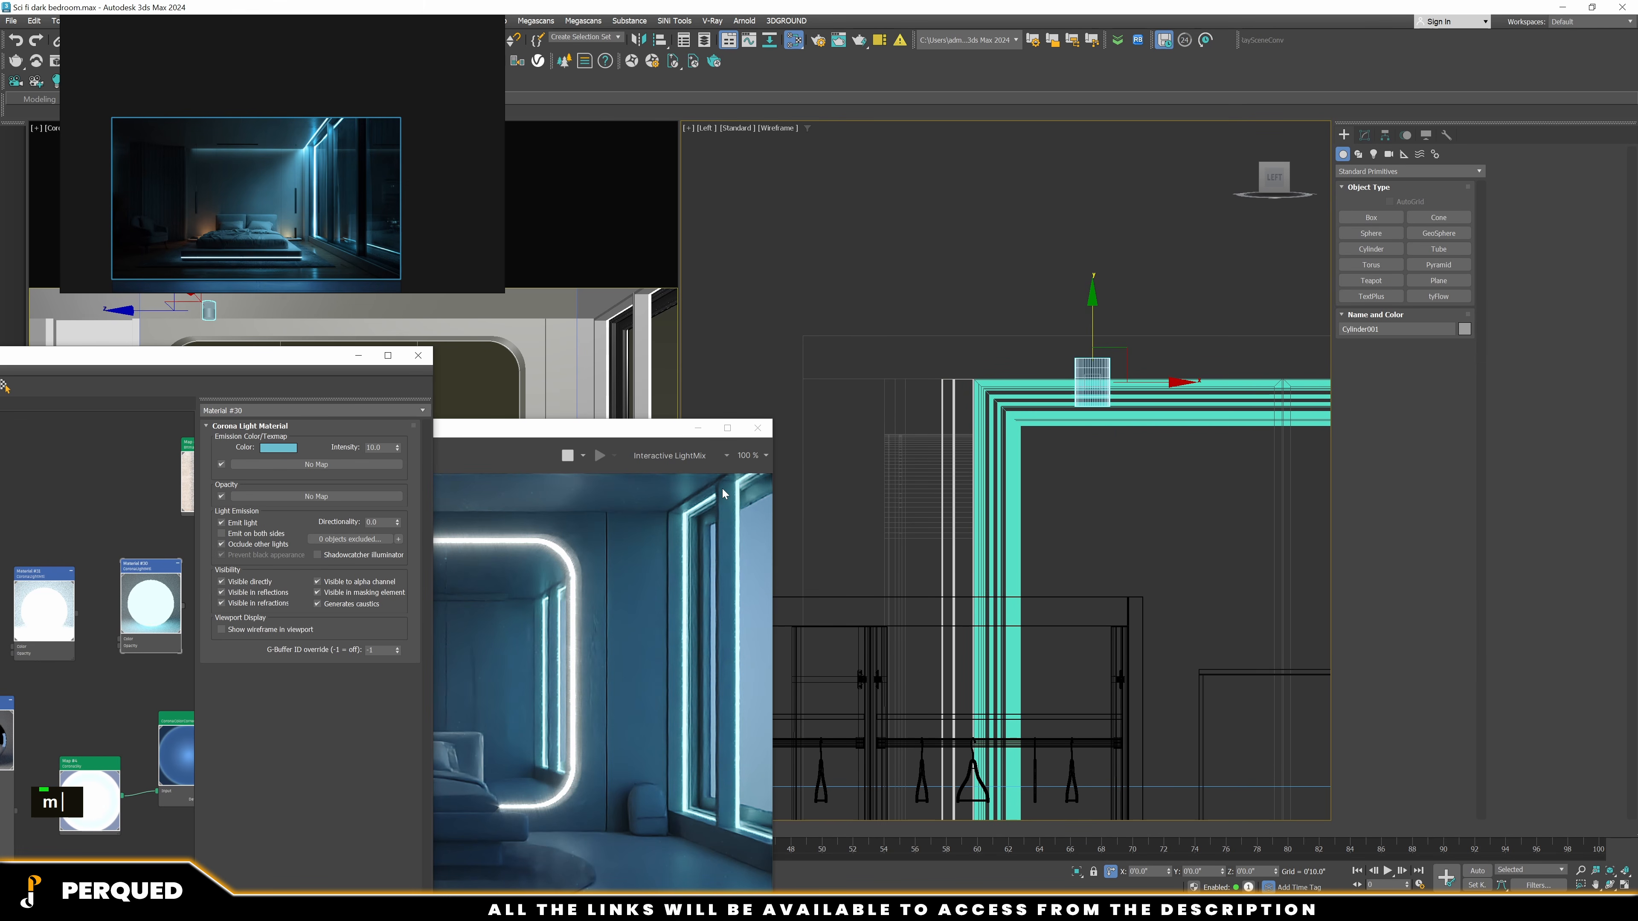
drag(271, 380, 970, 309)
middle_drag(588, 588, 716, 459)
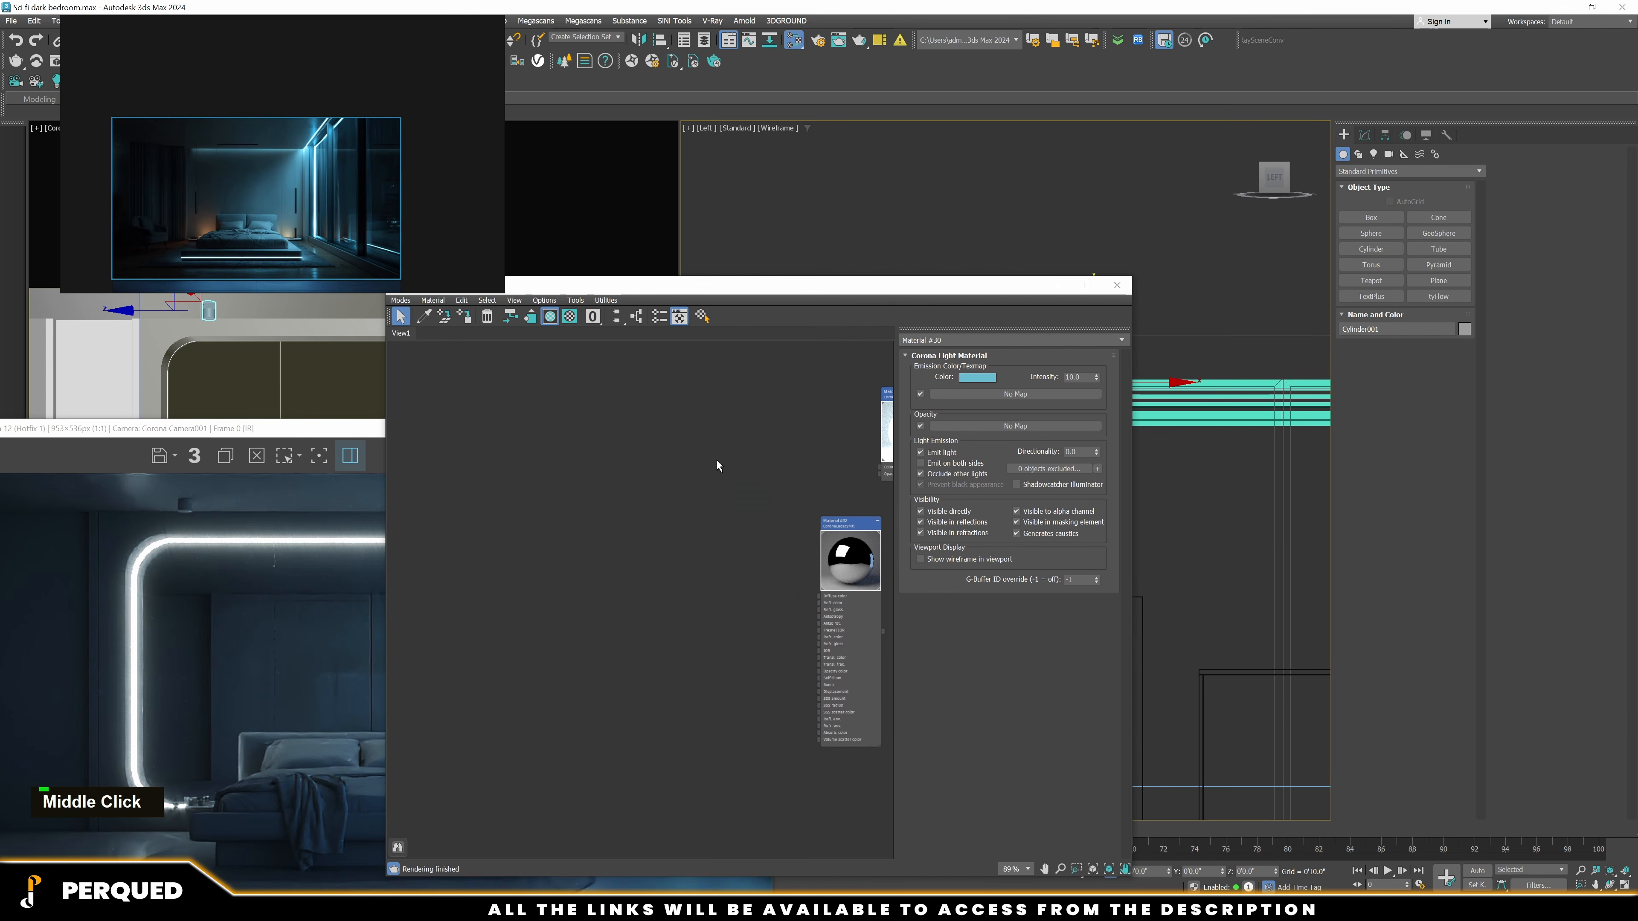
right_click(571, 467)
mouse_move(600, 473)
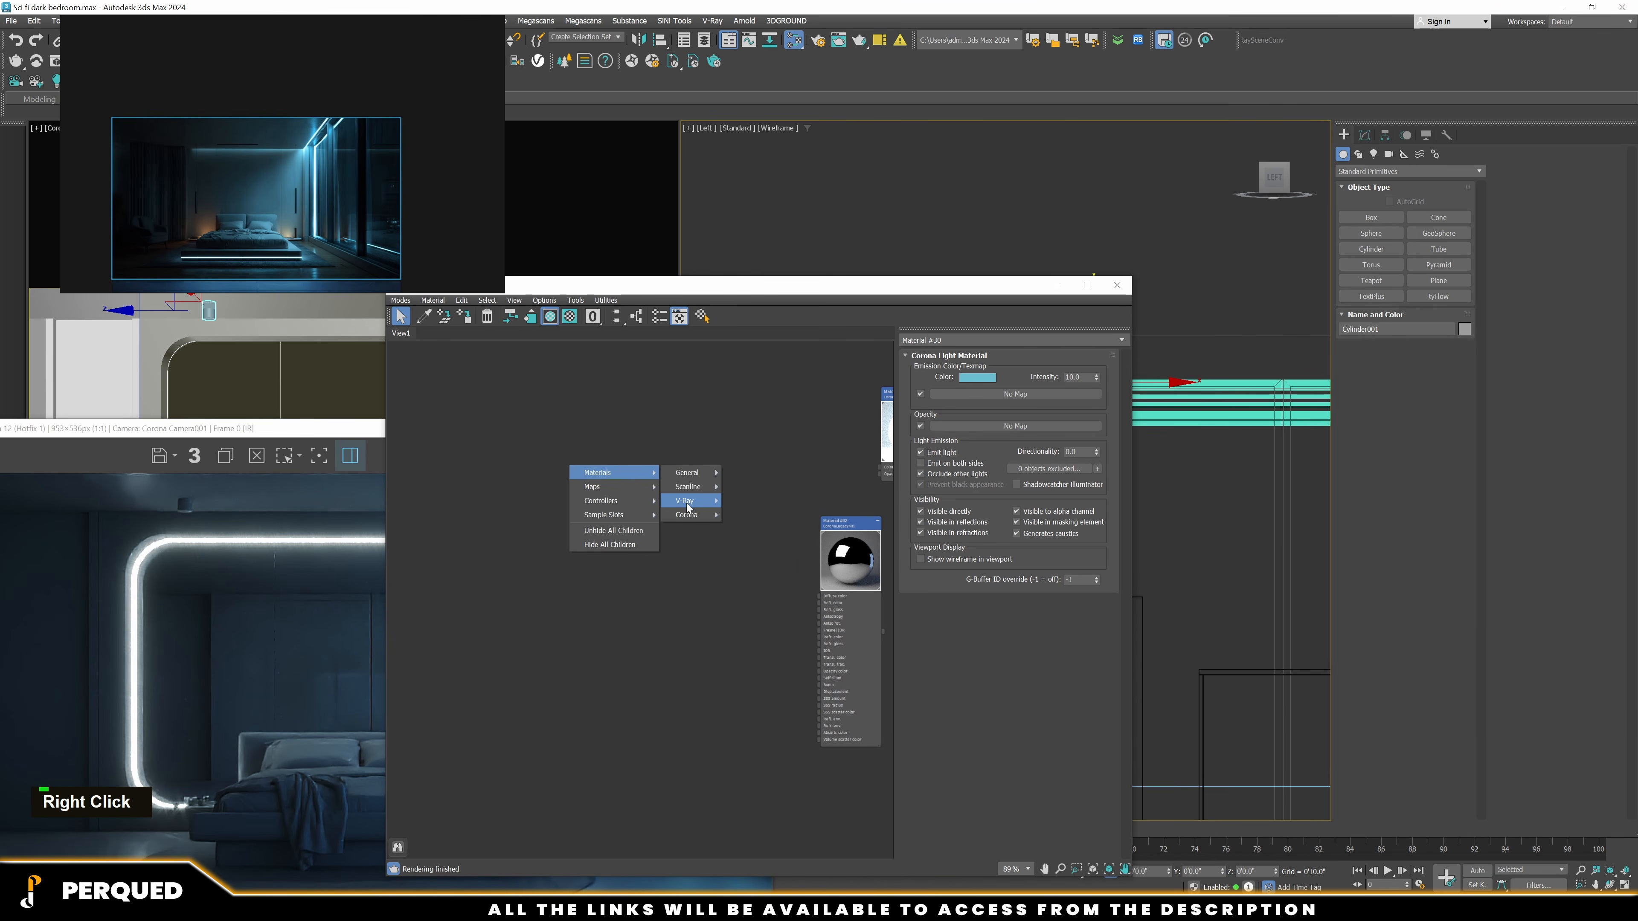
mouse_move(687, 514)
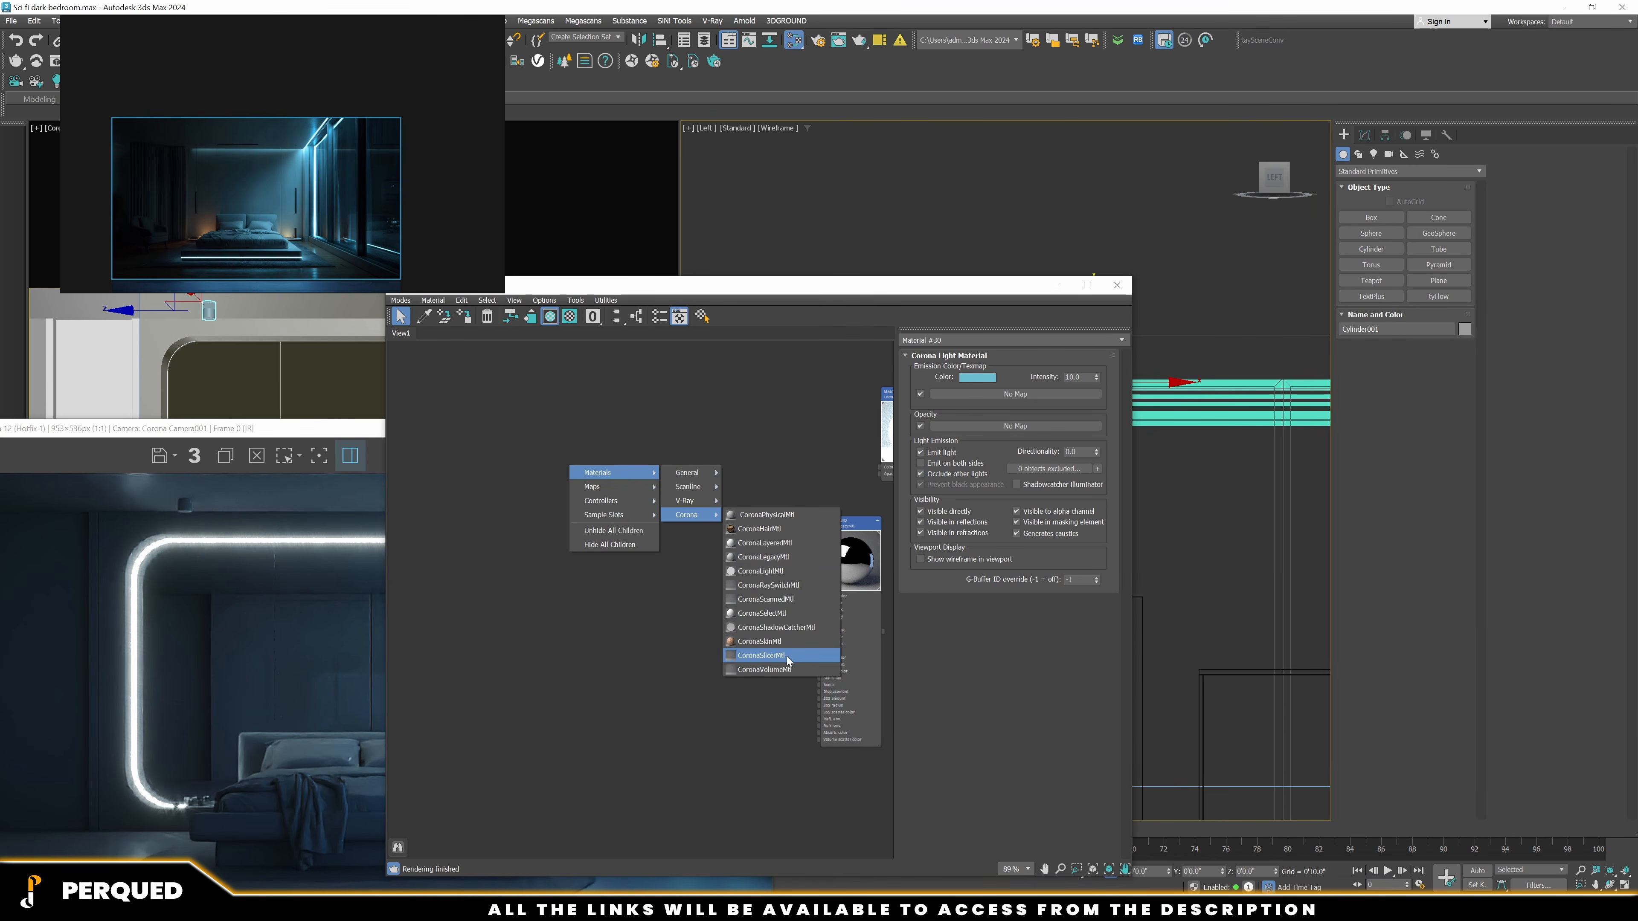
click(723, 603)
right_click(576, 467)
click(597, 488)
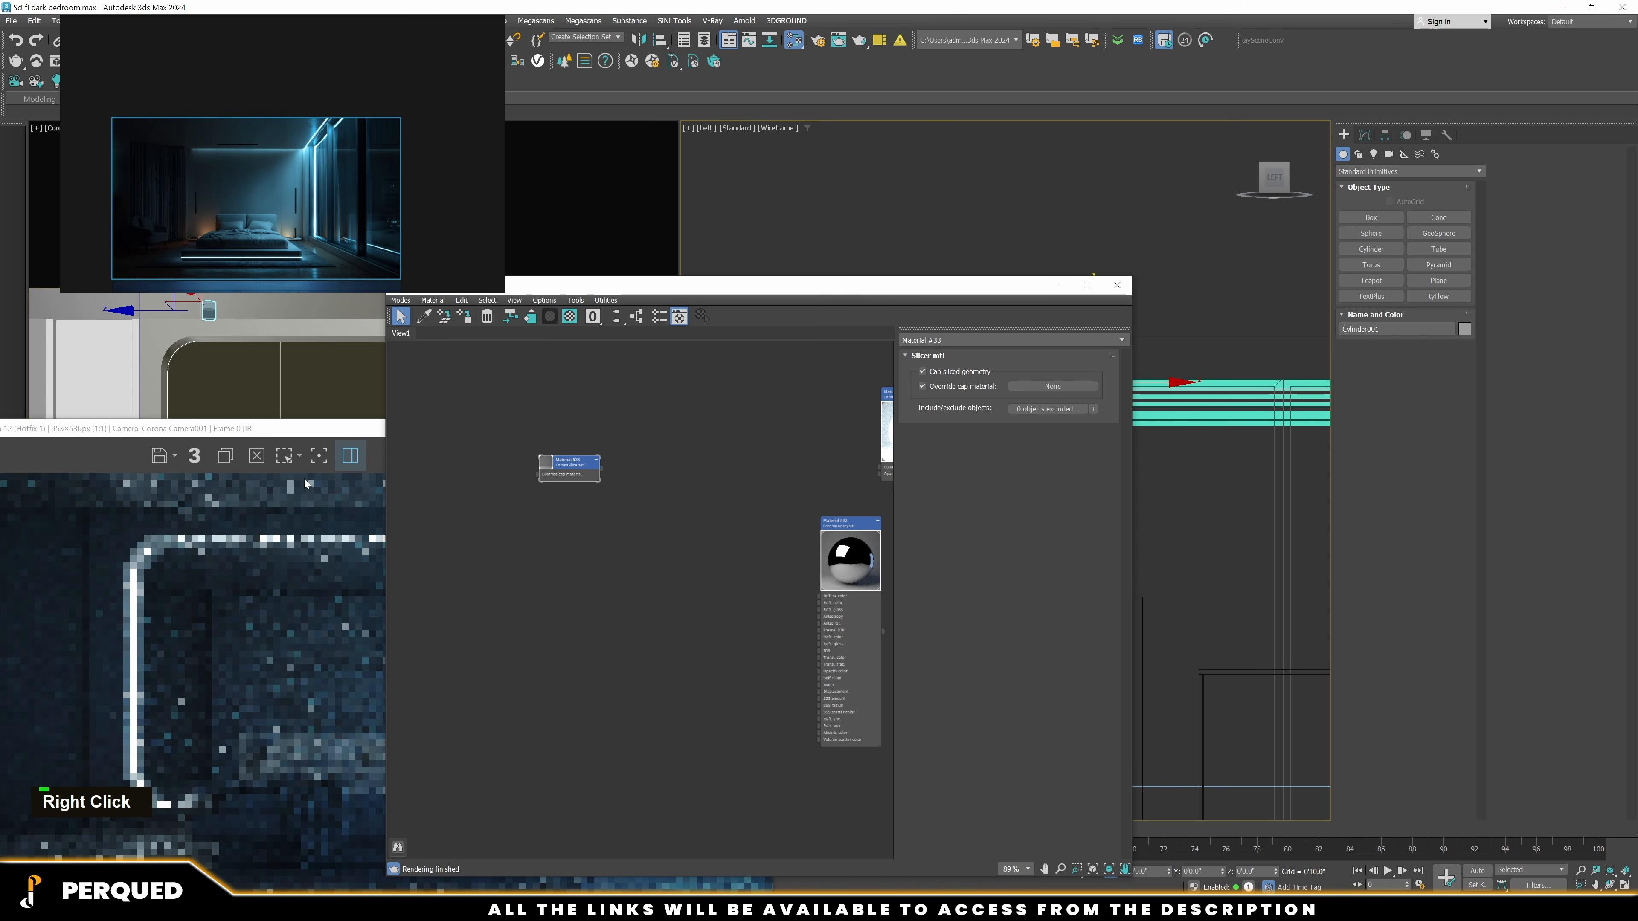
Inspect the sliced ceiling hole in the interactive render, and close the material editor and the render window
drag(258, 421, 382, 288)
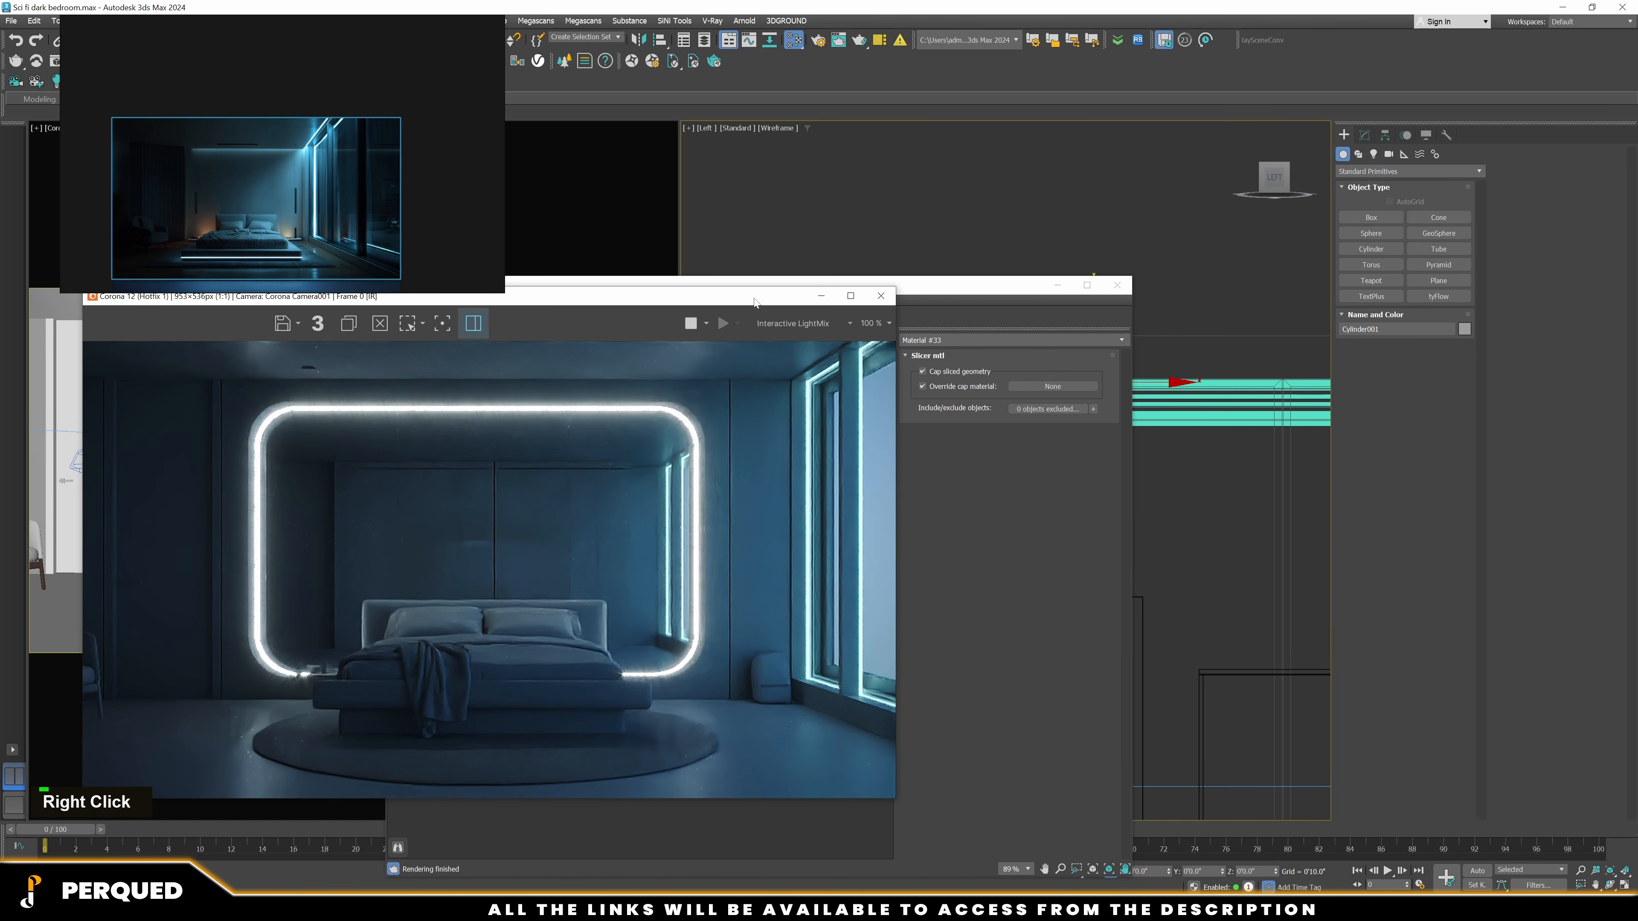
drag(755, 302, 694, 427)
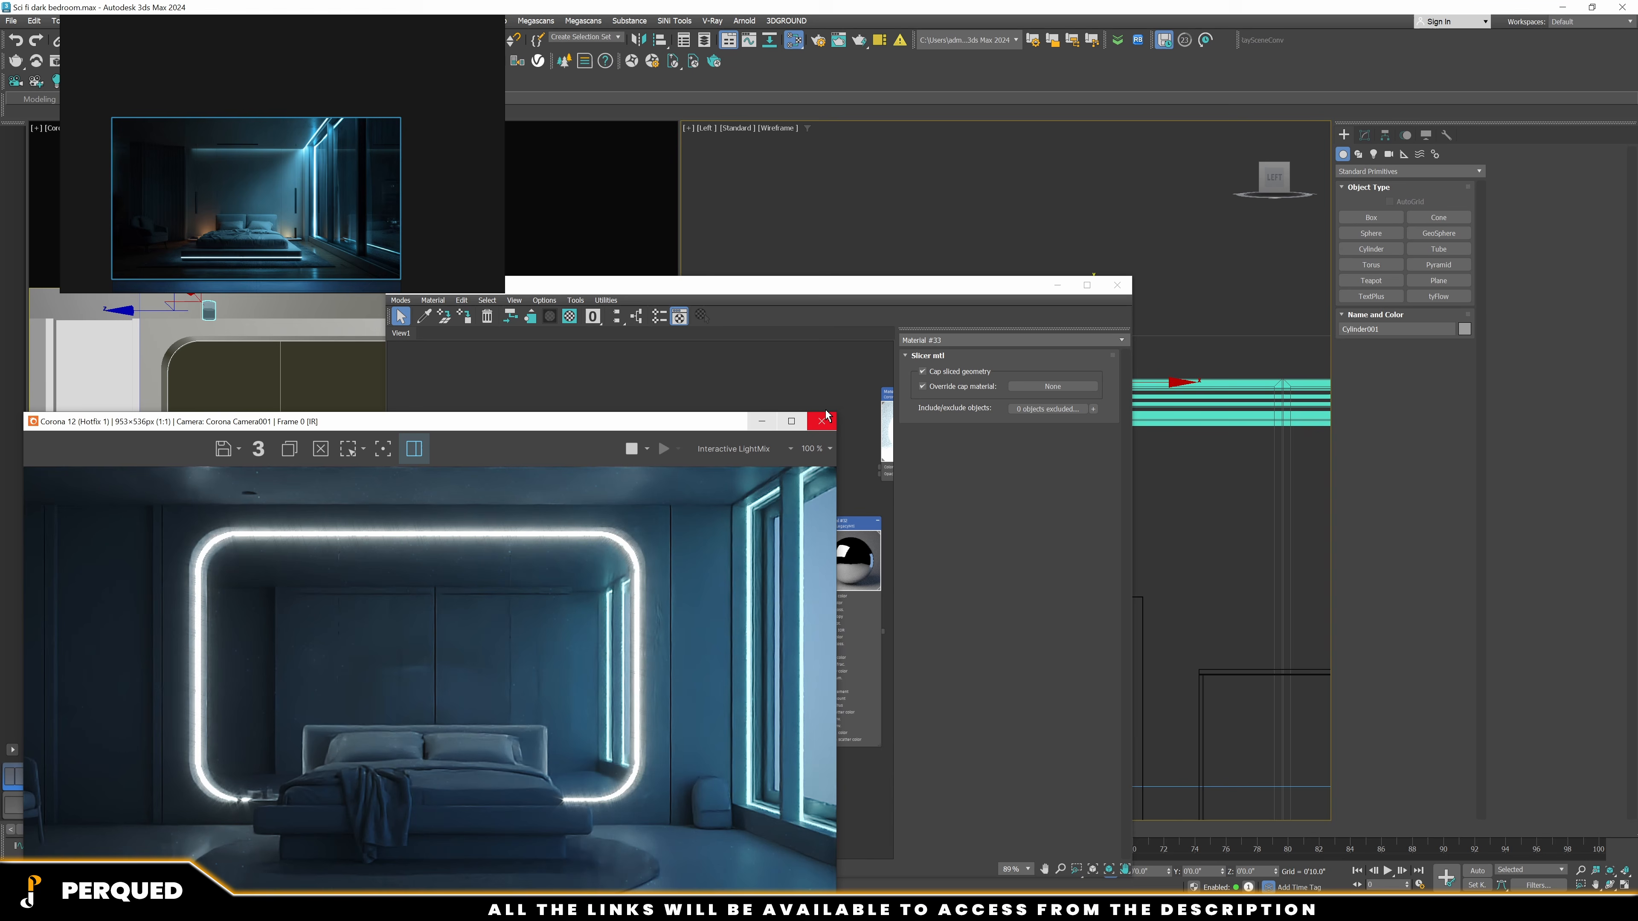
click(1116, 286)
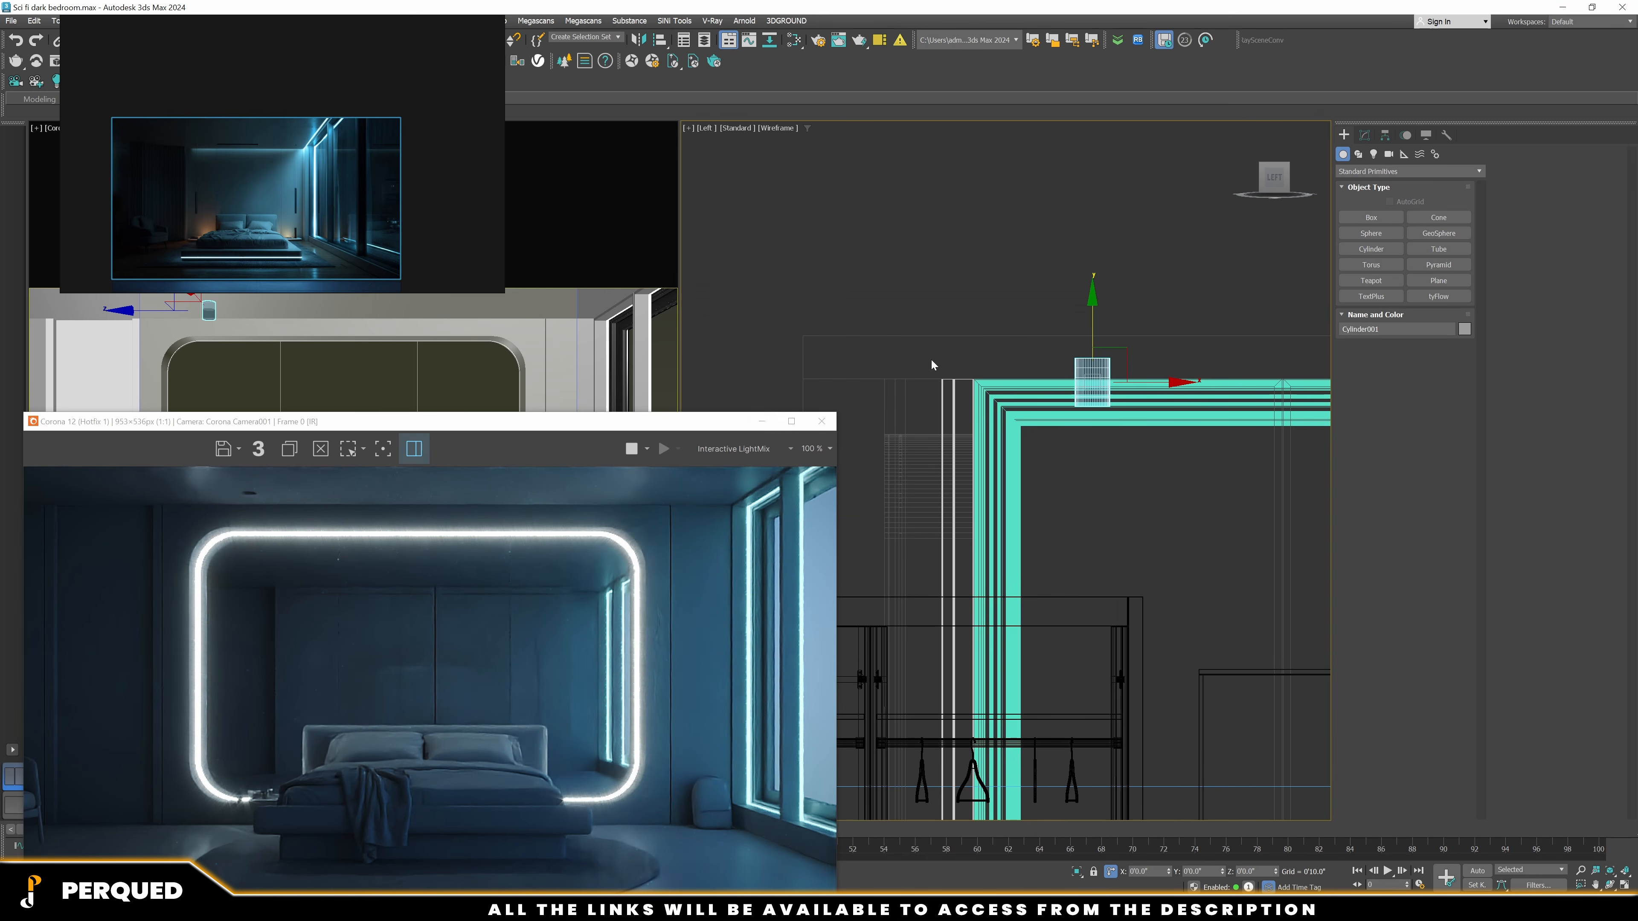
click(822, 421)
Reduce the slicer cylinder's radius to 2 in and finally to 1.5 in
key(t)
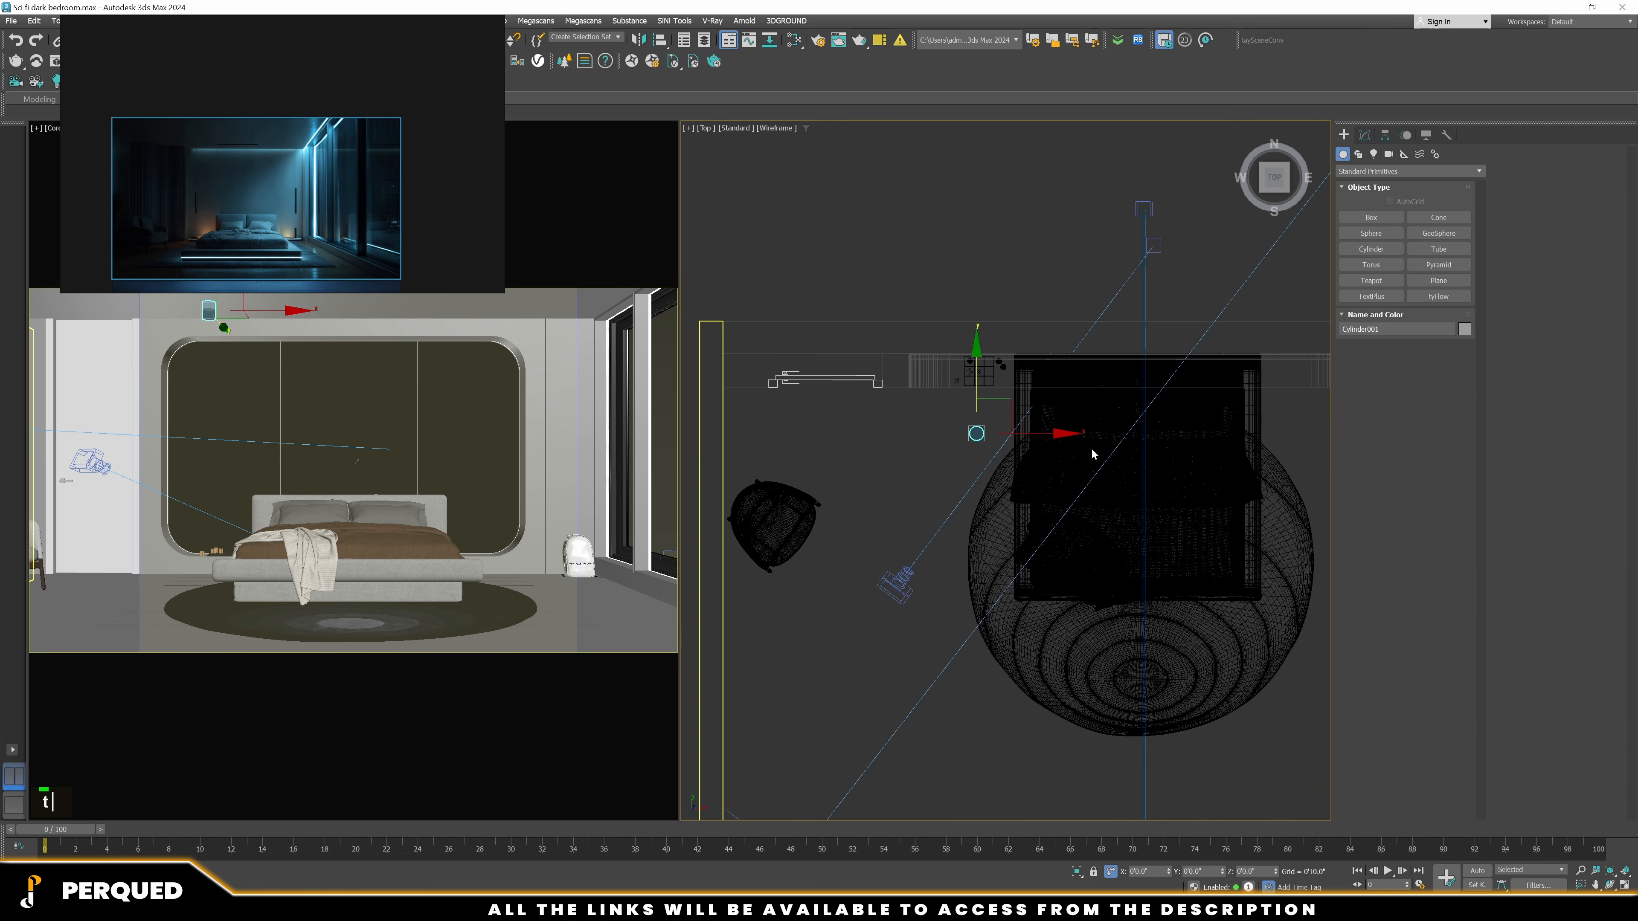
key(z)
scroll(1025, 454, down, 5)
click(1365, 134)
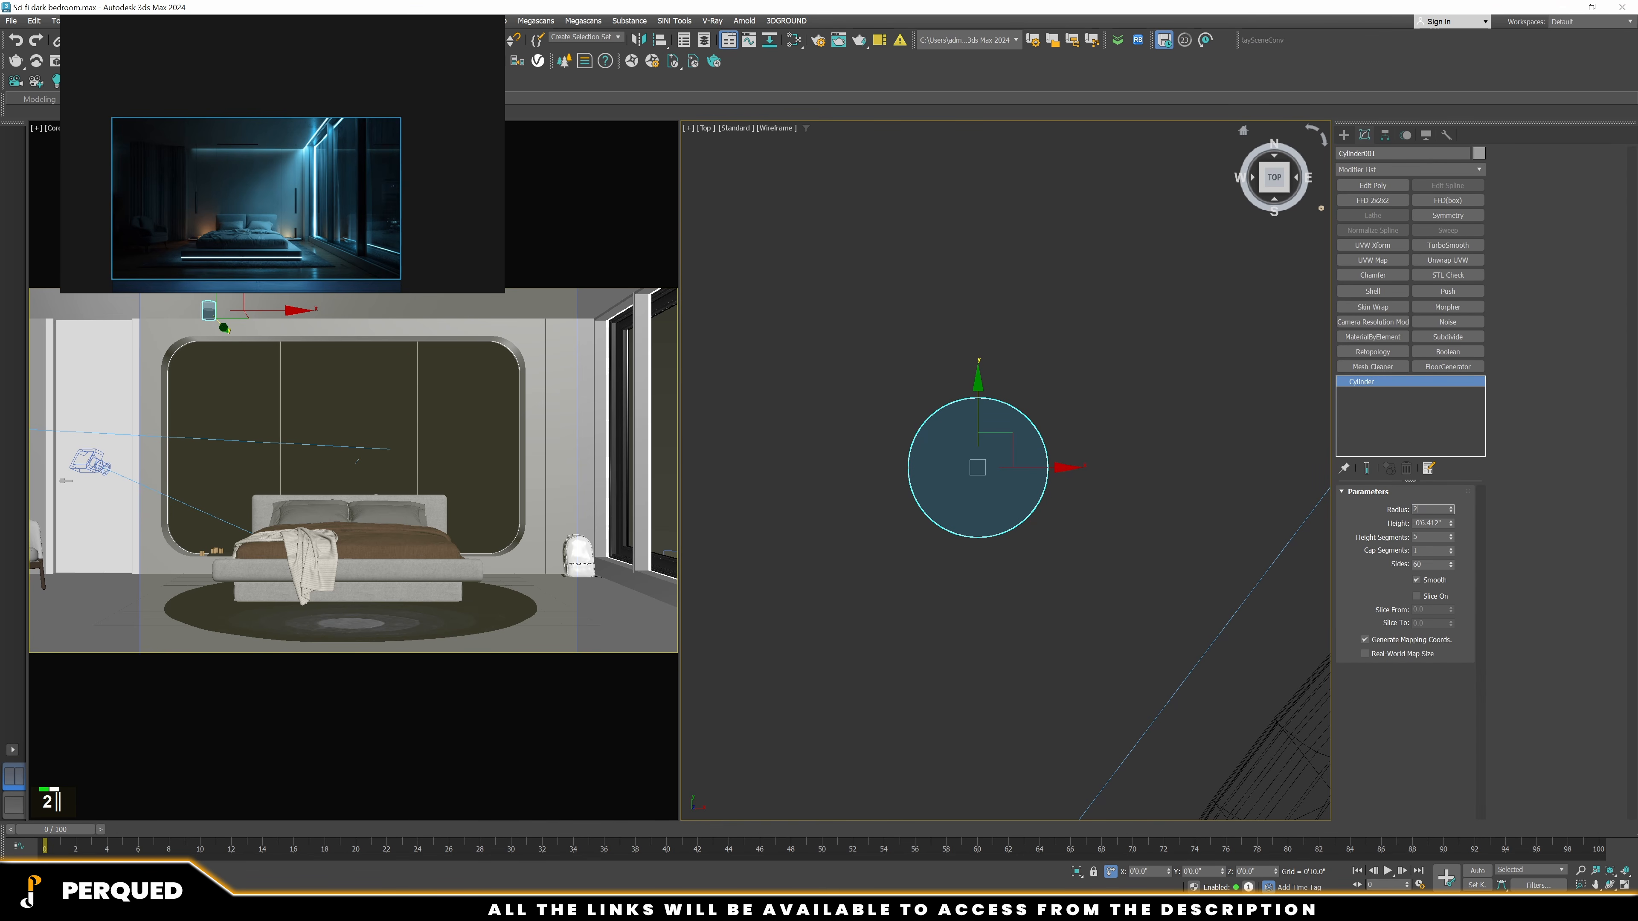
text(2)
key(shift+Return)
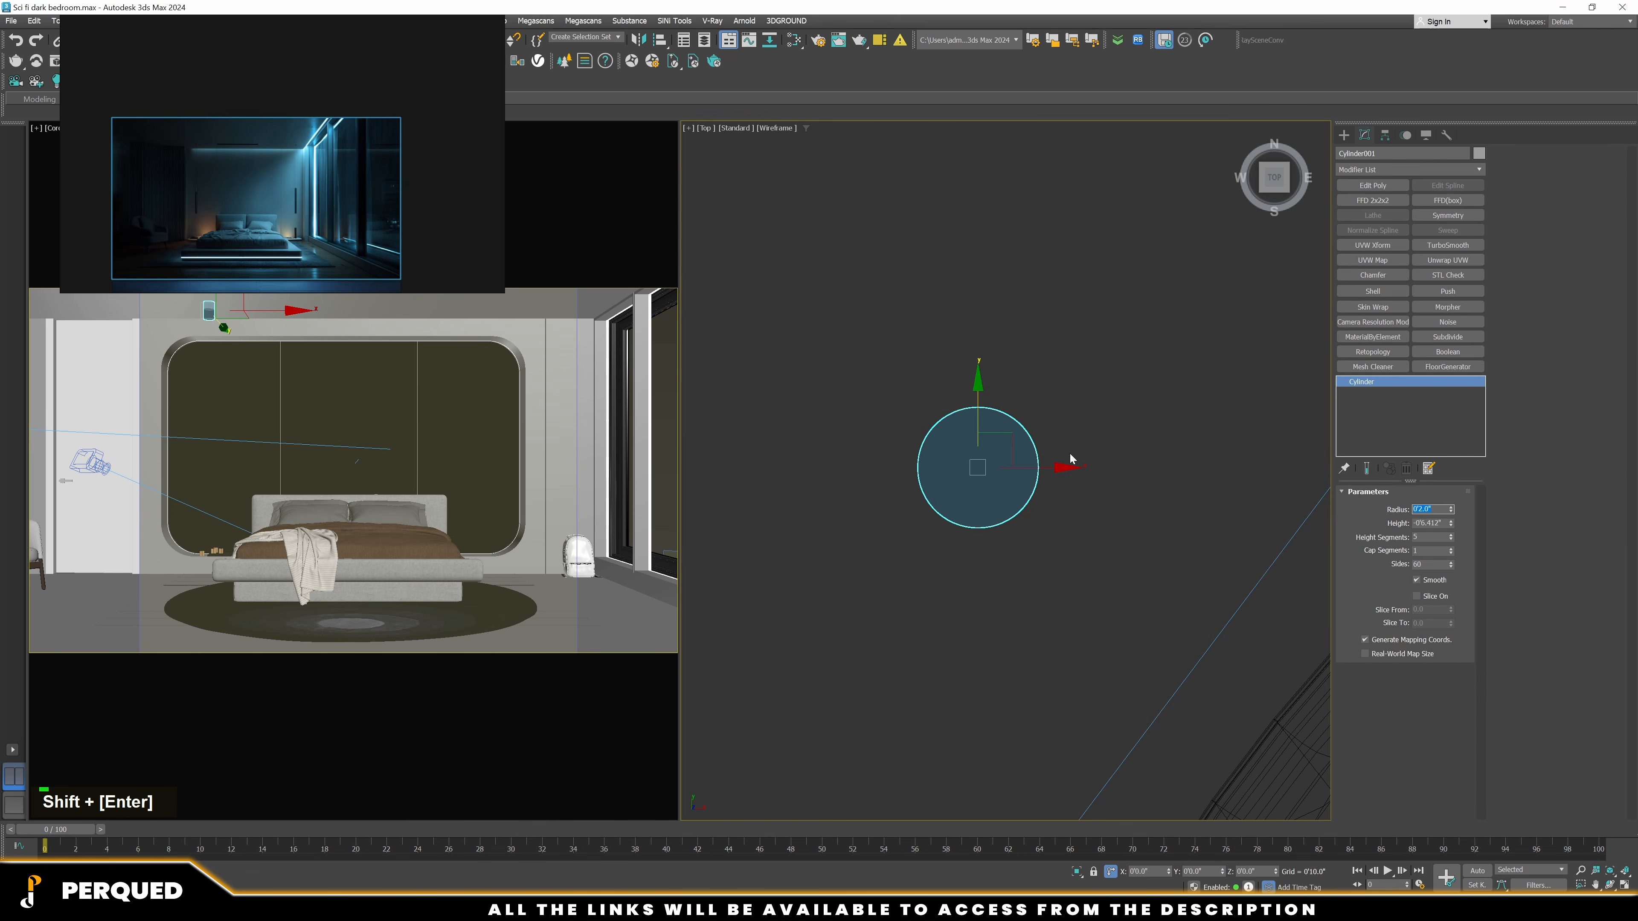
key(shift+Return)
Duplicate the slicer cylinder a short distance along X to form a side-by-side pair
scroll(954, 496, down, 2)
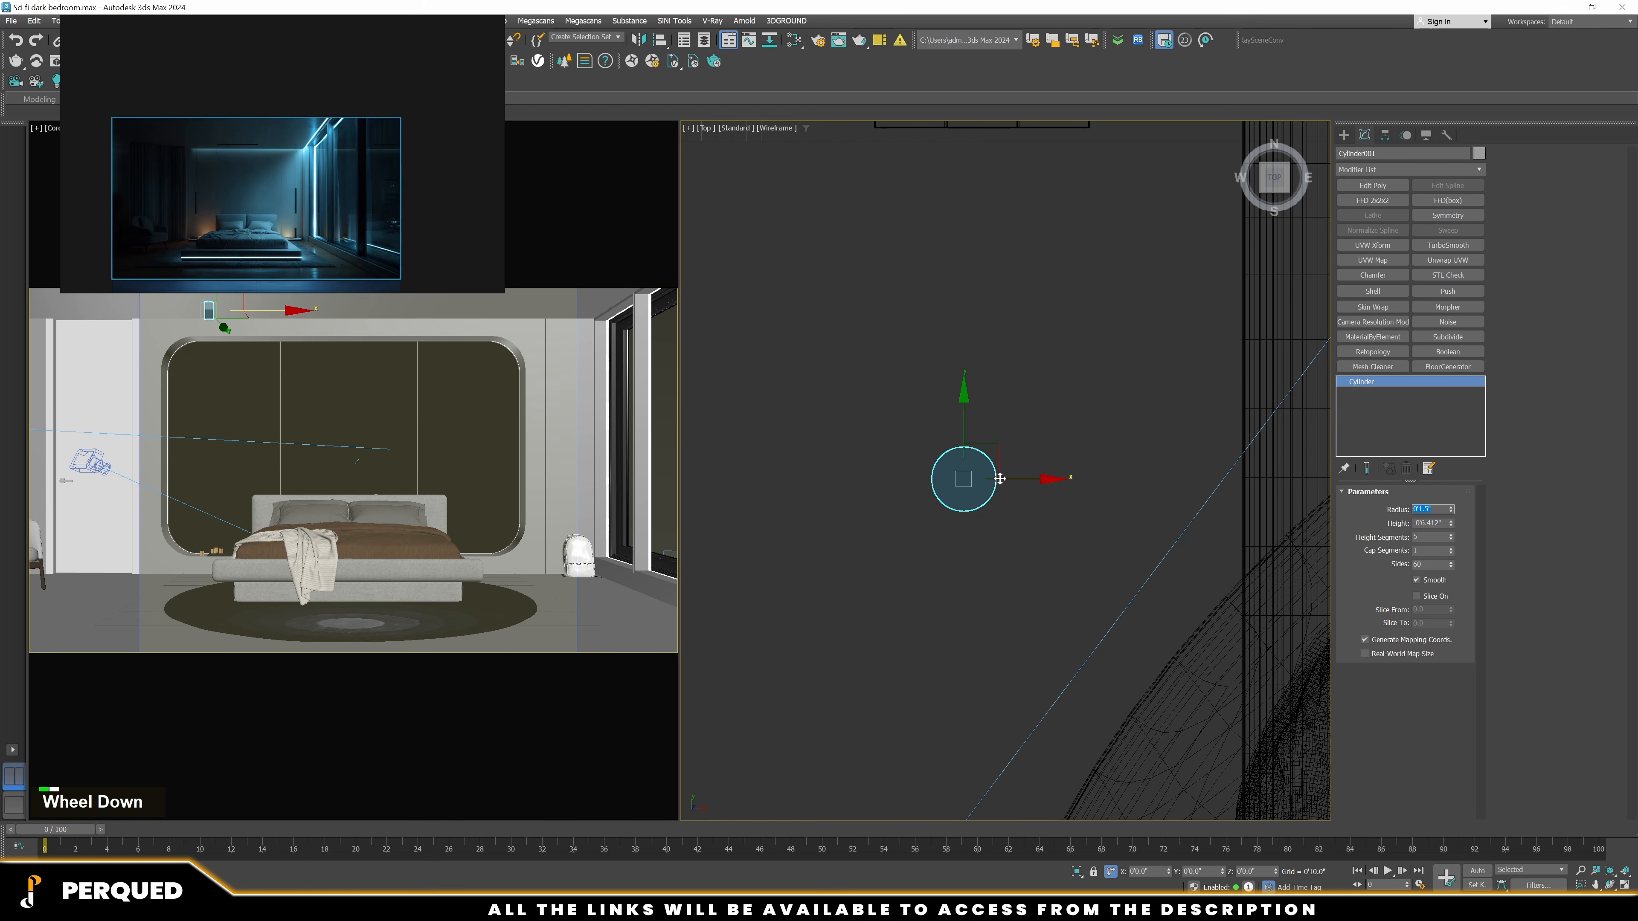
shift+drag(999, 478, 1083, 479)
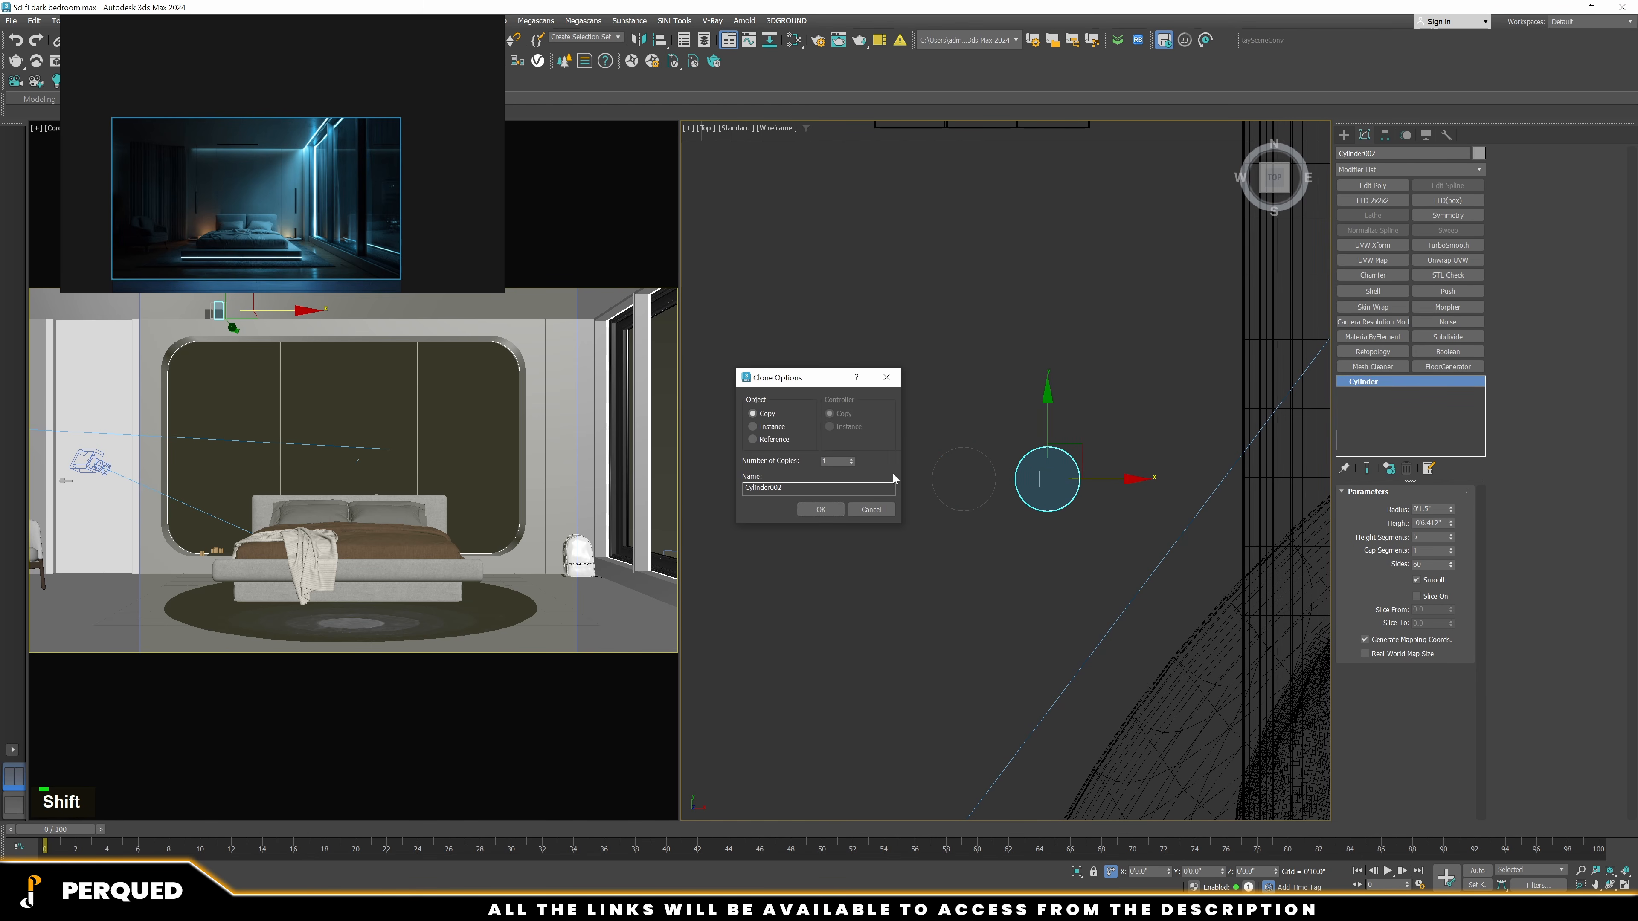
click(831, 511)
Duplicate the cylinder pair along X to the window side of the bed, adjusting it to mirror the first pair
scroll(892, 541, down, 3)
drag(963, 478, 965, 477)
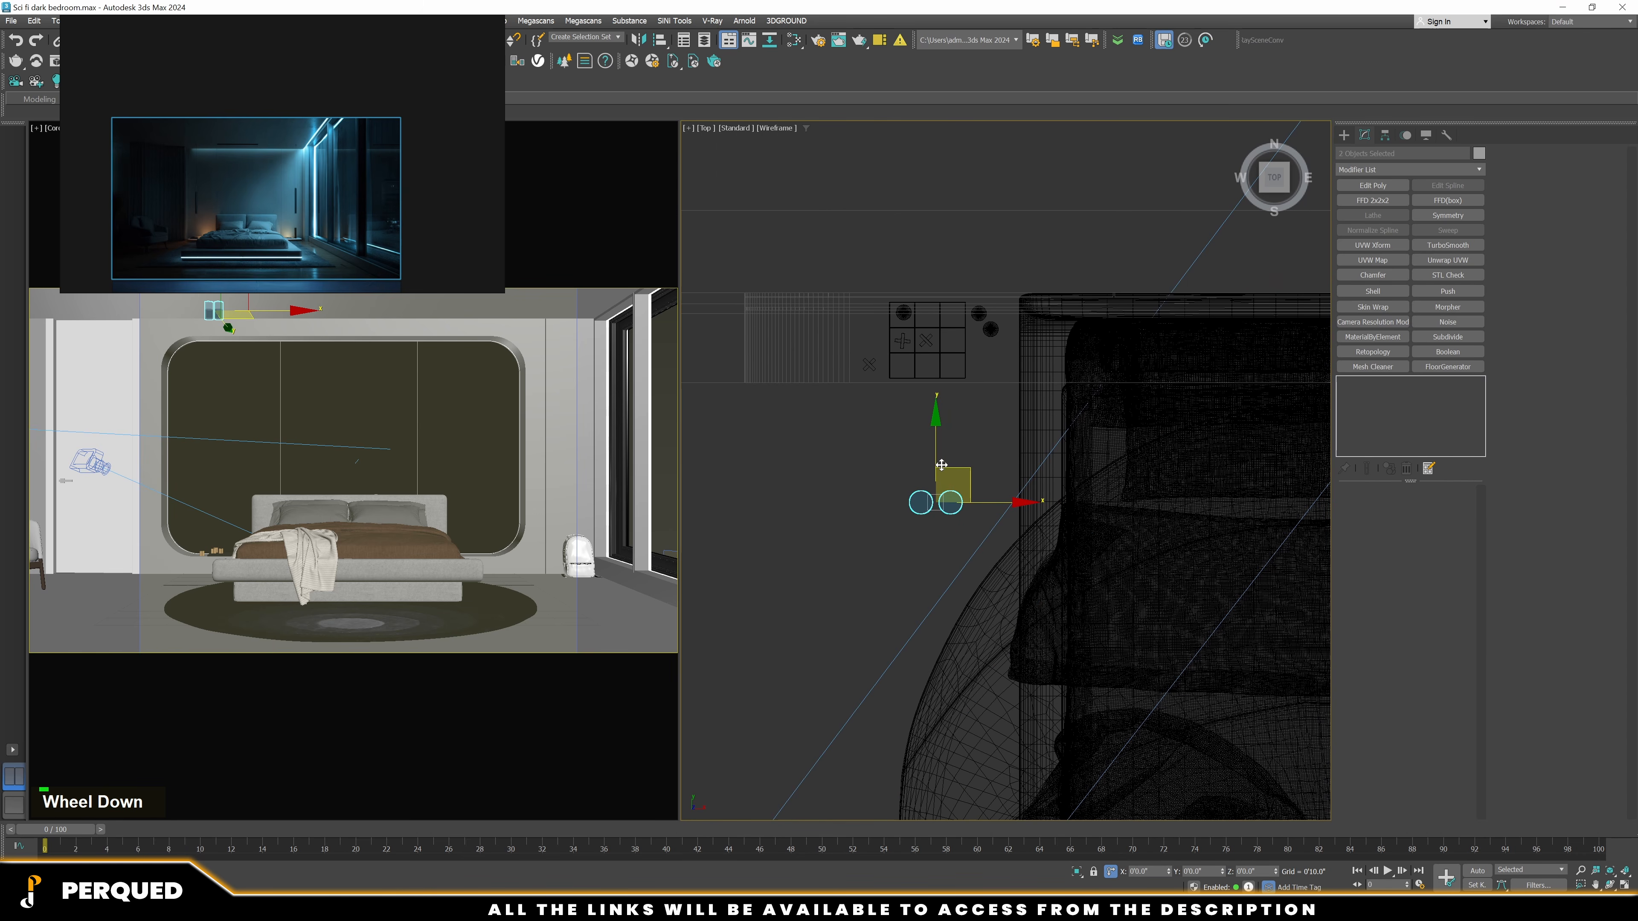
click(937, 461)
key(ctrl+z)
alt+middle_drag(905, 508, 965, 481)
key(t)
key(z)
scroll(856, 471, down, 8)
scroll(825, 463, down, 5)
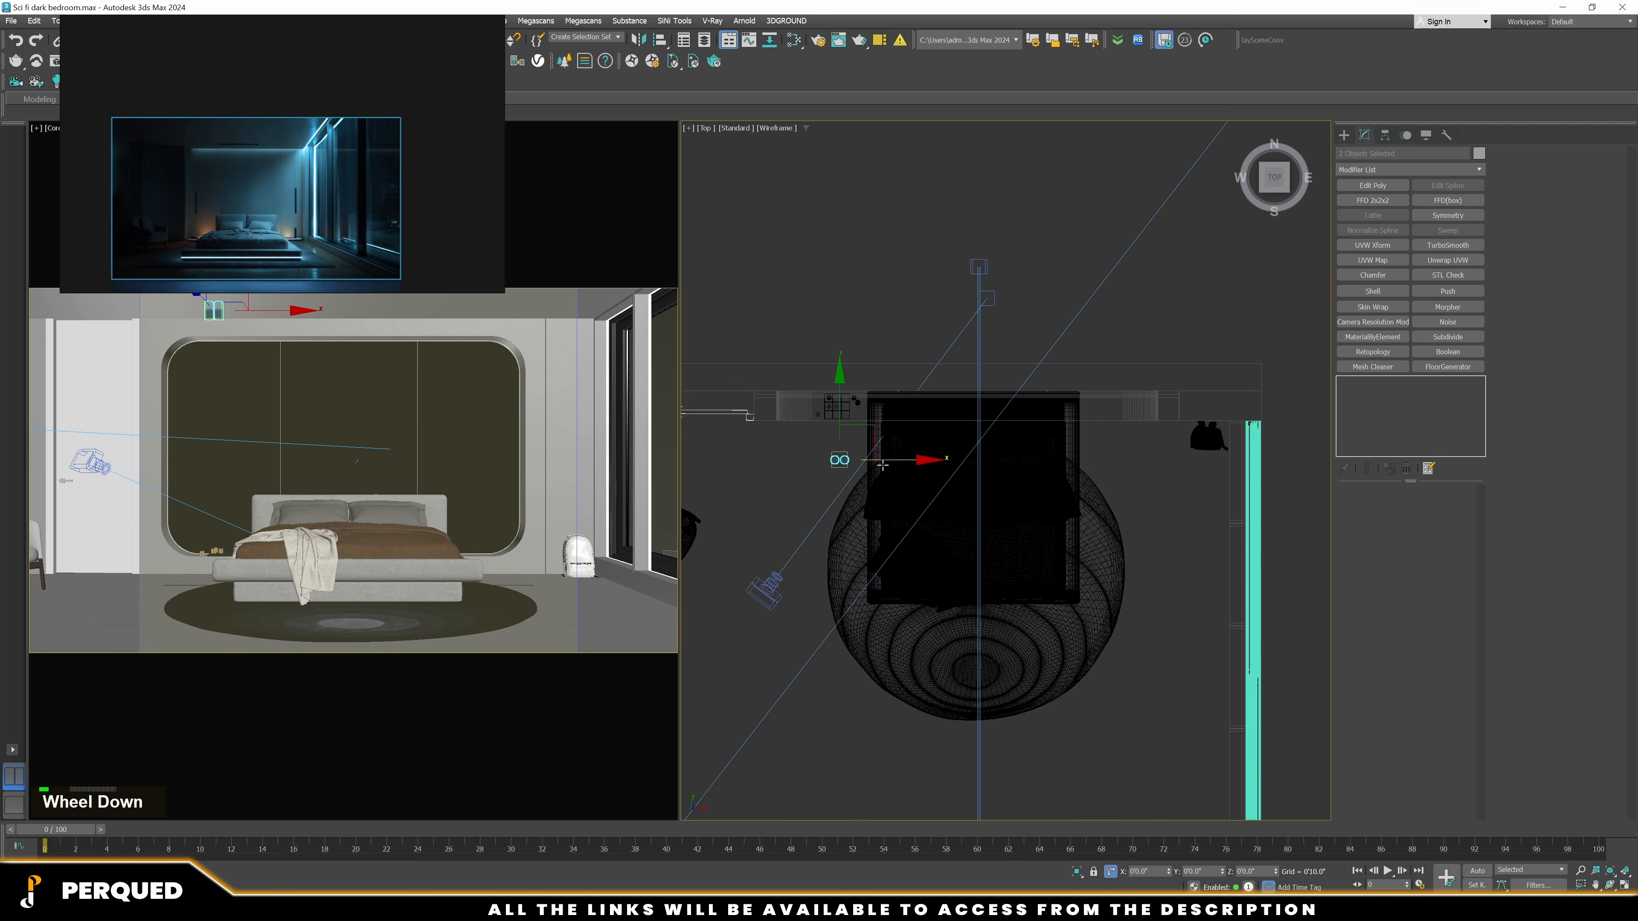
shift+drag(886, 459, 1169, 447)
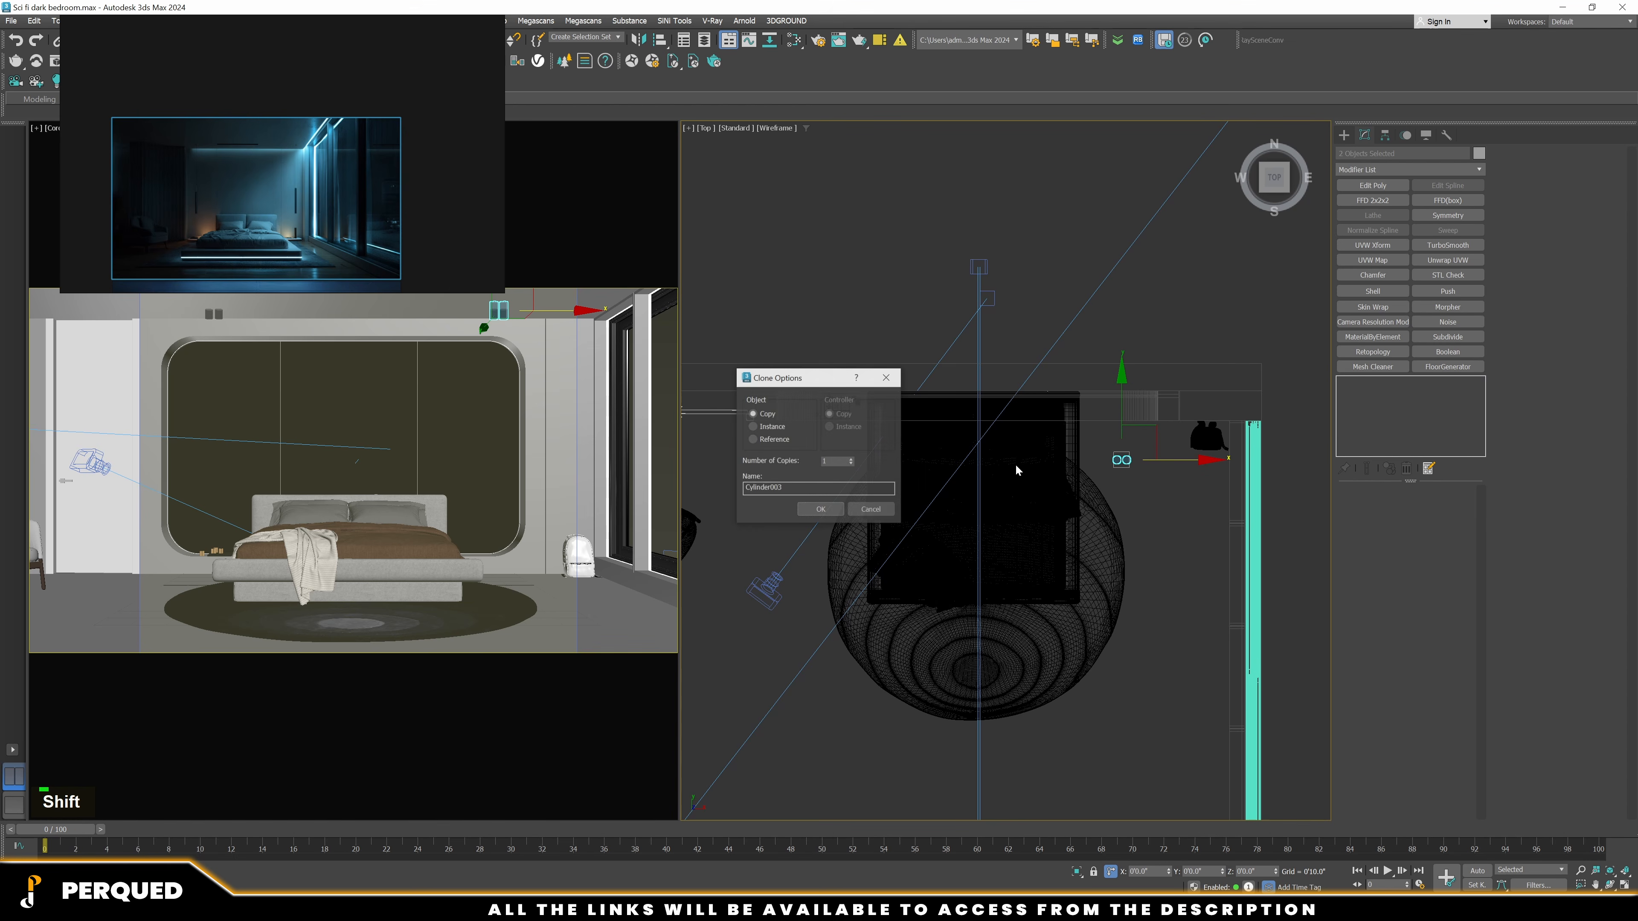
click(812, 510)
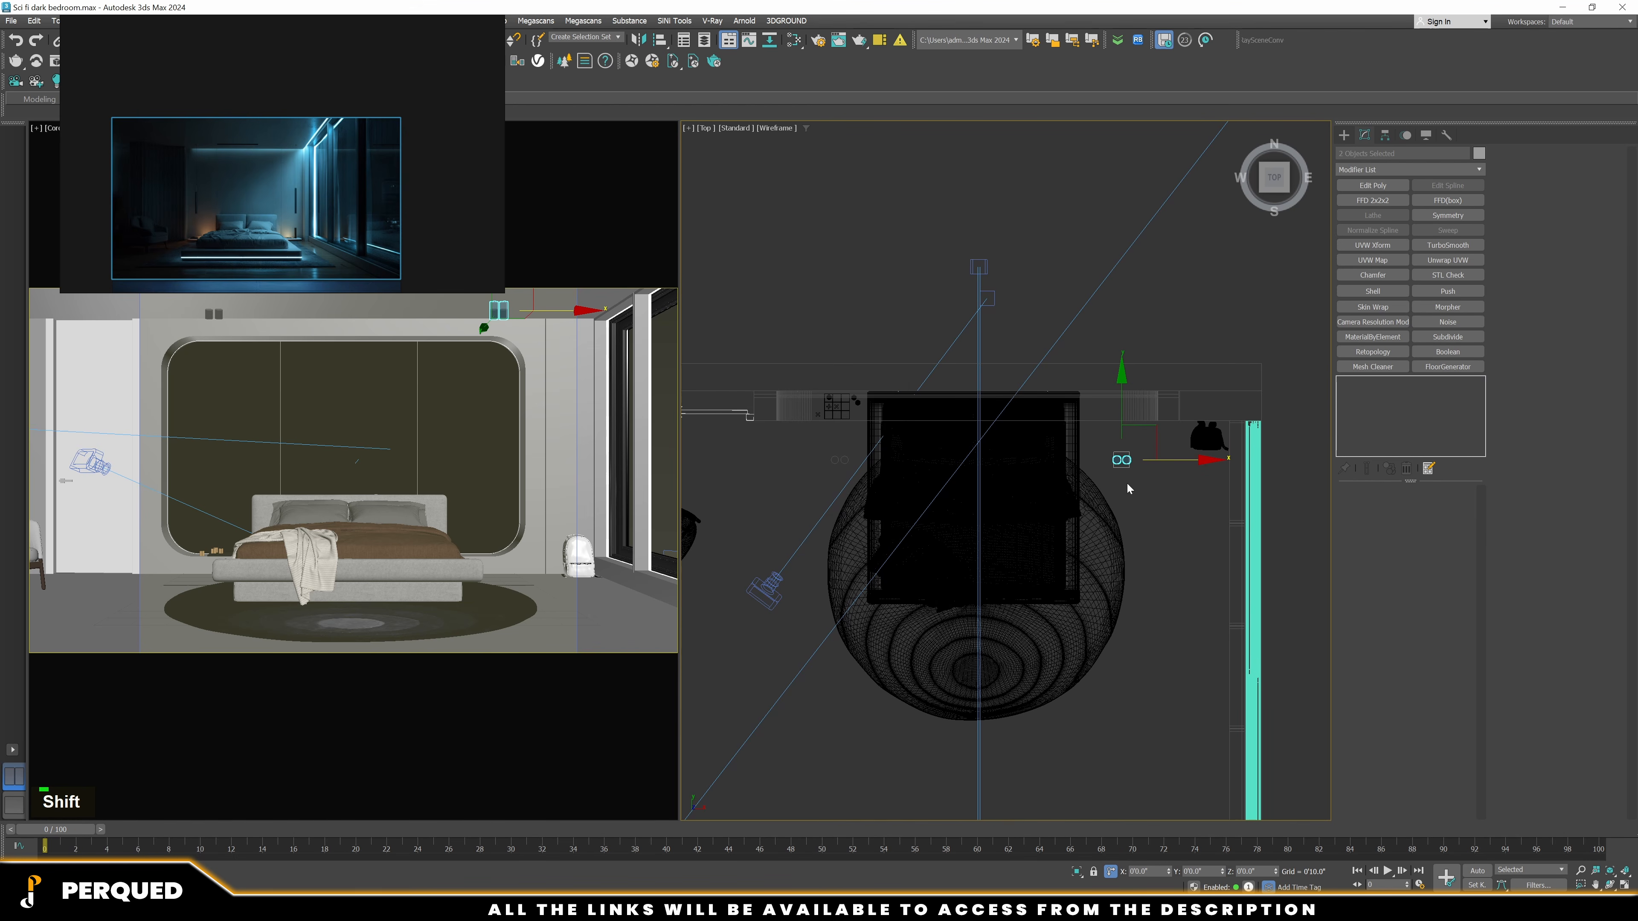
scroll(981, 456, up, 2)
drag(1226, 464, 1209, 461)
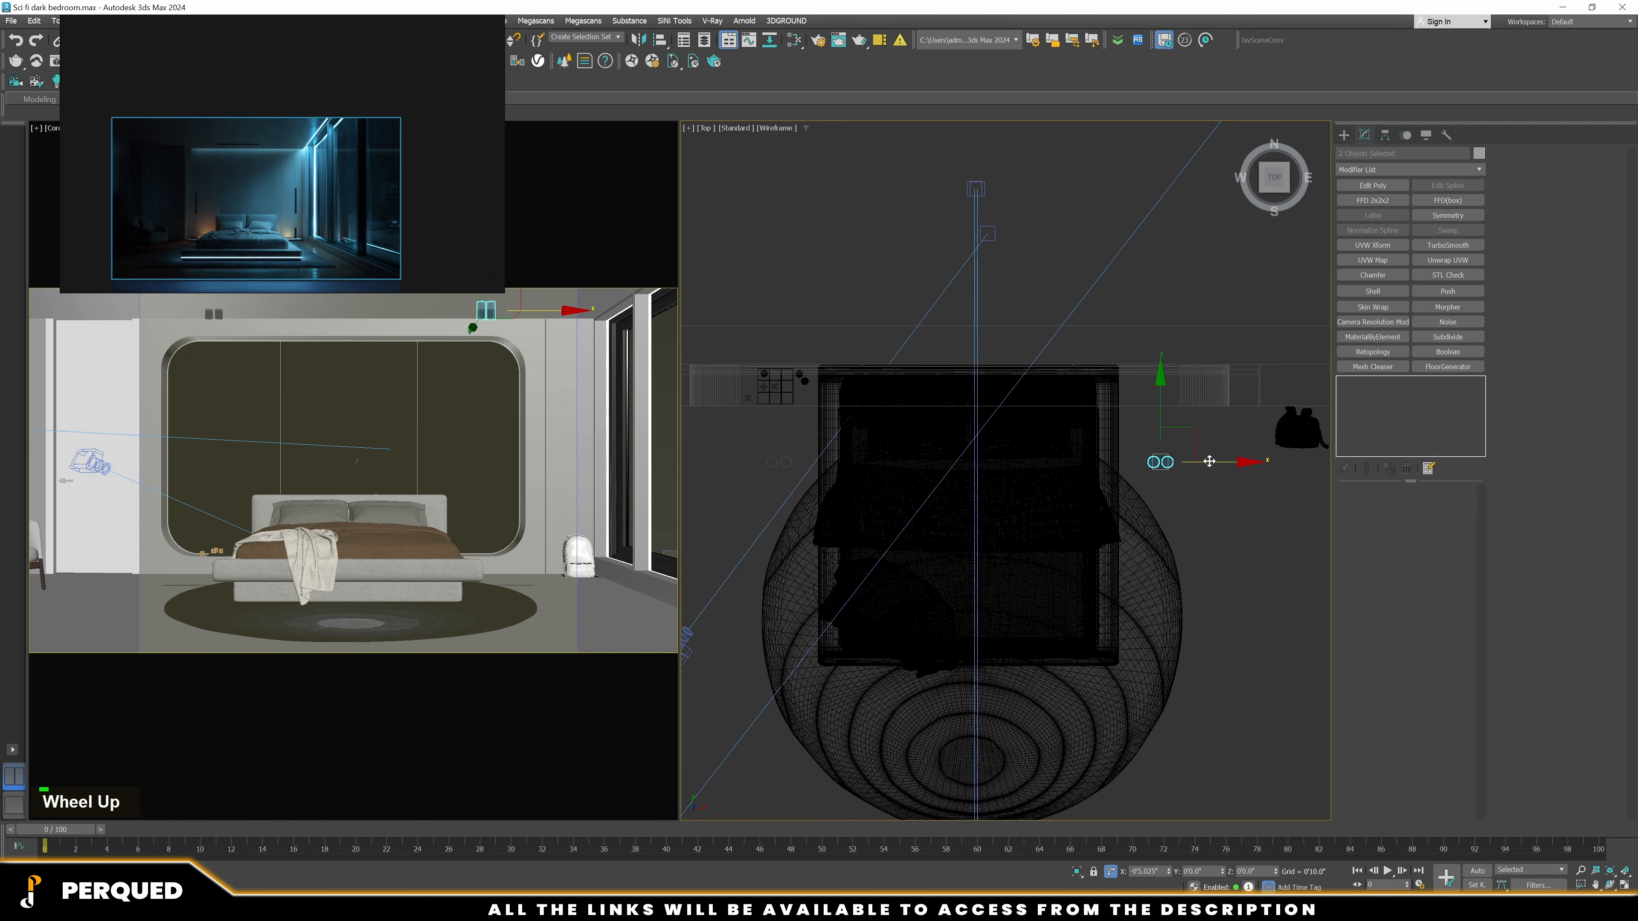
Duplicate both cylinder pairs toward the wall opposite the bed, and instance them again midway to form three rows
ctrl+click(779, 462)
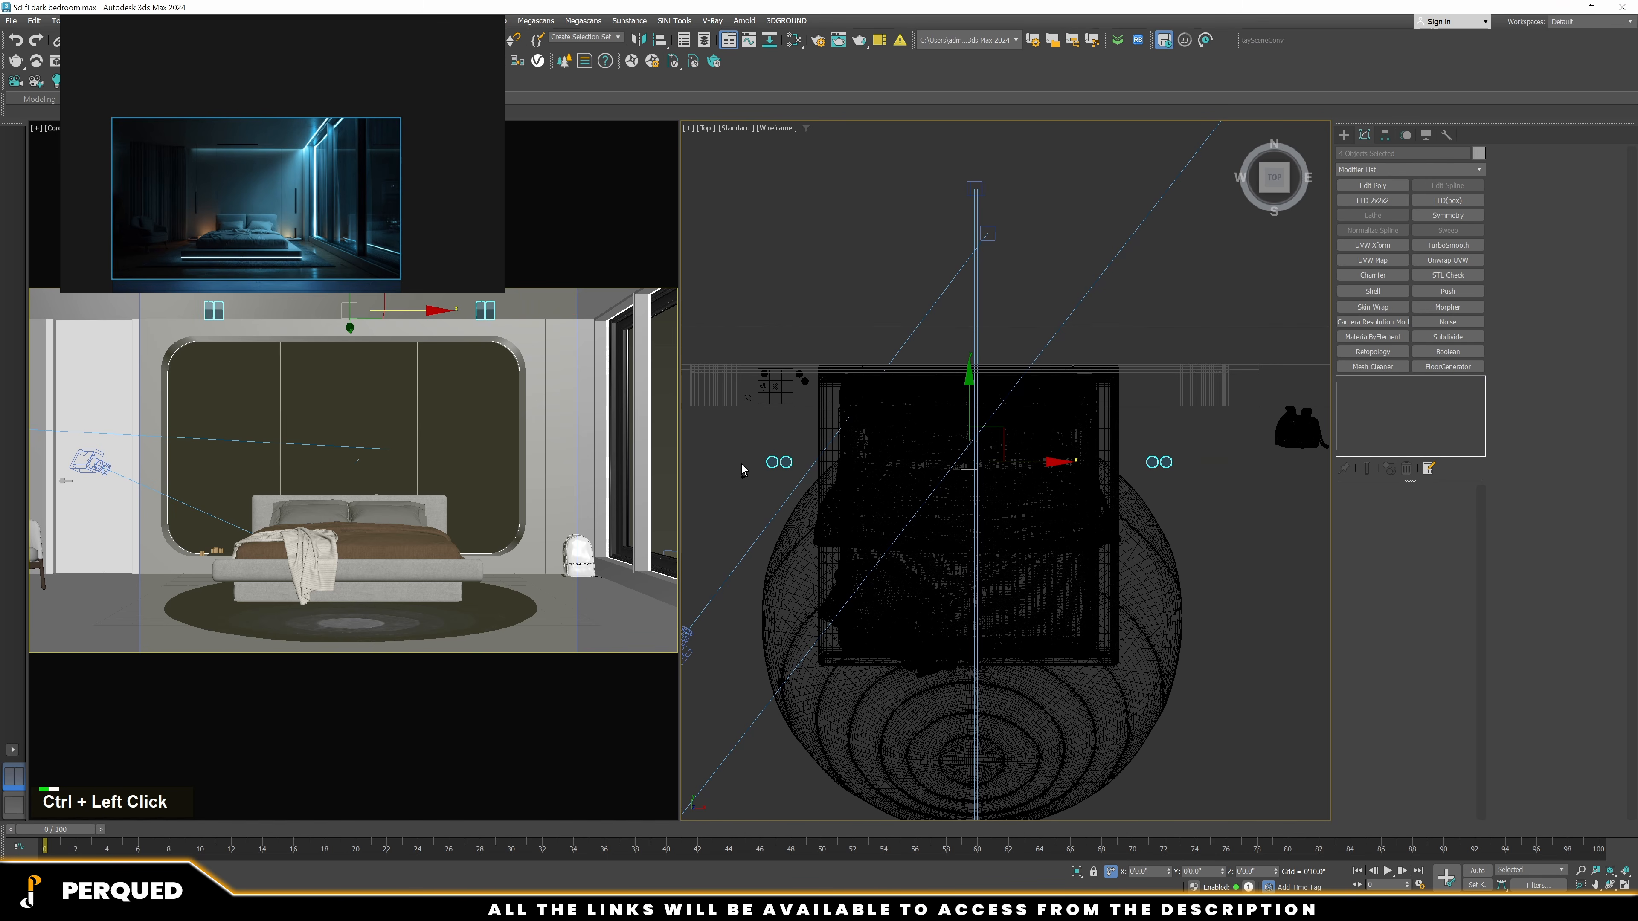
scroll(937, 396, down, 4)
shift+click(951, 390)
shift+drag(951, 391, 963, 559)
click(834, 512)
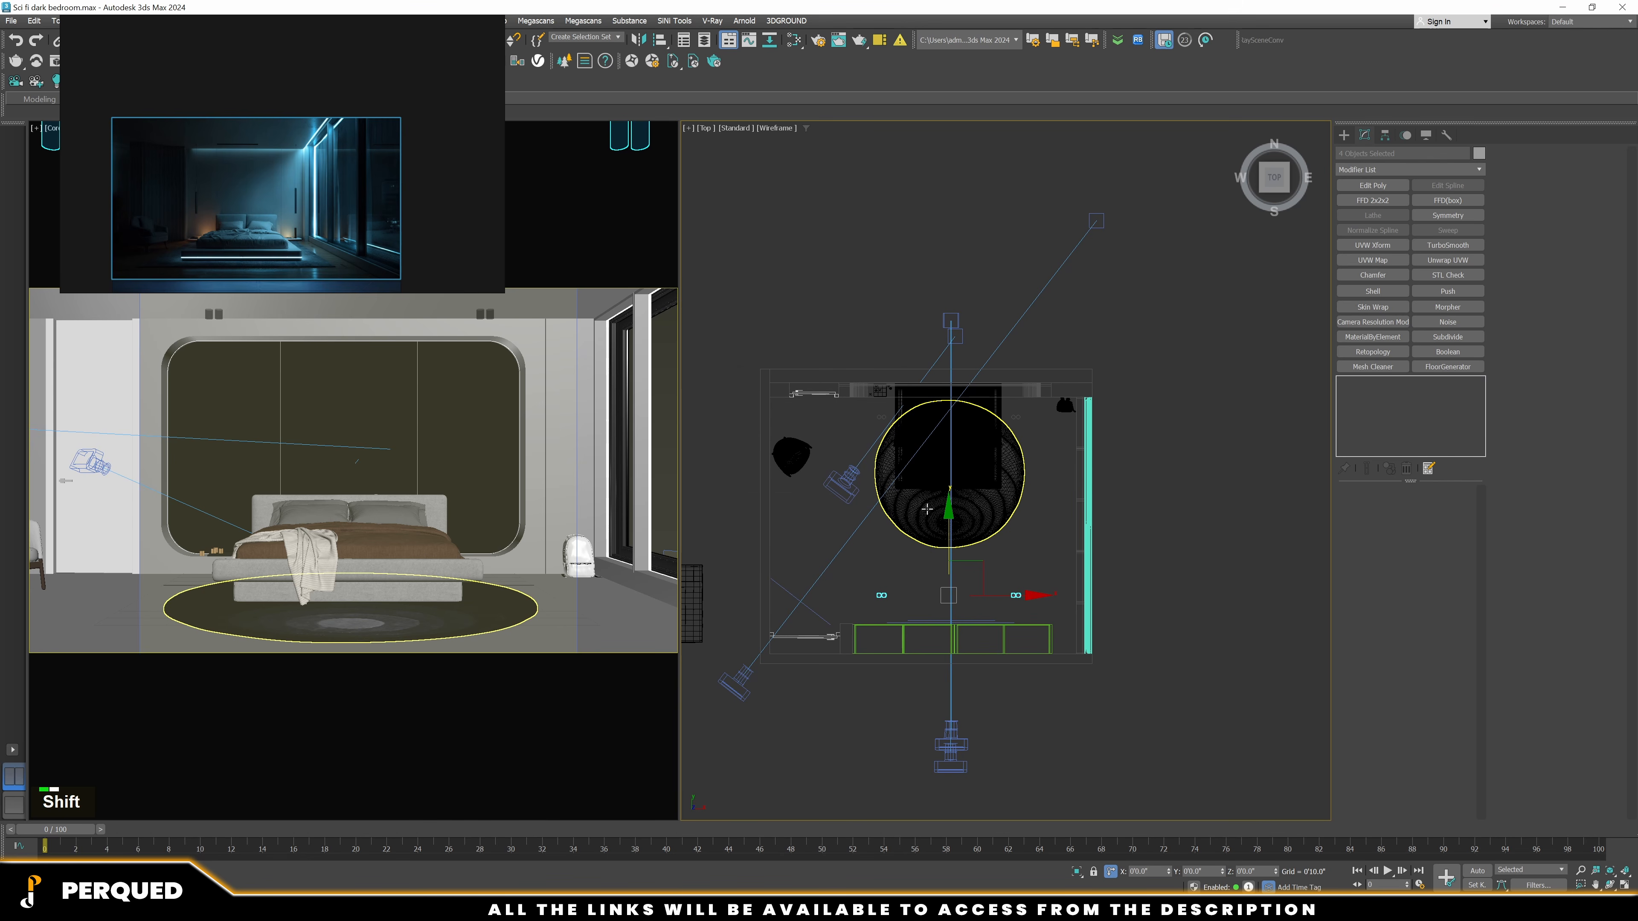
shift+drag(946, 533, 972, 436)
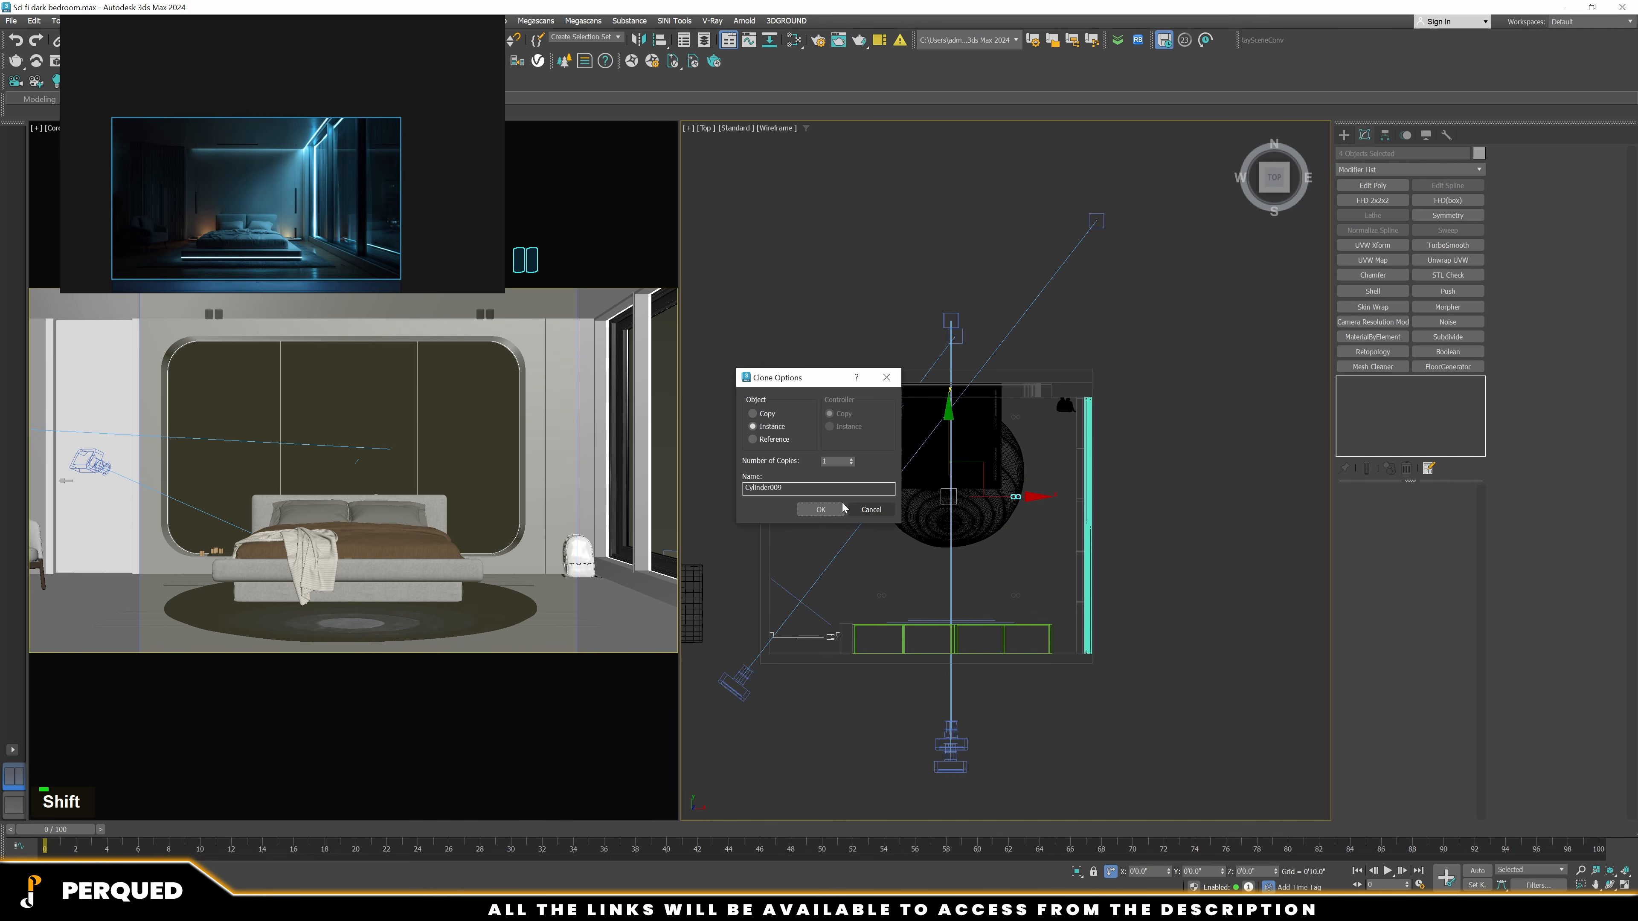
click(820, 509)
Select the three cylinder pairs on the armchair side of the bed and instance them along X toward the door-side wall
scroll(865, 419, up, 5)
ctrl+drag(911, 413, 916, 414)
scroll(909, 410, down, 5)
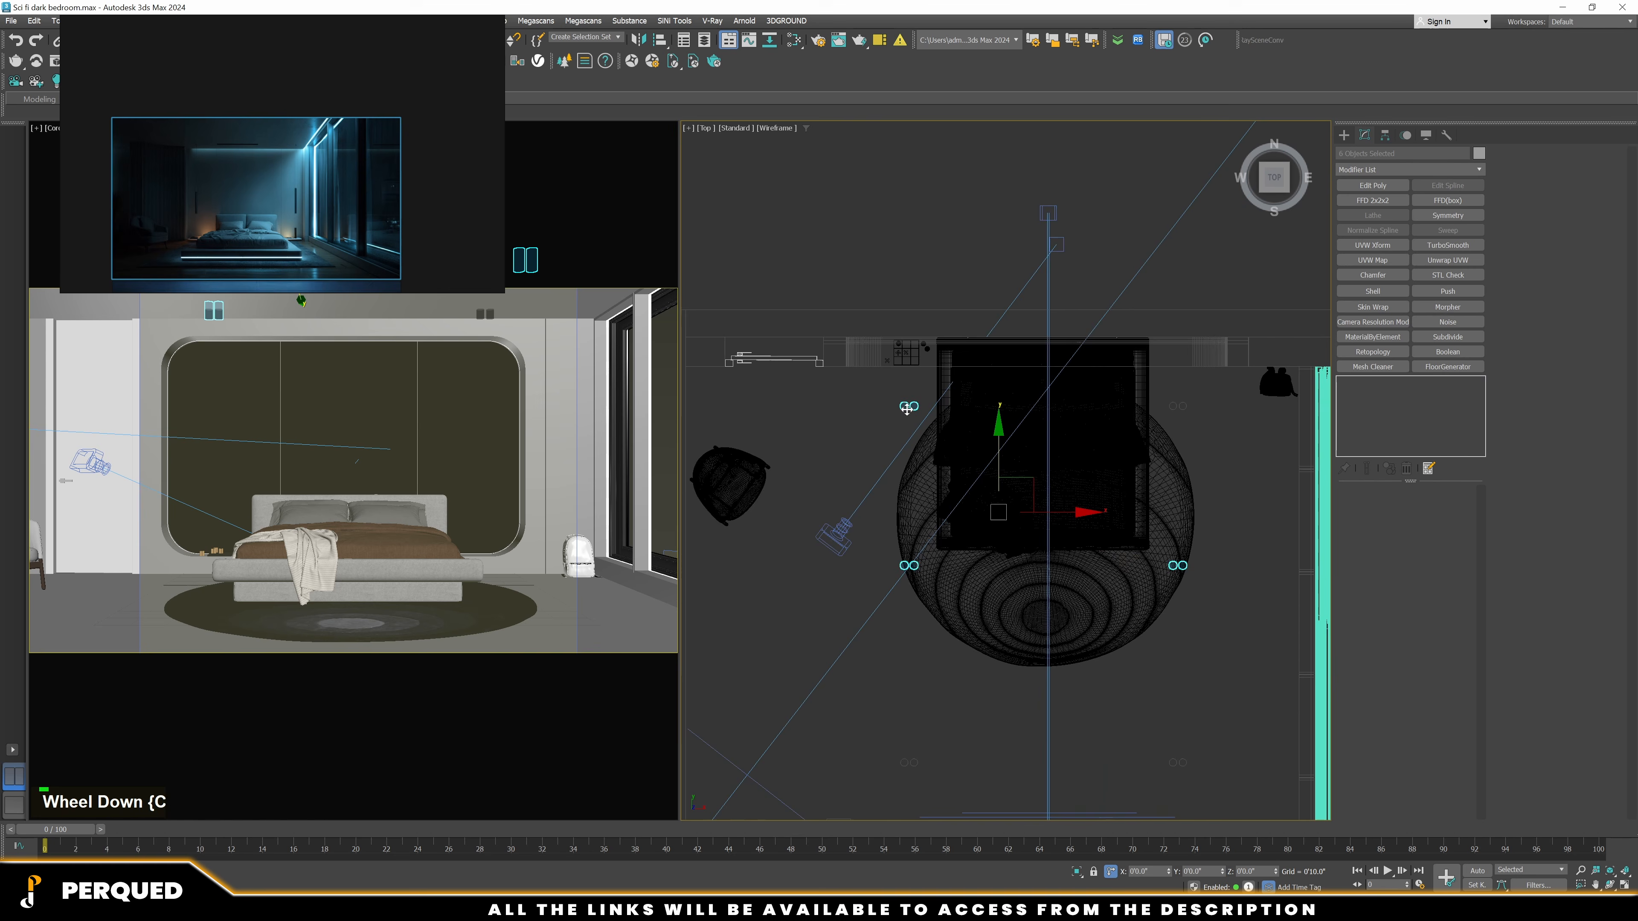
ctrl+drag(929, 641, 886, 672)
alt+drag(1004, 636, 1216, 480)
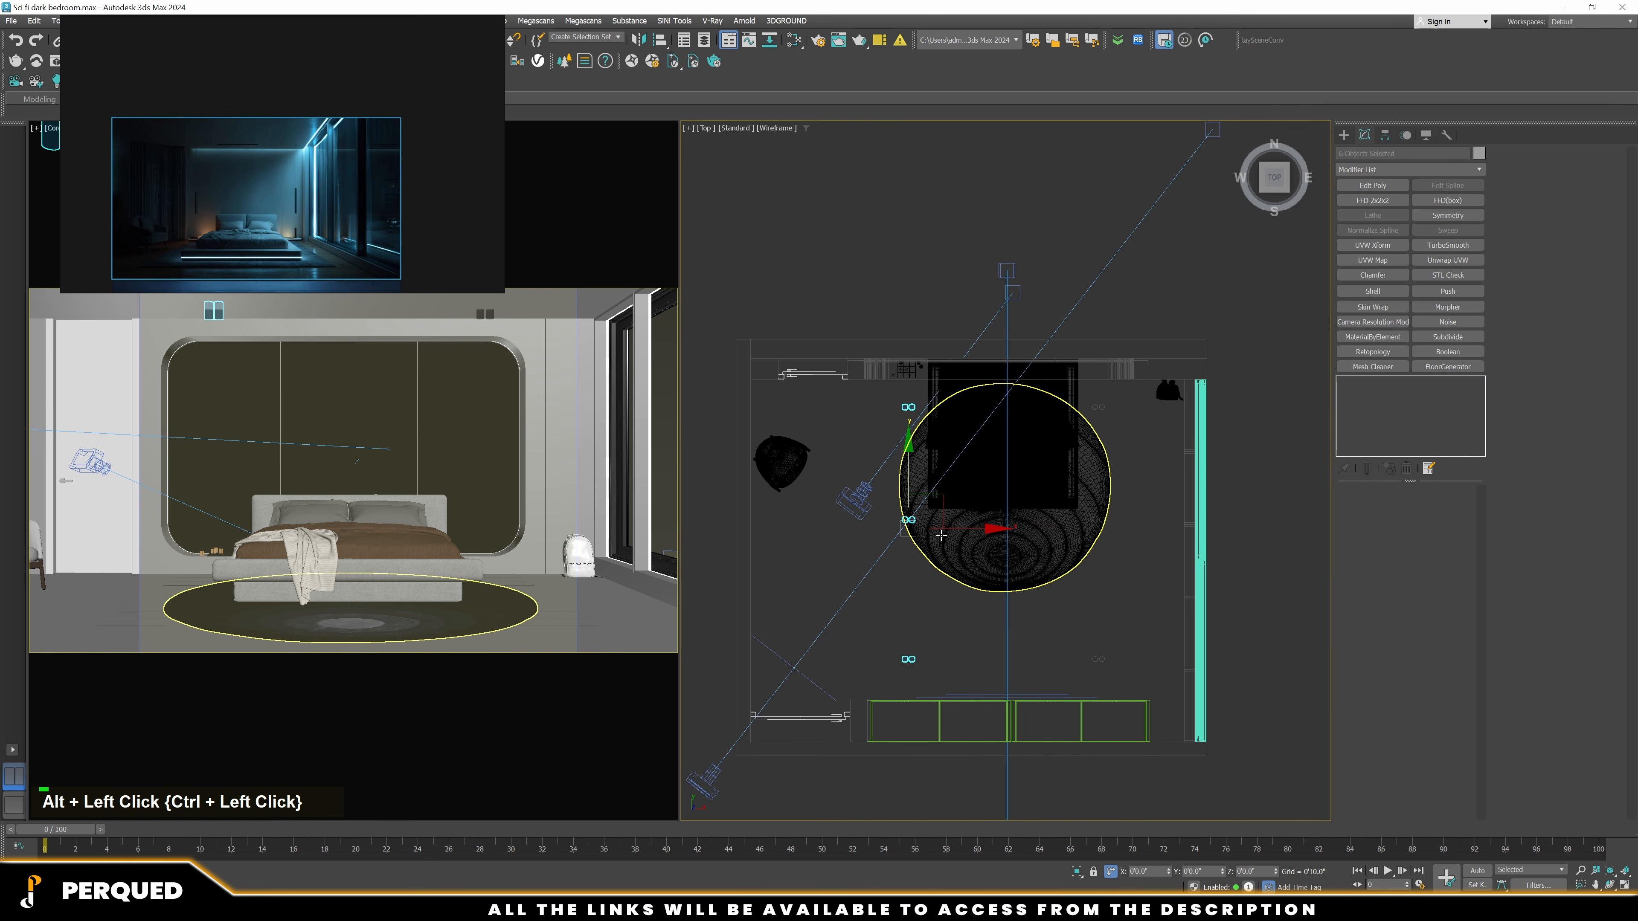
shift+drag(954, 527, 862, 523)
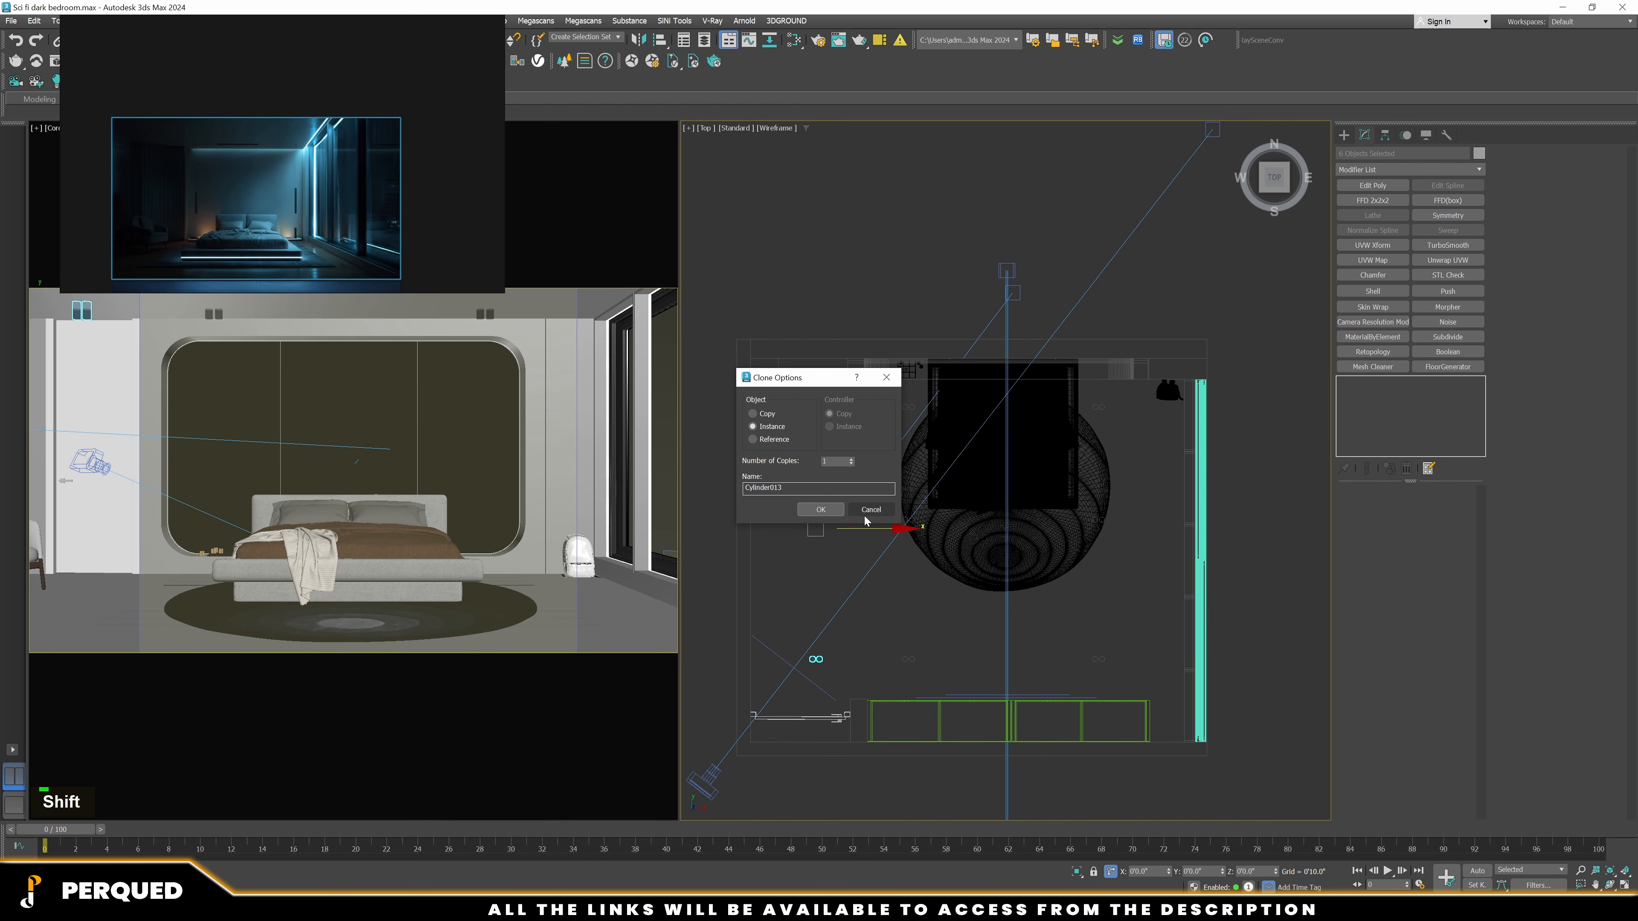
click(829, 511)
scroll(824, 450, up, 2)
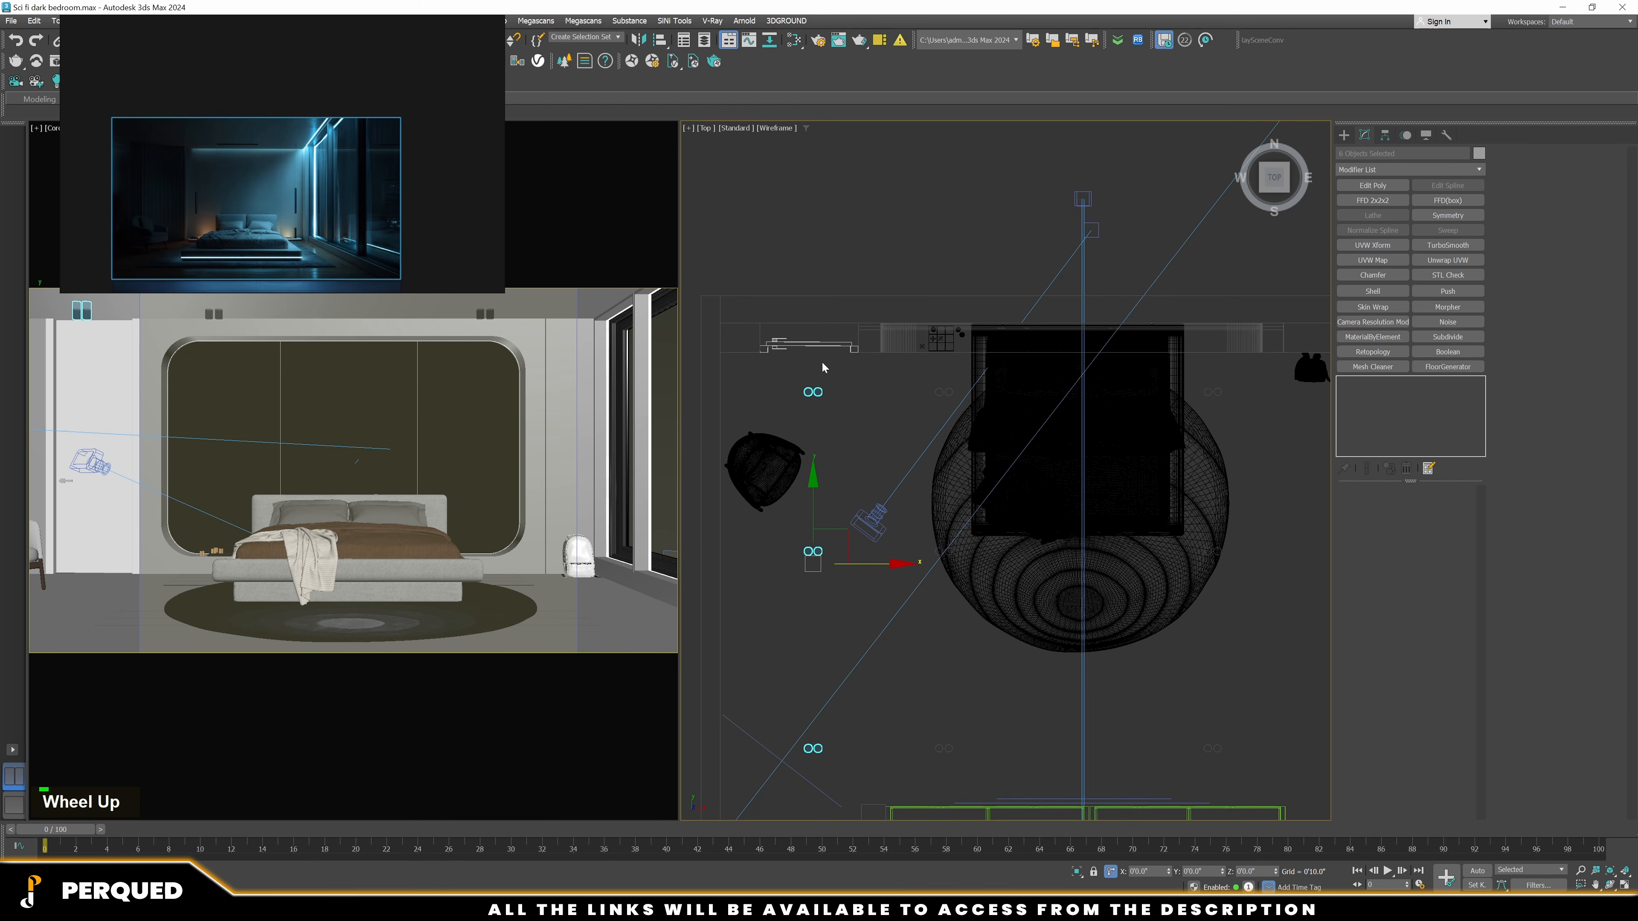
Open the Corona interactive render of the camera view and fit its reduced window over the camera viewport
scroll(823, 366, down, 2)
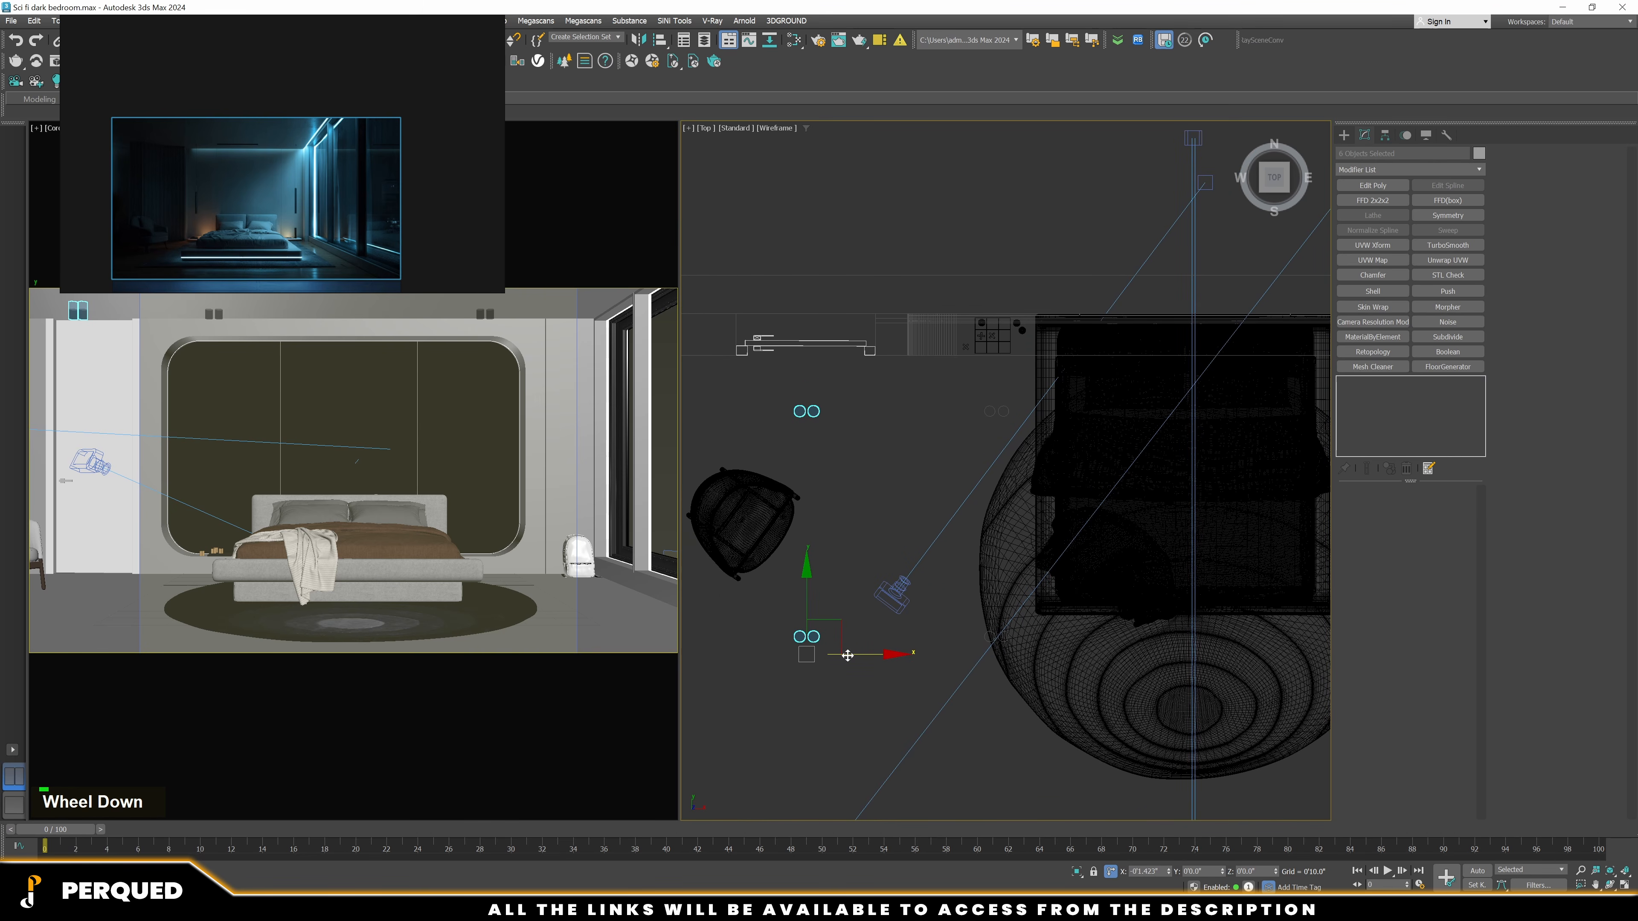
scroll(871, 516, down, 3)
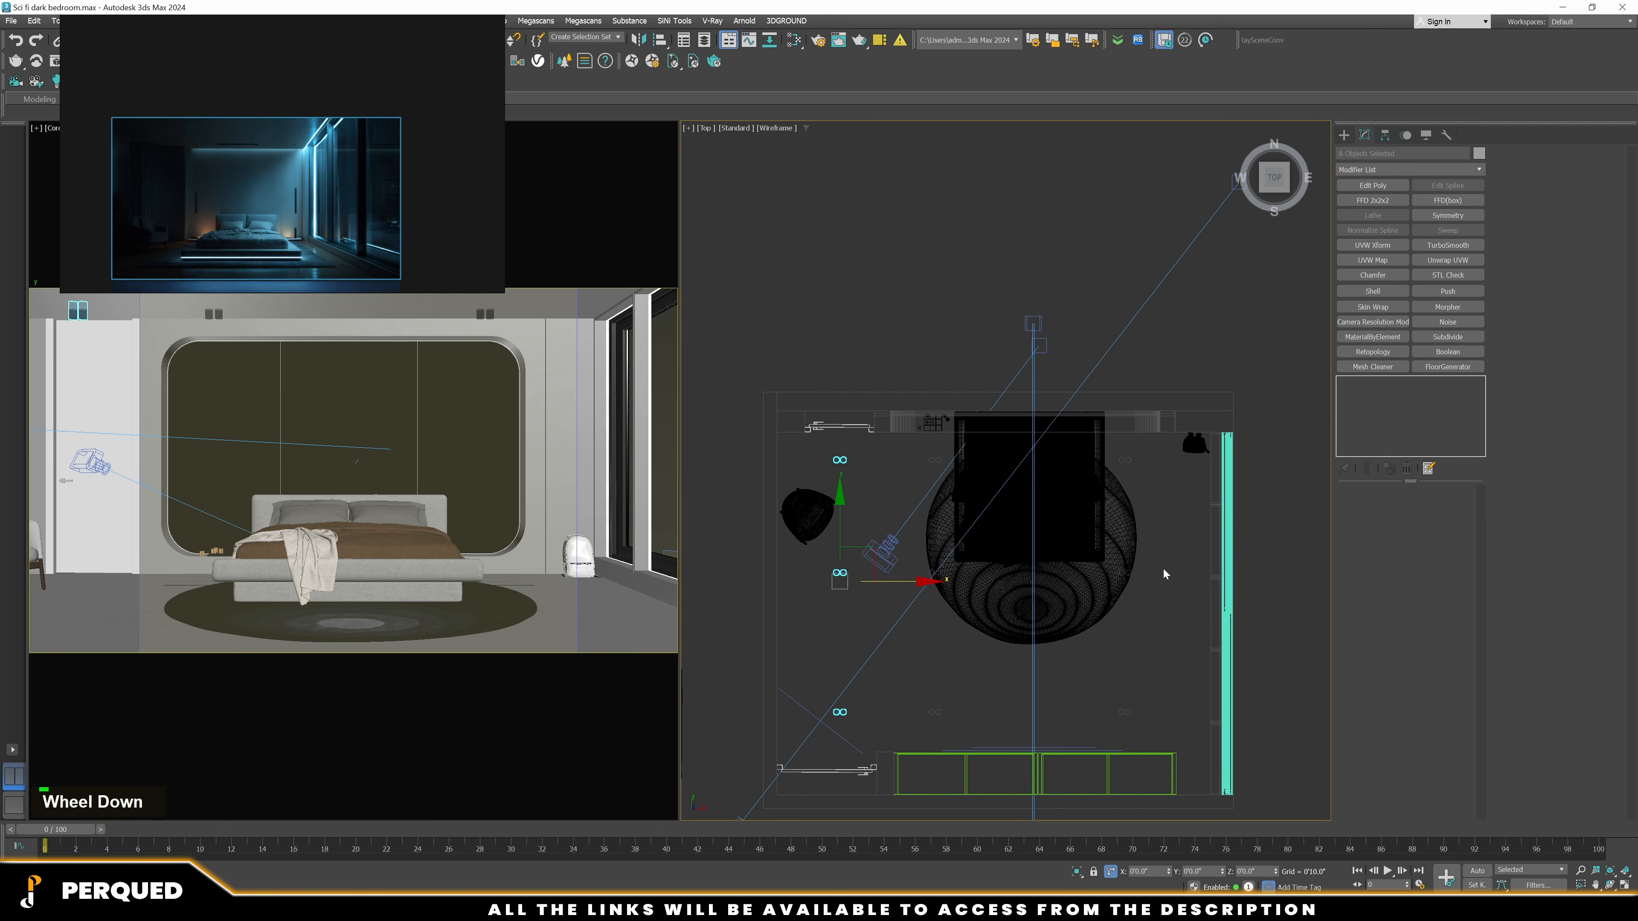
click(844, 713)
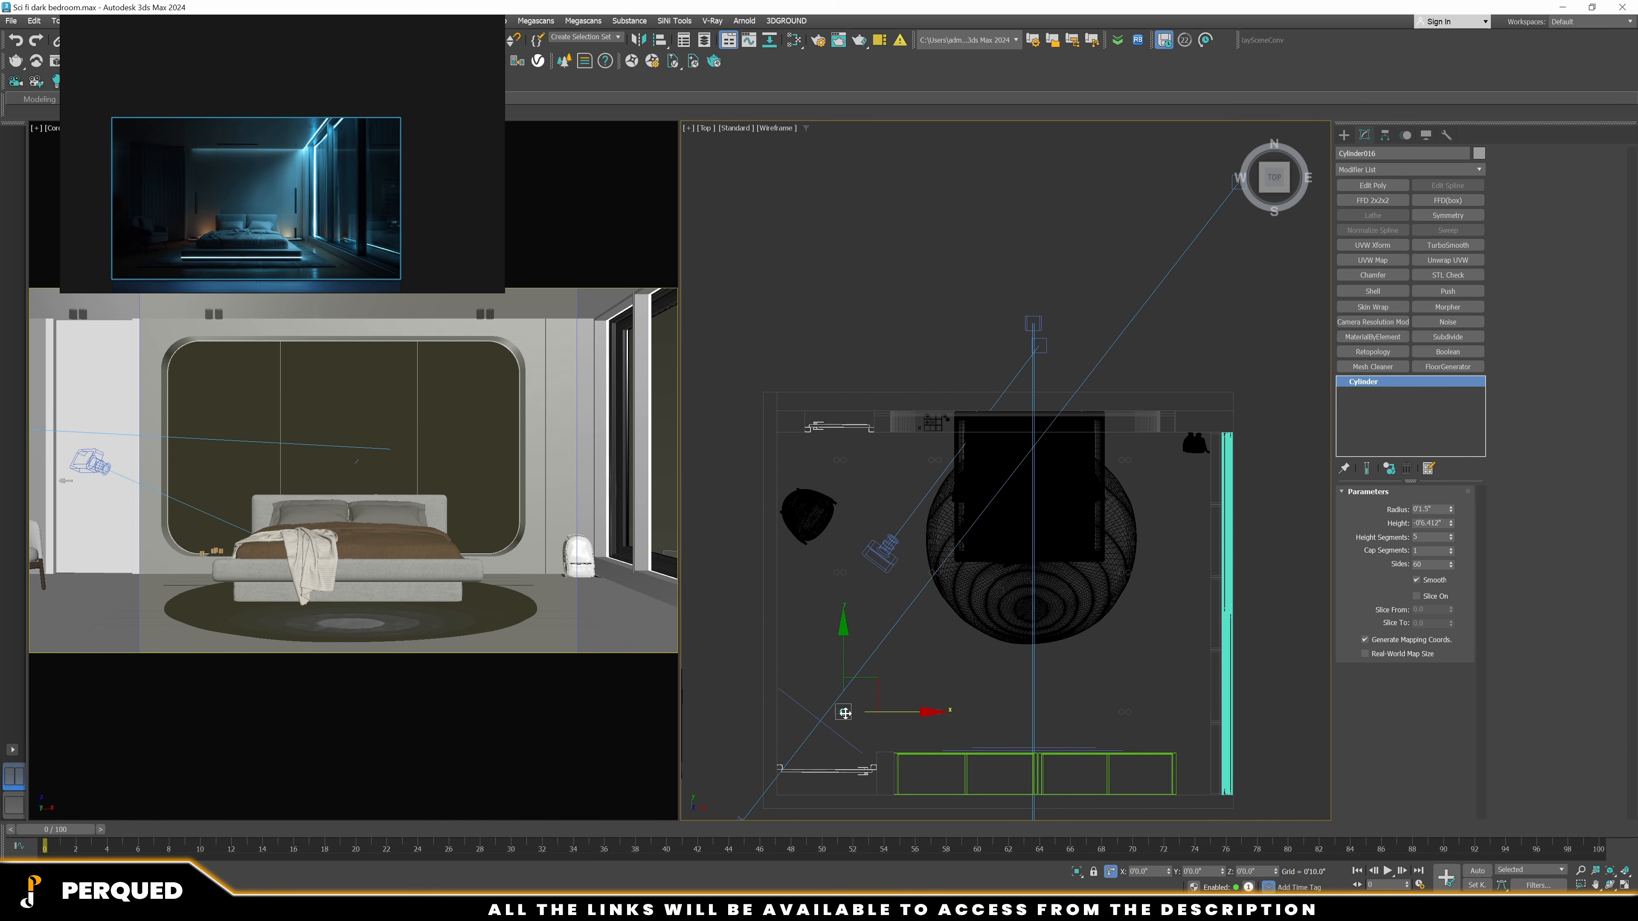
click(931, 239)
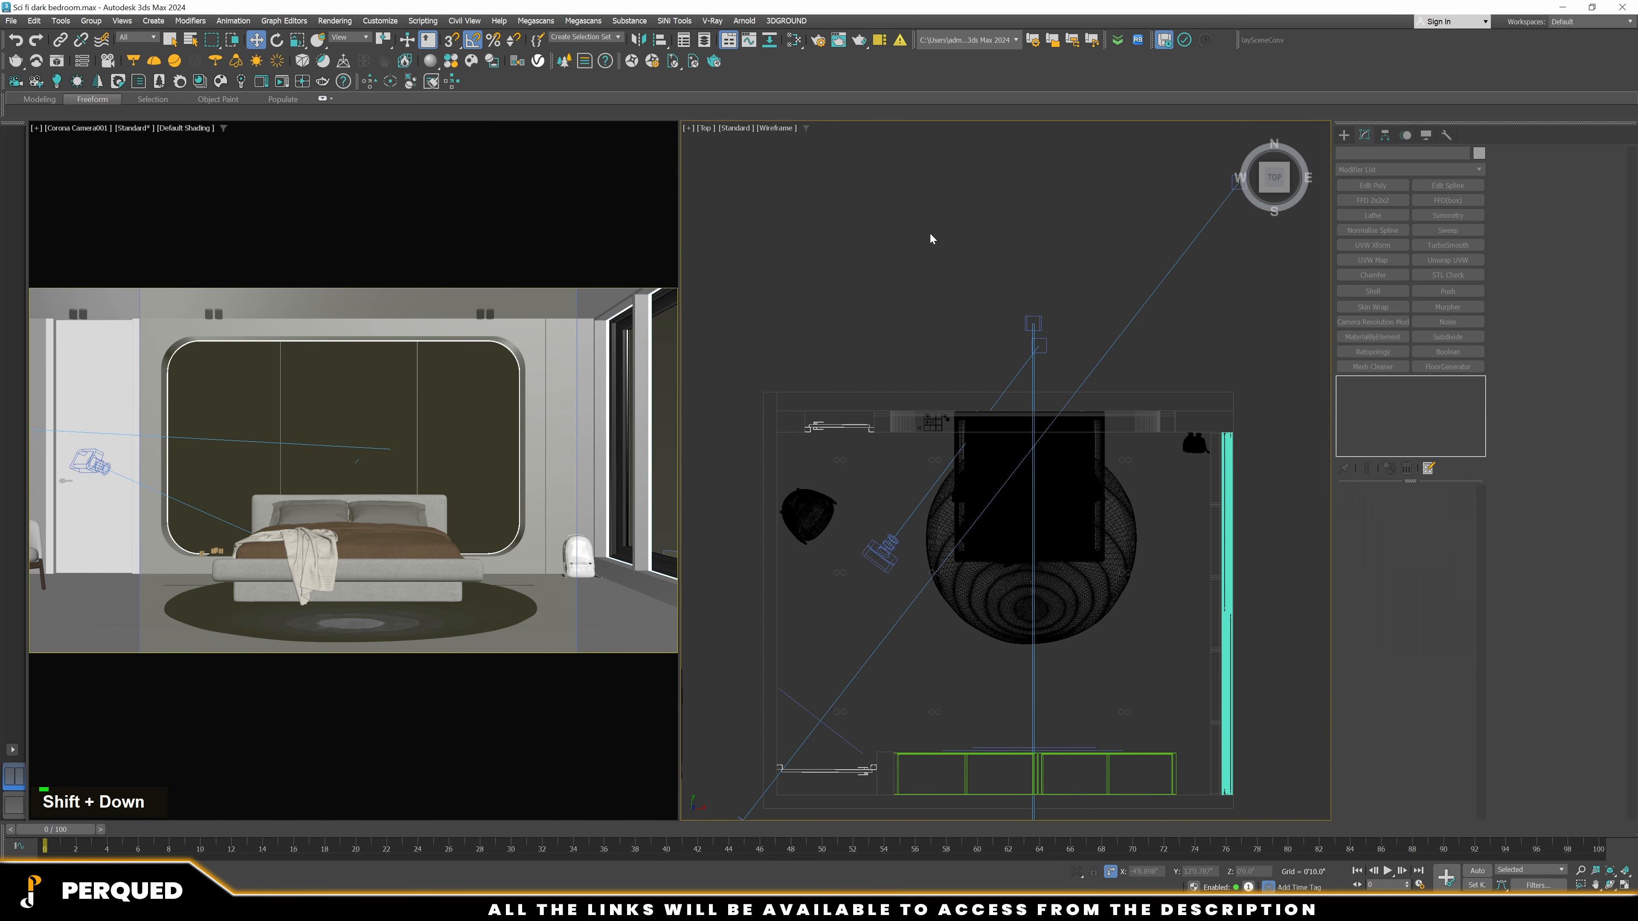
click(277, 88)
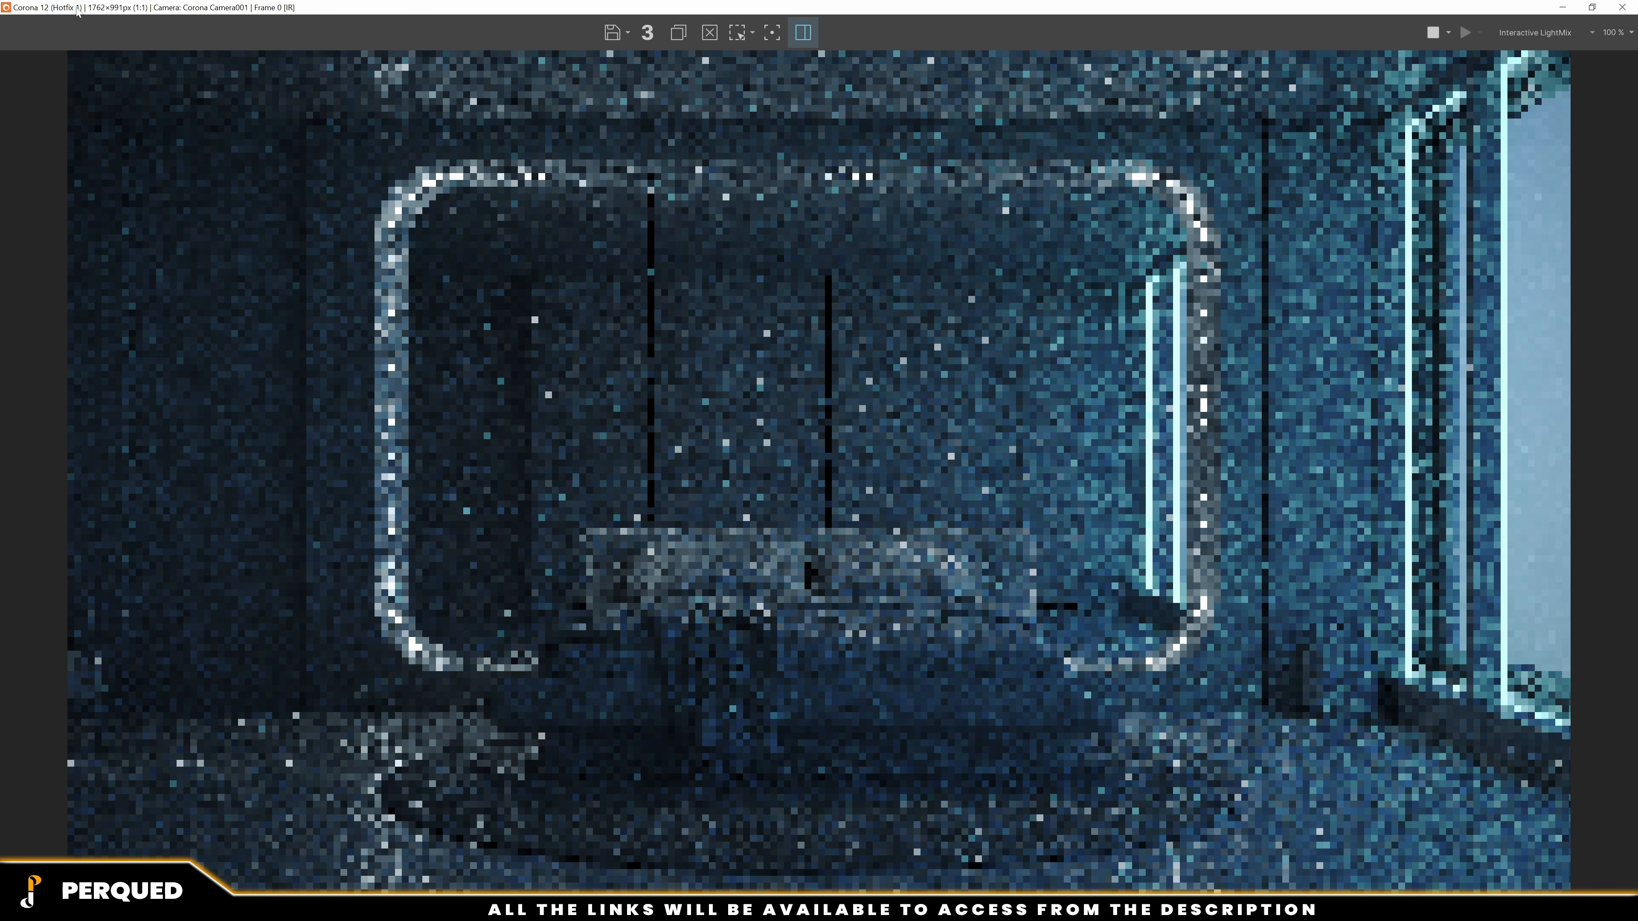
double_click(77, 10)
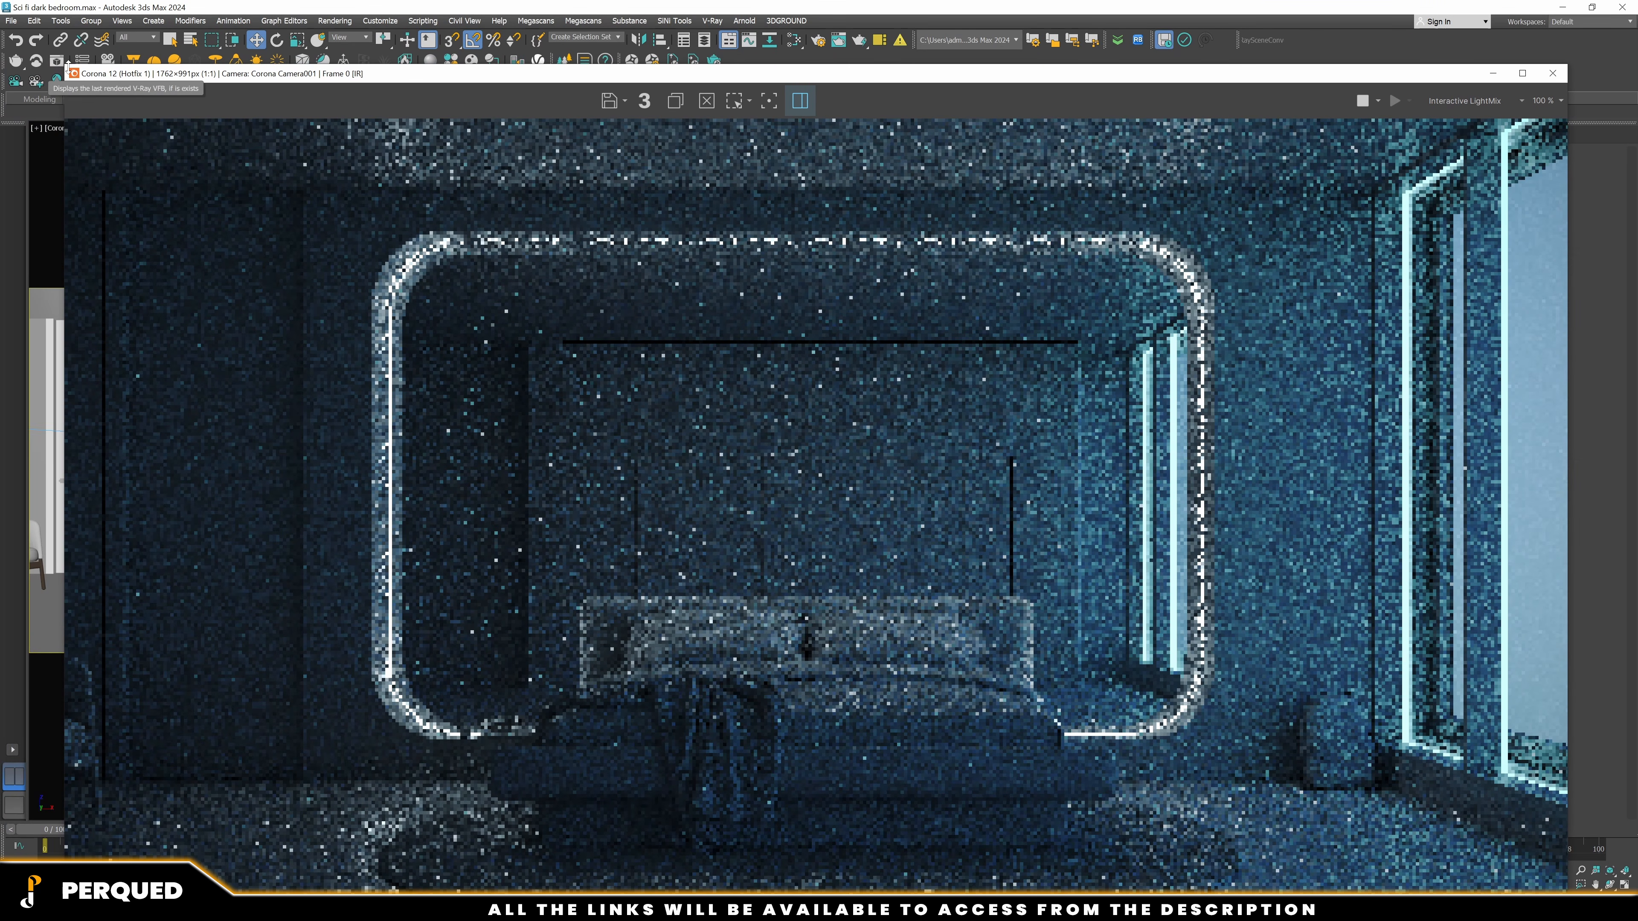
drag(62, 63, 826, 555)
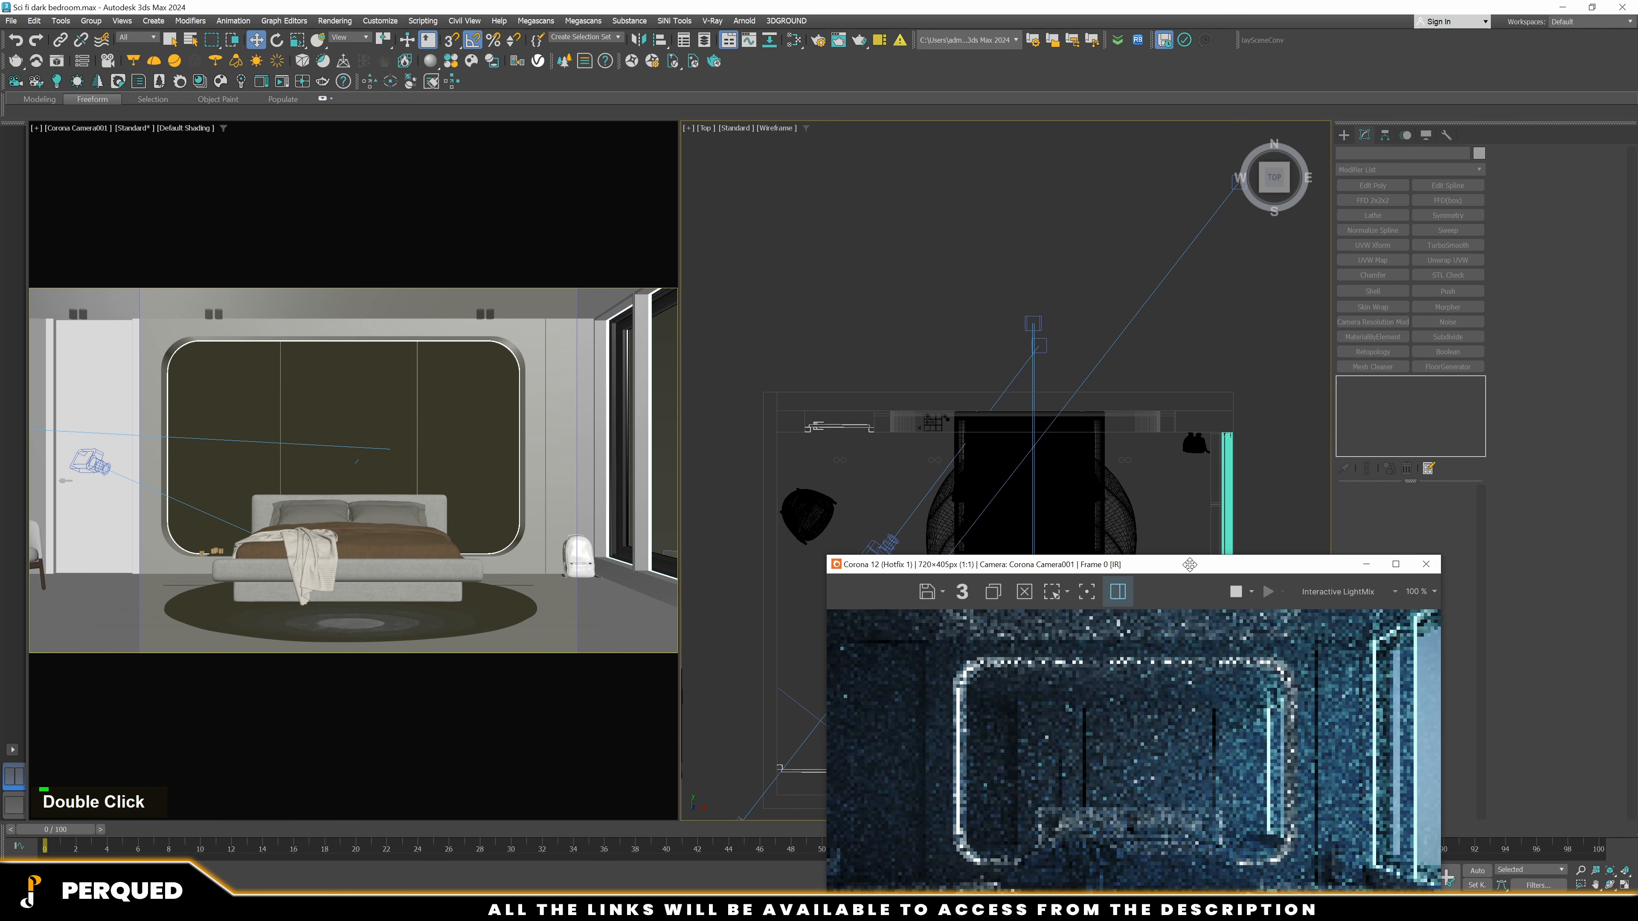
drag(1181, 564, 398, 238)
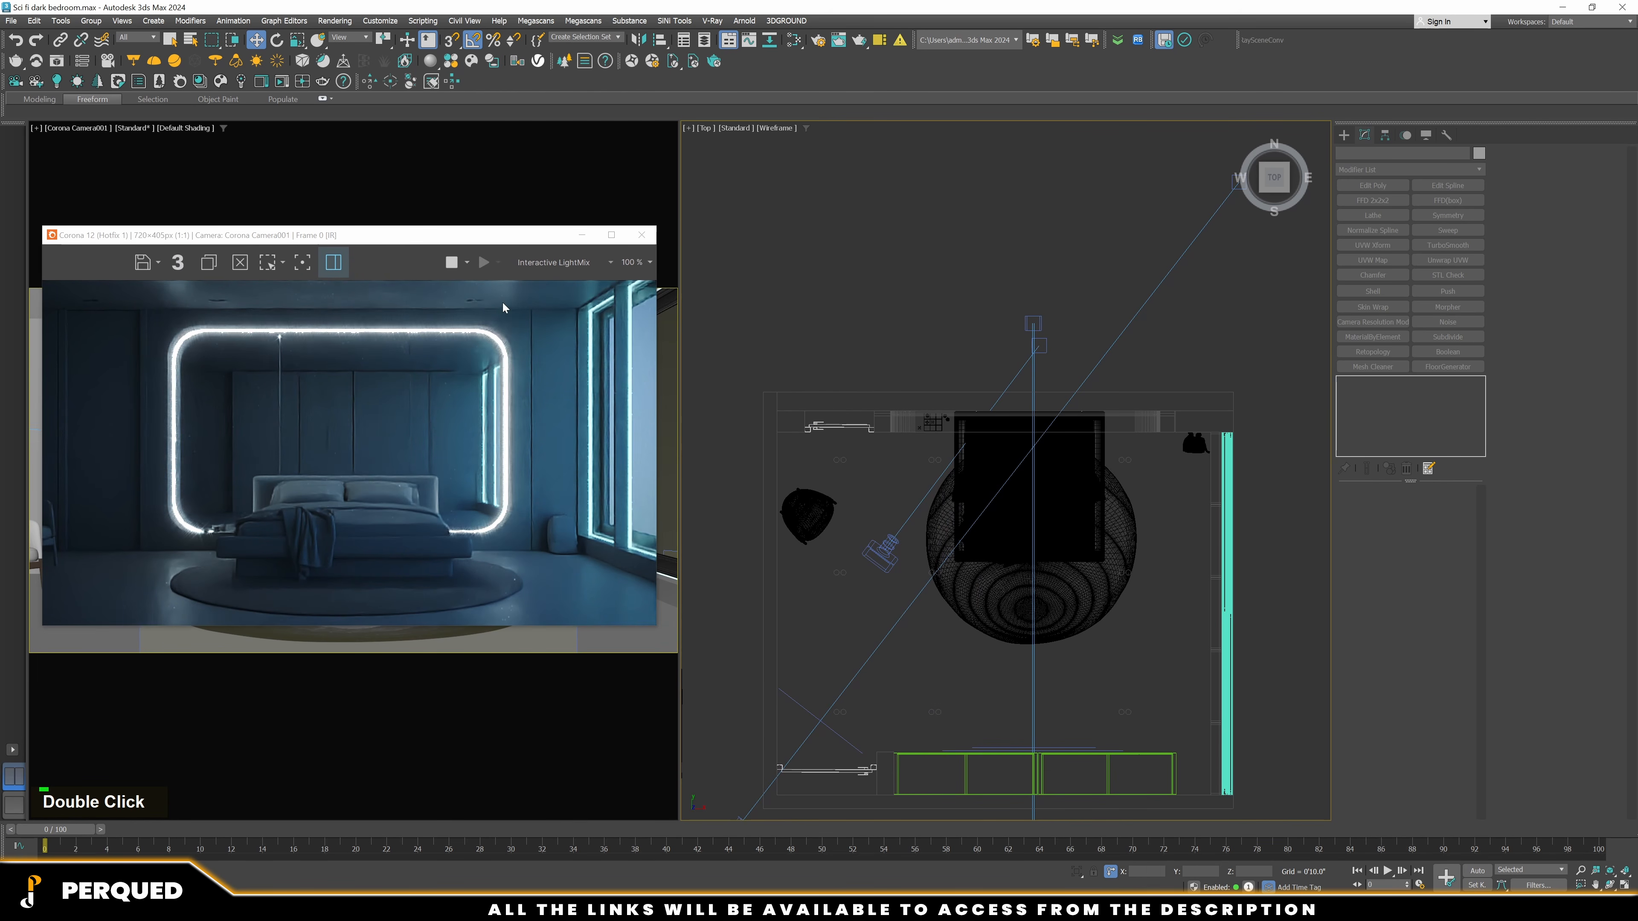
Set the radius of both slicer cylinders in the pair beside the bed's headboard to 1 inch
scroll(596, 394, up, 4)
click(932, 458)
scroll(932, 459, up, 5)
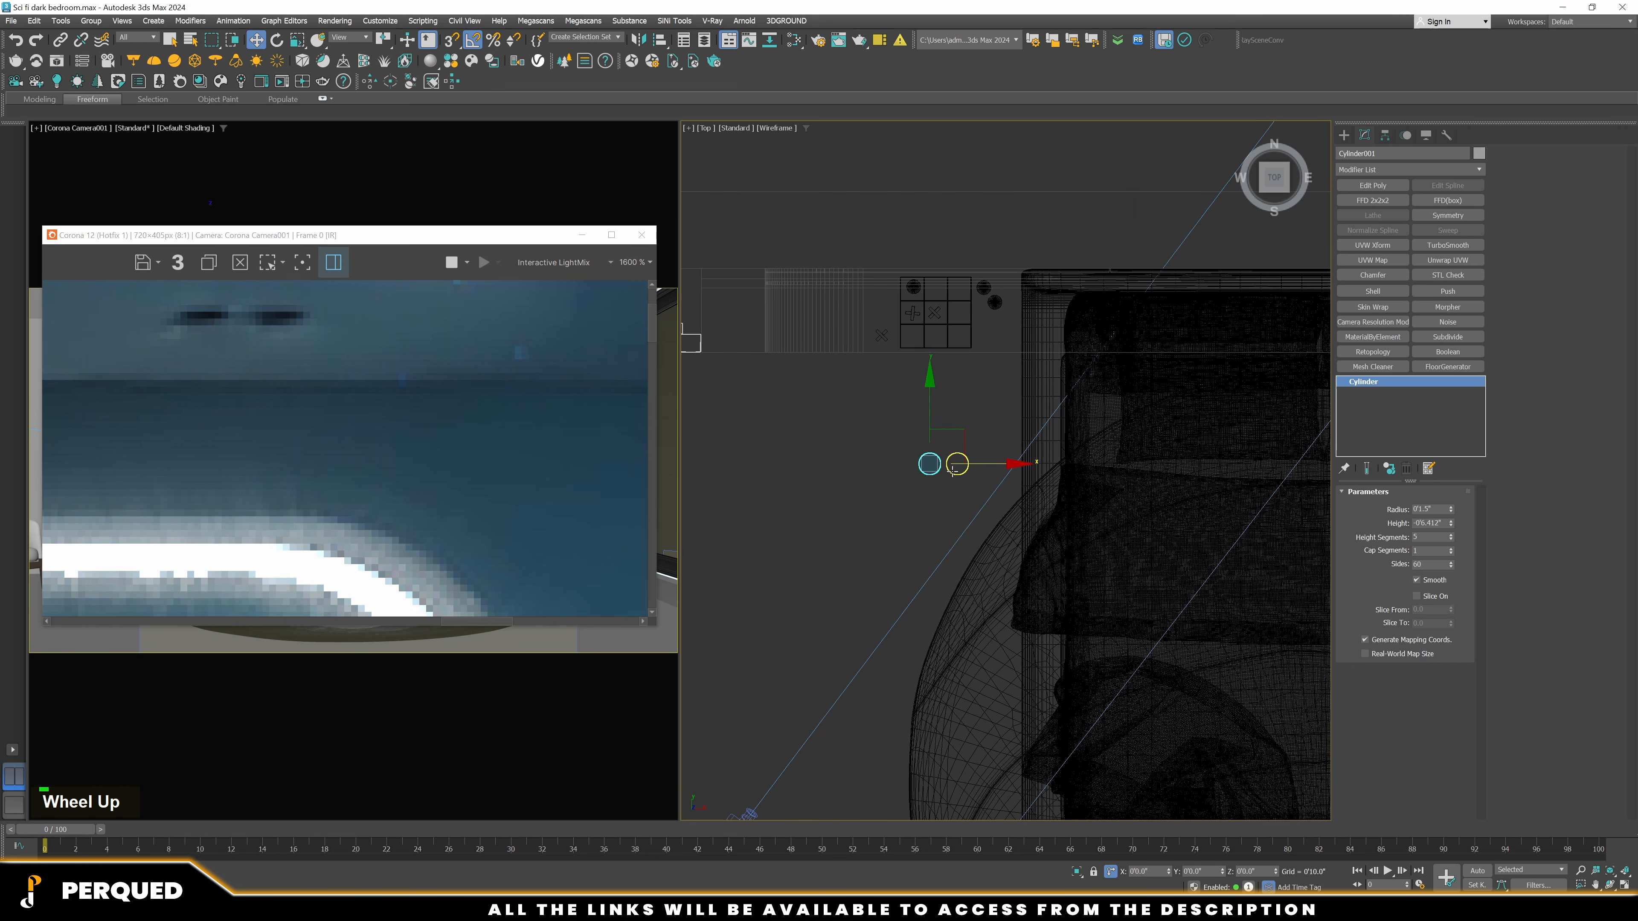
drag(1438, 509, 1379, 509)
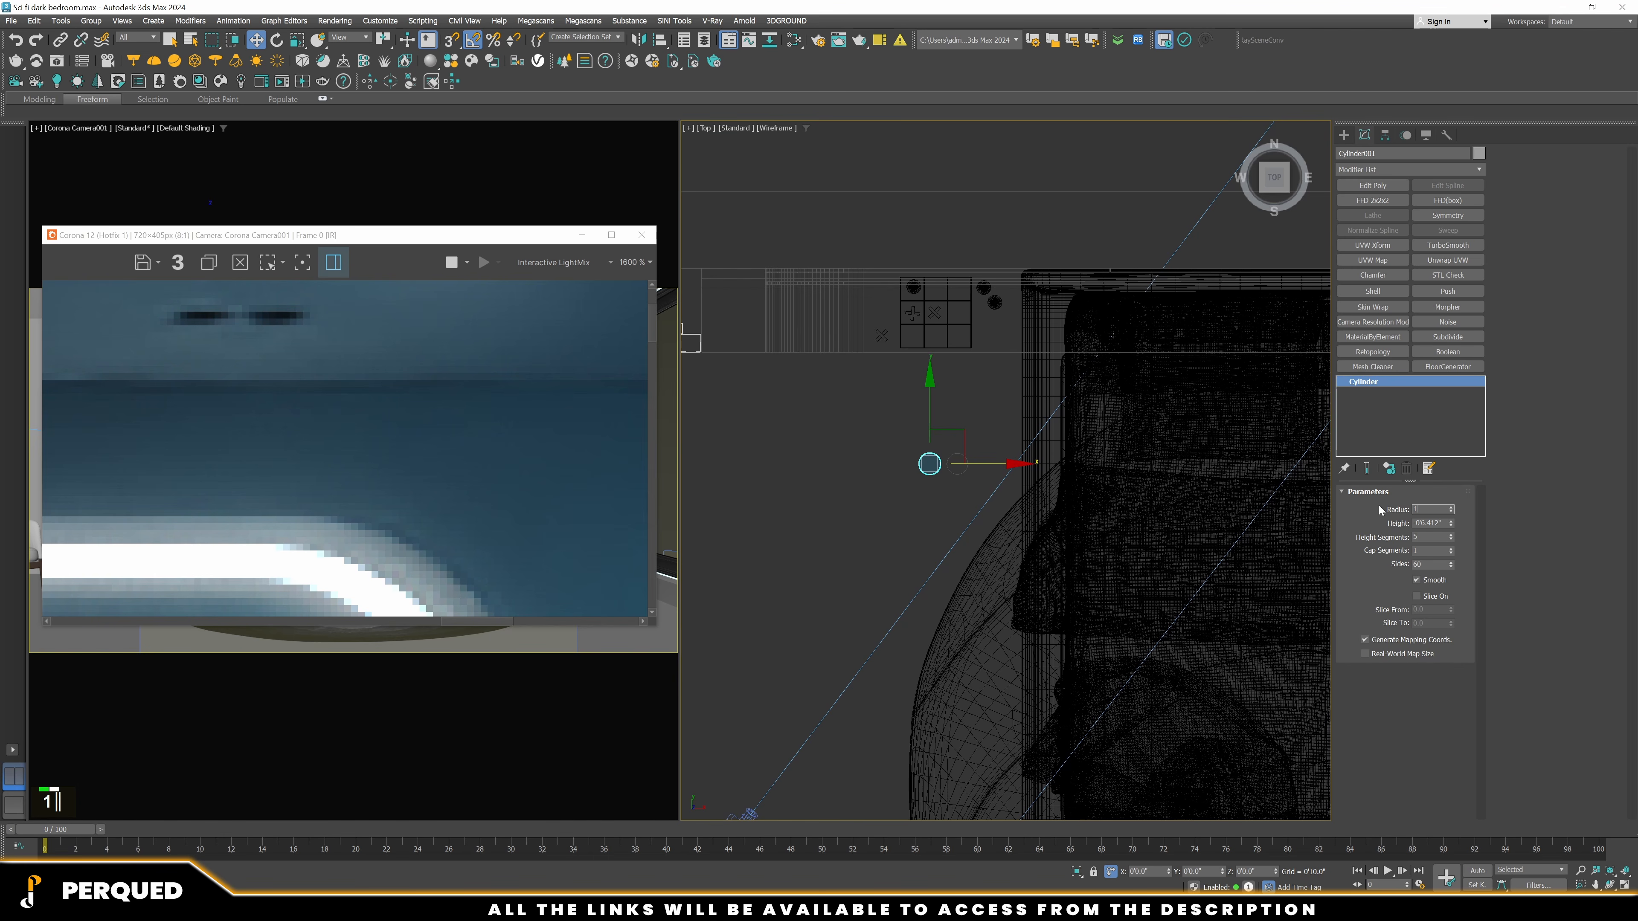
text(1)
key(shift+Return)
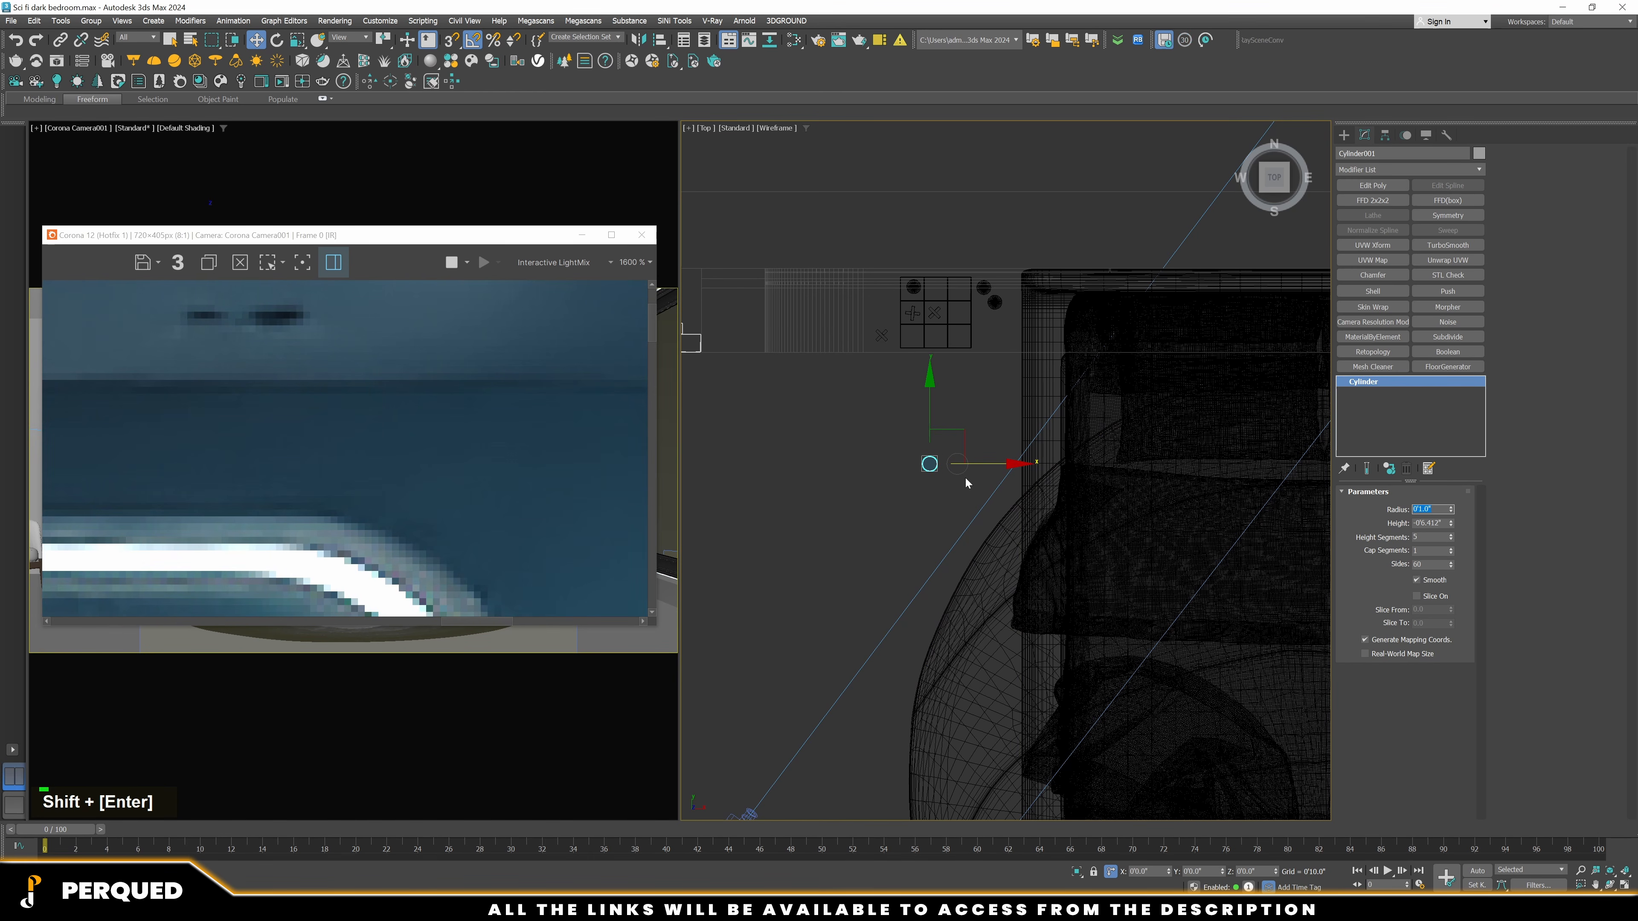
click(966, 469)
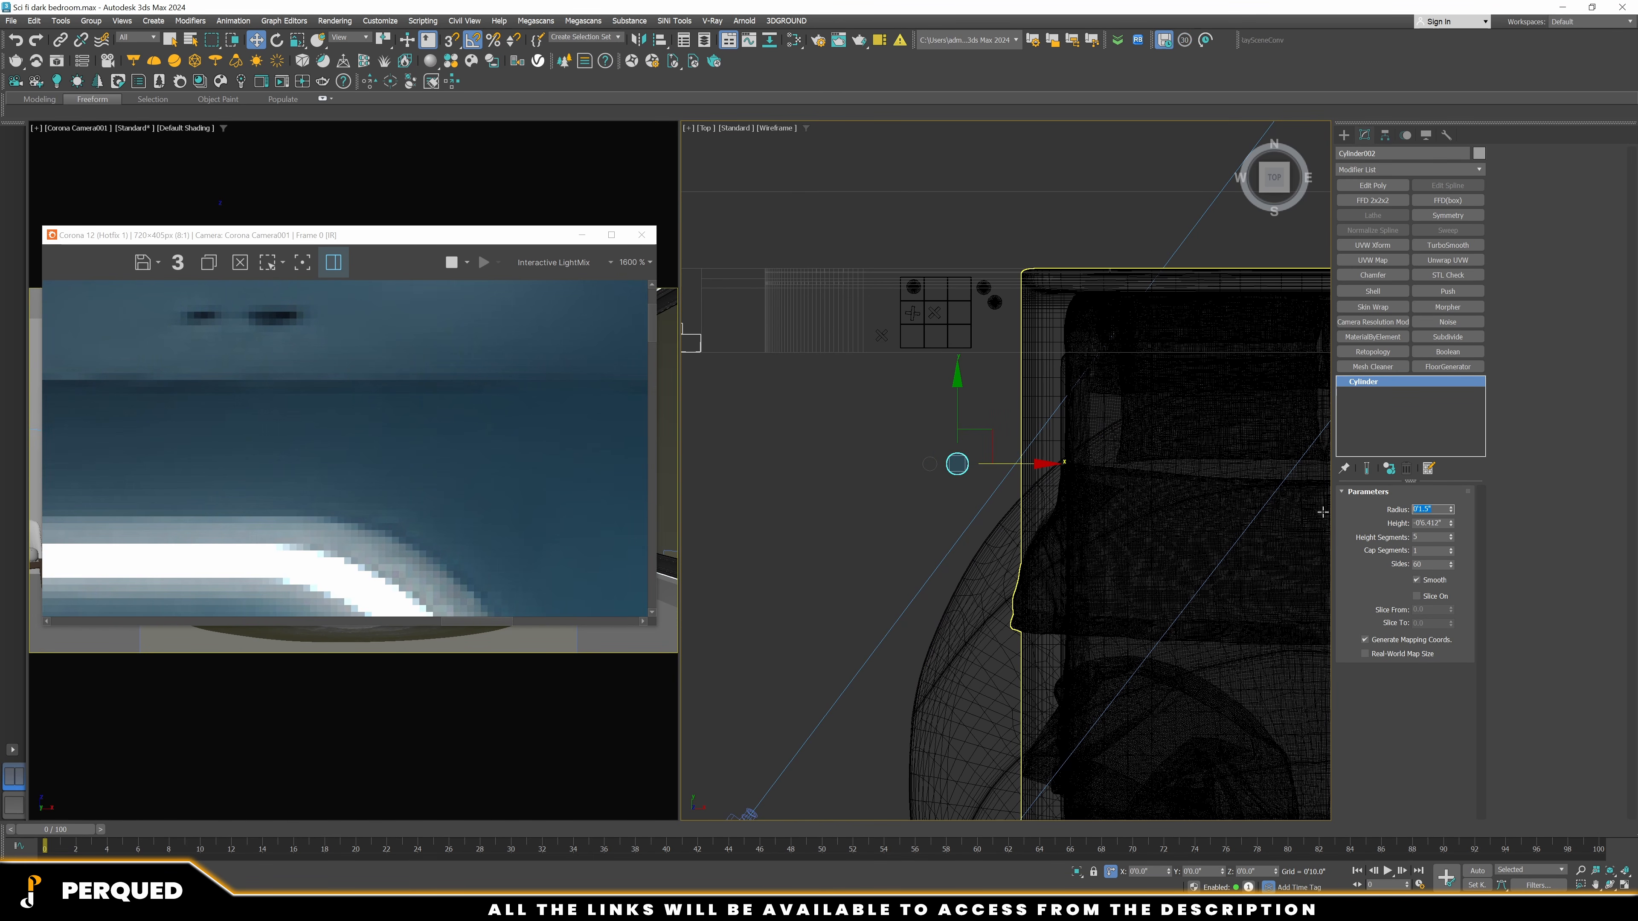
text(1)
key(shift+Return)
scroll(911, 480, down, 5)
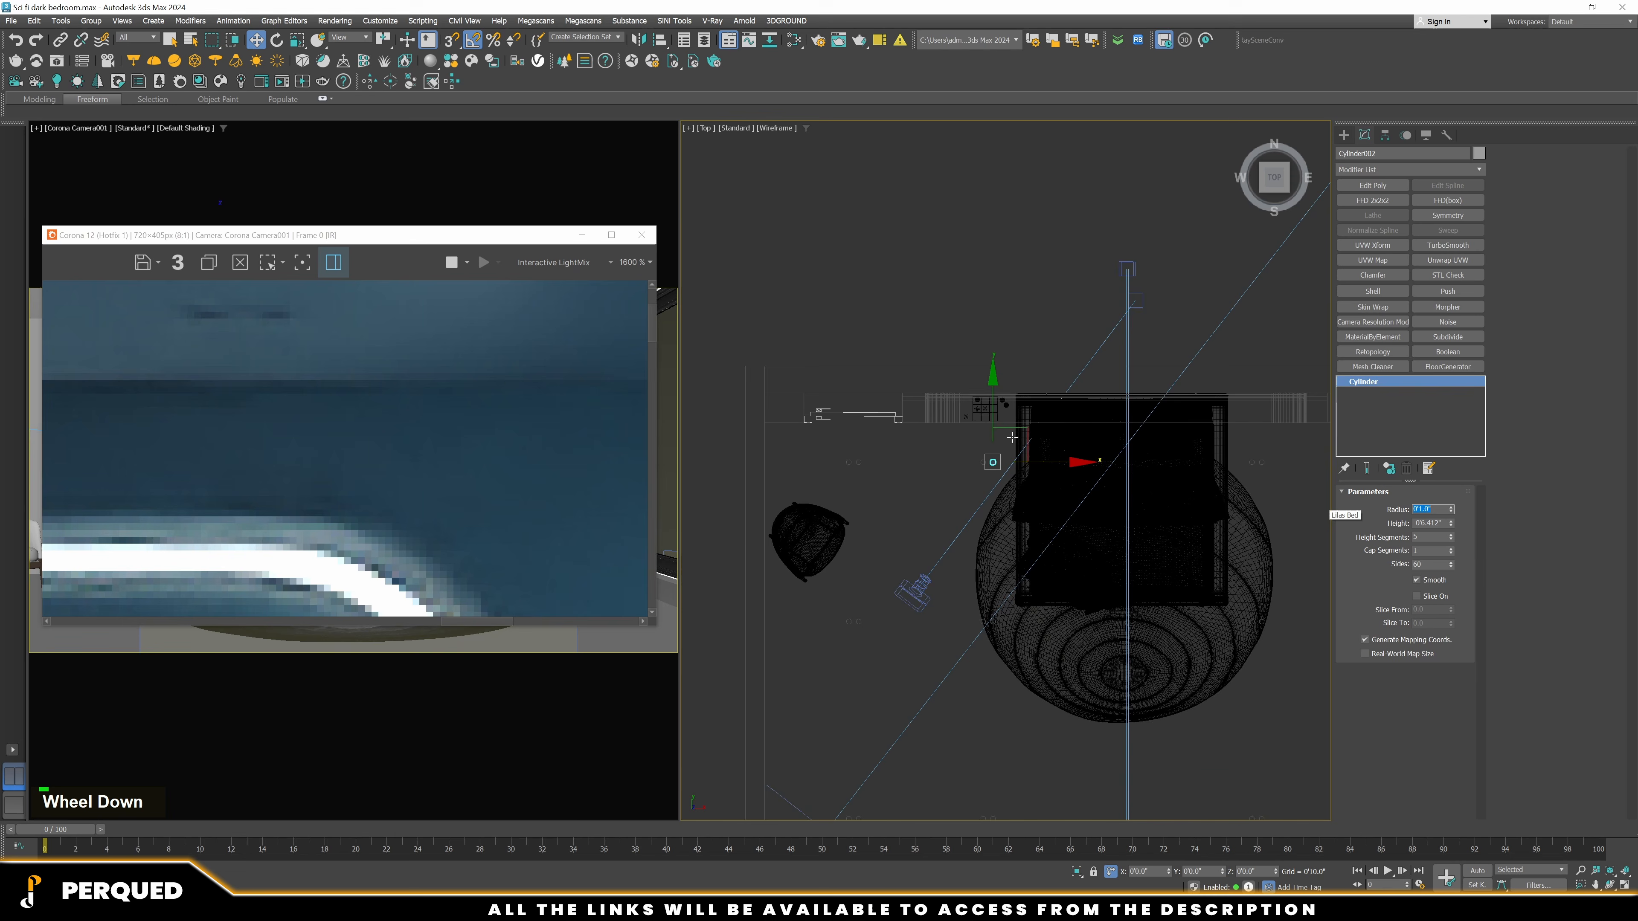
Check the radius of the other cylinder pairs and examine the resized ceiling holes in the interactive render
click(911, 480)
scroll(994, 674, up, 5)
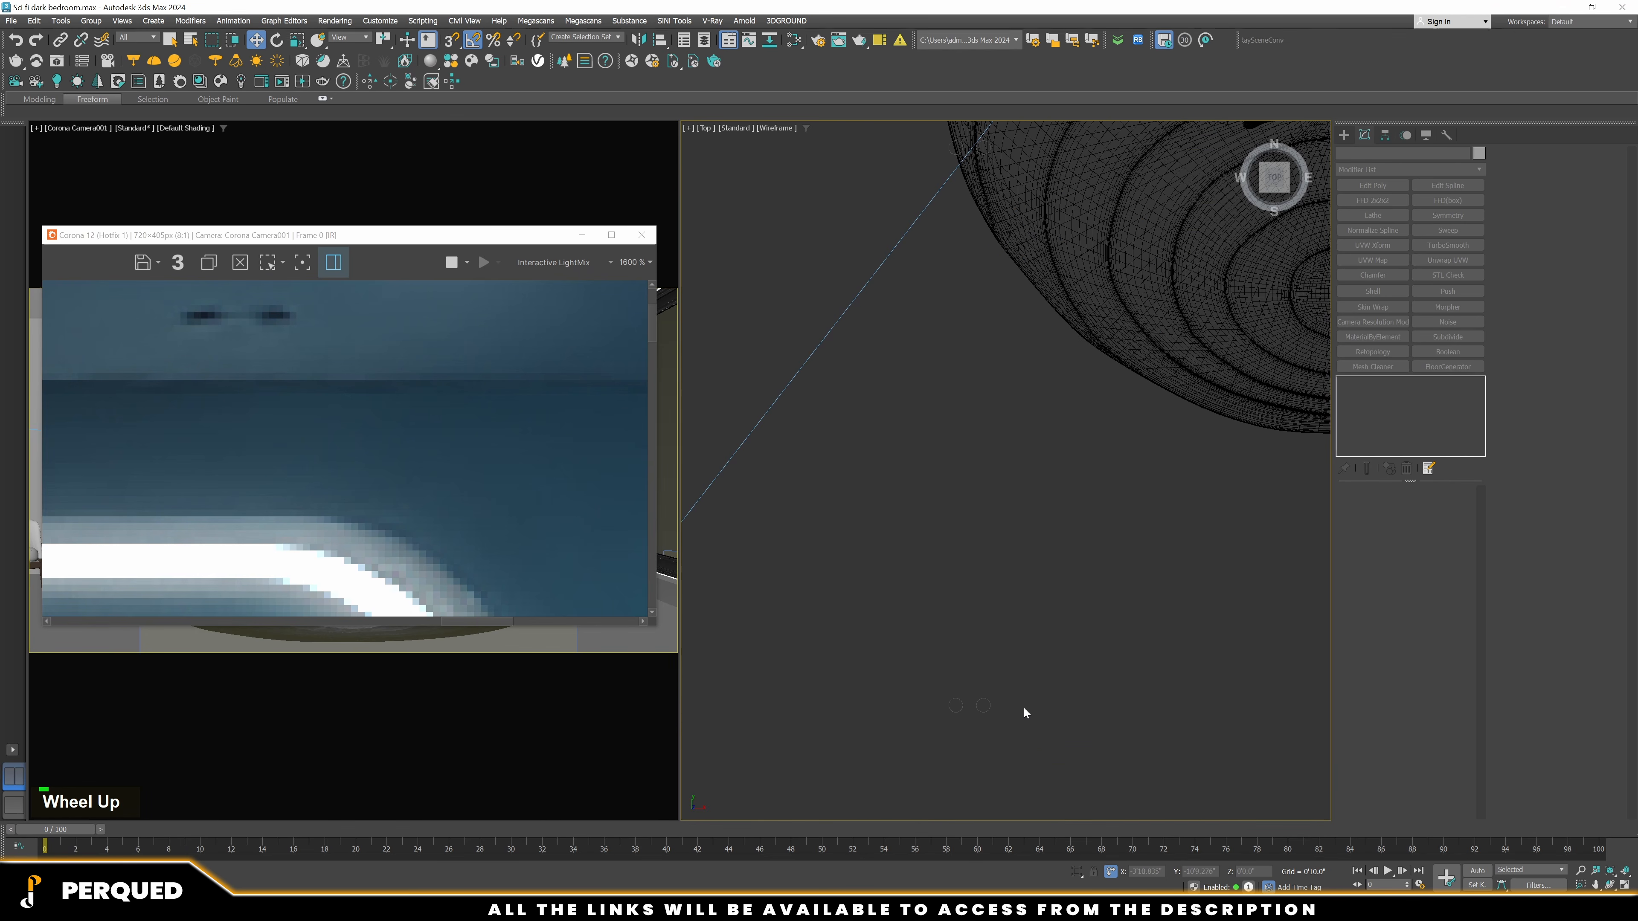
click(985, 709)
scroll(1132, 620, down, 3)
scroll(916, 671, up, 2)
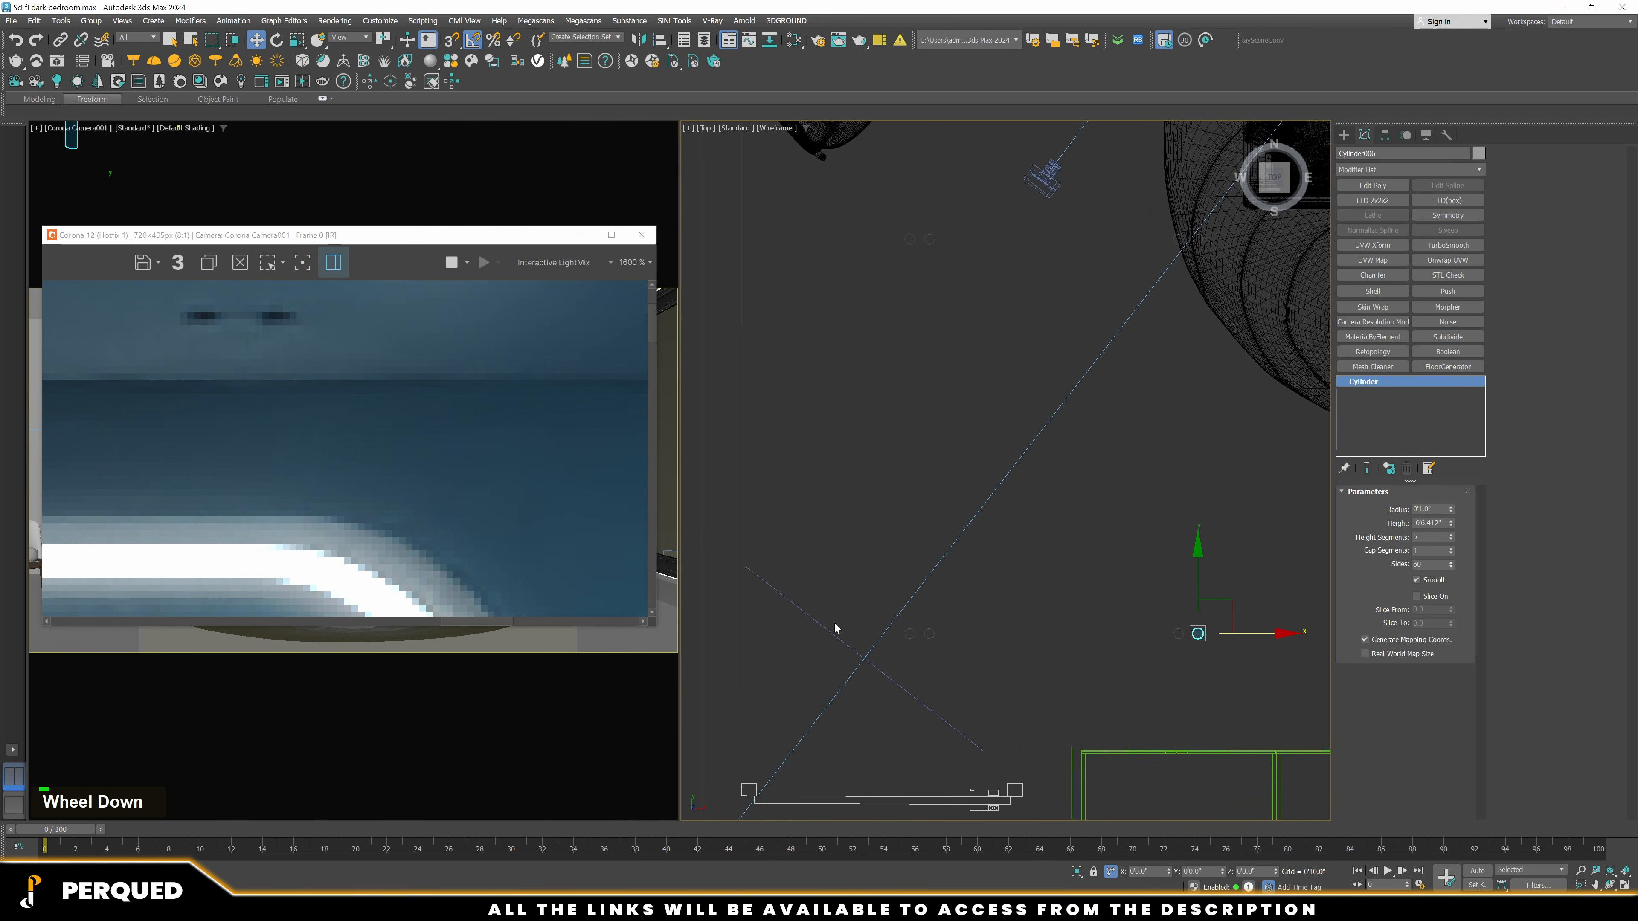
scroll(1103, 581, down, 3)
scroll(1097, 580, up, 5)
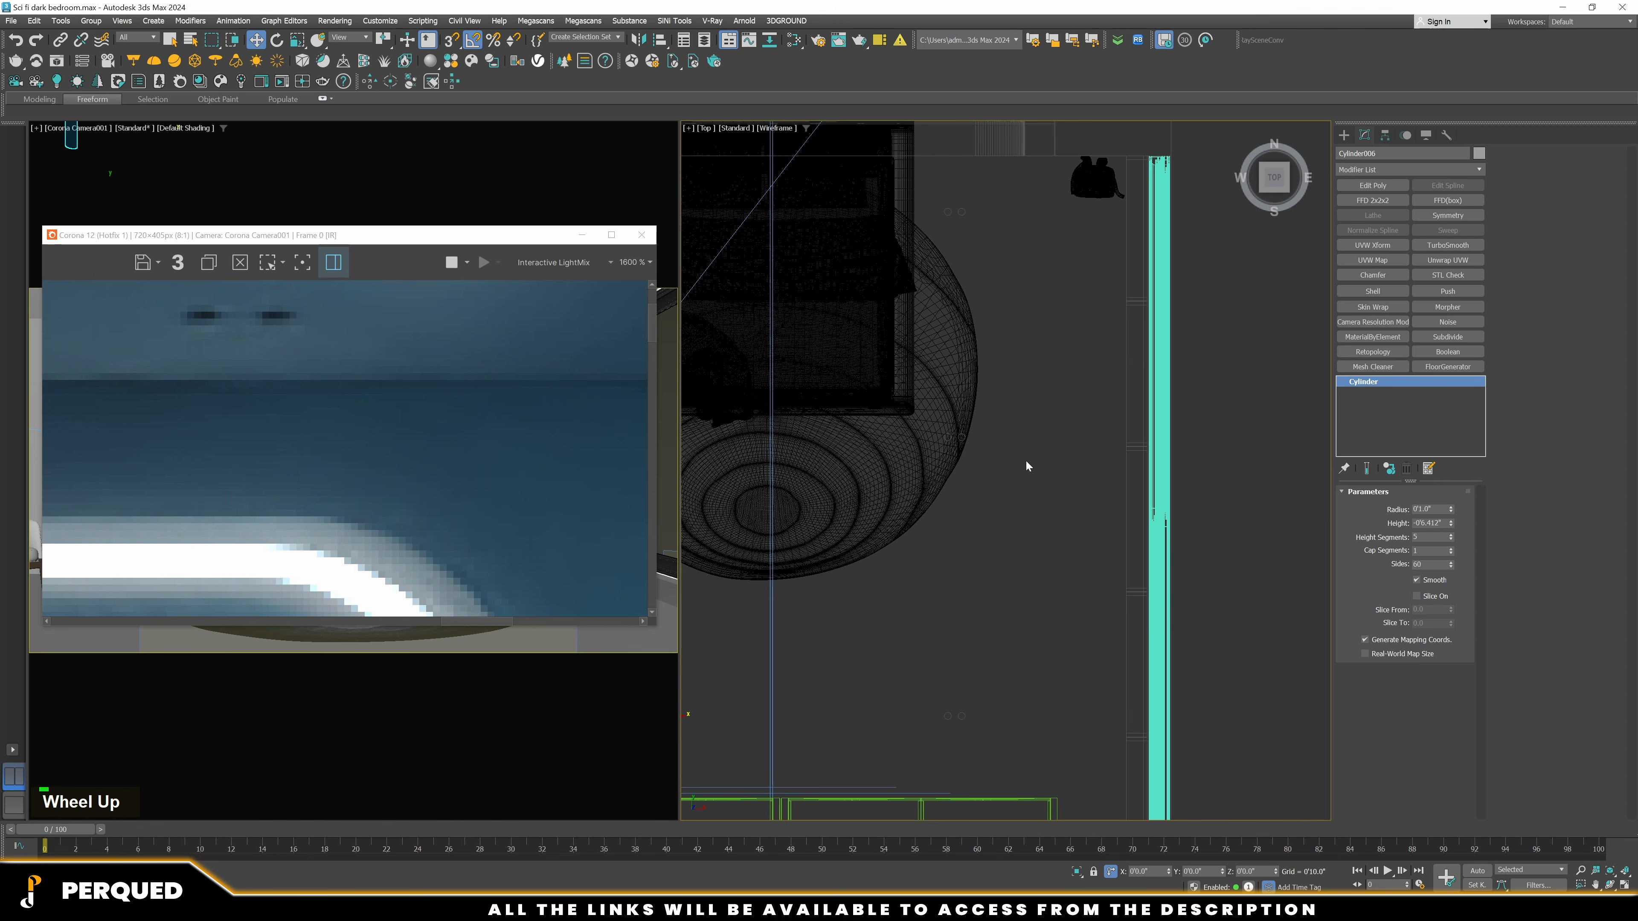
middle_click(420, 508)
scroll(449, 469, down, 3)
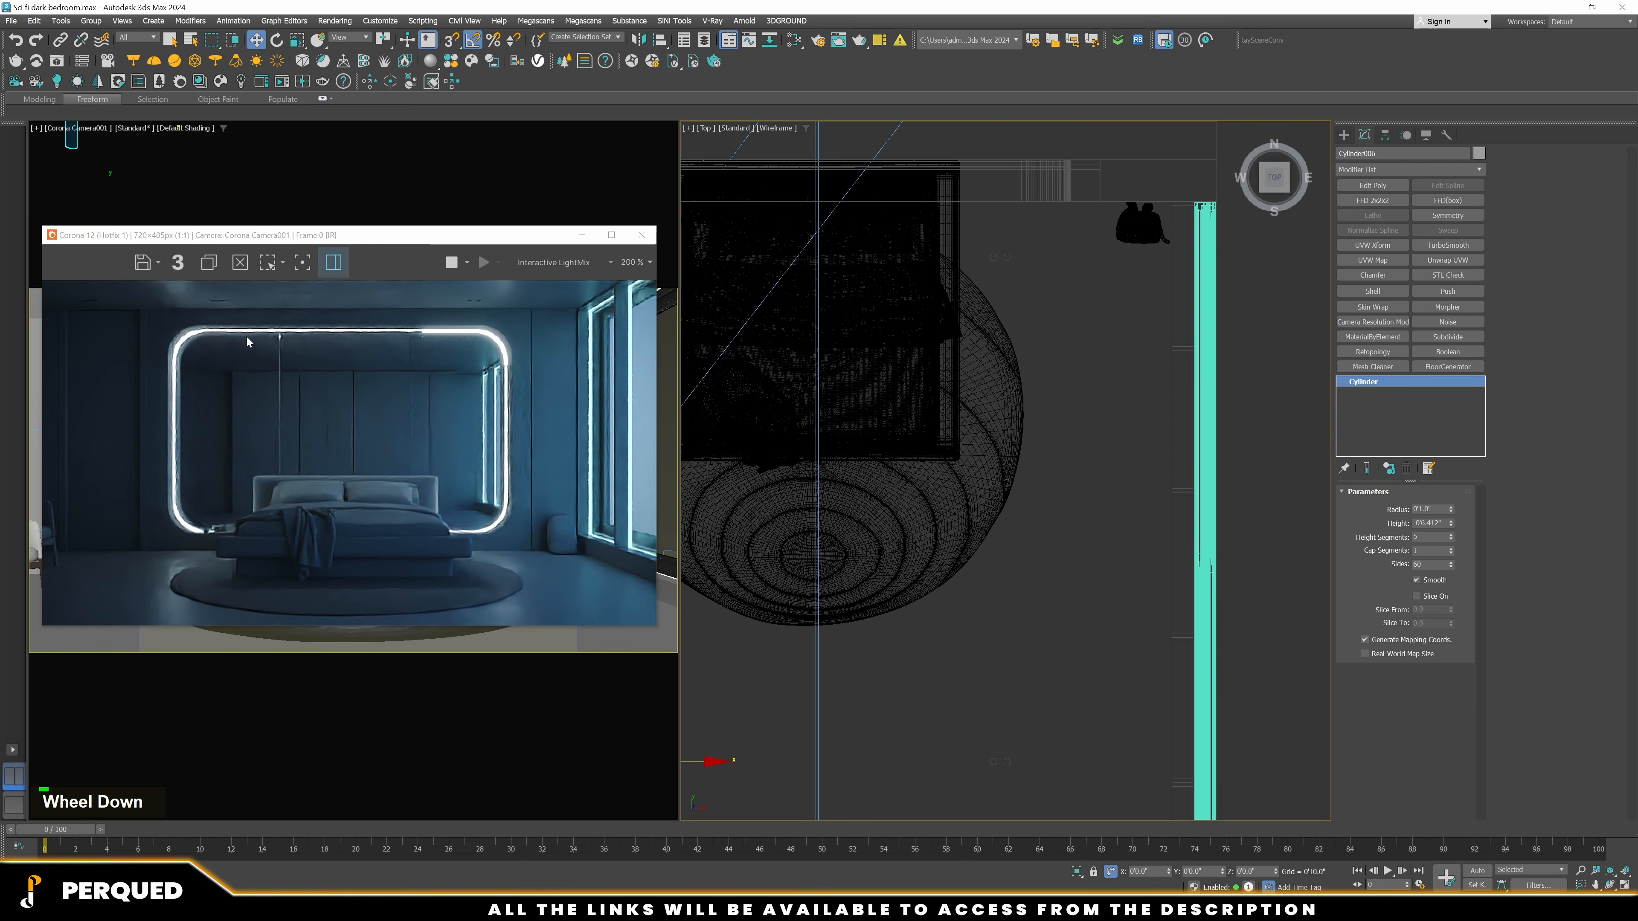
Create a disk-shaped CoronaLight with a radius of about 0.93 inch and centre it within one cylinder of the headboard pair
middle_drag(1035, 578, 1315, 563)
scroll(879, 233, up, 6)
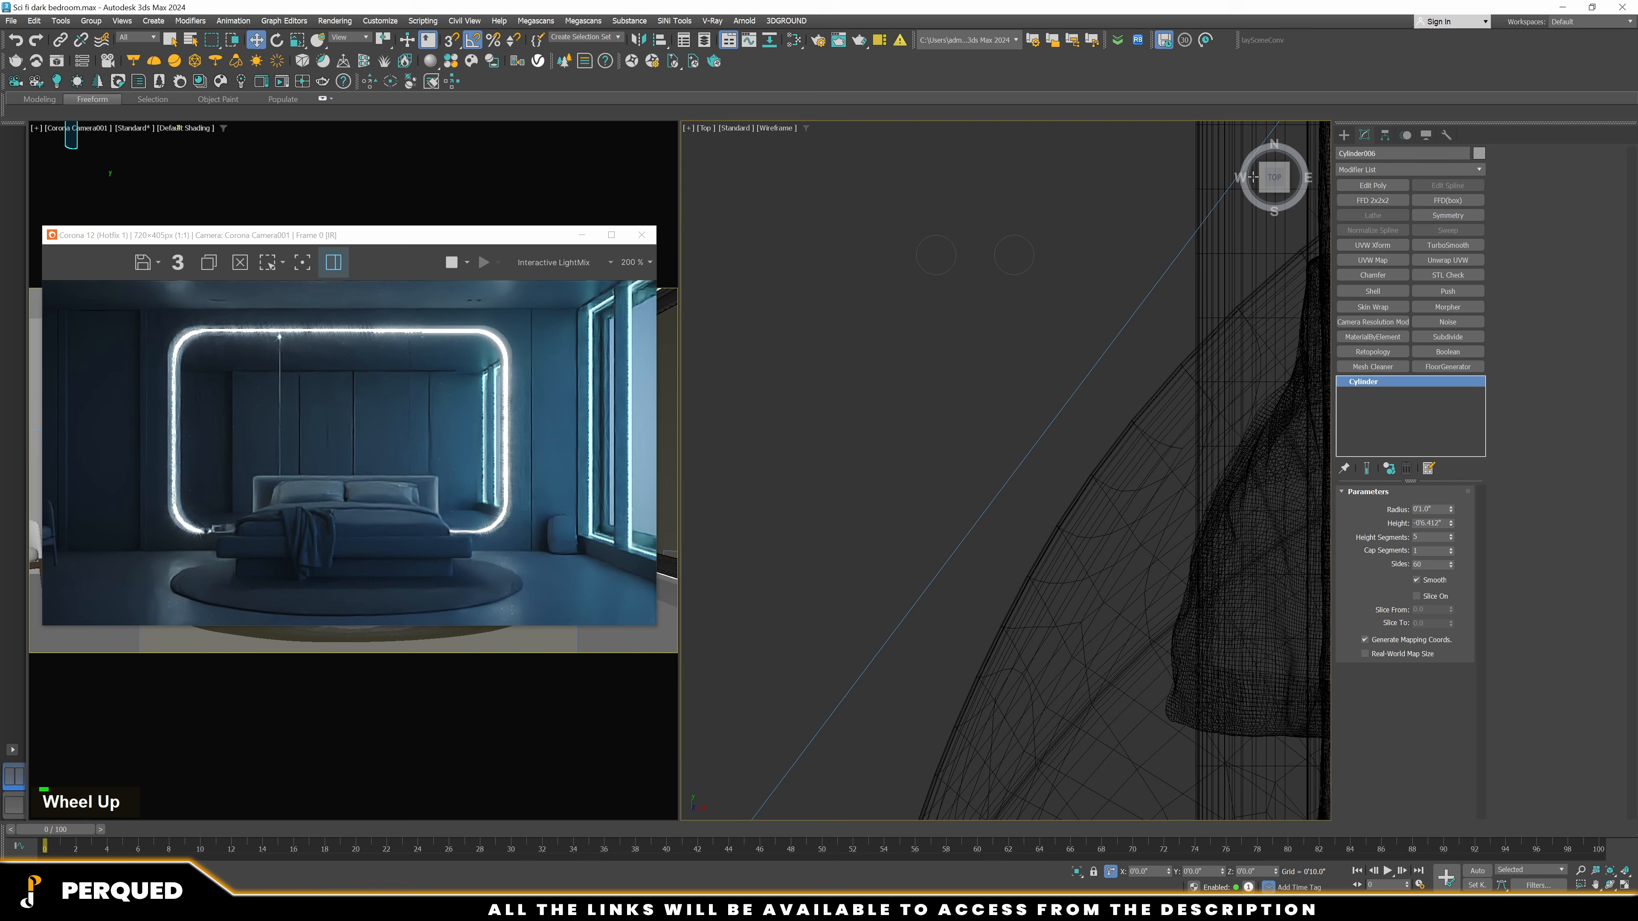
click(1345, 135)
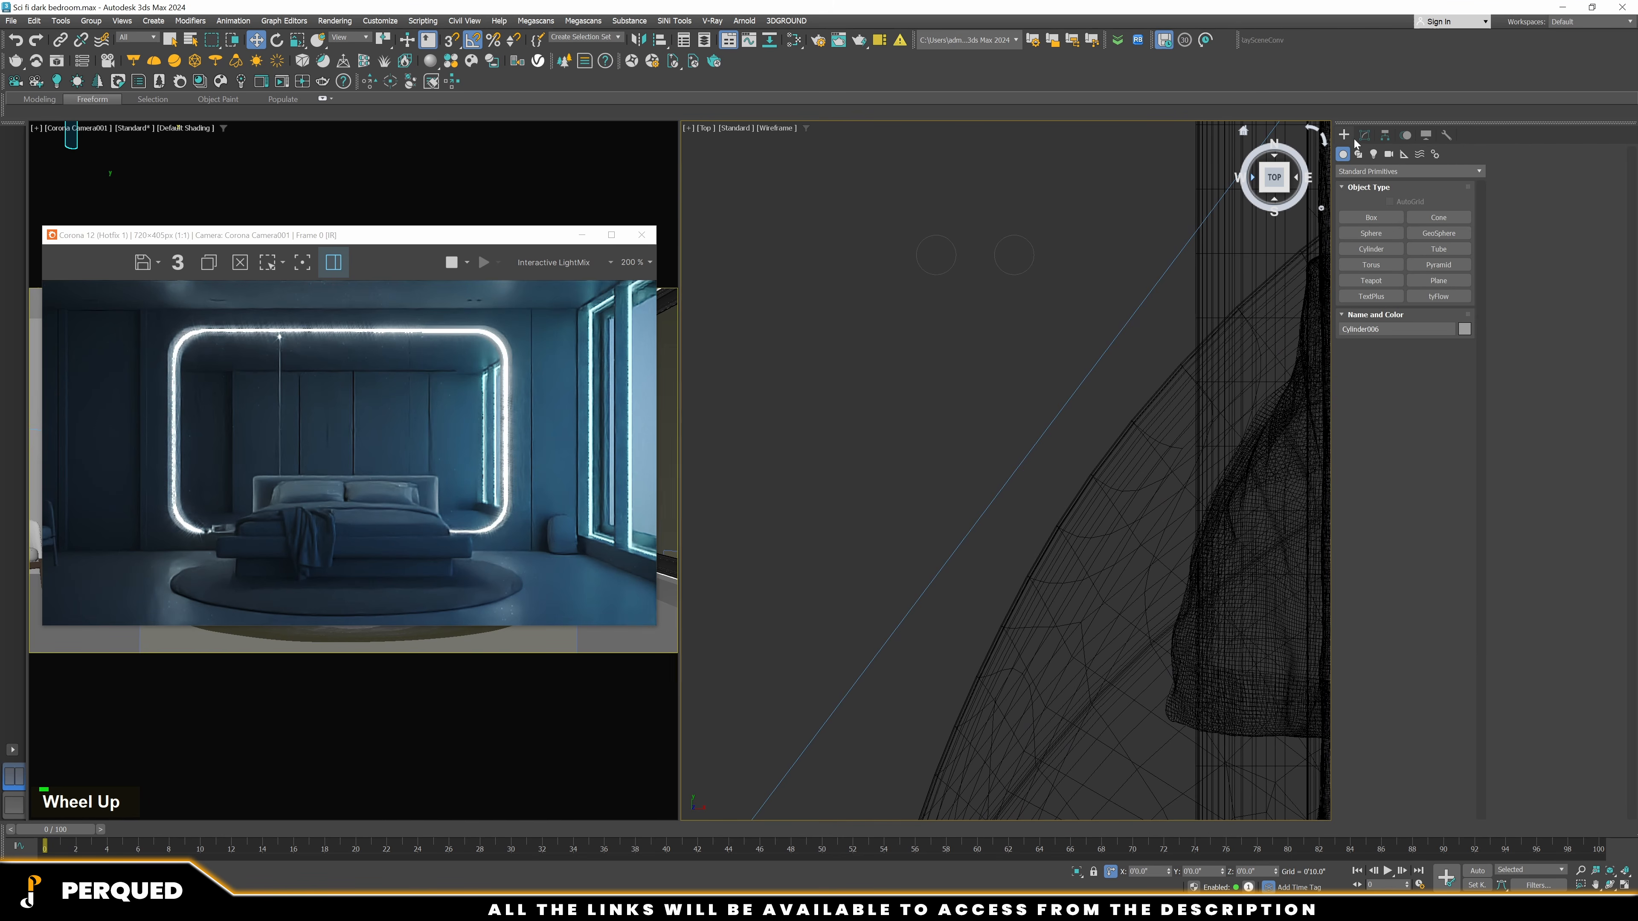
click(1375, 157)
click(1438, 218)
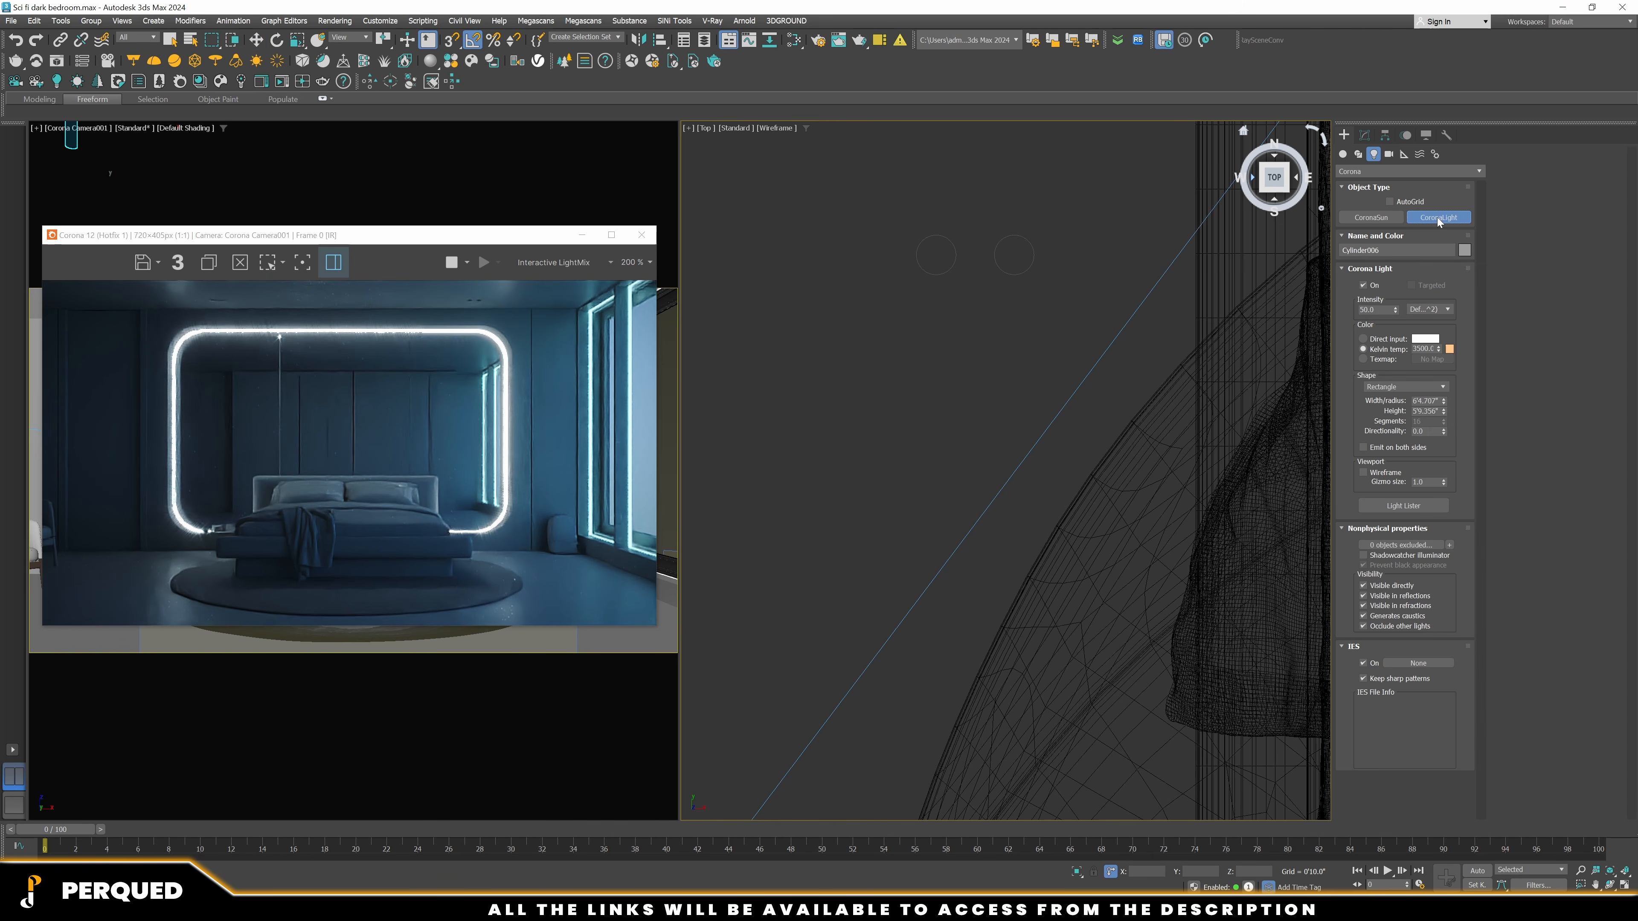
click(1396, 413)
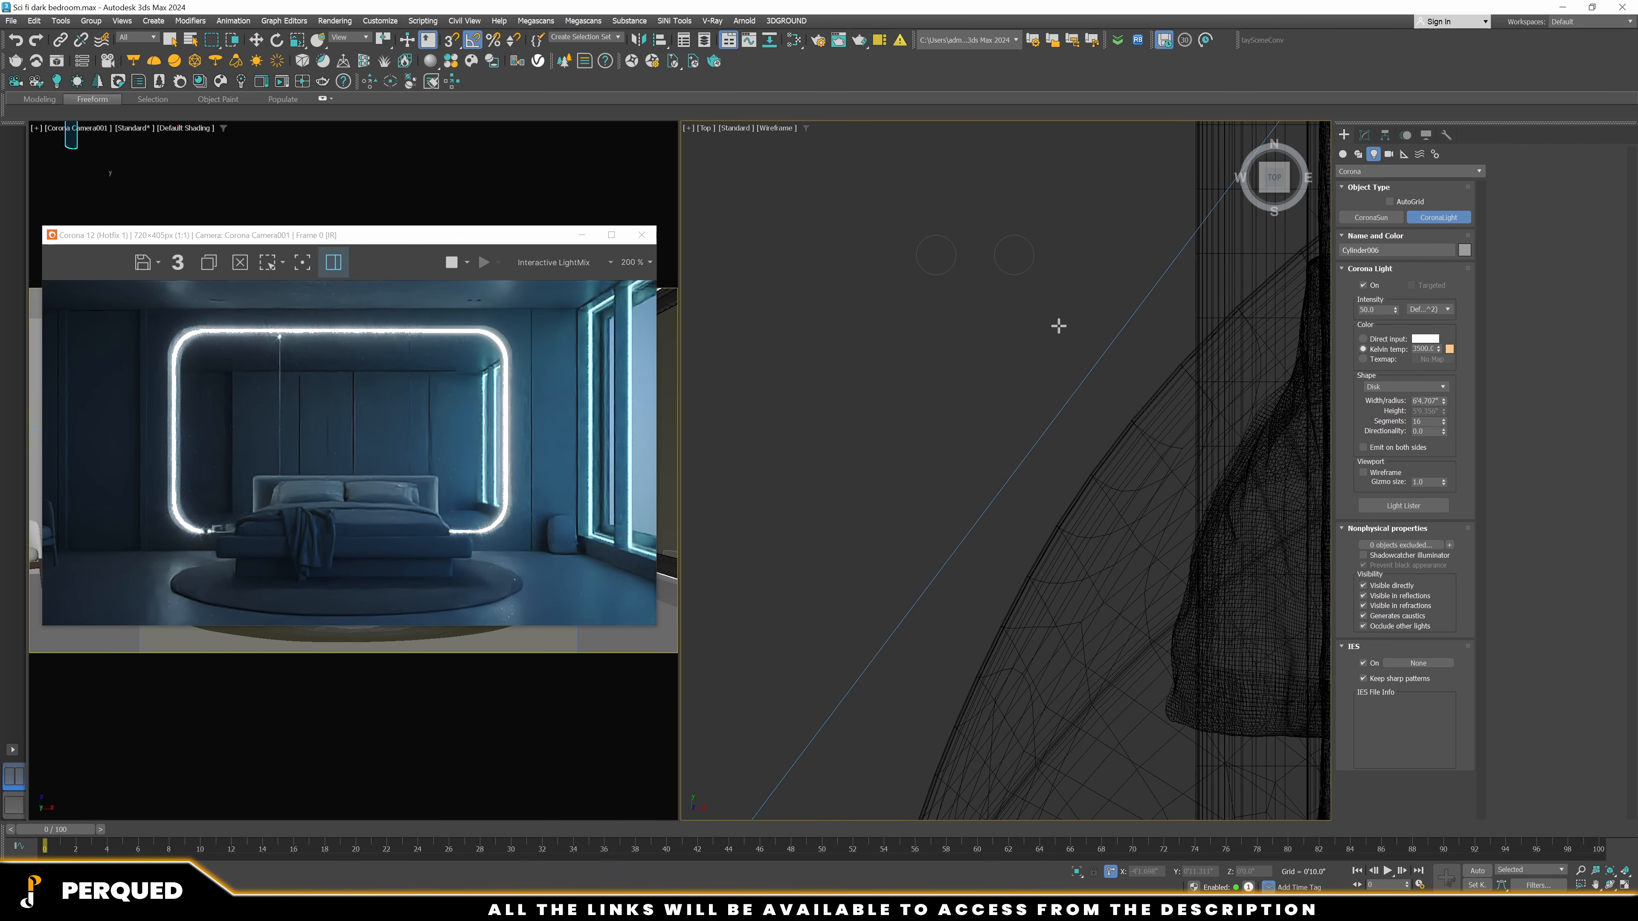
scroll(1048, 294, up, 3)
drag(1033, 271, 1062, 310)
scroll(1045, 264, up, 4)
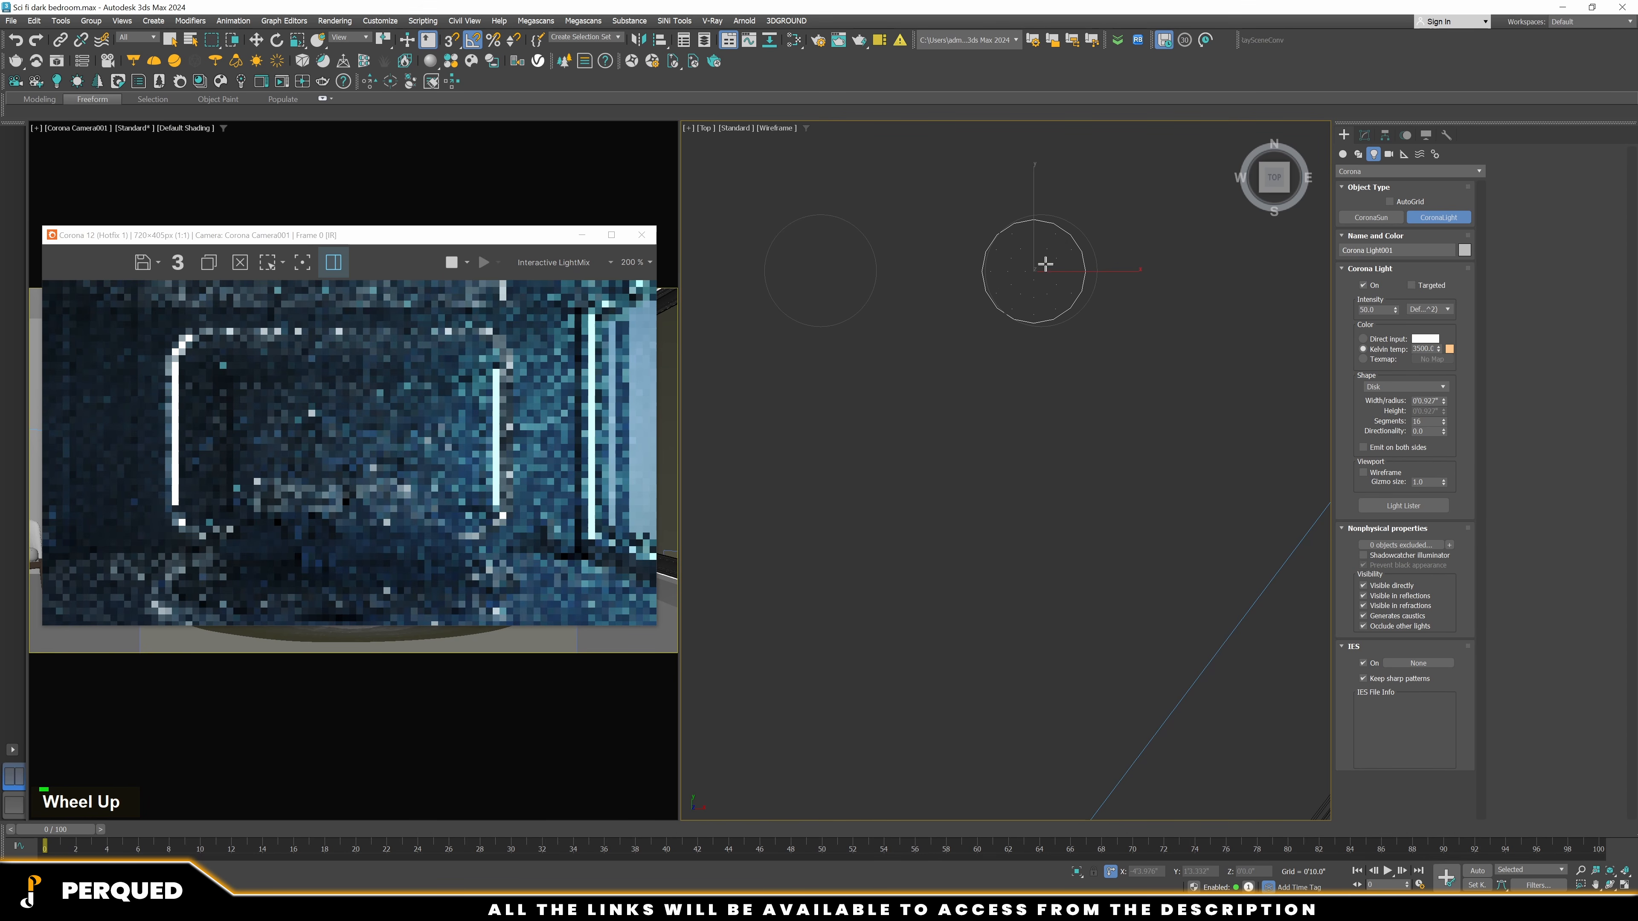
key(w)
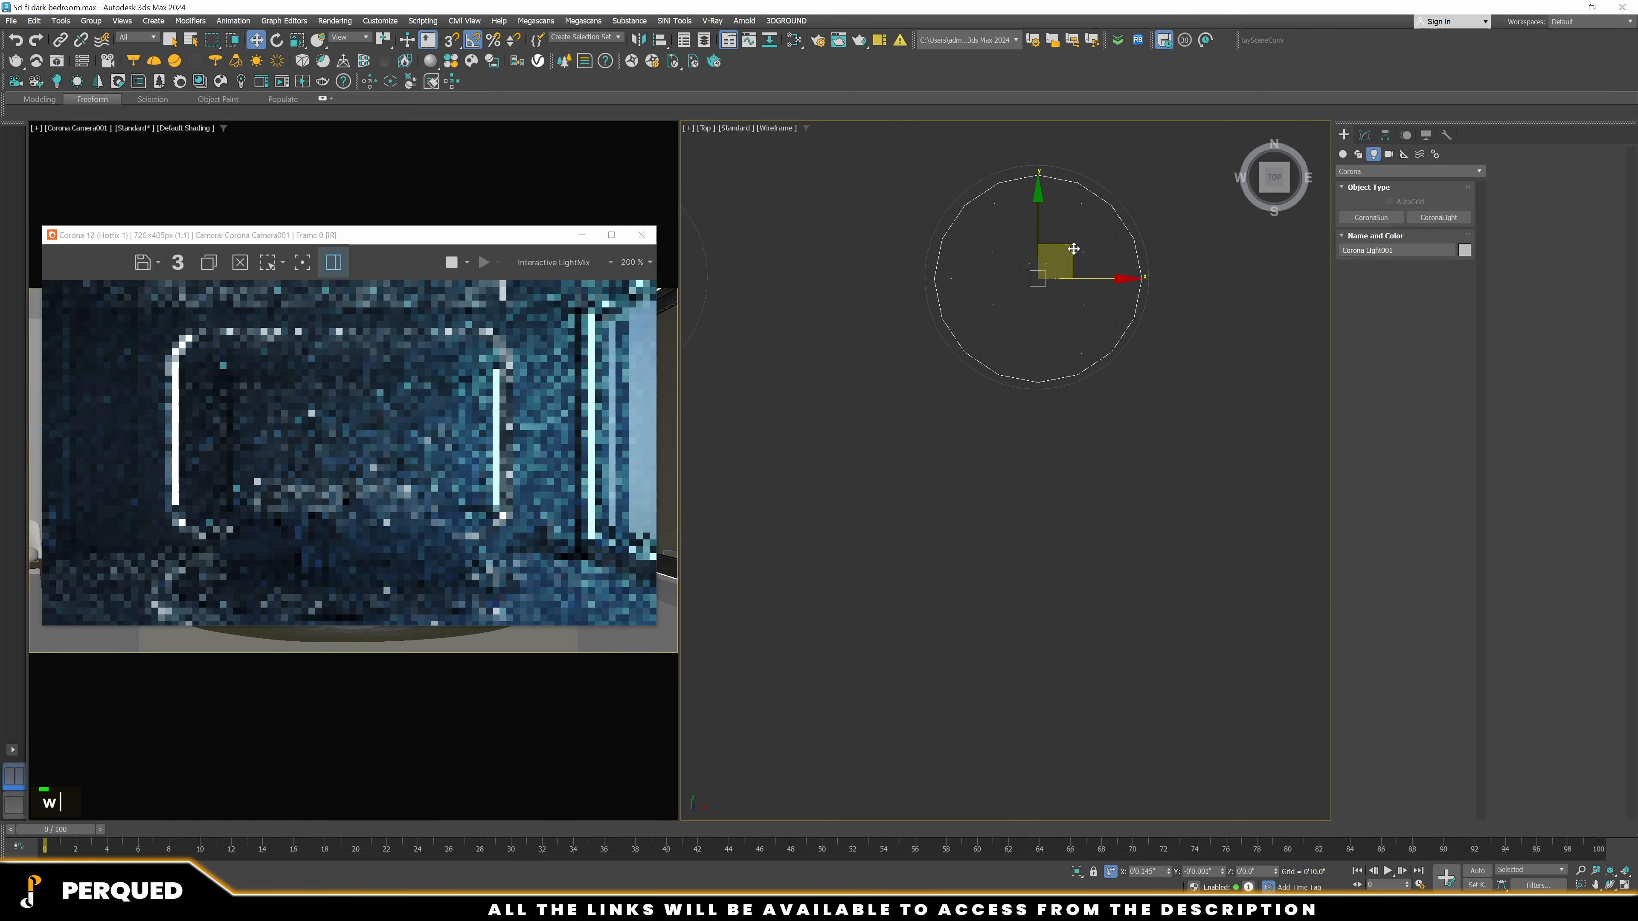
Clone the disk light along X as one instance into the neighbouring cylinder of the pair
scroll(1108, 403, down, 4)
scroll(1134, 362, up, 1)
shift+drag(1134, 362, 978, 360)
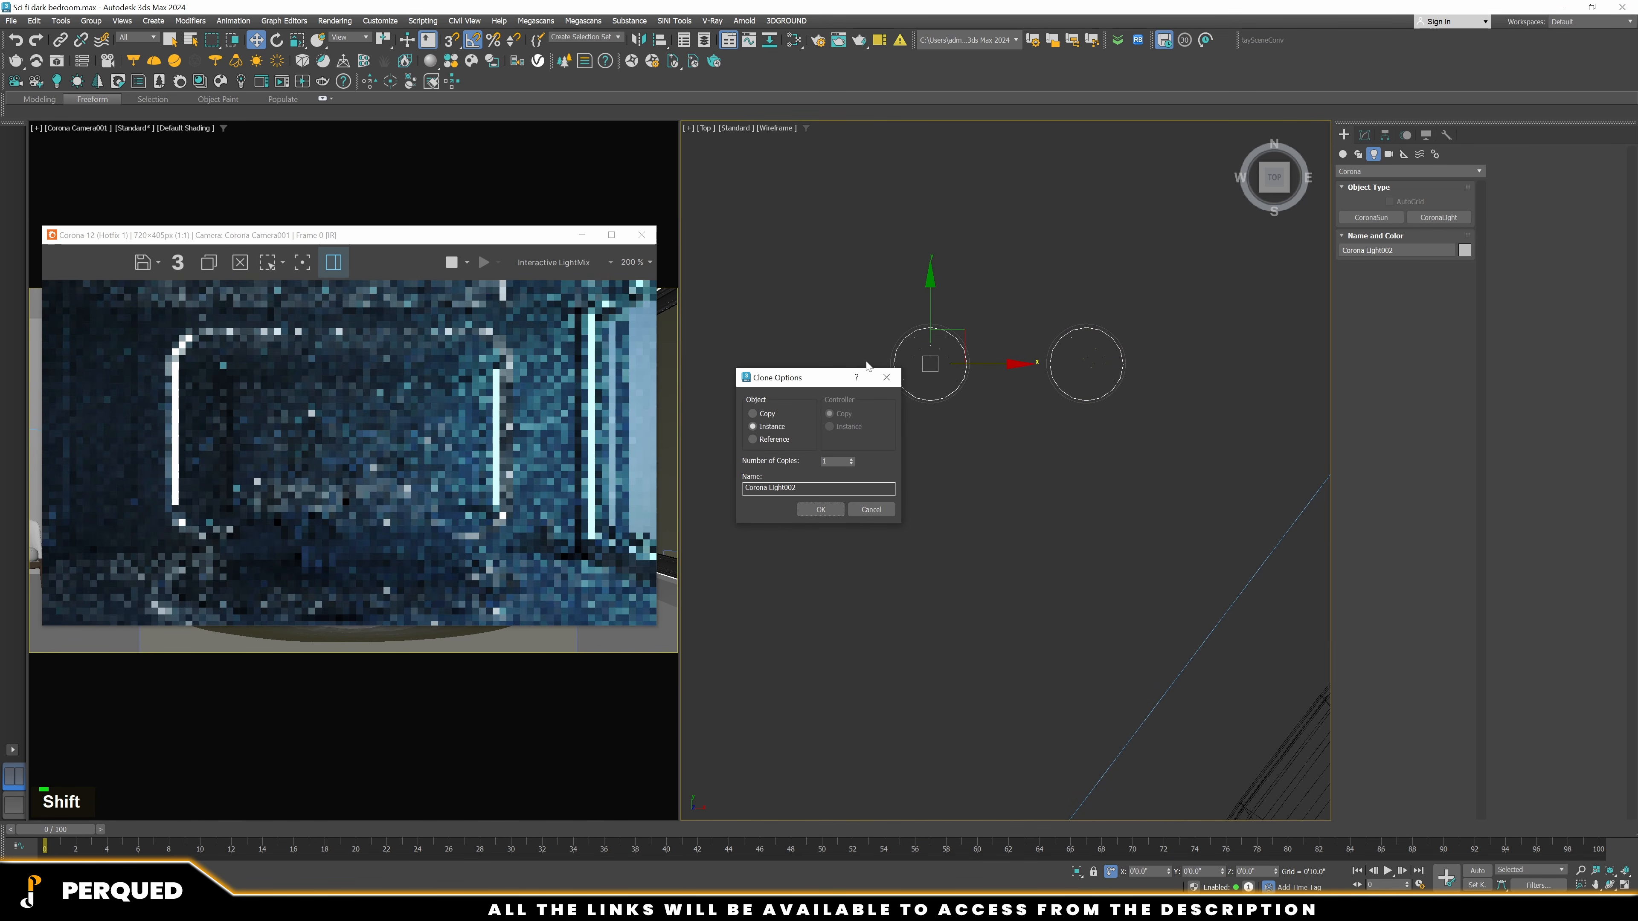
click(784, 432)
click(849, 506)
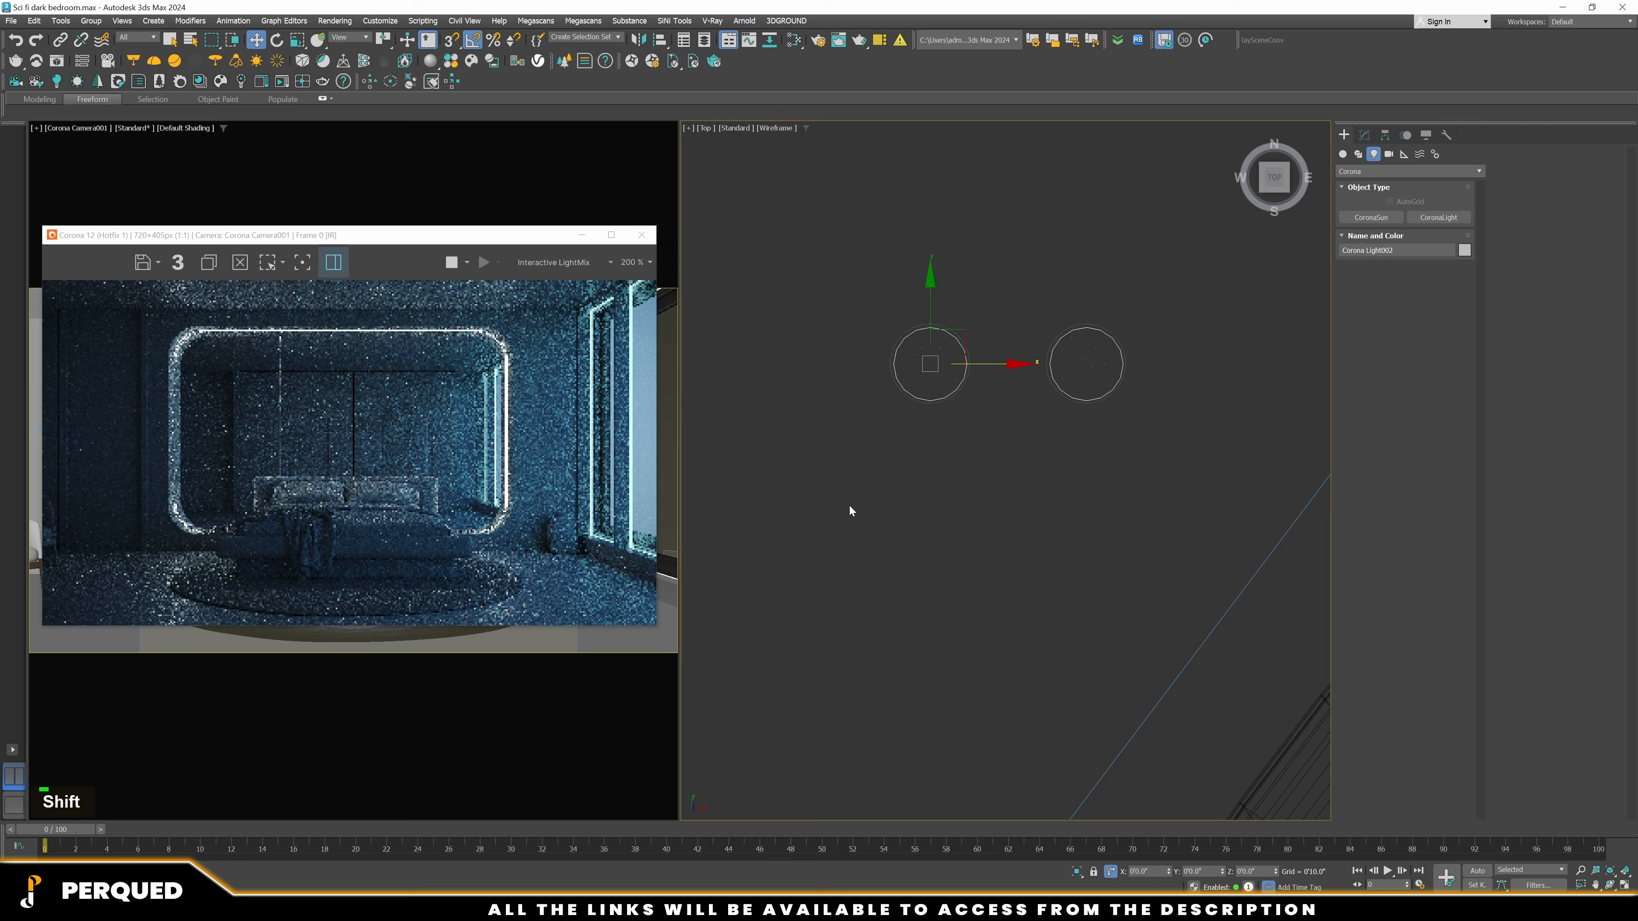
Select both disk lights, raise them from floor level into the ceiling cylinders in the front view, and check the render
ctrl+click(1084, 358)
key(f)
scroll(1036, 494, down, 3)
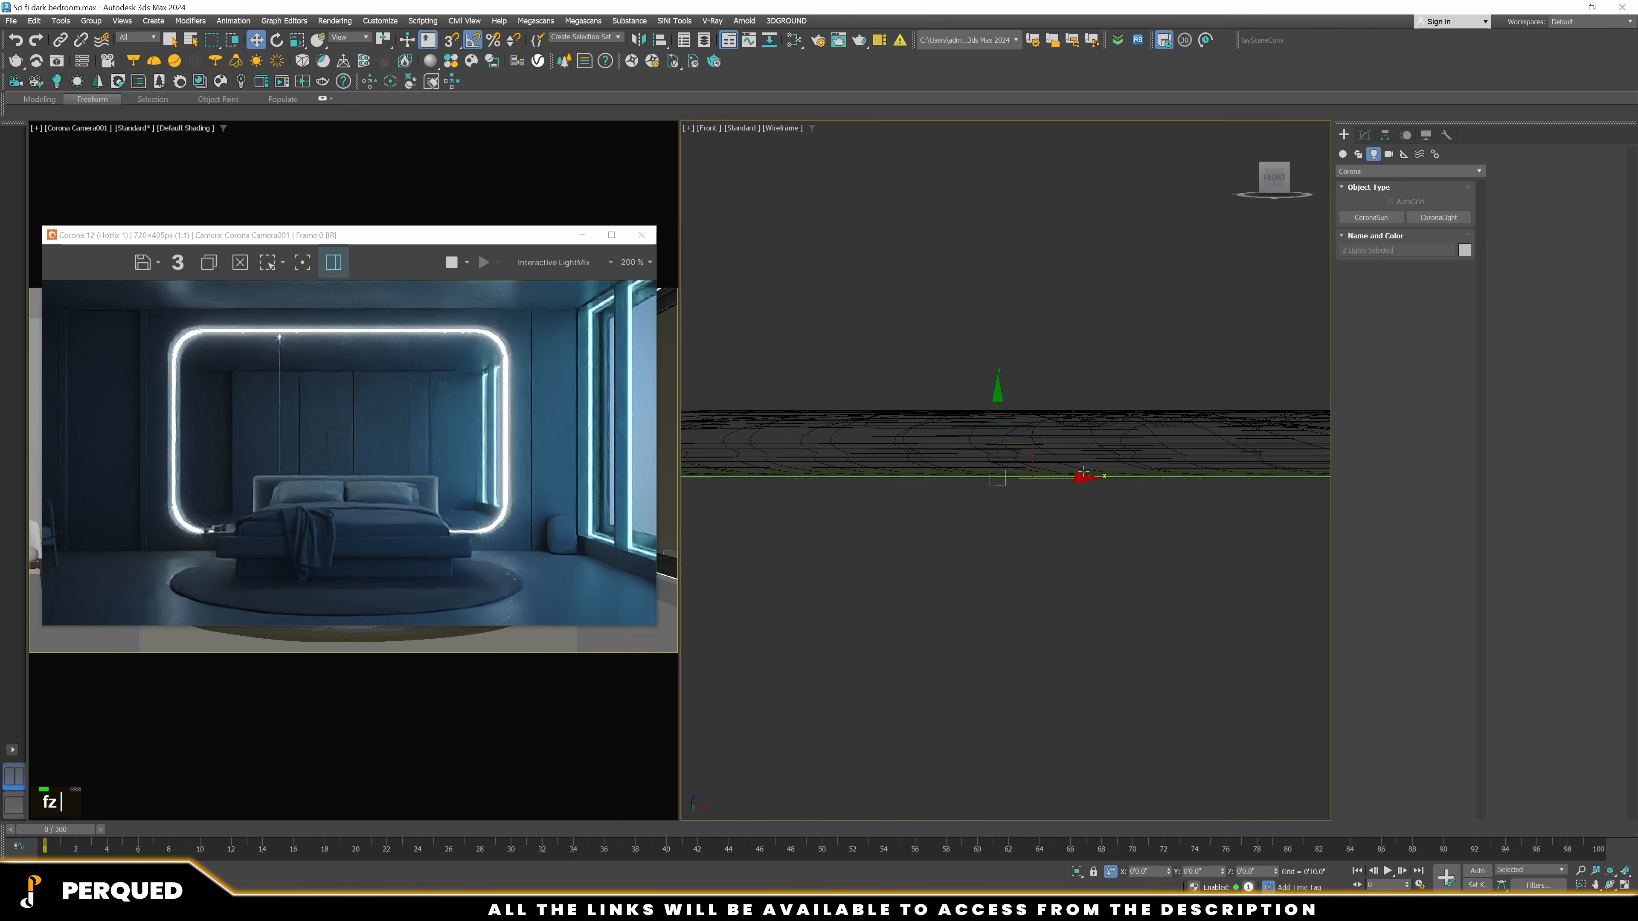
scroll(1036, 494, down, 8)
drag(1036, 452, 1064, 161)
scroll(1067, 150, up, 8)
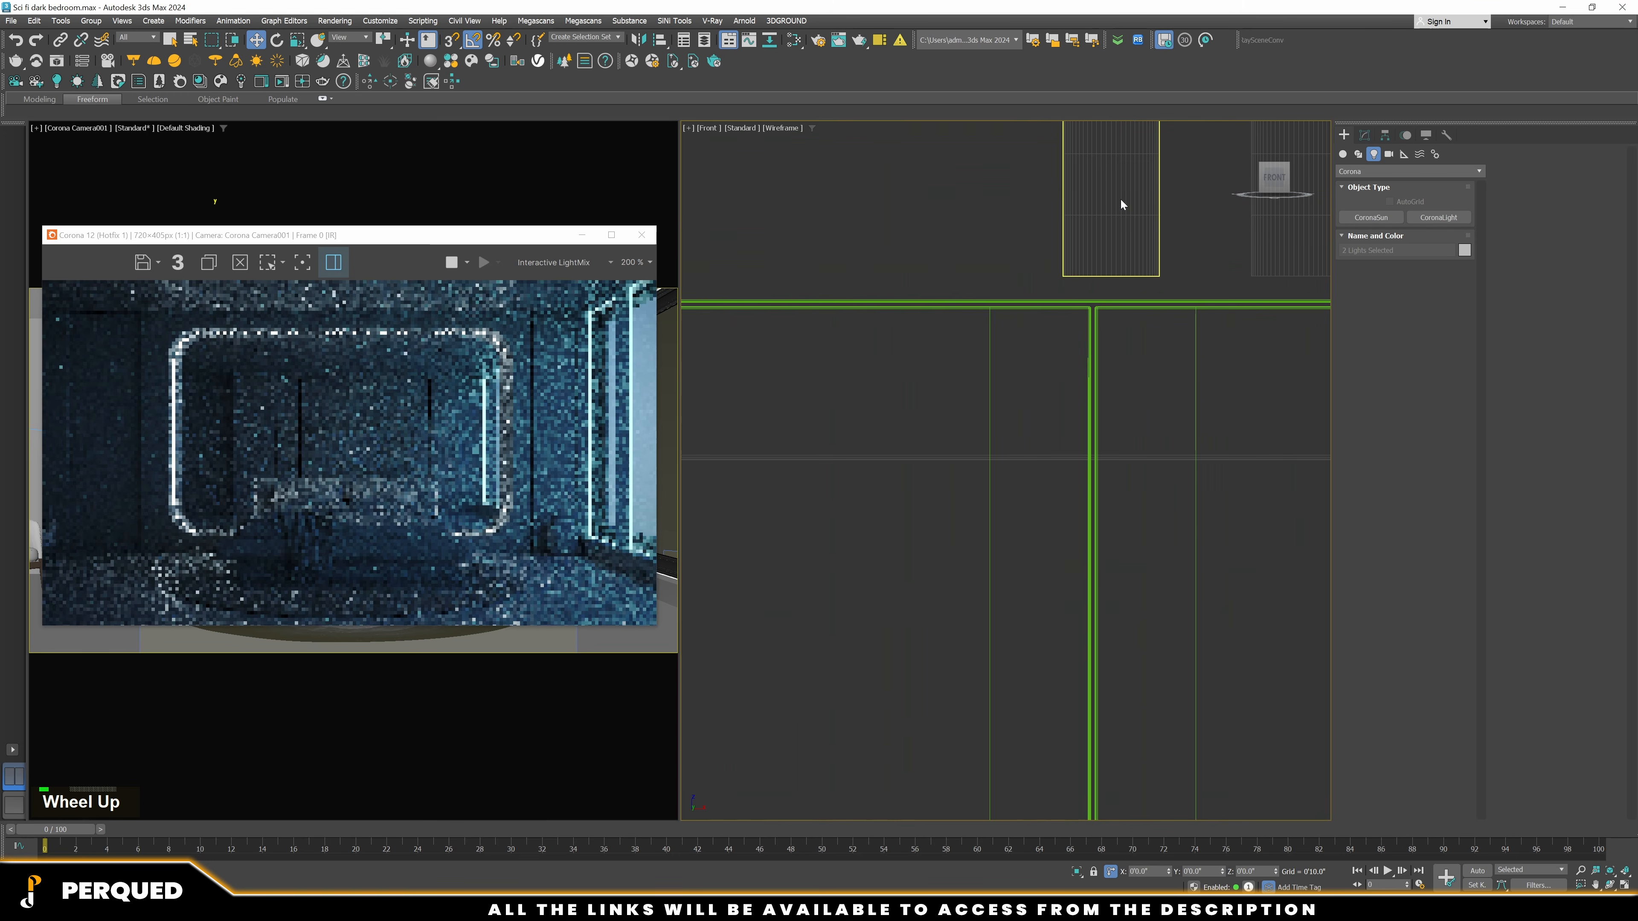
middle_drag(1109, 219, 974, 360)
drag(1066, 200, 1066, 277)
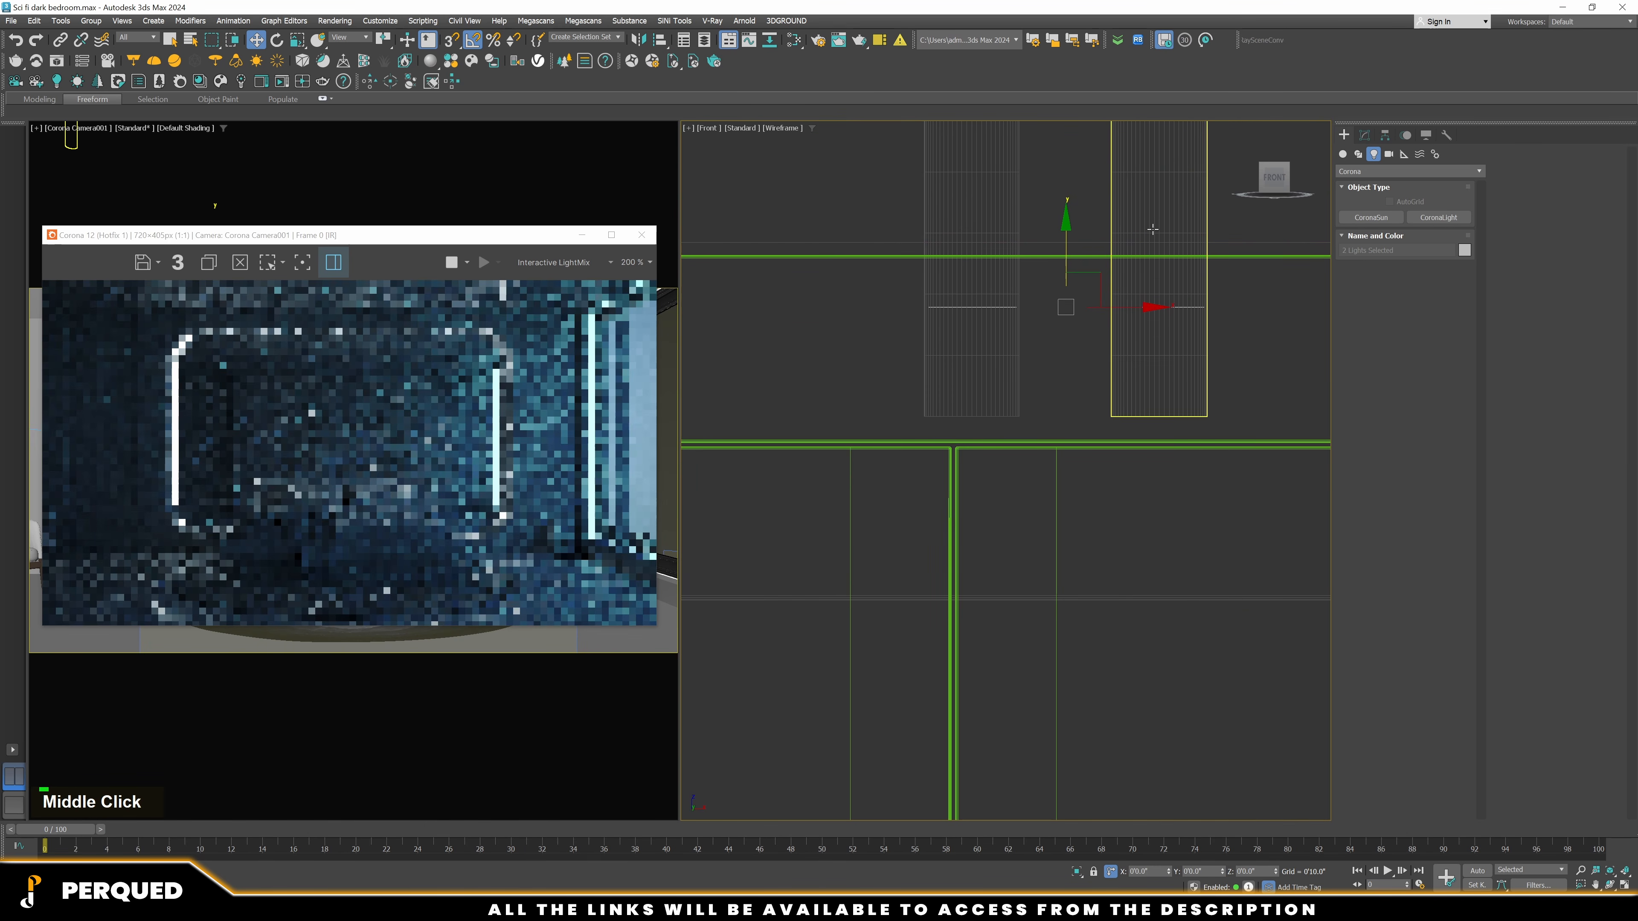
scroll(194, 297, up, 1)
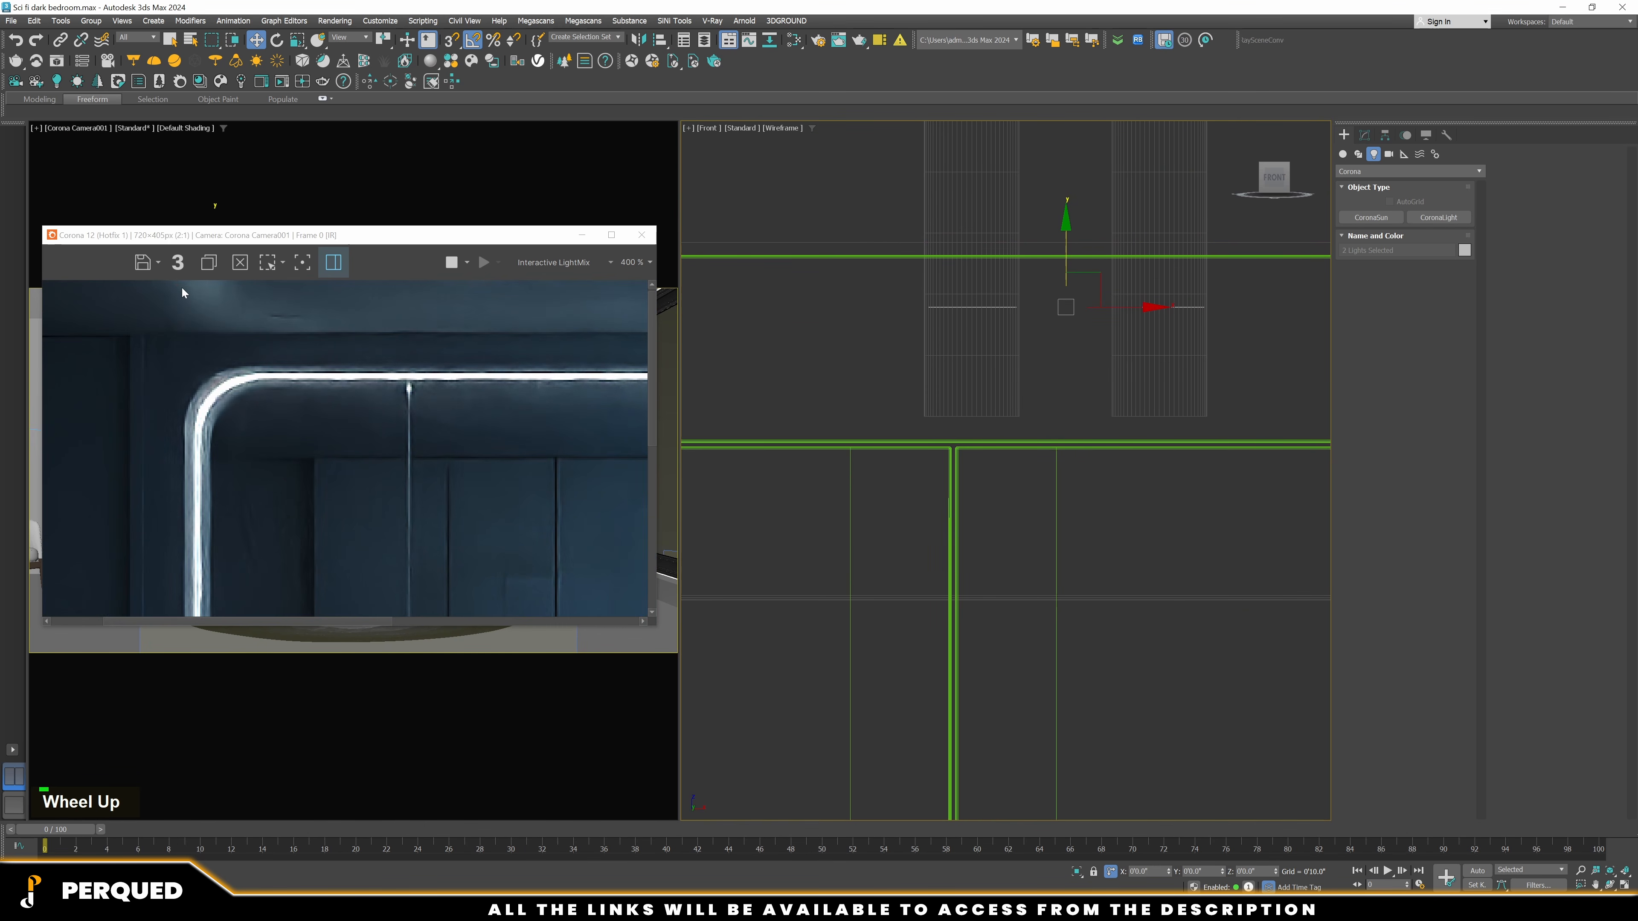
scroll(291, 376, down, 2)
Open the slicer material's object list holding Corona Light001 and Corona Light002, and switch it to Include
alt+middle_drag(1020, 345, 1066, 371)
middle_drag(1168, 404, 1163, 391)
key(m)
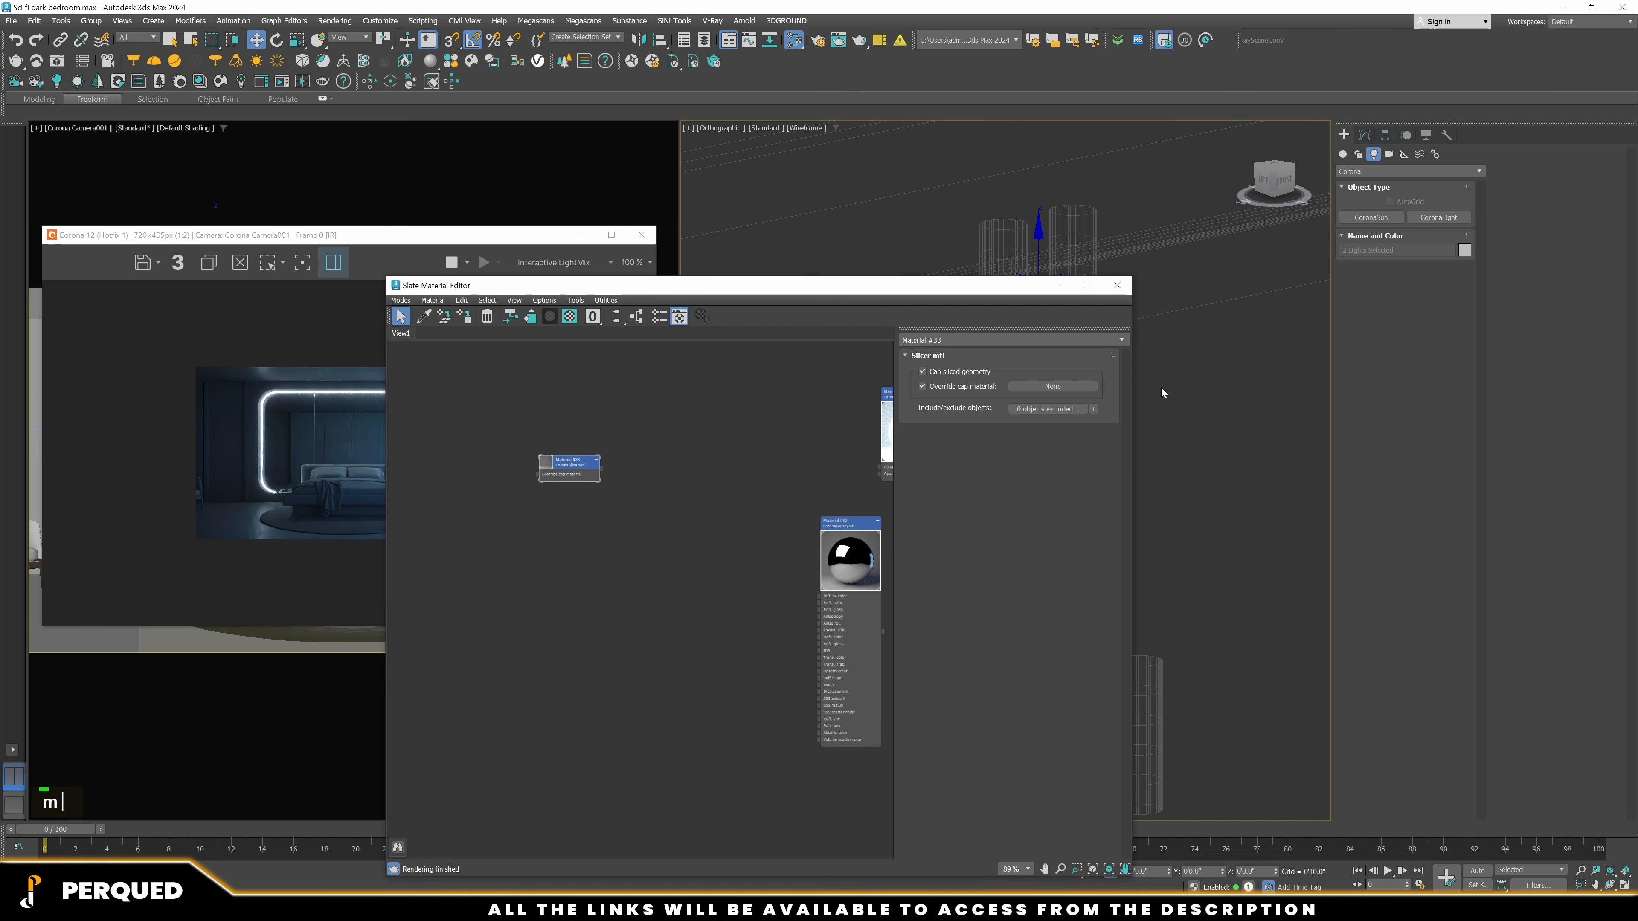
scroll(548, 465, up, 3)
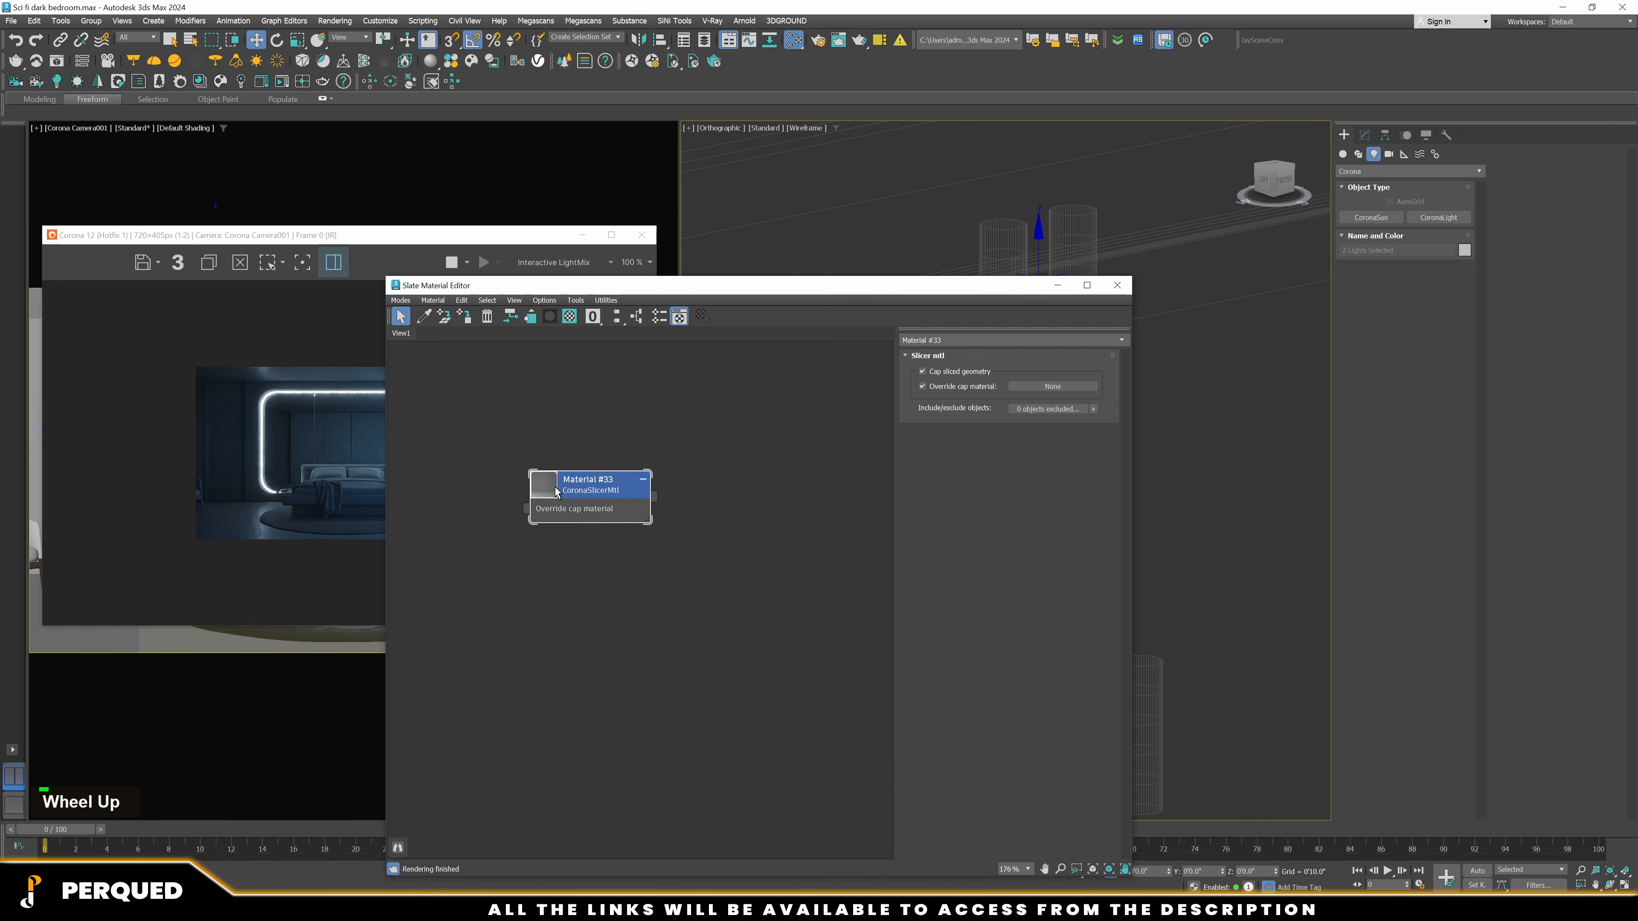
scroll(556, 492, down, 1)
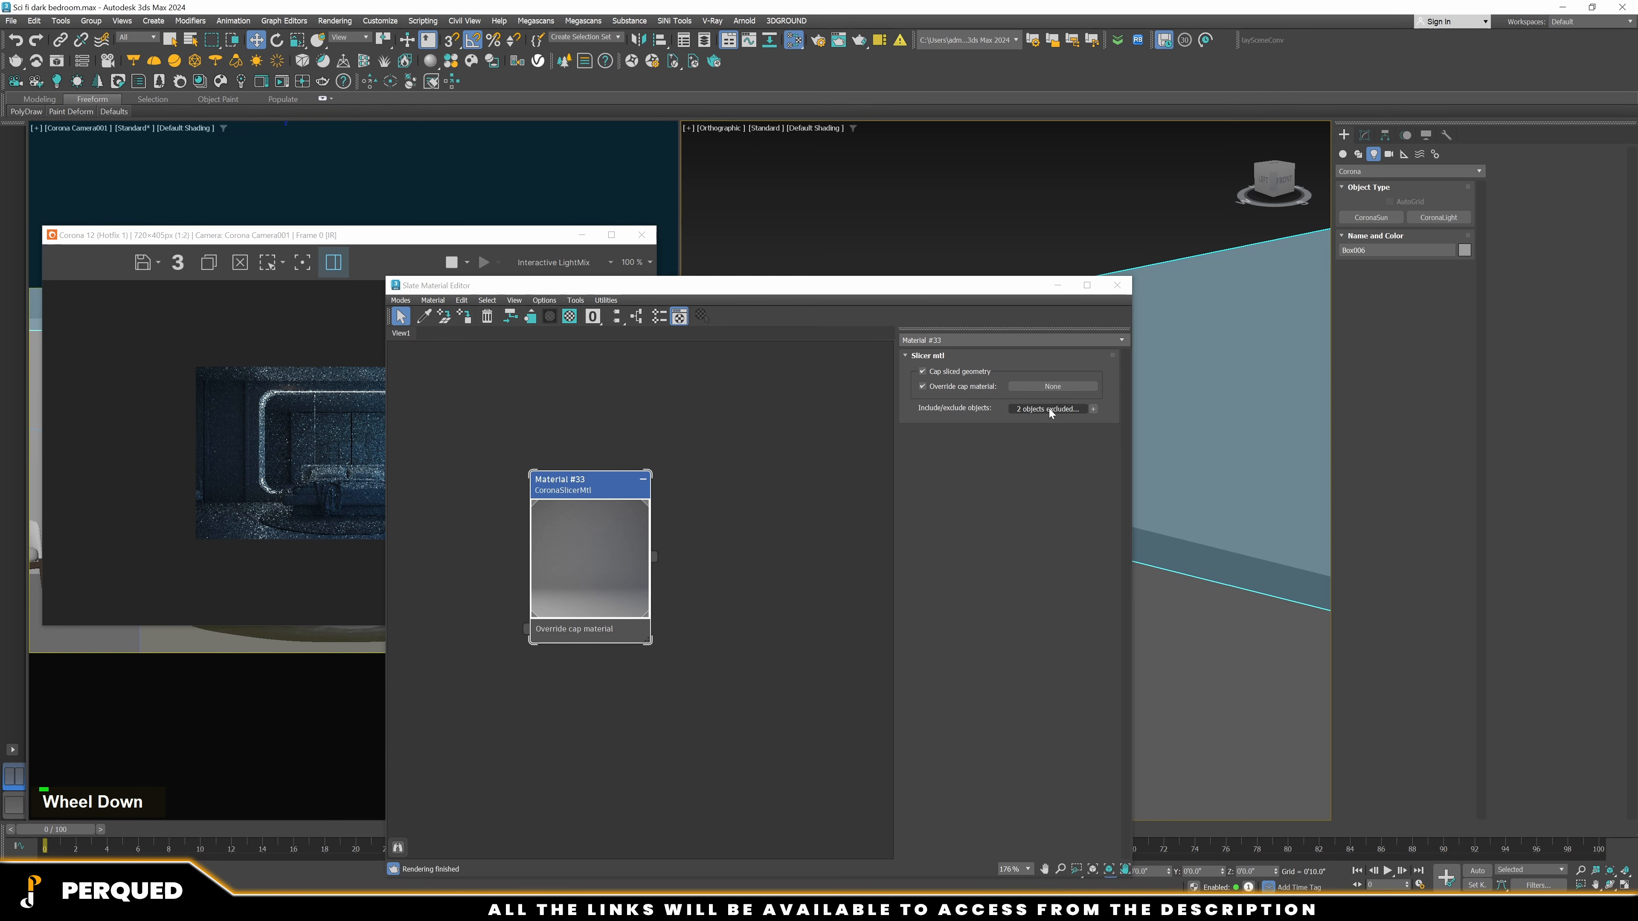
click(1049, 408)
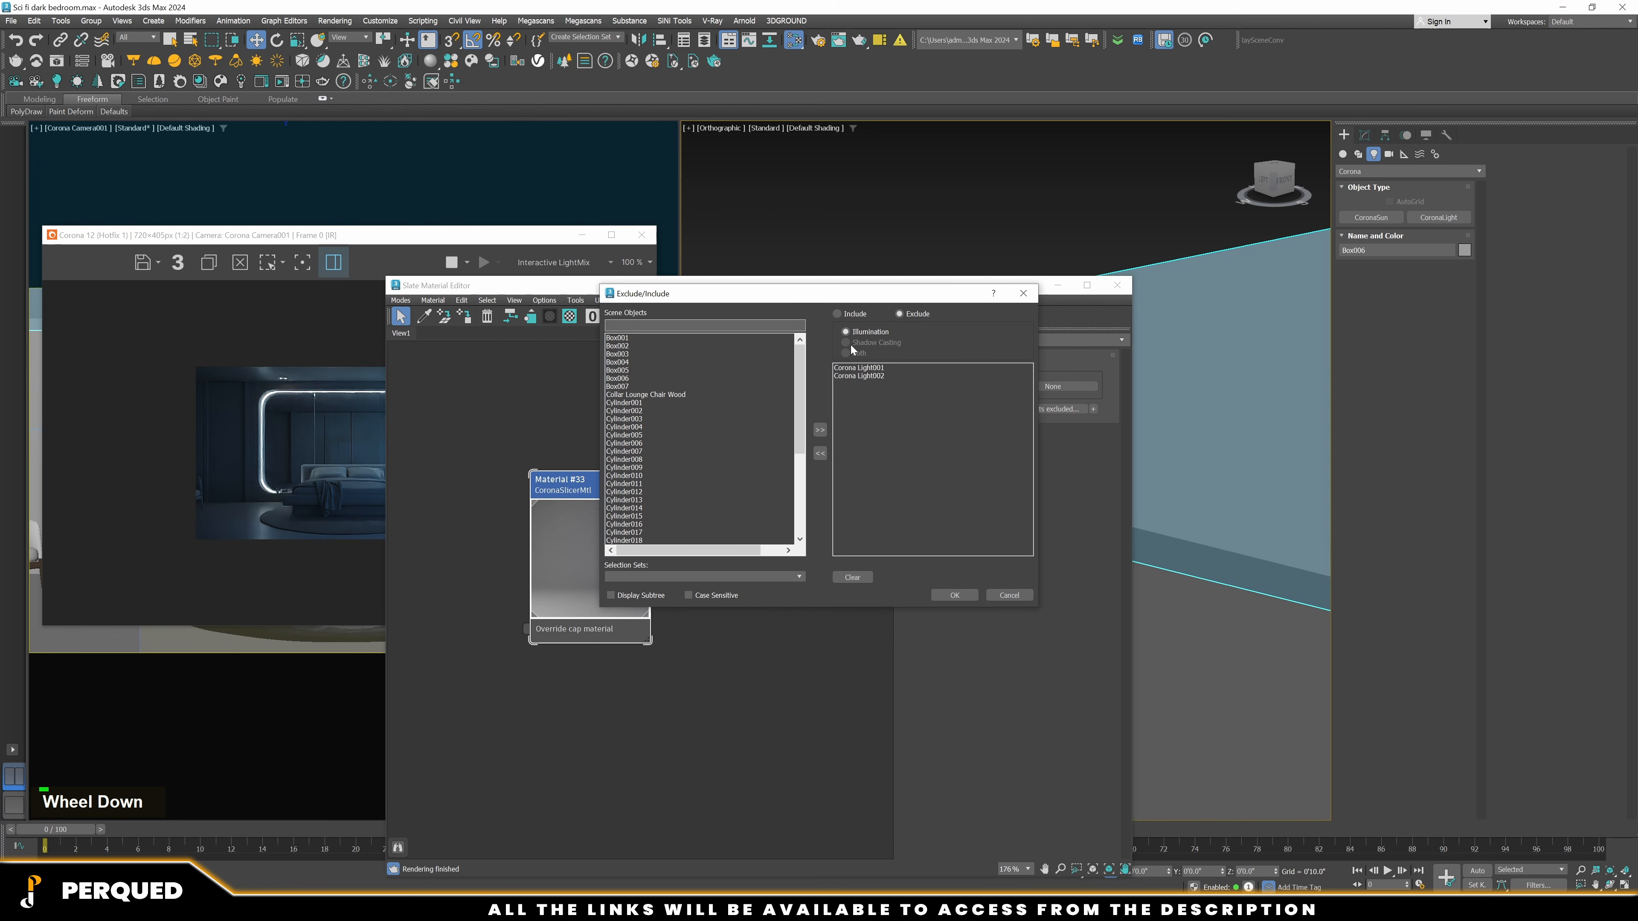
click(959, 594)
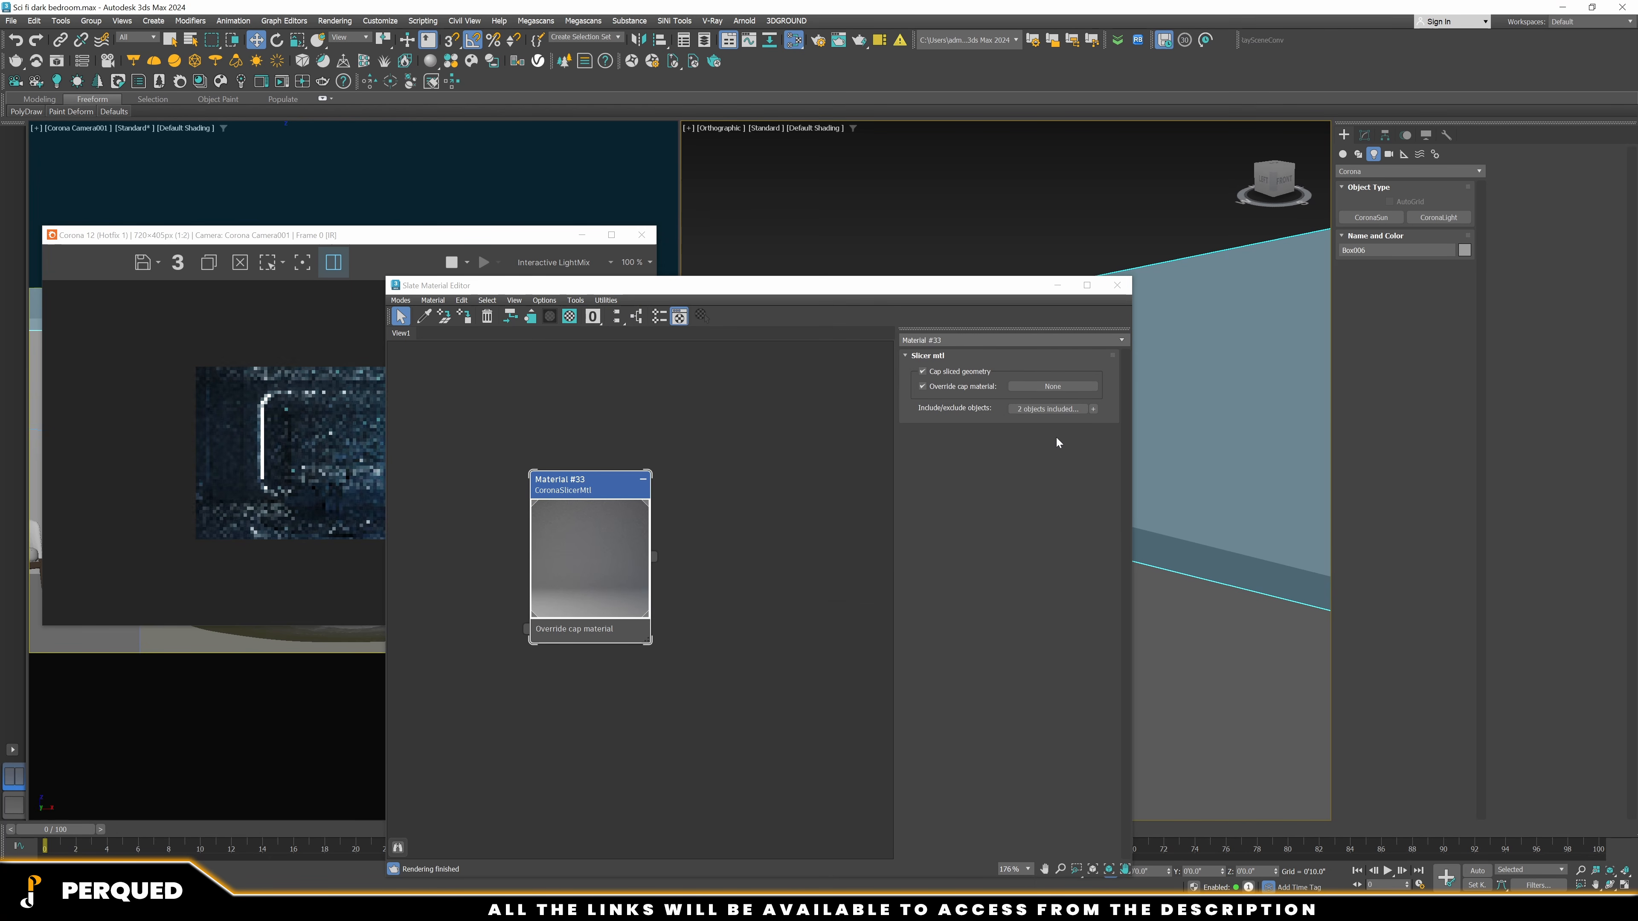
Clear both Corona lights from the slicer material's include list, close the material editor, and check the ceiling spotlights in the render
click(1069, 408)
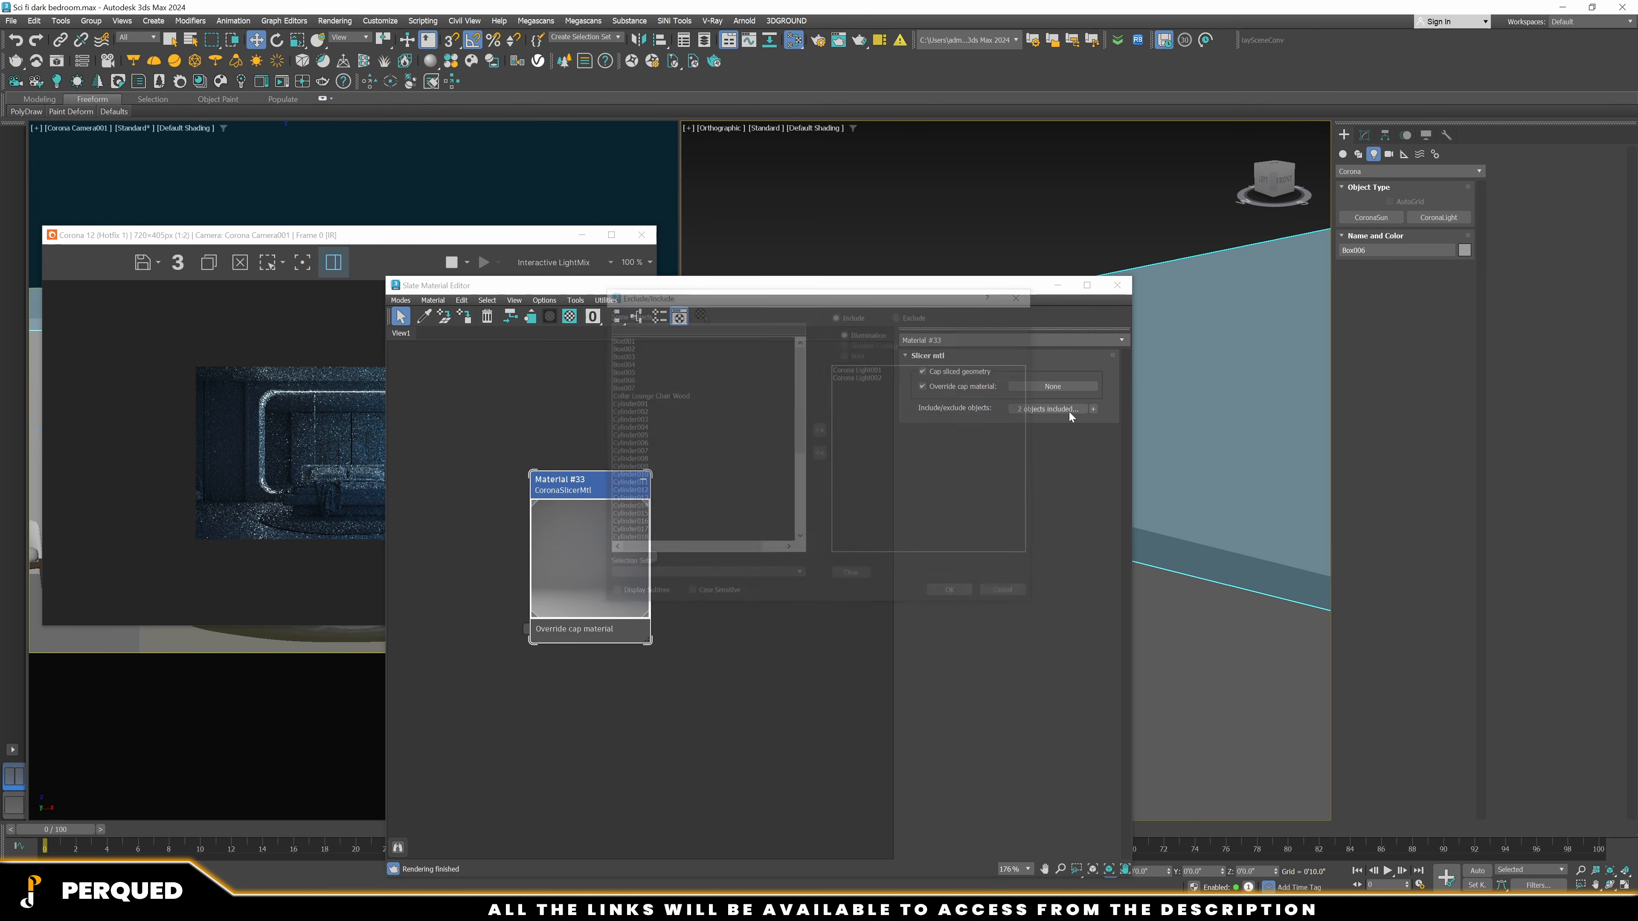
click(875, 368)
click(858, 576)
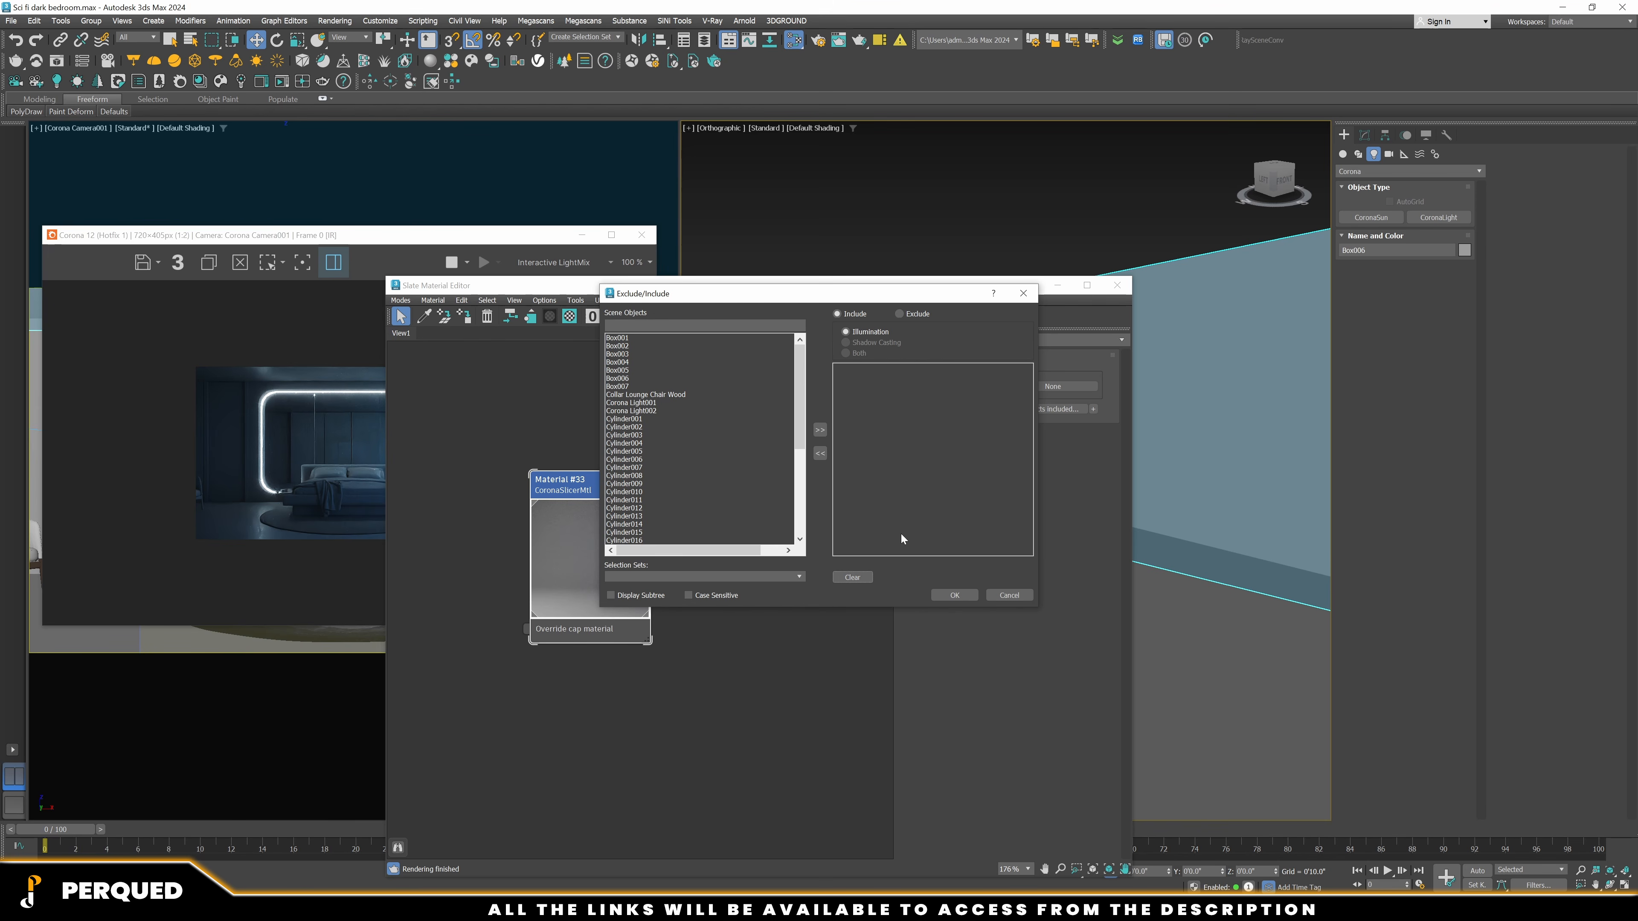
double_click(947, 597)
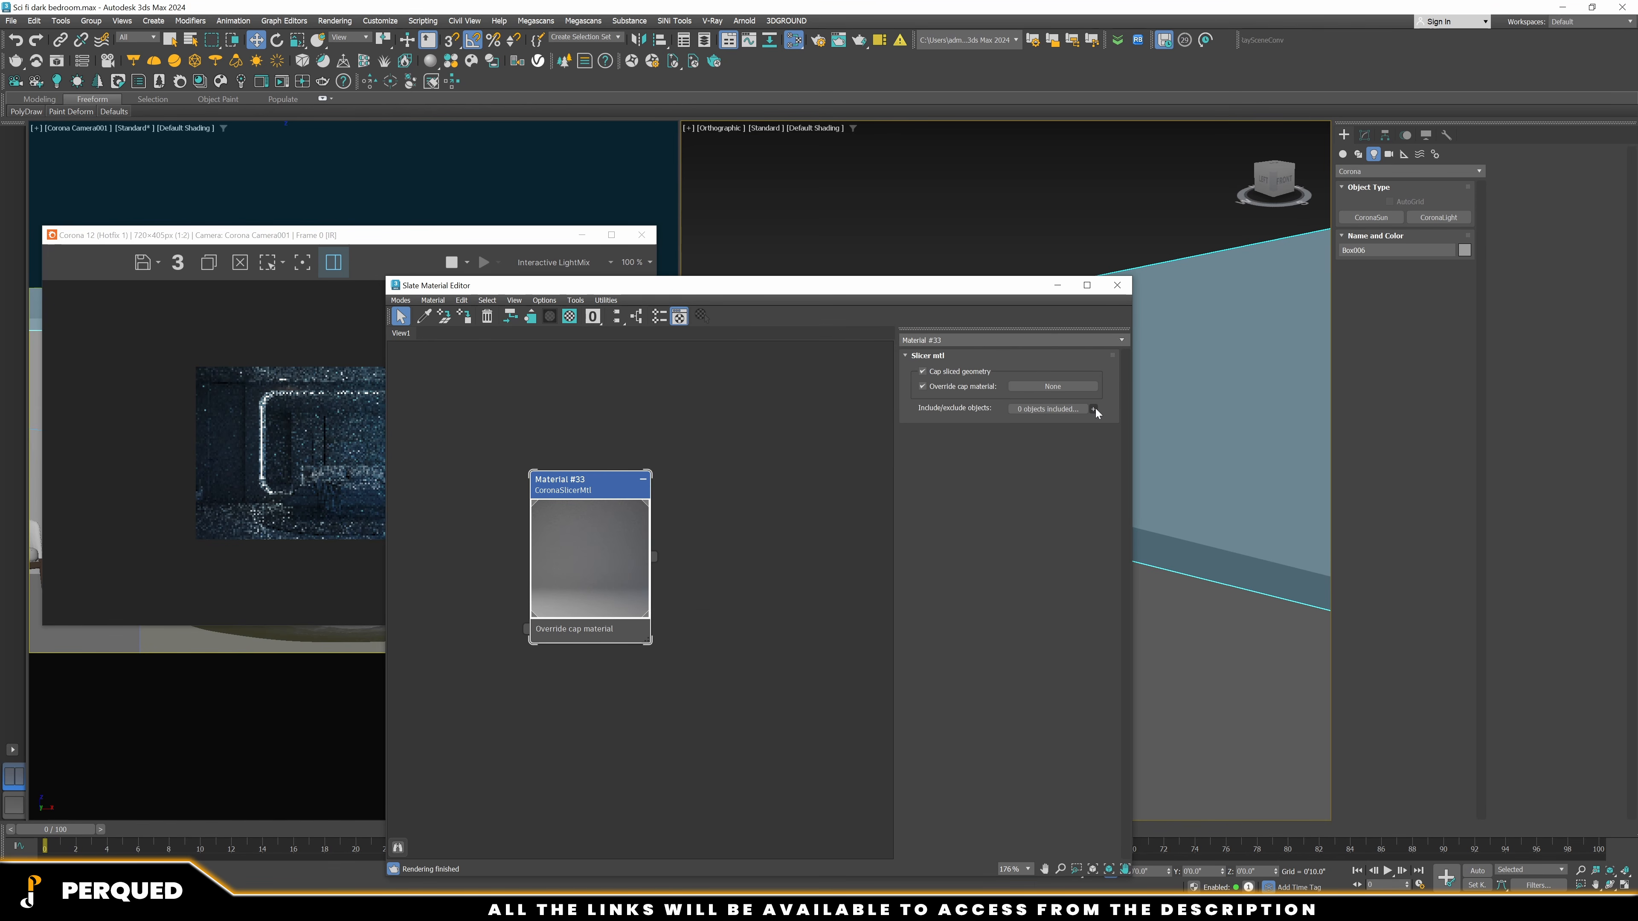
click(1117, 285)
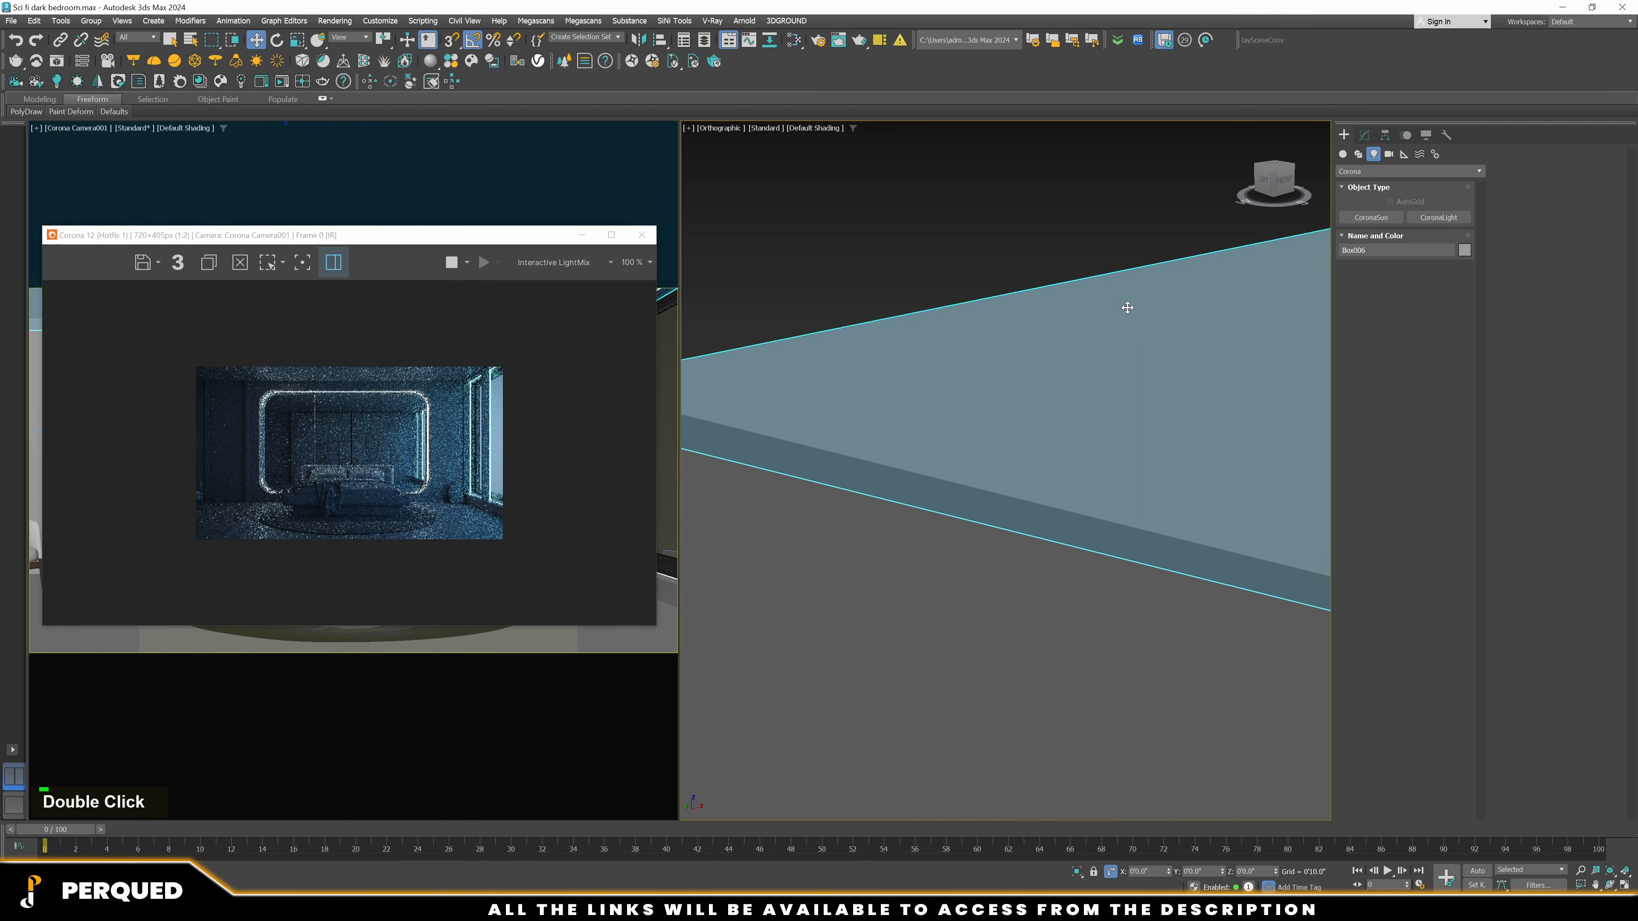
scroll(348, 368, up, 3)
scroll(343, 445, down, 3)
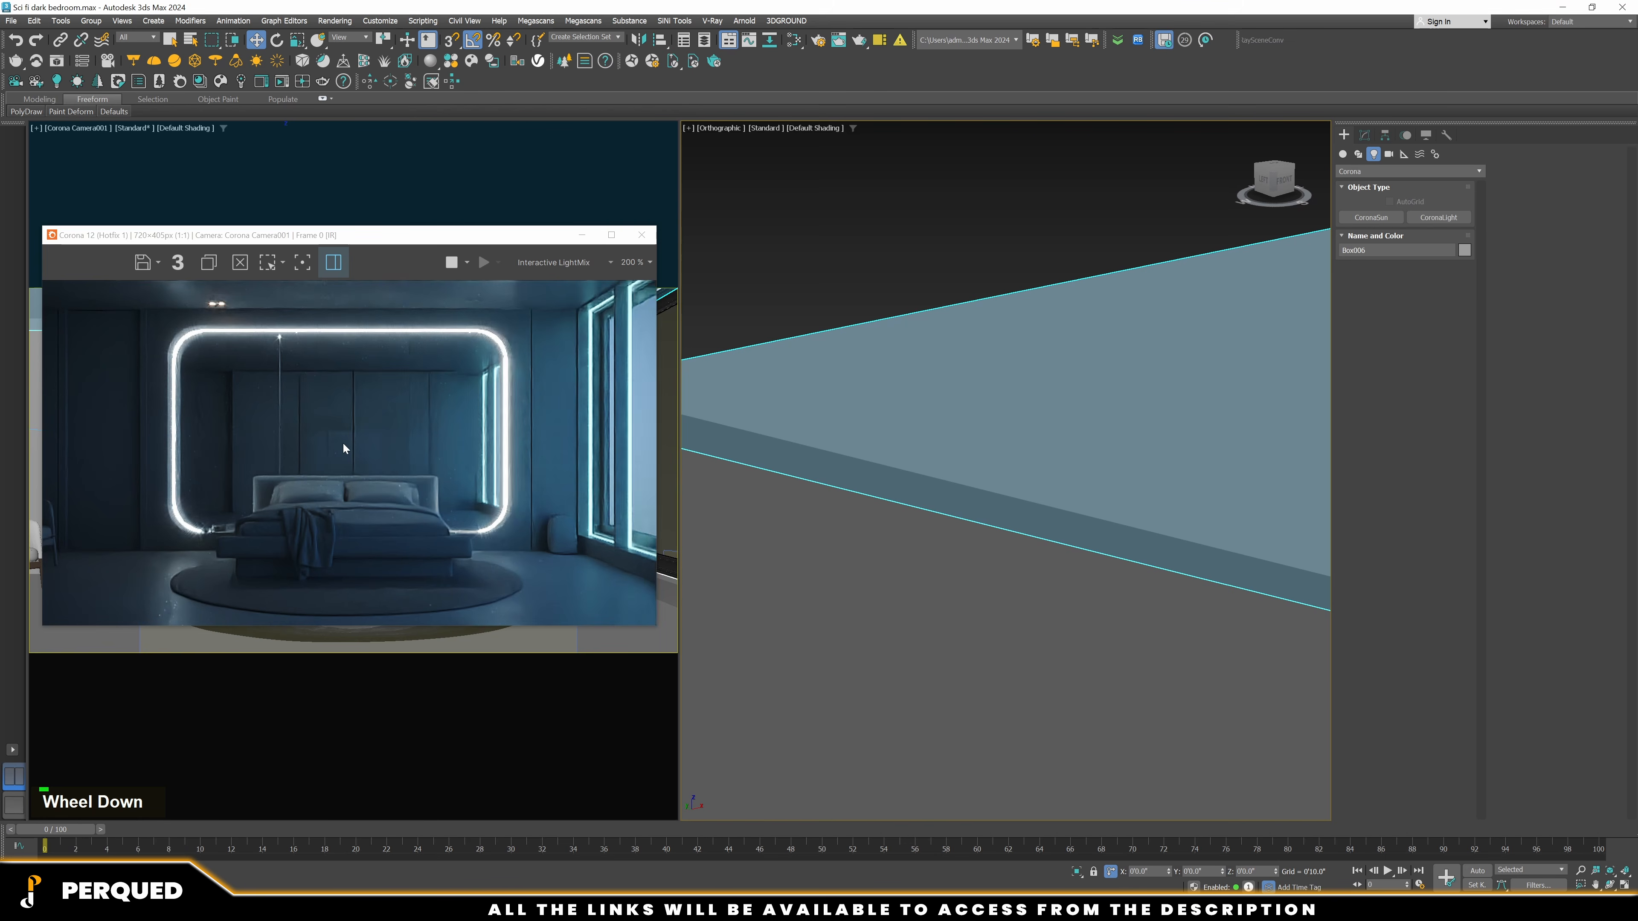
Set the disk light's colour temperature in the ceiling cylinder pair to 2500 K and check the render
scroll(1162, 377, down, 5)
key(F3)
scroll(1150, 386, up, 1)
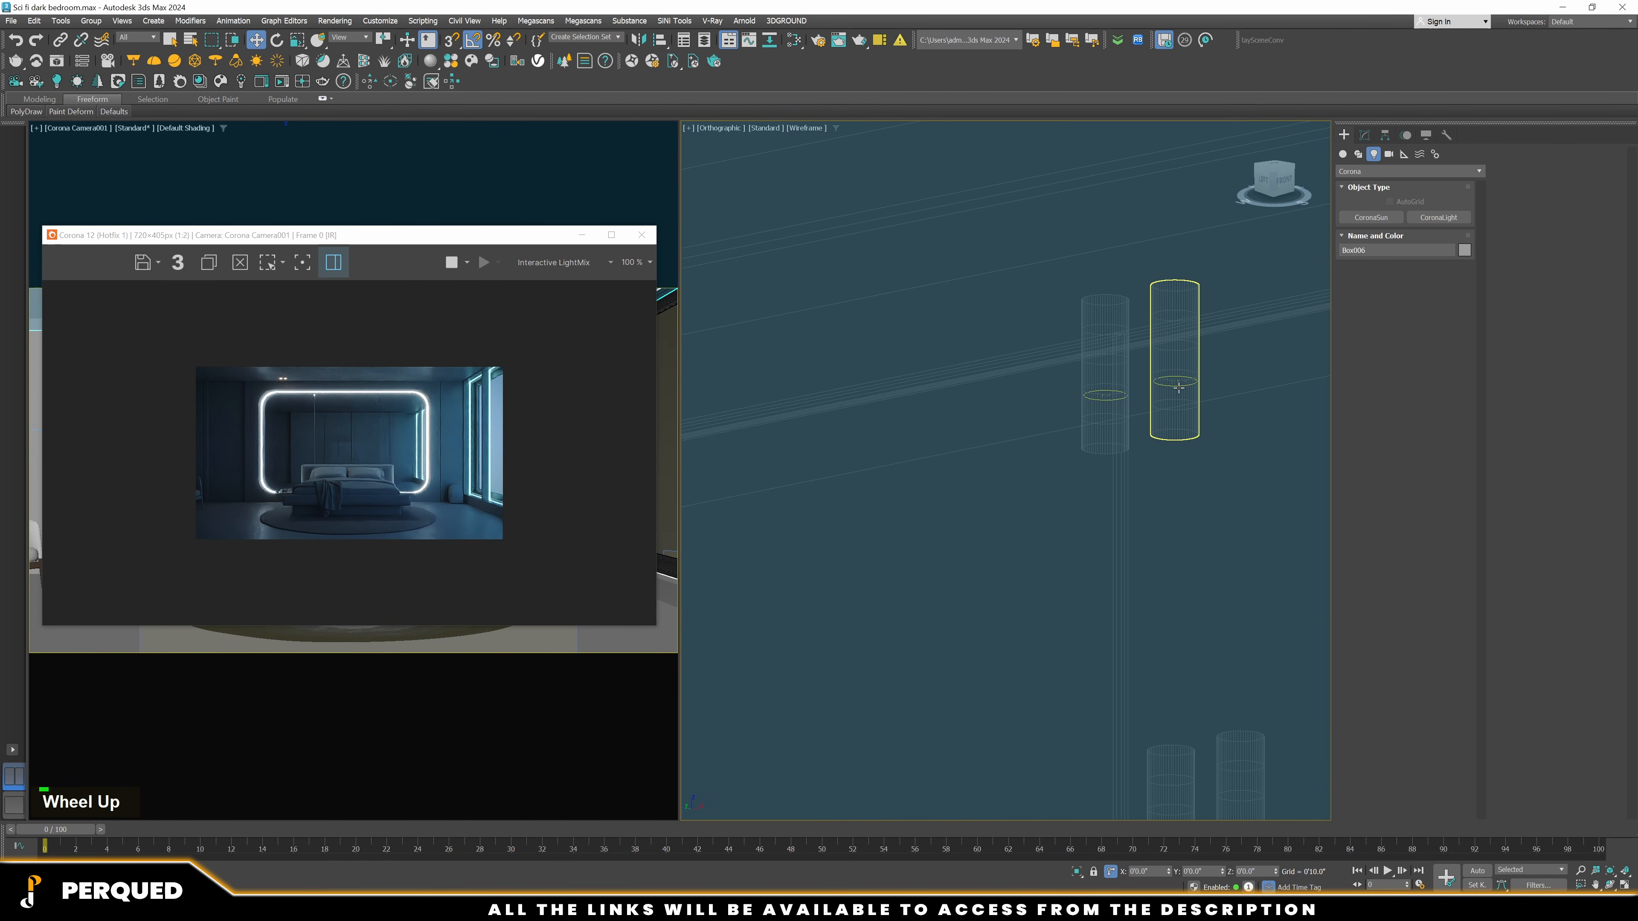
click(1179, 387)
key(f)
key(z)
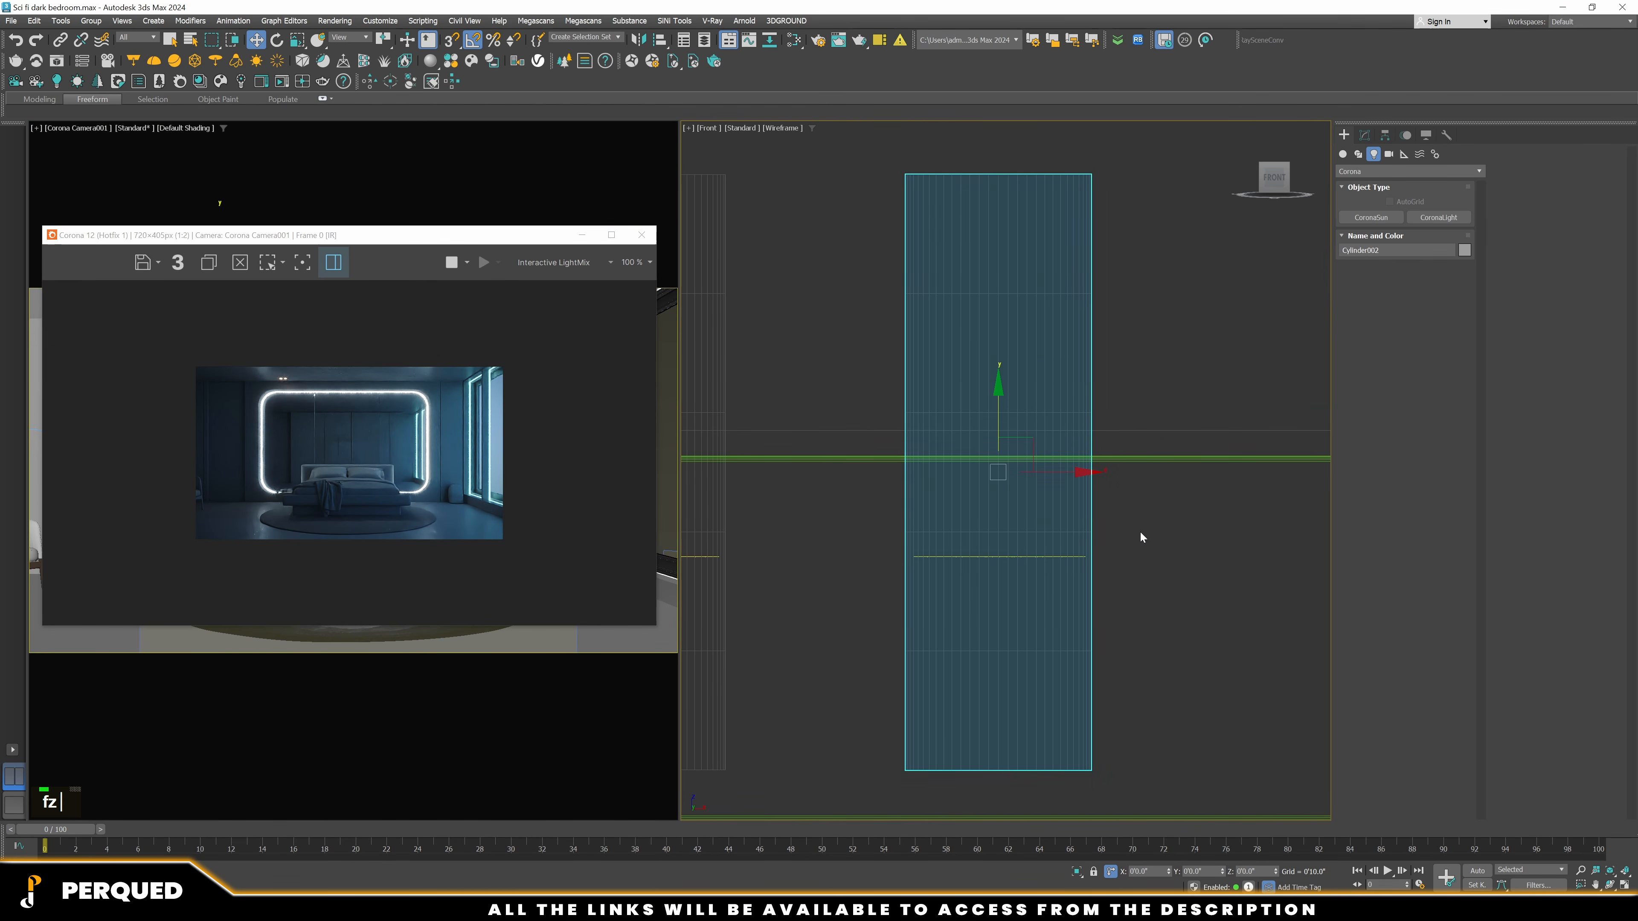
alt+click(1091, 594)
click(1364, 135)
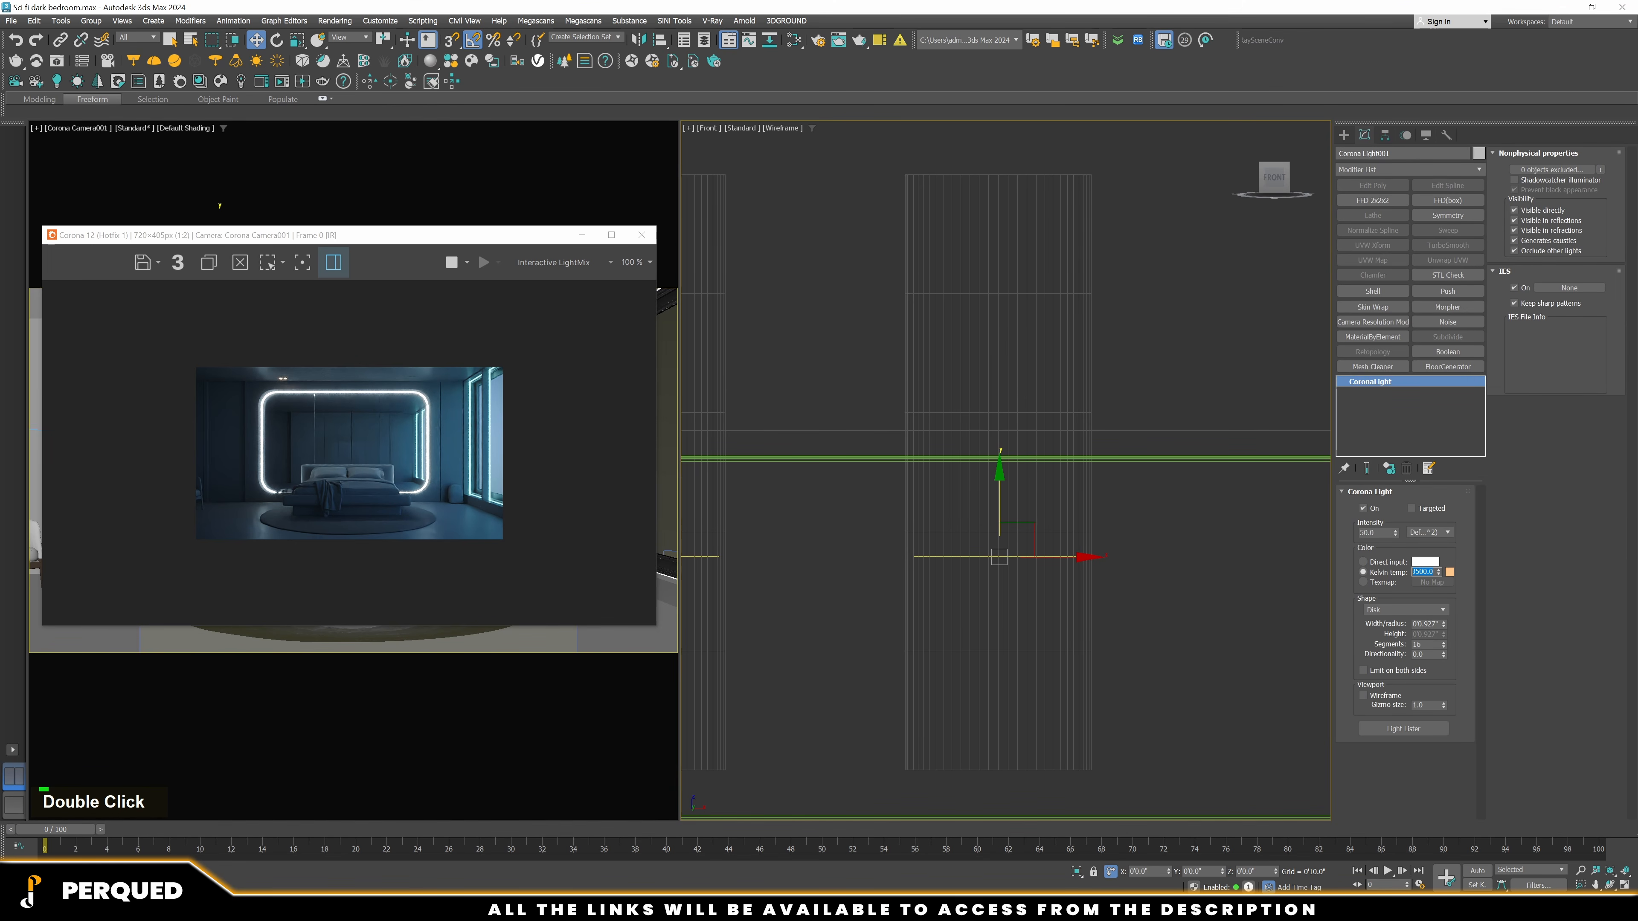
text(2500)
key(Return)
scroll(272, 362, up, 3)
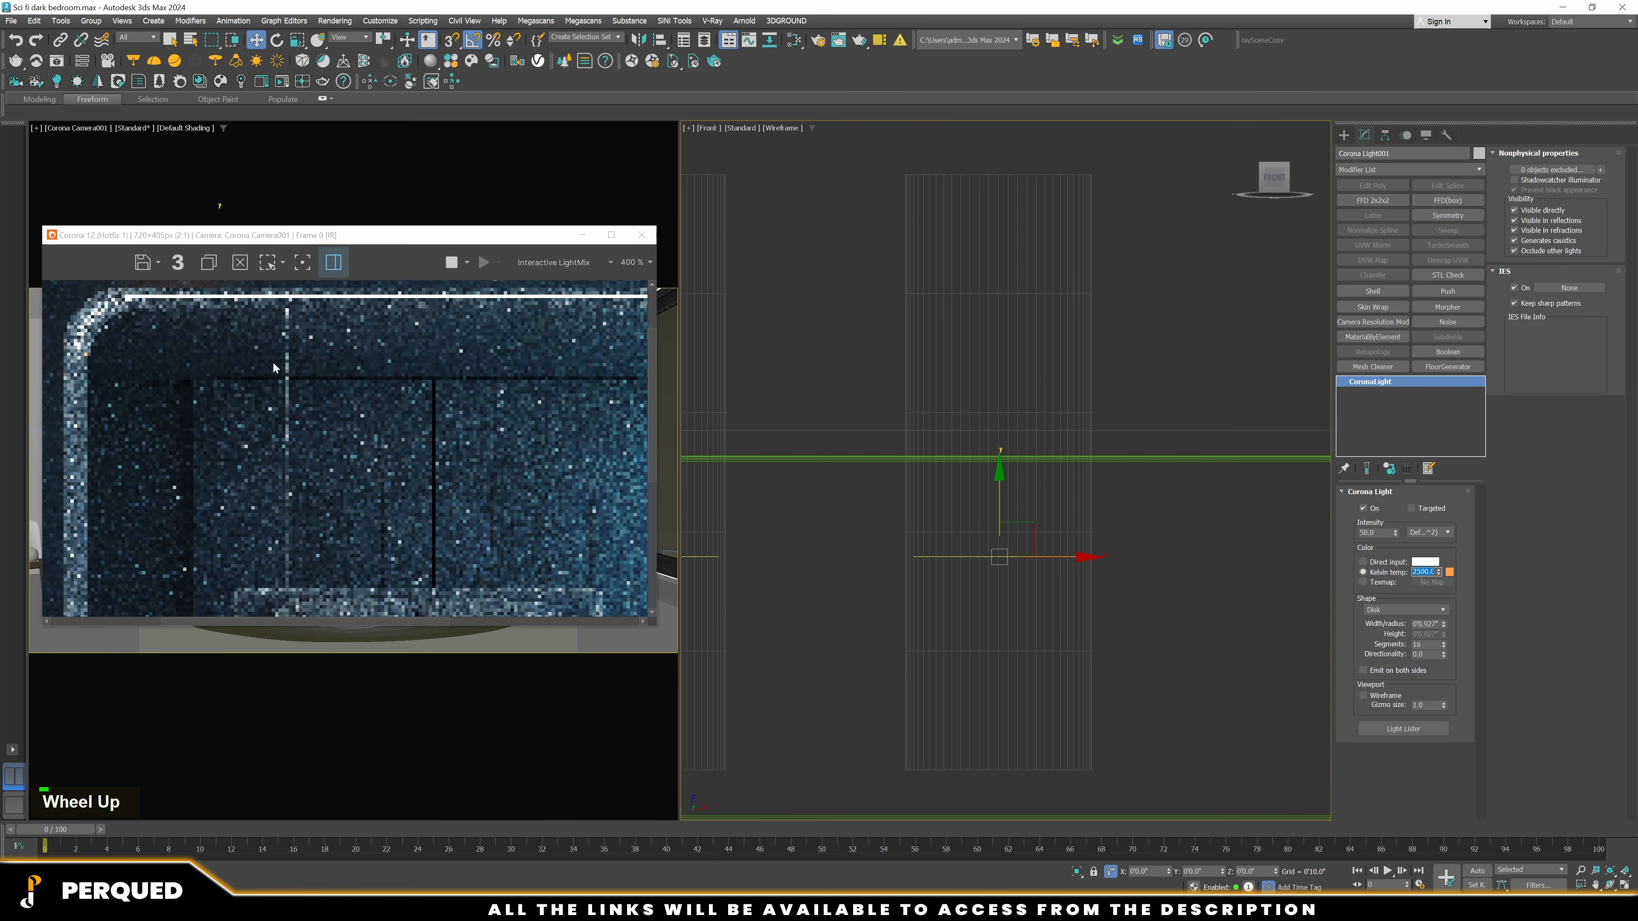
scroll(299, 398, down, 1)
scroll(1049, 422, down, 8)
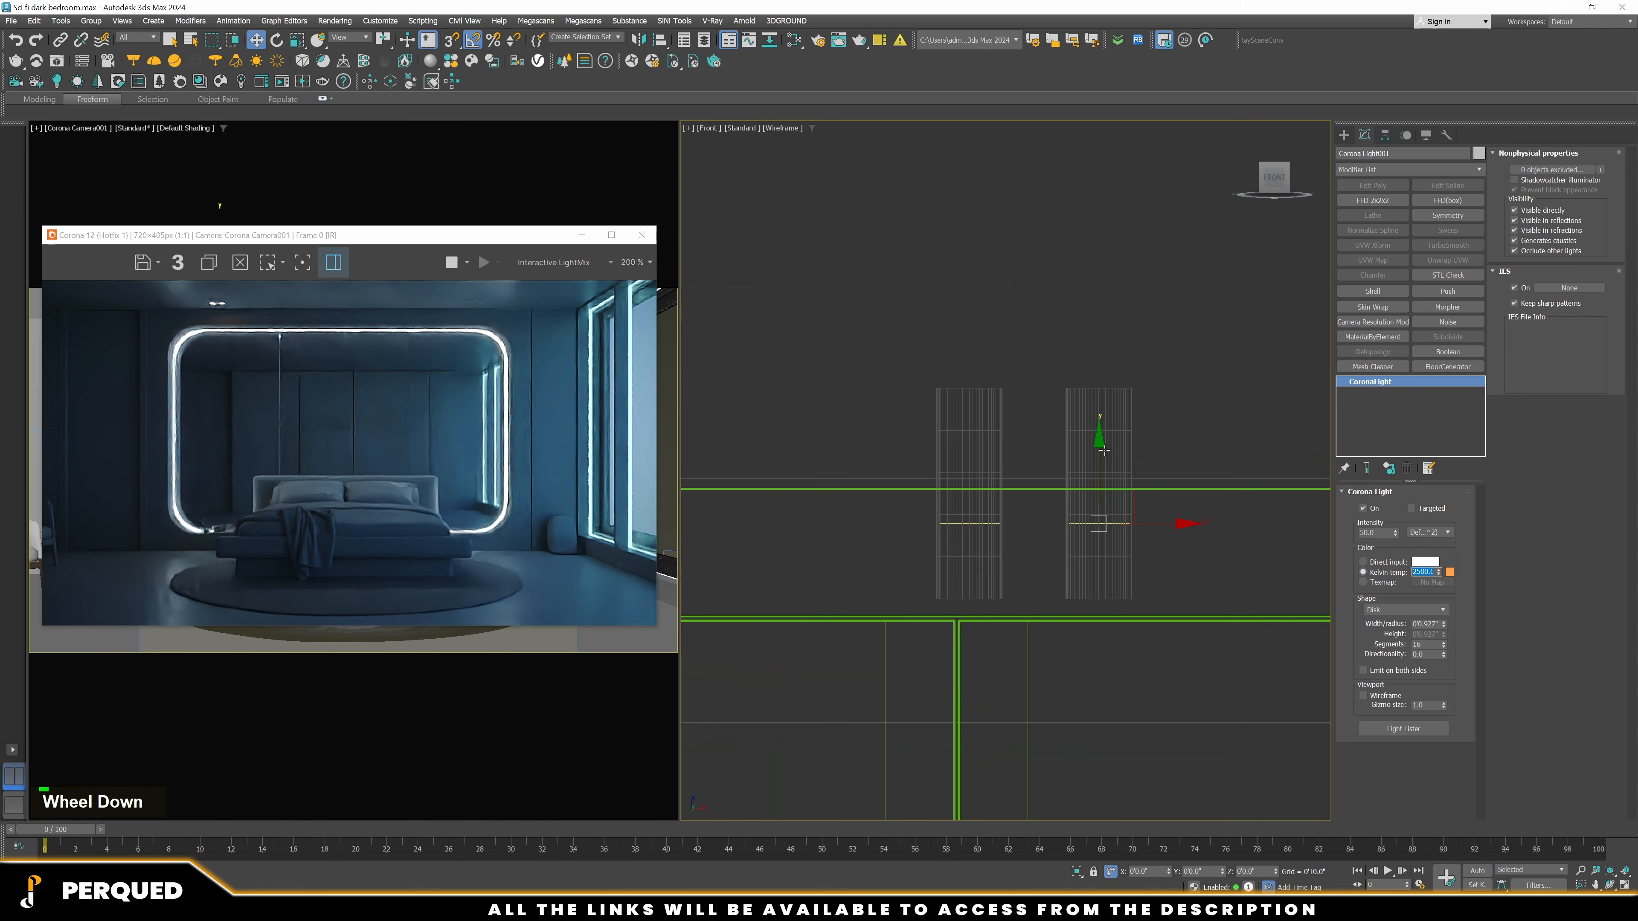
Set the disk light's directionality to 0.6 while checking the bedside in the Corona Camera004 render
middle_drag(1049, 422, 959, 272)
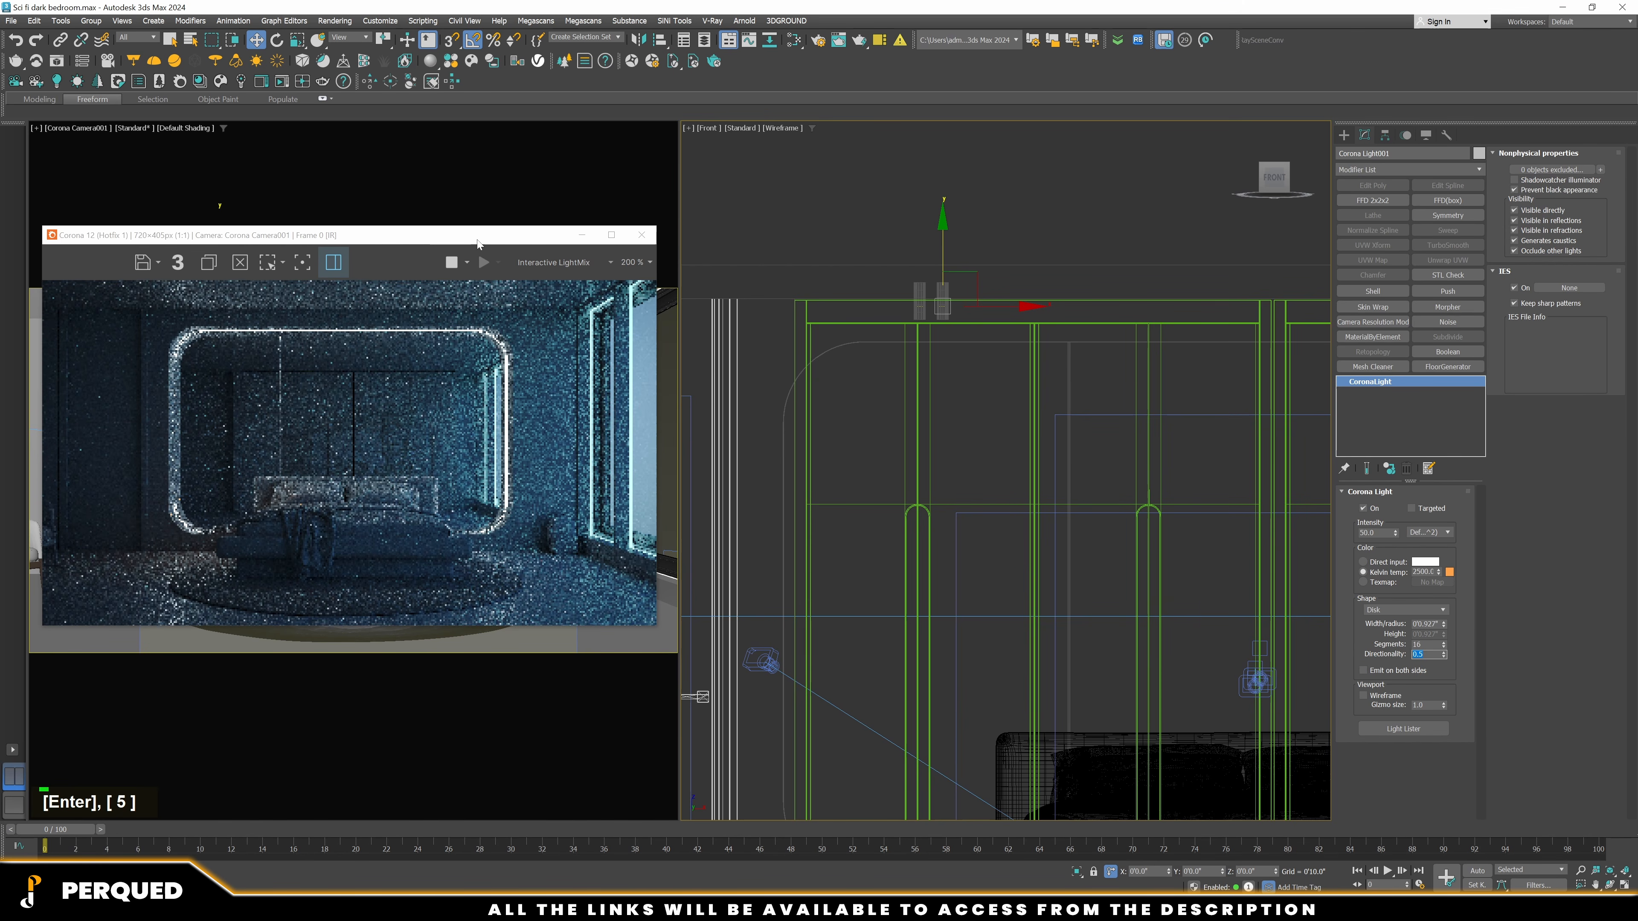
drag(478, 239, 929, 223)
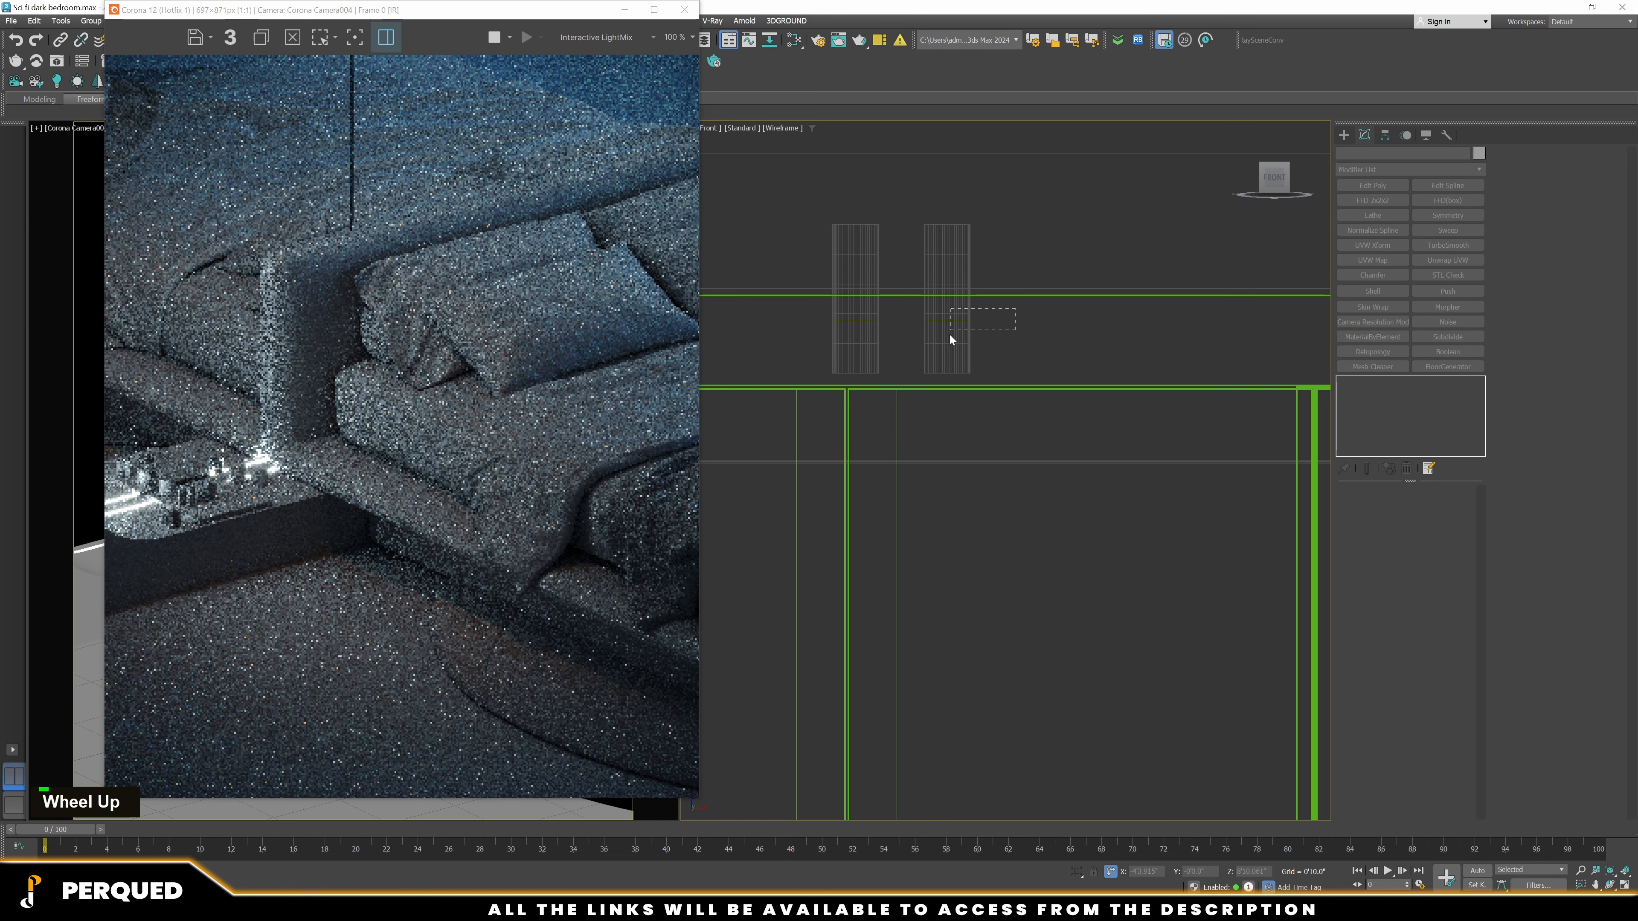
alt+click(949, 334)
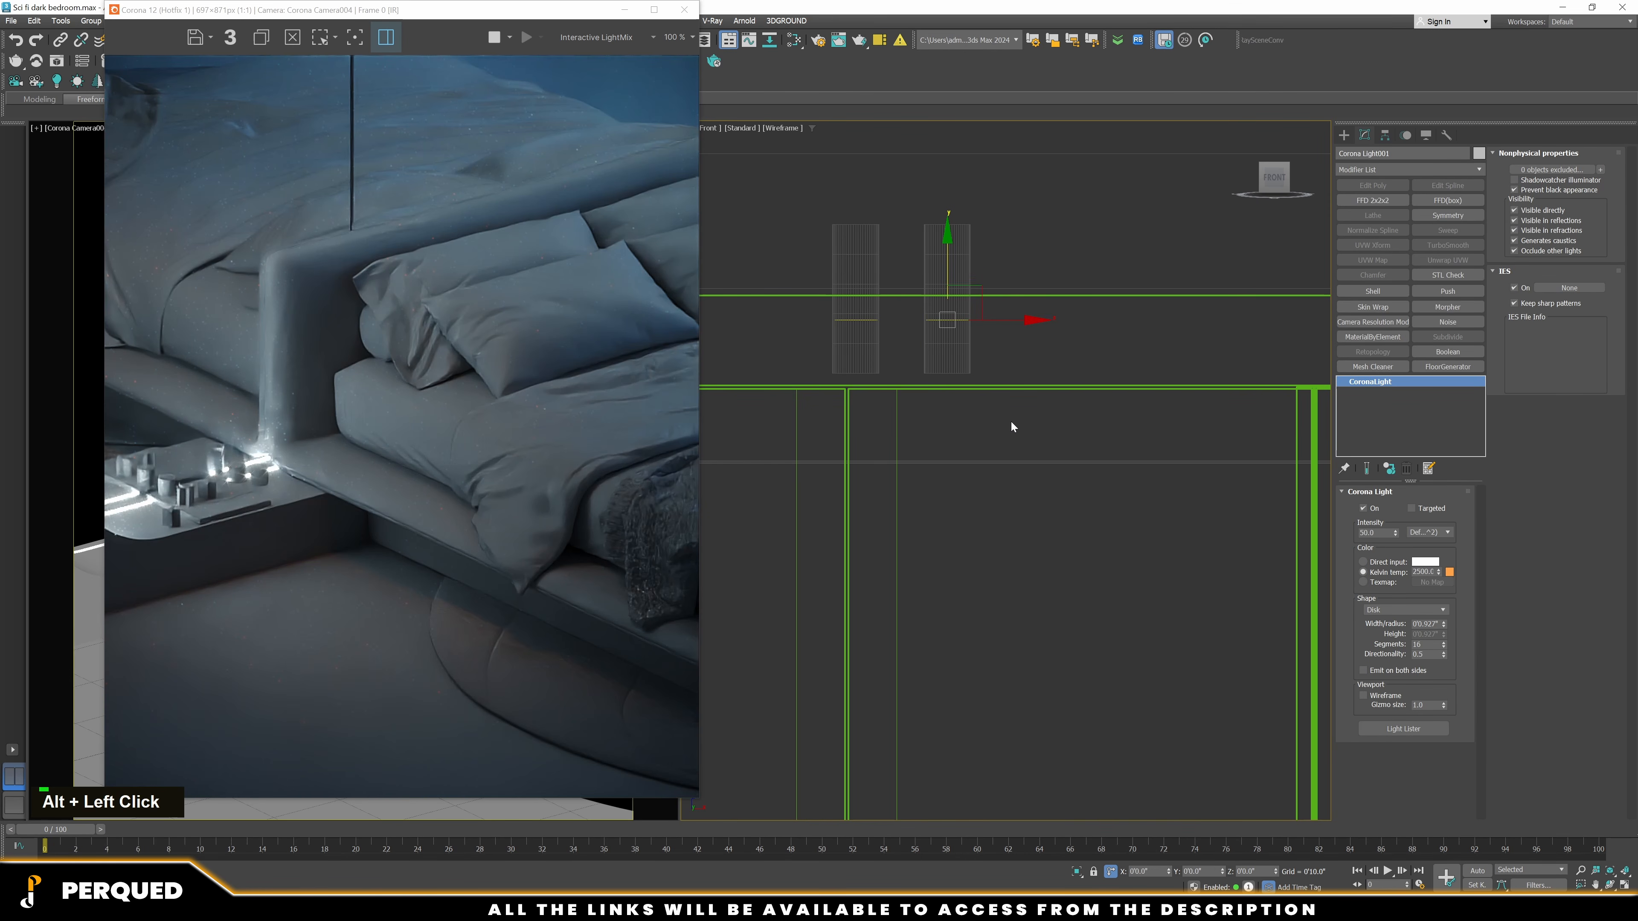
text(6)
key(Return)
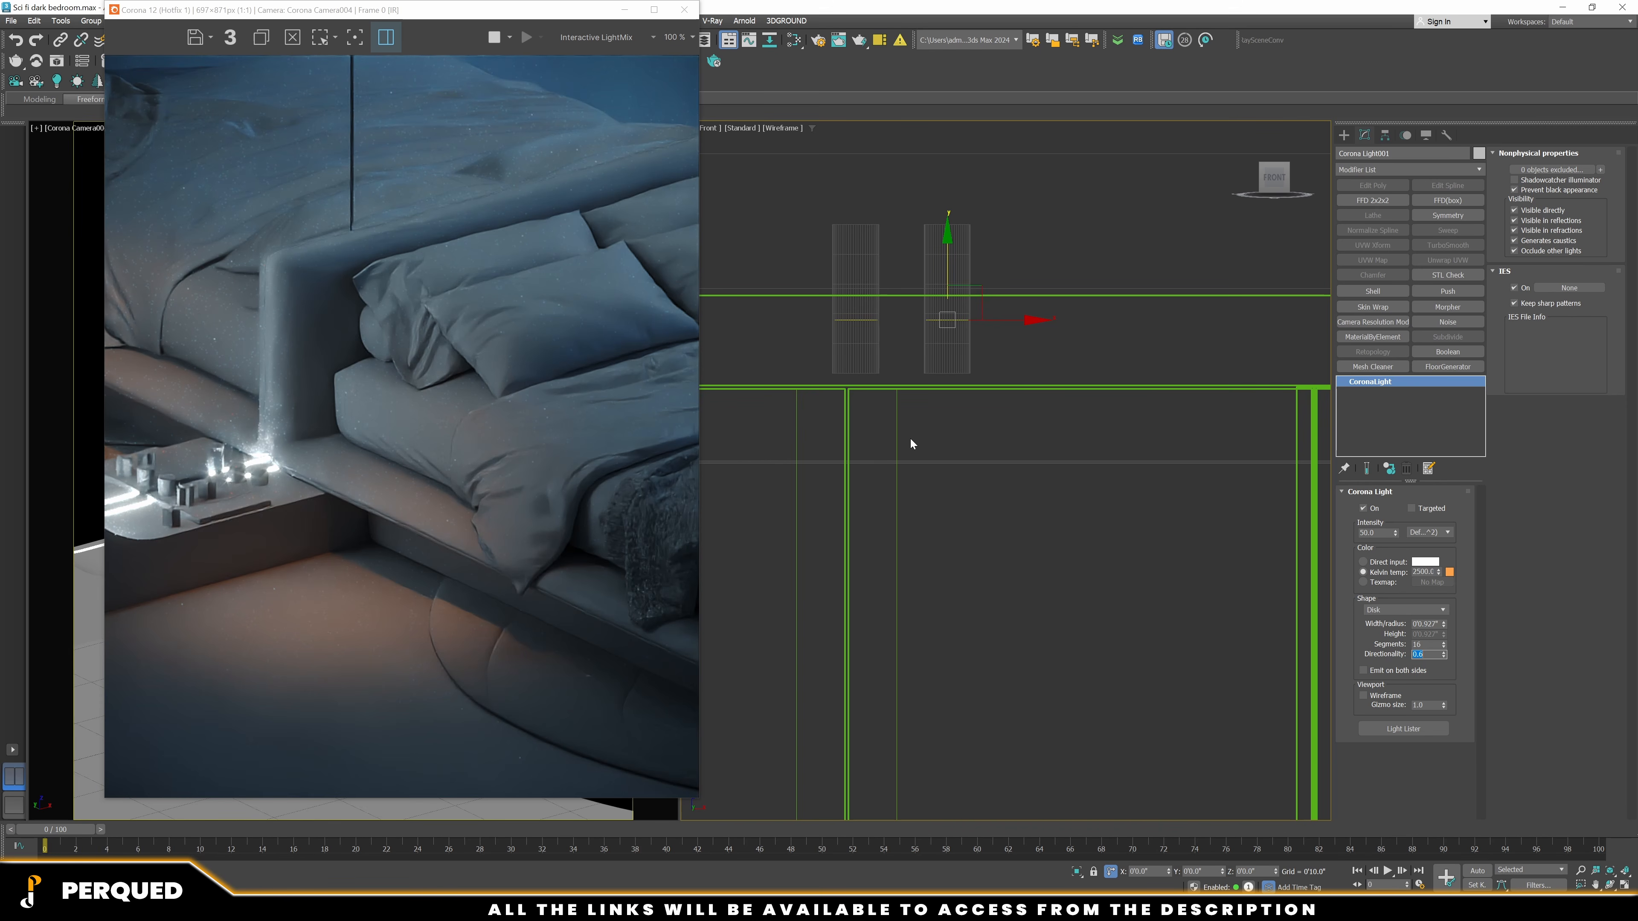
Select both disk lights and clone them along X as one instance each to the cylinder pair across the bed
drag(883, 352, 823, 331)
alt+click(929, 371)
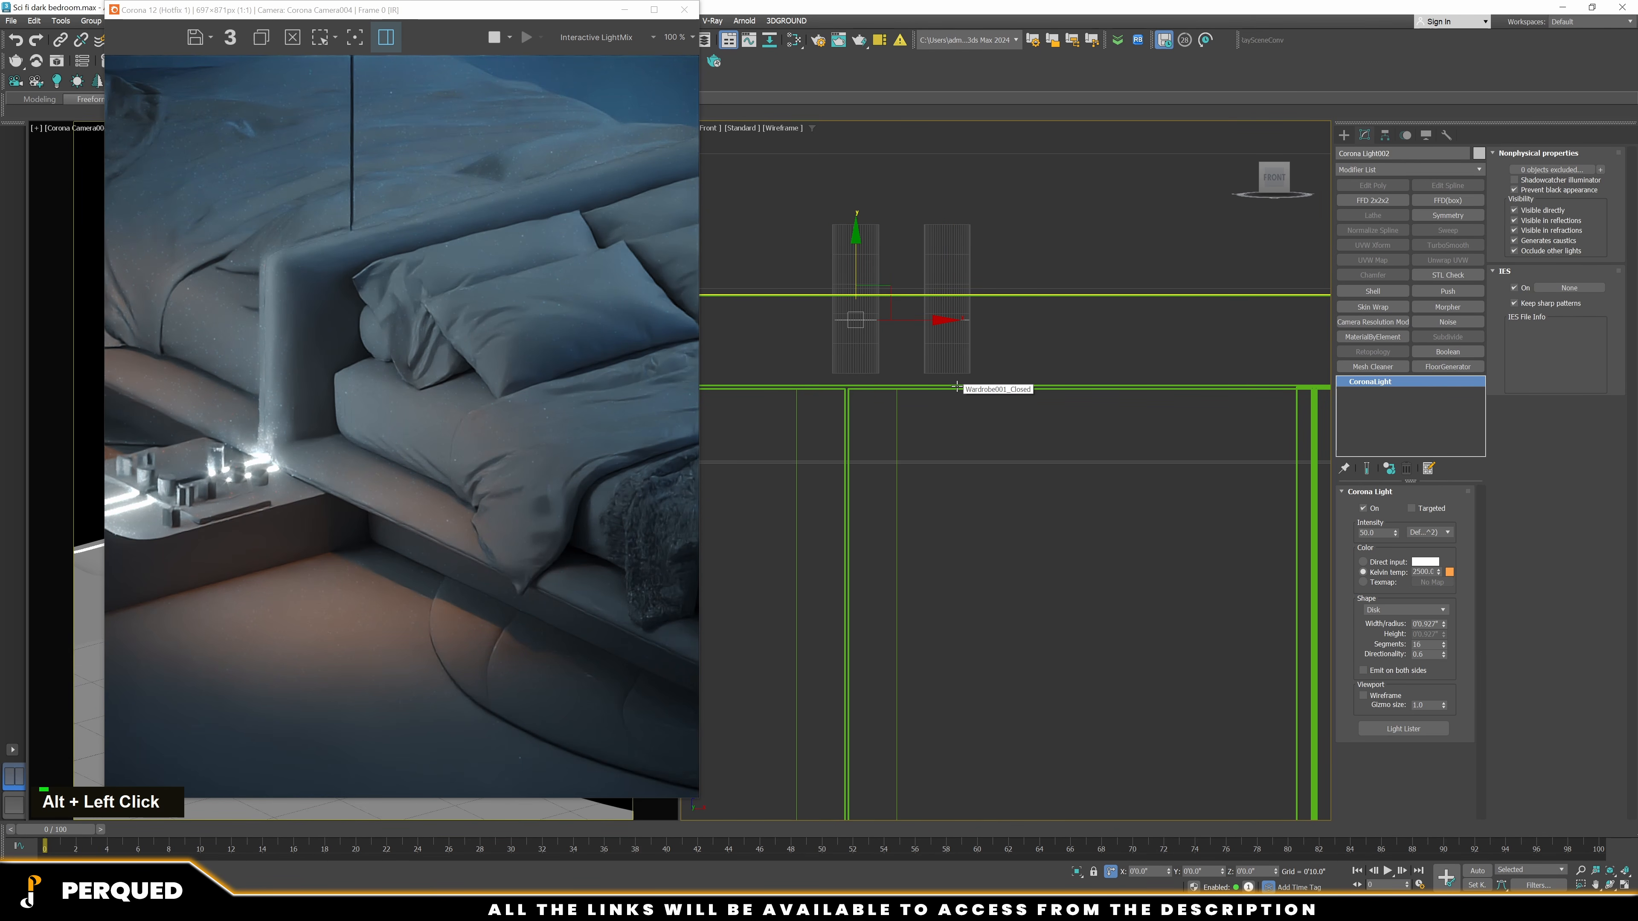
drag(777, 330, 1045, 354)
key(t)
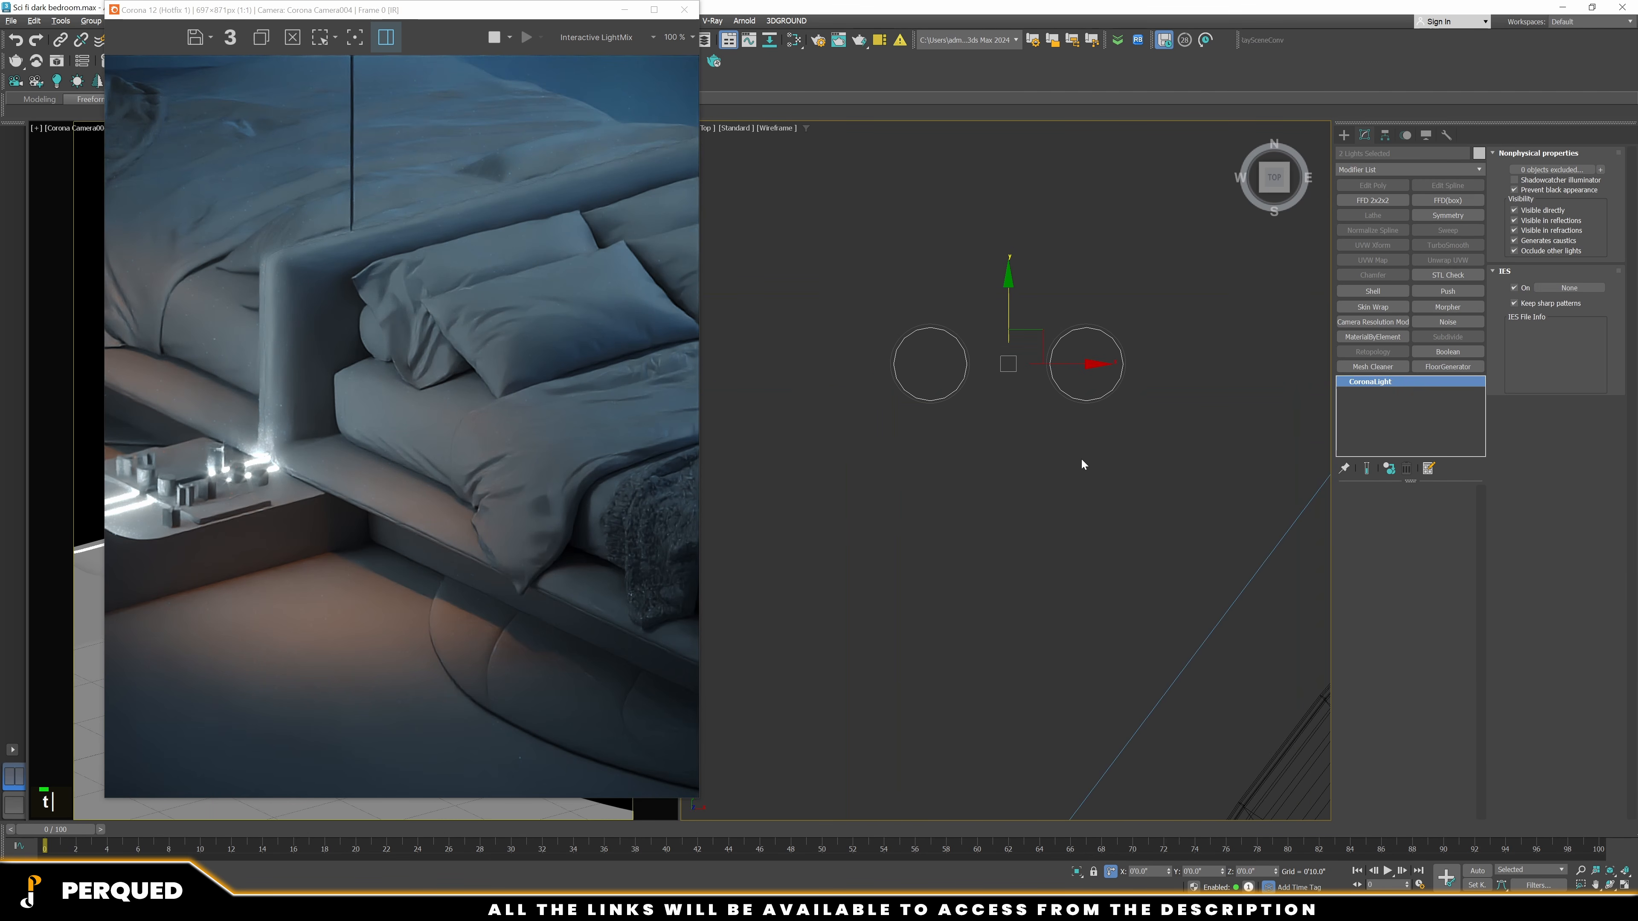
key(z)
scroll(862, 429, down, 5)
scroll(829, 382, down, 3)
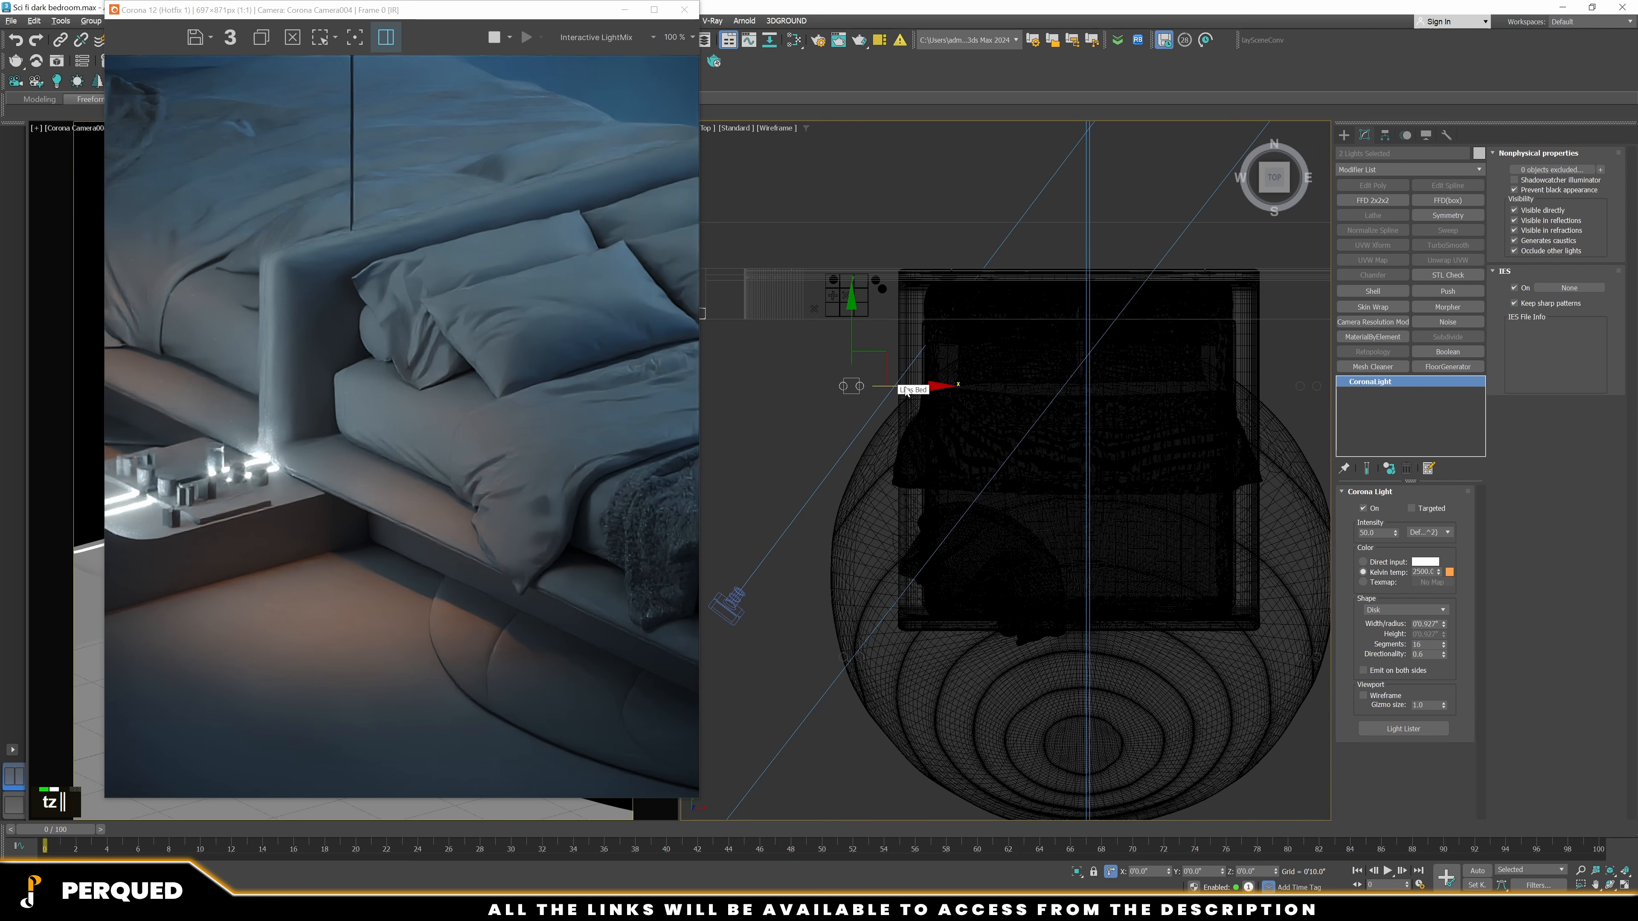
shift+drag(906, 391, 1322, 380)
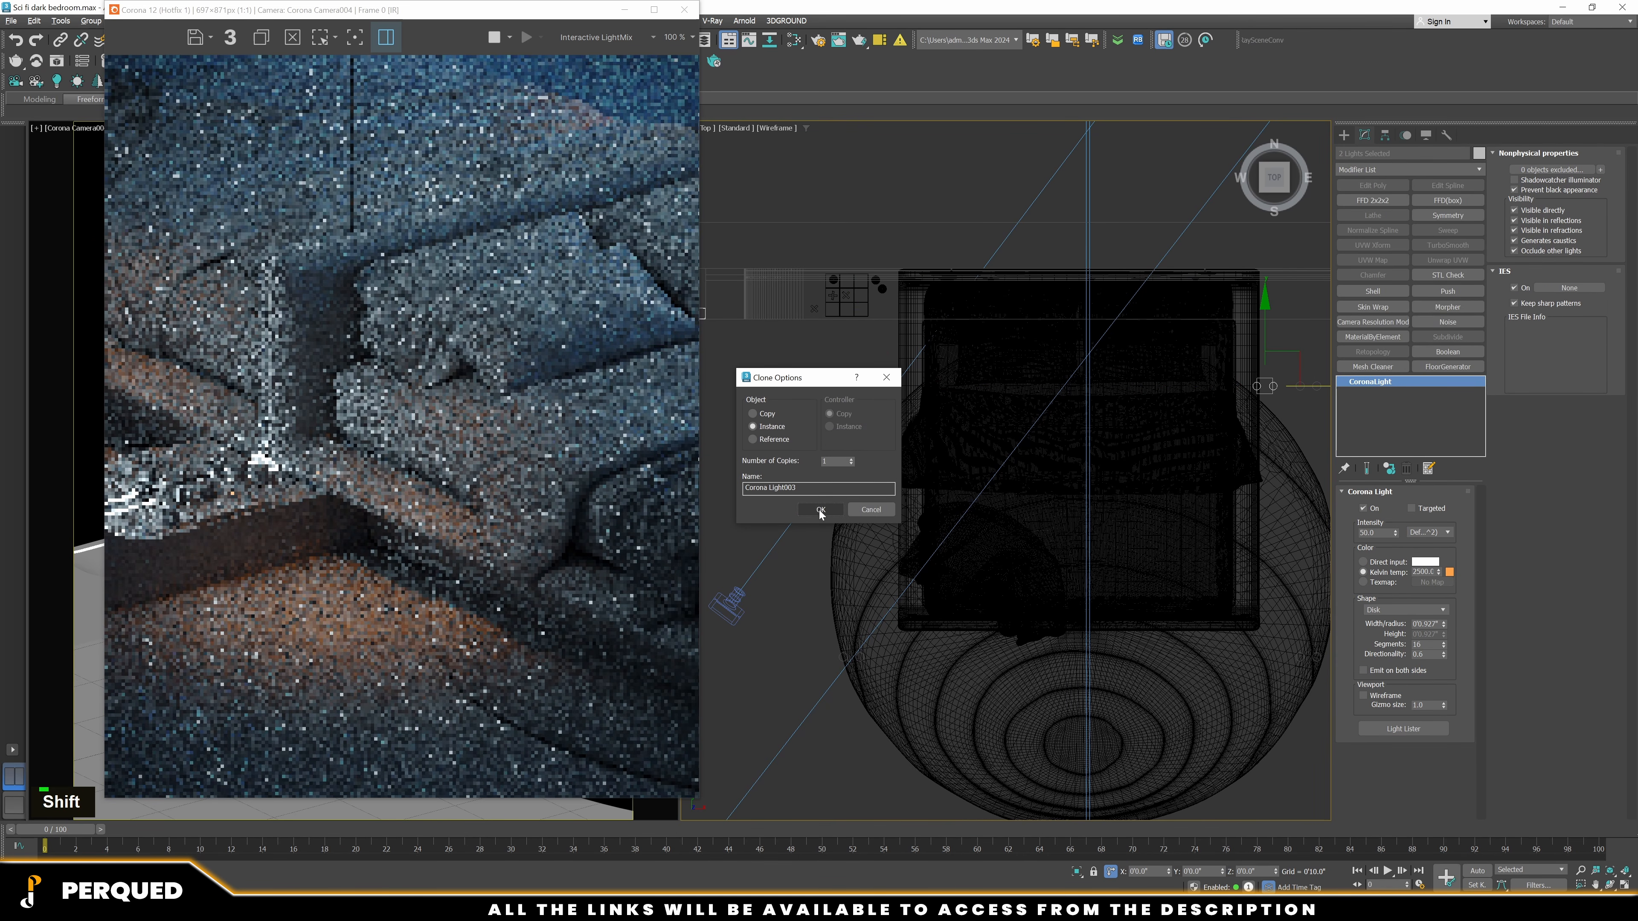
click(820, 509)
Shift the cloned disk light pair slightly along X in the top view to centre it within its cylinders
key(z)
scroll(848, 468, down, 3)
scroll(907, 476, up, 1)
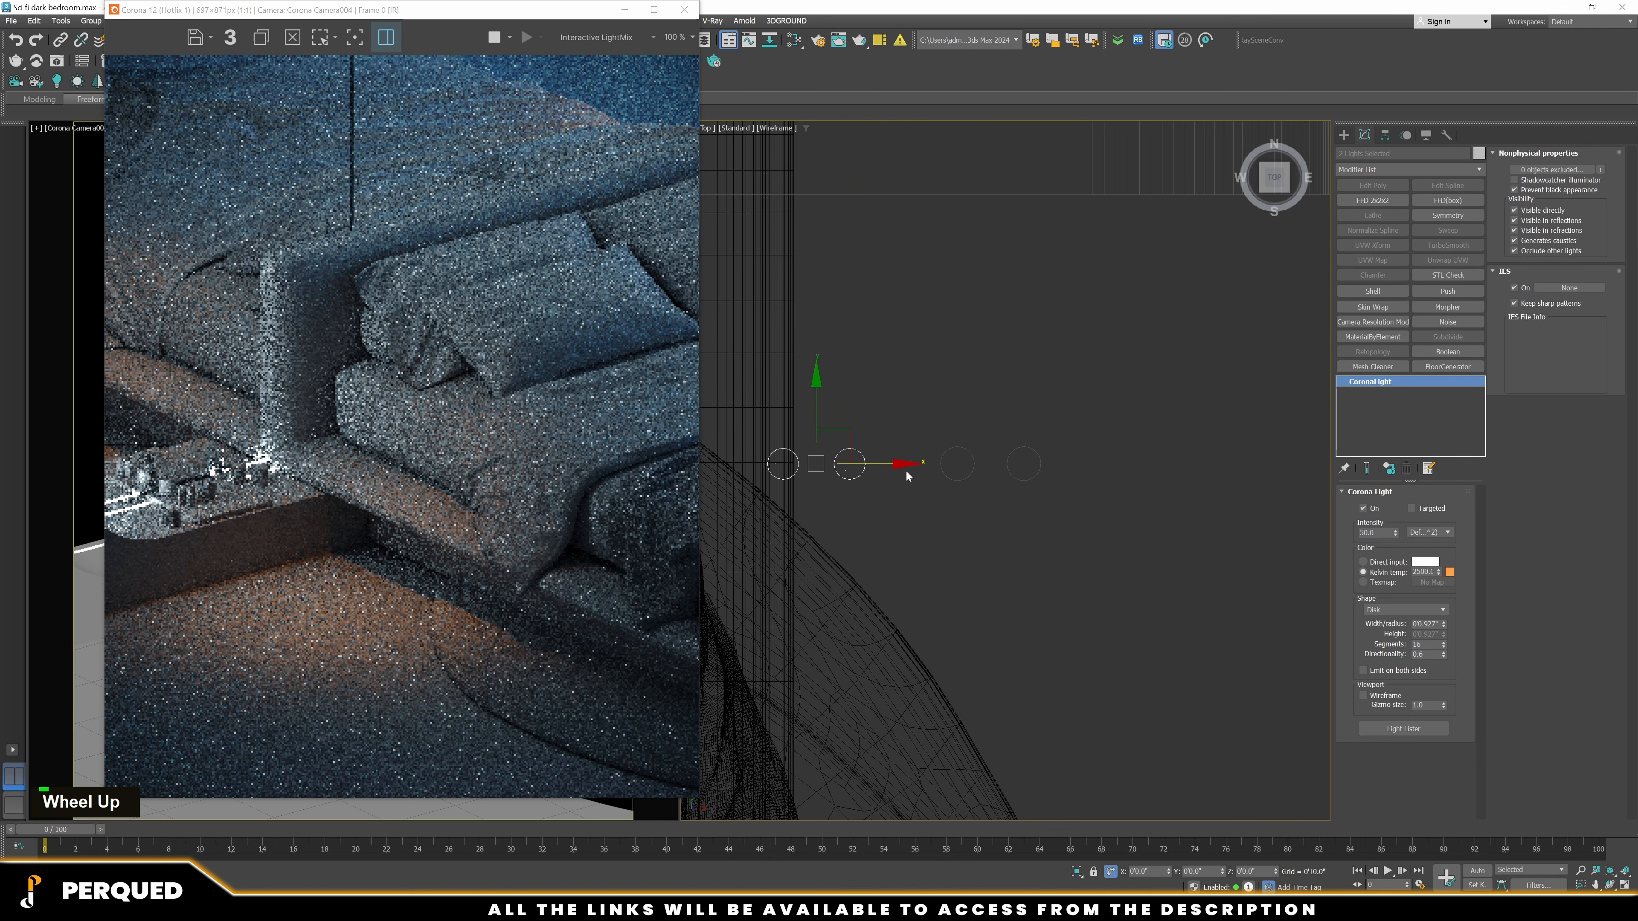
scroll(1032, 460, up, 3)
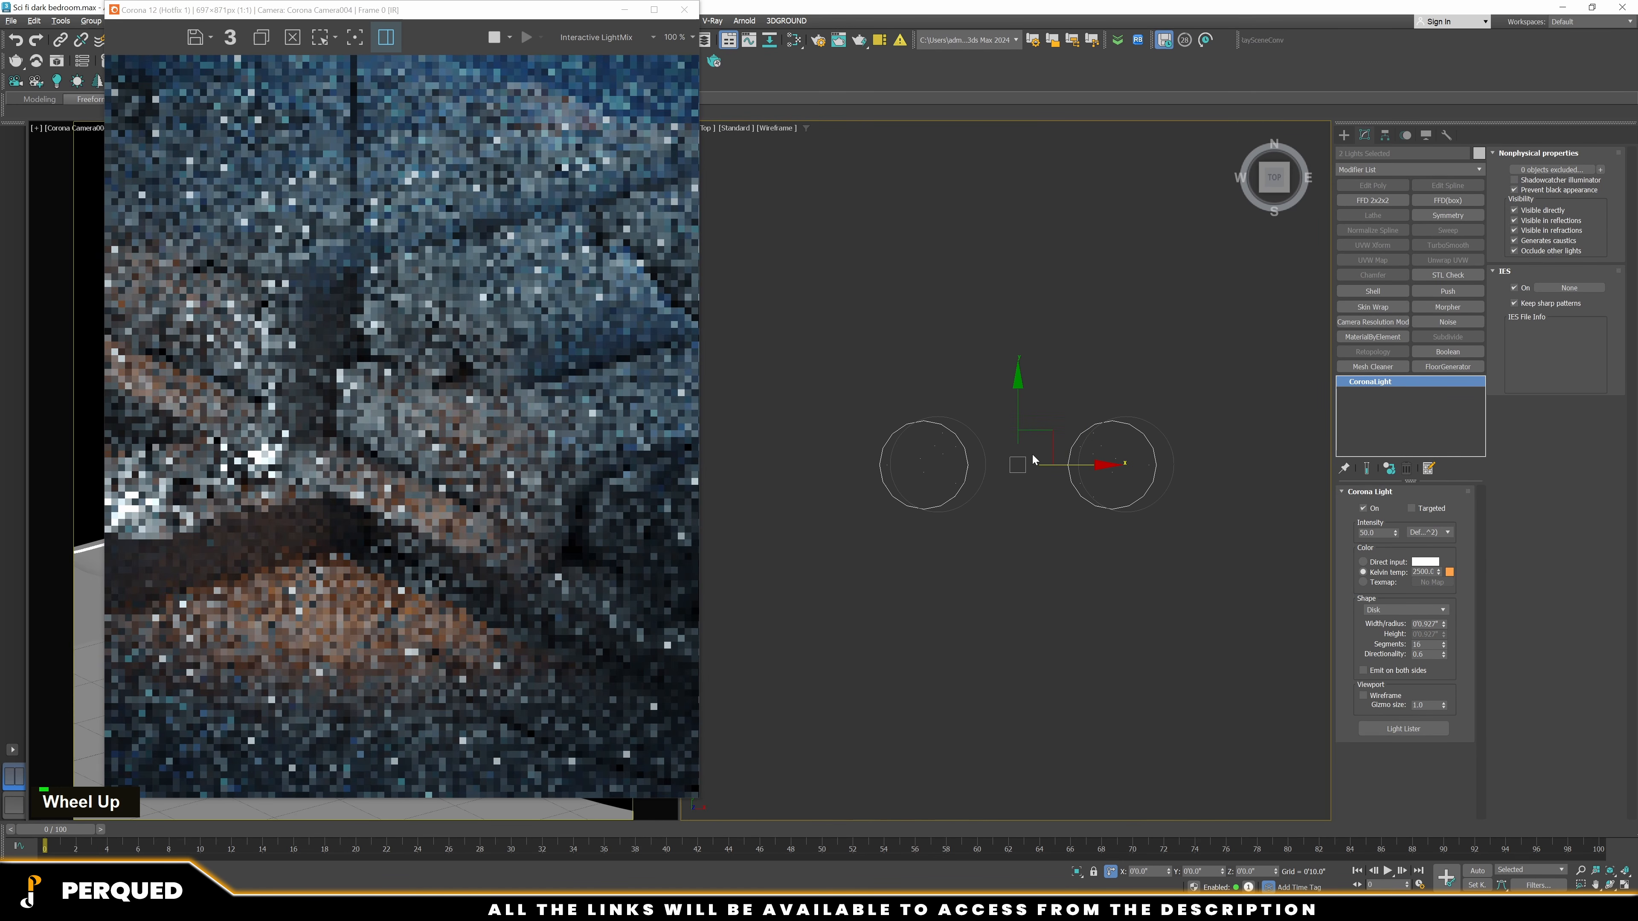
drag(1065, 464, 1080, 464)
click(1053, 558)
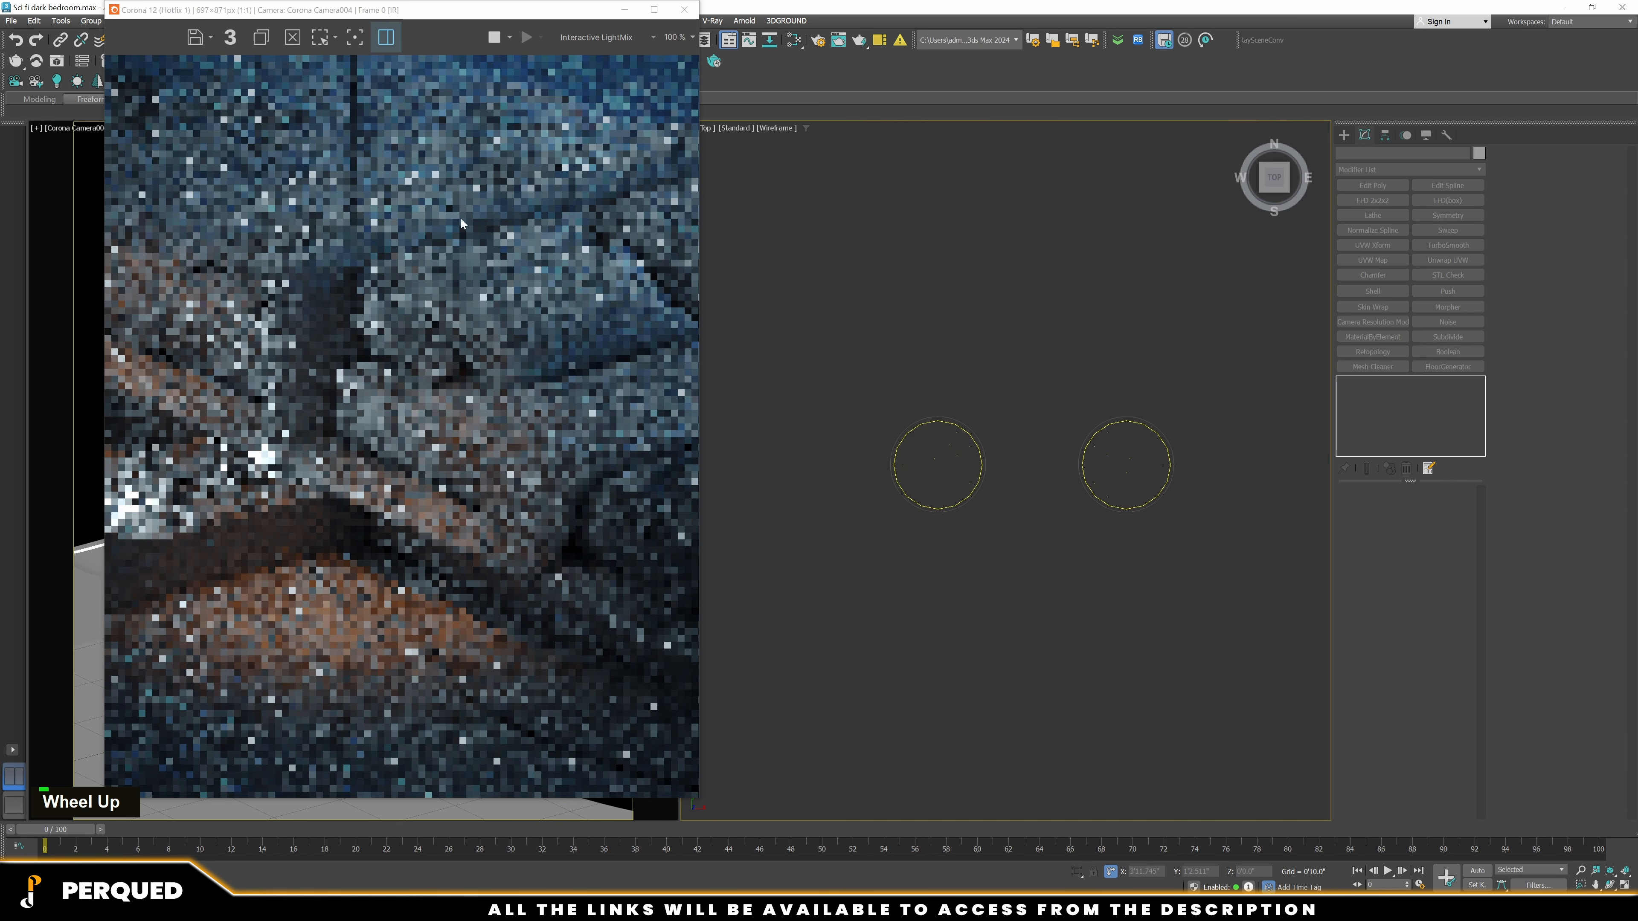
Undo the stray move of one cloned disk light and set its intensity to 150
double_click(940, 460)
click(936, 441)
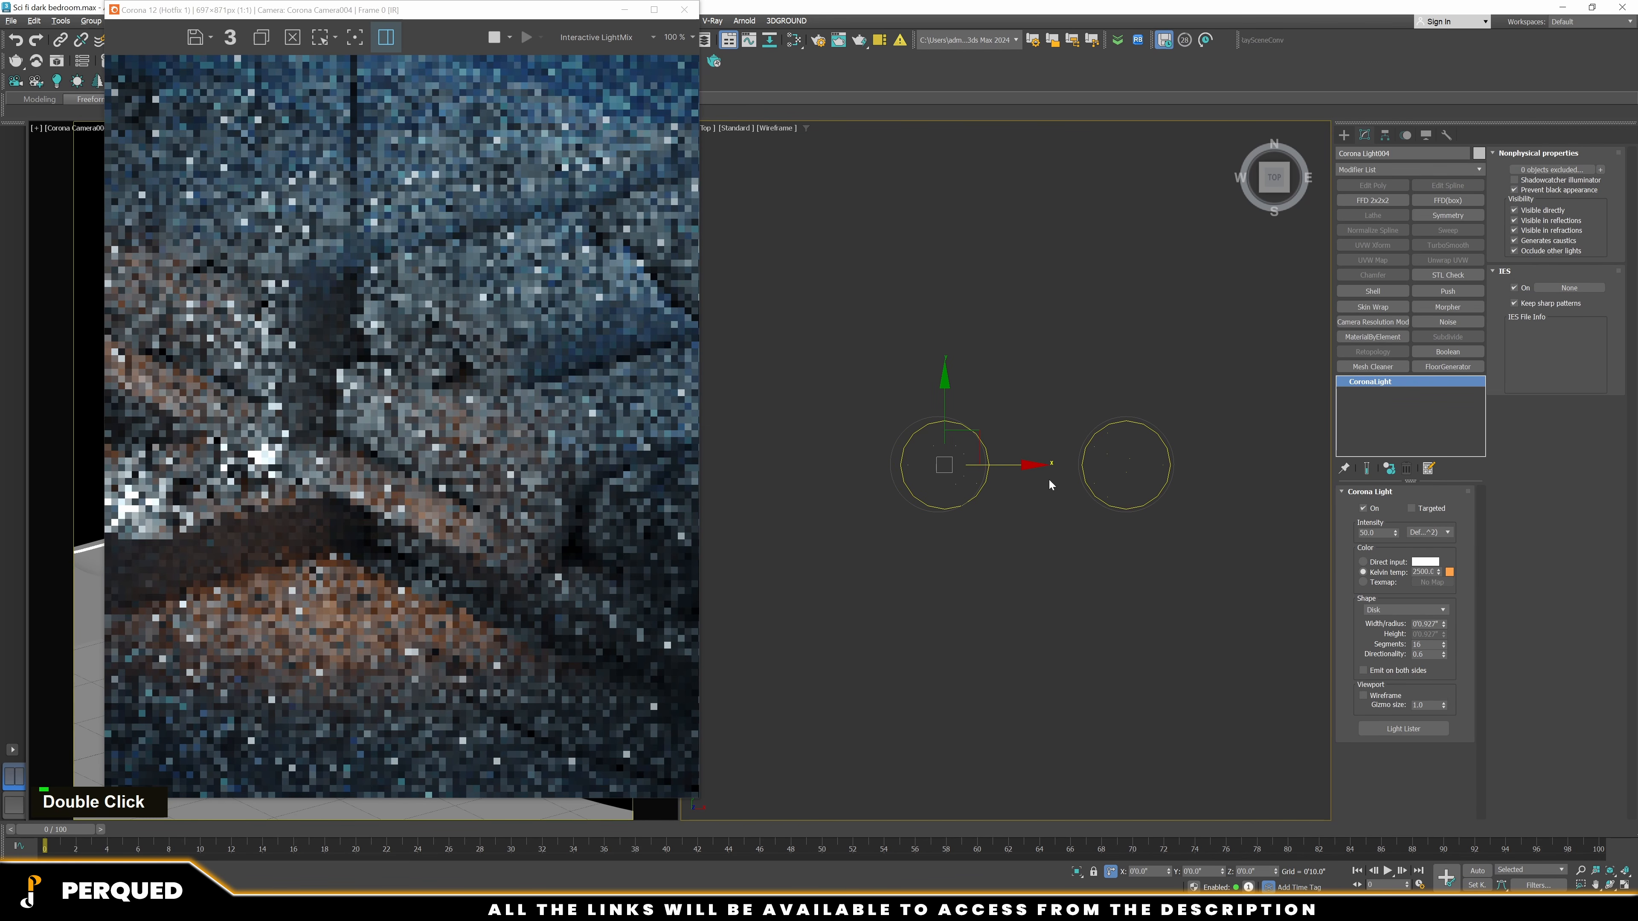
key(ctrl+z)
text(150)
key(Return)
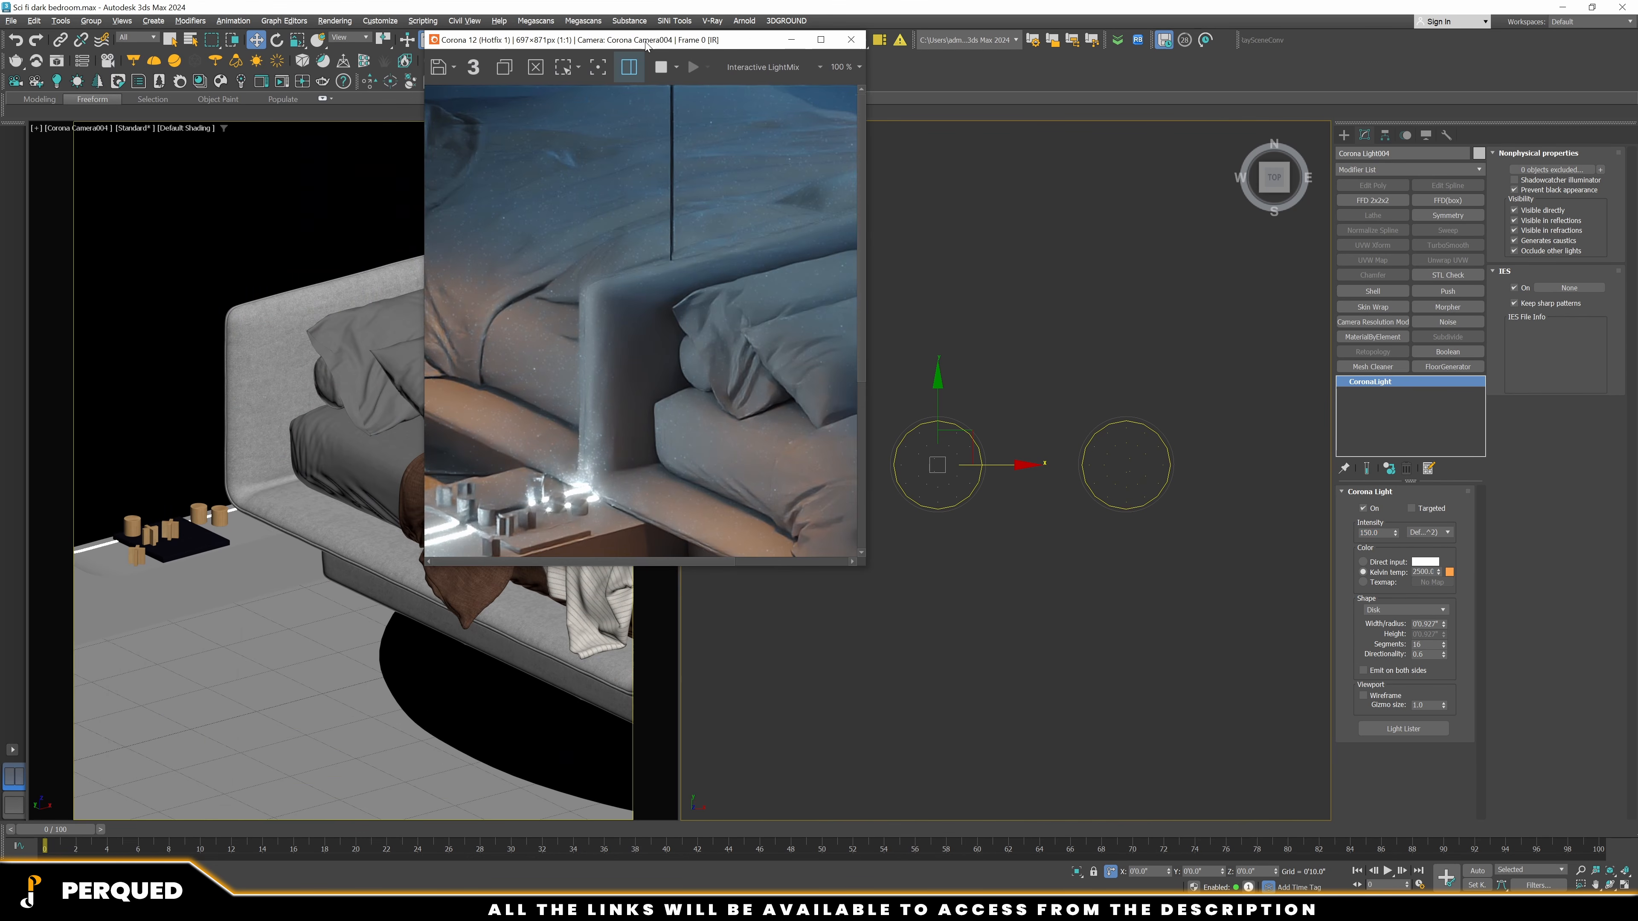
Switch the camera view to Corona Camera003 and examine the spotlights around the bed in the interactive render
click(275, 320)
key(c)
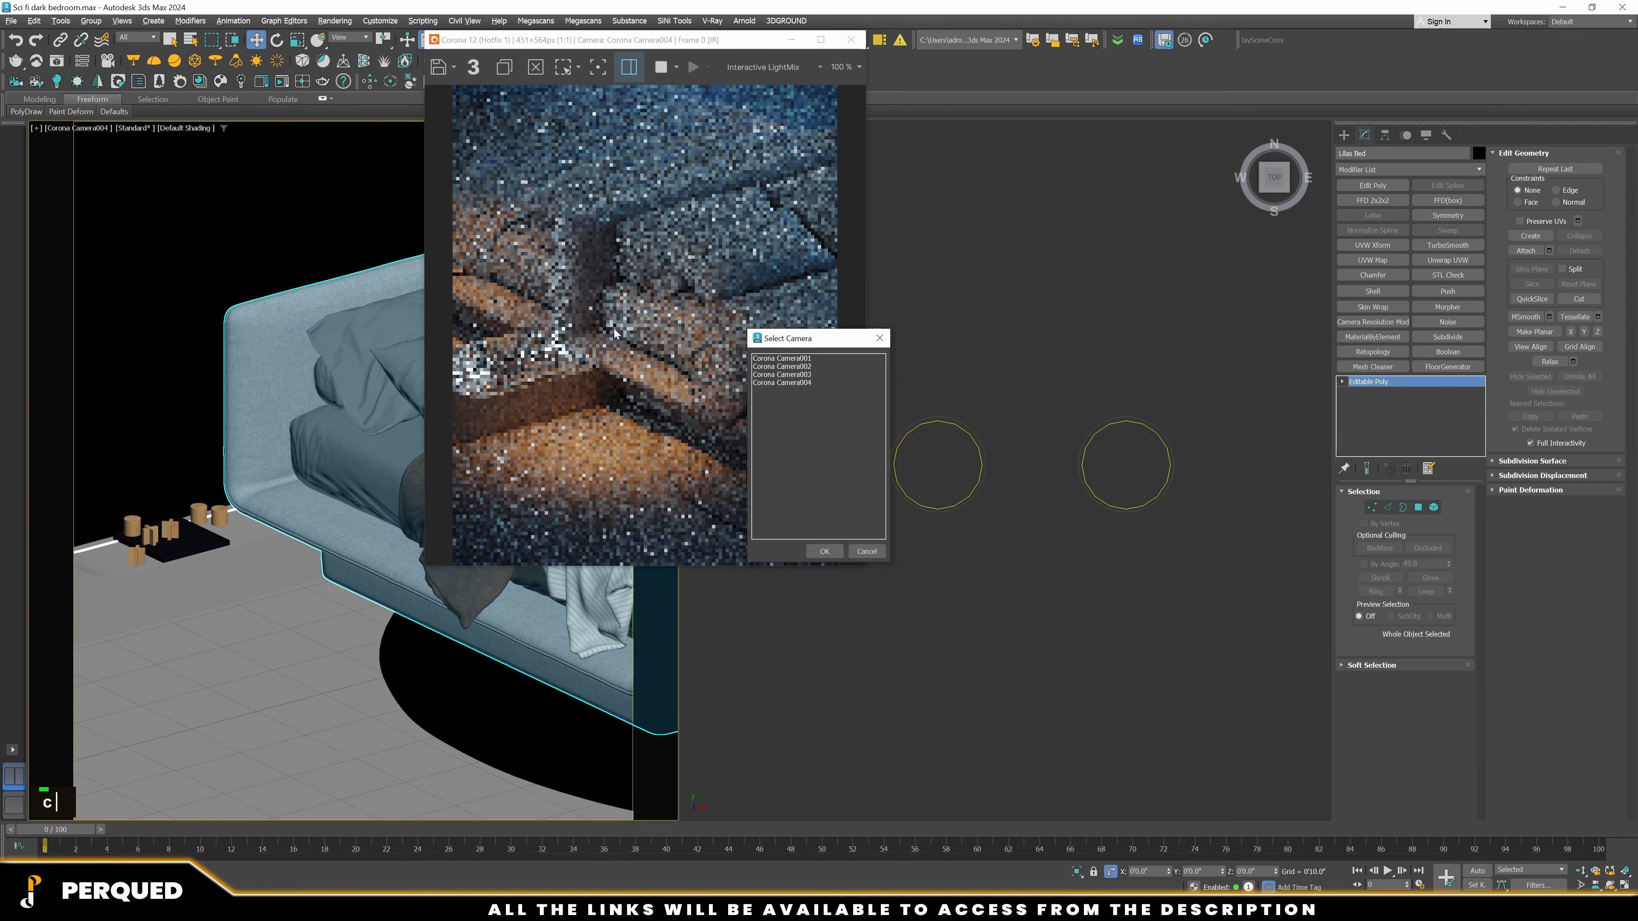
double_click(764, 375)
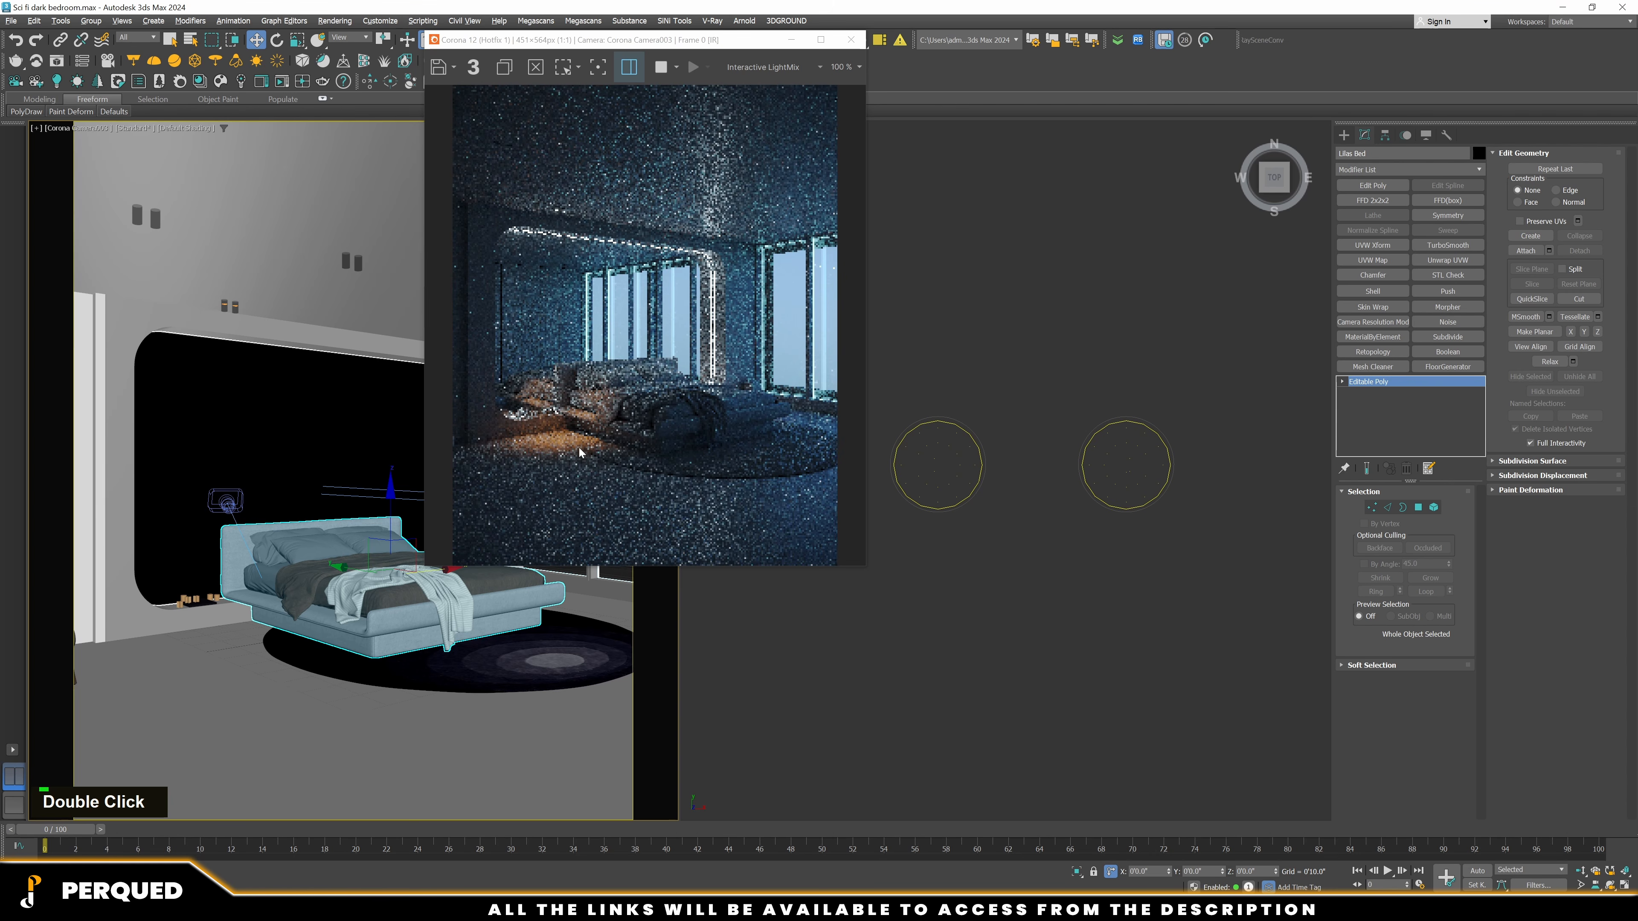
drag(584, 43, 300, 89)
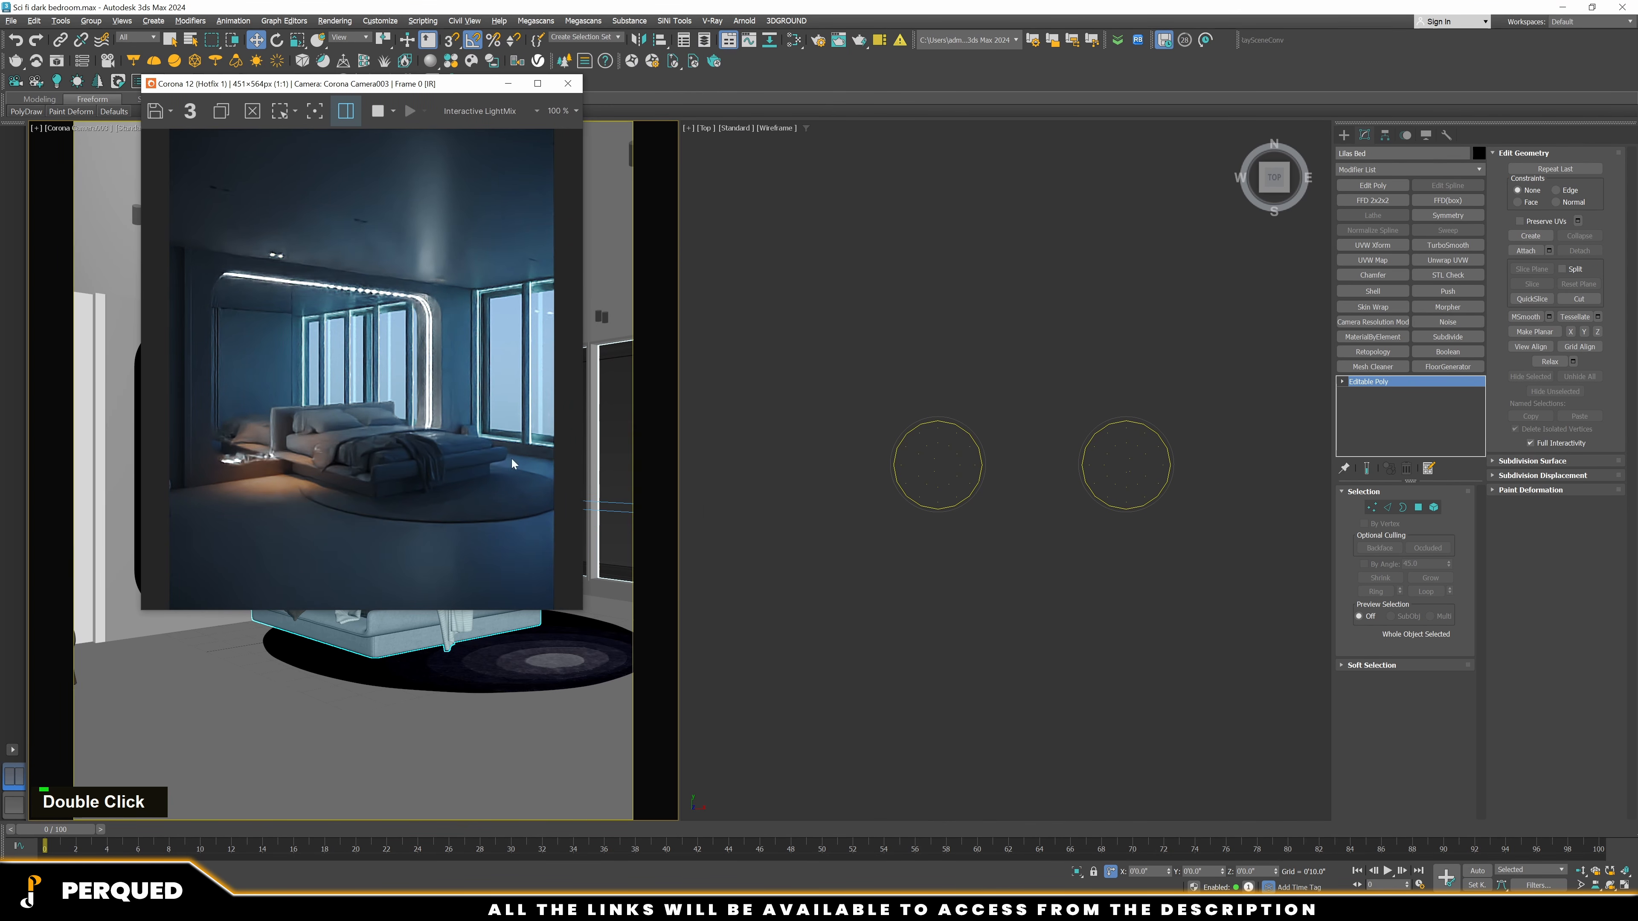
Set the instanced disk lights' intensity to 100 and switch the camera view to Corona Camera001
click(936, 471)
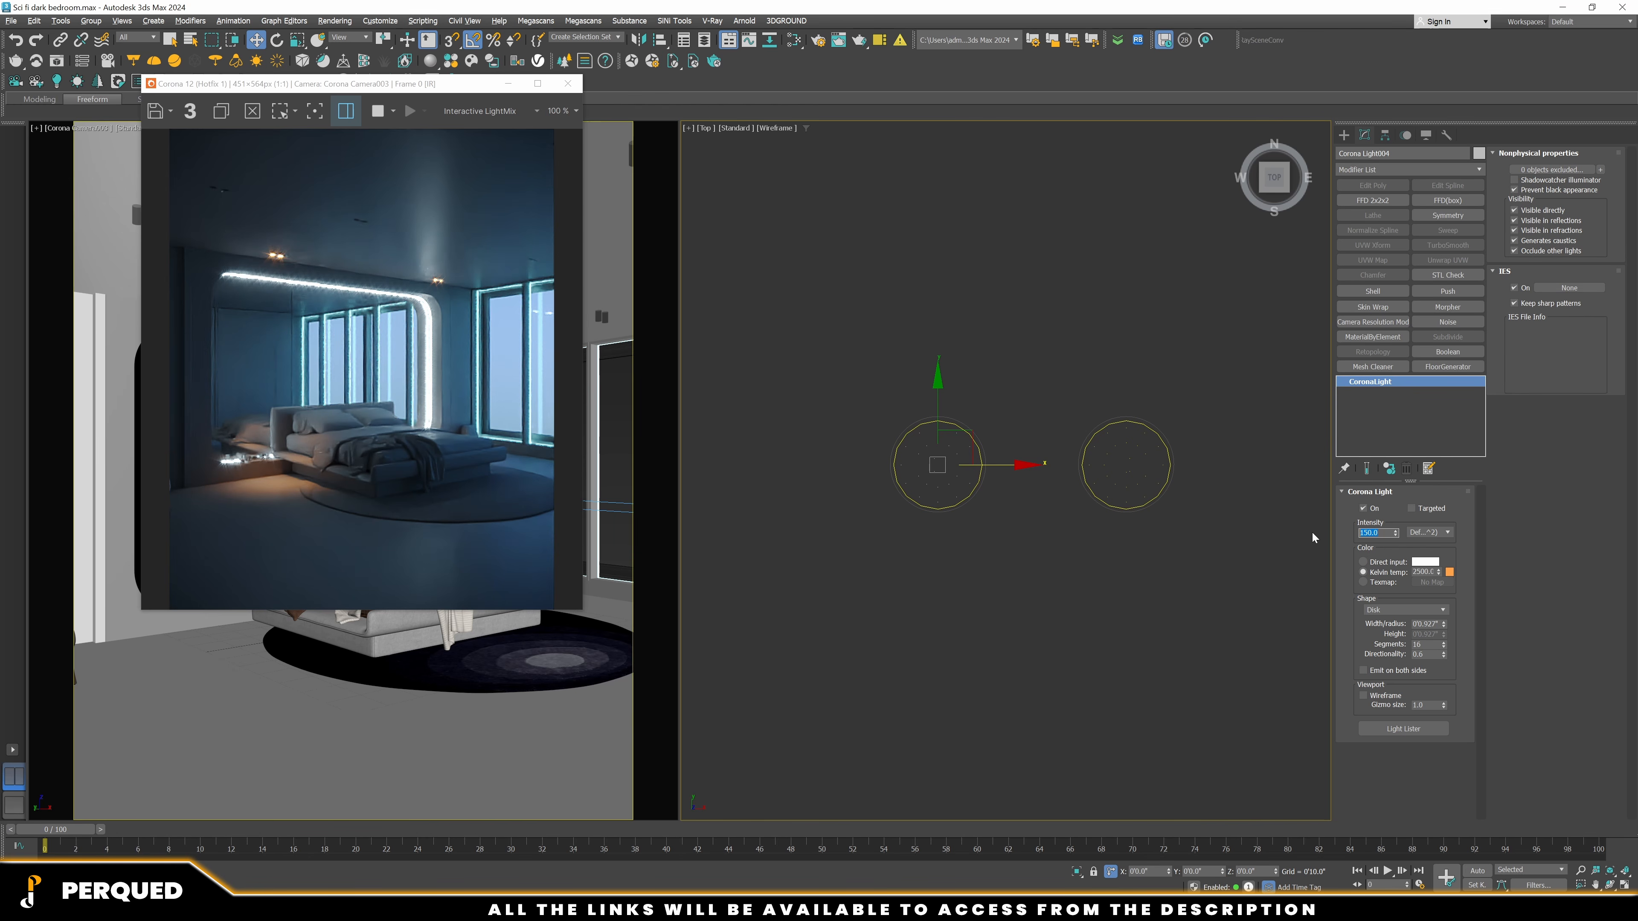
text(100)
key(Return)
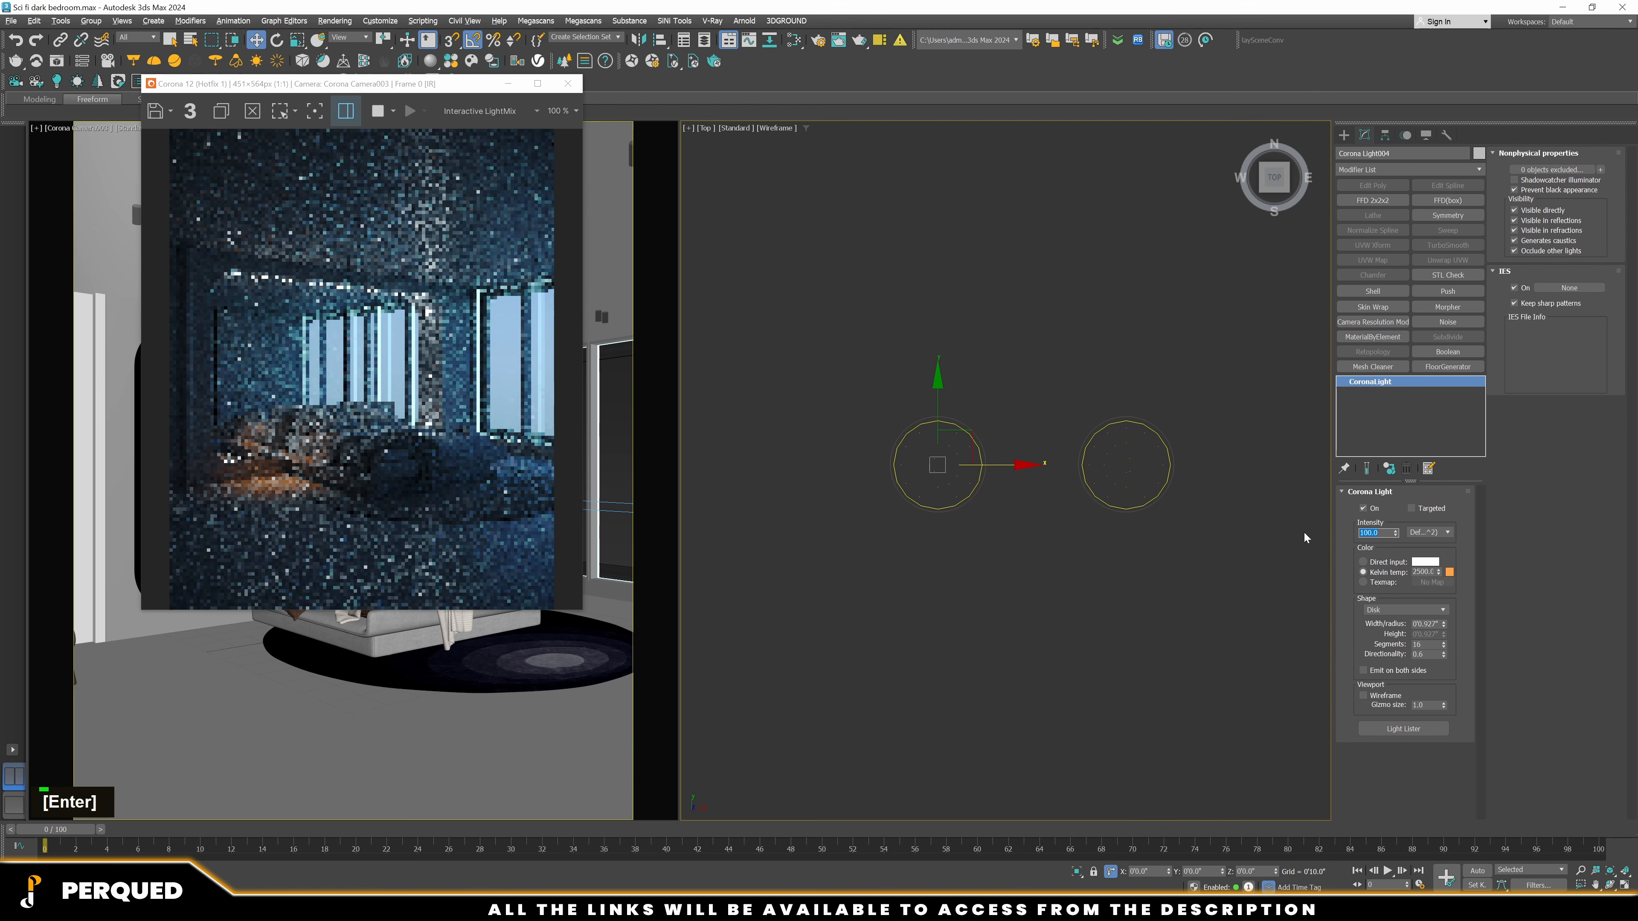
click(978, 621)
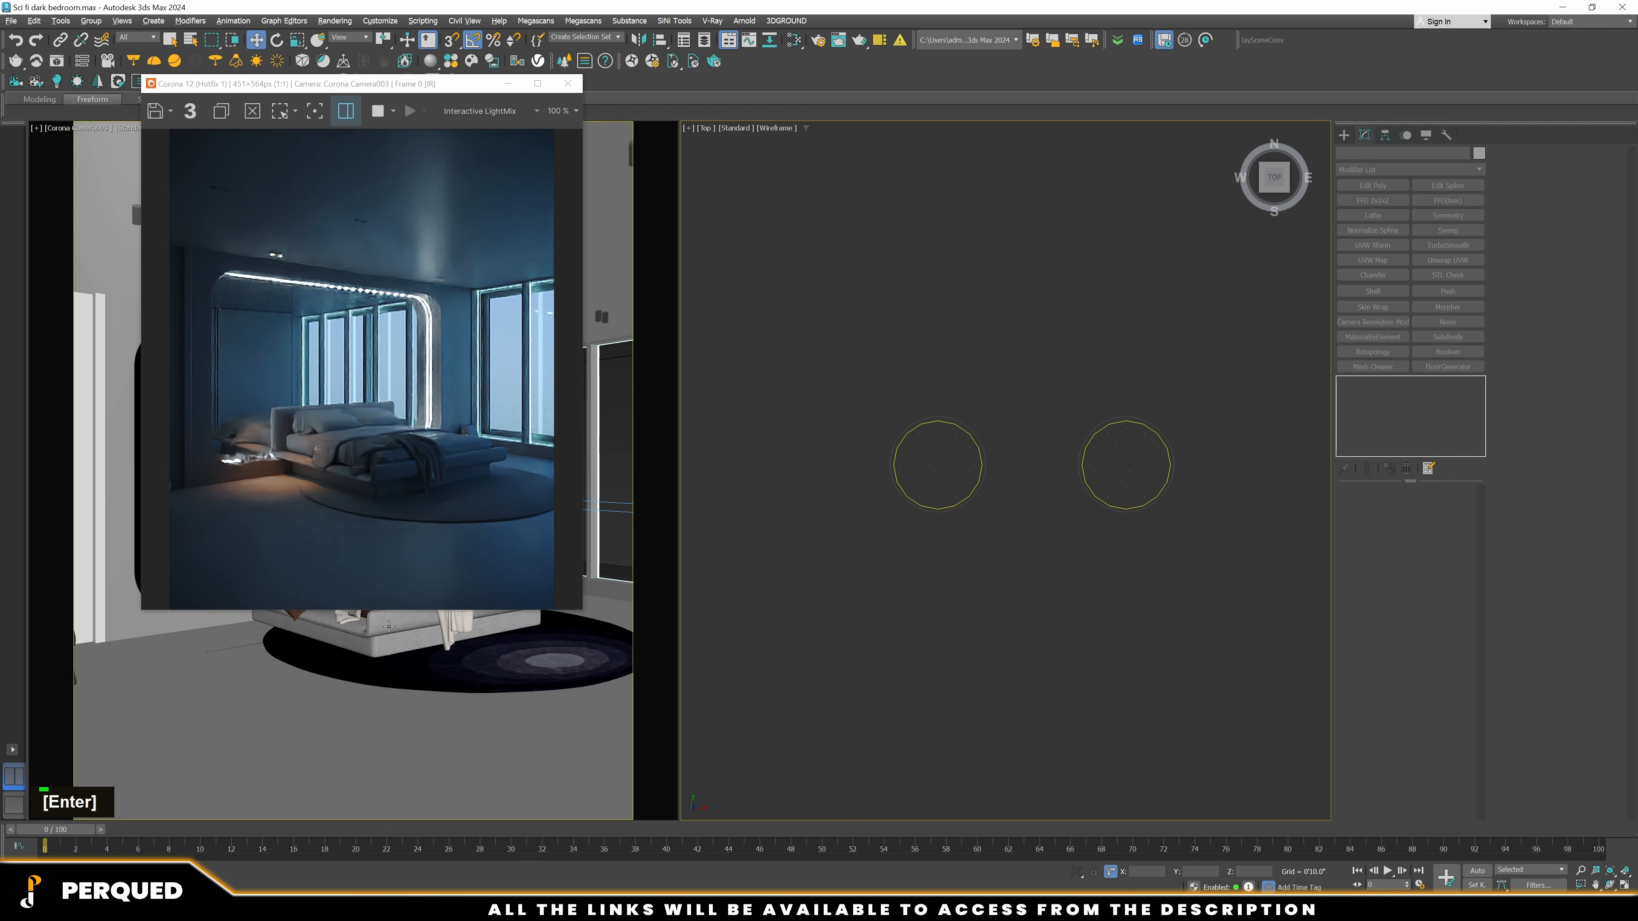
key(c)
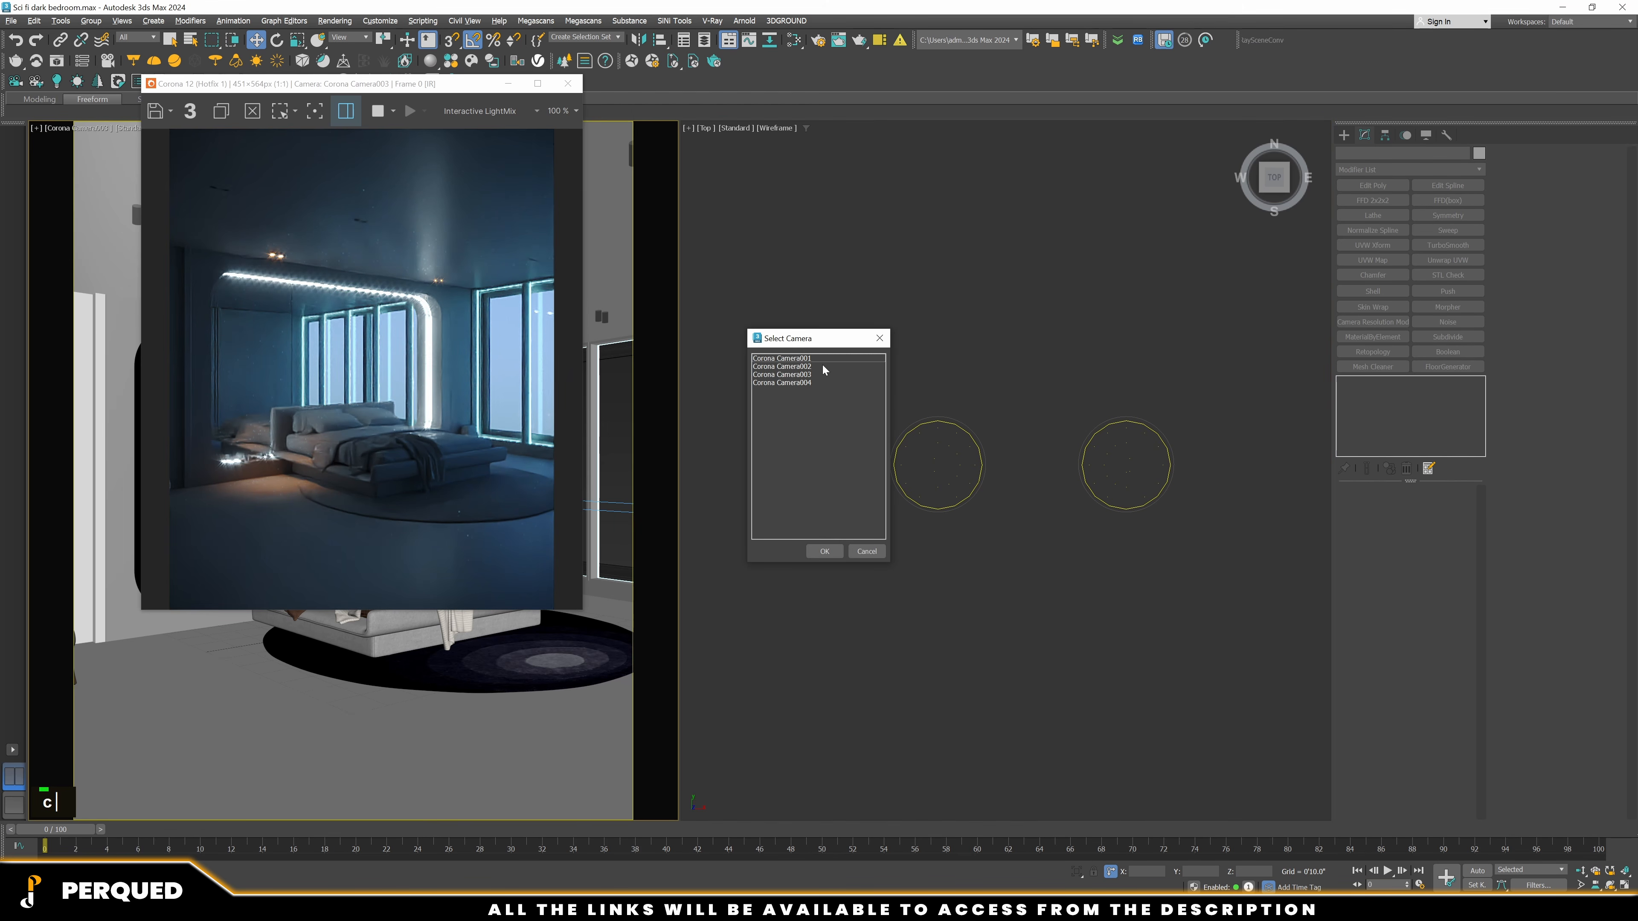
double_click(822, 364)
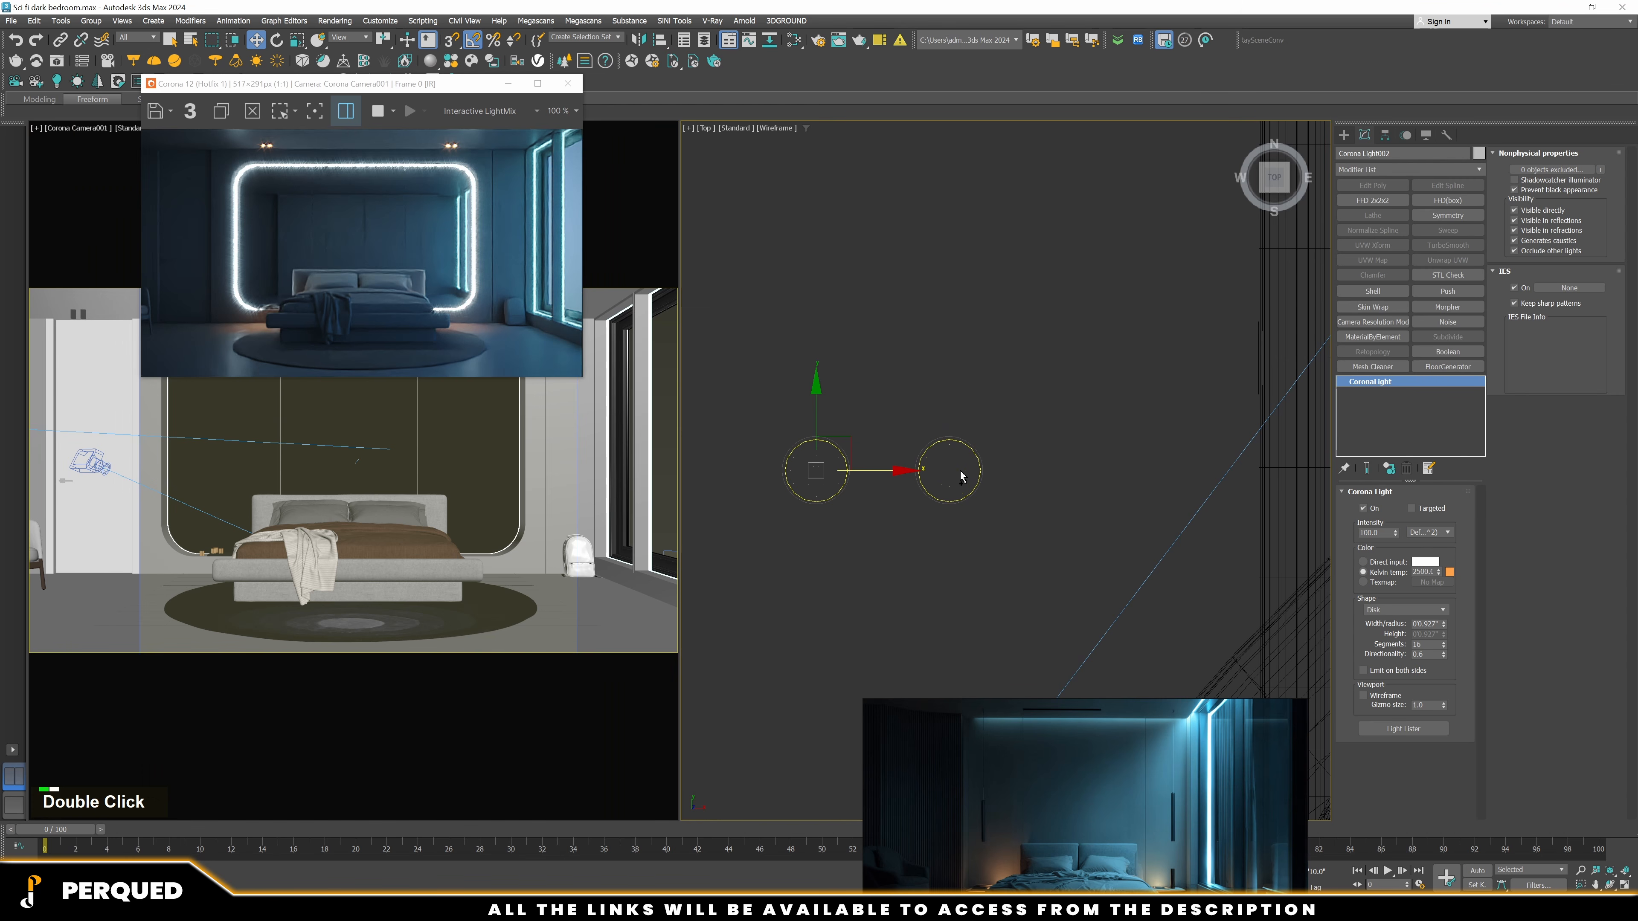
Select both disk lights and clone them along X as one instance each to the ceiling cylinder pair near the door
ctrl+click(954, 473)
scroll(1049, 502, down, 5)
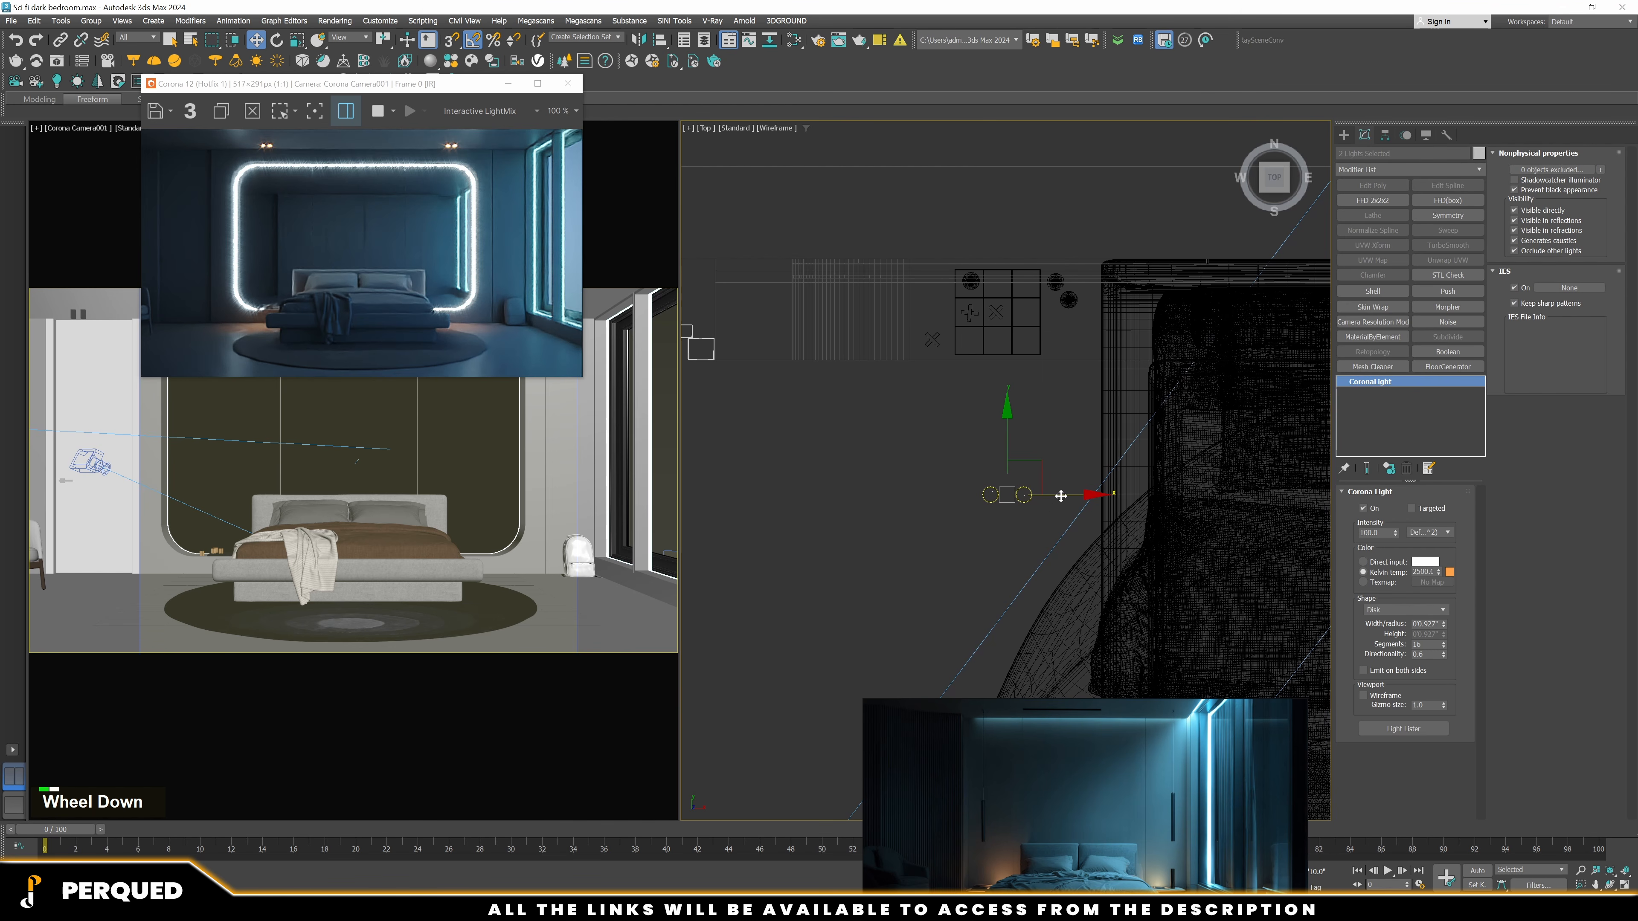
shift+drag(1061, 495, 693, 495)
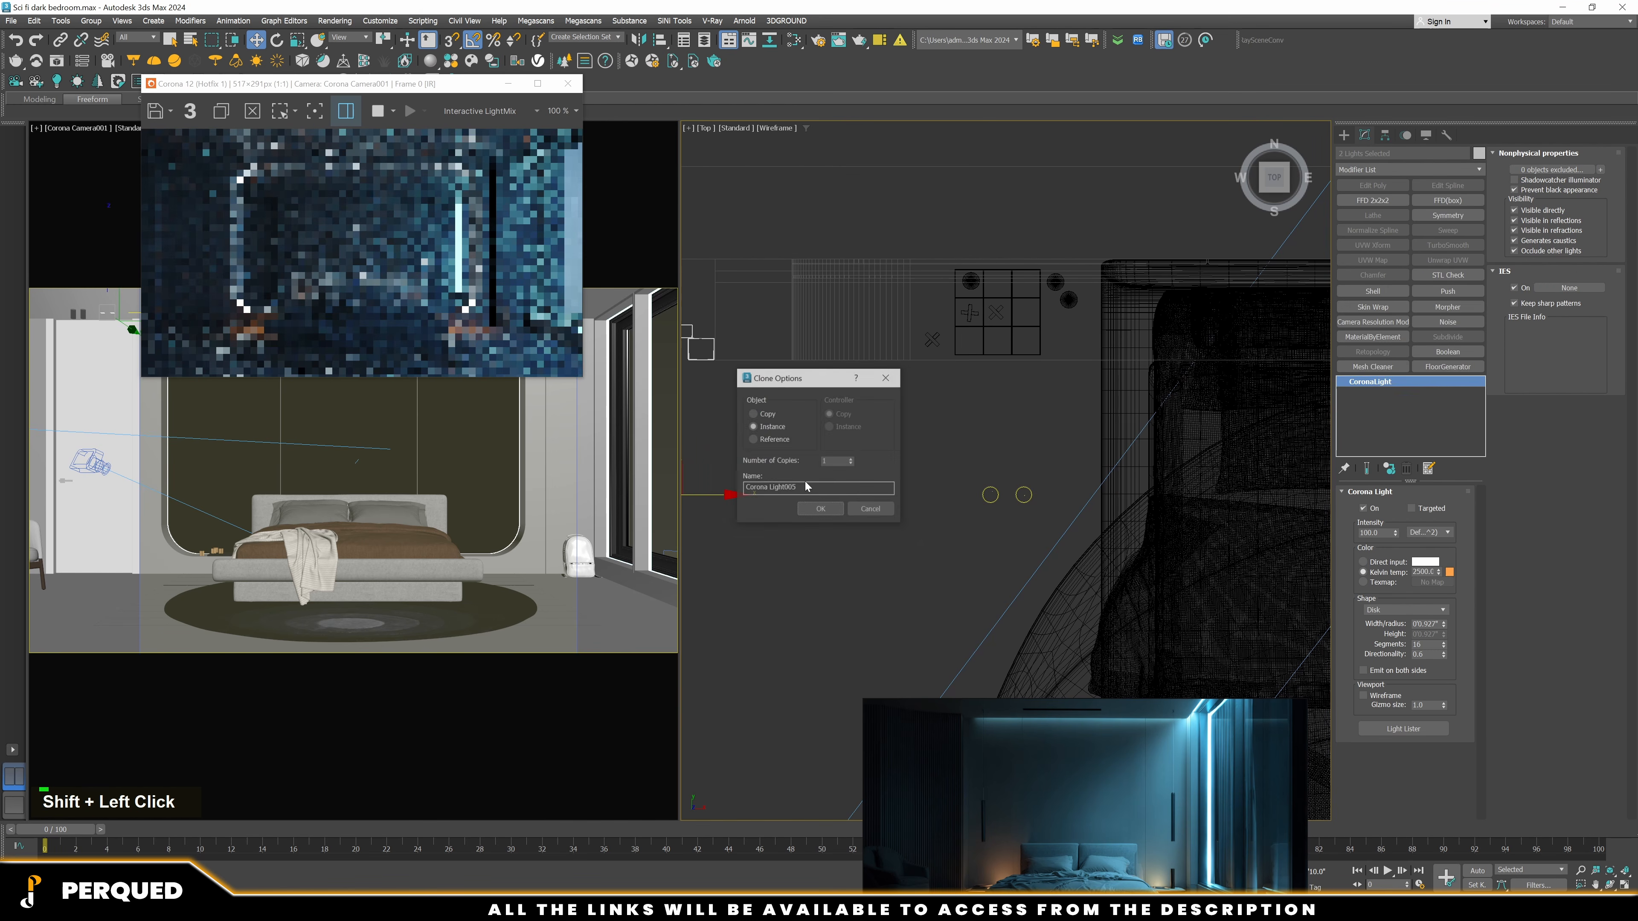
click(820, 509)
Shift the cloned light pair along X in the top view to centre it within the cylinders near the door
key(z)
scroll(1081, 482, down, 5)
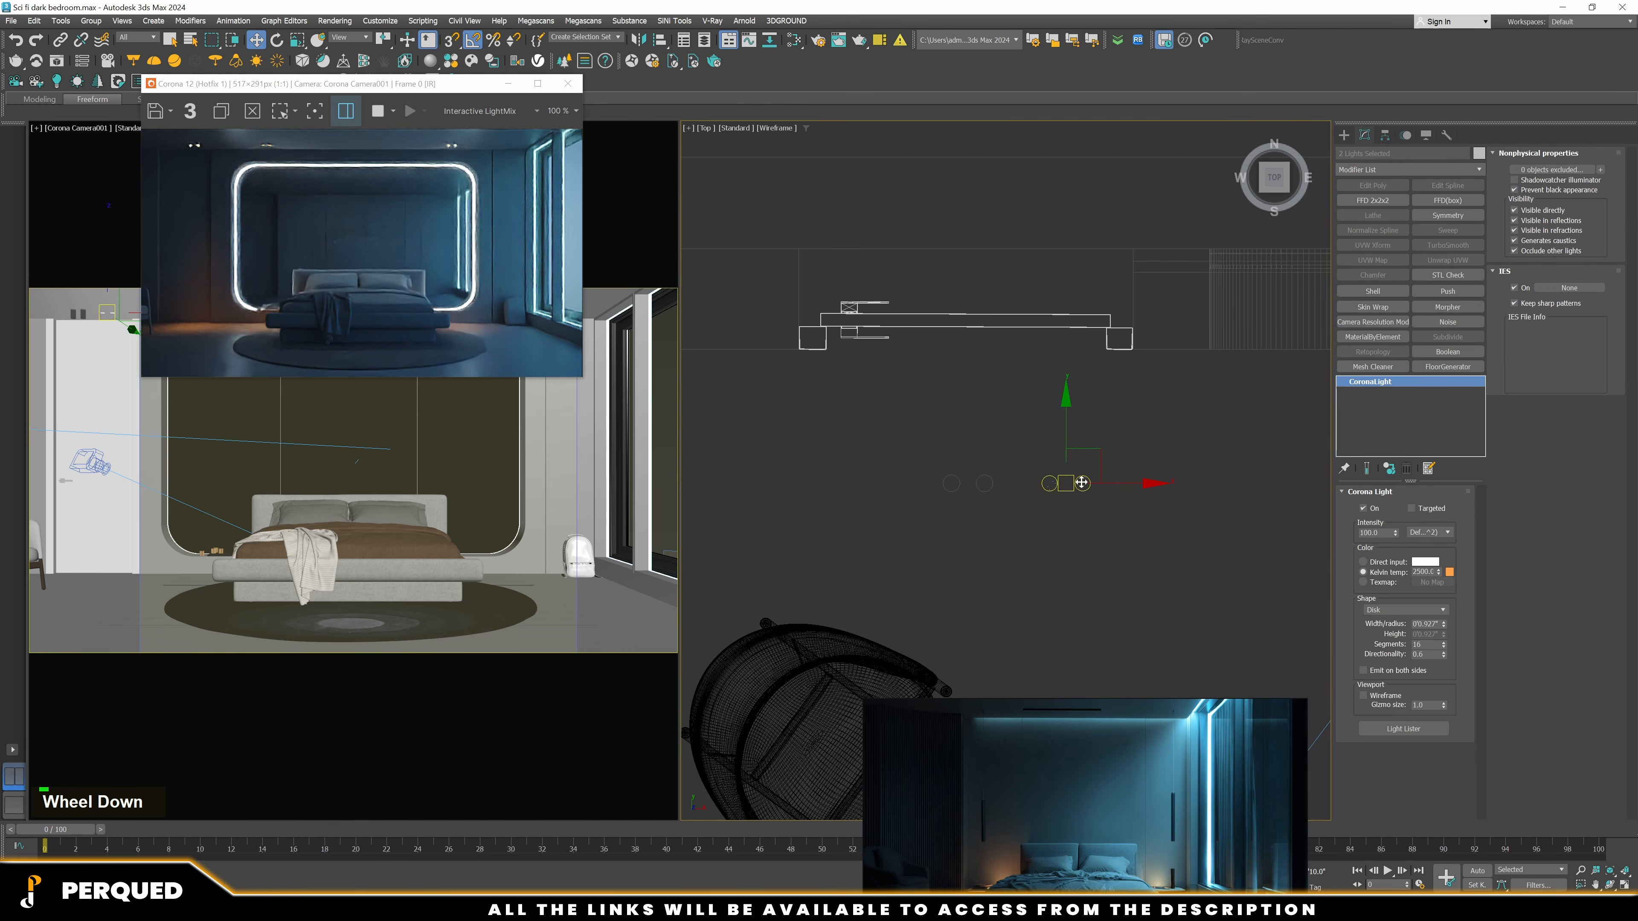
mouse_move(1081, 483)
mouse_down()
mouse_move(1004, 482)
mouse_move(980, 460)
mouse_up()
scroll(1005, 482, up, 4)
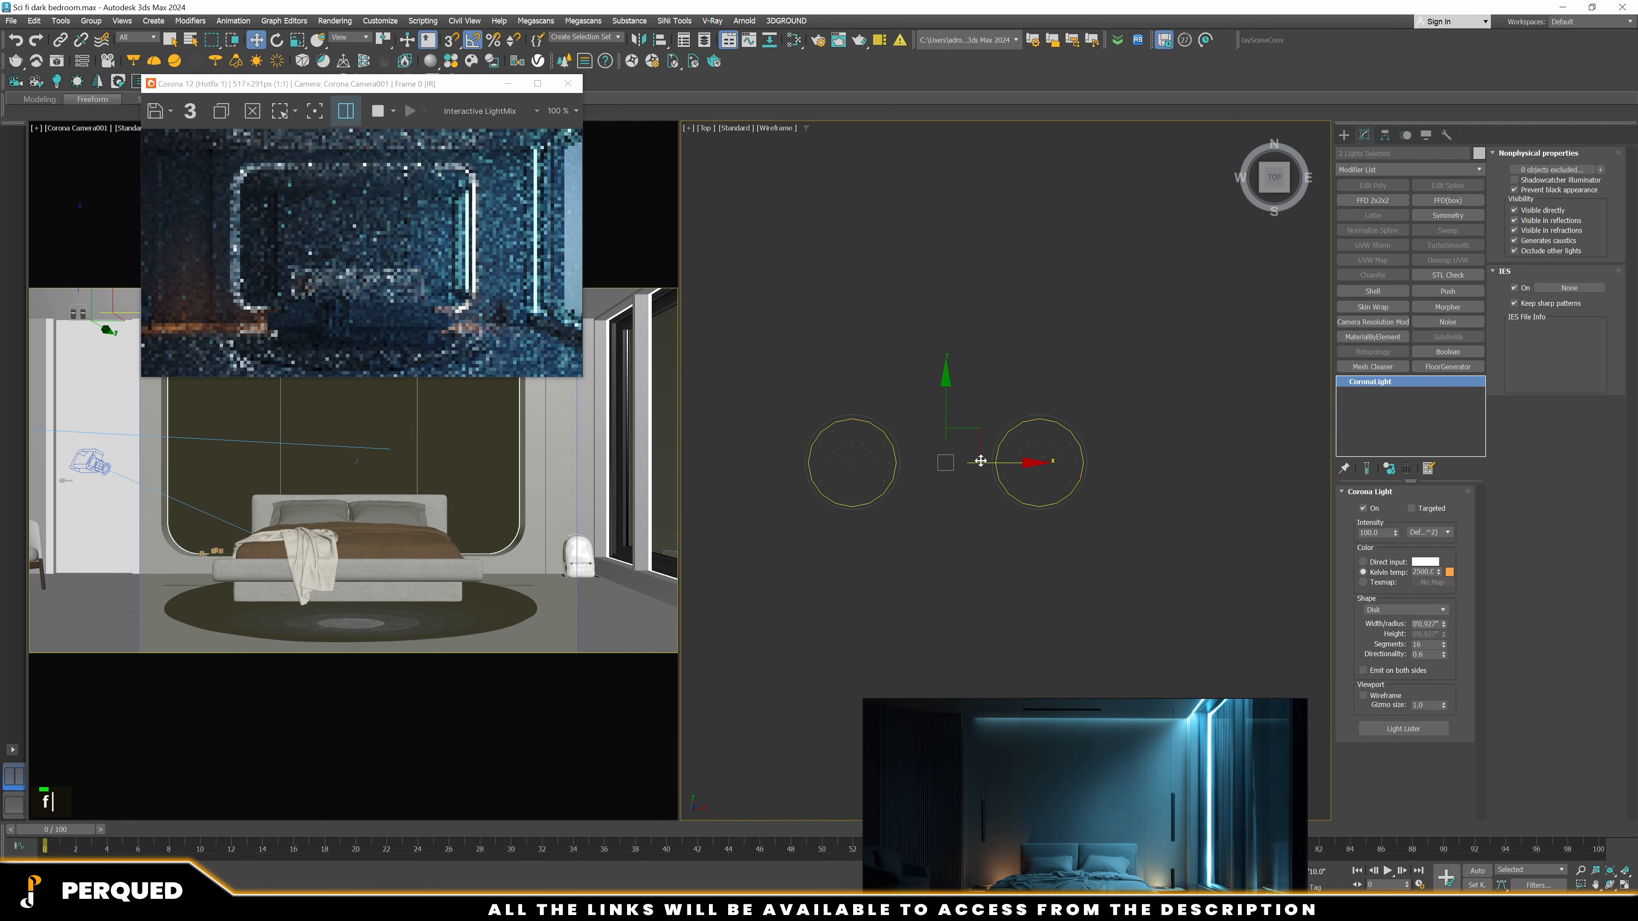
Check the spotlight cylinders against the ceiling in side view and compare the Corona Camera001 render with the reference image
key(f)
scroll(980, 460, down, 5)
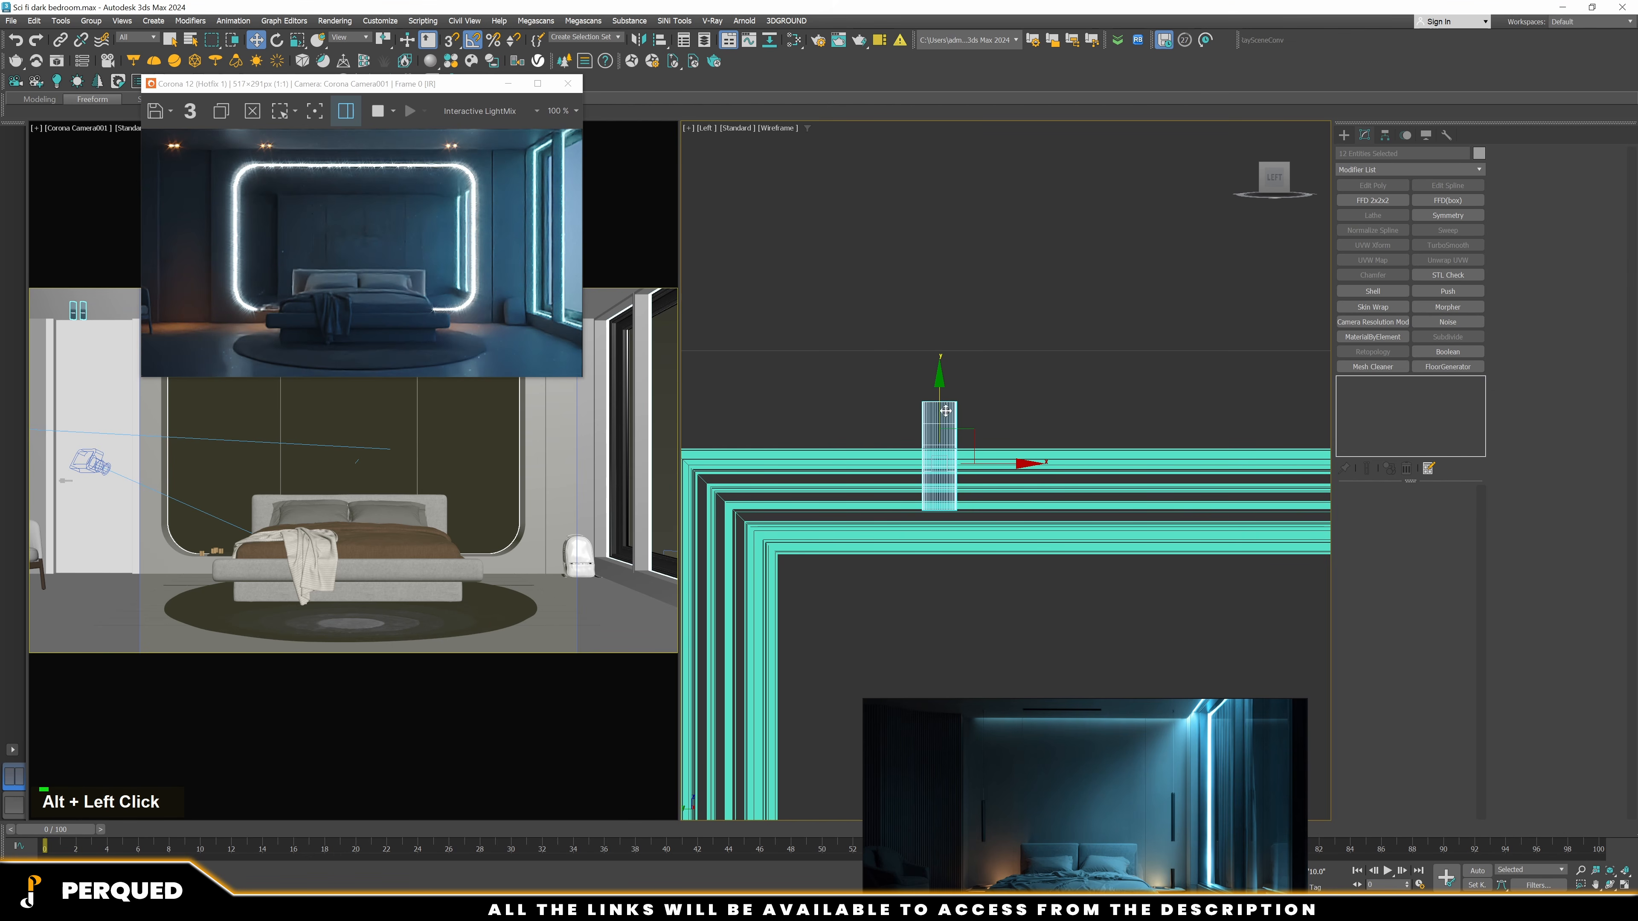
scroll(945, 410, down, 2)
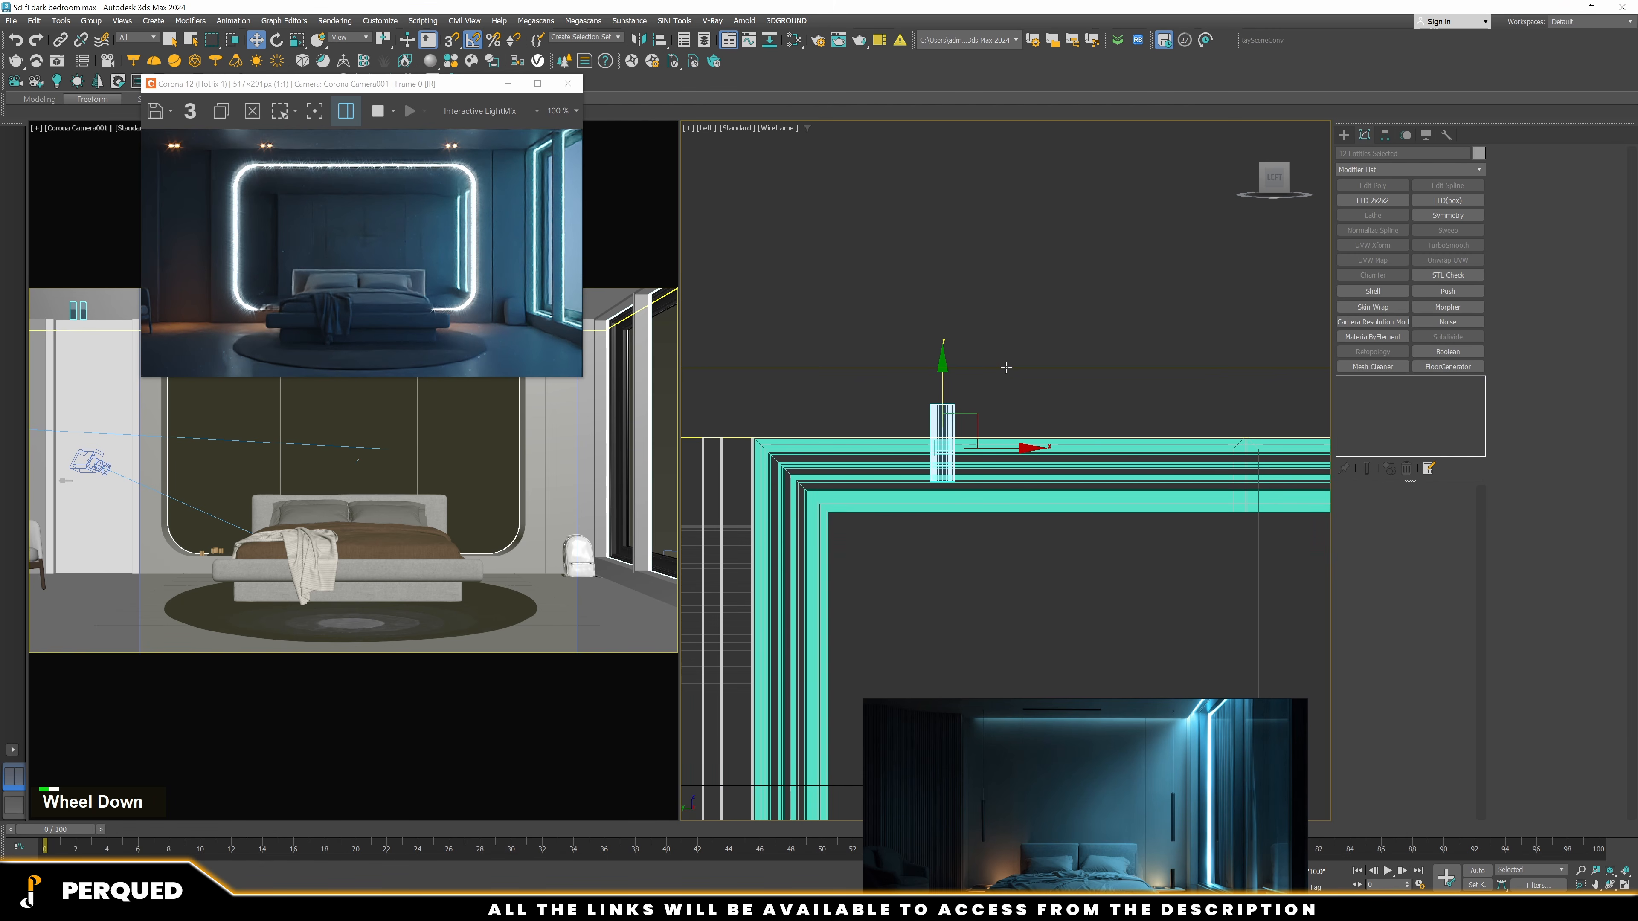
scroll(939, 426, up, 2)
click(939, 570)
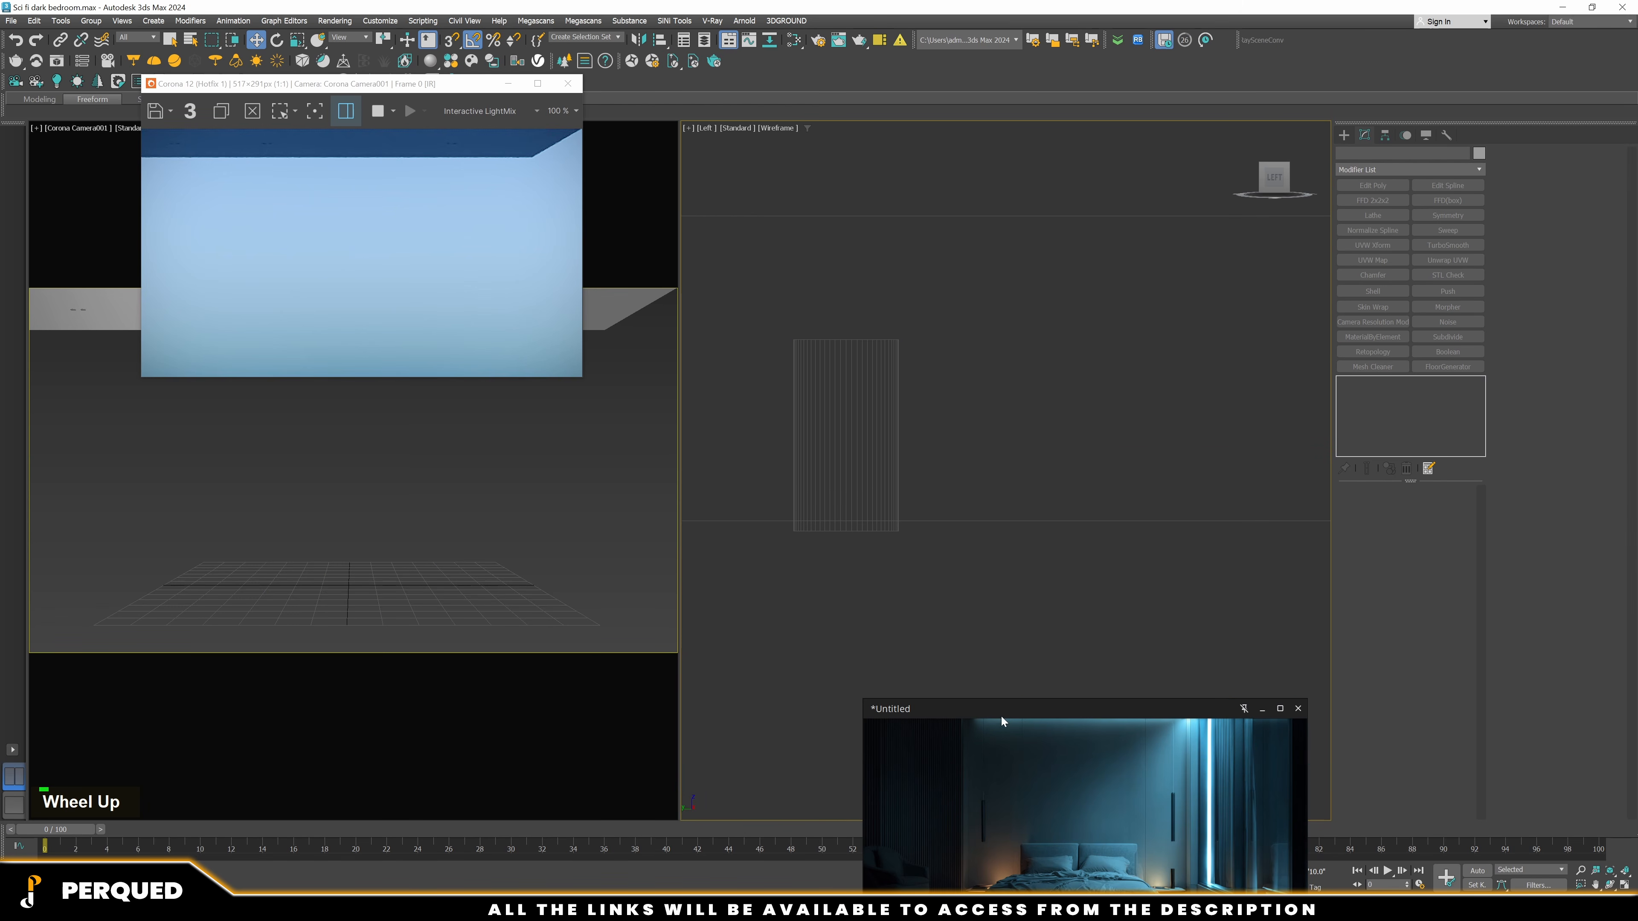
right_drag(1196, 724, 861, 700)
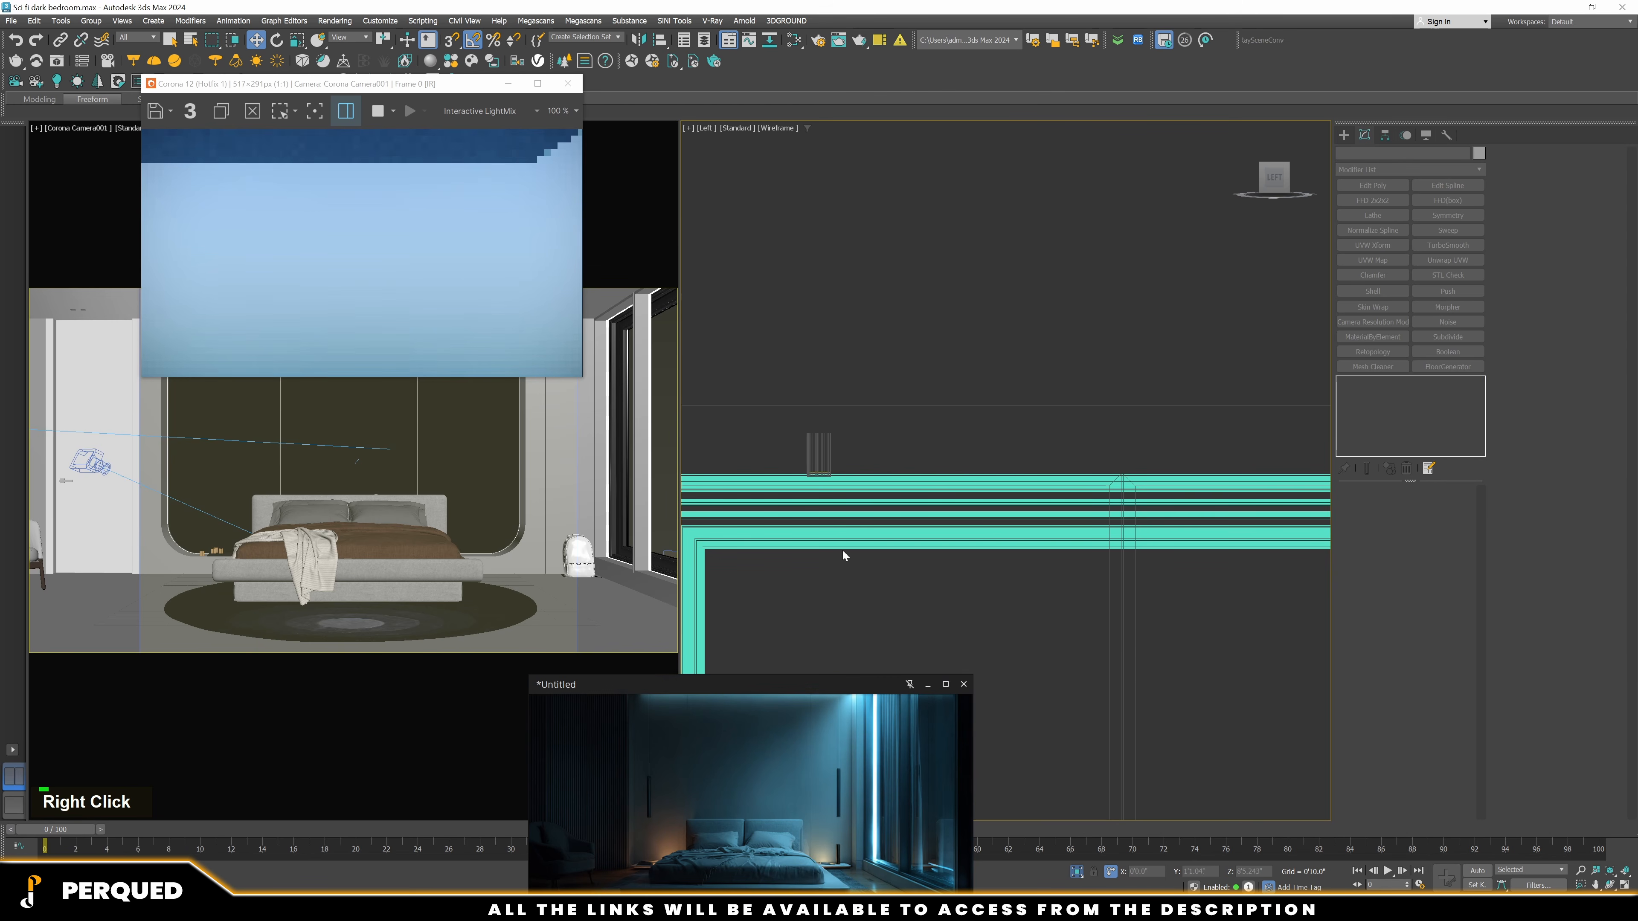
scroll(840, 556, up, 2)
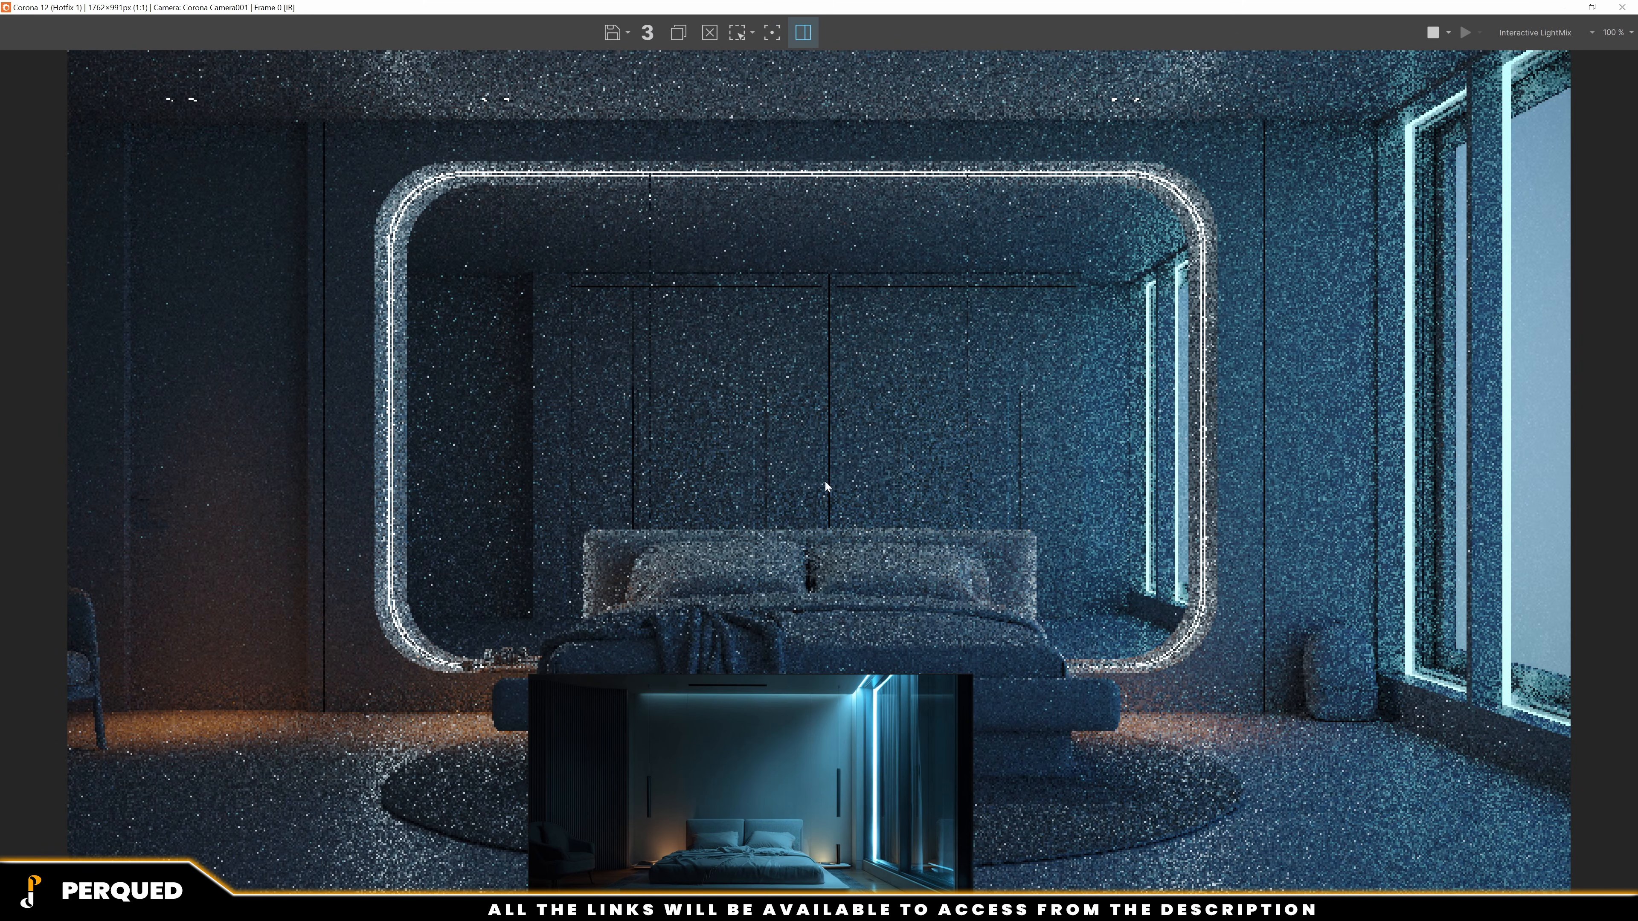
right_drag(743, 769, 1096, 481)
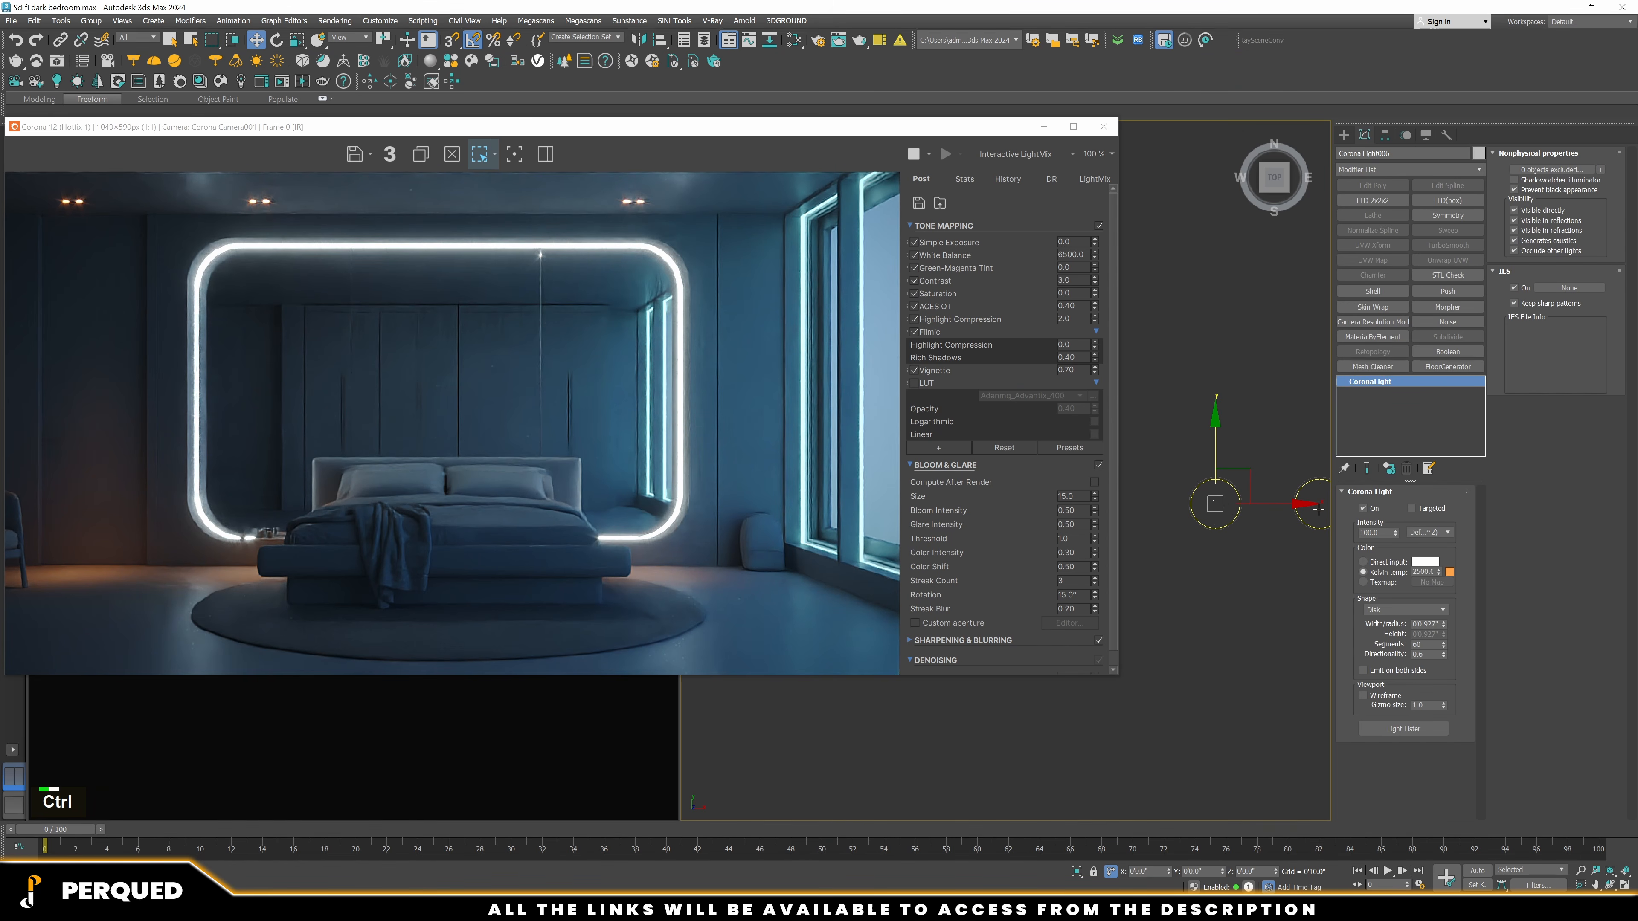
Clone the disk light pair near the door along Y as instances to the opposite end of the room, shifting it slightly along X
ctrl+click(1318, 510)
scroll(1172, 402, down, 5)
scroll(1173, 352, down, 3)
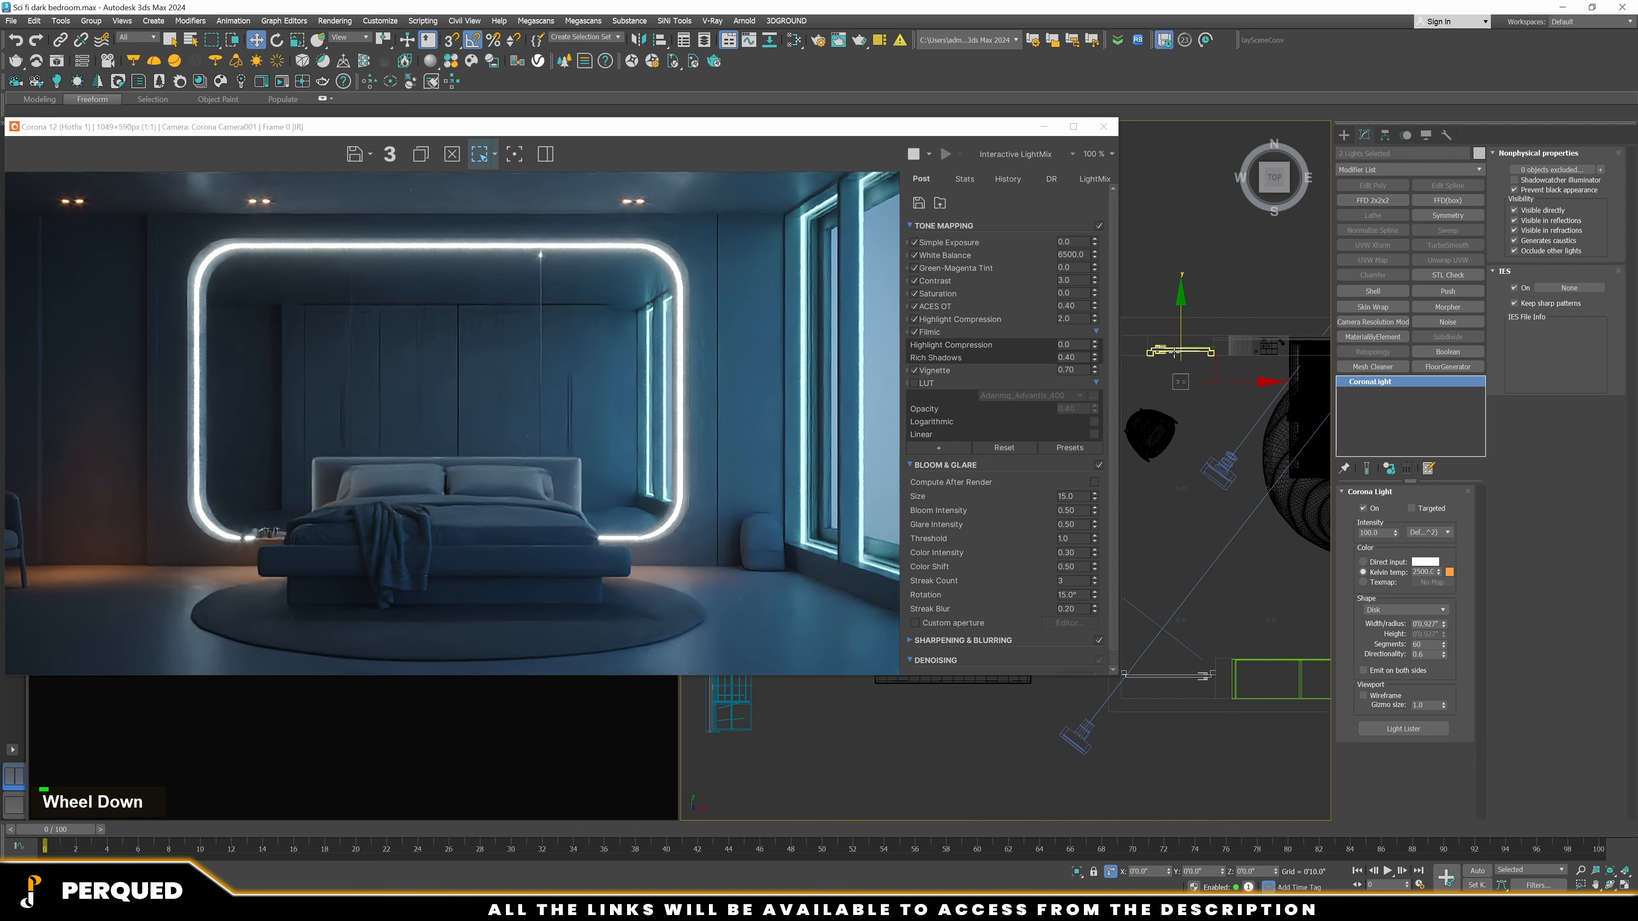
shift+drag(1179, 354, 1199, 541)
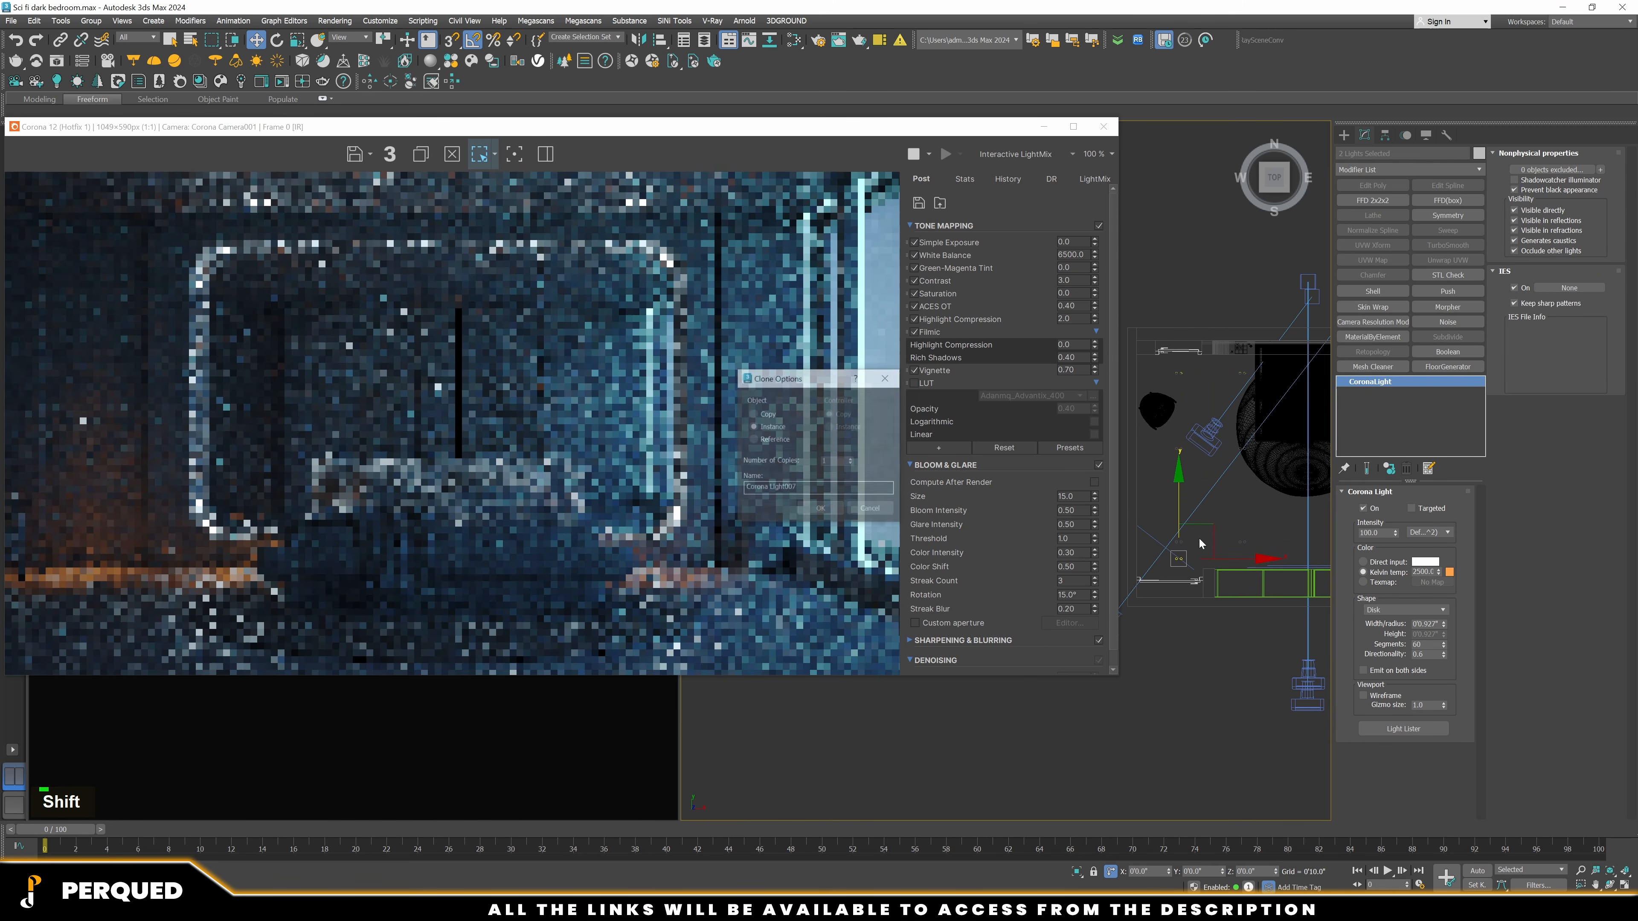
click(837, 510)
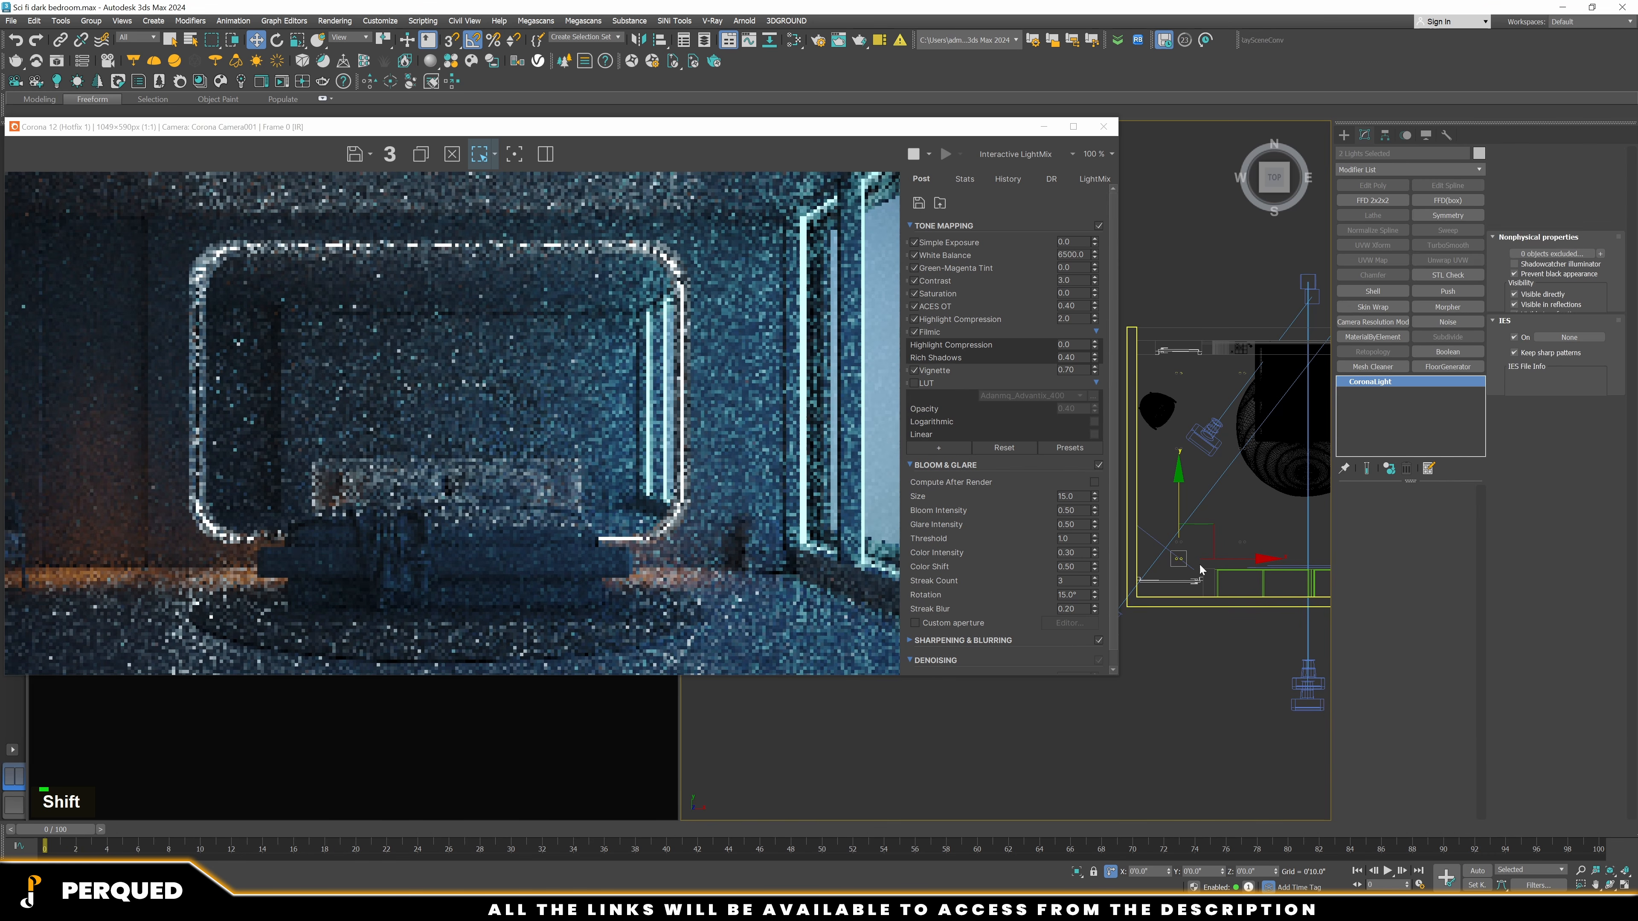
drag(1208, 558, 1197, 558)
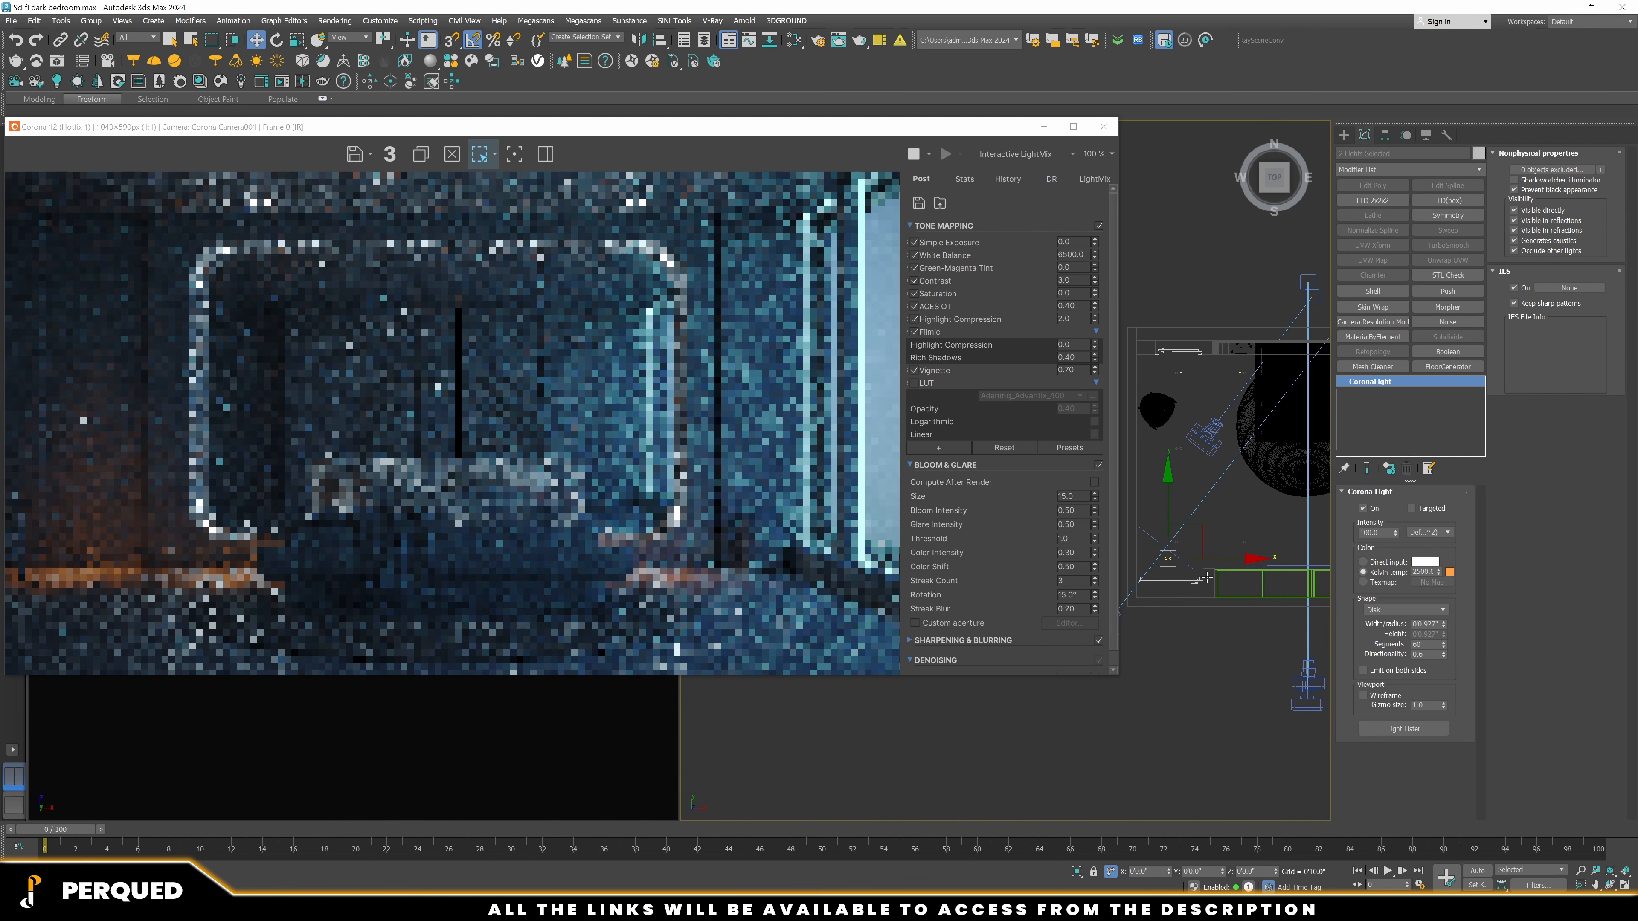
Make the two newly cloned disk lights unique, also with respect to each other
click(1388, 469)
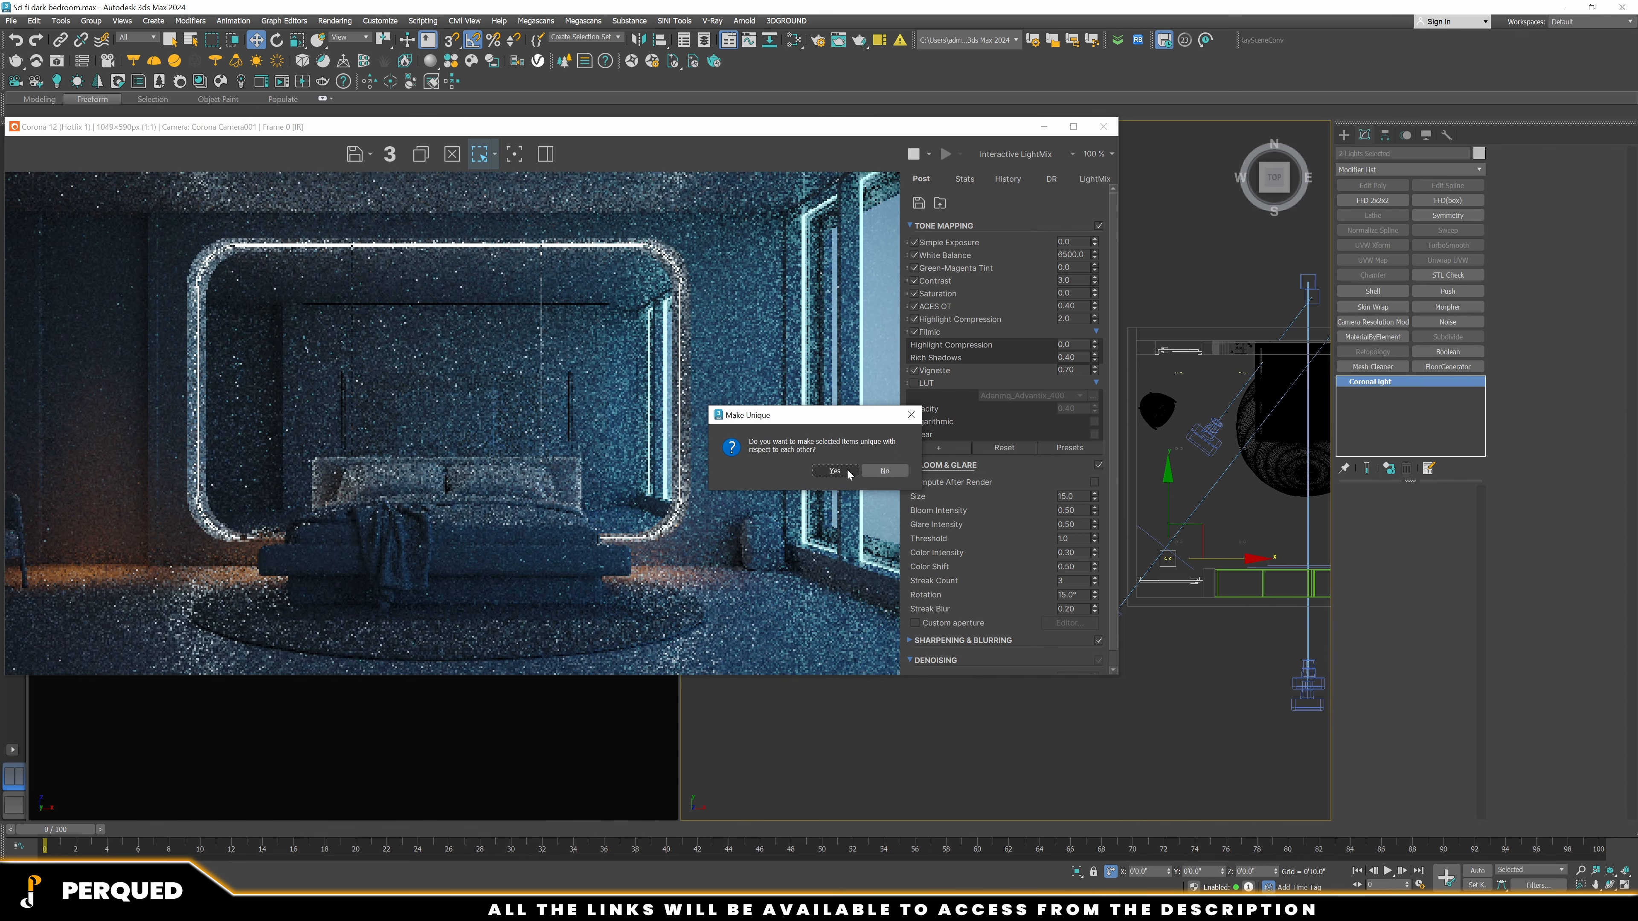
click(834, 471)
scroll(1172, 390, up, 3)
scroll(1172, 390, down, 5)
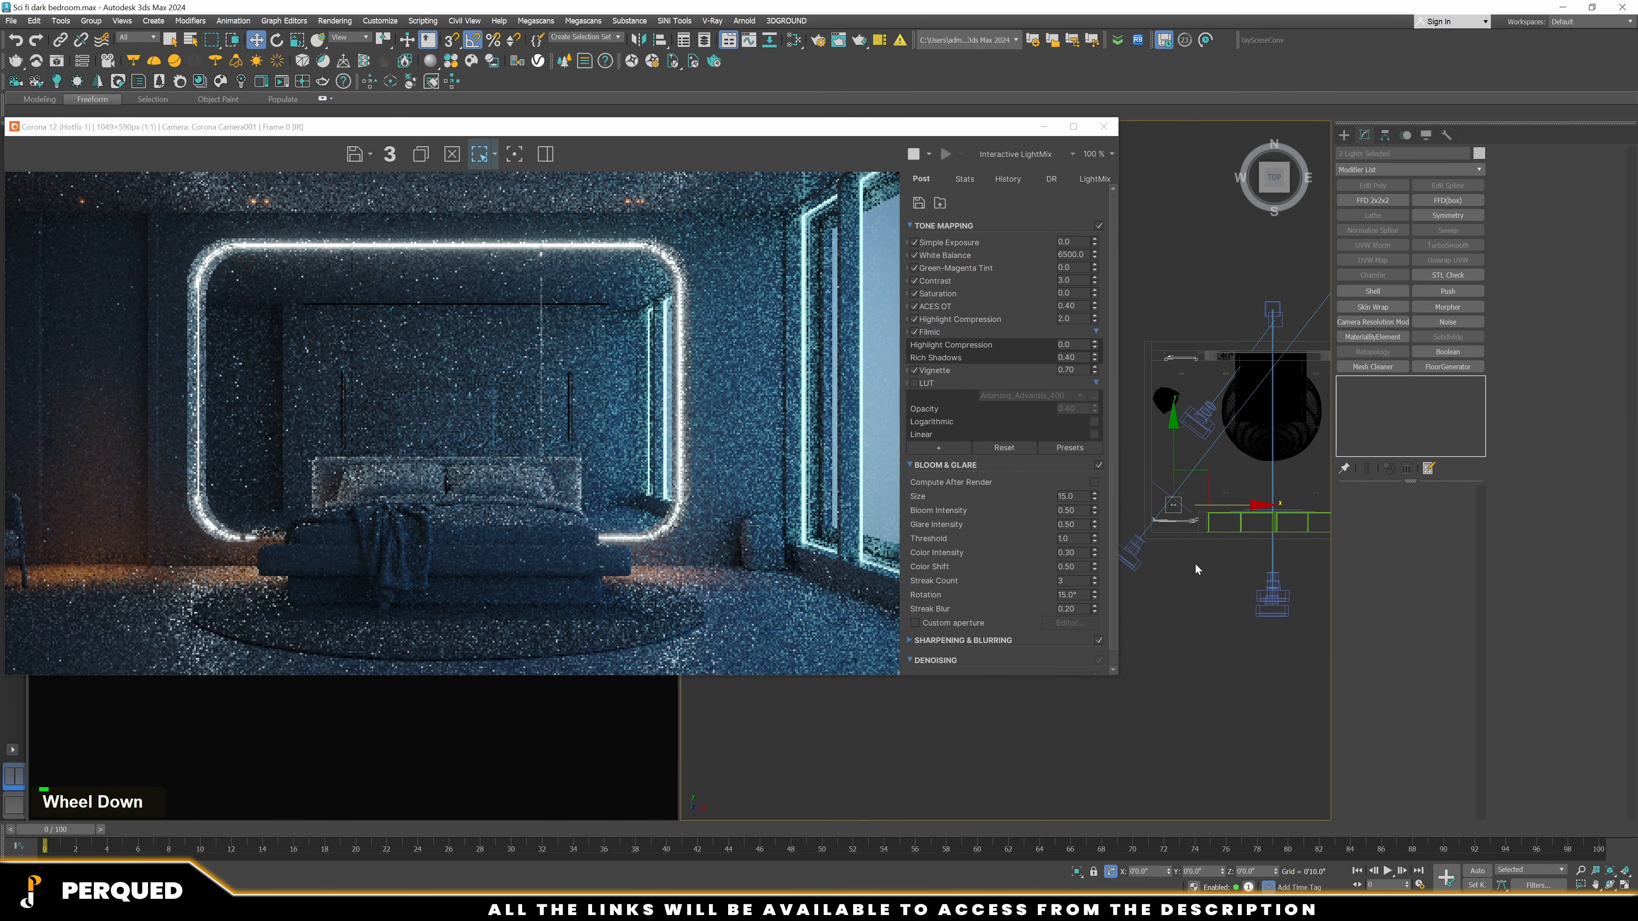
Set the directionality of each of the two unique disk lights to 0.4
scroll(1177, 461, up, 5)
click(1222, 382)
scroll(1172, 457, up, 2)
click(1164, 439)
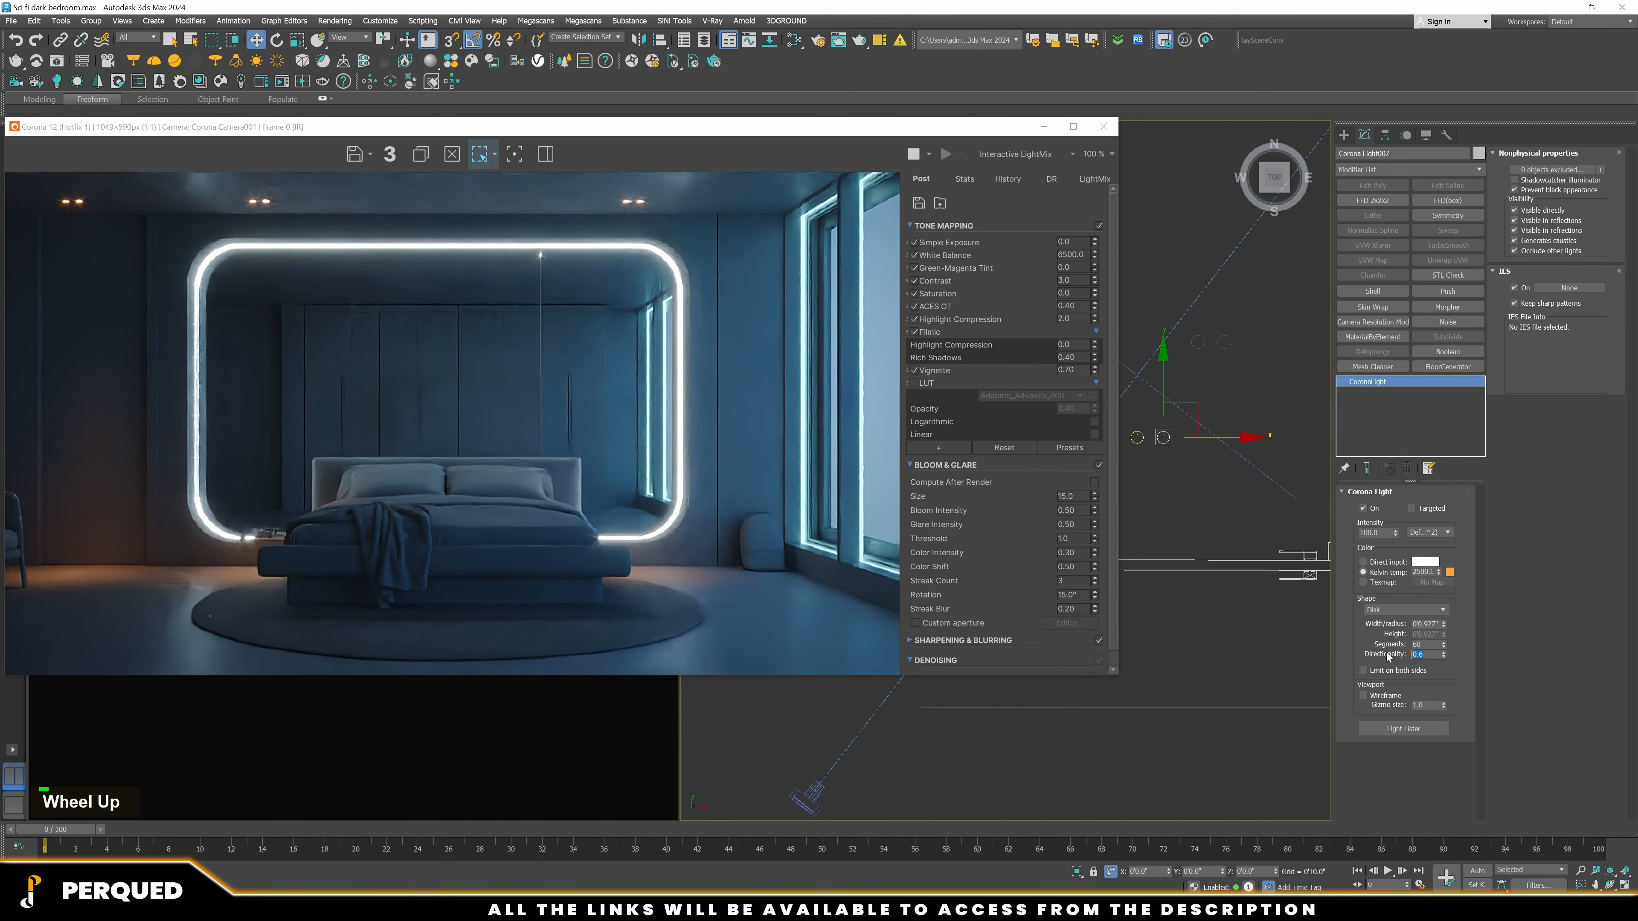
text(4)
key(Return)
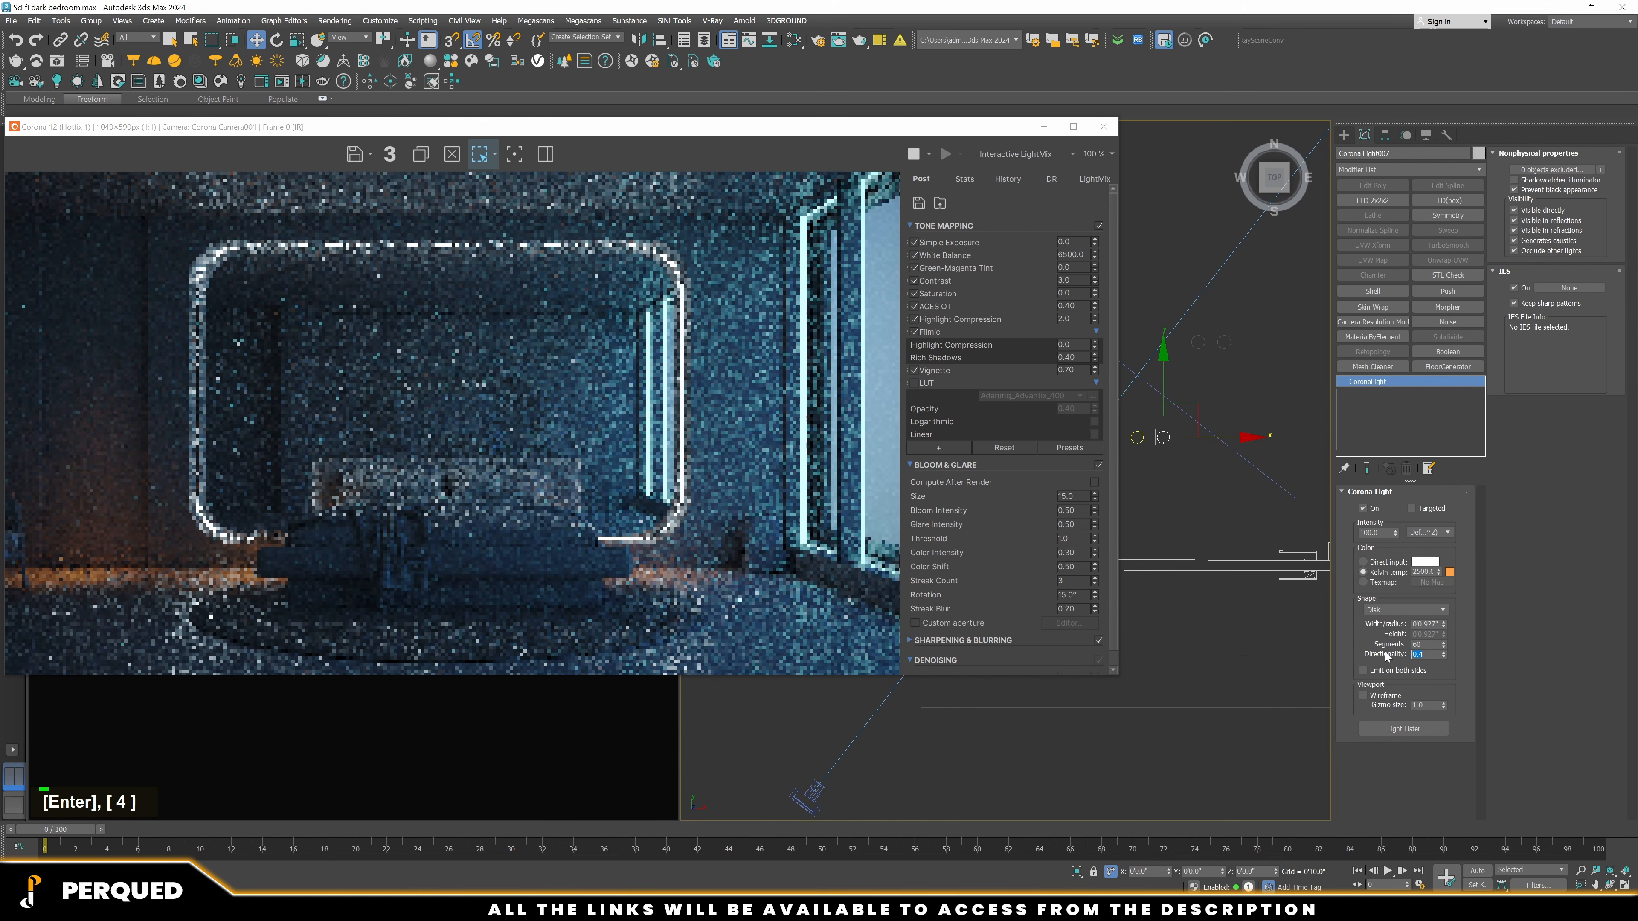
click(1138, 438)
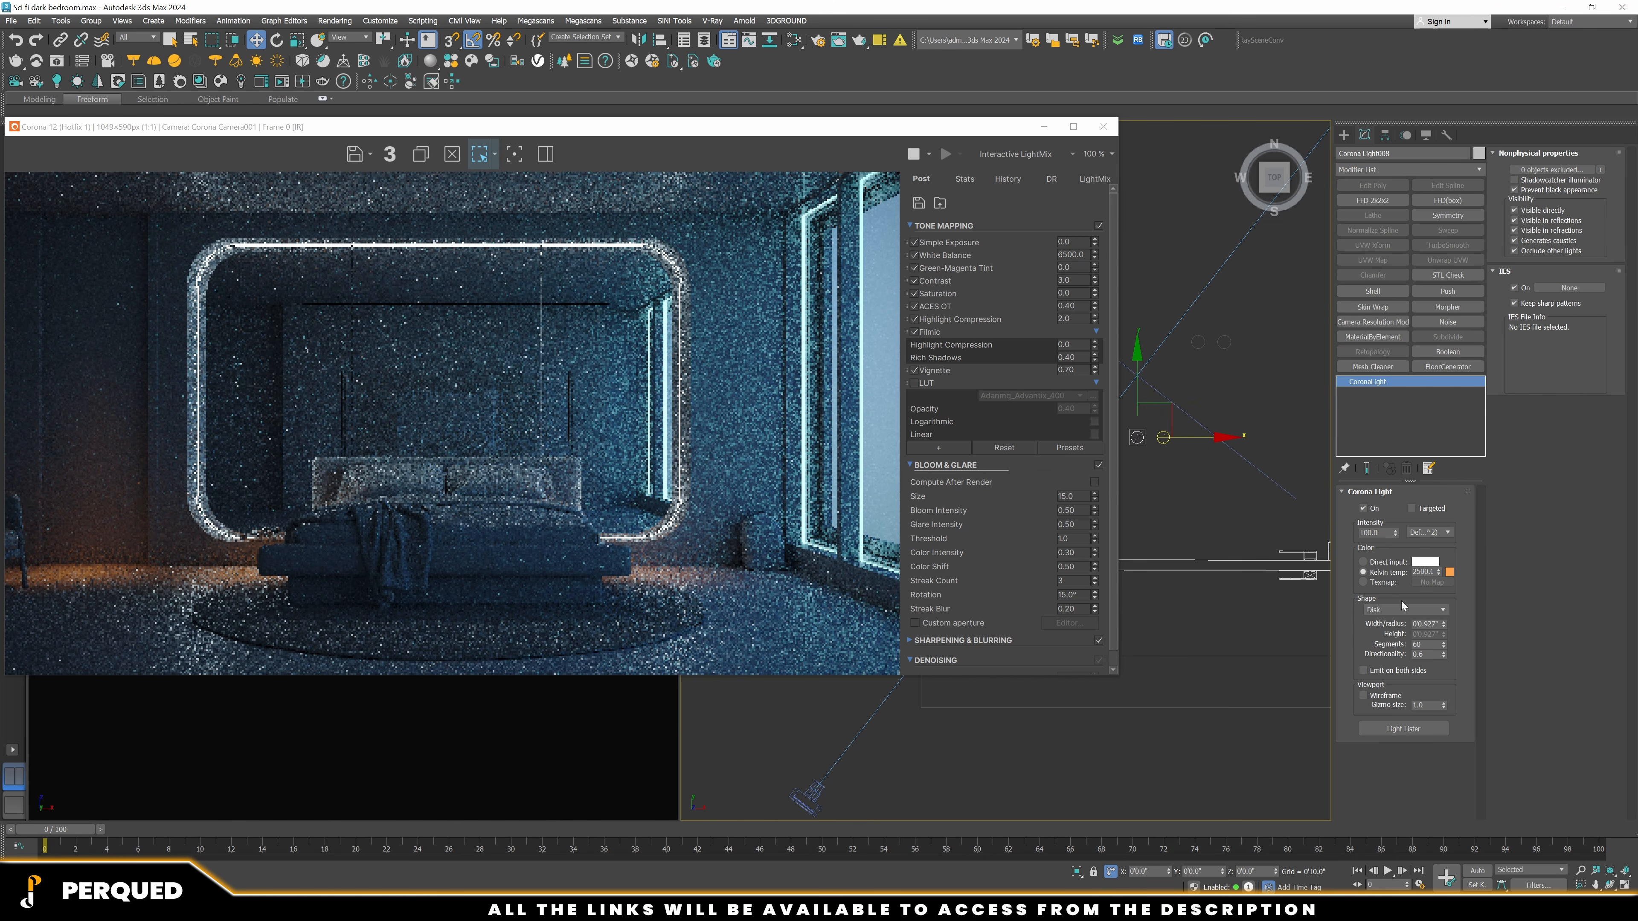
drag(1427, 655, 1365, 643)
text(.4)
key(Return)
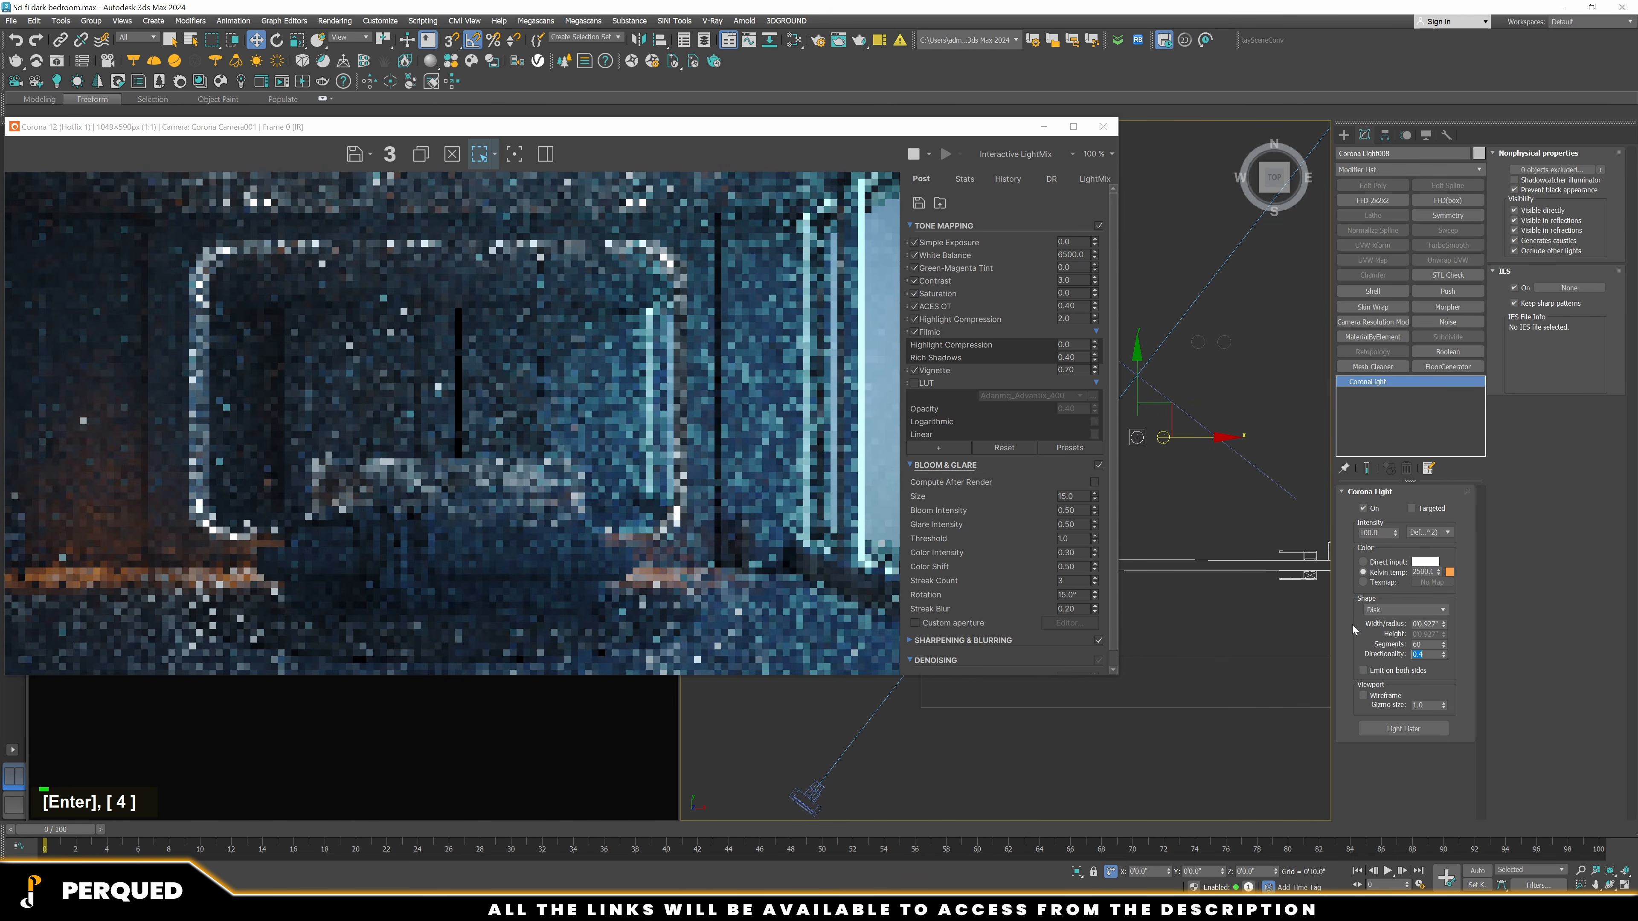
Select both unique disk lights and lower them slightly in the front view to just below the ceiling
ctrl+click(1163, 438)
scroll(1170, 499, down, 3)
key(f)
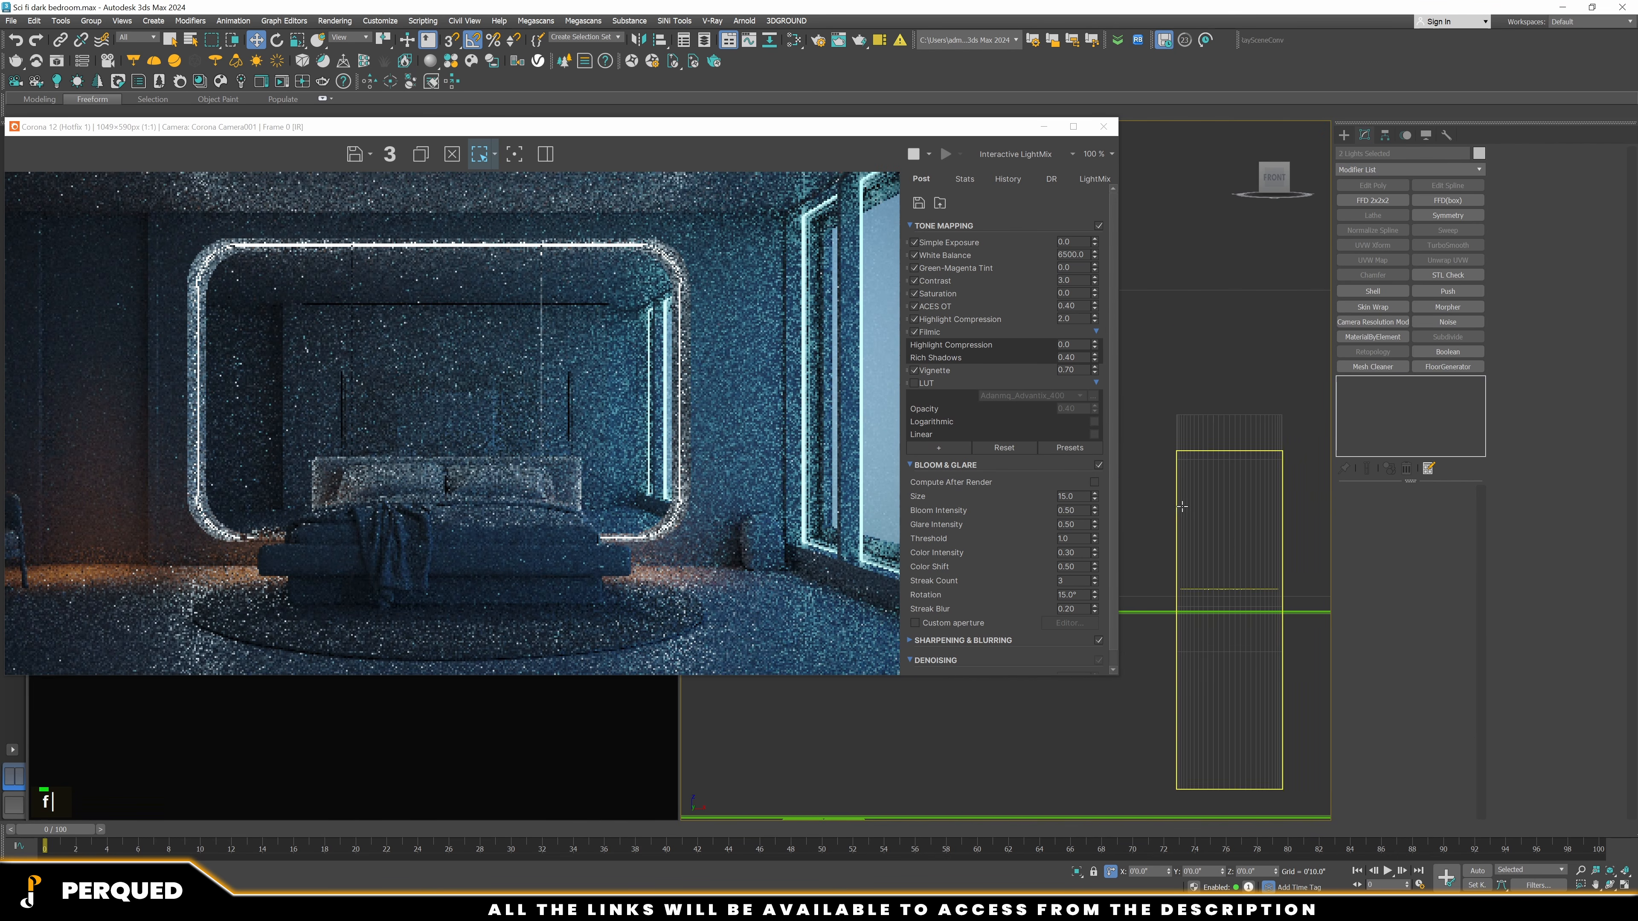
key(z)
scroll(1202, 508, down, 4)
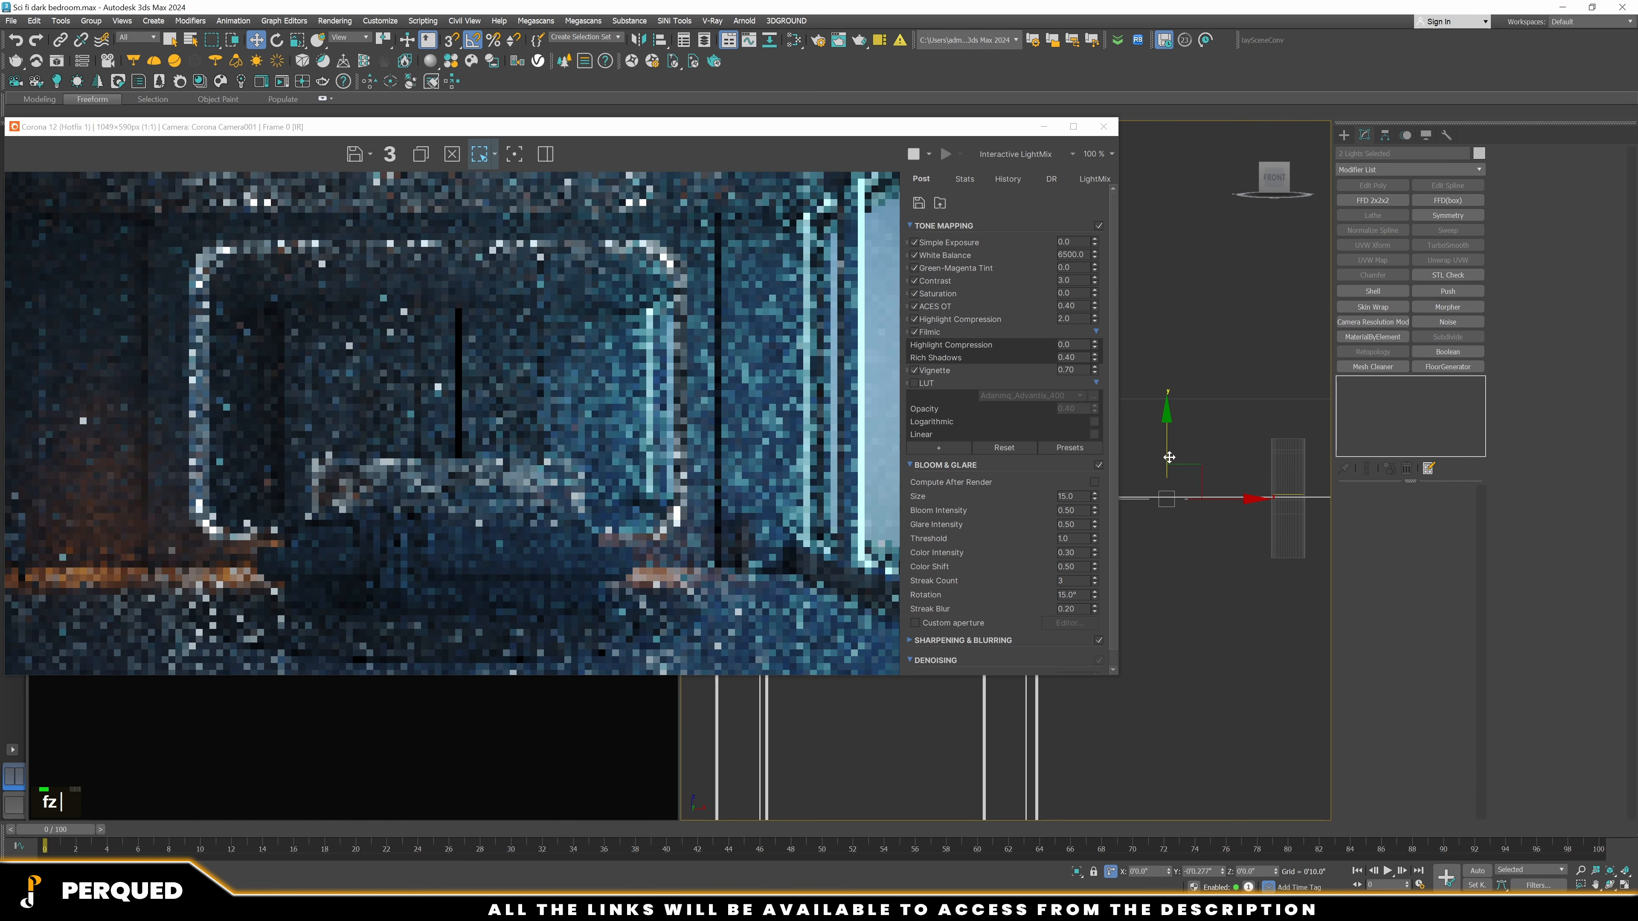
Set the directionality of each of the two lowered disk lights to 0.5
key(t)
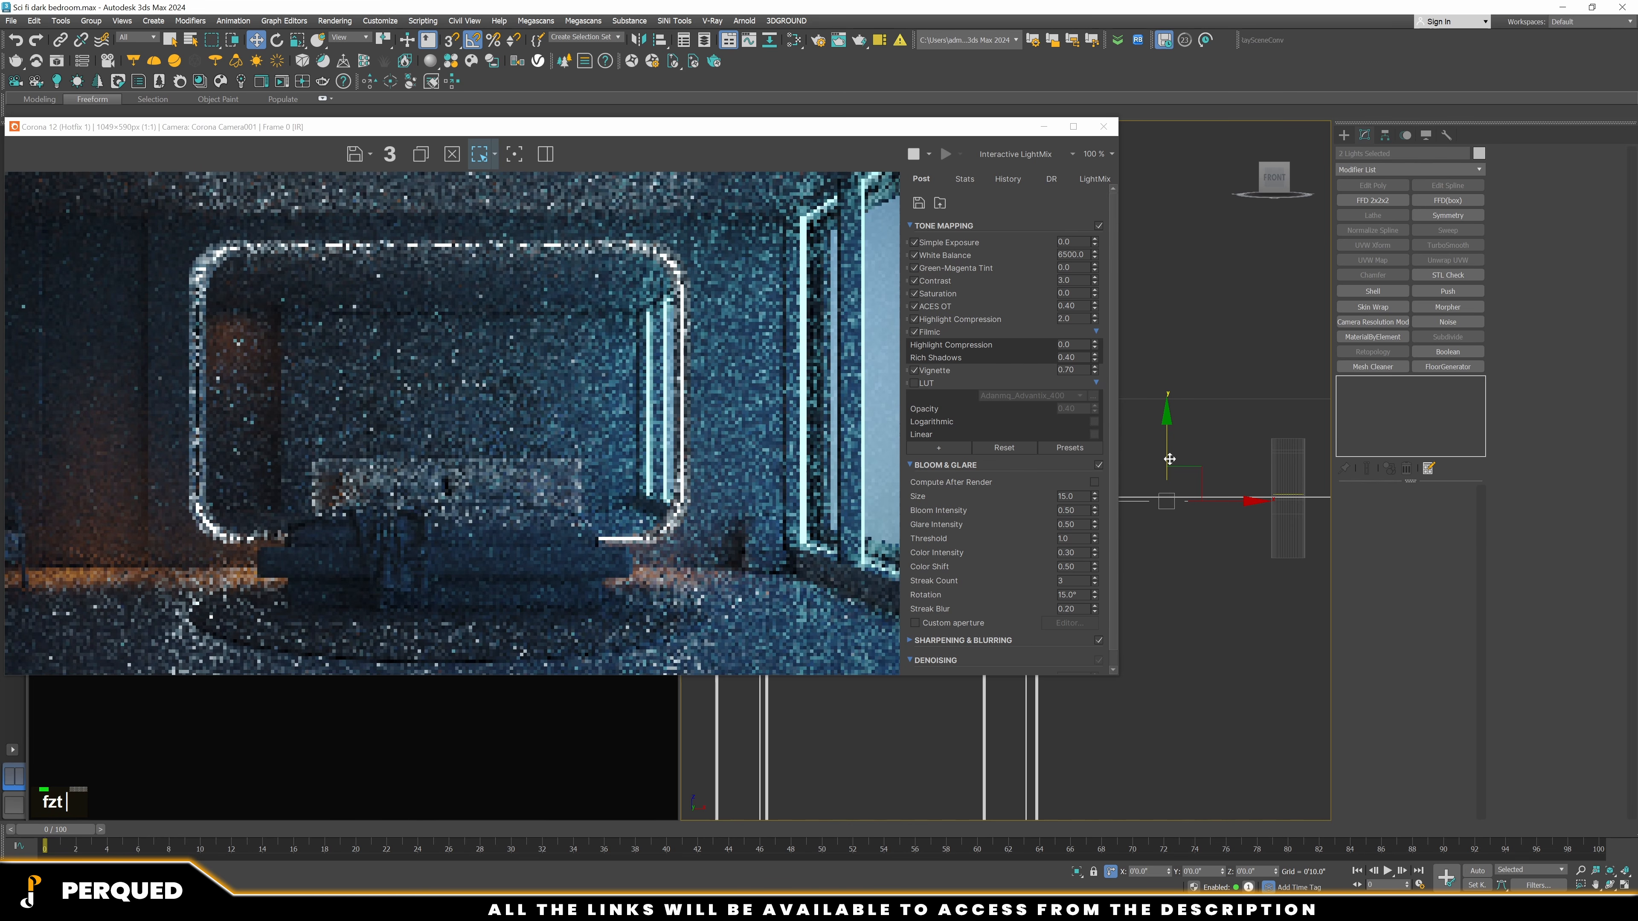
key(z)
scroll(1210, 490, down, 3)
click(1235, 469)
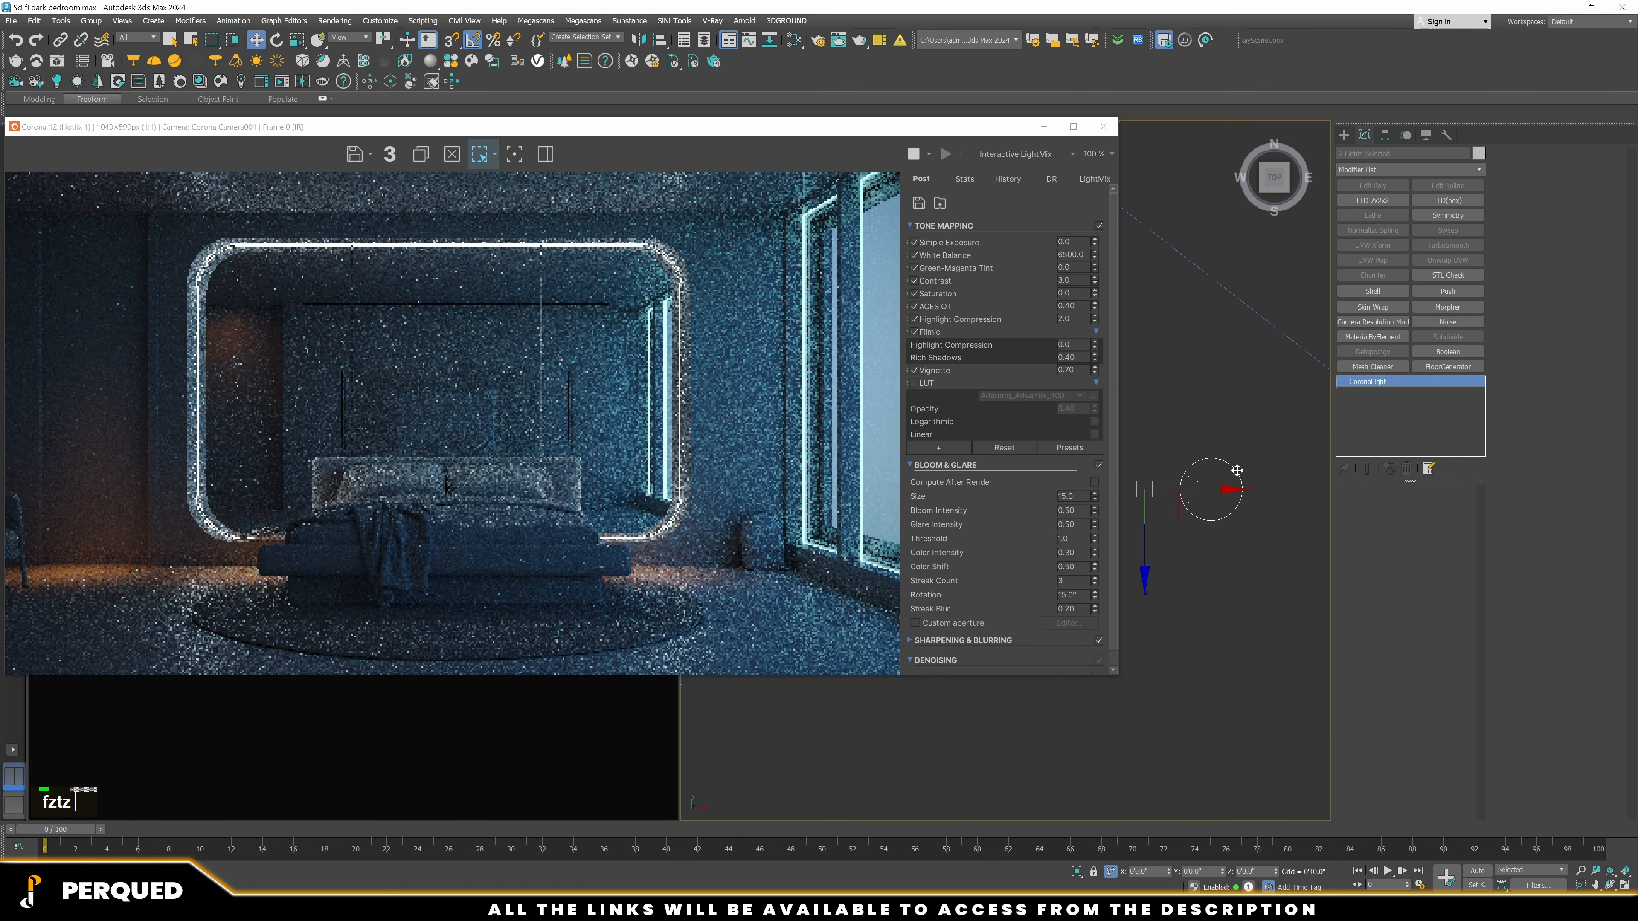
double_click(1422, 654)
text(5)
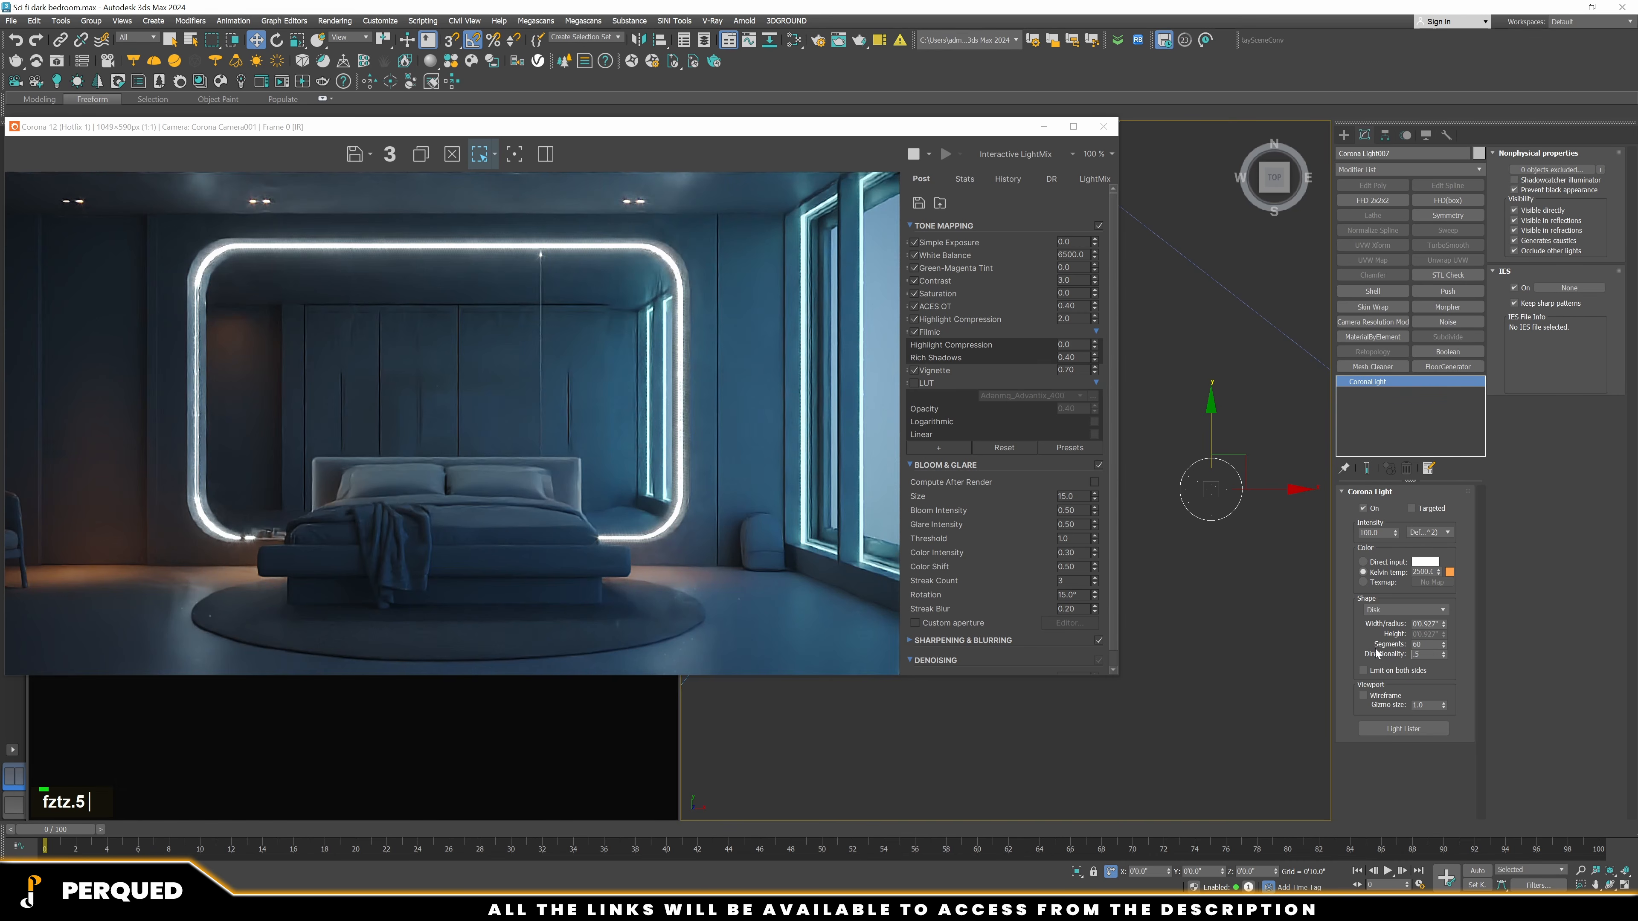
key(Return)
scroll(1312, 541, down, 3)
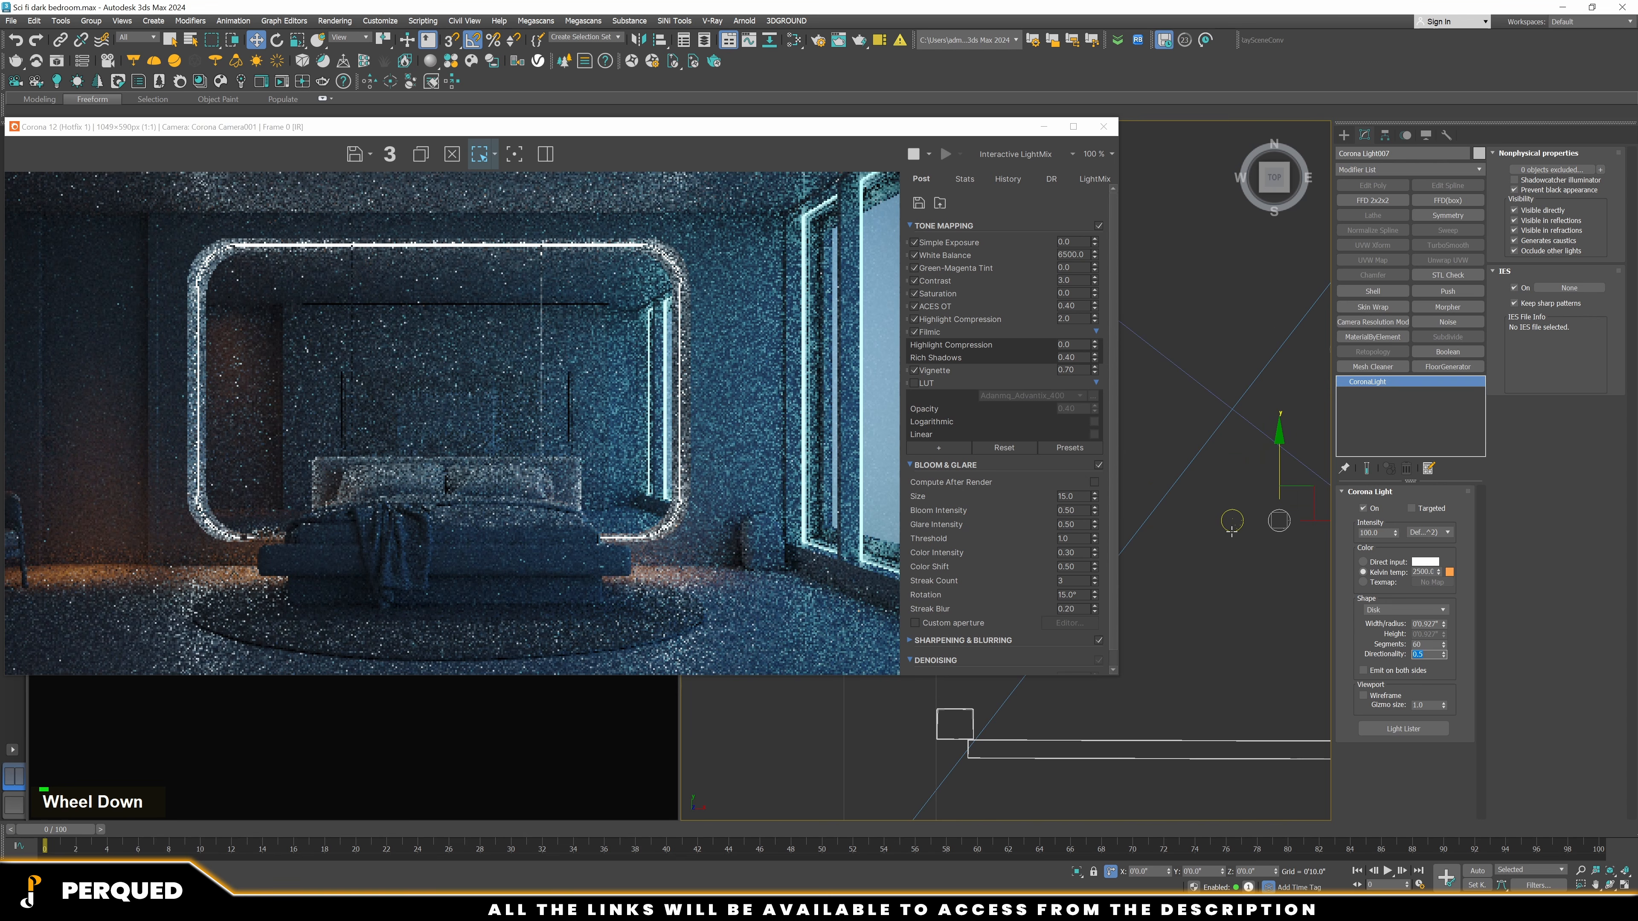
click(1232, 519)
text(5)
key(Return)
Delete one light of the lowered pair and clone the remaining one along X as a single instance in its place
scroll(1283, 575, up, 3)
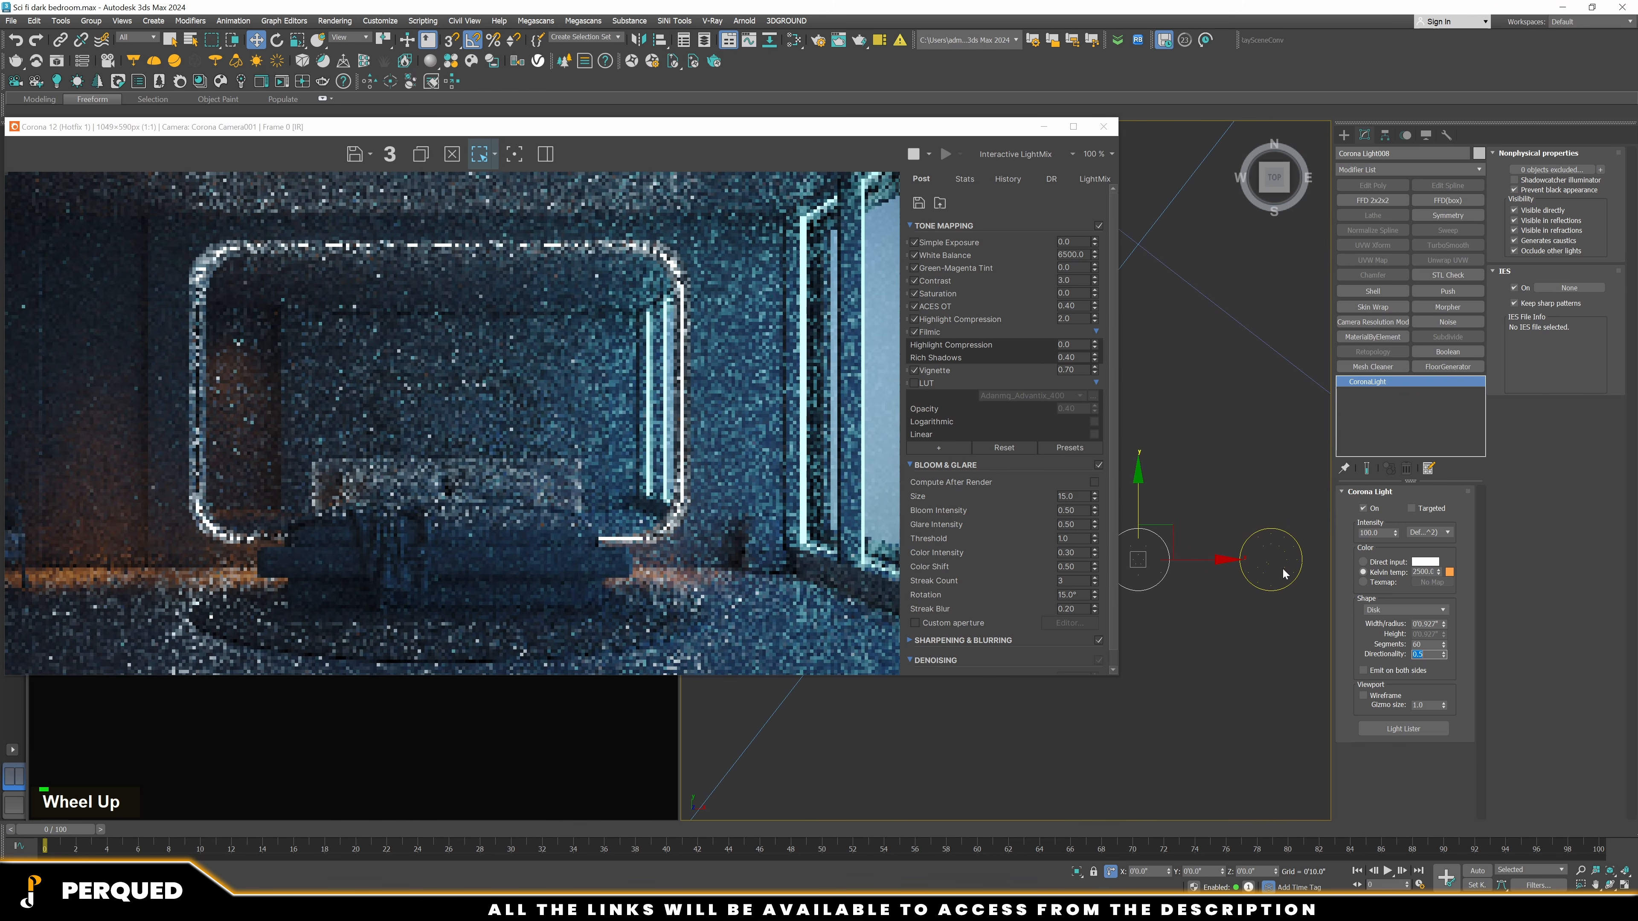
click(1293, 520)
click(1266, 564)
key(Delete)
click(1164, 571)
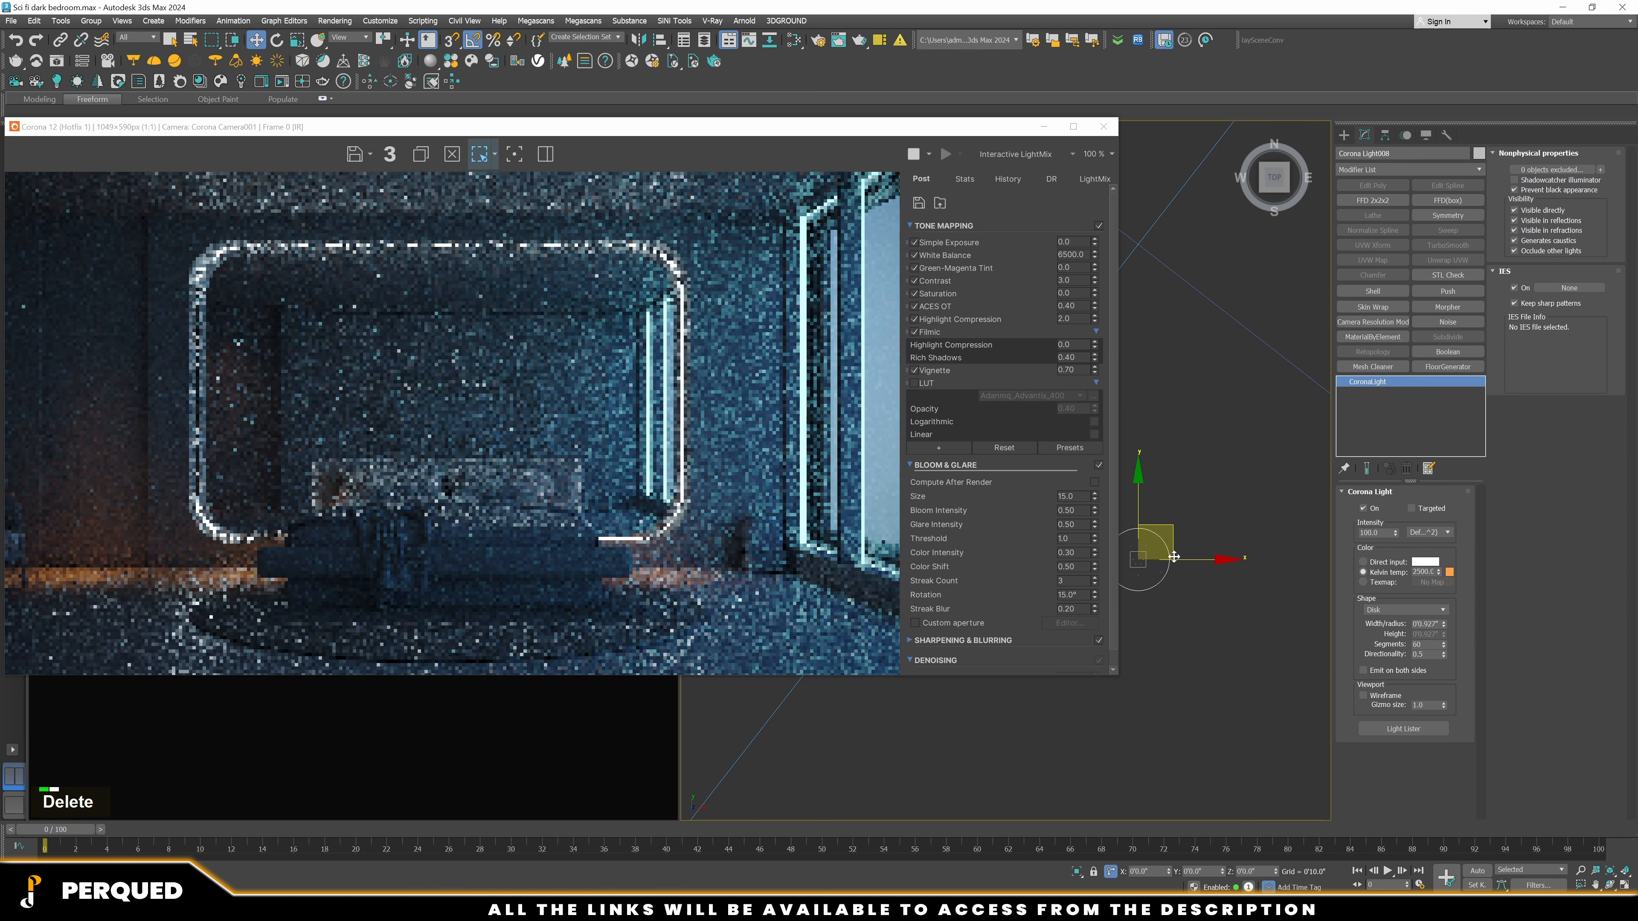
shift+drag(1174, 557, 1268, 559)
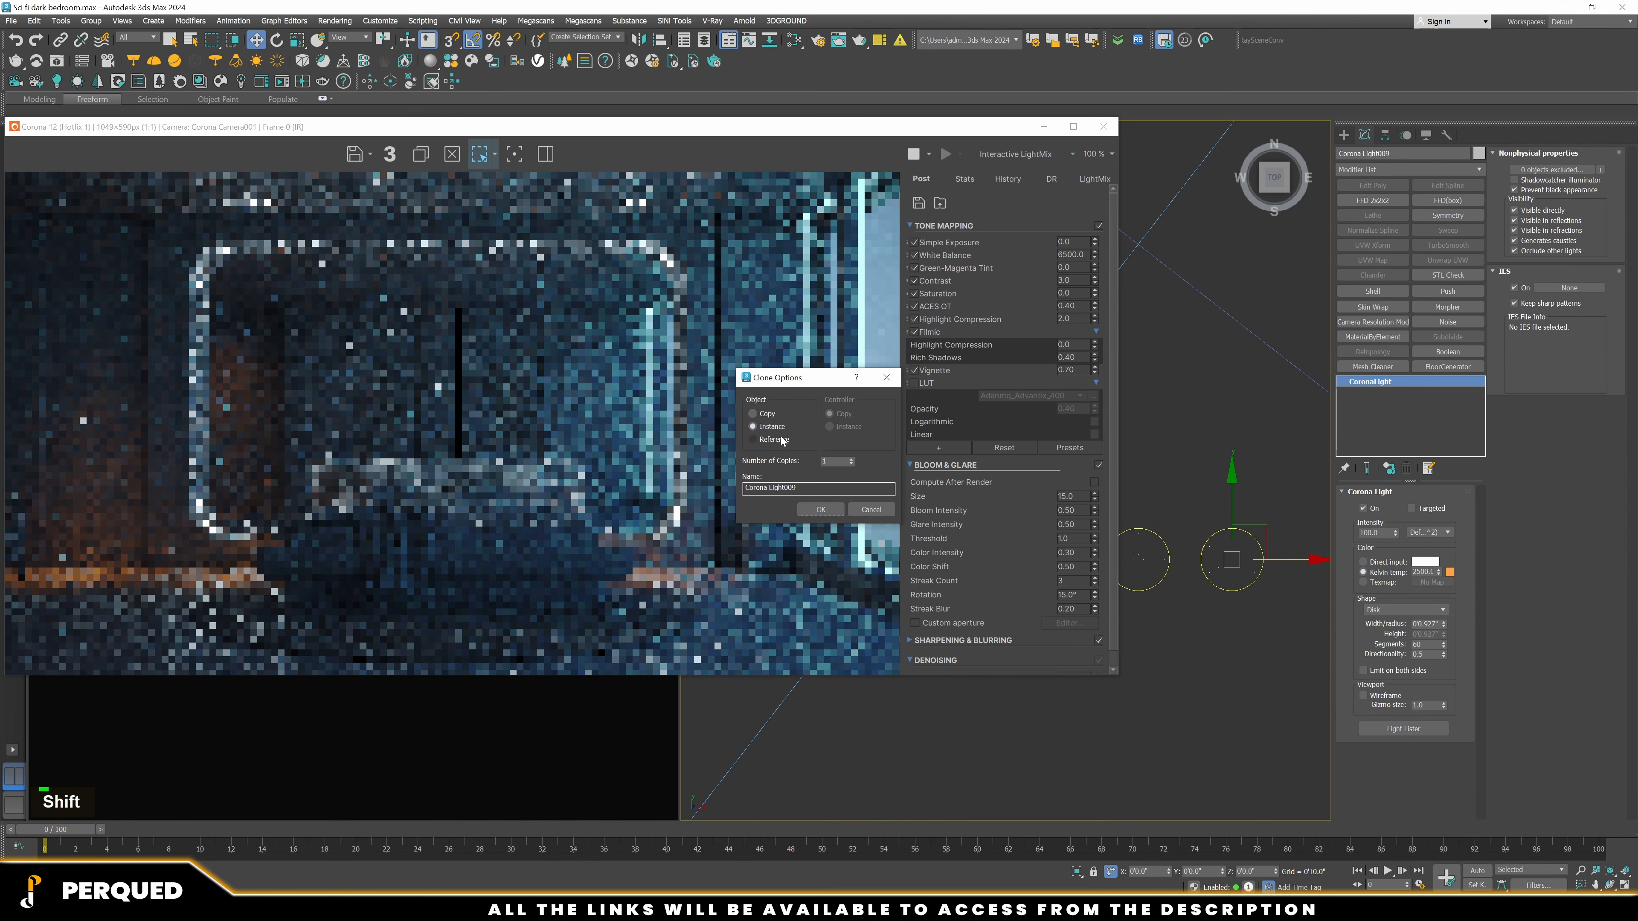
click(820, 510)
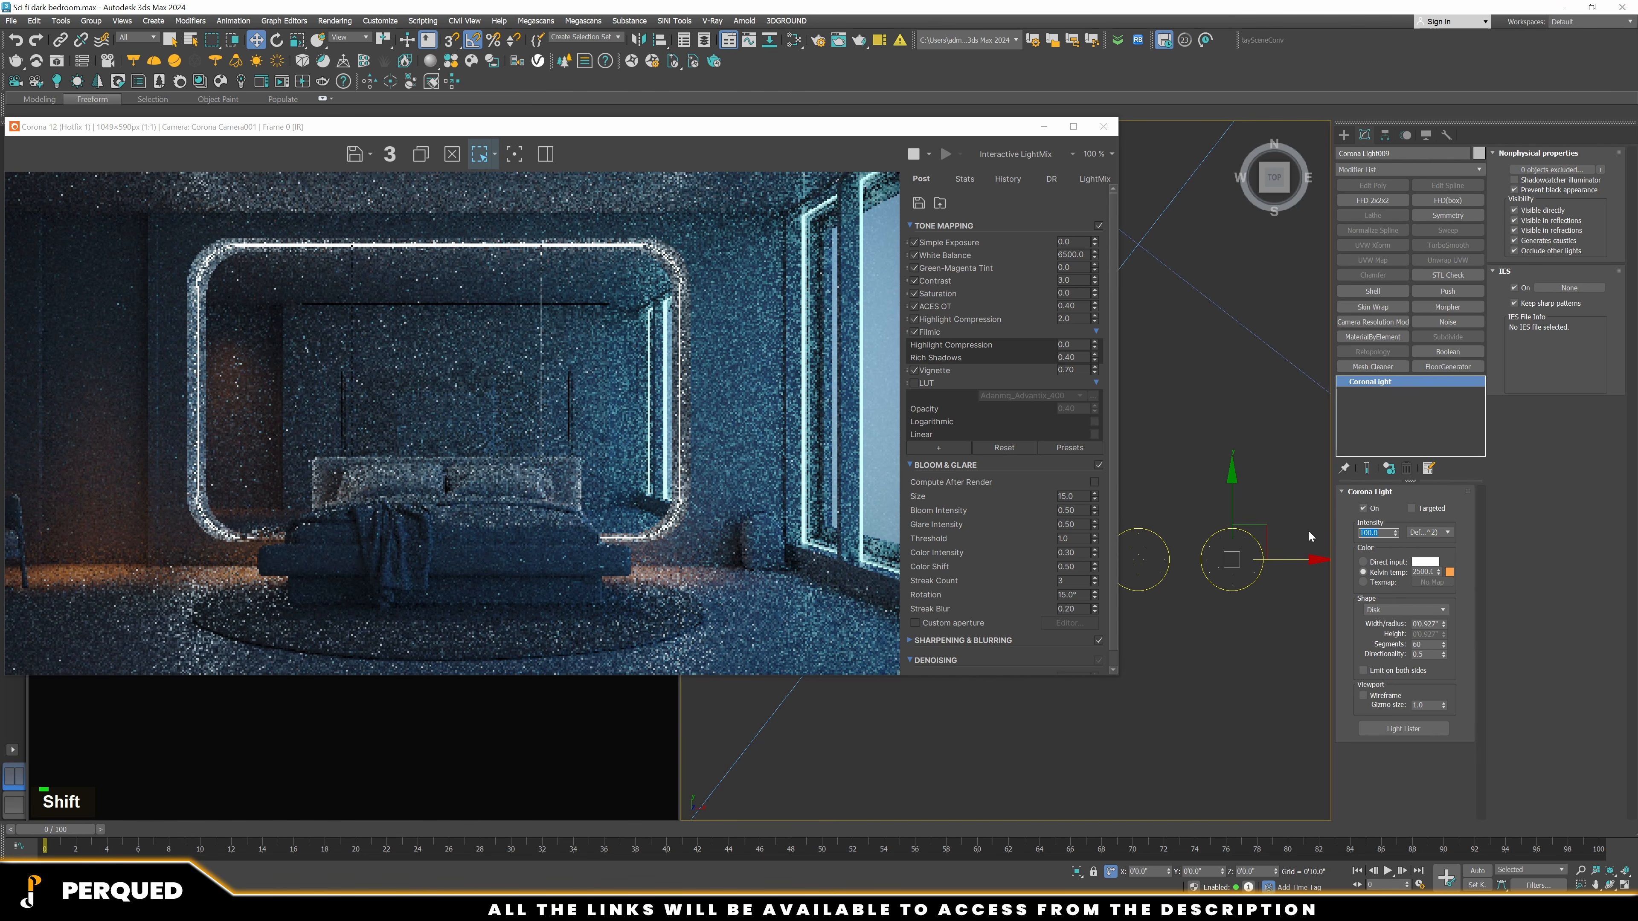
Try an intensity of 150 on the selected disk light, and settle on 200
text(150)
key(Return)
text(2)
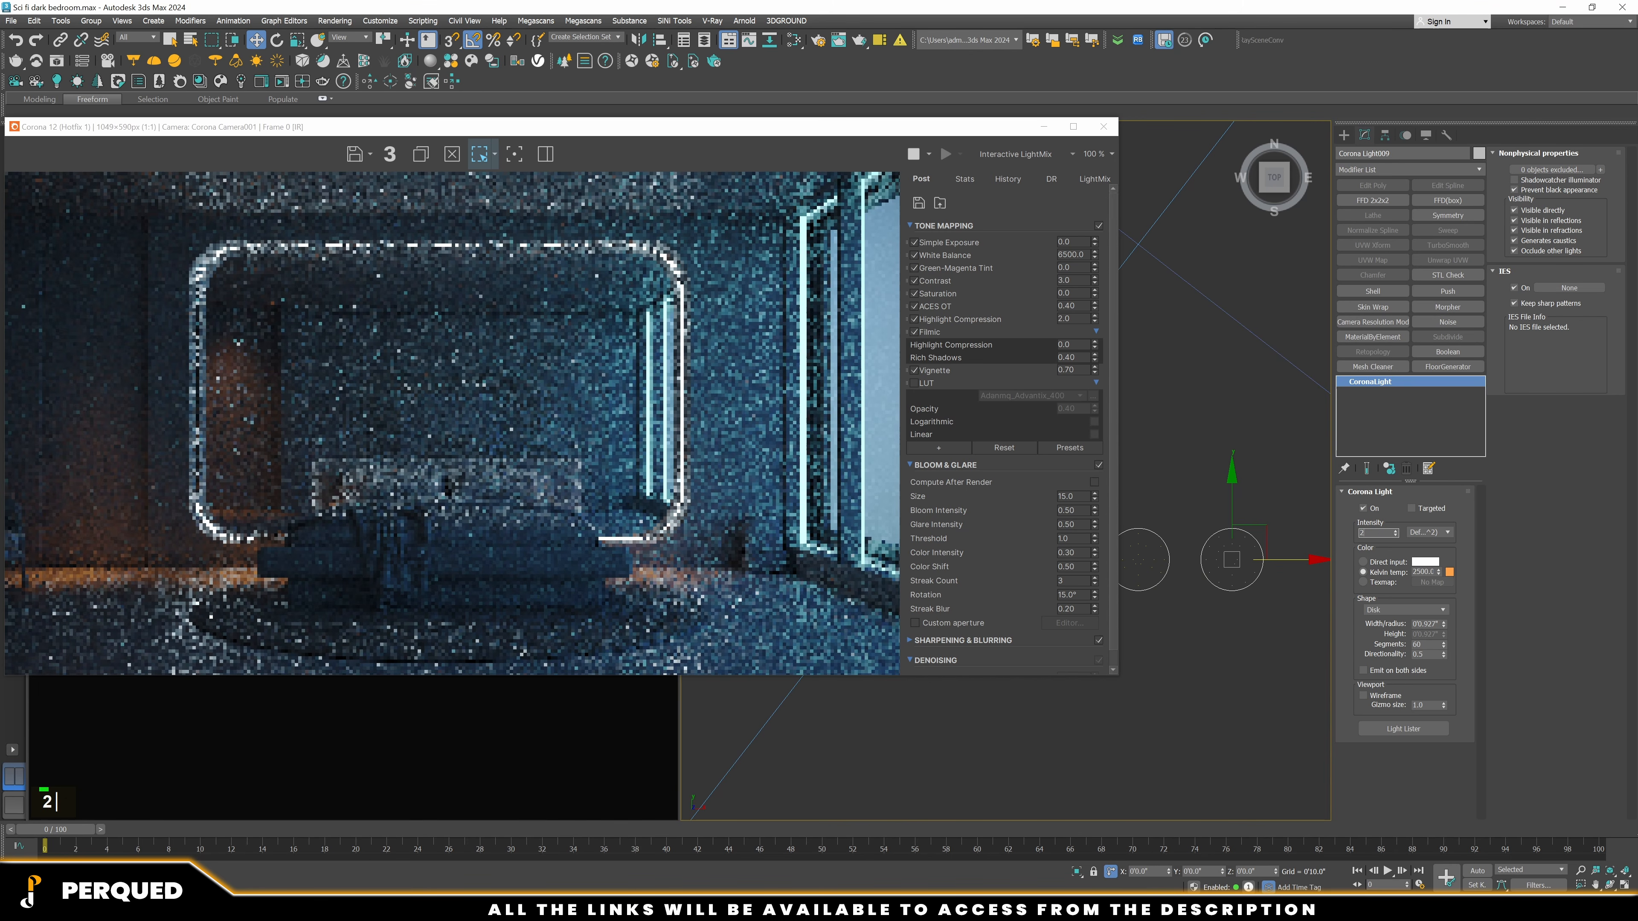
text(00)
key(Return)
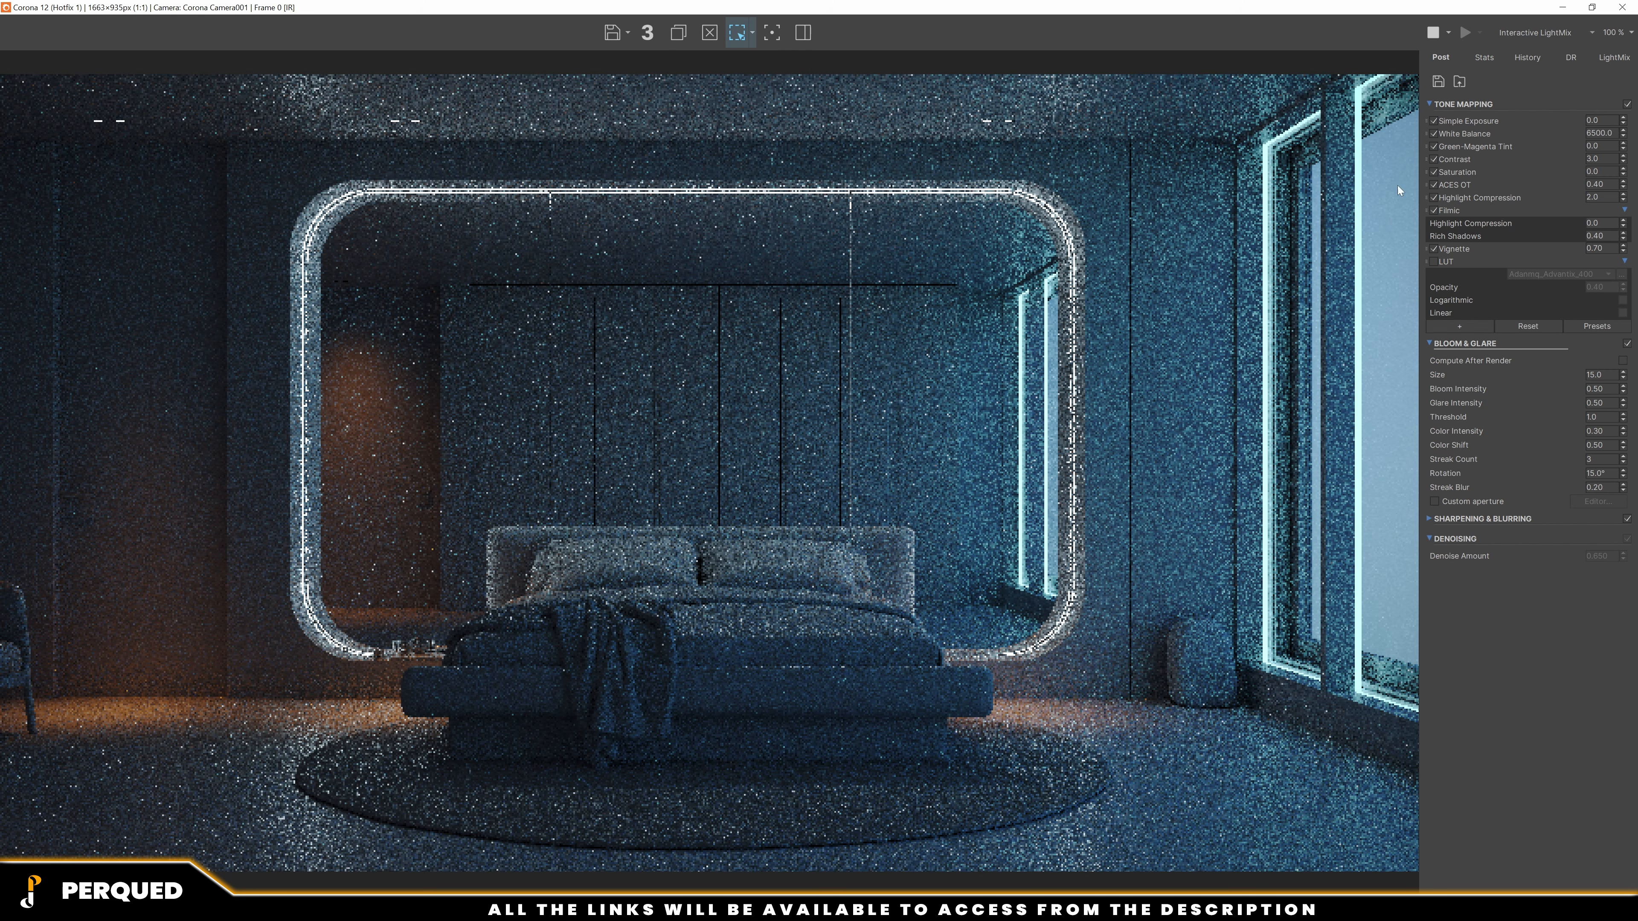
Enable the LUT in the render's tone mapping and set Simple Exposure to 0.2
click(1434, 262)
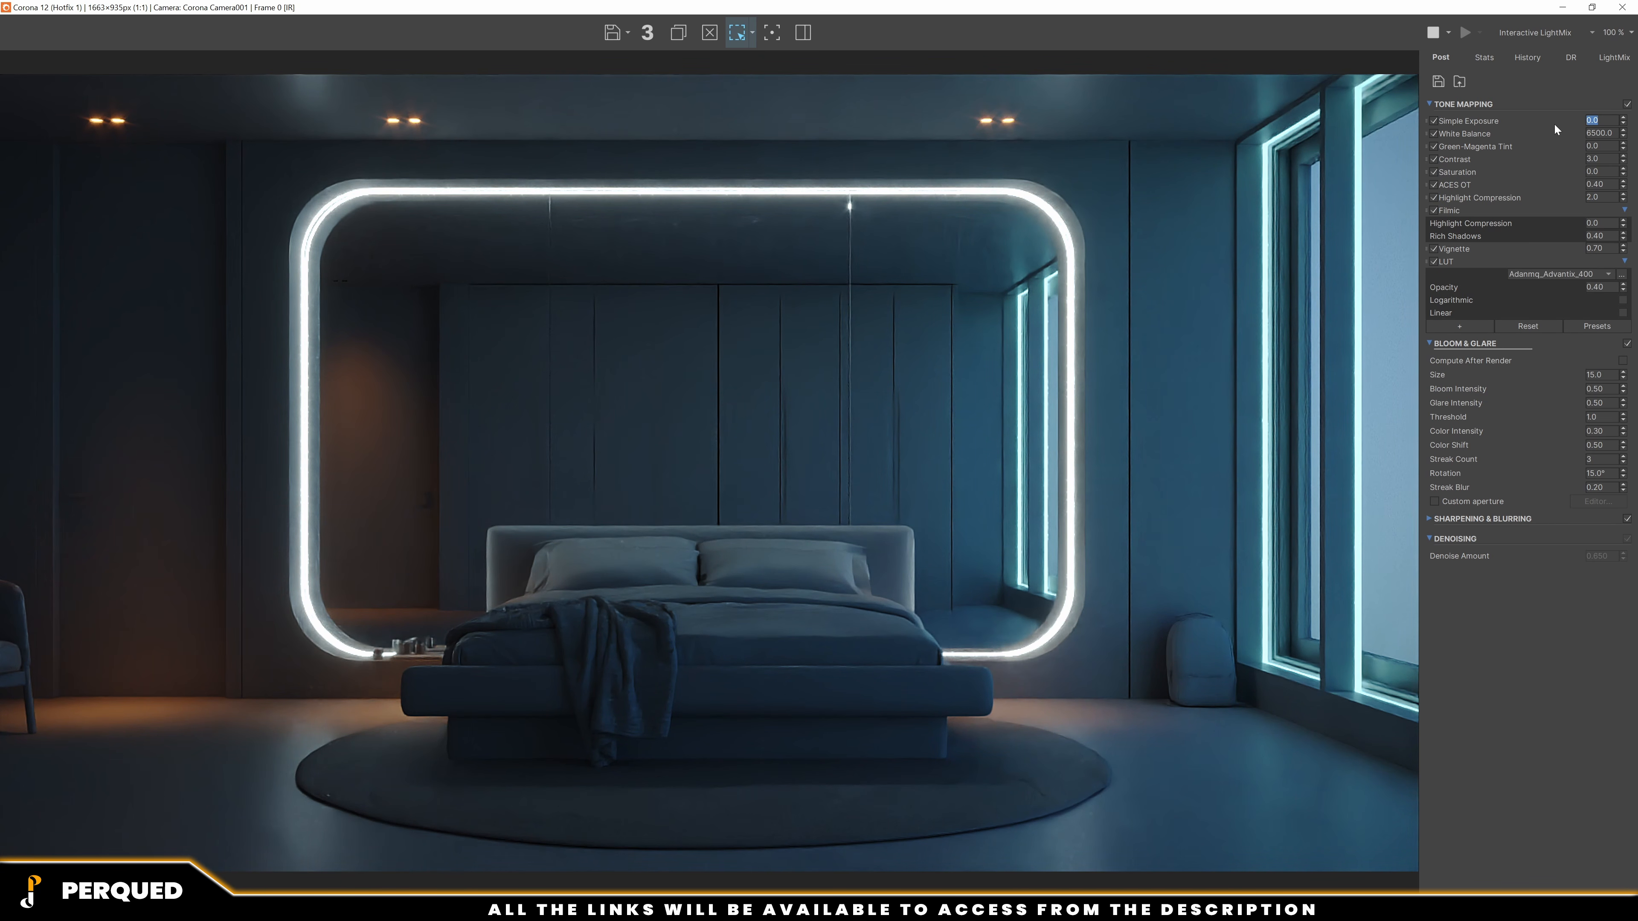
text(.2)
key(Return)
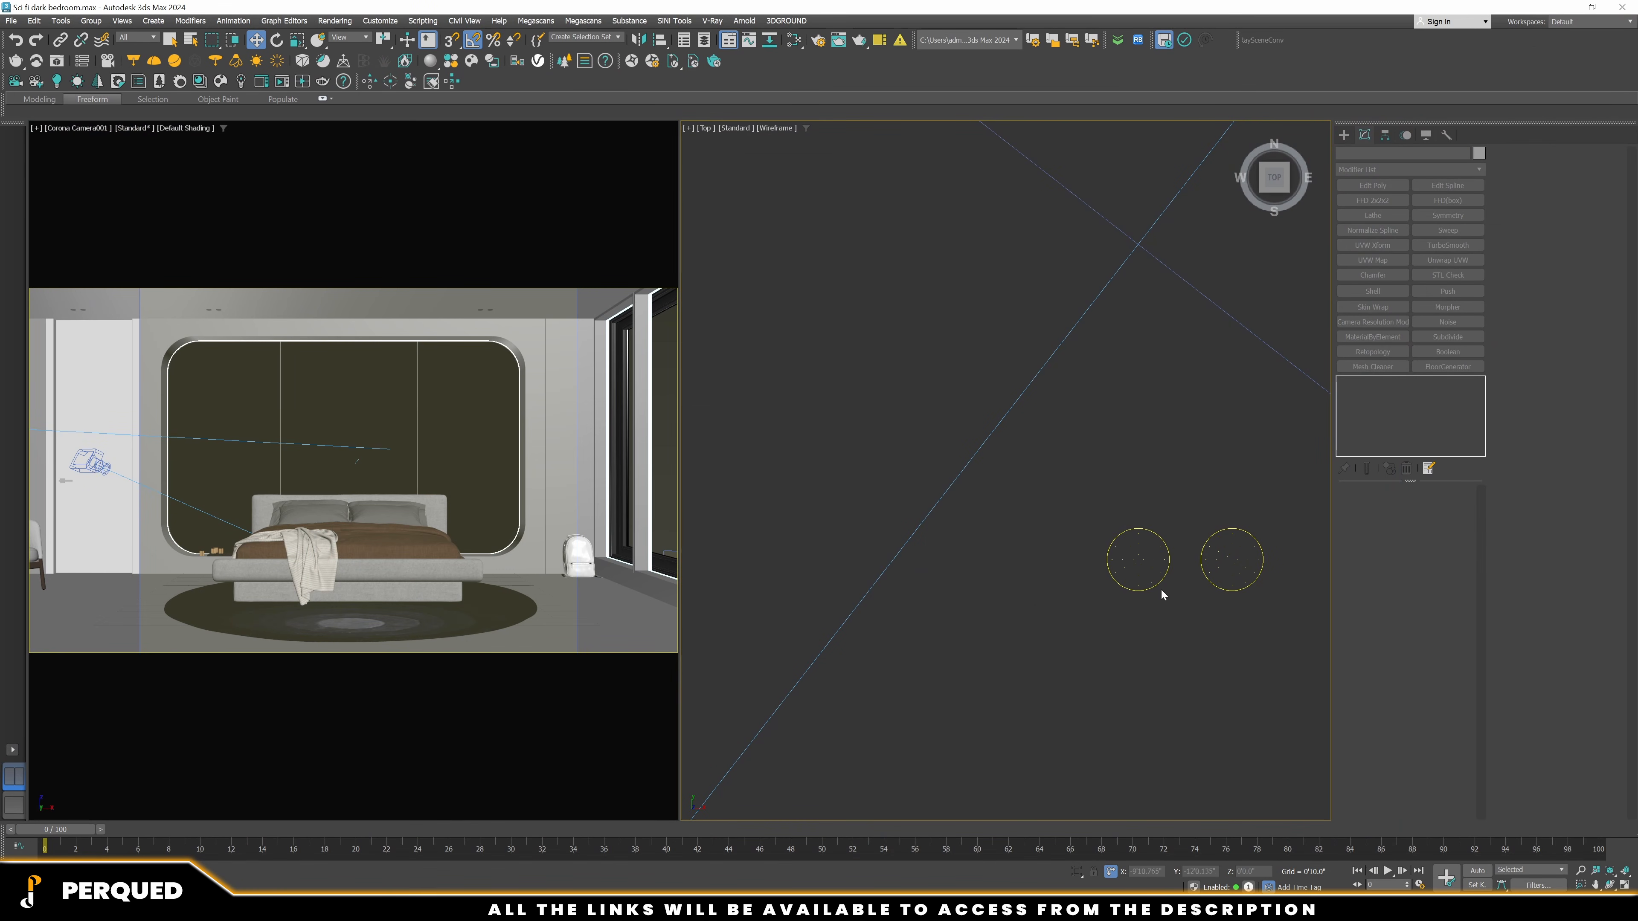
Clone one of the paired disk lights as a single instance to above the foot of the bed
click(1144, 564)
scroll(914, 454, down, 4)
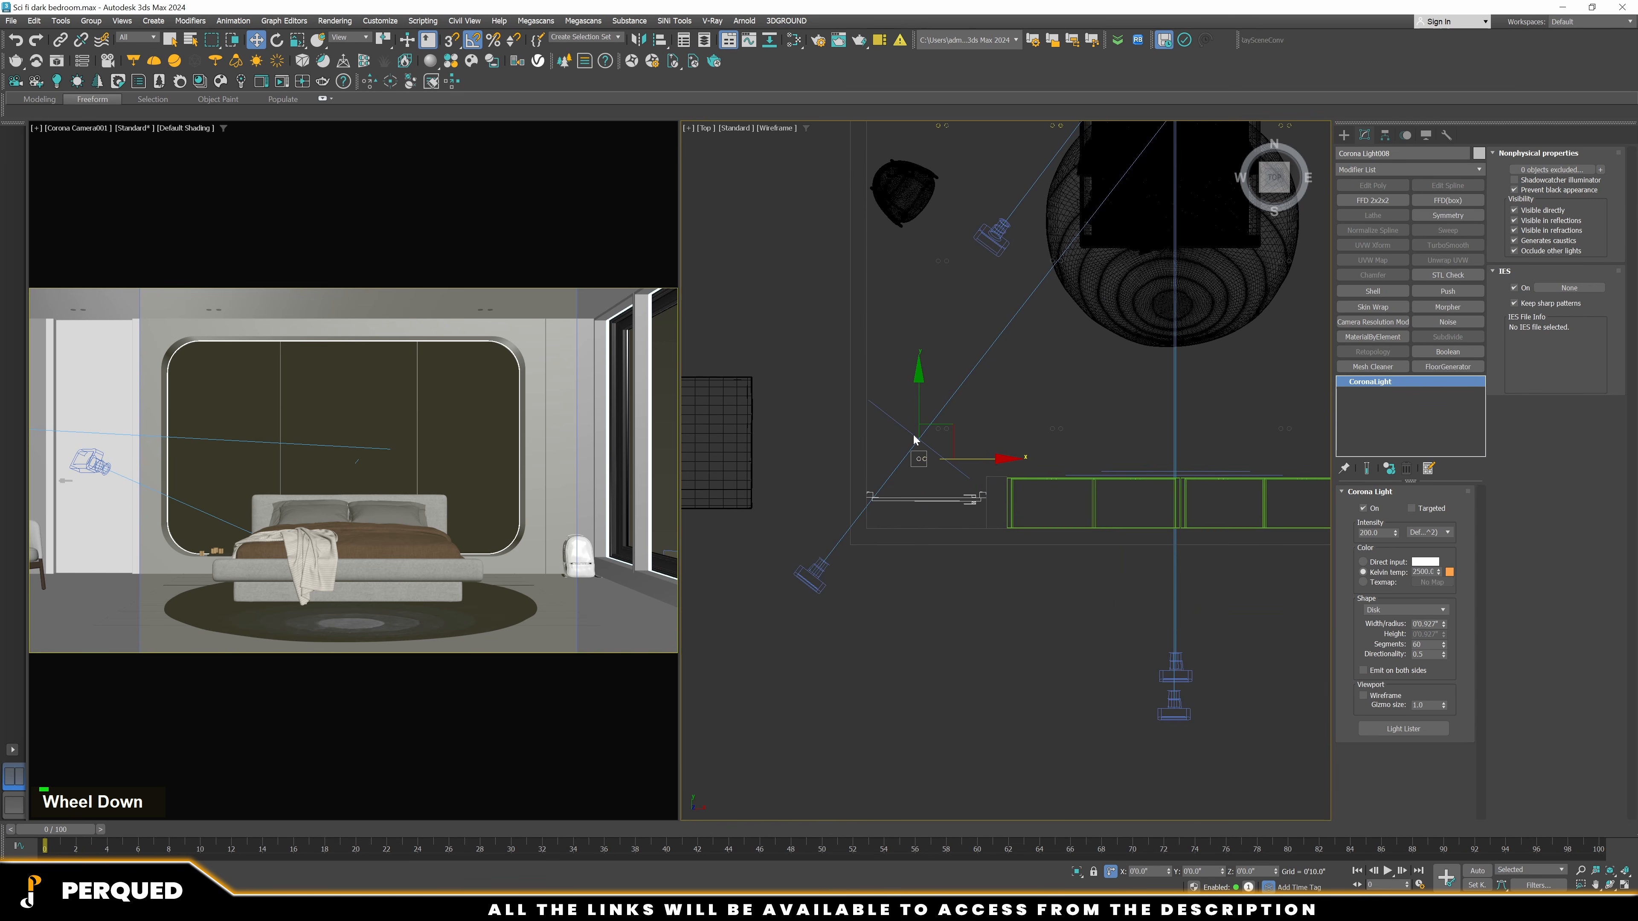
middle_drag(1019, 397, 912, 559)
mouse_move(839, 584)
shift+mouse_down()
mouse_move(1026, 438)
mouse_move(1031, 361)
shift+mouse_up()
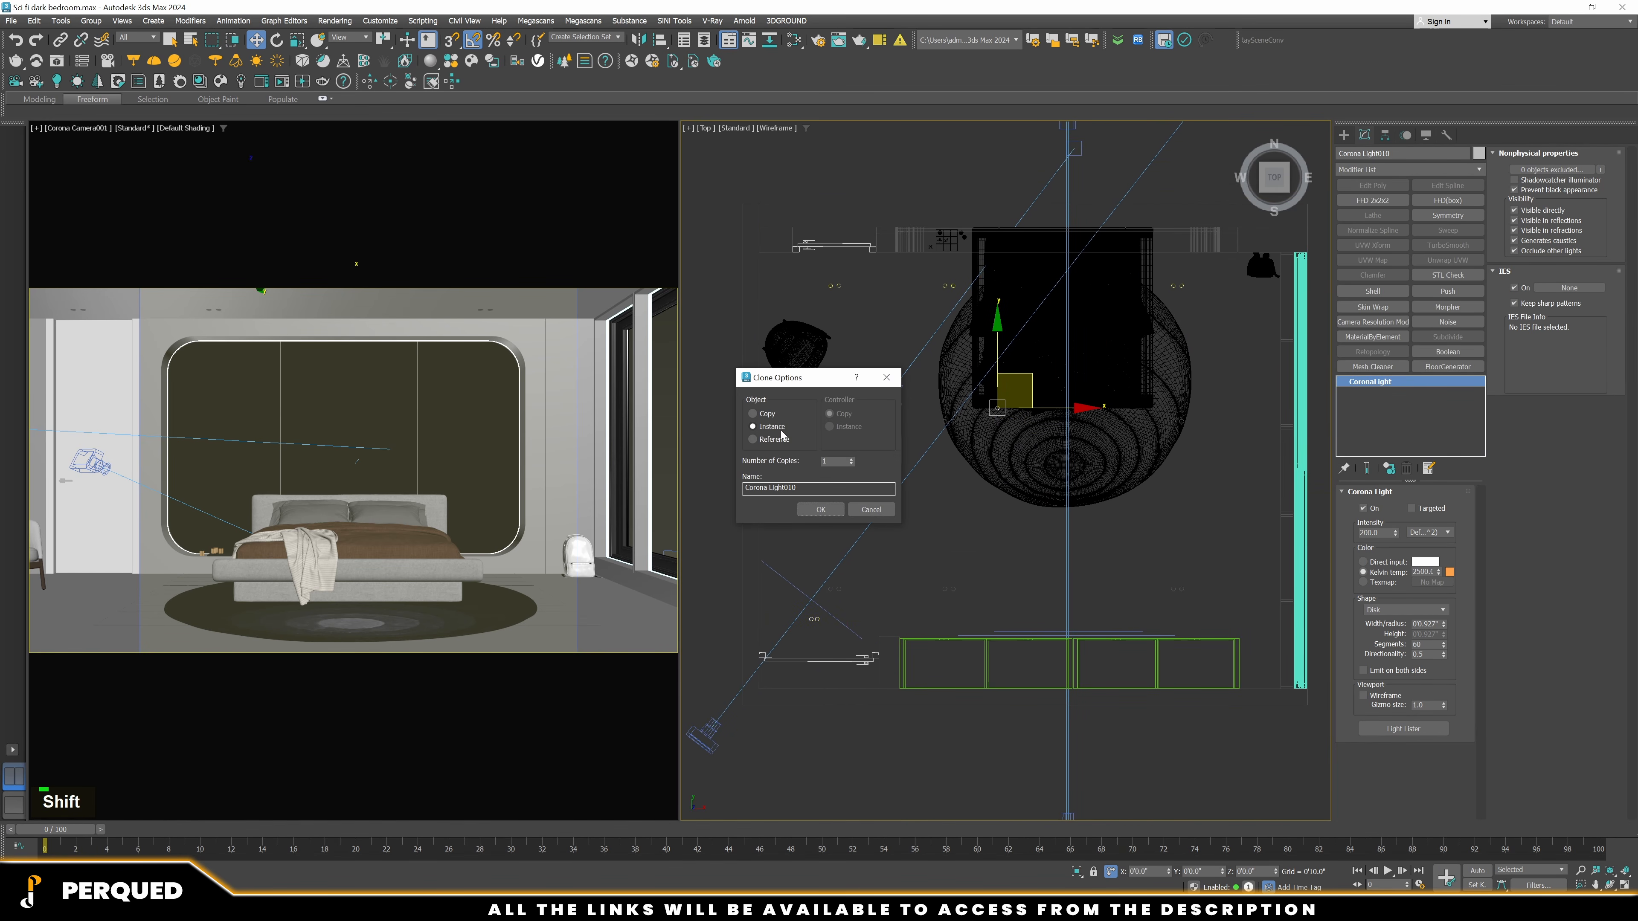
click(819, 510)
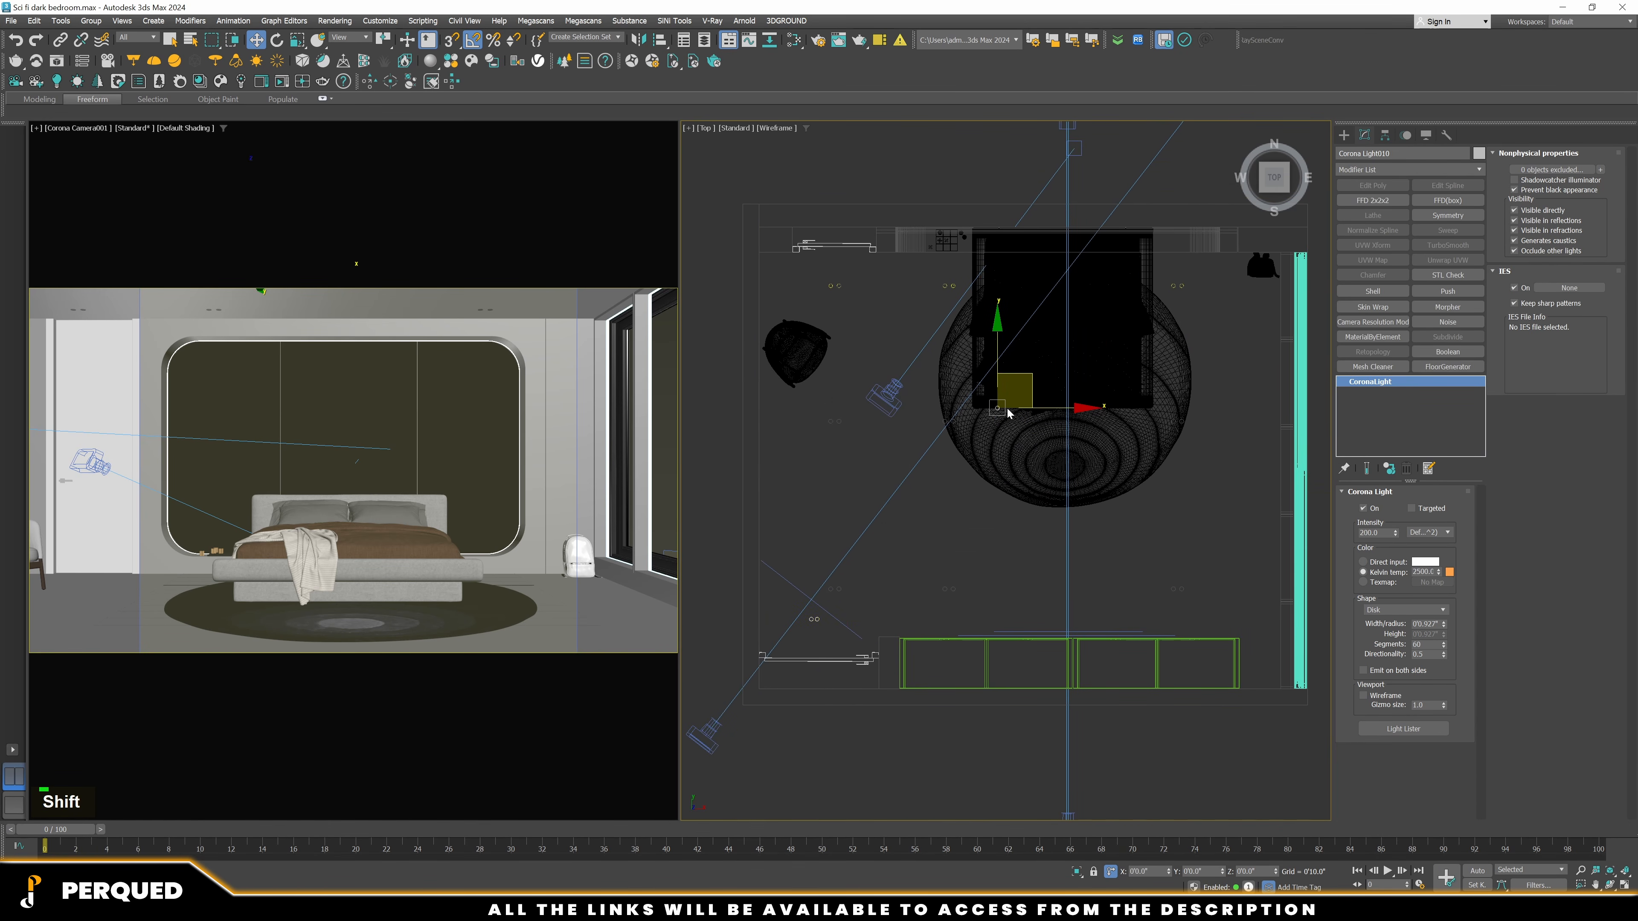
Show the interactive render beside the viewport and turn off the cloned light's visibility directly, in reflections and in refractions
click(281, 81)
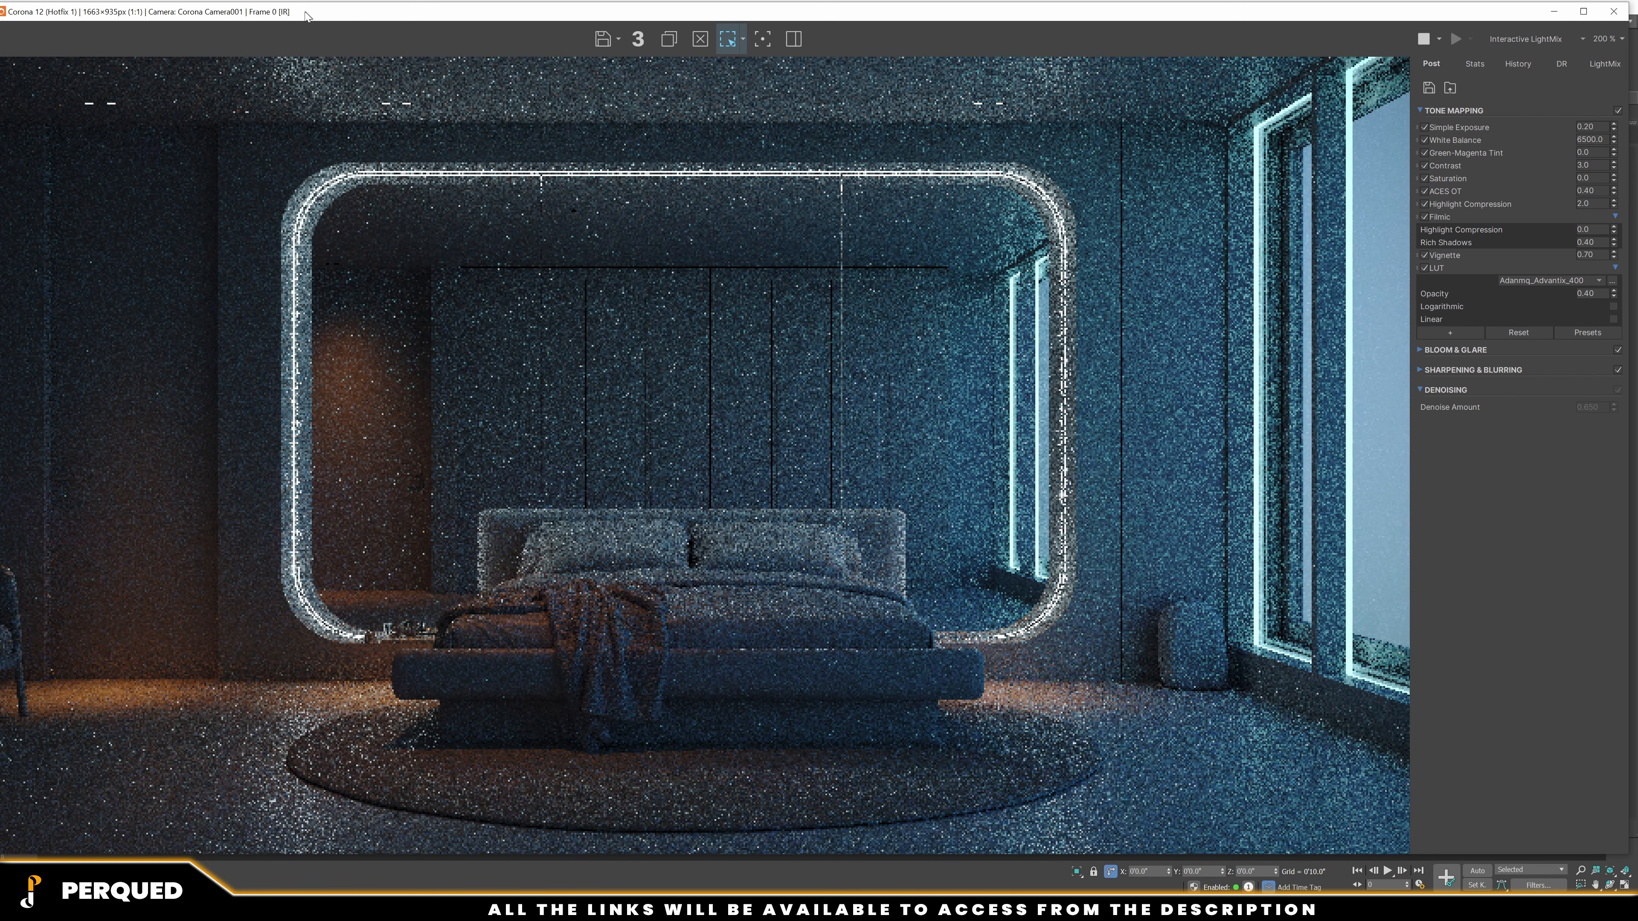
drag(305, 12, 342, 60)
scroll(1225, 752, down, 2)
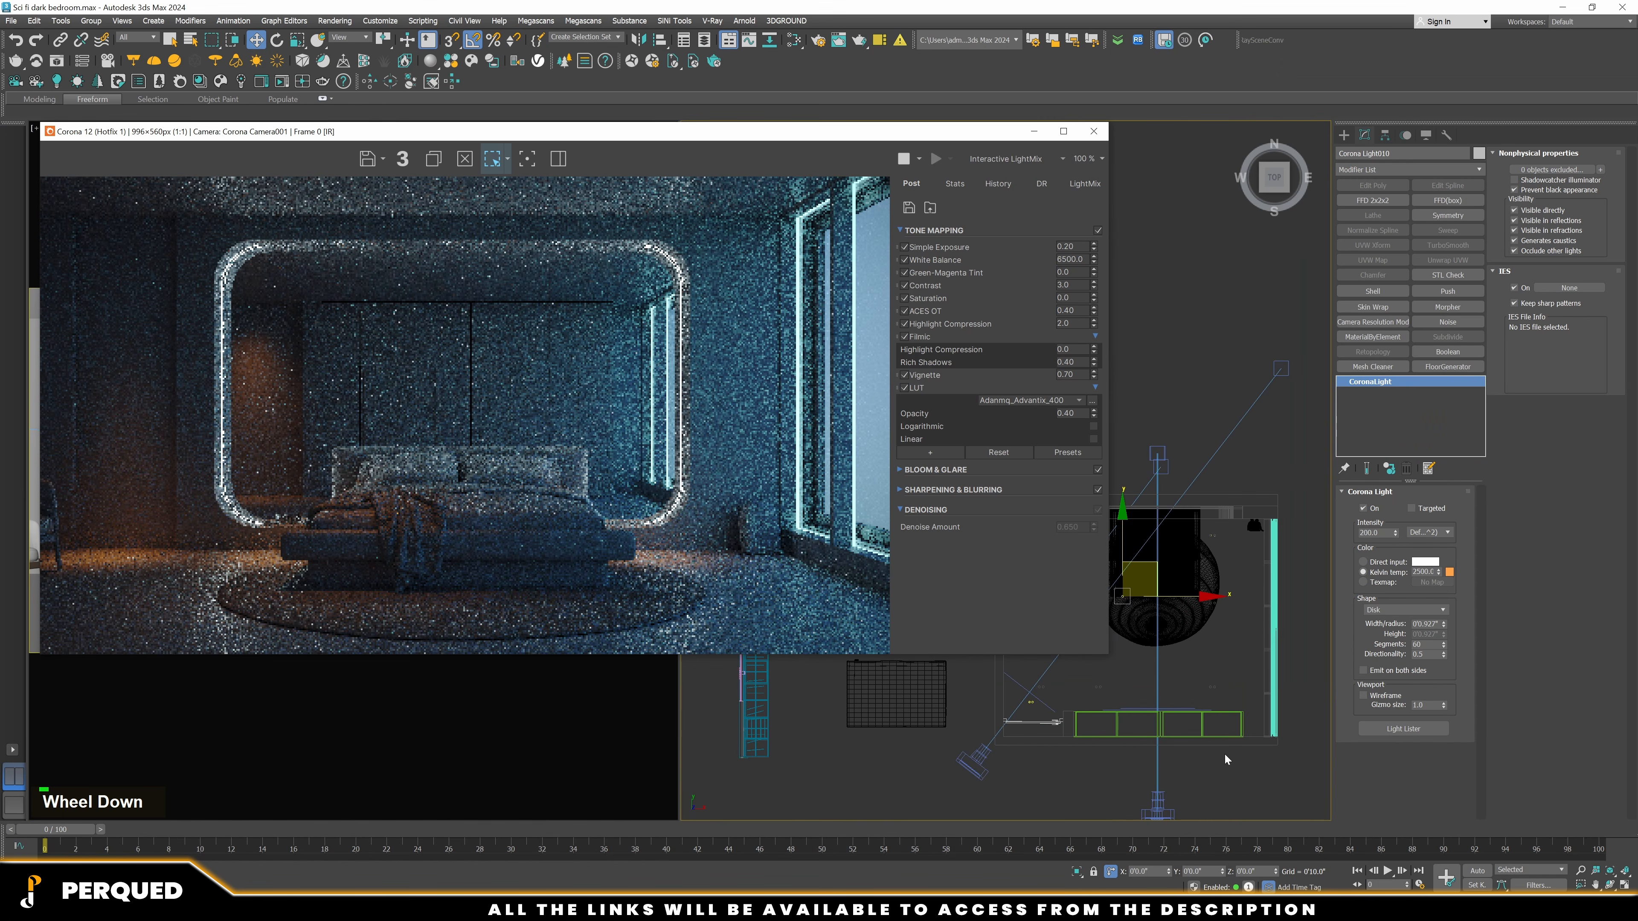
alt+middle_drag(1183, 675, 1135, 622)
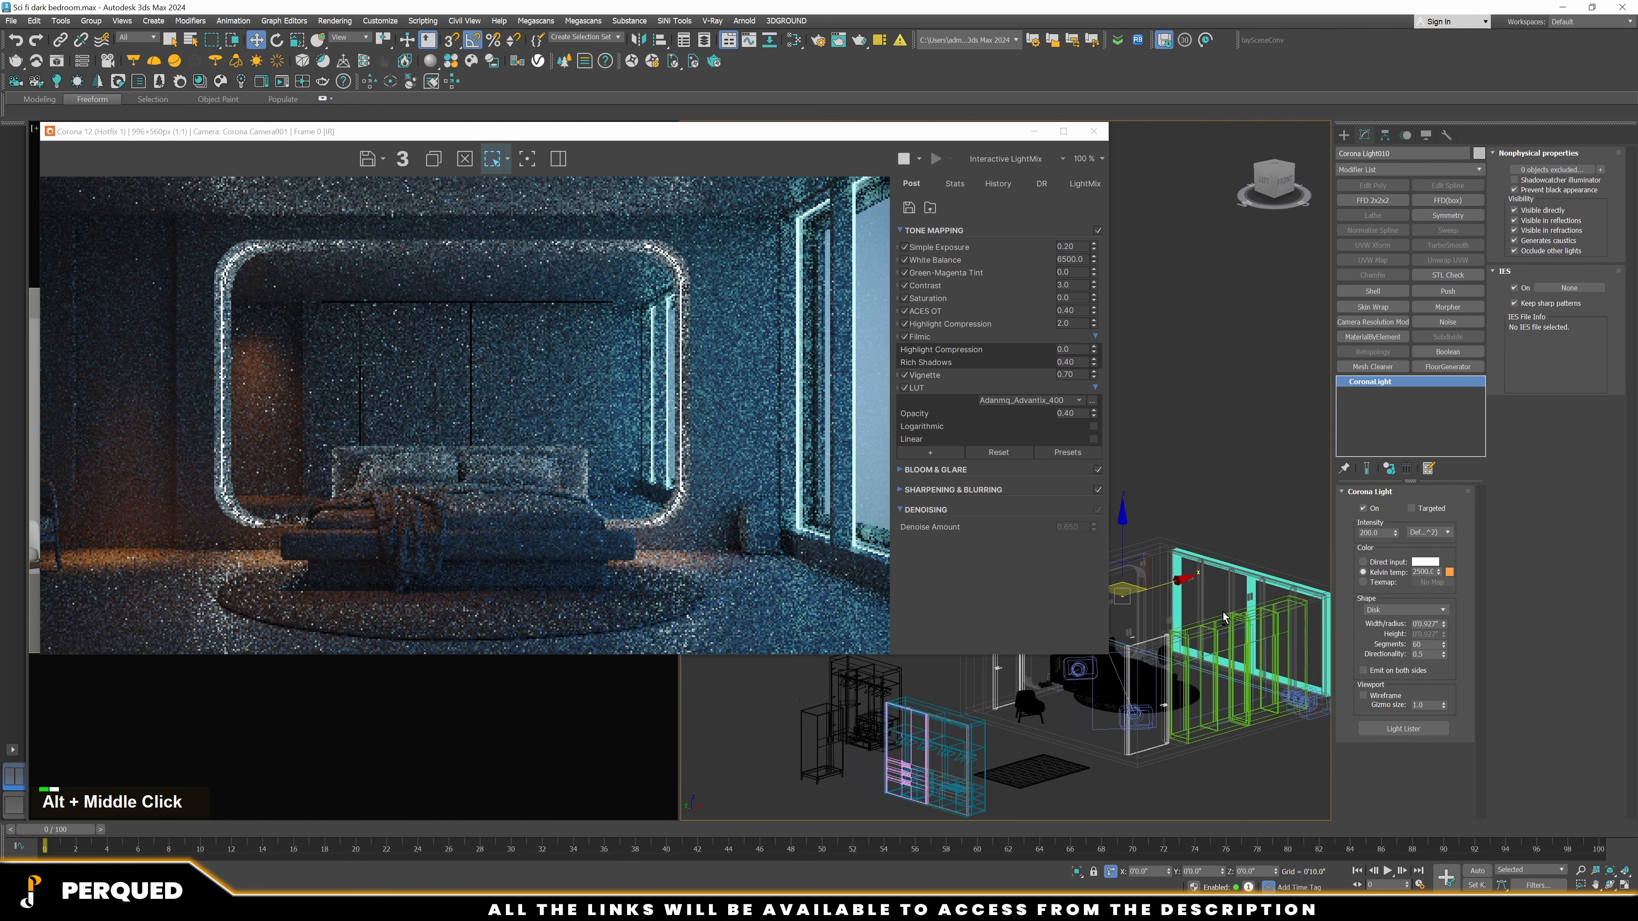
scroll(1119, 610, up, 2)
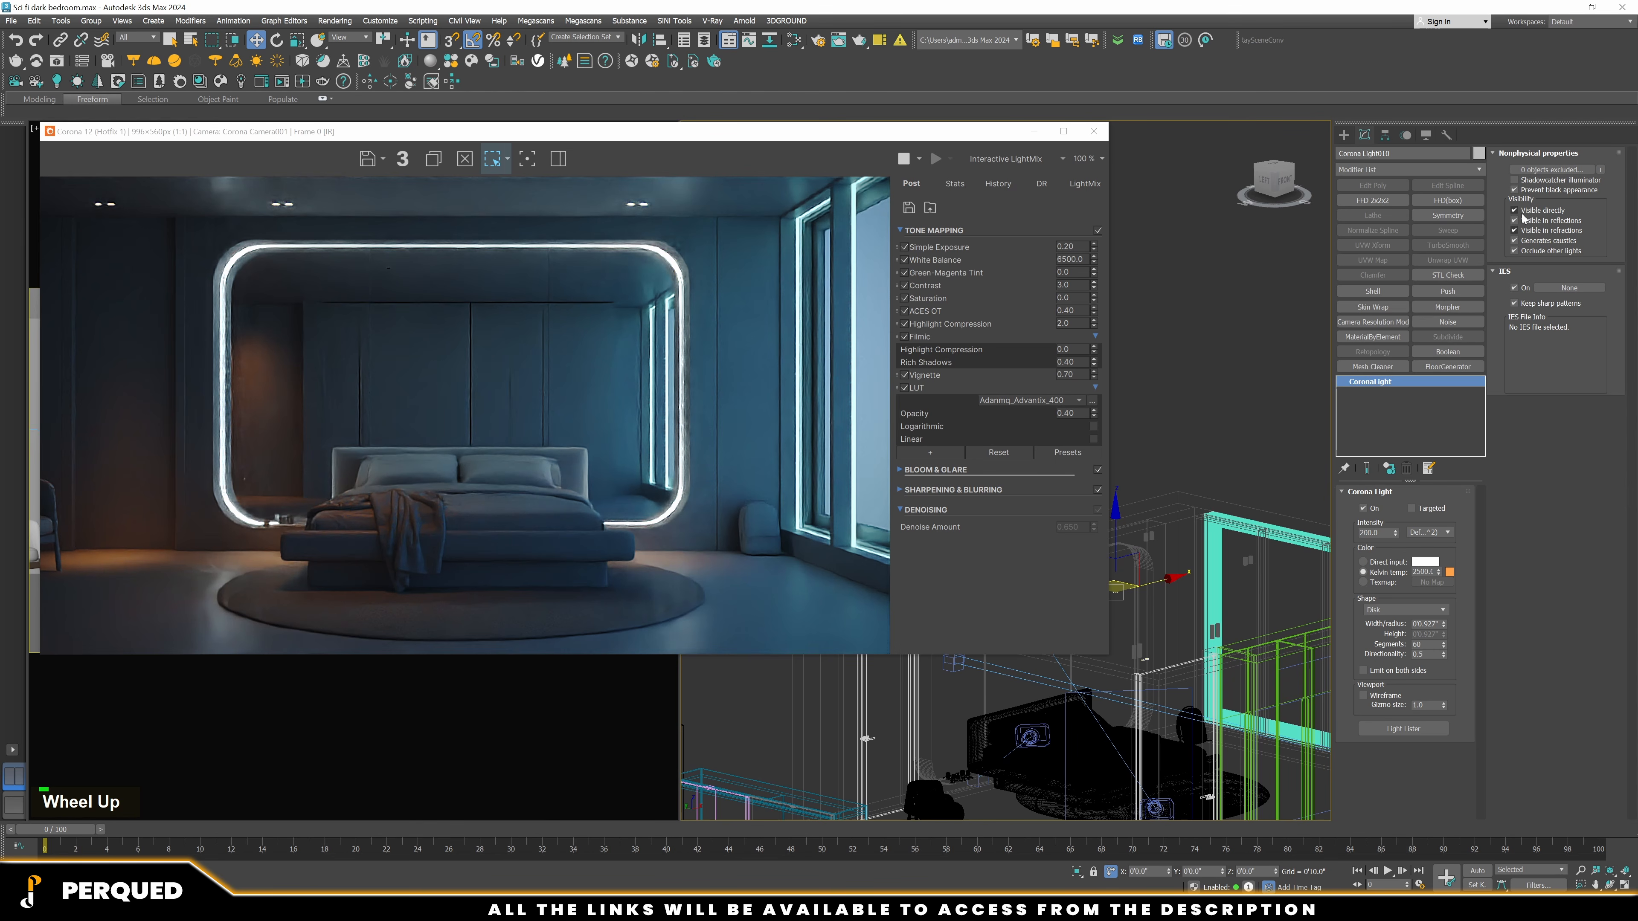
scroll(530, 521, up, 3)
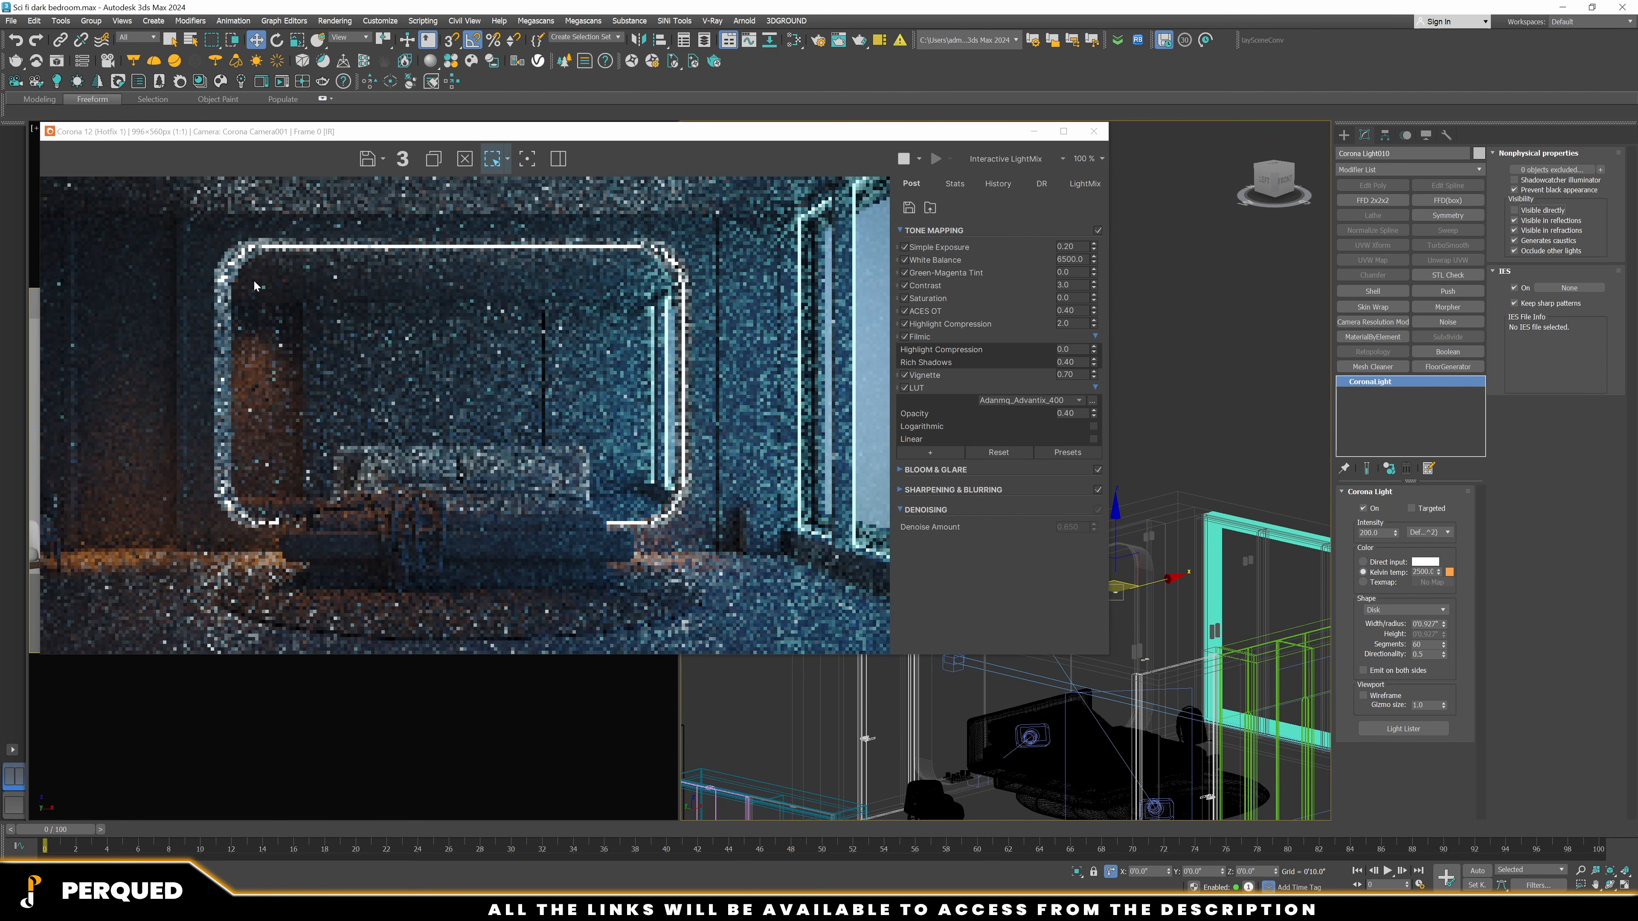
scroll(254, 285, up, 3)
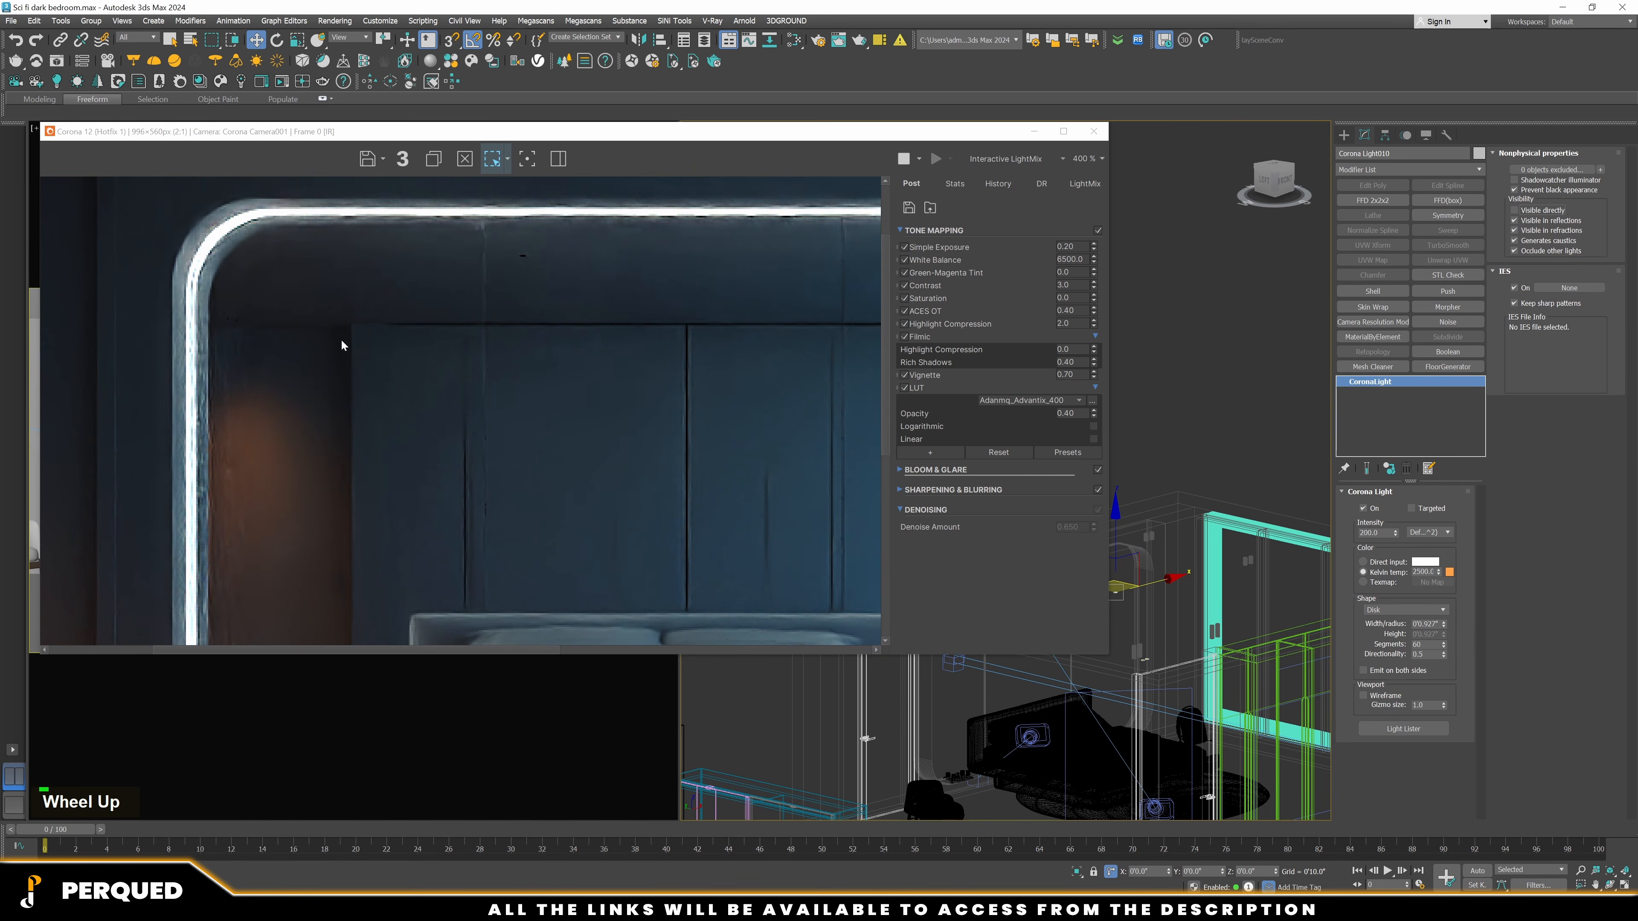
scroll(361, 381, down, 1)
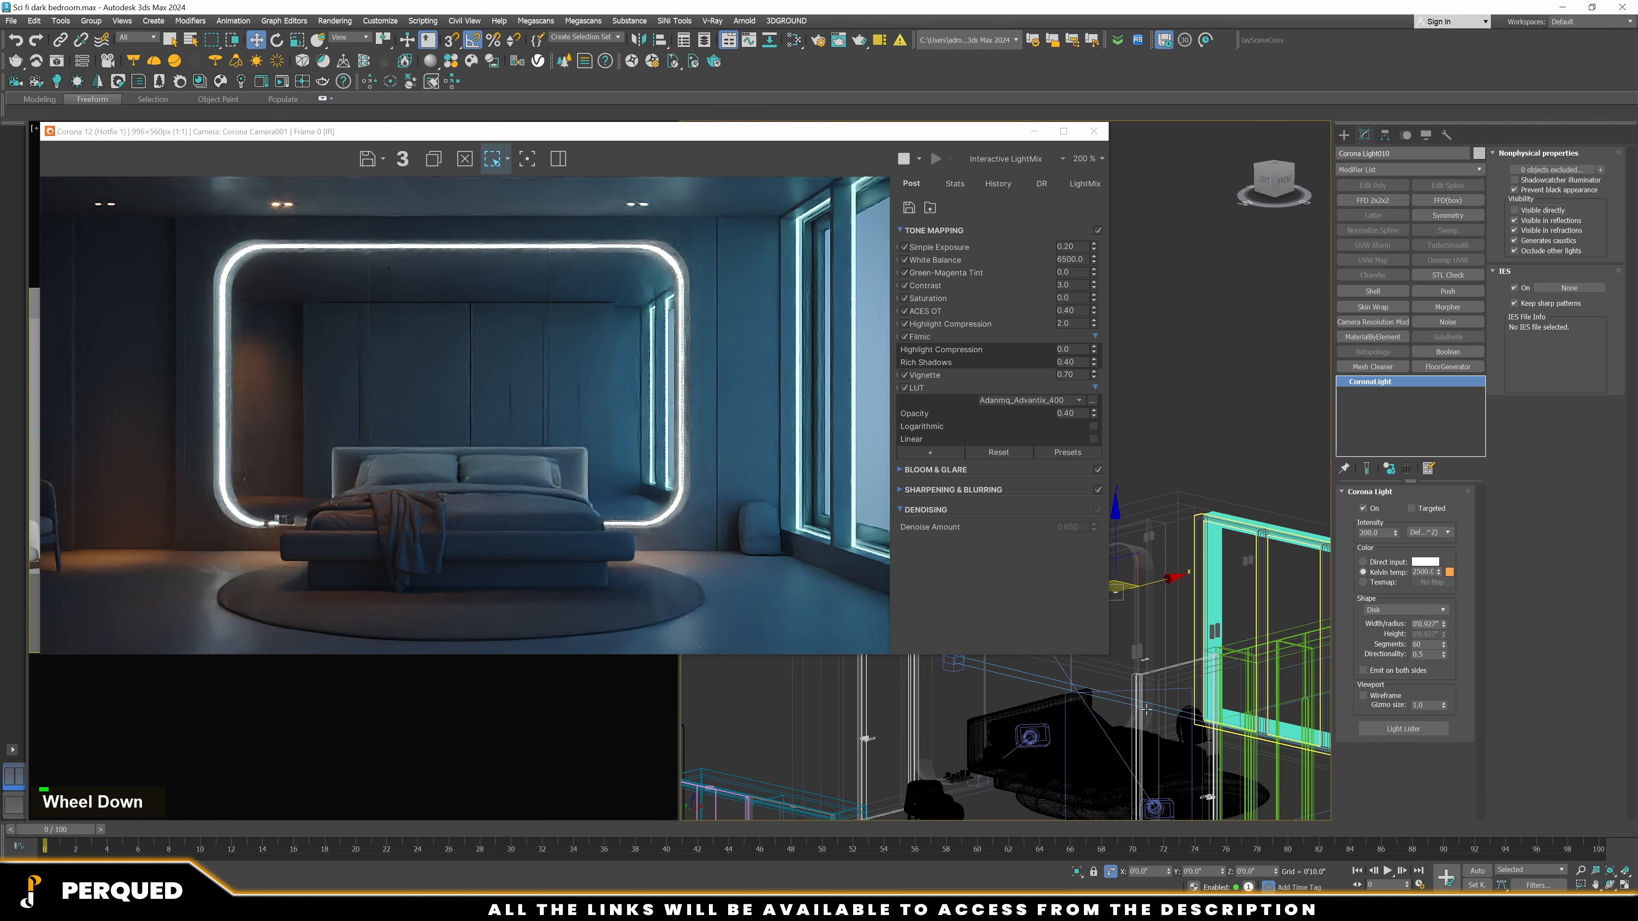
Set the cloned light's intensity to 400 and its Kelvin temperature to 3000
scroll(1196, 602, up, 2)
scroll(1196, 602, down, 2)
alt+middle_drag(1196, 602, 1218, 632)
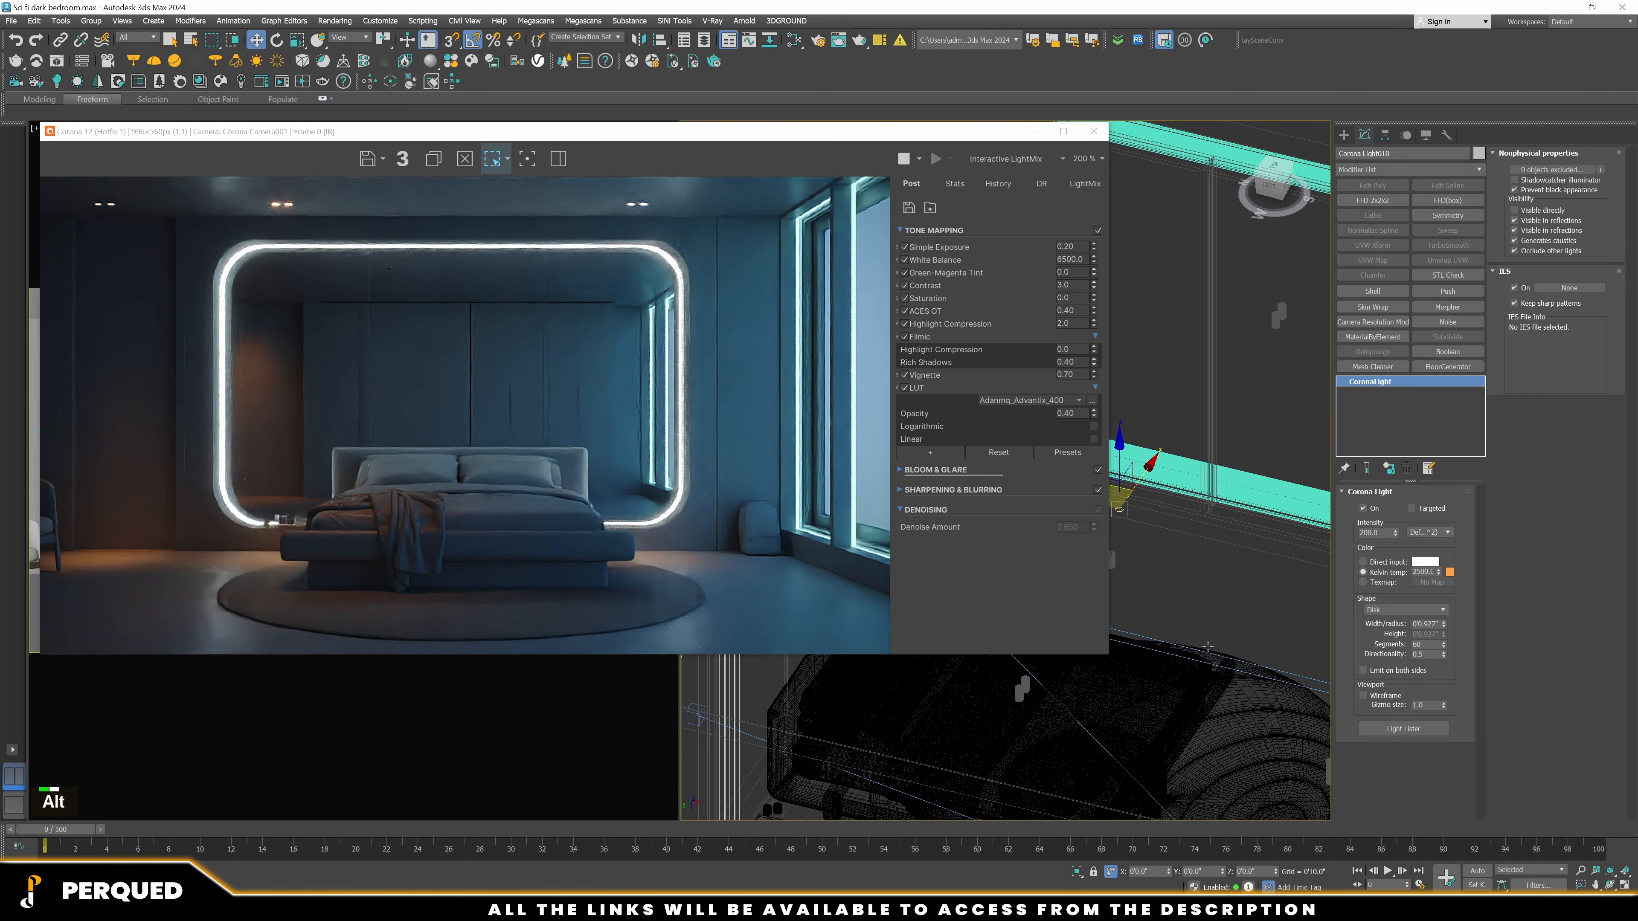
scroll(1218, 632, up, 2)
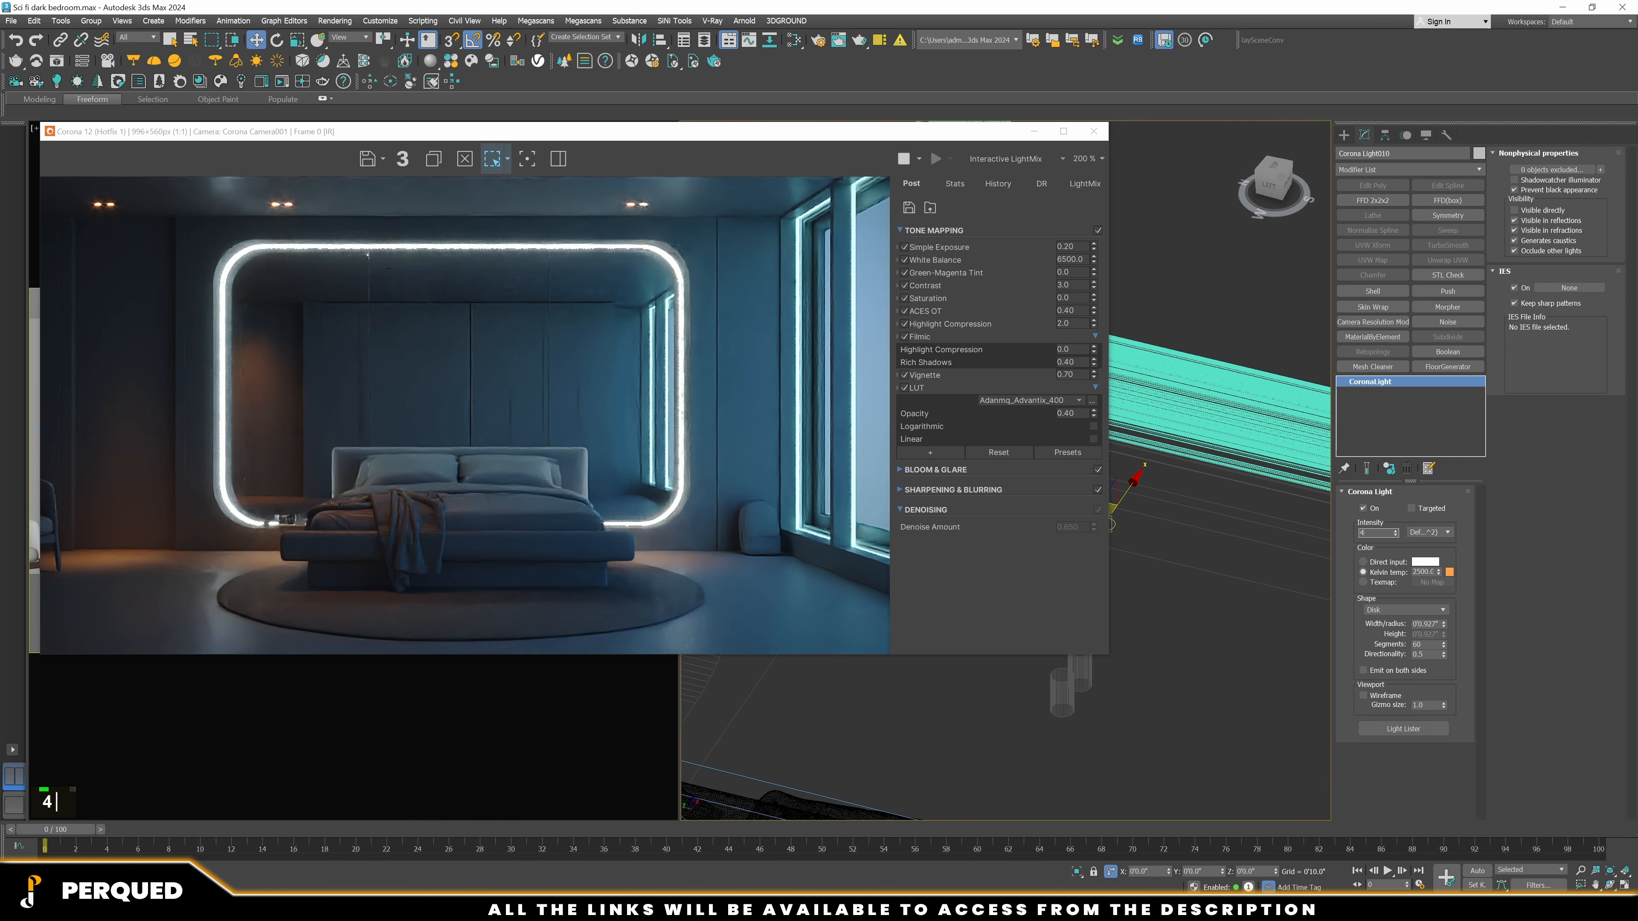
text(00)
key(Return)
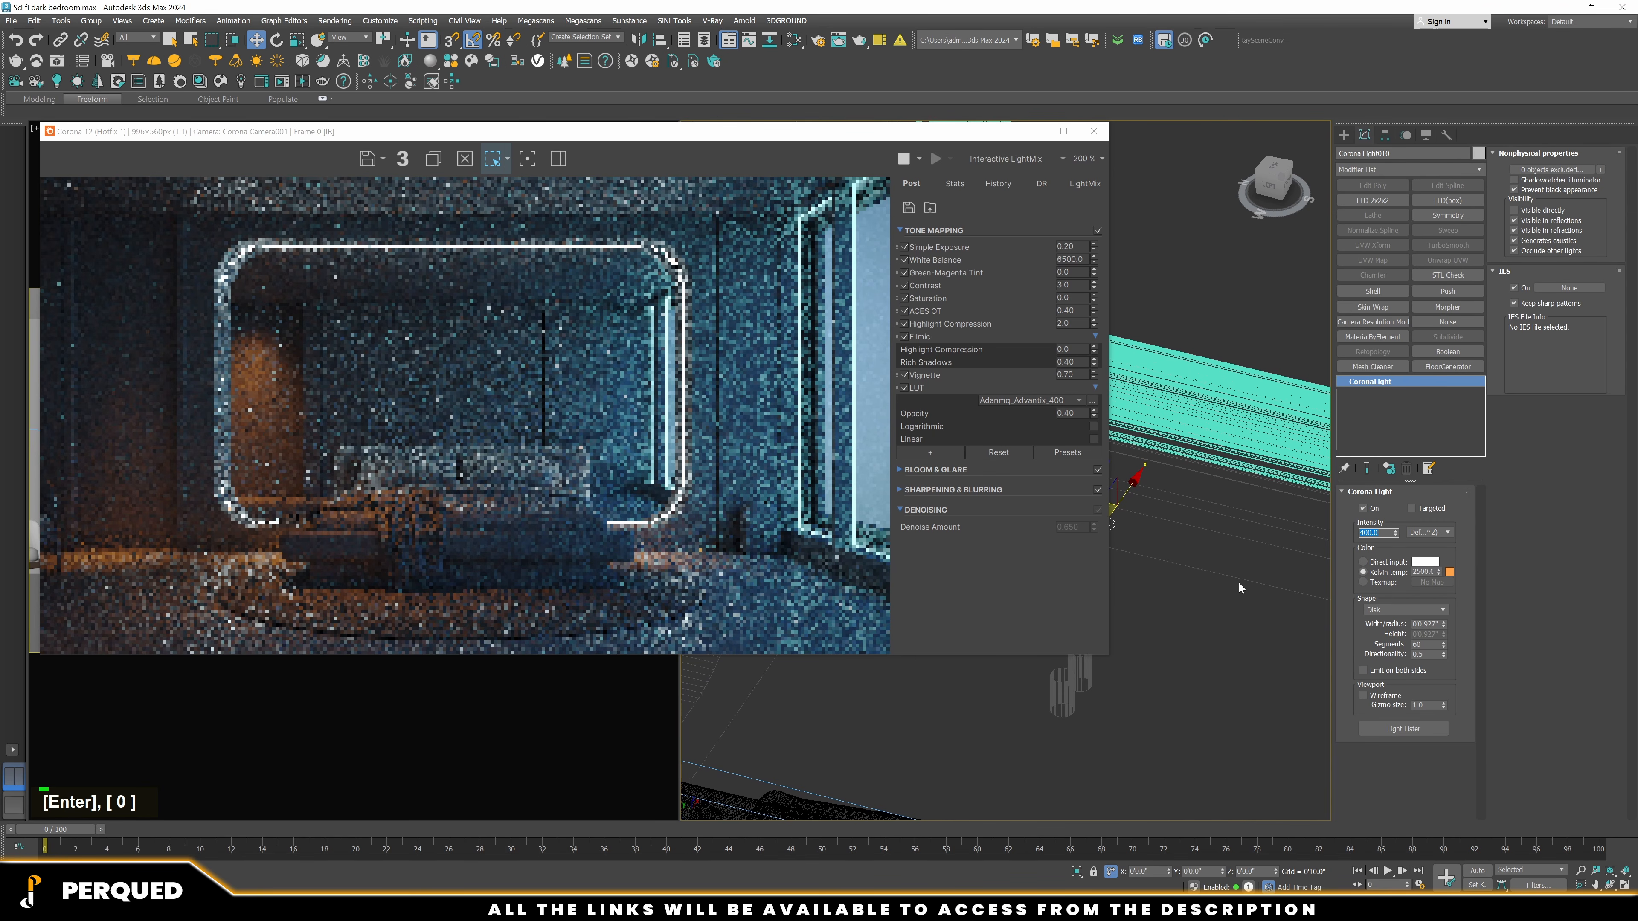
double_click(1423, 572)
text(3000)
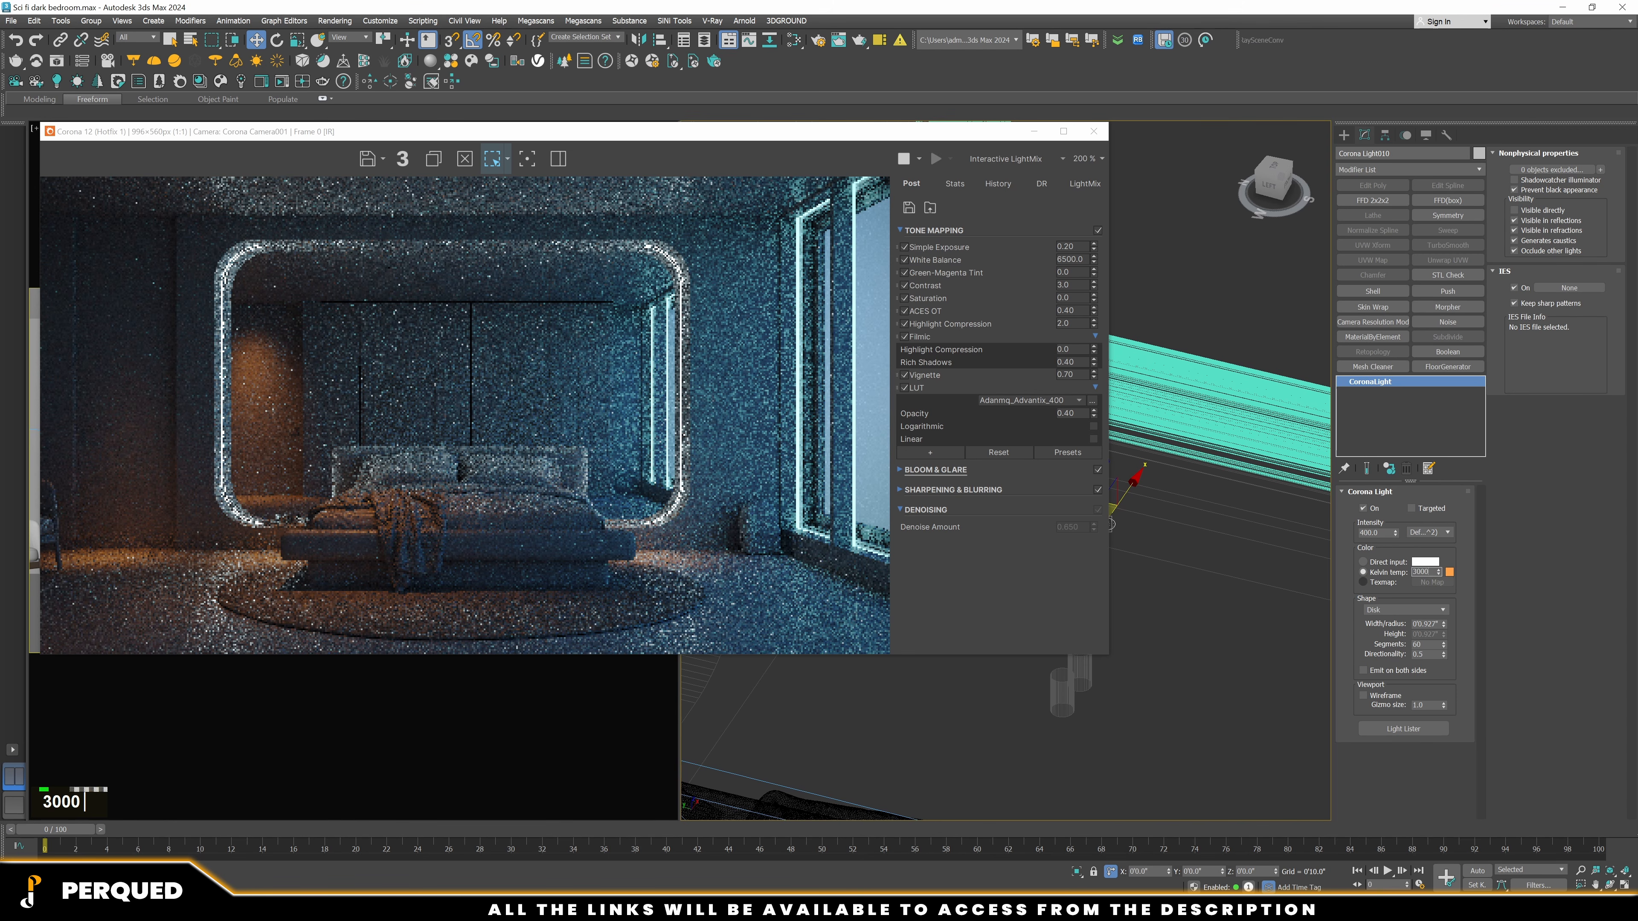
key(Return)
Try a directionality of 0.6 on the light above the foot of the bed, and settle on 0.55
middle_click(1298, 669)
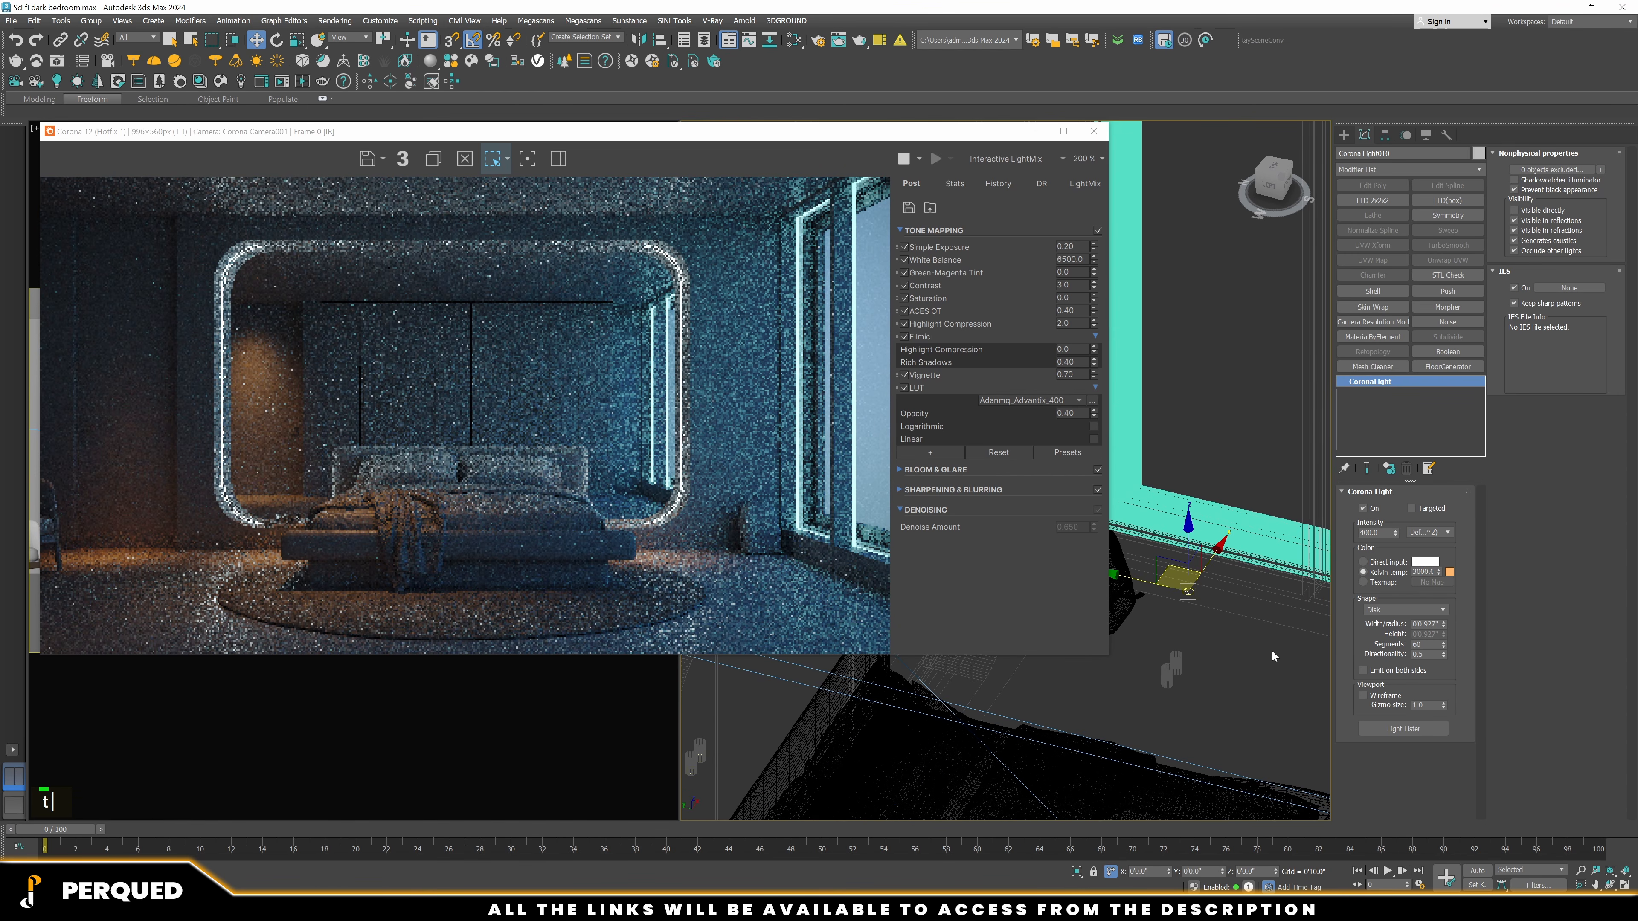
key(t)
key(z)
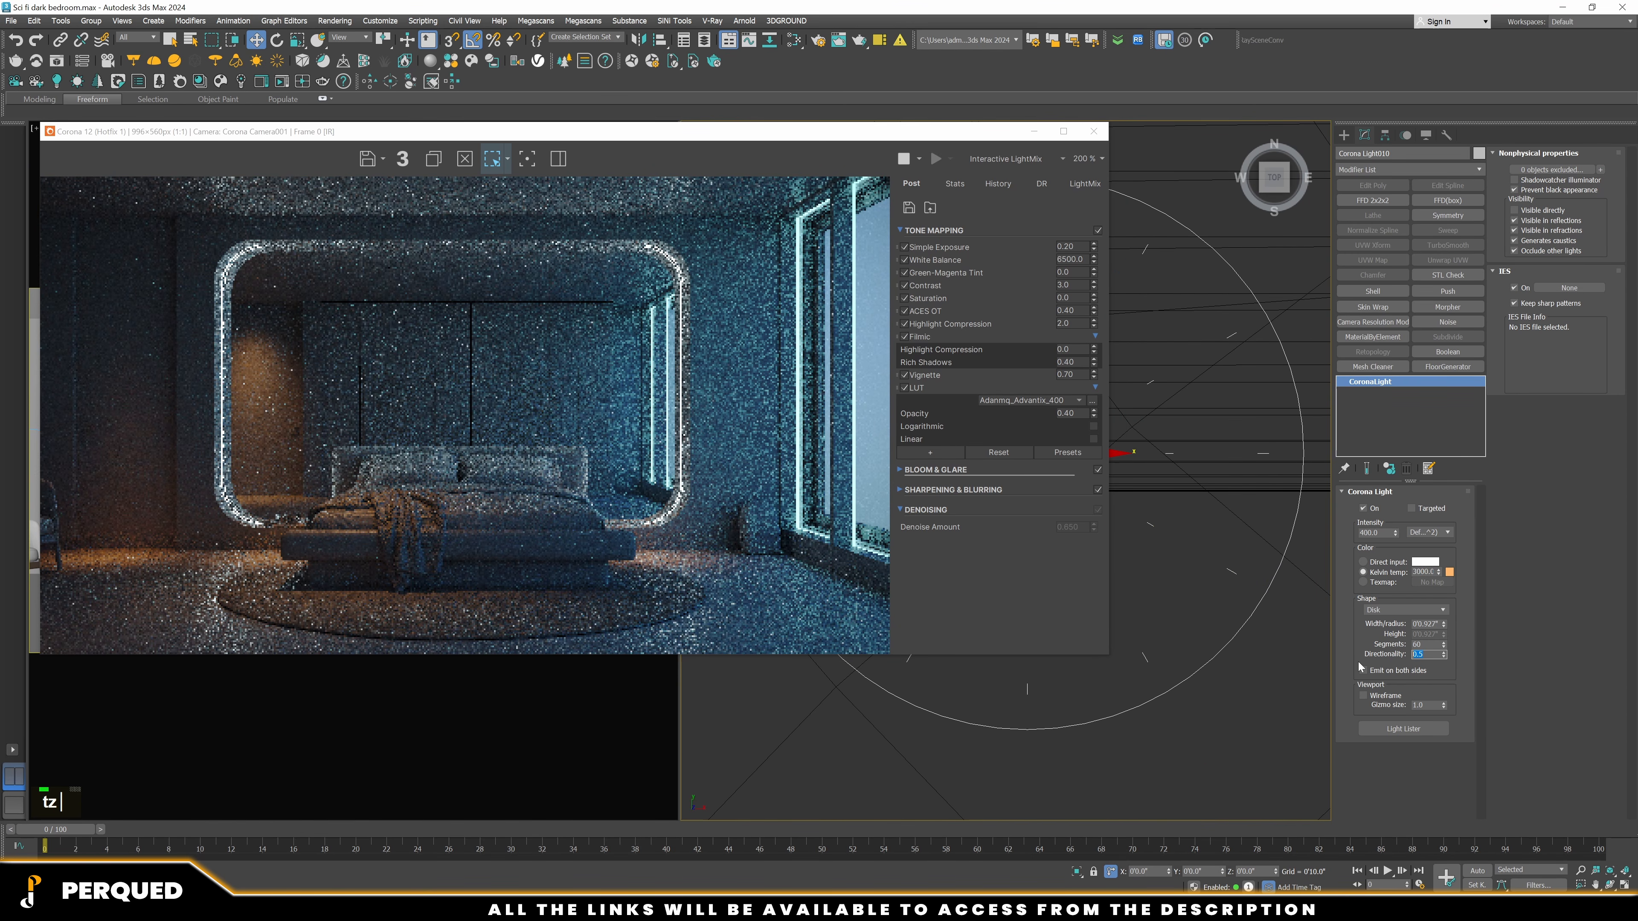
text(0.6)
key(Return)
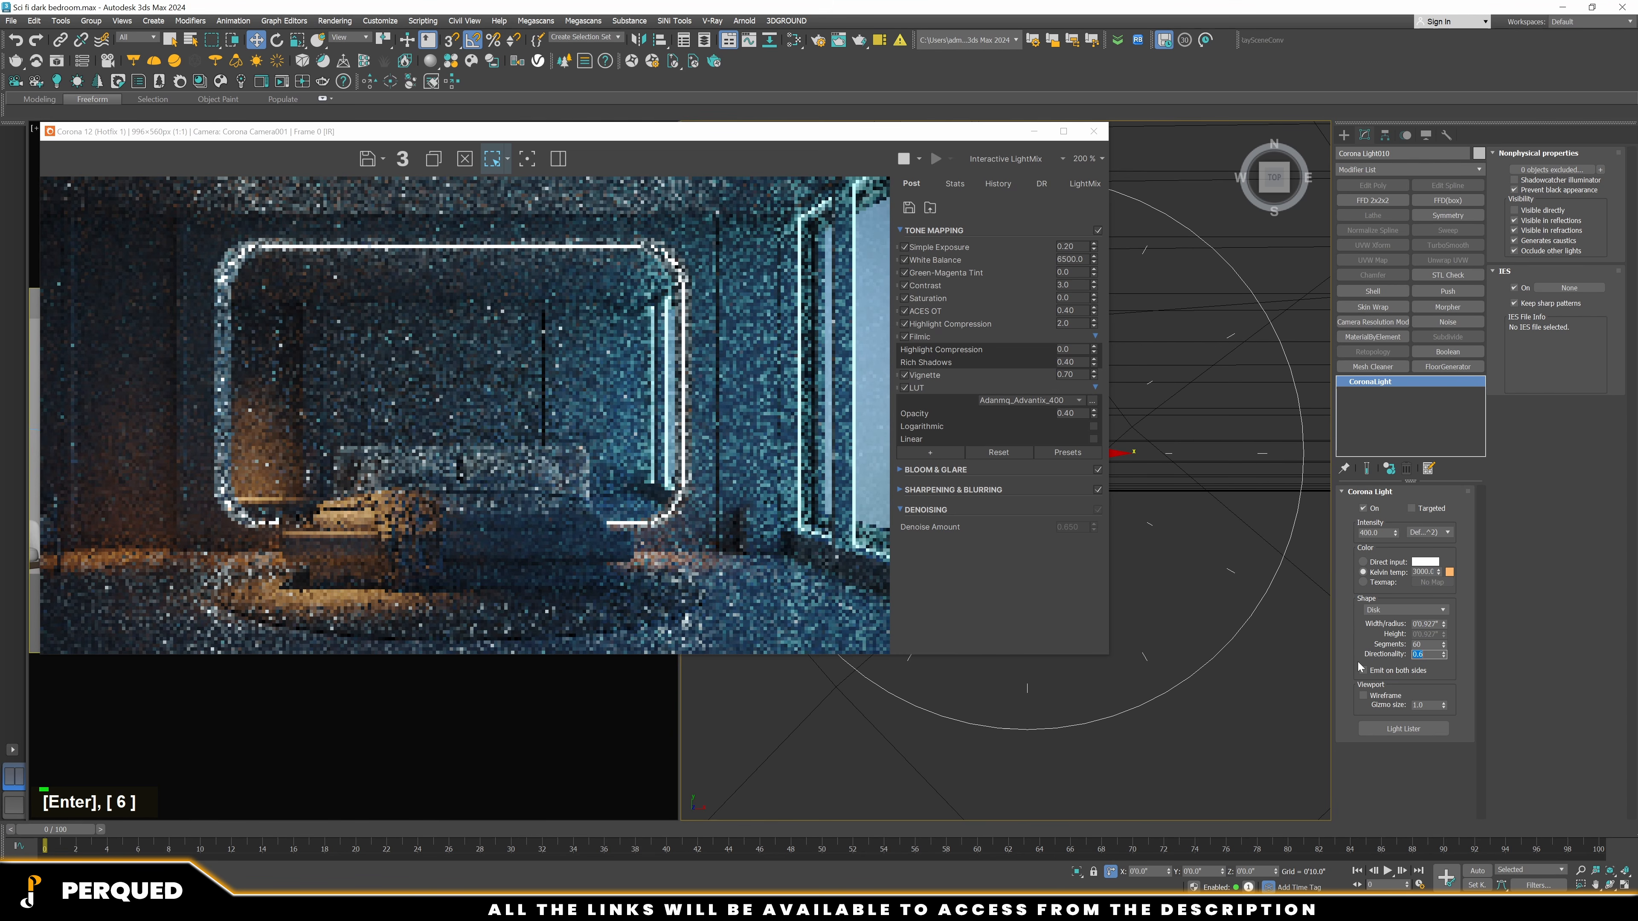
text(0.55)
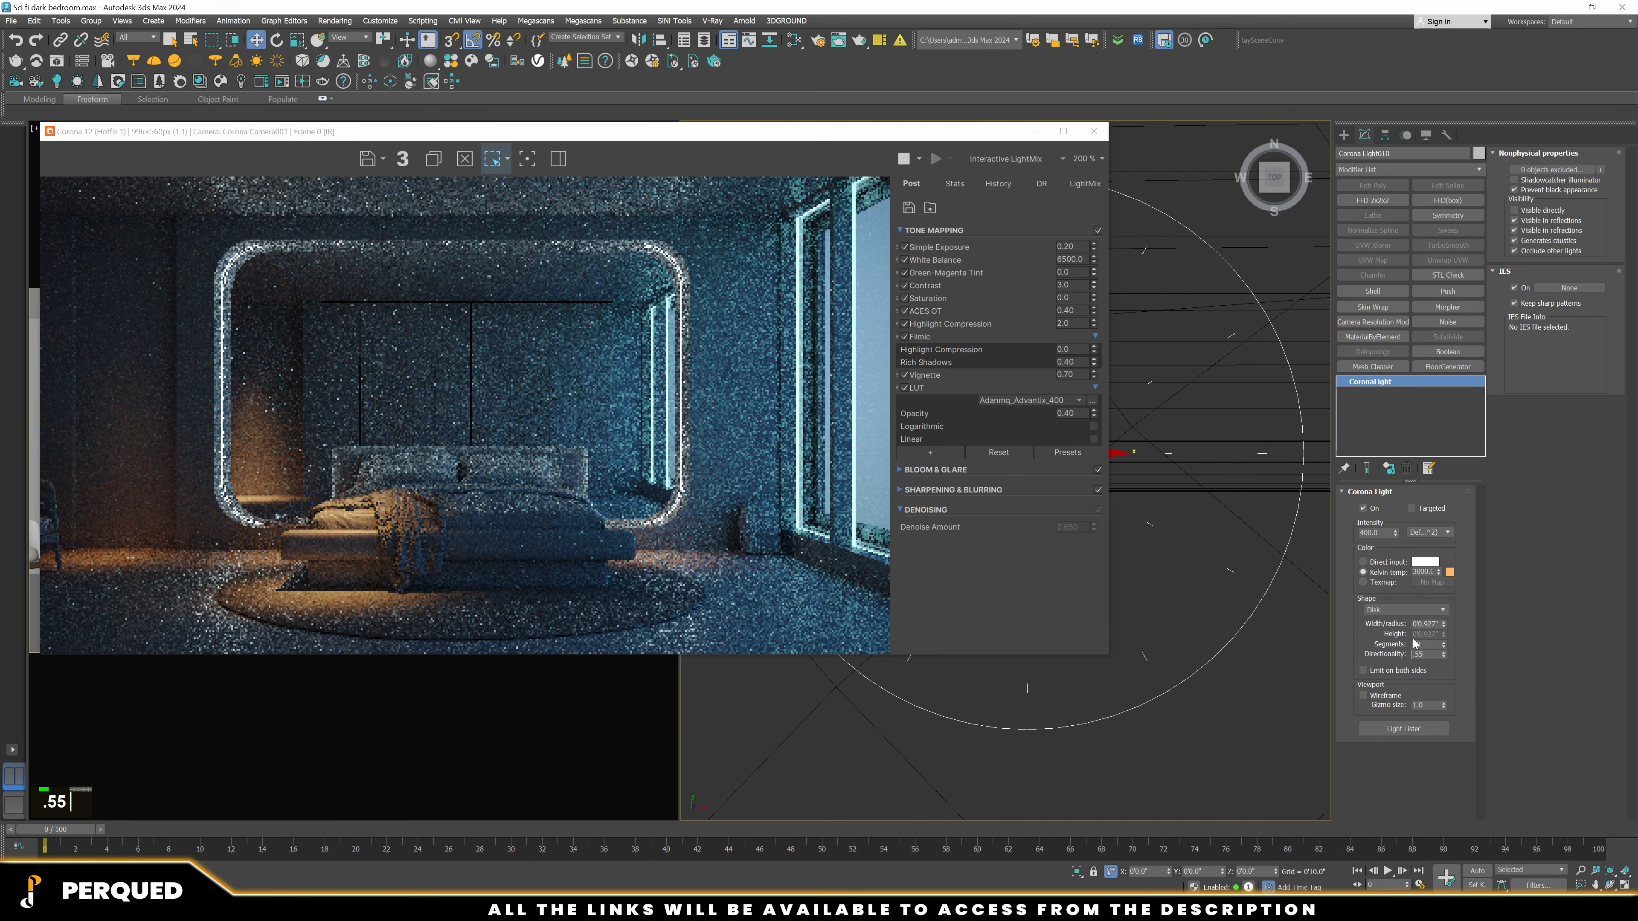
key(Return)
Check the Camera003 render, and clone the light above the foot of the bed as one independent copy towards the rug's outer edge
scroll(1212, 528, down, 5)
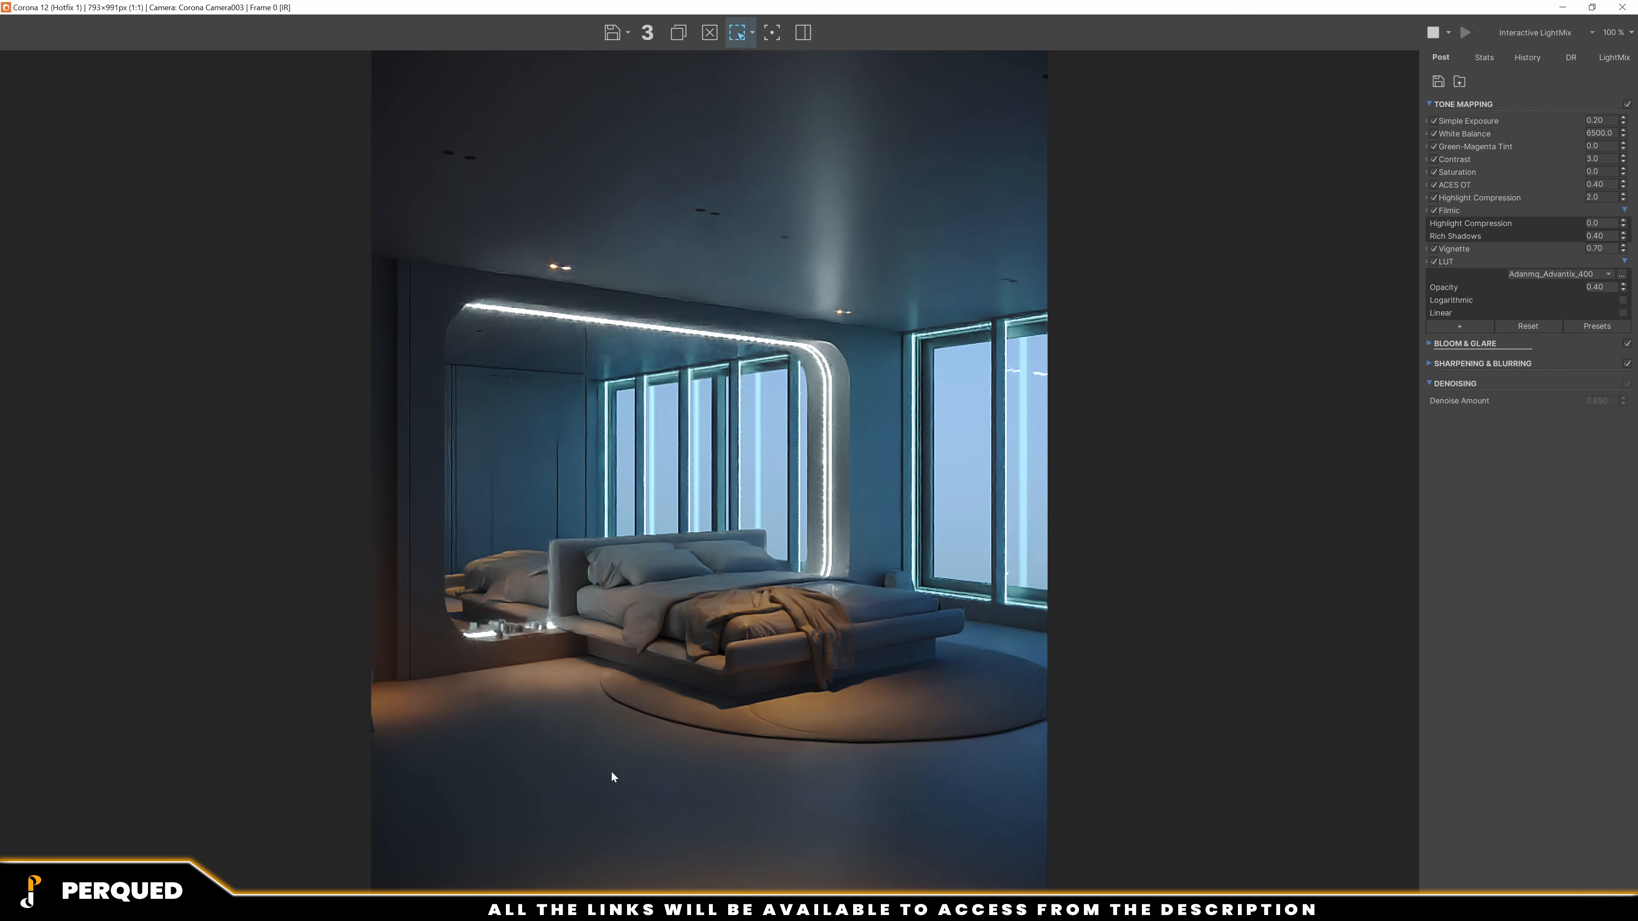
scroll(800, 235, up, 2)
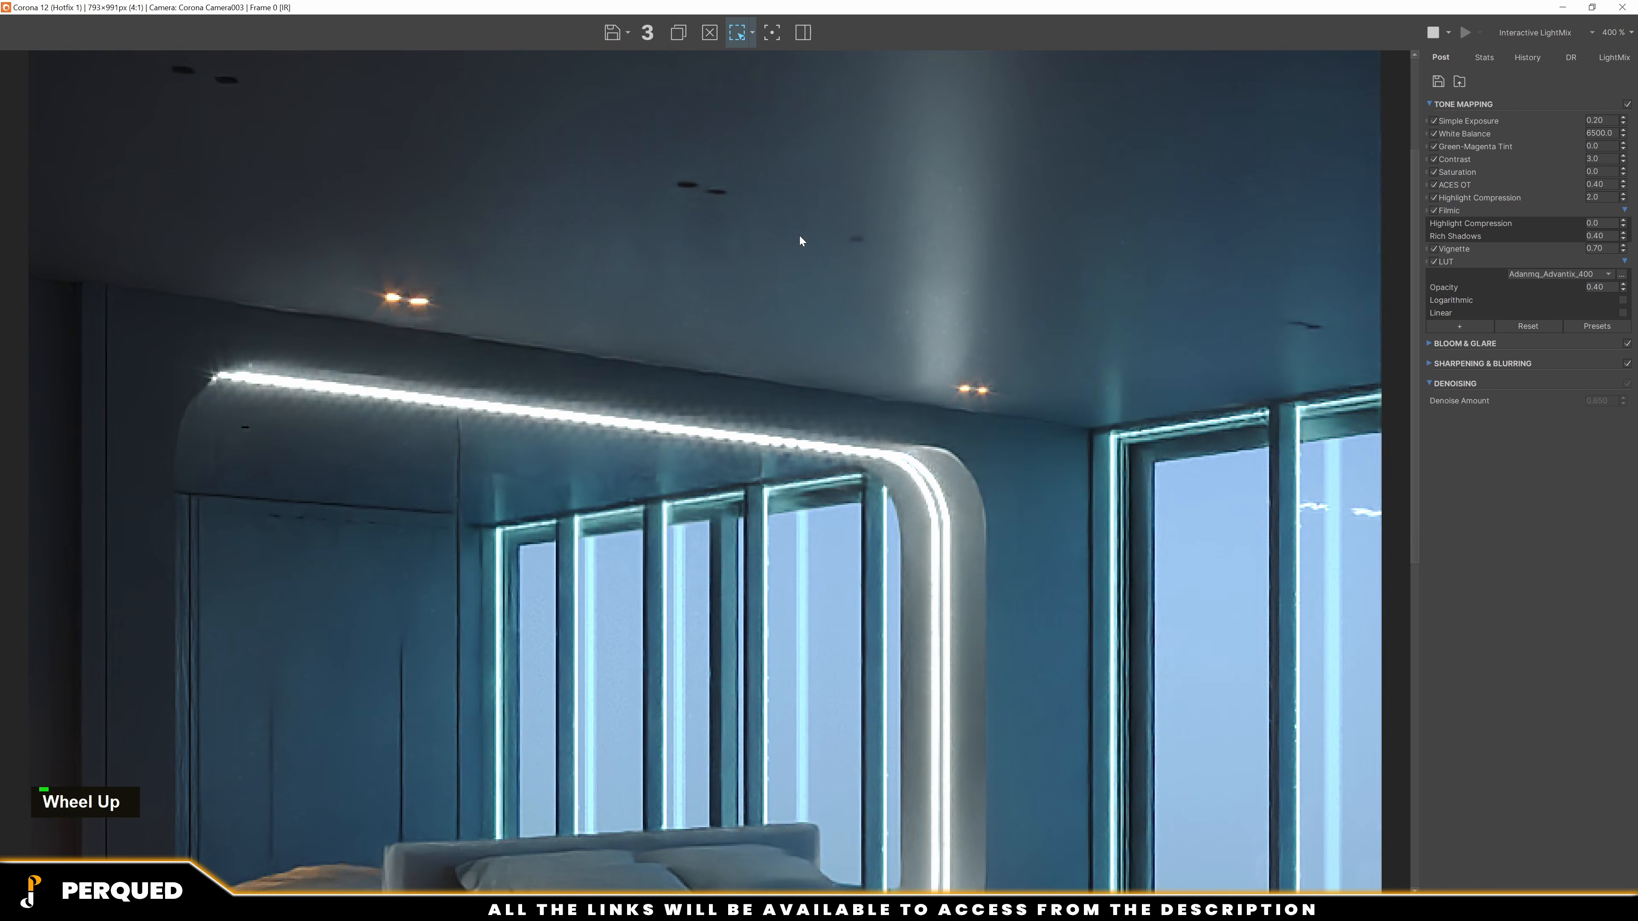
scroll(600, 153, down, 1)
scroll(883, 302, down, 2)
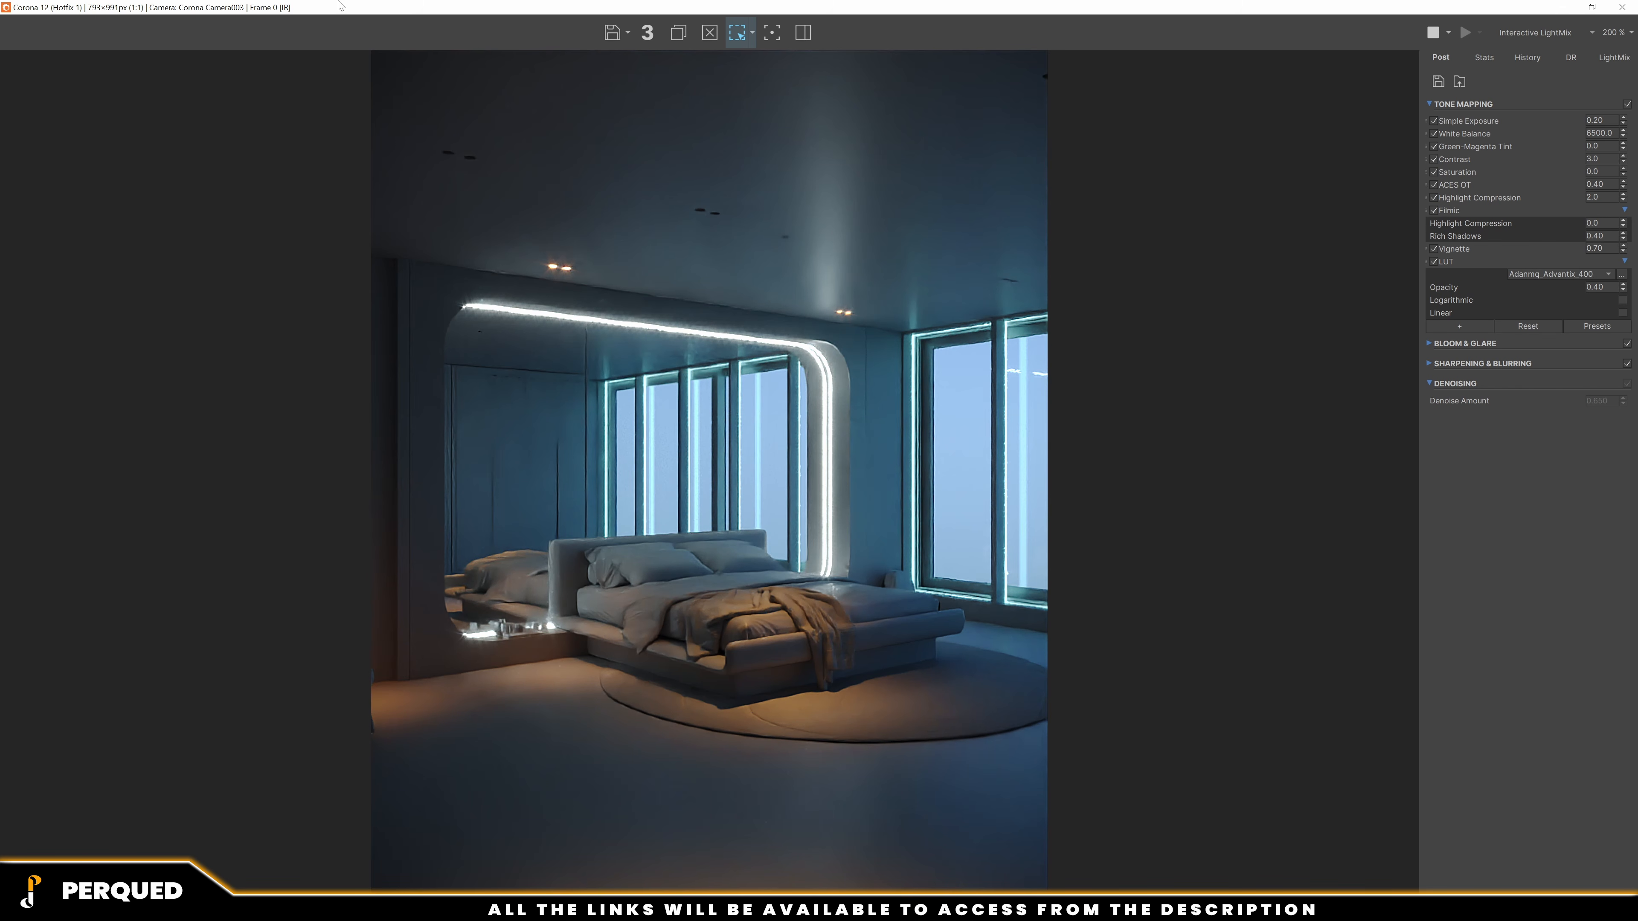
drag(341, 5, 202, 135)
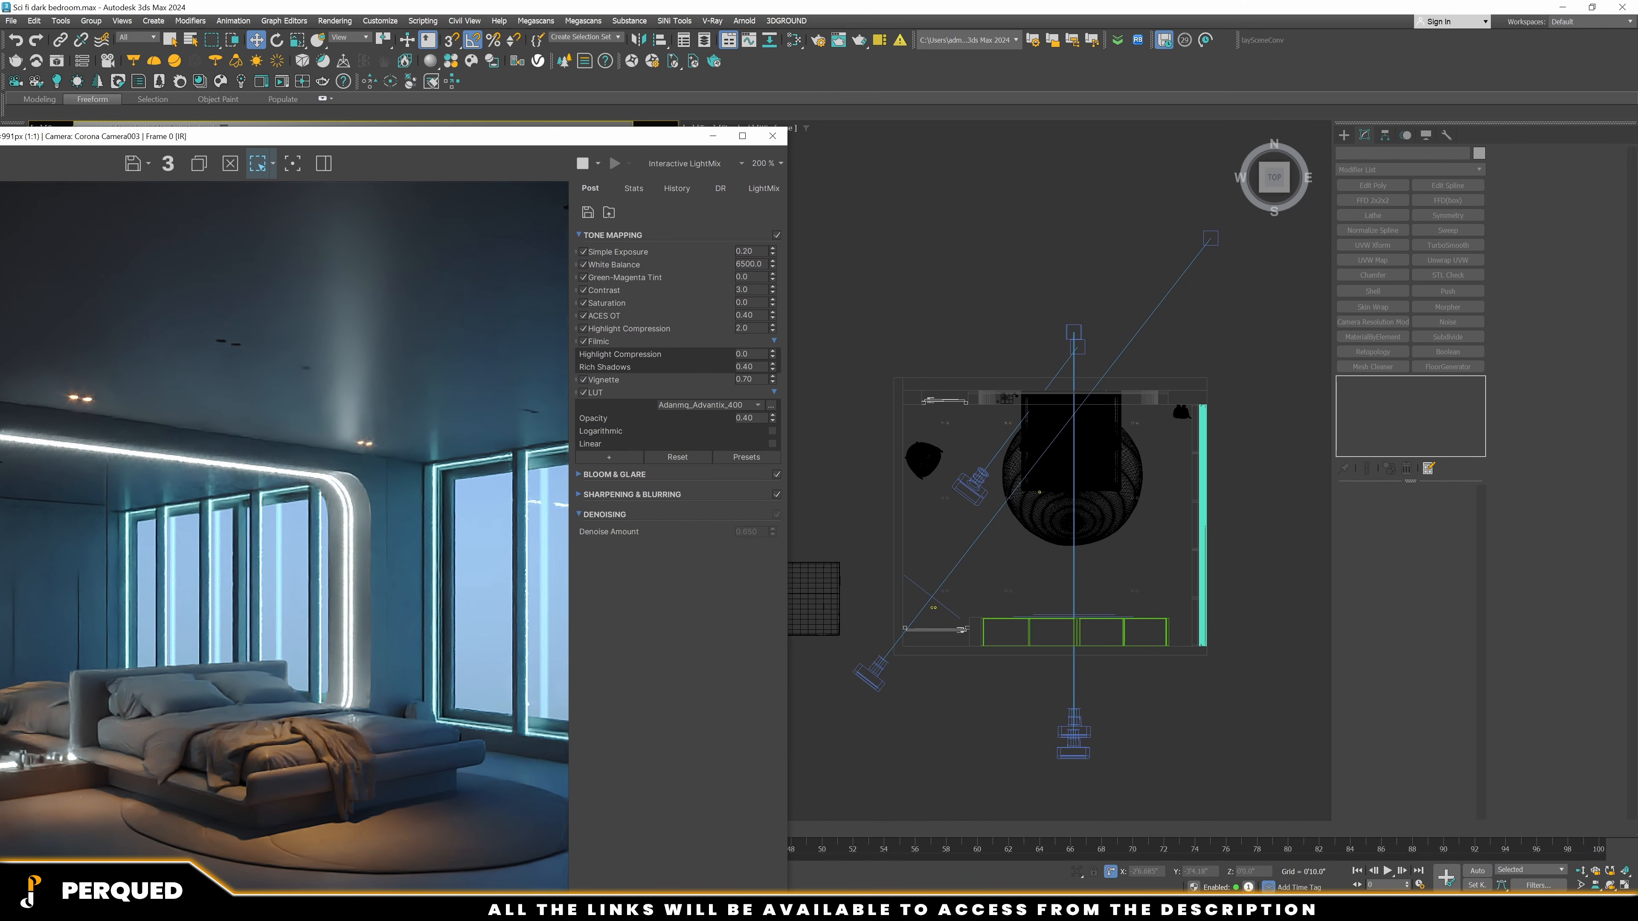
scroll(1038, 477, up, 2)
scroll(1039, 477, up, 5)
click(1084, 549)
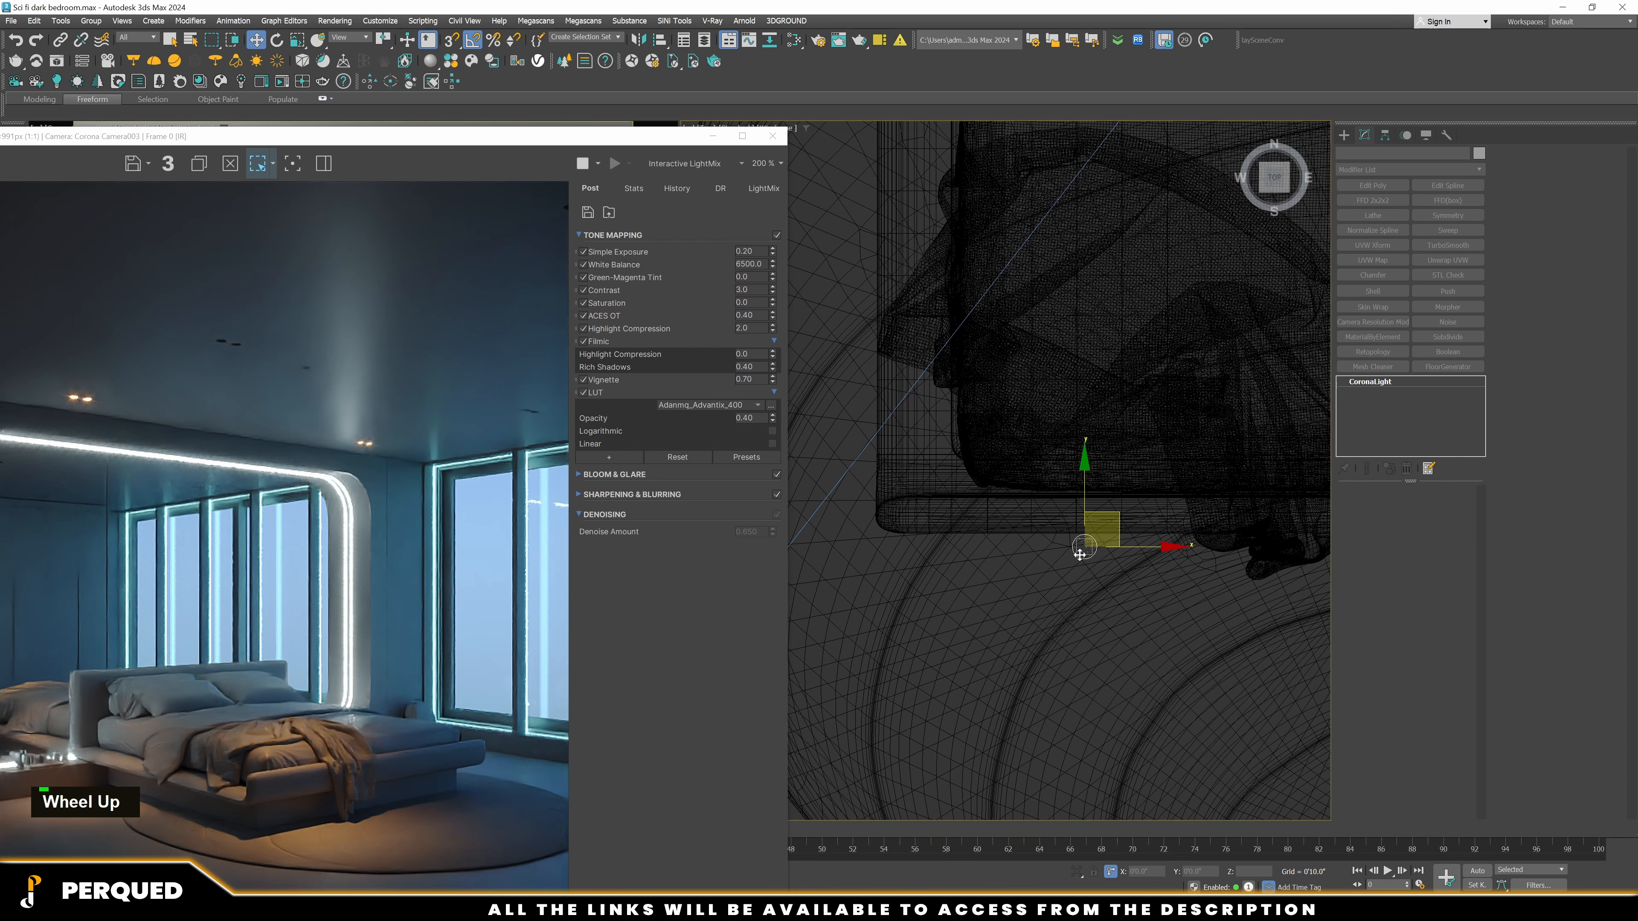
scroll(1165, 556, down, 1)
scroll(1165, 556, down, 2)
shift+drag(1161, 526, 1054, 543)
double_click(771, 414)
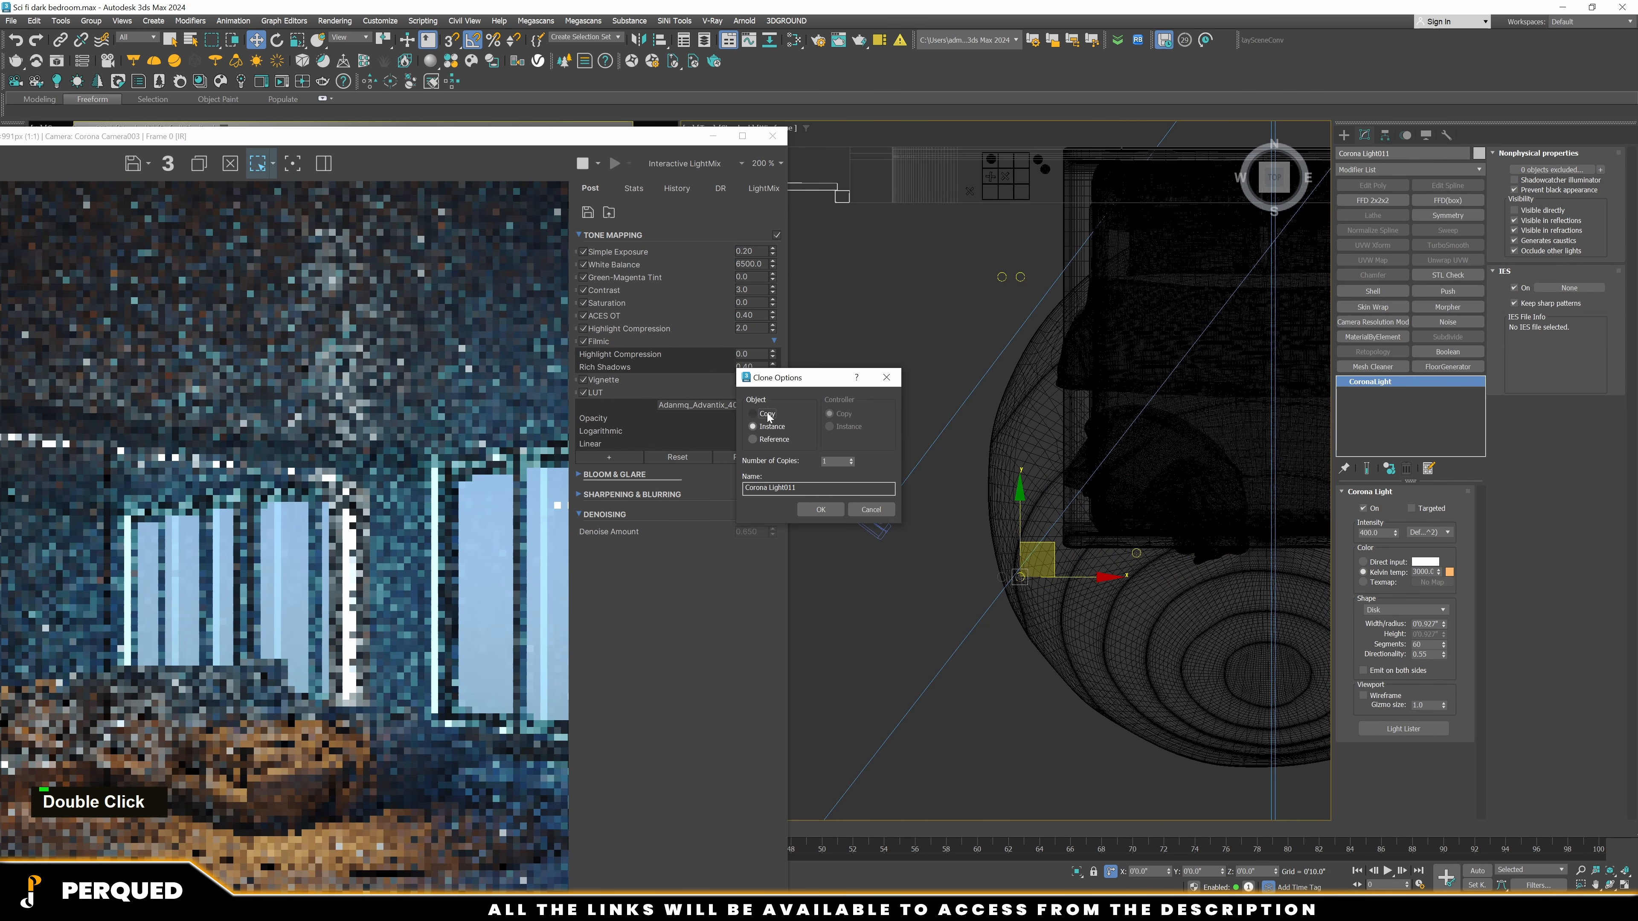
click(821, 509)
Clone the copied light sideways once more in the top view to form a pair beside the bed
scroll(1112, 508, up, 6)
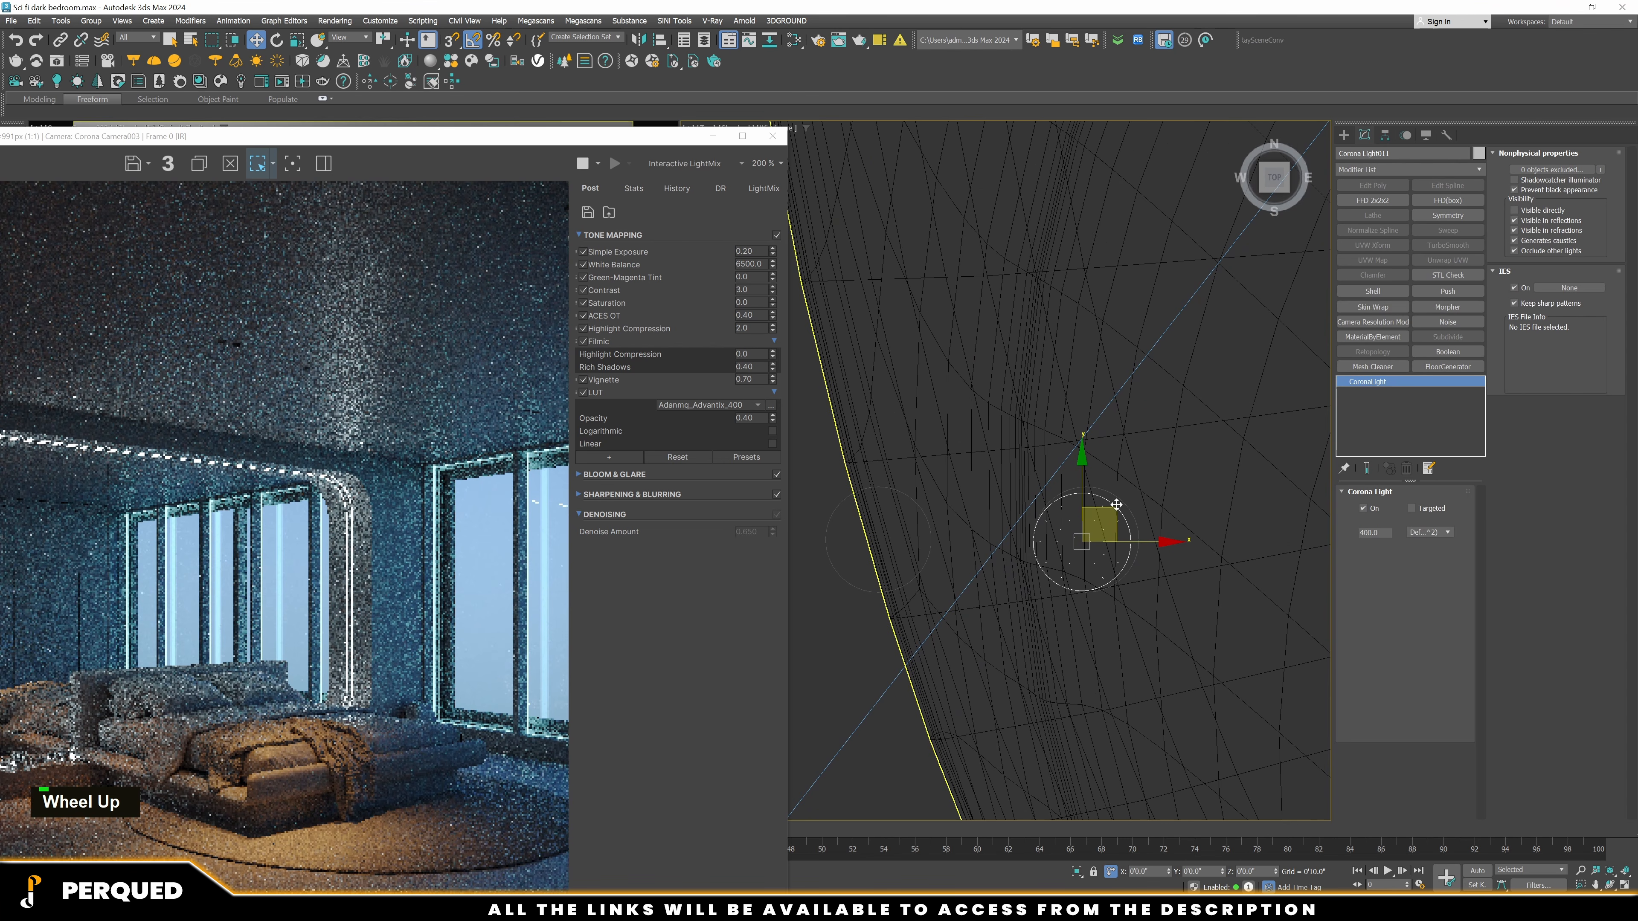
shift+click(1115, 509)
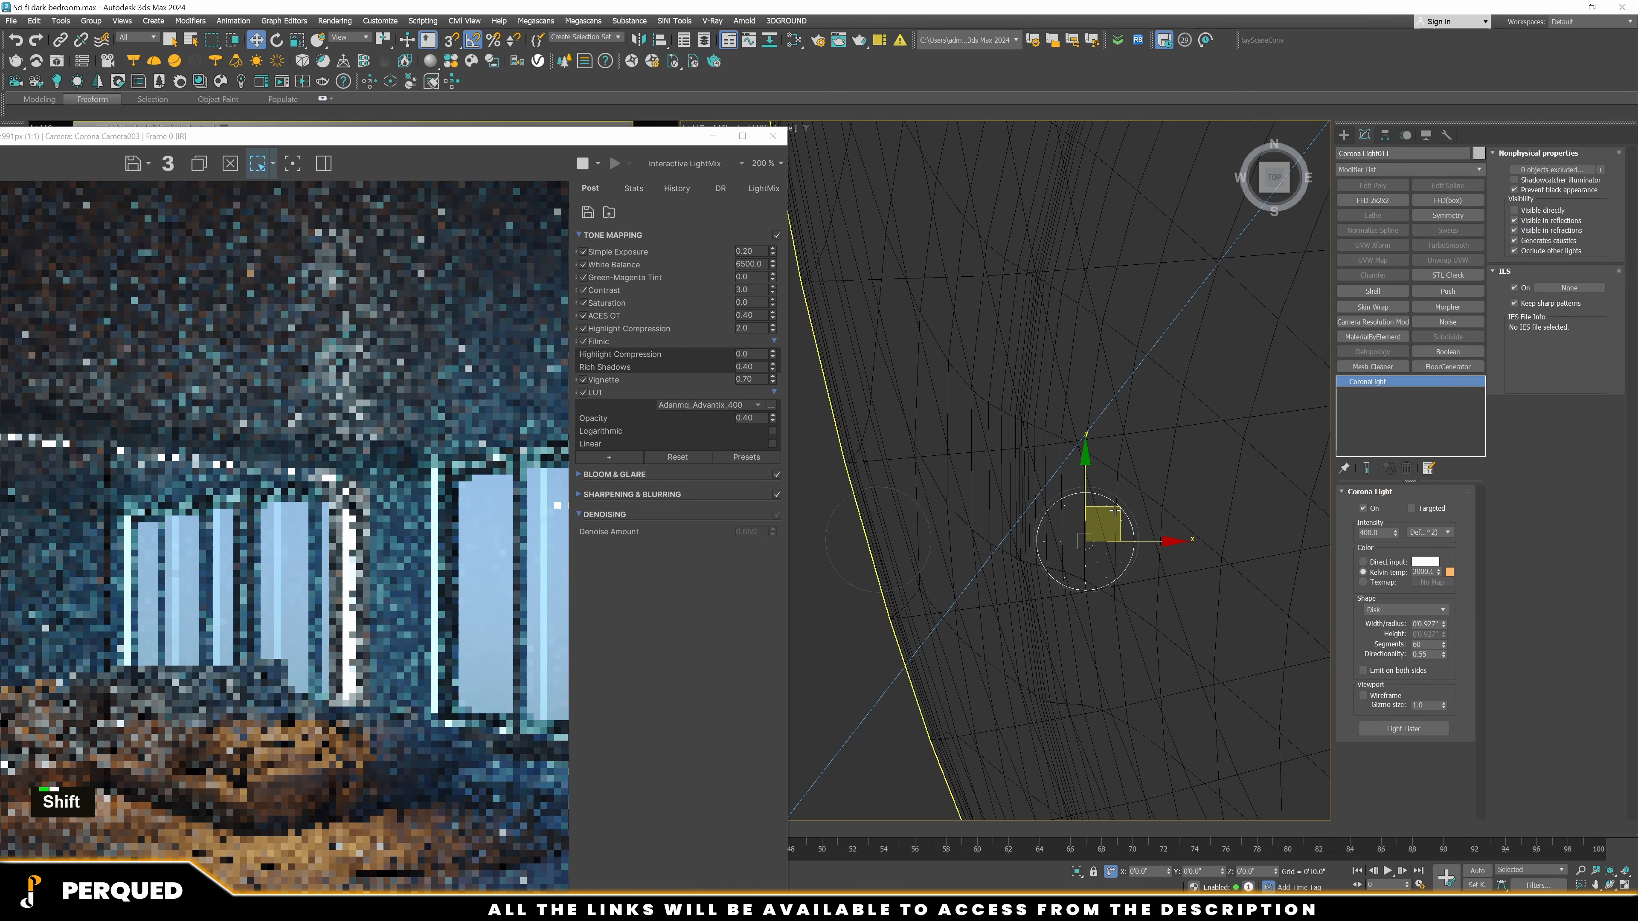
key(ctrl+z)
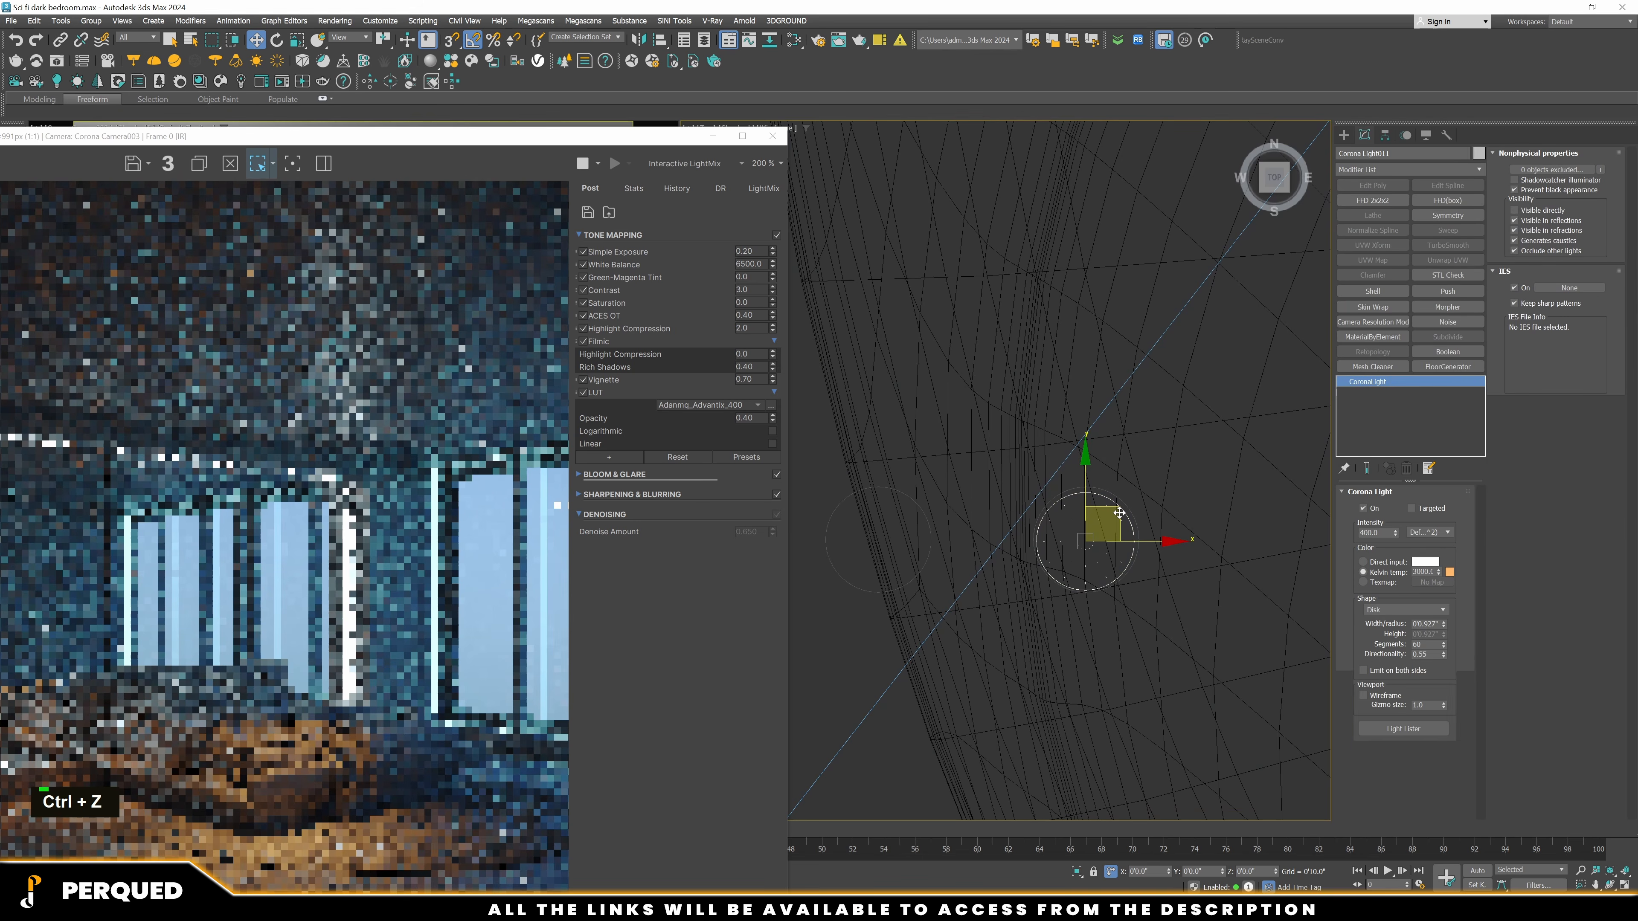
shift+click(1096, 516)
shift+drag(1096, 516, 887, 515)
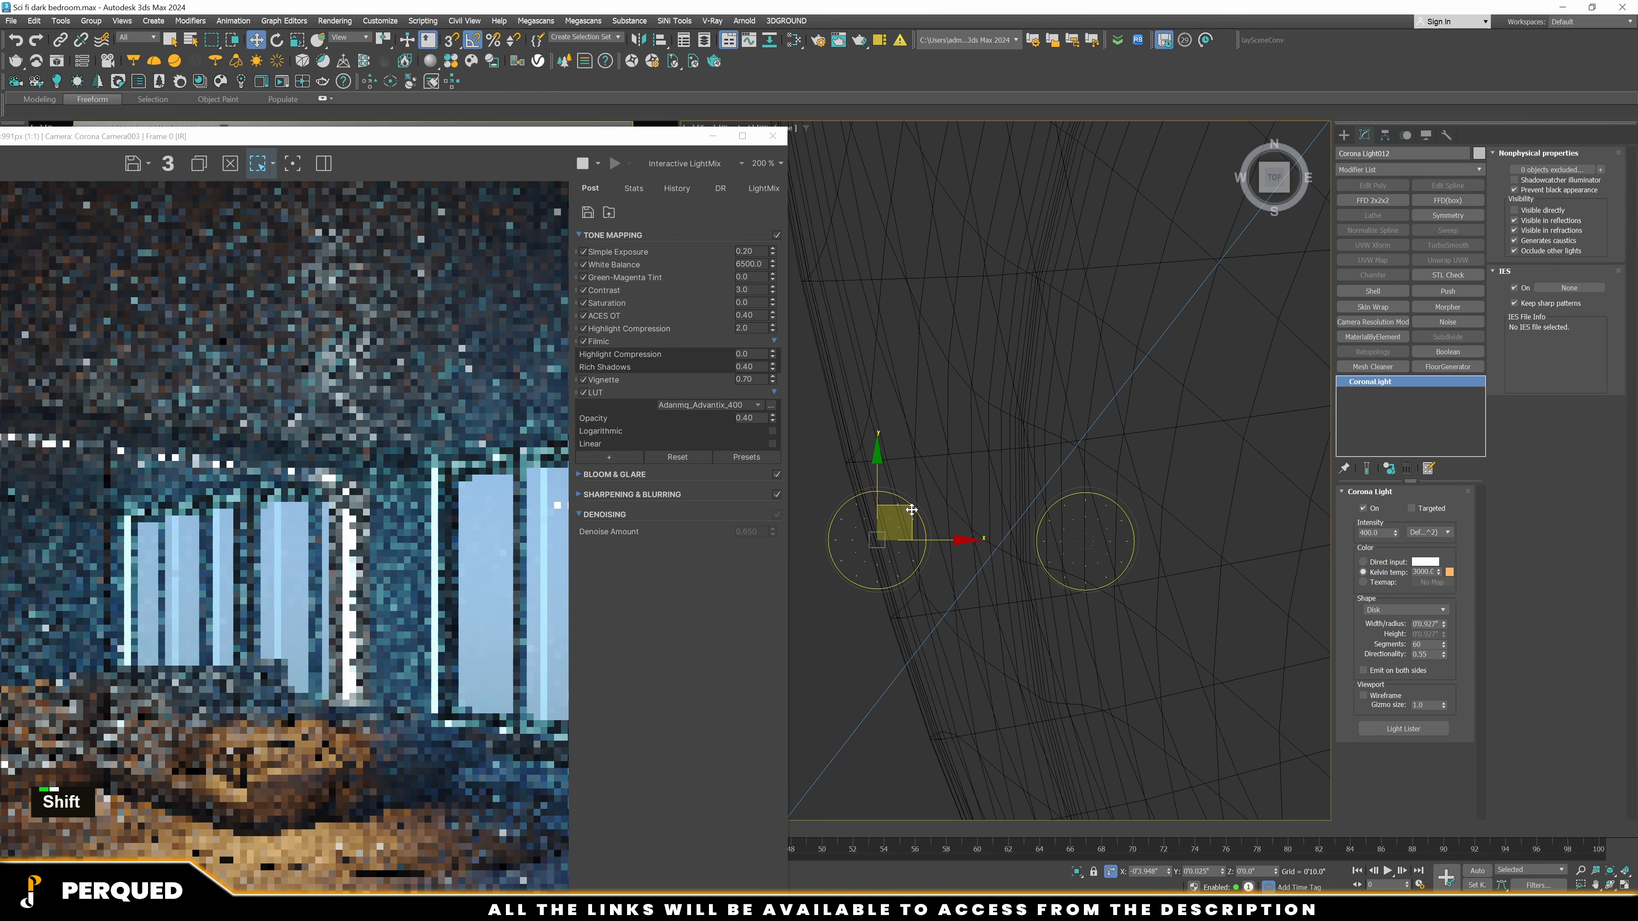
click(820, 509)
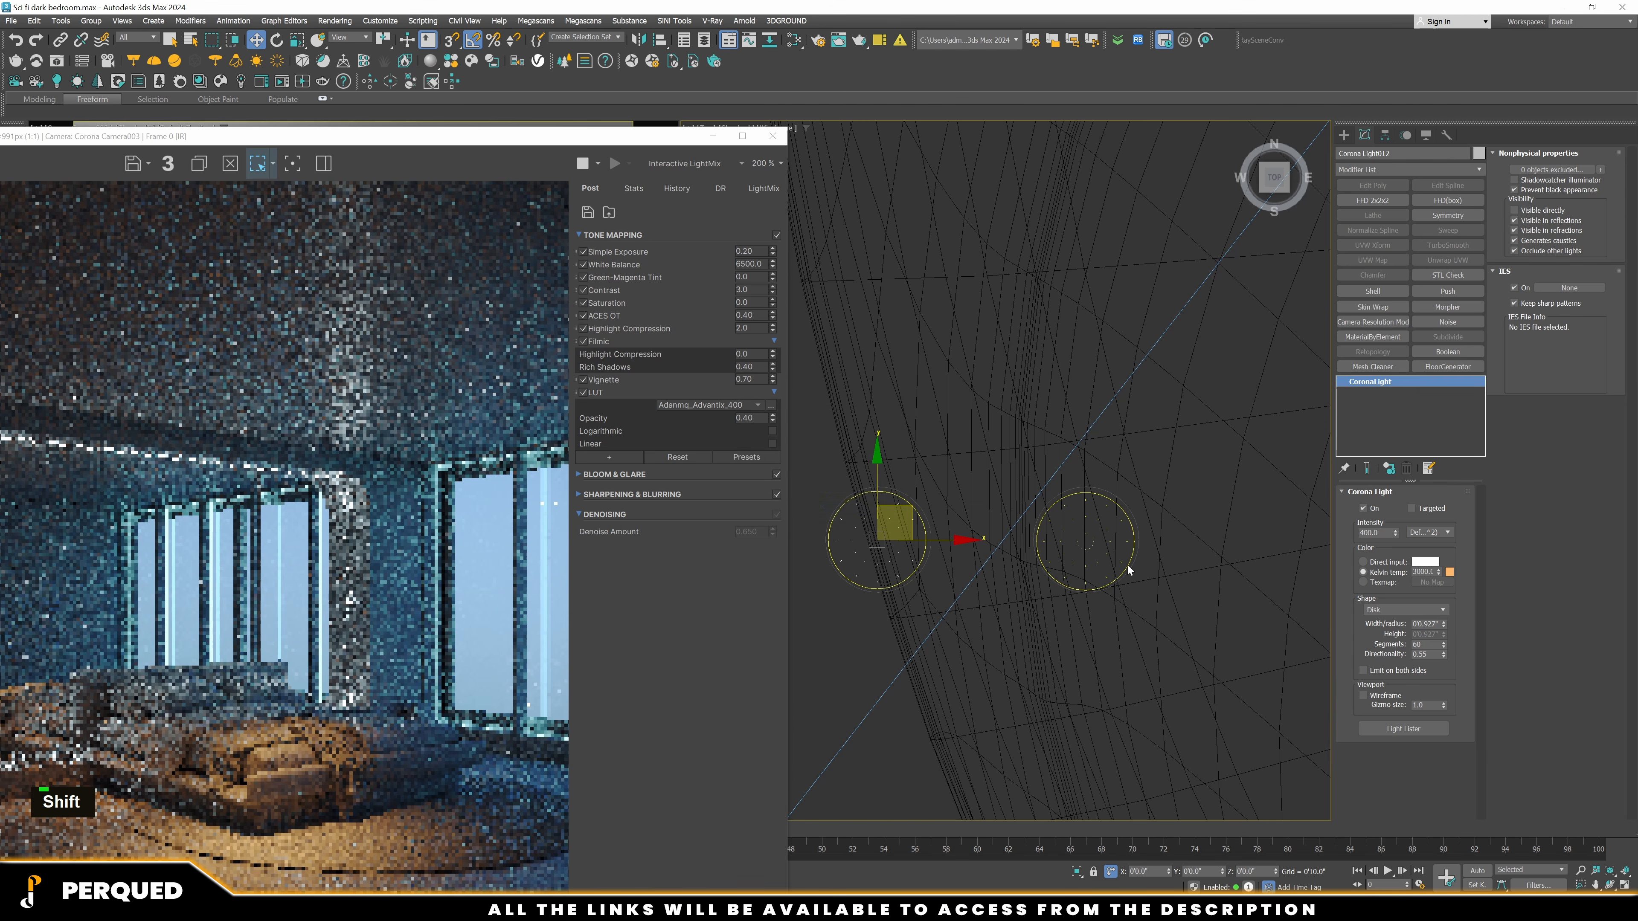
Raise the pair of lights beside the bed slightly in the front view, and make them directly visible
ctrl+click(1110, 542)
key(f)
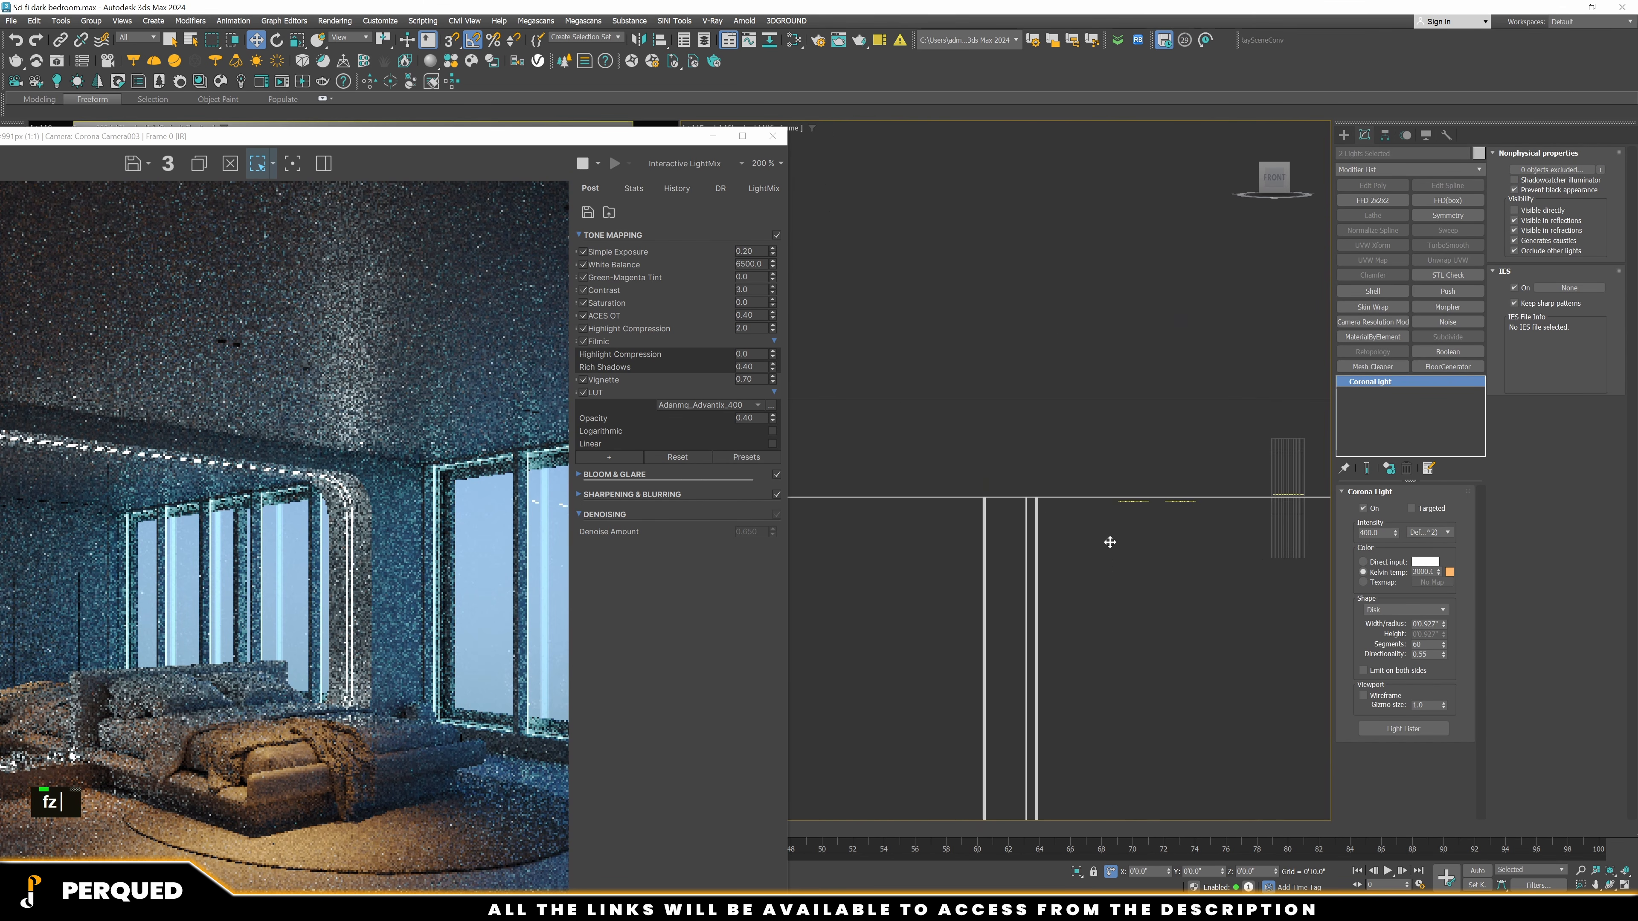
key(z)
drag(1012, 437, 1012, 396)
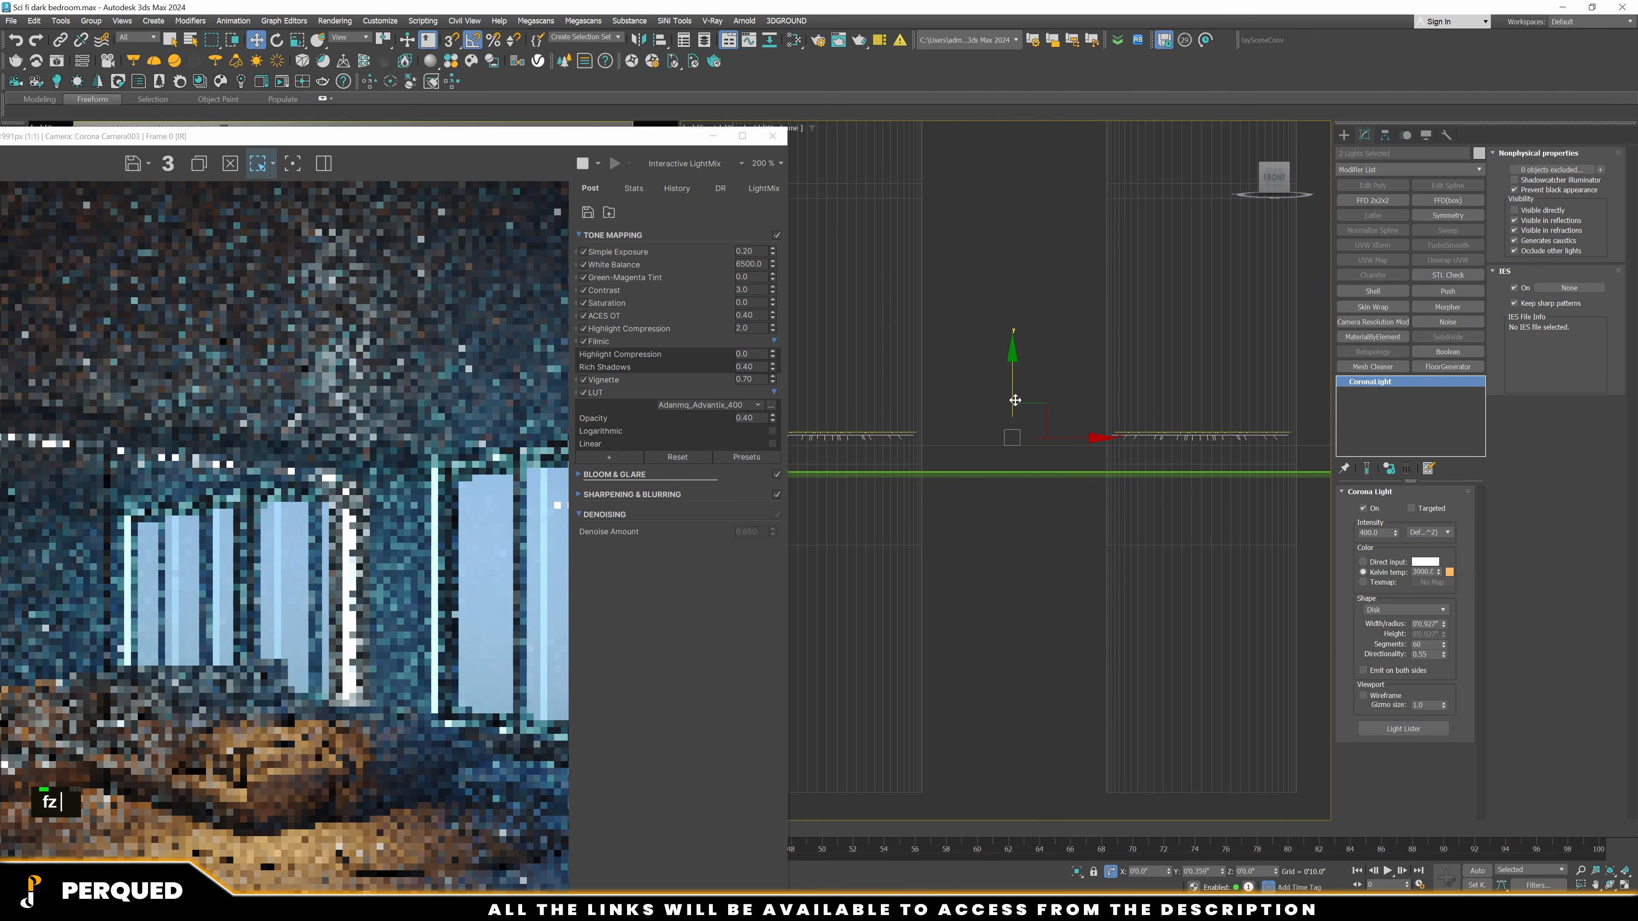
click(1533, 208)
Disable occluding other lights for the light above the foot of the bed
key(t)
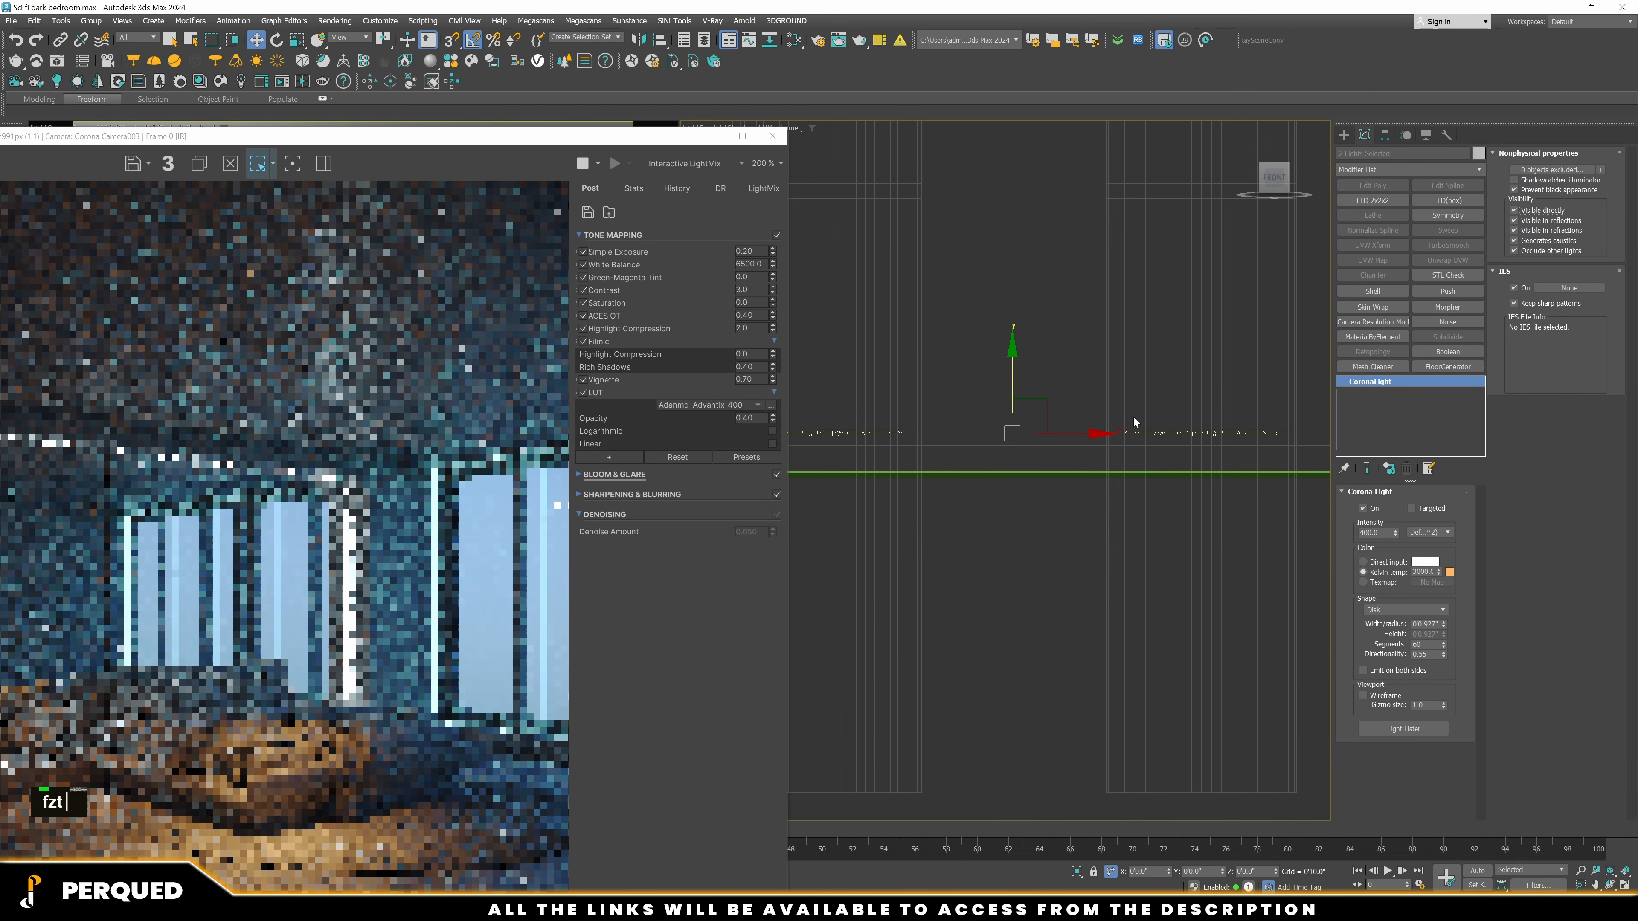
drag(386, 139, 468, 134)
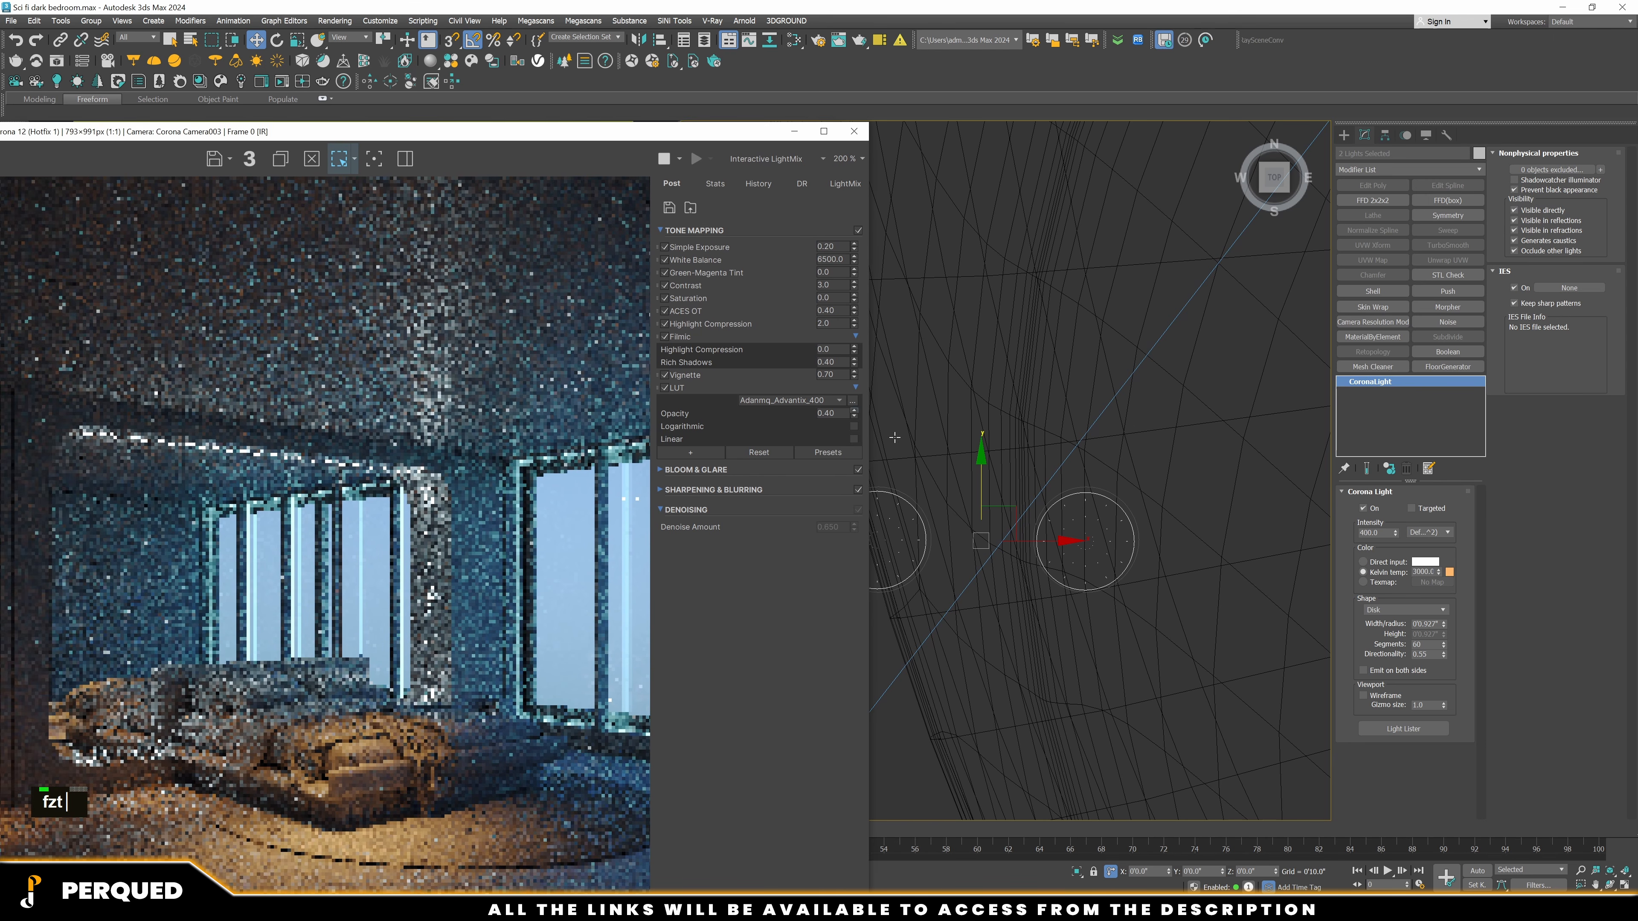
scroll(1048, 493, down, 3)
scroll(1048, 492, up, 3)
click(1047, 491)
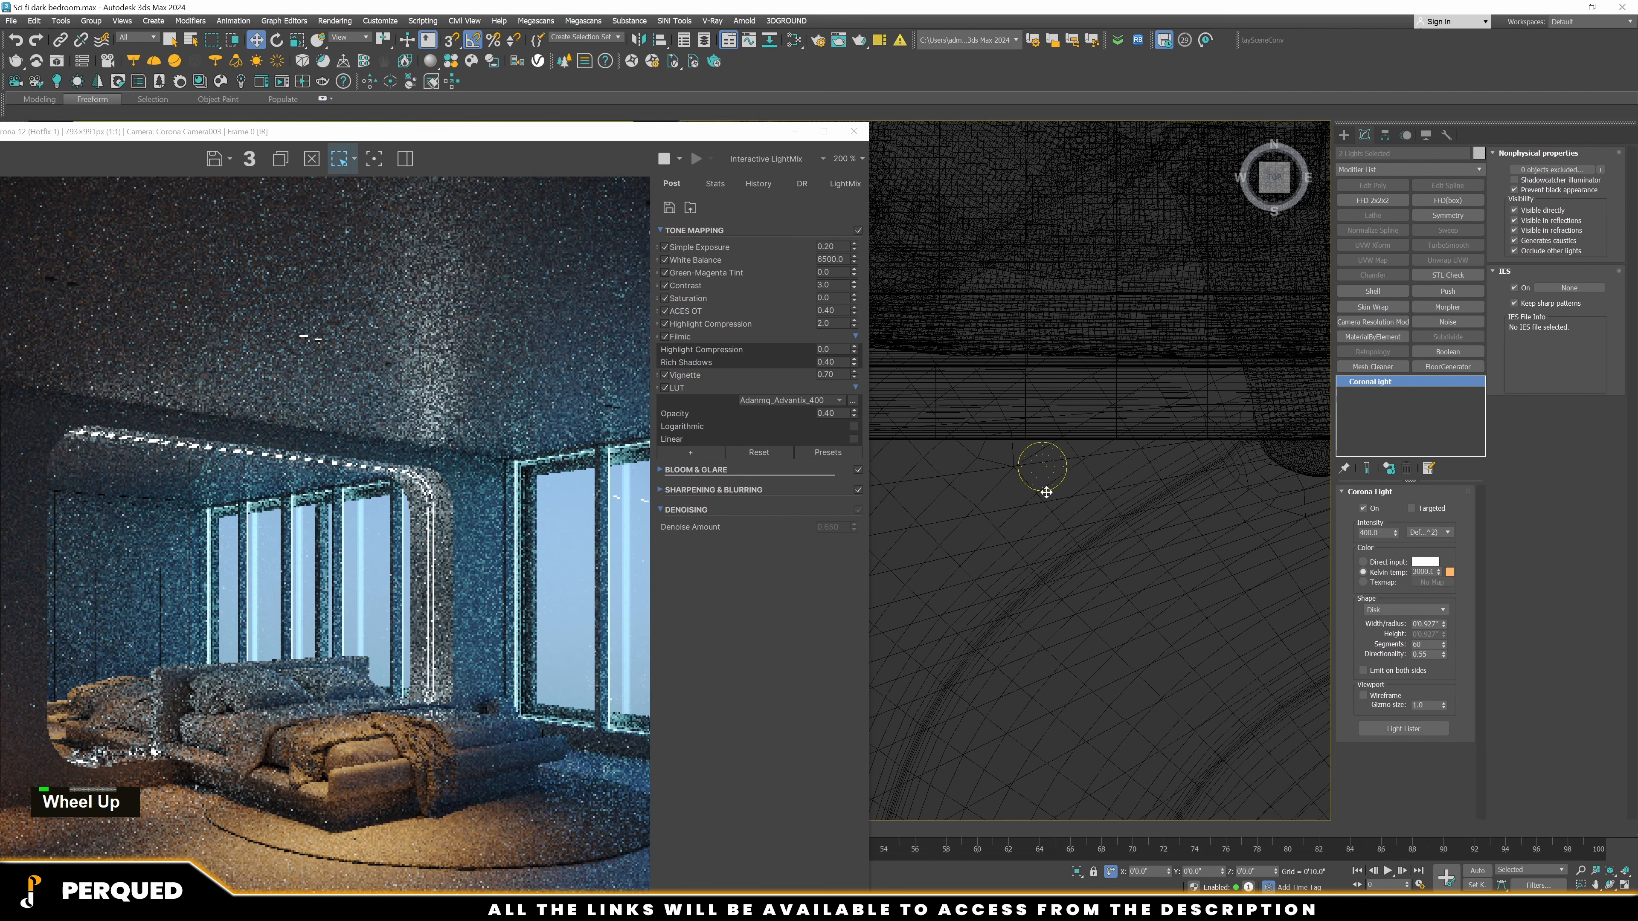
click(1541, 256)
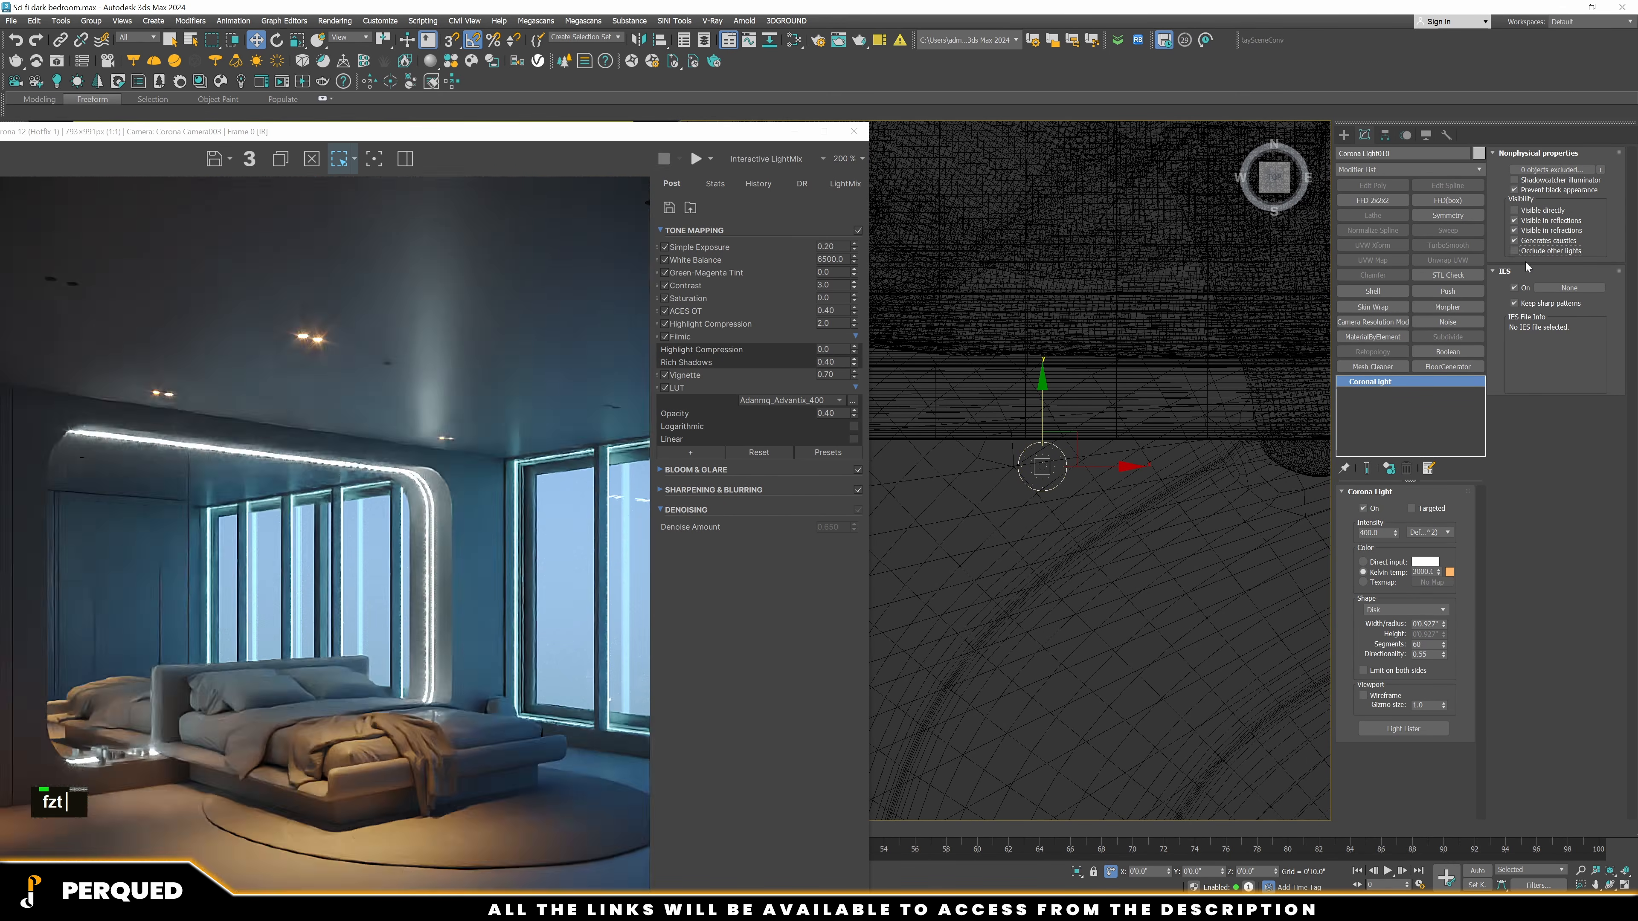
Set the directionality of the light pair at the rug's outer edge to 0
drag(491, 132, 599, 59)
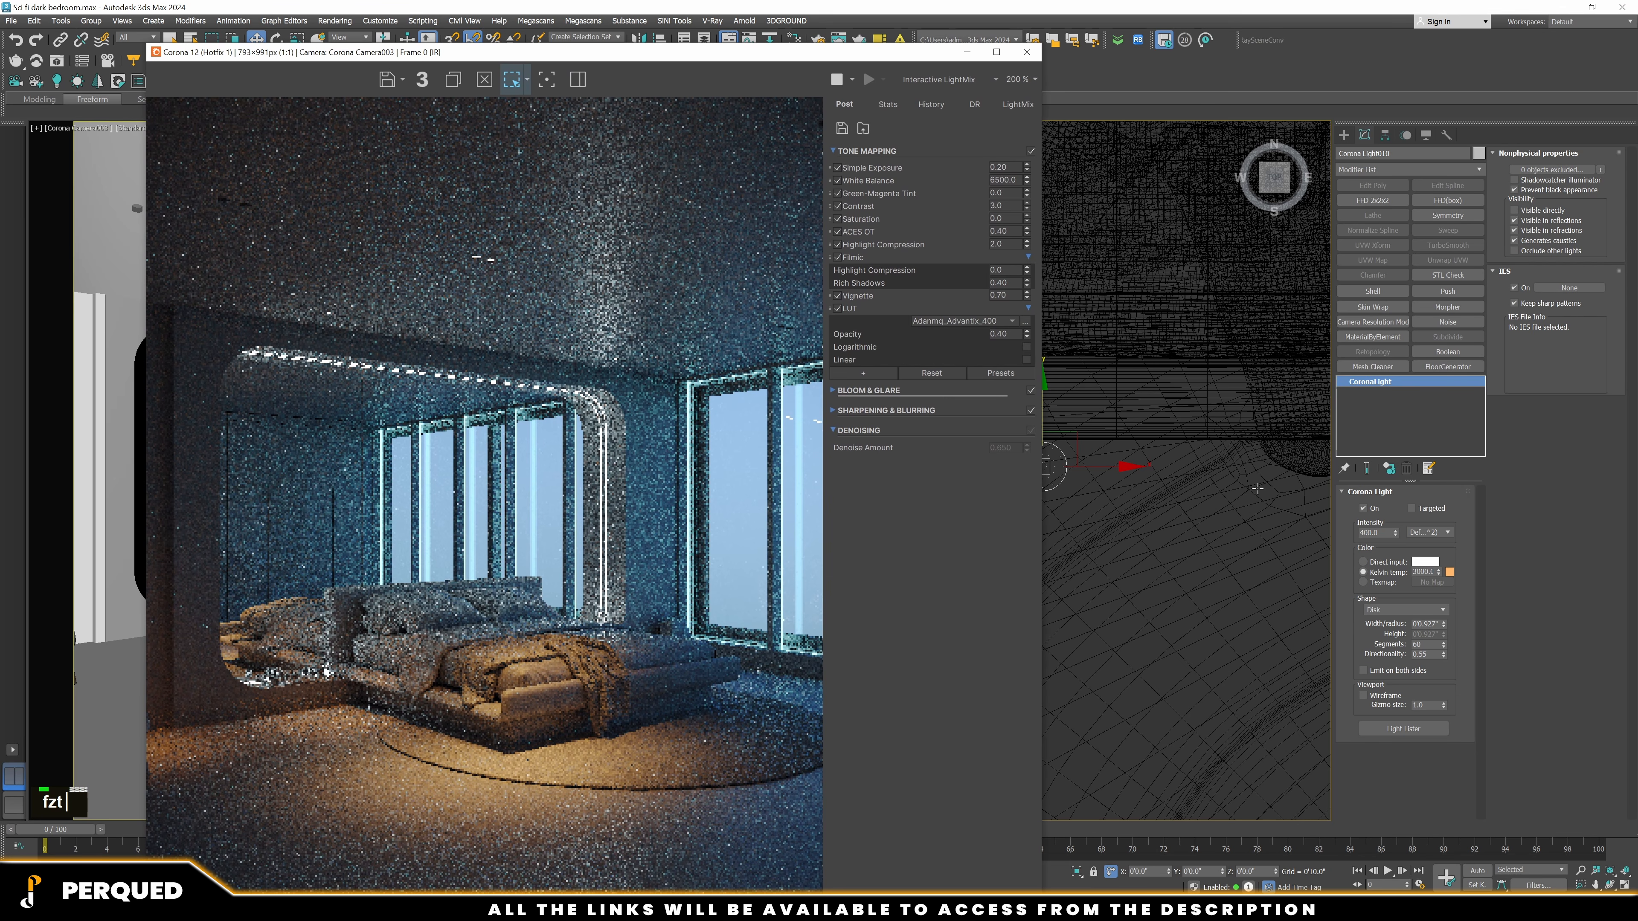
scroll(1188, 518, down, 3)
scroll(1095, 517, up, 10)
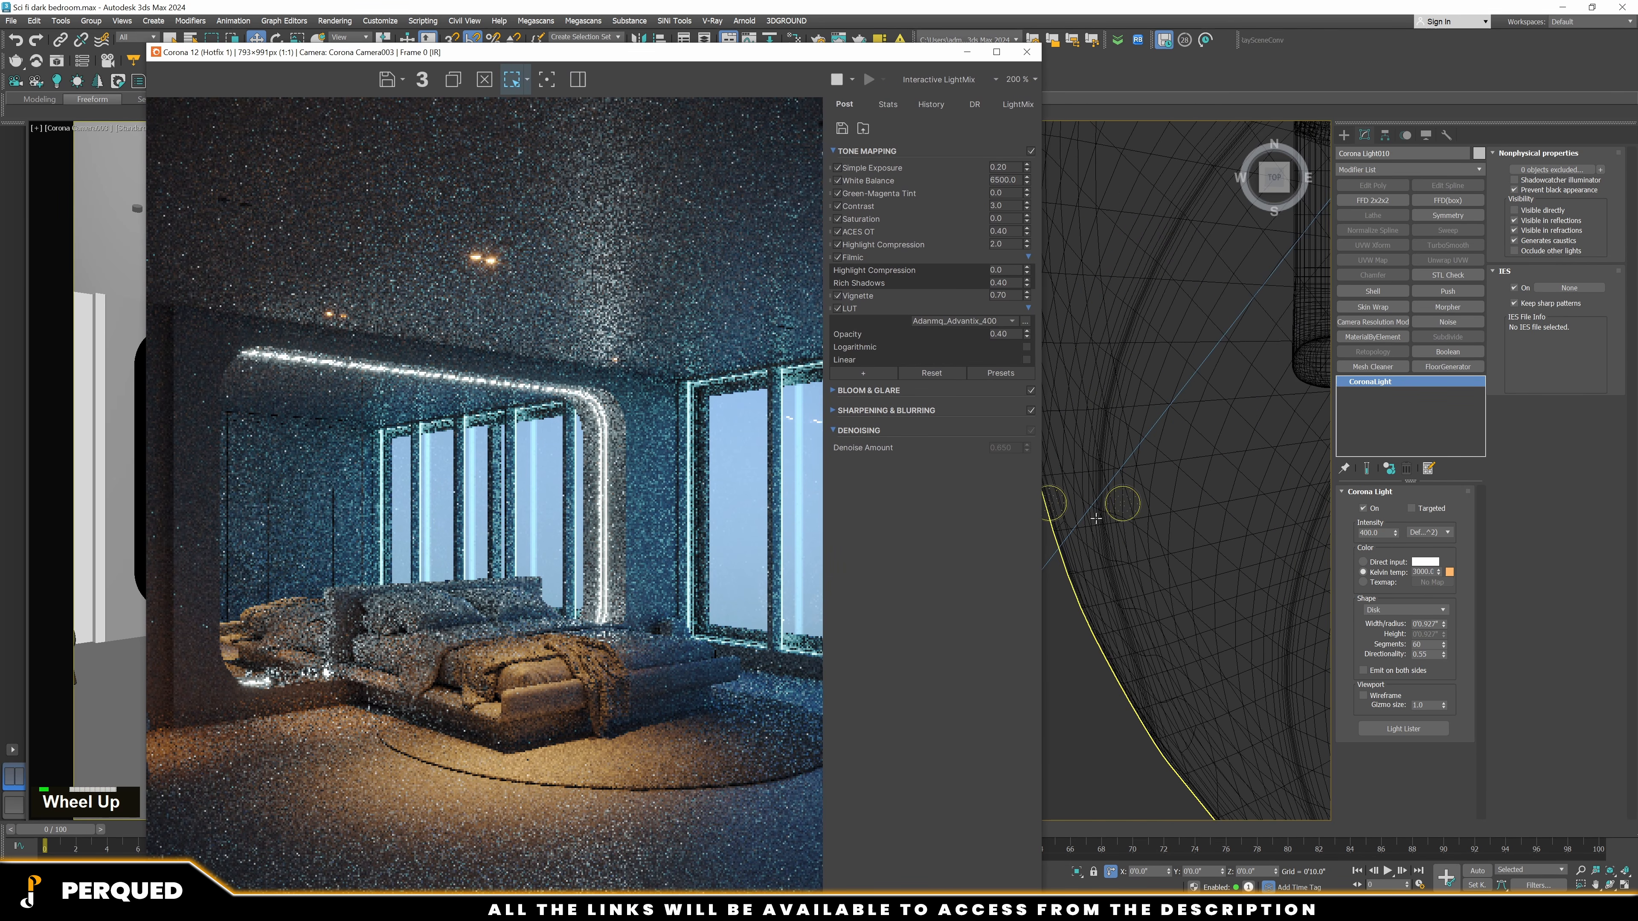
click(1147, 506)
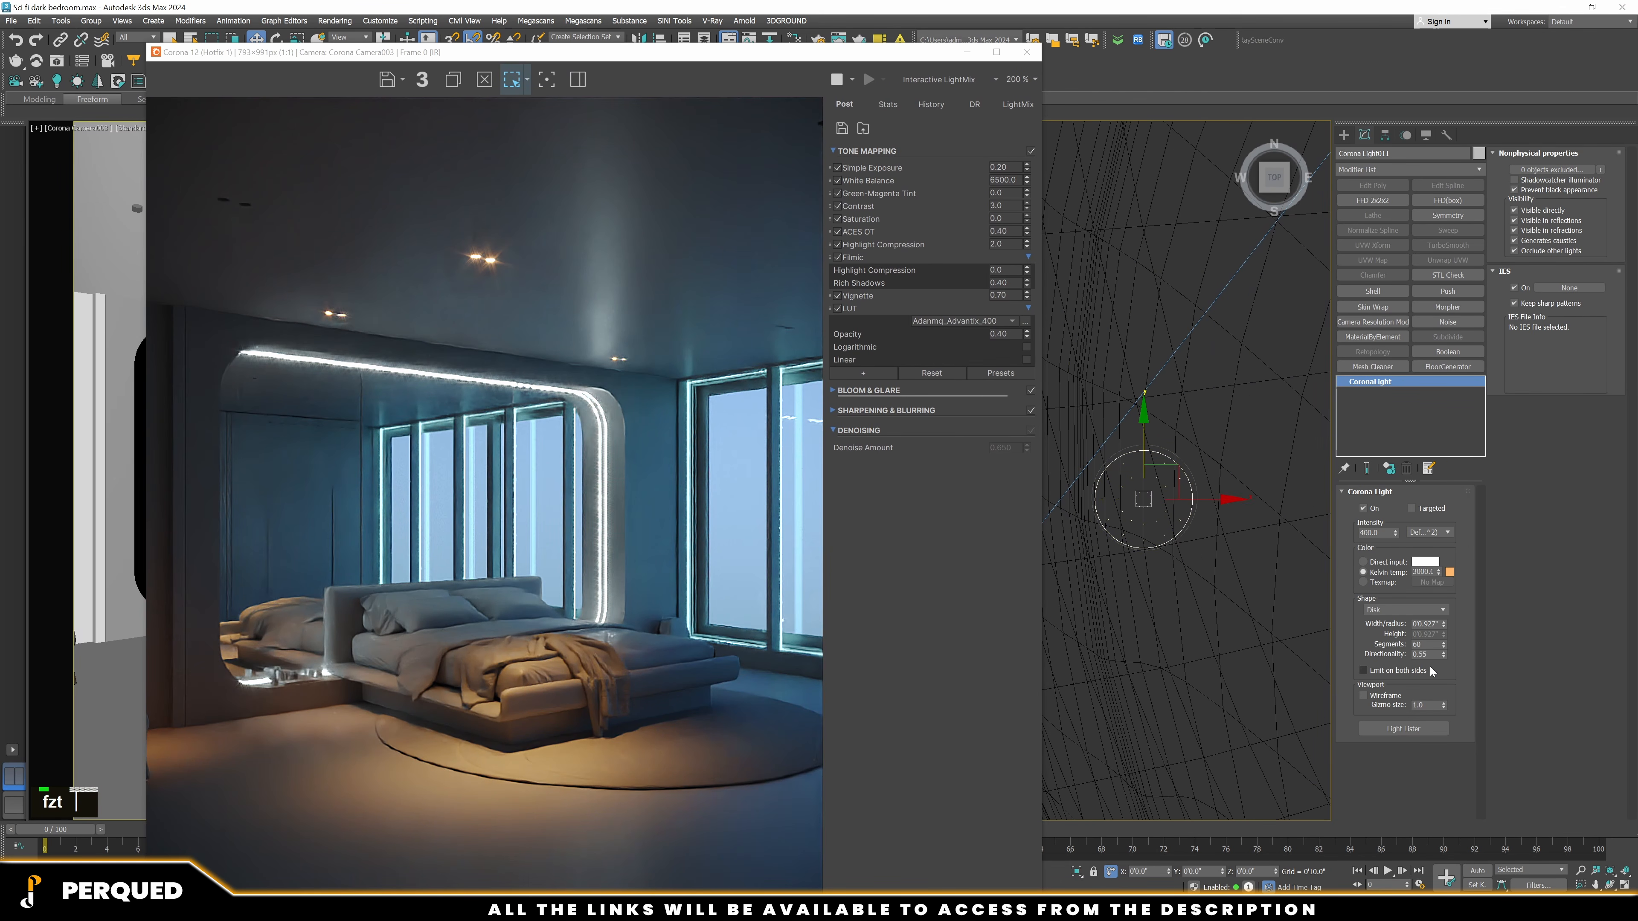
drag(1432, 655, 1348, 658)
text(0)
key(Return)
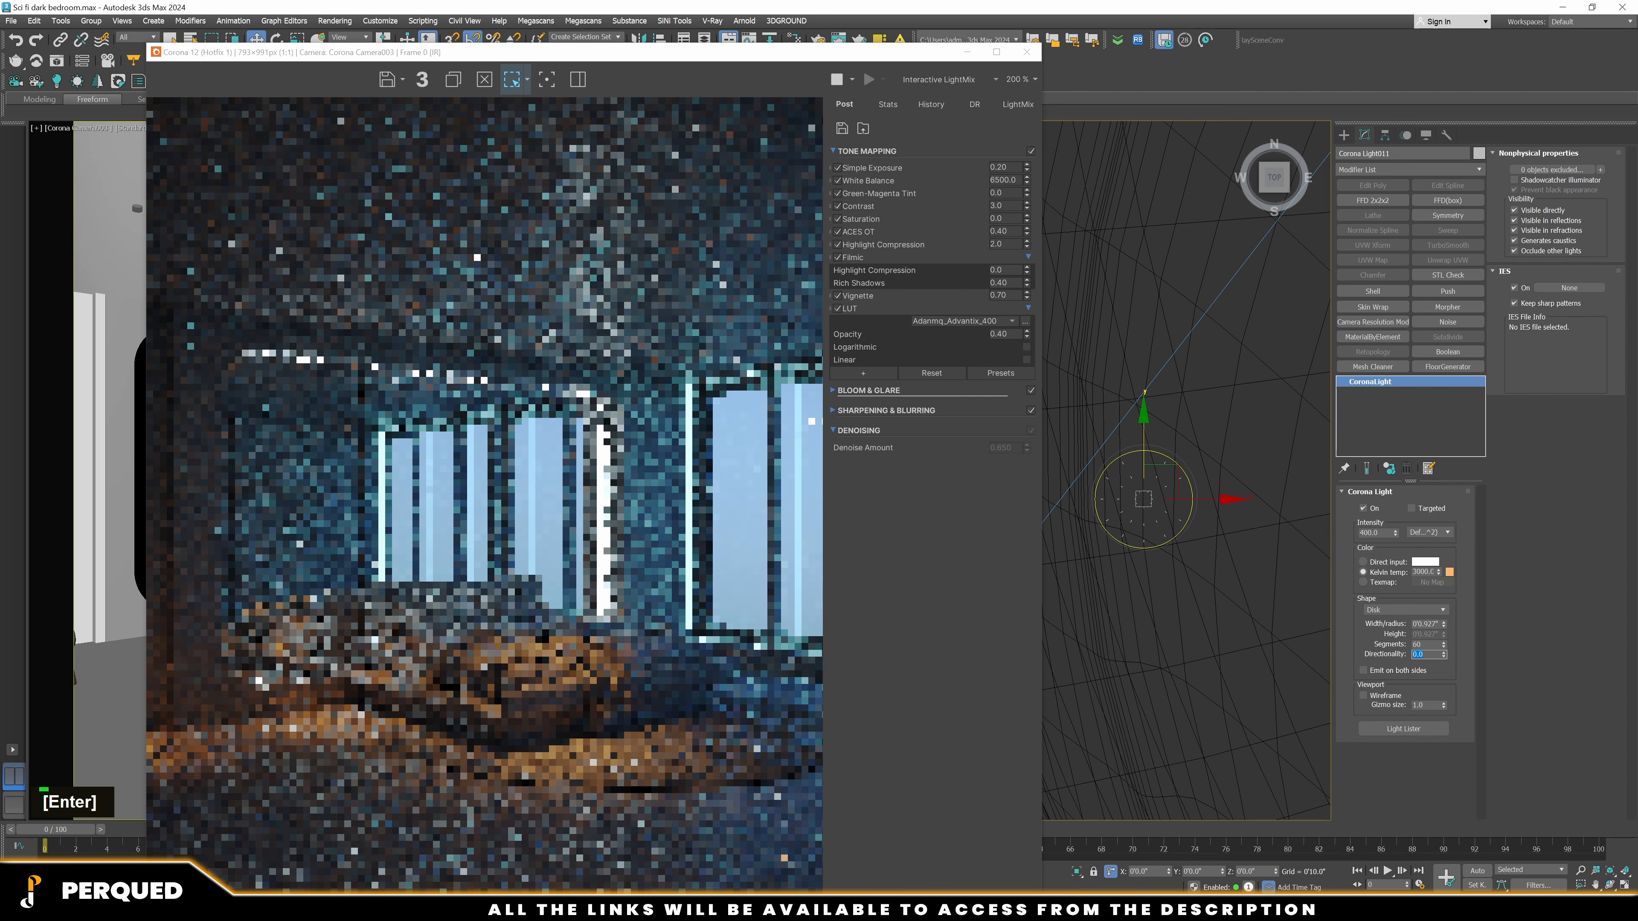
Lower the light above the foot of the bed in the front view
drag(596, 55, 512, 40)
scroll(996, 571, down, 5)
scroll(996, 571, down, 3)
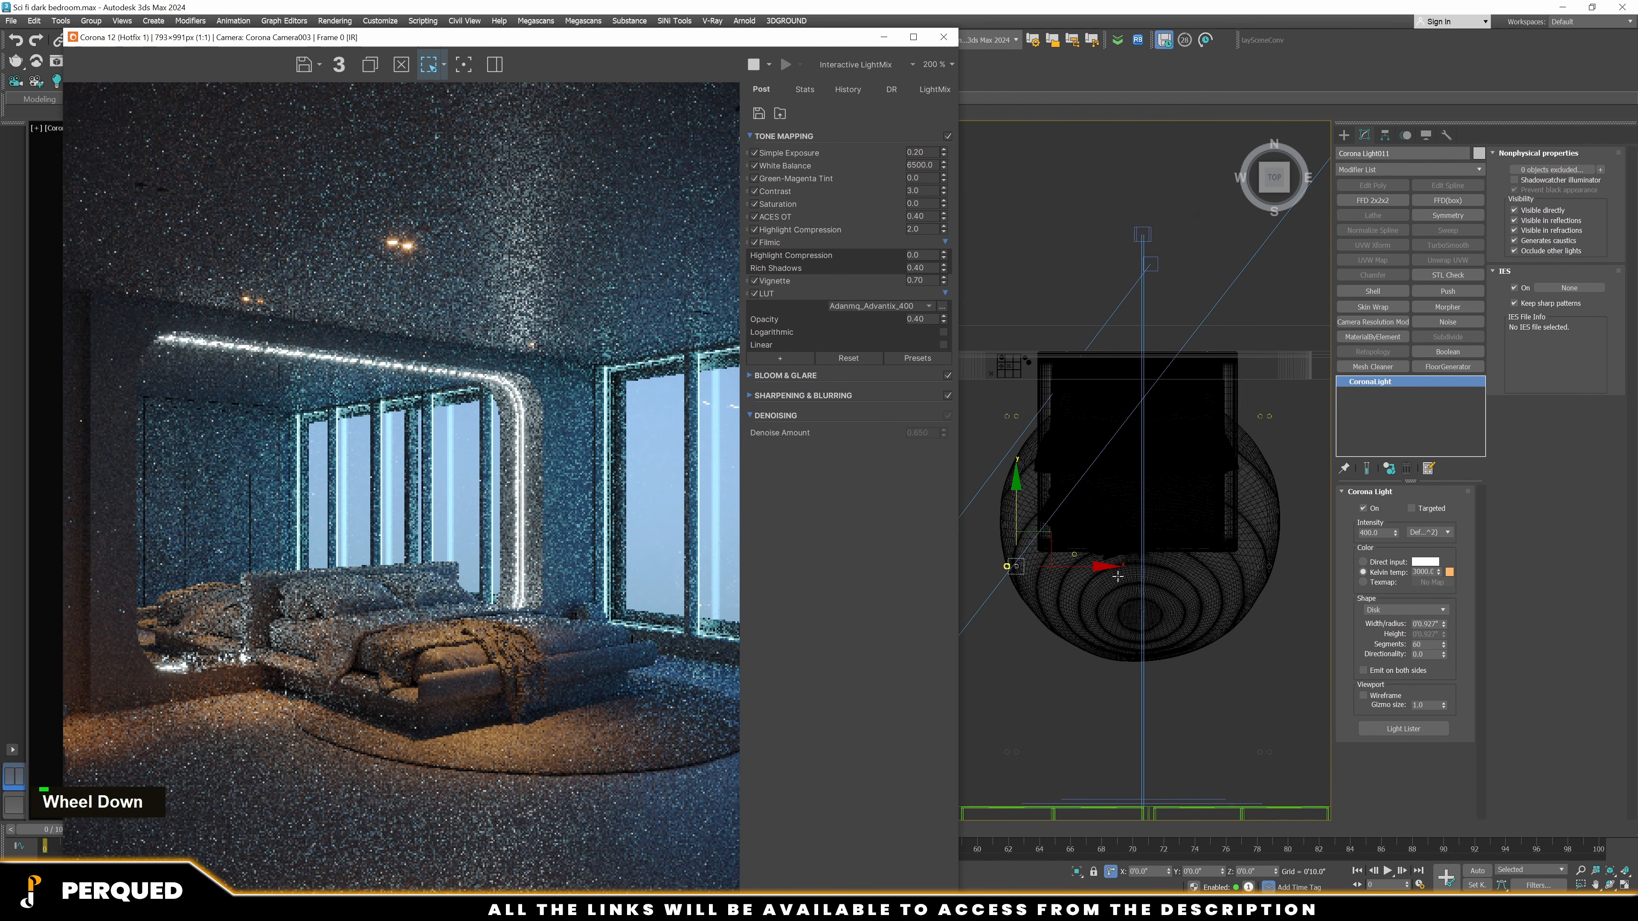
scroll(1138, 545, up, 8)
click(1138, 543)
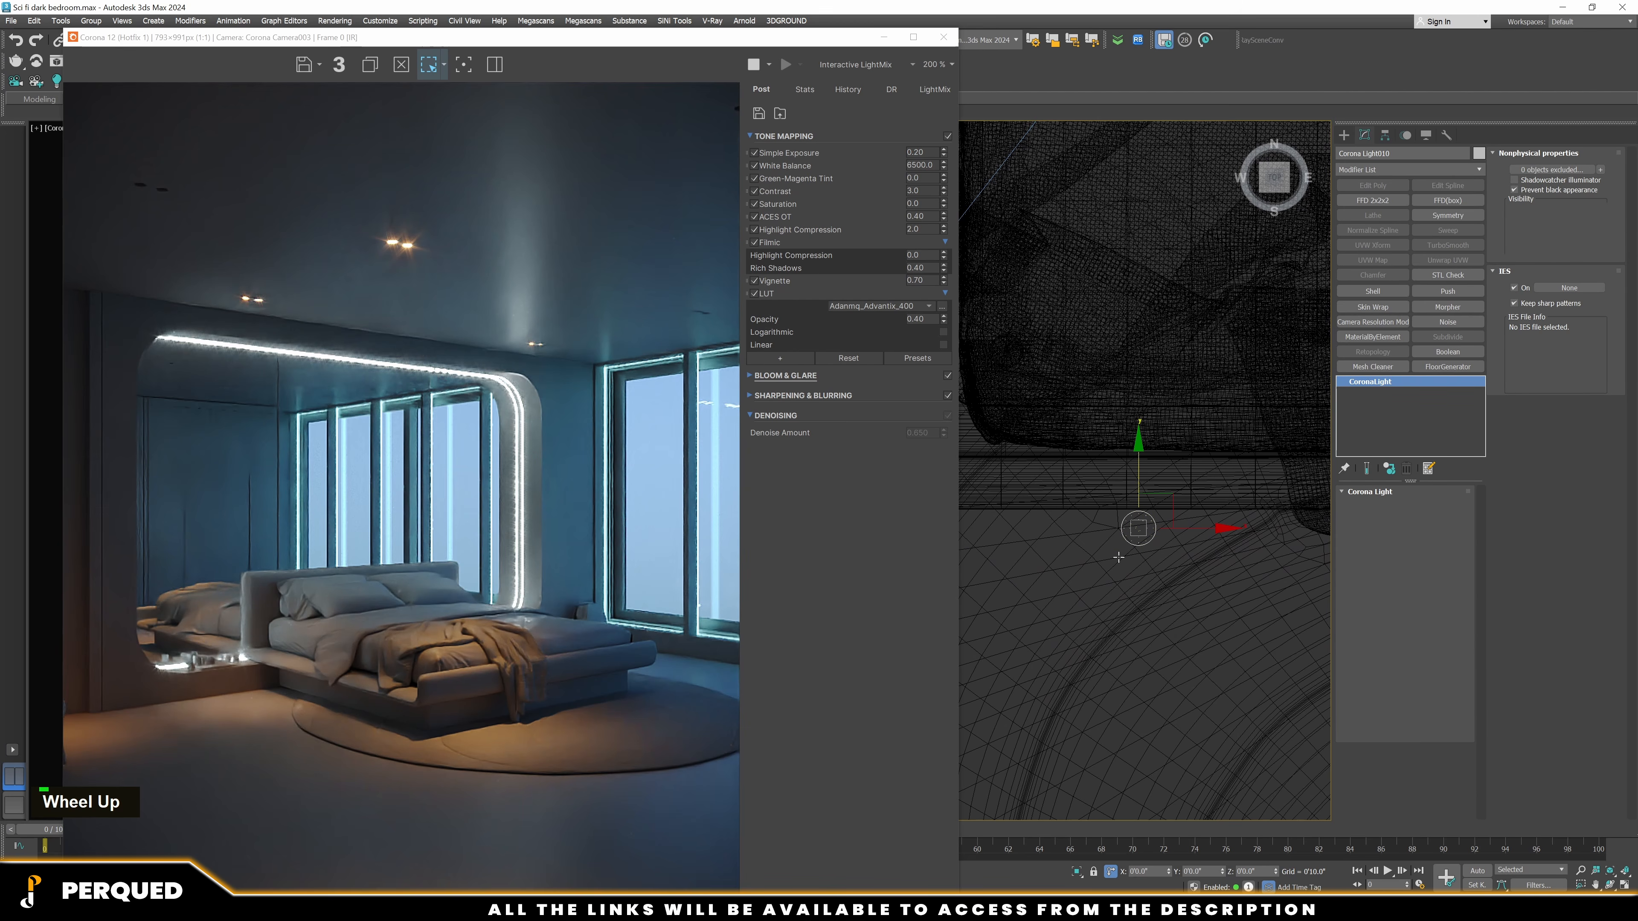
key(f)
scroll(1129, 487, down, 3)
scroll(1112, 468, down, 2)
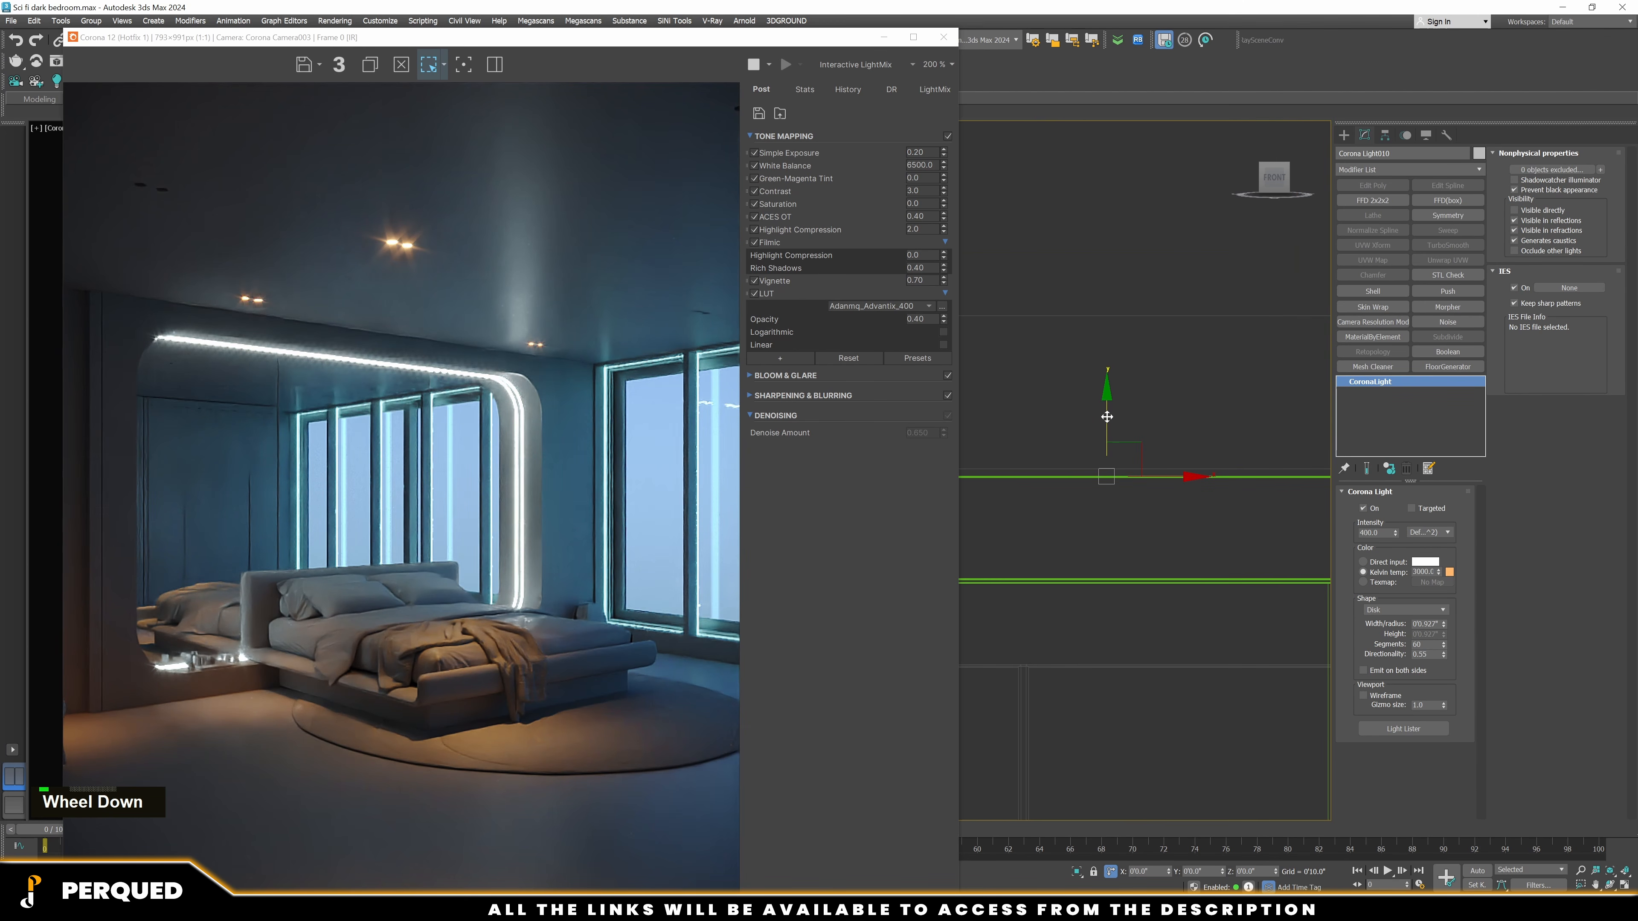
drag(1106, 415, 1114, 544)
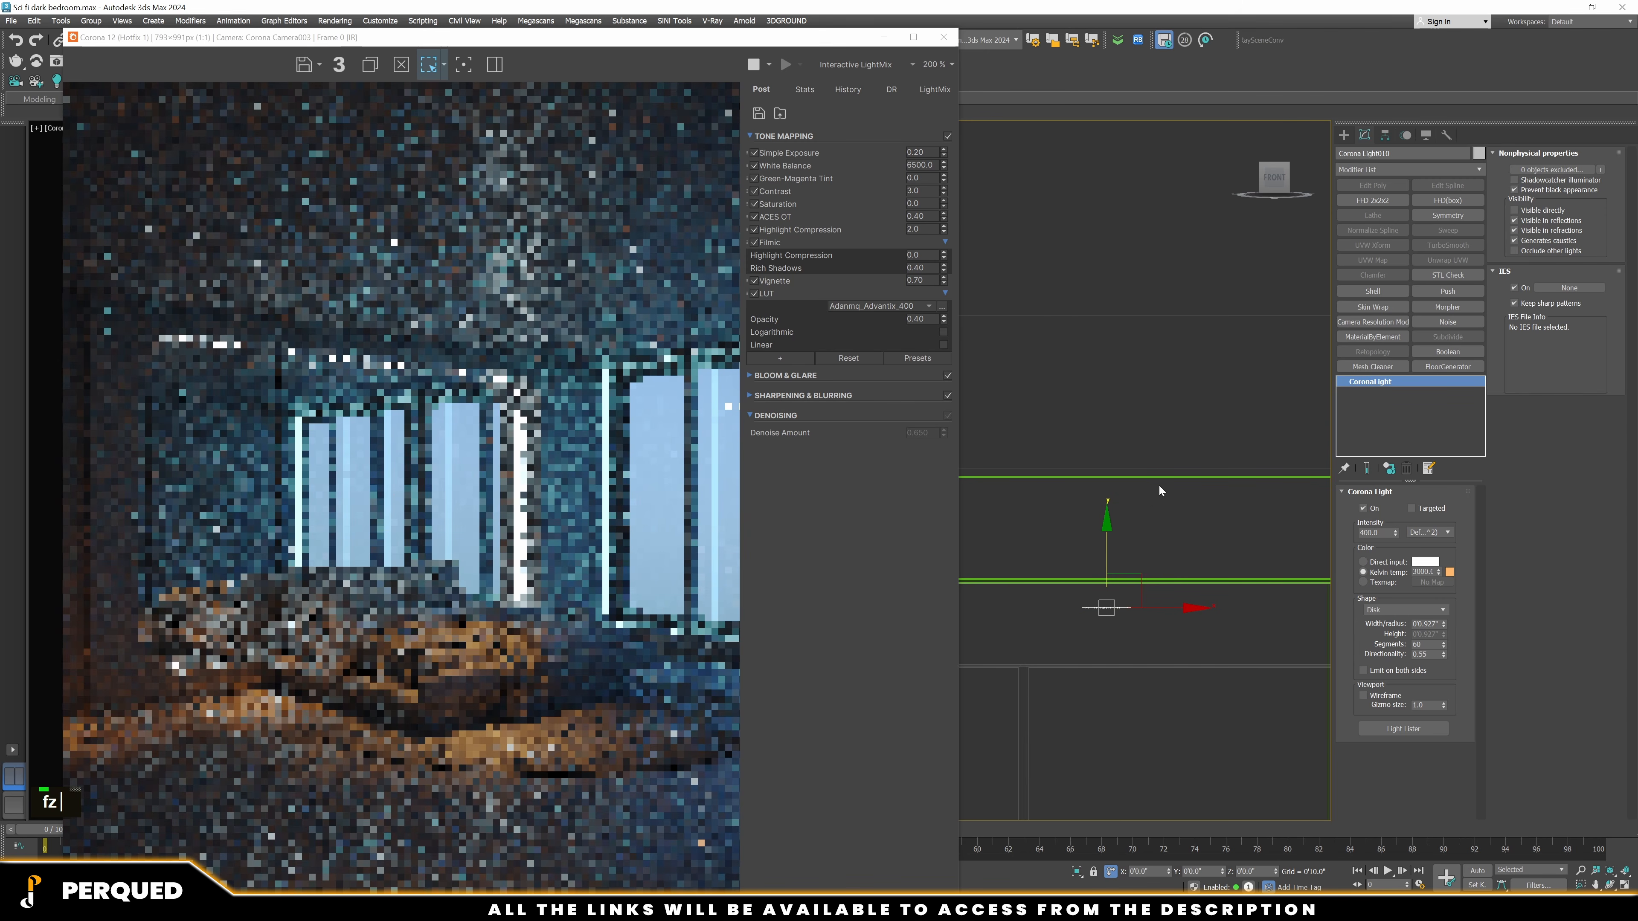
scroll(1102, 446, down, 3)
drag(1098, 411, 1110, 496)
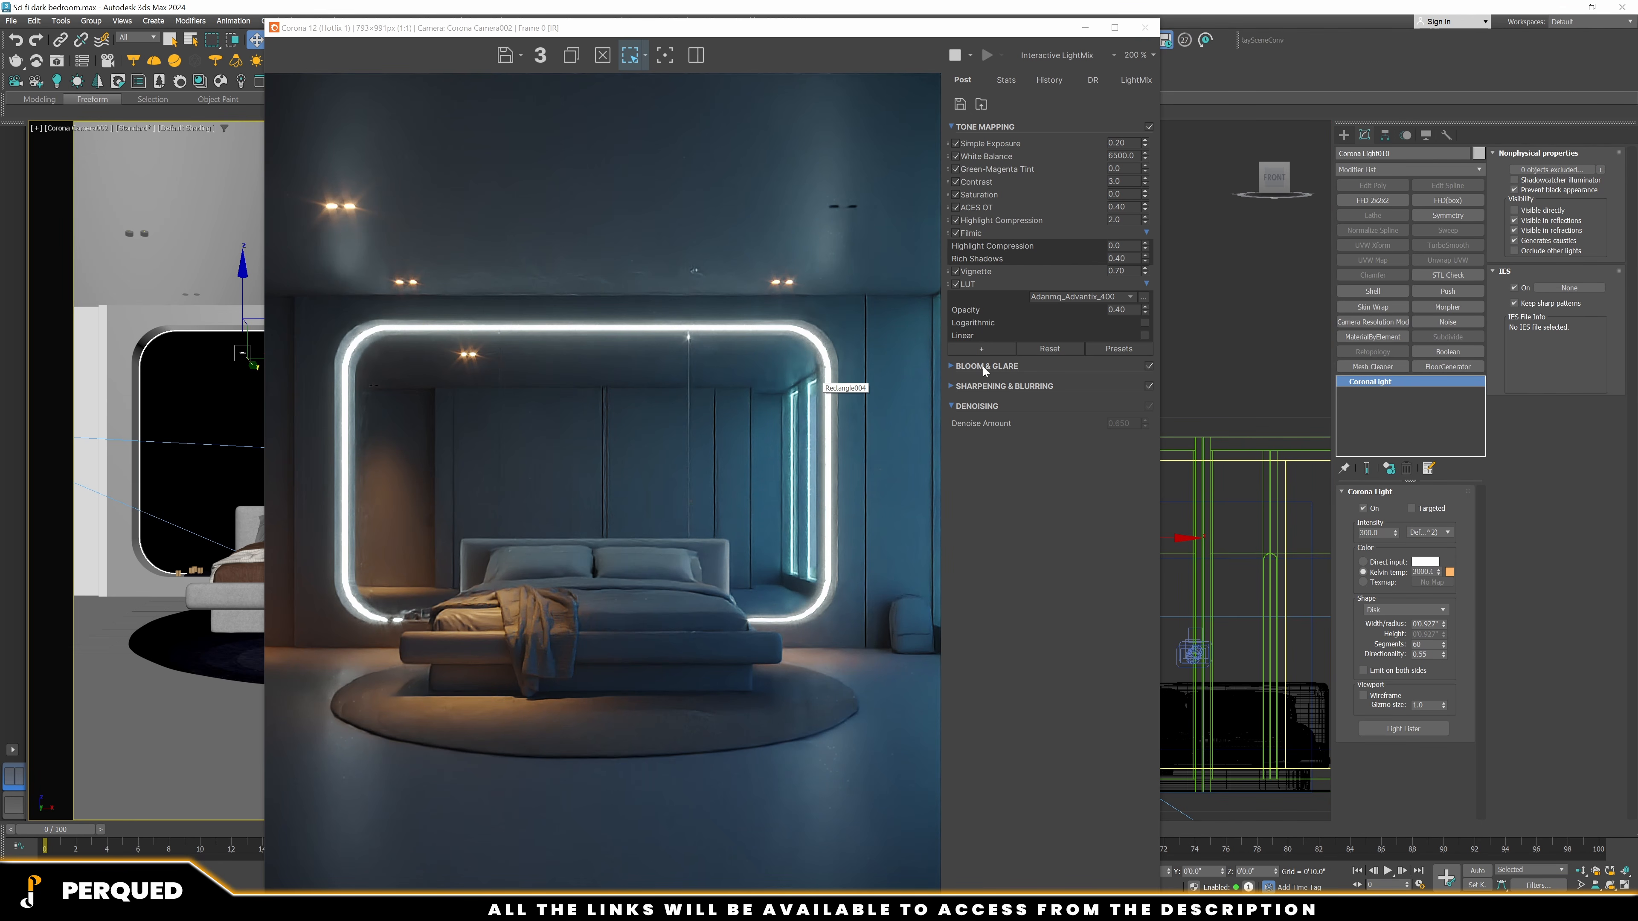
Set the bloom intensity and glare intensity to 0.2, and compare the render with bloom and glare off and on
click(985, 367)
text(.2)
key(Tab)
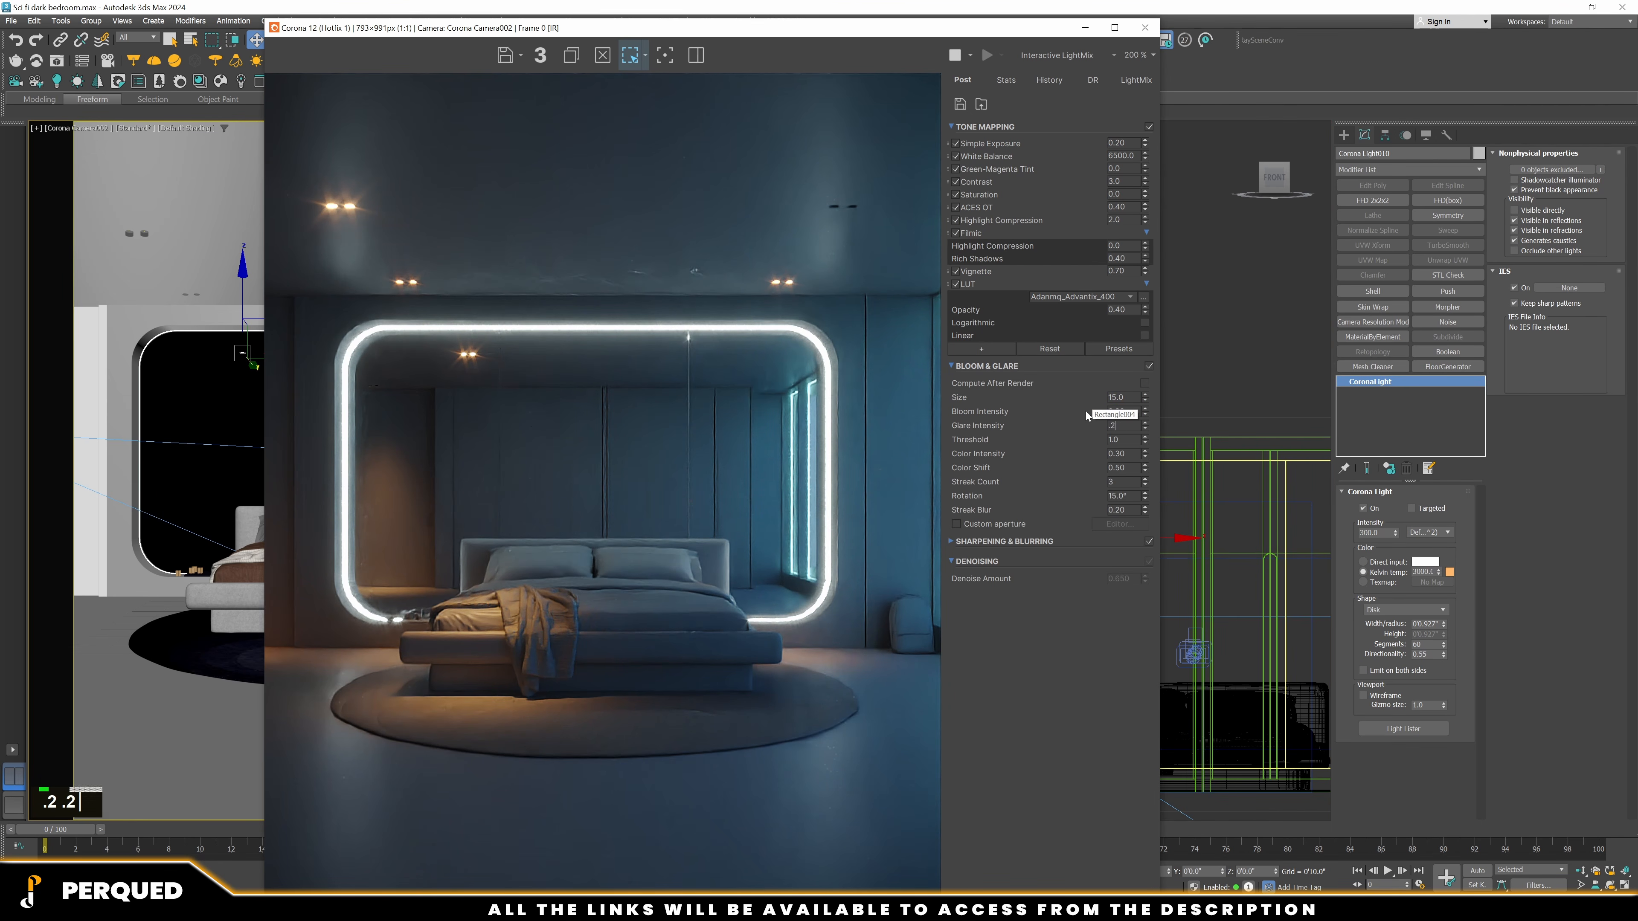
text(.2)
key(Return)
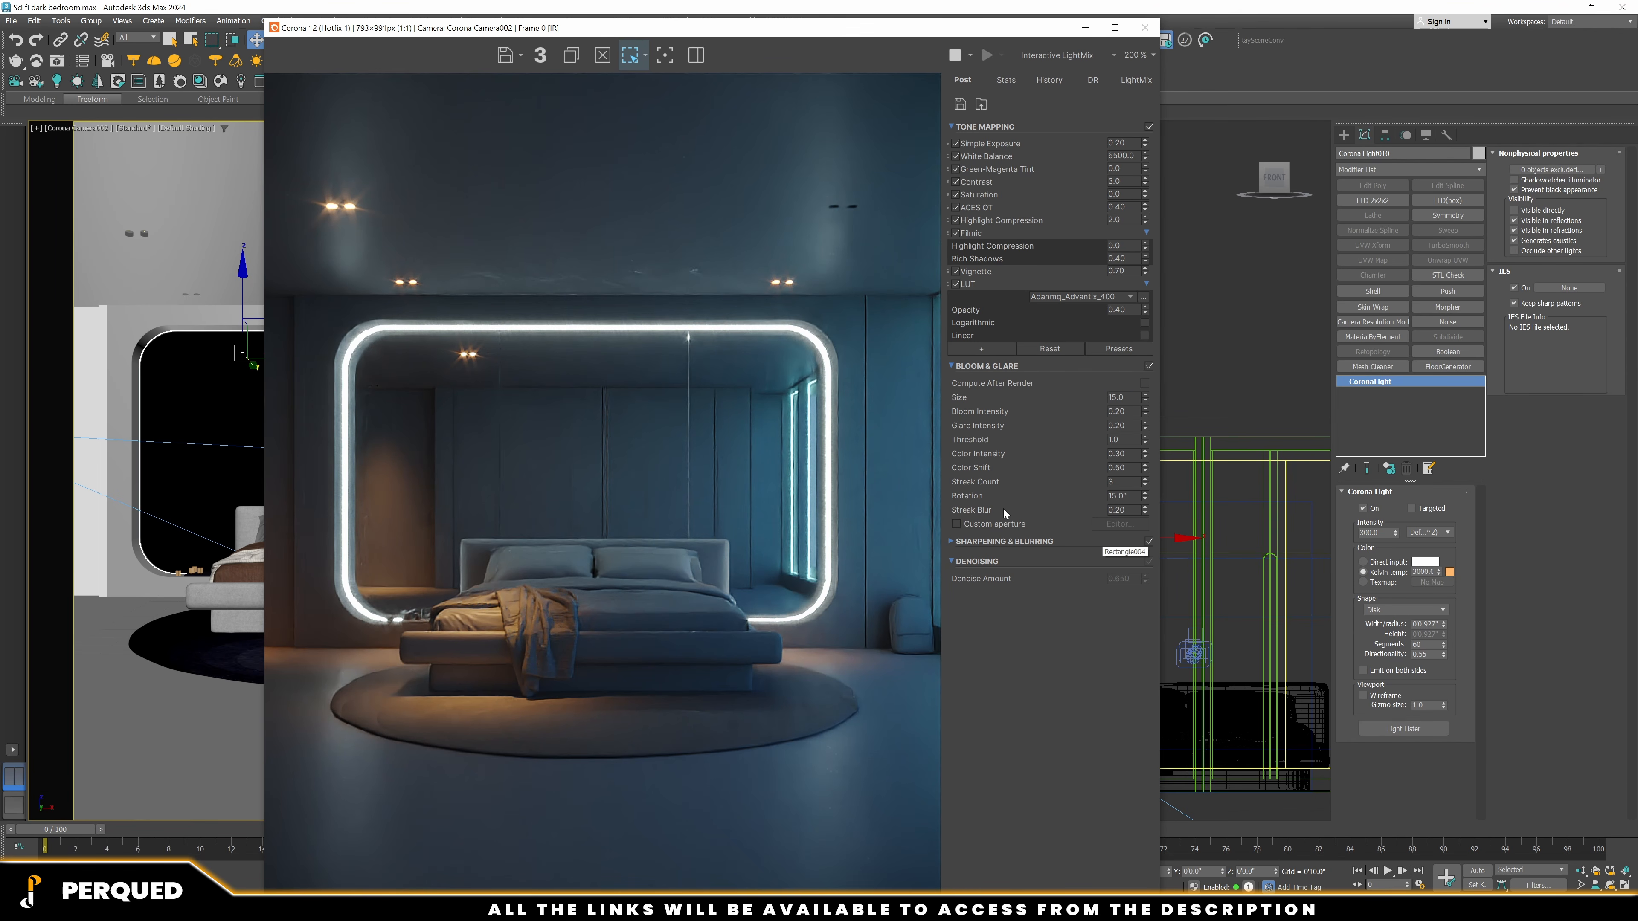
click(1148, 368)
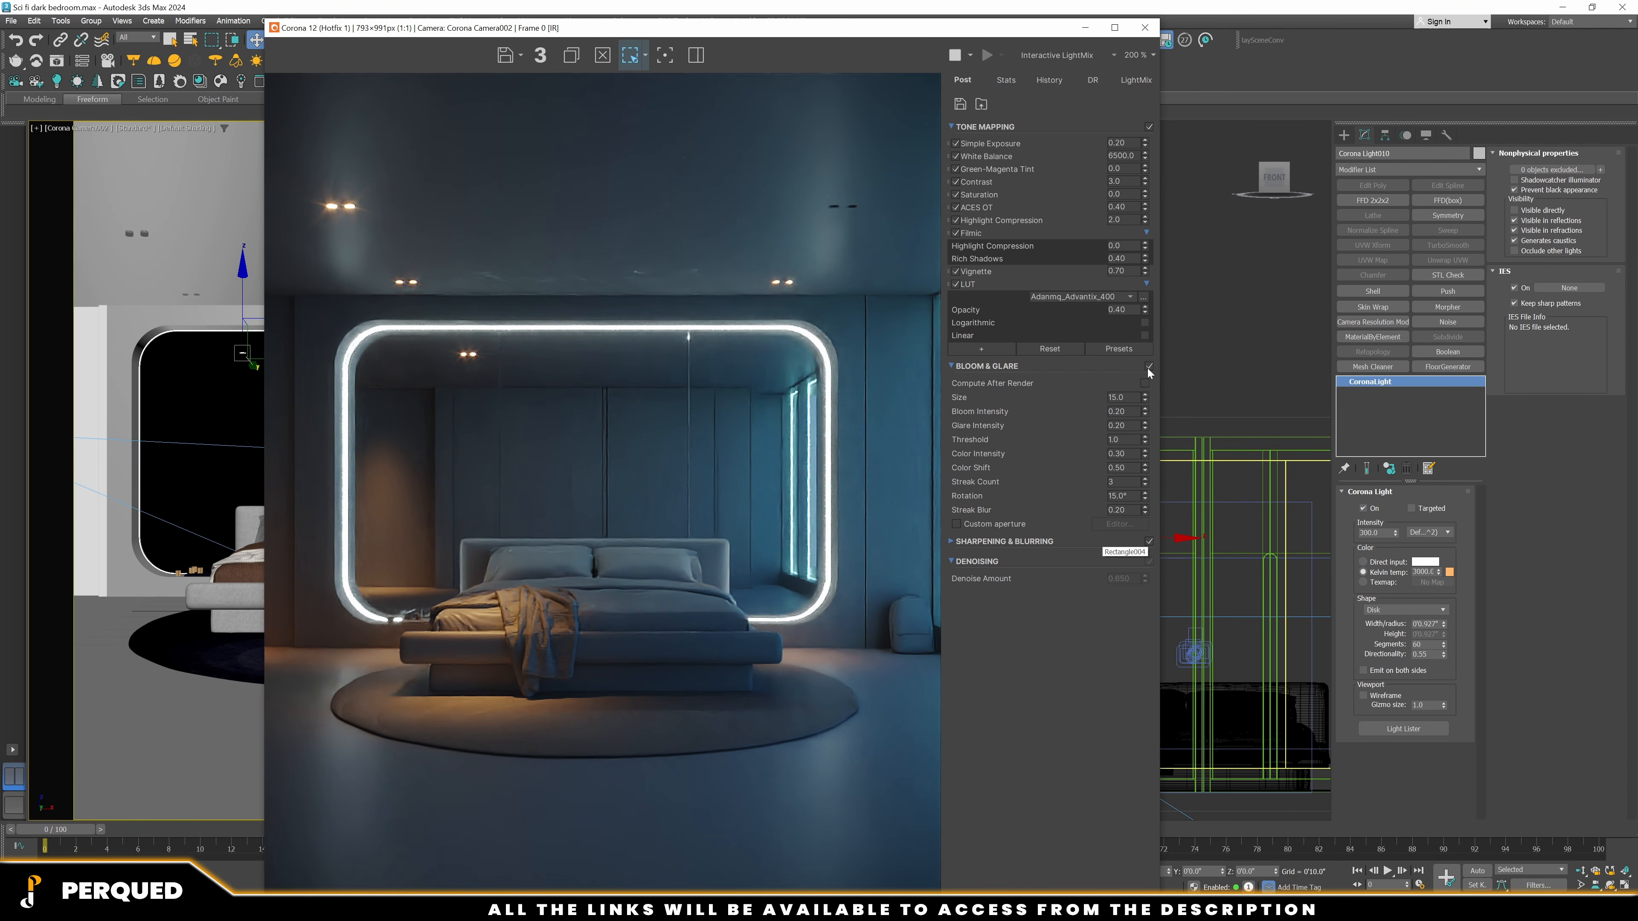
double_click(467, 468)
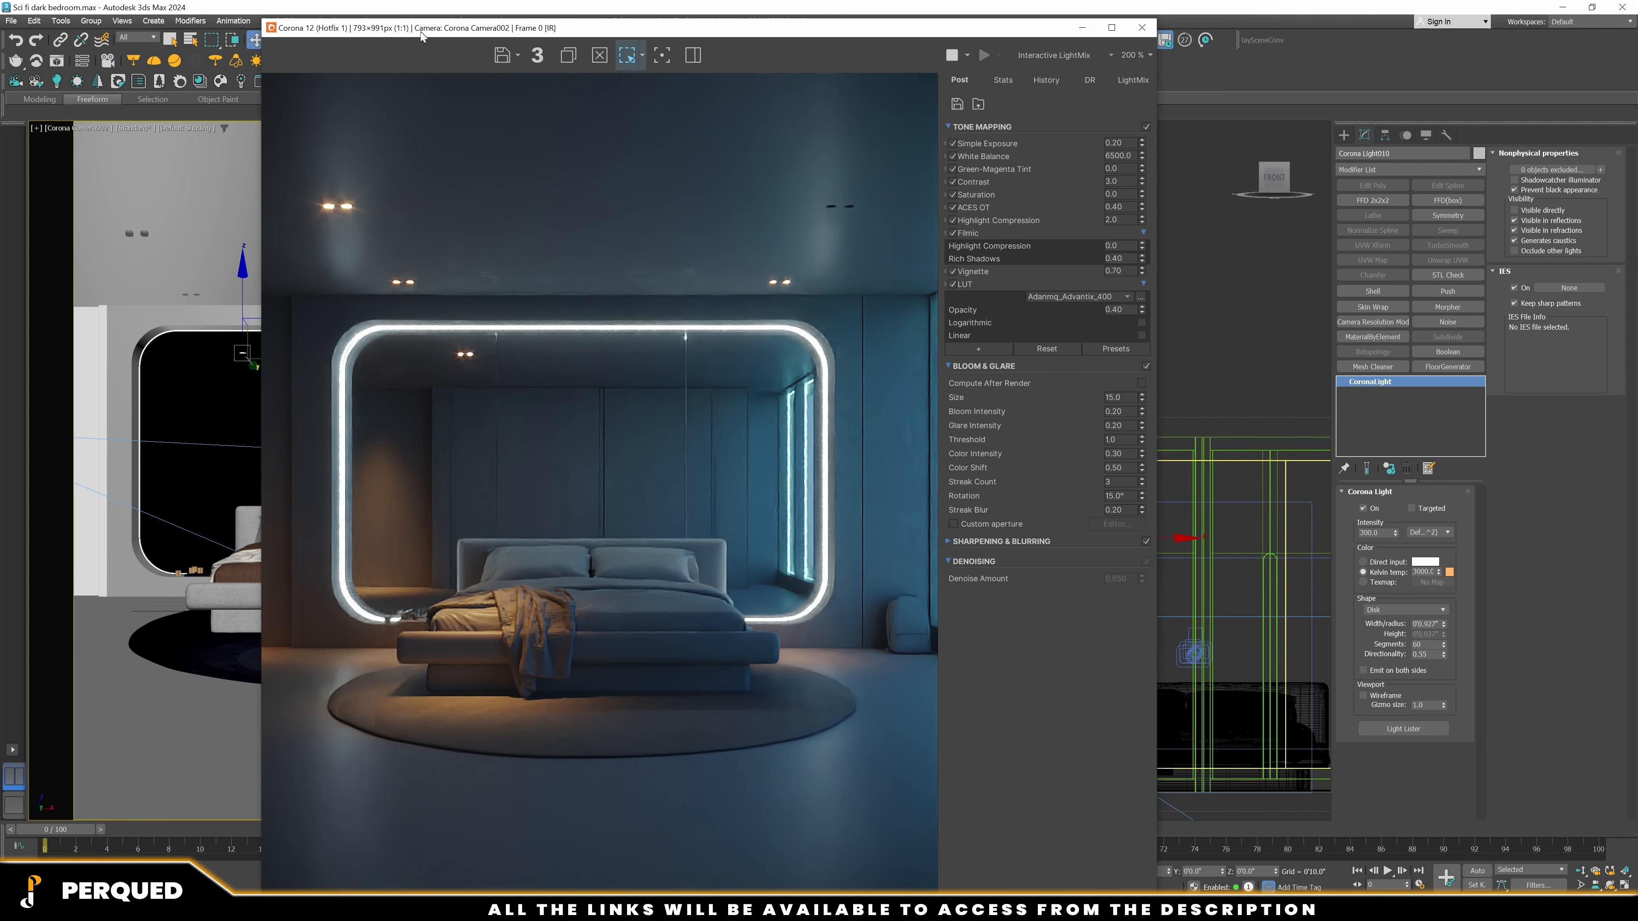
Set the intensity of the light pair in the room corner farthest from the bed to 200
drag(432, 35, 215, 37)
click(1078, 366)
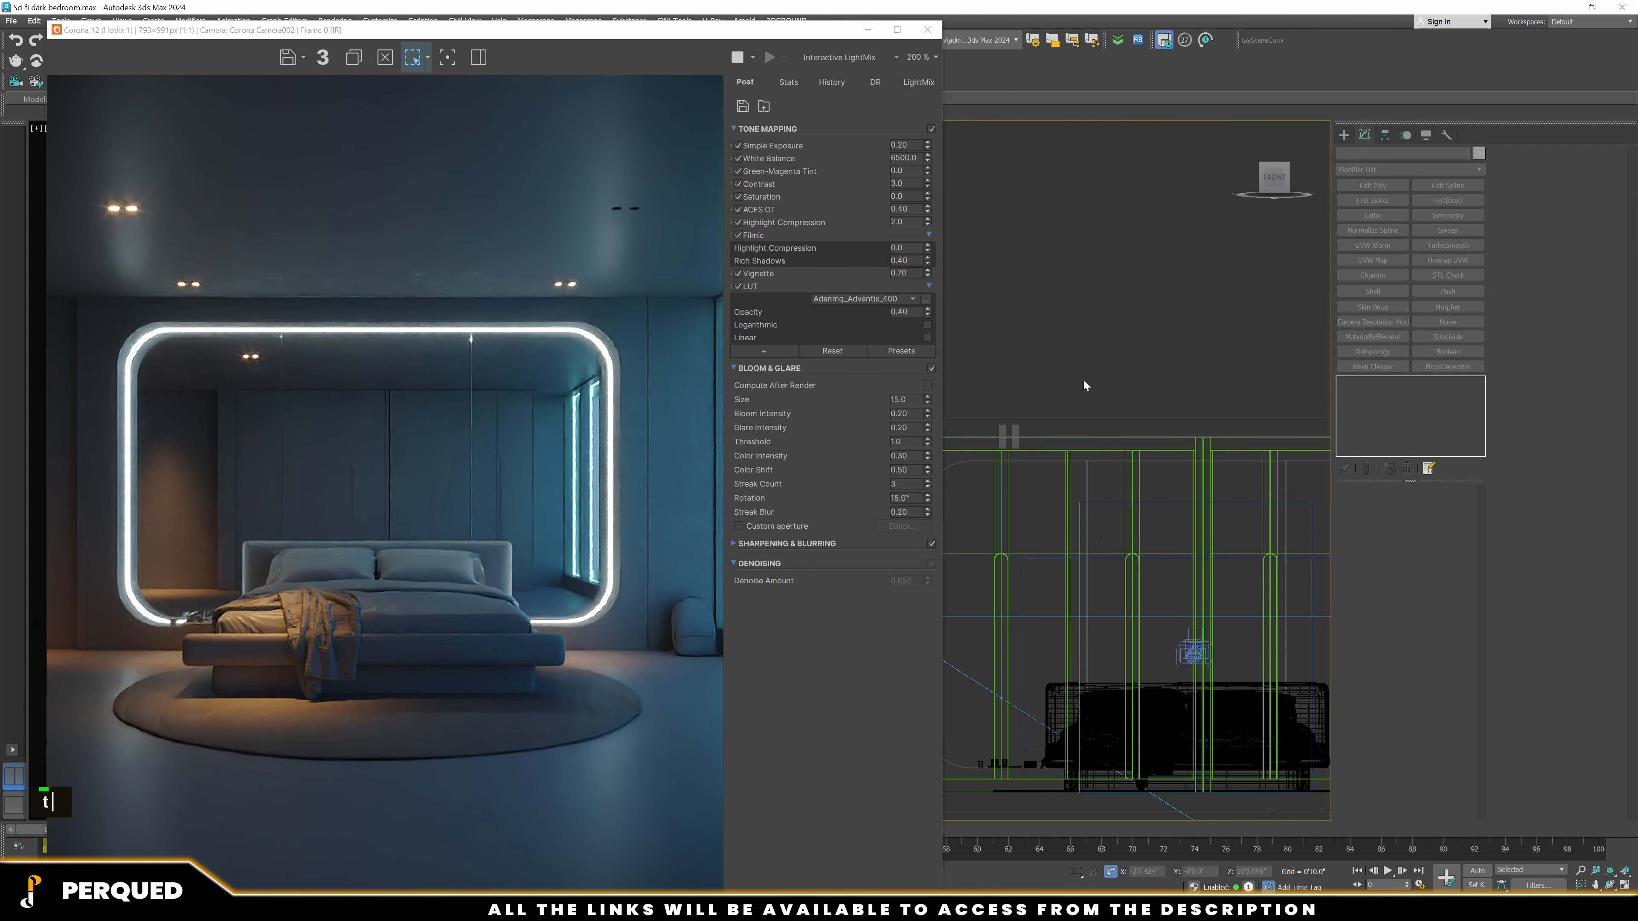
key(t)
scroll(1143, 558, down, 5)
scroll(1143, 559, up, 5)
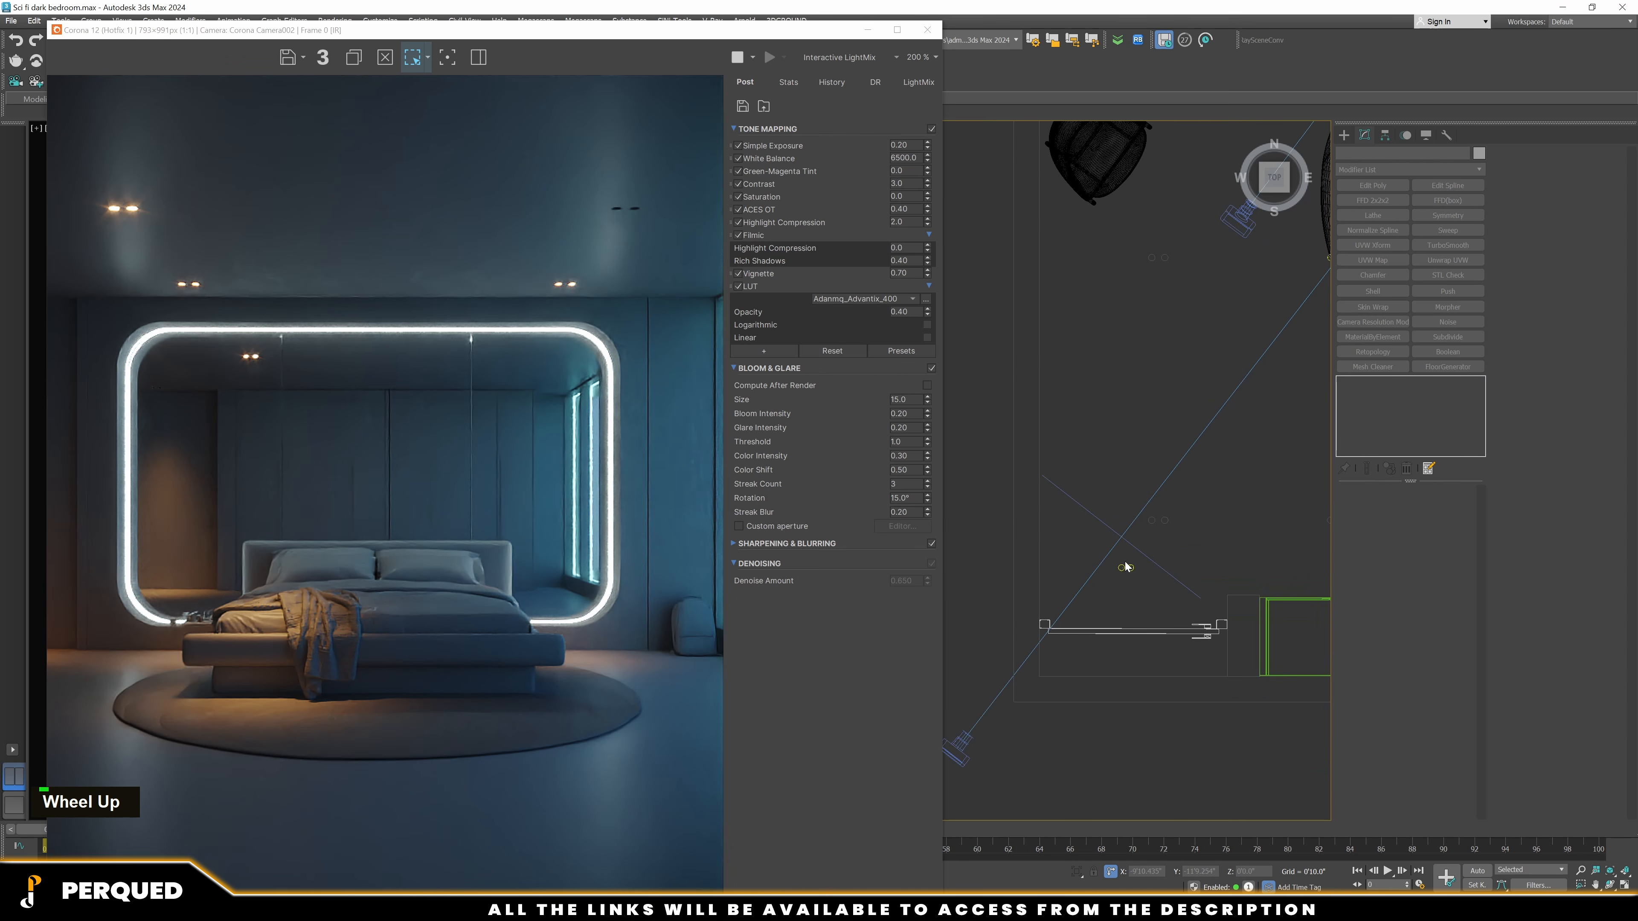
click(1135, 577)
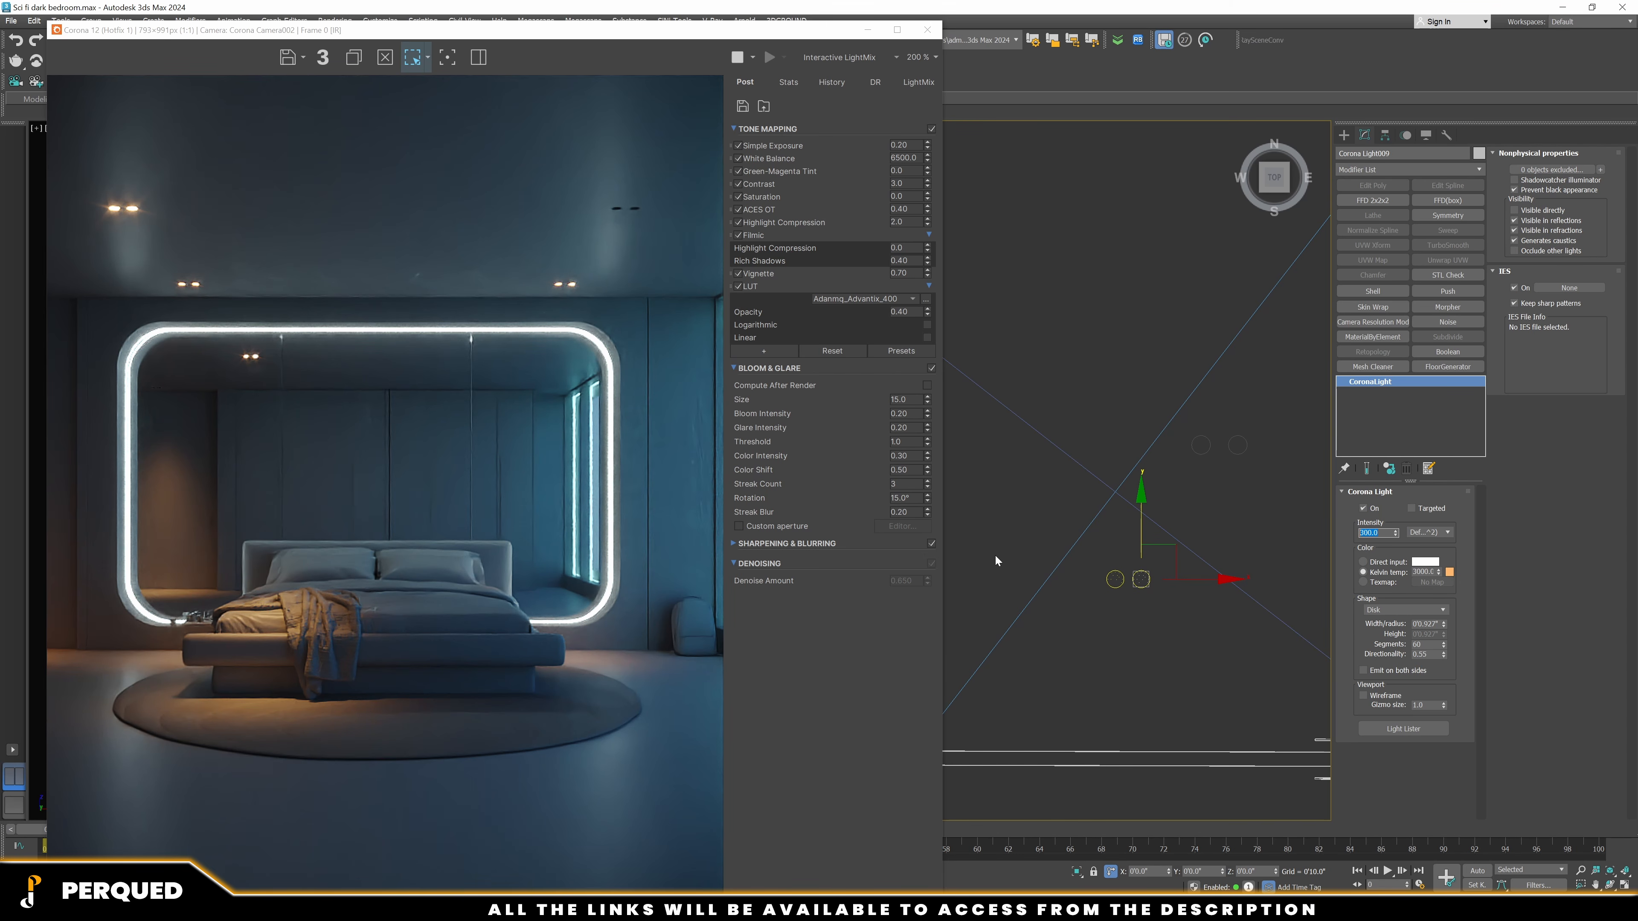
scroll(1006, 548, down, 5)
text(200)
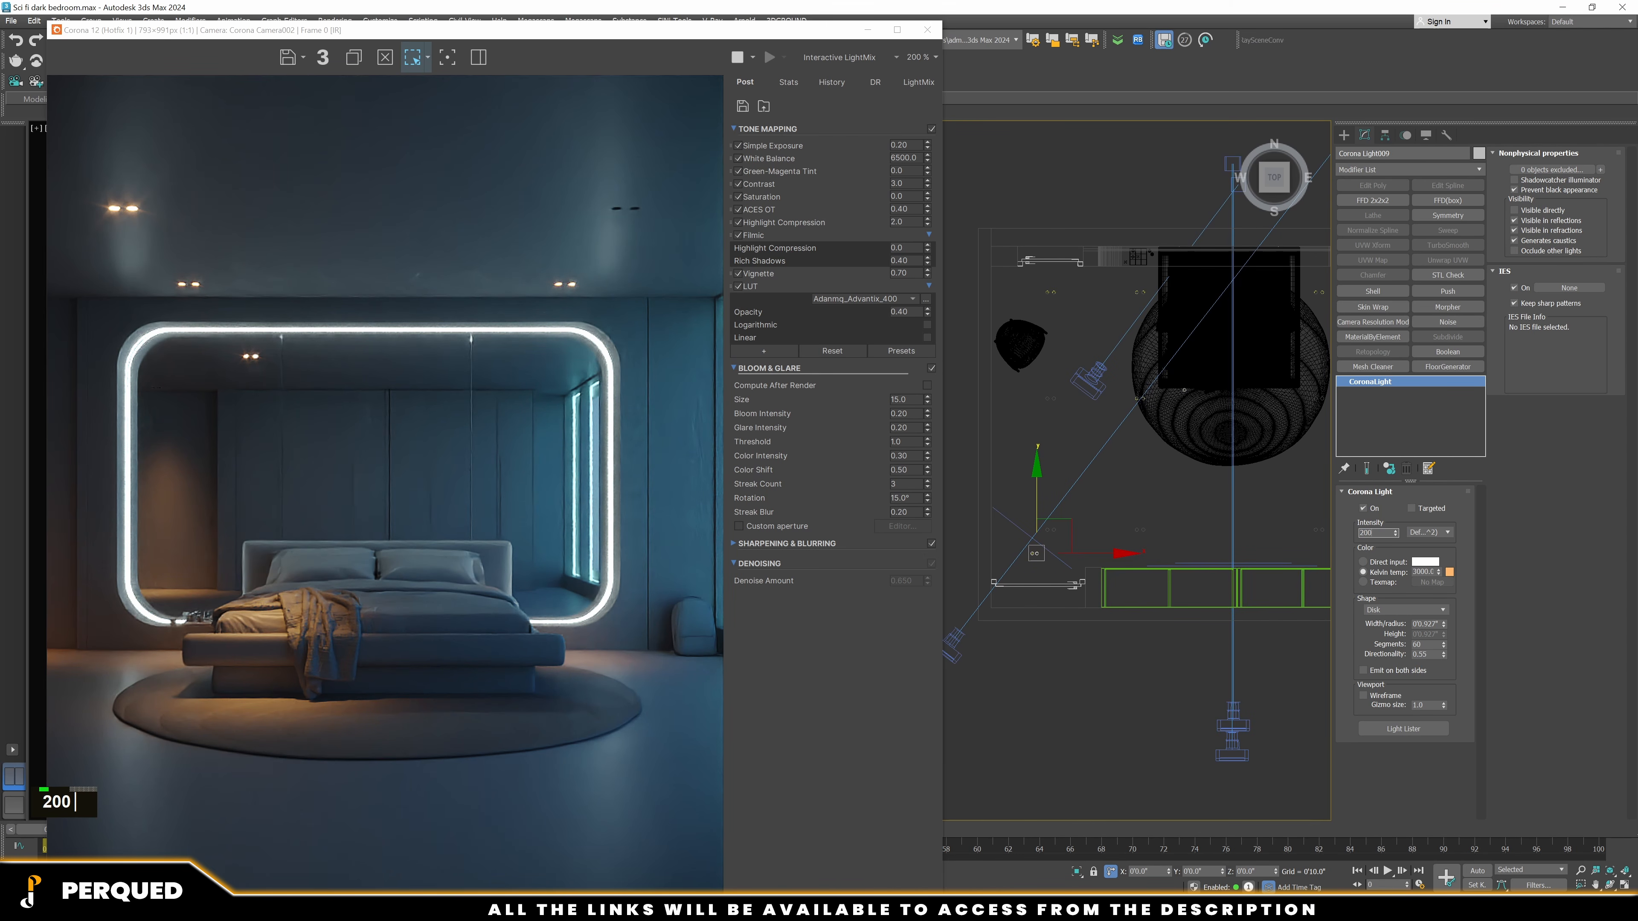
key(Return)
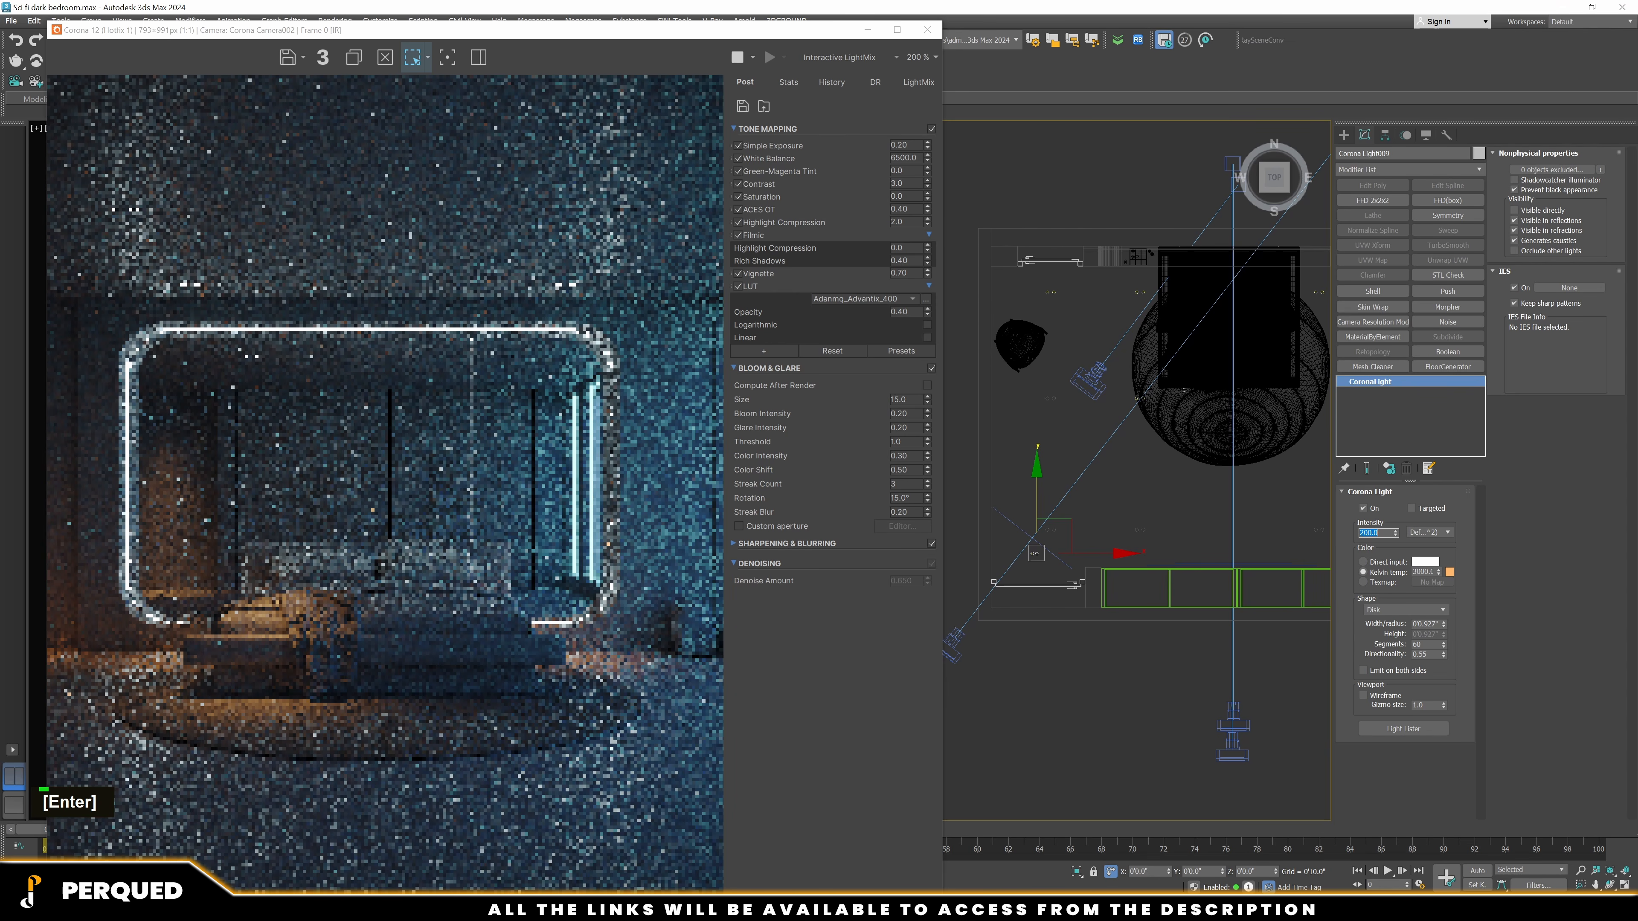
Try an intensity of 3000 on the light above the foot of the bed, and settle on 300
scroll(1102, 467, up, 5)
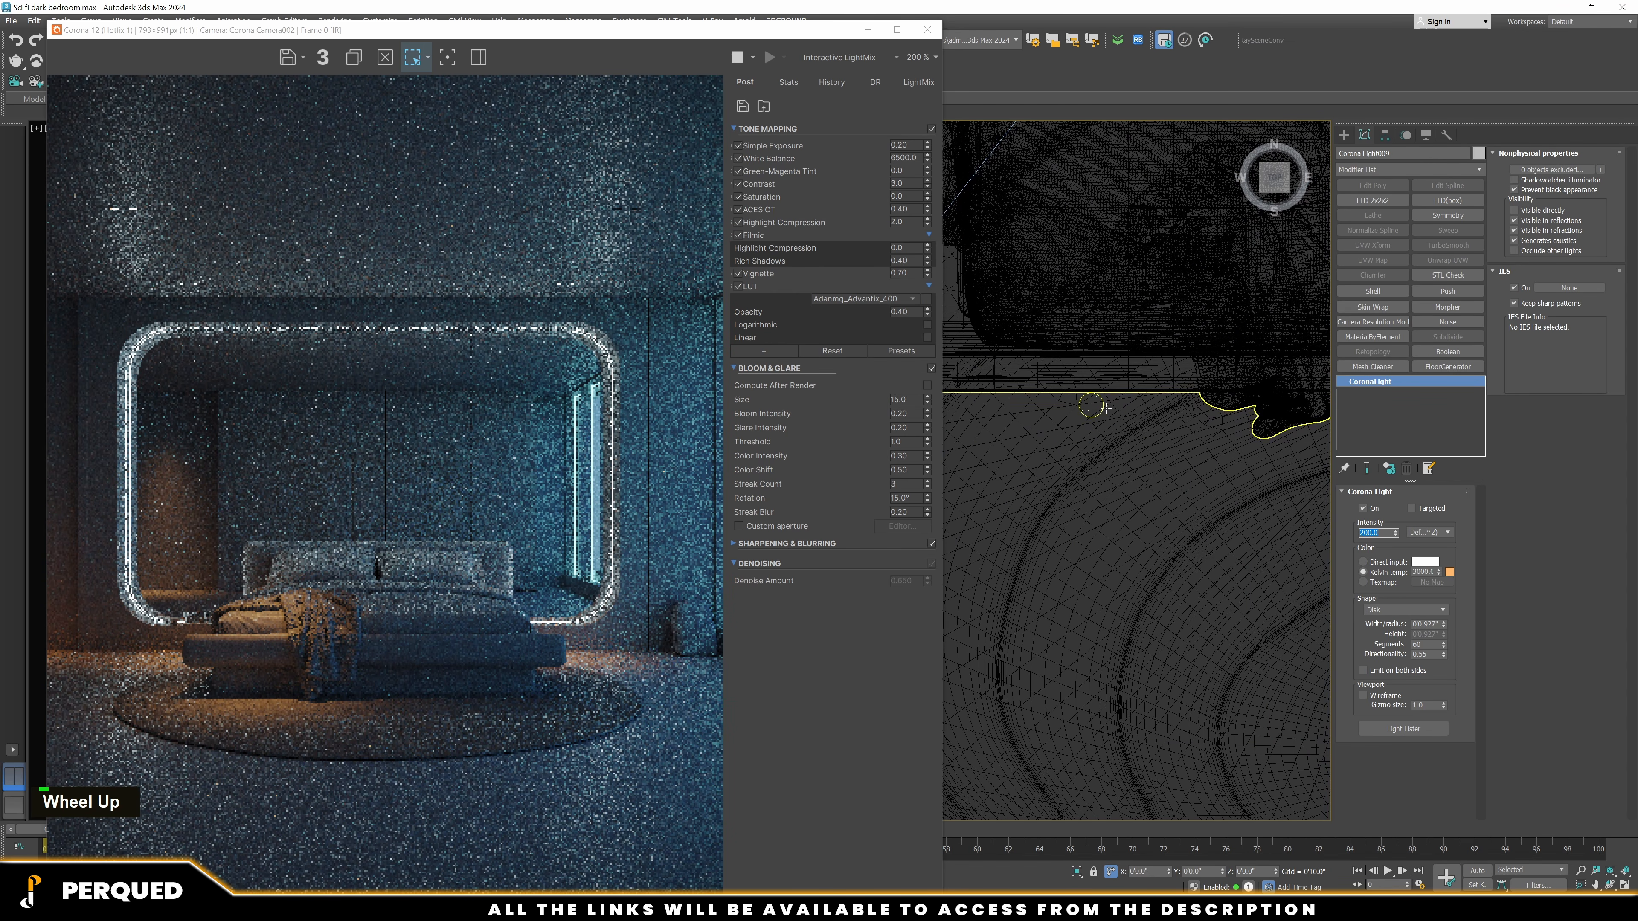
click(1099, 407)
scroll(1126, 415, down, 6)
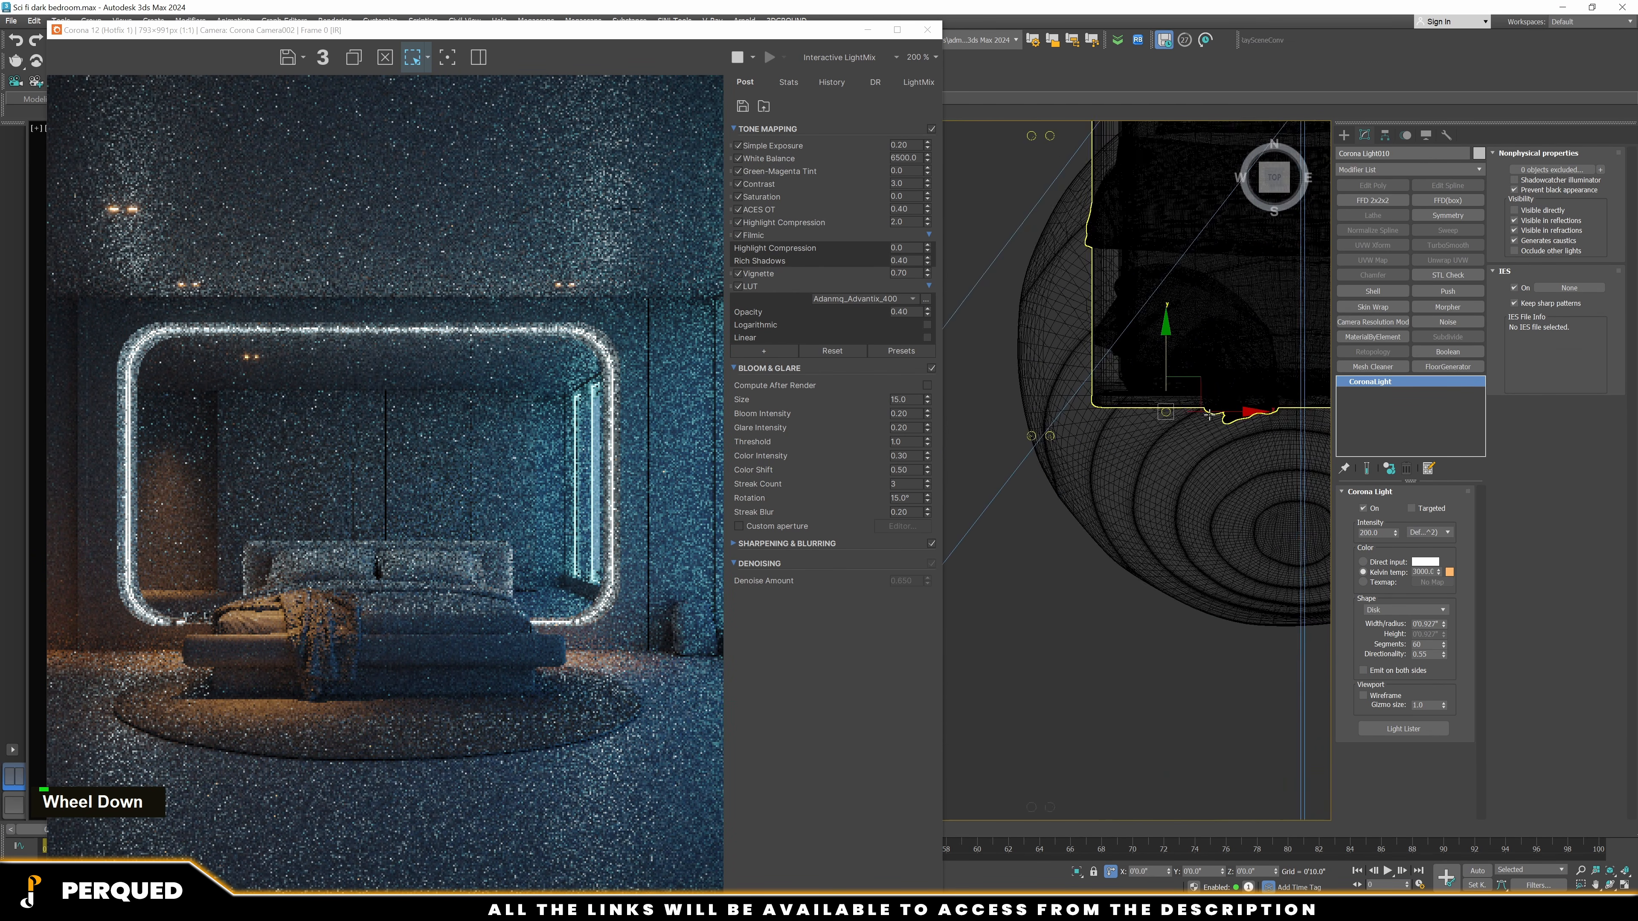
scroll(1219, 422, up, 3)
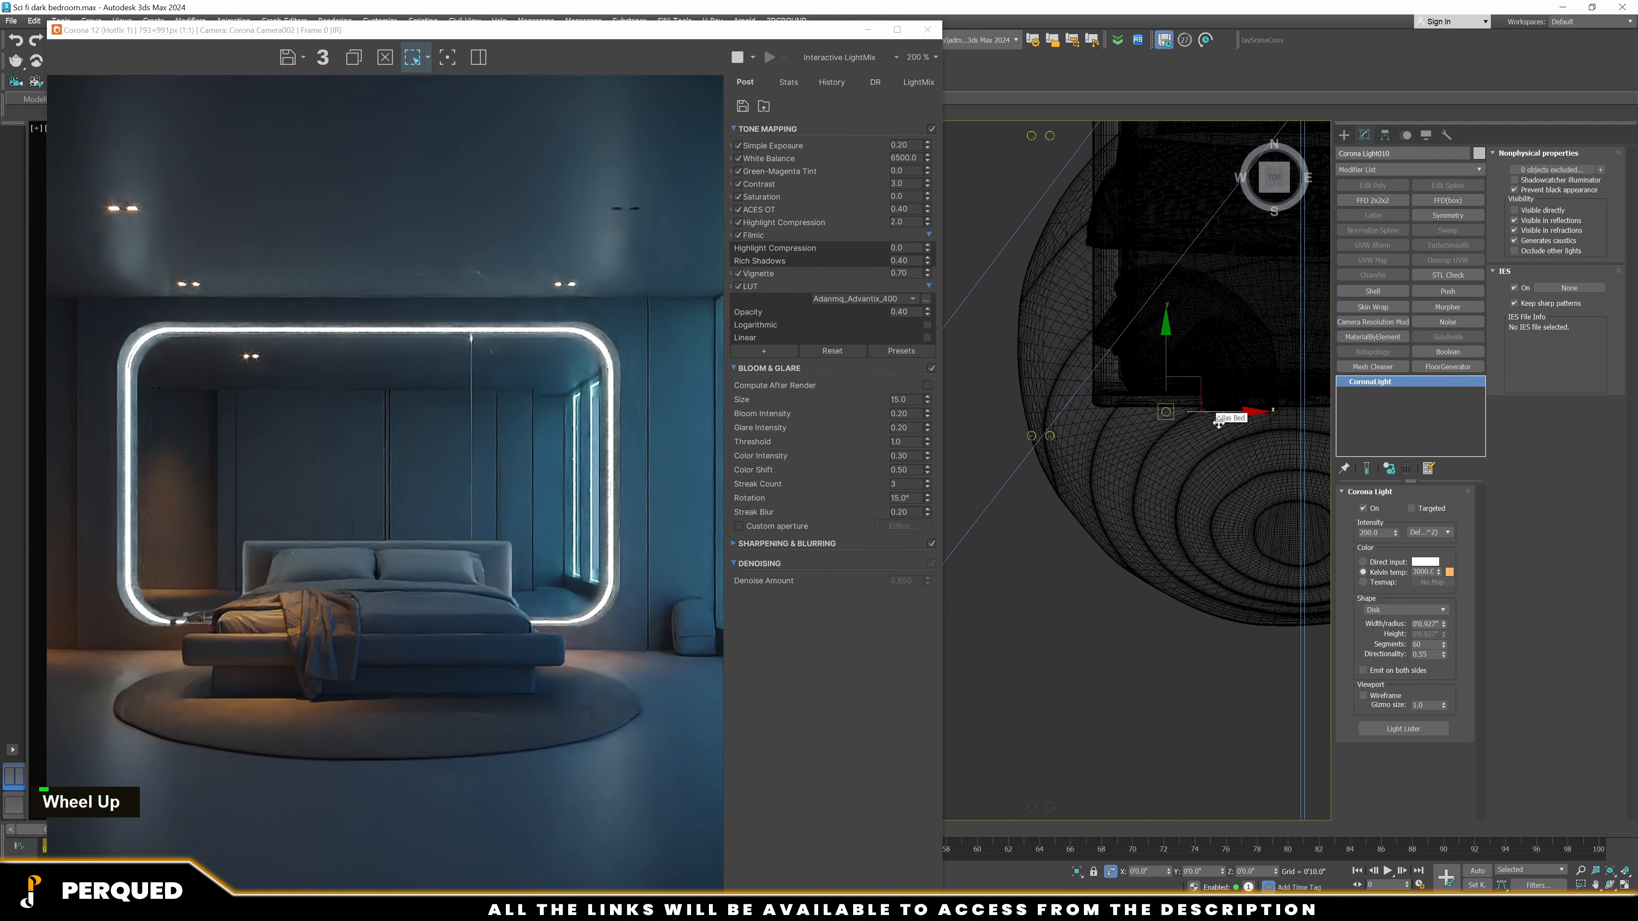
double_click(1378, 534)
text(3000)
key(Return)
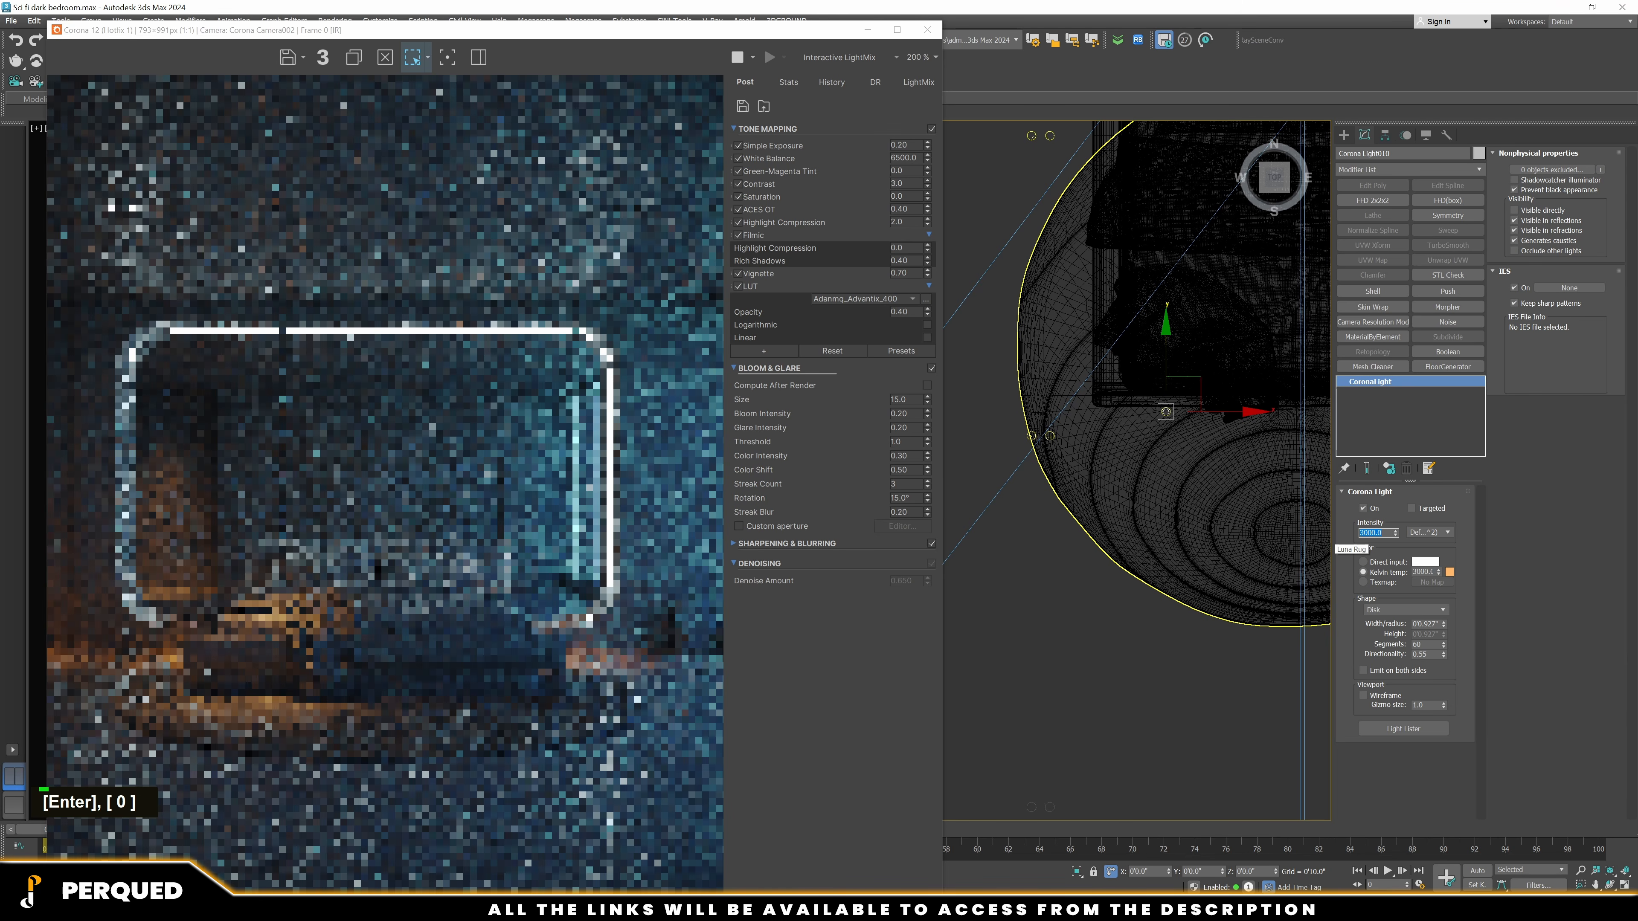
text(300)
key(Return)
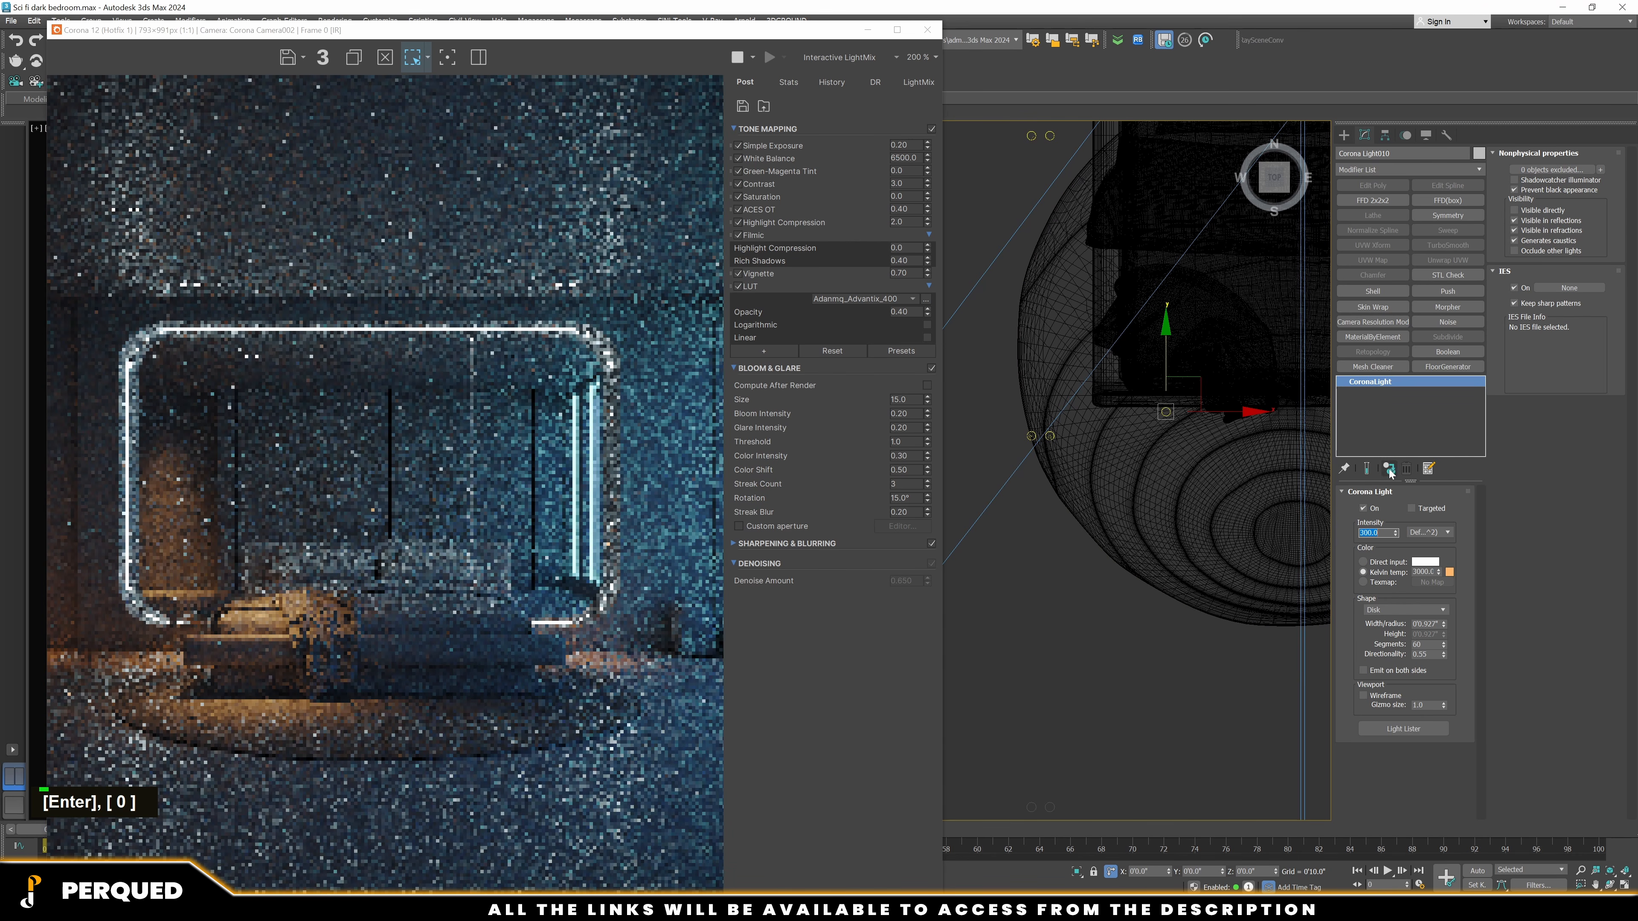
Try intensities of 100 and 20 on the far corner's light pair, and settle on 200
scroll(1128, 516, down, 3)
scroll(1130, 537, up, 6)
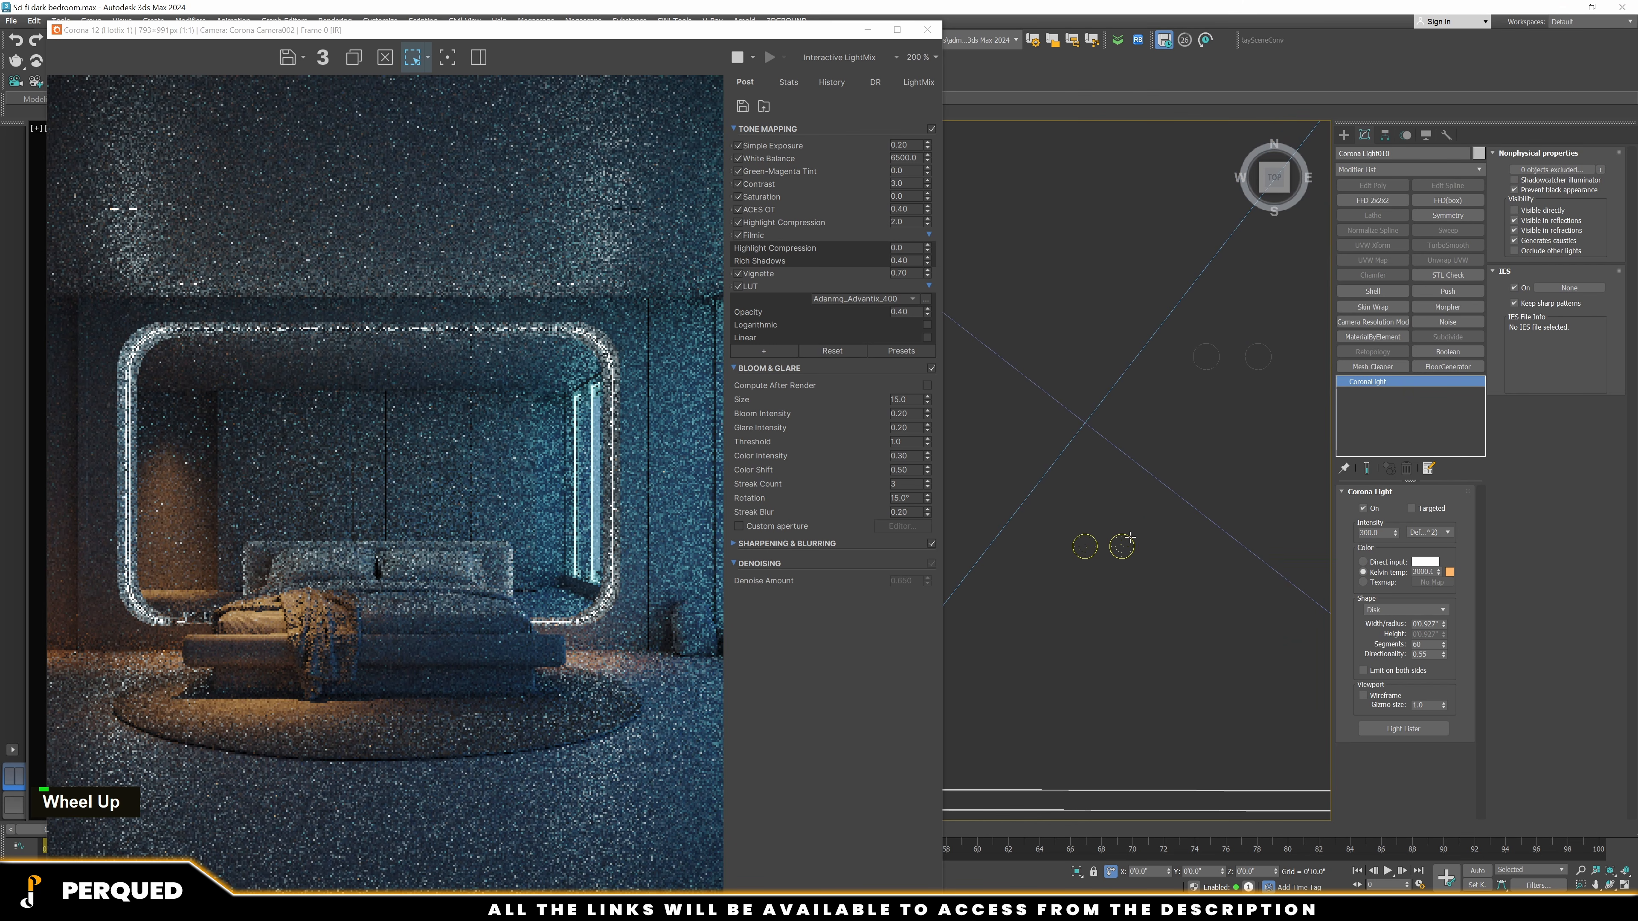
click(1130, 536)
scroll(1130, 537, up, 3)
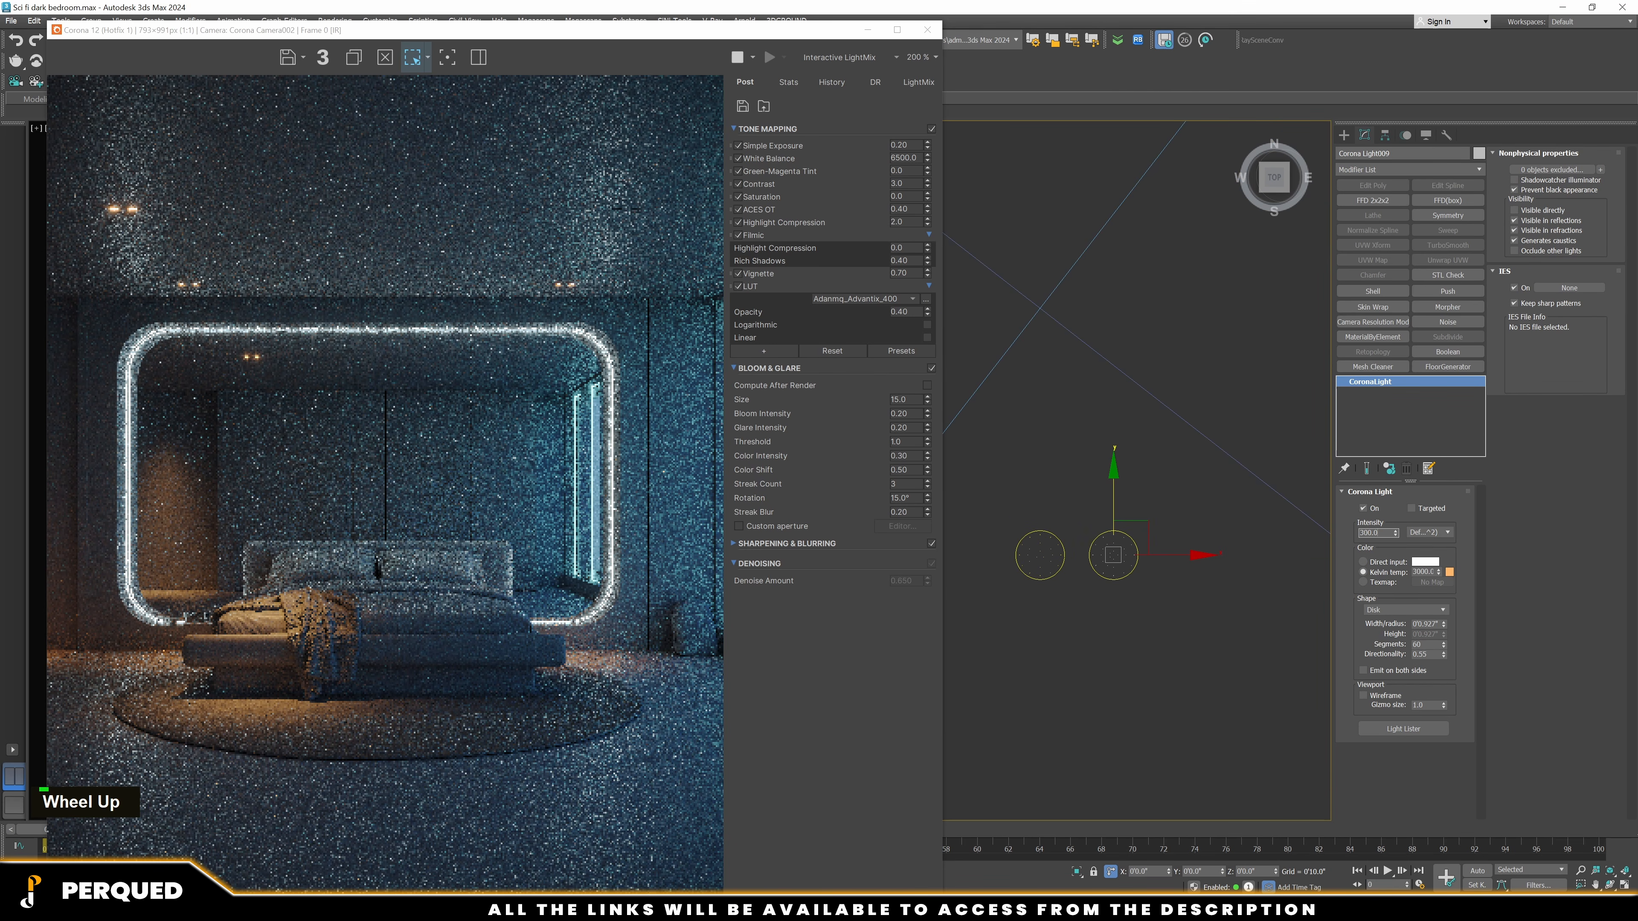
text(100)
key(Return)
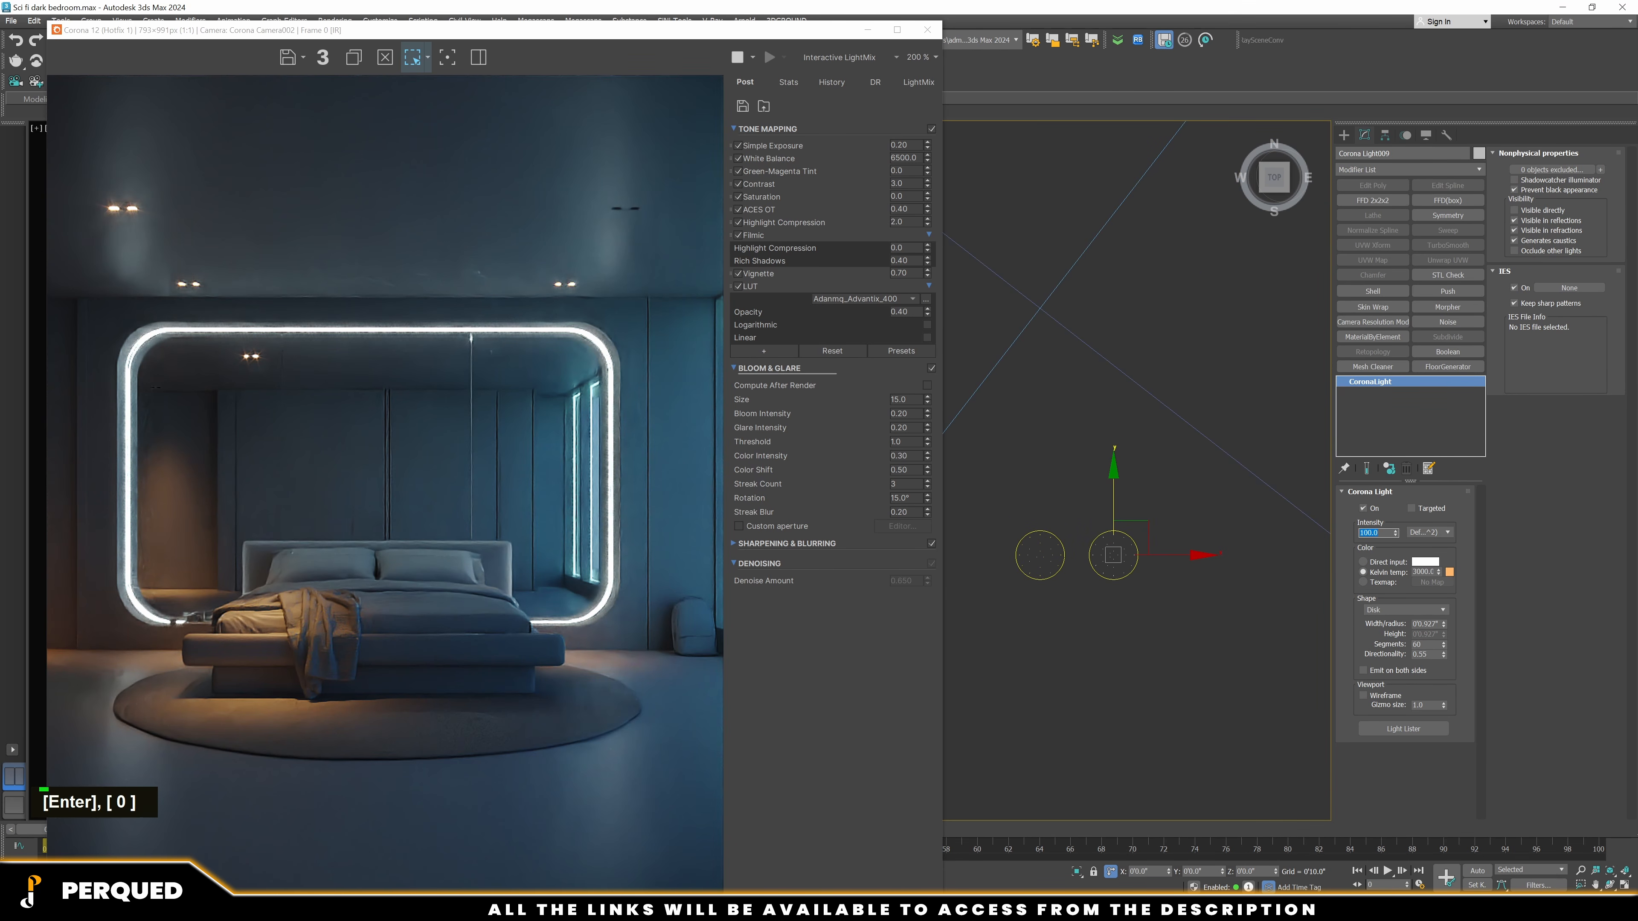
text(20)
key(Return)
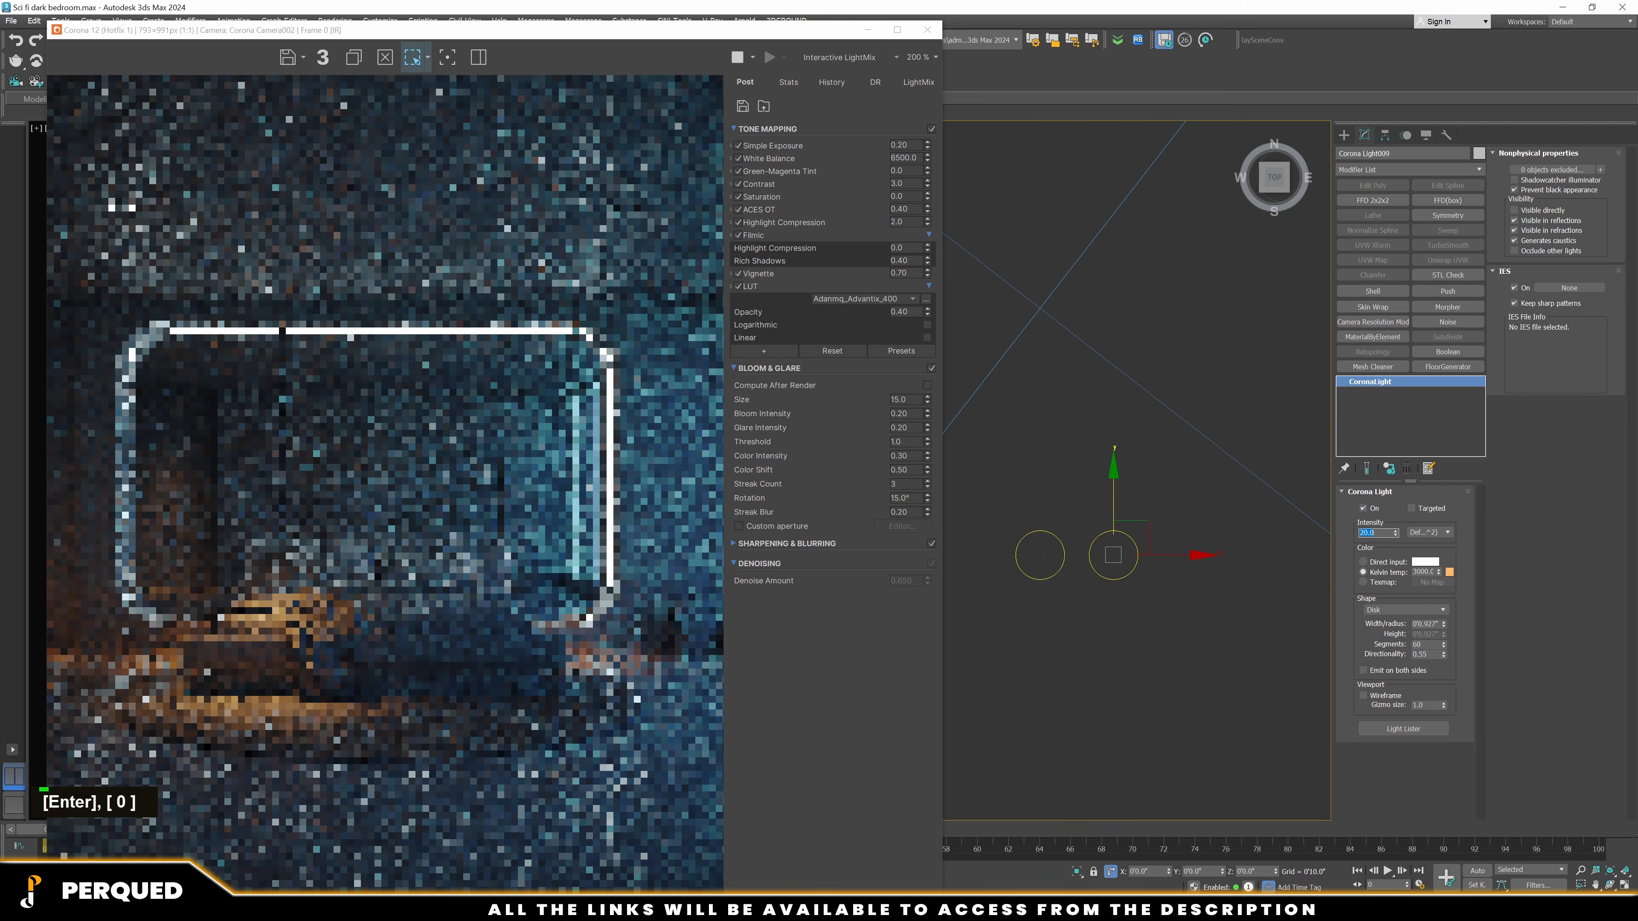
text(2000)
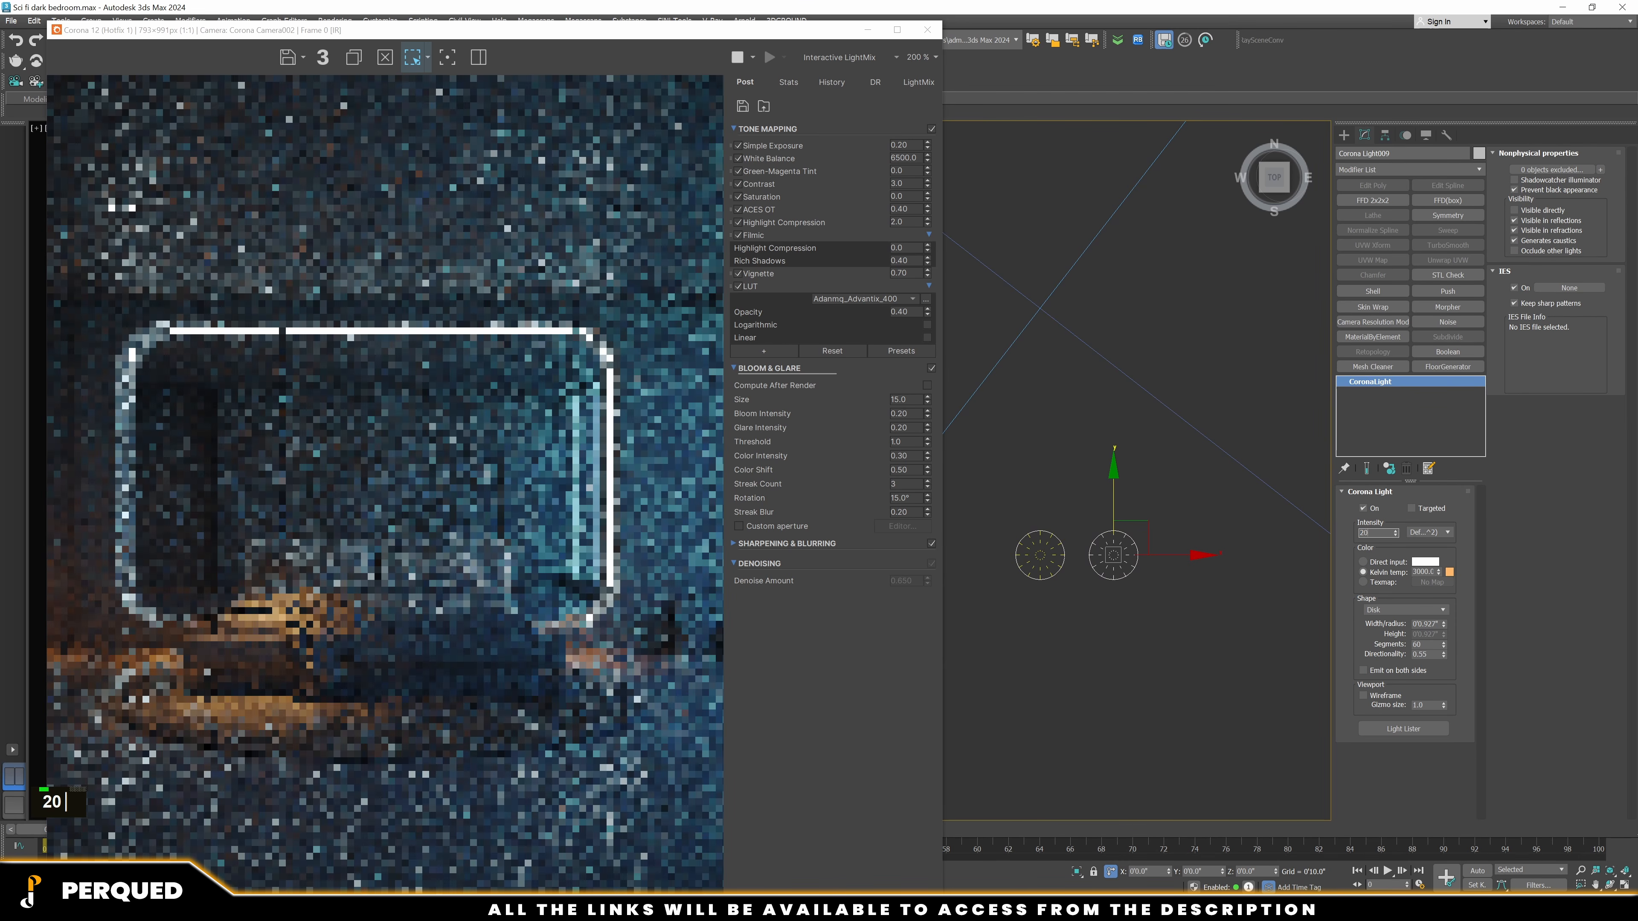
key(Return)
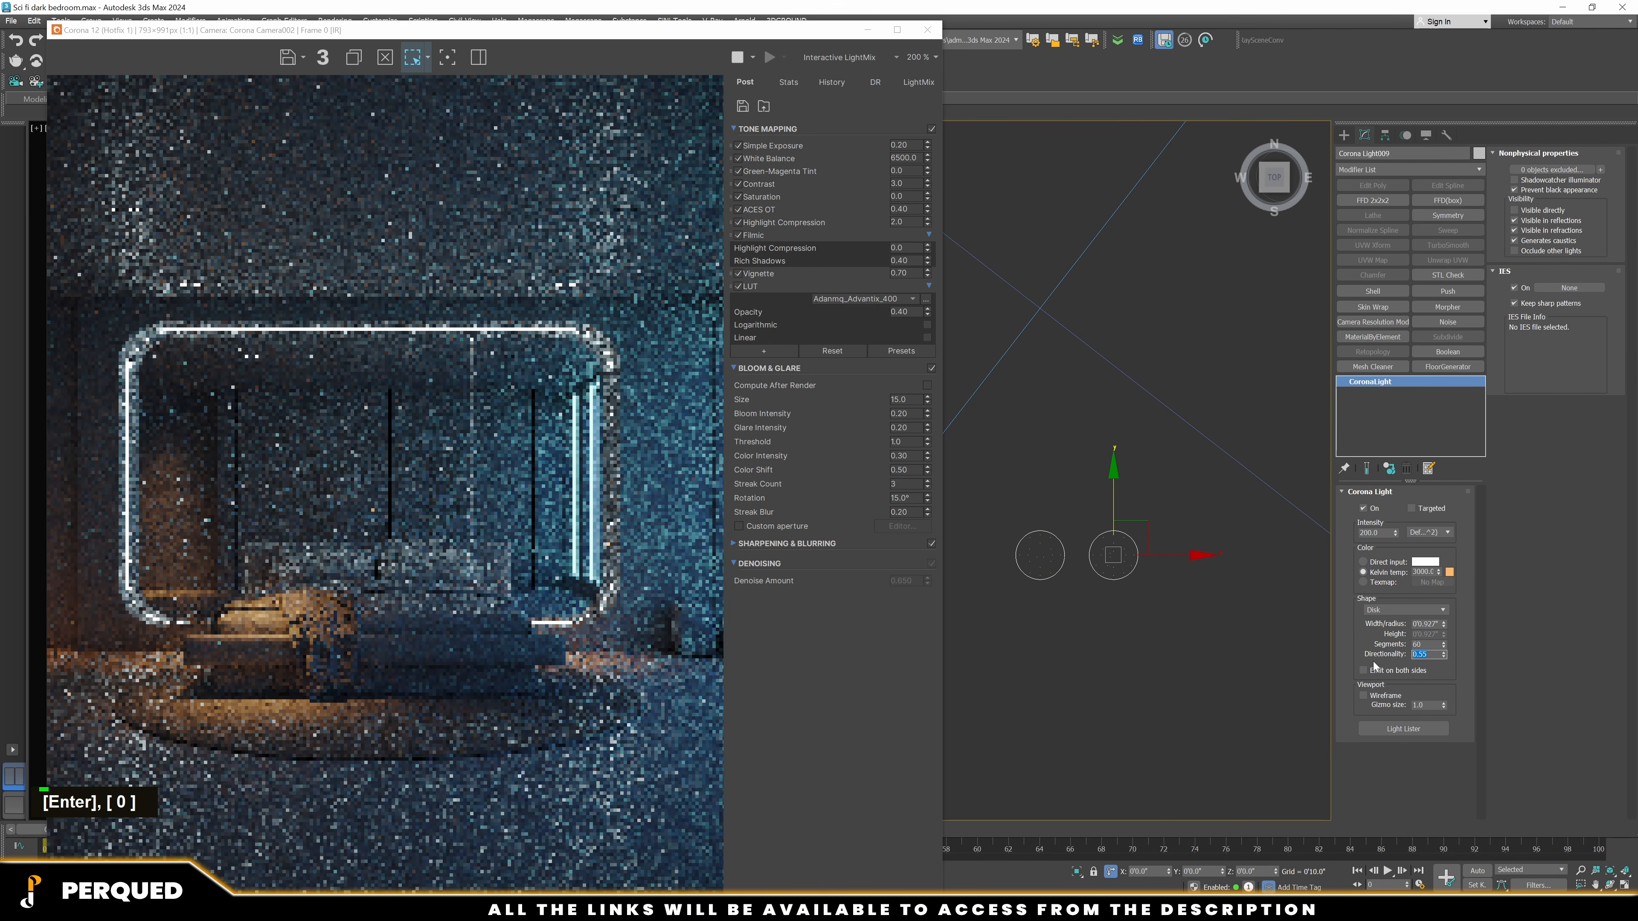
Try a directionality of 0.4 on the far corner's light pair, and settle on 0.5
text(0.4)
key(Return)
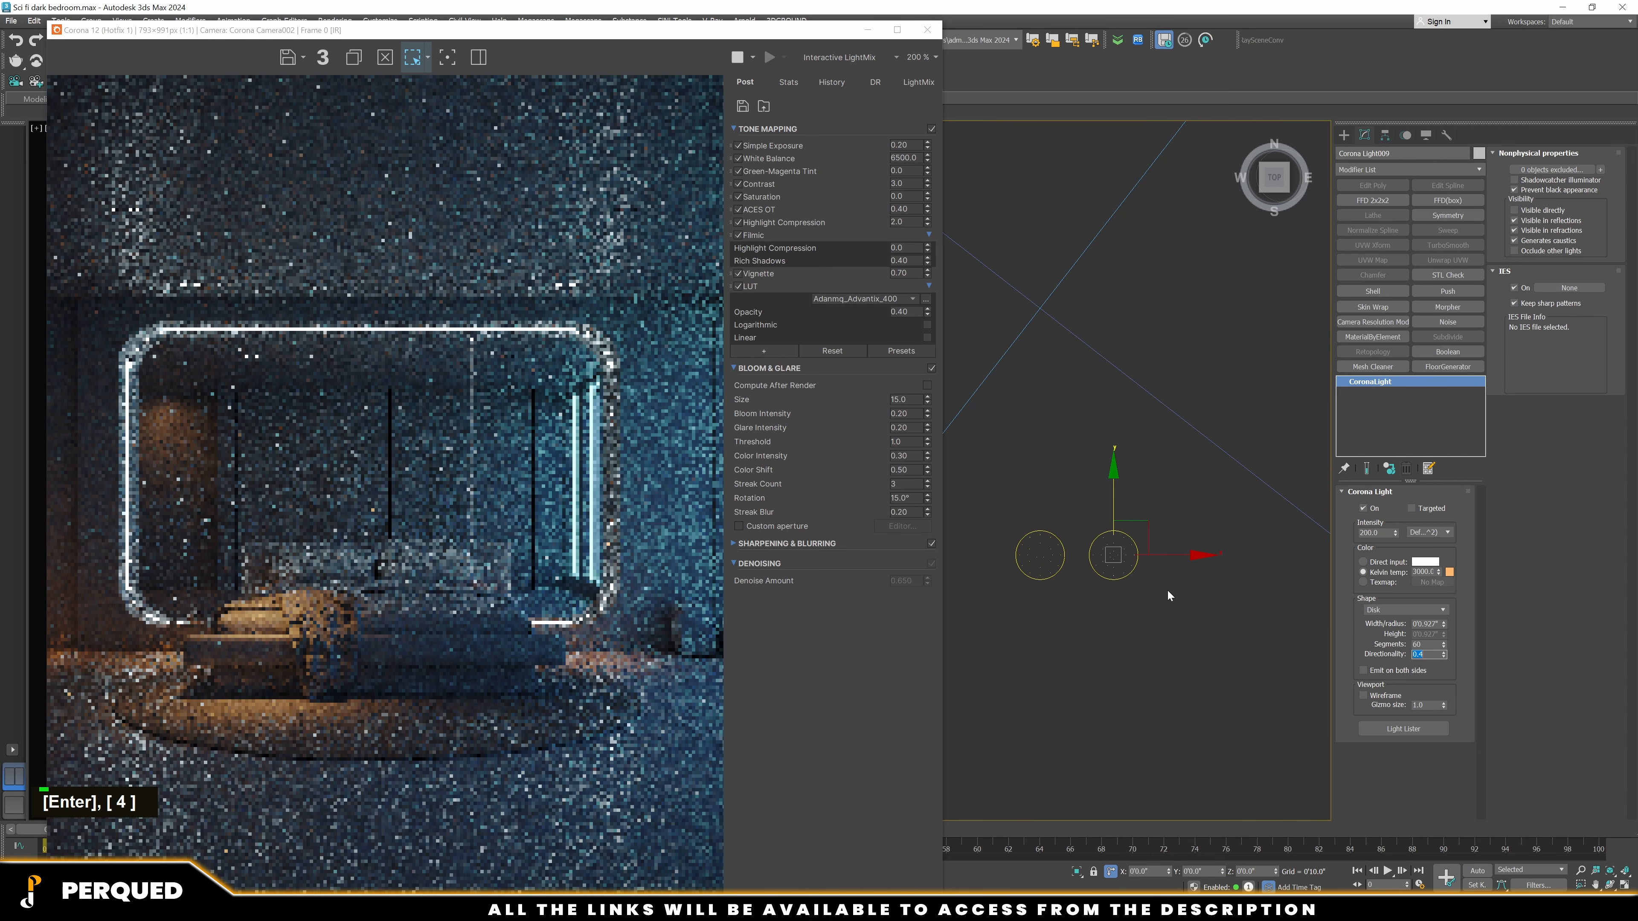
text(0.5)
key(Return)
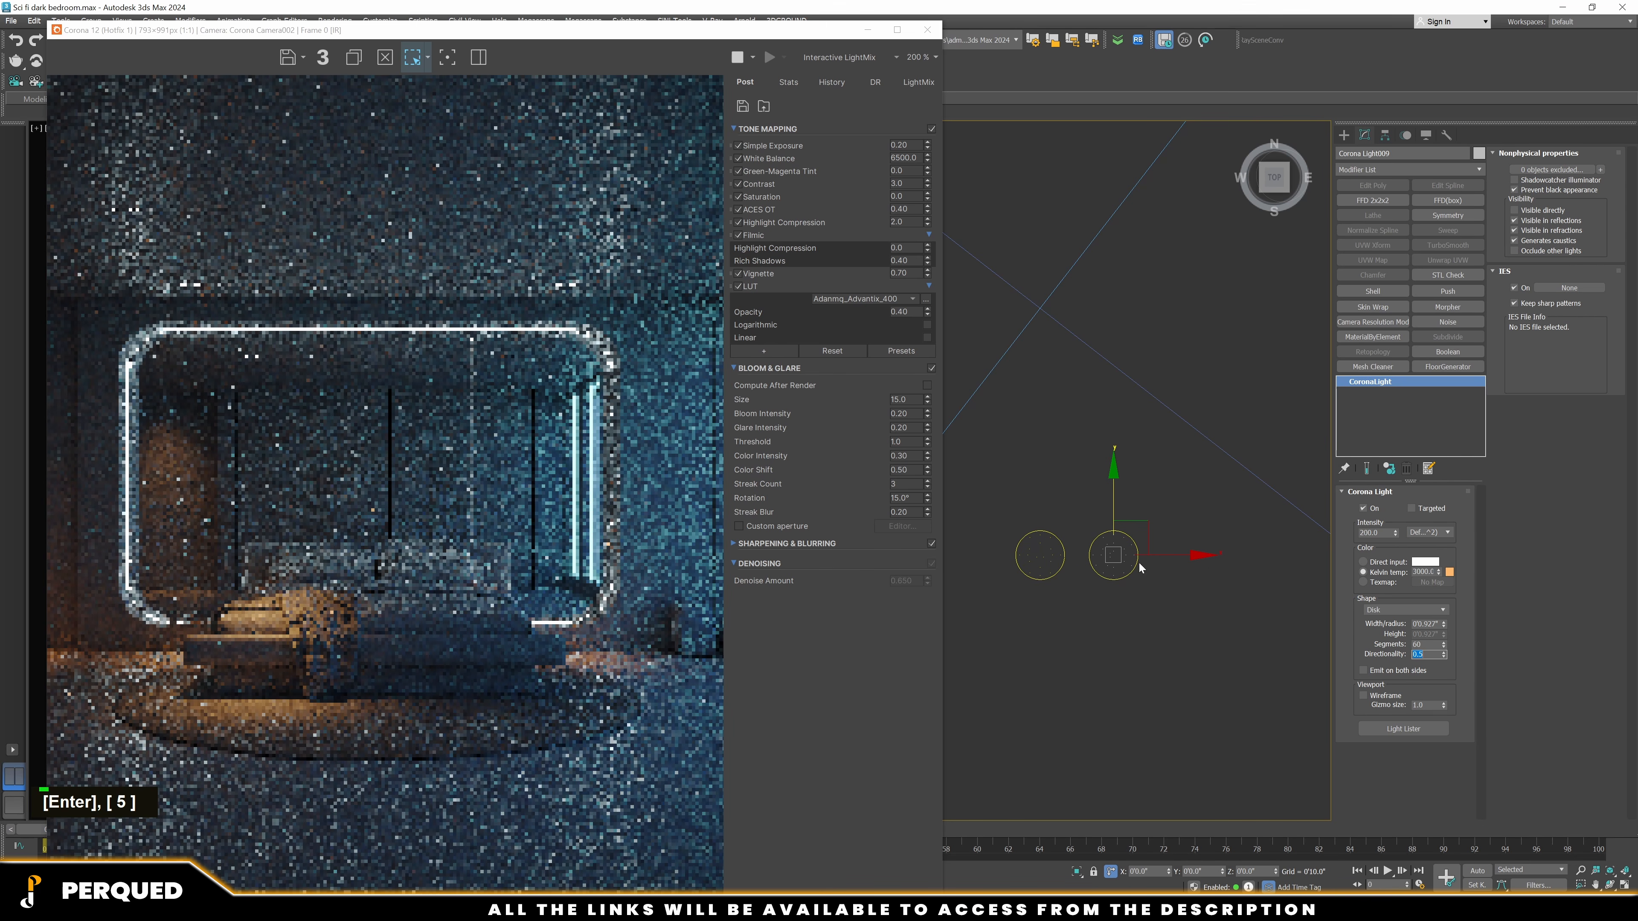
click(301, 419)
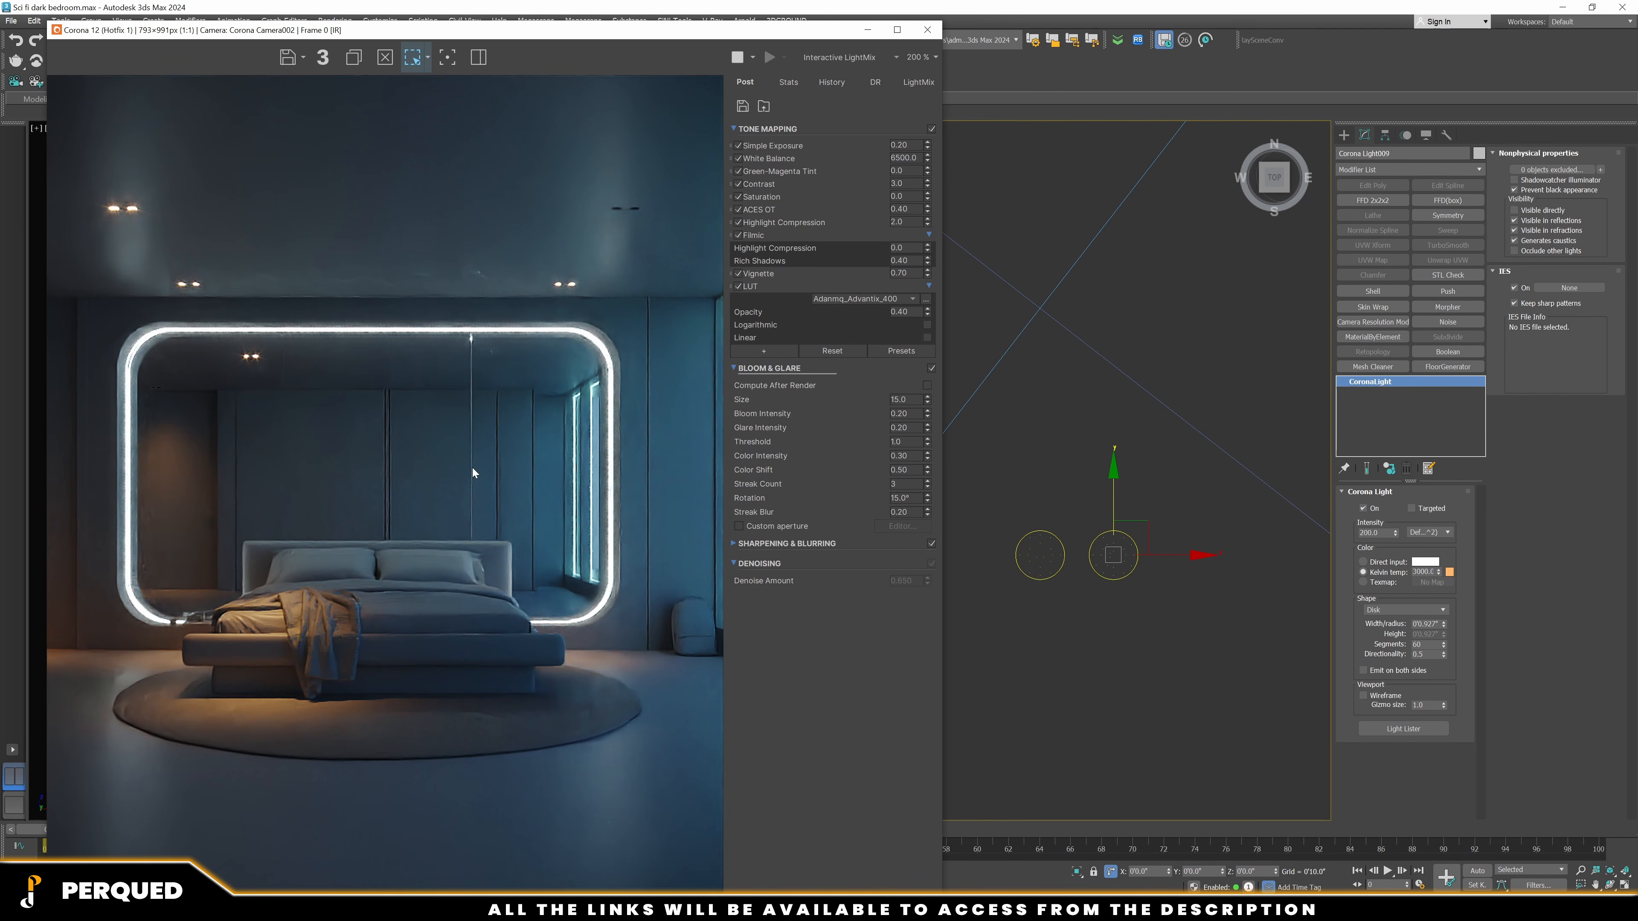
Set the intensity of the disk light above the foot of the bed to 250
scroll(1021, 532, down, 4)
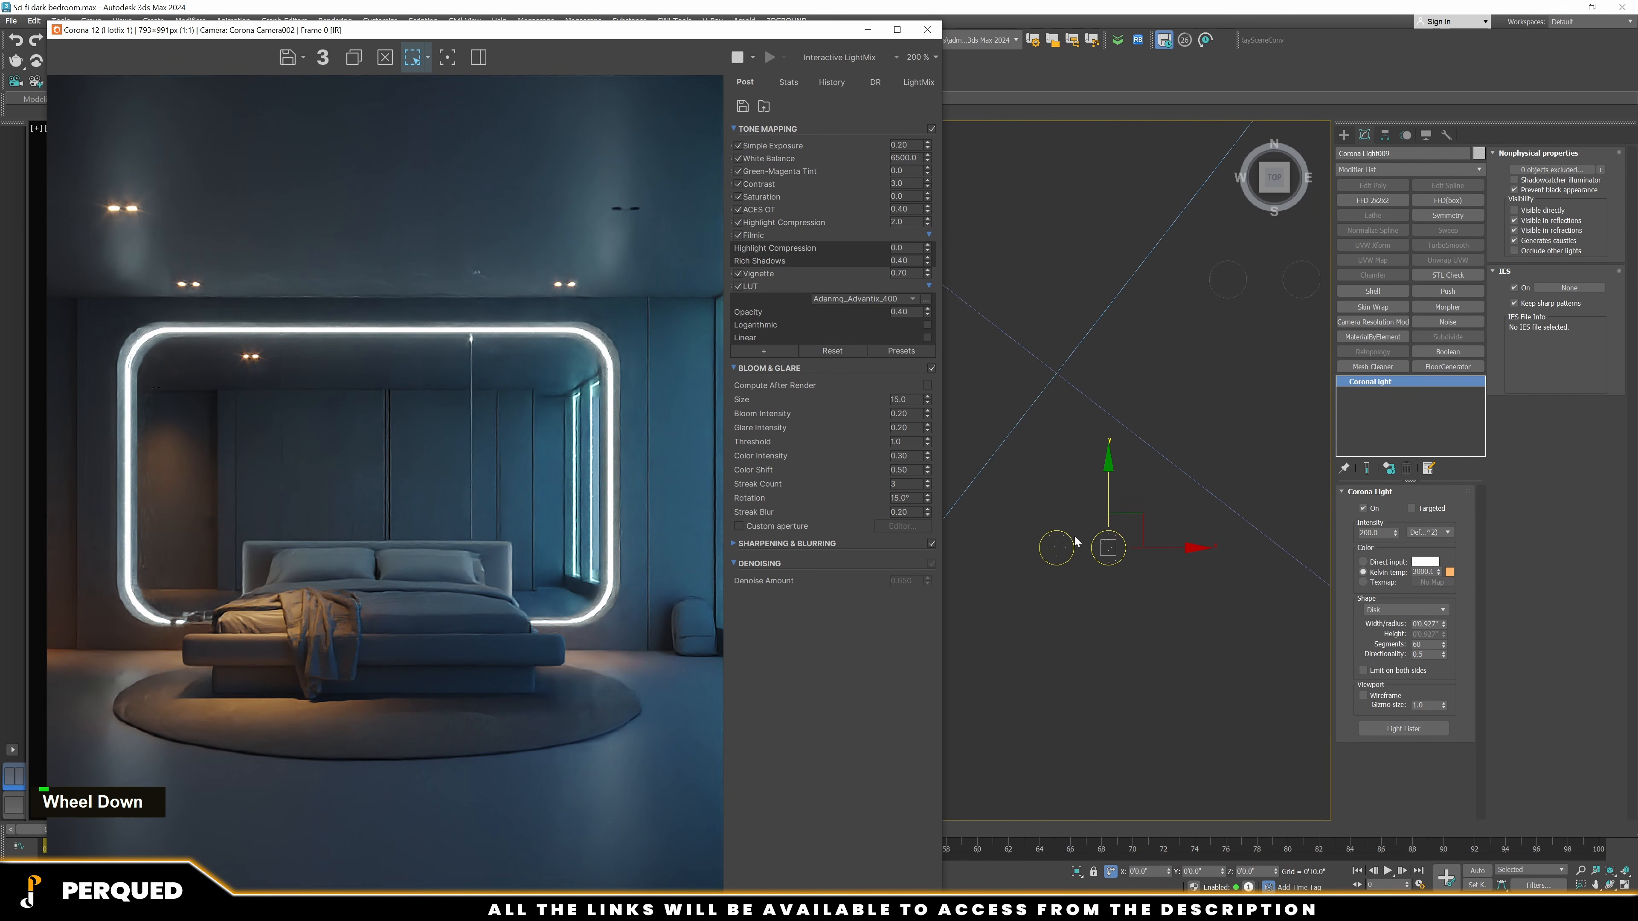
scroll(1021, 532, down, 3)
scroll(1143, 343, up, 8)
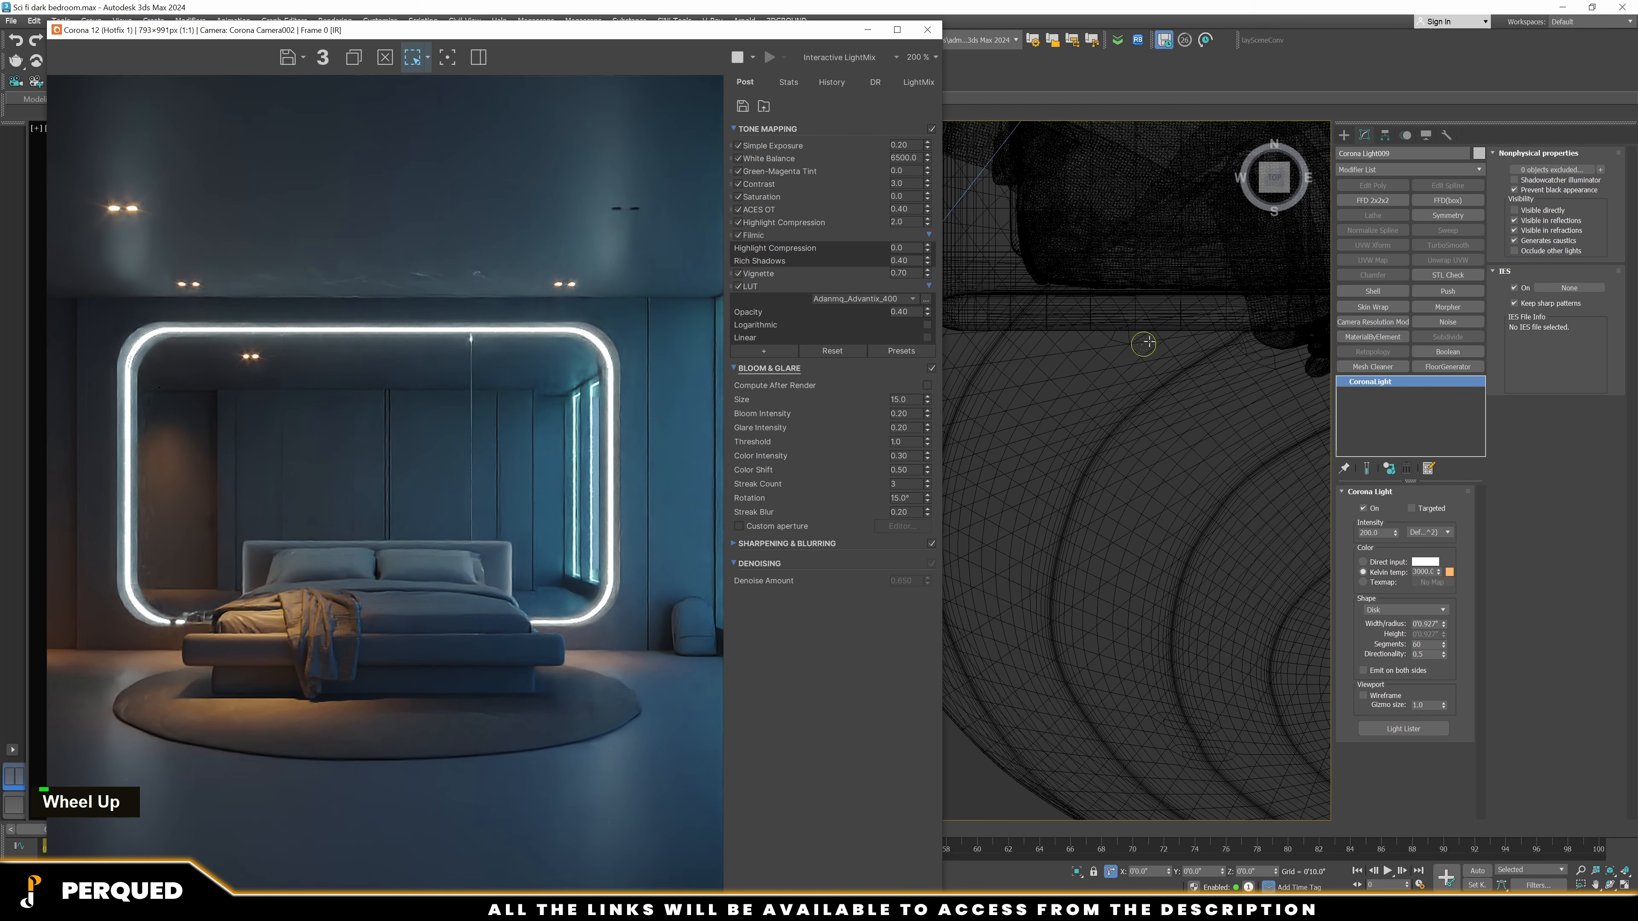
click(1154, 344)
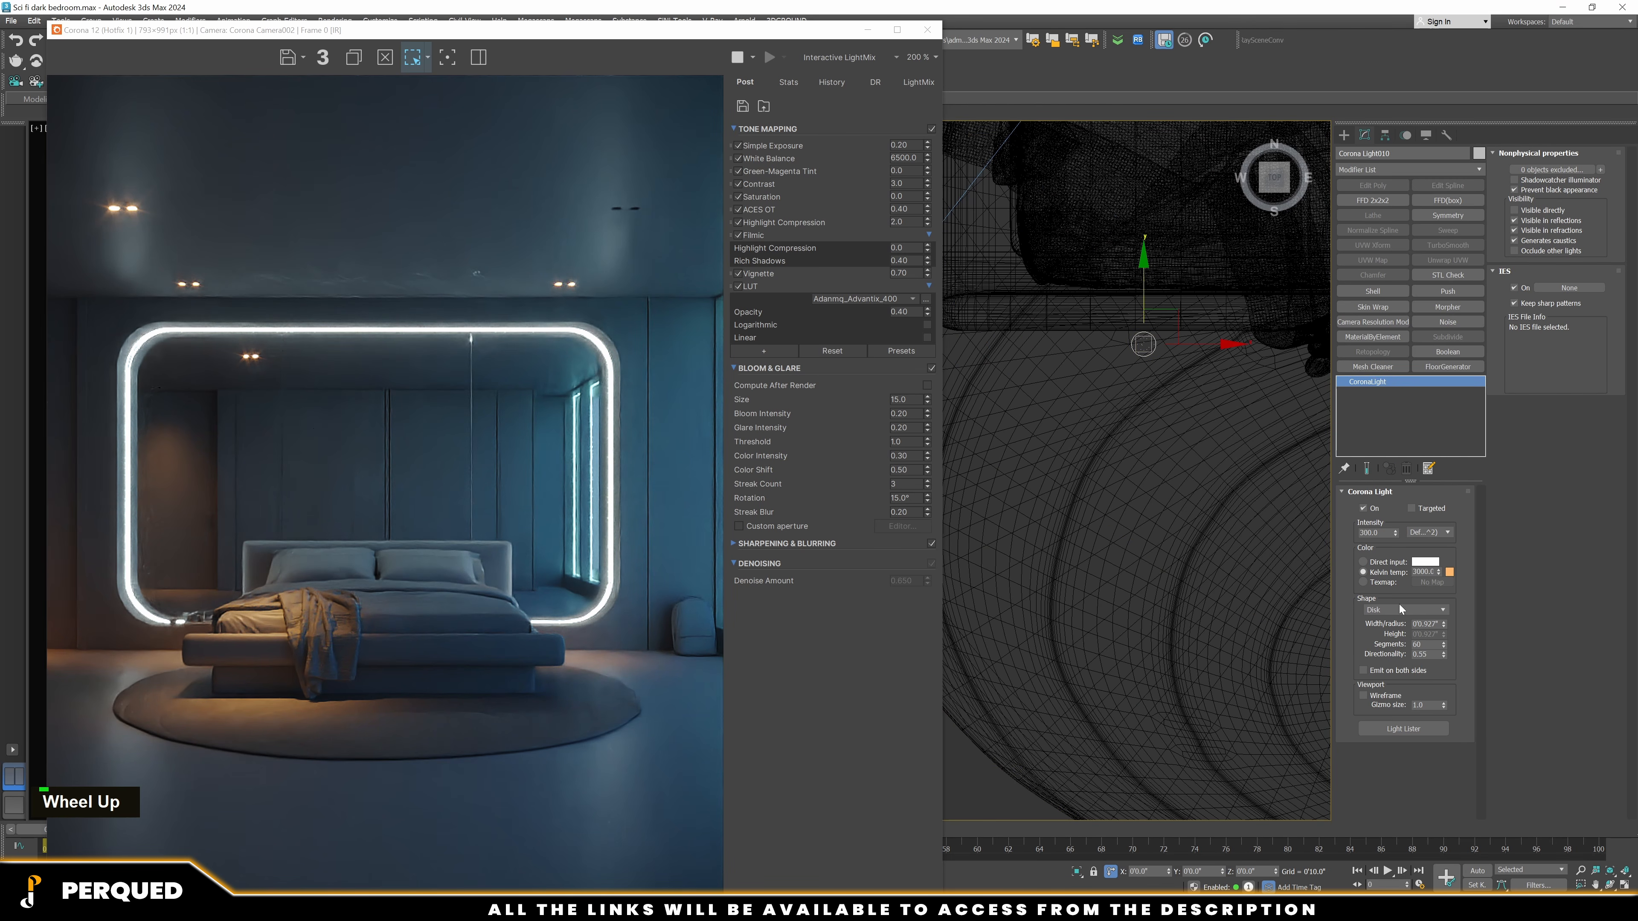
double_click(1378, 533)
text(250)
key(Return)
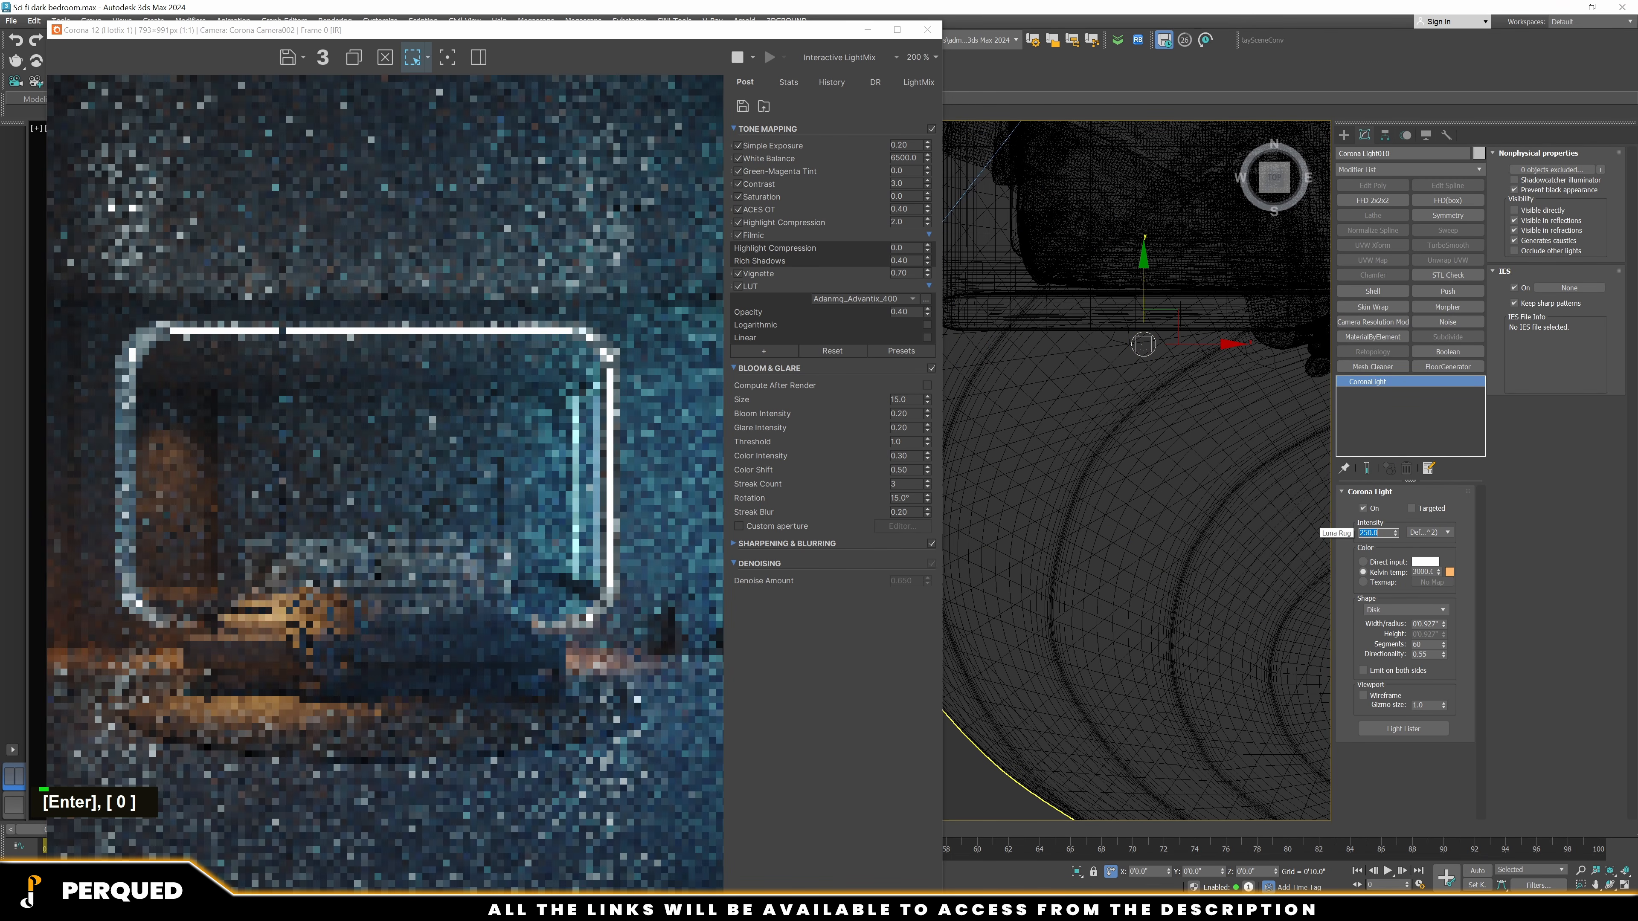
click(450, 528)
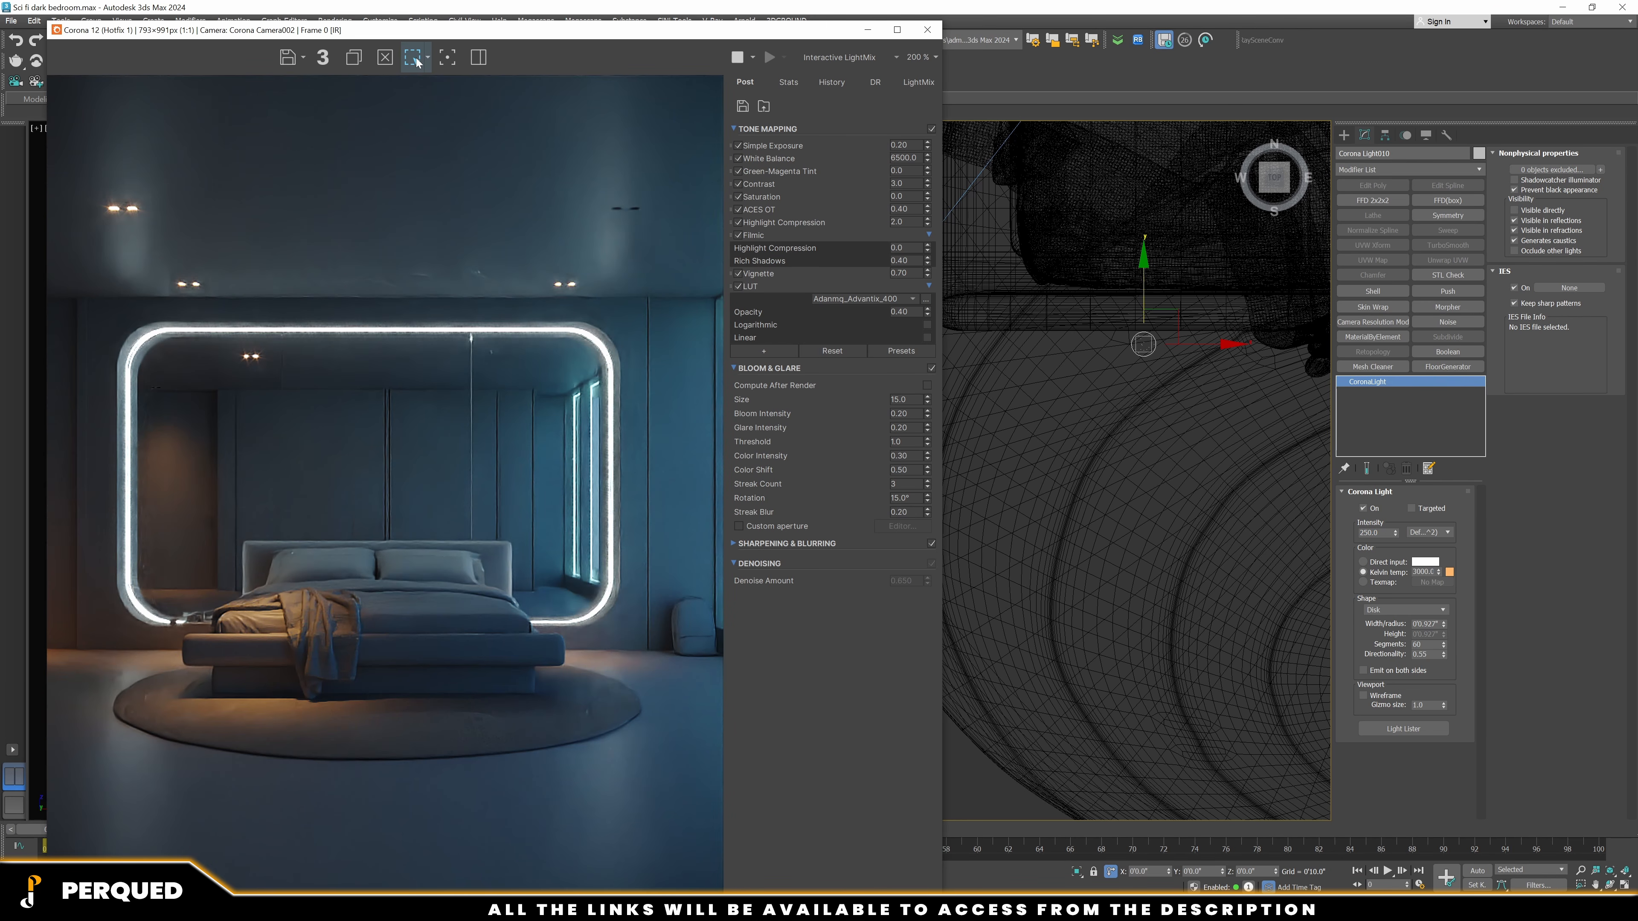
Try two instanced copies of the corner light pair spaced along the front of the wardrobe wall opposite the bed
scroll(891, 568, up, 2)
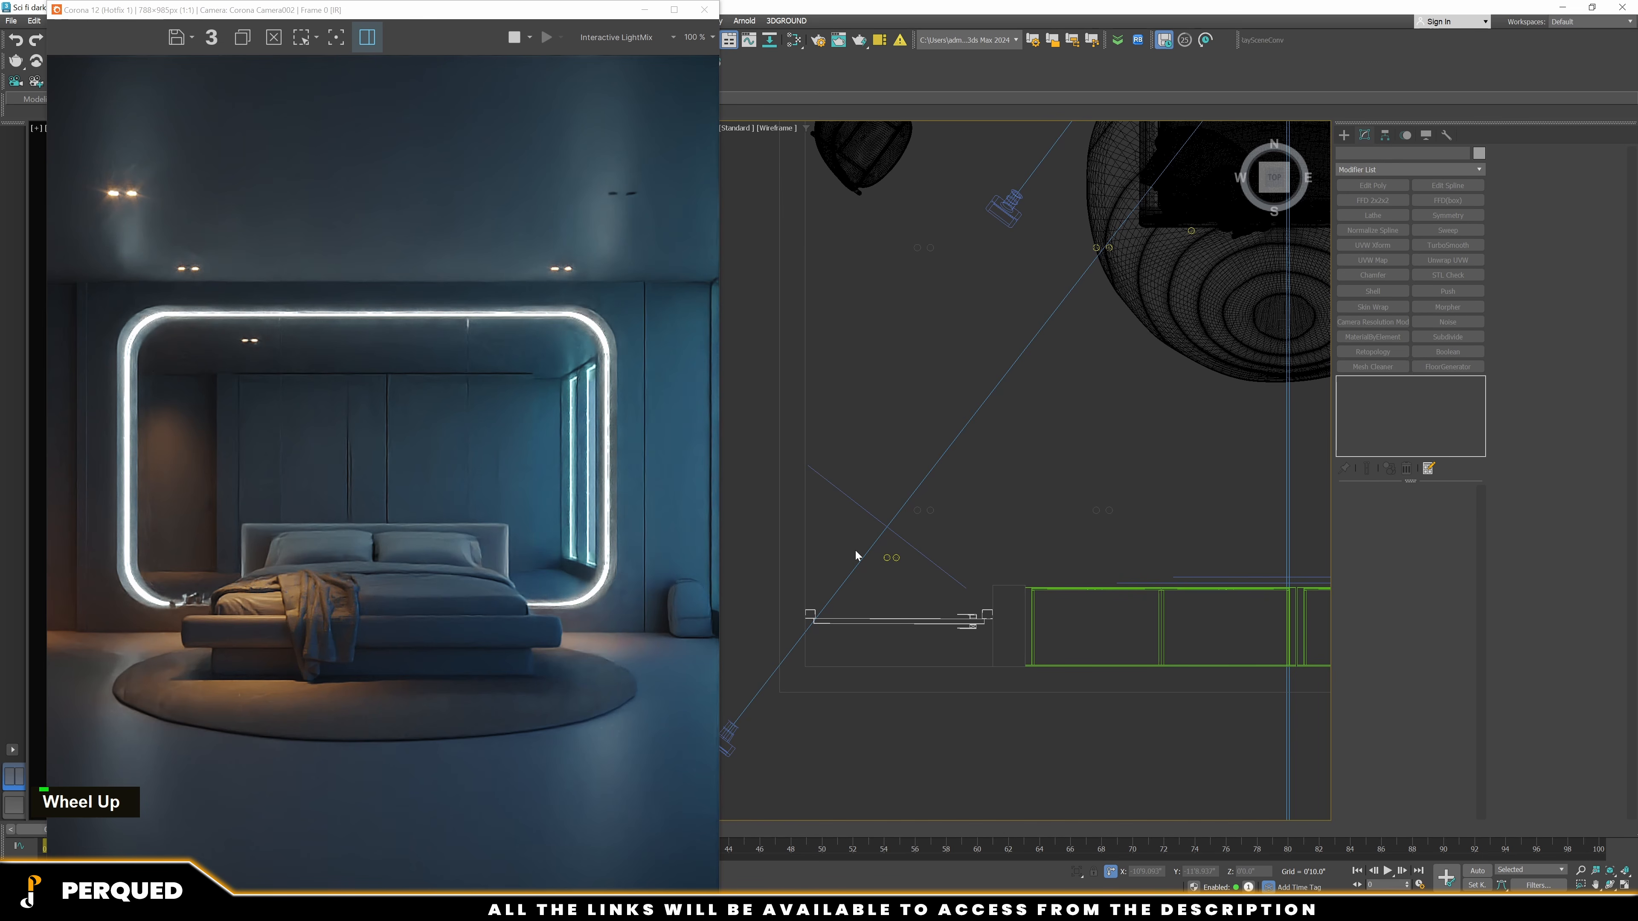
scroll(858, 557, down, 4)
scroll(861, 557, up, 6)
click(830, 535)
scroll(850, 526, down, 4)
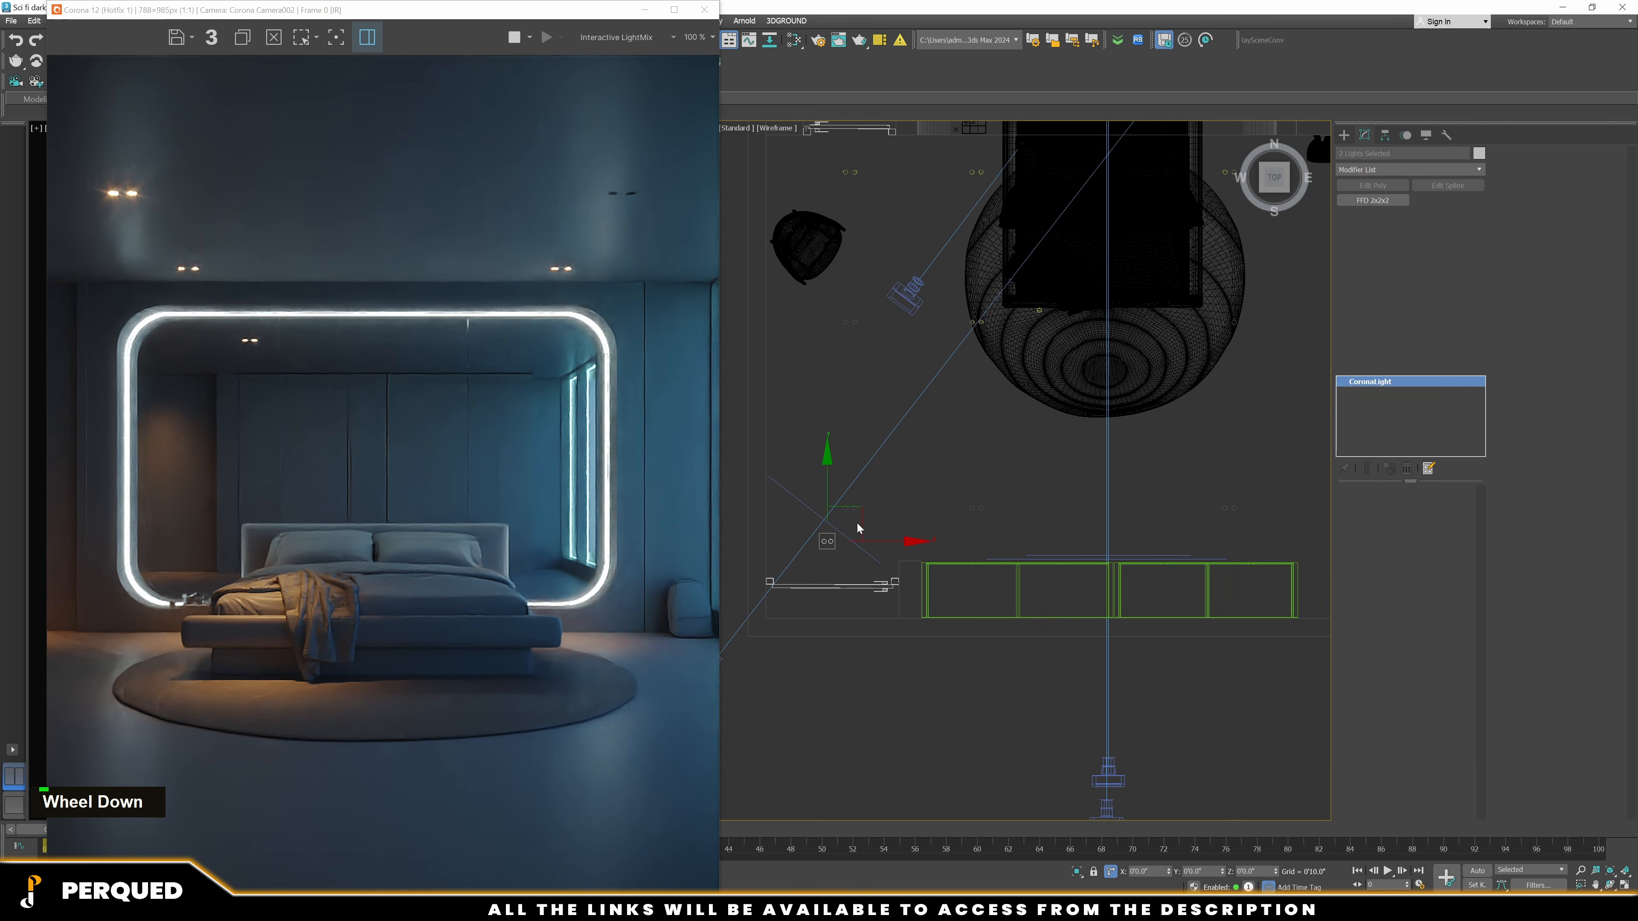
mouse_move(858, 528)
shift+mouse_down()
mouse_move(967, 513)
mouse_move(998, 490)
shift+mouse_up()
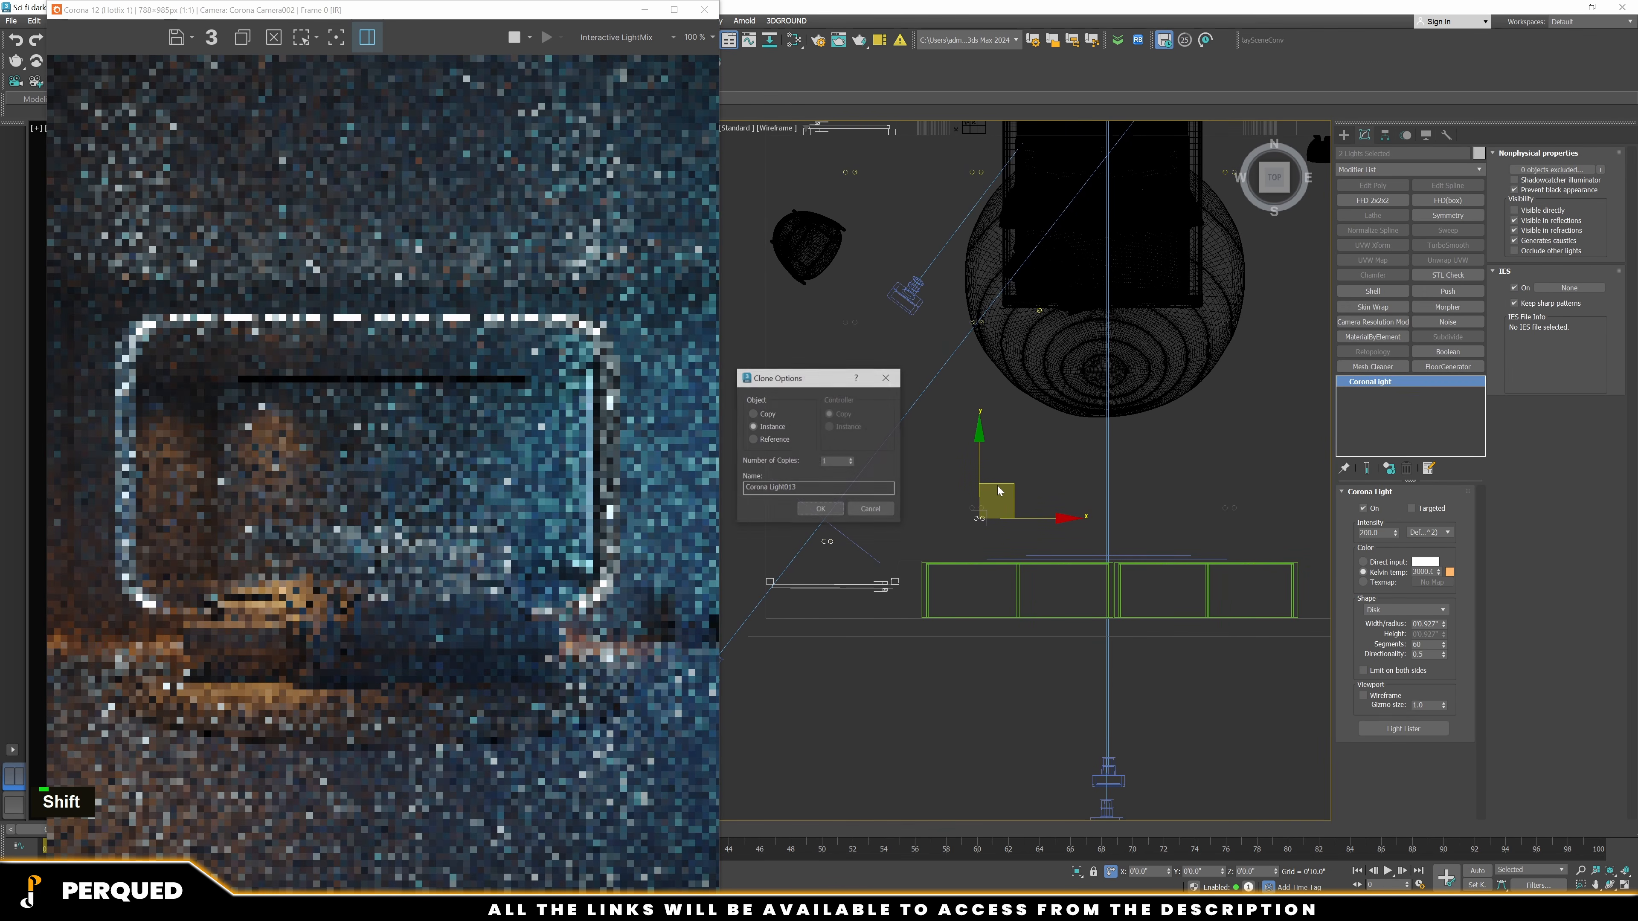
click(872, 509)
middle_drag(1034, 518, 922, 520)
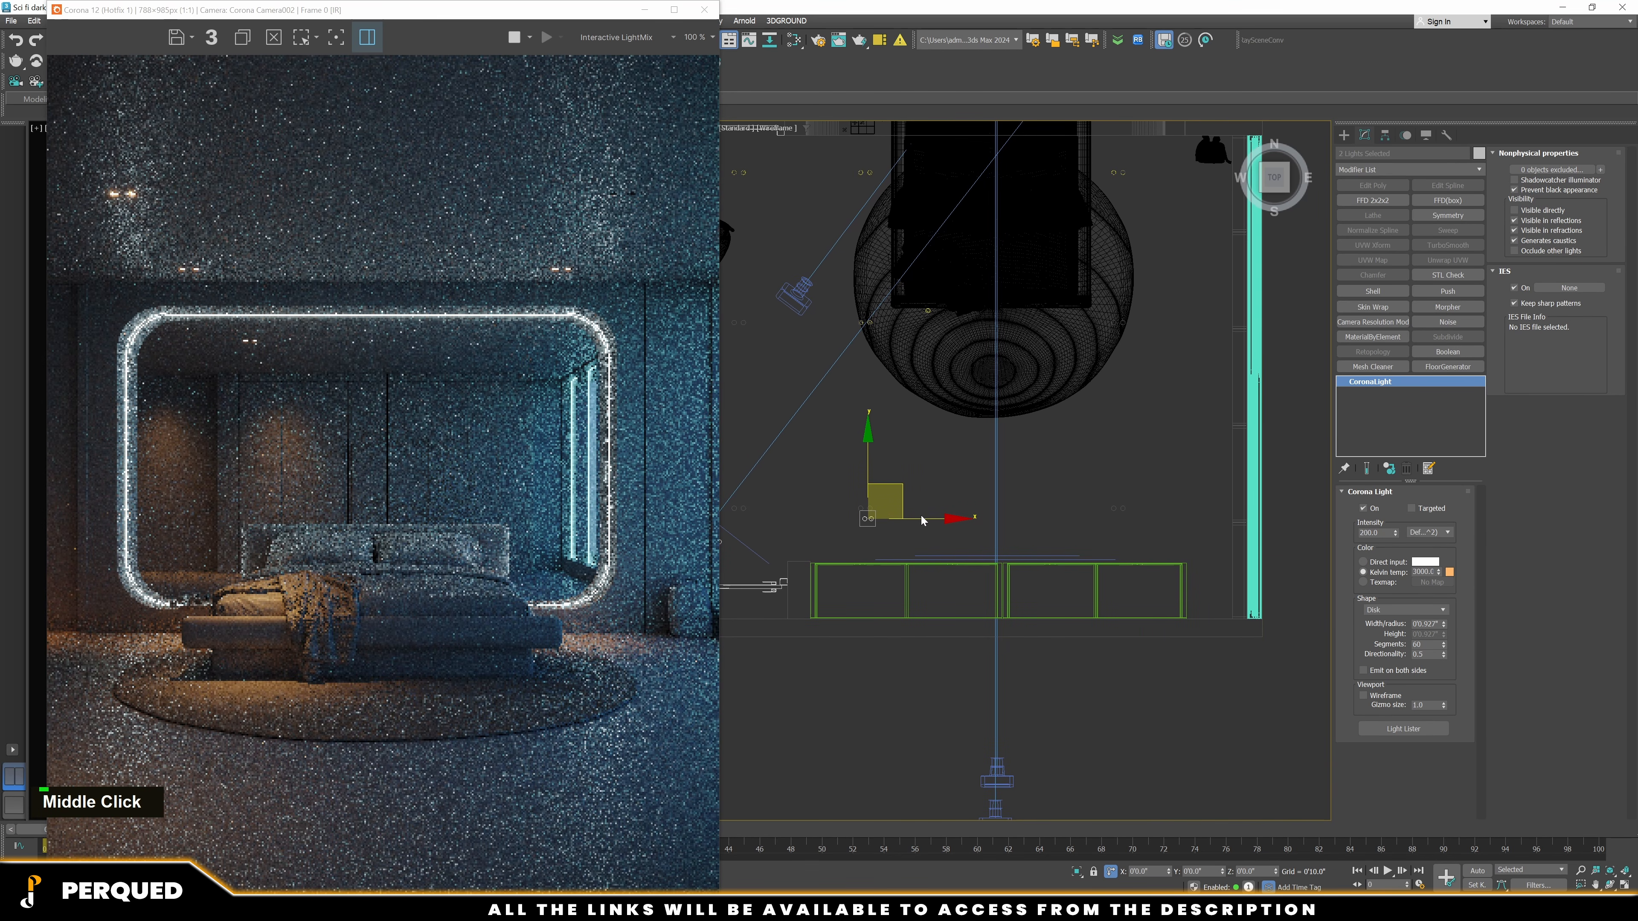
click(929, 521)
key(ctrl+z)
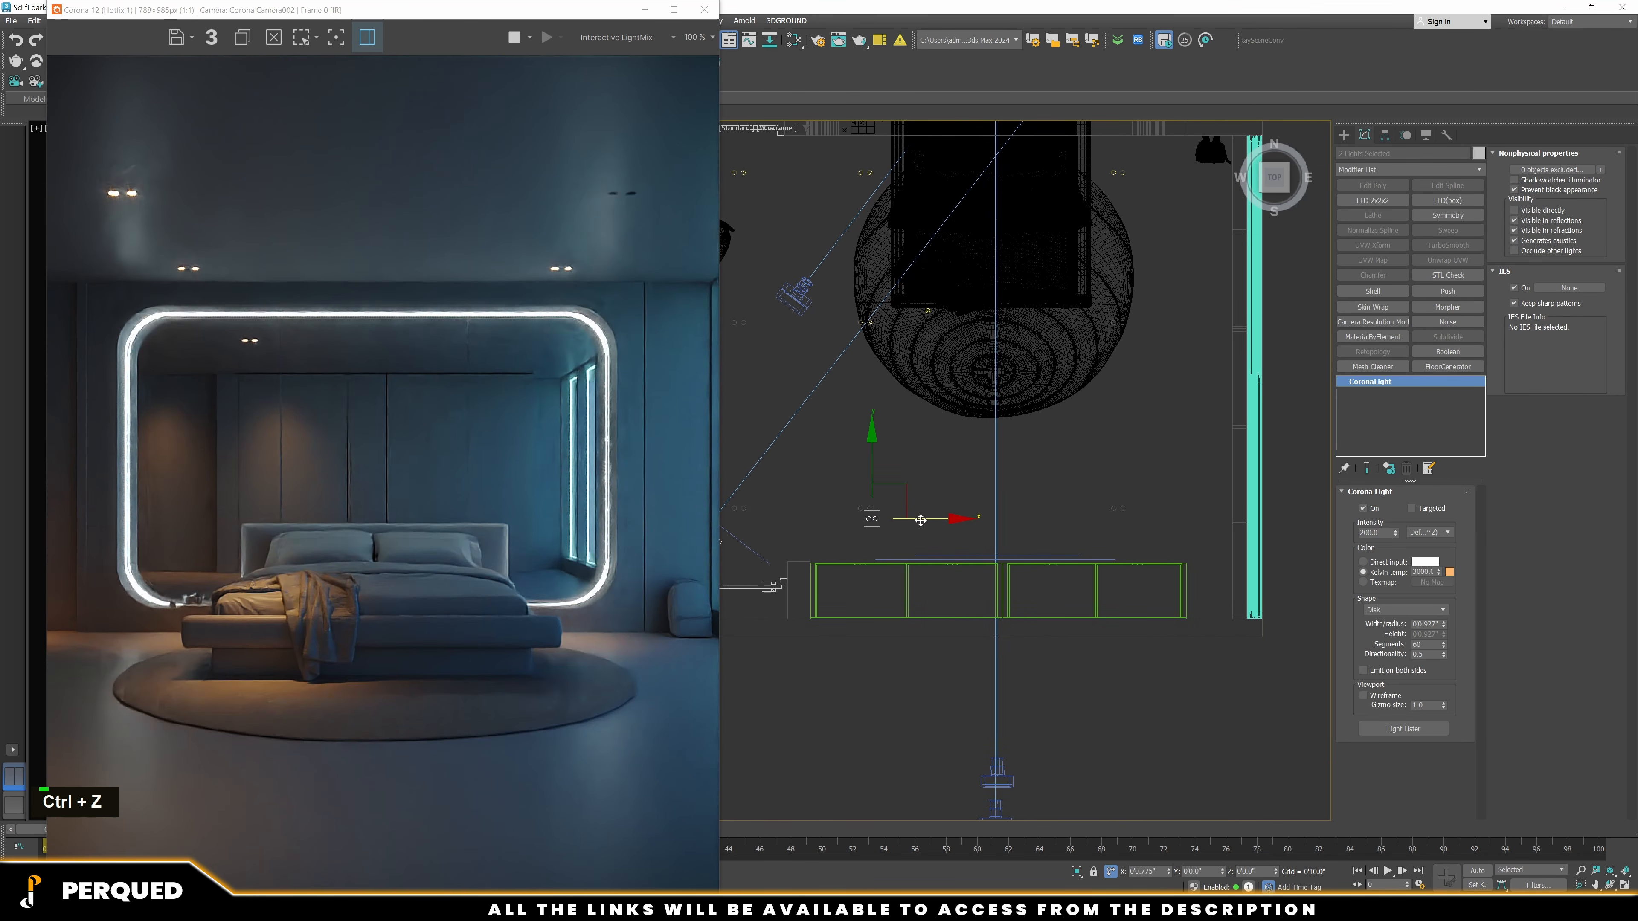
drag(912, 518, 1146, 519)
shift+click(955, 519)
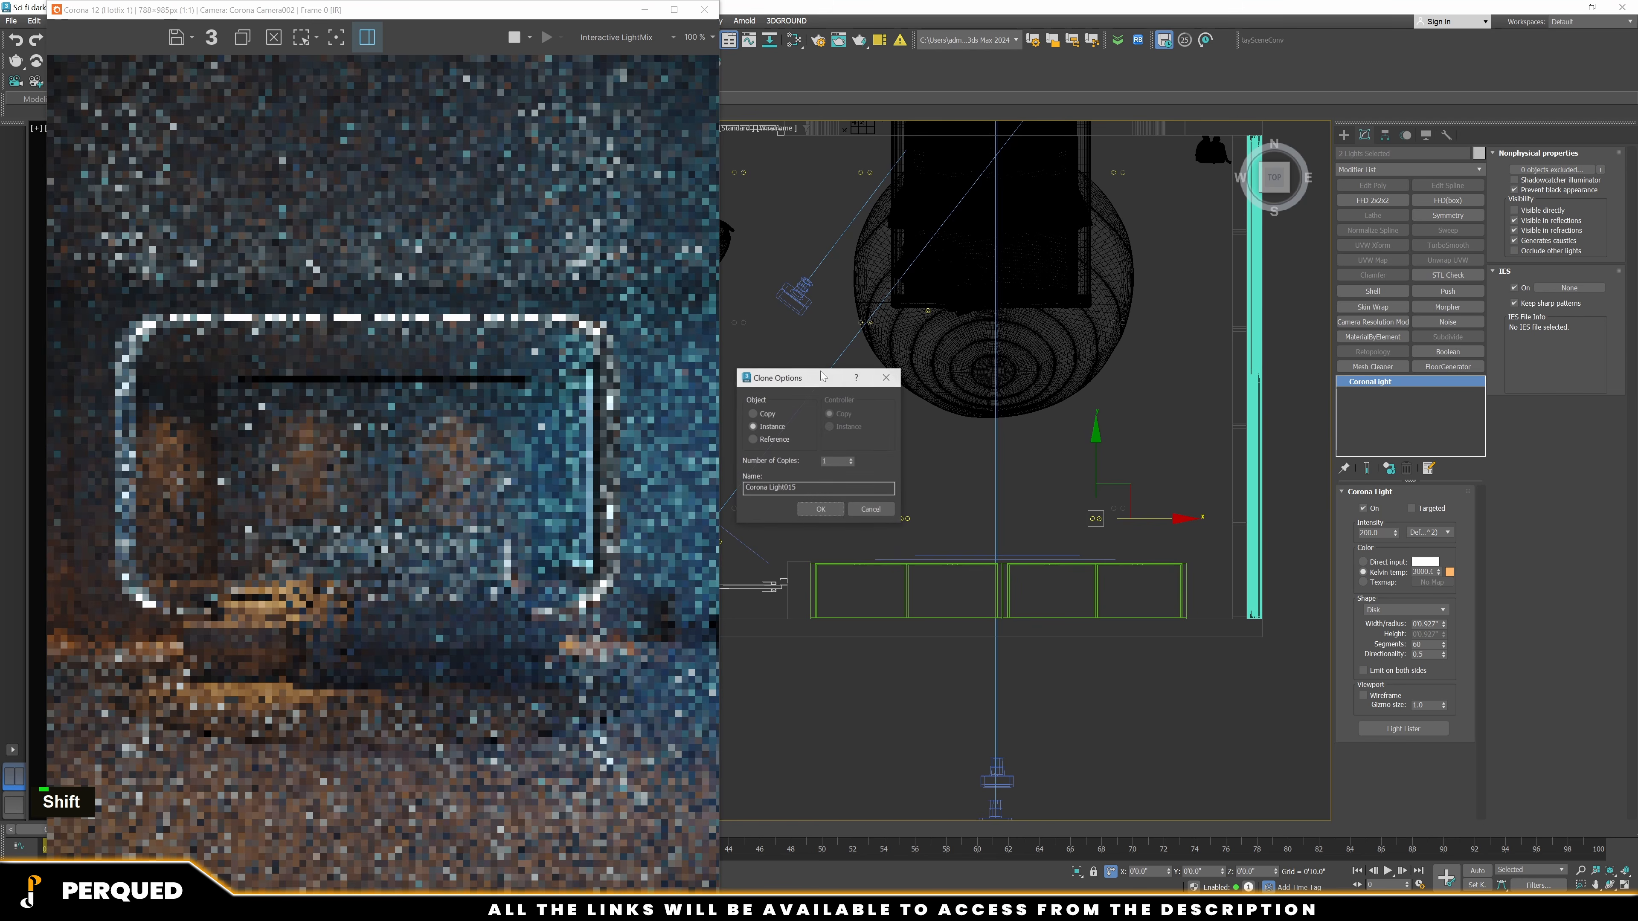
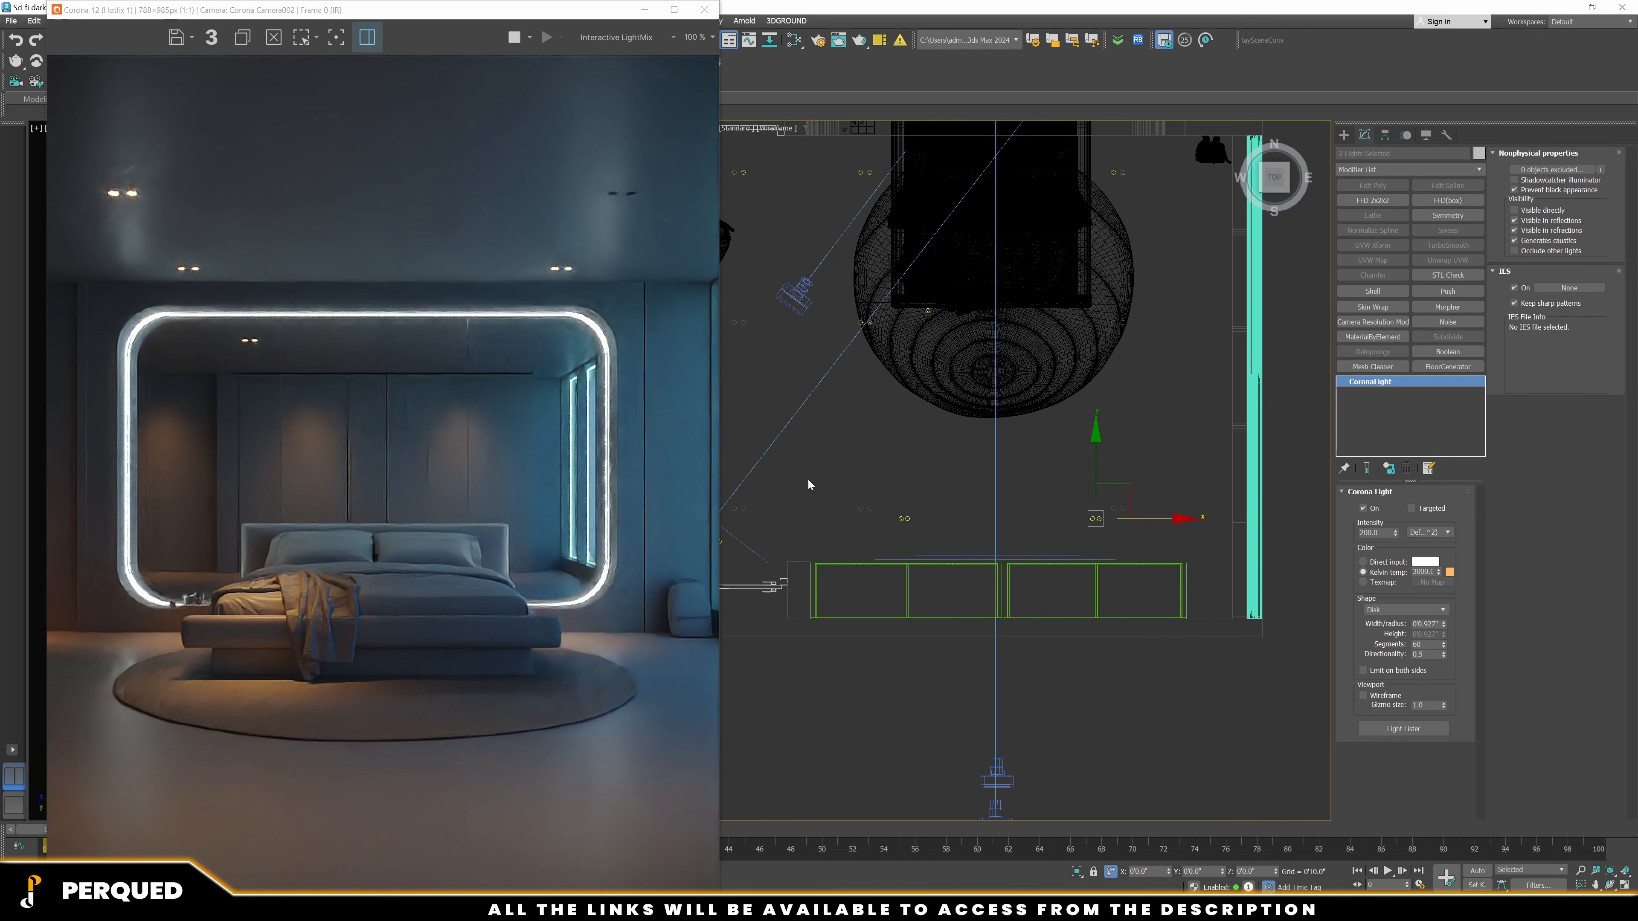
Delete both copied light pairs in front of the wardrobe wall
key(Delete)
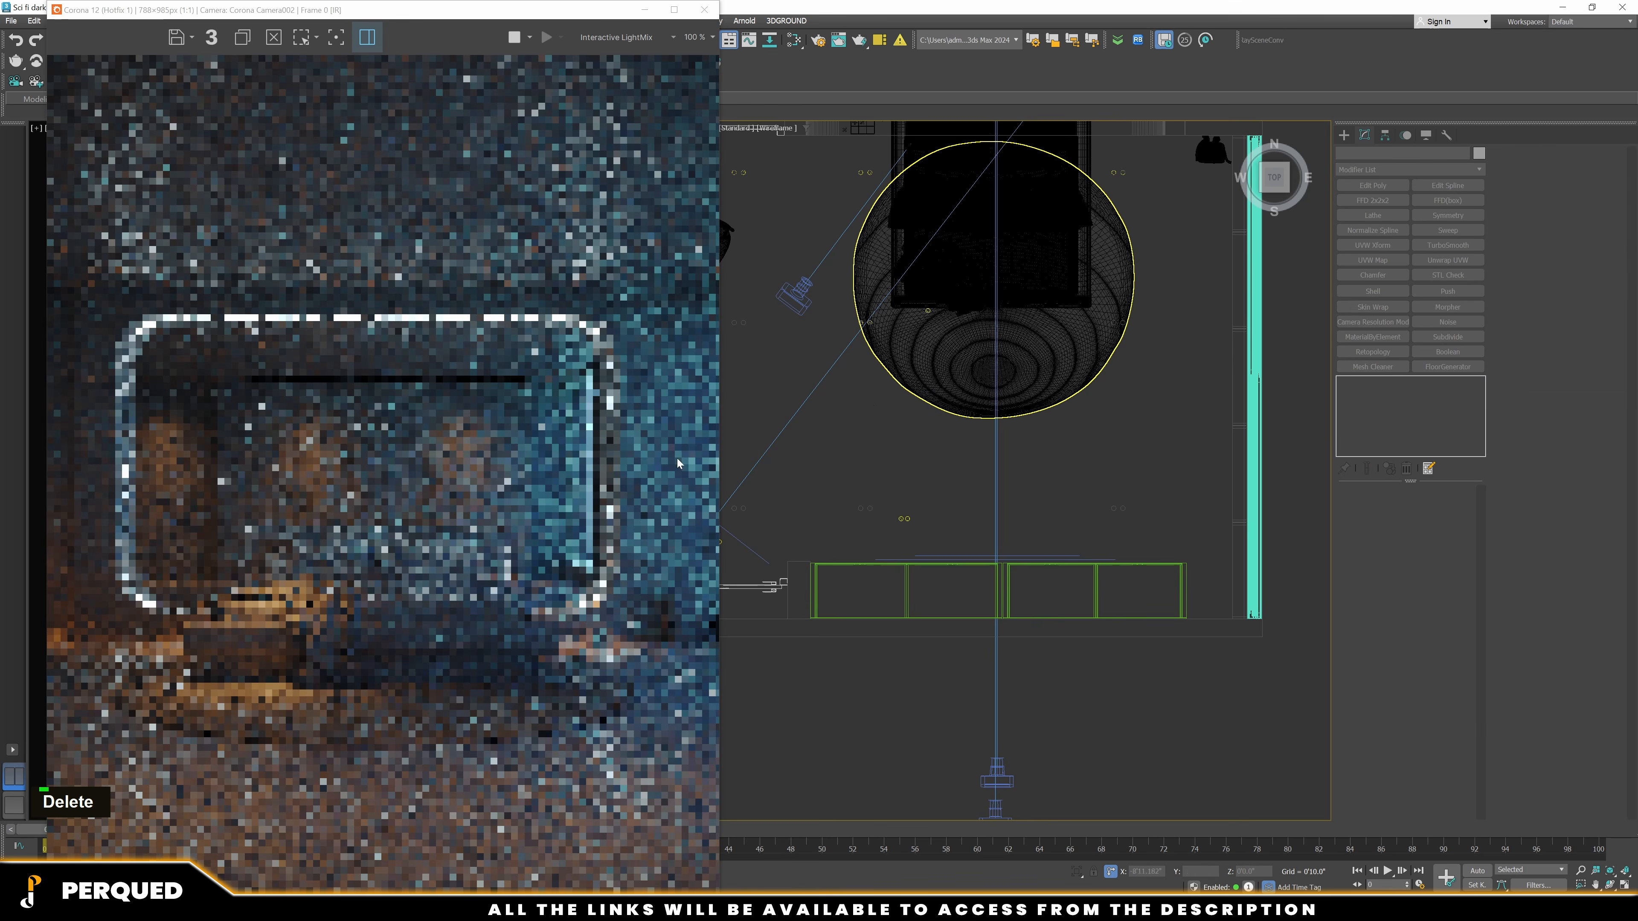
click(903, 518)
key(Delete)
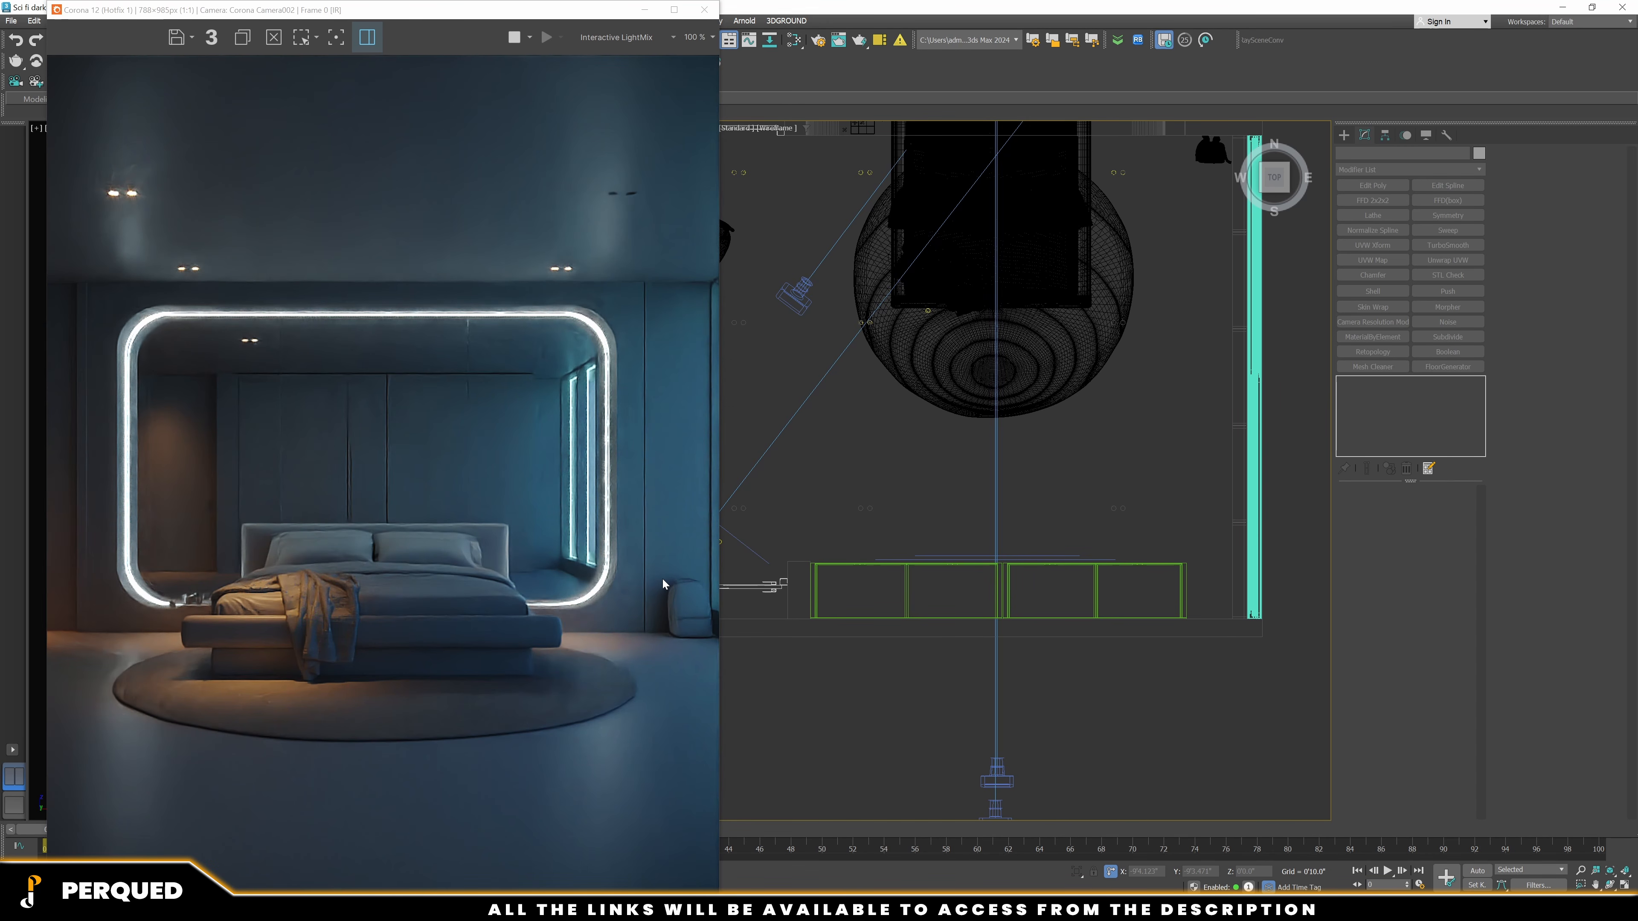
Add edge loops to the room box that form a narrow lengthwise ceiling strip near the curtain side
key(F3)
key(F3)
key(alt+1)
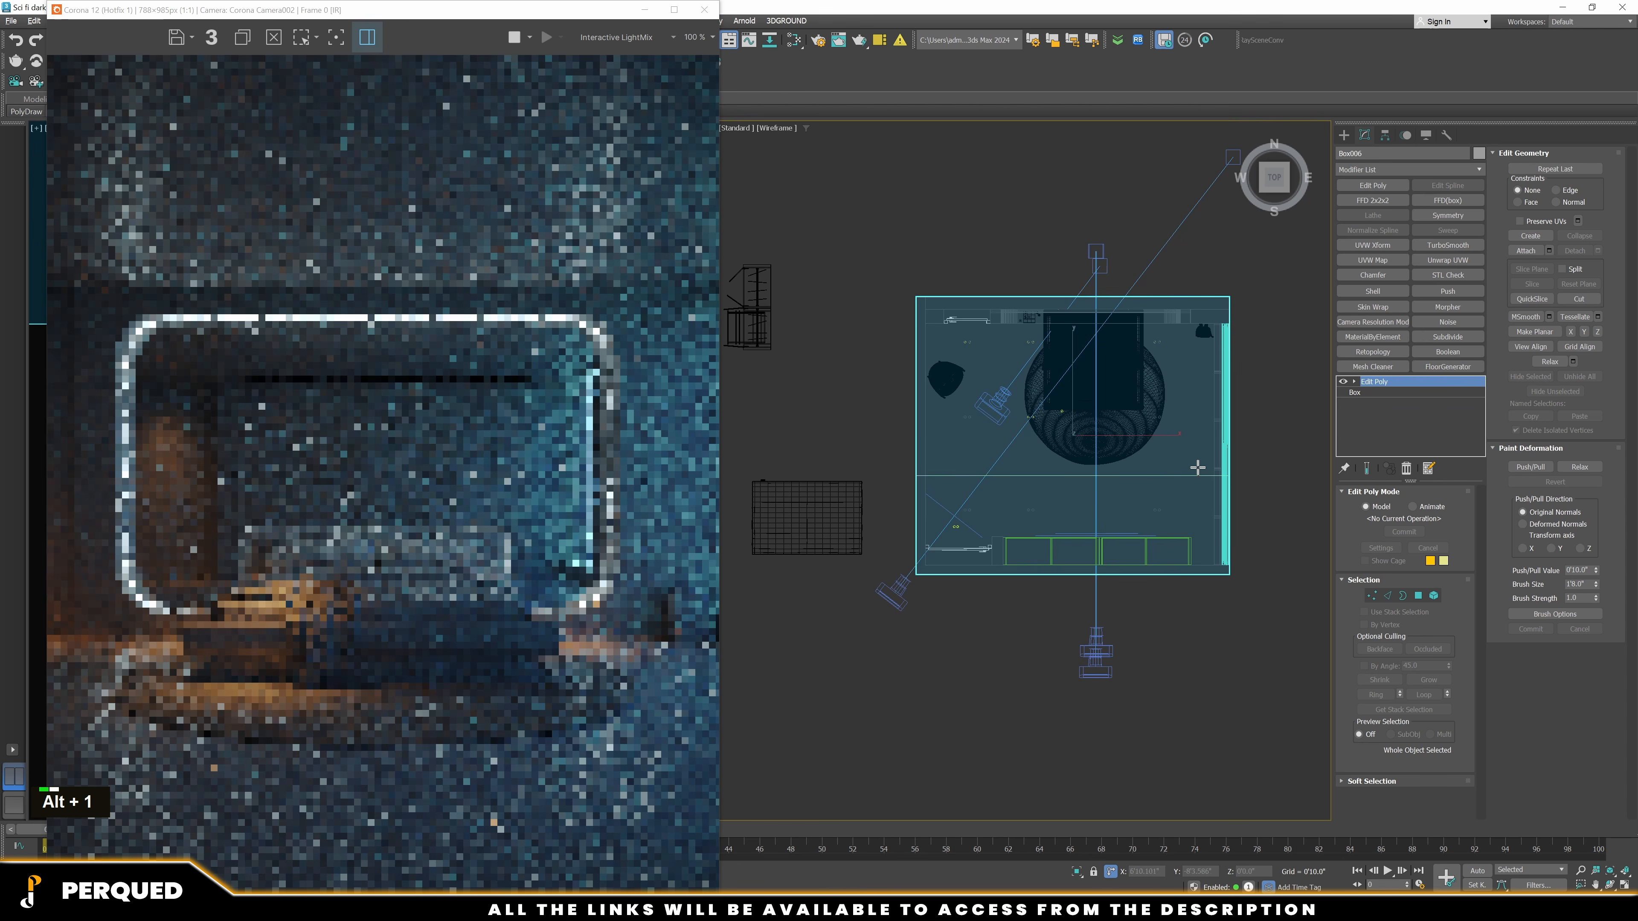
scroll(1199, 326, up, 5)
key(2)
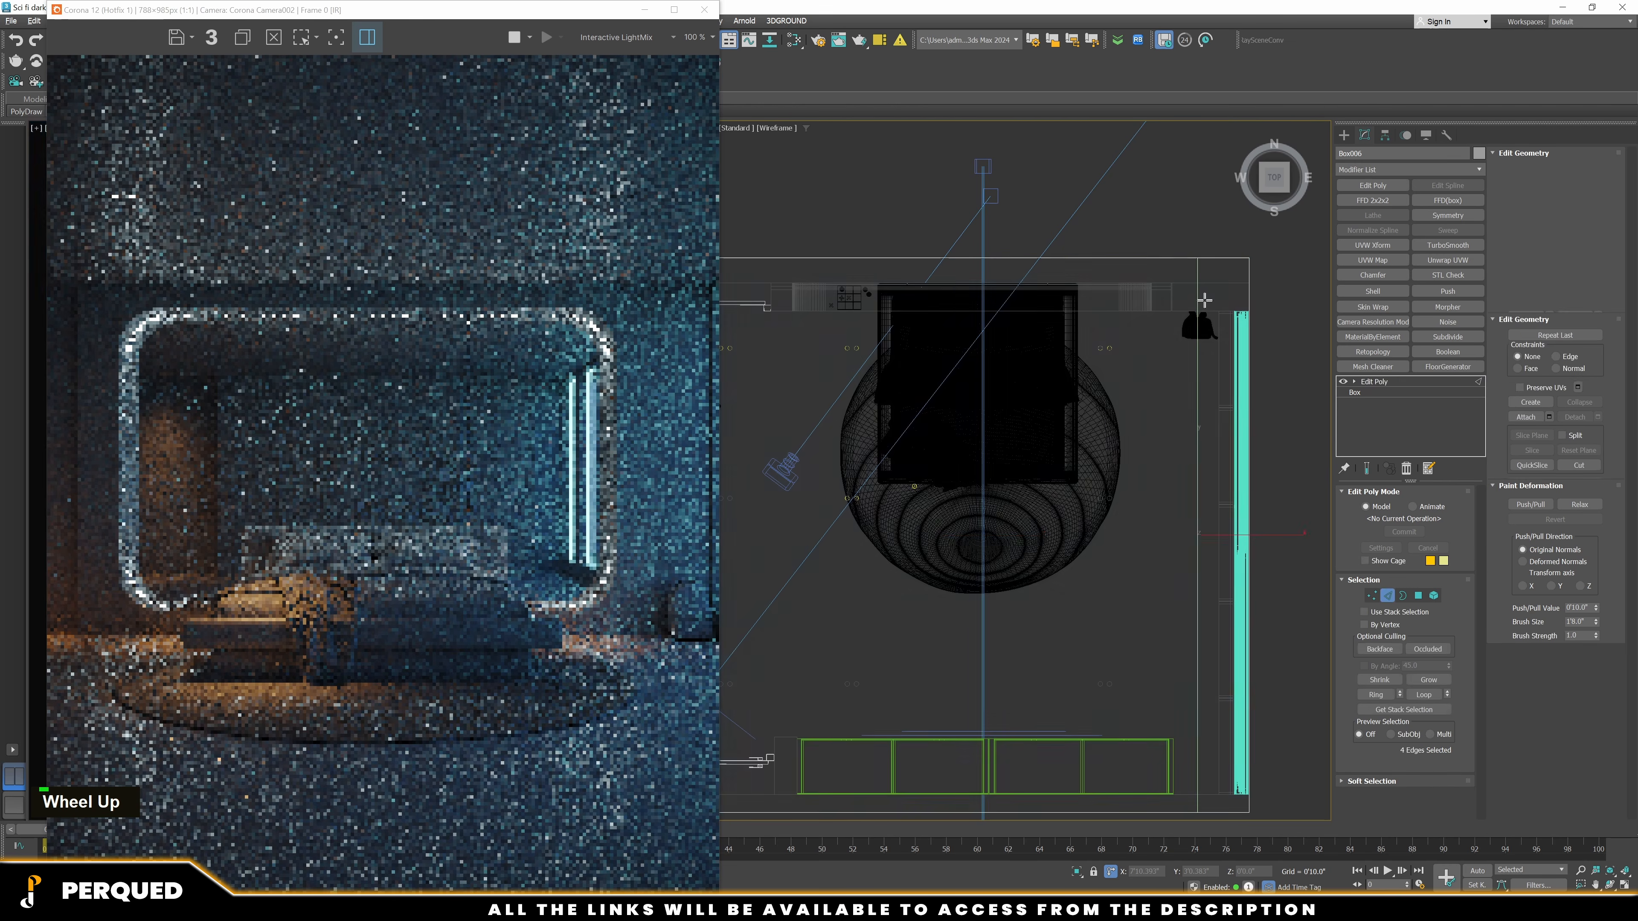
drag(1198, 350, 1211, 263)
click(1210, 263)
middle_drag(1205, 309, 1216, 419)
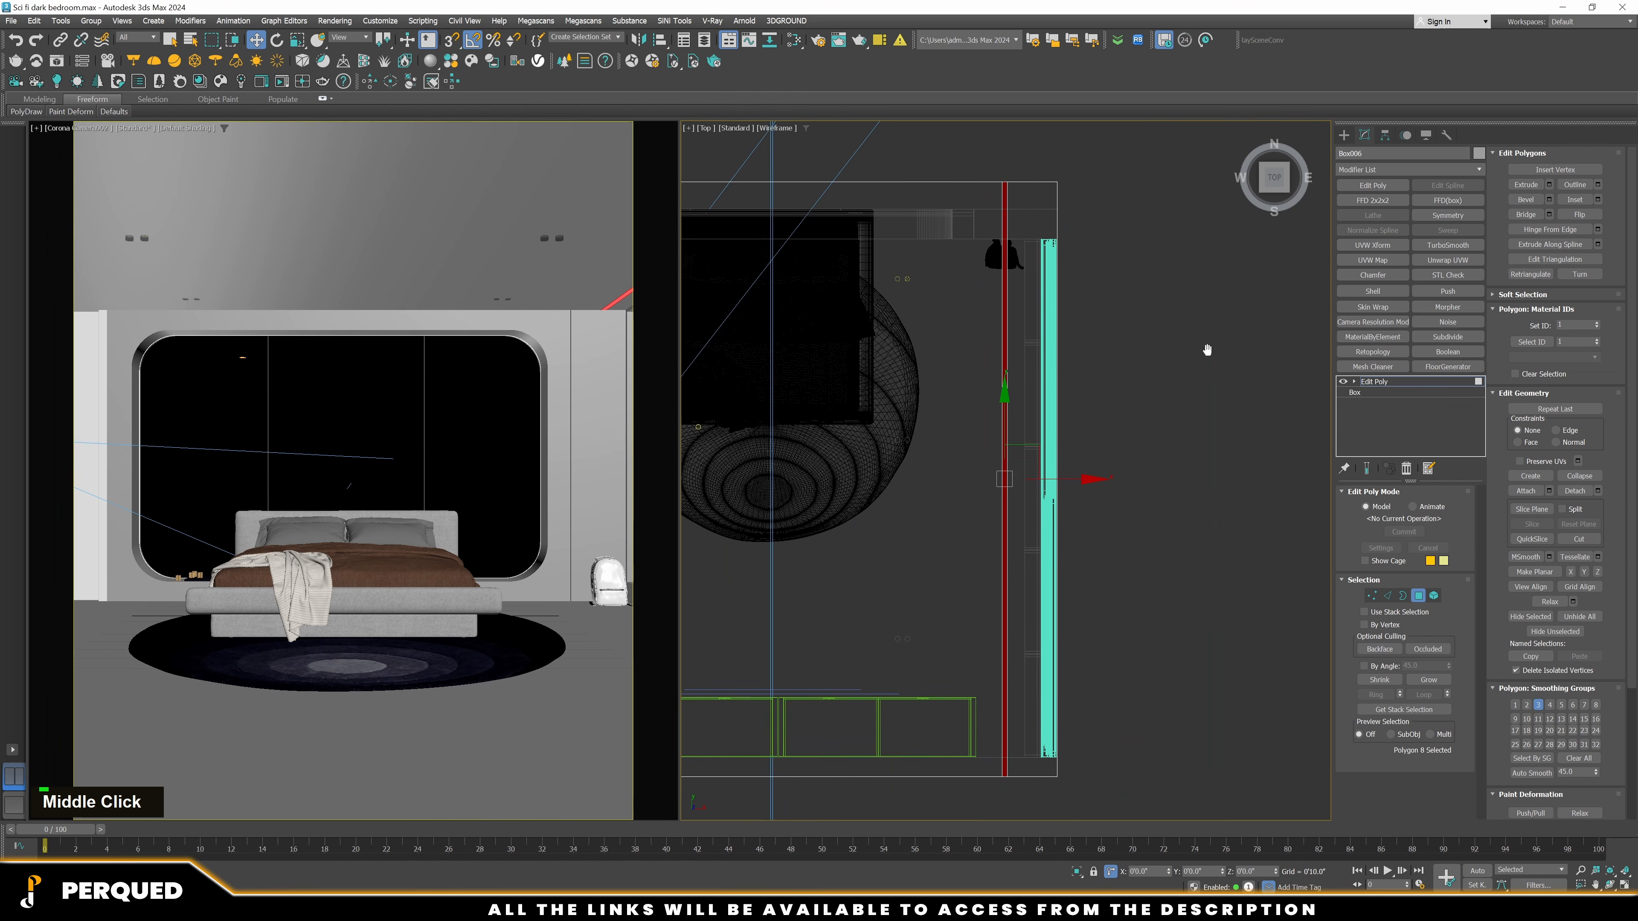
Add a crosswise edge loop to the room box near the headboard wall, and move it to line up with the wall panel
key(alt+1)
scroll(1061, 287, up, 5)
scroll(1028, 291, up, 2)
key(2)
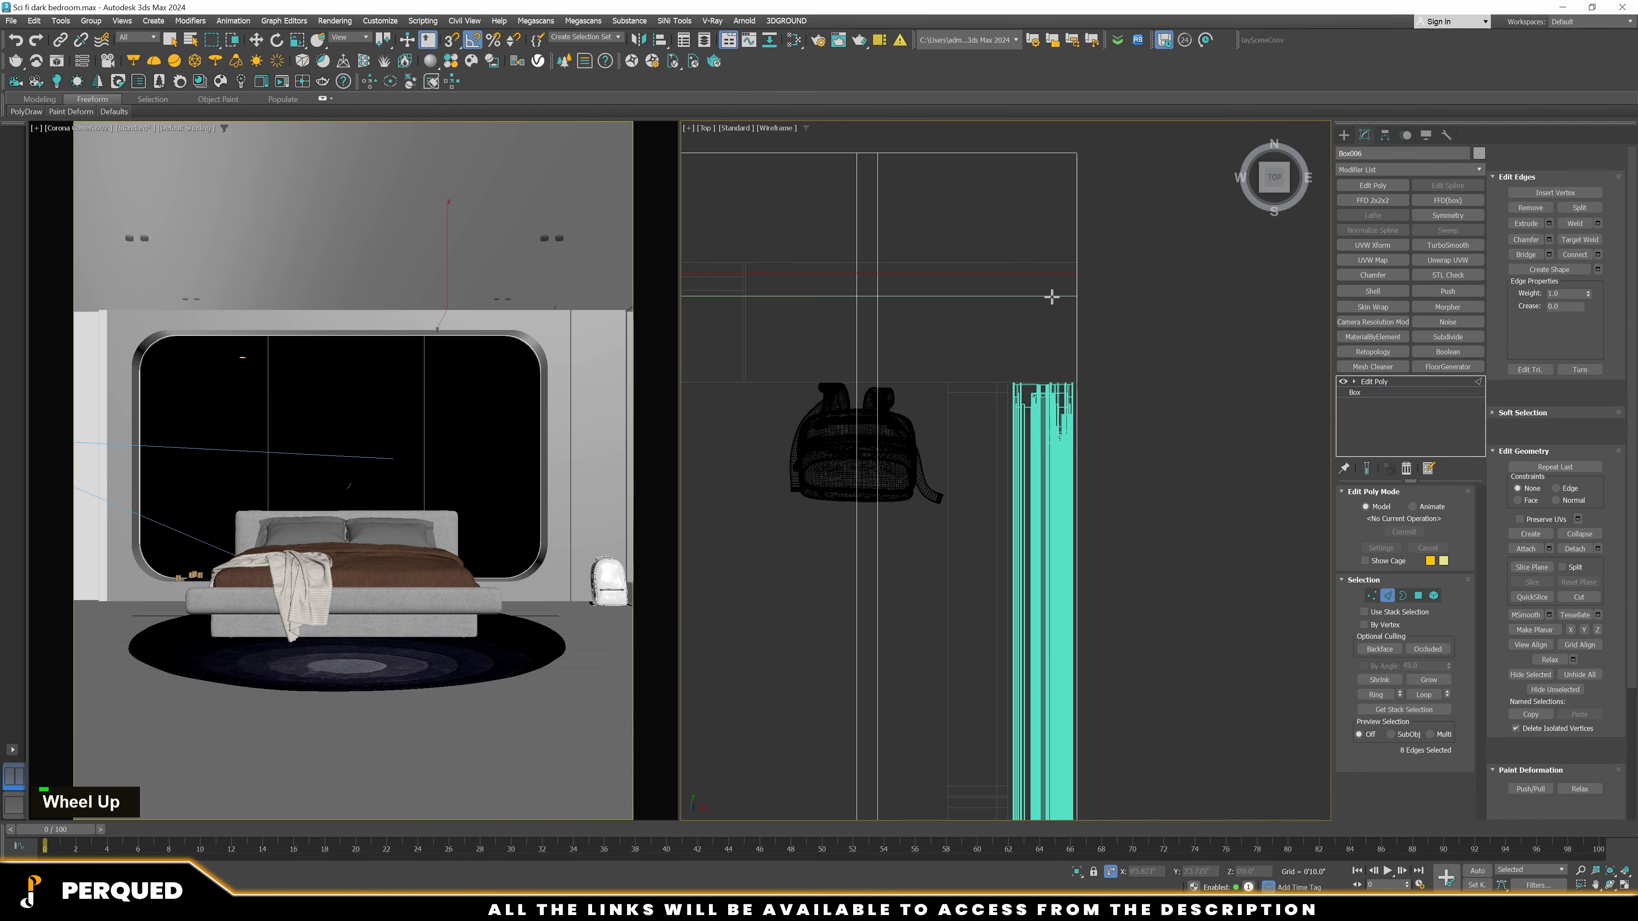
key(w)
scroll(1134, 397, down, 4)
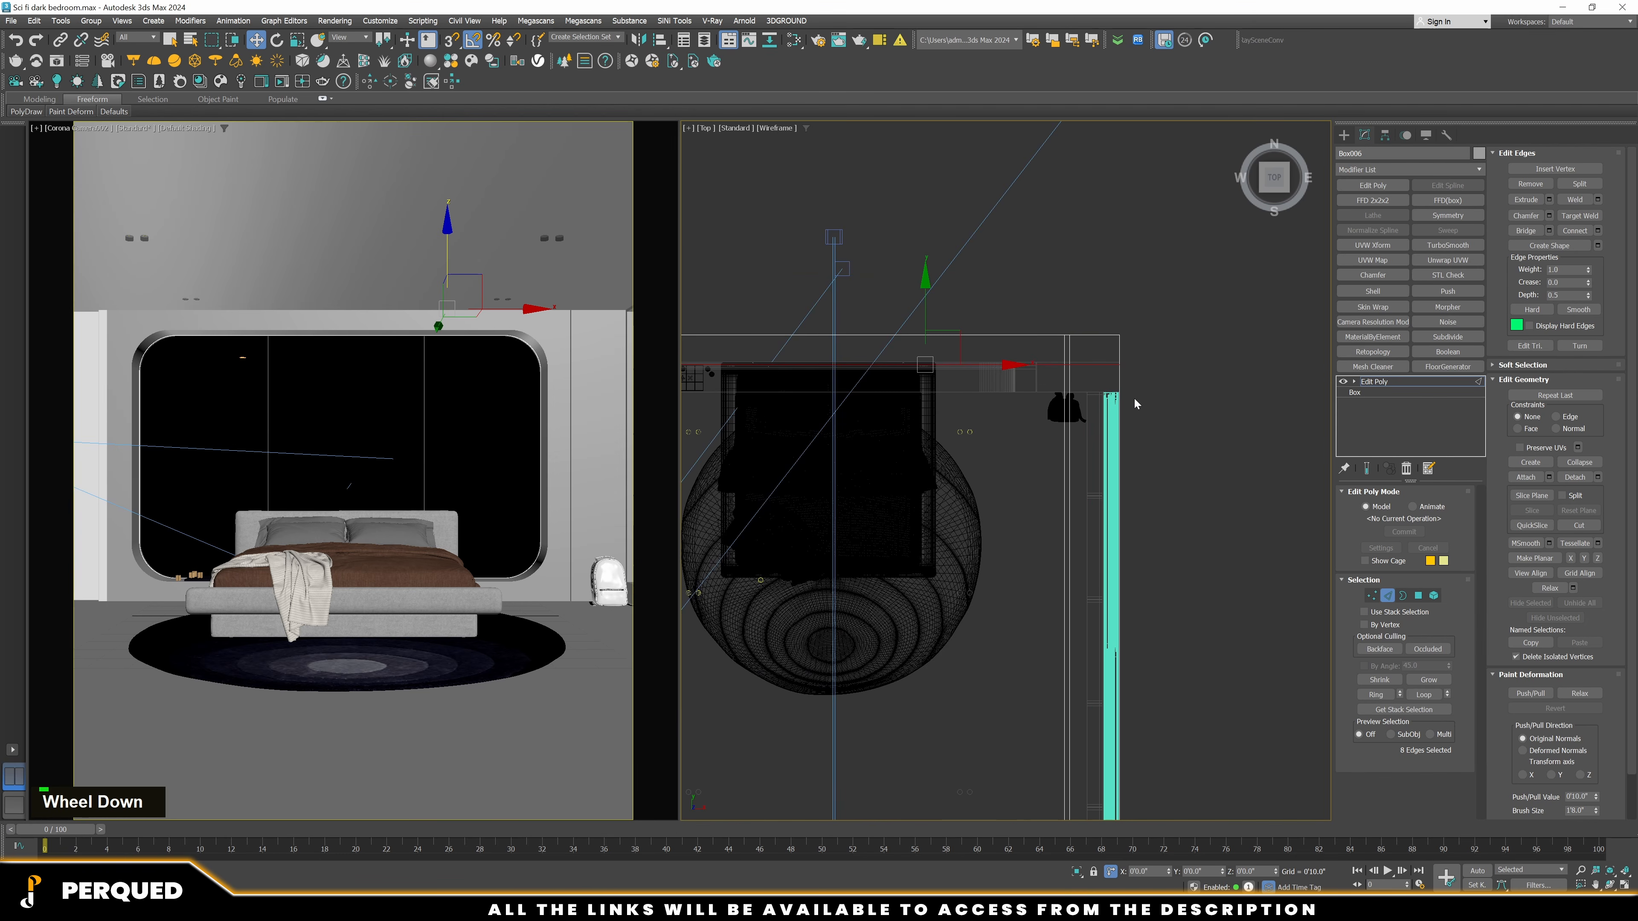
key(alt+q)
key(ctrl+z)
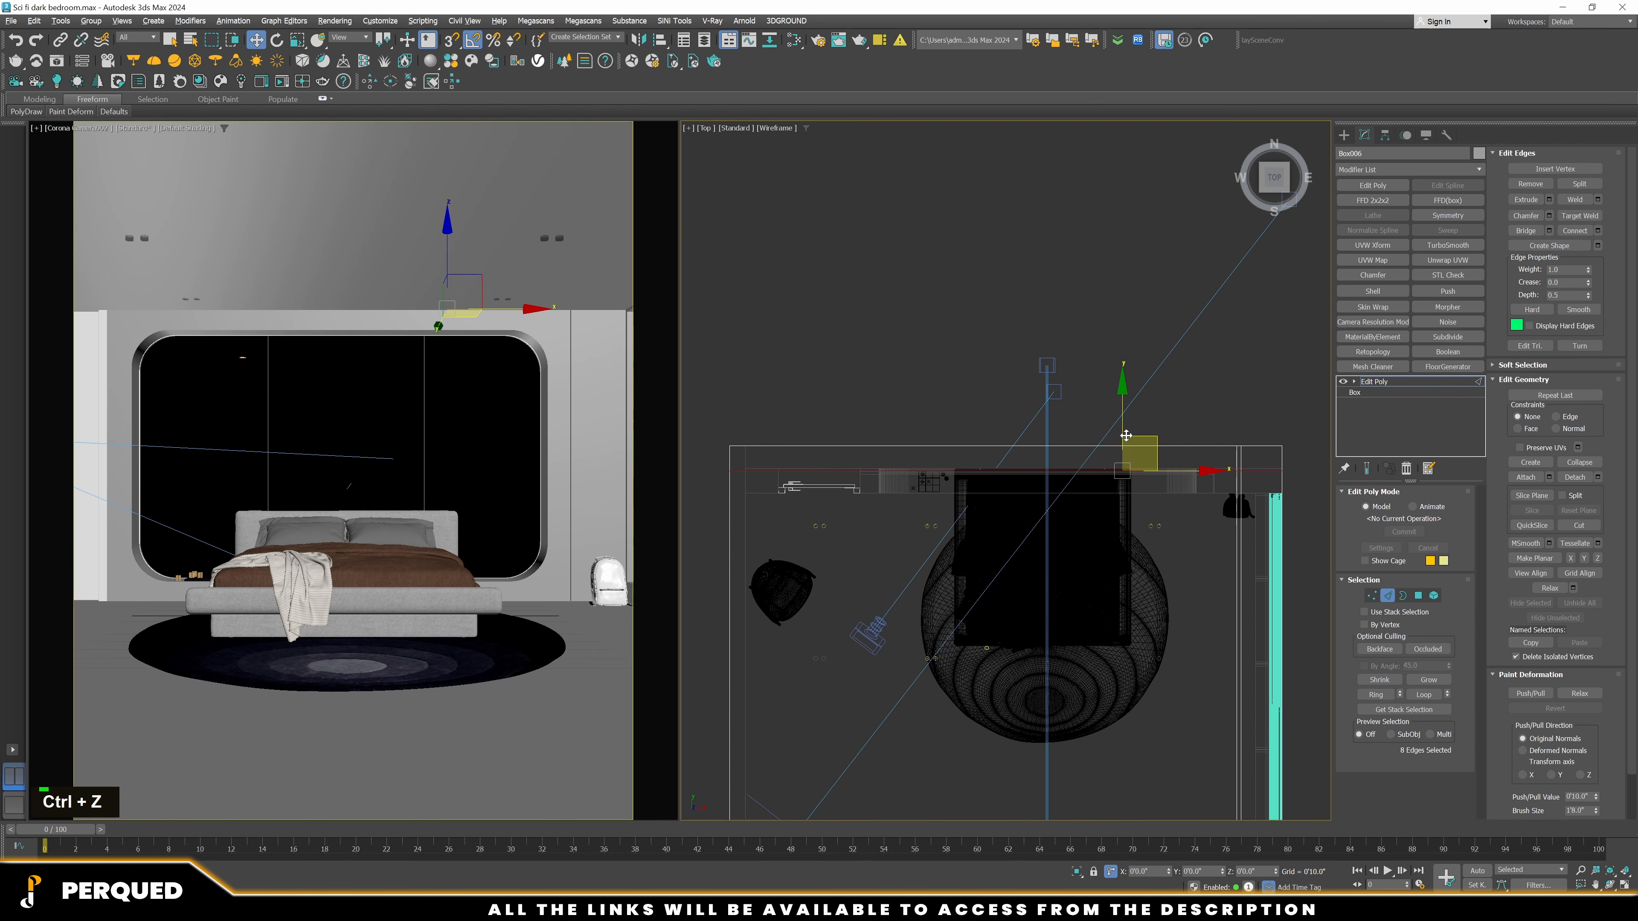
key(s)
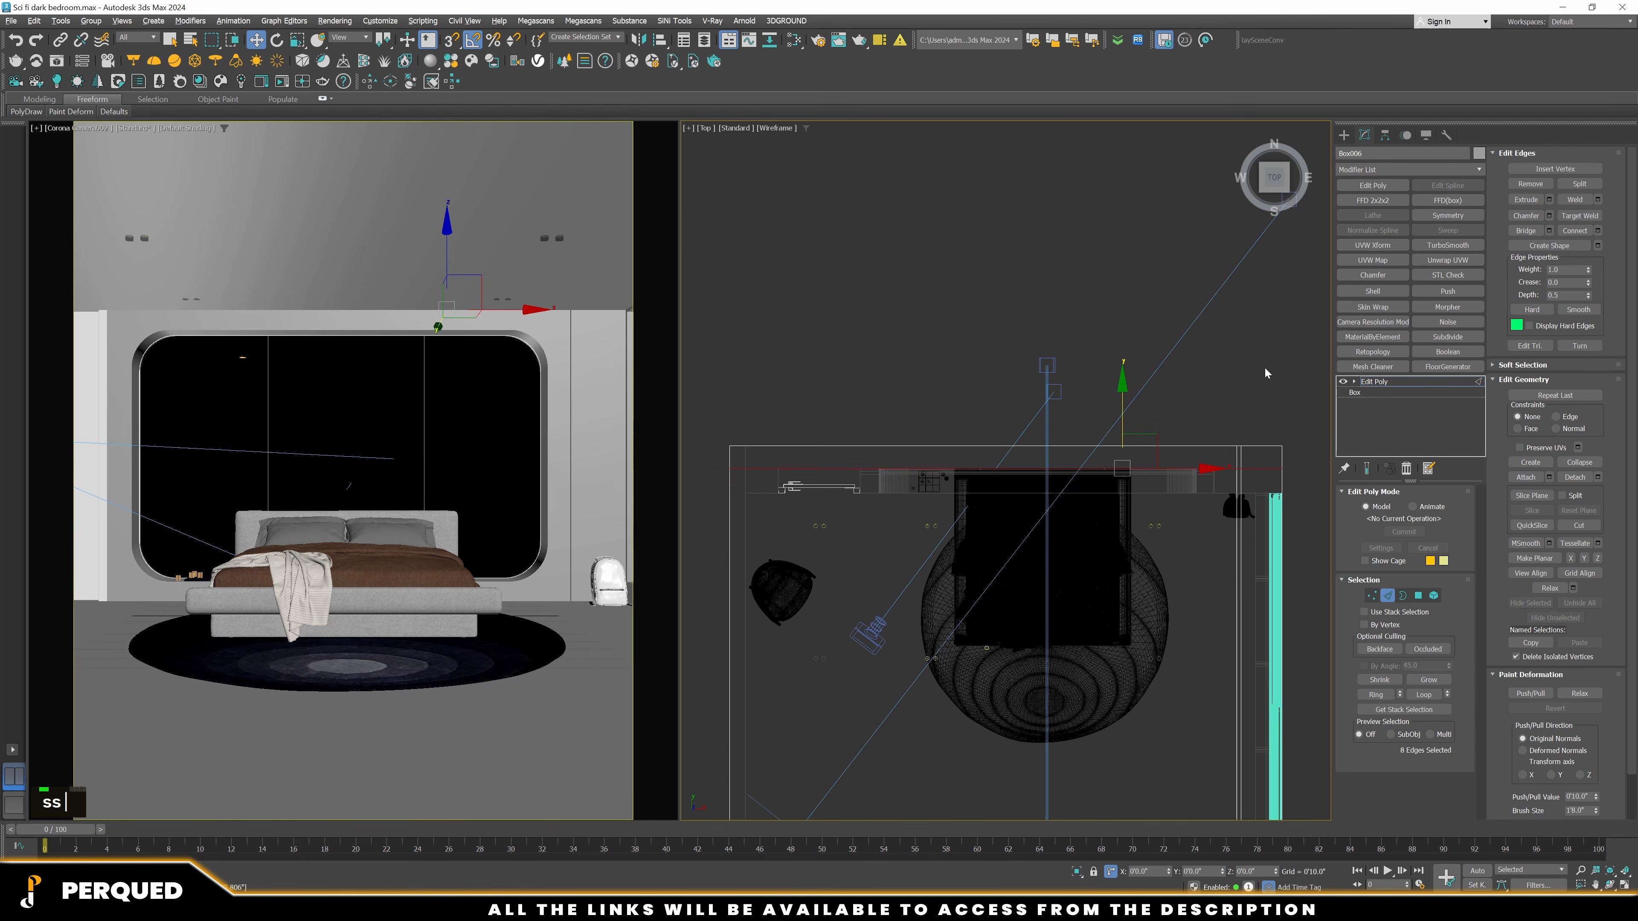
middle_drag(1264, 366, 1144, 349)
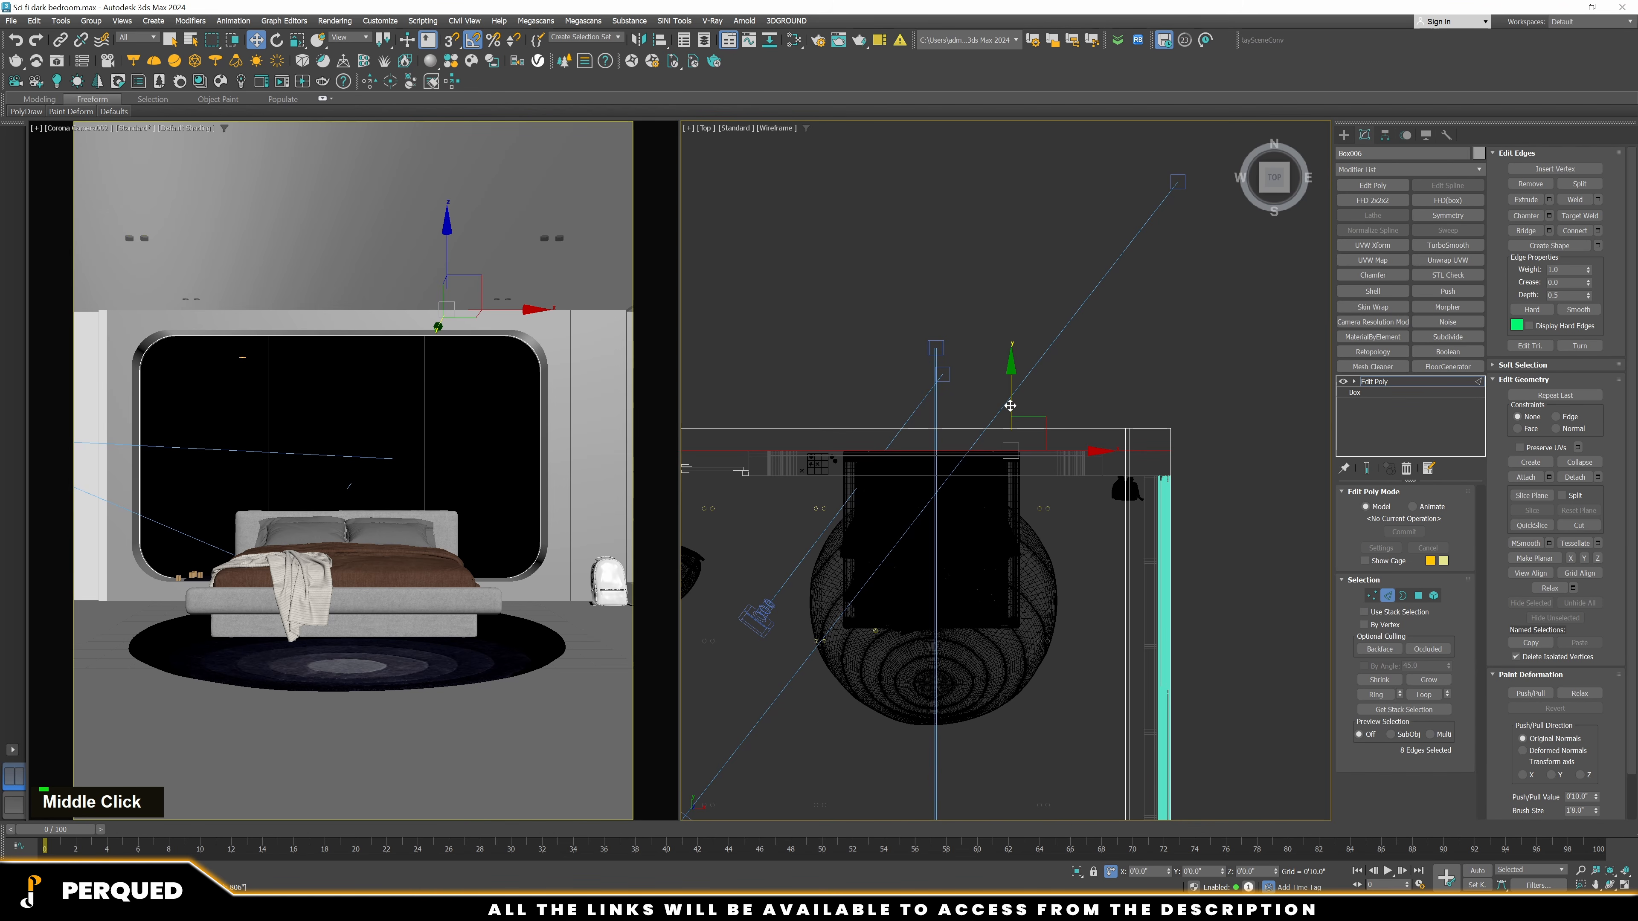
click(1101, 369)
Add a crosswise edge loop at the room box's opposite end, and snap it to the back line of the wardrobe
scroll(1101, 324, down, 3)
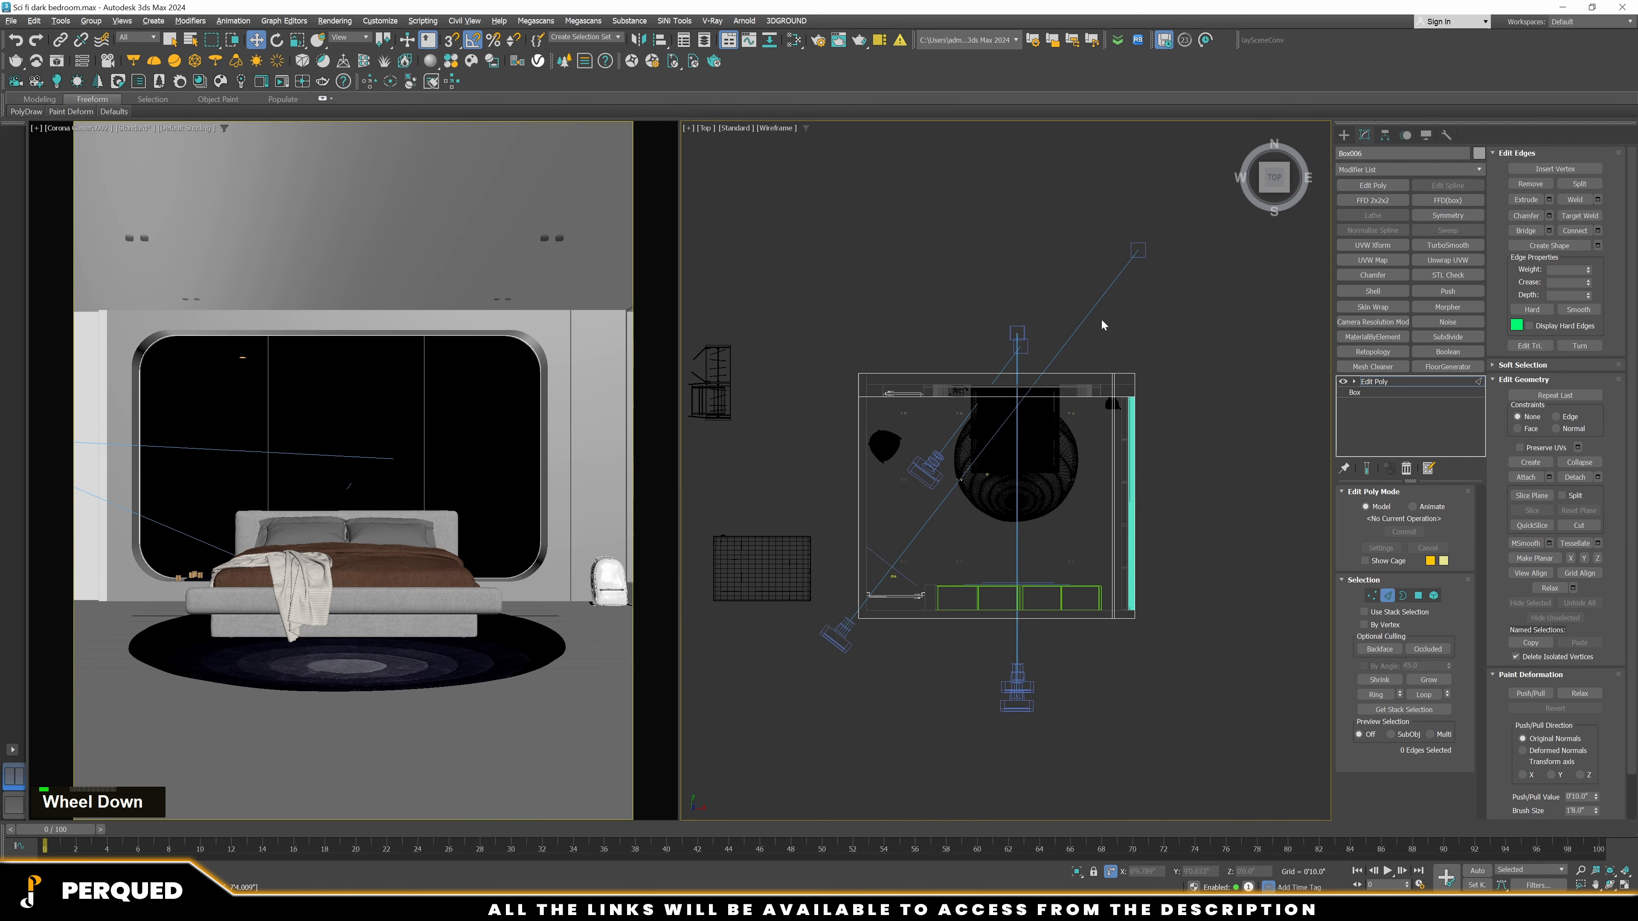
middle_drag(1101, 325, 1101, 290)
scroll(1101, 290, down, 2)
scroll(1136, 499, up, 6)
key(alt+1)
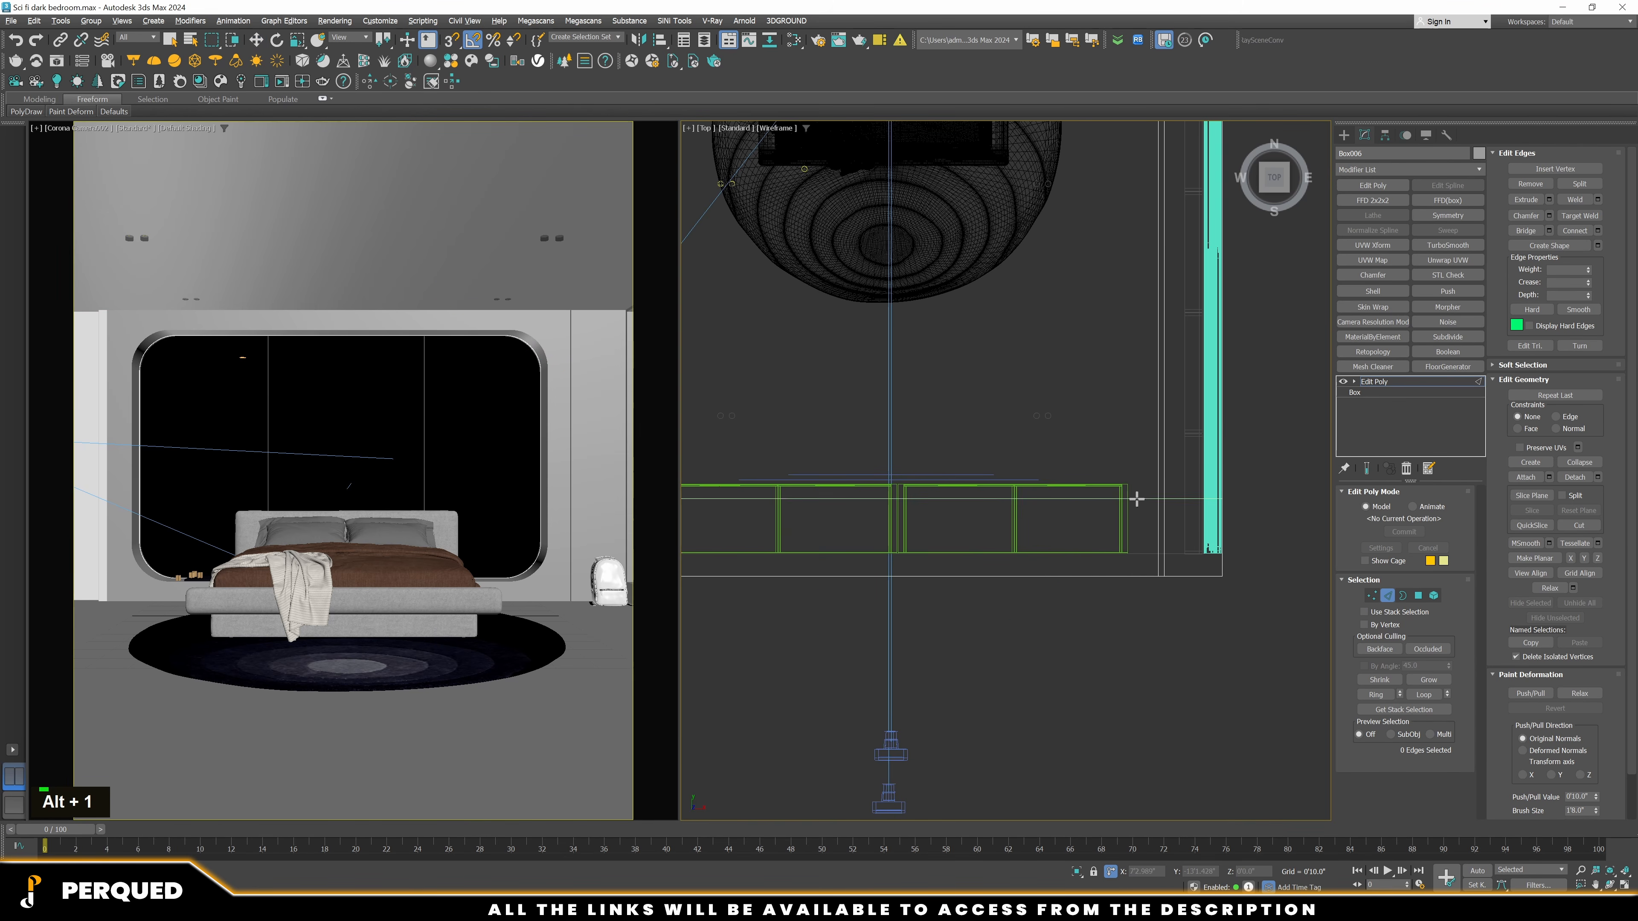
key(w)
drag(1105, 516, 1149, 556)
key(s)
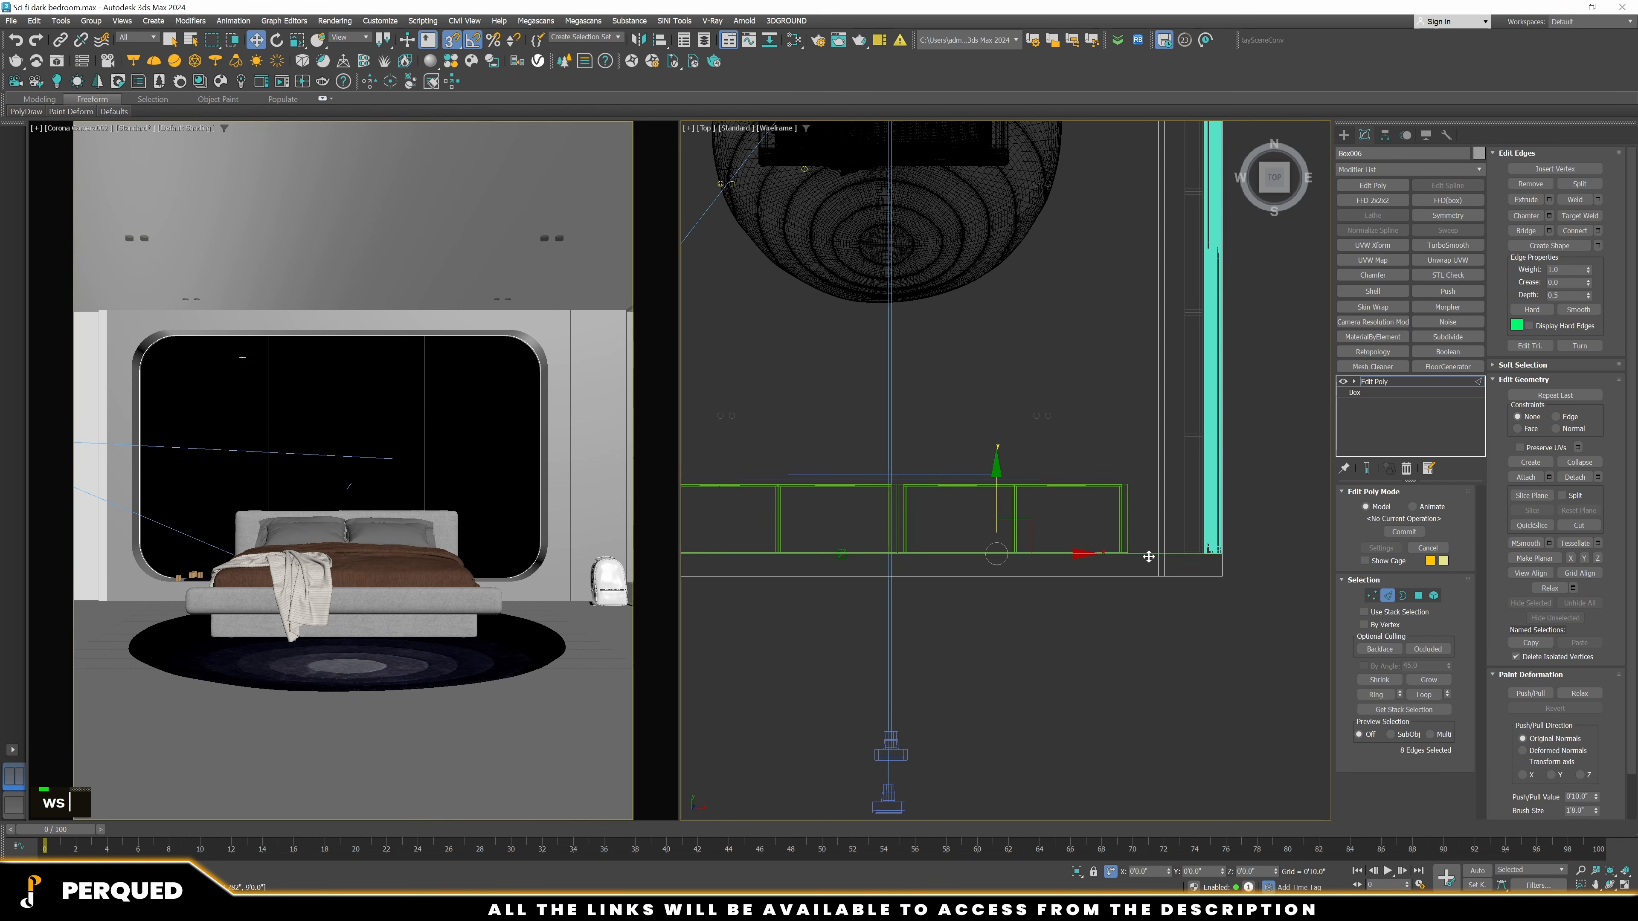
key(1)
scroll(1099, 612, up, 5)
scroll(1100, 612, down, 1)
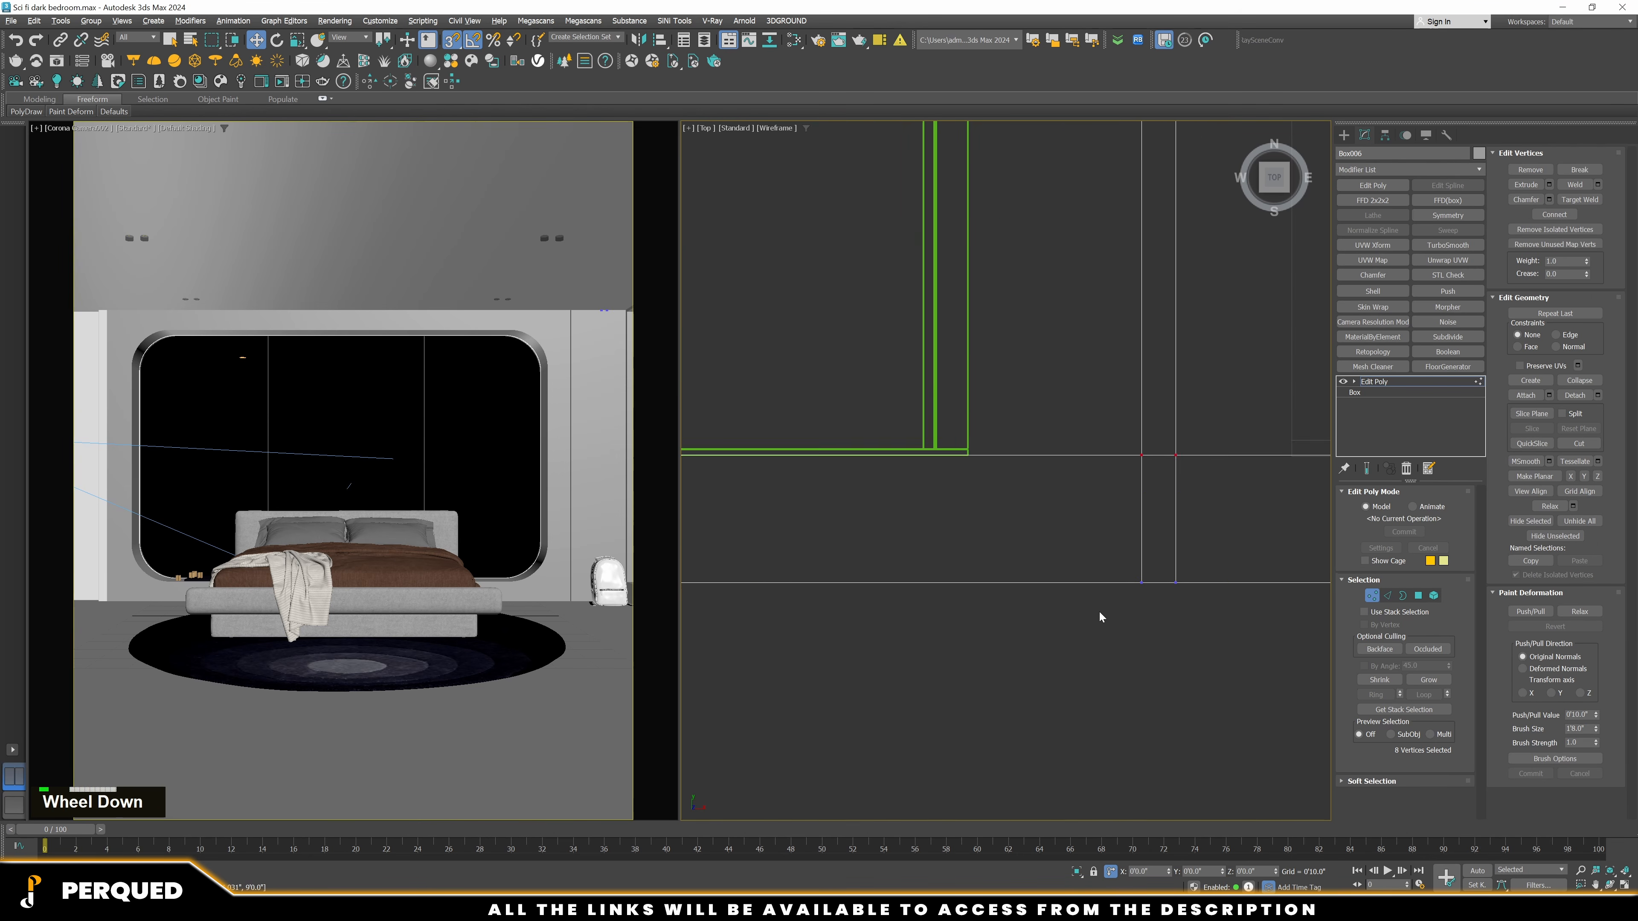
Select the vertices at both ends of the ceiling strip's outer edge line and move them slightly inward to narrow the strip
scroll(1099, 611, down, 4)
drag(1121, 552, 1142, 616)
scroll(1069, 689, down, 4)
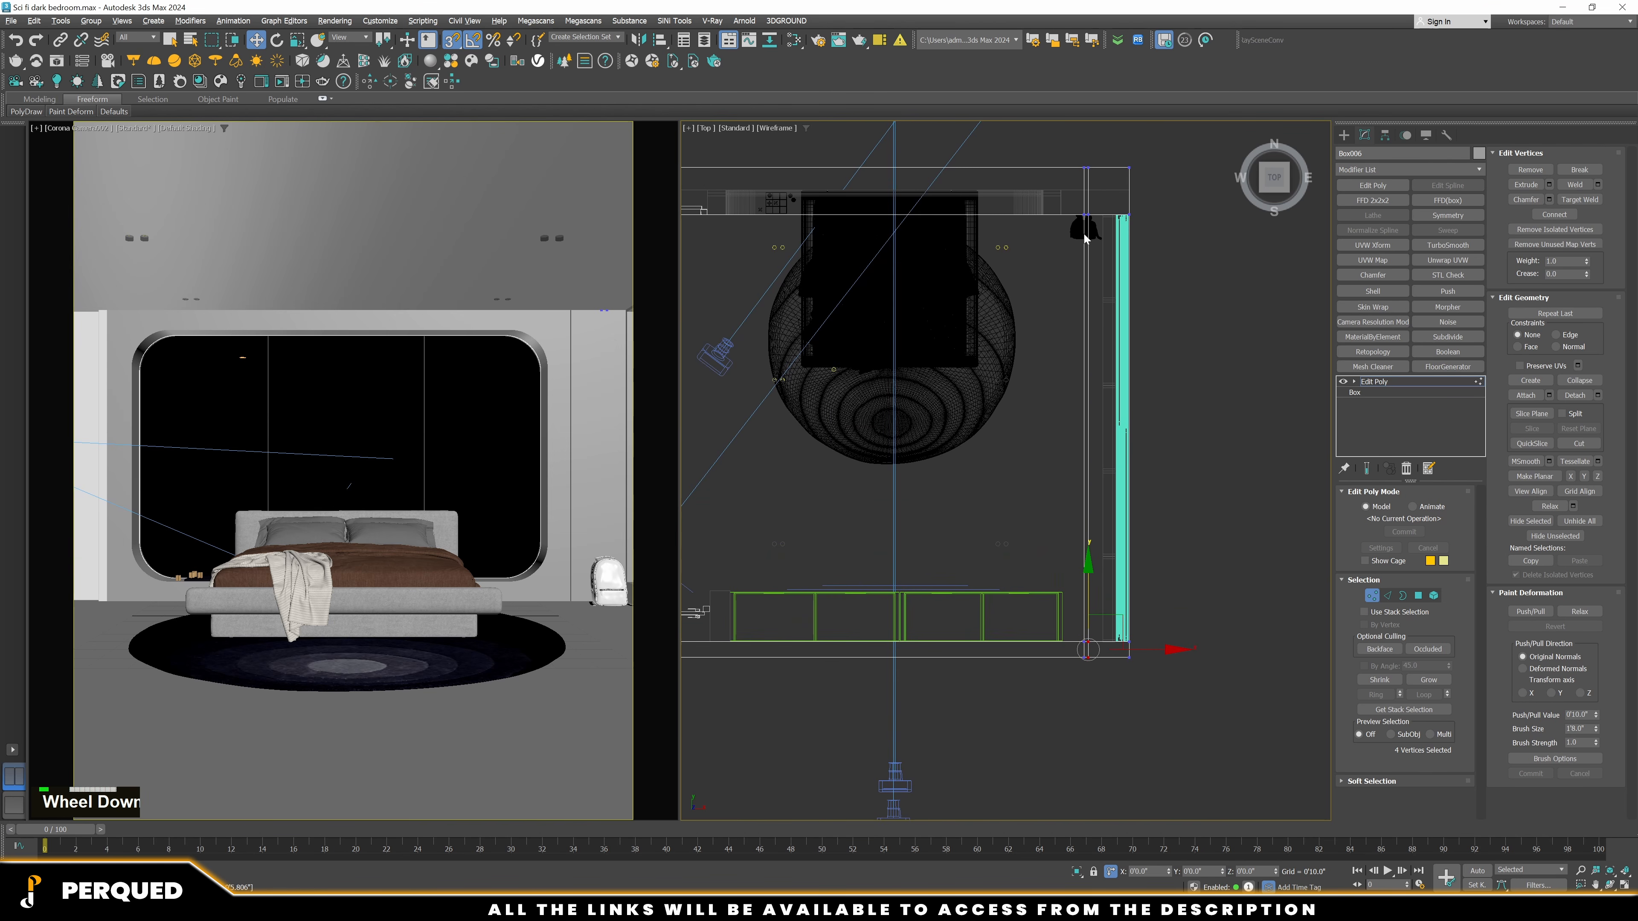
scroll(1086, 239, up, 2)
middle_drag(1056, 236, 1068, 227)
scroll(1107, 203, up, 4)
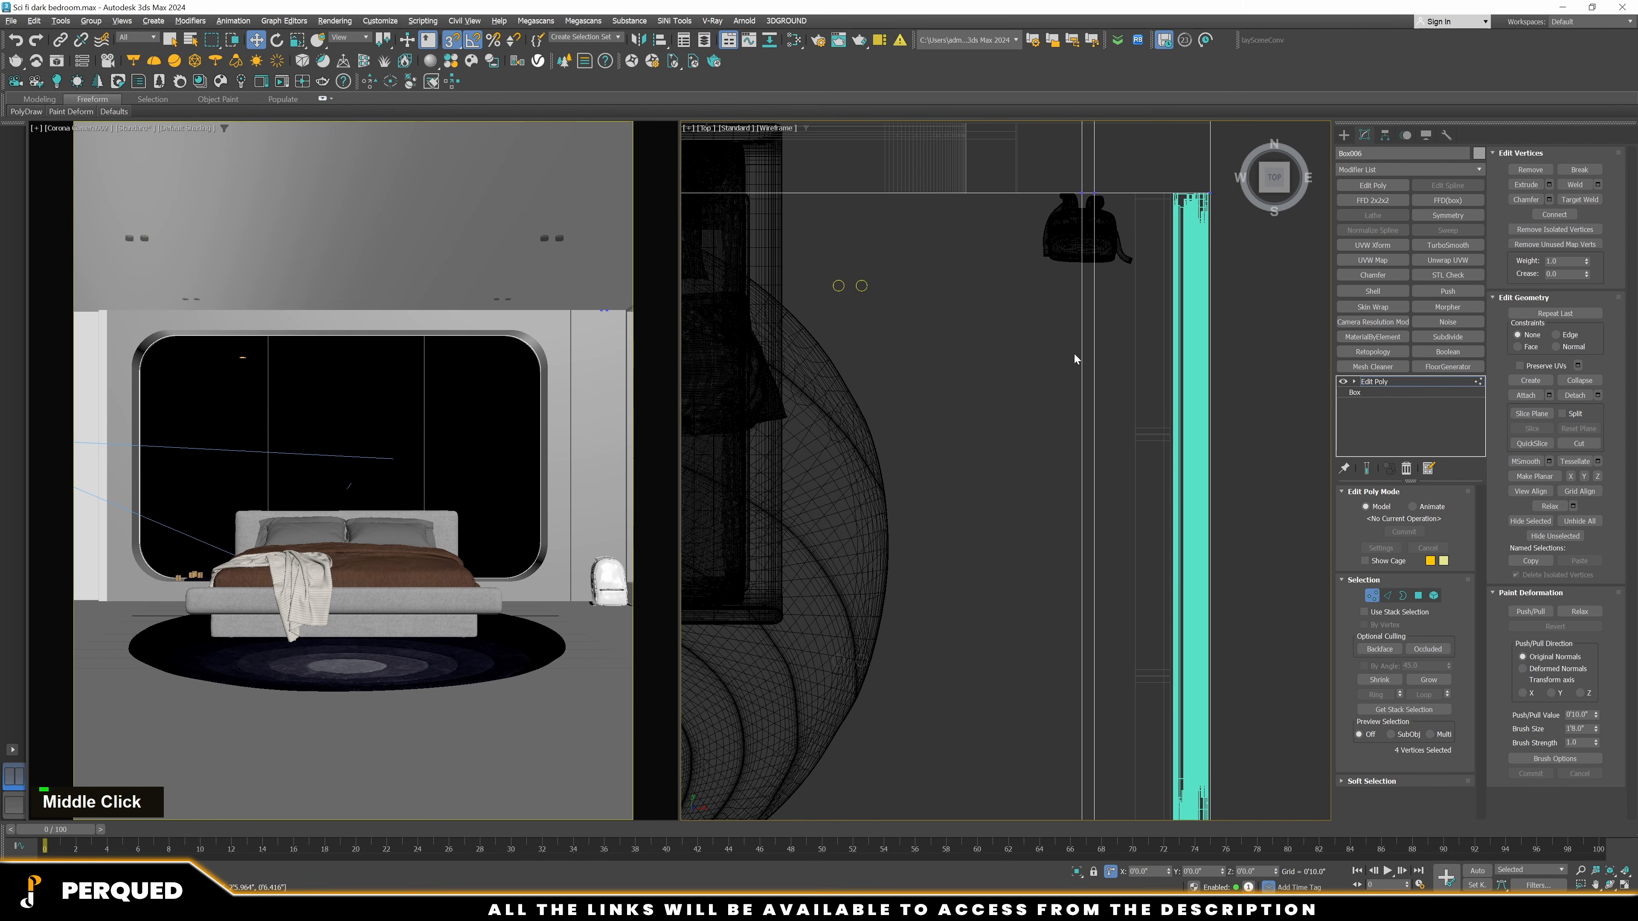
middle_drag(1074, 357, 979, 527)
ctrl+drag(1028, 194, 998, 385)
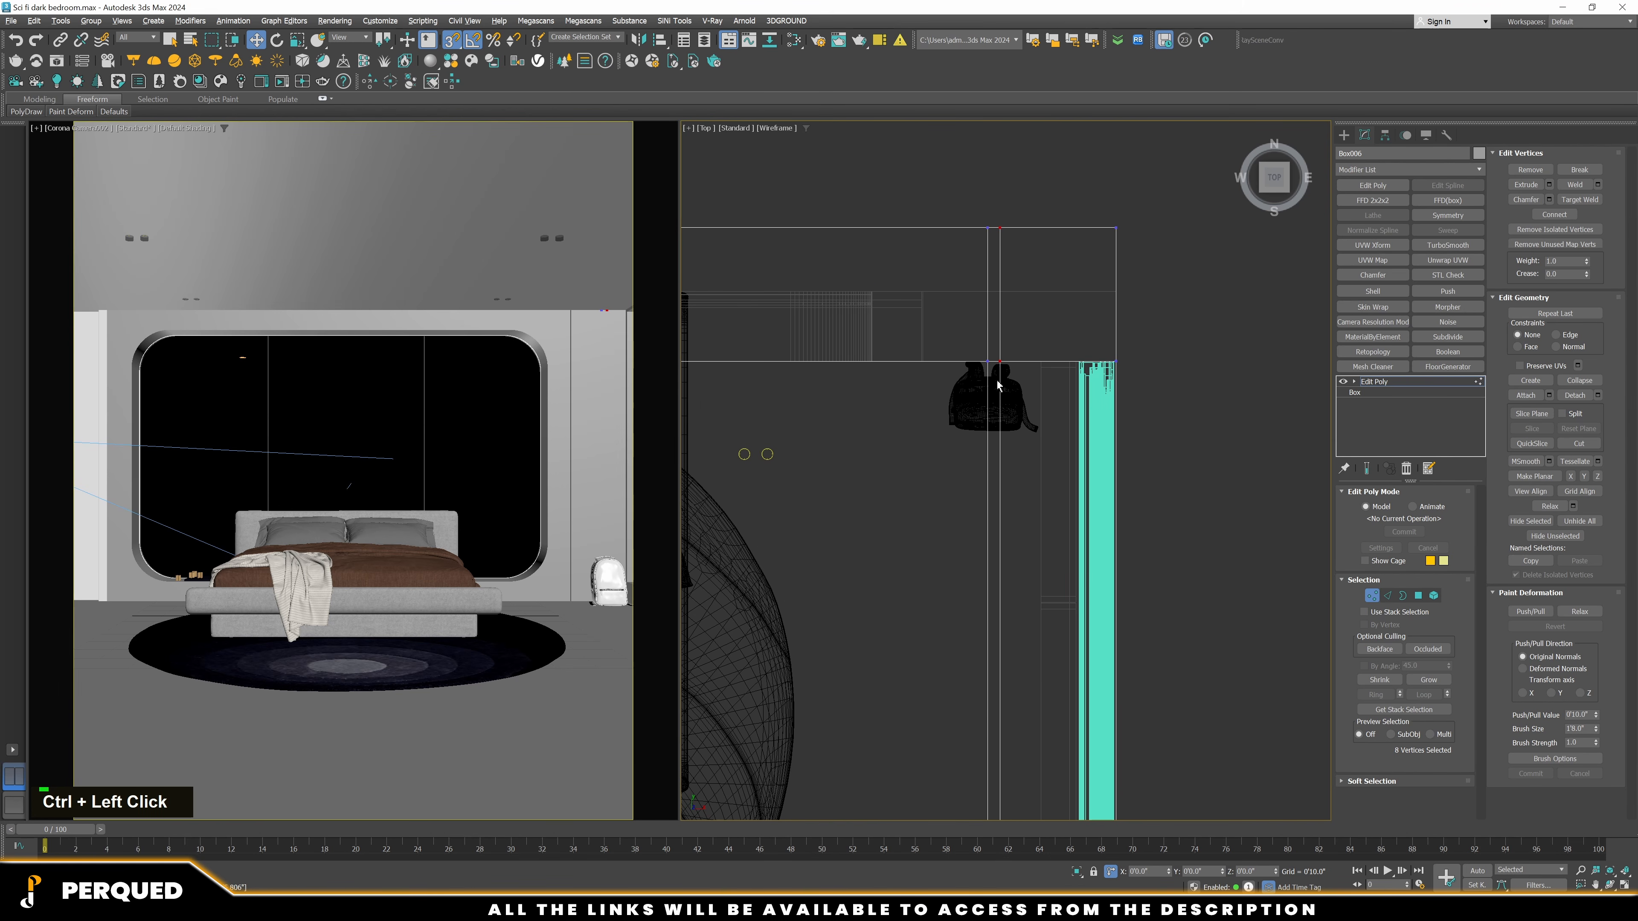
scroll(998, 385, down, 3)
scroll(986, 524, up, 5)
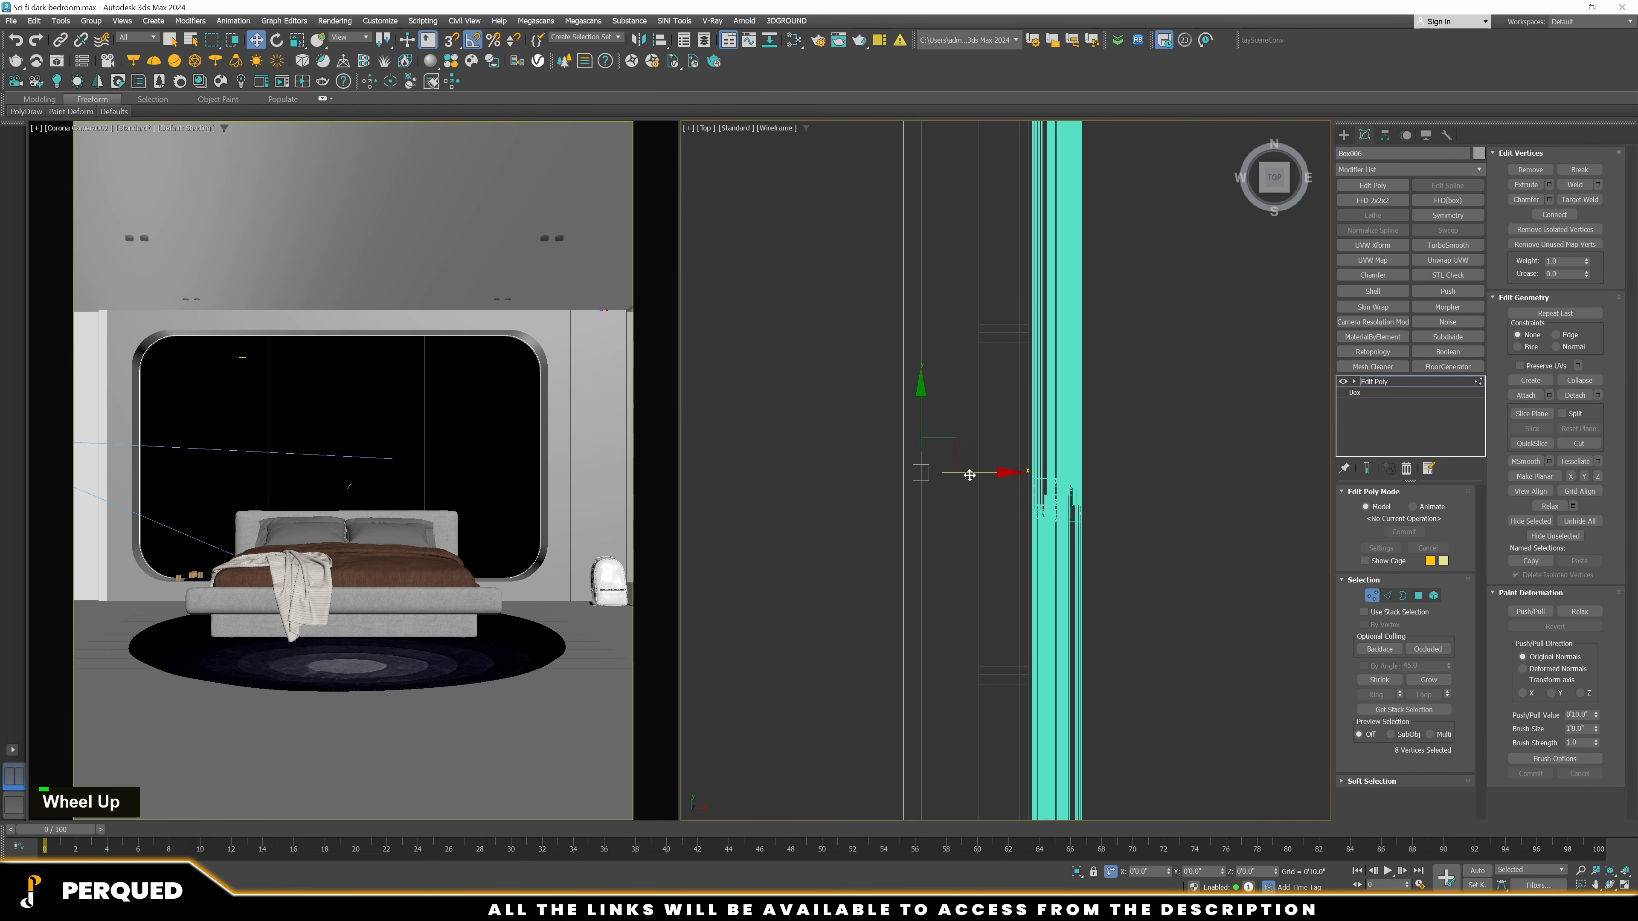
drag(970, 474, 960, 475)
scroll(960, 475, down, 3)
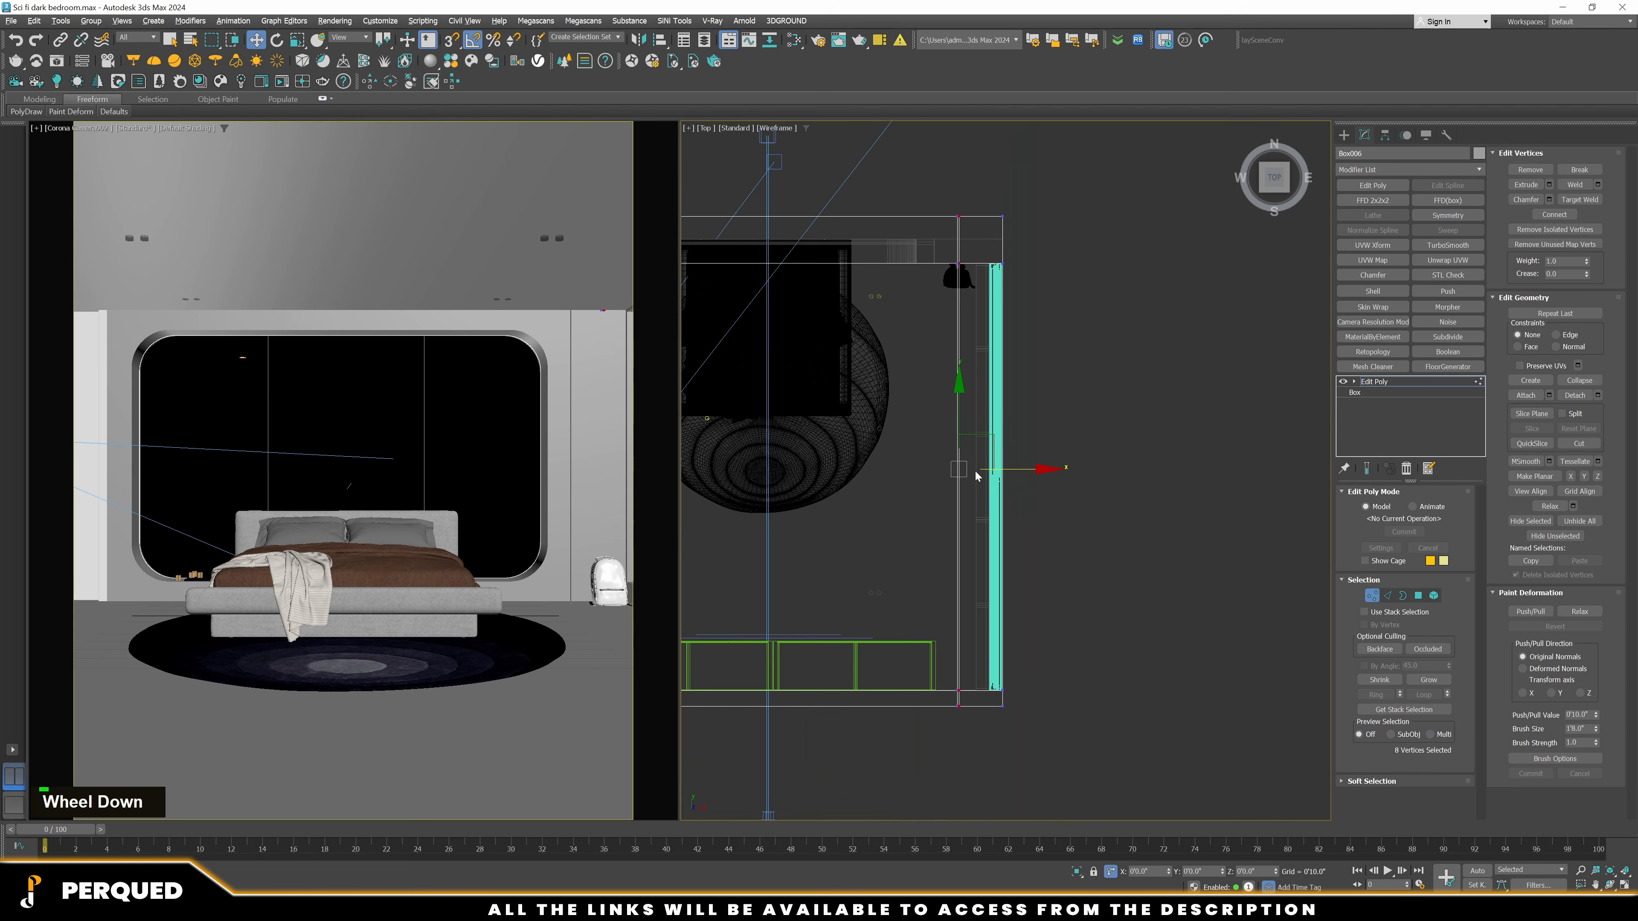
Insert lengthwise edge loops in the ceiling to outline a second narrow strip between the first strip and the window
scroll(958, 218, up, 4)
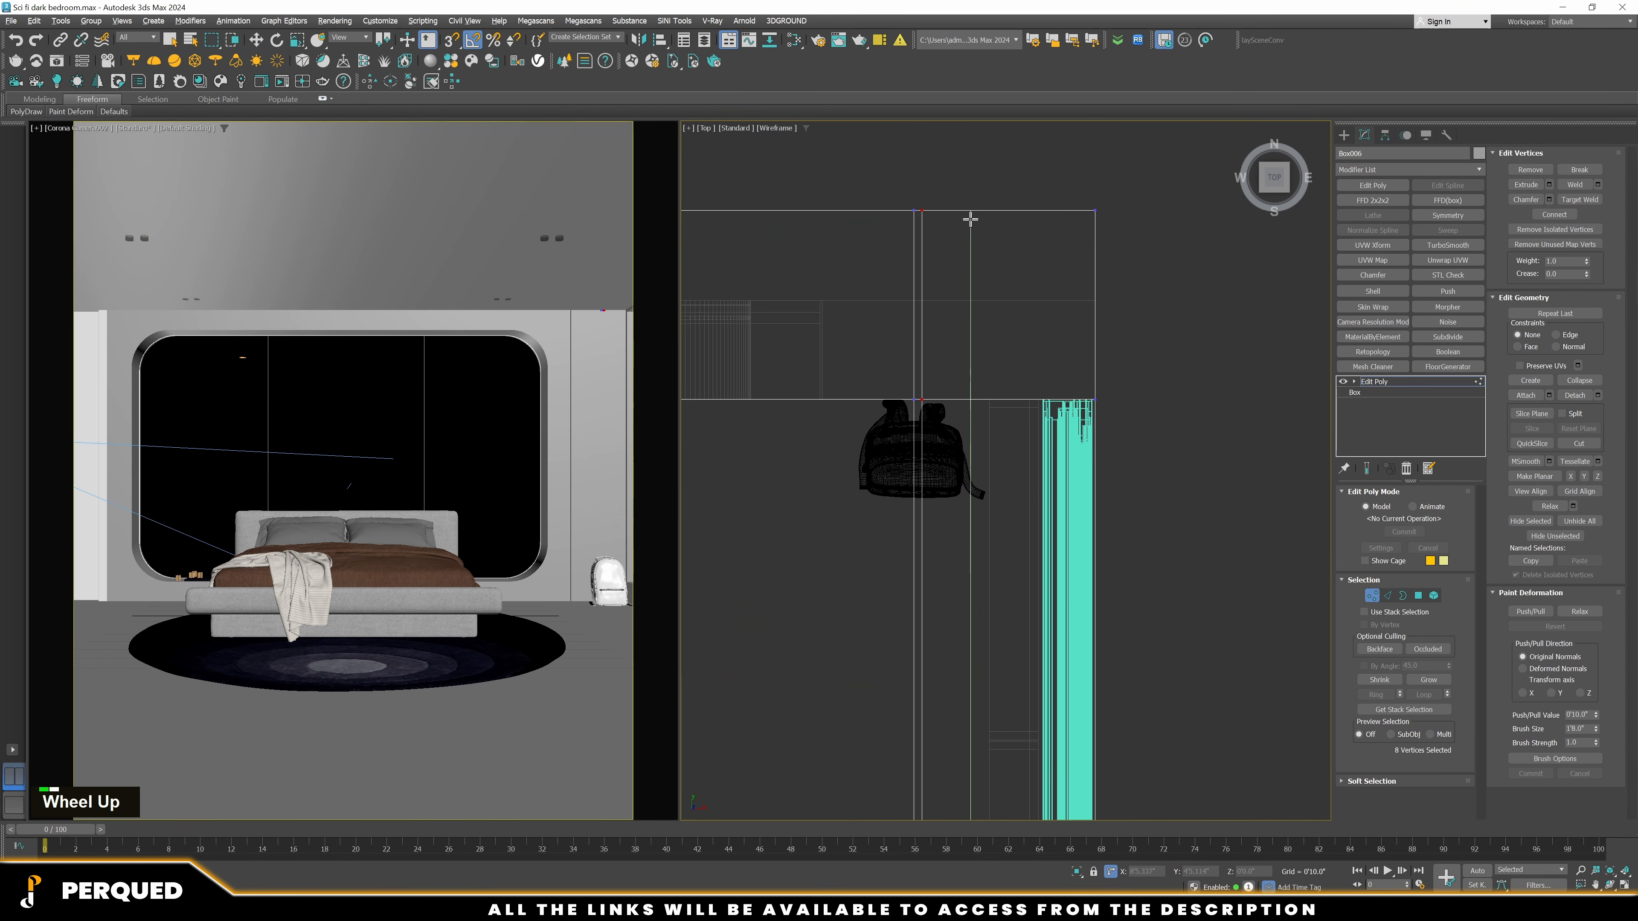
key(2)
scroll(959, 218, up, 3)
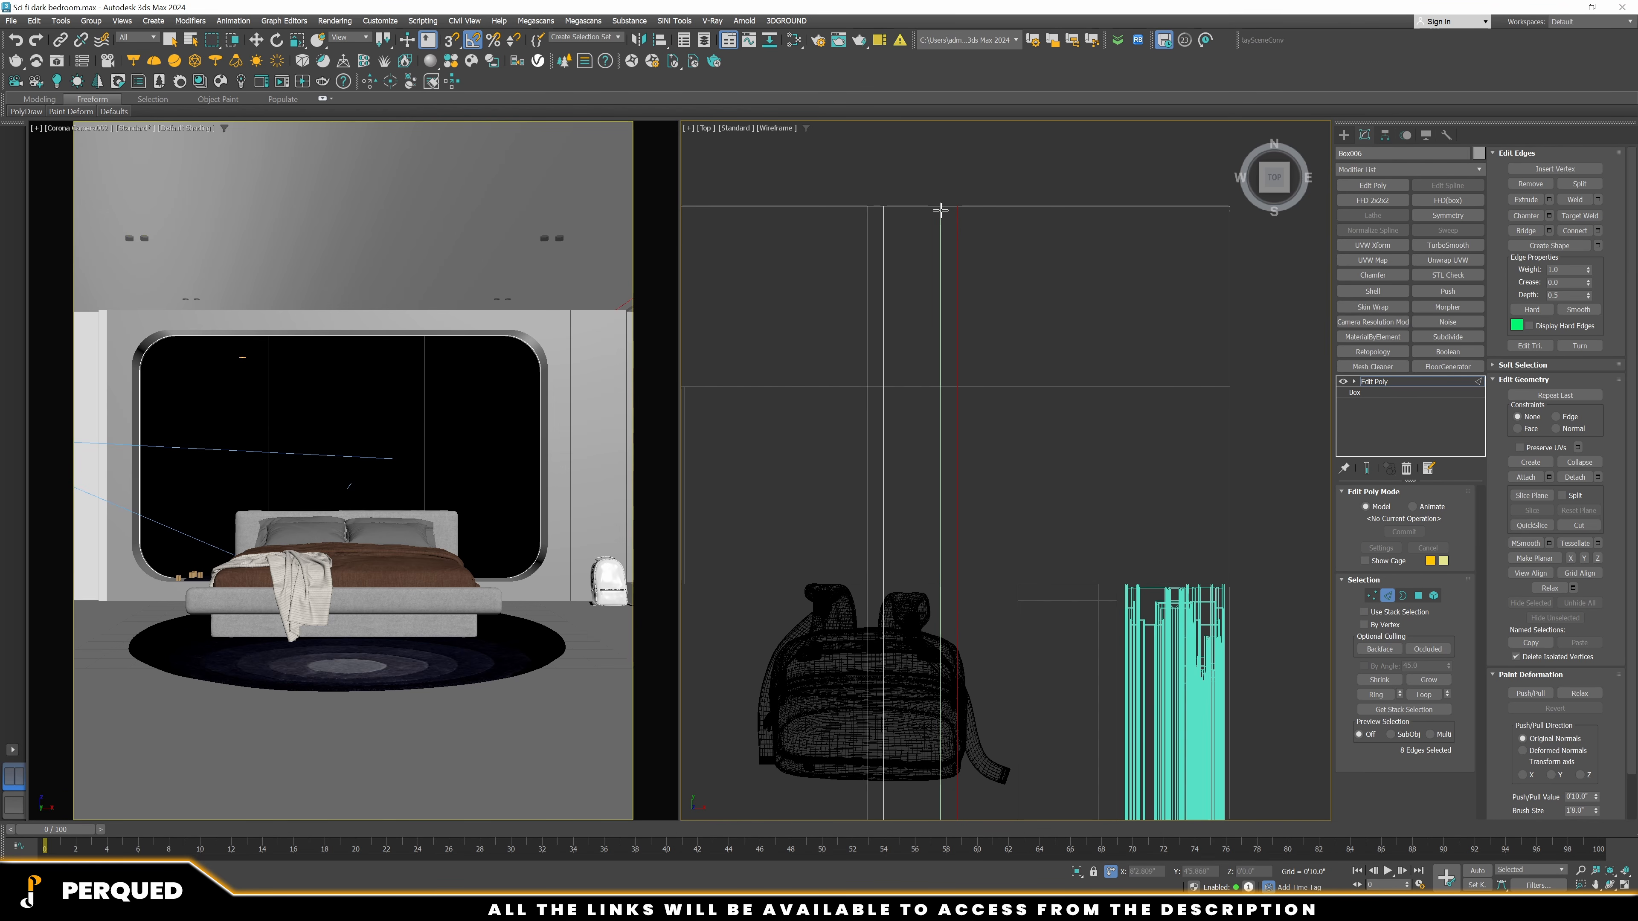
click(940, 210)
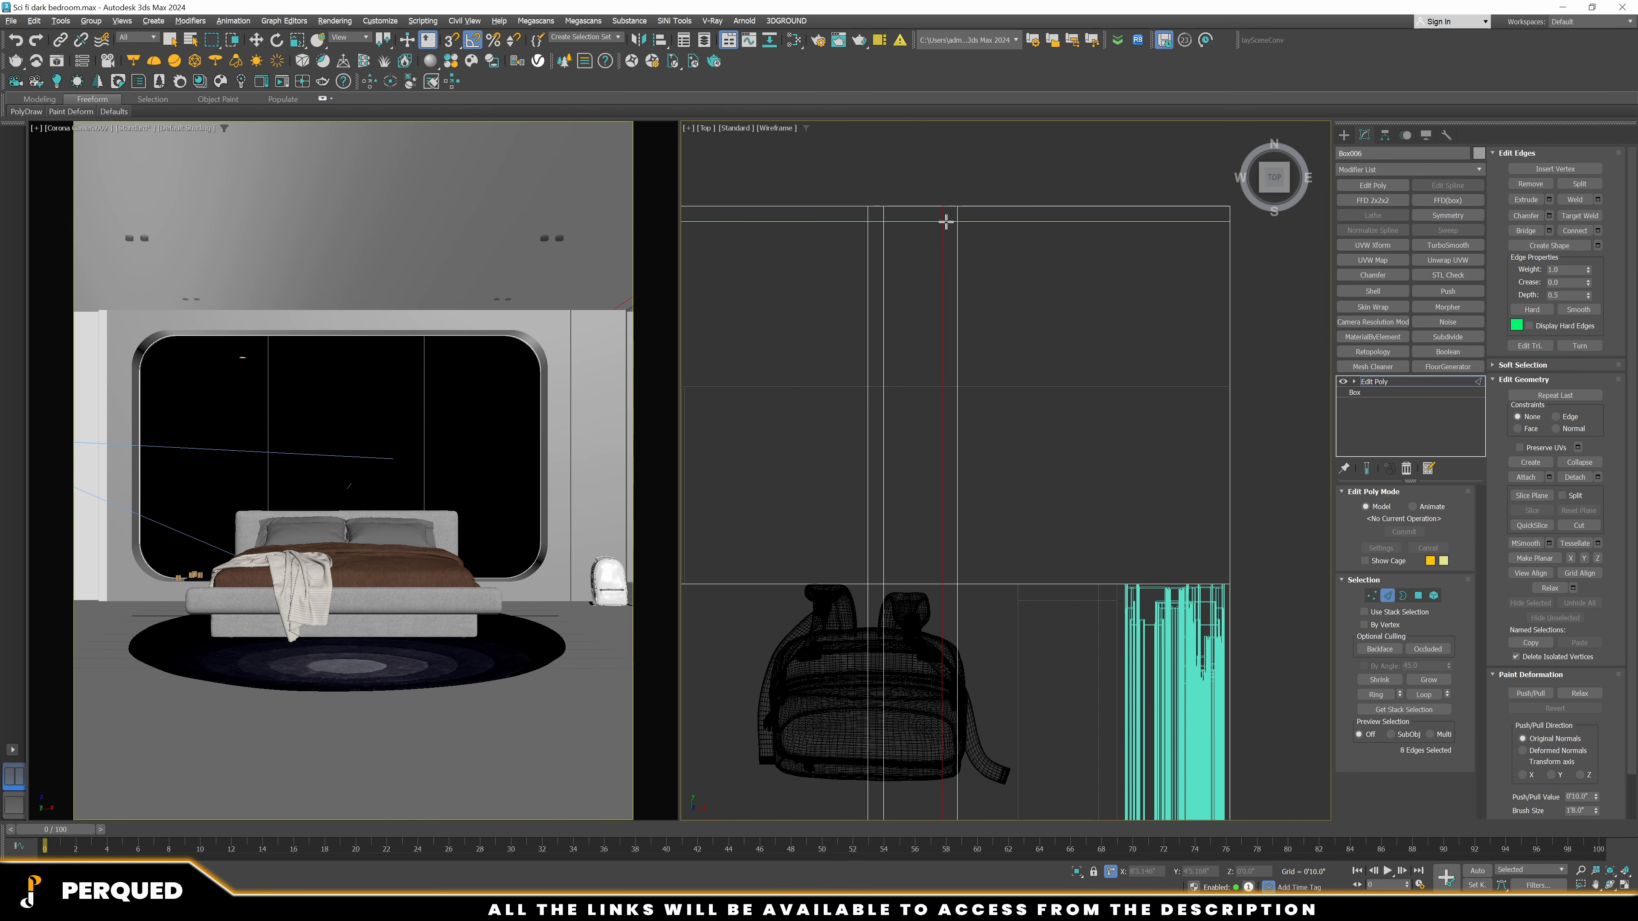
Isolate the ceiling, select the two narrow strip polygons and extrude them upward into deep grooves in the Front view
key(4)
key(alt+q)
mouse_move(995, 369)
alt+middle_down()
mouse_move(1034, 439)
mouse_move(954, 418)
mouse_move(831, 284)
alt+middle_up()
key(F3)
scroll(866, 366, up, 8)
key(F4)
scroll(827, 274, up, 3)
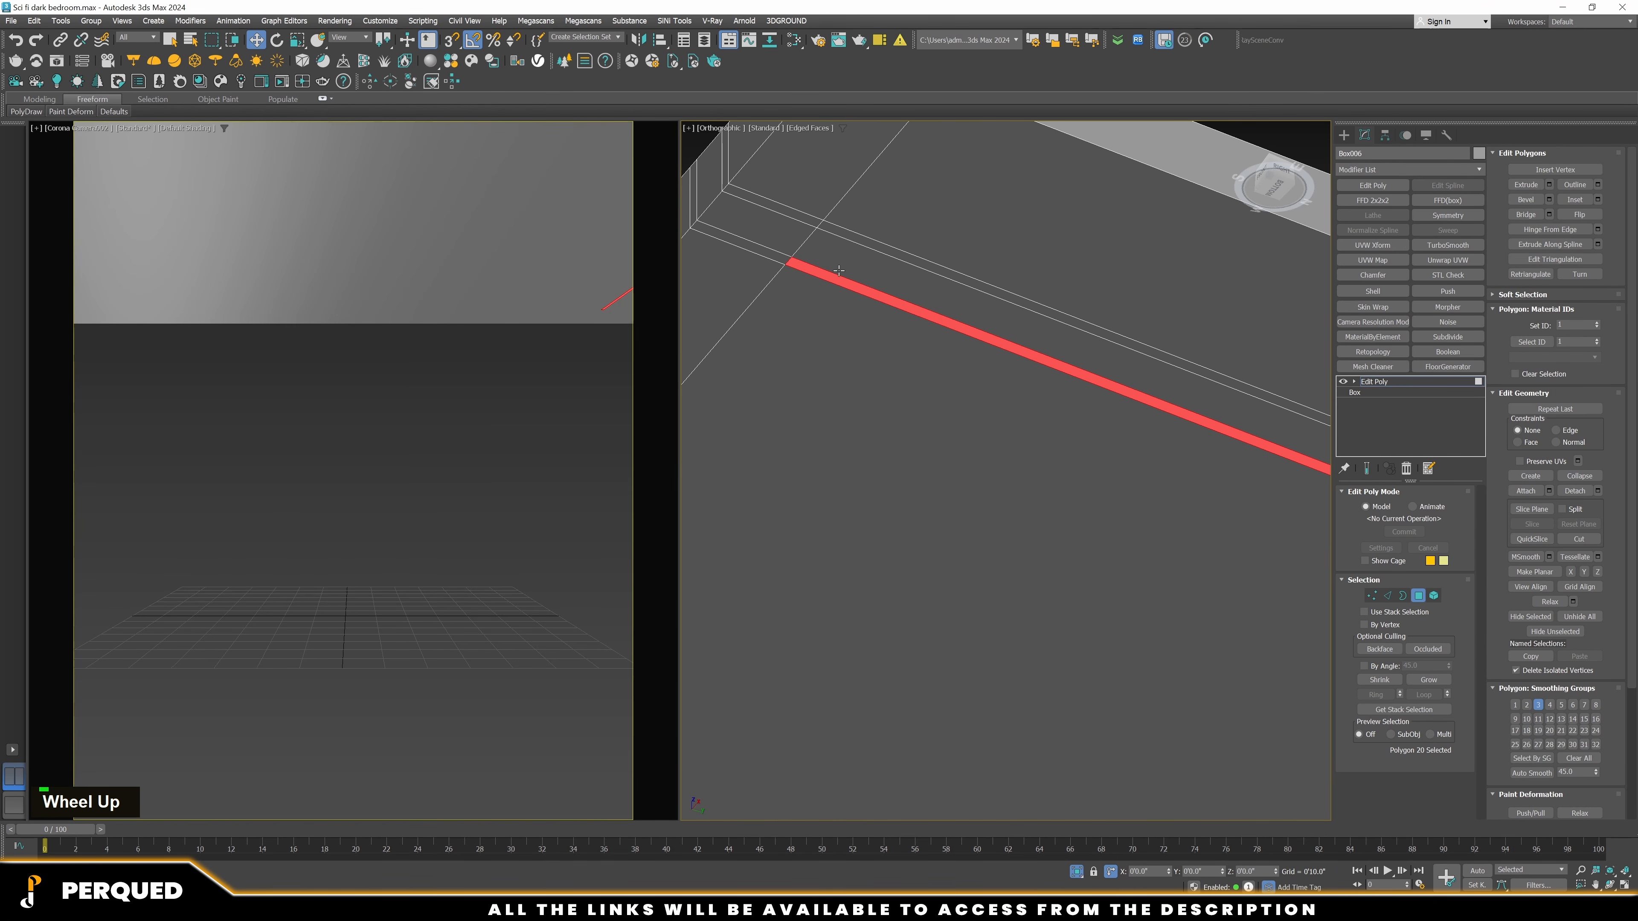
ctrl+click(865, 240)
key(f)
scroll(921, 475, down, 4)
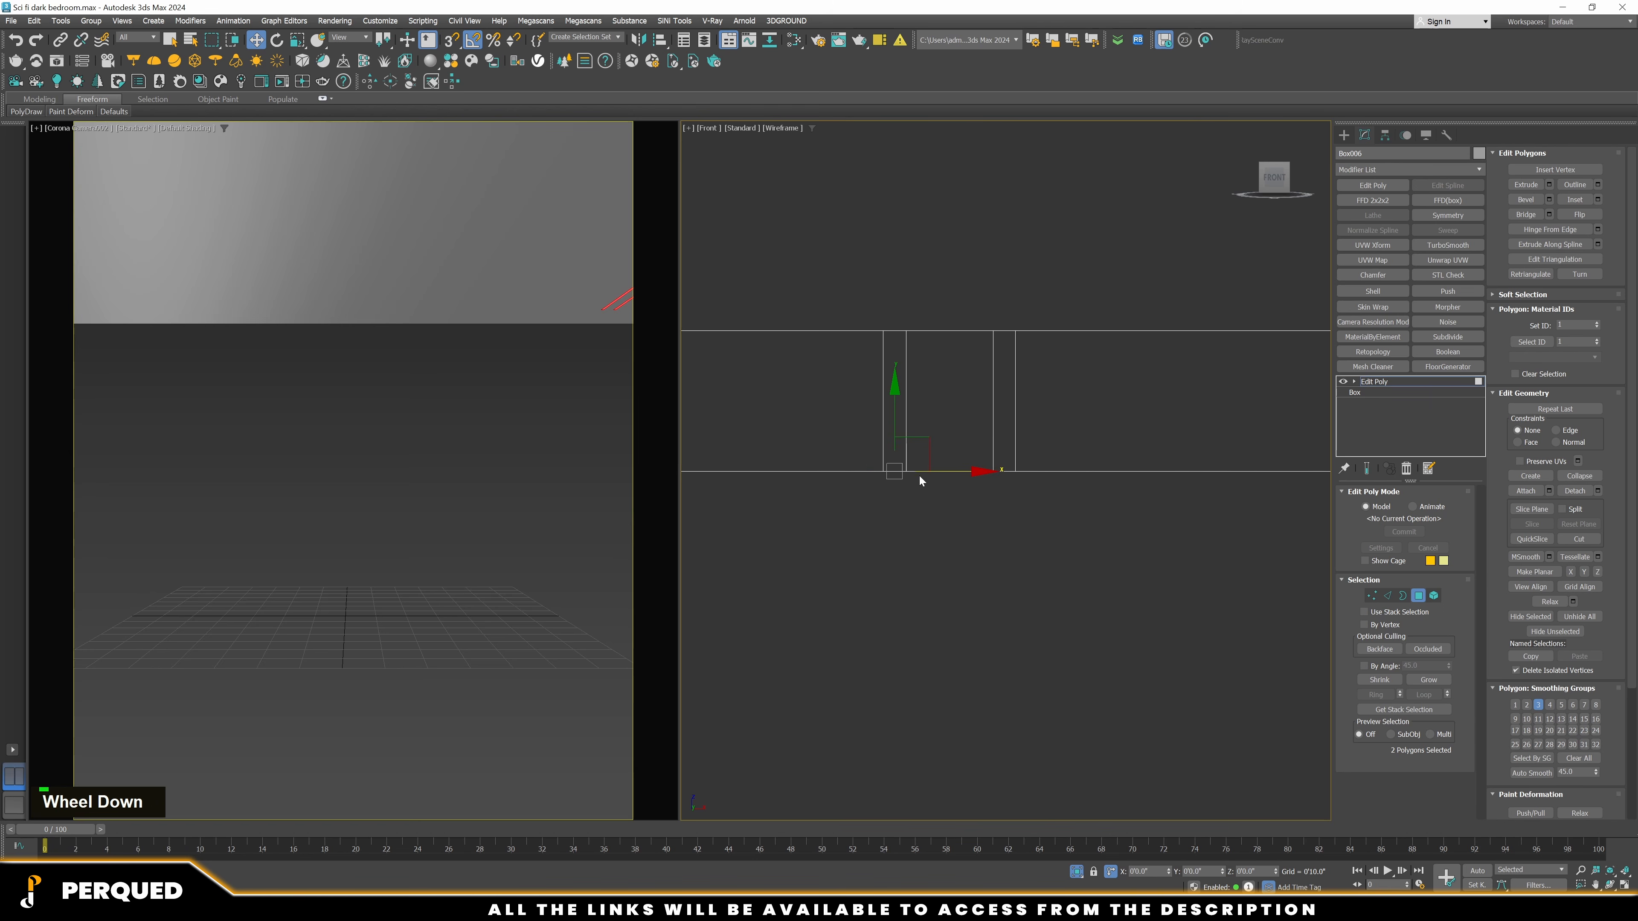
shift+drag(904, 423, 928, 363)
click(1208, 343)
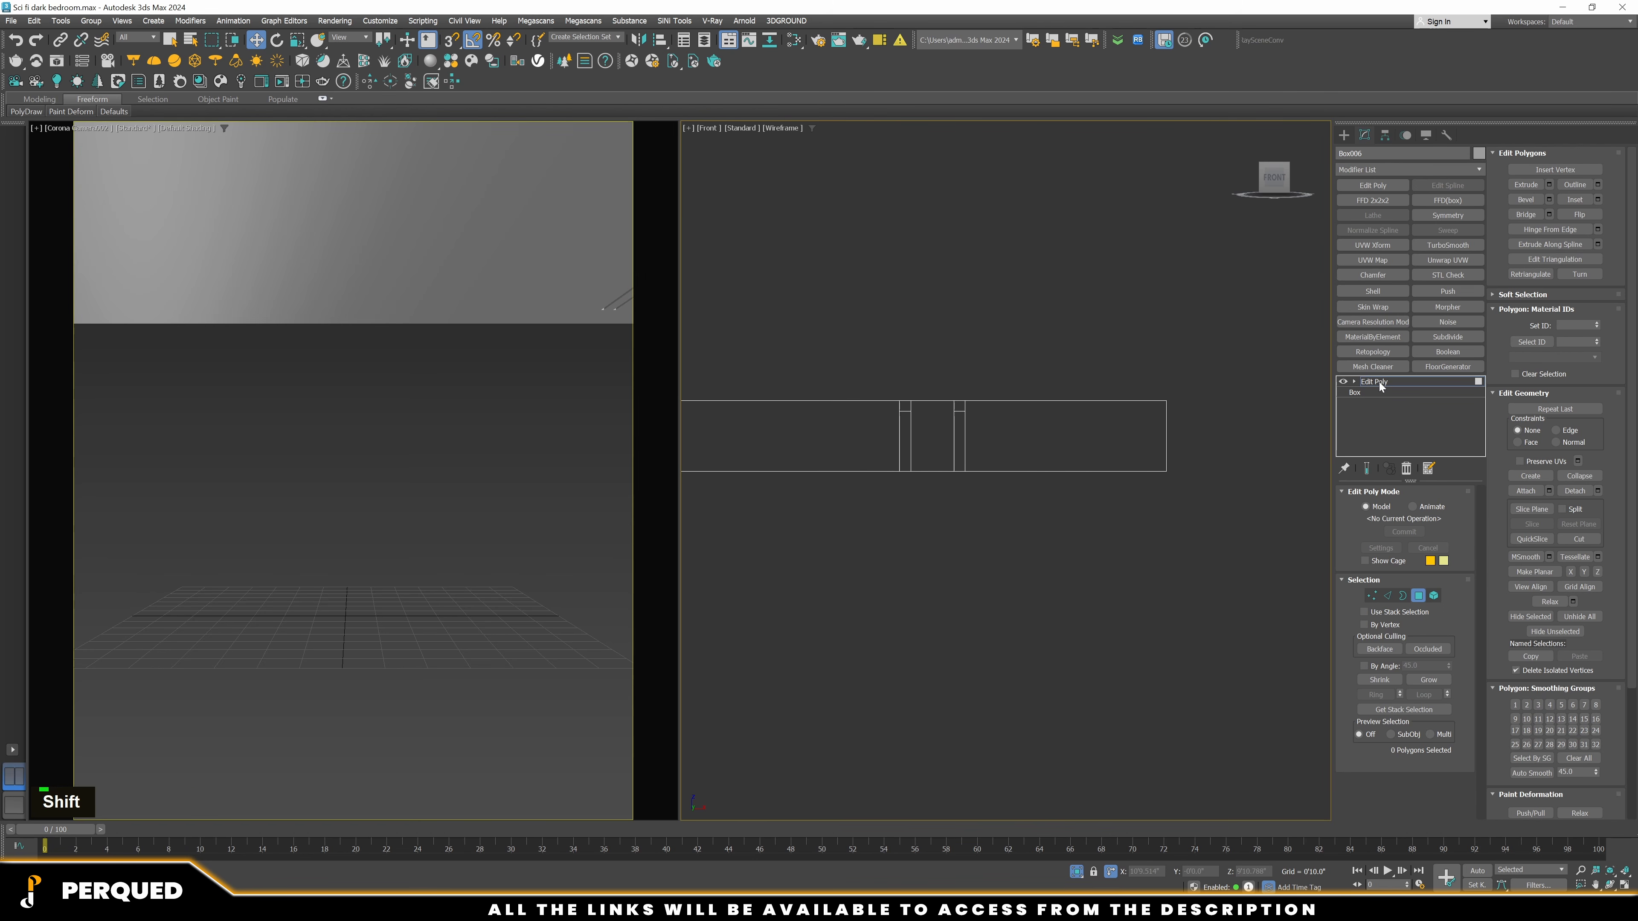
Finish editing the ceiling, exit isolation and switch the camera viewport to Corona Camera001
double_click(1080, 391)
click(1076, 871)
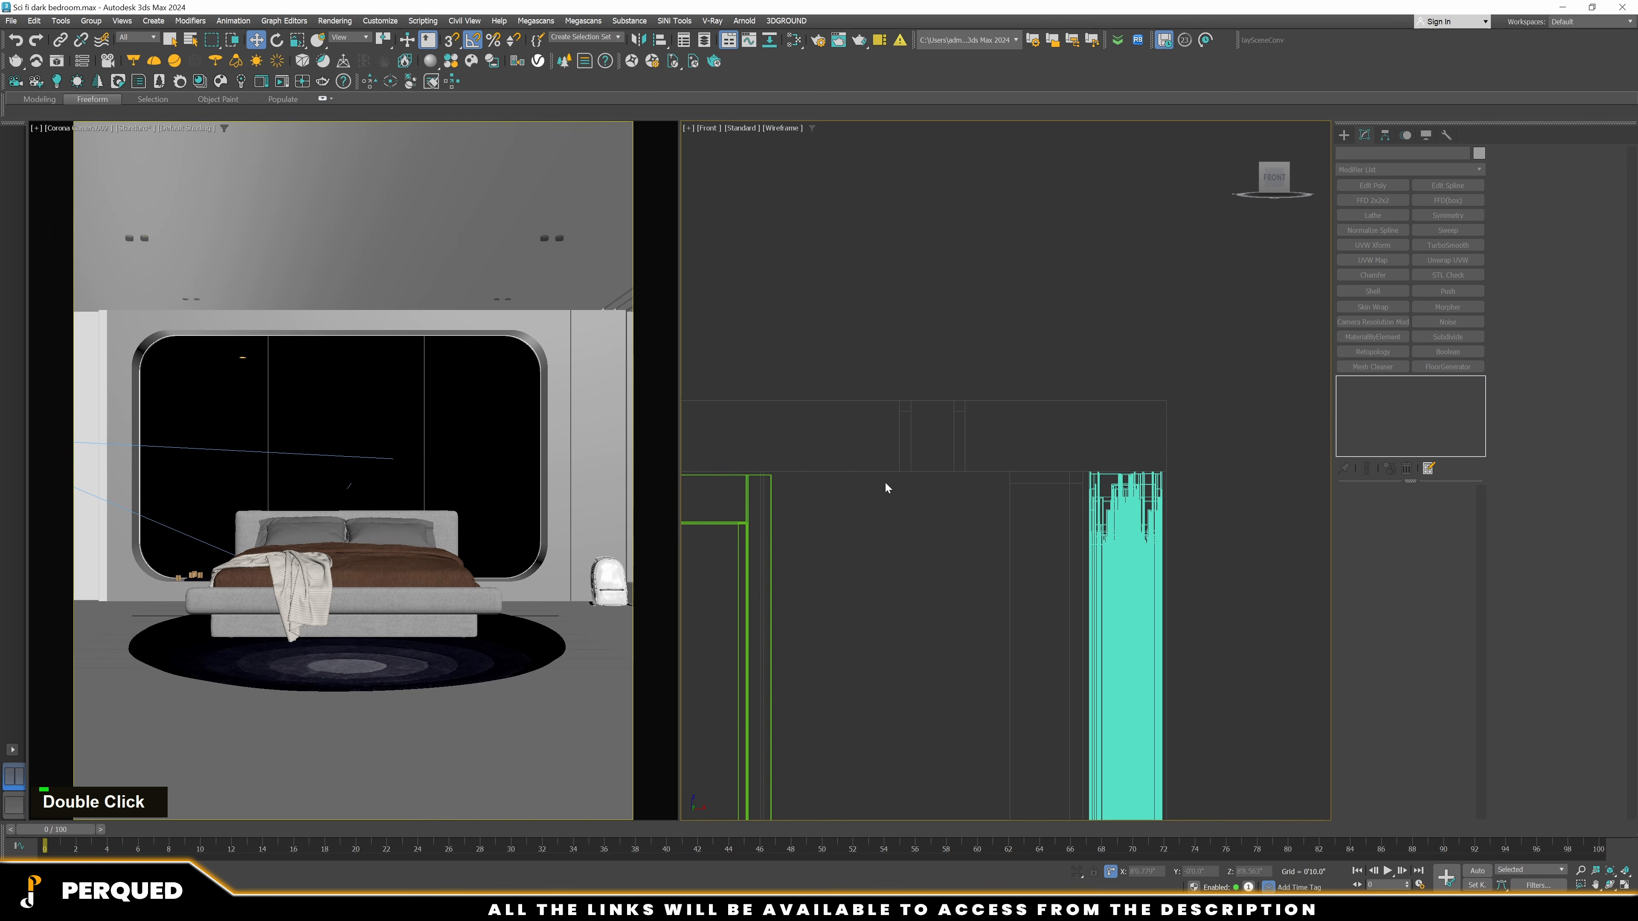
key(c)
double_click(831, 357)
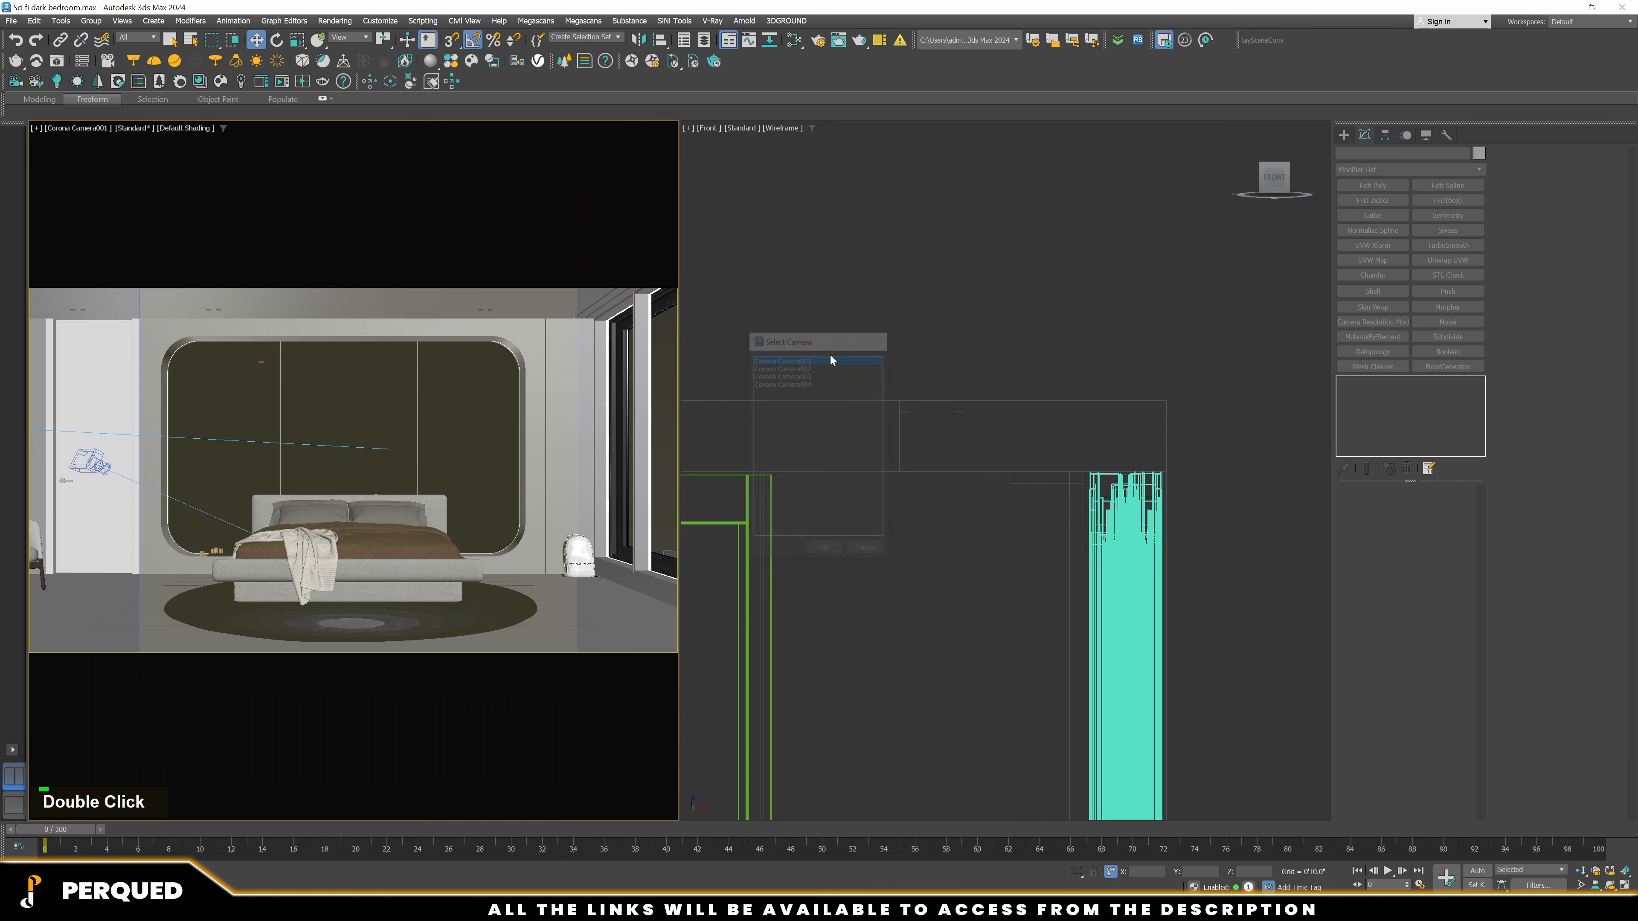
Start an interactive Corona render in a maximised frame buffer and inspect the bedroom with its ceiling grooves
click(262, 82)
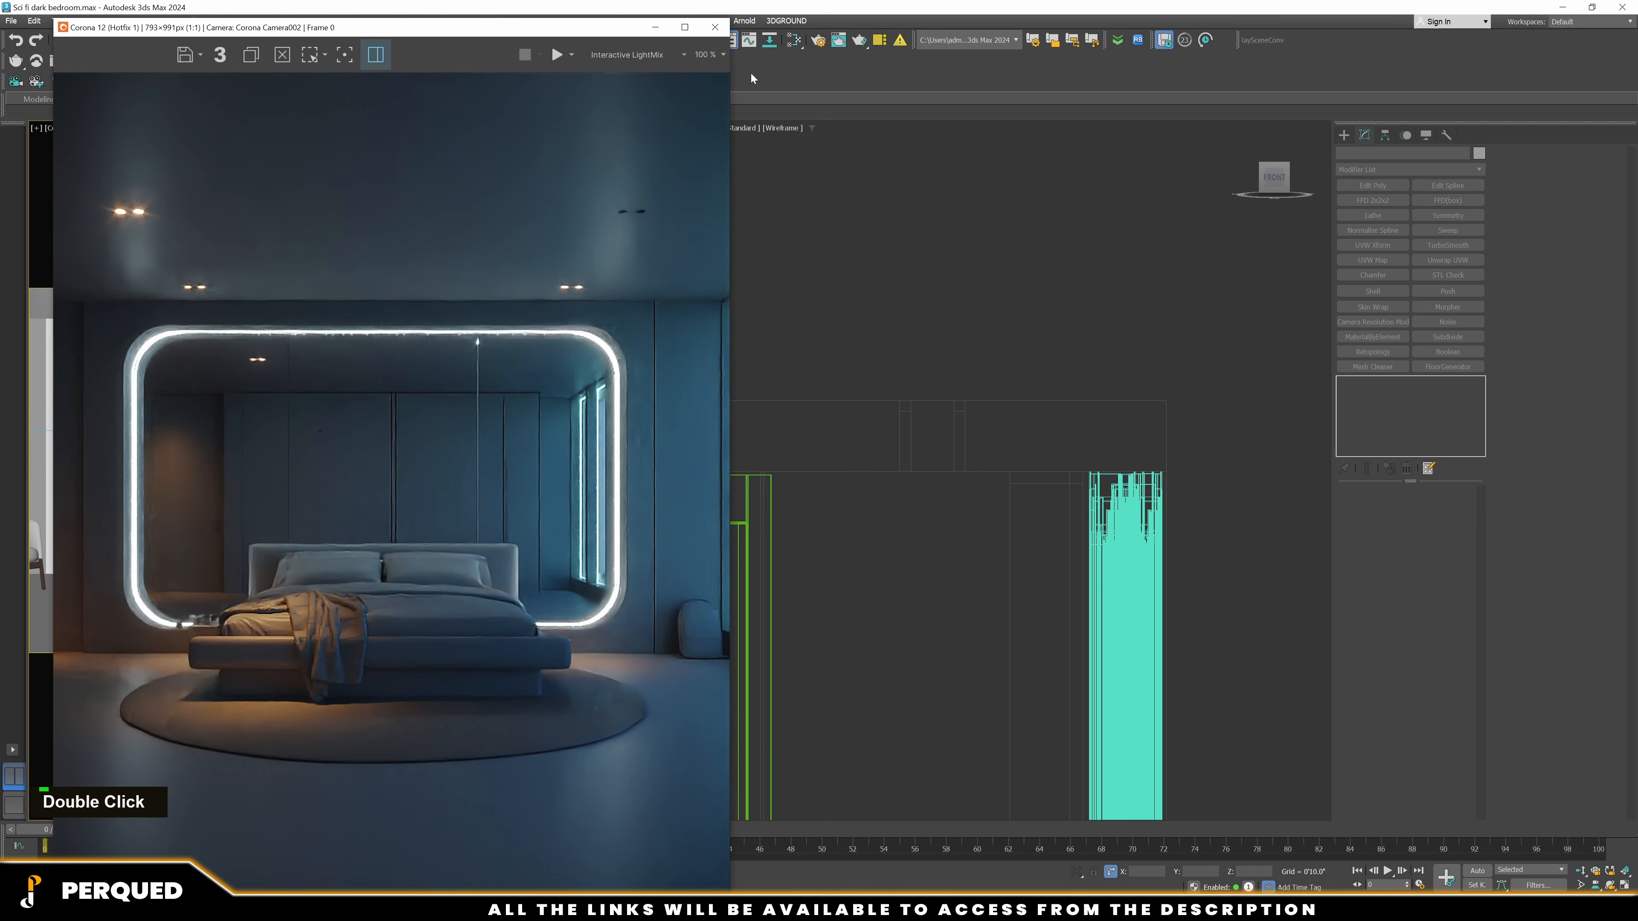
click(685, 27)
click(1480, 35)
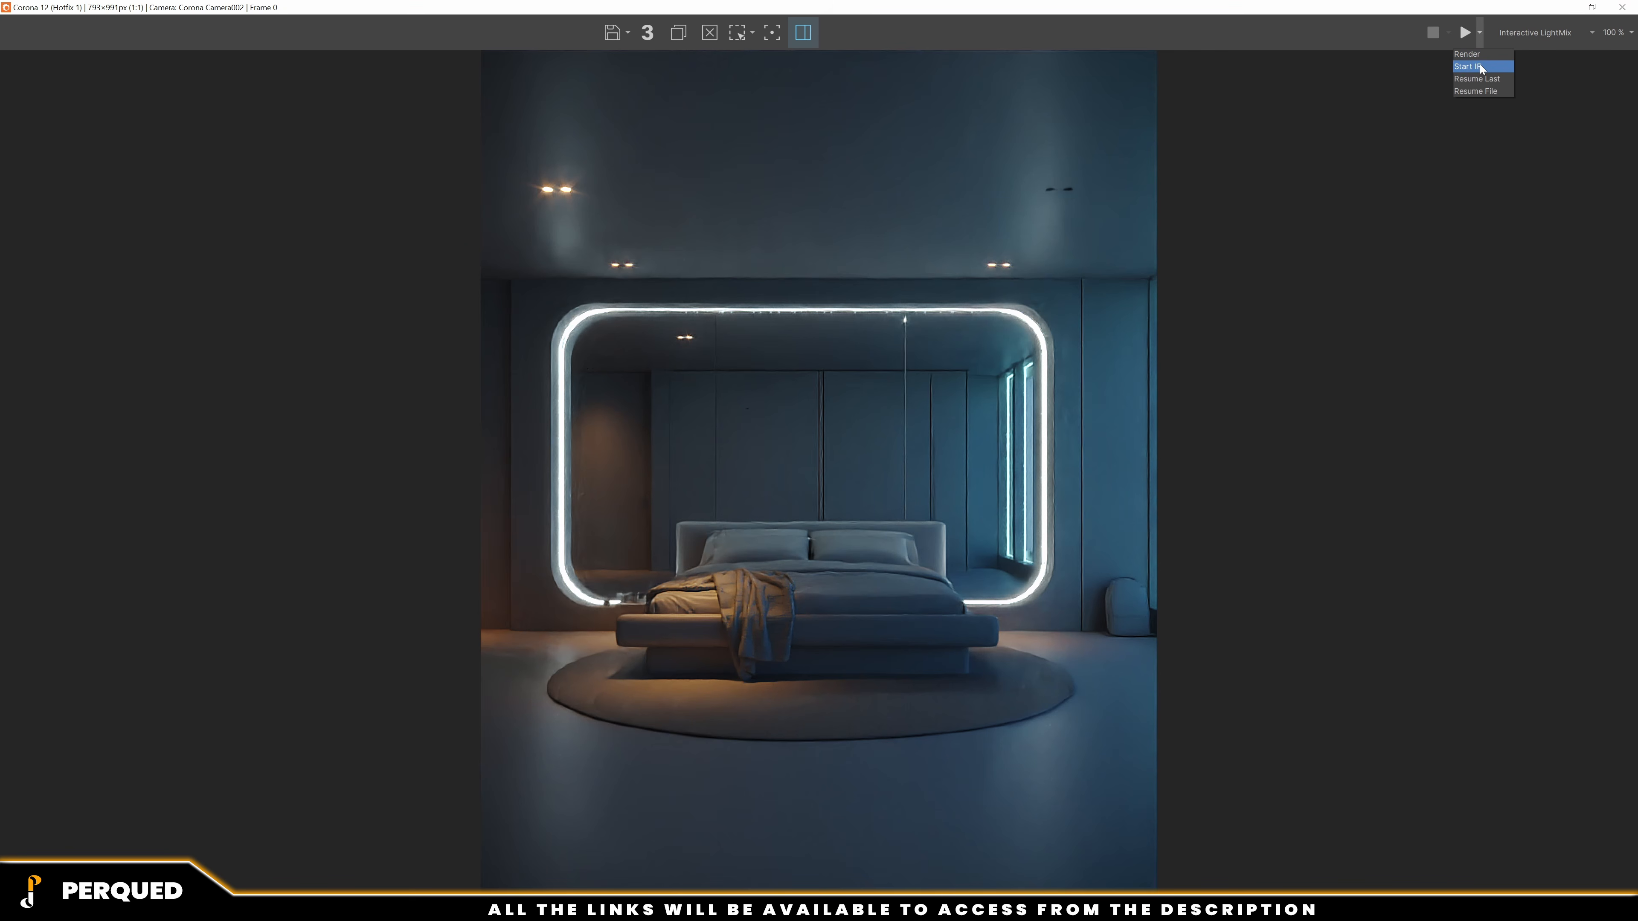
double_click(1476, 67)
scroll(576, 312, up, 1)
scroll(998, 374, down, 1)
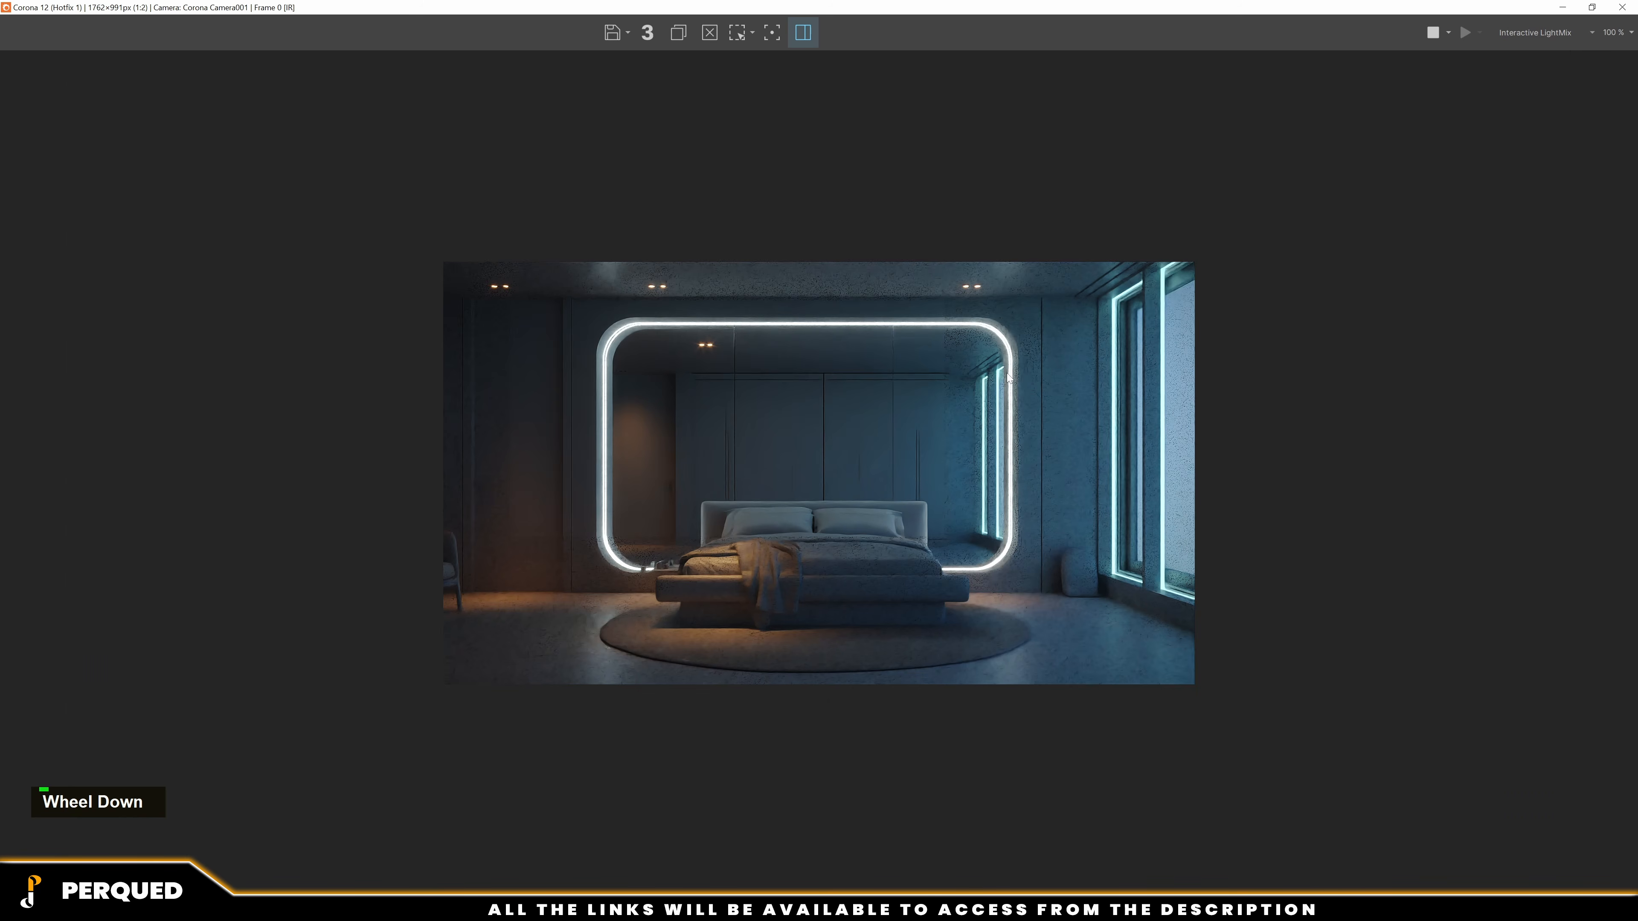
scroll(1029, 380, up, 1)
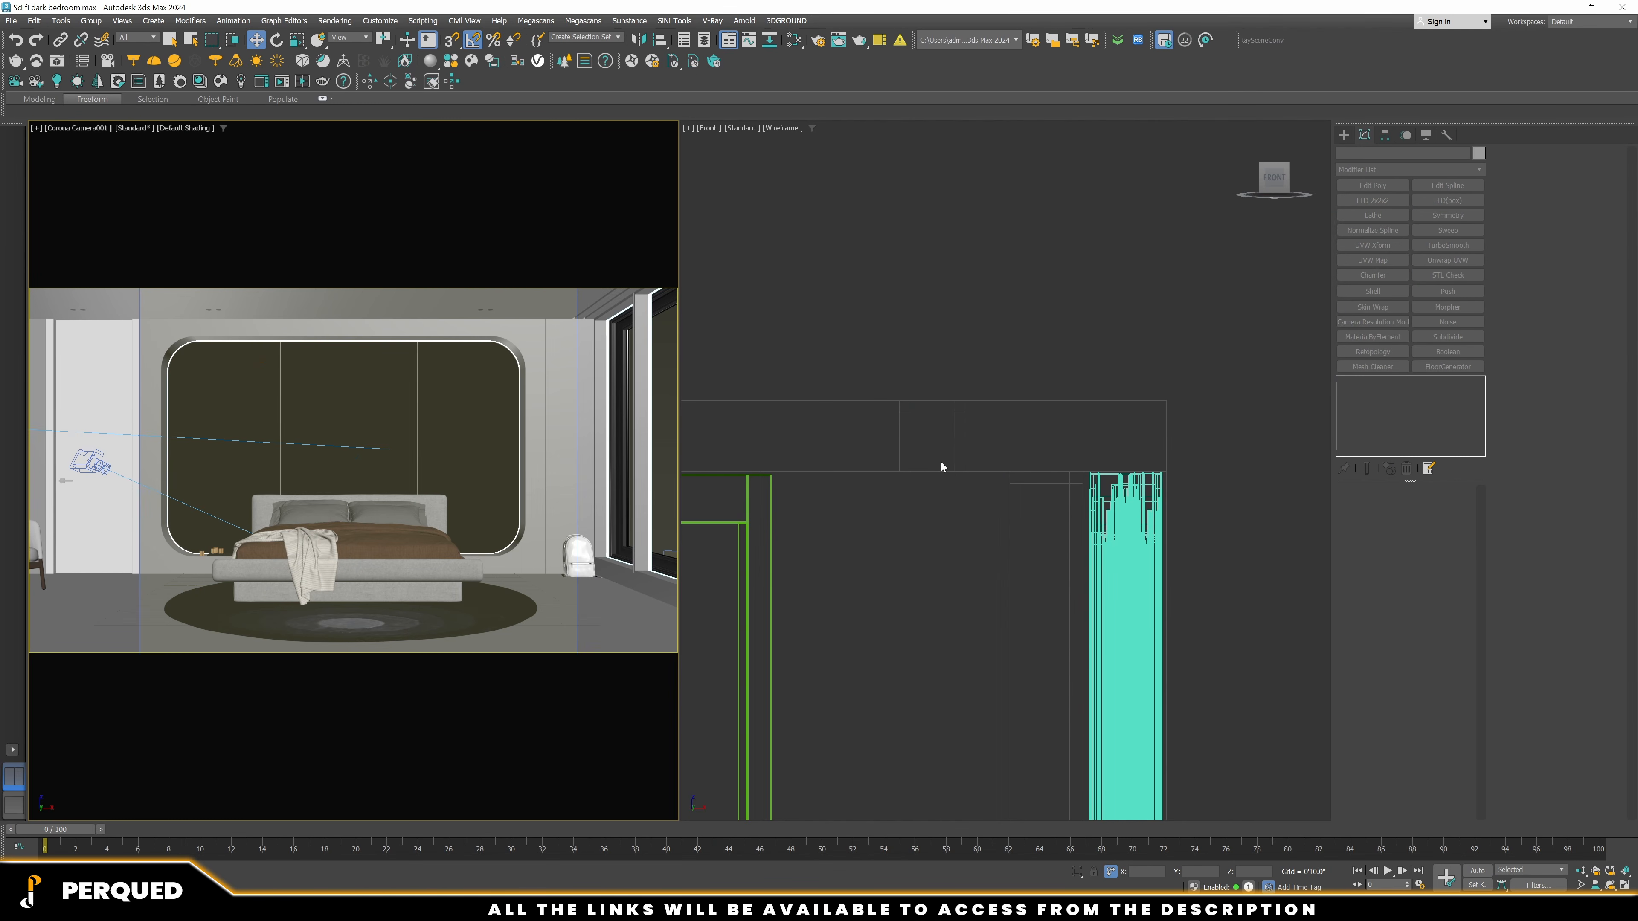
In the Top view, select the vertices at both ends of the ceiling's outer groove and move them closer to the inner groove
click(965, 474)
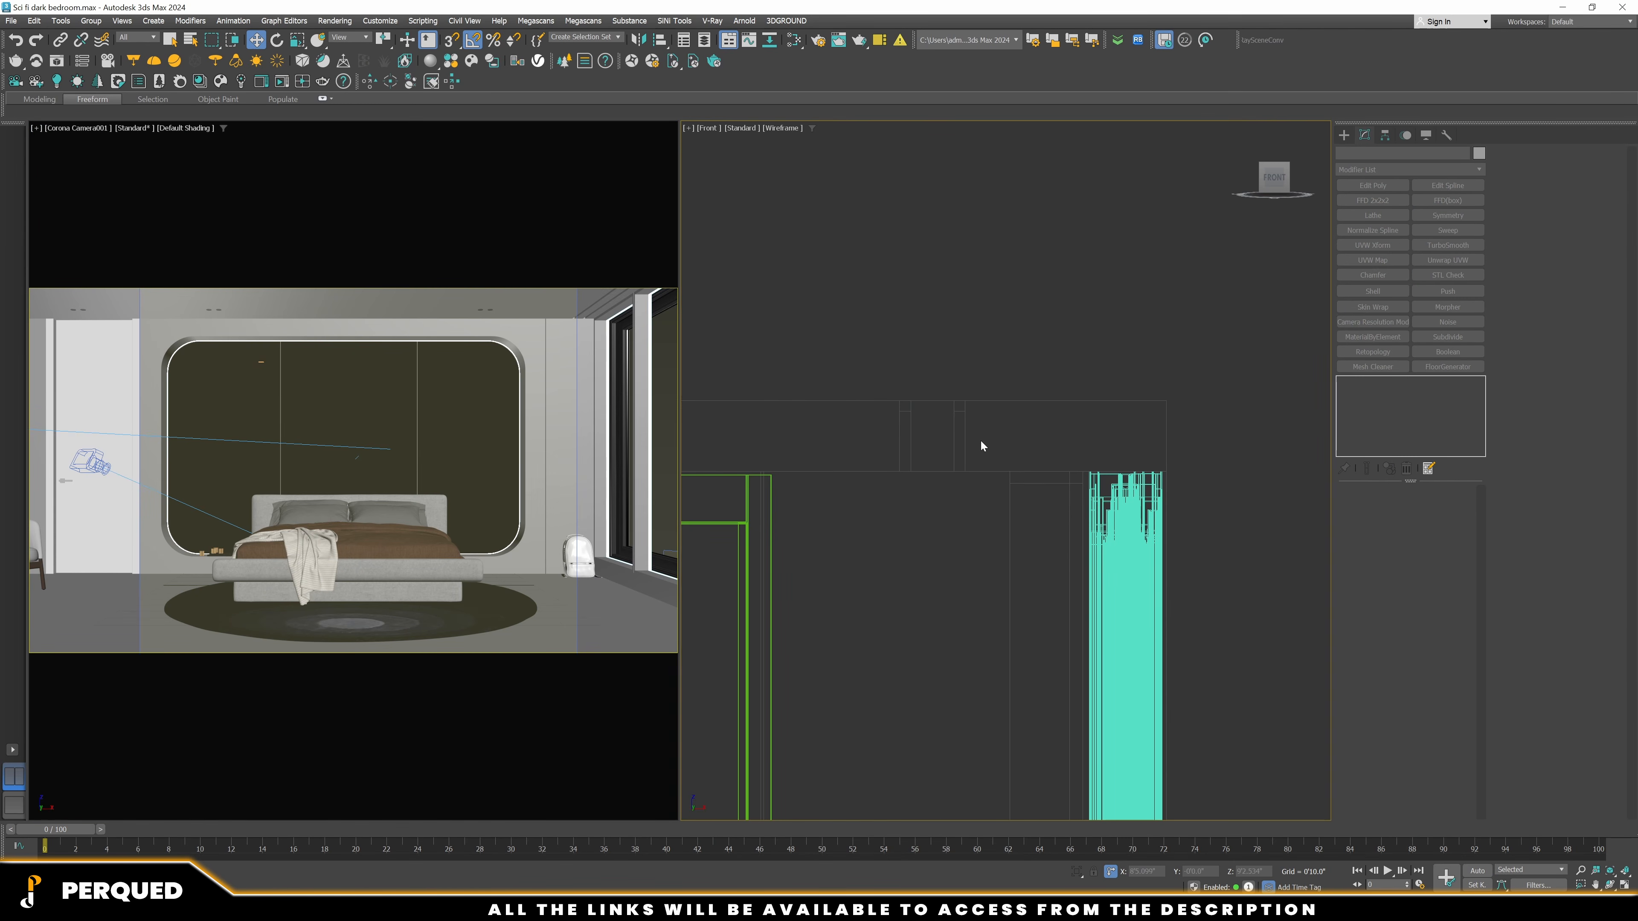
click(950, 459)
key(t)
key(z)
key(1)
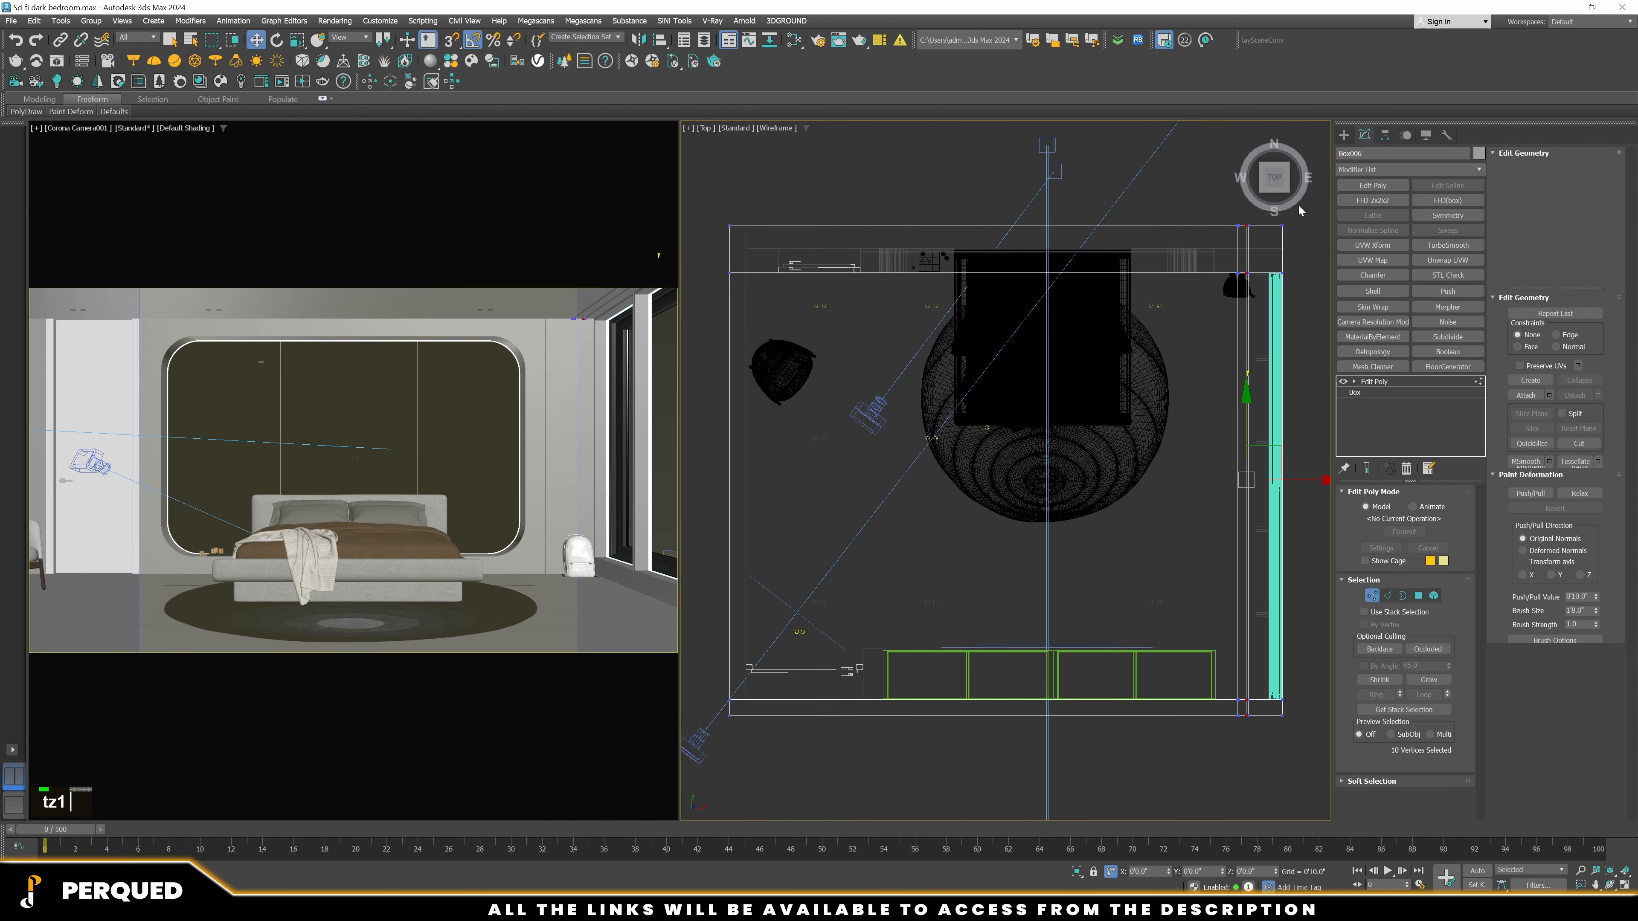
scroll(1283, 225, up, 5)
scroll(927, 243, down, 2)
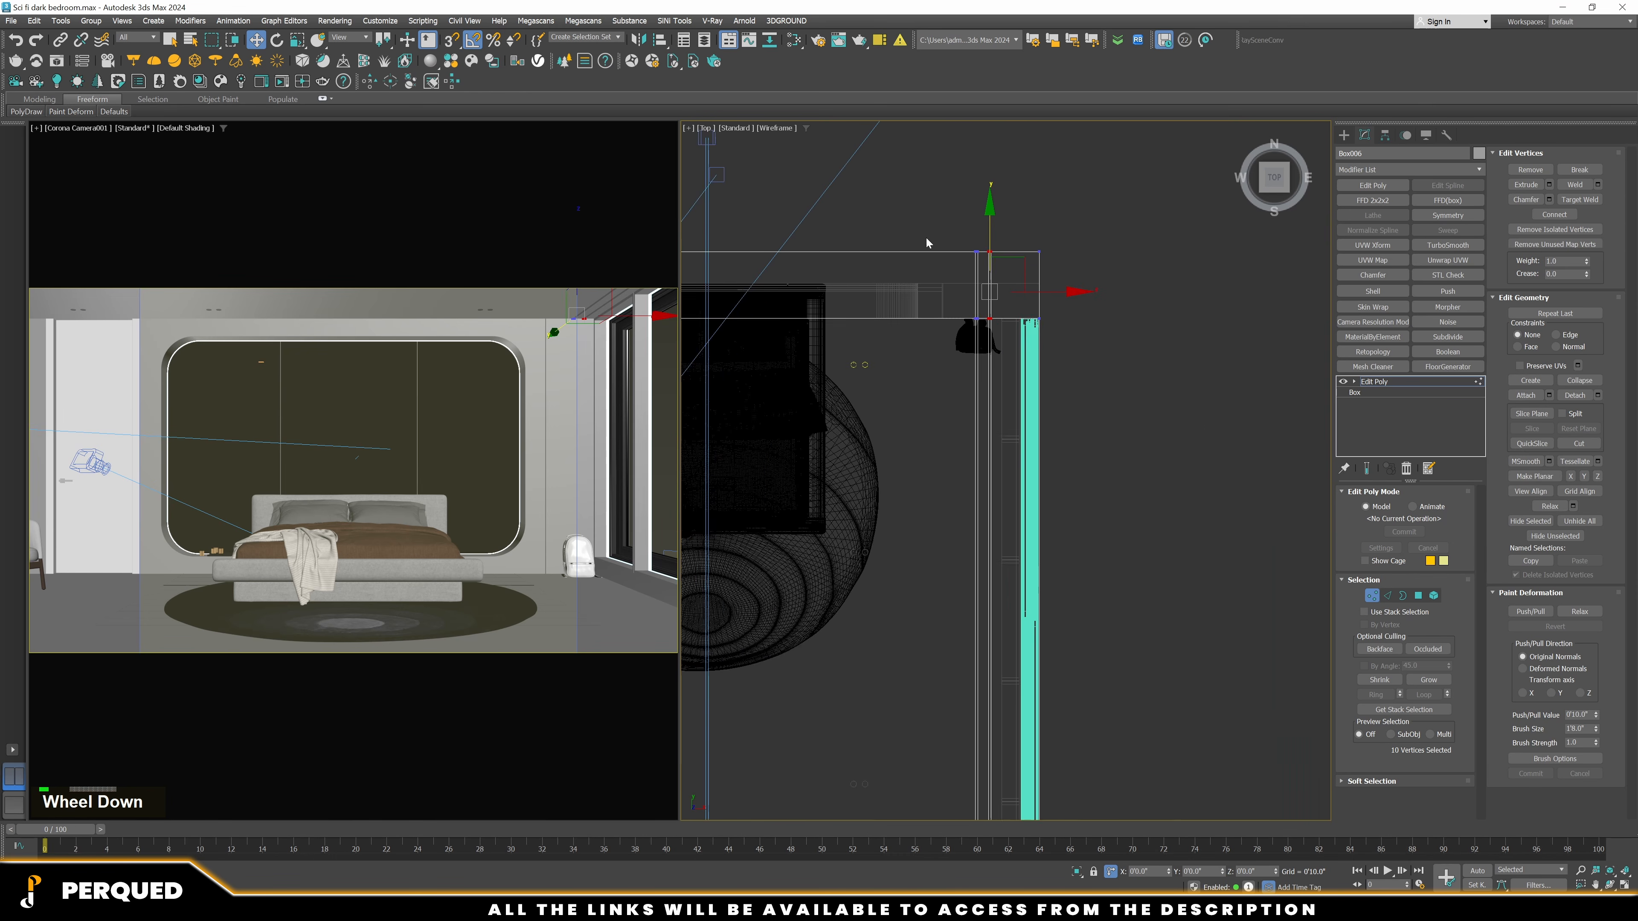
scroll(927, 239, down, 2)
scroll(972, 703, up, 6)
scroll(1001, 678, down, 5)
ctrl+drag(995, 684, 1020, 768)
scroll(1009, 516, up, 5)
drag(976, 458, 947, 459)
click(964, 499)
scroll(1092, 466, down, 11)
scroll(940, 530, up, 7)
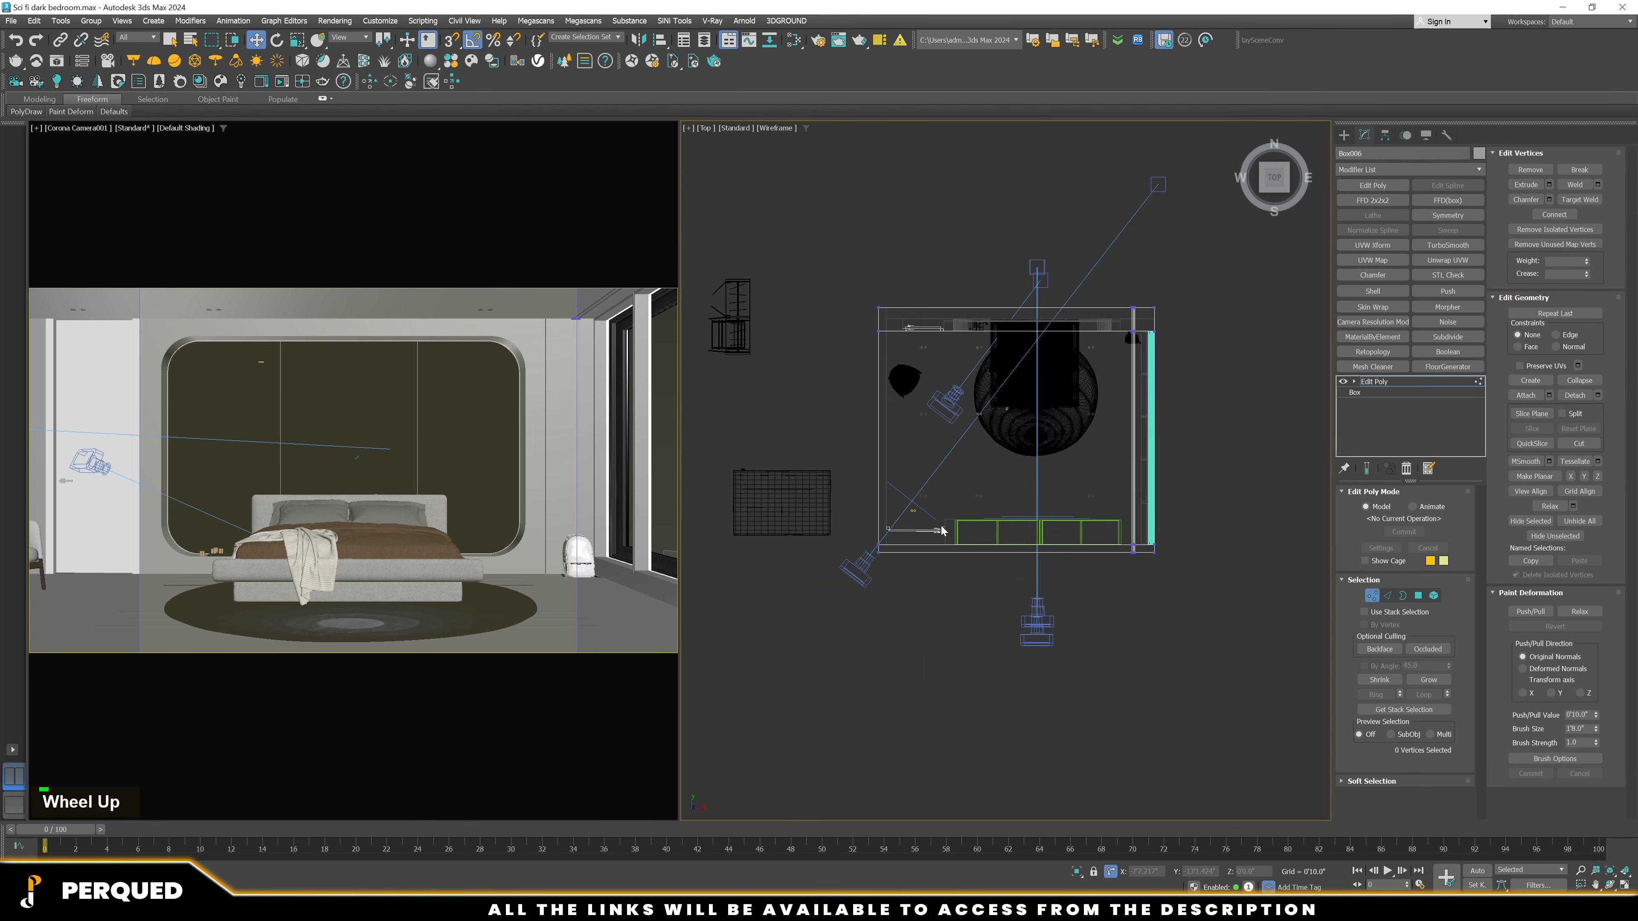
click(1382, 382)
Select the pair of Corona disk lights over the rug's edge and copy them toward the unlit downlights near the wardrobe
scroll(836, 513, down, 11)
scroll(912, 433, up, 11)
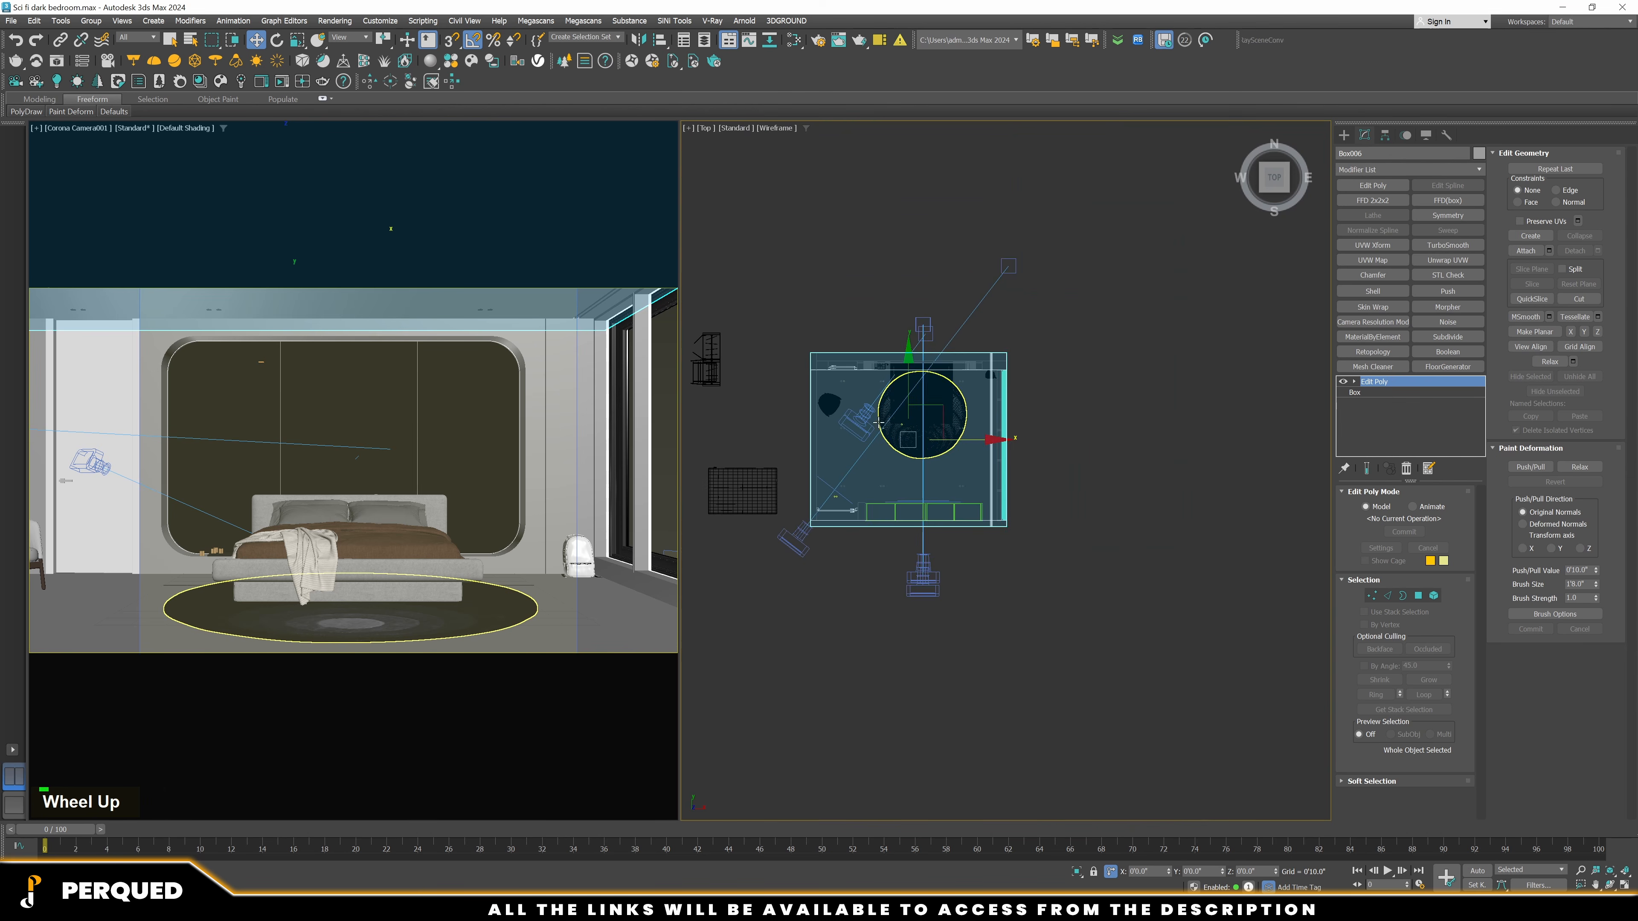
scroll(899, 439, up, 4)
click(840, 437)
scroll(819, 448, up, 2)
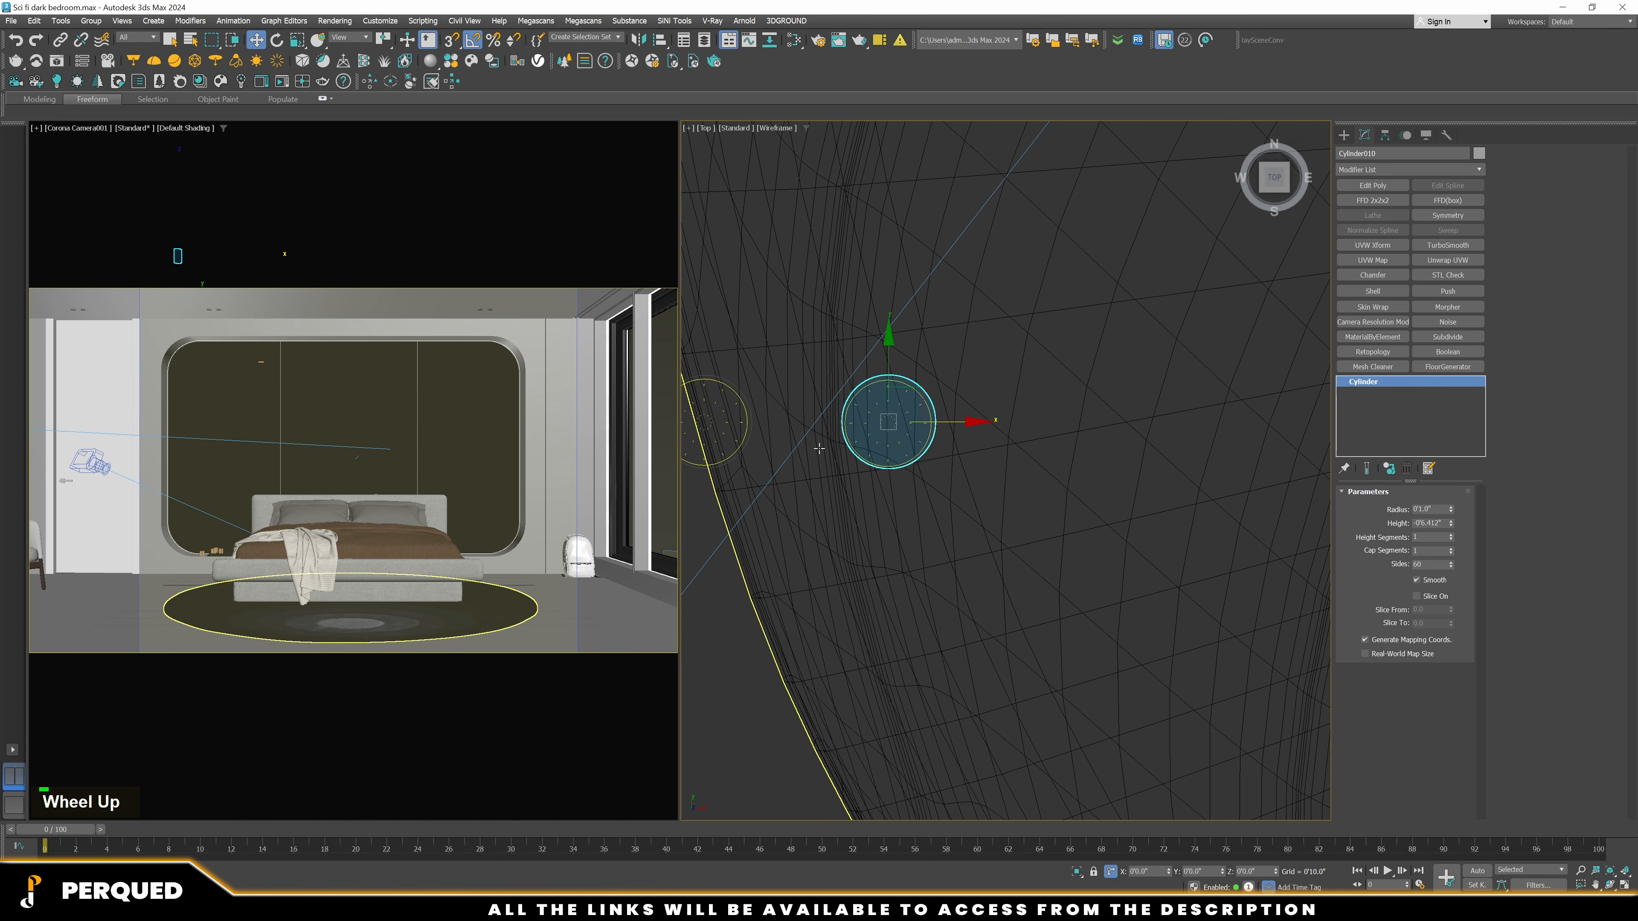
click(709, 433)
scroll(887, 425, up, 3)
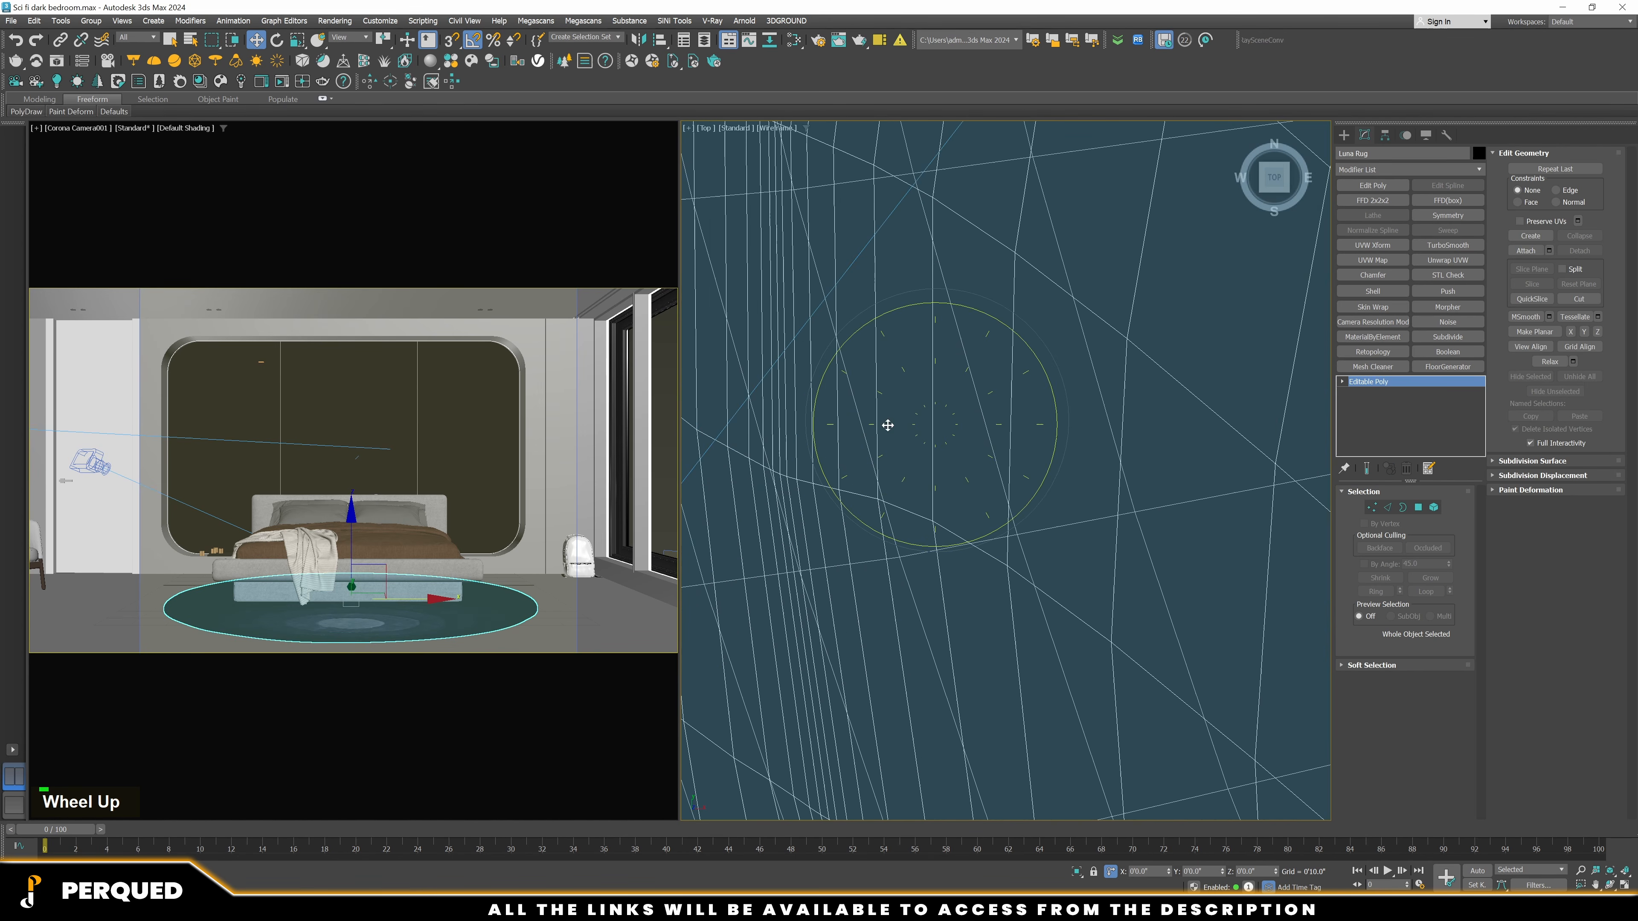
click(916, 445)
click(916, 435)
scroll(1006, 418, down, 3)
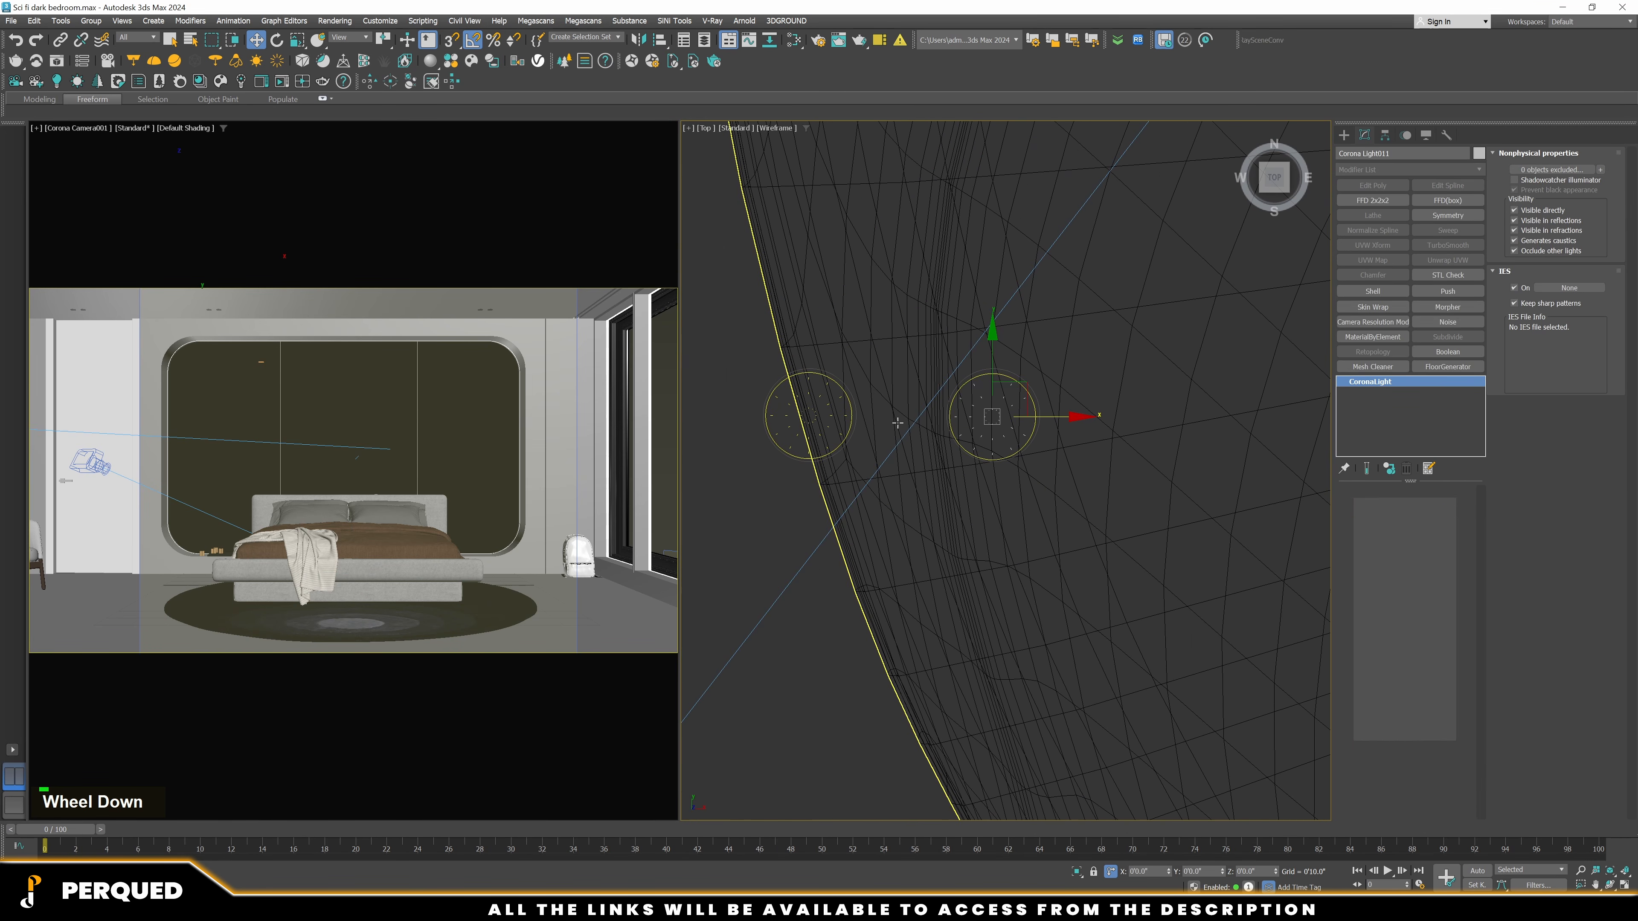
scroll(805, 420, up, 4)
ctrl+click(906, 428)
scroll(1088, 280, down, 5)
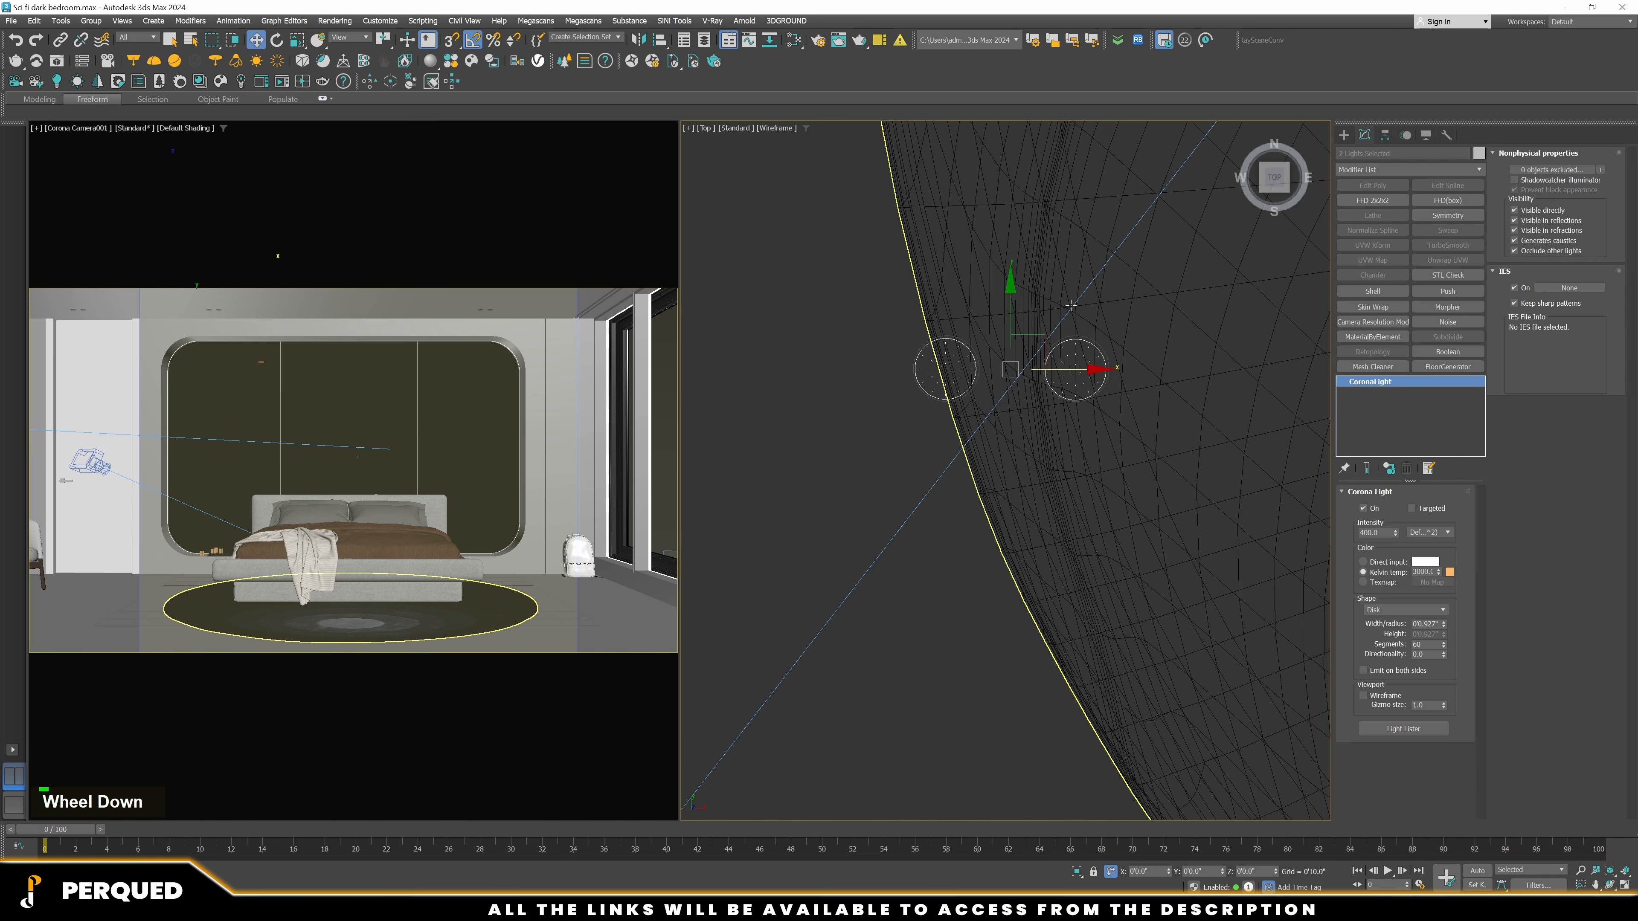
mouse_move(1088, 280)
shift+mouse_down()
mouse_move(973, 370)
mouse_move(753, 602)
shift+mouse_up()
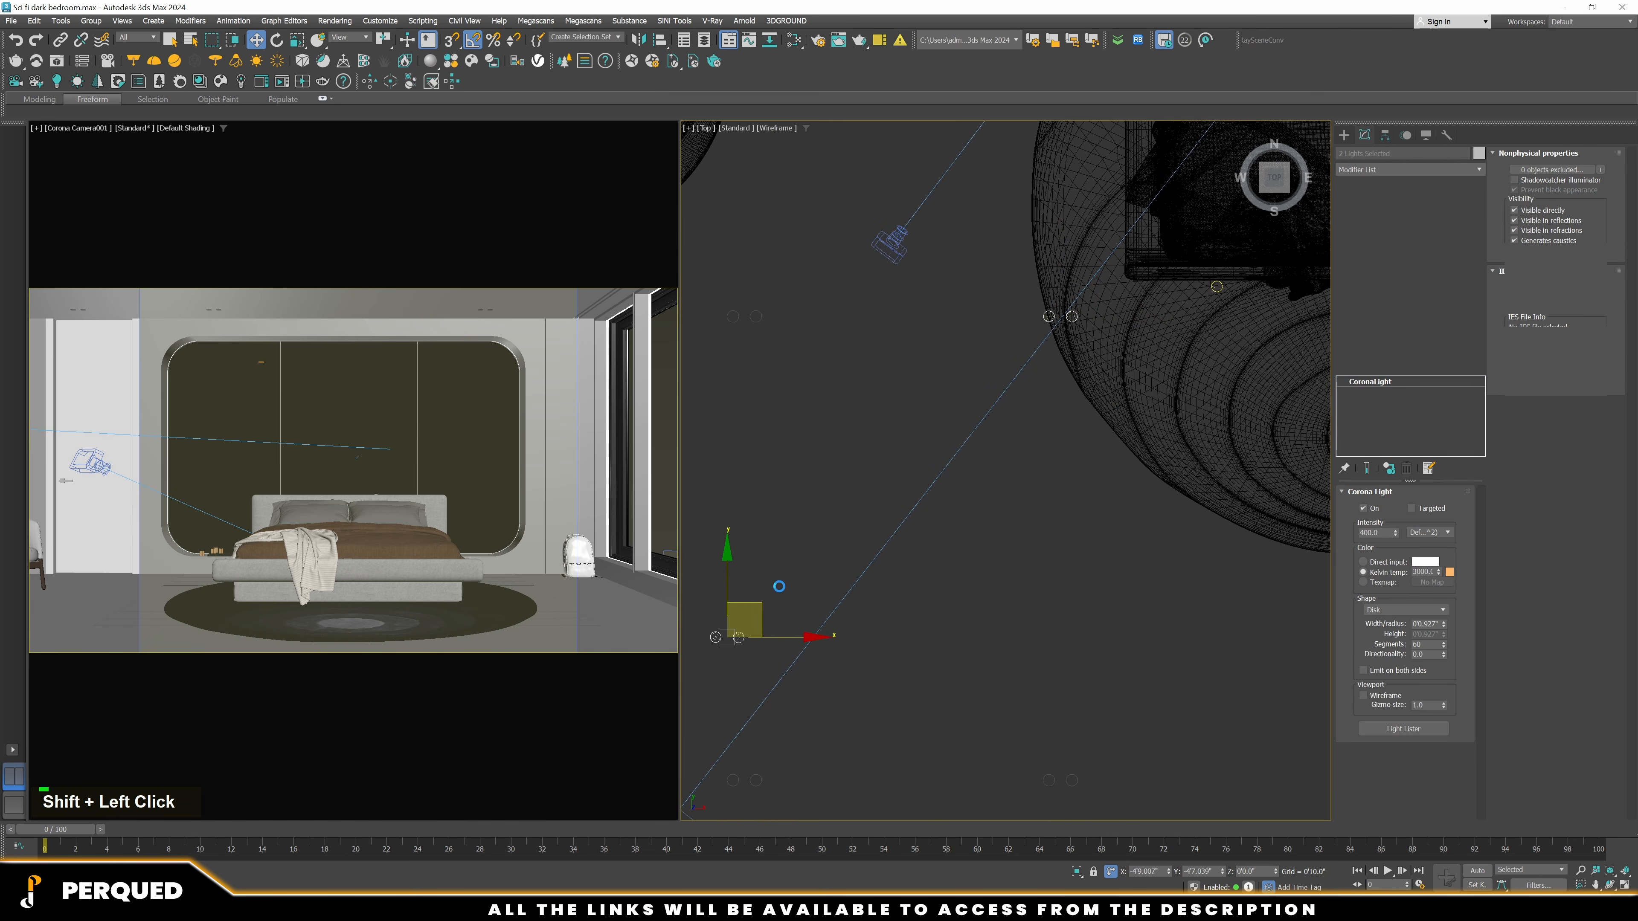
click(820, 510)
Position the copied pair of lights at the ceiling downlights near the wardrobe
key(z)
scroll(1053, 388, down, 8)
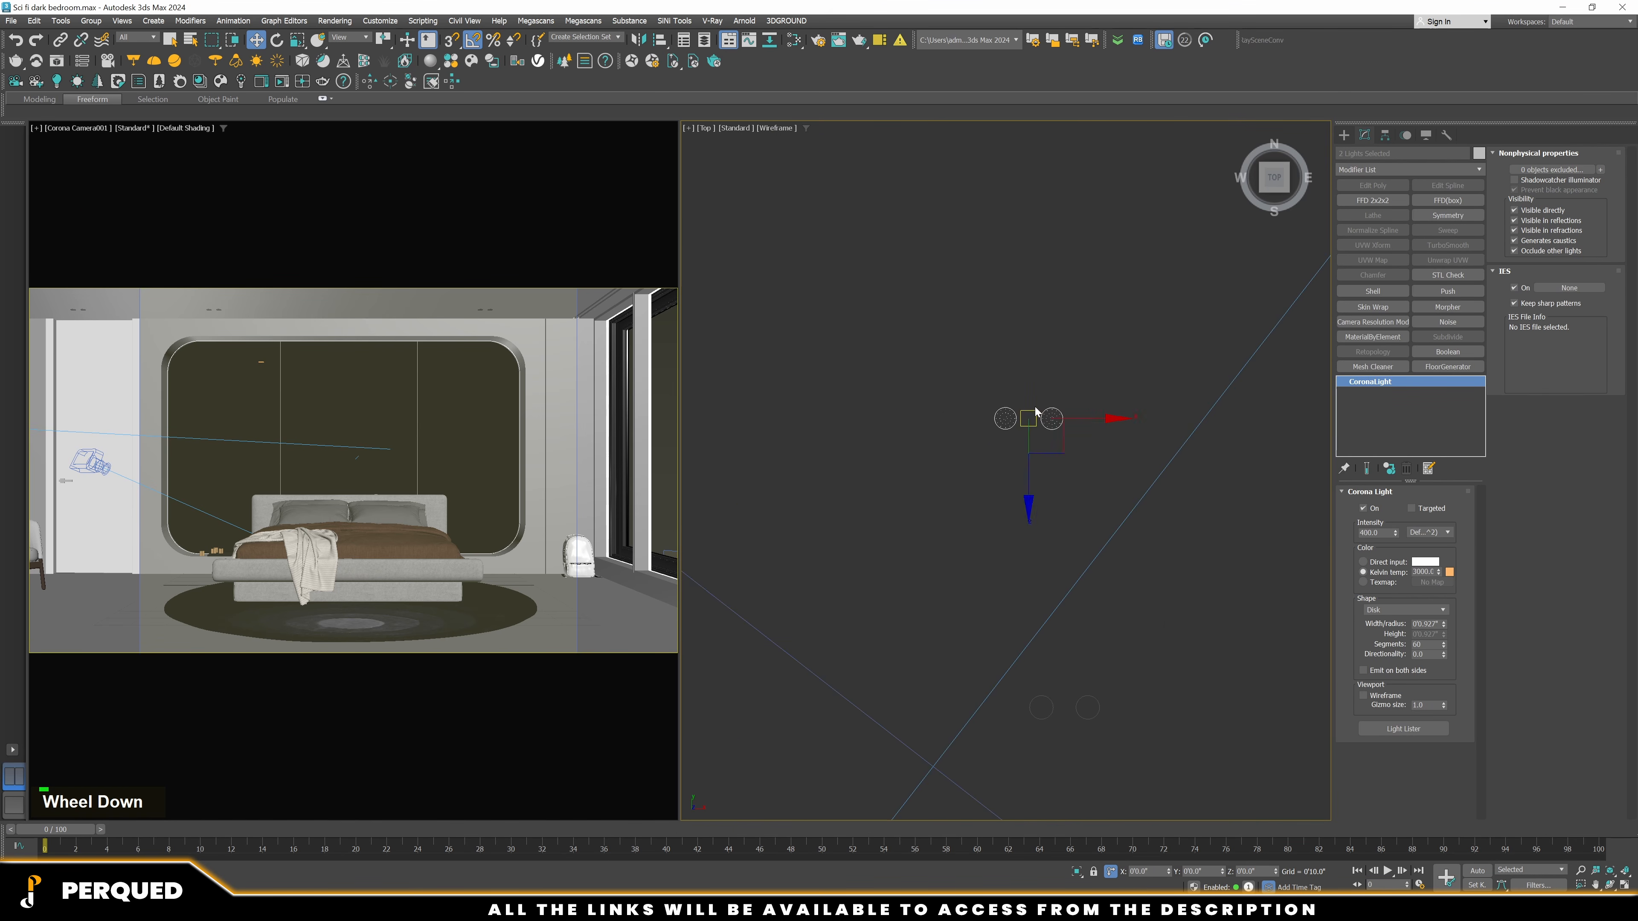
drag(1059, 375, 1049, 454)
scroll(976, 529, up, 6)
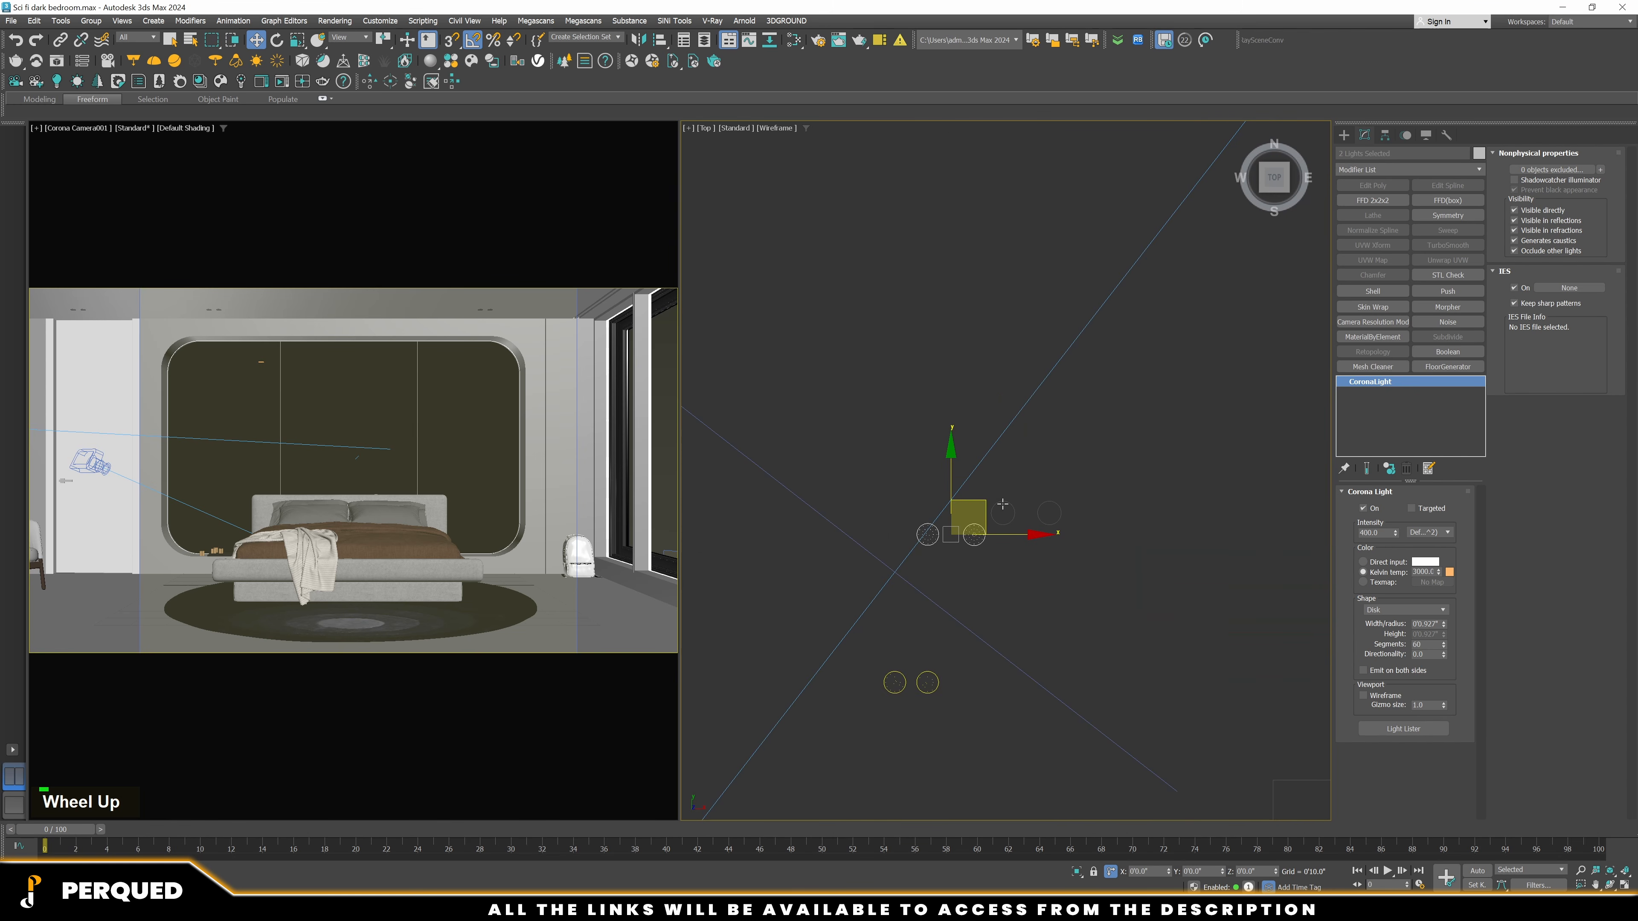
scroll(1057, 494, up, 8)
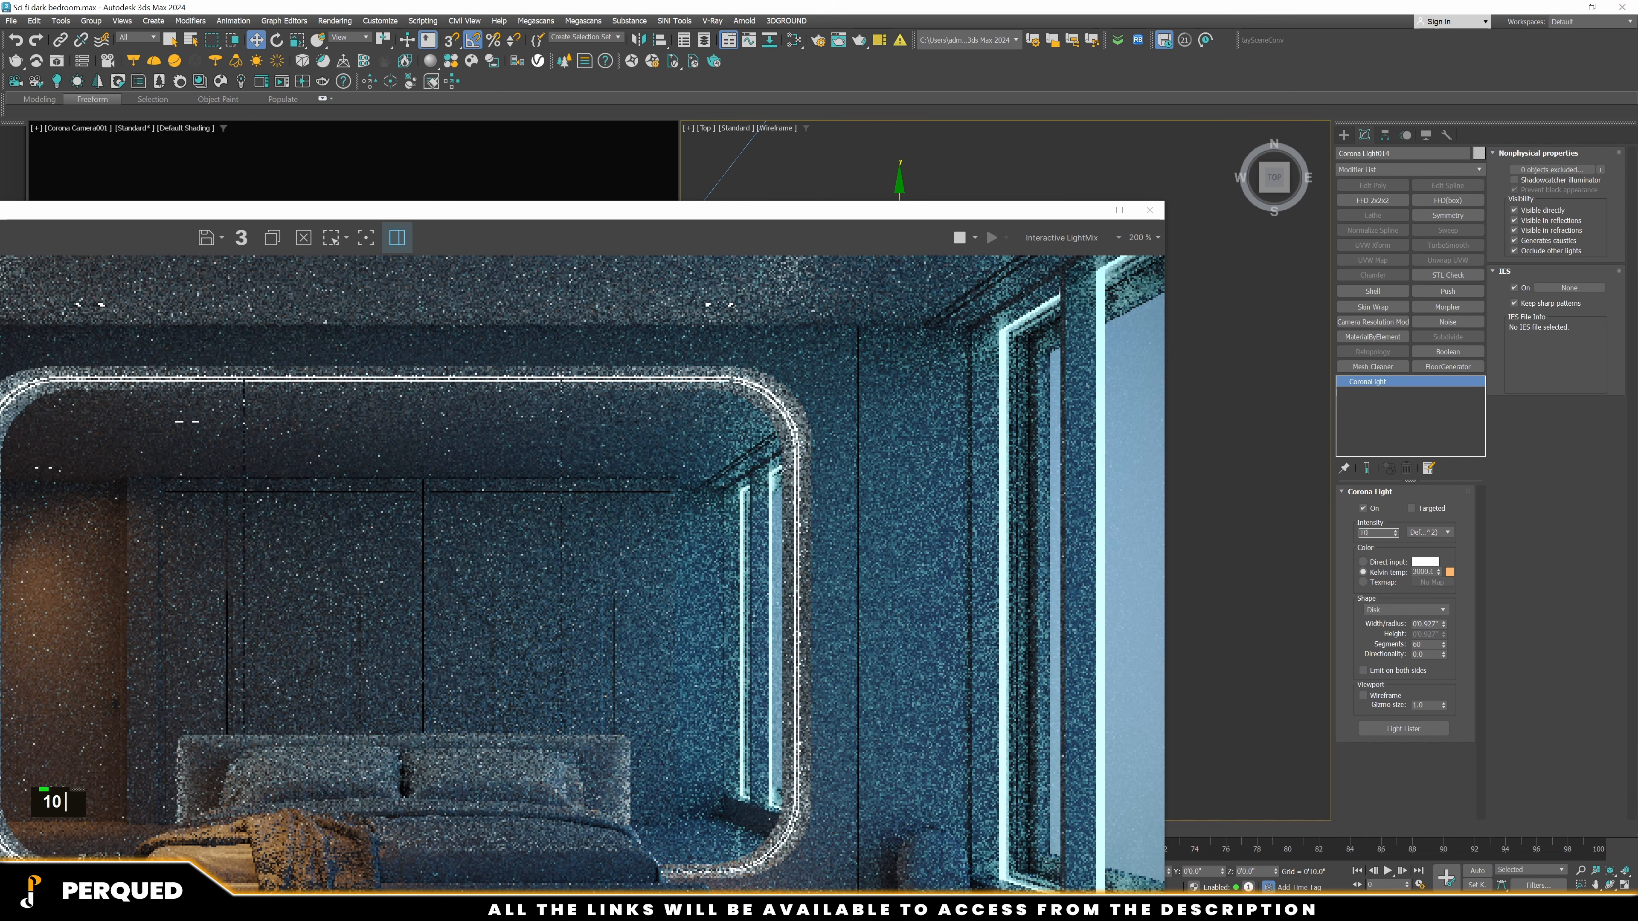
Set the intensity of both copied Corona disk lights to 100, moving the render window out of the way
text(100)
key(Return)
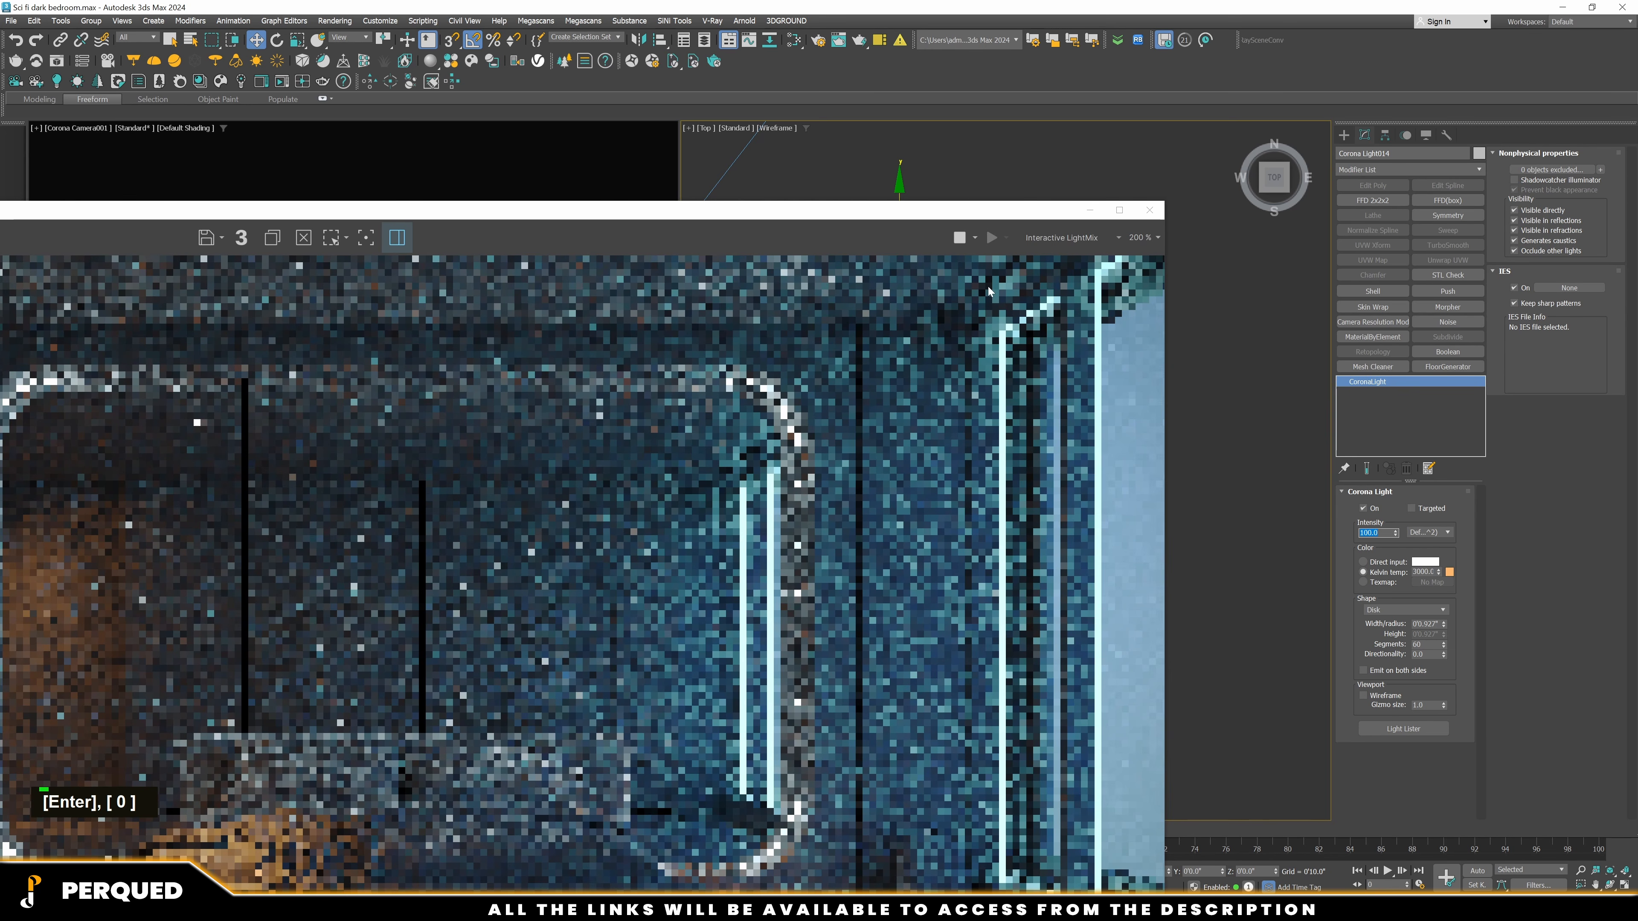
drag(987, 211, 1007, 331)
click(1065, 258)
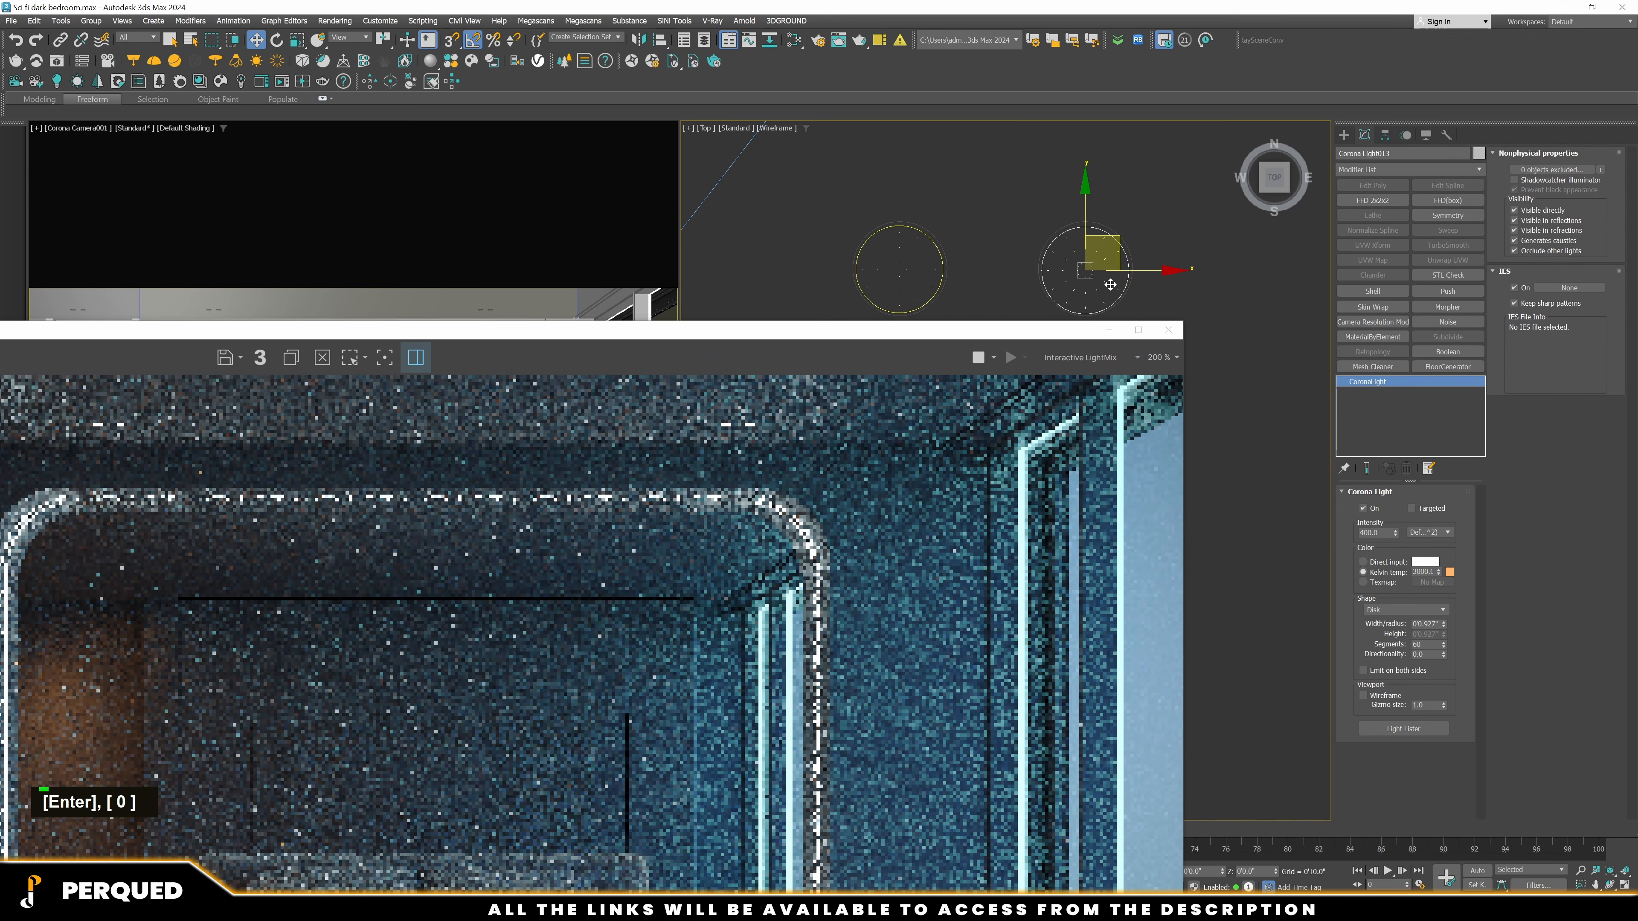
text(100)
key(Return)
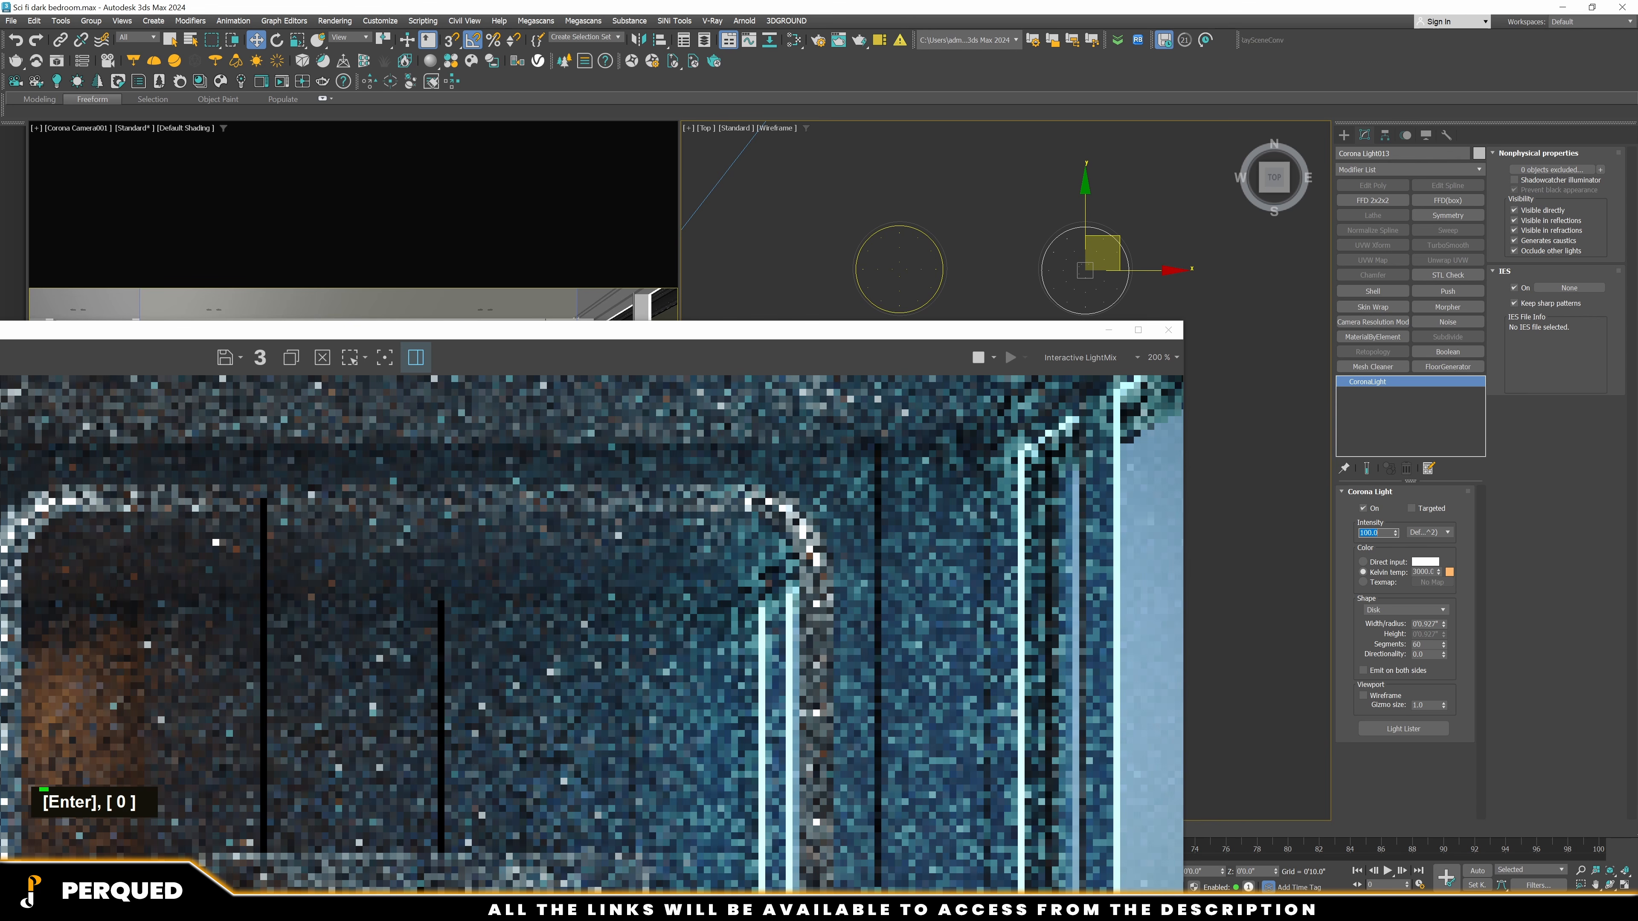
drag(1078, 330, 1196, 76)
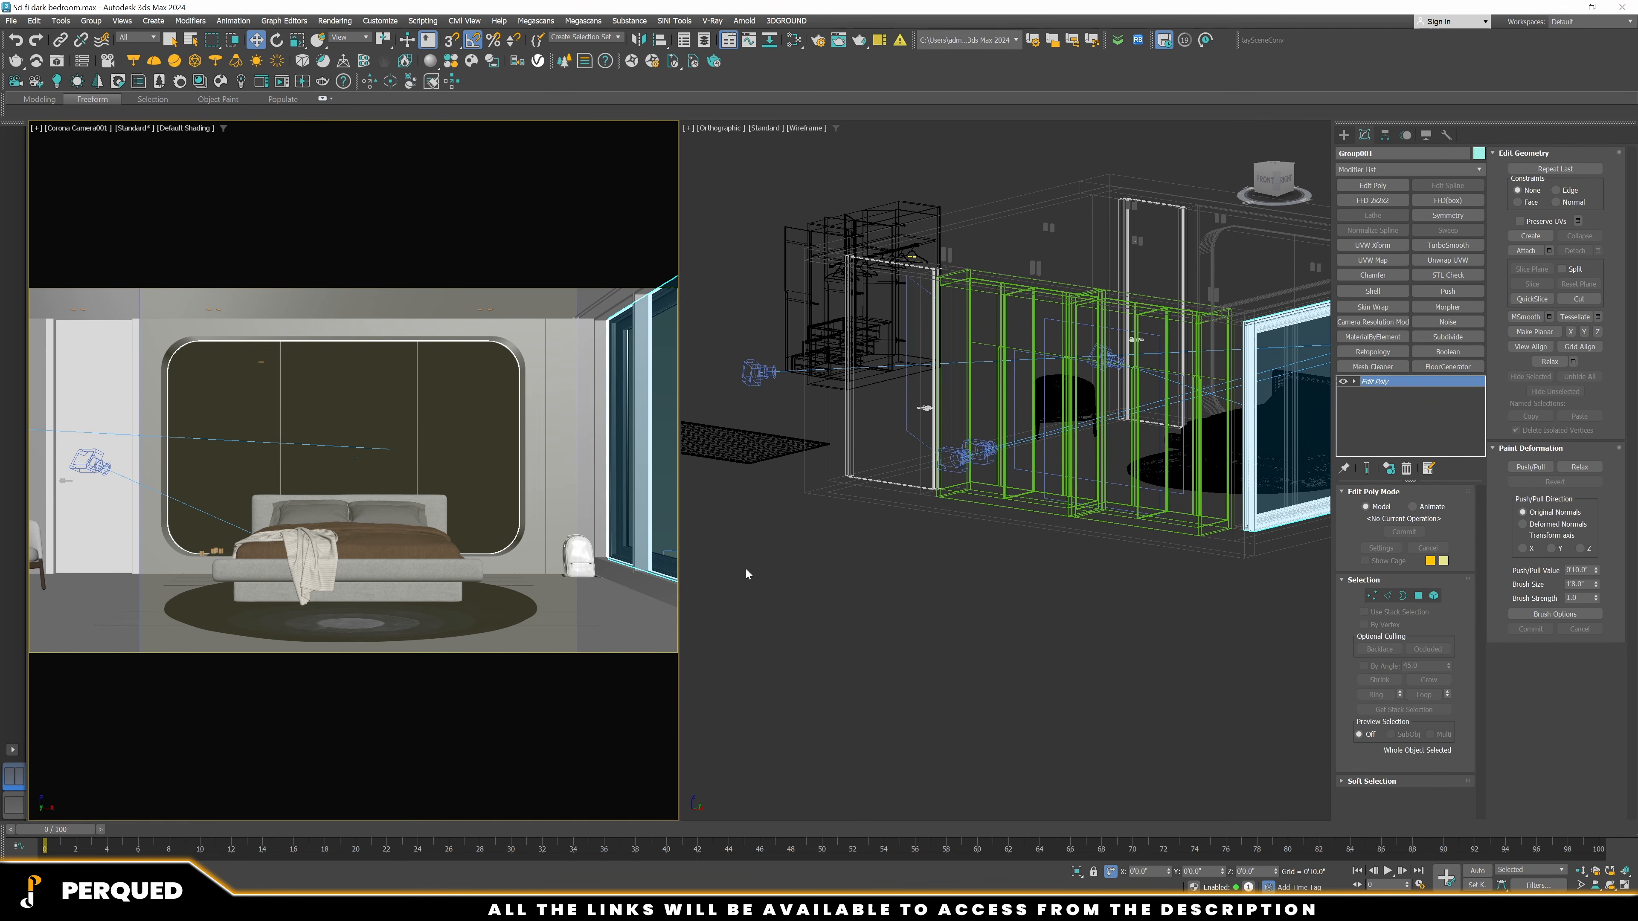
Isolate the window group, inspect its middle mullion, and show it in the Right view as wireframe
key(alt+q)
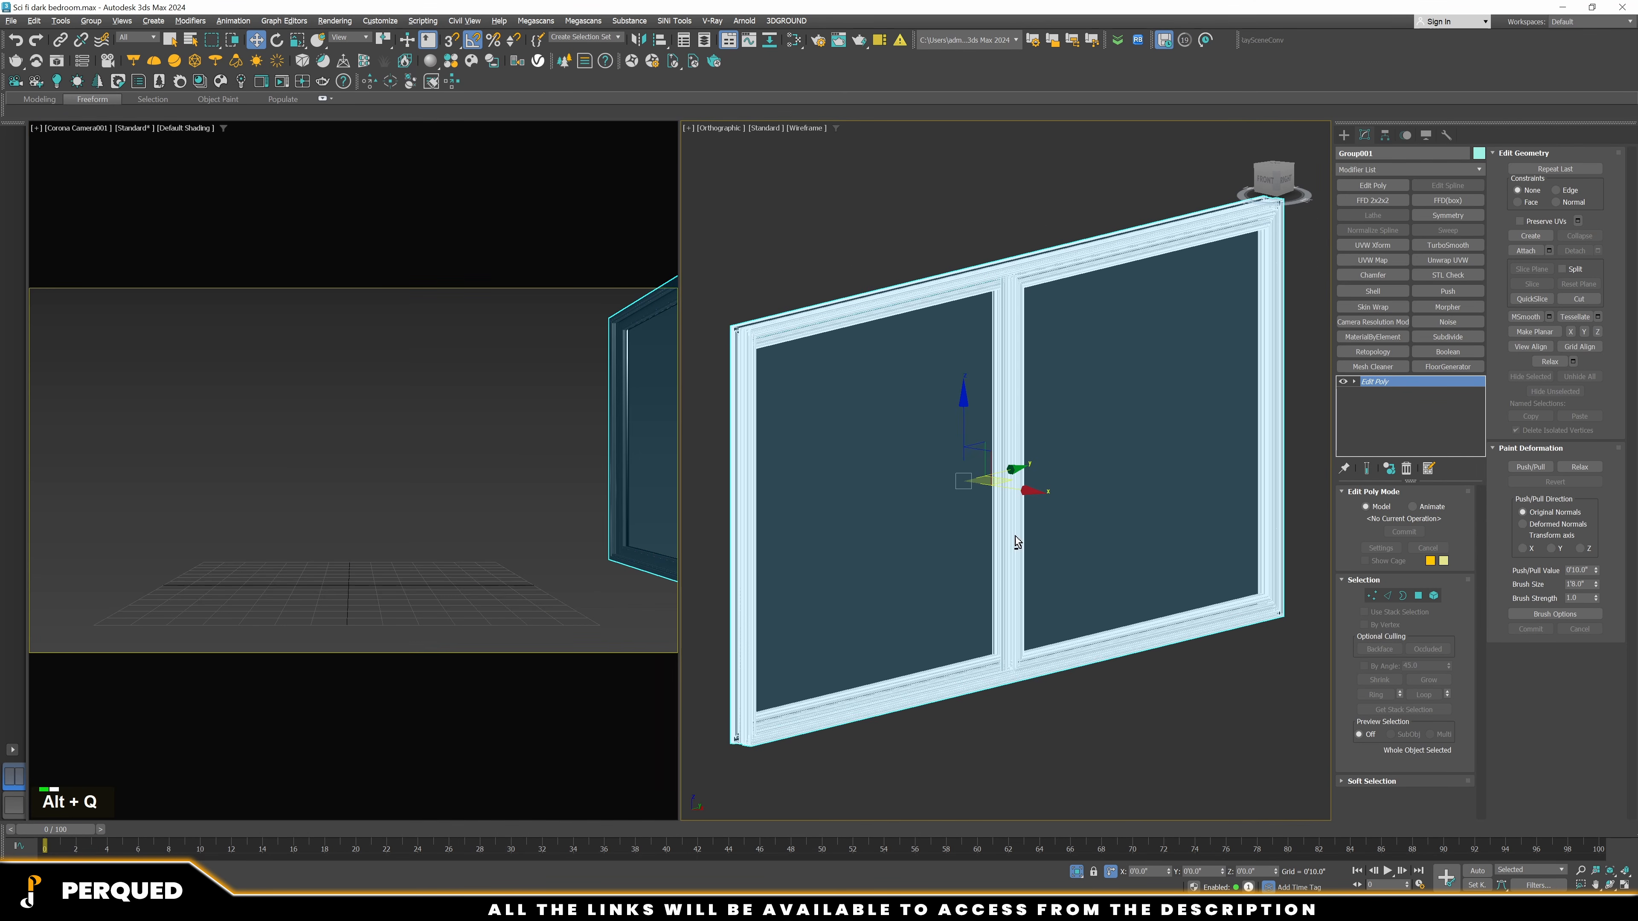
alt+middle_drag(1016, 541, 1126, 591)
key(F3)
scroll(1115, 603, up, 3)
scroll(1062, 680, up, 3)
key(F4)
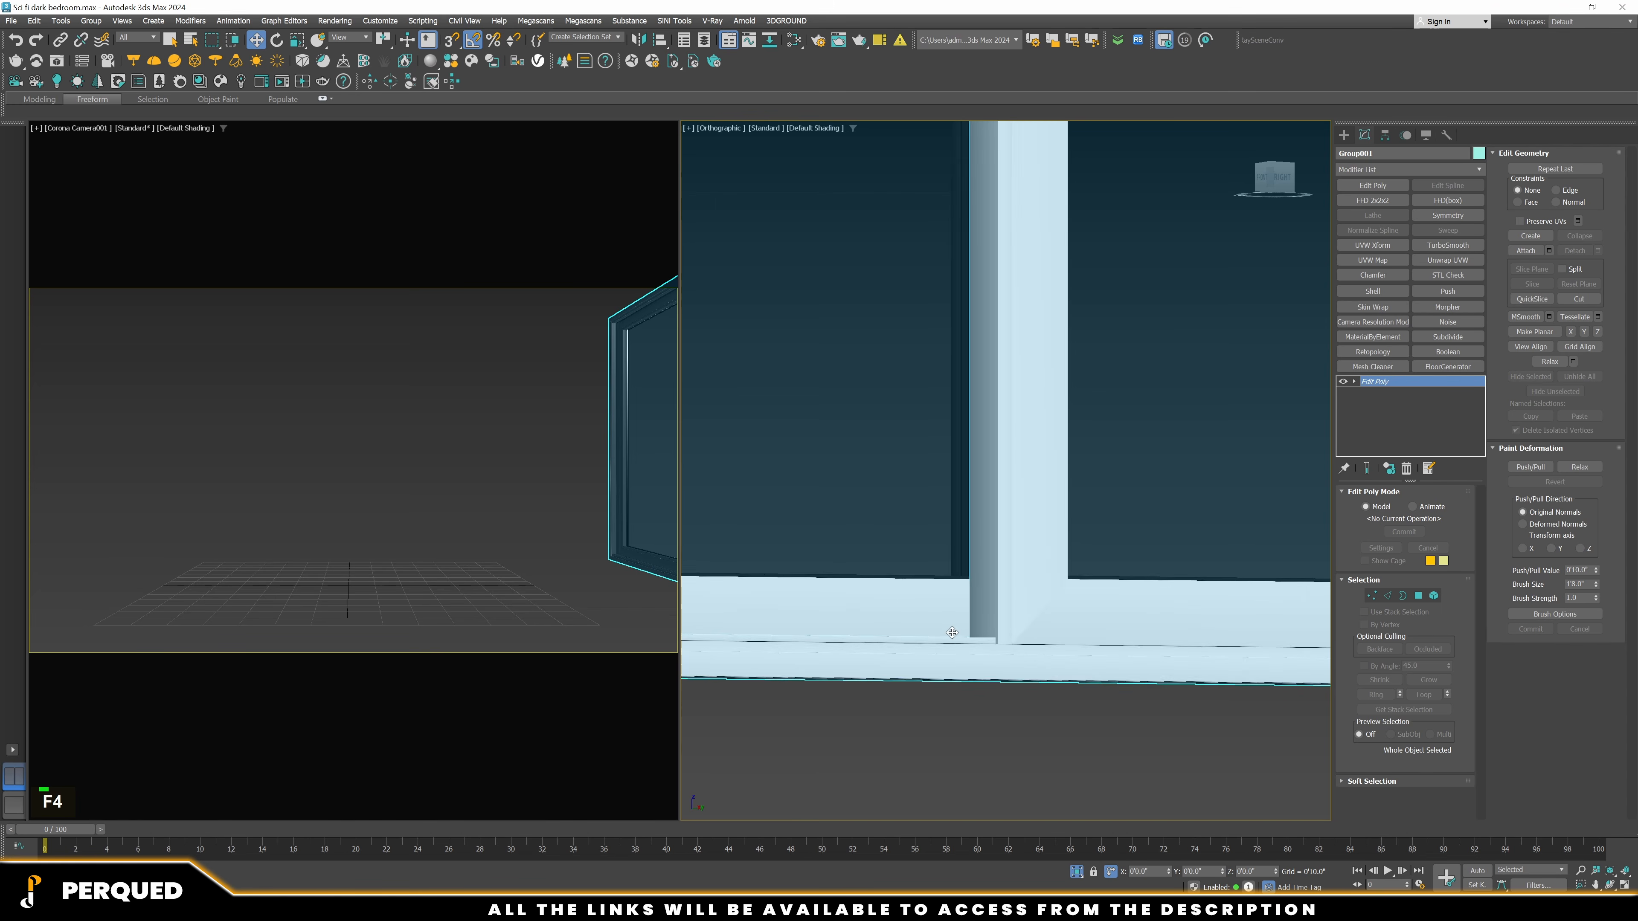
scroll(922, 580, down, 5)
click(1275, 186)
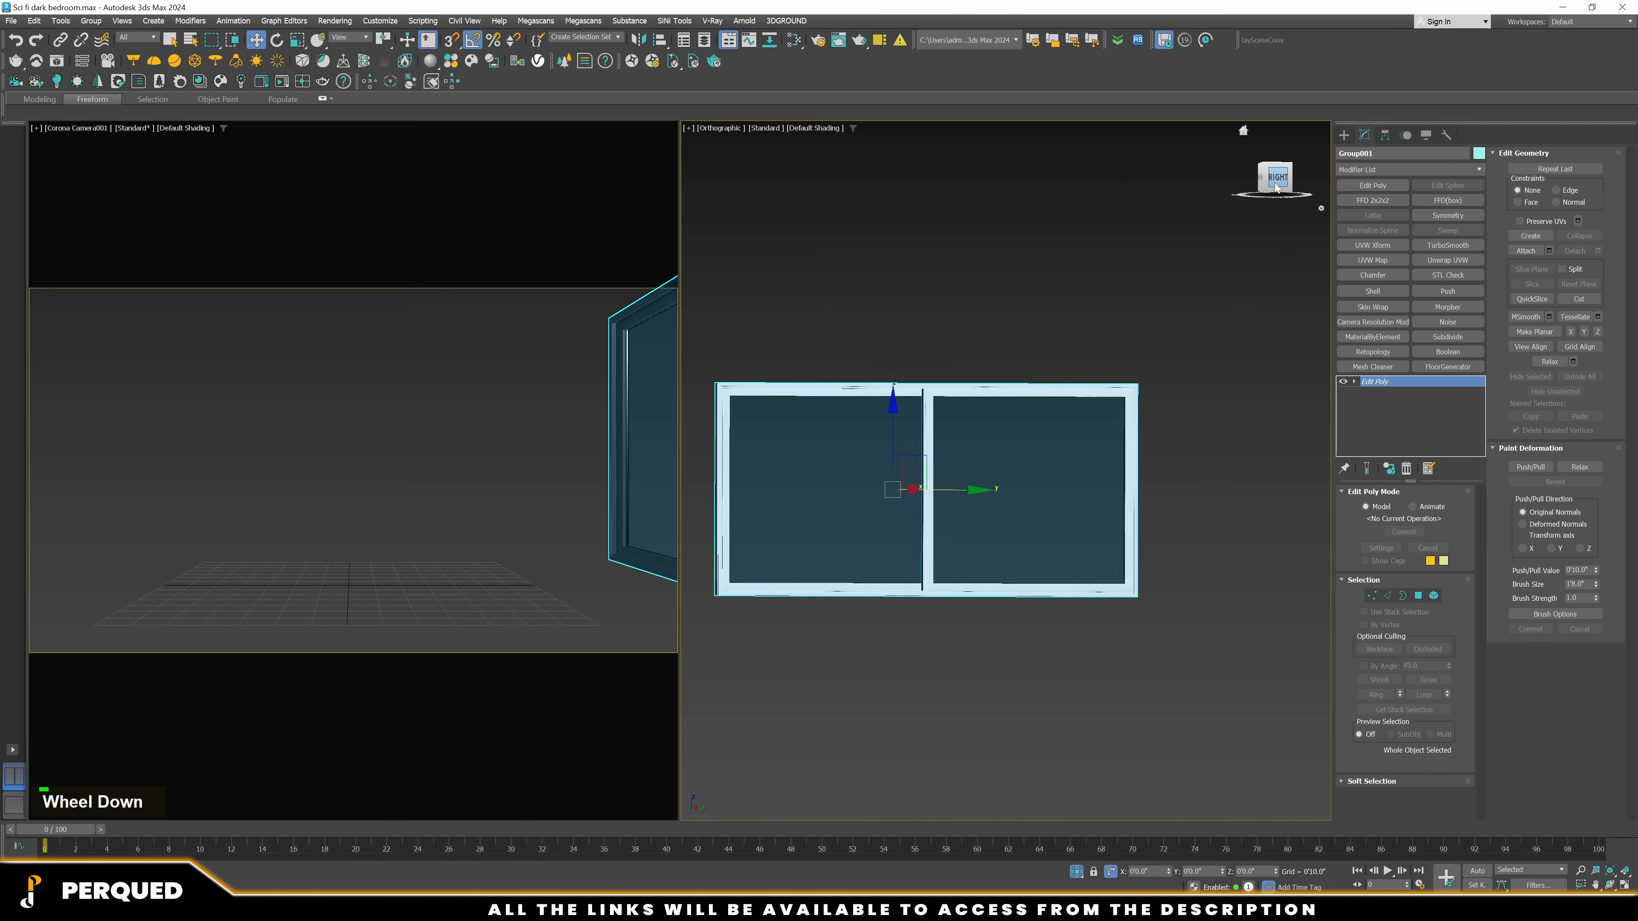
key(F3)
middle_drag(1167, 462, 1228, 495)
click(1373, 200)
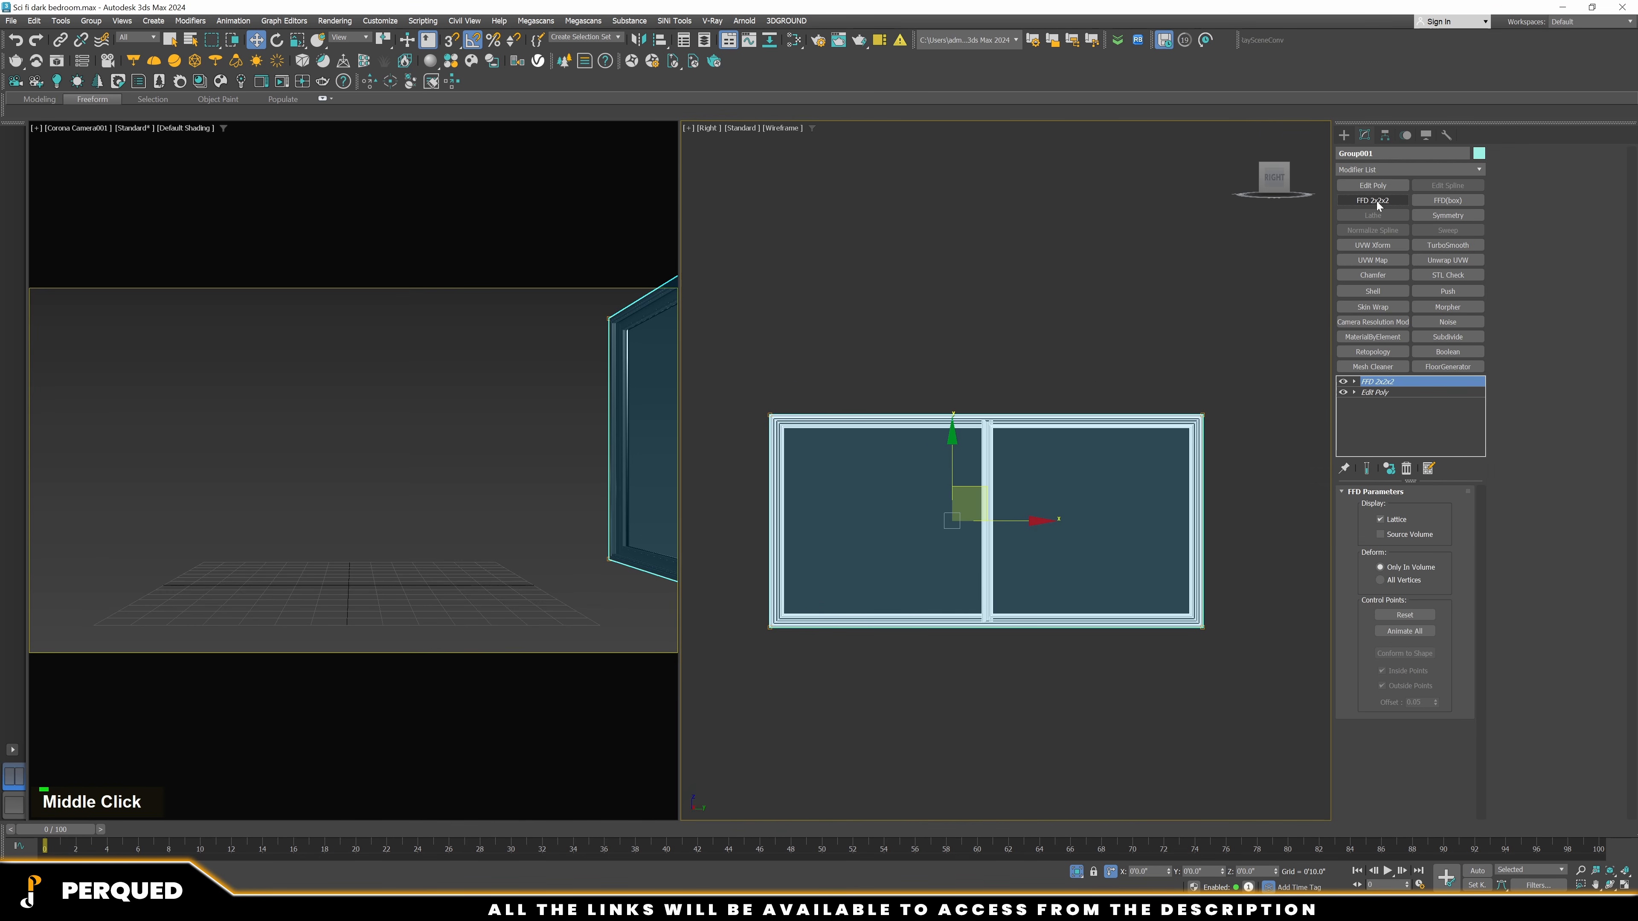
click(1413, 469)
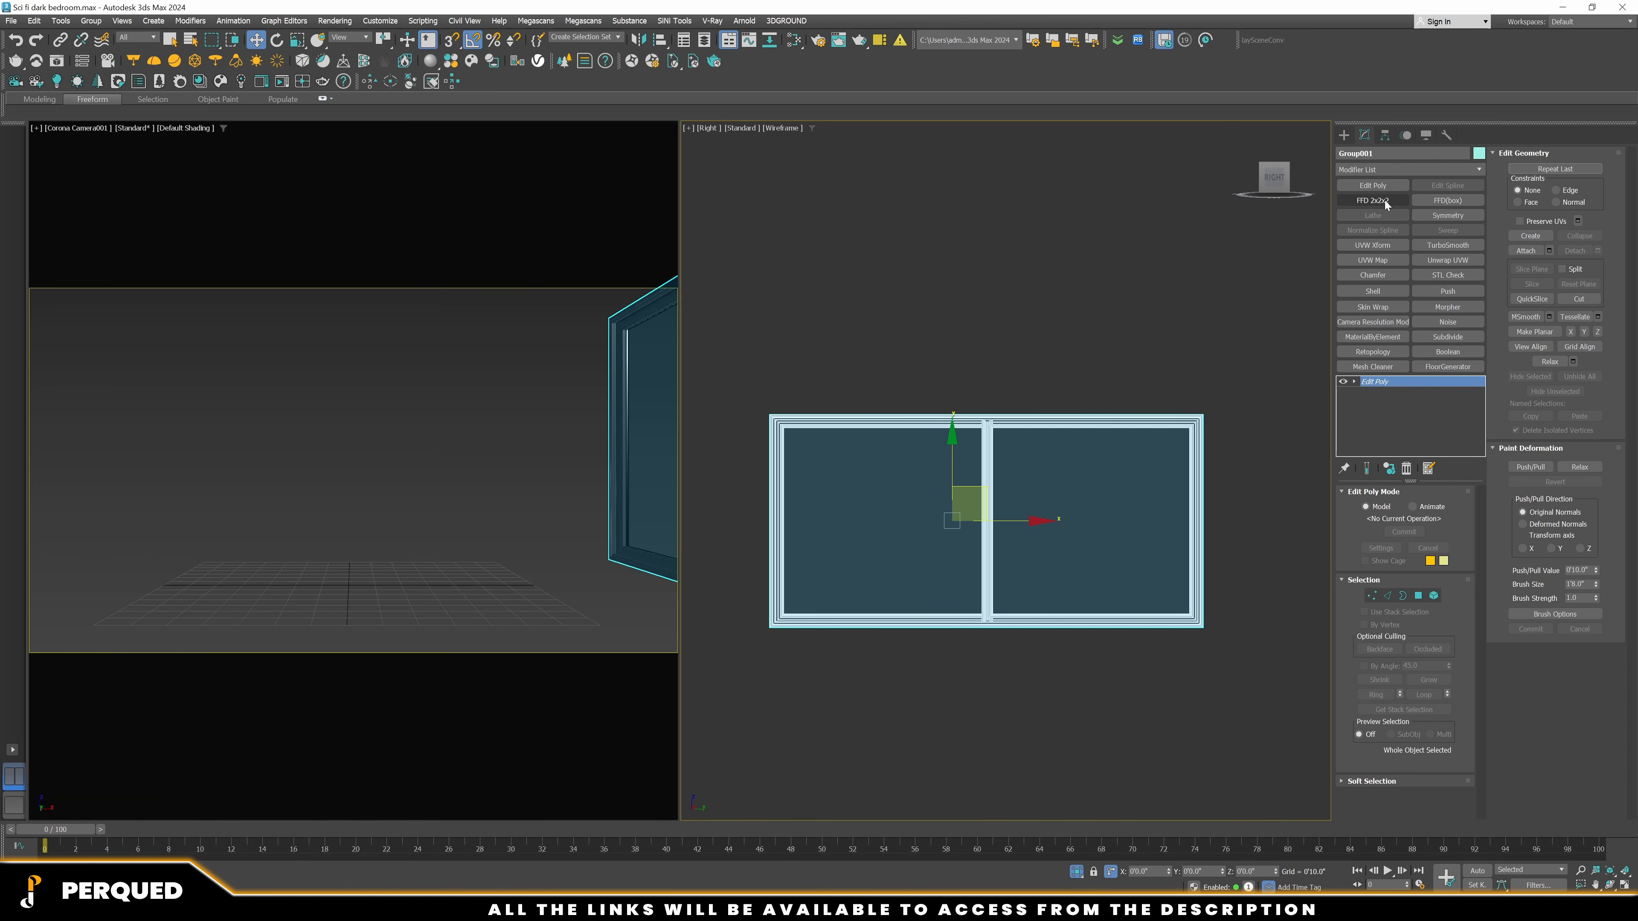
key(ctrl+z)
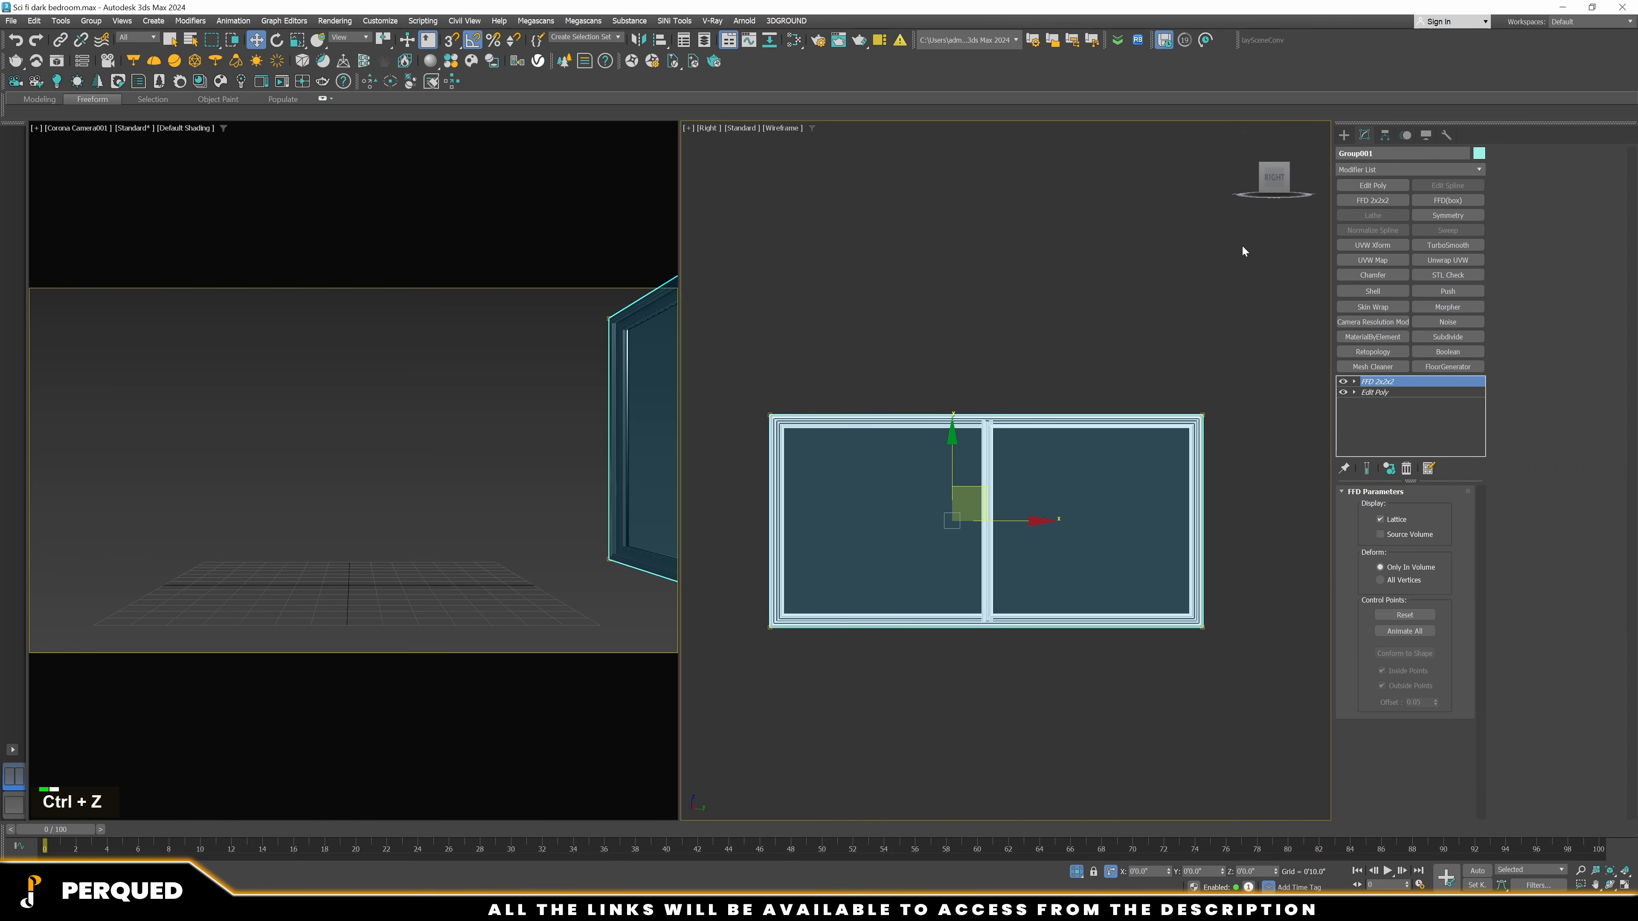
click(1408, 469)
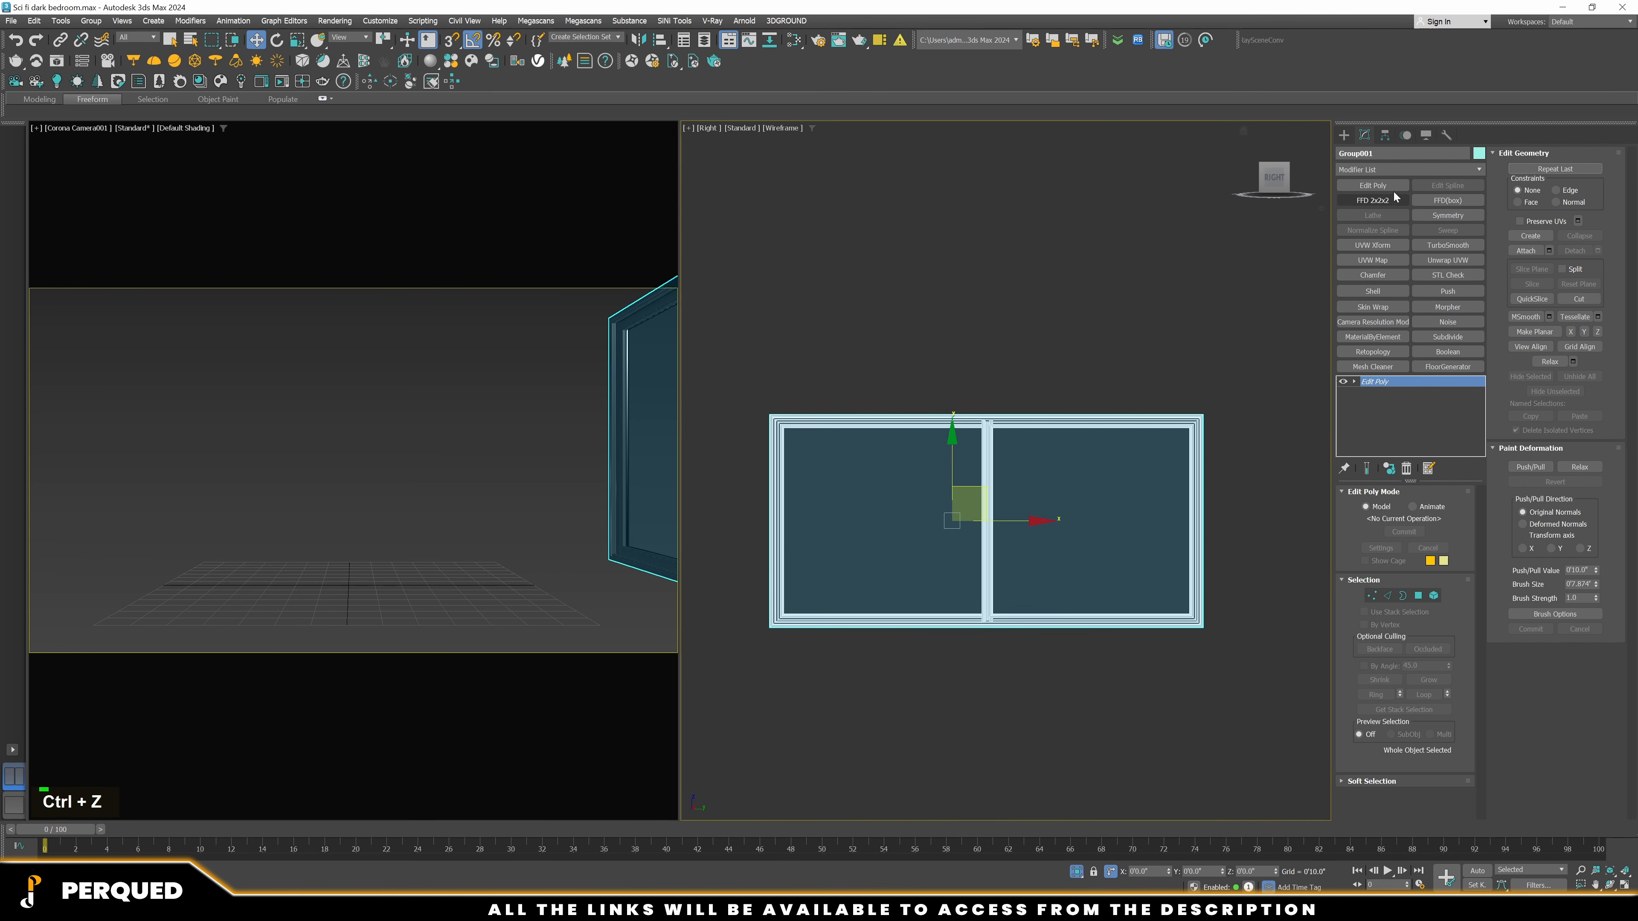
Apply an FFD 4x4x4 modifier to the window and select the lattice's middle rows of control points
click(1399, 170)
text(ff)
click(1378, 245)
key(1)
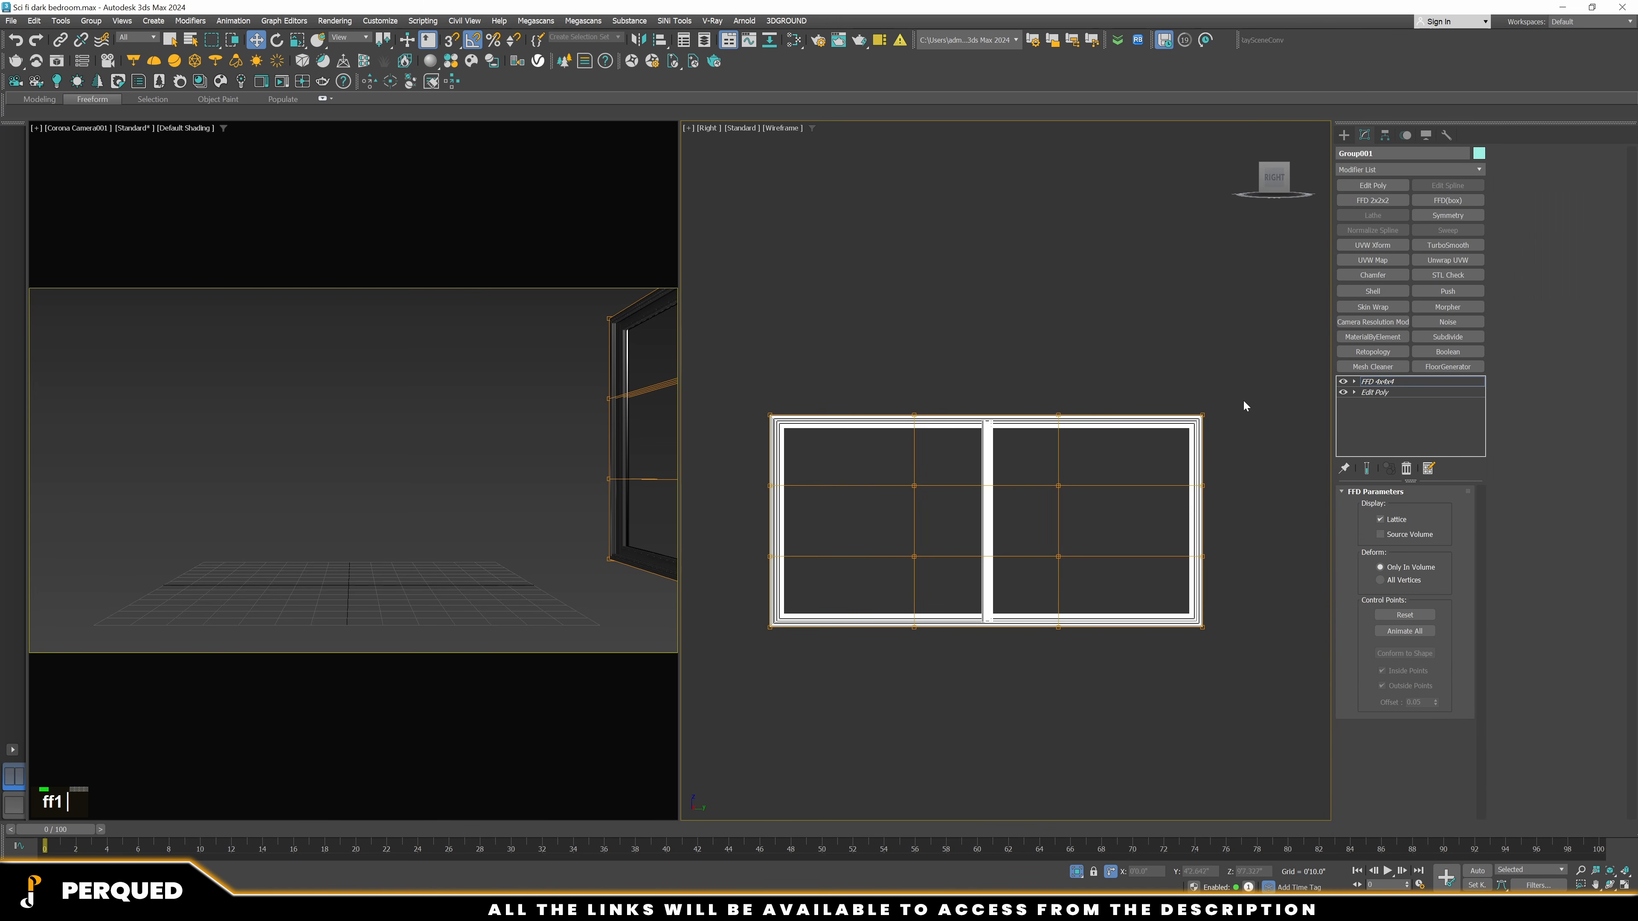
drag(719, 515, 720, 515)
ctrl+click(1058, 556)
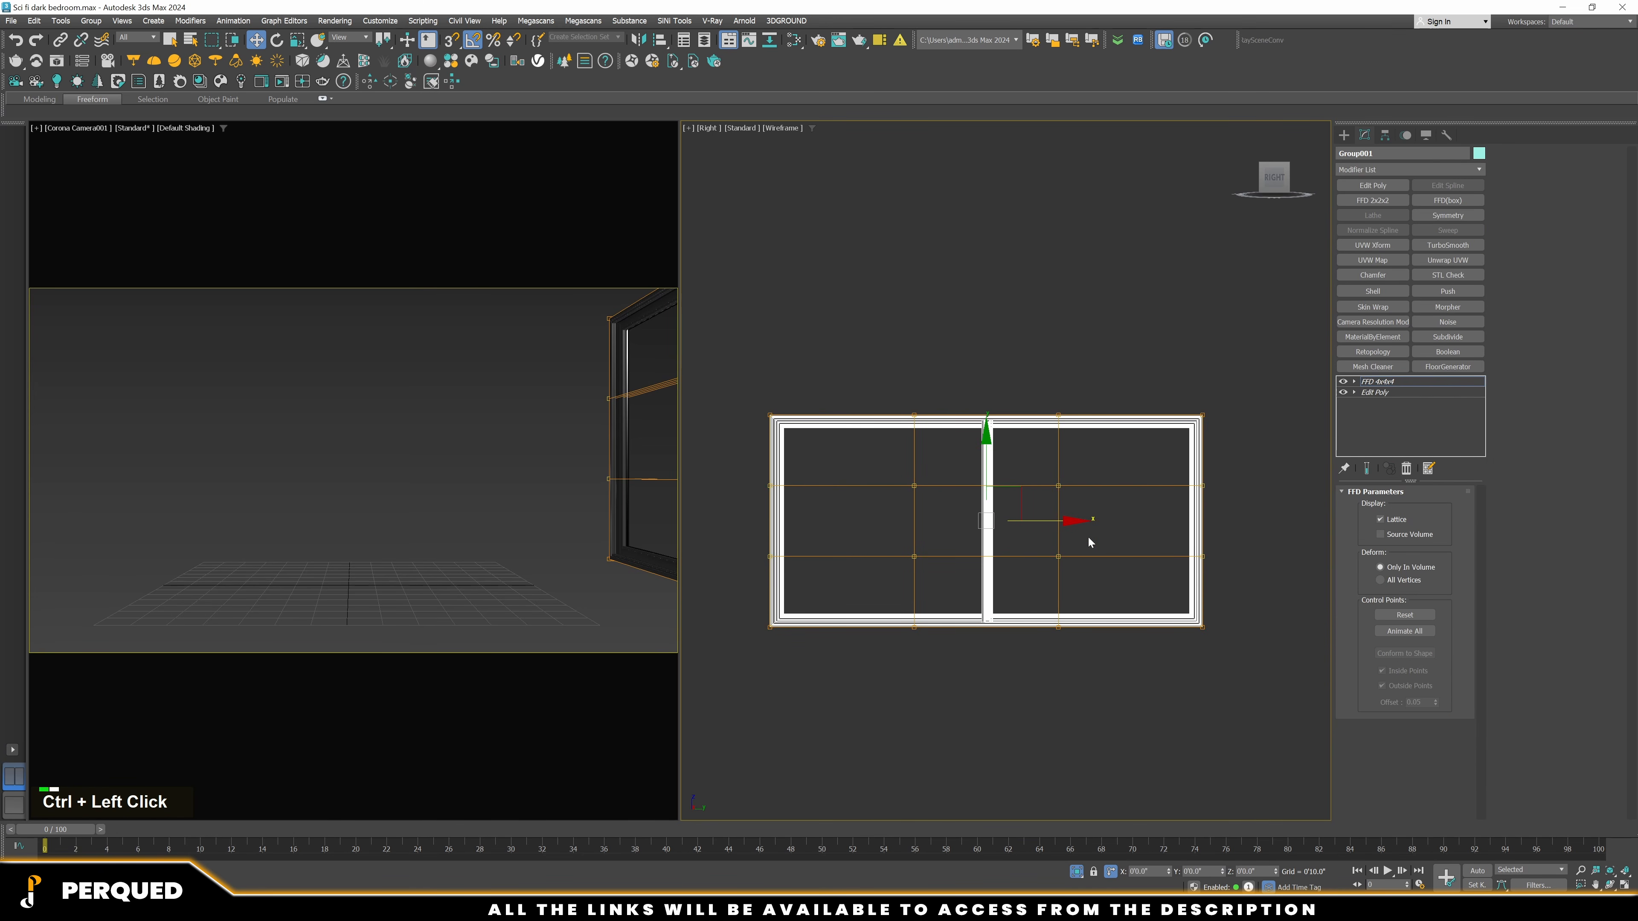
Scale the lattice's middle control points apart vertically and horizontally toward the window frame, and exit isolation
scroll(1005, 502, up, 3)
key(r)
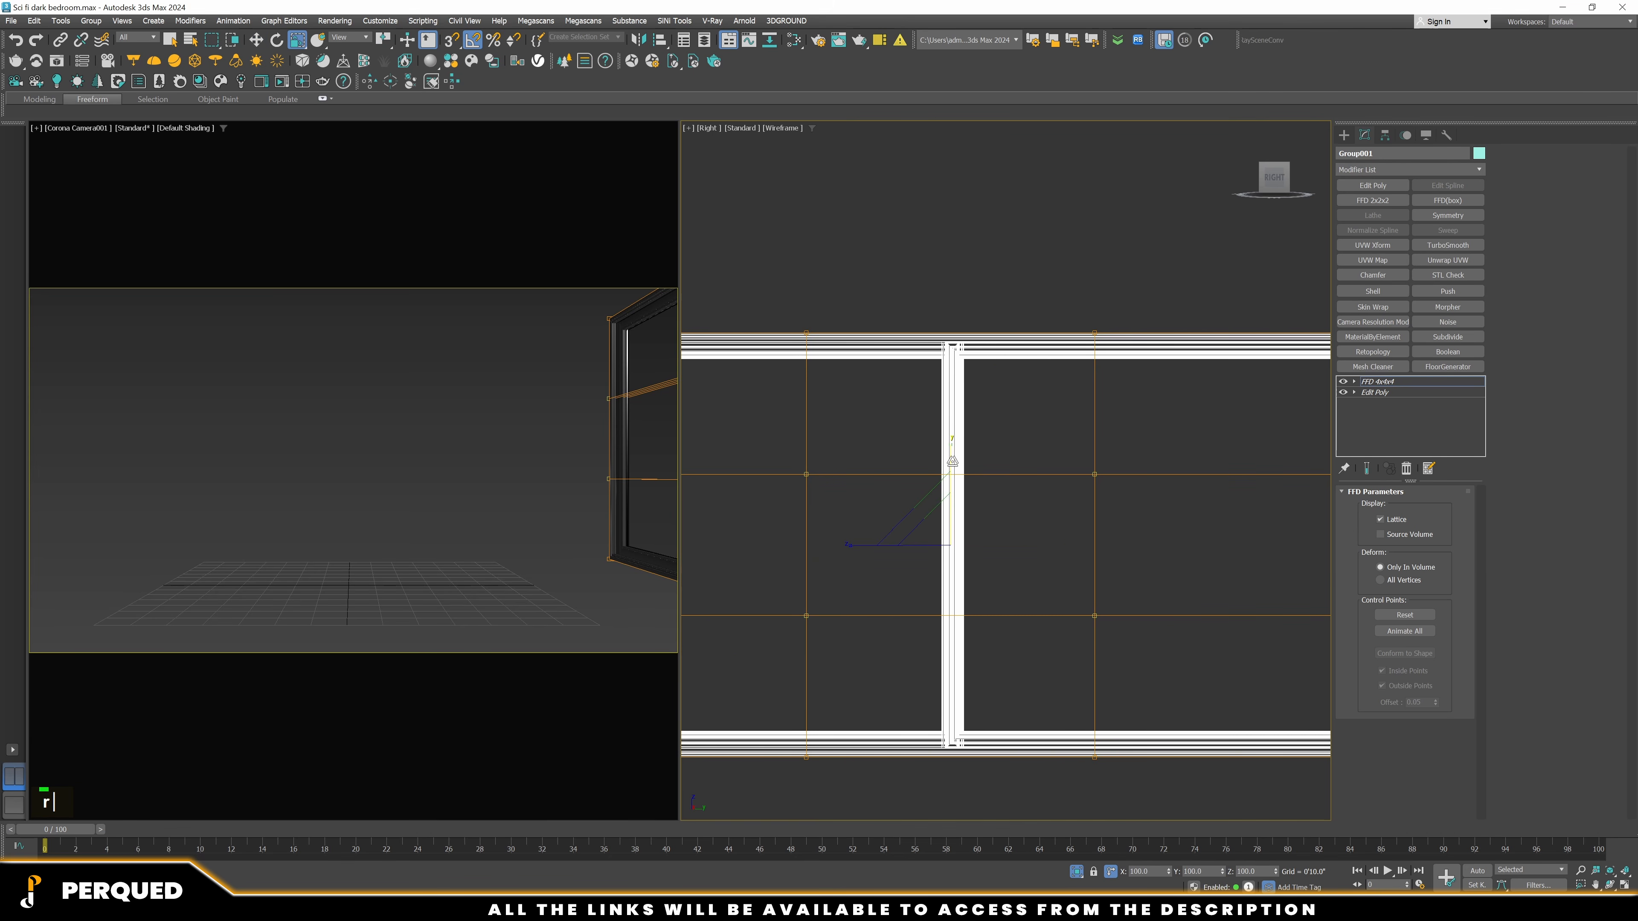
drag(949, 482, 935, 431)
scroll(980, 447, down, 5)
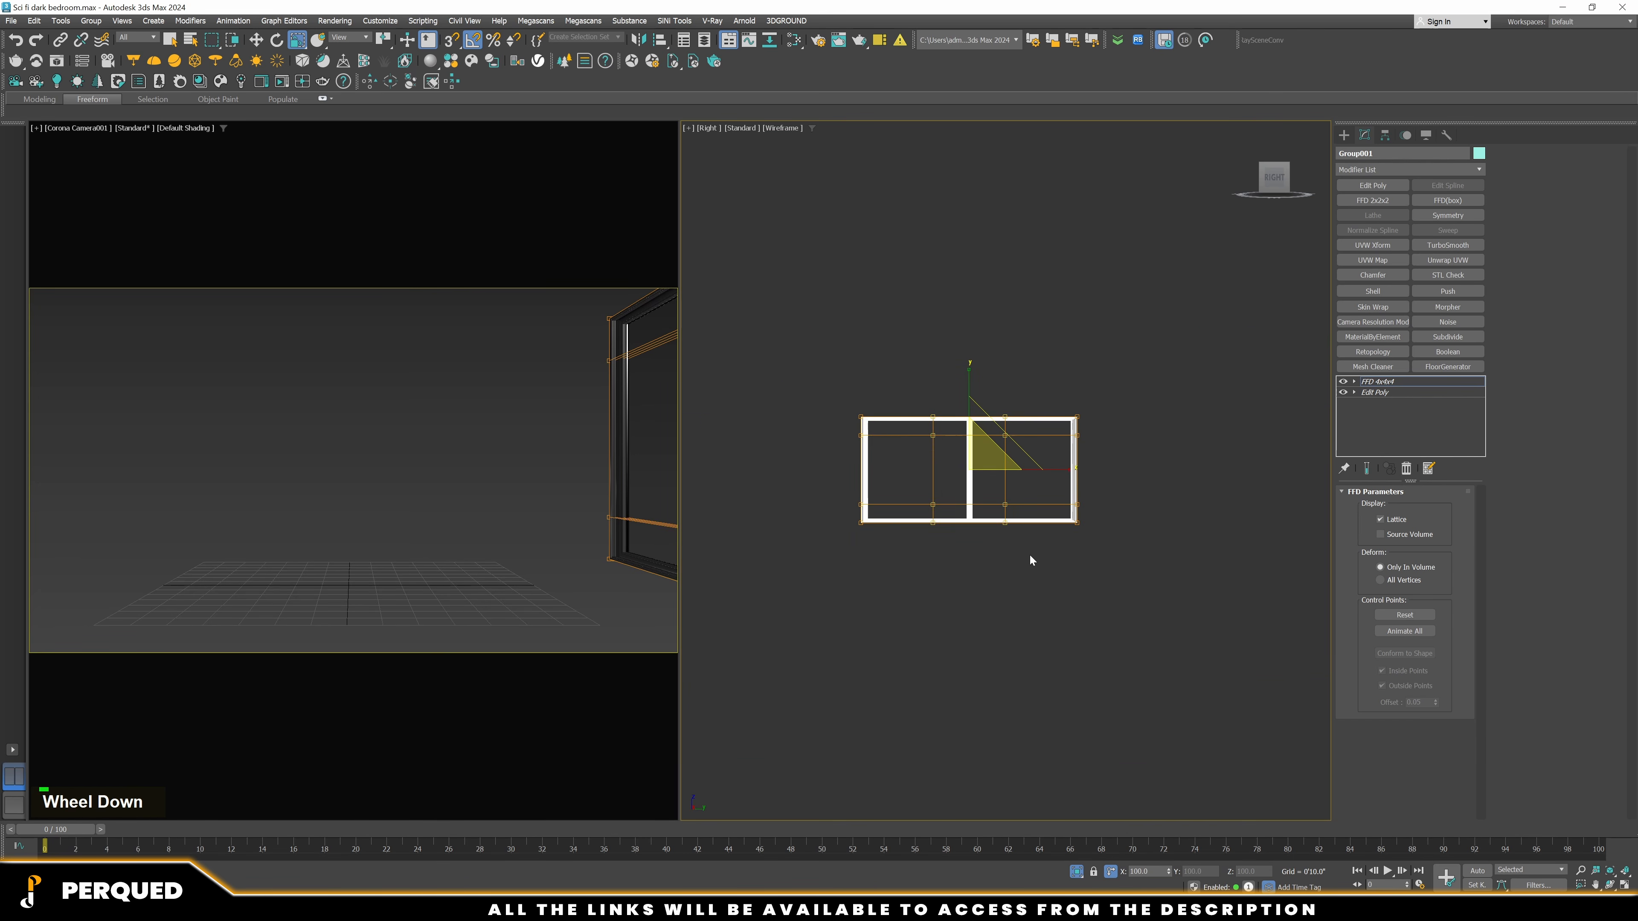
scroll(1006, 464, up, 5)
mouse_move(971, 515)
alt+middle_down()
mouse_move(932, 508)
mouse_move(987, 514)
alt+middle_up()
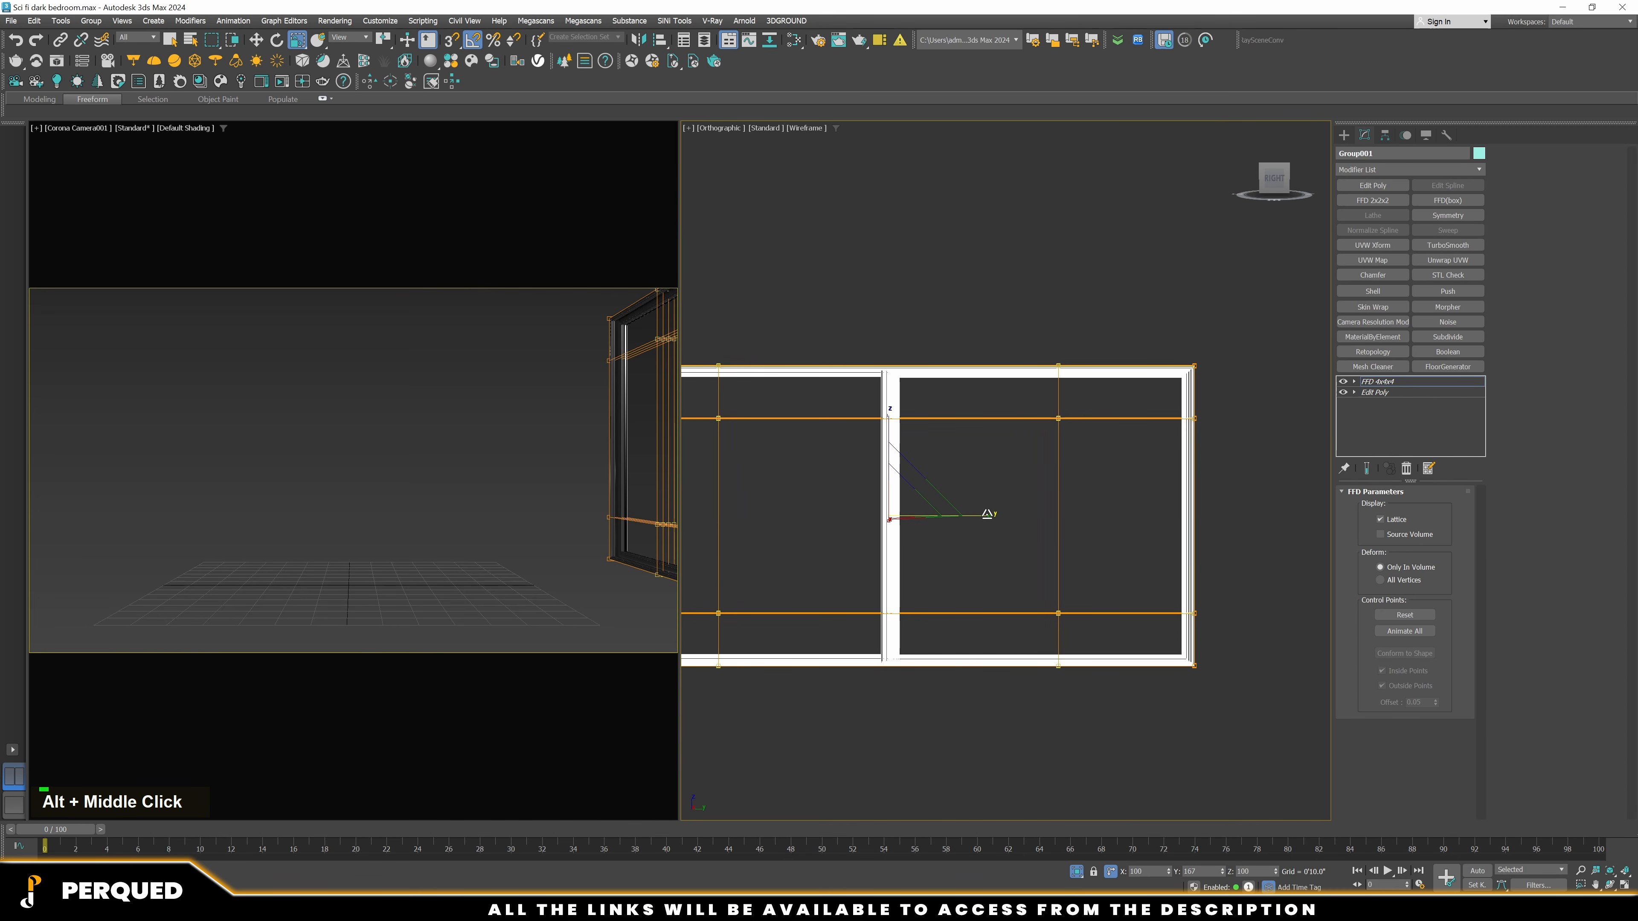
double_click(1053, 285)
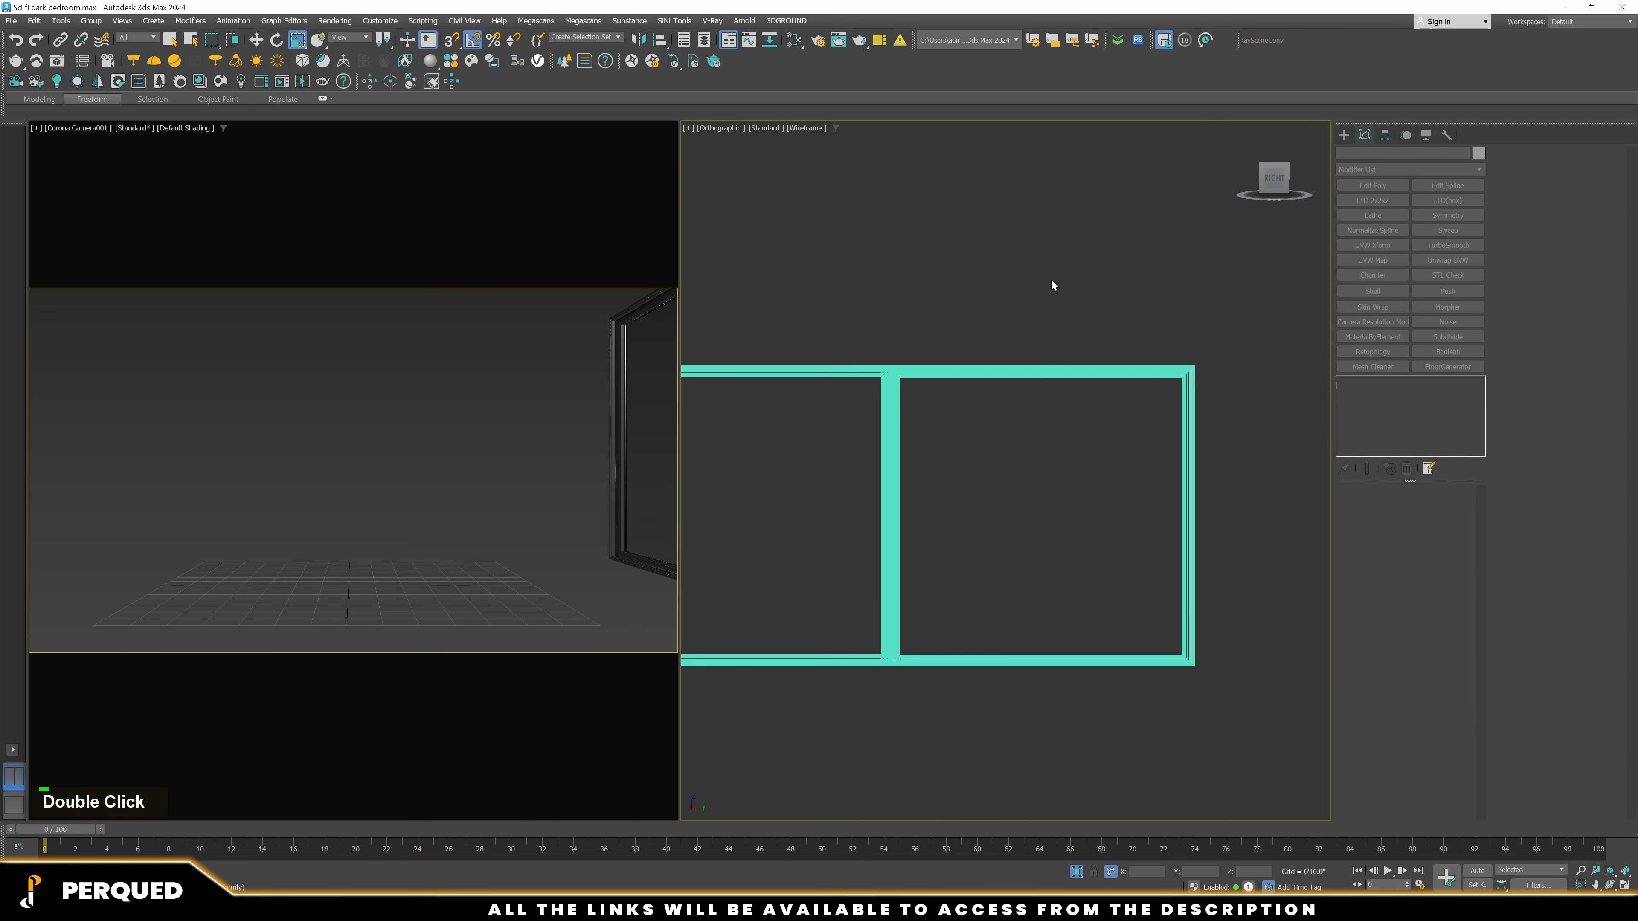
click(1084, 872)
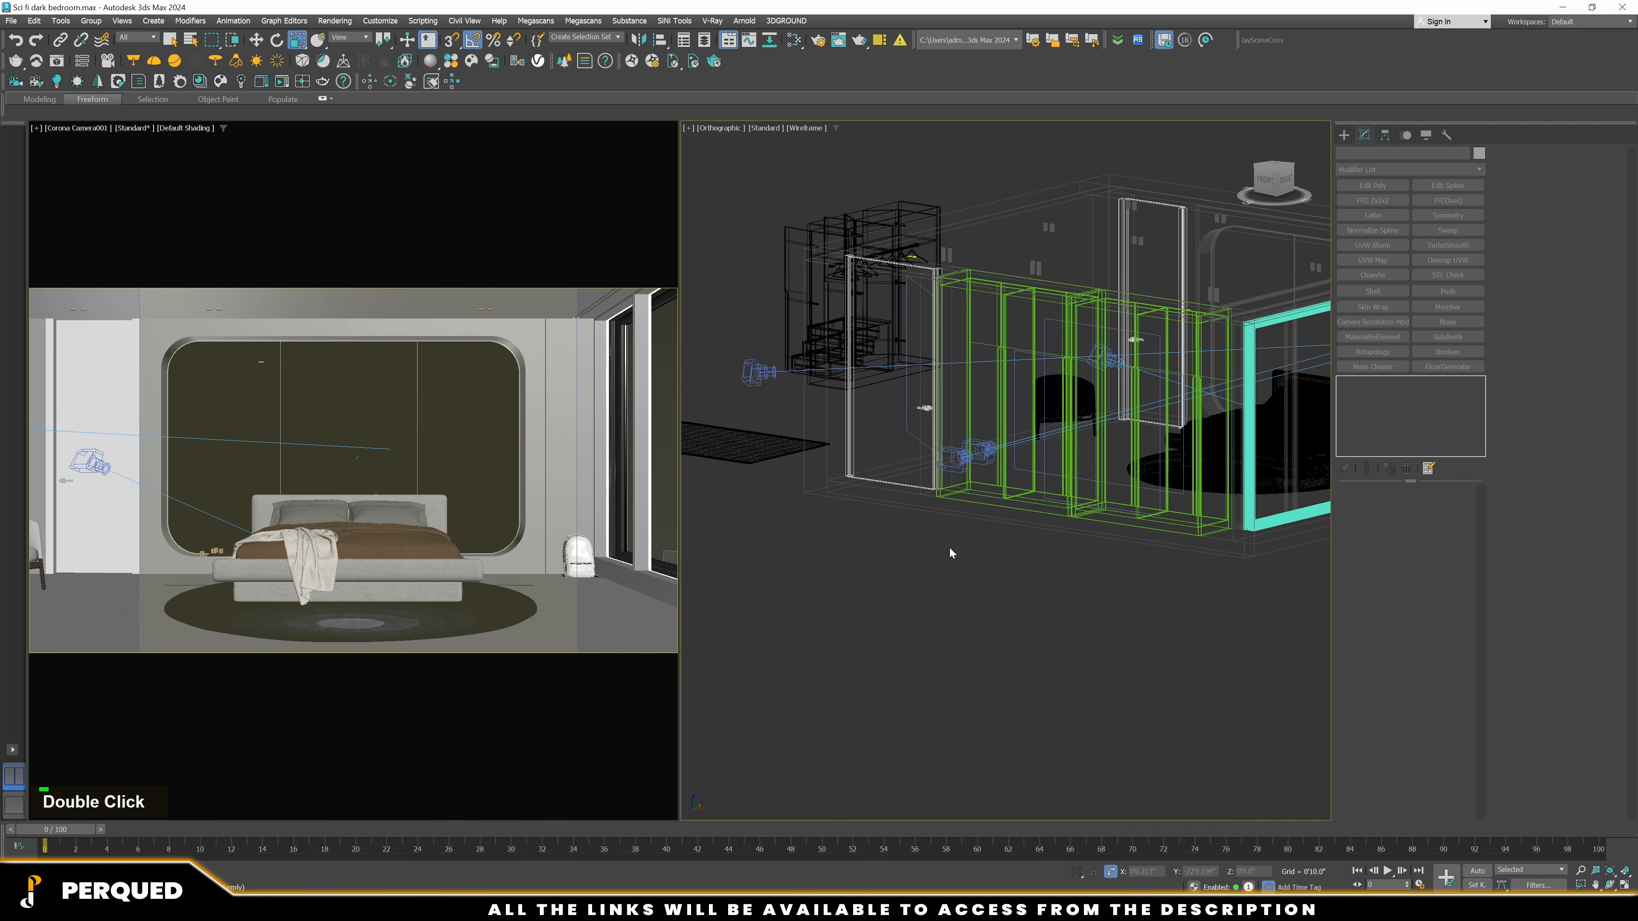
Switch the camera viewport to Corona Camera003 and enlarge the interactive render window
key(c)
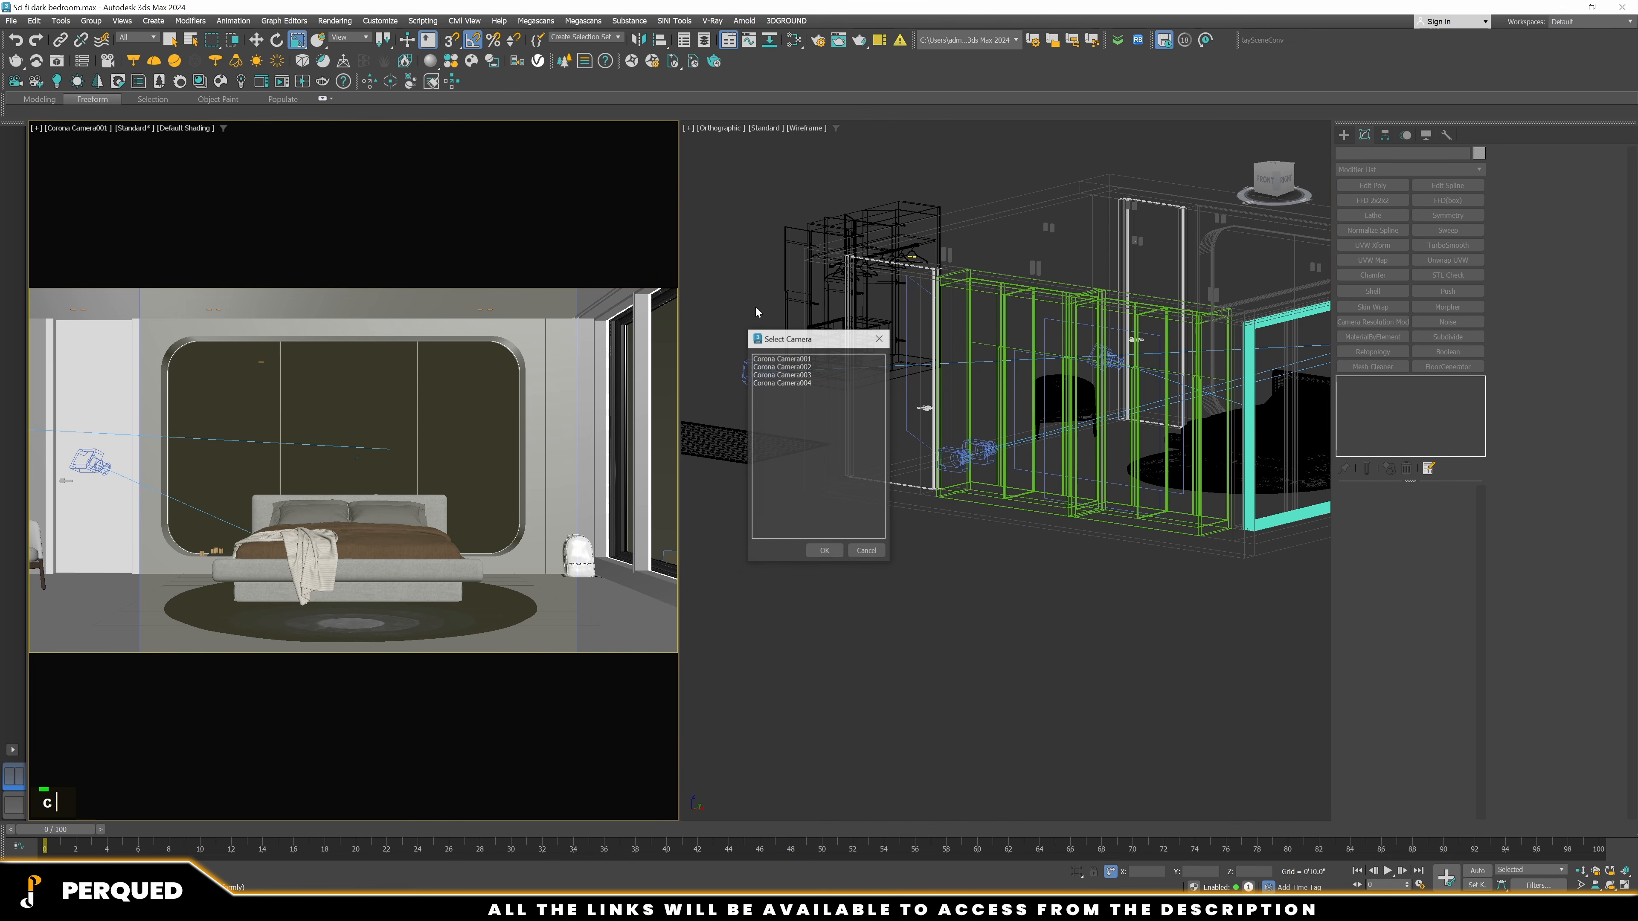
double_click(780, 366)
key(c)
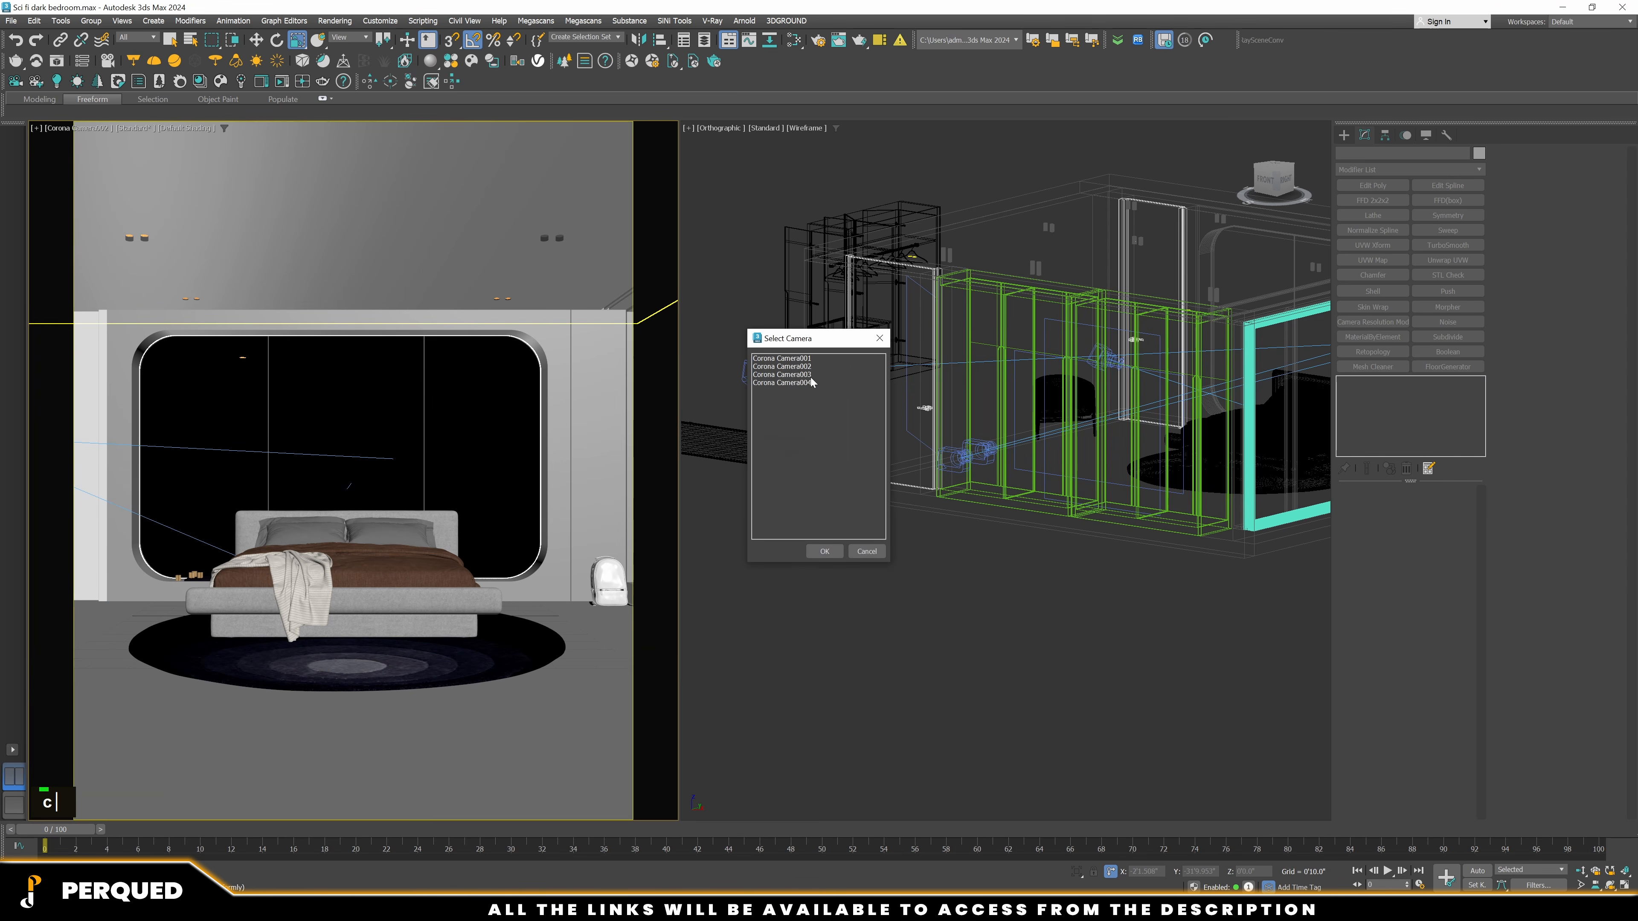
click(810, 375)
double_click(810, 375)
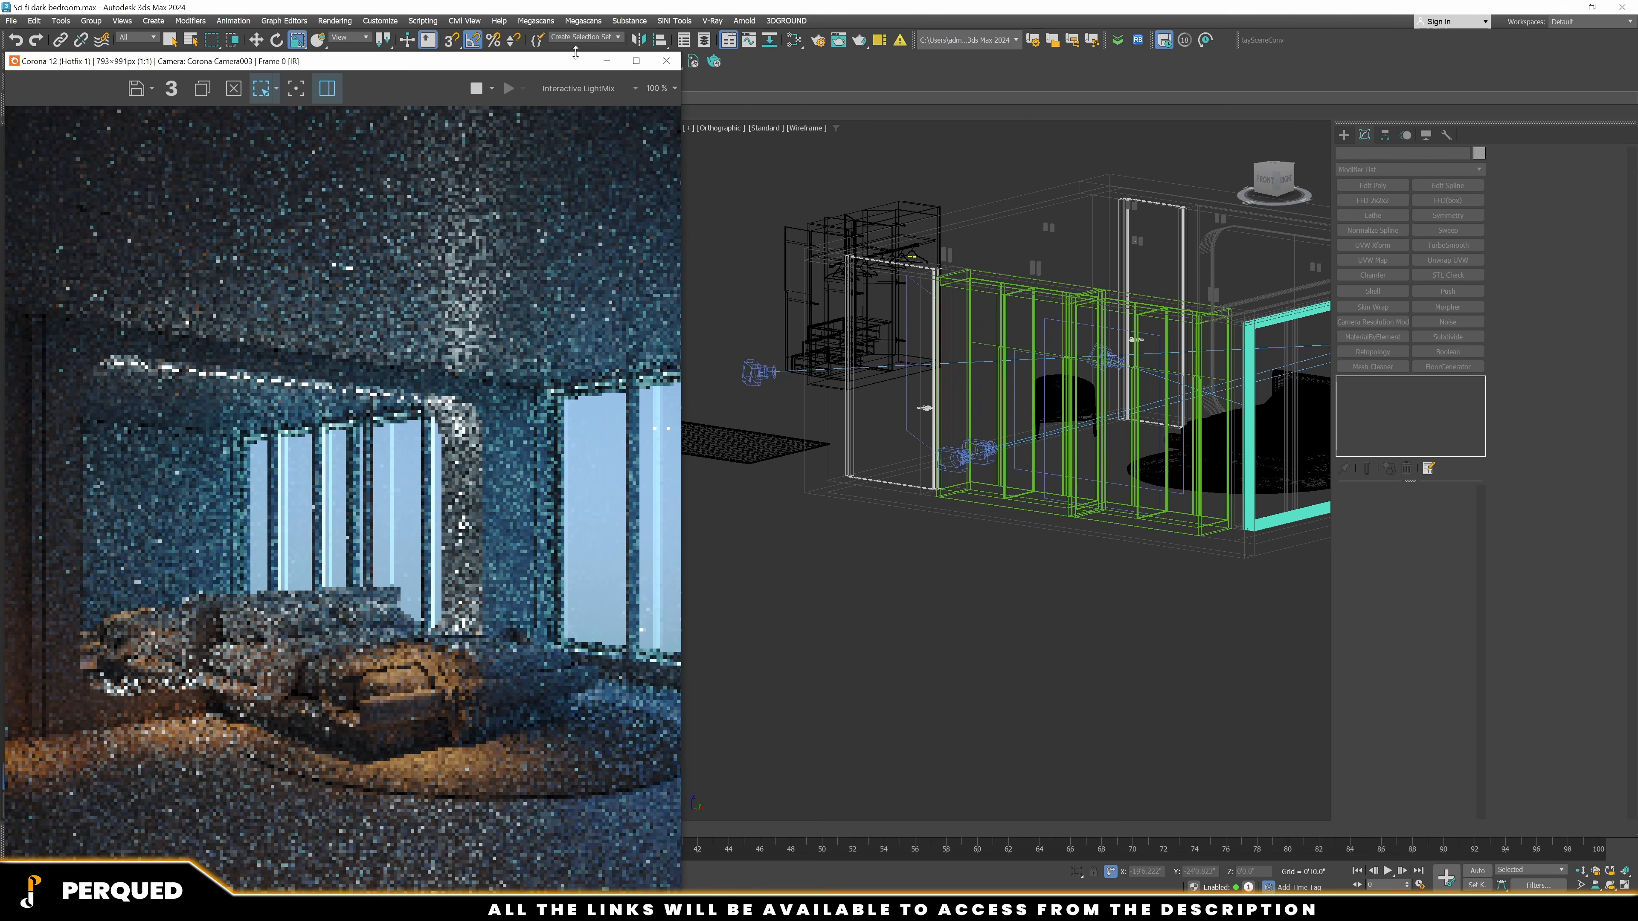
double_click(576, 55)
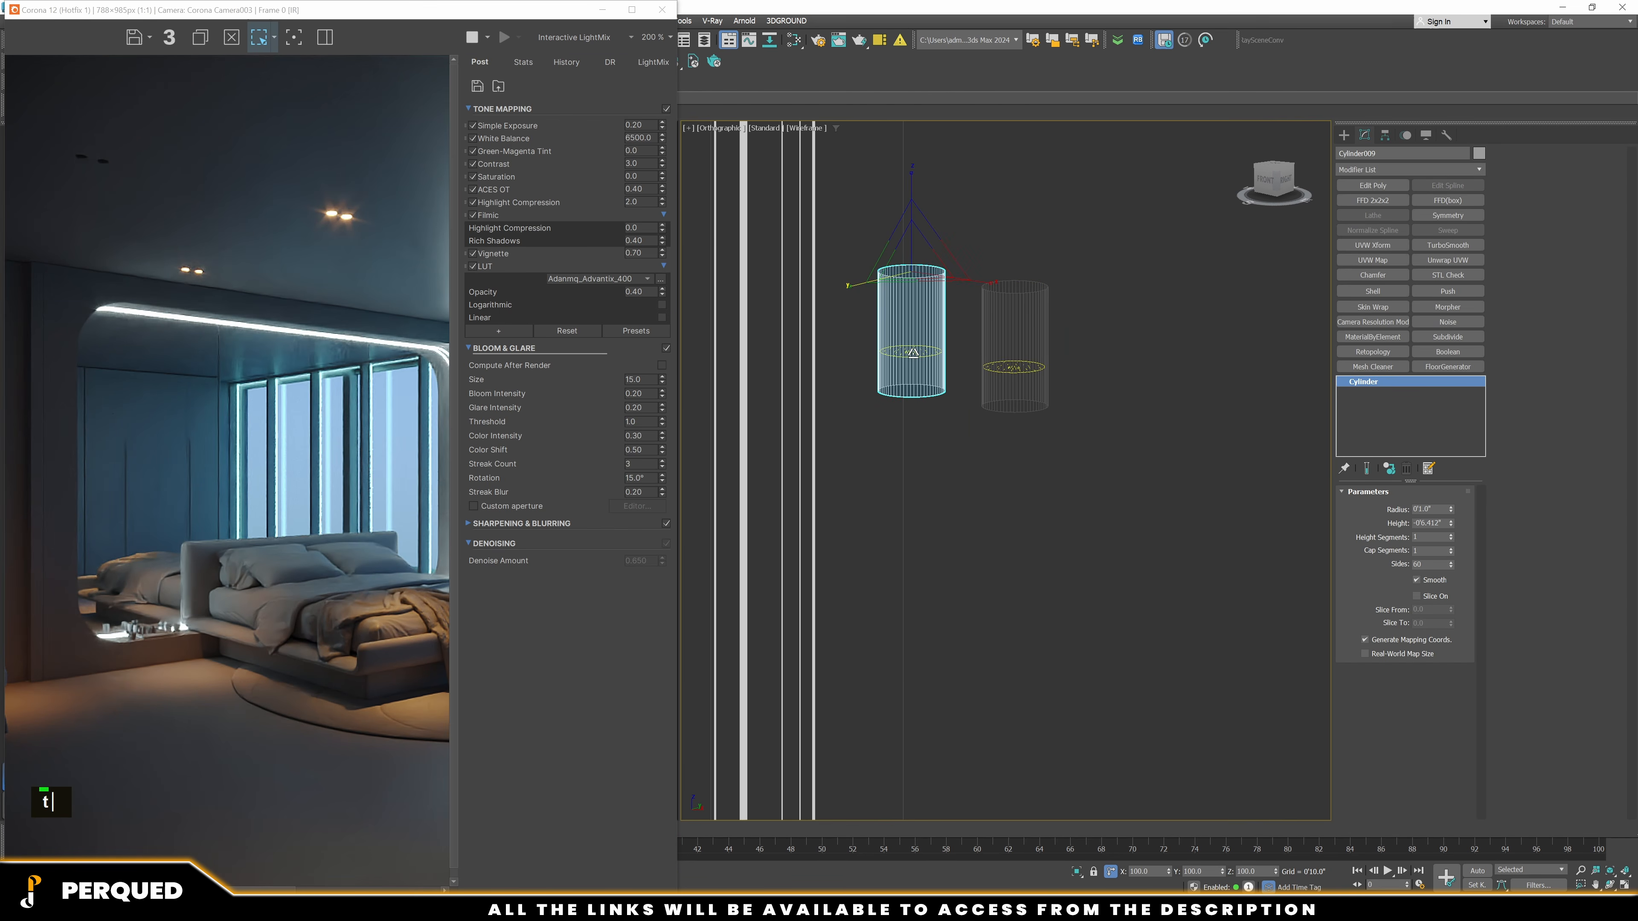
In the Top view, select both Corona disk lights over the rug's edge and make them unique while keeping them instanced to each other
scroll(1030, 406, down, 5)
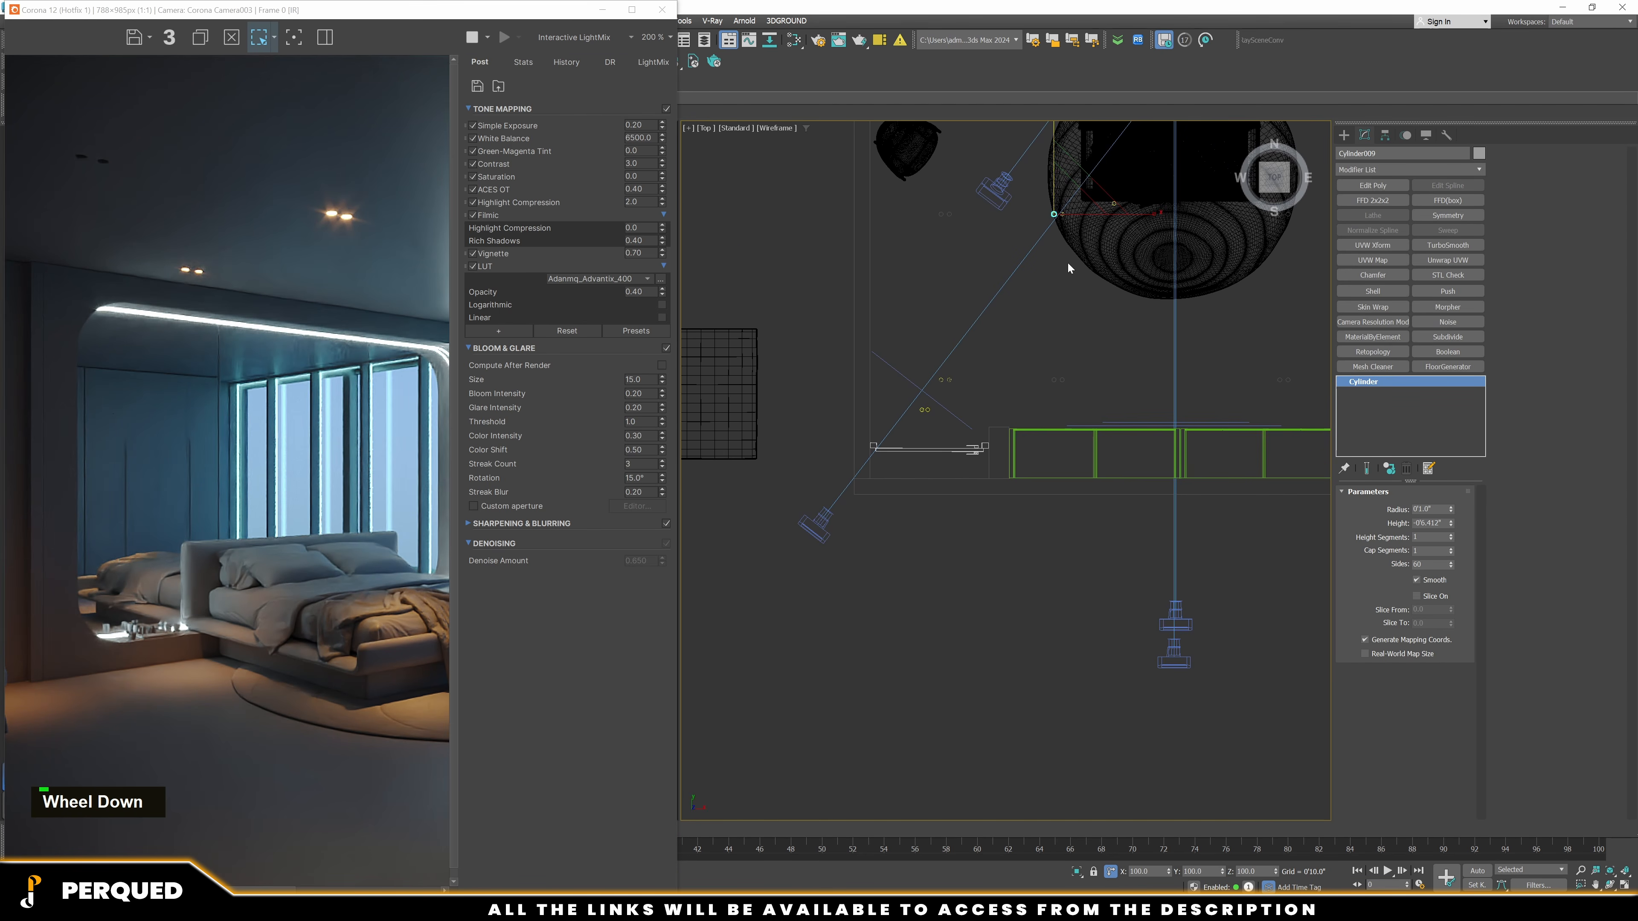
scroll(1068, 262, up, 10)
scroll(1097, 255, up, 4)
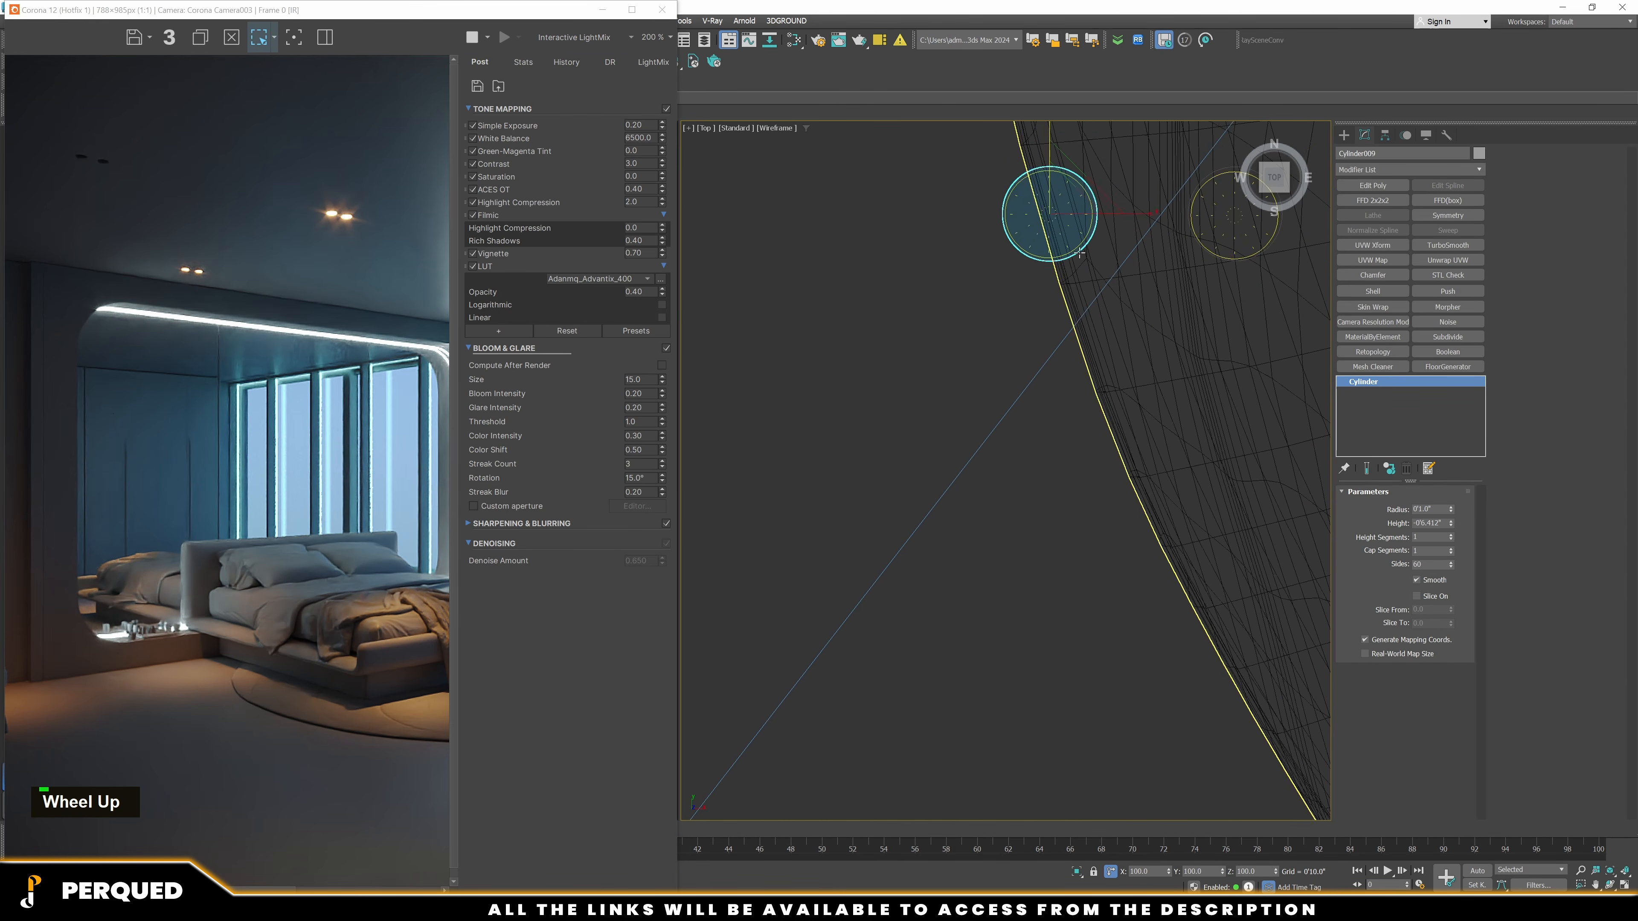
middle_drag(934, 331, 879, 431)
key(q)
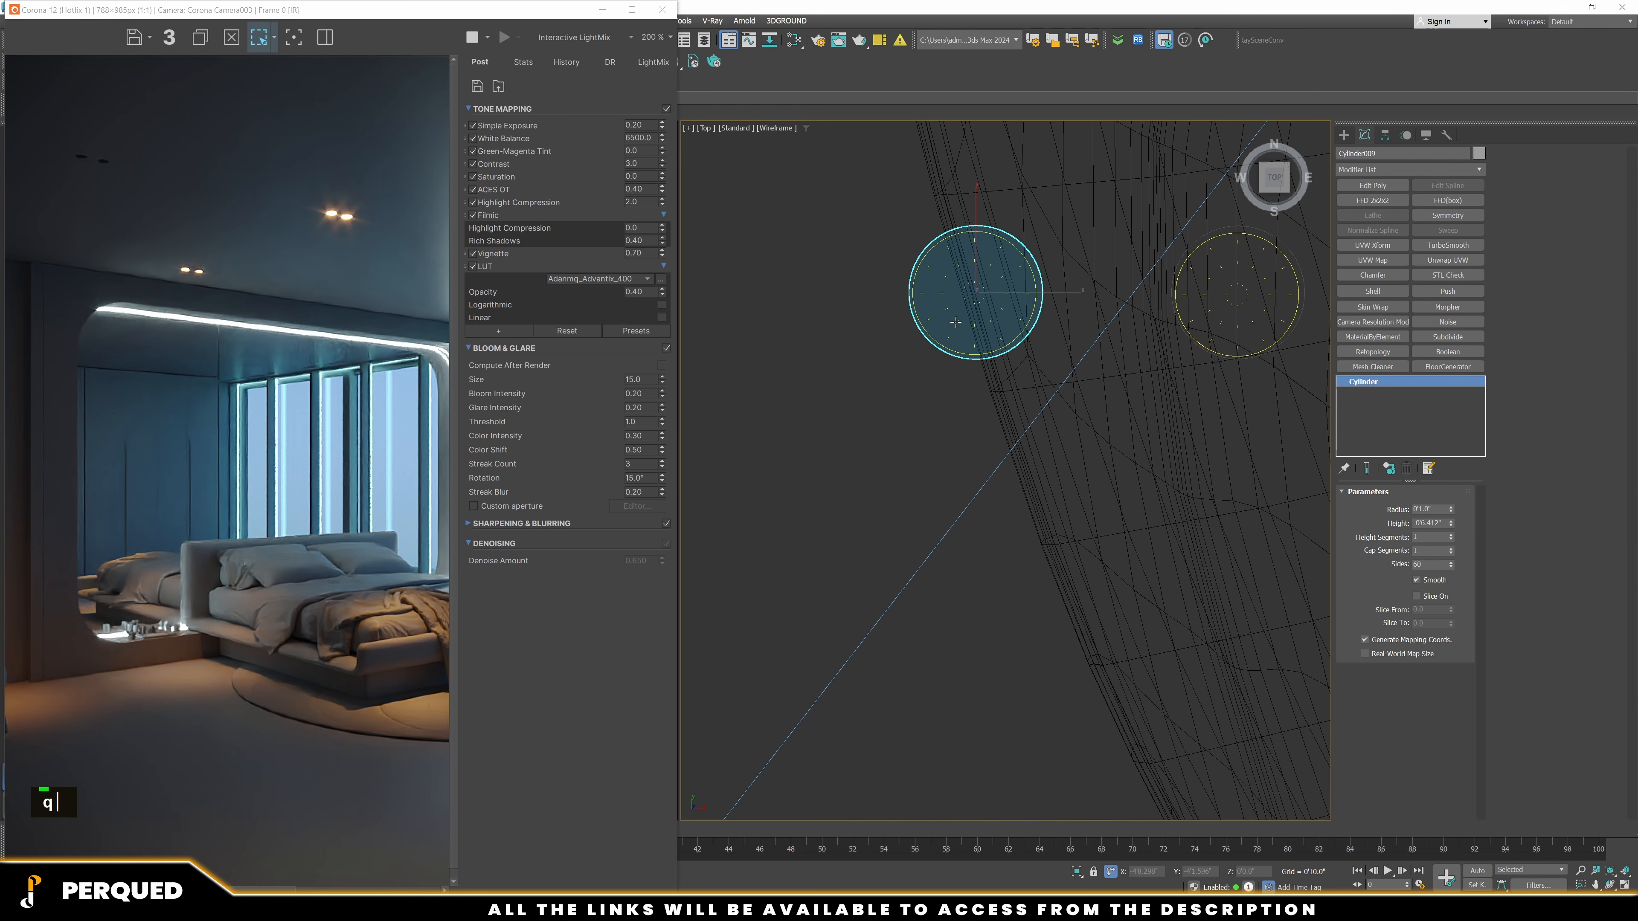
click(959, 324)
click(1229, 323)
scroll(1241, 326, up, 5)
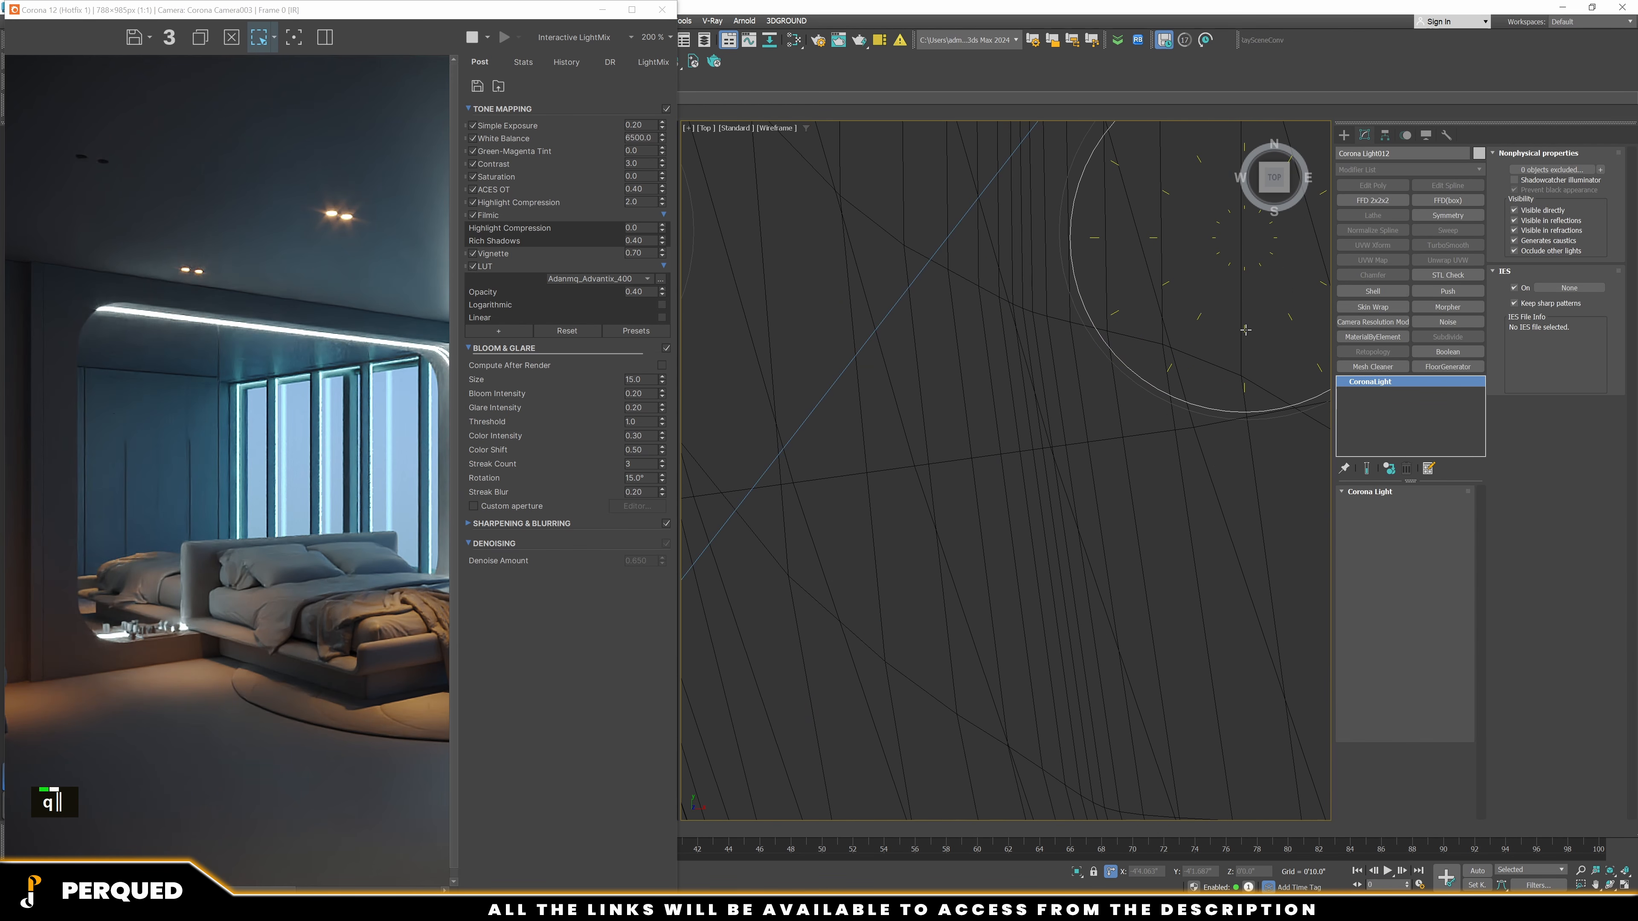
ctrl+click(1245, 330)
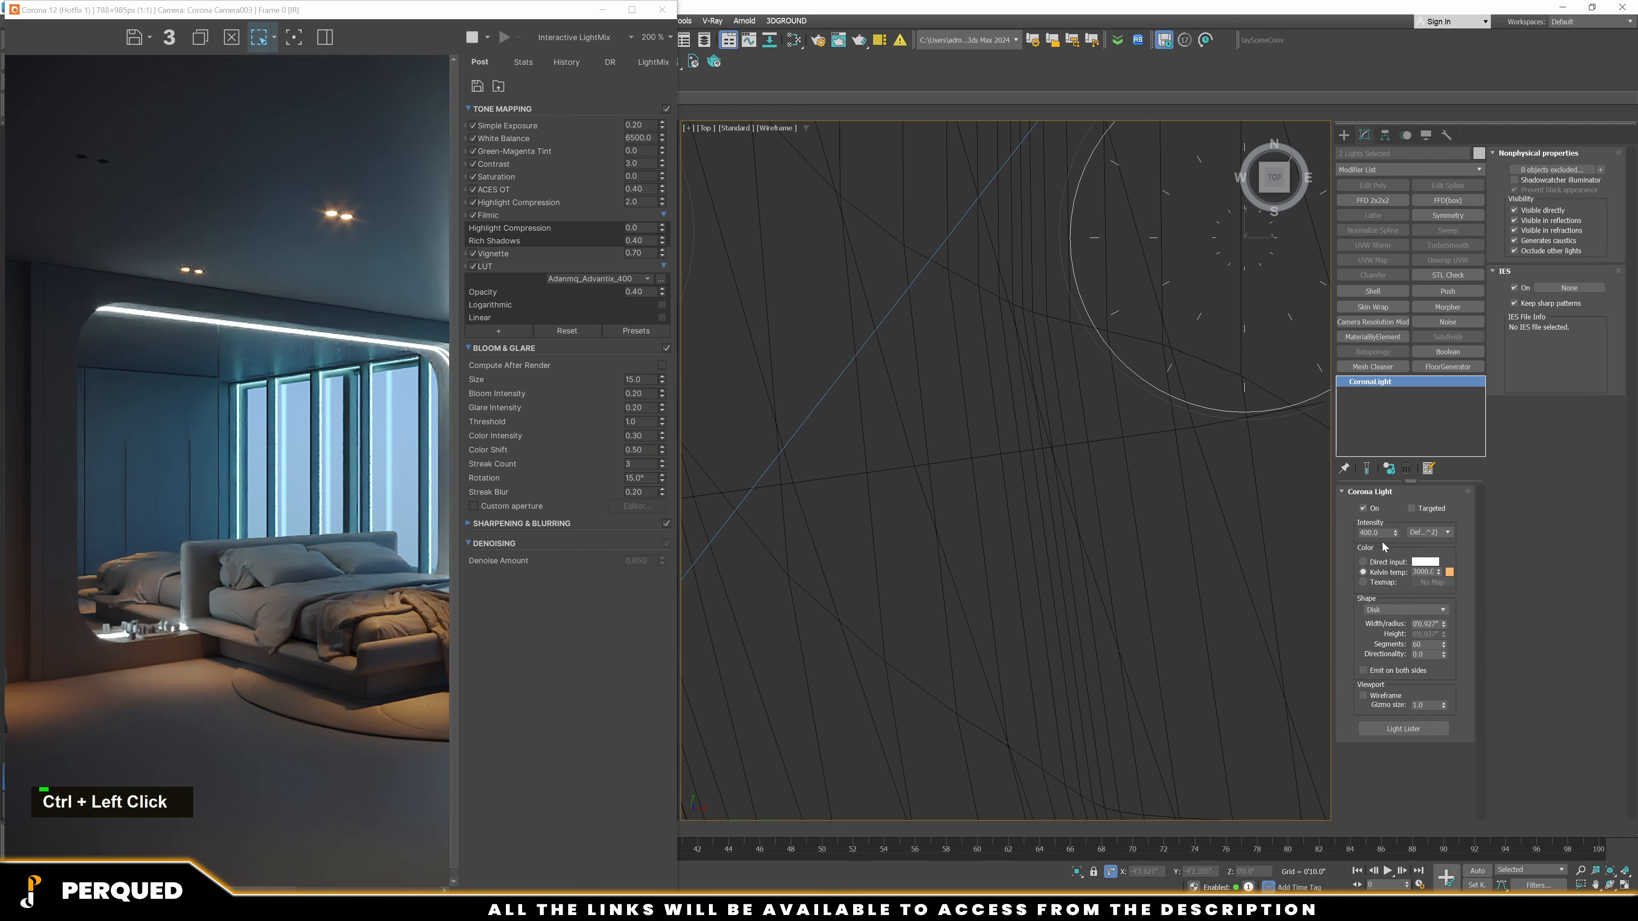
click(1388, 469)
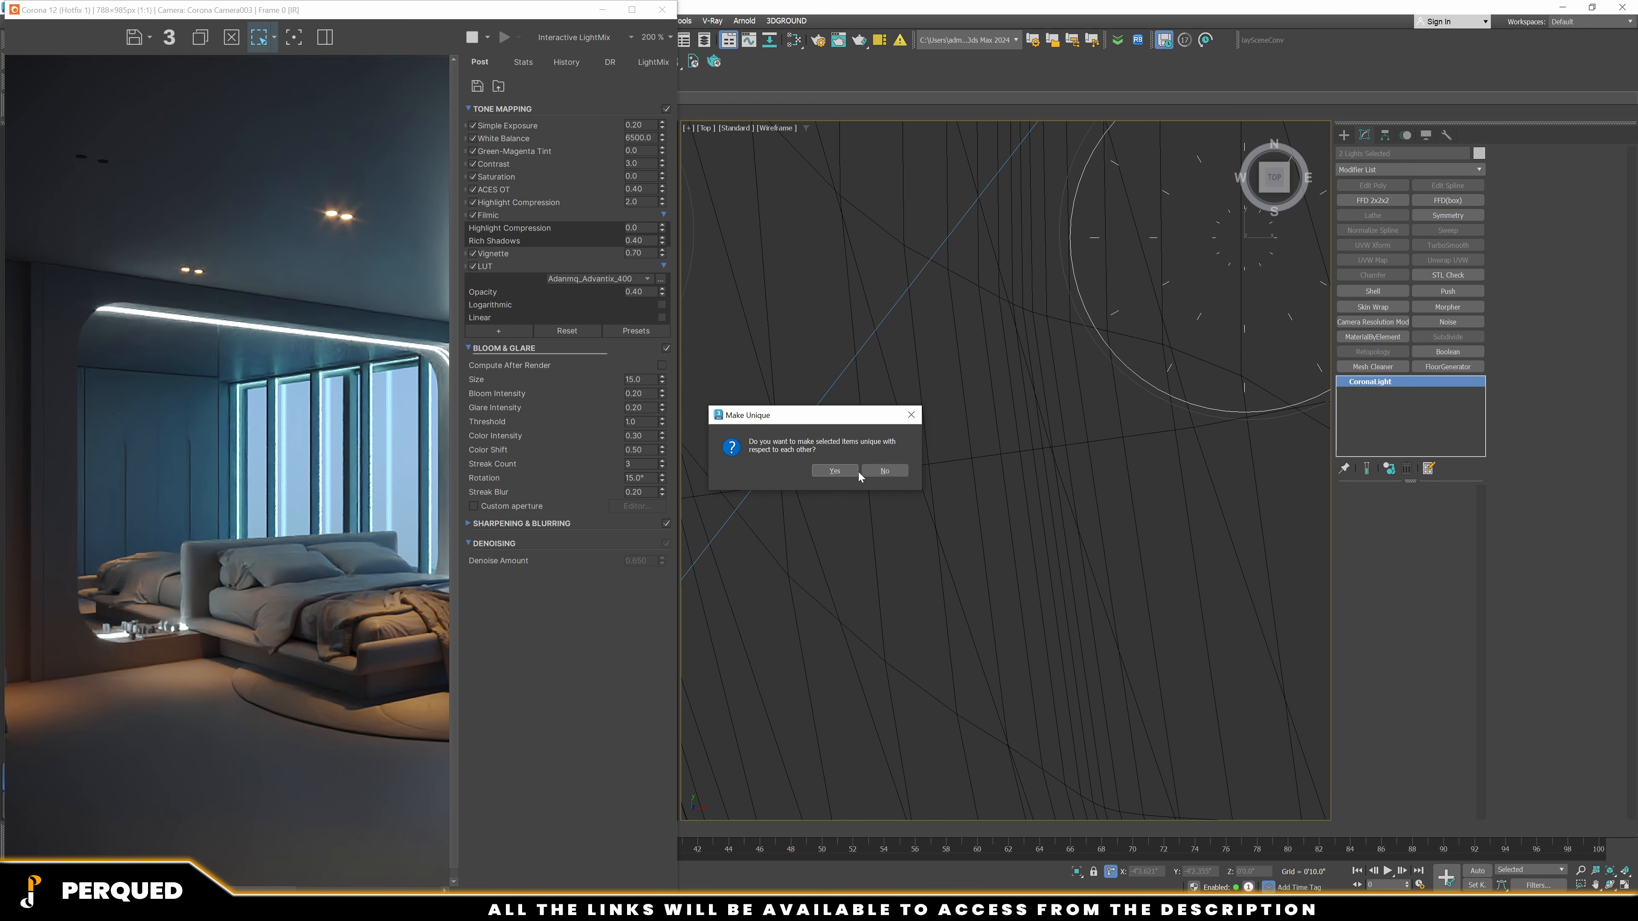
click(877, 471)
Set the intensity of one disk light of the pair to 200 and reduce it further to 100
scroll(1145, 431, down, 3)
scroll(1136, 440, down, 2)
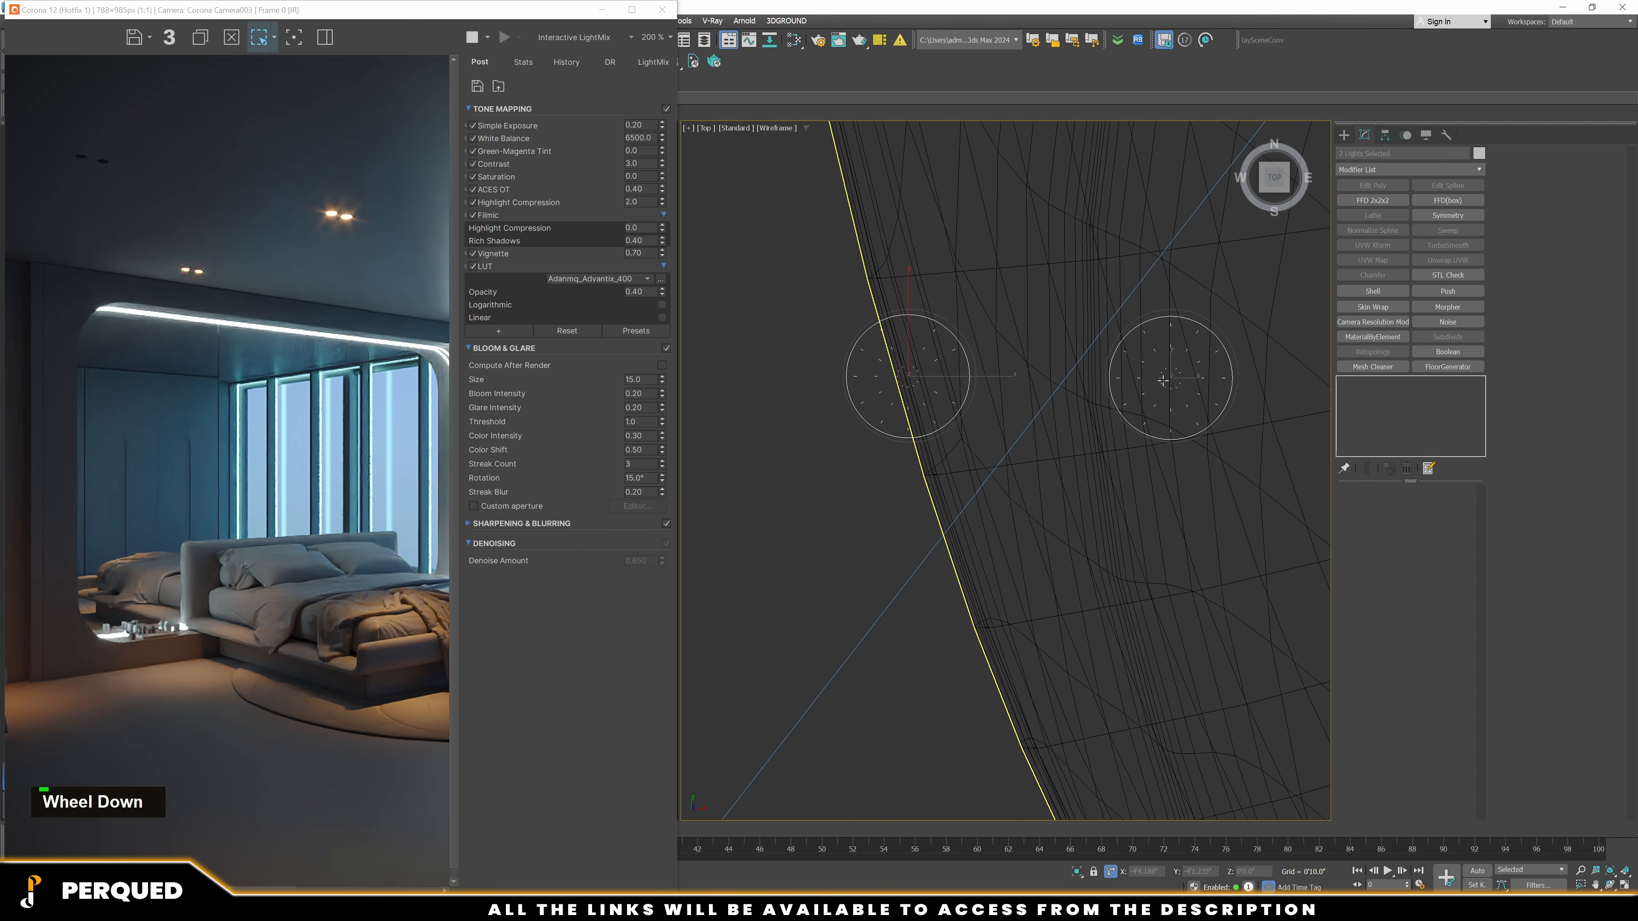
click(1137, 442)
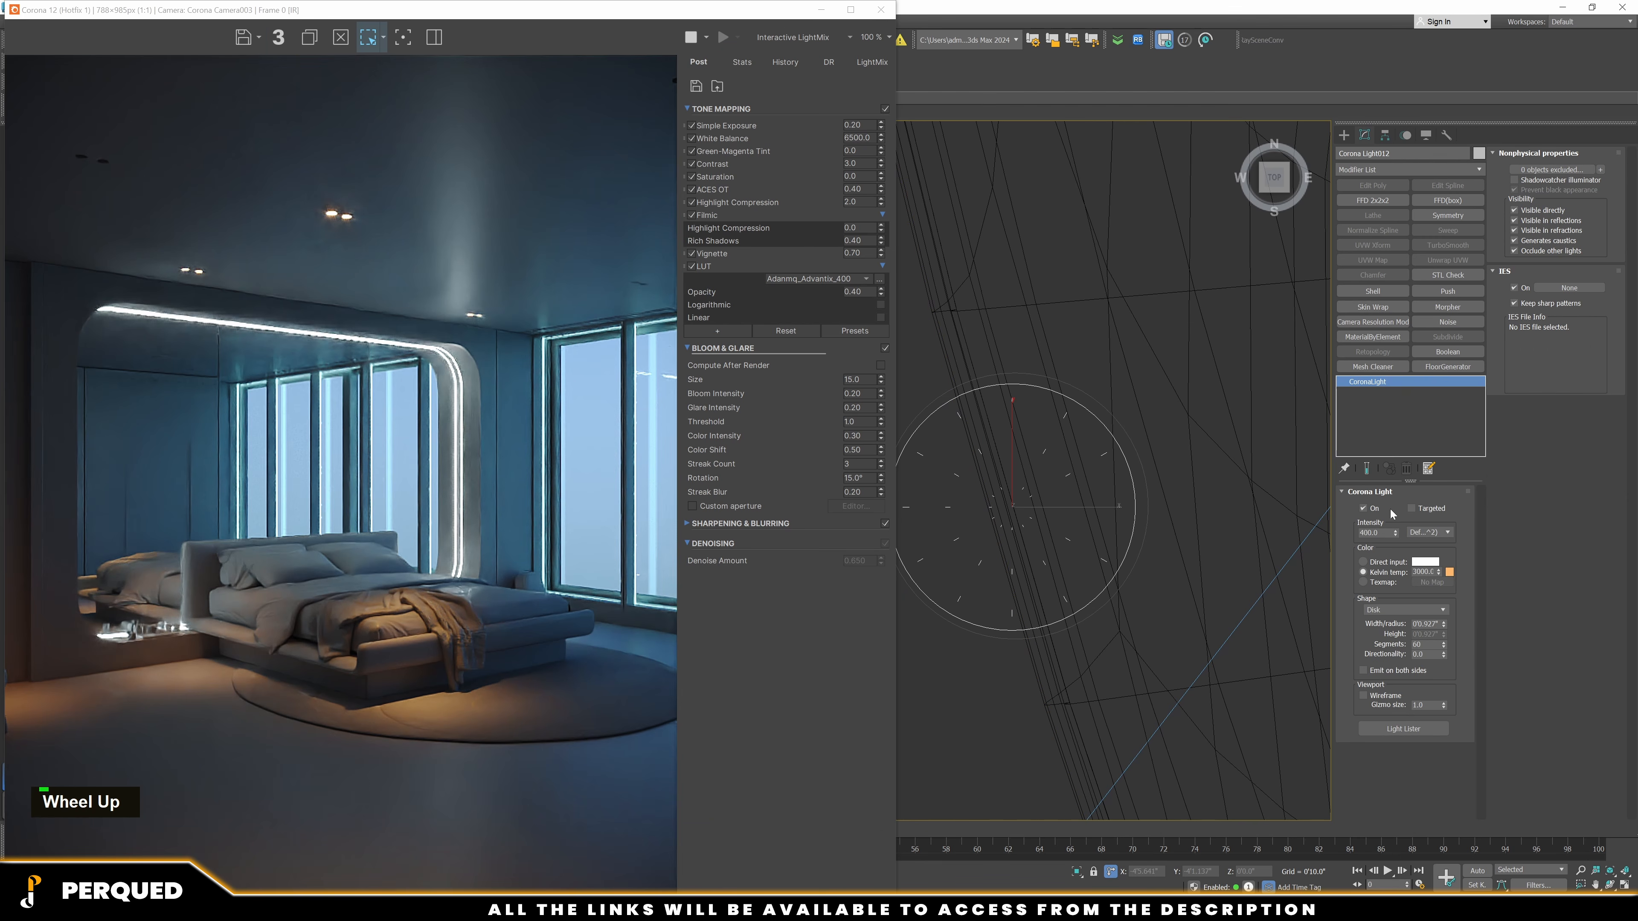
text(200)
key(Return)
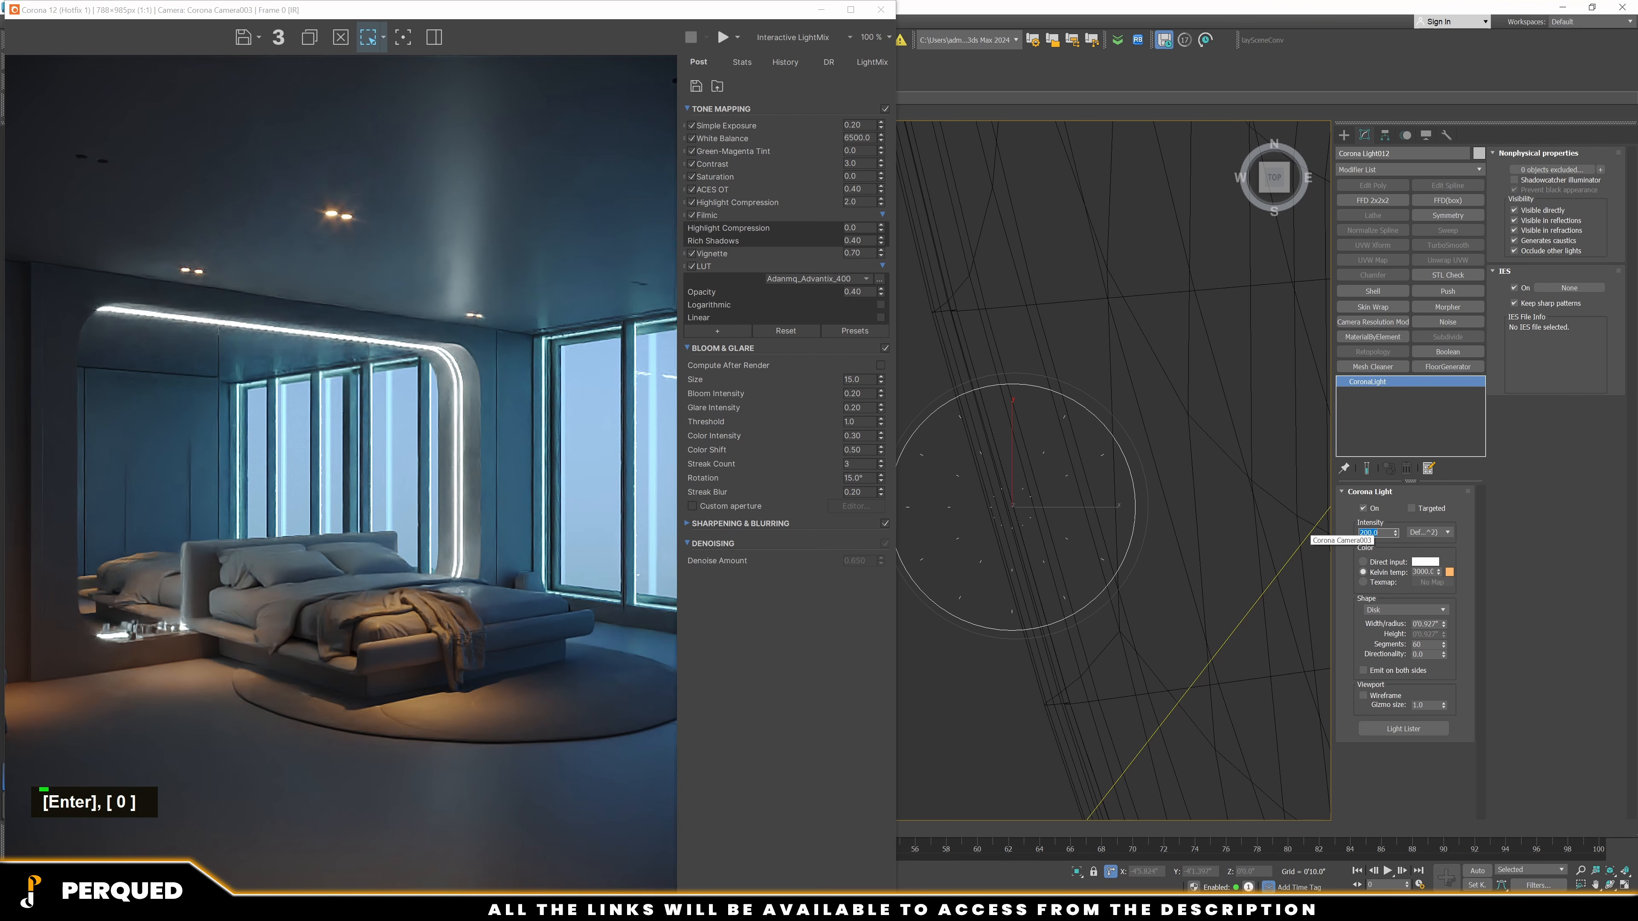
scroll(1301, 537, down, 2)
double_click(1370, 532)
text(100)
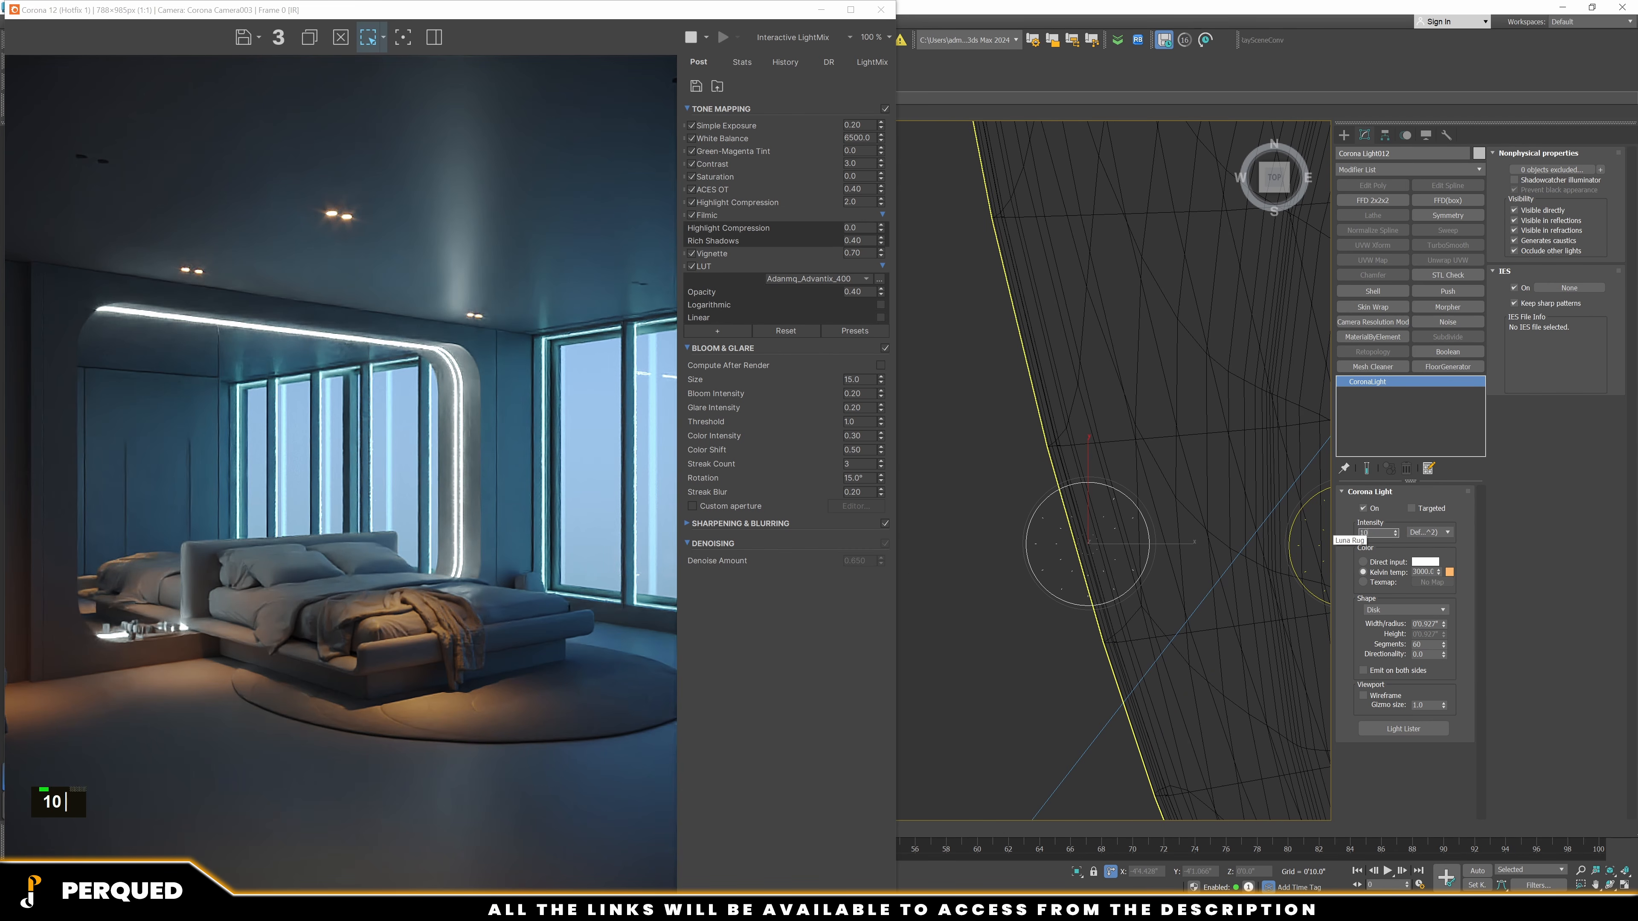
key(Return)
Set the intensity of the pair's other disk light to 100 and inspect the ceiling downlights up close in the render
scroll(1114, 544, down, 3)
scroll(1123, 517, up, 6)
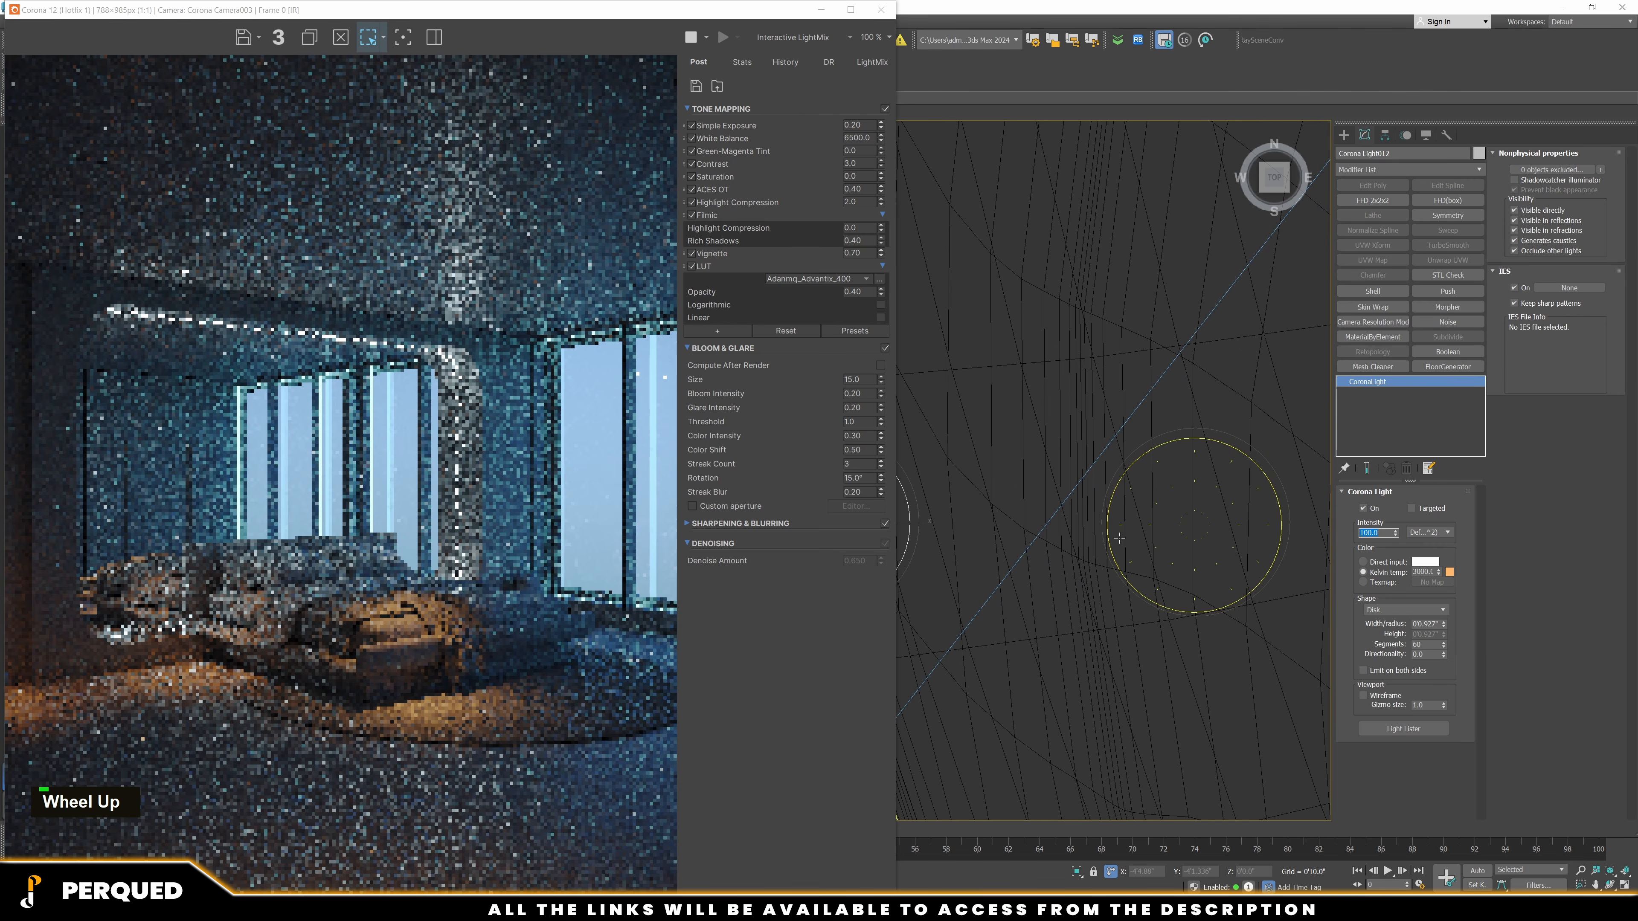
click(1121, 513)
click(1373, 532)
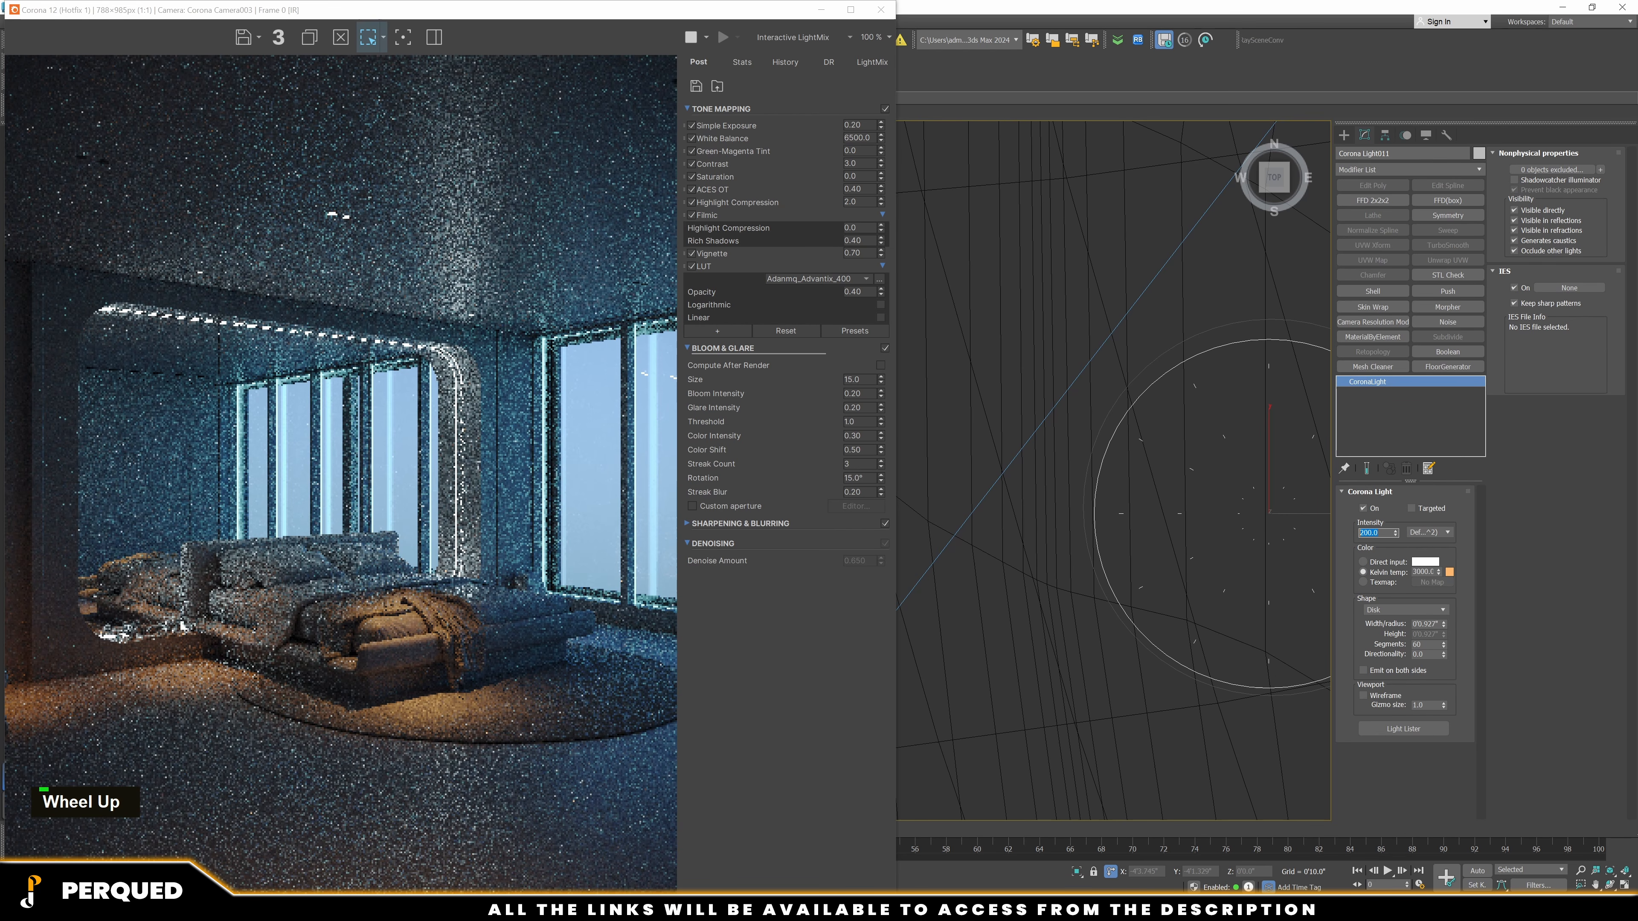
text(100)
key(Return)
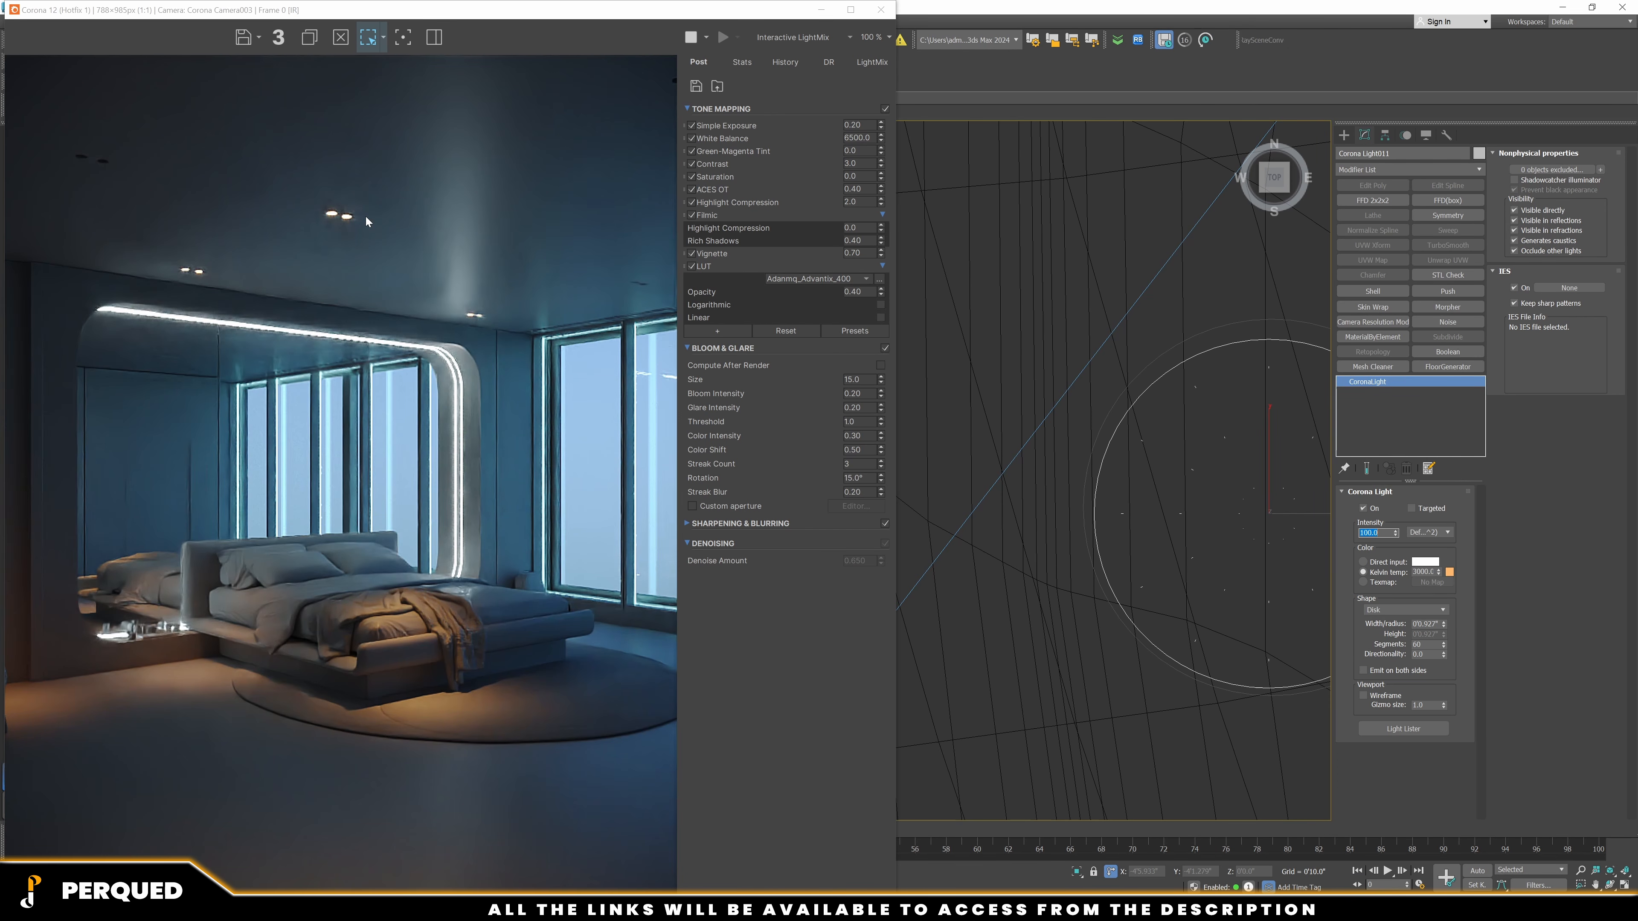
scroll(329, 193, up, 5)
scroll(347, 272, down, 2)
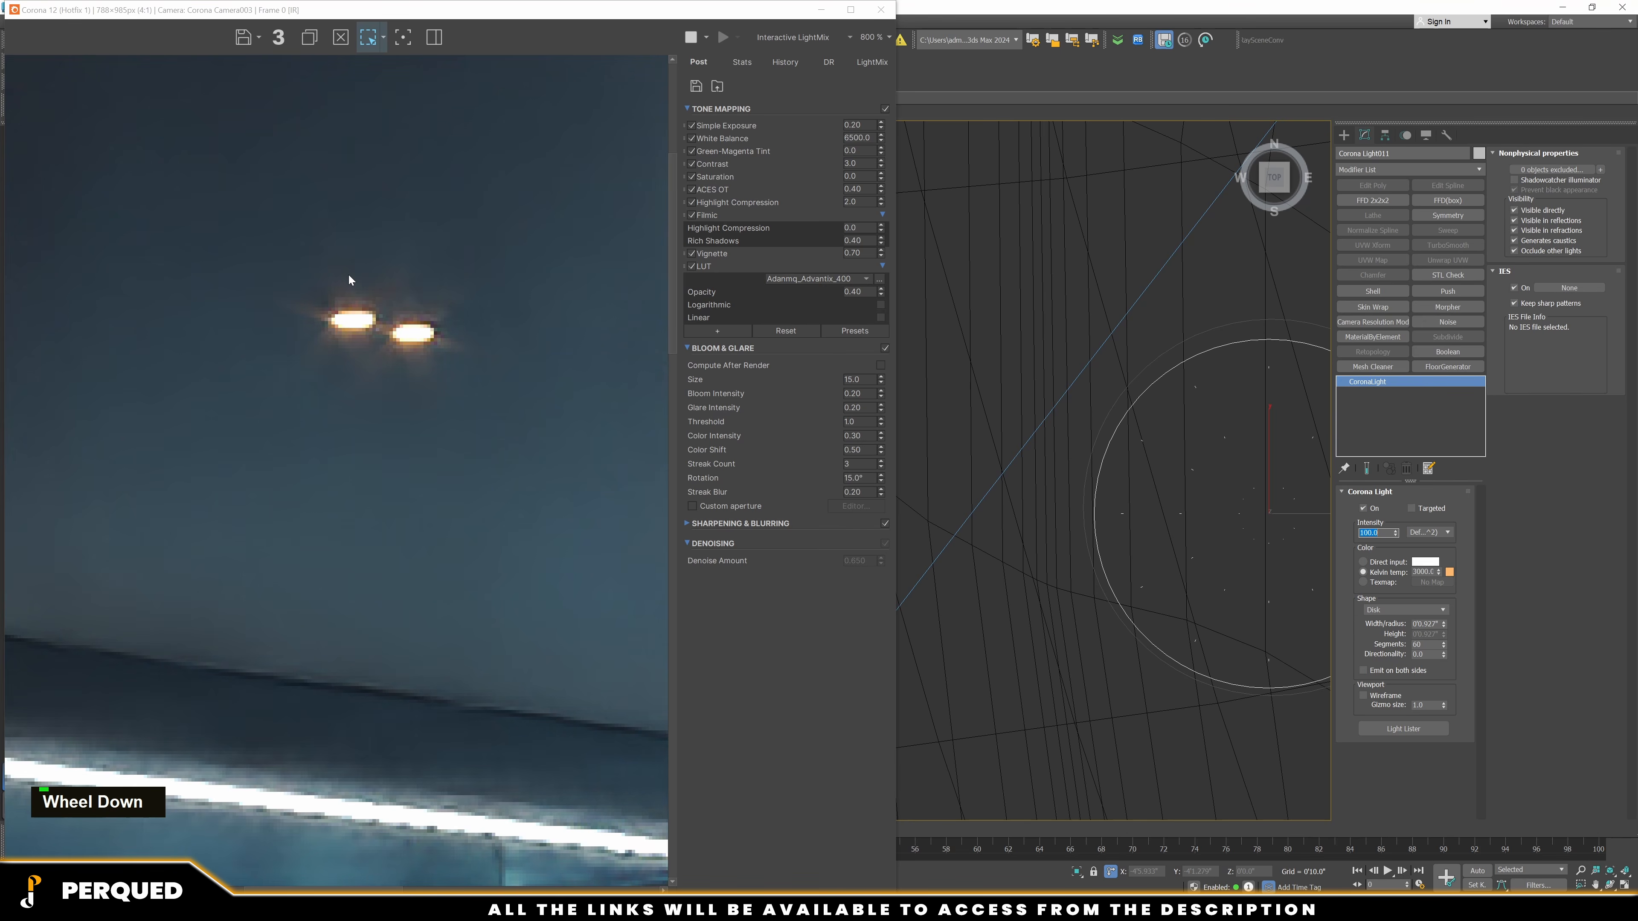
scroll(349, 276, down, 2)
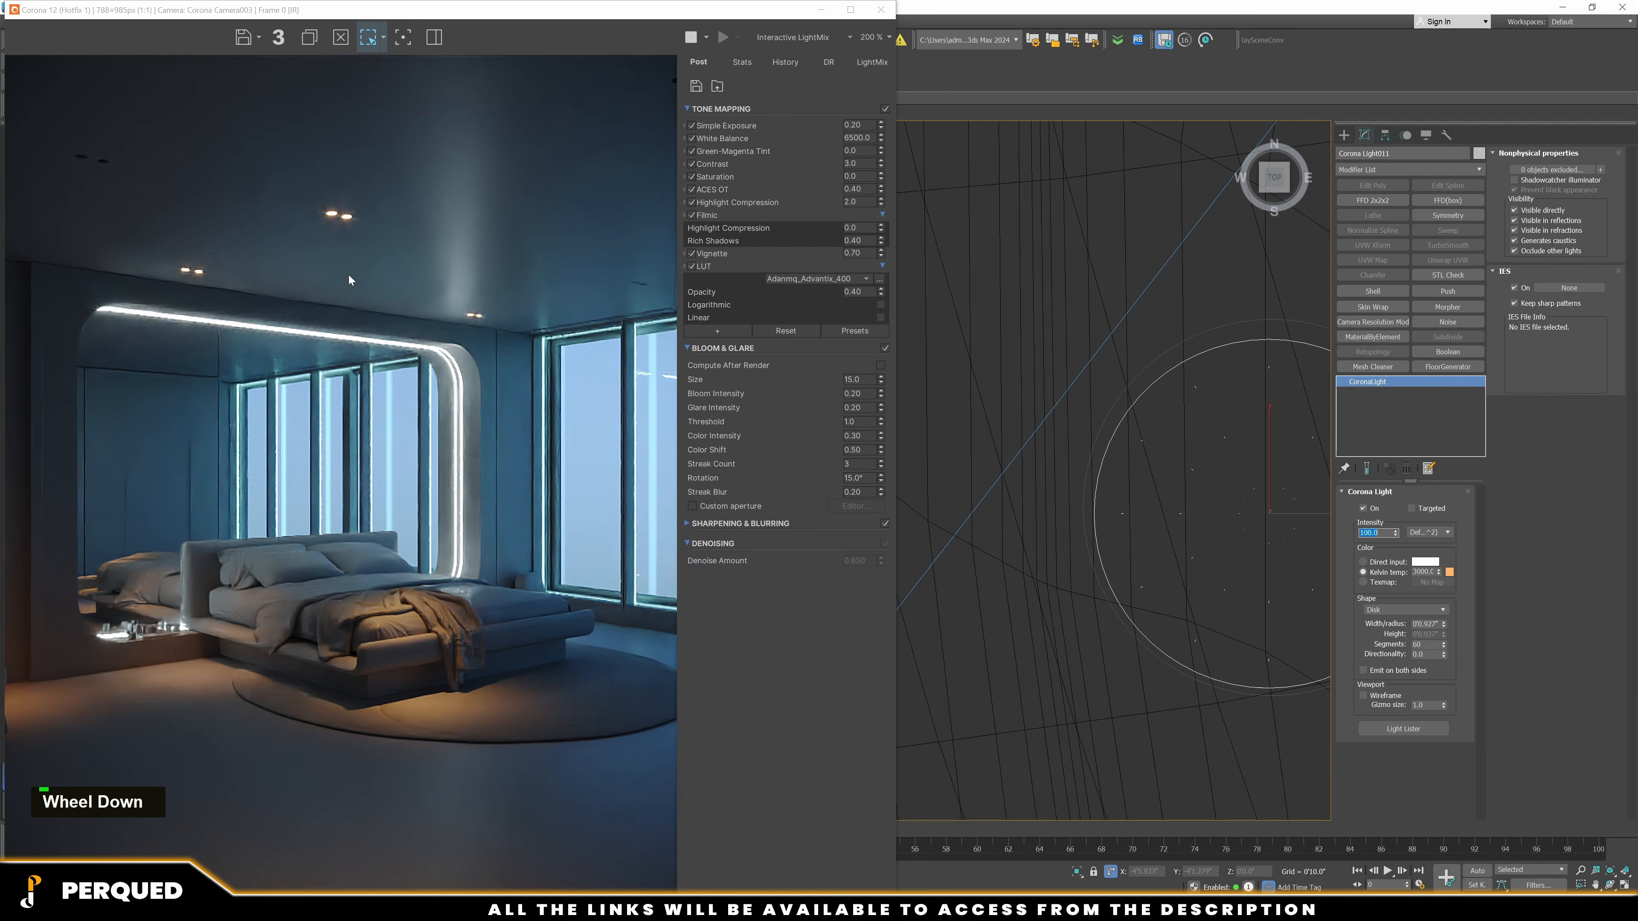
scroll(349, 276, down, 2)
scroll(351, 280, up, 2)
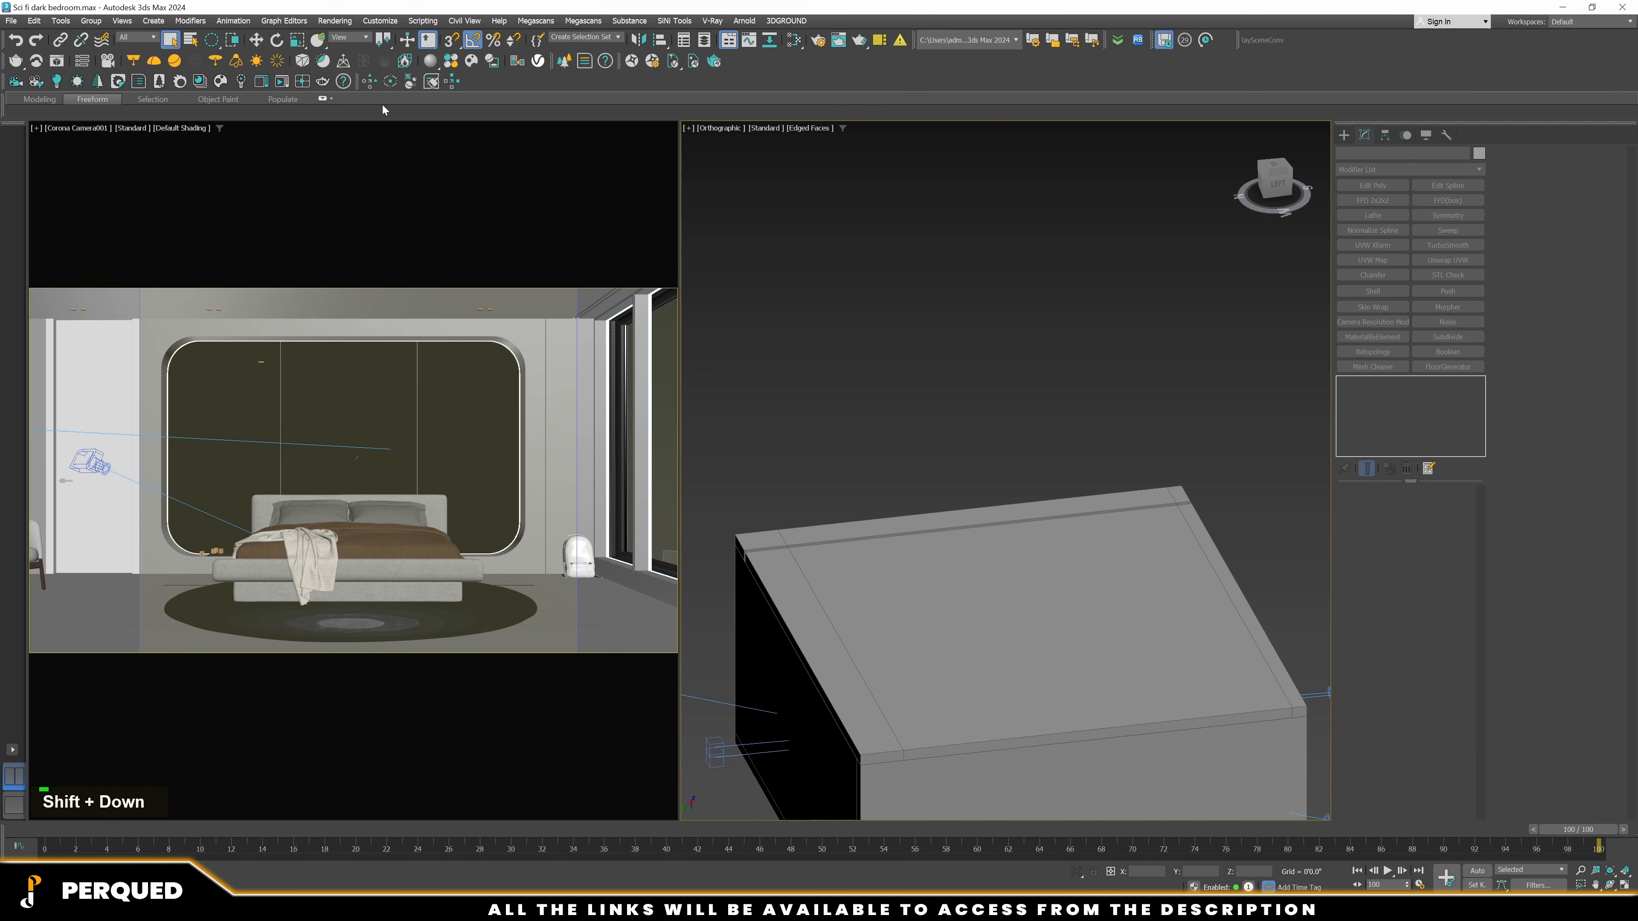
Start a Corona interactive render of Corona Camera001 and position the frame buffer beside the camera viewport
click(261, 81)
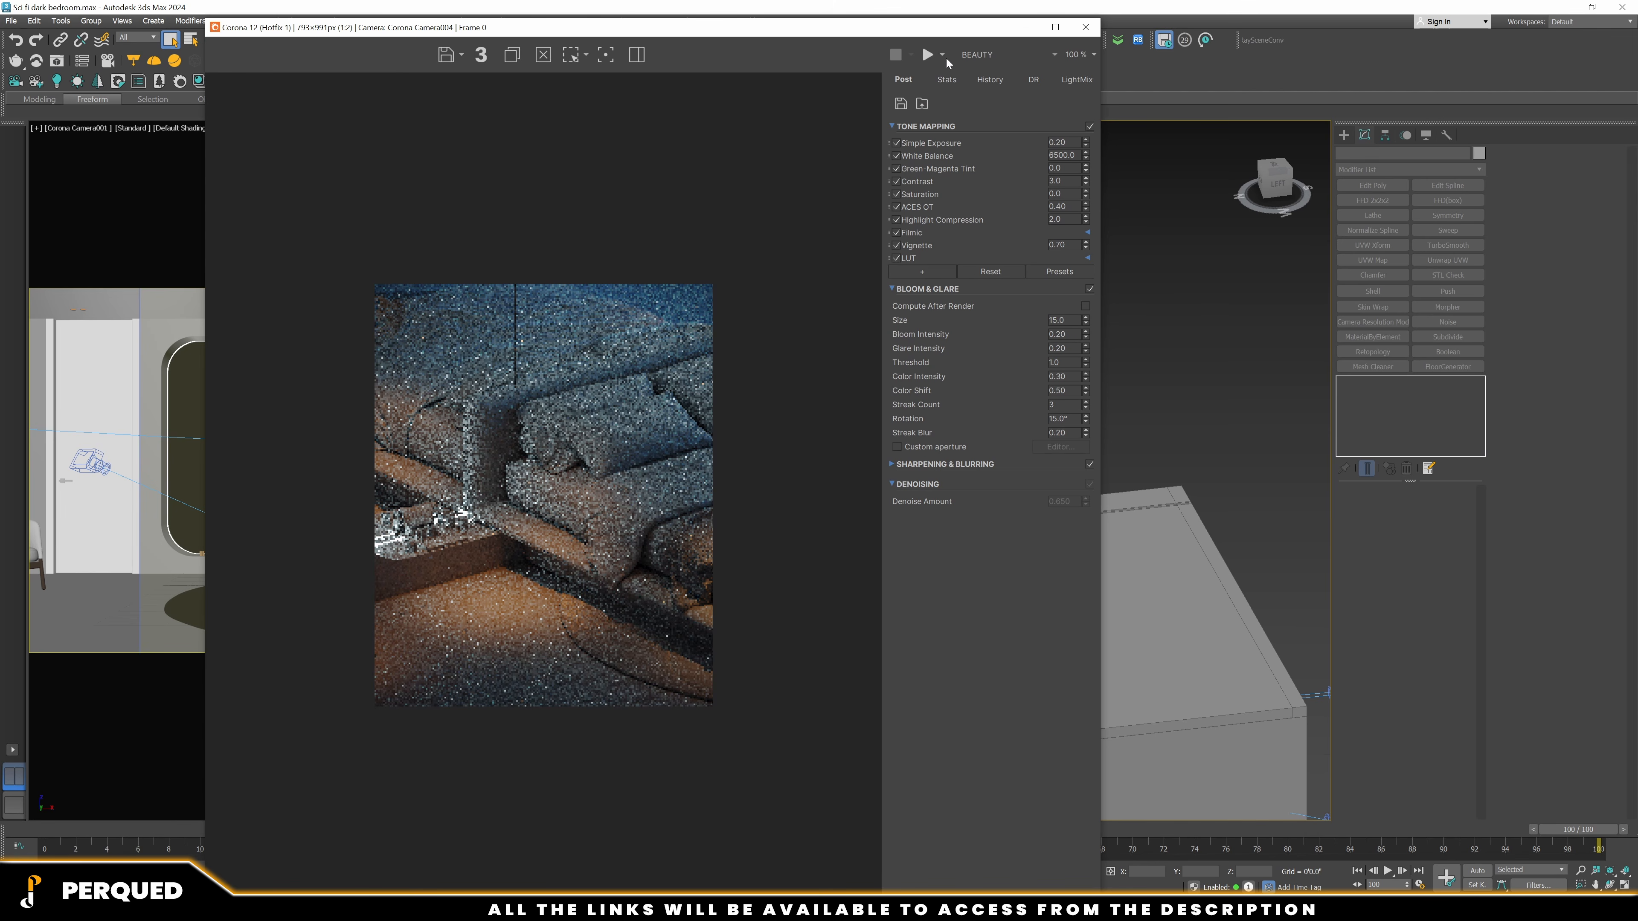
double_click(942, 55)
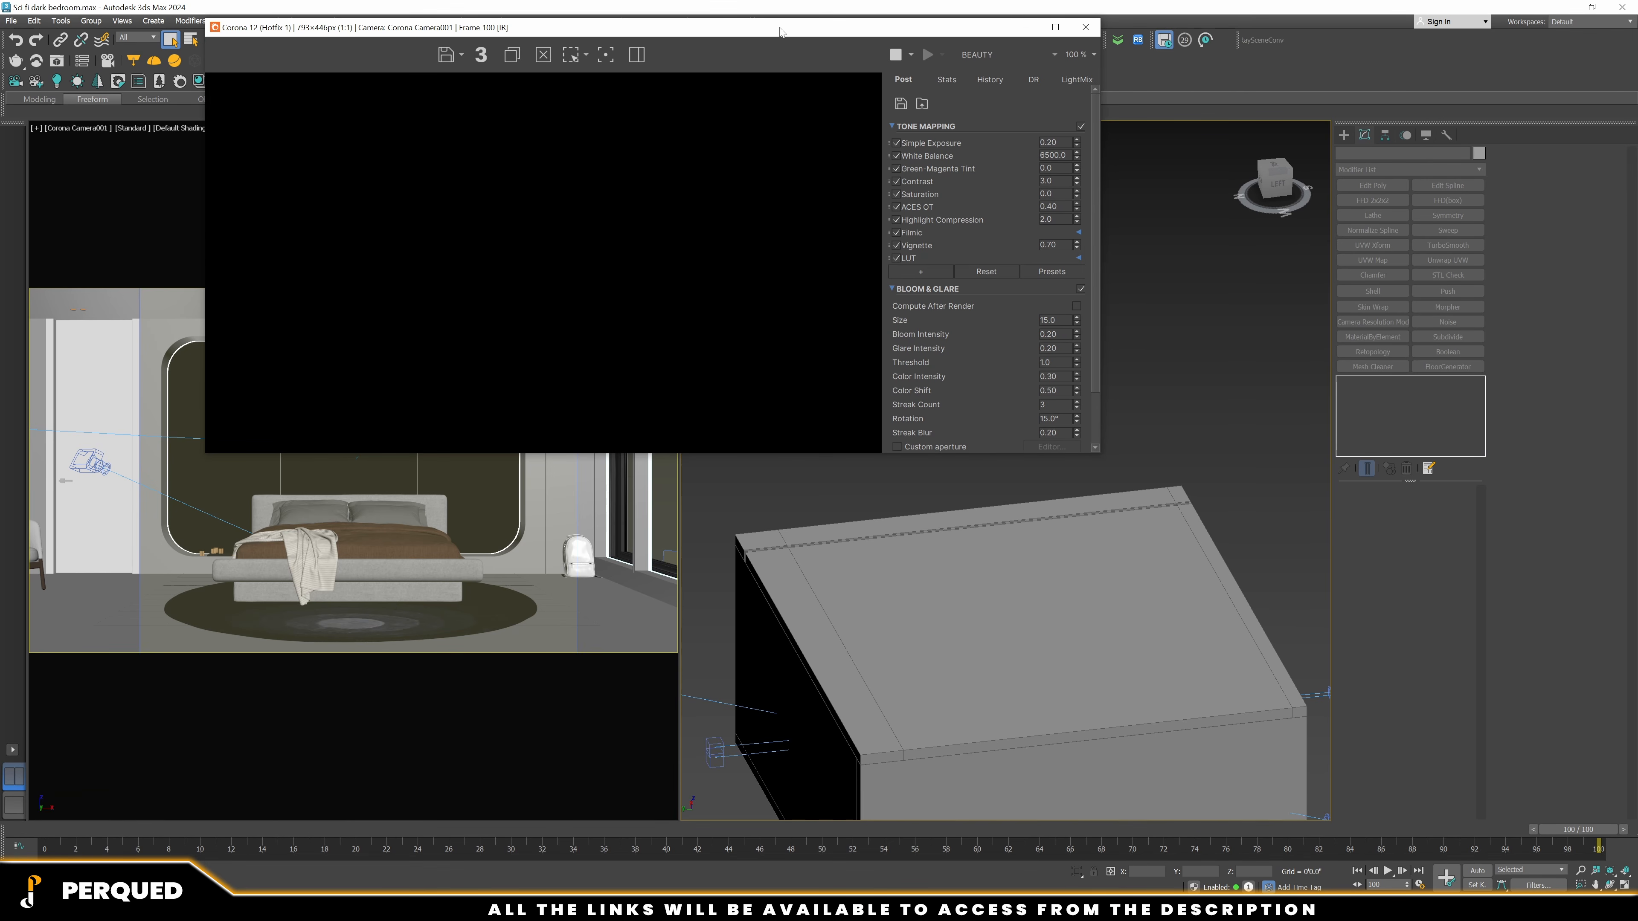
drag(769, 25, 783, 158)
scroll(880, 371, up, 3)
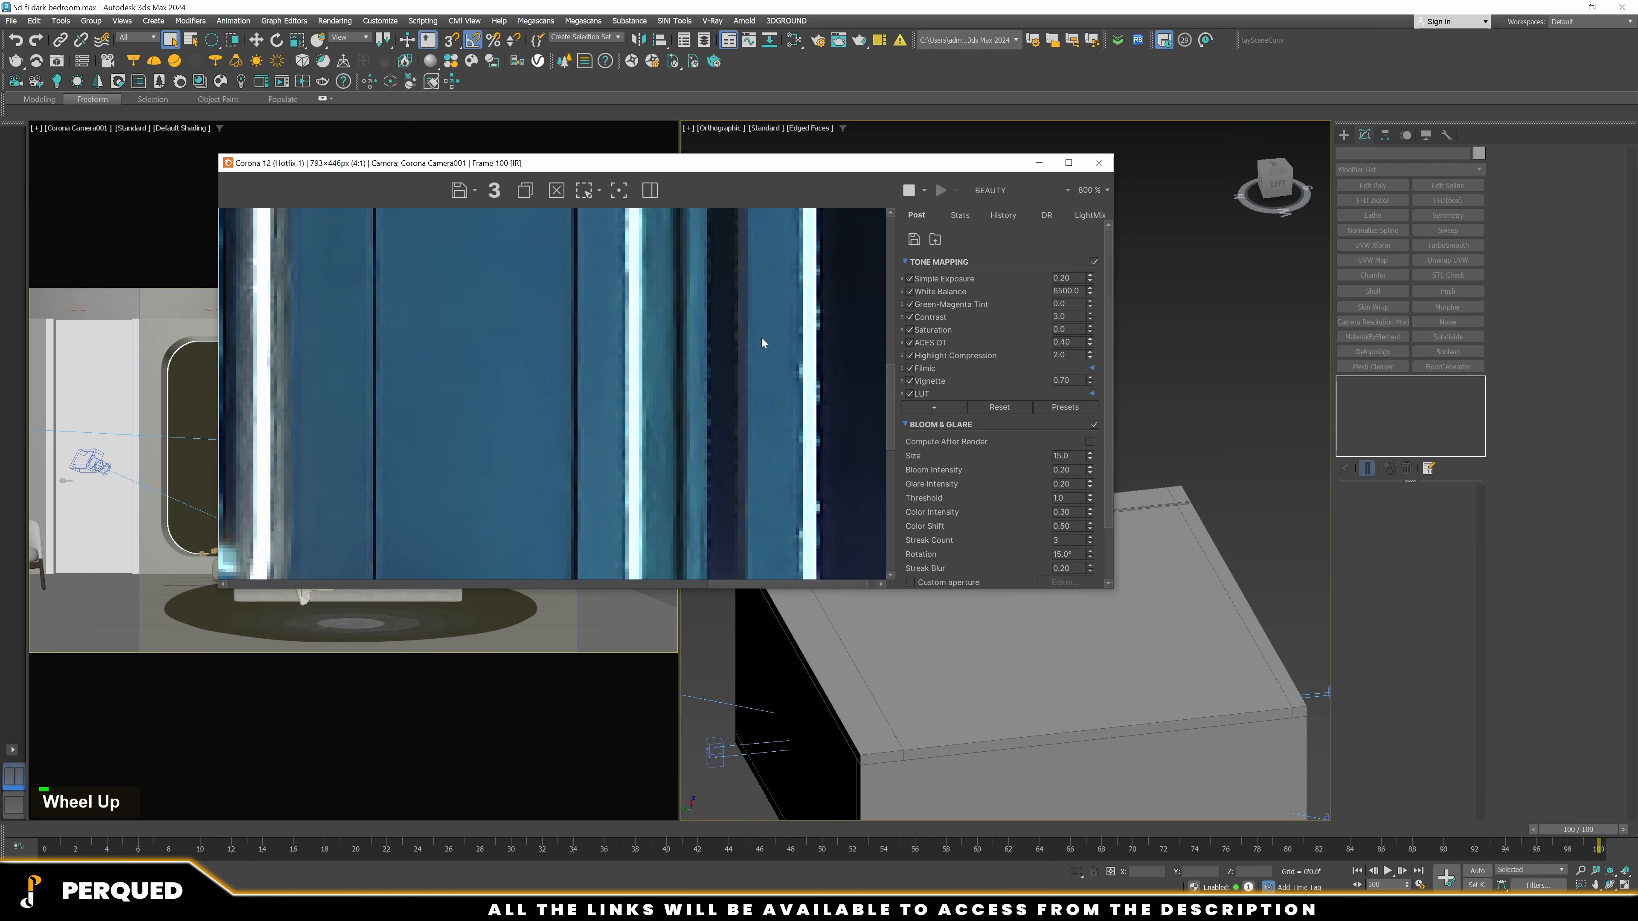
scroll(667, 450, down, 2)
middle_click(513, 320)
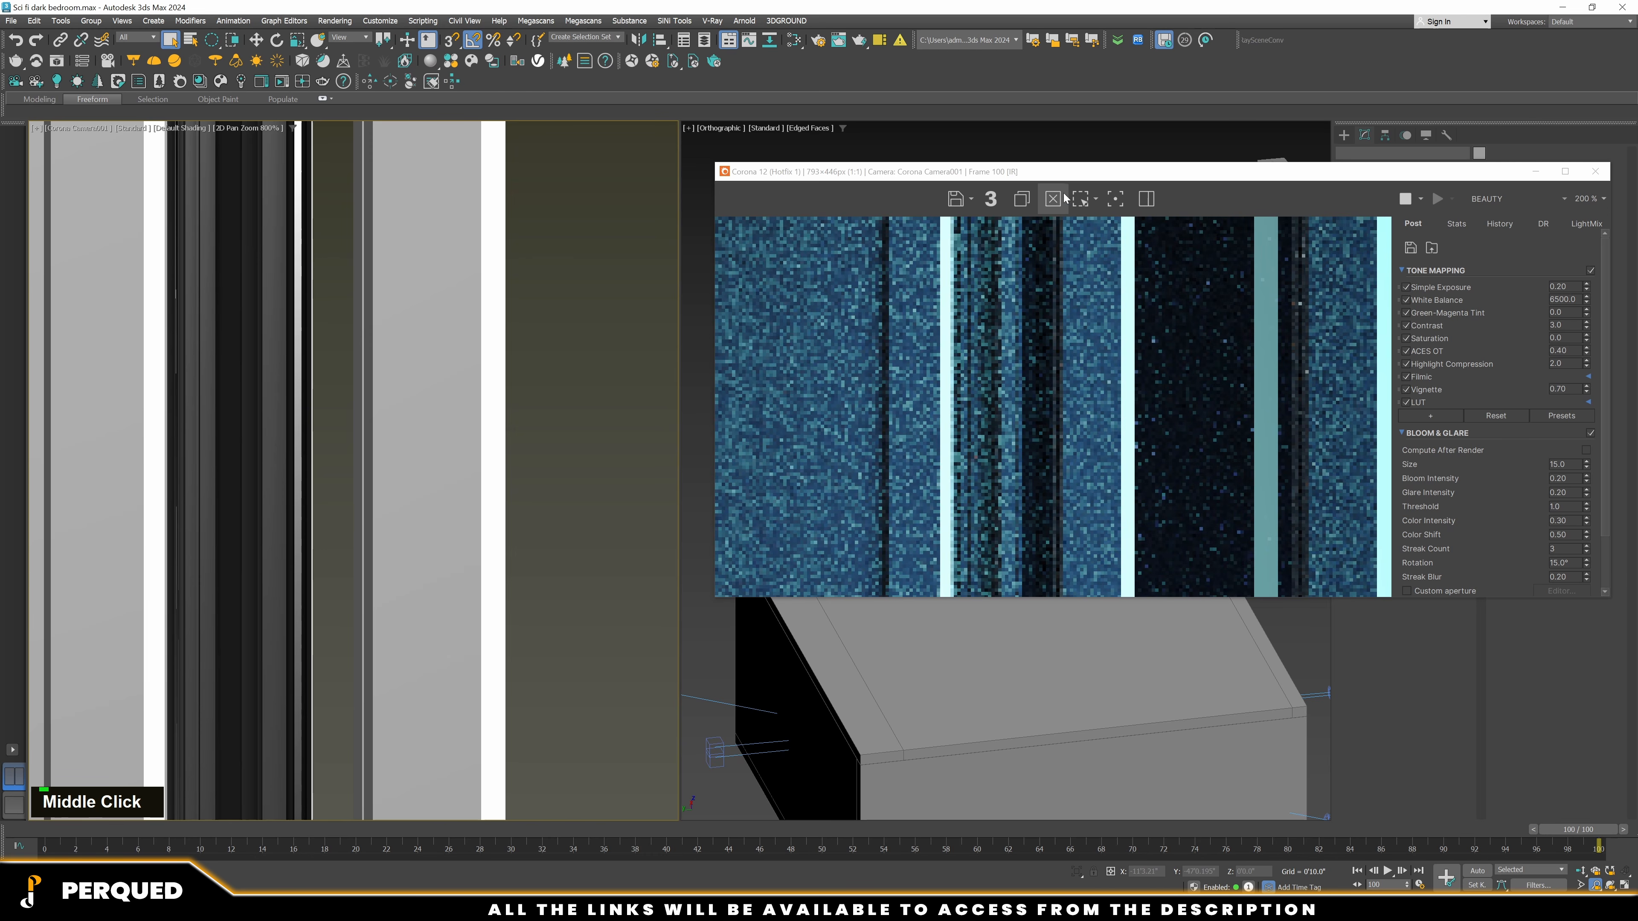
drag(866, 164, 865, 86)
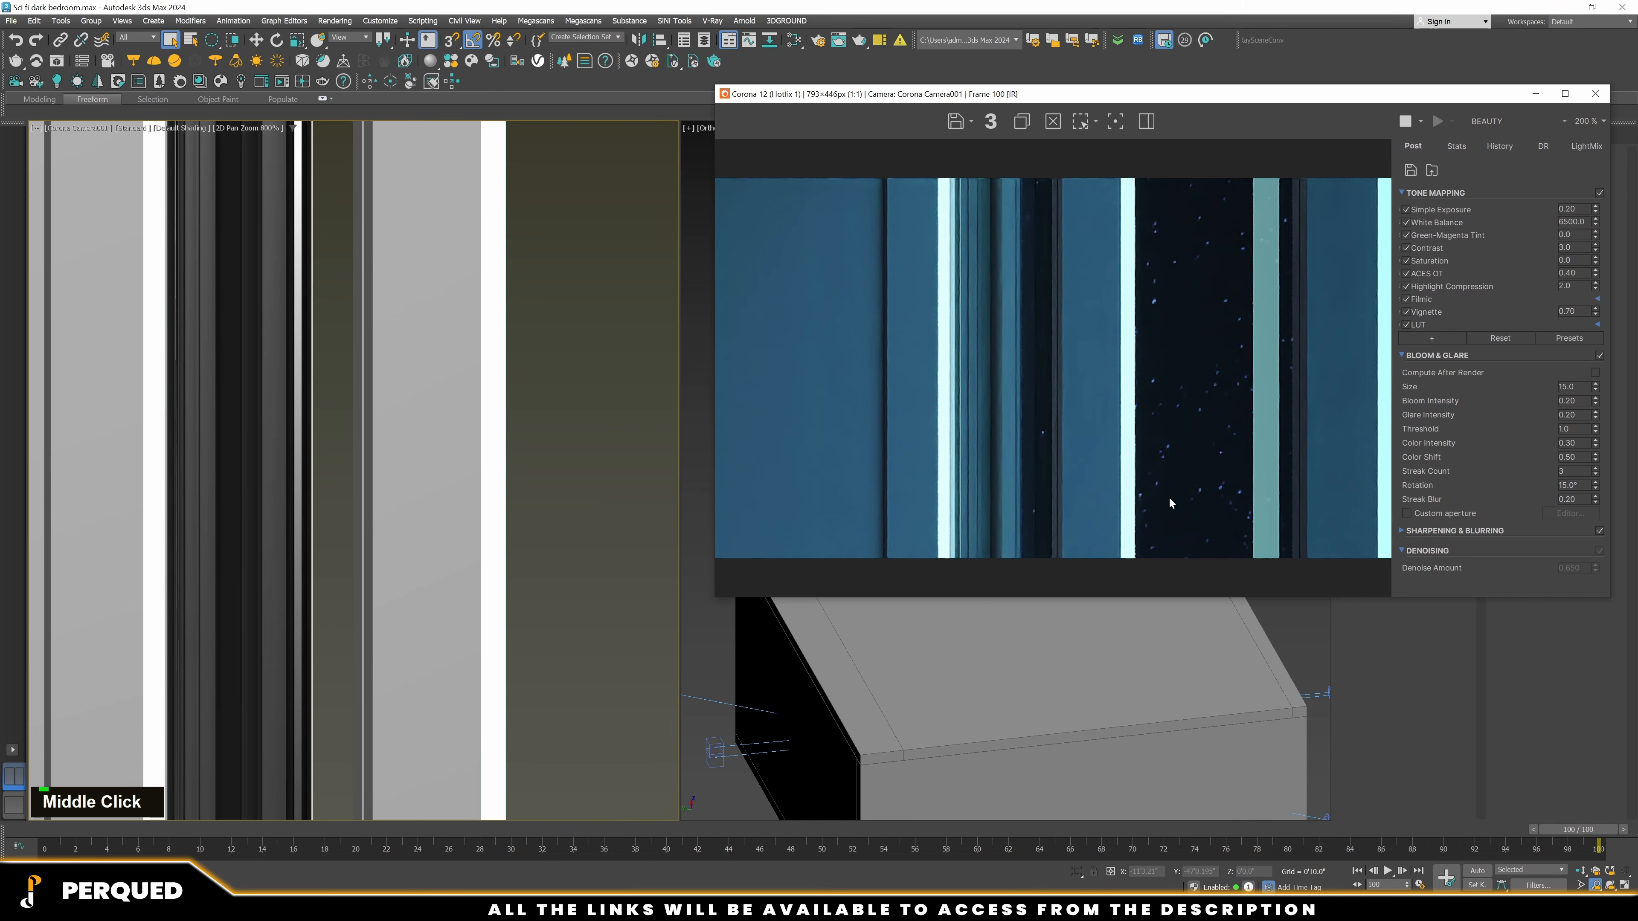
Switch the camera viewport to Corona Camera003 and frame the tall windows beside the bed
key(c)
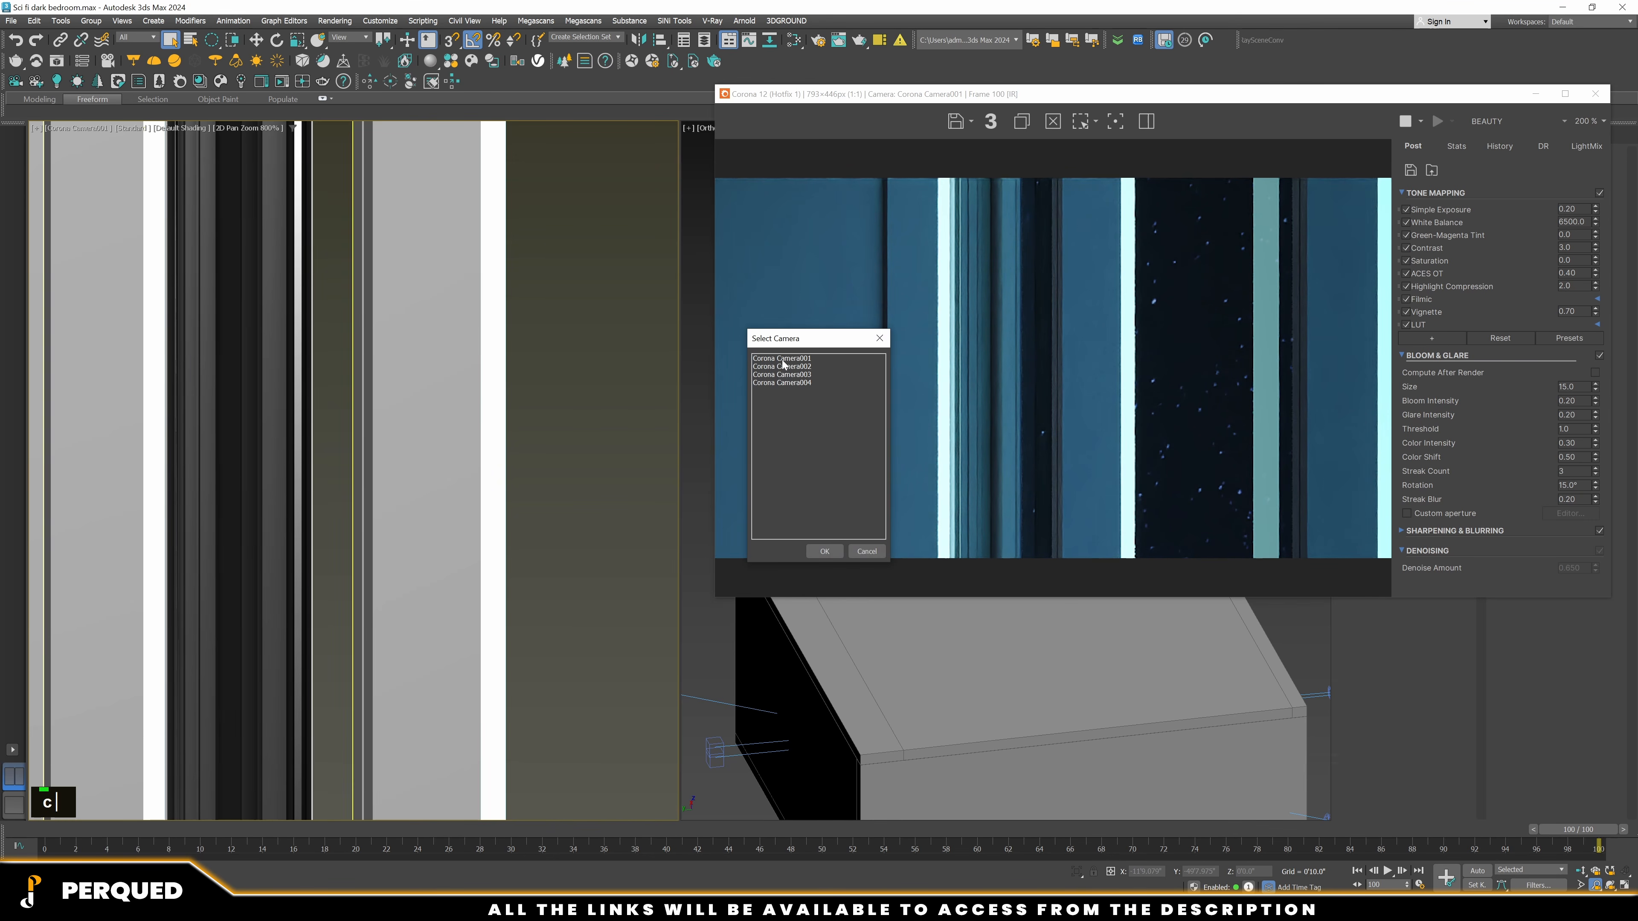
click(781, 375)
double_click(779, 376)
scroll(585, 491, down, 5)
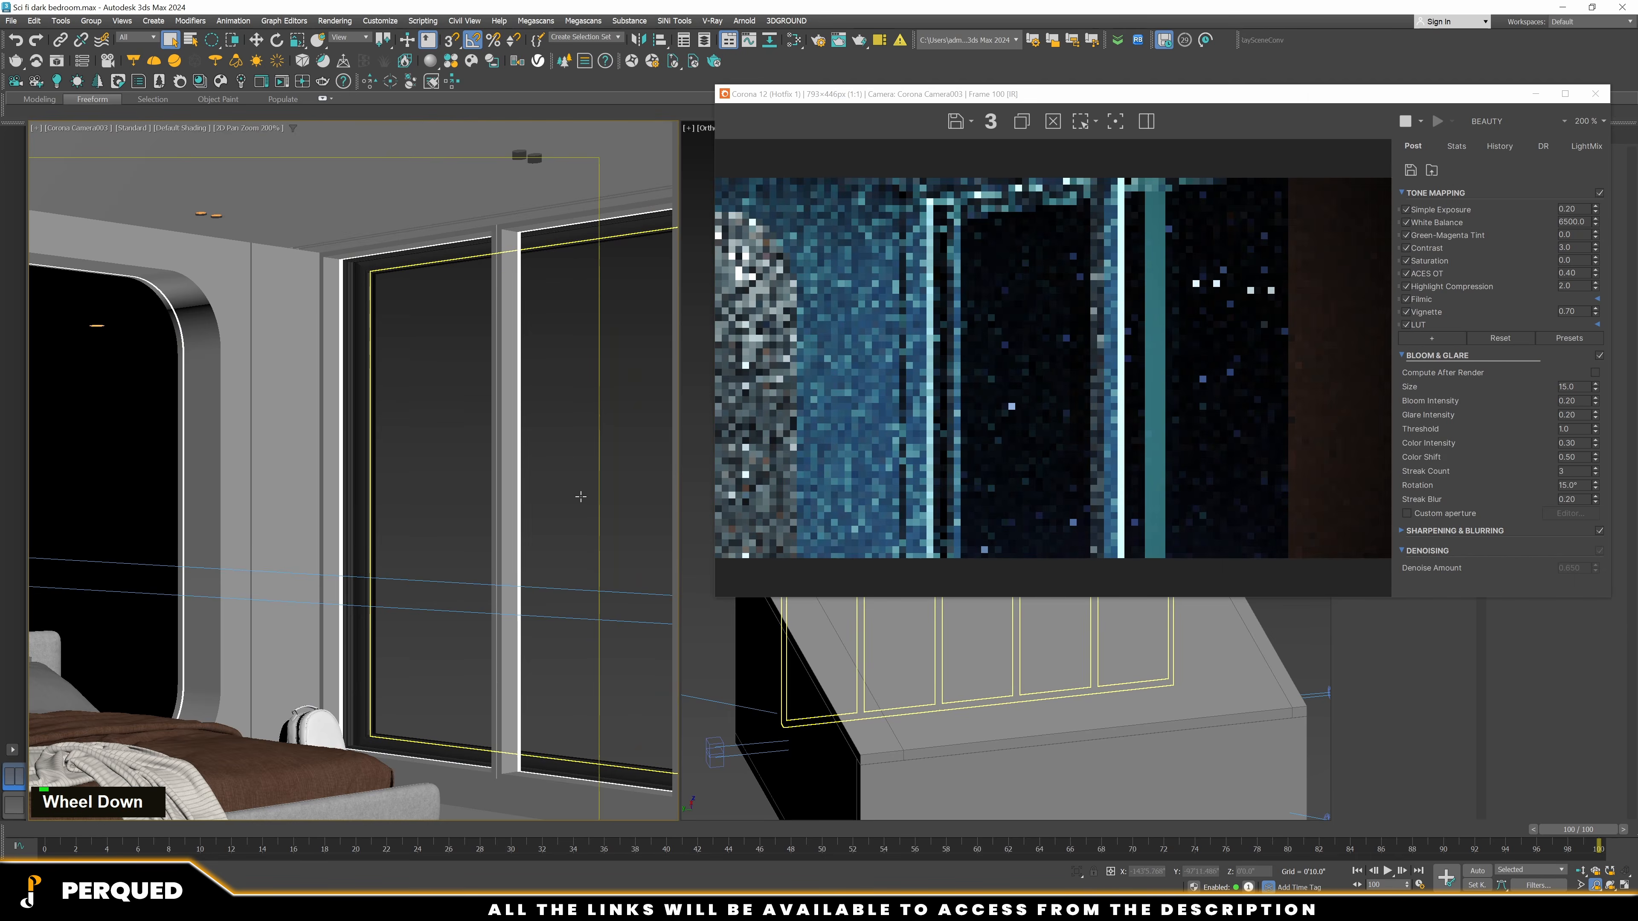
scroll(611, 537, up, 2)
mouse_move(611, 536)
middle_down()
mouse_move(537, 480)
mouse_move(629, 523)
middle_up()
scroll(628, 524, down, 4)
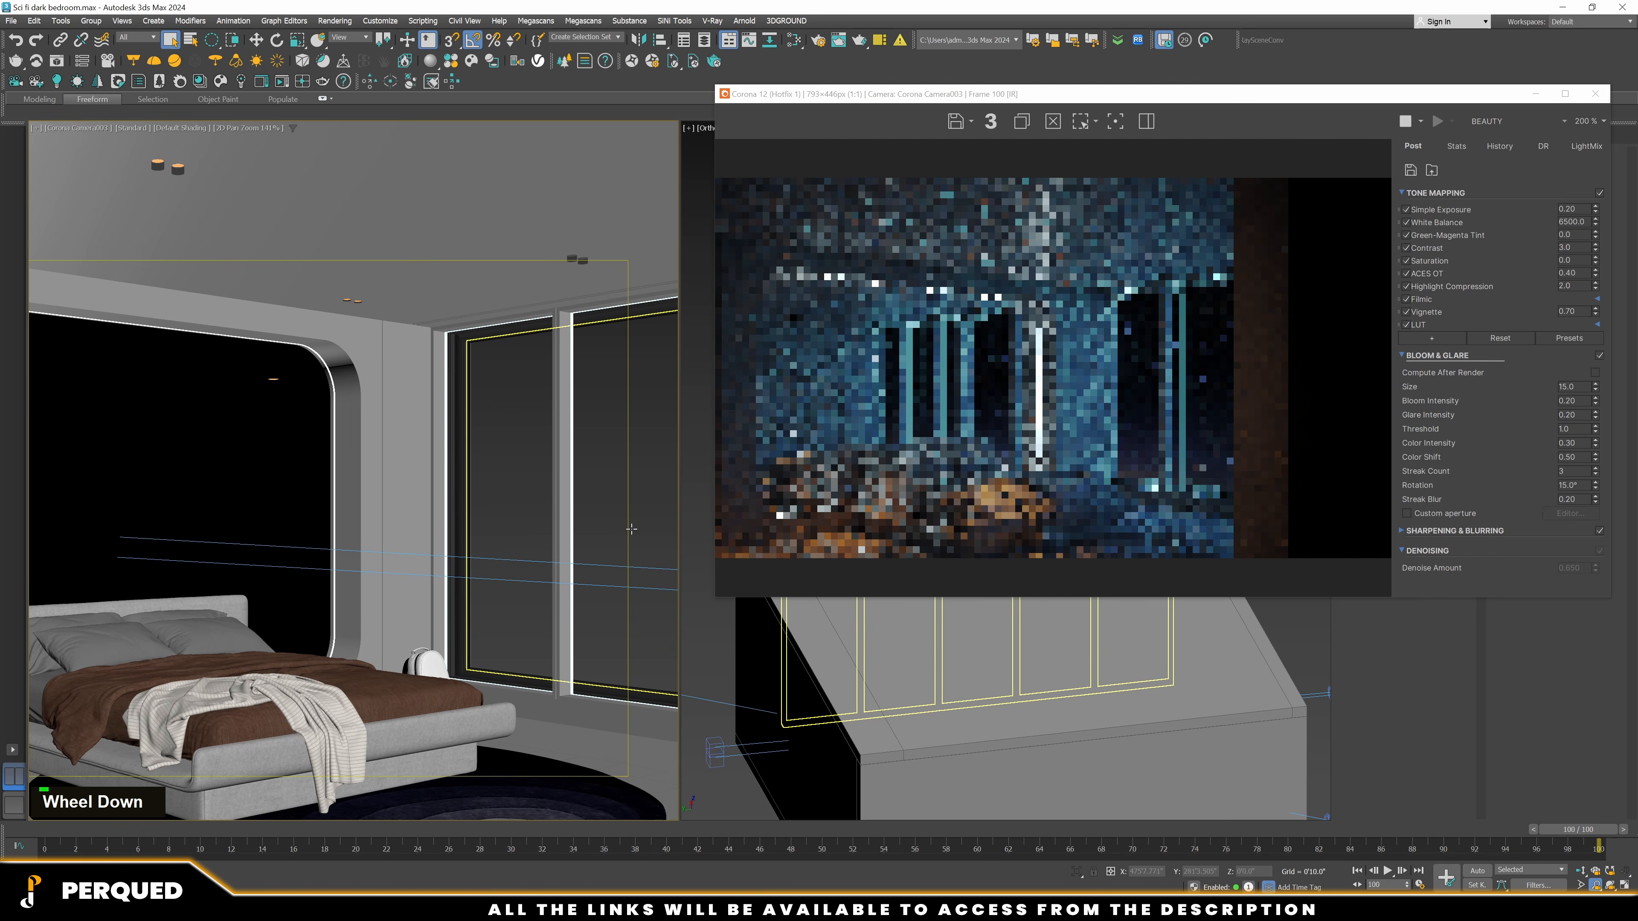
scroll(631, 529, up, 2)
scroll(631, 528, up, 2)
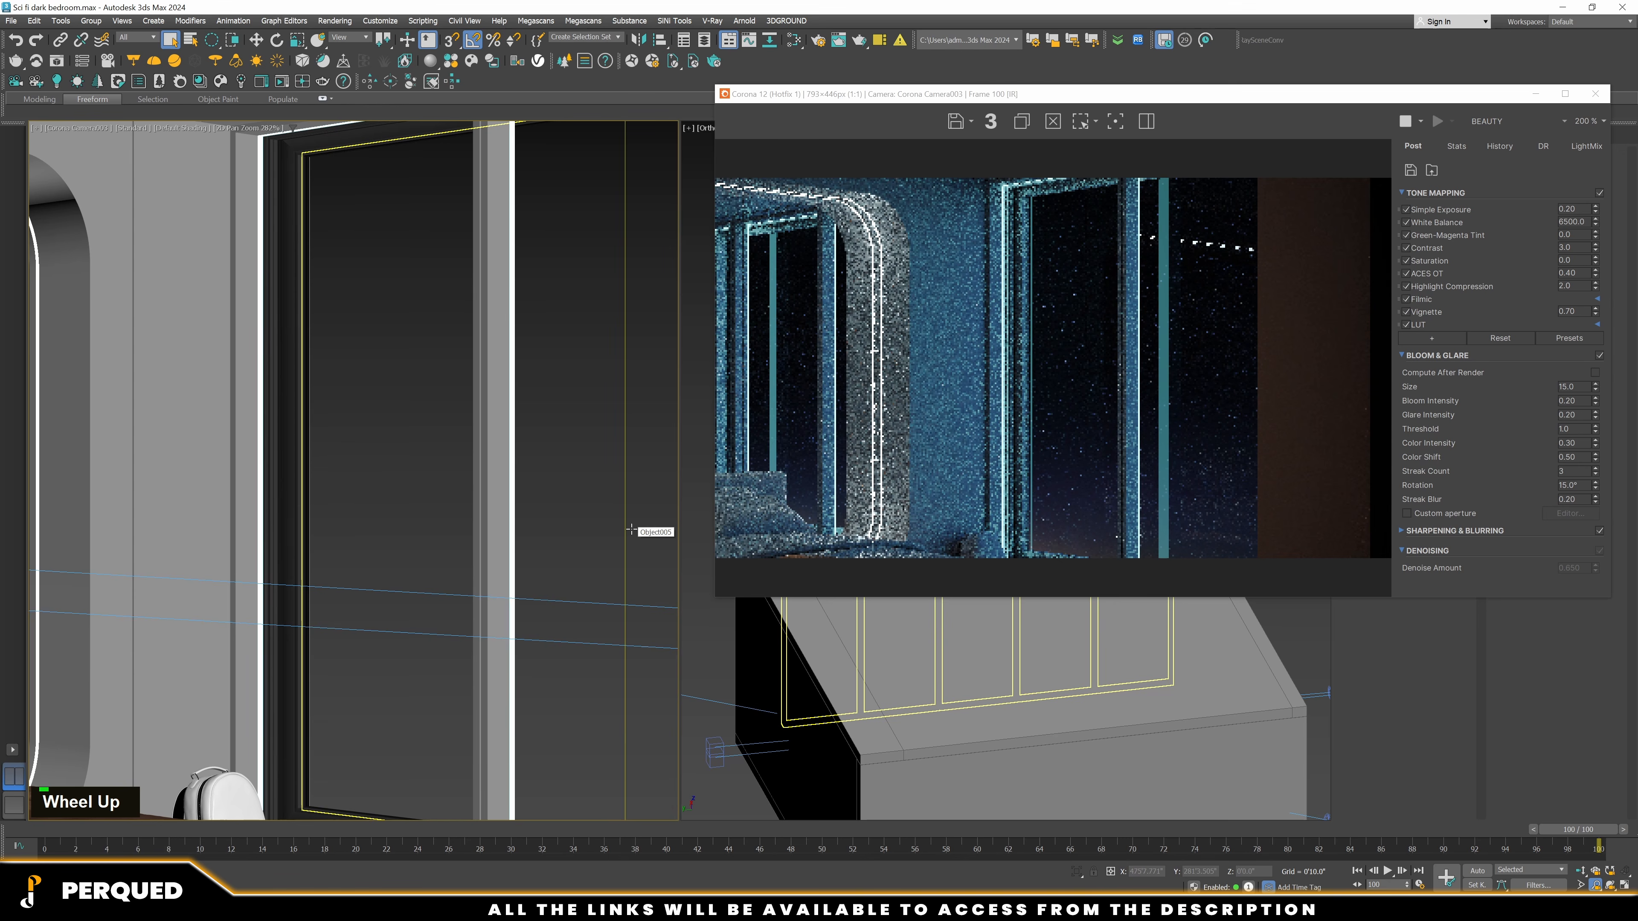
scroll(1184, 405, up, 1)
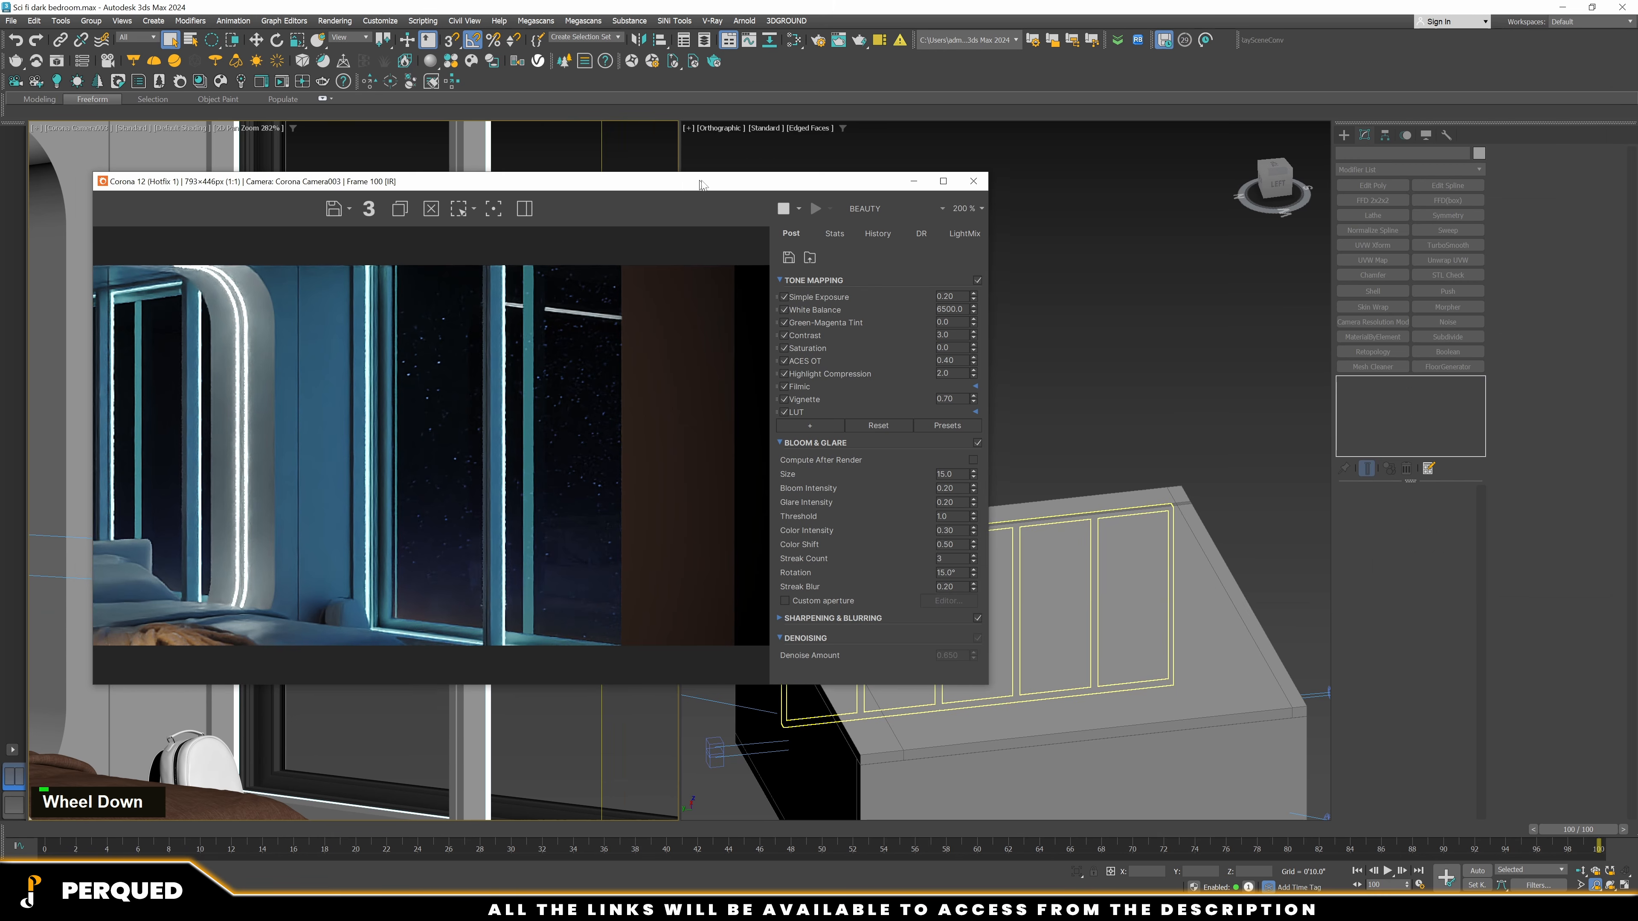
Move the frame buffer off the camera viewport and examine the starry sky behind the windows in the render
drag(702, 181, 1162, 188)
scroll(468, 447, down, 2)
middle_drag(474, 451, 469, 432)
scroll(467, 446, up, 3)
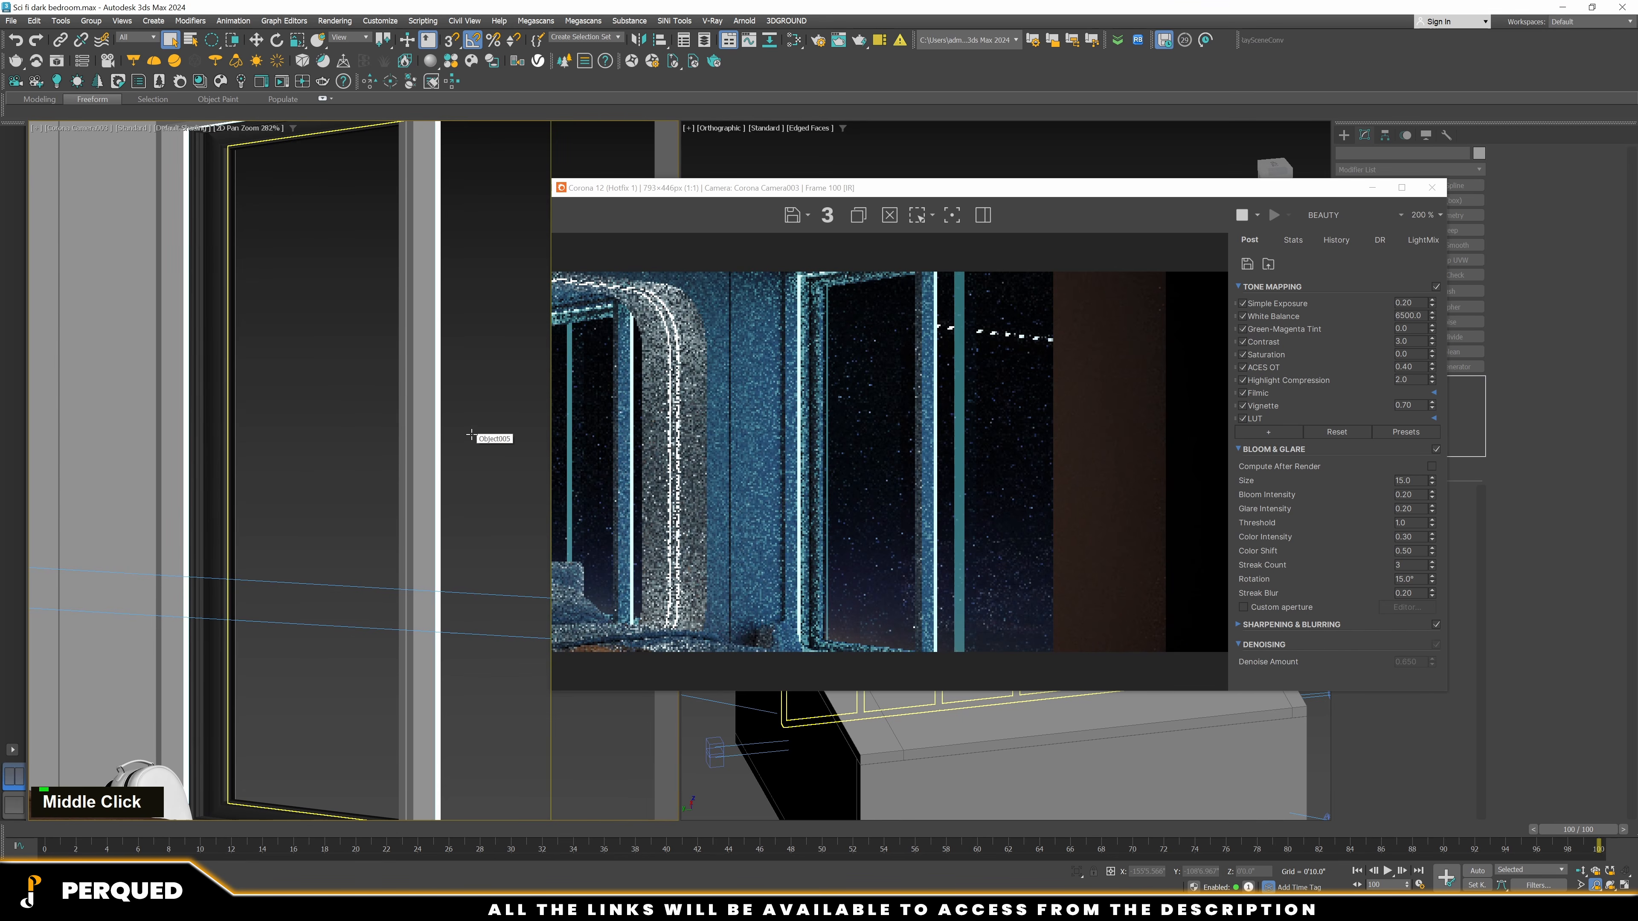
scroll(1034, 494, up, 2)
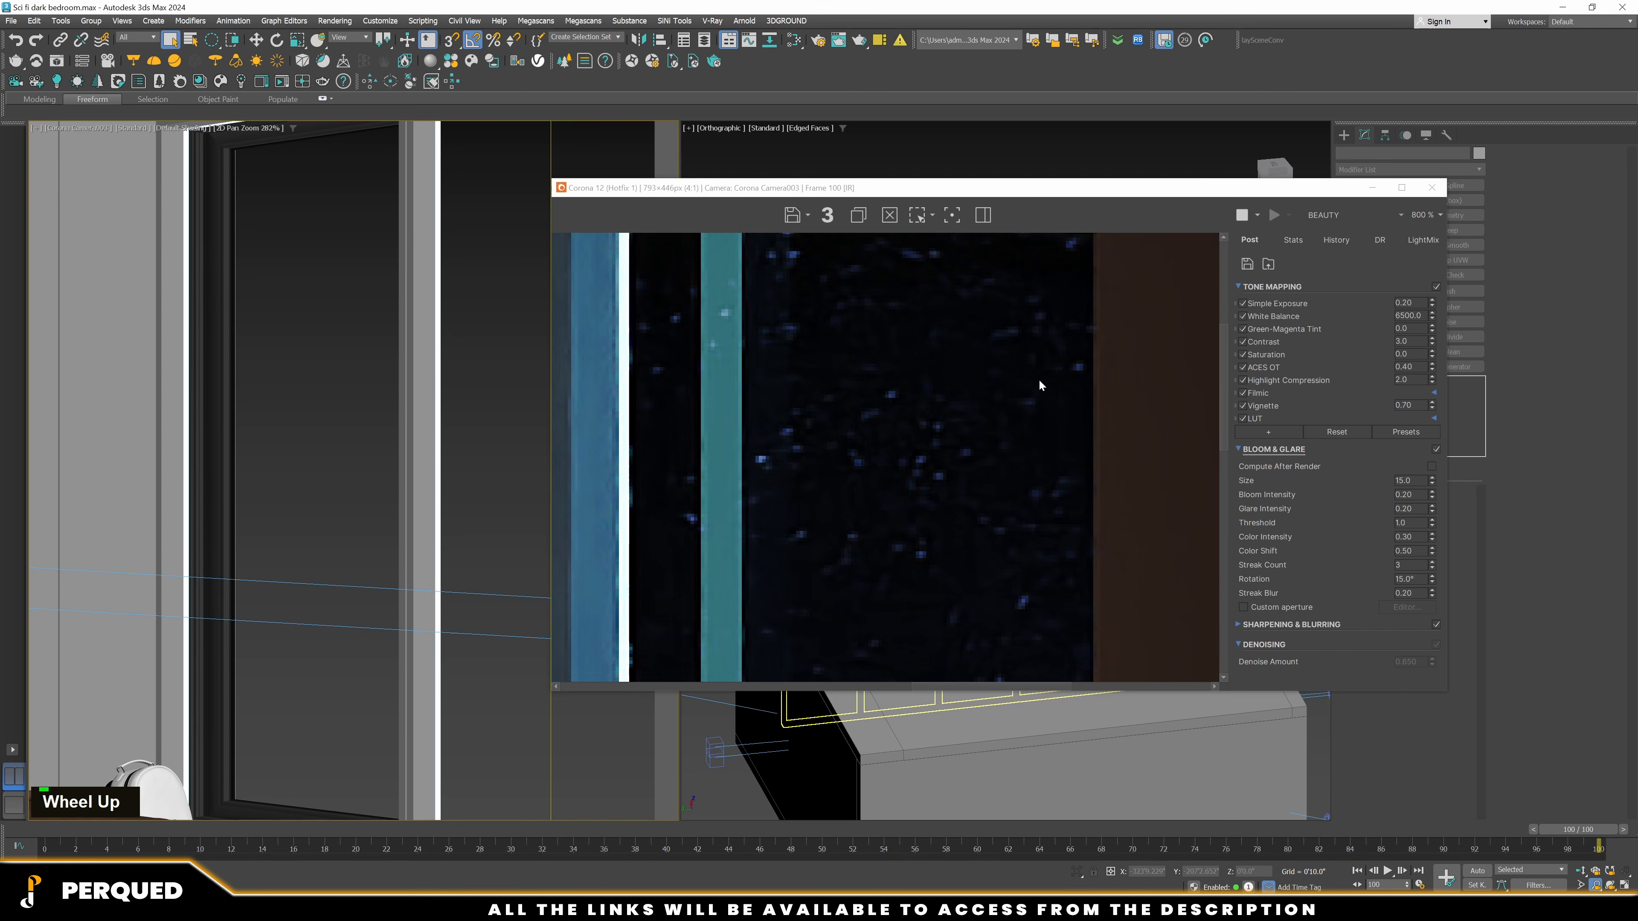
scroll(963, 462, down, 4)
scroll(945, 601, up, 3)
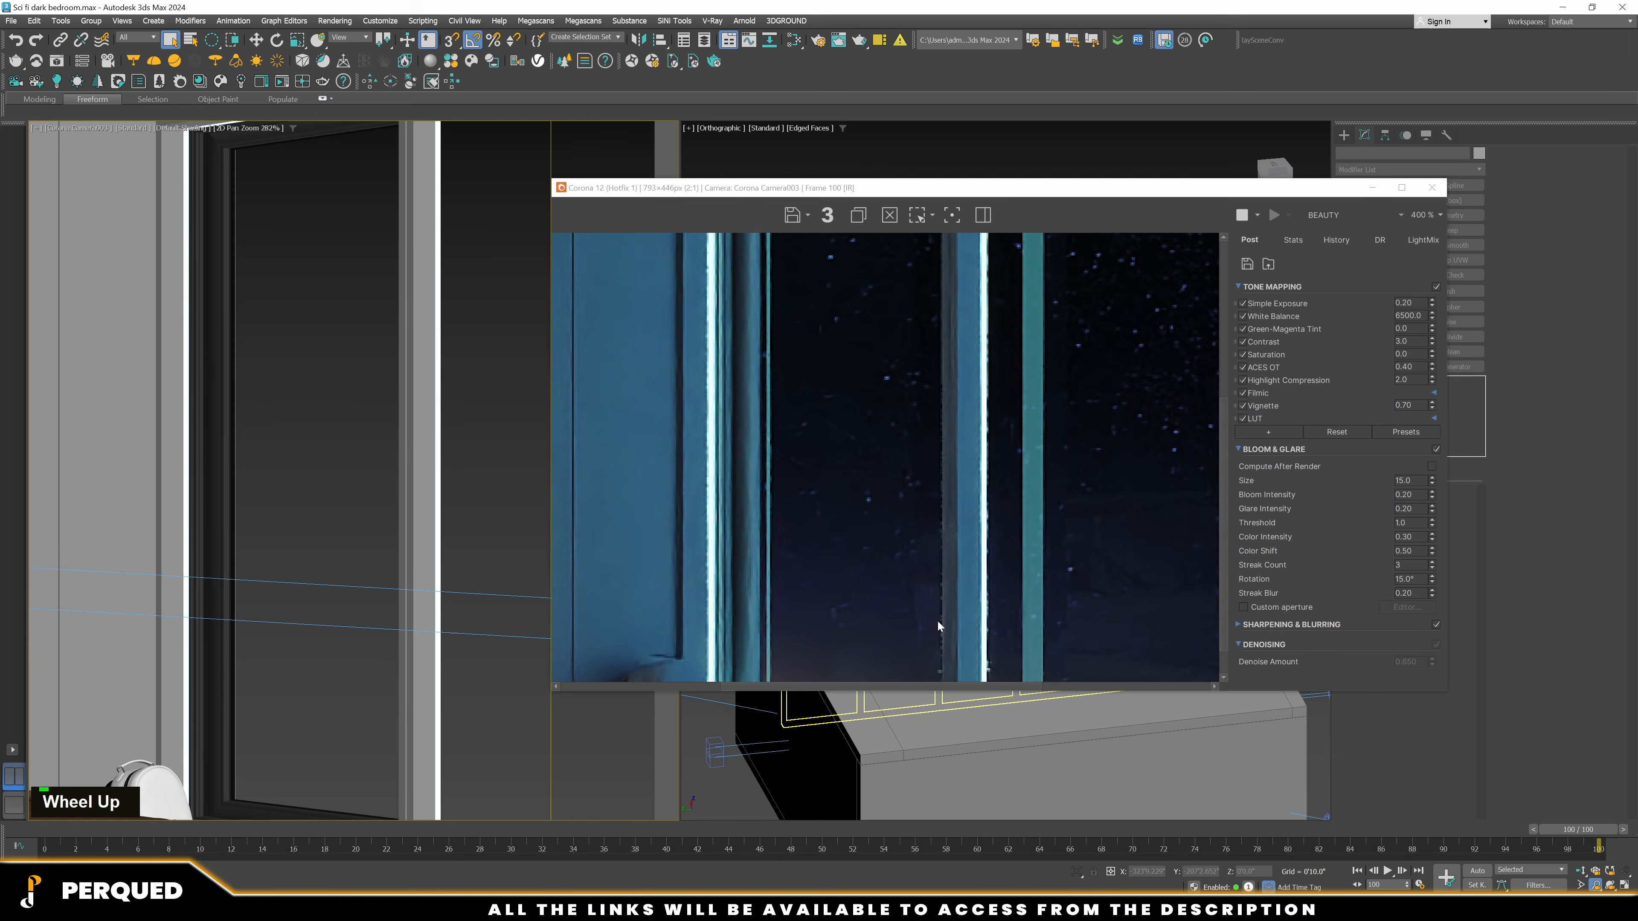
scroll(973, 573, down, 1)
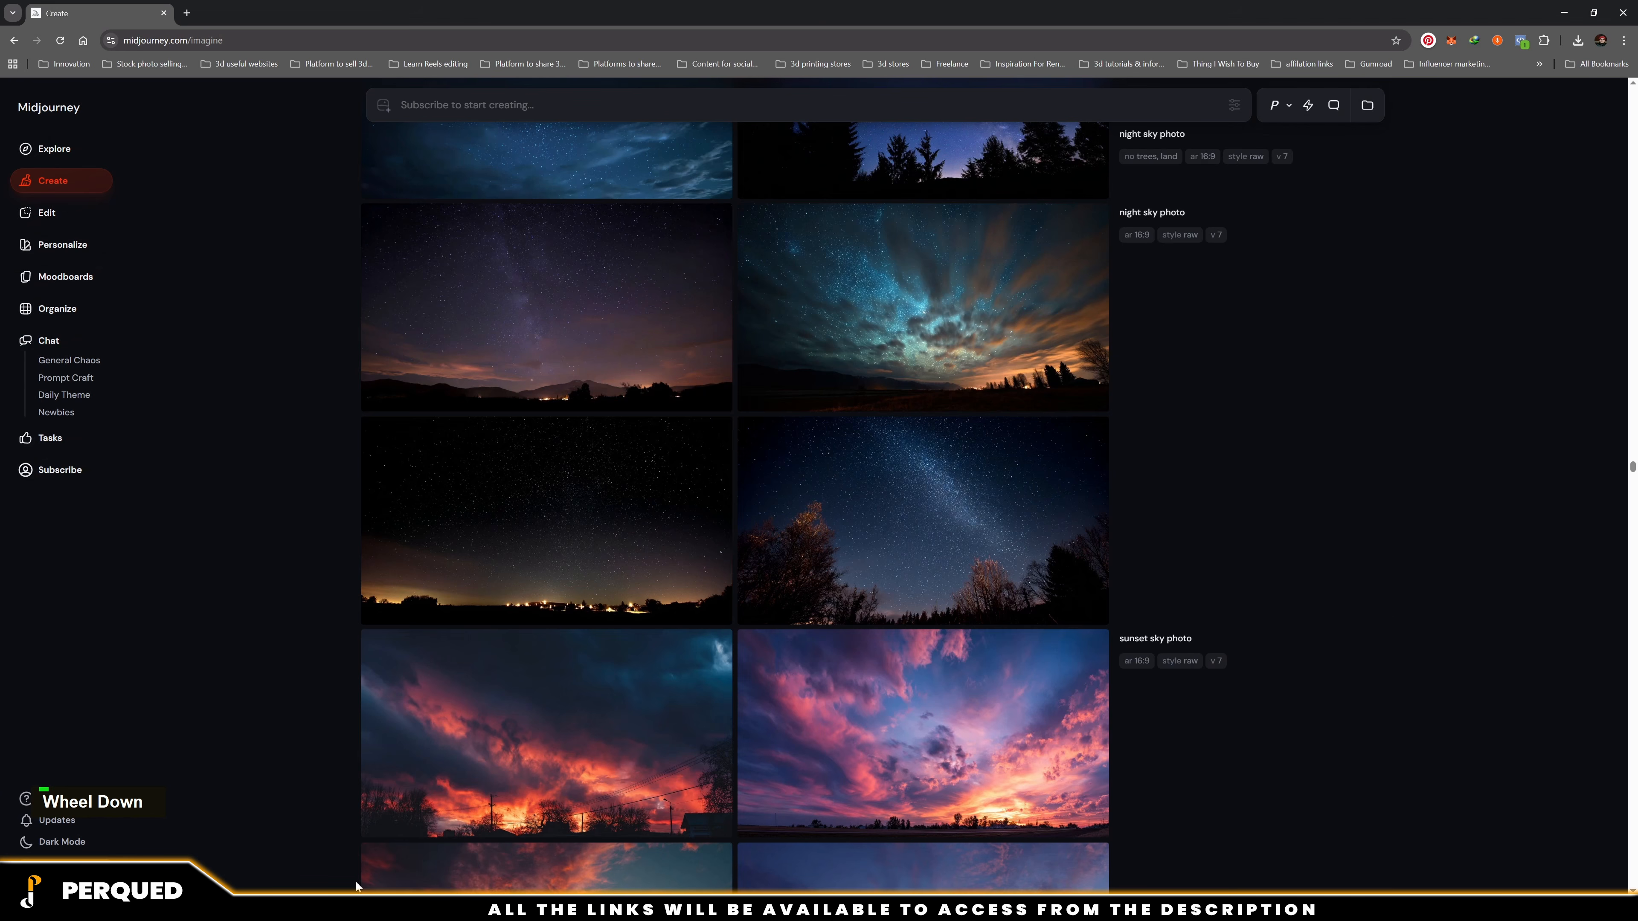
Switch to Midjourney, reuse the "night sky photo" prompt text and view the starry image with town lights on the horizon
click(1144, 214)
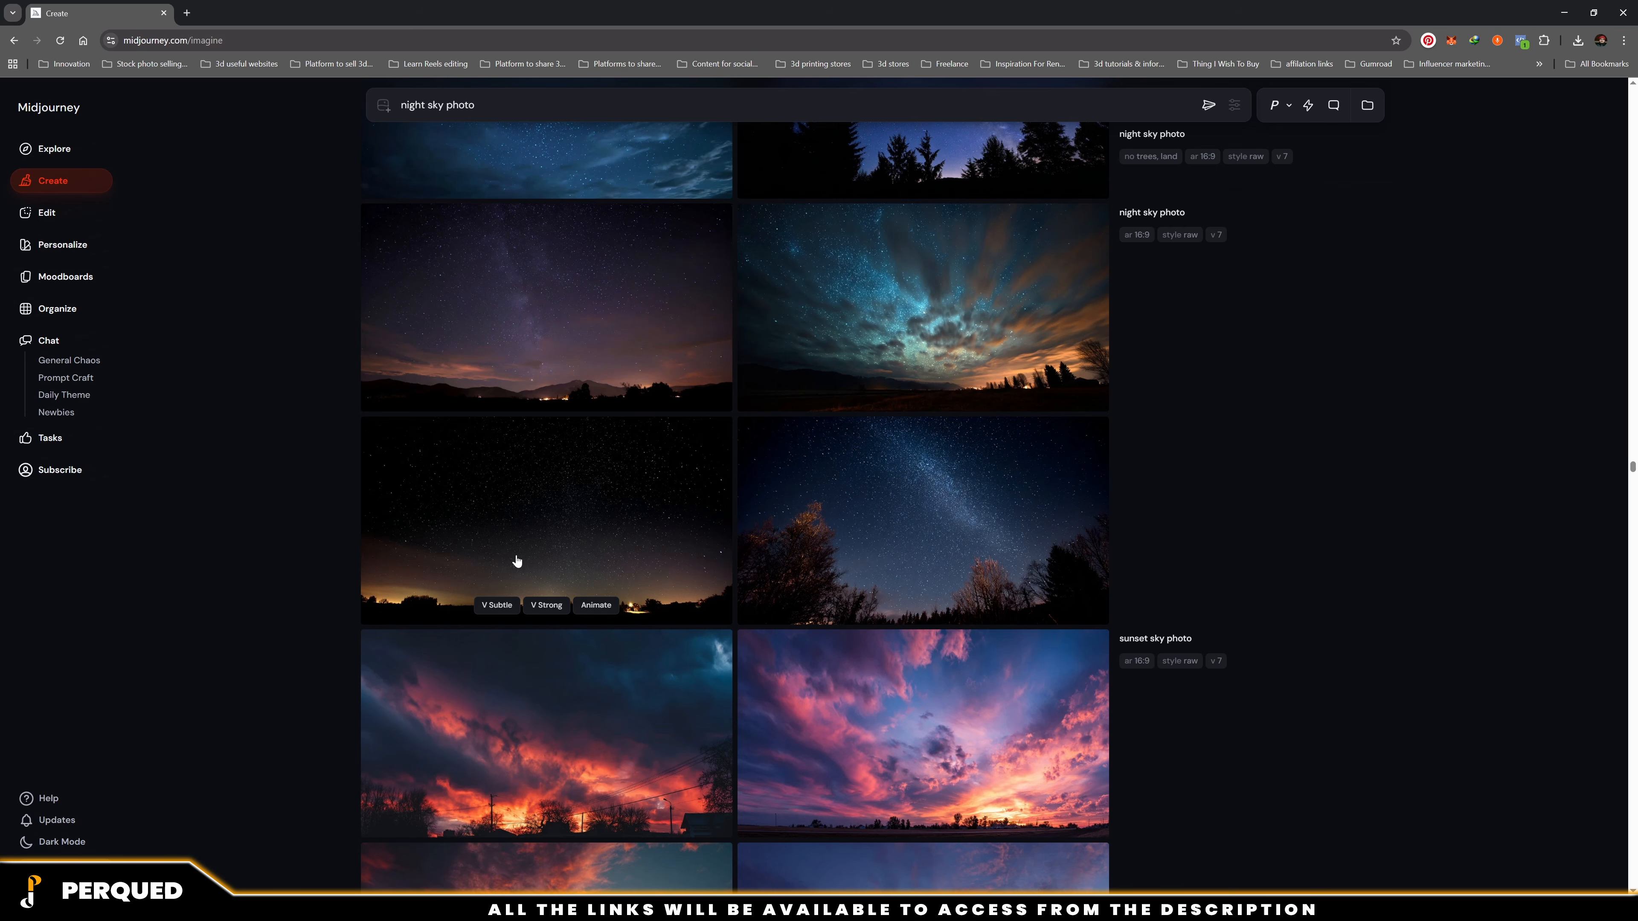
click(617, 498)
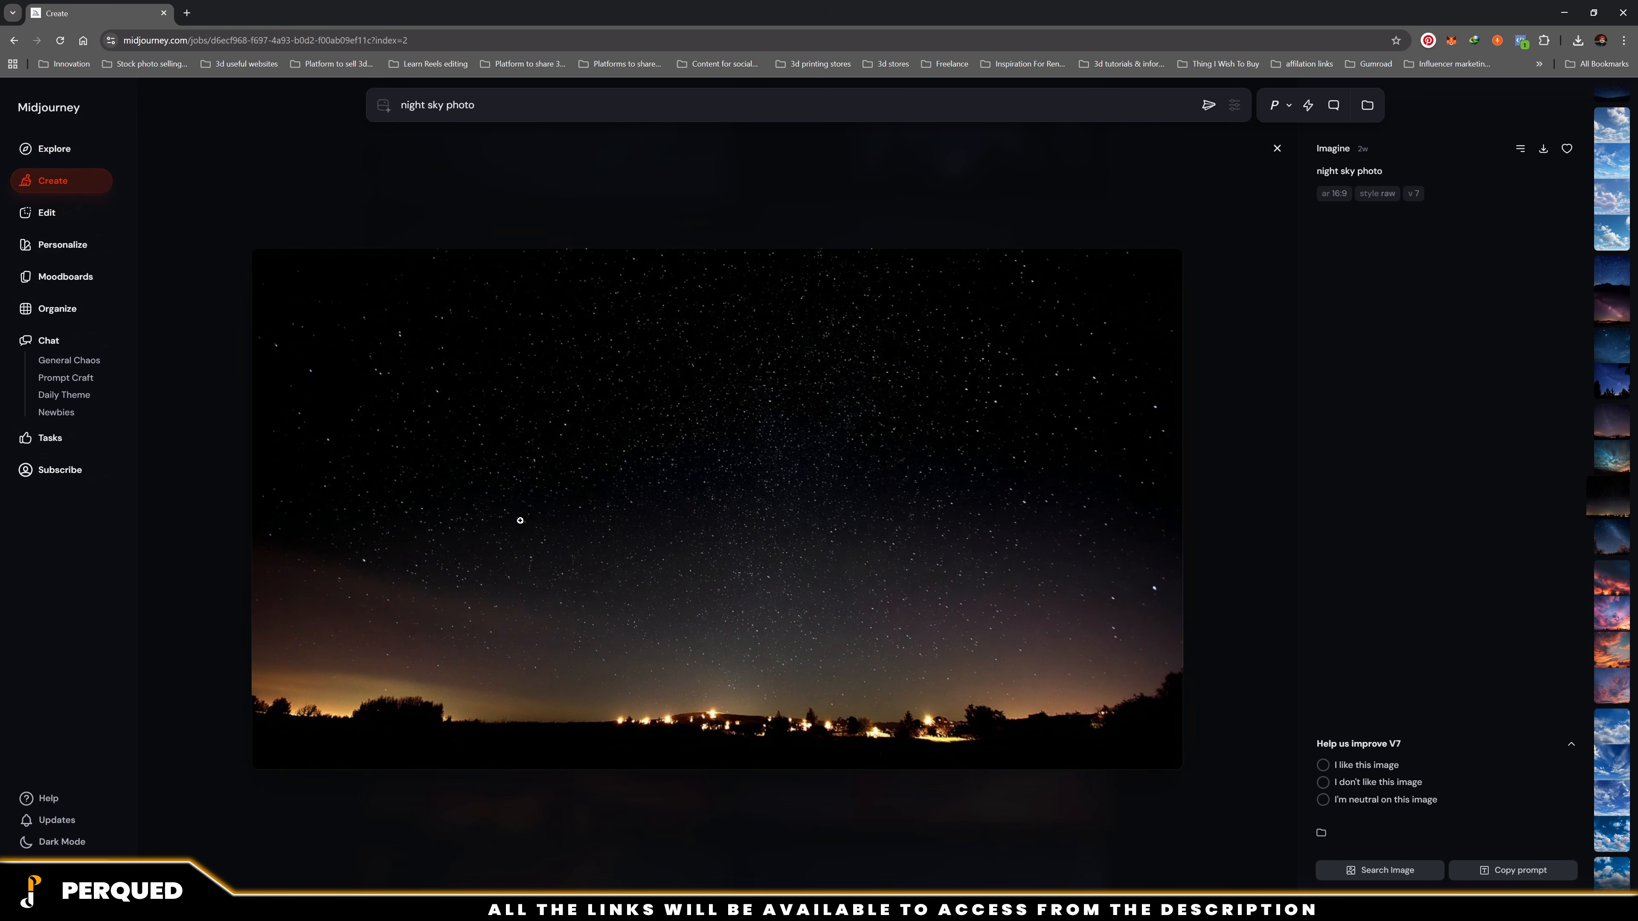
key(Escape)
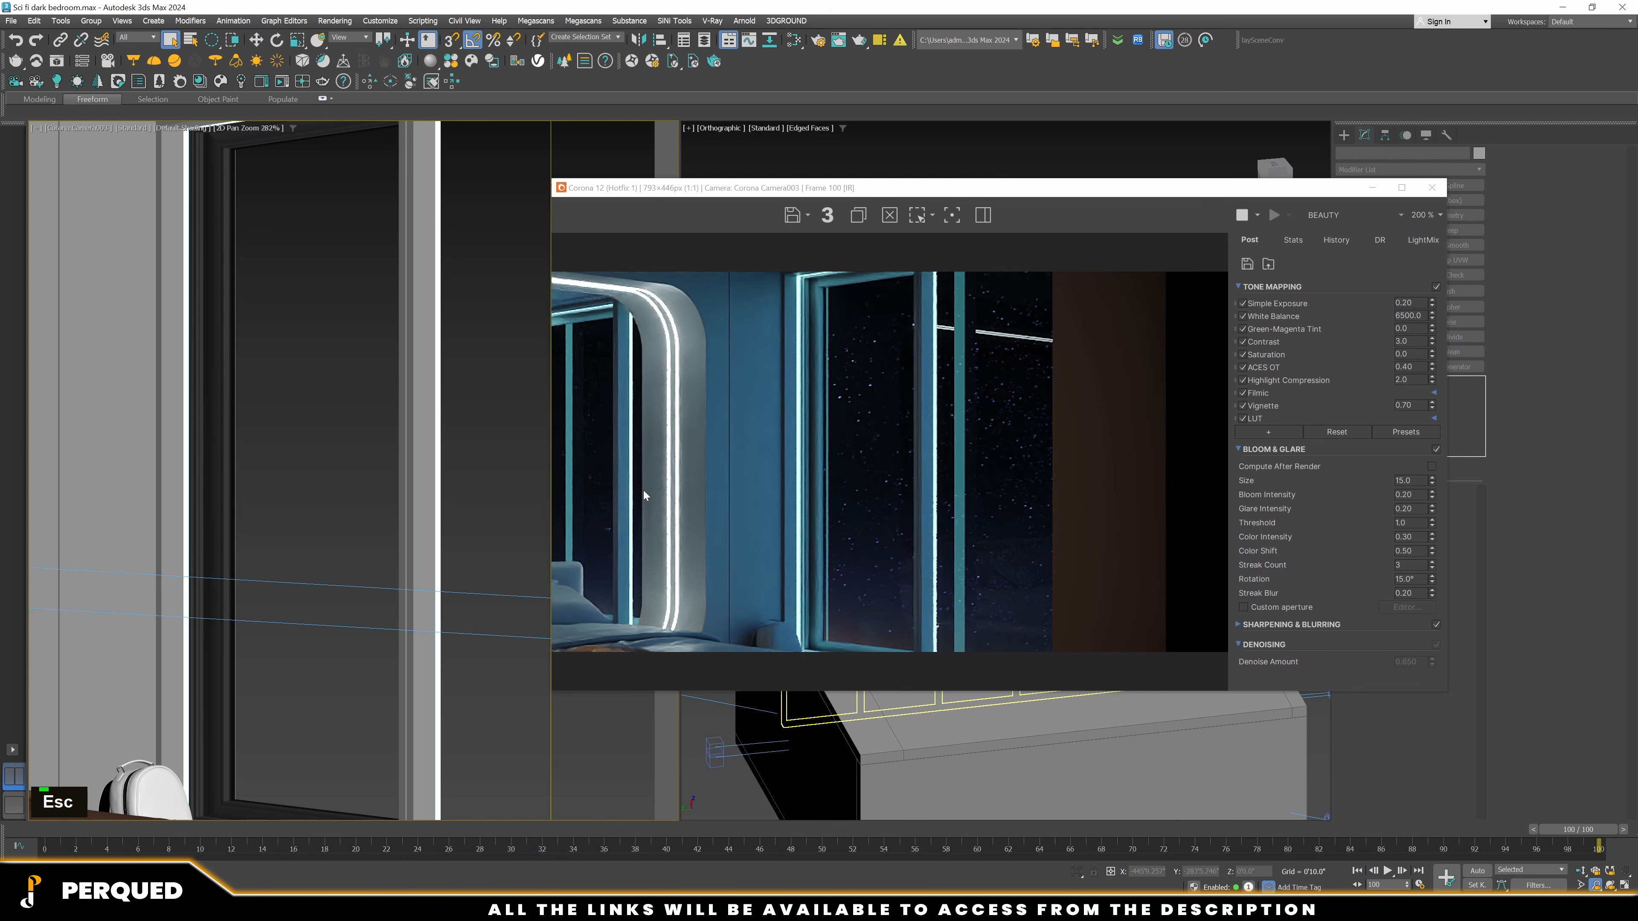
Bring up the material editor and Corona scene settings, and toggle the refractions override off and on to compare the window view
drag(956, 180, 415, 178)
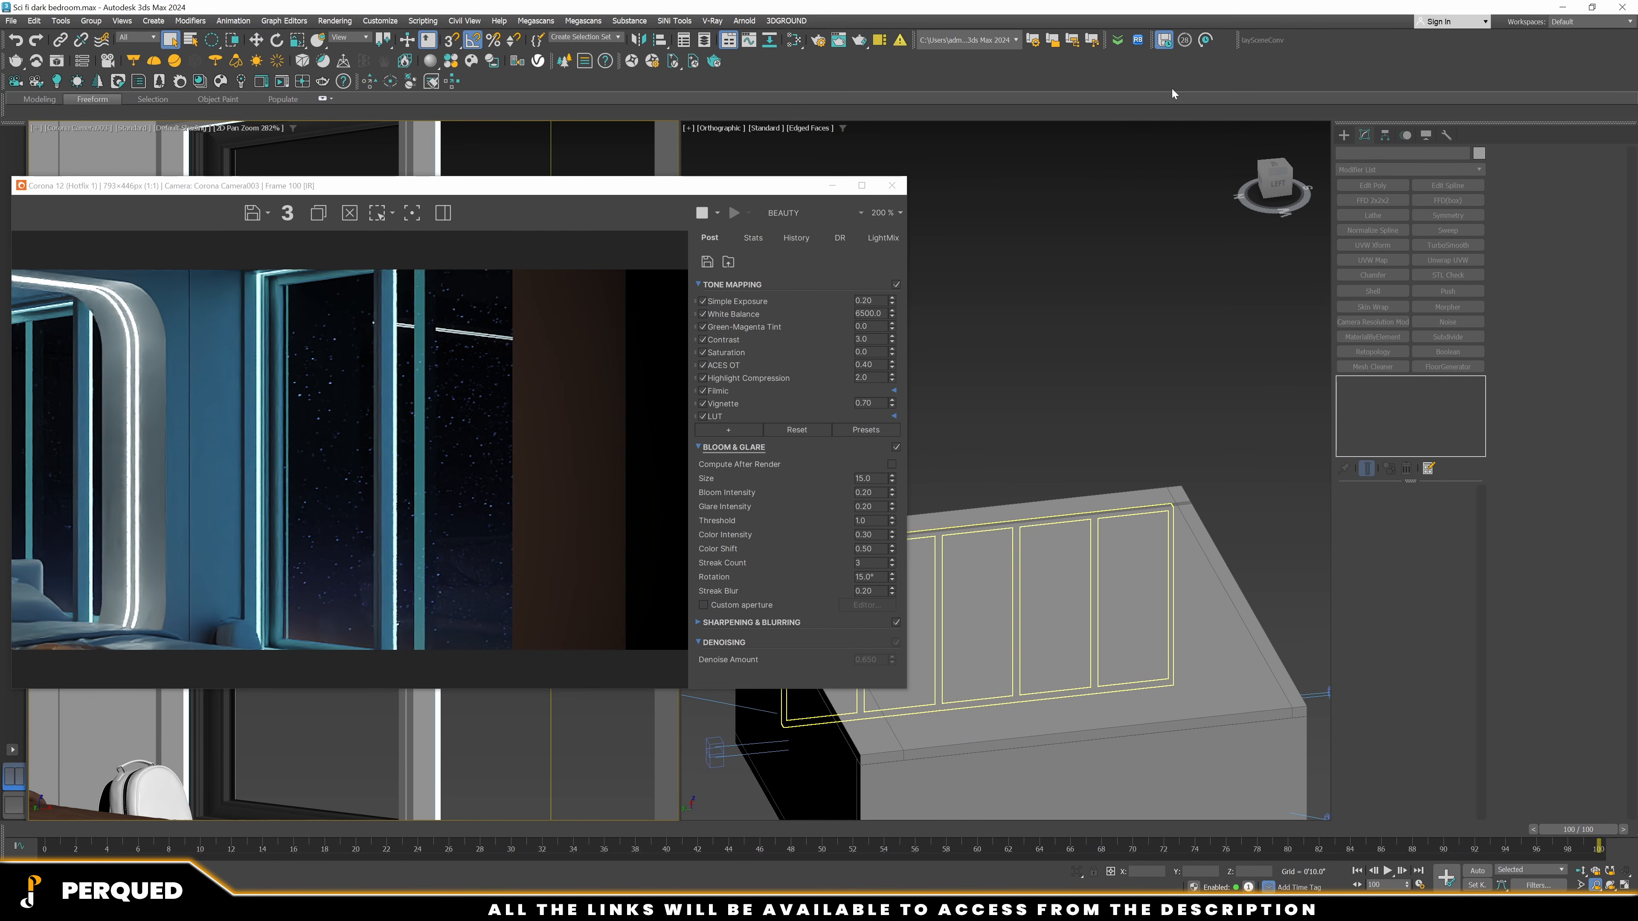
key(m)
scroll(1062, 485, down, 3)
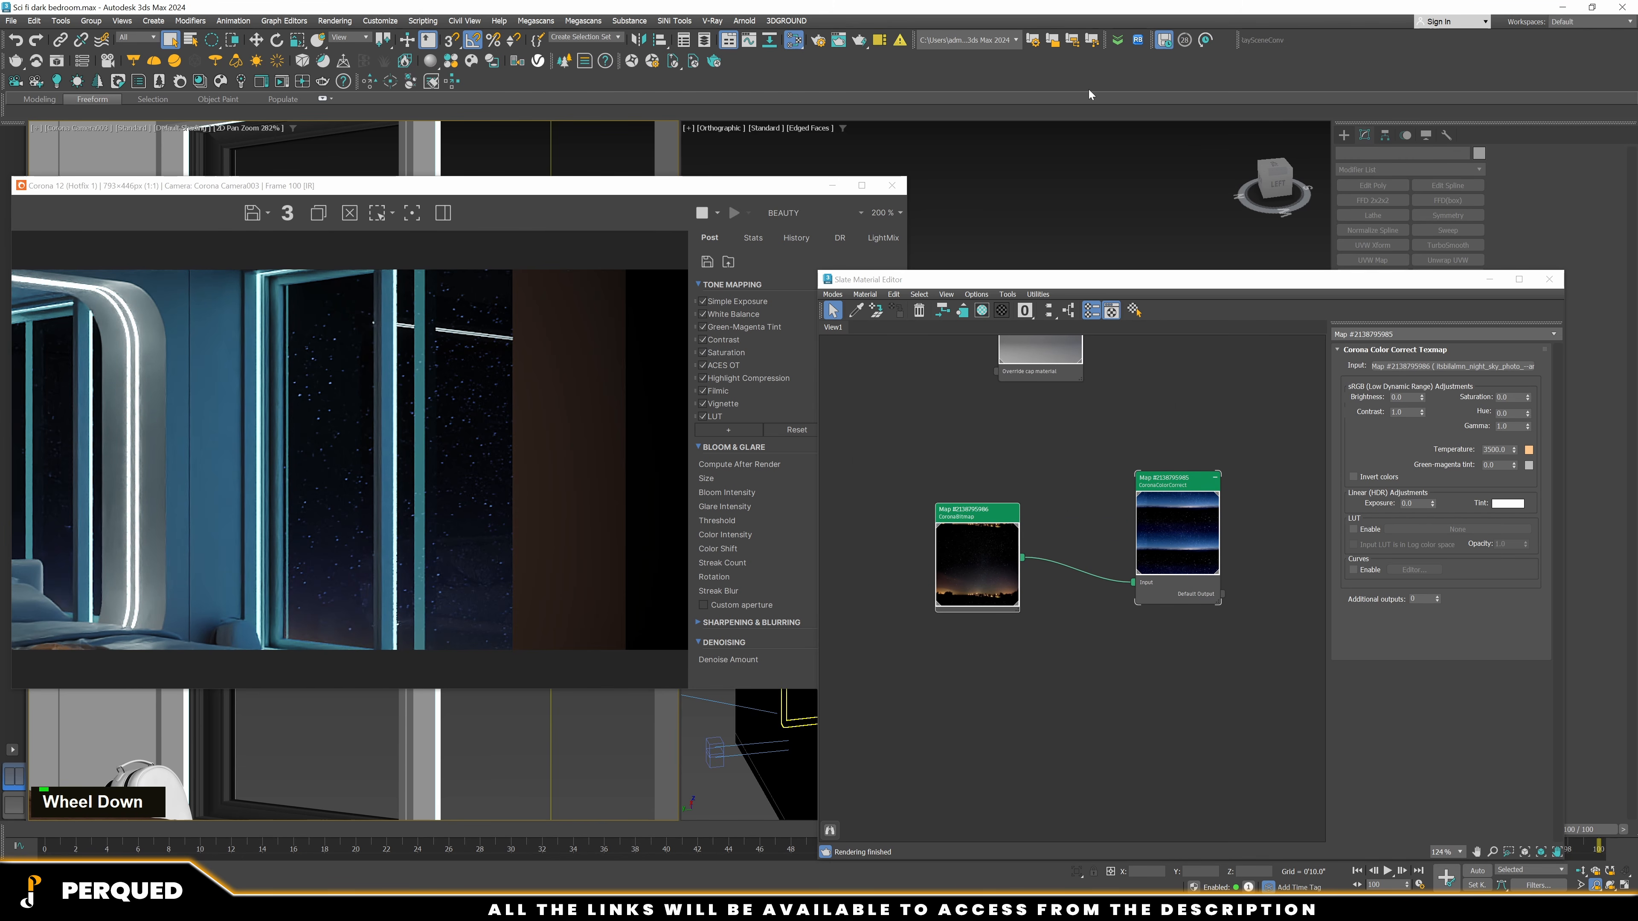
key(F10)
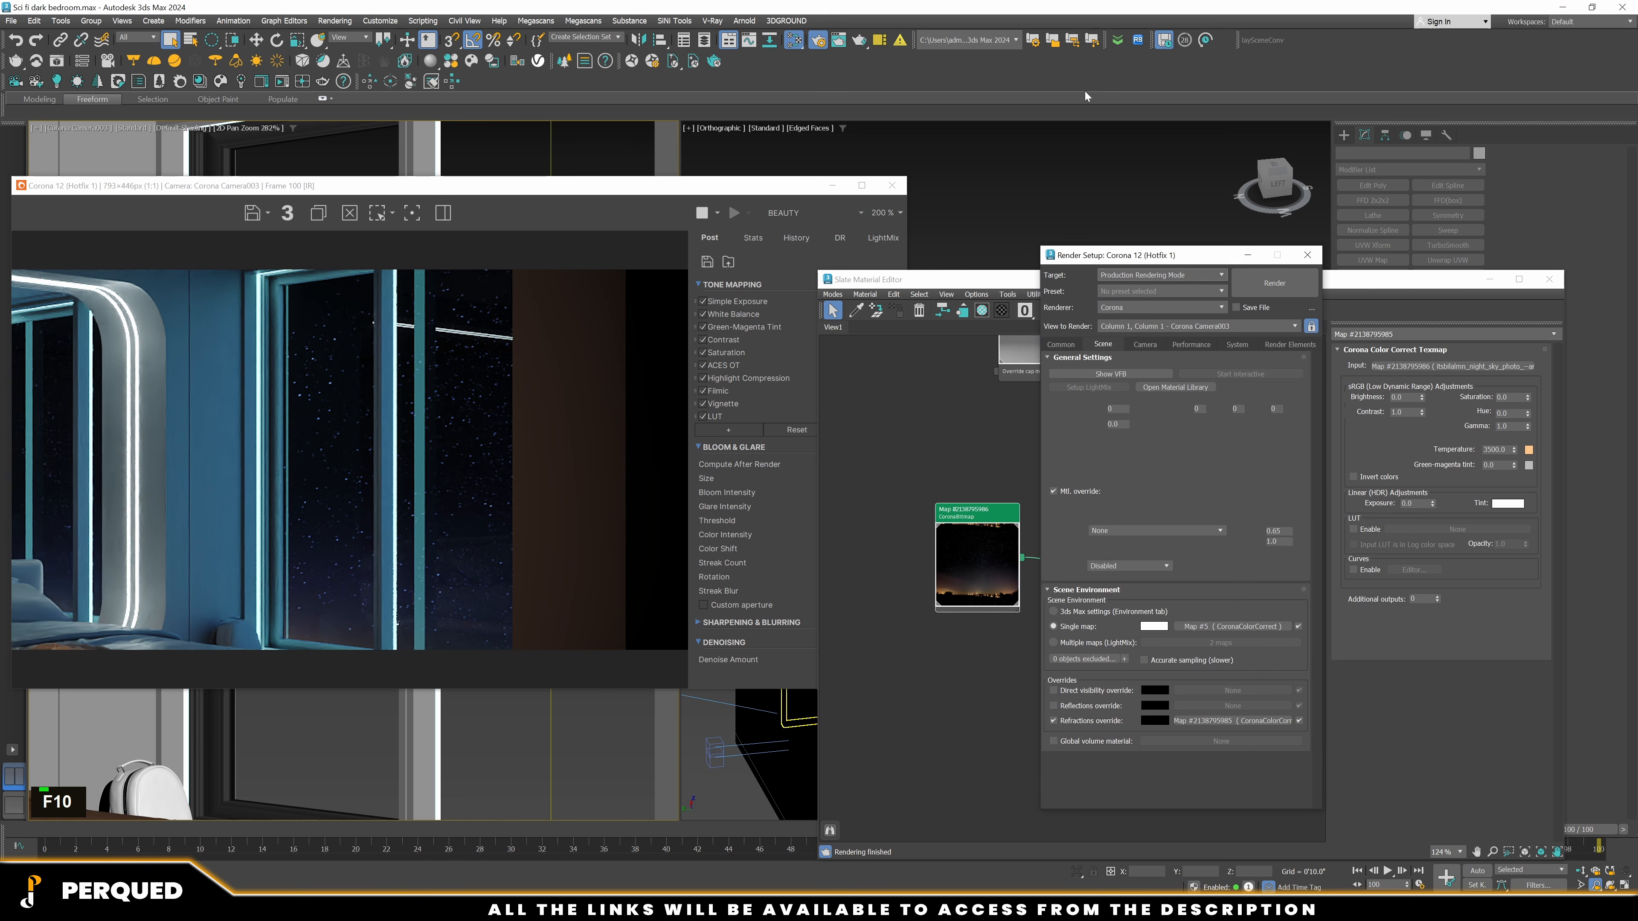
click(1094, 721)
click(1091, 722)
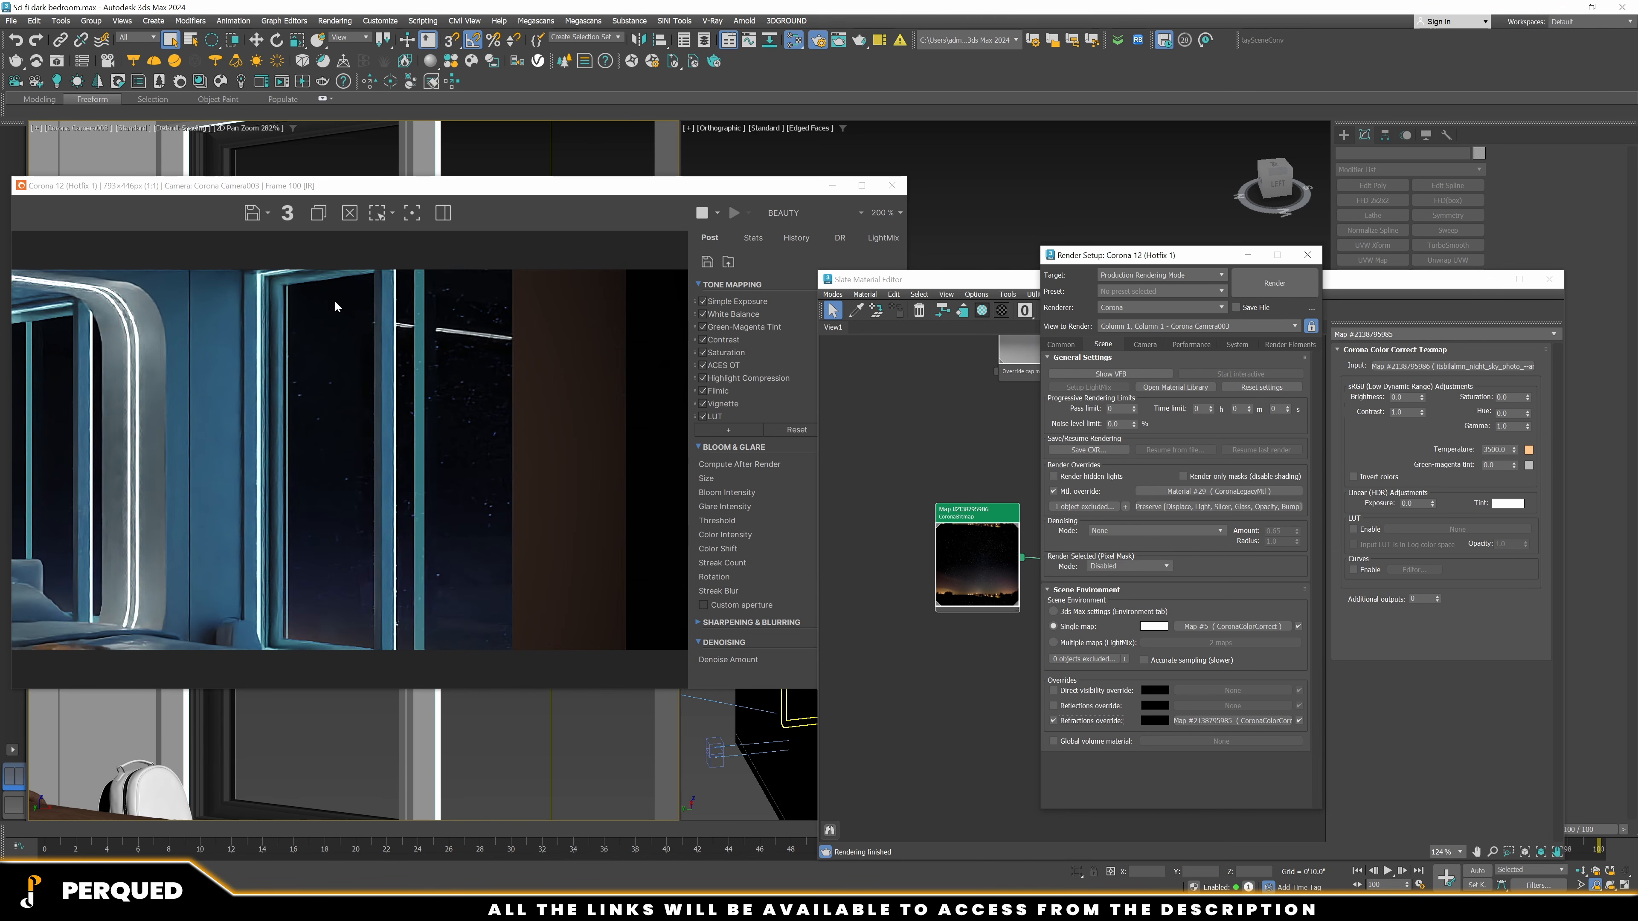
click(1096, 723)
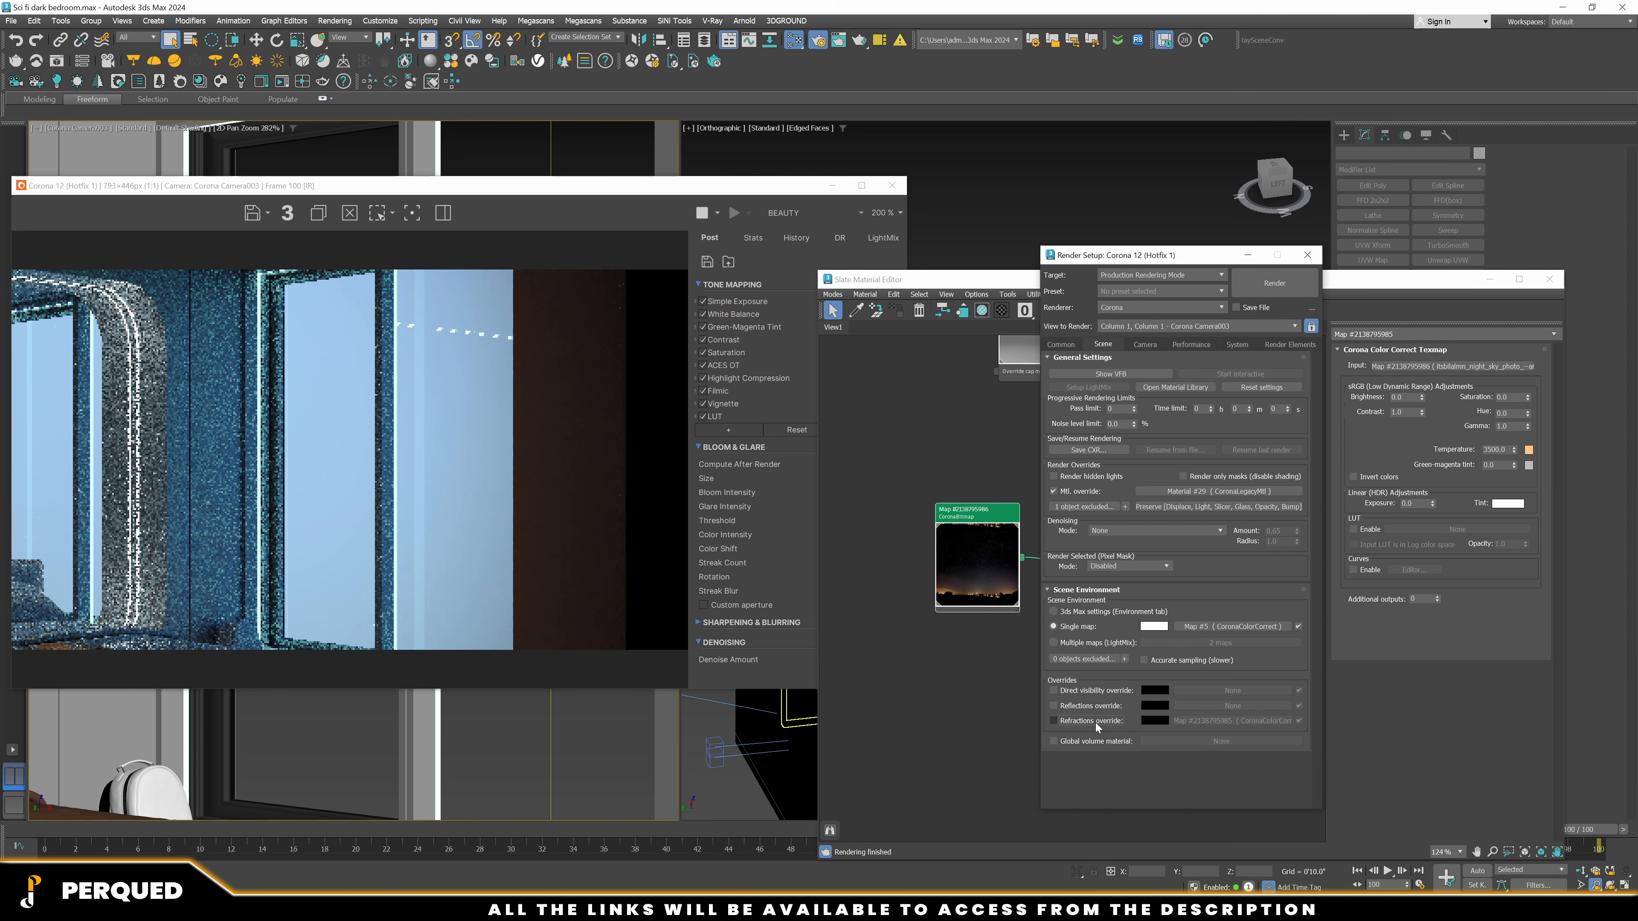
click(1096, 723)
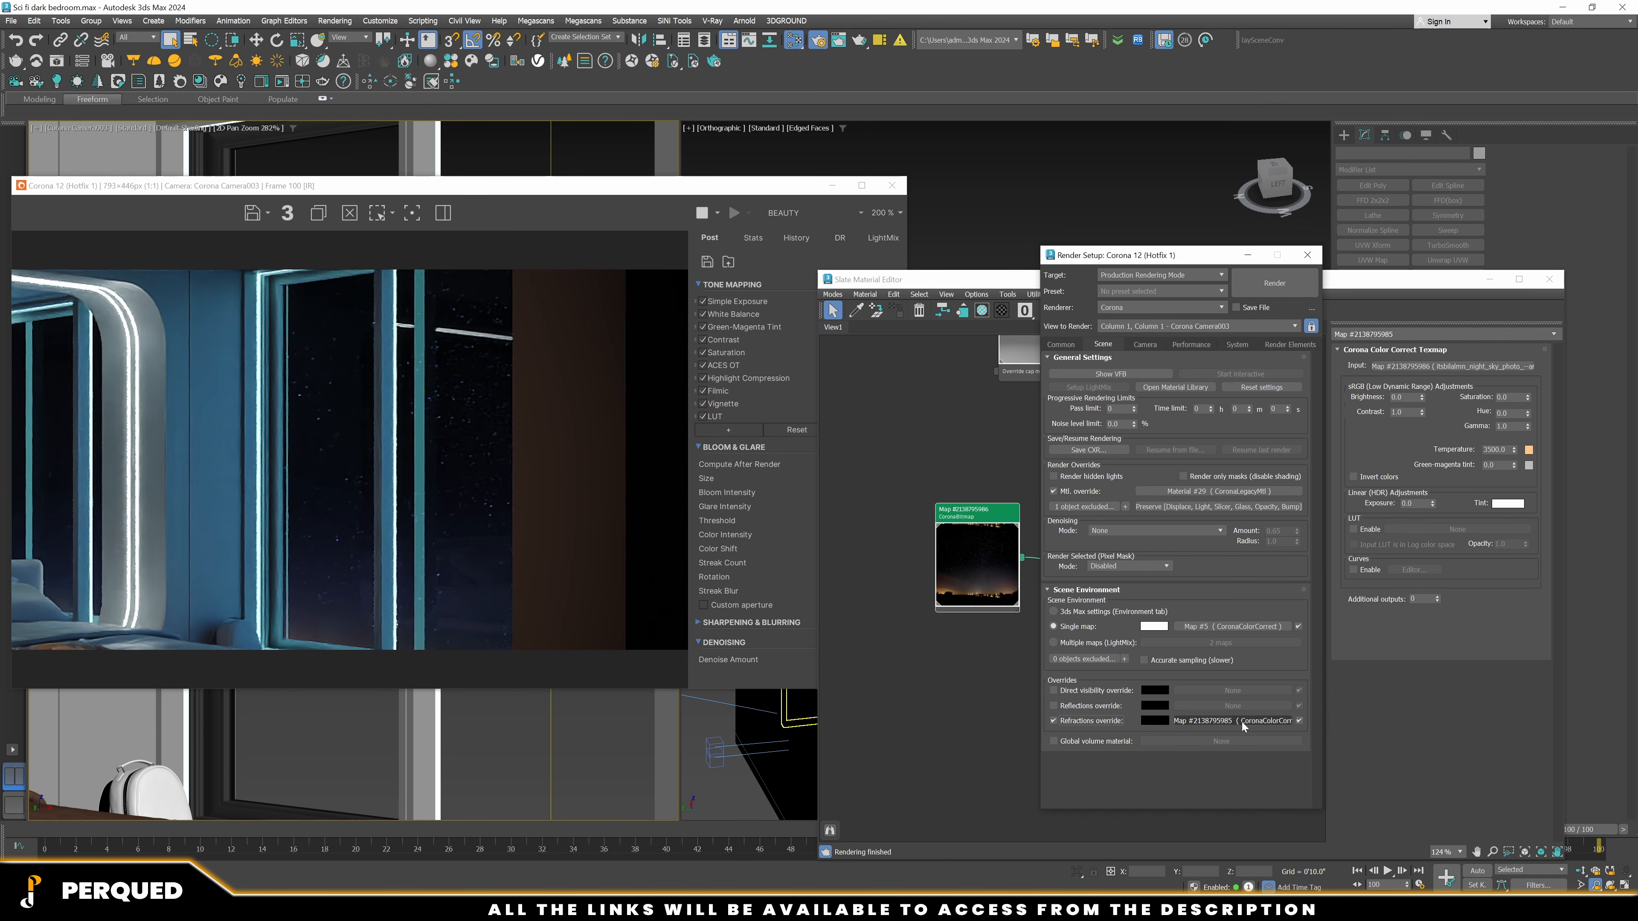
Show the night sky Corona Bitmap's parameters in the material editor and view its source image
drag(1188, 256, 780, 248)
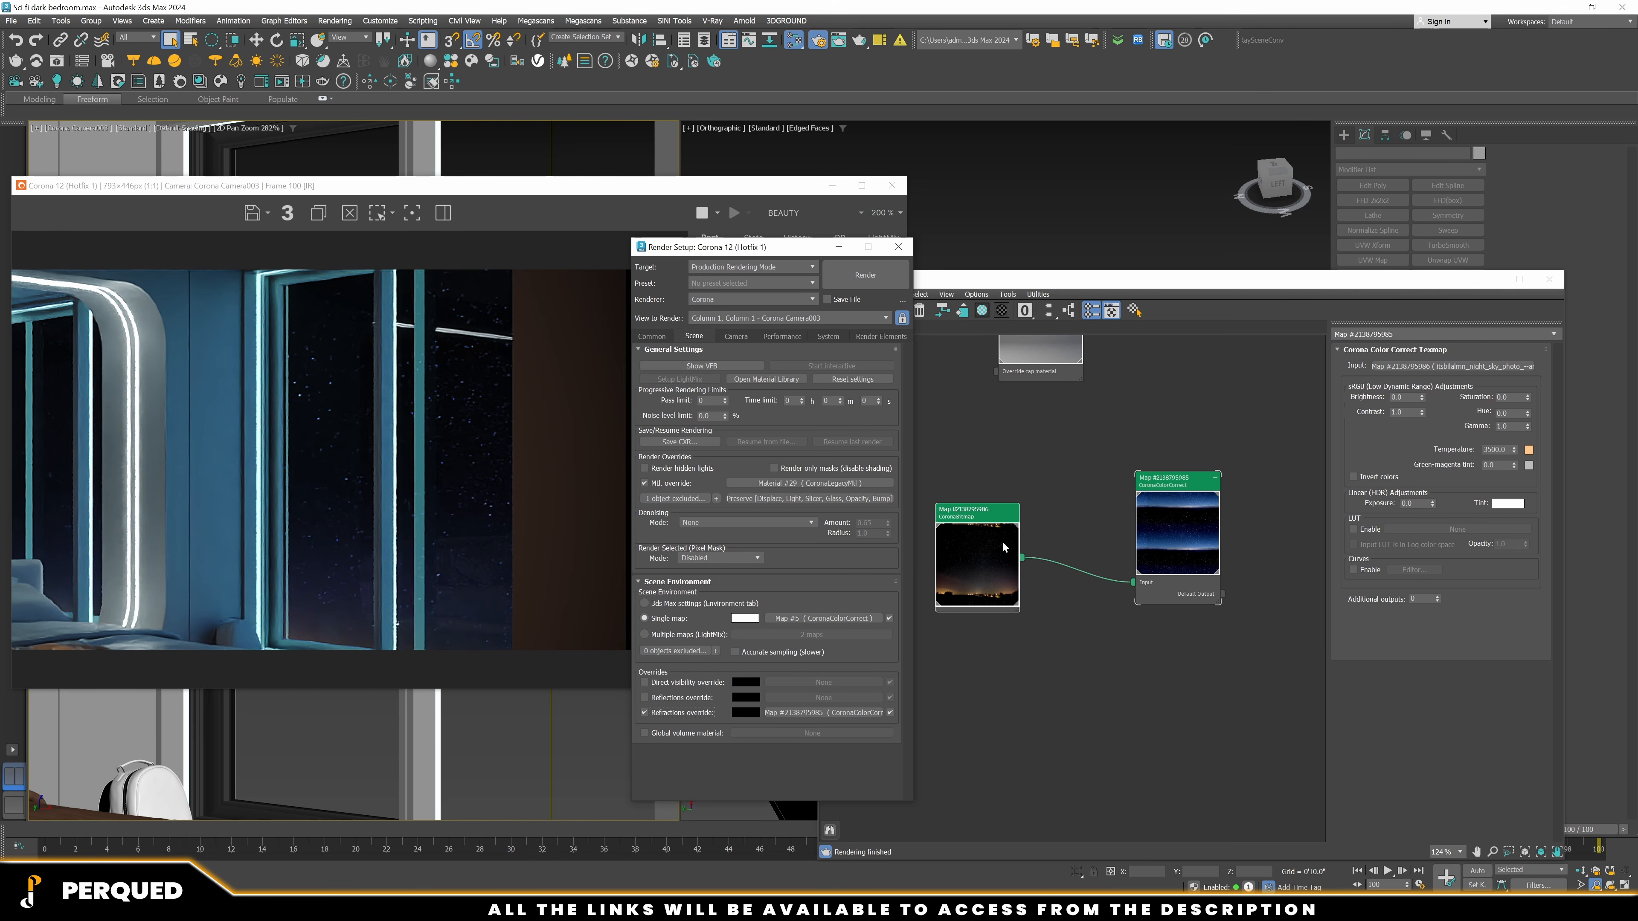
scroll(968, 509, up, 2)
mouse_move(996, 533)
mouse_down()
mouse_move(968, 507)
mouse_move(985, 512)
mouse_up()
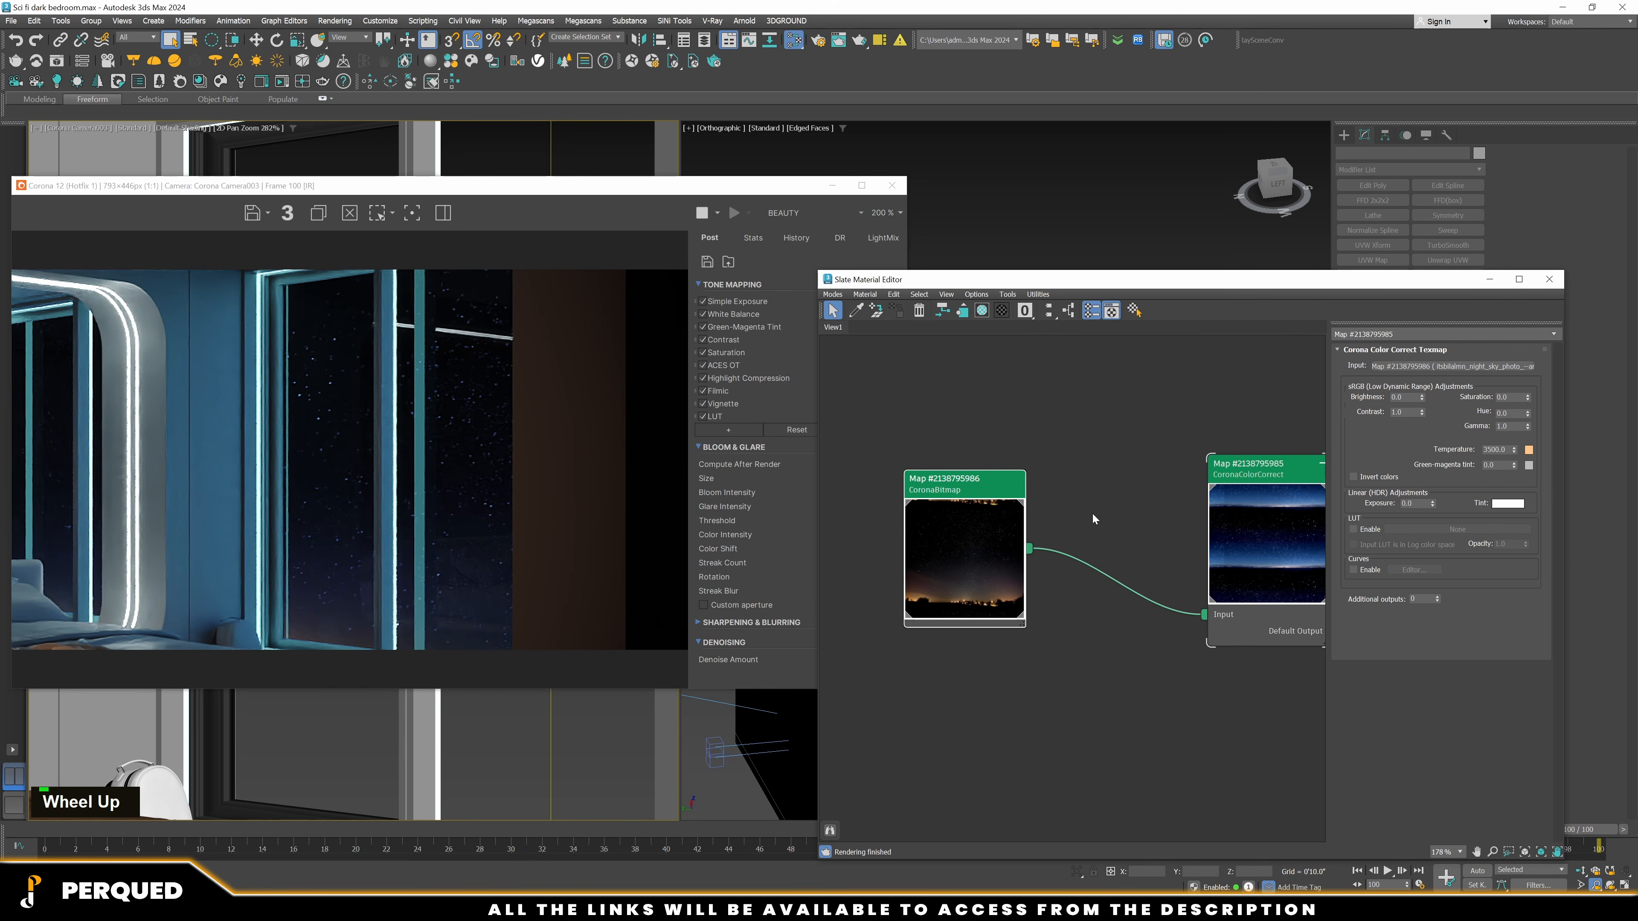
middle_drag(1122, 518, 1068, 503)
double_click(900, 498)
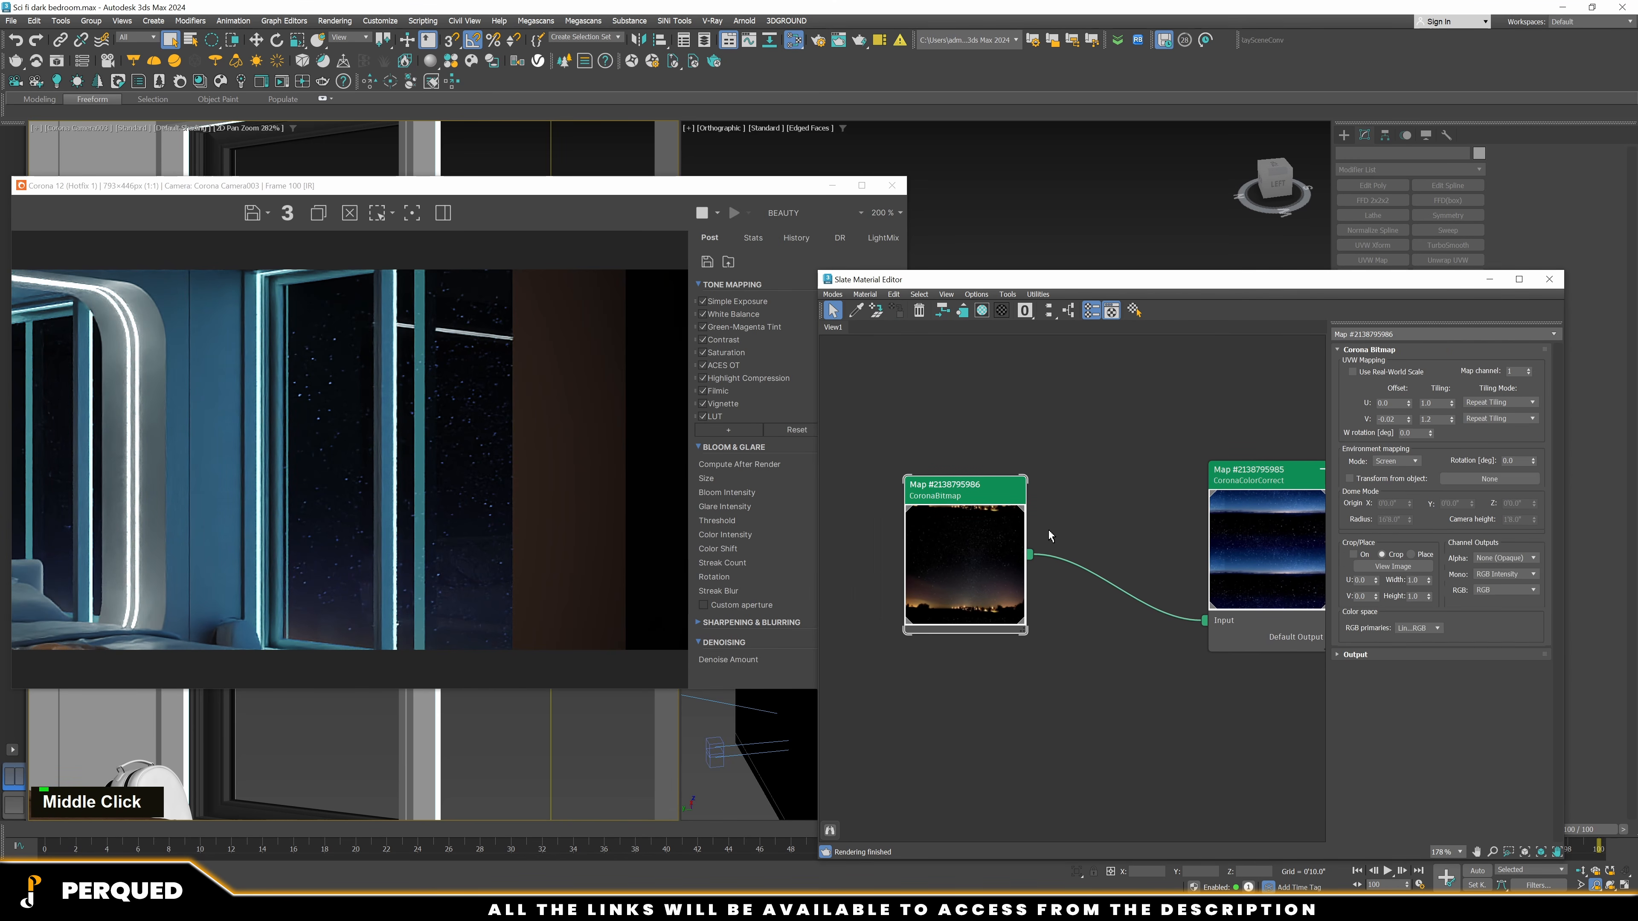
click(1409, 568)
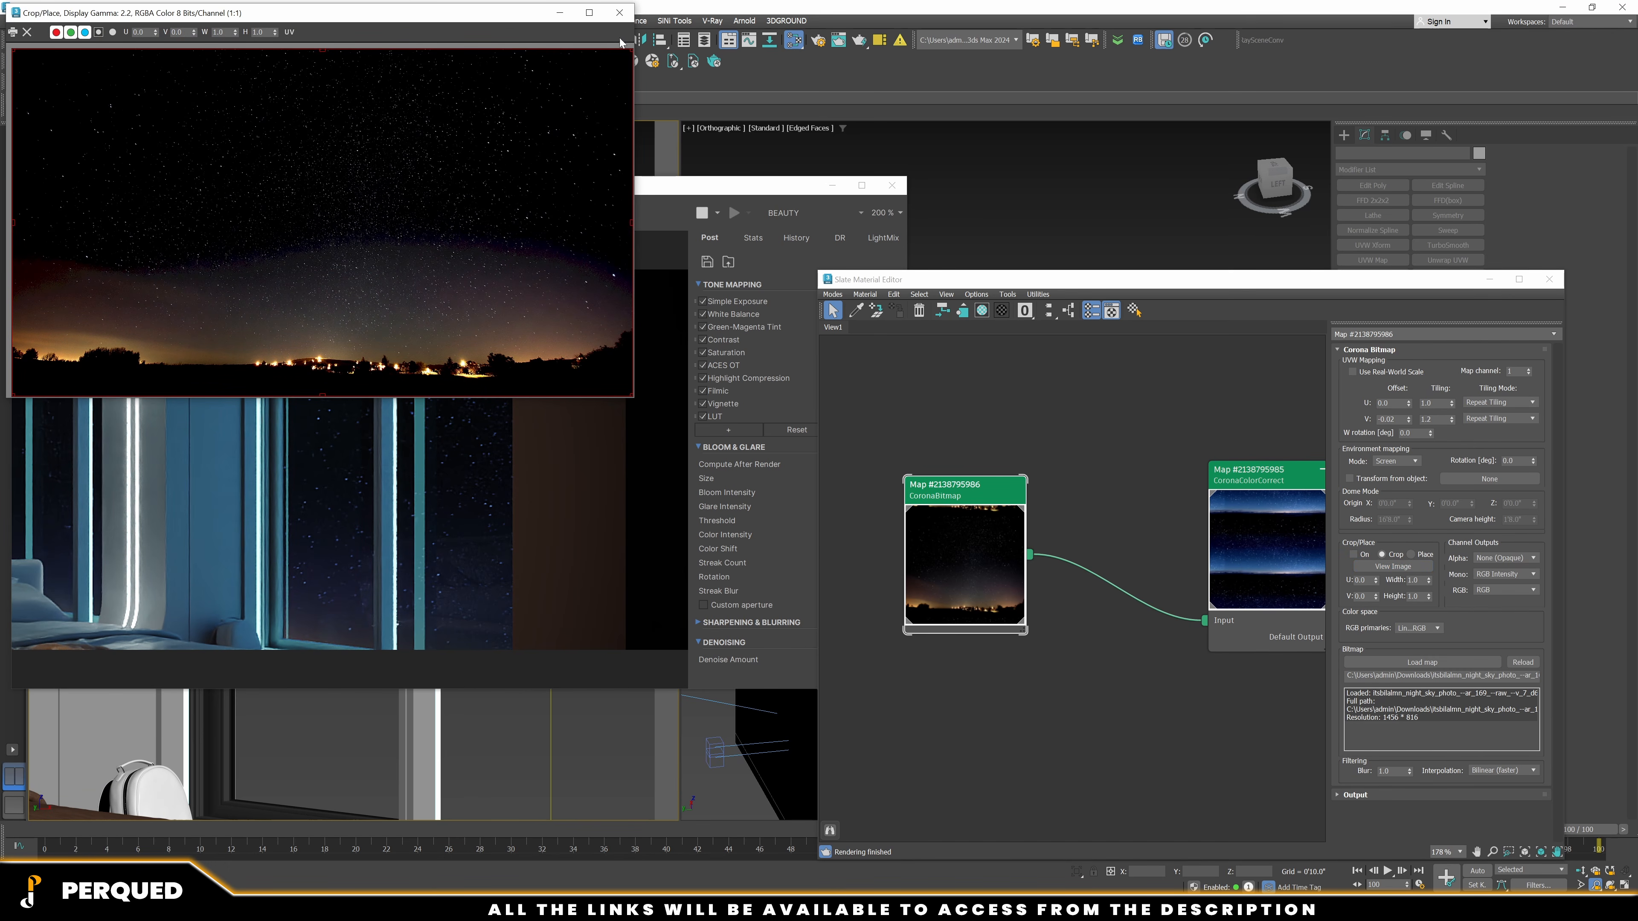
click(619, 12)
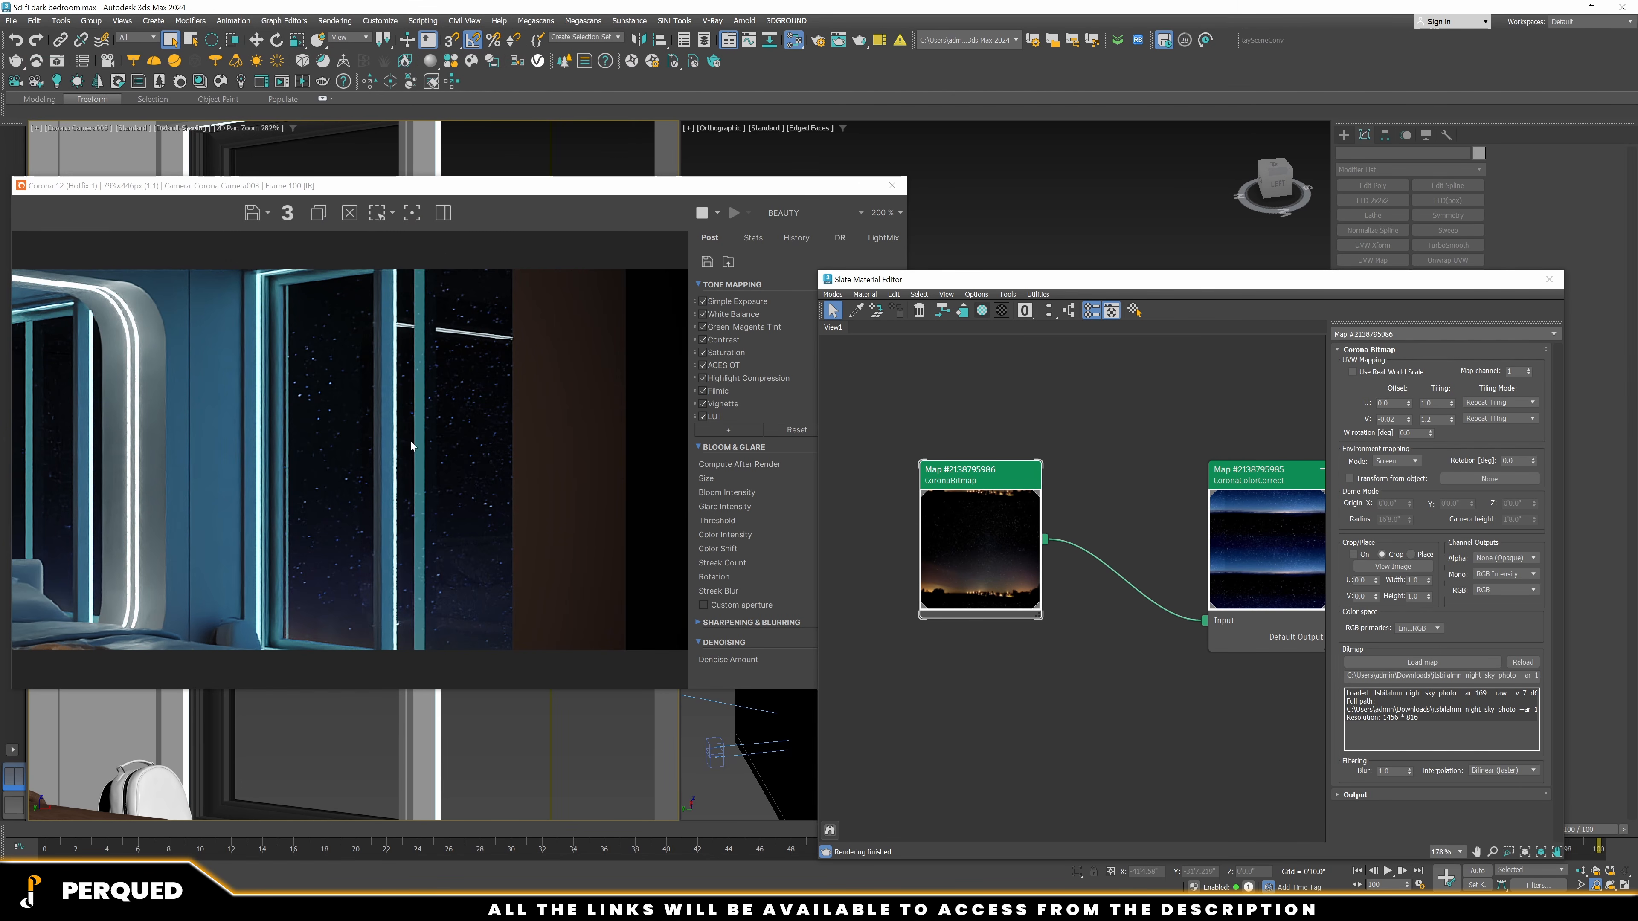
Review the night sky bitmap's environment mapping mode and V tiling against the window view in the render
scroll(413, 443, up, 1)
scroll(420, 444, down, 1)
drag(965, 486, 964, 501)
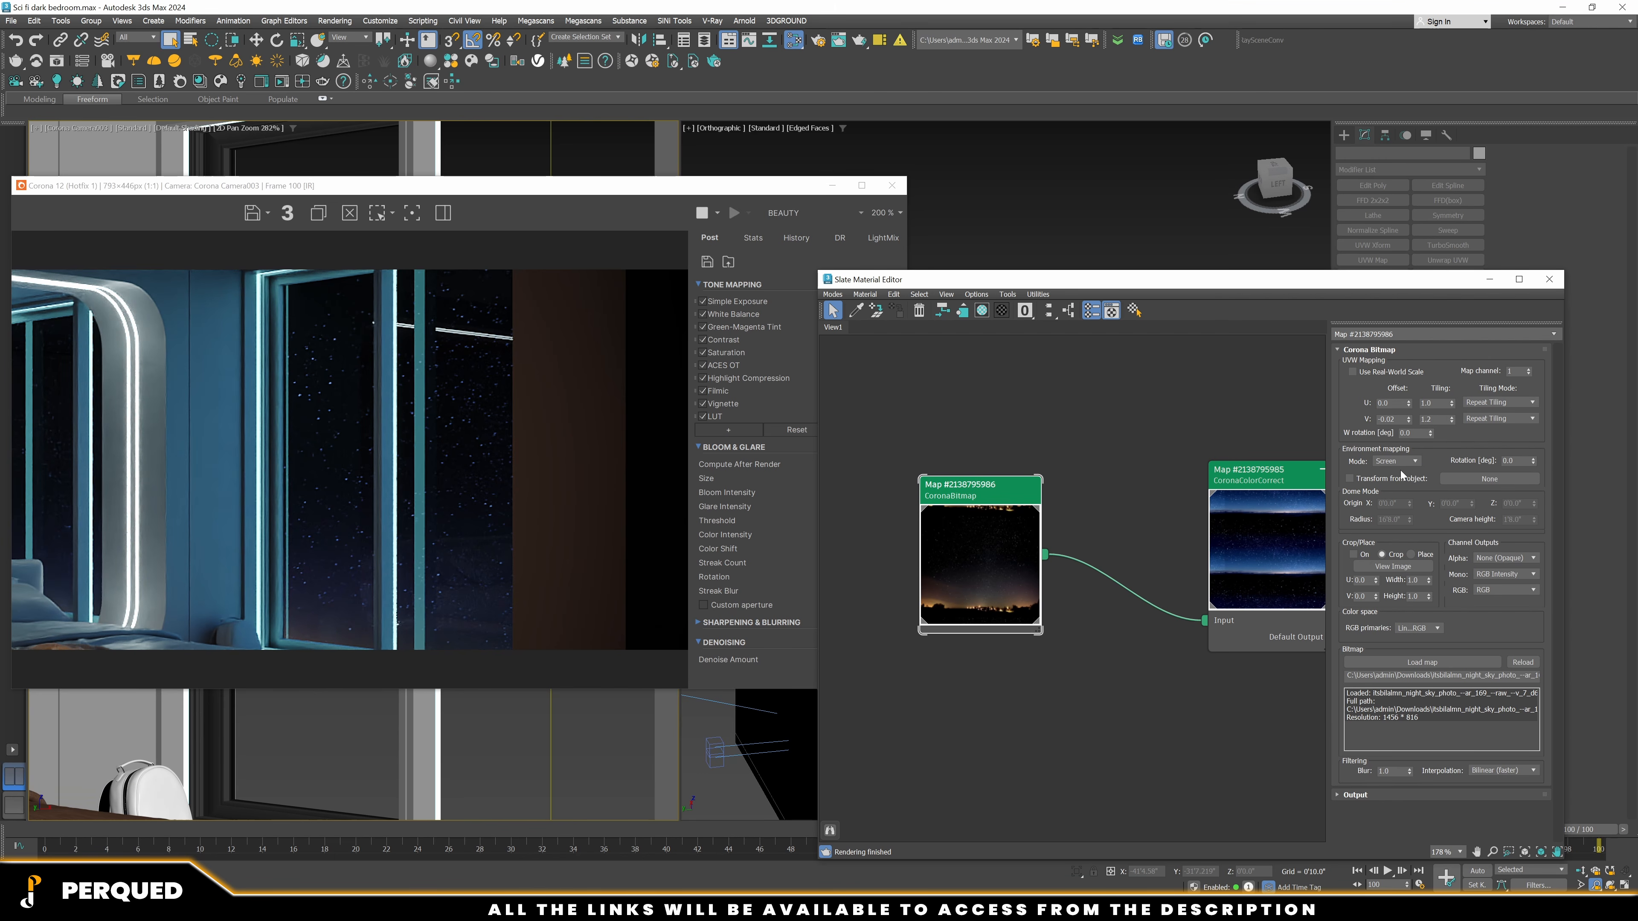
drag(1004, 542, 1012, 555)
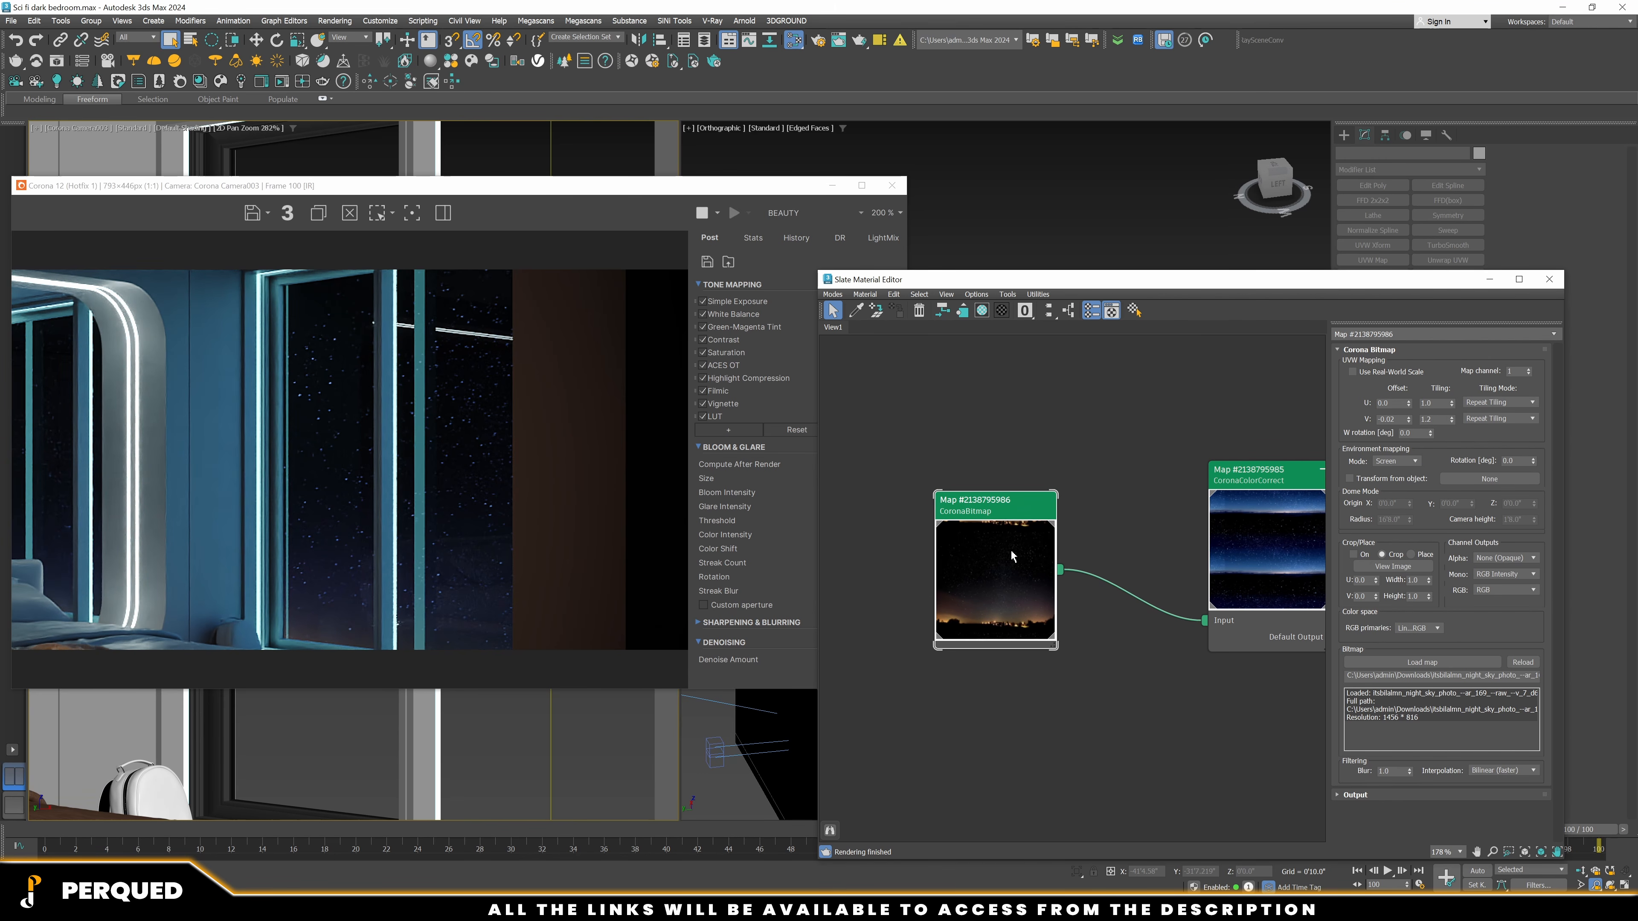
double_click(1427, 420)
scroll(988, 611, up, 1)
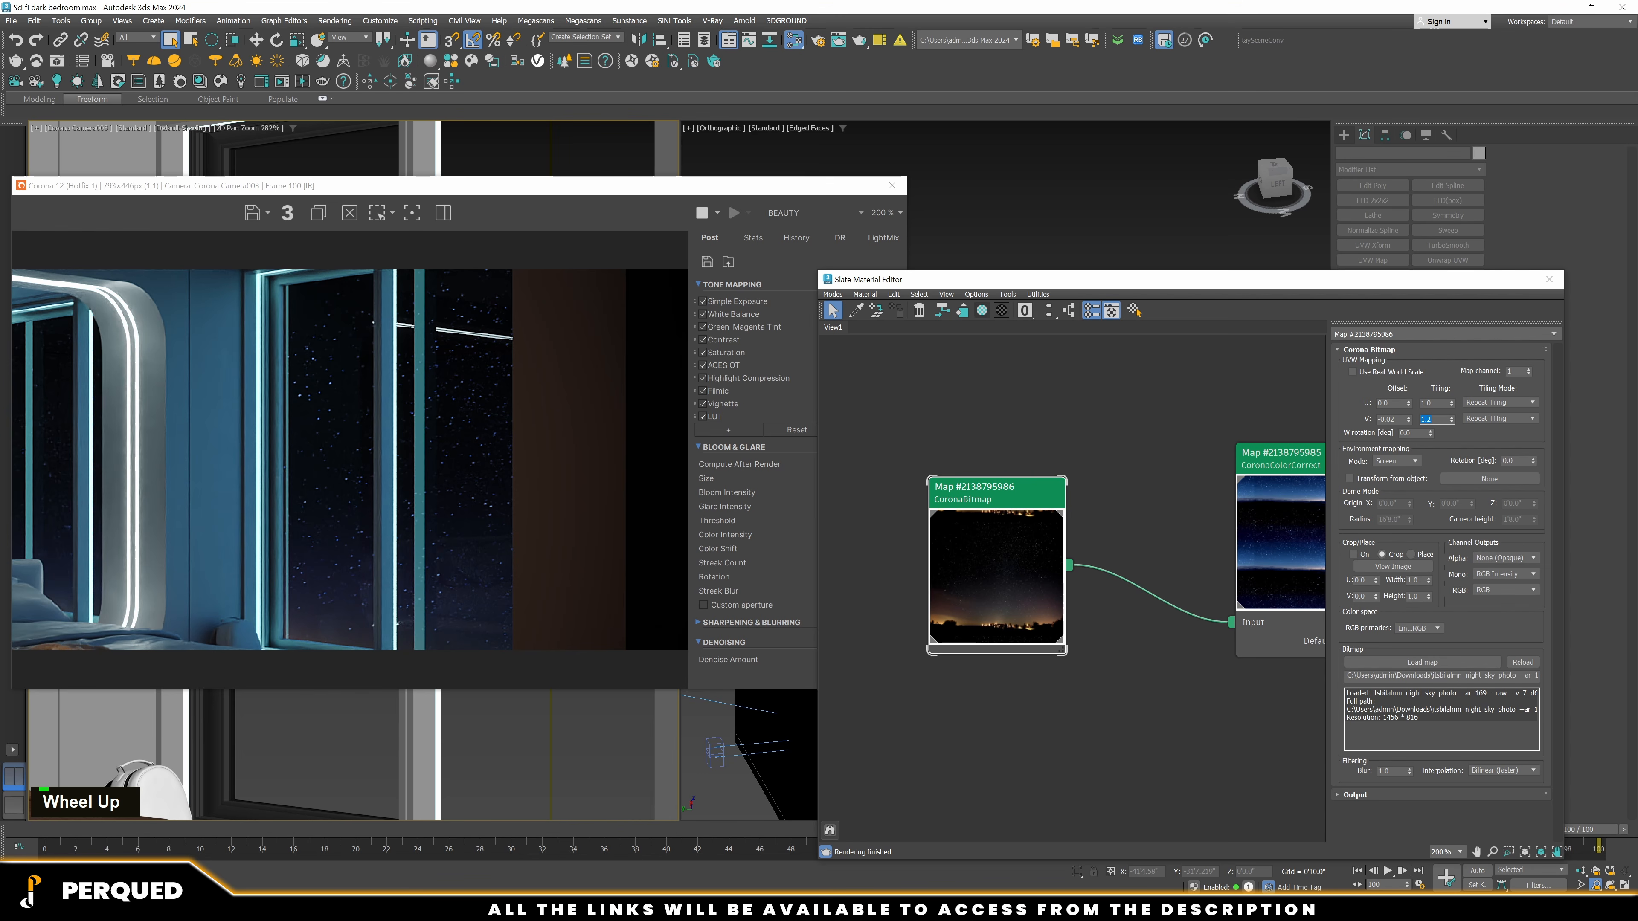
key(shift+Tab)
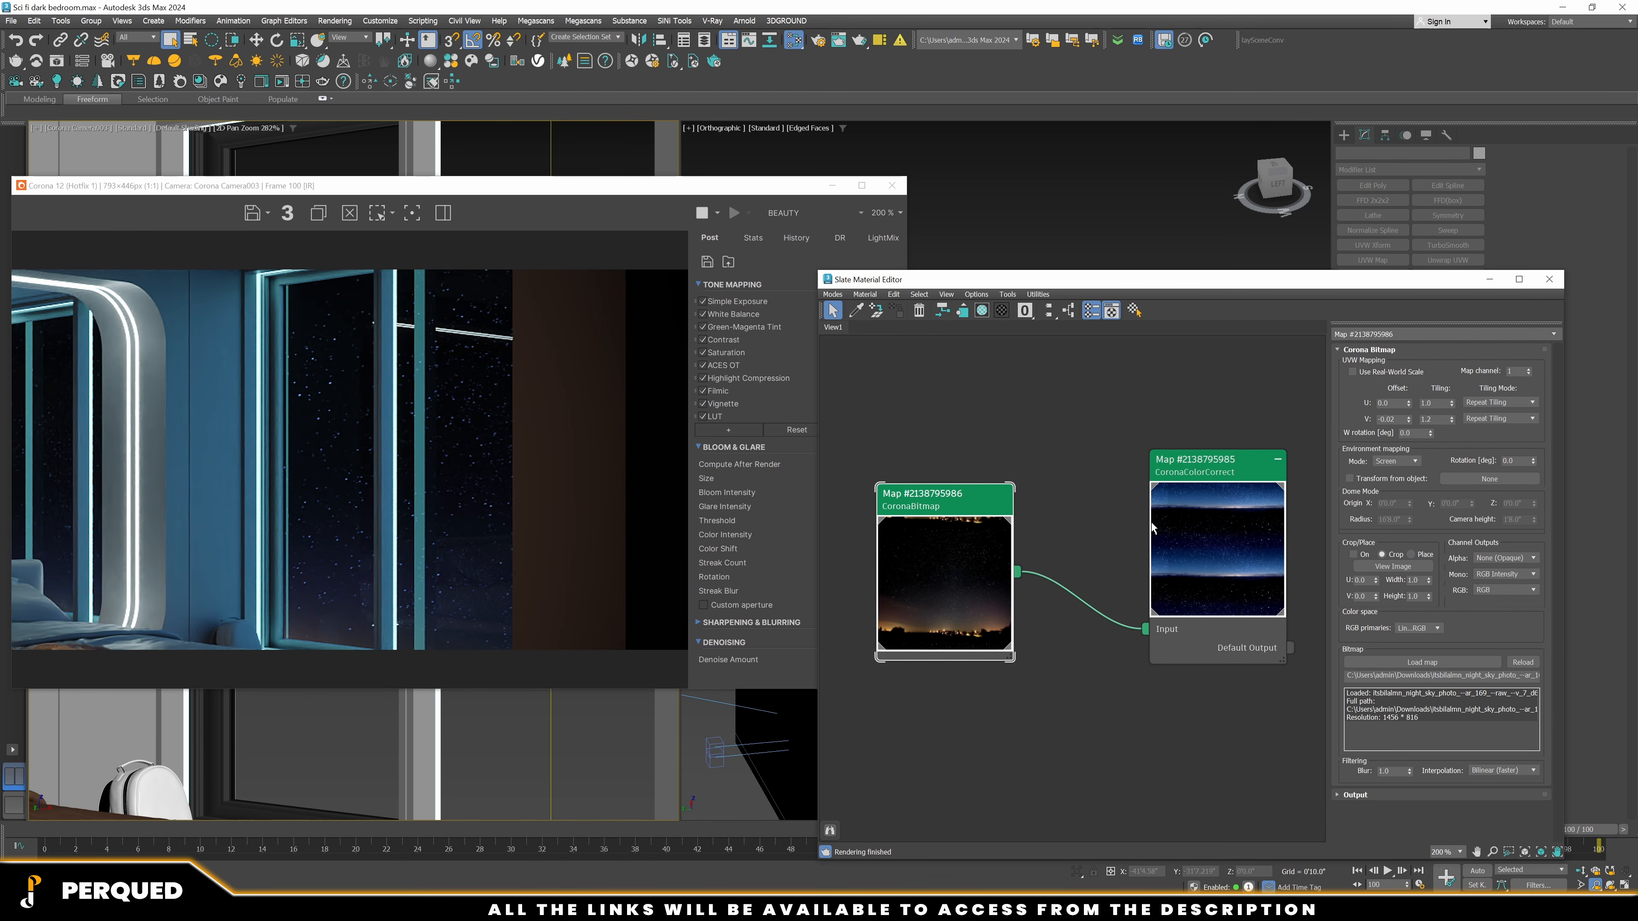
Set the temperature of the night sky's Corona Color Correct map to 6500
double_click(1153, 527)
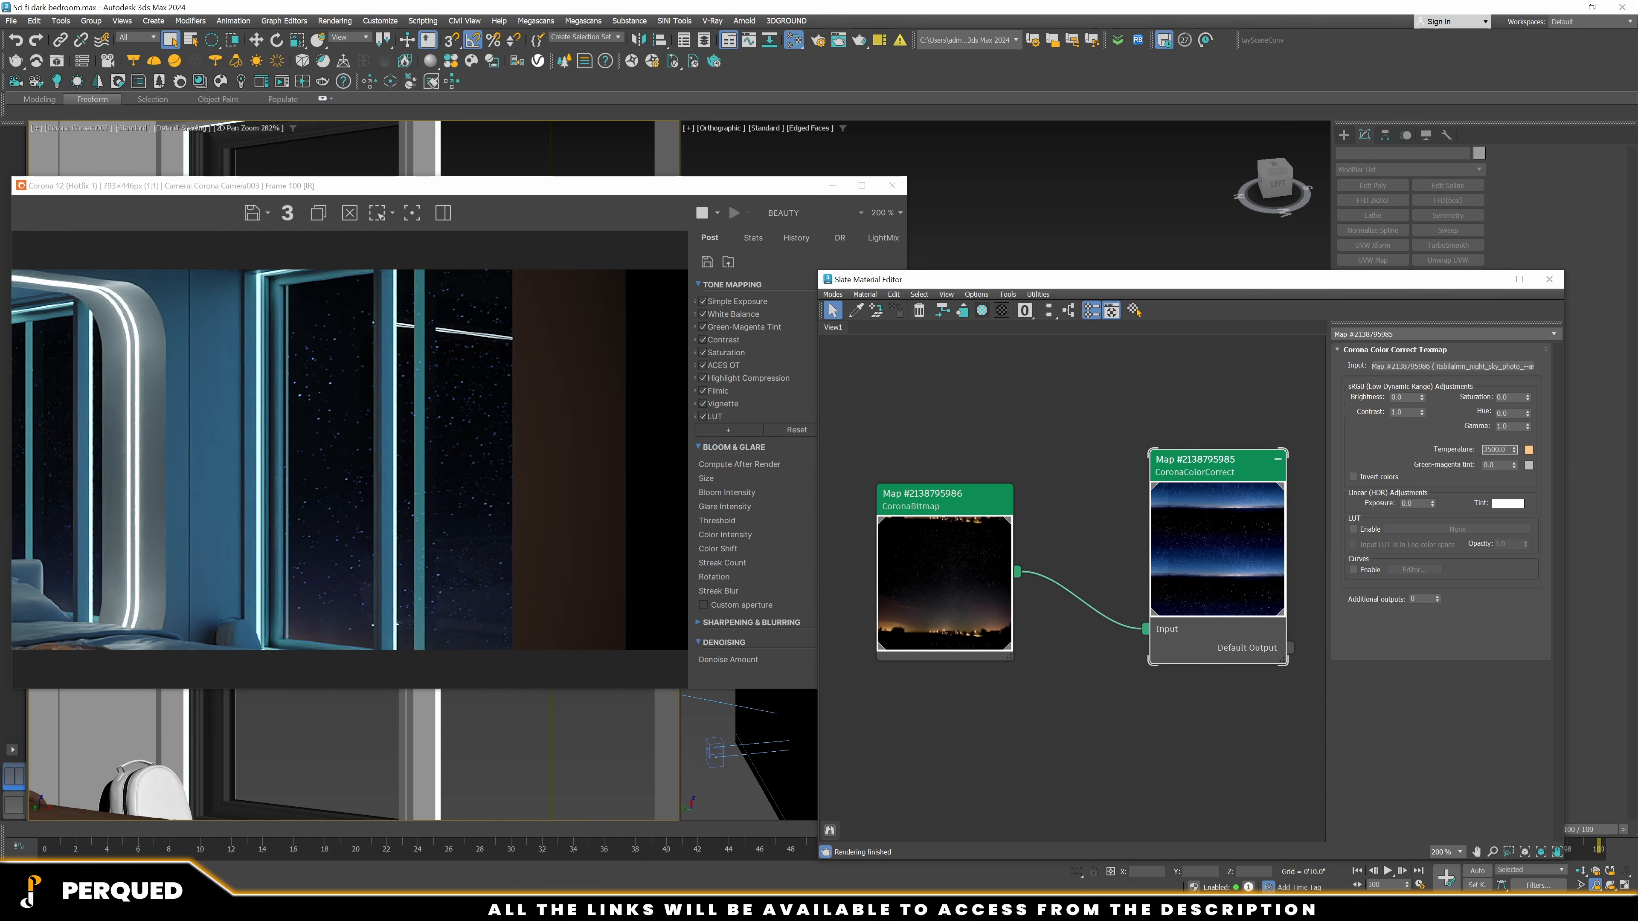
text(6500)
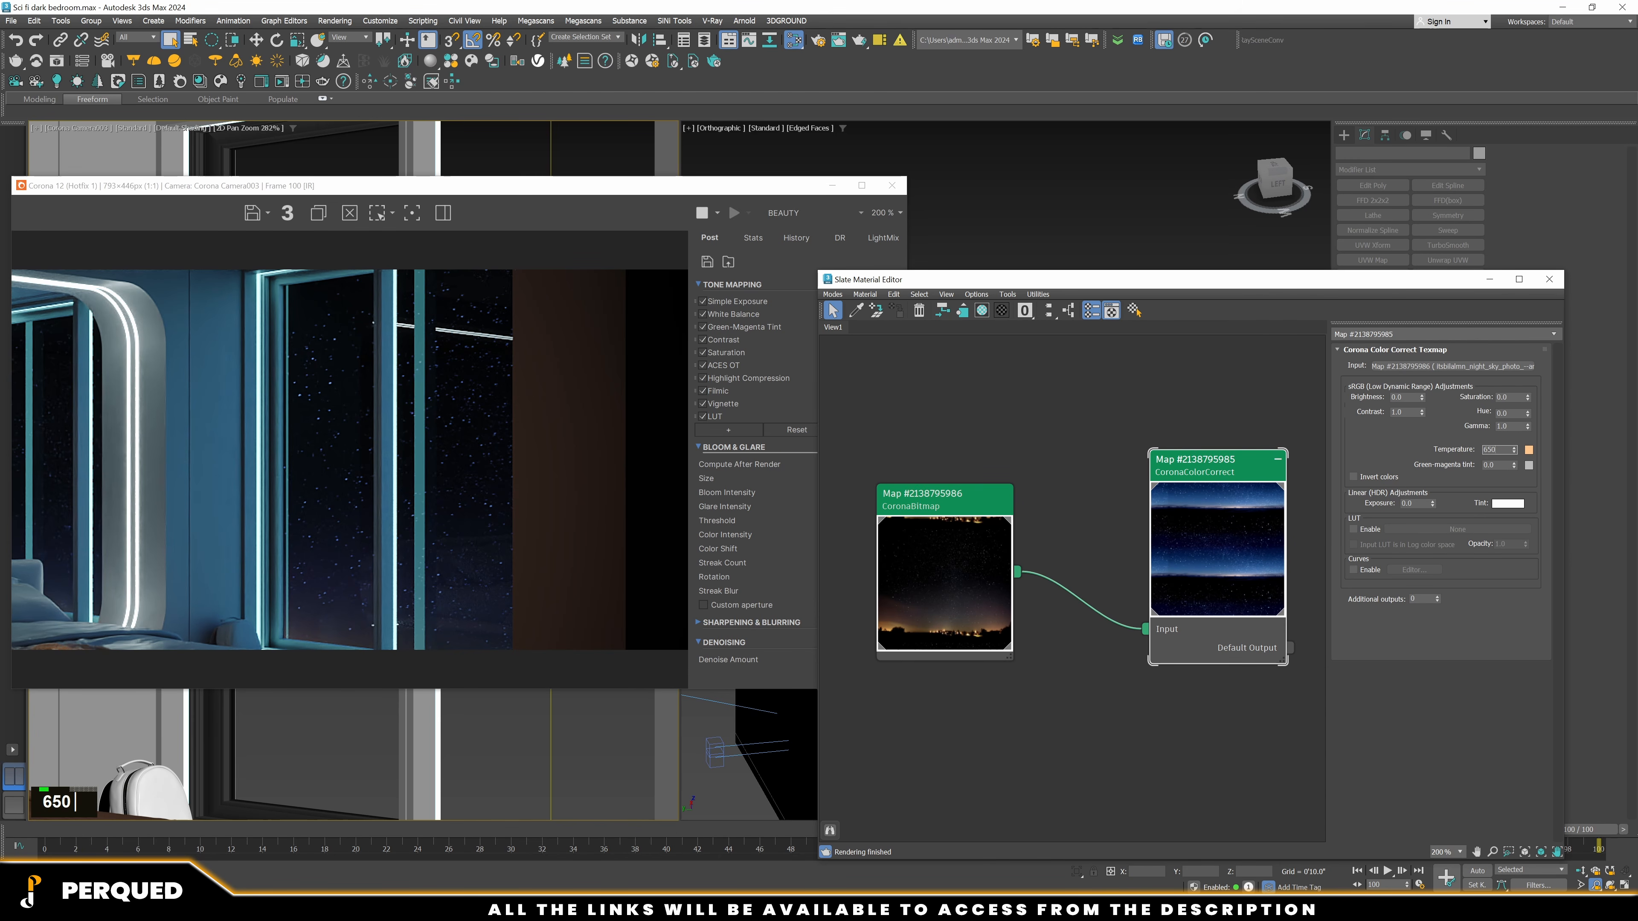
key(Return)
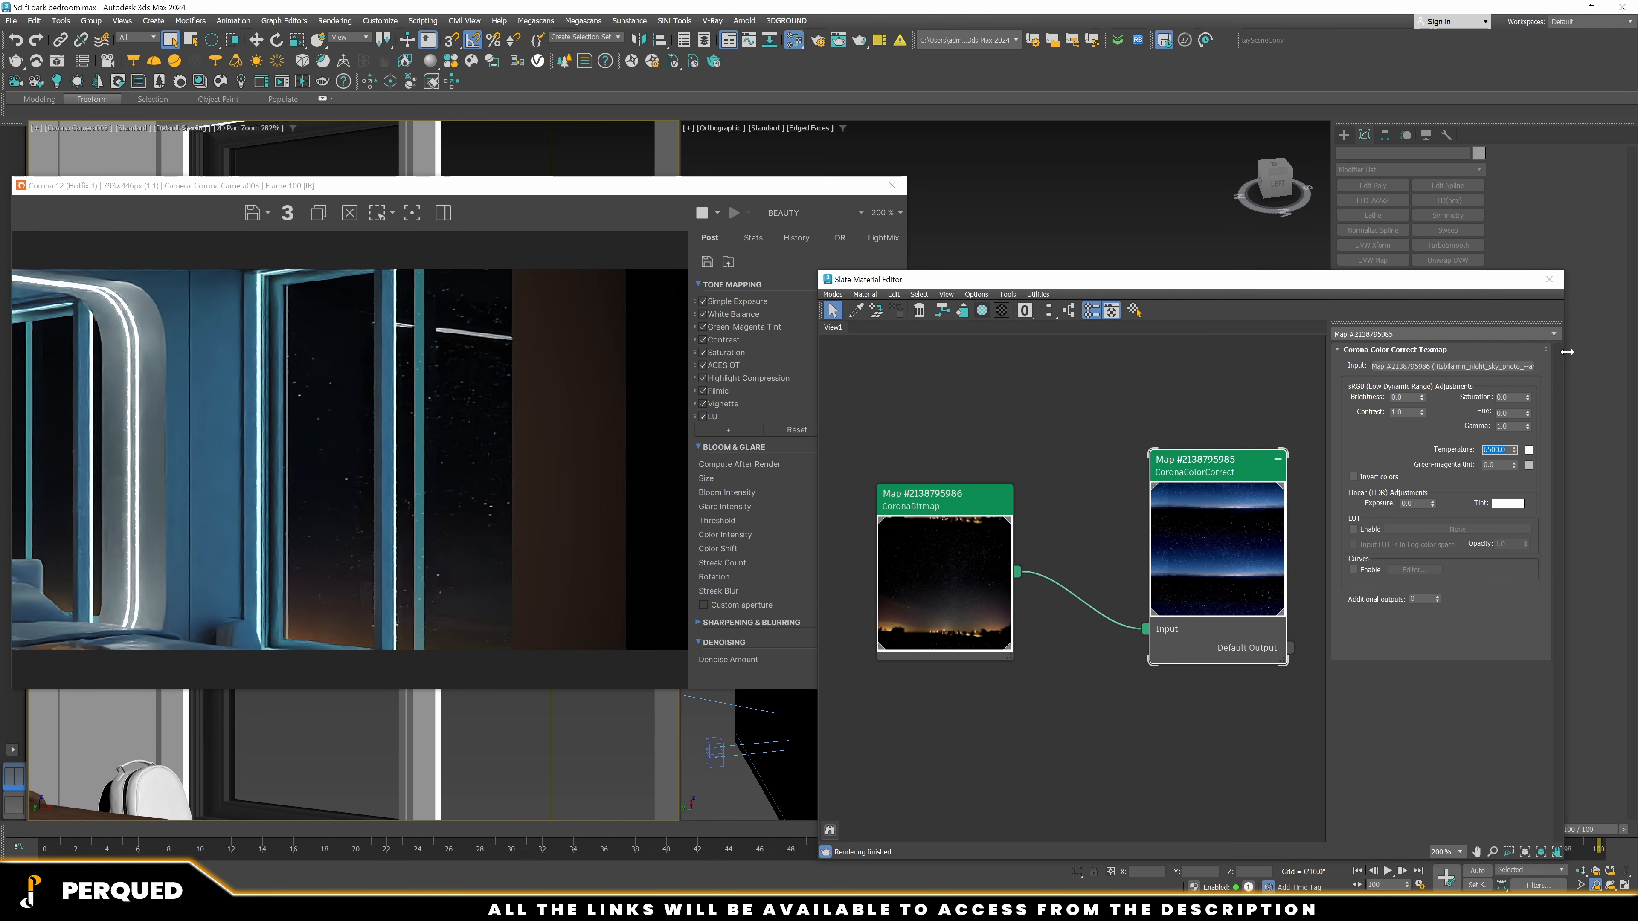
Set the temperature of the night sky's Corona Color Correct map to 3500
text(3500)
key(Return)
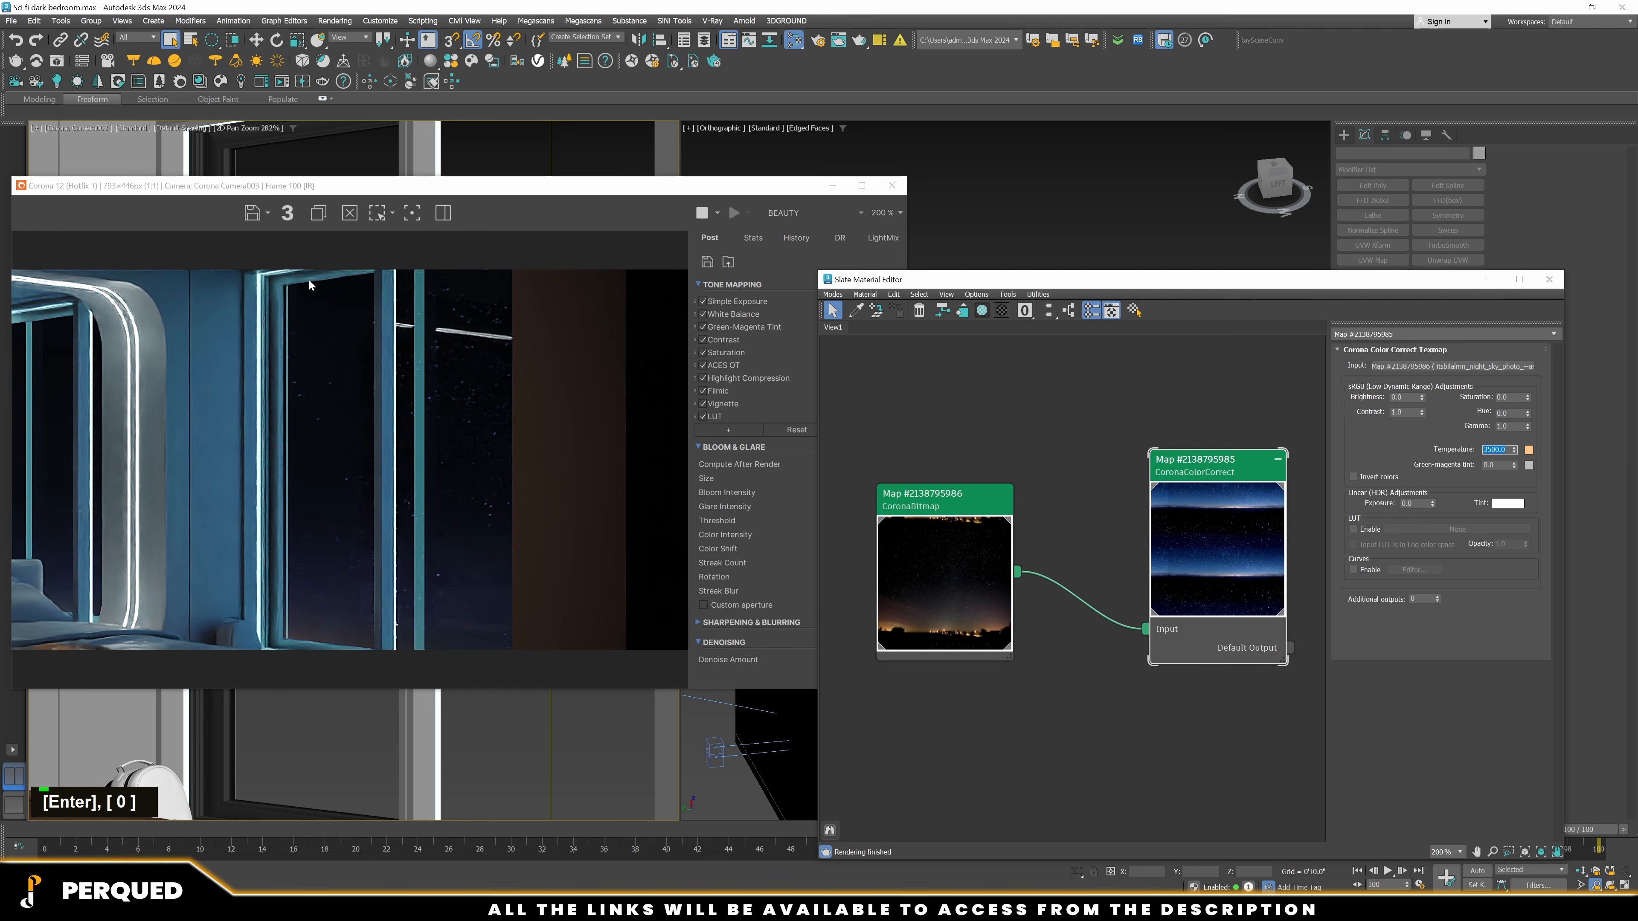
scroll(485, 413, up, 1)
scroll(485, 413, down, 1)
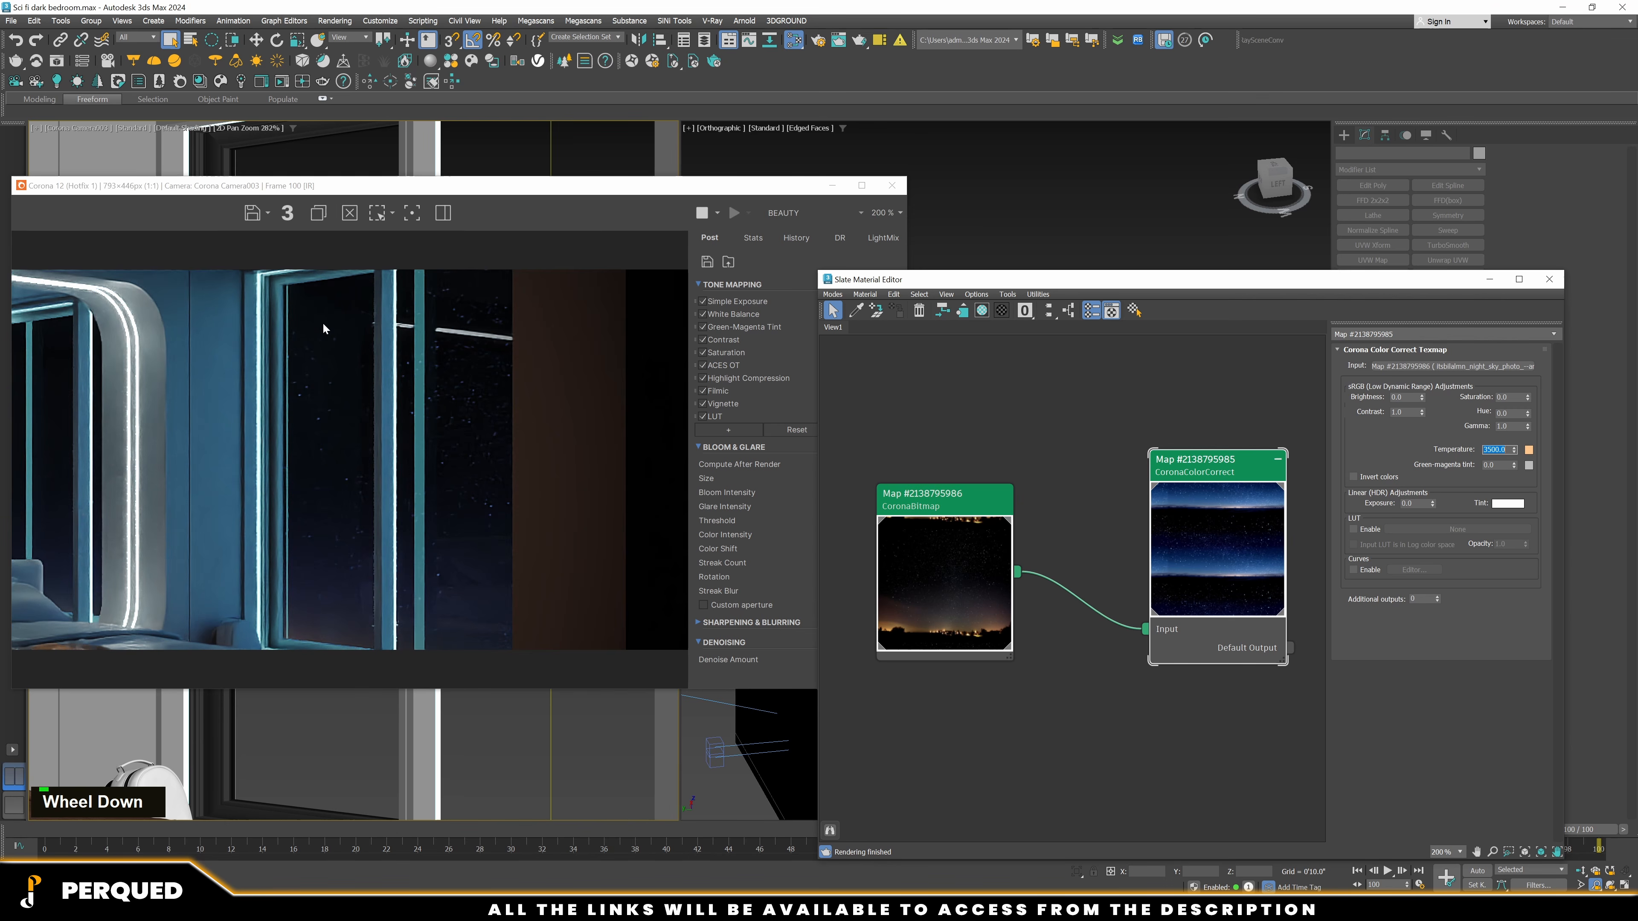
Examine the night sky through the windows in the interactive render, from close-up to a wider view
click(1056, 462)
drag(547, 184, 1066, 202)
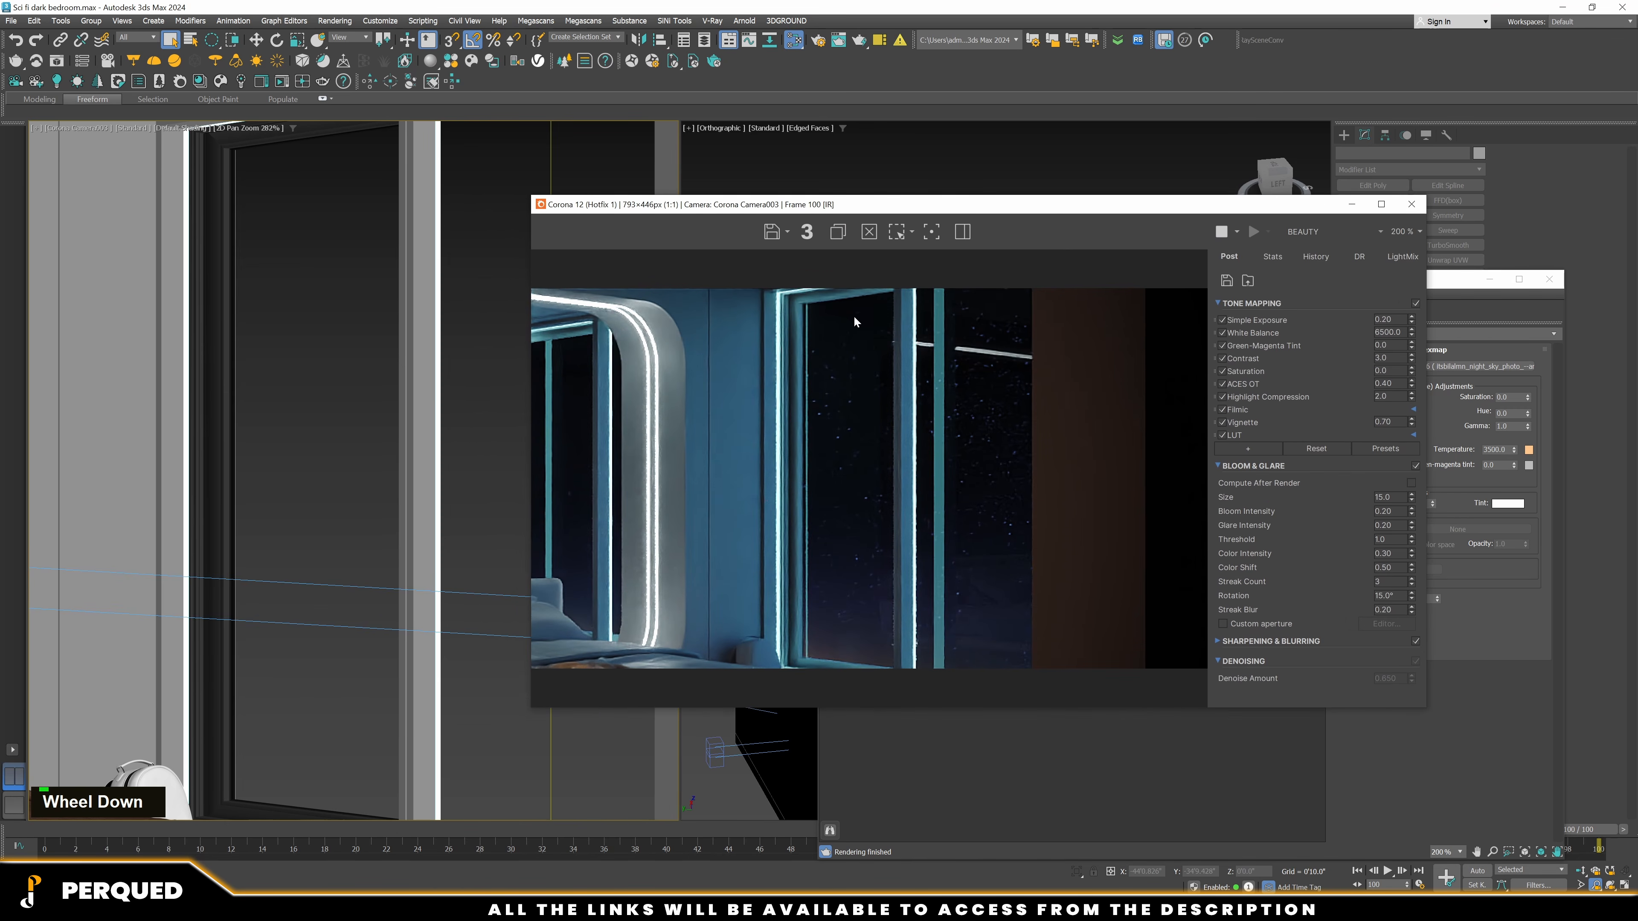
scroll(194, 412, down, 3)
scroll(194, 411, up, 6)
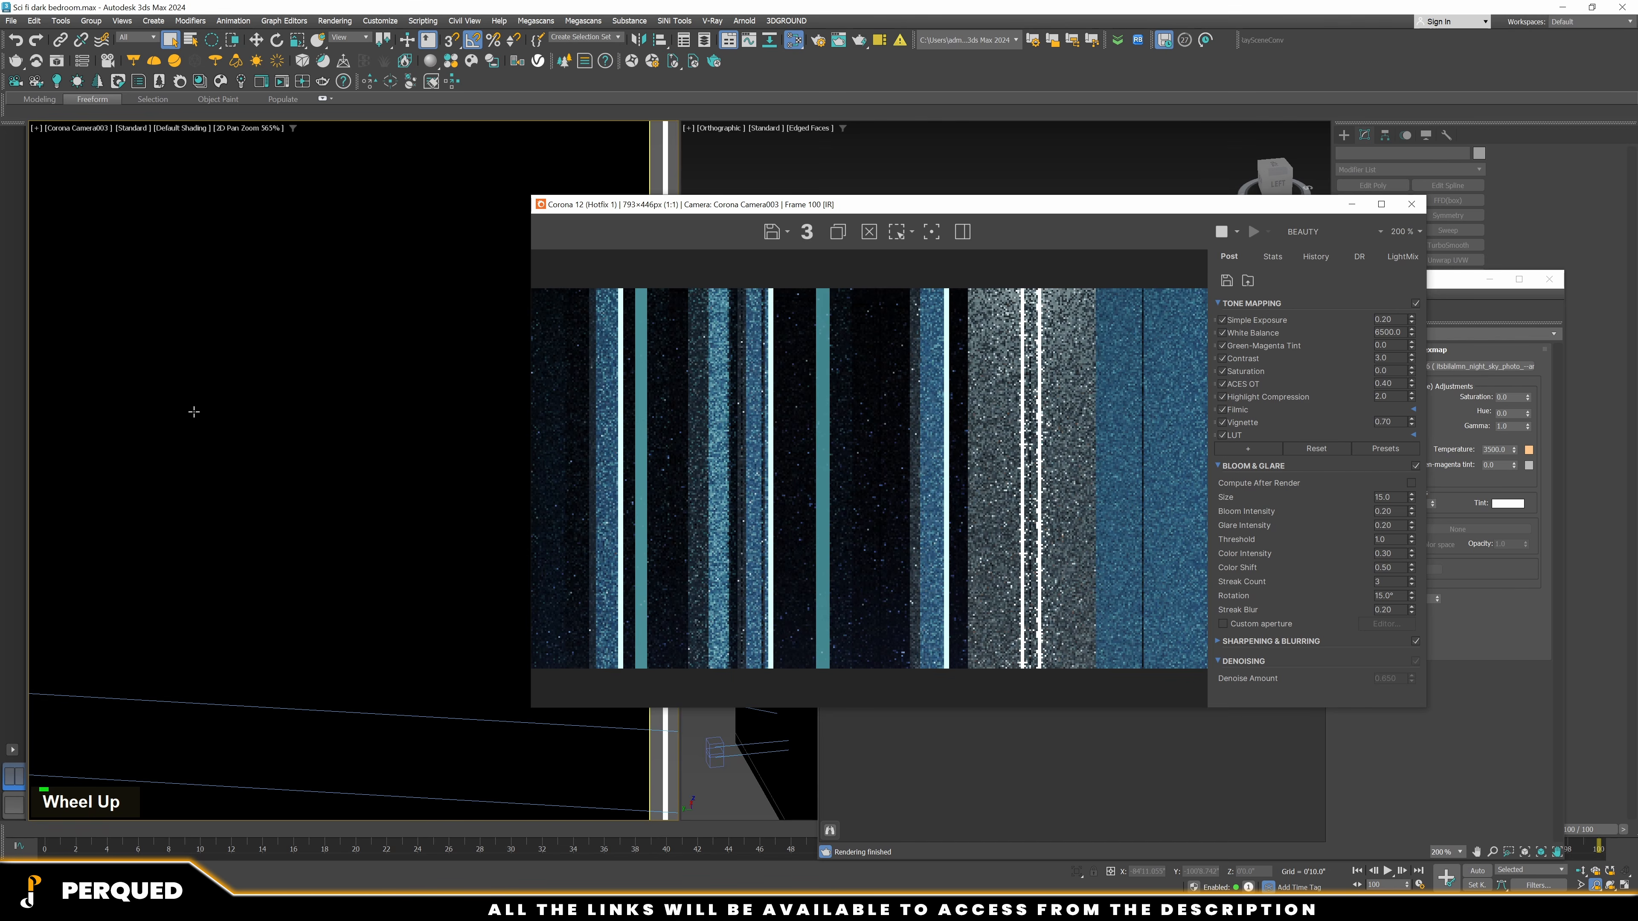
middle_drag(194, 412, 620, 412)
scroll(872, 544, up, 1)
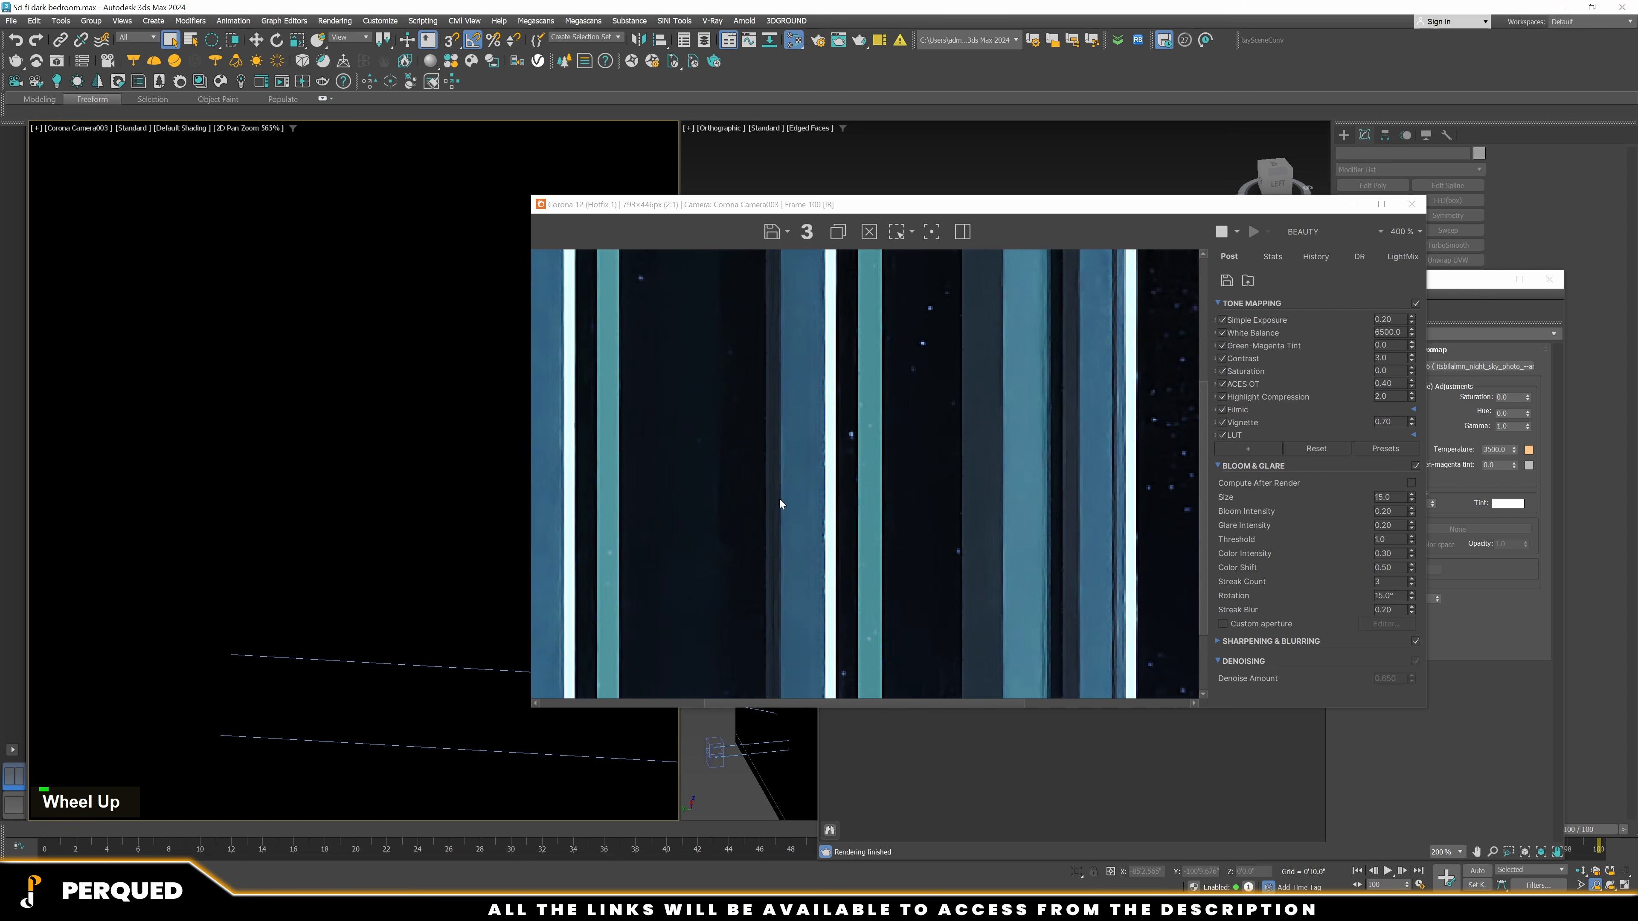
scroll(951, 510, down, 2)
scroll(956, 499, up, 1)
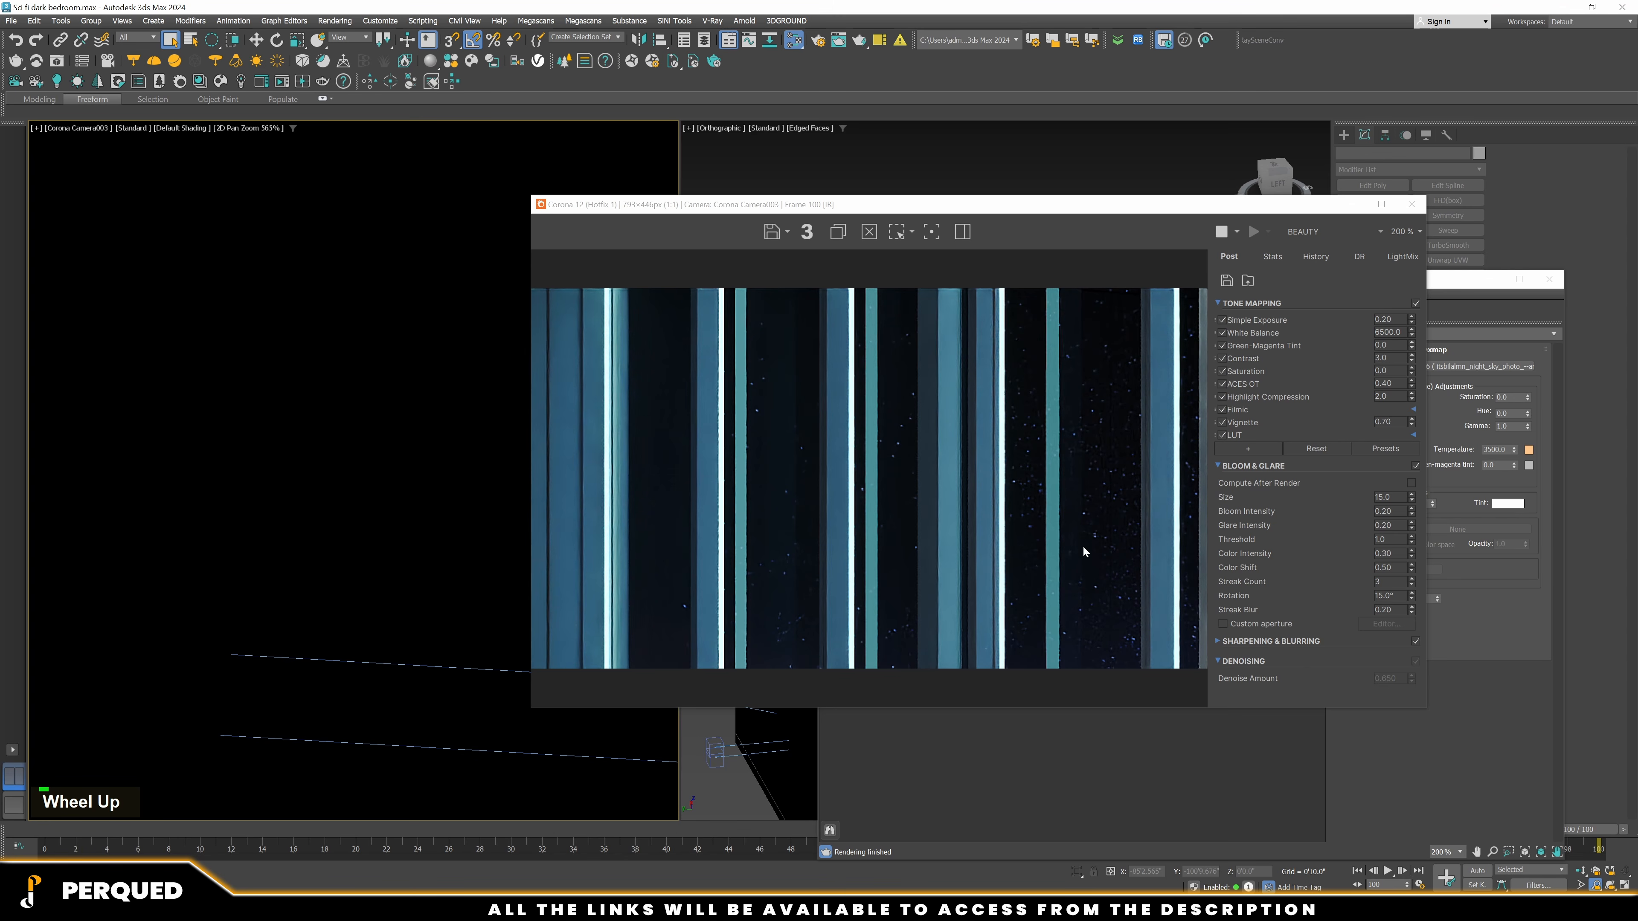
middle_click(311, 428)
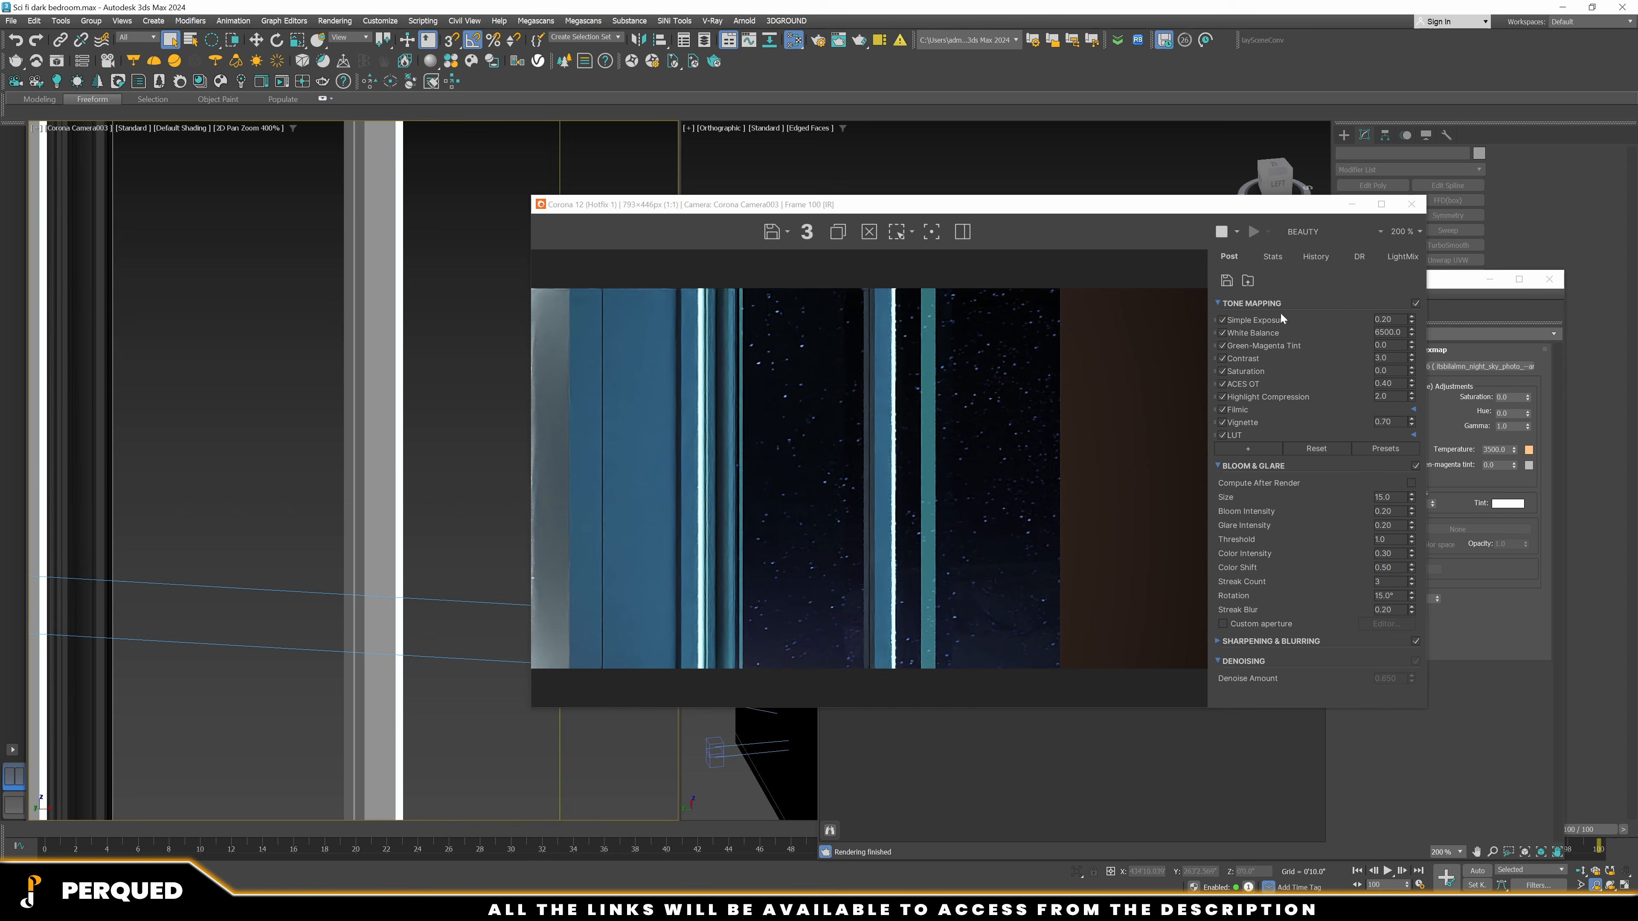
drag(1202, 207, 802, 199)
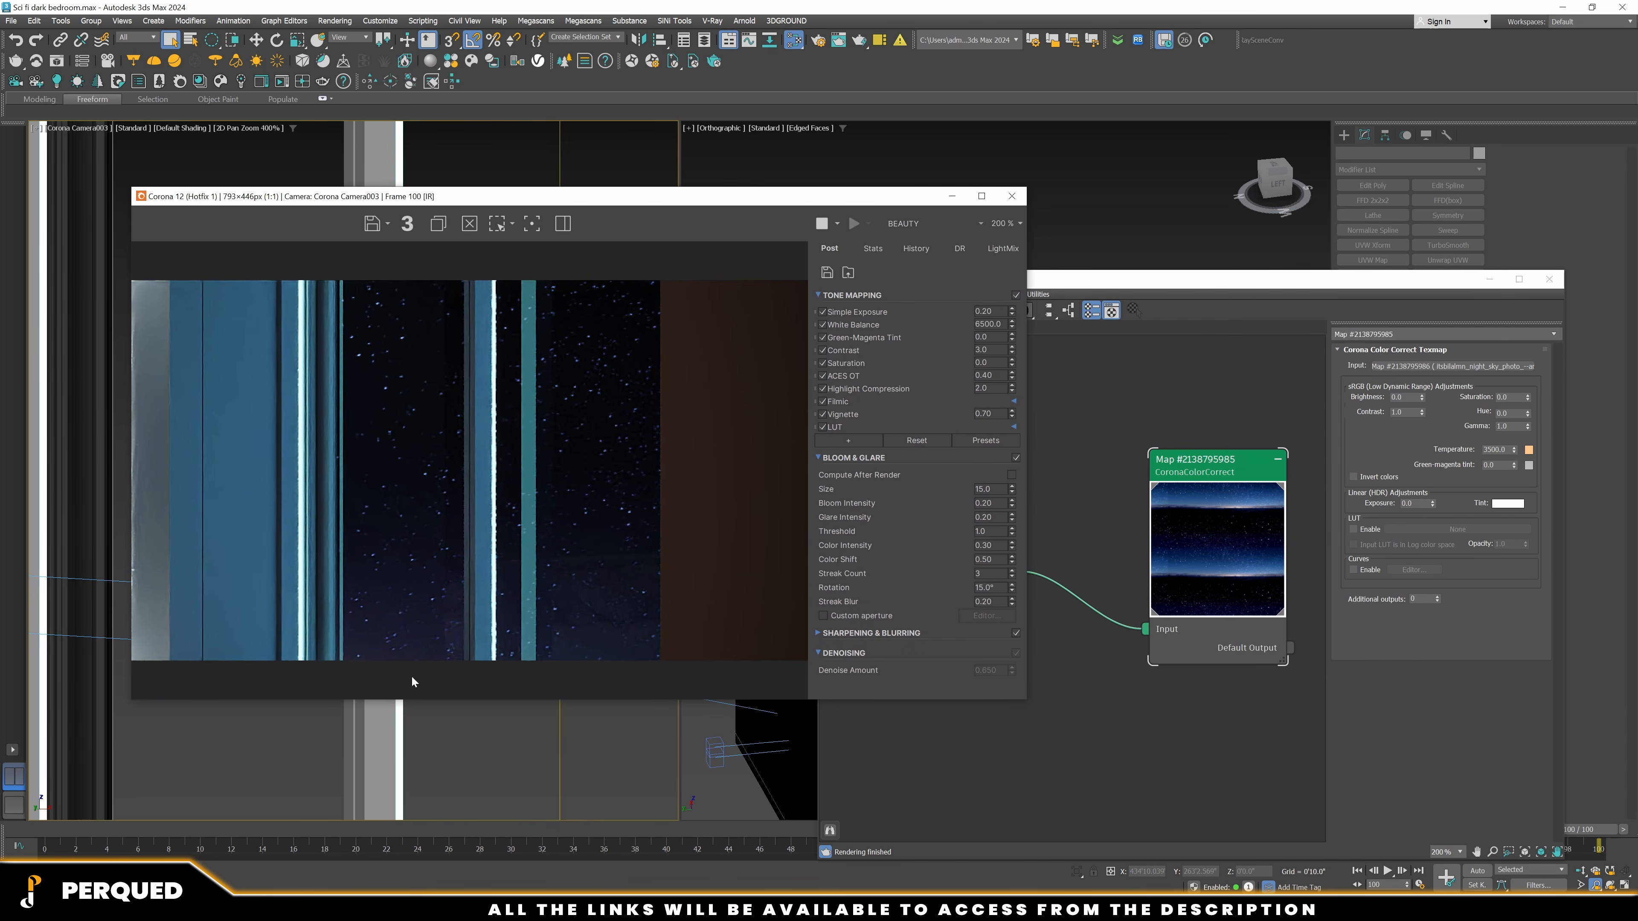
scroll(522, 759, down, 2)
scroll(594, 726, up, 2)
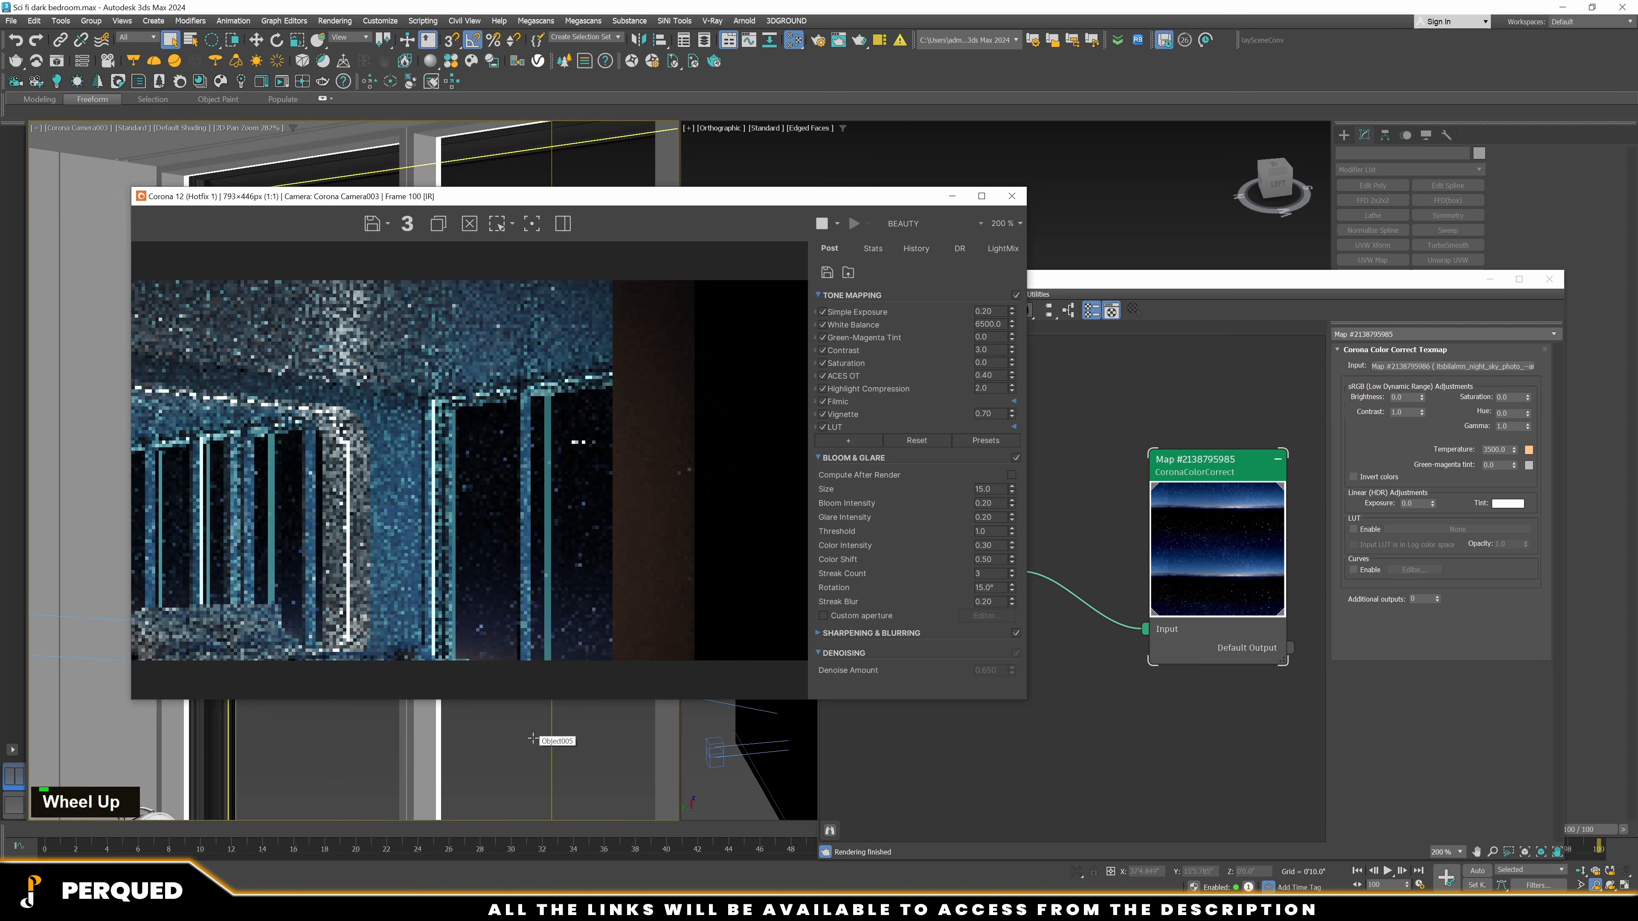
Try exposures of 0.1 and 0.5 on the night sky's Color Correct map and check the window view in the render
click(1236, 475)
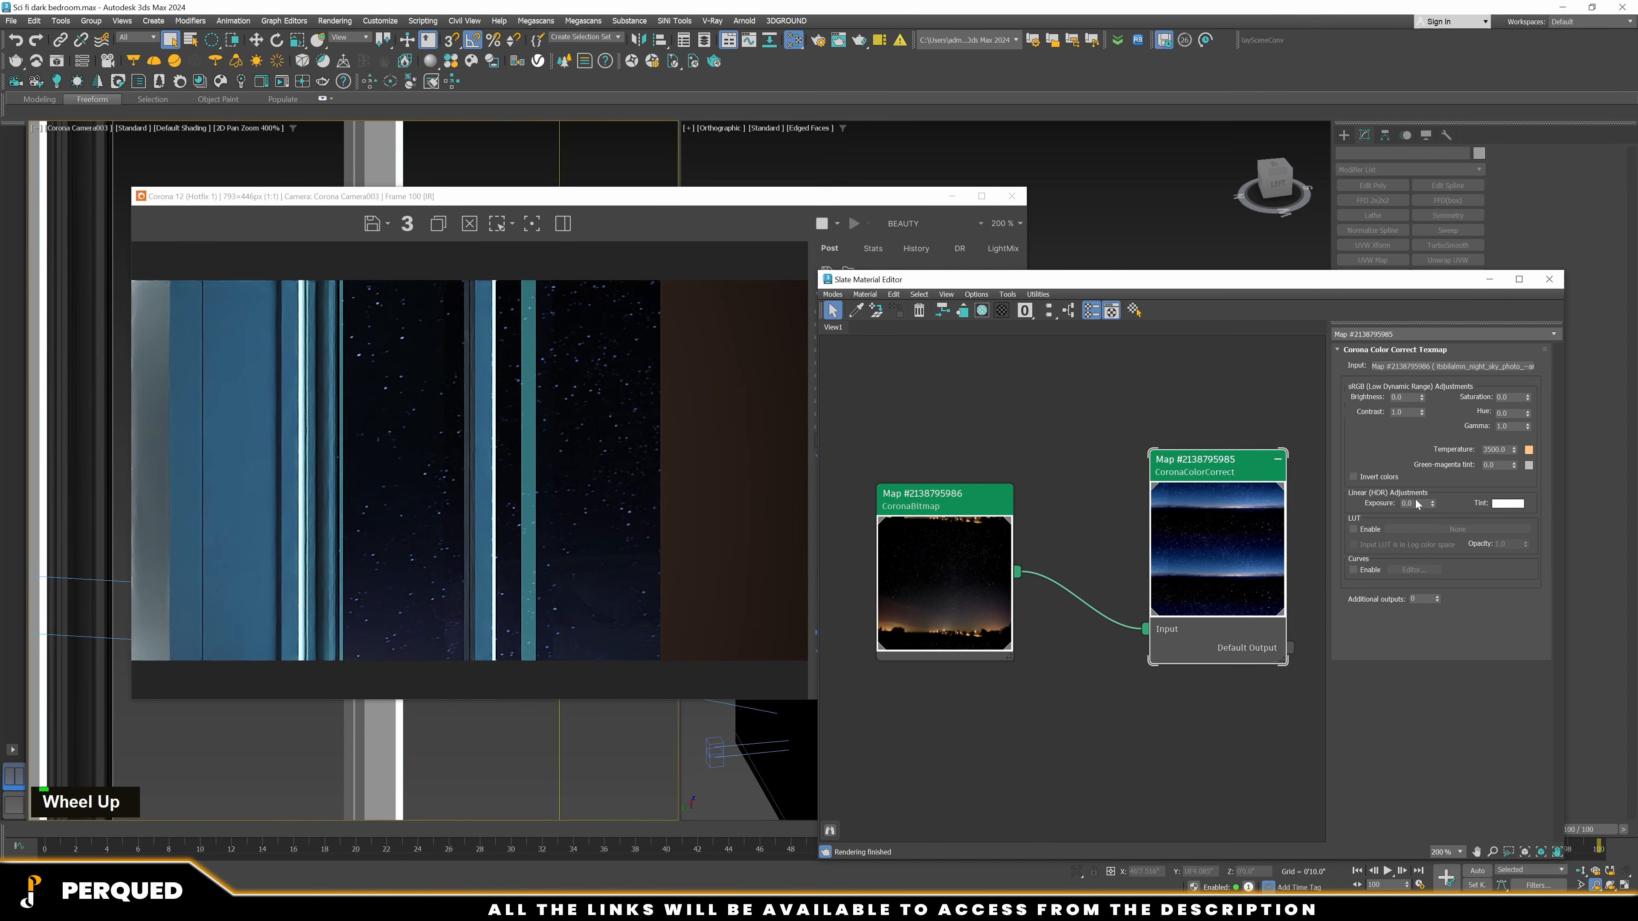
text(.1)
key(Return)
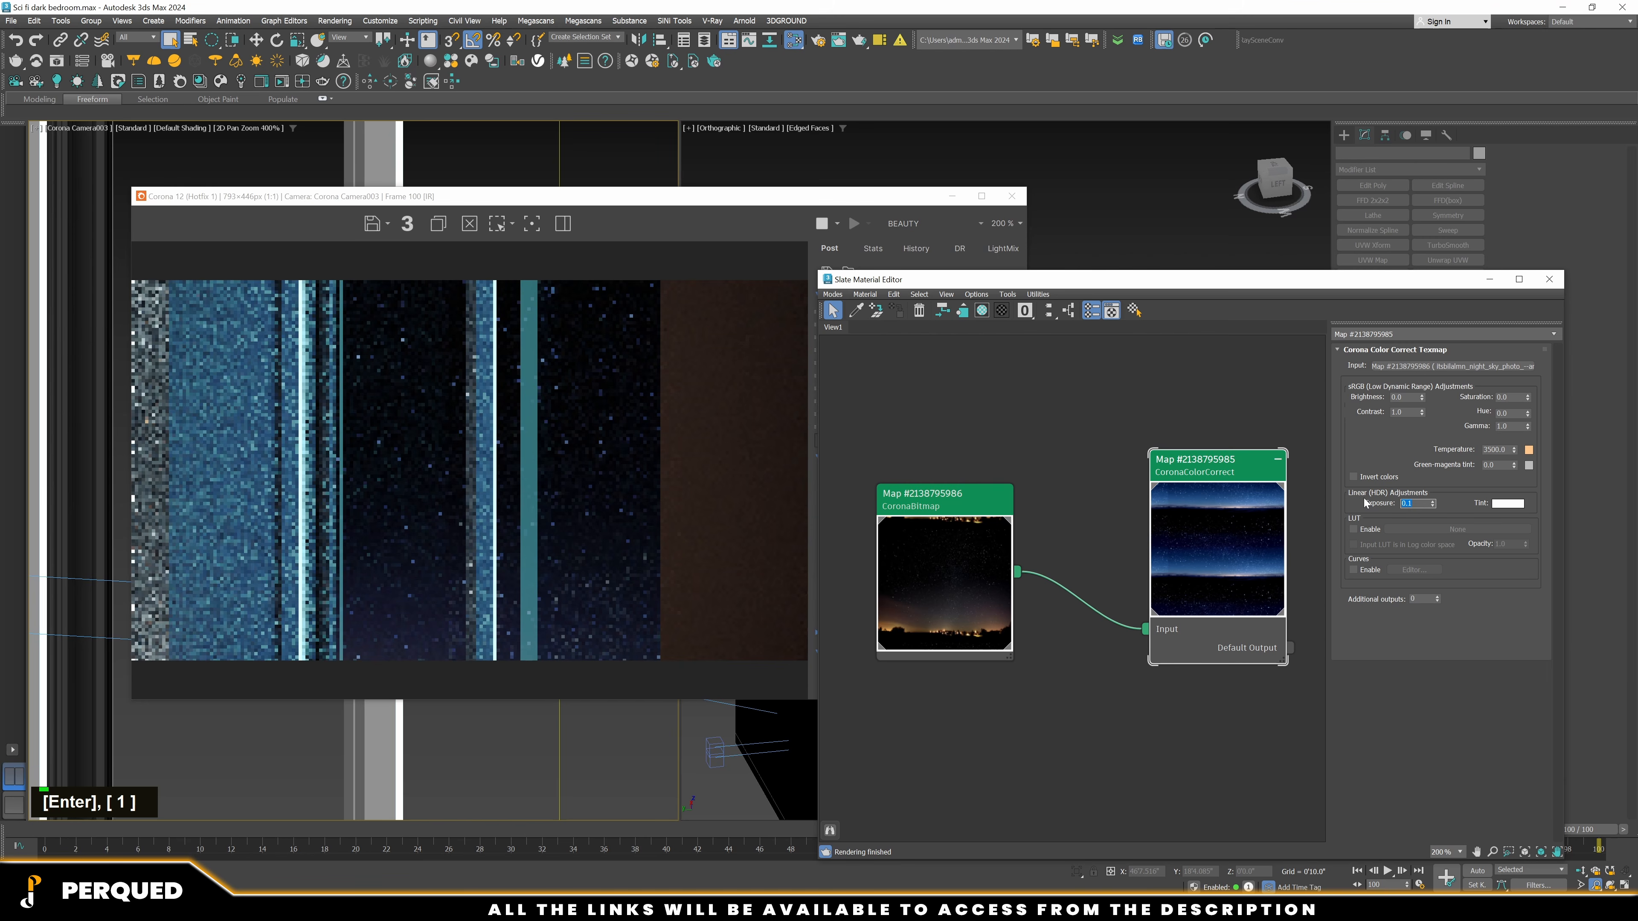
text(.5)
key(Return)
scroll(677, 525, down, 2)
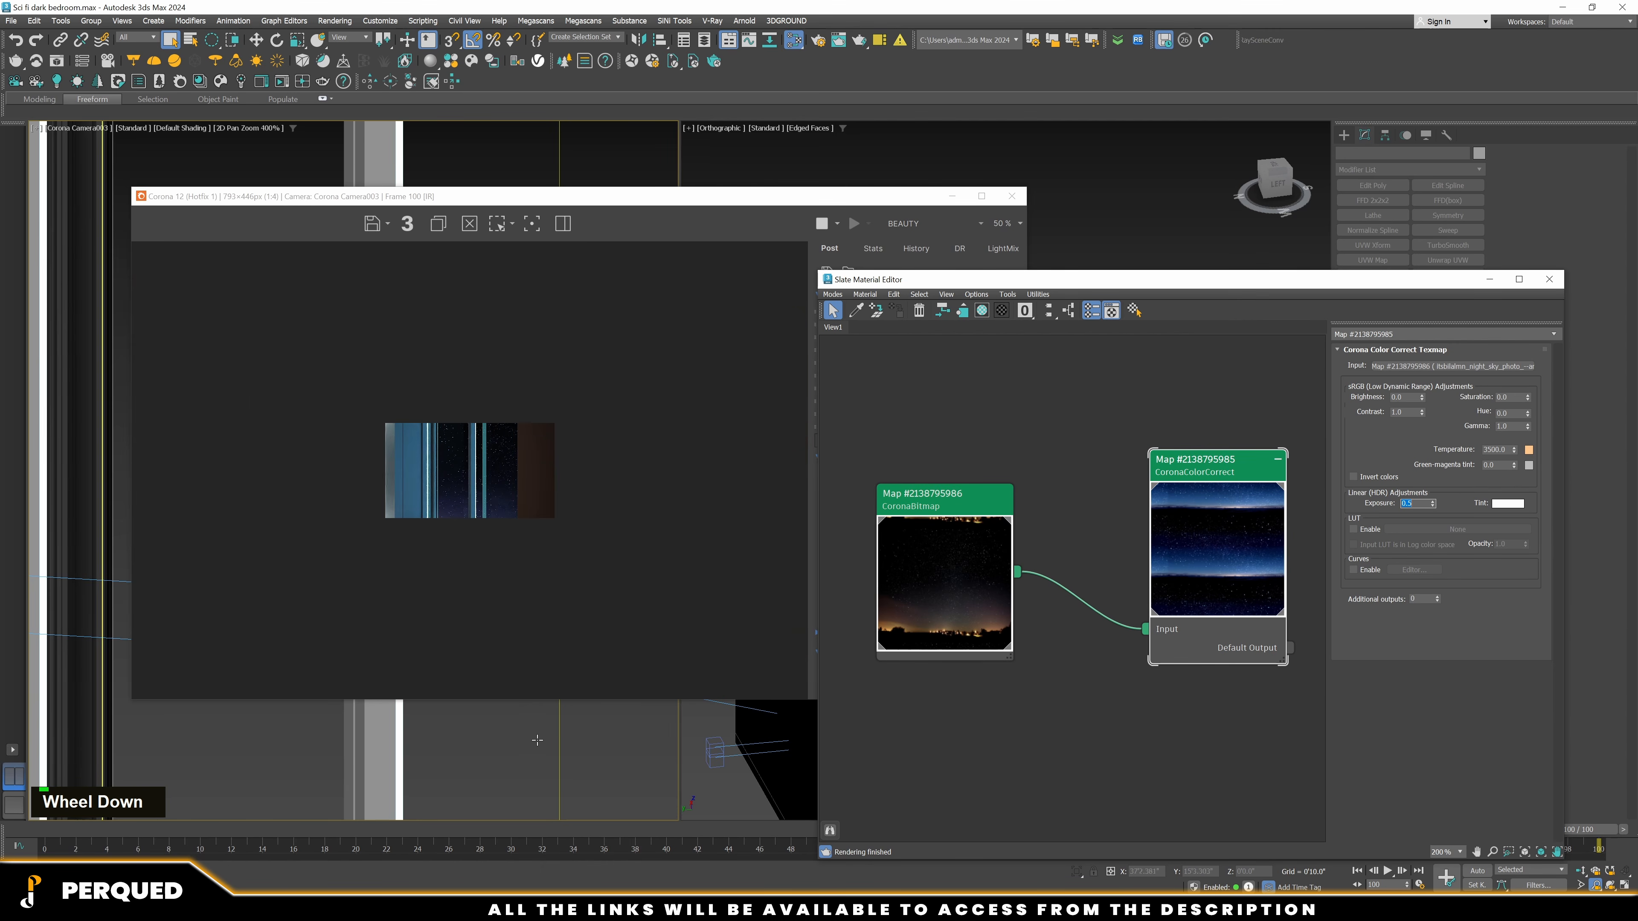
scroll(514, 750, down, 1)
middle_drag(514, 750, 493, 662)
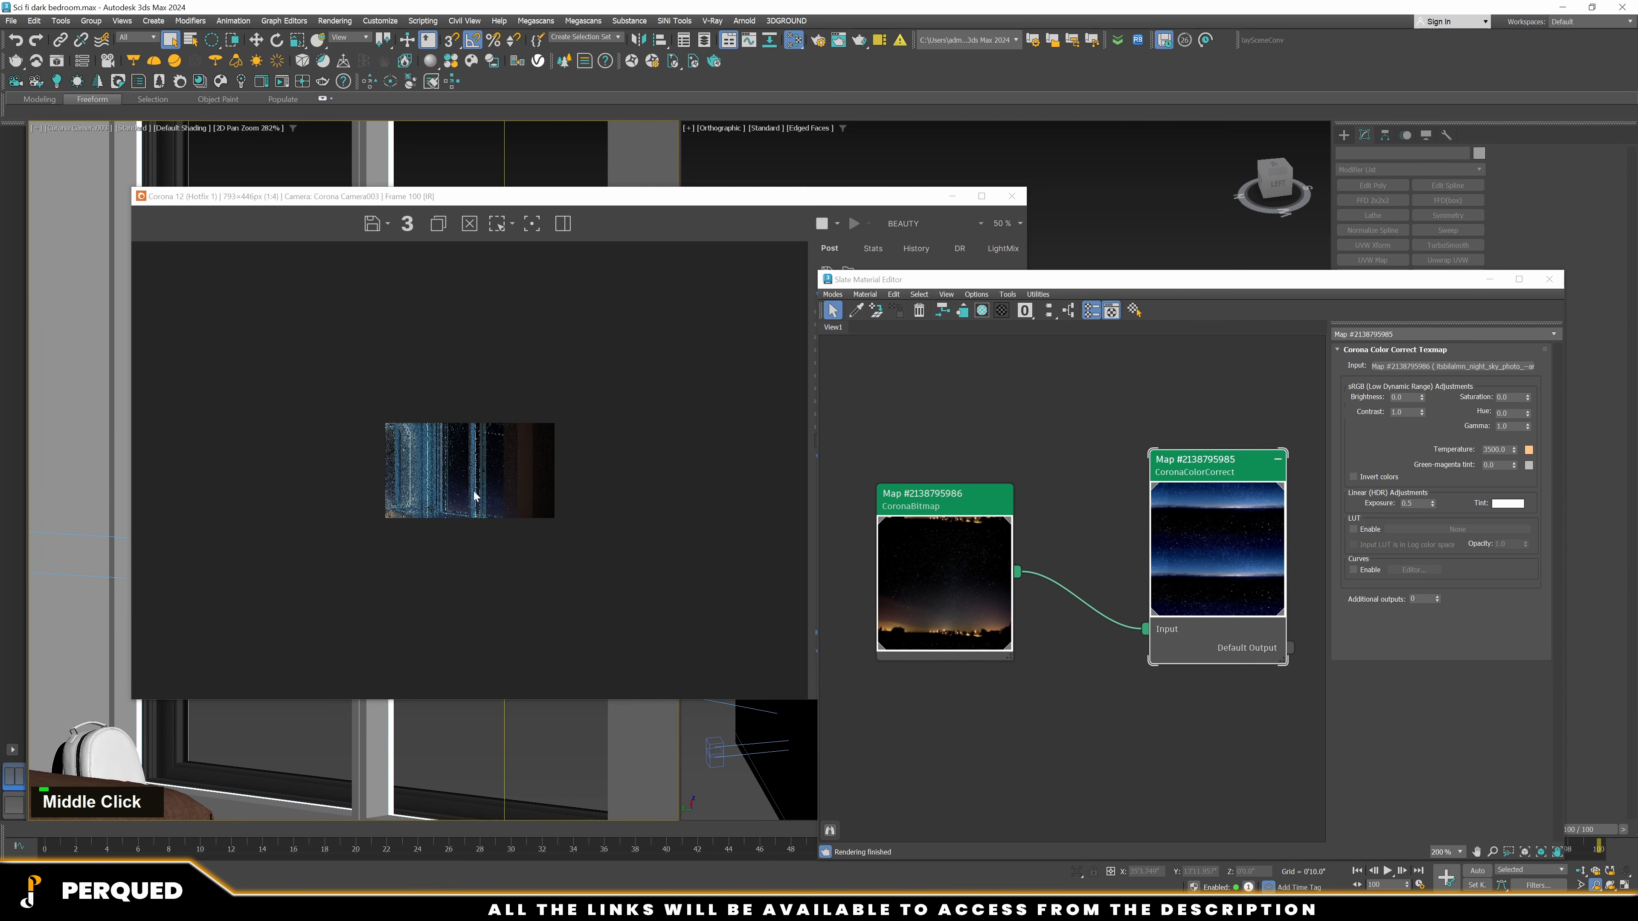
scroll(474, 479, up, 2)
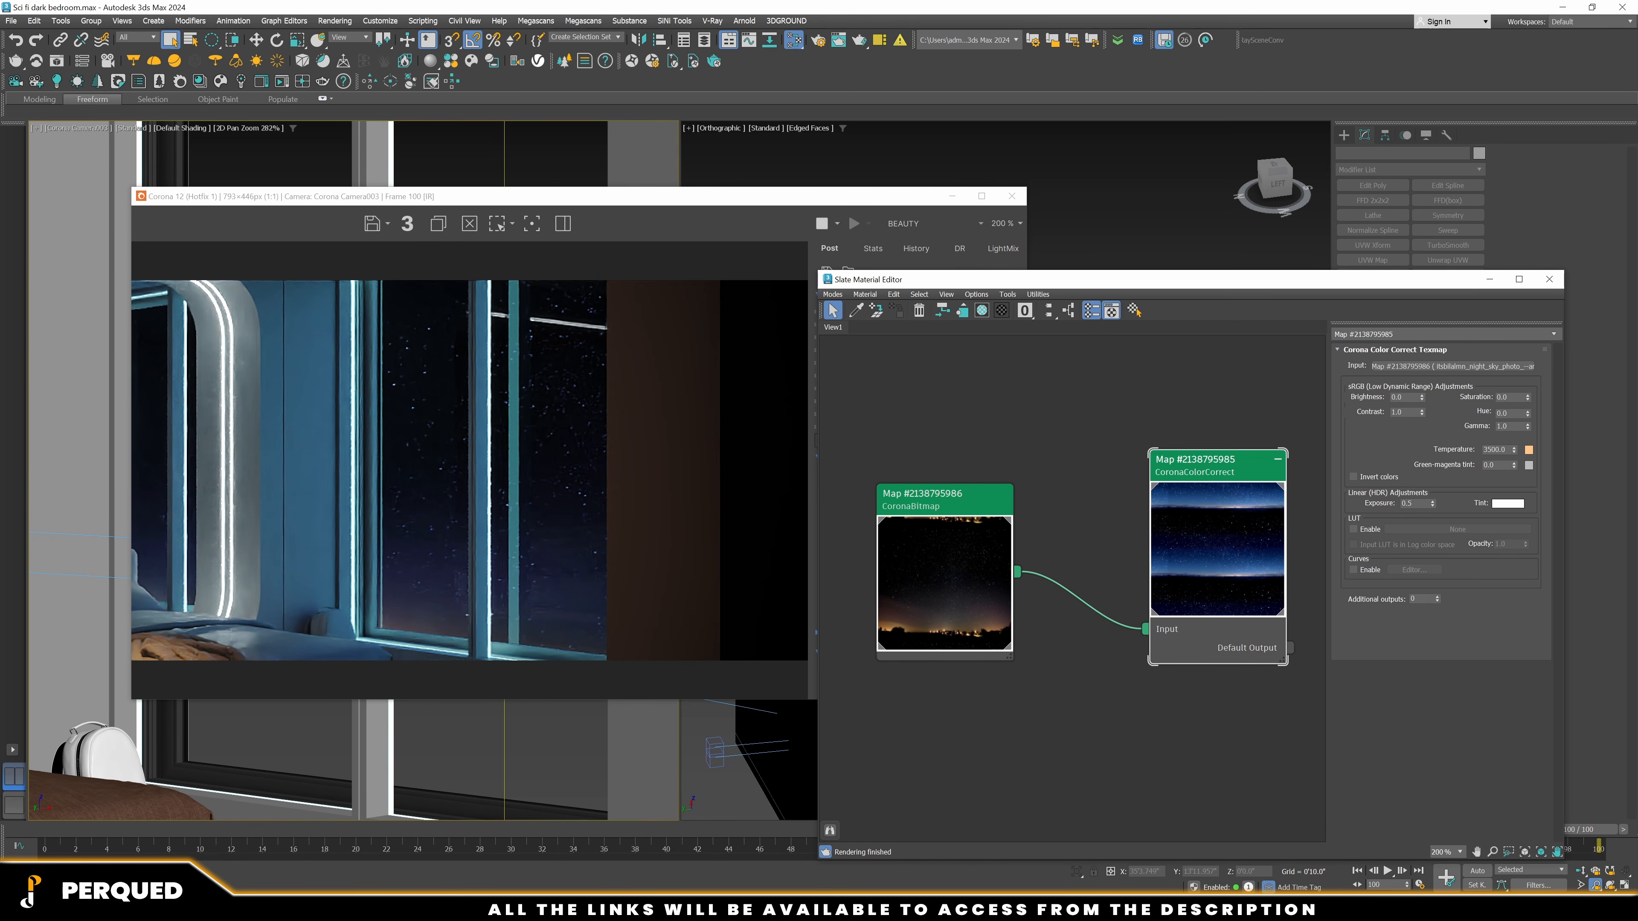
Compare exposures of 0, 0.2 and 0.4 on the night sky's Color Correct map and settle on 0.3
text(0)
key(Return)
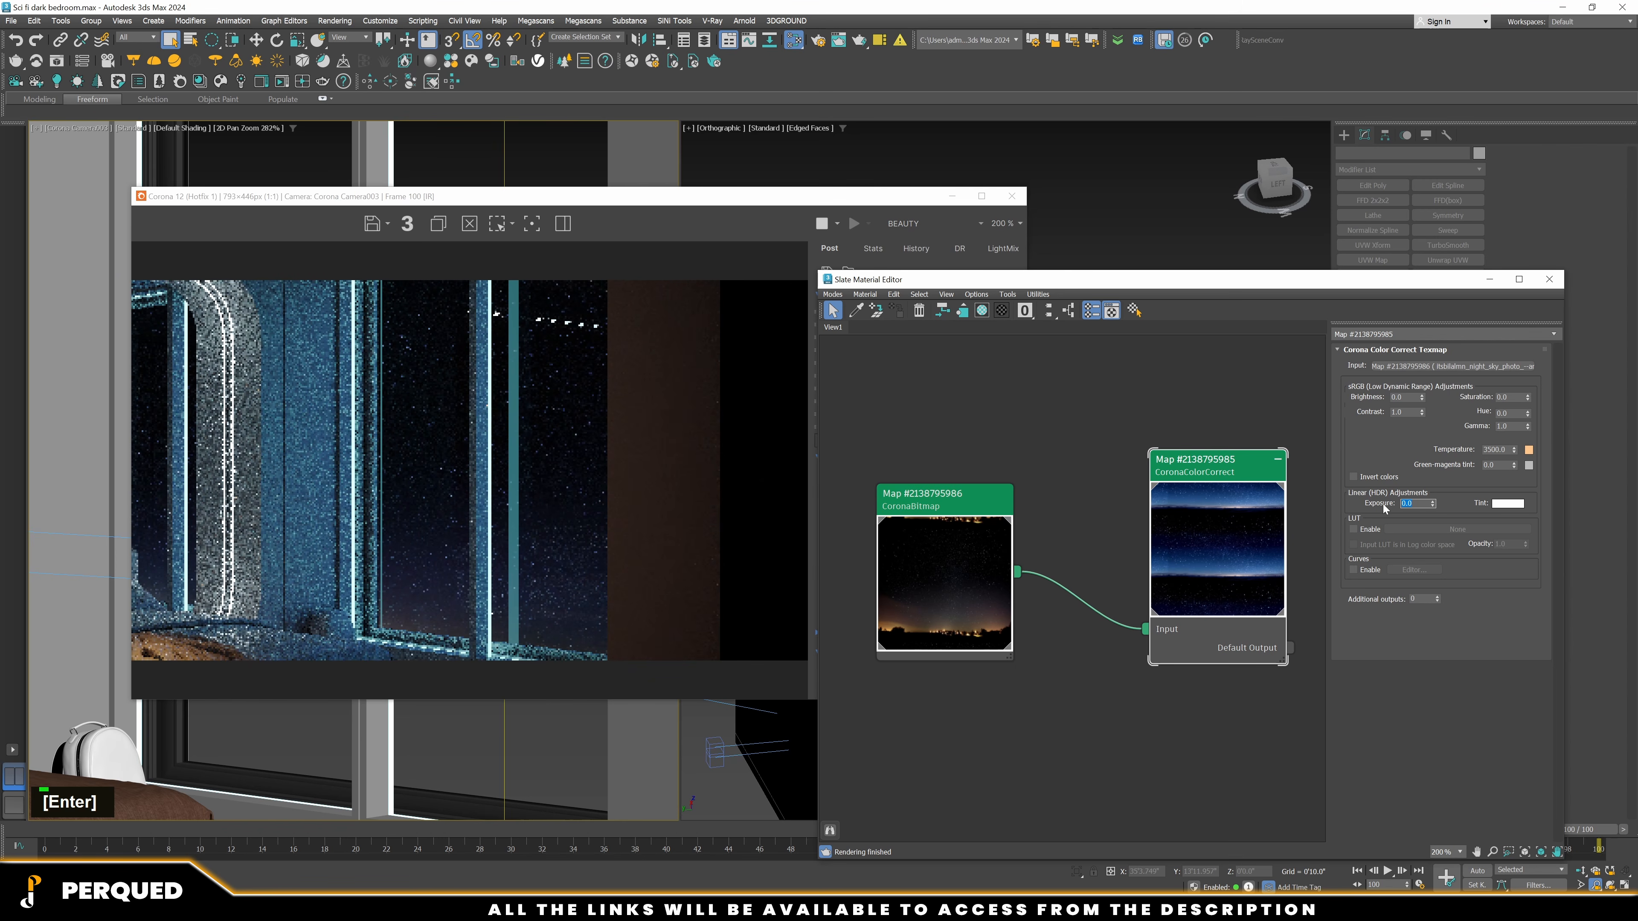
text(0.2)
key(Return)
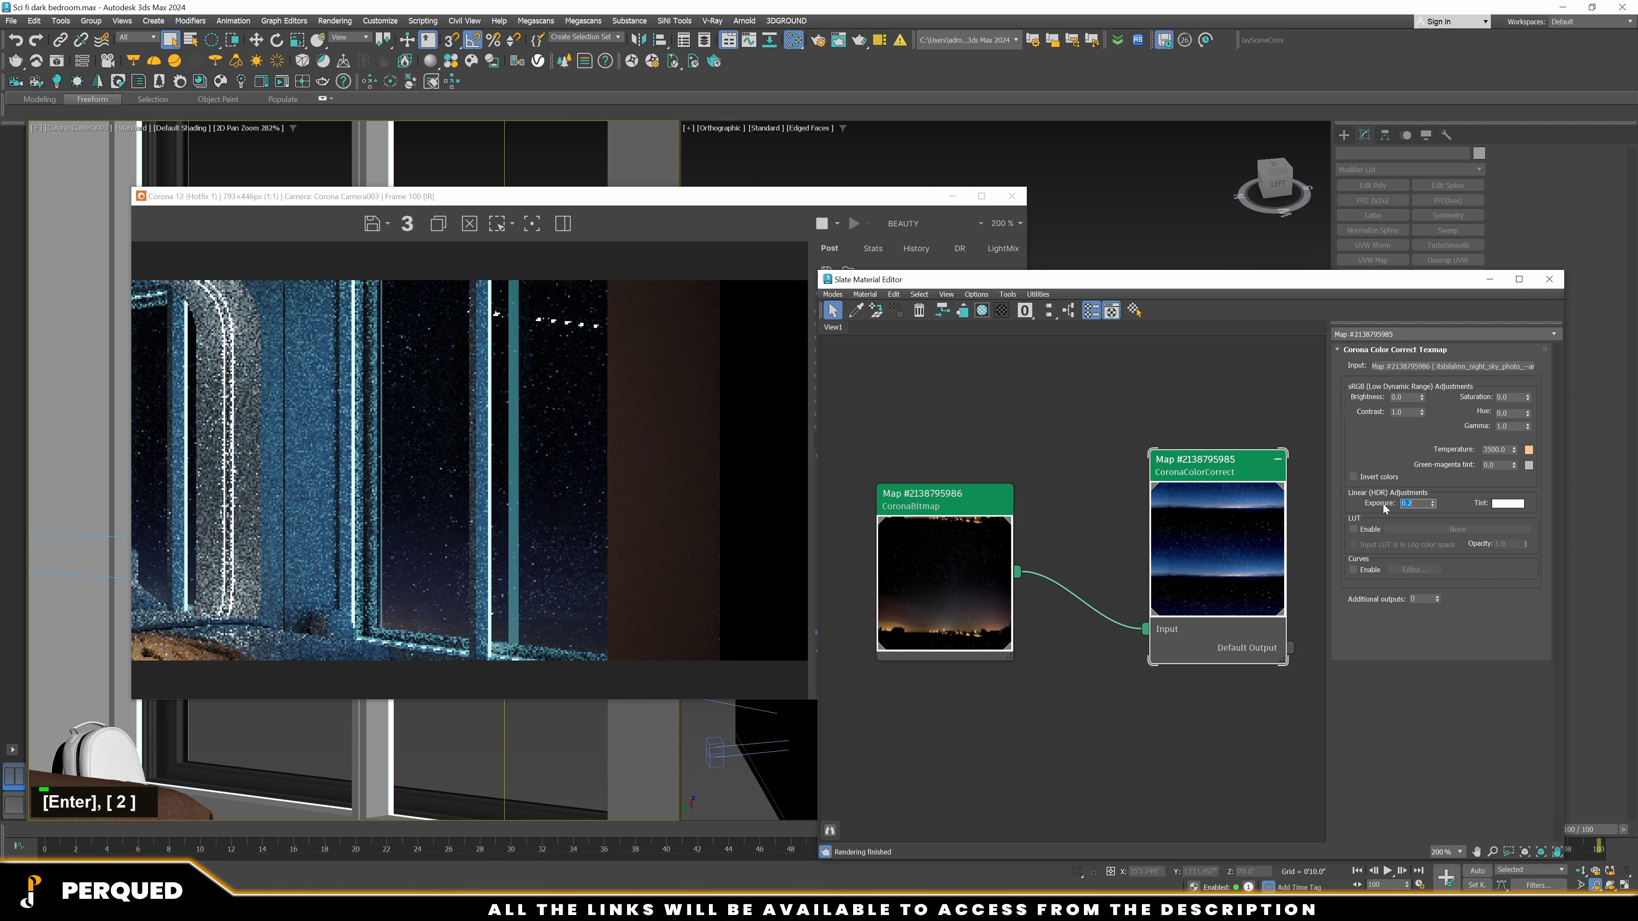
text(0.4)
key(Return)
text(0.3)
key(Return)
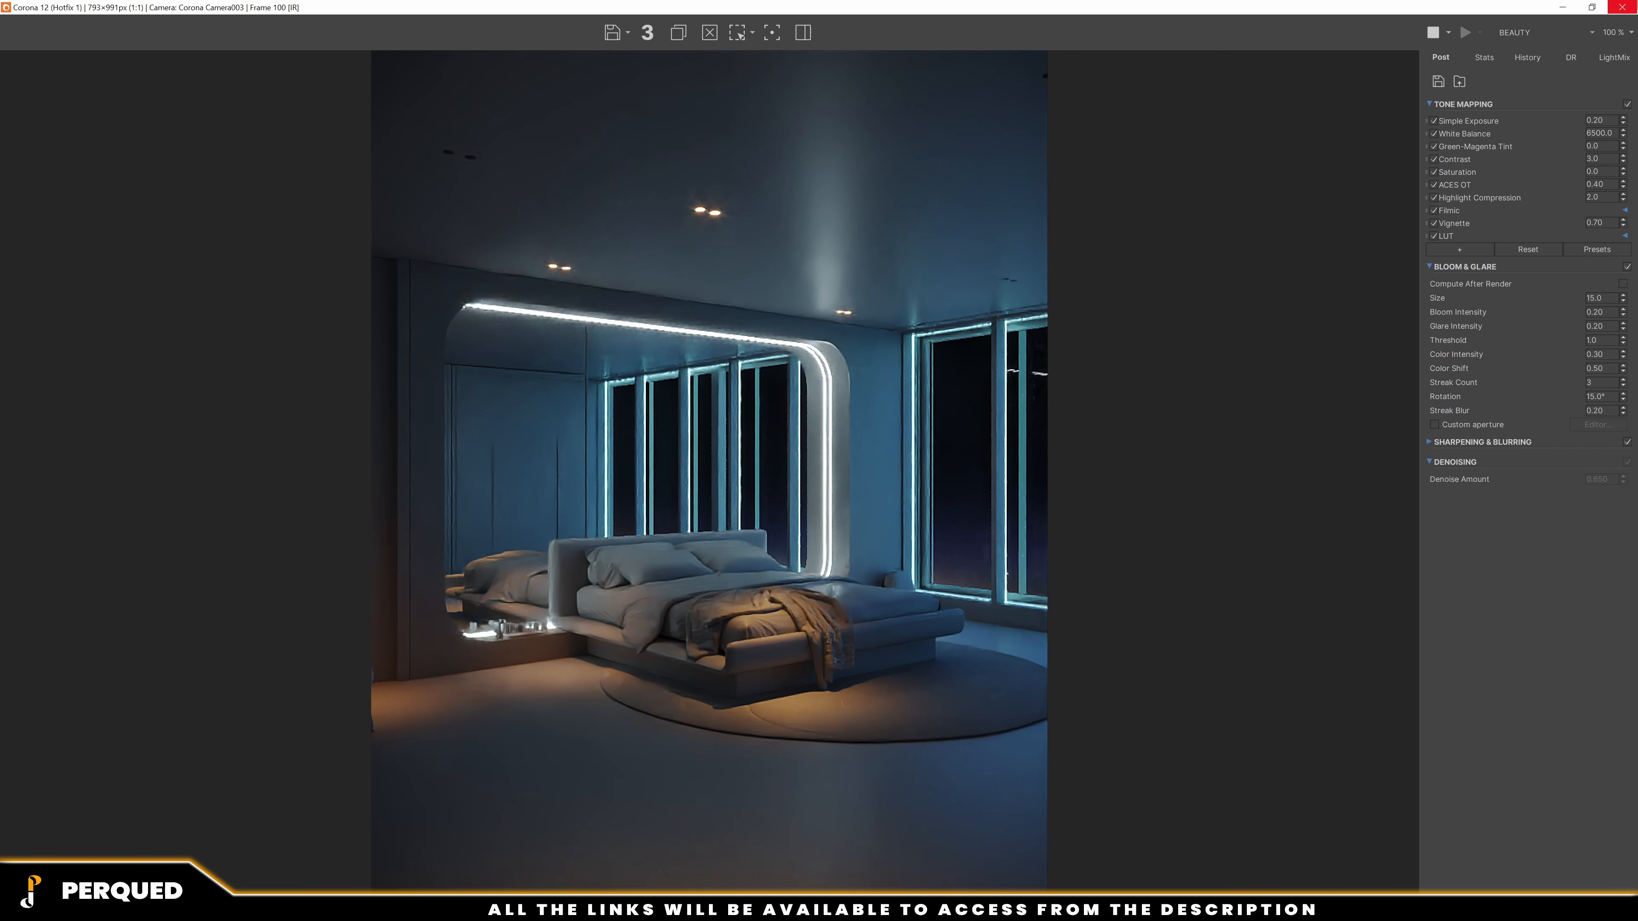
Inspect the ceiling downlights and windows in the full Camera003 render and close the render window
scroll(793, 196, up, 2)
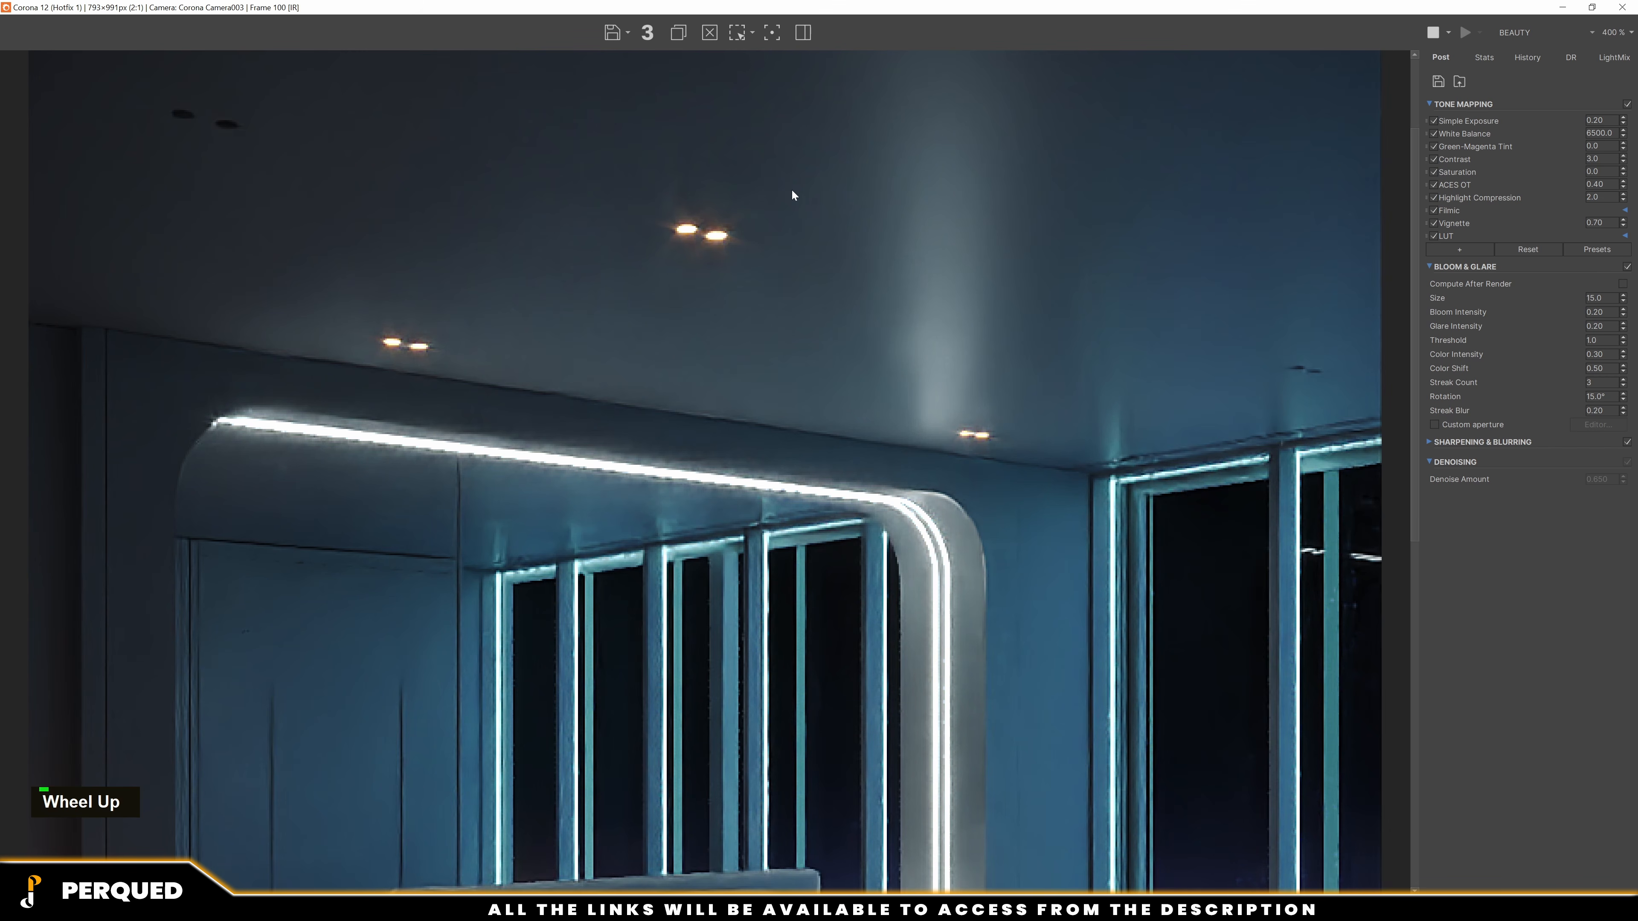
scroll(792, 188, down, 1)
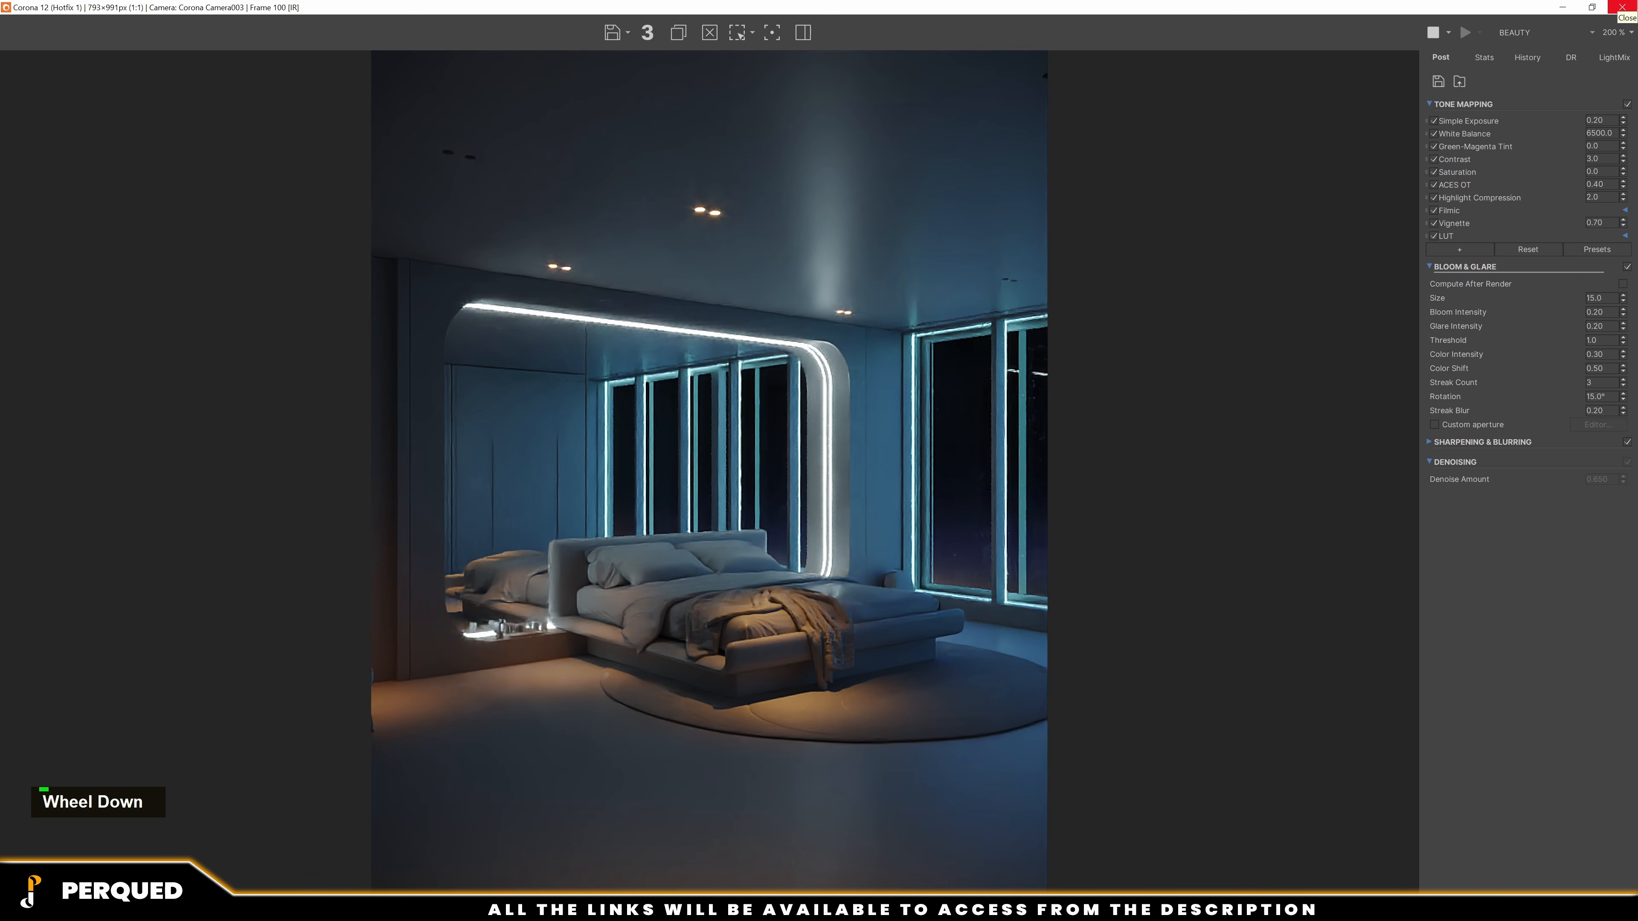
click(1622, 7)
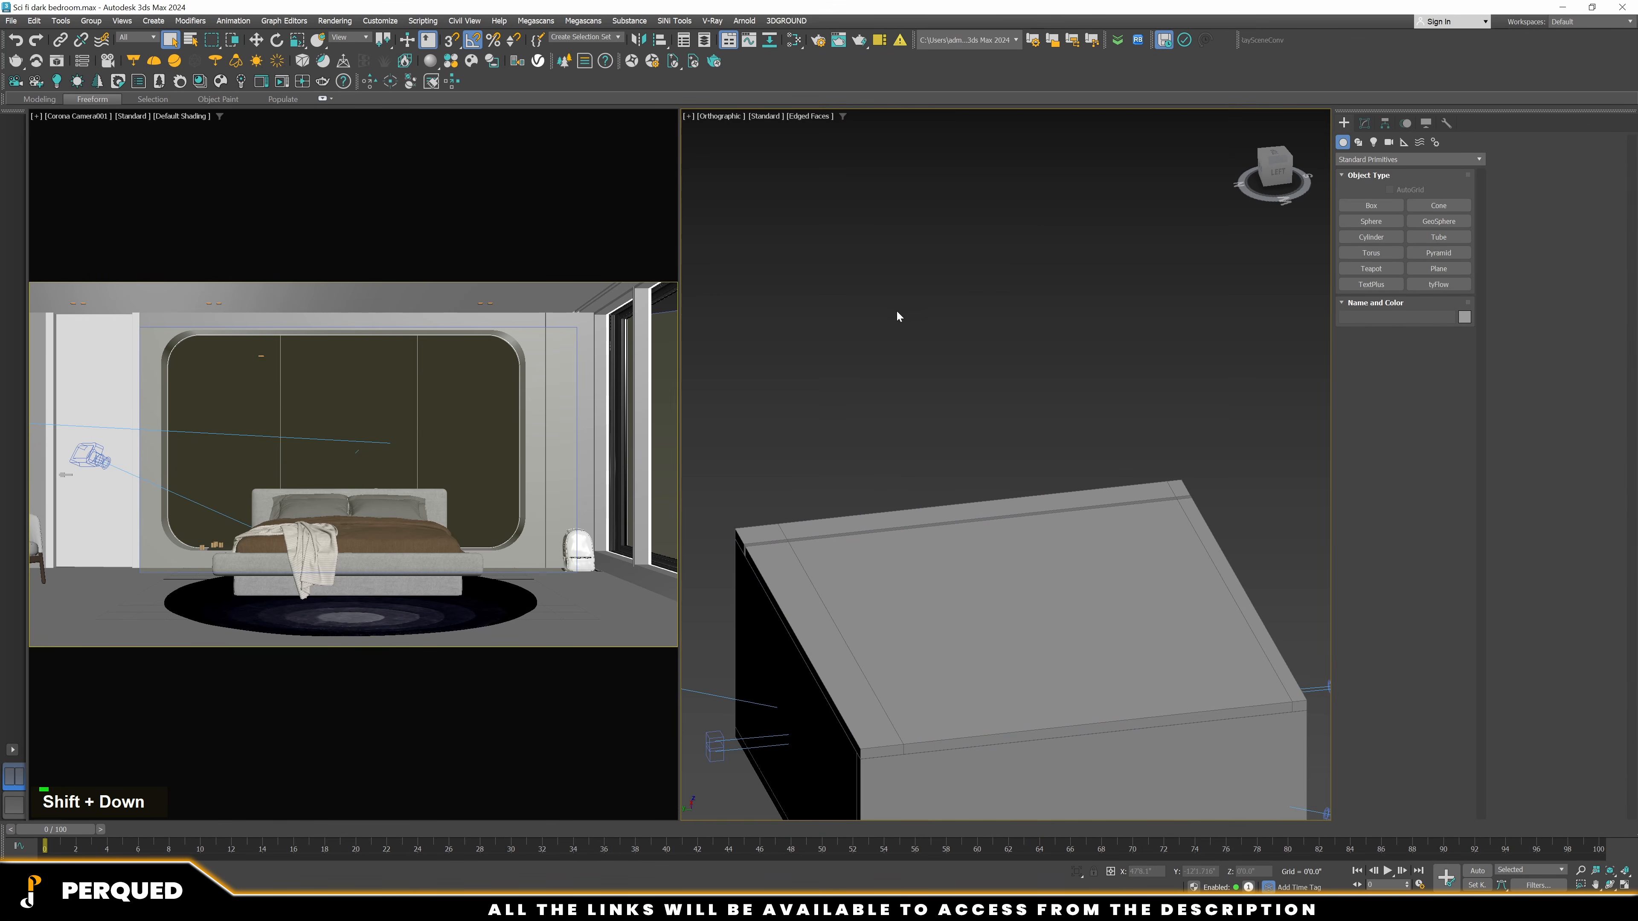
Select the bed wall and the adjoining wall pieces together, using the camera view and the orthographic view
scroll(895, 313, down, 3)
scroll(858, 303, up, 4)
middle_click(858, 304)
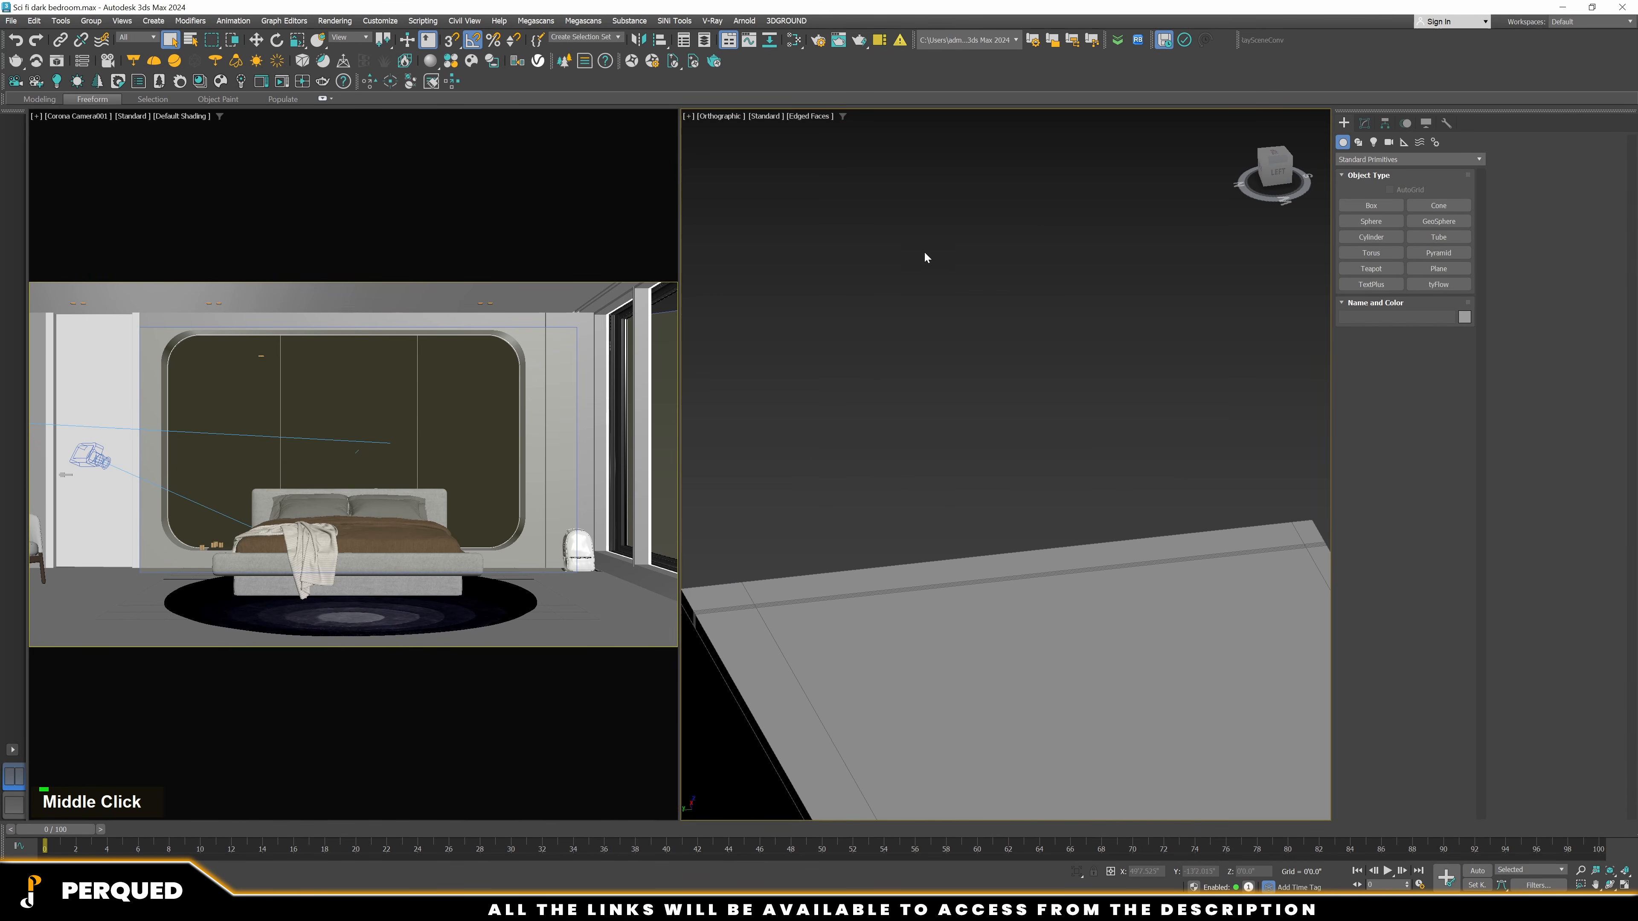
click(586, 370)
ctrl+click(547, 370)
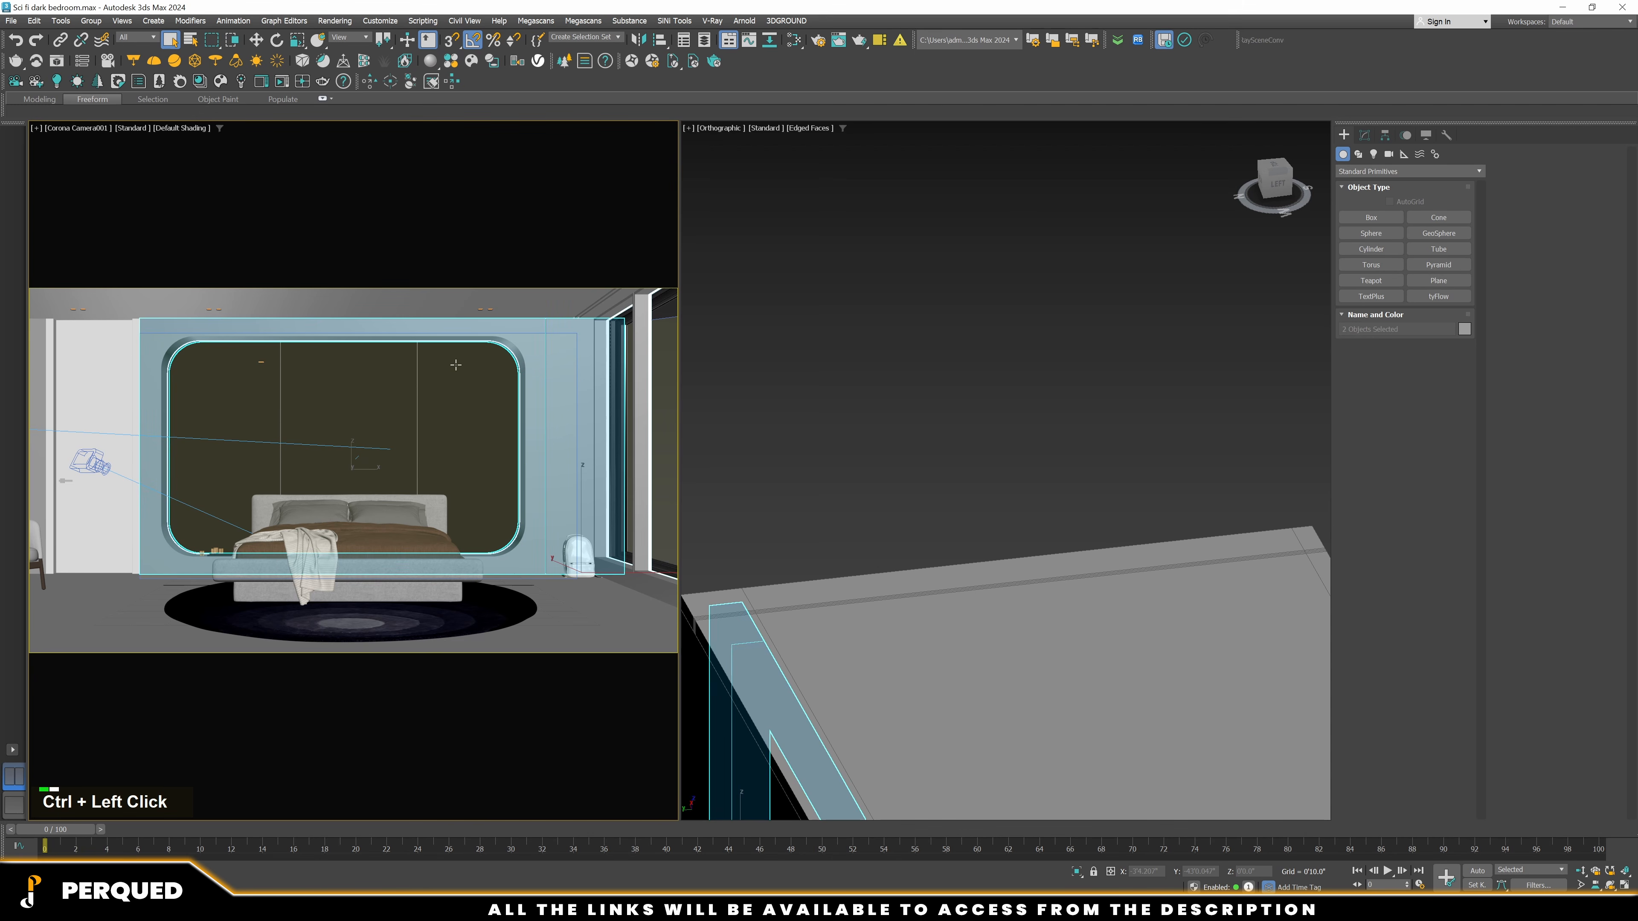
ctrl+click(42, 360)
scroll(645, 386, down, 1)
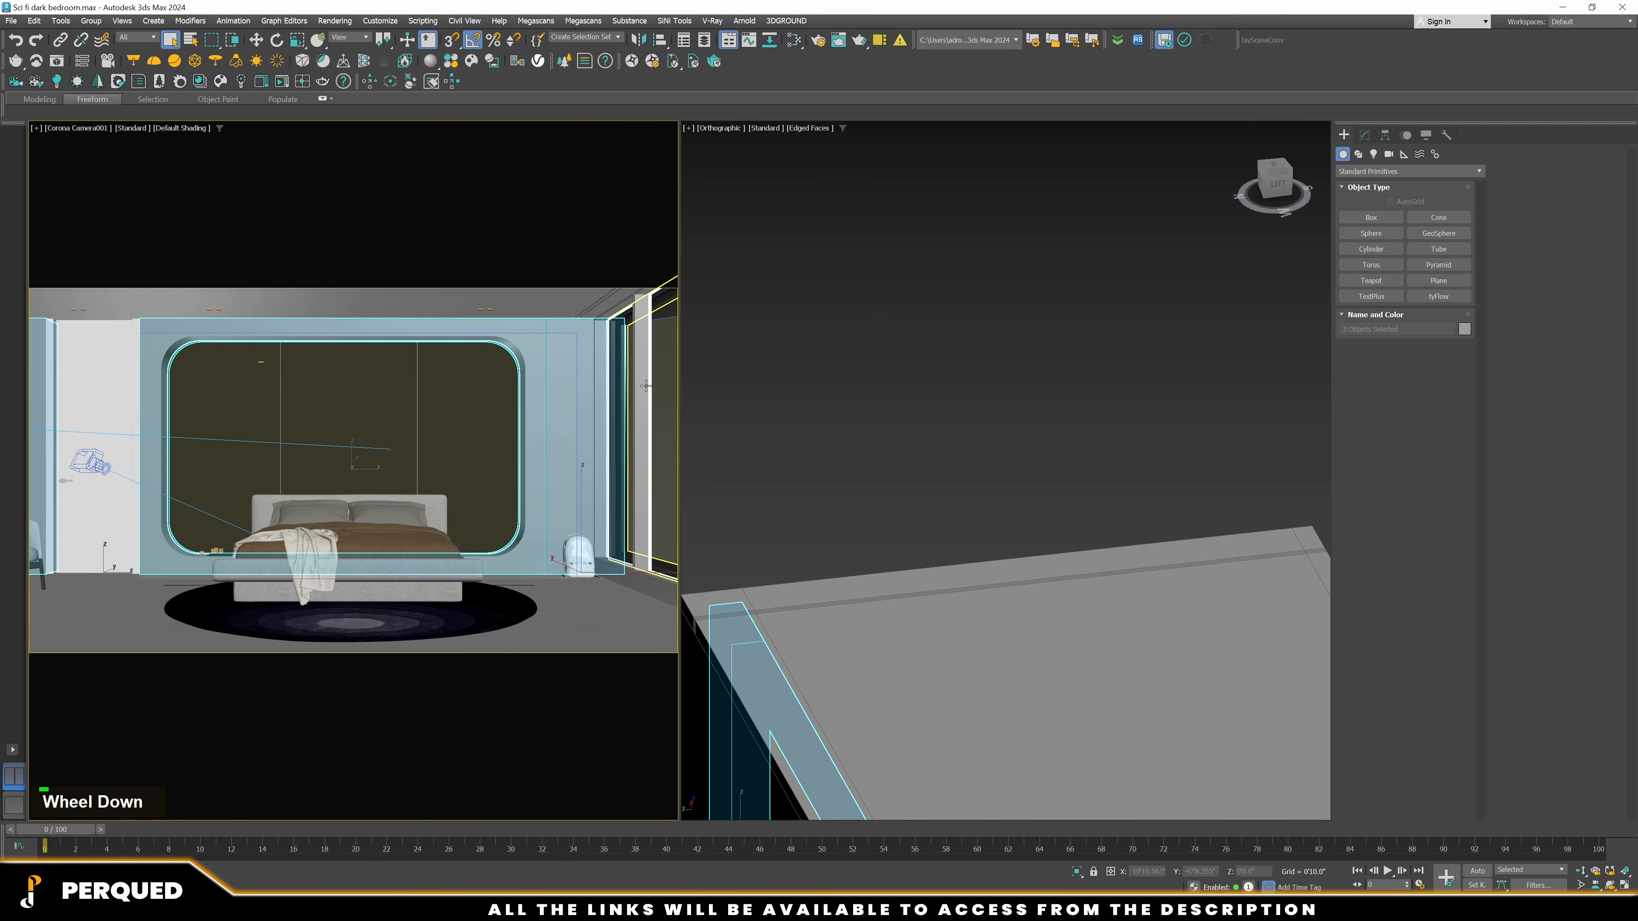
scroll(860, 396, down, 5)
scroll(903, 426, up, 3)
scroll(945, 445, down, 2)
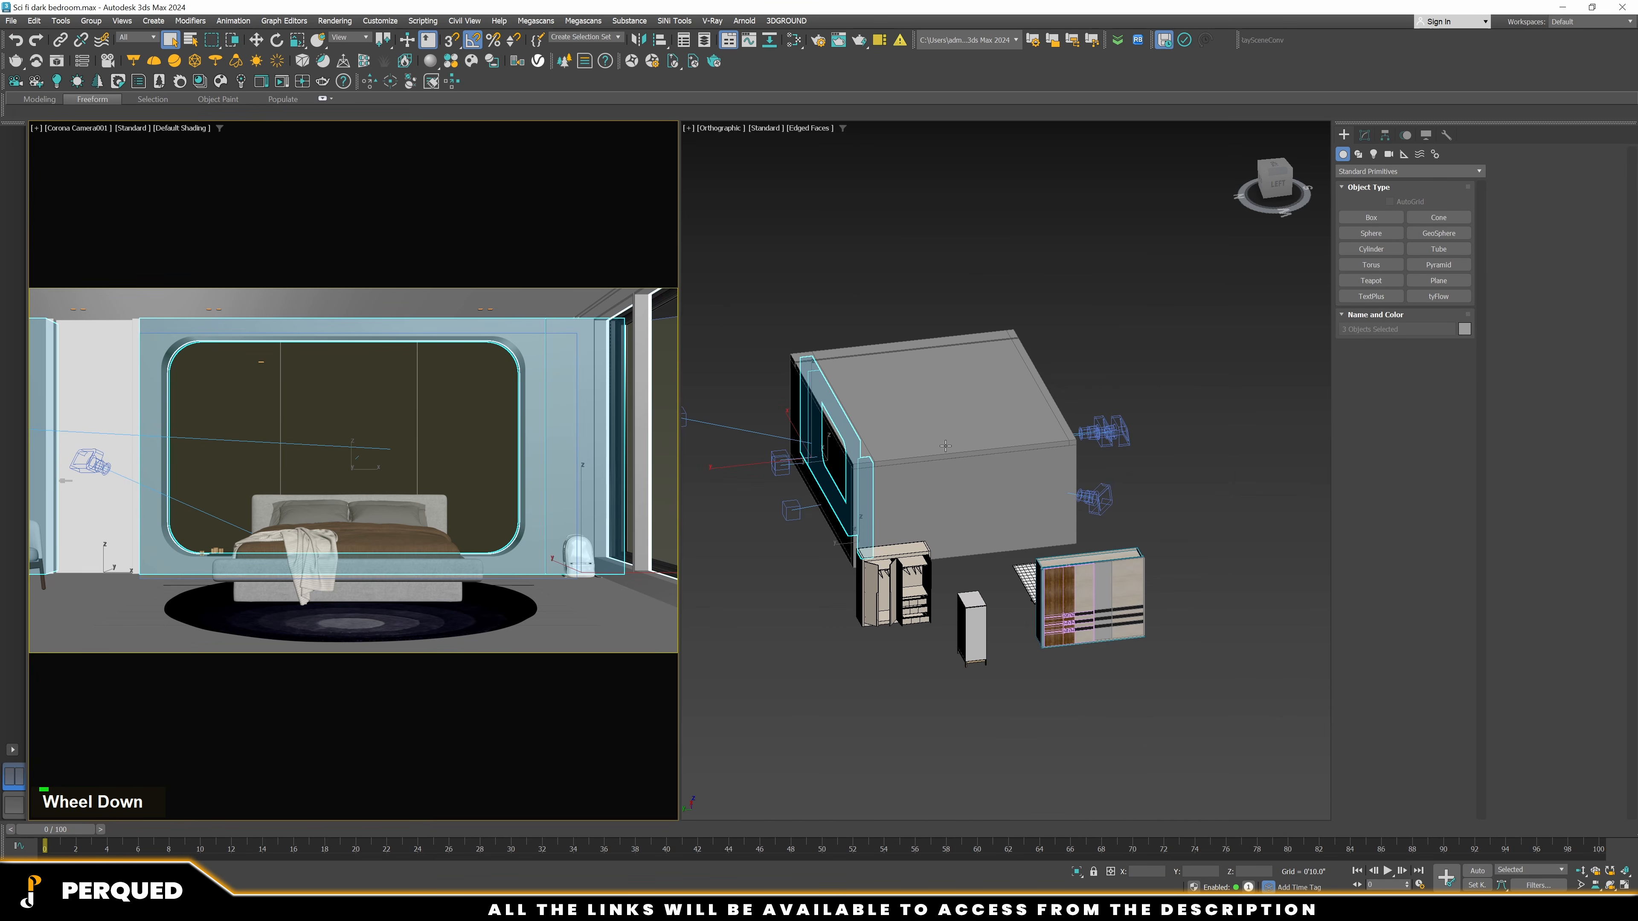
ctrl+click(949, 477)
alt+middle_drag(949, 477, 813, 303)
Review the Corona scene settings in the render setup, clear the wall selection, and close the setup
key(F10)
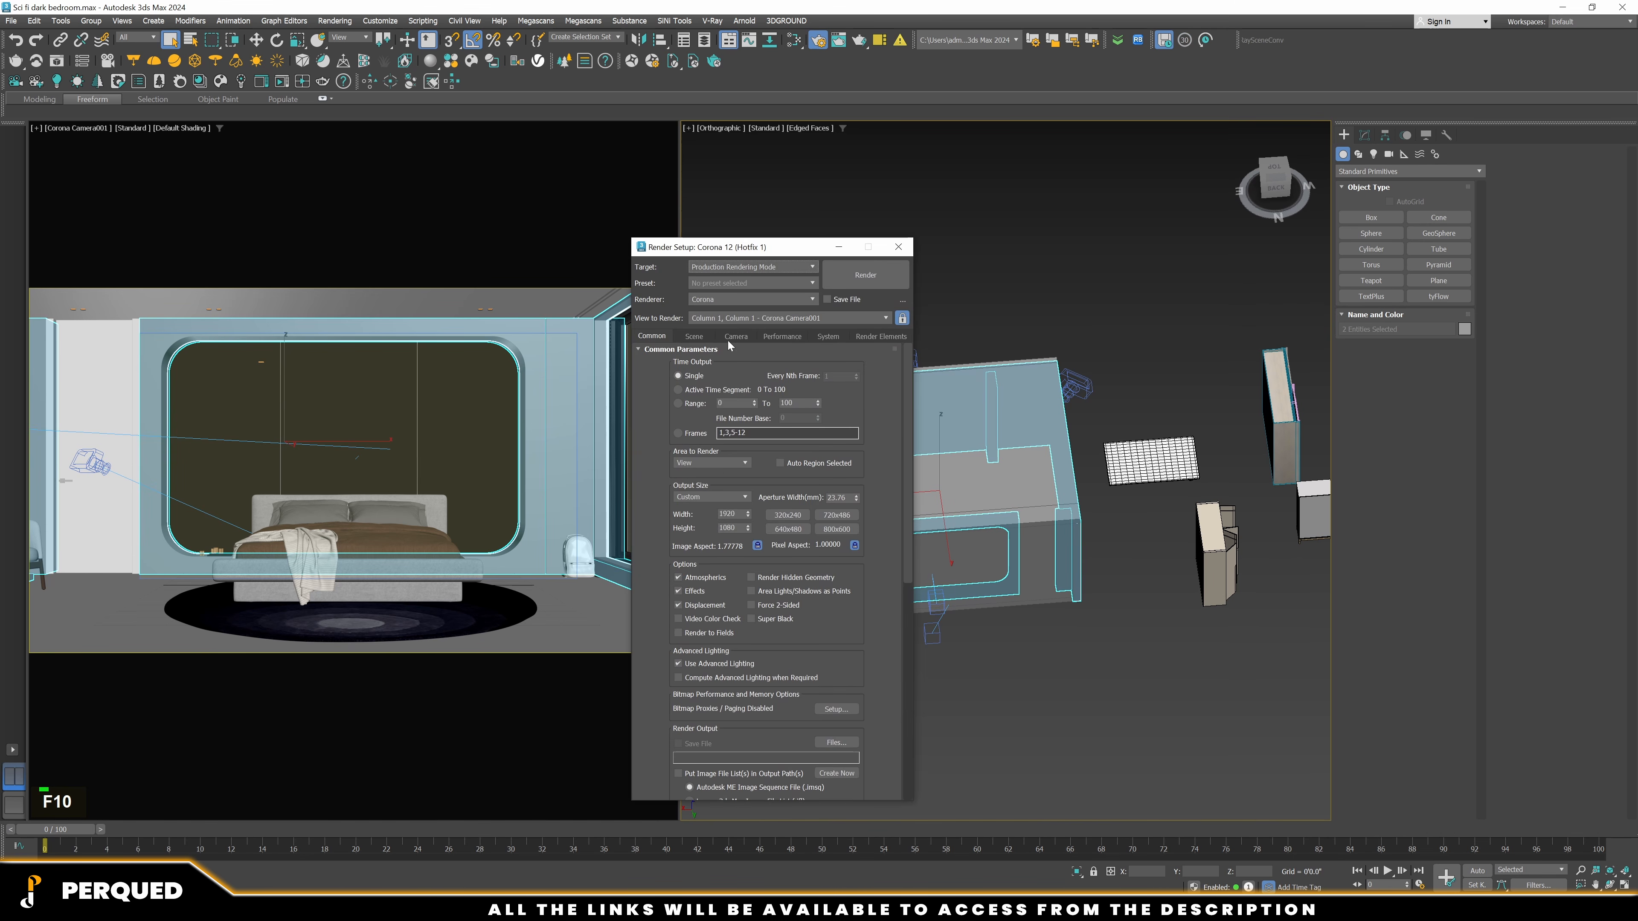
click(694, 337)
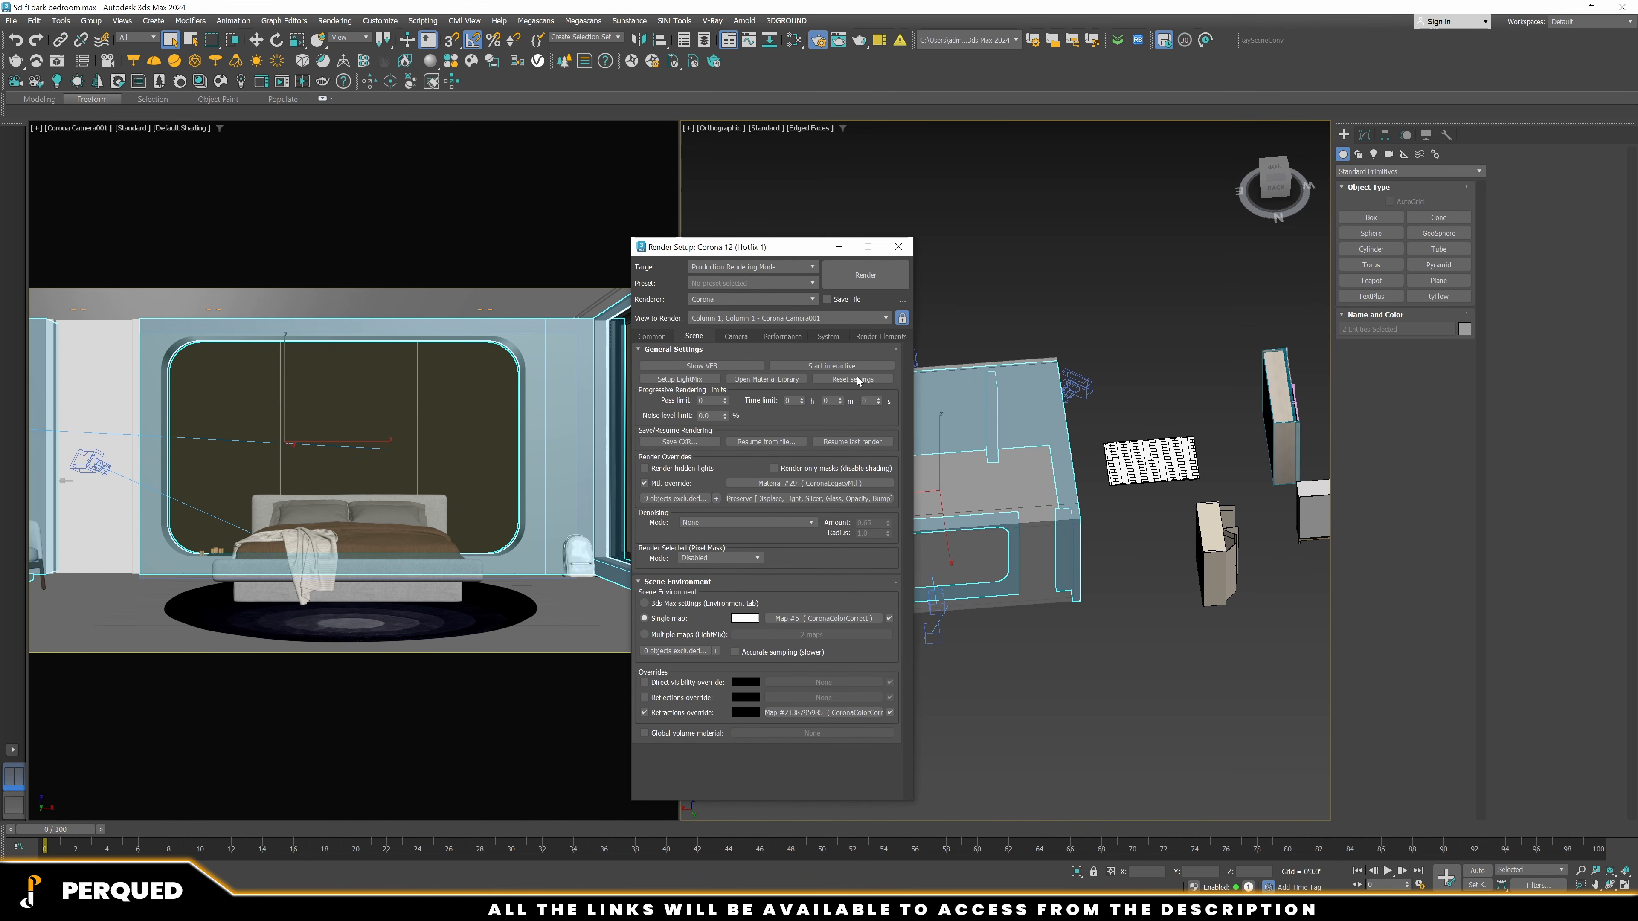
click(335, 123)
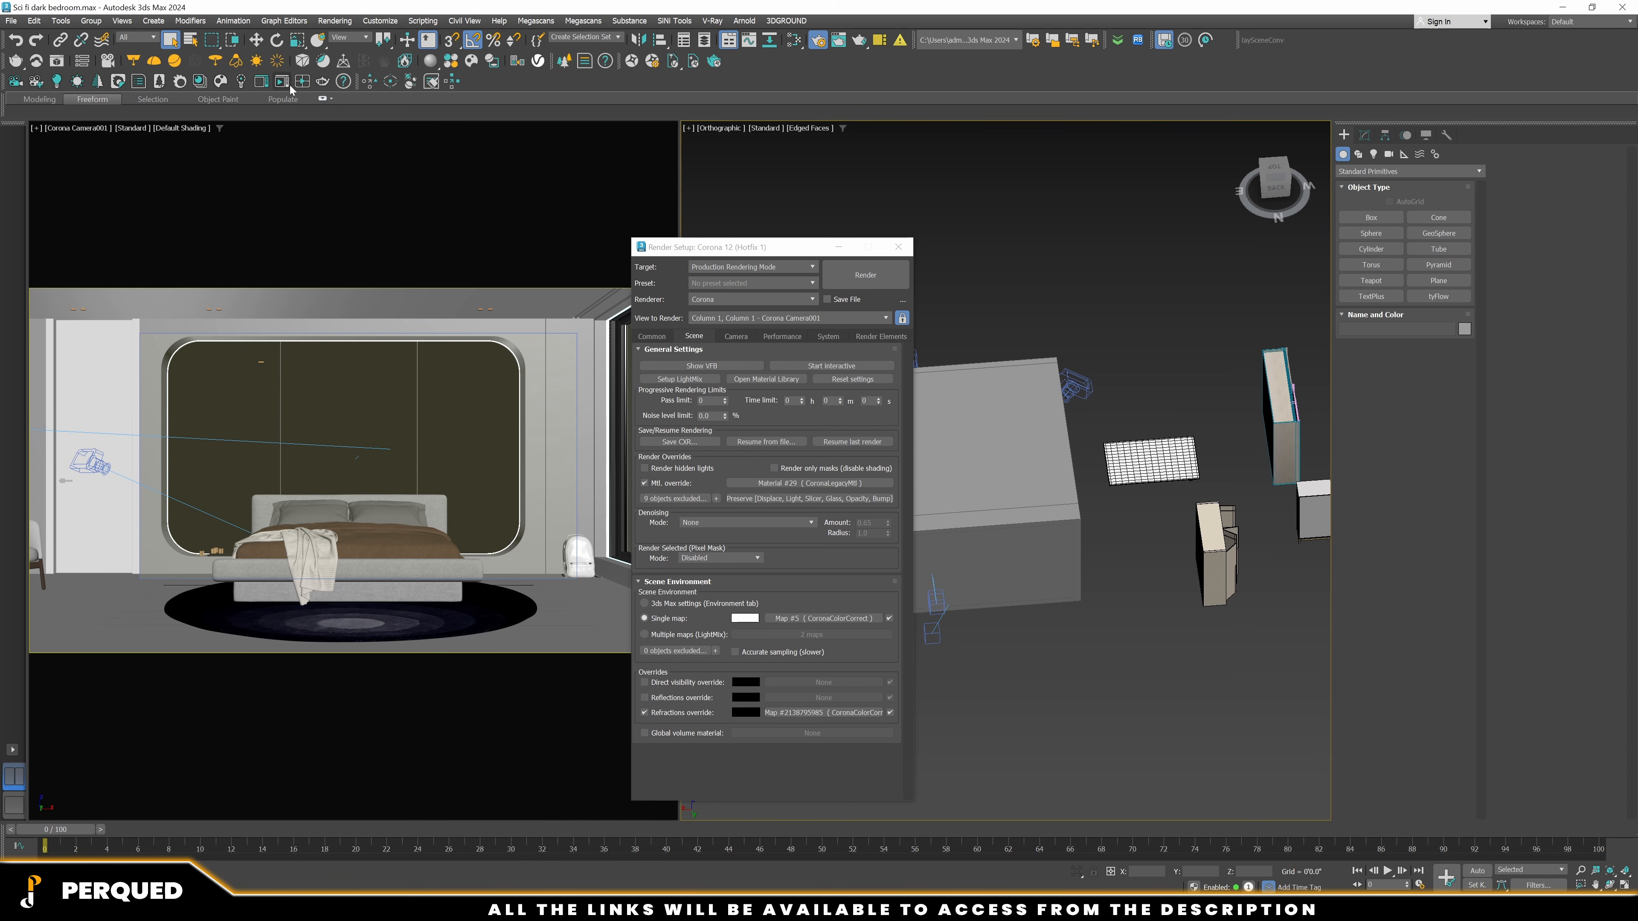
click(906, 248)
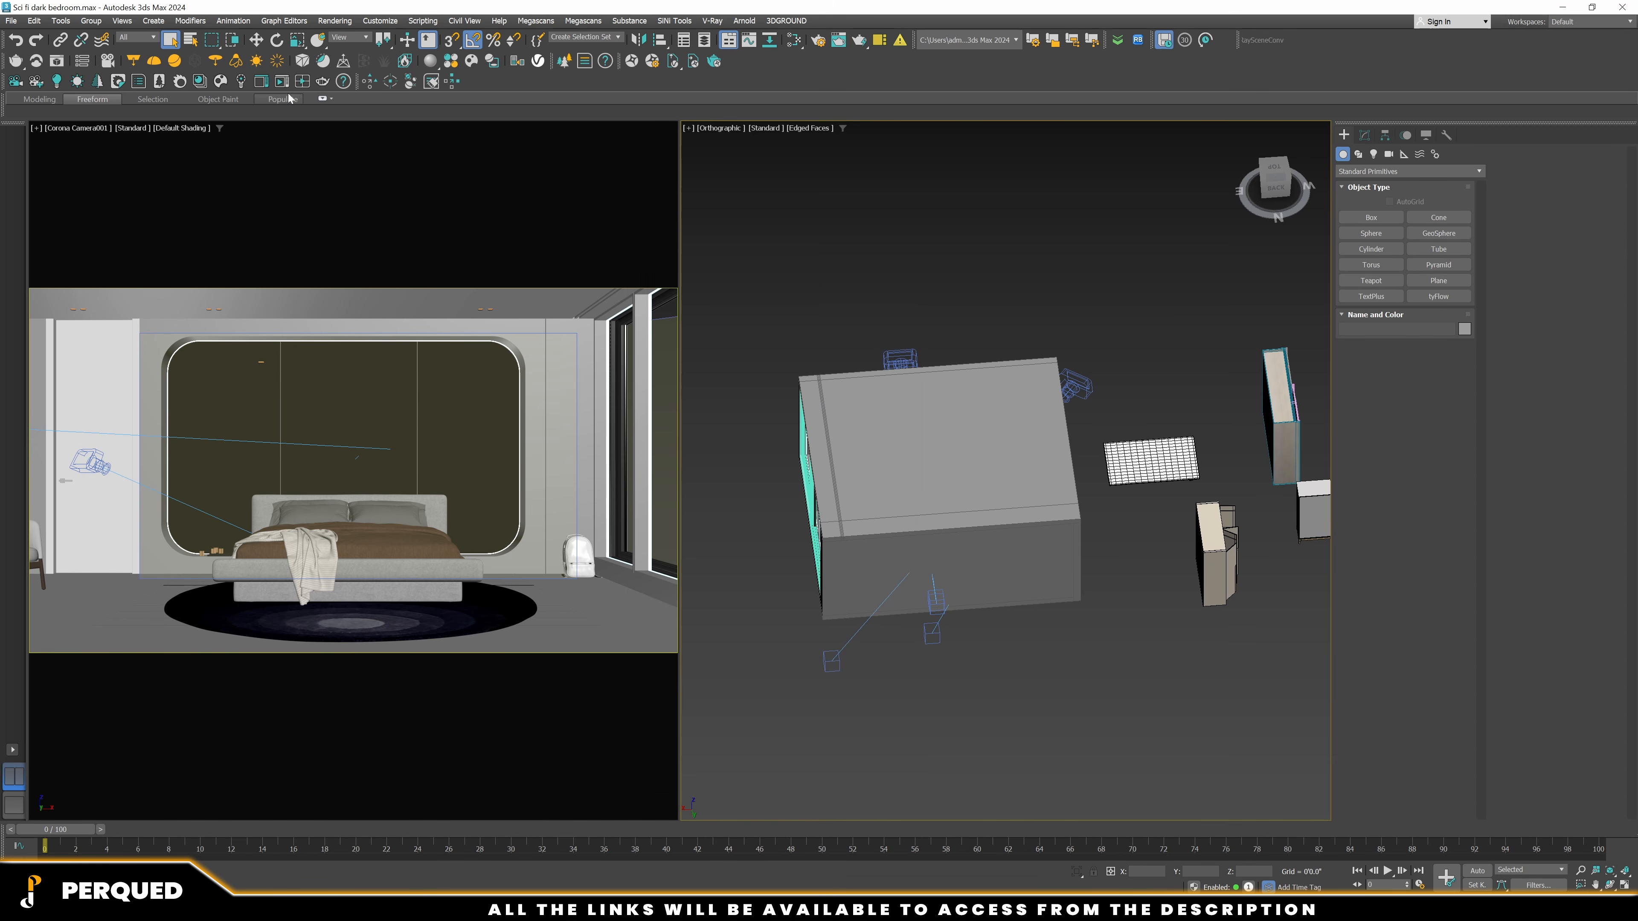
Start an interactive render of the Camera001 view, place its window over the camera viewport, and select the bed wall group
click(282, 81)
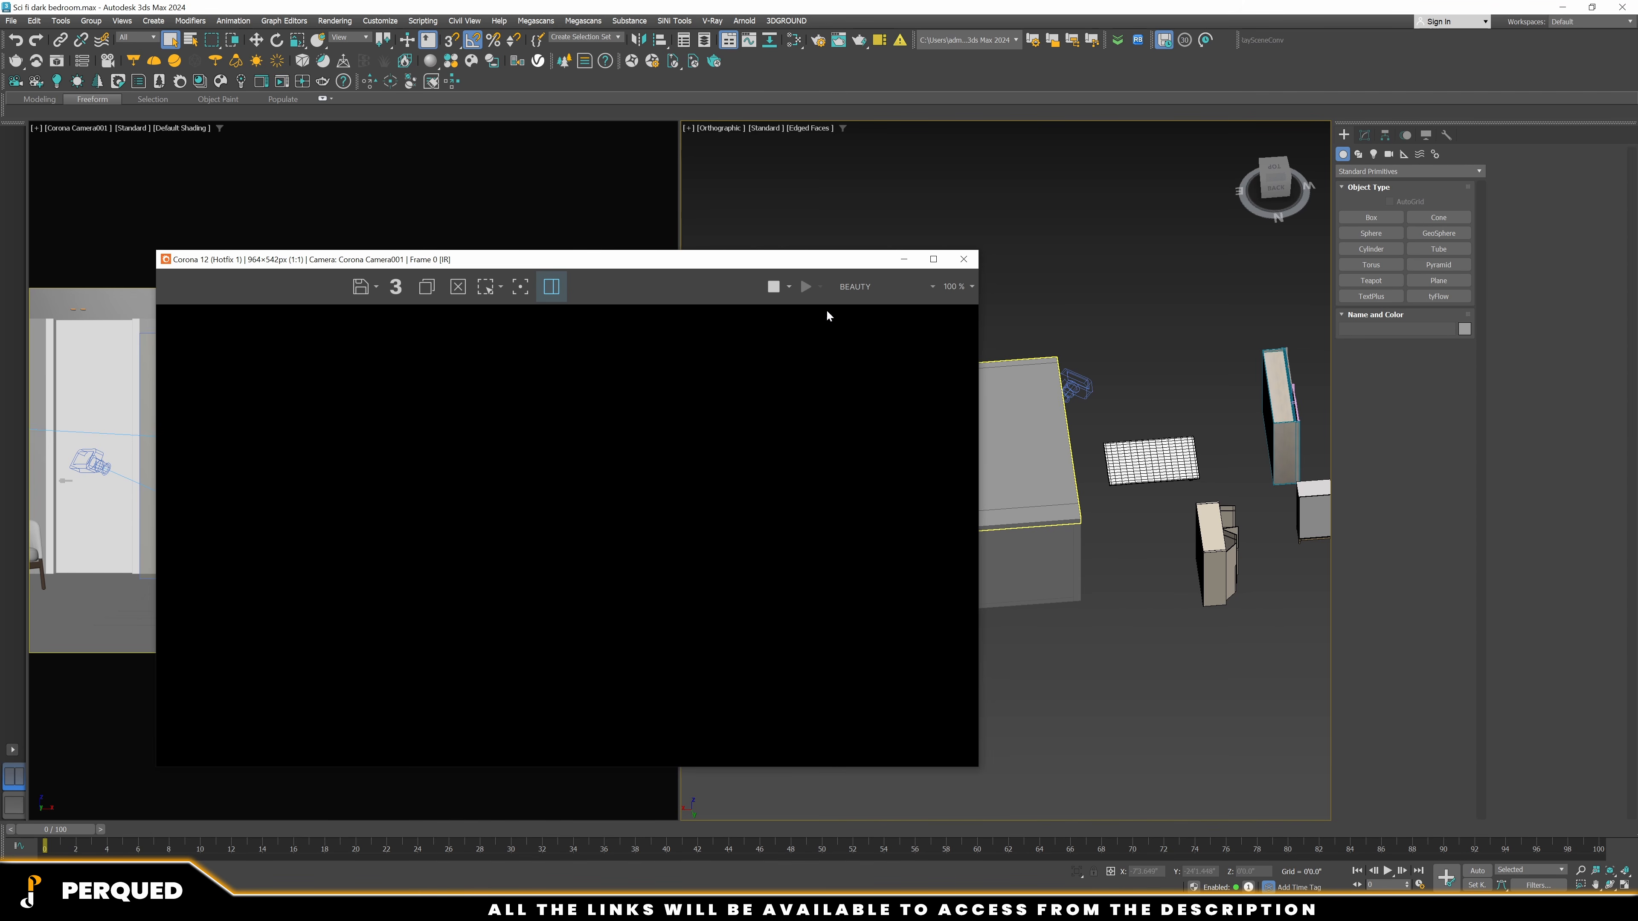
drag(766, 262, 1158, 244)
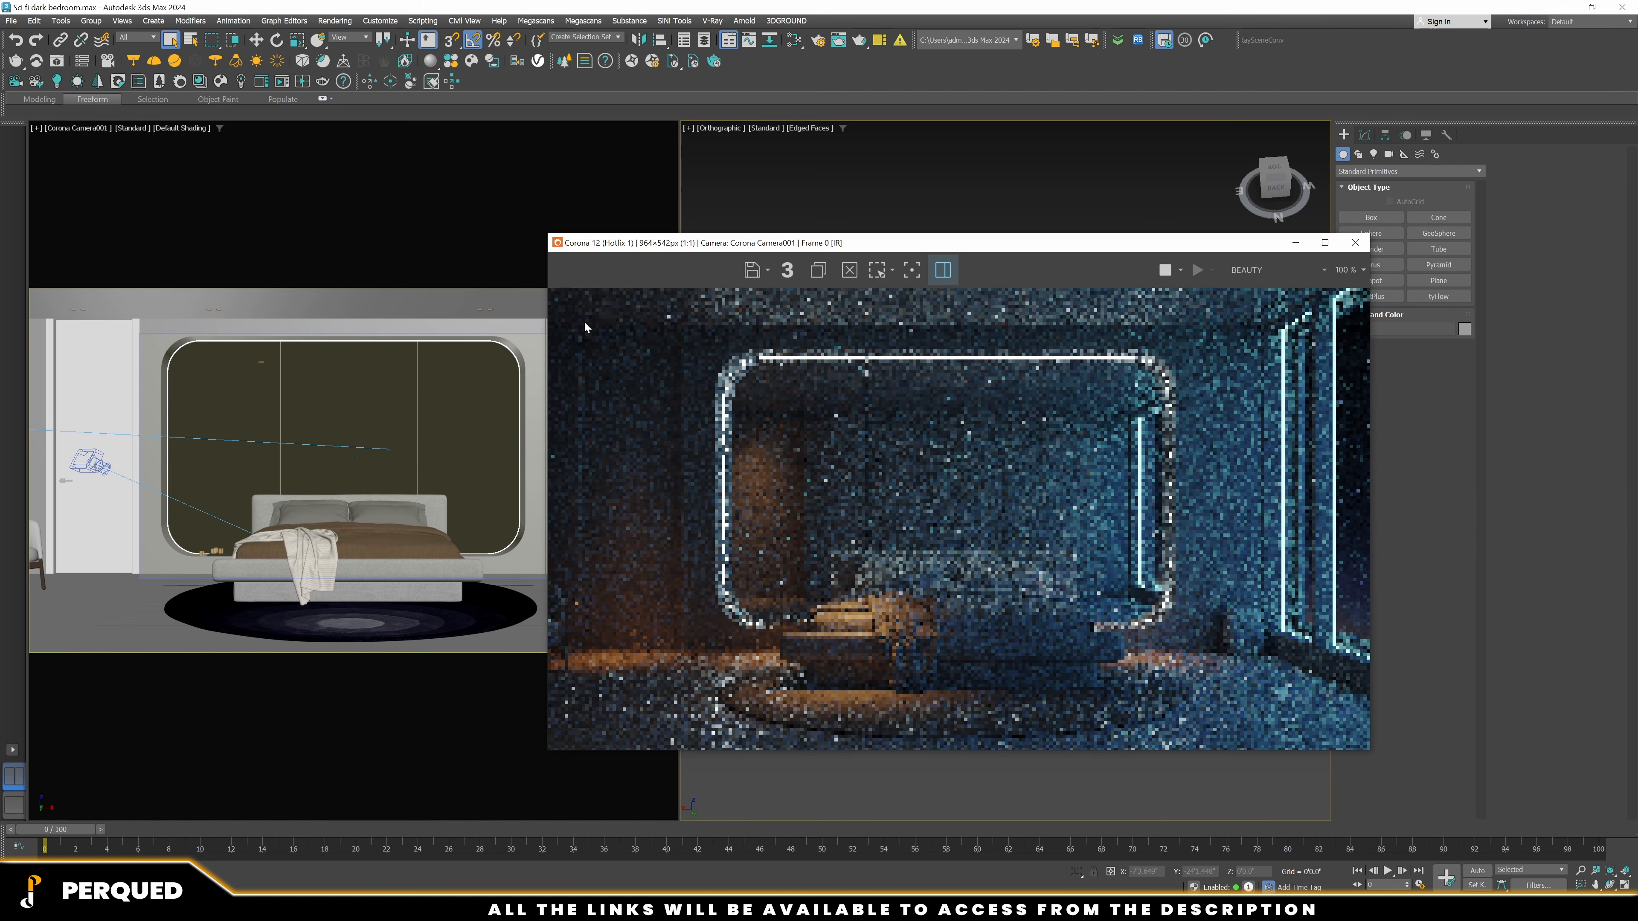
click(529, 342)
drag(658, 251, 128, 282)
drag(129, 282, 142, 278)
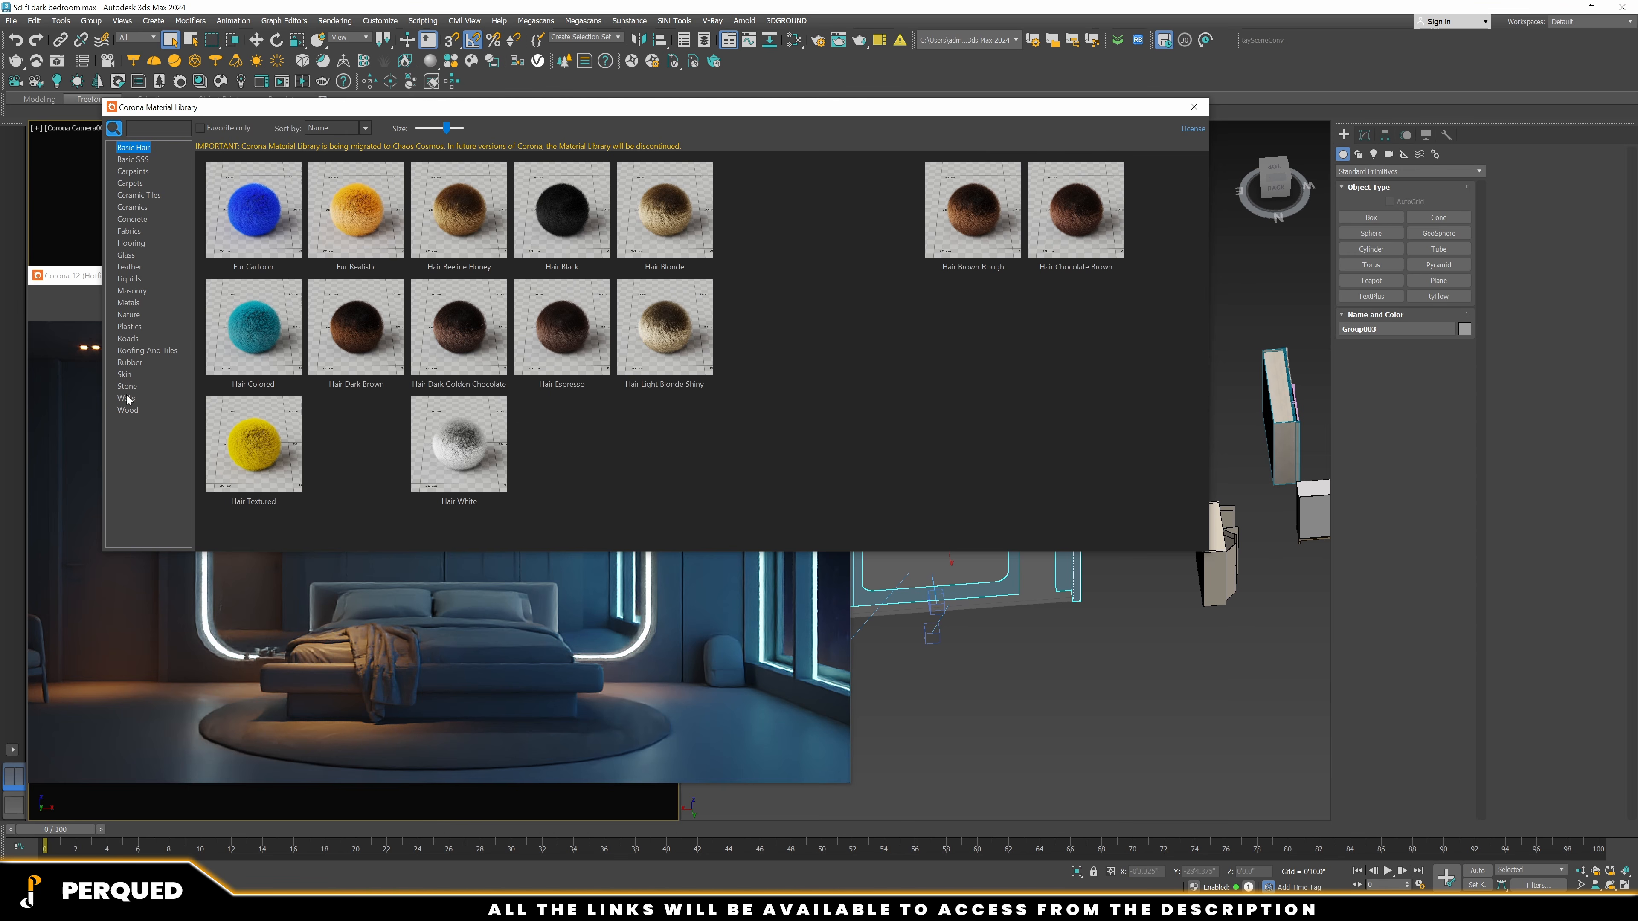
Preview Plaster Poised Taupe Smooth in the material library's Walls category and assign Plaster White Smooth to the selected wall
click(126, 398)
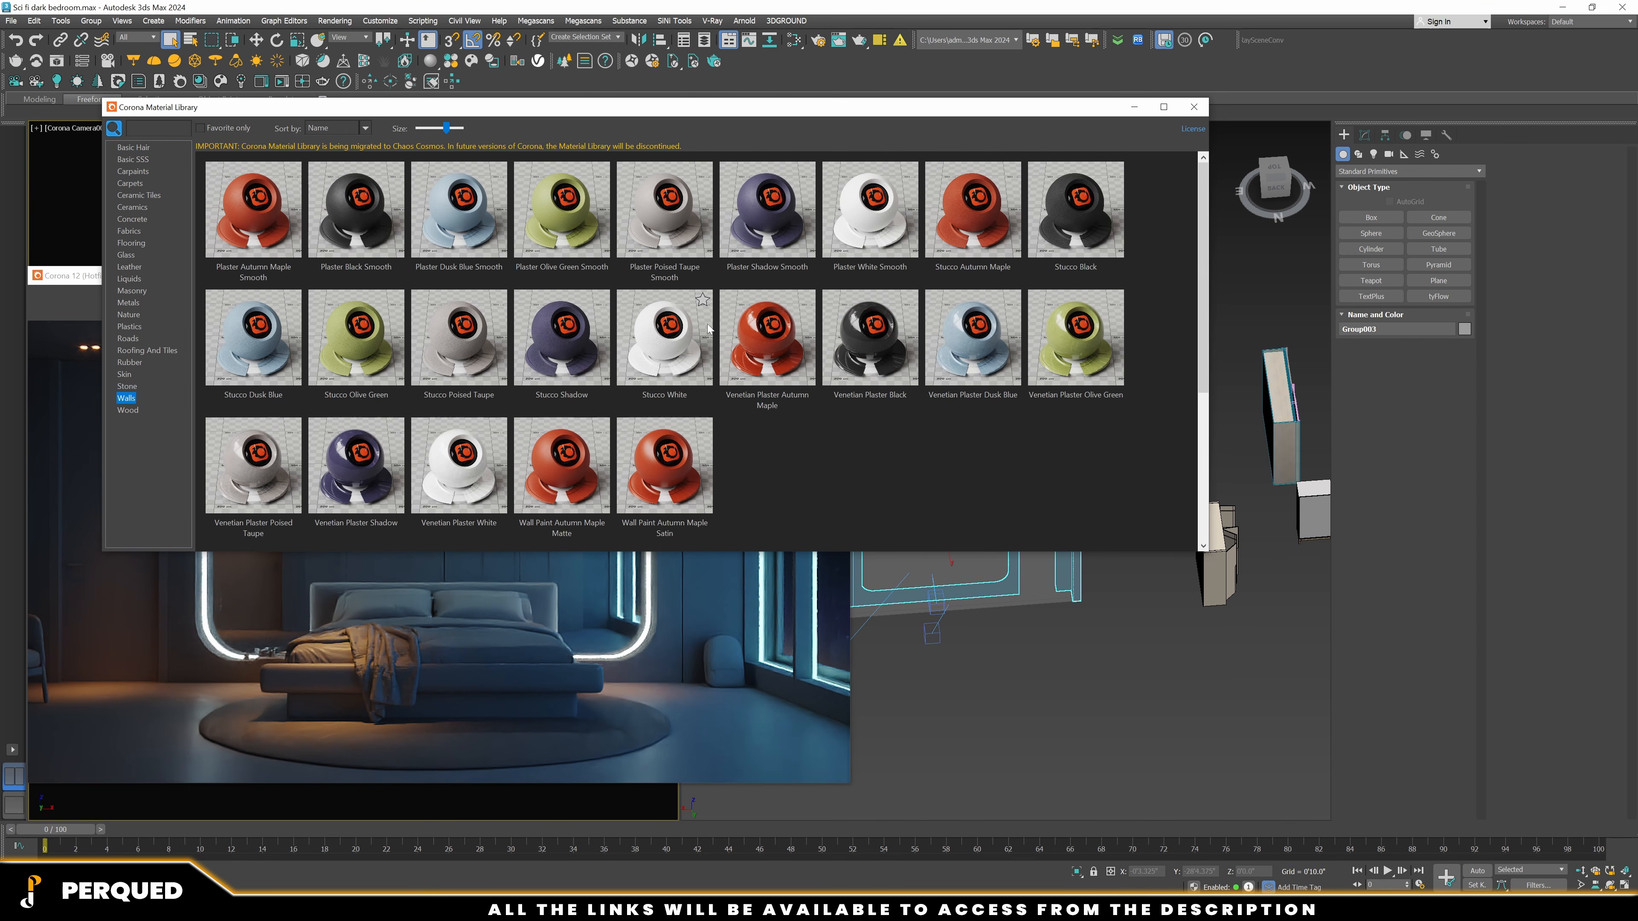
double_click(671, 235)
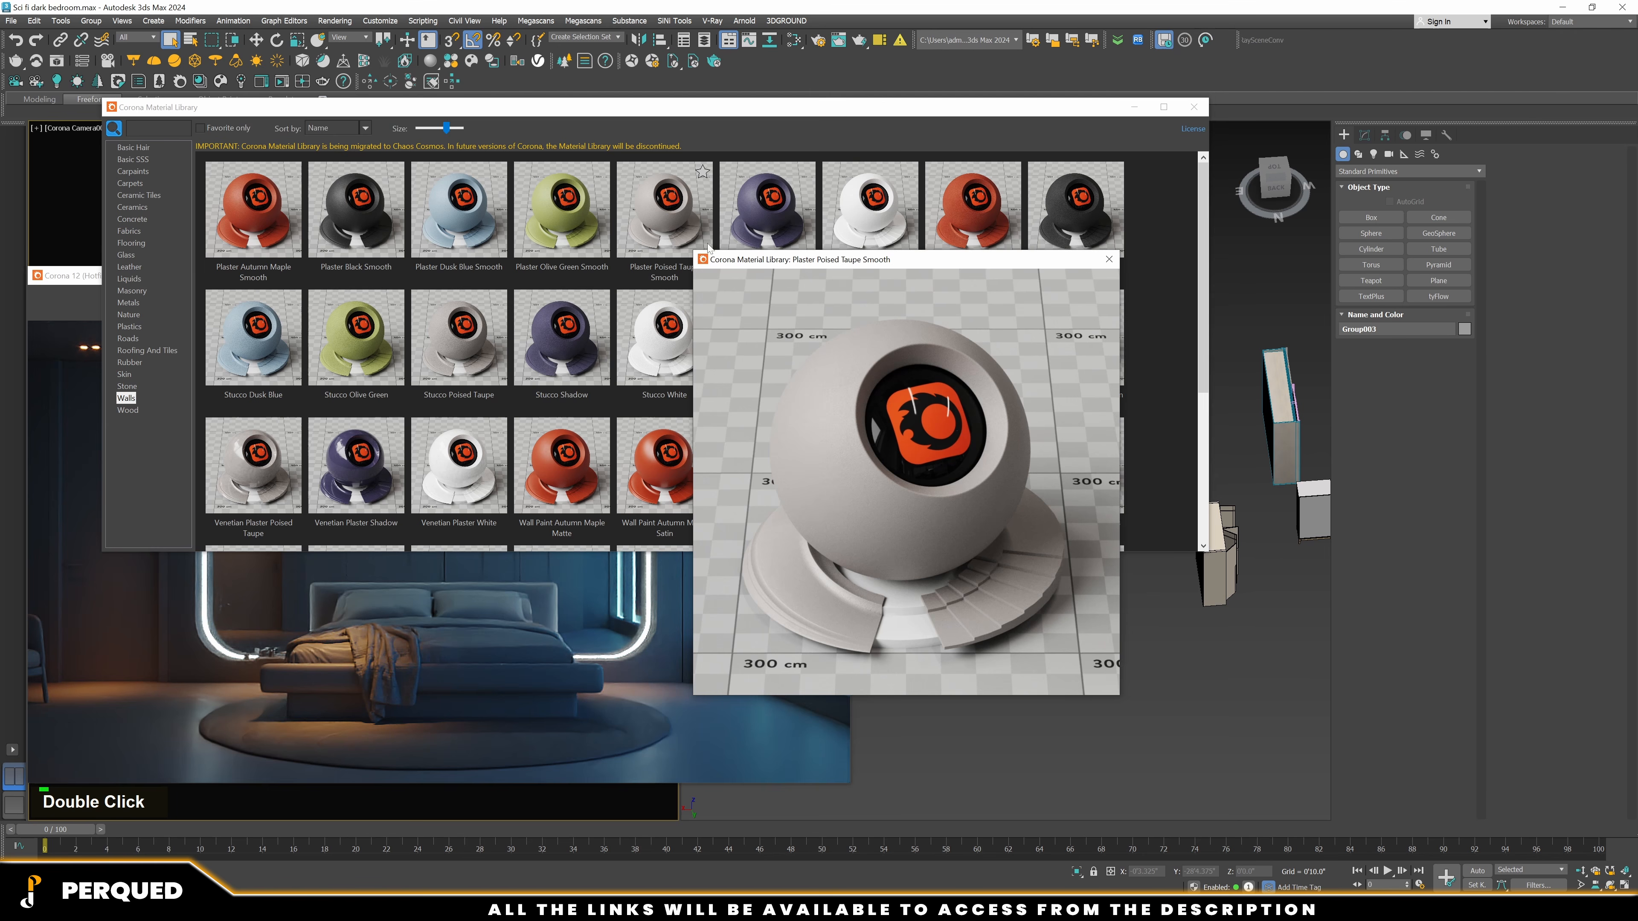
click(1107, 259)
right_click(875, 225)
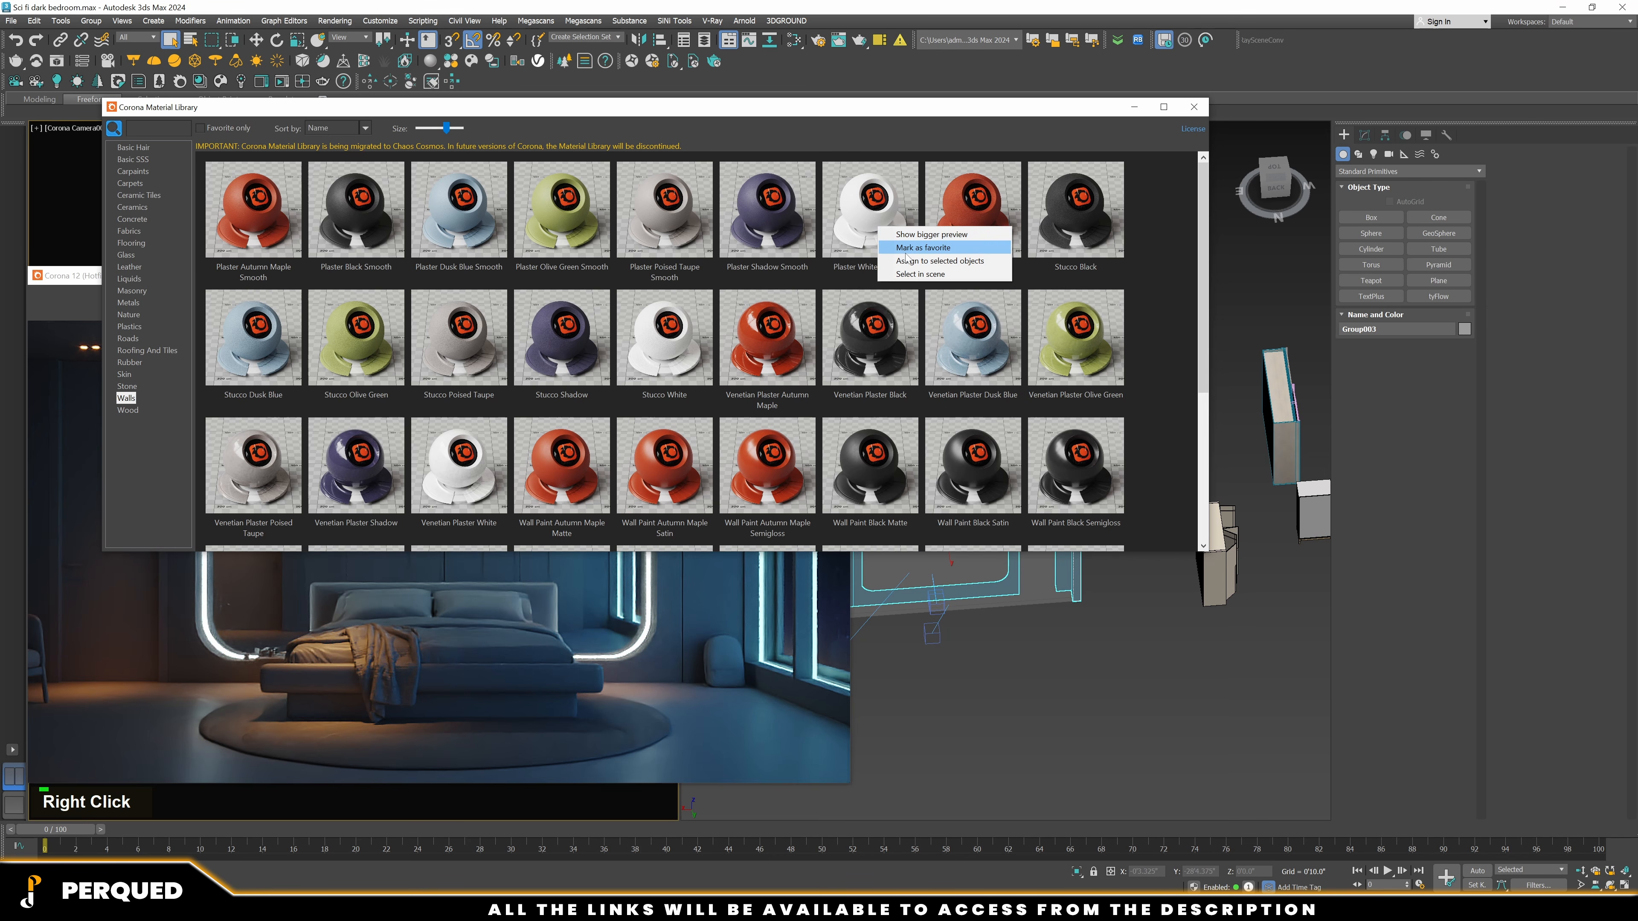
click(916, 257)
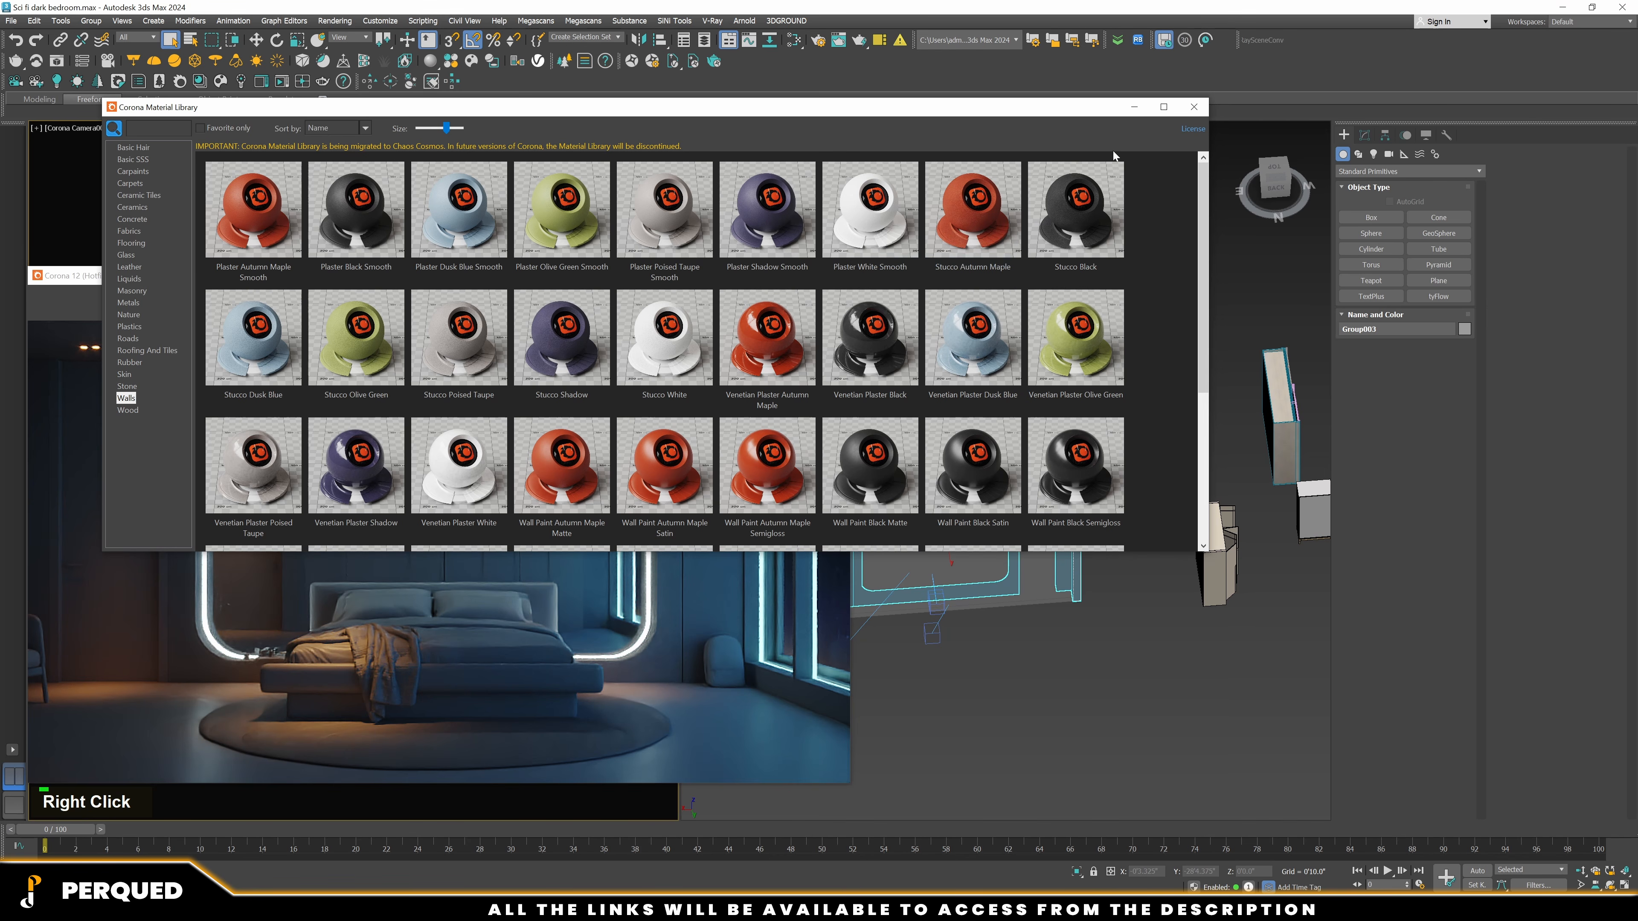
Close the material library and sample the bed wall's Plaster White Smooth material into the material editor, with the render window moved clear
click(1194, 107)
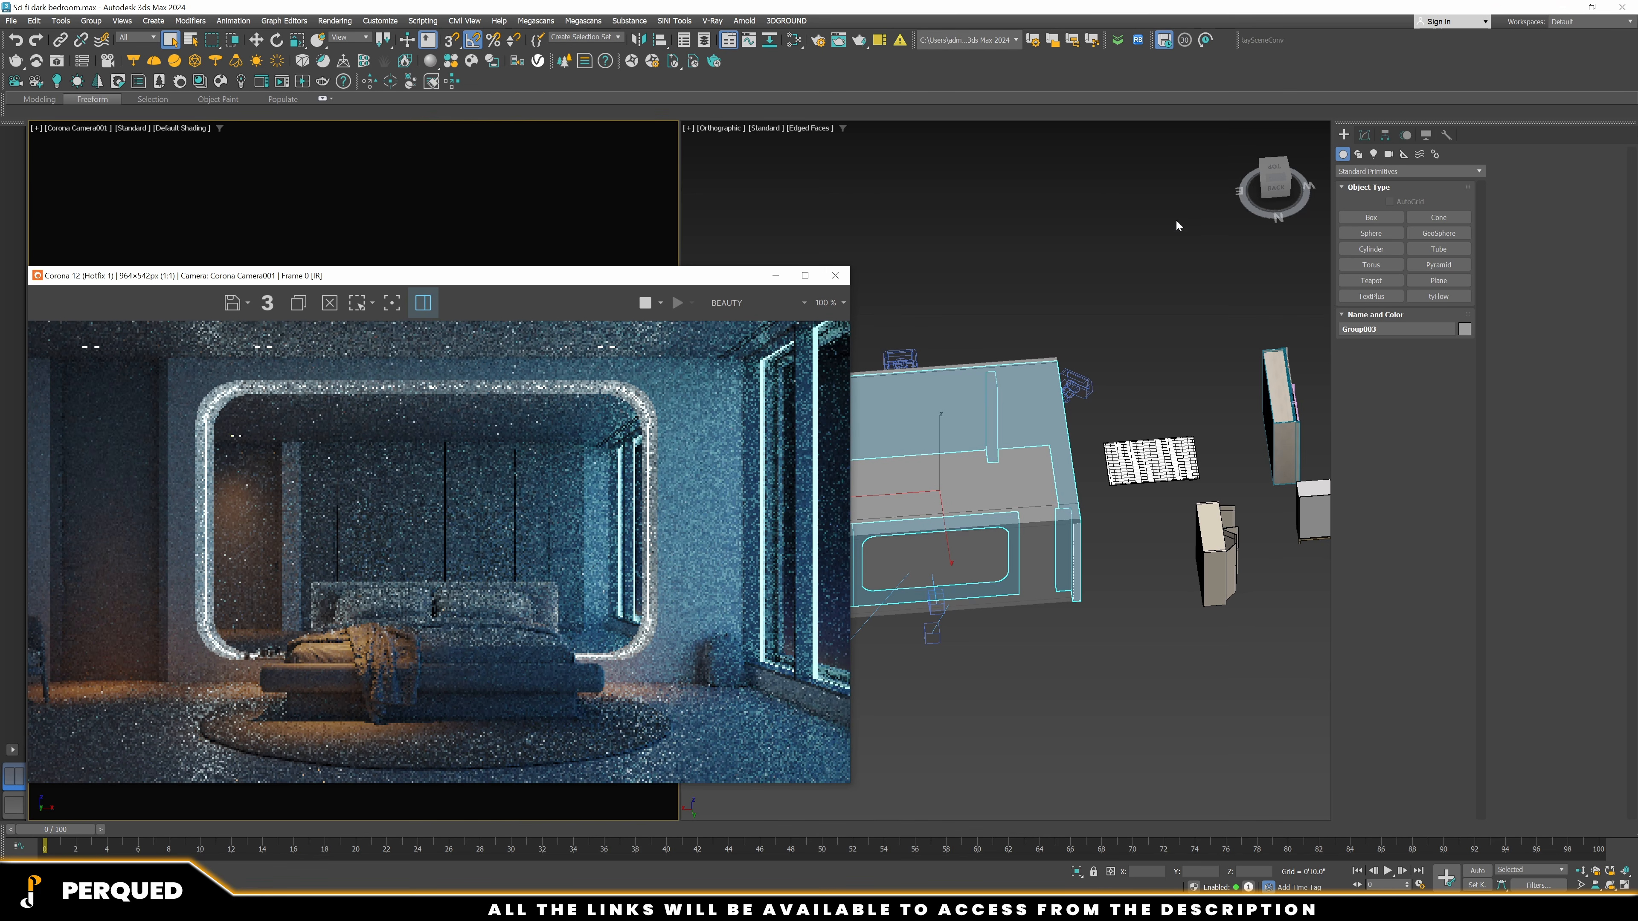
key(m)
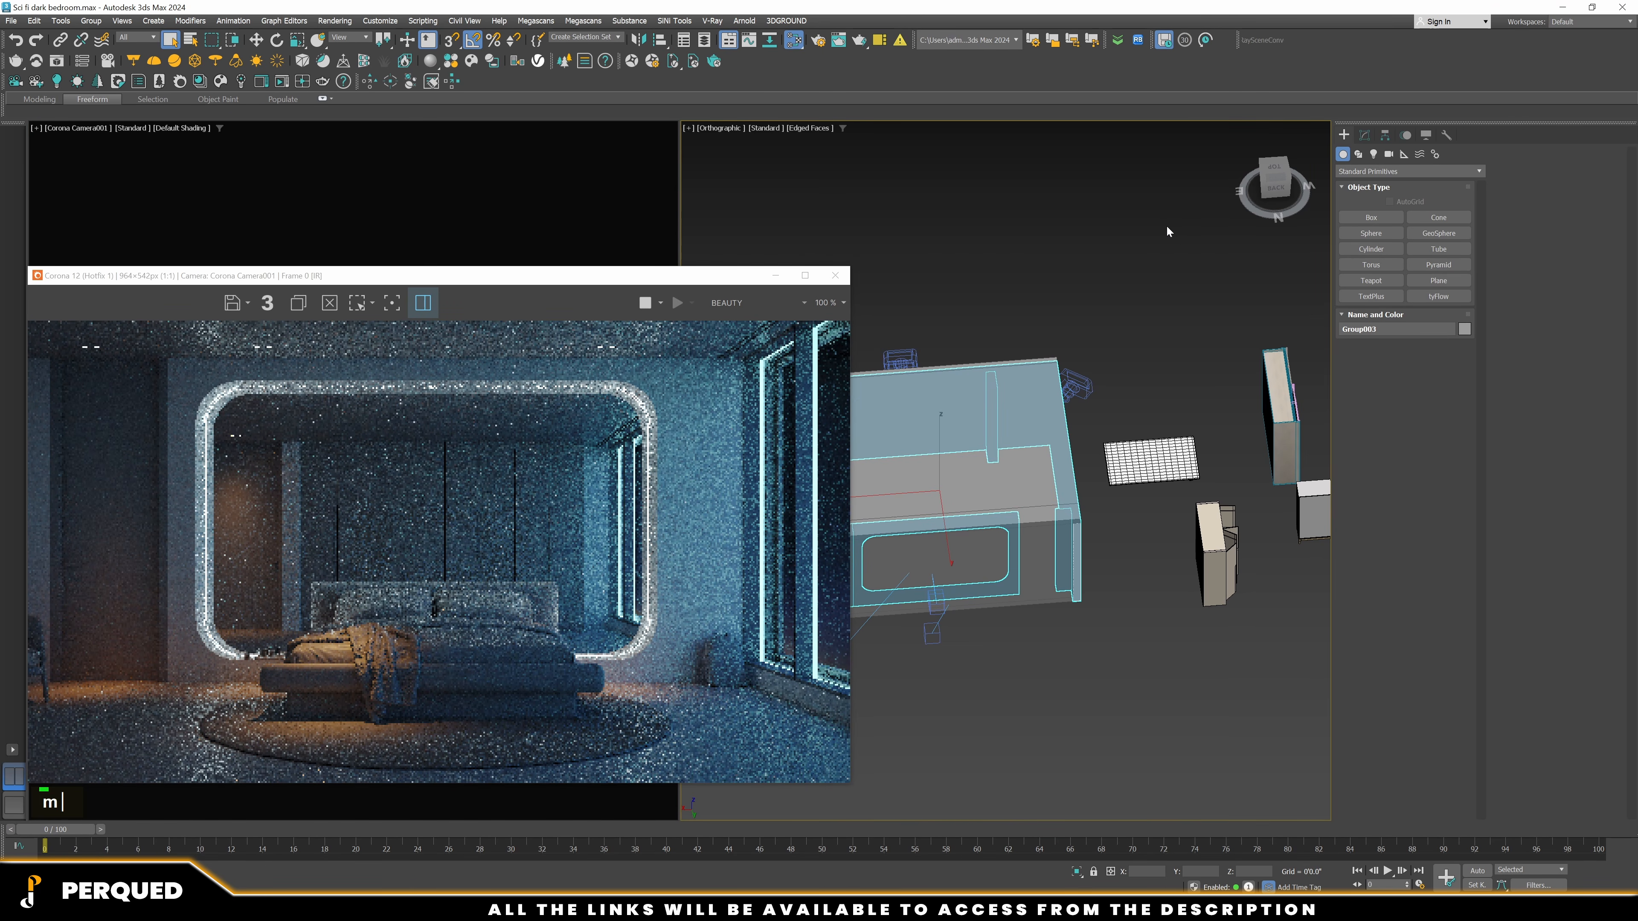
scroll(1031, 658, down, 3)
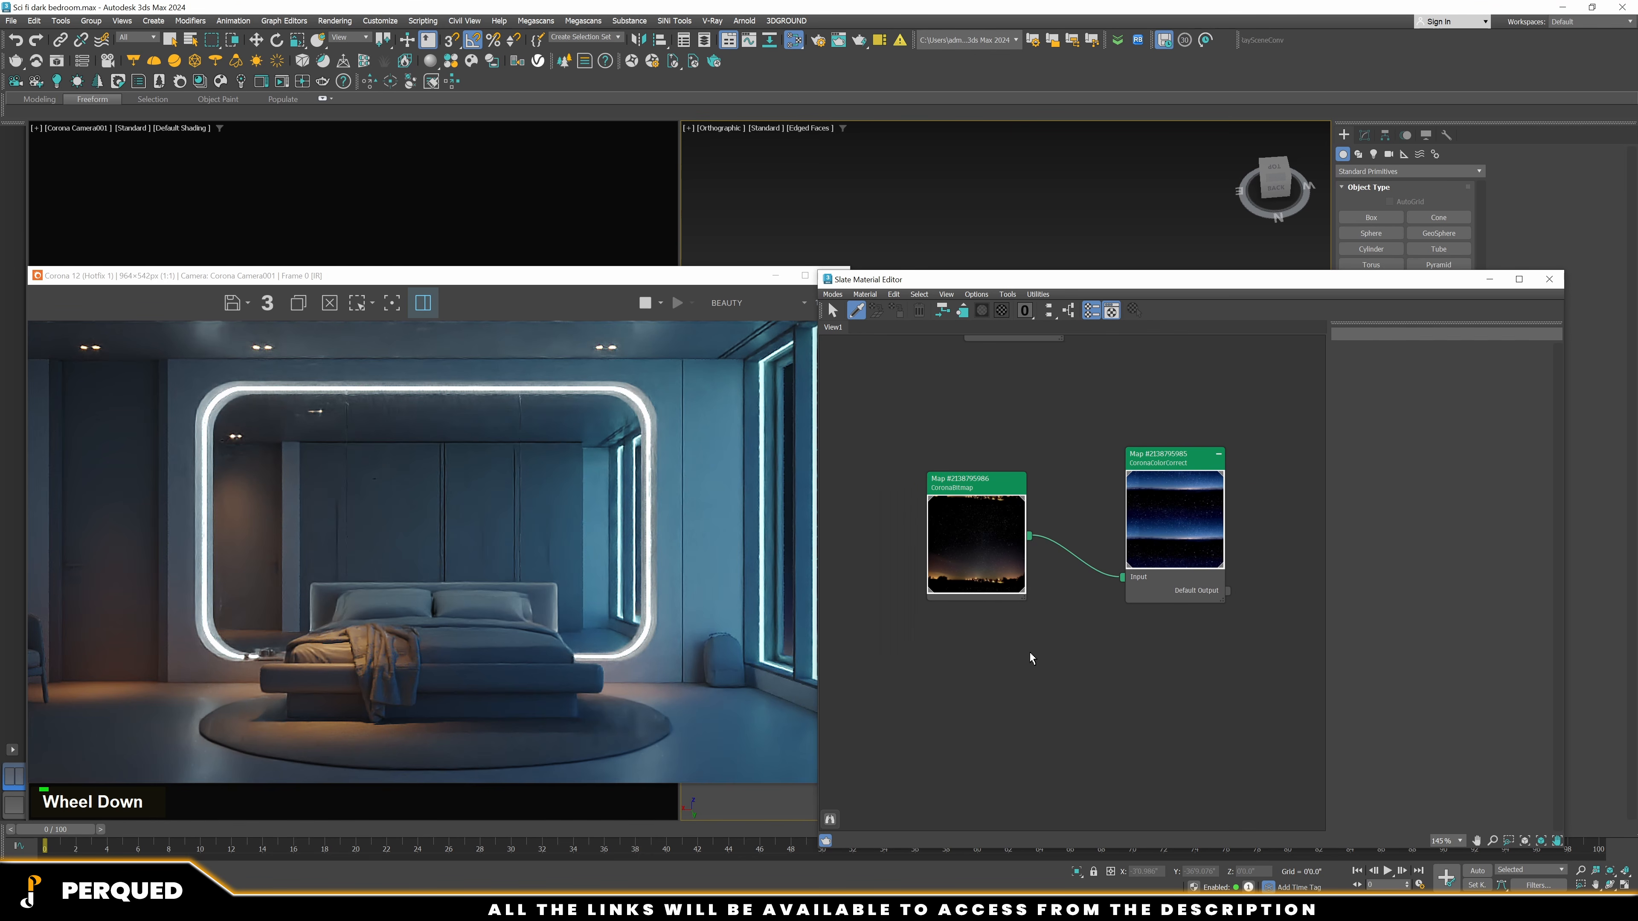
middle_drag(1031, 658, 1111, 520)
click(722, 285)
drag(722, 285, 607, 260)
click(558, 373)
click(601, 508)
drag(608, 261, 619, 218)
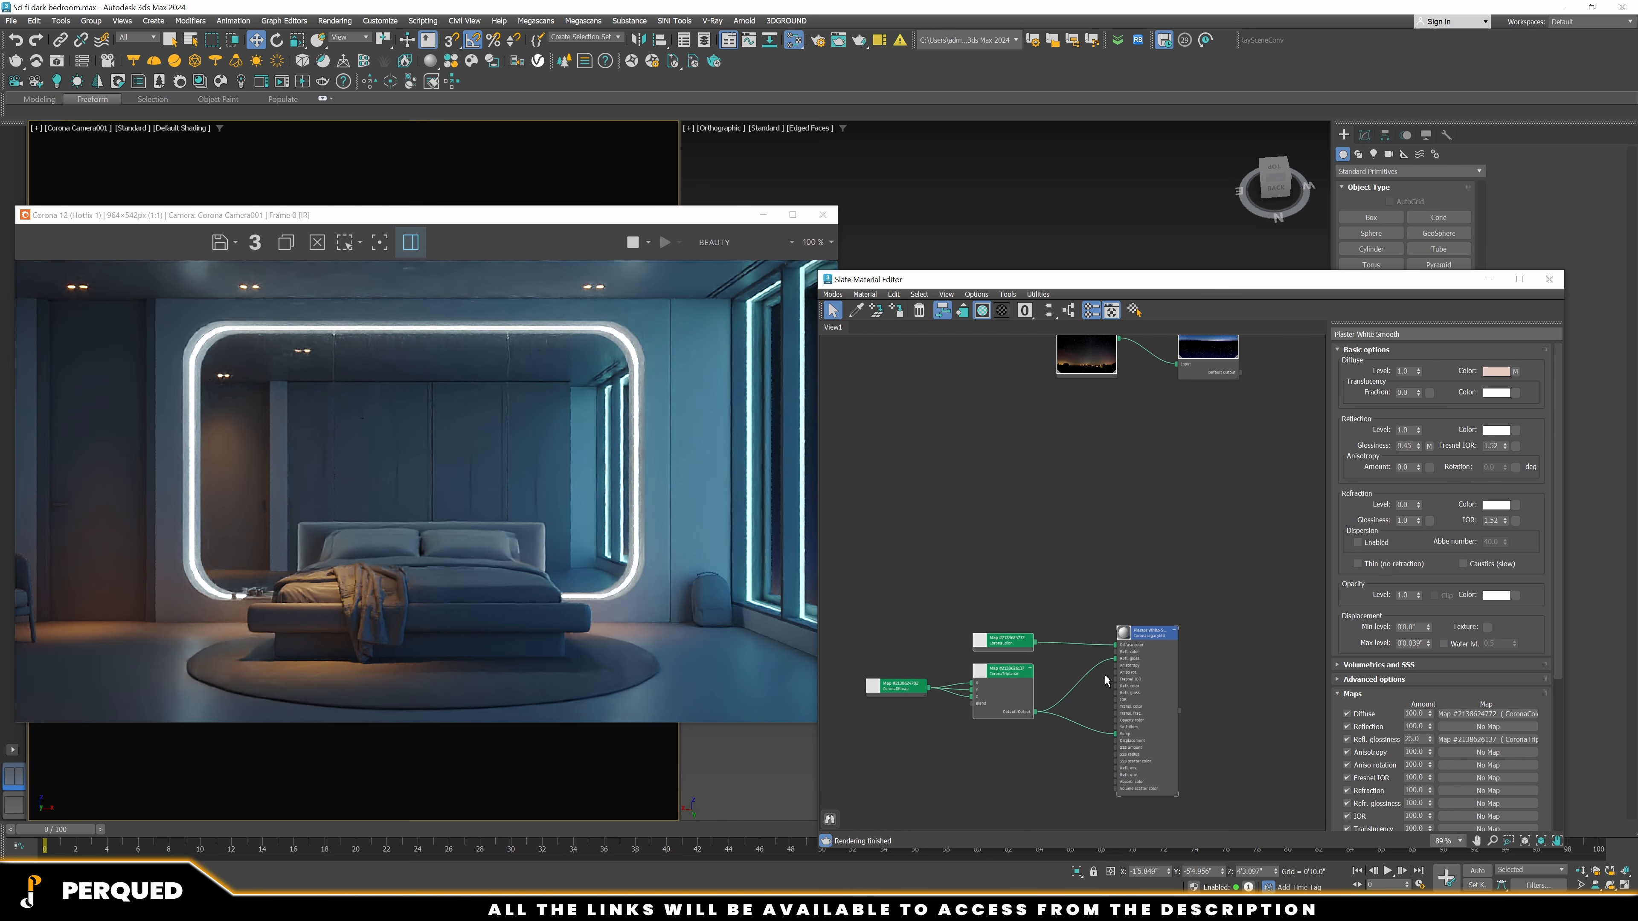
Set the solid colour feeding Plaster White Smooth's diffuse to light grey, RGB 205, and close the material editor
middle_drag(1104, 677, 1098, 603)
scroll(1090, 622, up, 4)
double_click(977, 535)
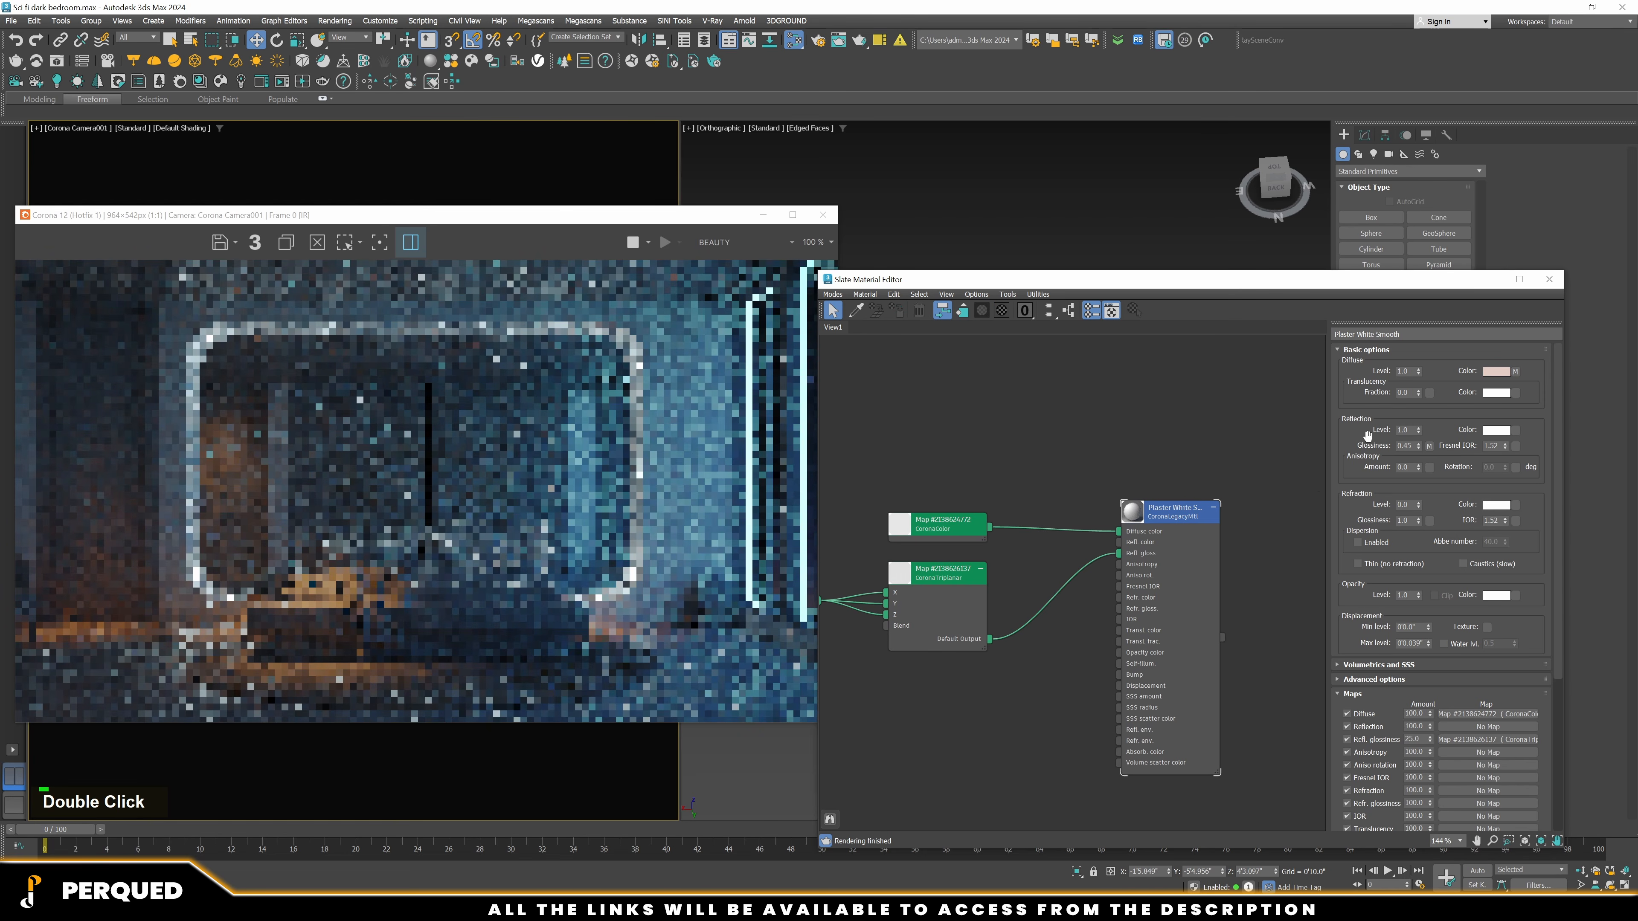
scroll(973, 512, up, 2)
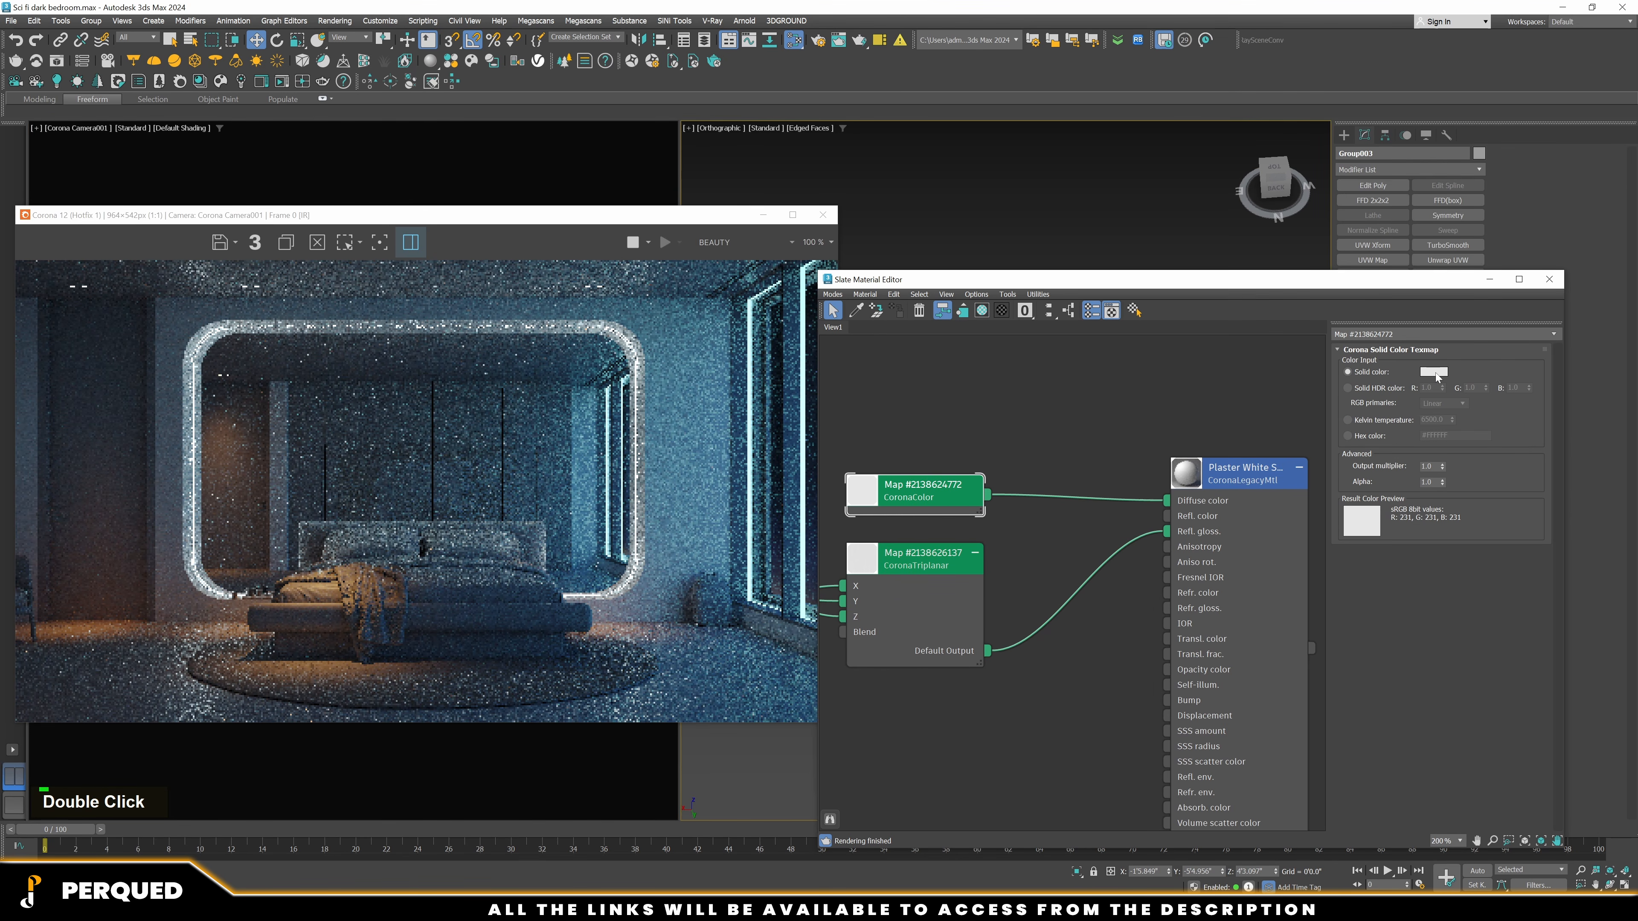
click(1434, 373)
drag(1328, 309, 1328, 310)
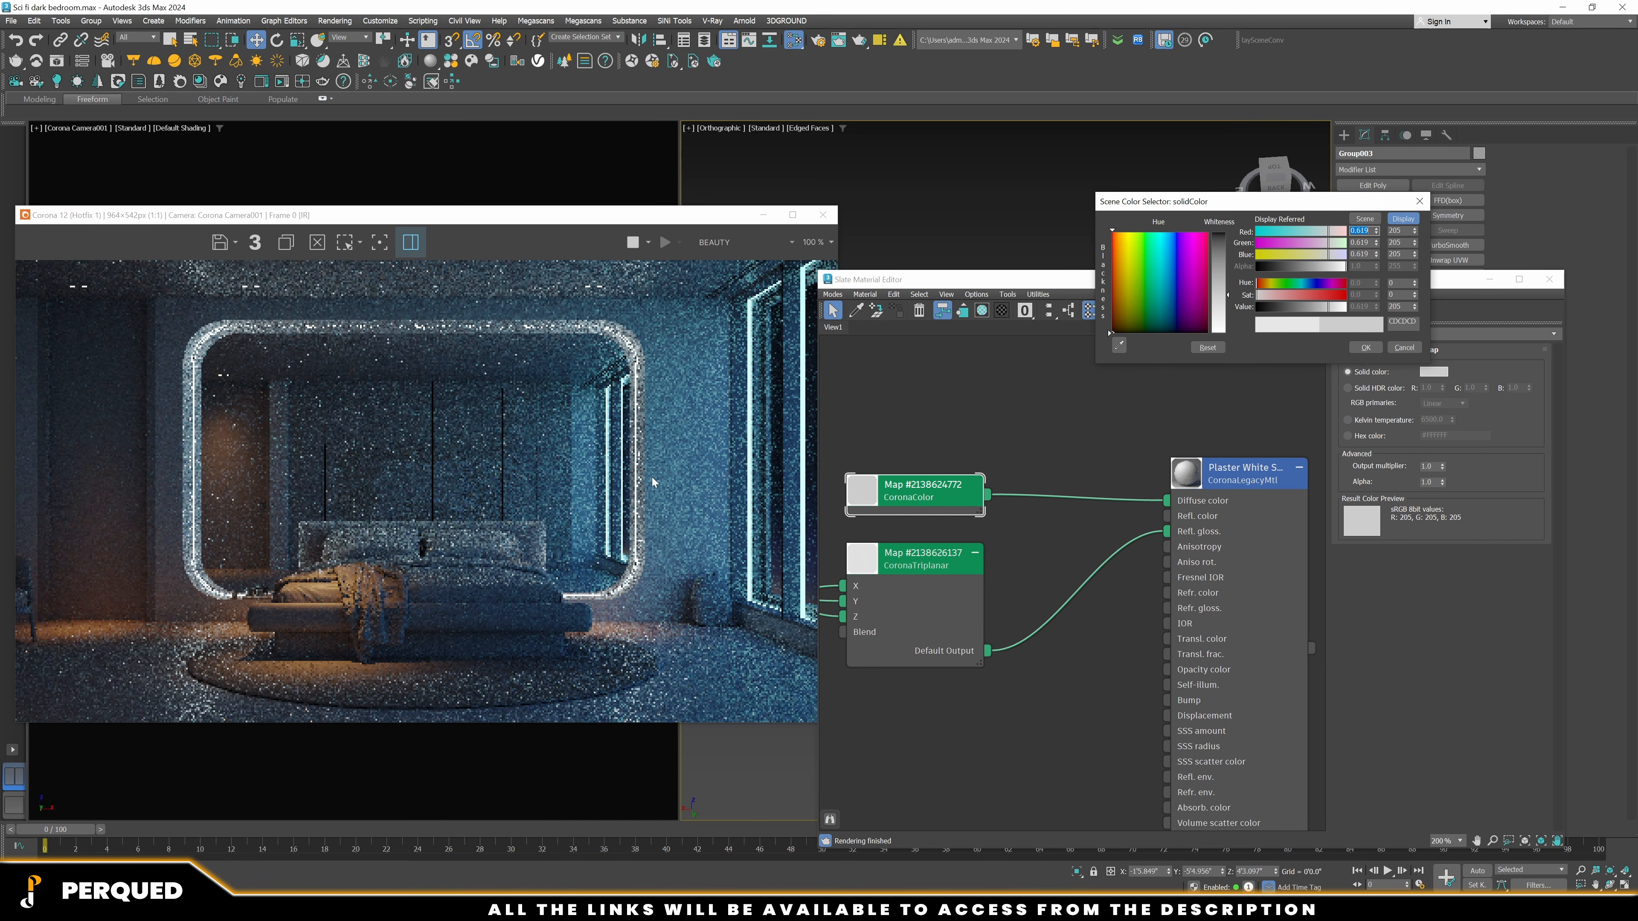
drag(514, 226, 534, 215)
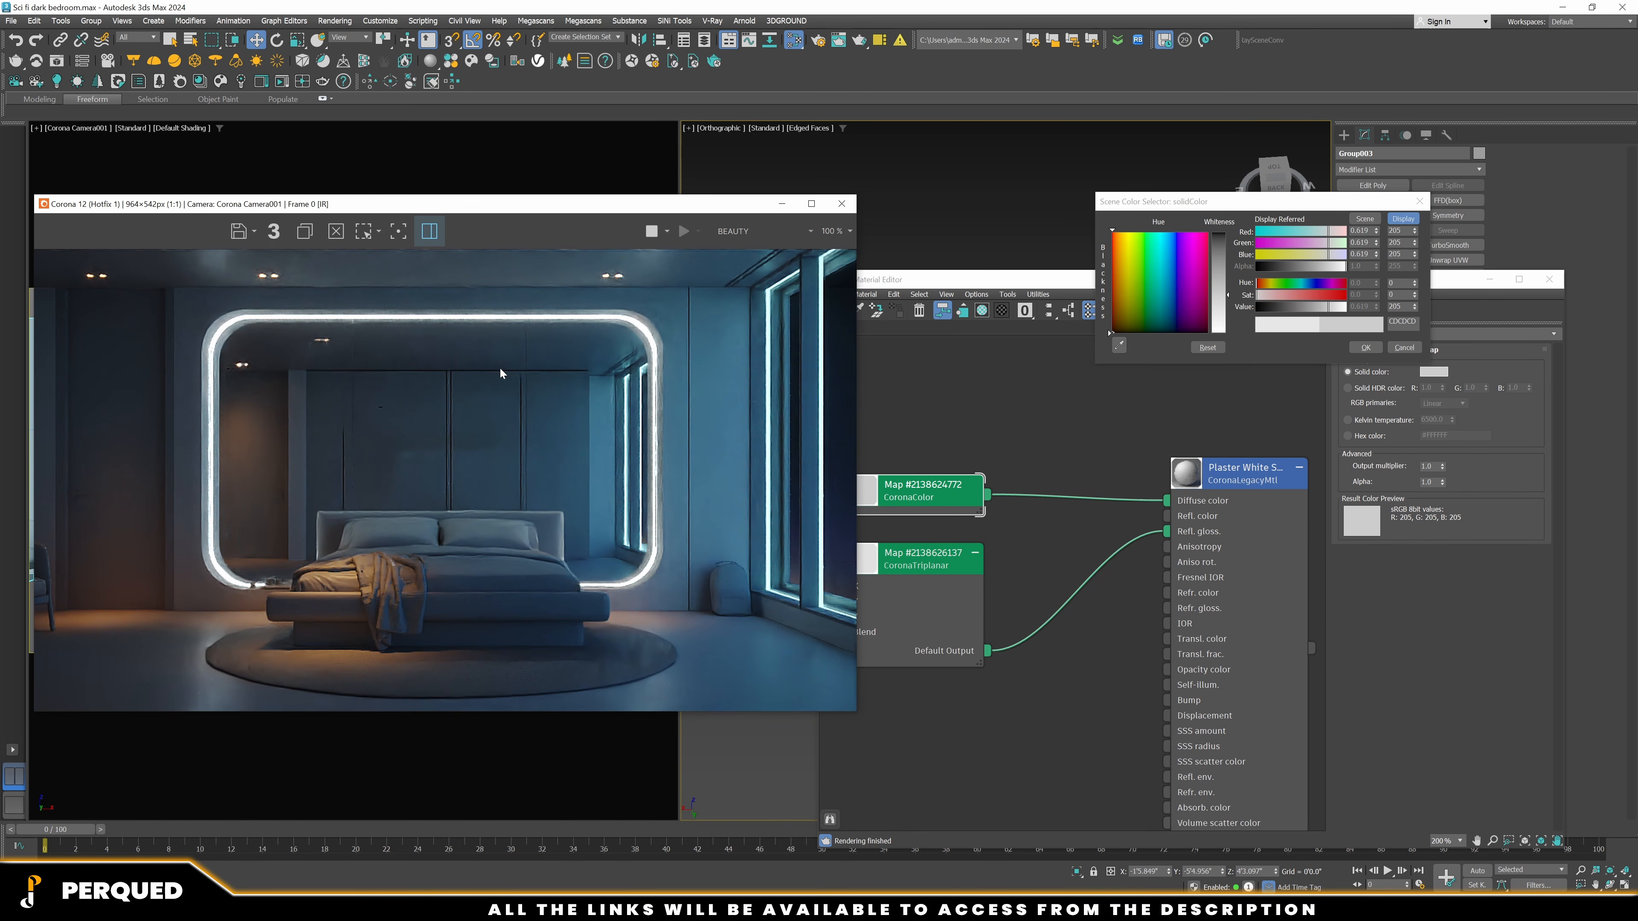
scroll(635, 473, down, 1)
scroll(475, 446, up, 2)
click(1364, 348)
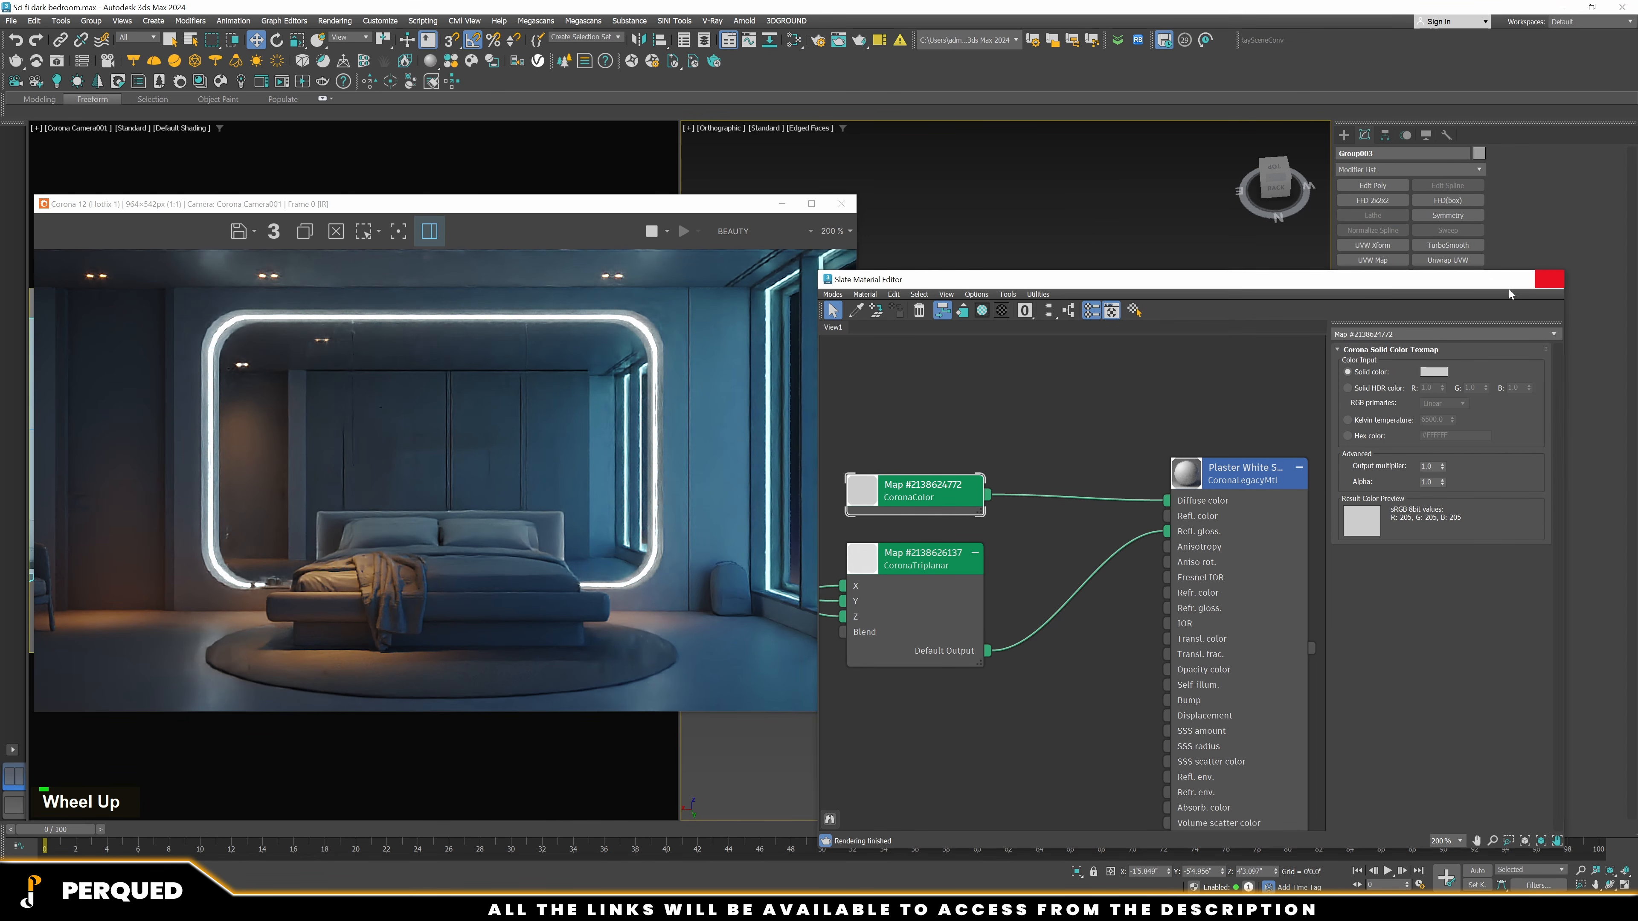
click(1549, 278)
Select the two window frame objects beside the bed wall and add them to the material override's exclusion list
drag(674, 203, 670, 441)
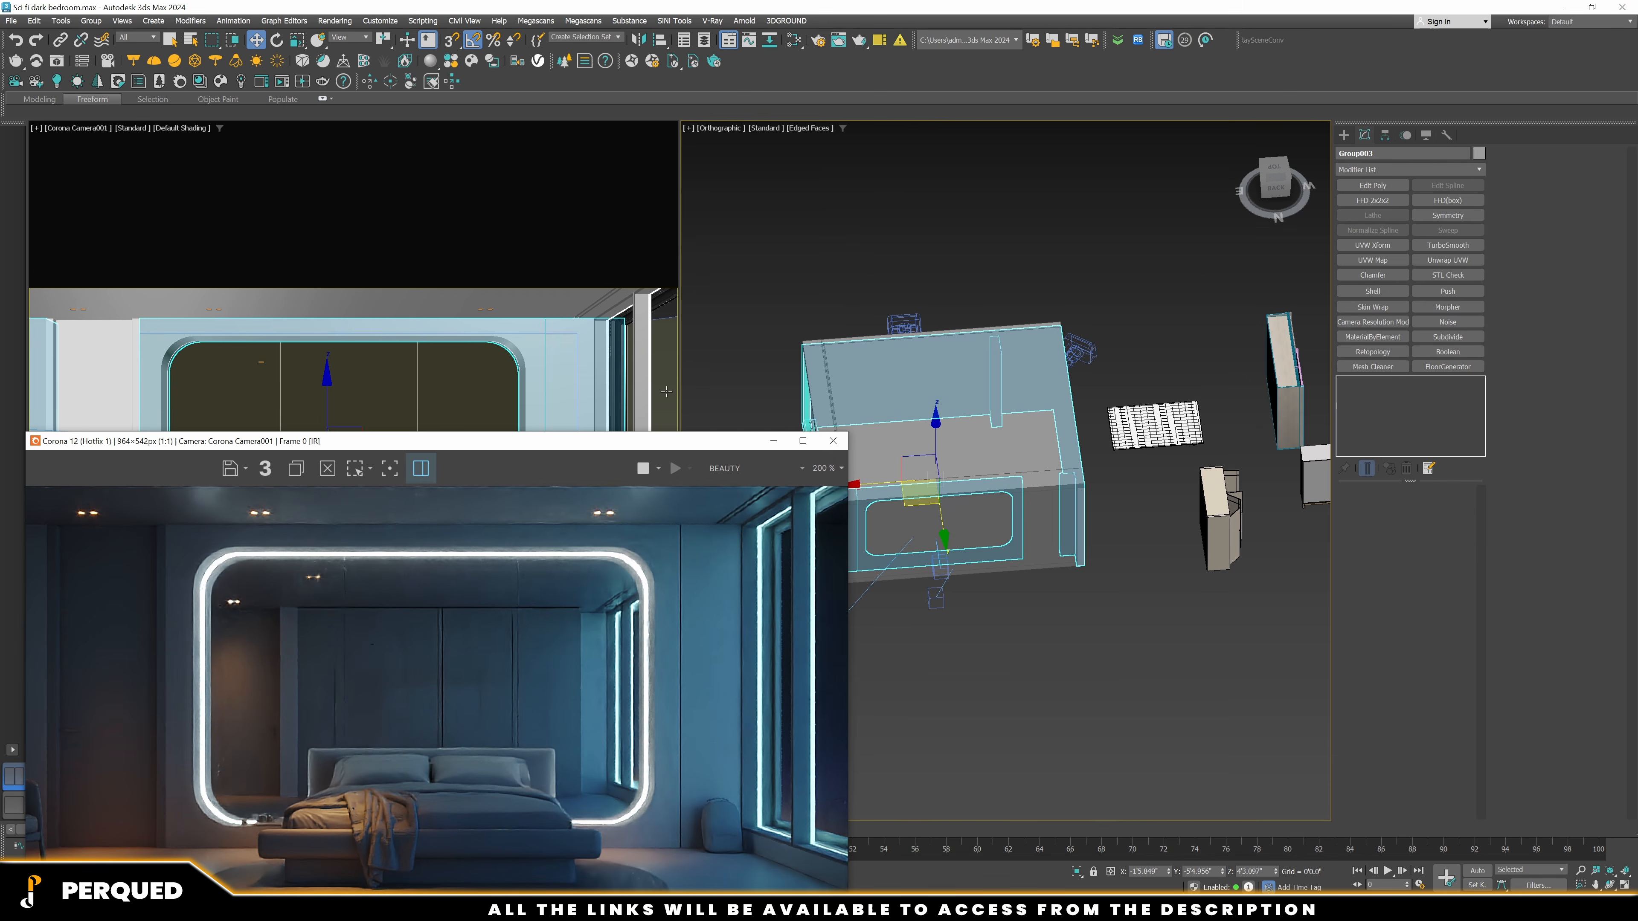
click(609, 353)
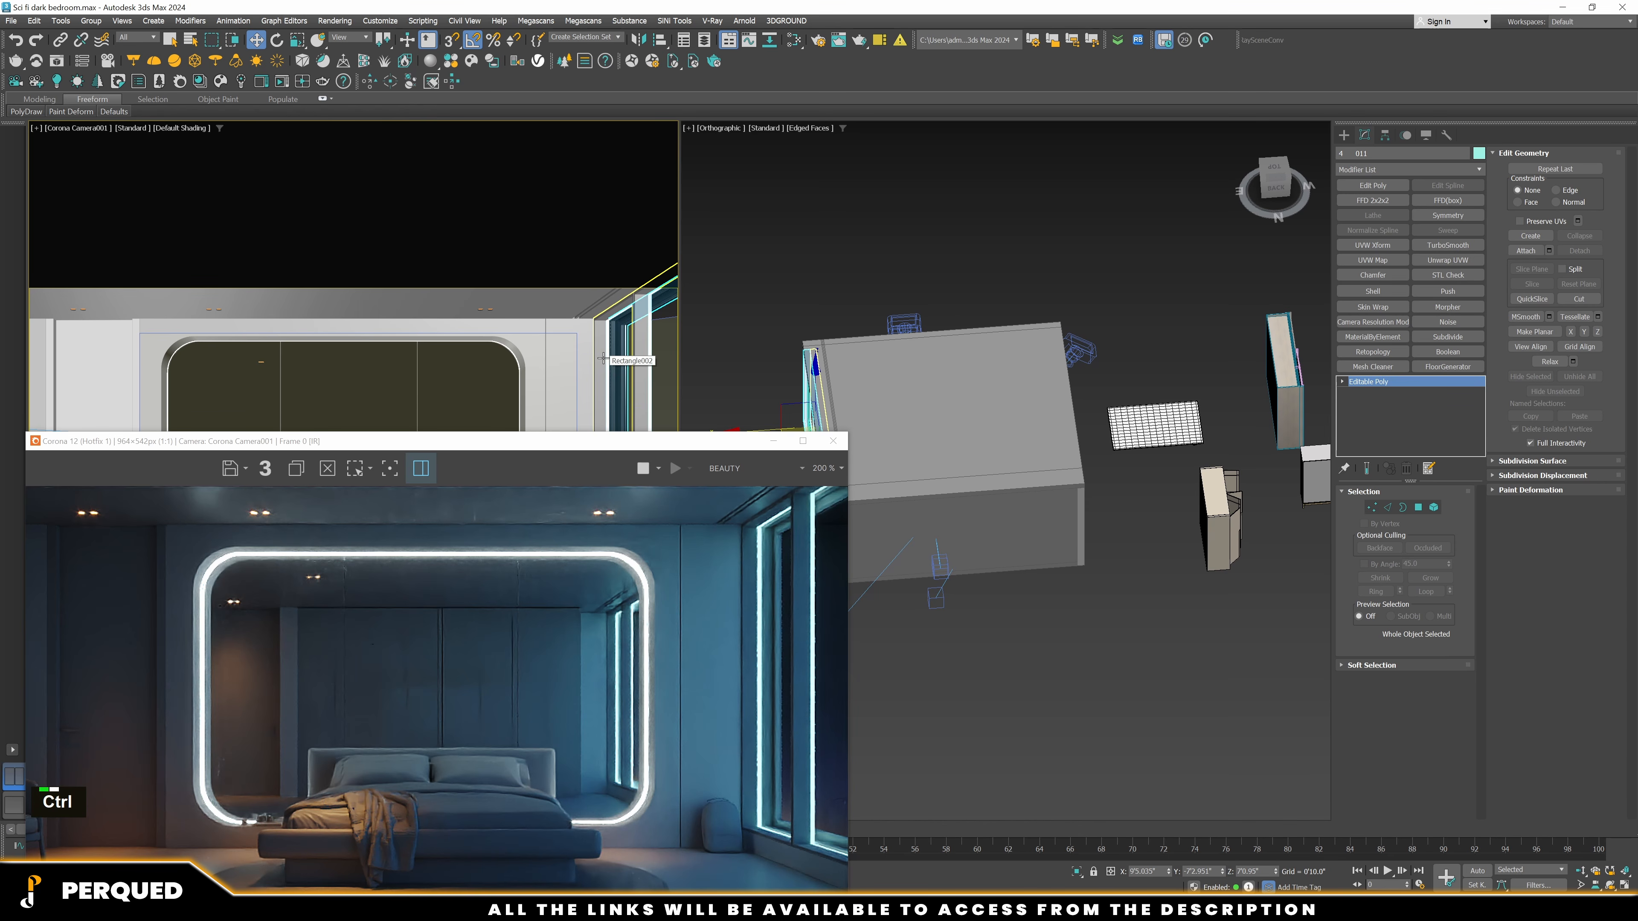
ctrl+click(609, 395)
drag(613, 444, 636, 257)
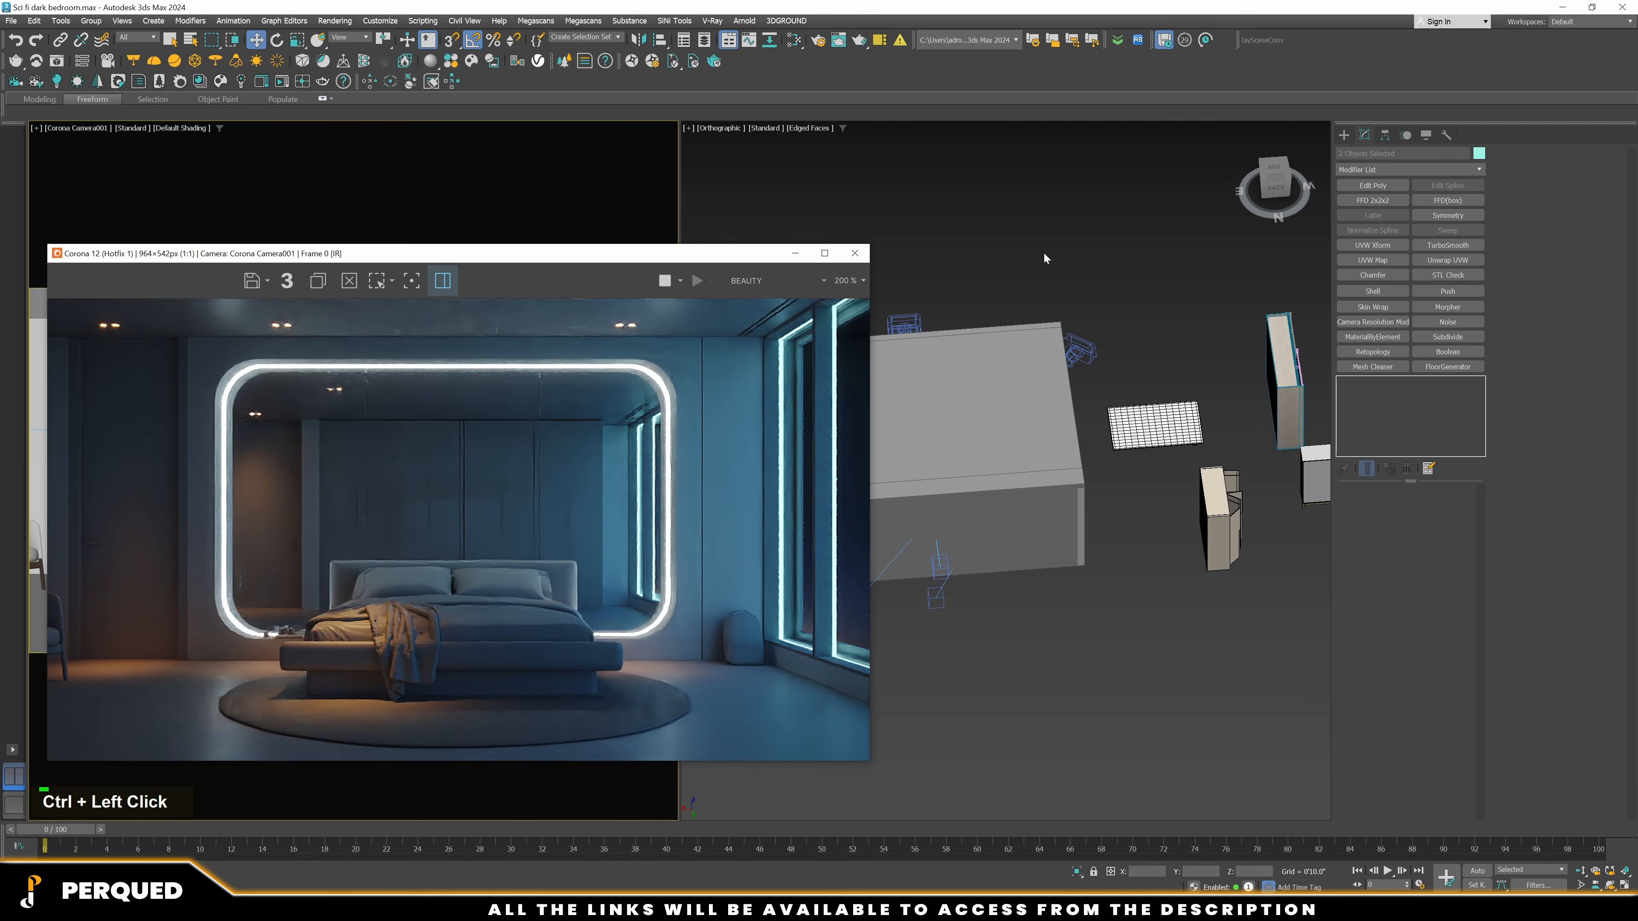
middle_click(1046, 242)
key(F10)
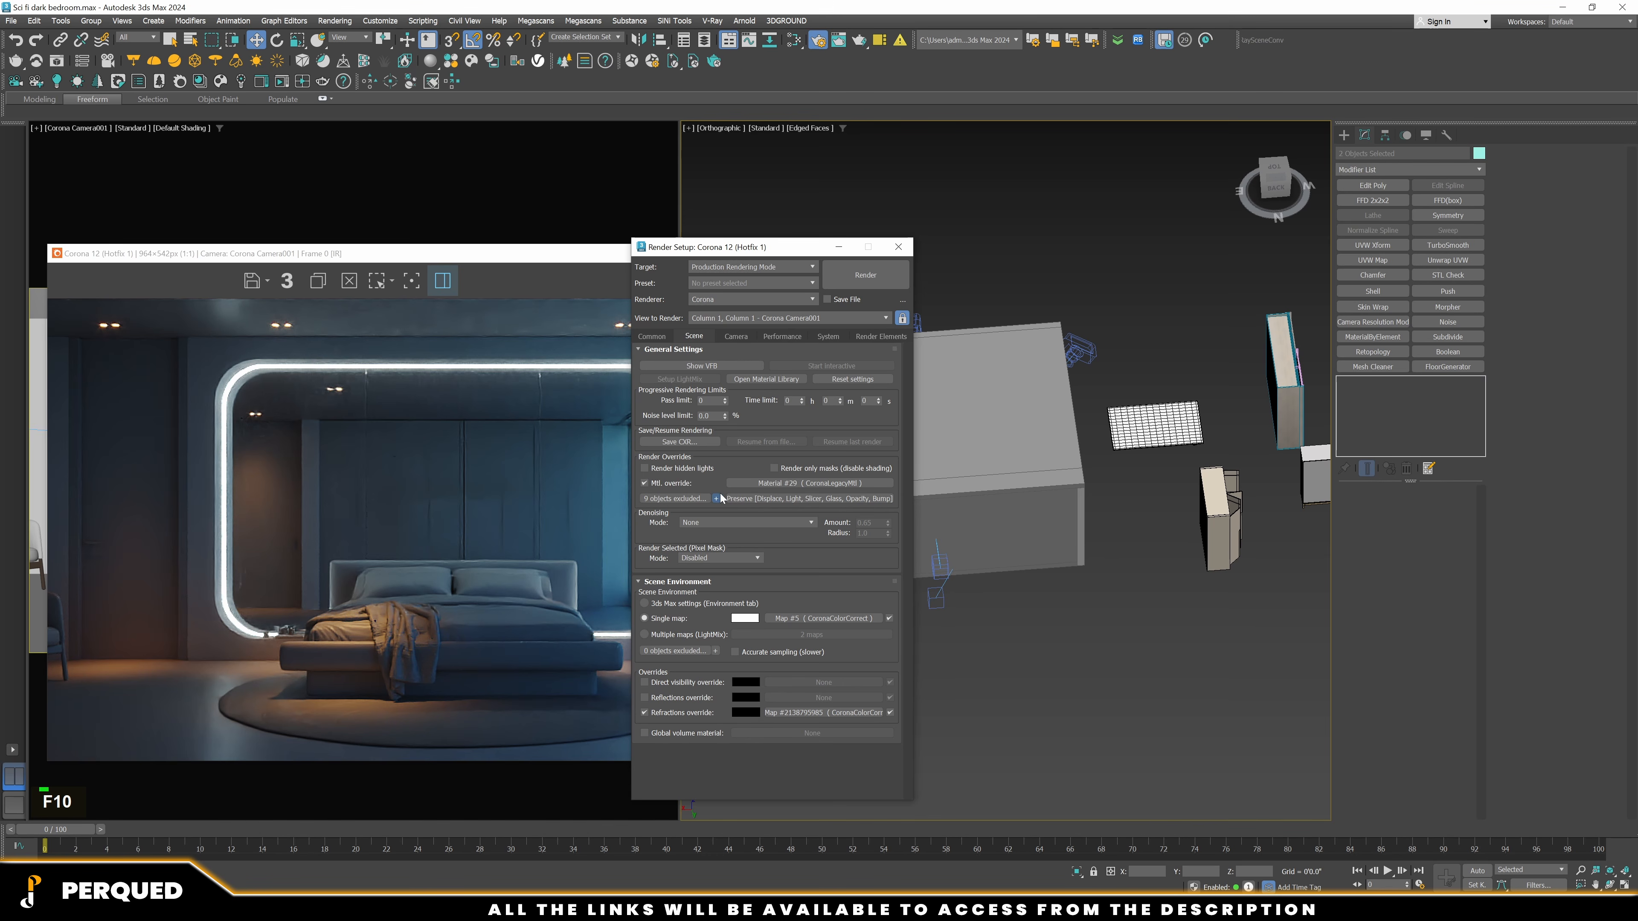
click(718, 500)
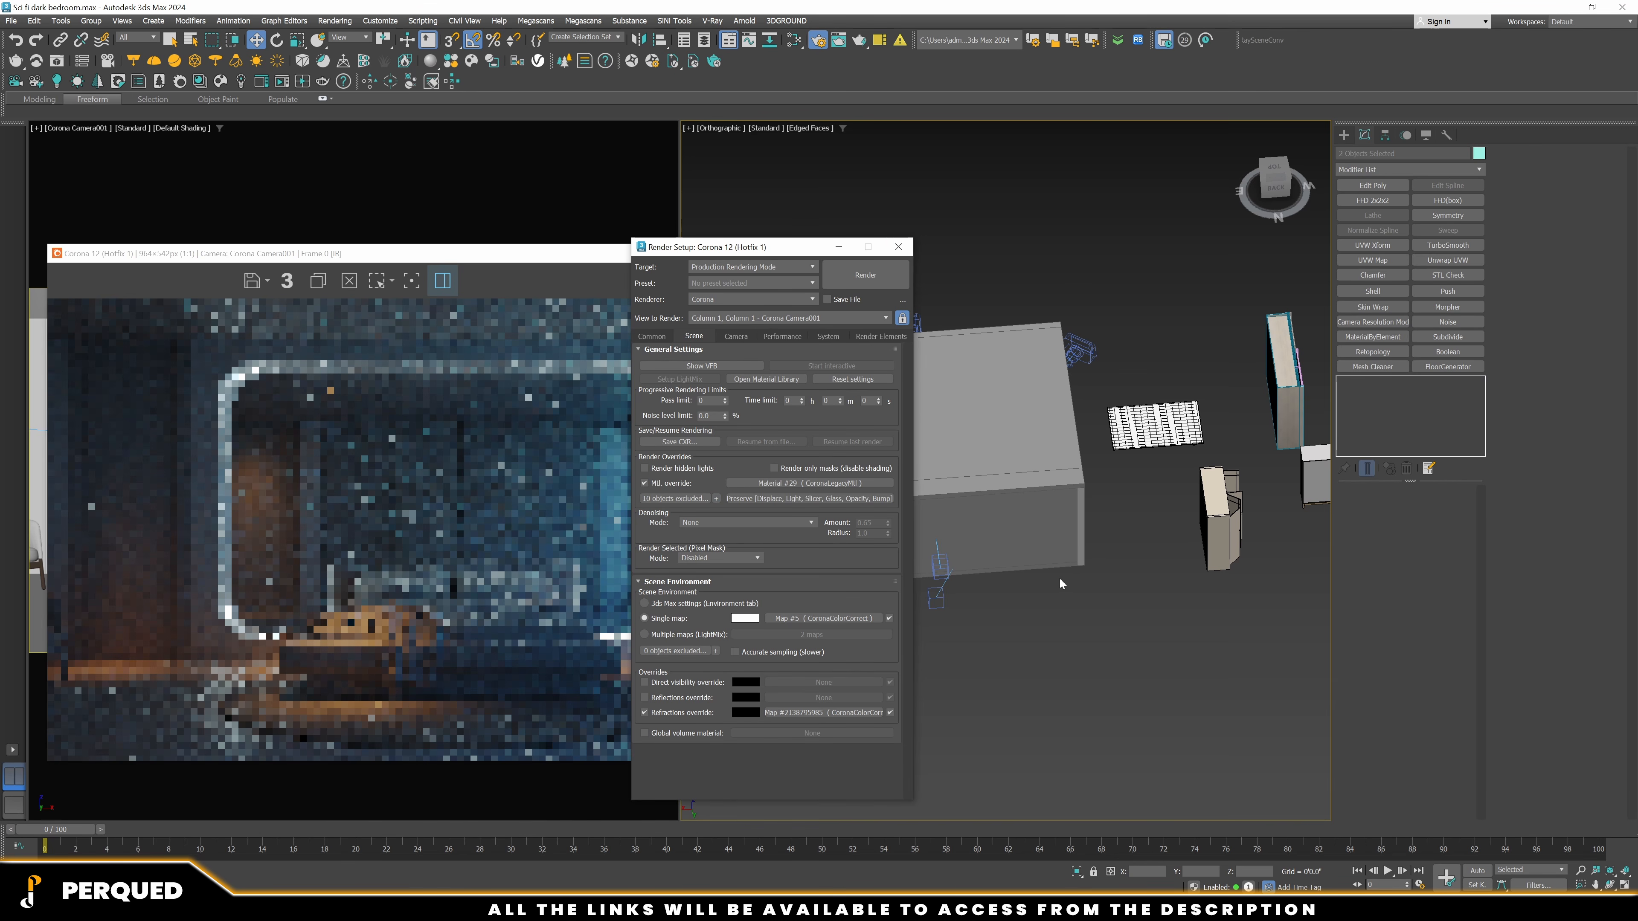
middle_drag(1085, 669, 1082, 648)
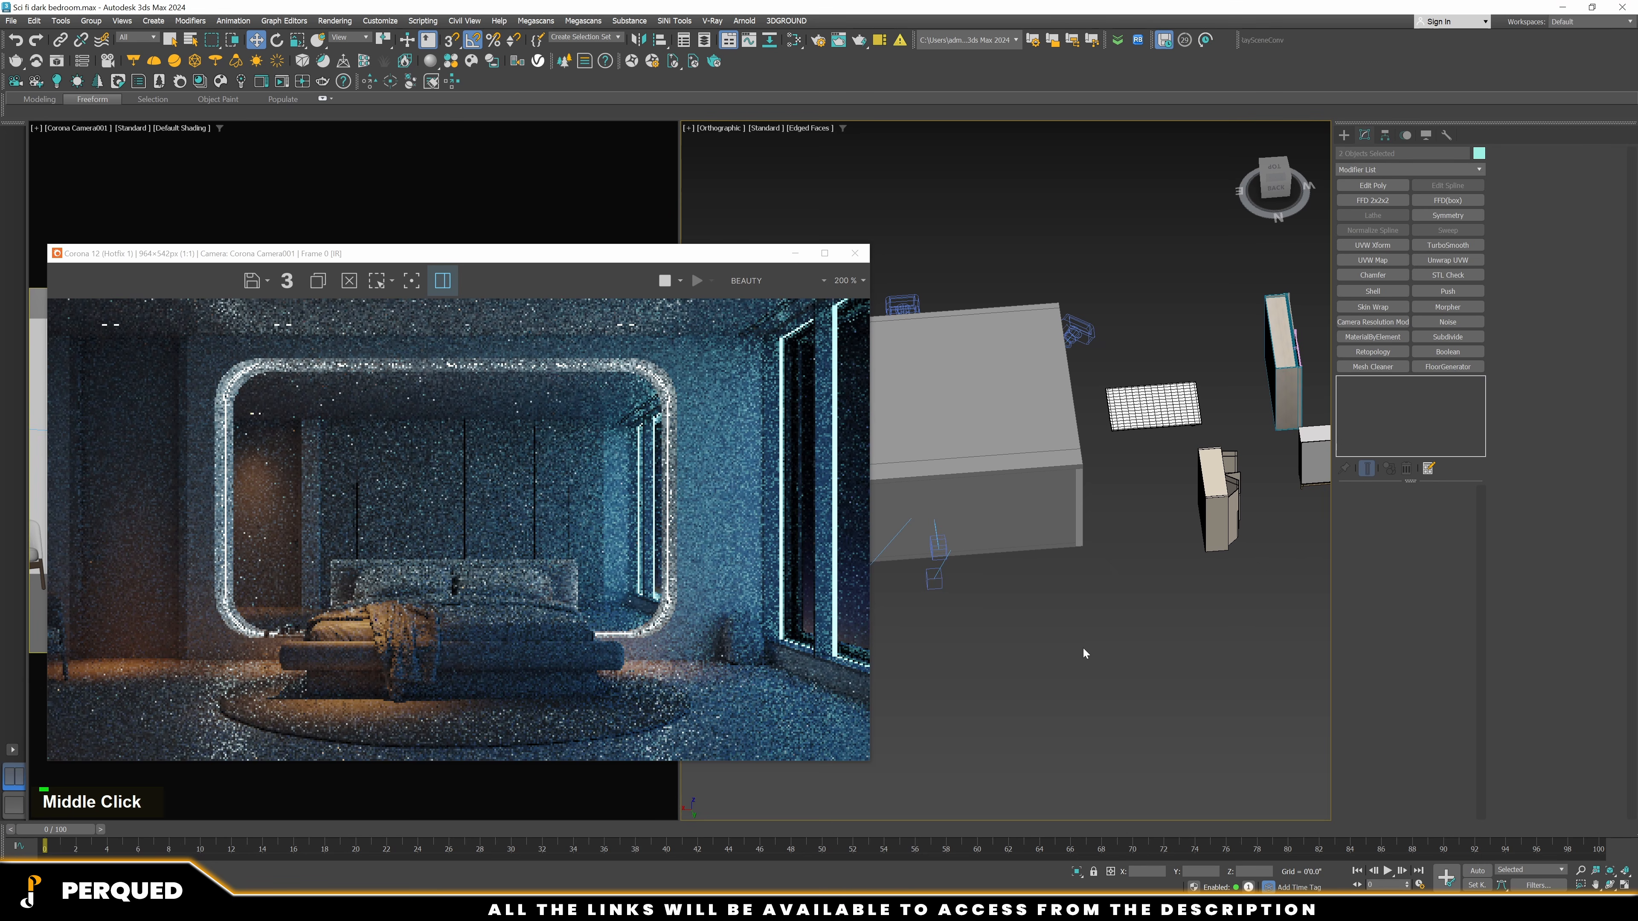
Duplicate the Plaster White Smooth material with its connected maps below the original in the material editor
key(m)
scroll(1038, 608, down, 1)
drag(756, 255, 619, 298)
scroll(1107, 461, down, 5)
drag(1142, 424, 941, 619)
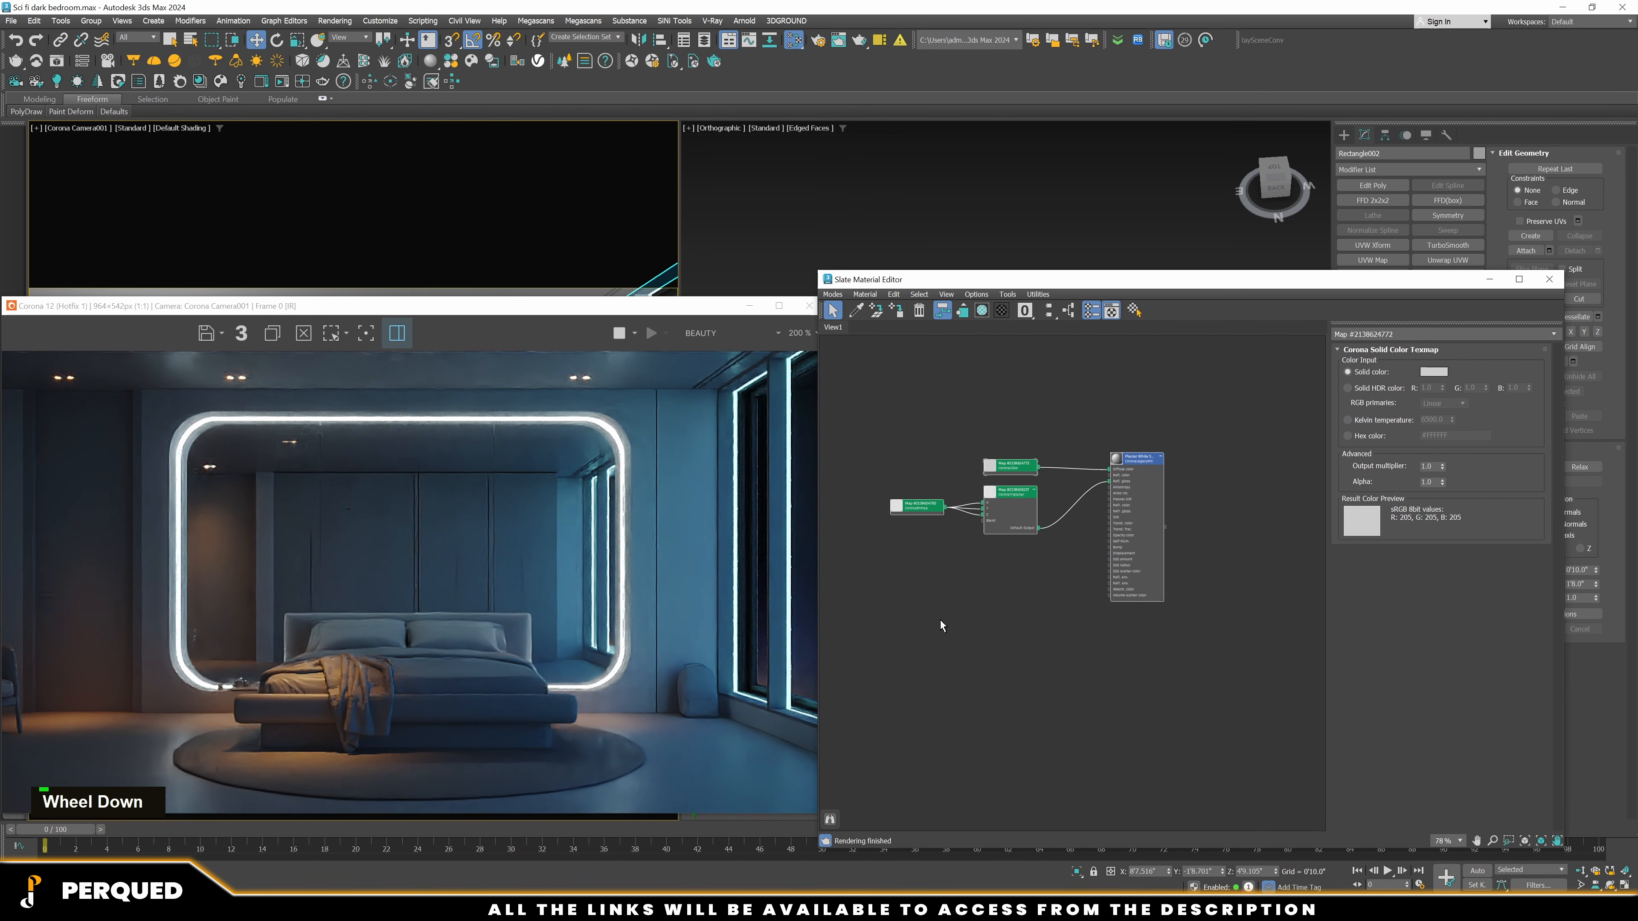
shift+drag(1135, 555, 1115, 762)
middle_click(1181, 609)
middle_drag(1181, 609, 1191, 473)
click(1200, 569)
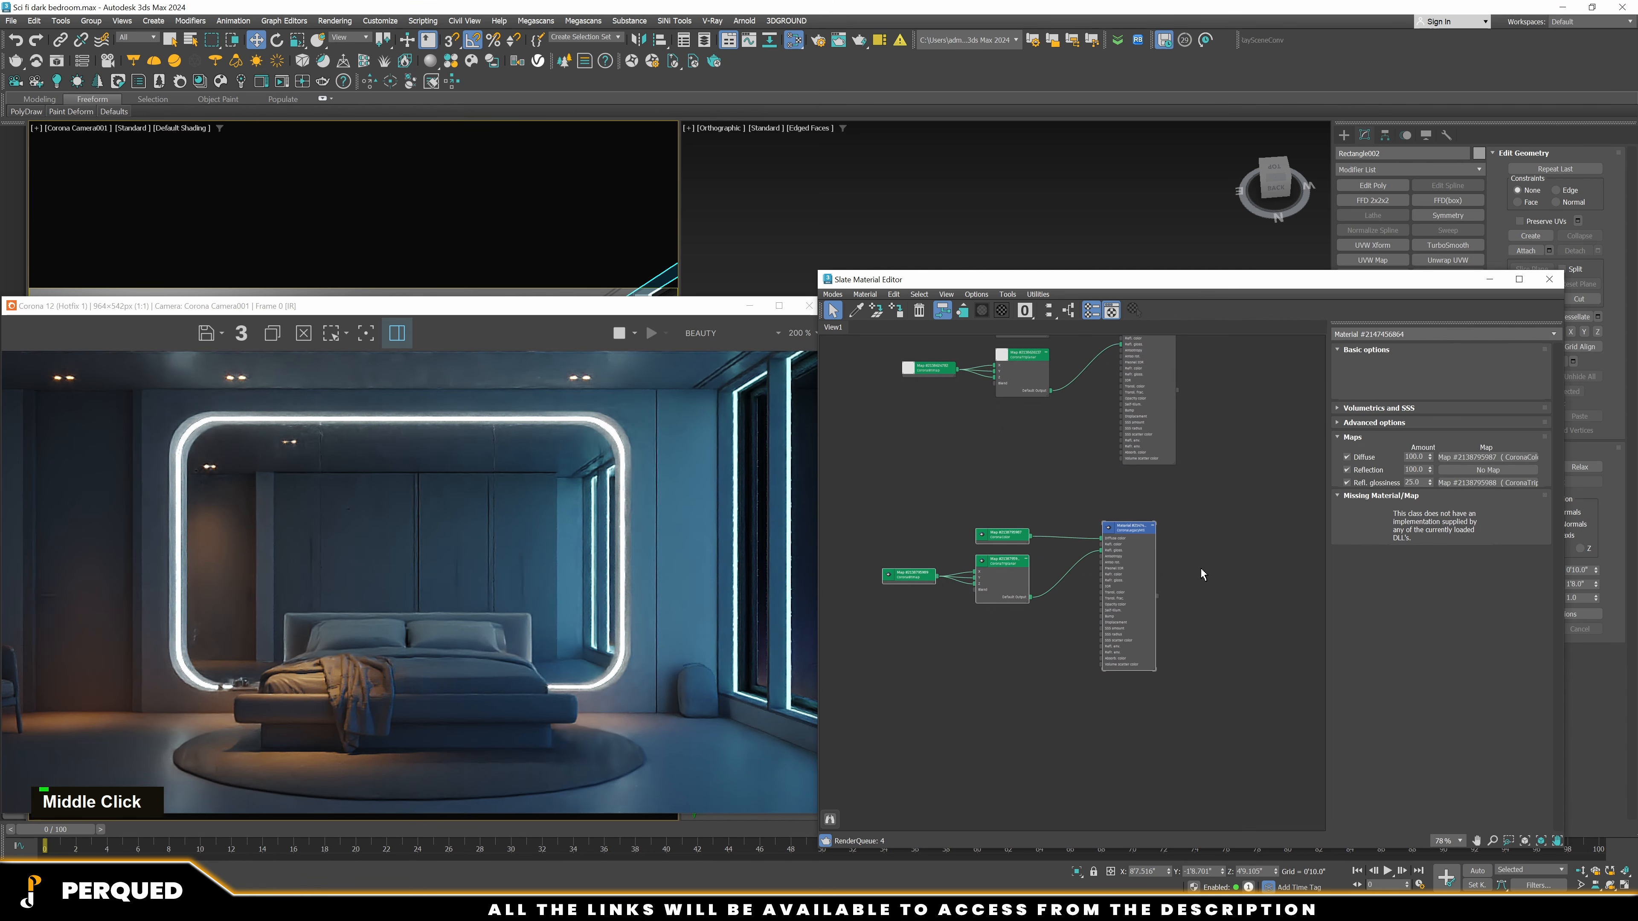
Assign the duplicated plaster material to the selected window frame
scroll(1124, 546, up, 3)
right_click(1128, 545)
click(1148, 555)
scroll(970, 531, up, 1)
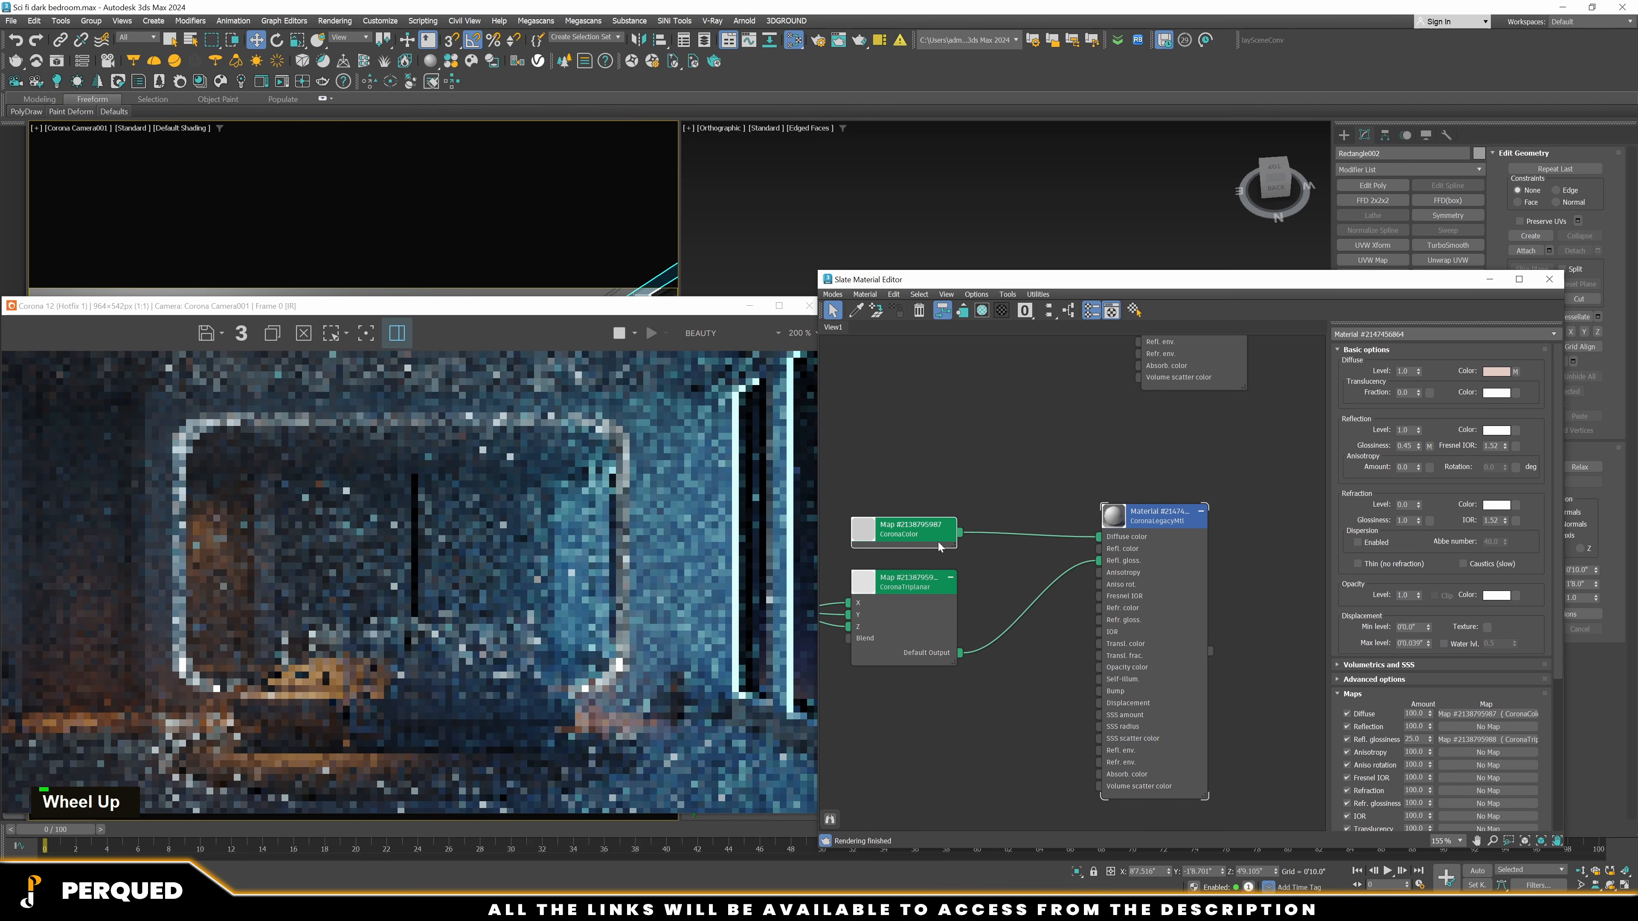
Set the duplicated material's diffuse solid colour to dark grey, RGB 88
double_click(909, 529)
click(1434, 373)
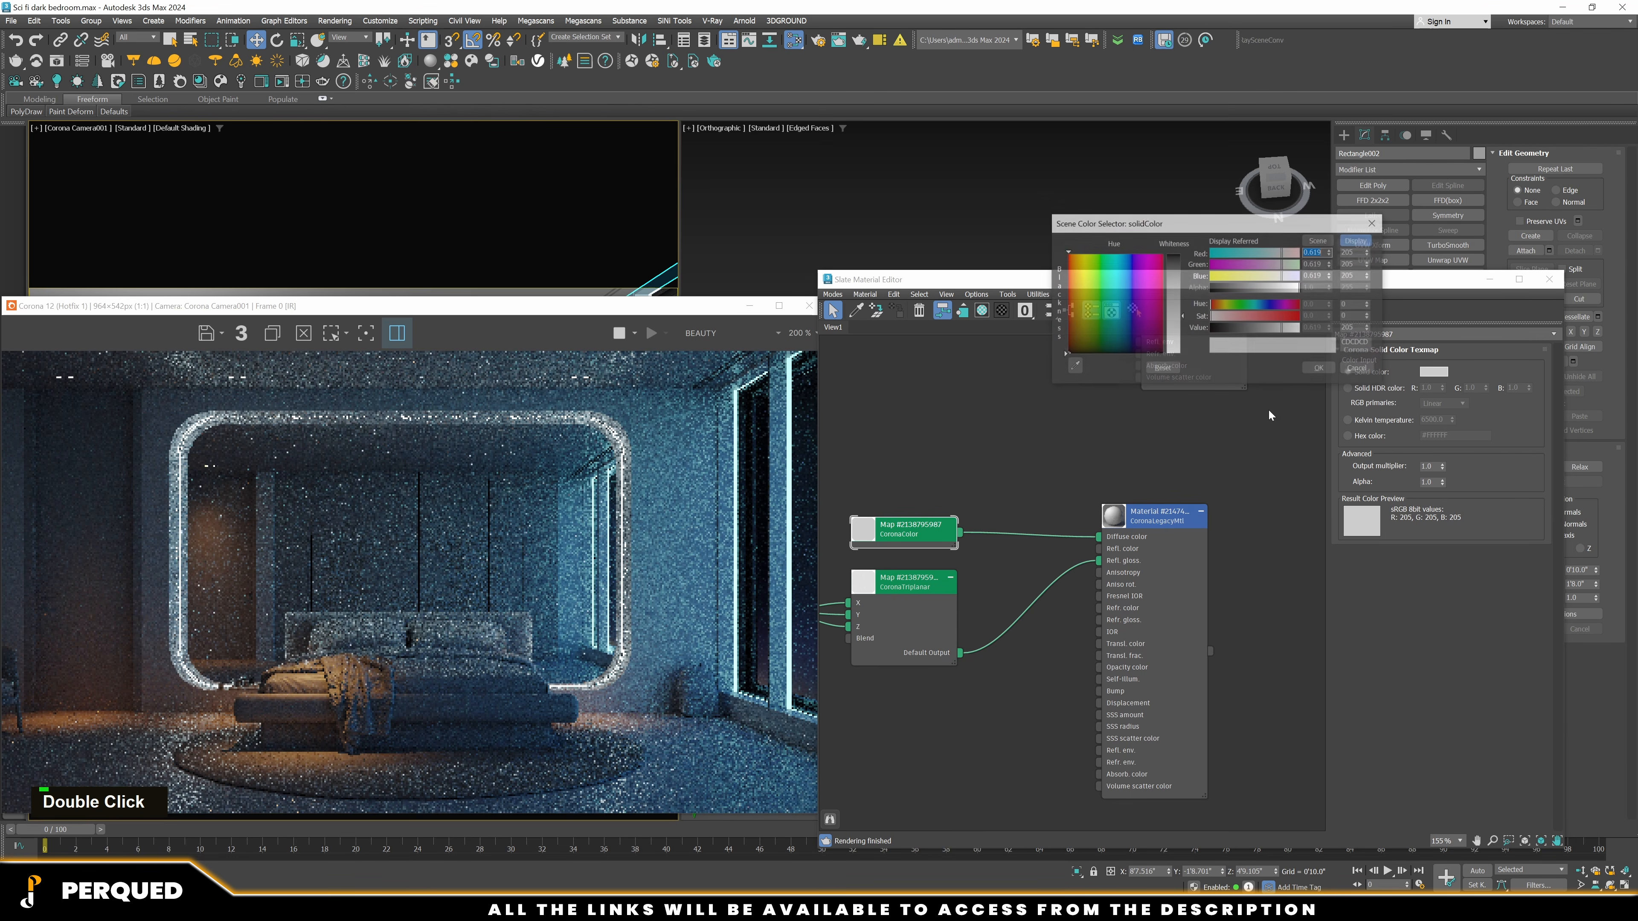
click(1240, 329)
click(743, 606)
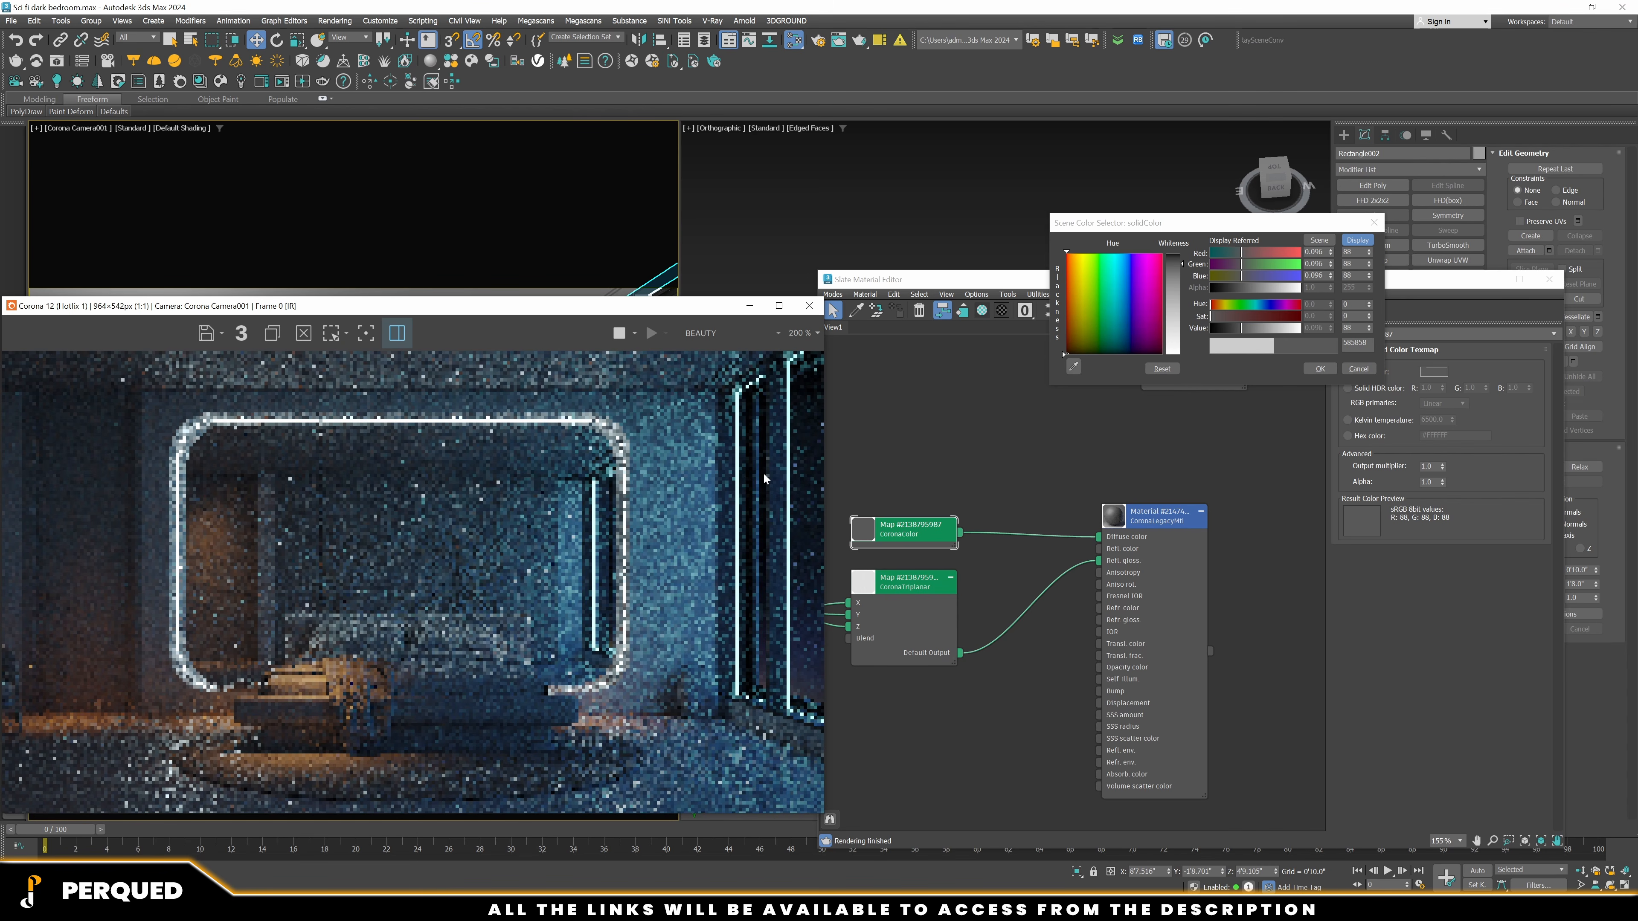
Examine the window frames and wall up close in the interactive render and compare them with the bedroom reference image
scroll(709, 487, up, 2)
scroll(629, 497, down, 1)
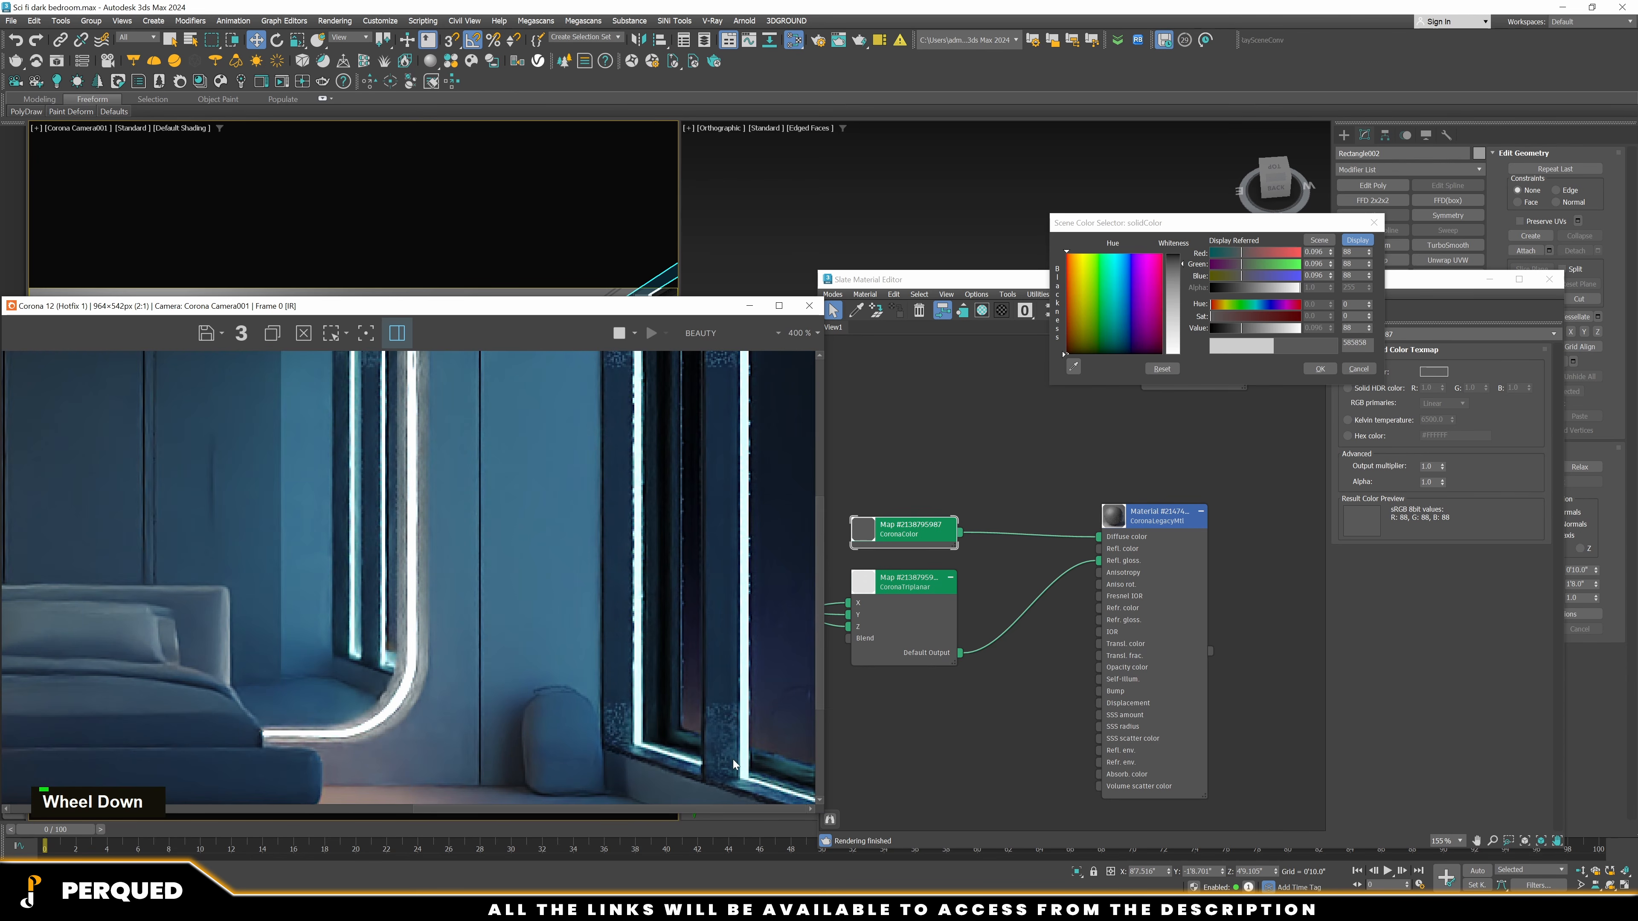
scroll(728, 646, up, 1)
scroll(723, 629, down, 1)
middle_drag(727, 549, 701, 648)
scroll(727, 718, down, 1)
scroll(755, 458, up, 1)
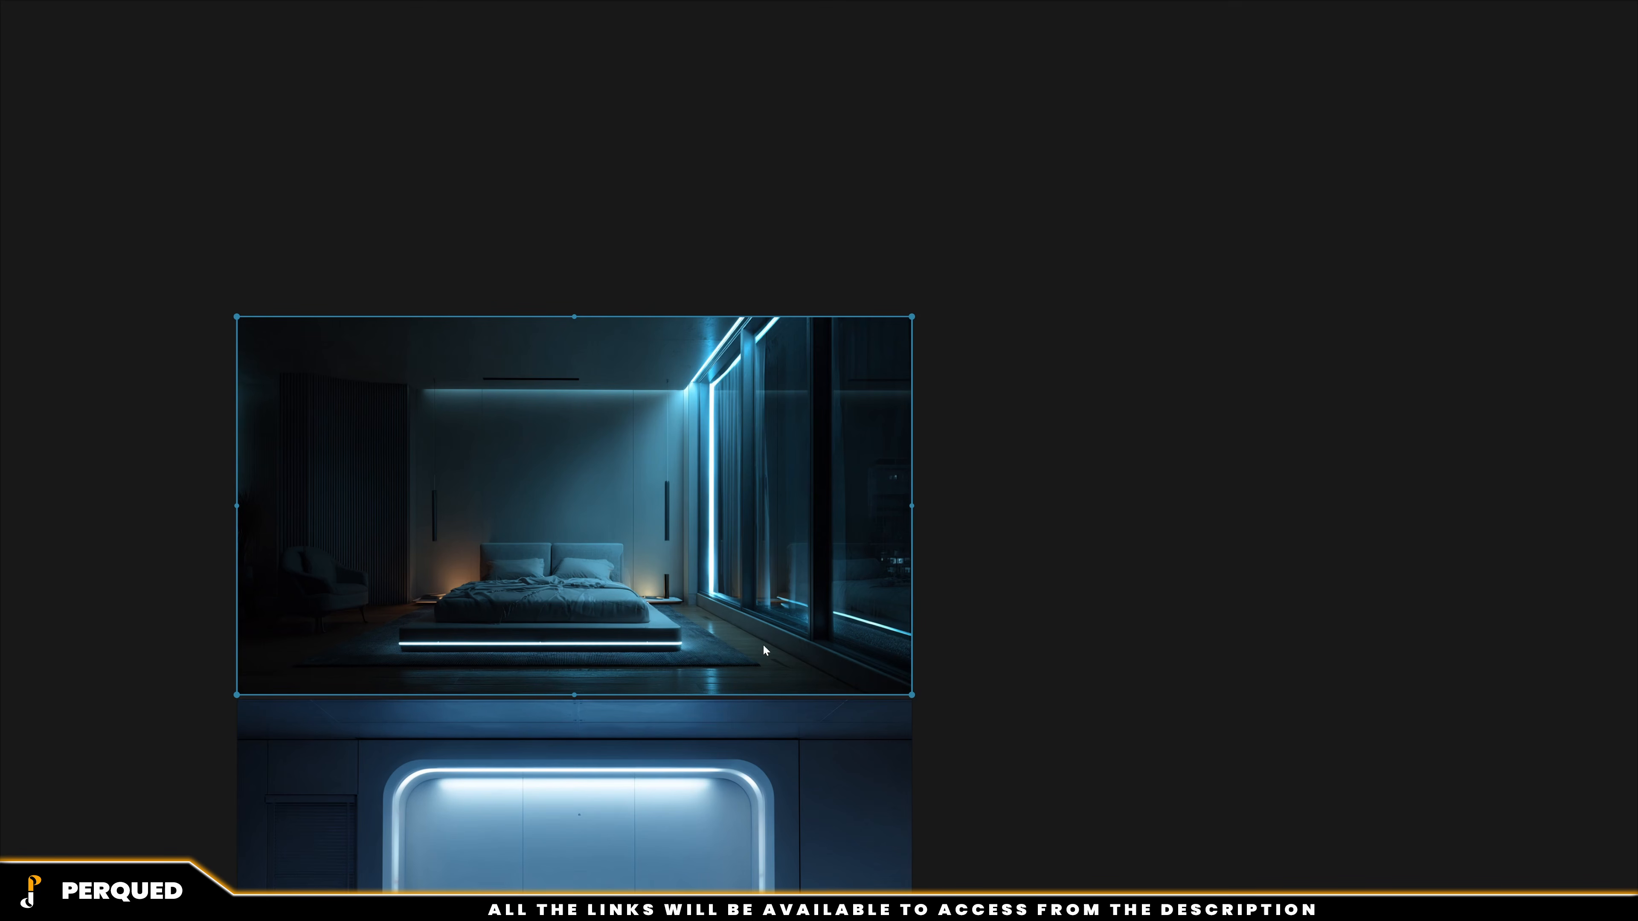
scroll(763, 647, up, 2)
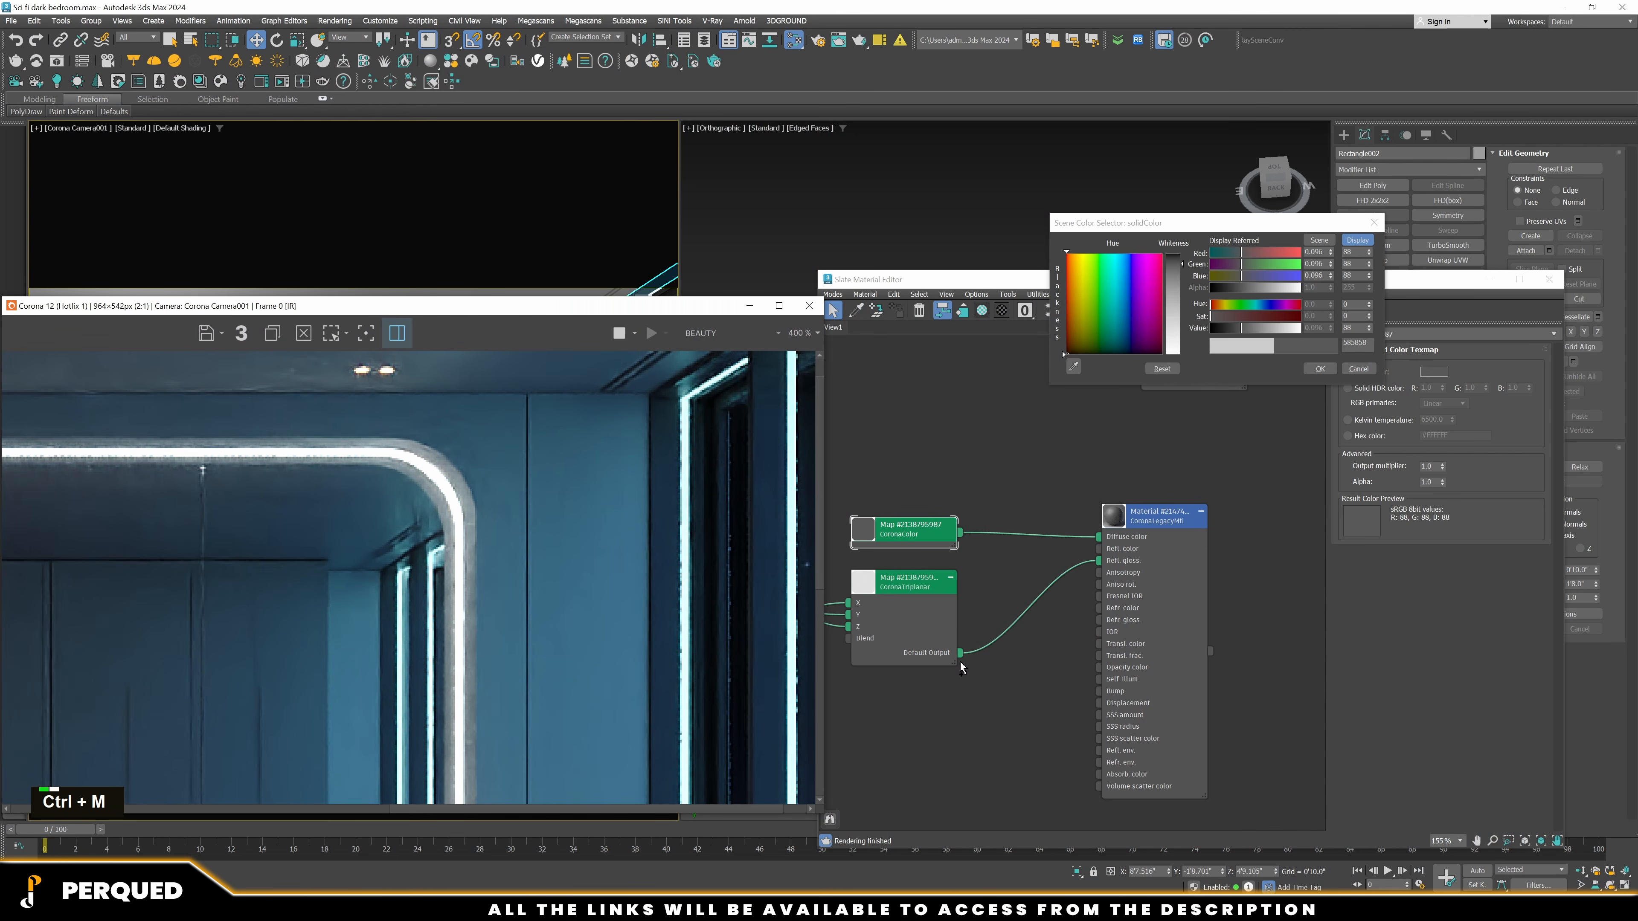
scroll(720, 490, down, 2)
scroll(702, 593, up, 1)
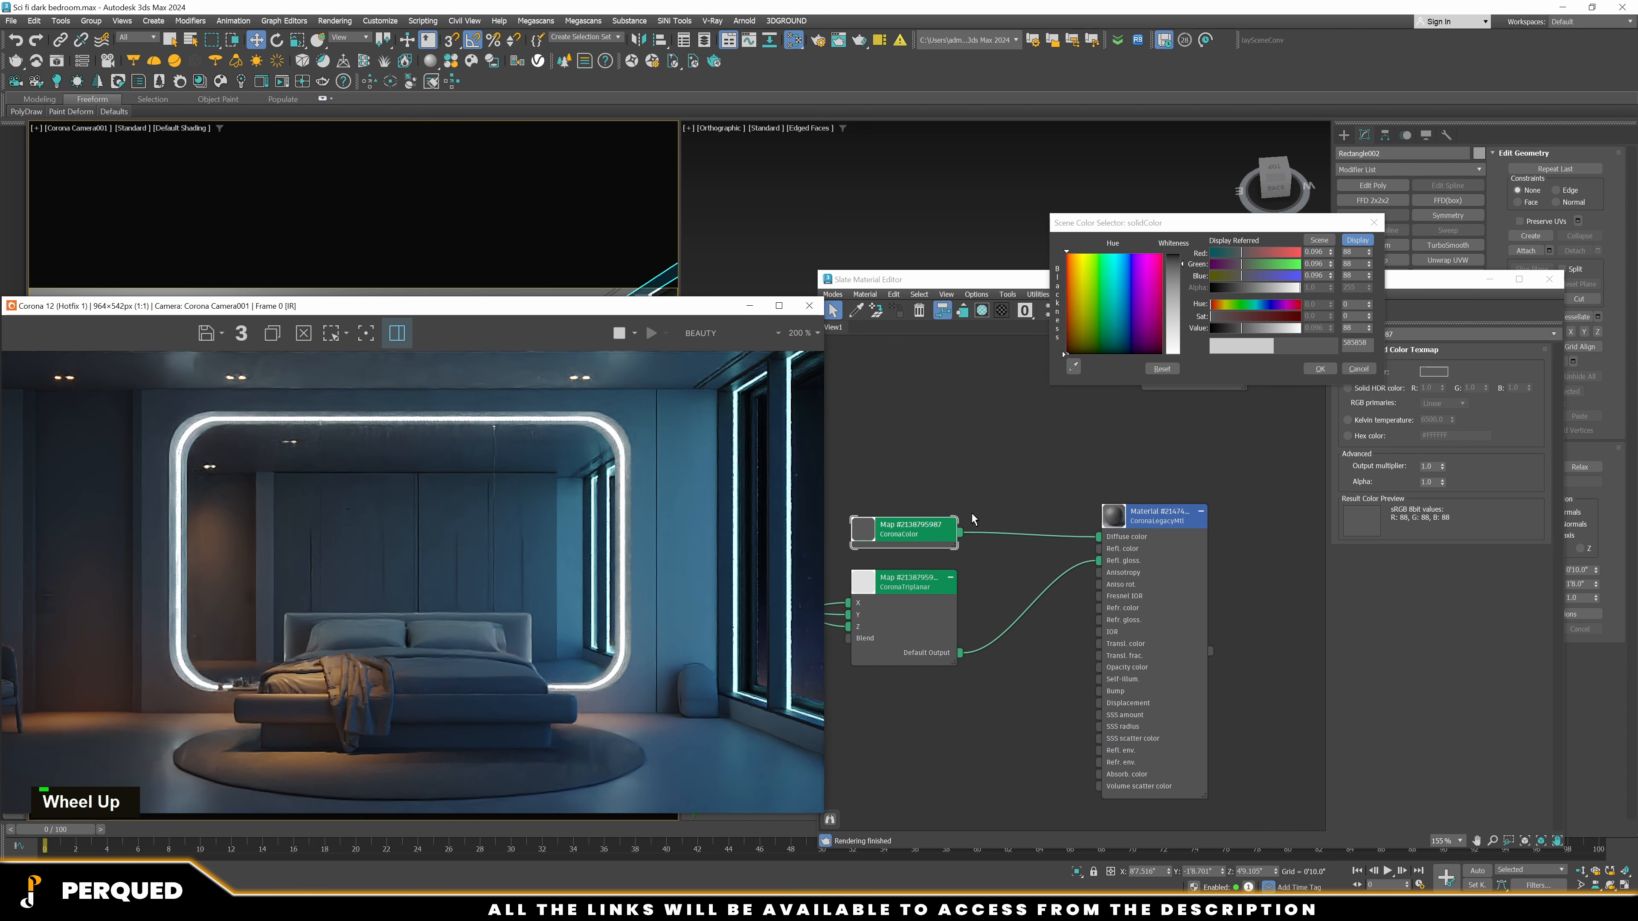
Accept the frame colour and select the two doors together in the wireframe orthographic view
click(1319, 370)
scroll(1039, 741, down, 2)
middle_drag(1046, 755, 1160, 629)
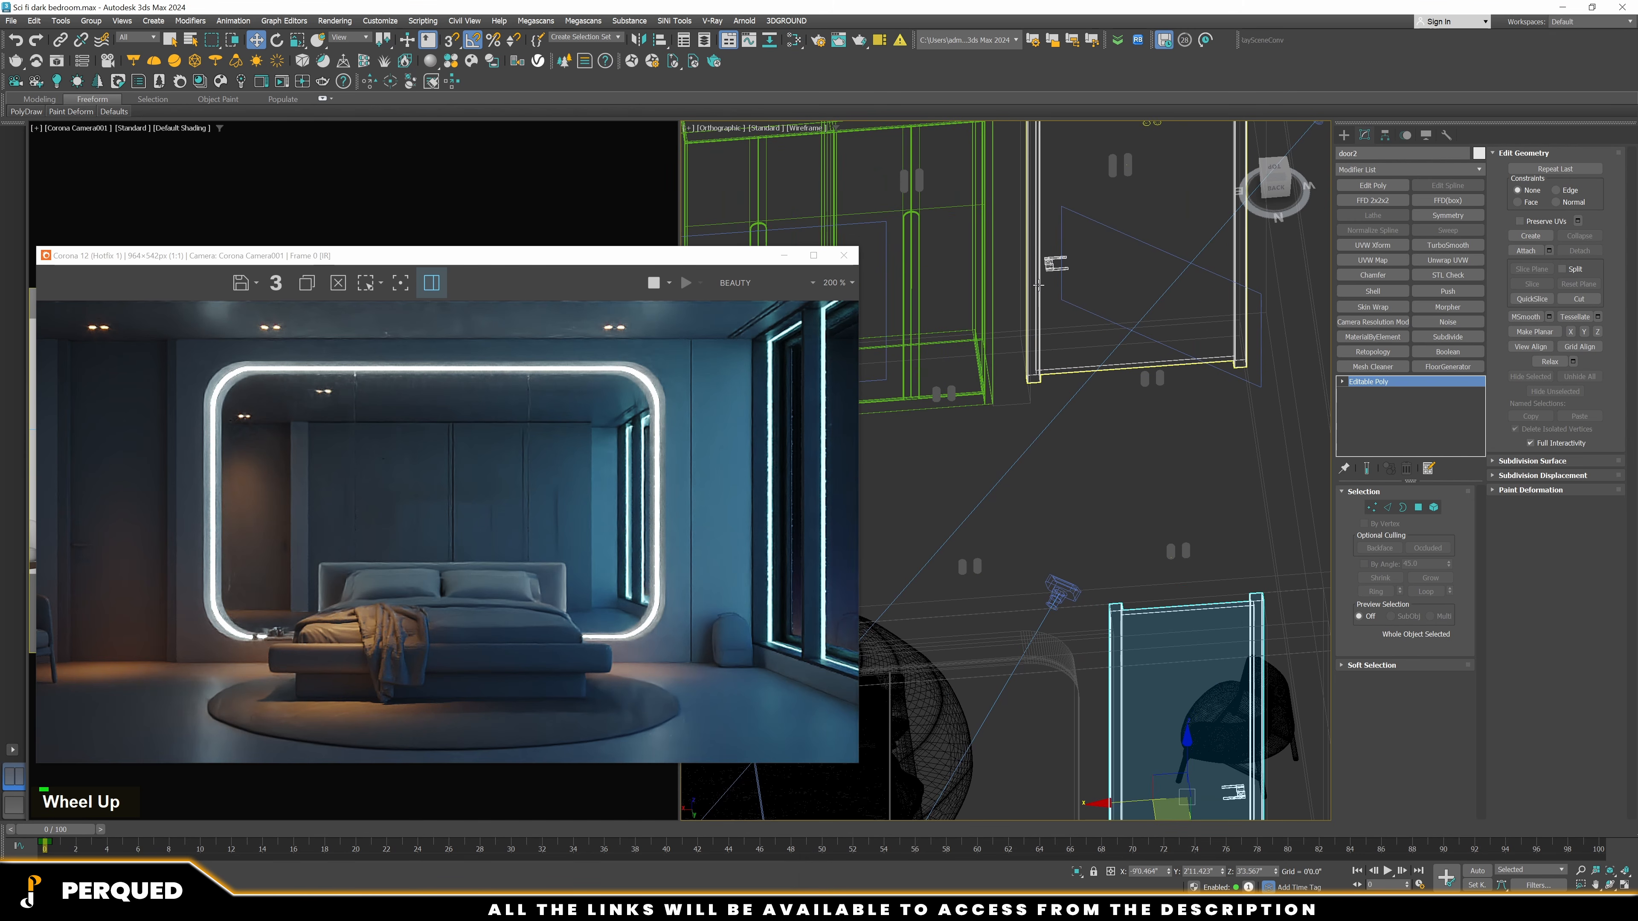
ctrl+click(1037, 277)
Open the material editor on an empty area and start sampling the door's current material from the viewport
key(m)
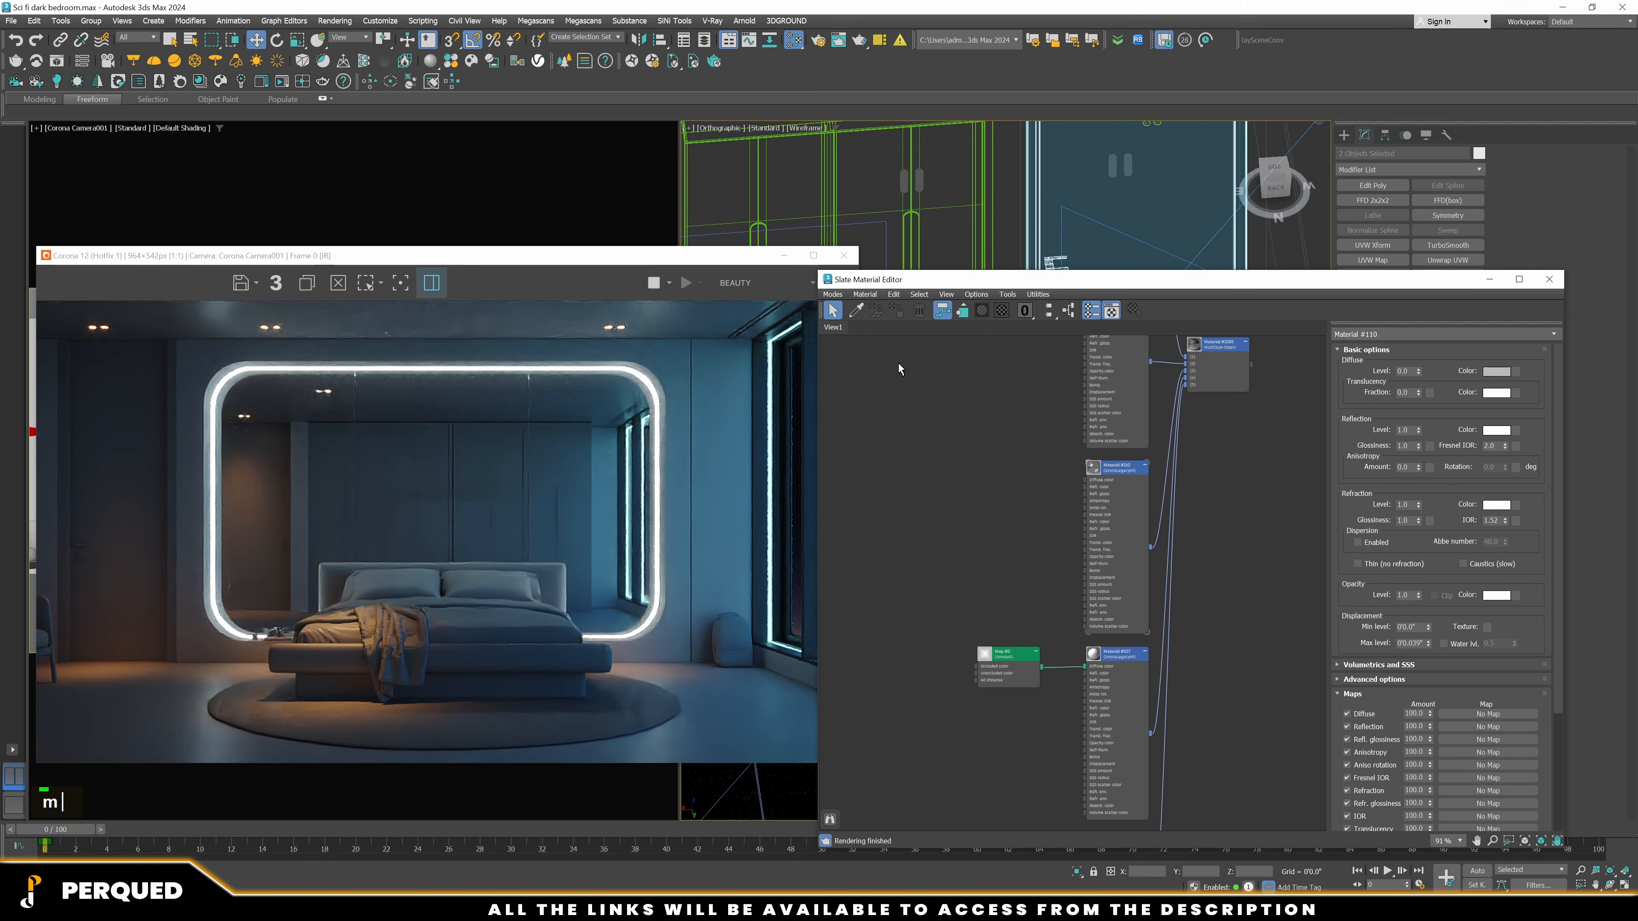
scroll(1101, 488, down, 3)
middle_drag(978, 538, 1028, 439)
click(856, 311)
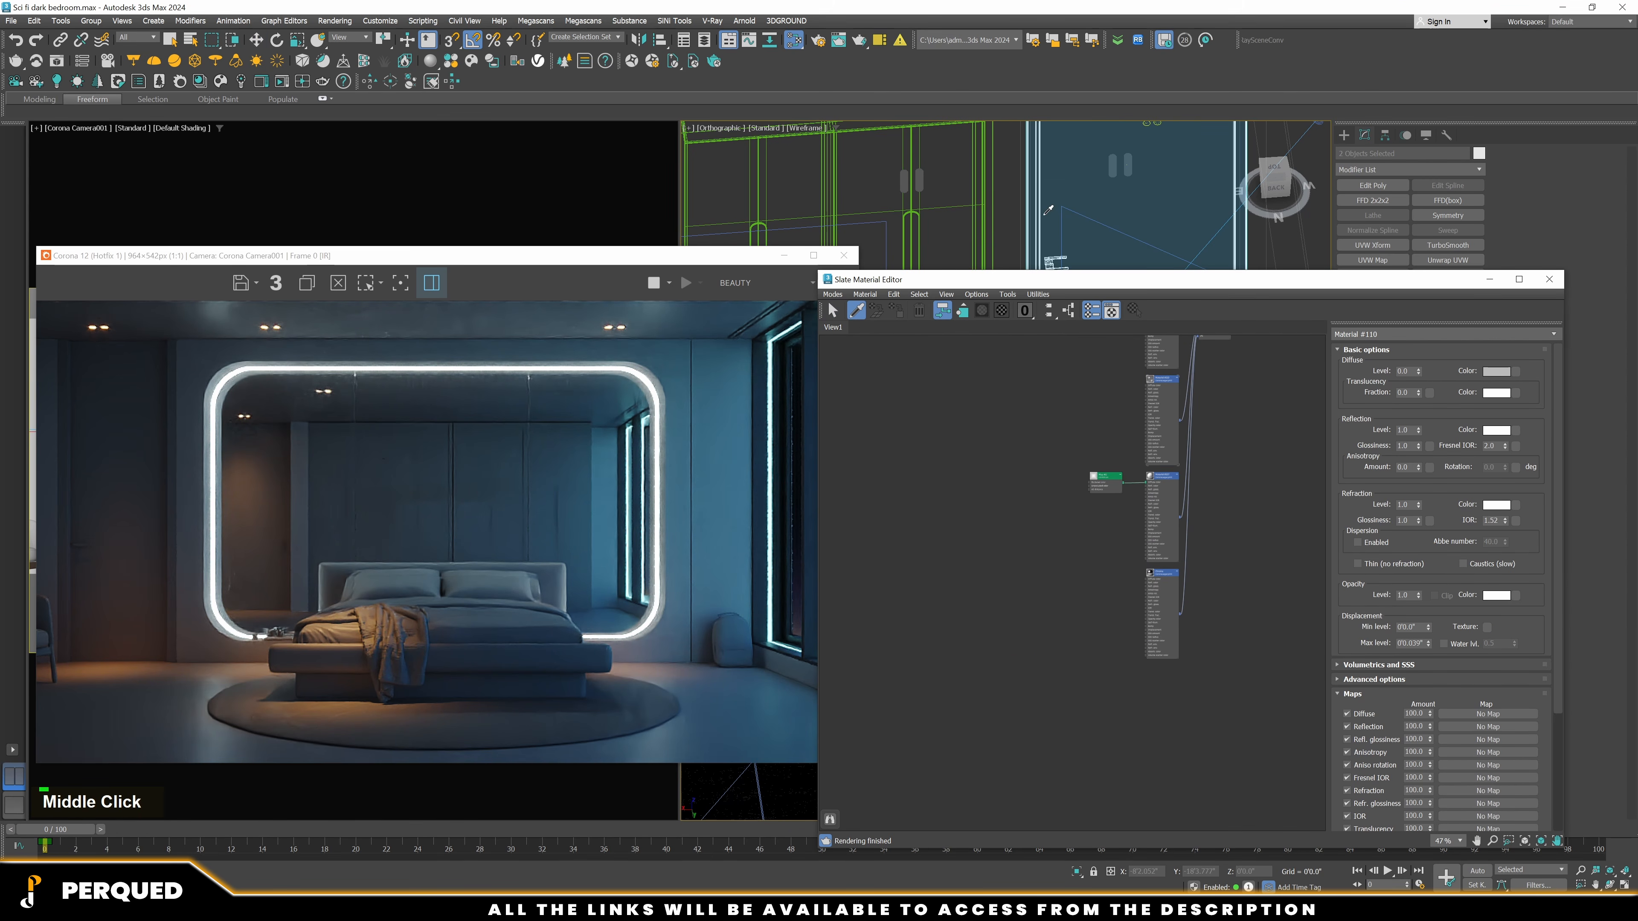
middle_drag(1072, 529, 1038, 620)
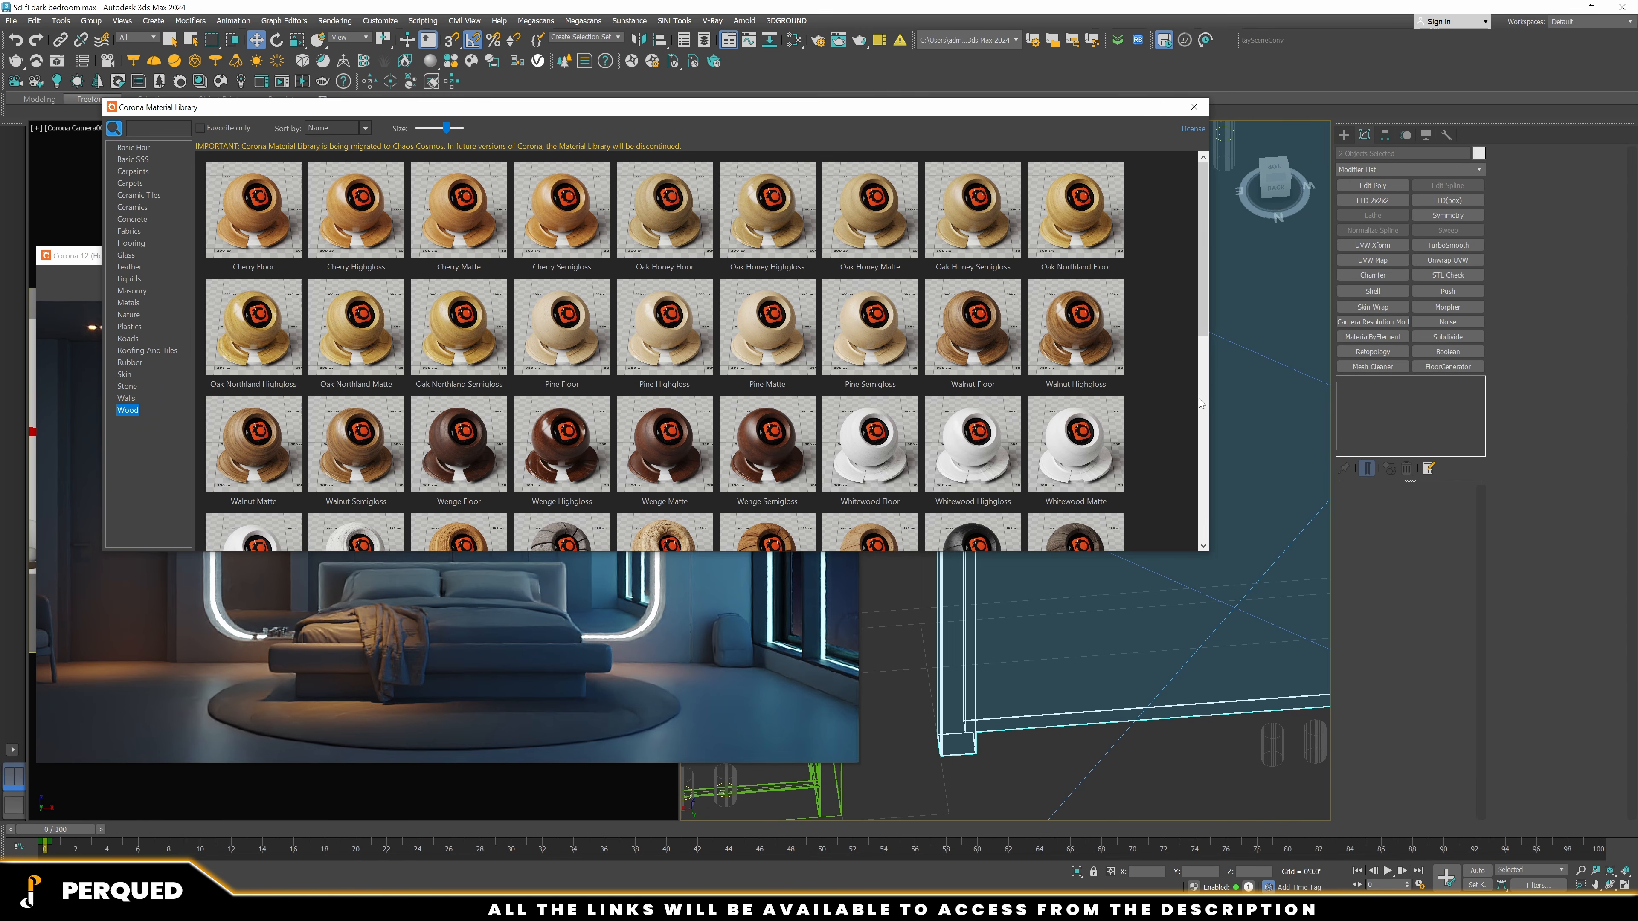
Assign Cherry Semigloss from the material library's Wood category to the selected doors and close the library
scroll(1201, 403, down, 3)
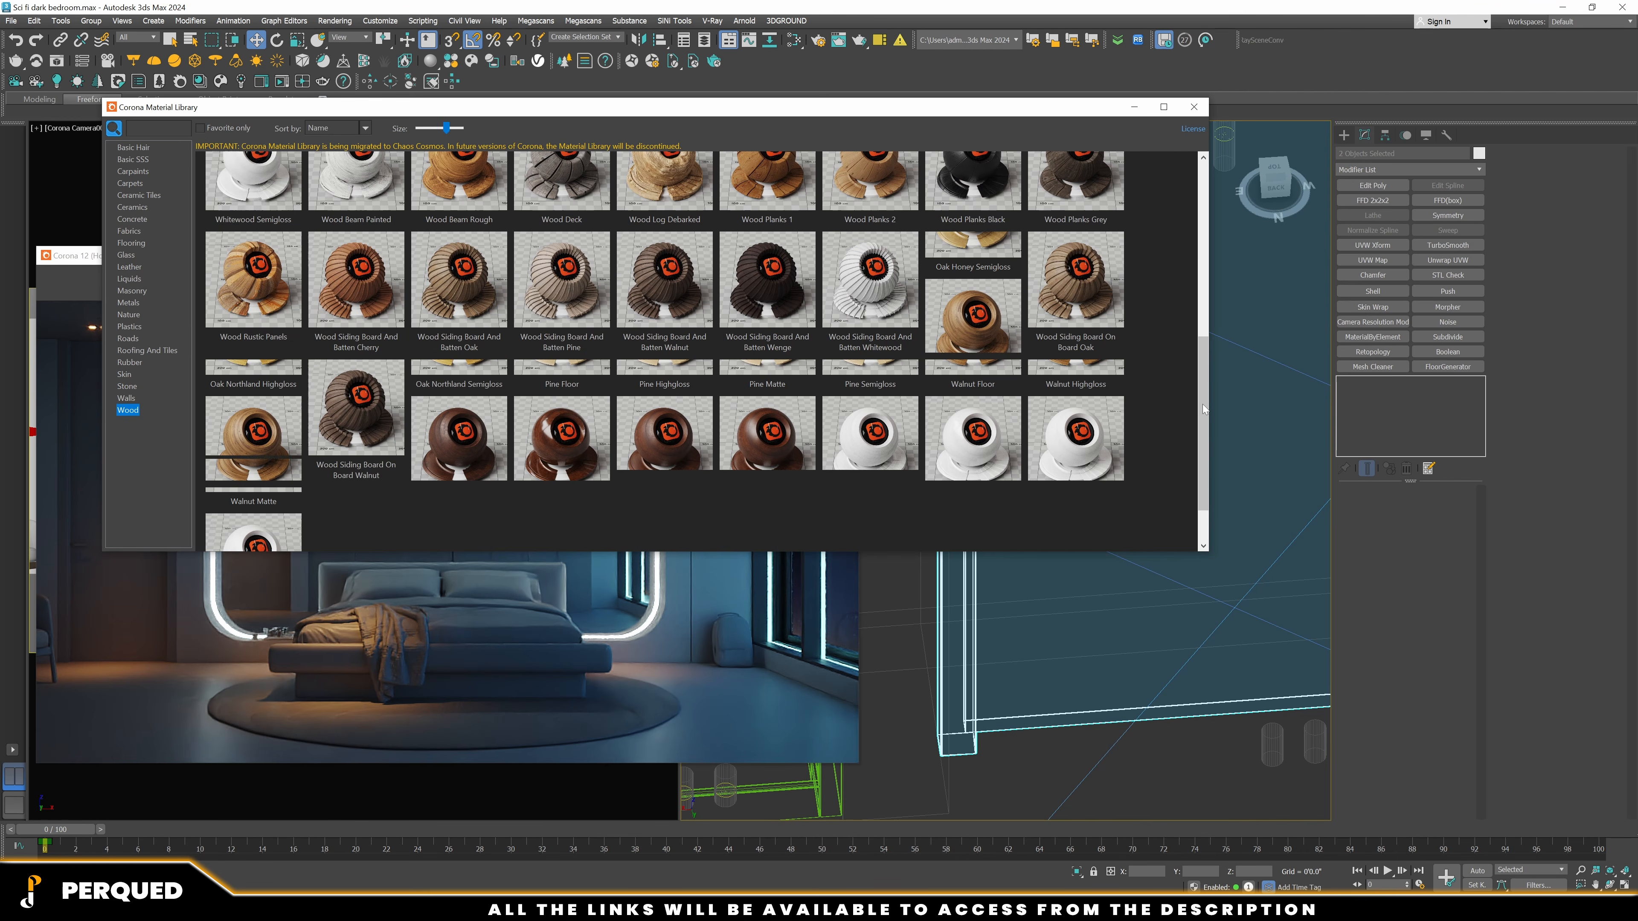
scroll(1198, 298, up, 3)
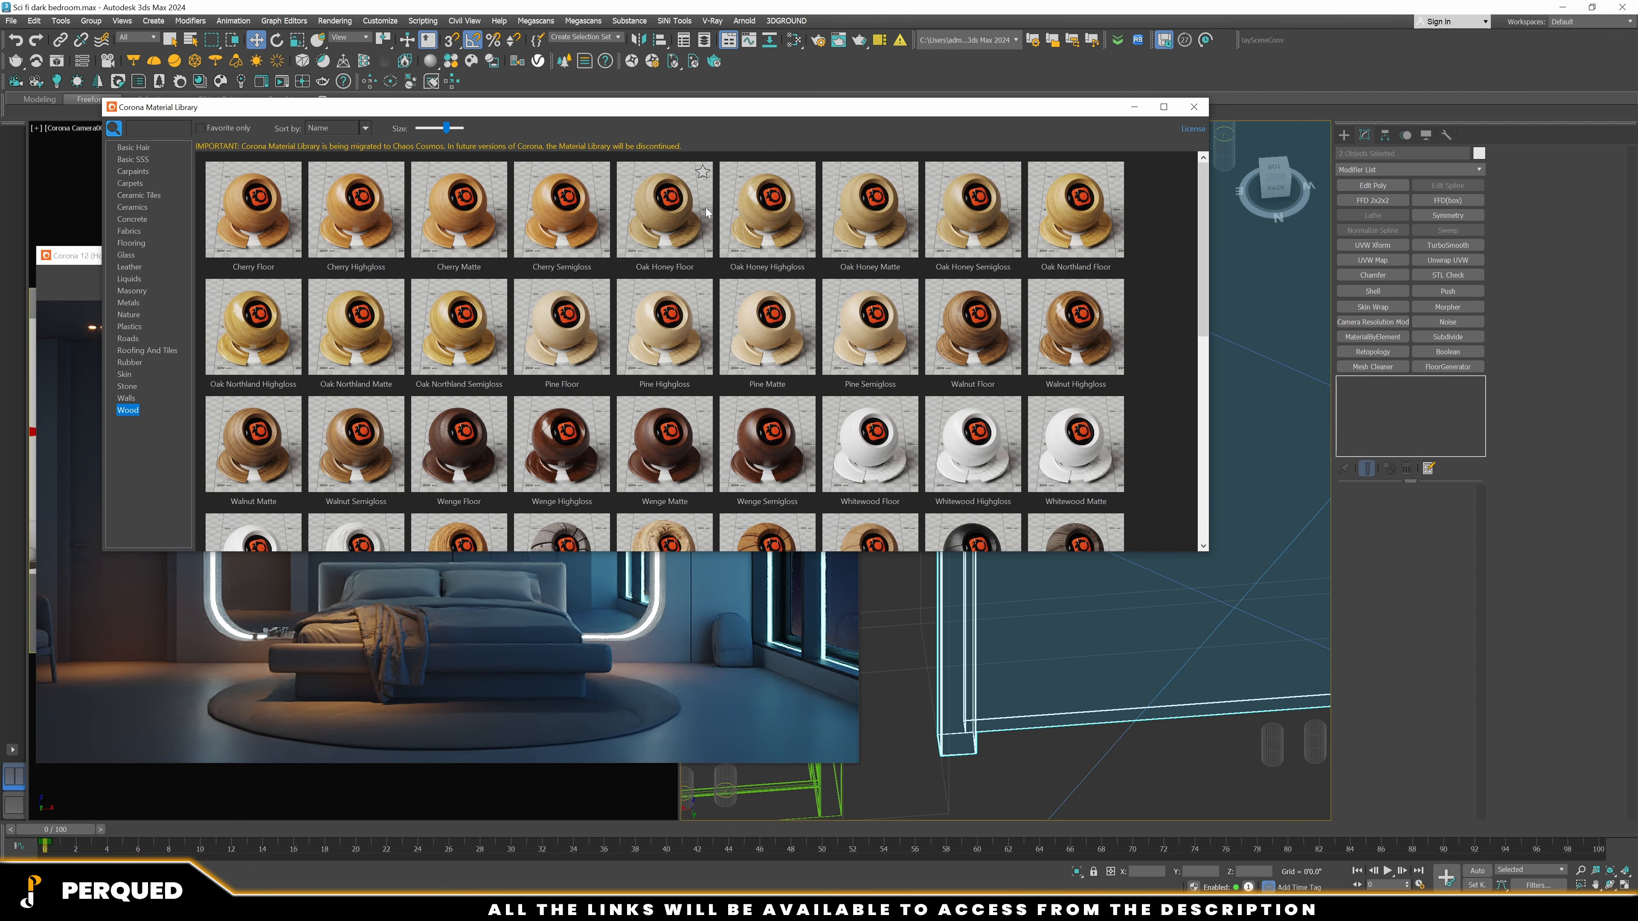
right_click(586, 211)
click(644, 241)
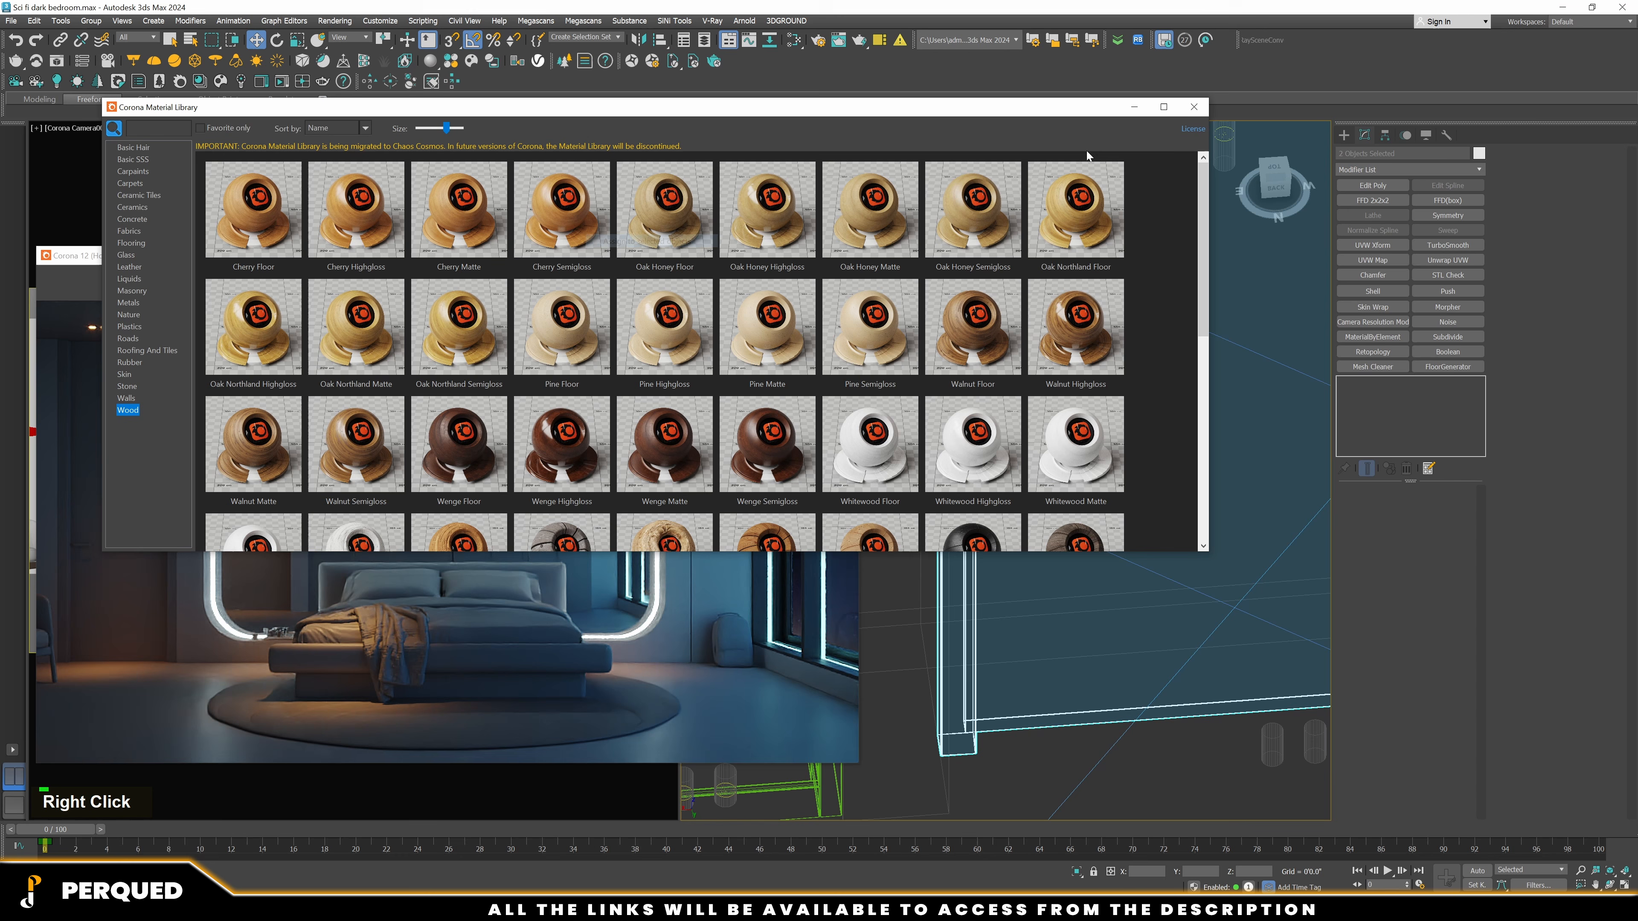
click(1194, 107)
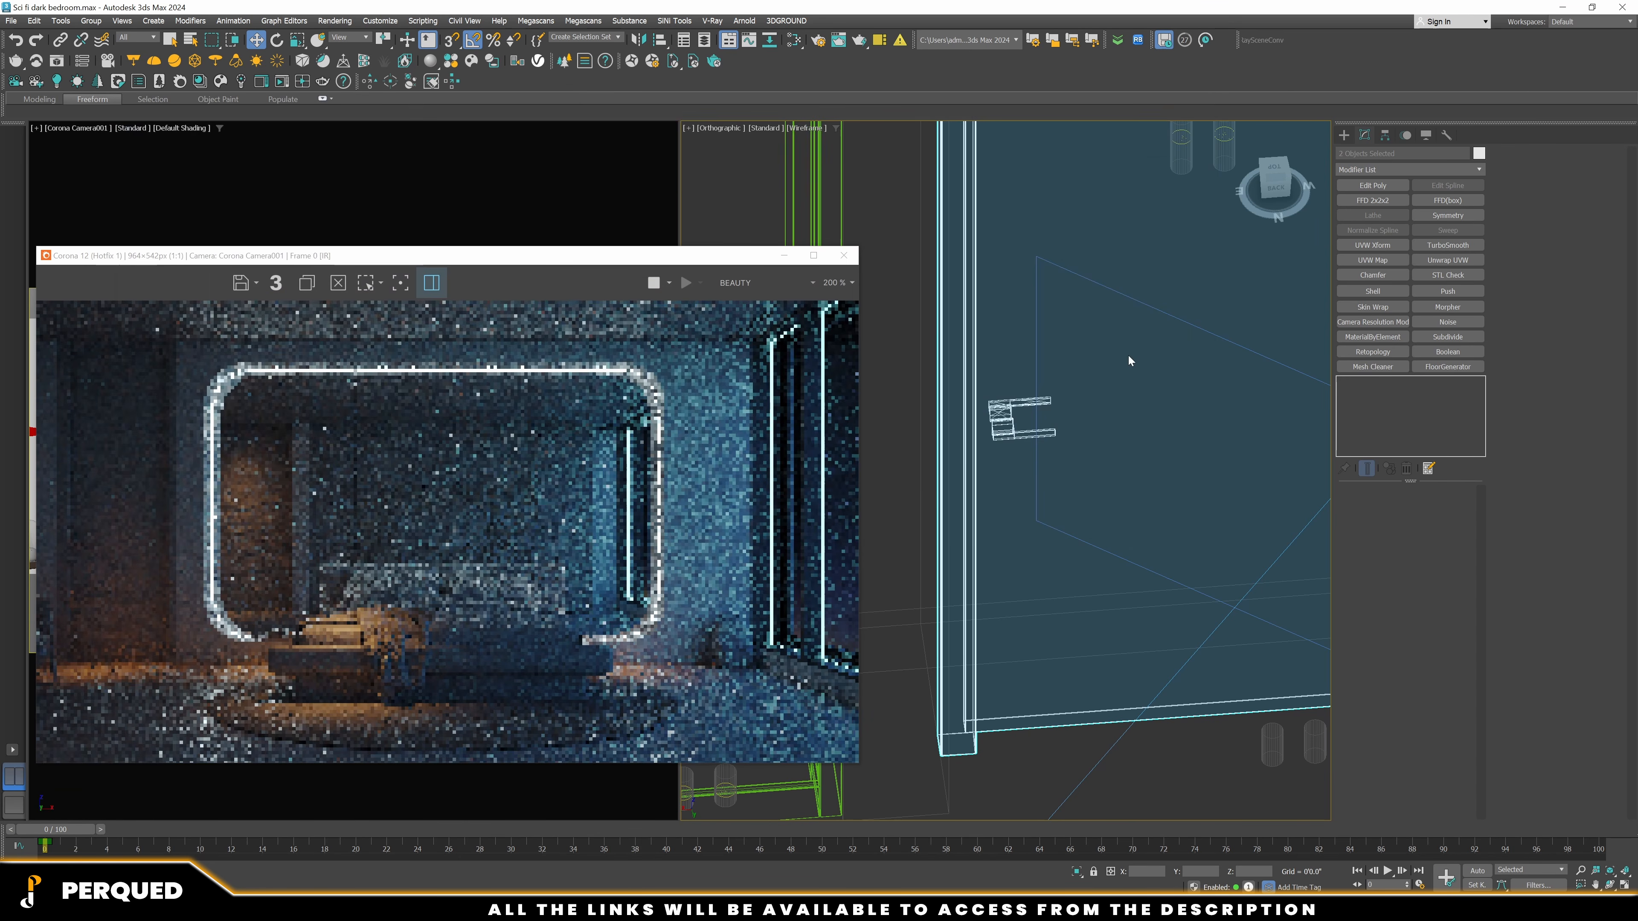
Add the selected doors to the material override's exclusion list and close the render setup
key(F10)
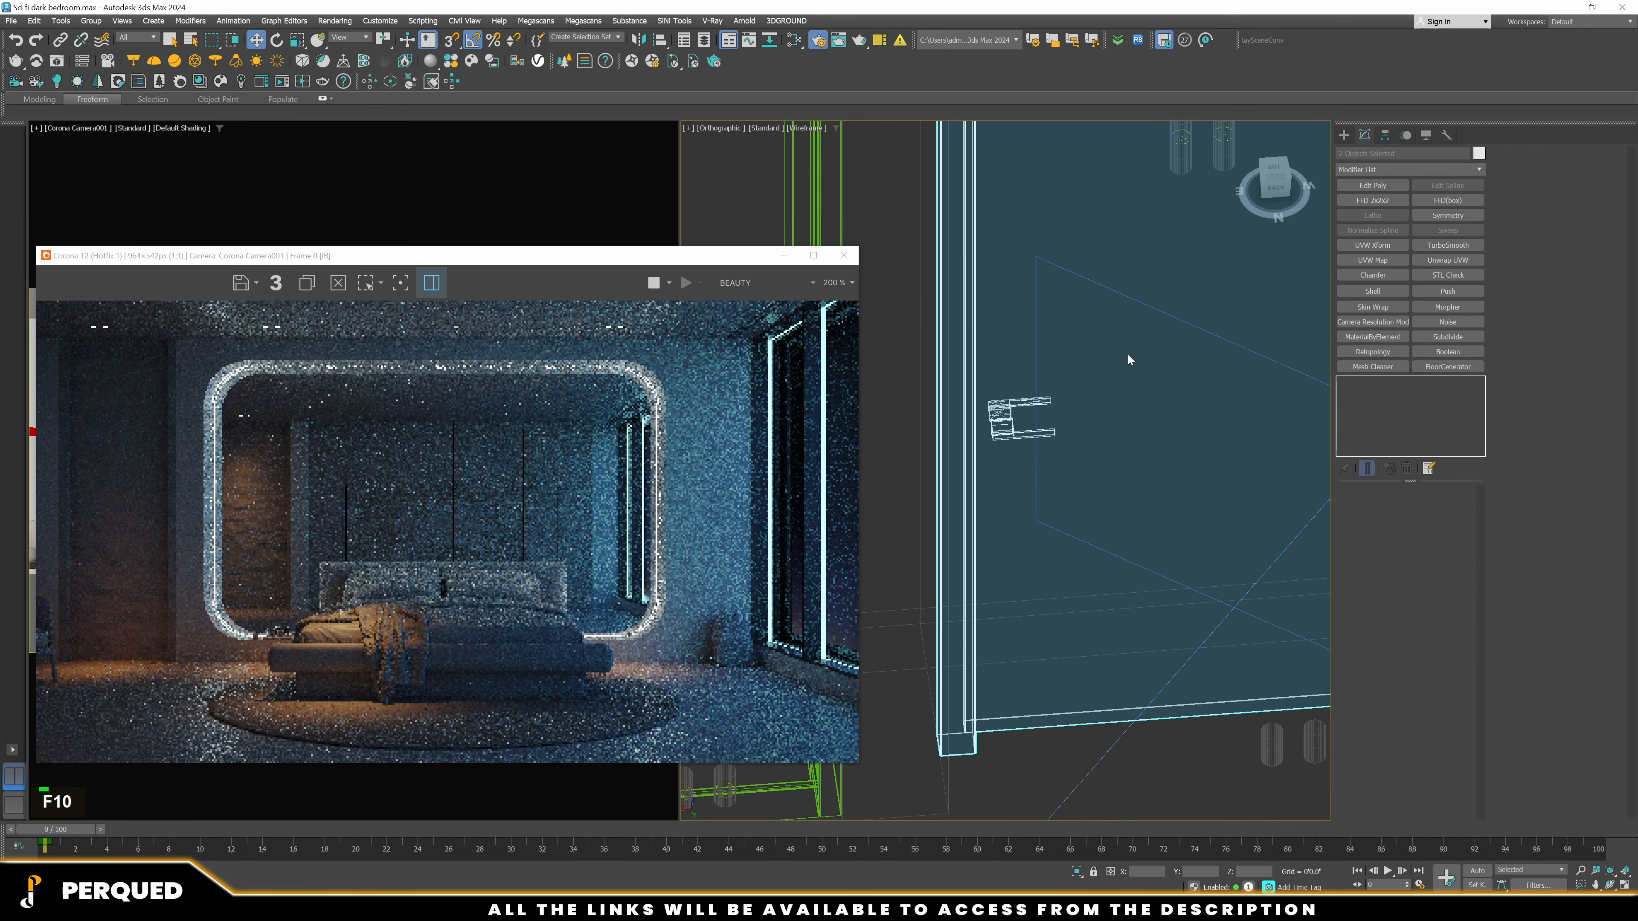
click(716, 499)
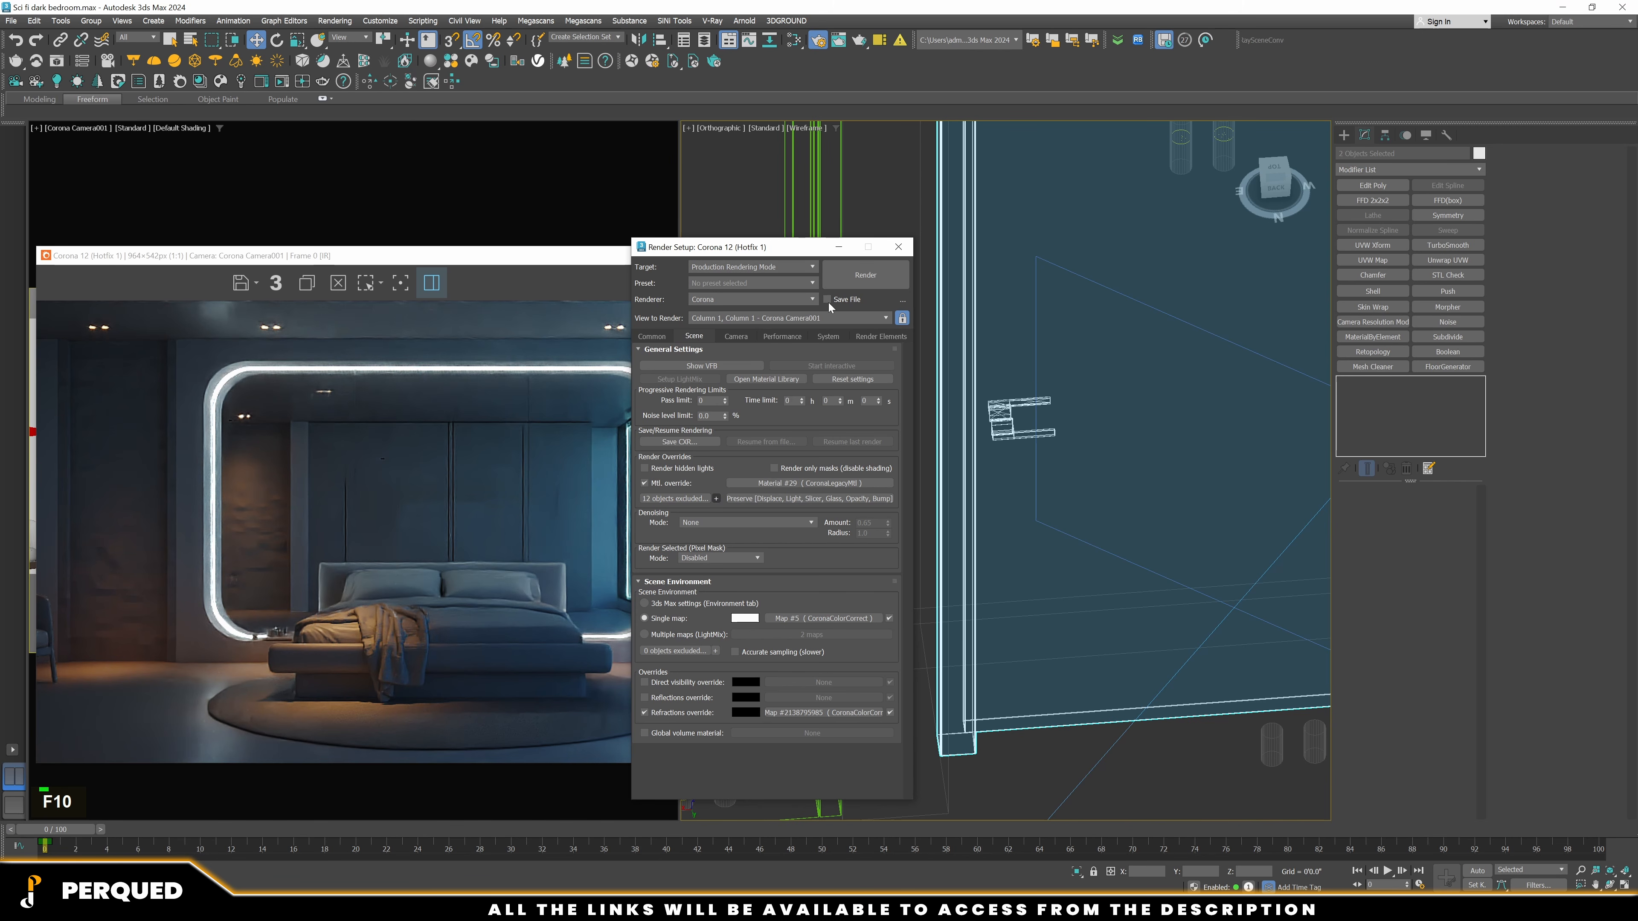
click(898, 247)
scroll(1054, 546, down, 3)
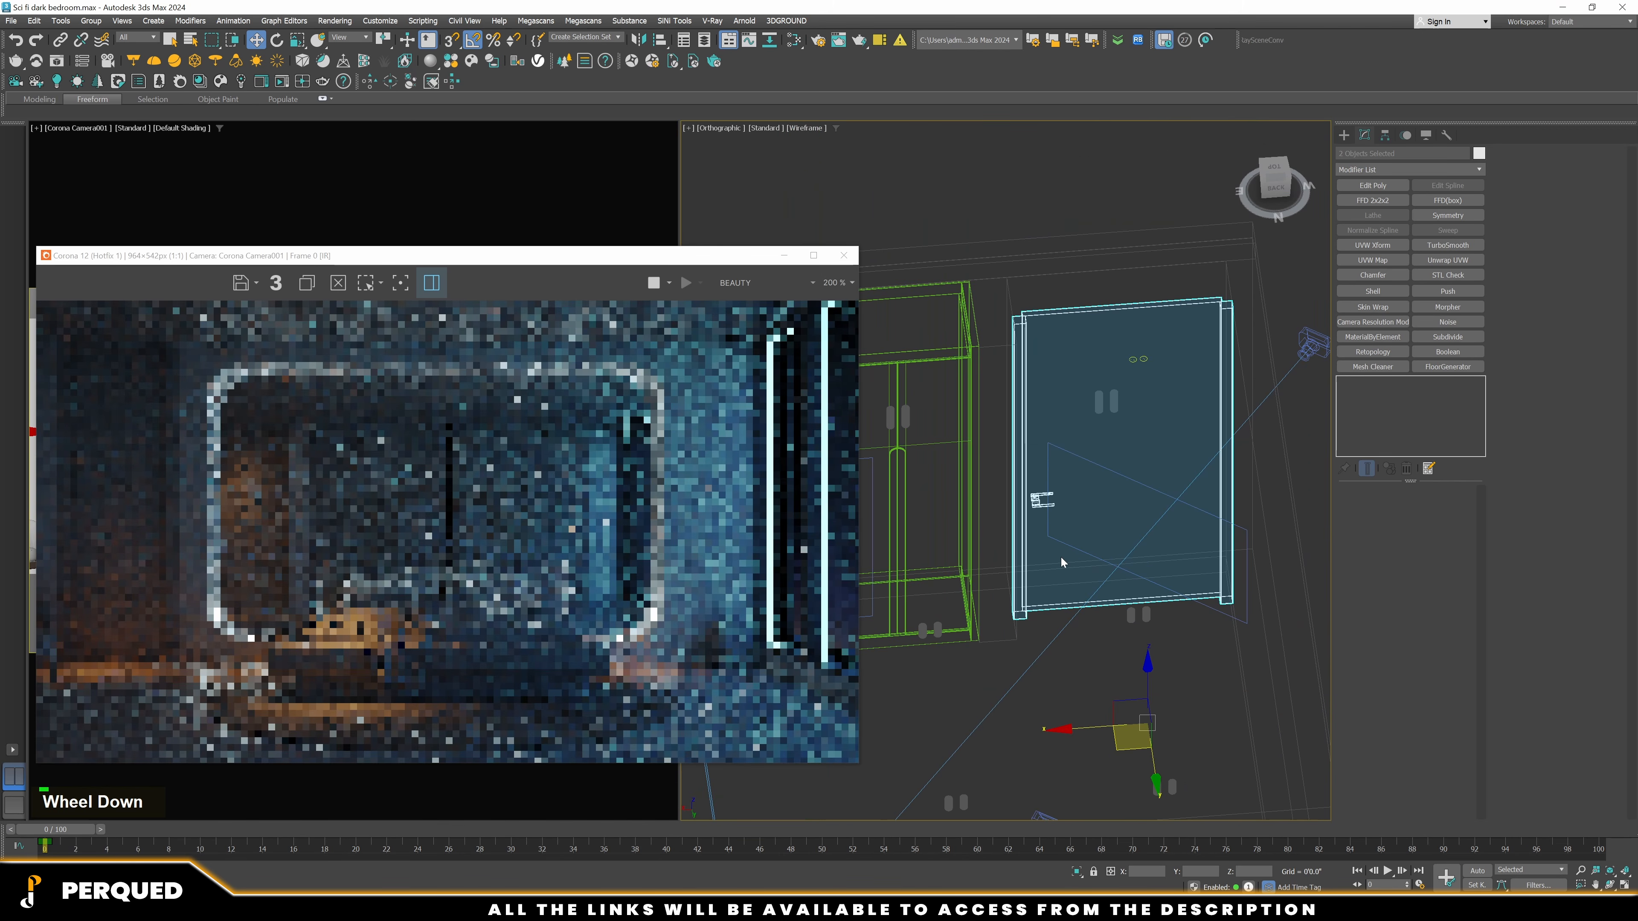
Add a UVW Map modifier to the selected doors with Box mapping and Real-World Map Size enabled
scroll(1070, 537, down, 4)
mouse_move(1077, 541)
middle_down()
mouse_move(1080, 503)
mouse_move(1200, 504)
mouse_move(1032, 529)
middle_up()
key(F3)
scroll(1200, 505, up, 5)
key(p)
key(z)
click(1372, 259)
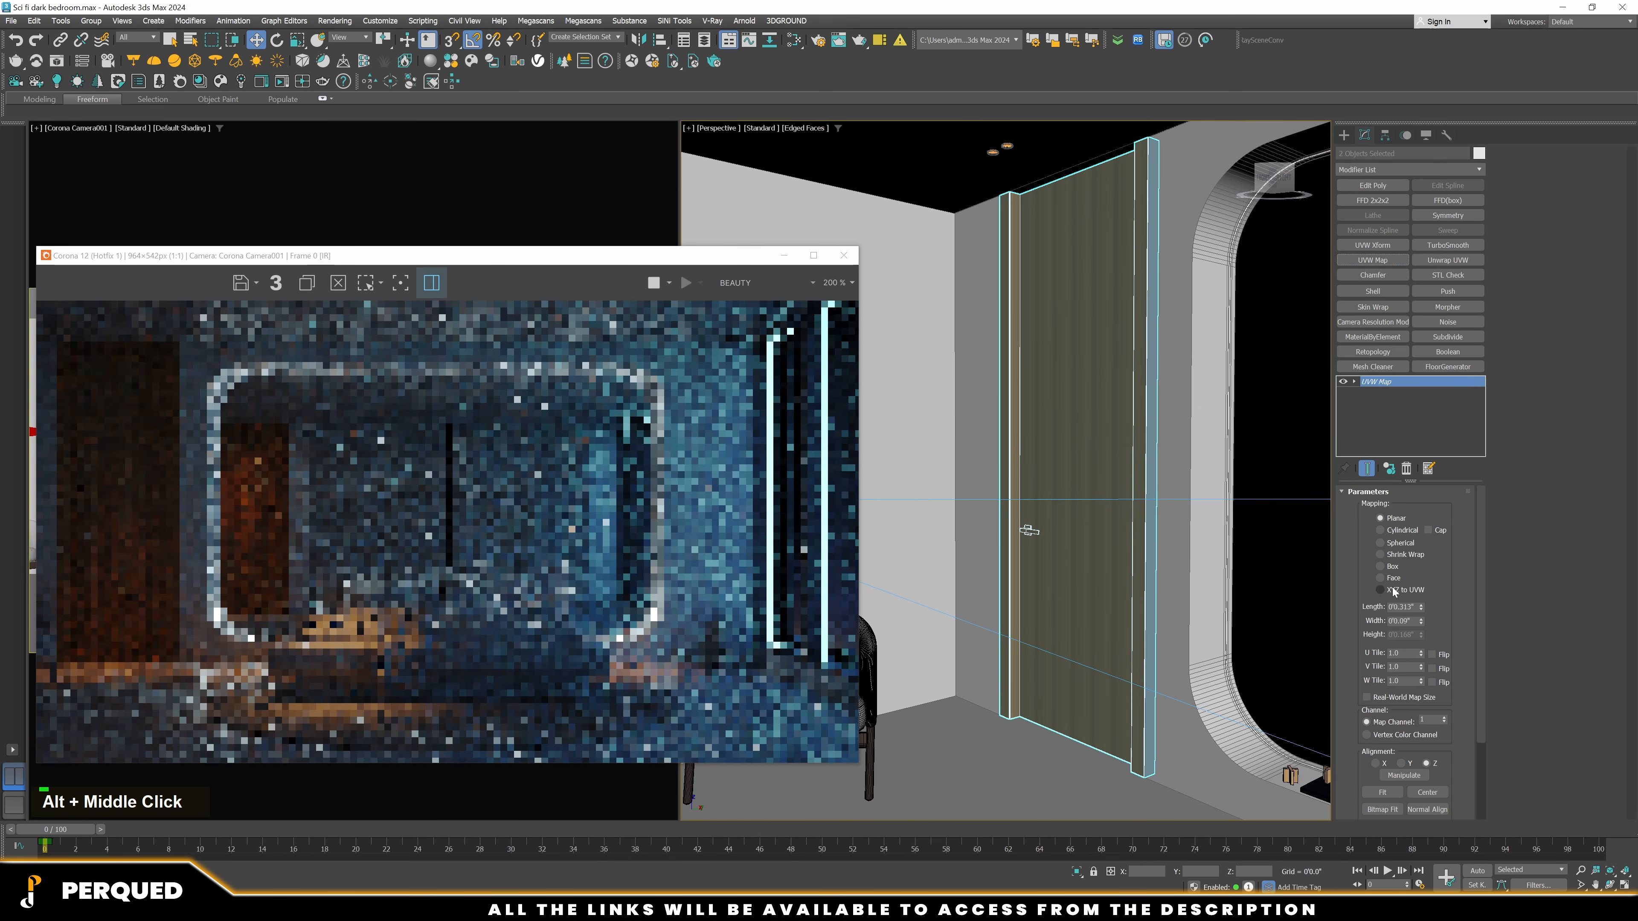
click(1380, 566)
scroll(1365, 668, down, 2)
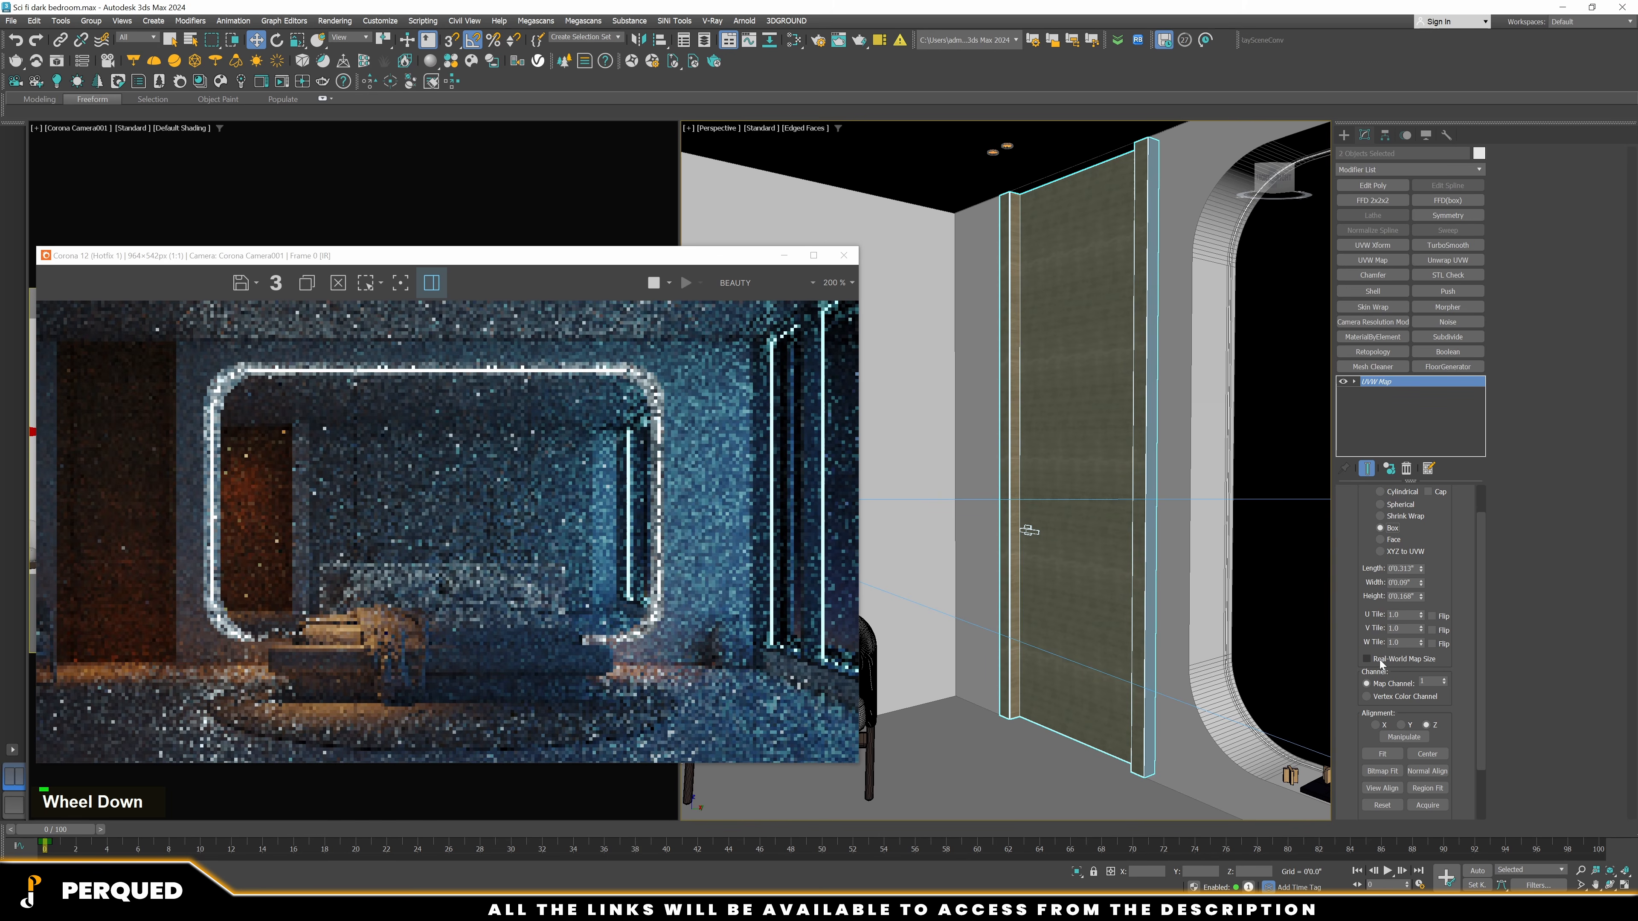
click(1379, 657)
scroll(1199, 471, down, 5)
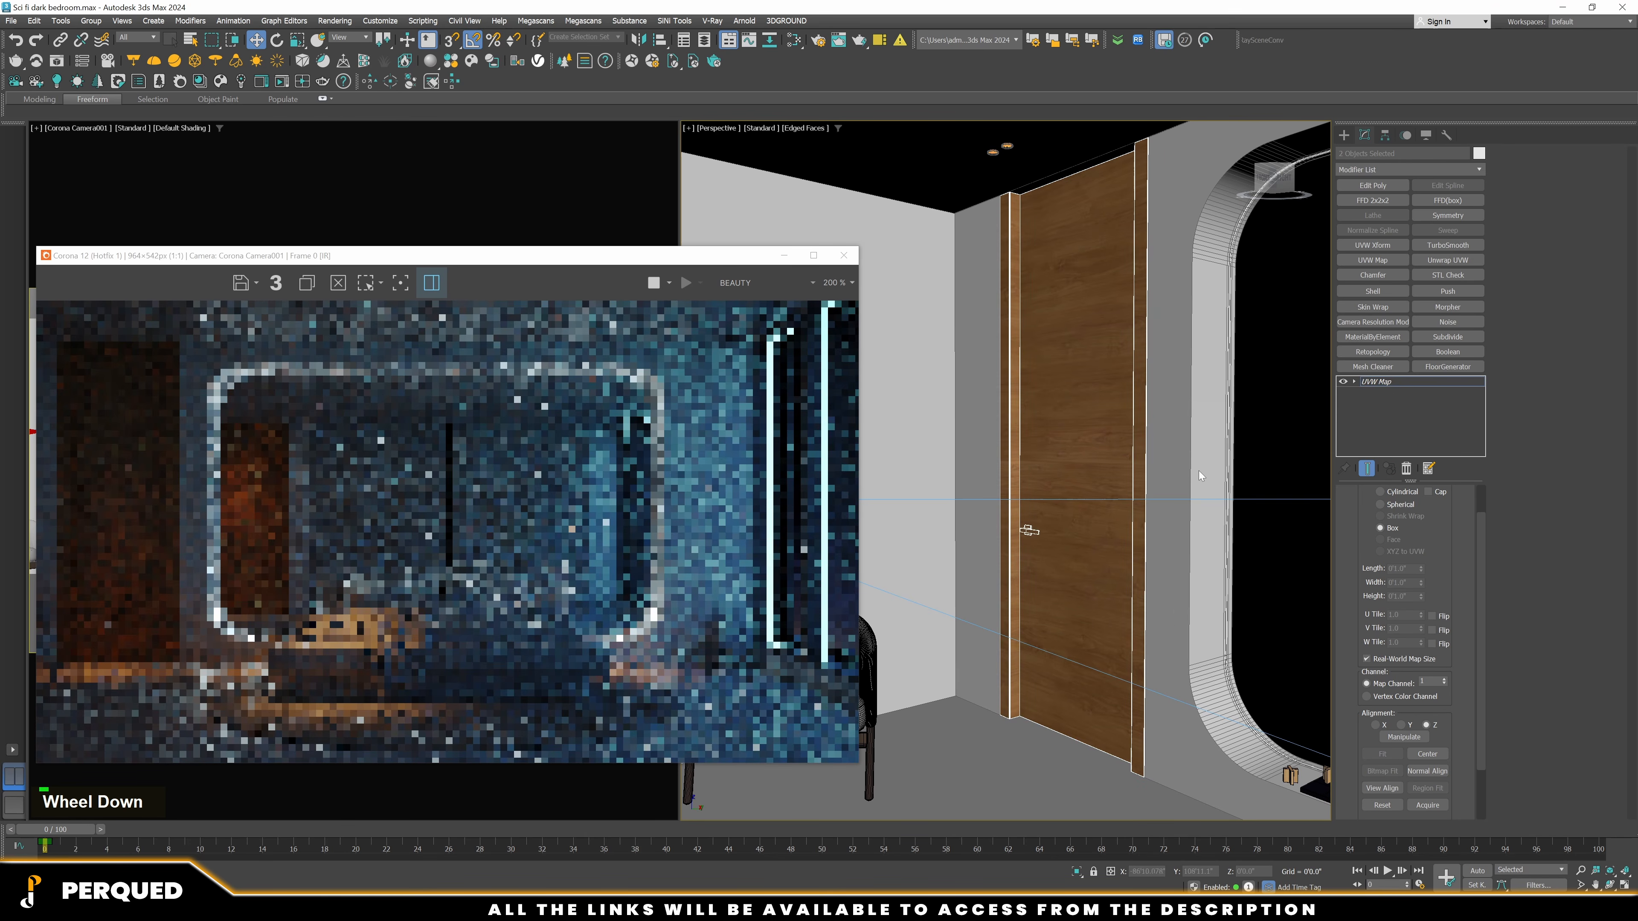
Rotate the doors' mapping gizmo 90° about X with angle snap so the wood grain runs vertically, and check the render
key(e)
key(a)
key(a)
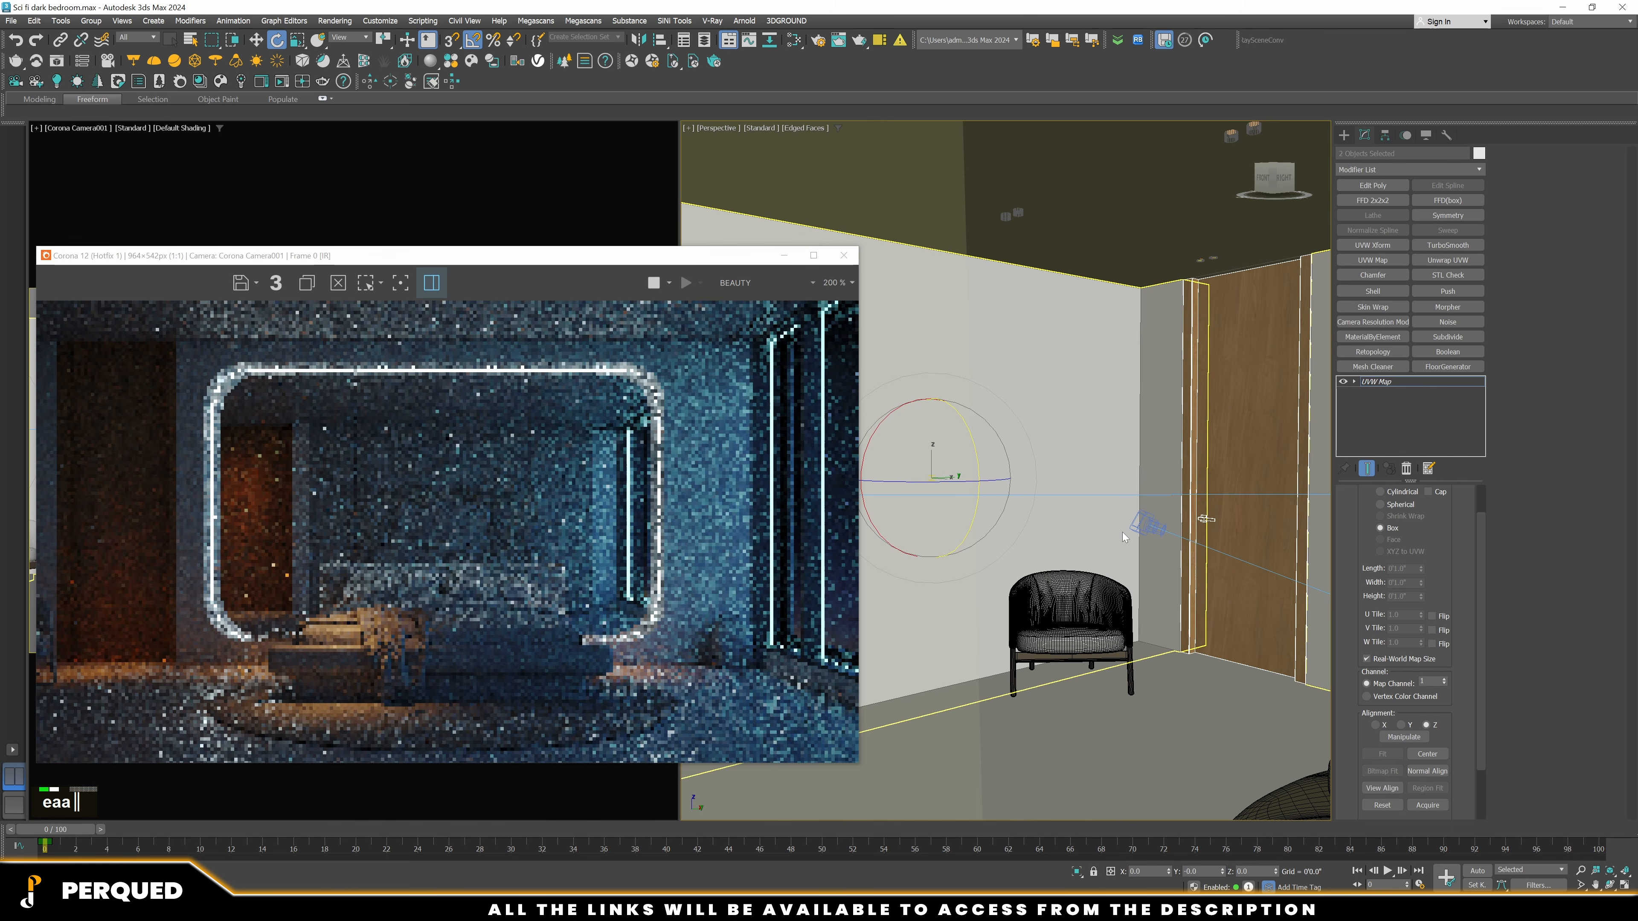
alt+middle_drag(1122, 533, 1125, 520)
scroll(431, 436, down, 1)
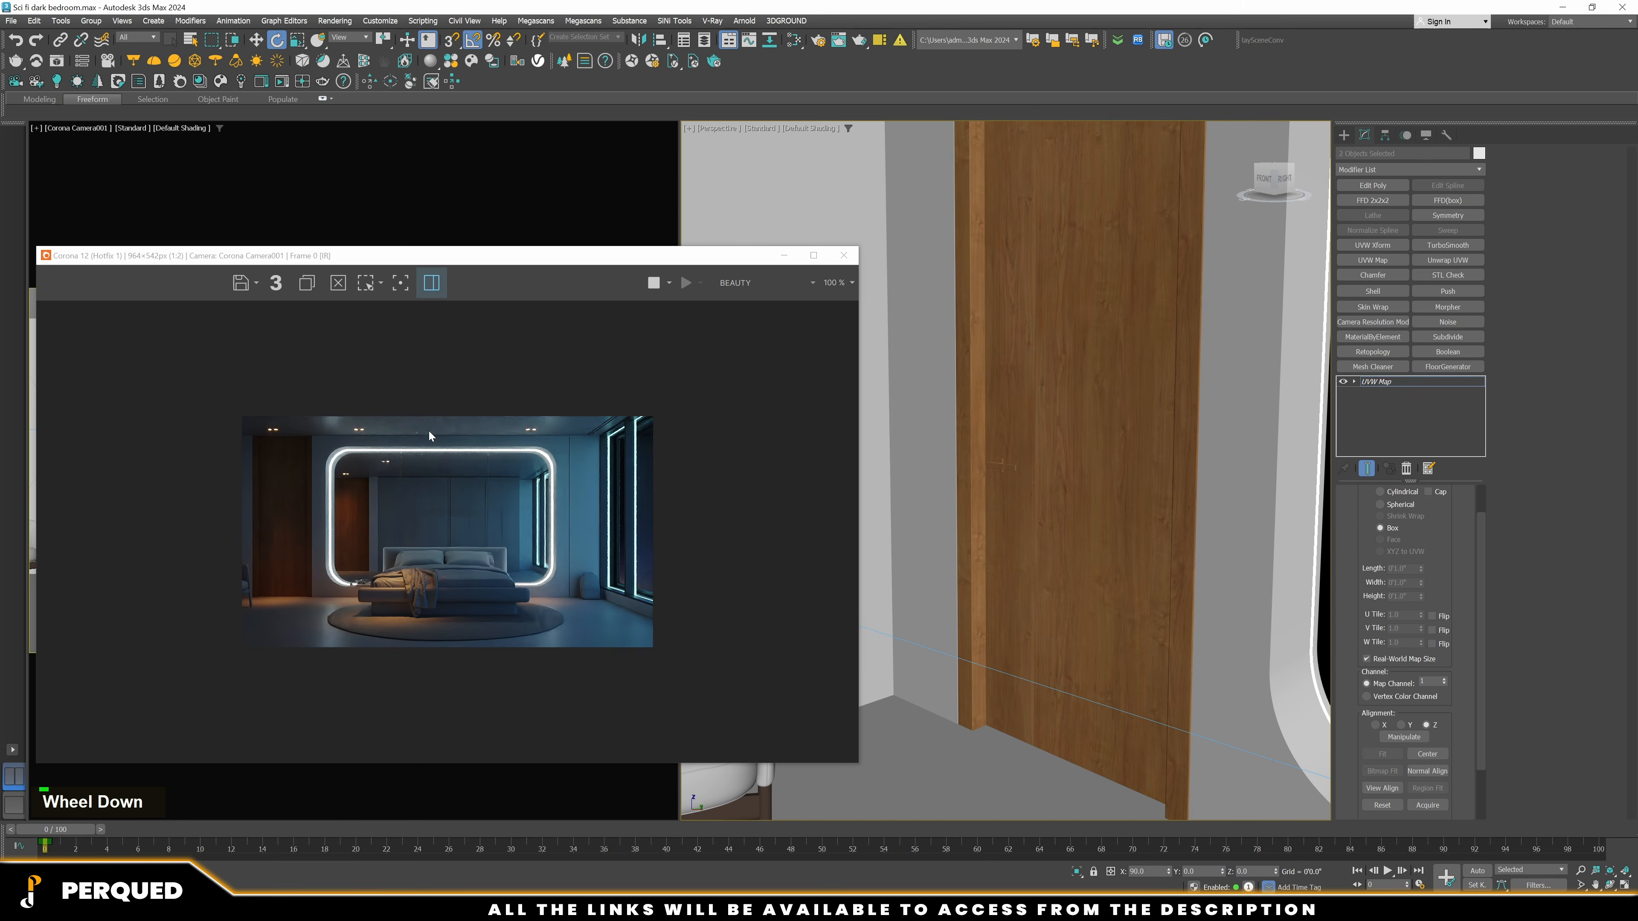
scroll(635, 439, up, 1)
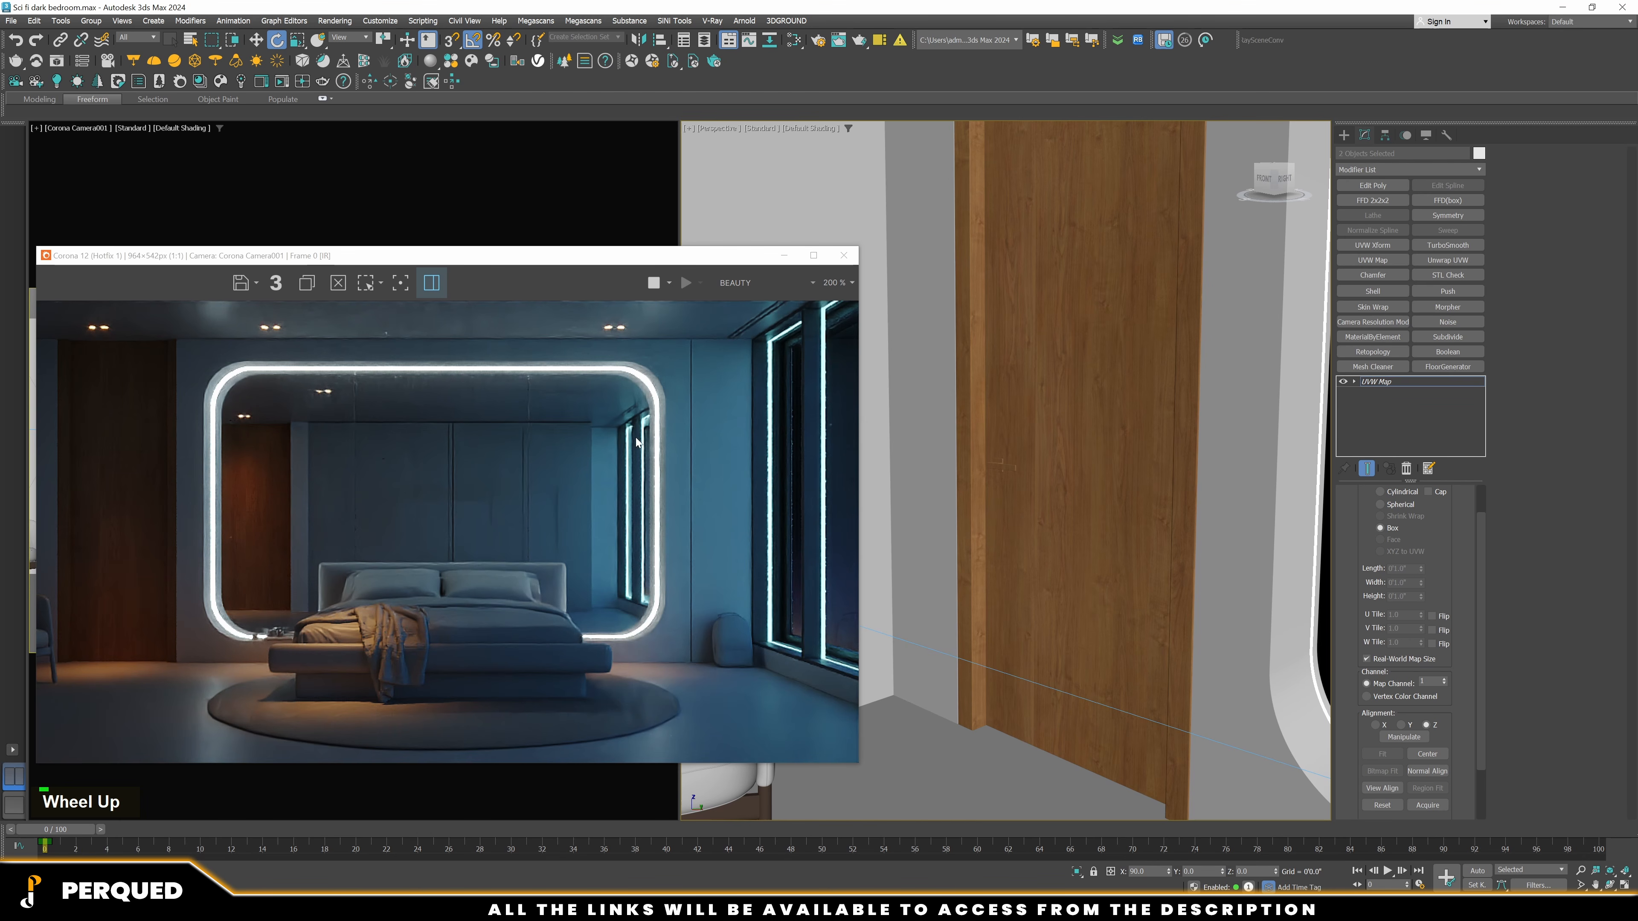
Sample the doors' Cherry Semigloss material into the material editor and wire it into slot 1 of MultiMat_0
key(m)
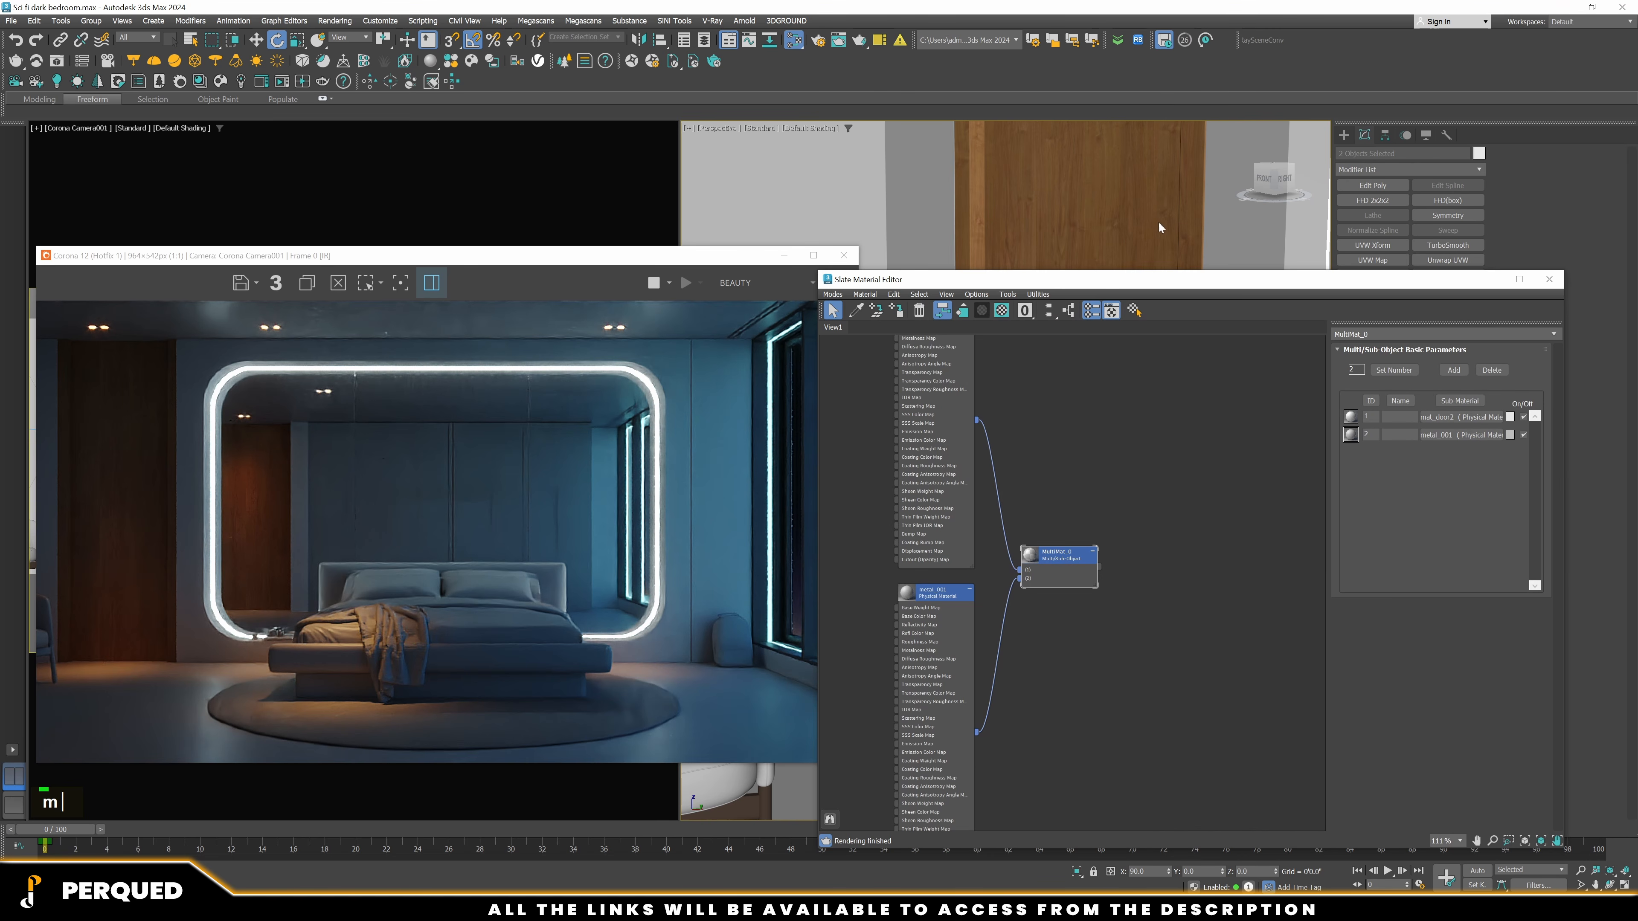
scroll(974, 378, down, 2)
double_click(857, 311)
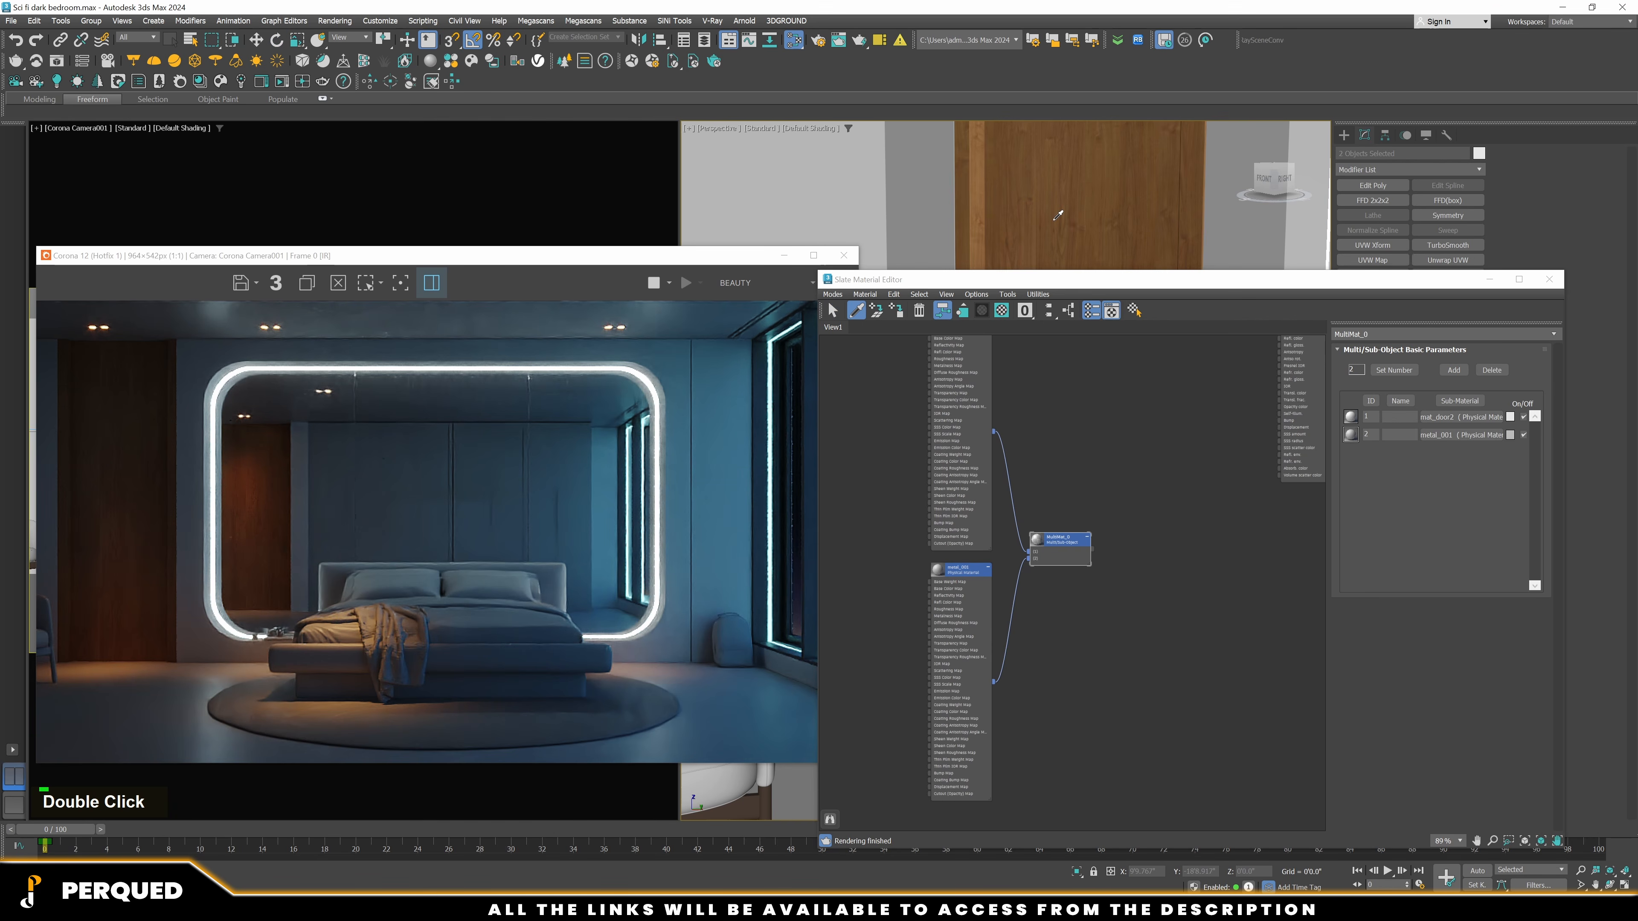
middle_drag(1062, 462, 1184, 458)
drag(1188, 500, 984, 426)
scroll(1024, 494, up, 1)
scroll(1025, 498, up, 4)
drag(1177, 565, 1213, 575)
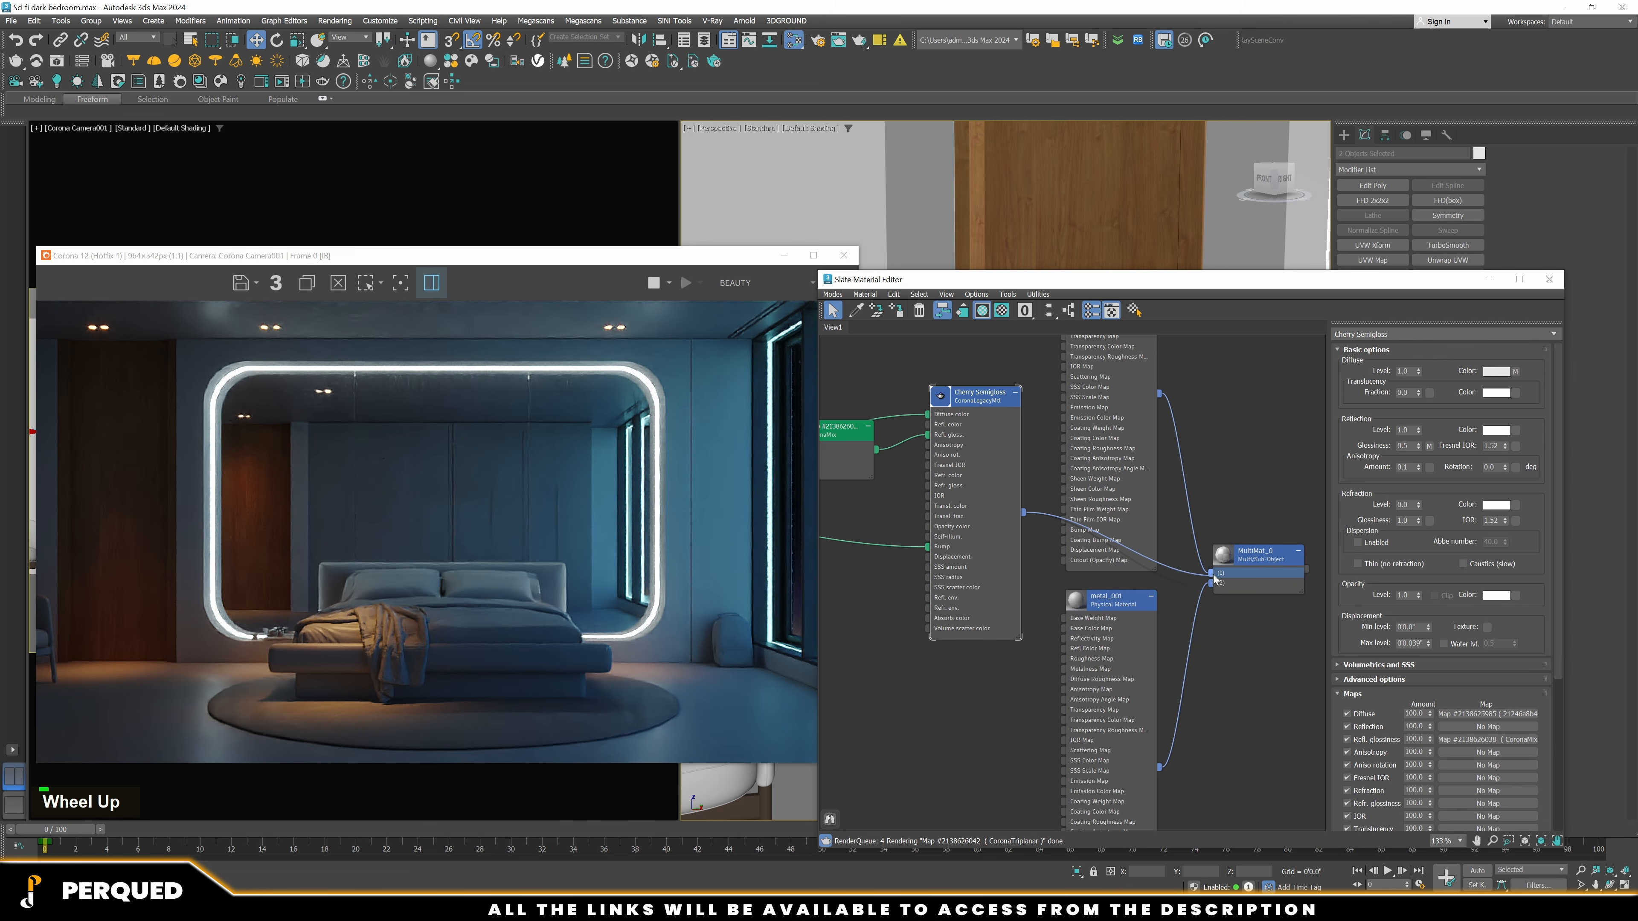
Delete the disconnected old door material node and close the material editor
click(1119, 442)
key(Delete)
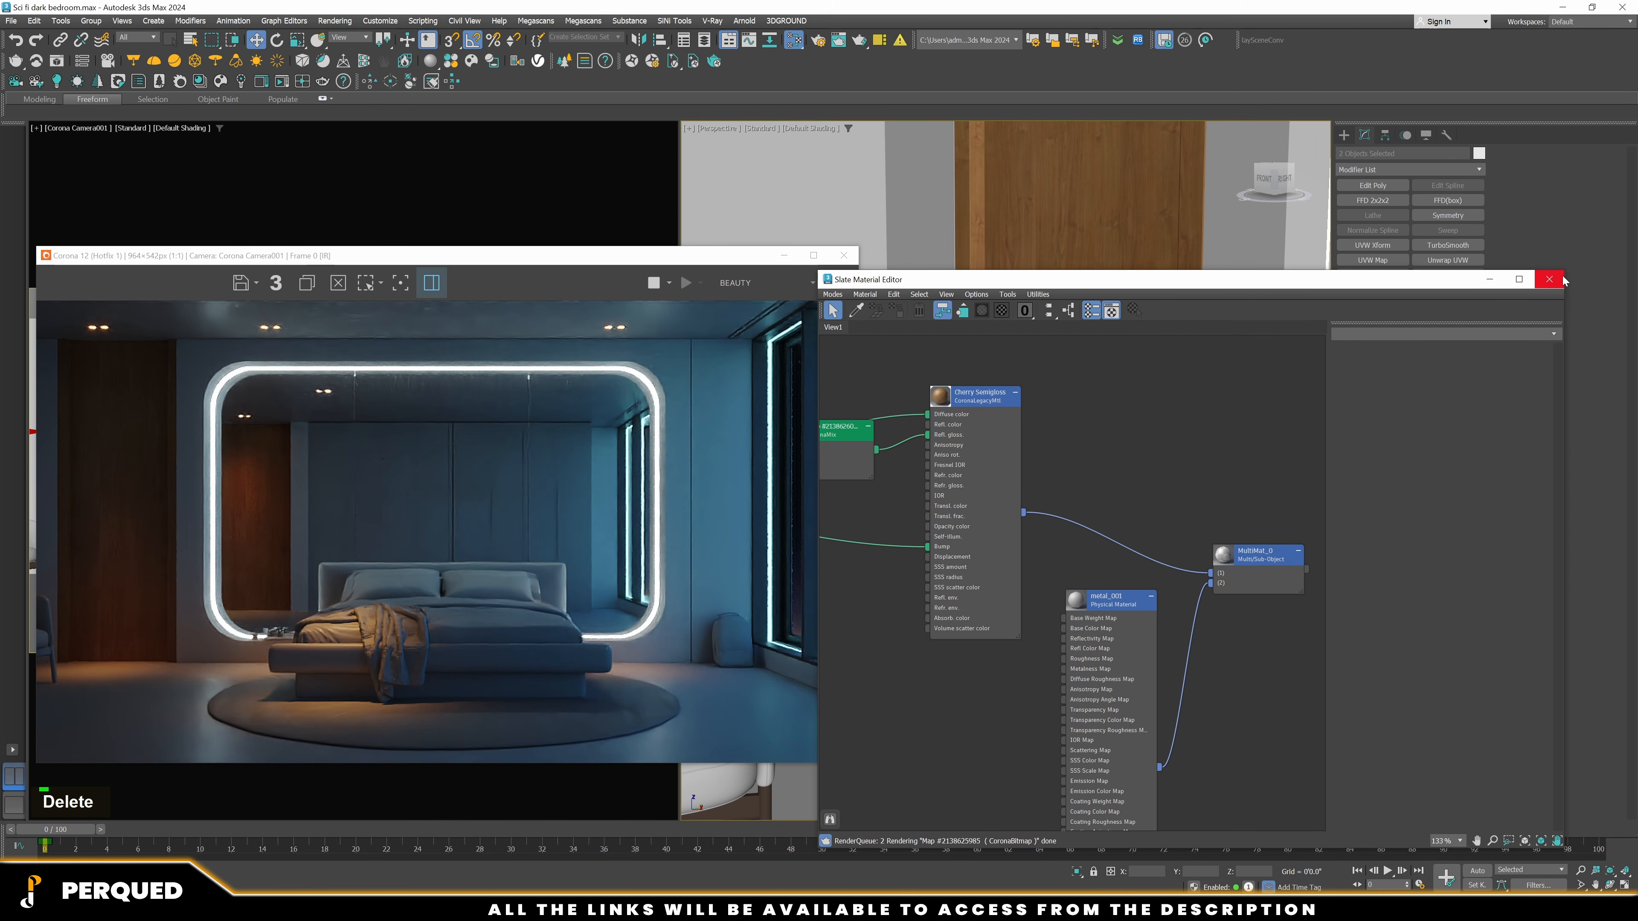
click(1548, 279)
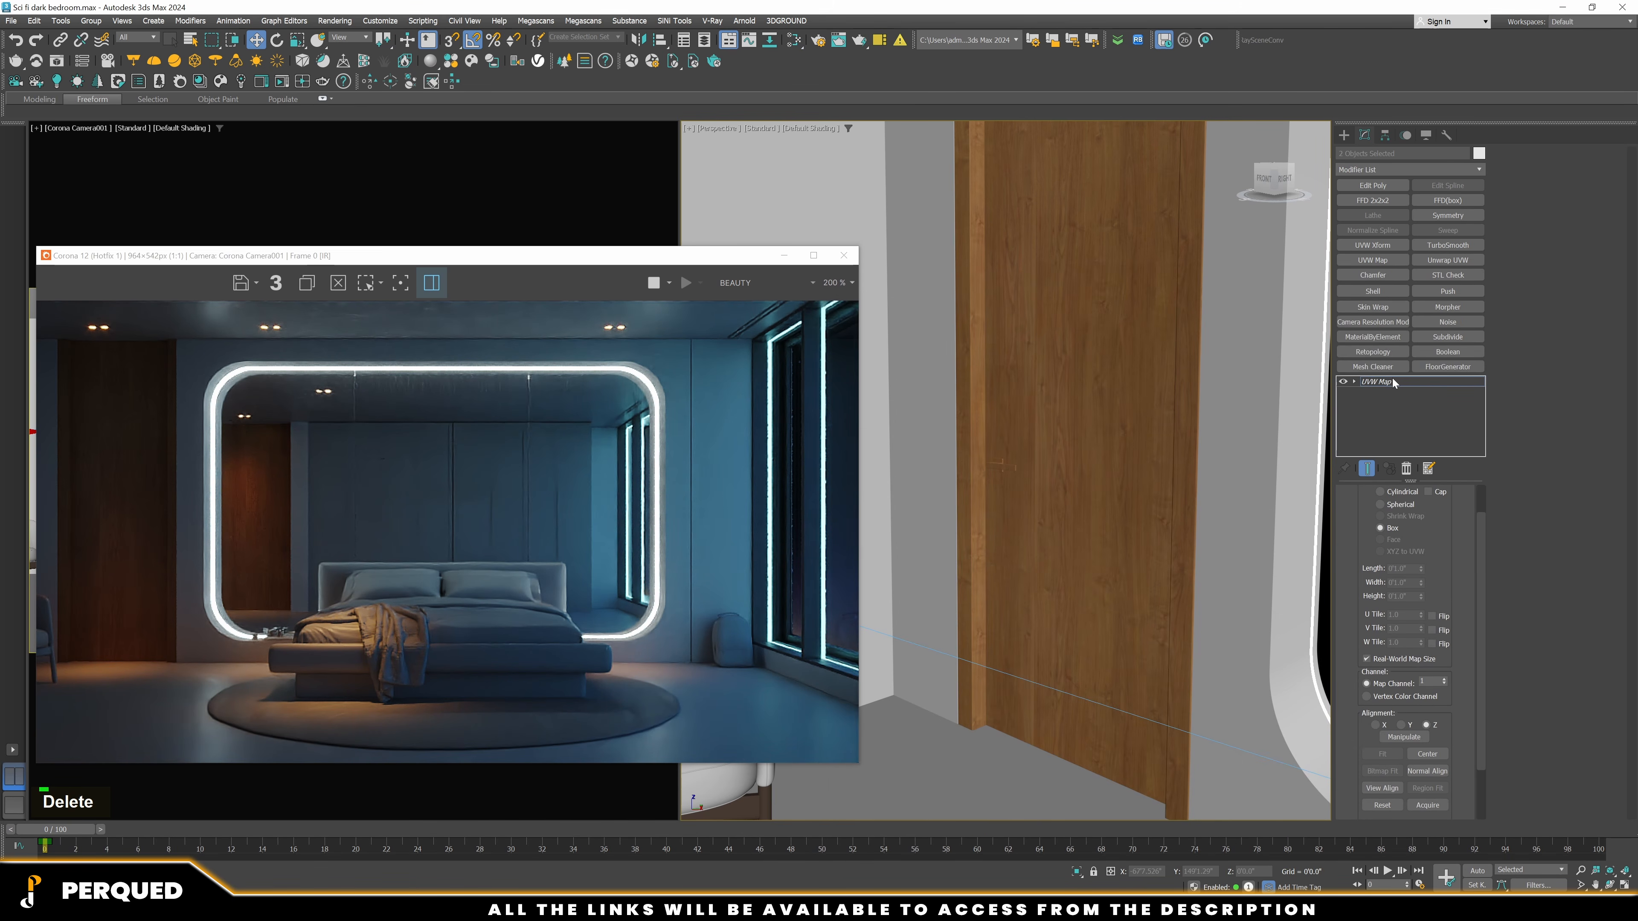
Add an Edit Poly modifier to both doors and set the material ID of all their elements to 1
click(1372, 185)
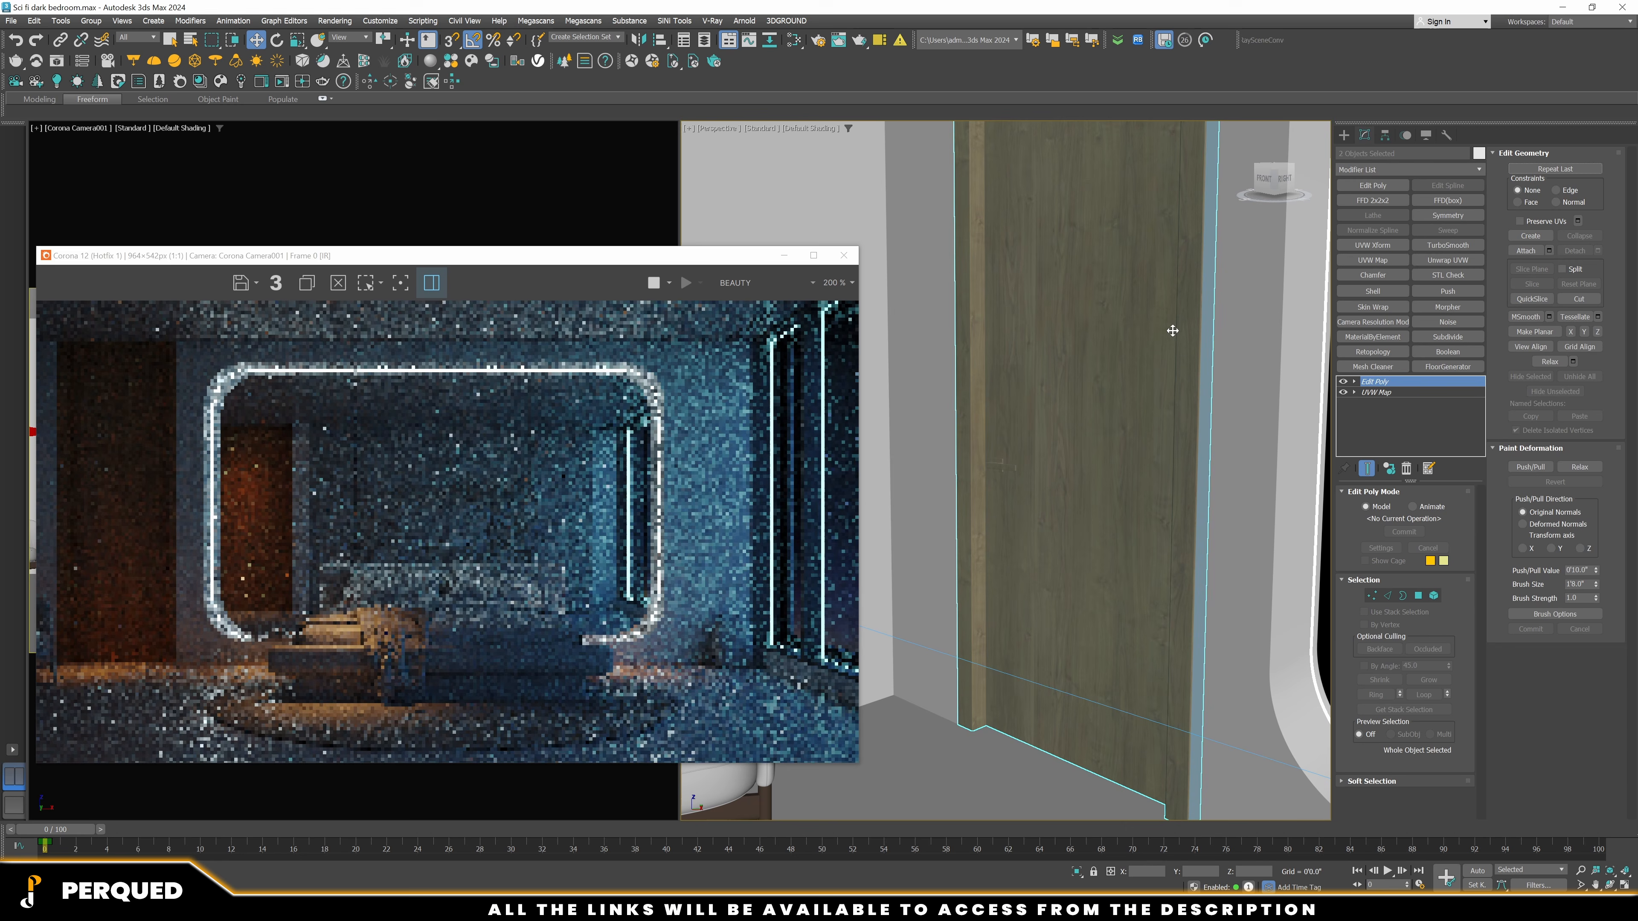
key(5)
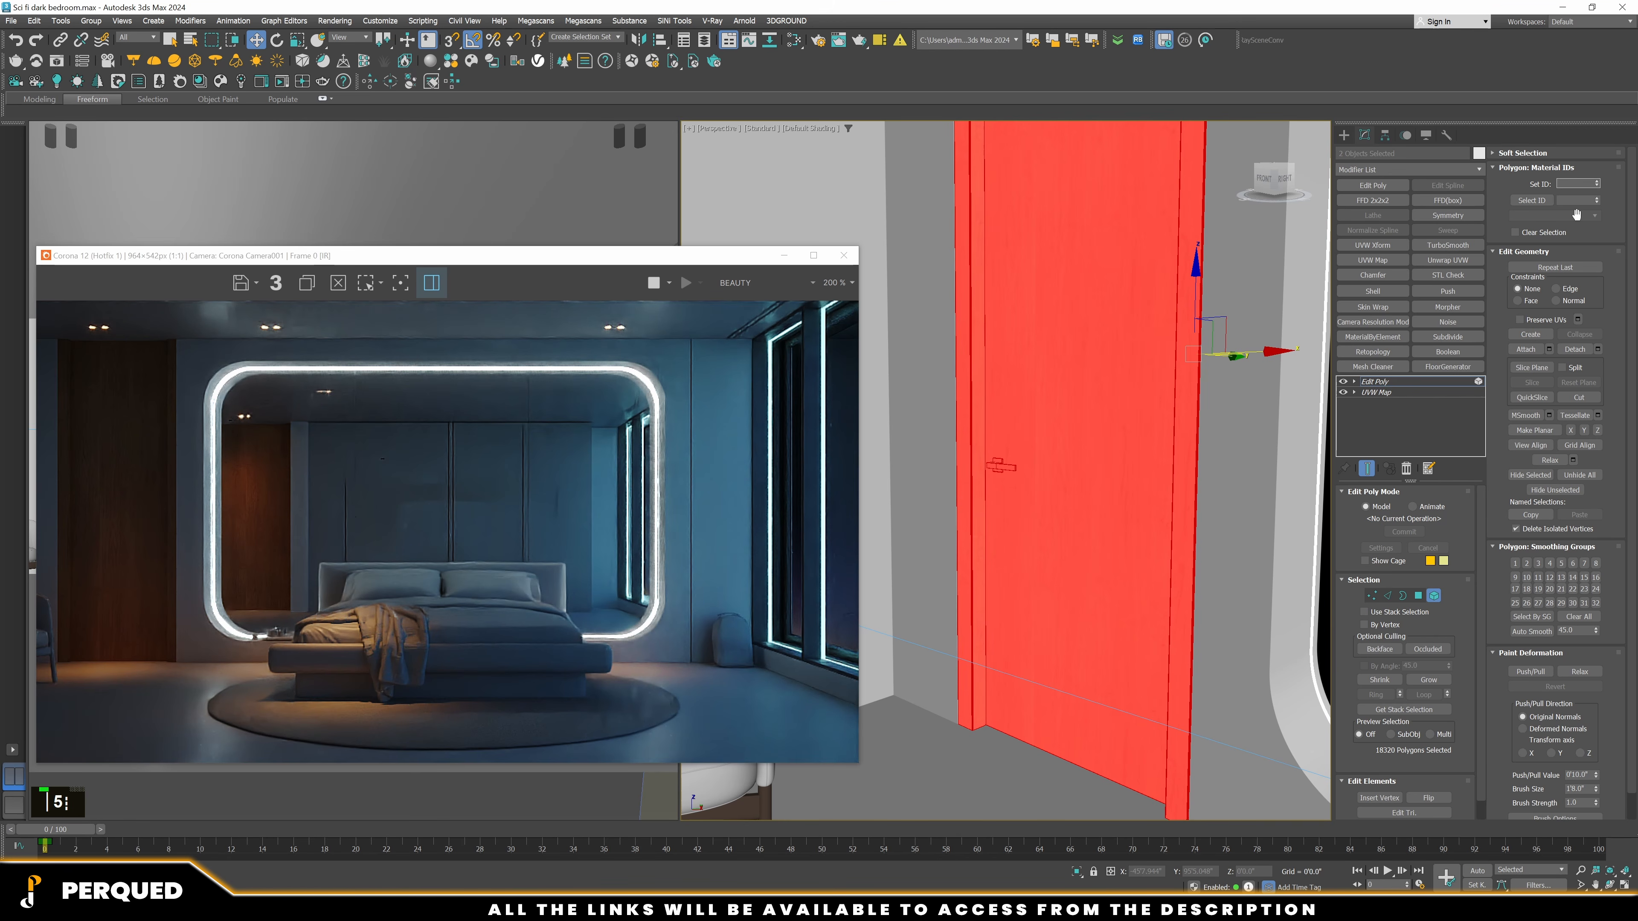
text(1)
key(Return)
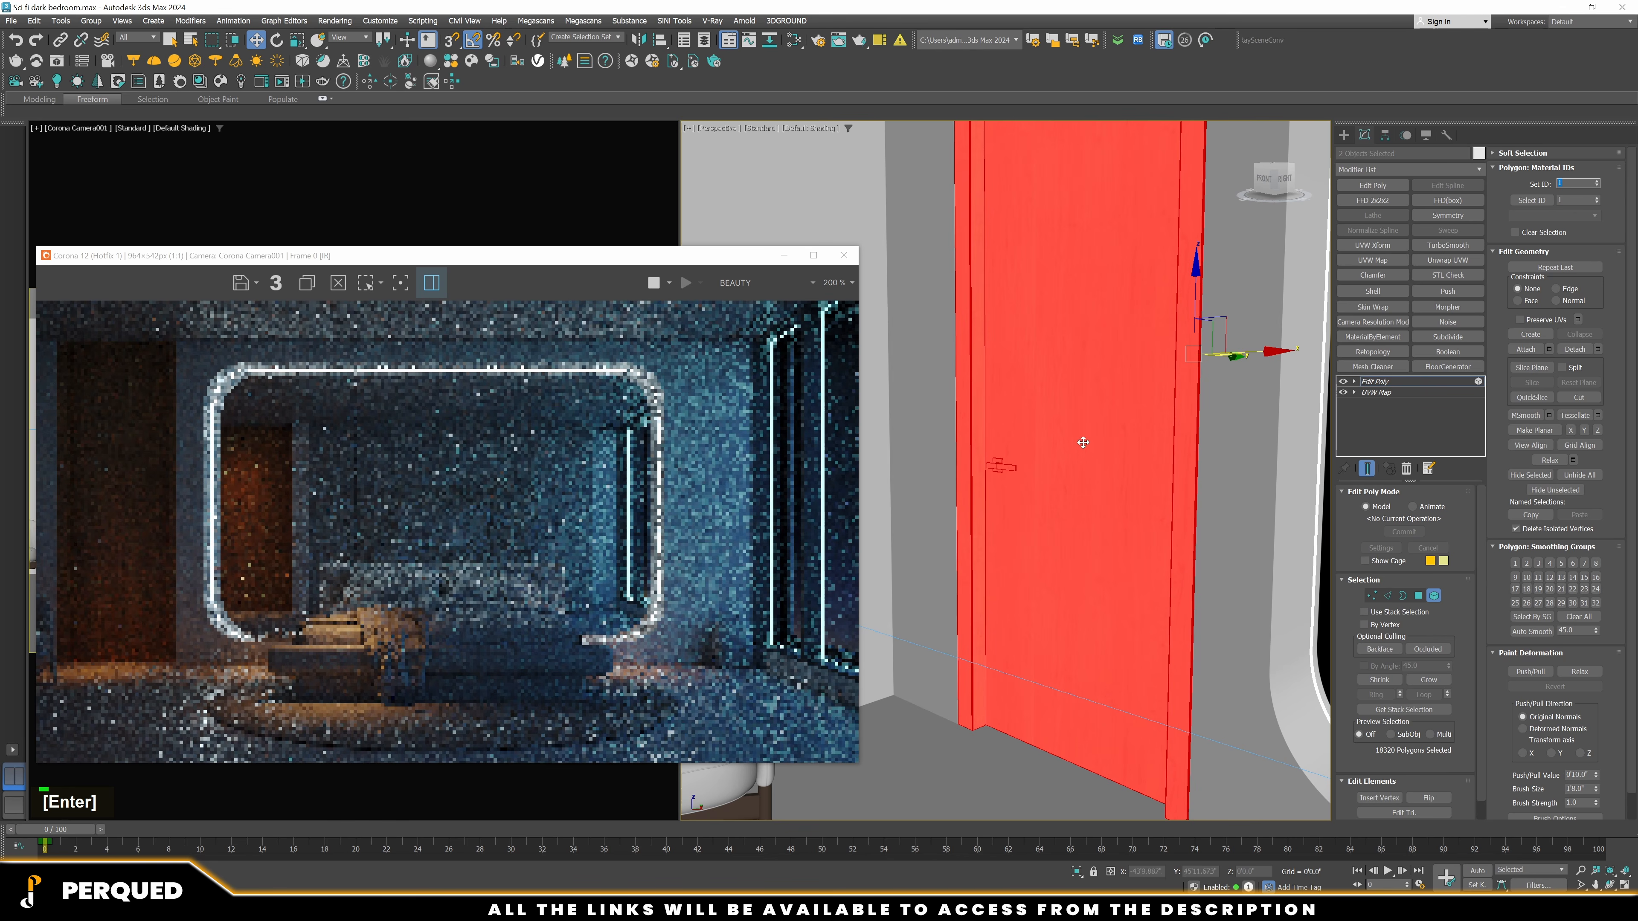
Select all the handle elements on both sides of the first door, using wireframe view to catch the hidden parts
click(998, 467)
scroll(996, 452, up, 5)
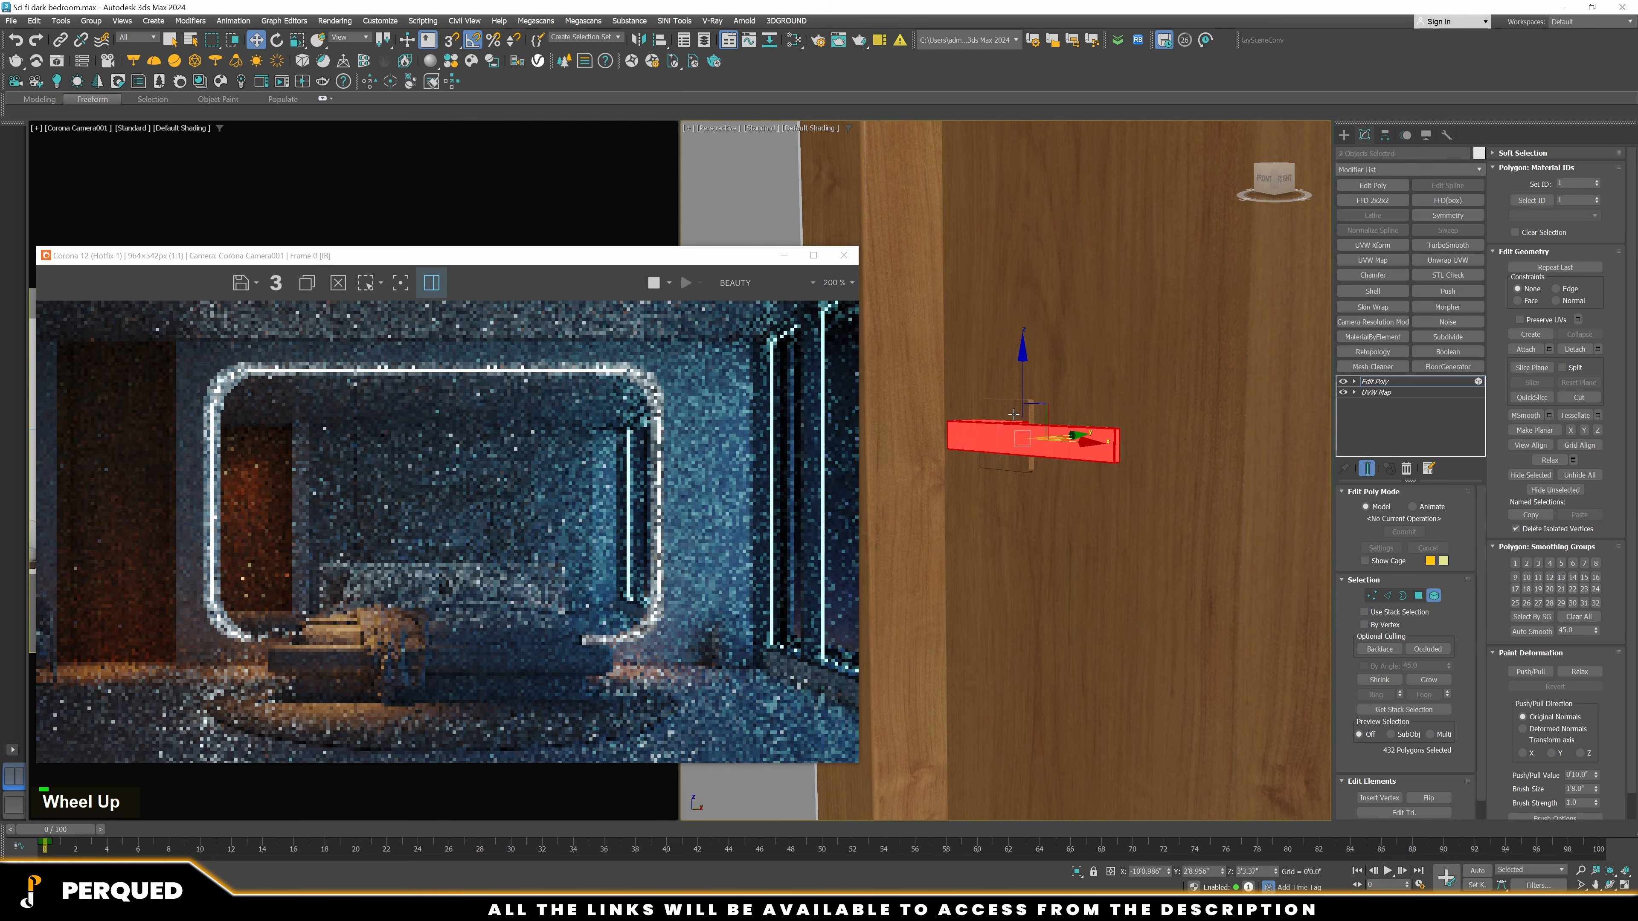
ctrl+click(990, 407)
scroll(1159, 513, down, 3)
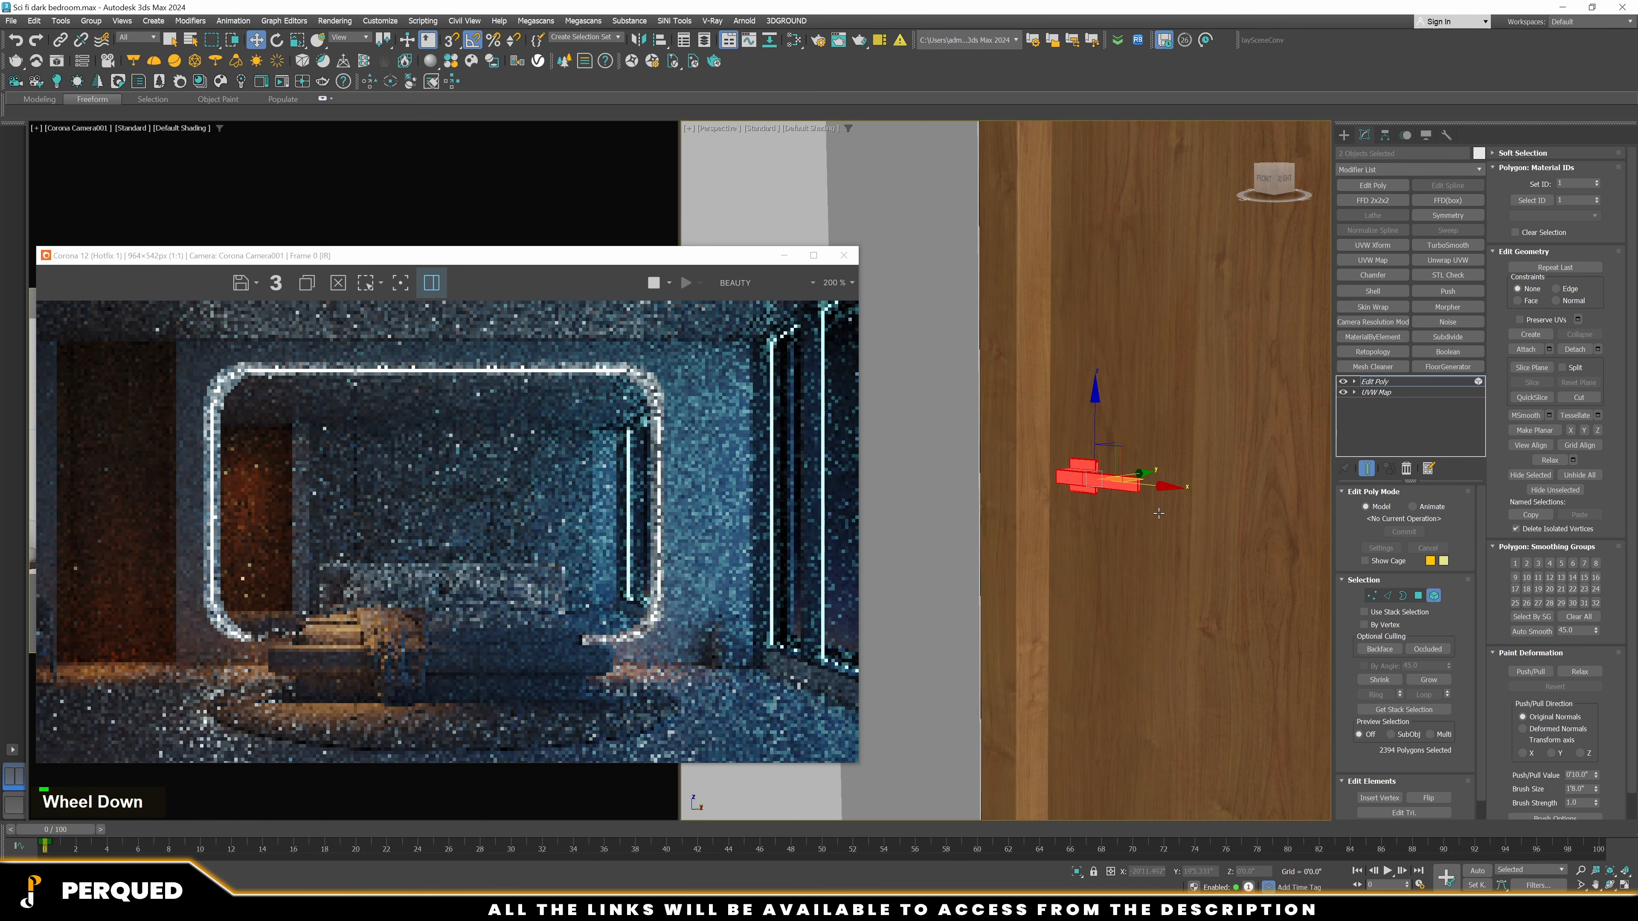
key(F3)
scroll(1159, 513, down, 1)
scroll(1159, 513, up, 2)
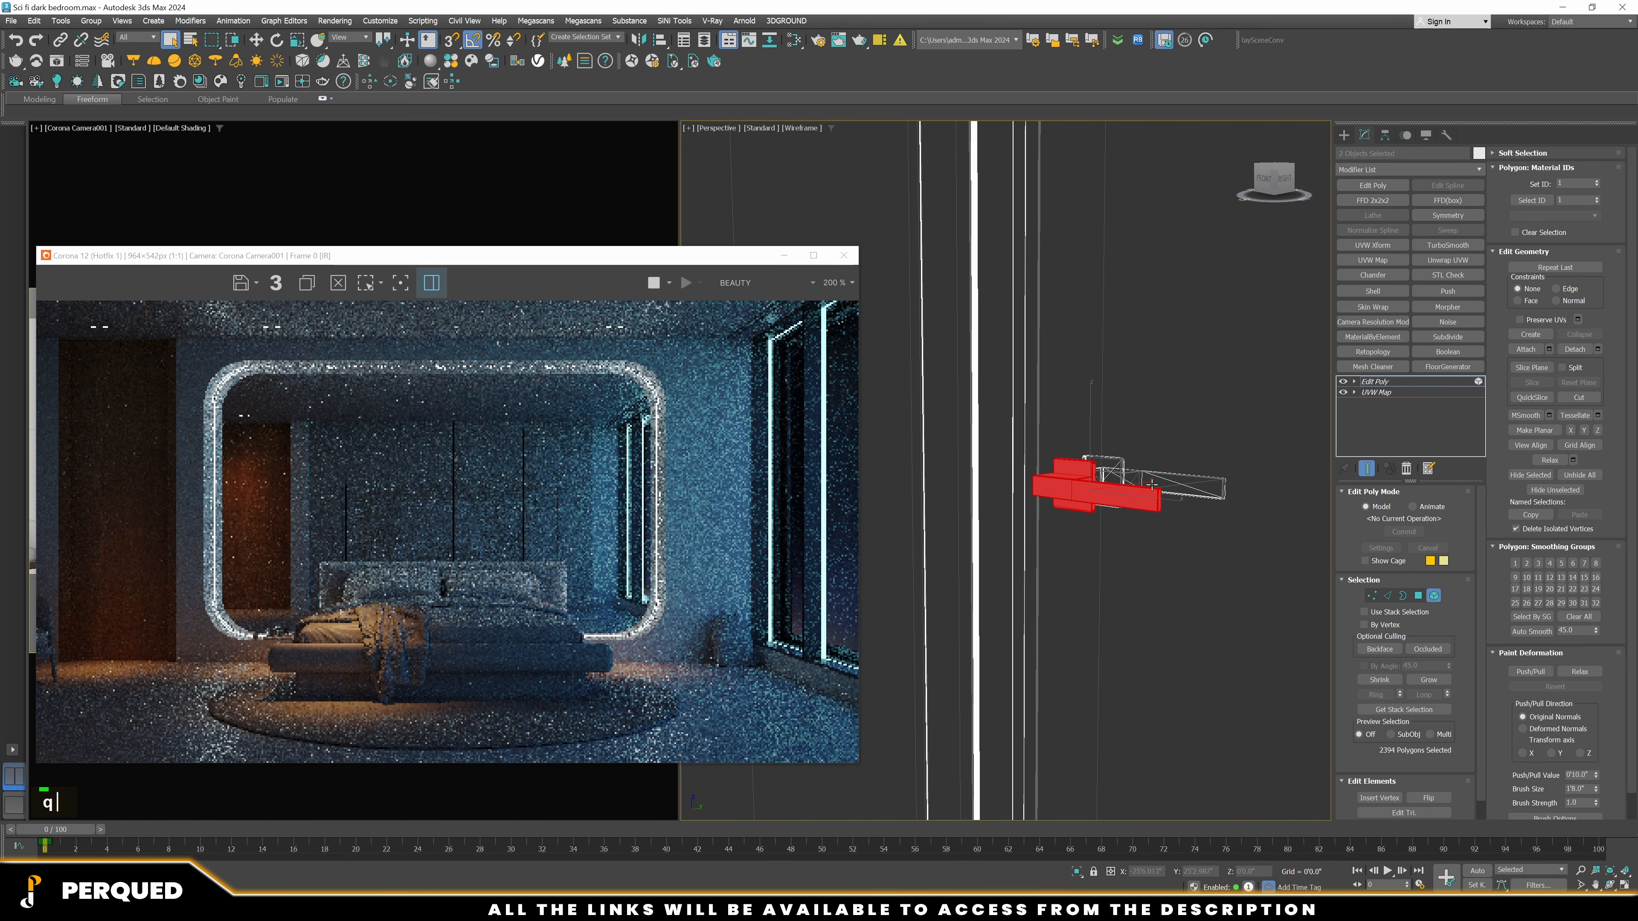
key(q)
click(1190, 448)
drag(1248, 418, 1006, 535)
alt+click(973, 553)
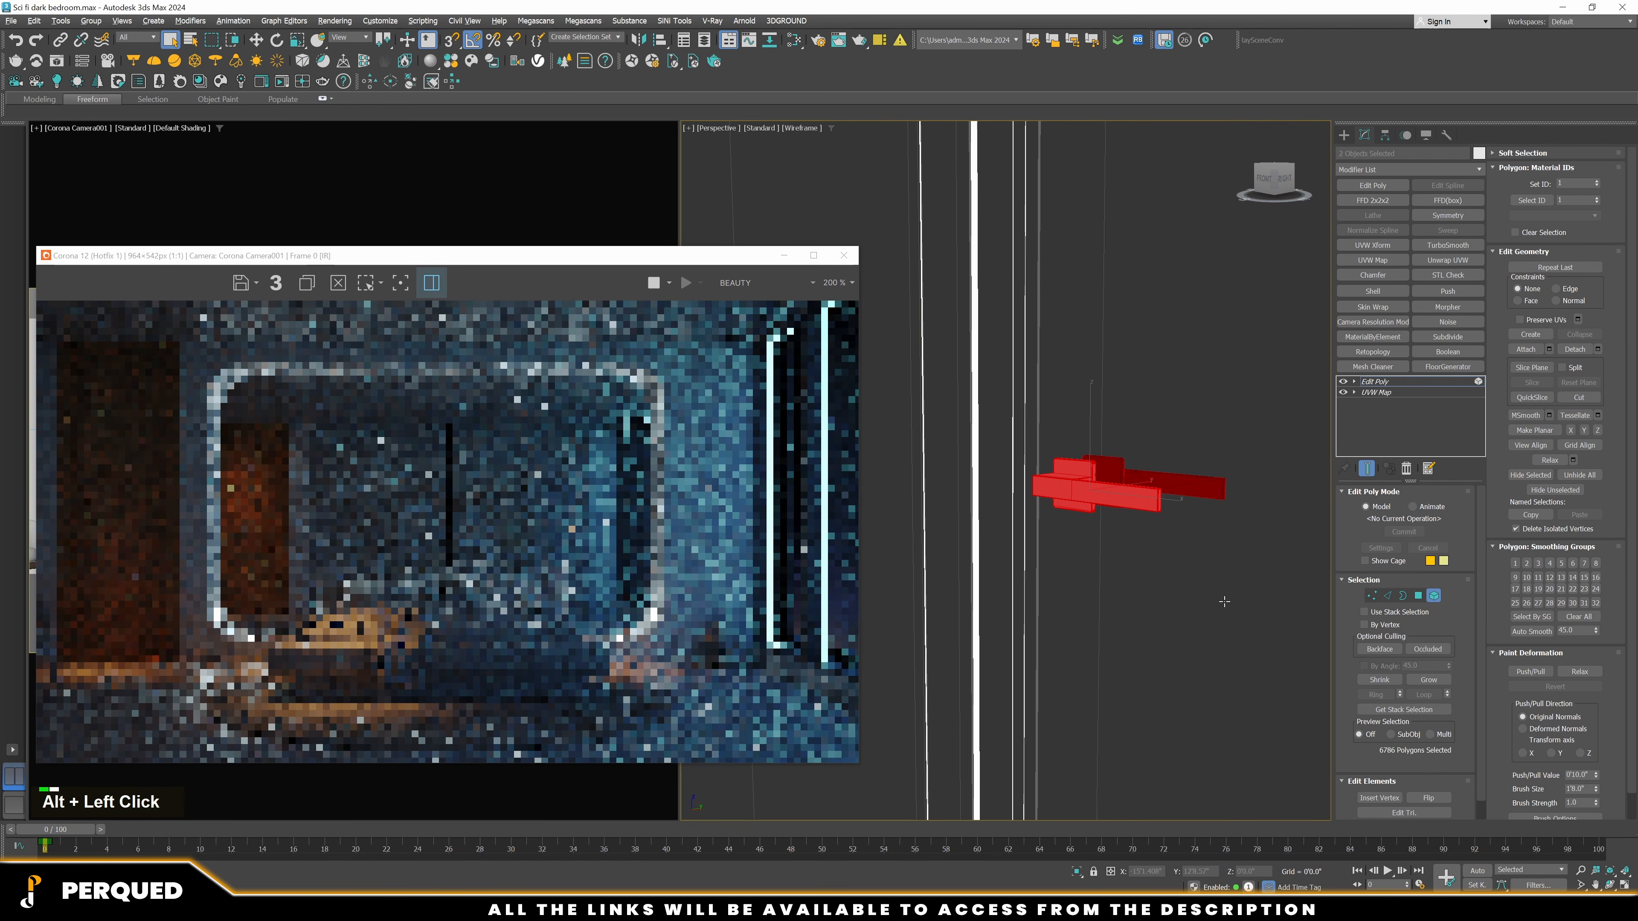
Add the second door's handle elements to the current element selection
scroll(1181, 501, down, 5)
scroll(1180, 497, down, 5)
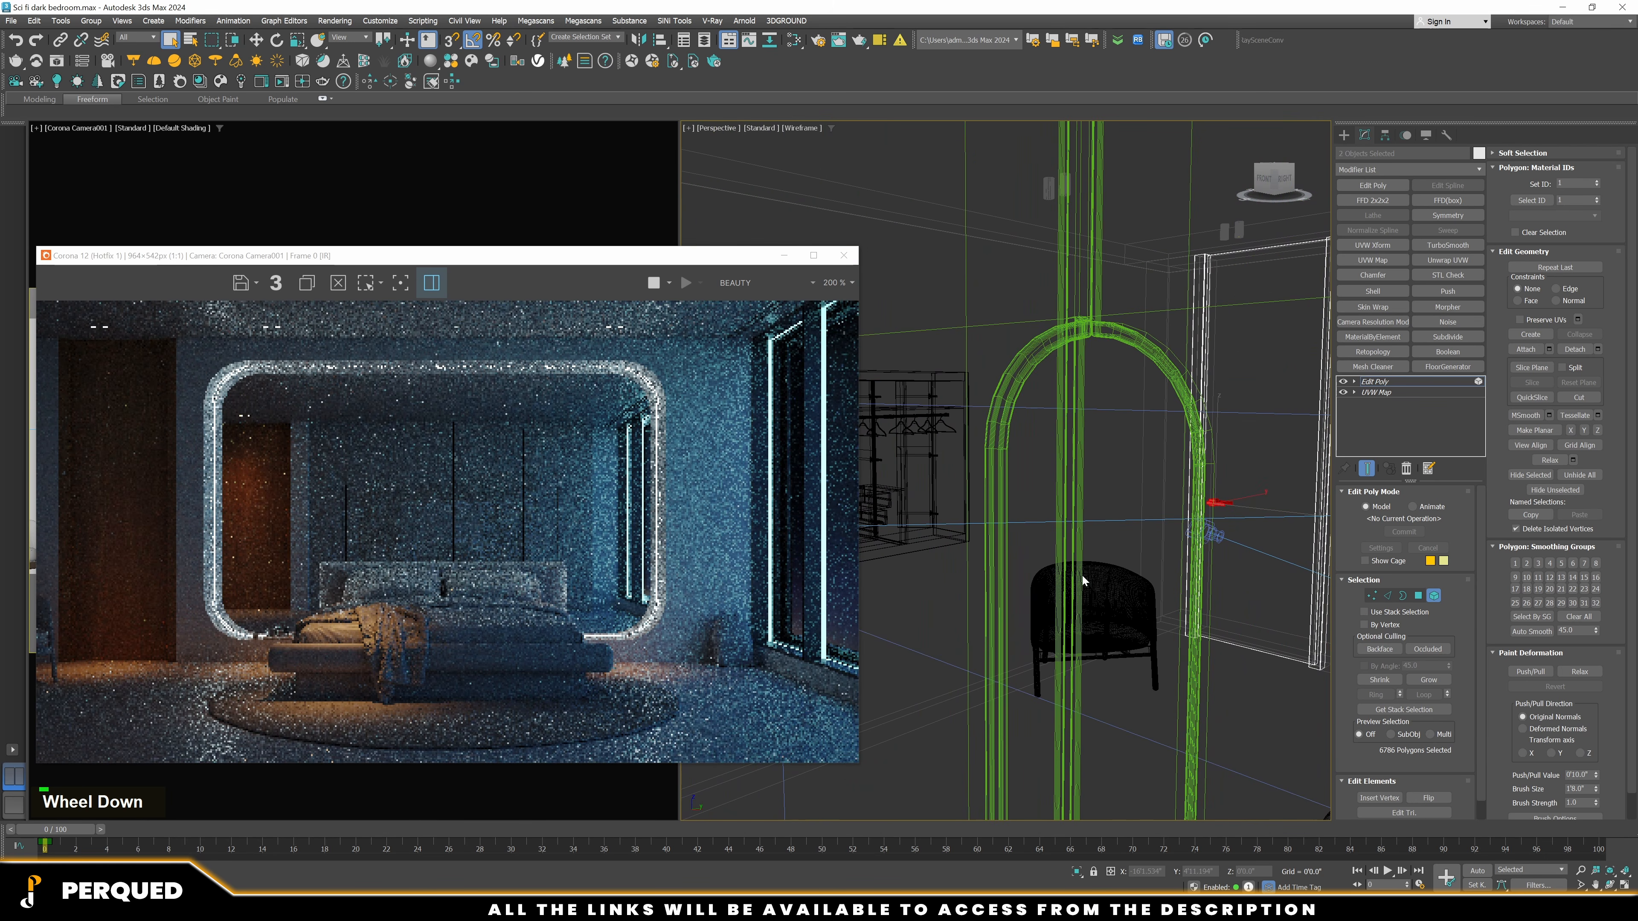
alt+middle_drag(1096, 581, 1117, 502)
scroll(1142, 580, up, 3)
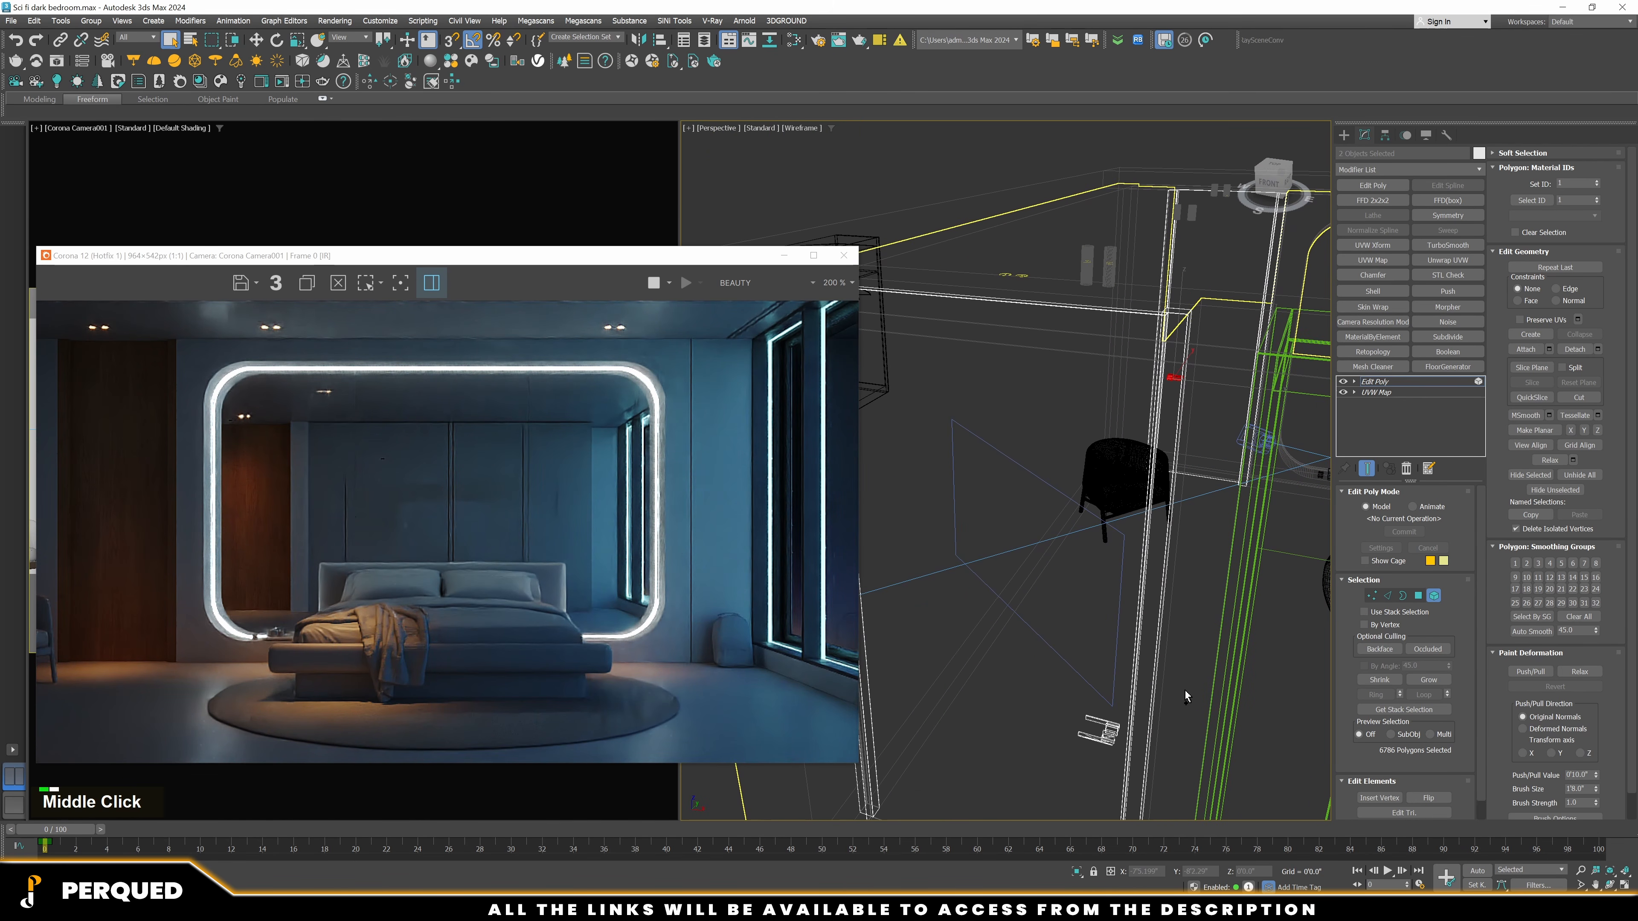
ctrl+drag(1185, 691, 1091, 738)
alt+click(1137, 768)
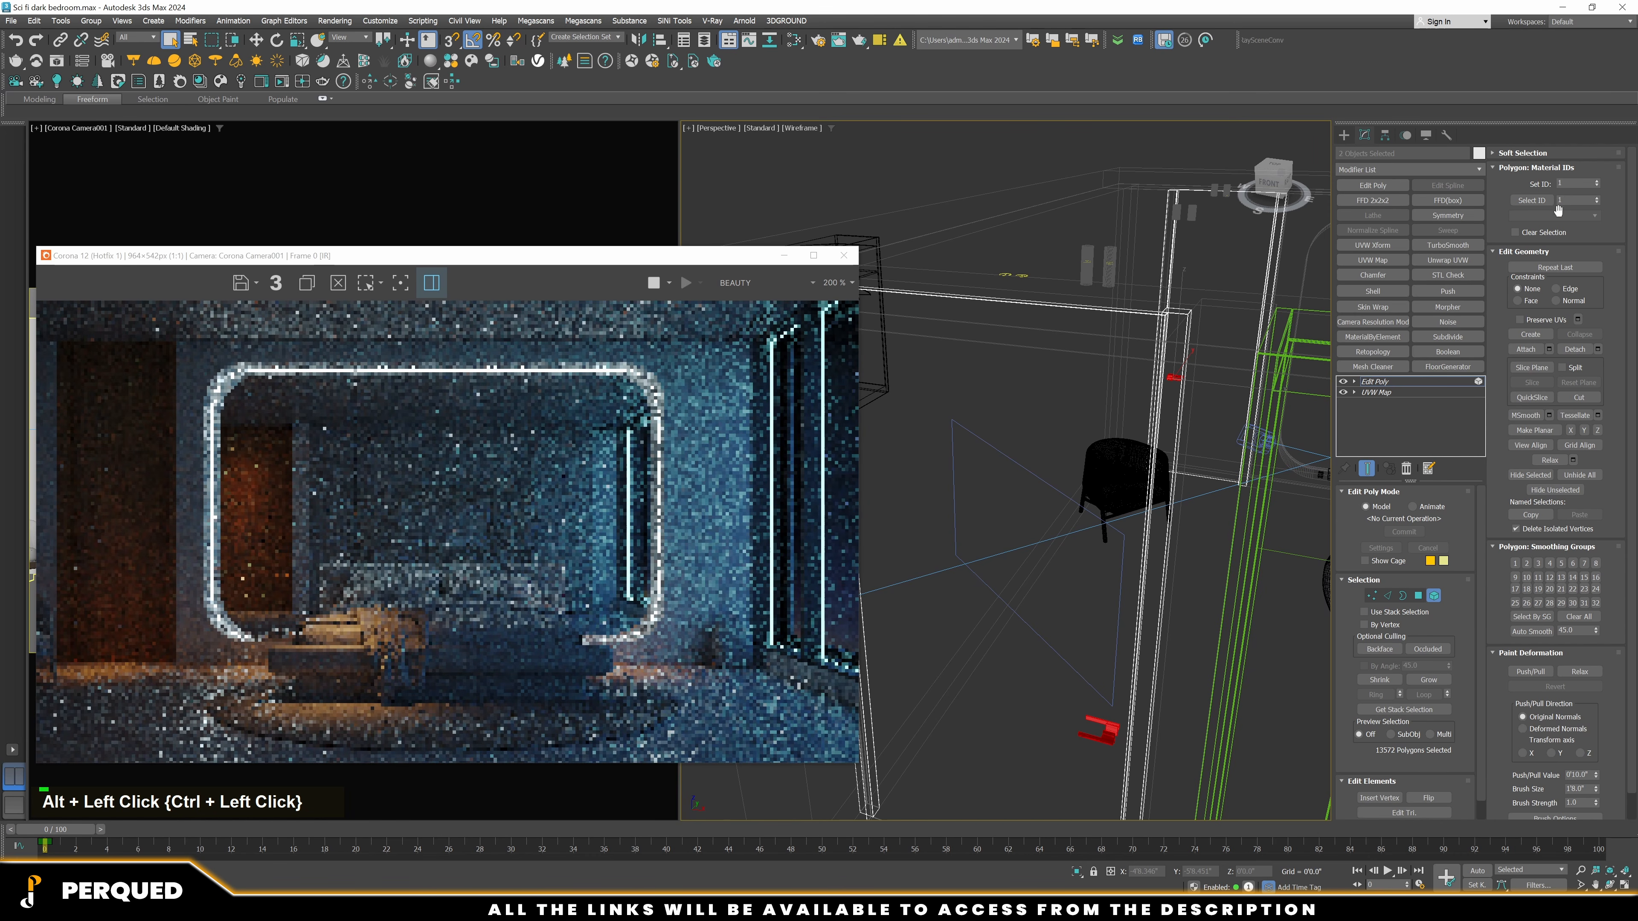
Set the selected handle elements' material ID to 2 and leave element editing
drag(1573, 184, 1508, 195)
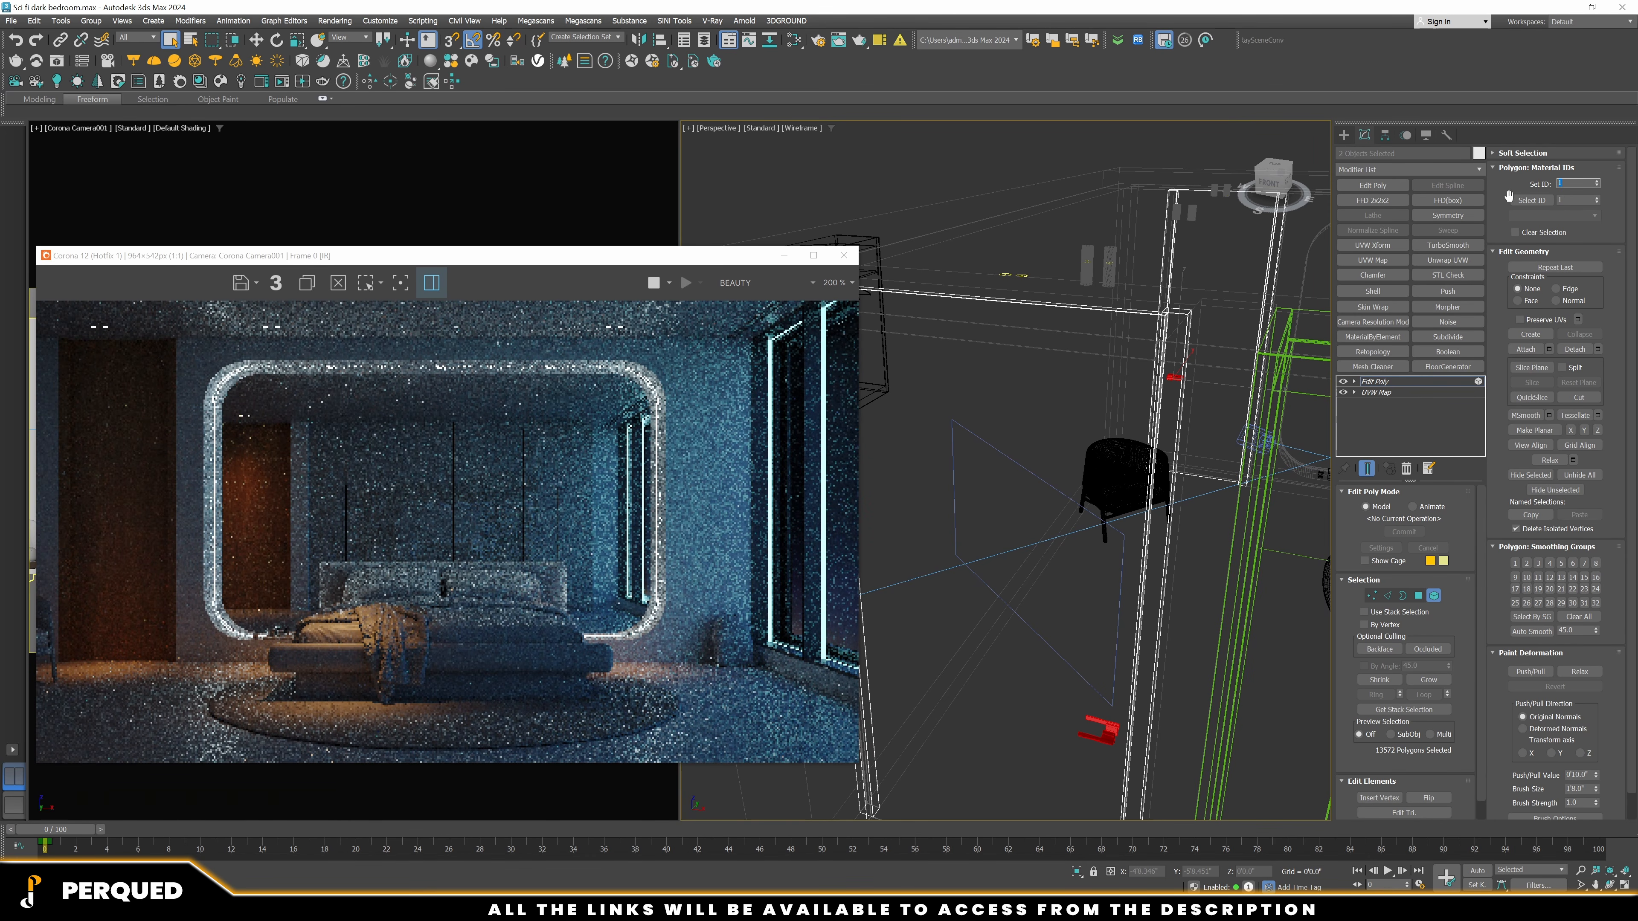
key(Return)
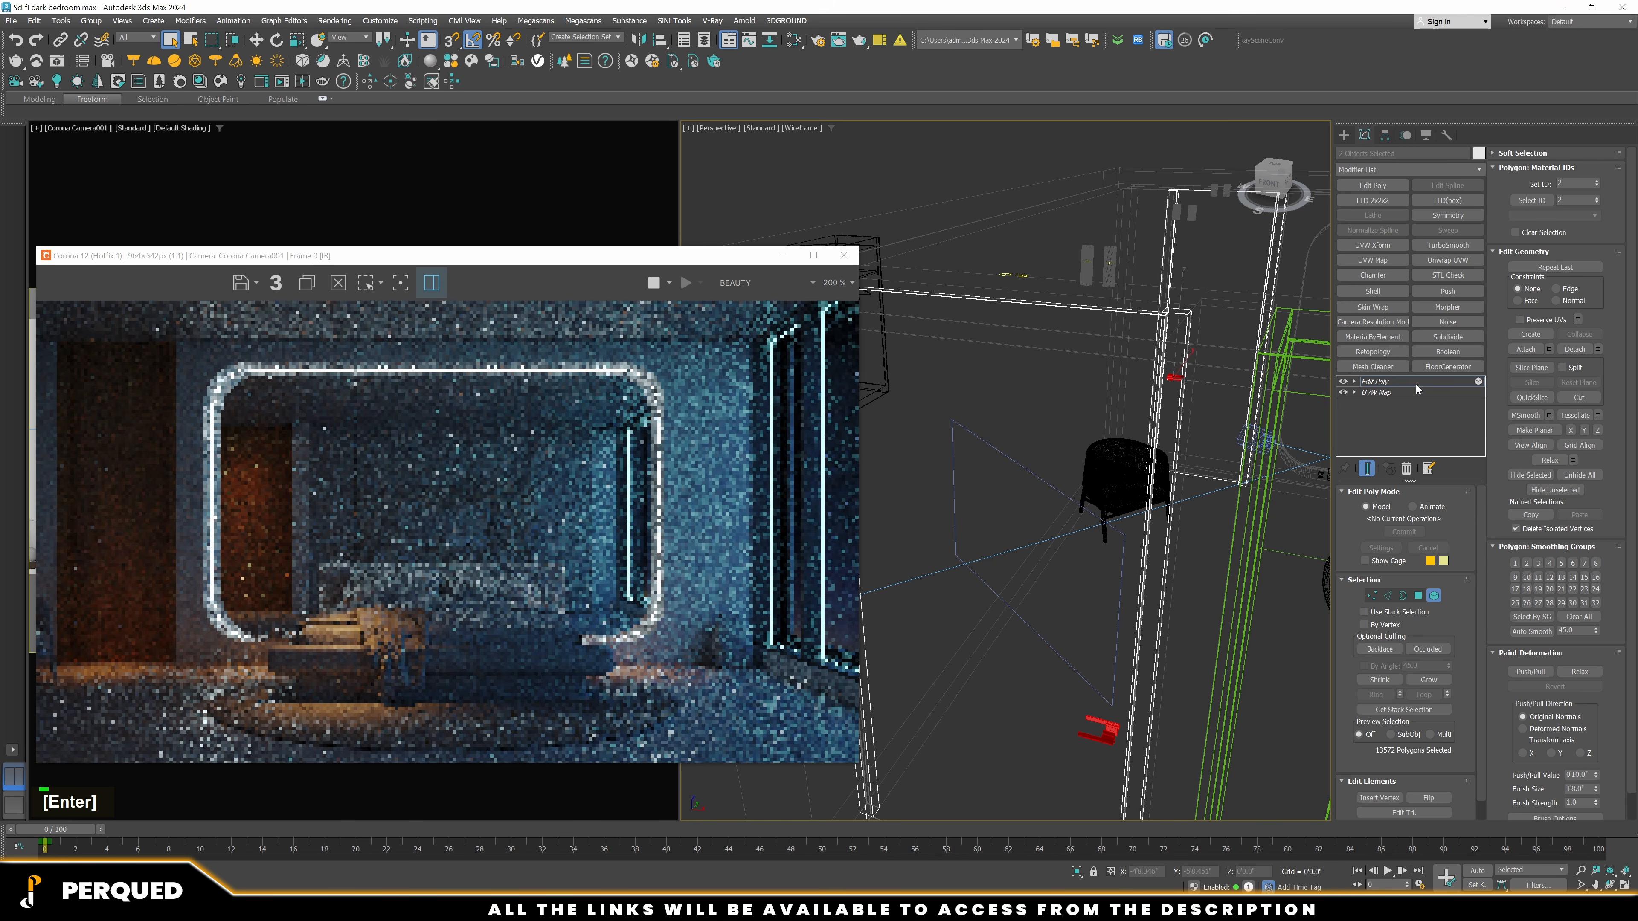
click(1416, 385)
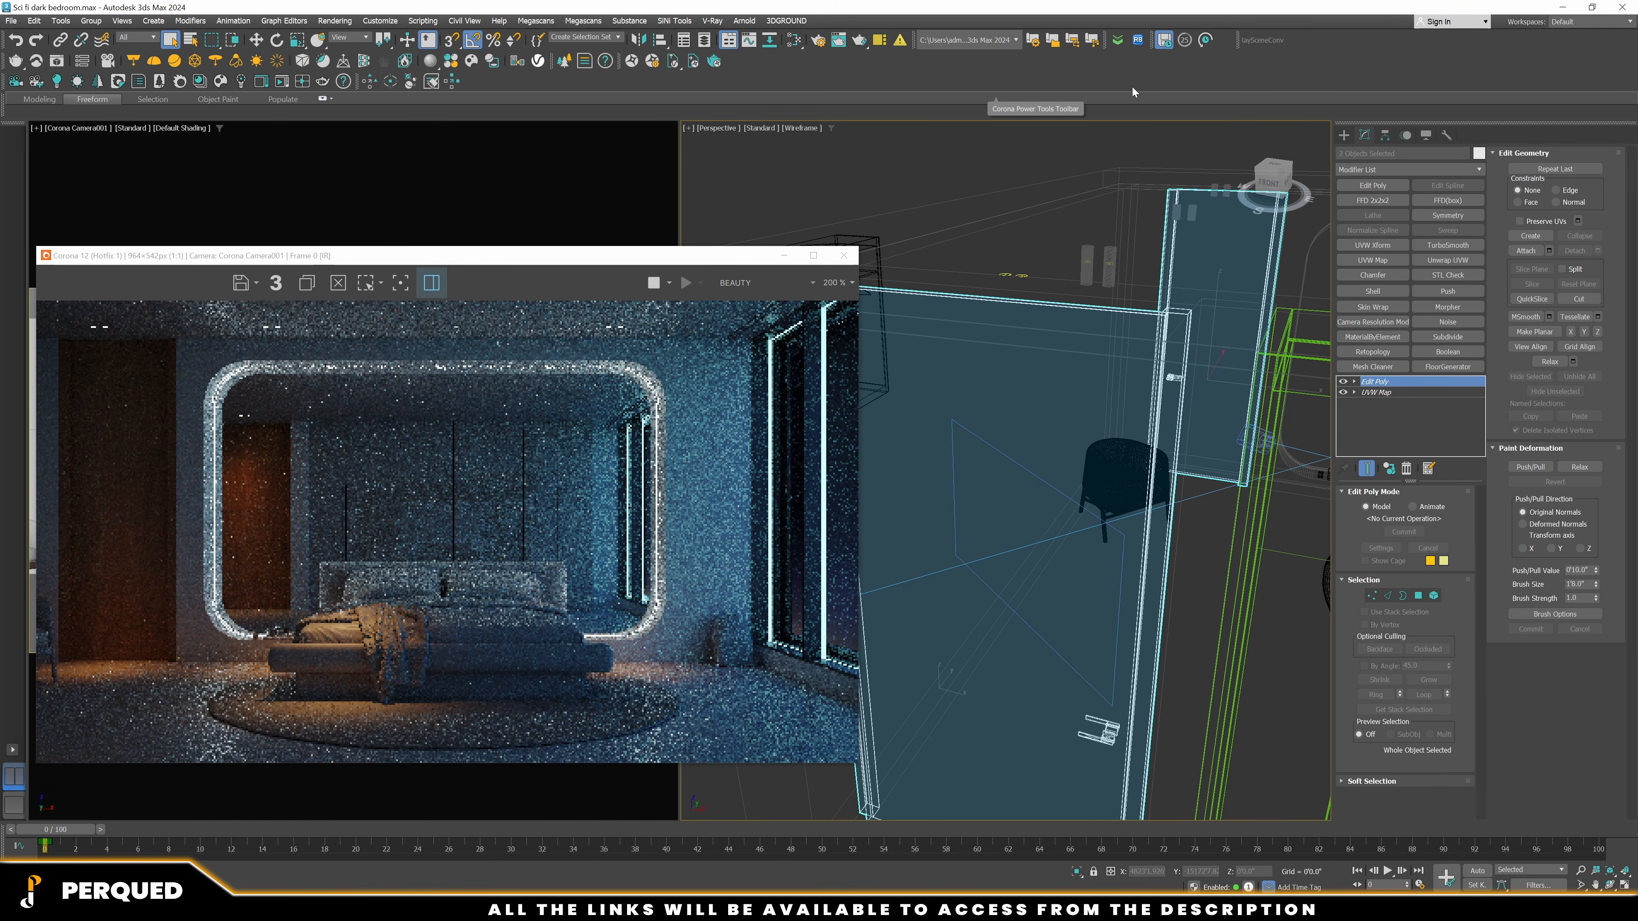
Change the metal_001 sub-material of MultiMat_0 from Physical Material to CoronaLegacyMtl
key(m)
middle_drag(1100, 603, 1090, 433)
scroll(1078, 434, up, 2)
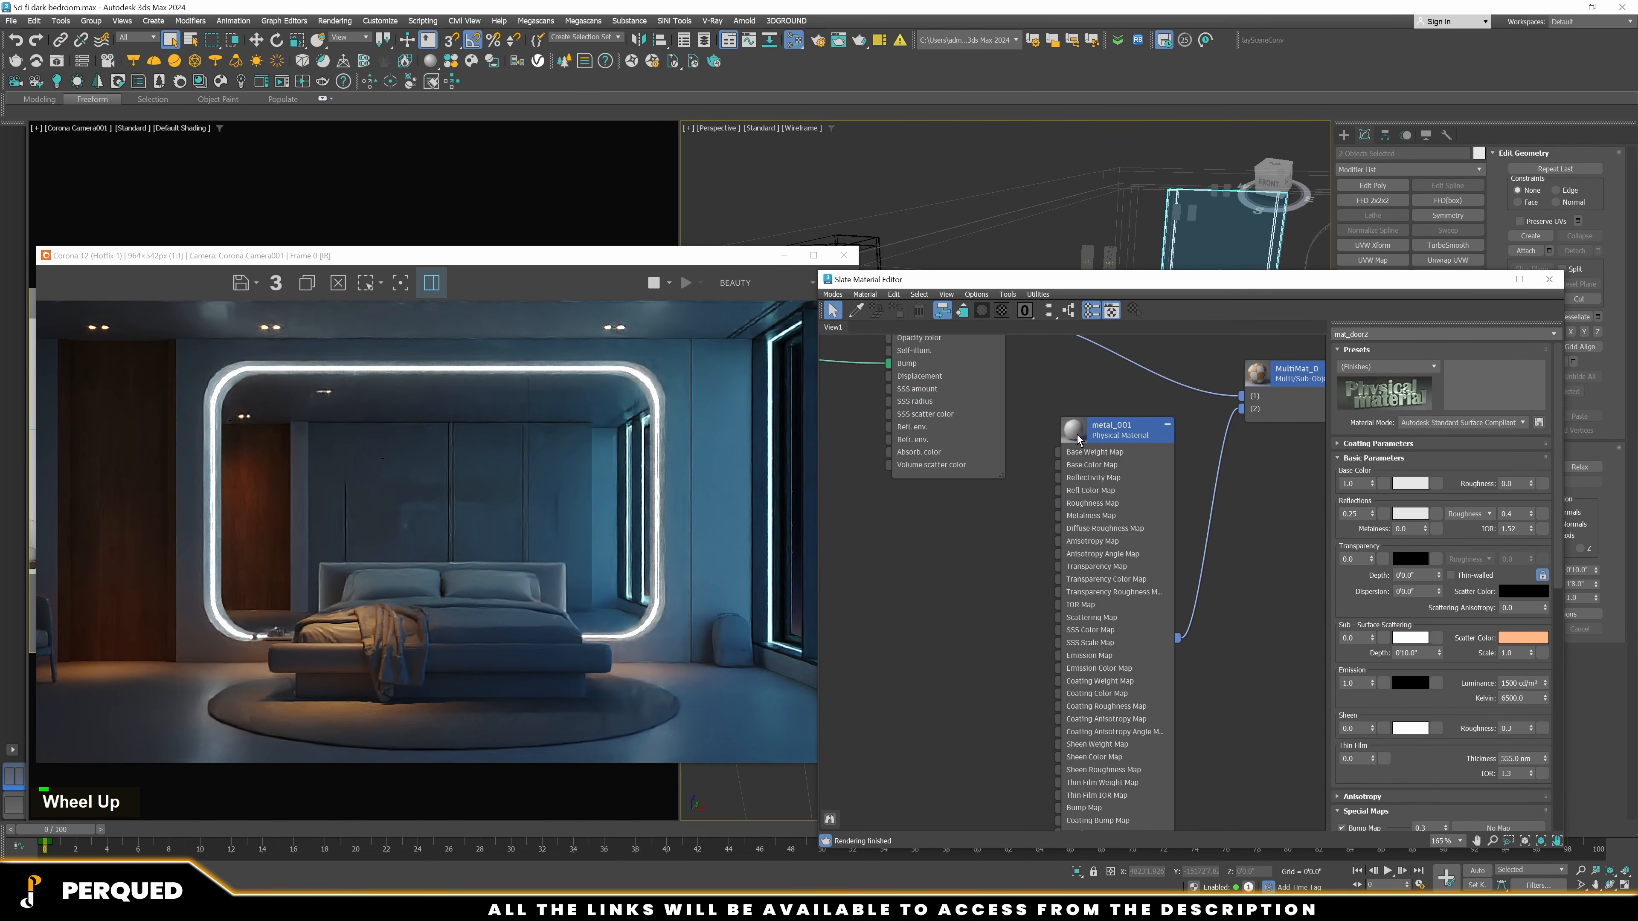
double_click(1077, 437)
right_click(1077, 438)
click(1160, 484)
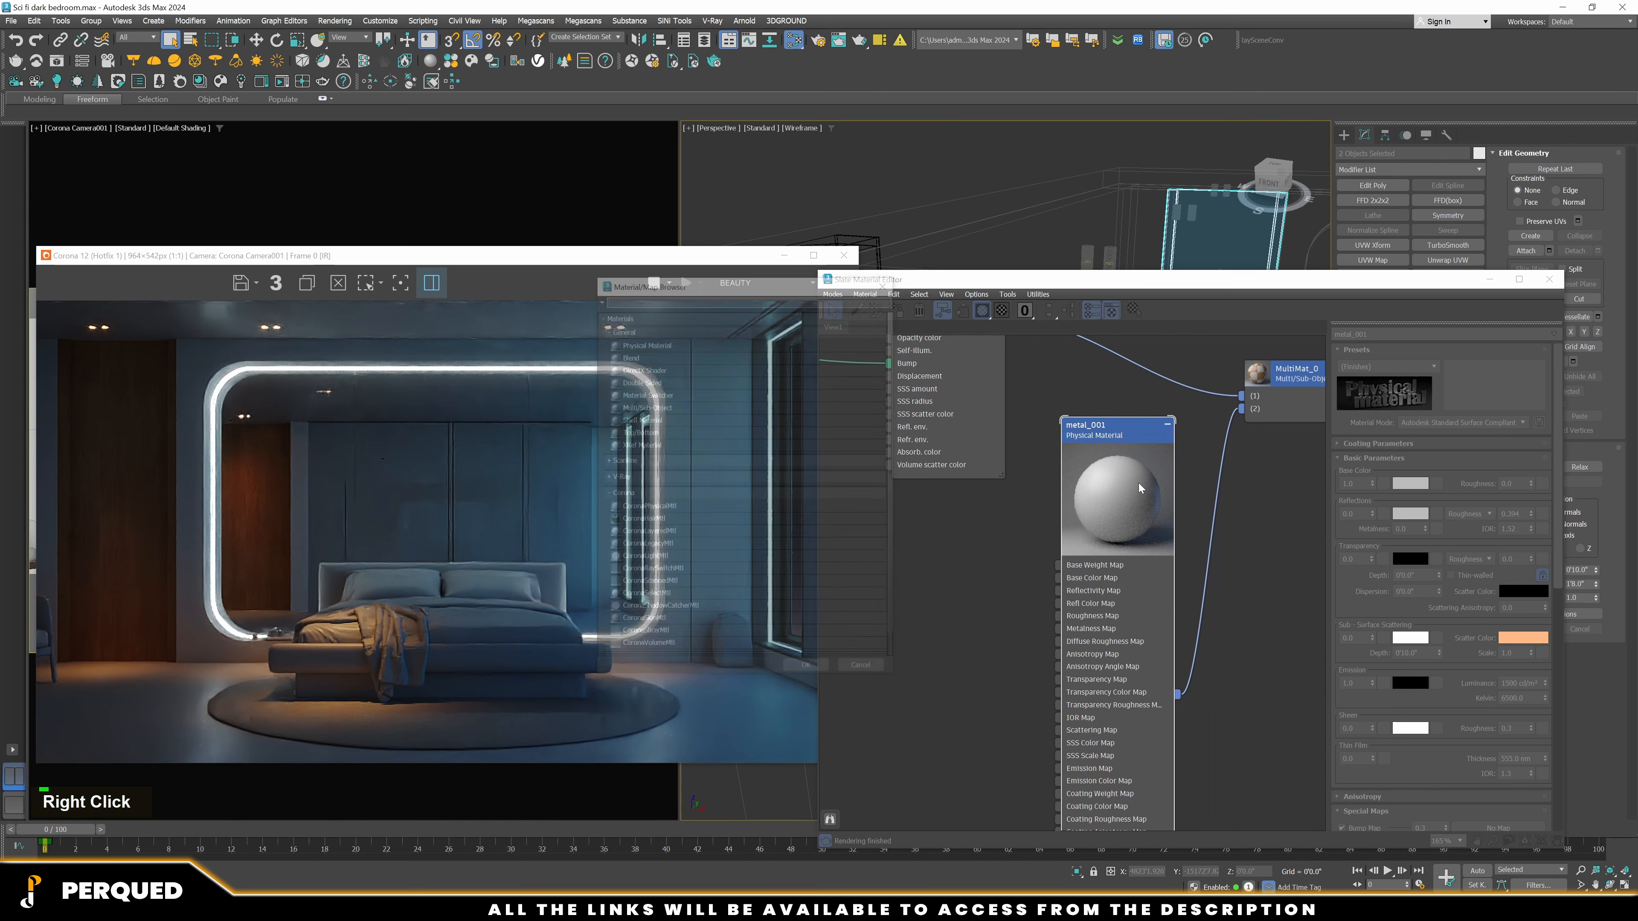
double_click(667, 548)
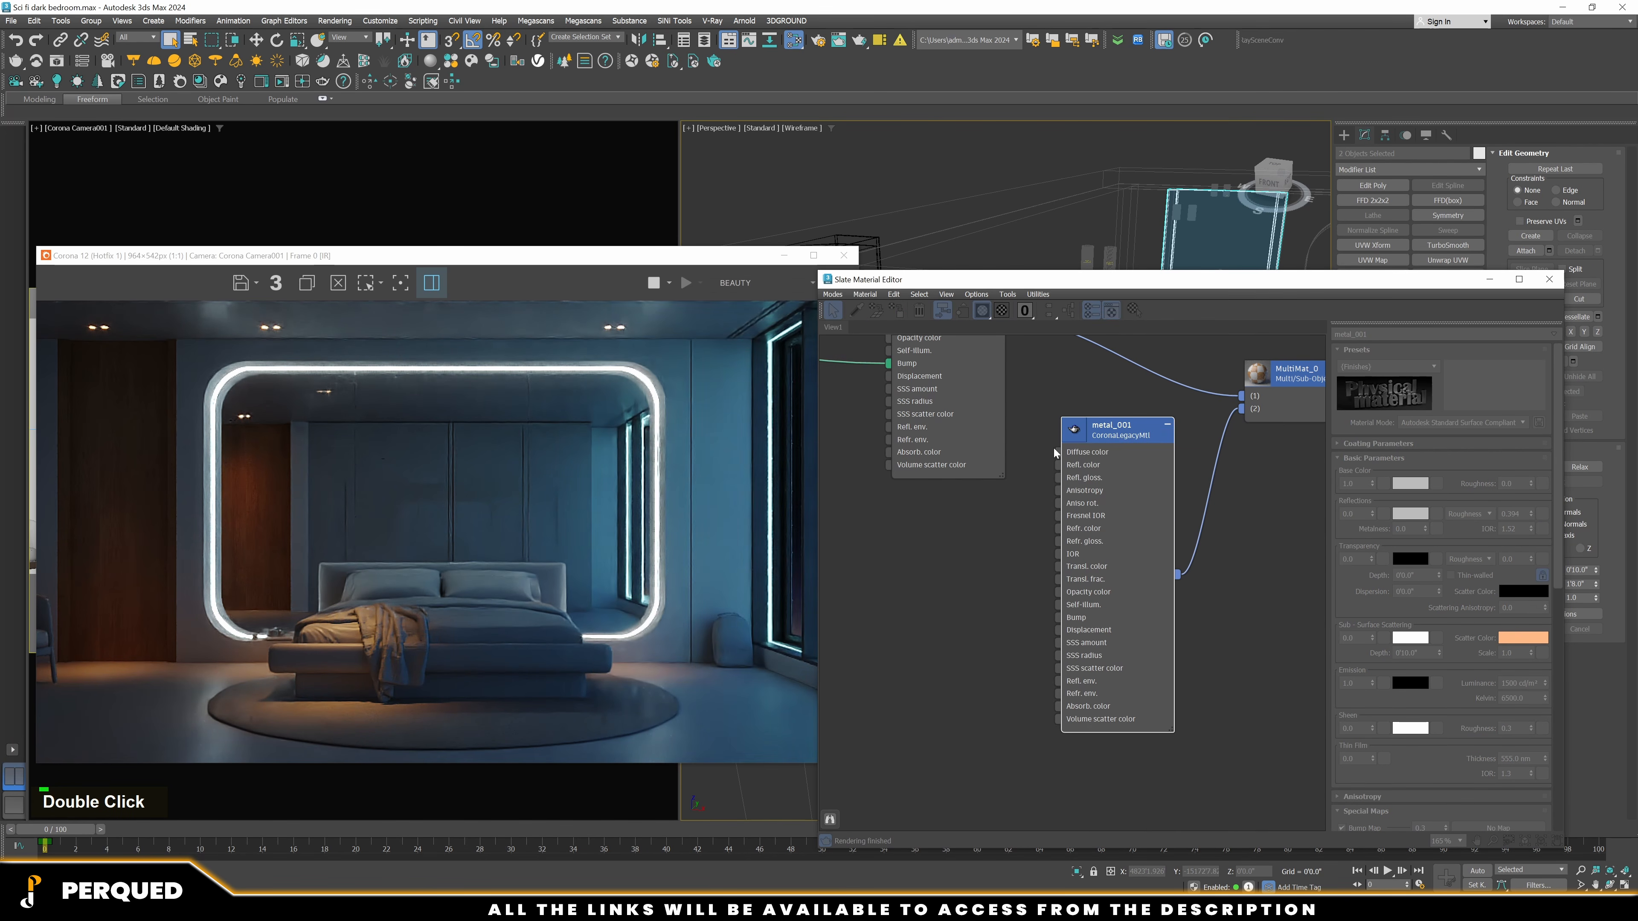
Give metal_001 a dark grey diffuse colour, reflection level 1 and glossiness 0.6
click(1496, 371)
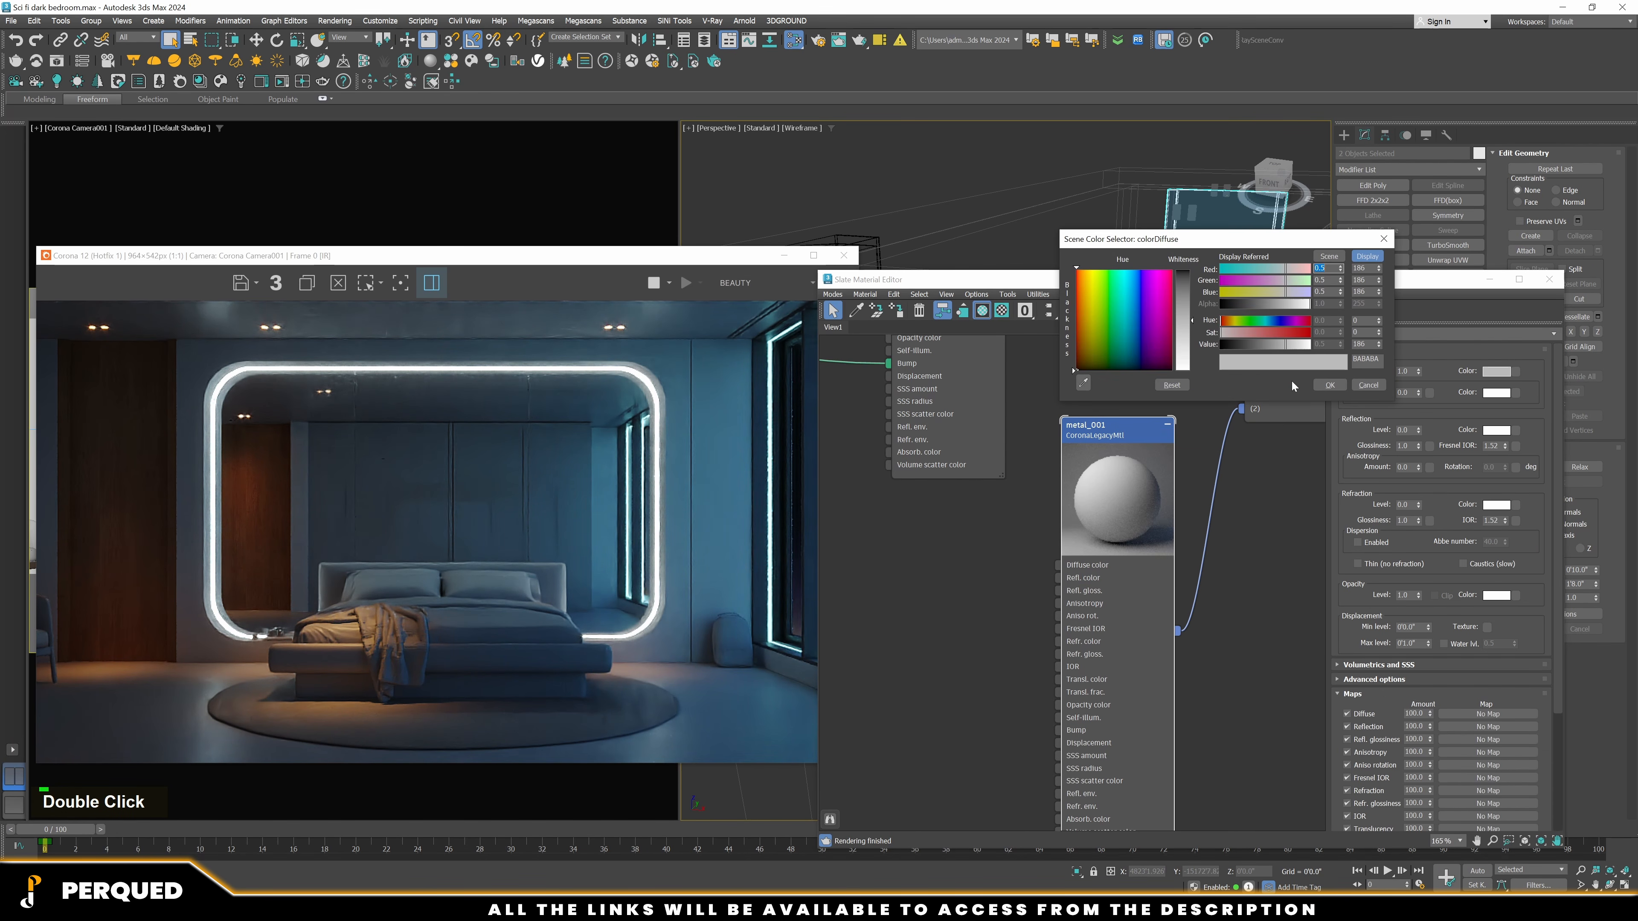
click(1243, 346)
click(1328, 385)
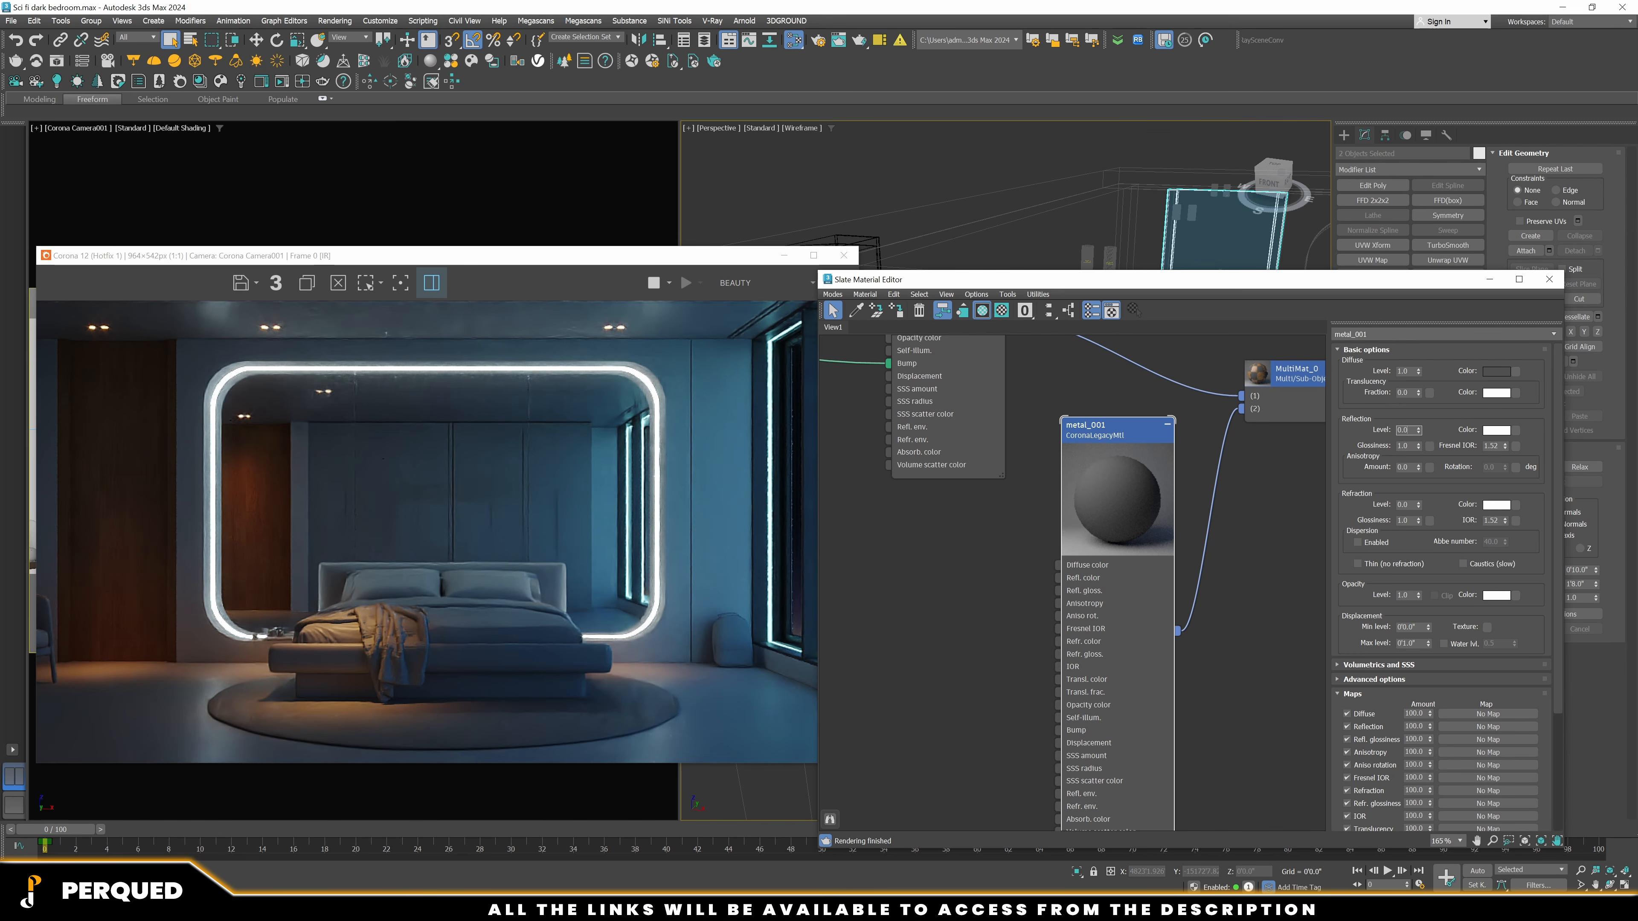
double_click(1403, 431)
text(1)
key(Return)
key(Tab)
text(.6)
key(Return)
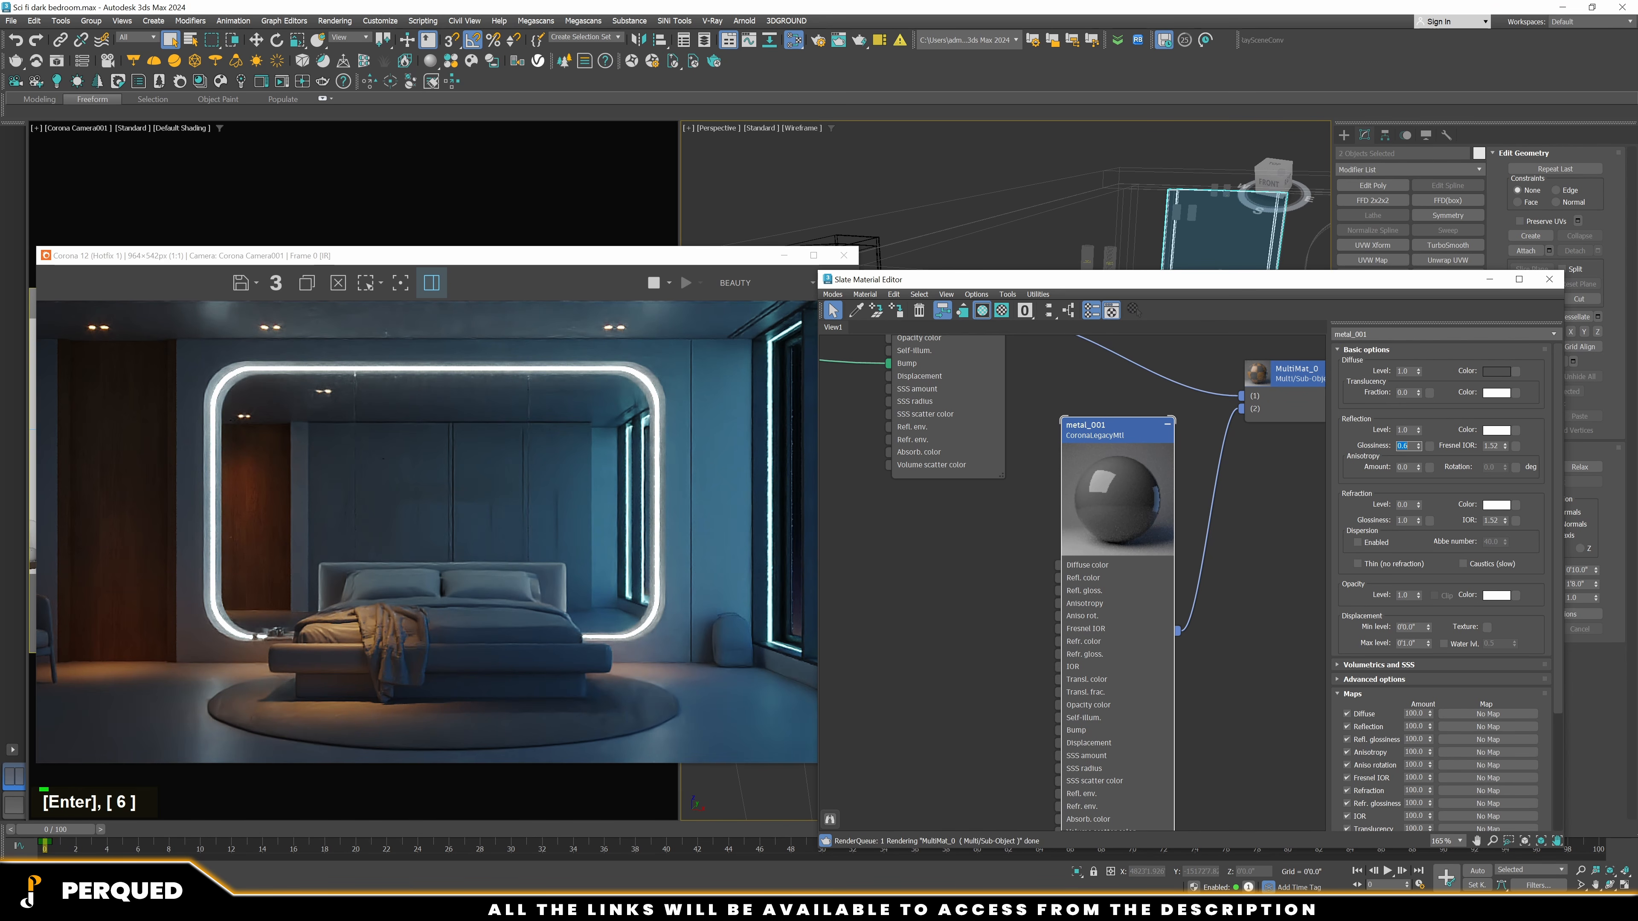
Assign MultiMat_0 to the selected doors and inspect the wood and handles up close in the interactive render
scroll(230, 528, up, 2)
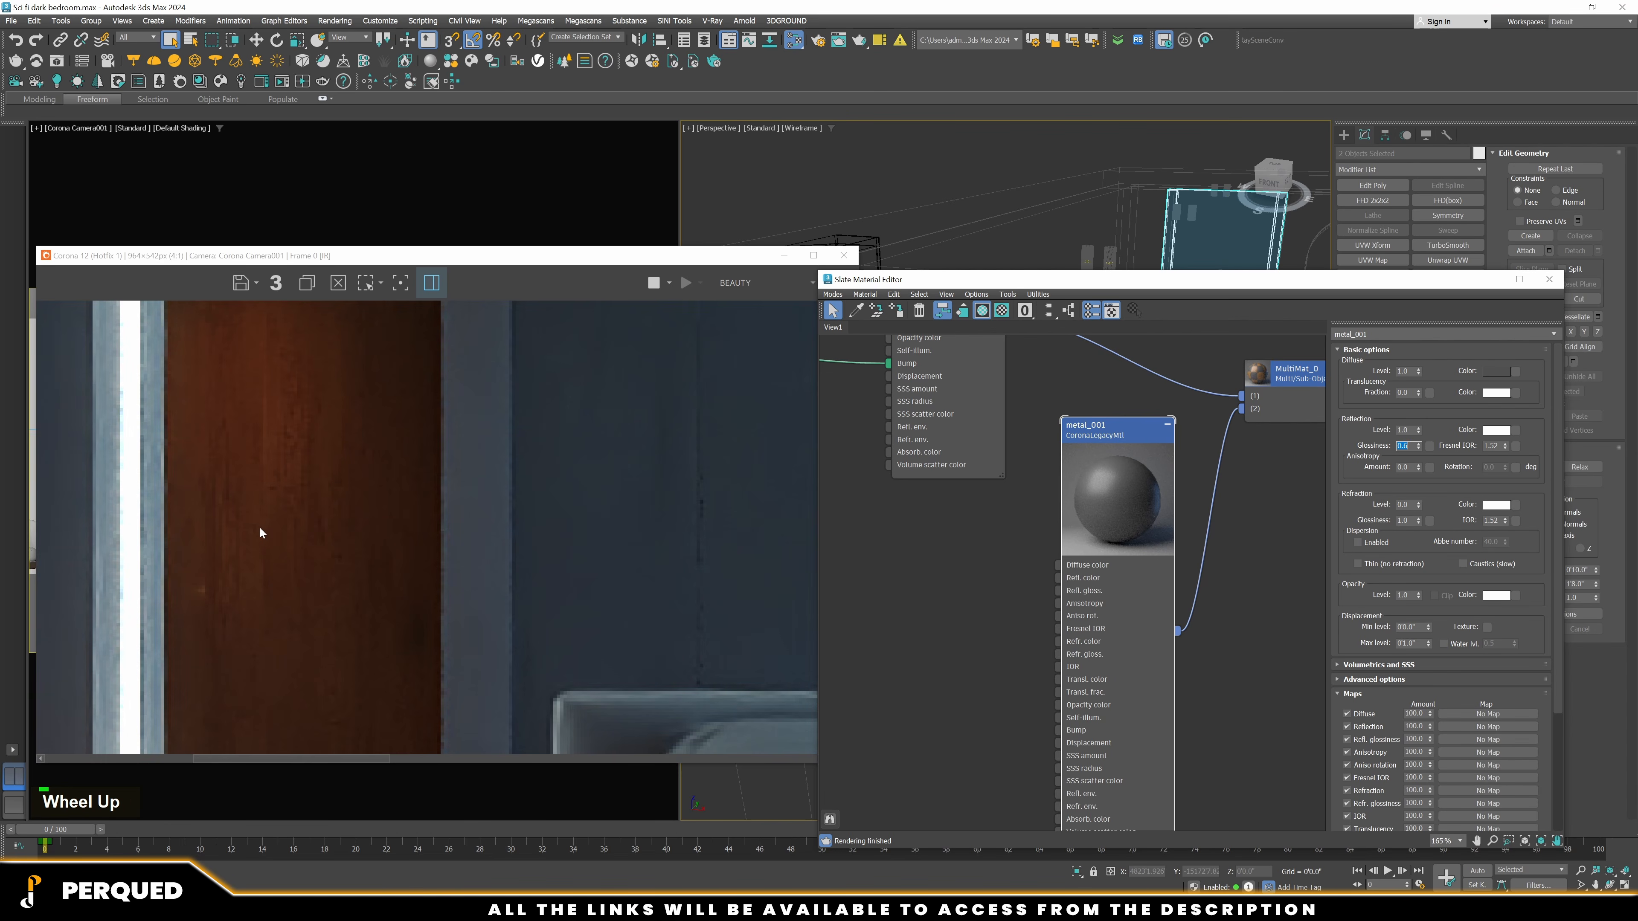
scroll(413, 481, down, 1)
scroll(1069, 494, down, 2)
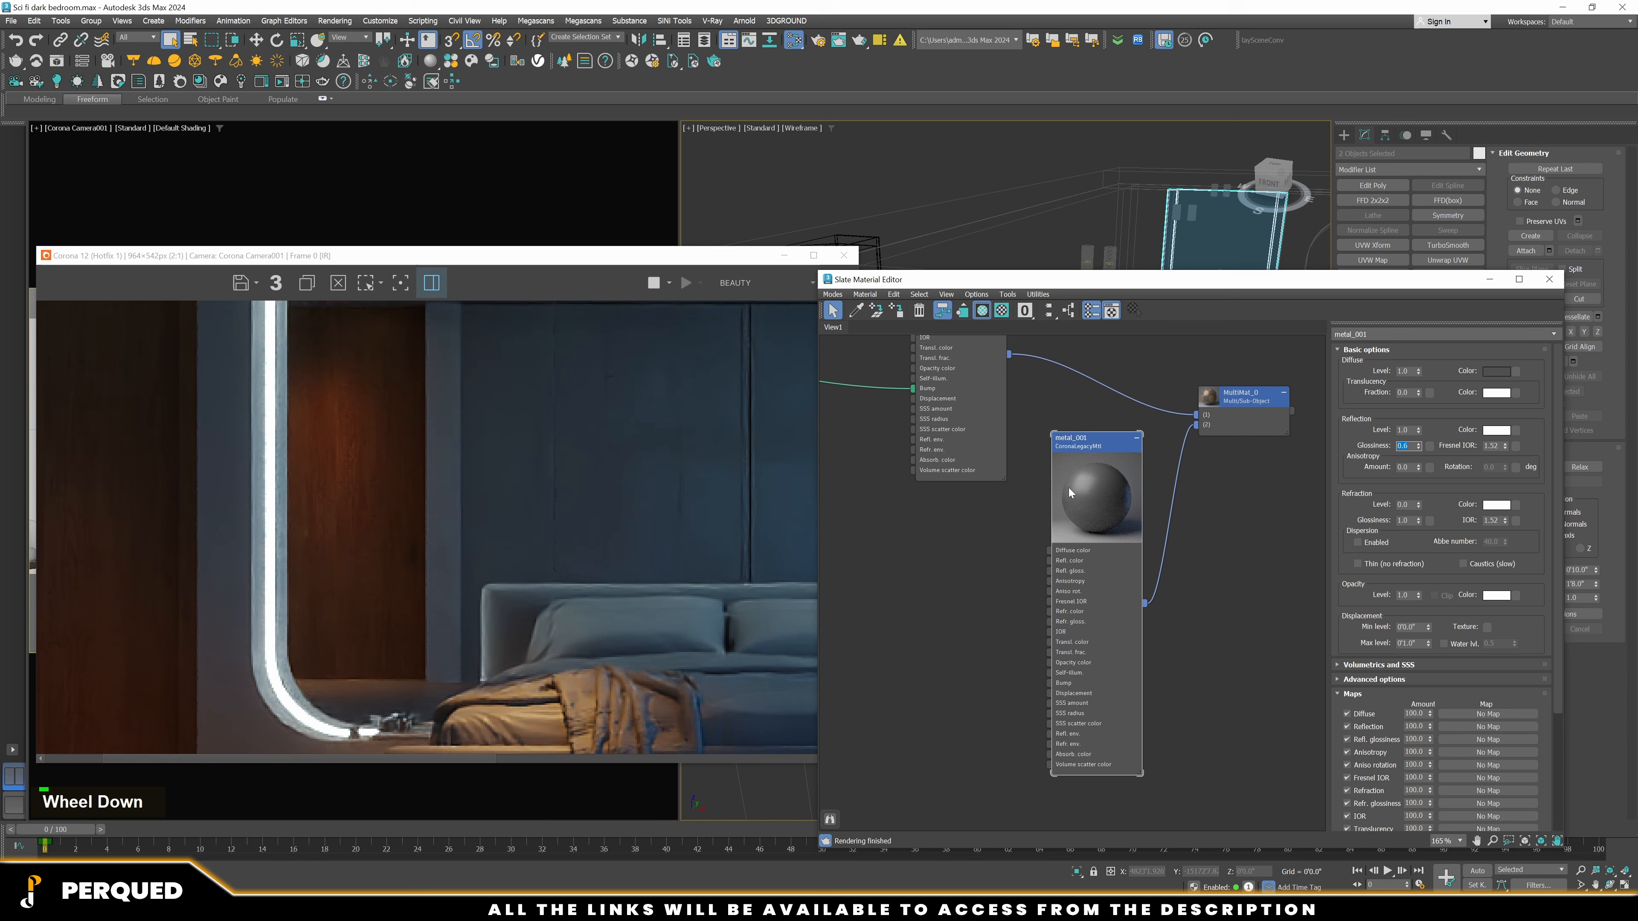
double_click(1247, 403)
right_click(1247, 416)
click(1268, 427)
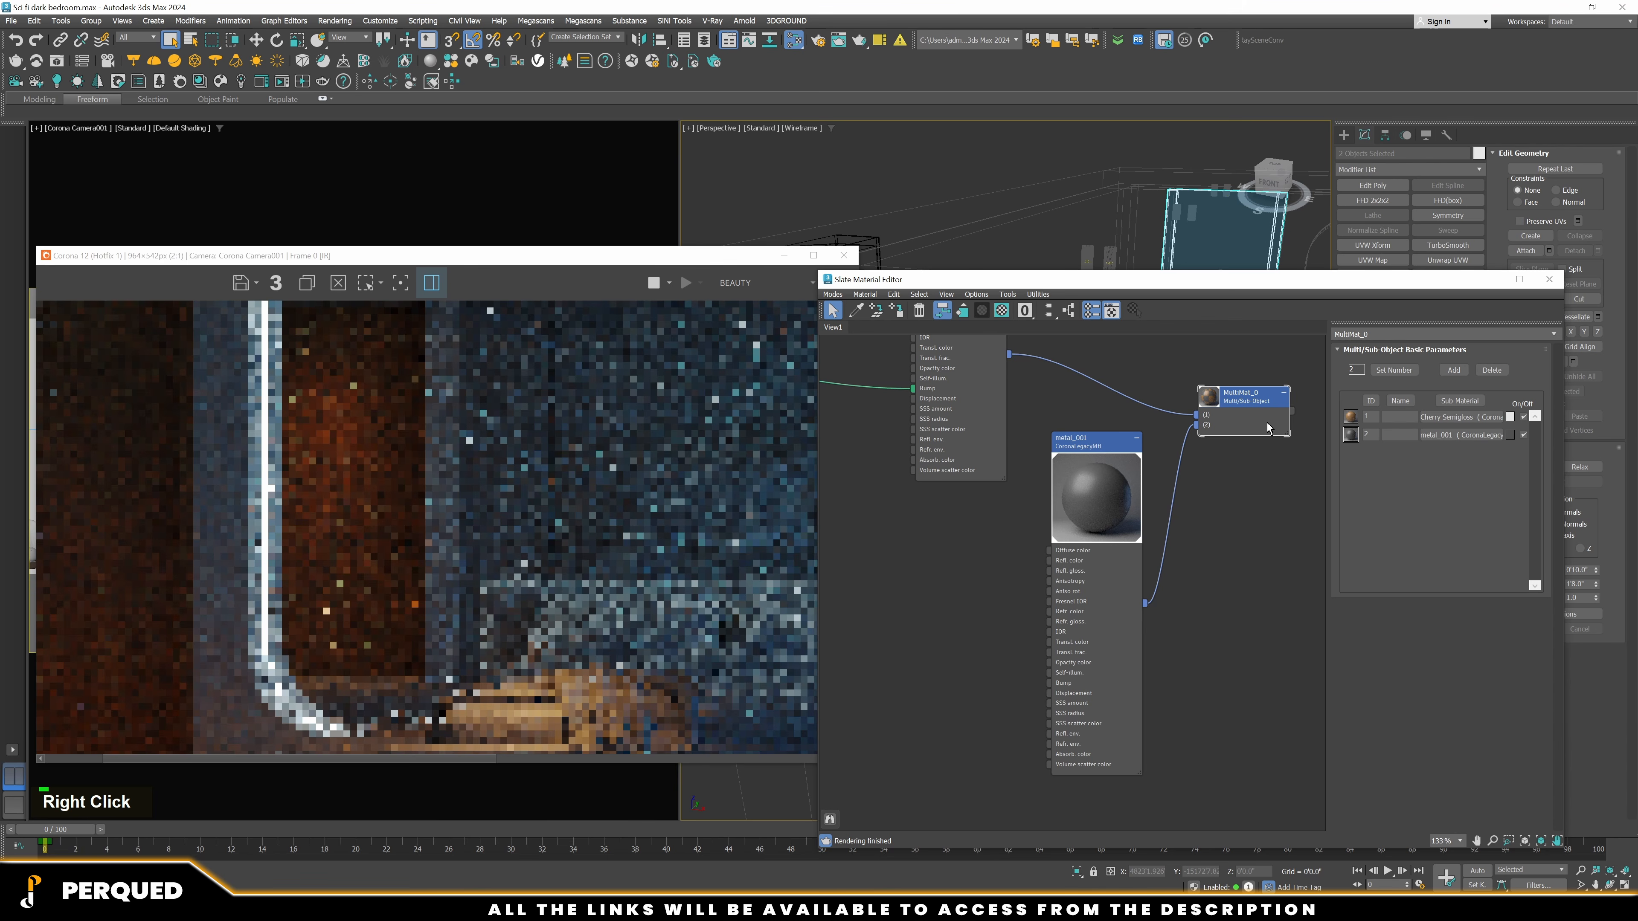
scroll(450, 576, up, 1)
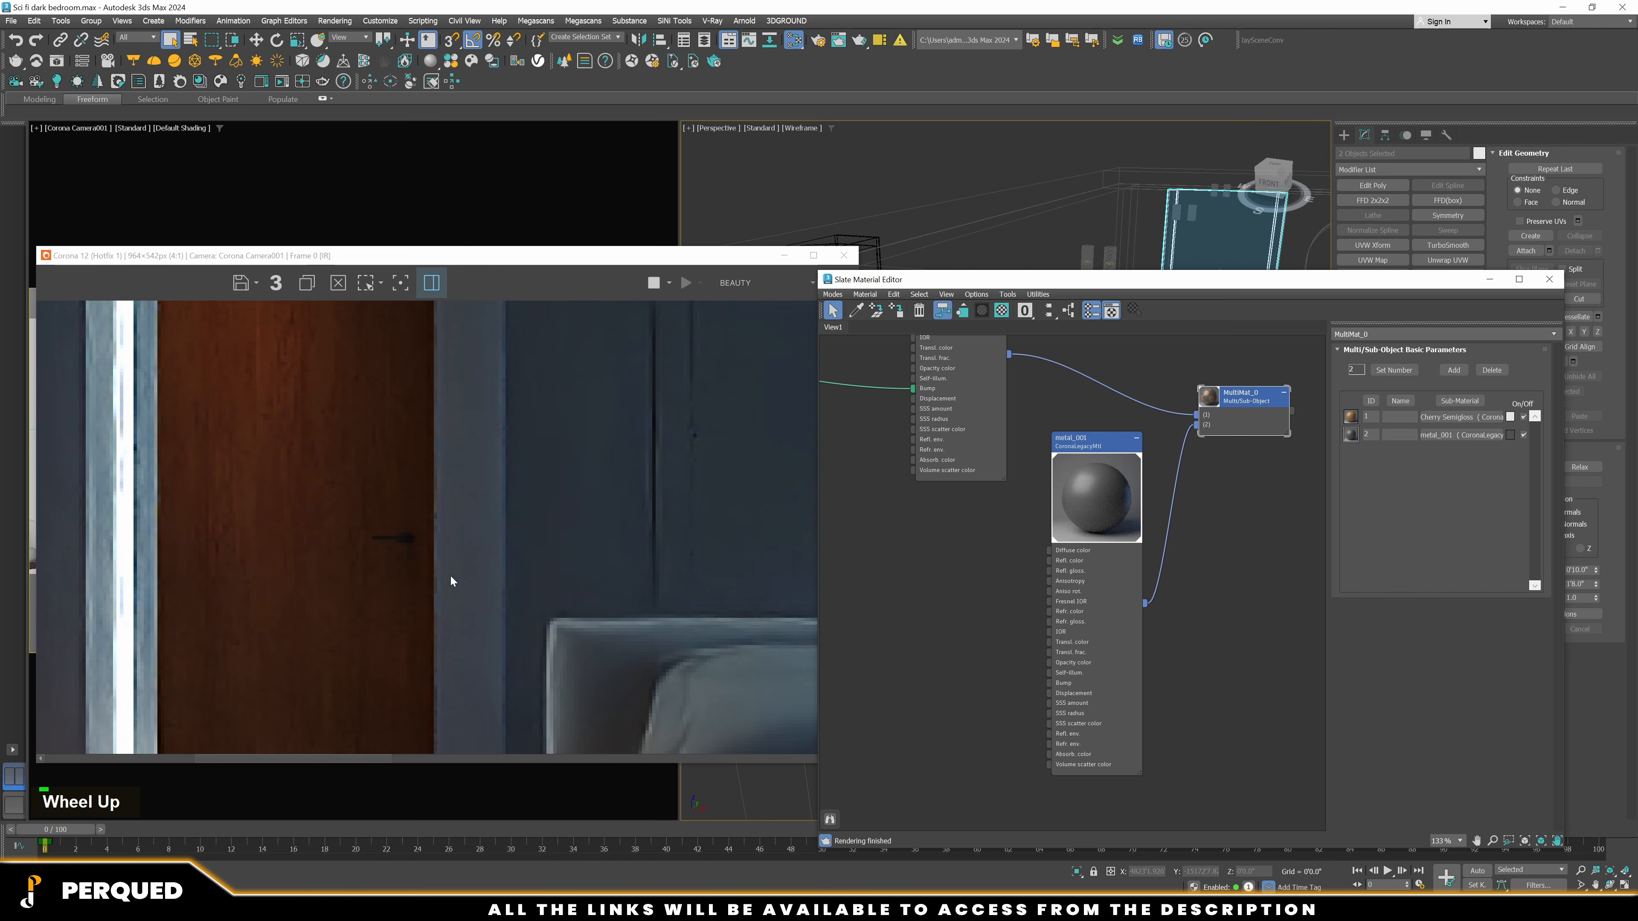
scroll(453, 555, down, 1)
scroll(254, 557, down, 2)
scroll(92, 559, up, 3)
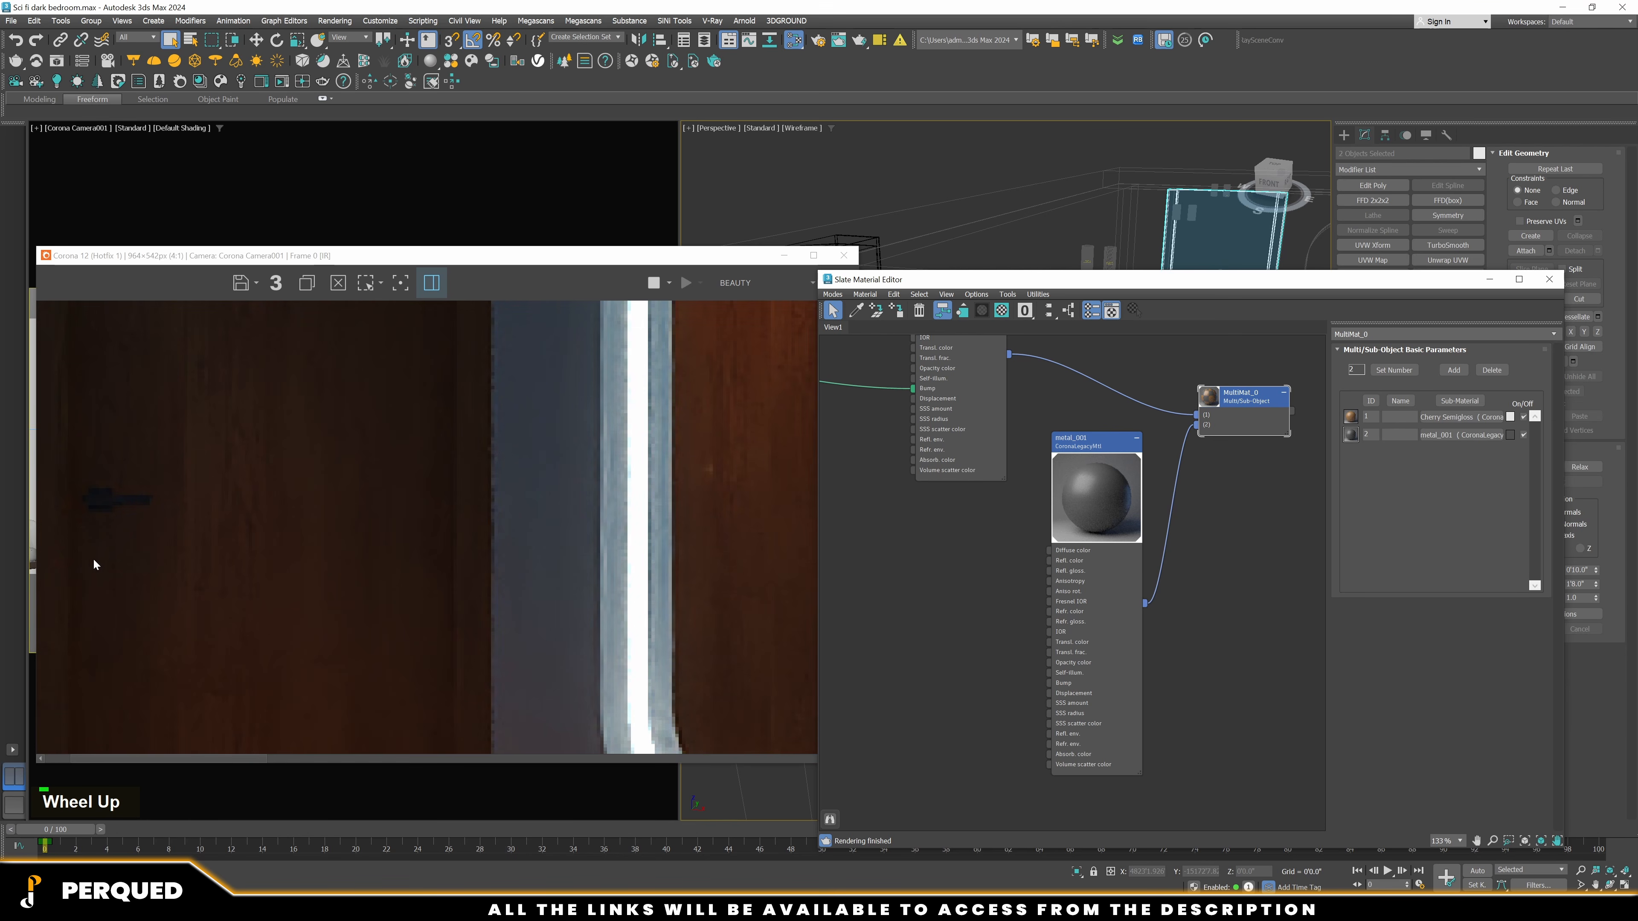
Insert a Color Correction map ahead of the Cherry Semigloss diffuse colour and lower its saturation to -44.42
middle_drag(91, 559, 173, 584)
scroll(205, 573, down, 1)
scroll(205, 572, down, 1)
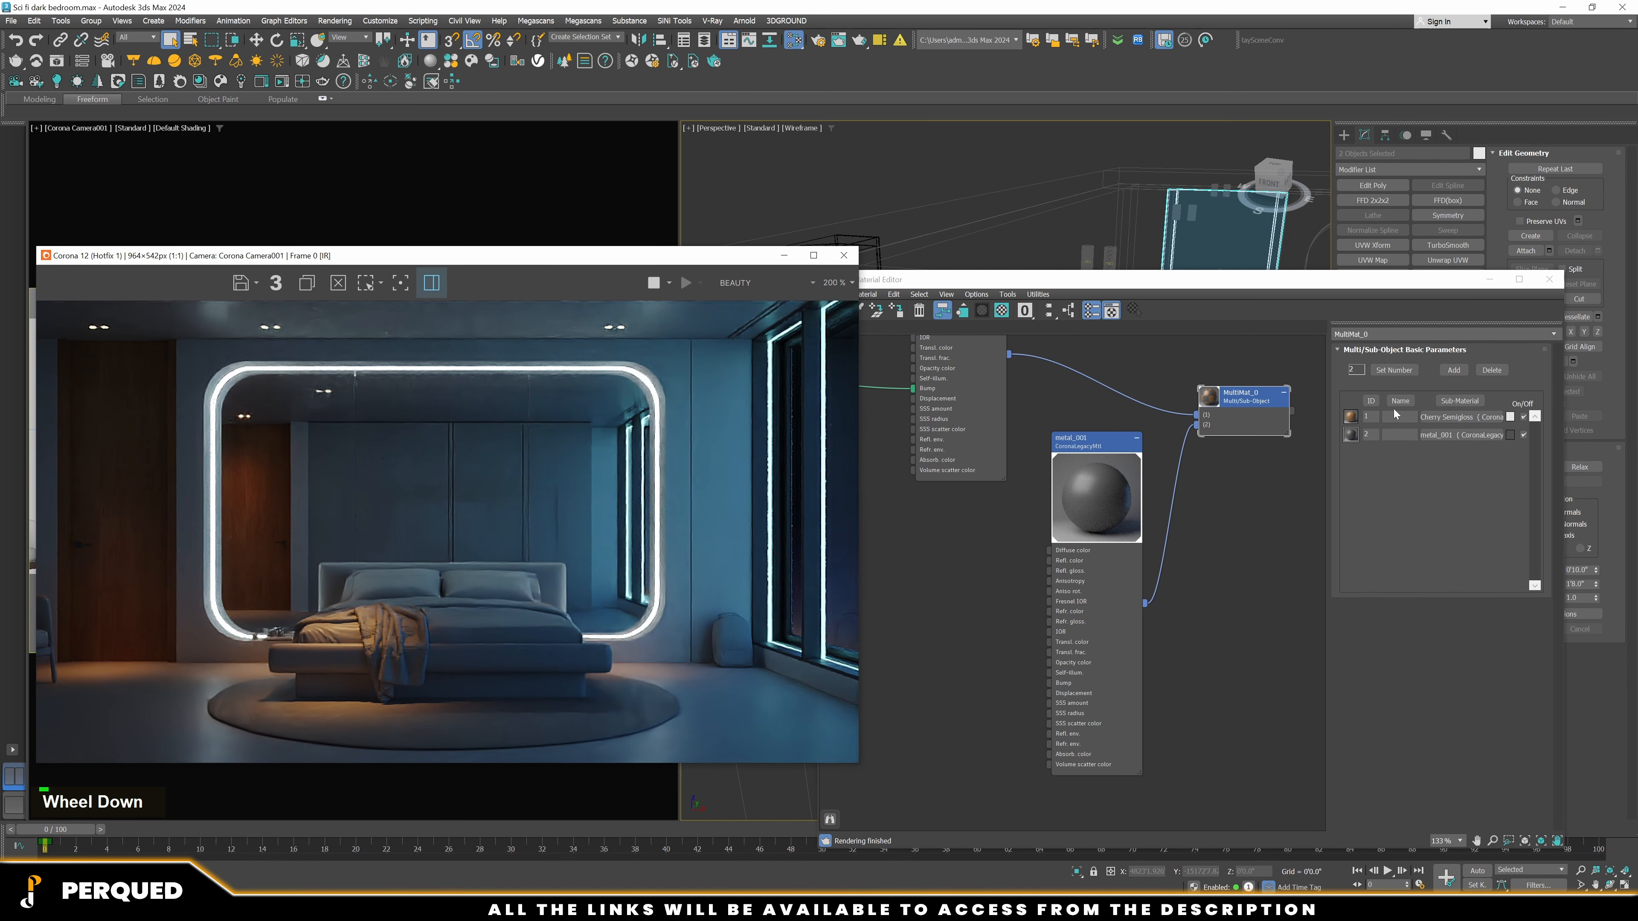
scroll(1251, 567, down, 3)
middle_drag(1056, 455, 1078, 480)
scroll(1076, 477, up, 3)
right_click(1017, 387)
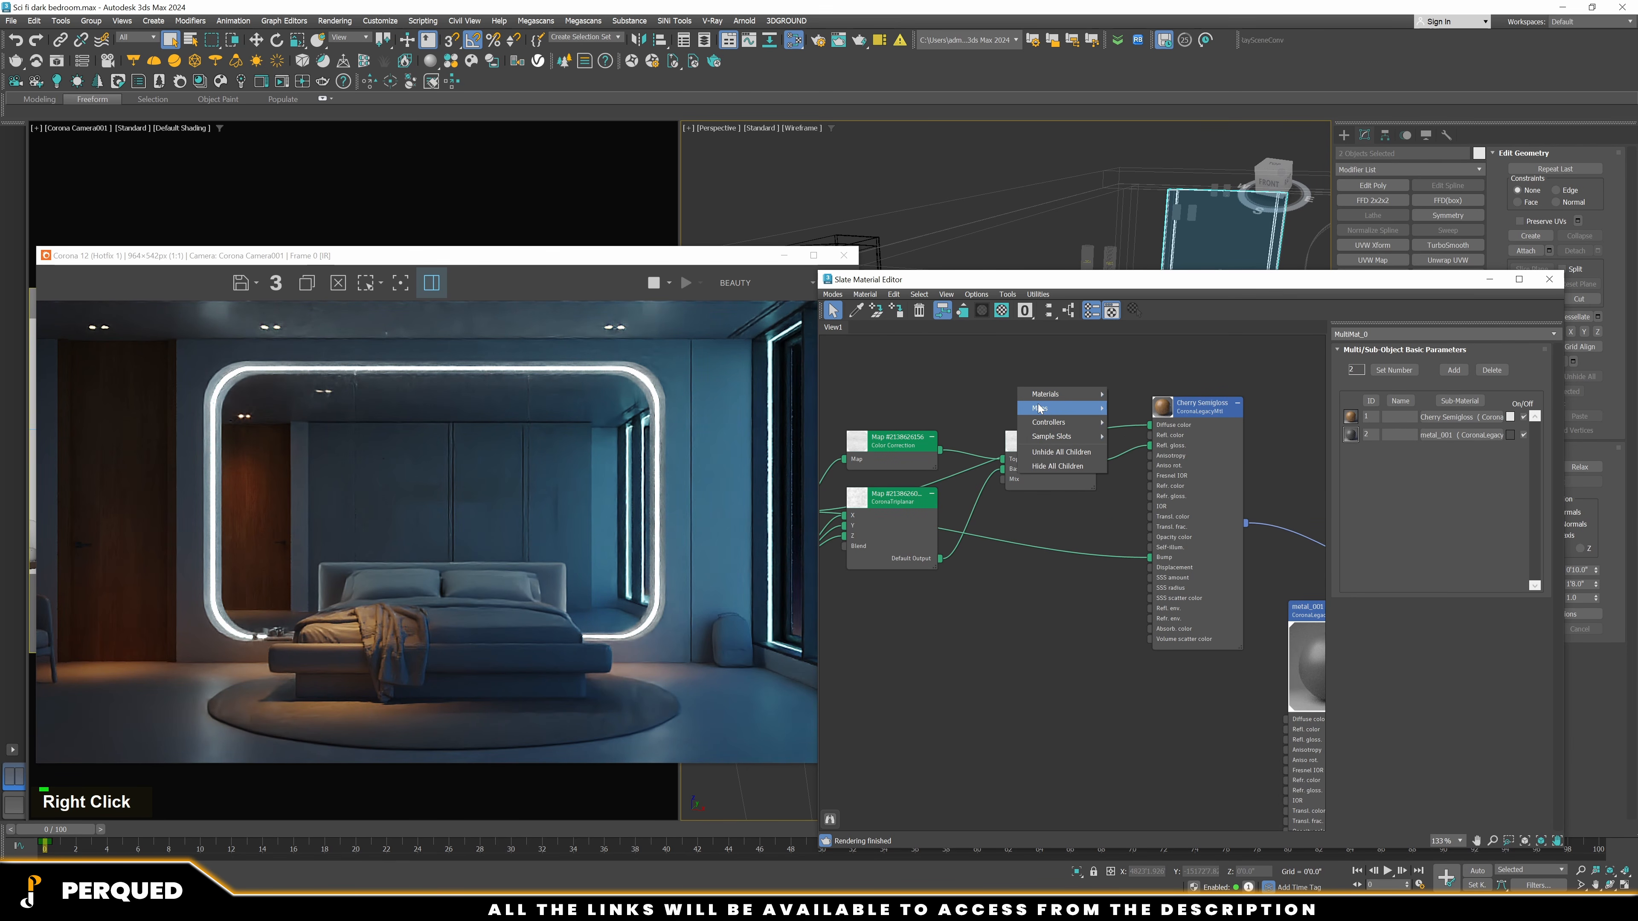
mouse_move(1039, 407)
mouse_move(1140, 424)
click(1231, 381)
scroll(1080, 388, up, 1)
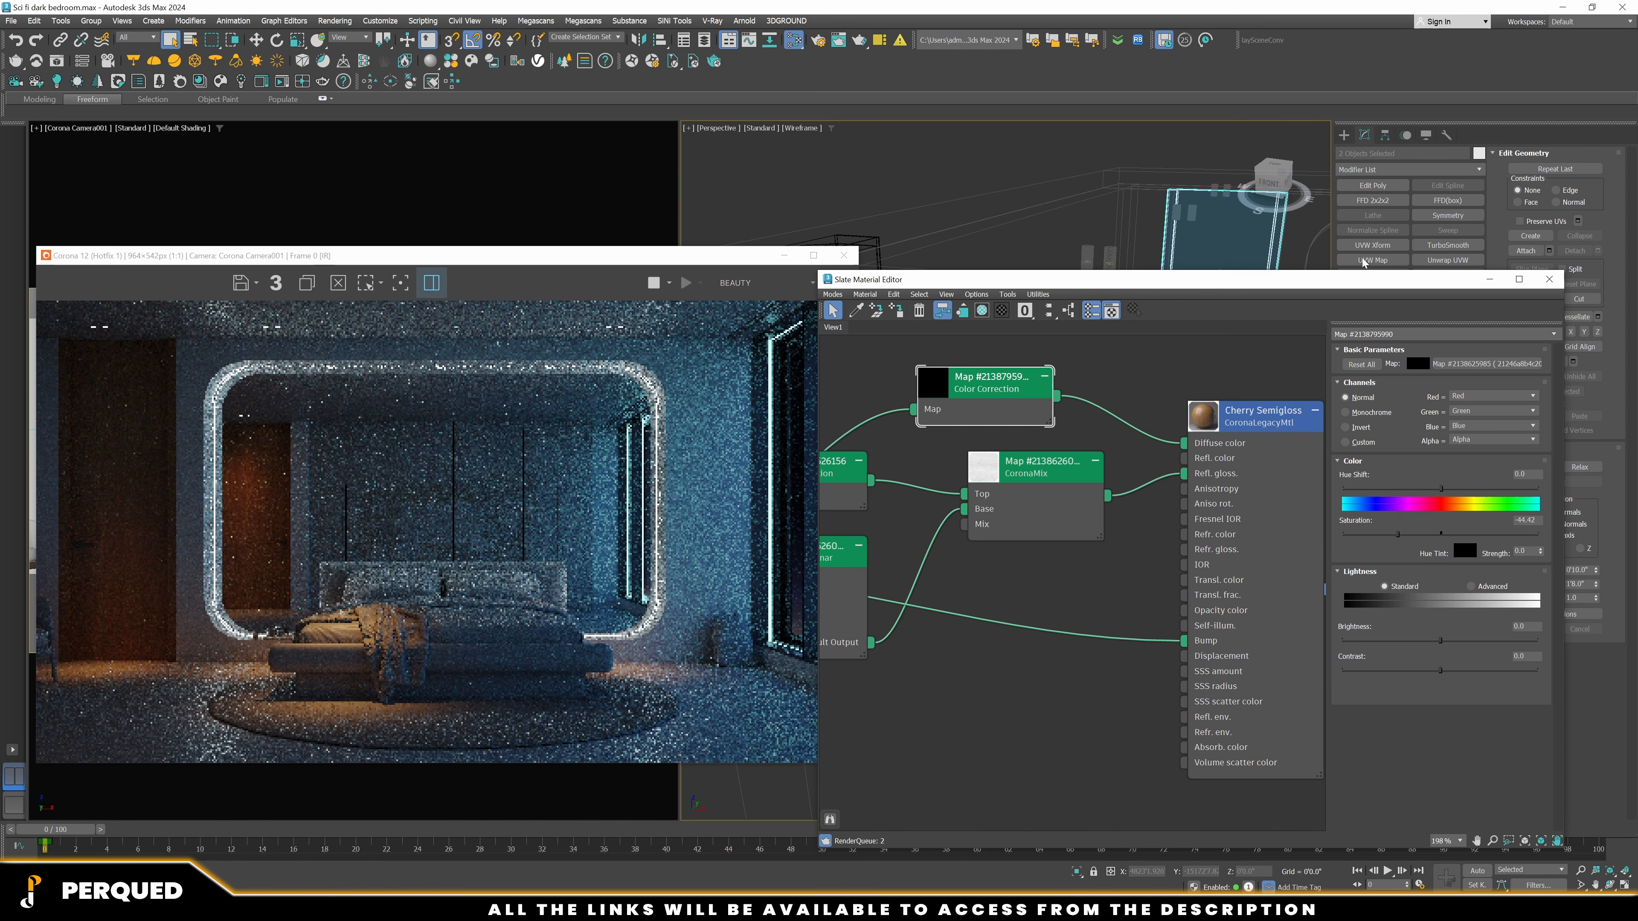
Lower the wood Color Correction's saturation to -55.799
drag(1342, 283, 1362, 259)
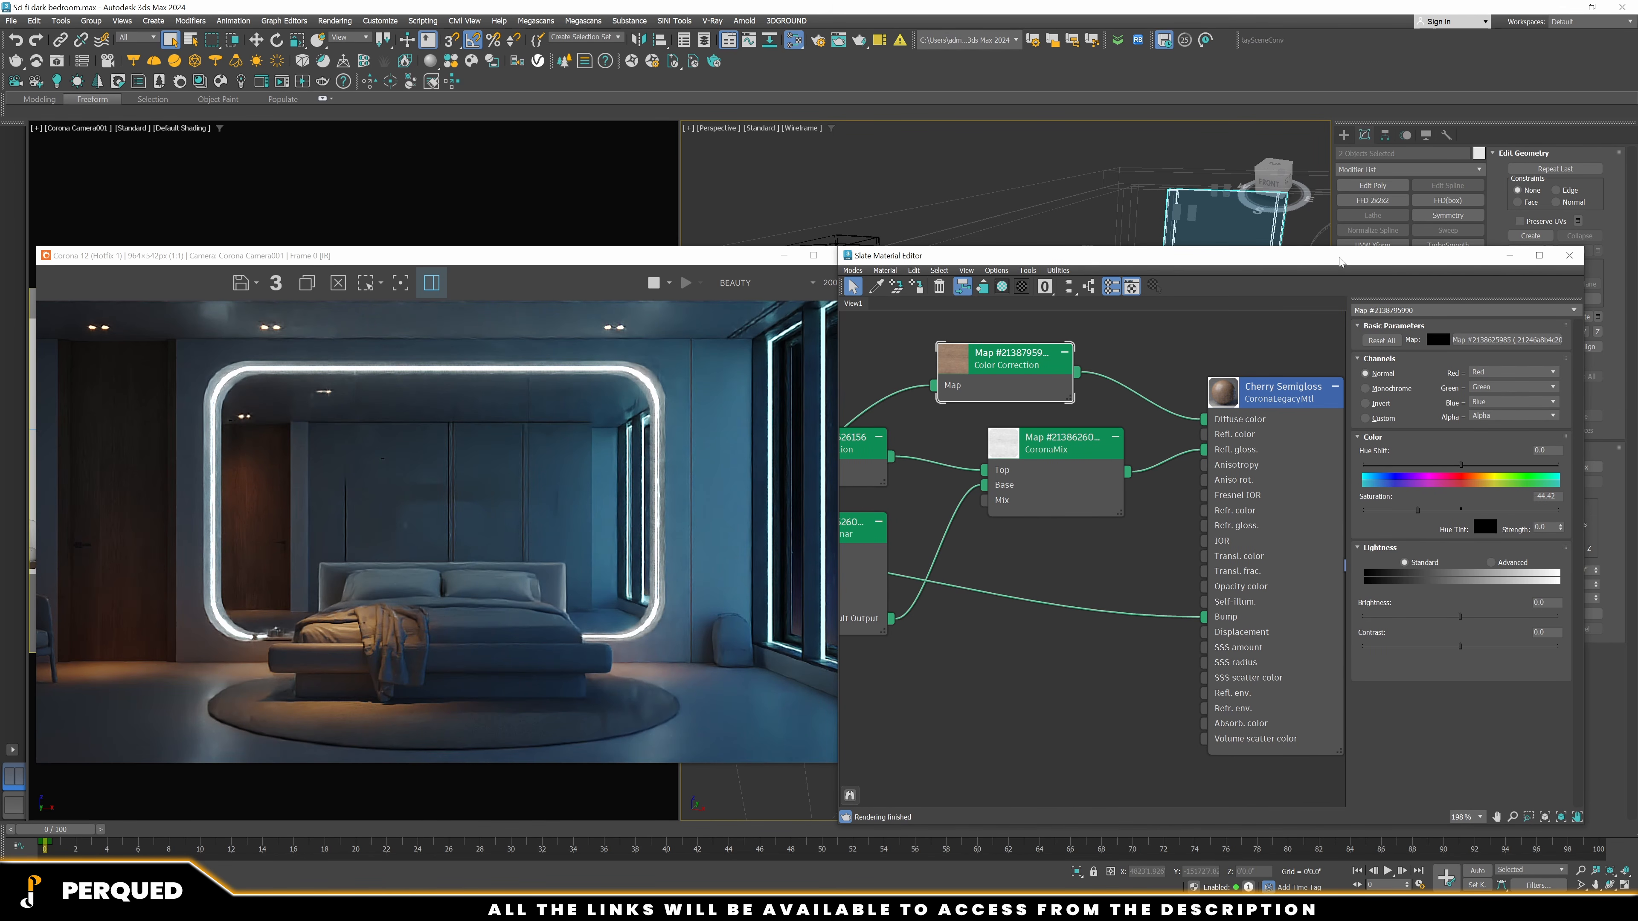
drag(1338, 259, 1362, 223)
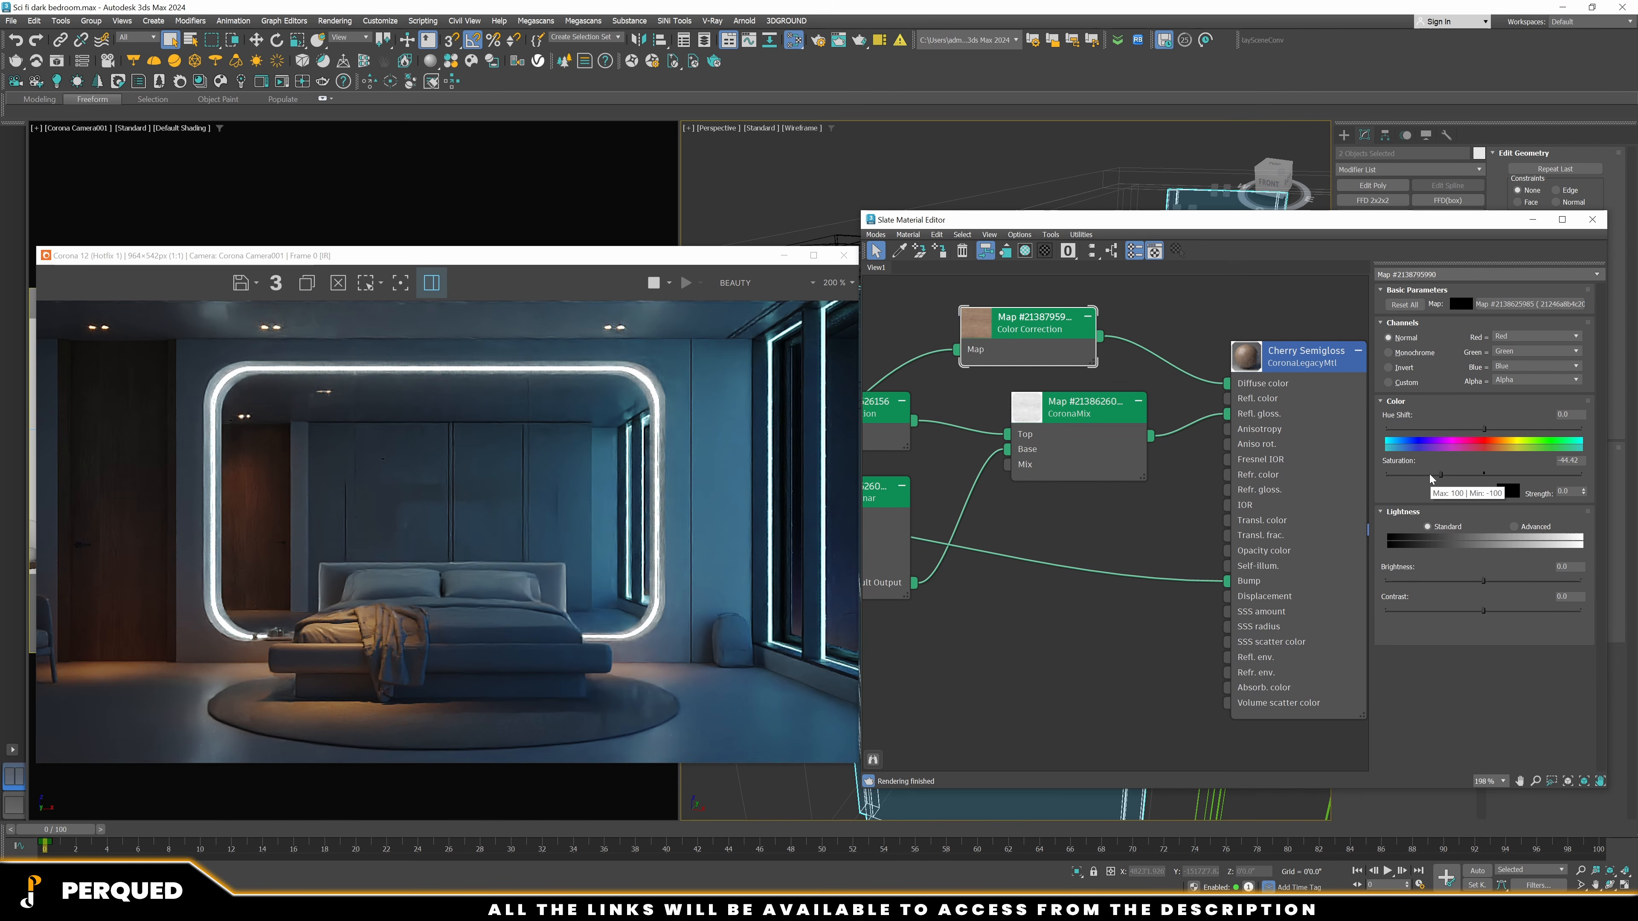
drag(1430, 476, 1429, 474)
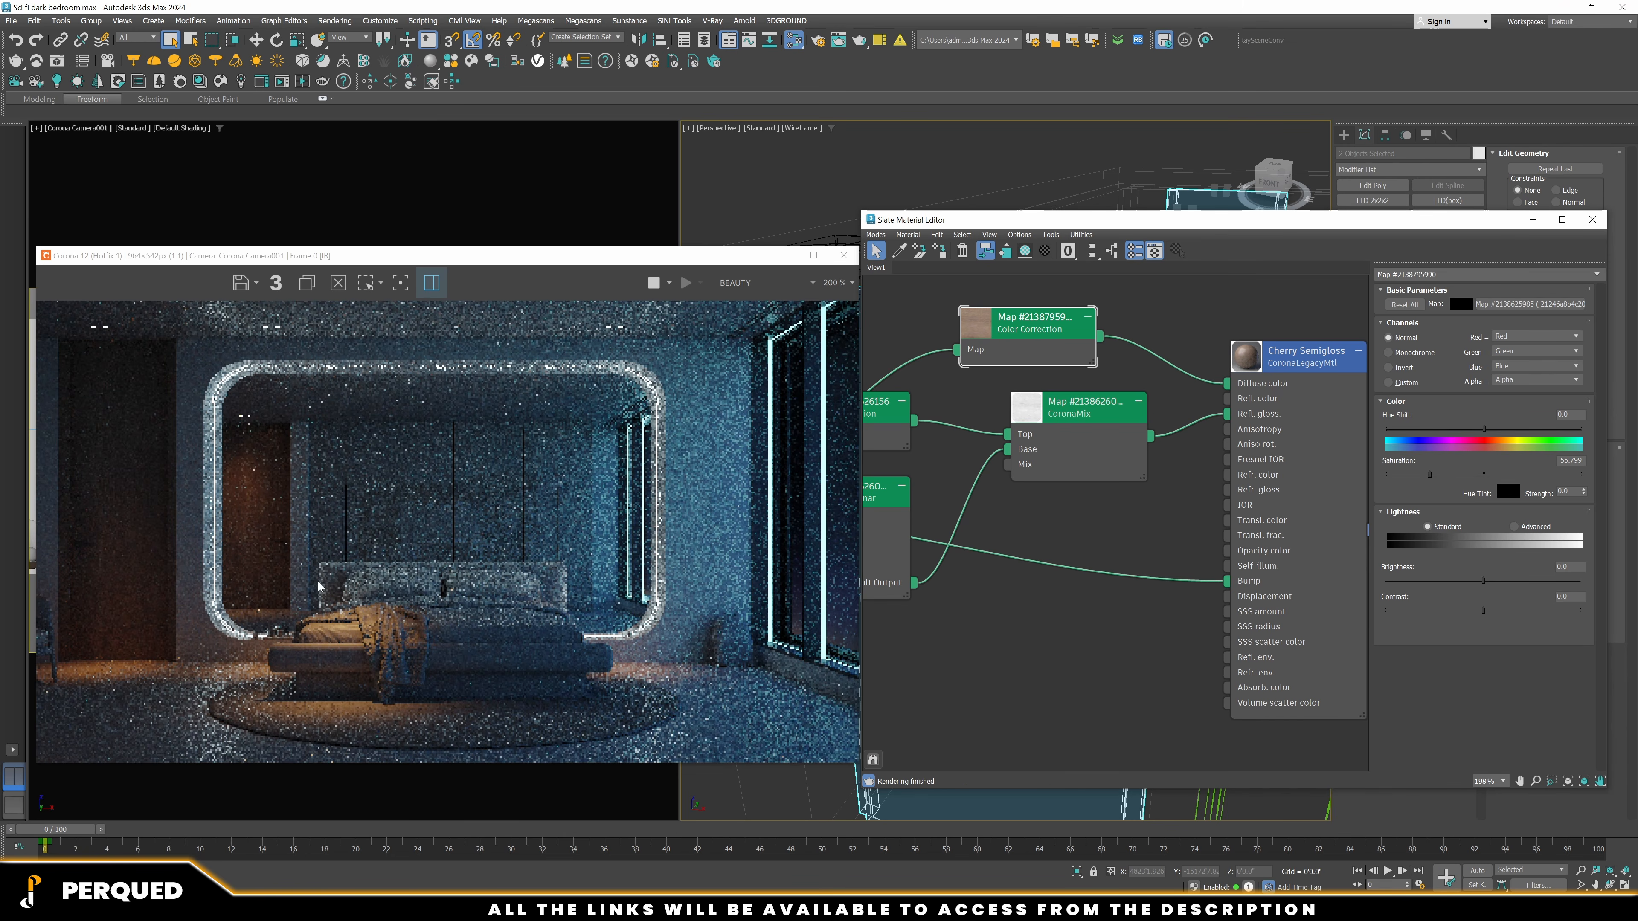
Compare the door tone in the interactive render with the dark bedroom reference images
scroll(290, 568, down, 2)
scroll(269, 581, up, 2)
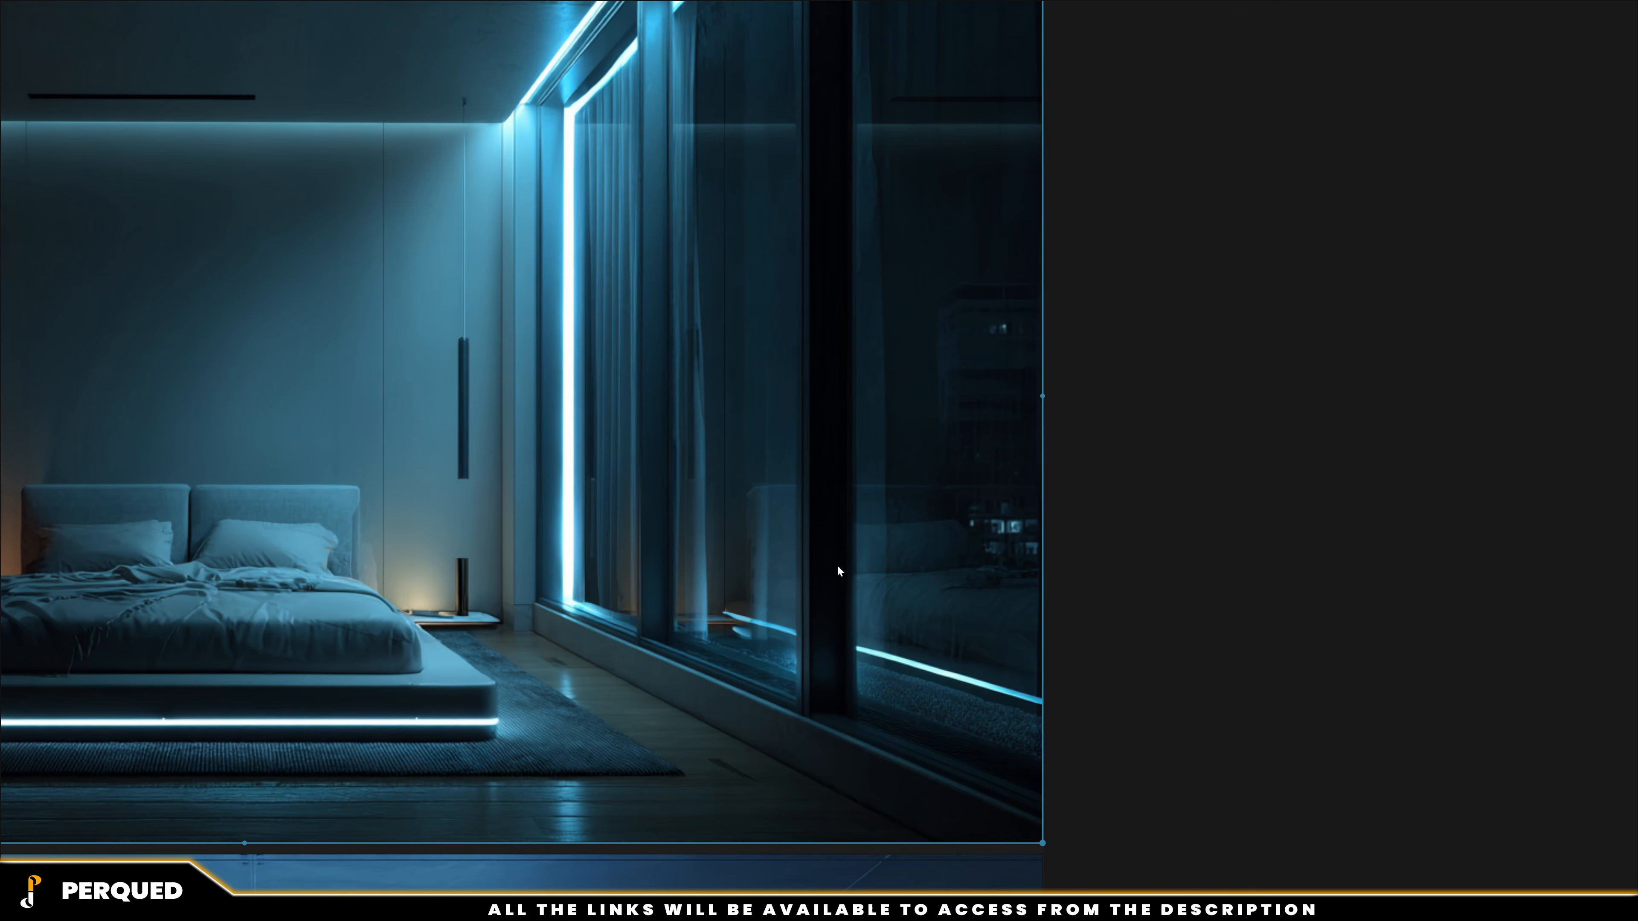
scroll(837, 565, down, 3)
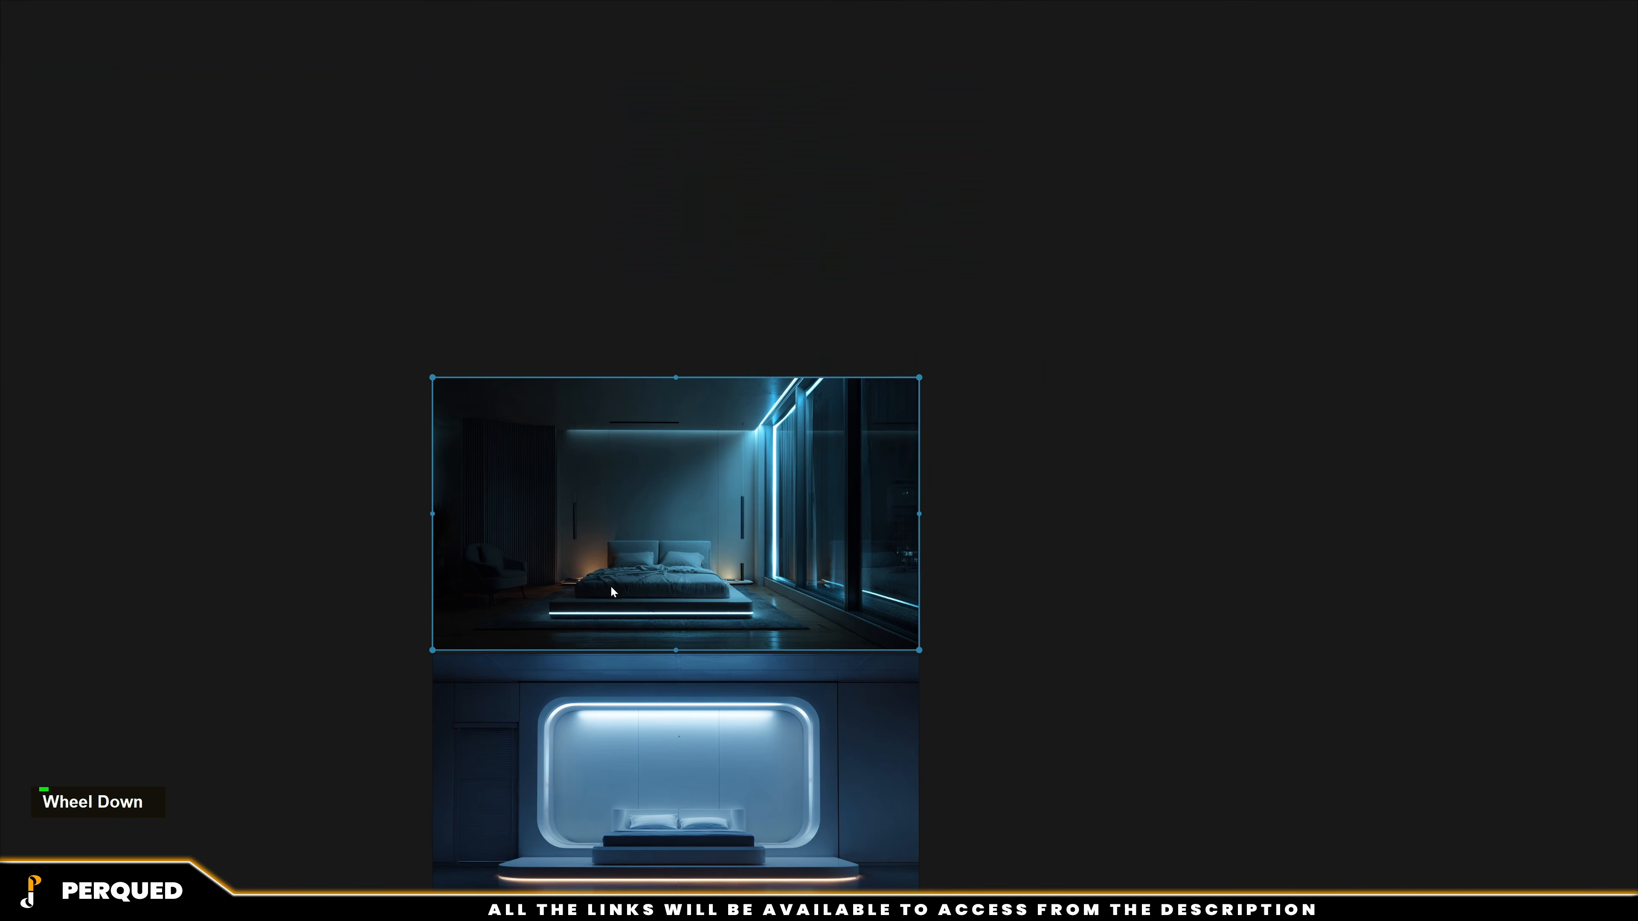
scroll(611, 585, up, 5)
scroll(438, 448, up, 1)
scroll(476, 337, down, 4)
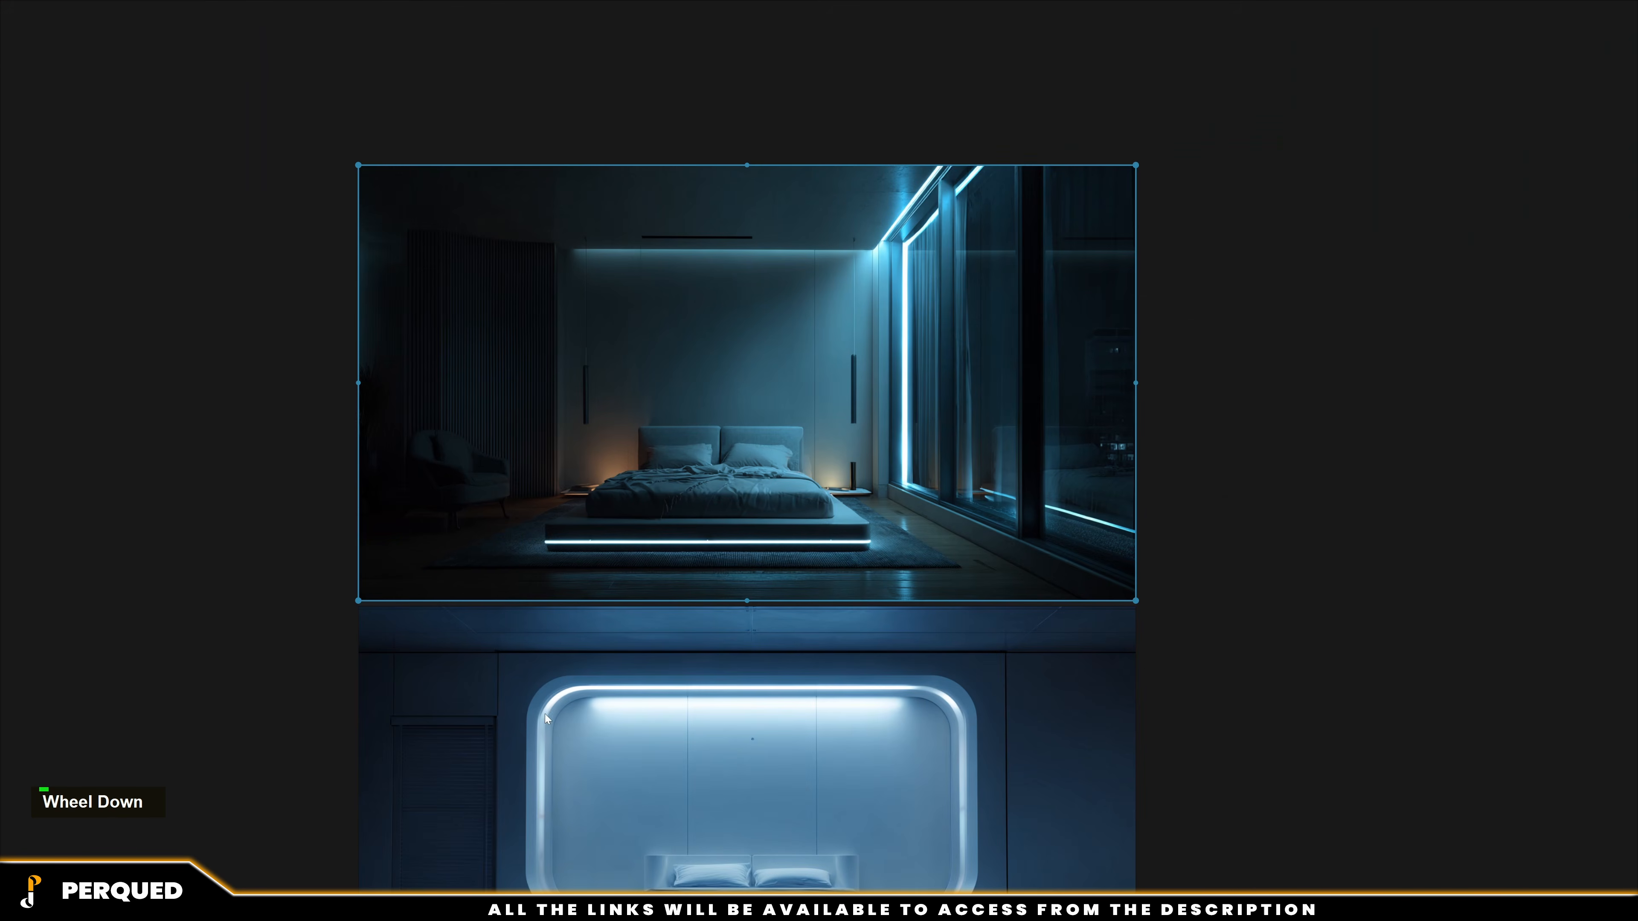
scroll(435, 729, up, 5)
scroll(516, 488, up, 2)
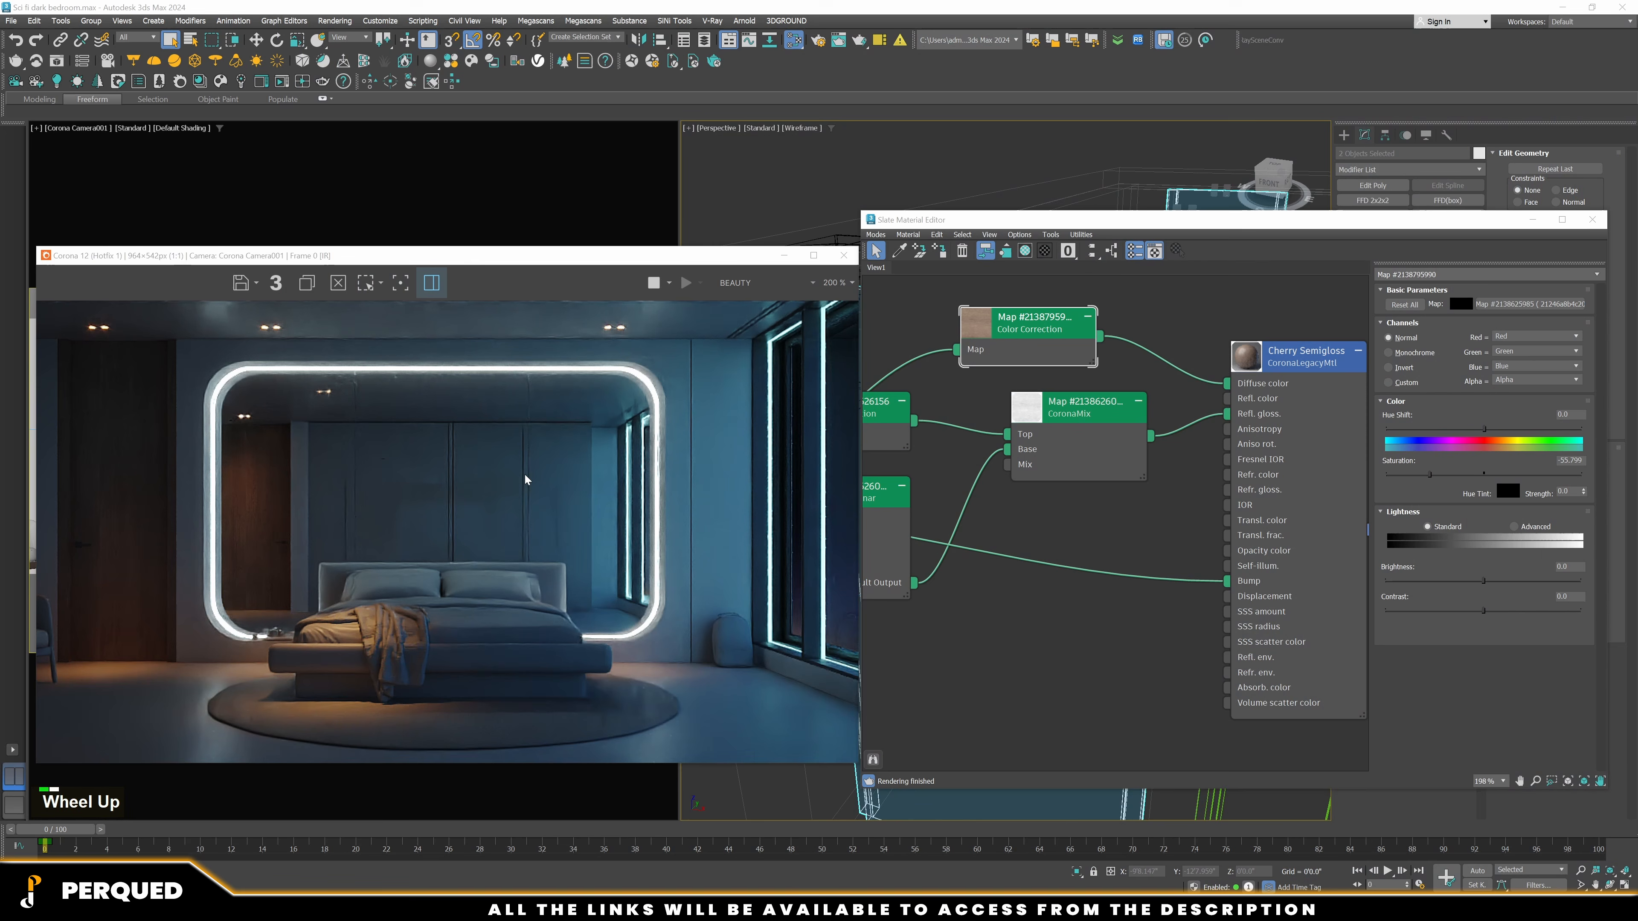
Lower the wood Color Correction's saturation to -75.368 and check the doors up close in the interactive render
key(ctrl+m)
click(1408, 476)
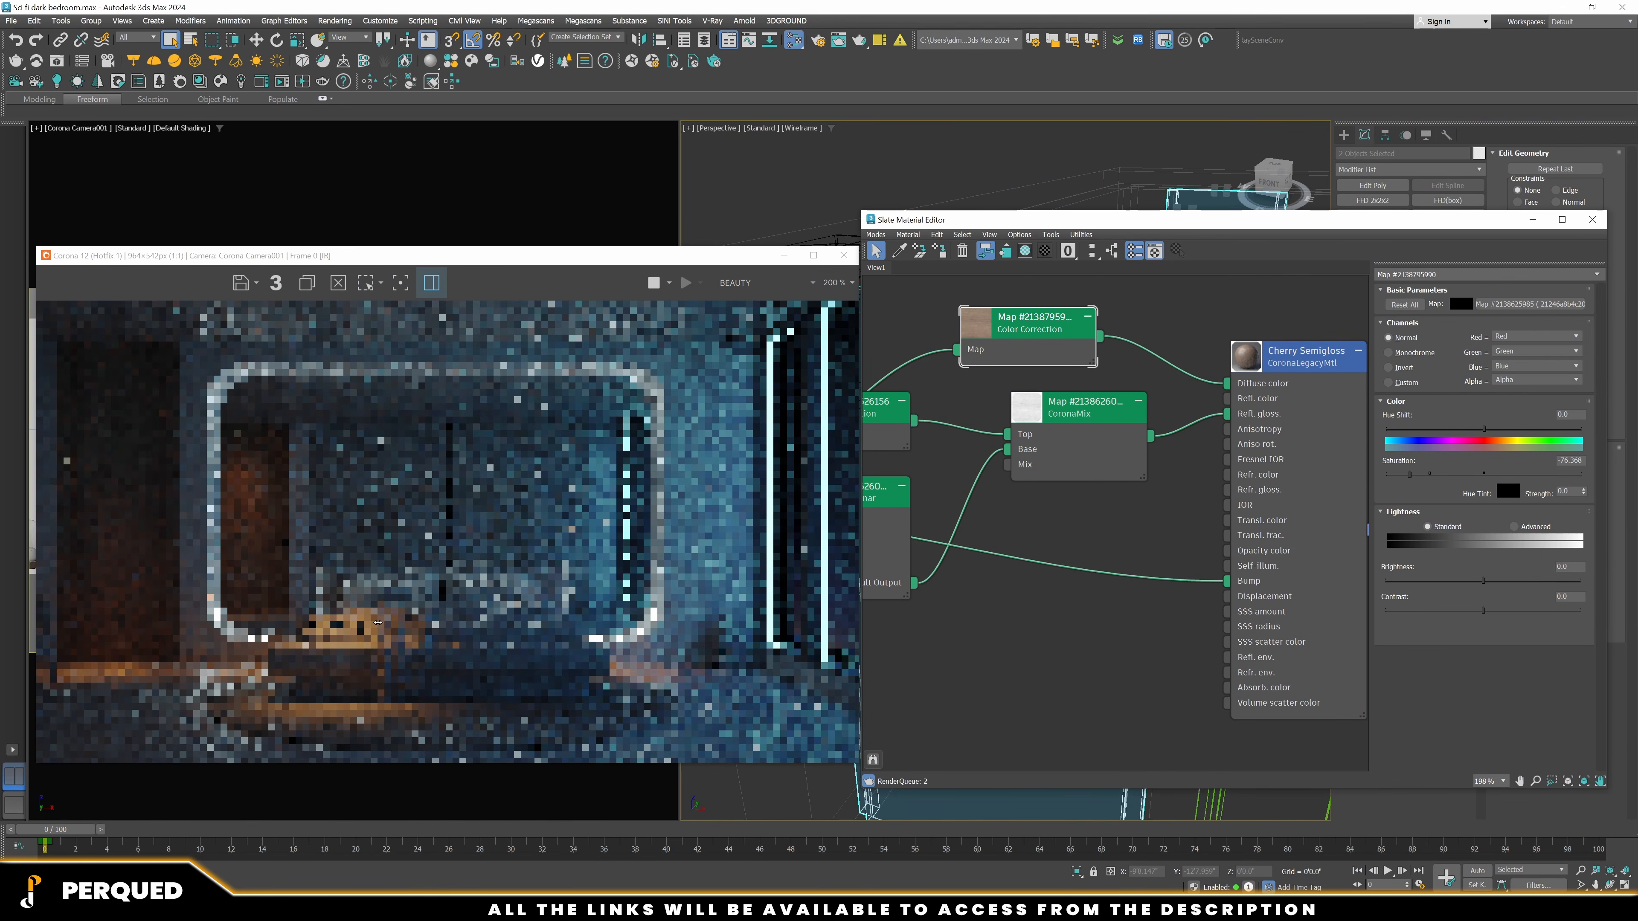
scroll(278, 443, up, 3)
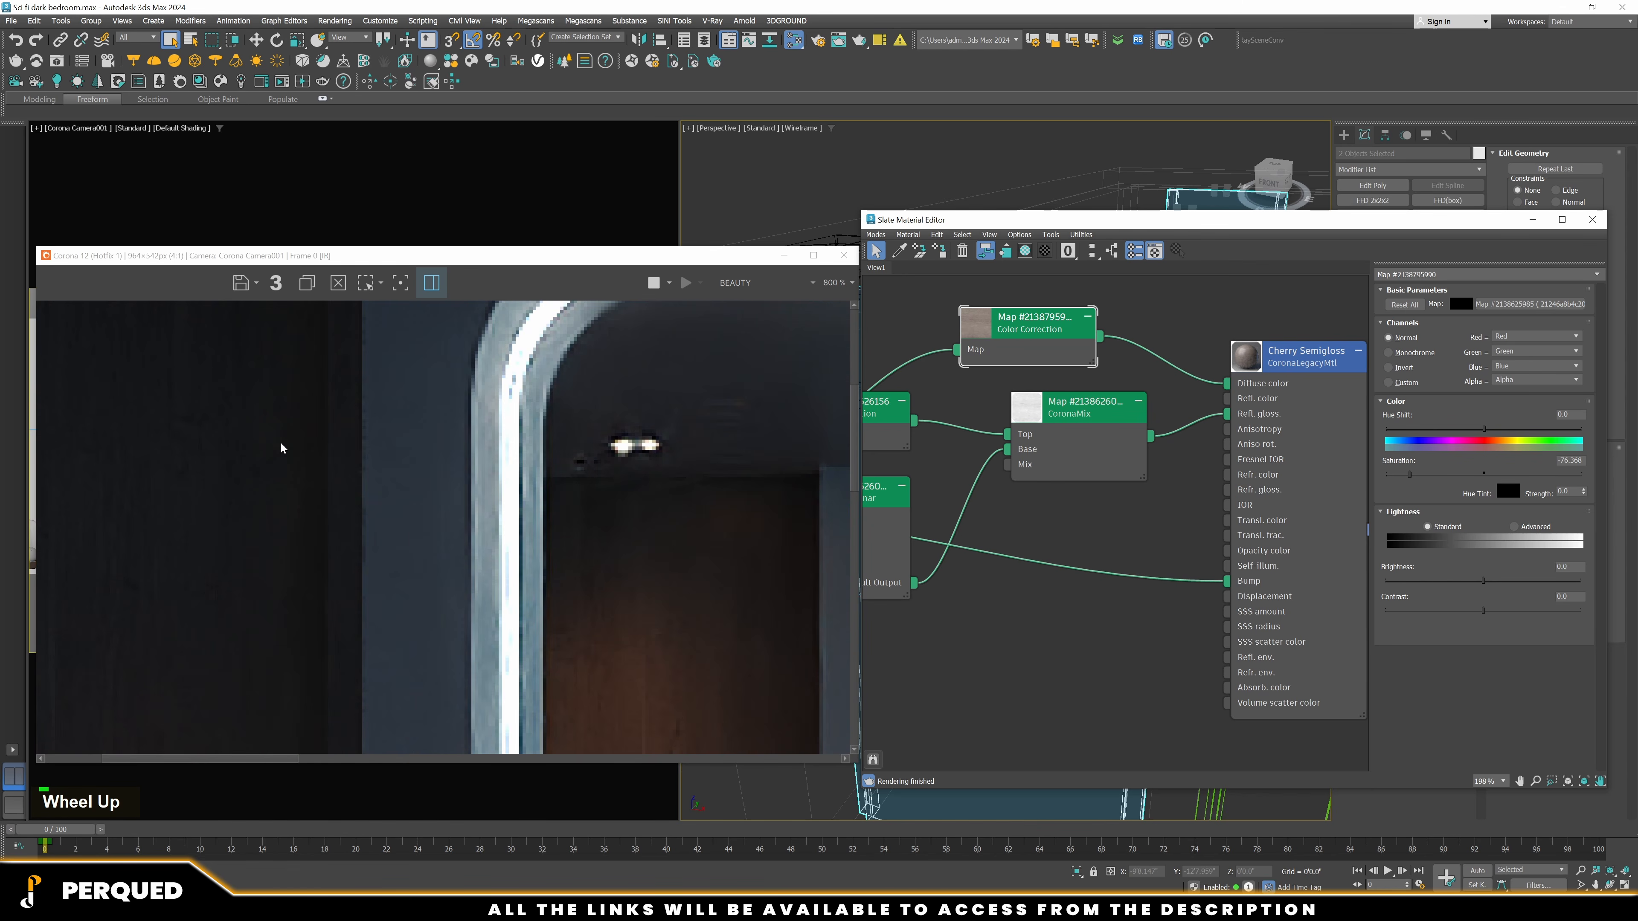
scroll(280, 408, down, 1)
scroll(190, 599, down, 1)
scroll(247, 482, up, 1)
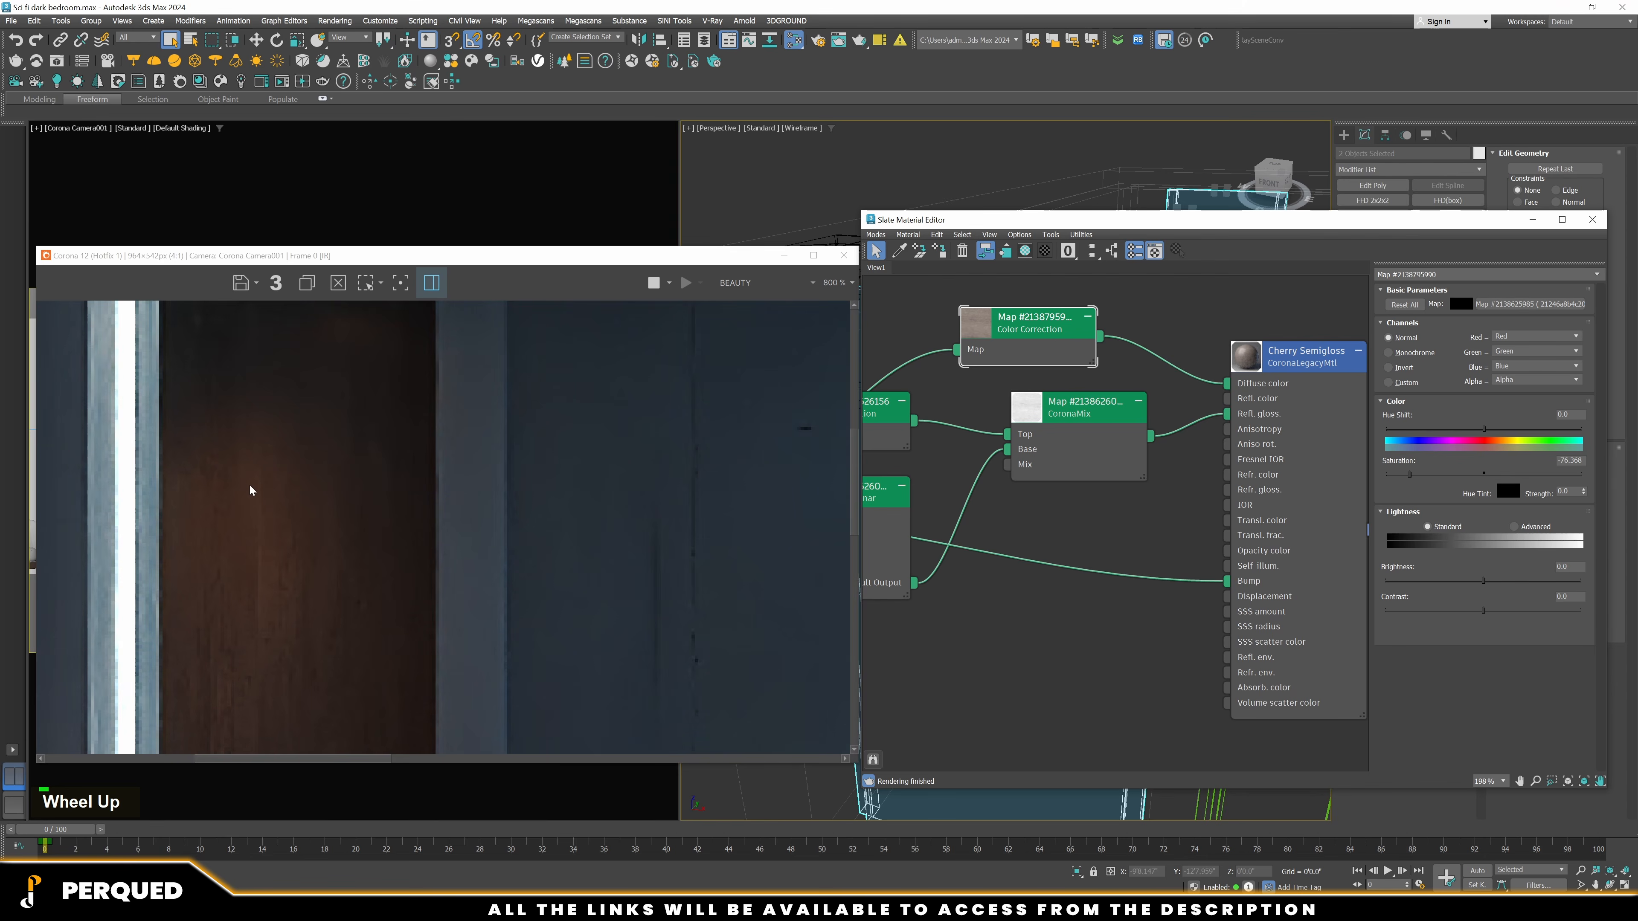
scroll(261, 510, down, 1)
scroll(283, 548, up, 1)
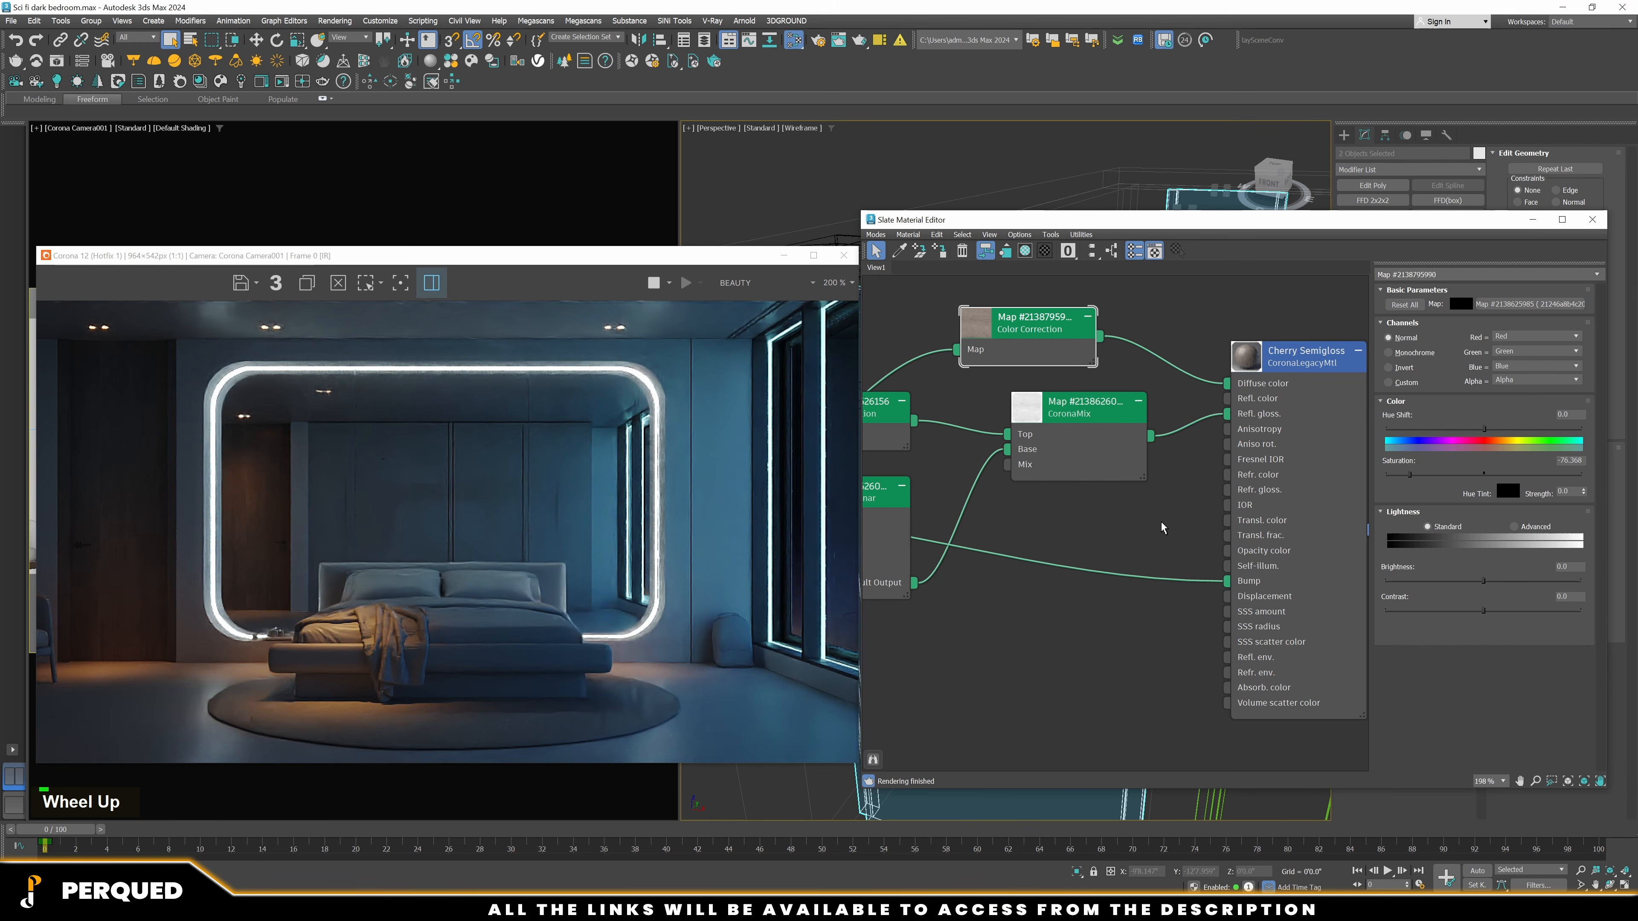
scroll(1163, 528, down, 1)
click(1593, 219)
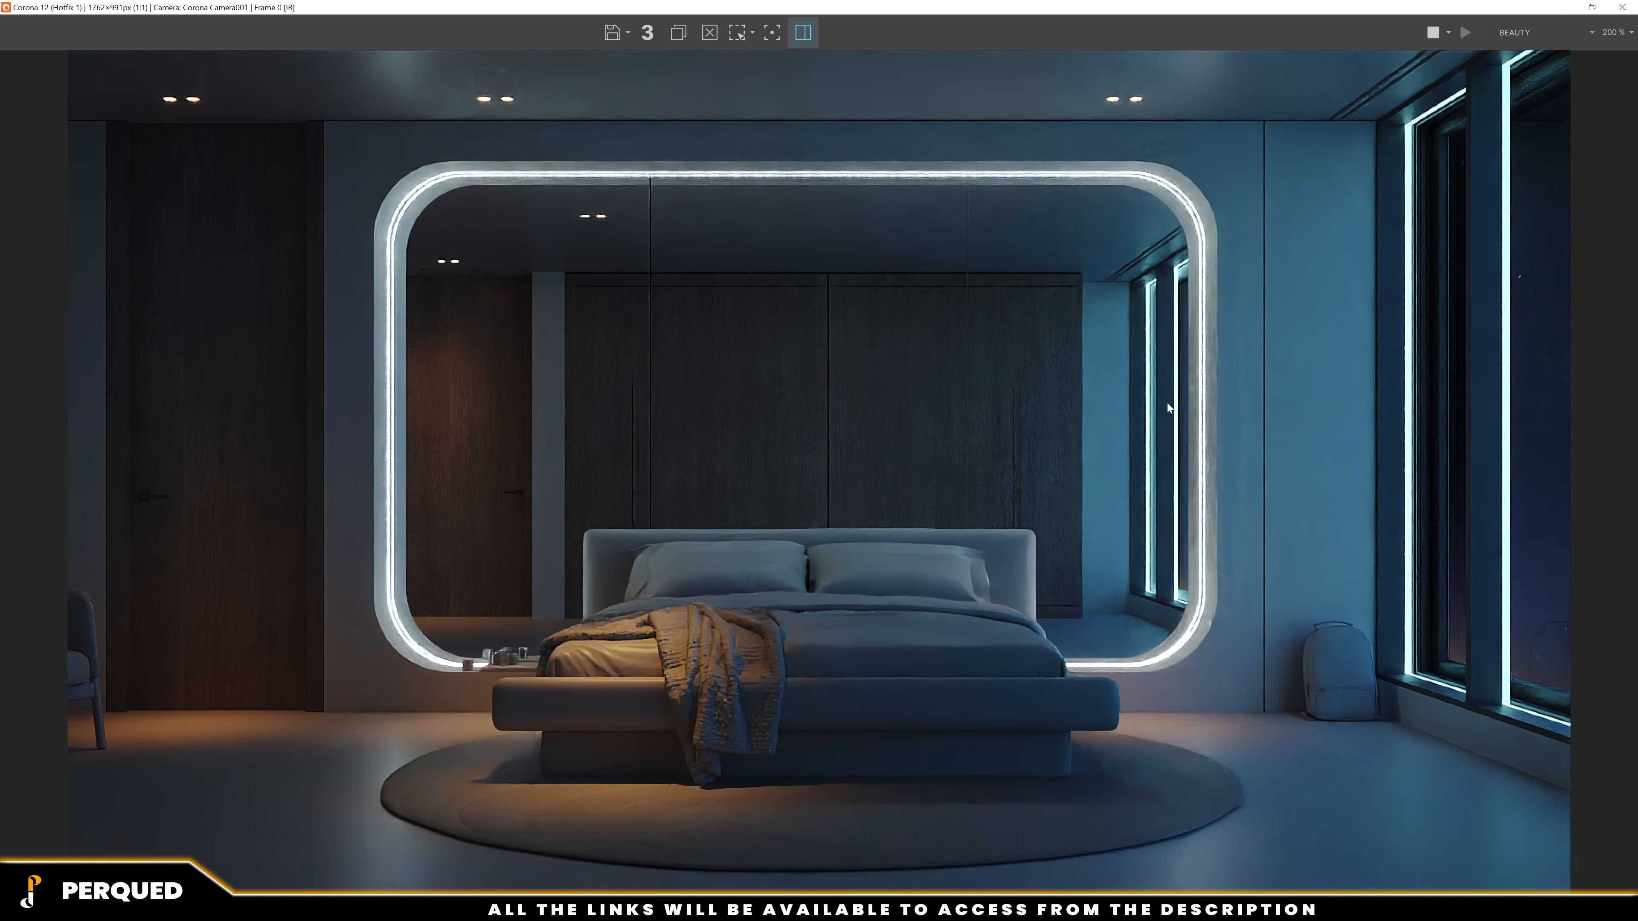
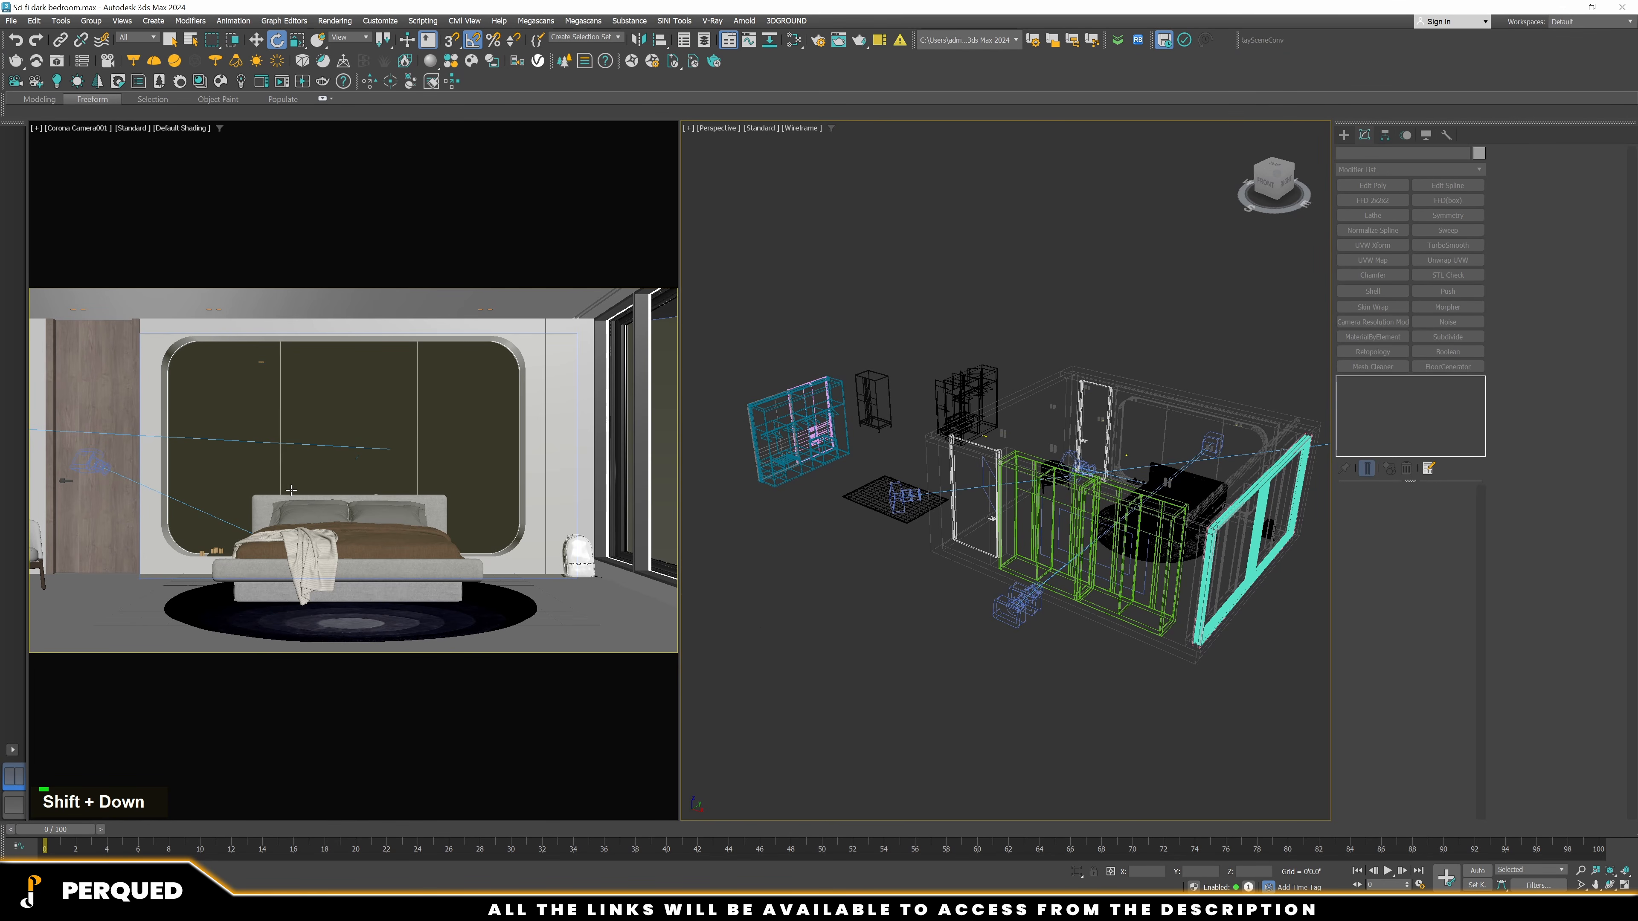
Select the bed, rug, chair, bedside items and backpack, and exclude them from the material override
click(331, 569)
key(q)
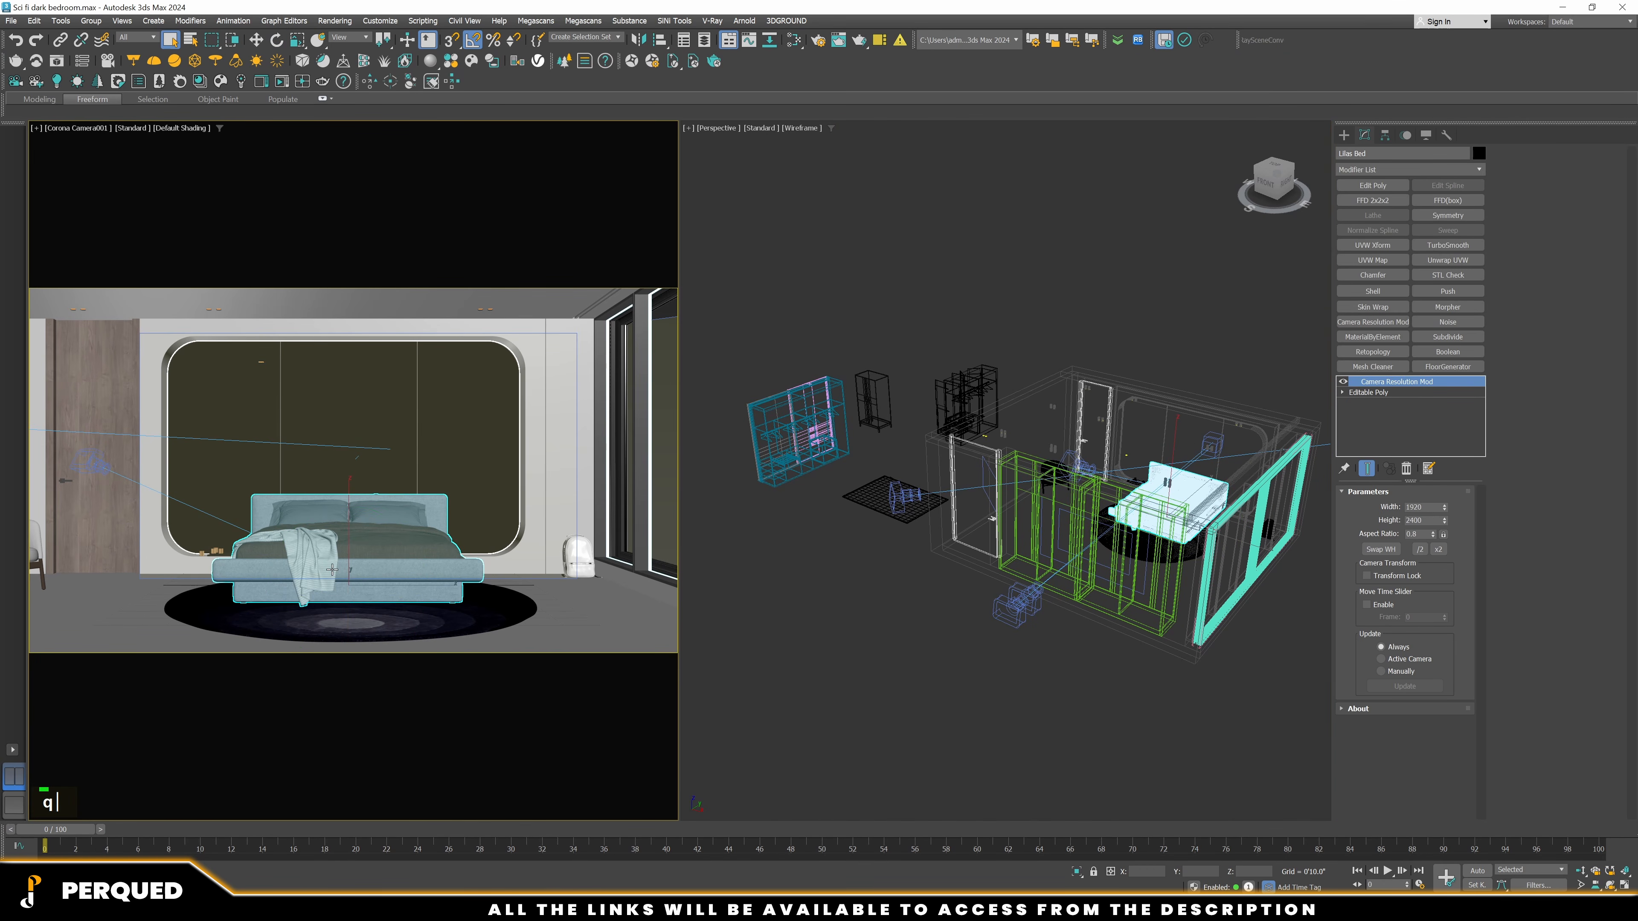
ctrl+click(258, 638)
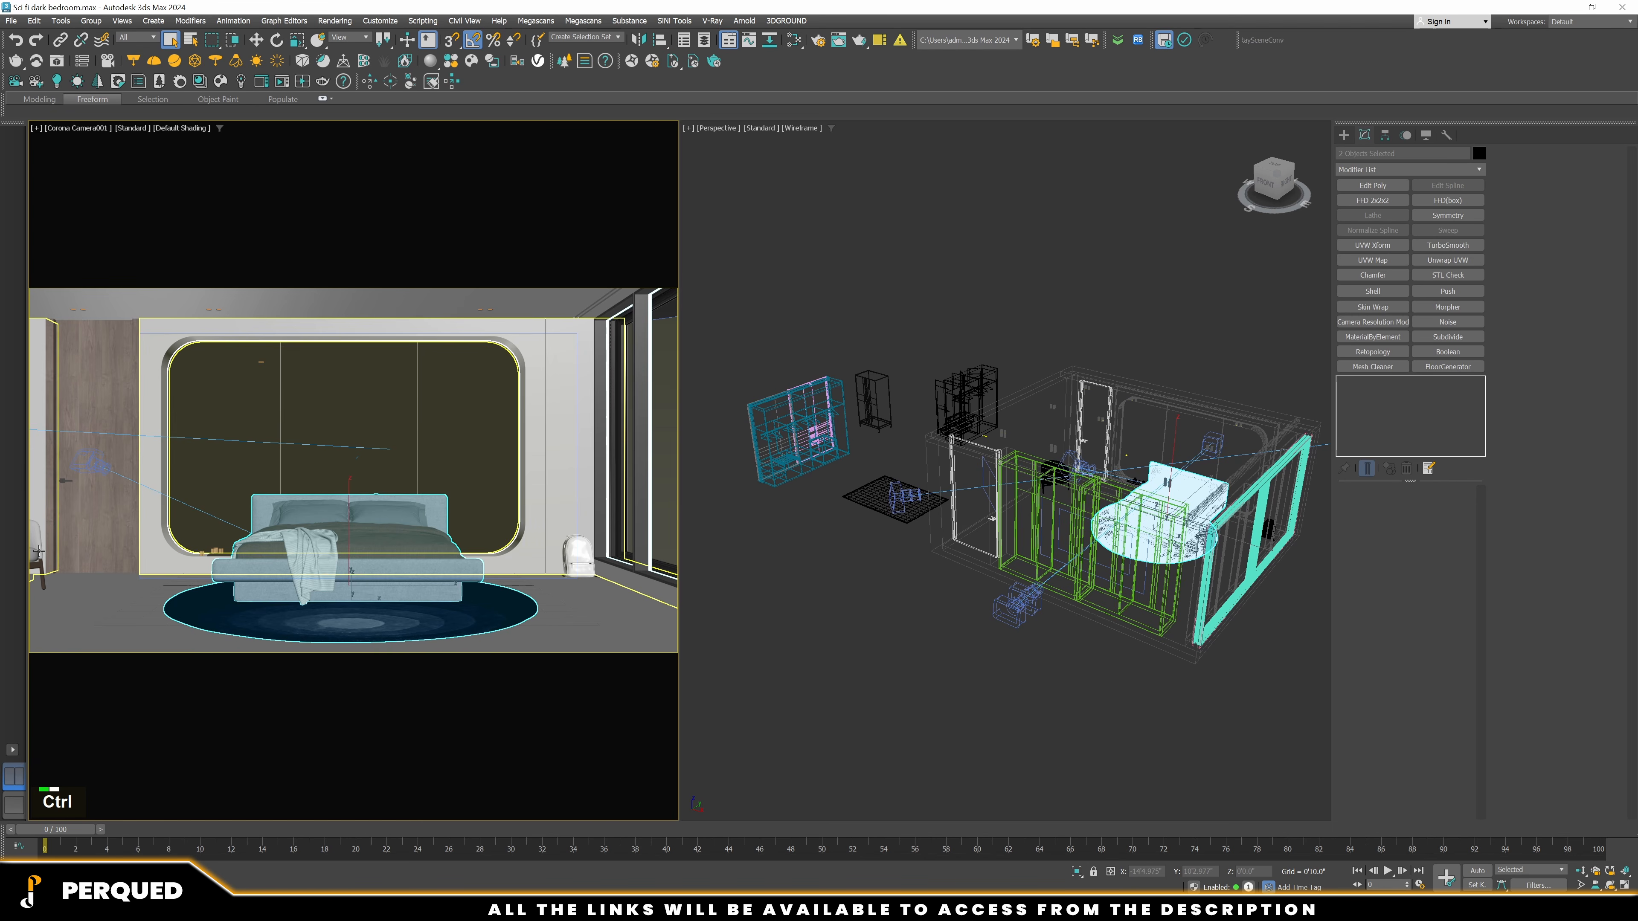
ctrl+click(37, 554)
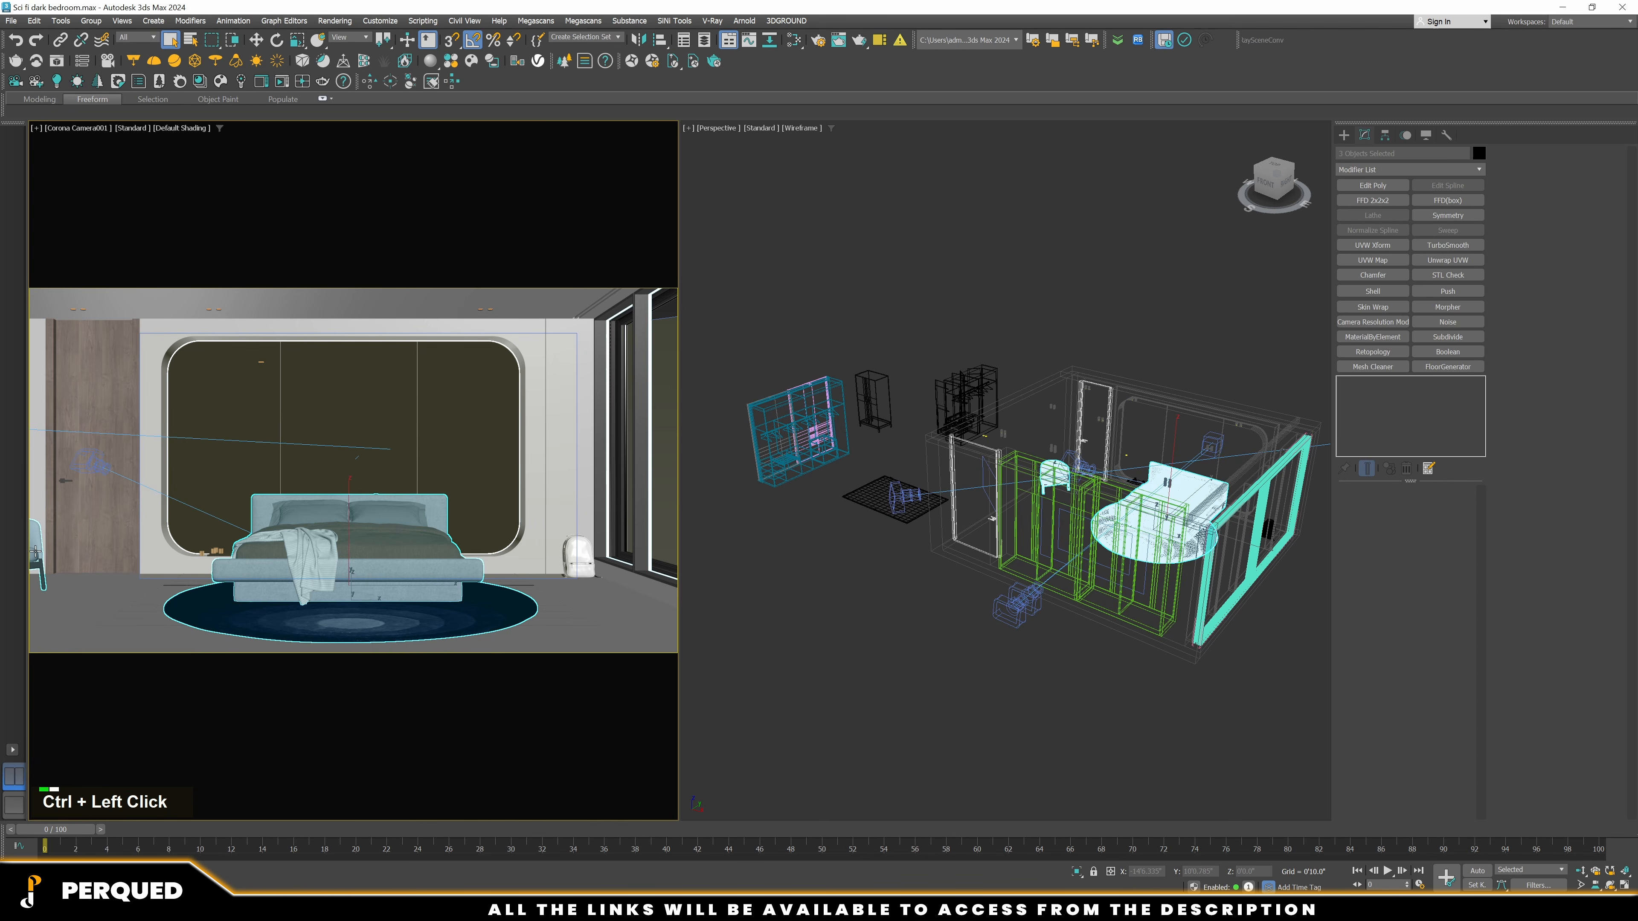
ctrl+click(212, 553)
ctrl+click(586, 561)
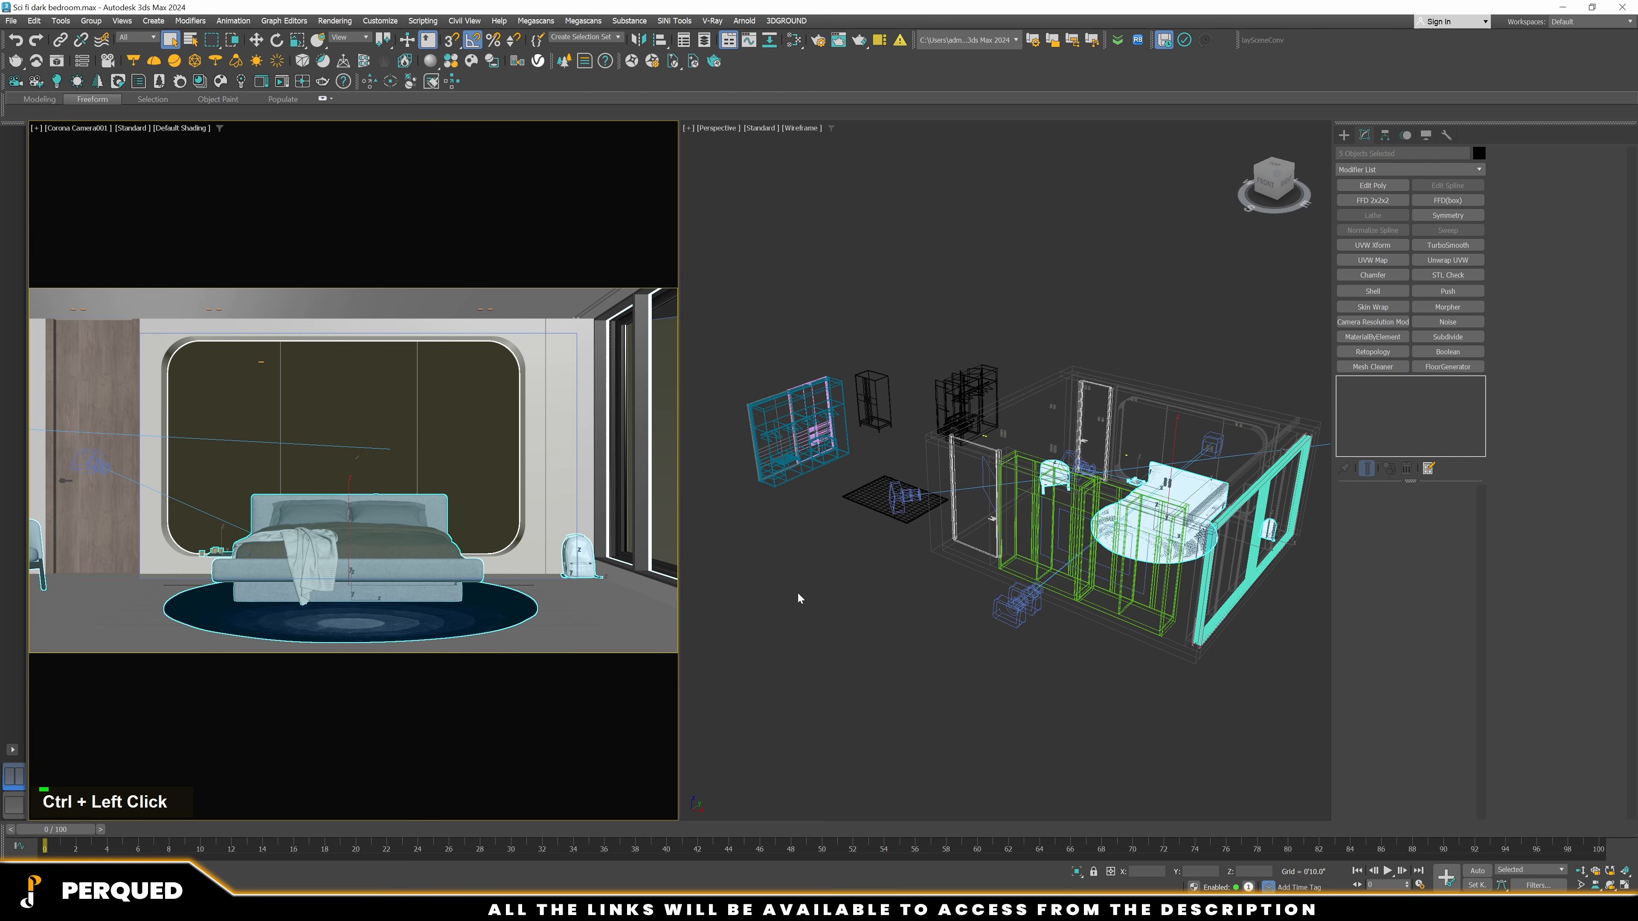
scroll(968, 658, down, 3)
middle_click(972, 656)
key(F10)
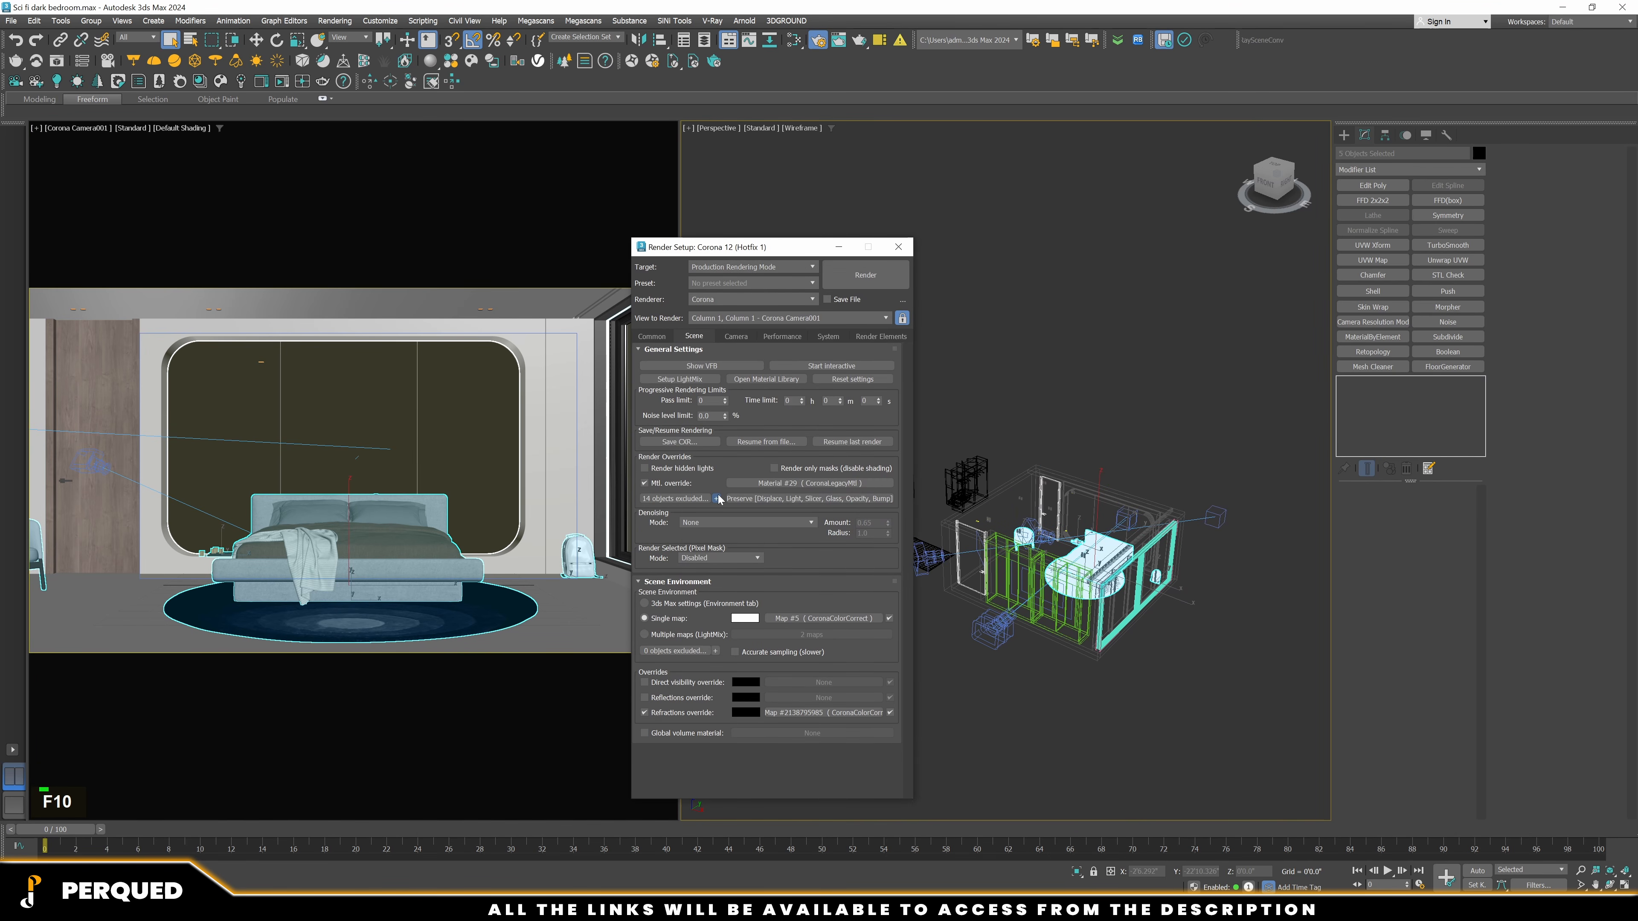
click(899, 247)
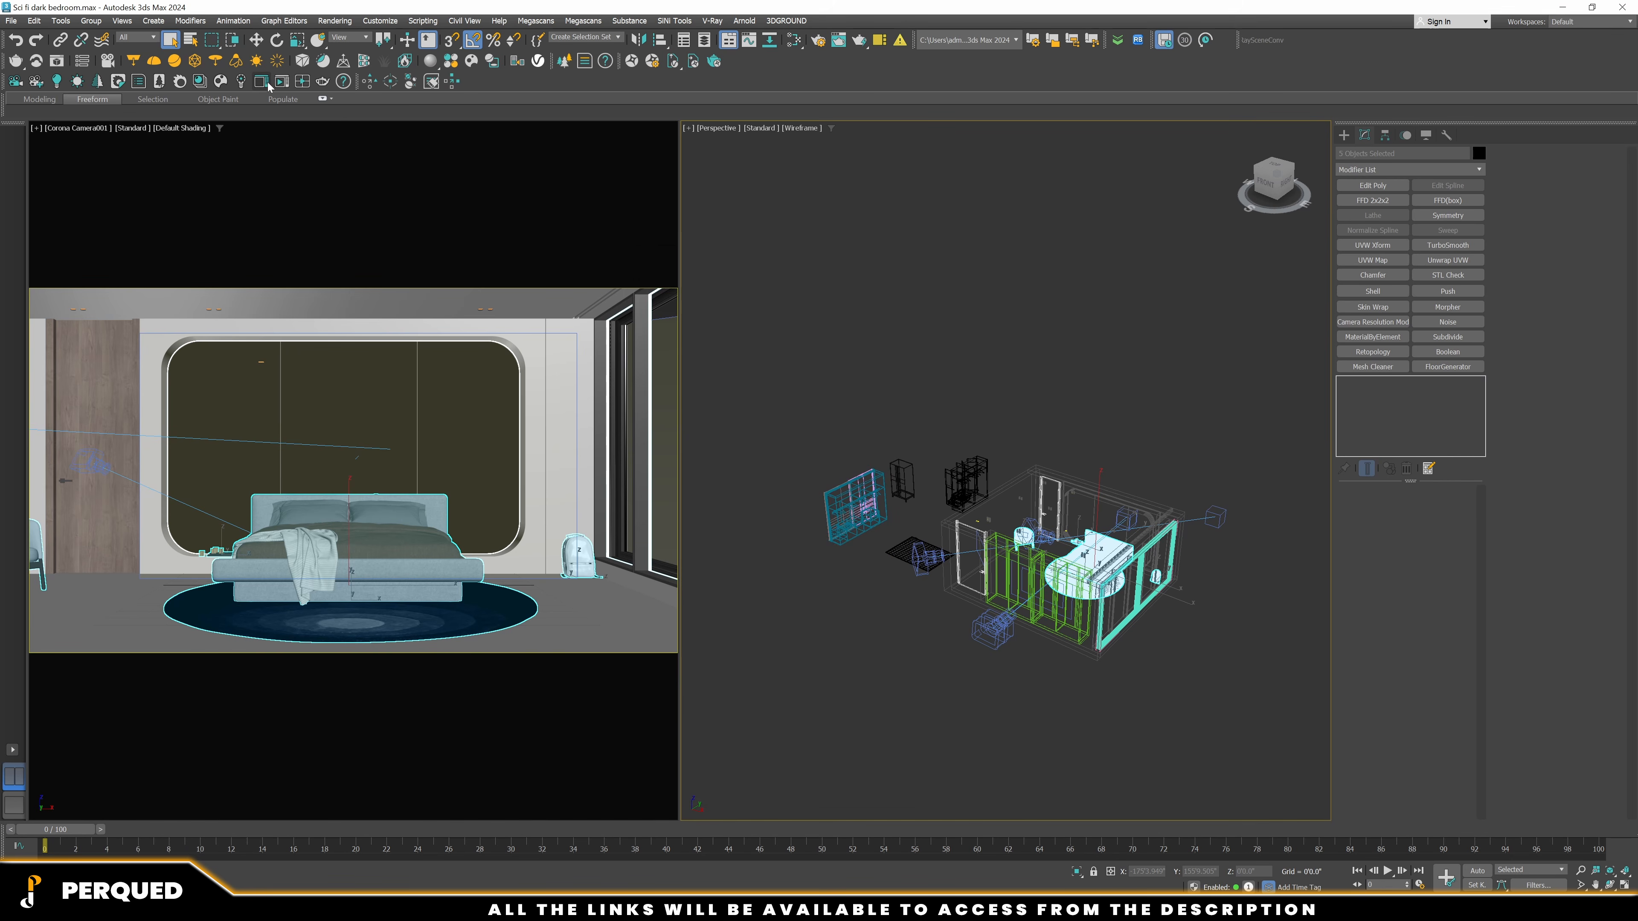
Reopen the frame buffer in a smaller window and restart the interactive render of Corona Camera001
click(265, 82)
double_click(290, 6)
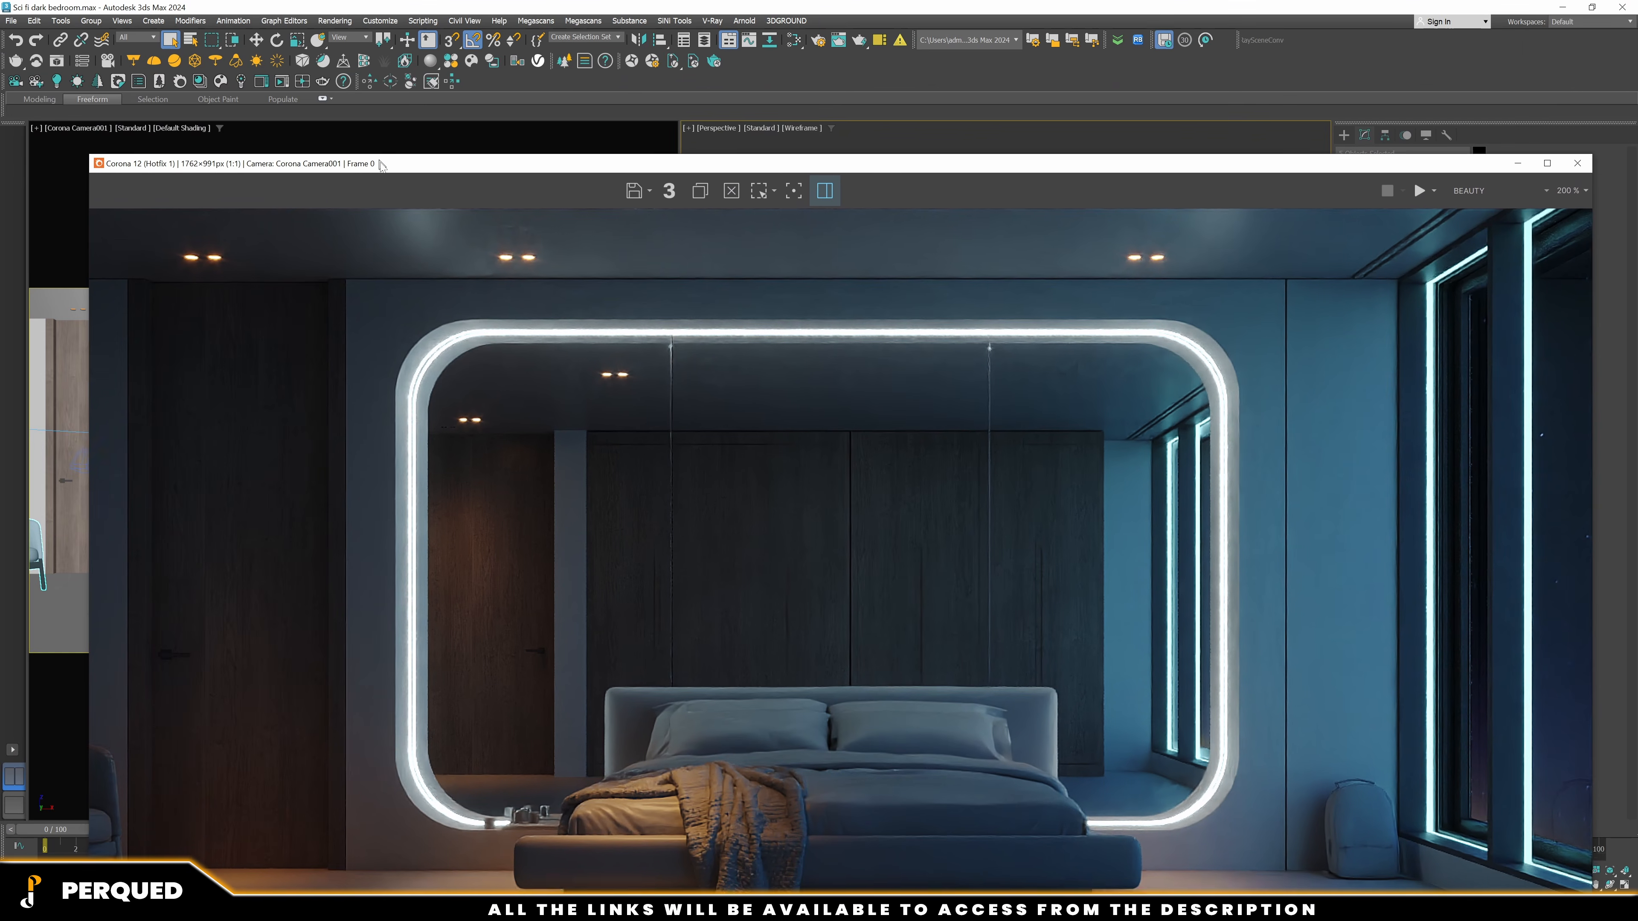
drag(96, 162, 551, 551)
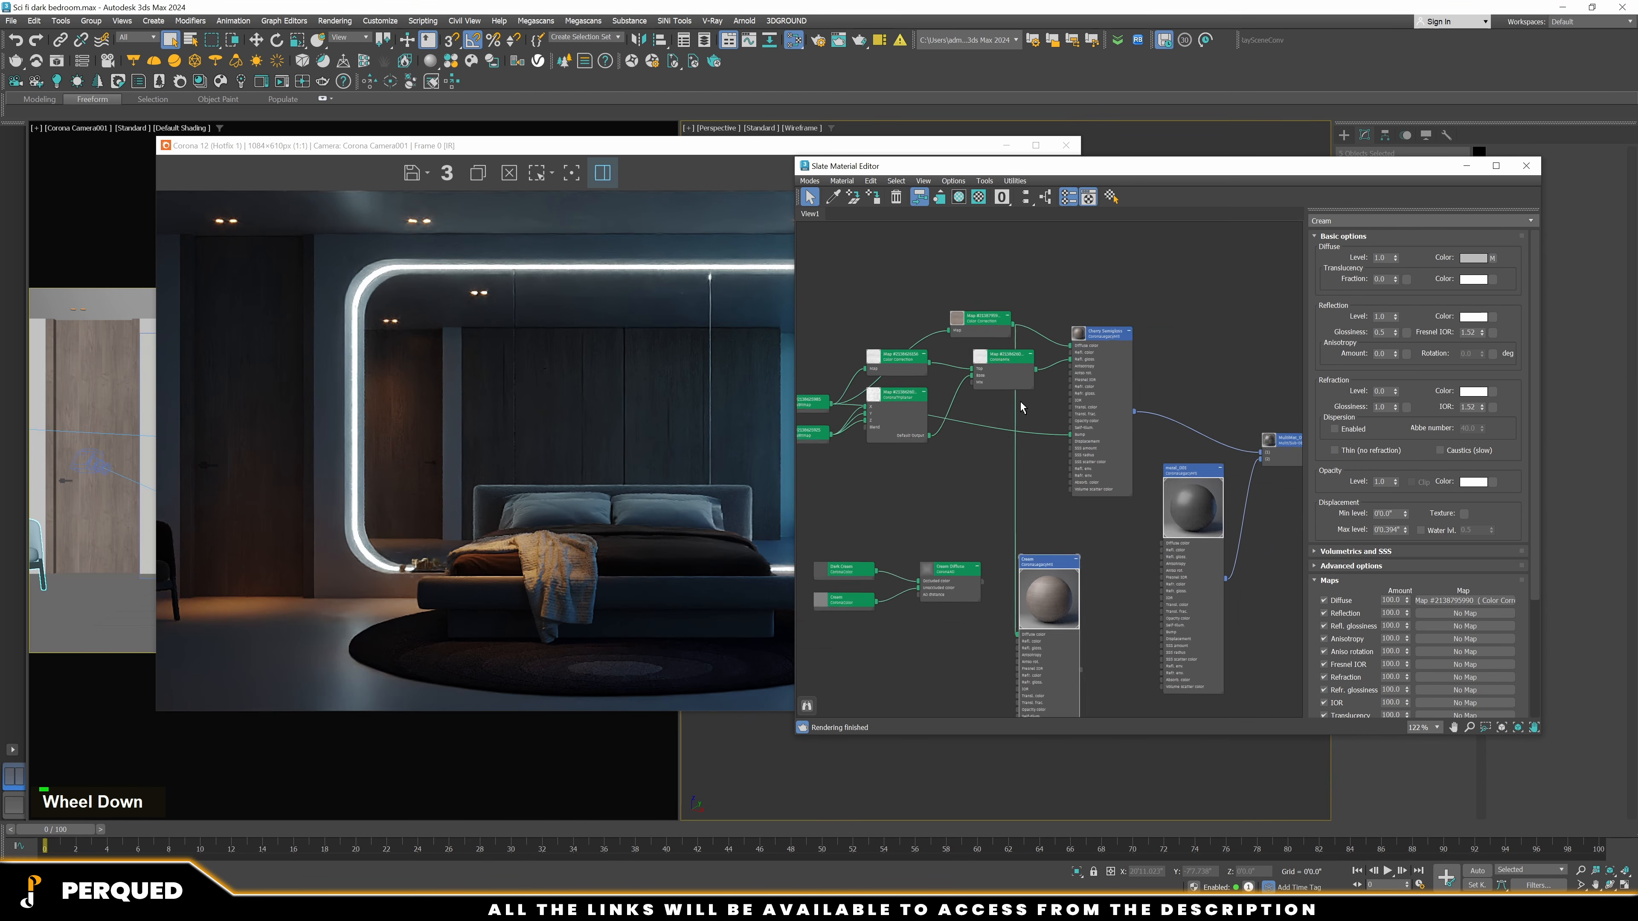
Pick the rug's Colour Carpet material into the material editor and examine its map network
scroll(1020, 401, down, 4)
middle_drag(1009, 505, 896, 280)
click(833, 200)
drag(651, 146, 614, 151)
click(238, 602)
click(1257, 621)
scroll(1051, 466, up, 4)
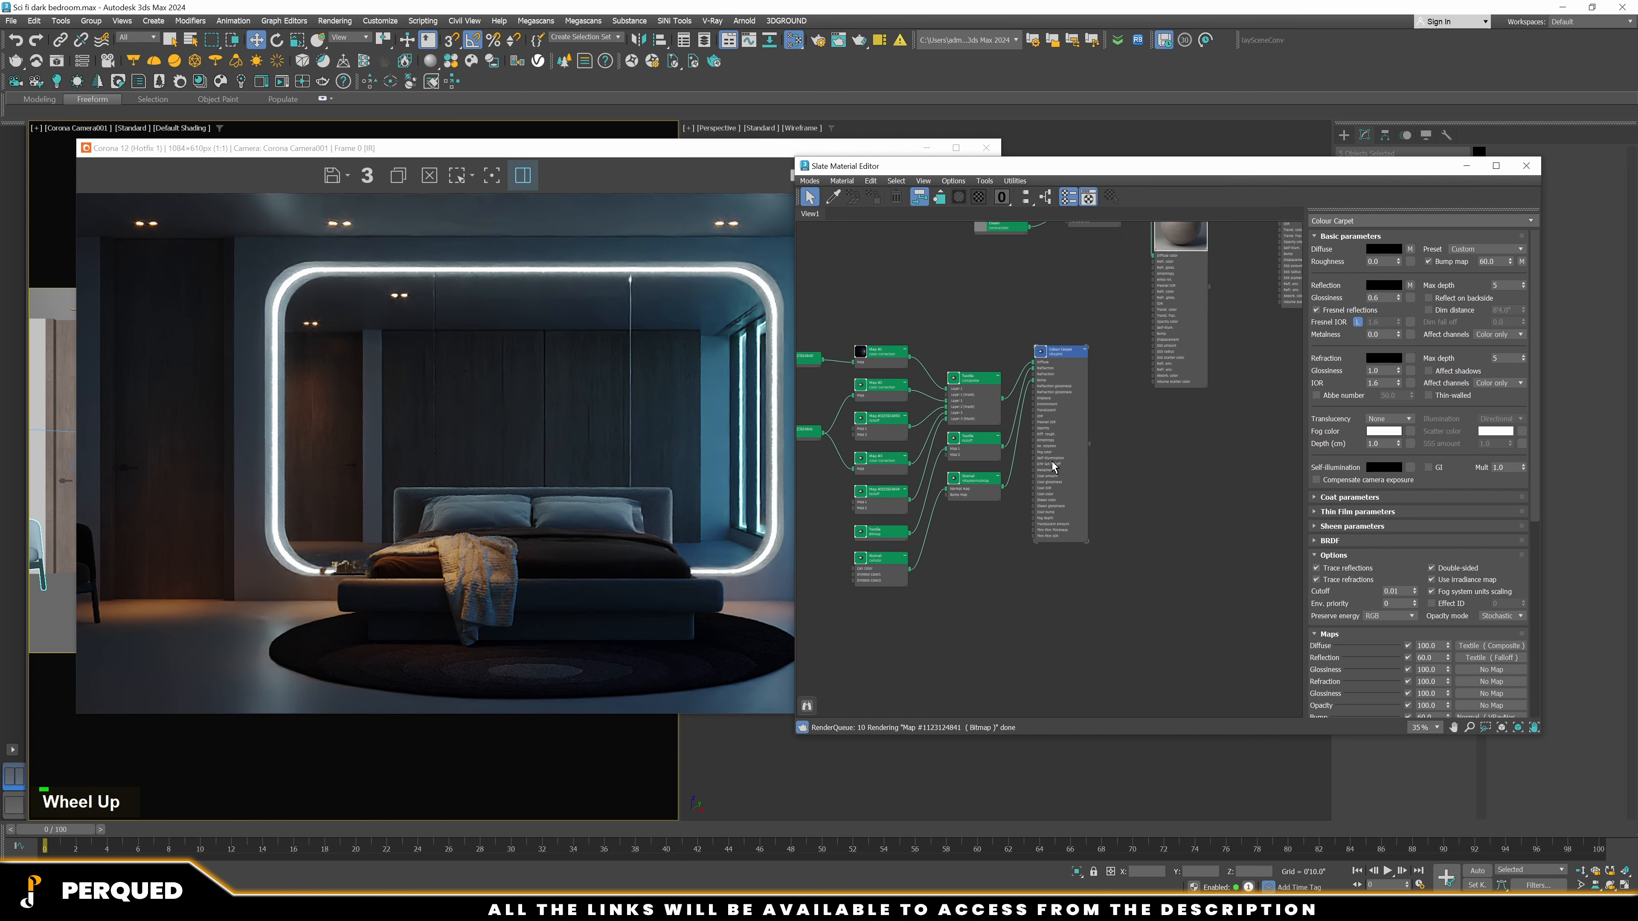
middle_drag(1053, 466, 1158, 416)
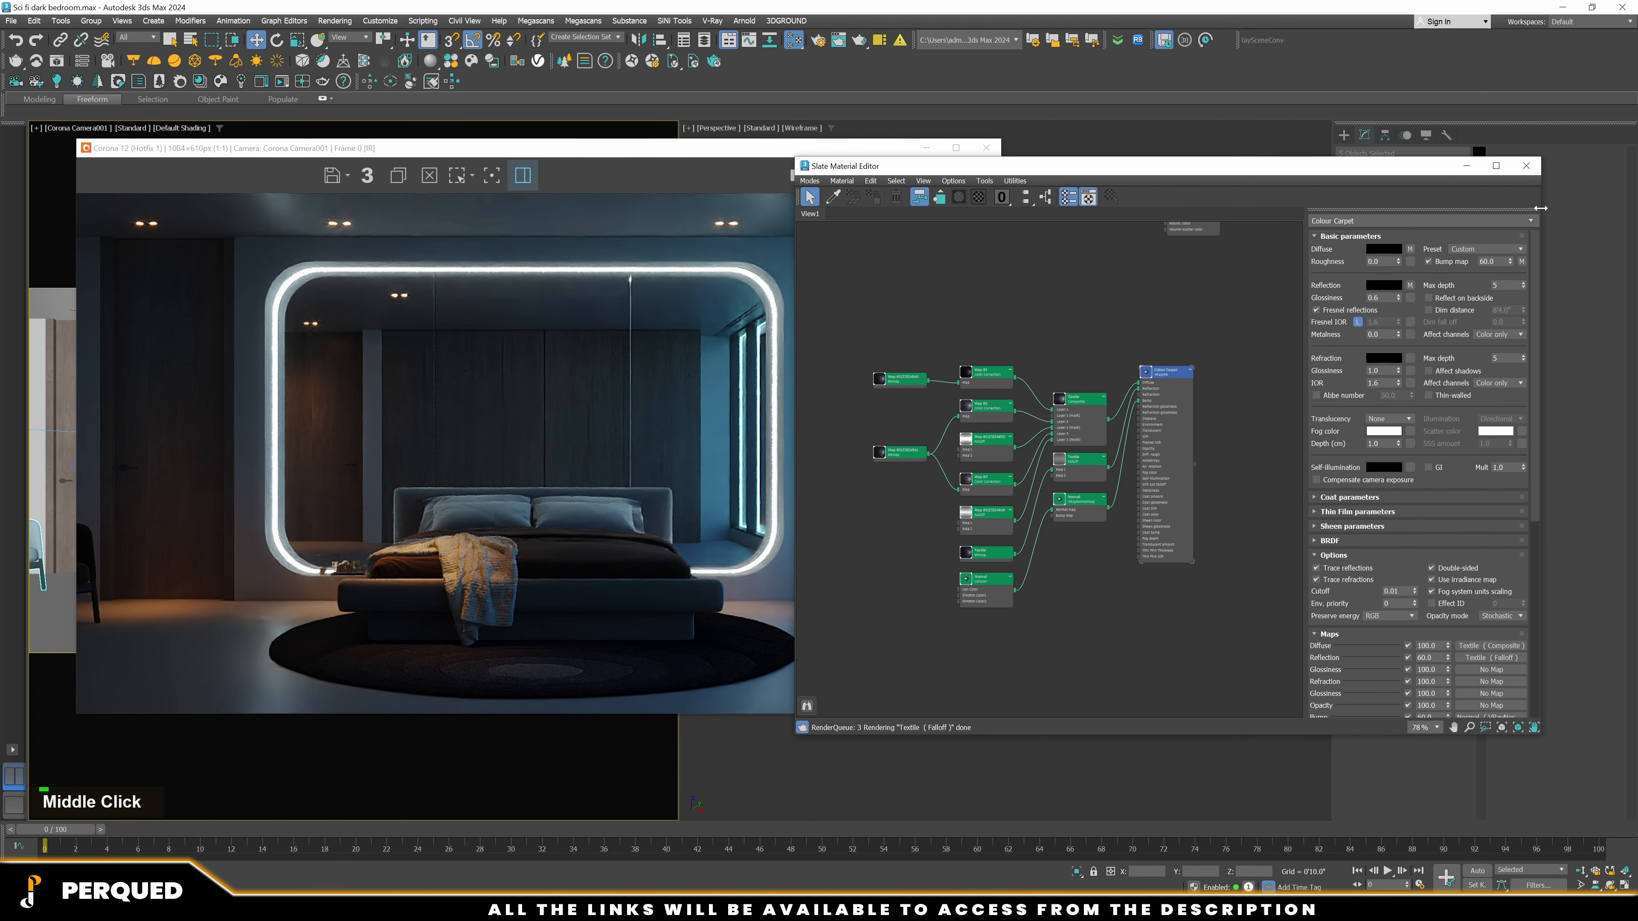
click(1526, 166)
Select the floor, exclude it from the material override as well, and close the frame buffer
drag(847, 156, 1284, 155)
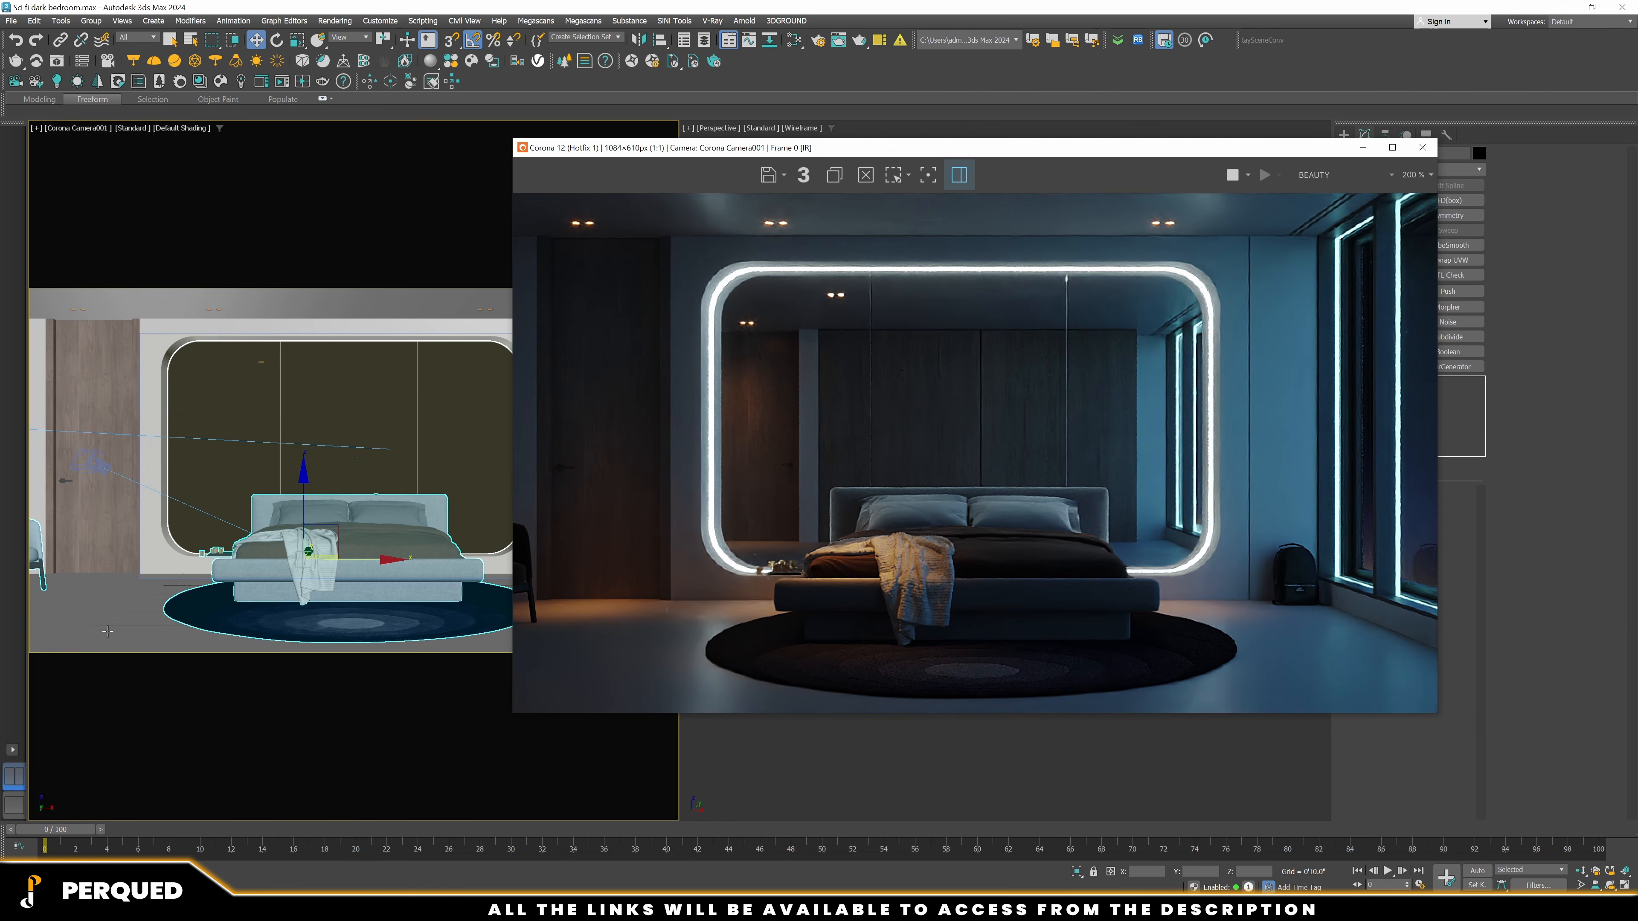
click(201, 583)
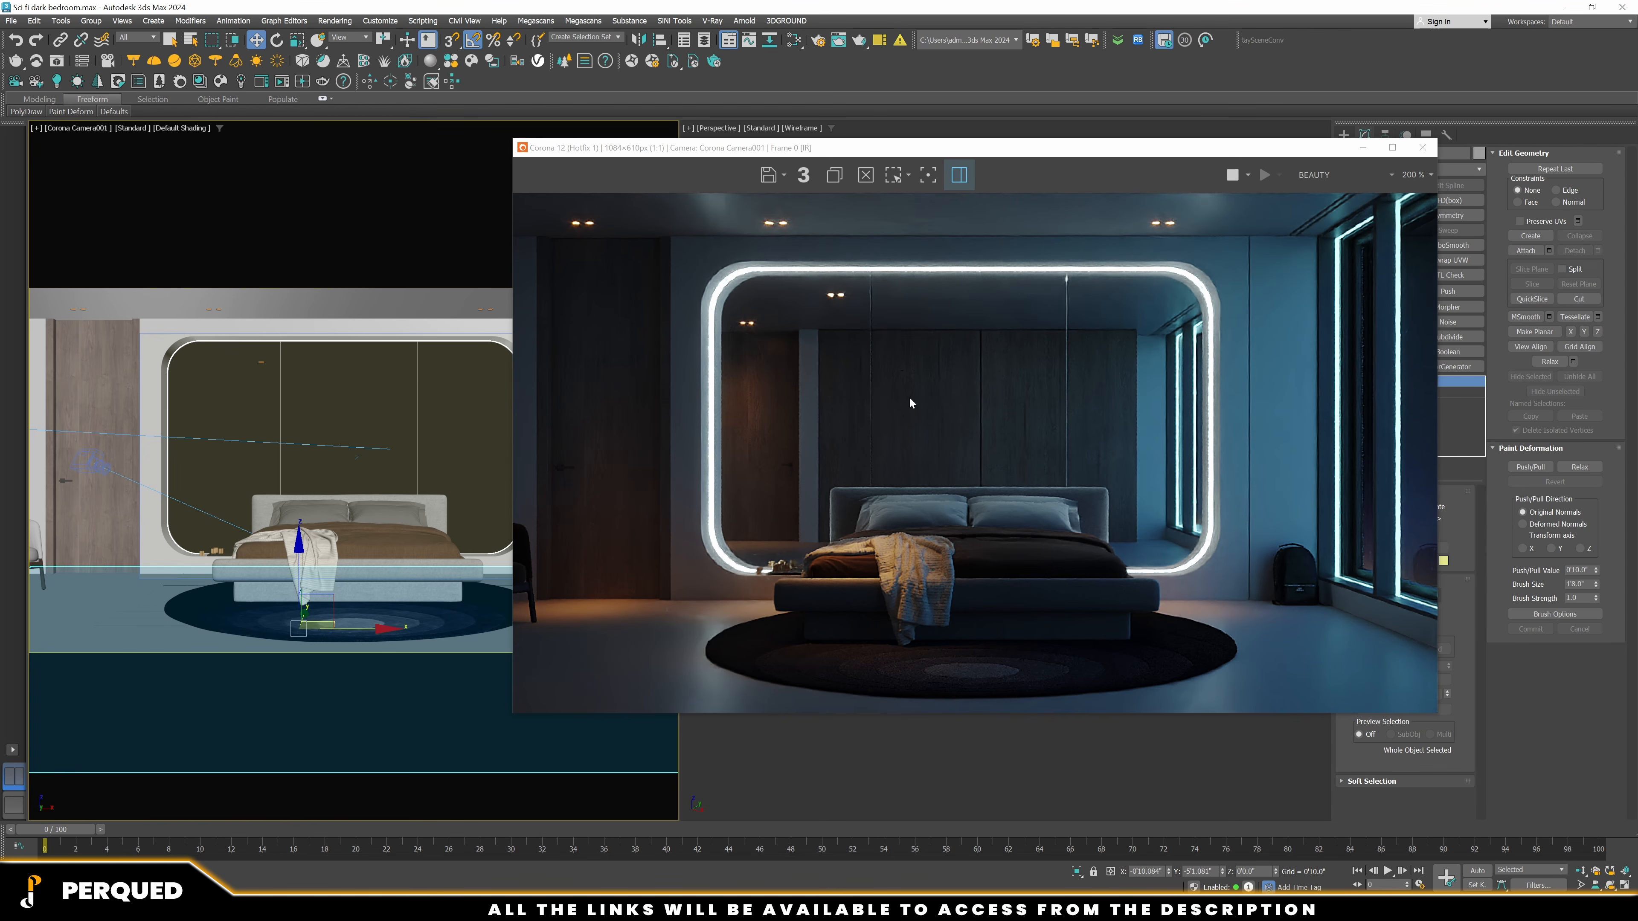
drag(1005, 153, 497, 165)
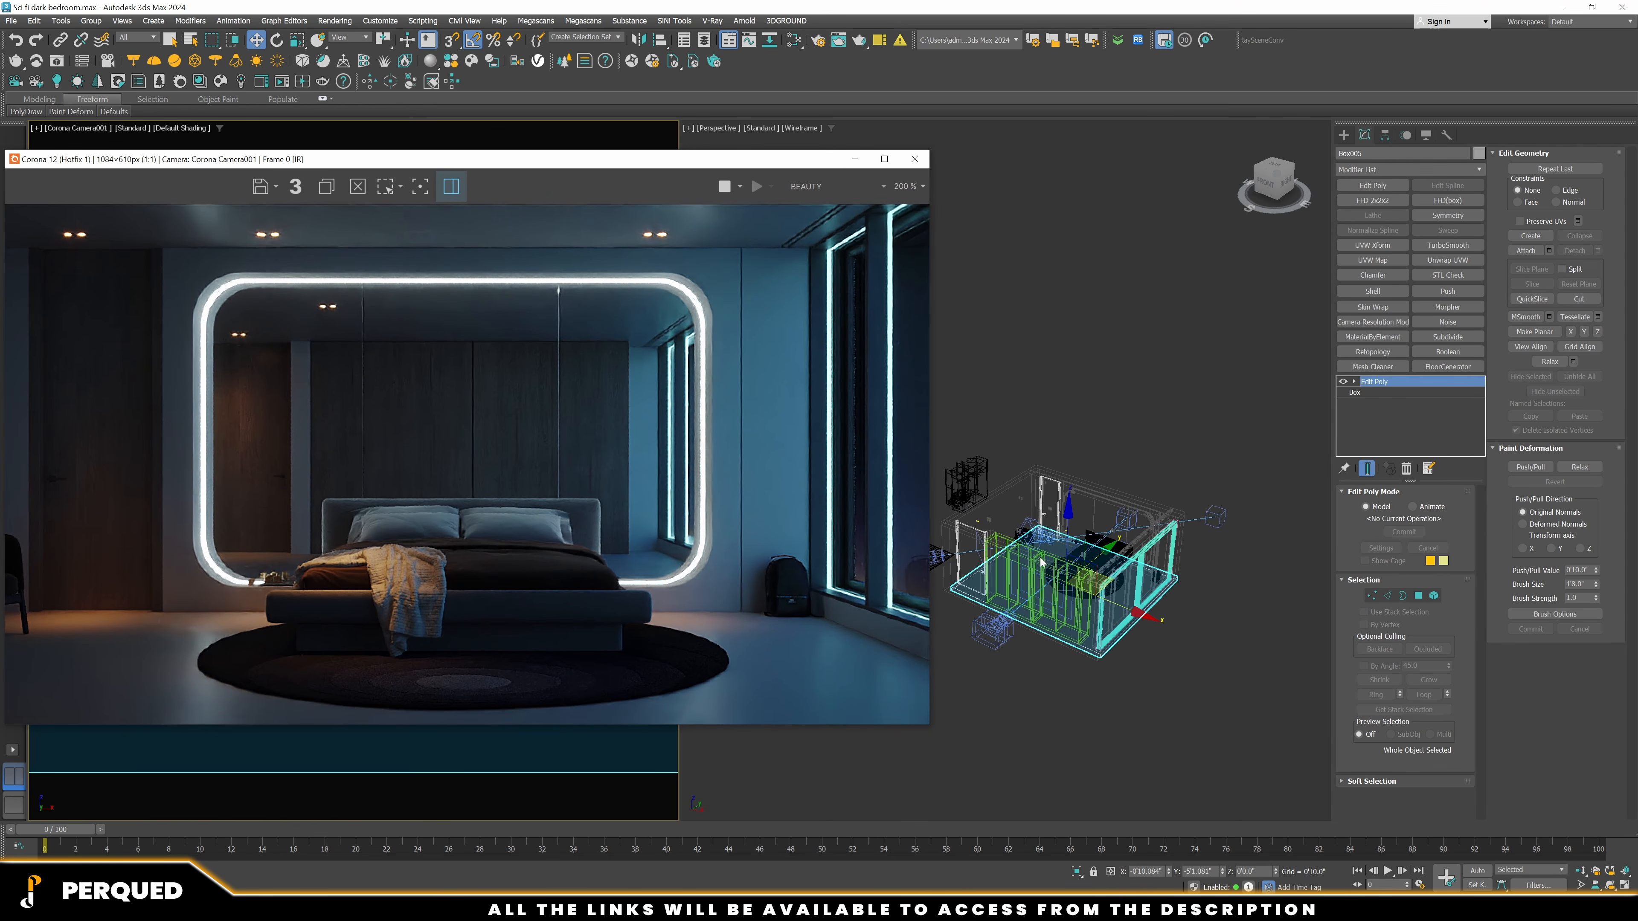
key(f)
click(818, 40)
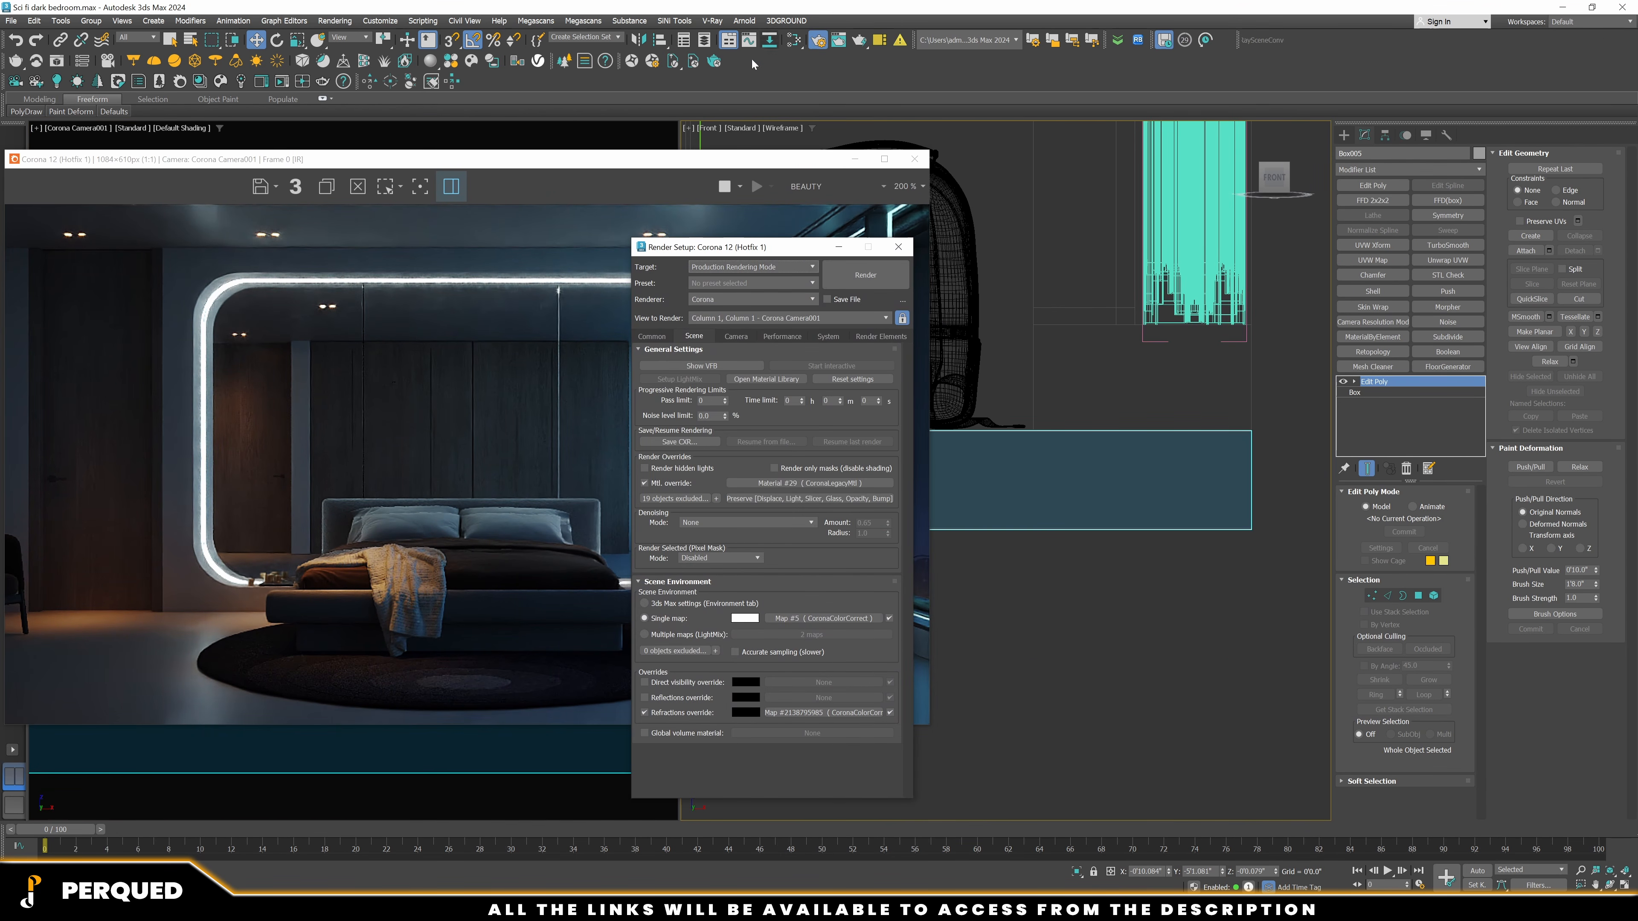
click(720, 500)
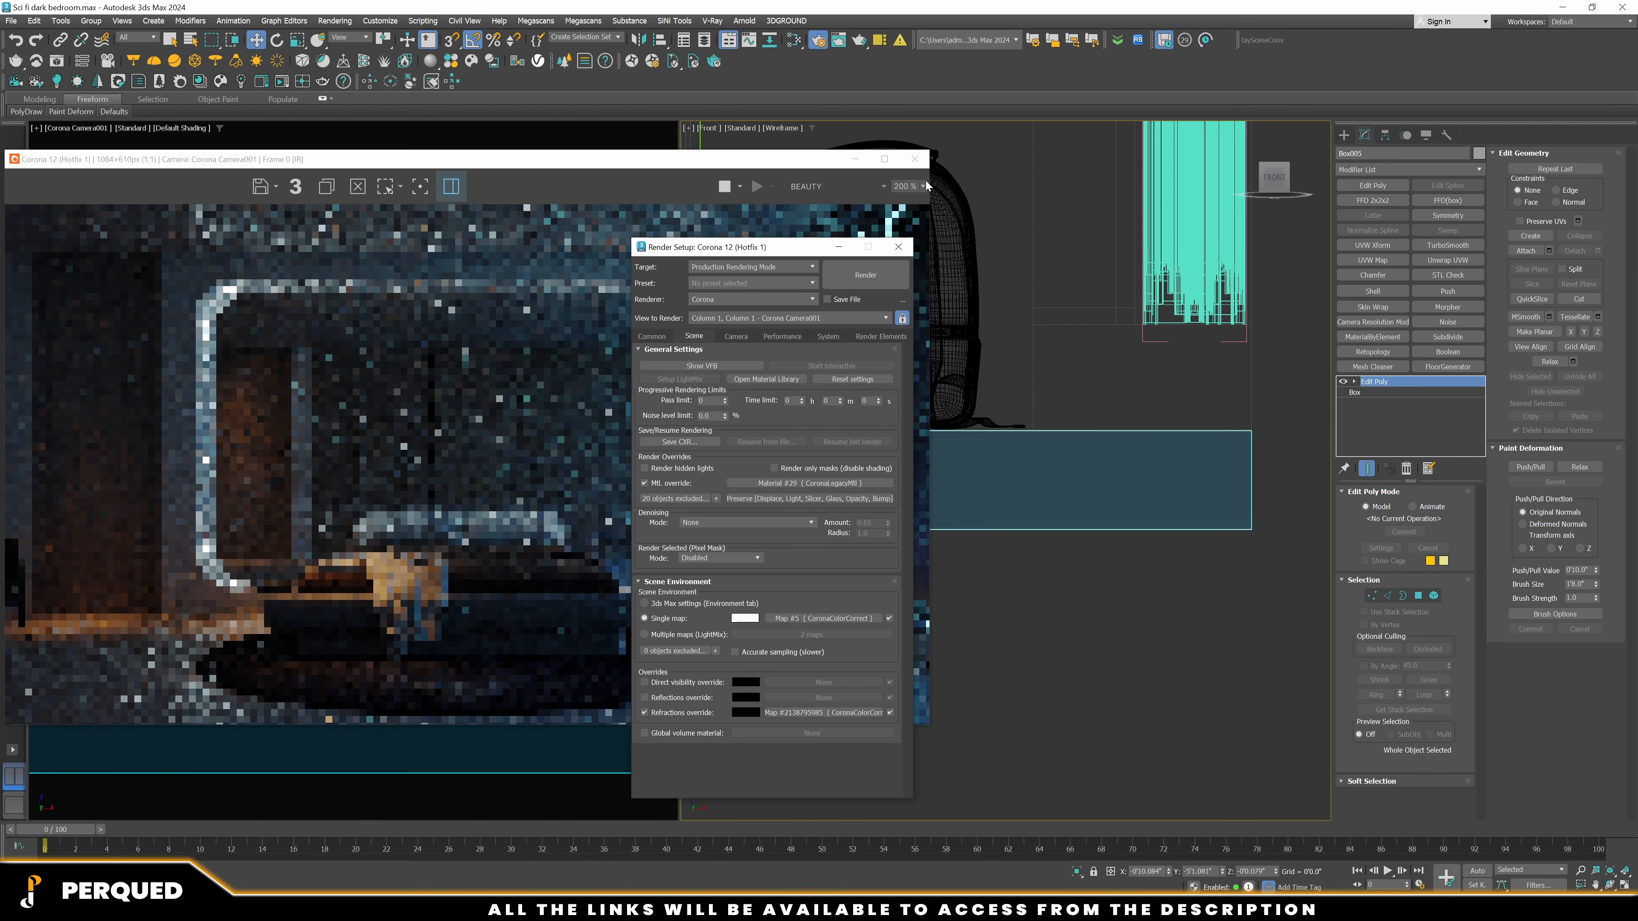
click(914, 158)
Review the floors in the reference images and load Flooring Standard Oak from the Corona Material Library's Flooring category
click(132, 243)
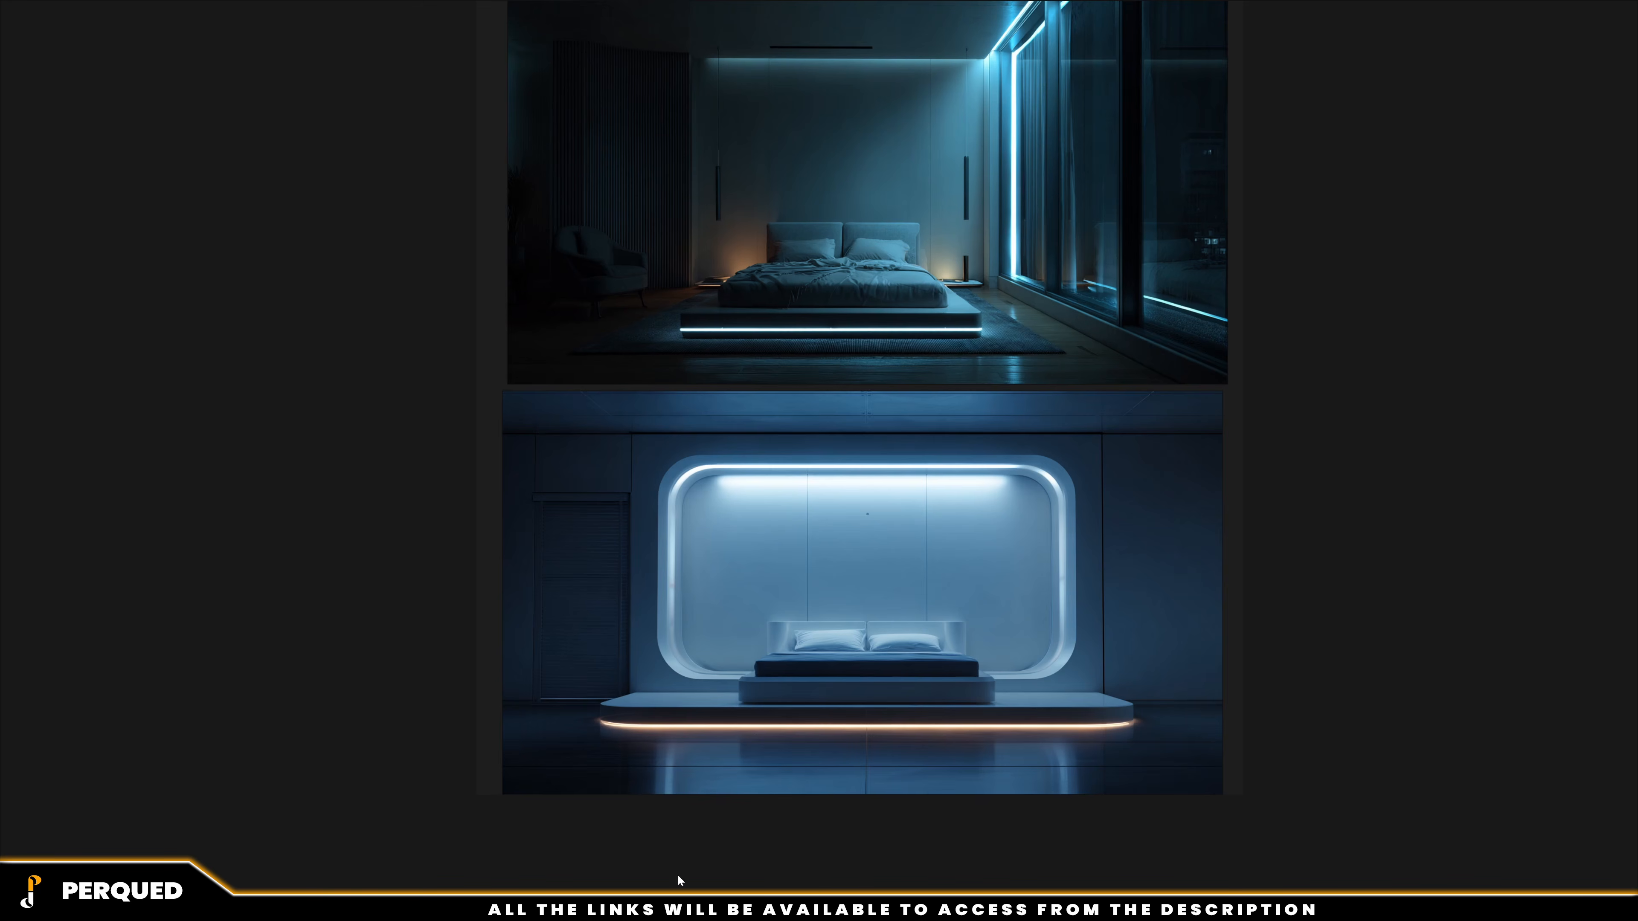
scroll(918, 514, down, 3)
scroll(1005, 411, up, 5)
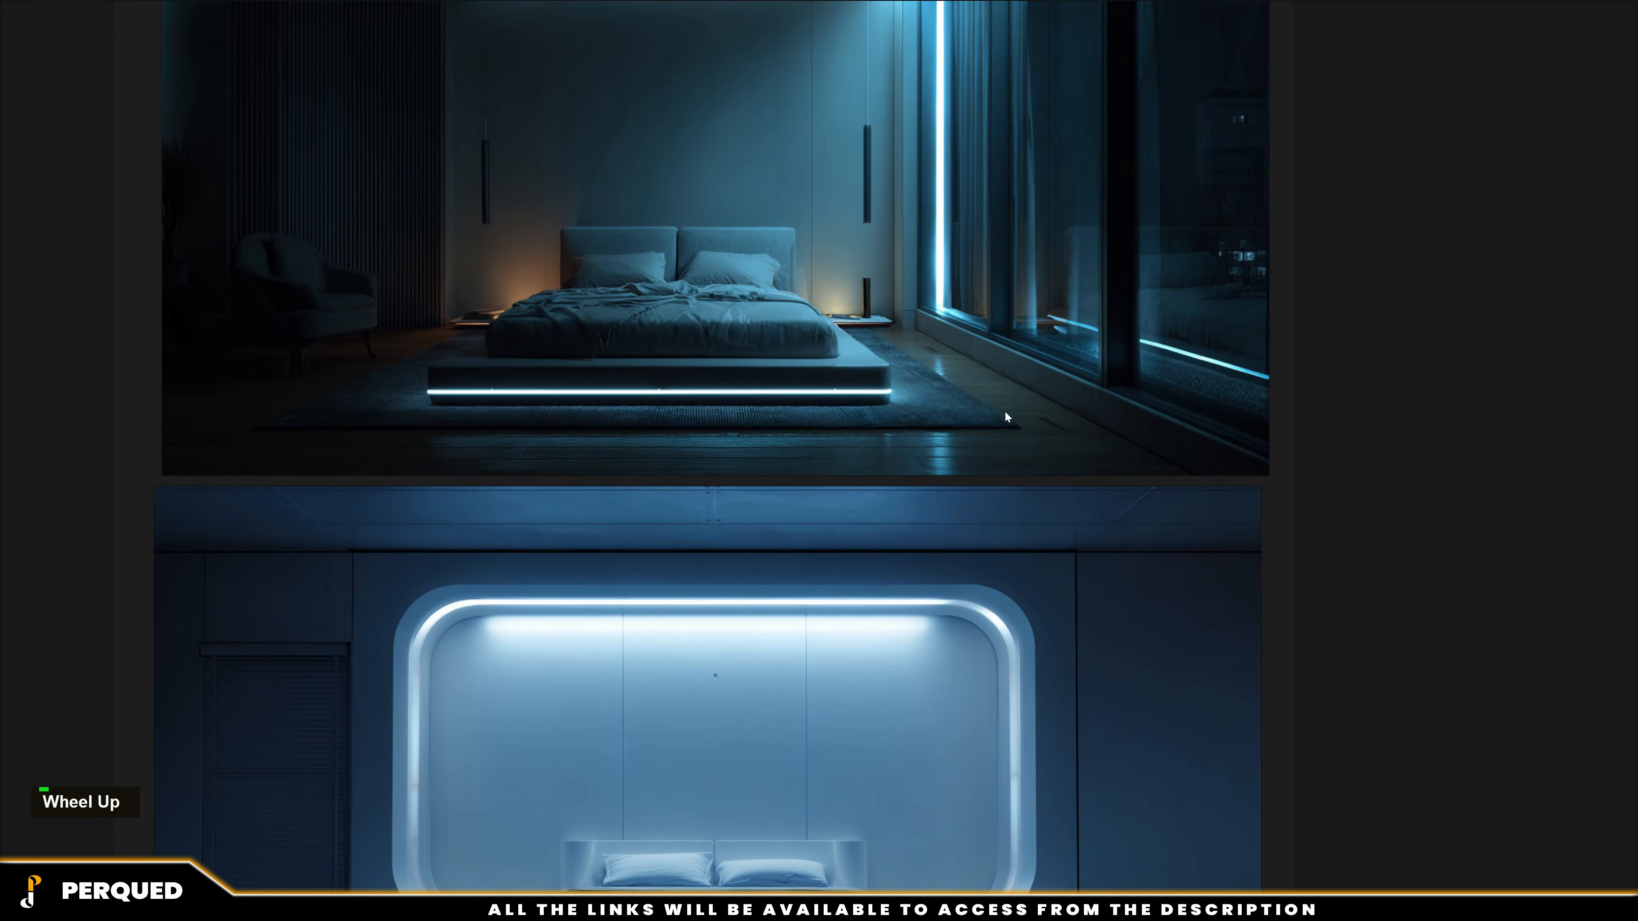
scroll(1004, 411, down, 3)
scroll(1021, 589, down, 3)
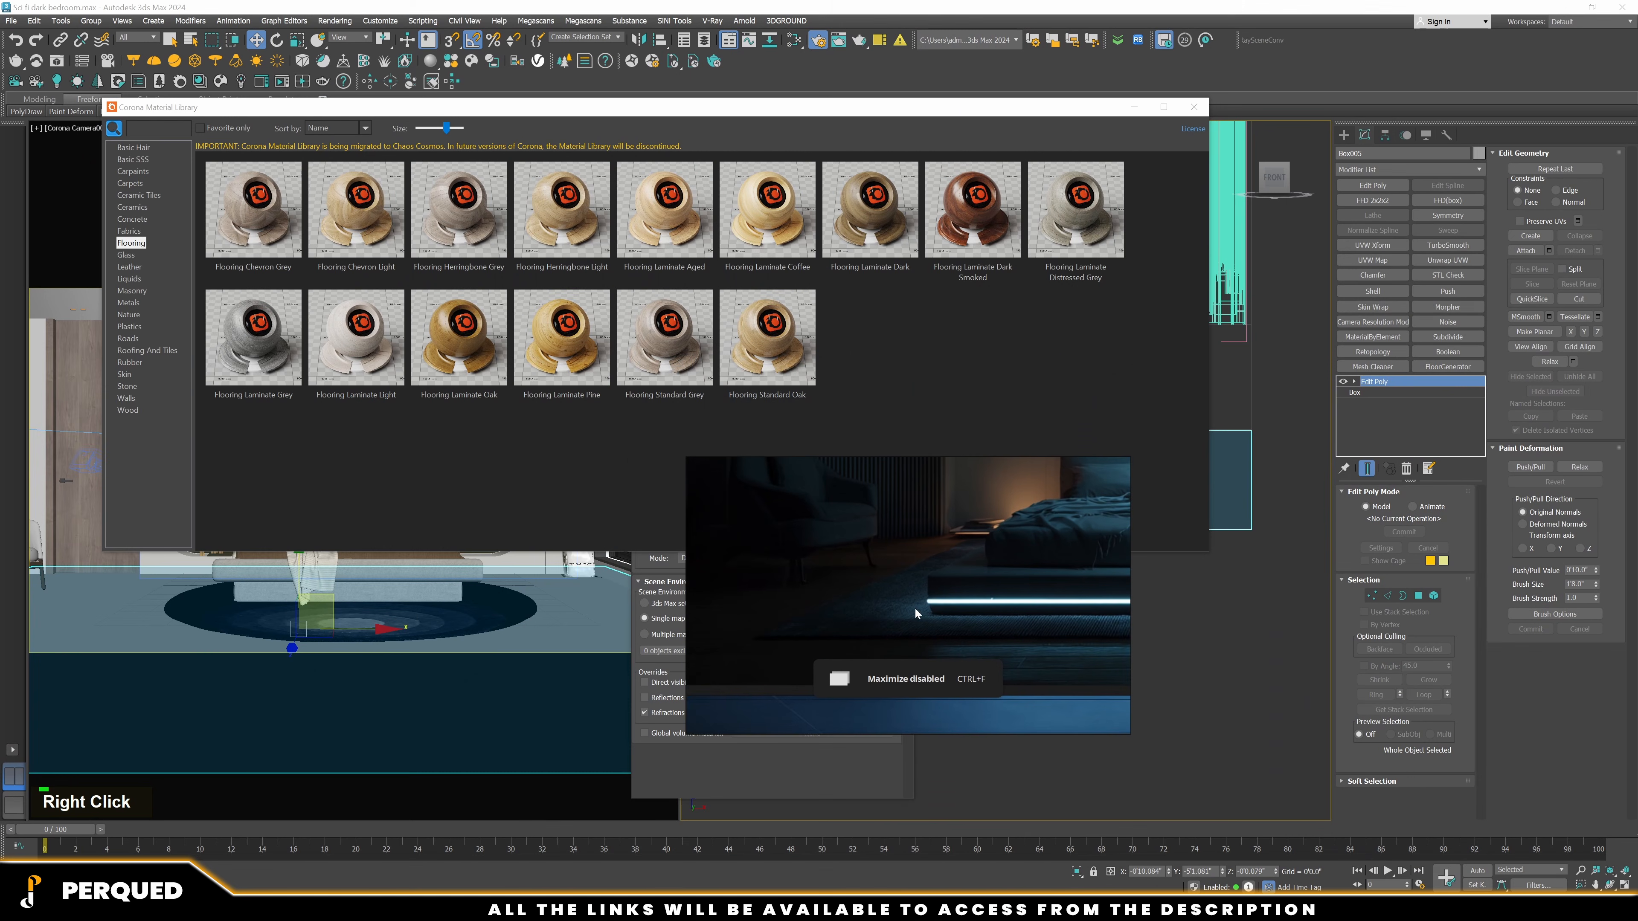
right_drag(915, 607, 896, 644)
key(ctrl+m)
double_click(767, 337)
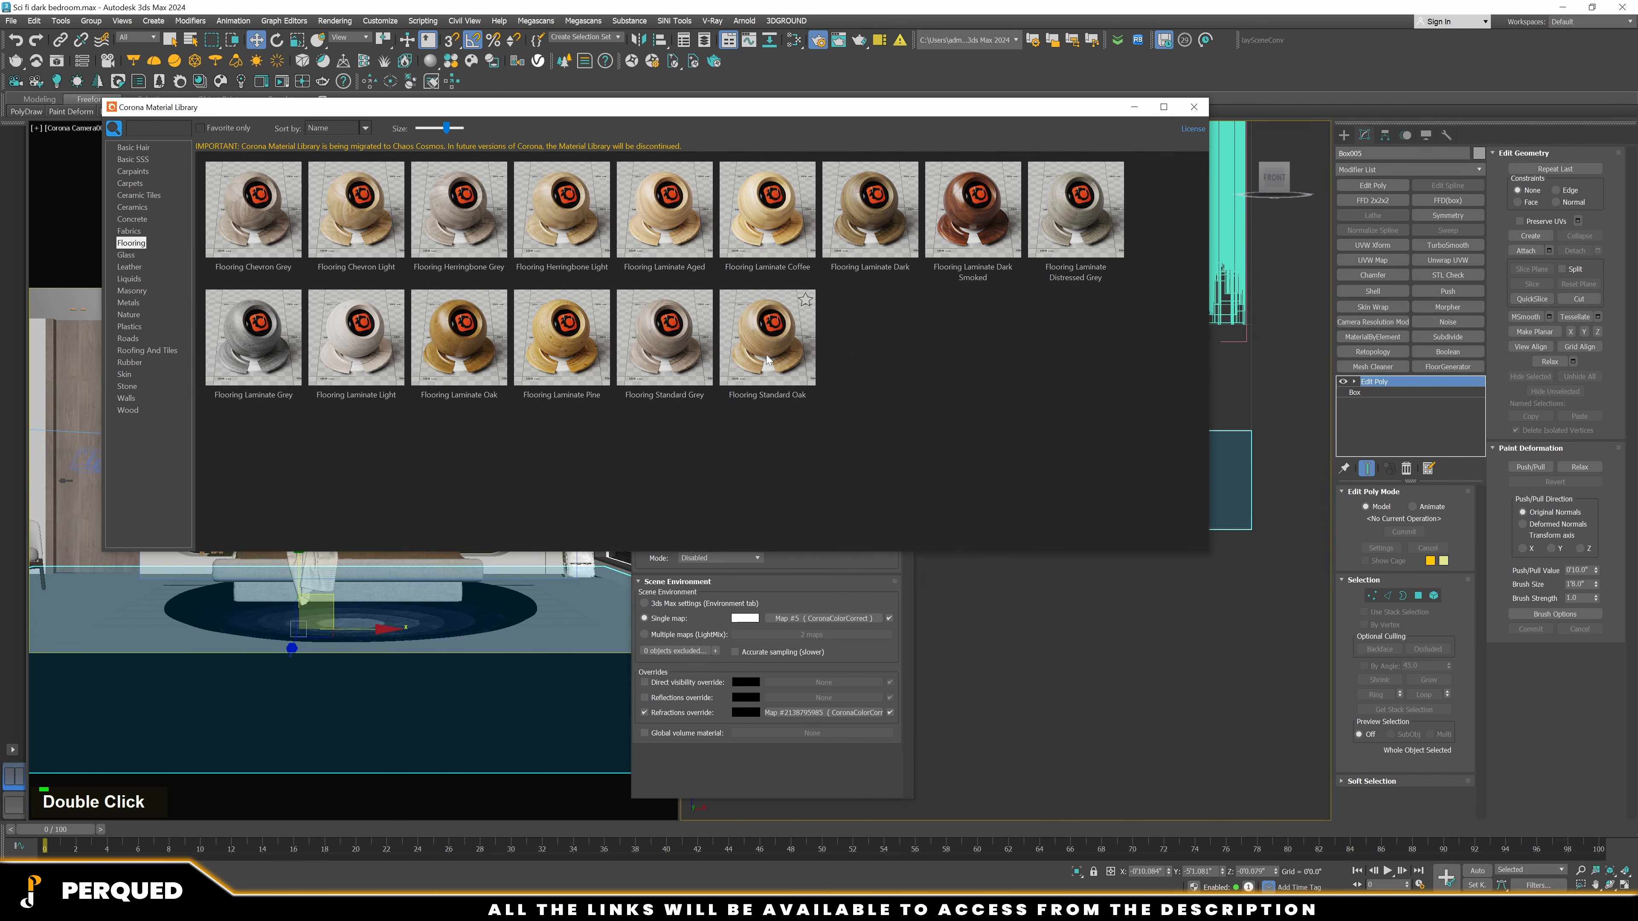
Assign Flooring Standard Oak to the selected floor, isolate the floor and close the material library
click(1206, 383)
right_click(797, 343)
click(838, 377)
scroll(1167, 595, down, 2)
key(alt+q)
alt+middle_drag(1169, 613, 1181, 632)
click(1194, 107)
key(F3)
scroll(1217, 354, up, 3)
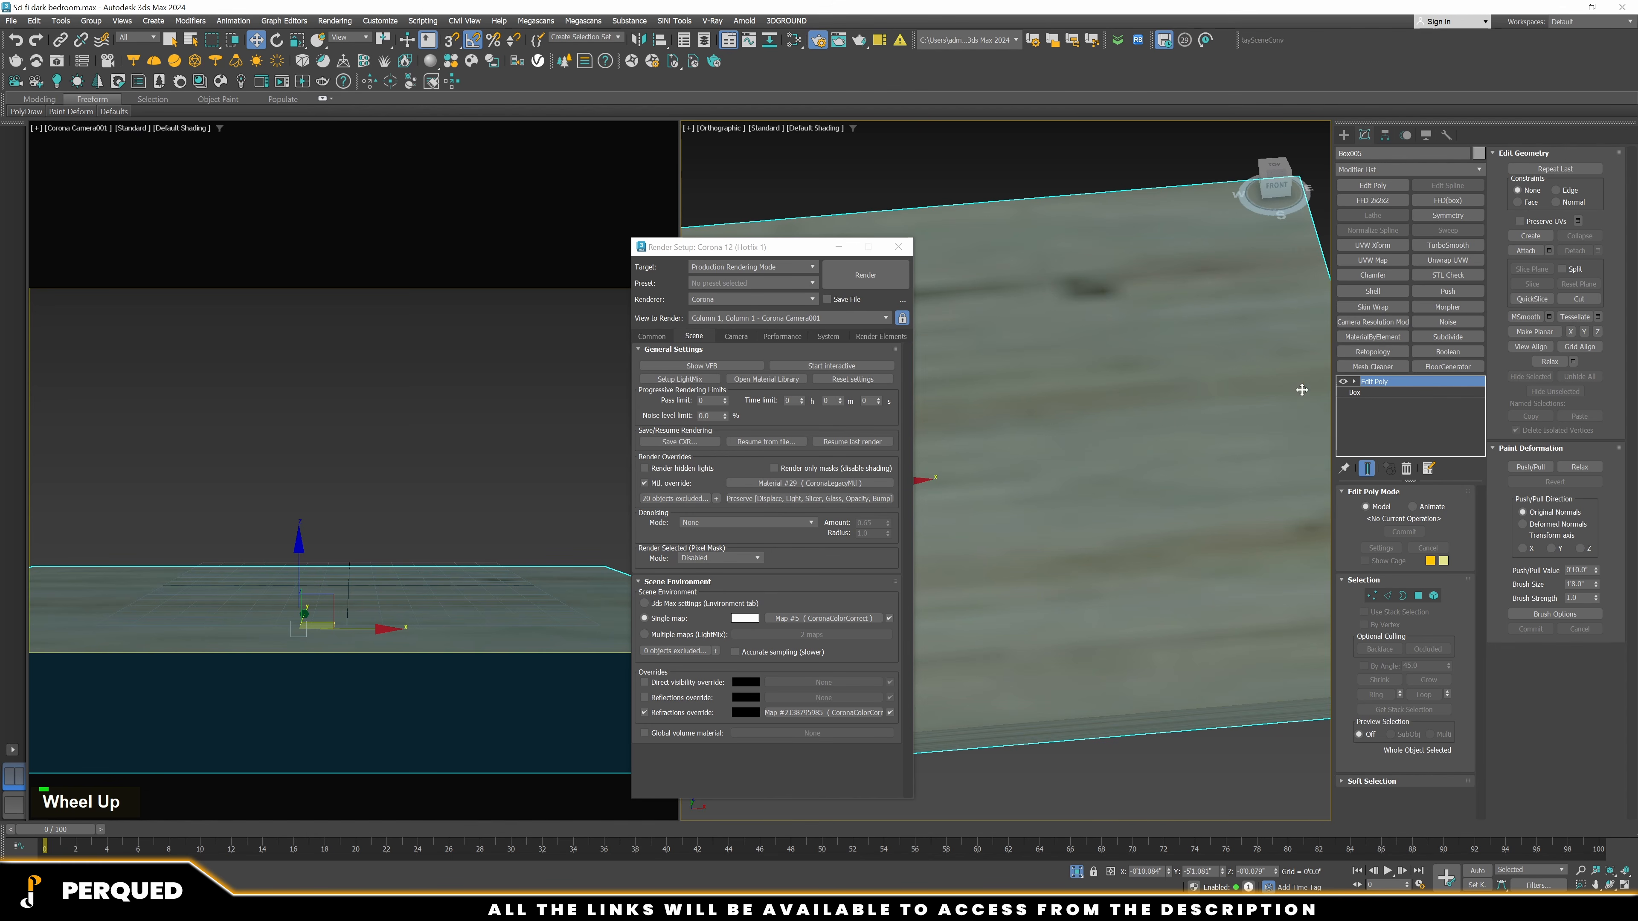
Add a UVW Map modifier to the floor with Box mapping and real-world map size
click(1372, 260)
double_click(1381, 566)
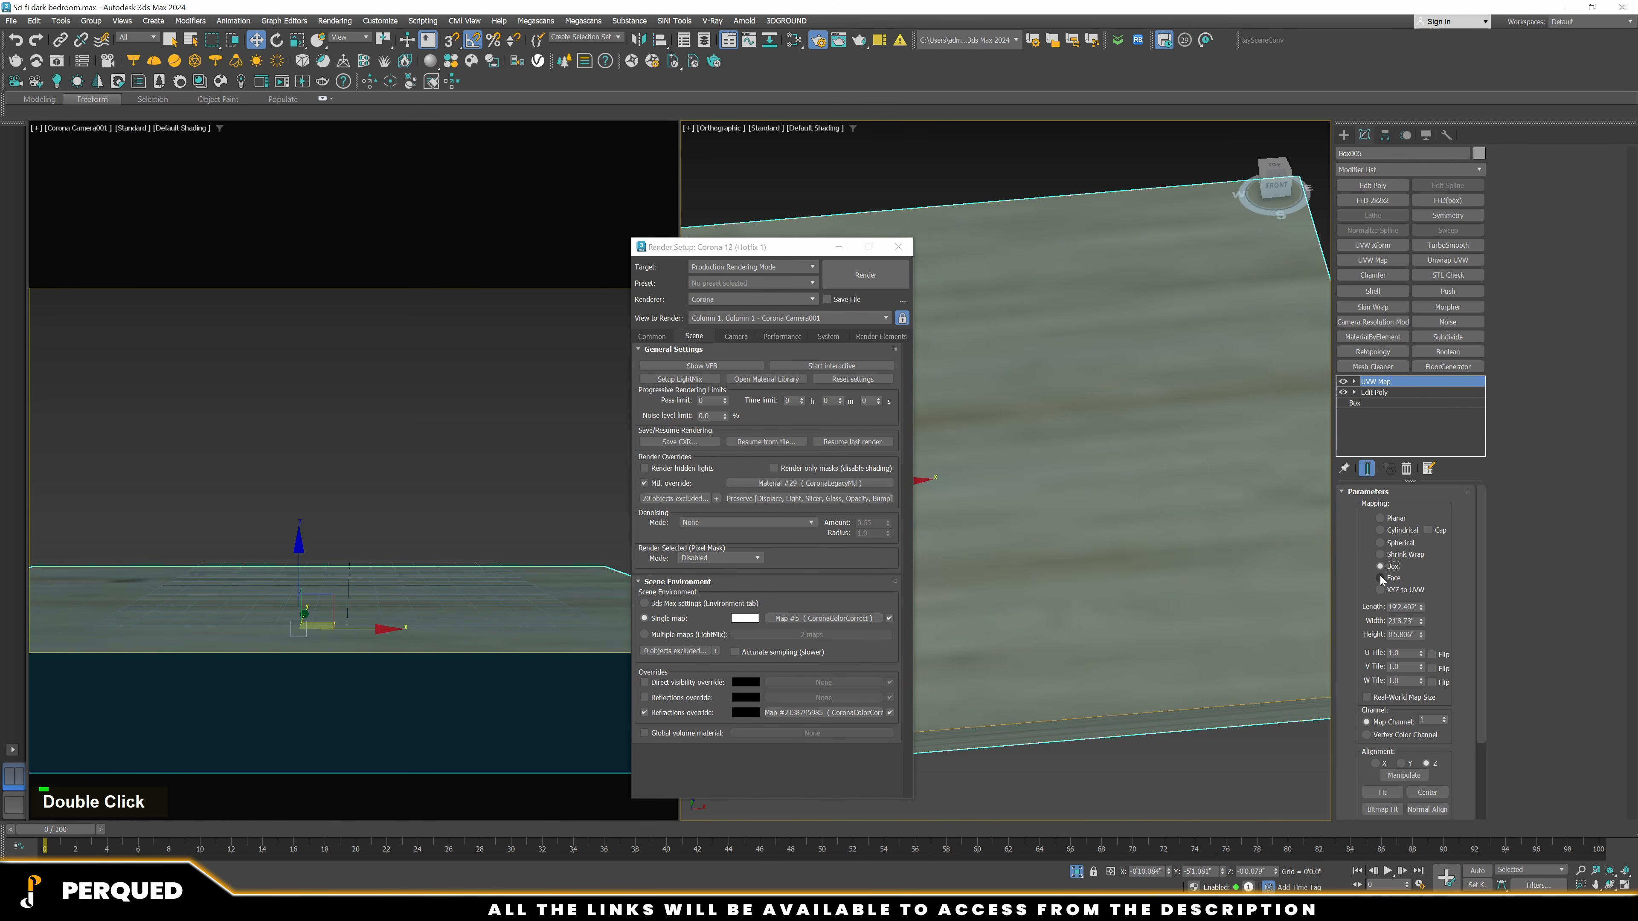
scroll(1368, 626, down, 2)
double_click(1374, 634)
scroll(1139, 634, down, 2)
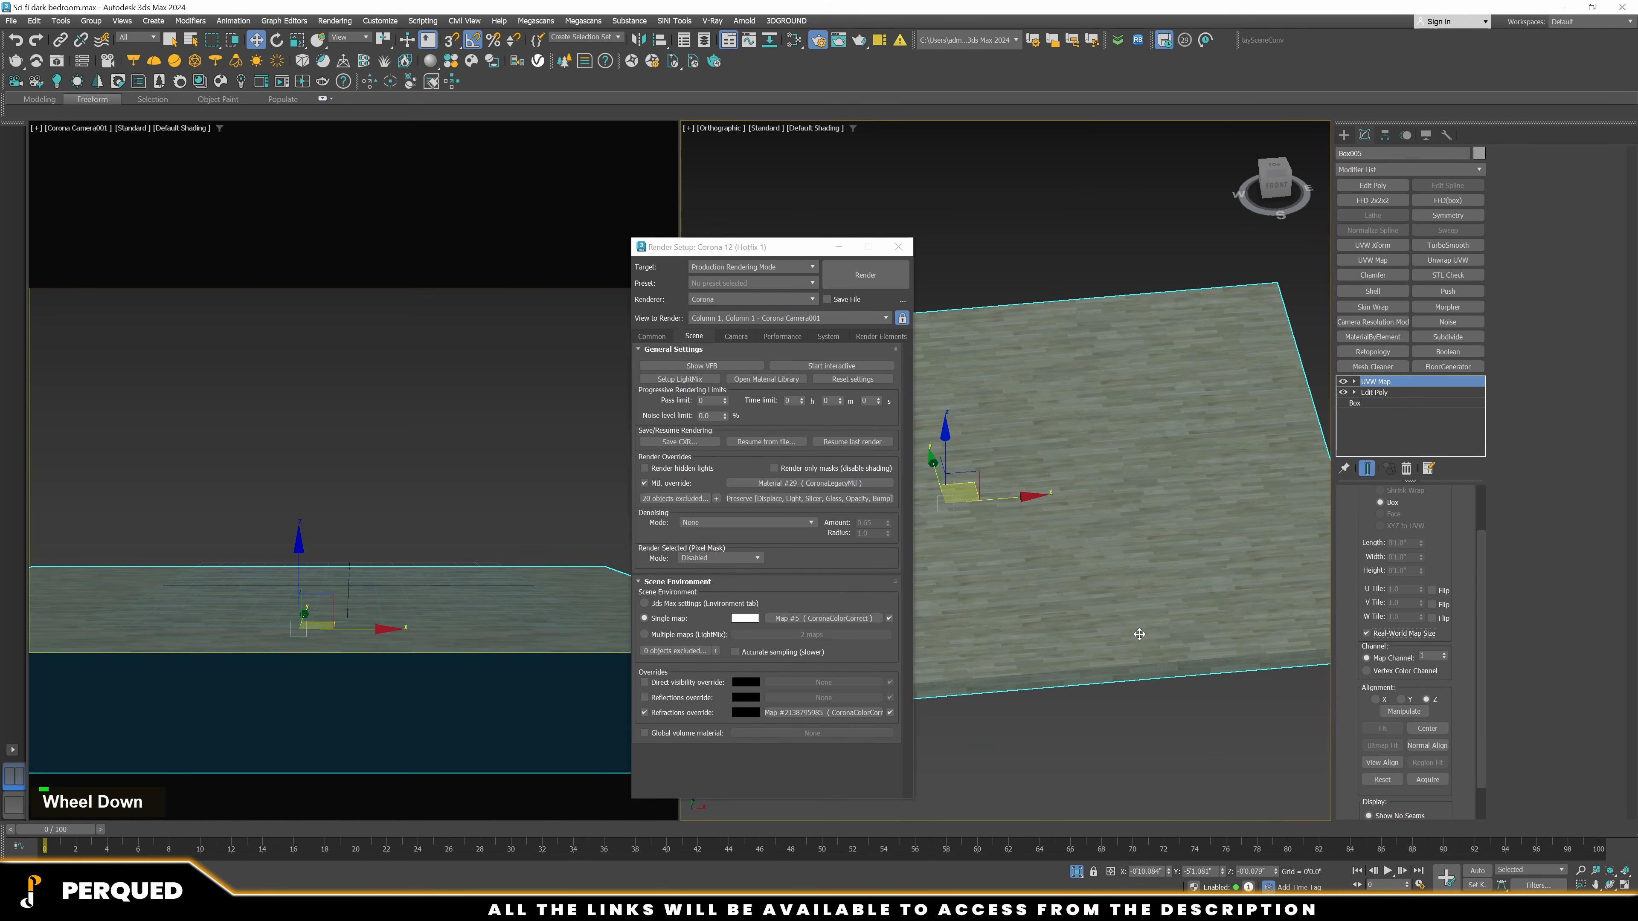
Scale up the floor's UVW Map gizmo uniformly to enlarge the planks, deselect the floor and end isolation
click(1380, 386)
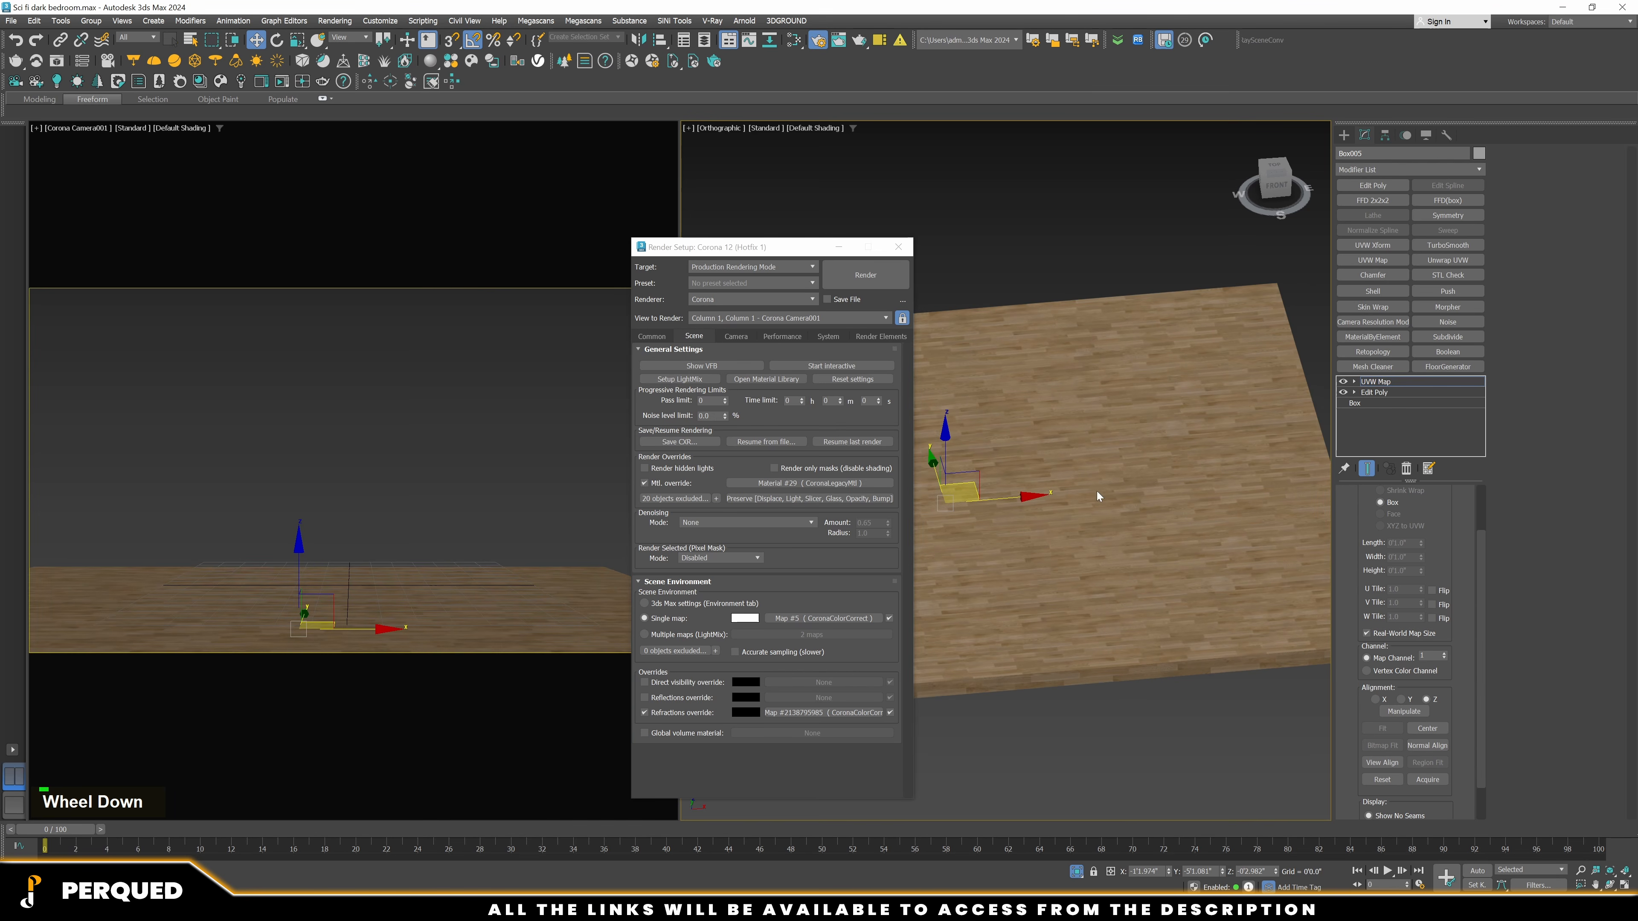
middle_drag(1097, 491, 1189, 480)
key(r)
drag(1034, 500, 1038, 445)
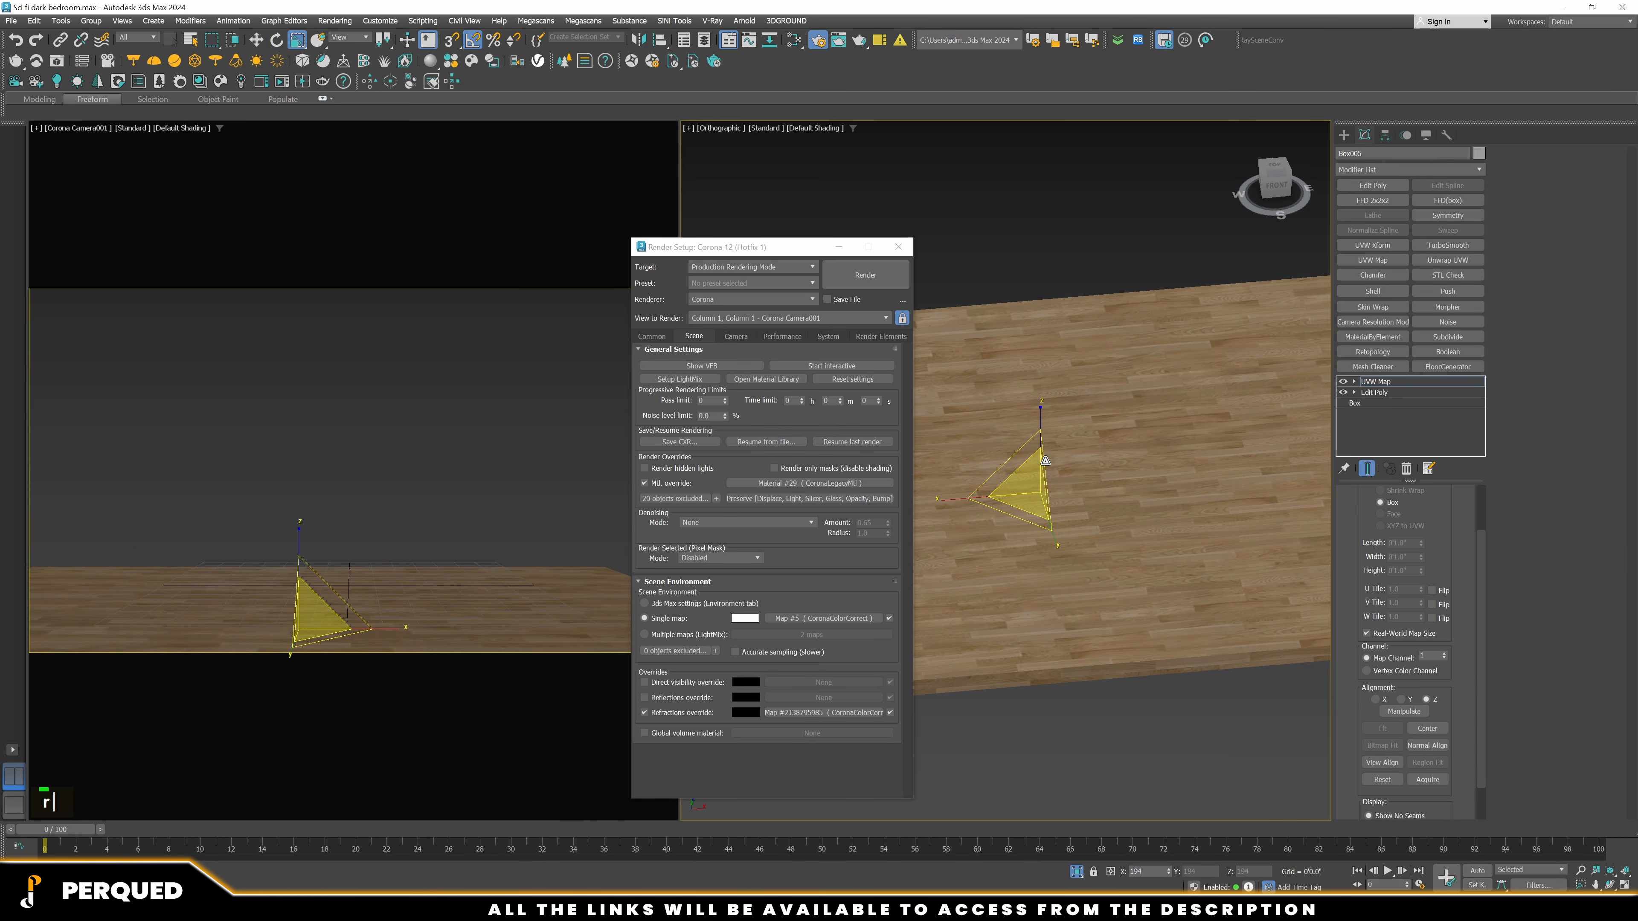
click(1419, 381)
click(1104, 220)
click(1076, 871)
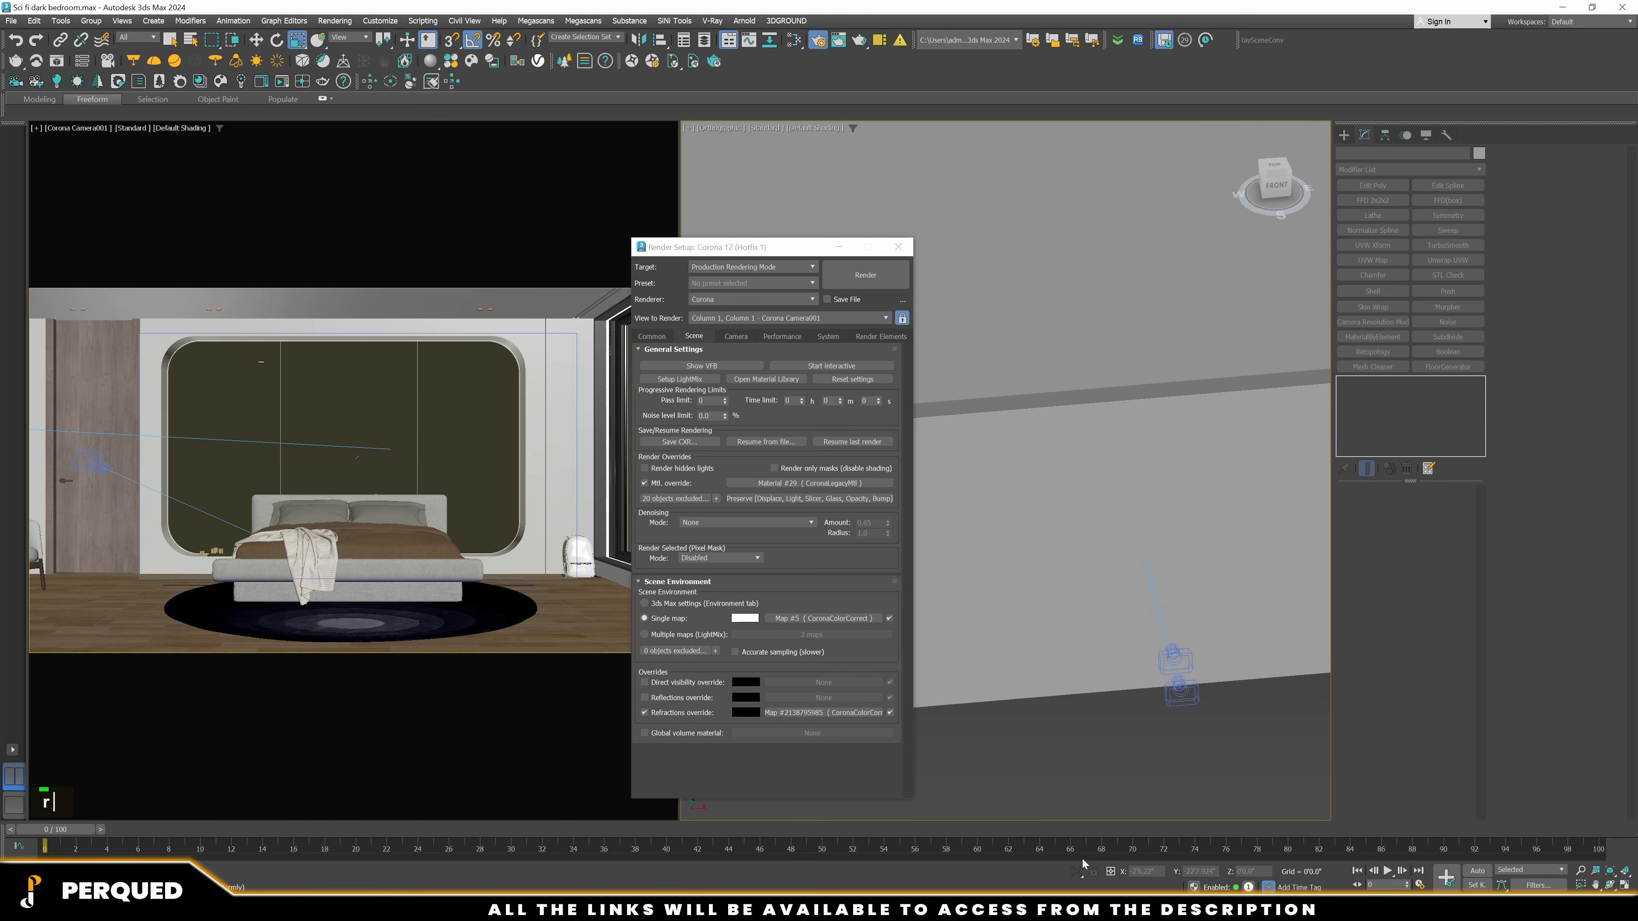
Start the interactive render of Corona Camera001 and reposition the frame buffer over the camera view
click(282, 81)
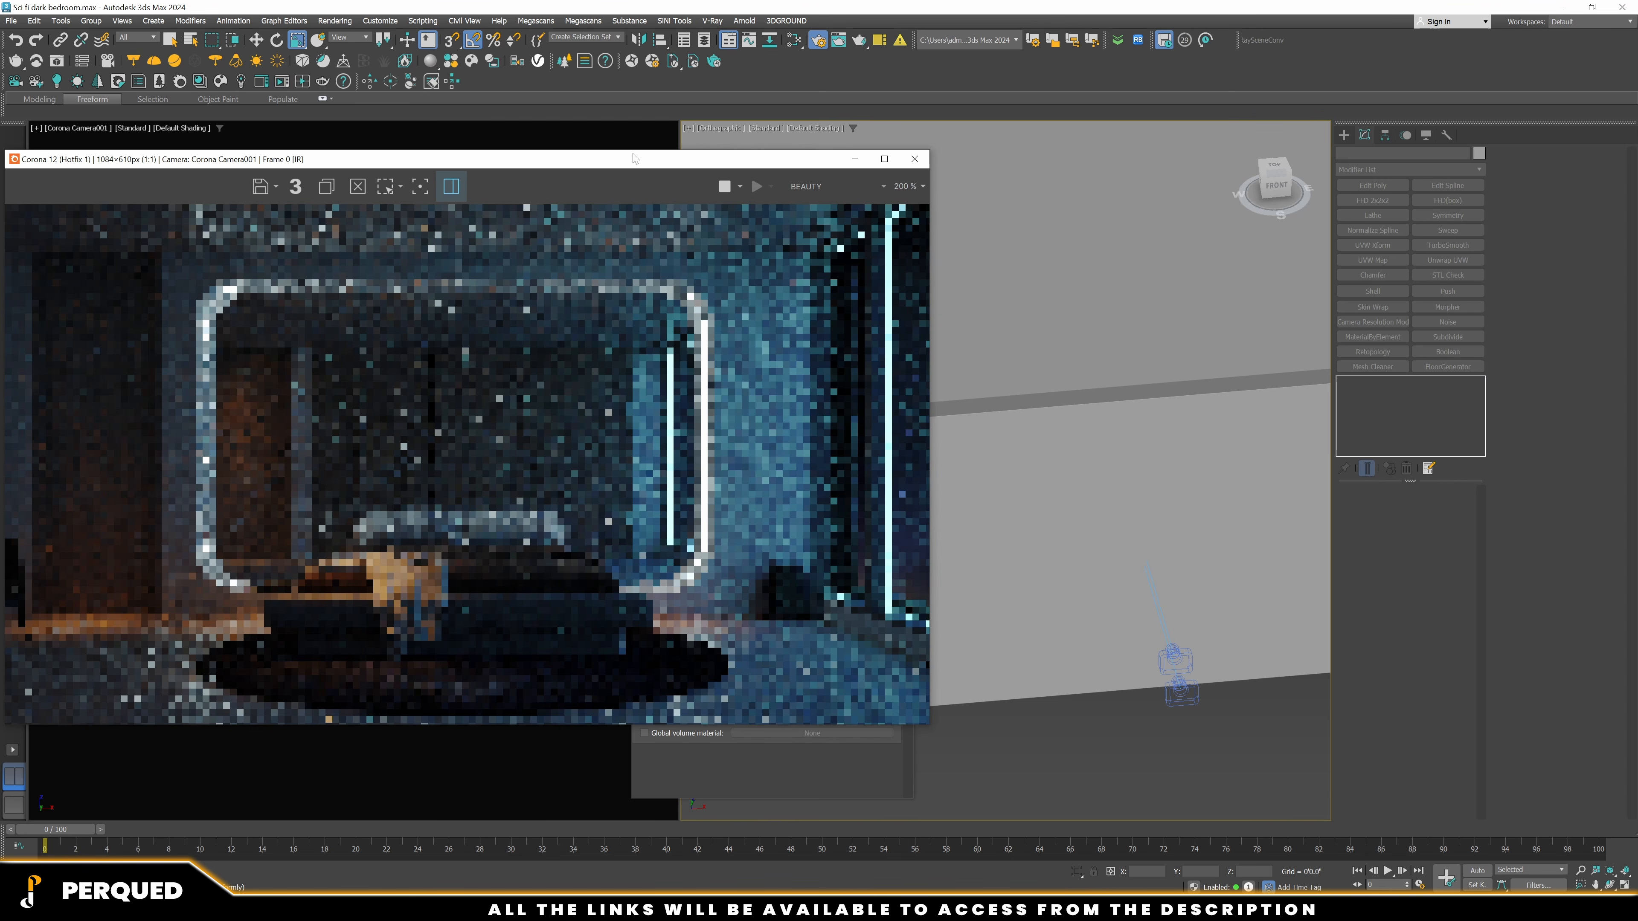
drag(630, 161, 725, 125)
click(1469, 610)
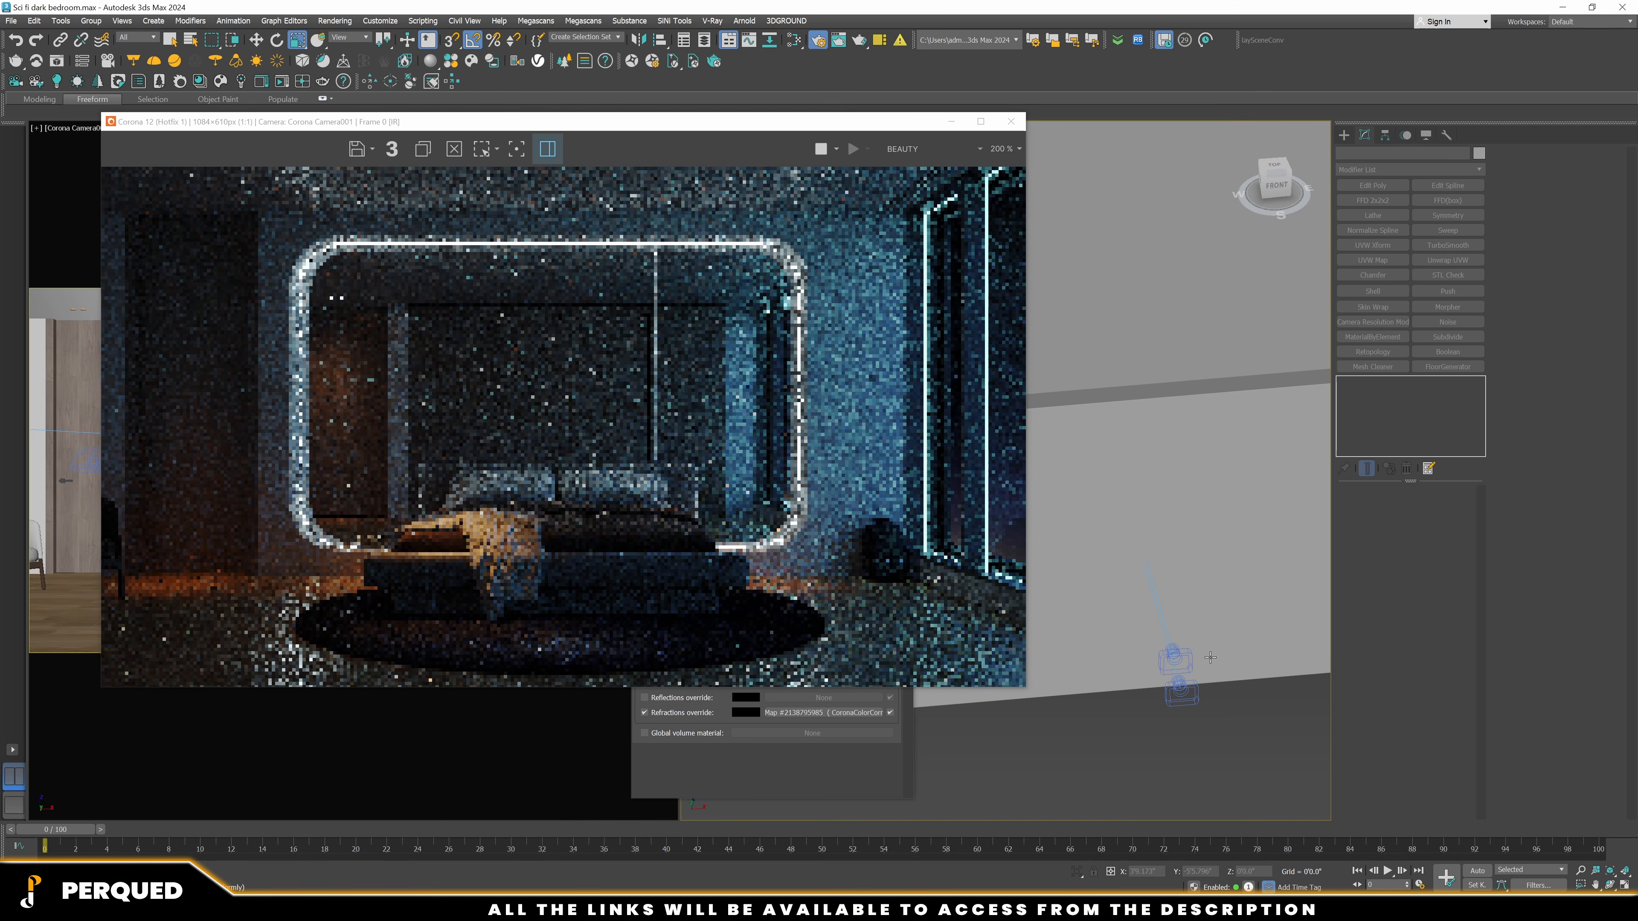
Place the reference board beside the render and examine the floor, rug and bed base in the blue bedroom reference
click(906, 910)
scroll(907, 571, down, 5)
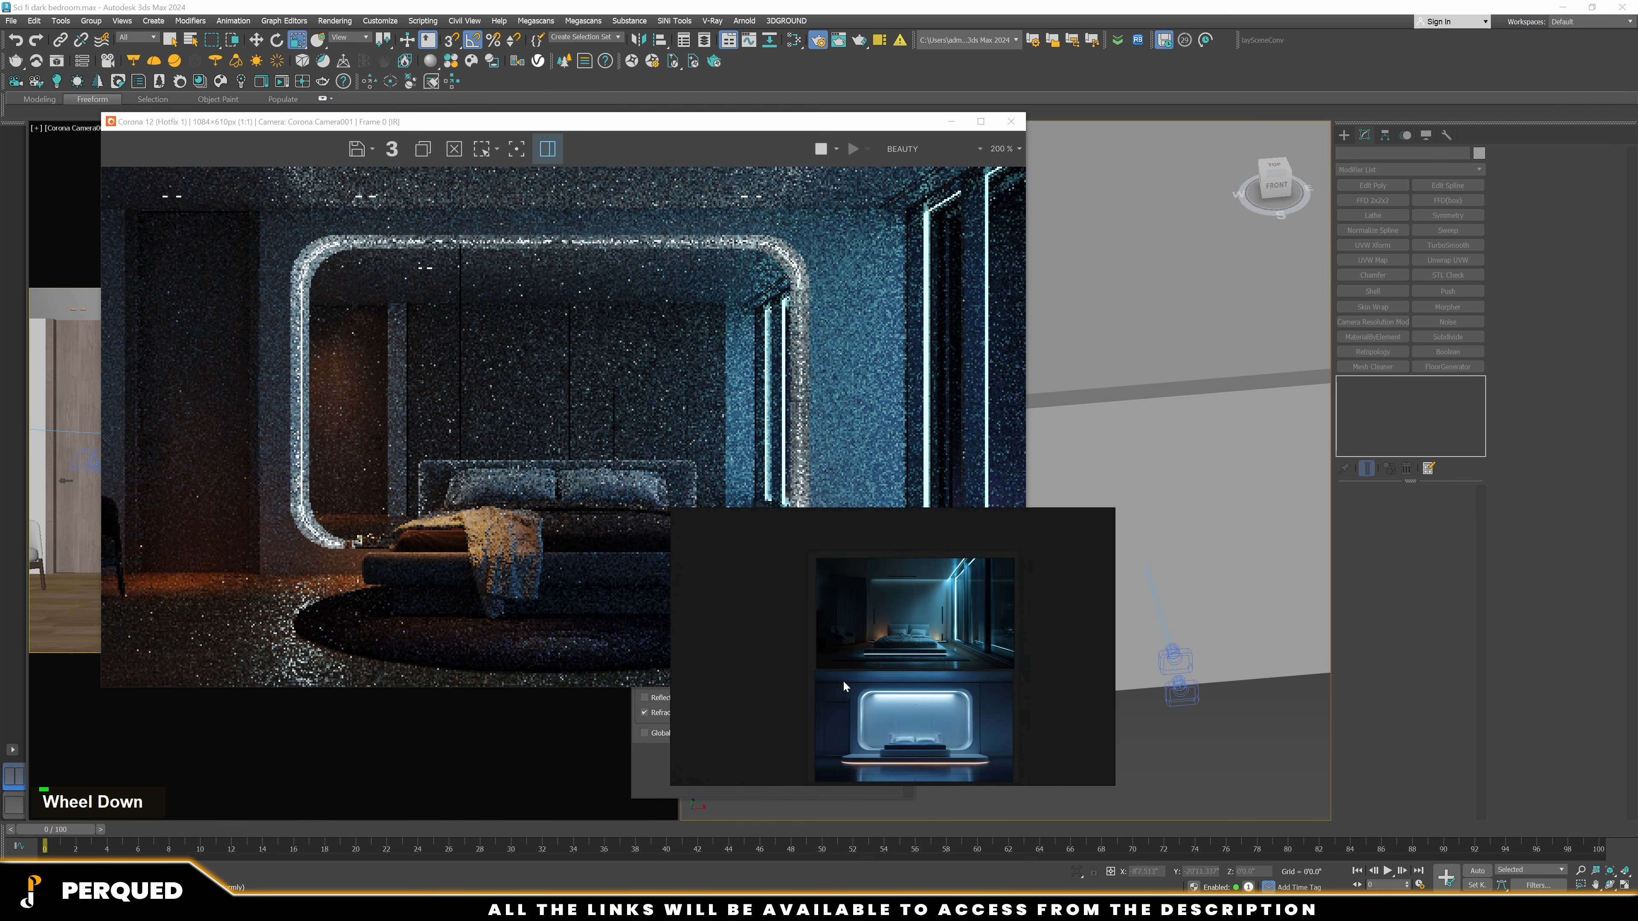
scroll(943, 647, up, 5)
right_drag(995, 707, 1304, 486)
scroll(1304, 486, down, 1)
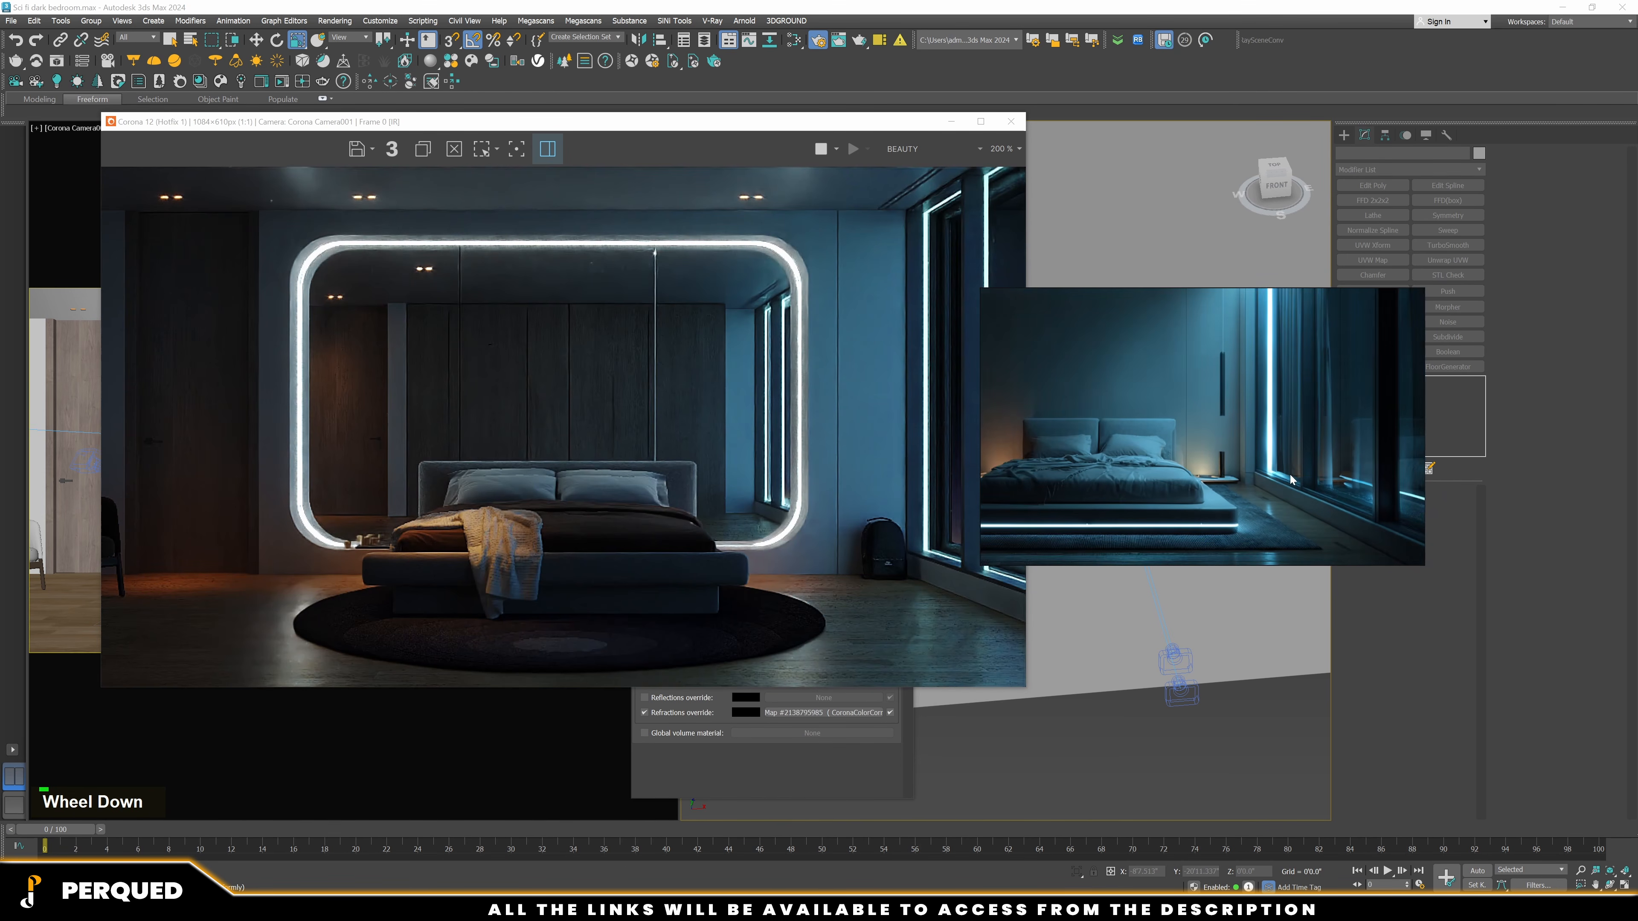
scroll(1283, 452, up, 1)
scroll(1276, 441, down, 1)
scroll(1278, 452, up, 3)
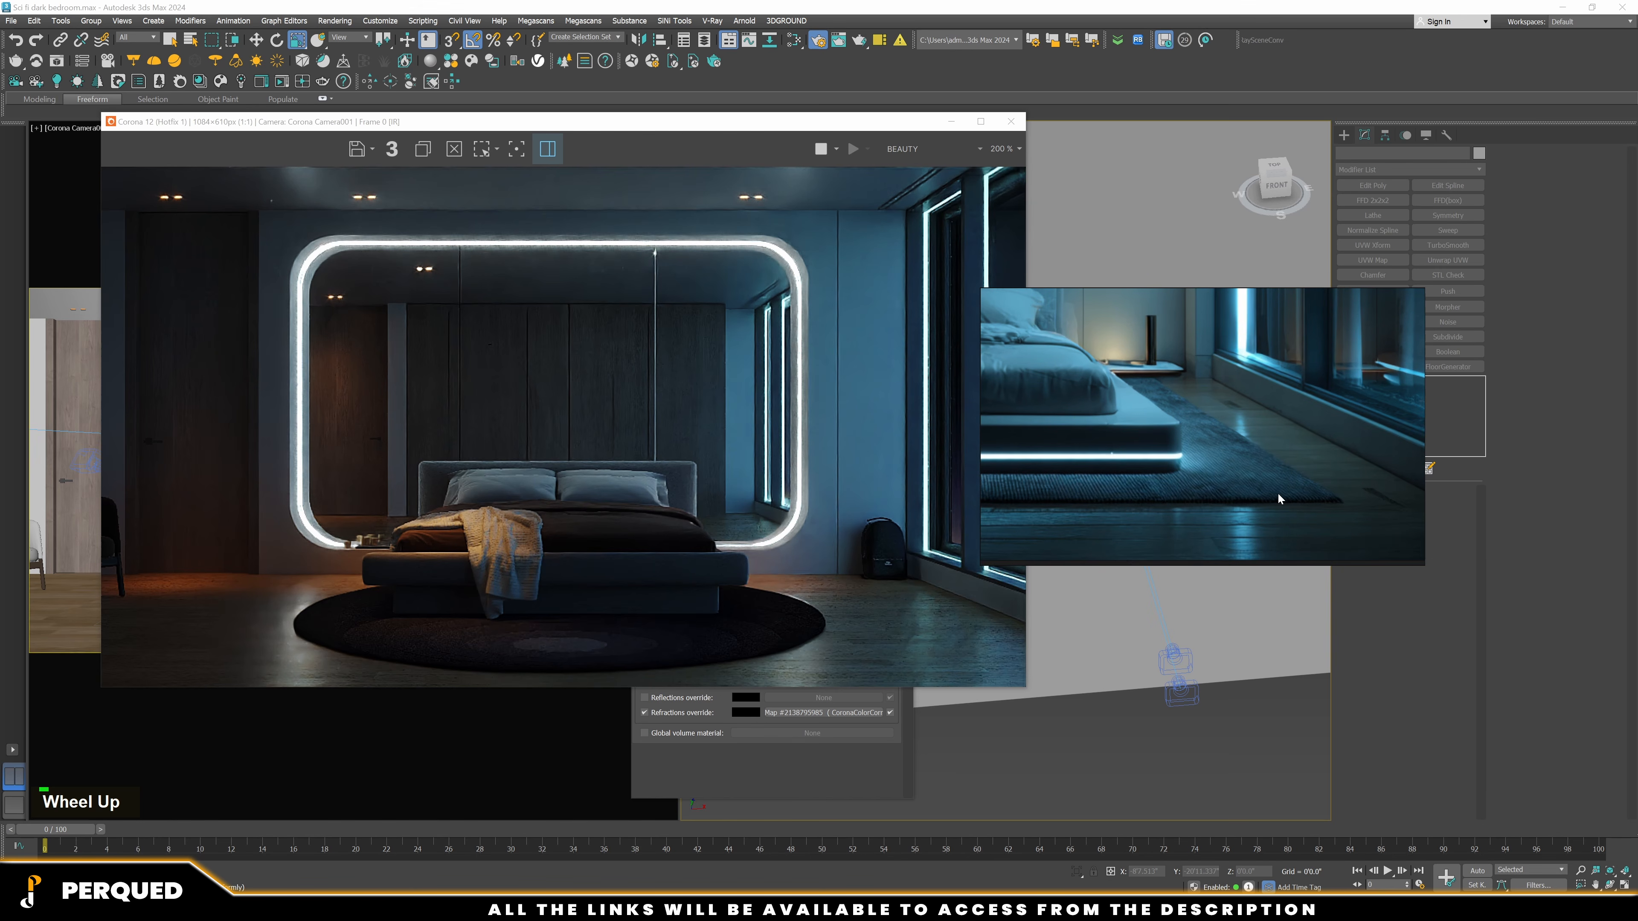
scroll(1008, 648, up, 1)
Examine the floor's texture and reflections in the render and compare the whole room with the reference image
scroll(941, 630, up, 2)
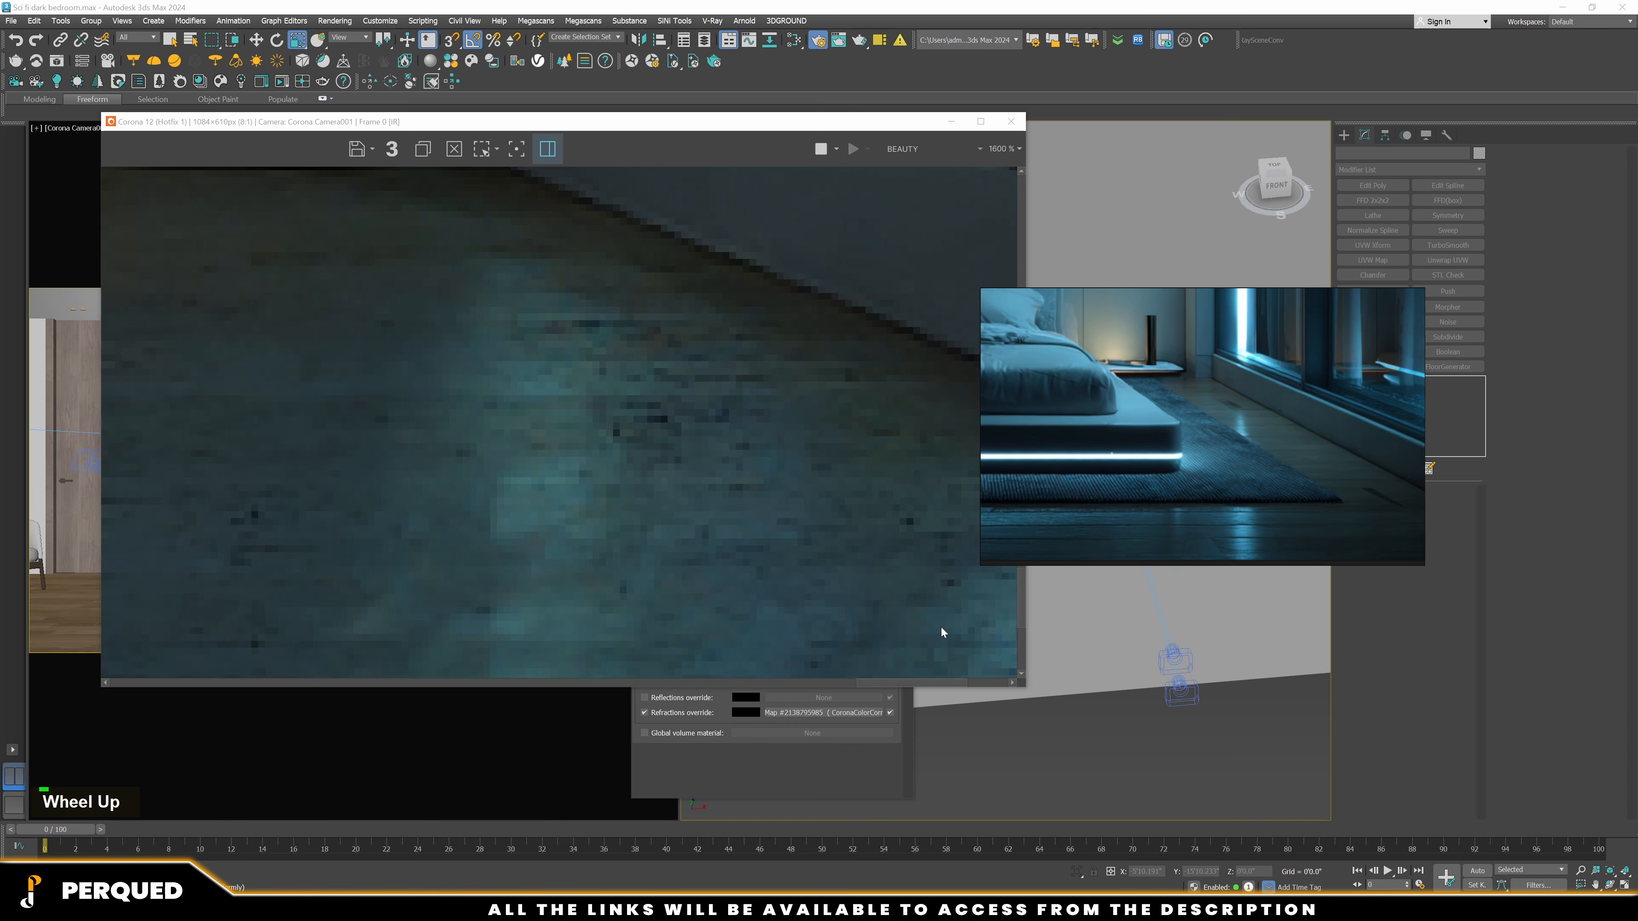
scroll(941, 633, down, 4)
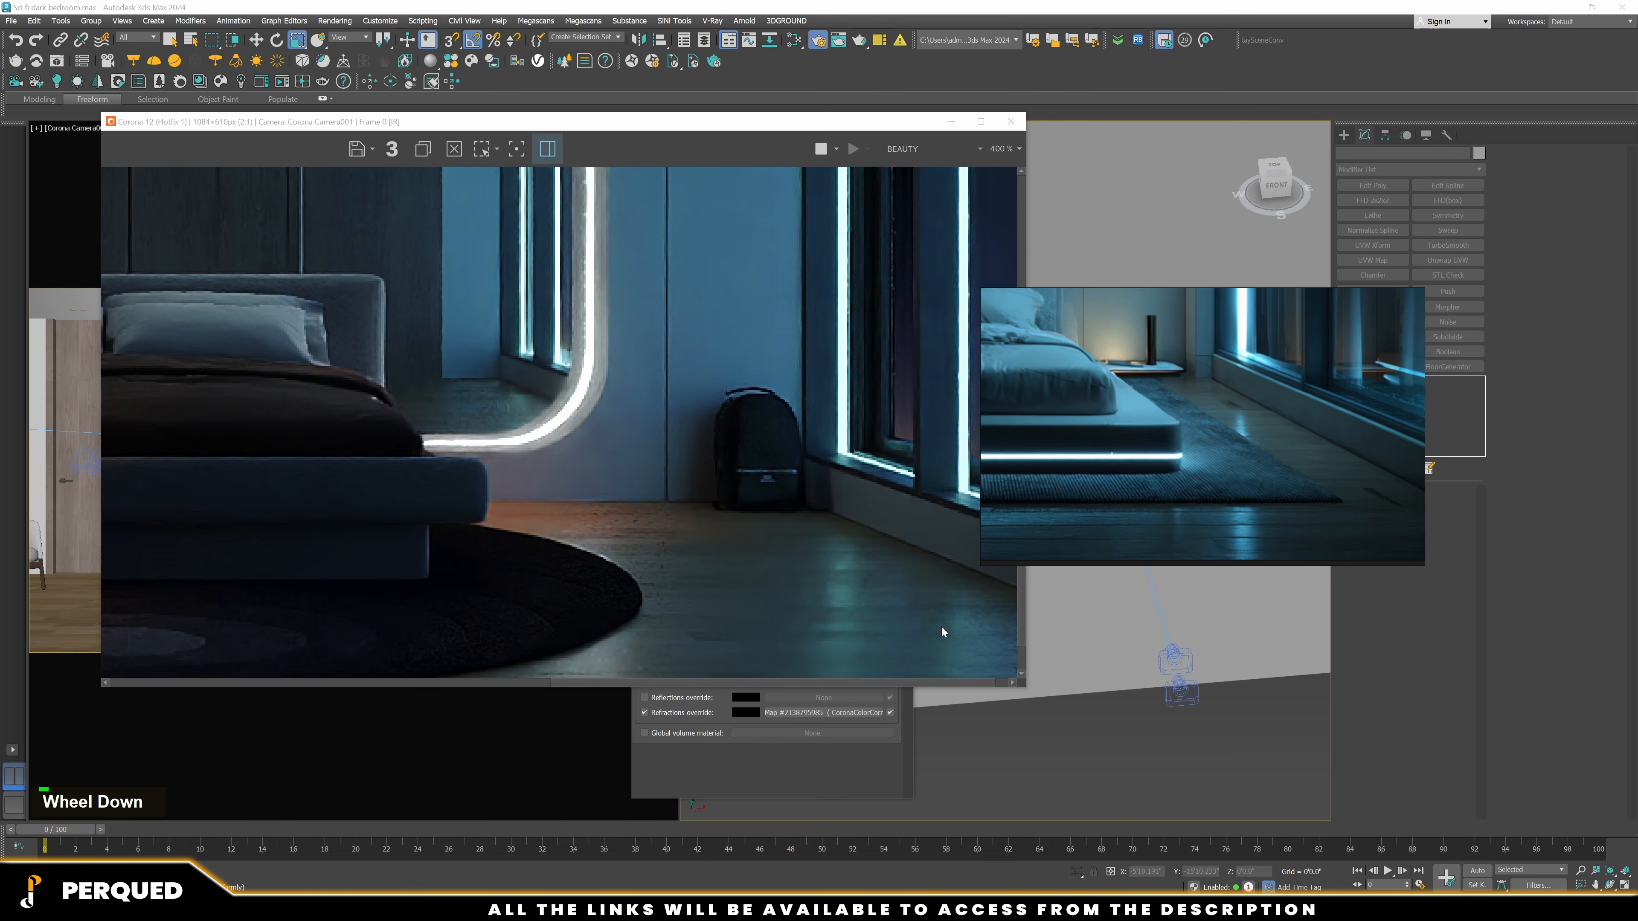
scroll(838, 619, up, 4)
scroll(774, 544, down, 5)
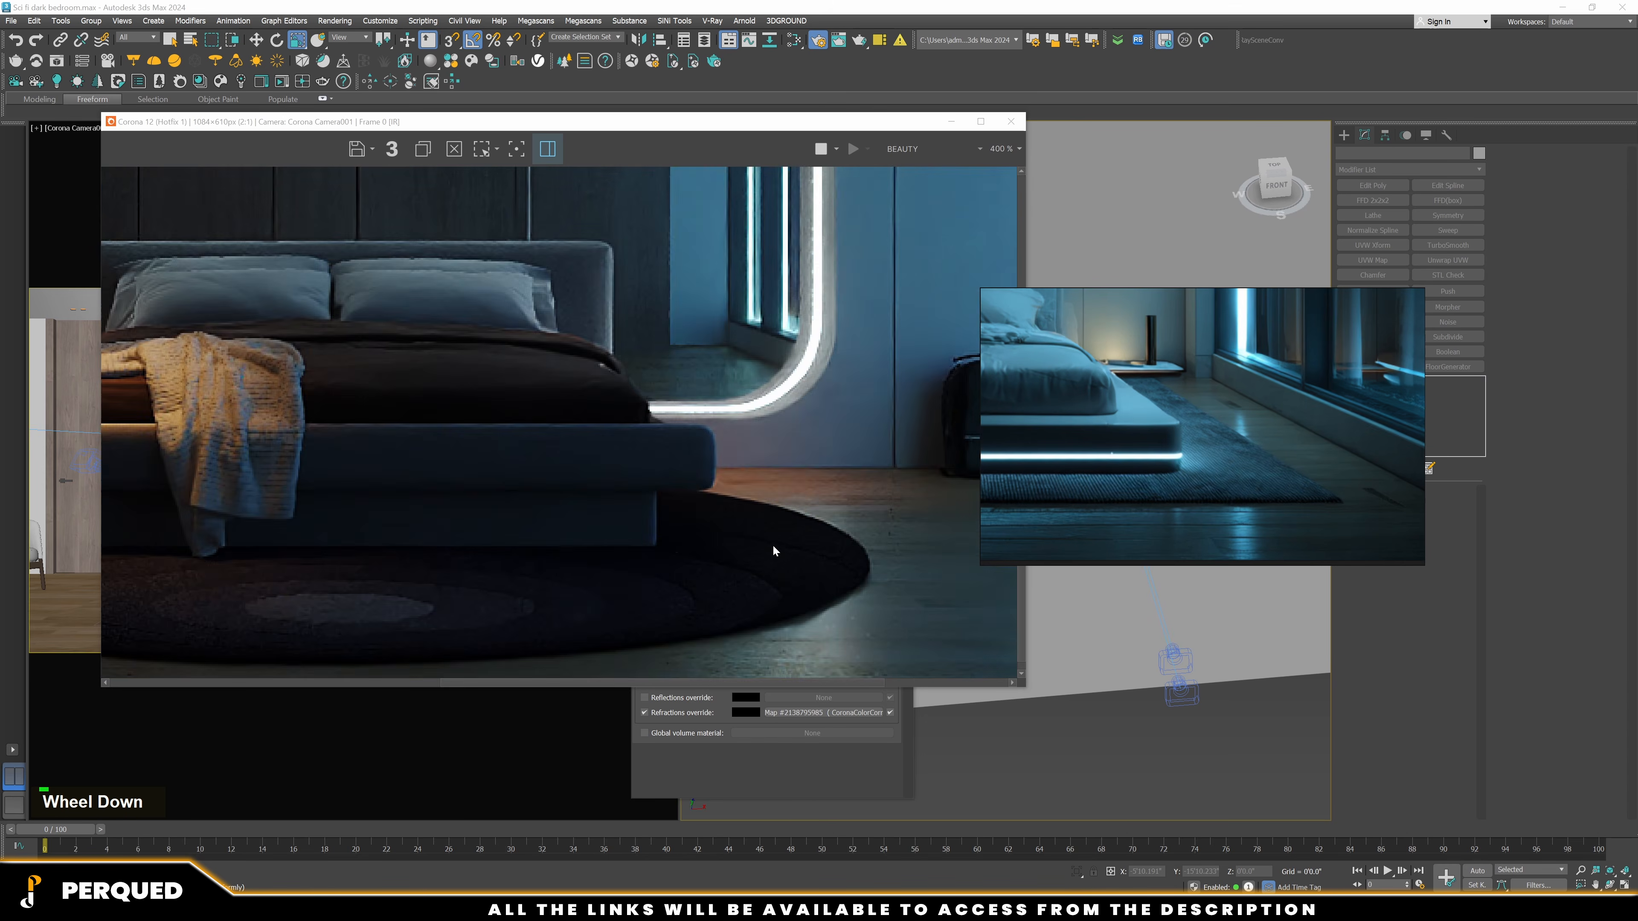
scroll(654, 555, up, 2)
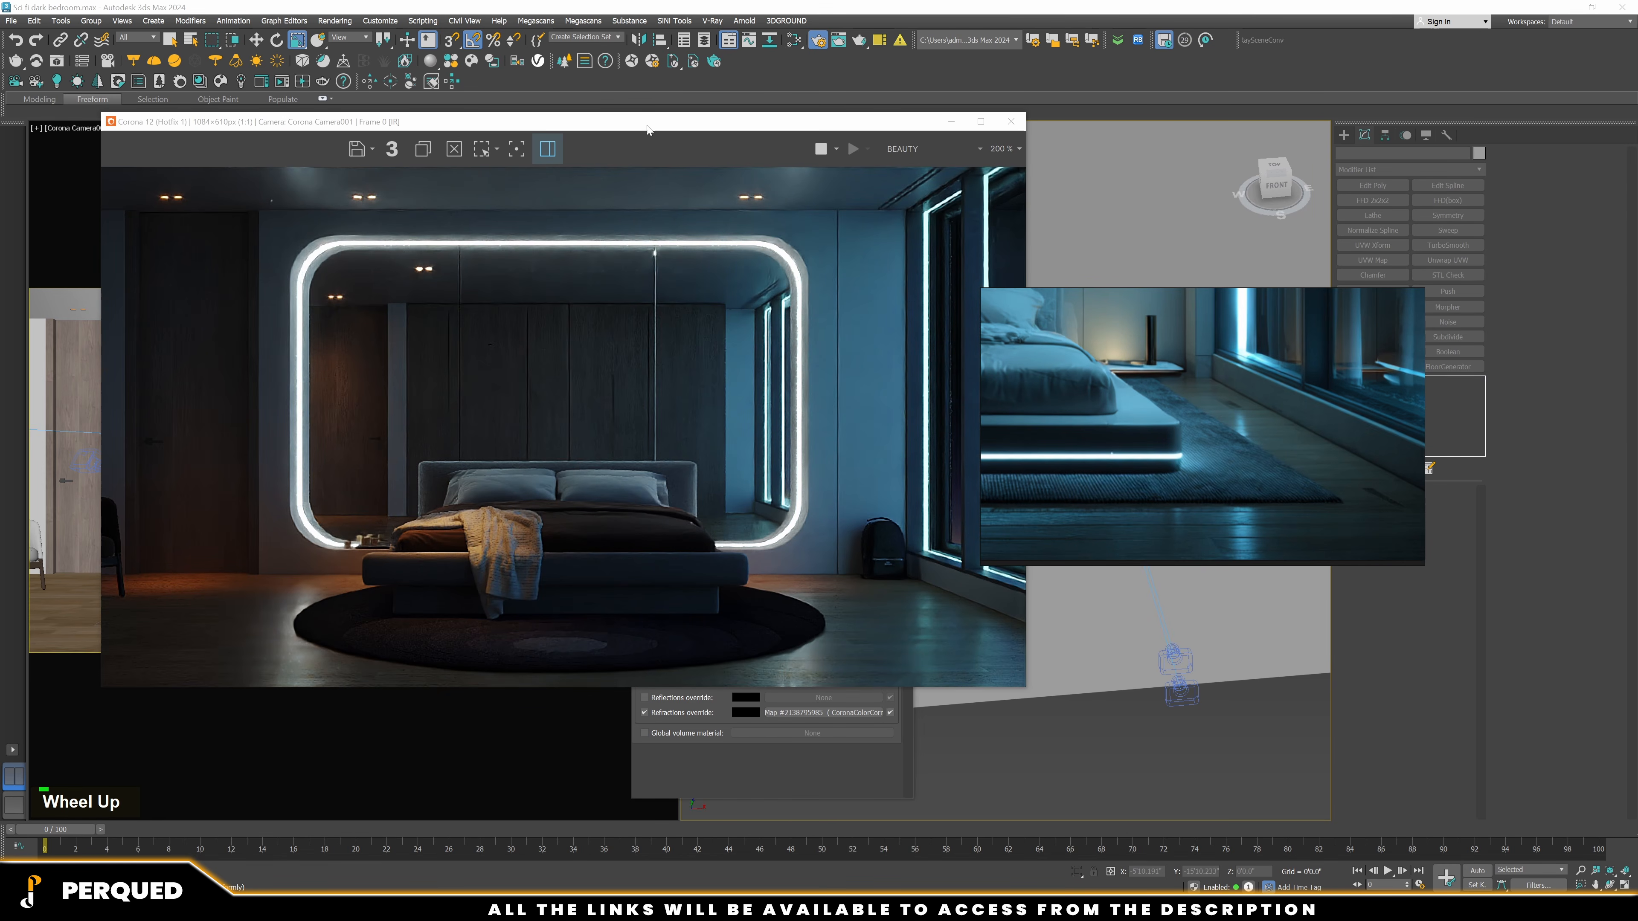
mouse_move(648, 129)
mouse_down()
mouse_move(763, 139)
mouse_move(796, 115)
mouse_move(650, 111)
mouse_move(664, 145)
mouse_up()
scroll(1168, 471, down, 4)
double_click(1129, 437)
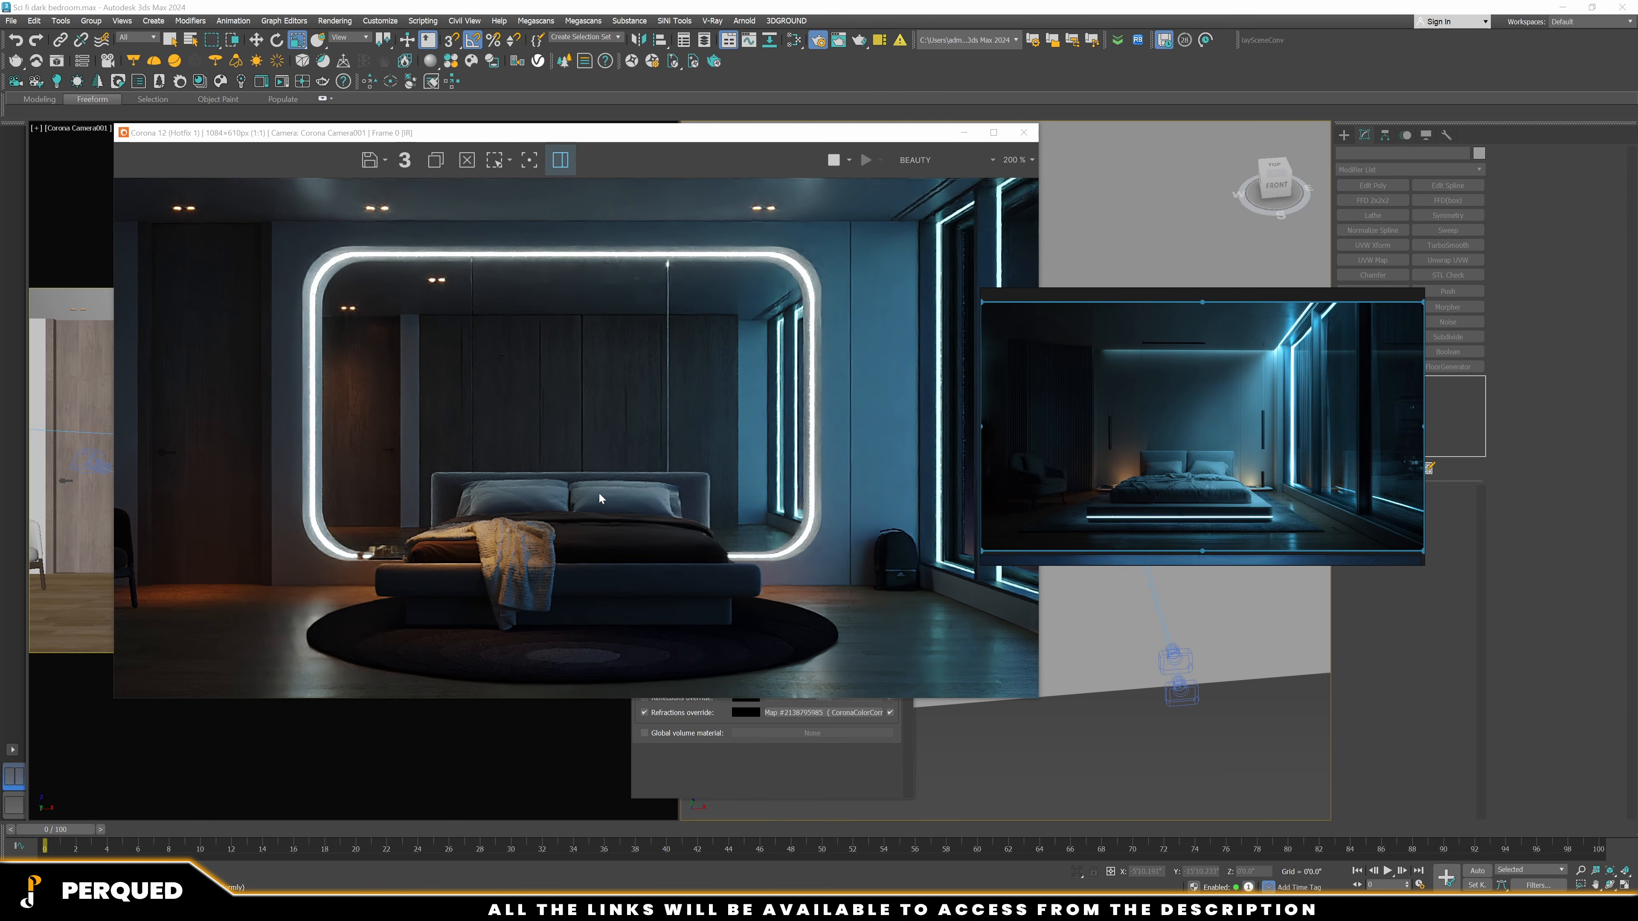
Select the warm disk-shaped Corona light and set its Kelvin temperature to 3000
drag(715, 139, 1048, 138)
click(193, 608)
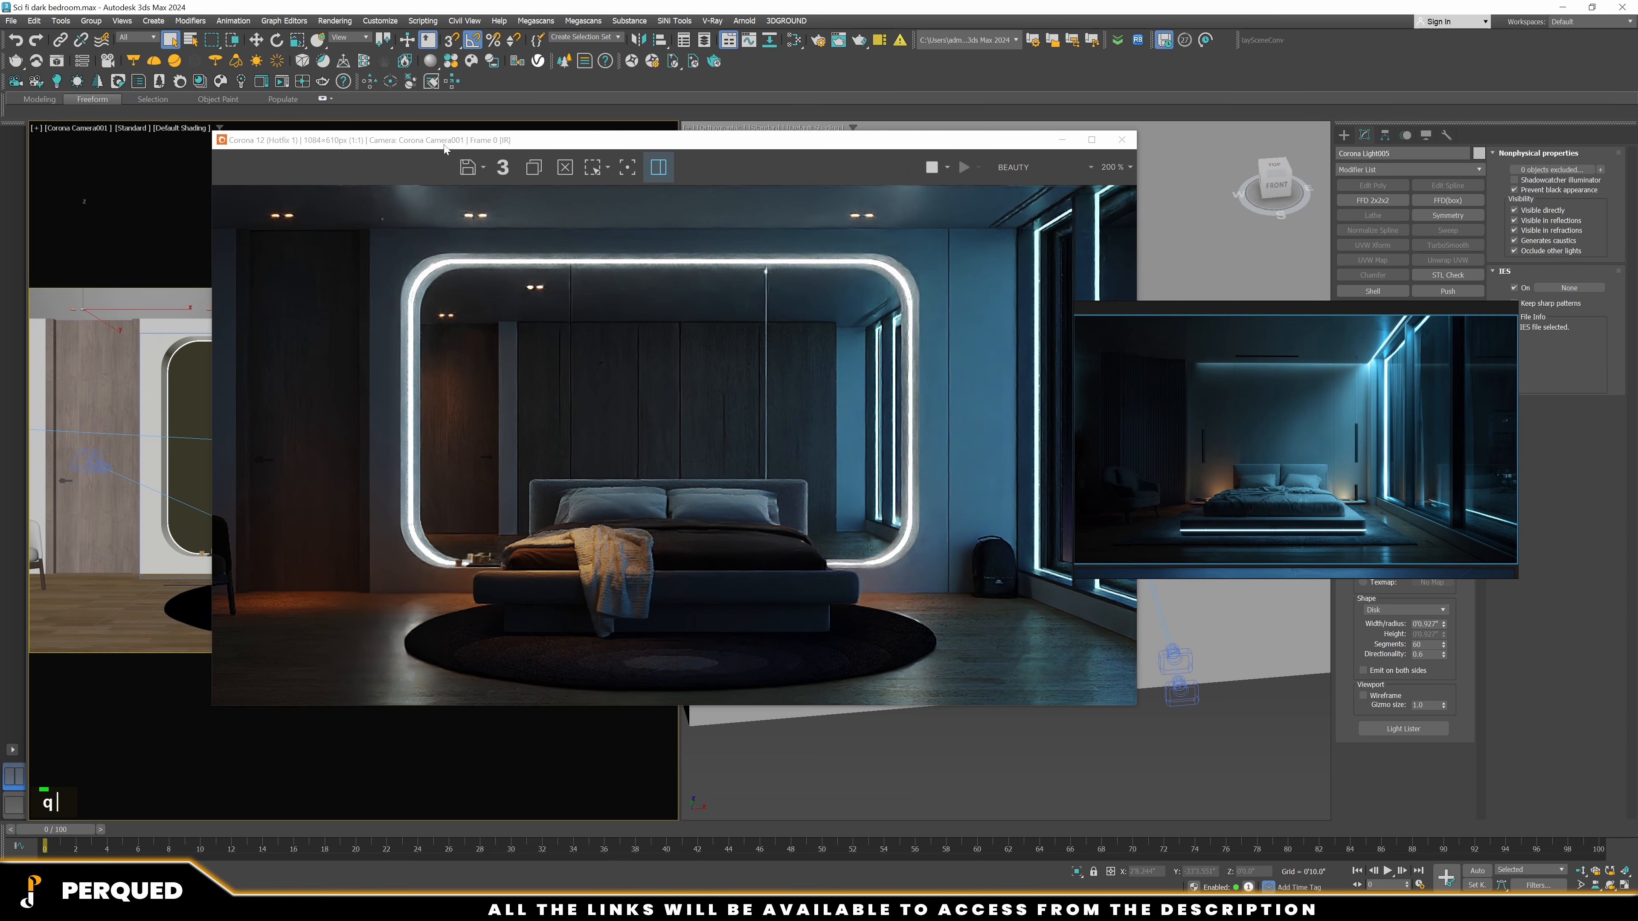
drag(444, 148, 354, 144)
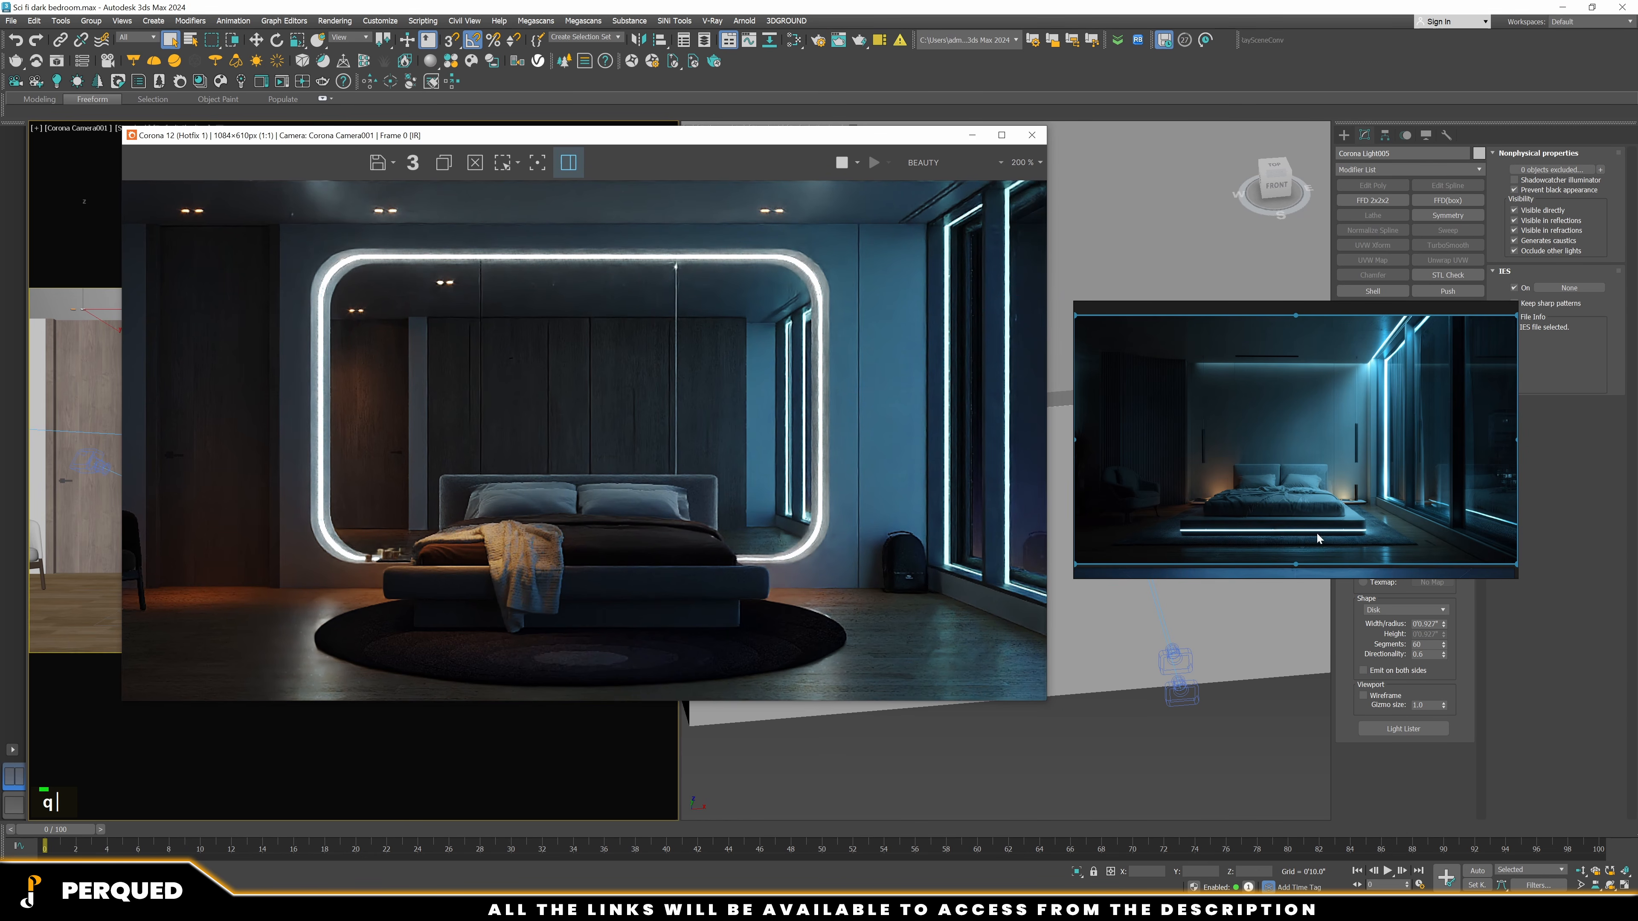
right_drag(1278, 477, 844, 796)
double_click(1424, 571)
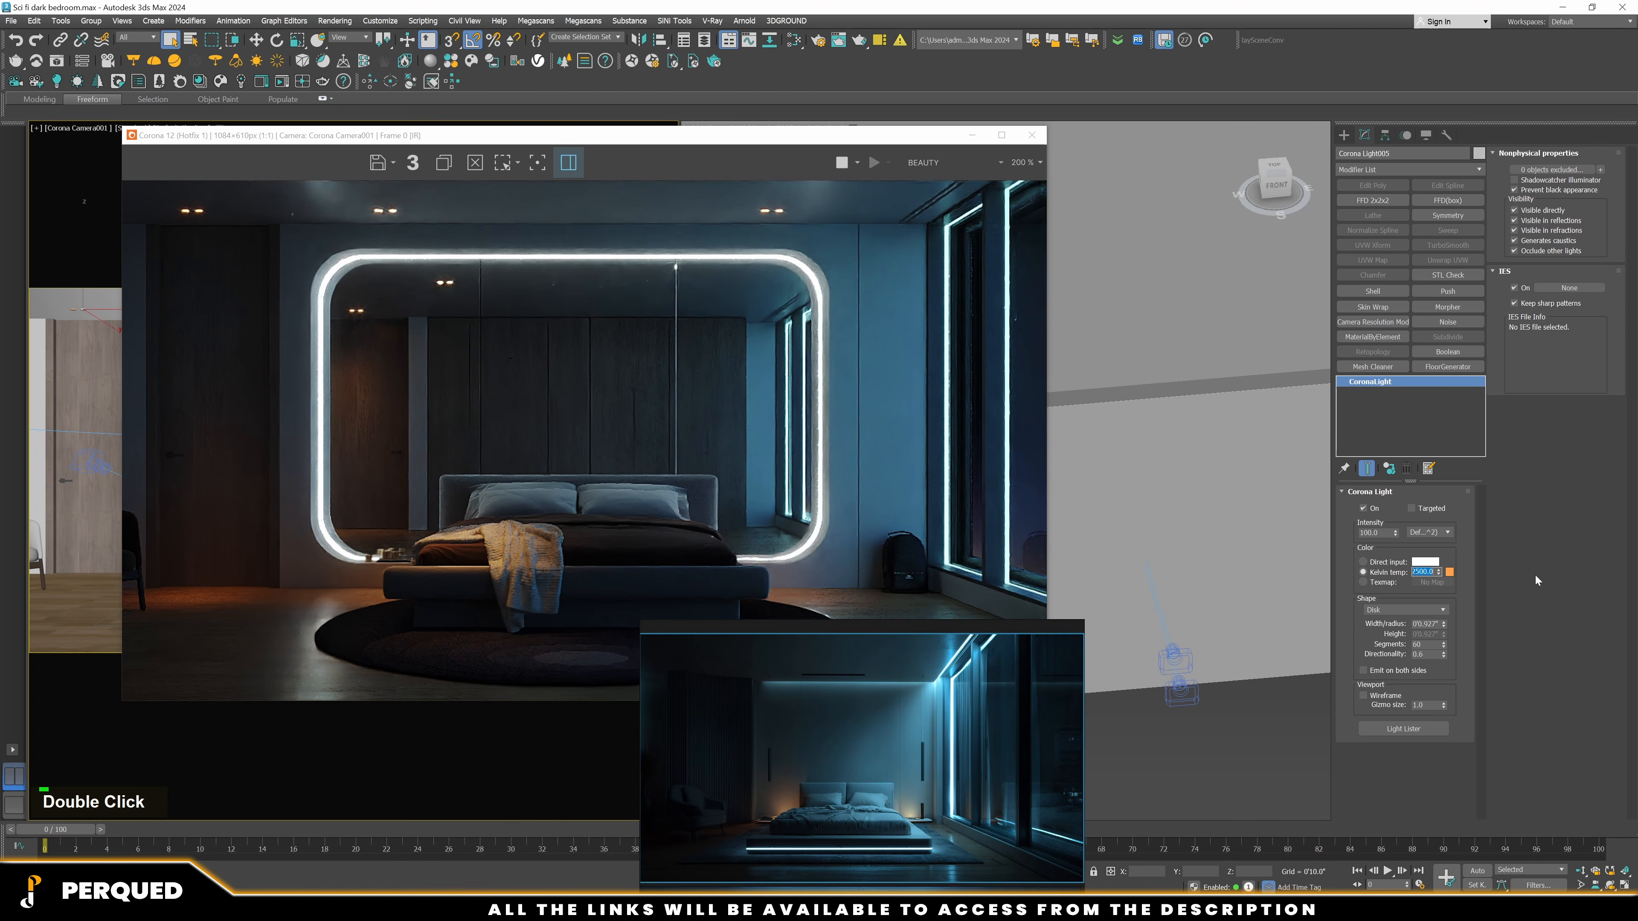
text(3000)
key(Return)
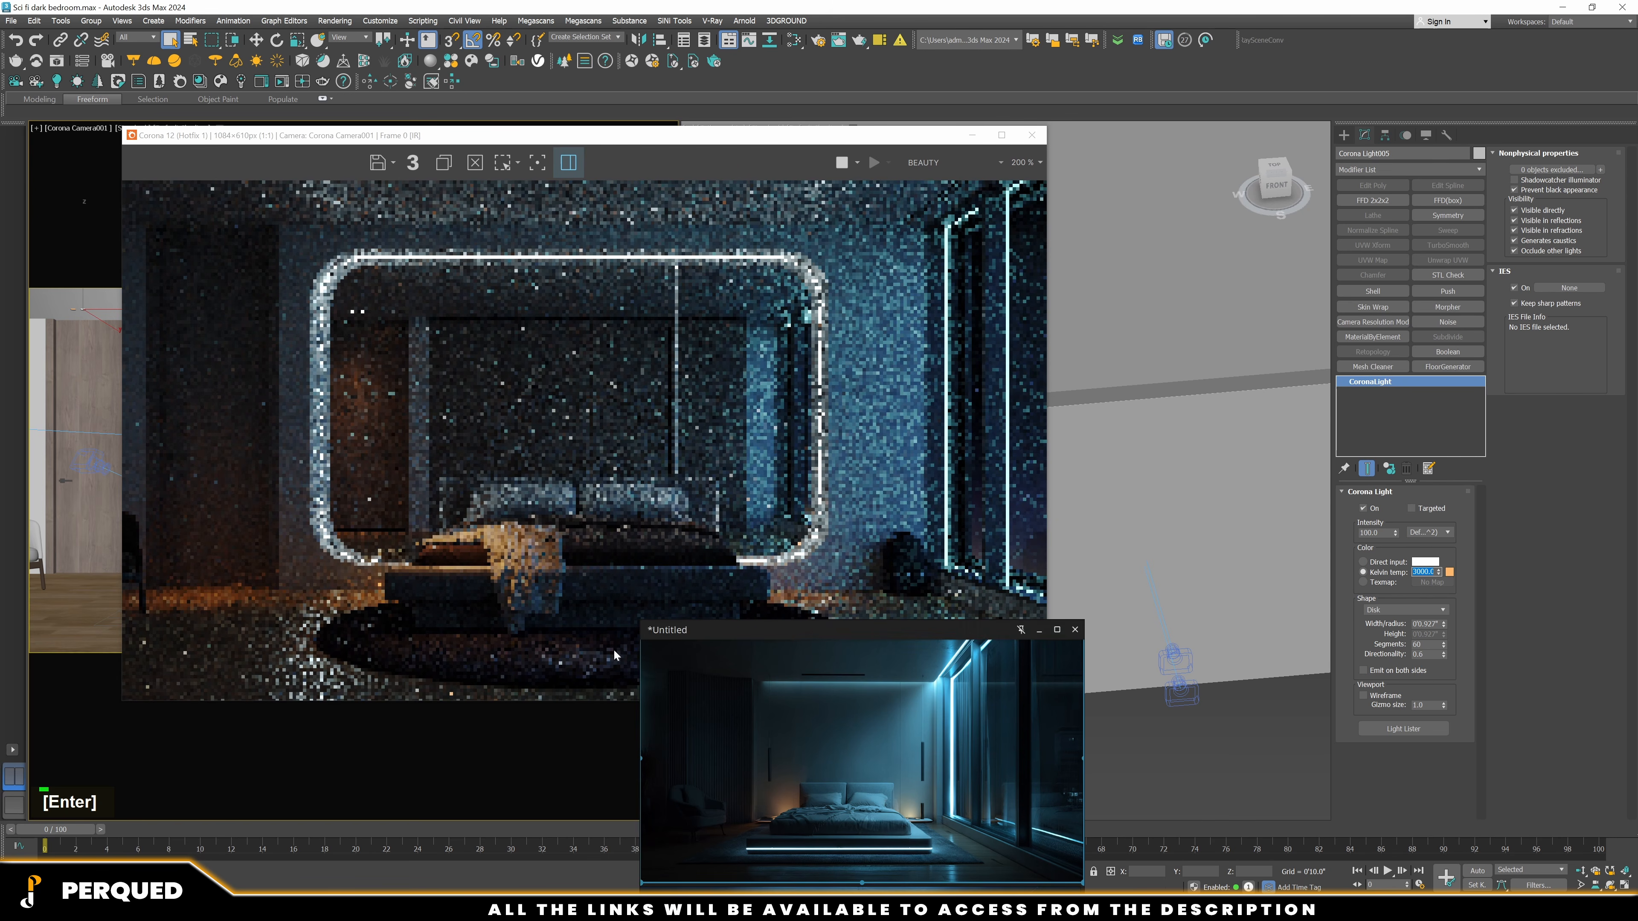
Pick the floor's Flooring Standard Oak material into the Slate Material Editor and locate its base color maps
key(m)
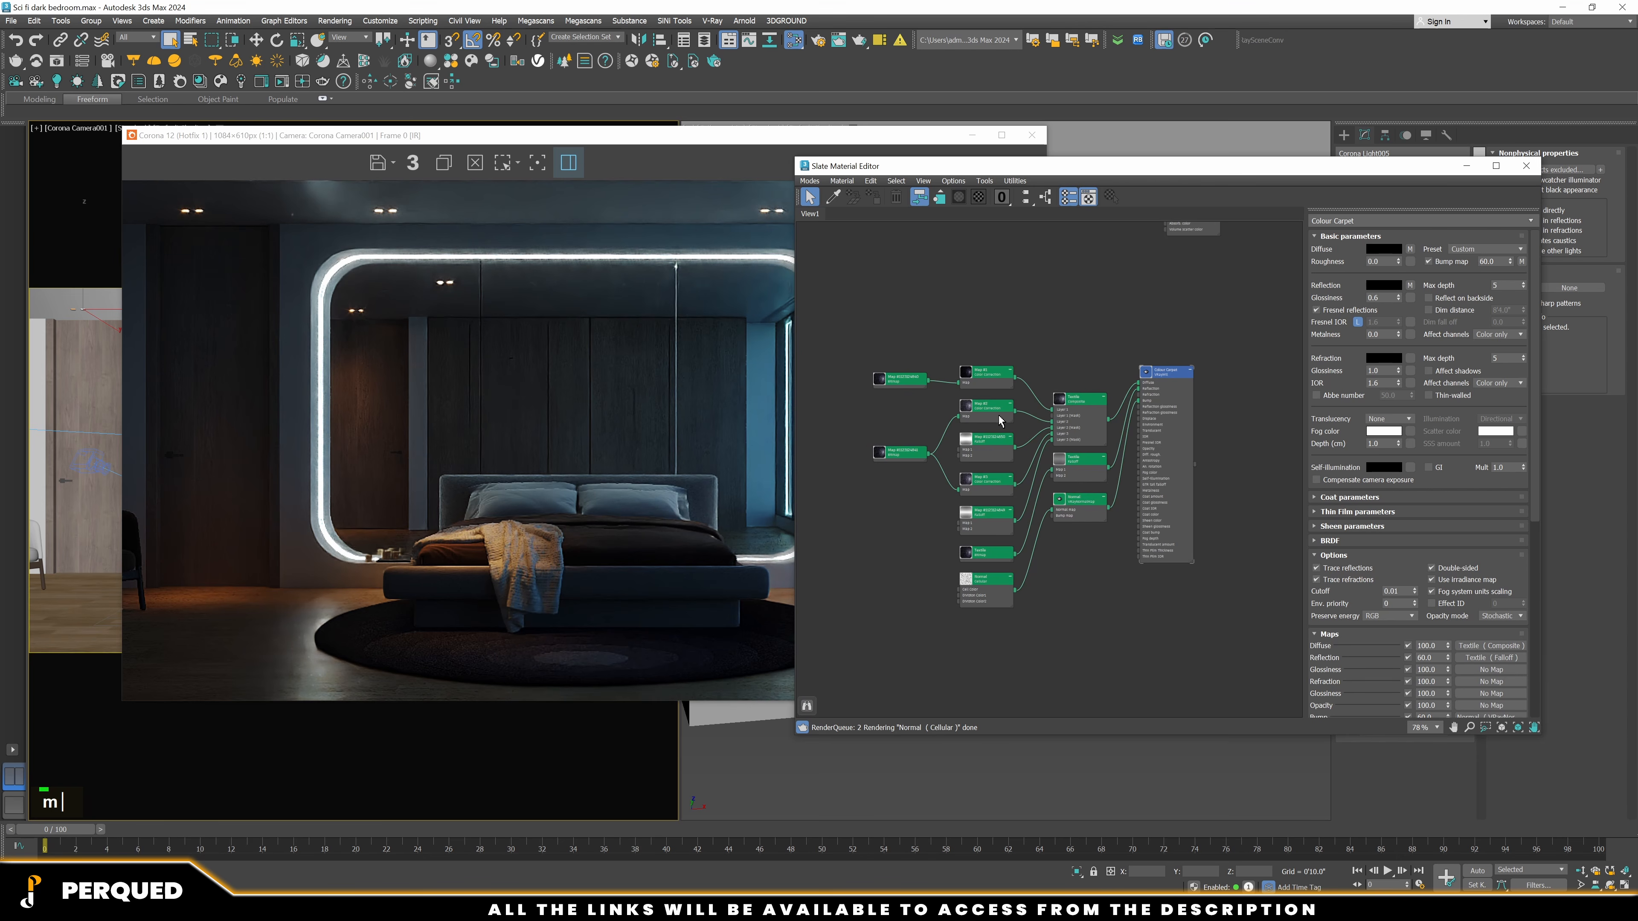
click(833, 196)
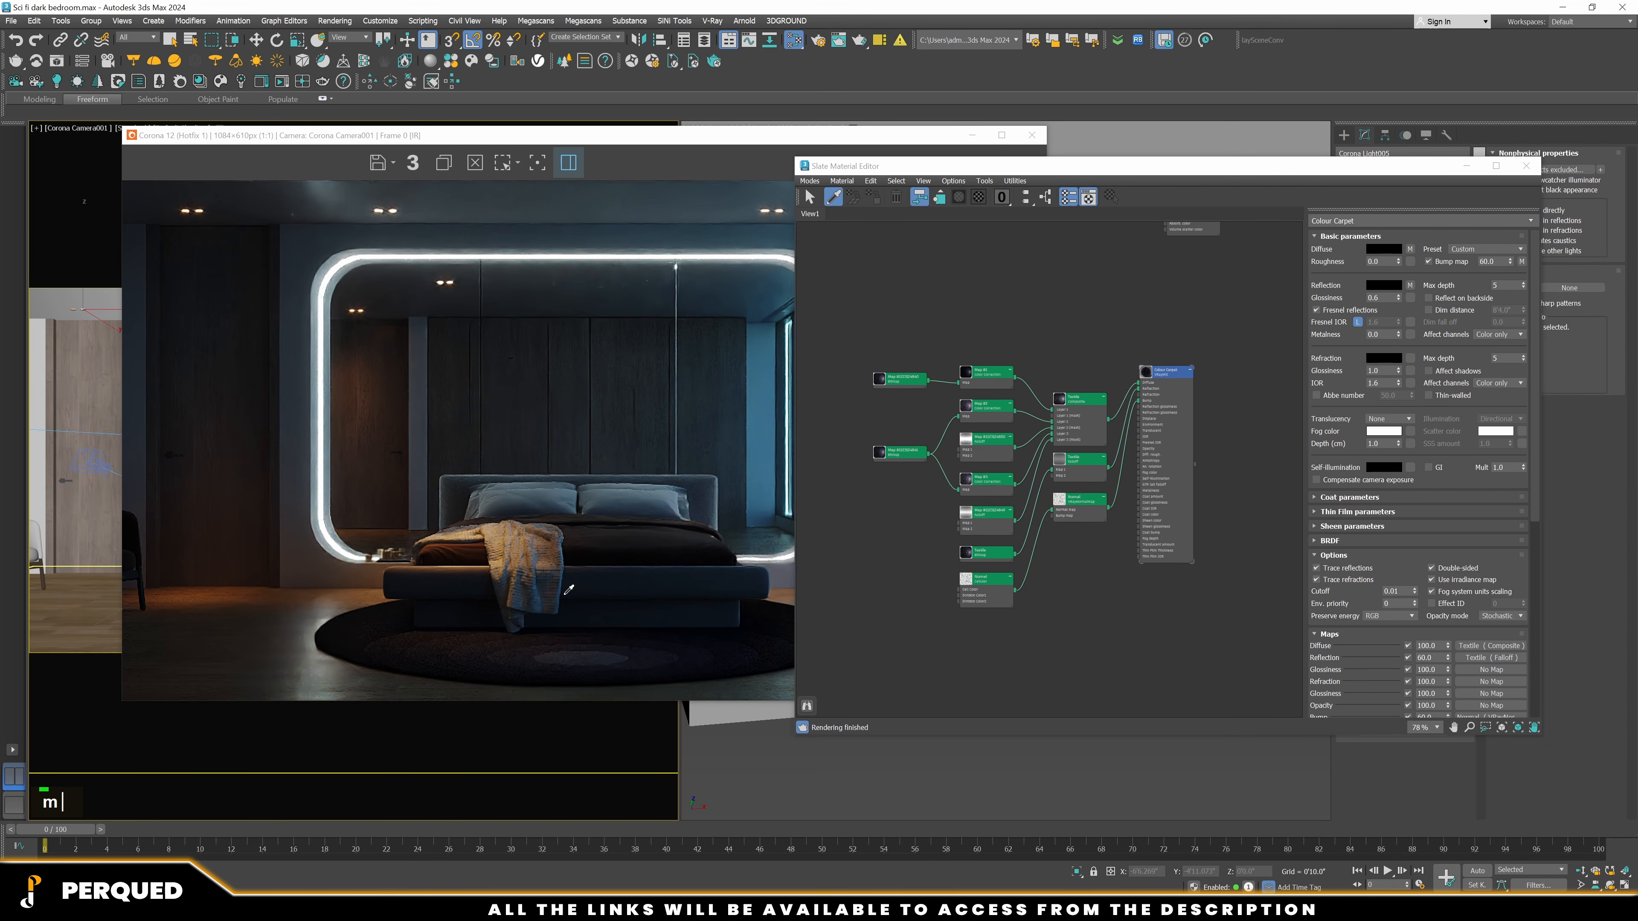
scroll(1132, 436, down, 5)
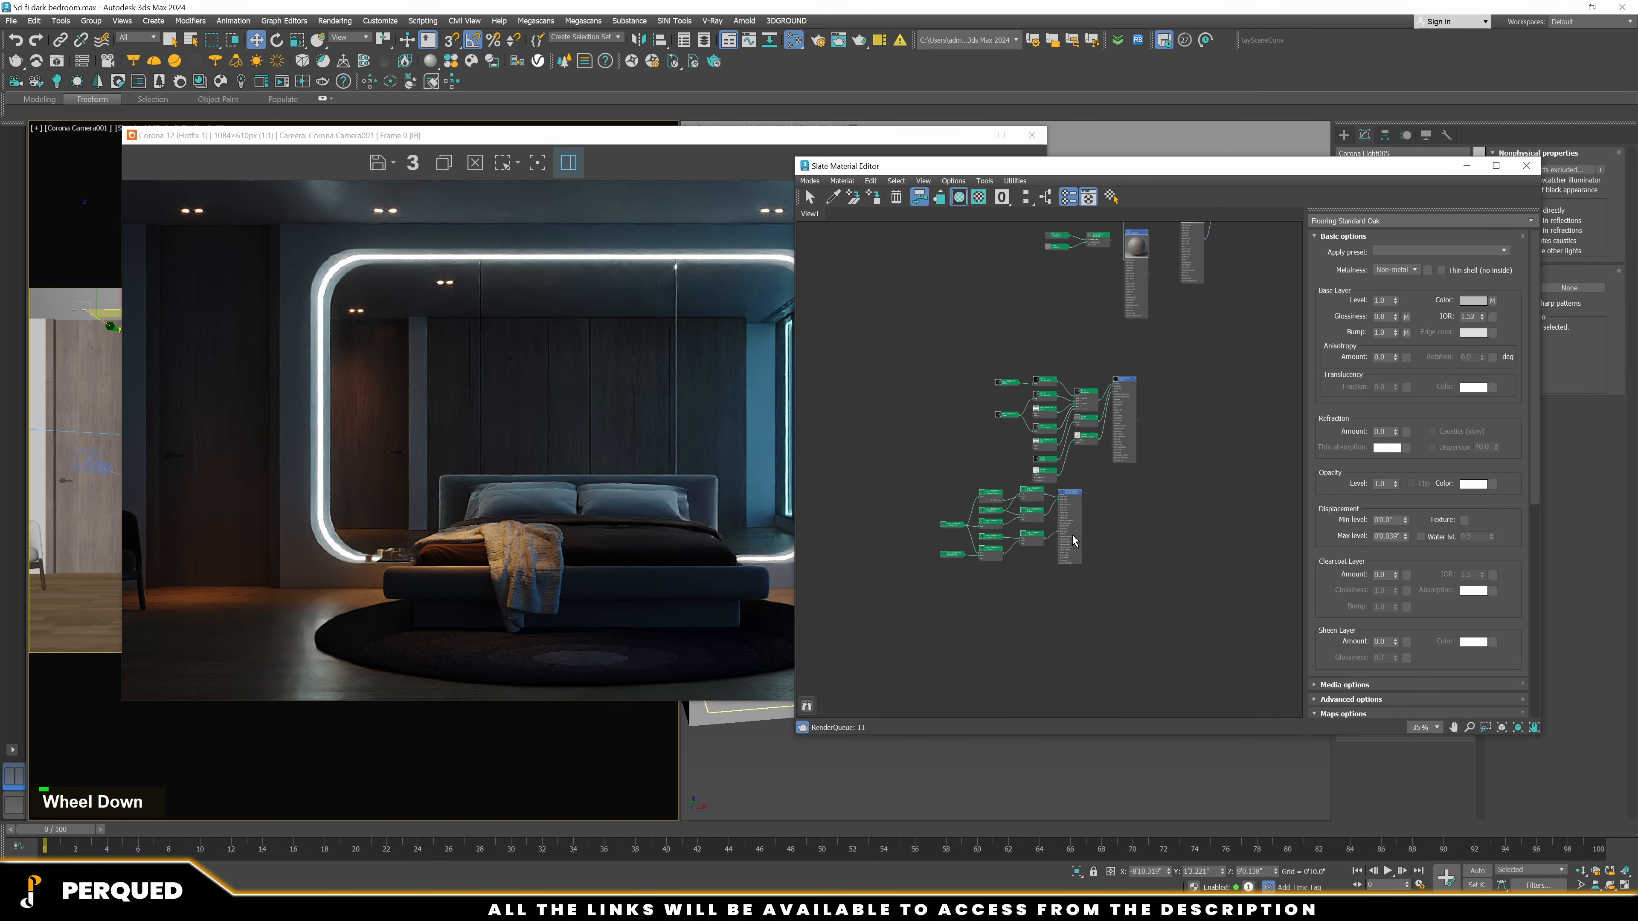
scroll(1086, 554, up, 2)
scroll(1086, 554, up, 8)
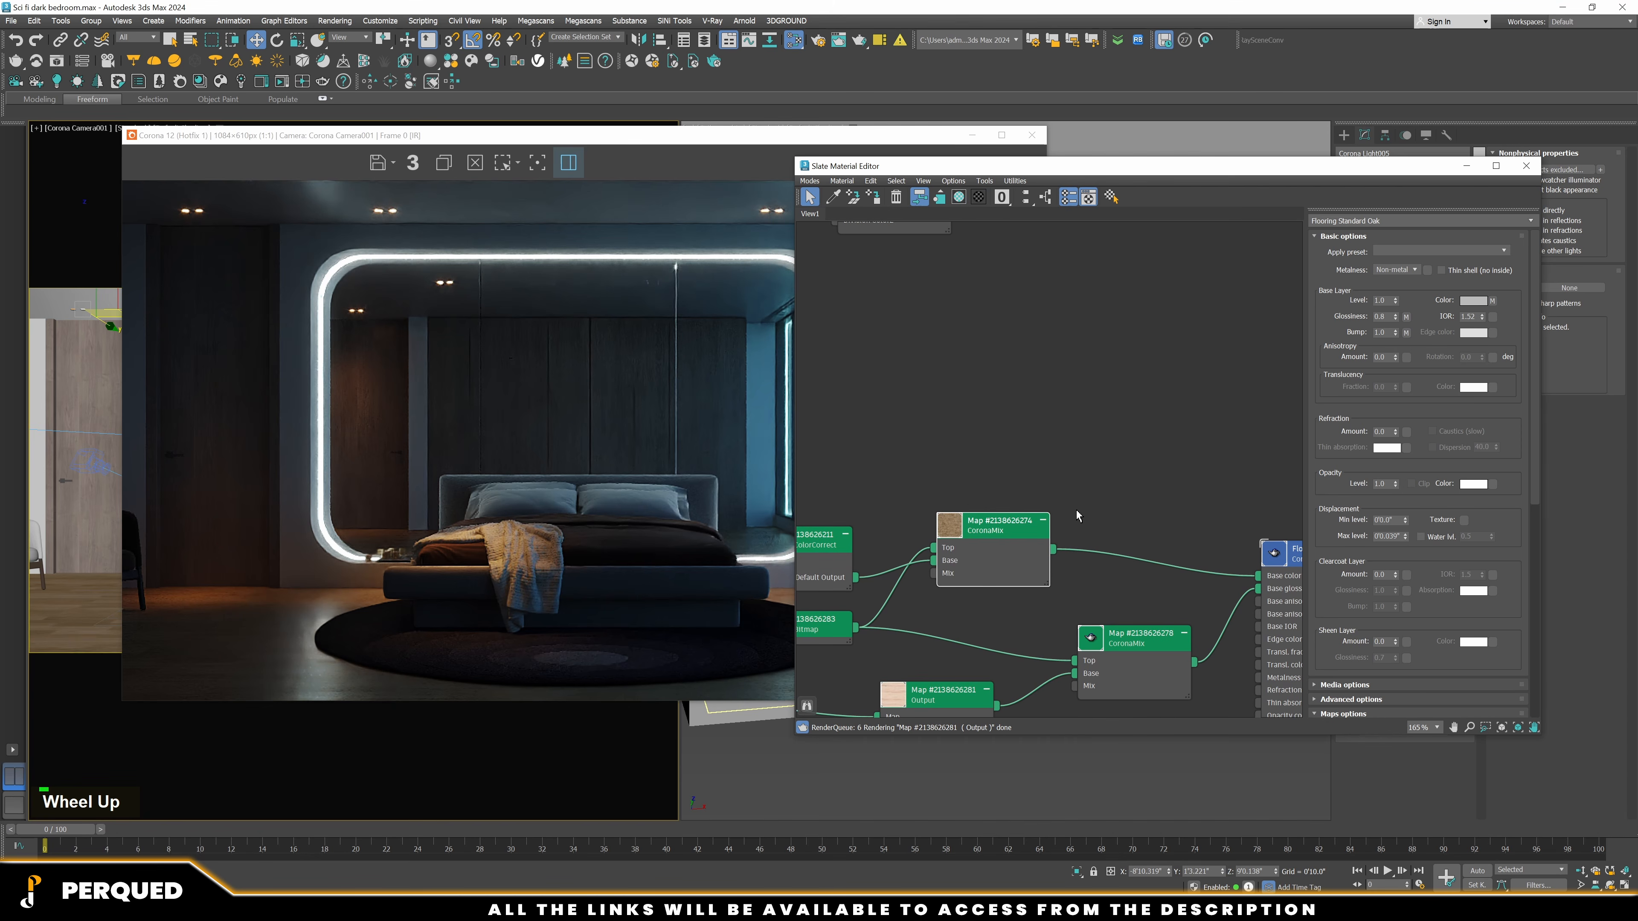
Insert a Color Correction map between the oak floor's CoronaMix map and its base color input
right_click(1112, 476)
mouse_move(1154, 494)
mouse_move(1238, 509)
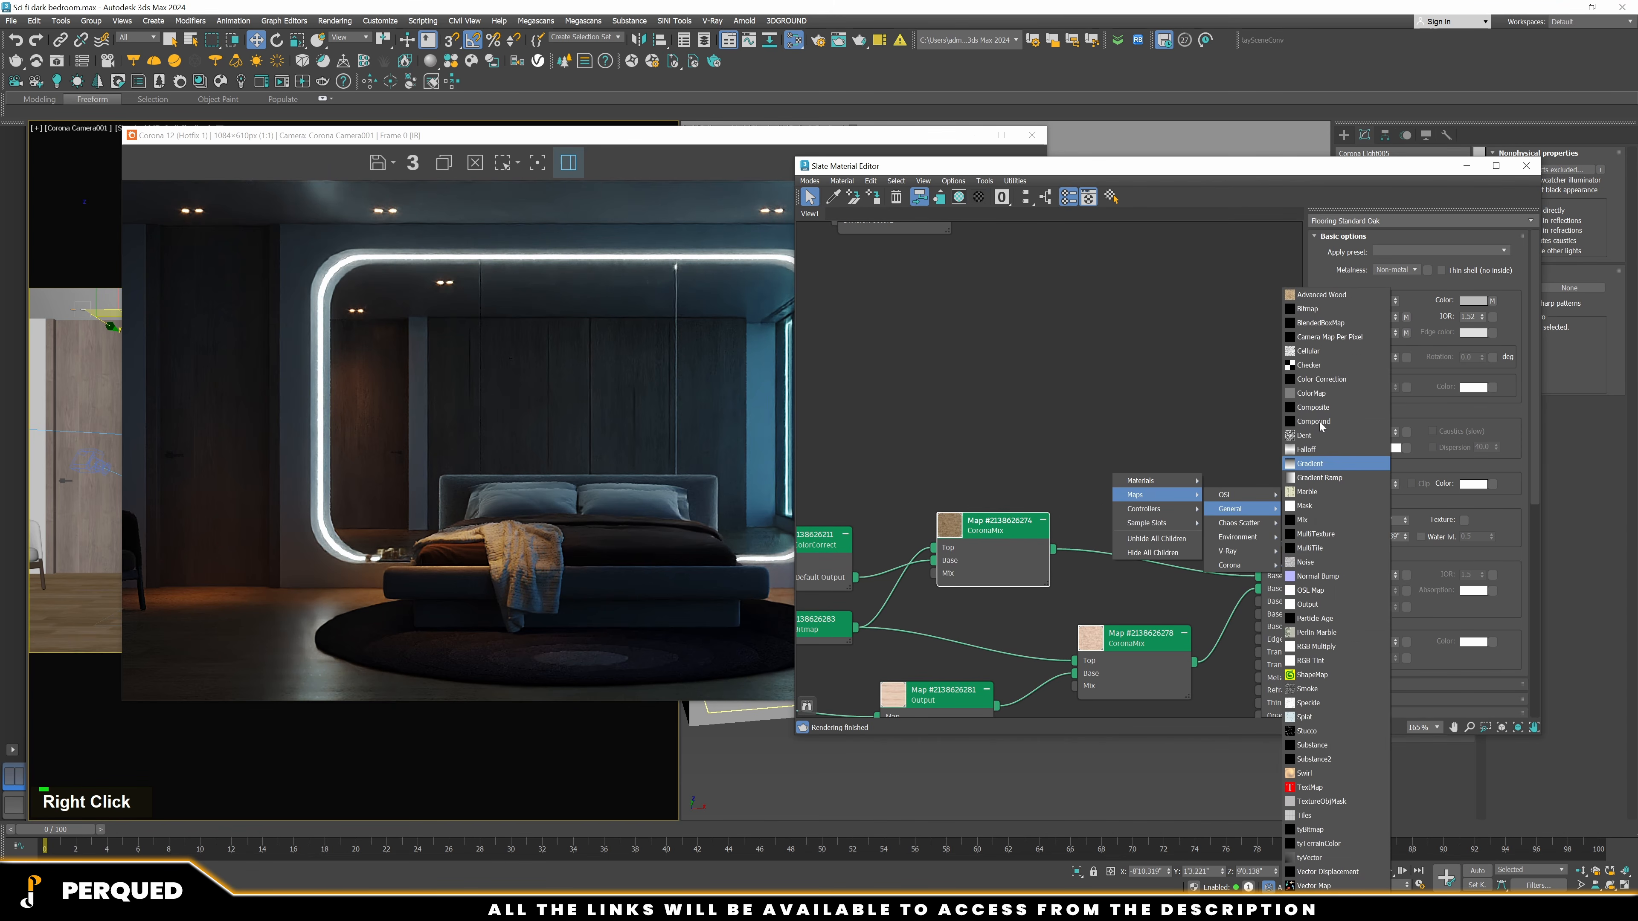
click(1340, 386)
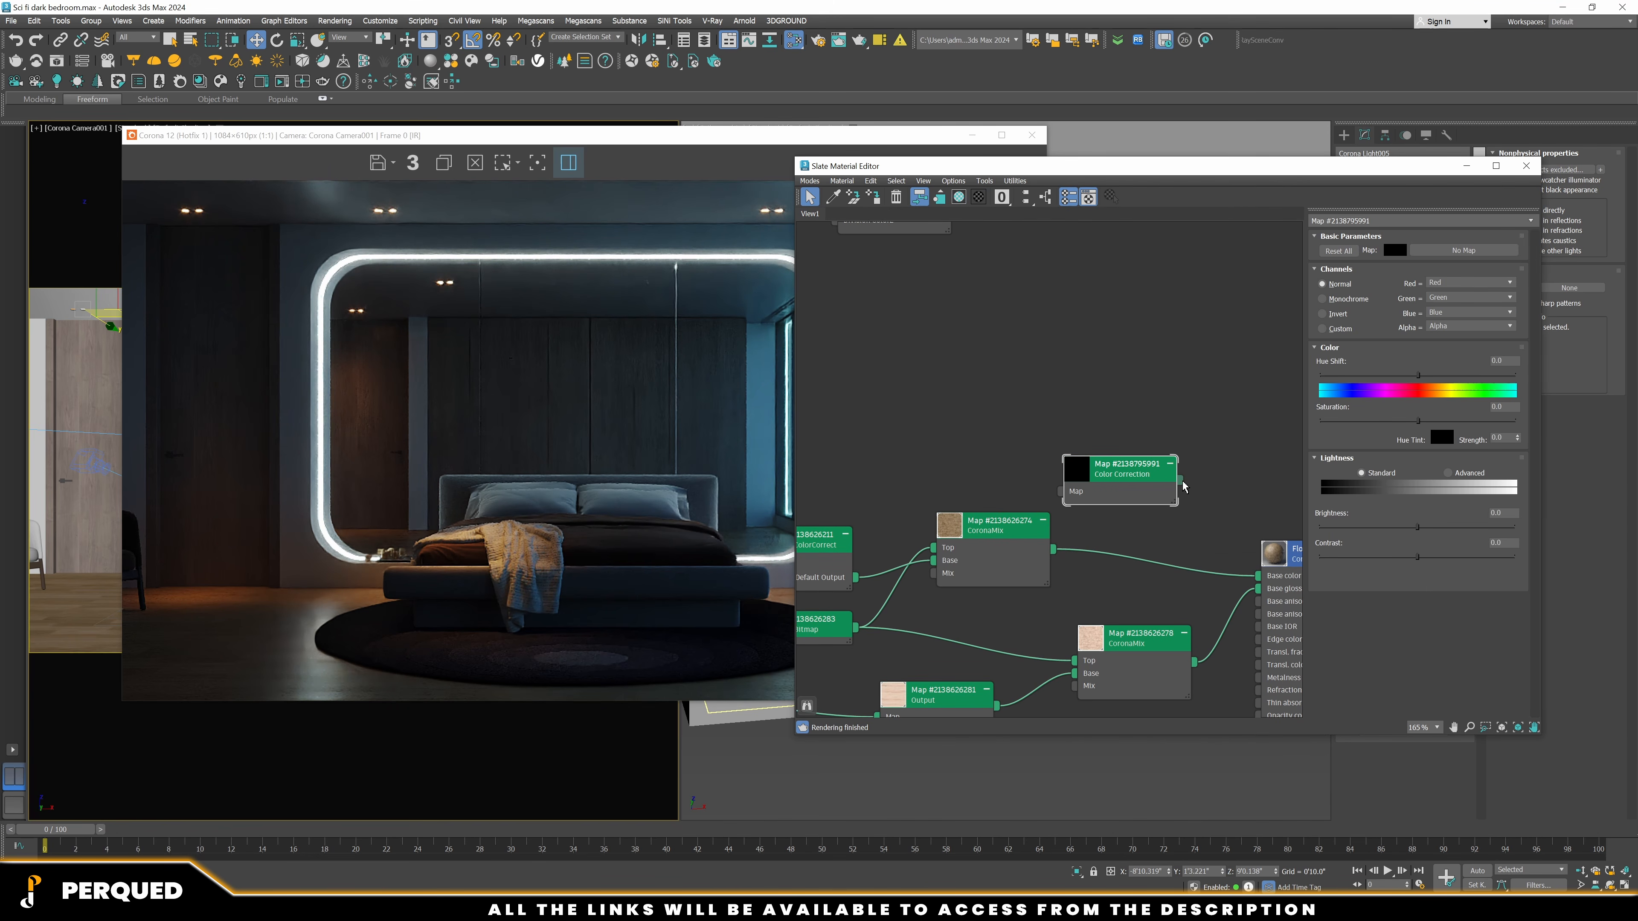
drag(1182, 561, 1183, 564)
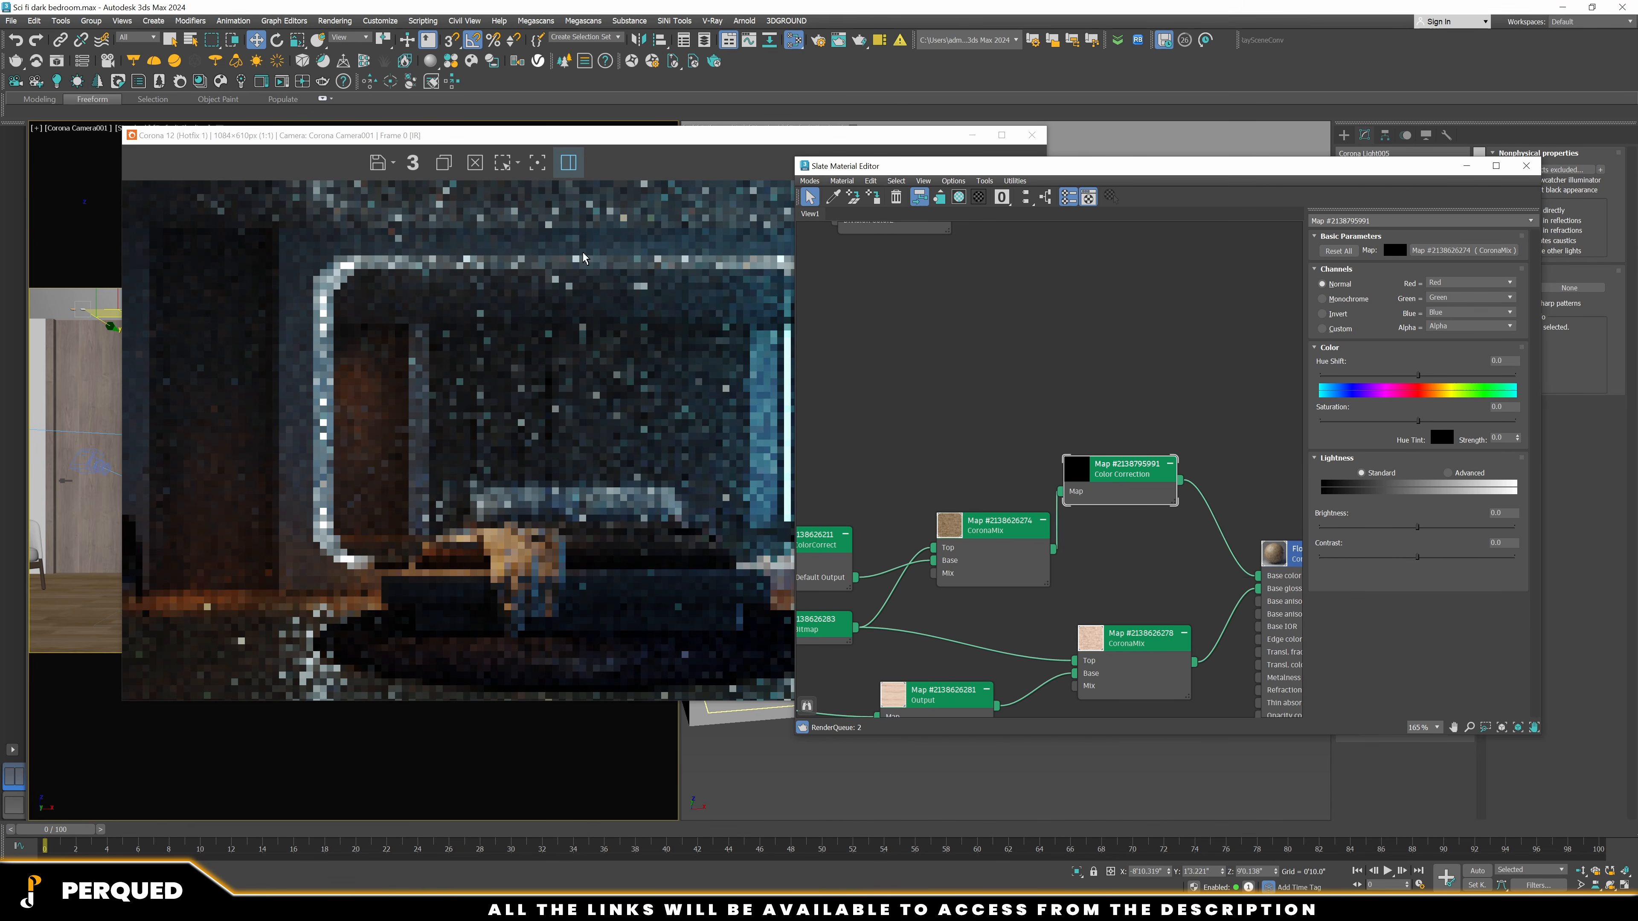
Reduce the floor Color Correction's saturation to about -31 and check the floor in the interactive render
drag(615, 140, 585, 140)
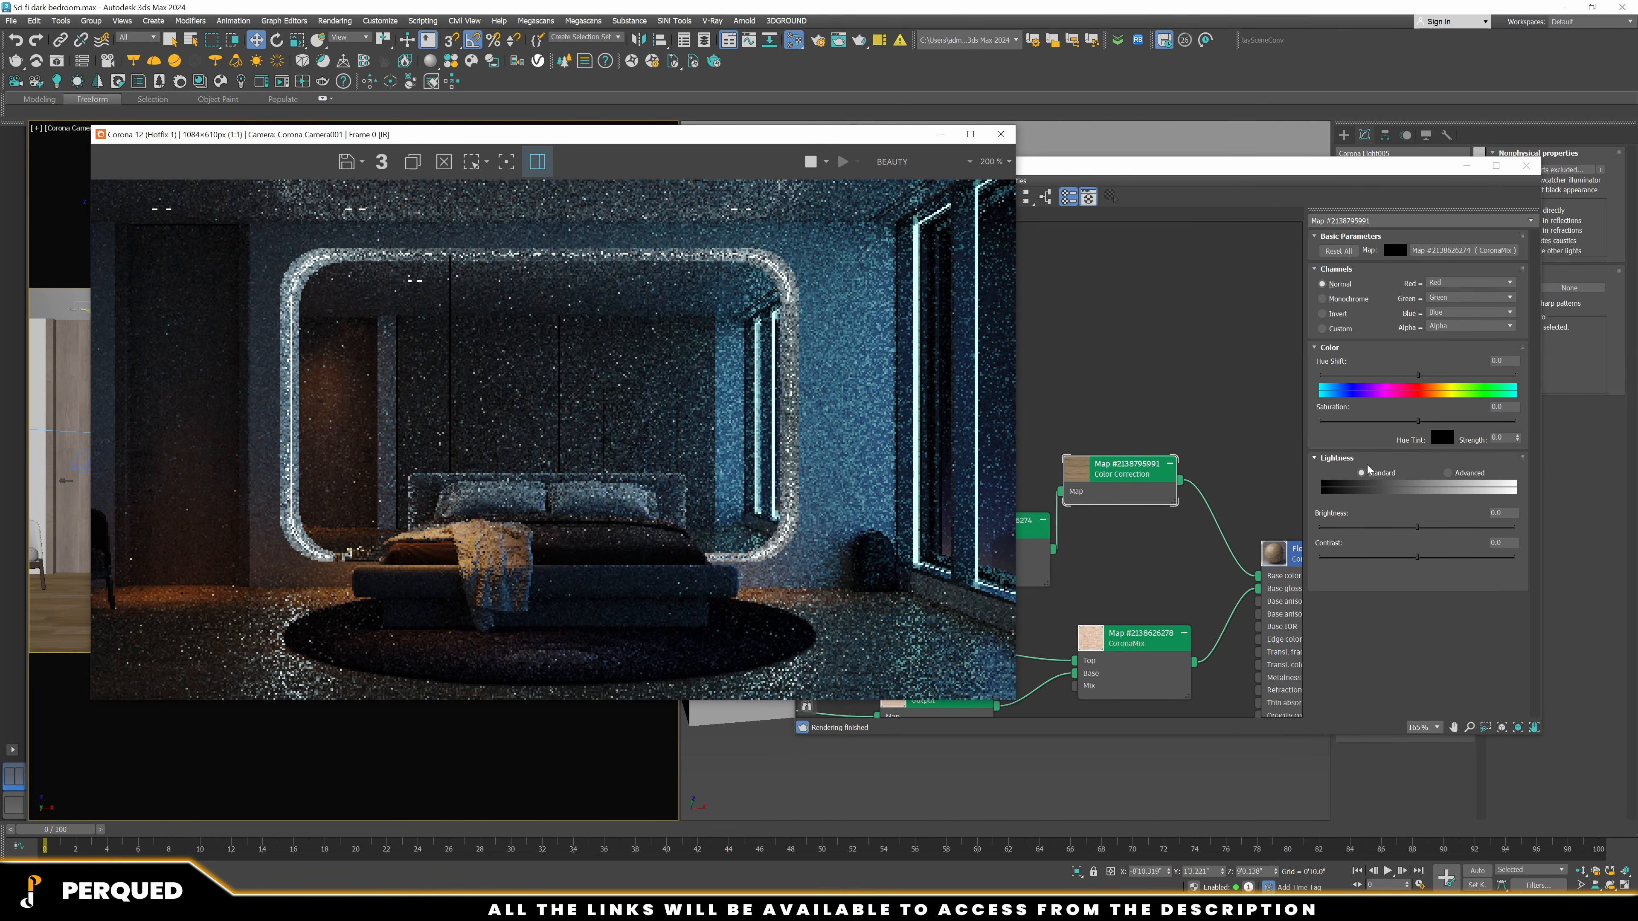
drag(1418, 421, 1386, 421)
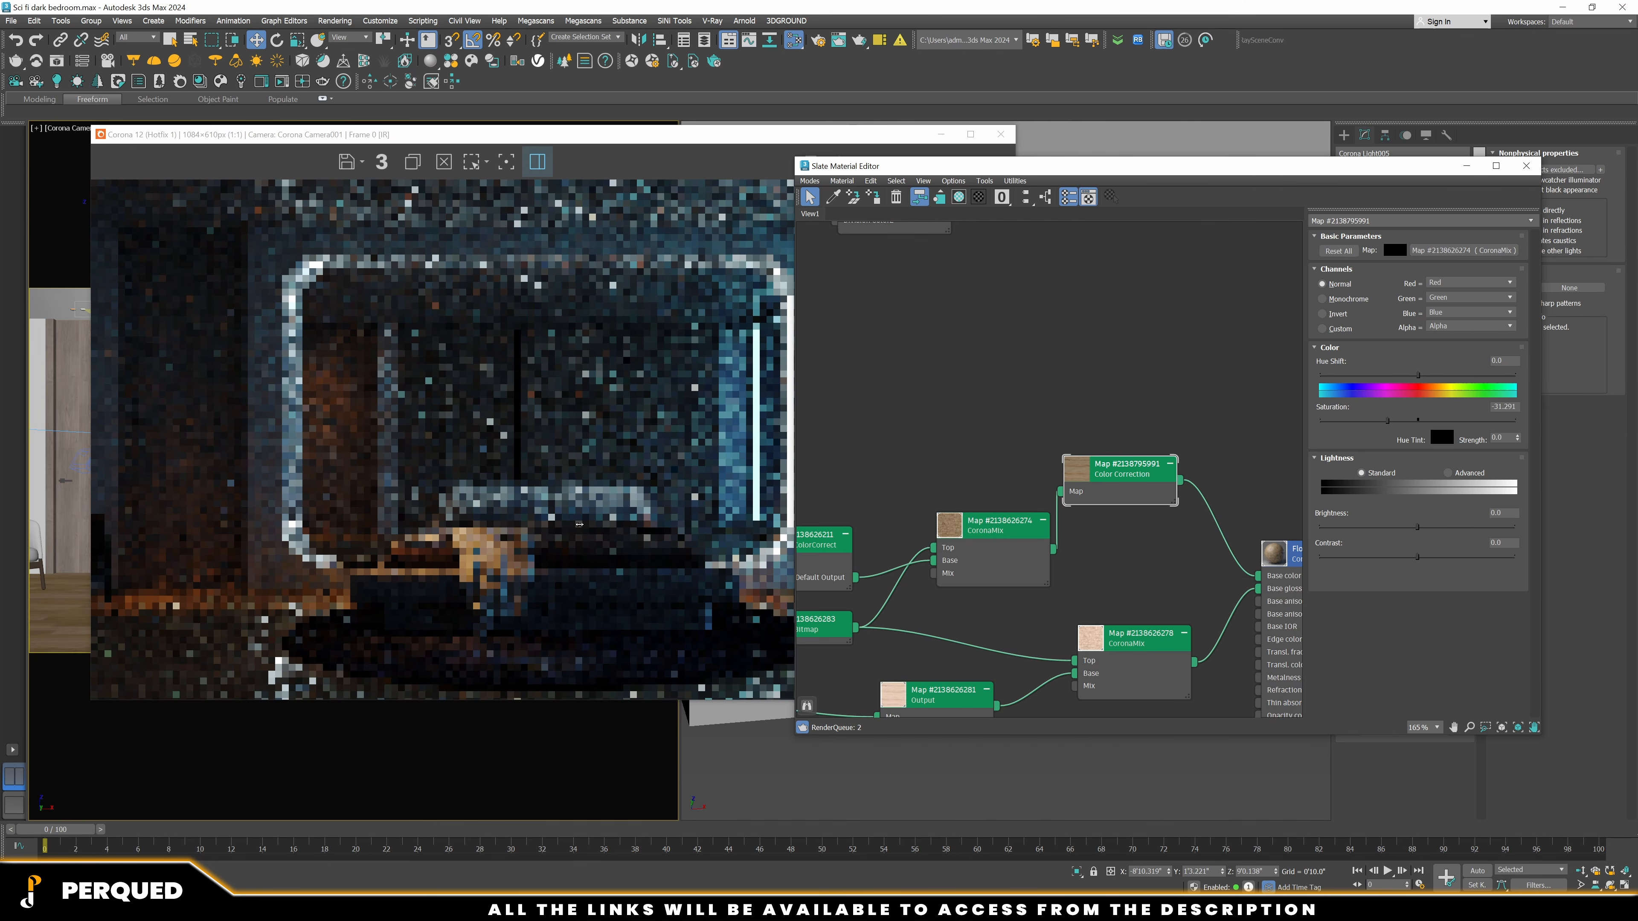
click(593, 512)
scroll(709, 516, up, 3)
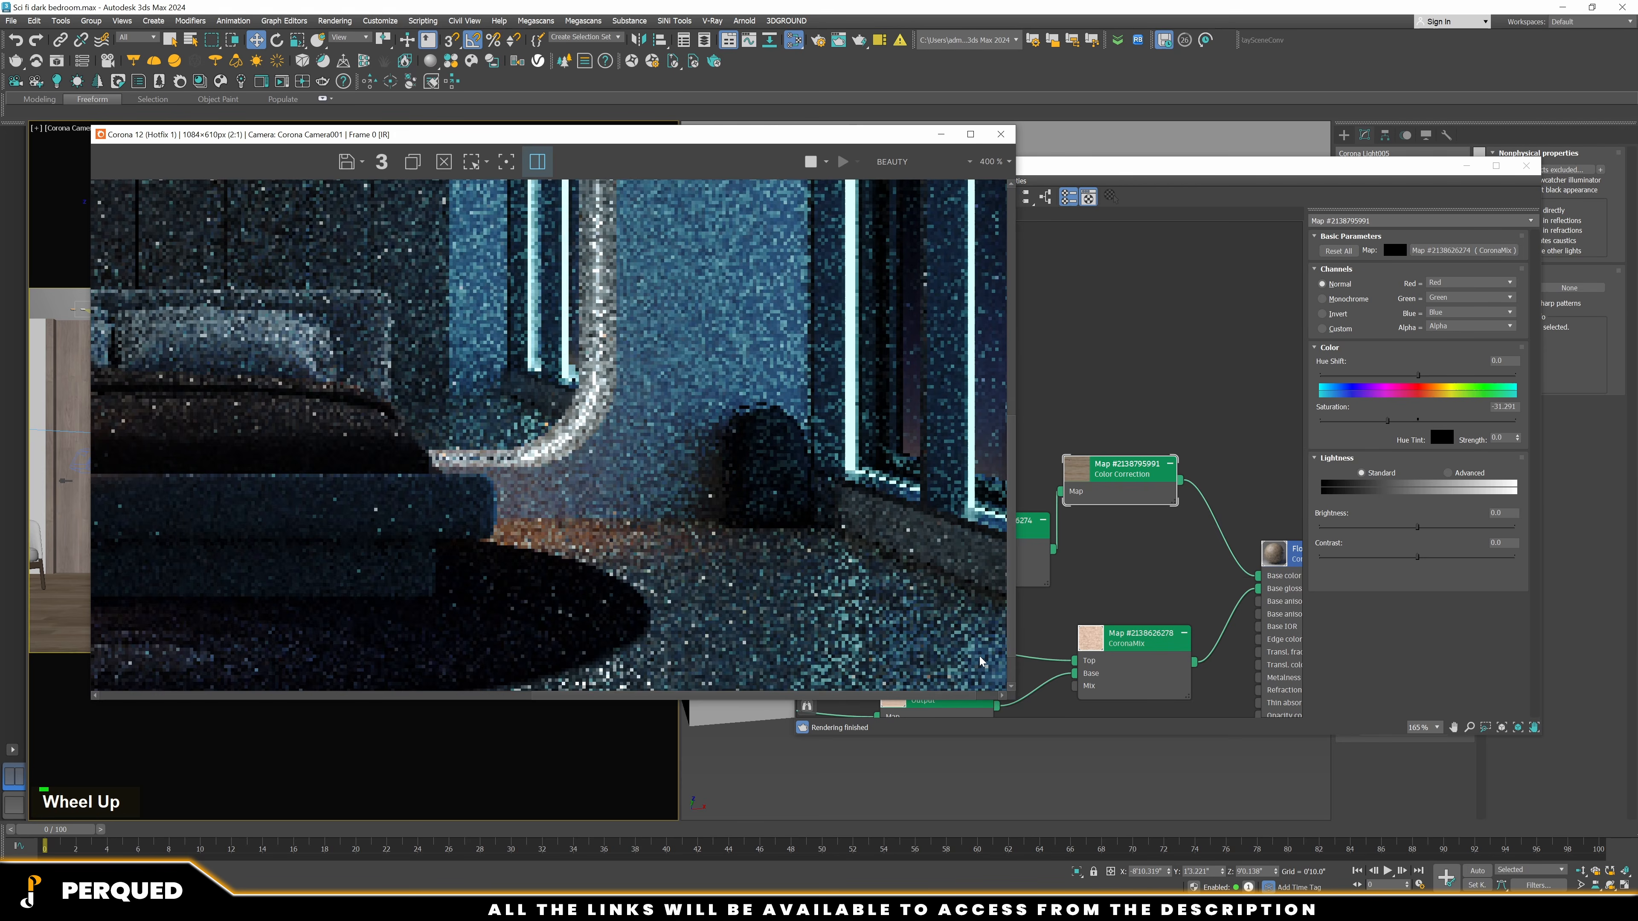
scroll(882, 586, down, 1)
scroll(883, 585, down, 2)
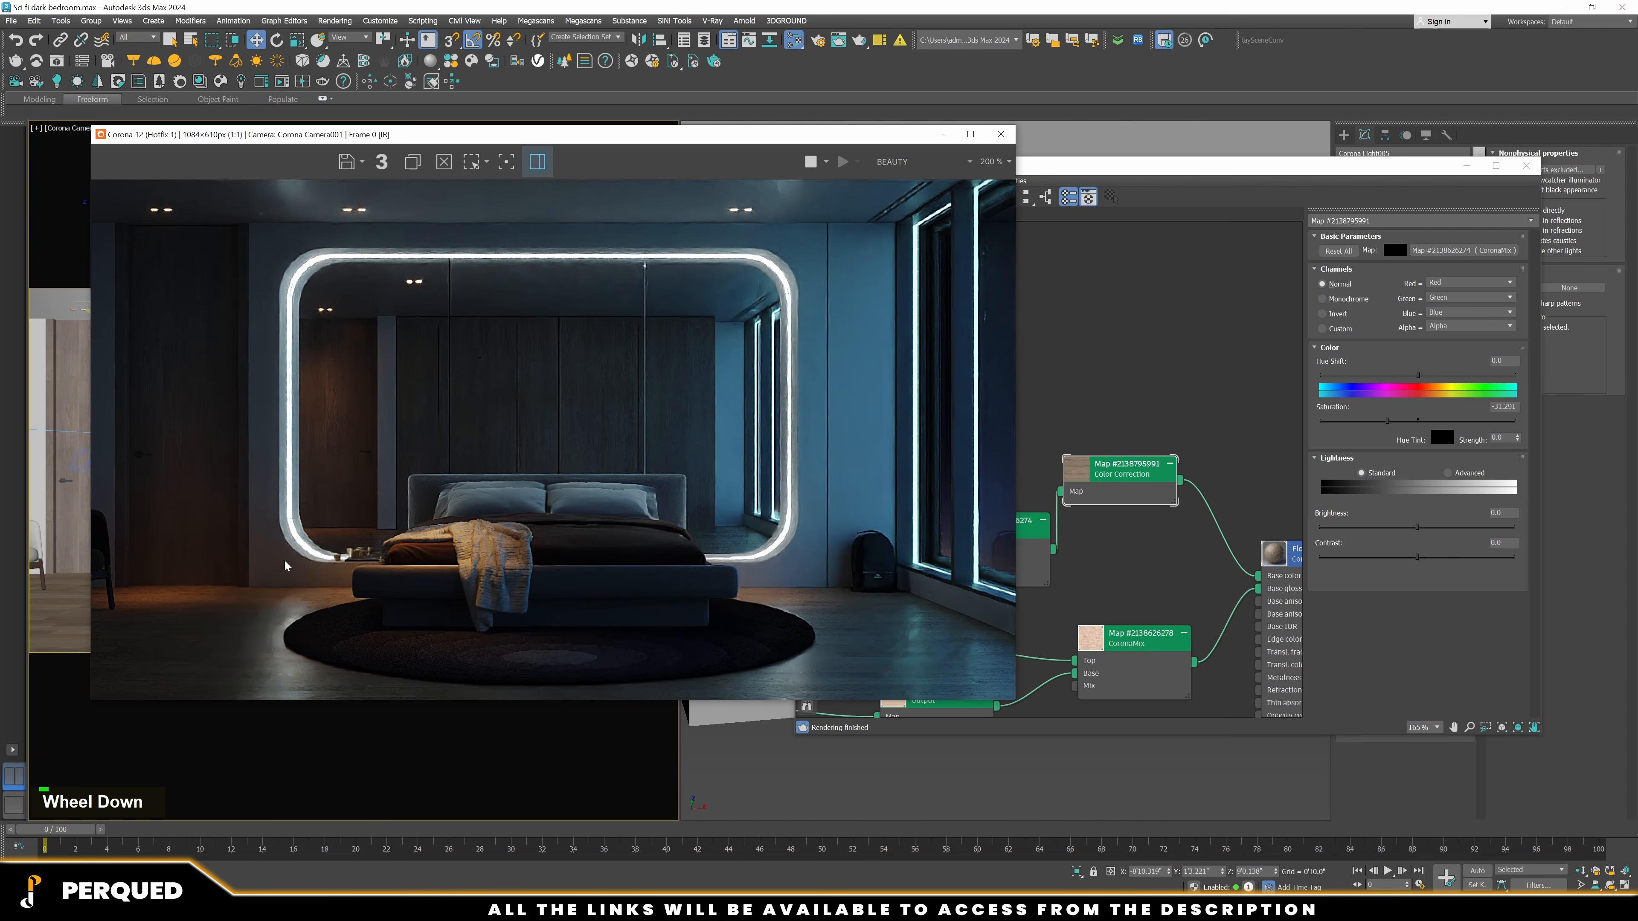
scroll(287, 566, up, 2)
scroll(292, 604, down, 2)
Insert a Color Correction map between the Colour Carpet material's Textile Composite map and its outgoing connection to the diffuse input
click(1085, 470)
scroll(1086, 470, up, 1)
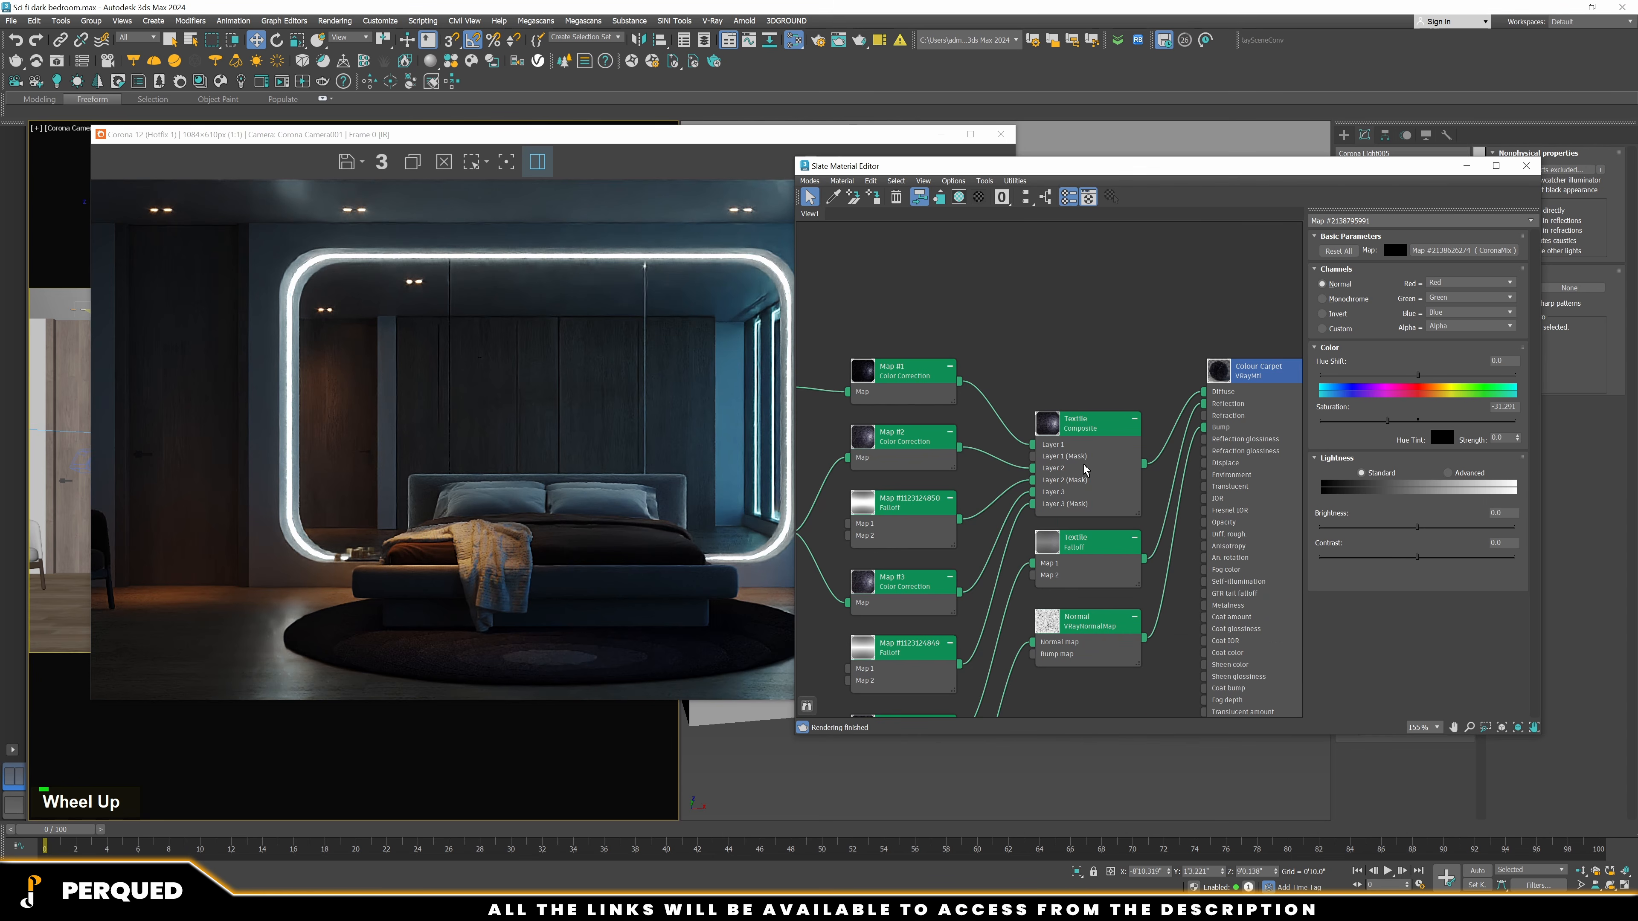
middle_drag(1085, 470, 1044, 456)
right_click(1174, 401)
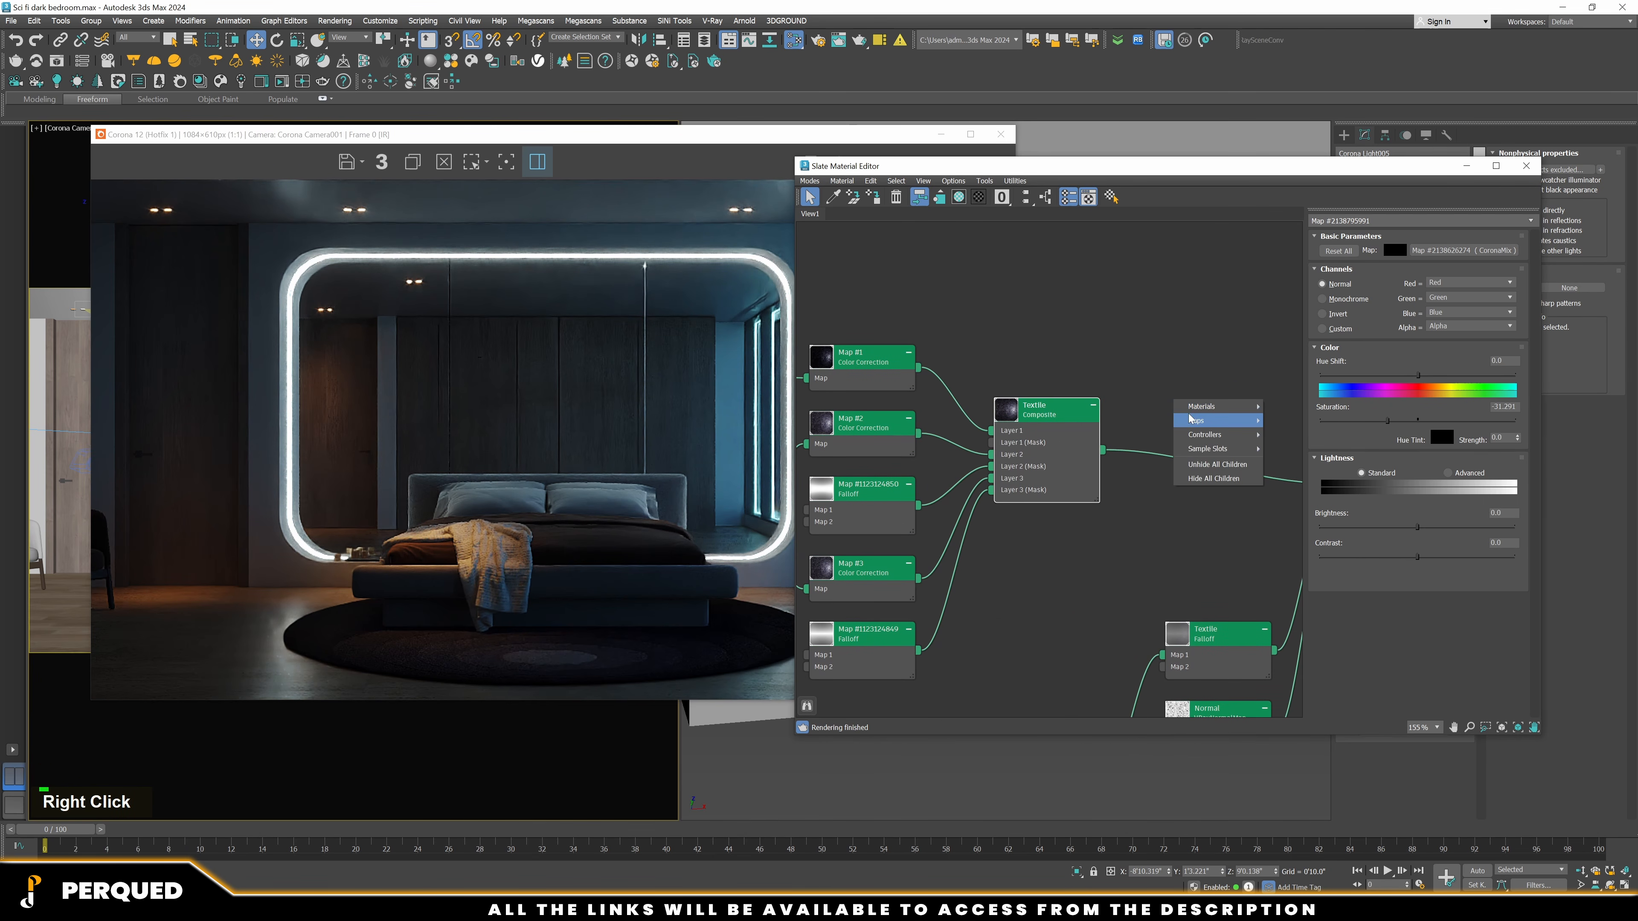
mouse_move(1193, 420)
double_click(1291, 434)
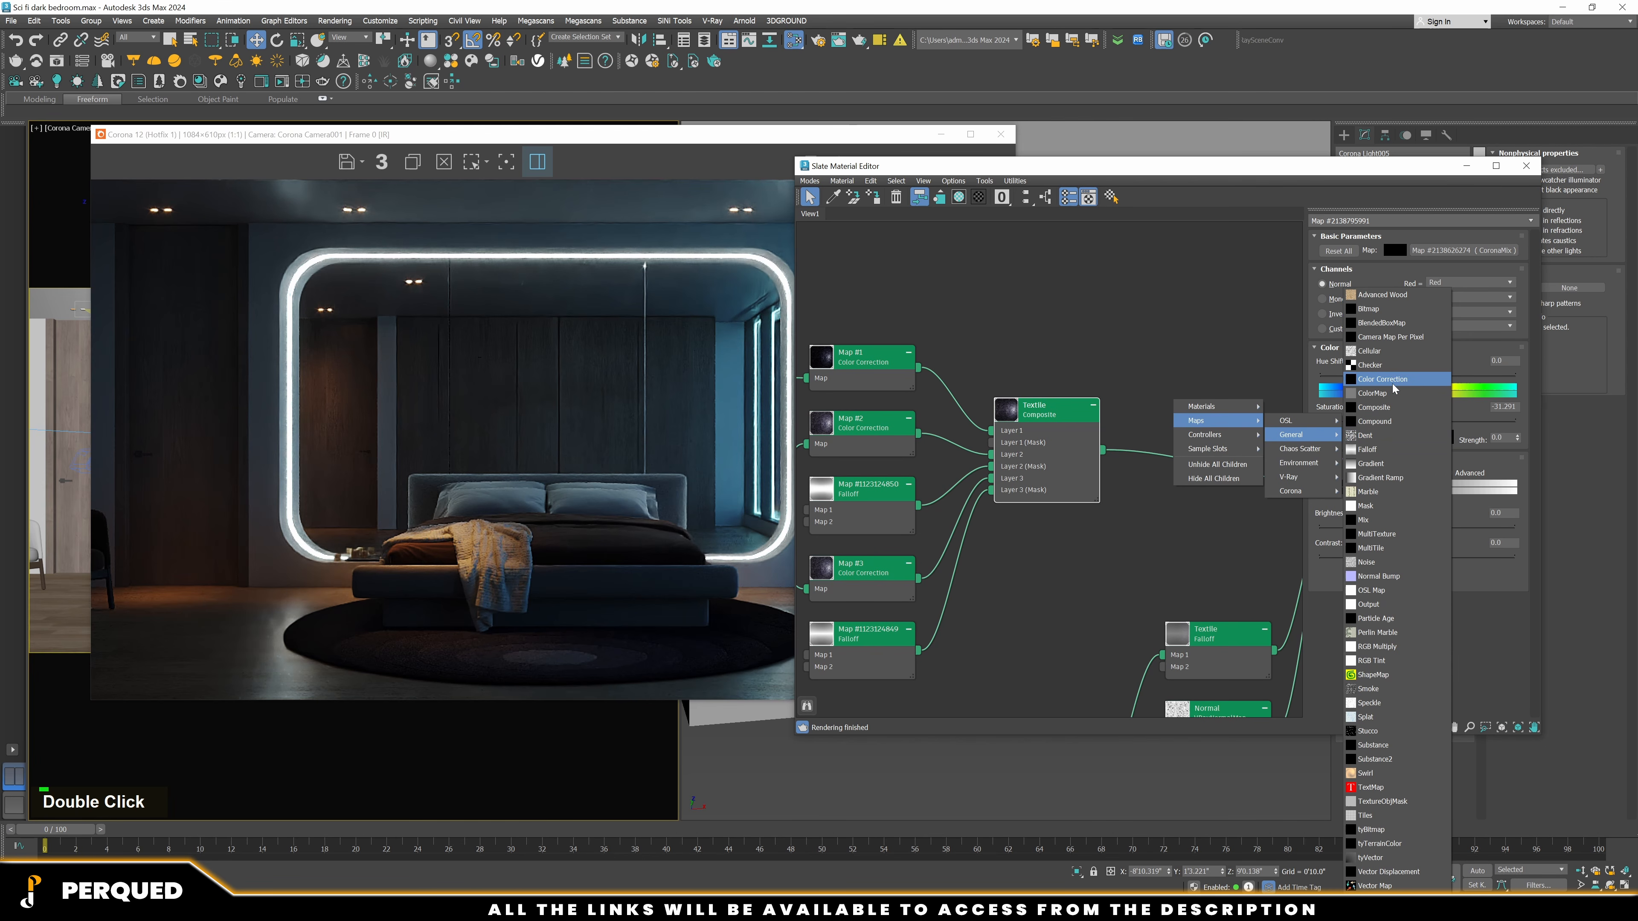
click(1392, 385)
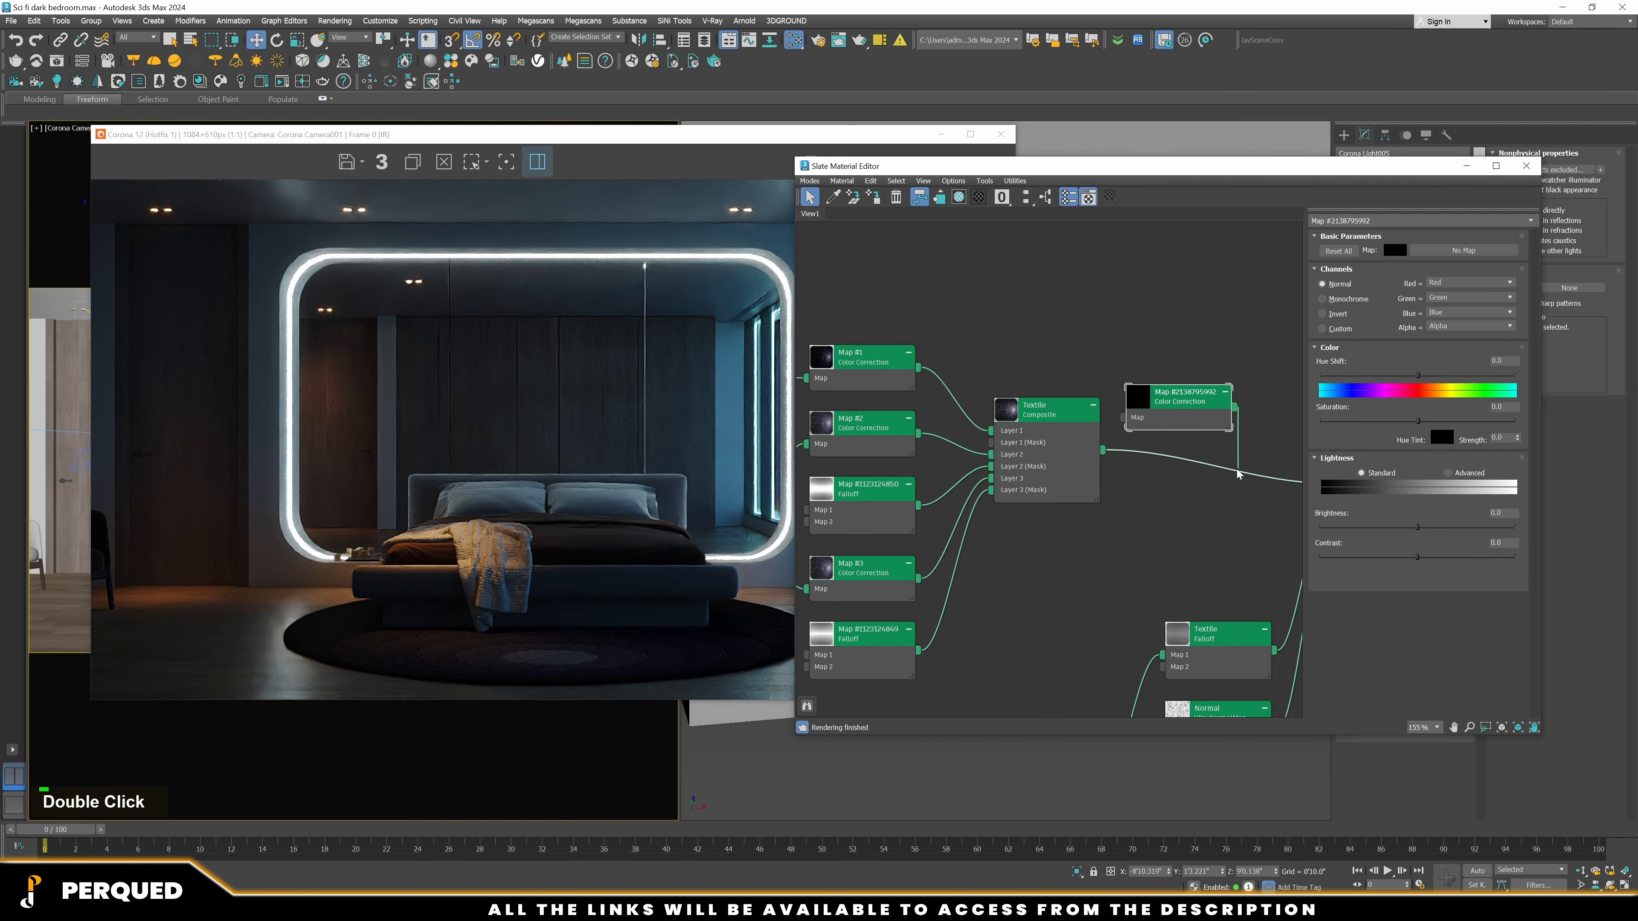
drag(1237, 470, 1238, 471)
Switch the carpet's Color Correction to Advanced lightness and set its RGB gamma to 2
drag(1167, 165, 1248, 145)
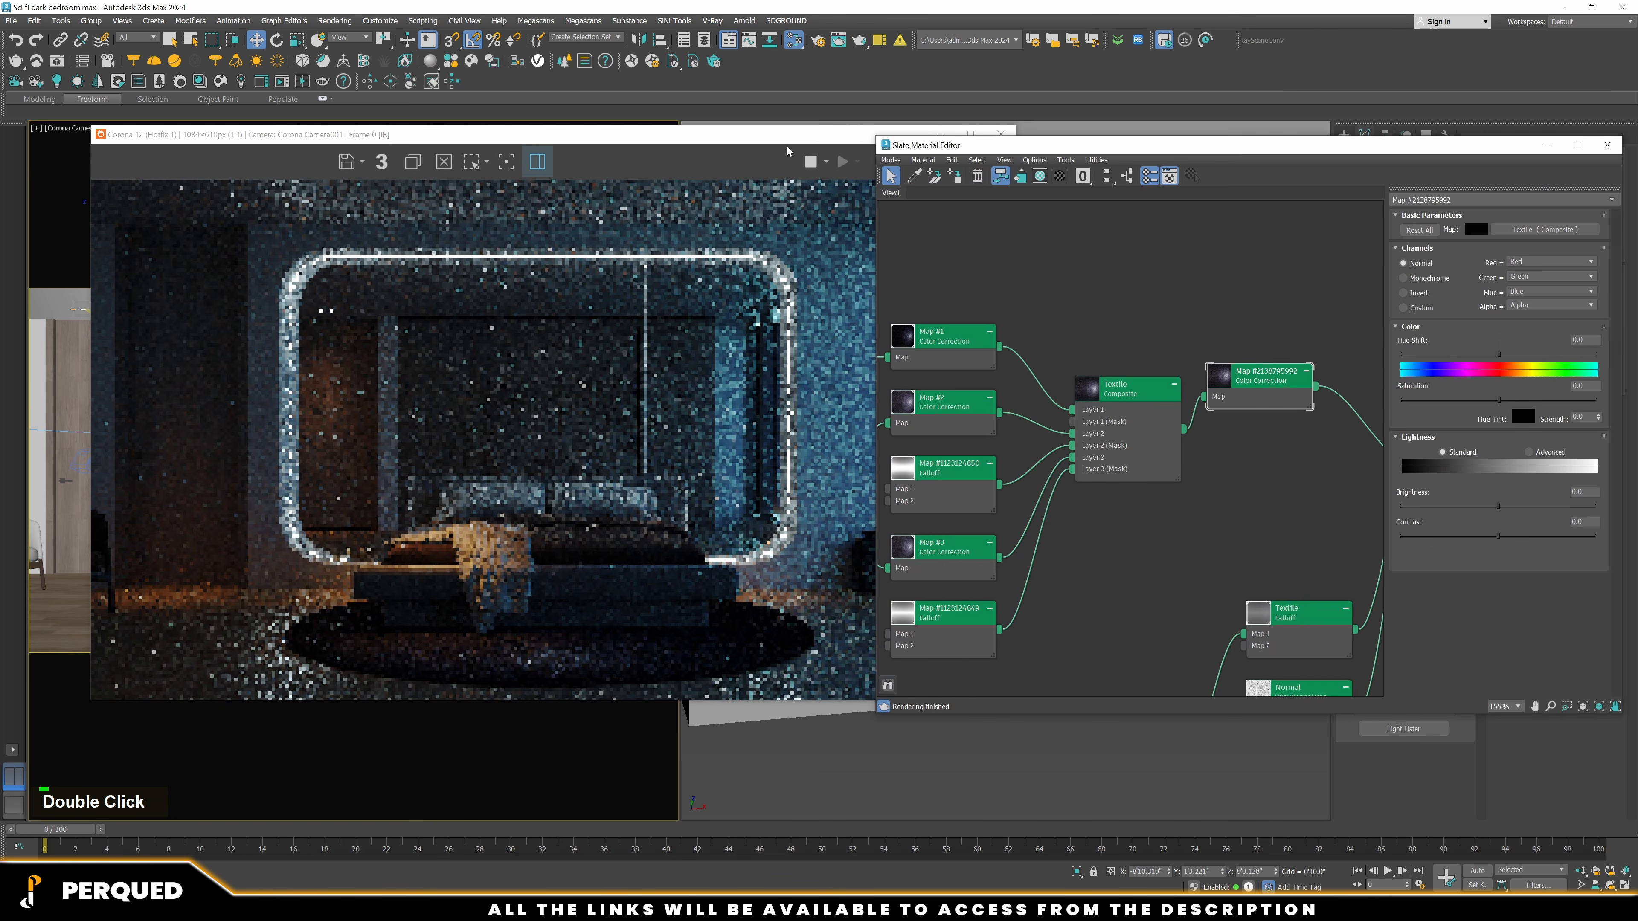
drag(786, 151, 585, 143)
scroll(1316, 384, up, 2)
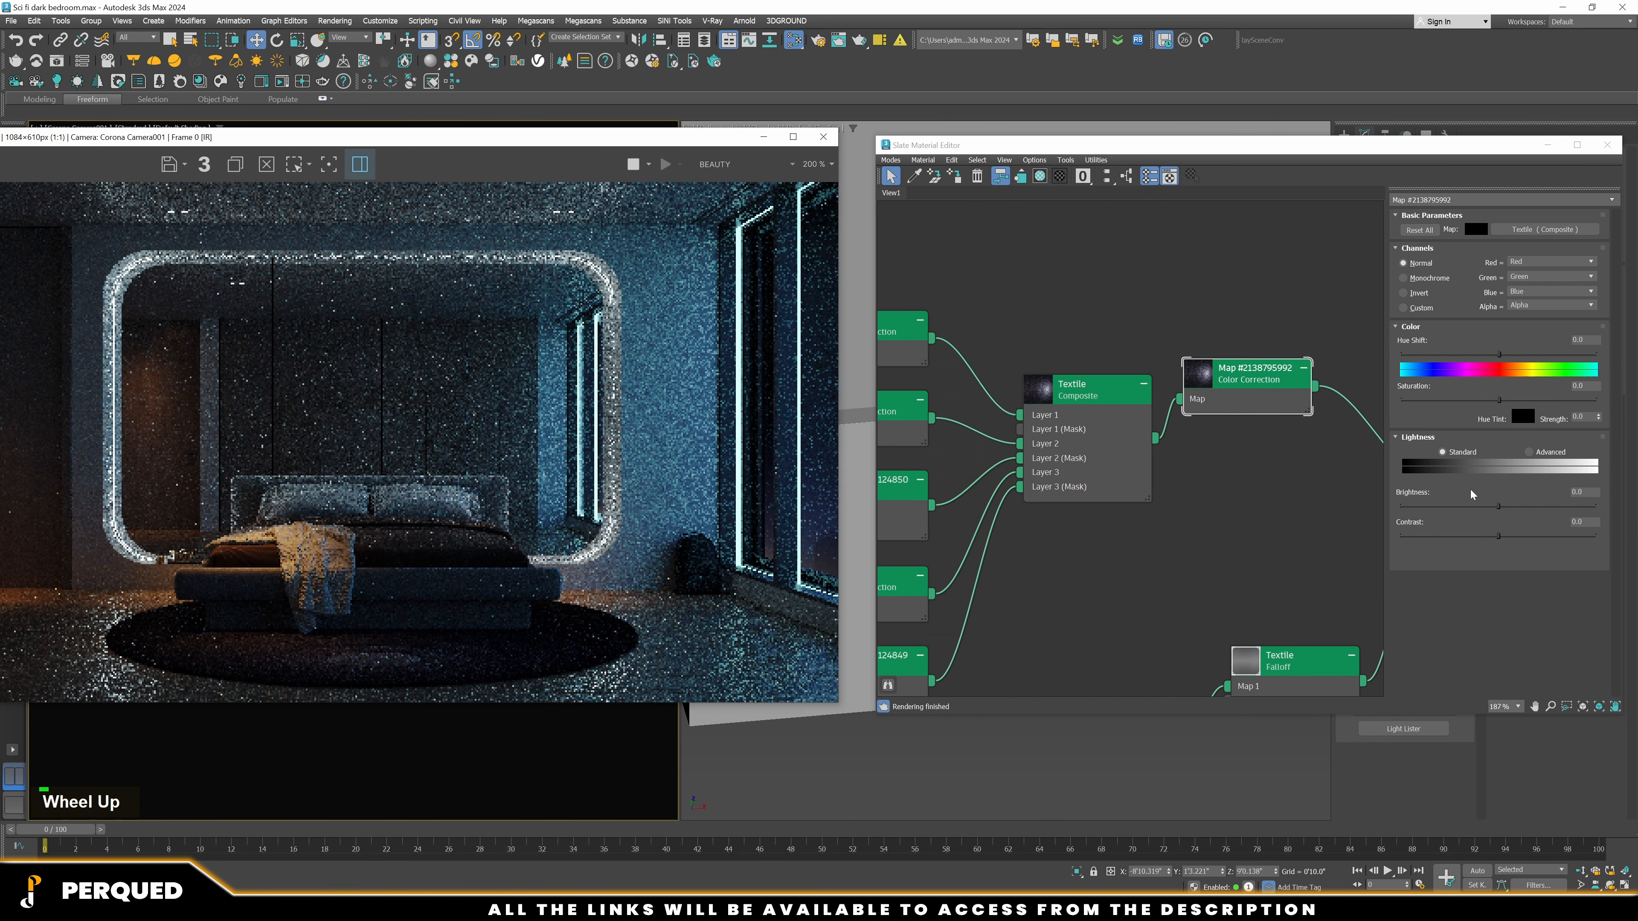
click(1529, 452)
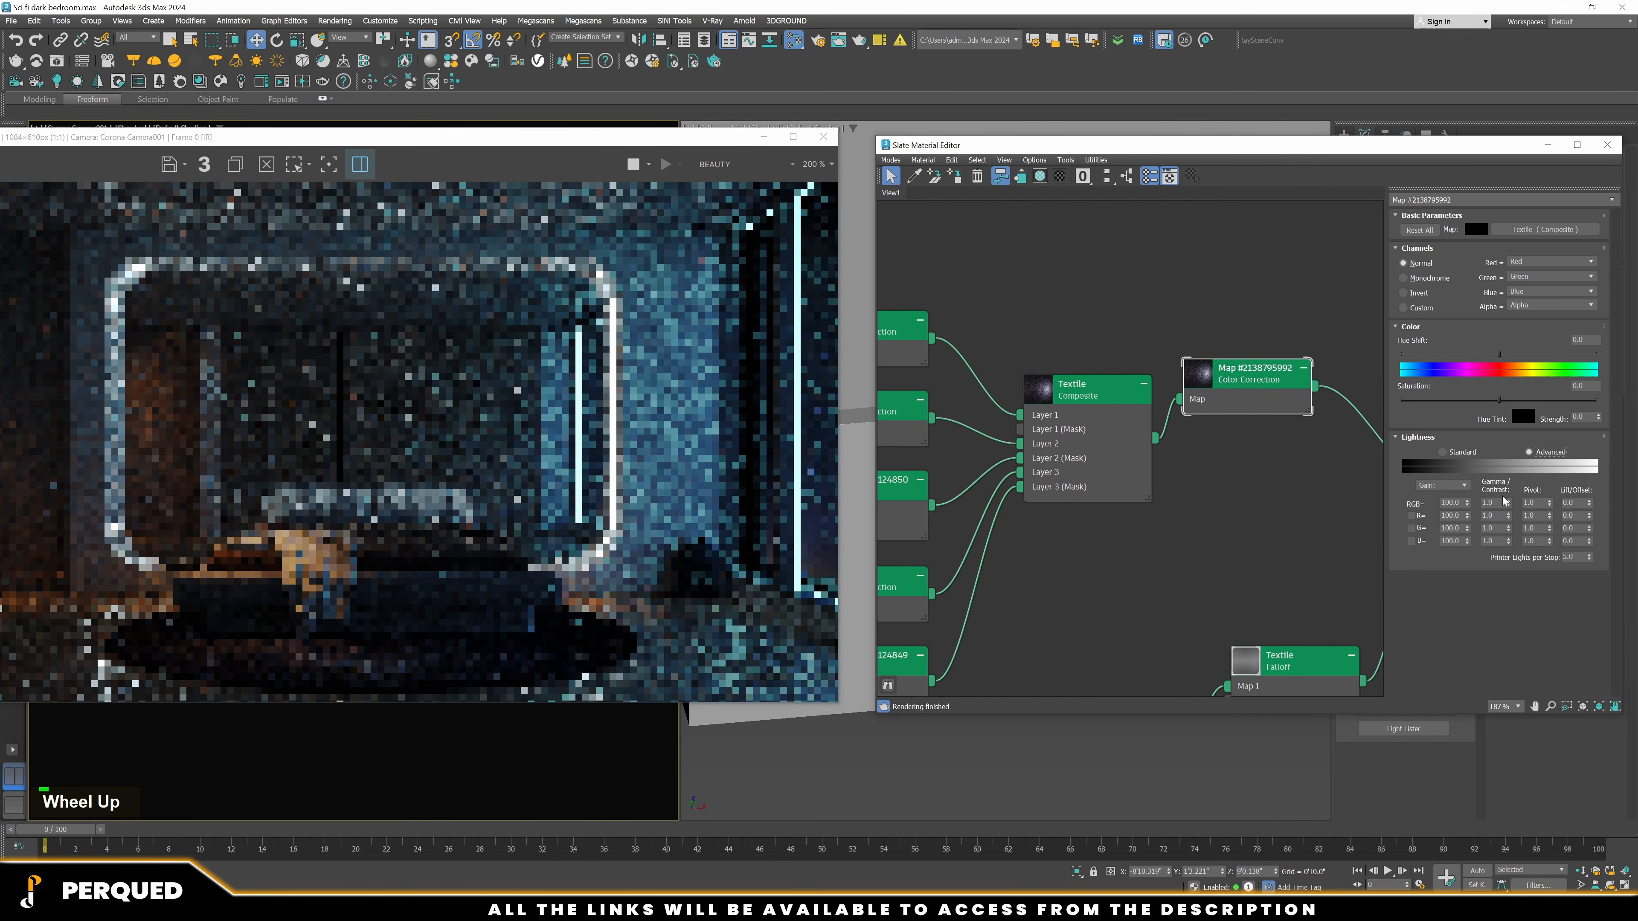
drag(1501, 502, 1466, 504)
text(2)
key(Return)
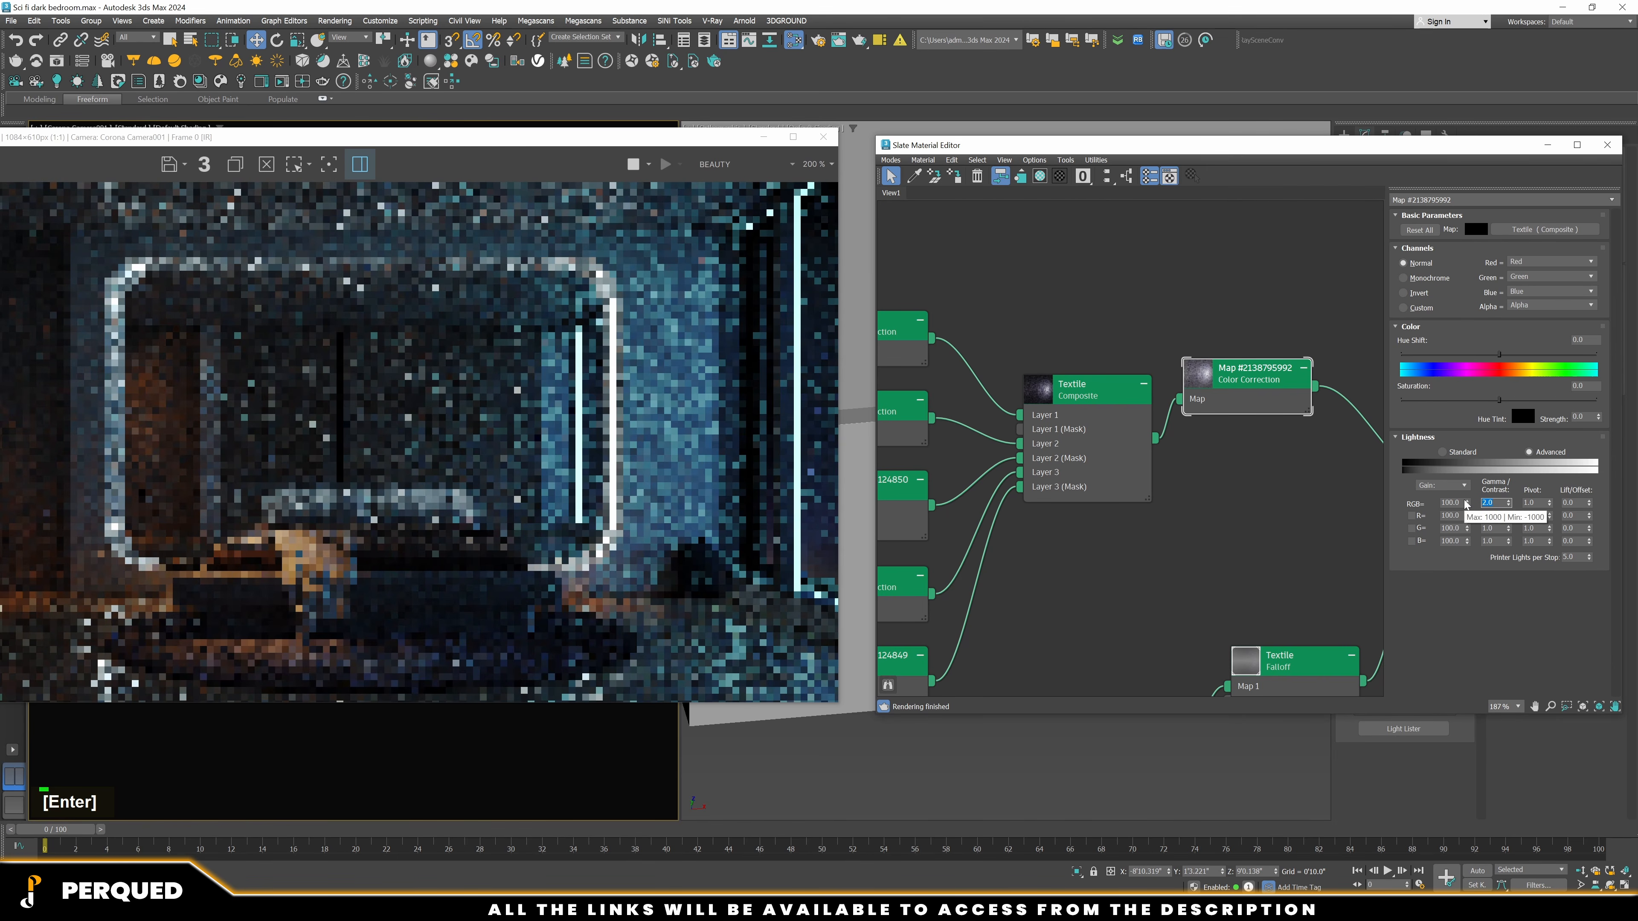
Inspect the rug in the interactive render, try RGB gamma values of 3 and 2.5, and settle on 2.2
scroll(681, 587, up, 2)
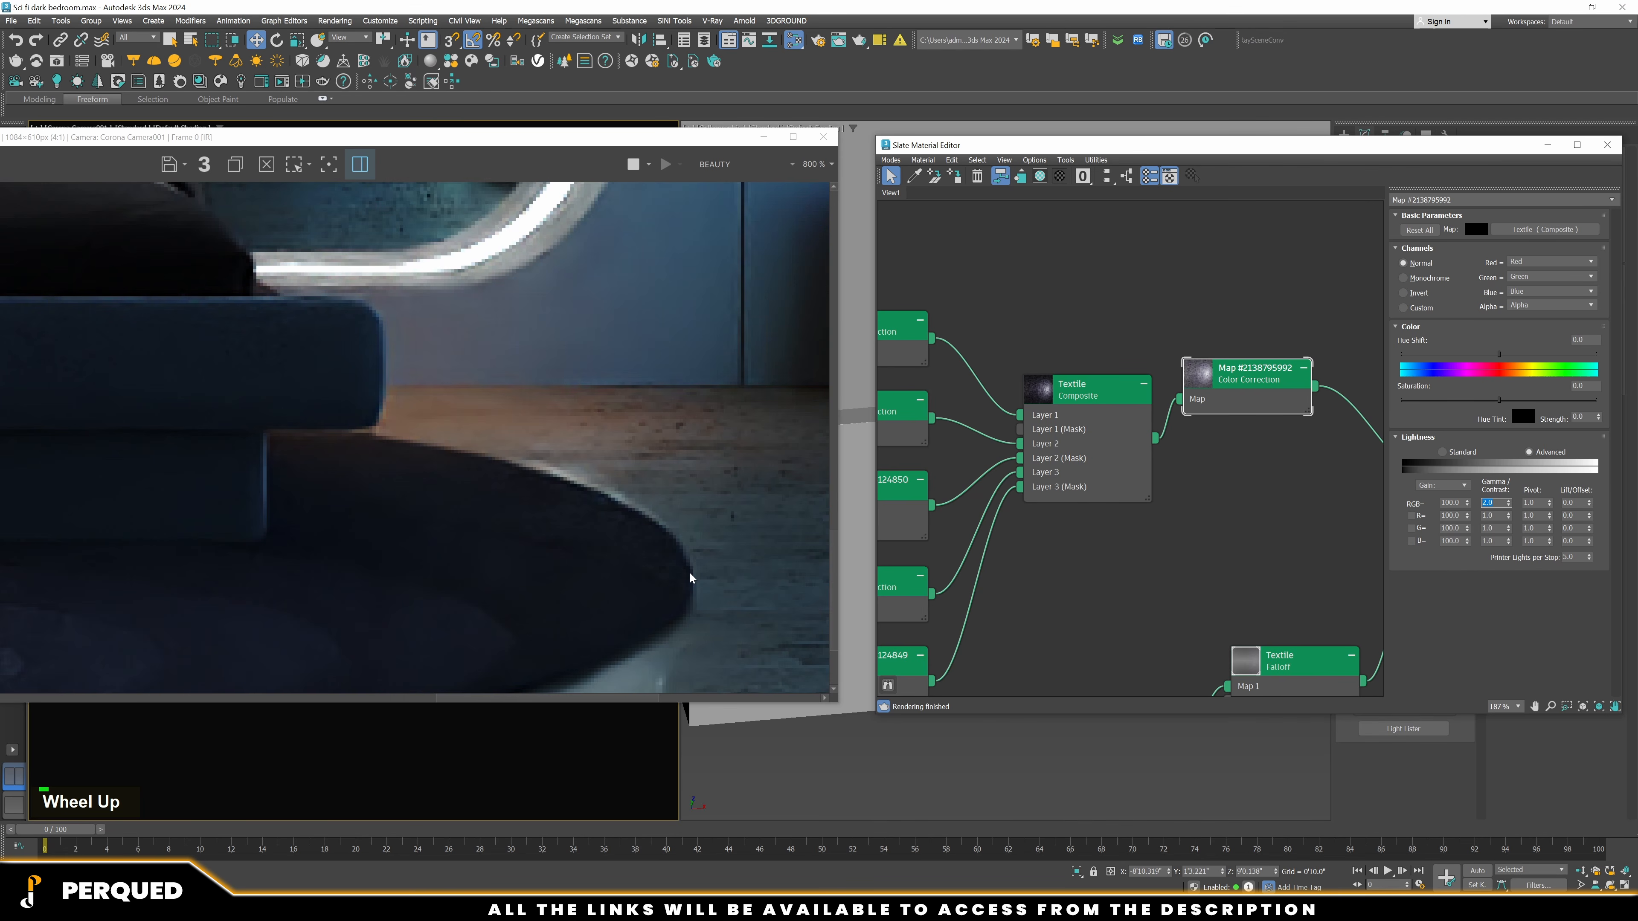
scroll(683, 580, down, 2)
scroll(131, 675, up, 2)
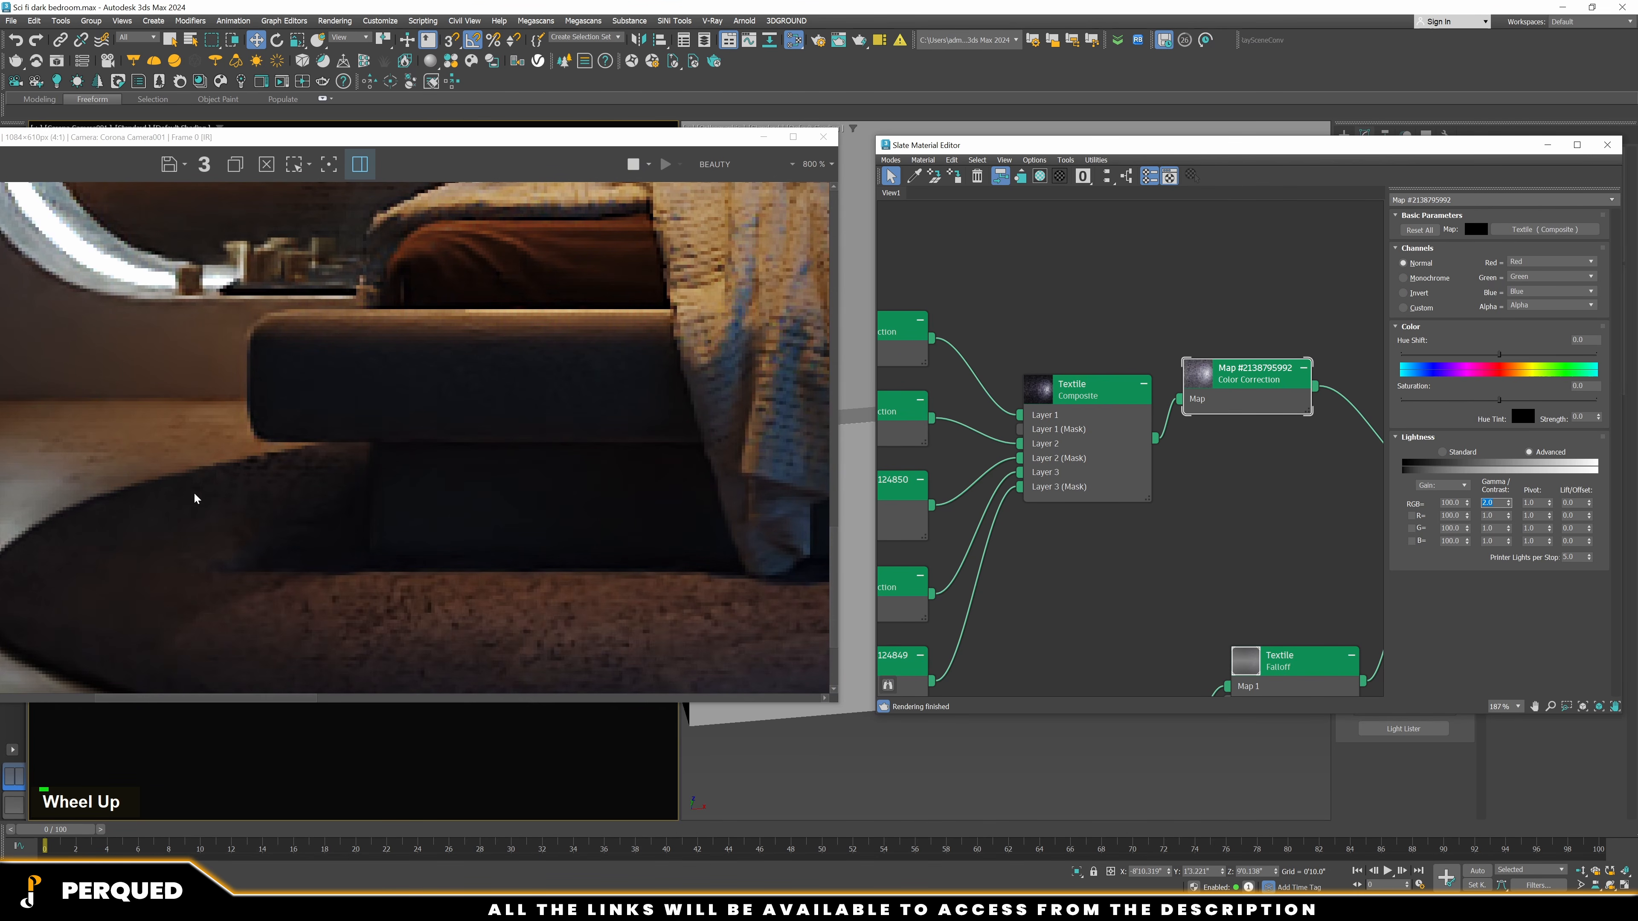
scroll(197, 494, down, 2)
scroll(505, 622, up, 2)
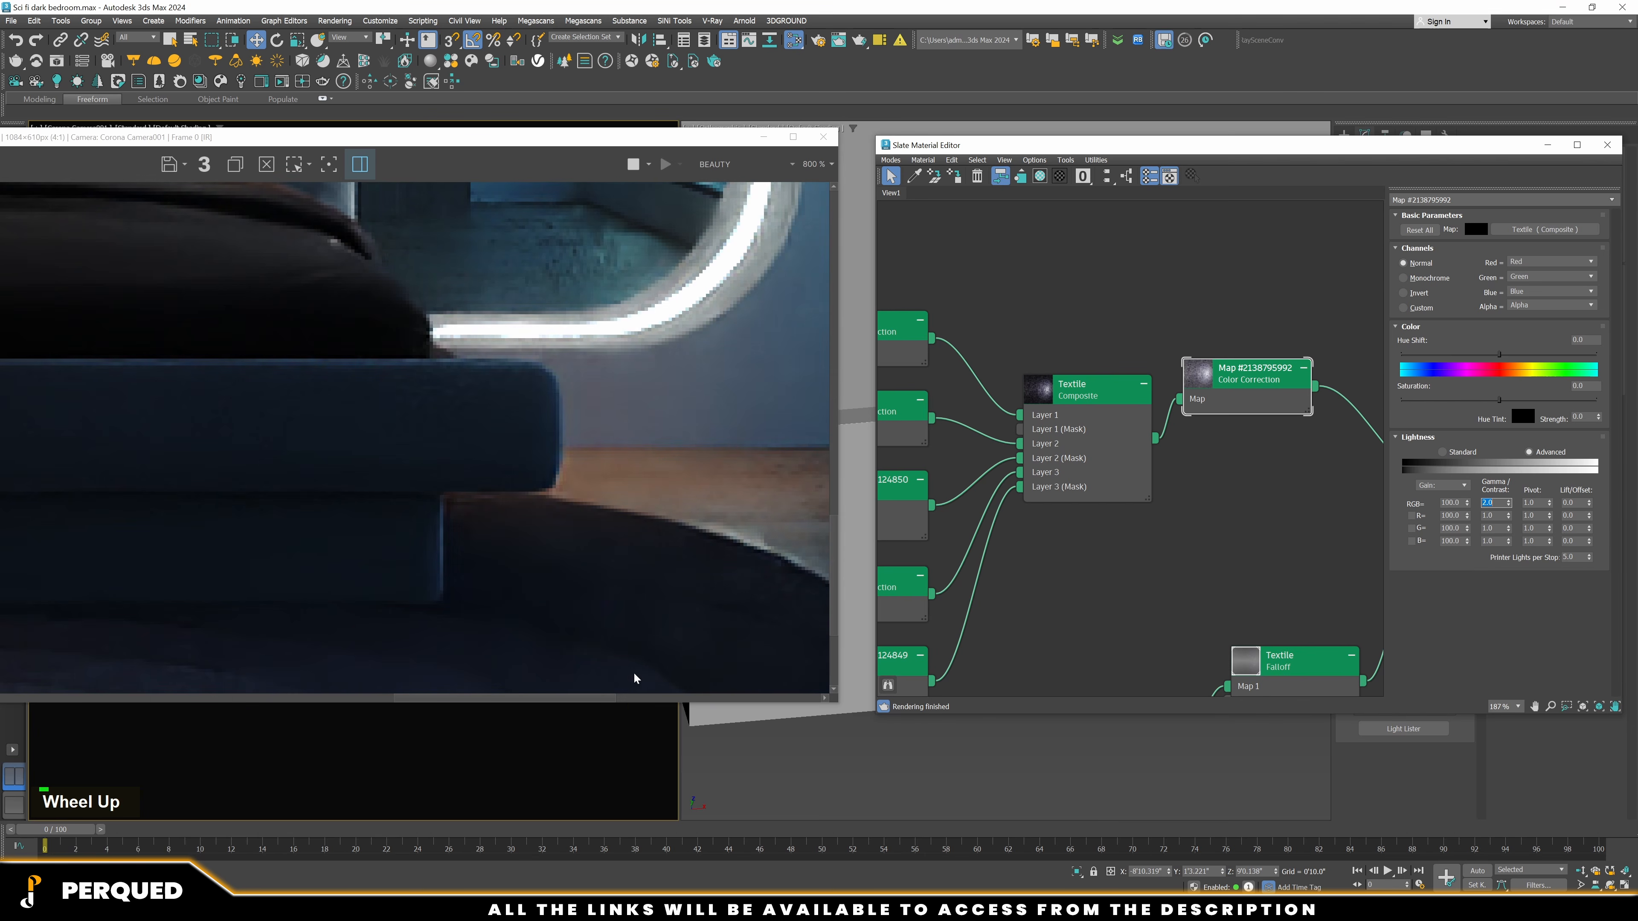
scroll(588, 524, down, 2)
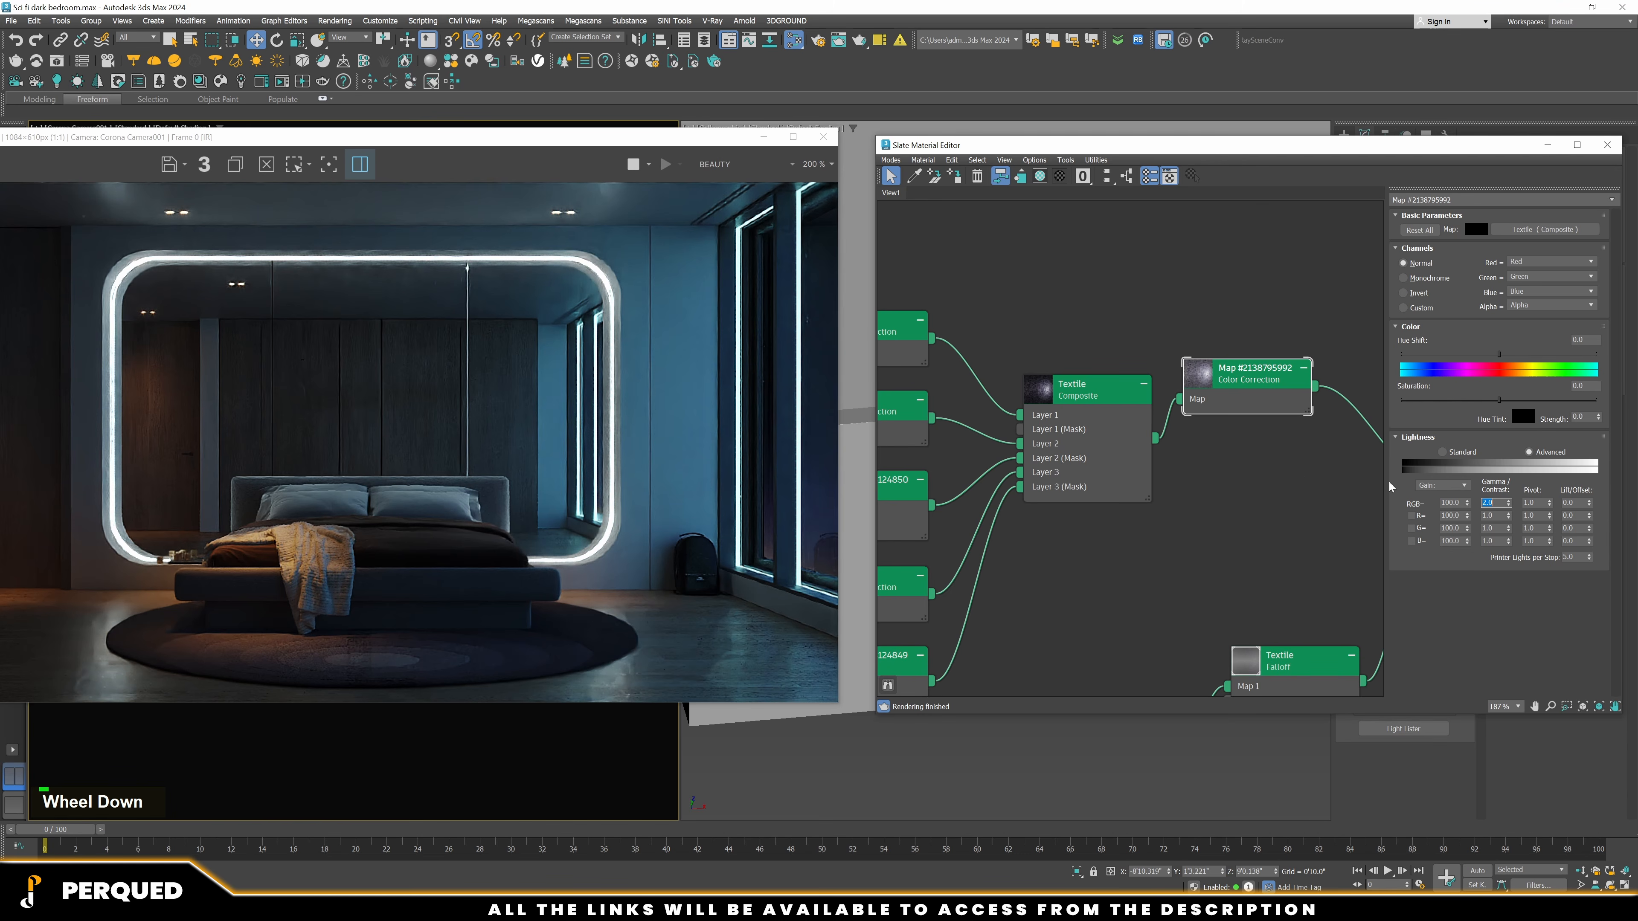
text(3)
key(Return)
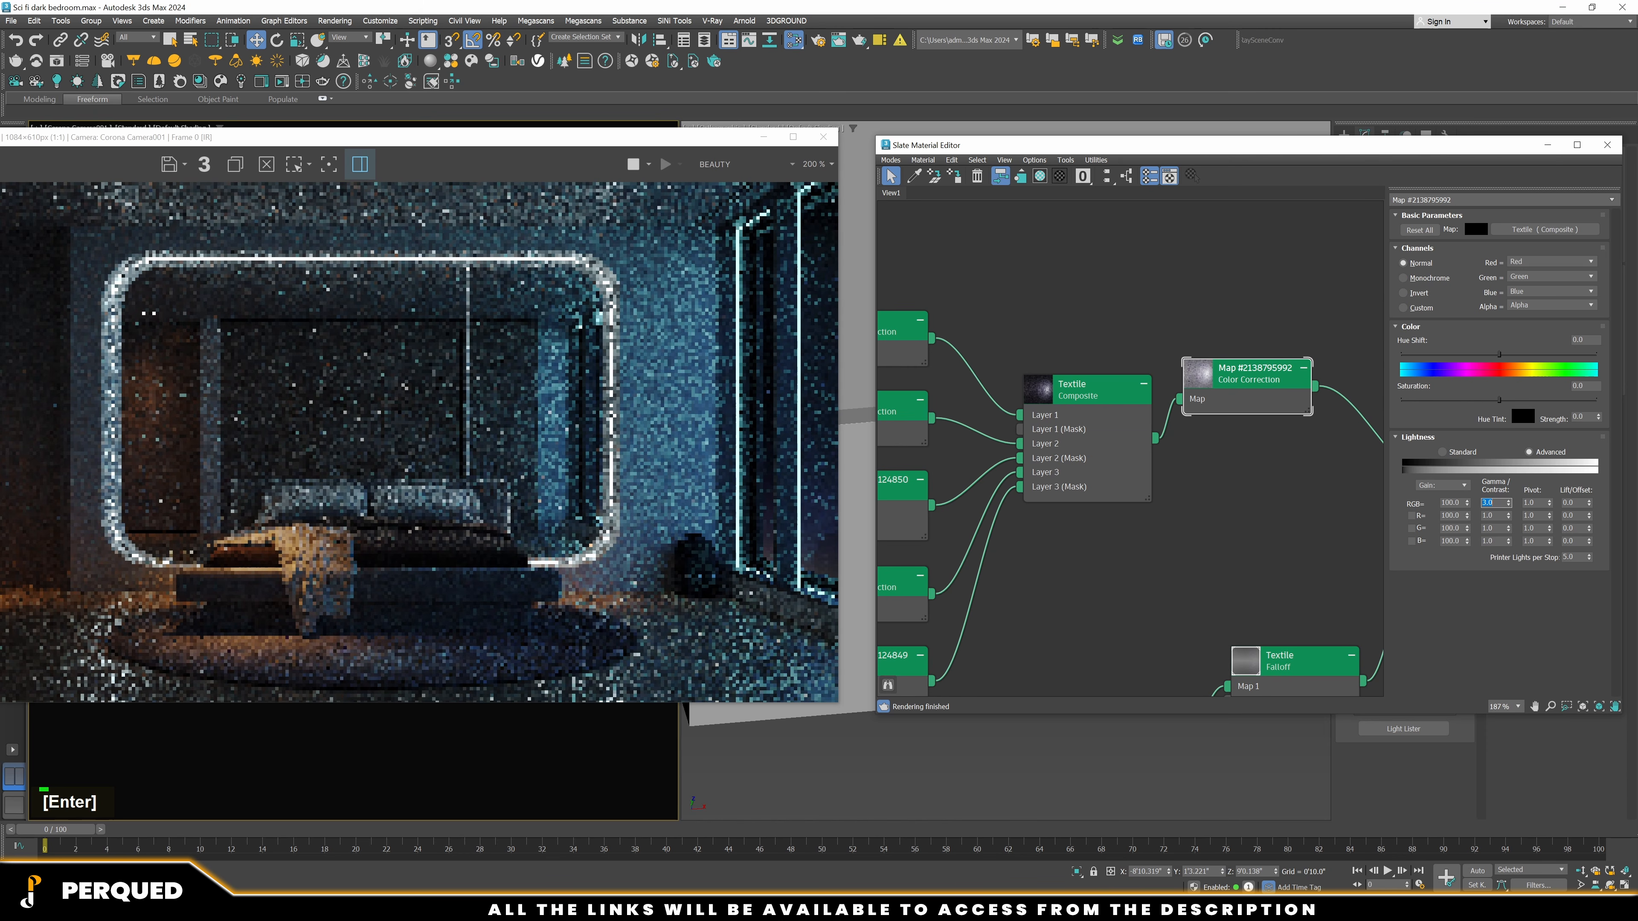
text(2.)
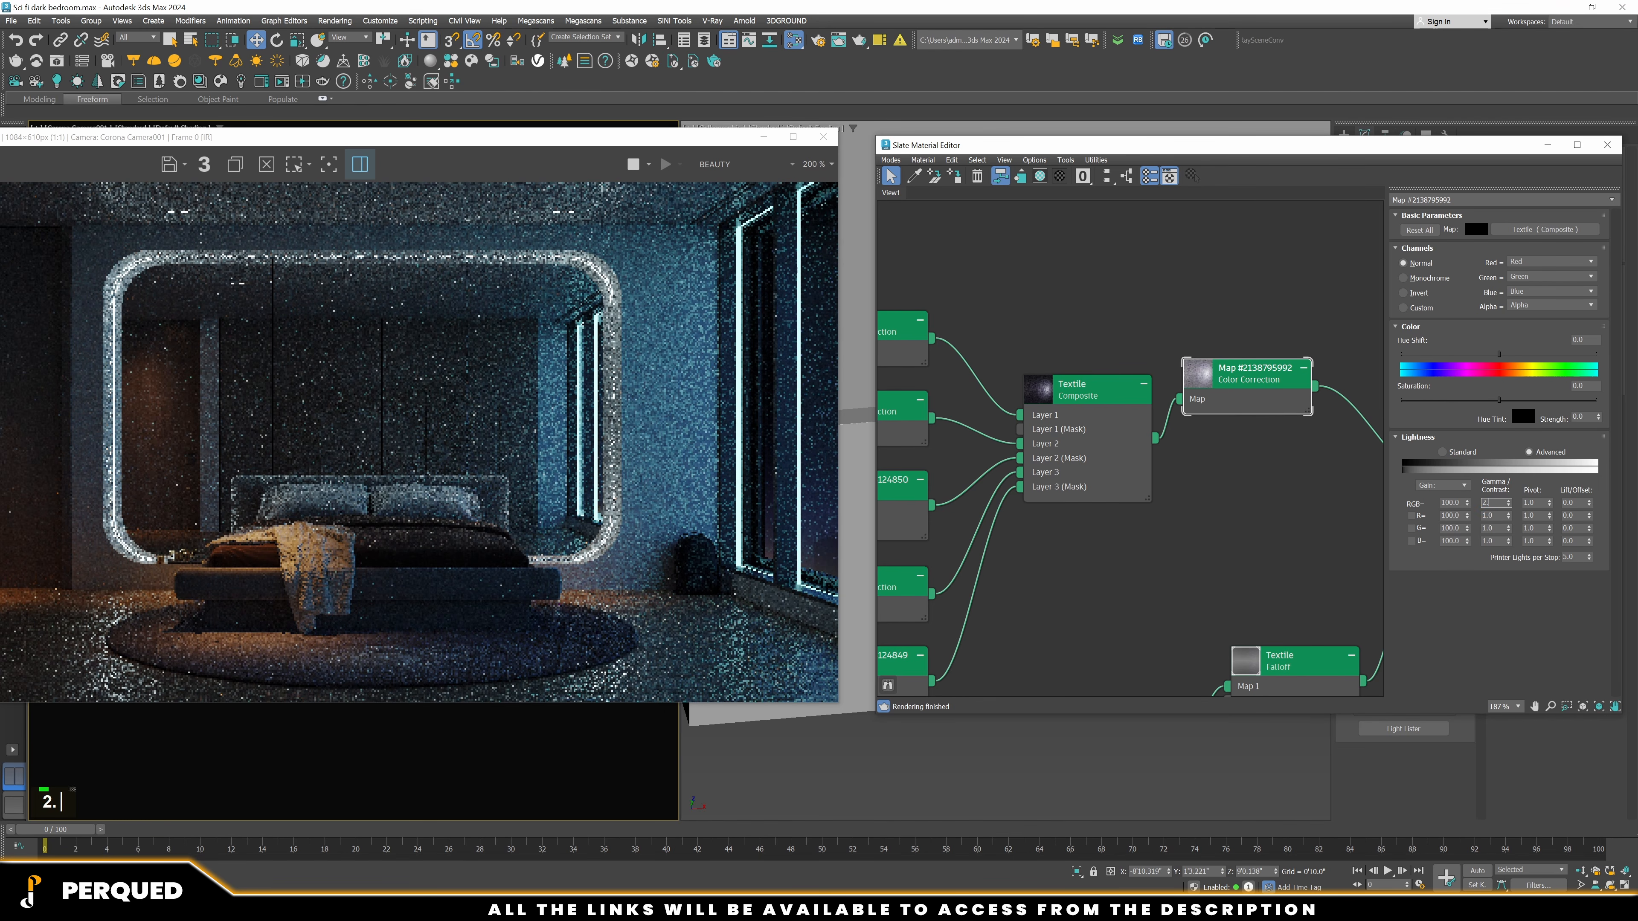
text(5)
key(Return)
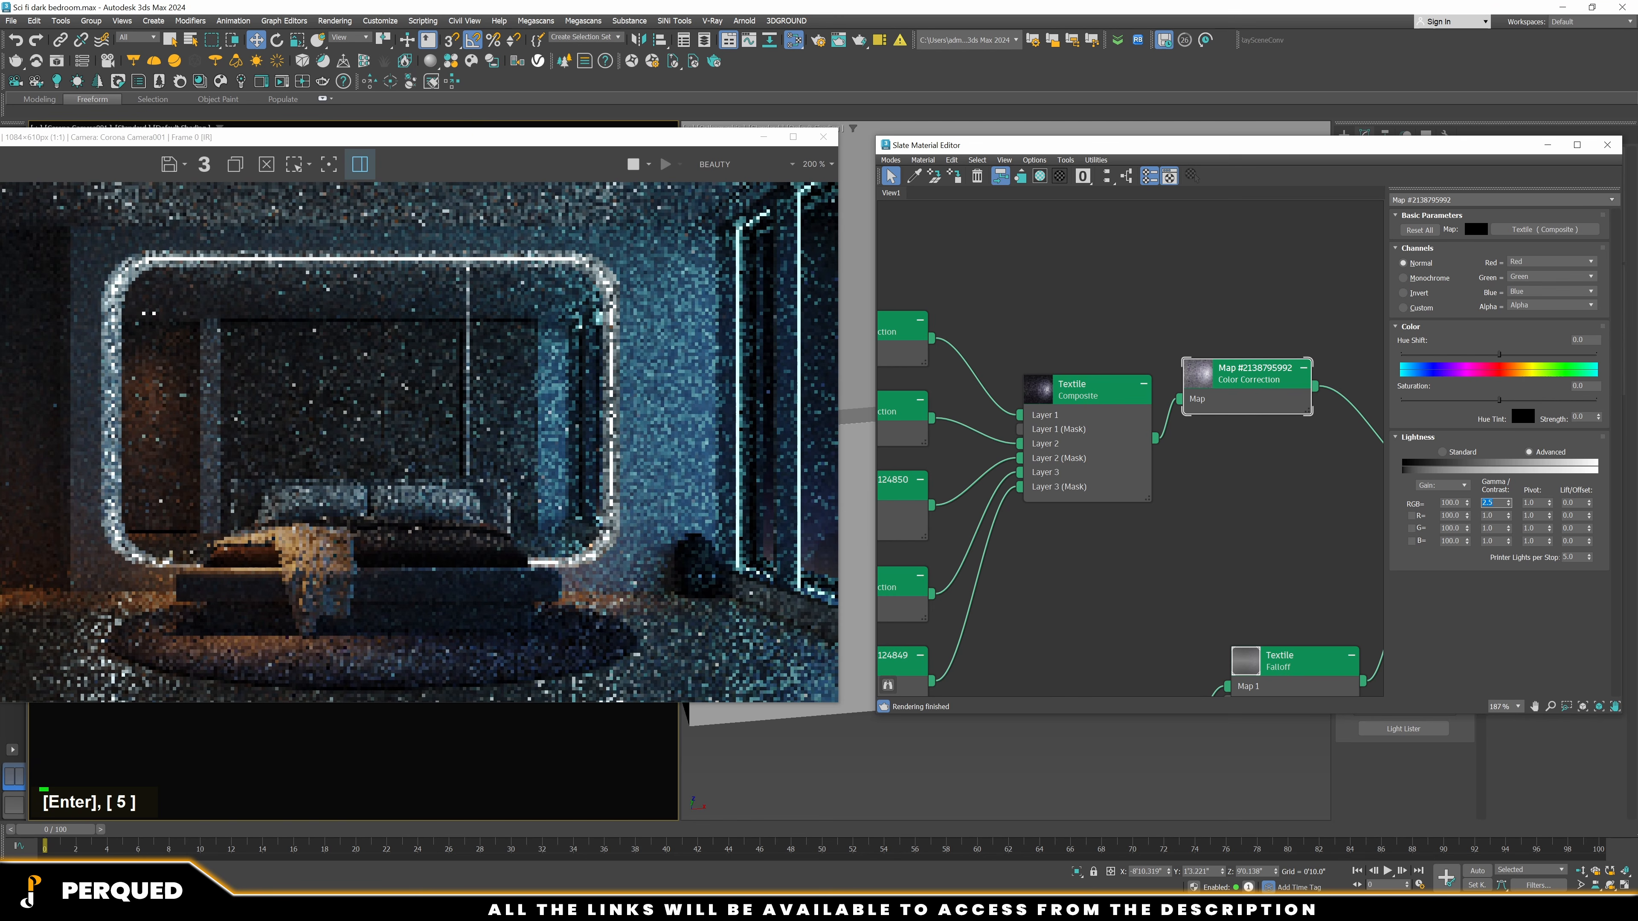
key(Return)
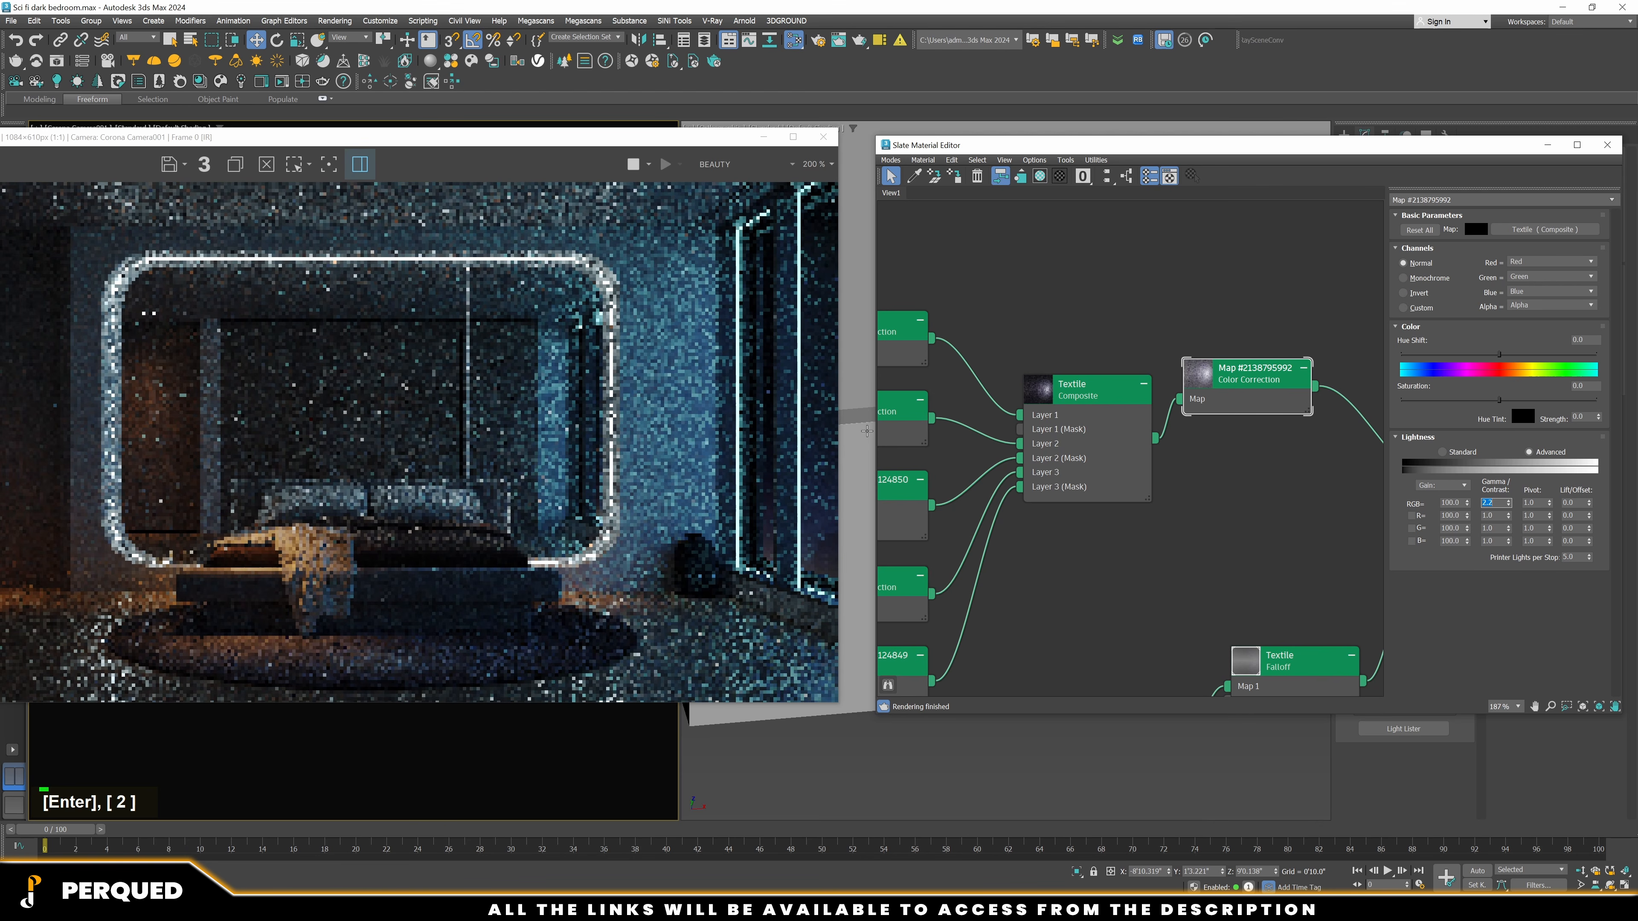
Select the bed, set the RGB gamma of its bedding Color Correction map to 2, and check the pillows in the close-up render
drag(703, 138, 1140, 155)
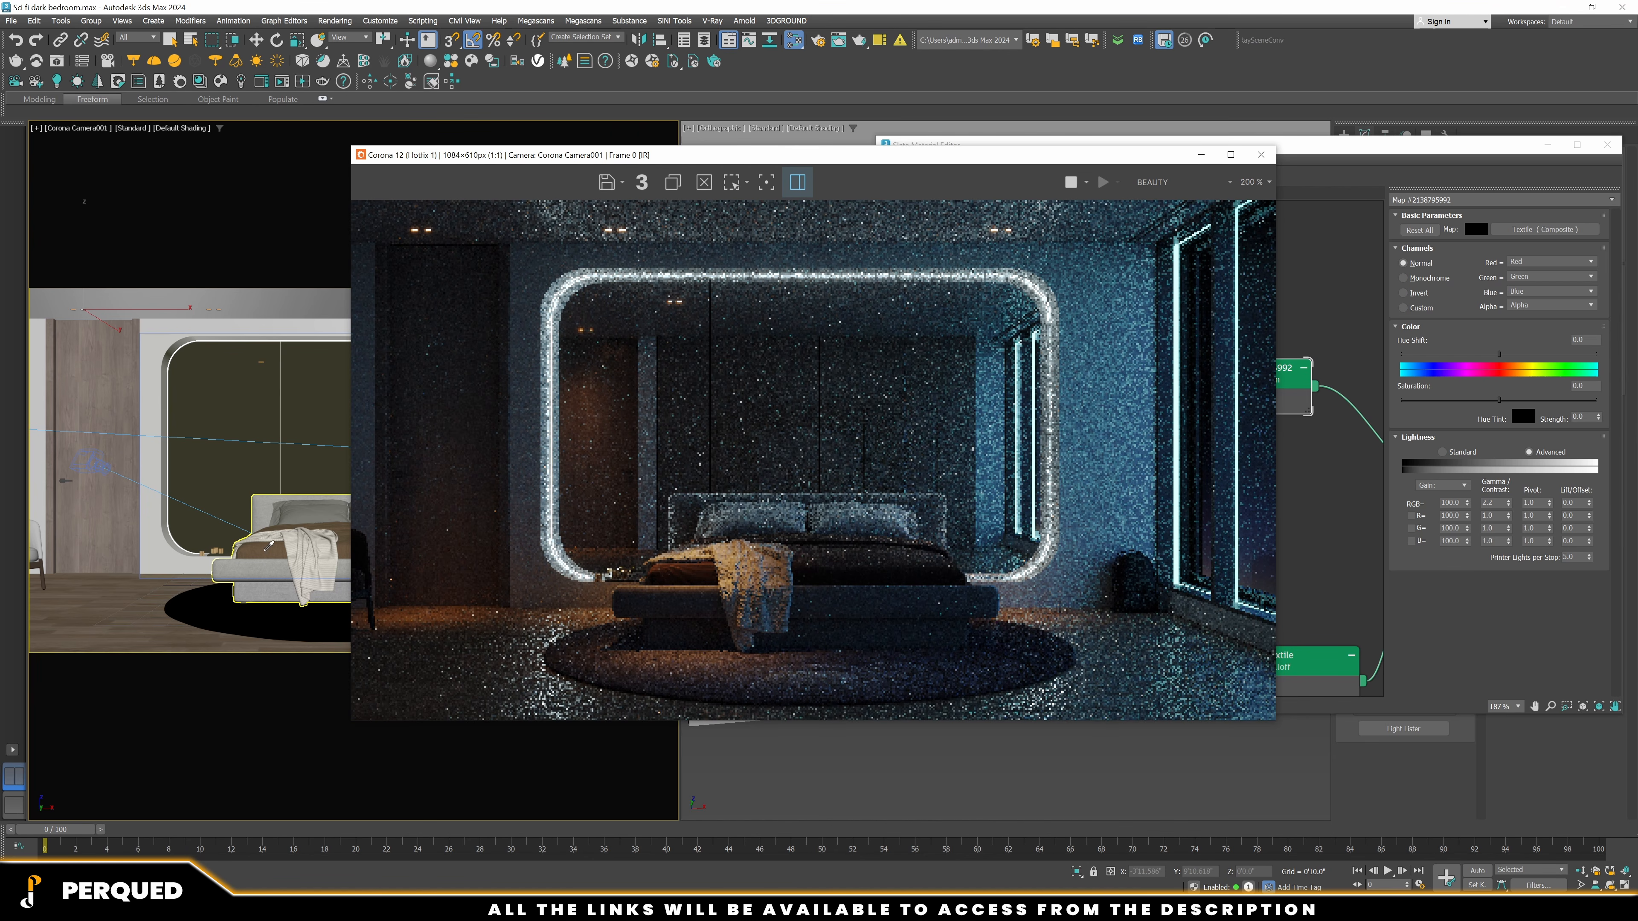
click(266, 550)
drag(741, 155, 494, 166)
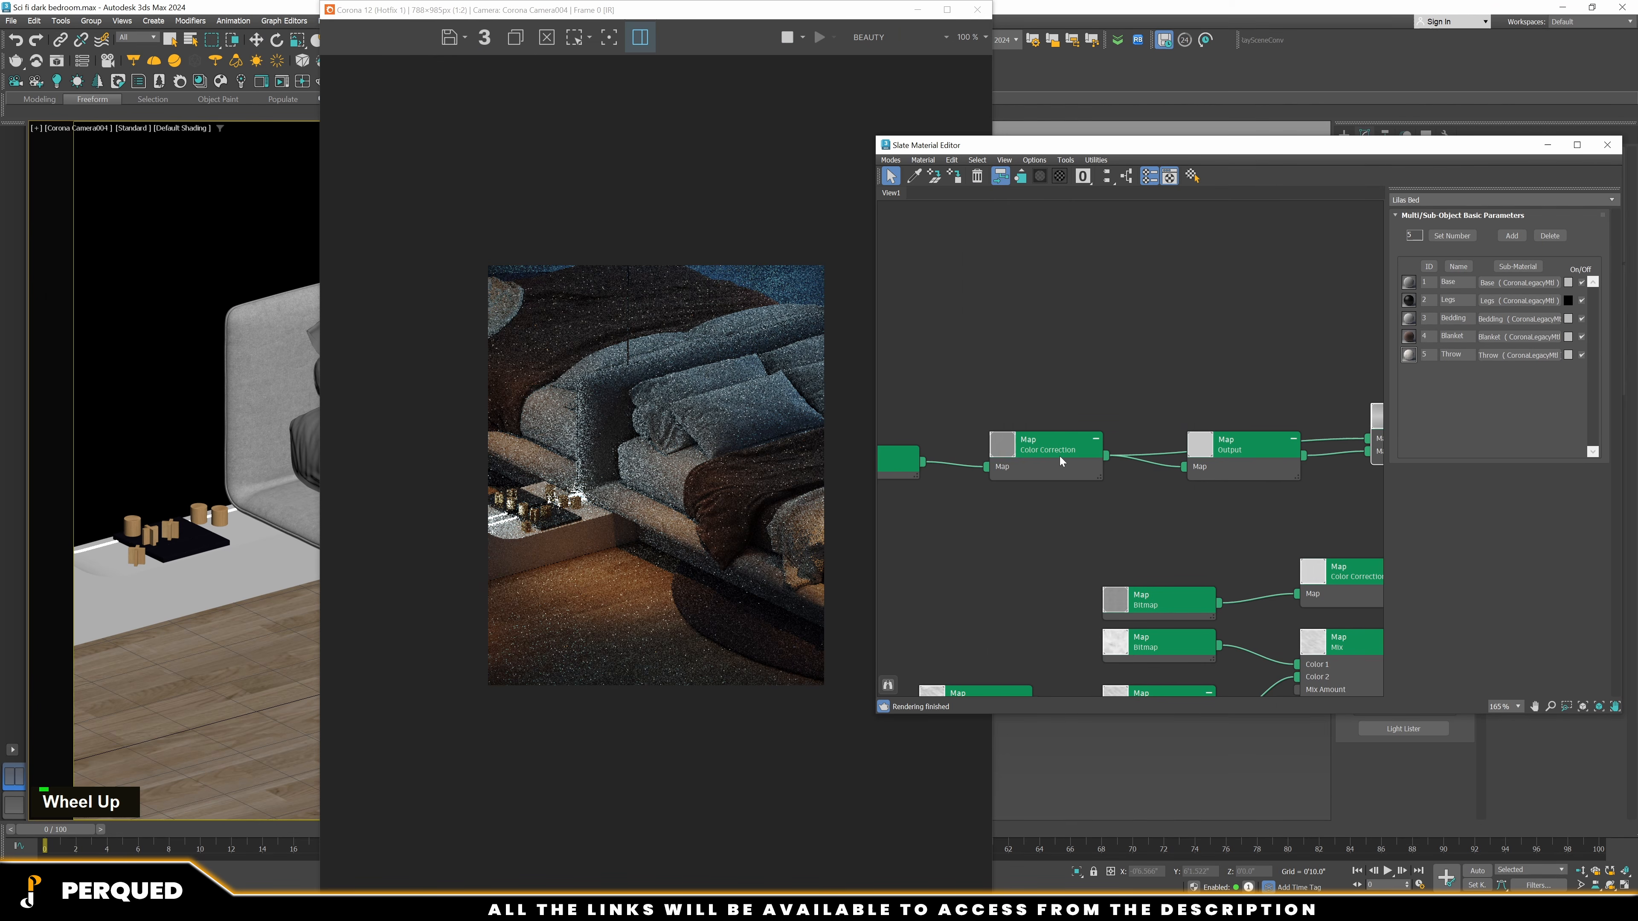
double_click(1045, 445)
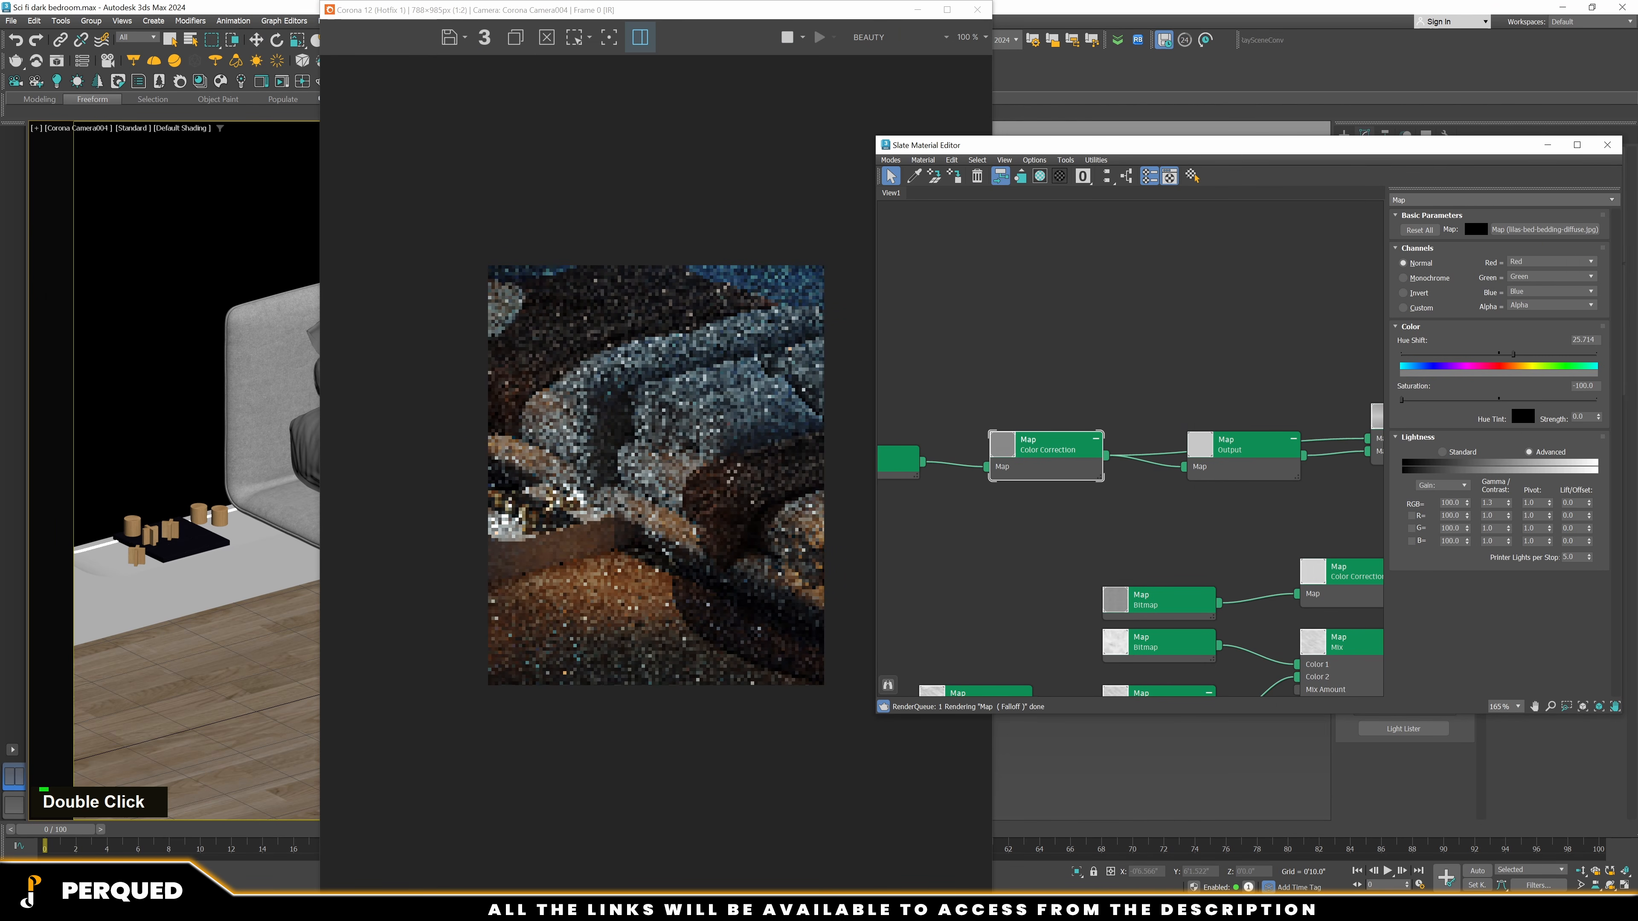
text(2)
key(Return)
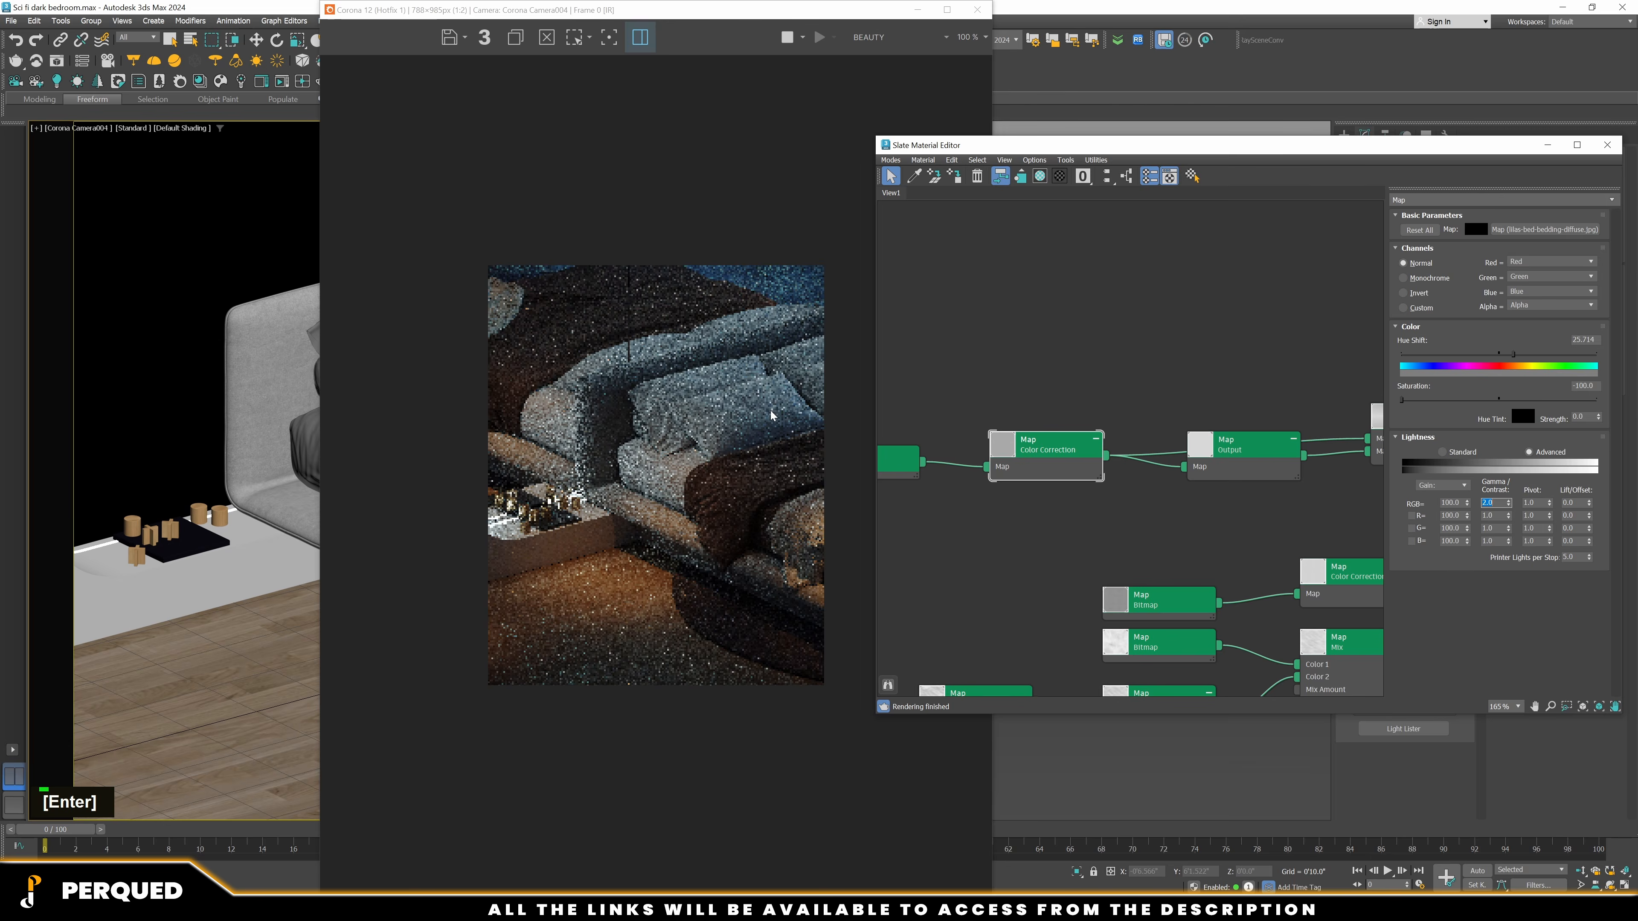
scroll(772, 415, up, 1)
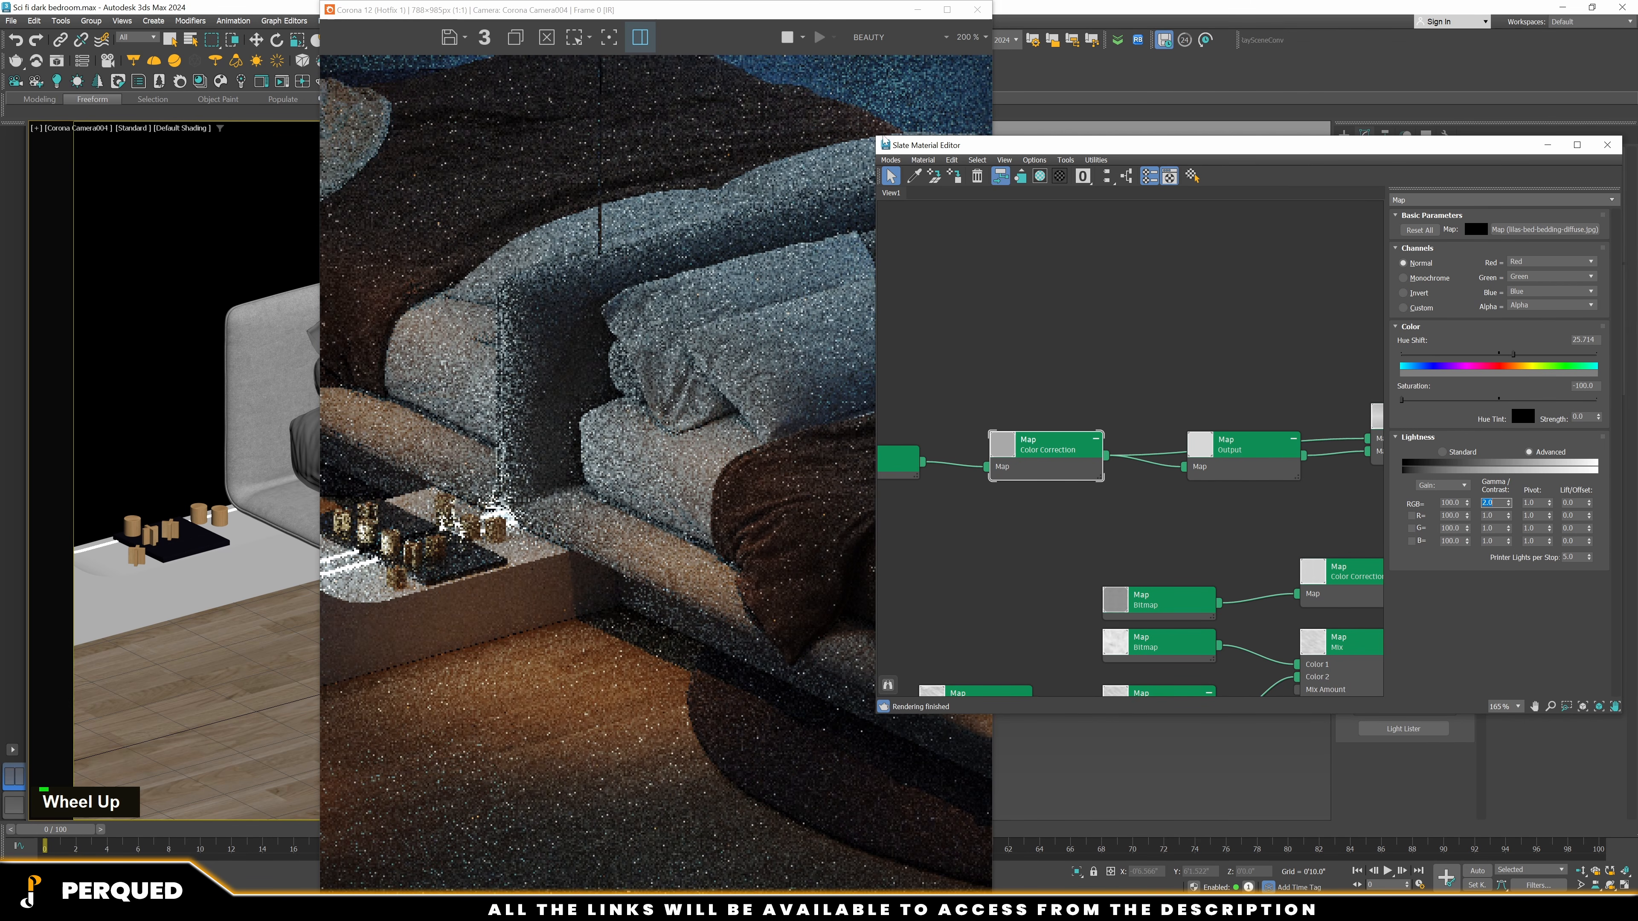
drag(872, 137, 957, 122)
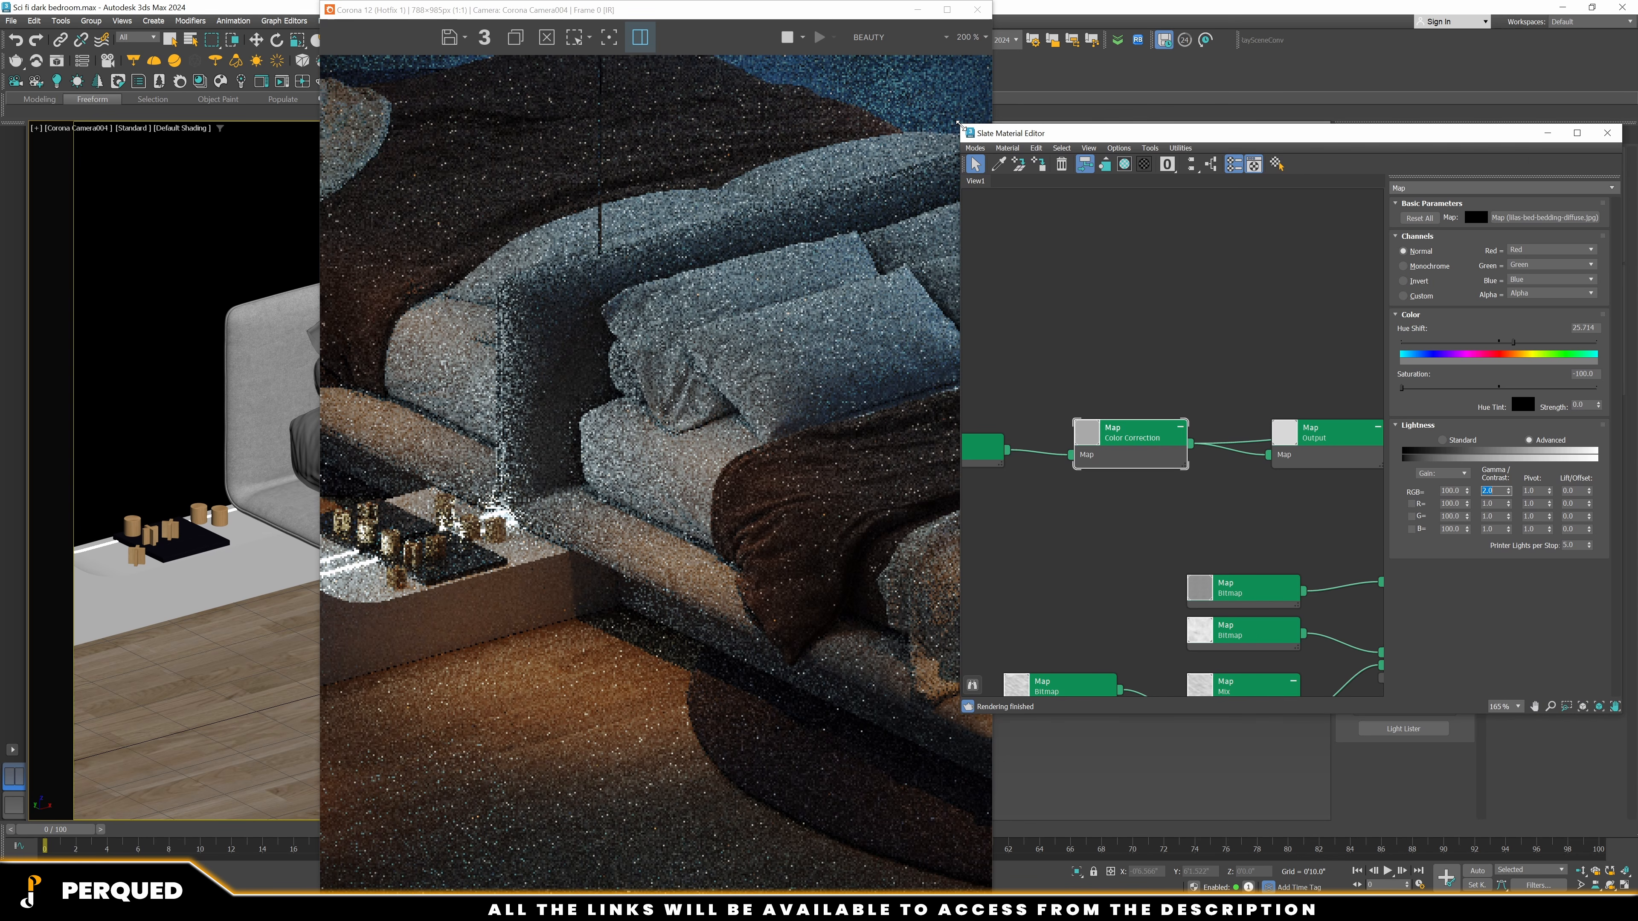
scroll(732, 336, up, 1)
scroll(731, 322, down, 1)
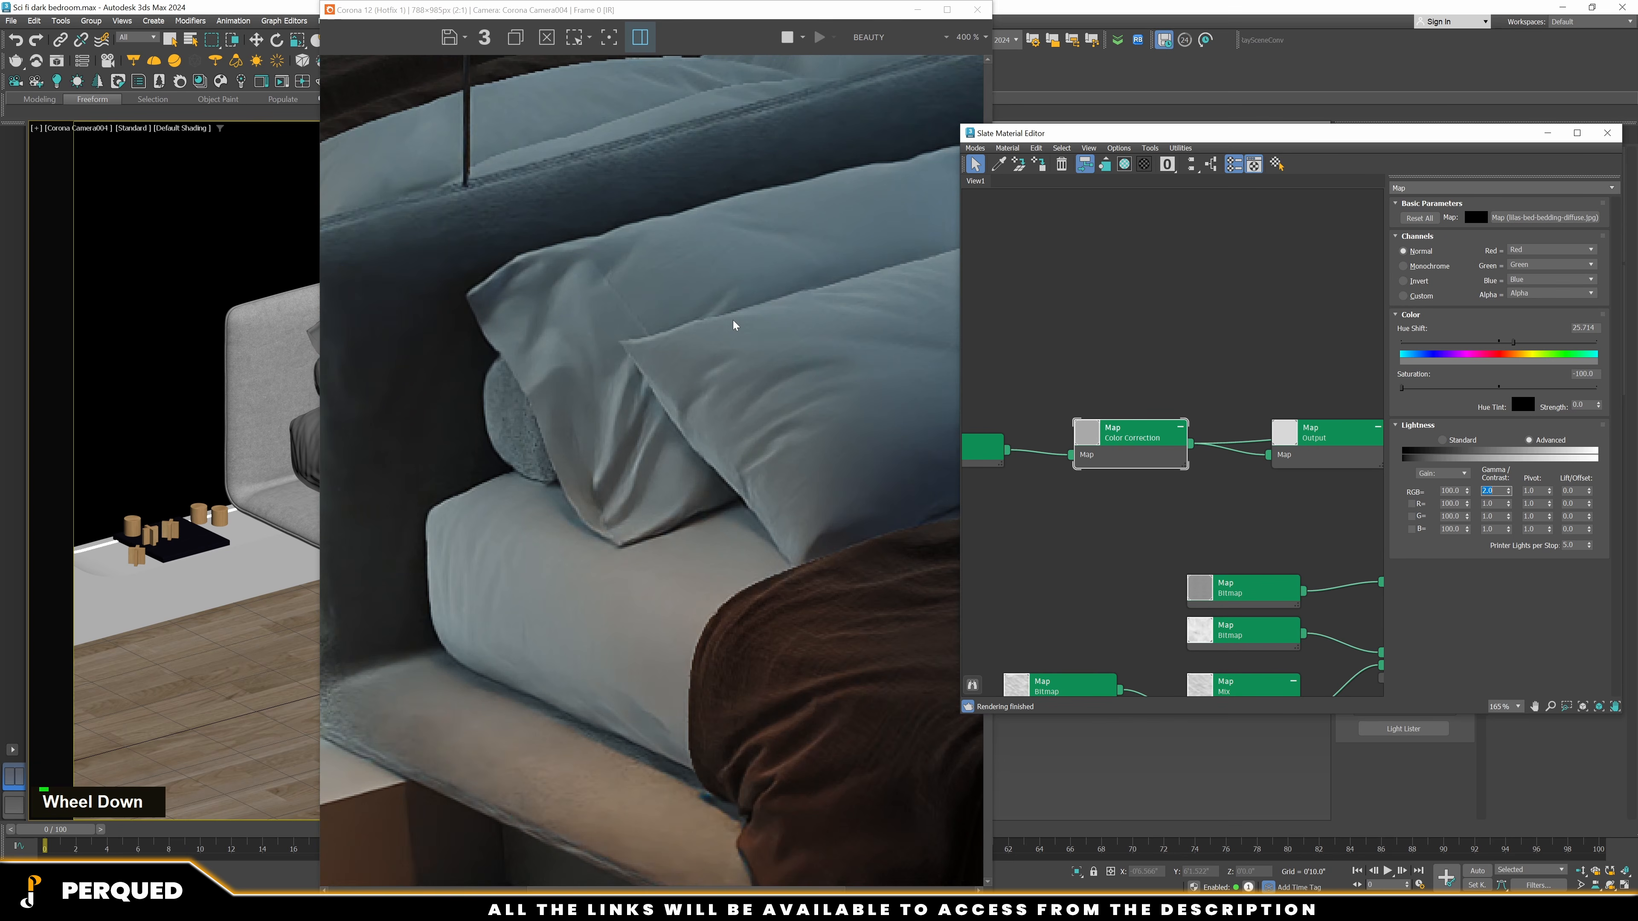
Insert a Color Correction map between the bed Base material's Falloff map and its diffuse color, and dismiss the Corona error window
scroll(1179, 484, down, 4)
middle_drag(1176, 481, 1039, 627)
scroll(1115, 547, down, 8)
scroll(1187, 413, up, 6)
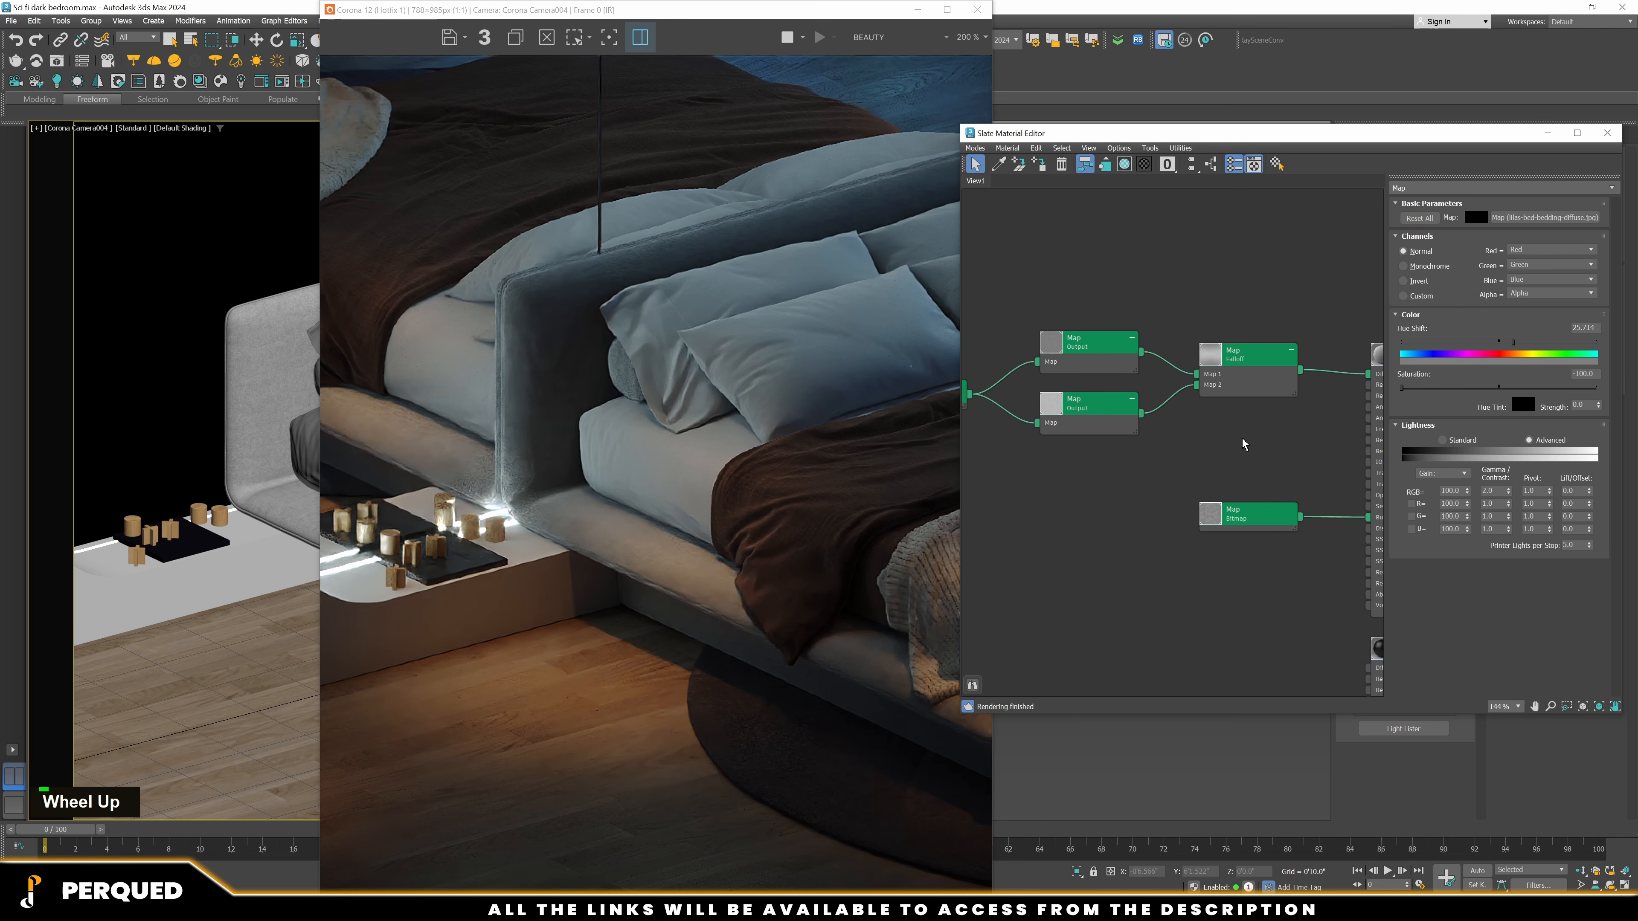
scroll(1245, 445, down, 1)
middle_click(1191, 411)
middle_drag(1191, 412, 1044, 446)
scroll(1136, 405, up, 1)
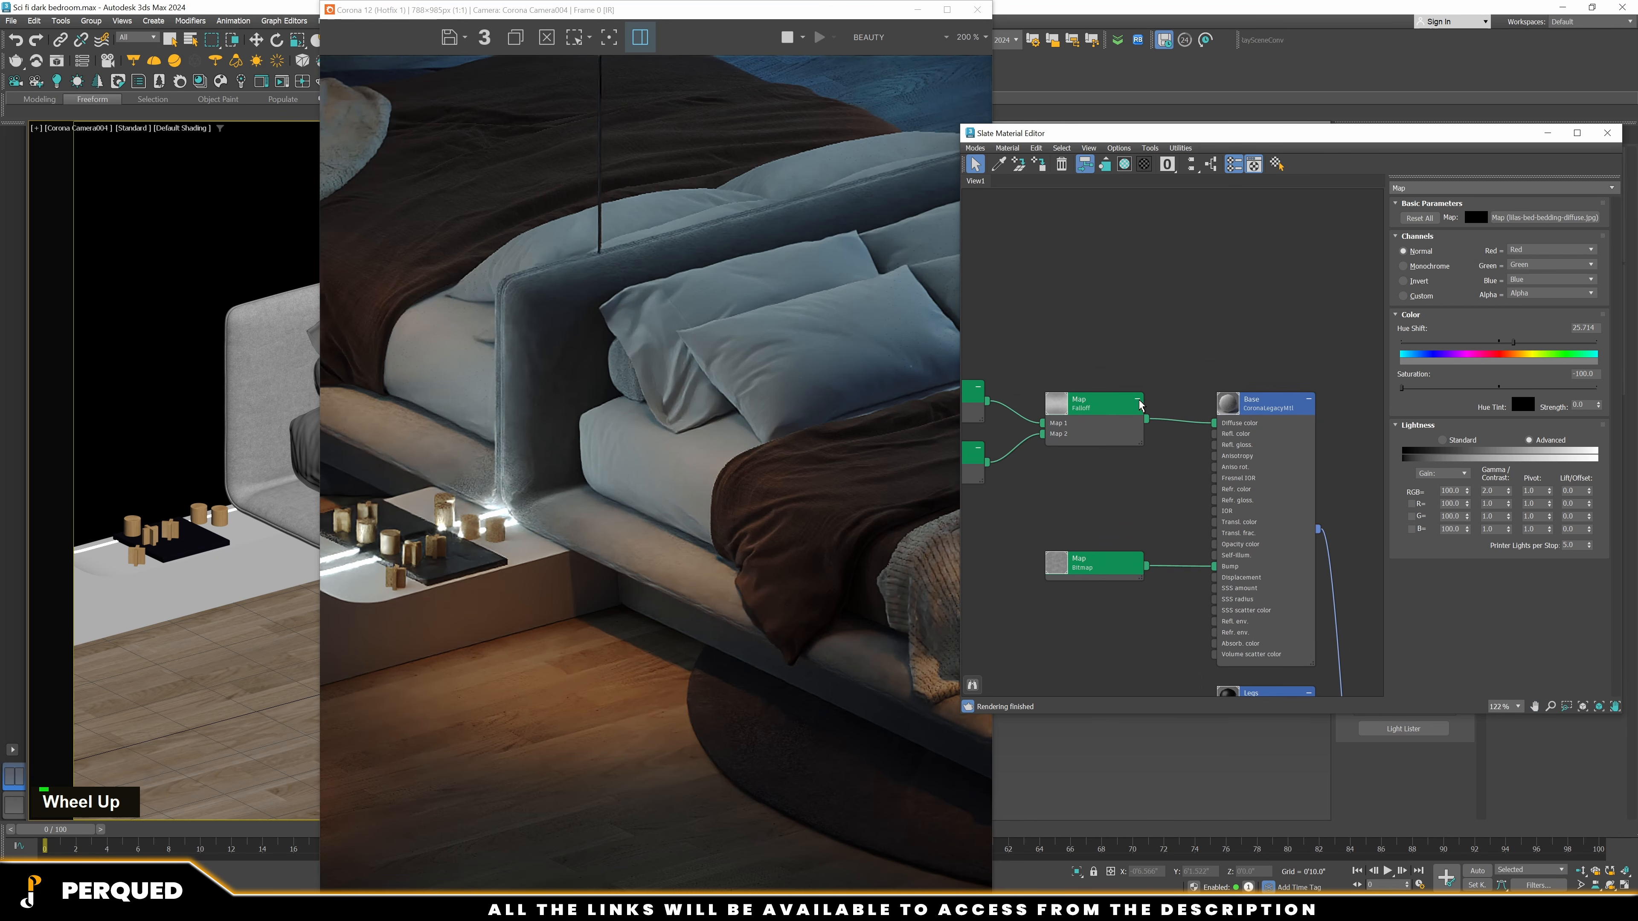
drag(1129, 408, 1060, 418)
right_click(1121, 363)
mouse_move(1154, 378)
mouse_move(1248, 391)
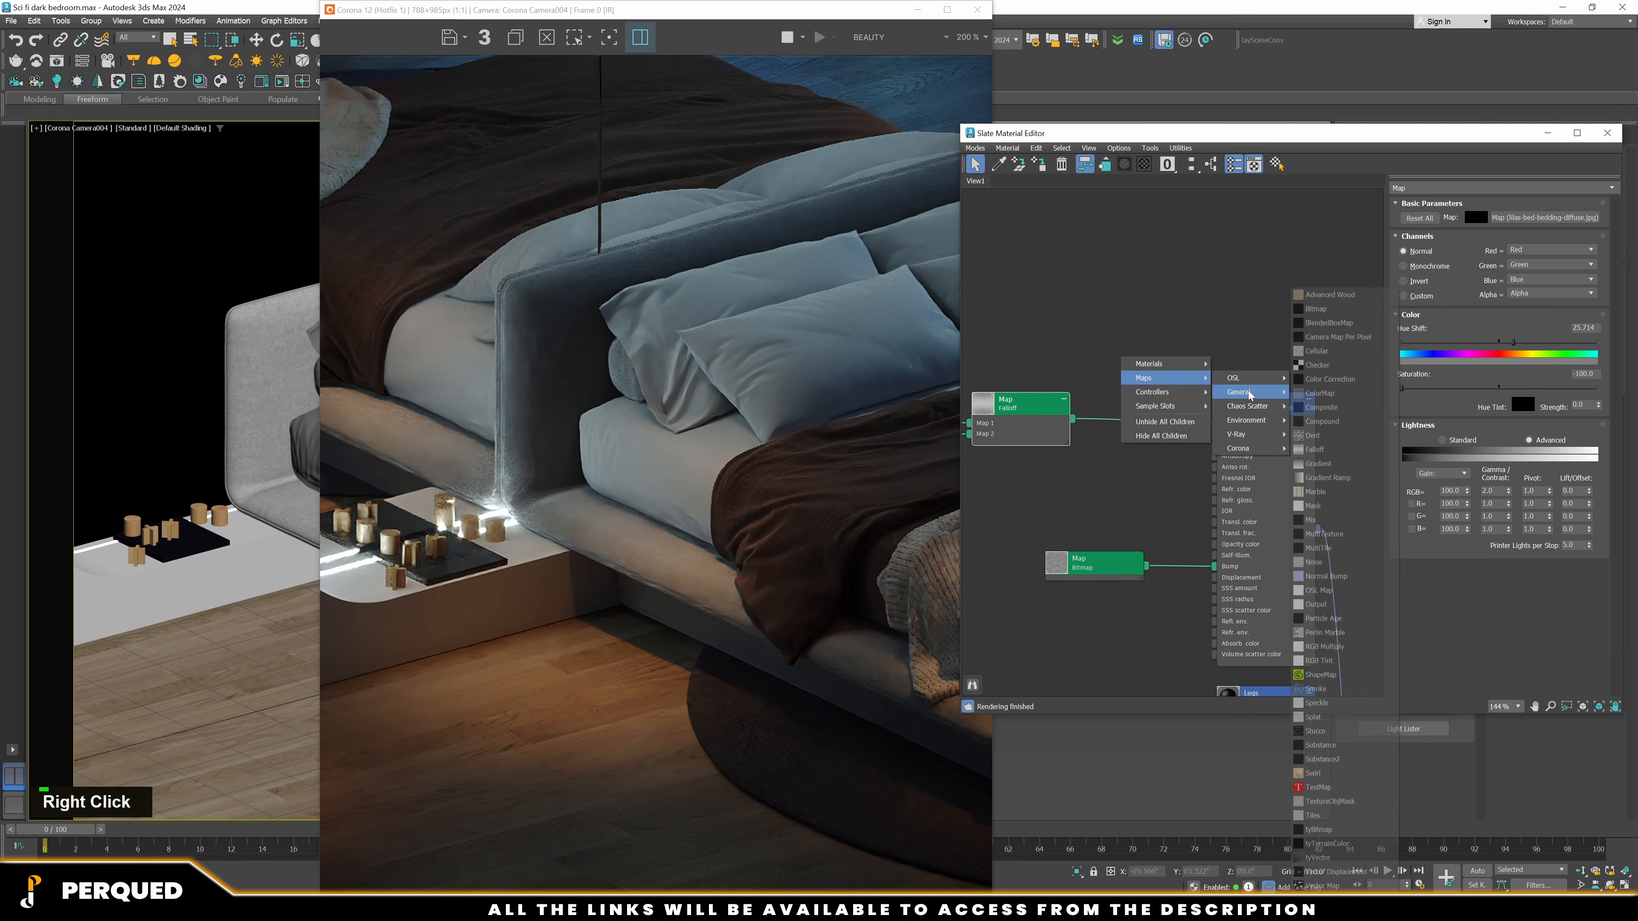
click(1329, 379)
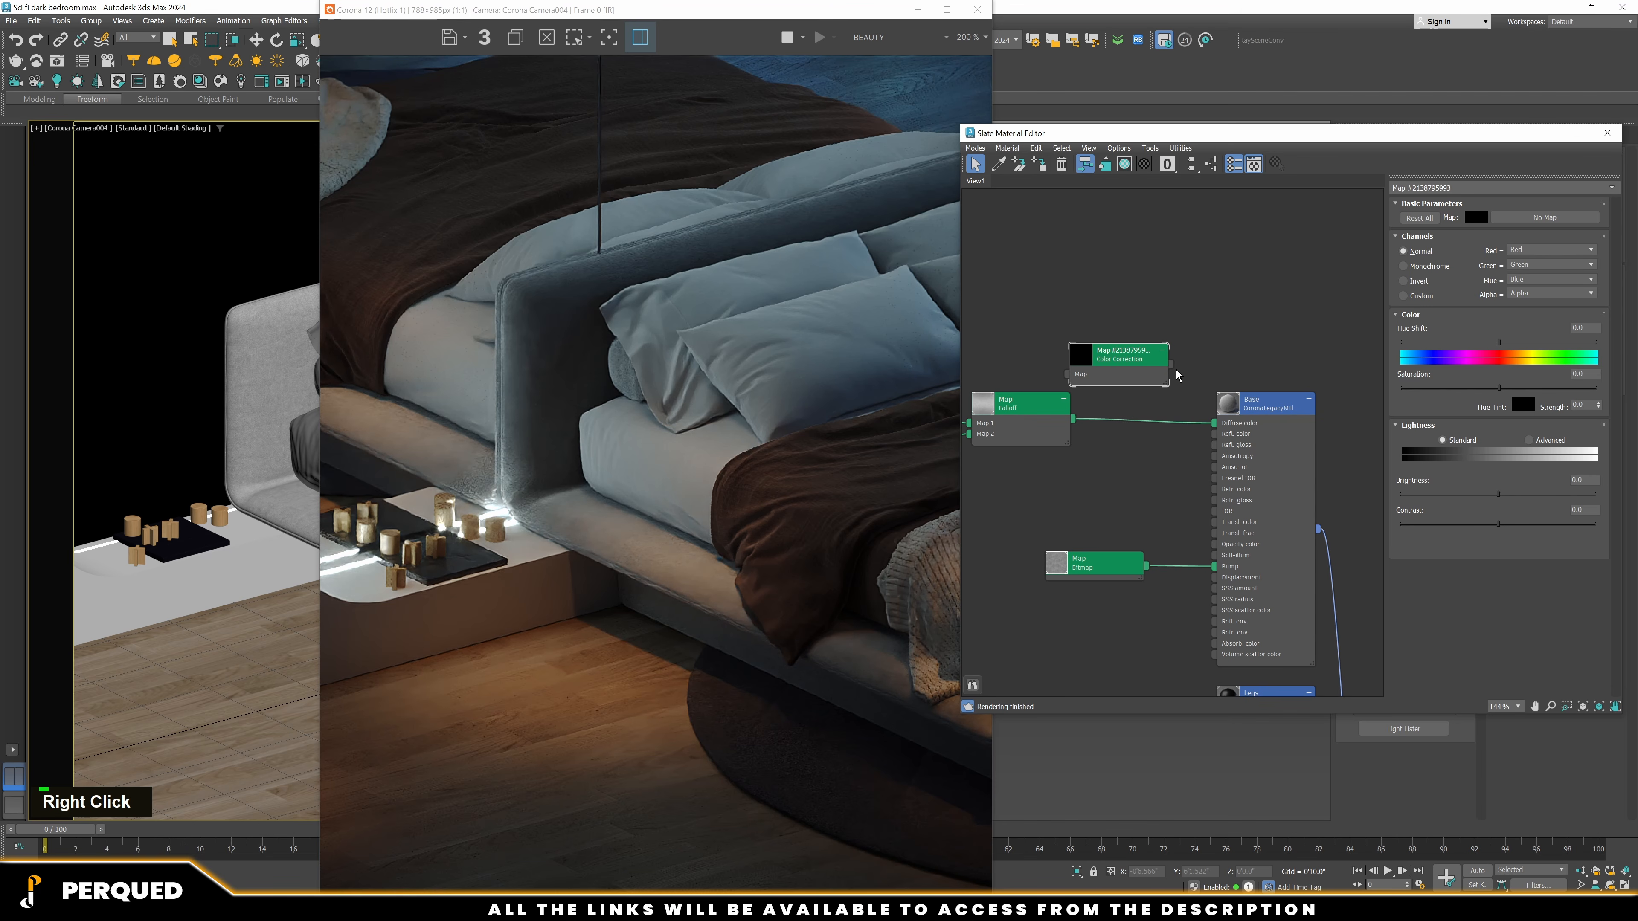
drag(1171, 364, 1178, 421)
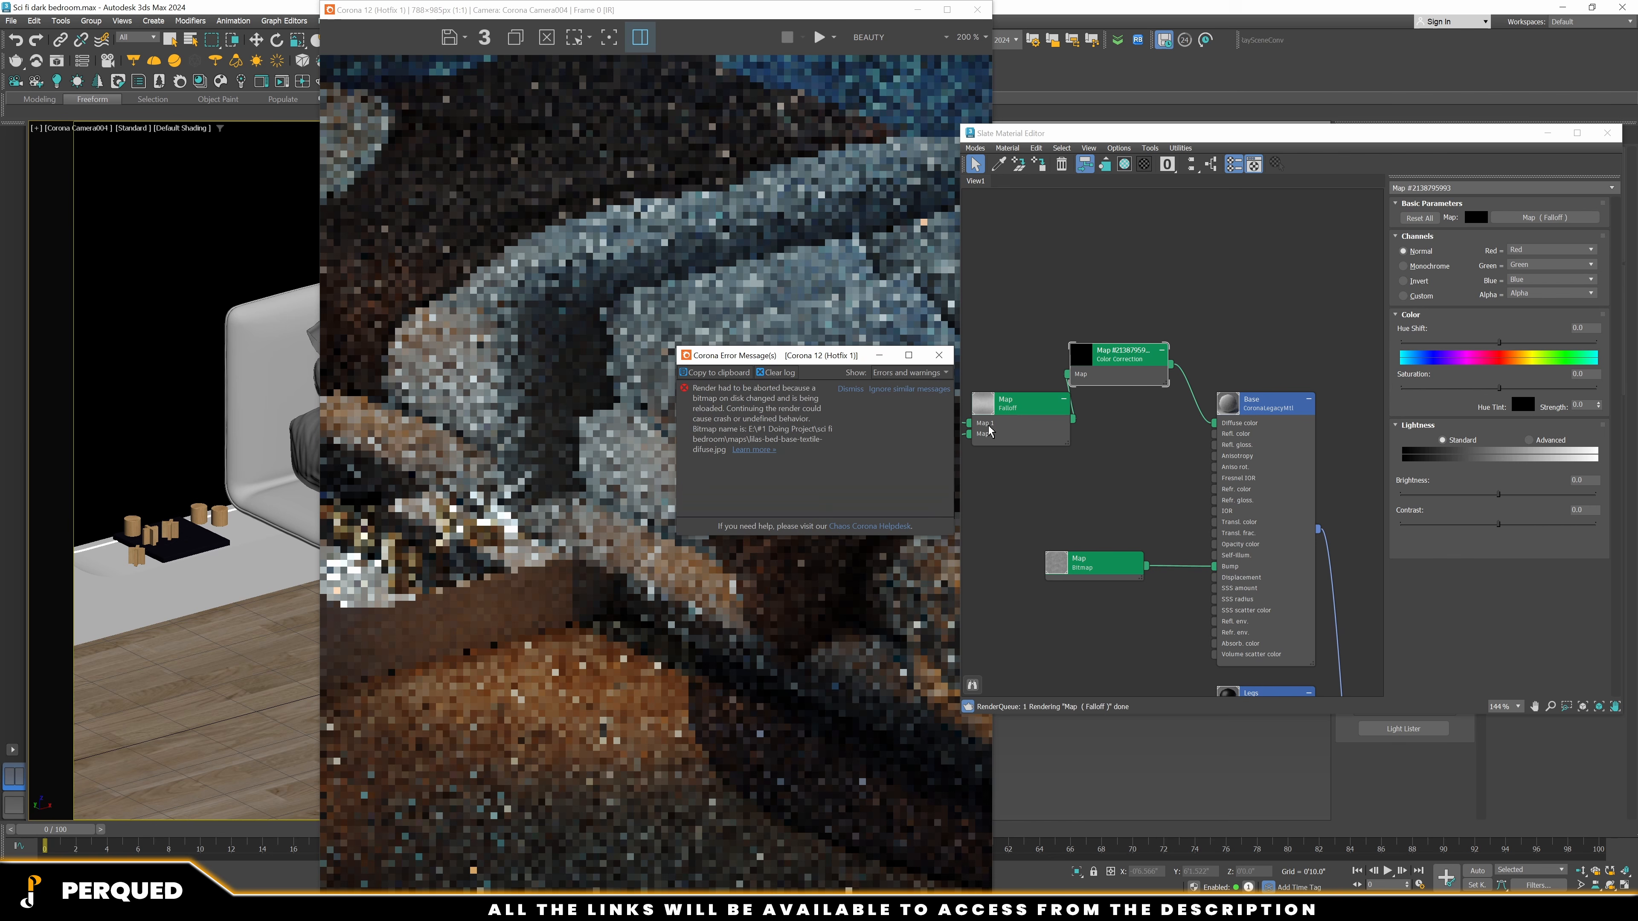
double_click(938, 355)
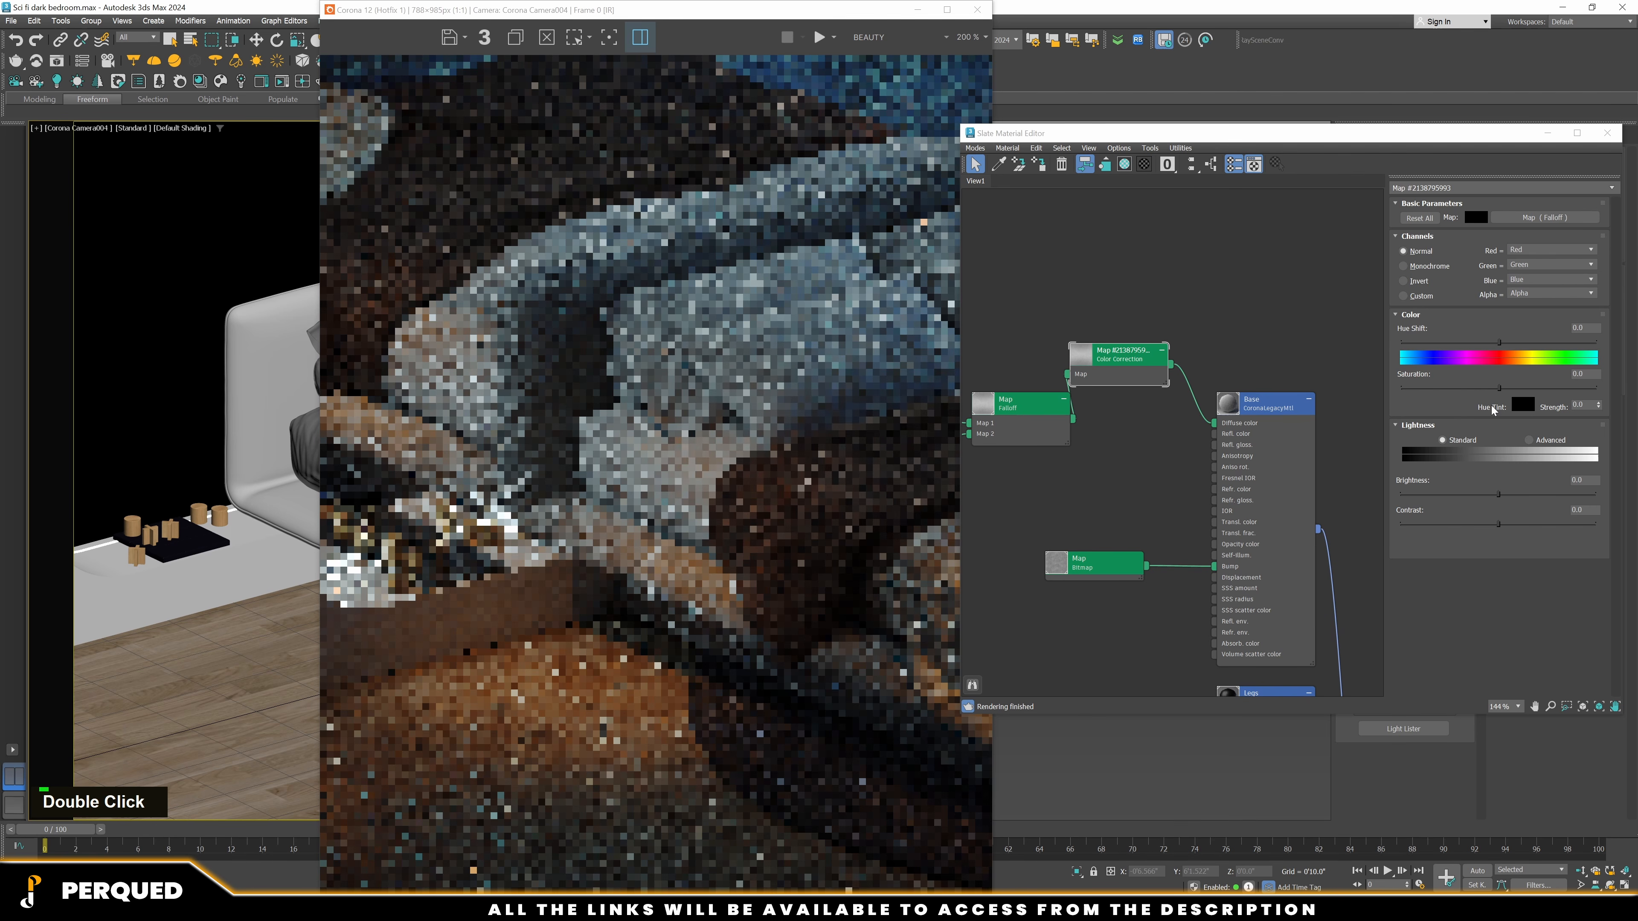
Switch the bed base's Color Correction to Advanced lightness, set its RGB gamma to 1.2, and restart interactive rendering
click(1523, 438)
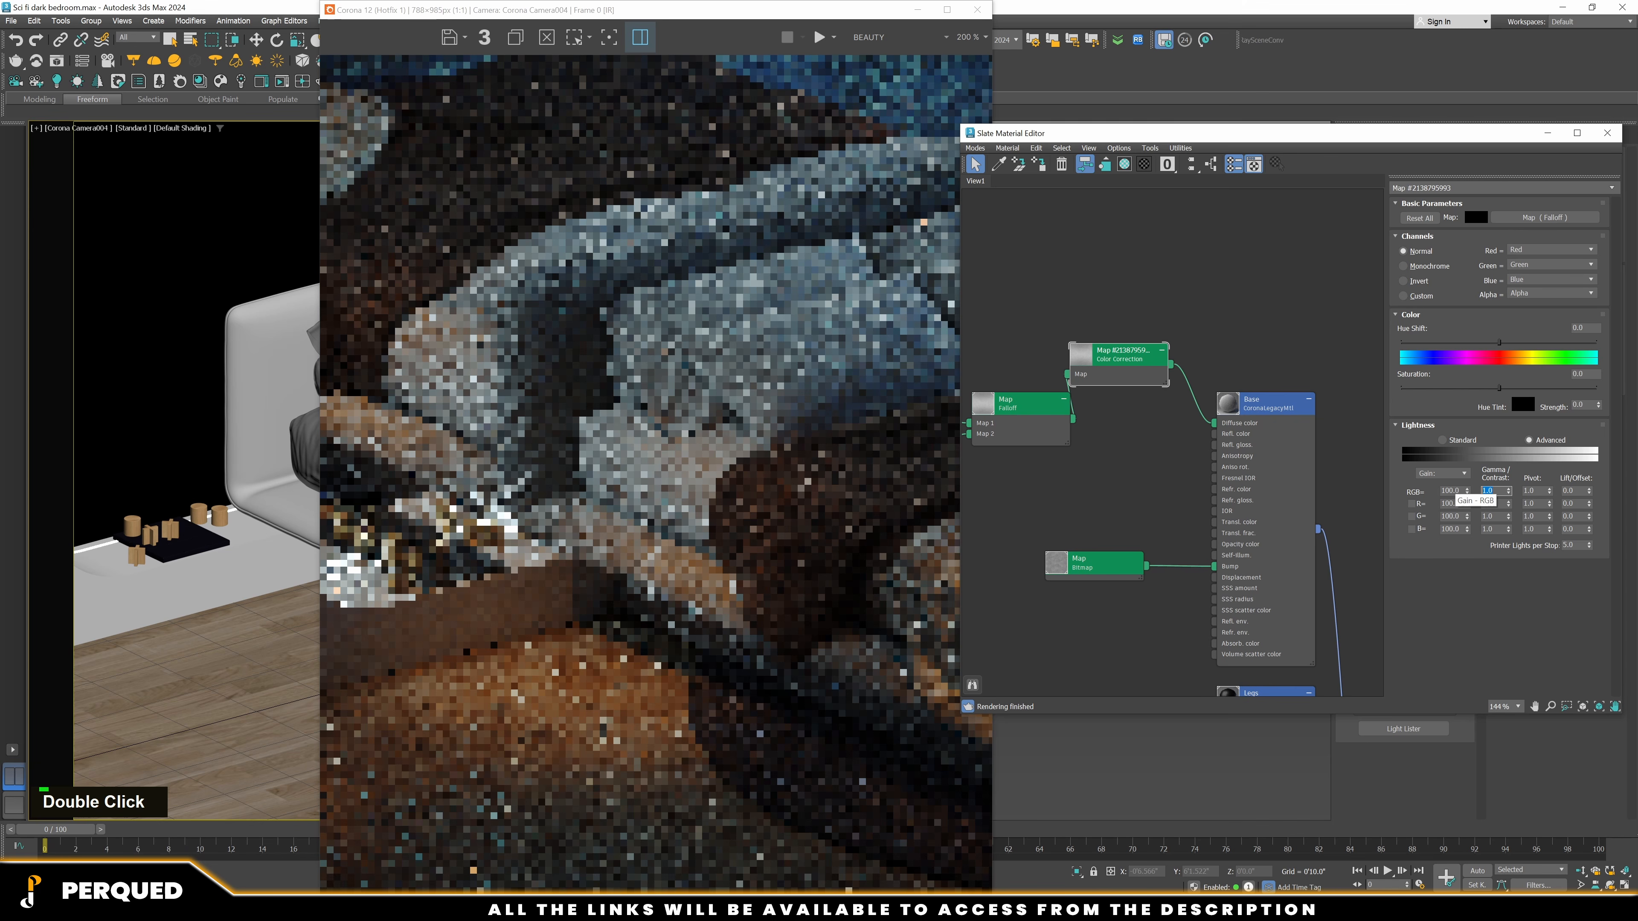
text(2)
key(Return)
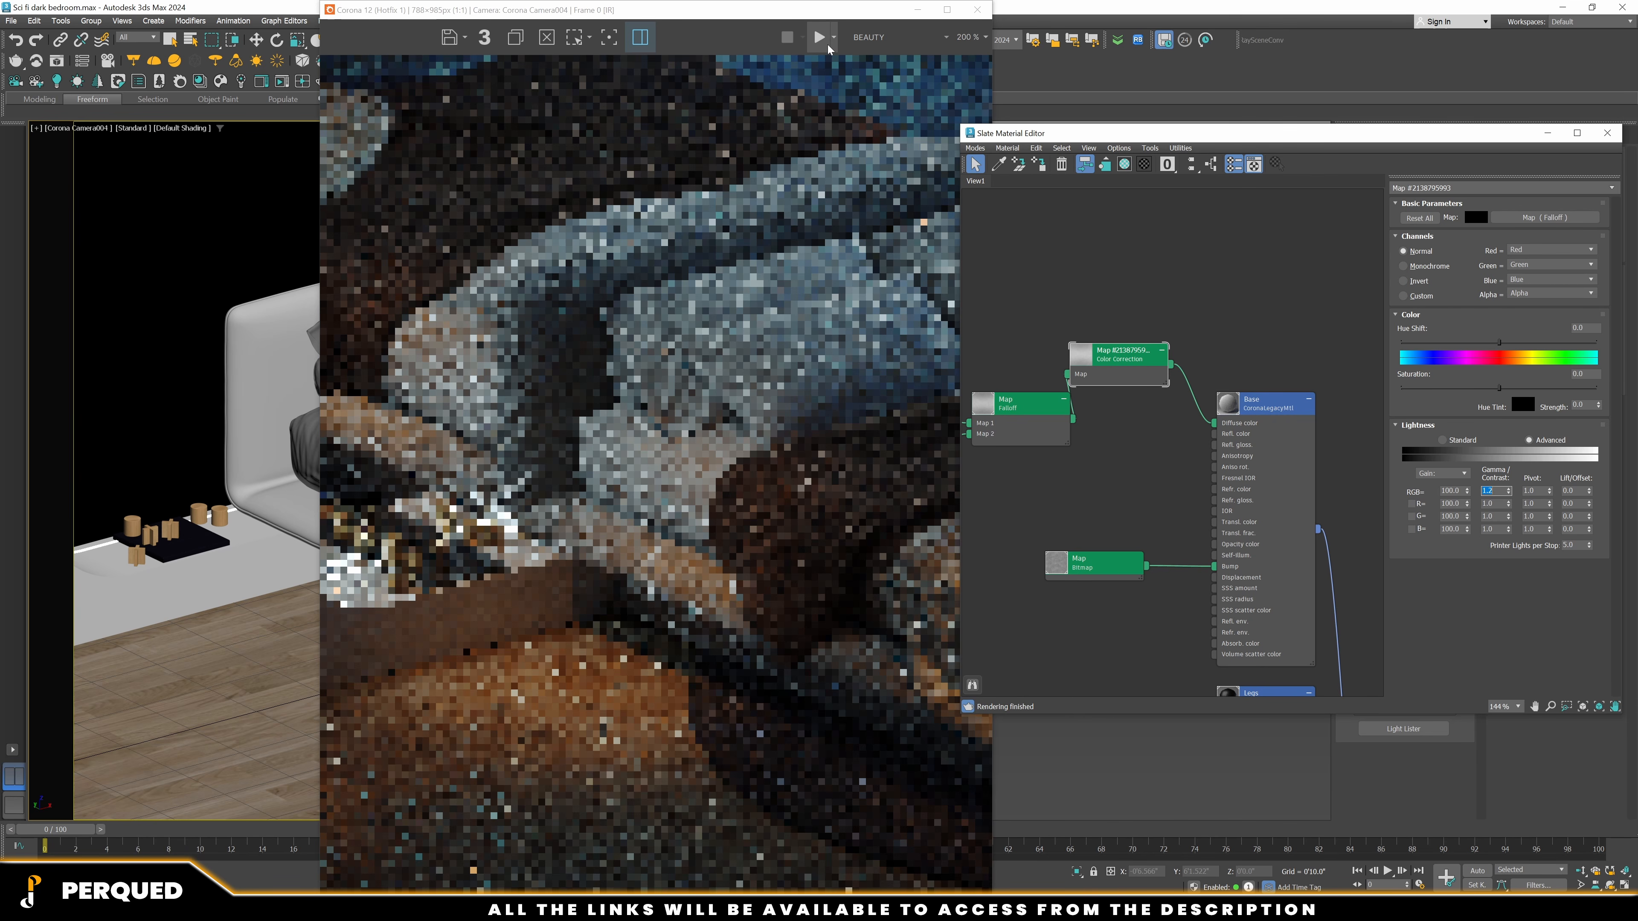
drag(706, 13, 567, 13)
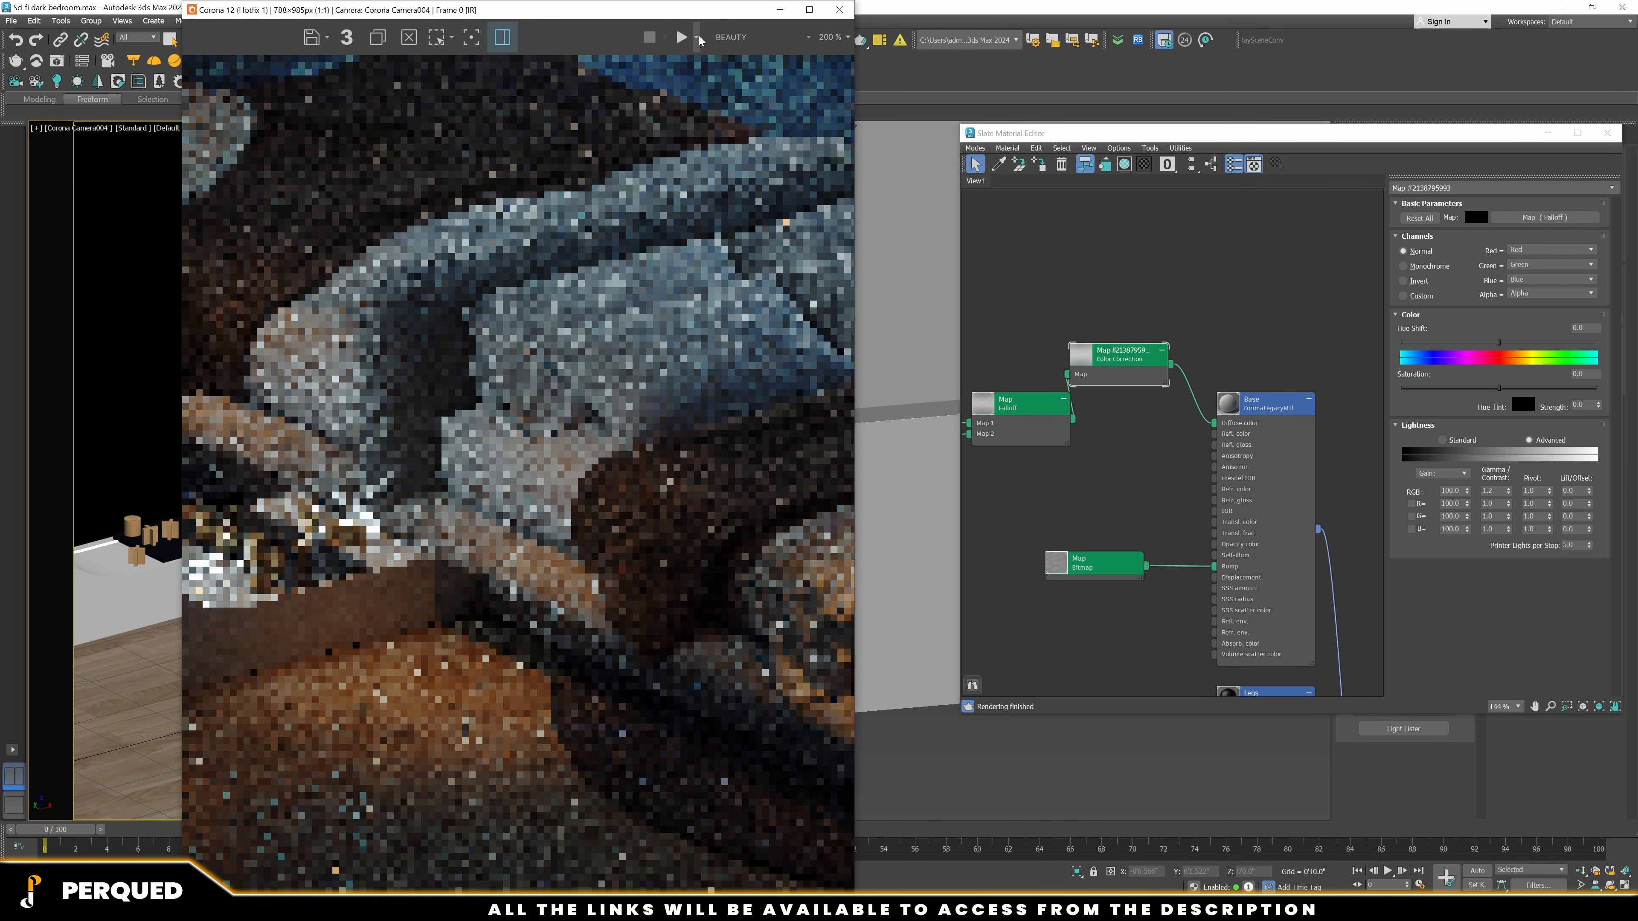
click(697, 37)
click(702, 74)
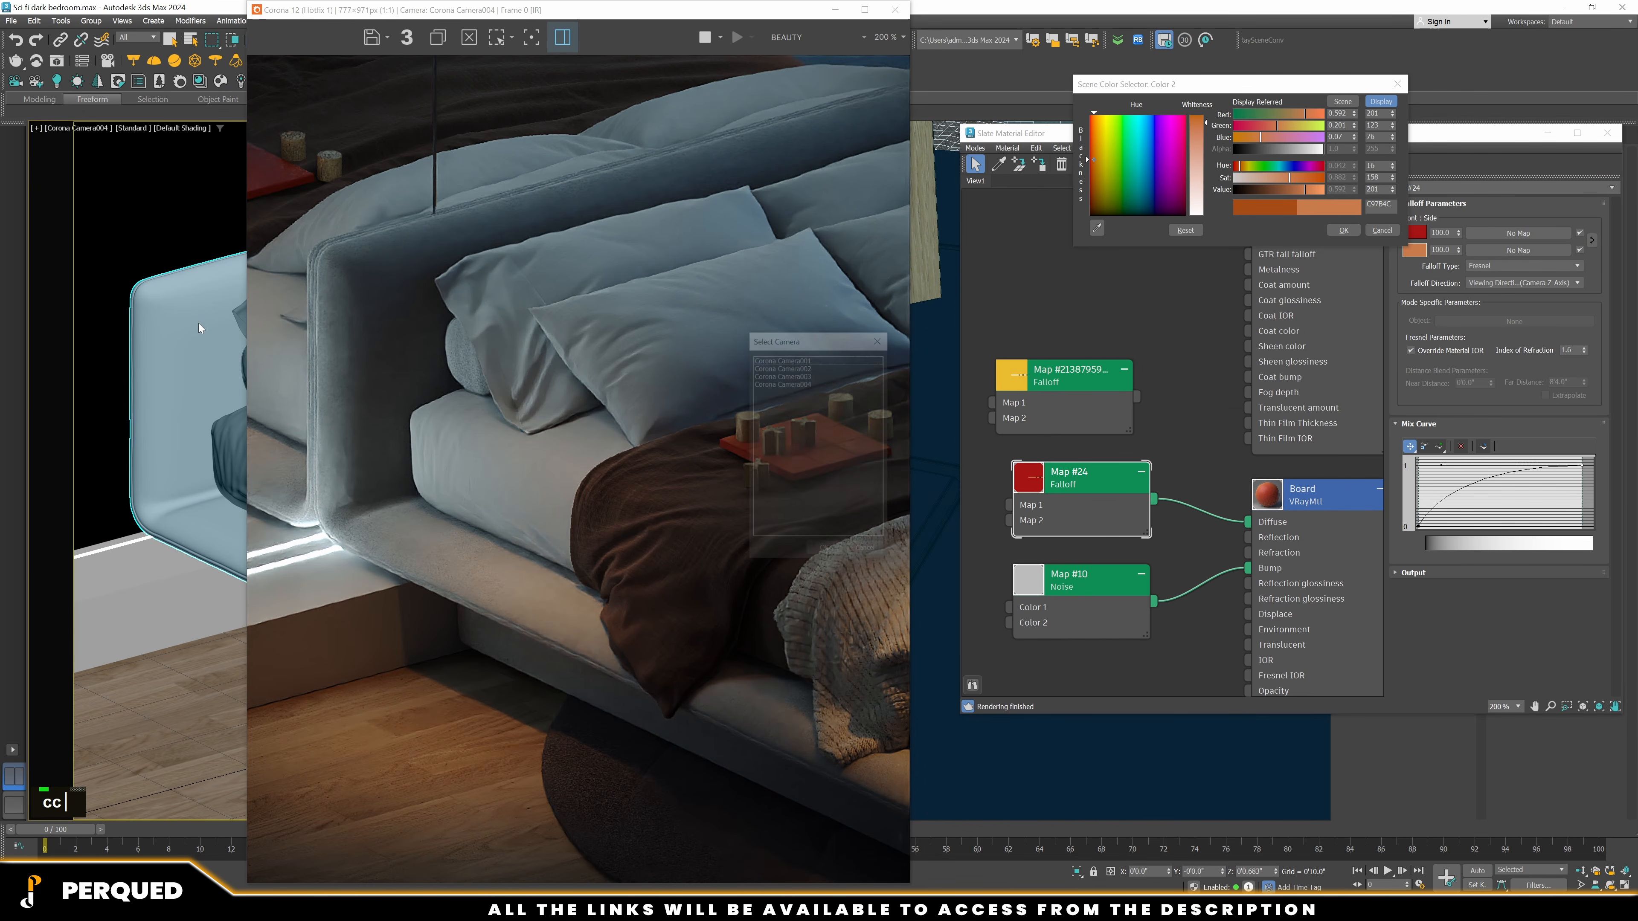
Switch the viewport back to Corona Camera001 to review the whole bedroom in the interactive render
double_click(797, 363)
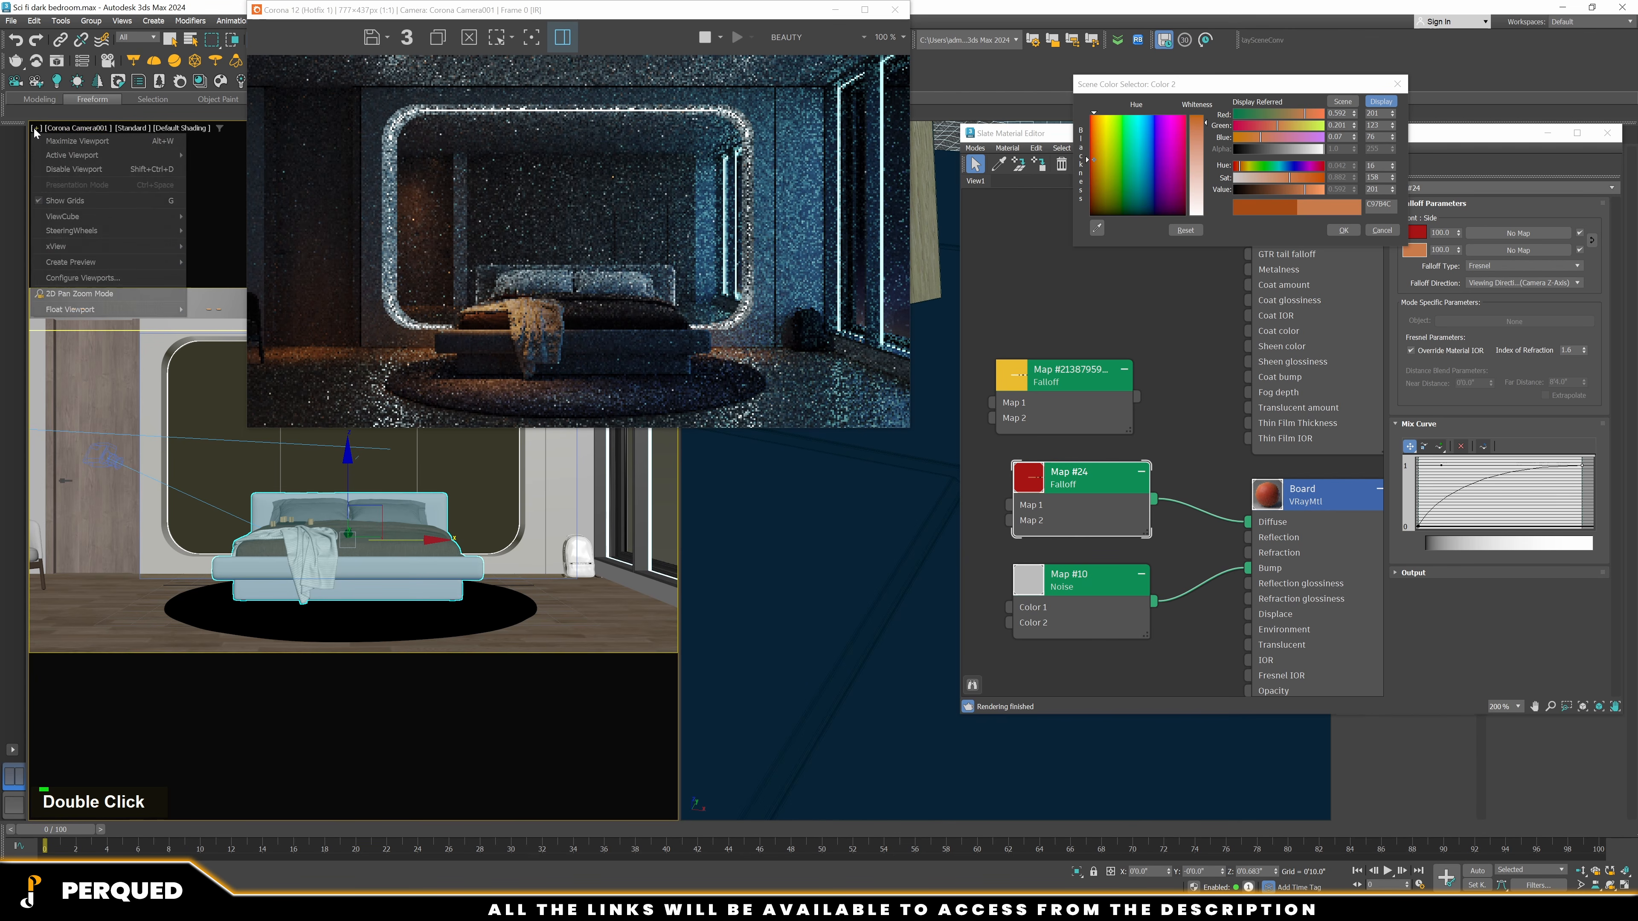
click(52, 127)
click(73, 292)
scroll(282, 535, up, 5)
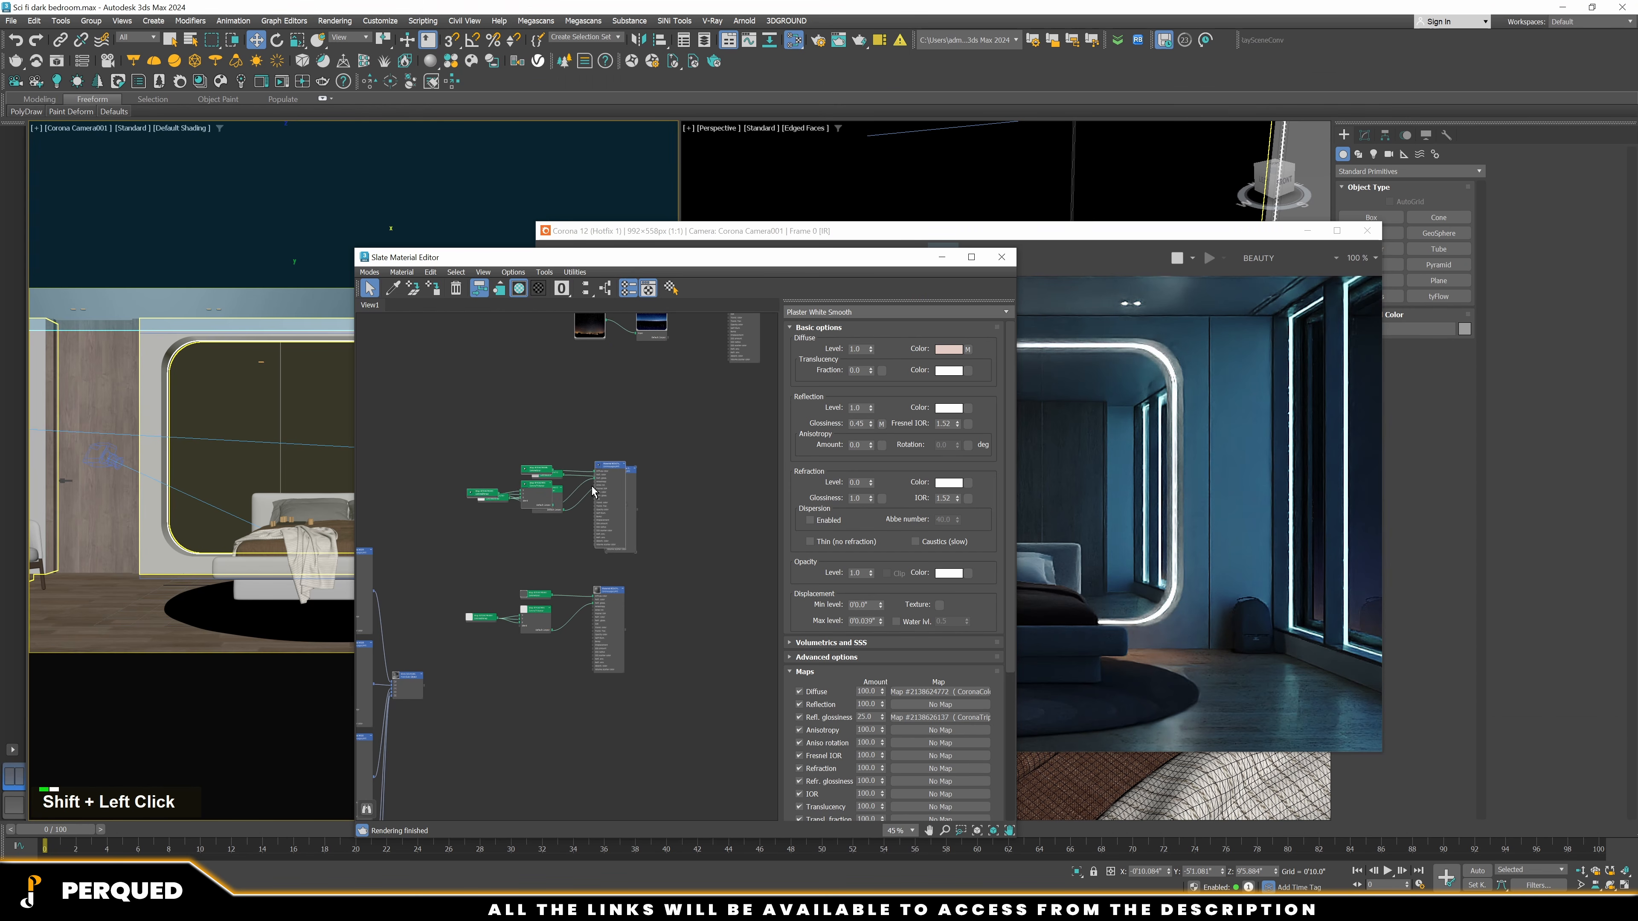
scroll(463, 377, up, 2)
right_click(462, 377)
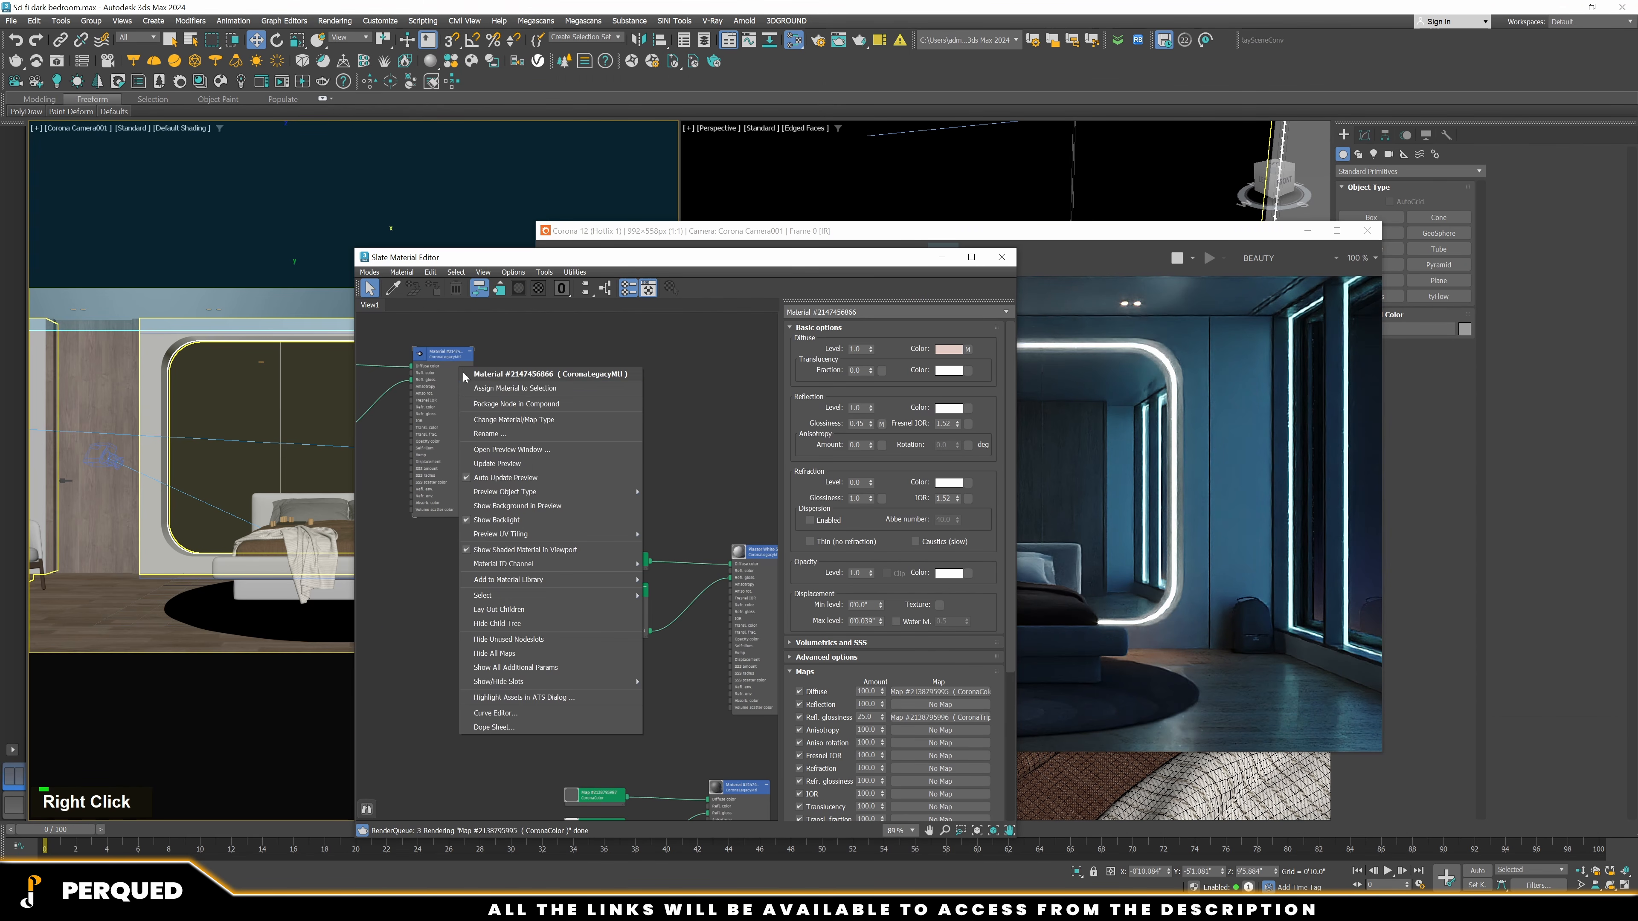
click(477, 389)
Add the selected geometry to the material override's exclusion list in the render settings, and uncover the frame buffer
key(F10)
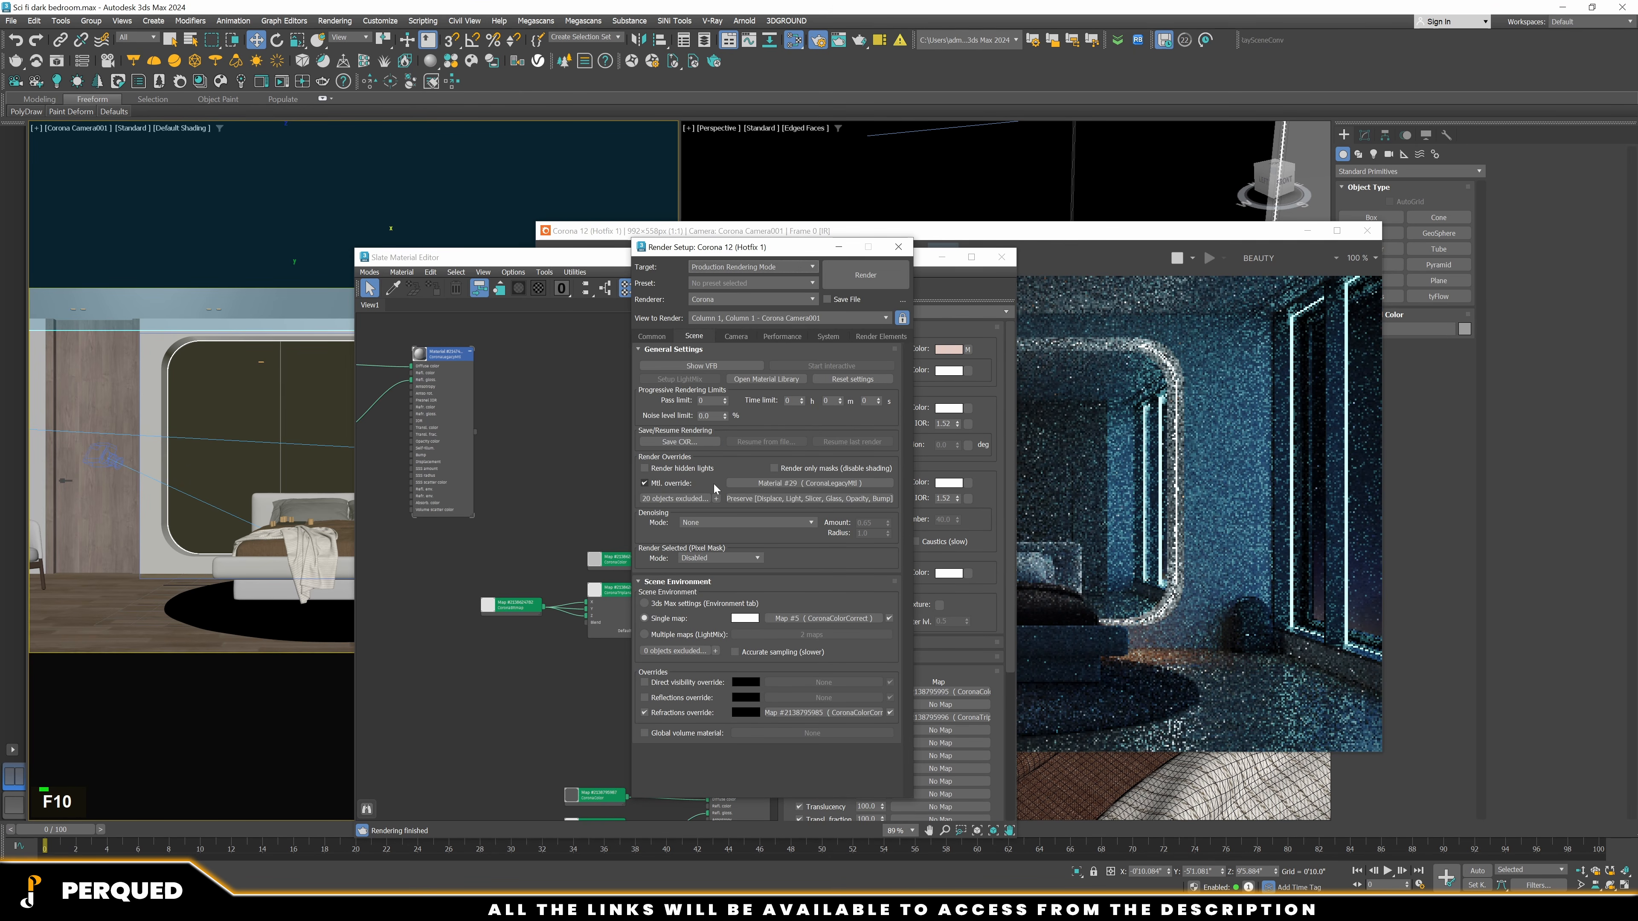
click(716, 498)
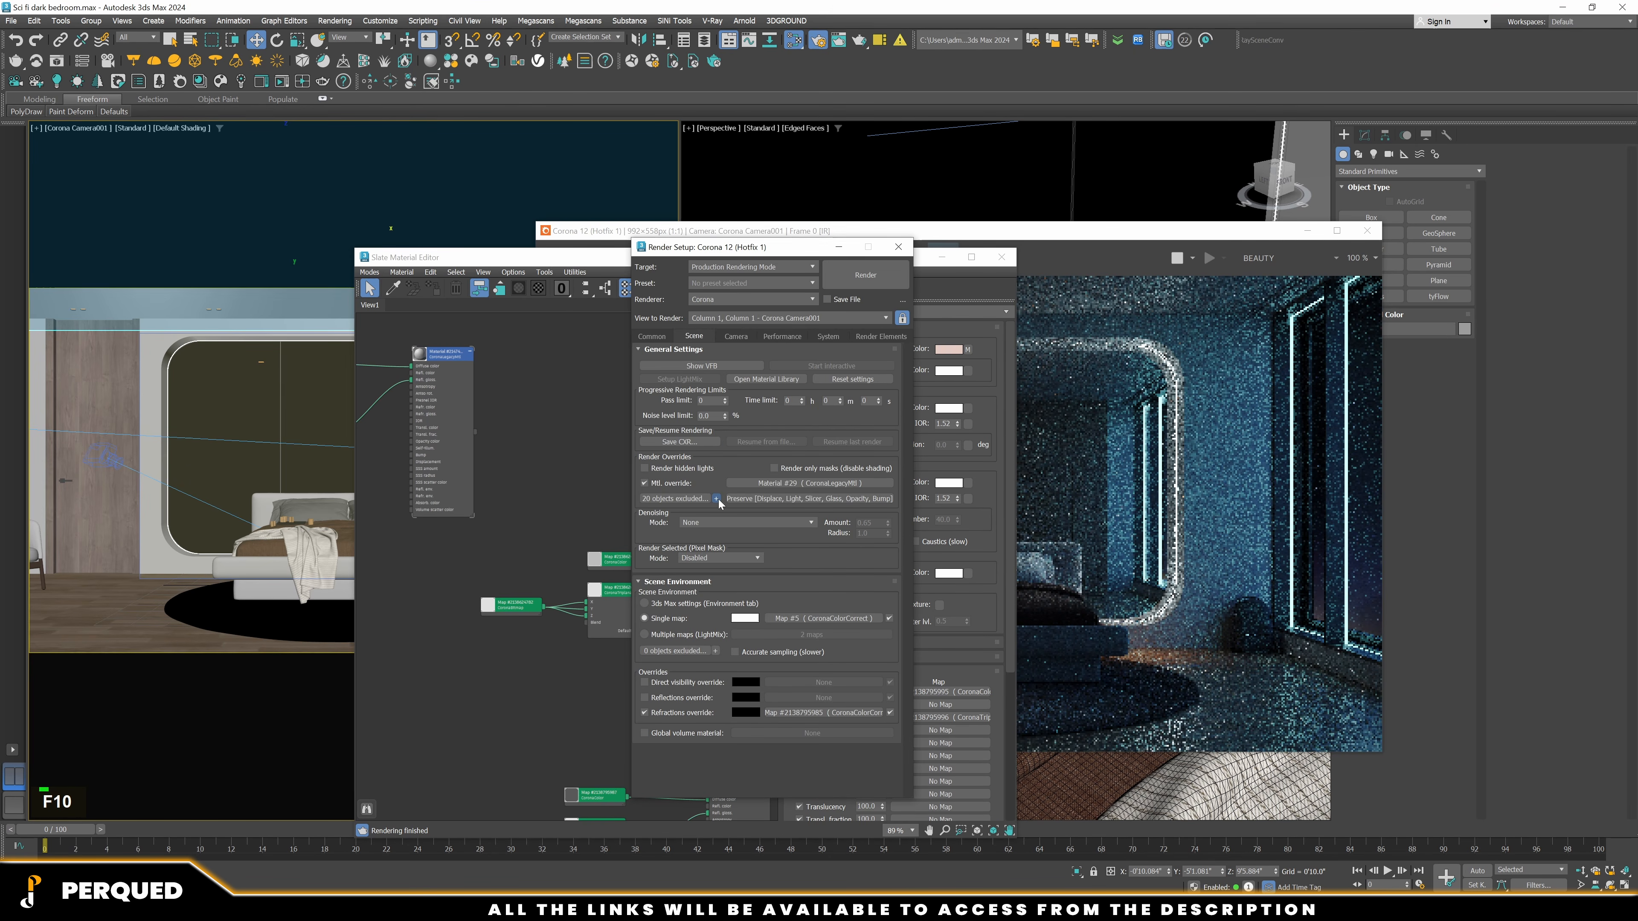
click(899, 248)
drag(900, 257, 430, 228)
click(943, 242)
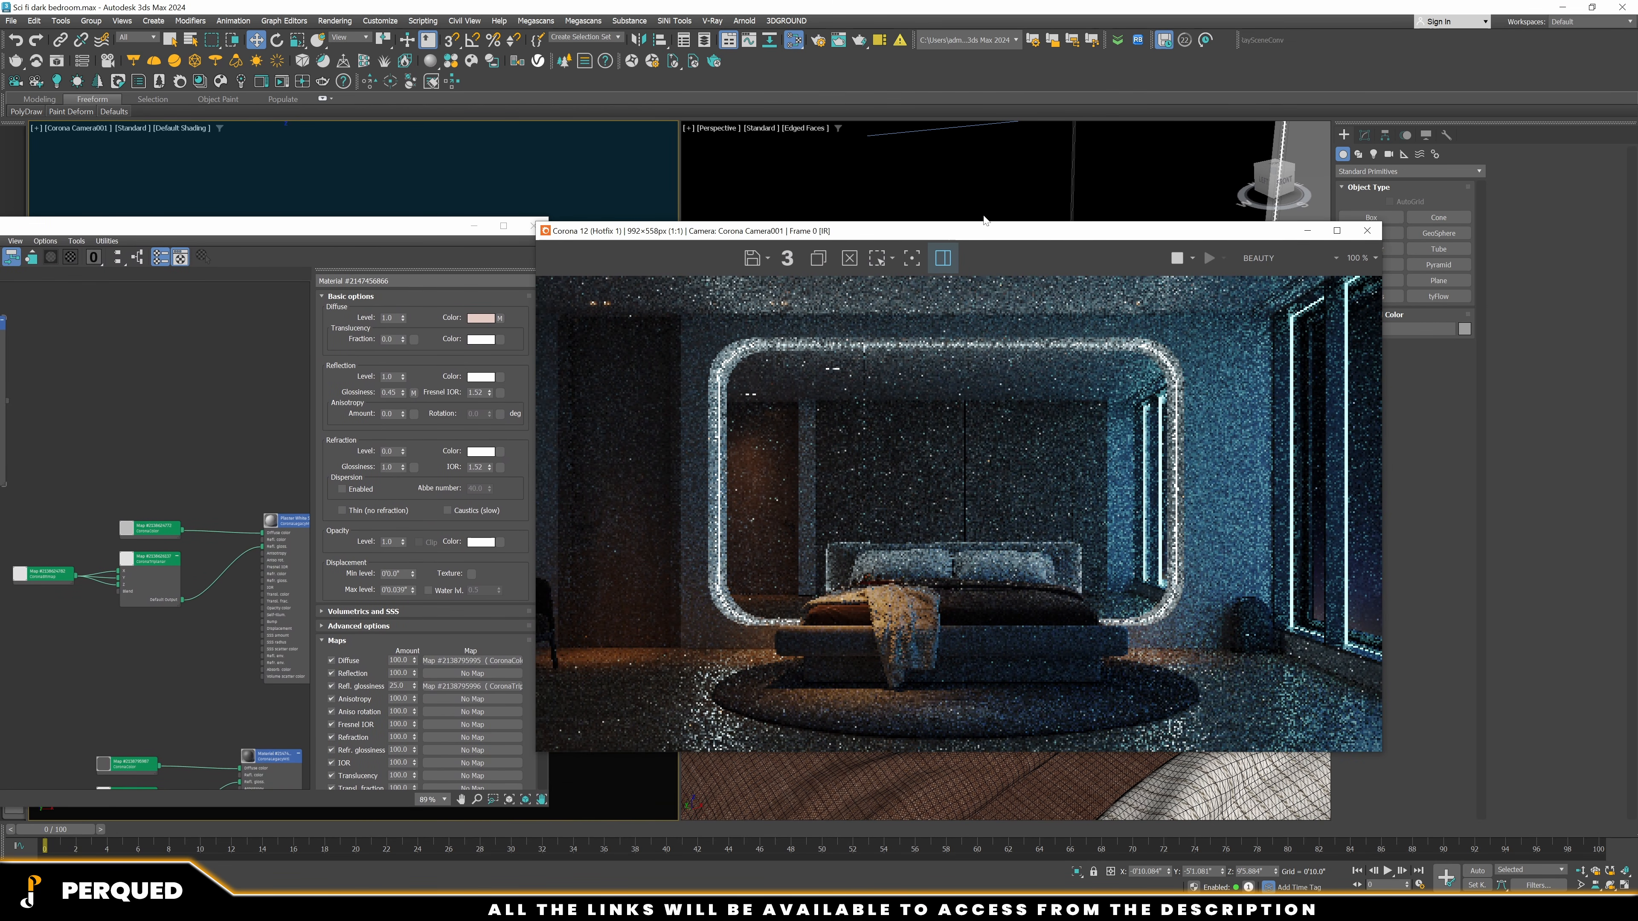
Select the bedroom's wall pieces and window frames, apply a Chamfer modifier to them, and adjust the chamfer amount
ctrl+click(1032, 385)
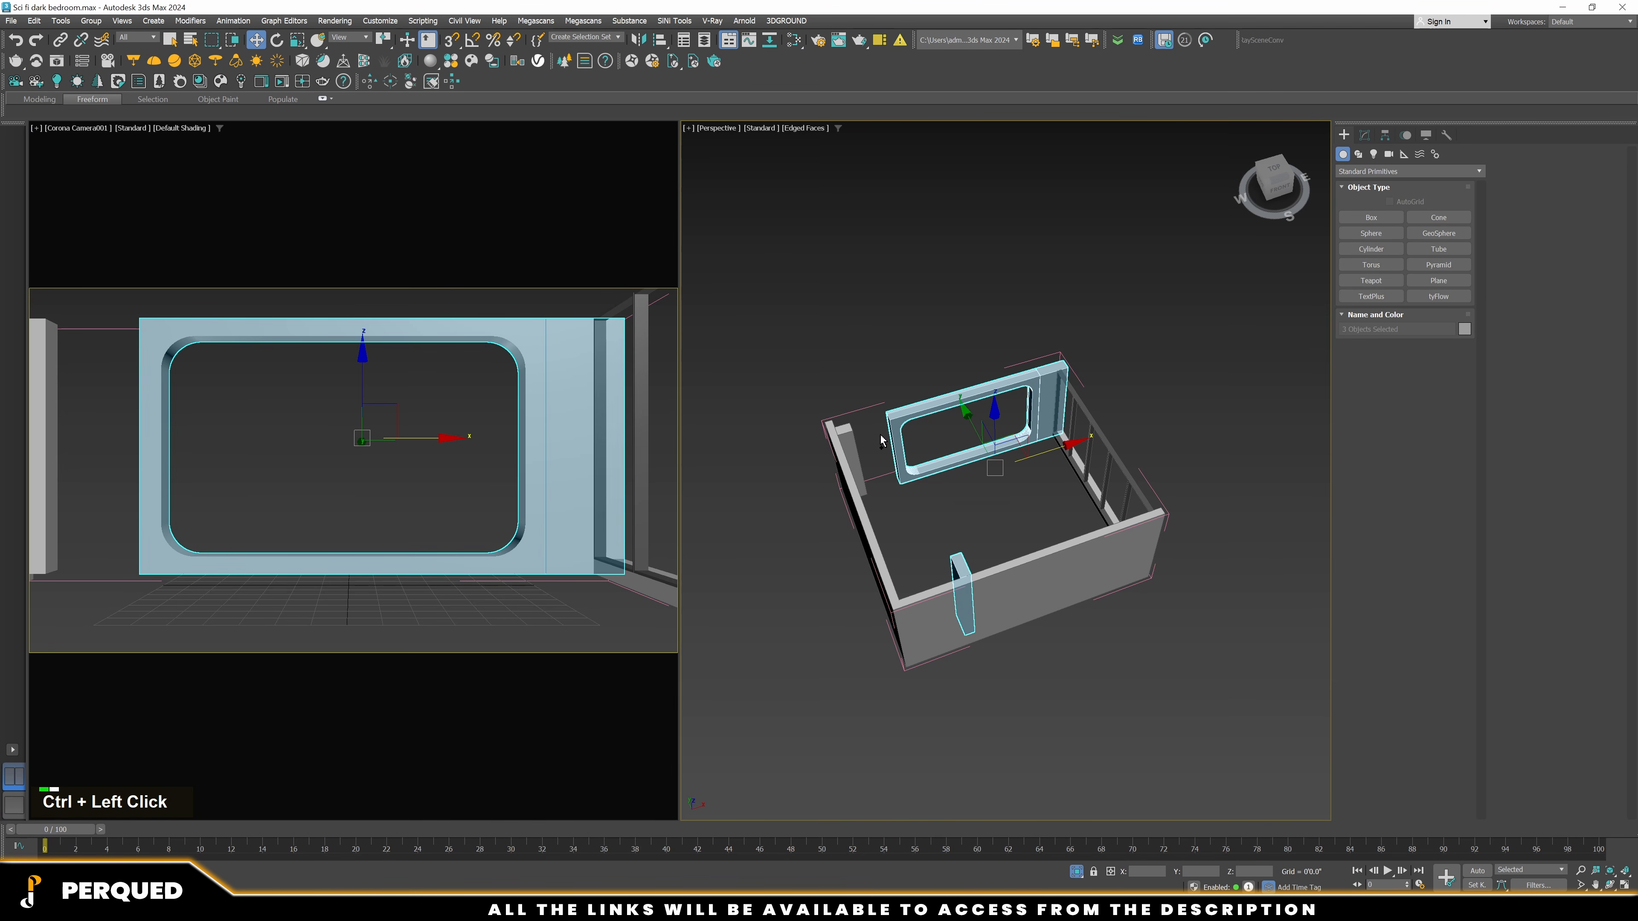
ctrl+click(868, 445)
scroll(1043, 401, up, 4)
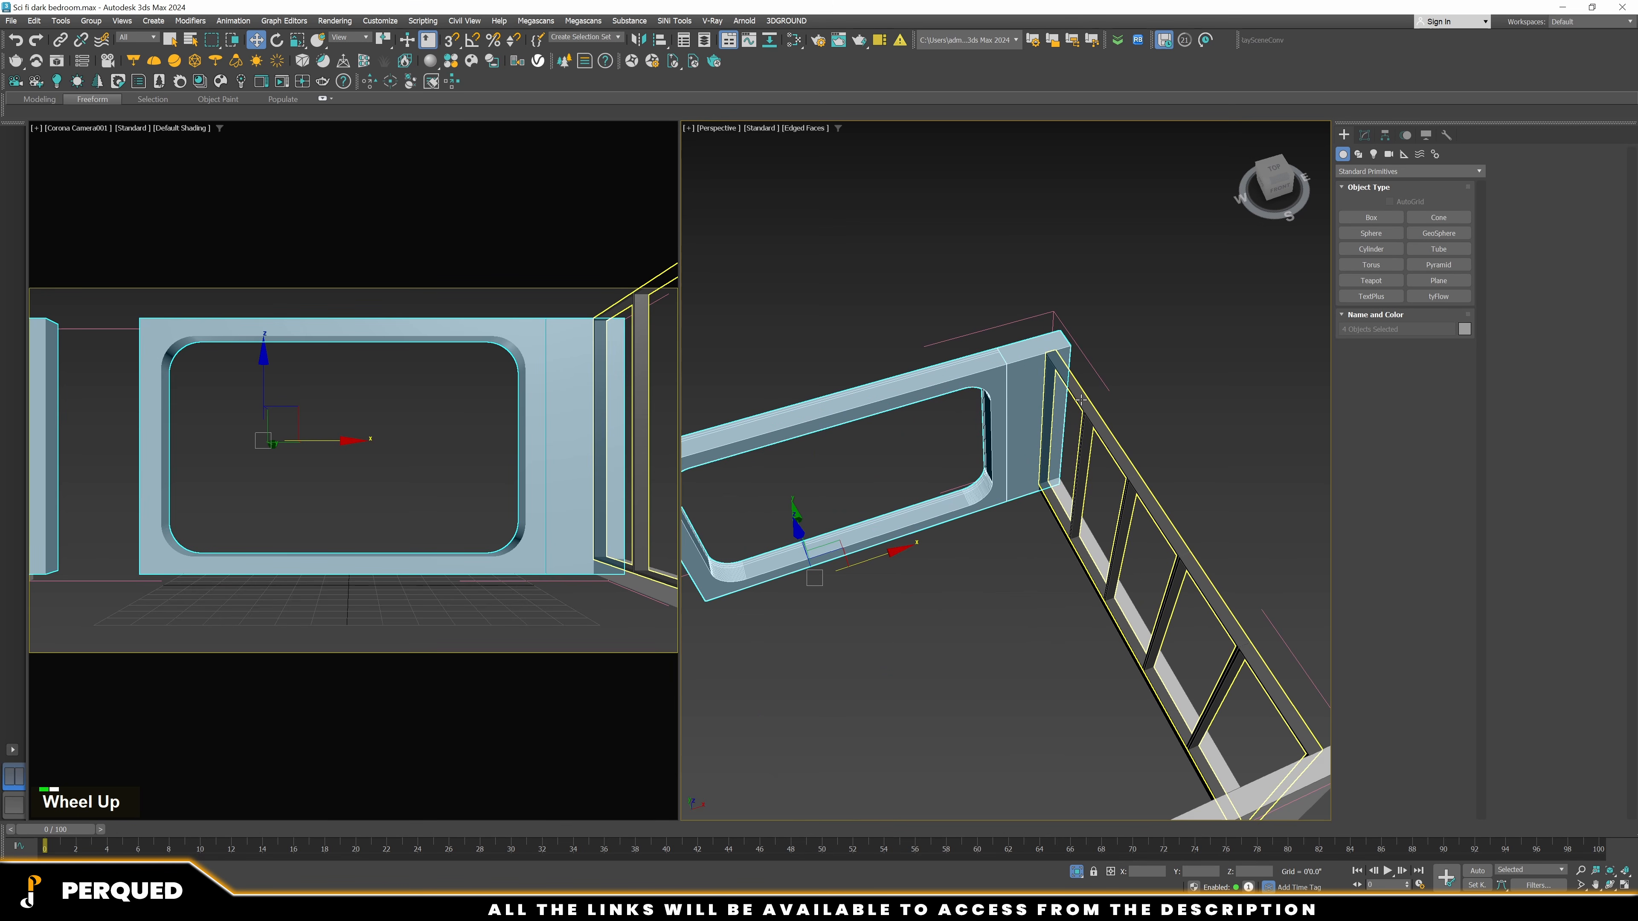
ctrl+click(1081, 400)
scroll(1081, 400, up, 5)
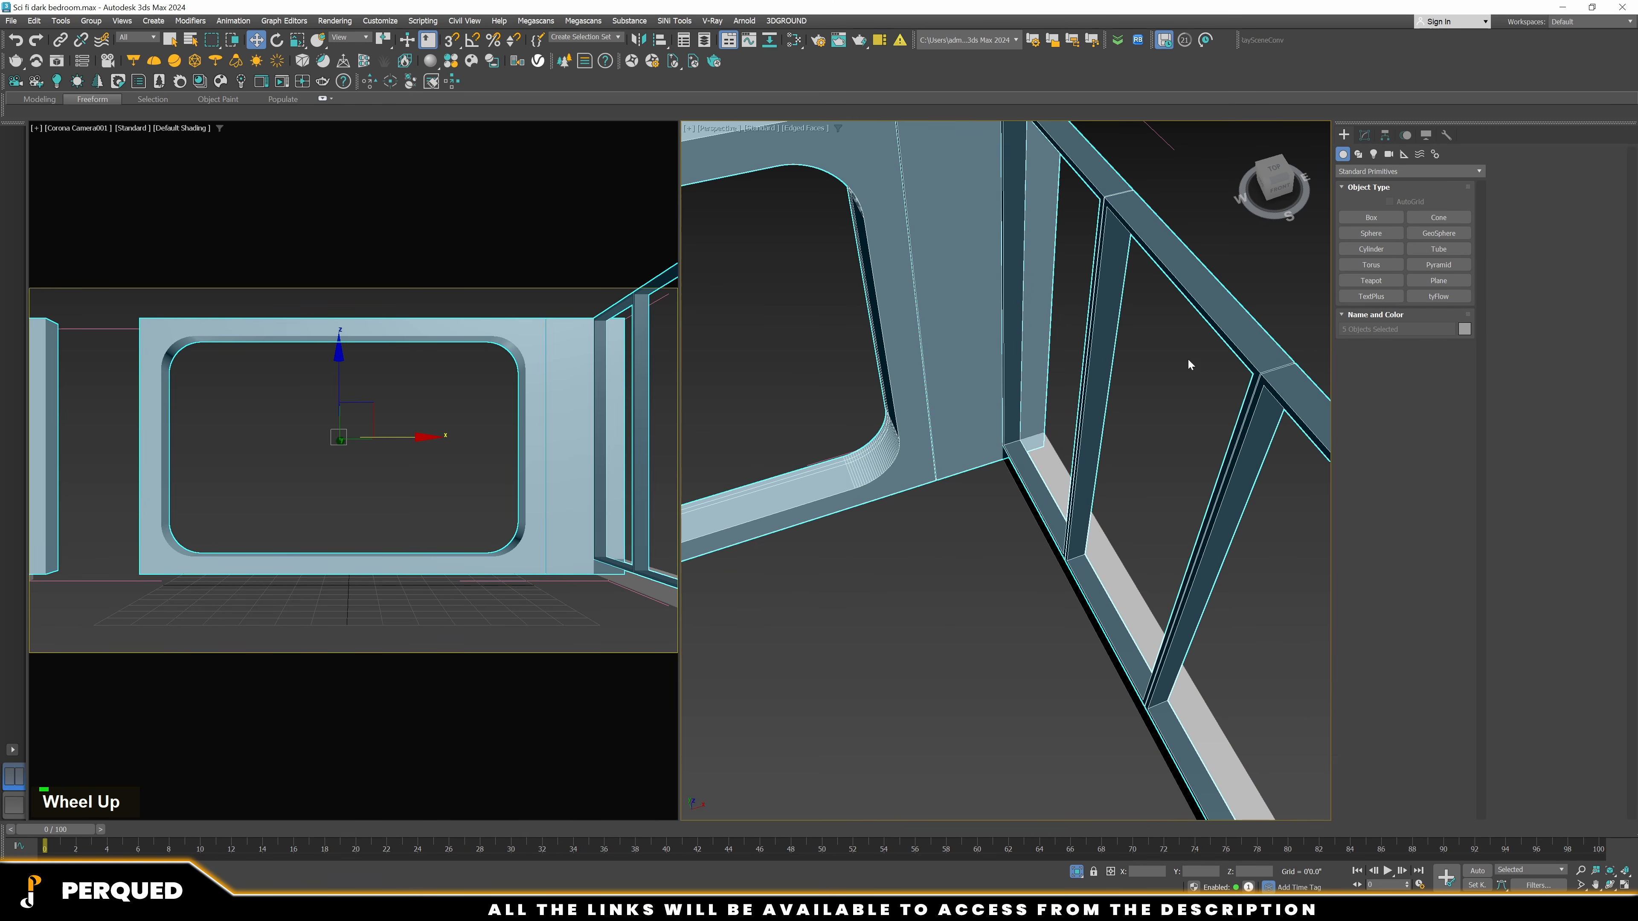
ctrl+click(1103, 550)
click(1364, 134)
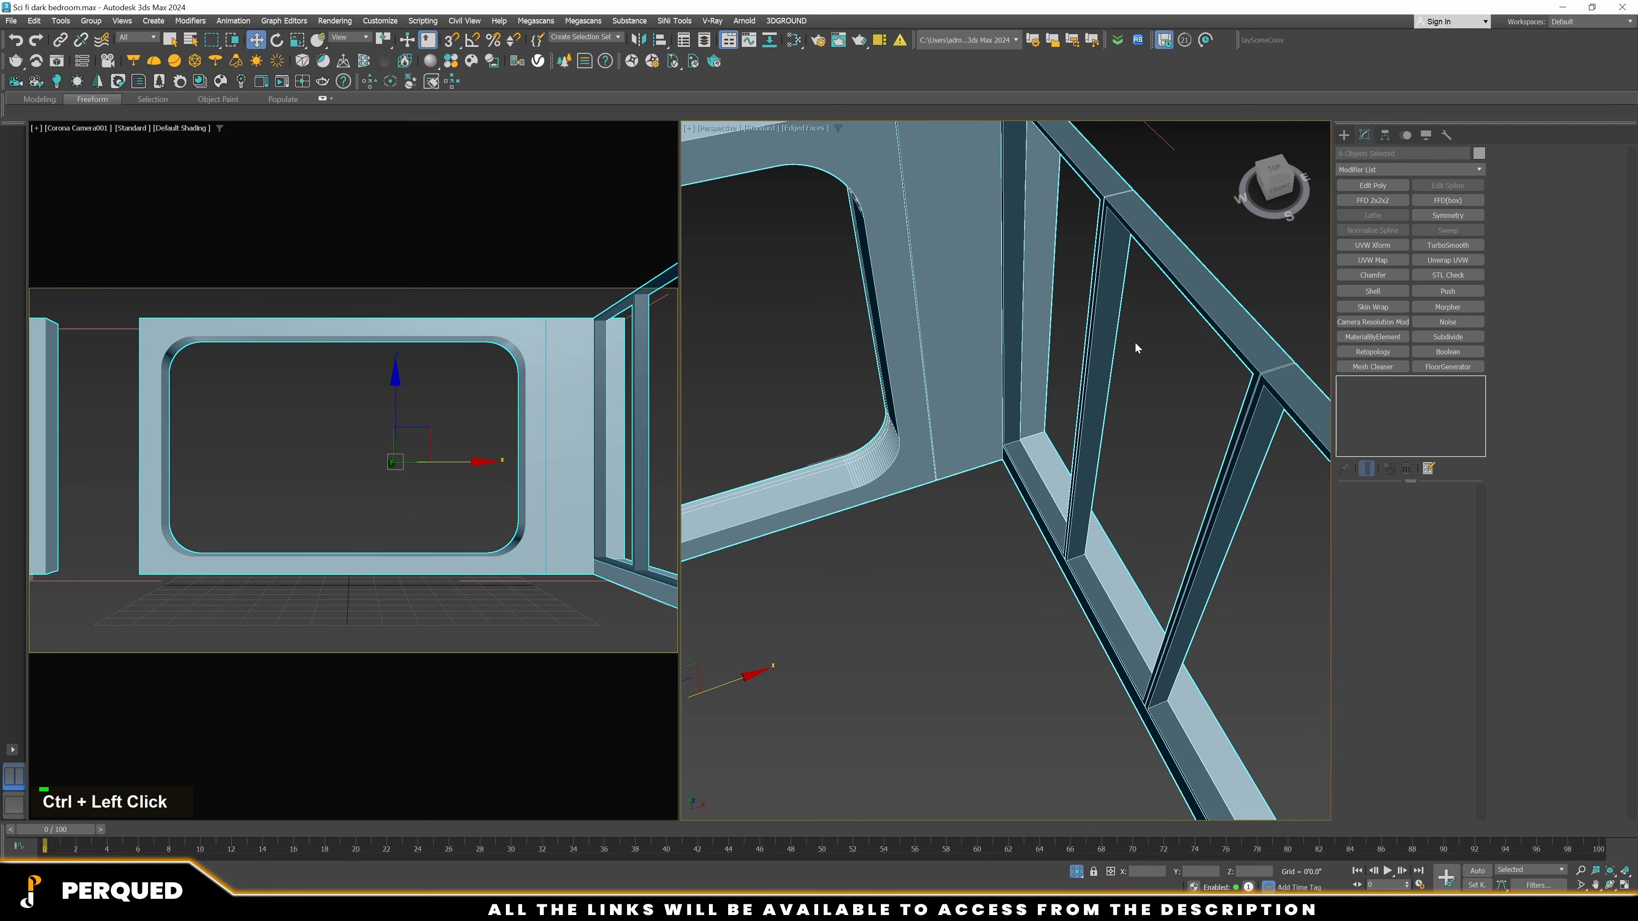
scroll(1133, 349, up, 5)
click(1373, 277)
scroll(967, 476, up, 3)
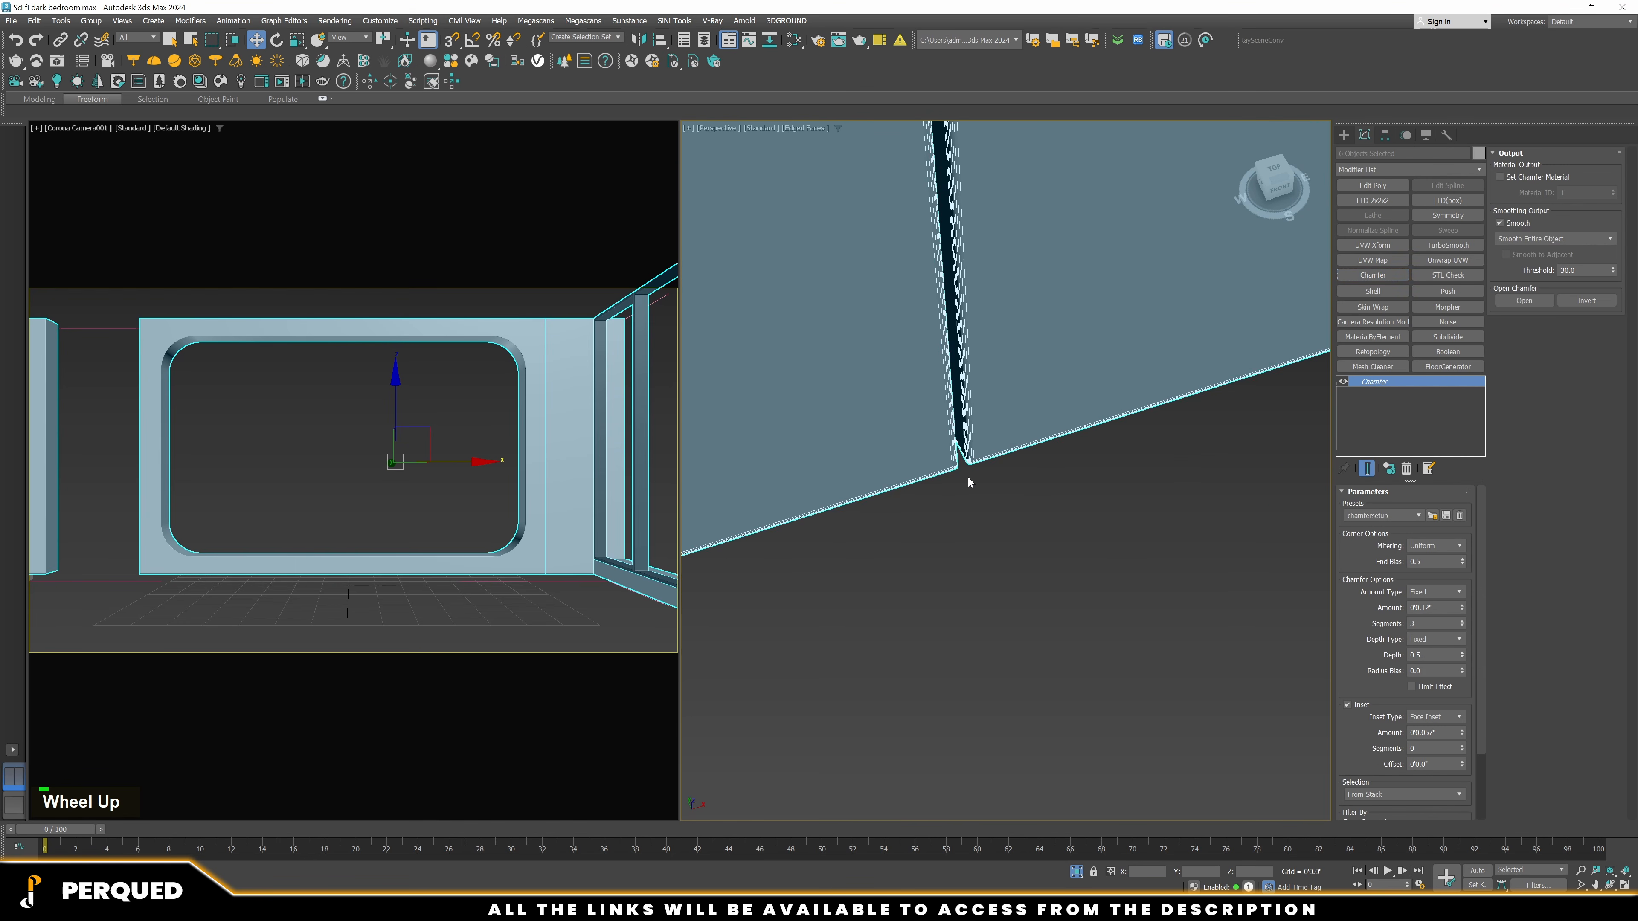
drag(1463, 609, 1462, 617)
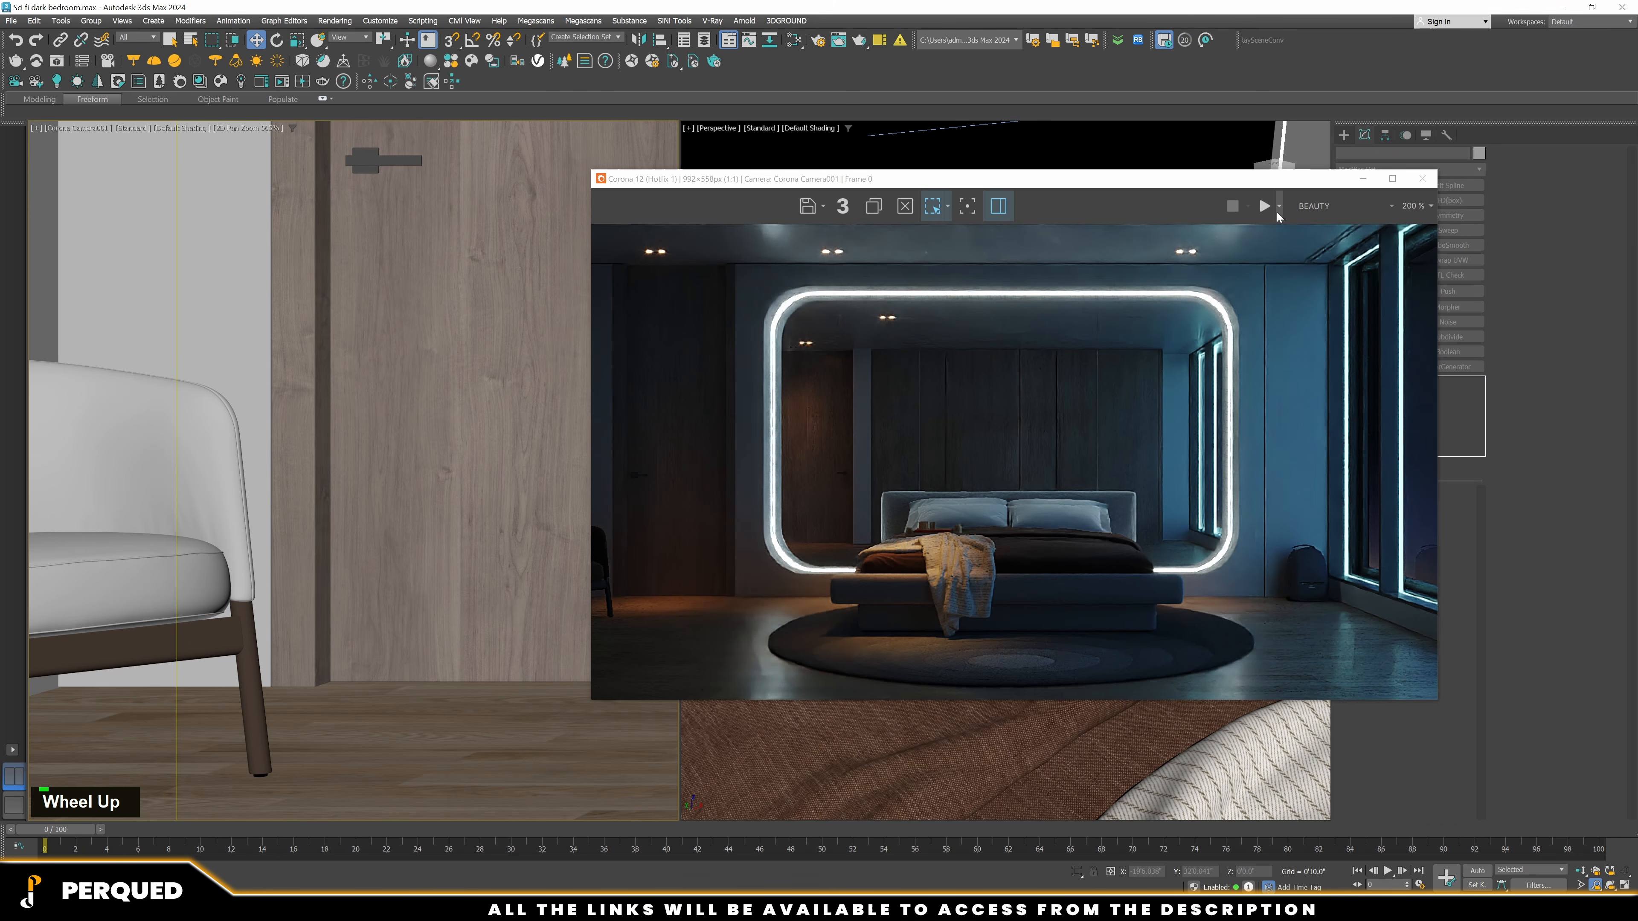
Start interactive rendering of the chair close-up and pick the lounge chair's material into the Slate Material Editor
click(1279, 206)
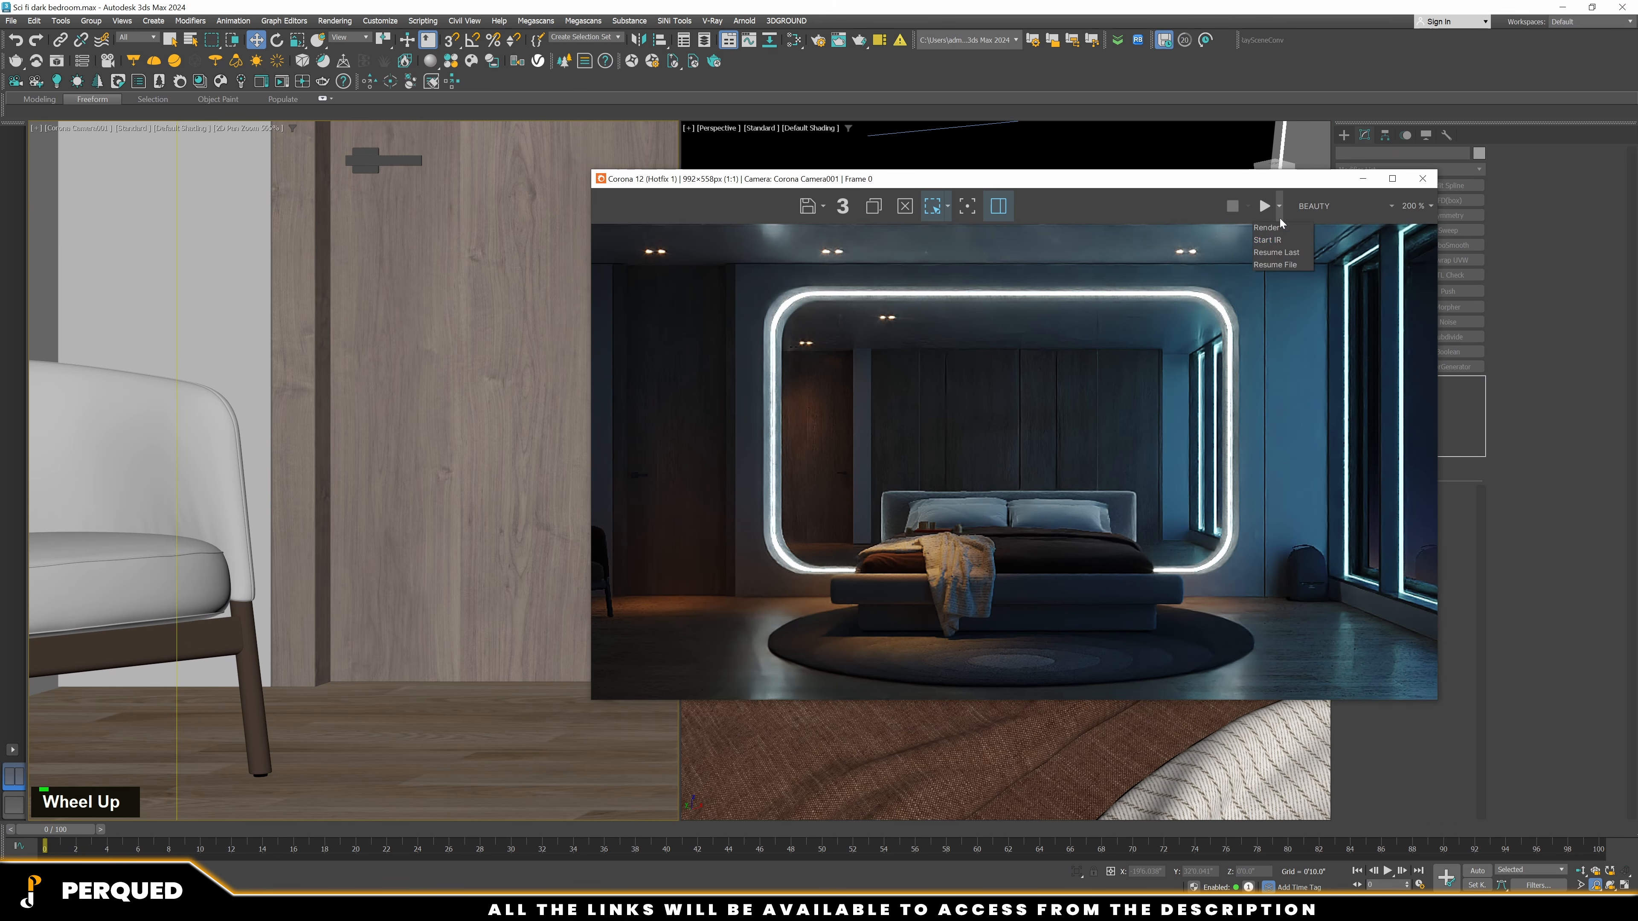
click(1282, 240)
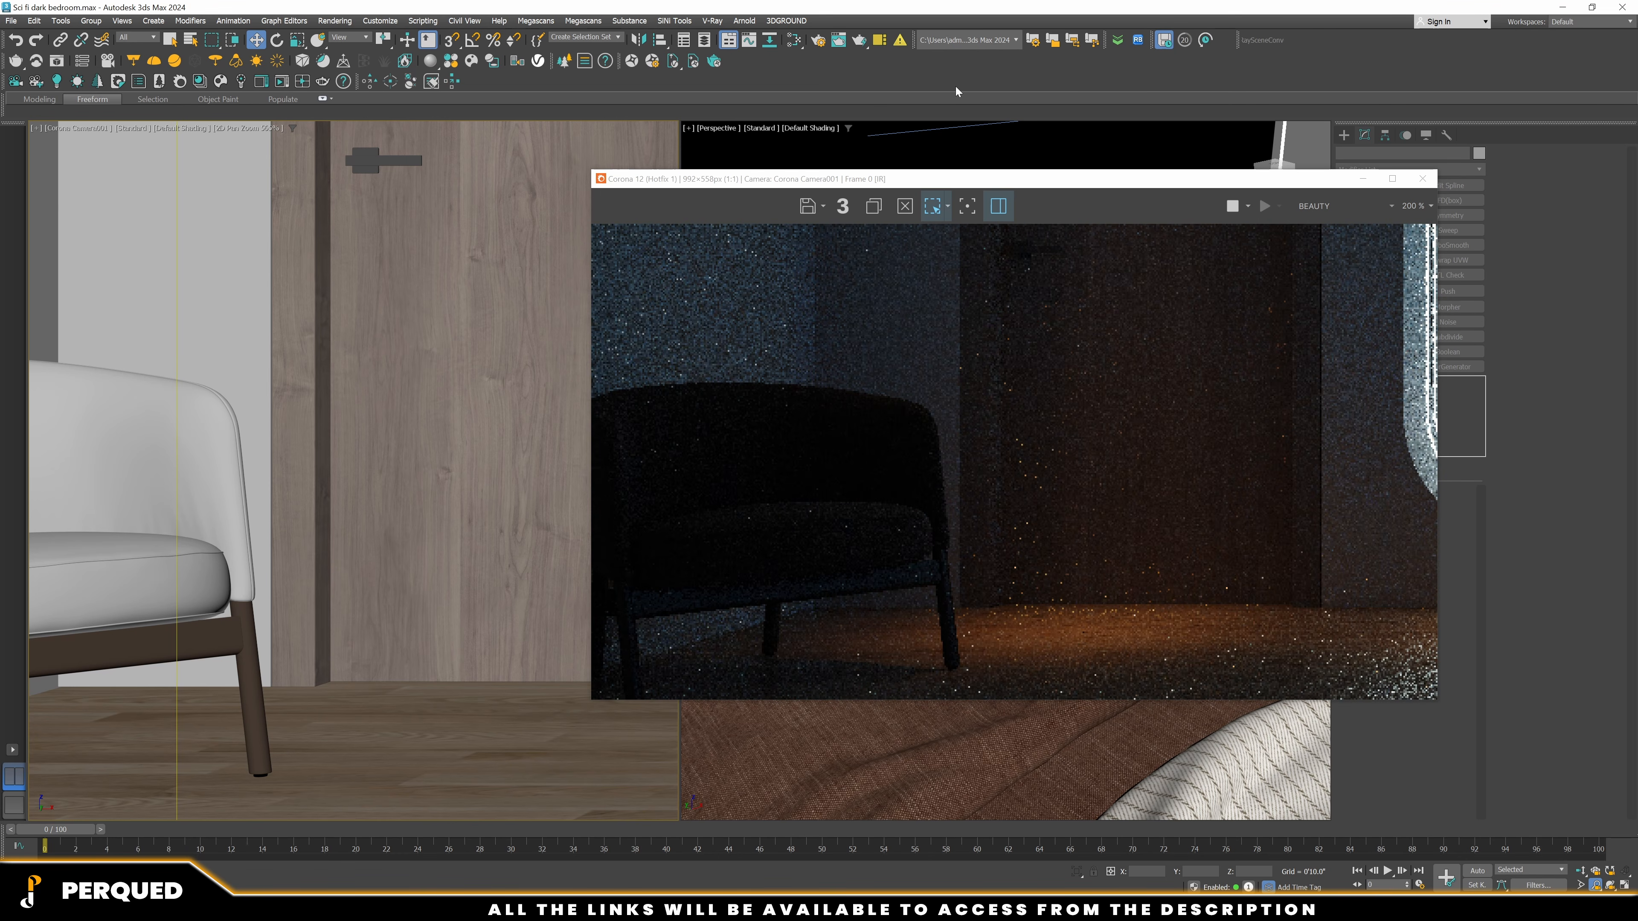
key(m)
drag(367, 274, 1104, 333)
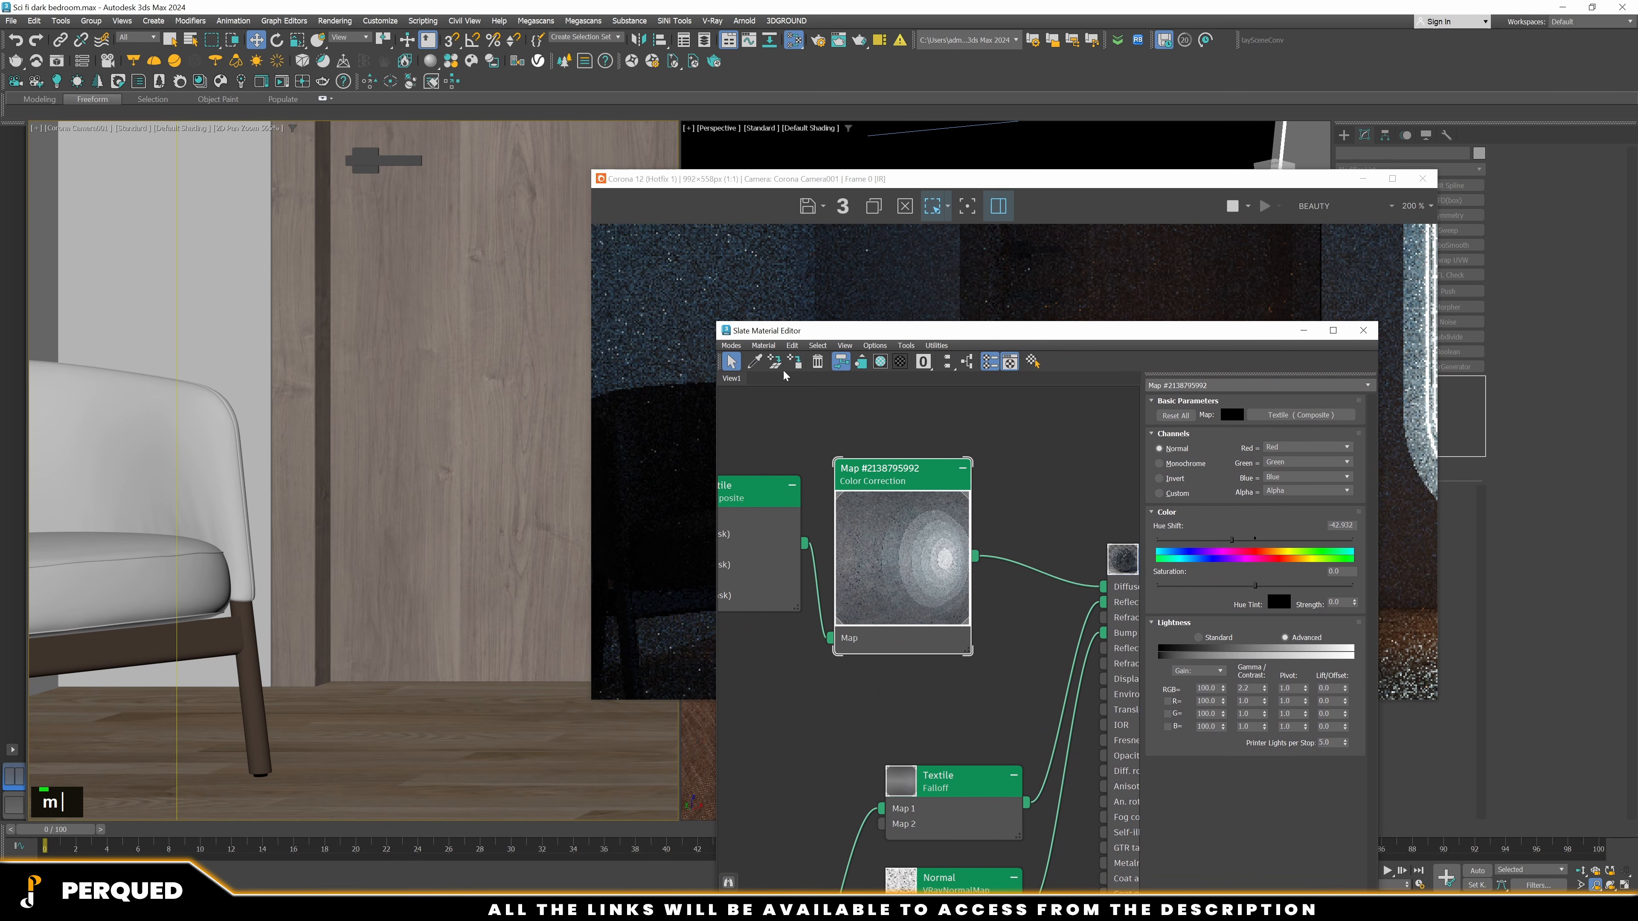
click(755, 362)
click(271, 546)
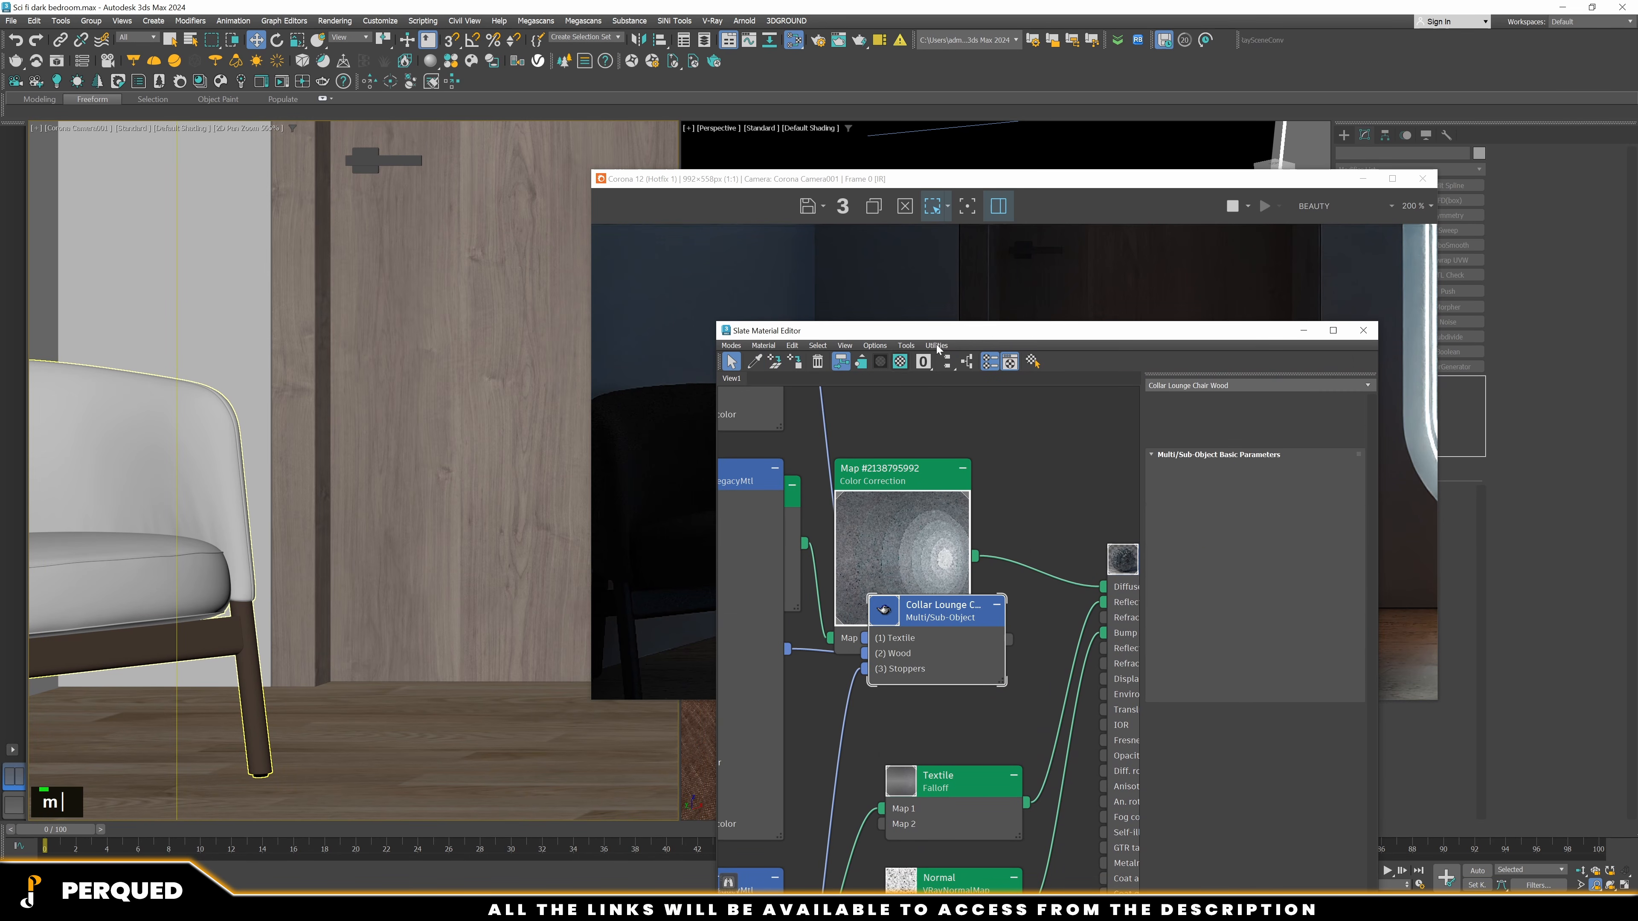
Uncover the render and arrange the Collar Lounge Chair material's nodes in free space in the node view
drag(996, 332, 282, 171)
scroll(271, 401, down, 10)
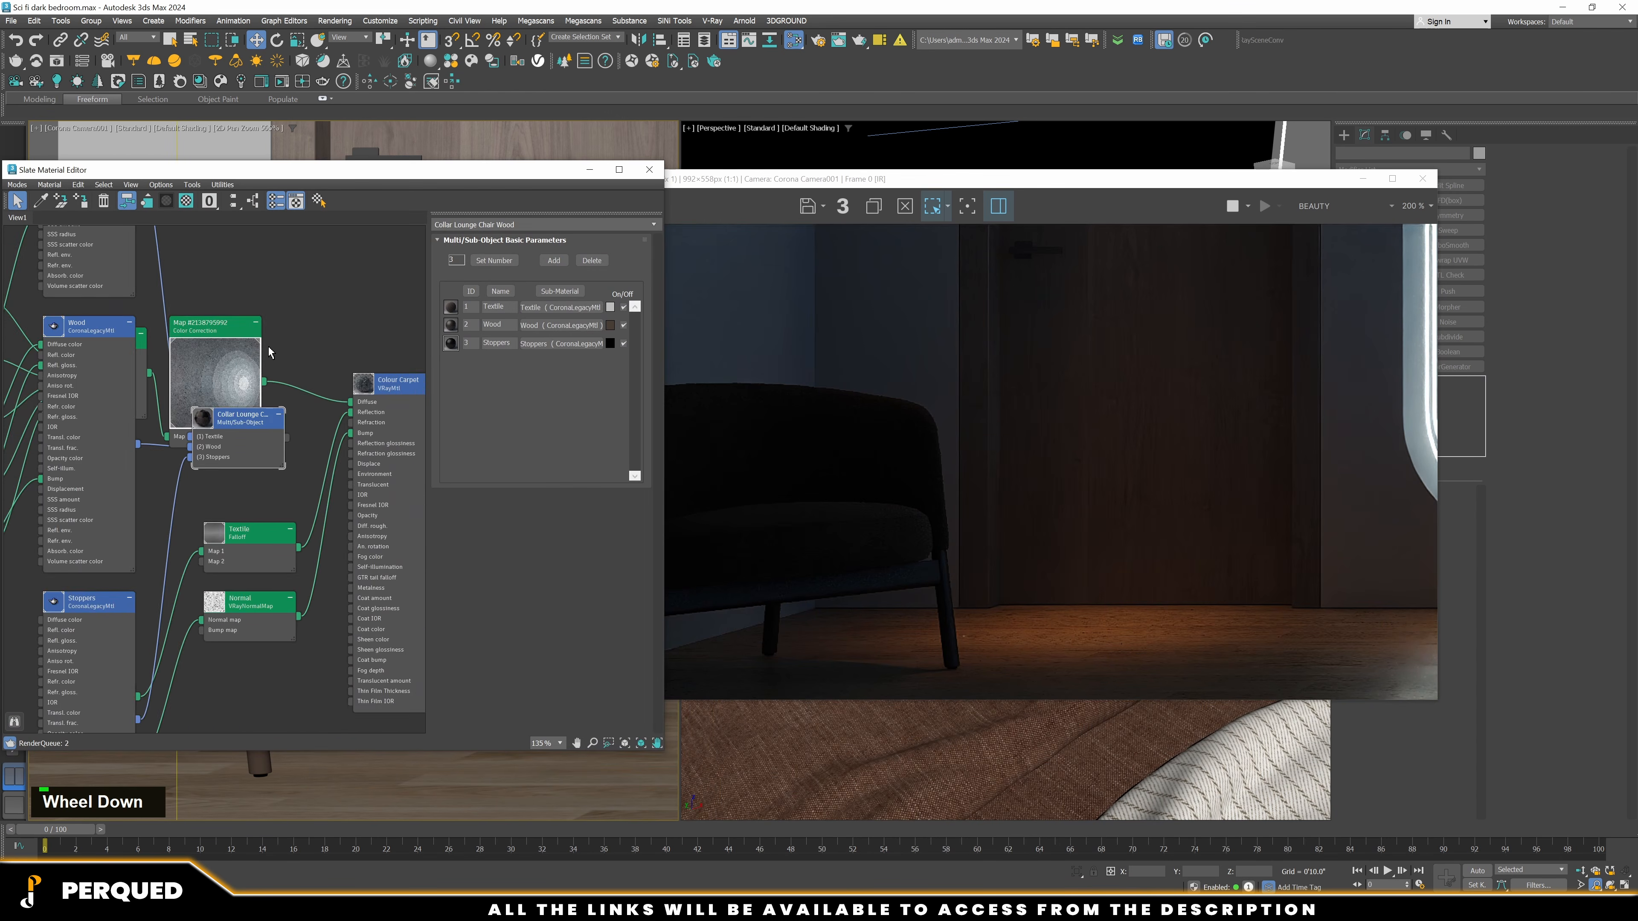
scroll(282, 401, down, 4)
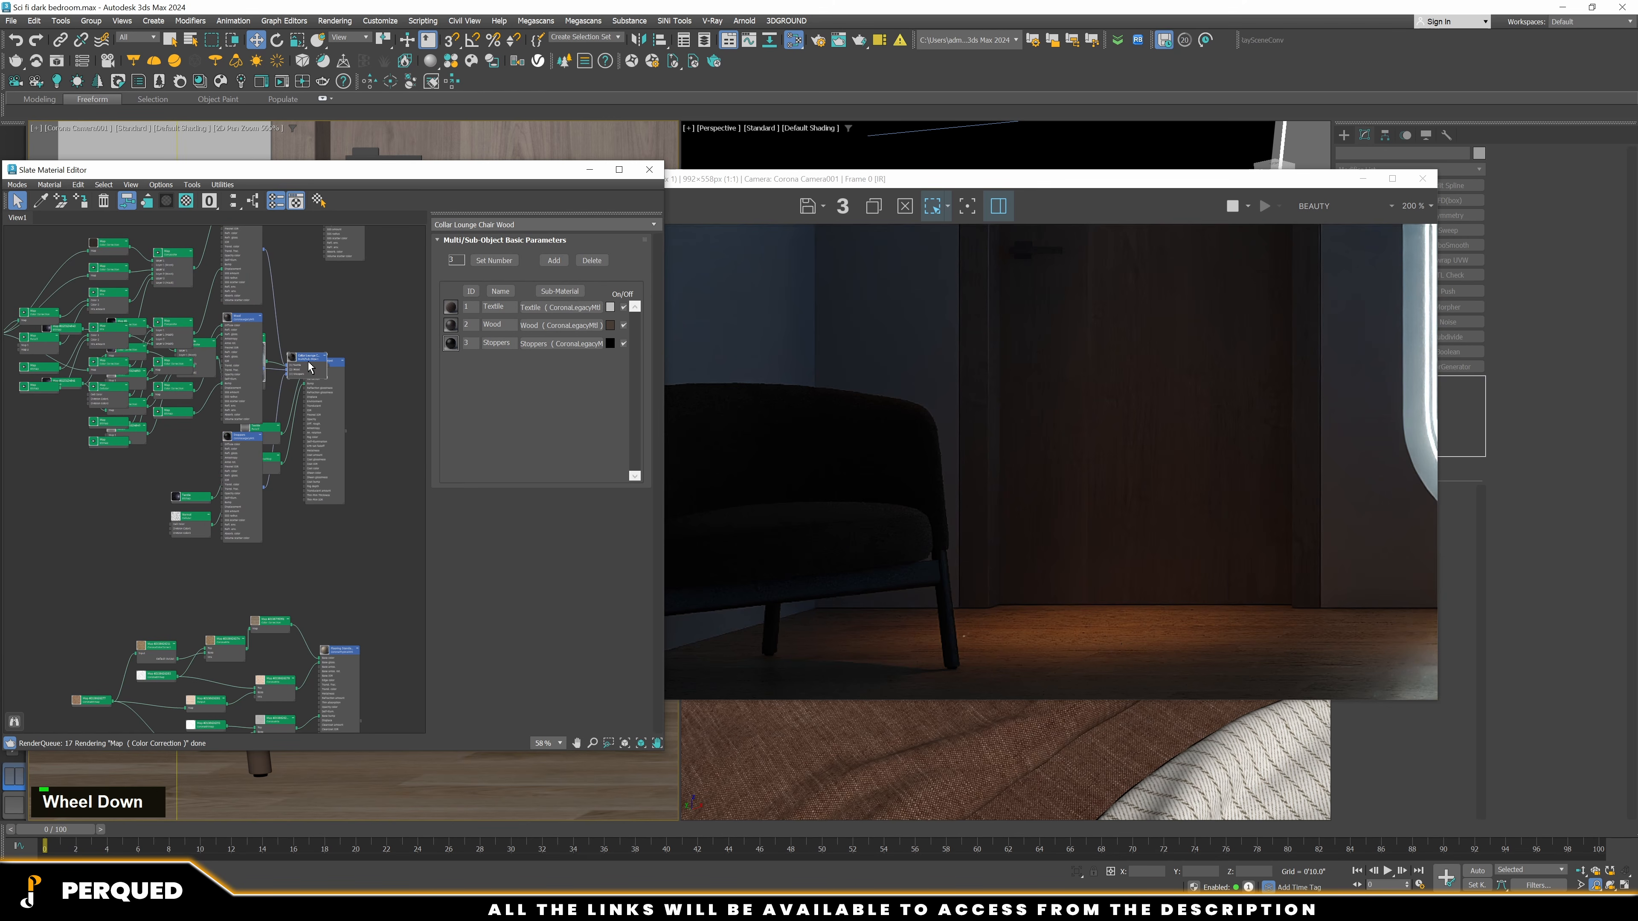
scroll(227, 513, up, 8)
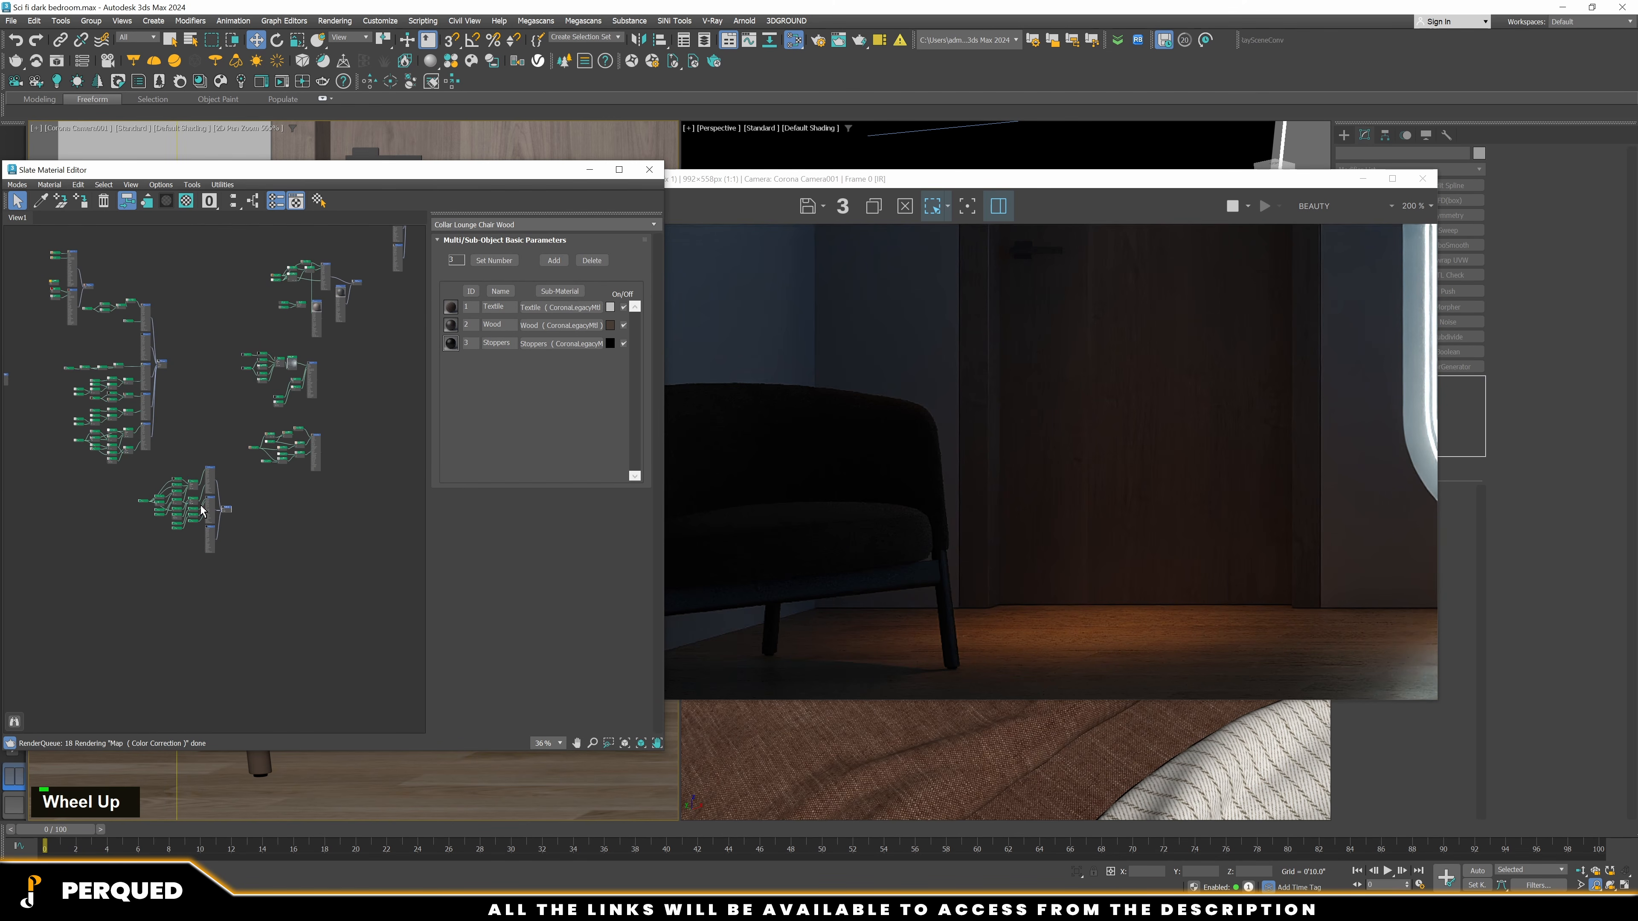
middle_drag(227, 513, 258, 562)
drag(216, 483, 104, 384)
middle_drag(315, 418, 492, 444)
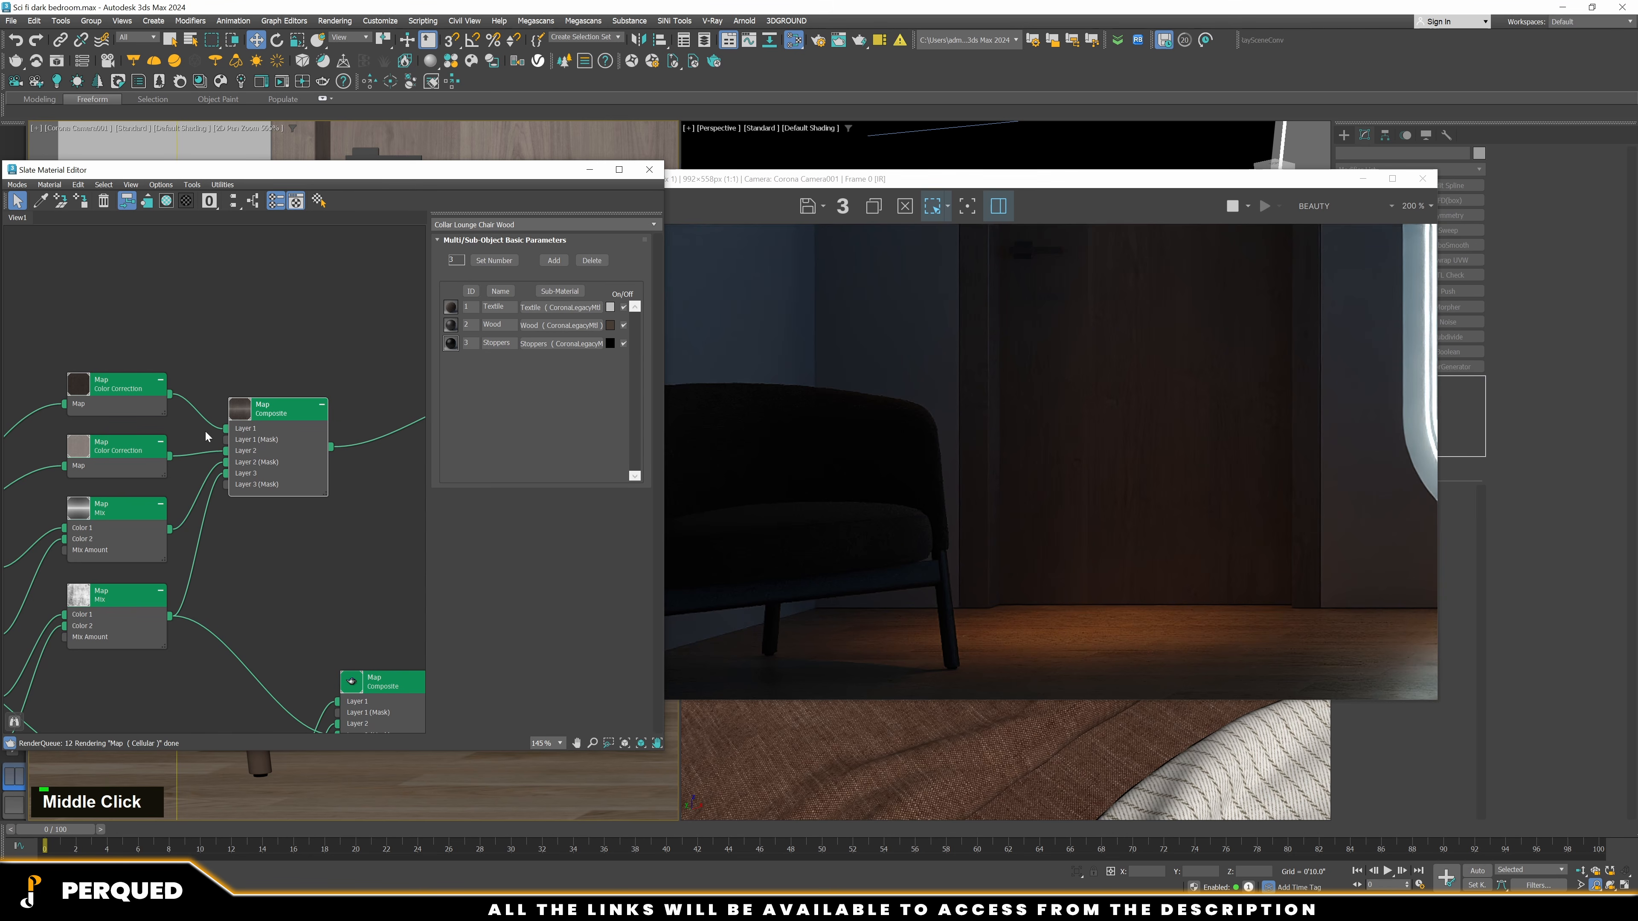
Insert a Color Correction map between the chair Textile material's Composite map and its diffuse color
scroll(138, 419, down, 4)
middle_drag(277, 462, 92, 435)
scroll(145, 355, up, 3)
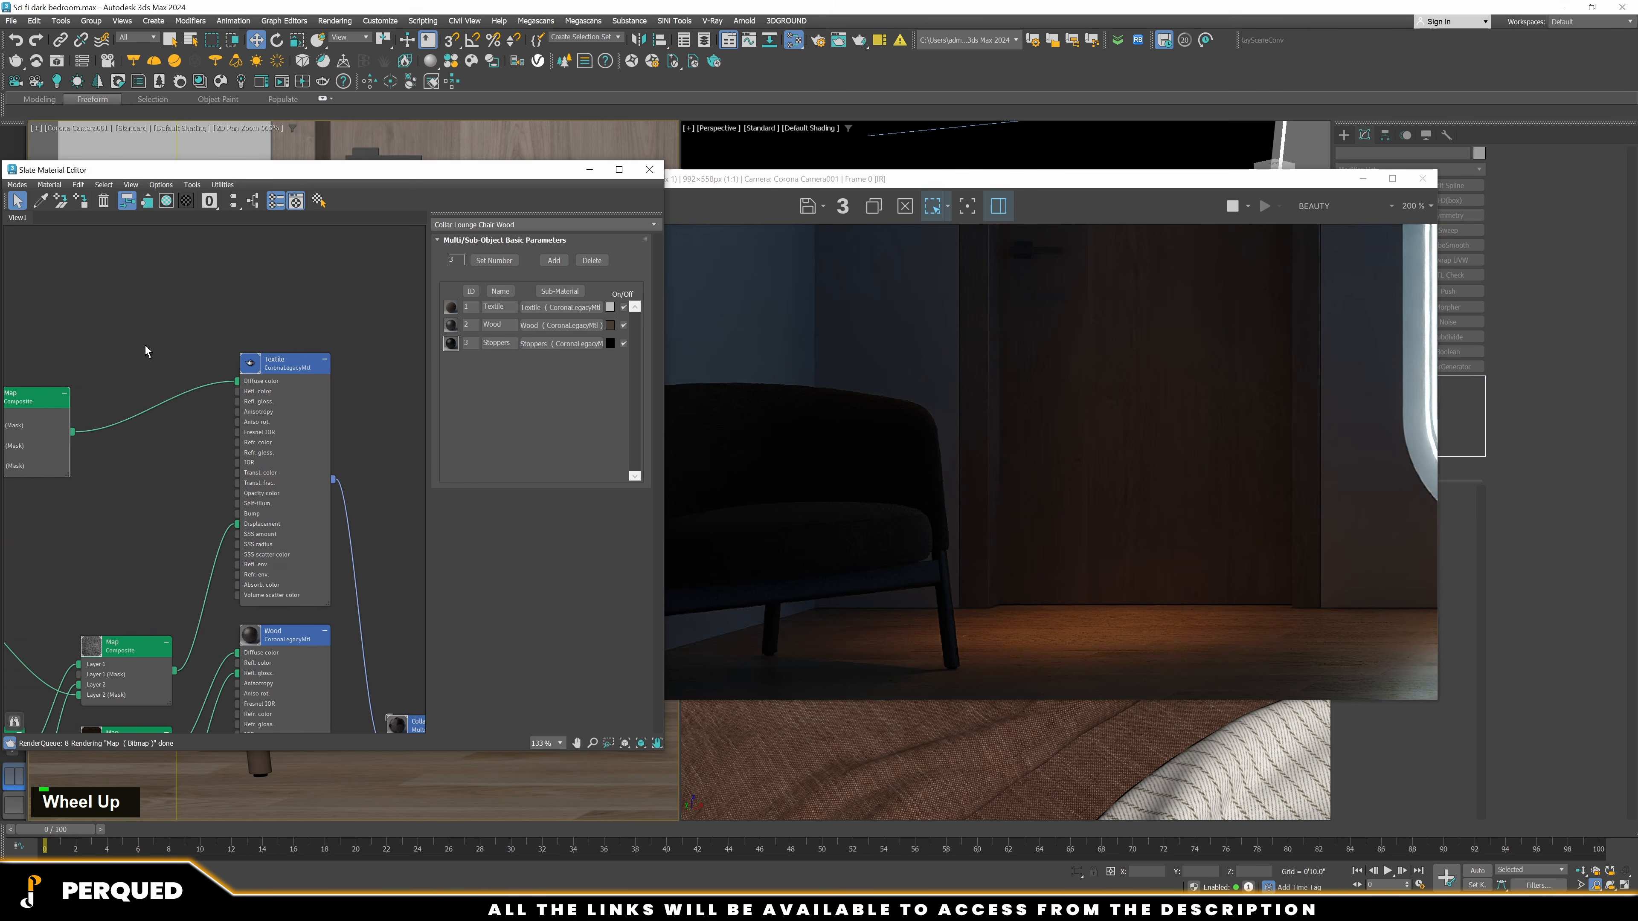
right_click(146, 351)
mouse_move(187, 367)
mouse_move(271, 381)
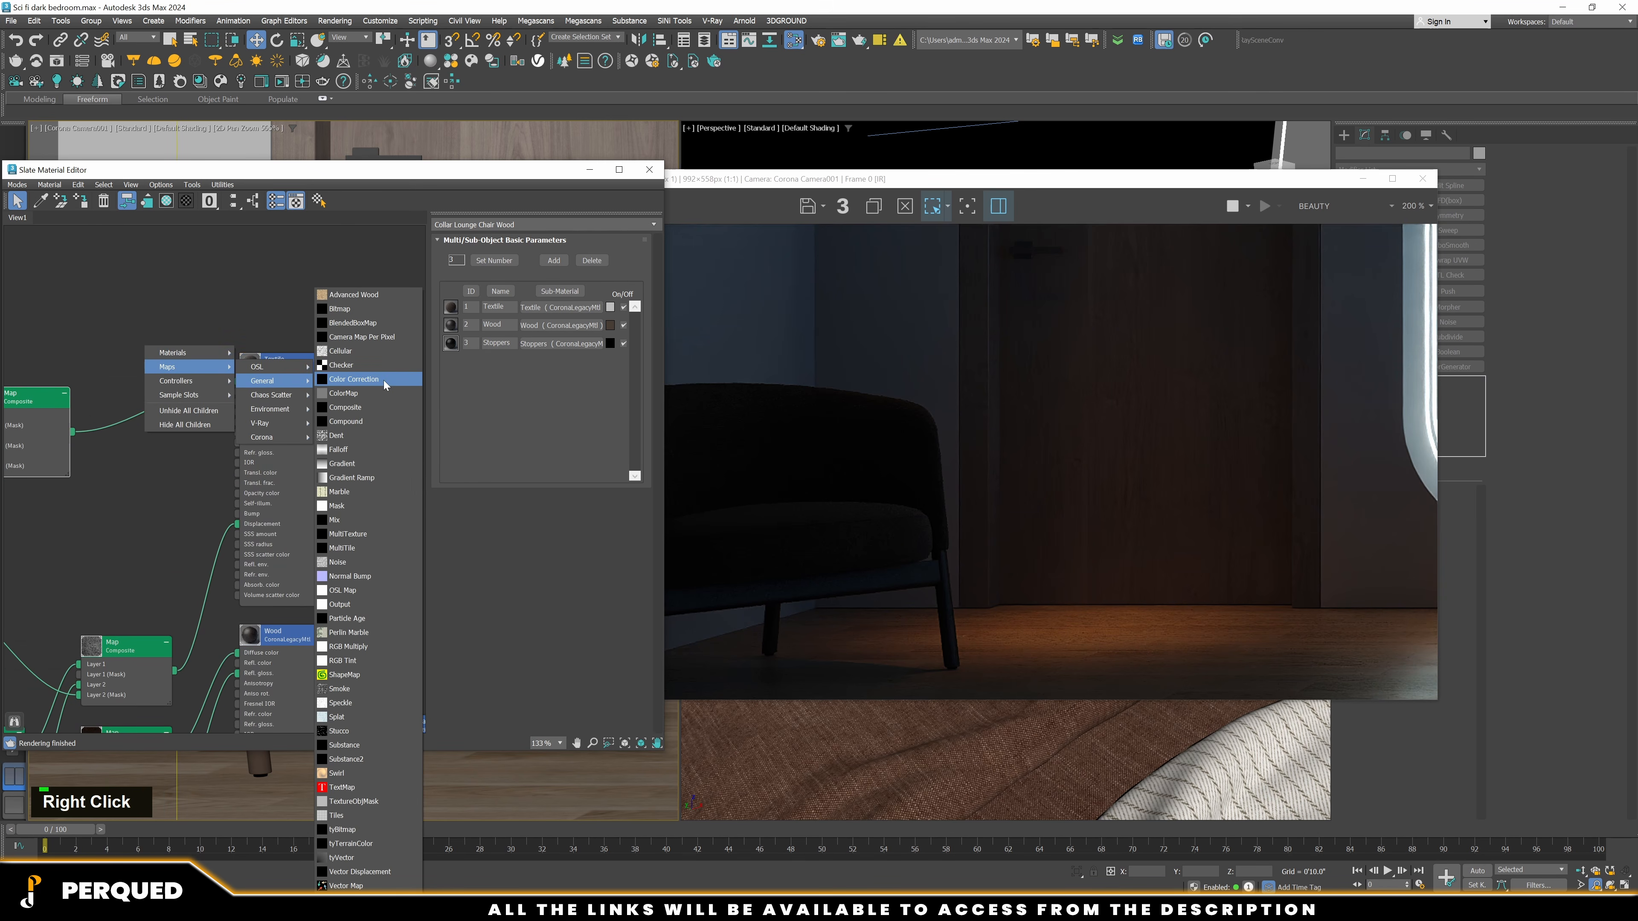
click(385, 385)
scroll(177, 360, up, 3)
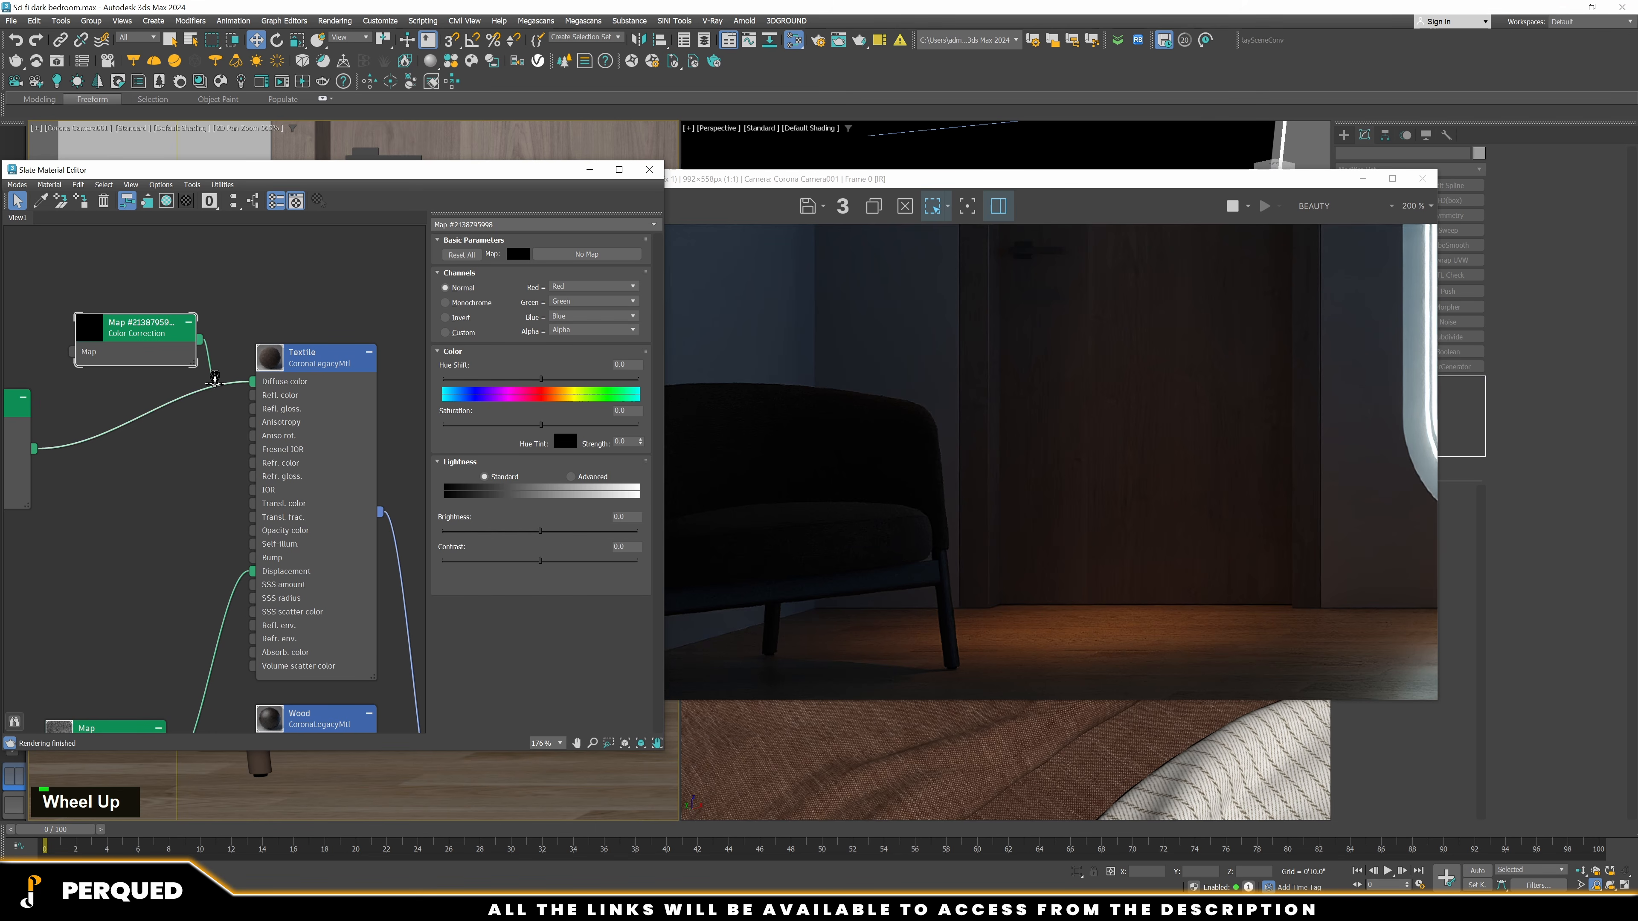
drag(214, 382, 215, 383)
Switch the chair textile's Color Correction to Advanced lightness and set its RGB gamma to 2
click(587, 477)
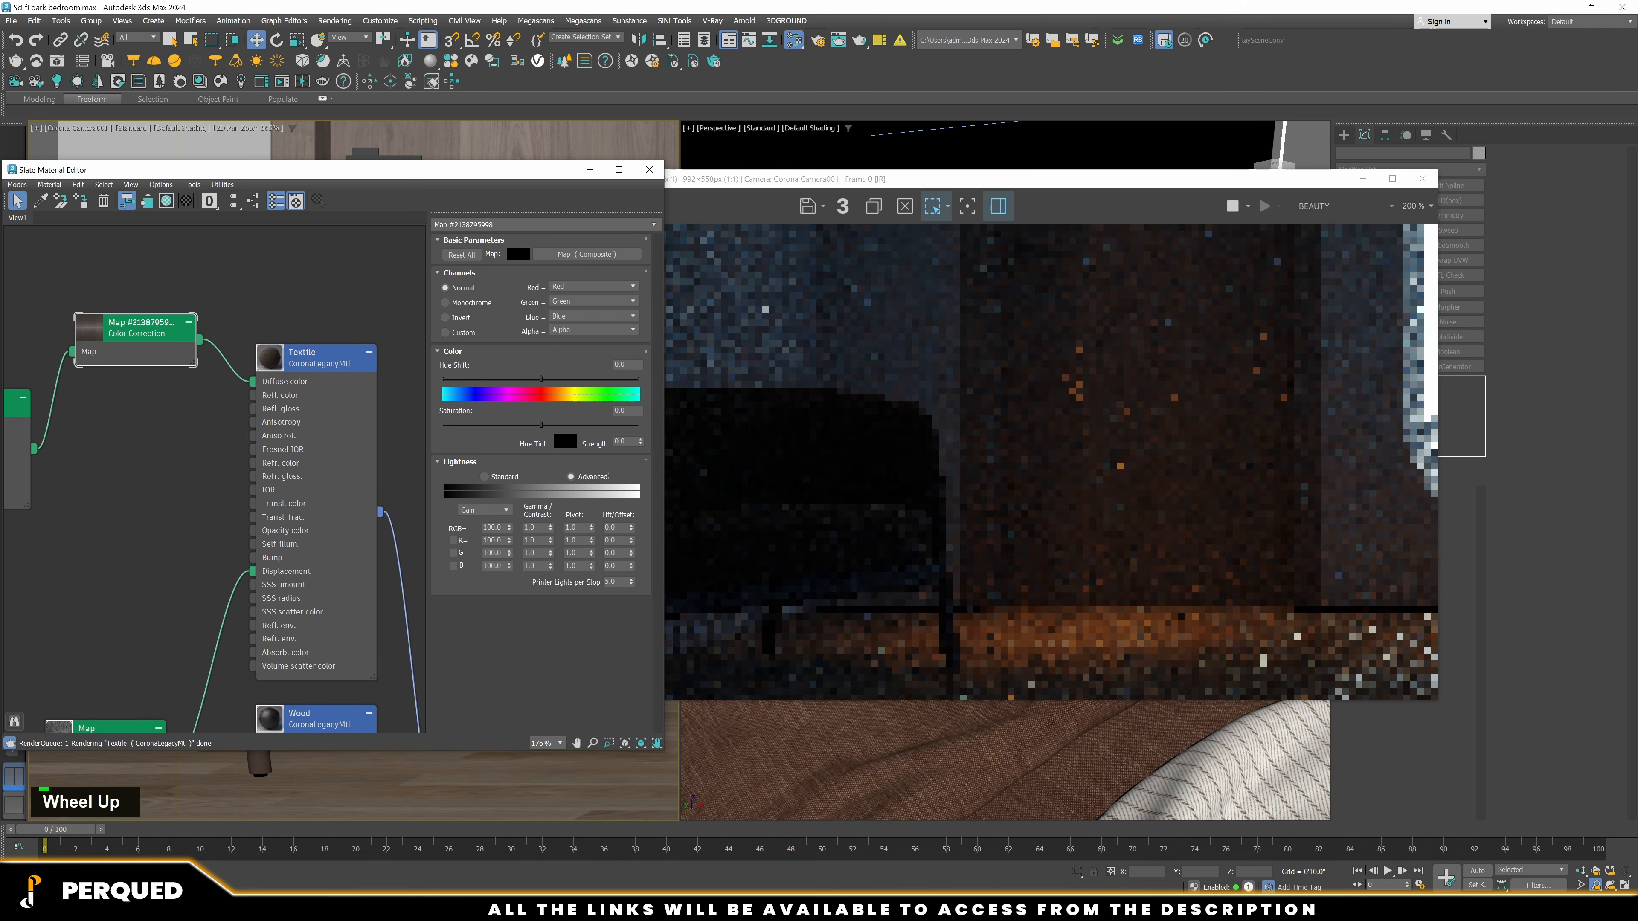
double_click(530, 527)
text(2)
key(Return)
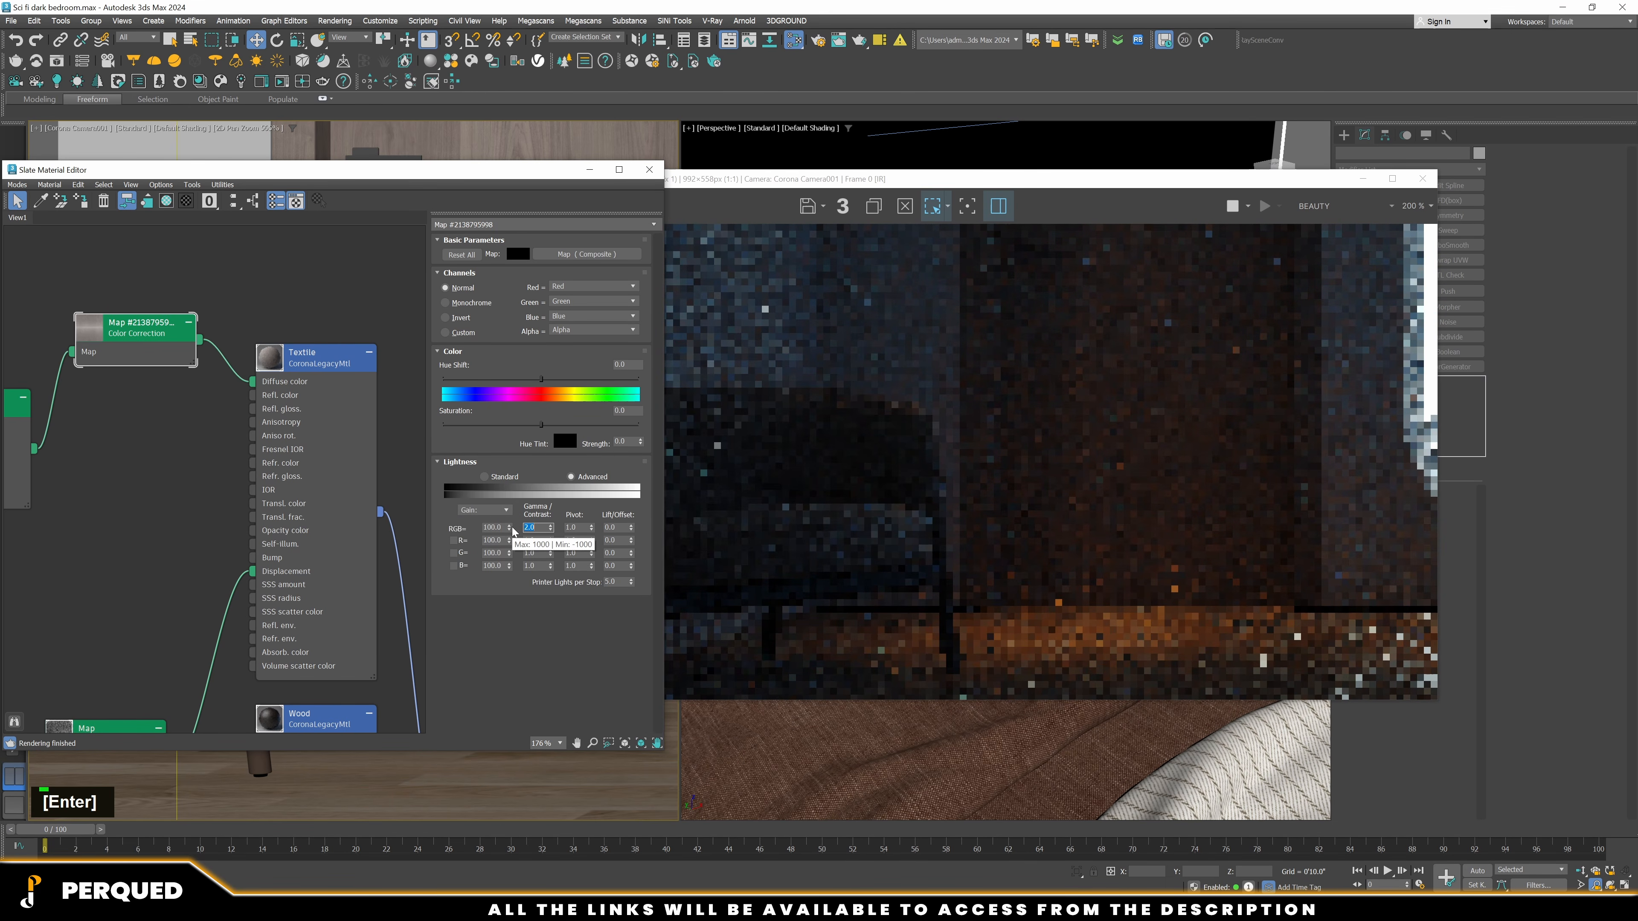
Set the RGB gamma of the chair Wood material's diffuse Color Correction map to 0.5
scroll(177, 549, down, 3)
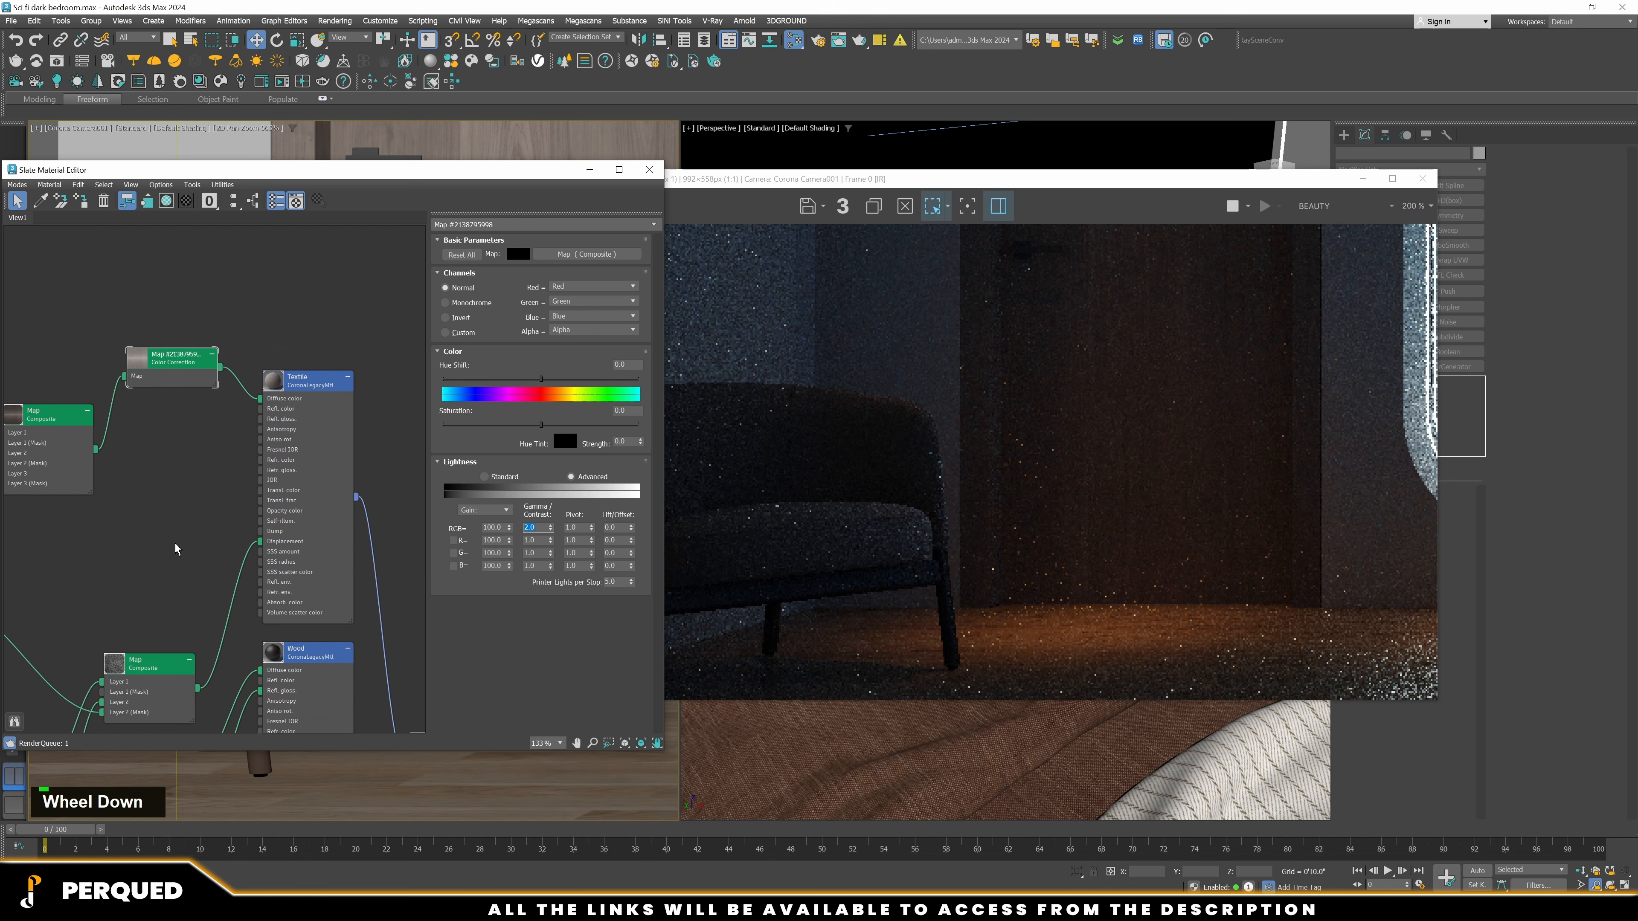
middle_drag(176, 549, 225, 365)
scroll(227, 362, down, 1)
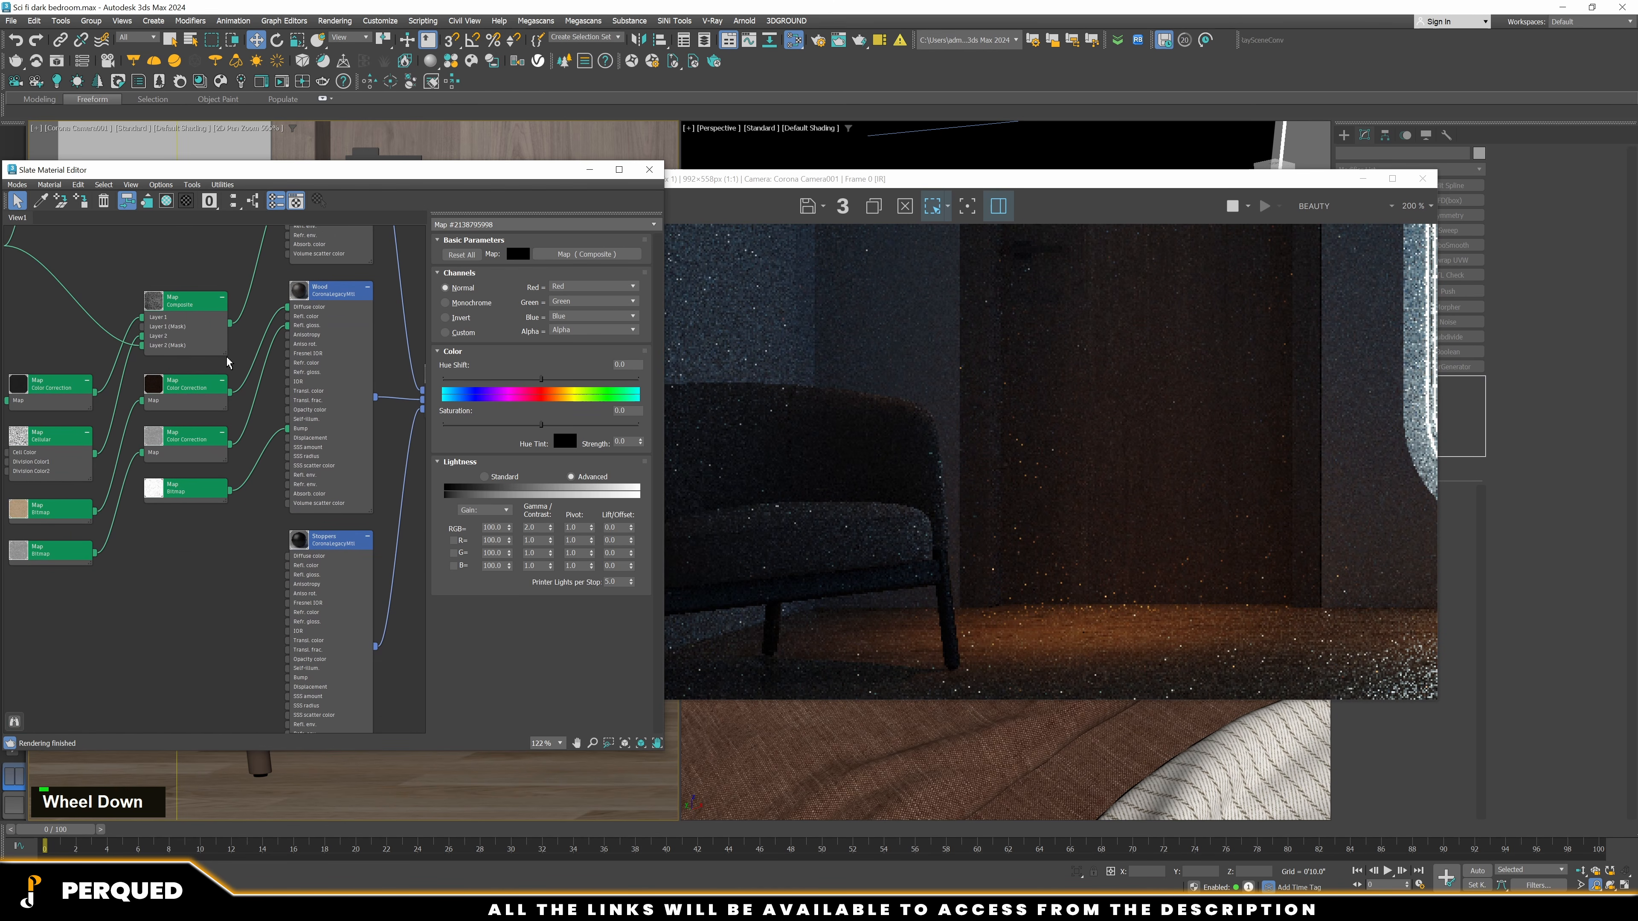
drag(200, 327, 149, 236)
scroll(179, 358, up, 3)
drag(195, 392, 155, 327)
double_click(179, 335)
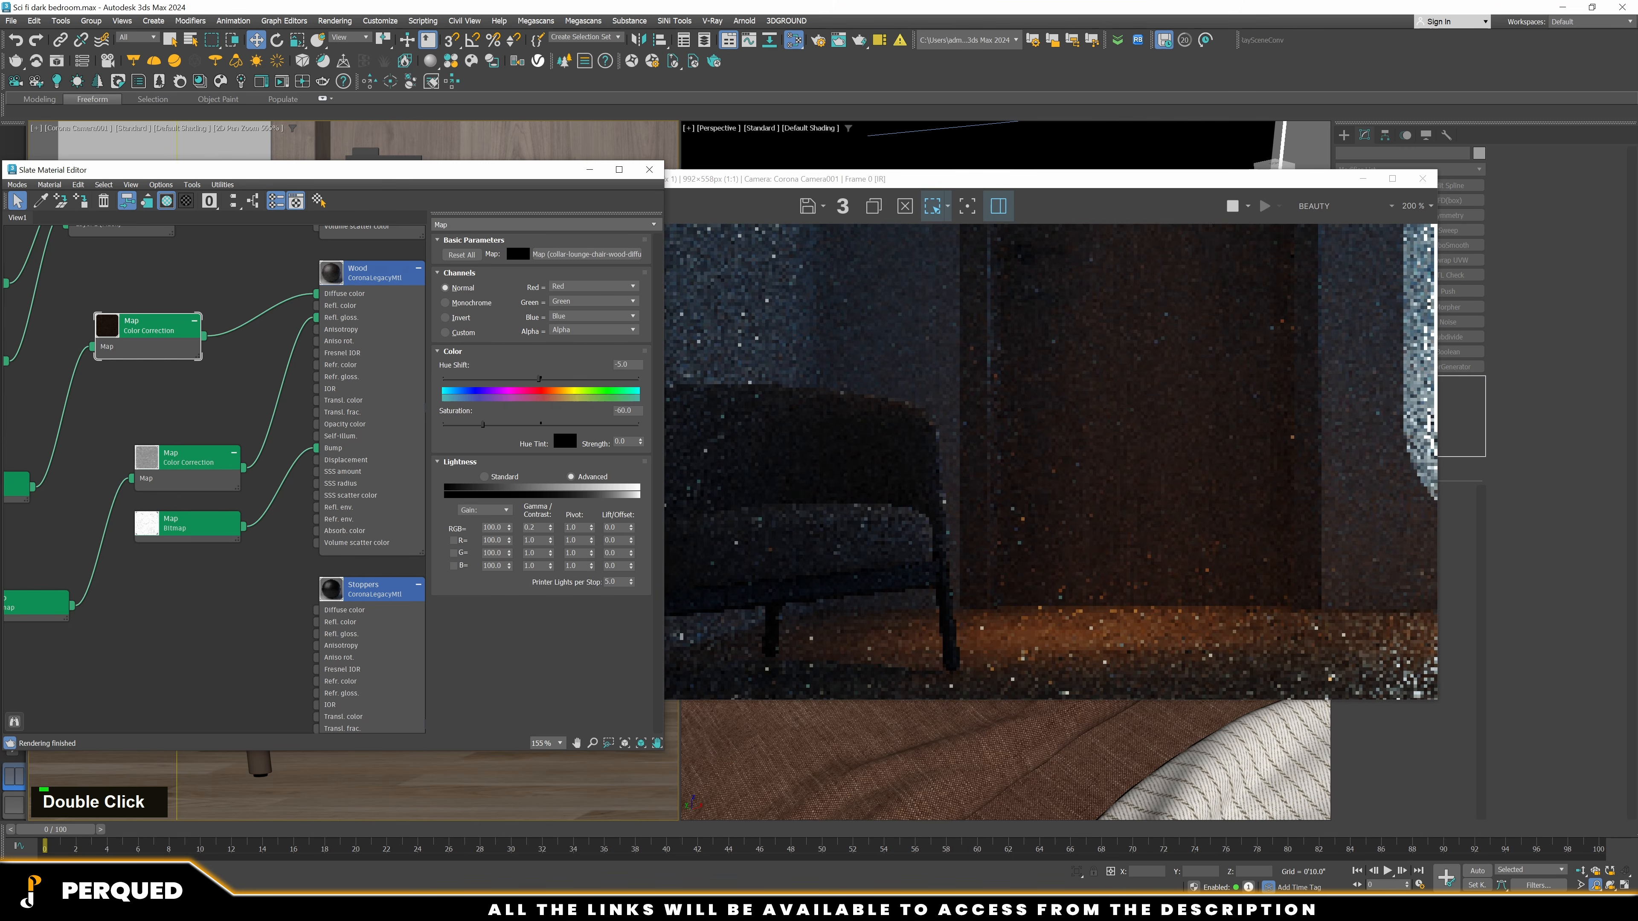
double_click(530, 528)
text(0.5)
key(Return)
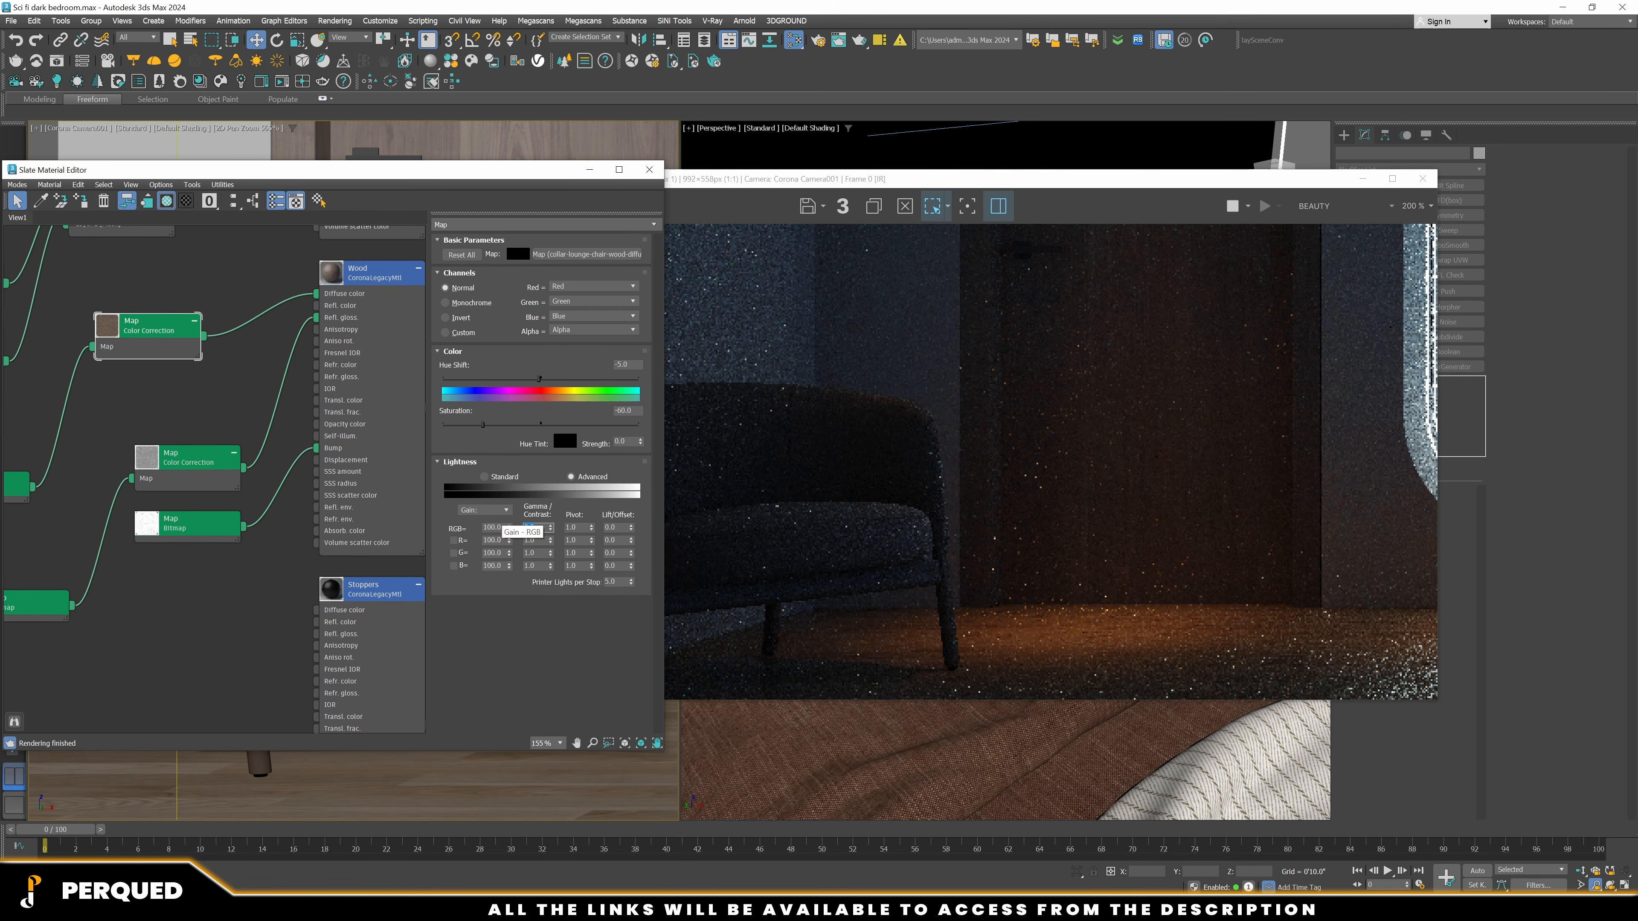
Close the material editor, return to the full bedroom camera view, and examine the chair corner in the interactive render
click(657, 171)
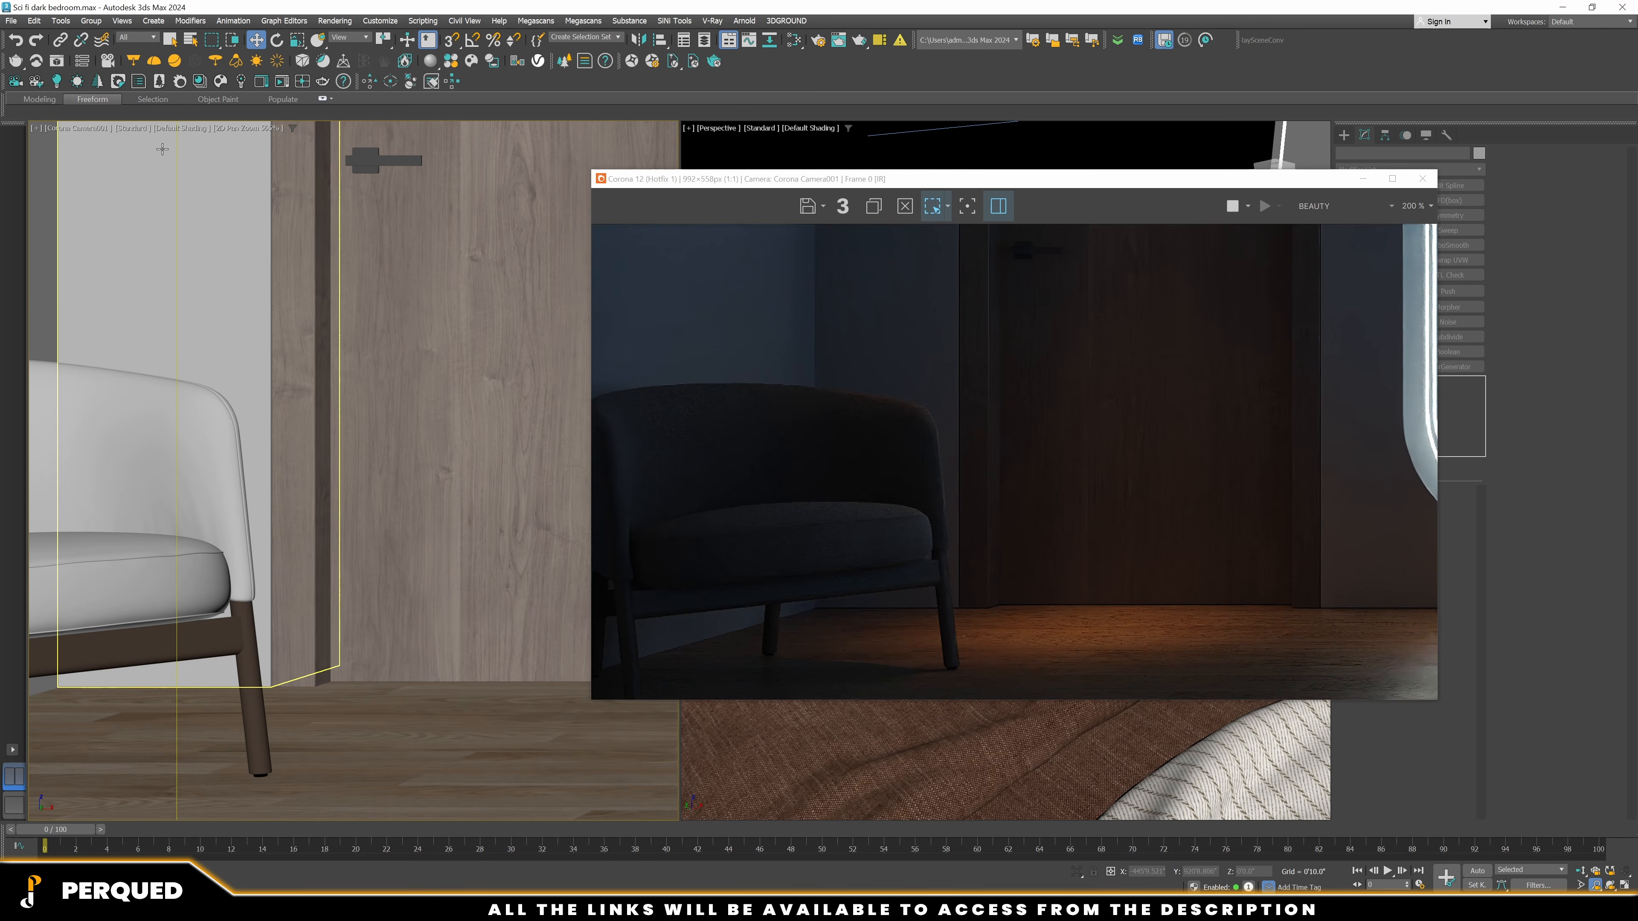
click(251, 128)
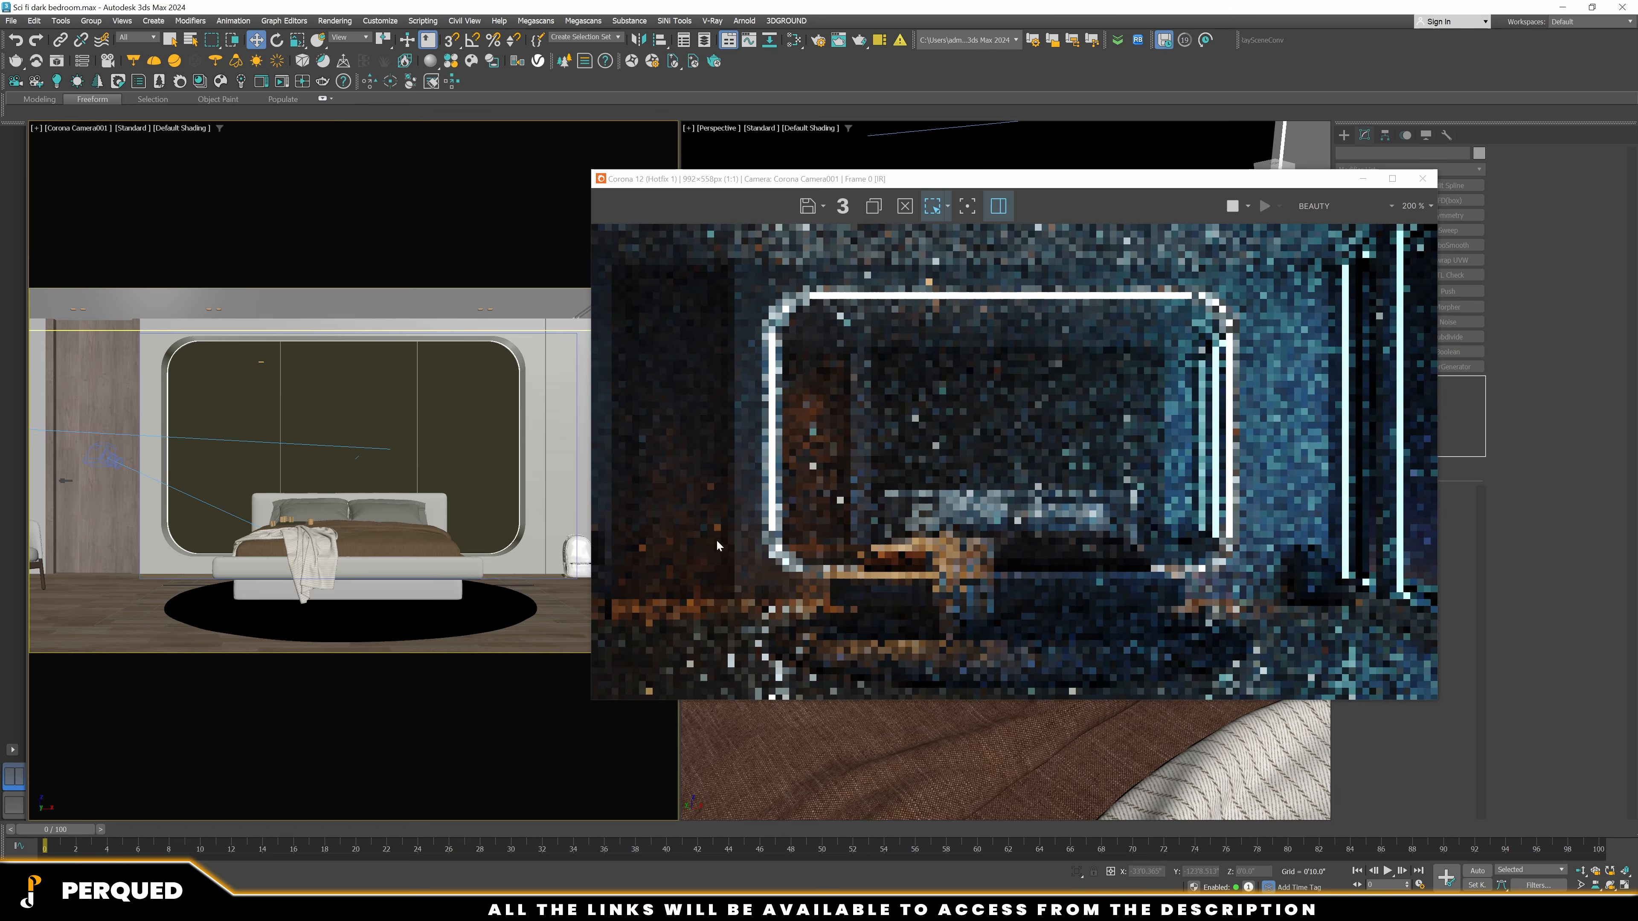
scroll(622, 576, up, 2)
middle_drag(629, 577, 907, 501)
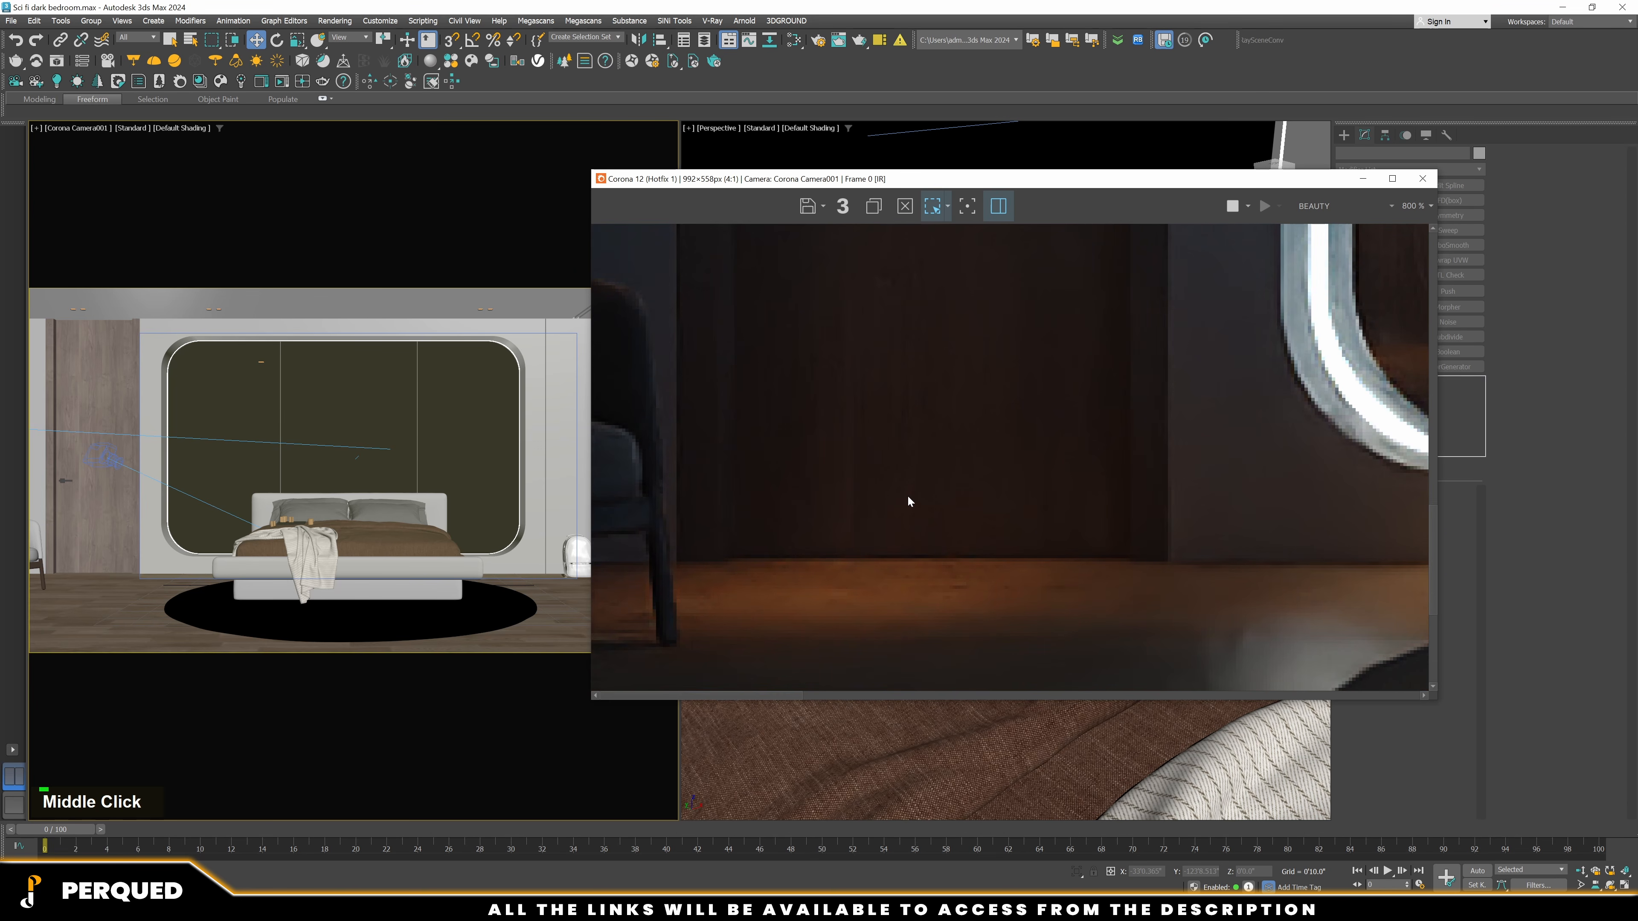
scroll(277, 310, down, 3)
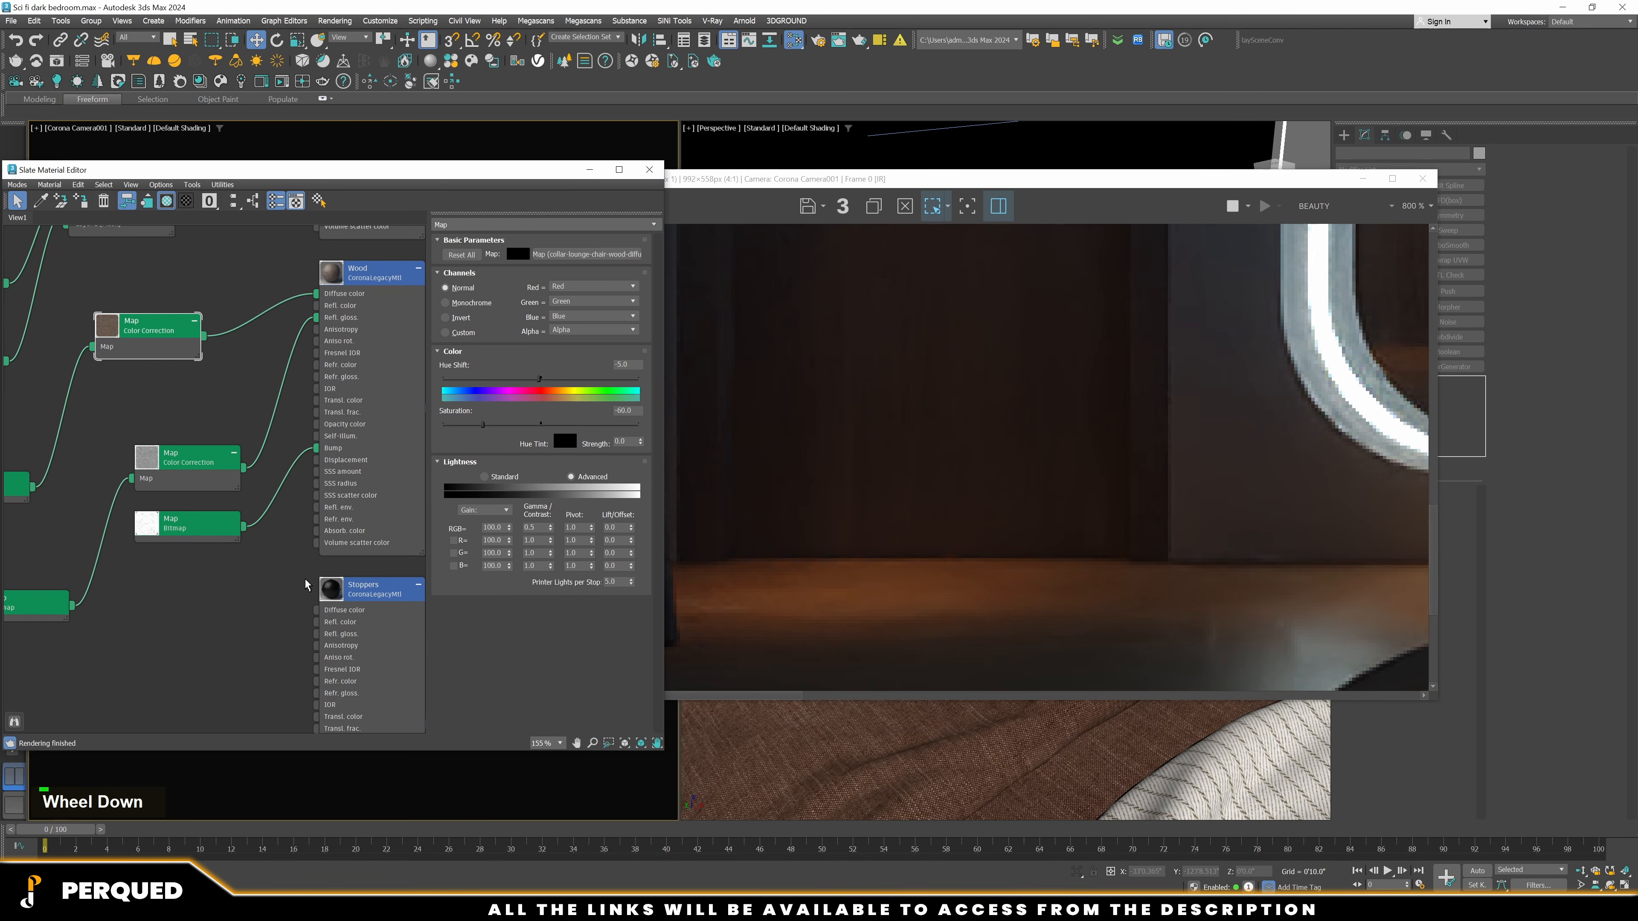
Reopen the chair textile's Color Correction map, uncover the render, and set the map's RGB gamma to 3
middle_drag(277, 309, 284, 529)
scroll(233, 496, up, 3)
double_click(233, 496)
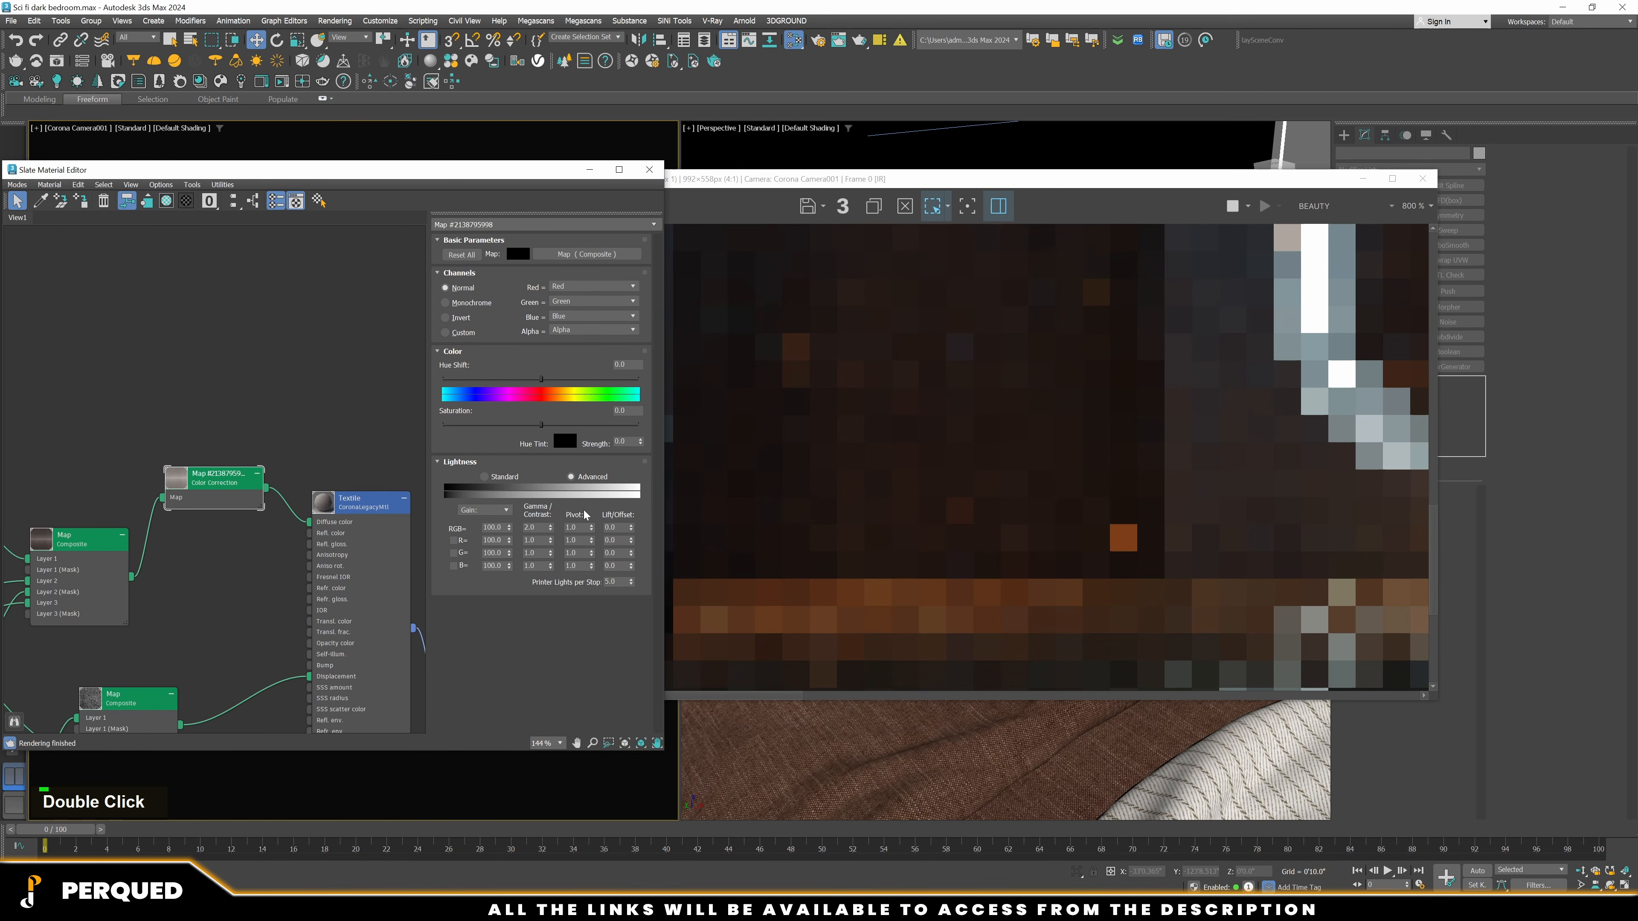
drag(567, 175, 432, 178)
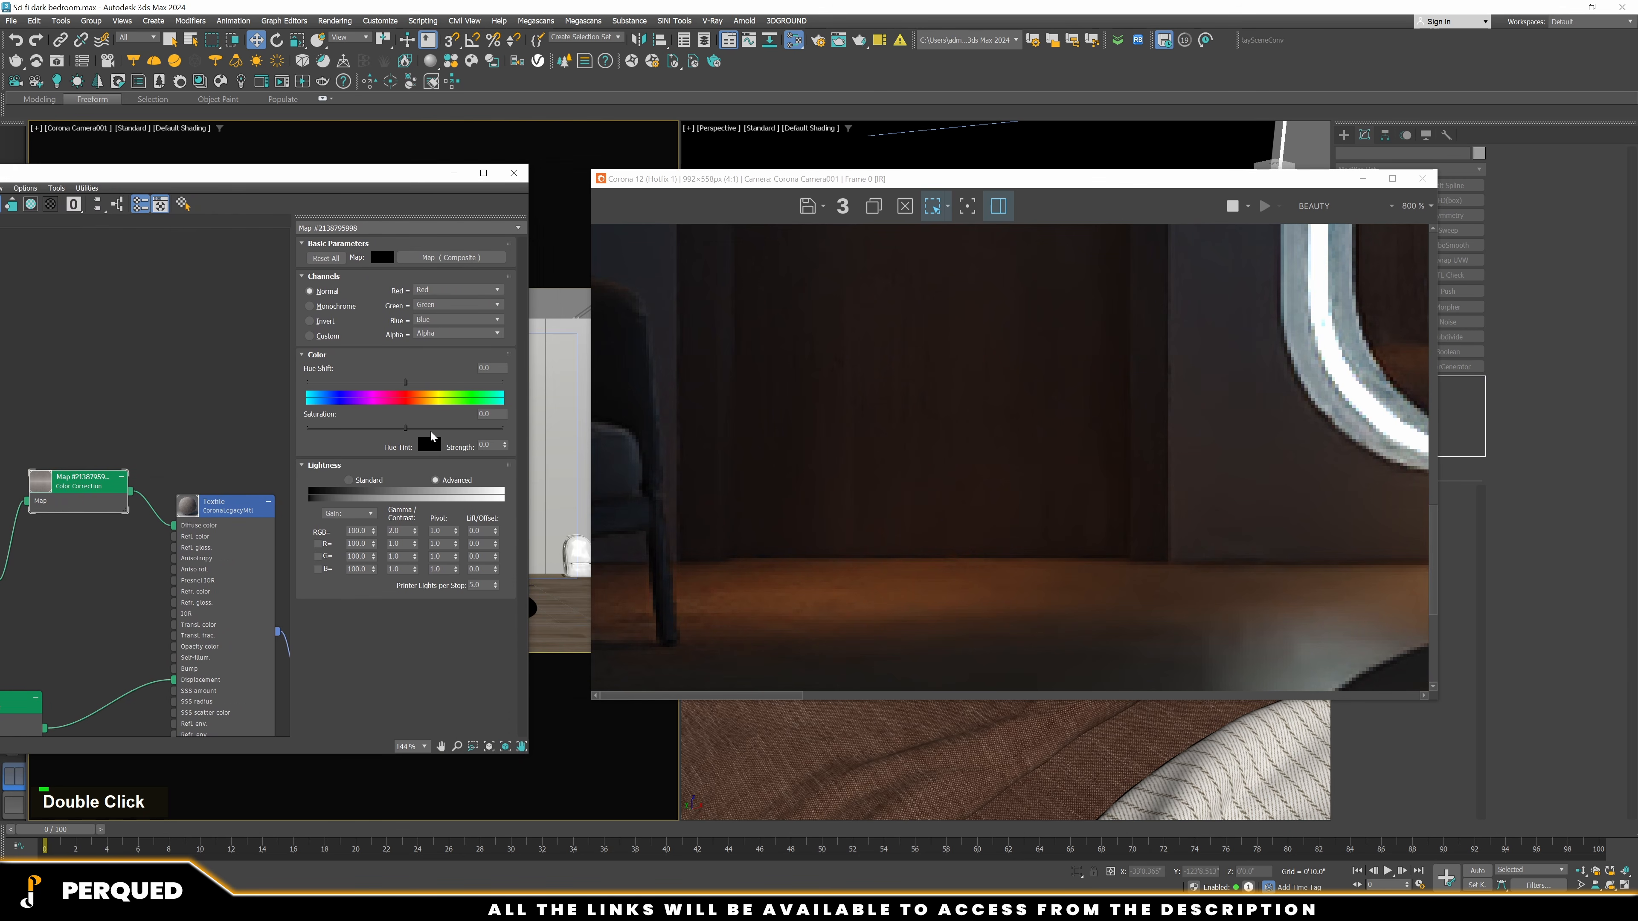
double_click(398, 530)
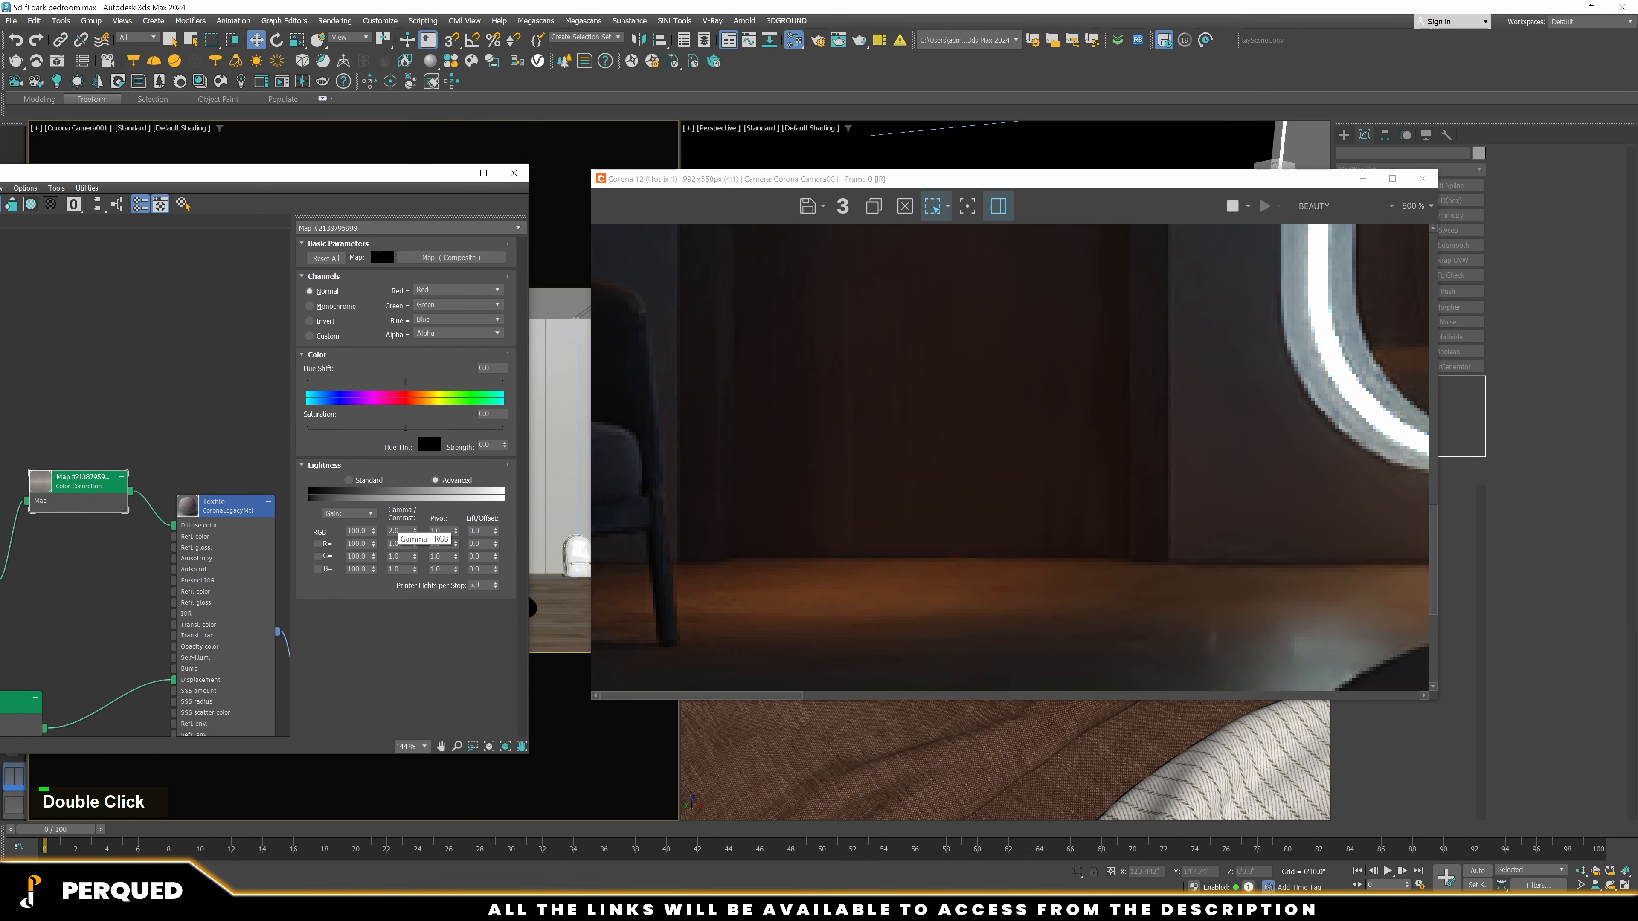
text(3)
key(Return)
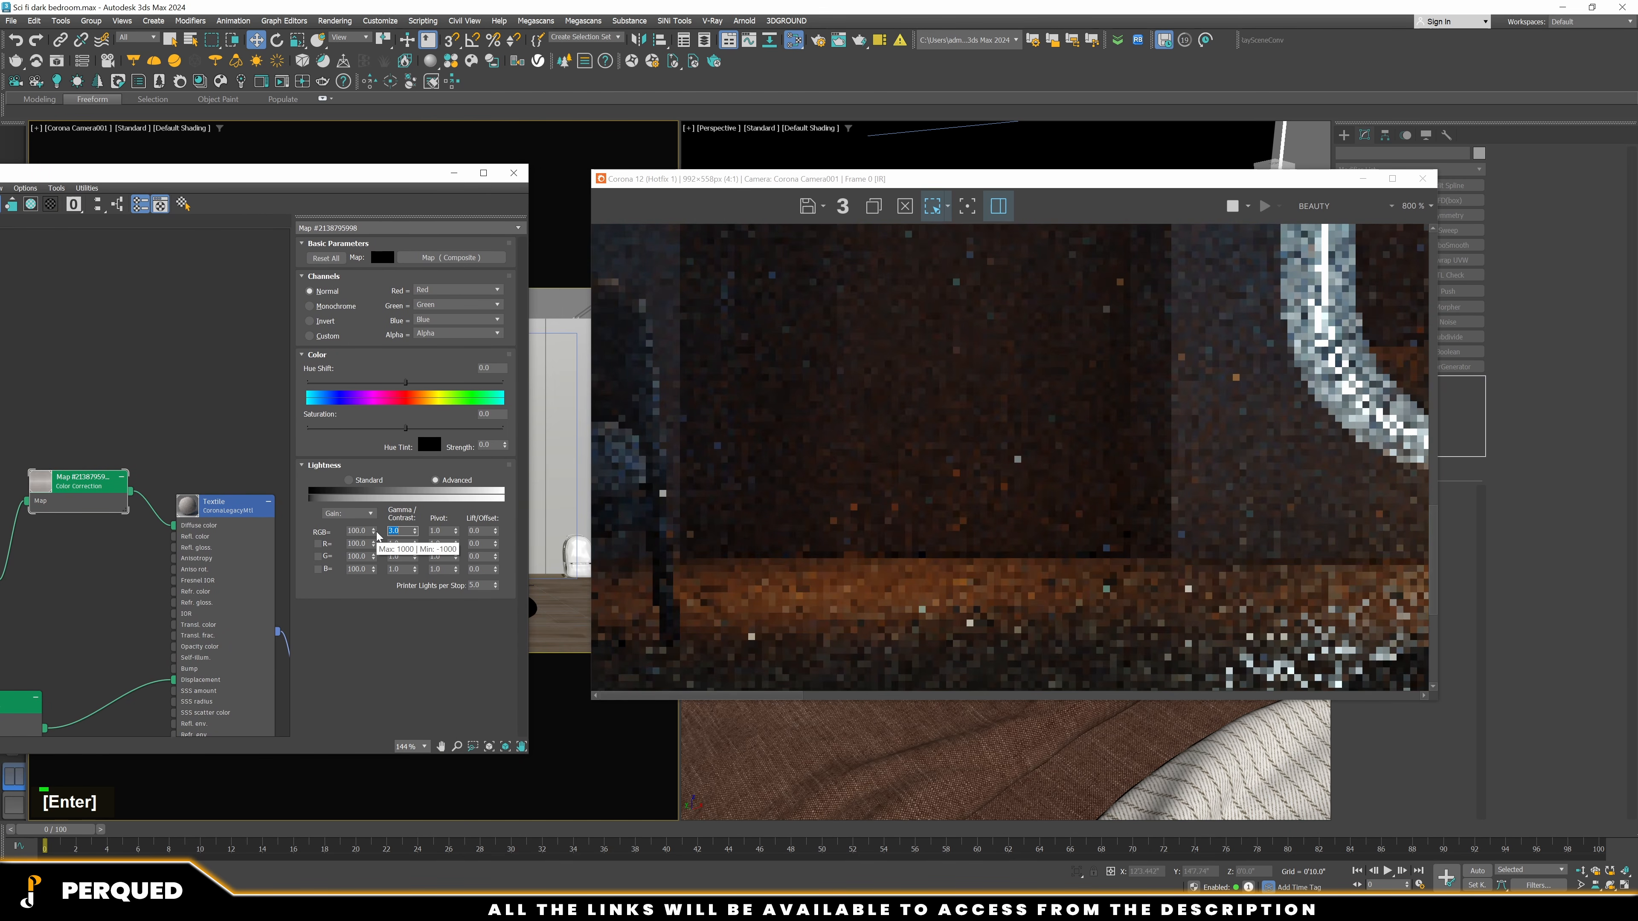
Zoom the render back out to the full bedroom and set Corona Camera001's focal length to 36 mm
scroll(705, 490, down, 1)
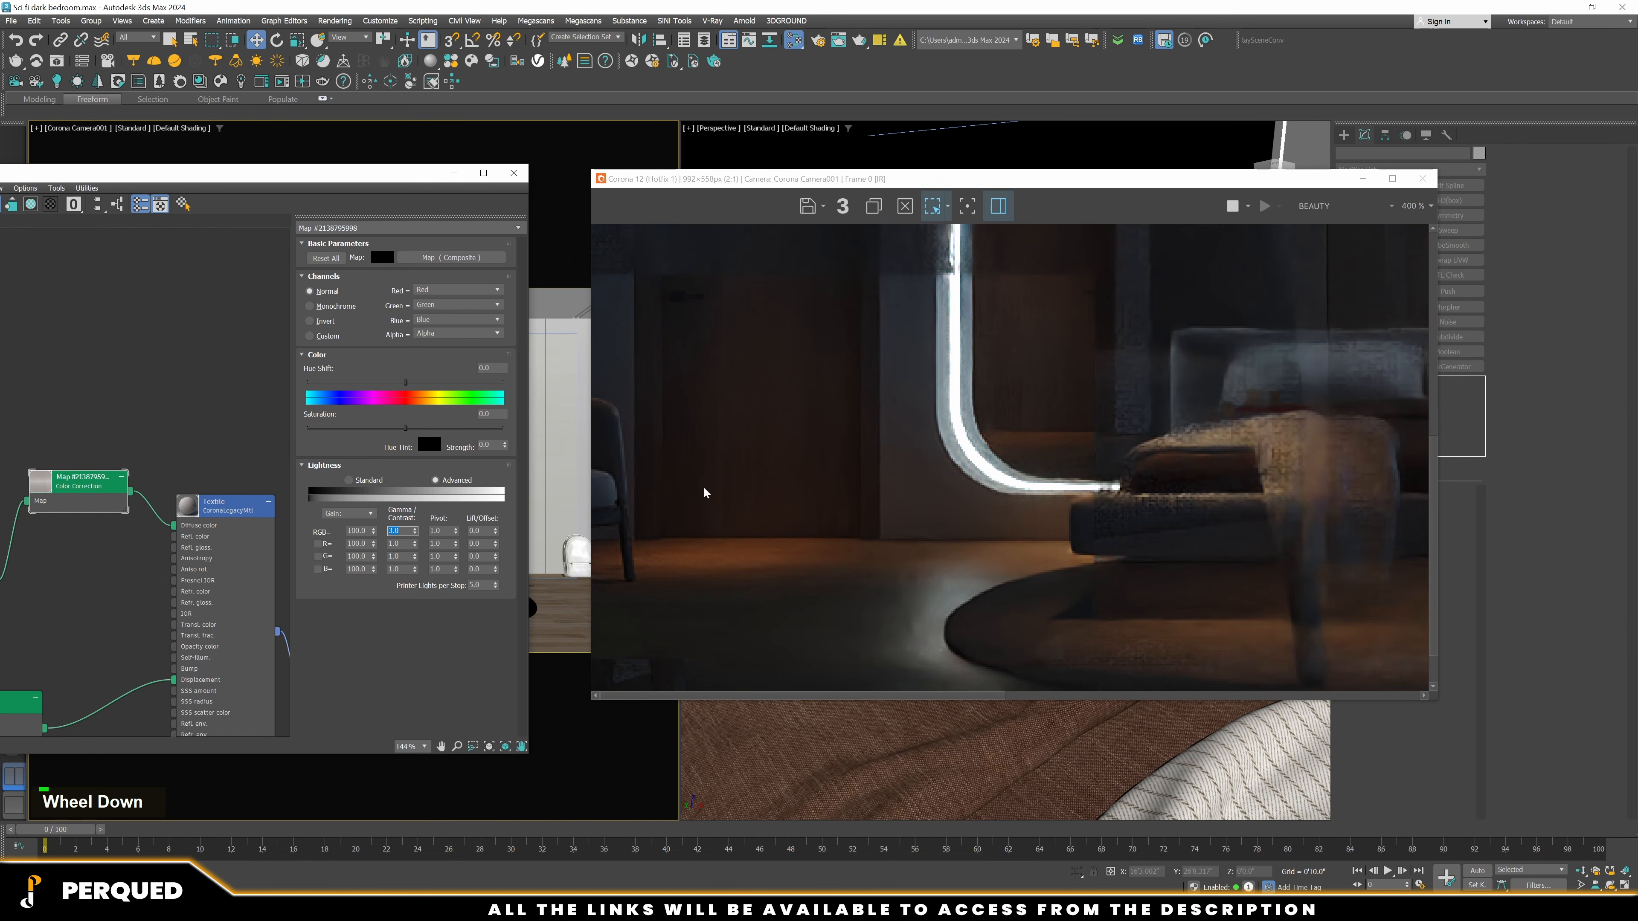
scroll(903, 548, down, 1)
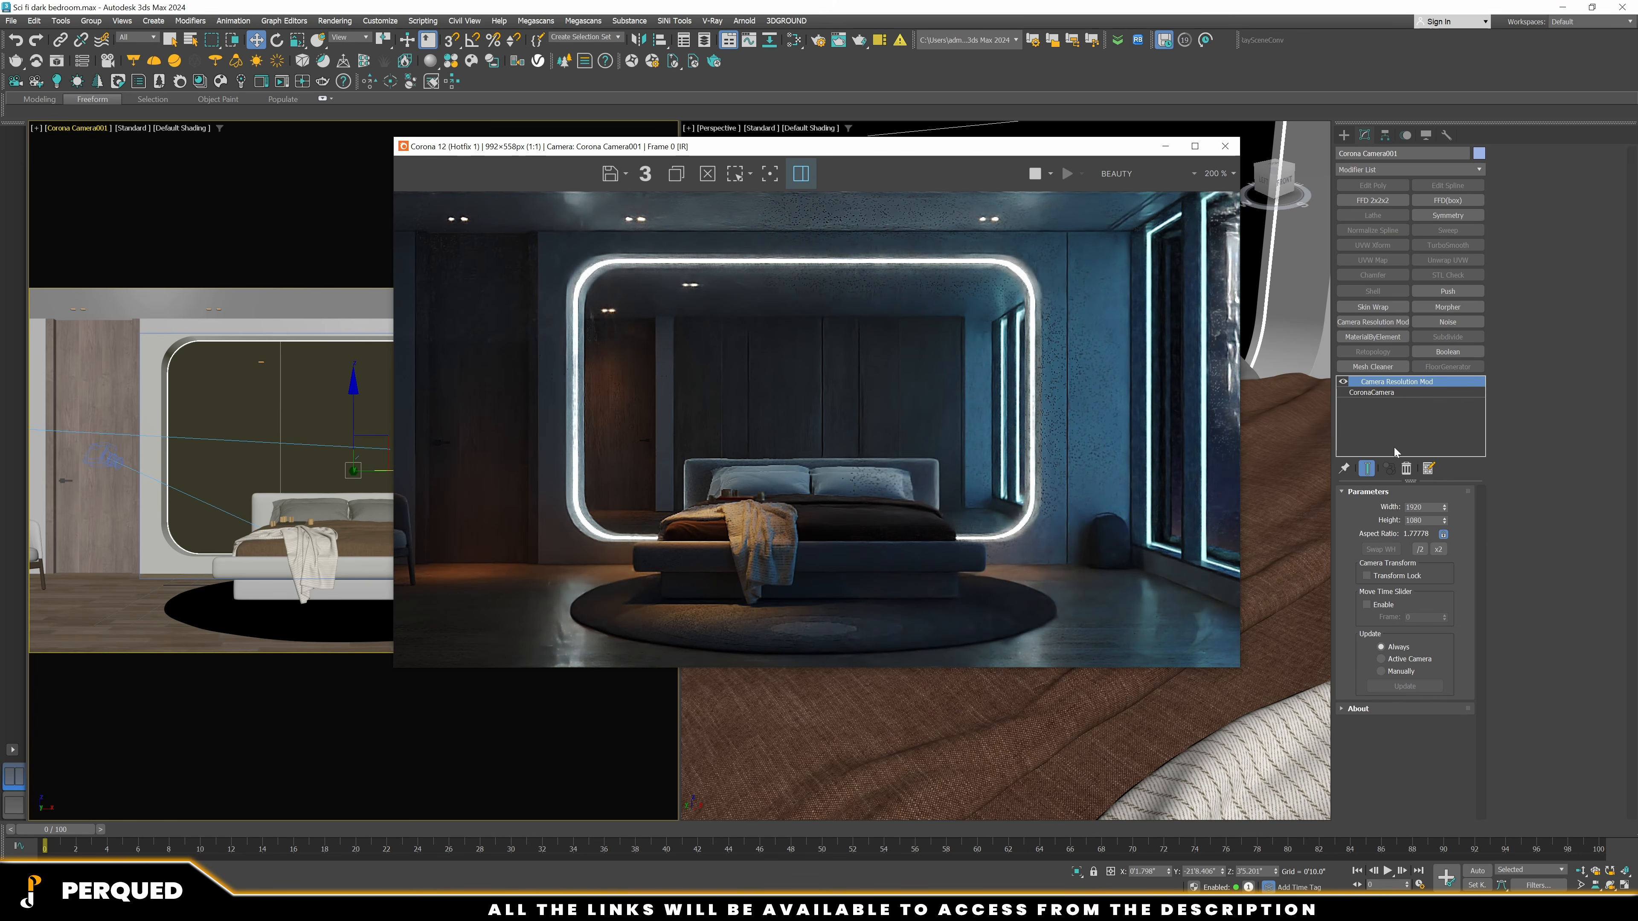
click(1393, 392)
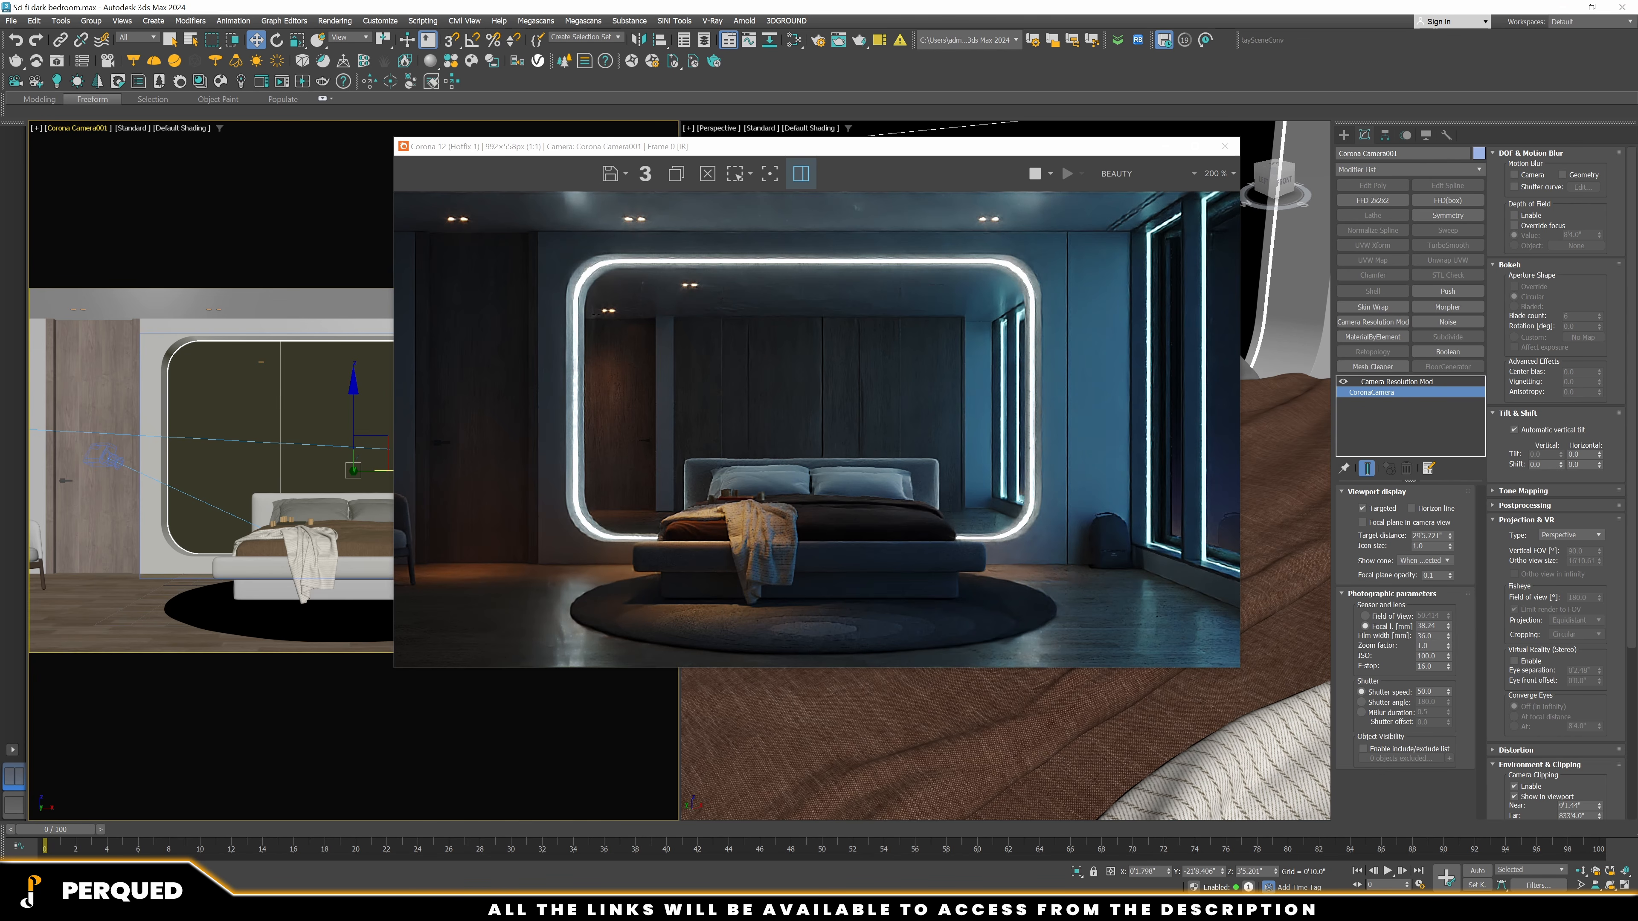
text(36)
key(Return)
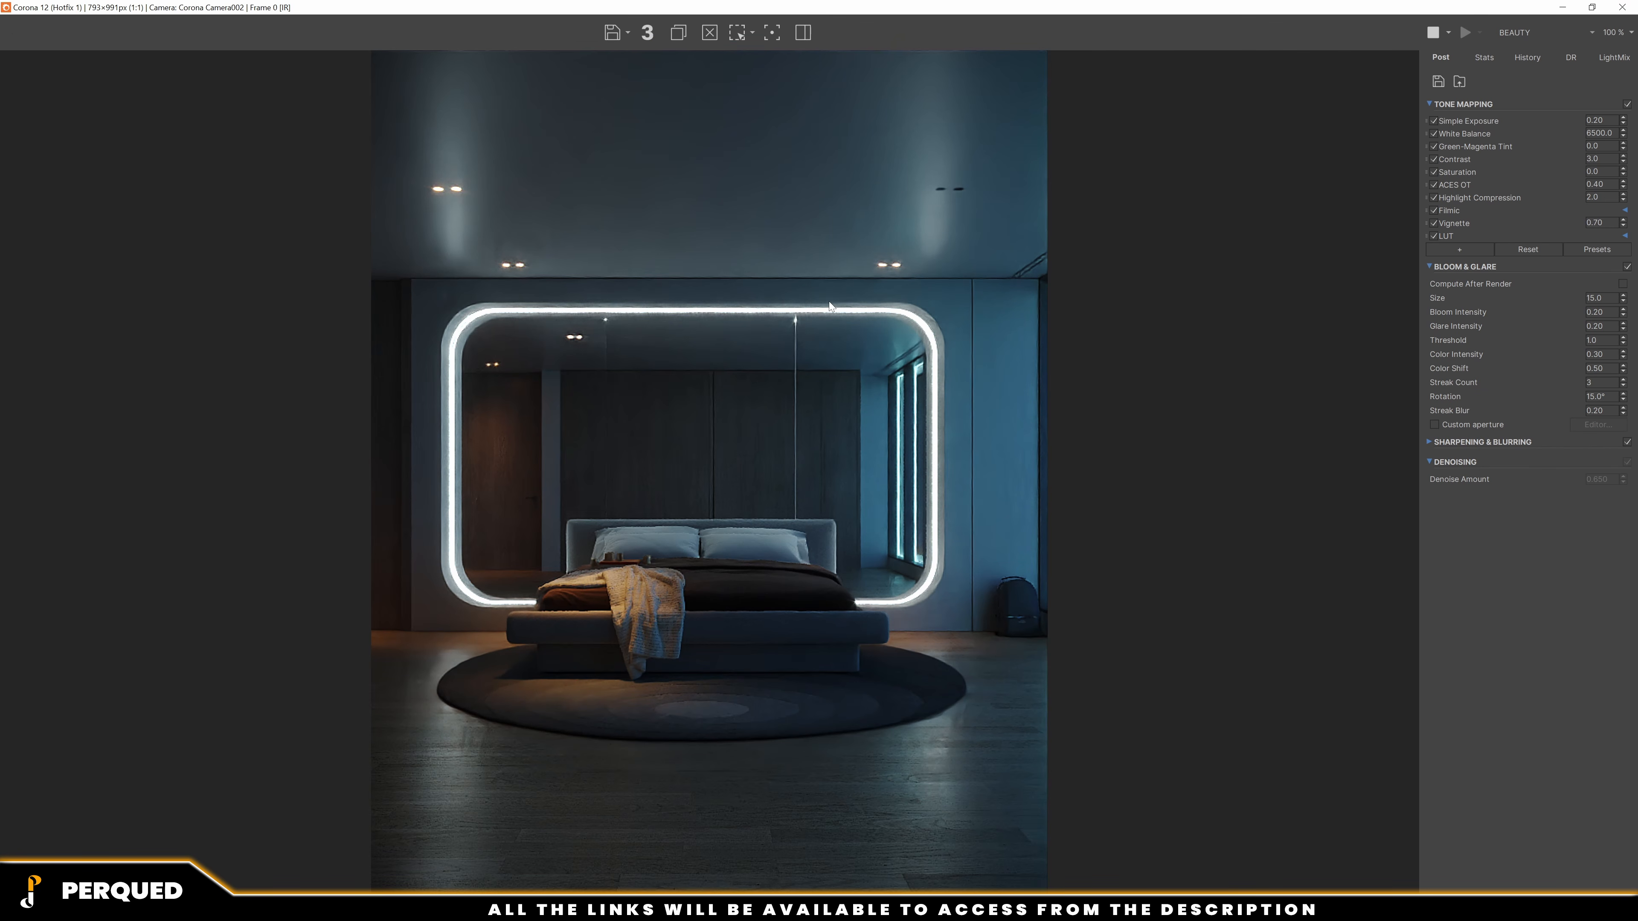
Find the material with the CoronaColor diffuse and triplanar glossiness maps and set its reflection glossiness to 0.2
key(m)
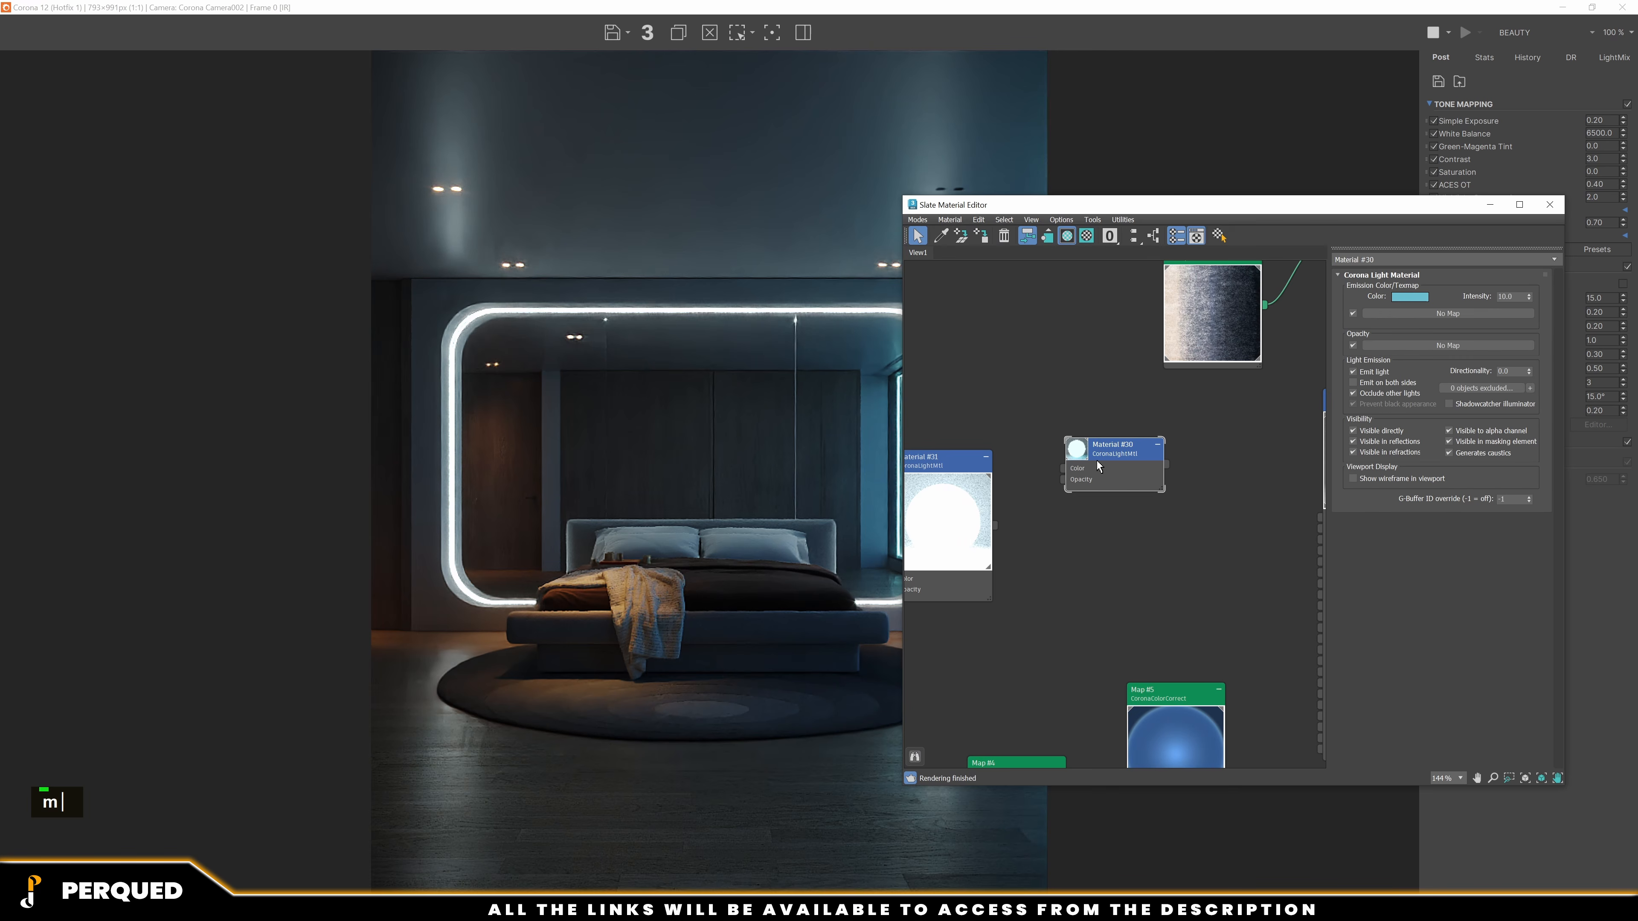
scroll(1097, 461, down, 6)
scroll(1109, 489, up, 6)
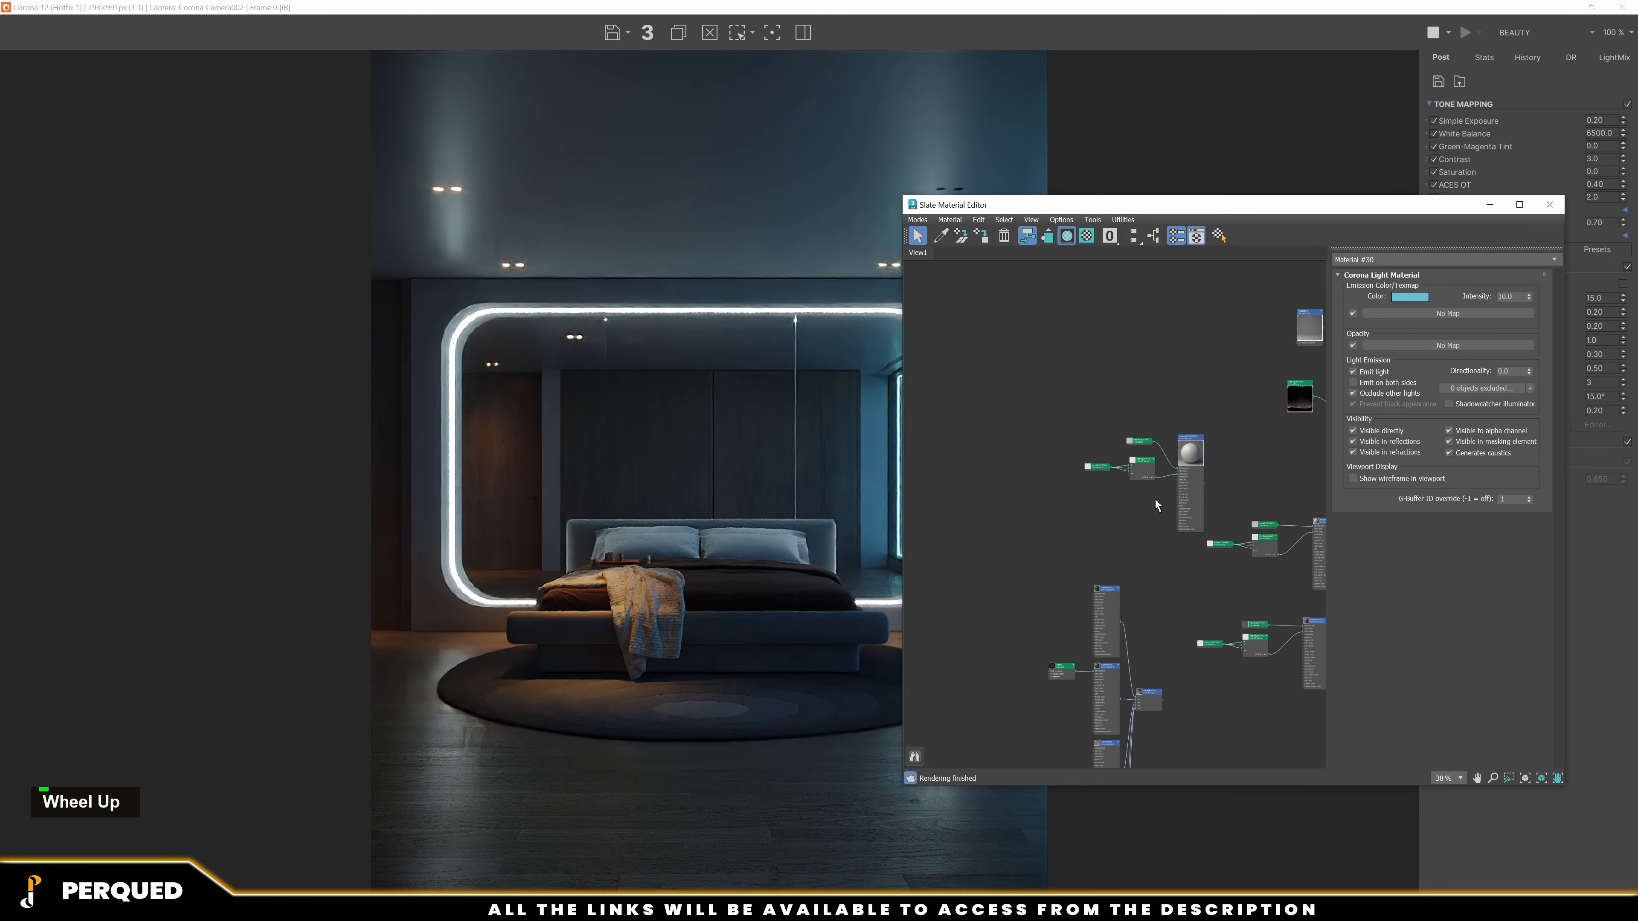
scroll(1136, 435, up, 2)
scroll(1136, 435, up, 5)
double_click(1318, 444)
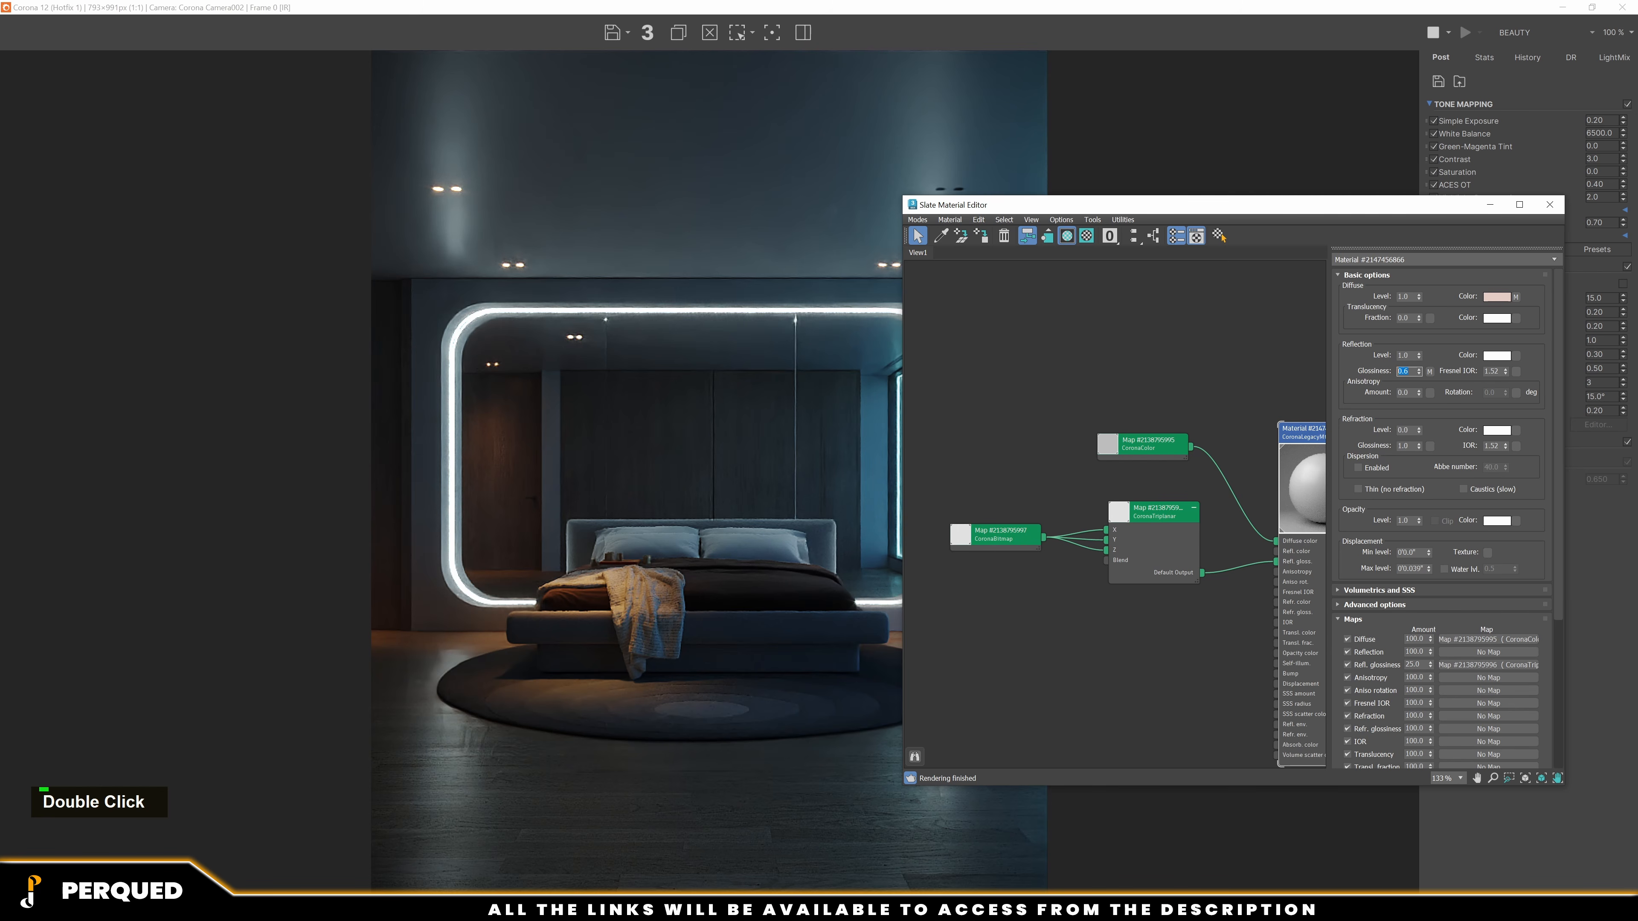
text(0.2)
key(Return)
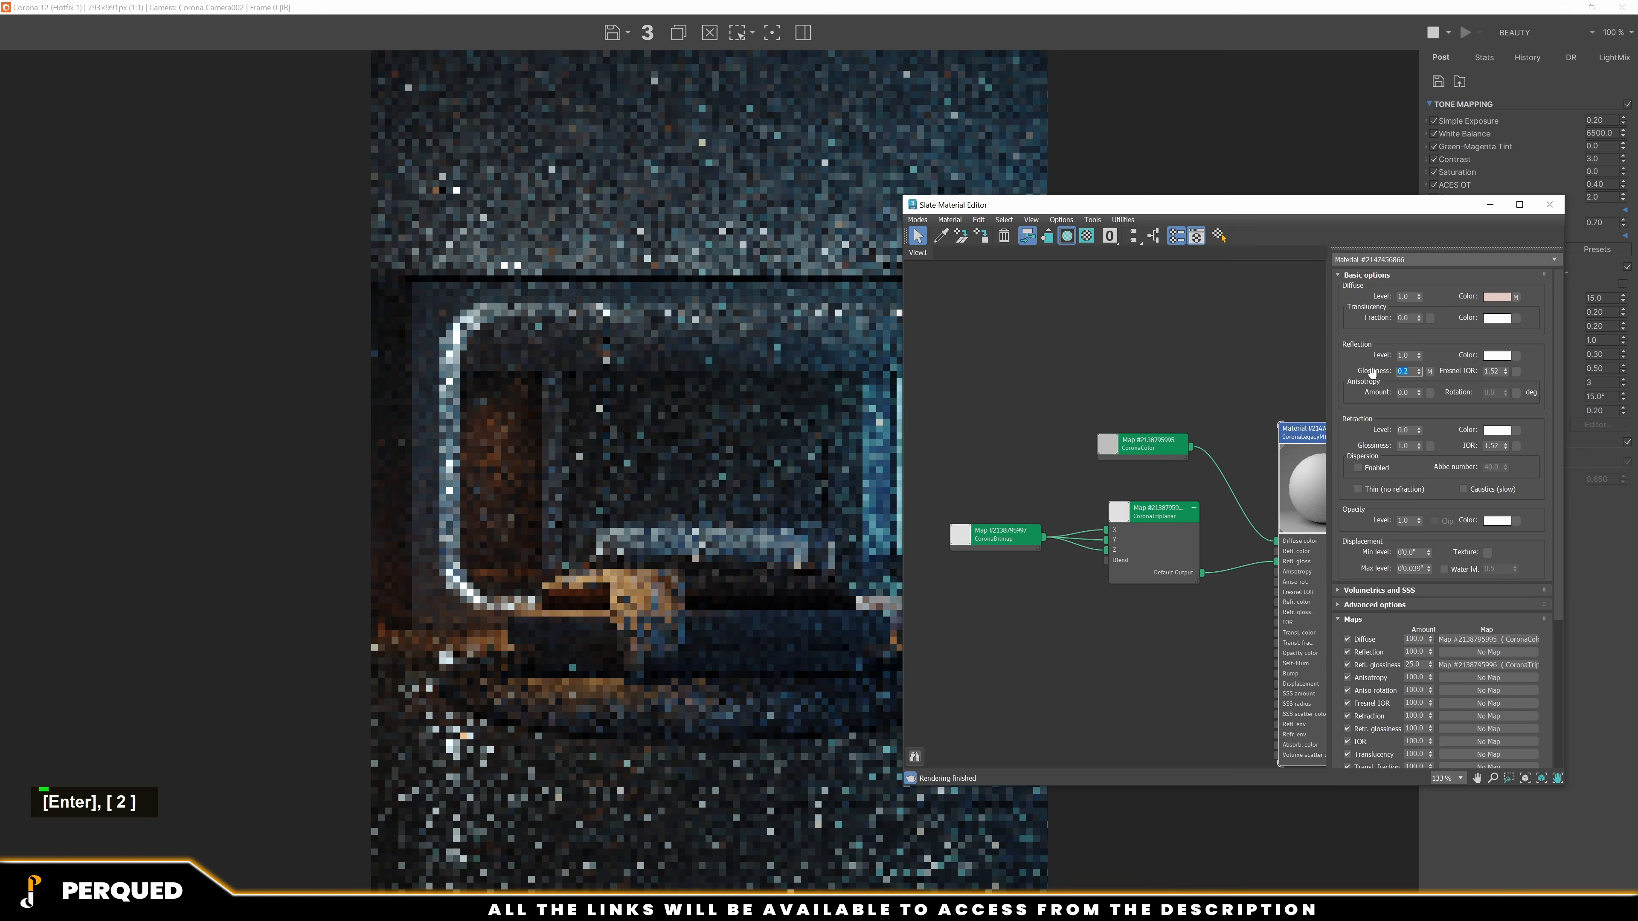
Try reflection glossiness values of 0.3 and 0.4 on the same material, checking the bedroom in the interactive render
drag(1156, 198, 1352, 241)
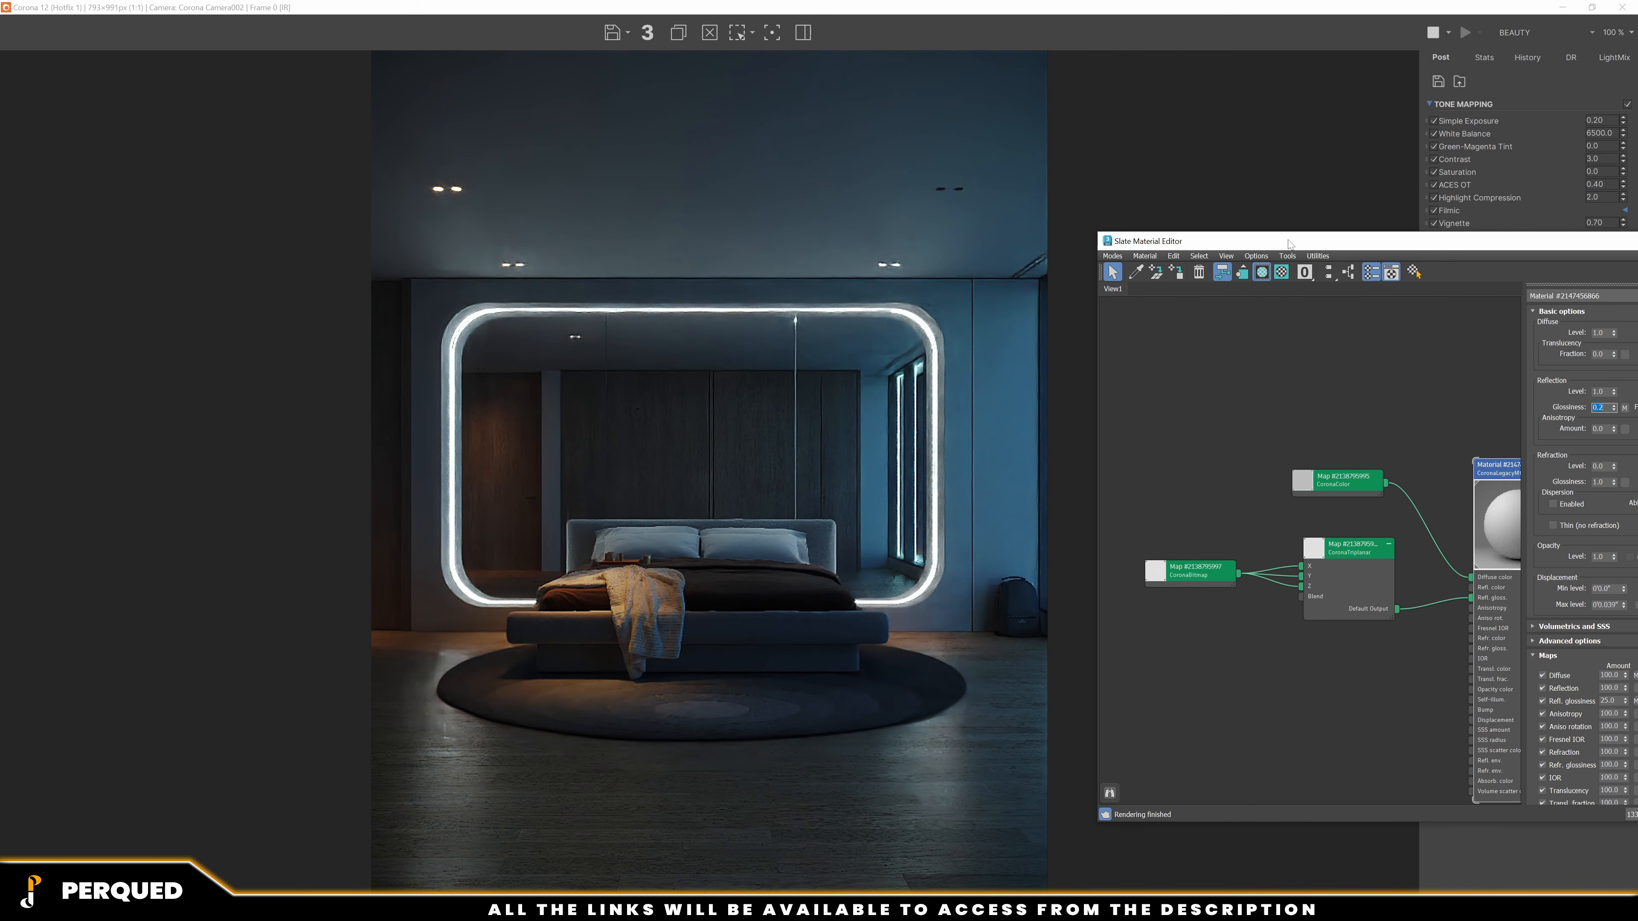
drag(1289, 244, 1069, 196)
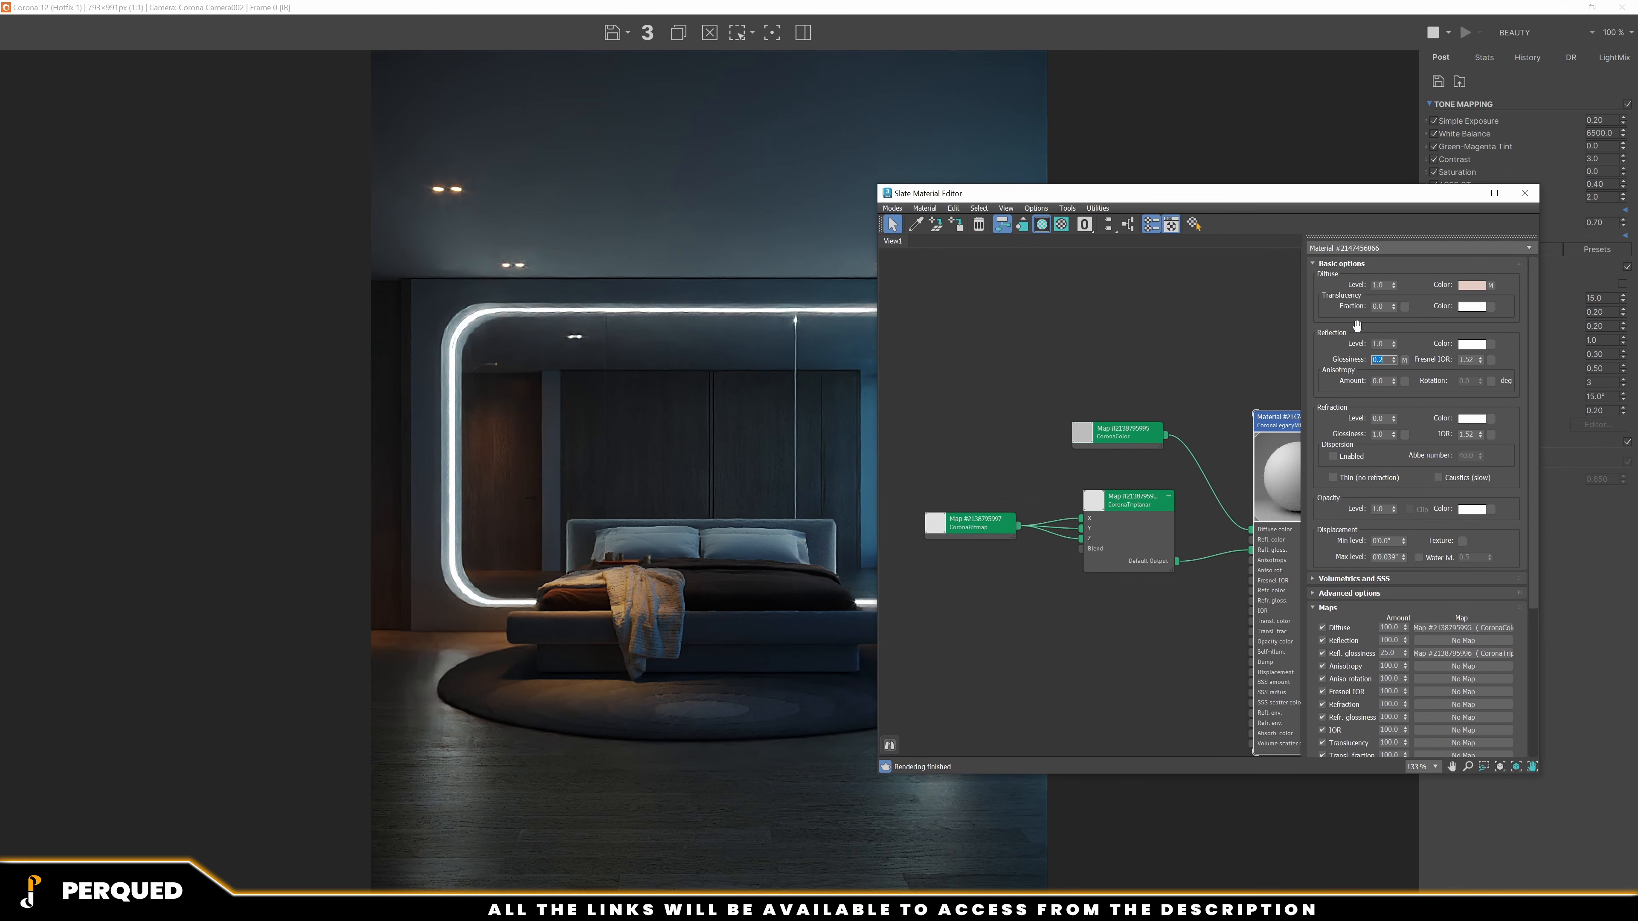
text(3)
key(Return)
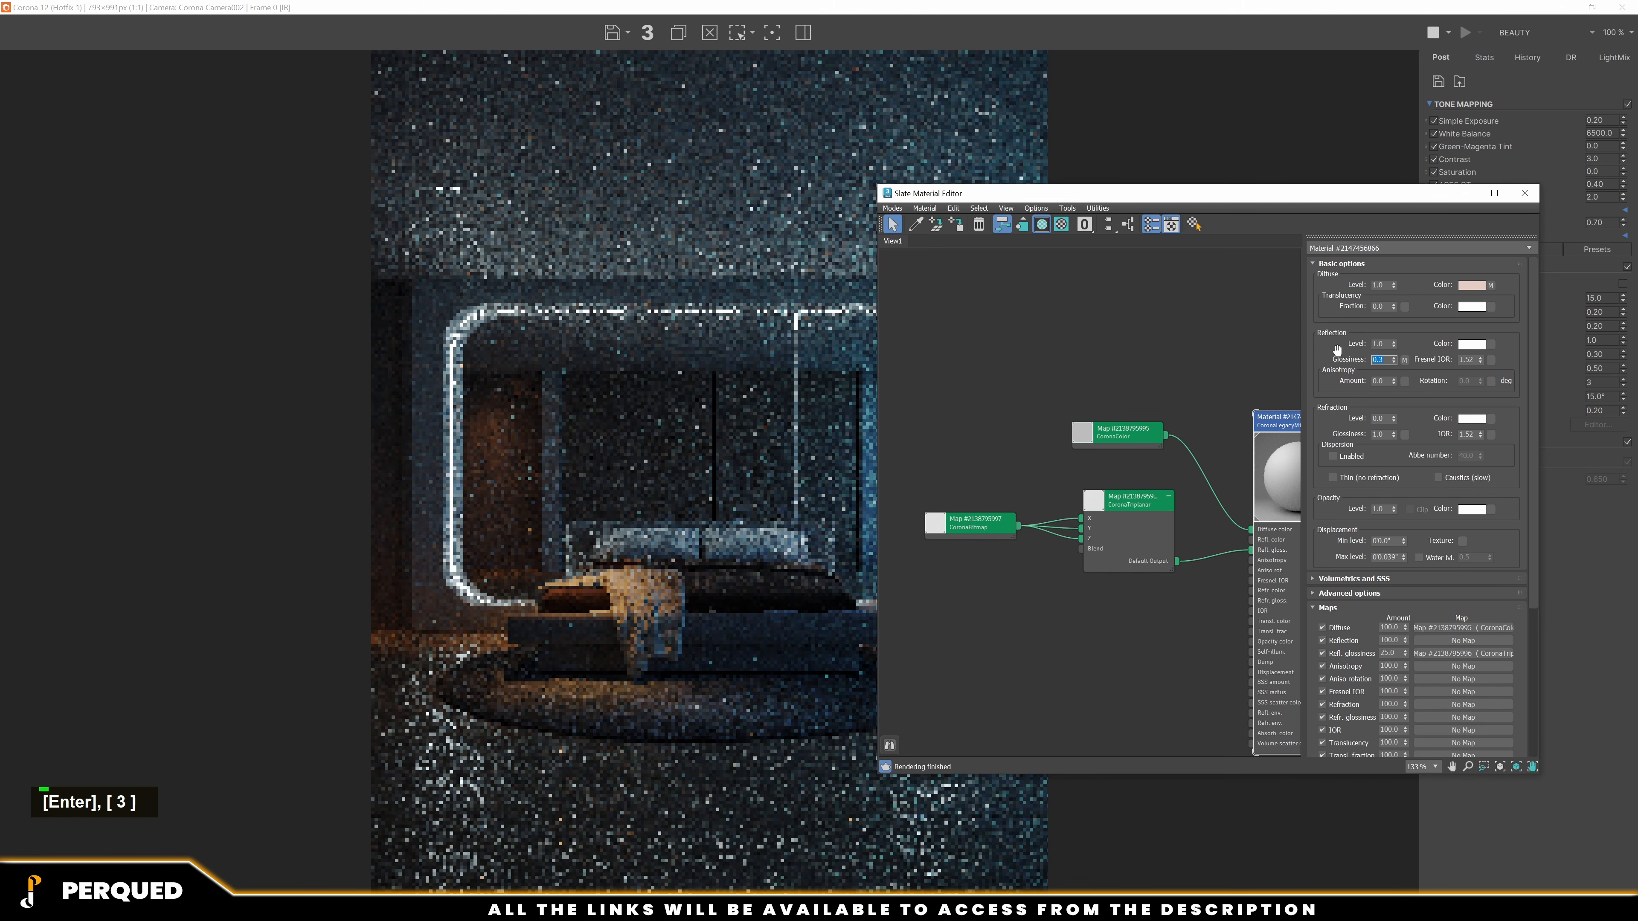
text(4)
key(Return)
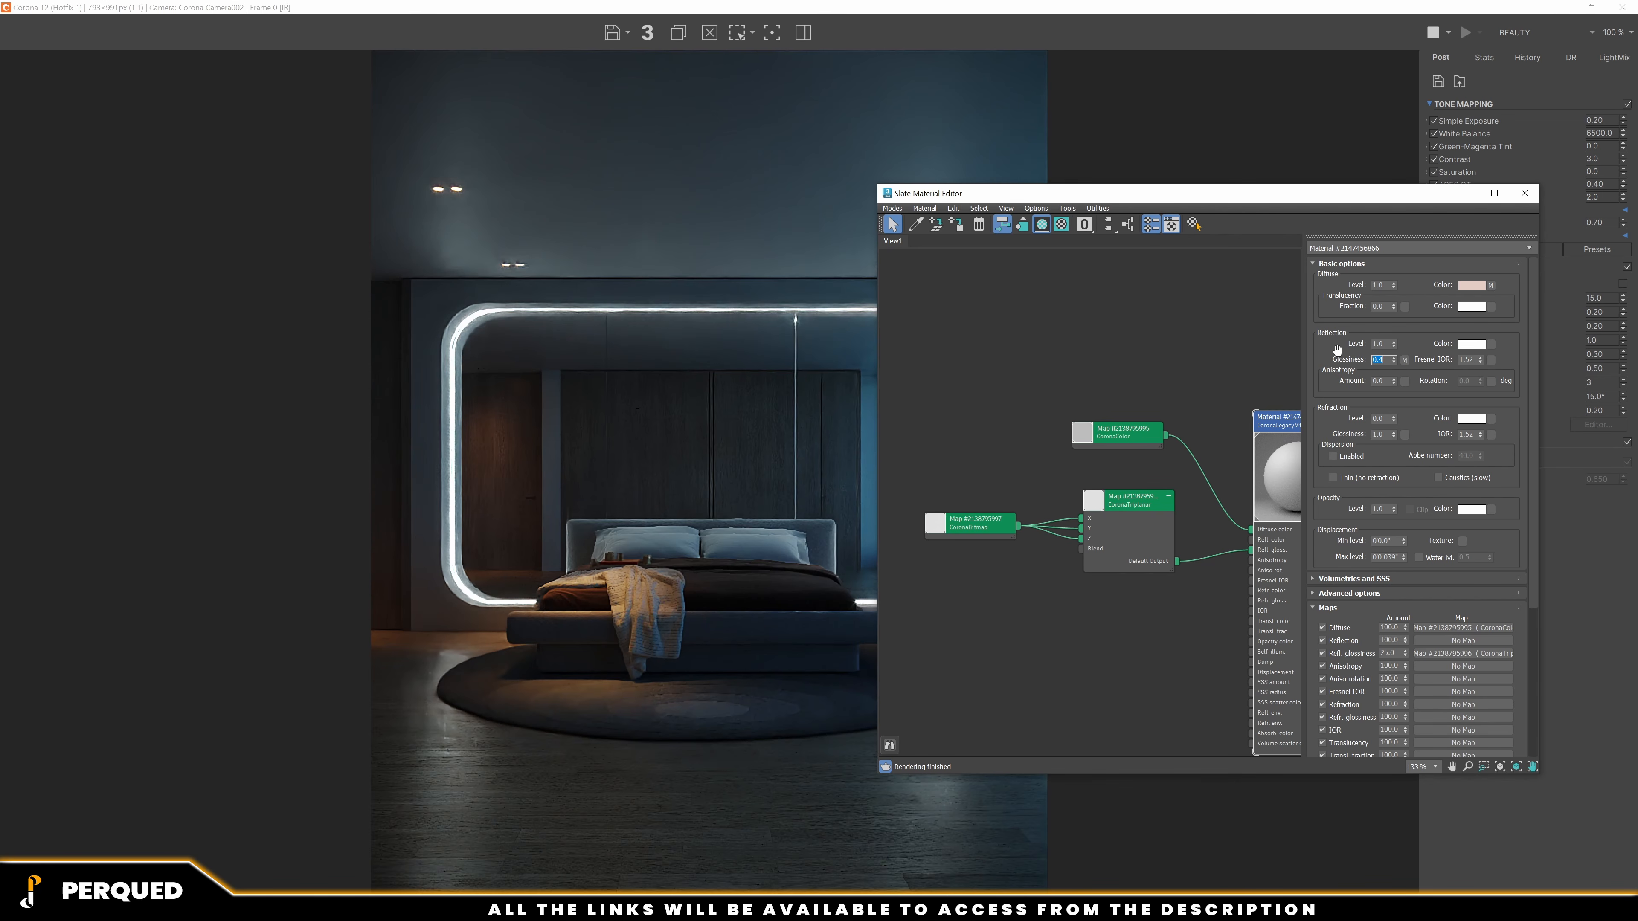
Set the material's reflection glossiness to 0.35 and close the material editor
text(0.35)
key(Return)
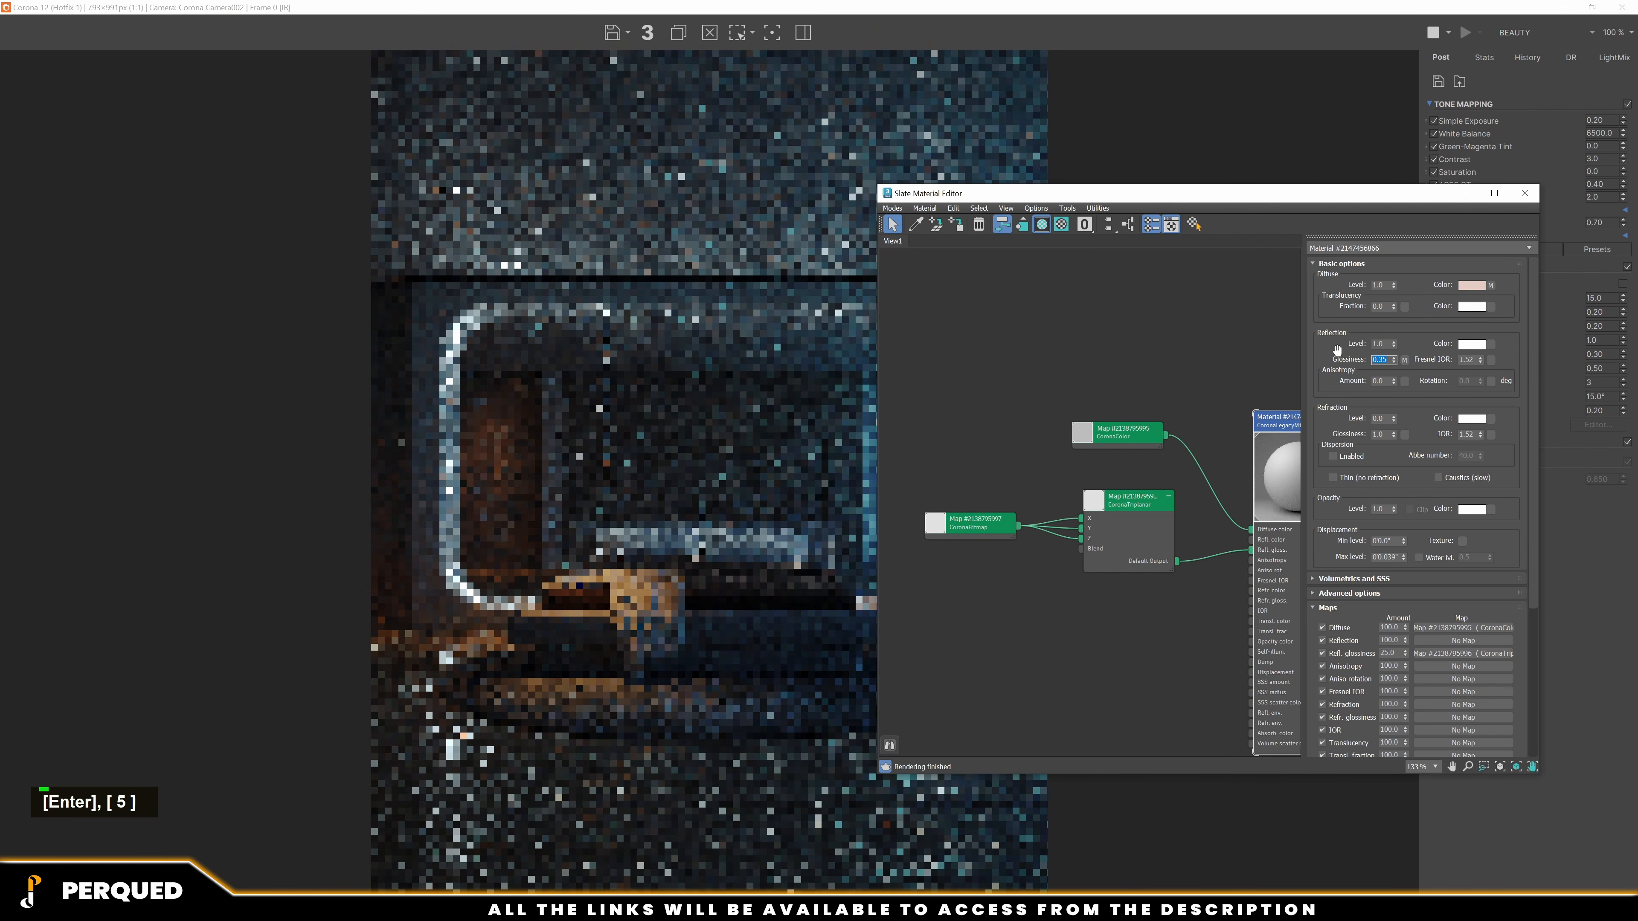
click(1524, 193)
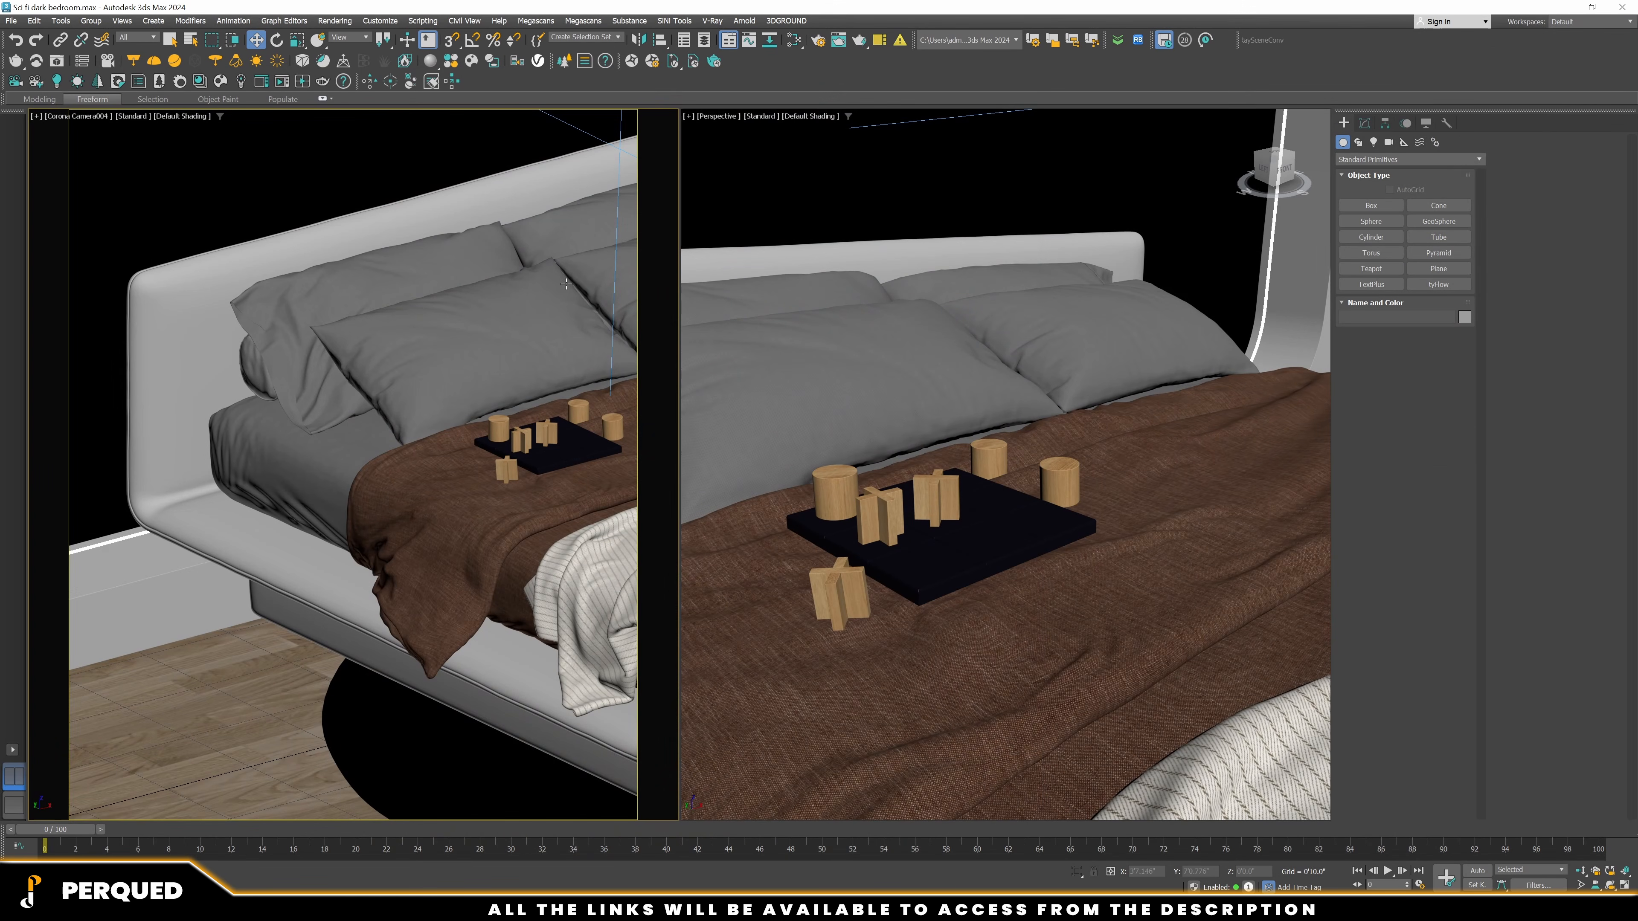
Switch the view to Corona Camera001 and delete the pair of disk-shaped Corona lights of one ceiling spotlight
key(c)
double_click(821, 358)
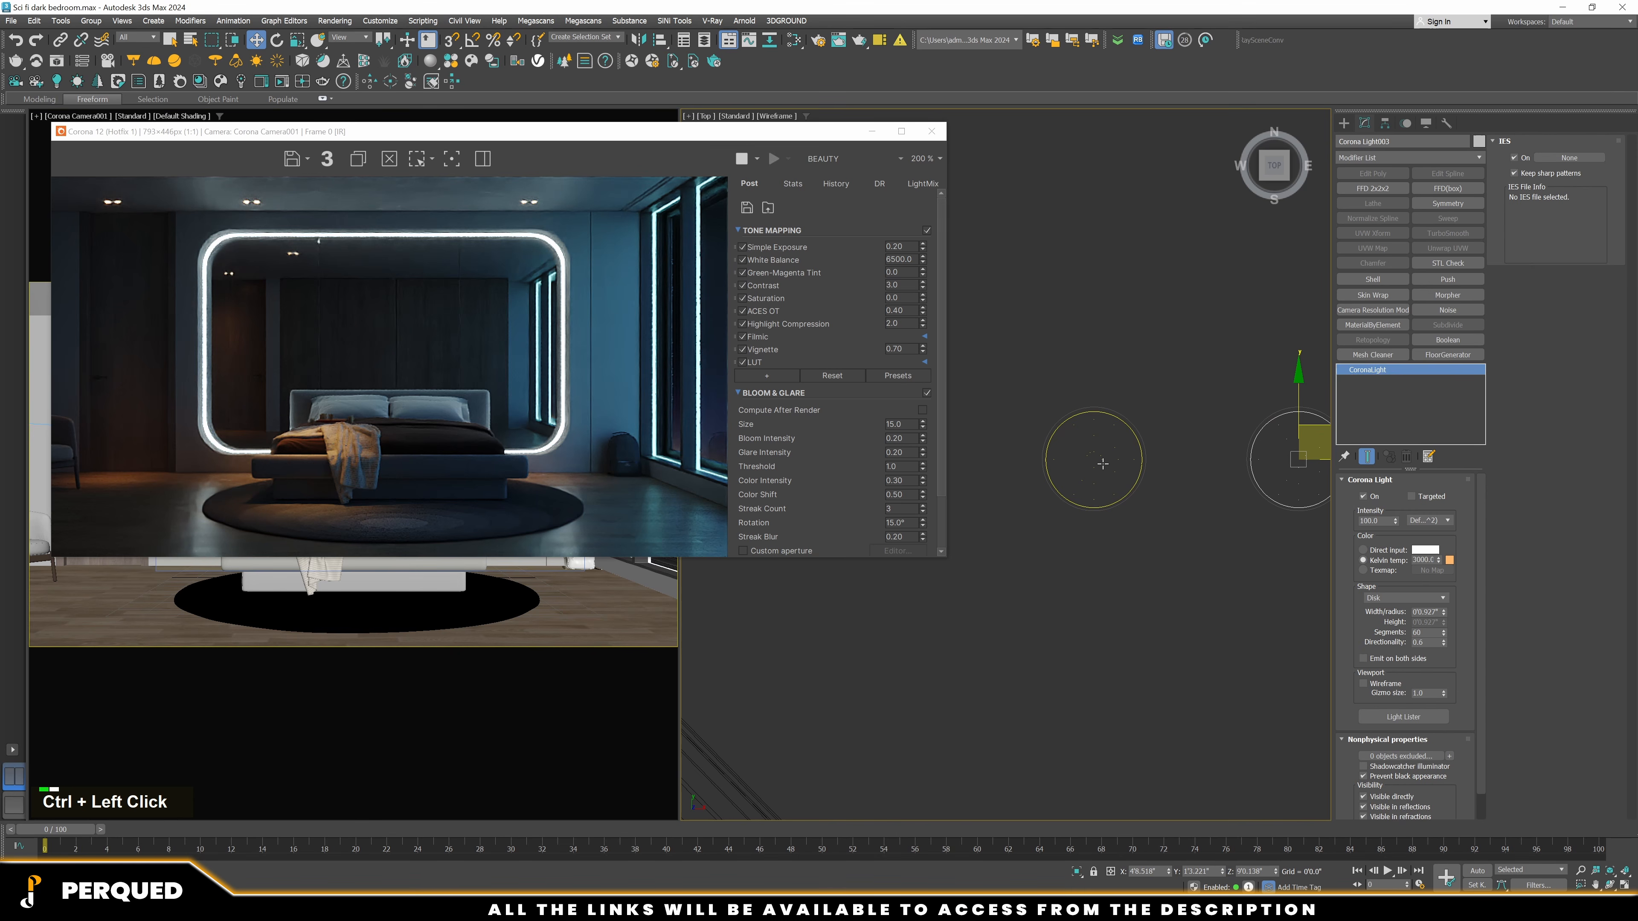
ctrl+click(1102, 463)
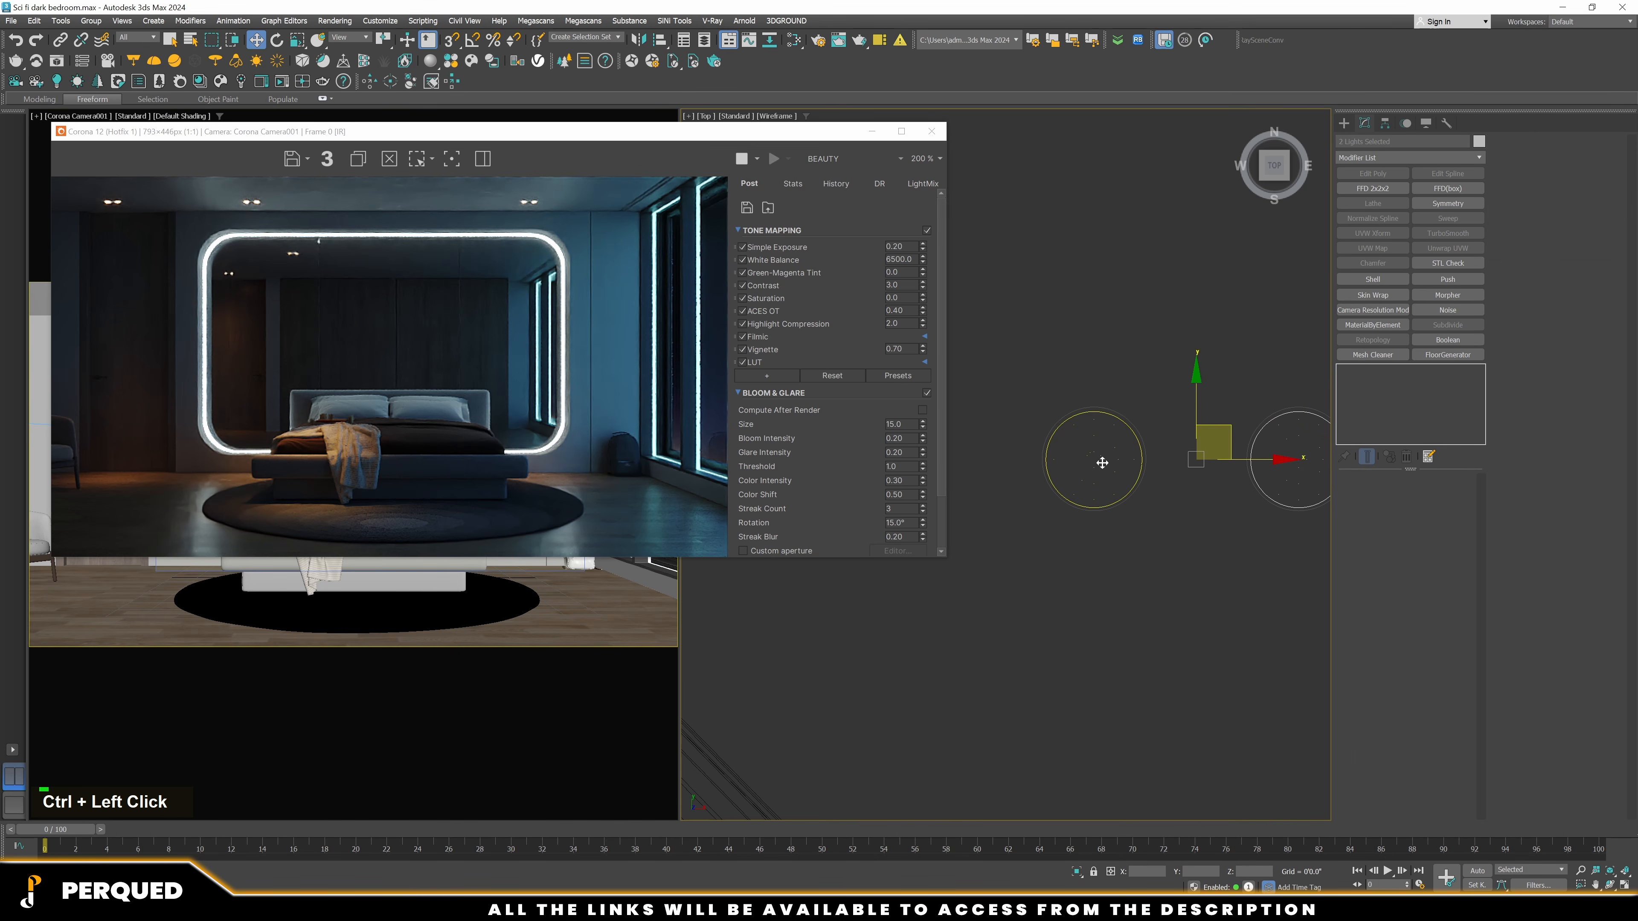
key(Delete)
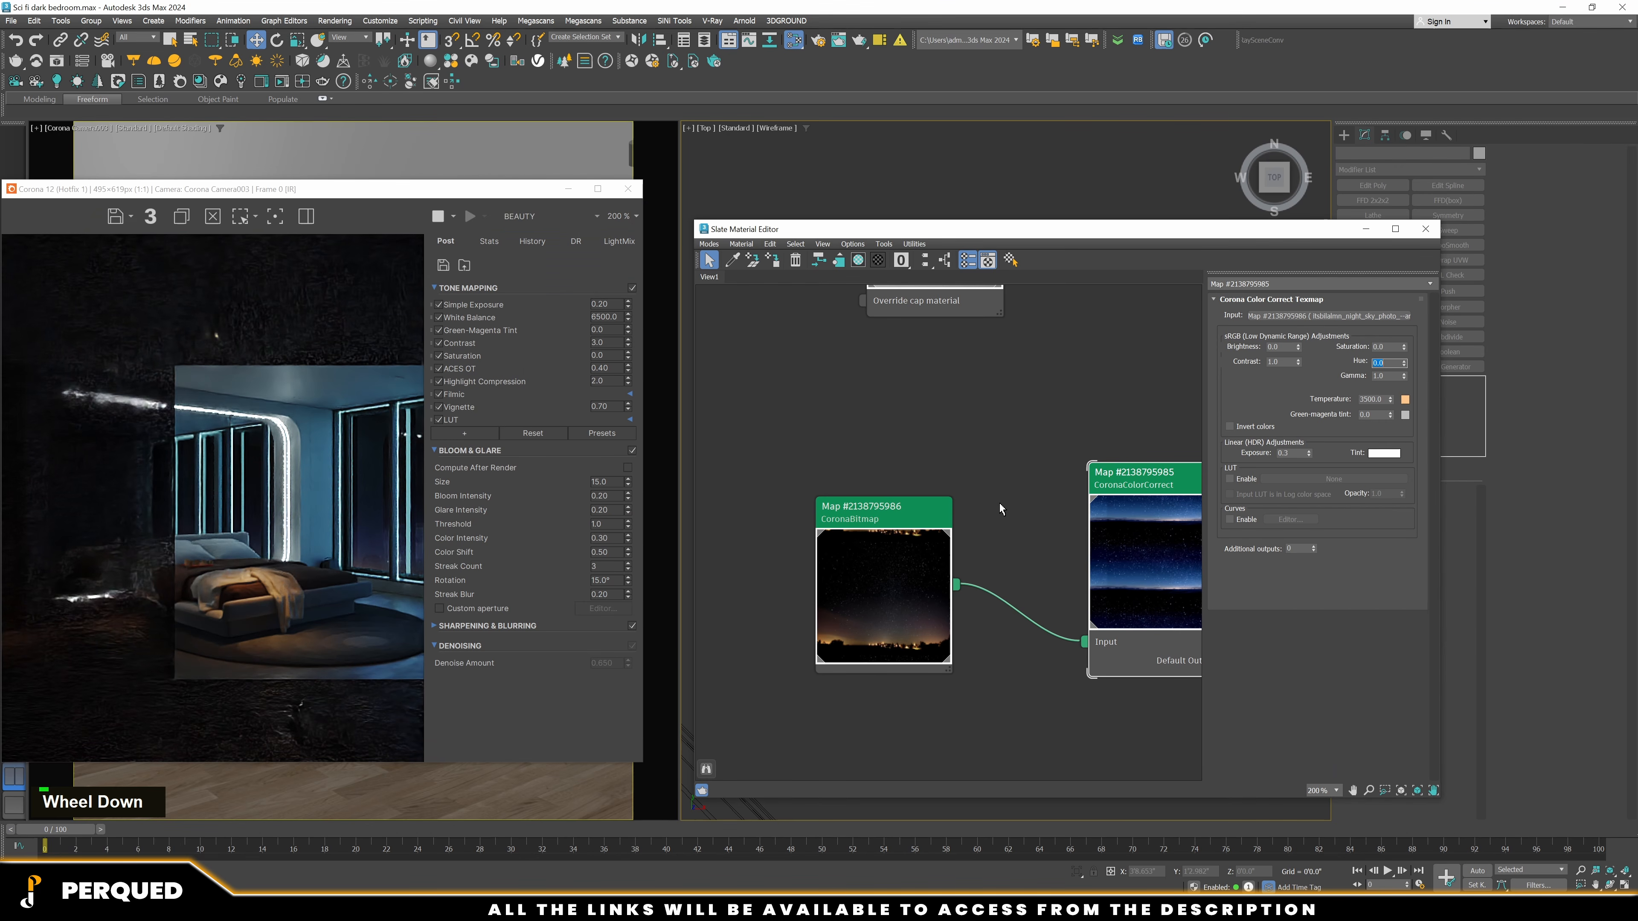
Adjust the night-sky bitmap's V offset to -0.07, checking the windows in the interactive render
double_click(874, 518)
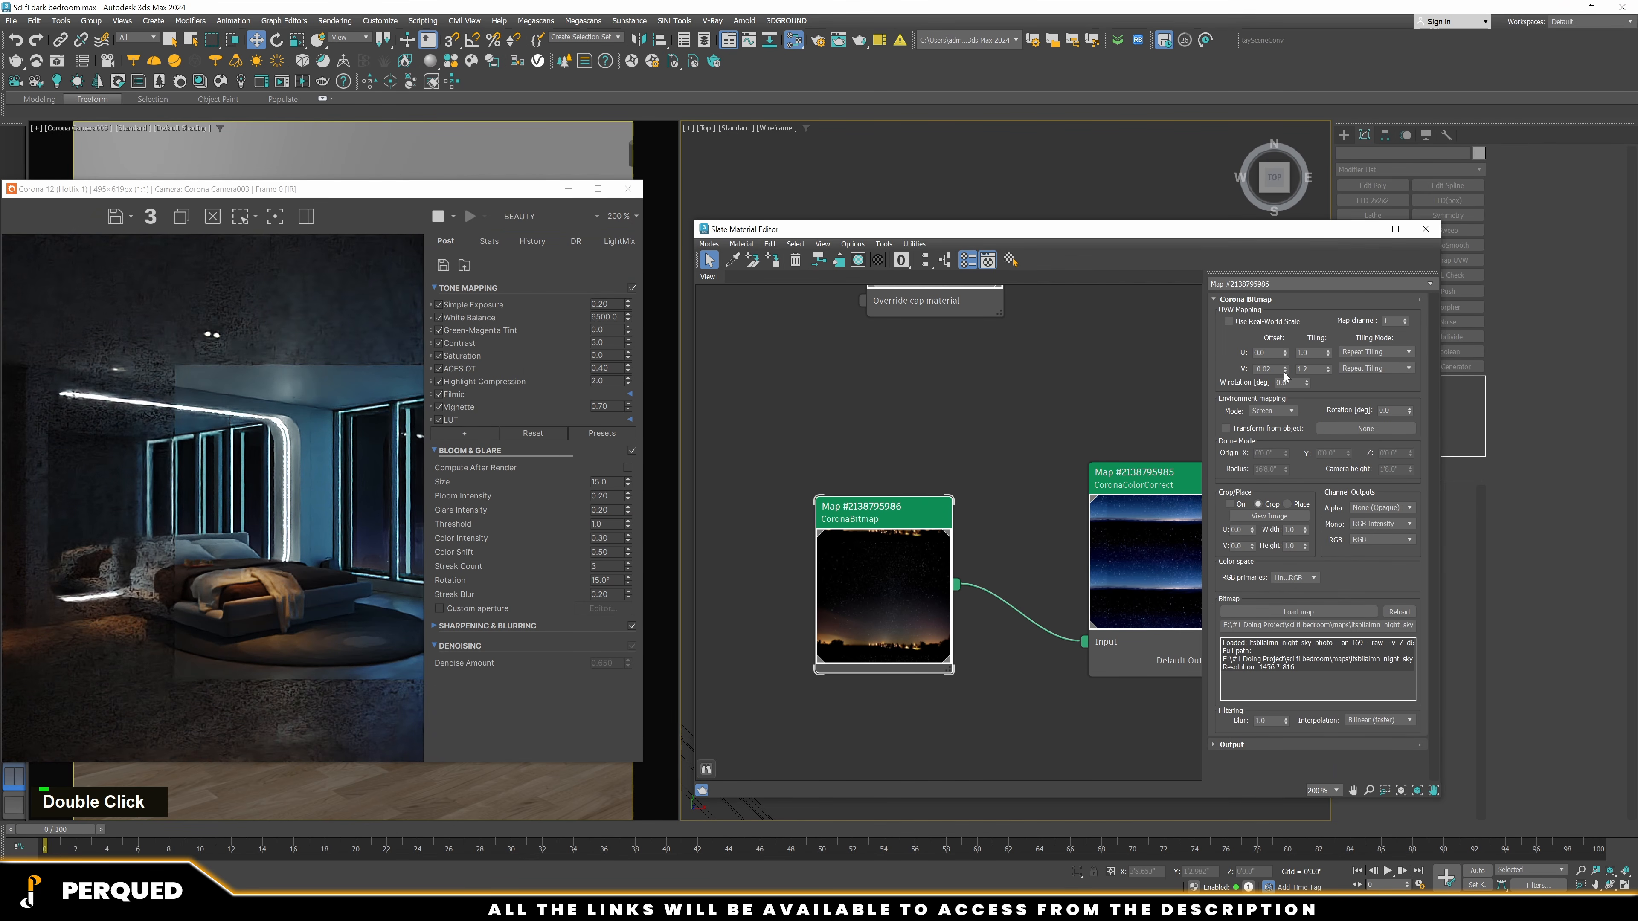
click(1285, 372)
click(1284, 371)
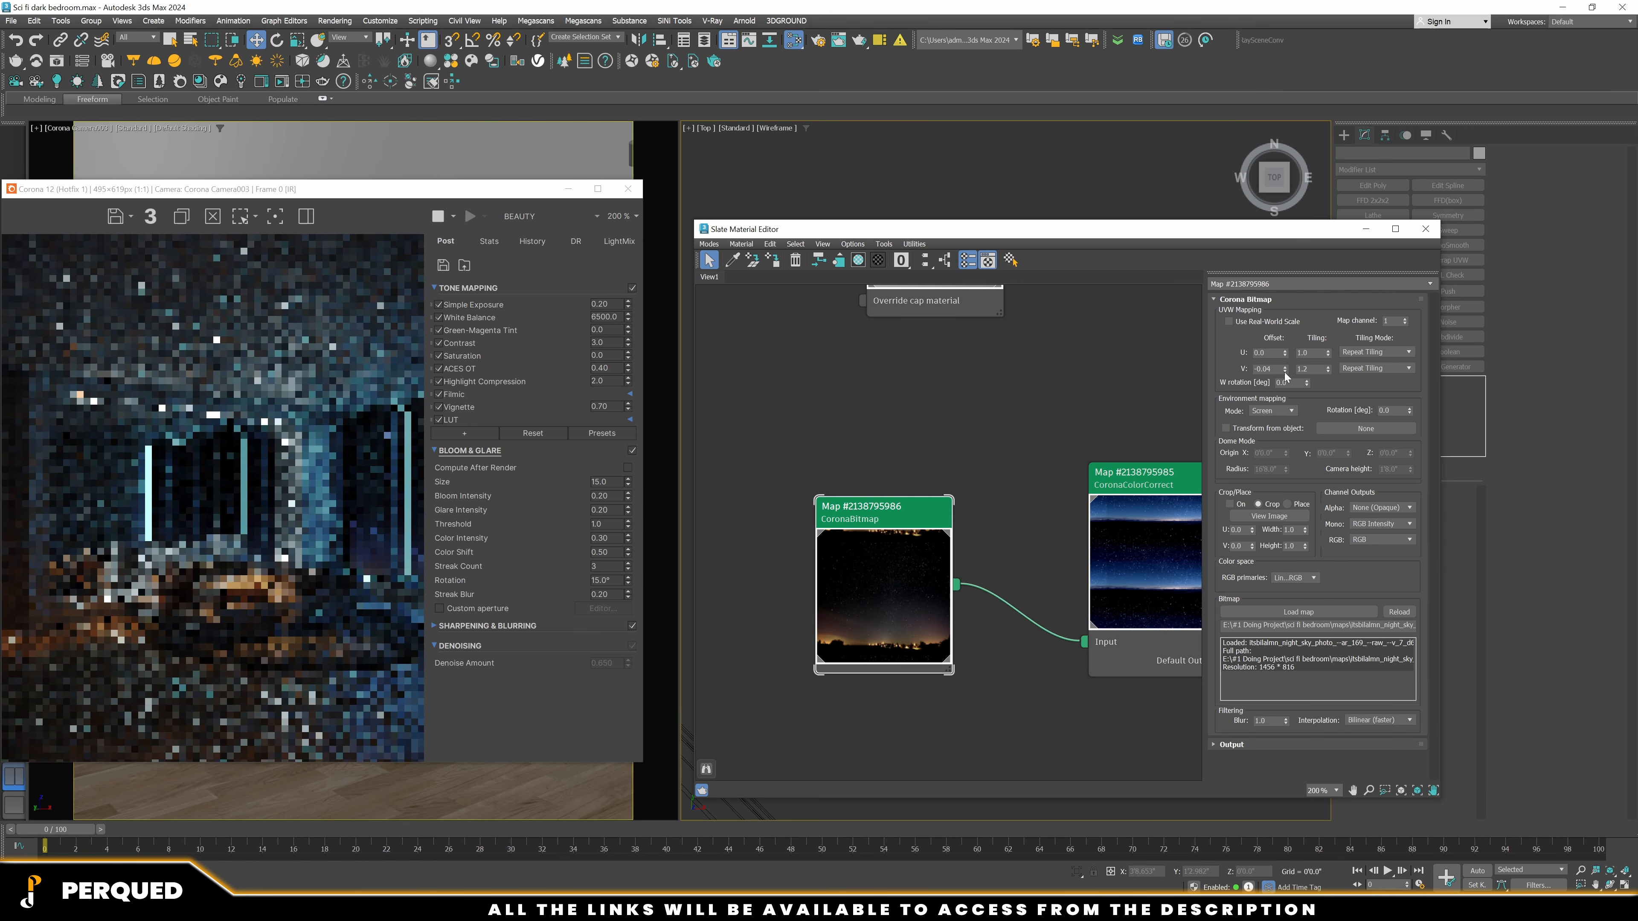
drag(1285, 372, 1286, 376)
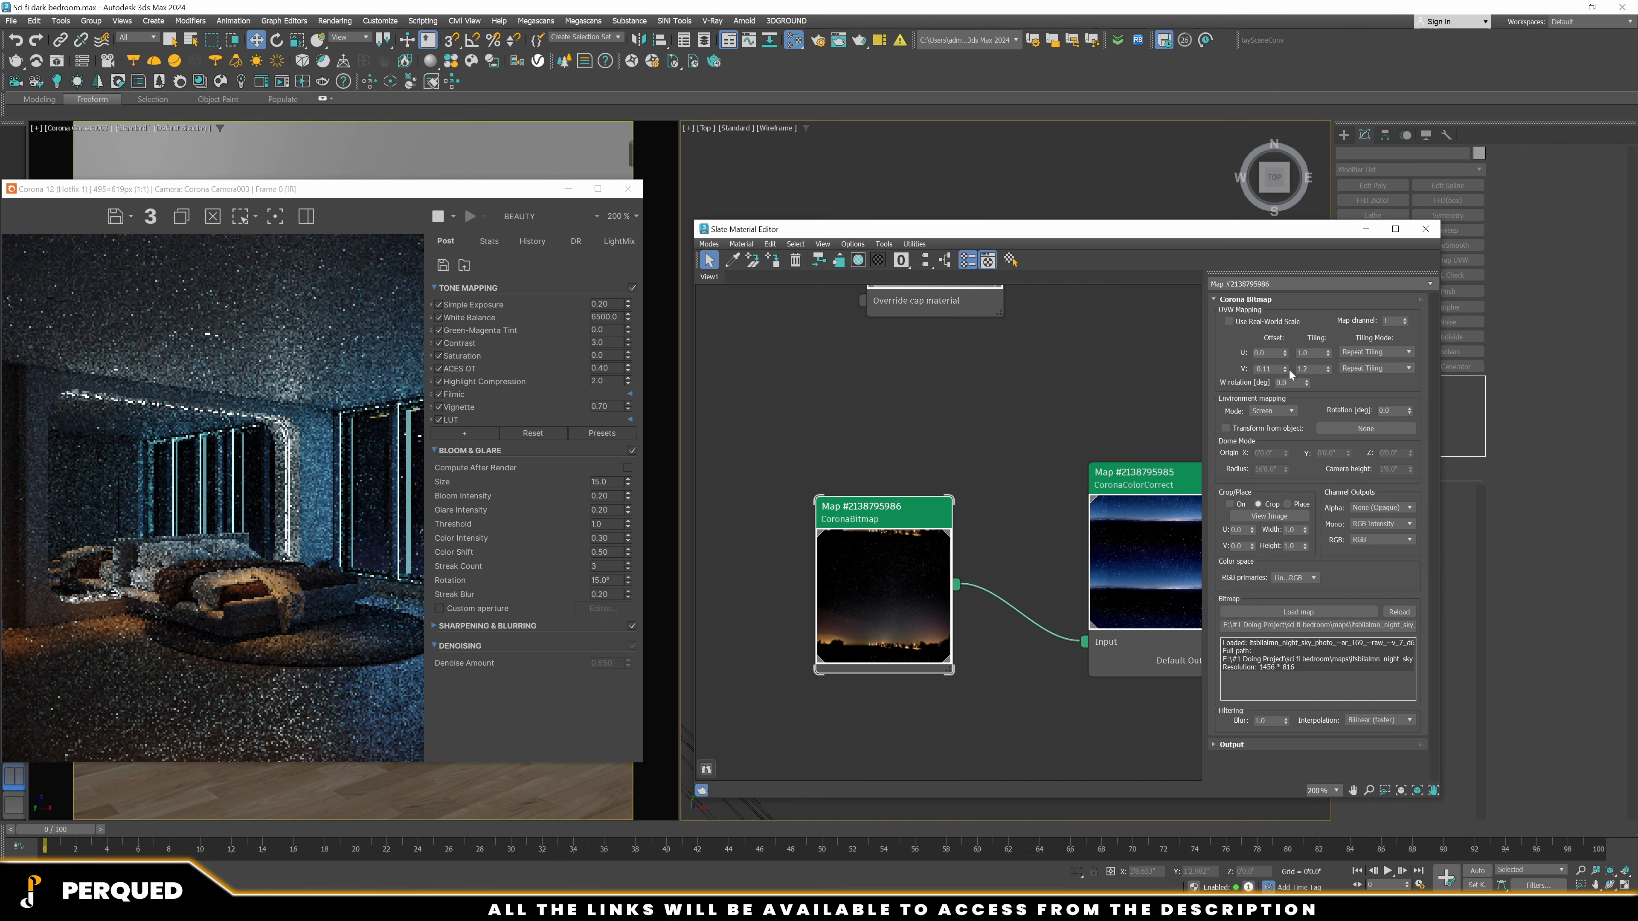
double_click(1287, 367)
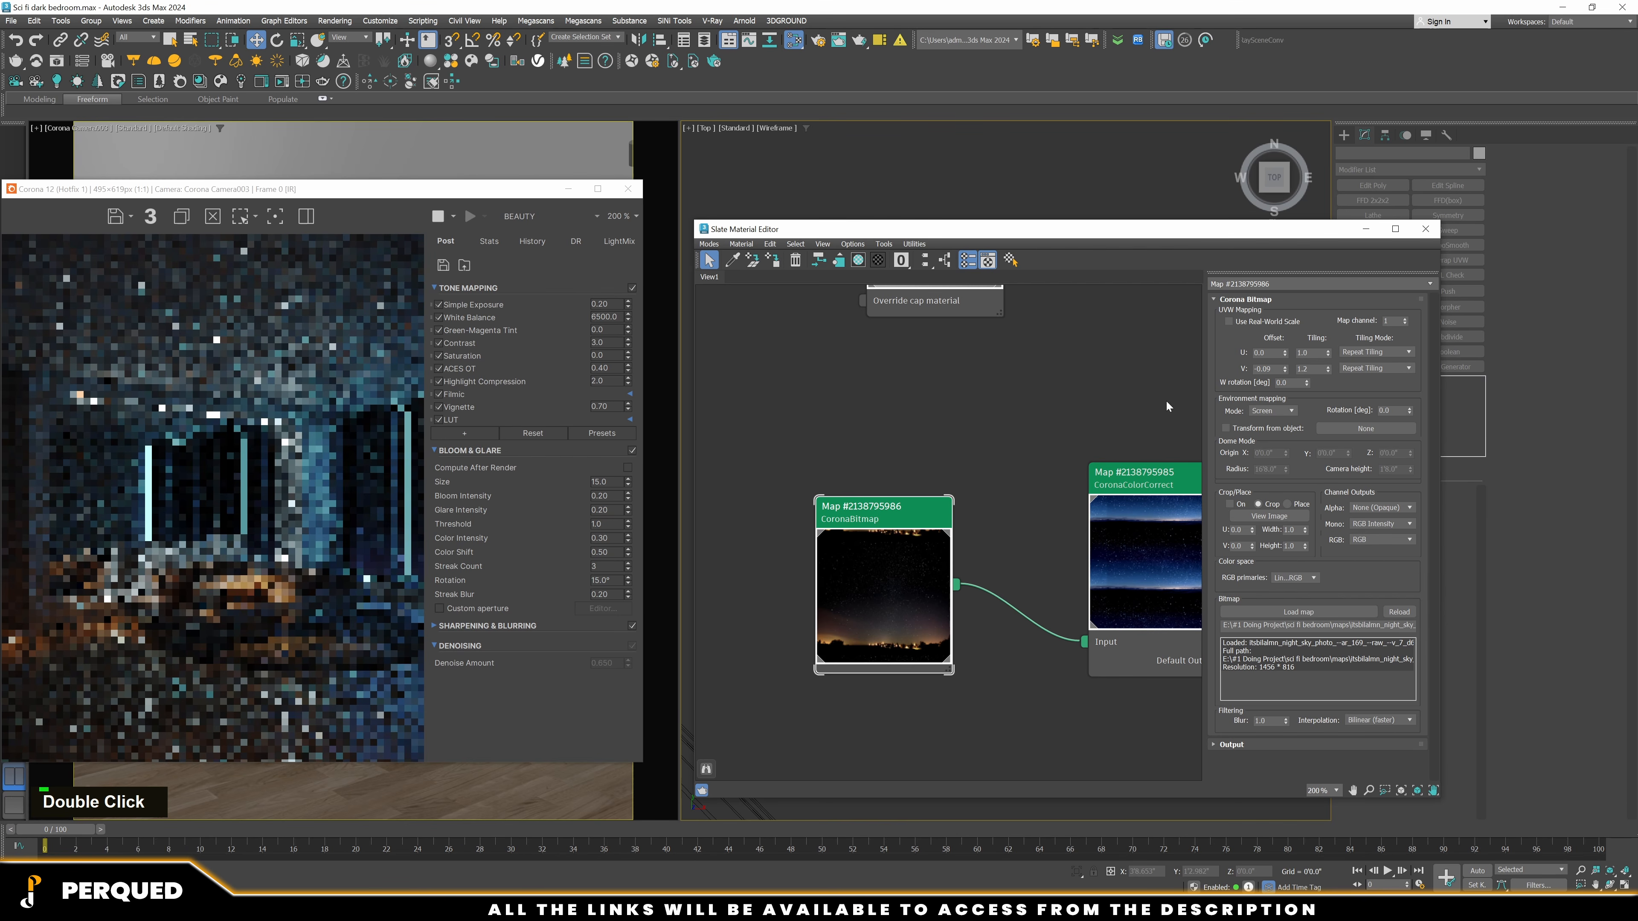
scroll(389, 542, up, 1)
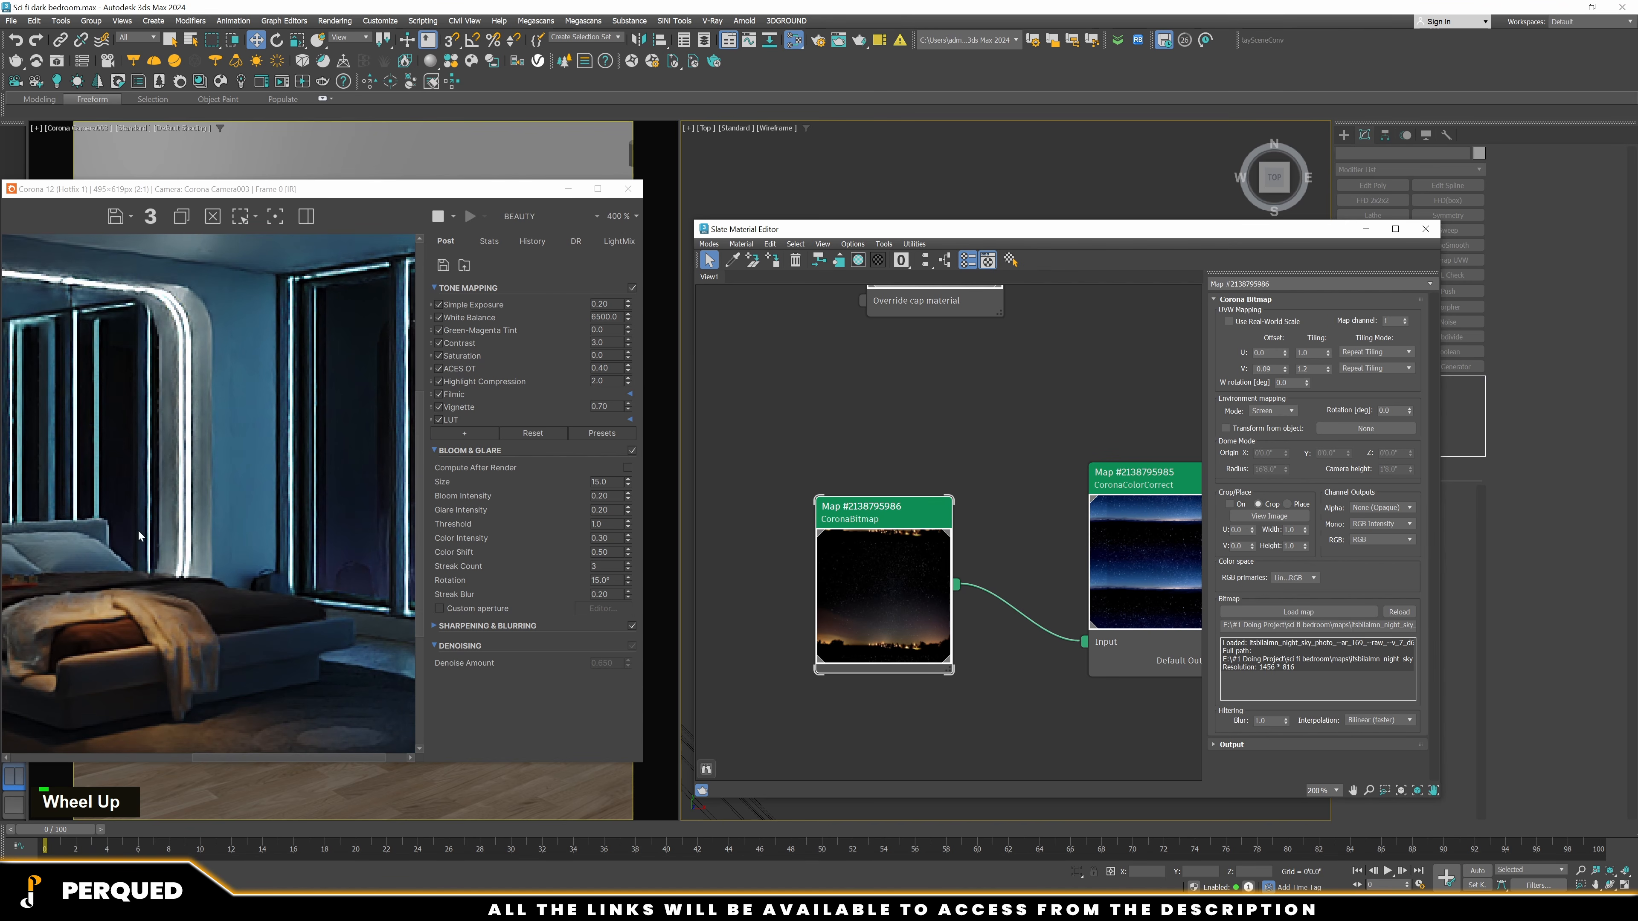
scroll(341, 454, down, 1)
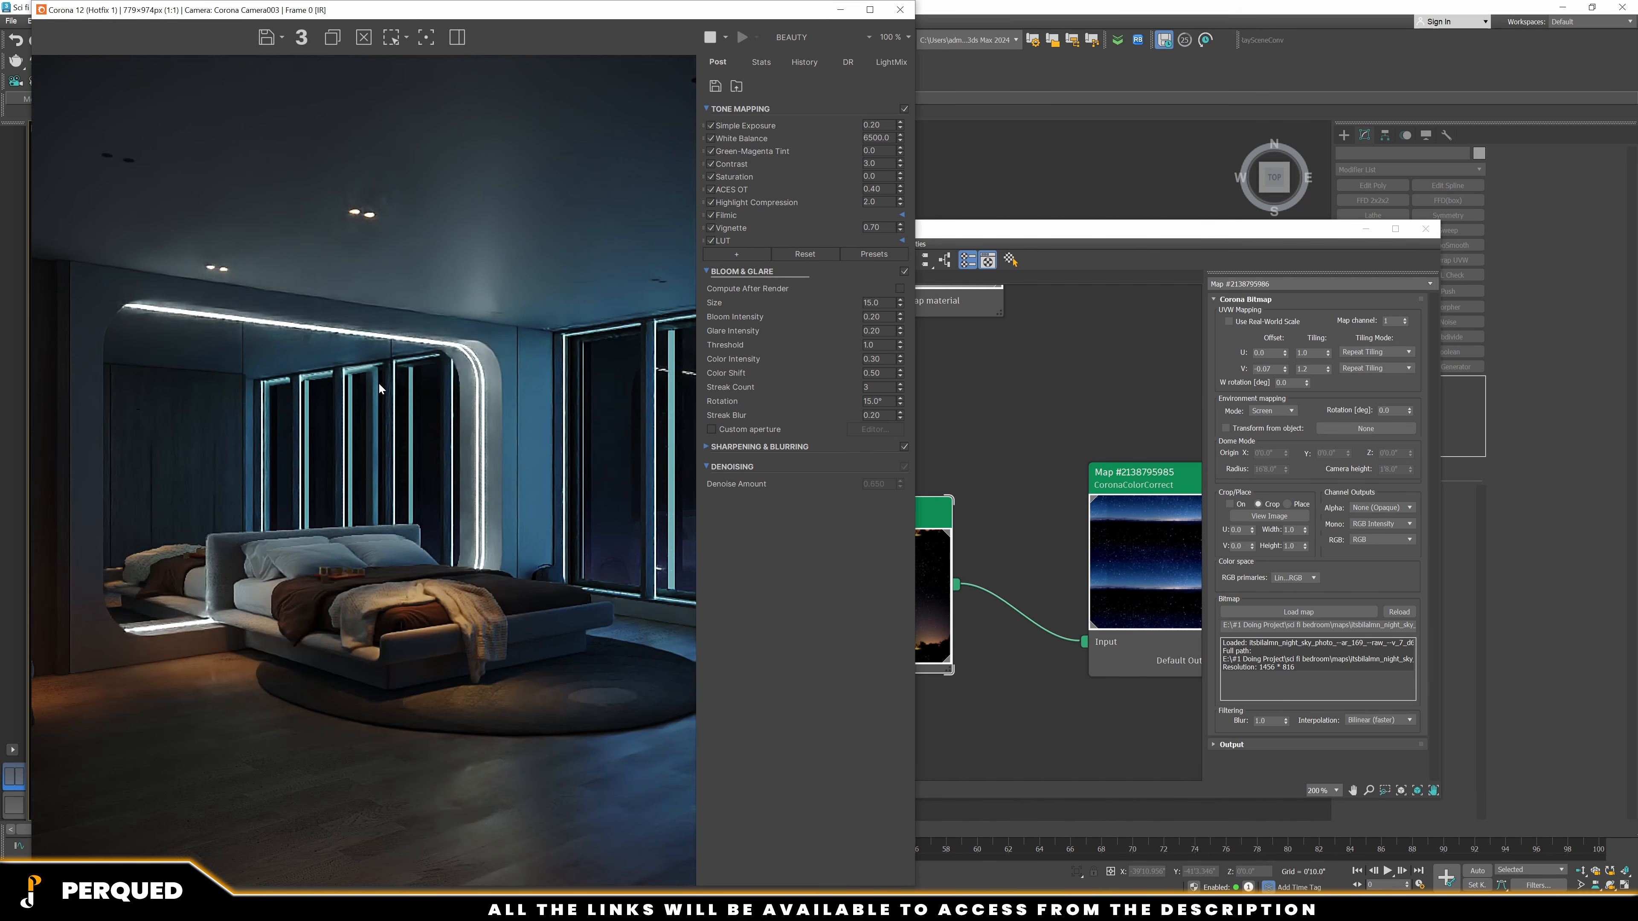
Close the render and material windows, and set the noise level limit to 3% with Corona High Quality denoising in the render settings
click(900, 9)
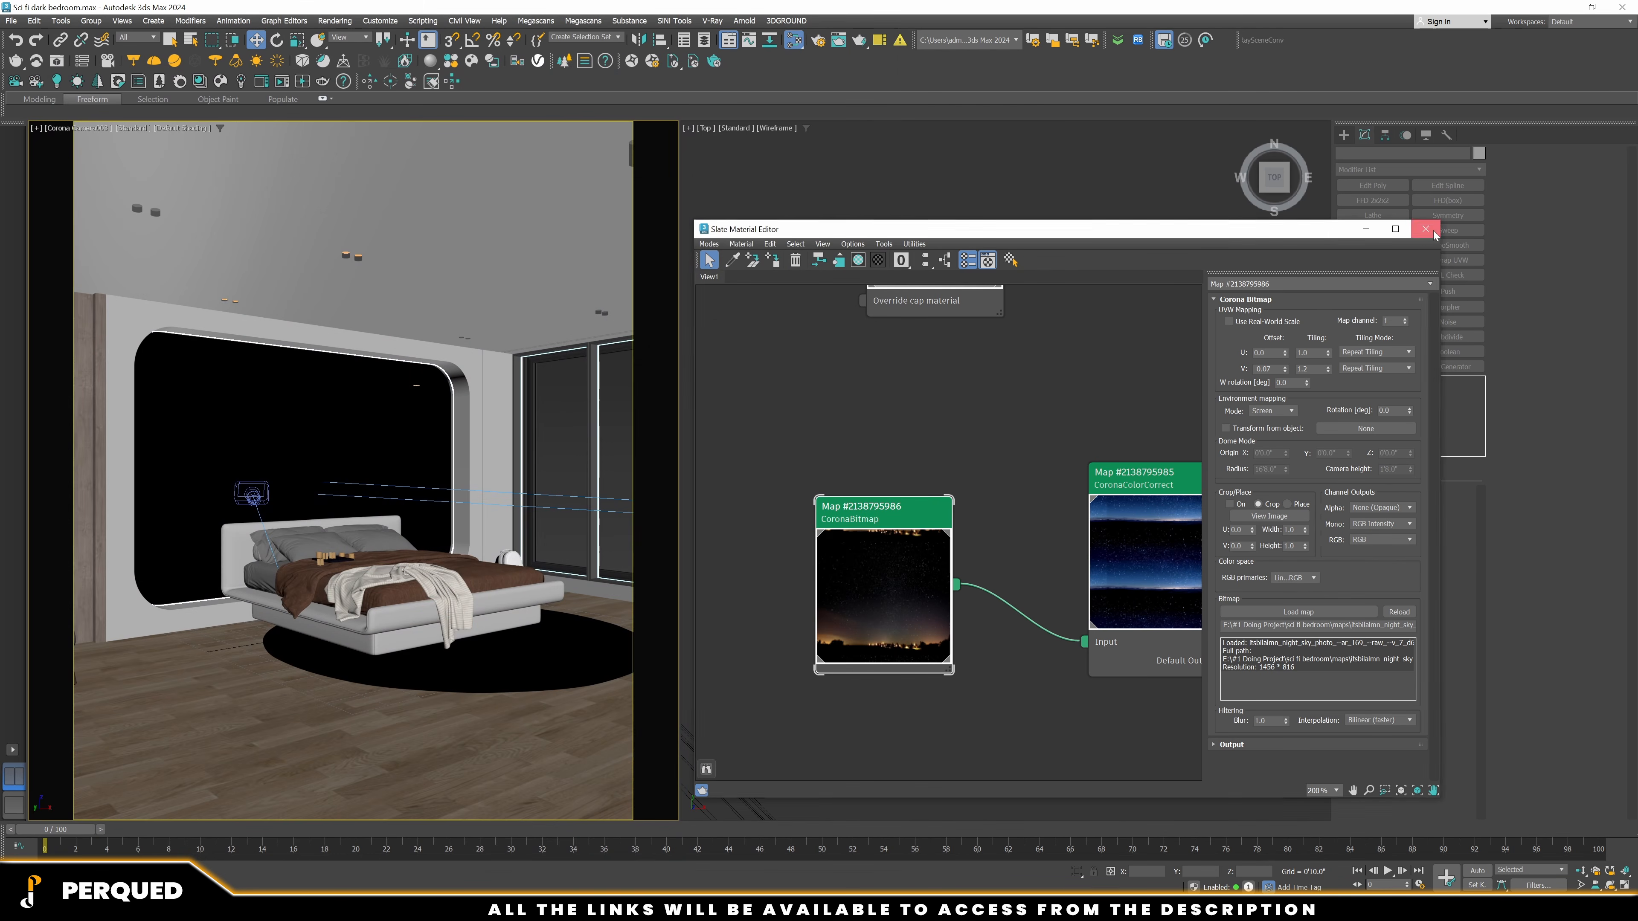
click(1425, 228)
key(F10)
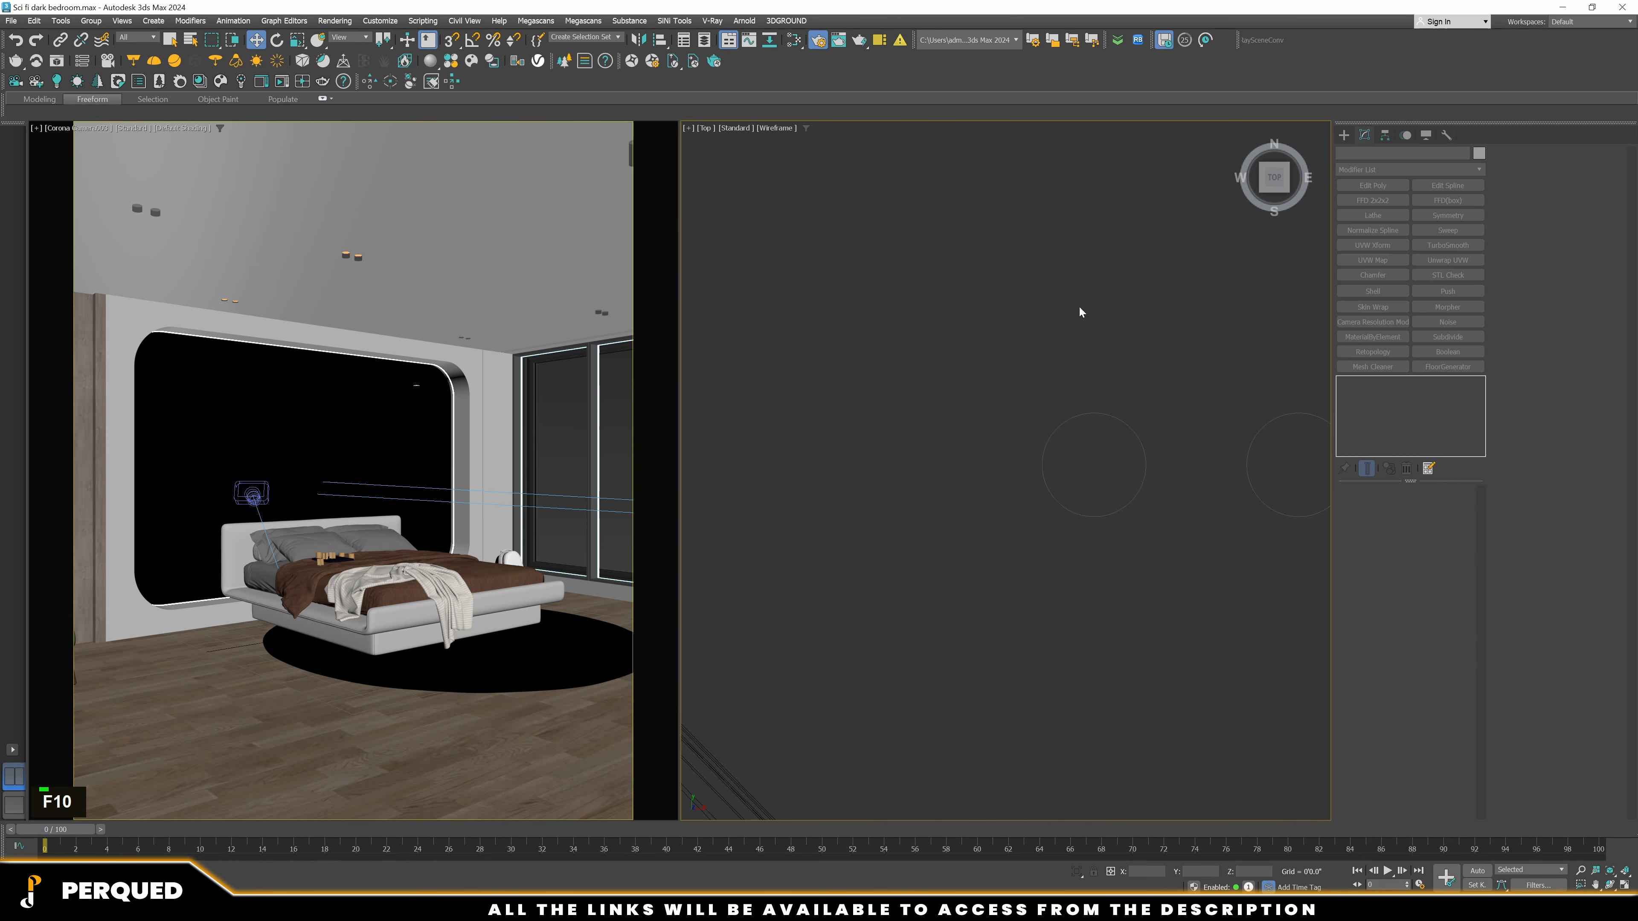
click(694, 336)
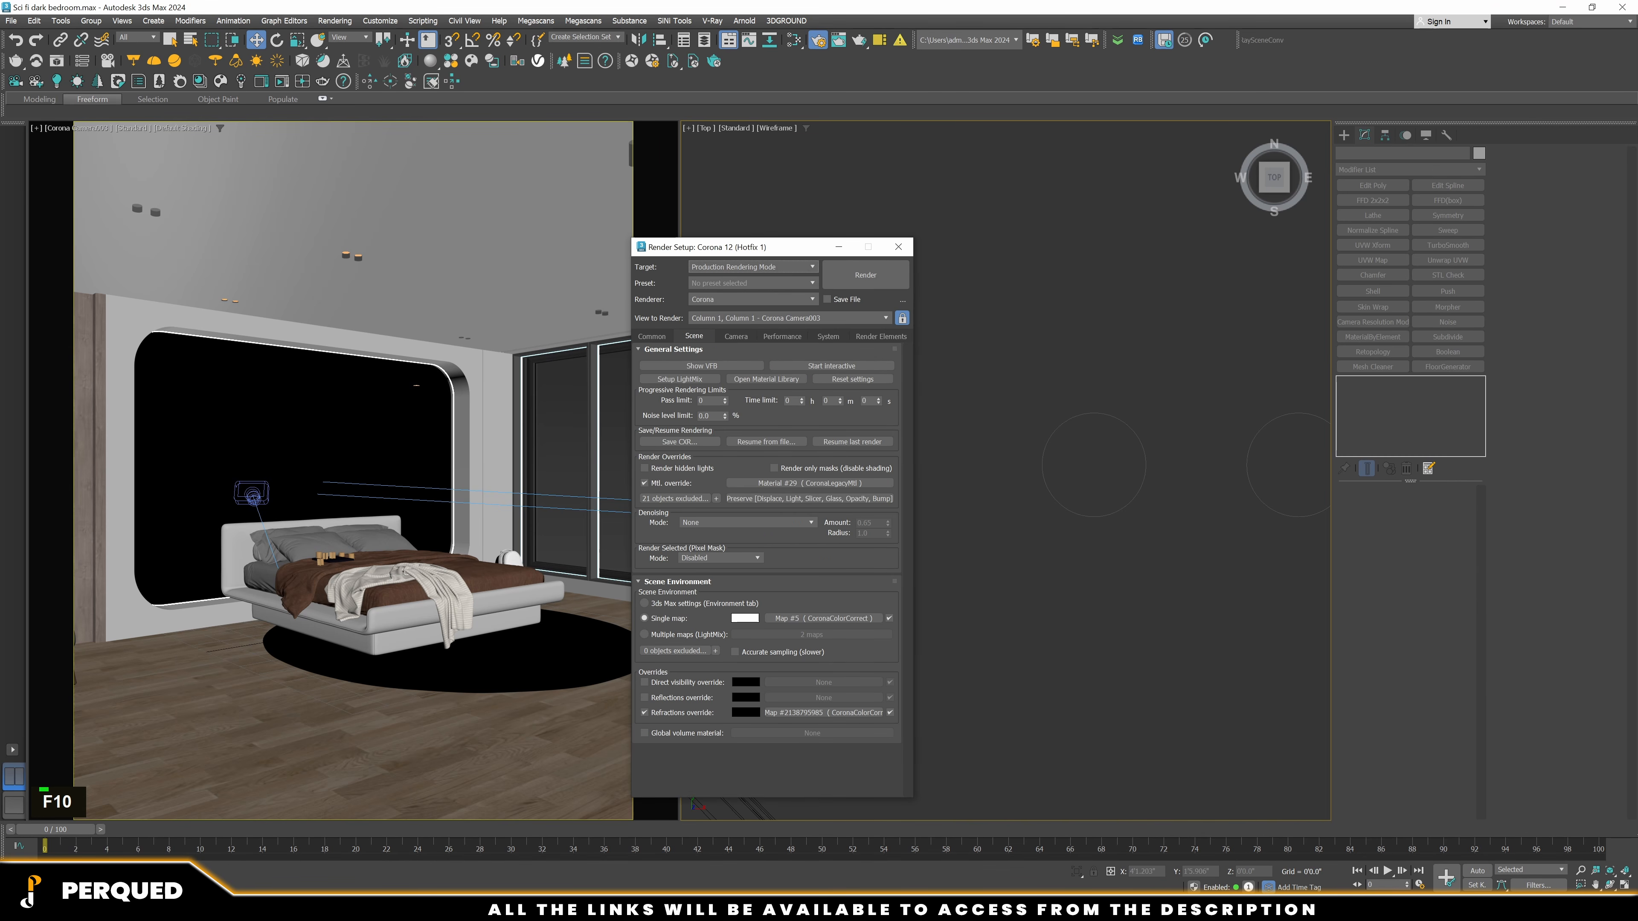
double_click(710, 415)
text(3)
key(Return)
click(746, 523)
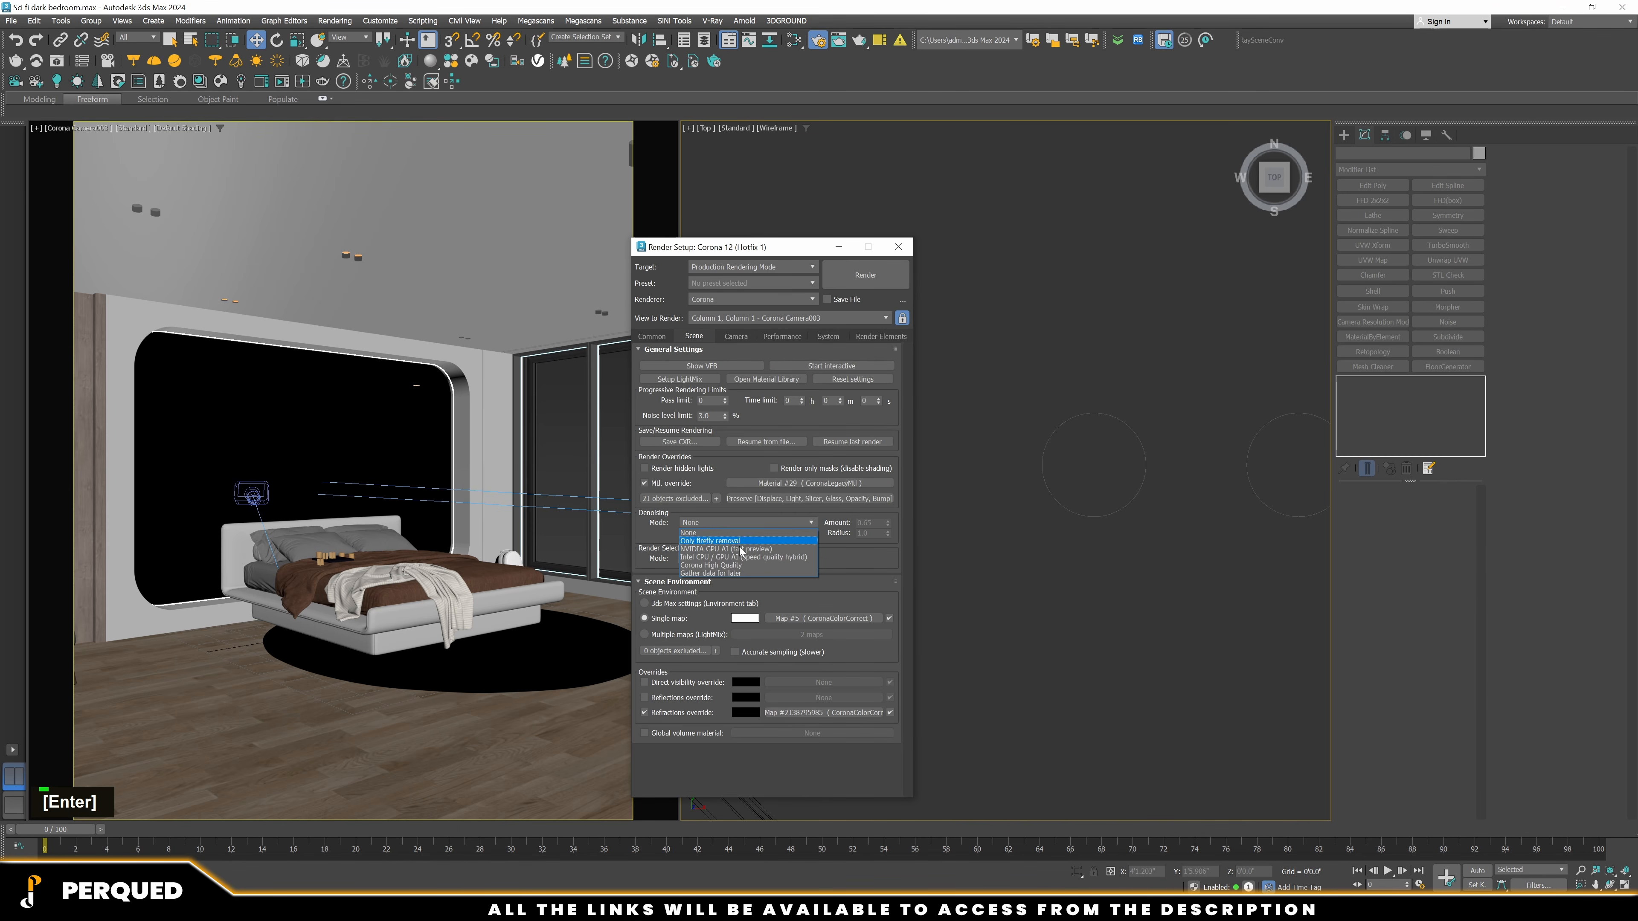
click(741, 545)
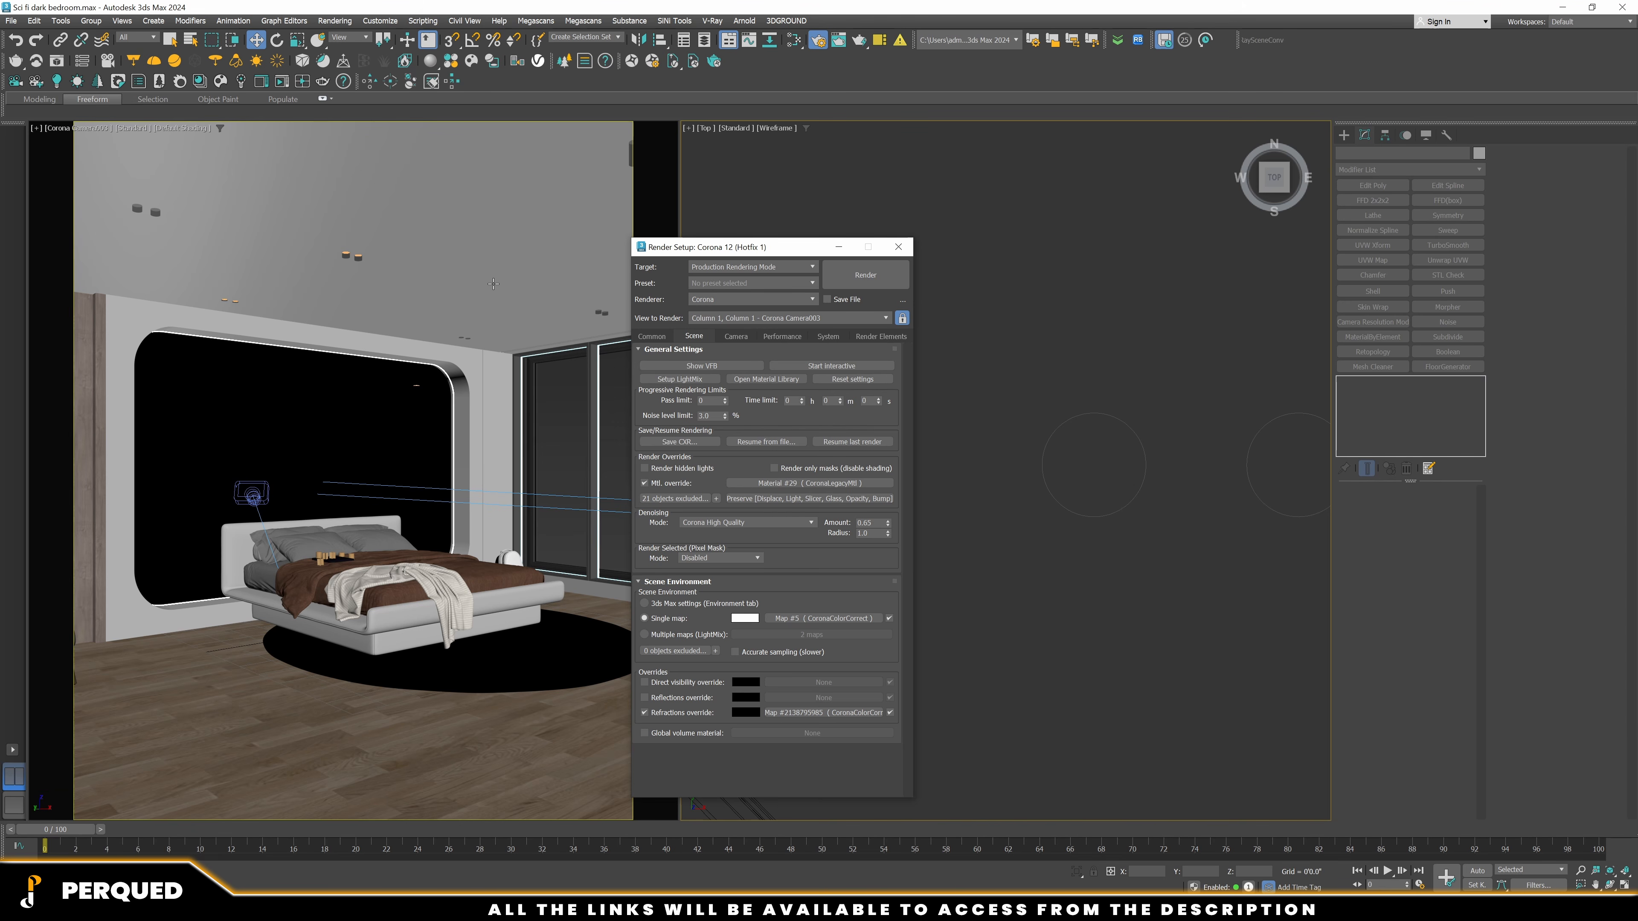
Switch to Corona Camera001, set its resolution to 3556 × 2000, and start the final render
key(c)
double_click(792, 360)
key(Return)
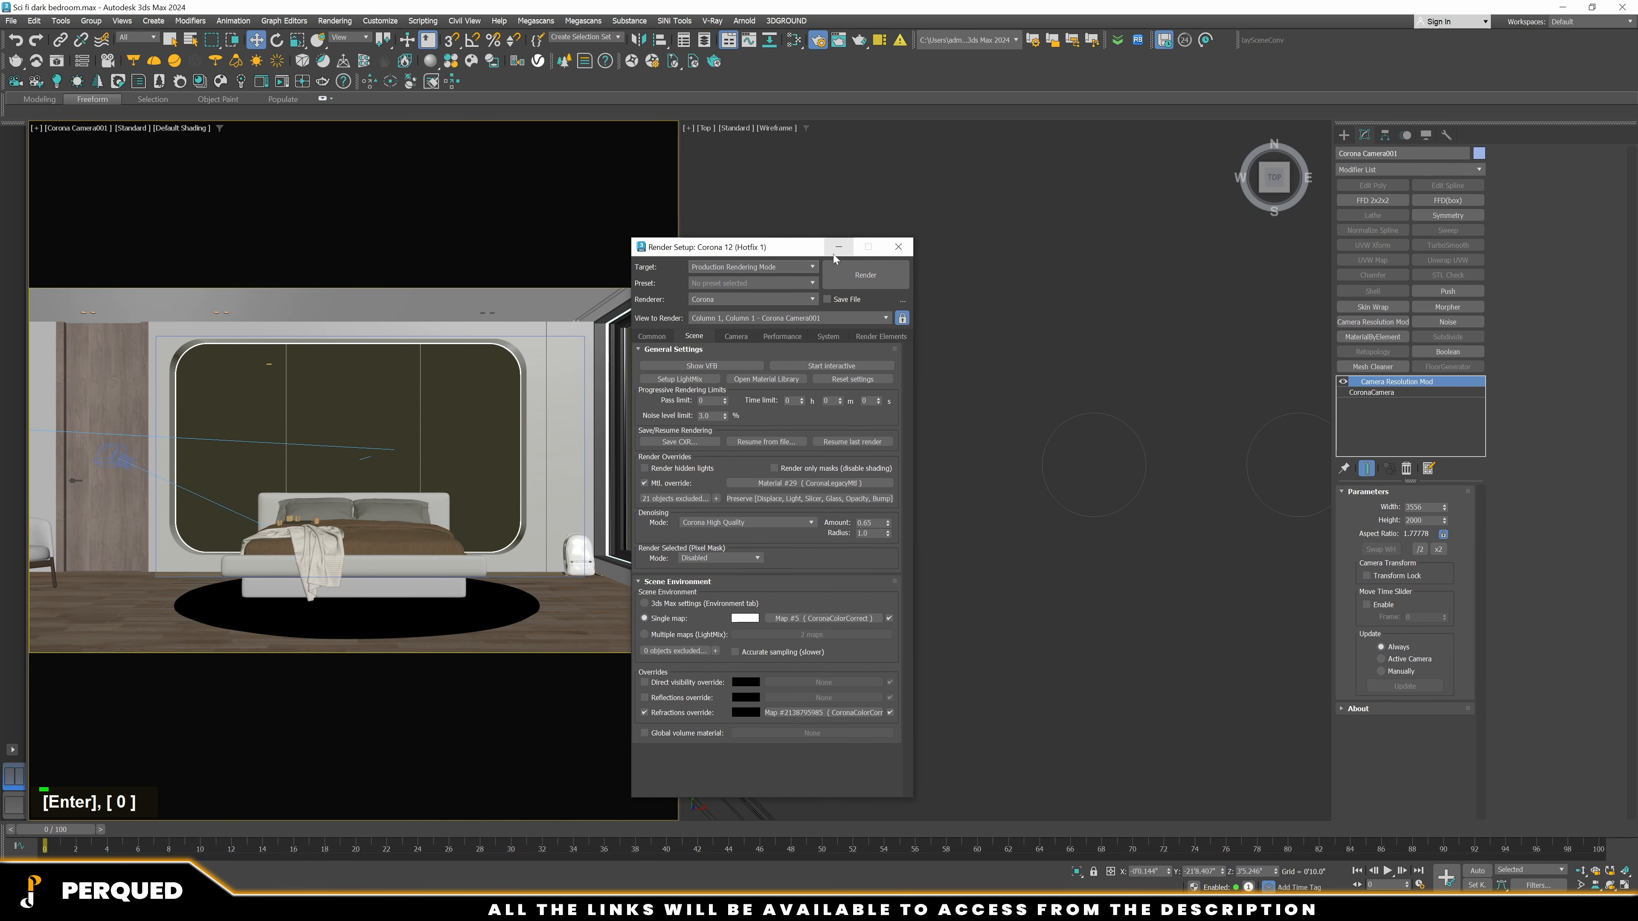
click(866, 274)
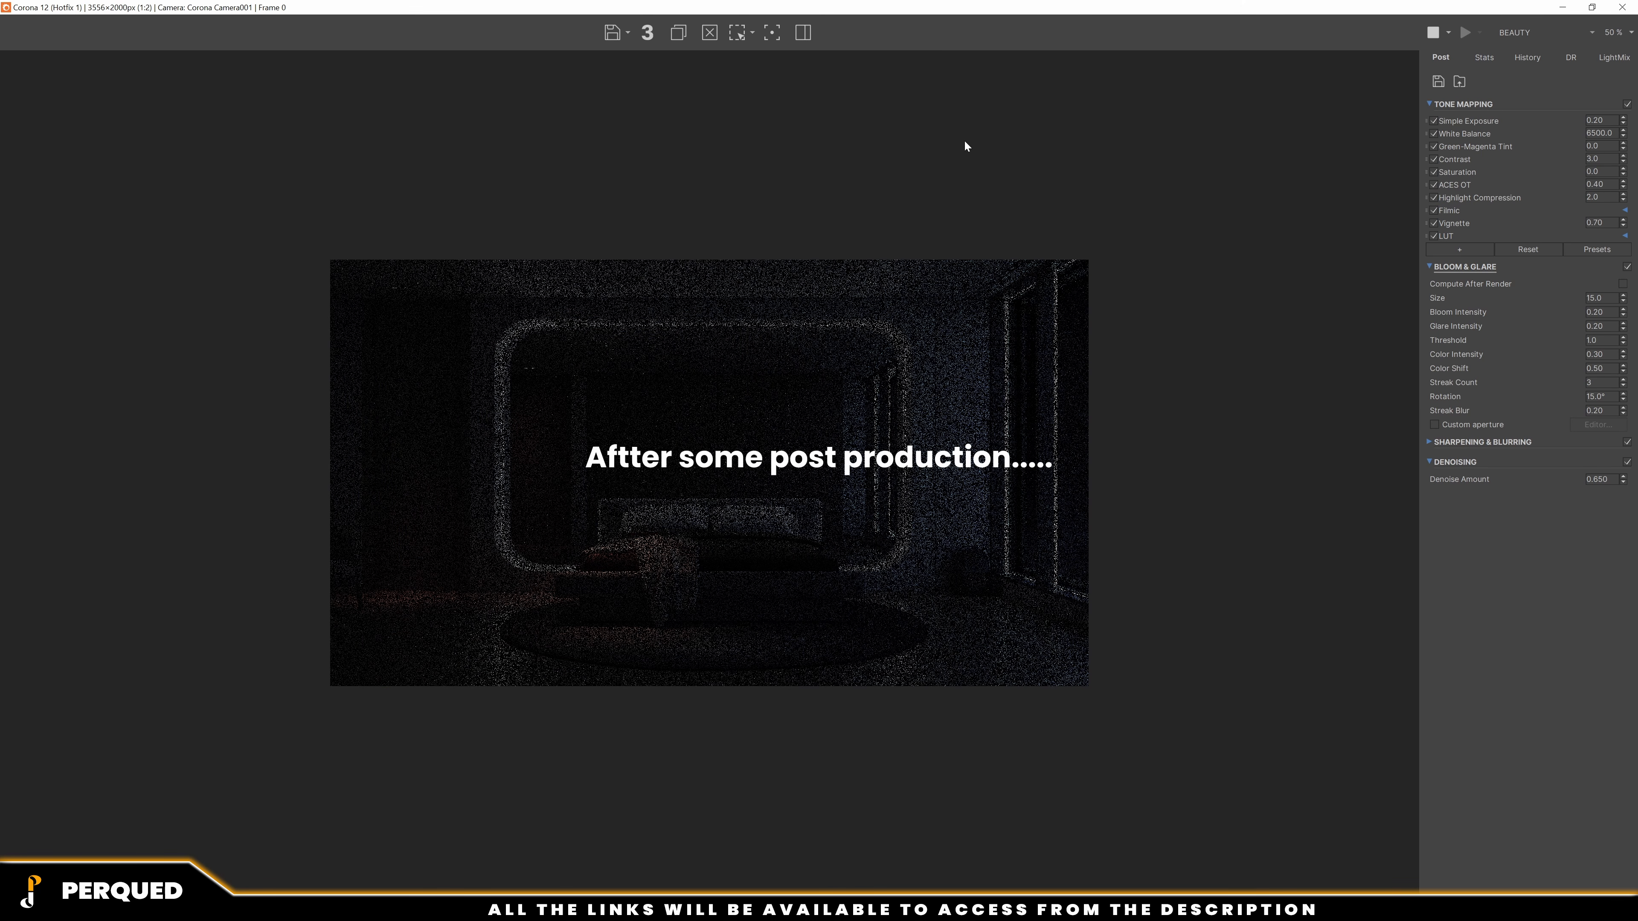
Switch to the browser and look through the Corona interior visualization course page's description, render gallery and curriculum
scroll(946, 414, down, 1)
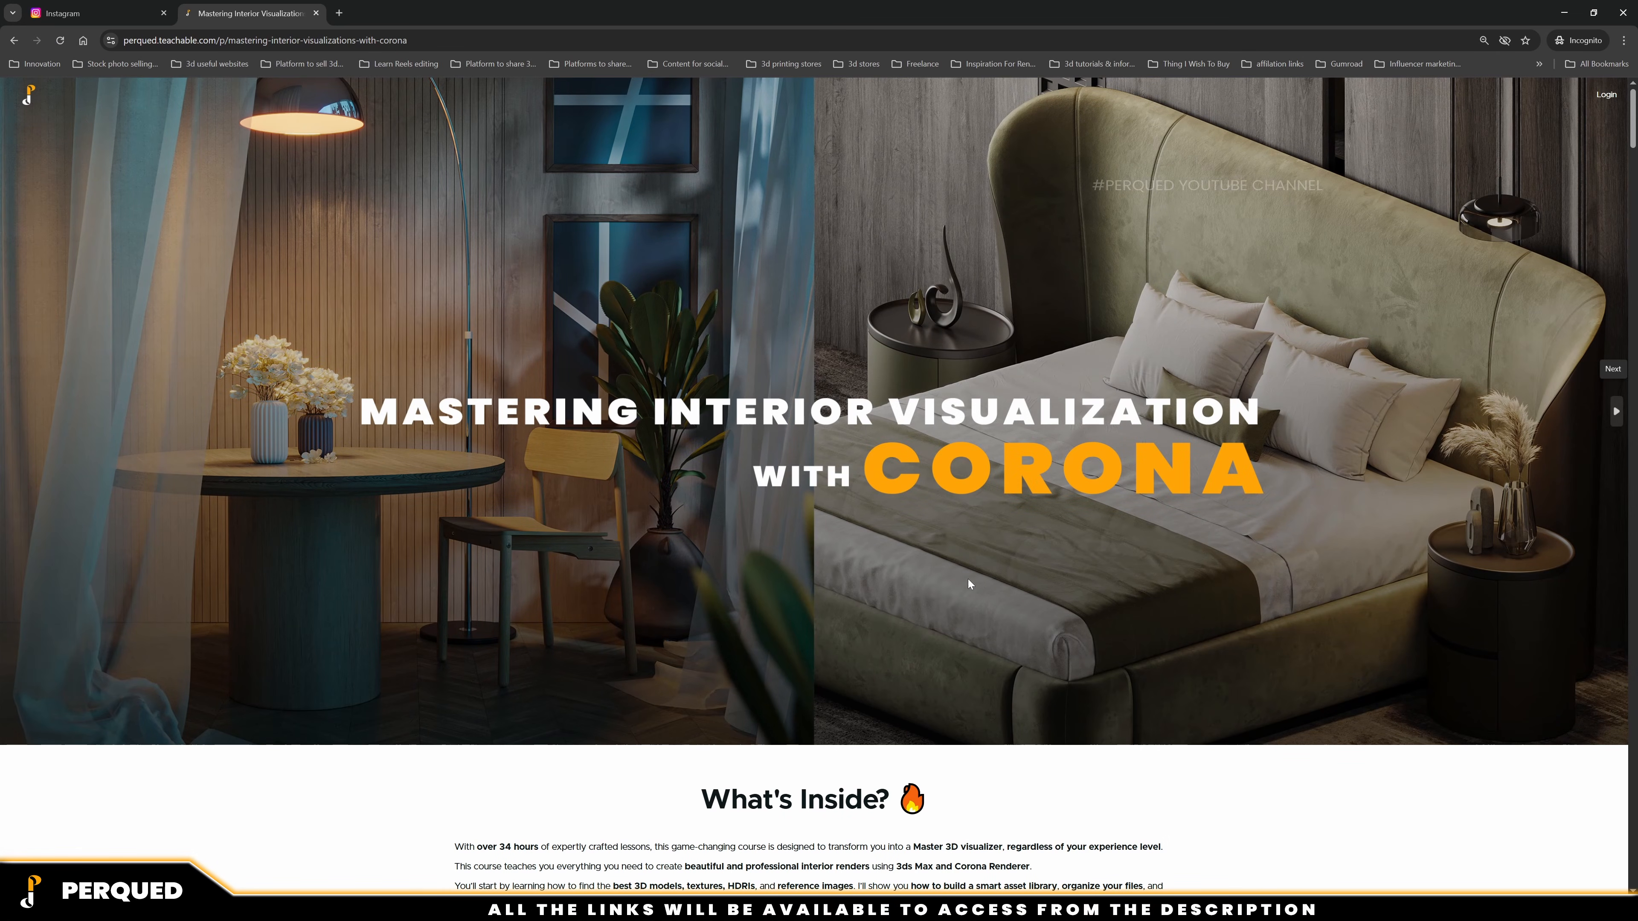
scroll(1360, 576, down, 1)
scroll(1362, 577, up, 1)
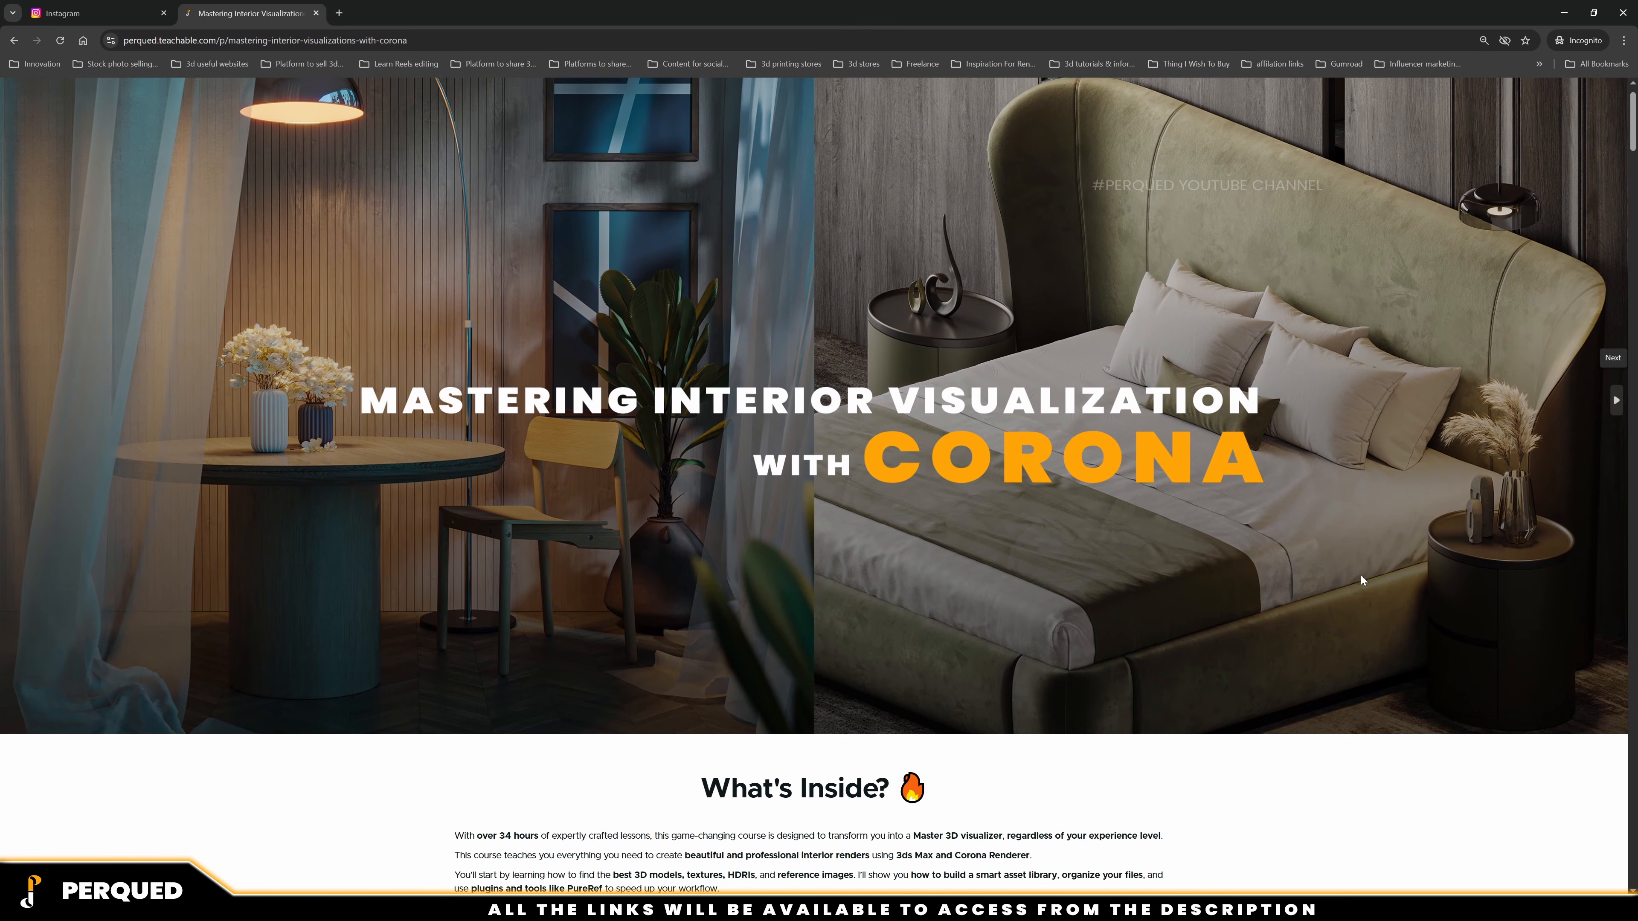
scroll(1361, 575, down, 6)
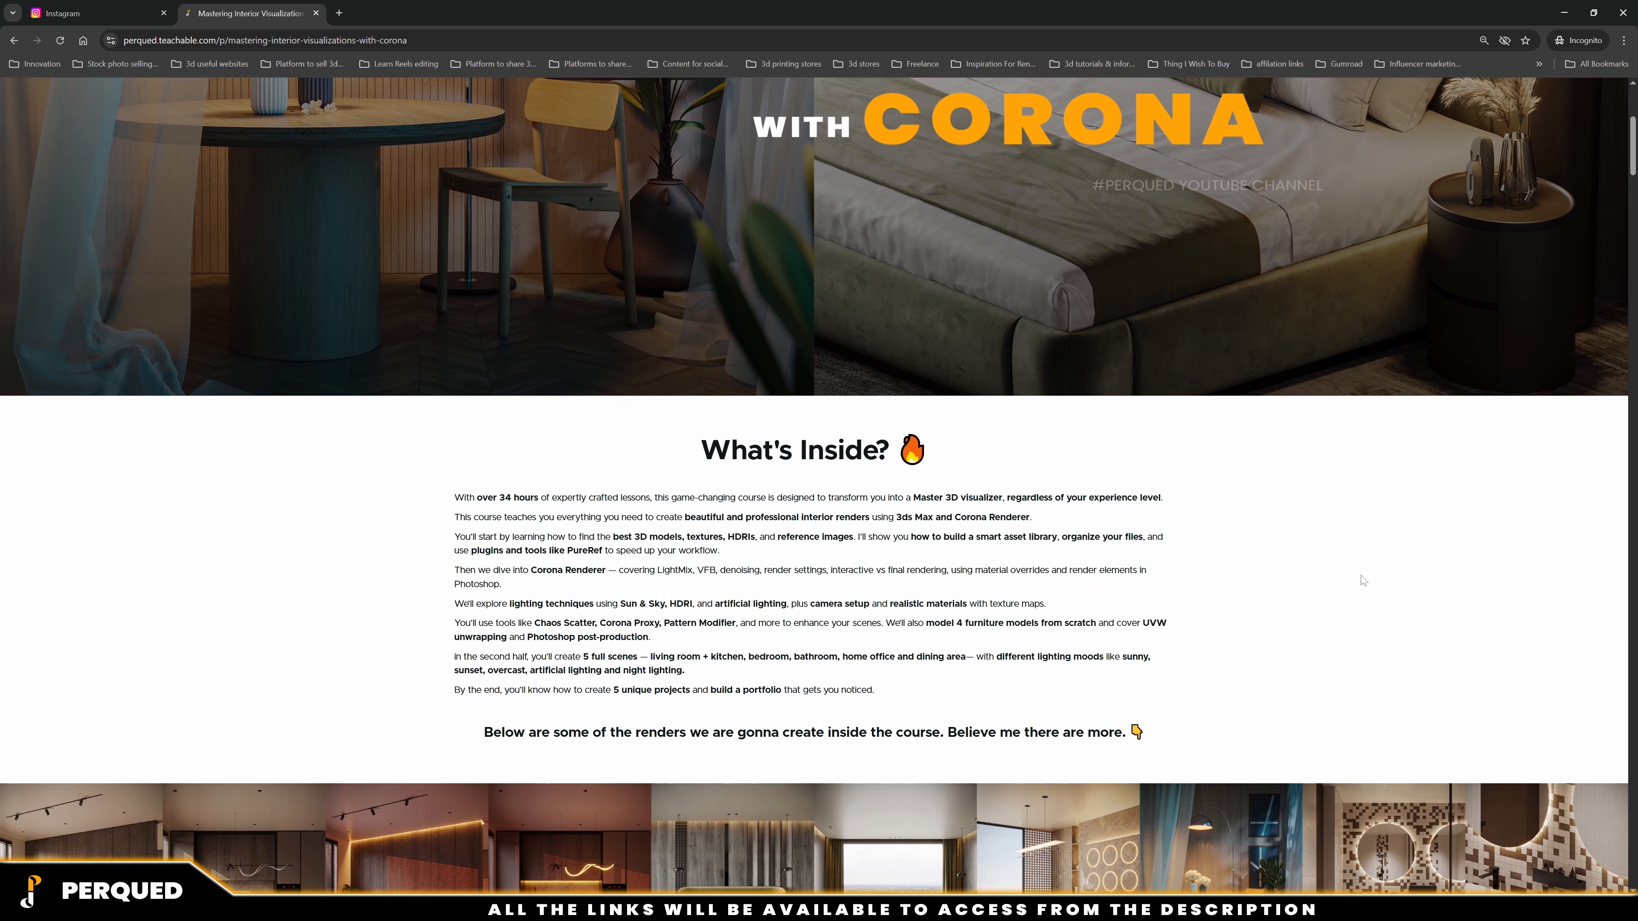
scroll(1363, 579, down, 1)
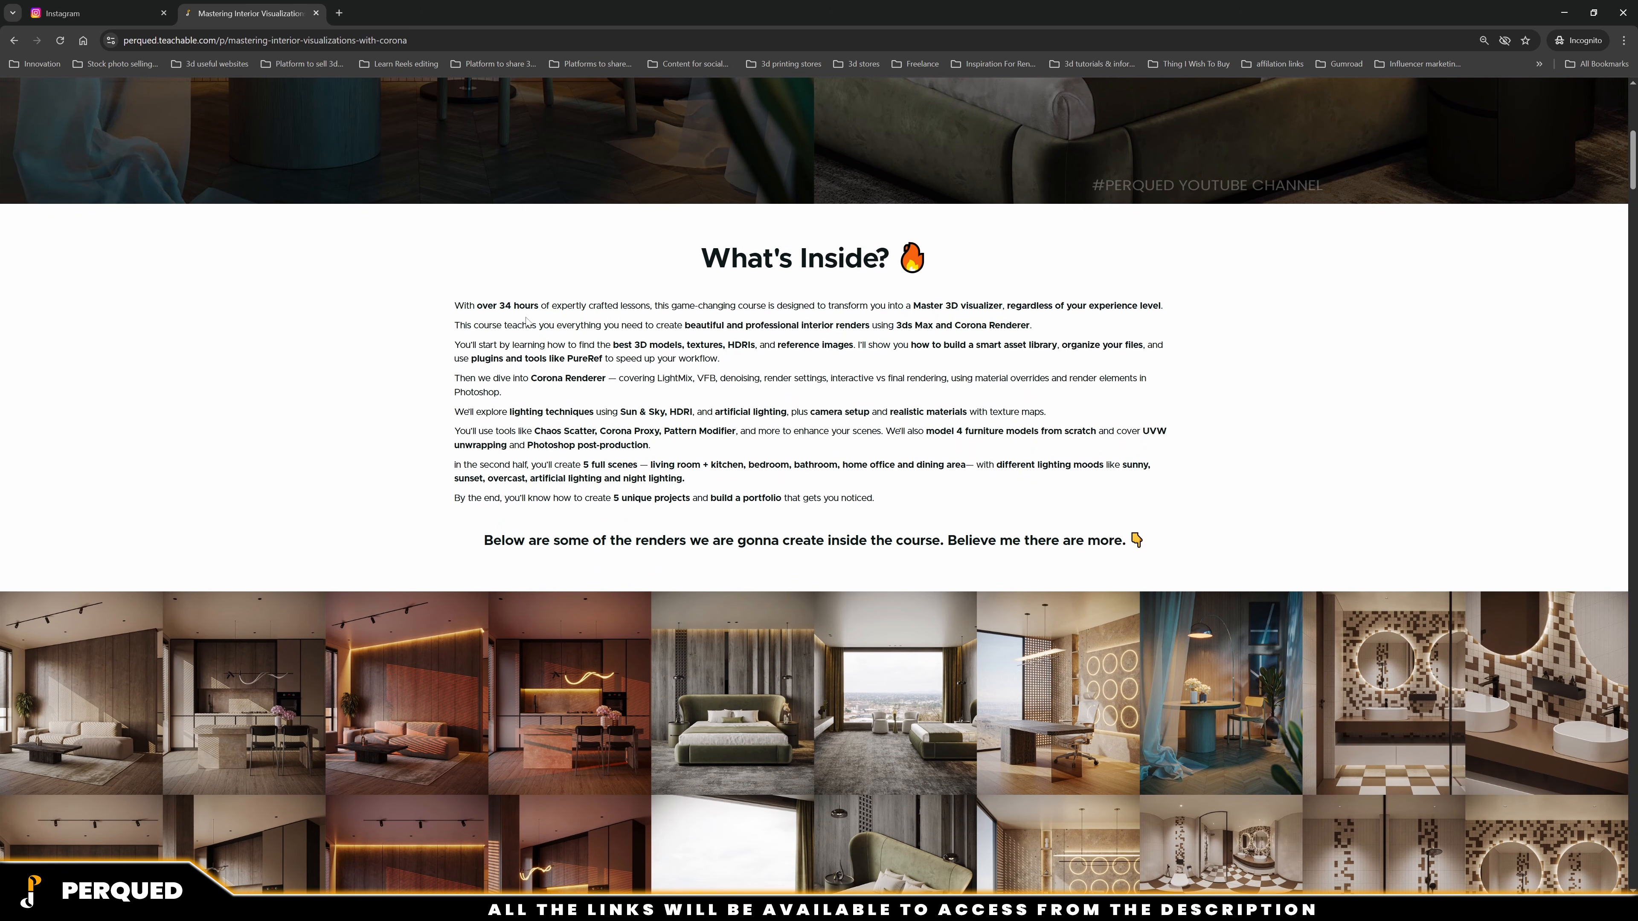
scroll(794, 450, down, 10)
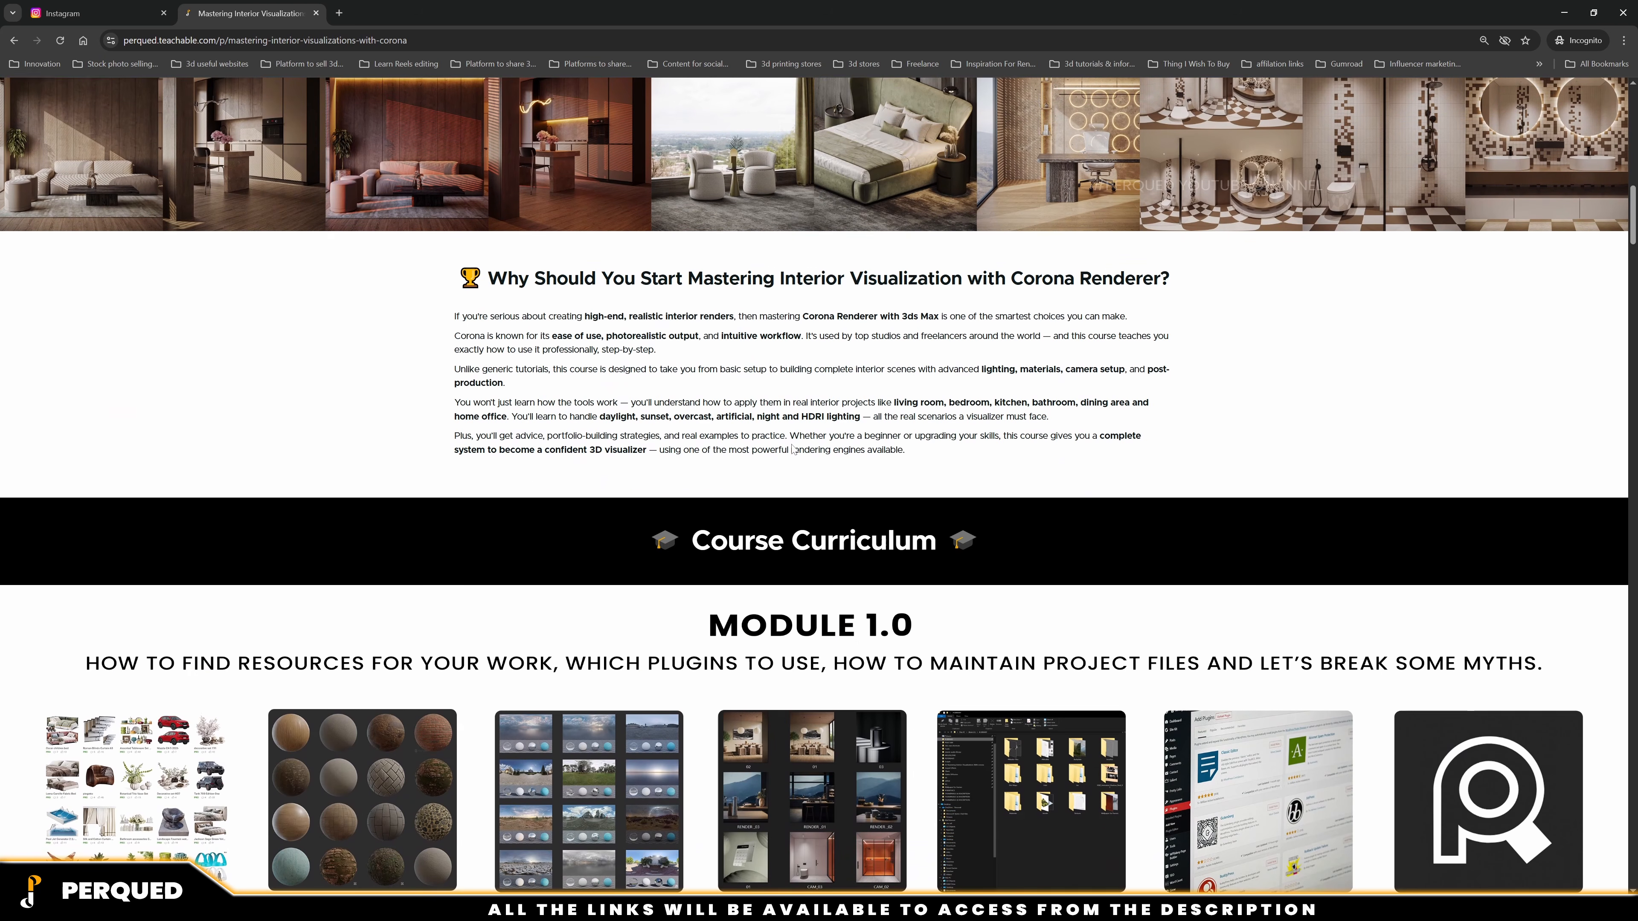
Examine the course curriculum from Module 1.0 through Module 10.0, including the lesson topics and sample room renders
scroll(793, 450, down, 4)
scroll(546, 423, up, 5)
scroll(546, 424, down, 5)
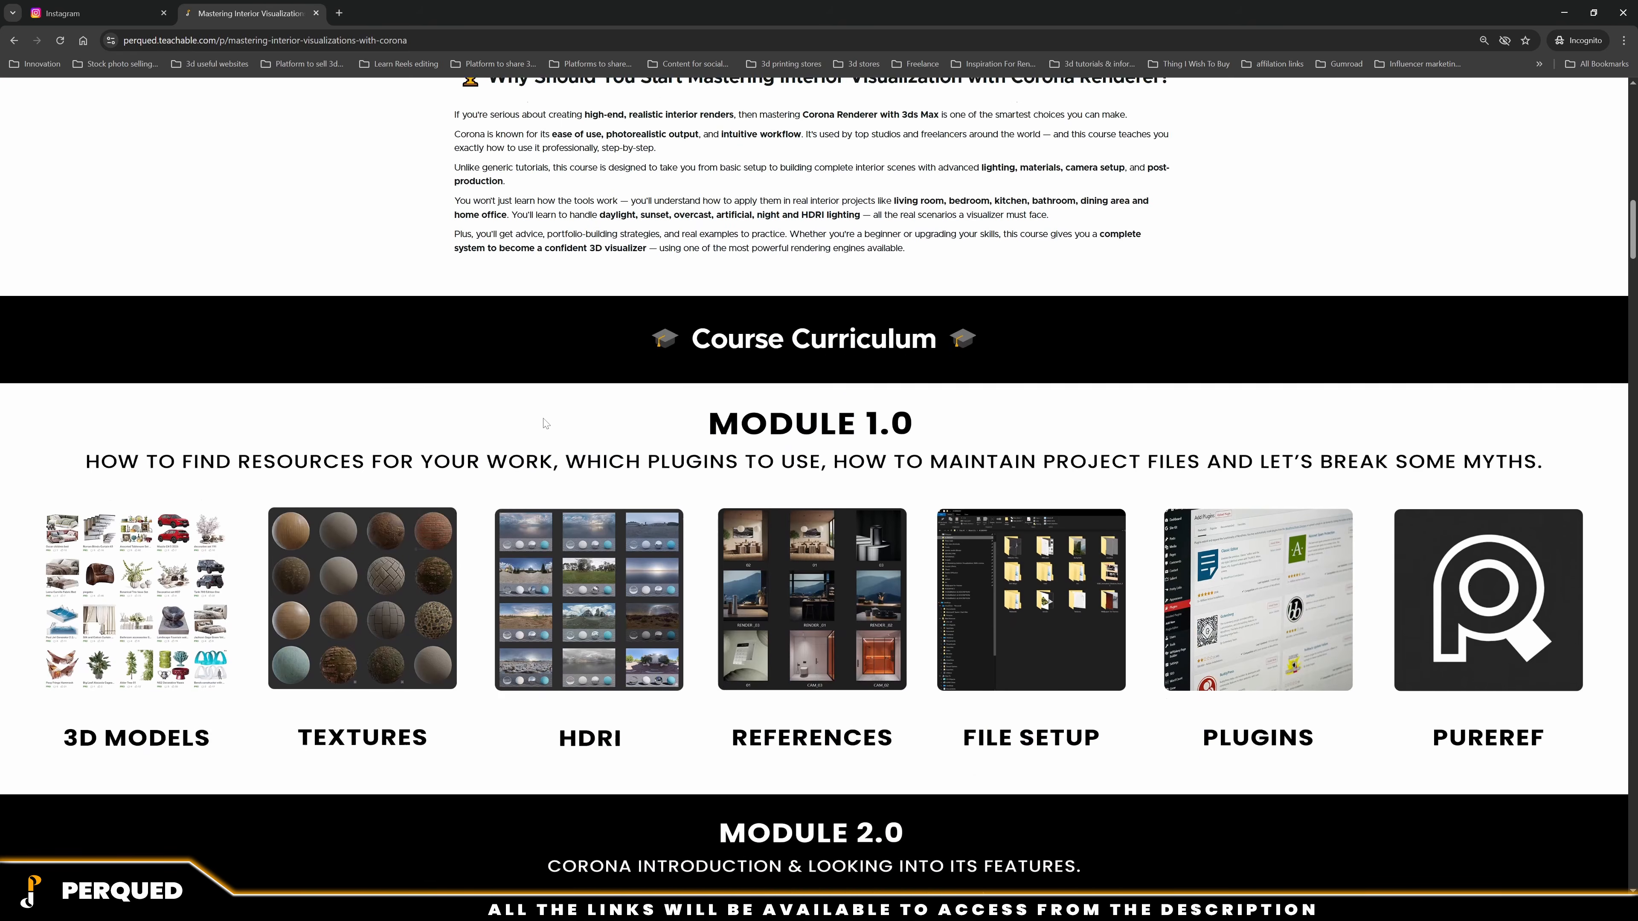
scroll(545, 424, down, 4)
scroll(868, 405, down, 18)
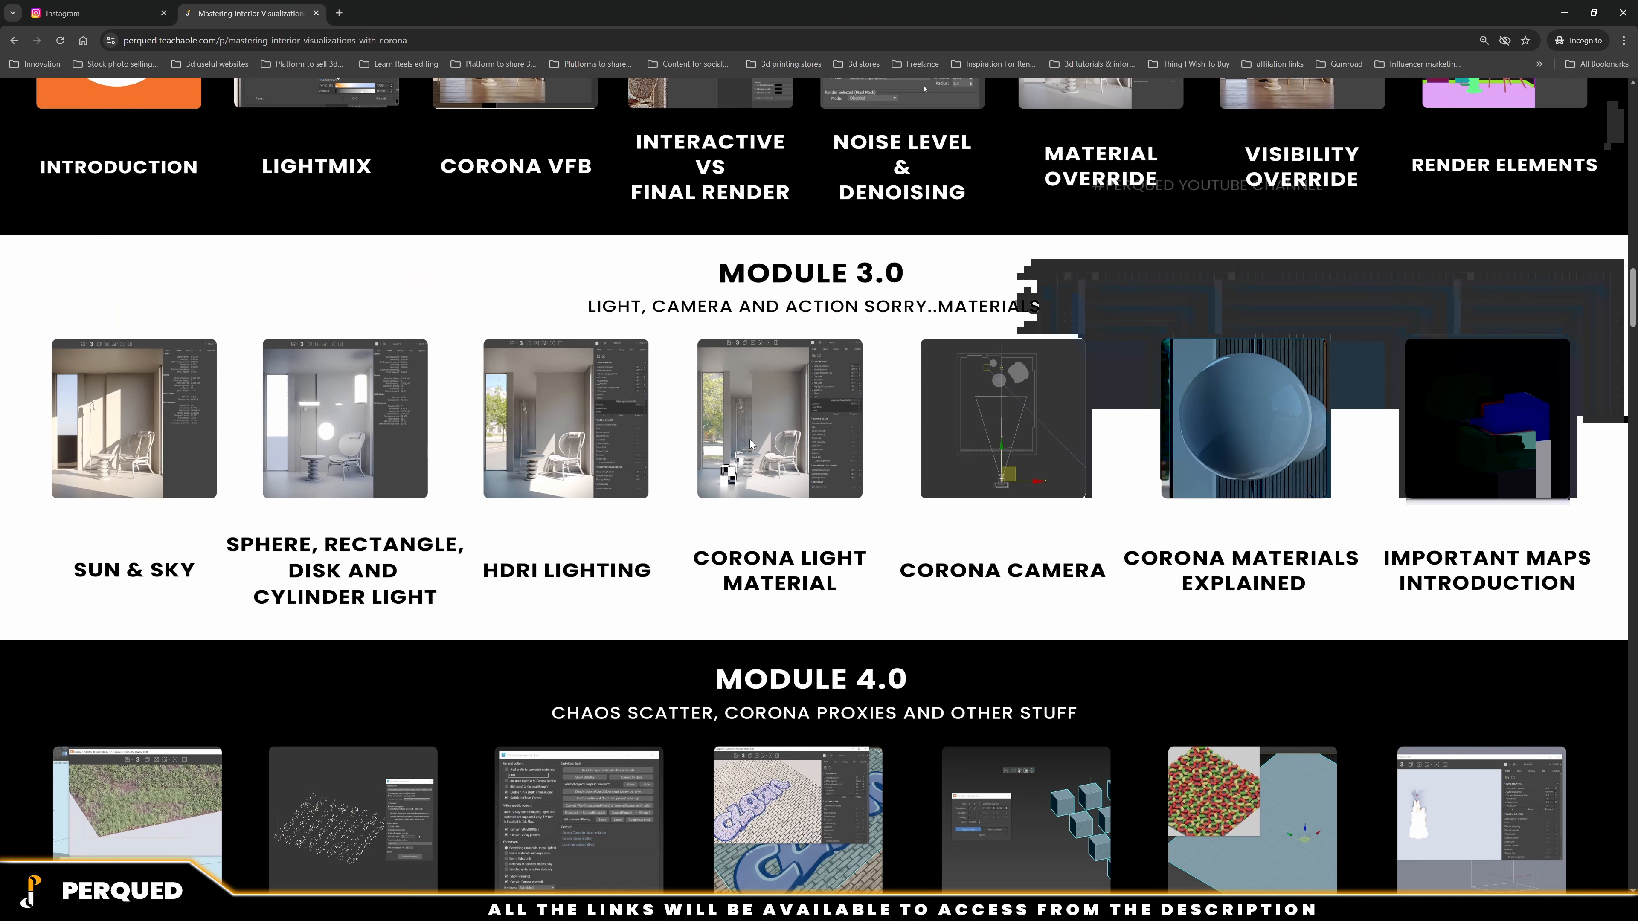
scroll(816, 501, down, 4)
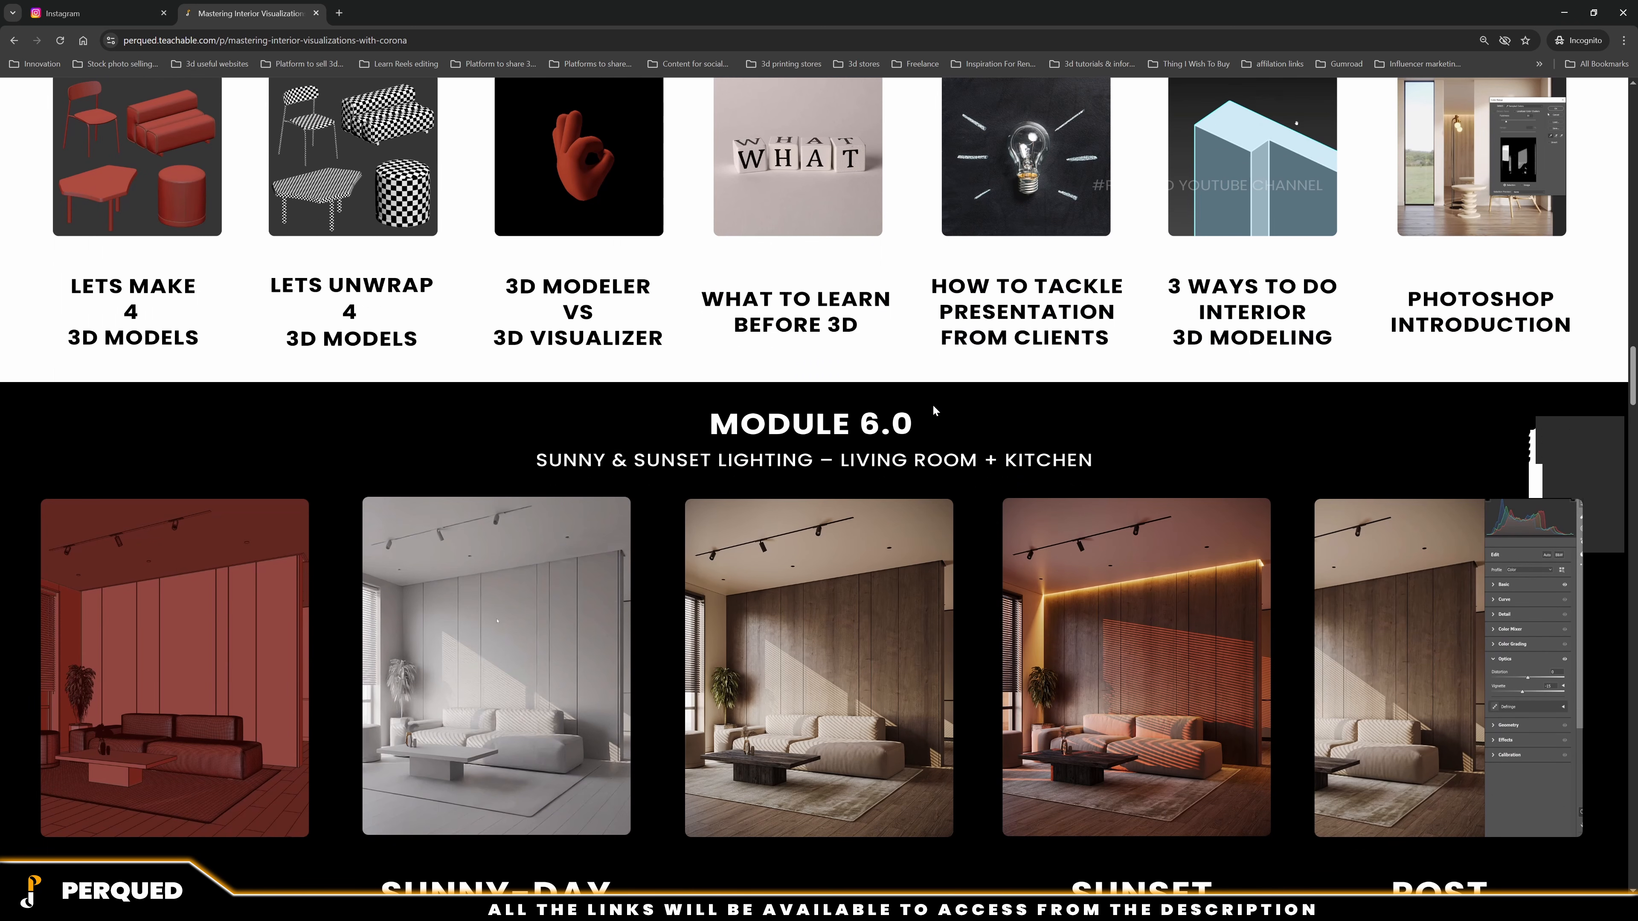
scroll(828, 386, down, 2)
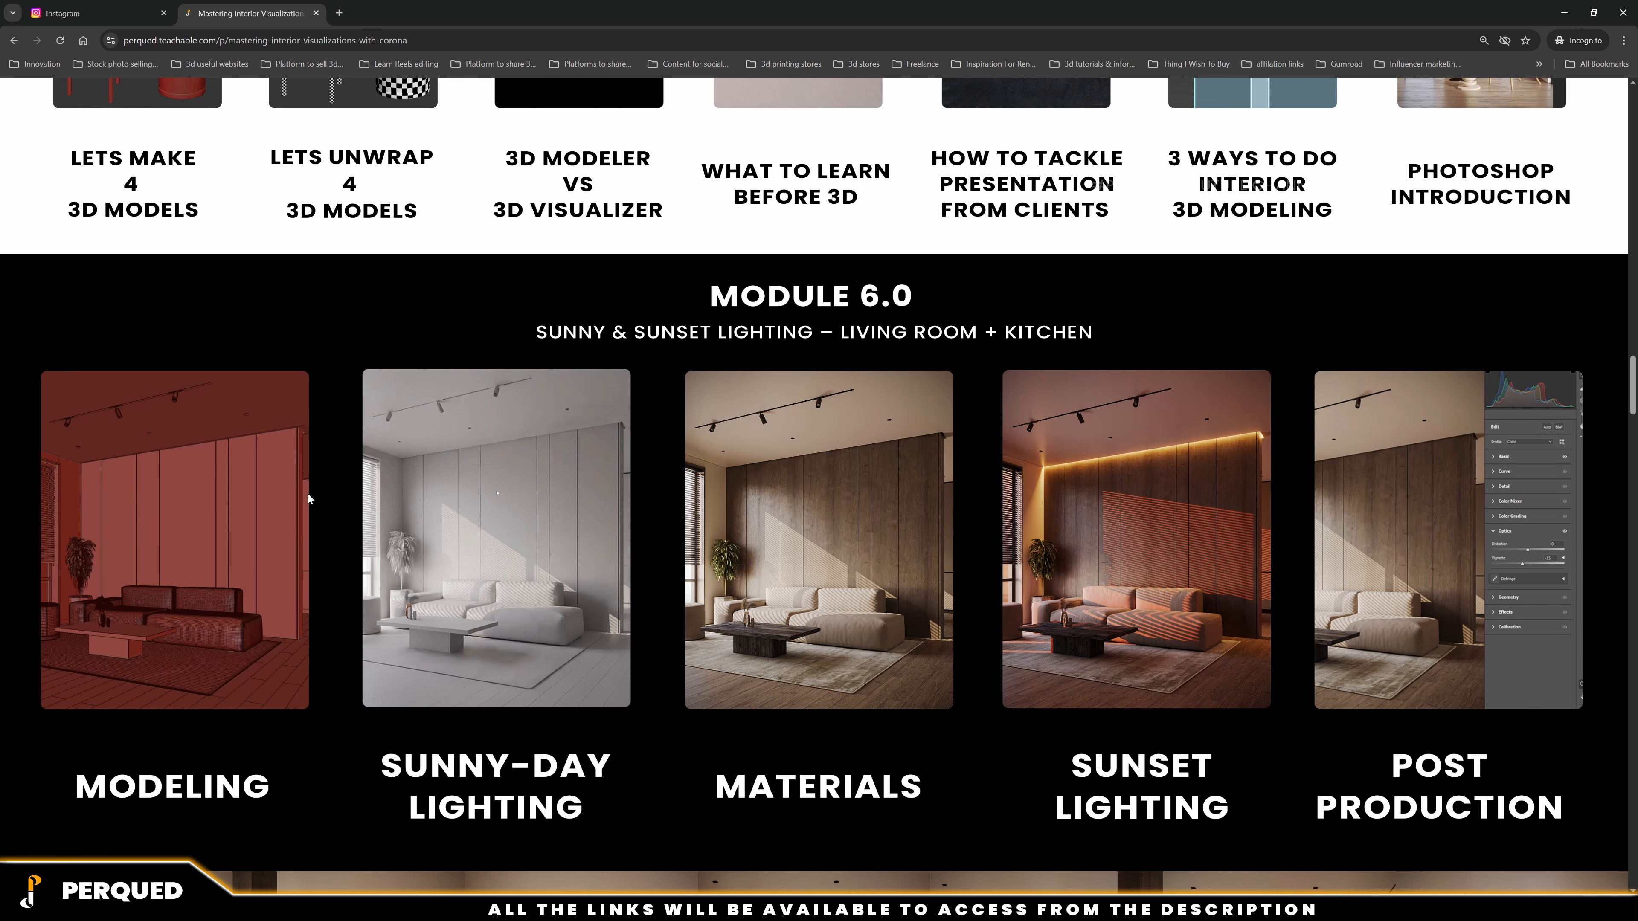
scroll(357, 442, up, 8)
scroll(699, 383, down, 10)
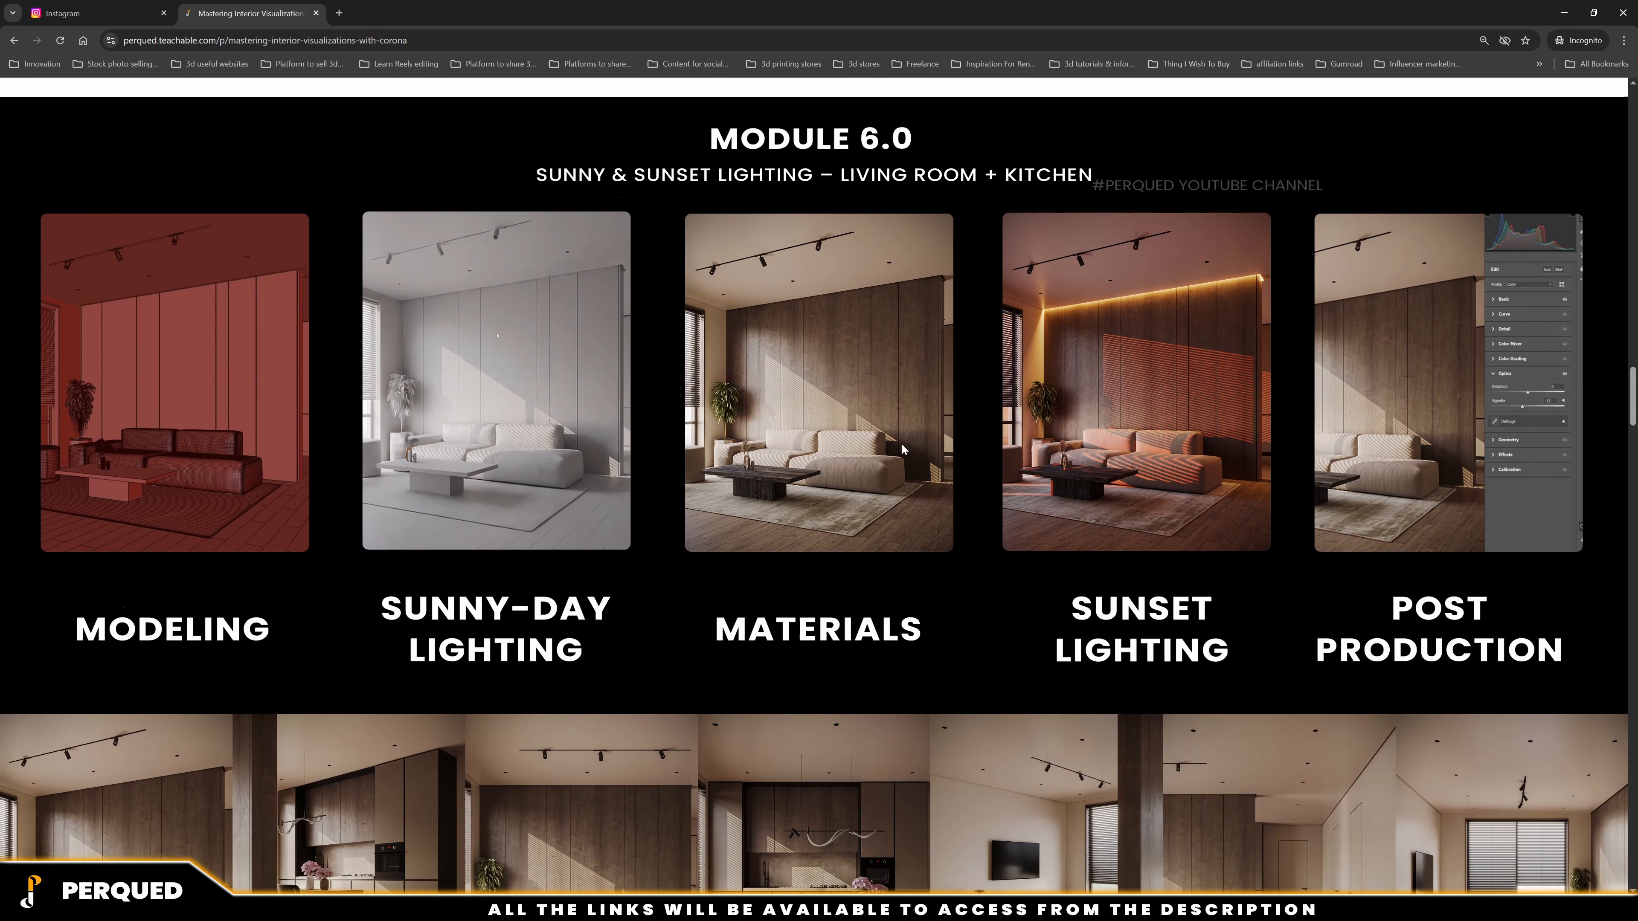
scroll(903, 450, down, 20)
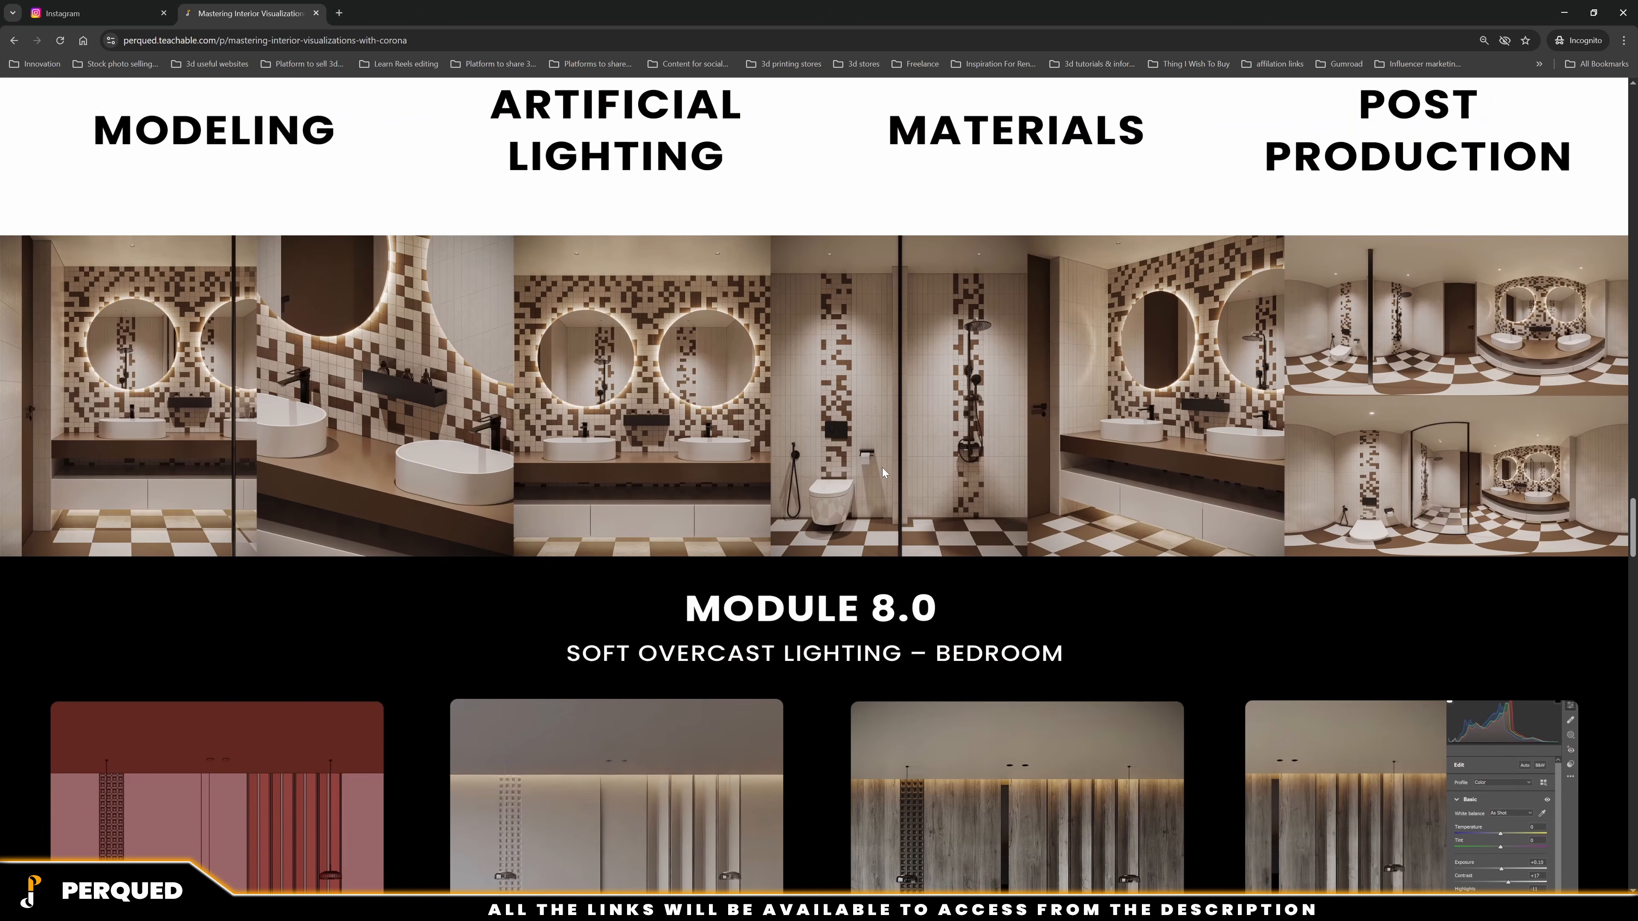
scroll(883, 471, down, 18)
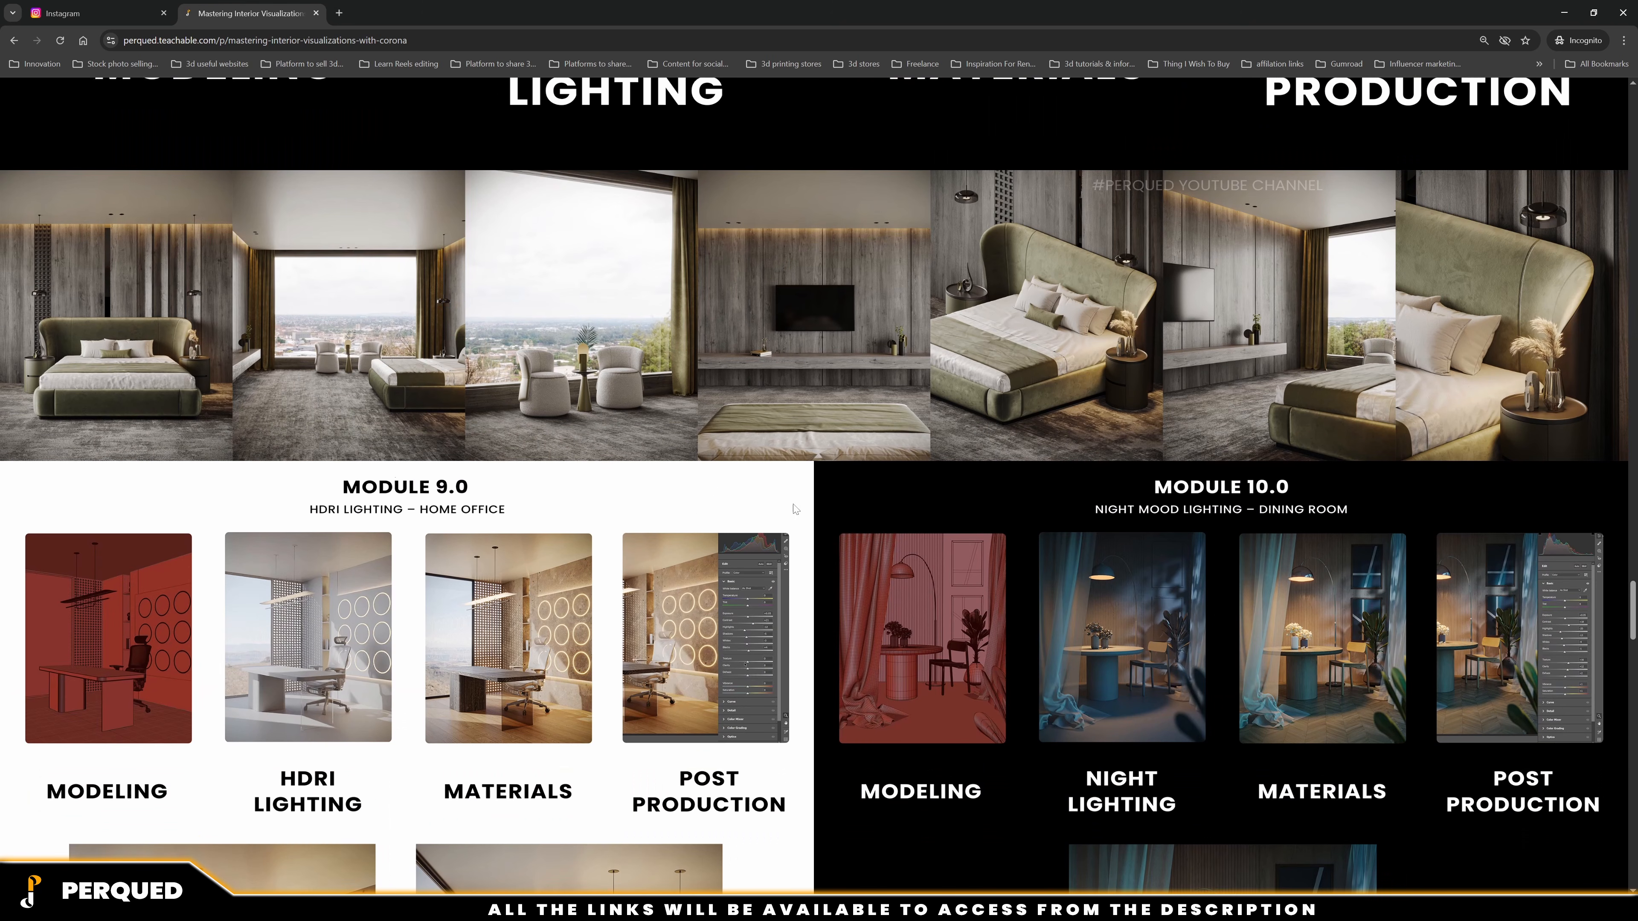
scroll(793, 497, down, 15)
scroll(795, 501, up, 8)
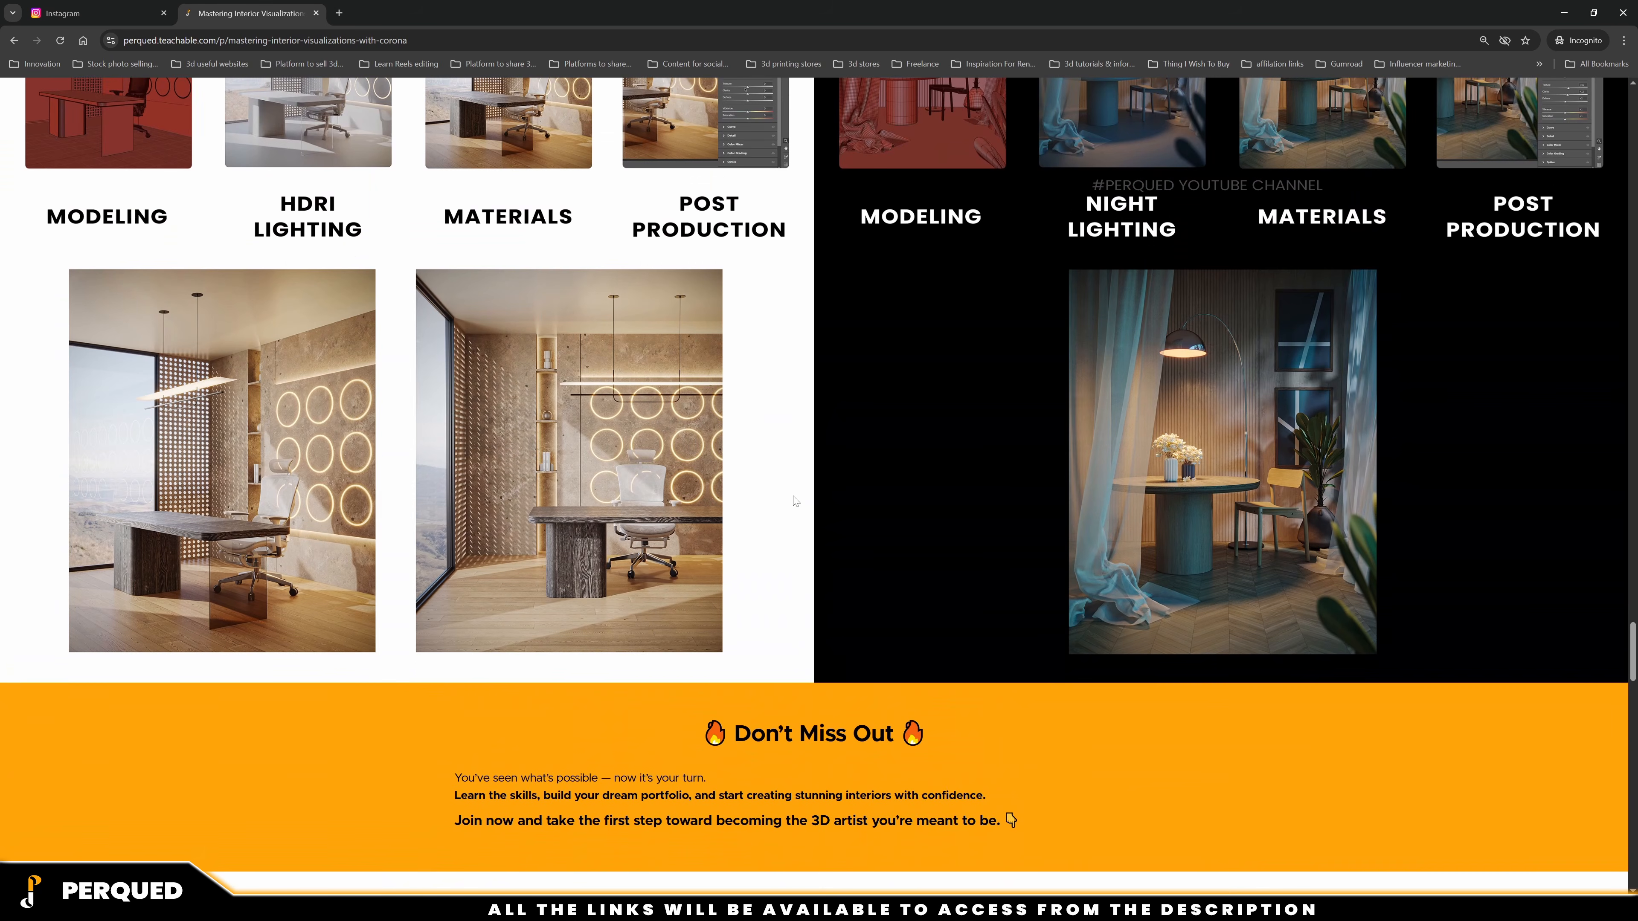
Go back up the course page to review the What's Inside description, the render gallery and the title banner
scroll(800, 506, up, 10)
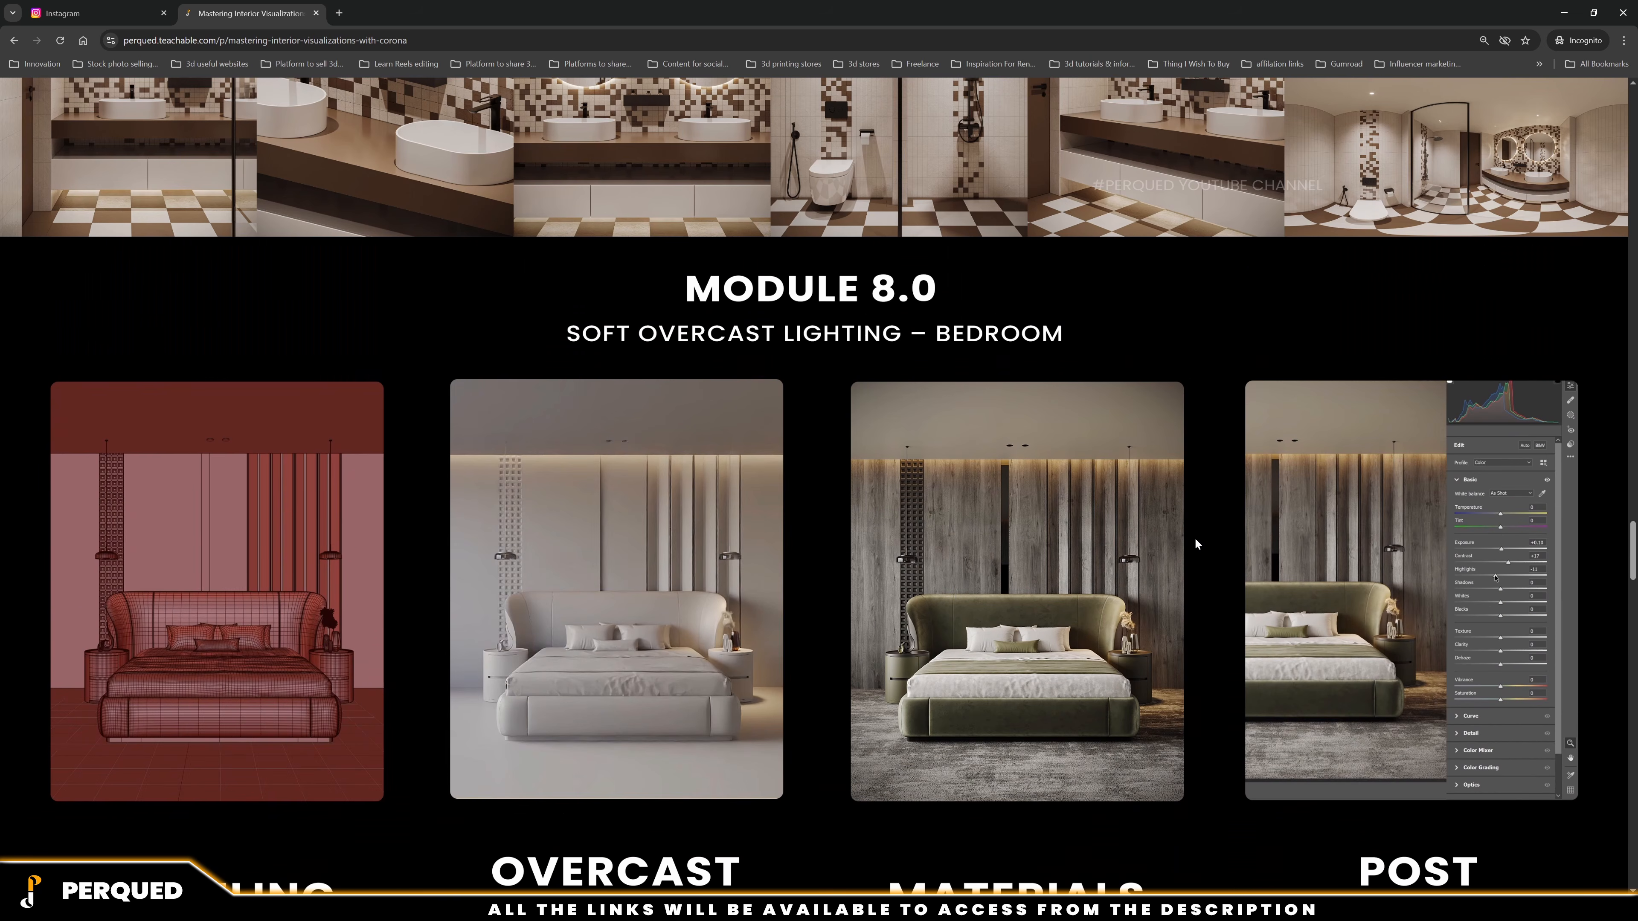
scroll(1195, 539, up, 20)
scroll(1184, 271, down, 5)
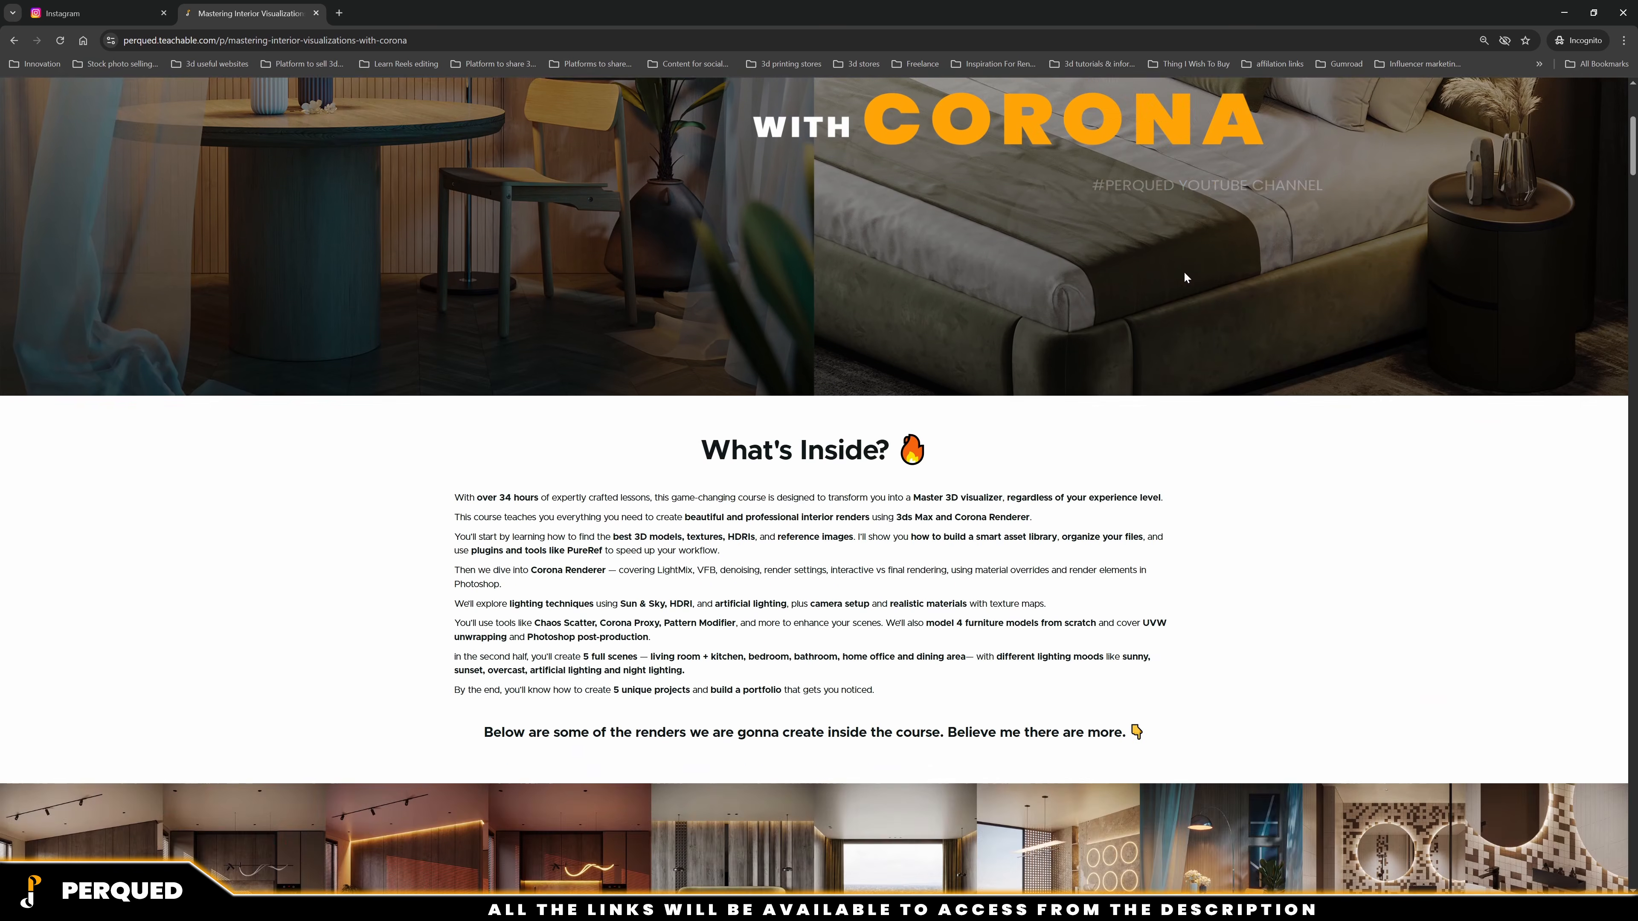
scroll(1184, 278, down, 6)
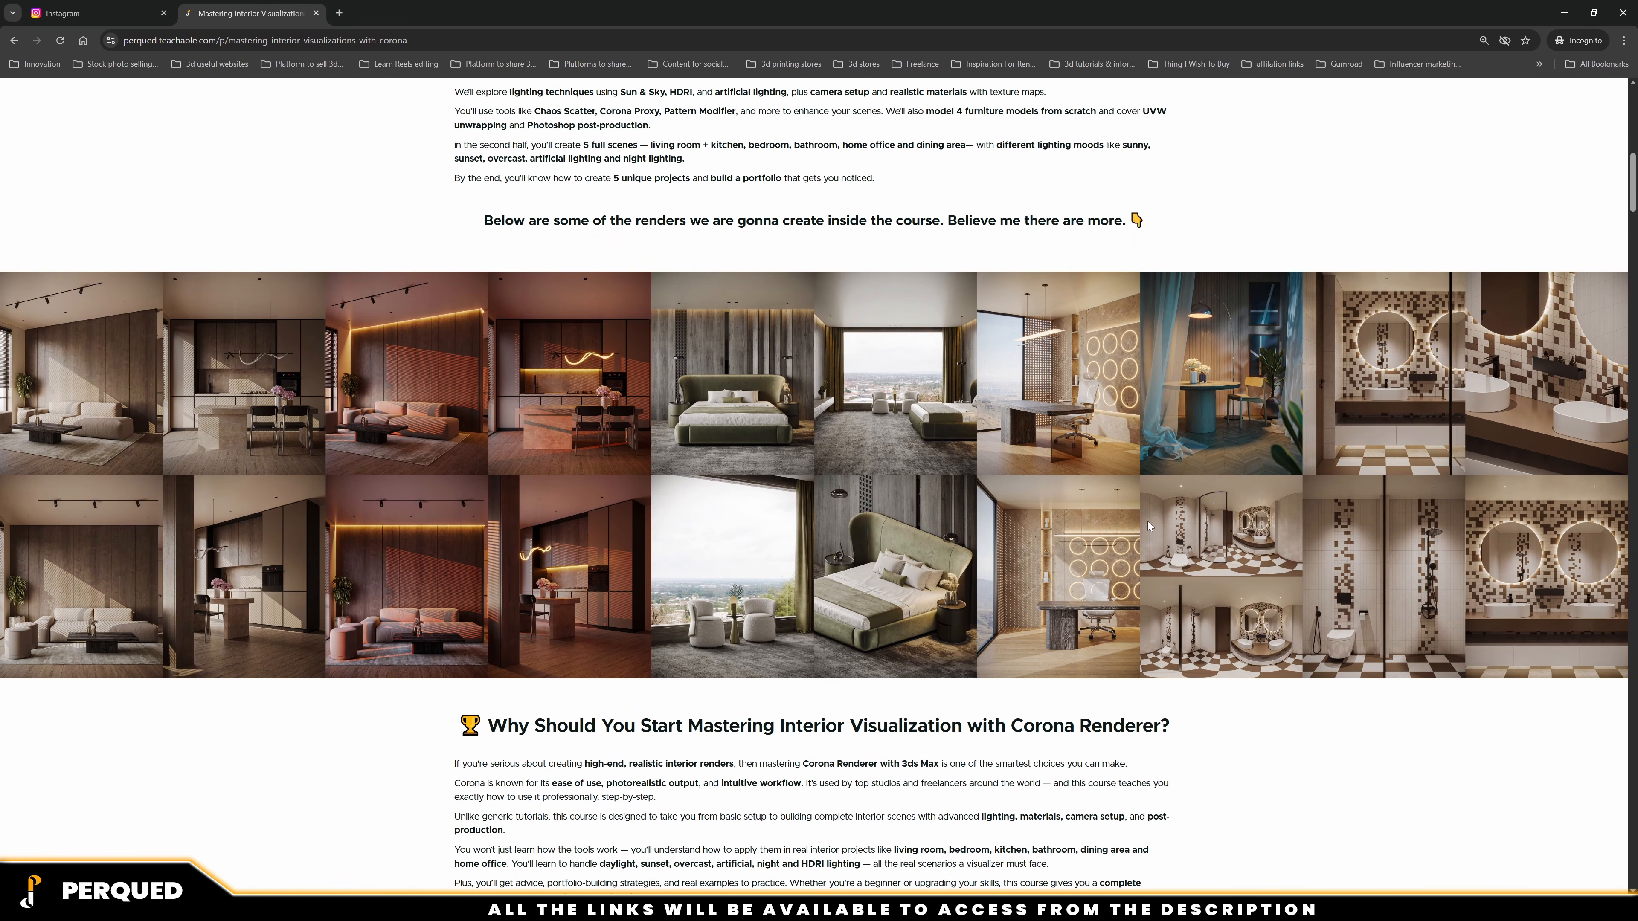
scroll(1079, 553, up, 12)
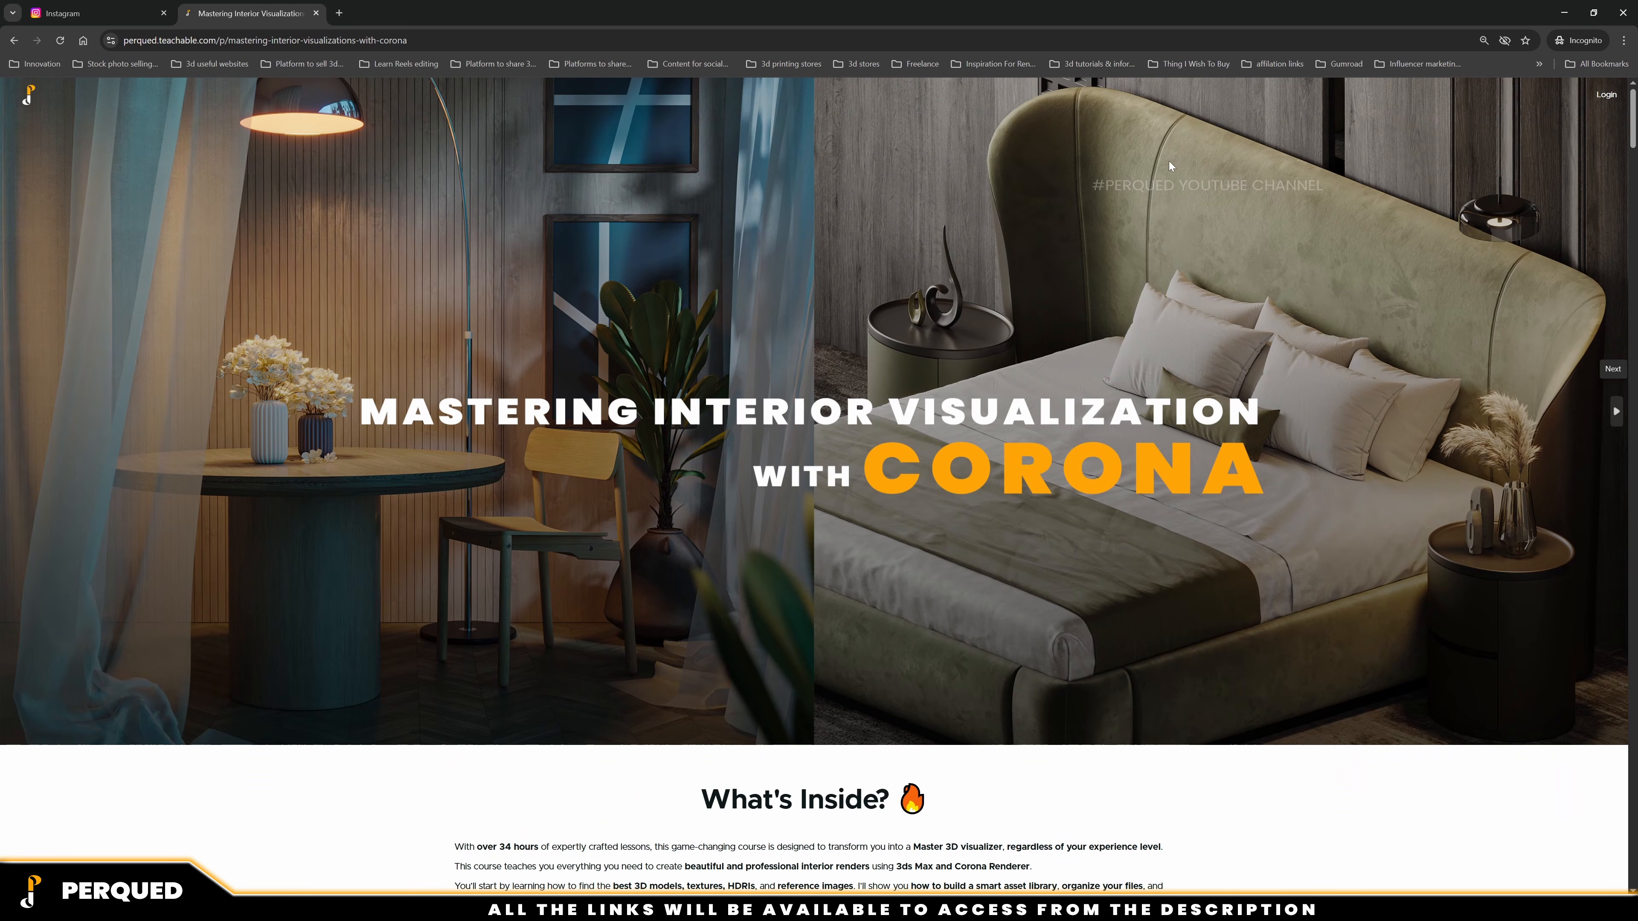